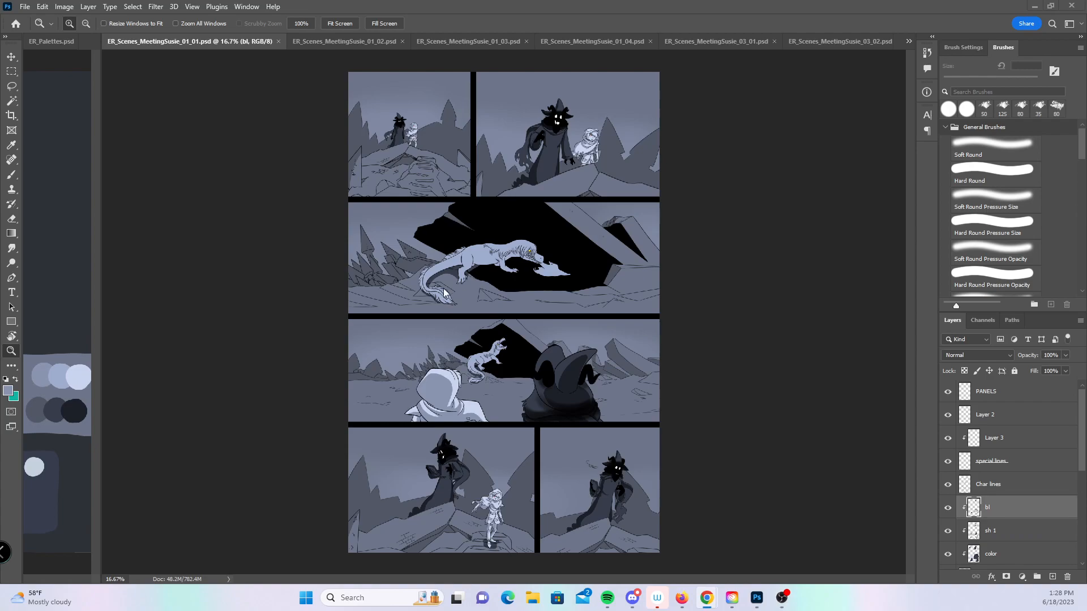
- Sample the creature's light blue body colour for the brush
{"action": "left_click", "coordinate": [11, 175]}
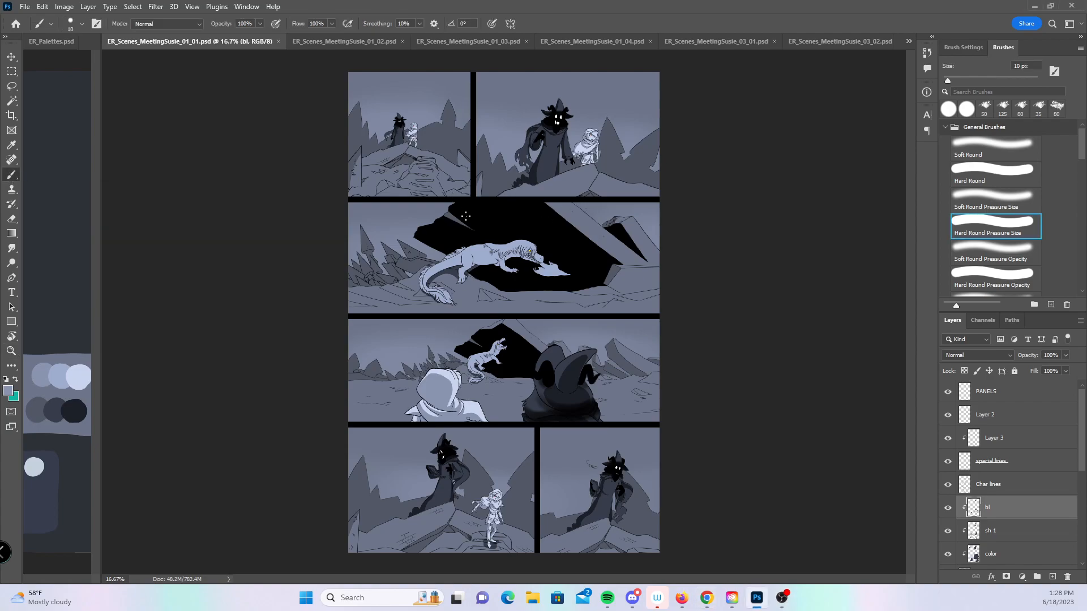
{"action": "left_click", "coordinate": [484, 254], "text": "alt"}
{"action": "key", "text": "alt+Tab"}
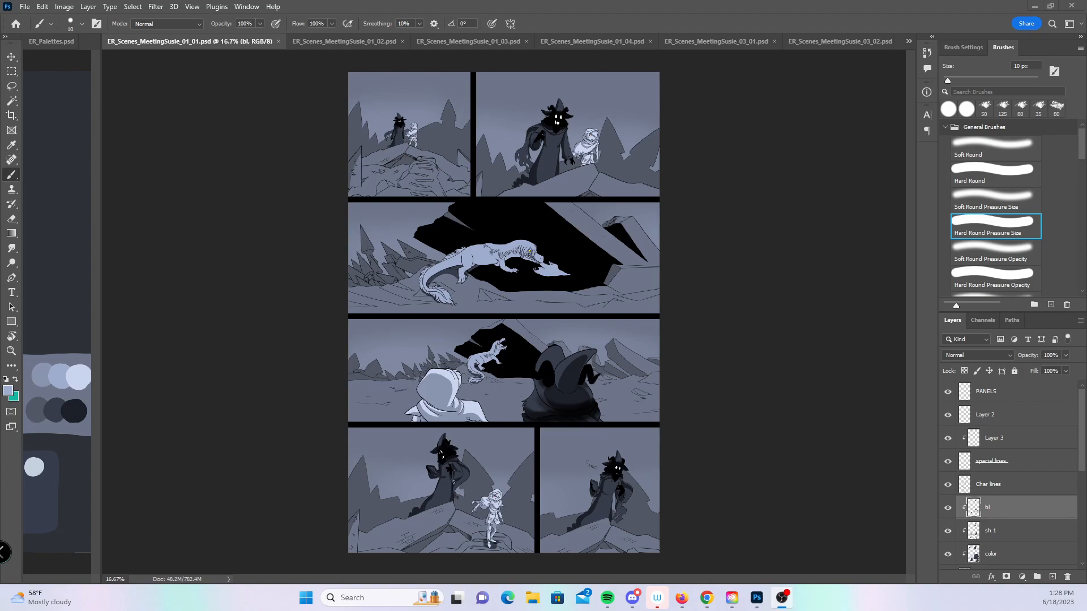
{"action": "key", "text": "alt+Tab"}
{"action": "left_click", "coordinate": [657, 23]}
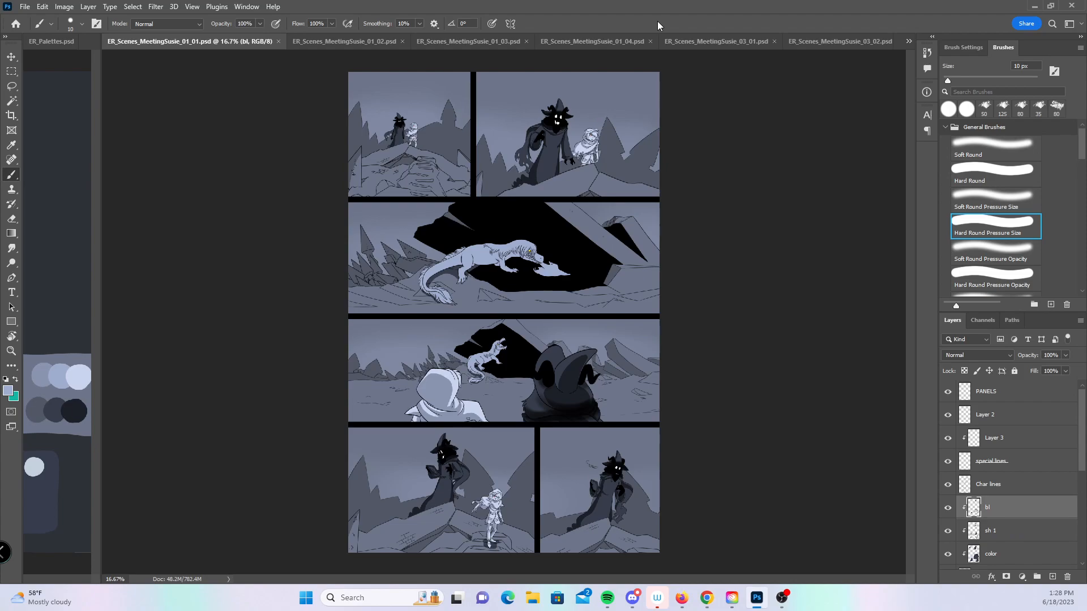
- Sample the medium grey shading colour from the palette document for the brush
{"action": "key", "text": "z"}
{"action": "left_click", "coordinate": [610, 321]}
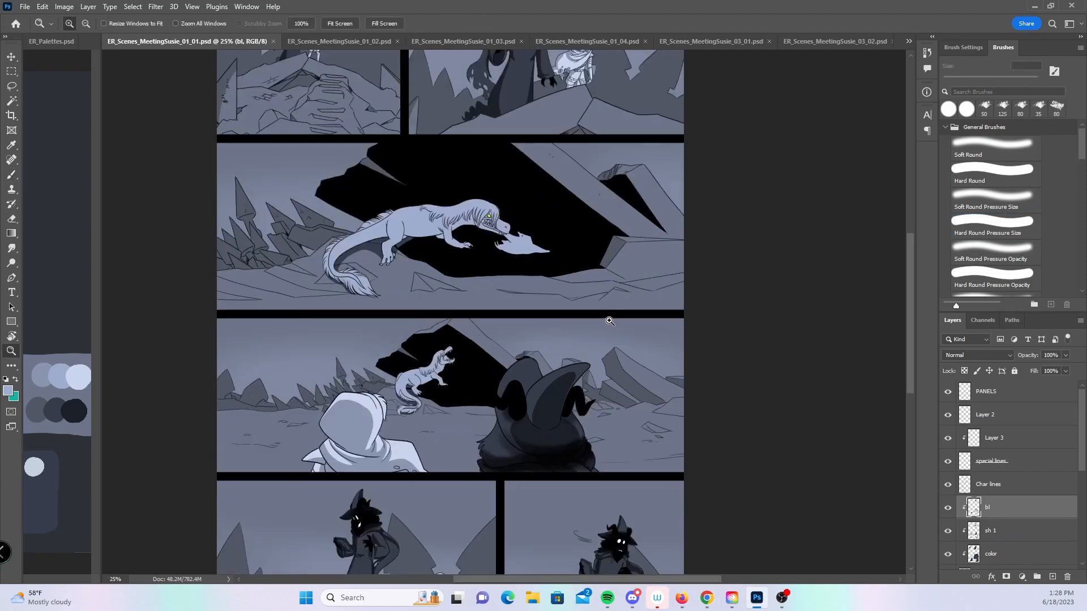
{"action": "left_click", "coordinate": [610, 321]}
{"action": "left_click_drag", "start_coordinate": [578, 325], "coordinate": [582, 459]}
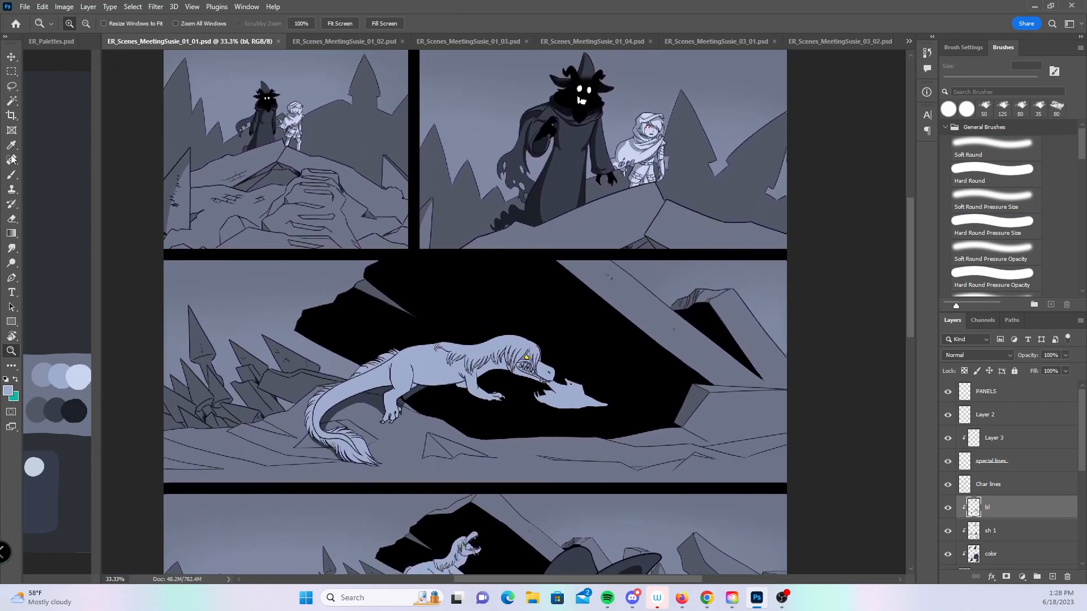
{"action": "left_click", "coordinate": [12, 174]}
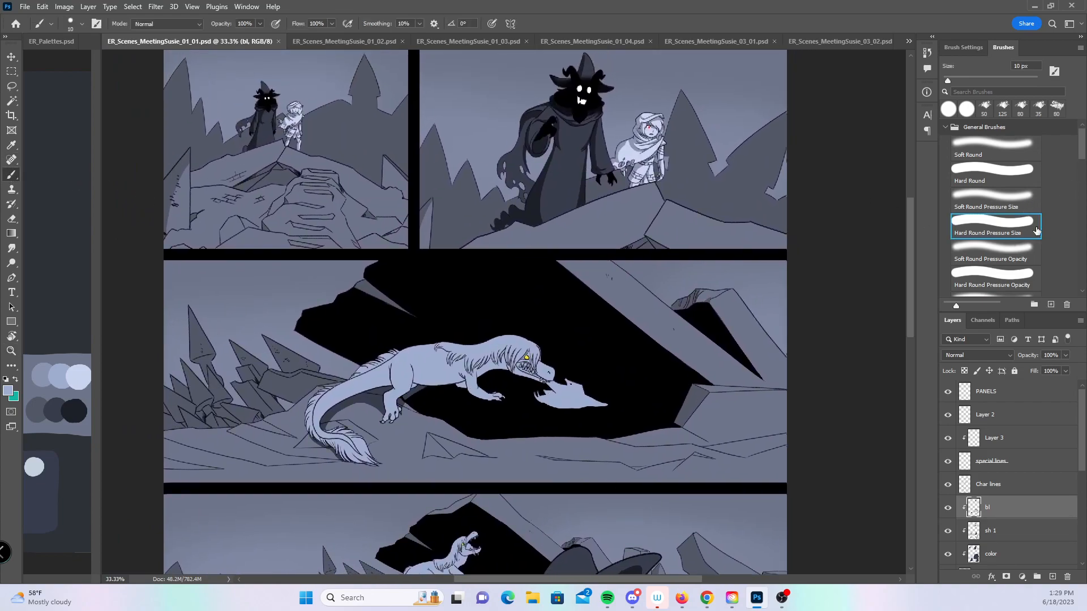
{"action": "left_click", "coordinate": [44, 394], "text": "alt"}
- Outline the shadow along the tail's underside and behind the hind leg on the bl layer with a 10 px Hard Round Pressure Size brush
{"action": "key", "text": "z"}
{"action": "double_click", "coordinate": [434, 422]}
{"action": "left_click_drag", "start_coordinate": [435, 422], "coordinate": [503, 368]}
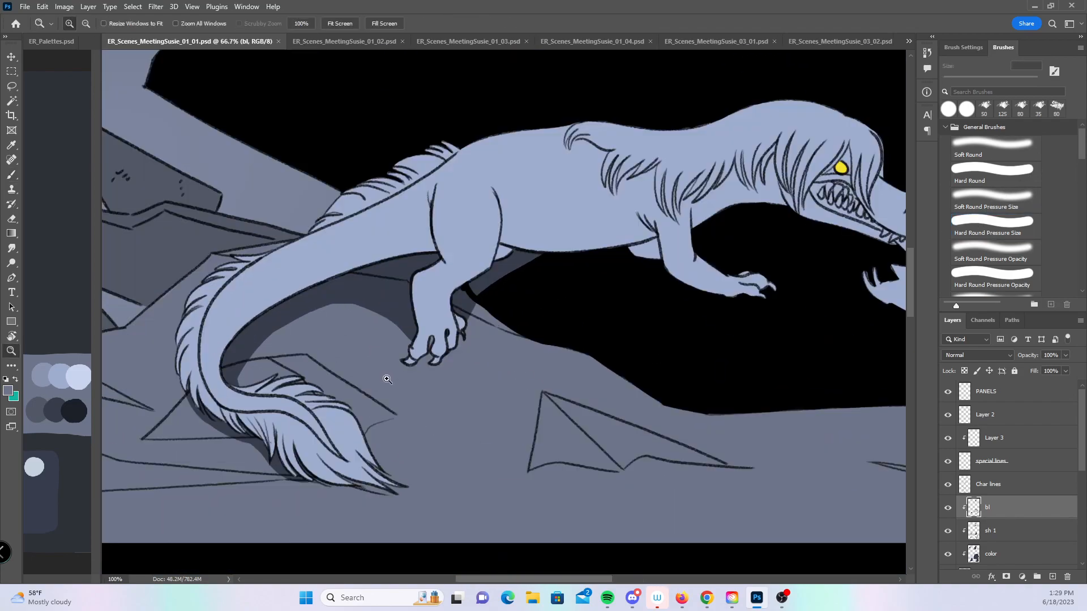
{"action": "left_click", "coordinate": [386, 383]}
{"action": "left_click", "coordinate": [387, 384]}
{"action": "left_click_drag", "start_coordinate": [380, 383], "coordinate": [564, 468]}
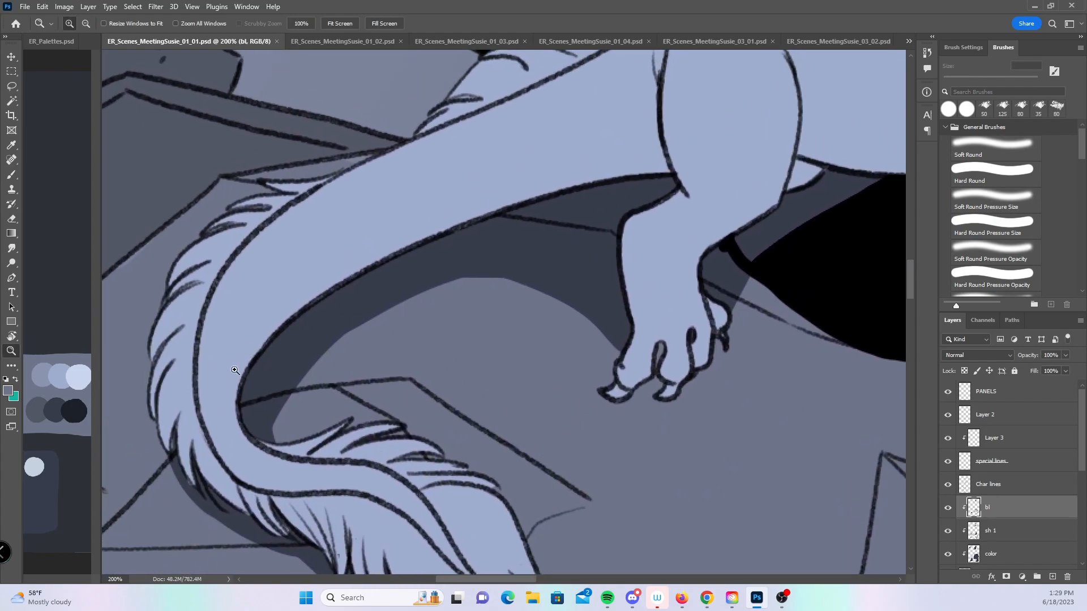
{"action": "left_click", "coordinate": [11, 175]}
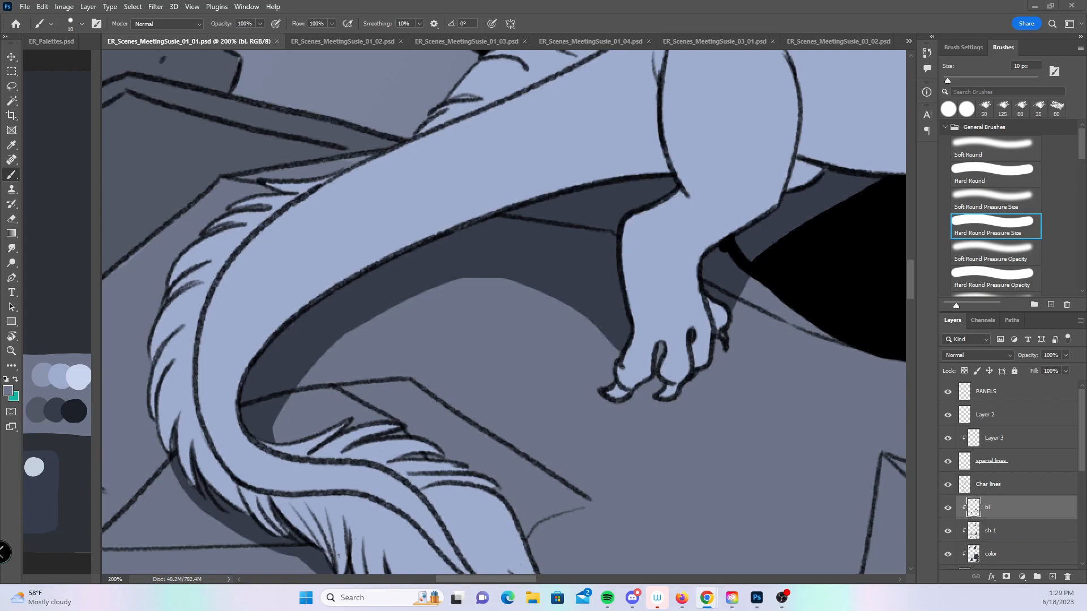
{"action": "left_click", "coordinate": [586, 28]}
{"action": "mouse_move", "coordinate": [239, 394]}
{"action": "left_mouse_down"}
{"action": "mouse_move", "coordinate": [253, 338]}
{"action": "mouse_move", "coordinate": [288, 295]}
{"action": "left_mouse_up"}
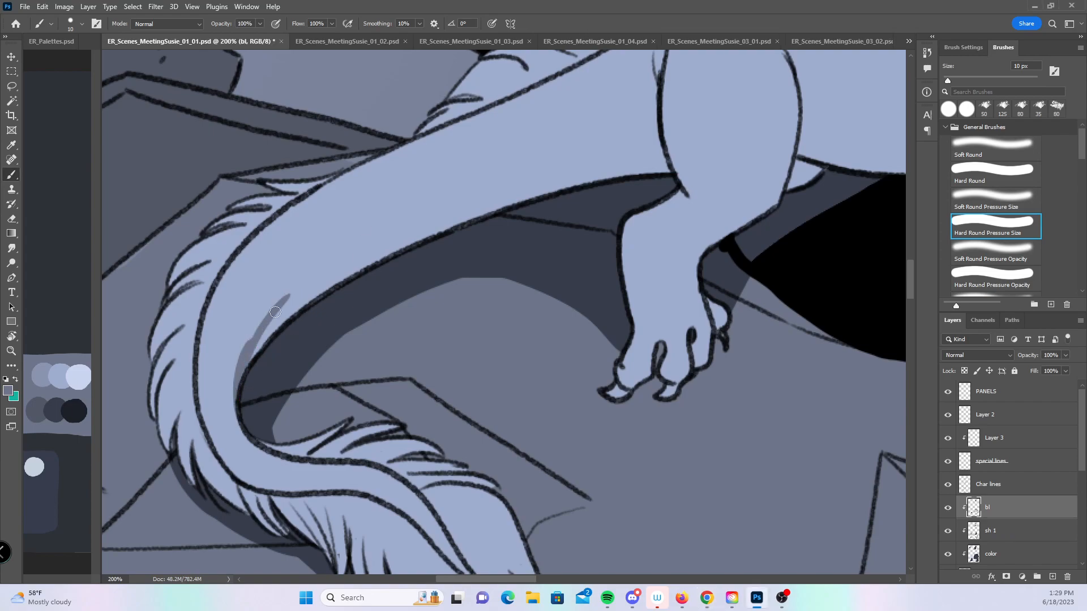
{"action": "left_click_drag", "start_coordinate": [232, 400], "coordinate": [339, 253]}
{"action": "mouse_move", "coordinate": [243, 346]}
{"action": "left_mouse_down"}
{"action": "mouse_move", "coordinate": [326, 261]}
{"action": "mouse_move", "coordinate": [630, 114]}
{"action": "mouse_move", "coordinate": [660, 81]}
{"action": "mouse_move", "coordinate": [661, 54]}
{"action": "mouse_move", "coordinate": [657, 156]}
{"action": "mouse_move", "coordinate": [652, 119]}
{"action": "mouse_move", "coordinate": [653, 135]}
{"action": "mouse_move", "coordinate": [671, 155]}
{"action": "left_mouse_up"}
{"action": "left_click_drag", "start_coordinate": [722, 222], "coordinate": [609, 324]}
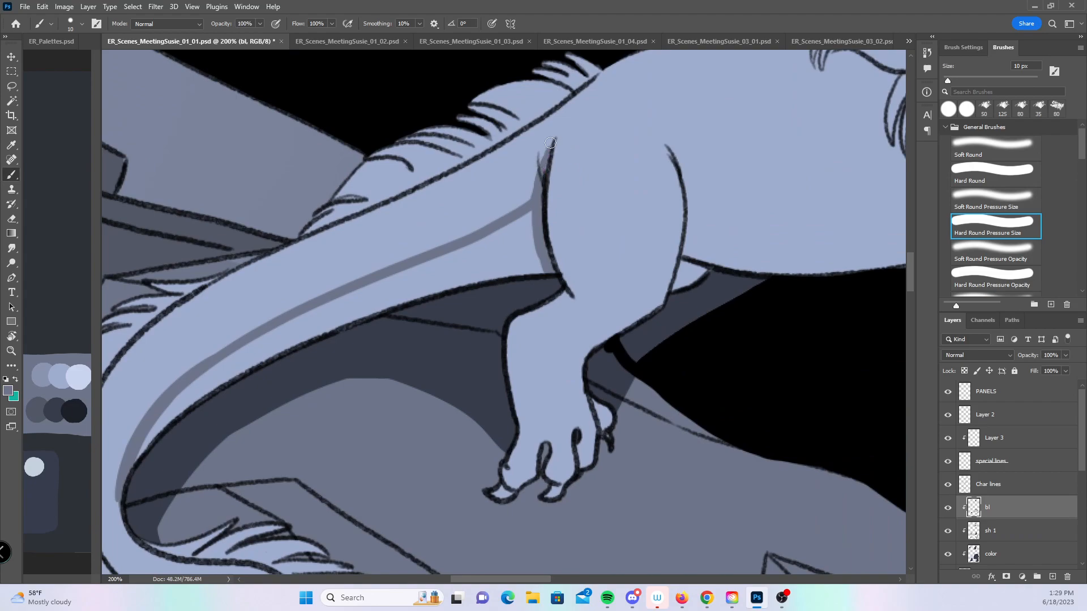
- Shade the fur on the outer curve of the creature's tail and the edge of the tail's lower bend
{"action": "mouse_move", "coordinate": [442, 377]}
{"action": "left_mouse_down"}
{"action": "mouse_move", "coordinate": [529, 213]}
{"action": "mouse_move", "coordinate": [560, 201]}
{"action": "left_mouse_up"}
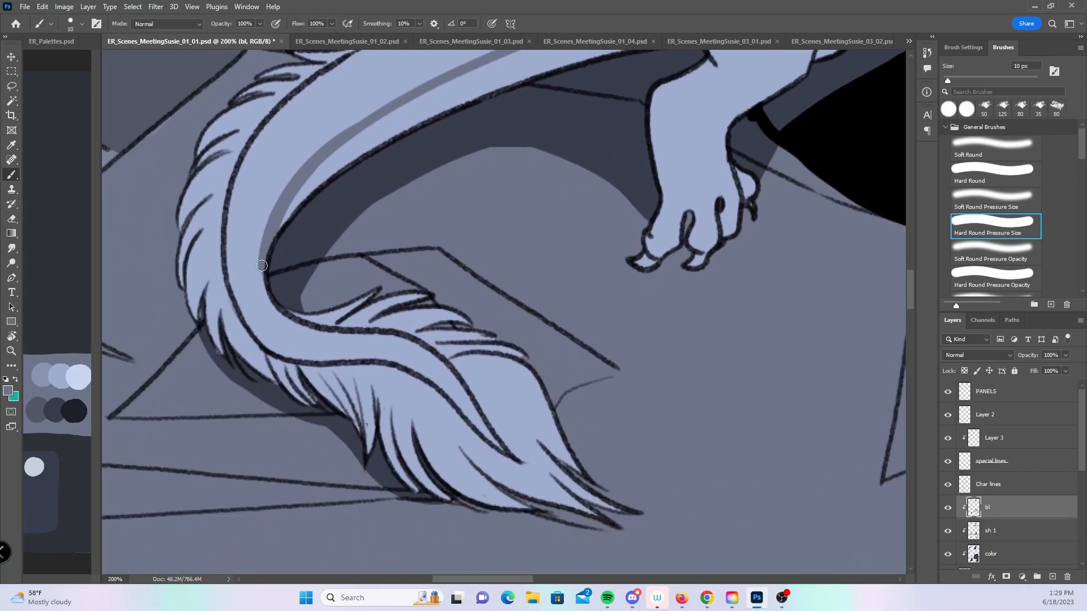
{"action": "mouse_move", "coordinate": [222, 218]}
{"action": "left_mouse_down"}
{"action": "mouse_move", "coordinate": [201, 320]}
{"action": "mouse_move", "coordinate": [220, 225]}
{"action": "mouse_move", "coordinate": [208, 305]}
{"action": "mouse_move", "coordinate": [213, 339]}
{"action": "mouse_move", "coordinate": [221, 231]}
{"action": "mouse_move", "coordinate": [225, 358]}
{"action": "mouse_move", "coordinate": [209, 214]}
{"action": "left_mouse_up"}
{"action": "mouse_move", "coordinate": [228, 301]}
{"action": "left_mouse_down"}
{"action": "mouse_move", "coordinate": [257, 363]}
{"action": "mouse_move", "coordinate": [309, 399]}
{"action": "left_mouse_up"}
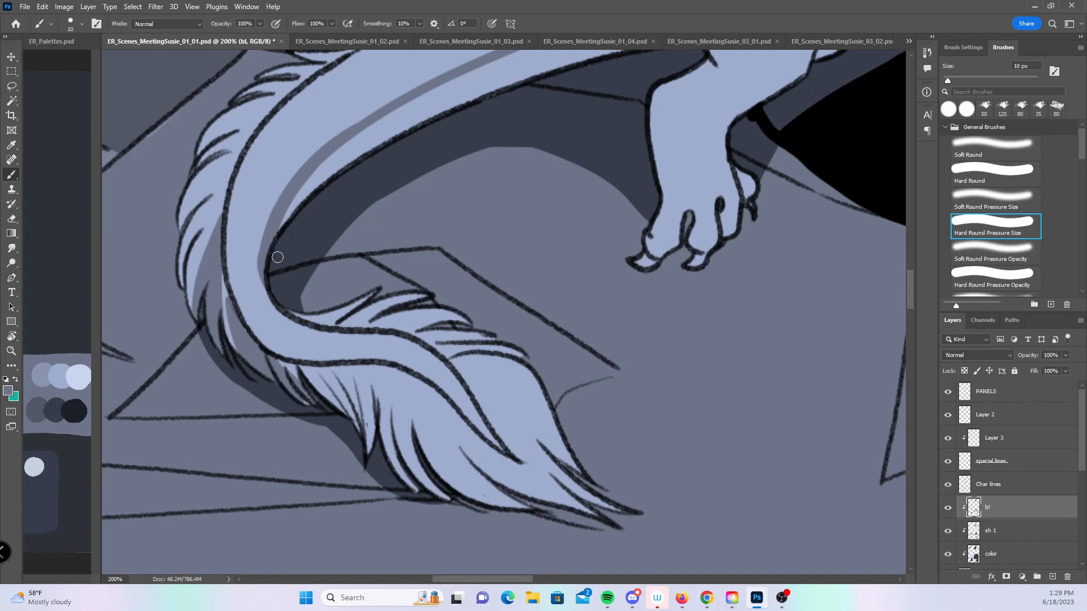
{"action": "left_click_drag", "start_coordinate": [281, 361], "coordinate": [303, 372]}
{"action": "mouse_move", "coordinate": [224, 264]}
{"action": "left_mouse_down"}
{"action": "mouse_move", "coordinate": [286, 348]}
{"action": "mouse_move", "coordinate": [368, 353]}
{"action": "mouse_move", "coordinate": [433, 382]}
{"action": "mouse_move", "coordinate": [517, 461]}
{"action": "mouse_move", "coordinate": [502, 455]}
{"action": "mouse_move", "coordinate": [548, 485]}
{"action": "mouse_move", "coordinate": [576, 486]}
{"action": "mouse_move", "coordinate": [595, 511]}
{"action": "left_mouse_up"}
- Paint grey shadow strands through the lower side of the tail's fur tuft
{"action": "left_click_drag", "start_coordinate": [307, 366], "coordinate": [339, 418]}
{"action": "left_click_drag", "start_coordinate": [316, 371], "coordinate": [371, 463]}
{"action": "mouse_move", "coordinate": [349, 361]}
{"action": "left_mouse_down"}
{"action": "mouse_move", "coordinate": [371, 452]}
{"action": "mouse_move", "coordinate": [416, 494]}
{"action": "left_mouse_up"}
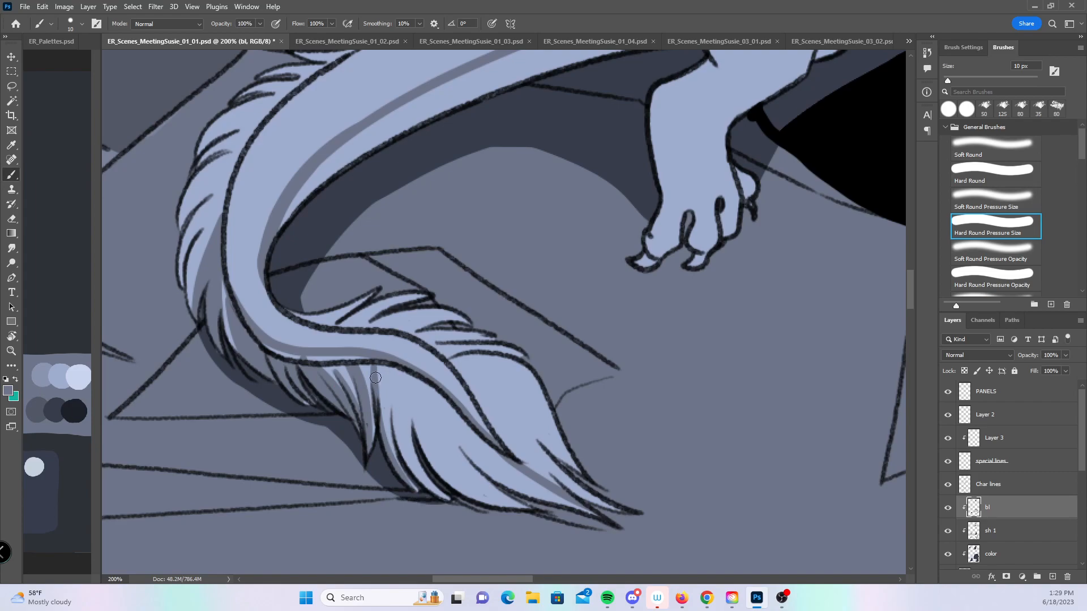
{"action": "mouse_move", "coordinate": [388, 371]}
{"action": "left_mouse_down"}
{"action": "mouse_move", "coordinate": [453, 509]}
{"action": "mouse_move", "coordinate": [390, 380]}
{"action": "mouse_move", "coordinate": [467, 514]}
{"action": "mouse_move", "coordinate": [410, 396]}
{"action": "mouse_move", "coordinate": [426, 459]}
{"action": "mouse_move", "coordinate": [457, 471]}
{"action": "mouse_move", "coordinate": [464, 494]}
{"action": "left_mouse_up"}
{"action": "mouse_move", "coordinate": [416, 416]}
{"action": "left_mouse_down"}
{"action": "mouse_move", "coordinate": [436, 459]}
{"action": "mouse_move", "coordinate": [500, 506]}
{"action": "left_mouse_up"}
{"action": "mouse_move", "coordinate": [425, 436]}
{"action": "left_mouse_down"}
{"action": "mouse_move", "coordinate": [512, 506]}
{"action": "mouse_move", "coordinate": [536, 512]}
{"action": "mouse_move", "coordinate": [539, 501]}
{"action": "left_mouse_up"}
{"action": "left_click_drag", "start_coordinate": [445, 412], "coordinate": [569, 508]}
{"action": "left_click_drag", "start_coordinate": [456, 441], "coordinate": [433, 418]}
- Shade the lower edge of the tail bend and the tuft's tip, and touch up the underside shadow and outer fur
{"action": "mouse_move", "coordinate": [258, 339]}
{"action": "left_mouse_down"}
{"action": "mouse_move", "coordinate": [358, 362]}
{"action": "mouse_move", "coordinate": [332, 356]}
{"action": "left_mouse_up"}
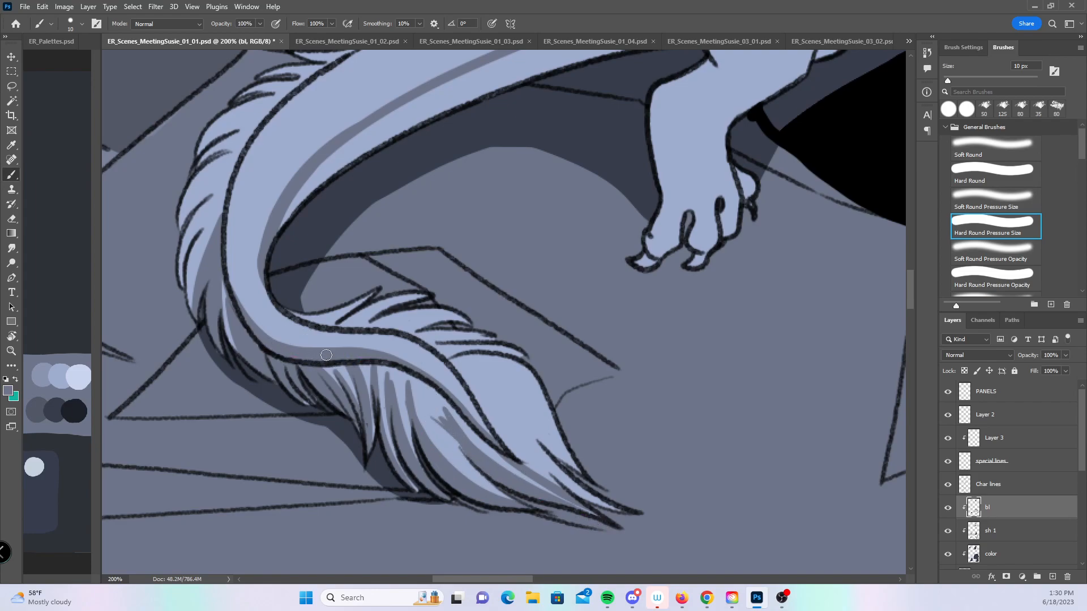
{"action": "left_click_drag", "start_coordinate": [491, 419], "coordinate": [602, 504]}
{"action": "left_click_drag", "start_coordinate": [513, 446], "coordinate": [614, 507]}
{"action": "left_click_drag", "start_coordinate": [489, 408], "coordinate": [614, 505]}
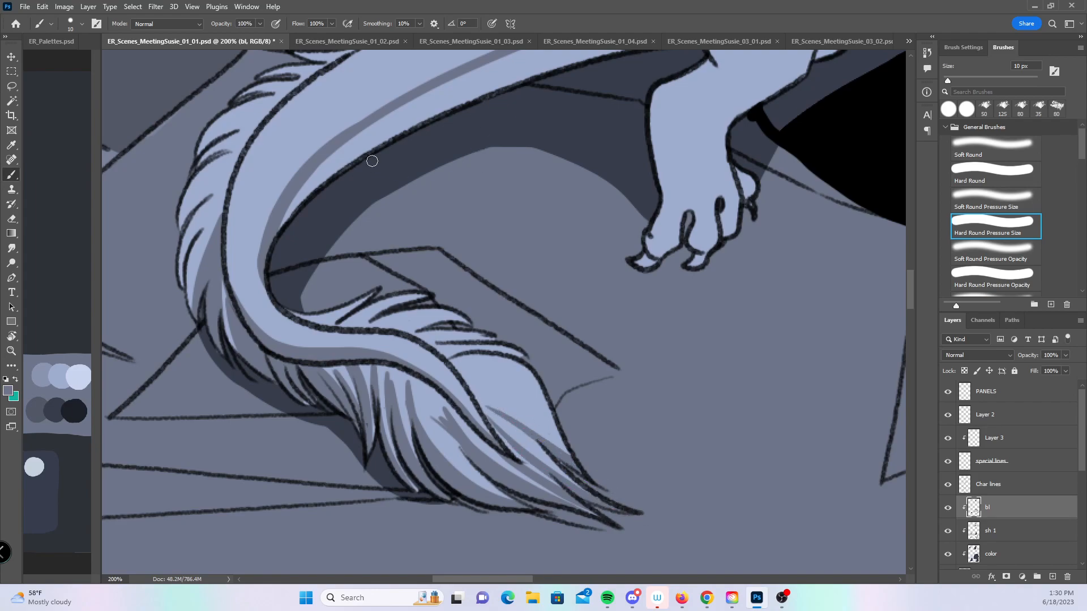
{"action": "mouse_move", "coordinate": [274, 241]}
{"action": "left_mouse_down"}
{"action": "mouse_move", "coordinate": [304, 189]}
{"action": "mouse_move", "coordinate": [294, 208]}
{"action": "left_mouse_up"}
{"action": "left_click_drag", "start_coordinate": [181, 288], "coordinate": [201, 225]}
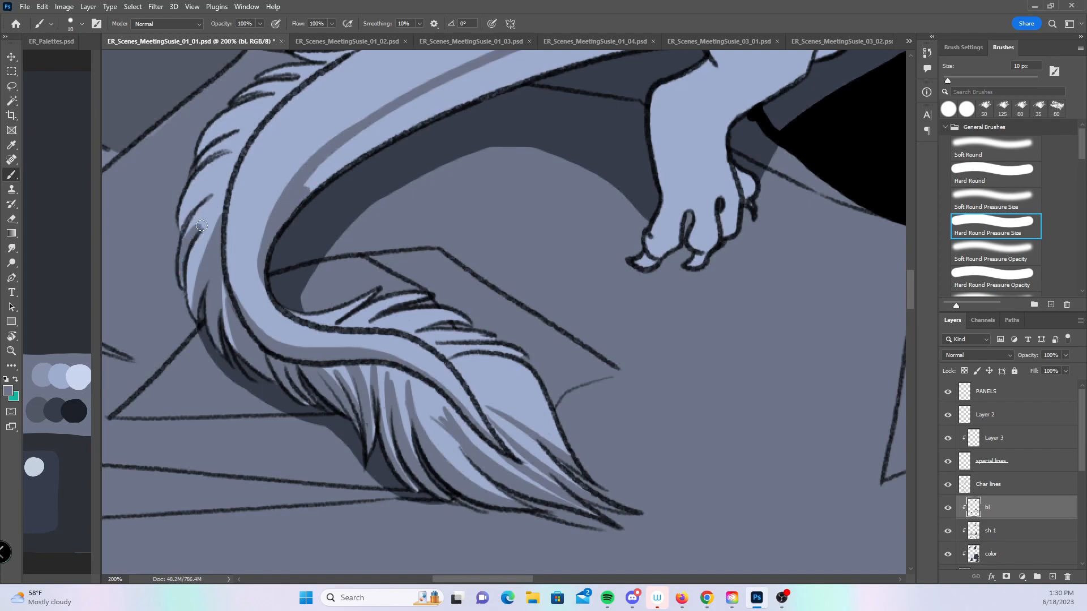
- Paint the shadow down the rear edge of the hind leg to the foot and between its toes
{"action": "left_click_drag", "start_coordinate": [633, 327], "coordinate": [548, 481]}
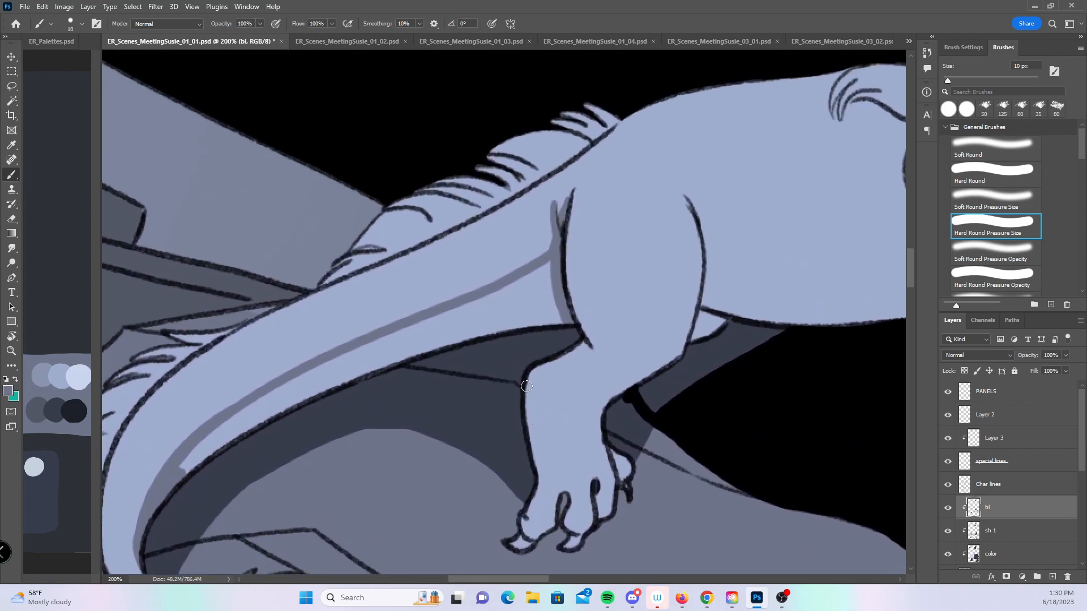
{"action": "left_click_drag", "start_coordinate": [320, 286], "coordinate": [362, 265]}
{"action": "mouse_move", "coordinate": [571, 192]}
{"action": "left_mouse_down"}
{"action": "mouse_move", "coordinate": [617, 344]}
{"action": "mouse_move", "coordinate": [536, 397]}
{"action": "mouse_move", "coordinate": [535, 456]}
{"action": "left_mouse_up"}
{"action": "left_click_drag", "start_coordinate": [641, 420], "coordinate": [531, 268]}
{"action": "mouse_move", "coordinate": [431, 244]}
{"action": "left_mouse_down"}
{"action": "mouse_move", "coordinate": [437, 325]}
{"action": "mouse_move", "coordinate": [419, 384]}
{"action": "mouse_move", "coordinate": [429, 371]}
{"action": "mouse_move", "coordinate": [434, 386]}
{"action": "mouse_move", "coordinate": [434, 318]}
{"action": "mouse_move", "coordinate": [459, 339]}
{"action": "mouse_move", "coordinate": [472, 377]}
{"action": "mouse_move", "coordinate": [467, 341]}
{"action": "mouse_move", "coordinate": [470, 392]}
{"action": "left_mouse_up"}
{"action": "left_click_drag", "start_coordinate": [373, 316], "coordinate": [477, 398]}
{"action": "mouse_move", "coordinate": [386, 417]}
{"action": "left_mouse_down"}
{"action": "mouse_move", "coordinate": [388, 441]}
{"action": "mouse_move", "coordinate": [391, 429]}
{"action": "left_mouse_up"}
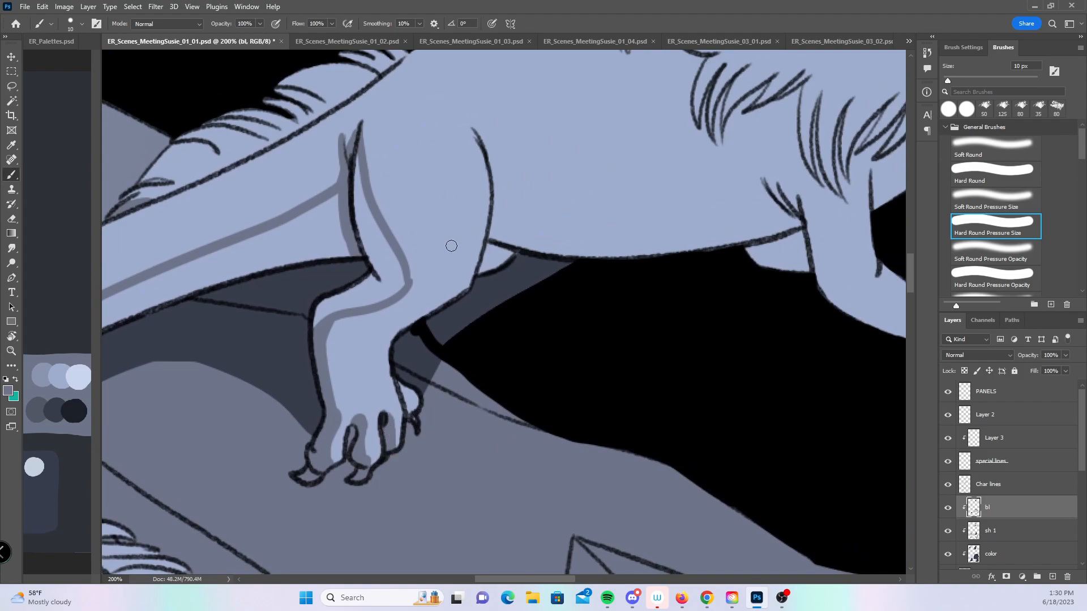
{"action": "mouse_move", "coordinate": [400, 384]}
{"action": "left_mouse_down"}
{"action": "mouse_move", "coordinate": [412, 418]}
{"action": "mouse_move", "coordinate": [405, 385]}
{"action": "left_mouse_up"}
{"action": "mouse_move", "coordinate": [486, 248]}
{"action": "left_mouse_down"}
{"action": "mouse_move", "coordinate": [481, 274]}
{"action": "mouse_move", "coordinate": [508, 253]}
{"action": "mouse_move", "coordinate": [493, 247]}
{"action": "left_mouse_up"}
- Fill in the shadow area under the tail up to the hind leg with the Hard Round brush
{"action": "left_click_drag", "start_coordinate": [414, 423], "coordinate": [683, 423]}
{"action": "left_click", "coordinate": [999, 174]}
{"action": "mouse_move", "coordinate": [237, 406]}
{"action": "left_mouse_down"}
{"action": "mouse_move", "coordinate": [372, 312]}
{"action": "mouse_move", "coordinate": [301, 366]}
{"action": "mouse_move", "coordinate": [525, 247]}
{"action": "mouse_move", "coordinate": [503, 267]}
{"action": "mouse_move", "coordinate": [537, 261]}
{"action": "mouse_move", "coordinate": [553, 235]}
{"action": "mouse_move", "coordinate": [537, 241]}
{"action": "mouse_move", "coordinate": [604, 201]}
{"action": "mouse_move", "coordinate": [575, 246]}
{"action": "mouse_move", "coordinate": [615, 257]}
{"action": "mouse_move", "coordinate": [607, 237]}
{"action": "left_mouse_up"}
{"action": "key", "text": "bracketright"}
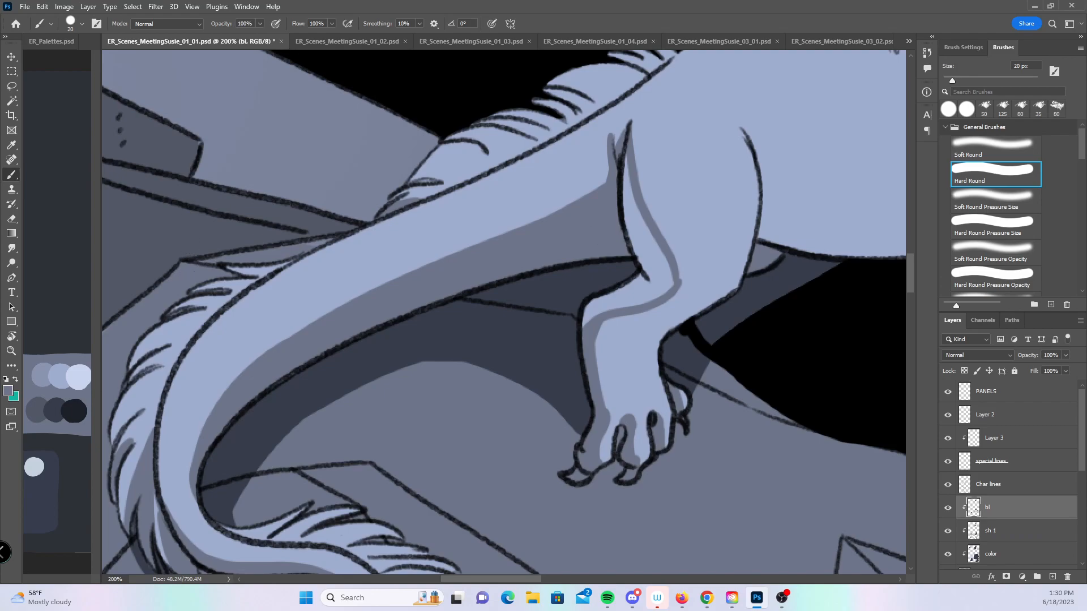
{"action": "key", "text": "alt+Tab"}
{"action": "key", "text": "alt+Tab"}
- Outline the belly shadow from the hind leg to the front leg with a 20 px Hard Round Pressure Size brush
{"action": "mouse_move", "coordinate": [760, 327]}
{"action": "left_mouse_down"}
{"action": "mouse_move", "coordinate": [705, 328]}
{"action": "mouse_move", "coordinate": [521, 375]}
{"action": "left_mouse_up"}
{"action": "left_click", "coordinate": [990, 227]}
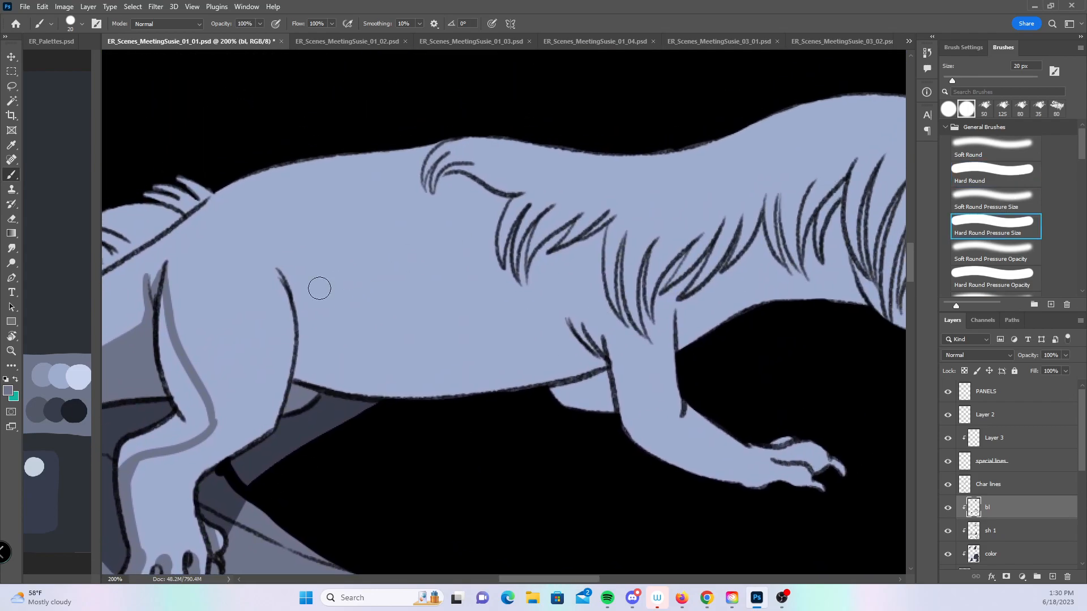
{"action": "mouse_move", "coordinate": [279, 271]}
{"action": "left_mouse_down"}
{"action": "mouse_move", "coordinate": [415, 340]}
{"action": "mouse_move", "coordinate": [570, 331]}
{"action": "left_mouse_up"}
{"action": "mouse_move", "coordinate": [475, 225]}
{"action": "left_mouse_down"}
{"action": "mouse_move", "coordinate": [448, 258]}
{"action": "mouse_move", "coordinate": [409, 235]}
{"action": "left_mouse_up"}
- Shade the back edge of the front leg with a 9 px brush, and enlarge the brush to 25 px
{"action": "key", "text": "bracketleft"}
{"action": "key", "text": "bracketleft"}
{"action": "key", "text": "bracketleft"}
{"action": "left_click_drag", "start_coordinate": [476, 310], "coordinate": [501, 342]}
{"action": "mouse_move", "coordinate": [521, 379]}
{"action": "left_mouse_down"}
{"action": "mouse_move", "coordinate": [504, 324]}
{"action": "mouse_move", "coordinate": [535, 418]}
{"action": "mouse_move", "coordinate": [525, 392]}
{"action": "left_mouse_up"}
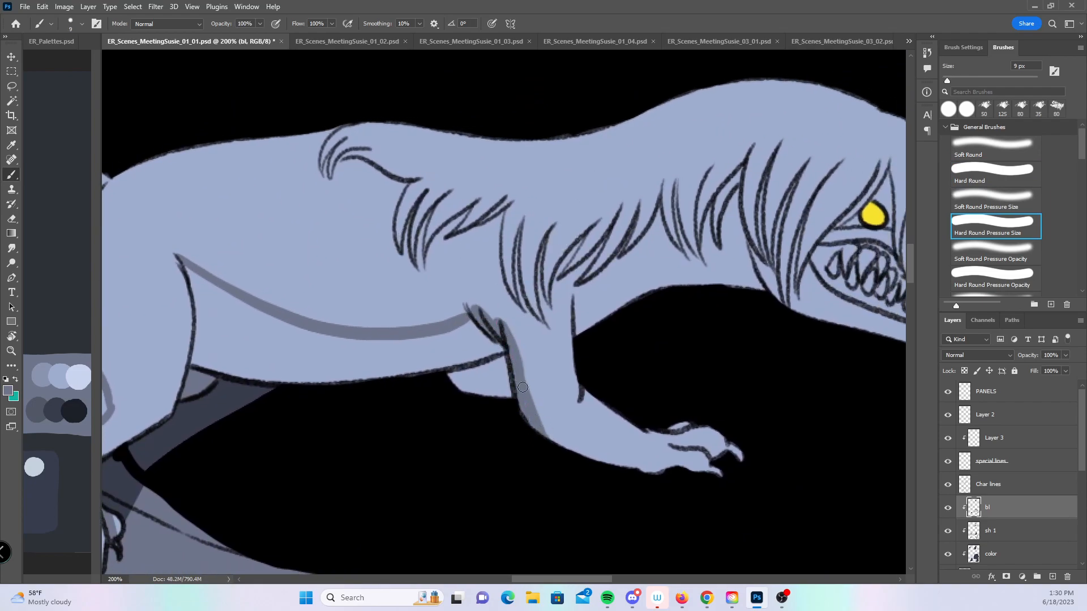
{"action": "key", "text": "bracketright"}
{"action": "key", "text": "bracketright"}
{"action": "key", "text": "bracketright"}
{"action": "key", "text": "bracketright"}
- Lasso the creature's new tail, leg and belly shading, cut it from the bl layer and paste it above the sh 1 layer
{"action": "key", "text": "z"}
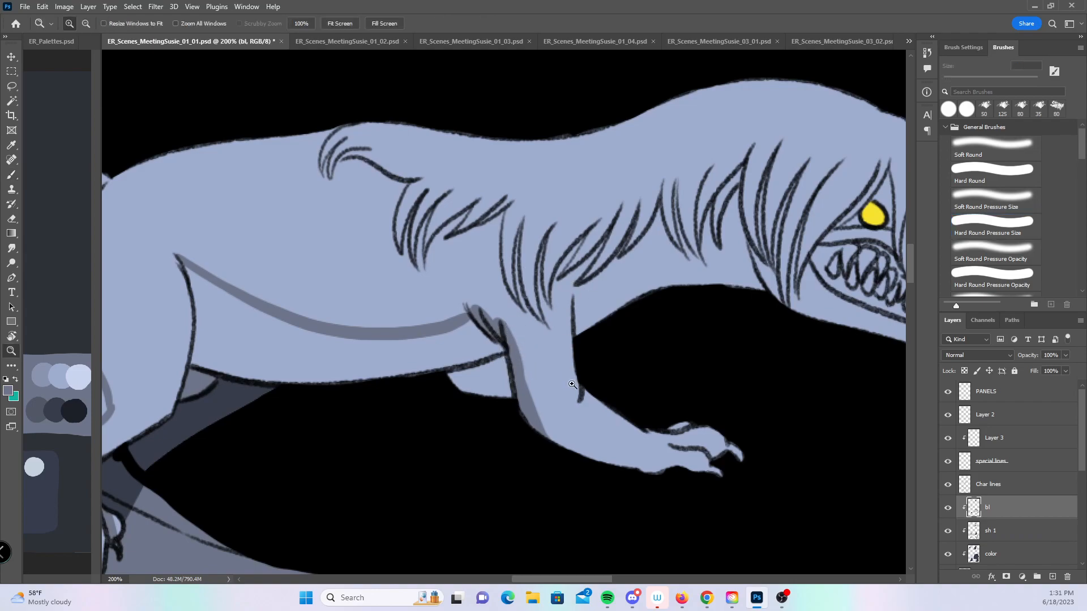
{"action": "left_click", "coordinate": [509, 336]}
{"action": "left_click", "coordinate": [598, 332], "text": "alt"}
{"action": "left_click", "coordinate": [599, 332], "text": "alt"}
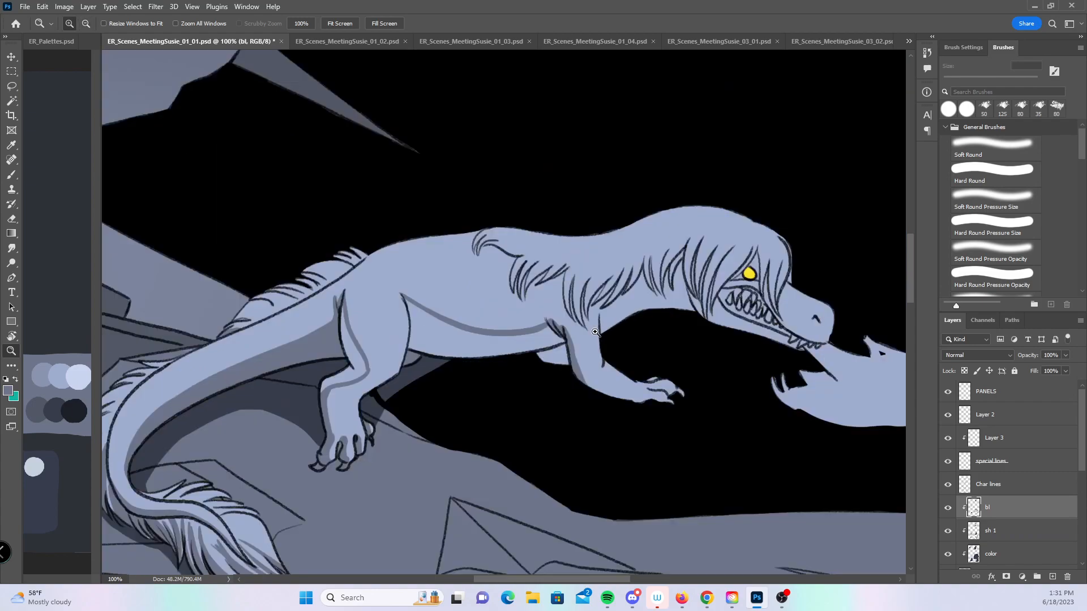
{"action": "left_click_drag", "start_coordinate": [556, 405], "coordinate": [603, 307]}
{"action": "key", "text": "l"}
{"action": "mouse_move", "coordinate": [135, 474]}
{"action": "left_mouse_down"}
{"action": "mouse_move", "coordinate": [241, 179]}
{"action": "mouse_move", "coordinate": [671, 249]}
{"action": "mouse_move", "coordinate": [317, 543]}
{"action": "mouse_move", "coordinate": [264, 498]}
{"action": "left_mouse_up"}
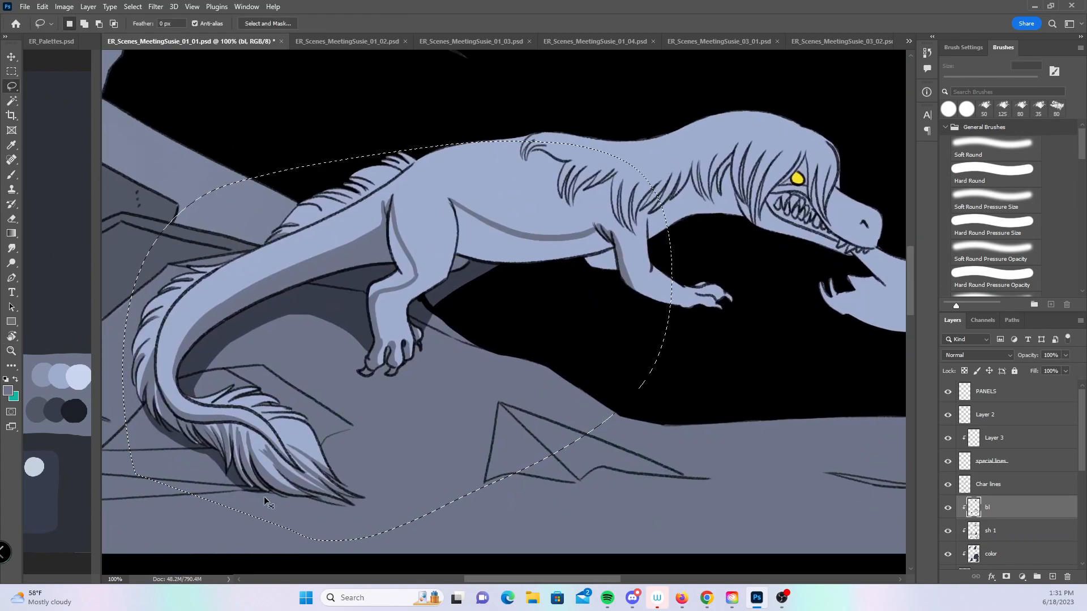
{"action": "key", "text": "Delete"}
{"action": "key", "text": "ctrl+d"}
{"action": "left_click", "coordinate": [994, 533]}
{"action": "key", "text": "ctrl+v"}
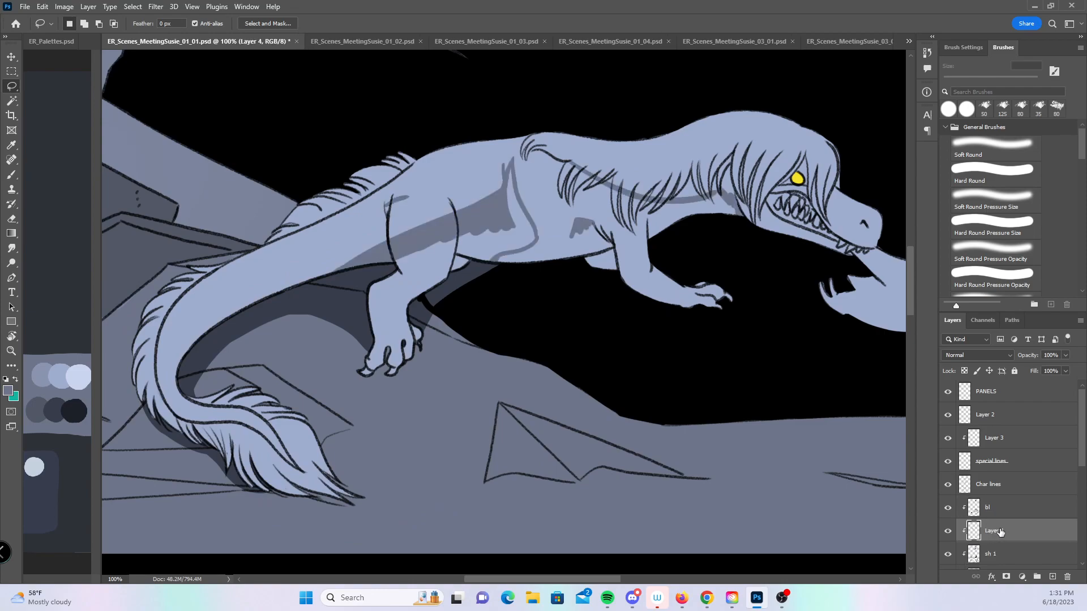
- Align the pasted shading with the creature's tail, legs and belly, and merge it down into the sh 1 layer
{"action": "key", "text": "ctrl+t"}
{"action": "left_click_drag", "start_coordinate": [437, 239], "coordinate": [327, 277]}
{"action": "key", "text": "Up"}
{"action": "key", "text": "Up"}
{"action": "key", "text": "Up"}
{"action": "key", "text": "Up"}
{"action": "key", "text": "Left"}
{"action": "key", "text": "Left"}
{"action": "key", "text": "Left"}
{"action": "key", "text": "Left"}
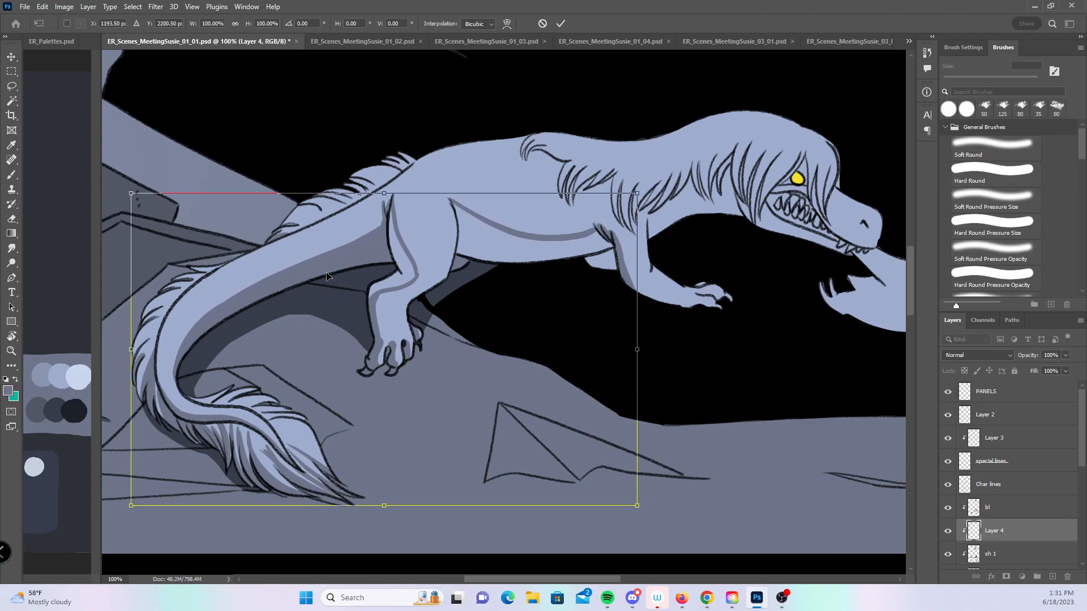
{"action": "key", "text": "Return"}
{"action": "key", "text": "l"}
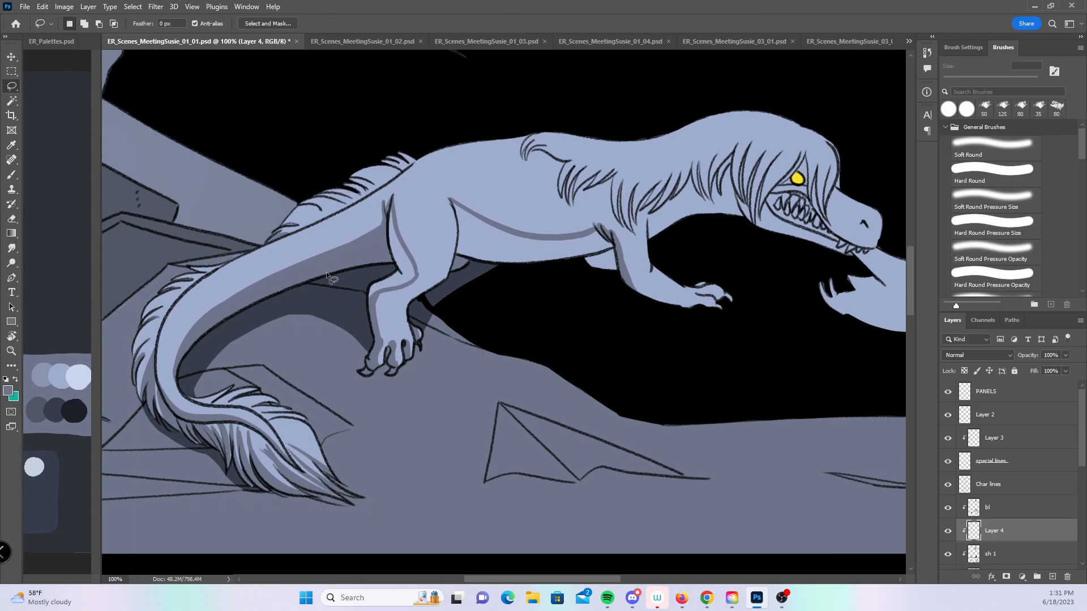
{"action": "key", "text": "ctrl+e"}
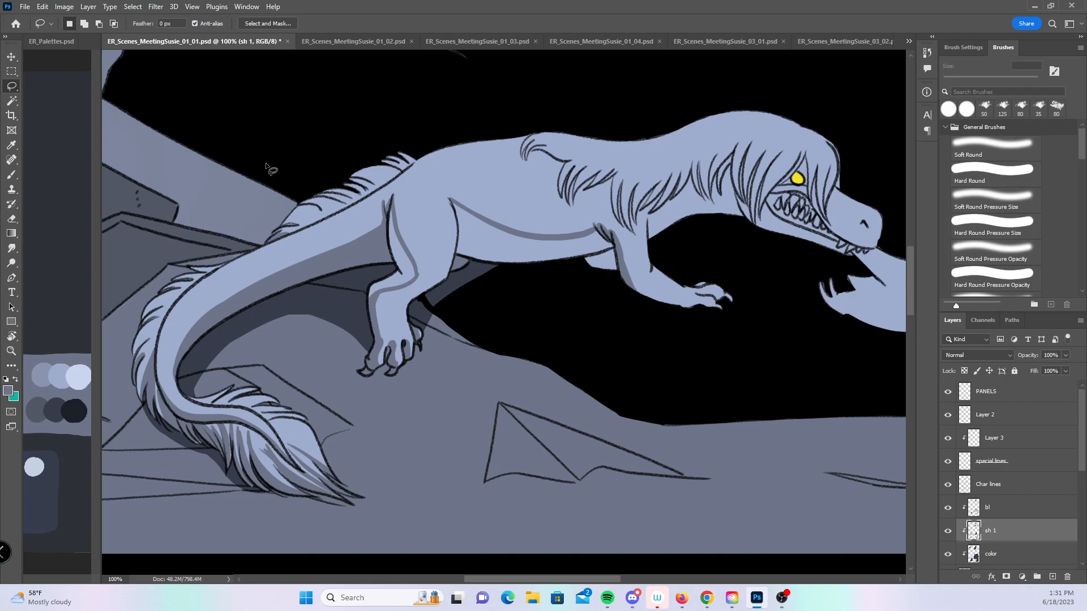
- Fill in the shadows on the belly, front leg and far front leg on the sh 1 layer with a 25 px brush
{"action": "left_click", "coordinate": [11, 174]}
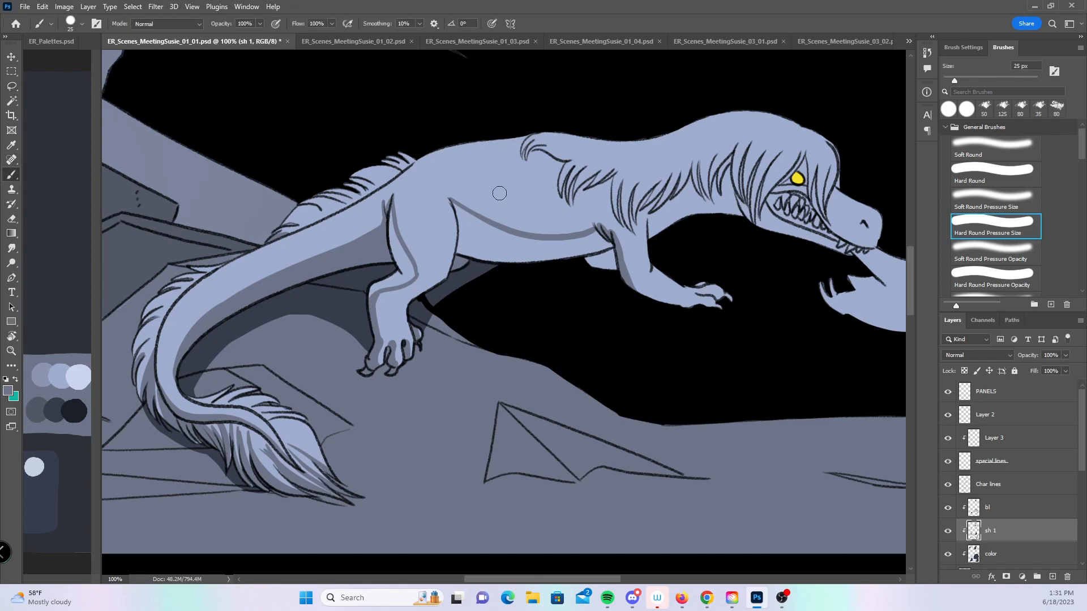
{"action": "mouse_move", "coordinate": [460, 215]}
{"action": "left_mouse_down"}
{"action": "mouse_move", "coordinate": [464, 244]}
{"action": "mouse_move", "coordinate": [470, 220]}
{"action": "mouse_move", "coordinate": [610, 238]}
{"action": "mouse_move", "coordinate": [645, 288]}
{"action": "mouse_move", "coordinate": [719, 305]}
{"action": "left_mouse_up"}
{"action": "left_click_drag", "start_coordinate": [593, 261], "coordinate": [613, 260]}
- Select the bl layer and set the foreground colour to black (000000)
{"action": "left_click_drag", "start_coordinate": [679, 437], "coordinate": [457, 498]}
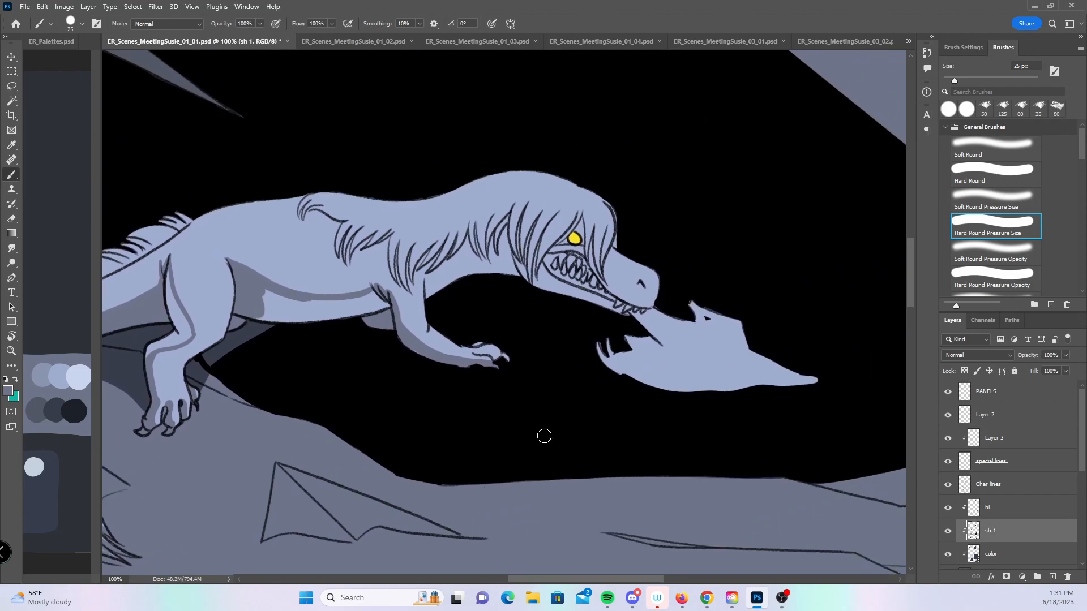
{"action": "left_click", "coordinate": [1009, 509]}
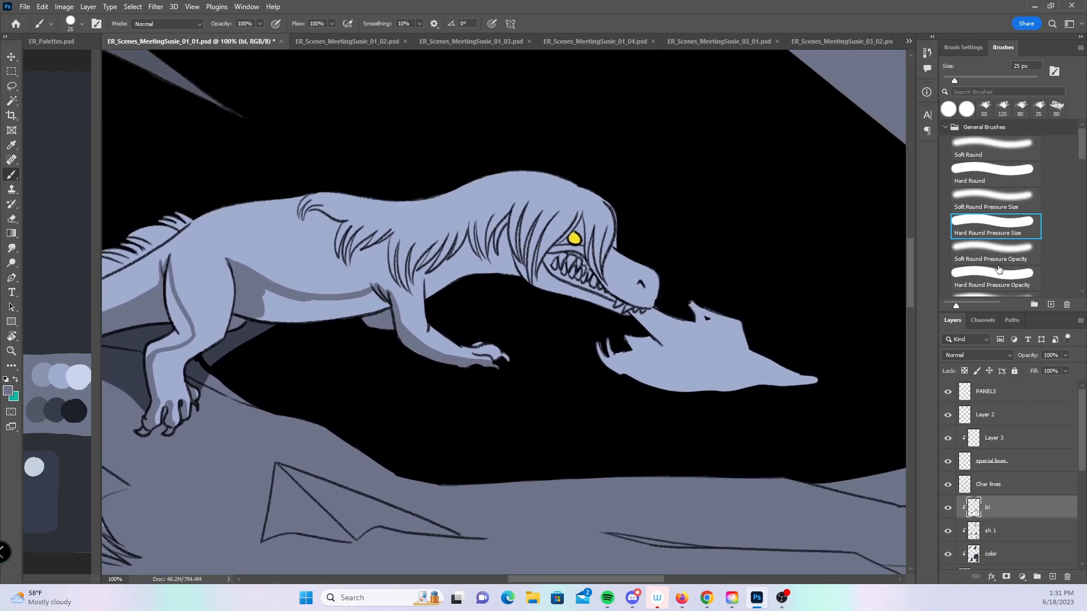
{"action": "left_click", "coordinate": [15, 380]}
{"action": "left_click", "coordinate": [9, 391]}
{"action": "type", "text": "000000"}
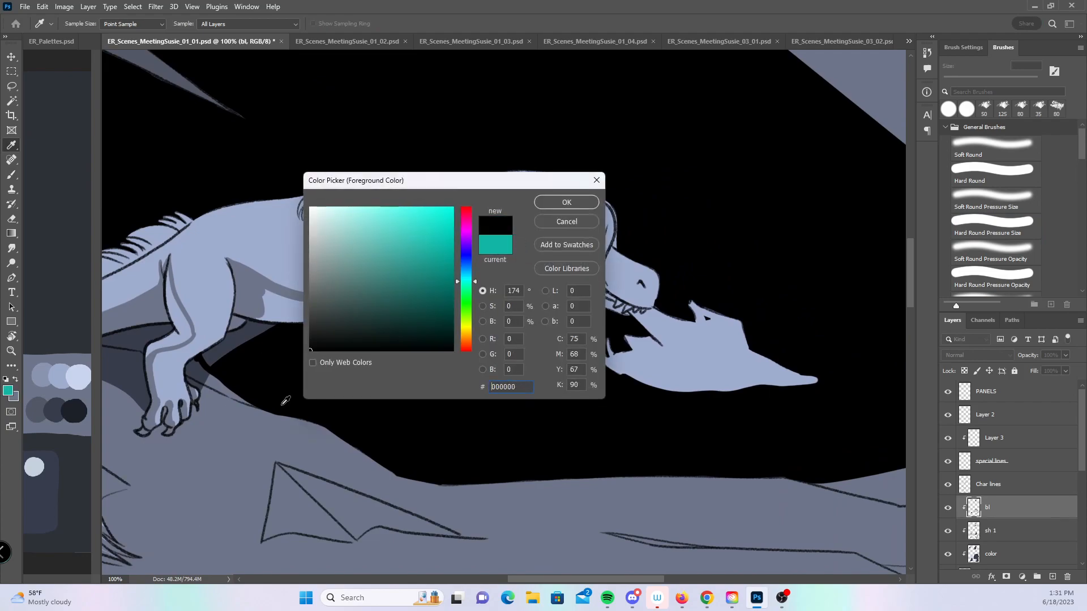
{"action": "left_click", "coordinate": [557, 202]}
- Paint a black band with the 25 px brush from the creature's upper back along its shoulder to the front leg
{"action": "mouse_move", "coordinate": [214, 211]}
{"action": "left_mouse_down"}
{"action": "mouse_move", "coordinate": [318, 256]}
{"action": "mouse_move", "coordinate": [414, 260]}
{"action": "mouse_move", "coordinate": [446, 290]}
{"action": "left_mouse_up"}
{"action": "mouse_move", "coordinate": [370, 257]}
{"action": "left_mouse_down"}
{"action": "mouse_move", "coordinate": [434, 311]}
{"action": "mouse_move", "coordinate": [465, 308]}
{"action": "left_mouse_up"}
{"action": "left_click_drag", "start_coordinate": [394, 271], "coordinate": [448, 334]}
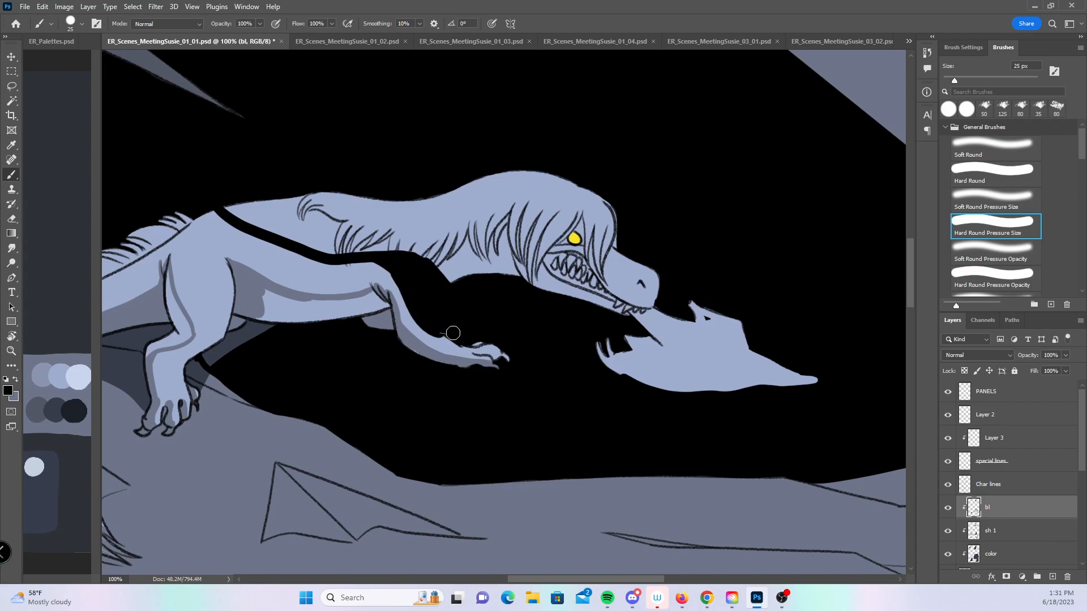
- Try to black out the creature's head and neck with a 45 px Hard Round brush
{"action": "left_click", "coordinate": [990, 180]}
{"action": "mouse_move", "coordinate": [224, 199]}
{"action": "left_mouse_down"}
{"action": "mouse_move", "coordinate": [209, 111]}
{"action": "mouse_move", "coordinate": [262, 190]}
{"action": "mouse_move", "coordinate": [233, 164]}
{"action": "mouse_move", "coordinate": [245, 204]}
{"action": "mouse_move", "coordinate": [340, 245]}
{"action": "mouse_move", "coordinate": [319, 237]}
{"action": "mouse_move", "coordinate": [265, 195]}
{"action": "mouse_move", "coordinate": [411, 247]}
{"action": "mouse_move", "coordinate": [302, 209]}
{"action": "mouse_move", "coordinate": [321, 203]}
{"action": "mouse_move", "coordinate": [384, 226]}
{"action": "mouse_move", "coordinate": [368, 205]}
{"action": "mouse_move", "coordinate": [393, 186]}
{"action": "mouse_move", "coordinate": [452, 175]}
{"action": "mouse_move", "coordinate": [561, 312]}
{"action": "mouse_move", "coordinate": [586, 314]}
{"action": "mouse_move", "coordinate": [648, 251]}
{"action": "mouse_move", "coordinate": [658, 293]}
{"action": "left_mouse_up"}
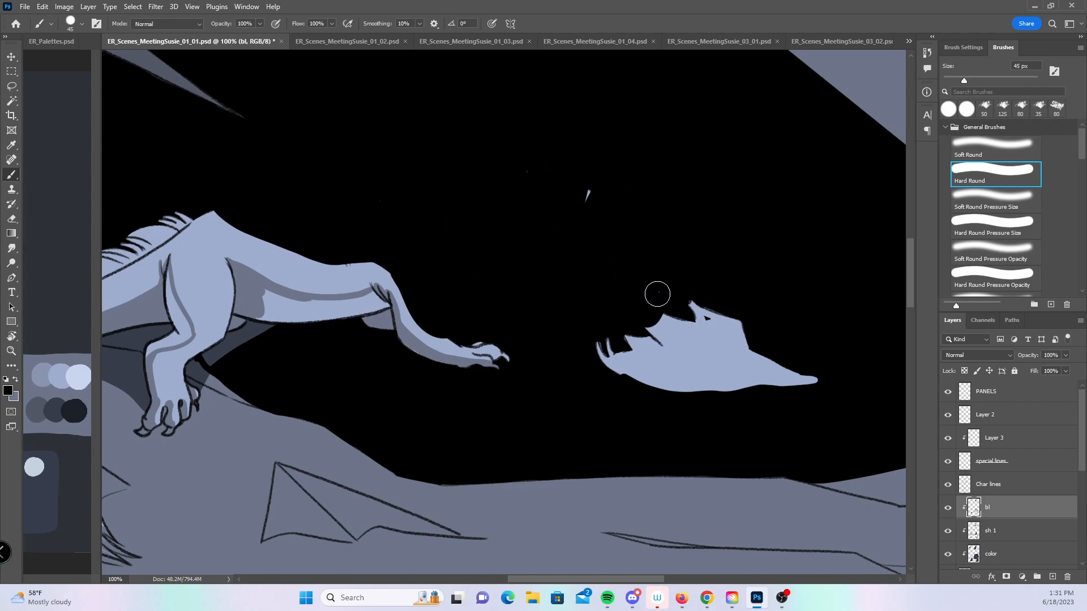
{"action": "key", "text": "ctrl+z"}
- Paint solid black closely around the creature's yellow eye on the bl layer, leaving the eye itself uncovered
{"action": "left_click_drag", "start_coordinate": [537, 226], "coordinate": [561, 207]}
{"action": "key", "text": "z"}
{"action": "left_click", "coordinate": [617, 212]}
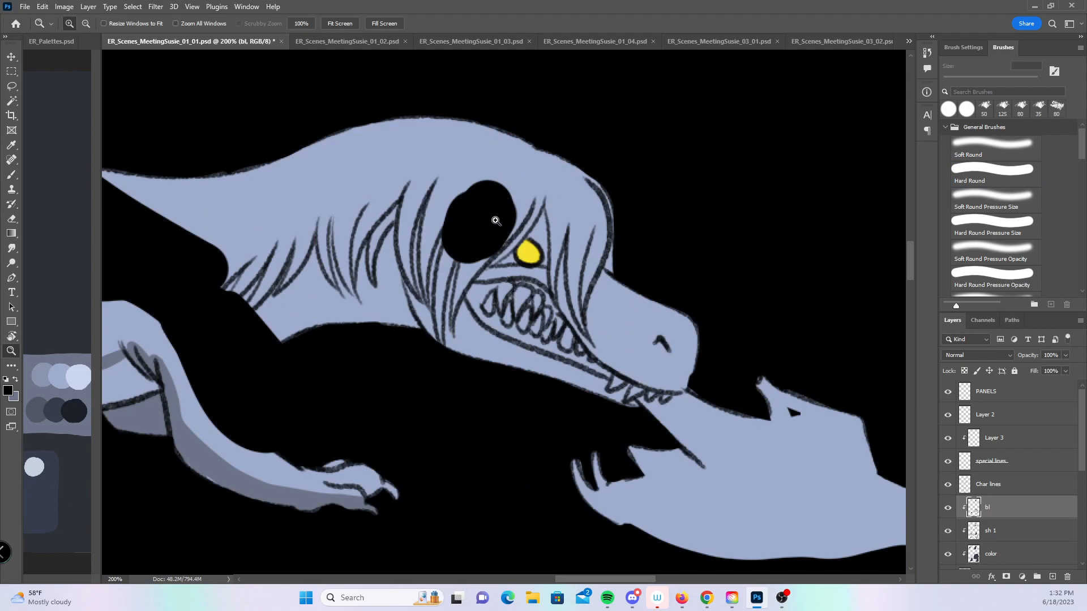
{"action": "key", "text": "b"}
{"action": "mouse_move", "coordinate": [496, 221]}
{"action": "left_mouse_down"}
{"action": "mouse_move", "coordinate": [495, 254]}
{"action": "mouse_move", "coordinate": [528, 228]}
{"action": "mouse_move", "coordinate": [541, 238]}
{"action": "mouse_move", "coordinate": [552, 262]}
{"action": "mouse_move", "coordinate": [507, 252]}
{"action": "mouse_move", "coordinate": [534, 275]}
{"action": "left_mouse_up"}
- Black out the rest of the creature's head, neck and outstretched far limb with a 45 px brush, keeping only the yellow eye
{"action": "key", "text": "z"}
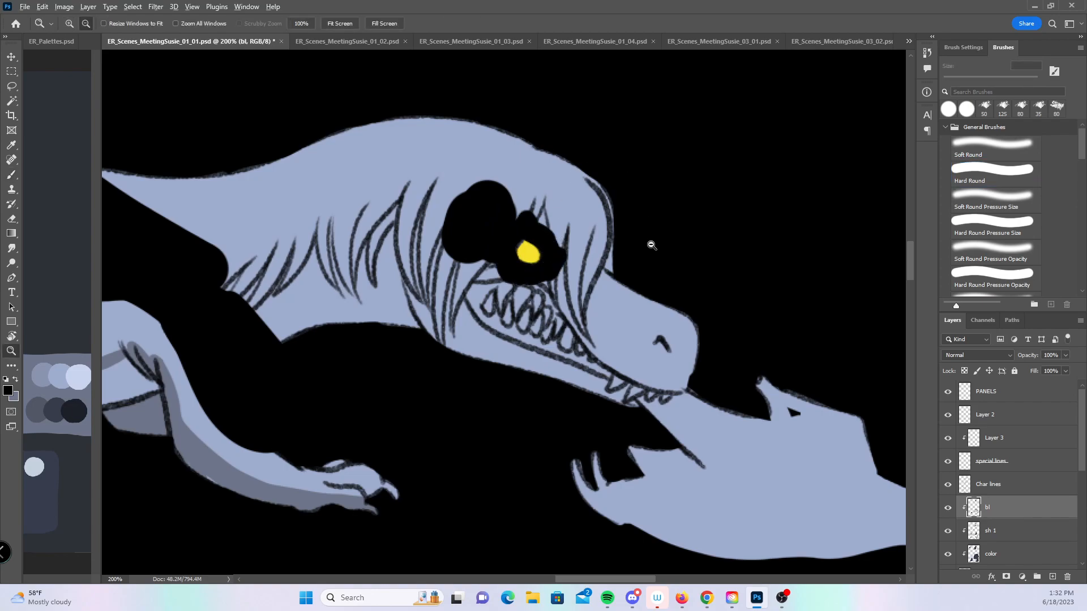
{"action": "left_click", "coordinate": [649, 254], "text": "alt"}
{"action": "left_click", "coordinate": [649, 254], "text": "alt"}
{"action": "left_click", "coordinate": [12, 175]}
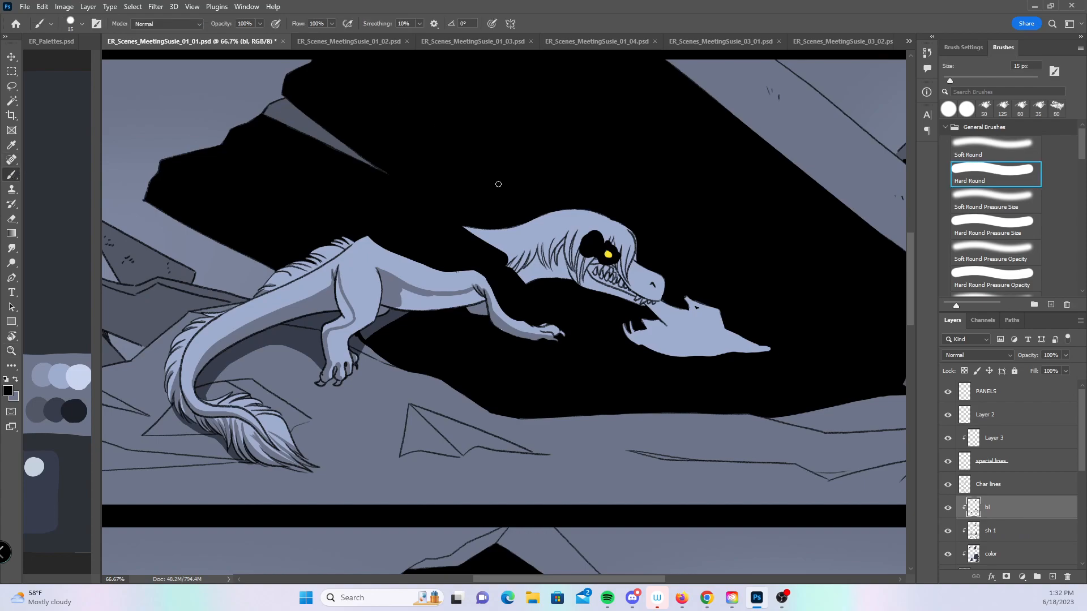
{"action": "mouse_move", "coordinate": [473, 244]}
{"action": "left_mouse_down"}
{"action": "mouse_move", "coordinate": [512, 255]}
{"action": "mouse_move", "coordinate": [572, 243]}
{"action": "mouse_move", "coordinate": [584, 228]}
{"action": "mouse_move", "coordinate": [626, 243]}
{"action": "mouse_move", "coordinate": [637, 278]}
{"action": "left_mouse_up"}
{"action": "mouse_move", "coordinate": [636, 225]}
{"action": "left_mouse_down"}
{"action": "mouse_move", "coordinate": [603, 274]}
{"action": "mouse_move", "coordinate": [574, 285]}
{"action": "mouse_move", "coordinate": [589, 286]}
{"action": "mouse_move", "coordinate": [598, 267]}
{"action": "mouse_move", "coordinate": [618, 298]}
{"action": "mouse_move", "coordinate": [730, 293]}
{"action": "mouse_move", "coordinate": [723, 370]}
{"action": "left_mouse_up"}
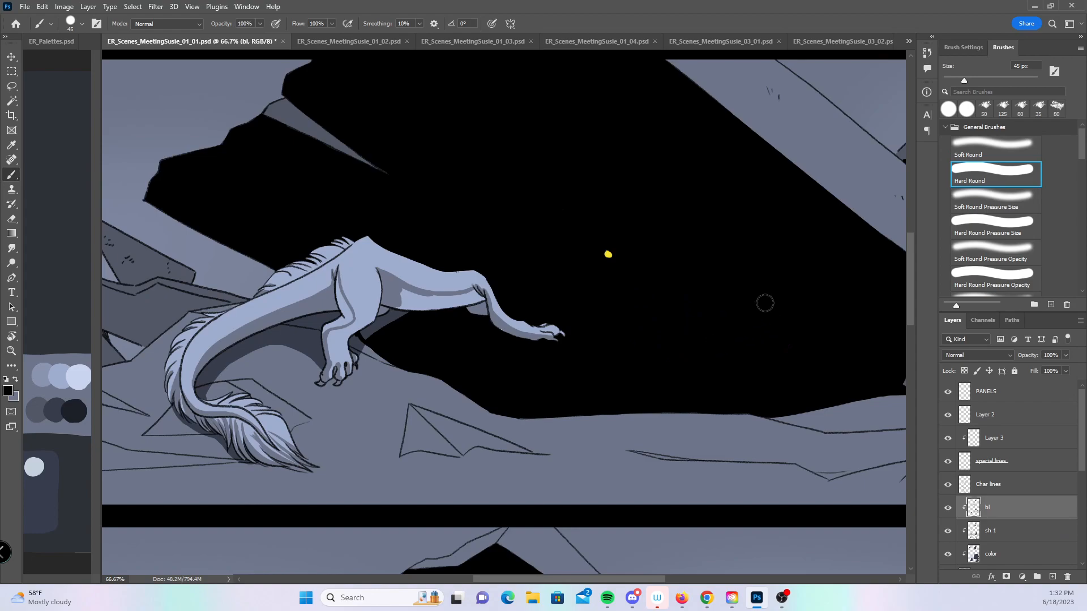
- Extend the grey belly shadow on the sh 1 layer with the 45 px Hard Round Pressure Size brush
{"action": "left_click", "coordinate": [1002, 535]}
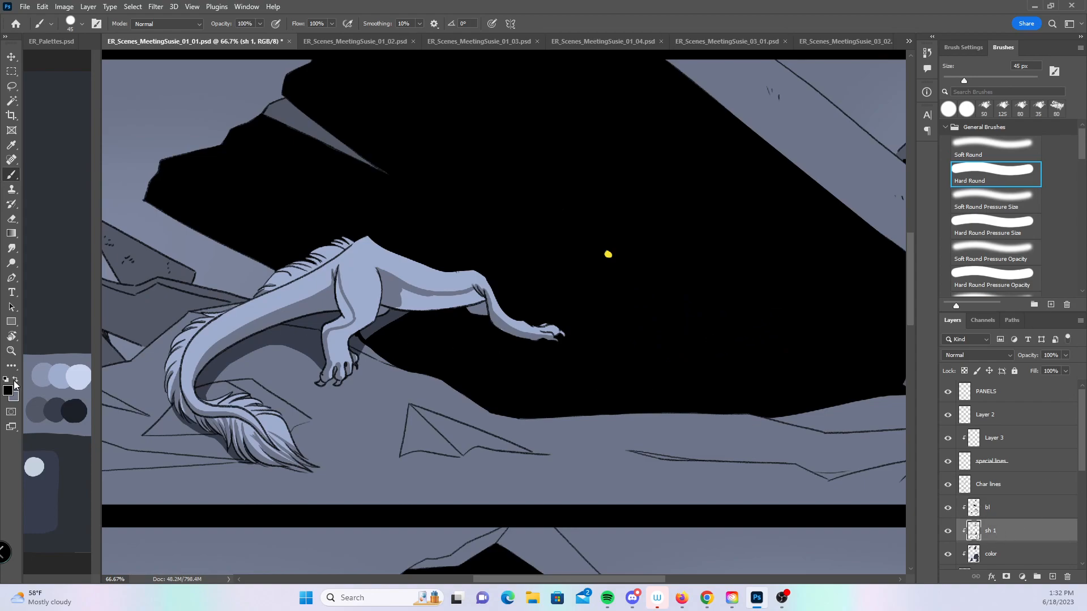
{"action": "left_click", "coordinate": [993, 222]}
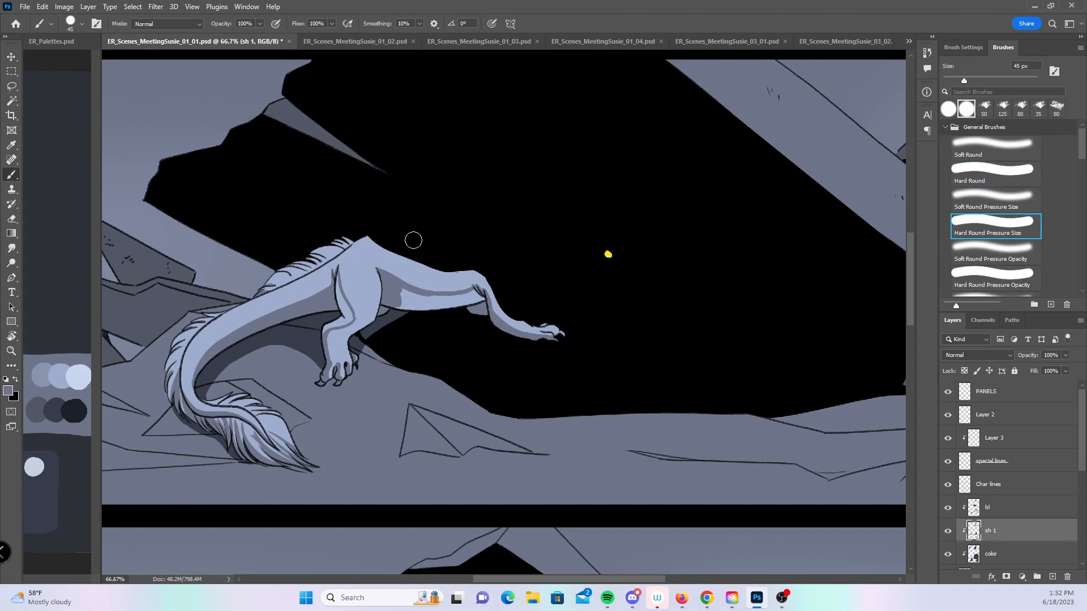
{"action": "key", "text": "z"}
{"action": "left_click", "coordinate": [416, 355]}
{"action": "left_click", "coordinate": [422, 345]}
{"action": "left_click_drag", "start_coordinate": [415, 345], "coordinate": [391, 452]}
{"action": "left_click", "coordinate": [11, 174]}
{"action": "mouse_move", "coordinate": [317, 331]}
{"action": "left_mouse_down"}
{"action": "mouse_move", "coordinate": [400, 327]}
{"action": "mouse_move", "coordinate": [410, 316]}
{"action": "mouse_move", "coordinate": [358, 285]}
{"action": "mouse_move", "coordinate": [487, 320]}
{"action": "mouse_move", "coordinate": [519, 312]}
{"action": "mouse_move", "coordinate": [459, 306]}
{"action": "mouse_move", "coordinate": [586, 303]}
{"action": "left_mouse_up"}
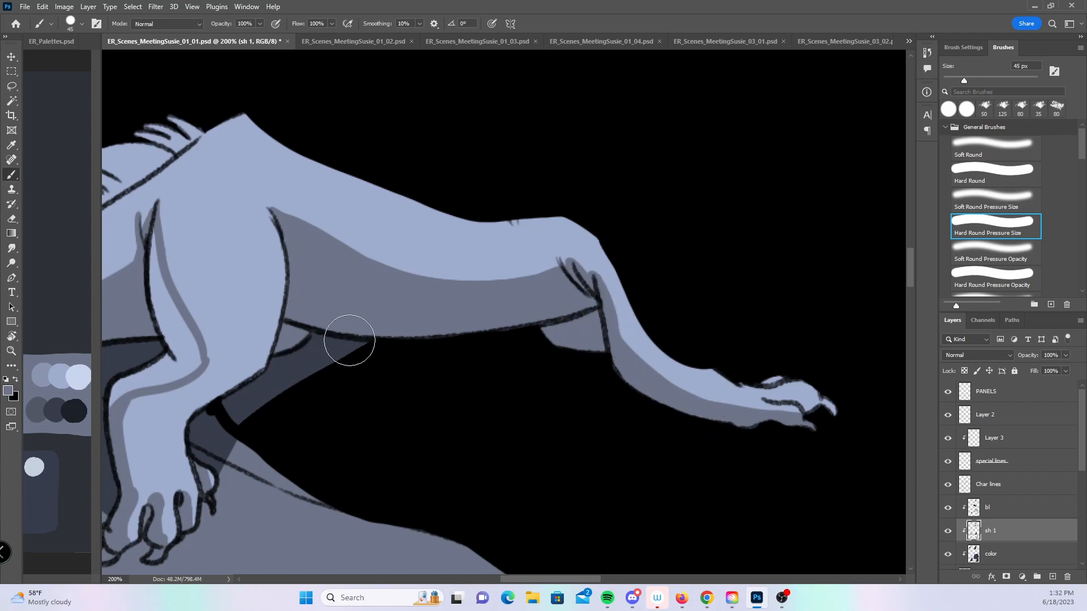
- Shade the fur along the creature's back in grey with a 25 px brush
{"action": "key", "text": "bracketleft"}
{"action": "key", "text": "bracketleft"}
{"action": "key", "text": "bracketleft"}
{"action": "left_click_drag", "start_coordinate": [200, 203], "coordinate": [453, 233]}
{"action": "left_click_drag", "start_coordinate": [198, 284], "coordinate": [234, 289]}
{"action": "left_click_drag", "start_coordinate": [237, 237], "coordinate": [275, 266]}
{"action": "mouse_move", "coordinate": [278, 228]}
{"action": "left_mouse_down"}
{"action": "mouse_move", "coordinate": [317, 250]}
{"action": "mouse_move", "coordinate": [334, 242]}
{"action": "left_mouse_up"}
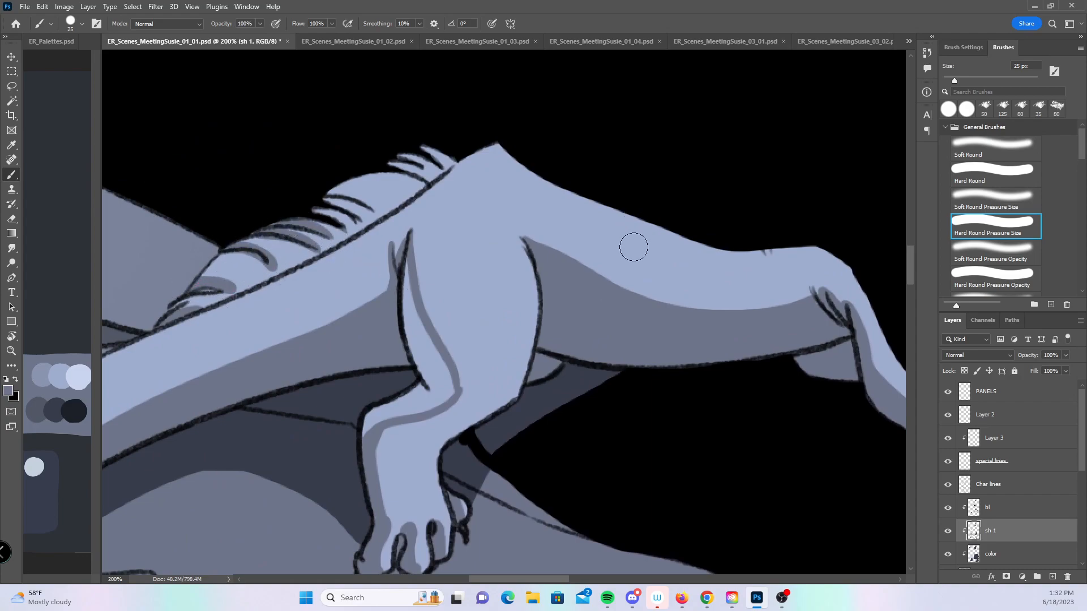
- Examine the shaded creature in the cave panel and compare it with the neighbouring panels of the page
{"action": "key", "text": "z"}
{"action": "left_click", "coordinate": [644, 353], "text": "alt"}
{"action": "left_click", "coordinate": [644, 354], "text": "alt"}
{"action": "left_click", "coordinate": [645, 357], "text": "alt"}
{"action": "left_click", "coordinate": [645, 356], "text": "alt"}
{"action": "left_click", "coordinate": [646, 356], "text": "alt"}
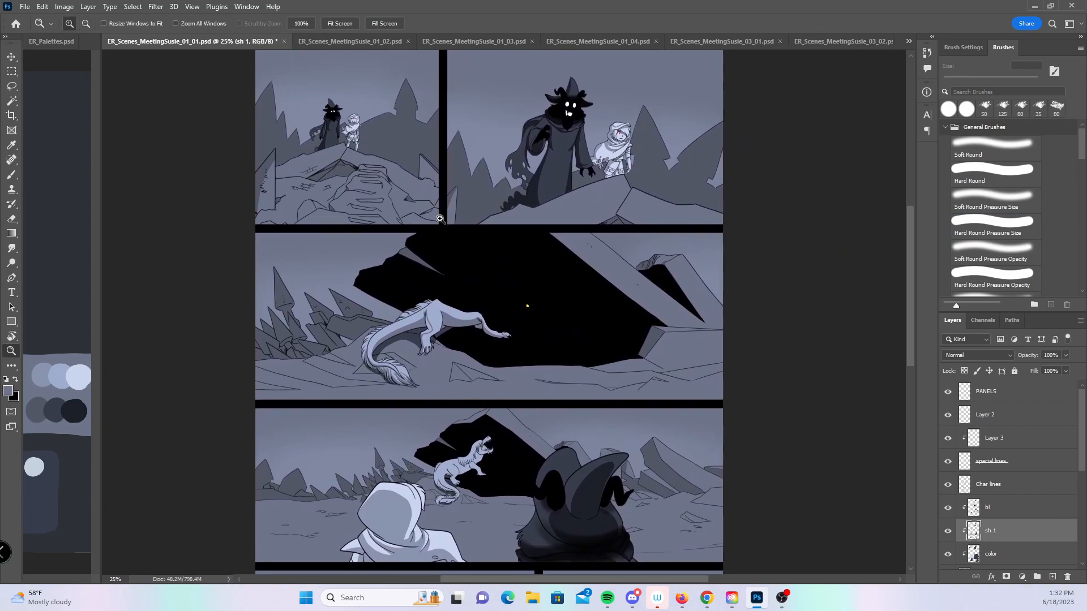
{"action": "key", "text": "alt+Tab"}
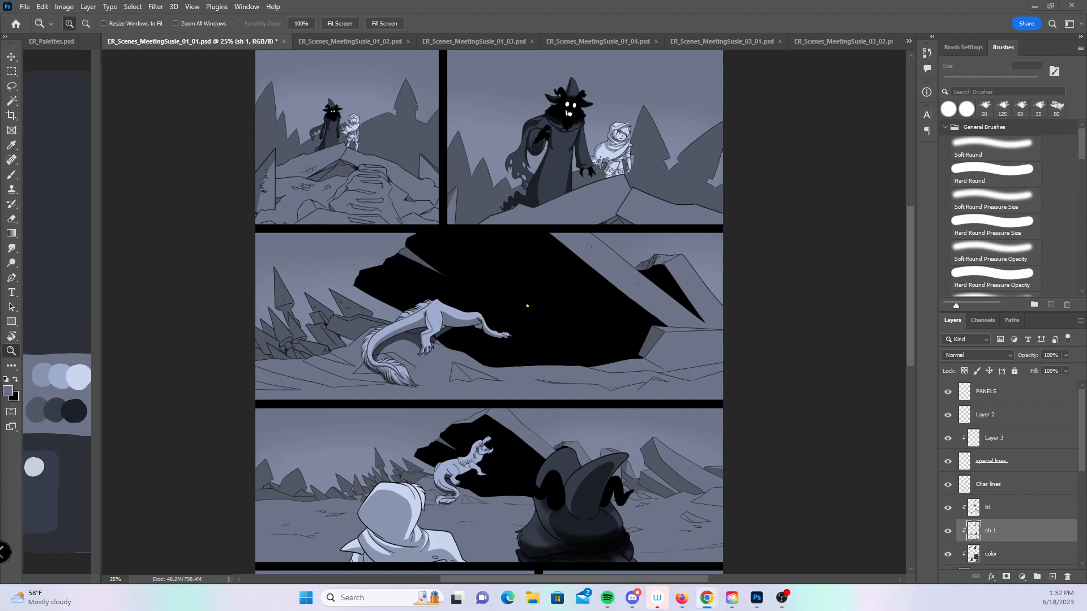
{"action": "key", "text": "alt+Tab"}
{"action": "key", "text": "alt+Tab"}
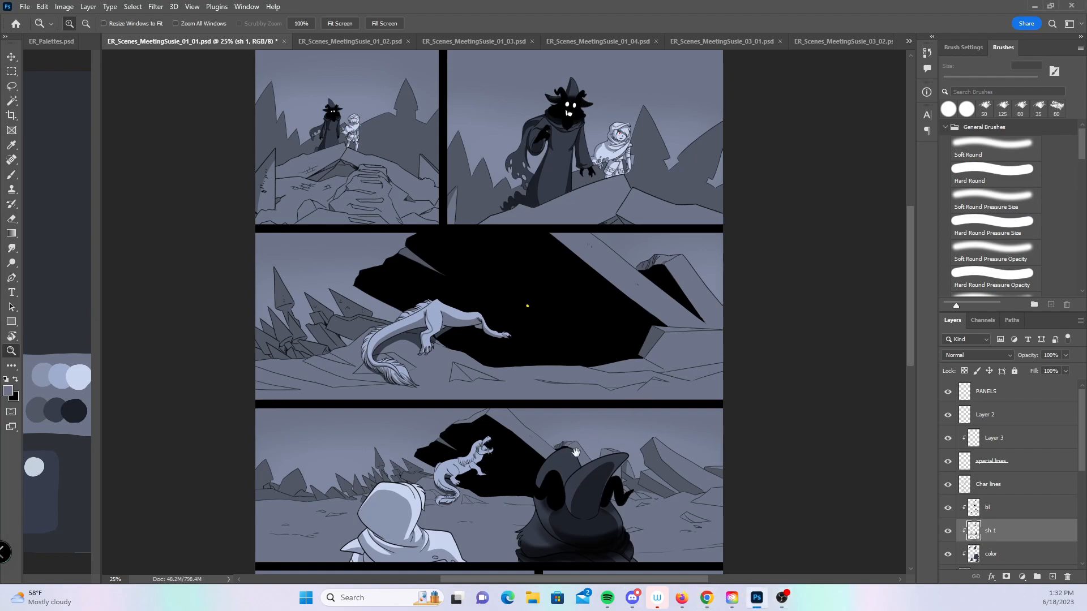
{"action": "left_click_drag", "start_coordinate": [581, 449], "coordinate": [645, 325]}
{"action": "left_click_drag", "start_coordinate": [636, 424], "coordinate": [585, 392]}
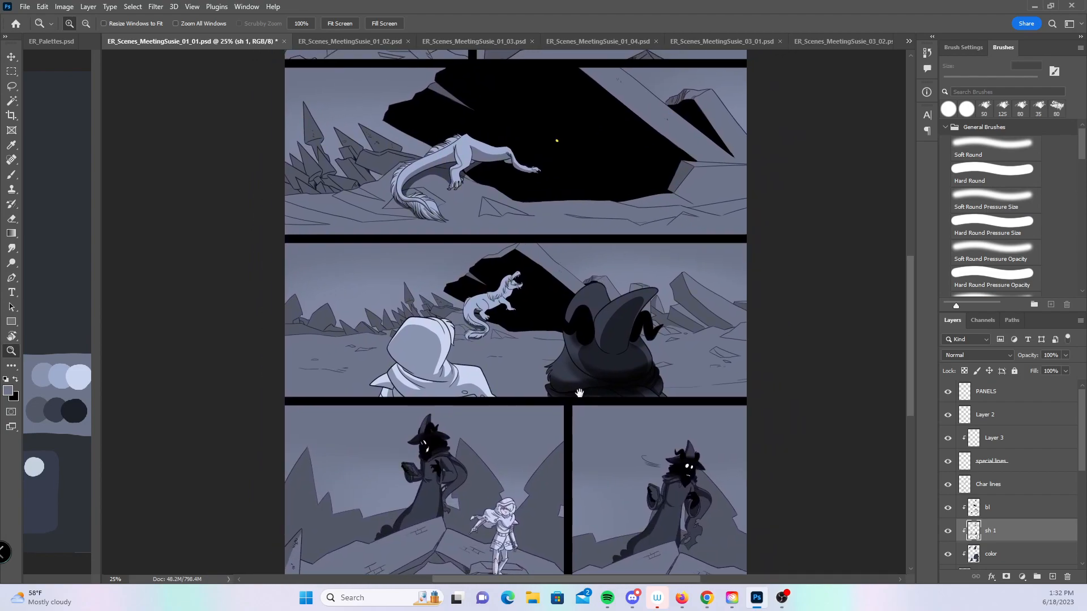
- On the bl layer, paint solid black over the chest and front legs of the roaring creature in the panel below
{"action": "left_click", "coordinate": [992, 507]}
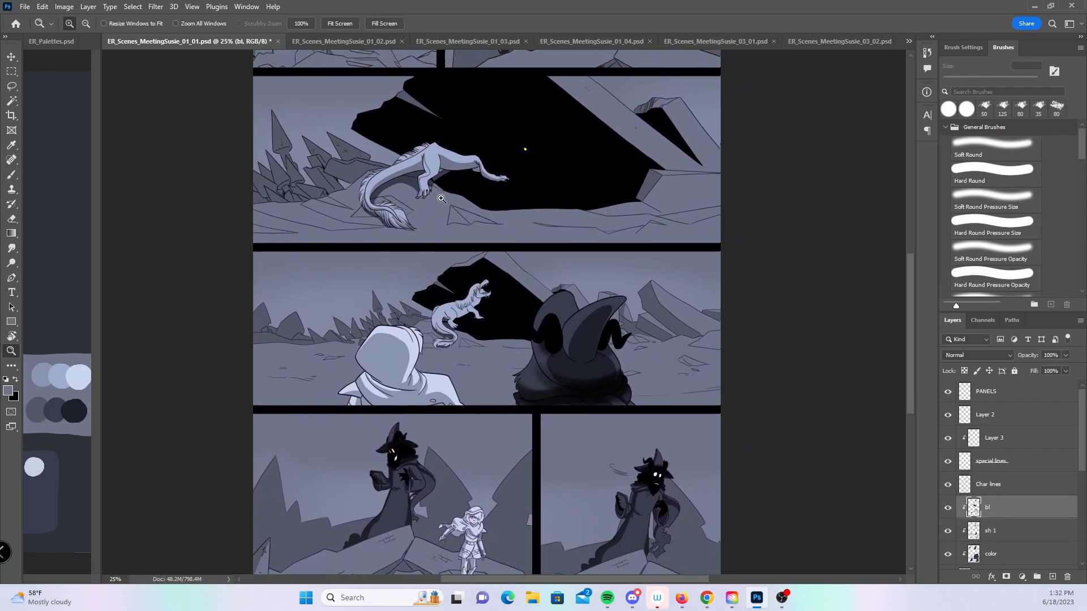
{"action": "left_click", "coordinate": [488, 245]}
{"action": "left_click", "coordinate": [489, 253]}
{"action": "left_click", "coordinate": [484, 259]}
{"action": "left_click", "coordinate": [470, 295]}
{"action": "left_click_drag", "start_coordinate": [466, 324], "coordinate": [463, 248]}
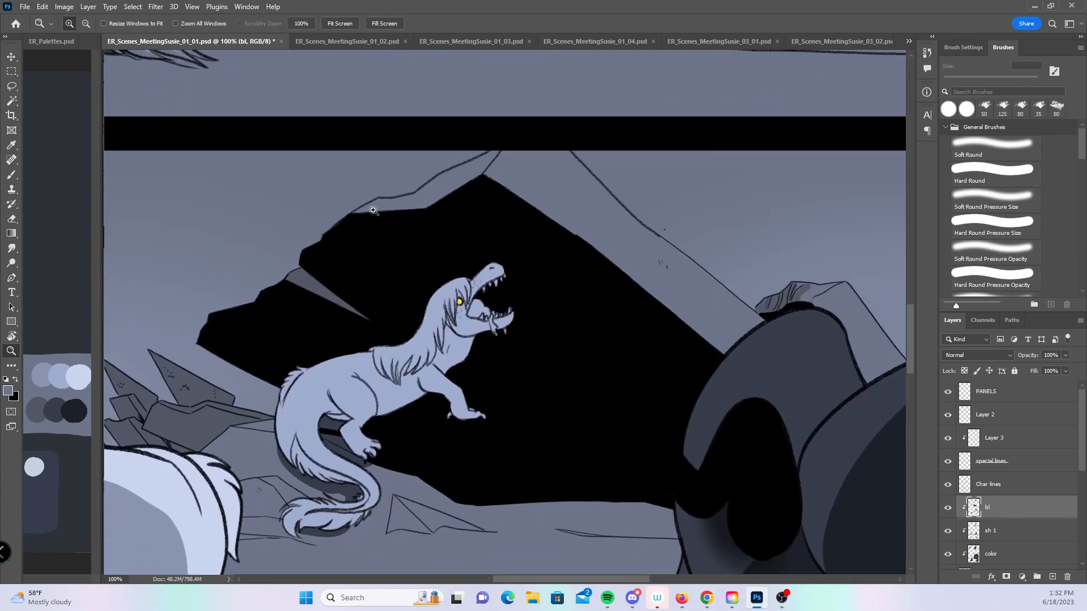
{"action": "left_click", "coordinate": [12, 174]}
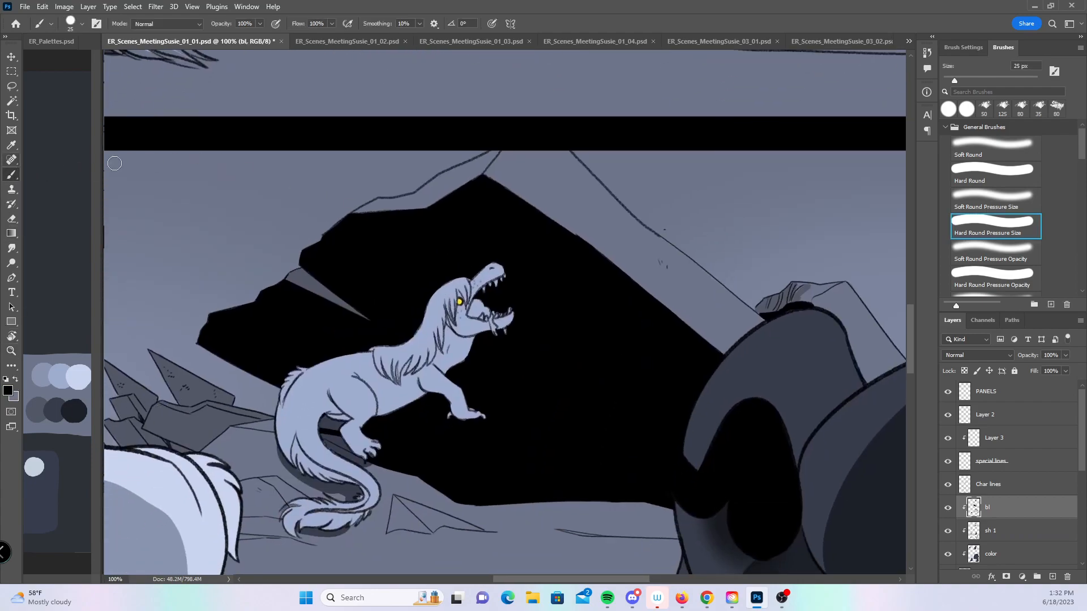
{"action": "left_click_drag", "start_coordinate": [315, 351], "coordinate": [409, 397]}
{"action": "mouse_move", "coordinate": [366, 348]}
{"action": "left_mouse_down"}
{"action": "mouse_move", "coordinate": [421, 410]}
{"action": "mouse_move", "coordinate": [472, 443]}
{"action": "mouse_move", "coordinate": [495, 416]}
{"action": "left_mouse_up"}
- Paint solid black closely around the roaring creature's yellow eye, using a smaller brush for the eye's edge
{"action": "key", "text": "z"}
{"action": "left_click", "coordinate": [508, 307]}
{"action": "left_click", "coordinate": [508, 306]}
{"action": "left_click_drag", "start_coordinate": [475, 315], "coordinate": [526, 257]}
{"action": "left_click", "coordinate": [11, 175]}
{"action": "mouse_move", "coordinate": [390, 240]}
{"action": "left_mouse_down"}
{"action": "mouse_move", "coordinate": [386, 226]}
{"action": "mouse_move", "coordinate": [382, 249]}
{"action": "mouse_move", "coordinate": [398, 204]}
{"action": "mouse_move", "coordinate": [426, 211]}
{"action": "mouse_move", "coordinate": [428, 201]}
{"action": "left_mouse_up"}
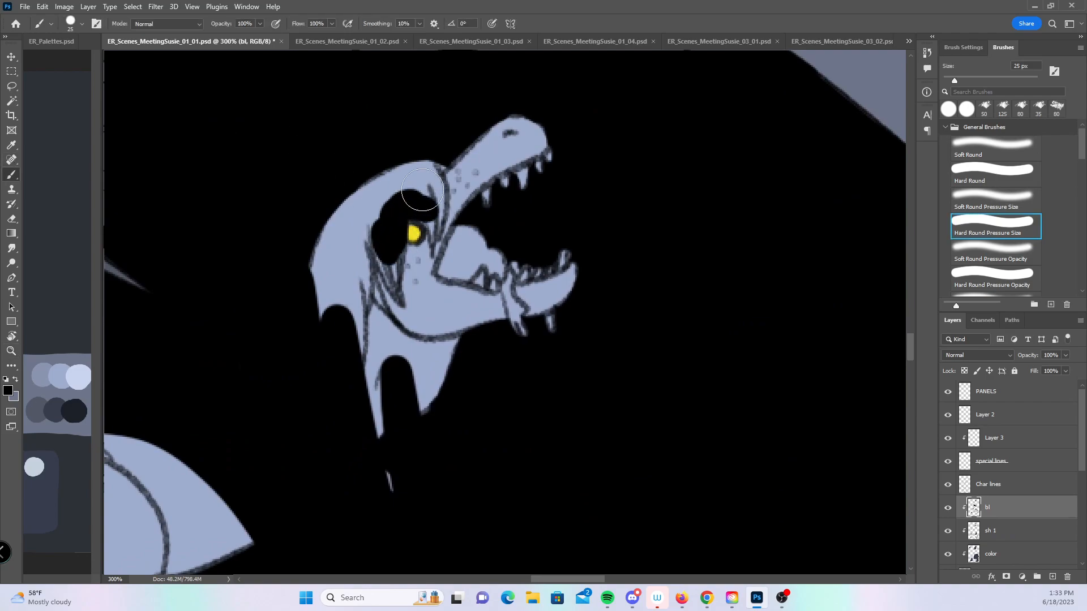
{"action": "key", "text": "bracketleft"}
{"action": "key", "text": "bracketleft"}
{"action": "key", "text": "bracketleft"}
{"action": "key", "text": "bracketleft"}
{"action": "mouse_move", "coordinate": [408, 253]}
{"action": "left_mouse_down"}
{"action": "mouse_move", "coordinate": [428, 225]}
{"action": "mouse_move", "coordinate": [409, 215]}
{"action": "mouse_move", "coordinate": [435, 222]}
{"action": "left_mouse_up"}
- Black out the remaining parts of the roaring creature's head, jaws and mane with a 30 px brush
{"action": "key", "text": "bracketright"}
{"action": "key", "text": "bracketright"}
{"action": "key", "text": "bracketright"}
{"action": "key", "text": "bracketright"}
{"action": "mouse_move", "coordinate": [350, 267]}
{"action": "left_mouse_down"}
{"action": "mouse_move", "coordinate": [348, 182]}
{"action": "mouse_move", "coordinate": [380, 165]}
{"action": "mouse_move", "coordinate": [412, 151]}
{"action": "mouse_move", "coordinate": [418, 192]}
{"action": "mouse_move", "coordinate": [463, 221]}
{"action": "mouse_move", "coordinate": [541, 148]}
{"action": "mouse_move", "coordinate": [589, 150]}
{"action": "left_mouse_up"}
{"action": "mouse_move", "coordinate": [423, 442]}
{"action": "left_mouse_down"}
{"action": "mouse_move", "coordinate": [426, 380]}
{"action": "mouse_move", "coordinate": [425, 475]}
{"action": "mouse_move", "coordinate": [403, 517]}
{"action": "mouse_move", "coordinate": [359, 393]}
{"action": "mouse_move", "coordinate": [379, 266]}
{"action": "mouse_move", "coordinate": [430, 273]}
{"action": "mouse_move", "coordinate": [450, 258]}
{"action": "mouse_move", "coordinate": [398, 379]}
{"action": "mouse_move", "coordinate": [441, 361]}
{"action": "mouse_move", "coordinate": [516, 296]}
{"action": "mouse_move", "coordinate": [575, 354]}
{"action": "left_mouse_up"}
{"action": "left_click_drag", "start_coordinate": [342, 441], "coordinate": [649, 166]}
{"action": "left_click_drag", "start_coordinate": [585, 327], "coordinate": [654, 258]}
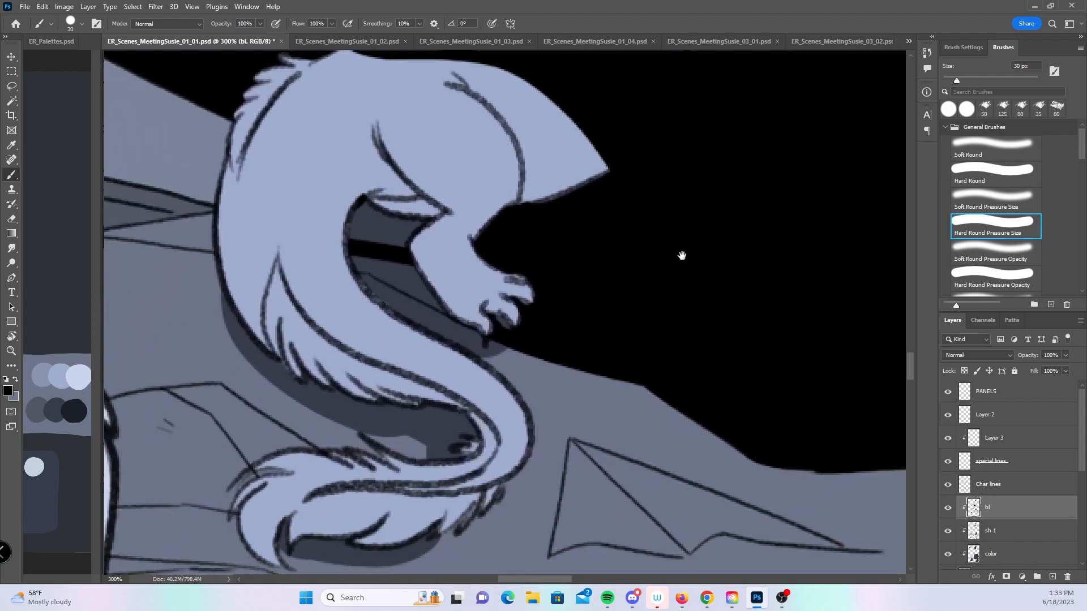
- On the sh 1 layer, shade the outer edge, curve and tip of this creature's tail in grey, reducing the brush to 20 px
{"action": "left_click", "coordinate": [995, 524]}
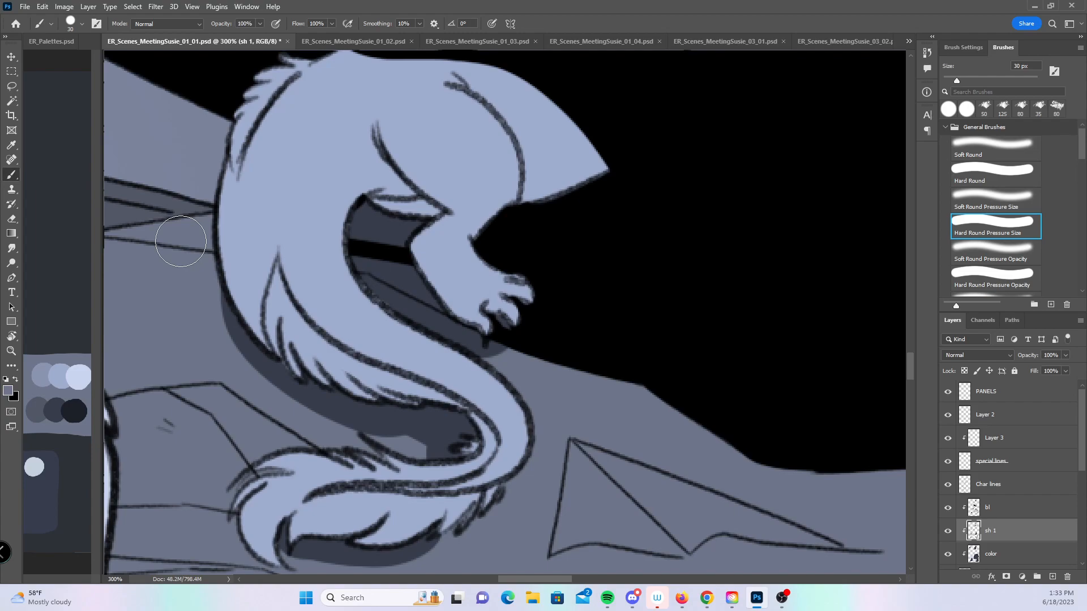
{"action": "mouse_move", "coordinate": [245, 310]}
{"action": "left_mouse_down"}
{"action": "mouse_move", "coordinate": [214, 209]}
{"action": "mouse_move", "coordinate": [273, 363]}
{"action": "mouse_move", "coordinate": [463, 429]}
{"action": "left_mouse_up"}
{"action": "key", "text": "bracketleft"}
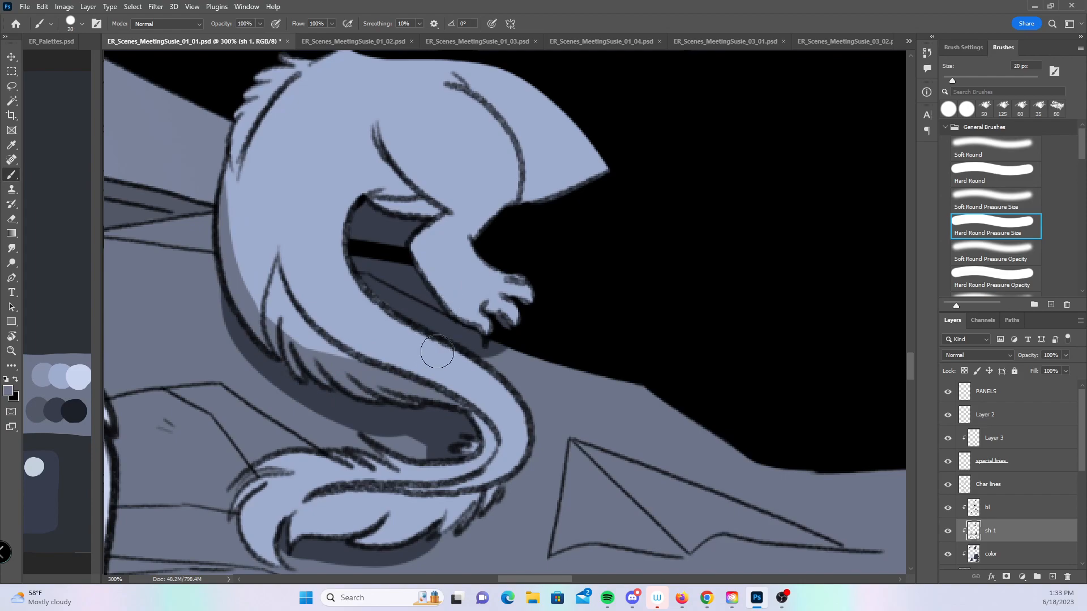
{"action": "left_click_drag", "start_coordinate": [523, 384], "coordinate": [511, 294]}
{"action": "mouse_move", "coordinate": [268, 479]}
{"action": "left_mouse_down"}
{"action": "mouse_move", "coordinate": [283, 409]}
{"action": "mouse_move", "coordinate": [284, 449]}
{"action": "mouse_move", "coordinate": [441, 437]}
{"action": "mouse_move", "coordinate": [491, 402]}
{"action": "mouse_move", "coordinate": [420, 419]}
{"action": "mouse_move", "coordinate": [493, 371]}
{"action": "mouse_move", "coordinate": [513, 331]}
{"action": "left_mouse_up"}
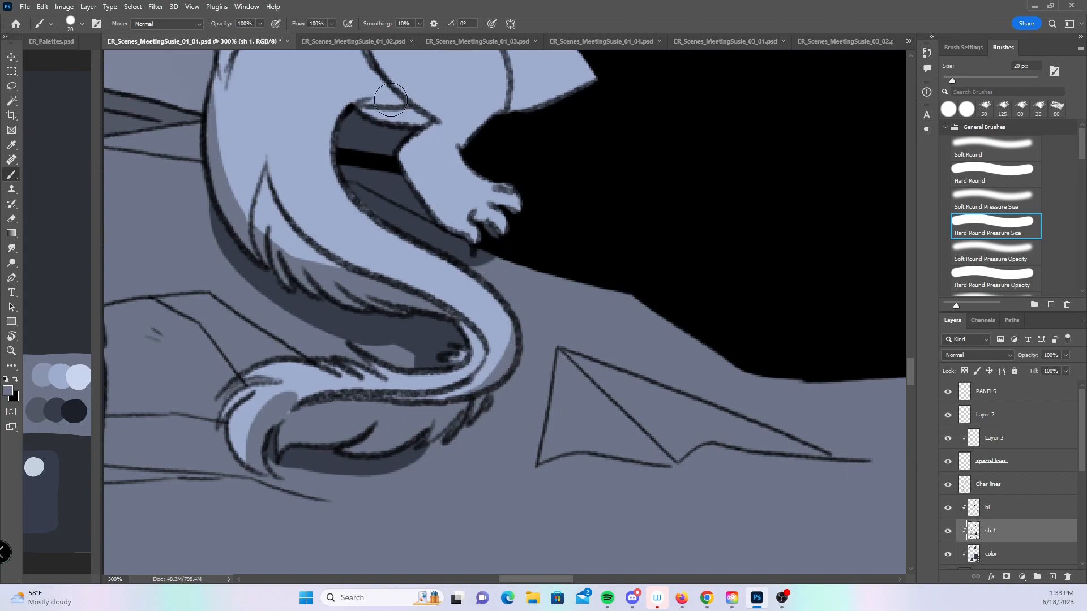
- Shade the inner tail base, hind leg, belly and tail fur in grey with the 20 px brush
{"action": "scroll", "coordinate": [448, 233], "scroll_direction": "up", "scroll_amount": 4}
{"action": "mouse_move", "coordinate": [358, 322]}
{"action": "left_mouse_down"}
{"action": "mouse_move", "coordinate": [310, 210]}
{"action": "mouse_move", "coordinate": [324, 277]}
{"action": "mouse_move", "coordinate": [334, 210]}
{"action": "mouse_move", "coordinate": [372, 199]}
{"action": "mouse_move", "coordinate": [411, 216]}
{"action": "mouse_move", "coordinate": [391, 209]}
{"action": "mouse_move", "coordinate": [351, 130]}
{"action": "mouse_move", "coordinate": [348, 161]}
{"action": "mouse_move", "coordinate": [344, 124]}
{"action": "mouse_move", "coordinate": [341, 290]}
{"action": "left_mouse_up"}
{"action": "mouse_move", "coordinate": [356, 150]}
{"action": "left_mouse_down"}
{"action": "mouse_move", "coordinate": [438, 210]}
{"action": "mouse_move", "coordinate": [422, 196]}
{"action": "mouse_move", "coordinate": [398, 260]}
{"action": "mouse_move", "coordinate": [411, 247]}
{"action": "mouse_move", "coordinate": [409, 286]}
{"action": "mouse_move", "coordinate": [473, 347]}
{"action": "left_mouse_up"}
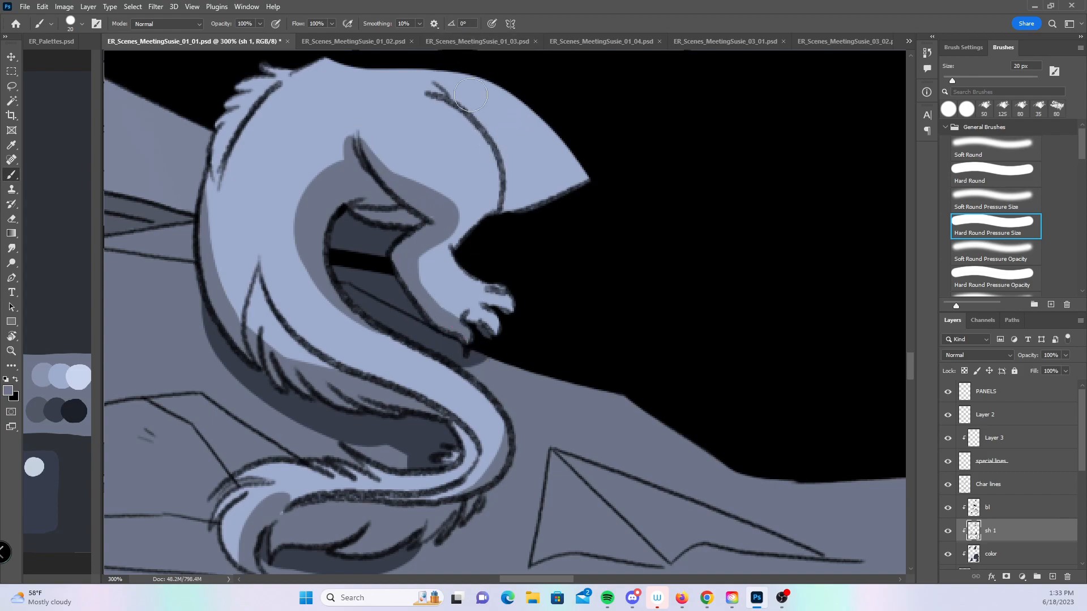
{"action": "mouse_move", "coordinate": [447, 97]}
{"action": "left_mouse_down"}
{"action": "mouse_move", "coordinate": [521, 186]}
{"action": "mouse_move", "coordinate": [498, 137]}
{"action": "mouse_move", "coordinate": [516, 199]}
{"action": "left_mouse_up"}
{"action": "mouse_move", "coordinate": [546, 154]}
{"action": "left_mouse_down"}
{"action": "mouse_move", "coordinate": [544, 189]}
{"action": "mouse_move", "coordinate": [580, 177]}
{"action": "left_mouse_up"}
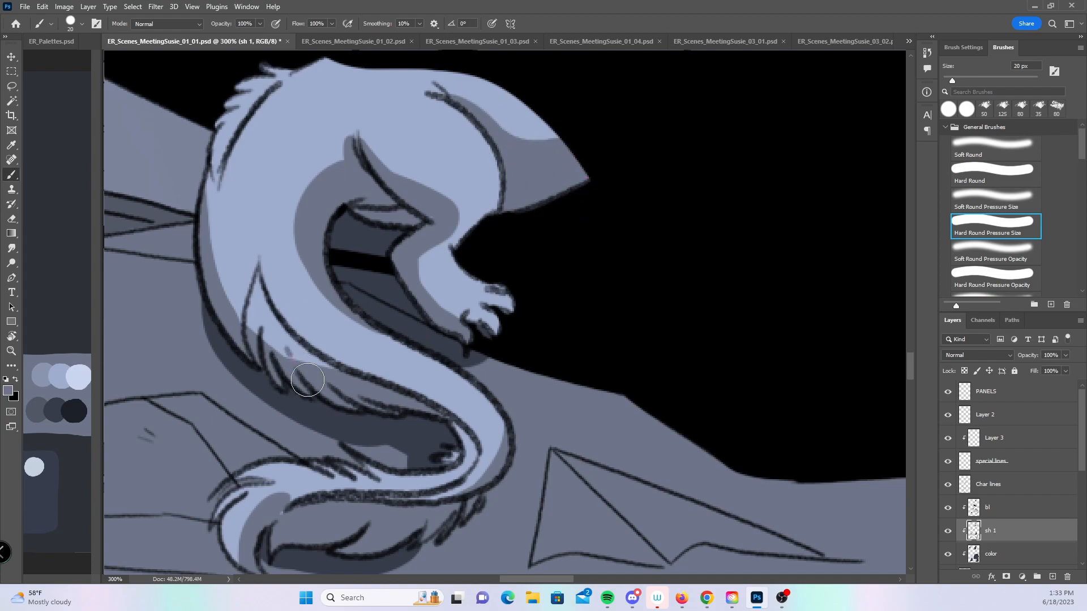
{"action": "left_click_drag", "start_coordinate": [222, 485], "coordinate": [397, 456]}
- Check the shaded creatures in both cave panels and save ER_Scenes_MeetingSusie_01_01.psd
{"action": "key", "text": "z"}
{"action": "left_click", "coordinate": [740, 341], "text": "alt"}
{"action": "left_click", "coordinate": [742, 342], "text": "alt"}
{"action": "left_click", "coordinate": [745, 341], "text": "alt"}
{"action": "left_click", "coordinate": [747, 341], "text": "alt"}
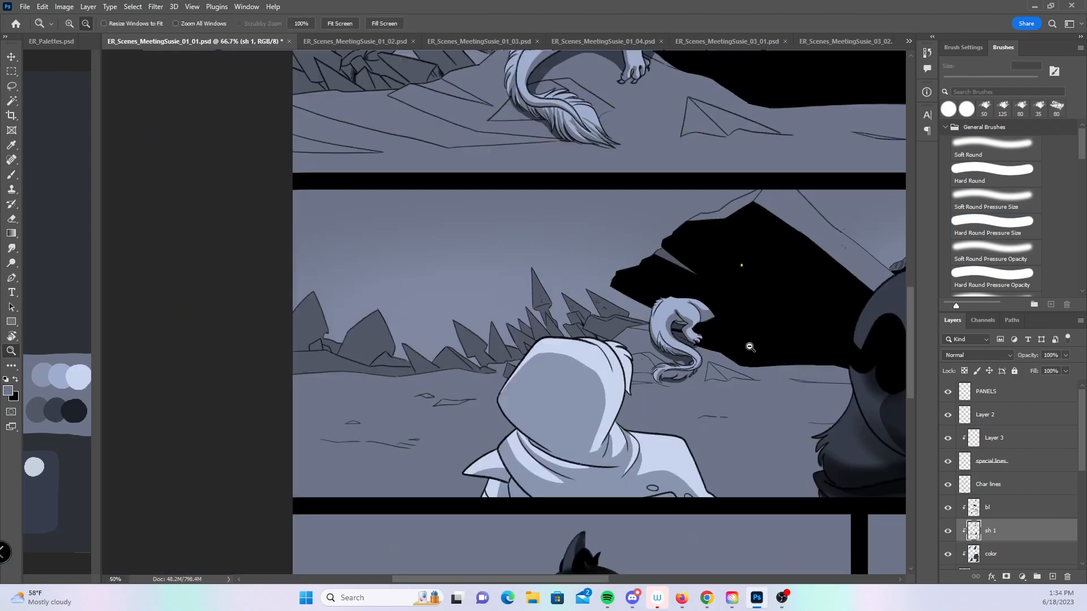
{"action": "left_click", "coordinate": [748, 344], "text": "alt"}
{"action": "left_click_drag", "start_coordinate": [803, 416], "coordinate": [589, 236]}
{"action": "left_click_drag", "start_coordinate": [659, 181], "coordinate": [591, 479]}
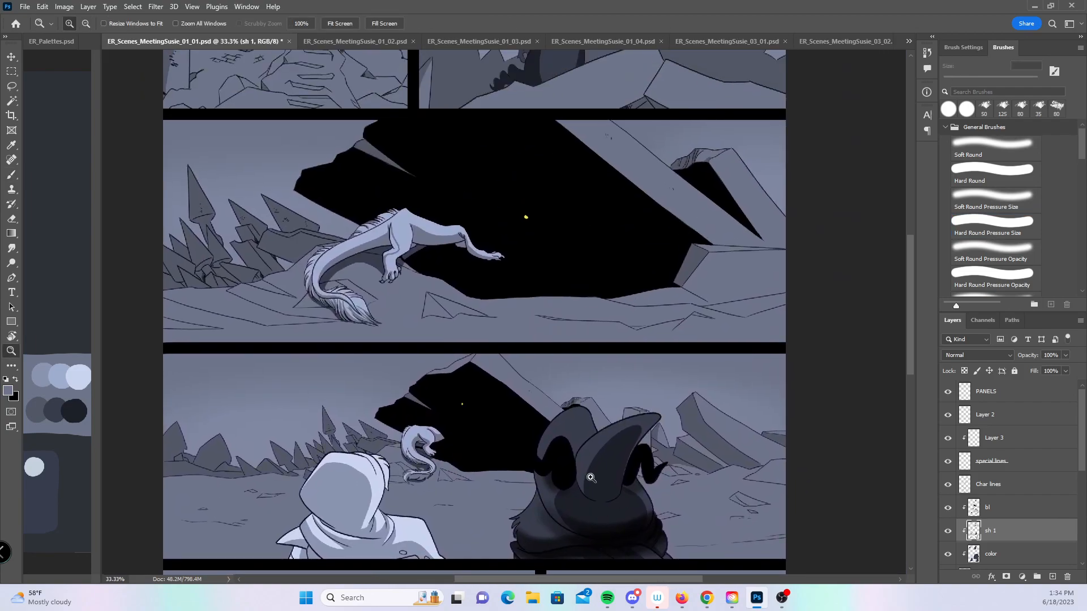
{"action": "key", "text": "ctrl+s"}
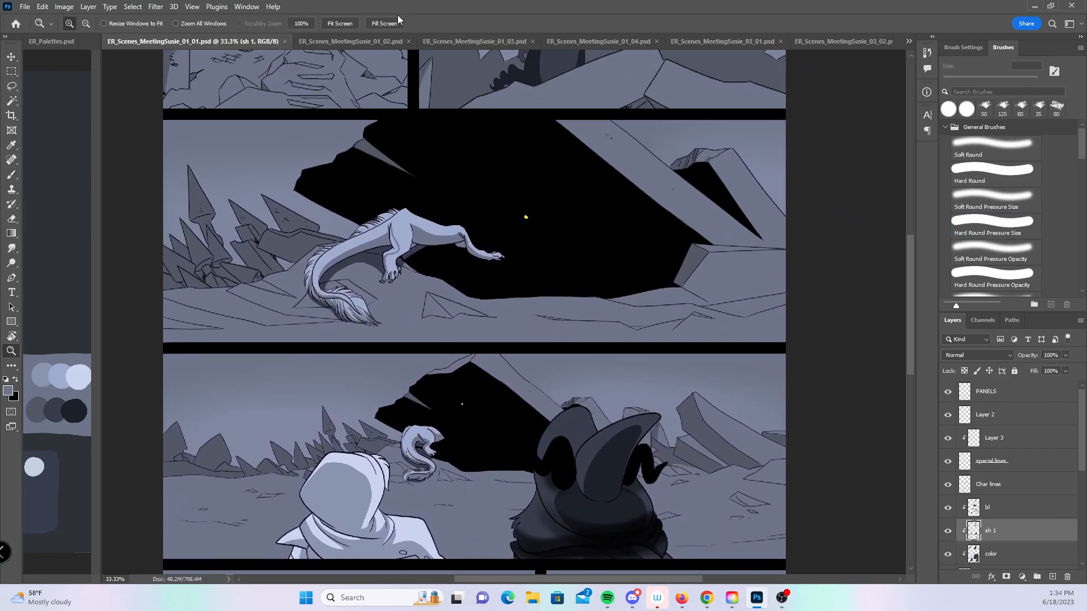
- In ER_Scenes_MeetingSusie_01_02.psd, black out the cave creature's head, chest and front legs on the bl layer, leaving the yellow eye
{"action": "left_click", "coordinate": [369, 40]}
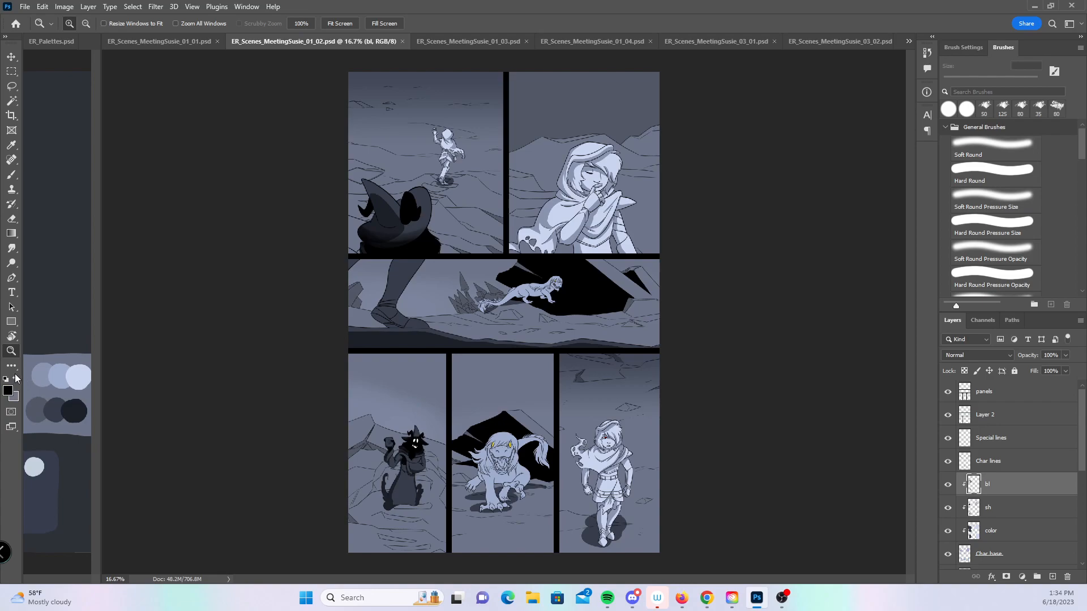
{"action": "left_click", "coordinate": [625, 197]}
{"action": "left_click_drag", "start_coordinate": [435, 469], "coordinate": [568, 316]}
{"action": "left_click", "coordinate": [513, 312]}
{"action": "left_click", "coordinate": [513, 317]}
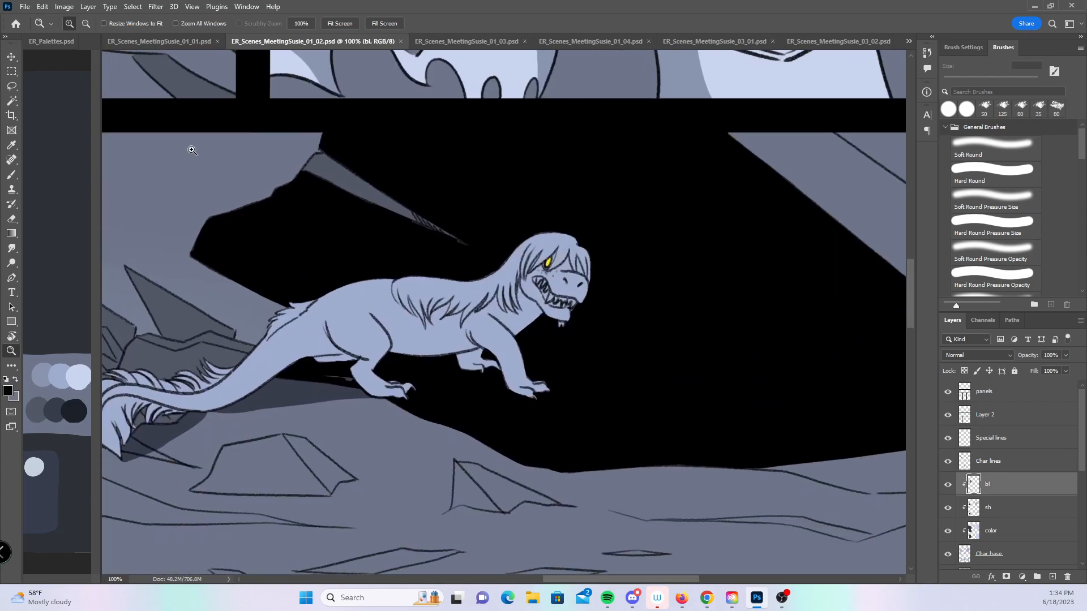
{"action": "left_click", "coordinate": [10, 176]}
{"action": "mouse_move", "coordinate": [338, 287]}
{"action": "left_mouse_down"}
{"action": "mouse_move", "coordinate": [425, 310]}
{"action": "mouse_move", "coordinate": [484, 372]}
{"action": "left_mouse_up"}
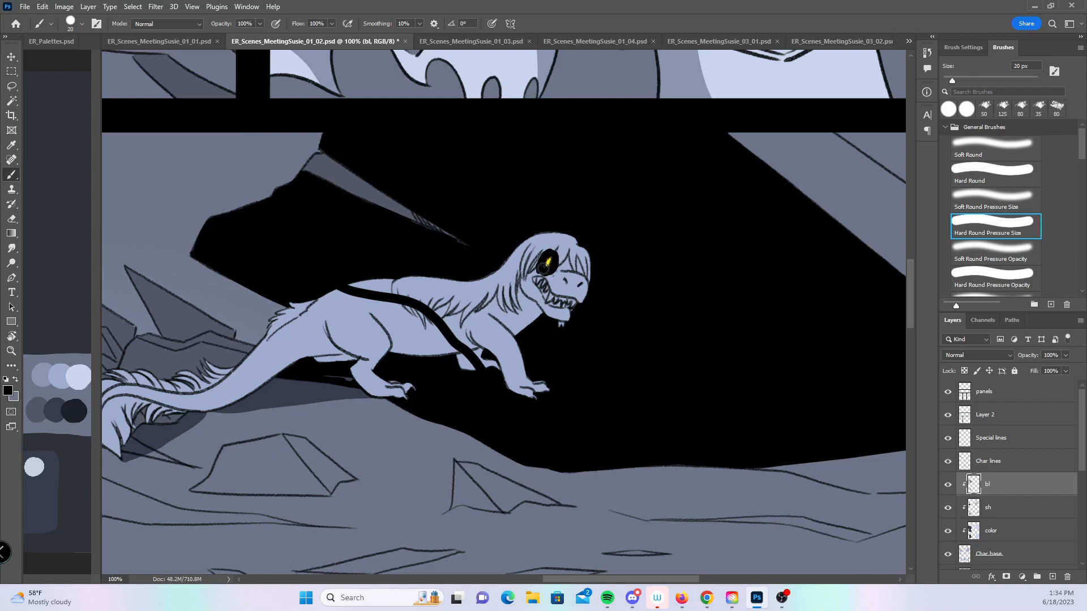
{"action": "key", "text": "bracketright"}
{"action": "mouse_move", "coordinate": [325, 270]}
{"action": "left_mouse_down"}
{"action": "mouse_move", "coordinate": [402, 292]}
{"action": "mouse_move", "coordinate": [495, 367]}
{"action": "mouse_move", "coordinate": [412, 286]}
{"action": "mouse_move", "coordinate": [446, 277]}
{"action": "mouse_move", "coordinate": [504, 364]}
{"action": "mouse_move", "coordinate": [553, 395]}
{"action": "mouse_move", "coordinate": [499, 294]}
{"action": "mouse_move", "coordinate": [531, 253]}
{"action": "mouse_move", "coordinate": [569, 238]}
{"action": "mouse_move", "coordinate": [573, 272]}
{"action": "mouse_move", "coordinate": [543, 286]}
{"action": "mouse_move", "coordinate": [607, 367]}
{"action": "left_mouse_up"}
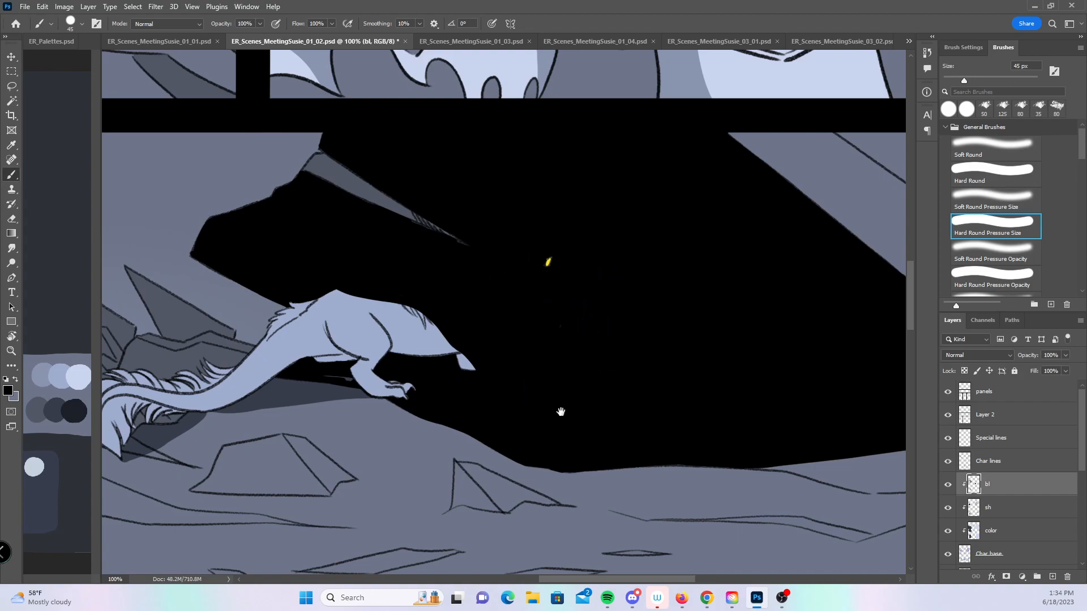
- On the sh layer, shade the underside and tuft of the creature's tail and the far hind leg in grey, reducing the brush to 25 px
{"action": "left_click_drag", "start_coordinate": [546, 419], "coordinate": [698, 379]}
{"action": "left_click", "coordinate": [991, 511]}
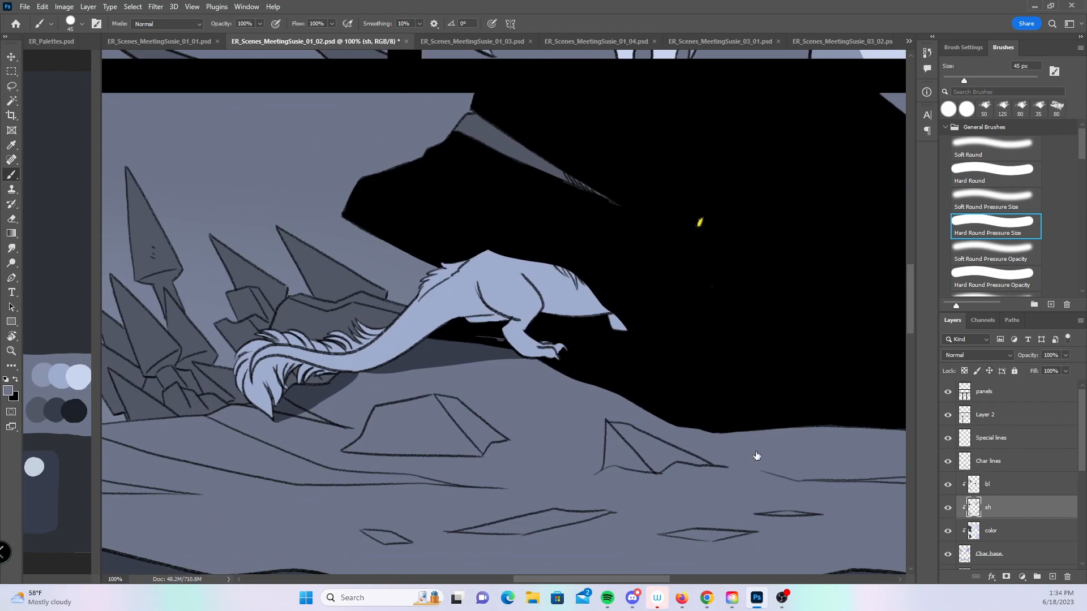
{"action": "key", "text": "z"}
{"action": "left_click", "coordinate": [494, 372]}
{"action": "left_click_drag", "start_coordinate": [437, 399], "coordinate": [650, 400]}
{"action": "left_click", "coordinate": [11, 175]}
{"action": "key", "text": "bracketleft"}
{"action": "key", "text": "bracketleft"}
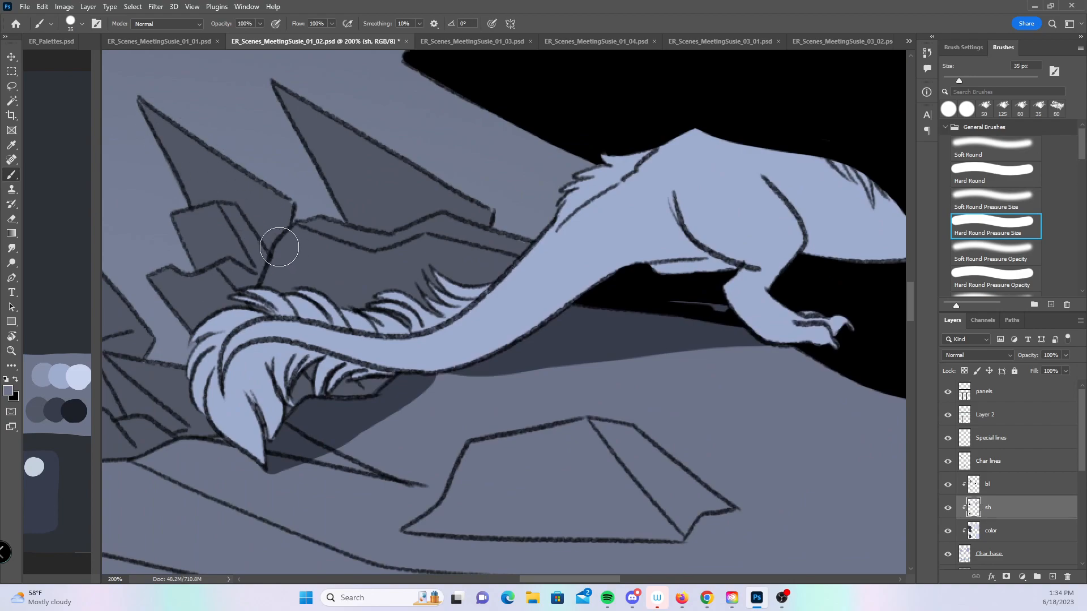
{"action": "mouse_move", "coordinate": [224, 375]}
{"action": "left_mouse_down"}
{"action": "mouse_move", "coordinate": [302, 339]}
{"action": "mouse_move", "coordinate": [270, 334]}
{"action": "mouse_move", "coordinate": [470, 368]}
{"action": "left_mouse_up"}
{"action": "mouse_move", "coordinate": [361, 356]}
{"action": "left_mouse_down"}
{"action": "mouse_move", "coordinate": [423, 363]}
{"action": "mouse_move", "coordinate": [679, 232]}
{"action": "mouse_move", "coordinate": [718, 270]}
{"action": "mouse_move", "coordinate": [668, 271]}
{"action": "mouse_move", "coordinate": [720, 270]}
{"action": "left_mouse_up"}
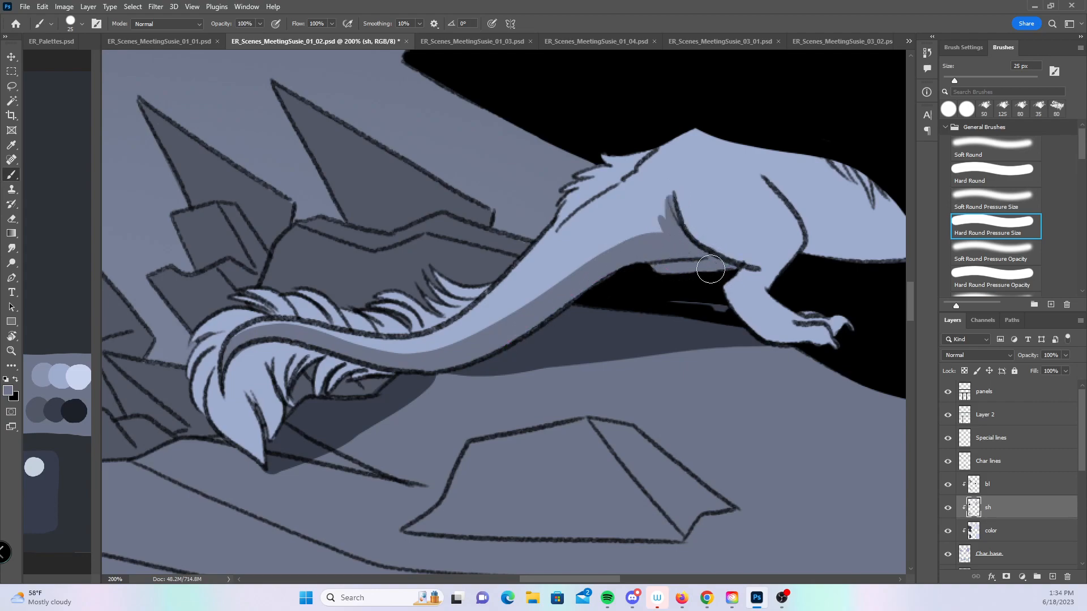
{"action": "mouse_move", "coordinate": [229, 393]}
{"action": "left_mouse_down"}
{"action": "mouse_move", "coordinate": [238, 419]}
{"action": "mouse_move", "coordinate": [232, 362]}
{"action": "mouse_move", "coordinate": [266, 453]}
{"action": "mouse_move", "coordinate": [236, 376]}
{"action": "mouse_move", "coordinate": [280, 390]}
{"action": "mouse_move", "coordinate": [278, 354]}
{"action": "mouse_move", "coordinate": [292, 396]}
{"action": "mouse_move", "coordinate": [337, 363]}
{"action": "mouse_move", "coordinate": [320, 394]}
{"action": "left_mouse_up"}
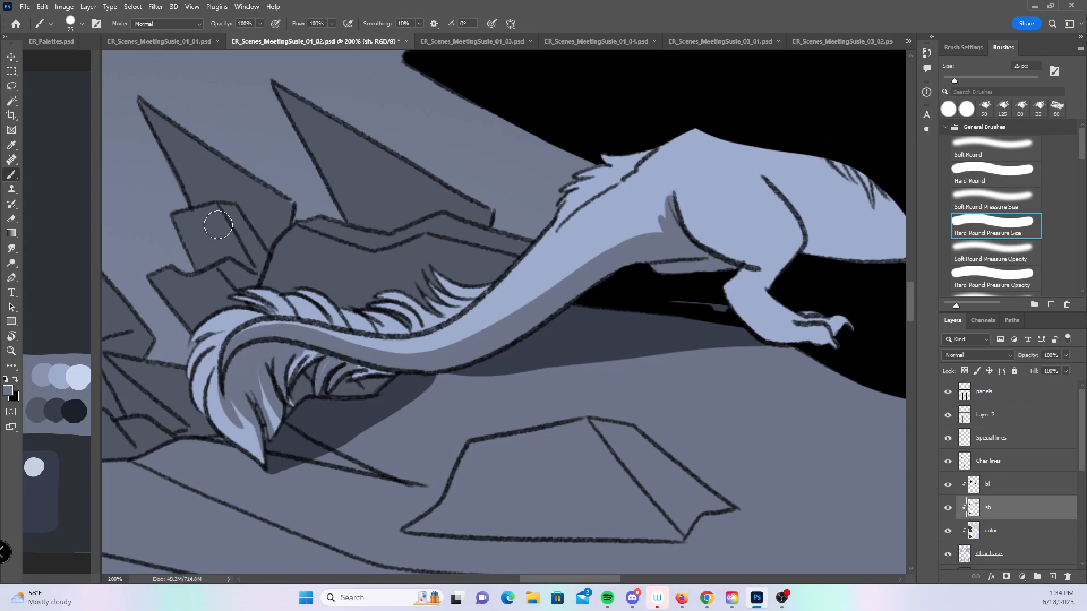
- Shade the individual fur strands of the creature's tail in grey with the brush reduced to 10 px
{"action": "left_click_drag", "start_coordinate": [202, 419], "coordinate": [219, 359]}
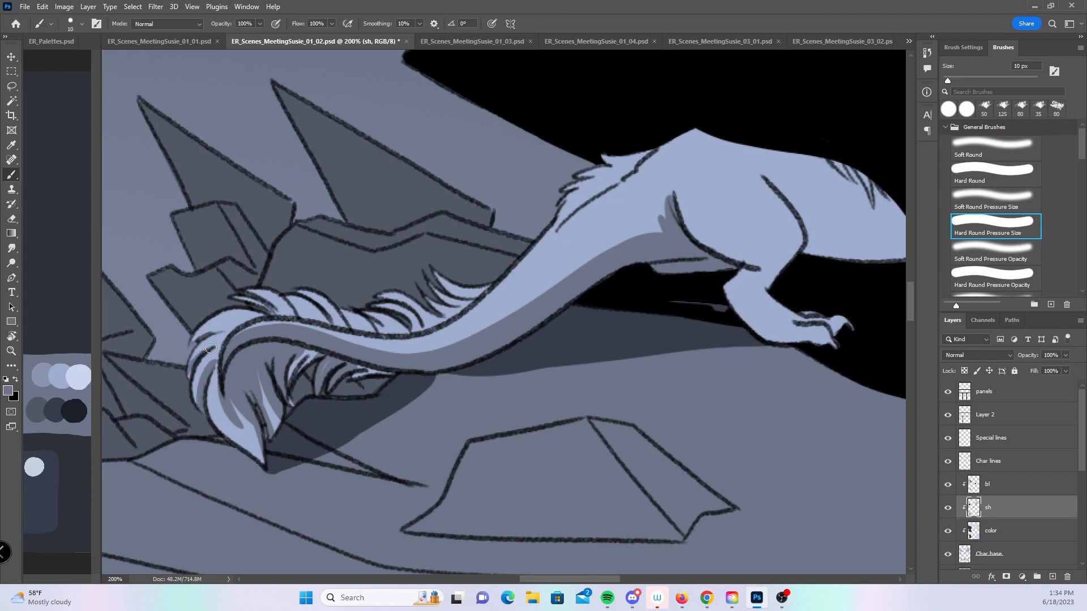
{"action": "left_click_drag", "start_coordinate": [234, 296], "coordinate": [278, 306]}
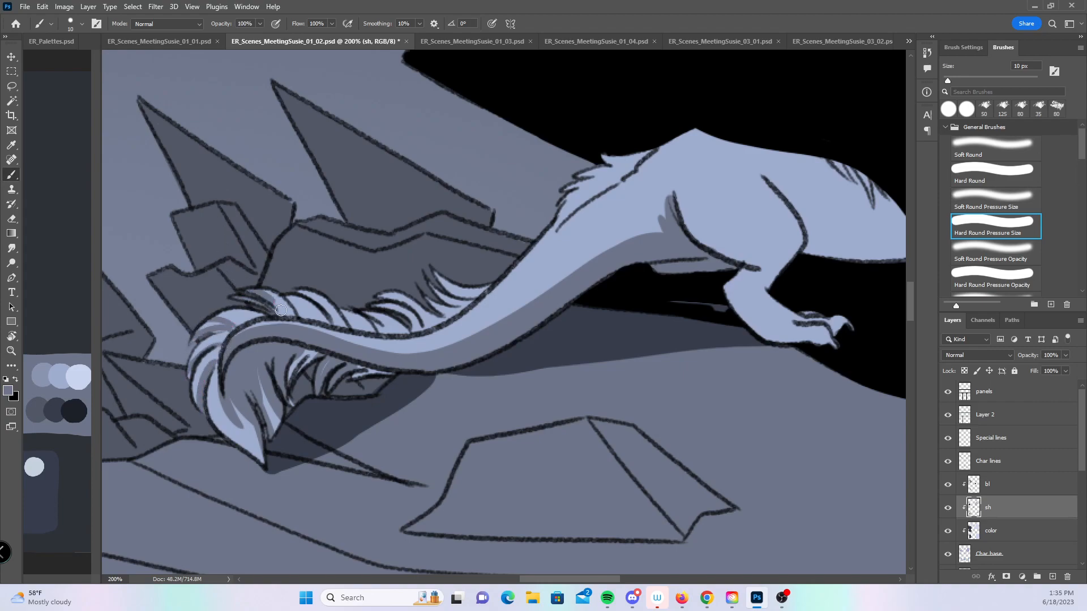
{"action": "left_click_drag", "start_coordinate": [338, 331], "coordinate": [360, 335]}
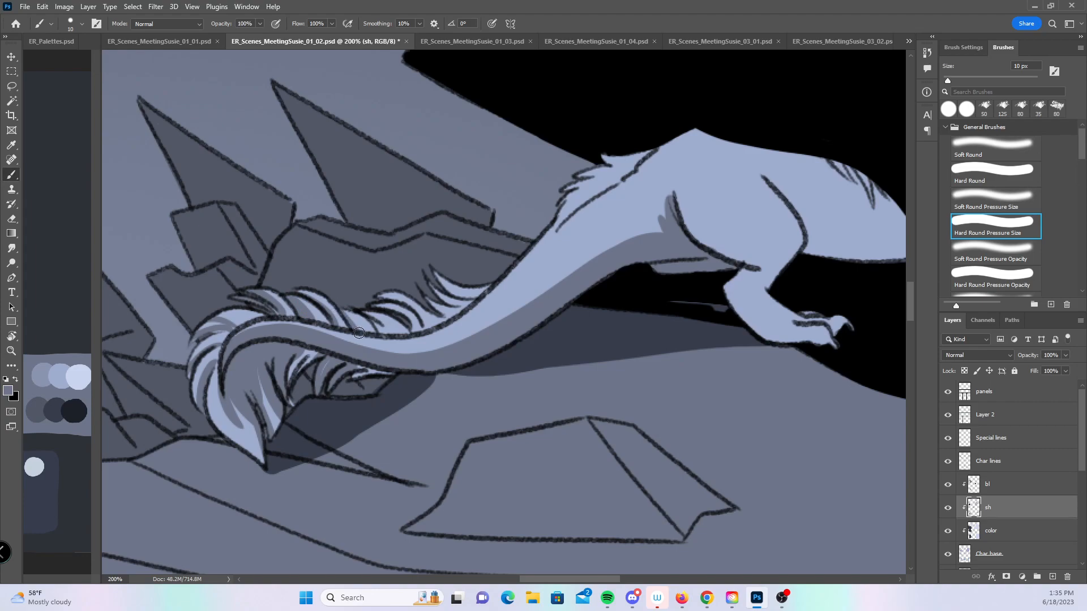
- Shade the creature's near hind leg, belly and visible front leg piece in grey with a 30 px brush
{"action": "left_click_drag", "start_coordinate": [709, 420], "coordinate": [401, 477]}
{"action": "key", "text": "bracketright"}
{"action": "key", "text": "bracketright"}
{"action": "mouse_move", "coordinate": [368, 256]}
{"action": "left_mouse_down"}
{"action": "mouse_move", "coordinate": [435, 311]}
{"action": "mouse_move", "coordinate": [420, 349]}
{"action": "mouse_move", "coordinate": [433, 371]}
{"action": "mouse_move", "coordinate": [551, 409]}
{"action": "left_mouse_up"}
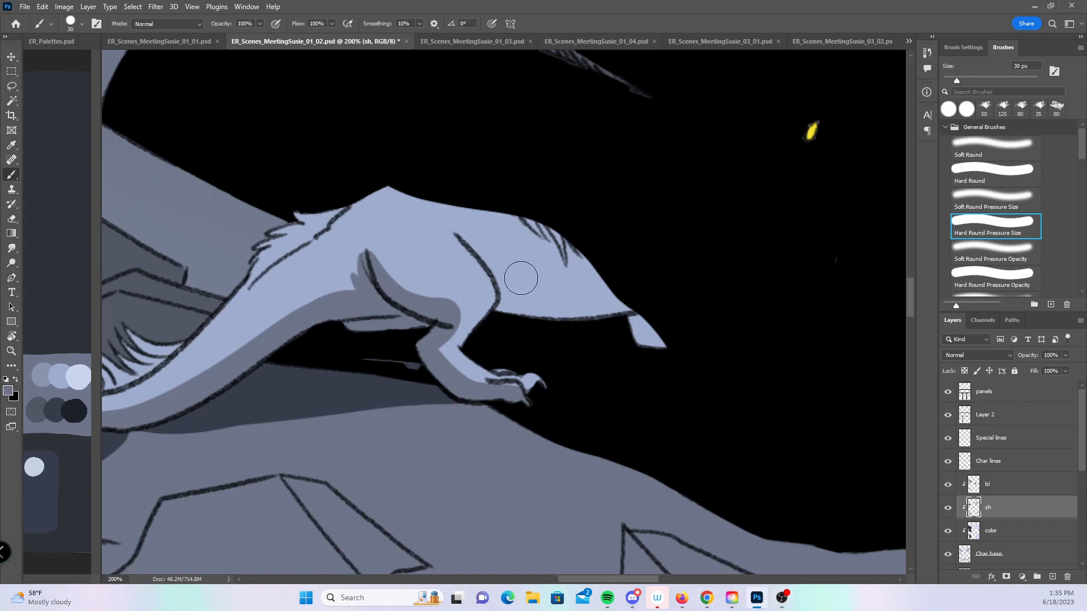
{"action": "mouse_move", "coordinate": [464, 238]}
{"action": "left_mouse_down"}
{"action": "mouse_move", "coordinate": [508, 282]}
{"action": "mouse_move", "coordinate": [499, 269]}
{"action": "mouse_move", "coordinate": [503, 313]}
{"action": "mouse_move", "coordinate": [505, 278]}
{"action": "mouse_move", "coordinate": [523, 295]}
{"action": "mouse_move", "coordinate": [473, 242]}
{"action": "mouse_move", "coordinate": [577, 294]}
{"action": "mouse_move", "coordinate": [518, 303]}
{"action": "mouse_move", "coordinate": [636, 310]}
{"action": "mouse_move", "coordinate": [496, 280]}
{"action": "mouse_move", "coordinate": [623, 294]}
{"action": "mouse_move", "coordinate": [527, 292]}
{"action": "mouse_move", "coordinate": [636, 284]}
{"action": "mouse_move", "coordinate": [633, 316]}
{"action": "mouse_move", "coordinate": [662, 317]}
{"action": "left_mouse_up"}
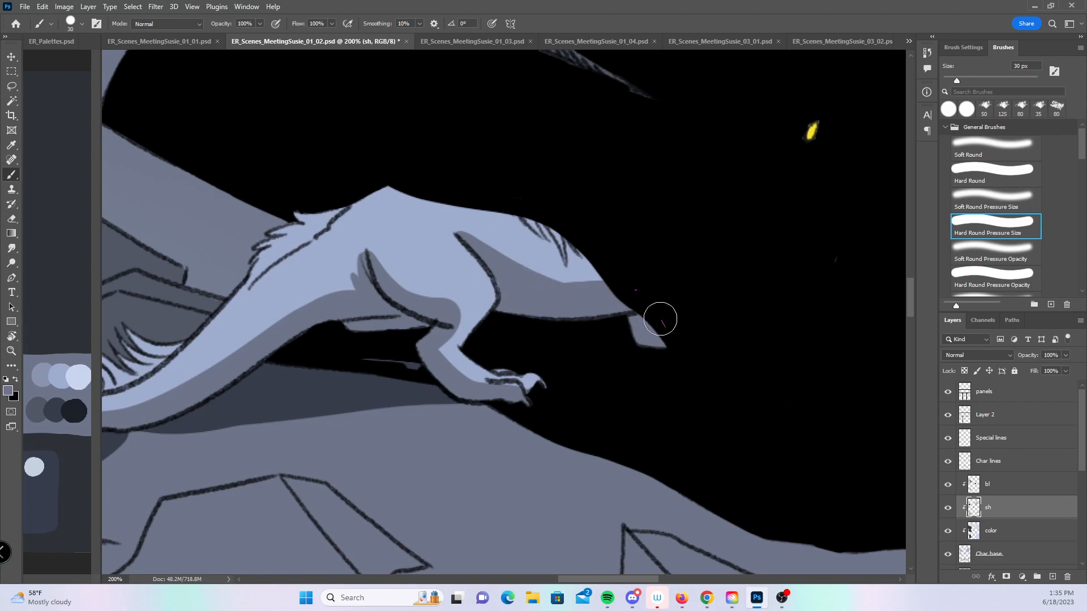
- Shade the raised front leg of the roaring creature in the lower middle panel in grey
{"action": "key", "text": "z"}
{"action": "left_click", "coordinate": [640, 396], "text": "alt"}
{"action": "left_click", "coordinate": [640, 395], "text": "alt"}
{"action": "left_click", "coordinate": [649, 395], "text": "alt"}
{"action": "left_click_drag", "start_coordinate": [767, 459], "coordinate": [457, 236]}
{"action": "left_click_drag", "start_coordinate": [621, 500], "coordinate": [609, 267]}
{"action": "left_click_drag", "start_coordinate": [513, 424], "coordinate": [706, 327]}
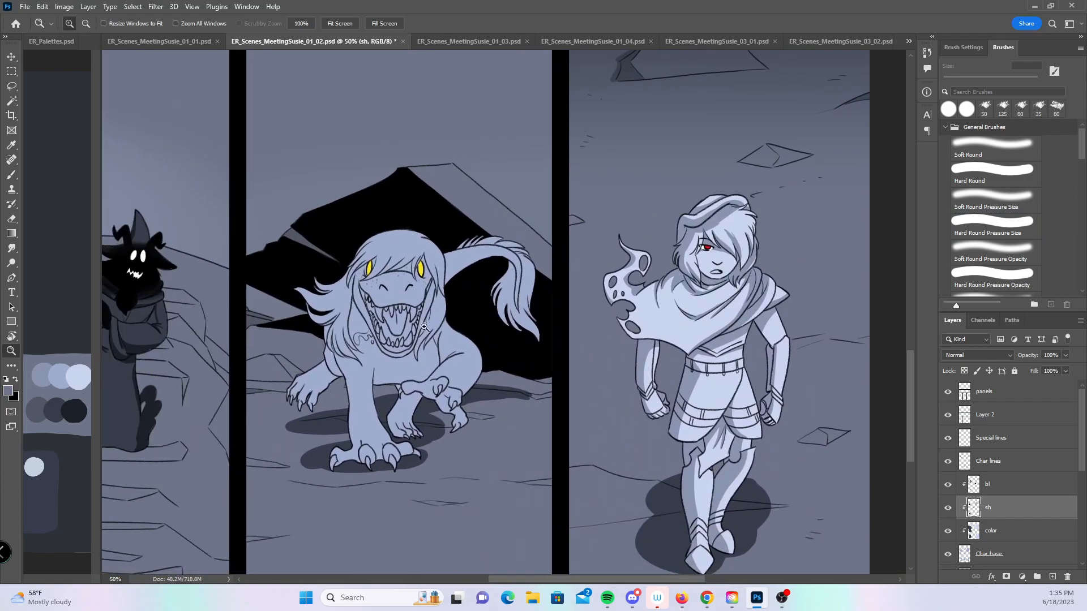
{"action": "left_click", "coordinate": [374, 368]}
{"action": "left_click", "coordinate": [345, 385]}
{"action": "left_click_drag", "start_coordinate": [340, 388], "coordinate": [453, 315]}
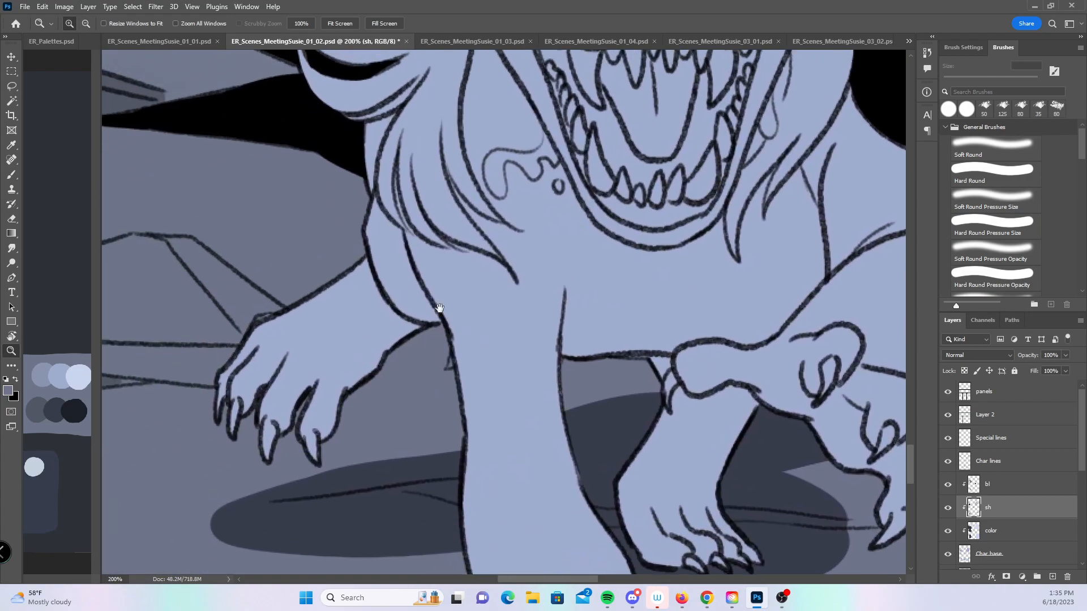
{"action": "left_click", "coordinate": [12, 174]}
{"action": "mouse_move", "coordinate": [234, 419]}
{"action": "left_mouse_down"}
{"action": "mouse_move", "coordinate": [379, 192]}
{"action": "mouse_move", "coordinate": [436, 340]}
{"action": "mouse_move", "coordinate": [393, 364]}
{"action": "mouse_move", "coordinate": [373, 340]}
{"action": "mouse_move", "coordinate": [400, 333]}
{"action": "left_mouse_up"}
{"action": "mouse_move", "coordinate": [287, 342]}
{"action": "left_mouse_down"}
{"action": "mouse_move", "coordinate": [317, 431]}
{"action": "mouse_move", "coordinate": [362, 368]}
{"action": "mouse_move", "coordinate": [373, 569]}
{"action": "left_mouse_up"}
{"action": "mouse_move", "coordinate": [336, 327]}
{"action": "left_mouse_down"}
{"action": "mouse_move", "coordinate": [366, 312]}
{"action": "mouse_move", "coordinate": [344, 330]}
{"action": "mouse_move", "coordinate": [339, 359]}
{"action": "left_mouse_up"}
{"action": "left_click_drag", "start_coordinate": [432, 291], "coordinate": [403, 348]}
- Shade the undersides of the roaring creature's flowing mane locks and the hair beside its face with a 20 px brush
{"action": "key", "text": "bracketleft"}
{"action": "mouse_move", "coordinate": [238, 316]}
{"action": "left_mouse_down"}
{"action": "mouse_move", "coordinate": [283, 356]}
{"action": "mouse_move", "coordinate": [334, 365]}
{"action": "mouse_move", "coordinate": [357, 342]}
{"action": "mouse_move", "coordinate": [317, 340]}
{"action": "mouse_move", "coordinate": [386, 289]}
{"action": "mouse_move", "coordinate": [322, 430]}
{"action": "mouse_move", "coordinate": [331, 470]}
{"action": "left_mouse_up"}
{"action": "left_click_drag", "start_coordinate": [338, 416], "coordinate": [348, 481]}
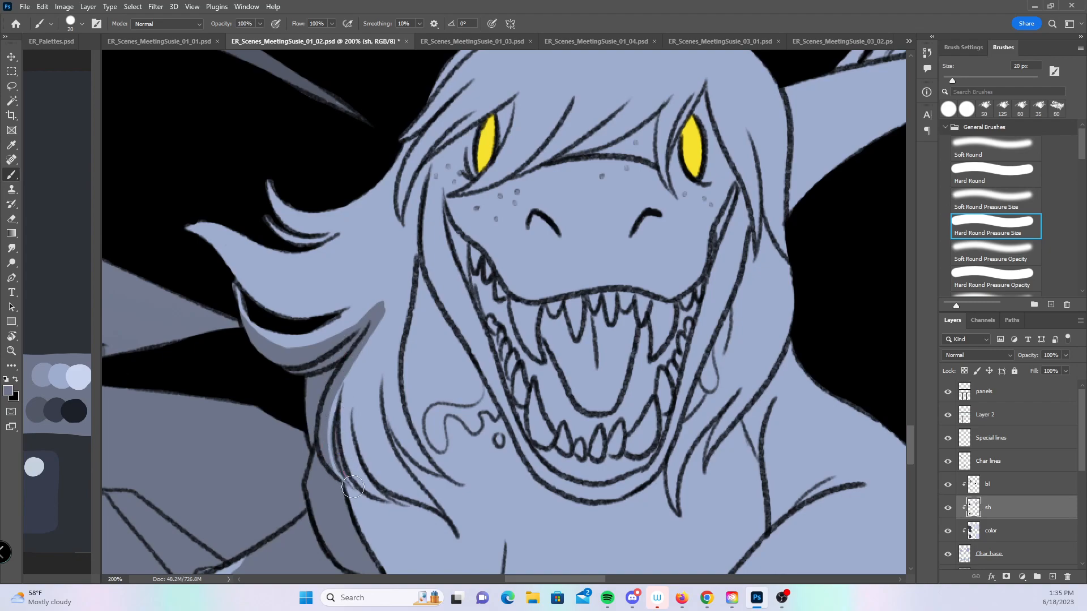
{"action": "mouse_move", "coordinate": [175, 221]}
{"action": "left_mouse_down"}
{"action": "mouse_move", "coordinate": [259, 284]}
{"action": "mouse_move", "coordinate": [321, 309]}
{"action": "left_mouse_up"}
{"action": "left_click_drag", "start_coordinate": [247, 266], "coordinate": [343, 291]}
{"action": "left_click_drag", "start_coordinate": [257, 293], "coordinate": [376, 279]}
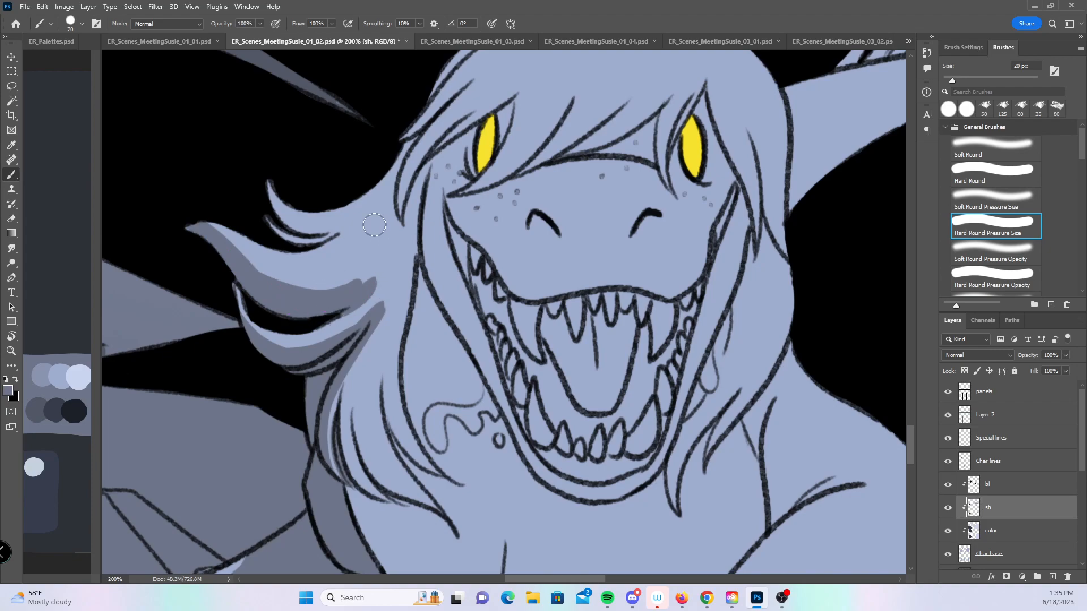
{"action": "mouse_move", "coordinate": [263, 222]}
{"action": "left_mouse_down"}
{"action": "mouse_move", "coordinate": [315, 211]}
{"action": "mouse_move", "coordinate": [336, 230]}
{"action": "left_mouse_up"}
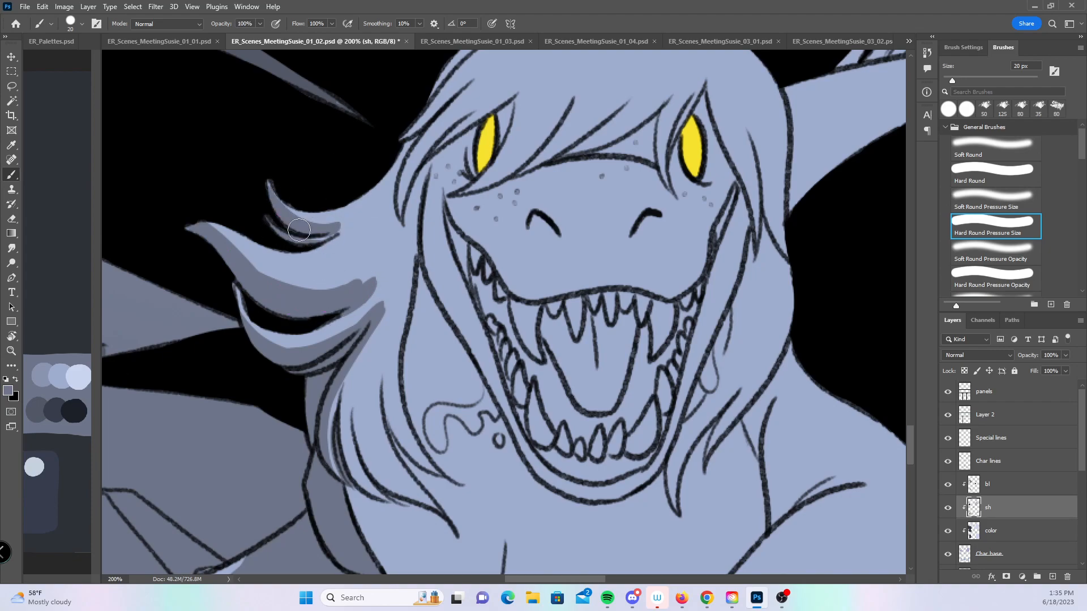
{"action": "left_click_drag", "start_coordinate": [424, 175], "coordinate": [403, 318]}
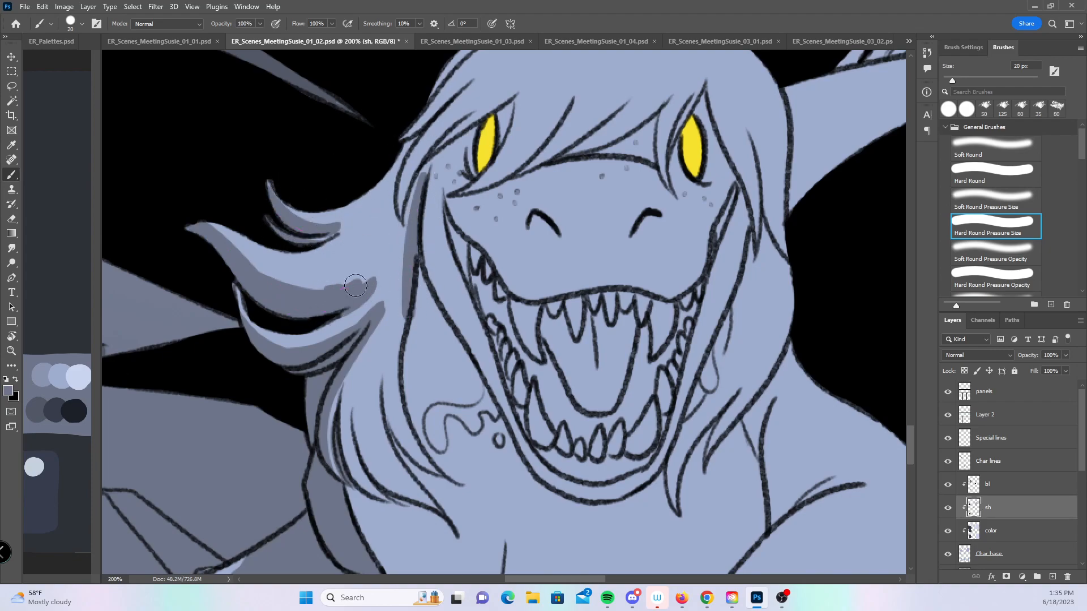
- Refine the grey shading between the mane strands beside the face with a brush of about 8 to 9 px
{"action": "key", "text": "bracketleft"}
{"action": "key", "text": "bracketleft"}
{"action": "key", "text": "bracketleft"}
{"action": "key", "text": "bracketleft"}
{"action": "mouse_move", "coordinate": [264, 276]}
{"action": "left_mouse_down"}
{"action": "mouse_move", "coordinate": [344, 280]}
{"action": "mouse_move", "coordinate": [285, 288]}
{"action": "mouse_move", "coordinate": [356, 274]}
{"action": "left_mouse_up"}
{"action": "mouse_move", "coordinate": [352, 423]}
{"action": "left_mouse_down"}
{"action": "mouse_move", "coordinate": [361, 470]}
{"action": "mouse_move", "coordinate": [355, 446]}
{"action": "left_mouse_up"}
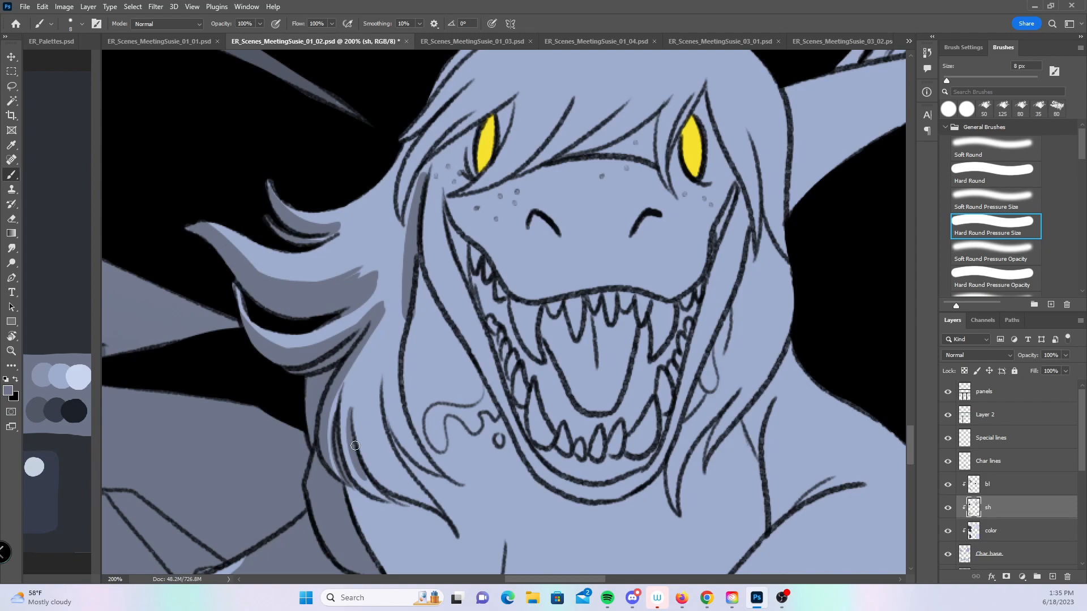
{"action": "left_click_drag", "start_coordinate": [361, 469], "coordinate": [387, 499]}
{"action": "mouse_move", "coordinate": [378, 386]}
{"action": "left_mouse_down"}
{"action": "mouse_move", "coordinate": [413, 488]}
{"action": "mouse_move", "coordinate": [451, 525]}
{"action": "mouse_move", "coordinate": [383, 430]}
{"action": "mouse_move", "coordinate": [397, 463]}
{"action": "mouse_move", "coordinate": [389, 433]}
{"action": "mouse_move", "coordinate": [447, 516]}
{"action": "left_mouse_up"}
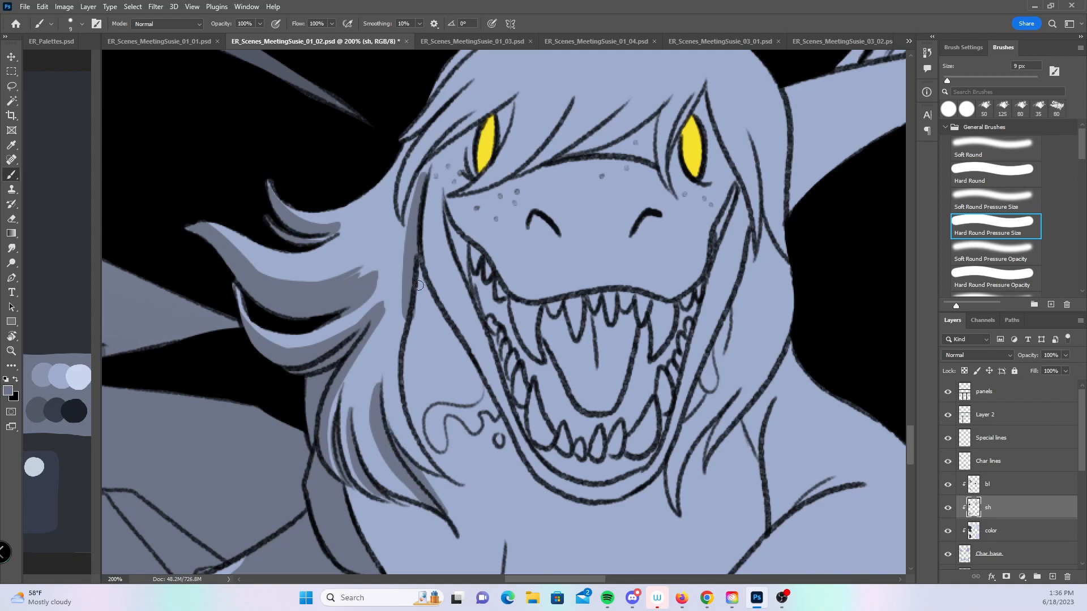
- Shade the neck beside and beneath the open jaw in grey with a 20 px brush, following the drool outline
{"action": "mouse_move", "coordinate": [409, 292]}
{"action": "left_mouse_down"}
{"action": "mouse_move", "coordinate": [405, 403]}
{"action": "mouse_move", "coordinate": [413, 266]}
{"action": "mouse_move", "coordinate": [468, 387]}
{"action": "mouse_move", "coordinate": [437, 355]}
{"action": "mouse_move", "coordinate": [426, 321]}
{"action": "mouse_move", "coordinate": [478, 395]}
{"action": "mouse_move", "coordinate": [443, 323]}
{"action": "mouse_move", "coordinate": [421, 360]}
{"action": "mouse_move", "coordinate": [460, 372]}
{"action": "left_mouse_up"}
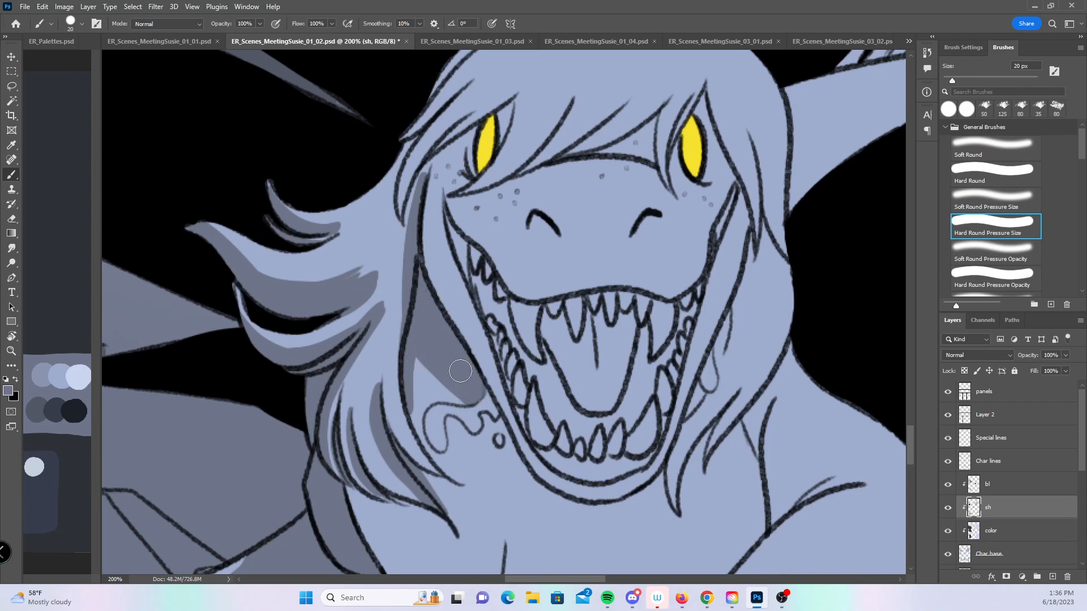
{"action": "mouse_move", "coordinate": [482, 417]}
{"action": "left_mouse_down"}
{"action": "mouse_move", "coordinate": [539, 486]}
{"action": "mouse_move", "coordinate": [484, 420]}
{"action": "mouse_move", "coordinate": [506, 467]}
{"action": "mouse_move", "coordinate": [499, 454]}
{"action": "mouse_move", "coordinate": [568, 502]}
{"action": "mouse_move", "coordinate": [528, 485]}
{"action": "left_mouse_up"}
{"action": "left_click_drag", "start_coordinate": [412, 354], "coordinate": [461, 398]}
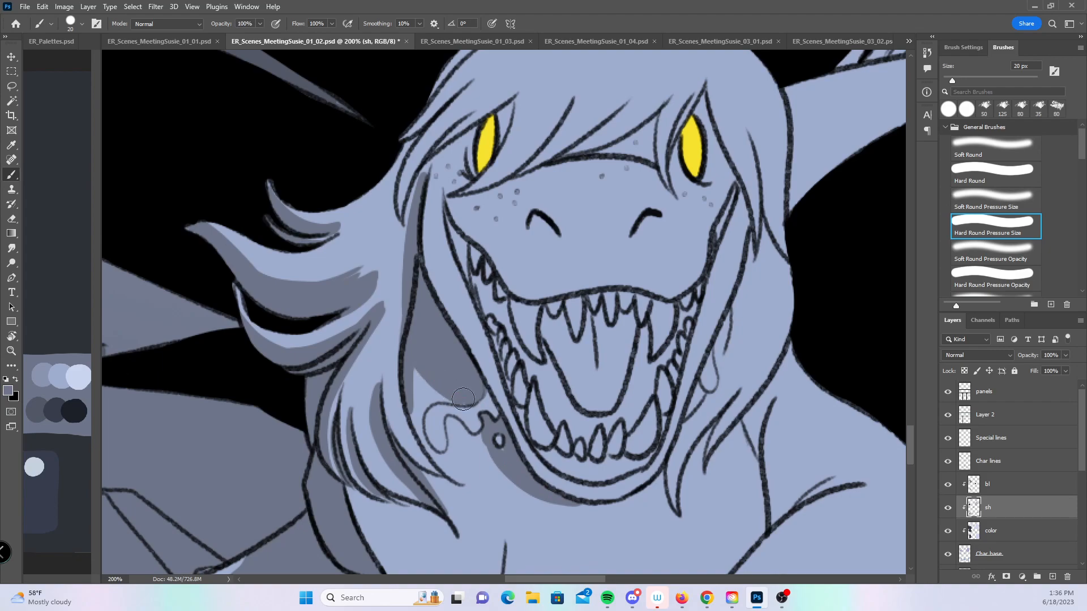
- Shade the mane along the shadowed side of the head, its crown edge and the fringe above the eye in grey
{"action": "mouse_move", "coordinate": [689, 299]}
{"action": "left_mouse_down"}
{"action": "mouse_move", "coordinate": [639, 373]}
{"action": "mouse_move", "coordinate": [642, 432]}
{"action": "left_mouse_up"}
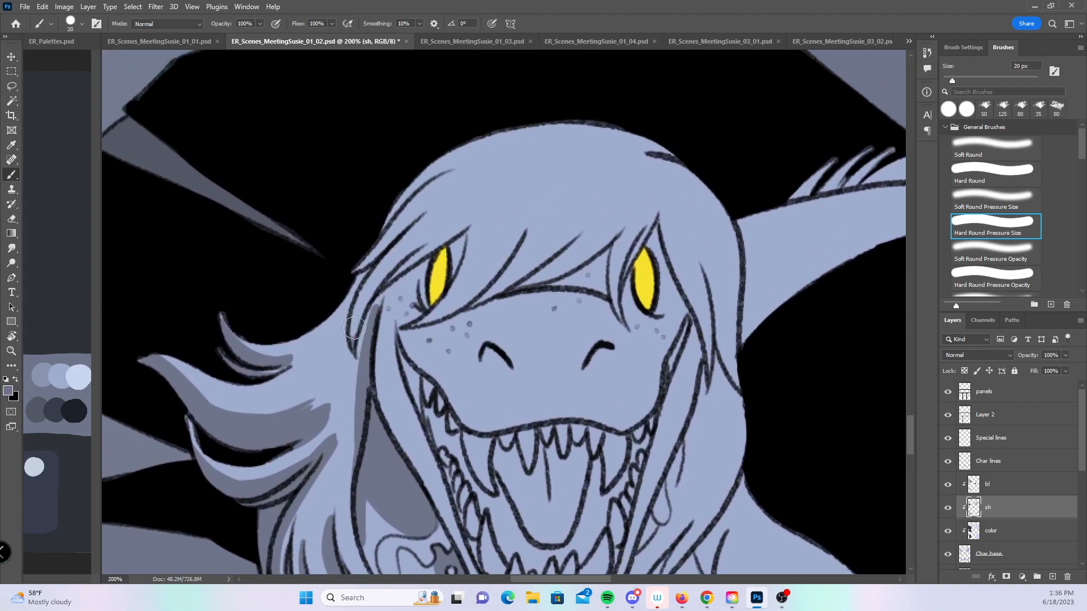
{"action": "left_click_drag", "start_coordinate": [354, 338], "coordinate": [384, 257]}
{"action": "left_click_drag", "start_coordinate": [359, 312], "coordinate": [421, 219]}
{"action": "mouse_move", "coordinate": [358, 268]}
{"action": "left_mouse_down"}
{"action": "mouse_move", "coordinate": [423, 212]}
{"action": "mouse_move", "coordinate": [425, 172]}
{"action": "left_mouse_up"}
{"action": "mouse_move", "coordinate": [387, 229]}
{"action": "left_mouse_down"}
{"action": "mouse_move", "coordinate": [474, 141]}
{"action": "mouse_move", "coordinate": [527, 132]}
{"action": "left_mouse_up"}
{"action": "left_click_drag", "start_coordinate": [383, 300], "coordinate": [432, 255]}
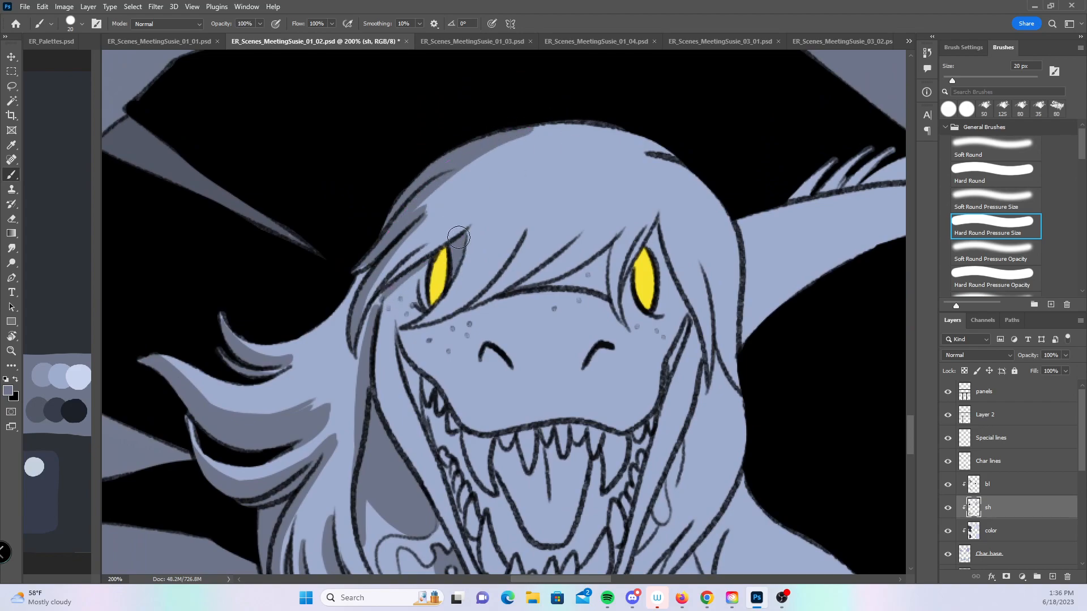
{"action": "left_click_drag", "start_coordinate": [377, 286], "coordinate": [482, 194]}
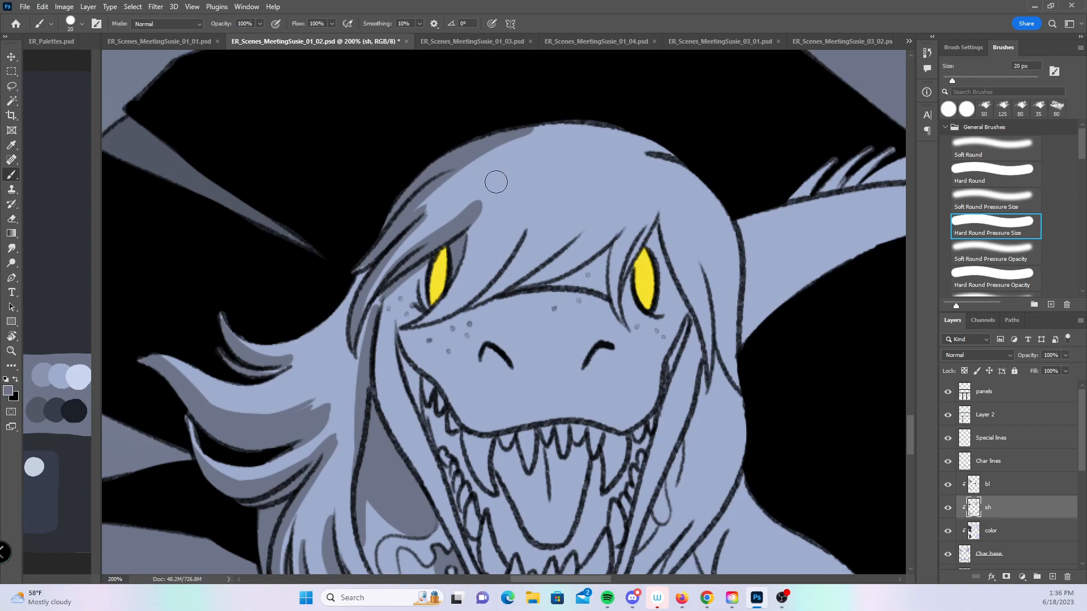
- Shade around the first yellow eye and along the fringe strands with a 10 px brush, redoing the central strand
{"action": "key", "text": "bracketleft"}
{"action": "mouse_move", "coordinate": [424, 313]}
{"action": "left_mouse_down"}
{"action": "mouse_move", "coordinate": [489, 227]}
{"action": "mouse_move", "coordinate": [458, 254]}
{"action": "mouse_move", "coordinate": [470, 249]}
{"action": "mouse_move", "coordinate": [461, 273]}
{"action": "mouse_move", "coordinate": [495, 188]}
{"action": "mouse_move", "coordinate": [471, 244]}
{"action": "mouse_move", "coordinate": [474, 223]}
{"action": "mouse_move", "coordinate": [421, 246]}
{"action": "mouse_move", "coordinate": [442, 226]}
{"action": "left_mouse_up"}
{"action": "left_click_drag", "start_coordinate": [377, 292], "coordinate": [363, 372]}
{"action": "mouse_move", "coordinate": [425, 246]}
{"action": "left_mouse_down"}
{"action": "mouse_move", "coordinate": [422, 305]}
{"action": "mouse_move", "coordinate": [399, 306]}
{"action": "mouse_move", "coordinate": [416, 280]}
{"action": "mouse_move", "coordinate": [390, 279]}
{"action": "left_mouse_up"}
{"action": "left_click_drag", "start_coordinate": [376, 319], "coordinate": [418, 258]}
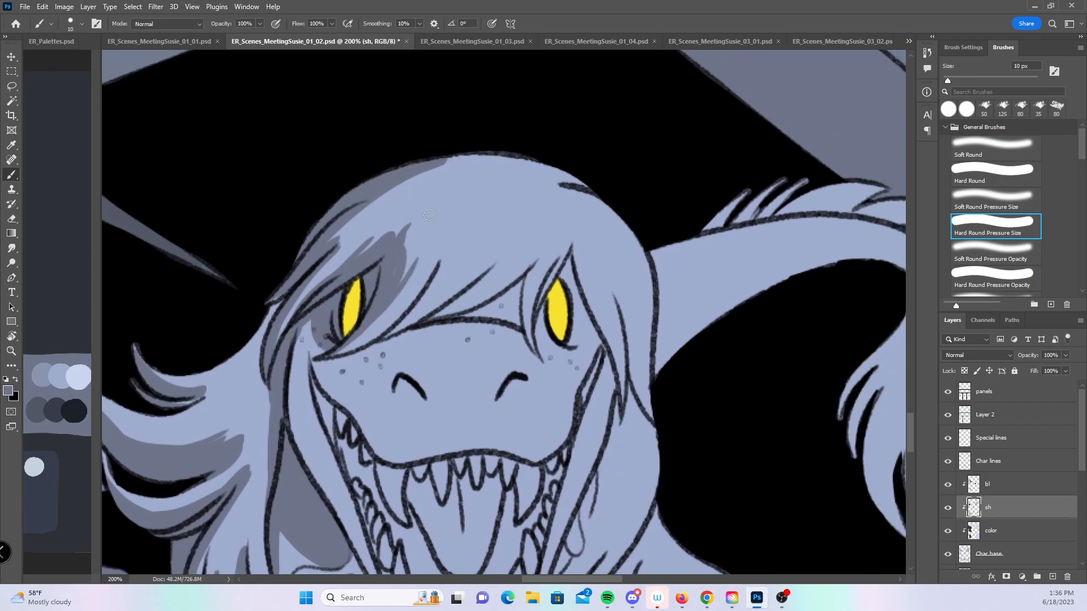
{"action": "left_click_drag", "start_coordinate": [383, 341], "coordinate": [434, 261]}
{"action": "key", "text": "ctrl+z"}
{"action": "mouse_move", "coordinate": [389, 335]}
{"action": "left_mouse_down"}
{"action": "mouse_move", "coordinate": [443, 278]}
{"action": "mouse_move", "coordinate": [420, 293]}
{"action": "left_mouse_up"}
{"action": "key", "text": "ctrl+z"}
{"action": "left_click_drag", "start_coordinate": [390, 334], "coordinate": [450, 259]}
- Shade the nostrils, the brow beneath the fringe, the skin around the second eye and the adjoining hair in grey
{"action": "left_click_drag", "start_coordinate": [402, 384], "coordinate": [401, 381]}
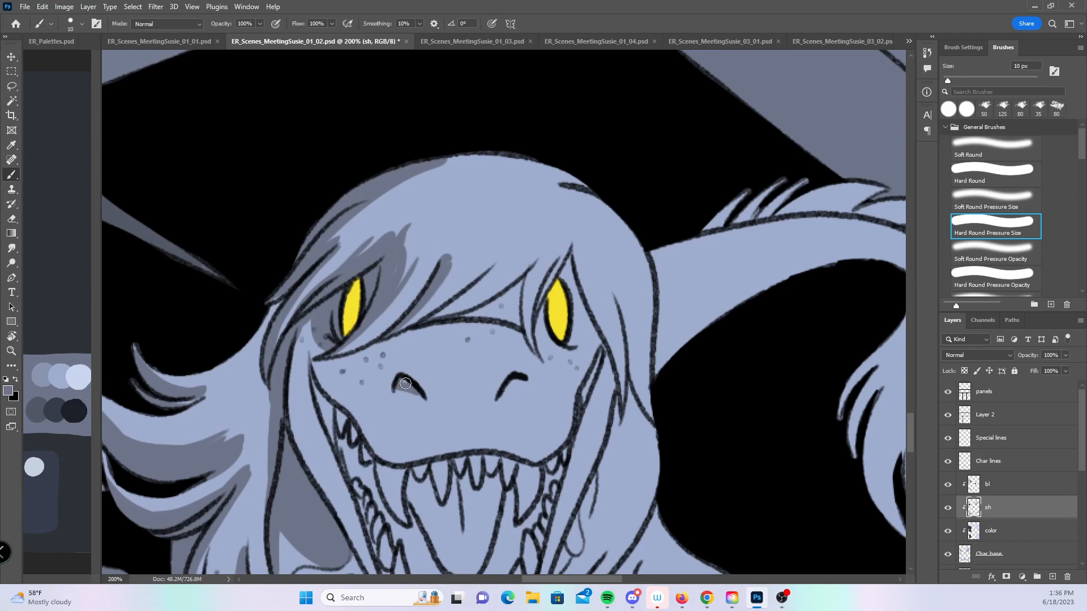
{"action": "left_click_drag", "start_coordinate": [498, 400], "coordinate": [523, 381]}
{"action": "mouse_move", "coordinate": [430, 319]}
{"action": "left_mouse_down"}
{"action": "mouse_move", "coordinate": [471, 297]}
{"action": "mouse_move", "coordinate": [460, 316]}
{"action": "mouse_move", "coordinate": [508, 295]}
{"action": "mouse_move", "coordinate": [498, 314]}
{"action": "mouse_move", "coordinate": [523, 284]}
{"action": "mouse_move", "coordinate": [521, 324]}
{"action": "mouse_move", "coordinate": [542, 306]}
{"action": "mouse_move", "coordinate": [548, 337]}
{"action": "left_mouse_up"}
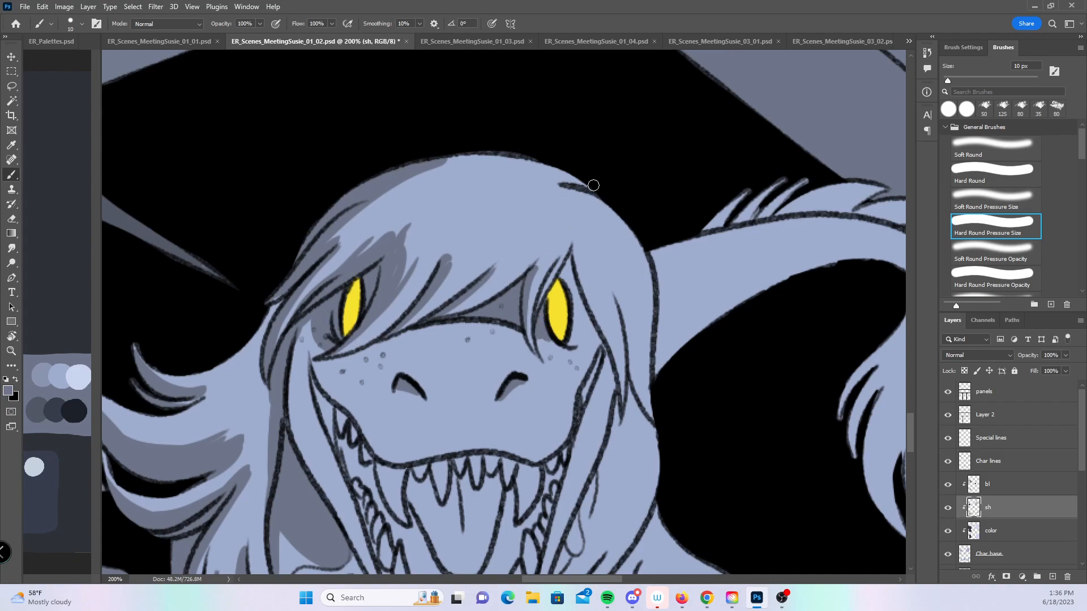
{"action": "mouse_move", "coordinate": [569, 258]}
{"action": "left_mouse_down"}
{"action": "mouse_move", "coordinate": [577, 308]}
{"action": "mouse_move", "coordinate": [573, 343]}
{"action": "mouse_move", "coordinate": [570, 268]}
{"action": "mouse_move", "coordinate": [589, 326]}
{"action": "left_mouse_up"}
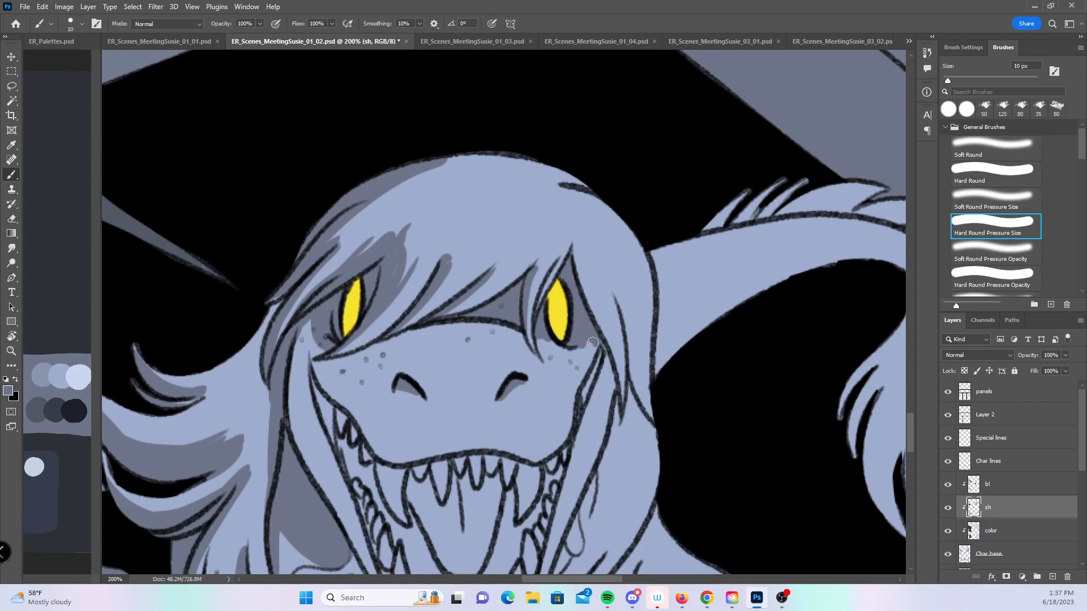
{"action": "mouse_move", "coordinate": [572, 242]}
{"action": "left_mouse_down"}
{"action": "mouse_move", "coordinate": [620, 396]}
{"action": "mouse_move", "coordinate": [631, 351]}
{"action": "mouse_move", "coordinate": [634, 391]}
{"action": "mouse_move", "coordinate": [651, 415]}
{"action": "left_mouse_up"}
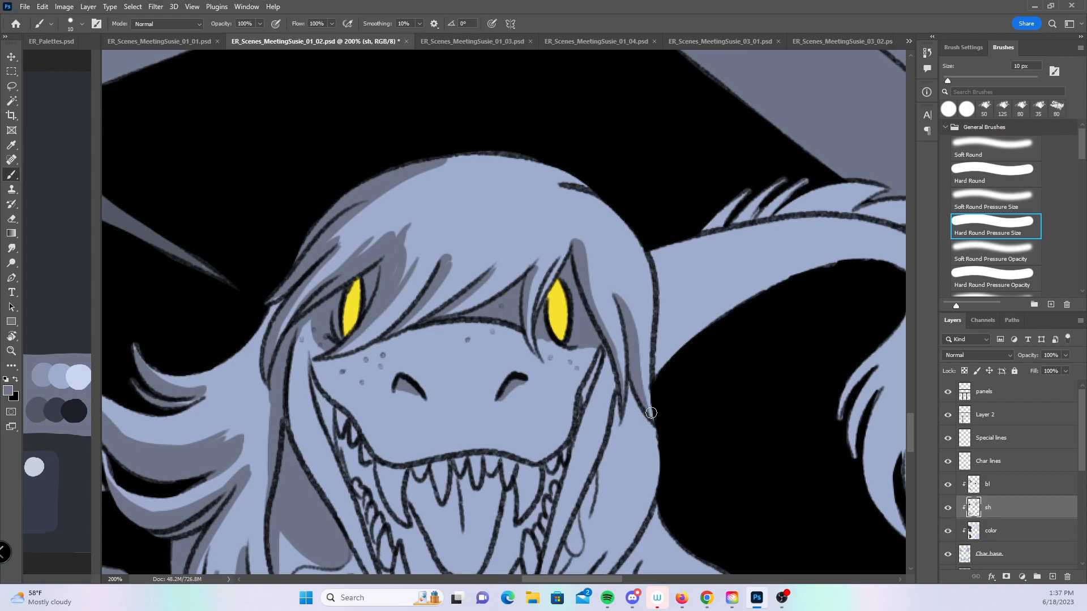
- Shade the mouth corners and the inside of the mouth around the teeth and tongue in grey
{"action": "left_click_drag", "start_coordinate": [554, 435], "coordinate": [574, 245]}
{"action": "mouse_move", "coordinate": [379, 292]}
{"action": "left_mouse_down"}
{"action": "mouse_move", "coordinate": [386, 283]}
{"action": "mouse_move", "coordinate": [363, 265]}
{"action": "mouse_move", "coordinate": [414, 351]}
{"action": "mouse_move", "coordinate": [433, 334]}
{"action": "mouse_move", "coordinate": [426, 306]}
{"action": "mouse_move", "coordinate": [465, 283]}
{"action": "mouse_move", "coordinate": [490, 301]}
{"action": "mouse_move", "coordinate": [518, 284]}
{"action": "left_mouse_up"}
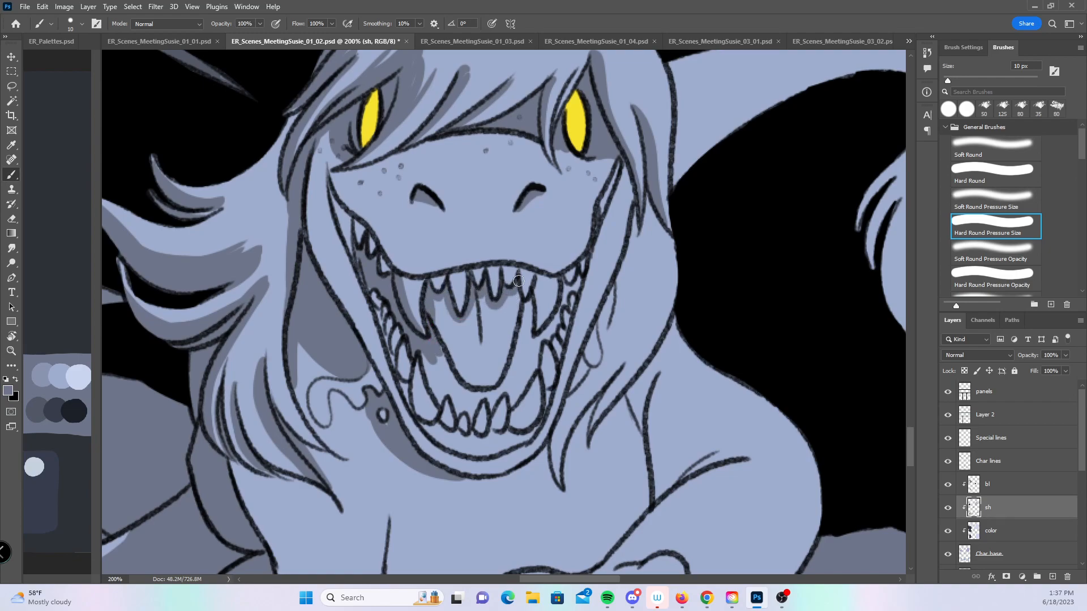
{"action": "left_click_drag", "start_coordinate": [328, 182], "coordinate": [351, 223]}
{"action": "left_click_drag", "start_coordinate": [602, 202], "coordinate": [618, 161]}
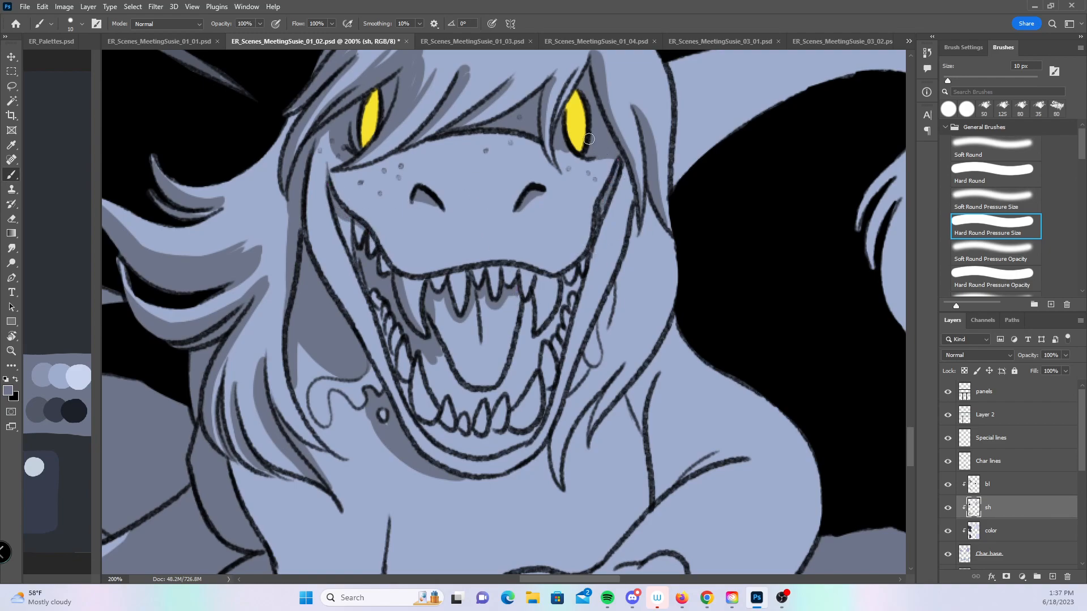
{"action": "mouse_move", "coordinate": [512, 295]}
{"action": "left_mouse_down"}
{"action": "mouse_move", "coordinate": [535, 337]}
{"action": "mouse_move", "coordinate": [552, 334]}
{"action": "mouse_move", "coordinate": [565, 297]}
{"action": "left_mouse_up"}
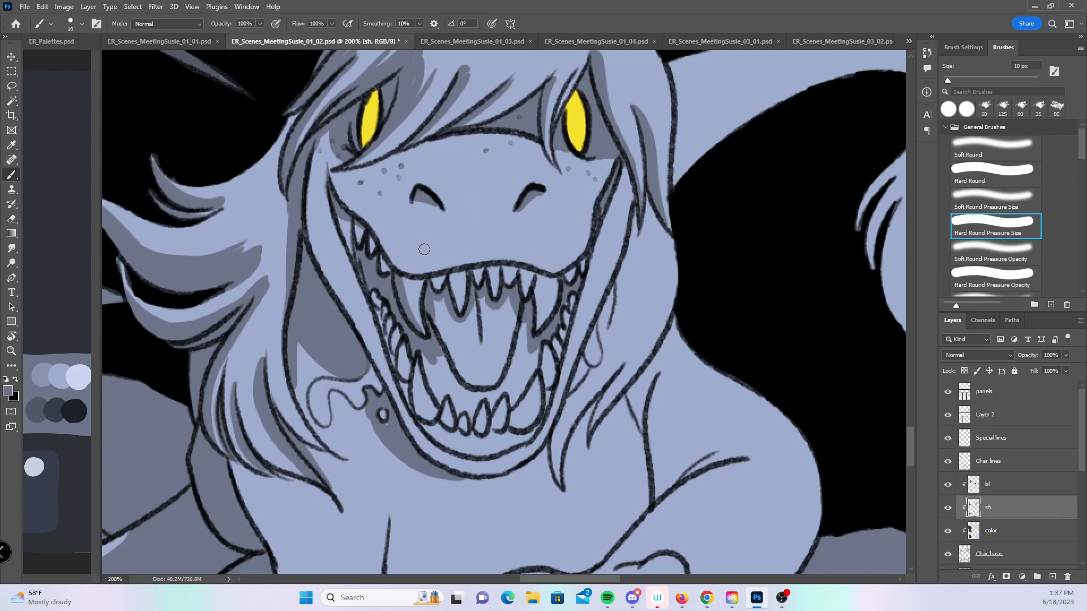
{"action": "mouse_move", "coordinate": [431, 370]}
{"action": "left_mouse_down"}
{"action": "mouse_move", "coordinate": [435, 391]}
{"action": "mouse_move", "coordinate": [455, 405]}
{"action": "mouse_move", "coordinate": [533, 366]}
{"action": "left_mouse_up"}
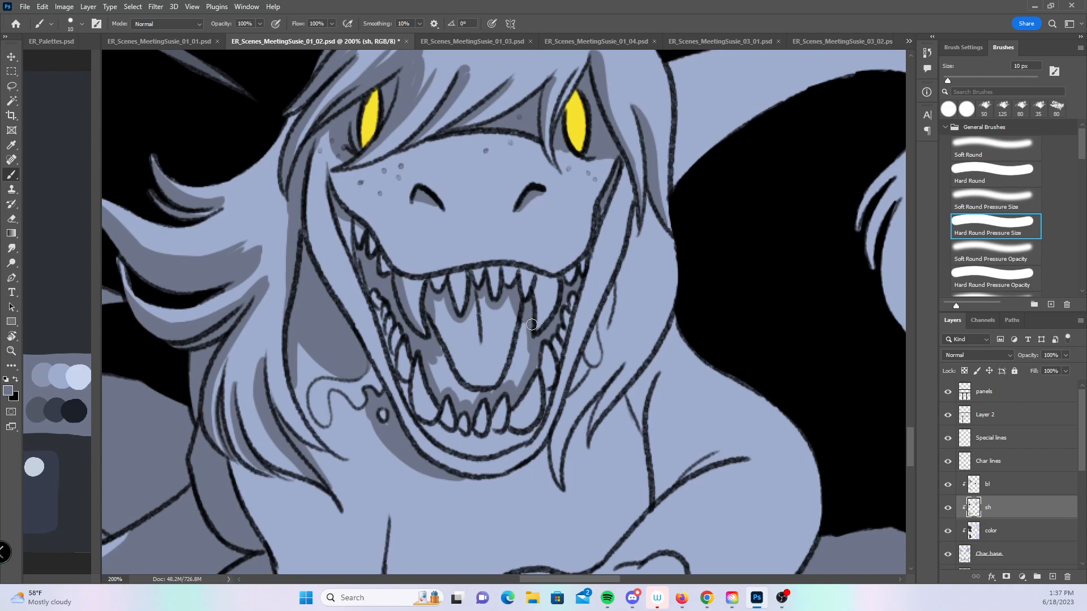
- Fill the tongue and remaining mouth interior in grey with the Hard Round brush, enlarging it to 25 px
{"action": "key", "text": "alt+Tab"}
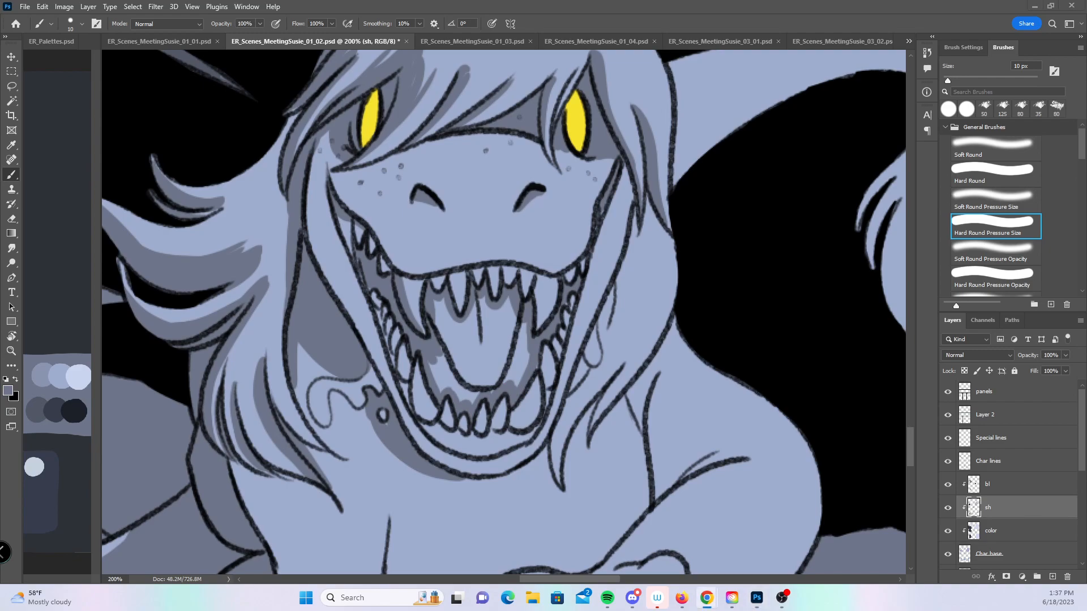
{"action": "left_click", "coordinate": [977, 167]}
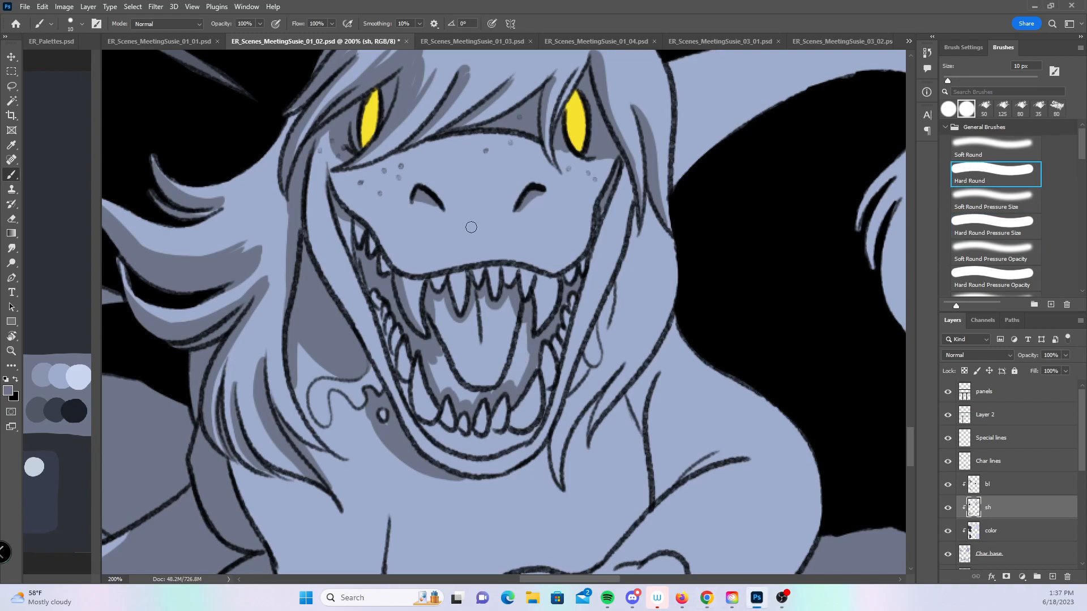
{"action": "mouse_move", "coordinate": [441, 391]}
{"action": "left_mouse_down"}
{"action": "mouse_move", "coordinate": [442, 309]}
{"action": "mouse_move", "coordinate": [459, 300]}
{"action": "left_mouse_up"}
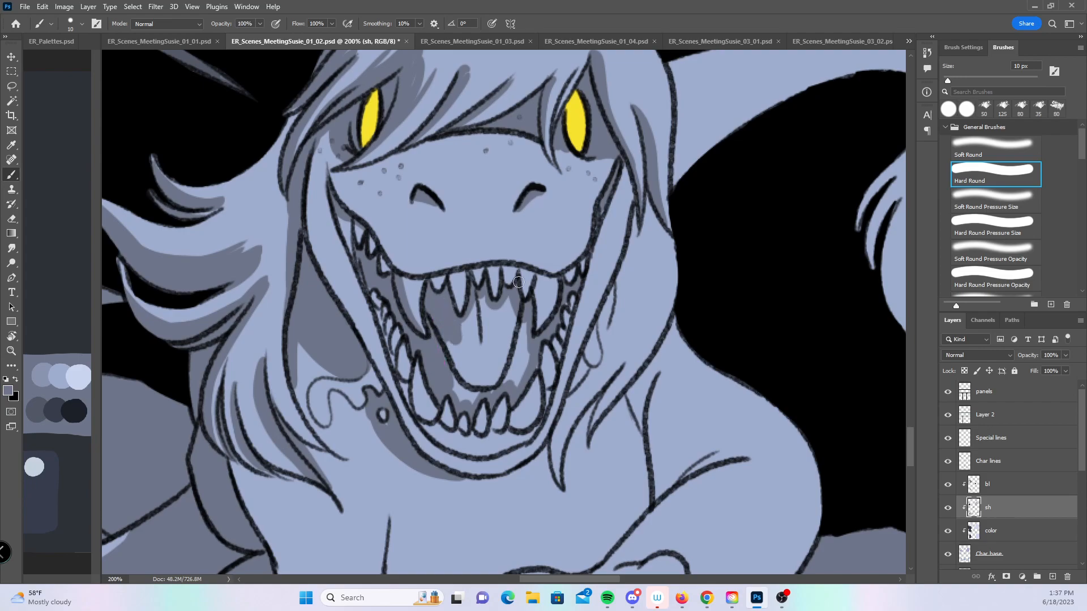
{"action": "mouse_move", "coordinate": [539, 274]}
{"action": "left_mouse_down"}
{"action": "mouse_move", "coordinate": [526, 345]}
{"action": "mouse_move", "coordinate": [467, 327]}
{"action": "mouse_move", "coordinate": [471, 317]}
{"action": "mouse_move", "coordinate": [511, 320]}
{"action": "mouse_move", "coordinate": [516, 292]}
{"action": "left_mouse_up"}
{"action": "key", "text": "bracketright"}
{"action": "key", "text": "bracketright"}
{"action": "key", "text": "bracketright"}
{"action": "mouse_move", "coordinate": [447, 348]}
{"action": "left_mouse_down"}
{"action": "mouse_move", "coordinate": [467, 382]}
{"action": "mouse_move", "coordinate": [522, 336]}
{"action": "left_mouse_up"}
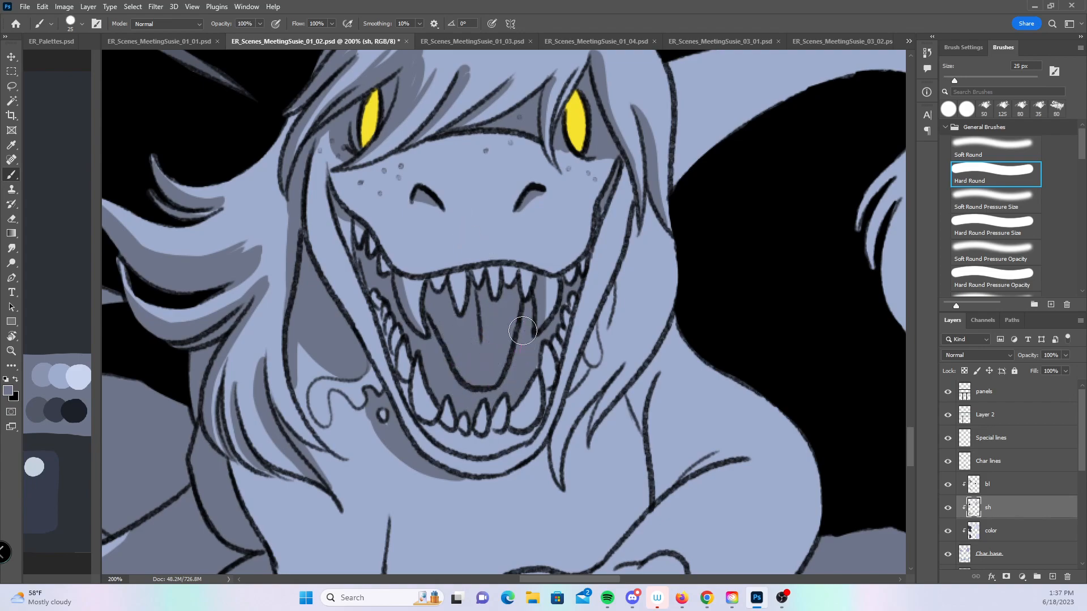
- Darken the mouth interior around the teeth with a darker palette grey, using the Hard Round Pressure Size brush at 10 px
{"action": "left_click", "coordinate": [15, 379]}
{"action": "left_click", "coordinate": [36, 410], "text": "alt"}
{"action": "left_click", "coordinate": [983, 221]}
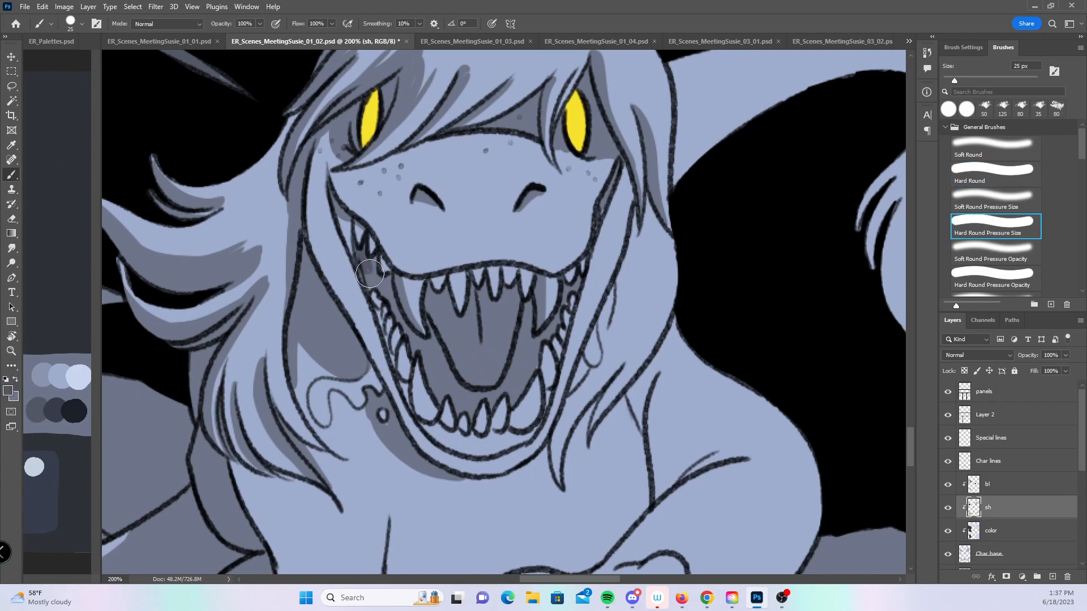
{"action": "key", "text": "bracketleft"}
{"action": "key", "text": "bracketleft"}
{"action": "key", "text": "bracketleft"}
{"action": "mouse_move", "coordinate": [373, 275]}
{"action": "left_mouse_down"}
{"action": "mouse_move", "coordinate": [477, 322]}
{"action": "mouse_move", "coordinate": [478, 347]}
{"action": "mouse_move", "coordinate": [478, 304]}
{"action": "mouse_move", "coordinate": [520, 299]}
{"action": "mouse_move", "coordinate": [532, 320]}
{"action": "mouse_move", "coordinate": [545, 309]}
{"action": "left_mouse_up"}
- Return to the lighter shadow grey and shade the outer side of the roaring creature's standing front leg
{"action": "left_click_drag", "start_coordinate": [541, 437], "coordinate": [516, 189]}
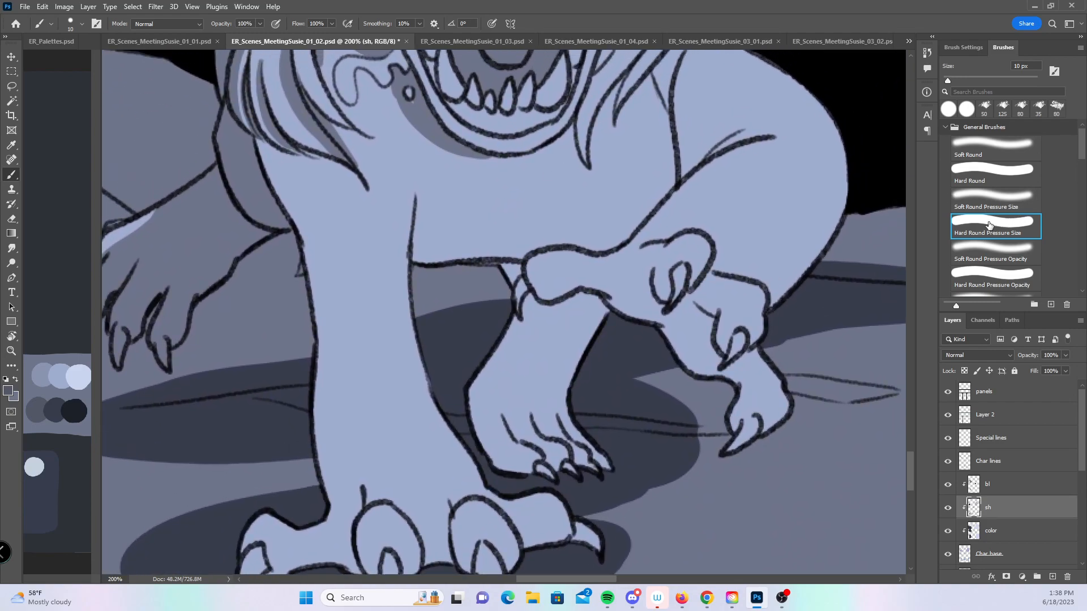
{"action": "key", "text": "x"}
{"action": "mouse_move", "coordinate": [279, 149]}
{"action": "left_mouse_down"}
{"action": "mouse_move", "coordinate": [320, 226]}
{"action": "mouse_move", "coordinate": [334, 428]}
{"action": "mouse_move", "coordinate": [356, 487]}
{"action": "left_mouse_up"}
- Compare the roaring creature's shading with the crouching creature in the cave panel above
{"action": "key", "text": "z"}
{"action": "left_click", "coordinate": [640, 365], "text": "alt"}
{"action": "left_click", "coordinate": [640, 366], "text": "alt"}
{"action": "left_click", "coordinate": [639, 366], "text": "alt"}
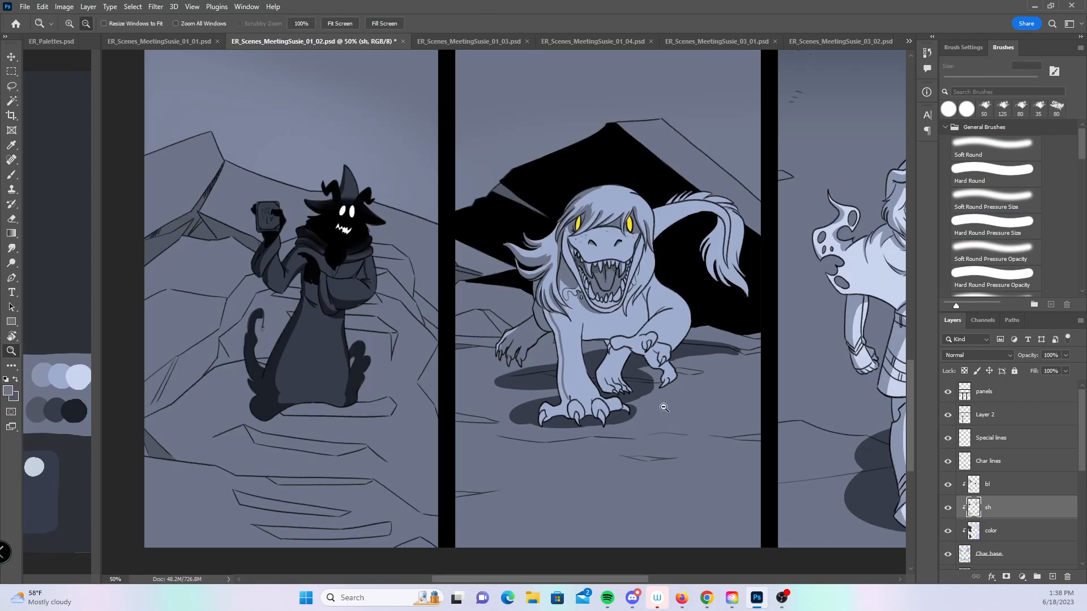
{"action": "left_click_drag", "start_coordinate": [701, 308], "coordinate": [570, 501]}
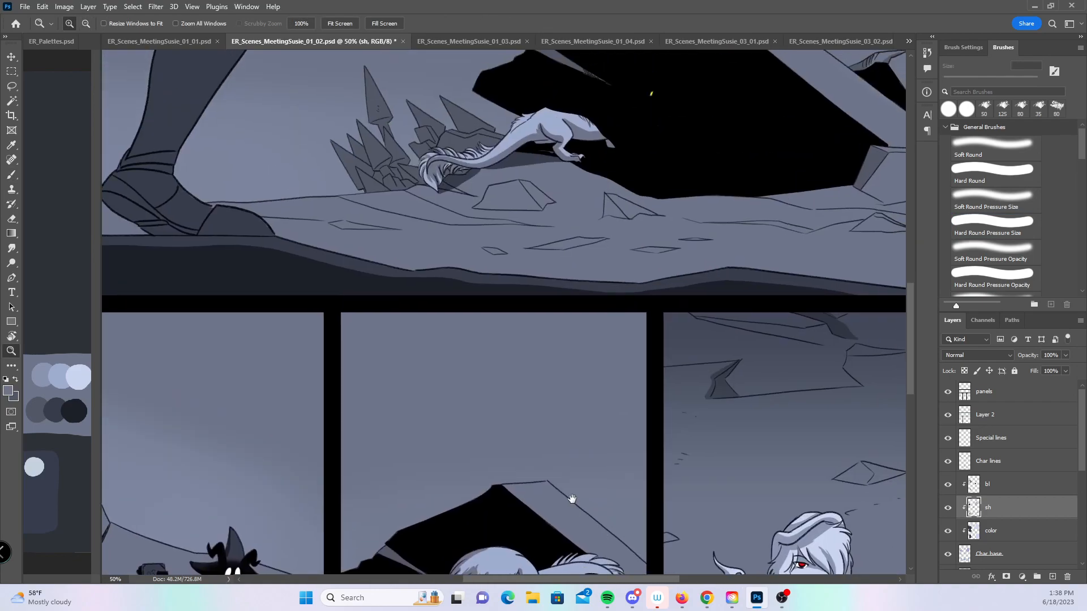
- Switch to ER_Scenes_MeetingSusie_01_01.psd and touch up the shadow on the creature's hind leg in the large cave panel
{"action": "scroll", "coordinate": [572, 499], "scroll_direction": "up", "scroll_amount": 10}
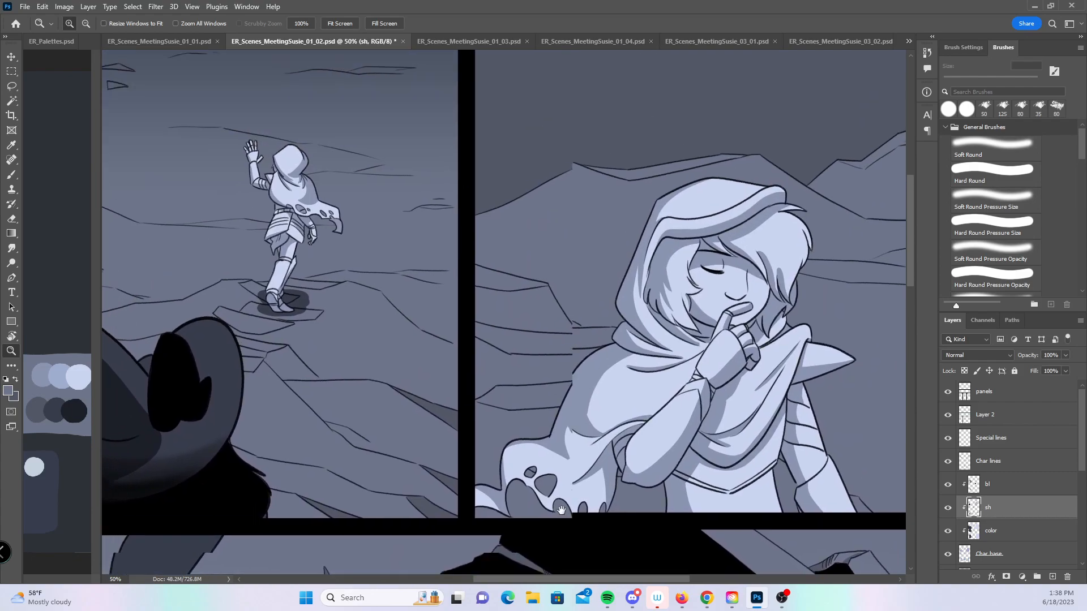
{"action": "left_click_drag", "start_coordinate": [563, 349], "coordinate": [580, 239]}
{"action": "left_click_drag", "start_coordinate": [555, 522], "coordinate": [566, 269]}
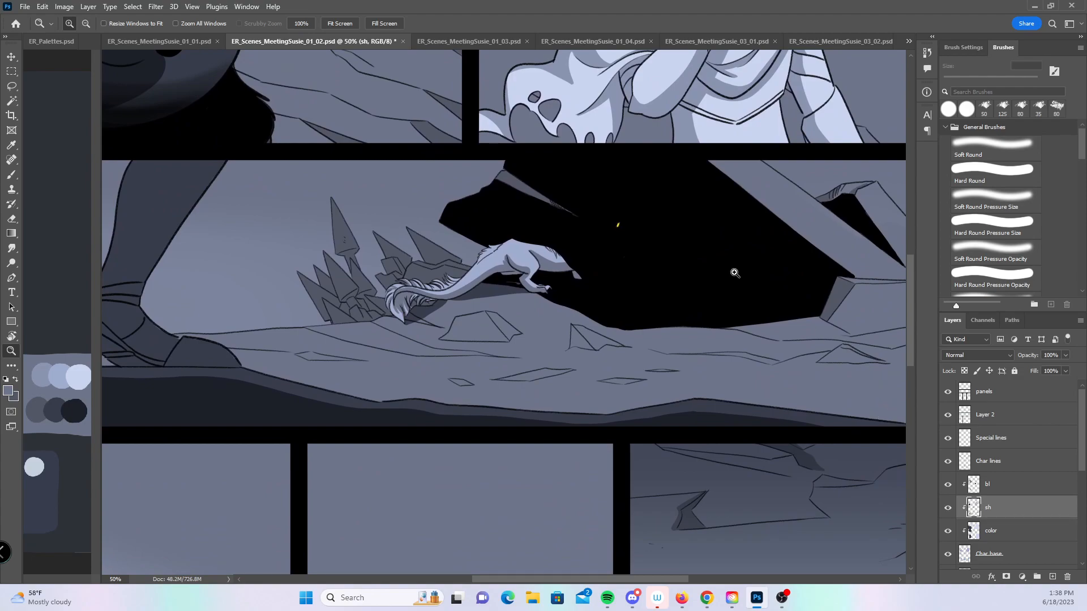
{"action": "left_click", "coordinate": [193, 41]}
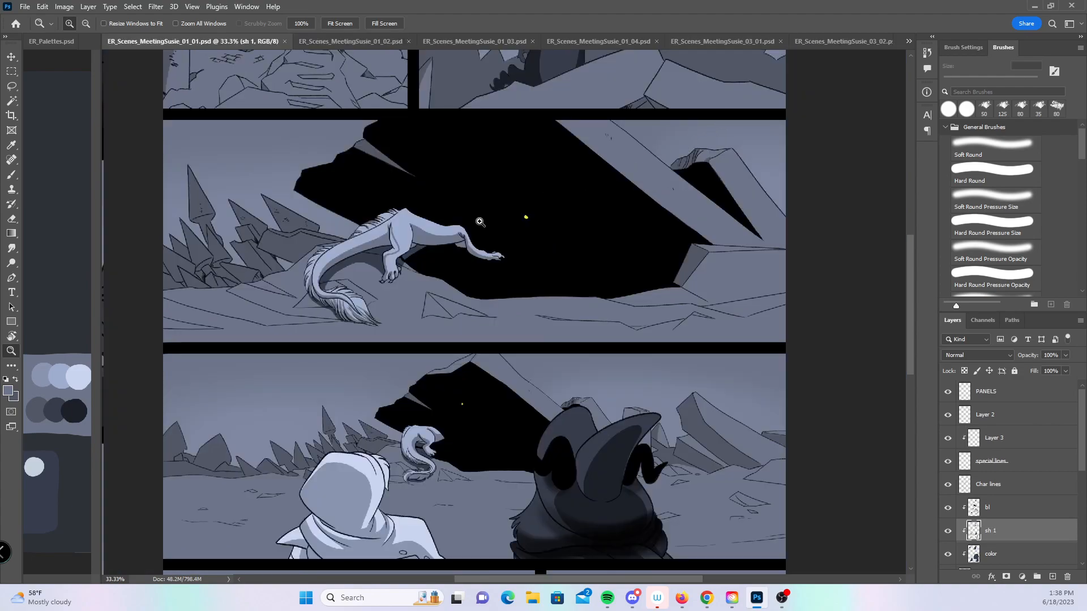
{"action": "left_click", "coordinate": [429, 272]}
{"action": "left_click", "coordinate": [429, 273]}
{"action": "left_click", "coordinate": [429, 272]}
{"action": "left_click_drag", "start_coordinate": [225, 154], "coordinate": [328, 275]}
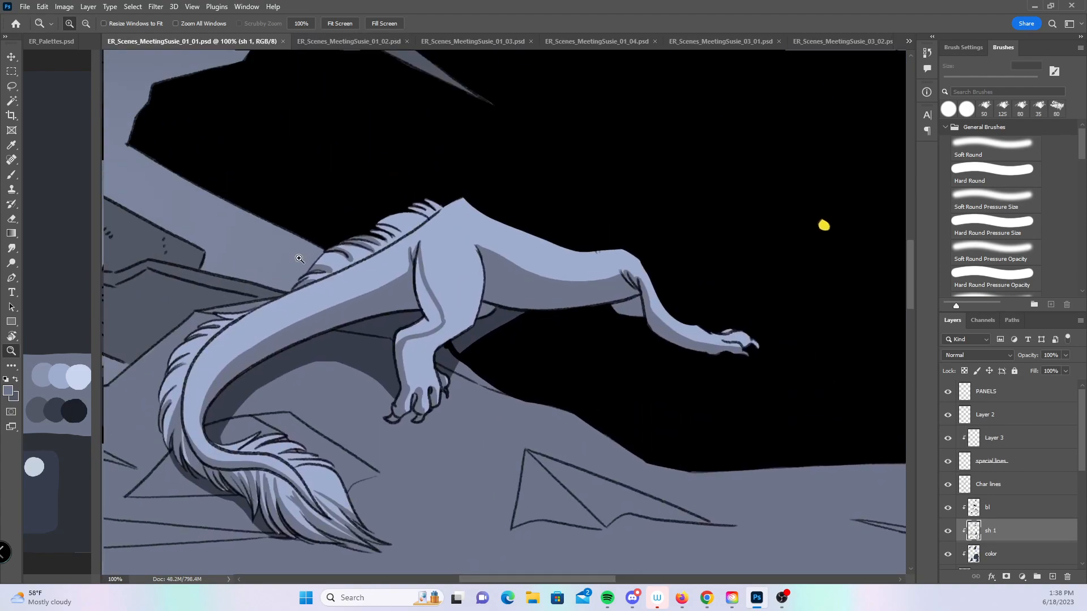
{"action": "left_click", "coordinate": [10, 177]}
{"action": "left_click_drag", "start_coordinate": [426, 308], "coordinate": [421, 297]}
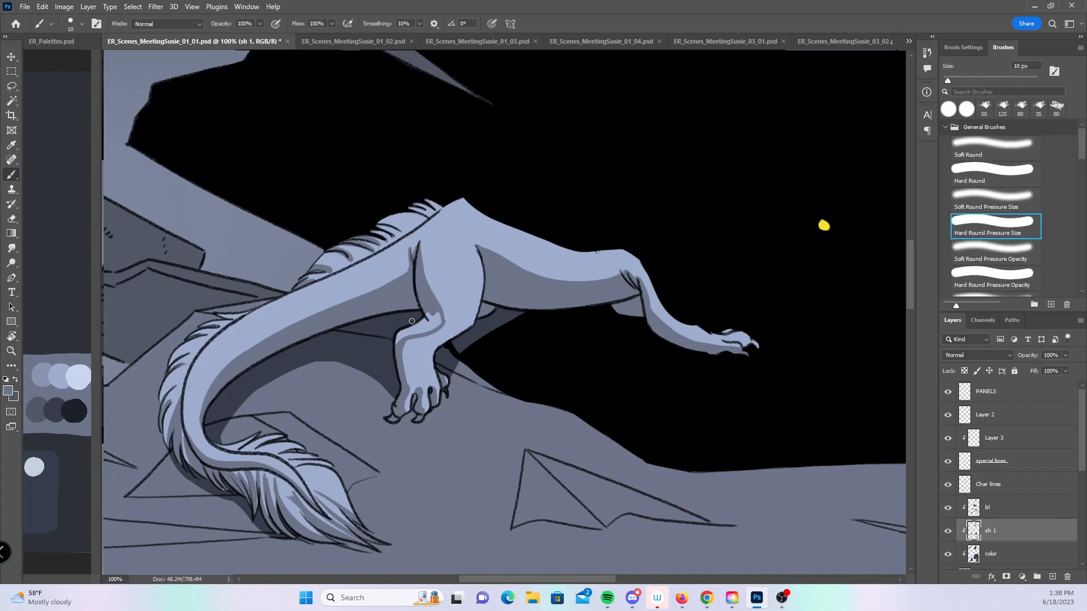
{"action": "left_click_drag", "start_coordinate": [393, 342], "coordinate": [411, 335]}
- Swap to the darker shadow grey, release the sh 1 layer's clipping mask and clip a new layer to sh 1
{"action": "left_click", "coordinate": [15, 380]}
{"action": "key", "text": "z"}
{"action": "left_click", "coordinate": [670, 376], "text": "alt"}
{"action": "left_click", "coordinate": [669, 376], "text": "alt"}
{"action": "left_click", "coordinate": [670, 376], "text": "alt"}
{"action": "left_click_drag", "start_coordinate": [723, 445], "coordinate": [549, 372]}
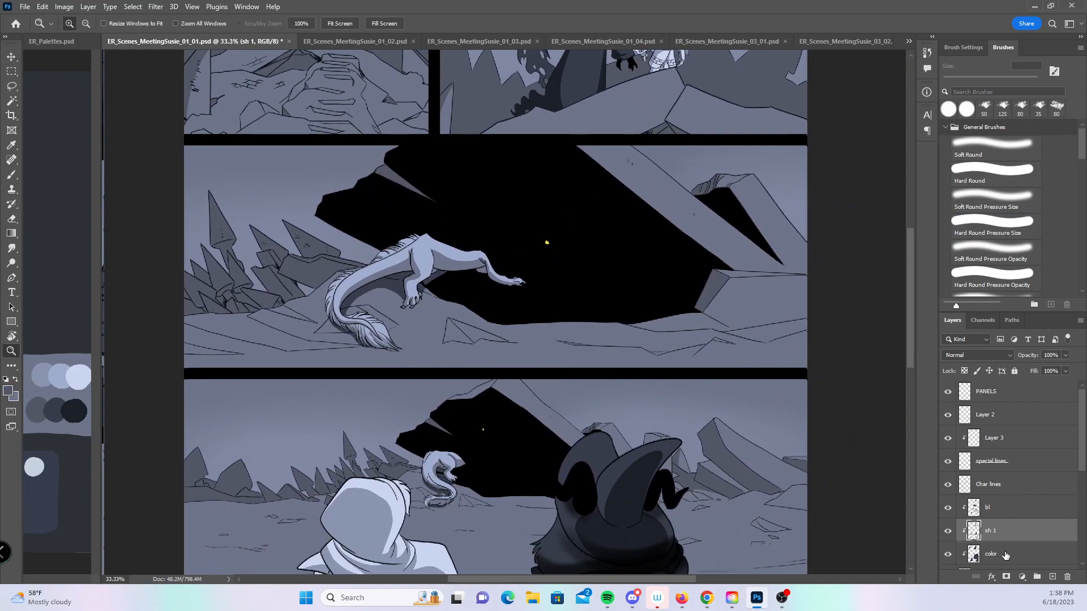
{"action": "right_click", "coordinate": [1036, 535]}
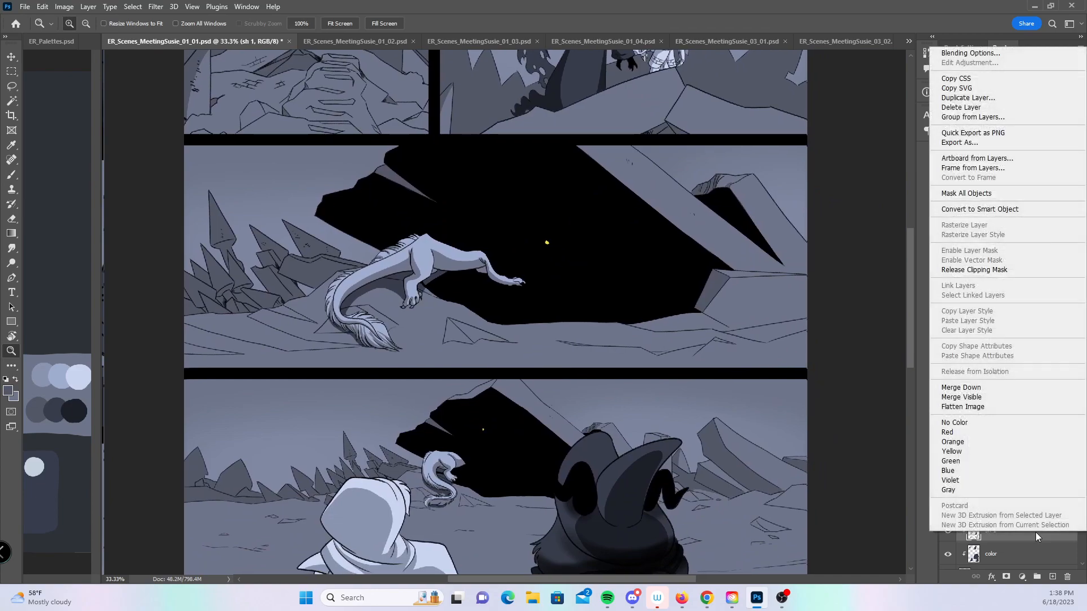
{"action": "left_click", "coordinate": [1003, 270]}
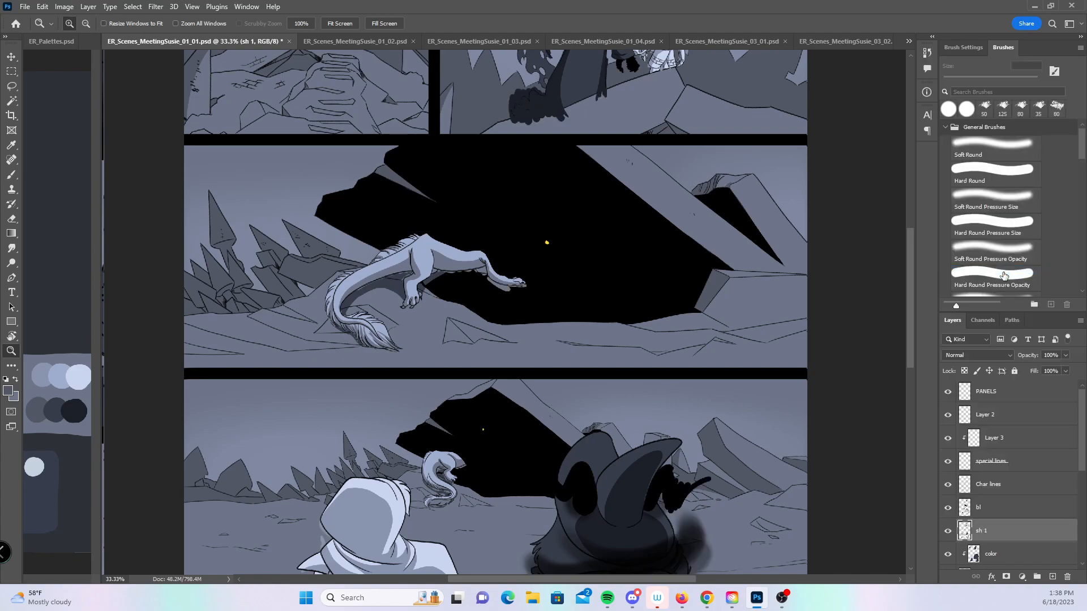
{"action": "left_click", "coordinate": [1052, 577]}
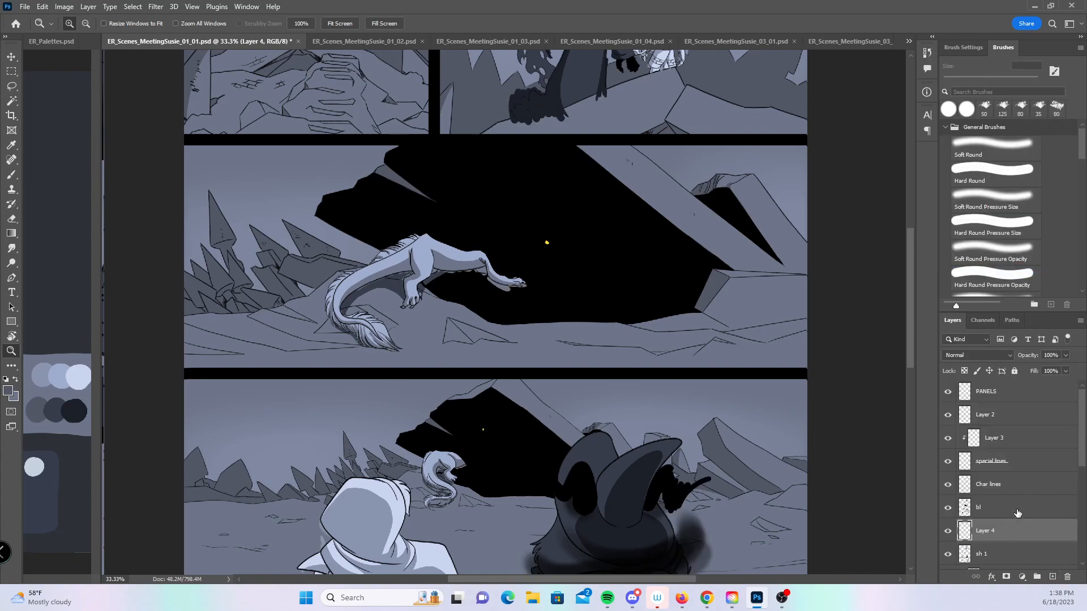
{"action": "right_click", "coordinate": [1010, 531]}
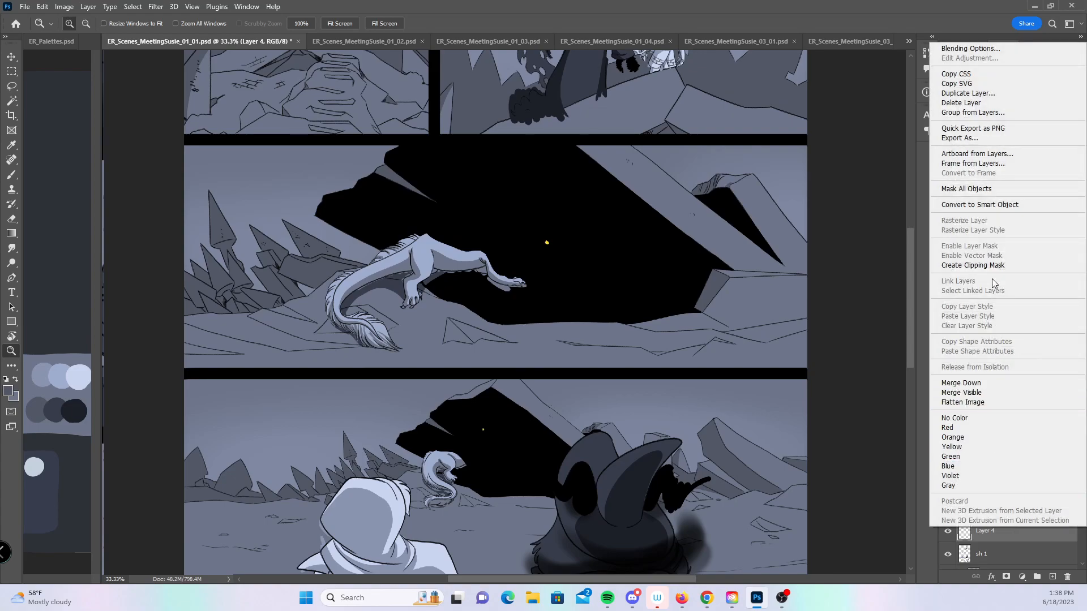
{"action": "left_click", "coordinate": [987, 264]}
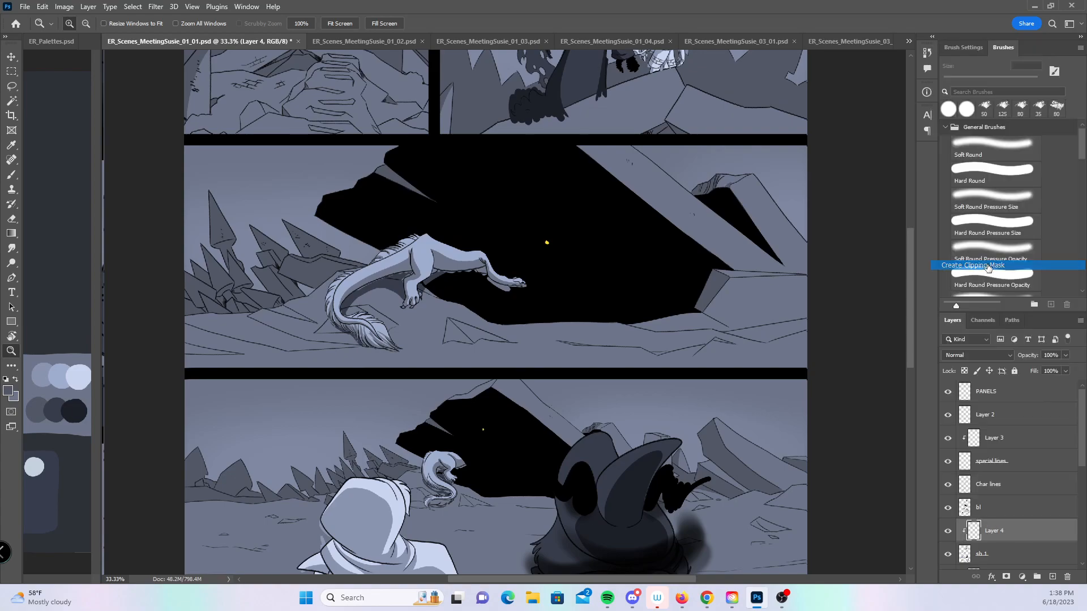
- Recolour the creature's shadows in both cave panels with the darker grey, using the Hard Round brush at 200 px
{"action": "left_click", "coordinate": [10, 178]}
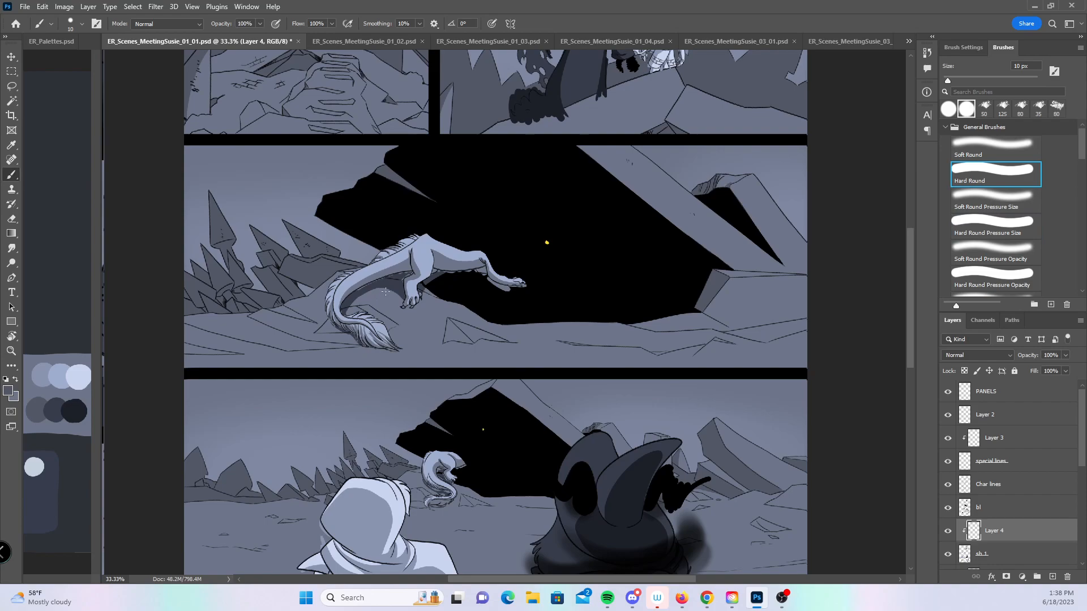
{"action": "key", "text": "bracketright"}
{"action": "key", "text": "bracketright"}
{"action": "key", "text": "bracketright"}
{"action": "key", "text": "bracketright"}
{"action": "key", "text": "bracketright"}
{"action": "key", "text": "bracketright"}
{"action": "key", "text": "bracketright"}
{"action": "key", "text": "bracketright"}
{"action": "key", "text": "bracketright"}
{"action": "key", "text": "bracketright"}
{"action": "key", "text": "bracketright"}
{"action": "key", "text": "bracketright"}
{"action": "key", "text": "bracketright"}
{"action": "key", "text": "bracketright"}
{"action": "key", "text": "bracketright"}
{"action": "key", "text": "bracketright"}
{"action": "mouse_move", "coordinate": [433, 256]}
{"action": "left_mouse_down"}
{"action": "mouse_move", "coordinate": [446, 209]}
{"action": "mouse_move", "coordinate": [508, 315]}
{"action": "mouse_move", "coordinate": [466, 247]}
{"action": "mouse_move", "coordinate": [376, 306]}
{"action": "left_mouse_up"}
{"action": "left_click_drag", "start_coordinate": [442, 454], "coordinate": [431, 509]}
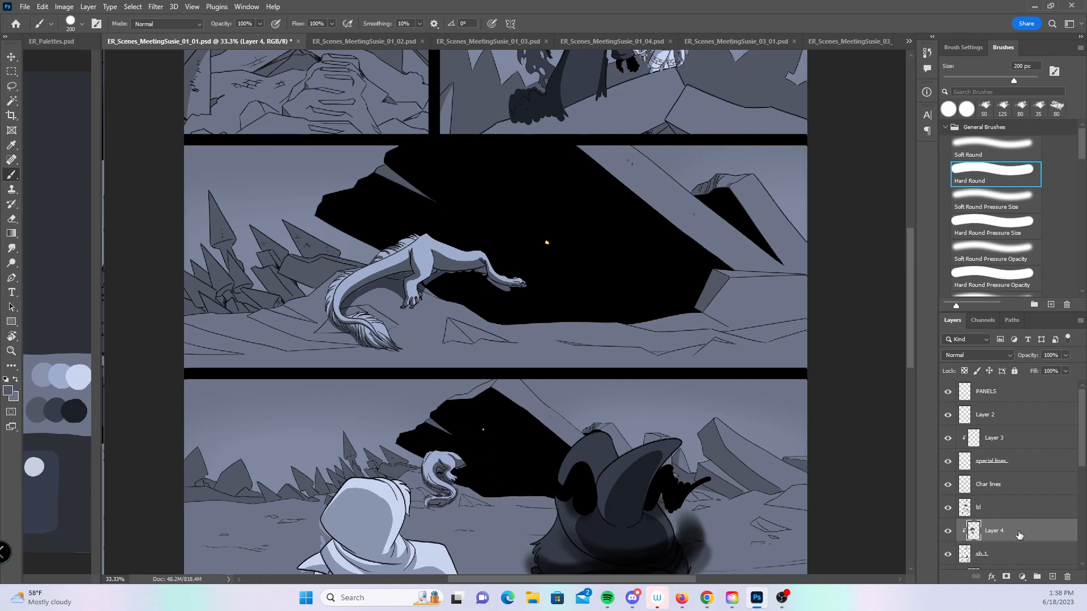
- Merge the recolouring layer down into sh 1 and clip sh 1 to the character base again
{"action": "key", "text": "ctrl+e"}
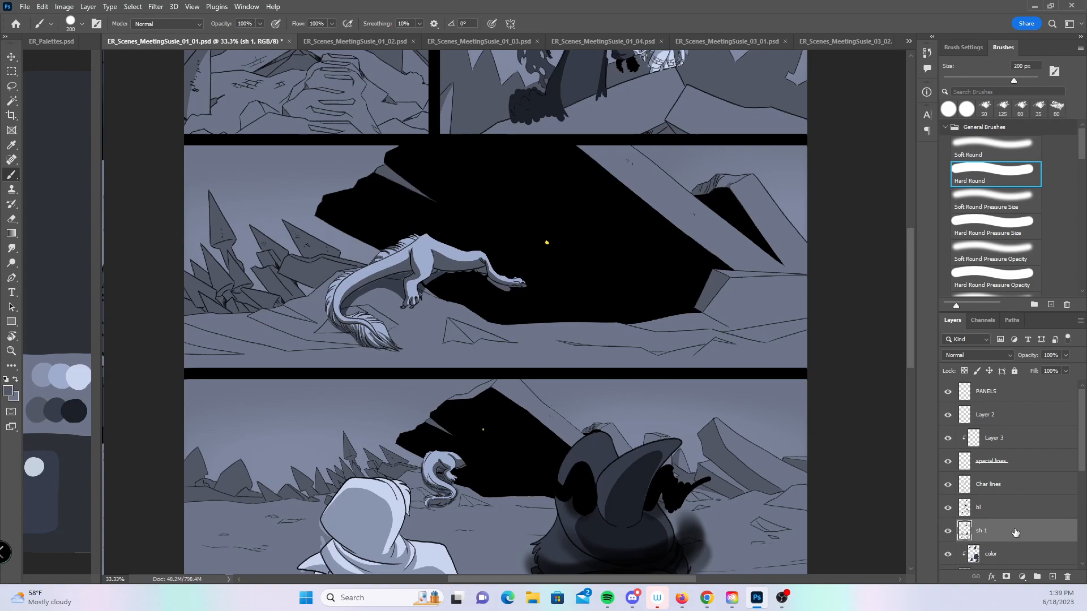
{"action": "right_click", "coordinate": [1014, 531]}
{"action": "left_click", "coordinate": [1019, 267]}
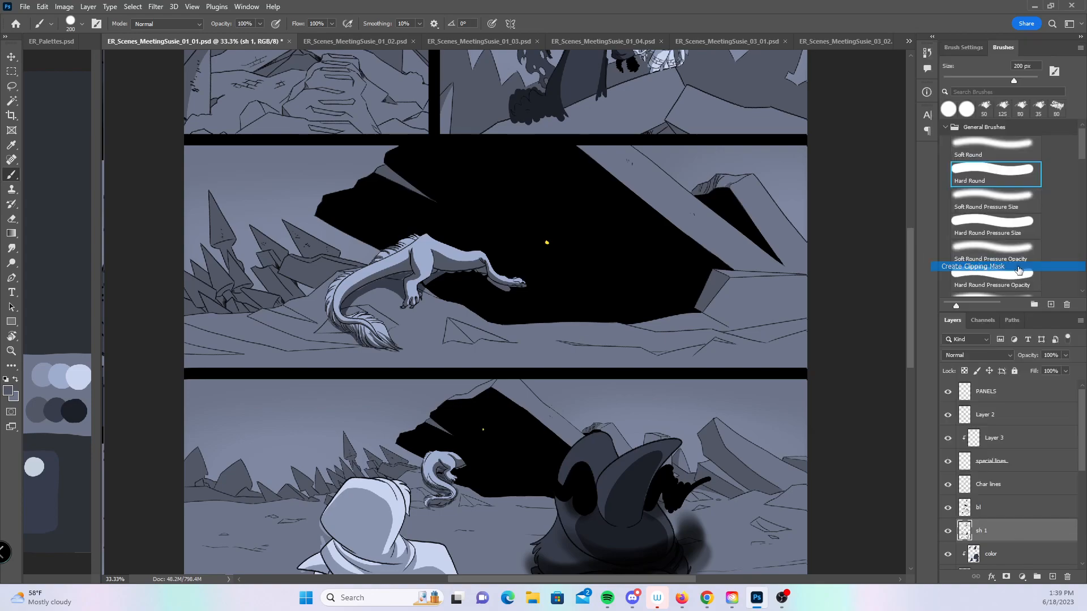
- Restore the bl layer's clipping mask and save the page
{"action": "right_click", "coordinate": [1002, 507]}
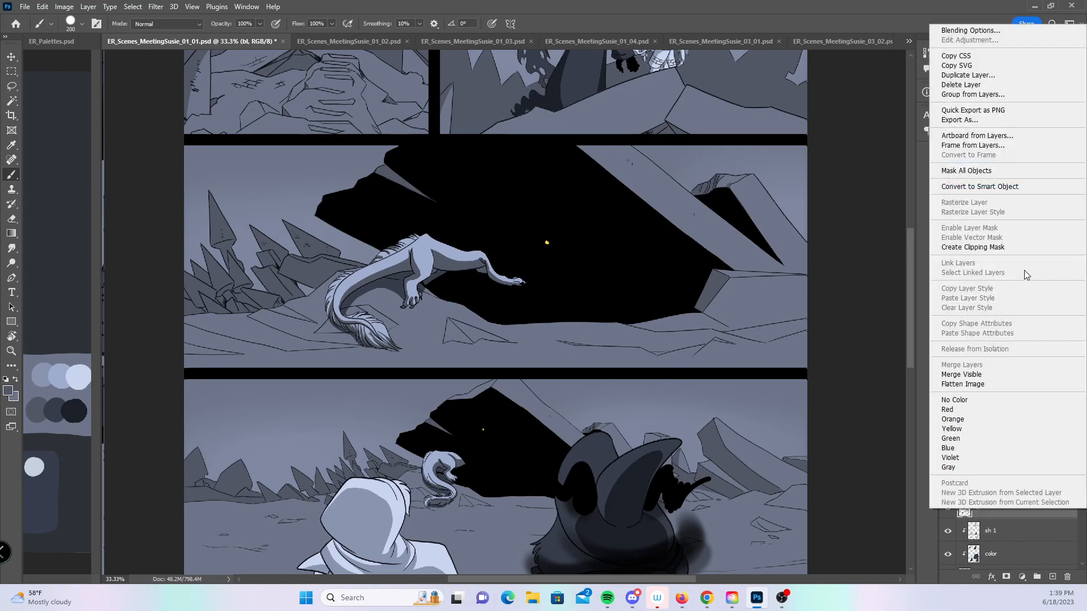
{"action": "left_click", "coordinate": [1019, 247]}
{"action": "key", "text": "ctrl+s"}
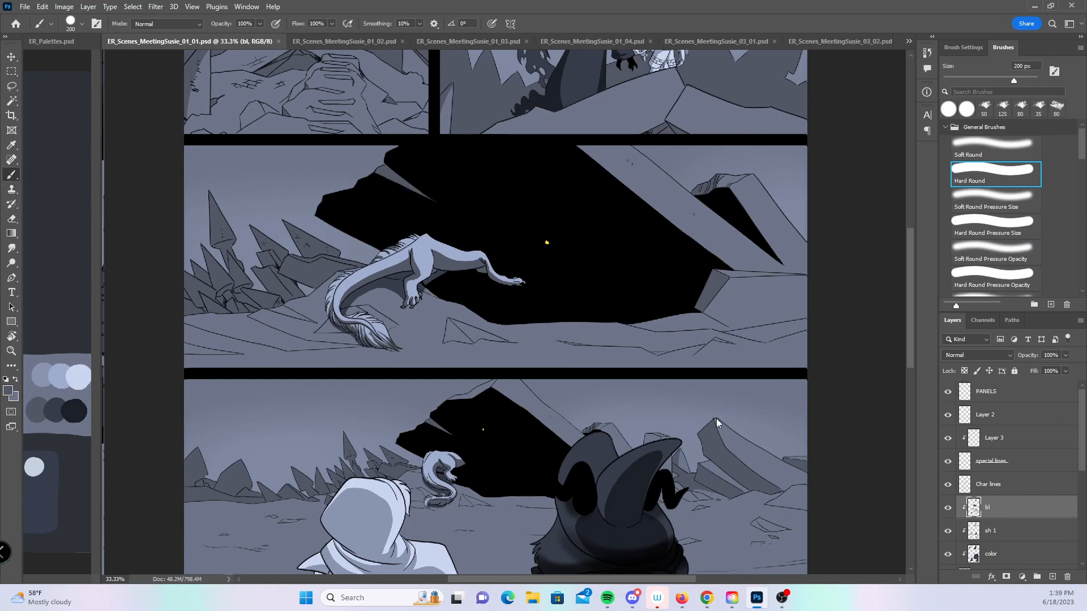
- In ER_Scenes_MeetingSusie_01_02.psd, release the sh layer's clipping mask and clip a new layer to sh
{"action": "left_click", "coordinate": [360, 42]}
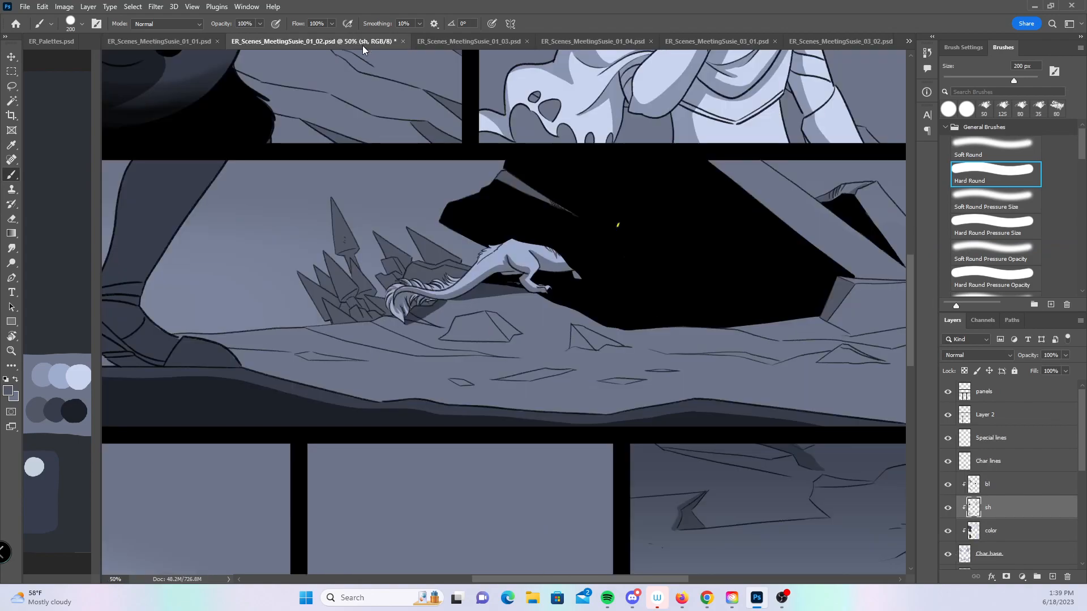
{"action": "right_click", "coordinate": [1029, 509]}
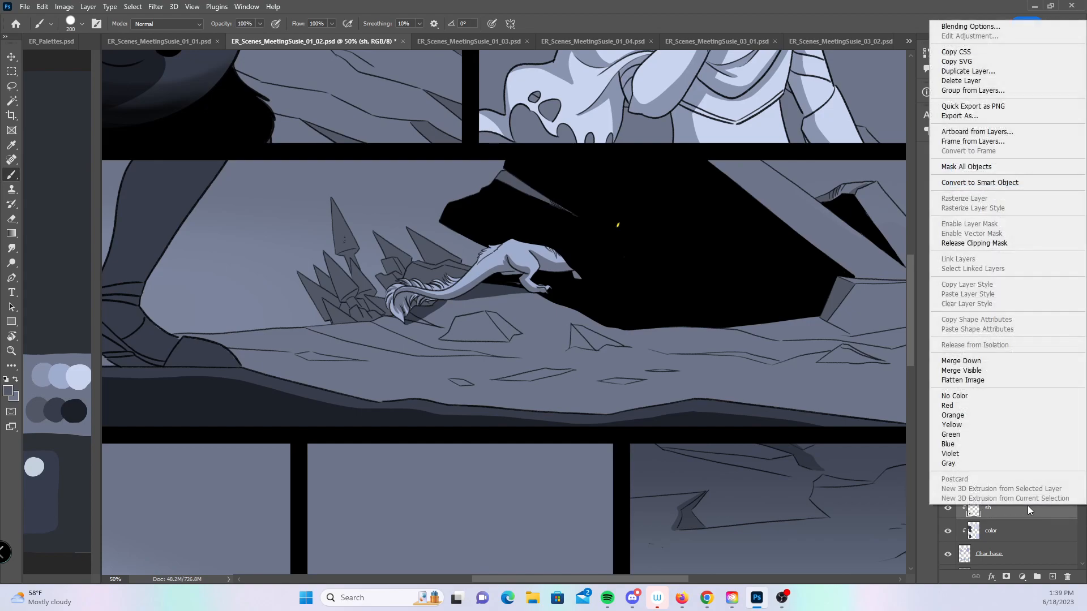
{"action": "left_click", "coordinate": [997, 244]}
{"action": "left_click", "coordinate": [1052, 577]}
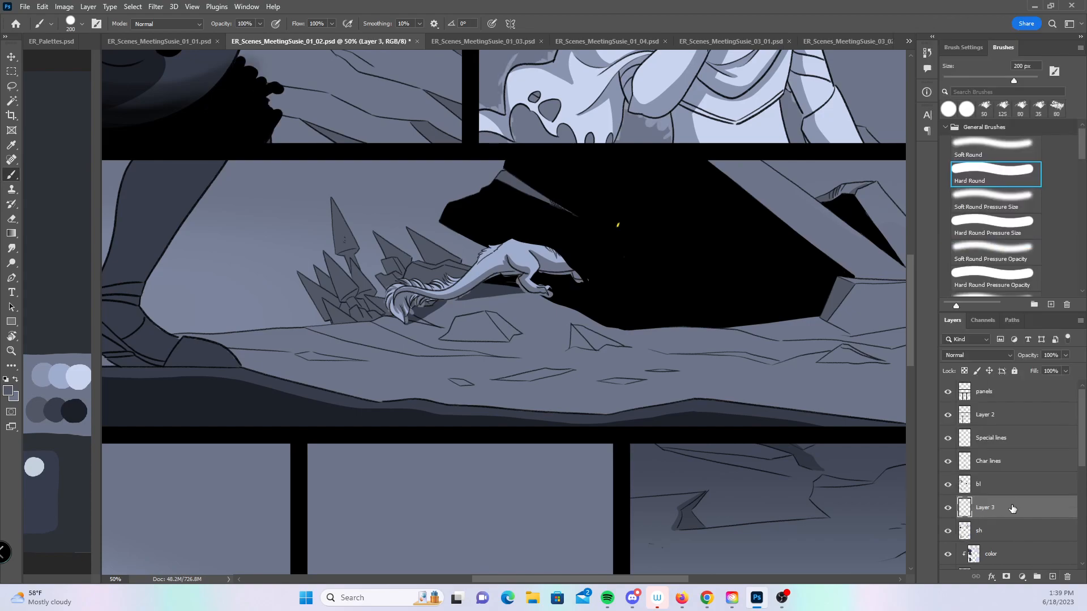
{"action": "right_click", "coordinate": [1013, 508]}
{"action": "left_click", "coordinate": [997, 243]}
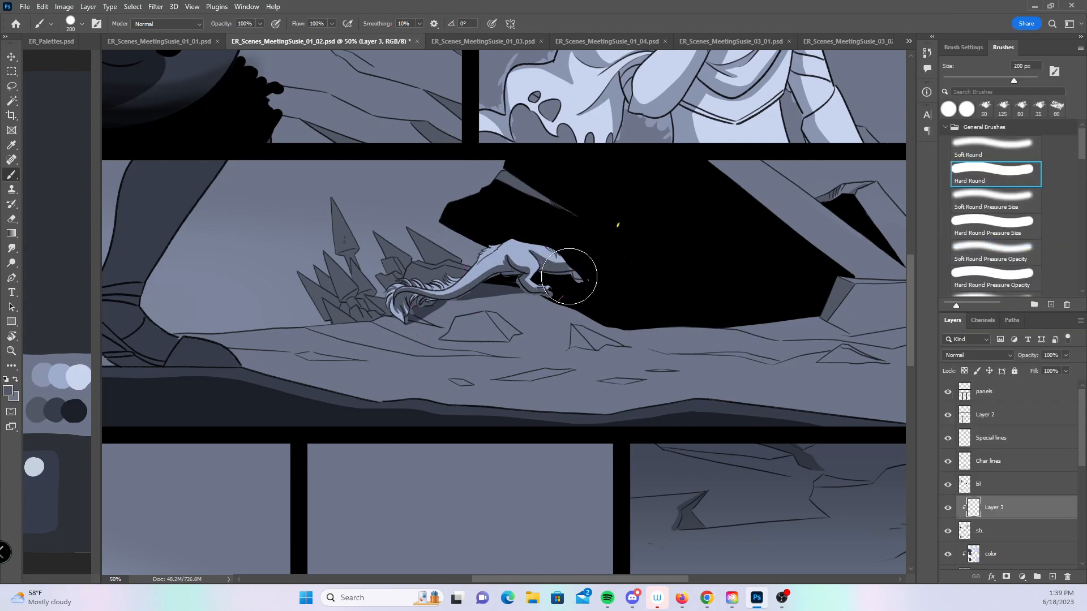
- Recolour the creature's shadows in this page's cave panels with the darker grey and merge the layer into sh
{"action": "mouse_move", "coordinate": [912, 320]}
{"action": "left_mouse_down"}
{"action": "mouse_move", "coordinate": [904, 237]}
{"action": "mouse_move", "coordinate": [910, 417]}
{"action": "left_mouse_up"}
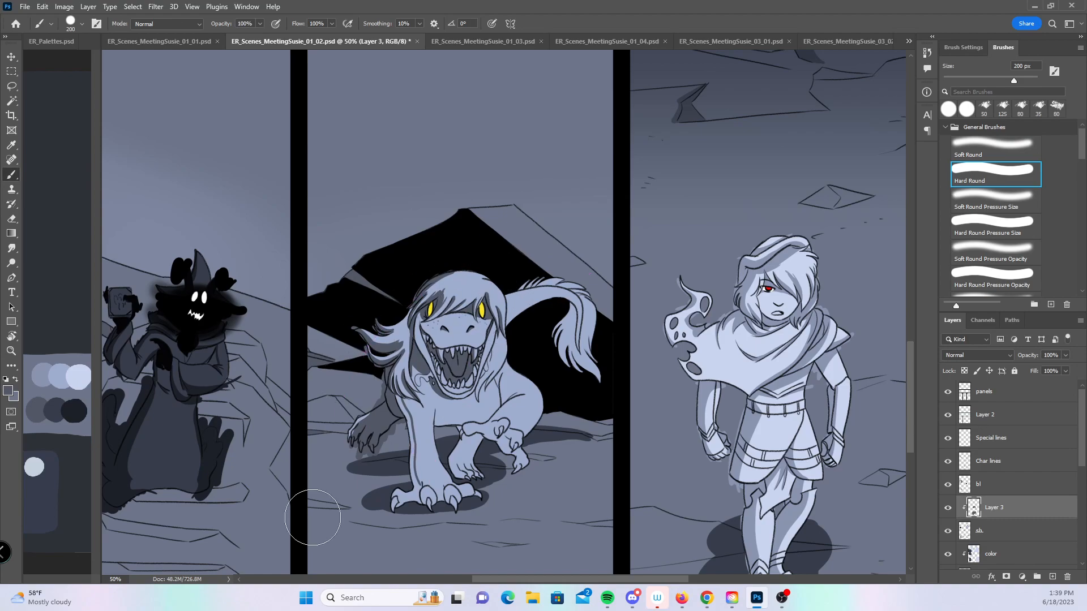
{"action": "right_click", "coordinate": [1030, 508]}
{"action": "right_click", "coordinate": [1031, 508]}
{"action": "left_click", "coordinate": [1030, 508]}
{"action": "key", "text": "Delete"}
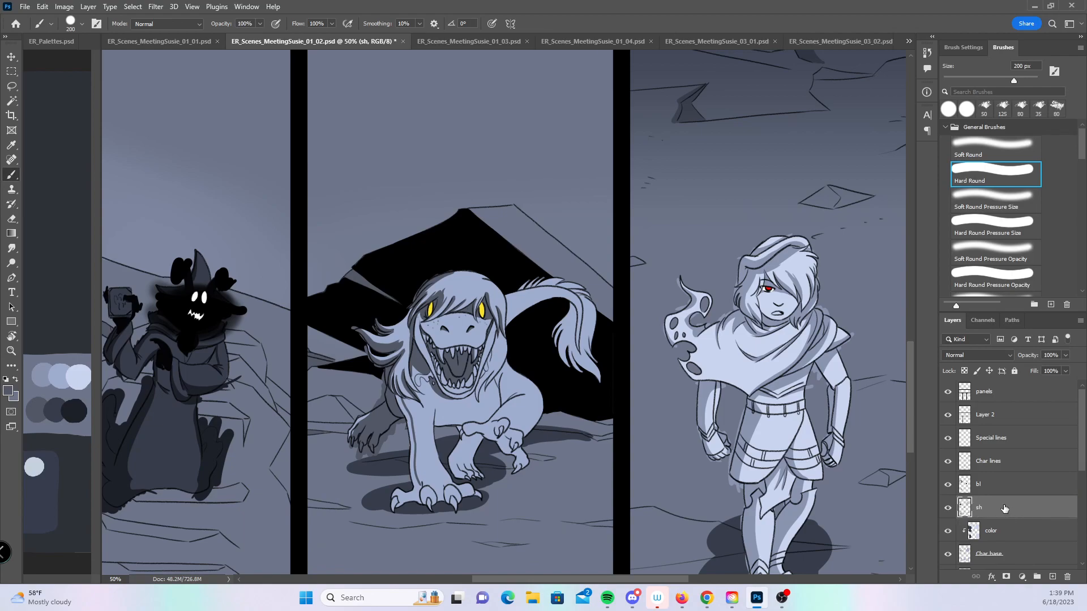
- Clip the sh and bl layers back onto the character base
{"action": "right_click", "coordinate": [1010, 510]}
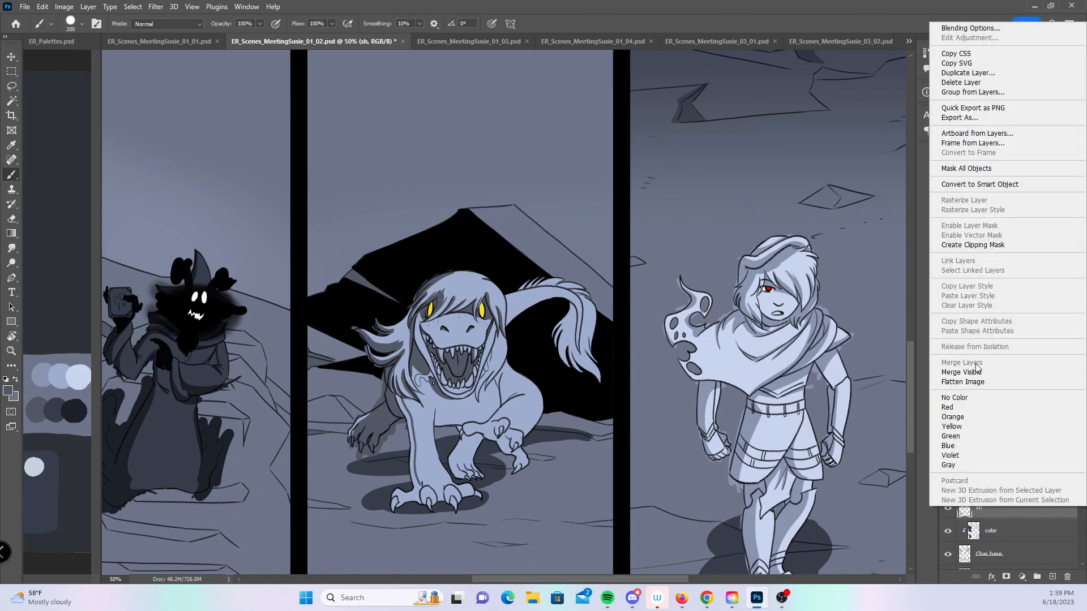
{"action": "left_click", "coordinate": [982, 245]}
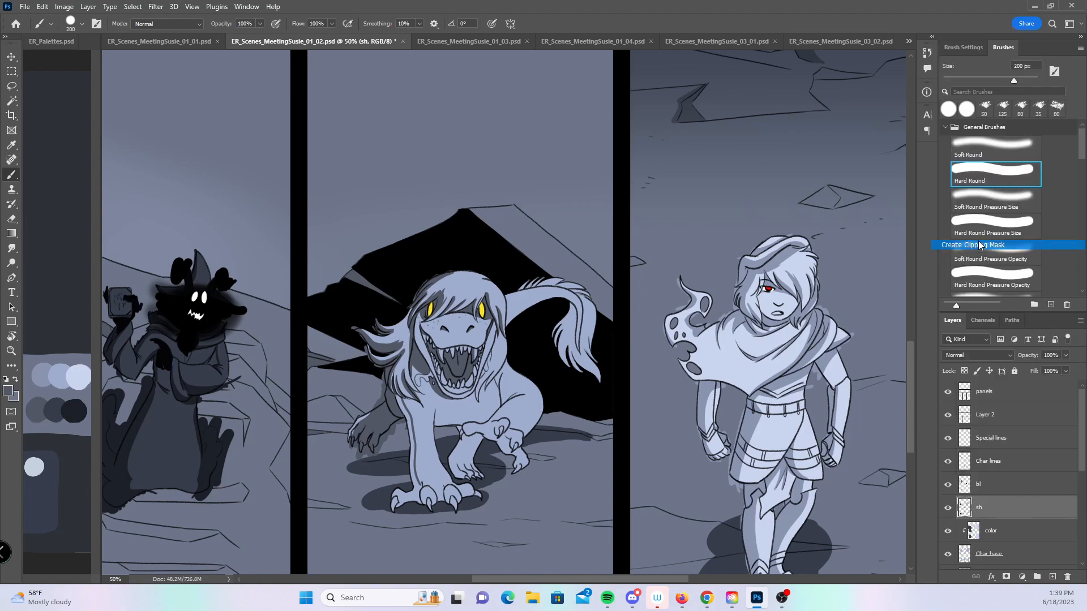
{"action": "right_click", "coordinate": [1011, 488]}
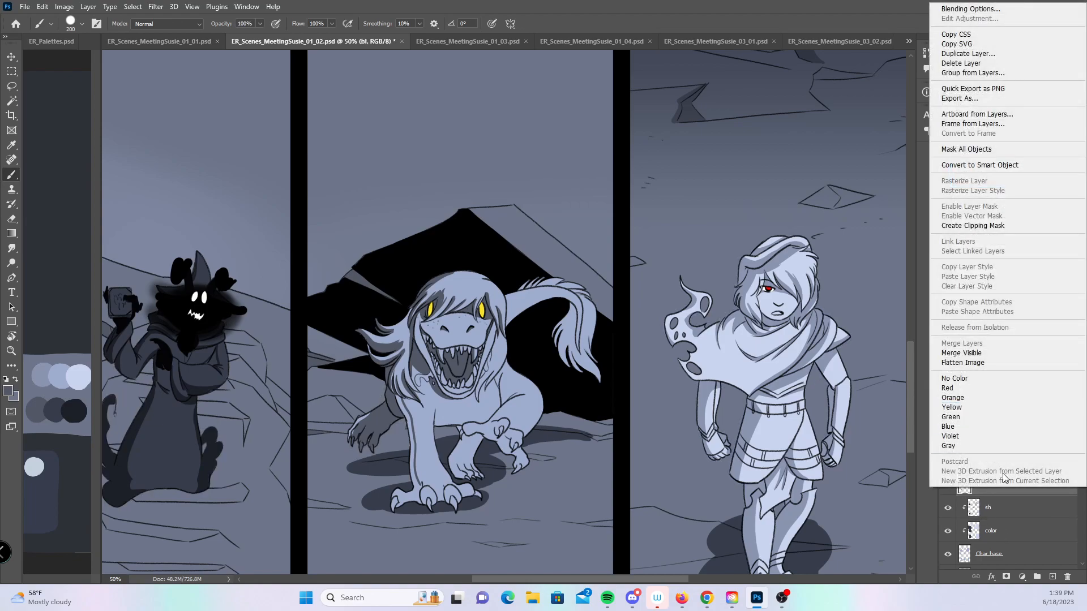
{"action": "left_click", "coordinate": [981, 225]}
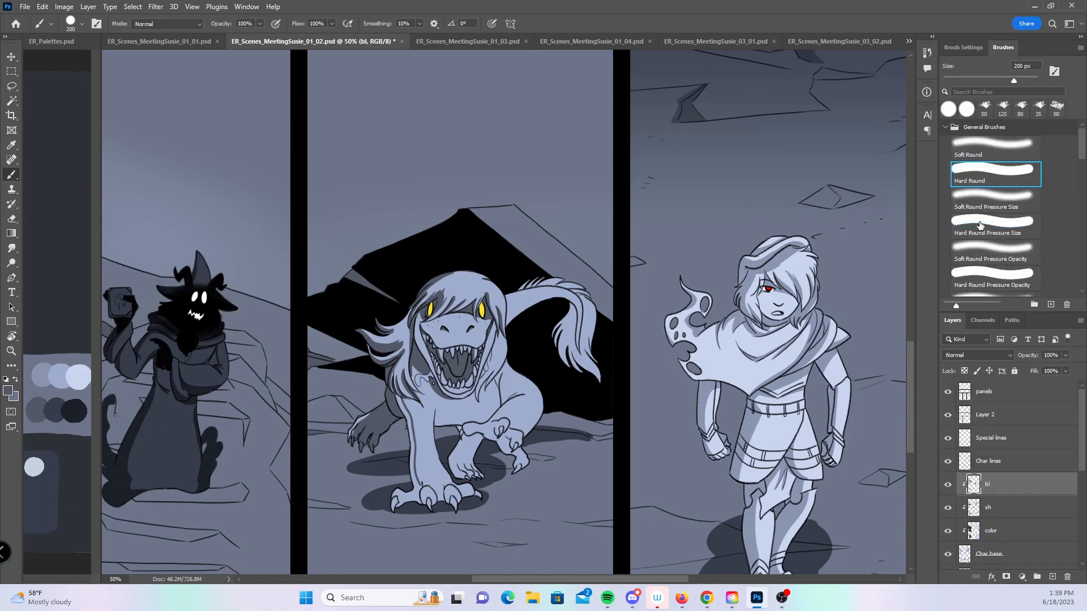
- Darken the roaring creature's mouth interior and upper tongue with a dark palette grey, using Hard Round Pressure Size at 10 px
{"action": "left_click", "coordinate": [15, 380]}
{"action": "left_click", "coordinate": [53, 415], "text": "alt"}
{"action": "left_click", "coordinate": [999, 233]}
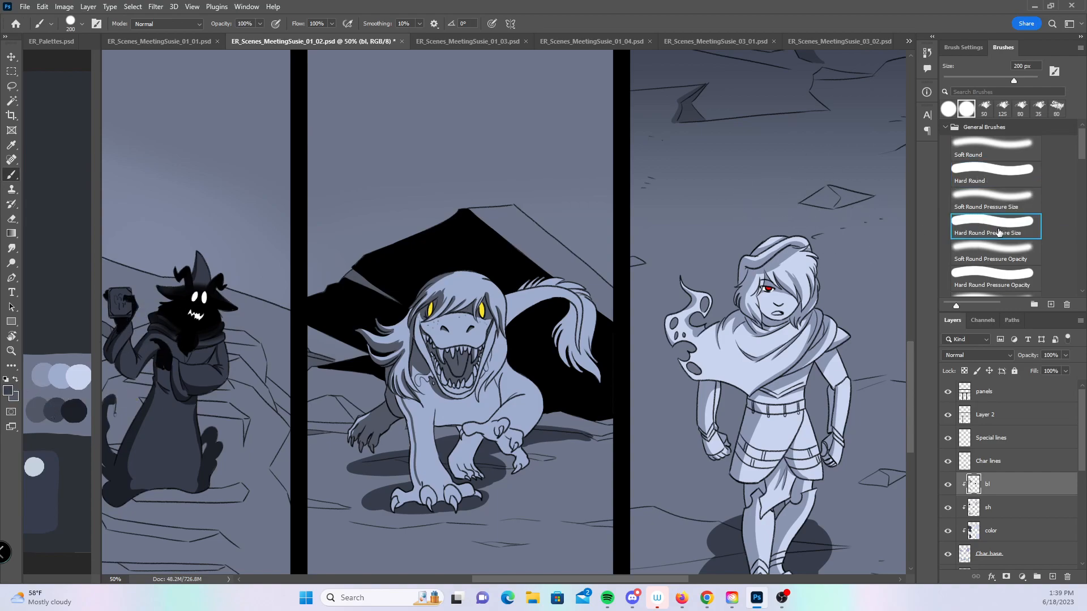
{"action": "key", "text": "z"}
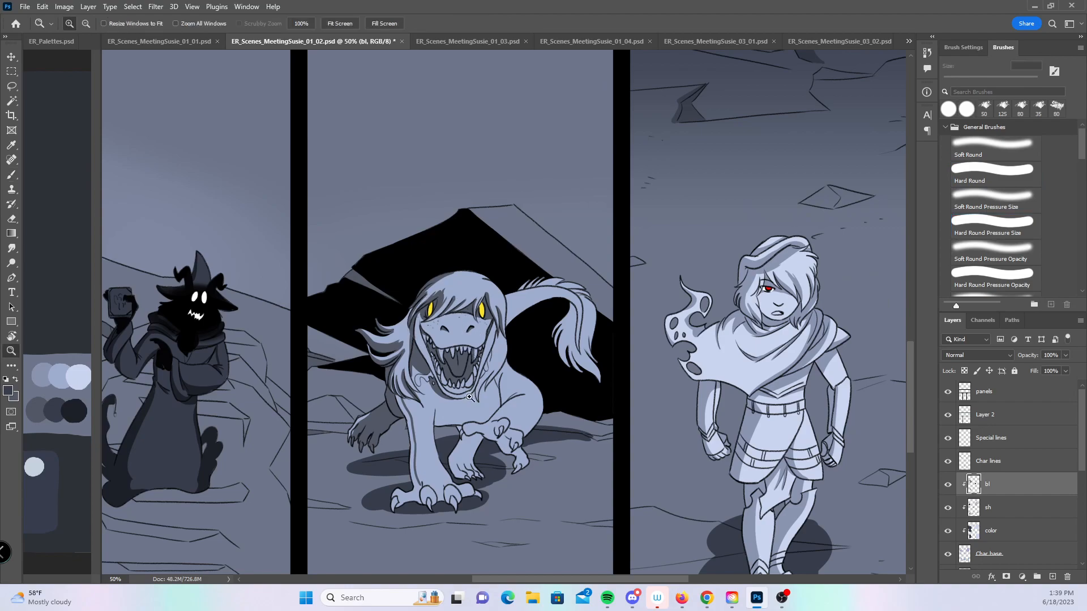
{"action": "left_click", "coordinate": [470, 389]}
{"action": "left_click", "coordinate": [470, 390]}
{"action": "left_click_drag", "start_coordinate": [463, 400], "coordinate": [468, 491]}
{"action": "key", "text": "b"}
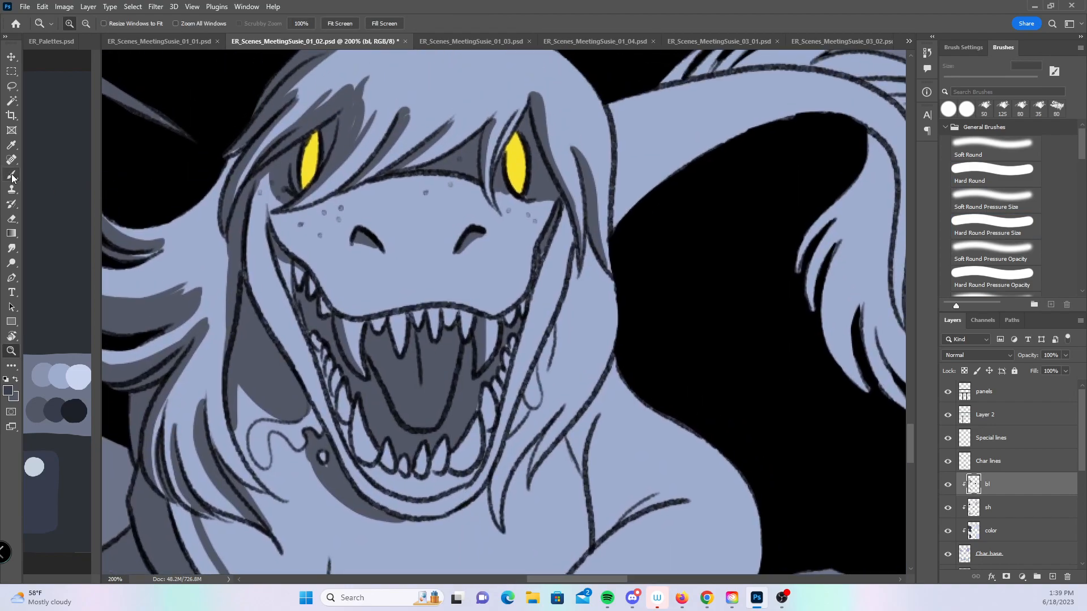
{"action": "key", "text": "bracketleft"}
{"action": "key", "text": "bracketleft"}
{"action": "key", "text": "bracketleft"}
{"action": "key", "text": "bracketleft"}
{"action": "key", "text": "bracketleft"}
{"action": "key", "text": "bracketleft"}
{"action": "key", "text": "bracketleft"}
{"action": "key", "text": "bracketleft"}
{"action": "key", "text": "bracketleft"}
{"action": "key", "text": "bracketleft"}
{"action": "key", "text": "bracketleft"}
{"action": "key", "text": "bracketleft"}
{"action": "key", "text": "bracketleft"}
{"action": "key", "text": "bracketleft"}
{"action": "key", "text": "bracketleft"}
{"action": "key", "text": "bracketleft"}
{"action": "mouse_move", "coordinate": [301, 297]}
{"action": "left_mouse_down"}
{"action": "mouse_move", "coordinate": [328, 343]}
{"action": "mouse_move", "coordinate": [333, 325]}
{"action": "mouse_move", "coordinate": [384, 318]}
{"action": "mouse_move", "coordinate": [367, 338]}
{"action": "mouse_move", "coordinate": [385, 354]}
{"action": "mouse_move", "coordinate": [388, 344]}
{"action": "mouse_move", "coordinate": [419, 391]}
{"action": "left_mouse_up"}
{"action": "mouse_move", "coordinate": [410, 335]}
{"action": "left_mouse_down"}
{"action": "mouse_move", "coordinate": [417, 391]}
{"action": "mouse_move", "coordinate": [422, 337]}
{"action": "mouse_move", "coordinate": [408, 360]}
{"action": "mouse_move", "coordinate": [457, 330]}
{"action": "mouse_move", "coordinate": [464, 348]}
{"action": "mouse_move", "coordinate": [525, 306]}
{"action": "left_mouse_up"}
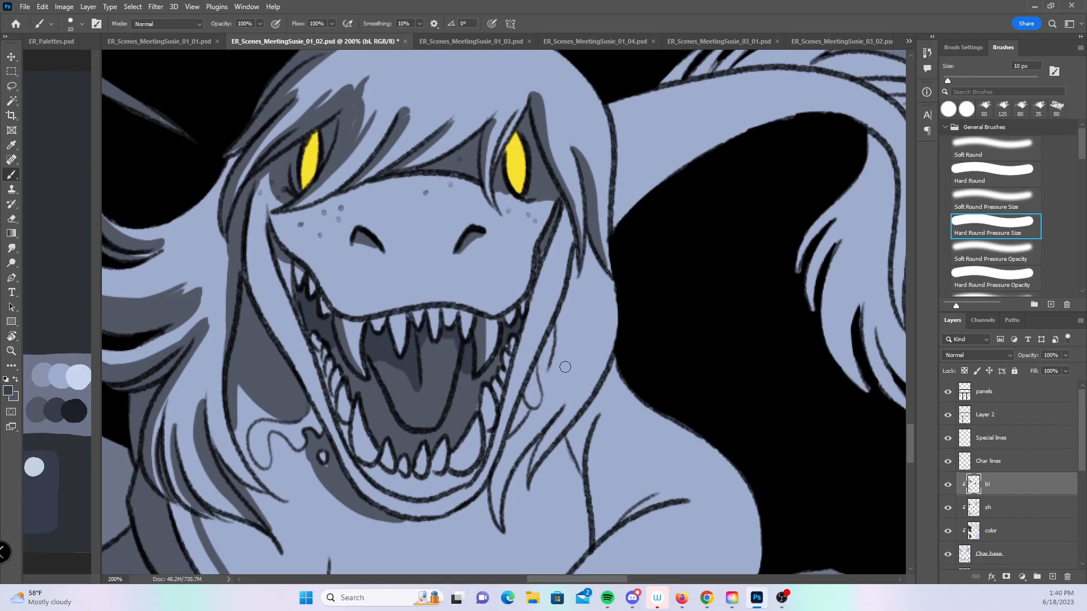
- Shade the toes and claws of the roaring creature's standing front paw with the lighter shadow grey, outlining the leg's shadow edge
{"action": "mouse_move", "coordinate": [384, 498]}
{"action": "left_mouse_down"}
{"action": "mouse_move", "coordinate": [321, 298]}
{"action": "mouse_move", "coordinate": [481, 155]}
{"action": "mouse_move", "coordinate": [474, 122]}
{"action": "left_mouse_up"}
{"action": "mouse_move", "coordinate": [362, 429]}
{"action": "left_mouse_down"}
{"action": "mouse_move", "coordinate": [379, 502]}
{"action": "mouse_move", "coordinate": [363, 439]}
{"action": "left_mouse_up"}
{"action": "mouse_move", "coordinate": [384, 498]}
{"action": "left_mouse_down"}
{"action": "mouse_move", "coordinate": [418, 540]}
{"action": "mouse_move", "coordinate": [423, 491]}
{"action": "left_mouse_up"}
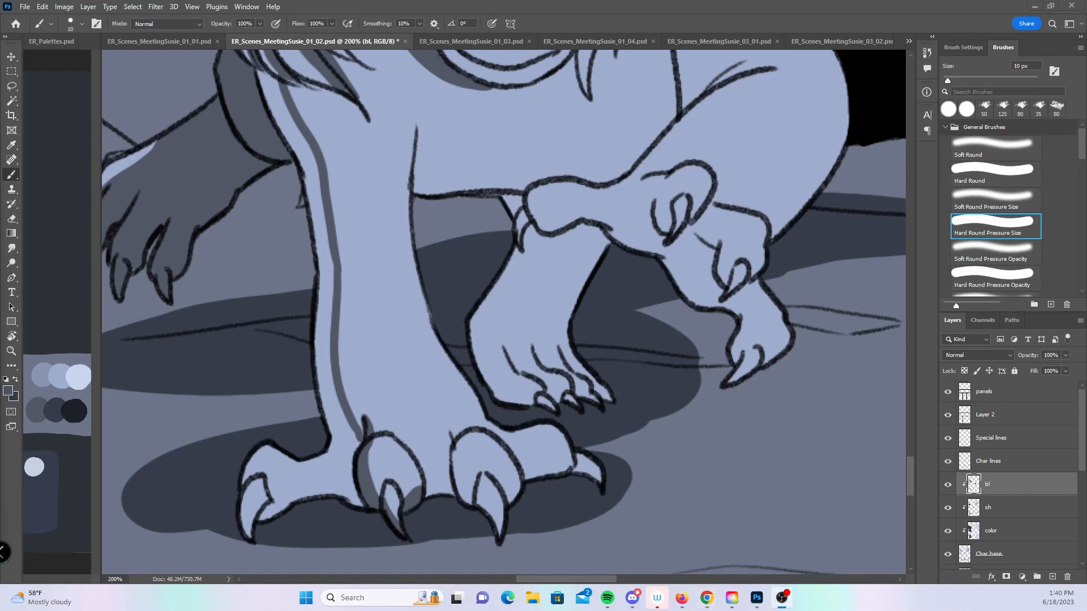
{"action": "left_click", "coordinate": [586, 22]}
{"action": "mouse_move", "coordinate": [411, 454]}
{"action": "left_mouse_down"}
{"action": "mouse_move", "coordinate": [455, 486]}
{"action": "mouse_move", "coordinate": [460, 442]}
{"action": "mouse_move", "coordinate": [474, 502]}
{"action": "mouse_move", "coordinate": [451, 474]}
{"action": "mouse_move", "coordinate": [491, 493]}
{"action": "mouse_move", "coordinate": [483, 483]}
{"action": "mouse_move", "coordinate": [500, 539]}
{"action": "left_mouse_up"}
{"action": "mouse_move", "coordinate": [508, 501]}
{"action": "left_mouse_down"}
{"action": "mouse_move", "coordinate": [509, 455]}
{"action": "mouse_move", "coordinate": [527, 475]}
{"action": "mouse_move", "coordinate": [520, 466]}
{"action": "mouse_move", "coordinate": [577, 467]}
{"action": "mouse_move", "coordinate": [594, 481]}
{"action": "left_mouse_up"}
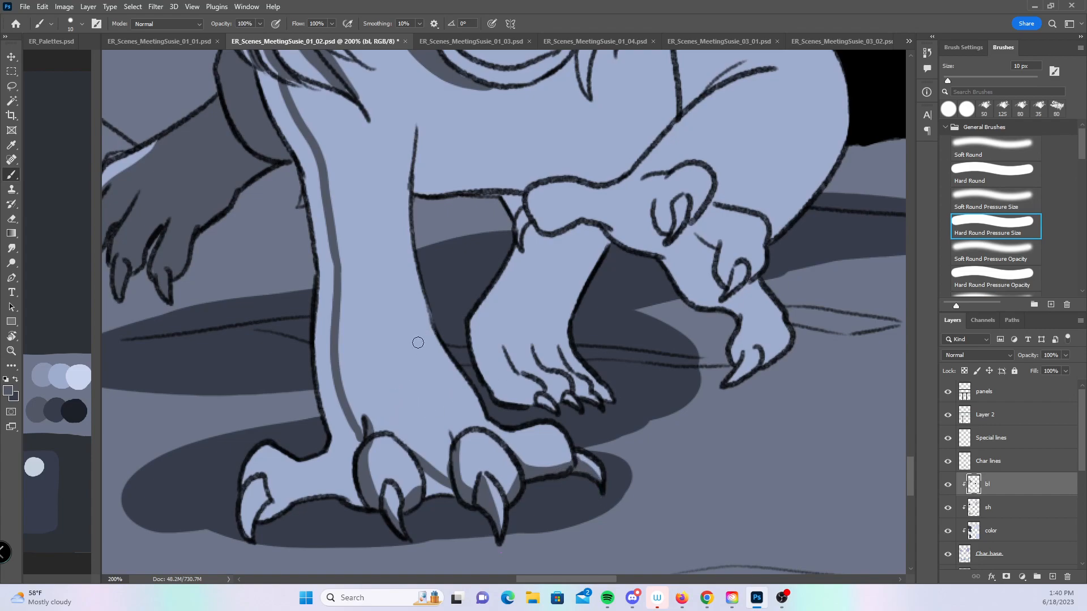
{"action": "left_click_drag", "start_coordinate": [420, 340], "coordinate": [451, 459]}
- Fill the shadow down the outer side of the standing front leg and across its outer toe with the Hard Round brush
{"action": "left_click", "coordinate": [1007, 177]}
{"action": "mouse_move", "coordinate": [291, 174]}
{"action": "left_mouse_down"}
{"action": "mouse_move", "coordinate": [318, 245]}
{"action": "mouse_move", "coordinate": [335, 245]}
{"action": "mouse_move", "coordinate": [326, 265]}
{"action": "mouse_move", "coordinate": [335, 284]}
{"action": "mouse_move", "coordinate": [342, 273]}
{"action": "mouse_move", "coordinate": [341, 327]}
{"action": "mouse_move", "coordinate": [363, 365]}
{"action": "left_mouse_up"}
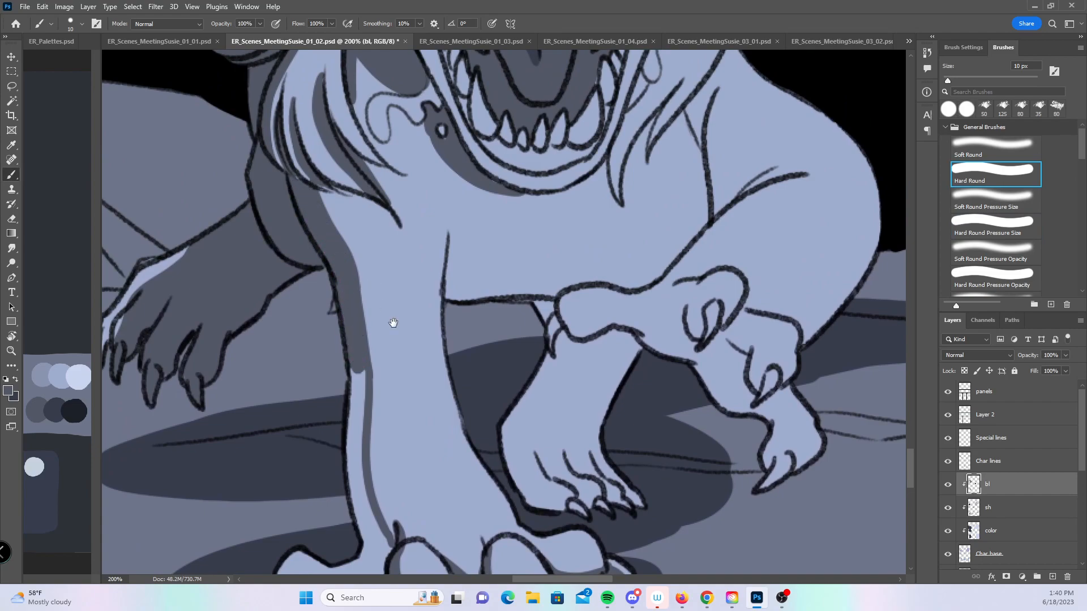
{"action": "left_click_drag", "start_coordinate": [413, 288], "coordinate": [407, 103]}
{"action": "left_click_drag", "start_coordinate": [343, 191], "coordinate": [345, 255]}
{"action": "mouse_move", "coordinate": [356, 197]}
{"action": "left_mouse_down"}
{"action": "mouse_move", "coordinate": [356, 242]}
{"action": "mouse_move", "coordinate": [341, 253]}
{"action": "mouse_move", "coordinate": [375, 365]}
{"action": "left_mouse_up"}
{"action": "mouse_move", "coordinate": [270, 396]}
{"action": "left_mouse_down"}
{"action": "mouse_move", "coordinate": [278, 460]}
{"action": "mouse_move", "coordinate": [300, 407]}
{"action": "mouse_move", "coordinate": [340, 364]}
{"action": "mouse_move", "coordinate": [367, 375]}
{"action": "mouse_move", "coordinate": [378, 359]}
{"action": "left_mouse_up"}
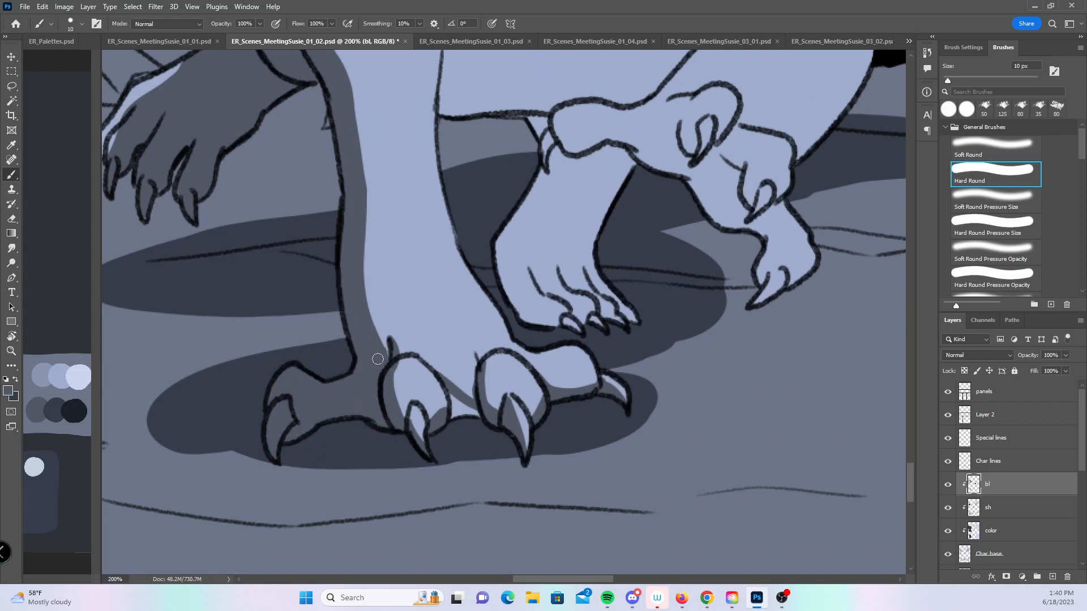
- Outline the shadow curve across the roaring creature's chest and up behind its hair, using Hard Round Pressure Size at 10 px
{"action": "left_click_drag", "start_coordinate": [451, 391], "coordinate": [468, 408]}
{"action": "left_click_drag", "start_coordinate": [717, 305], "coordinate": [578, 474]}
{"action": "left_click", "coordinate": [999, 224]}
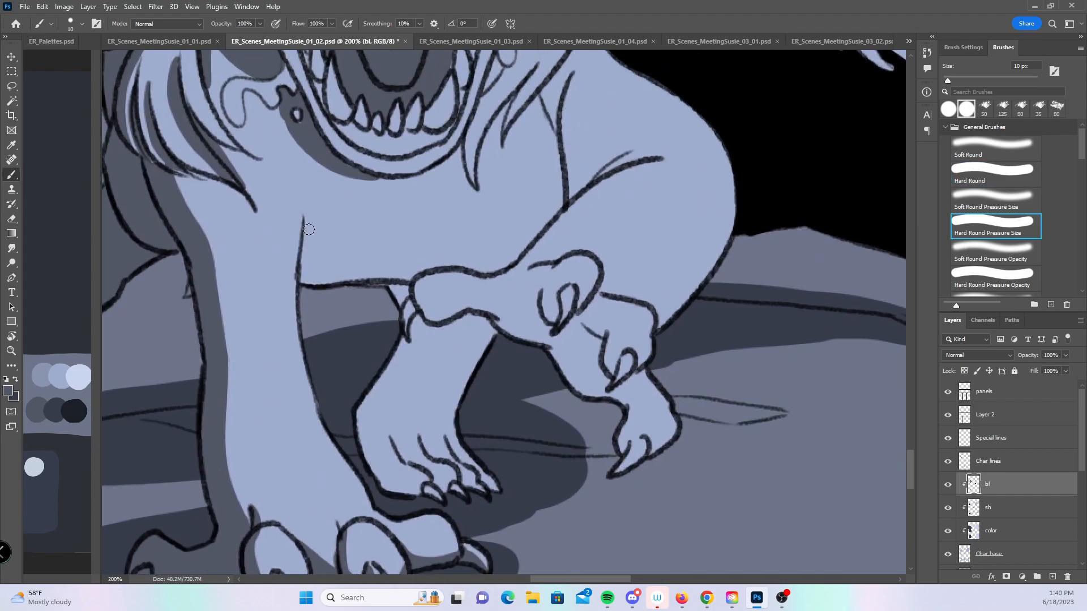
{"action": "mouse_move", "coordinate": [314, 240]}
{"action": "left_mouse_down"}
{"action": "mouse_move", "coordinate": [398, 267]}
{"action": "mouse_move", "coordinate": [494, 251]}
{"action": "mouse_move", "coordinate": [526, 225]}
{"action": "left_mouse_up"}
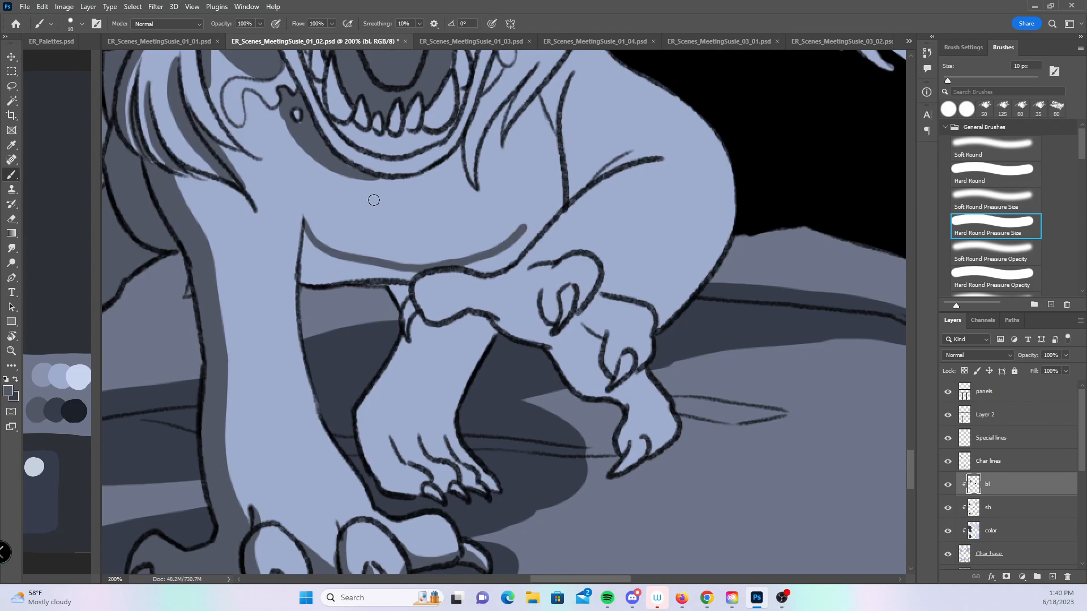
{"action": "key", "text": "ctrl+z"}
{"action": "mouse_move", "coordinate": [303, 221]}
{"action": "left_mouse_down"}
{"action": "mouse_move", "coordinate": [346, 251]}
{"action": "mouse_move", "coordinate": [453, 250]}
{"action": "mouse_move", "coordinate": [504, 236]}
{"action": "mouse_move", "coordinate": [544, 197]}
{"action": "mouse_move", "coordinate": [560, 160]}
{"action": "left_mouse_up"}
{"action": "mouse_move", "coordinate": [537, 99]}
{"action": "left_mouse_down"}
{"action": "mouse_move", "coordinate": [557, 153]}
{"action": "mouse_move", "coordinate": [537, 99]}
{"action": "mouse_move", "coordinate": [553, 110]}
{"action": "mouse_move", "coordinate": [553, 136]}
{"action": "mouse_move", "coordinate": [570, 79]}
{"action": "left_mouse_up"}
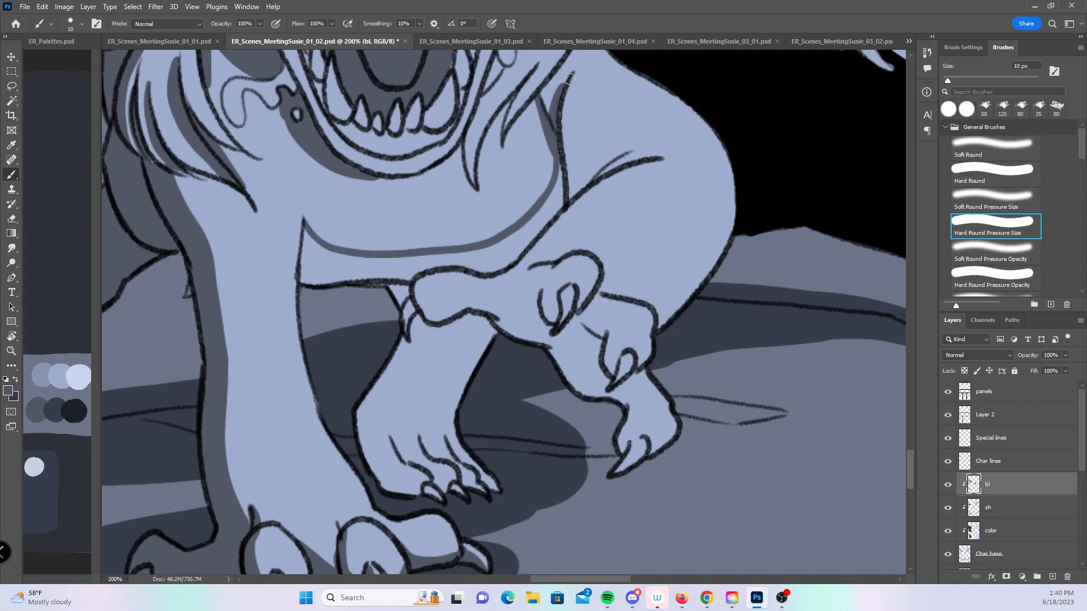
- Outline the shadow along the belly edge and bent leg, and shade beneath its knee and around its claws and toes
{"action": "left_click_drag", "start_coordinate": [304, 224], "coordinate": [309, 286]}
{"action": "mouse_move", "coordinate": [397, 296]}
{"action": "left_mouse_down"}
{"action": "mouse_move", "coordinate": [415, 271]}
{"action": "mouse_move", "coordinate": [476, 267]}
{"action": "mouse_move", "coordinate": [470, 258]}
{"action": "mouse_move", "coordinate": [502, 268]}
{"action": "mouse_move", "coordinate": [565, 172]}
{"action": "left_mouse_up"}
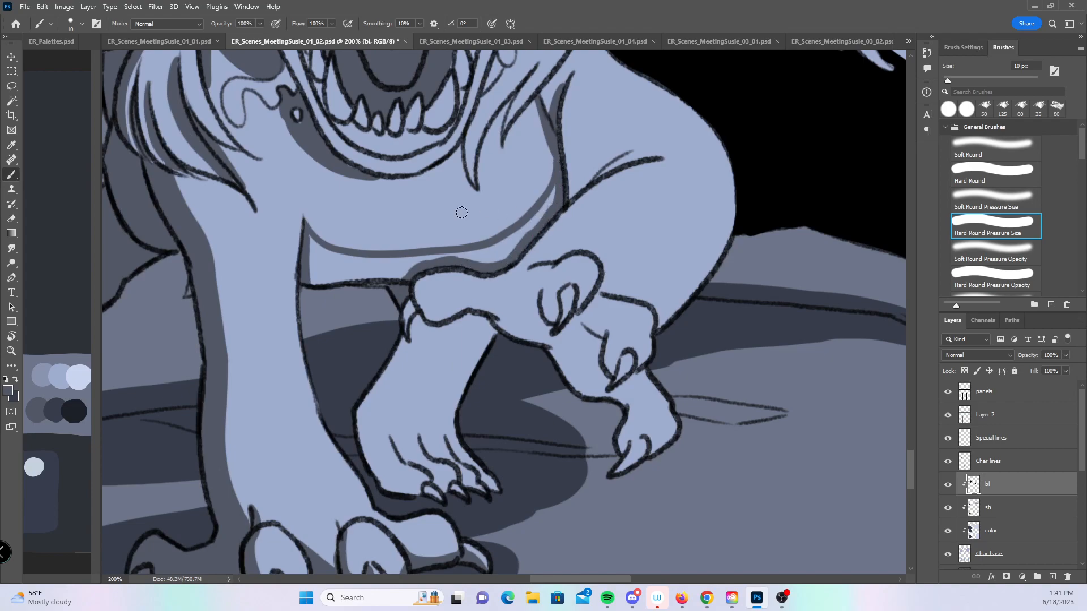
{"action": "mouse_move", "coordinate": [397, 331]}
{"action": "left_mouse_down"}
{"action": "mouse_move", "coordinate": [409, 344]}
{"action": "mouse_move", "coordinate": [419, 320]}
{"action": "mouse_move", "coordinate": [444, 334]}
{"action": "mouse_move", "coordinate": [487, 324]}
{"action": "mouse_move", "coordinate": [494, 336]}
{"action": "left_mouse_up"}
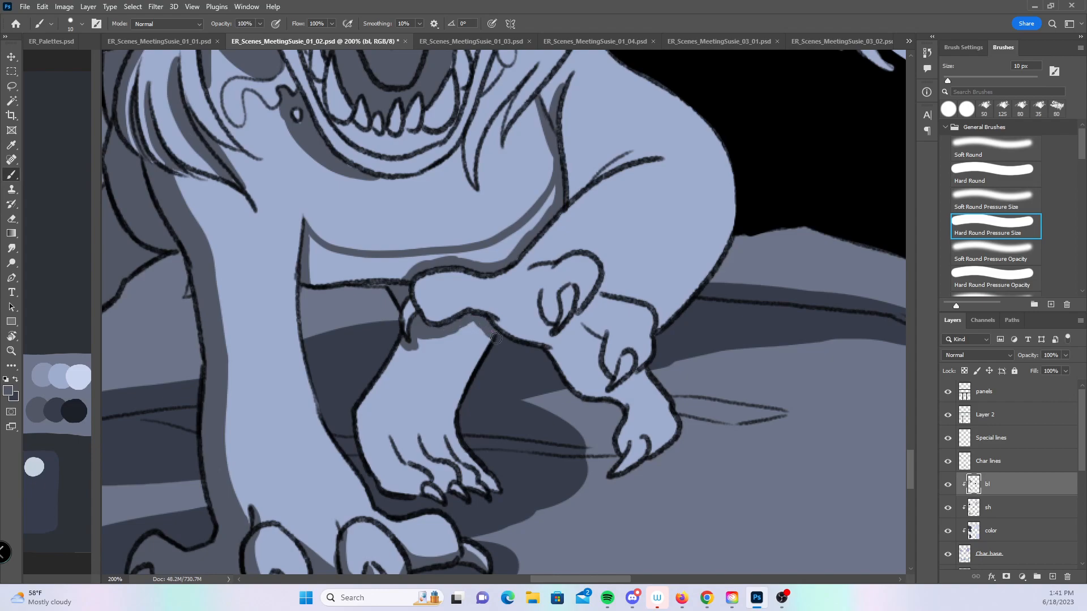
{"action": "mouse_move", "coordinate": [409, 323]}
{"action": "left_mouse_down"}
{"action": "mouse_move", "coordinate": [492, 299]}
{"action": "mouse_move", "coordinate": [542, 303]}
{"action": "mouse_move", "coordinate": [513, 303]}
{"action": "mouse_move", "coordinate": [541, 289]}
{"action": "mouse_move", "coordinate": [530, 306]}
{"action": "mouse_move", "coordinate": [559, 296]}
{"action": "mouse_move", "coordinate": [548, 297]}
{"action": "mouse_move", "coordinate": [550, 333]}
{"action": "mouse_move", "coordinate": [536, 323]}
{"action": "mouse_move", "coordinate": [538, 311]}
{"action": "mouse_move", "coordinate": [554, 330]}
{"action": "mouse_move", "coordinate": [584, 312]}
{"action": "mouse_move", "coordinate": [611, 354]}
{"action": "mouse_move", "coordinate": [599, 393]}
{"action": "mouse_move", "coordinate": [628, 379]}
{"action": "mouse_move", "coordinate": [643, 409]}
{"action": "mouse_move", "coordinate": [634, 450]}
{"action": "mouse_move", "coordinate": [611, 477]}
{"action": "mouse_move", "coordinate": [635, 444]}
{"action": "left_mouse_up"}
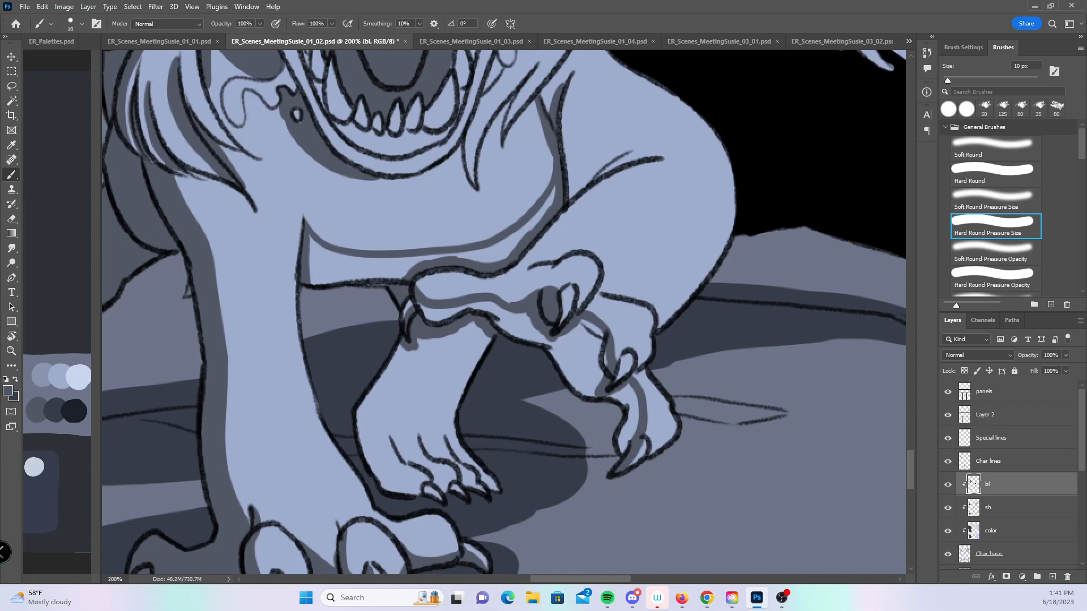
{"action": "key", "text": "alt+Tab"}
{"action": "key", "text": "alt+Tab"}
{"action": "key", "text": "alt+Tab"}
{"action": "key", "text": "alt+Tab"}
{"action": "left_click", "coordinate": [684, 12]}
- Fill the outlined shadows on the belly, bent leg and lower paw with the Hard Round brush
{"action": "left_click", "coordinate": [988, 173]}
{"action": "mouse_move", "coordinate": [307, 245]}
{"action": "left_mouse_down"}
{"action": "mouse_move", "coordinate": [315, 296]}
{"action": "mouse_move", "coordinate": [361, 276]}
{"action": "mouse_move", "coordinate": [352, 258]}
{"action": "mouse_move", "coordinate": [327, 261]}
{"action": "mouse_move", "coordinate": [332, 275]}
{"action": "mouse_move", "coordinate": [395, 277]}
{"action": "mouse_move", "coordinate": [407, 263]}
{"action": "mouse_move", "coordinate": [375, 263]}
{"action": "mouse_move", "coordinate": [498, 252]}
{"action": "mouse_move", "coordinate": [455, 255]}
{"action": "mouse_move", "coordinate": [518, 236]}
{"action": "mouse_move", "coordinate": [556, 192]}
{"action": "mouse_move", "coordinate": [528, 237]}
{"action": "left_mouse_up"}
{"action": "mouse_move", "coordinate": [416, 347]}
{"action": "left_mouse_down"}
{"action": "mouse_move", "coordinate": [412, 374]}
{"action": "mouse_move", "coordinate": [470, 348]}
{"action": "mouse_move", "coordinate": [484, 362]}
{"action": "left_mouse_up"}
{"action": "mouse_move", "coordinate": [428, 299]}
{"action": "left_mouse_down"}
{"action": "mouse_move", "coordinate": [483, 310]}
{"action": "mouse_move", "coordinate": [506, 319]}
{"action": "mouse_move", "coordinate": [501, 335]}
{"action": "mouse_move", "coordinate": [530, 320]}
{"action": "left_mouse_up"}
{"action": "mouse_move", "coordinate": [575, 328]}
{"action": "left_mouse_down"}
{"action": "mouse_move", "coordinate": [564, 360]}
{"action": "mouse_move", "coordinate": [595, 338]}
{"action": "mouse_move", "coordinate": [582, 372]}
{"action": "mouse_move", "coordinate": [603, 370]}
{"action": "mouse_move", "coordinate": [611, 393]}
{"action": "mouse_move", "coordinate": [621, 388]}
{"action": "mouse_move", "coordinate": [621, 451]}
{"action": "left_mouse_up"}
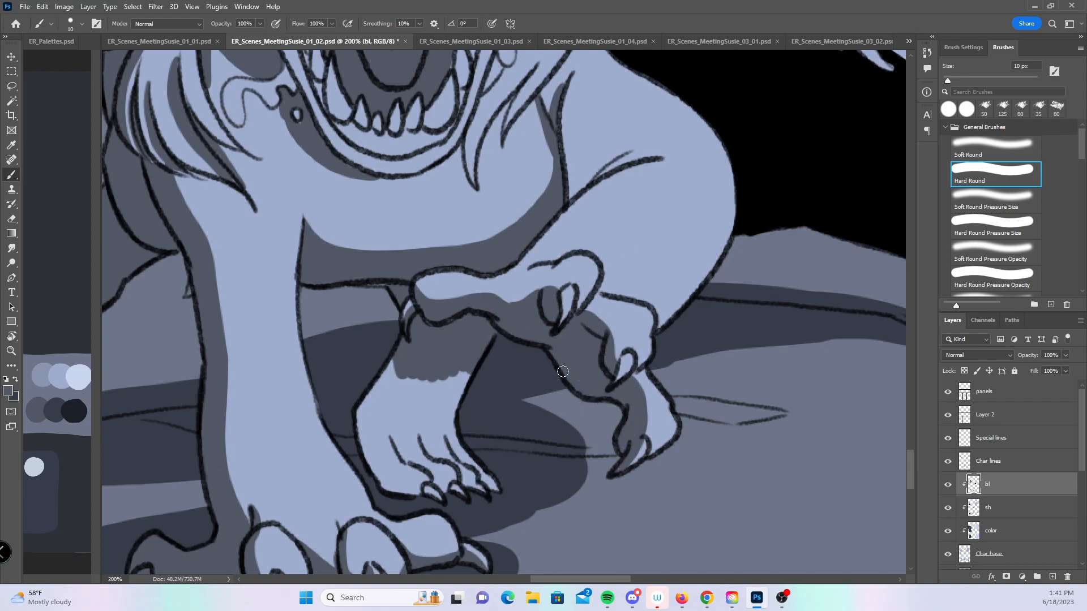
- Enlarge the brush to 30 px and fill the foot behind the bent leg entirely with shadow grey
{"action": "key", "text": "bracketright"}
{"action": "key", "text": "bracketright"}
{"action": "mouse_move", "coordinate": [396, 360]}
{"action": "left_mouse_down"}
{"action": "mouse_move", "coordinate": [367, 409]}
{"action": "mouse_move", "coordinate": [391, 480]}
{"action": "mouse_move", "coordinate": [465, 491]}
{"action": "mouse_move", "coordinate": [501, 486]}
{"action": "left_mouse_up"}
{"action": "mouse_move", "coordinate": [447, 391]}
{"action": "left_mouse_down"}
{"action": "mouse_move", "coordinate": [396, 447]}
{"action": "mouse_move", "coordinate": [470, 453]}
{"action": "mouse_move", "coordinate": [498, 481]}
{"action": "left_mouse_up"}
- Shade above the thigh crease with tapered Hard Round Pressure Size strokes at 30 px and refine them at 15 px
{"action": "left_click_drag", "start_coordinate": [630, 260], "coordinate": [578, 471]}
{"action": "left_click", "coordinate": [994, 224]}
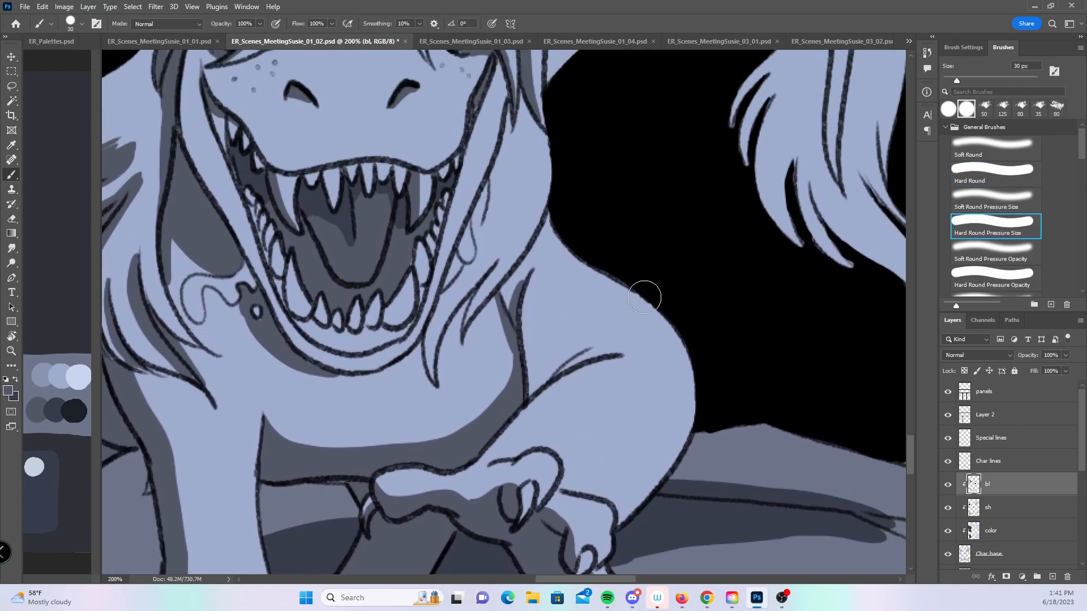
{"action": "mouse_move", "coordinate": [551, 368]}
{"action": "left_mouse_down"}
{"action": "mouse_move", "coordinate": [520, 398]}
{"action": "mouse_move", "coordinate": [600, 355]}
{"action": "left_mouse_up"}
{"action": "left_click_drag", "start_coordinate": [526, 390], "coordinate": [623, 354]}
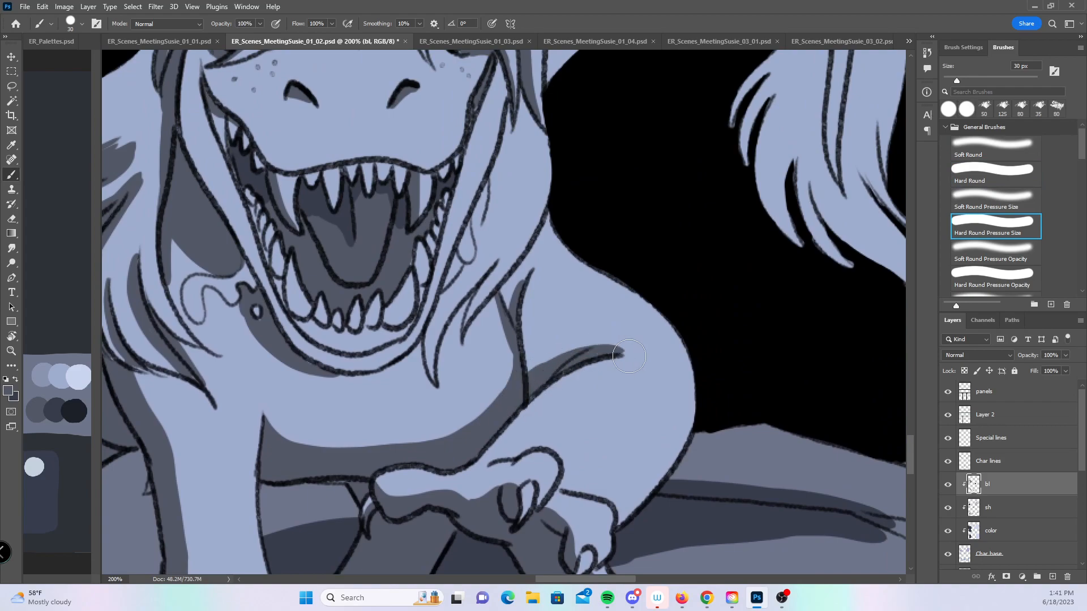
{"action": "key", "text": "bracketleft"}
{"action": "key", "text": "bracketleft"}
{"action": "key", "text": "bracketleft"}
{"action": "left_click_drag", "start_coordinate": [546, 378], "coordinate": [576, 344]}
- Shade the roaring creature's hair strands beside its jaw and above its shoulder with tapered 15 px strokes
{"action": "left_click_drag", "start_coordinate": [599, 411], "coordinate": [569, 303]}
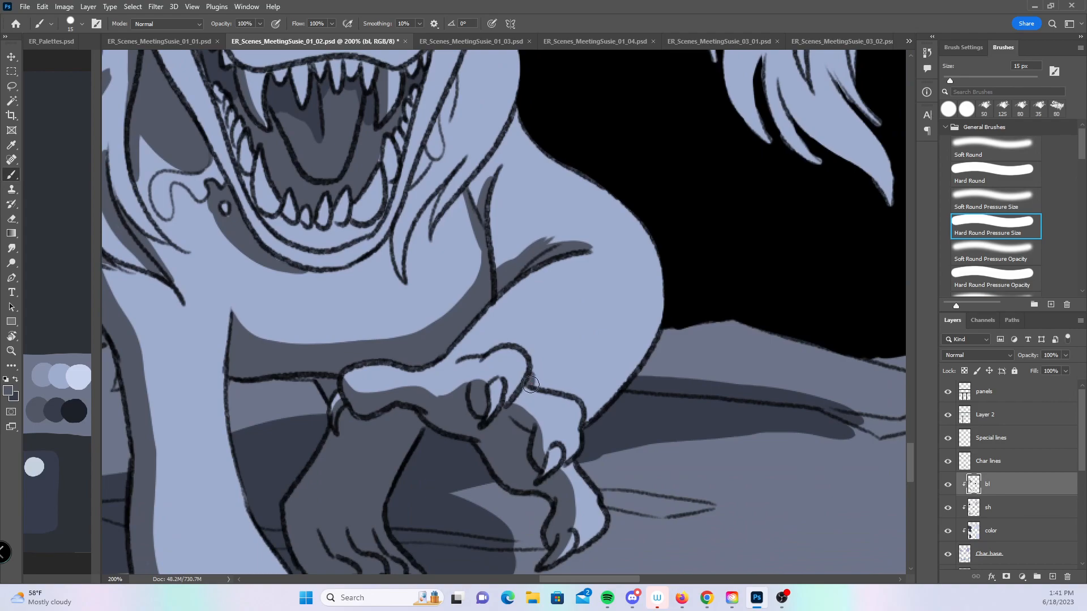
{"action": "left_click_drag", "start_coordinate": [642, 439], "coordinate": [640, 481]}
{"action": "left_click_drag", "start_coordinate": [569, 295], "coordinate": [588, 503]}
{"action": "mouse_move", "coordinate": [457, 376]}
{"action": "left_mouse_down"}
{"action": "mouse_move", "coordinate": [490, 300]}
{"action": "mouse_move", "coordinate": [466, 346]}
{"action": "mouse_move", "coordinate": [495, 240]}
{"action": "mouse_move", "coordinate": [490, 303]}
{"action": "left_mouse_up"}
{"action": "left_click_drag", "start_coordinate": [502, 256], "coordinate": [493, 357]}
{"action": "left_click_drag", "start_coordinate": [509, 237], "coordinate": [505, 315]}
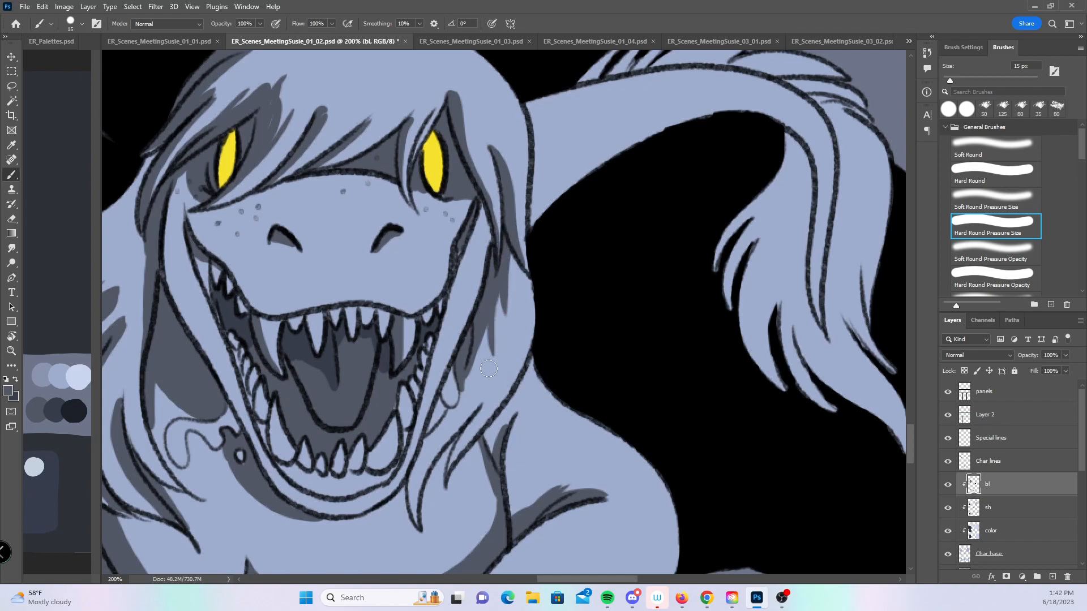
{"action": "mouse_move", "coordinate": [438, 398]}
{"action": "left_mouse_down"}
{"action": "mouse_move", "coordinate": [427, 429]}
{"action": "mouse_move", "coordinate": [441, 405]}
{"action": "left_mouse_up"}
{"action": "left_click_drag", "start_coordinate": [507, 407], "coordinate": [513, 303]}
{"action": "mouse_move", "coordinate": [430, 390]}
{"action": "left_mouse_down"}
{"action": "mouse_move", "coordinate": [469, 323]}
{"action": "mouse_move", "coordinate": [494, 346]}
{"action": "mouse_move", "coordinate": [502, 420]}
{"action": "left_mouse_up"}
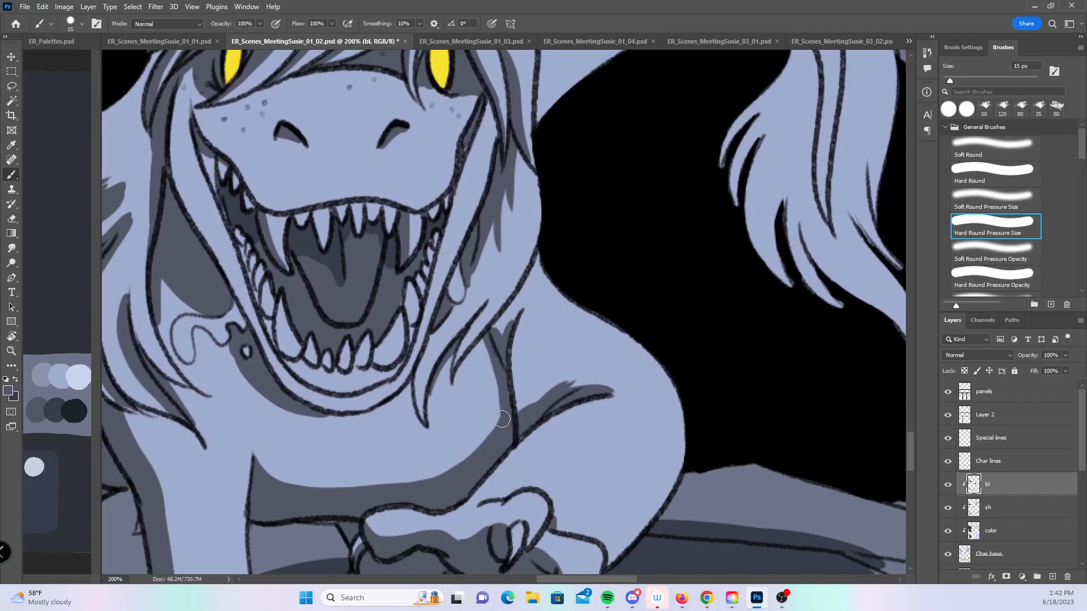
- Outline the shadow along the creature's curved tail and shade the inner and lower strands of its tuft
{"action": "mouse_move", "coordinate": [717, 298]}
{"action": "left_mouse_down"}
{"action": "mouse_move", "coordinate": [511, 443]}
{"action": "mouse_move", "coordinate": [502, 502]}
{"action": "left_mouse_up"}
{"action": "mouse_move", "coordinate": [318, 209]}
{"action": "left_mouse_down"}
{"action": "mouse_move", "coordinate": [377, 194]}
{"action": "mouse_move", "coordinate": [494, 197]}
{"action": "mouse_move", "coordinate": [557, 215]}
{"action": "mouse_move", "coordinate": [596, 250]}
{"action": "mouse_move", "coordinate": [611, 298]}
{"action": "mouse_move", "coordinate": [604, 390]}
{"action": "mouse_move", "coordinate": [615, 436]}
{"action": "left_mouse_up"}
{"action": "mouse_move", "coordinate": [517, 420]}
{"action": "left_mouse_down"}
{"action": "mouse_move", "coordinate": [556, 318]}
{"action": "mouse_move", "coordinate": [519, 398]}
{"action": "mouse_move", "coordinate": [587, 271]}
{"action": "mouse_move", "coordinate": [581, 251]}
{"action": "mouse_move", "coordinate": [524, 350]}
{"action": "left_mouse_up"}
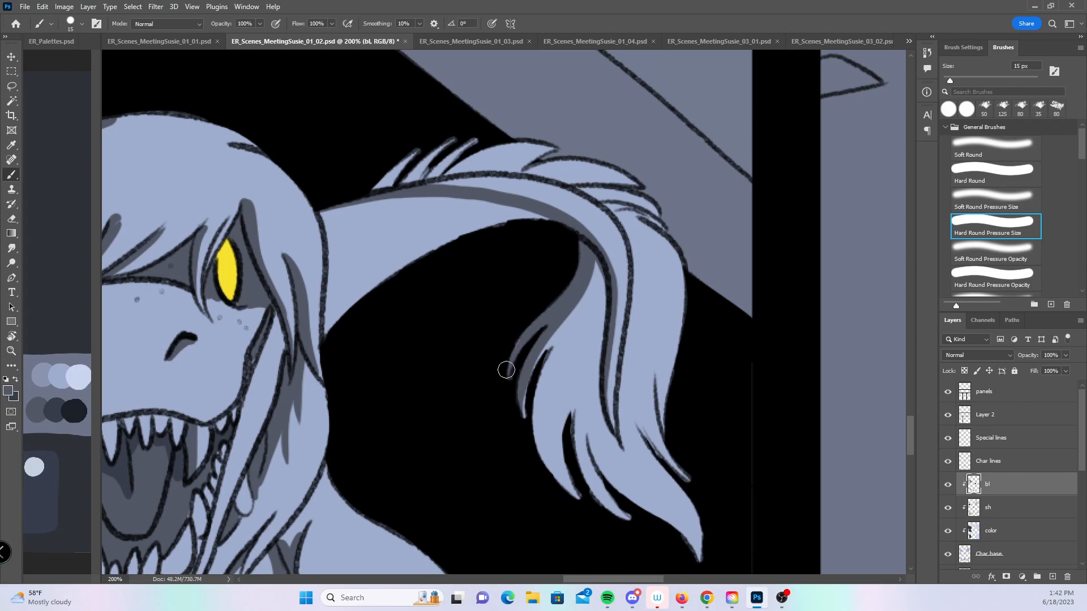
{"action": "mouse_move", "coordinate": [593, 300]}
{"action": "left_mouse_down"}
{"action": "mouse_move", "coordinate": [550, 465]}
{"action": "mouse_move", "coordinate": [567, 347]}
{"action": "left_mouse_up"}
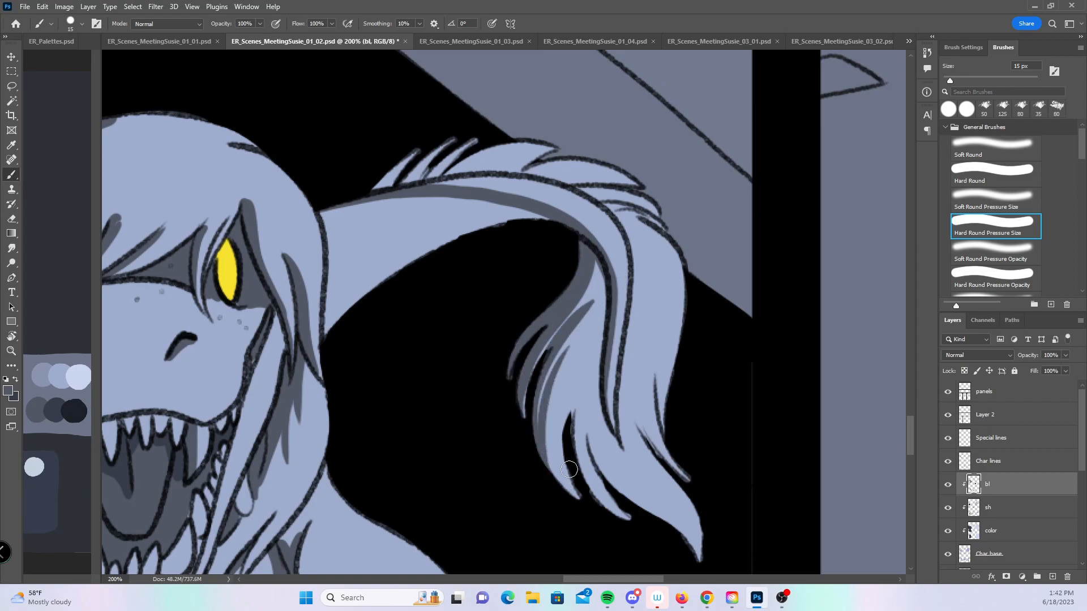
{"action": "left_click_drag", "start_coordinate": [571, 493], "coordinate": [567, 355]}
{"action": "mouse_move", "coordinate": [620, 508]}
{"action": "left_mouse_down"}
{"action": "mouse_move", "coordinate": [588, 485]}
{"action": "mouse_move", "coordinate": [592, 368]}
{"action": "mouse_move", "coordinate": [592, 419]}
{"action": "mouse_move", "coordinate": [703, 565]}
{"action": "left_mouse_up"}
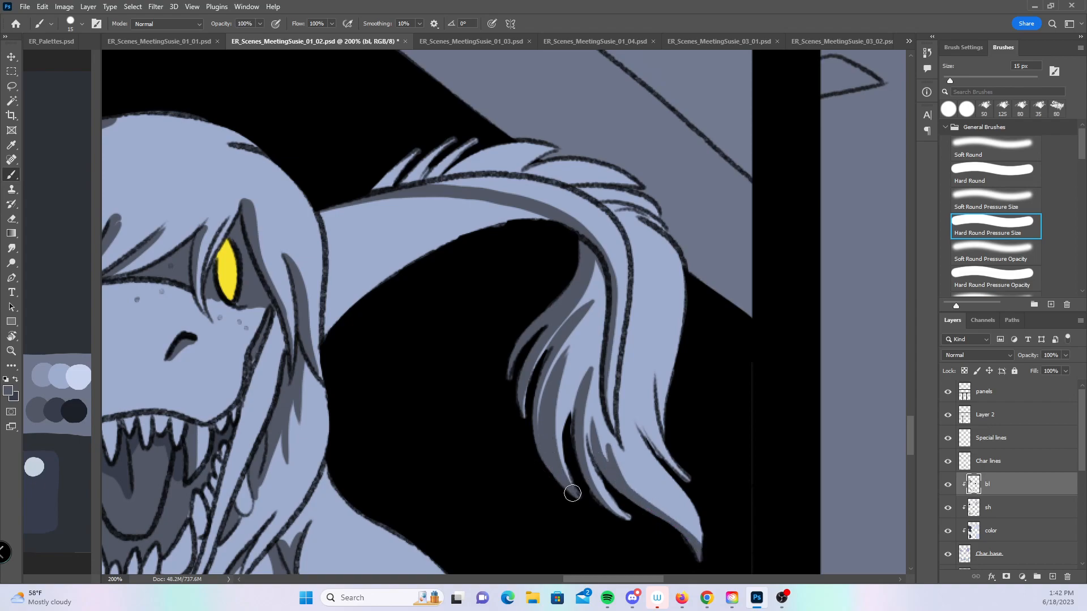
- Shade the tail's ridge hairs and outer tuft strands, and fill the tail's underside shadow with Hard Round
{"action": "mouse_move", "coordinate": [383, 184]}
{"action": "left_mouse_down"}
{"action": "mouse_move", "coordinate": [412, 150]}
{"action": "mouse_move", "coordinate": [475, 140]}
{"action": "left_mouse_up"}
{"action": "mouse_move", "coordinate": [639, 366]}
{"action": "left_mouse_down"}
{"action": "mouse_move", "coordinate": [645, 432]}
{"action": "mouse_move", "coordinate": [686, 473]}
{"action": "left_mouse_up"}
{"action": "mouse_move", "coordinate": [669, 436]}
{"action": "left_mouse_down"}
{"action": "mouse_move", "coordinate": [658, 371]}
{"action": "mouse_move", "coordinate": [667, 339]}
{"action": "left_mouse_up"}
{"action": "left_click", "coordinate": [999, 173]}
{"action": "mouse_move", "coordinate": [325, 196]}
{"action": "left_mouse_down"}
{"action": "mouse_move", "coordinate": [332, 322]}
{"action": "mouse_move", "coordinate": [355, 260]}
{"action": "mouse_move", "coordinate": [342, 258]}
{"action": "mouse_move", "coordinate": [349, 228]}
{"action": "mouse_move", "coordinate": [383, 202]}
{"action": "mouse_move", "coordinate": [361, 303]}
{"action": "mouse_move", "coordinate": [473, 218]}
{"action": "mouse_move", "coordinate": [523, 212]}
{"action": "mouse_move", "coordinate": [510, 226]}
{"action": "mouse_move", "coordinate": [541, 232]}
{"action": "left_mouse_up"}
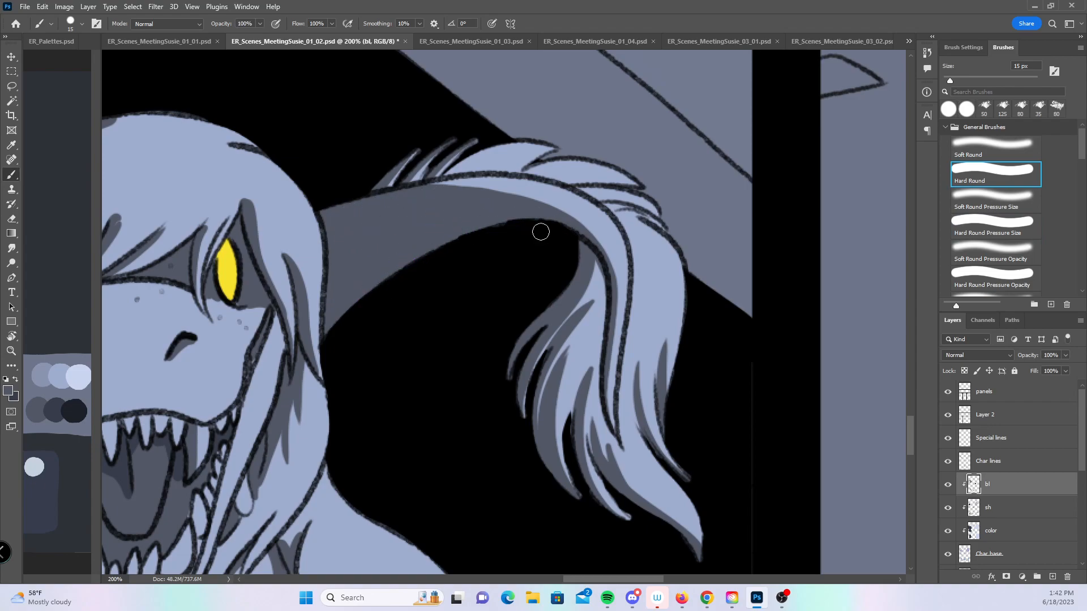
- Review the whole lower row of panels and save the page ER_Scenes_MeetingSusie_01_02.psd
{"action": "key", "text": "z"}
{"action": "left_click", "coordinate": [656, 385], "text": "alt"}
{"action": "left_click", "coordinate": [657, 386], "text": "alt"}
{"action": "left_click", "coordinate": [662, 388], "text": "alt"}
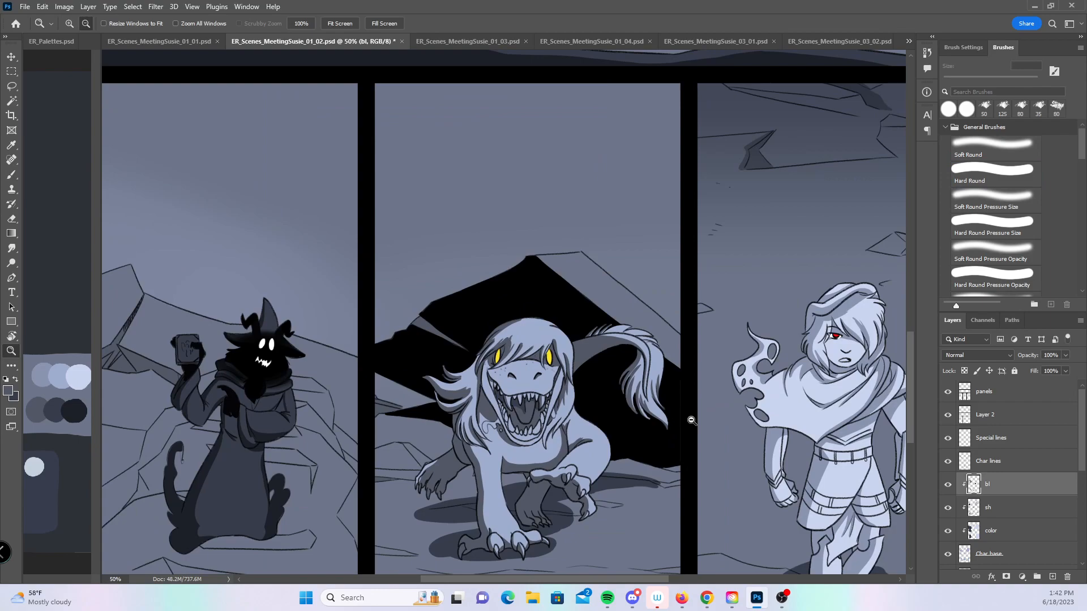
{"action": "left_click", "coordinate": [690, 421], "text": "alt"}
{"action": "left_click", "coordinate": [770, 452], "text": "alt"}
{"action": "left_click_drag", "start_coordinate": [790, 481], "coordinate": [620, 480]}
{"action": "key", "text": "ctrl+s"}
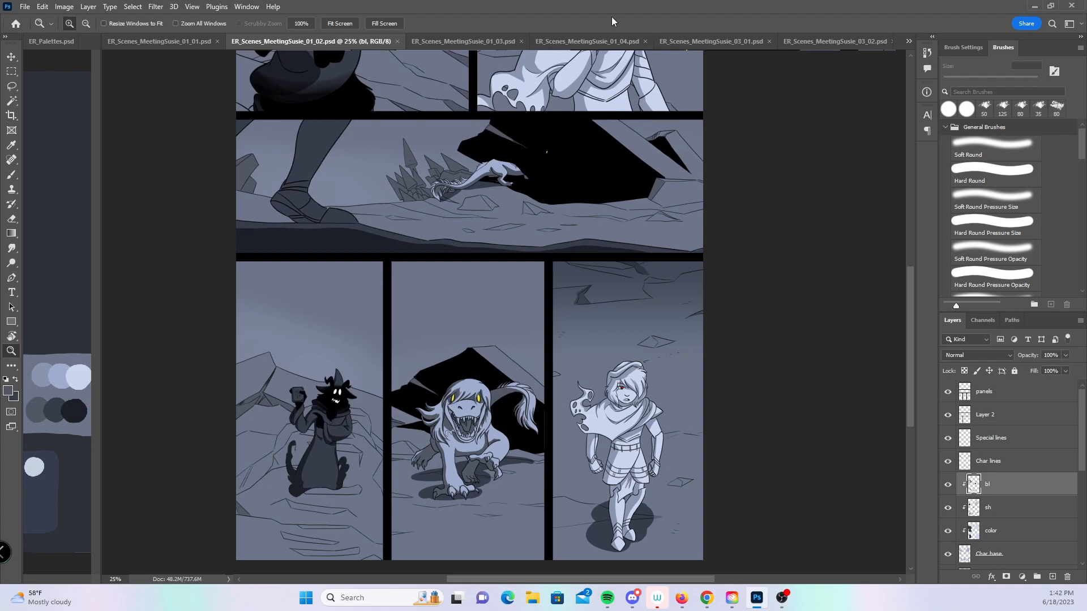
- On page ER_Scenes_MeetingSusie_01_03, shade the creature's raised front toes in the upper panel on the sh layer with Hard Round Pressure Size
{"action": "left_click", "coordinate": [456, 42]}
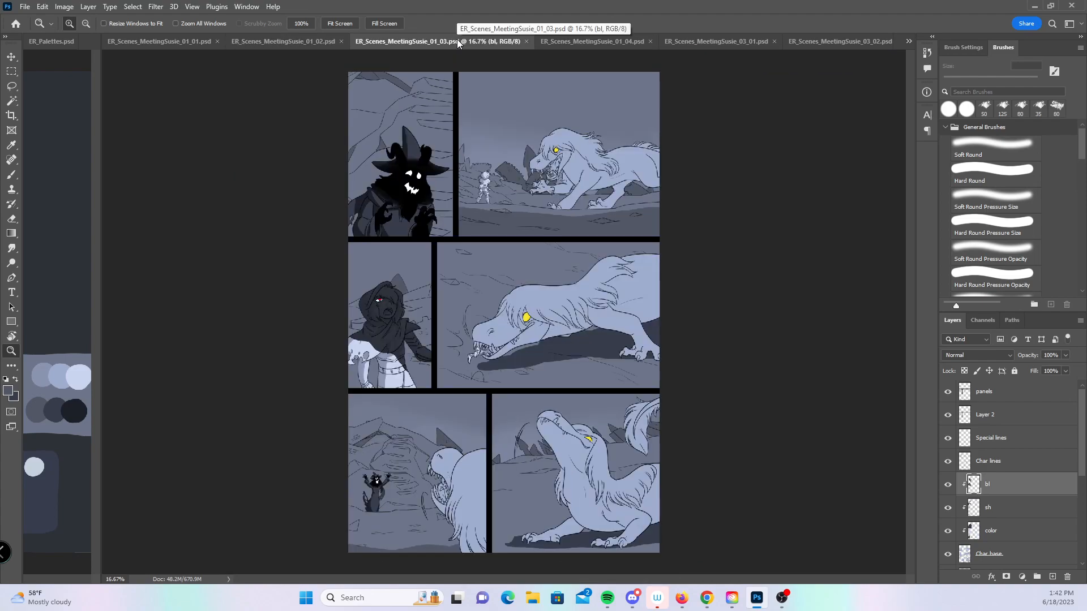
{"action": "left_click", "coordinate": [559, 165]}
{"action": "left_click", "coordinate": [559, 165]}
{"action": "left_click_drag", "start_coordinate": [608, 163], "coordinate": [549, 227]}
{"action": "left_click", "coordinate": [528, 233]}
{"action": "left_click", "coordinate": [518, 262]}
{"action": "left_click", "coordinate": [517, 263]}
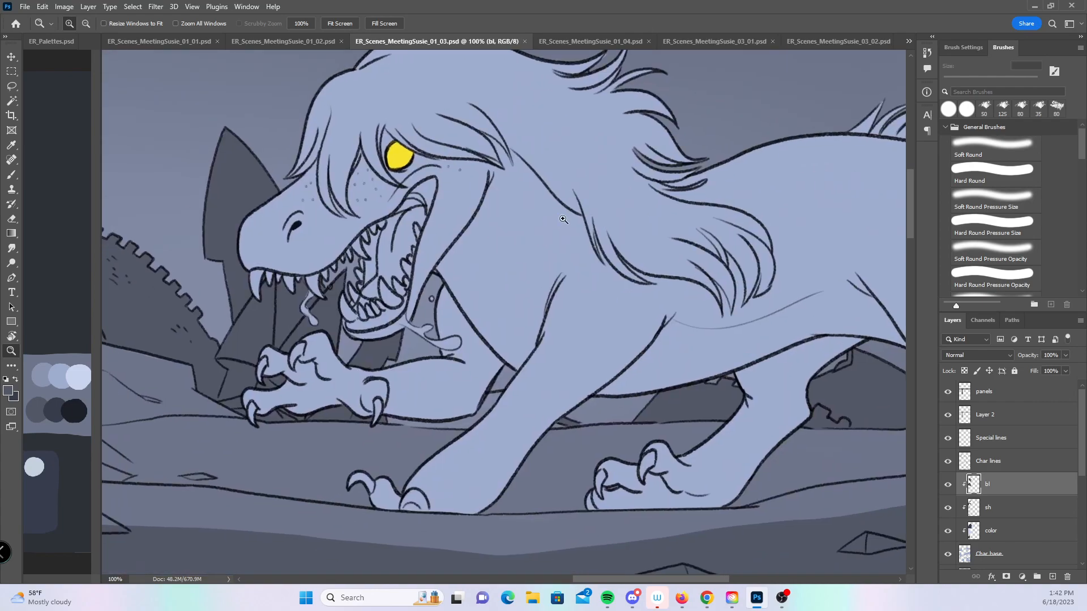
{"action": "left_click", "coordinate": [1011, 518]}
{"action": "left_click", "coordinate": [989, 224]}
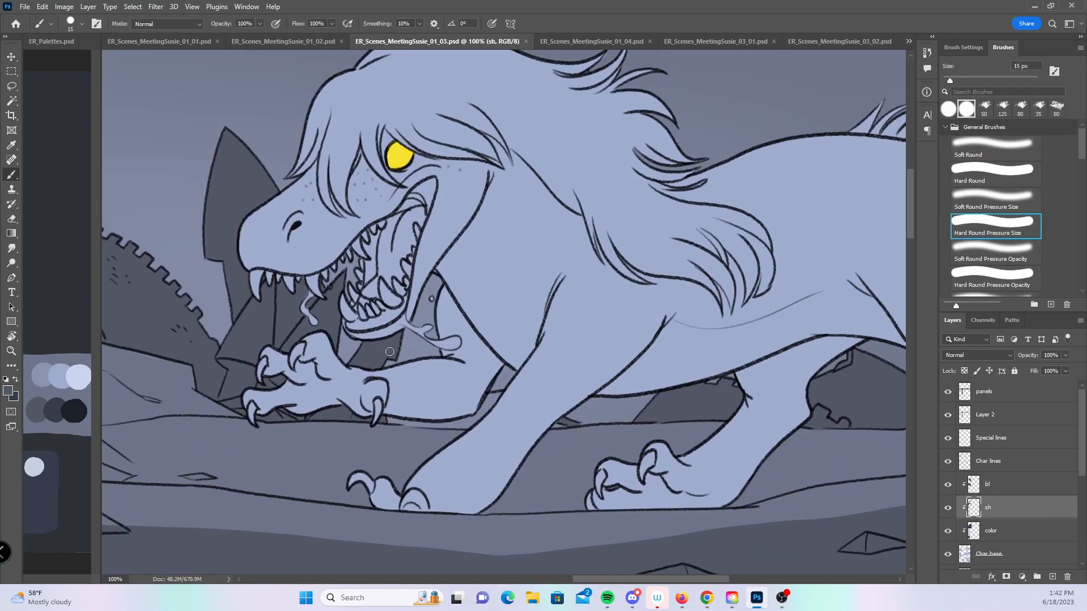
{"action": "left_click_drag", "start_coordinate": [260, 412], "coordinate": [326, 398]}
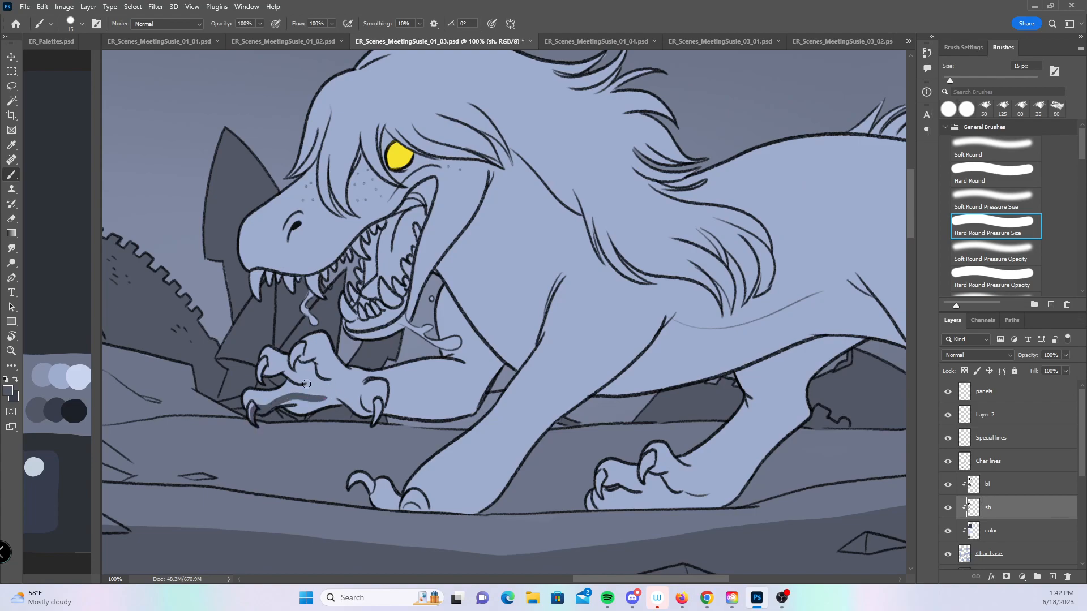
{"action": "mouse_move", "coordinate": [278, 372]}
{"action": "left_mouse_down"}
{"action": "mouse_move", "coordinate": [302, 383]}
{"action": "mouse_move", "coordinate": [298, 358]}
{"action": "mouse_move", "coordinate": [313, 358]}
{"action": "mouse_move", "coordinate": [329, 373]}
{"action": "mouse_move", "coordinate": [301, 389]}
{"action": "mouse_move", "coordinate": [316, 397]}
{"action": "mouse_move", "coordinate": [328, 396]}
{"action": "mouse_move", "coordinate": [304, 383]}
{"action": "mouse_move", "coordinate": [350, 391]}
{"action": "left_mouse_up"}
- Complete the raised paw's shading and outline the shadows along its forearm and the creature's neck and chest
{"action": "mouse_move", "coordinate": [279, 407]}
{"action": "left_mouse_down"}
{"action": "mouse_move", "coordinate": [342, 390]}
{"action": "mouse_move", "coordinate": [366, 427]}
{"action": "mouse_move", "coordinate": [477, 391]}
{"action": "mouse_move", "coordinate": [486, 361]}
{"action": "left_mouse_up"}
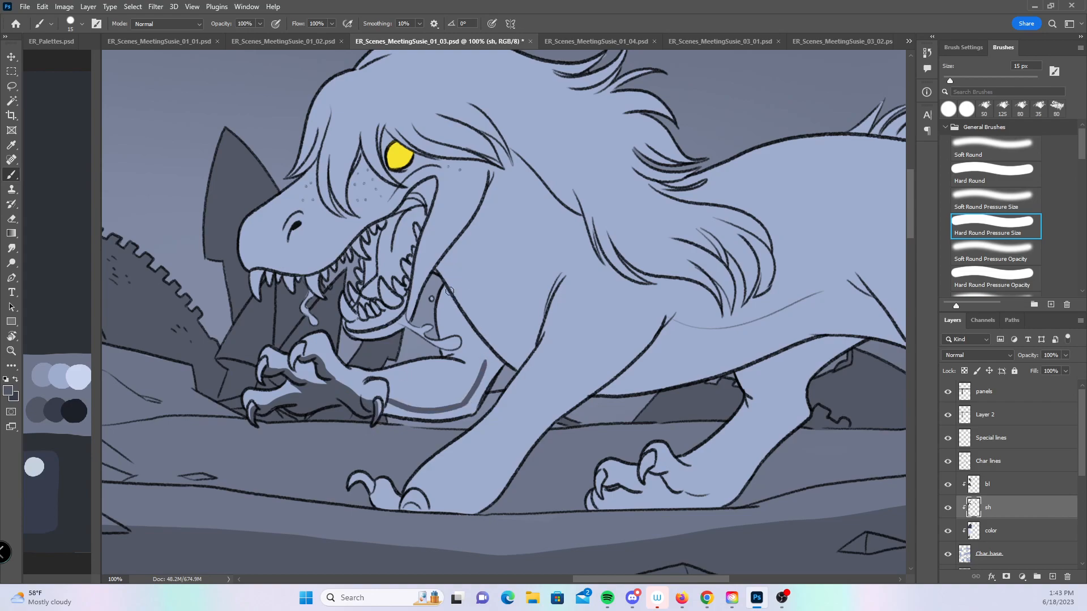
{"action": "left_click_drag", "start_coordinate": [450, 291], "coordinate": [485, 364]}
{"action": "mouse_move", "coordinate": [491, 183]}
{"action": "left_mouse_down"}
{"action": "mouse_move", "coordinate": [480, 267]}
{"action": "mouse_move", "coordinate": [504, 322]}
{"action": "mouse_move", "coordinate": [543, 331]}
{"action": "mouse_move", "coordinate": [527, 333]}
{"action": "mouse_move", "coordinate": [558, 280]}
{"action": "mouse_move", "coordinate": [546, 304]}
{"action": "left_mouse_up"}
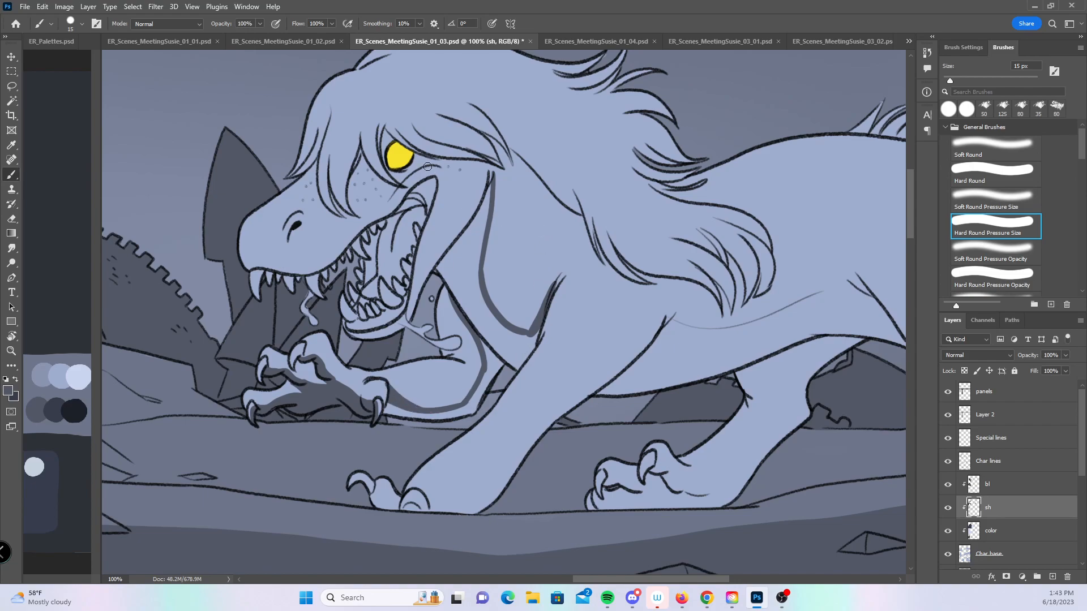
- Fill the outlined forearm, neck and chest shadows with the Hard Round brush at 15 px
{"action": "left_click_drag", "start_coordinate": [598, 378], "coordinate": [521, 334]}
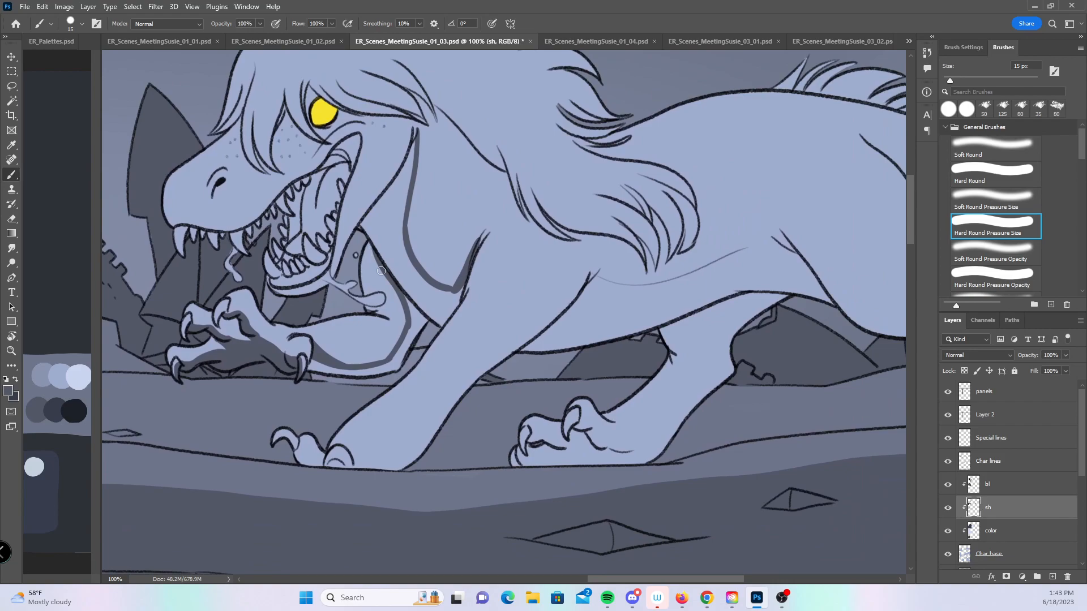
{"action": "mouse_move", "coordinate": [307, 337]}
{"action": "left_mouse_down"}
{"action": "mouse_move", "coordinate": [307, 362]}
{"action": "mouse_move", "coordinate": [375, 375]}
{"action": "mouse_move", "coordinate": [398, 364]}
{"action": "mouse_move", "coordinate": [418, 321]}
{"action": "left_mouse_up"}
{"action": "left_click", "coordinate": [993, 170]}
{"action": "left_click_drag", "start_coordinate": [361, 232], "coordinate": [406, 173]}
{"action": "mouse_move", "coordinate": [372, 237]}
{"action": "left_mouse_down"}
{"action": "mouse_move", "coordinate": [438, 326]}
{"action": "mouse_move", "coordinate": [455, 300]}
{"action": "mouse_move", "coordinate": [419, 302]}
{"action": "mouse_move", "coordinate": [431, 317]}
{"action": "mouse_move", "coordinate": [437, 291]}
{"action": "mouse_move", "coordinate": [451, 296]}
{"action": "mouse_move", "coordinate": [407, 264]}
{"action": "mouse_move", "coordinate": [424, 289]}
{"action": "mouse_move", "coordinate": [406, 280]}
{"action": "mouse_move", "coordinate": [378, 229]}
{"action": "mouse_move", "coordinate": [403, 170]}
{"action": "left_mouse_up"}
{"action": "key", "text": "bracketright"}
{"action": "key", "text": "bracketright"}
{"action": "key", "text": "bracketright"}
{"action": "key", "text": "bracketleft"}
{"action": "key", "text": "bracketleft"}
{"action": "key", "text": "bracketleft"}
{"action": "key", "text": "bracketleft"}
{"action": "key", "text": "bracketright"}
{"action": "key", "text": "bracketright"}
{"action": "mouse_move", "coordinate": [414, 156]}
{"action": "left_mouse_down"}
{"action": "mouse_move", "coordinate": [400, 200]}
{"action": "mouse_move", "coordinate": [408, 270]}
{"action": "mouse_move", "coordinate": [408, 186]}
{"action": "mouse_move", "coordinate": [381, 216]}
{"action": "left_mouse_up"}
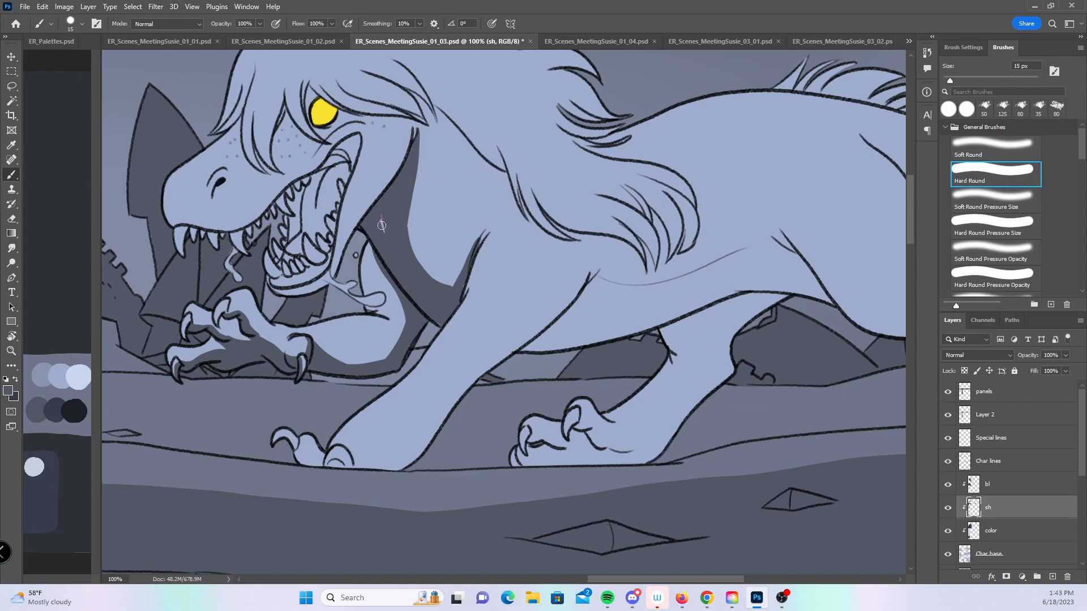
{"action": "key", "text": "alt+Tab"}
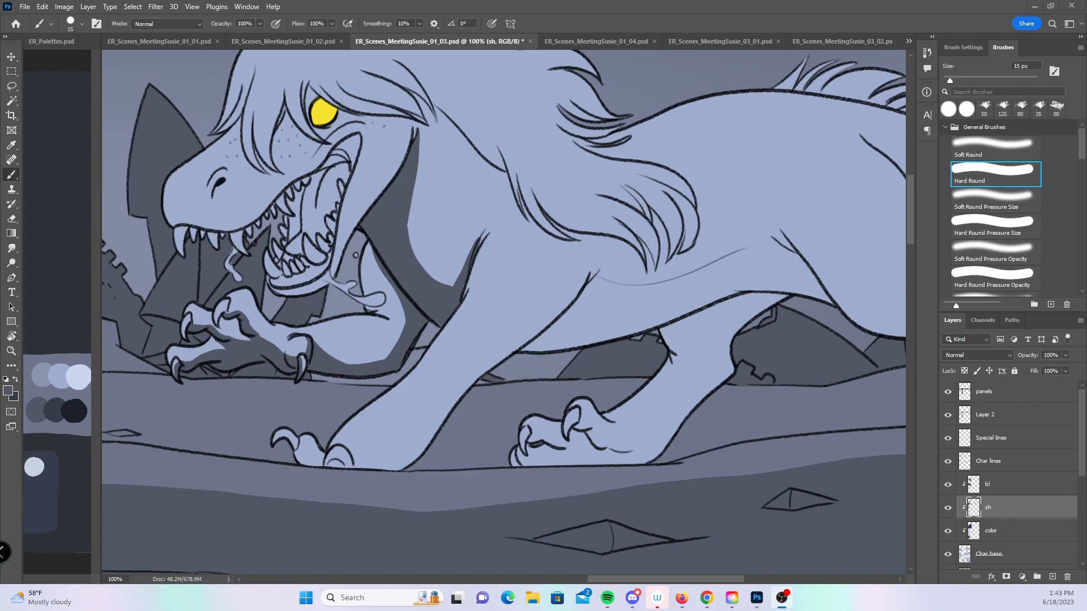
{"action": "key", "text": "alt+Tab"}
{"action": "left_click", "coordinate": [606, 13]}
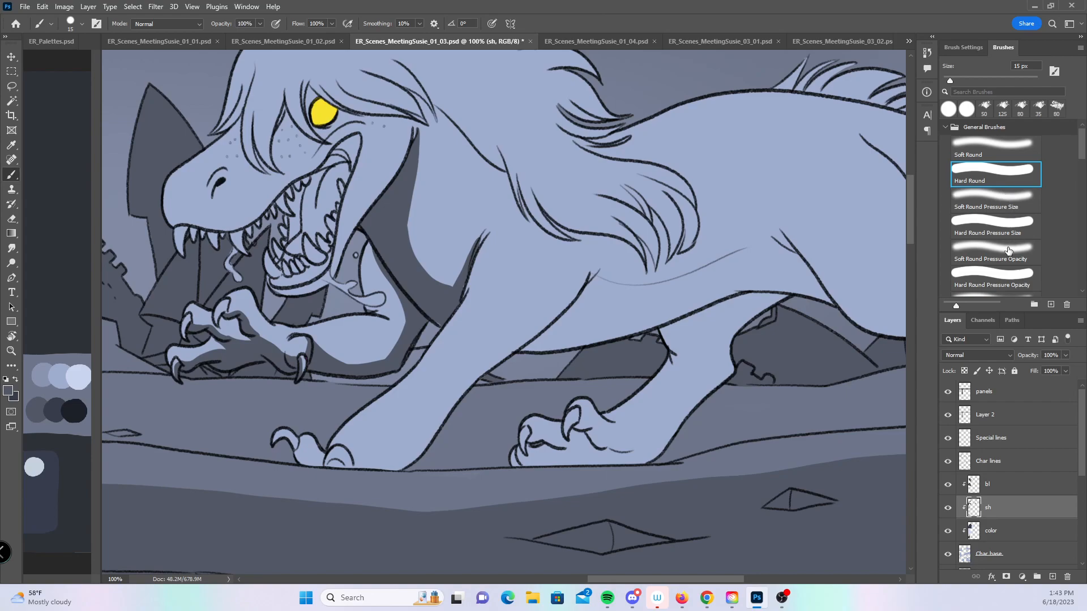
- Shade the planted front toes and outline the shadow up the front leg and along the belly with Hard Round Pressure Size
{"action": "left_click", "coordinate": [1000, 224]}
{"action": "mouse_move", "coordinate": [471, 375]}
{"action": "left_mouse_down"}
{"action": "mouse_move", "coordinate": [444, 364]}
{"action": "mouse_move", "coordinate": [492, 369]}
{"action": "left_mouse_up"}
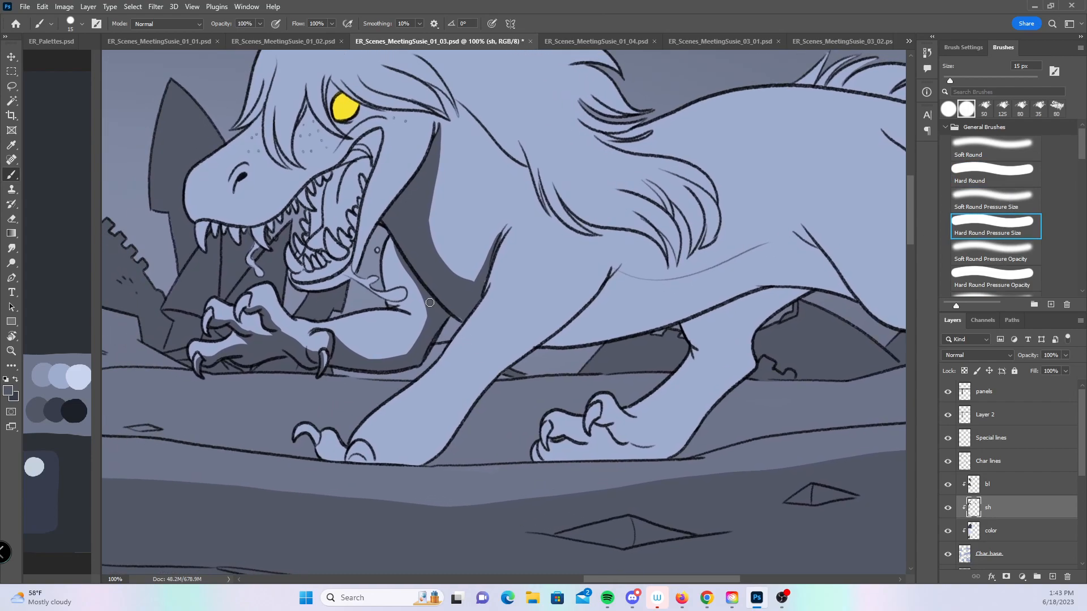
{"action": "mouse_move", "coordinate": [316, 448]}
{"action": "left_mouse_down"}
{"action": "mouse_move", "coordinate": [339, 468]}
{"action": "mouse_move", "coordinate": [316, 445]}
{"action": "left_mouse_up"}
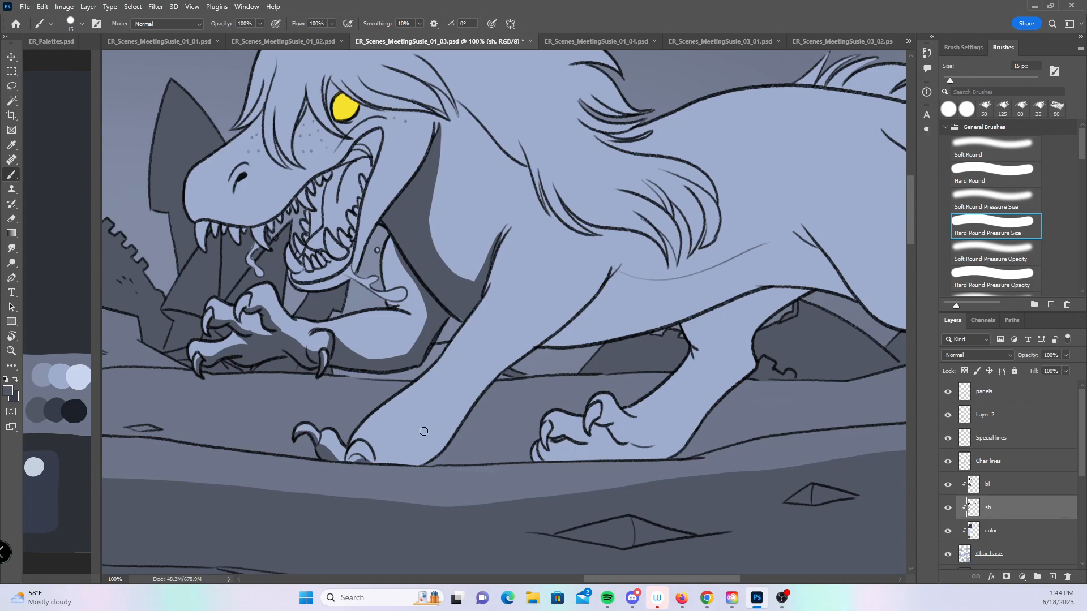
{"action": "mouse_move", "coordinate": [414, 457]}
{"action": "left_mouse_down"}
{"action": "mouse_move", "coordinate": [493, 368]}
{"action": "mouse_move", "coordinate": [610, 278]}
{"action": "left_mouse_up"}
{"action": "mouse_move", "coordinate": [760, 338]}
{"action": "left_mouse_down"}
{"action": "mouse_move", "coordinate": [409, 341]}
{"action": "mouse_move", "coordinate": [459, 338]}
{"action": "mouse_move", "coordinate": [608, 290]}
{"action": "mouse_move", "coordinate": [659, 355]}
{"action": "left_mouse_up"}
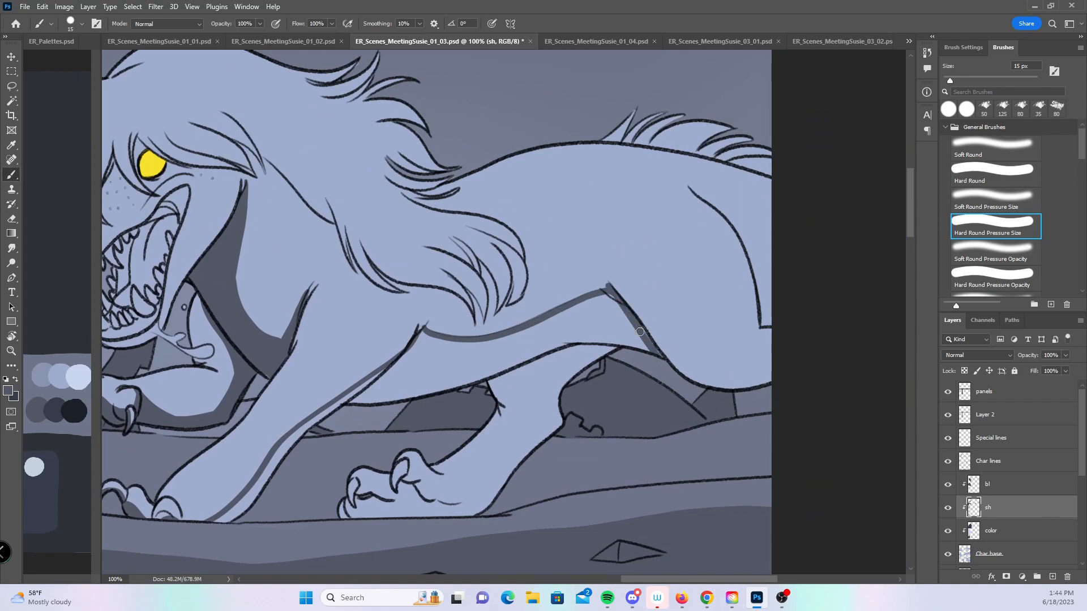
- Shade the rear paw's toes and upper edge, and outline the shadow along the underside of the near thigh
{"action": "left_click_drag", "start_coordinate": [532, 444], "coordinate": [540, 378]}
{"action": "mouse_move", "coordinate": [359, 456]}
{"action": "left_mouse_down"}
{"action": "mouse_move", "coordinate": [355, 429]}
{"action": "mouse_move", "coordinate": [374, 409]}
{"action": "mouse_move", "coordinate": [451, 406]}
{"action": "mouse_move", "coordinate": [489, 365]}
{"action": "left_mouse_up"}
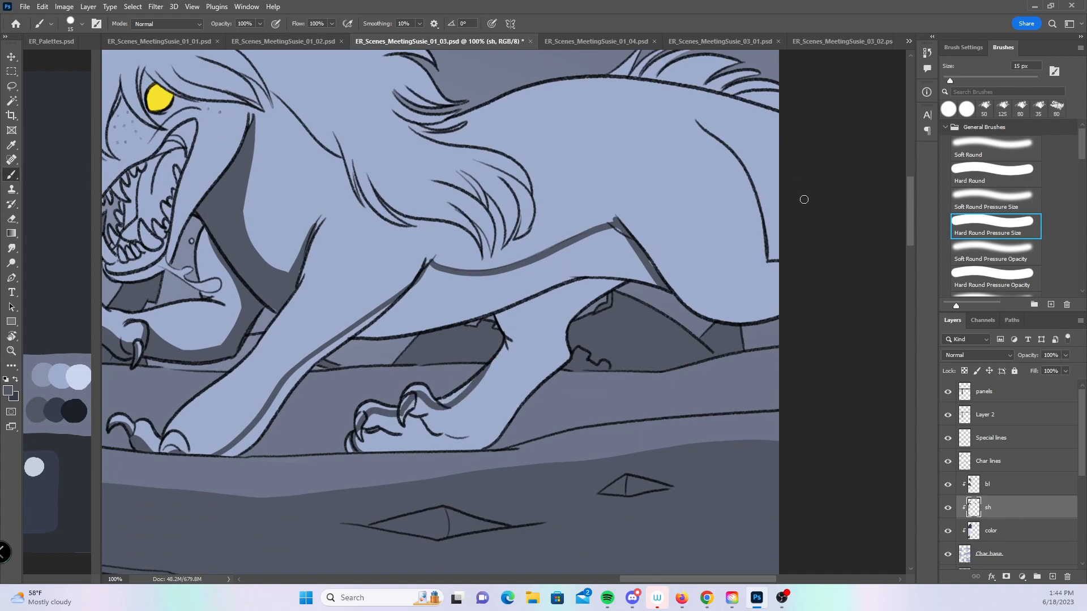
{"action": "left_click_drag", "start_coordinate": [739, 237], "coordinate": [627, 314]}
{"action": "mouse_move", "coordinate": [506, 295]}
{"action": "left_mouse_down"}
{"action": "mouse_move", "coordinate": [592, 386]}
{"action": "mouse_move", "coordinate": [633, 398]}
{"action": "mouse_move", "coordinate": [663, 387]}
{"action": "left_mouse_up"}
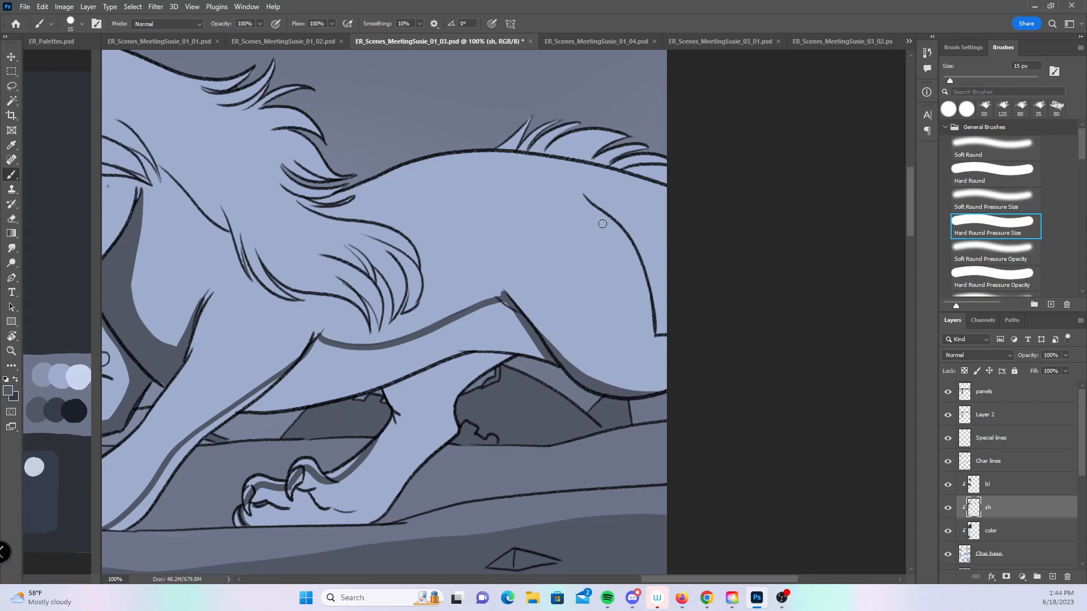
- Outline the shadow around the crease at the creature's haunch and shade the ridge hairs at its rear
{"action": "mouse_move", "coordinate": [589, 199]}
{"action": "left_mouse_down"}
{"action": "mouse_move", "coordinate": [656, 236]}
{"action": "mouse_move", "coordinate": [668, 263]}
{"action": "left_mouse_up"}
{"action": "mouse_move", "coordinate": [593, 200]}
{"action": "left_mouse_down"}
{"action": "mouse_move", "coordinate": [641, 342]}
{"action": "mouse_move", "coordinate": [684, 338]}
{"action": "mouse_move", "coordinate": [617, 218]}
{"action": "left_mouse_up"}
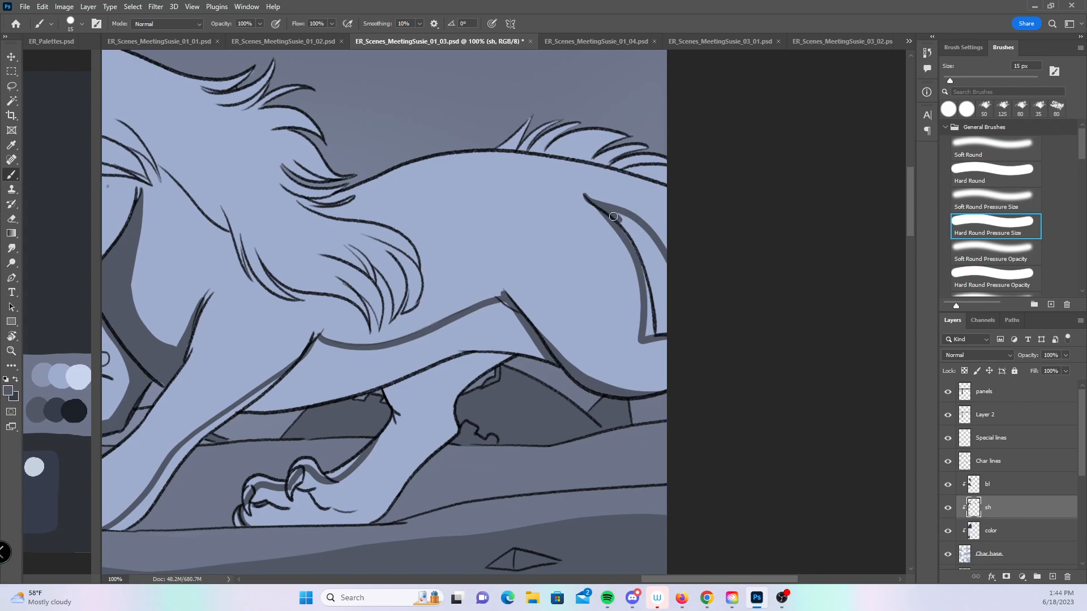
{"action": "mouse_move", "coordinate": [629, 134]}
{"action": "left_mouse_down"}
{"action": "mouse_move", "coordinate": [653, 214]}
{"action": "mouse_move", "coordinate": [620, 233]}
{"action": "mouse_move", "coordinate": [629, 245]}
{"action": "mouse_move", "coordinate": [666, 229]}
{"action": "mouse_move", "coordinate": [686, 237]}
{"action": "mouse_move", "coordinate": [691, 259]}
{"action": "left_mouse_up"}
{"action": "left_click_drag", "start_coordinate": [490, 296], "coordinate": [655, 296]}
{"action": "left_click_drag", "start_coordinate": [377, 238], "coordinate": [370, 202]}
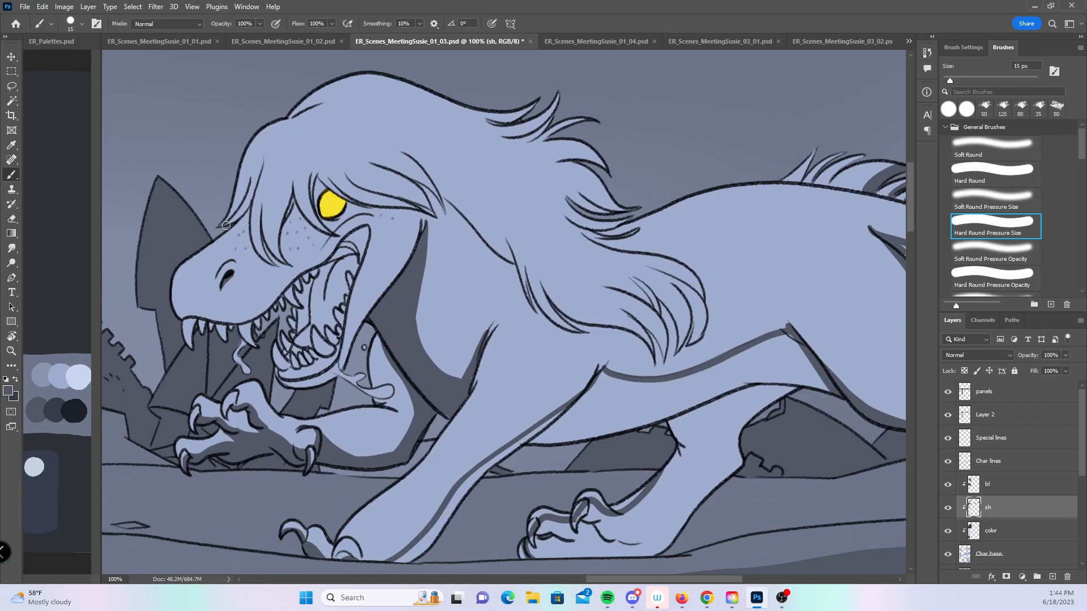
- Shade the fringe strands hanging over the creature's snout on the sh layer with Hard Round Pressure Size
{"action": "left_click_drag", "start_coordinate": [250, 208], "coordinate": [248, 243]}
{"action": "mouse_move", "coordinate": [282, 259]}
{"action": "left_mouse_down"}
{"action": "mouse_move", "coordinate": [276, 218]}
{"action": "mouse_move", "coordinate": [290, 180]}
{"action": "mouse_move", "coordinate": [281, 251]}
{"action": "left_mouse_up"}
{"action": "key", "text": "z"}
{"action": "left_click", "coordinate": [384, 193]}
{"action": "left_click_drag", "start_coordinate": [389, 231], "coordinate": [508, 283]}
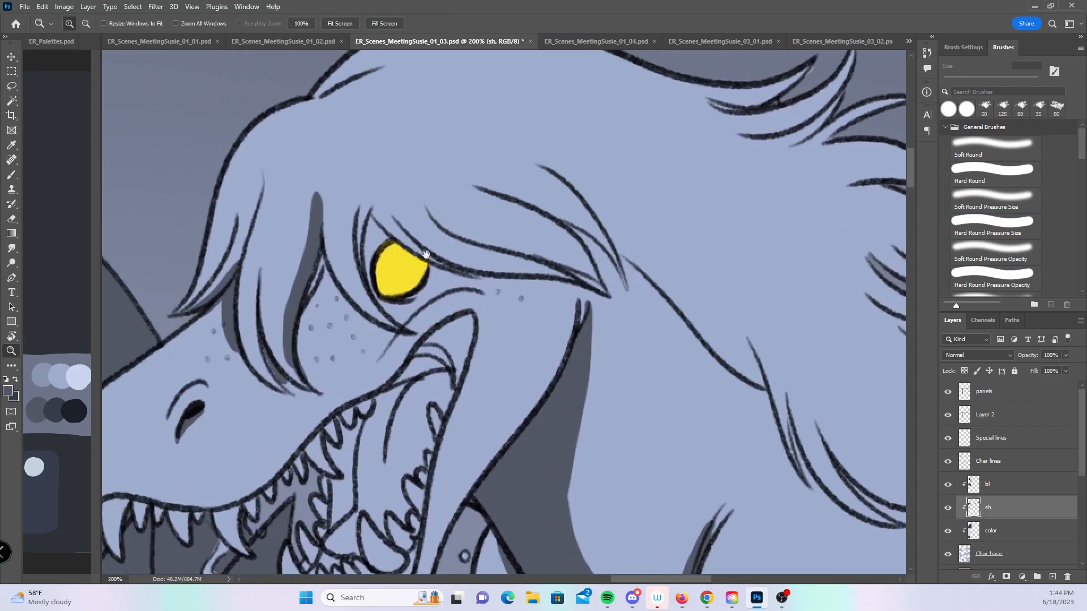
{"action": "left_click", "coordinate": [11, 172]}
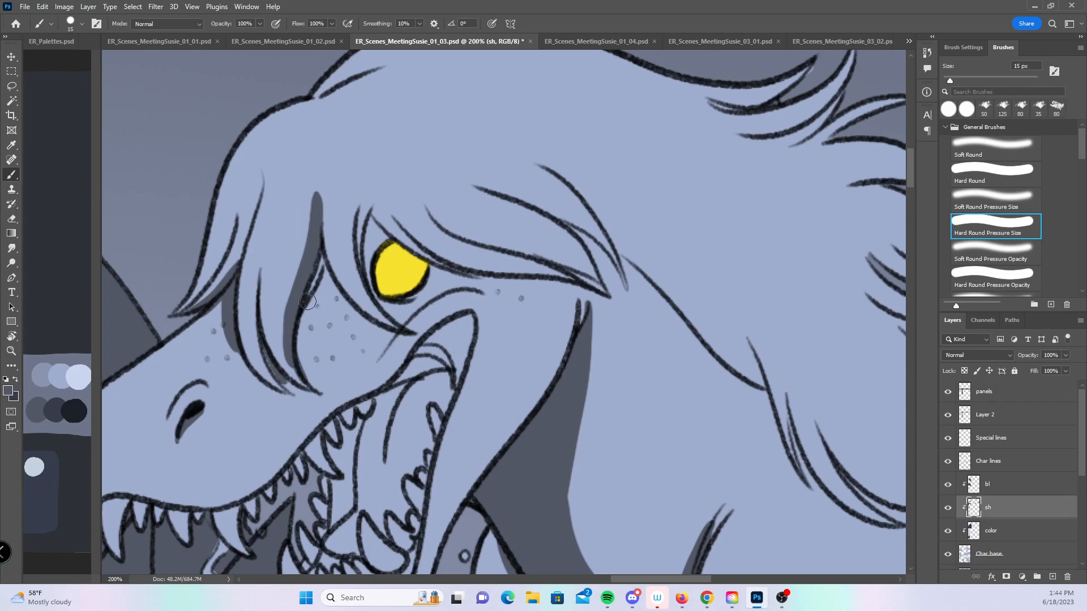
{"action": "left_click_drag", "start_coordinate": [300, 382], "coordinate": [274, 291]}
- Shade the eye socket around the yellow eye and the crease beneath it
{"action": "mouse_move", "coordinate": [296, 367]}
{"action": "left_mouse_down"}
{"action": "mouse_move", "coordinate": [326, 262]}
{"action": "mouse_move", "coordinate": [332, 298]}
{"action": "mouse_move", "coordinate": [410, 332]}
{"action": "mouse_move", "coordinate": [354, 227]}
{"action": "mouse_move", "coordinate": [374, 235]}
{"action": "mouse_move", "coordinate": [362, 260]}
{"action": "mouse_move", "coordinate": [382, 304]}
{"action": "mouse_move", "coordinate": [420, 297]}
{"action": "mouse_move", "coordinate": [433, 268]}
{"action": "left_mouse_up"}
{"action": "mouse_move", "coordinate": [364, 196]}
{"action": "left_mouse_down"}
{"action": "mouse_move", "coordinate": [409, 247]}
{"action": "mouse_move", "coordinate": [450, 268]}
{"action": "left_mouse_up"}
{"action": "mouse_move", "coordinate": [411, 308]}
{"action": "left_mouse_down"}
{"action": "mouse_move", "coordinate": [475, 286]}
{"action": "mouse_move", "coordinate": [505, 310]}
{"action": "left_mouse_up"}
{"action": "left_click_drag", "start_coordinate": [395, 327], "coordinate": [369, 367]}
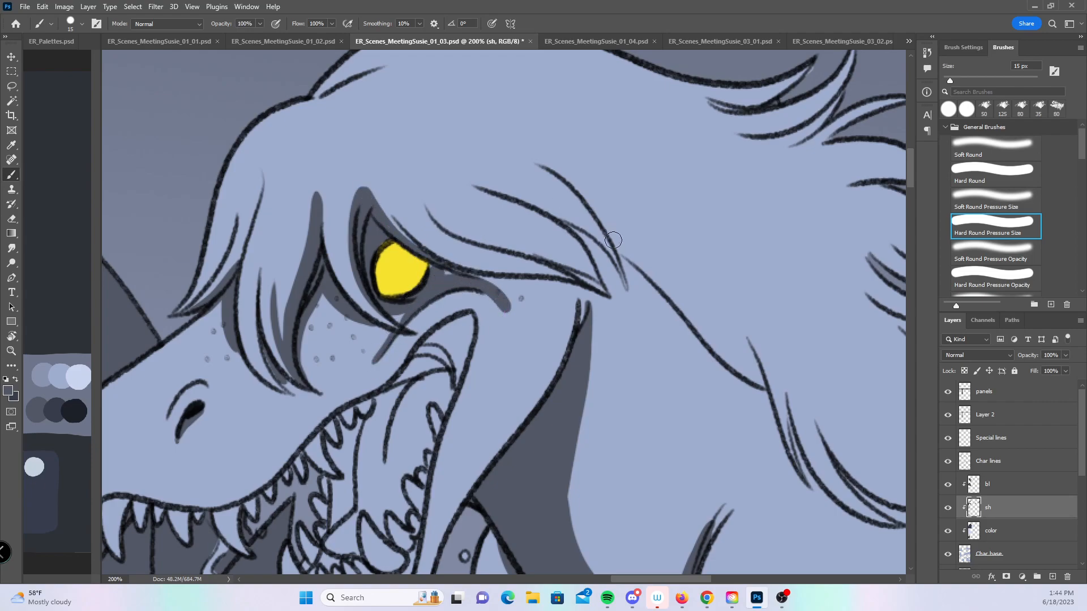
- Shade the hair lock above the eye and add tapered shadow strands over the brow
{"action": "left_click_drag", "start_coordinate": [613, 236], "coordinate": [504, 297]}
{"action": "mouse_move", "coordinate": [268, 260]}
{"action": "left_mouse_down"}
{"action": "mouse_move", "coordinate": [333, 330]}
{"action": "mouse_move", "coordinate": [357, 333]}
{"action": "left_mouse_up"}
{"action": "left_click_drag", "start_coordinate": [298, 276], "coordinate": [347, 322]}
{"action": "mouse_move", "coordinate": [292, 271]}
{"action": "left_mouse_down"}
{"action": "mouse_move", "coordinate": [300, 290]}
{"action": "mouse_move", "coordinate": [400, 330]}
{"action": "left_mouse_up"}
{"action": "left_click_drag", "start_coordinate": [336, 315], "coordinate": [489, 356]}
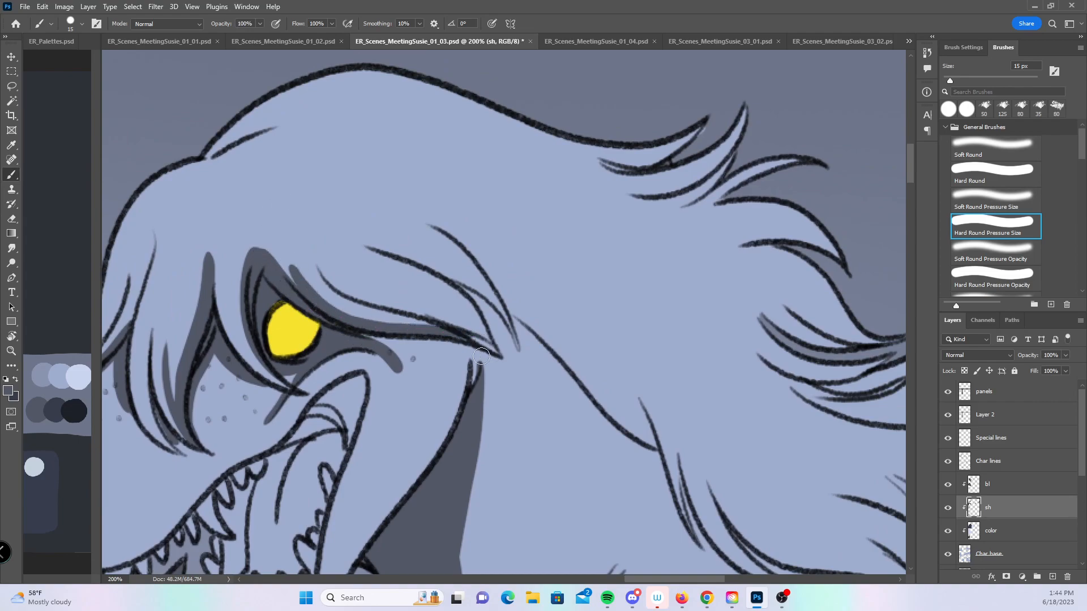
{"action": "mouse_move", "coordinate": [313, 261]}
{"action": "left_mouse_down"}
{"action": "mouse_move", "coordinate": [373, 295]}
{"action": "mouse_move", "coordinate": [460, 322]}
{"action": "mouse_move", "coordinate": [485, 345]}
{"action": "left_mouse_up"}
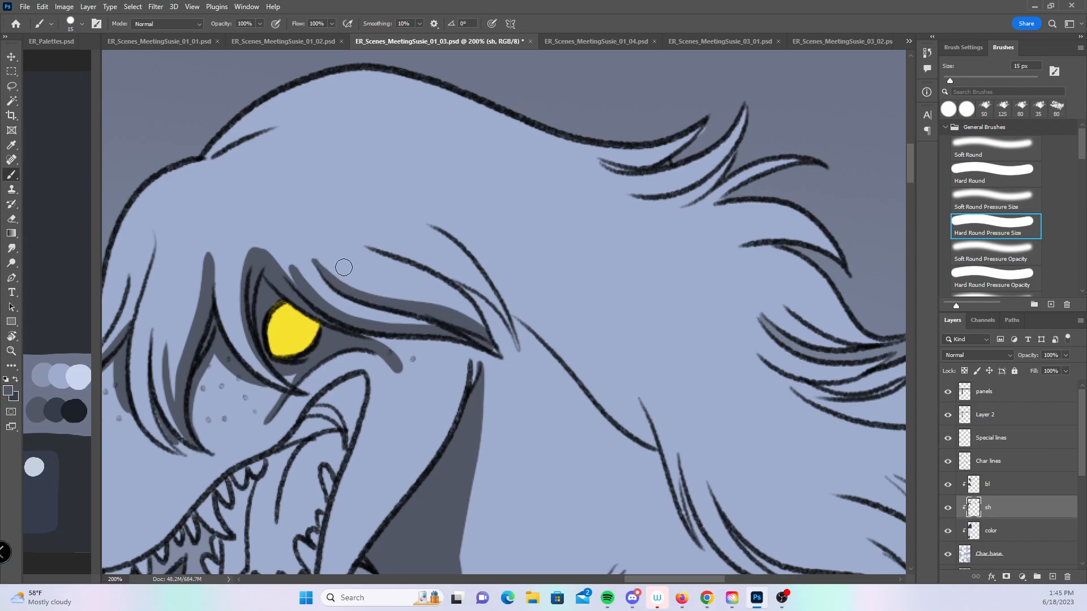
{"action": "left_click_drag", "start_coordinate": [306, 214], "coordinate": [438, 311]}
{"action": "left_click_drag", "start_coordinate": [314, 282], "coordinate": [355, 316]}
- Shade the hair lock behind the eye and extend its shadow with tapered strands
{"action": "mouse_move", "coordinate": [510, 391]}
{"action": "left_mouse_down"}
{"action": "mouse_move", "coordinate": [599, 220]}
{"action": "mouse_move", "coordinate": [575, 264]}
{"action": "mouse_move", "coordinate": [579, 254]}
{"action": "left_mouse_up"}
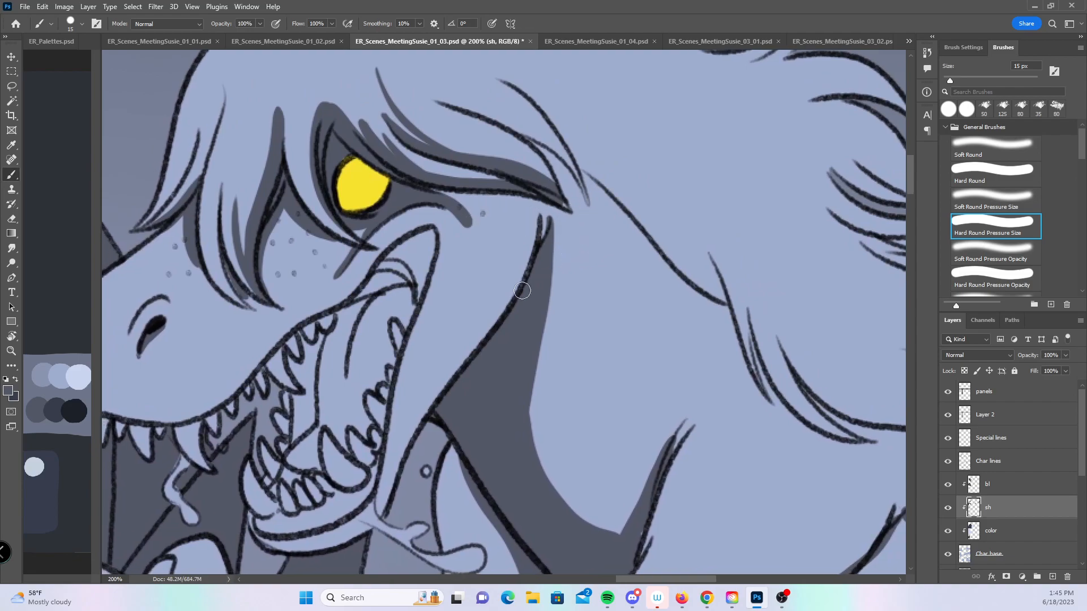
{"action": "mouse_move", "coordinate": [652, 180]}
{"action": "left_mouse_down"}
{"action": "mouse_move", "coordinate": [634, 214]}
{"action": "mouse_move", "coordinate": [497, 282]}
{"action": "left_mouse_up"}
{"action": "mouse_move", "coordinate": [287, 203]}
{"action": "left_mouse_down"}
{"action": "mouse_move", "coordinate": [393, 243]}
{"action": "mouse_move", "coordinate": [431, 299]}
{"action": "left_mouse_up"}
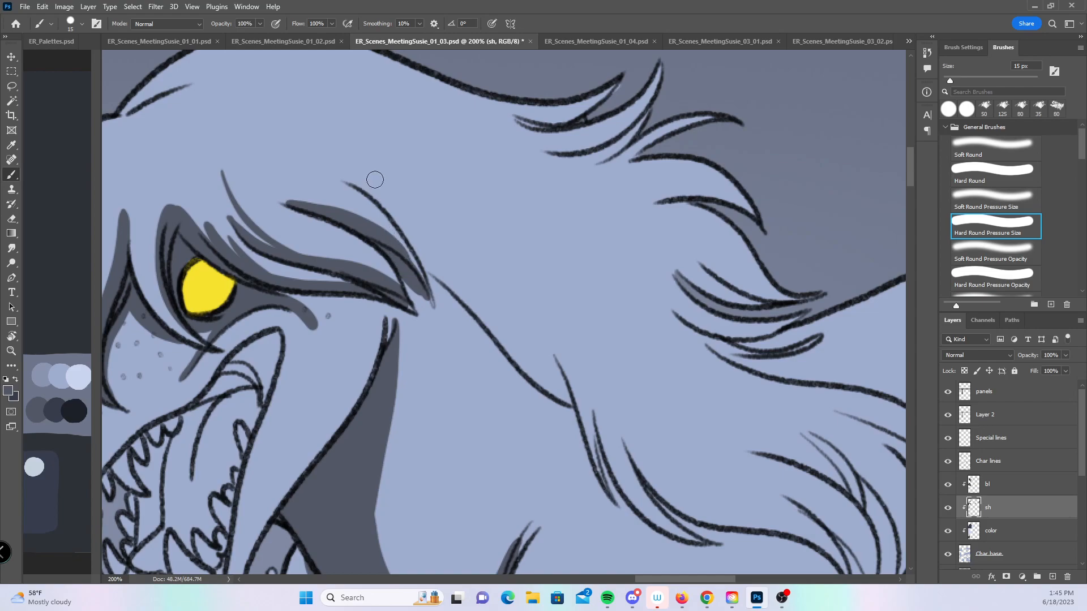
{"action": "left_click_drag", "start_coordinate": [293, 153], "coordinate": [397, 218]}
{"action": "left_click_drag", "start_coordinate": [327, 168], "coordinate": [419, 263]}
- Shade both sides of the mane's edge line behind the cheek, with tapered strands rising from it
{"action": "mouse_move", "coordinate": [336, 149]}
{"action": "left_mouse_down"}
{"action": "mouse_move", "coordinate": [396, 218]}
{"action": "mouse_move", "coordinate": [448, 306]}
{"action": "mouse_move", "coordinate": [513, 371]}
{"action": "left_mouse_up"}
{"action": "mouse_move", "coordinate": [458, 300]}
{"action": "left_mouse_down"}
{"action": "mouse_move", "coordinate": [492, 370]}
{"action": "mouse_move", "coordinate": [577, 416]}
{"action": "left_mouse_up"}
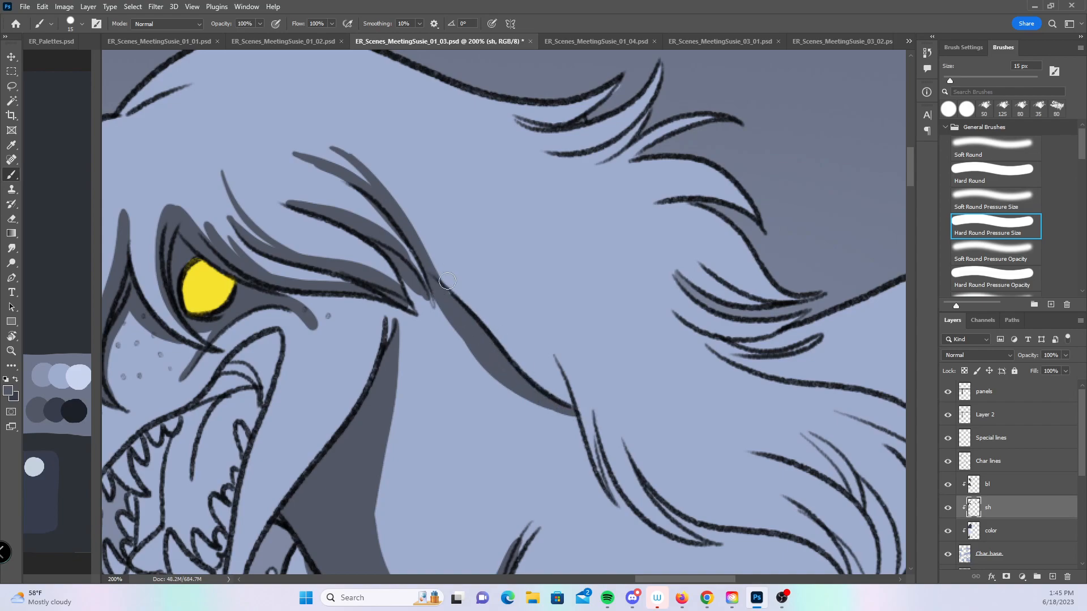
{"action": "mouse_move", "coordinate": [412, 195]}
{"action": "left_mouse_down"}
{"action": "mouse_move", "coordinate": [428, 242]}
{"action": "mouse_move", "coordinate": [500, 351]}
{"action": "left_mouse_up"}
{"action": "mouse_move", "coordinate": [453, 243]}
{"action": "left_mouse_down"}
{"action": "mouse_move", "coordinate": [497, 352]}
{"action": "mouse_move", "coordinate": [539, 381]}
{"action": "mouse_move", "coordinate": [484, 333]}
{"action": "mouse_move", "coordinate": [564, 400]}
{"action": "left_mouse_up"}
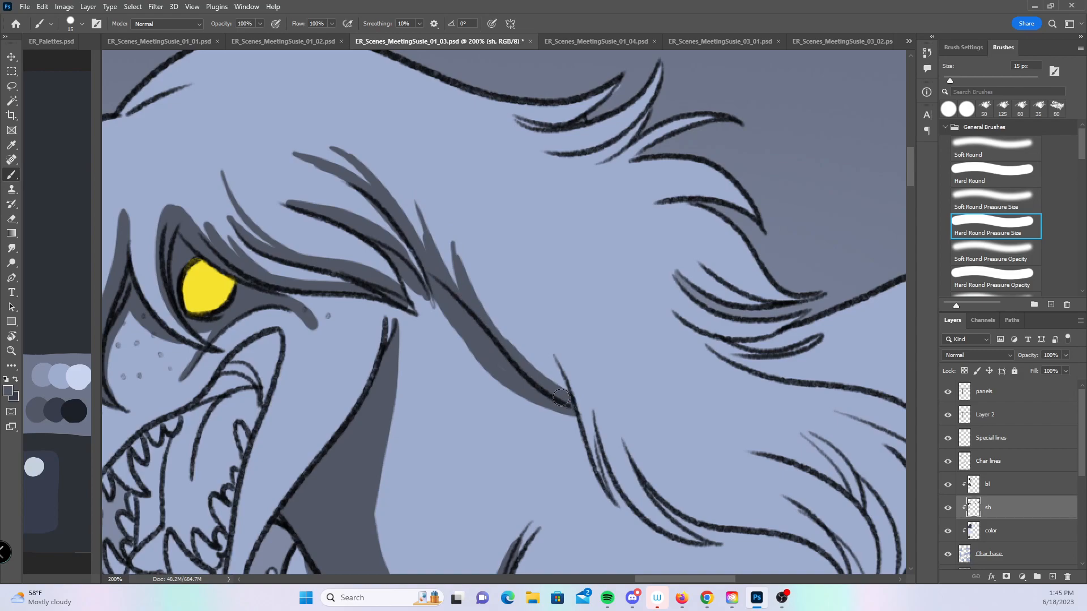
- Shade the mane strand where the neck edge meets the lower lock and add tapered shadow strokes above it
{"action": "left_click_drag", "start_coordinate": [663, 258], "coordinate": [629, 417]}
{"action": "mouse_move", "coordinate": [526, 312]}
{"action": "left_mouse_down"}
{"action": "mouse_move", "coordinate": [586, 281]}
{"action": "mouse_move", "coordinate": [626, 235]}
{"action": "left_mouse_up"}
{"action": "left_click_drag", "start_coordinate": [677, 430], "coordinate": [601, 190]}
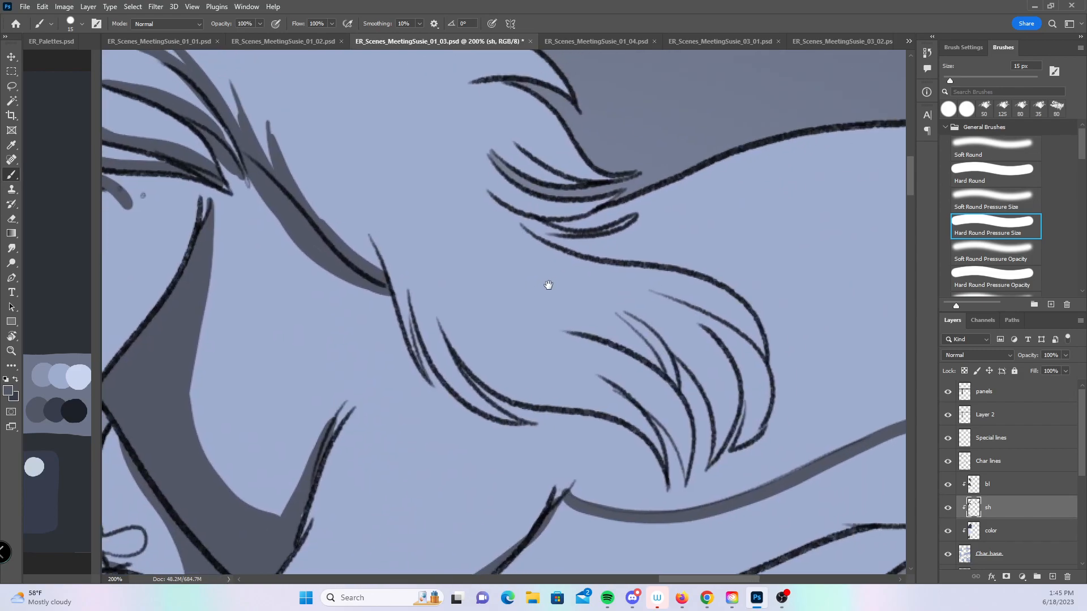
{"action": "left_click_drag", "start_coordinate": [371, 241], "coordinate": [387, 270]}
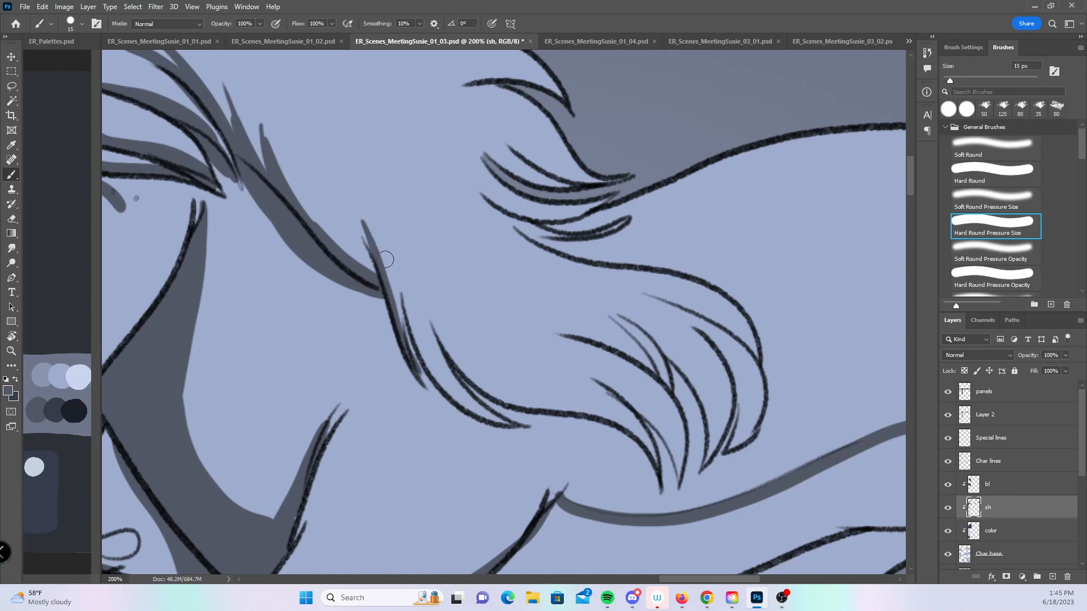
{"action": "left_click_drag", "start_coordinate": [324, 195], "coordinate": [369, 269]}
{"action": "left_click_drag", "start_coordinate": [323, 158], "coordinate": [384, 304]}
{"action": "left_click_drag", "start_coordinate": [292, 198], "coordinate": [346, 253]}
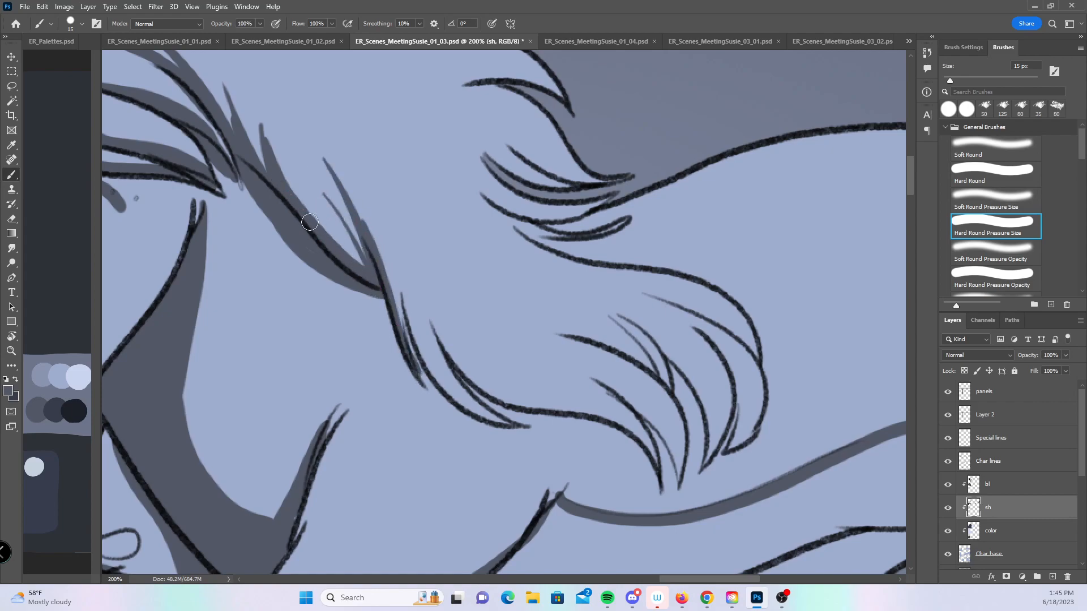
- Shade the underside of the mane's large lower lock with tapered strands reaching up into the hair
{"action": "left_click_drag", "start_coordinate": [385, 201], "coordinate": [488, 422]}
{"action": "left_click_drag", "start_coordinate": [422, 368], "coordinate": [503, 419]}
{"action": "mouse_move", "coordinate": [405, 313]}
{"action": "left_mouse_down"}
{"action": "mouse_move", "coordinate": [421, 380]}
{"action": "mouse_move", "coordinate": [504, 424]}
{"action": "left_mouse_up"}
{"action": "mouse_move", "coordinate": [415, 202]}
{"action": "left_mouse_down"}
{"action": "mouse_move", "coordinate": [430, 306]}
{"action": "mouse_move", "coordinate": [526, 391]}
{"action": "left_mouse_up"}
{"action": "left_click_drag", "start_coordinate": [450, 266], "coordinate": [538, 399]}
{"action": "left_click_drag", "start_coordinate": [454, 292], "coordinate": [573, 386]}
{"action": "mouse_move", "coordinate": [487, 300]}
{"action": "left_mouse_down"}
{"action": "mouse_move", "coordinate": [539, 356]}
{"action": "mouse_move", "coordinate": [668, 425]}
{"action": "mouse_move", "coordinate": [686, 481]}
{"action": "left_mouse_up"}
{"action": "left_click_drag", "start_coordinate": [414, 241], "coordinate": [477, 385]}
{"action": "mouse_move", "coordinate": [441, 333]}
{"action": "left_mouse_down"}
{"action": "mouse_move", "coordinate": [530, 409]}
{"action": "mouse_move", "coordinate": [481, 394]}
{"action": "mouse_move", "coordinate": [659, 470]}
{"action": "left_mouse_up"}
{"action": "mouse_move", "coordinate": [466, 358]}
{"action": "left_mouse_down"}
{"action": "mouse_move", "coordinate": [513, 396]}
{"action": "mouse_move", "coordinate": [501, 394]}
{"action": "mouse_move", "coordinate": [526, 400]}
{"action": "mouse_move", "coordinate": [482, 344]}
{"action": "mouse_move", "coordinate": [557, 396]}
{"action": "left_mouse_up"}
{"action": "mouse_move", "coordinate": [500, 299]}
{"action": "left_mouse_down"}
{"action": "mouse_move", "coordinate": [534, 359]}
{"action": "mouse_move", "coordinate": [560, 391]}
{"action": "left_mouse_up"}
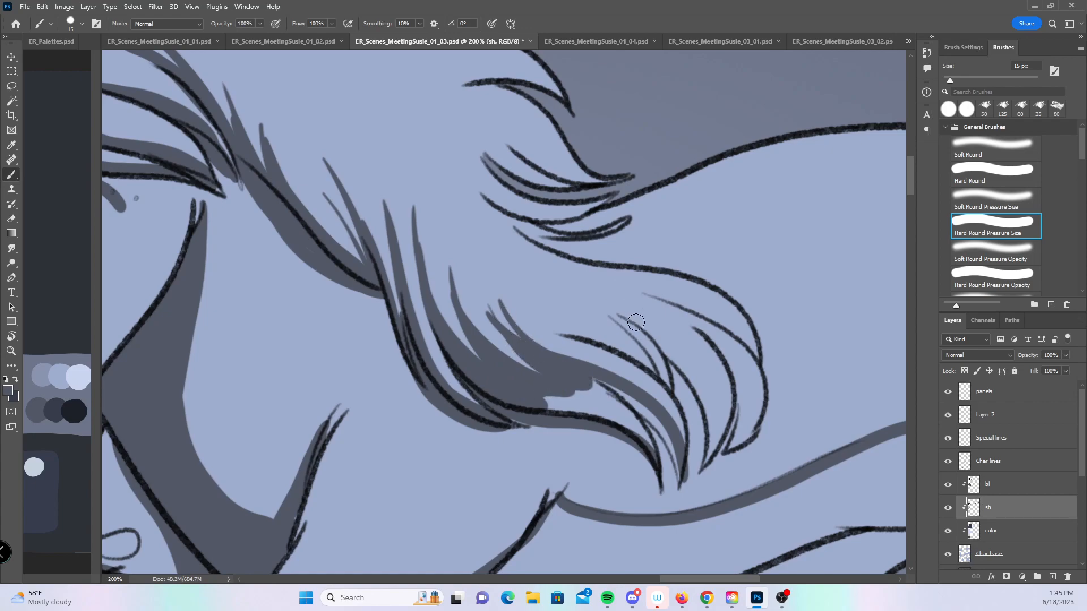
- Shade the gaps between the strands at the tip of the mane's lower lock
{"action": "left_click_drag", "start_coordinate": [587, 341], "coordinate": [702, 422]}
{"action": "mouse_move", "coordinate": [628, 357]}
{"action": "left_mouse_down"}
{"action": "mouse_move", "coordinate": [670, 381]}
{"action": "mouse_move", "coordinate": [701, 447]}
{"action": "mouse_move", "coordinate": [690, 437]}
{"action": "left_mouse_up"}
{"action": "left_click_drag", "start_coordinate": [608, 312], "coordinate": [694, 388]}
{"action": "mouse_move", "coordinate": [686, 323]}
{"action": "left_mouse_down"}
{"action": "mouse_move", "coordinate": [733, 376]}
{"action": "mouse_move", "coordinate": [714, 342]}
{"action": "mouse_move", "coordinate": [732, 445]}
{"action": "mouse_move", "coordinate": [742, 379]}
{"action": "mouse_move", "coordinate": [722, 453]}
{"action": "left_mouse_up"}
- Shade the undersides of the mane tufts along the back of the creature's head and neck
{"action": "left_click_drag", "start_coordinate": [782, 326], "coordinate": [680, 426]}
{"action": "mouse_move", "coordinate": [404, 322]}
{"action": "left_mouse_down"}
{"action": "mouse_move", "coordinate": [469, 340]}
{"action": "mouse_move", "coordinate": [505, 334]}
{"action": "left_mouse_up"}
{"action": "left_click_drag", "start_coordinate": [380, 293], "coordinate": [517, 302]}
{"action": "mouse_move", "coordinate": [449, 324]}
{"action": "left_mouse_down"}
{"action": "mouse_move", "coordinate": [499, 318]}
{"action": "mouse_move", "coordinate": [553, 290]}
{"action": "left_mouse_up"}
{"action": "left_click_drag", "start_coordinate": [389, 252], "coordinate": [467, 289]}
{"action": "left_click_drag", "start_coordinate": [464, 156], "coordinate": [597, 208]}
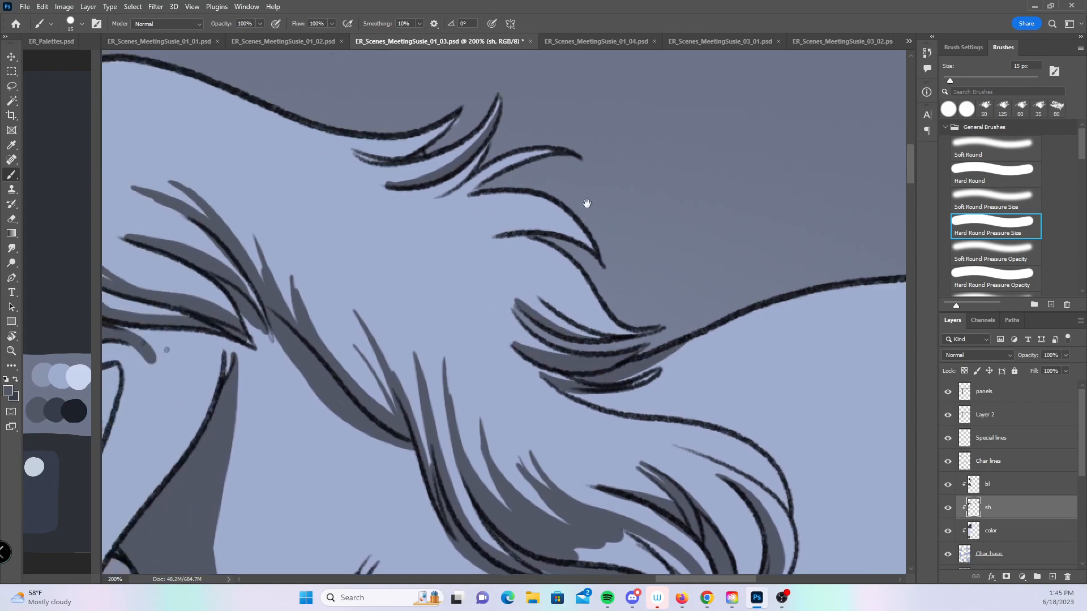
{"action": "mouse_move", "coordinate": [497, 234]}
{"action": "left_mouse_down"}
{"action": "mouse_move", "coordinate": [538, 229]}
{"action": "mouse_move", "coordinate": [511, 228]}
{"action": "mouse_move", "coordinate": [612, 261]}
{"action": "left_mouse_up"}
{"action": "left_click_drag", "start_coordinate": [474, 188], "coordinate": [556, 150]}
- Shade the inside of the open mouth around the teeth and tongue, and the edges of the upper fangs
{"action": "mouse_move", "coordinate": [644, 402]}
{"action": "left_mouse_down"}
{"action": "mouse_move", "coordinate": [608, 232]}
{"action": "mouse_move", "coordinate": [528, 189]}
{"action": "left_mouse_up"}
{"action": "mouse_move", "coordinate": [468, 339]}
{"action": "left_mouse_down"}
{"action": "mouse_move", "coordinate": [509, 358]}
{"action": "mouse_move", "coordinate": [464, 332]}
{"action": "mouse_move", "coordinate": [560, 383]}
{"action": "mouse_move", "coordinate": [514, 338]}
{"action": "mouse_move", "coordinate": [559, 387]}
{"action": "mouse_move", "coordinate": [498, 323]}
{"action": "mouse_move", "coordinate": [520, 330]}
{"action": "mouse_move", "coordinate": [583, 372]}
{"action": "mouse_move", "coordinate": [533, 352]}
{"action": "mouse_move", "coordinate": [592, 407]}
{"action": "mouse_move", "coordinate": [609, 322]}
{"action": "mouse_move", "coordinate": [600, 419]}
{"action": "mouse_move", "coordinate": [608, 347]}
{"action": "left_mouse_up"}
{"action": "mouse_move", "coordinate": [519, 328]}
{"action": "left_mouse_down"}
{"action": "mouse_move", "coordinate": [587, 334]}
{"action": "mouse_move", "coordinate": [629, 244]}
{"action": "left_mouse_up"}
{"action": "left_click_drag", "start_coordinate": [487, 251], "coordinate": [630, 340]}
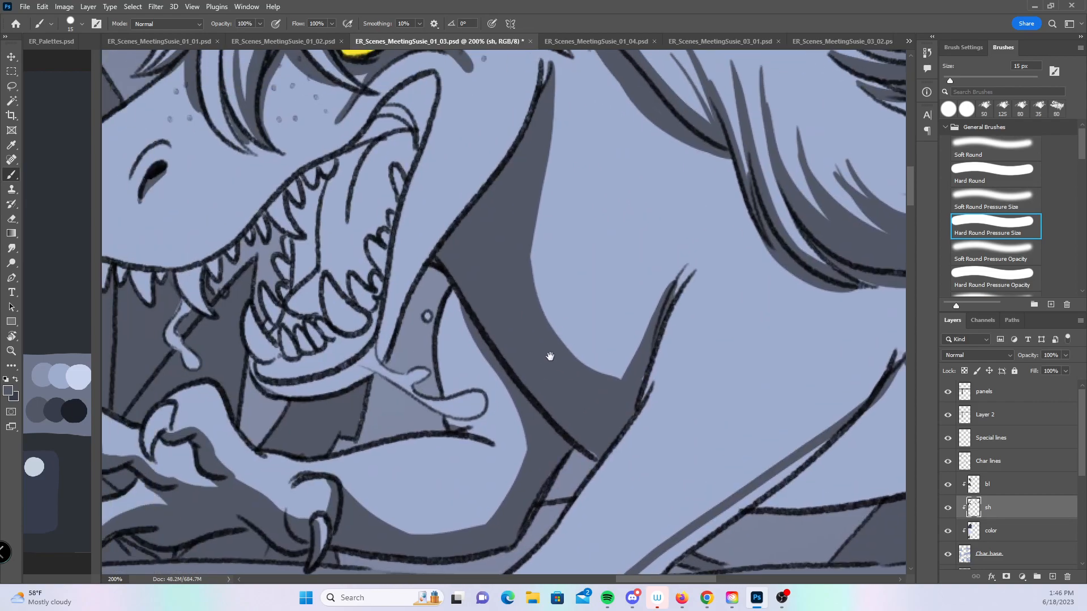
{"action": "left_click_drag", "start_coordinate": [435, 259], "coordinate": [507, 356]}
{"action": "mouse_move", "coordinate": [365, 310]}
{"action": "left_mouse_down"}
{"action": "mouse_move", "coordinate": [378, 350]}
{"action": "mouse_move", "coordinate": [364, 340]}
{"action": "mouse_move", "coordinate": [382, 358]}
{"action": "mouse_move", "coordinate": [373, 375]}
{"action": "mouse_move", "coordinate": [384, 372]}
{"action": "mouse_move", "coordinate": [389, 385]}
{"action": "mouse_move", "coordinate": [398, 359]}
{"action": "mouse_move", "coordinate": [387, 388]}
{"action": "mouse_move", "coordinate": [415, 382]}
{"action": "mouse_move", "coordinate": [421, 396]}
{"action": "mouse_move", "coordinate": [420, 358]}
{"action": "mouse_move", "coordinate": [437, 382]}
{"action": "mouse_move", "coordinate": [433, 316]}
{"action": "left_mouse_up"}
{"action": "mouse_move", "coordinate": [426, 244]}
{"action": "left_mouse_down"}
{"action": "mouse_move", "coordinate": [475, 211]}
{"action": "mouse_move", "coordinate": [481, 262]}
{"action": "left_mouse_up"}
{"action": "mouse_move", "coordinate": [374, 311]}
{"action": "left_mouse_down"}
{"action": "mouse_move", "coordinate": [378, 277]}
{"action": "mouse_move", "coordinate": [384, 322]}
{"action": "mouse_move", "coordinate": [416, 255]}
{"action": "mouse_move", "coordinate": [390, 317]}
{"action": "mouse_move", "coordinate": [436, 365]}
{"action": "mouse_move", "coordinate": [467, 250]}
{"action": "left_mouse_up"}
{"action": "mouse_move", "coordinate": [330, 425]}
{"action": "left_mouse_down"}
{"action": "mouse_move", "coordinate": [342, 447]}
{"action": "mouse_move", "coordinate": [334, 391]}
{"action": "mouse_move", "coordinate": [360, 340]}
{"action": "mouse_move", "coordinate": [352, 312]}
{"action": "mouse_move", "coordinate": [332, 315]}
{"action": "left_mouse_up"}
{"action": "left_click_drag", "start_coordinate": [273, 365], "coordinate": [288, 422]}
{"action": "left_click_drag", "start_coordinate": [161, 355], "coordinate": [157, 418]}
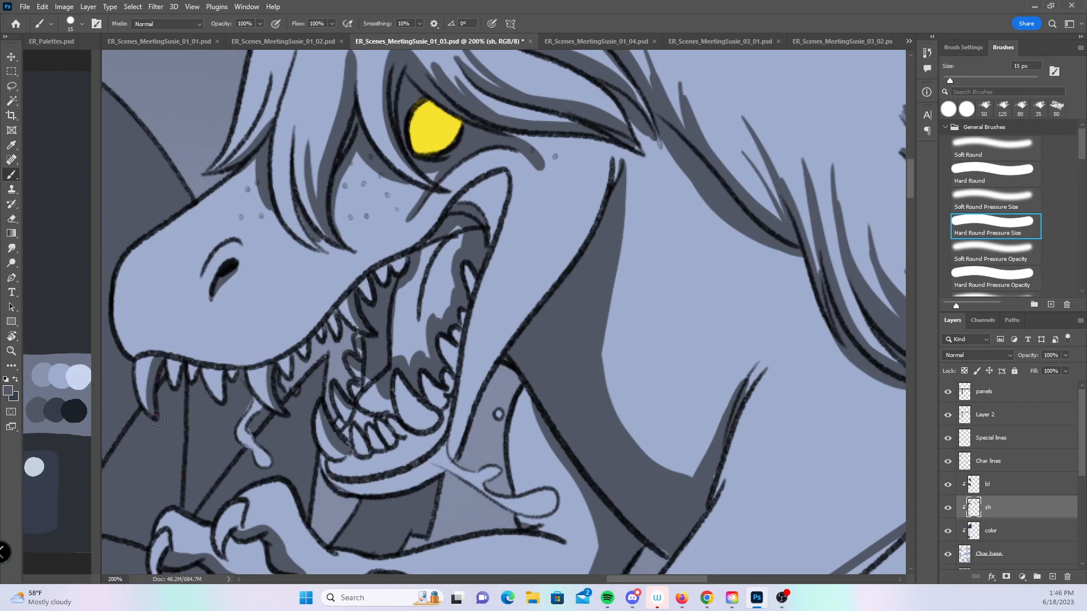
- Fill in the remaining mouth interior and tongue shadow with the Hard Round brush
{"action": "left_click_drag", "start_coordinate": [709, 495], "coordinate": [555, 189]}
{"action": "mouse_move", "coordinate": [609, 368]}
{"action": "left_mouse_down"}
{"action": "mouse_move", "coordinate": [638, 410]}
{"action": "mouse_move", "coordinate": [634, 474]}
{"action": "mouse_move", "coordinate": [697, 570]}
{"action": "left_mouse_up"}
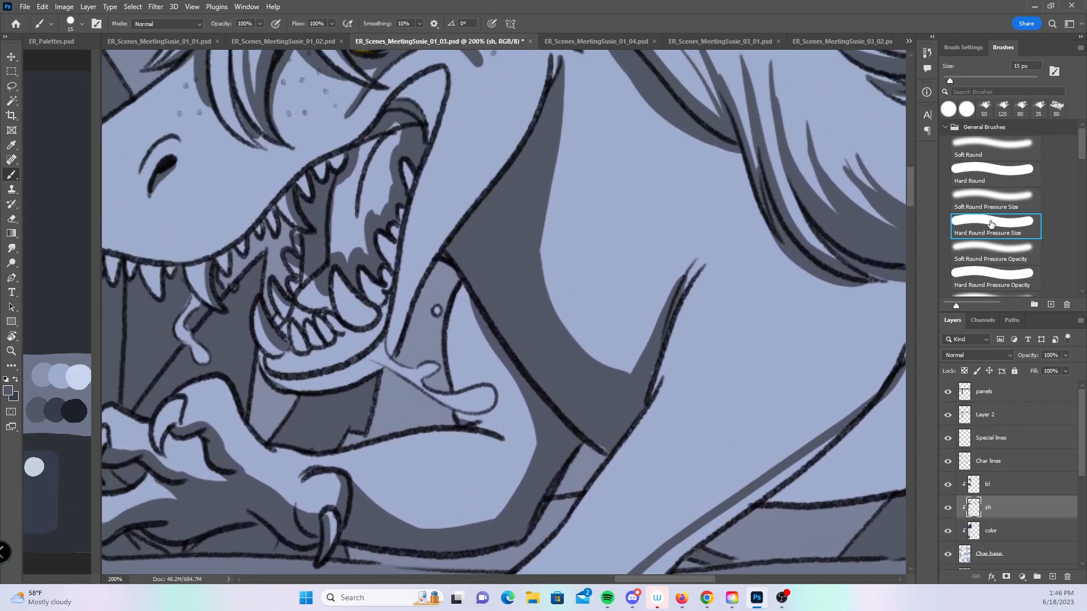
{"action": "left_click", "coordinate": [991, 171]}
{"action": "mouse_move", "coordinate": [344, 193]}
{"action": "left_mouse_down"}
{"action": "mouse_move", "coordinate": [341, 227]}
{"action": "mouse_move", "coordinate": [377, 208]}
{"action": "mouse_move", "coordinate": [391, 138]}
{"action": "mouse_move", "coordinate": [364, 167]}
{"action": "mouse_move", "coordinate": [419, 299]}
{"action": "mouse_move", "coordinate": [389, 326]}
{"action": "mouse_move", "coordinate": [399, 366]}
{"action": "mouse_move", "coordinate": [428, 279]}
{"action": "mouse_move", "coordinate": [459, 242]}
{"action": "mouse_move", "coordinate": [474, 245]}
{"action": "mouse_move", "coordinate": [470, 269]}
{"action": "mouse_move", "coordinate": [477, 256]}
{"action": "mouse_move", "coordinate": [484, 287]}
{"action": "left_mouse_up"}
{"action": "left_click", "coordinate": [991, 227]}
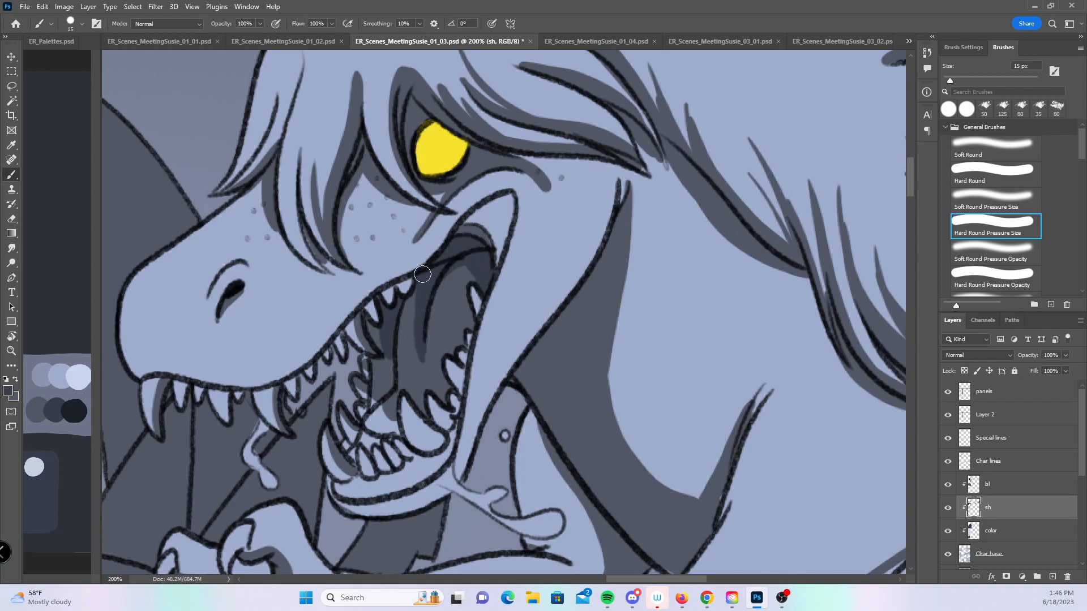
- Fill the front leg shadow and widen the belly and rear paw shadows with the Hard Round brush
{"action": "key", "text": "z"}
{"action": "left_click", "coordinate": [685, 329], "text": "alt"}
{"action": "left_click", "coordinate": [687, 328], "text": "alt"}
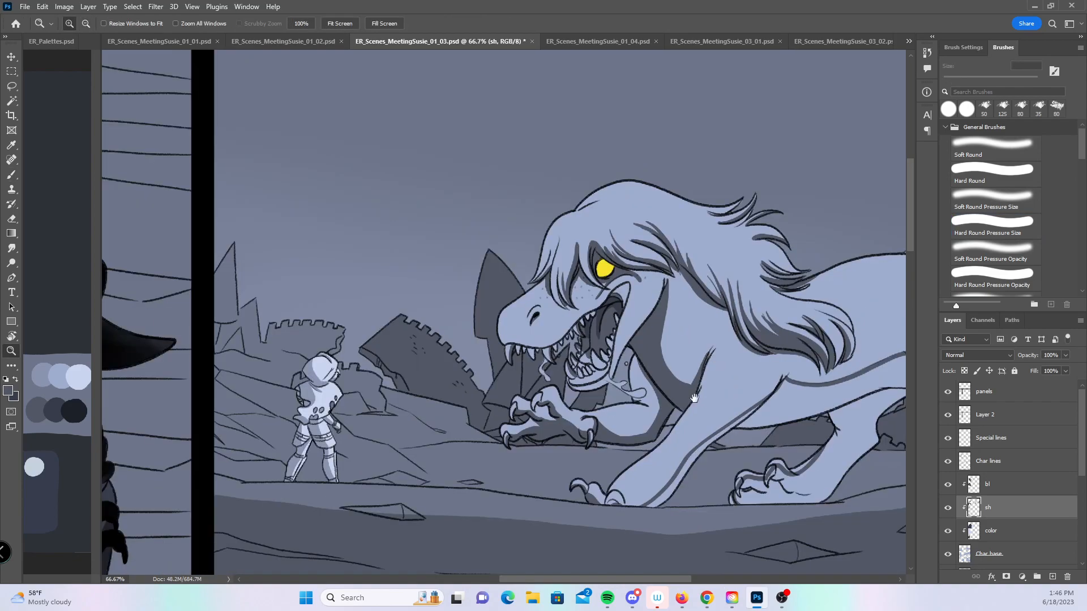
{"action": "left_click_drag", "start_coordinate": [706, 396], "coordinate": [482, 371]}
{"action": "left_click", "coordinate": [1019, 243]}
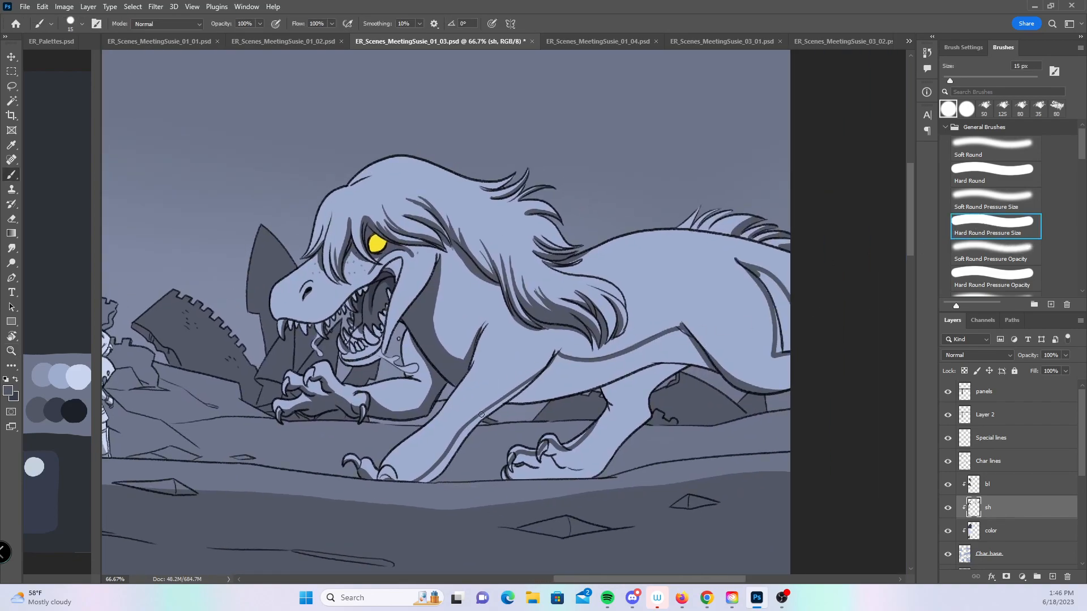
{"action": "key", "text": "z"}
{"action": "left_click", "coordinate": [493, 455]}
{"action": "mouse_move", "coordinate": [459, 464]}
{"action": "left_mouse_down"}
{"action": "mouse_move", "coordinate": [466, 432]}
{"action": "mouse_move", "coordinate": [434, 421]}
{"action": "mouse_move", "coordinate": [399, 459]}
{"action": "mouse_move", "coordinate": [487, 364]}
{"action": "mouse_move", "coordinate": [586, 289]}
{"action": "left_mouse_up"}
{"action": "left_click", "coordinate": [11, 173]}
{"action": "left_click", "coordinate": [984, 175]}
{"action": "left_click_drag", "start_coordinate": [765, 346], "coordinate": [610, 398]}
{"action": "mouse_move", "coordinate": [451, 338]}
{"action": "left_mouse_down"}
{"action": "mouse_move", "coordinate": [518, 342]}
{"action": "mouse_move", "coordinate": [625, 294]}
{"action": "left_mouse_up"}
{"action": "mouse_move", "coordinate": [382, 487]}
{"action": "left_mouse_down"}
{"action": "mouse_move", "coordinate": [373, 503]}
{"action": "mouse_move", "coordinate": [384, 480]}
{"action": "mouse_move", "coordinate": [421, 486]}
{"action": "mouse_move", "coordinate": [423, 471]}
{"action": "mouse_move", "coordinate": [506, 431]}
{"action": "mouse_move", "coordinate": [516, 406]}
{"action": "left_mouse_up"}
- Fill the belly, far hind leg and haunch crease shadows solid with the Hard Round brush at 35 px
{"action": "key", "text": "bracketright"}
{"action": "mouse_move", "coordinate": [400, 488]}
{"action": "left_mouse_down"}
{"action": "mouse_move", "coordinate": [396, 501]}
{"action": "mouse_move", "coordinate": [435, 510]}
{"action": "mouse_move", "coordinate": [481, 475]}
{"action": "mouse_move", "coordinate": [466, 529]}
{"action": "mouse_move", "coordinate": [515, 484]}
{"action": "left_mouse_up"}
{"action": "mouse_move", "coordinate": [422, 377]}
{"action": "left_mouse_down"}
{"action": "mouse_move", "coordinate": [405, 371]}
{"action": "mouse_move", "coordinate": [433, 350]}
{"action": "left_mouse_up"}
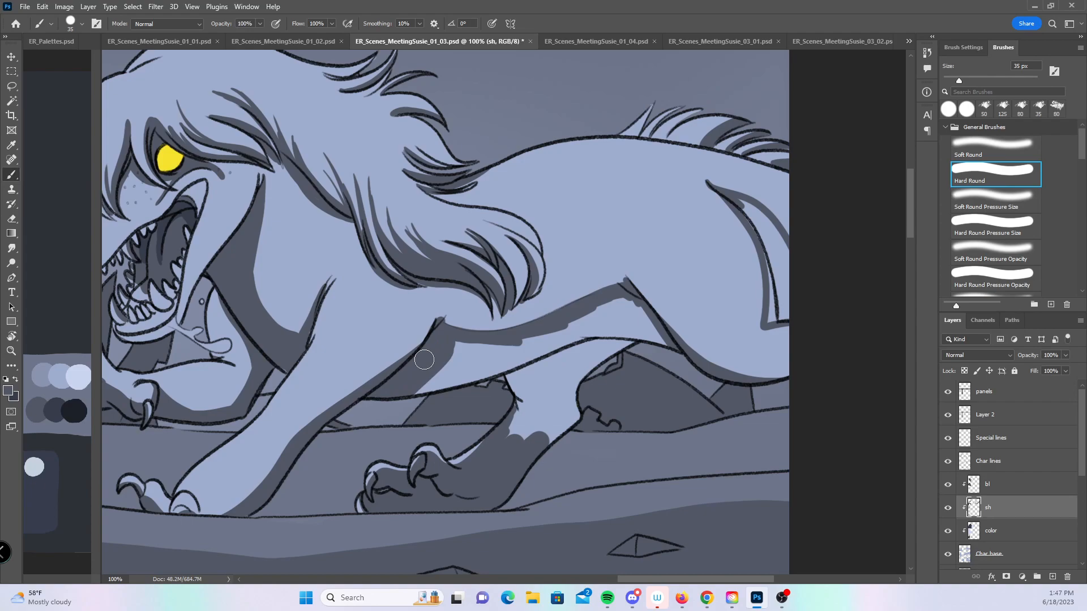
{"action": "mouse_move", "coordinate": [424, 361]}
{"action": "left_mouse_down"}
{"action": "mouse_move", "coordinate": [484, 349]}
{"action": "mouse_move", "coordinate": [441, 385]}
{"action": "mouse_move", "coordinate": [555, 357]}
{"action": "mouse_move", "coordinate": [541, 396]}
{"action": "mouse_move", "coordinate": [568, 408]}
{"action": "left_mouse_up"}
{"action": "mouse_move", "coordinate": [614, 323]}
{"action": "left_mouse_down"}
{"action": "mouse_move", "coordinate": [572, 340]}
{"action": "mouse_move", "coordinate": [588, 377]}
{"action": "mouse_move", "coordinate": [628, 317]}
{"action": "mouse_move", "coordinate": [595, 384]}
{"action": "mouse_move", "coordinate": [637, 308]}
{"action": "mouse_move", "coordinate": [691, 351]}
{"action": "left_mouse_up"}
{"action": "left_click_drag", "start_coordinate": [818, 403], "coordinate": [600, 445]}
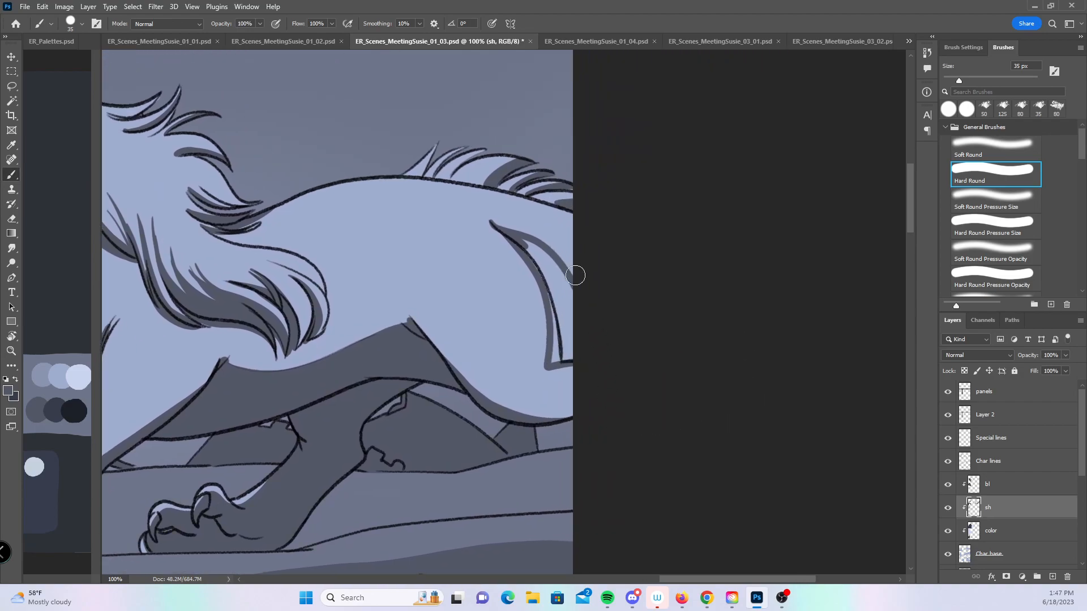
{"action": "mouse_move", "coordinate": [533, 258]}
{"action": "left_mouse_down"}
{"action": "mouse_move", "coordinate": [566, 295]}
{"action": "mouse_move", "coordinate": [573, 352]}
{"action": "left_mouse_up"}
- Extend the raised forearm's shadow around the elbow and behind the drool with Hard Round at 9 px and 20 px
{"action": "key", "text": "z"}
{"action": "left_click", "coordinate": [653, 346], "text": "alt"}
{"action": "left_click", "coordinate": [652, 347], "text": "alt"}
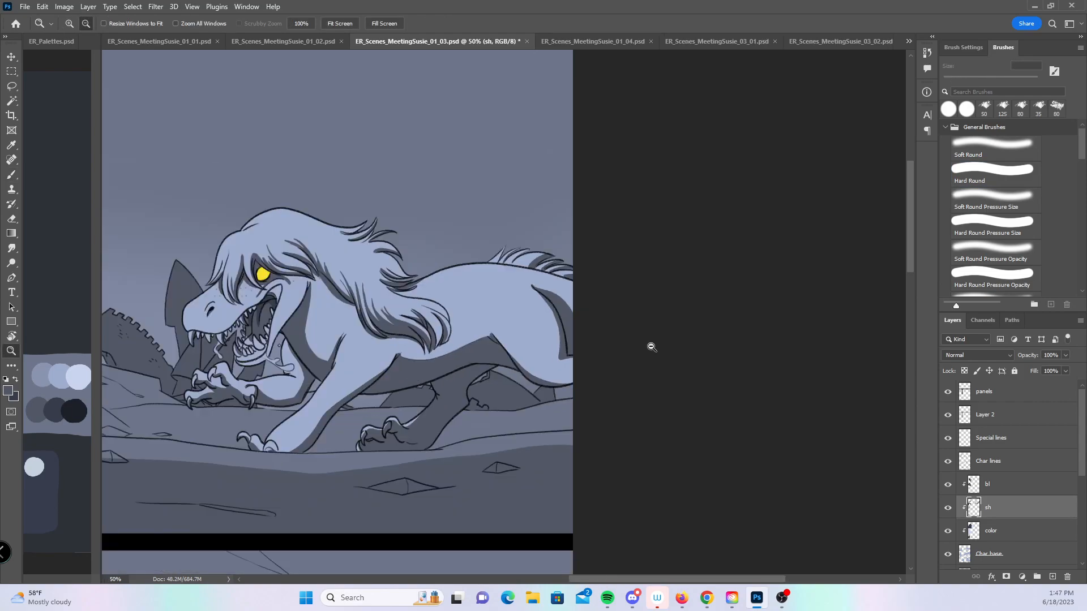
{"action": "left_click_drag", "start_coordinate": [494, 435], "coordinate": [665, 391]}
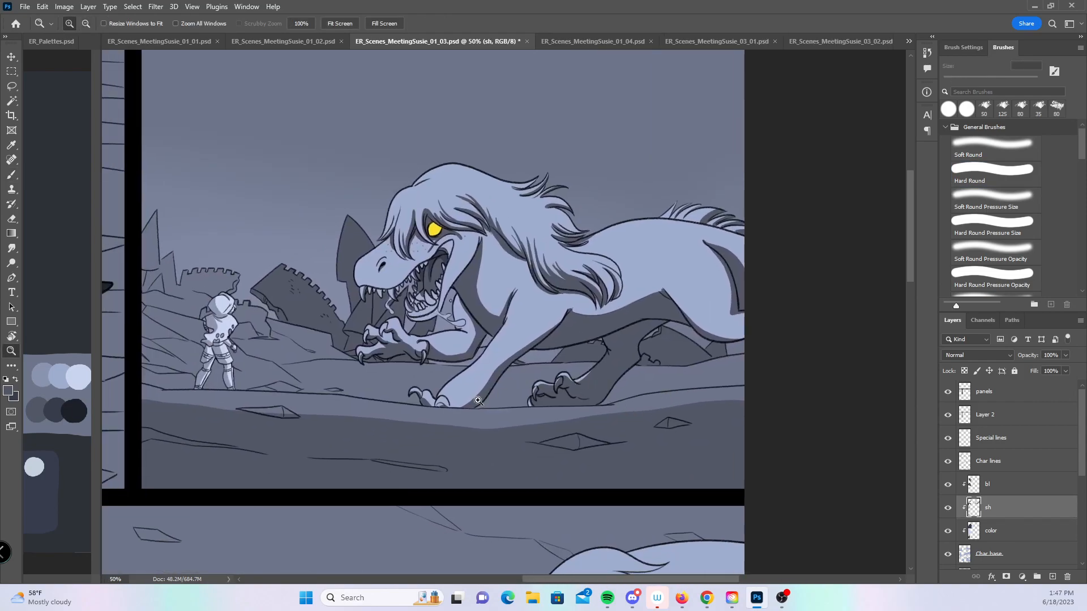
{"action": "left_click", "coordinate": [474, 337]}
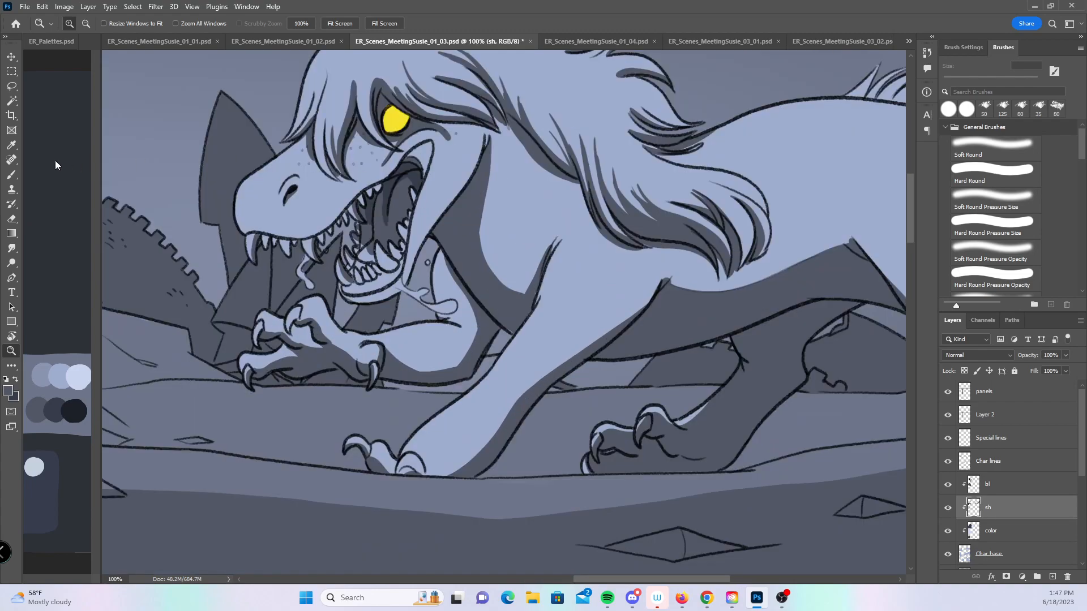
{"action": "key", "text": "b"}
{"action": "mouse_move", "coordinate": [443, 293]}
{"action": "left_mouse_down"}
{"action": "mouse_move", "coordinate": [450, 277]}
{"action": "mouse_move", "coordinate": [459, 298]}
{"action": "left_mouse_up"}
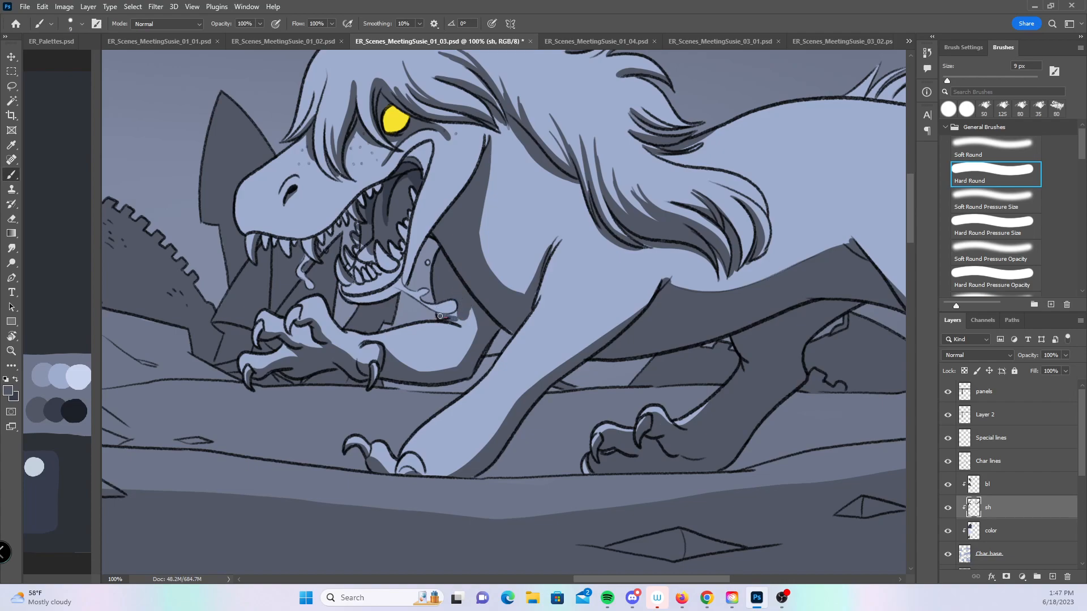
{"action": "key", "text": "bracketright"}
{"action": "left_click_drag", "start_coordinate": [396, 366], "coordinate": [479, 344]}
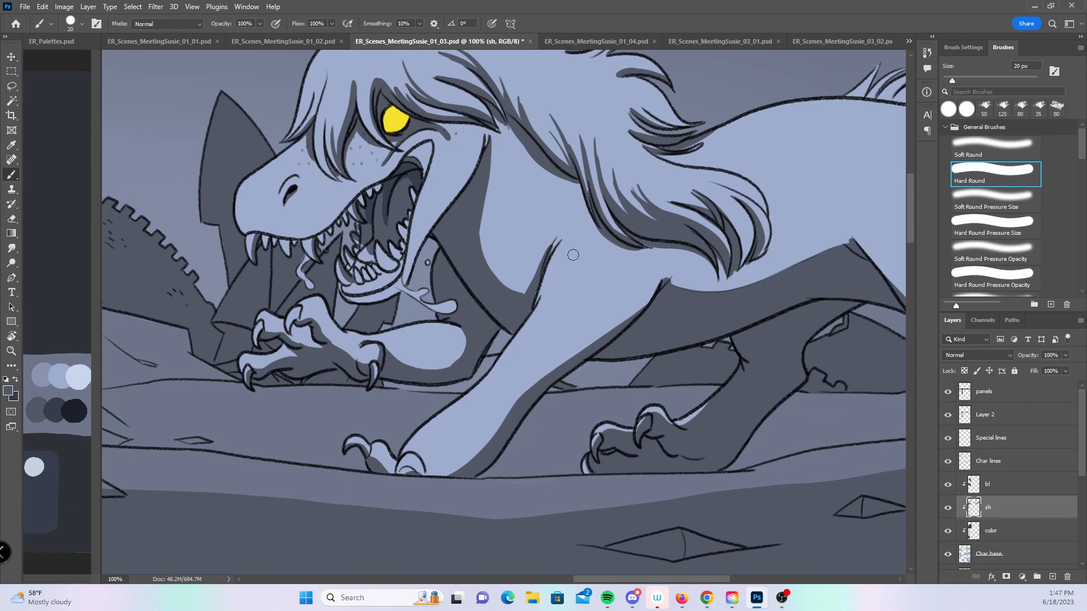
- Check the shaded panel at 50% zoom and save the page
{"action": "key", "text": "z"}
{"action": "left_click", "coordinate": [657, 371], "text": "alt"}
{"action": "left_click", "coordinate": [654, 364], "text": "alt"}
{"action": "left_click_drag", "start_coordinate": [622, 443], "coordinate": [700, 448]}
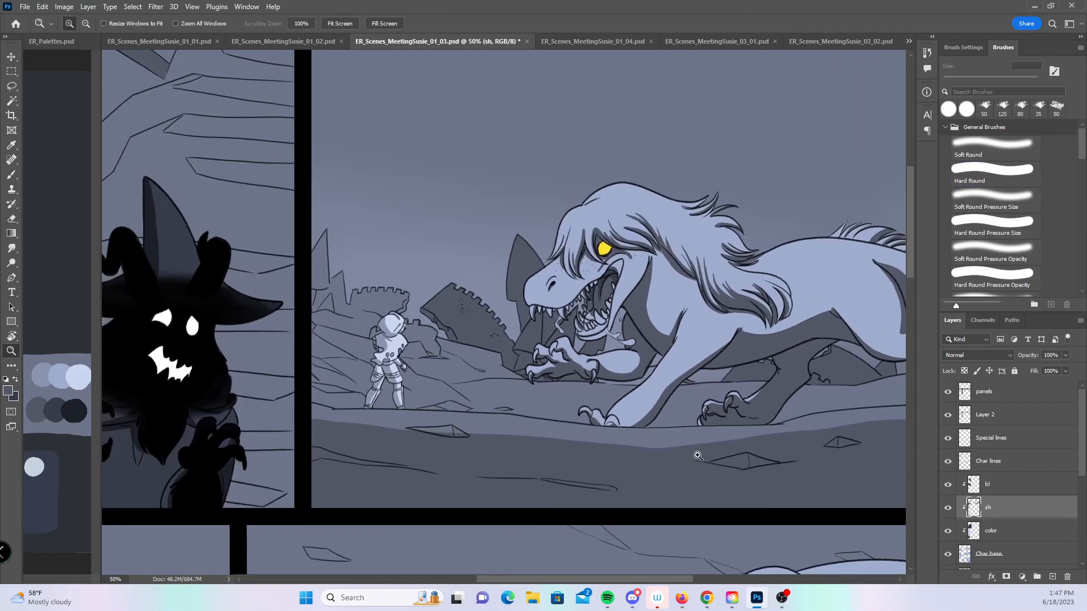
{"action": "key", "text": "ctrl+s"}
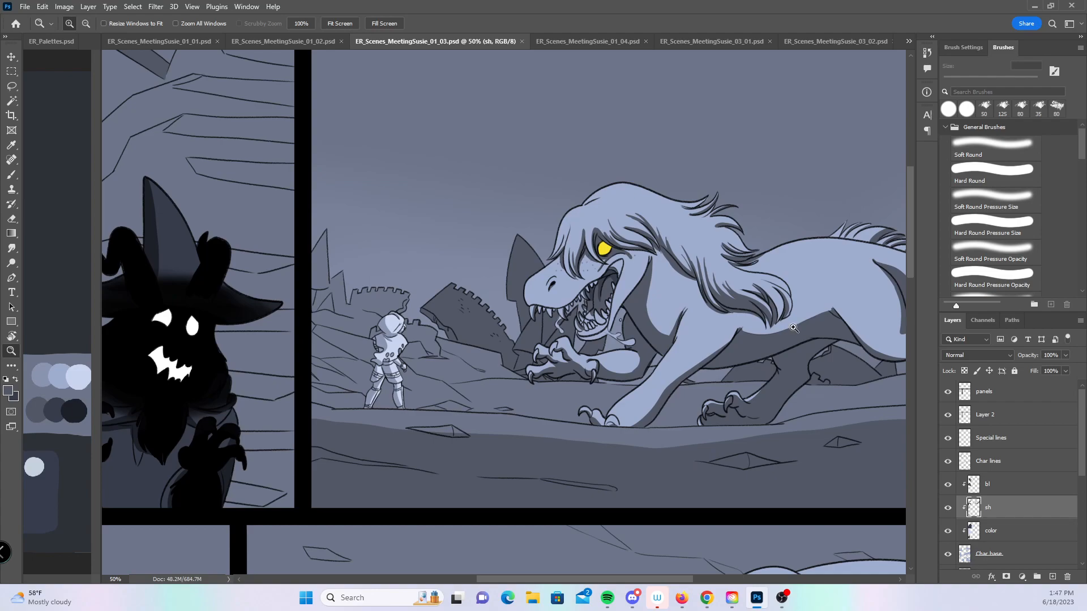
- In the panel below, shade the creature's foremost fringe lock above the snout with Hard Round Pressure Size at 20 px
{"action": "left_click_drag", "start_coordinate": [418, 495], "coordinate": [519, 371]}
{"action": "left_click_drag", "start_coordinate": [723, 349], "coordinate": [527, 348]}
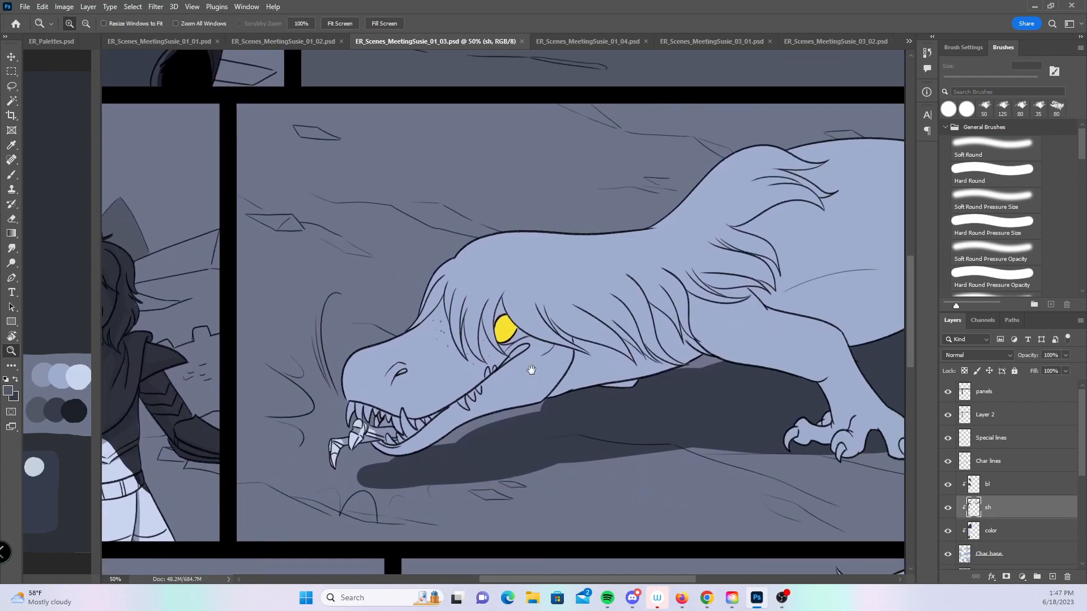
{"action": "left_click", "coordinate": [396, 371]}
{"action": "left_click_drag", "start_coordinate": [396, 371], "coordinate": [493, 357]}
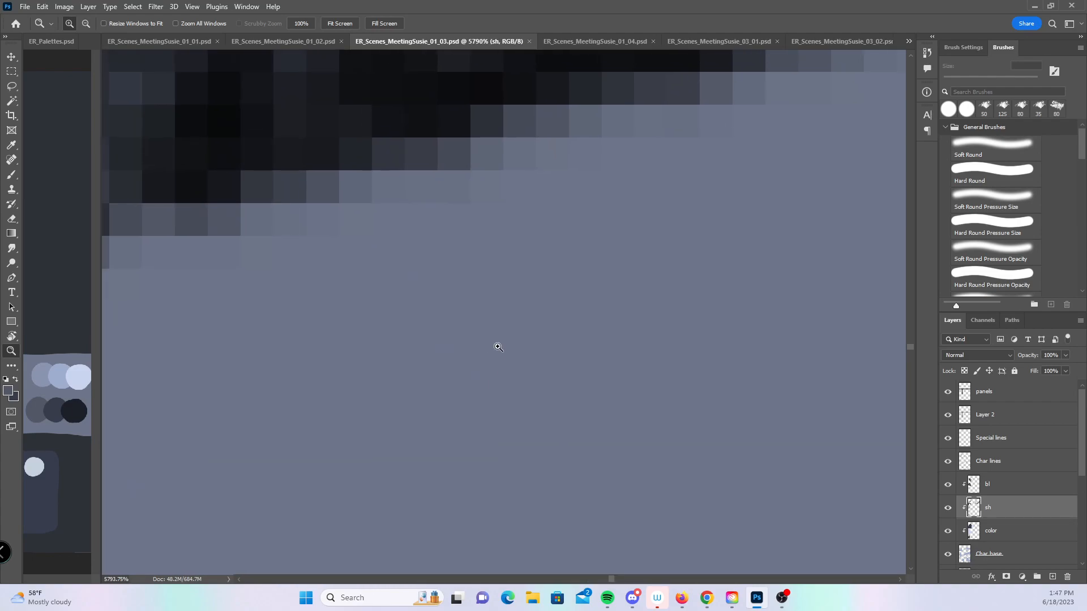
{"action": "left_click", "coordinate": [529, 311], "text": "alt"}
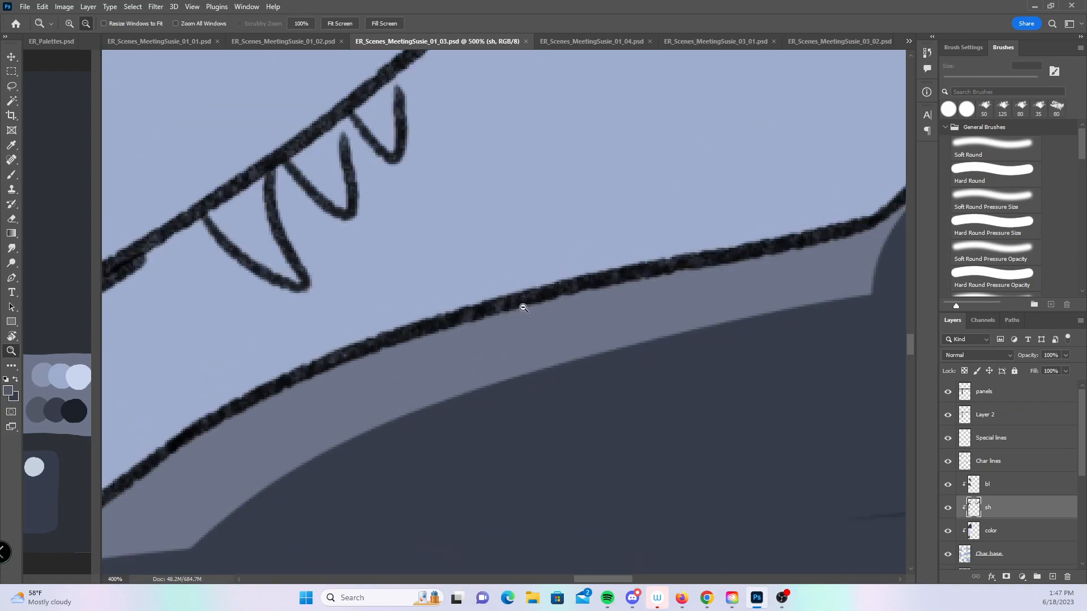
{"action": "left_click", "coordinate": [523, 310], "text": "alt"}
{"action": "left_click", "coordinate": [522, 311], "text": "alt"}
{"action": "left_click_drag", "start_coordinate": [592, 279], "coordinate": [520, 364]}
{"action": "left_click", "coordinate": [520, 364]}
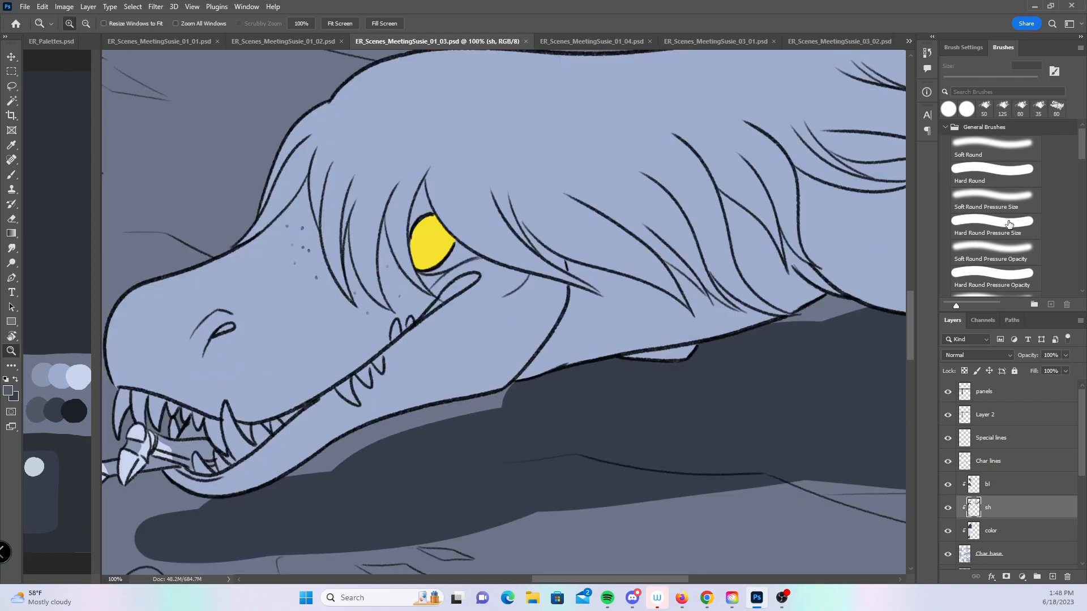
{"action": "left_click", "coordinate": [1007, 224]}
{"action": "key", "text": "z"}
{"action": "left_click", "coordinate": [380, 297]}
{"action": "mouse_move", "coordinate": [380, 296]}
{"action": "left_mouse_down"}
{"action": "mouse_move", "coordinate": [444, 330]}
{"action": "mouse_move", "coordinate": [578, 466]}
{"action": "left_mouse_up"}
{"action": "left_click", "coordinate": [11, 179]}
{"action": "mouse_move", "coordinate": [280, 370]}
{"action": "left_mouse_down"}
{"action": "mouse_move", "coordinate": [365, 310]}
{"action": "mouse_move", "coordinate": [445, 170]}
{"action": "left_mouse_up"}
{"action": "mouse_move", "coordinate": [353, 326]}
{"action": "left_mouse_down"}
{"action": "mouse_move", "coordinate": [400, 243]}
{"action": "mouse_move", "coordinate": [396, 255]}
{"action": "mouse_move", "coordinate": [420, 230]}
{"action": "mouse_move", "coordinate": [437, 178]}
{"action": "left_mouse_up"}
{"action": "left_click_drag", "start_coordinate": [429, 215], "coordinate": [450, 161]}
{"action": "mouse_move", "coordinate": [297, 363]}
{"action": "left_mouse_down"}
{"action": "mouse_move", "coordinate": [400, 300]}
{"action": "mouse_move", "coordinate": [424, 240]}
{"action": "left_mouse_up"}
{"action": "left_click_drag", "start_coordinate": [378, 304], "coordinate": [425, 235]}
- Shade beneath the second fringe strand and the gap leading to the next strand
{"action": "left_click_drag", "start_coordinate": [429, 224], "coordinate": [437, 307]}
{"action": "left_click_drag", "start_coordinate": [426, 233], "coordinate": [451, 352]}
{"action": "left_click_drag", "start_coordinate": [434, 277], "coordinate": [447, 347]}
{"action": "left_click_drag", "start_coordinate": [426, 272], "coordinate": [453, 364]}
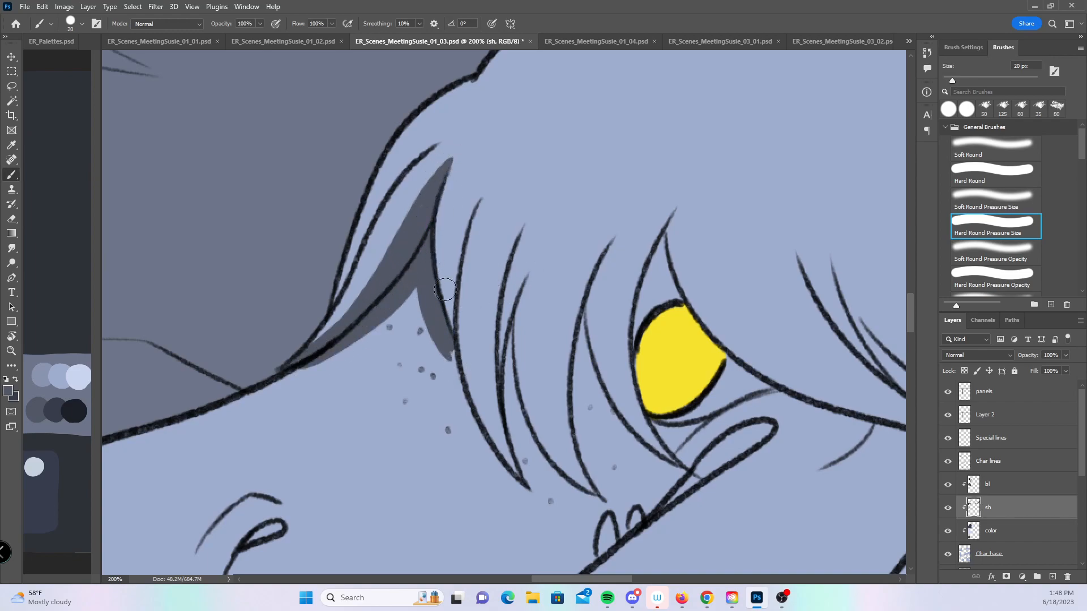
{"action": "mouse_move", "coordinate": [435, 311]}
{"action": "left_mouse_down"}
{"action": "mouse_move", "coordinate": [456, 377]}
{"action": "mouse_move", "coordinate": [450, 272]}
{"action": "mouse_move", "coordinate": [462, 229]}
{"action": "left_mouse_up"}
- Shade both sides of the middle fringe strand in front of the yellow eye
{"action": "left_click_drag", "start_coordinate": [618, 323], "coordinate": [468, 274]}
{"action": "left_click_drag", "start_coordinate": [362, 359], "coordinate": [361, 286]}
{"action": "mouse_move", "coordinate": [358, 333]}
{"action": "left_mouse_down"}
{"action": "mouse_move", "coordinate": [378, 226]}
{"action": "mouse_move", "coordinate": [368, 397]}
{"action": "mouse_move", "coordinate": [396, 411]}
{"action": "left_mouse_up"}
{"action": "left_click_drag", "start_coordinate": [374, 368], "coordinate": [403, 421]}
{"action": "mouse_move", "coordinate": [365, 345]}
{"action": "left_mouse_down"}
{"action": "mouse_move", "coordinate": [407, 428]}
{"action": "mouse_move", "coordinate": [348, 357]}
{"action": "mouse_move", "coordinate": [340, 266]}
{"action": "mouse_move", "coordinate": [359, 204]}
{"action": "left_mouse_up"}
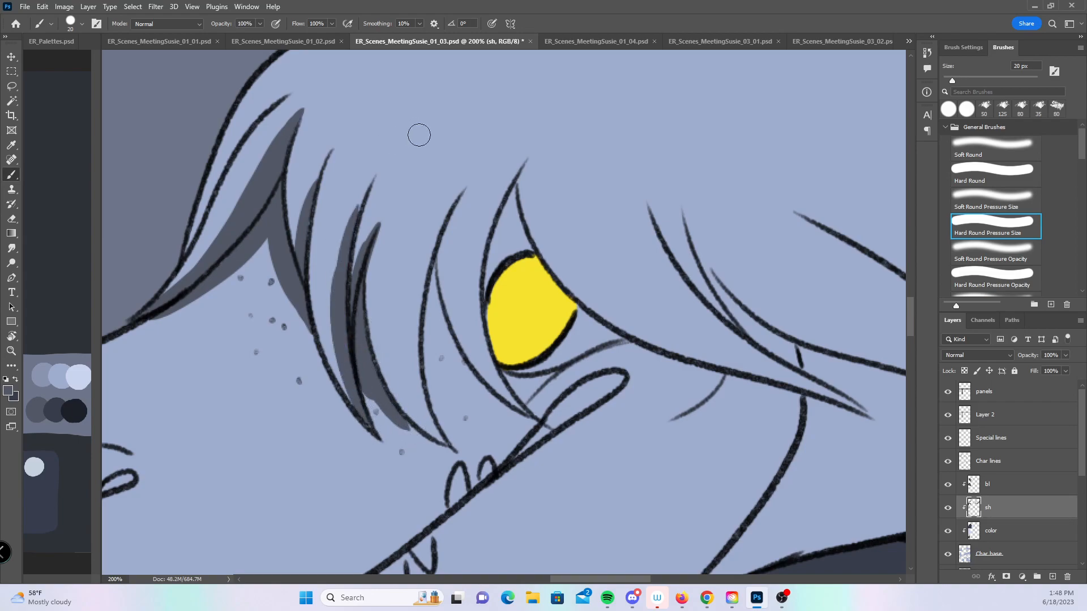
- Shade both sides of the fringe strand in front of the eye and fill the gap directly above the yellow eye
{"action": "left_click_drag", "start_coordinate": [384, 403], "coordinate": [421, 435]}
{"action": "mouse_move", "coordinate": [412, 361]}
{"action": "left_mouse_down"}
{"action": "mouse_move", "coordinate": [448, 212]}
{"action": "mouse_move", "coordinate": [430, 404]}
{"action": "mouse_move", "coordinate": [425, 263]}
{"action": "mouse_move", "coordinate": [430, 315]}
{"action": "mouse_move", "coordinate": [449, 214]}
{"action": "mouse_move", "coordinate": [472, 362]}
{"action": "mouse_move", "coordinate": [443, 245]}
{"action": "mouse_move", "coordinate": [500, 400]}
{"action": "left_mouse_up"}
{"action": "left_click_drag", "start_coordinate": [592, 339], "coordinate": [471, 372]}
{"action": "mouse_move", "coordinate": [364, 320]}
{"action": "left_mouse_down"}
{"action": "mouse_move", "coordinate": [377, 255]}
{"action": "mouse_move", "coordinate": [409, 279]}
{"action": "mouse_move", "coordinate": [378, 249]}
{"action": "mouse_move", "coordinate": [390, 245]}
{"action": "left_mouse_up"}
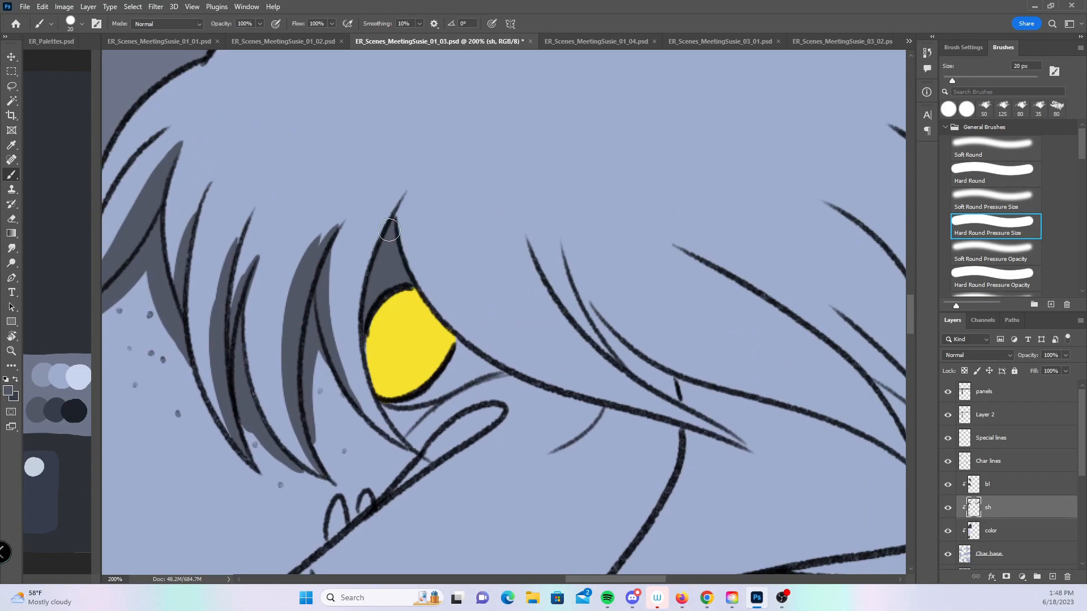
{"action": "key", "text": "alt+Tab"}
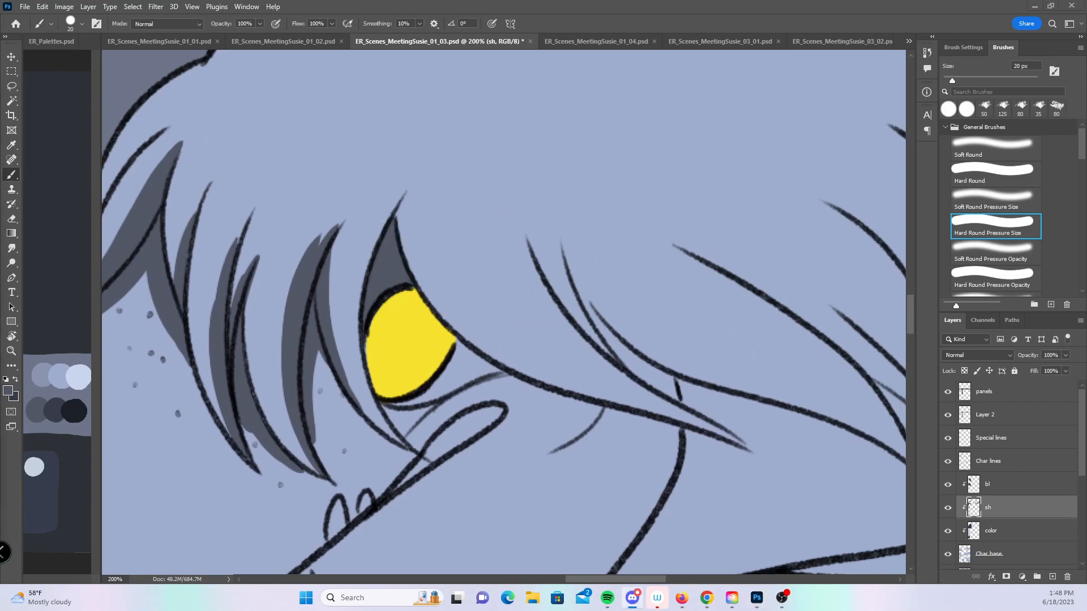
{"action": "key", "text": "alt+Tab"}
{"action": "key", "text": "alt+Tab"}
{"action": "key", "text": "alt+Tab"}
{"action": "left_click", "coordinate": [621, 23]}
- Shade around the lock framing the yellow eye and the cheek area beneath the fringe and behind the eye
{"action": "left_click_drag", "start_coordinate": [404, 214], "coordinate": [426, 284]}
{"action": "mouse_move", "coordinate": [368, 378]}
{"action": "left_mouse_down"}
{"action": "mouse_move", "coordinate": [369, 235]}
{"action": "mouse_move", "coordinate": [360, 327]}
{"action": "mouse_move", "coordinate": [403, 190]}
{"action": "left_mouse_up"}
{"action": "left_click_drag", "start_coordinate": [307, 441], "coordinate": [331, 171]}
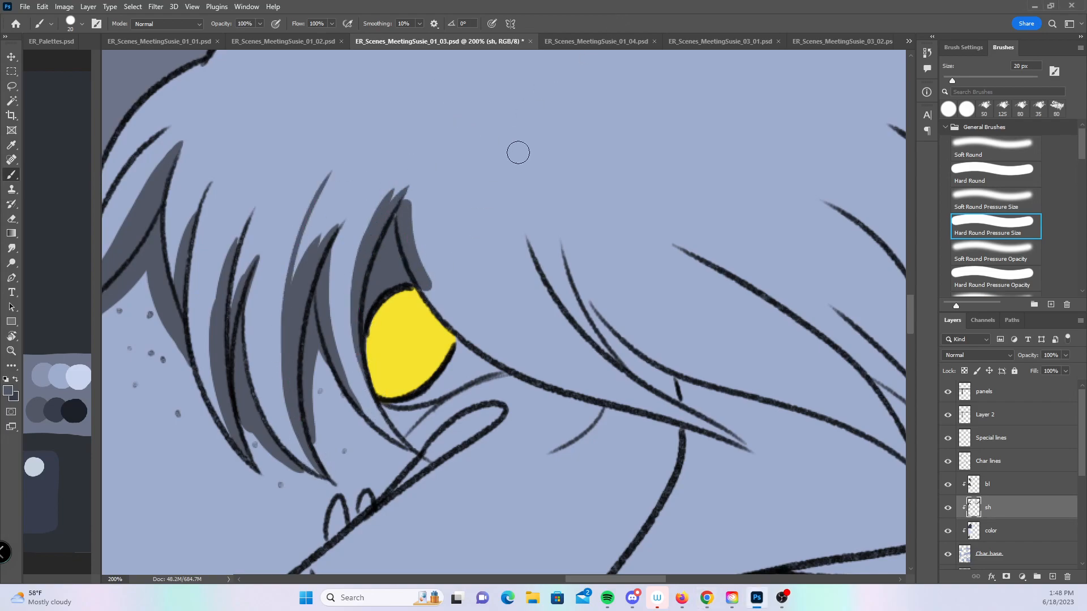
{"action": "scroll", "coordinate": [545, 368], "scroll_direction": "down", "scroll_amount": 3}
{"action": "mouse_move", "coordinate": [382, 282]}
{"action": "left_mouse_down"}
{"action": "mouse_move", "coordinate": [362, 258]}
{"action": "mouse_move", "coordinate": [402, 316]}
{"action": "mouse_move", "coordinate": [360, 322]}
{"action": "mouse_move", "coordinate": [396, 326]}
{"action": "mouse_move", "coordinate": [380, 316]}
{"action": "left_mouse_up"}
{"action": "mouse_move", "coordinate": [362, 192]}
{"action": "left_mouse_down"}
{"action": "mouse_move", "coordinate": [423, 334]}
{"action": "mouse_move", "coordinate": [396, 300]}
{"action": "mouse_move", "coordinate": [454, 354]}
{"action": "mouse_move", "coordinate": [427, 306]}
{"action": "mouse_move", "coordinate": [452, 300]}
{"action": "mouse_move", "coordinate": [453, 317]}
{"action": "mouse_move", "coordinate": [472, 299]}
{"action": "mouse_move", "coordinate": [434, 307]}
{"action": "mouse_move", "coordinate": [470, 296]}
{"action": "mouse_move", "coordinate": [446, 330]}
{"action": "mouse_move", "coordinate": [489, 276]}
{"action": "left_mouse_up"}
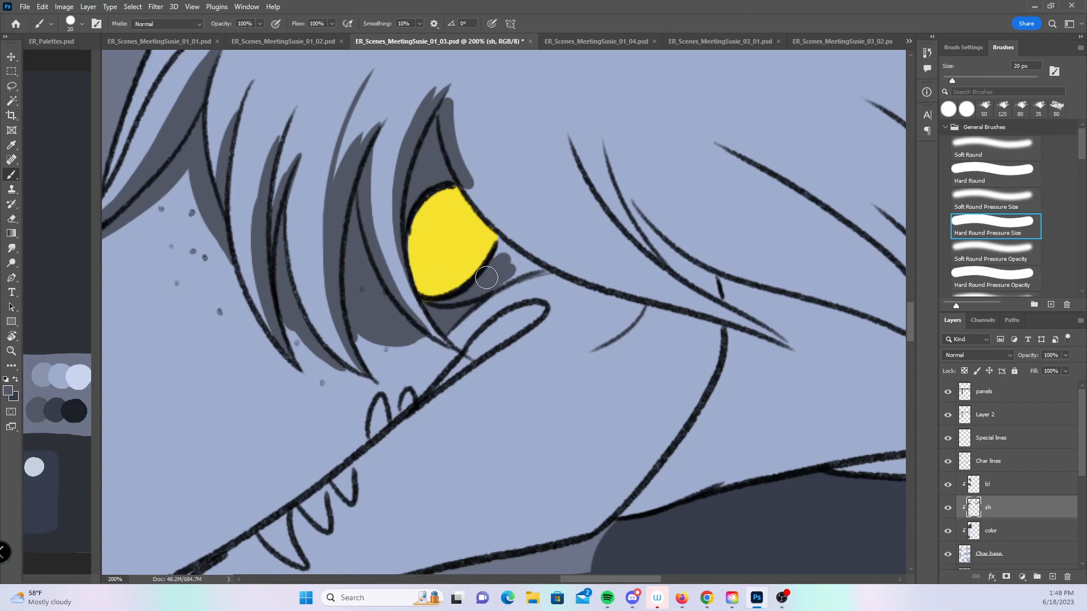
- Shade a tapering shadow with thin strands along the brow line behind the eye, and fill the area below the eye and the cheek crease
{"action": "mouse_move", "coordinate": [447, 92]}
{"action": "left_mouse_down"}
{"action": "mouse_move", "coordinate": [500, 214]}
{"action": "mouse_move", "coordinate": [445, 126]}
{"action": "mouse_move", "coordinate": [527, 247]}
{"action": "mouse_move", "coordinate": [491, 208]}
{"action": "mouse_move", "coordinate": [601, 282]}
{"action": "left_mouse_up"}
{"action": "mouse_move", "coordinate": [503, 212]}
{"action": "left_mouse_down"}
{"action": "mouse_move", "coordinate": [629, 291]}
{"action": "mouse_move", "coordinate": [534, 245]}
{"action": "mouse_move", "coordinate": [655, 304]}
{"action": "mouse_move", "coordinate": [785, 340]}
{"action": "left_mouse_up"}
{"action": "mouse_move", "coordinate": [477, 107]}
{"action": "left_mouse_down"}
{"action": "mouse_move", "coordinate": [533, 232]}
{"action": "mouse_move", "coordinate": [600, 278]}
{"action": "left_mouse_up"}
{"action": "mouse_move", "coordinate": [500, 148]}
{"action": "left_mouse_down"}
{"action": "mouse_move", "coordinate": [616, 280]}
{"action": "mouse_move", "coordinate": [695, 284]}
{"action": "left_mouse_up"}
{"action": "mouse_move", "coordinate": [506, 241]}
{"action": "left_mouse_down"}
{"action": "mouse_move", "coordinate": [500, 276]}
{"action": "mouse_move", "coordinate": [510, 277]}
{"action": "mouse_move", "coordinate": [484, 290]}
{"action": "mouse_move", "coordinate": [558, 264]}
{"action": "left_mouse_up"}
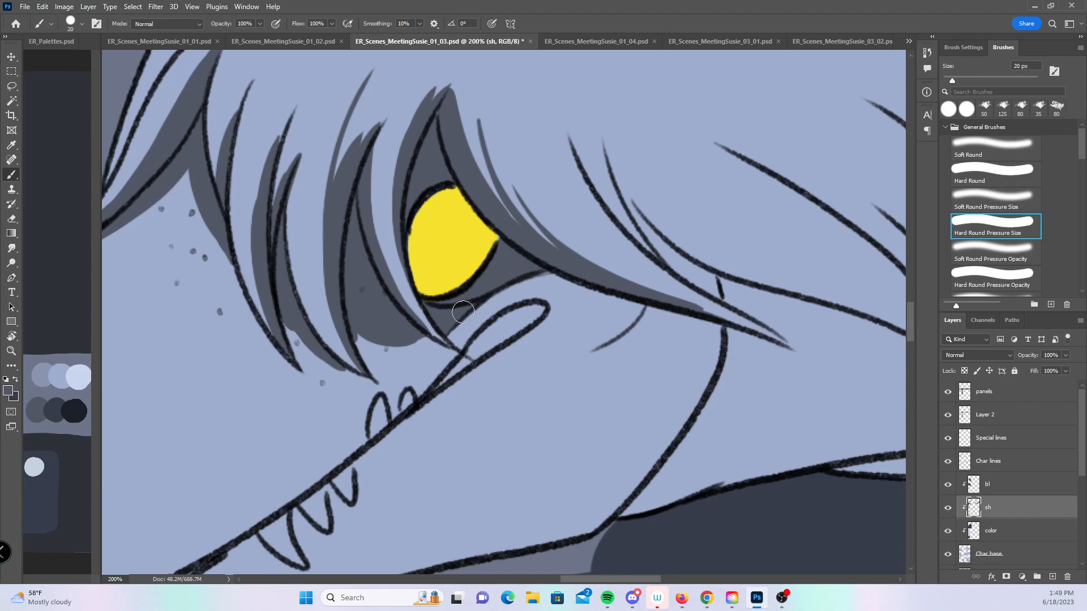
{"action": "left_click_drag", "start_coordinate": [465, 308], "coordinate": [564, 274]}
{"action": "mouse_move", "coordinate": [651, 296]}
{"action": "left_mouse_down"}
{"action": "mouse_move", "coordinate": [614, 343]}
{"action": "mouse_move", "coordinate": [659, 303]}
{"action": "mouse_move", "coordinate": [560, 359]}
{"action": "mouse_move", "coordinate": [613, 349]}
{"action": "mouse_move", "coordinate": [669, 313]}
{"action": "left_mouse_up"}
- Shade the large fang and the gap behind it, plus the nostril and its crease on the snout
{"action": "left_click_drag", "start_coordinate": [631, 425], "coordinate": [687, 340]}
{"action": "mouse_move", "coordinate": [486, 452]}
{"action": "left_mouse_down"}
{"action": "mouse_move", "coordinate": [711, 308]}
{"action": "mouse_move", "coordinate": [742, 340]}
{"action": "left_mouse_up"}
{"action": "mouse_move", "coordinate": [381, 413]}
{"action": "left_mouse_down"}
{"action": "mouse_move", "coordinate": [399, 435]}
{"action": "mouse_move", "coordinate": [382, 410]}
{"action": "mouse_move", "coordinate": [350, 460]}
{"action": "left_mouse_up"}
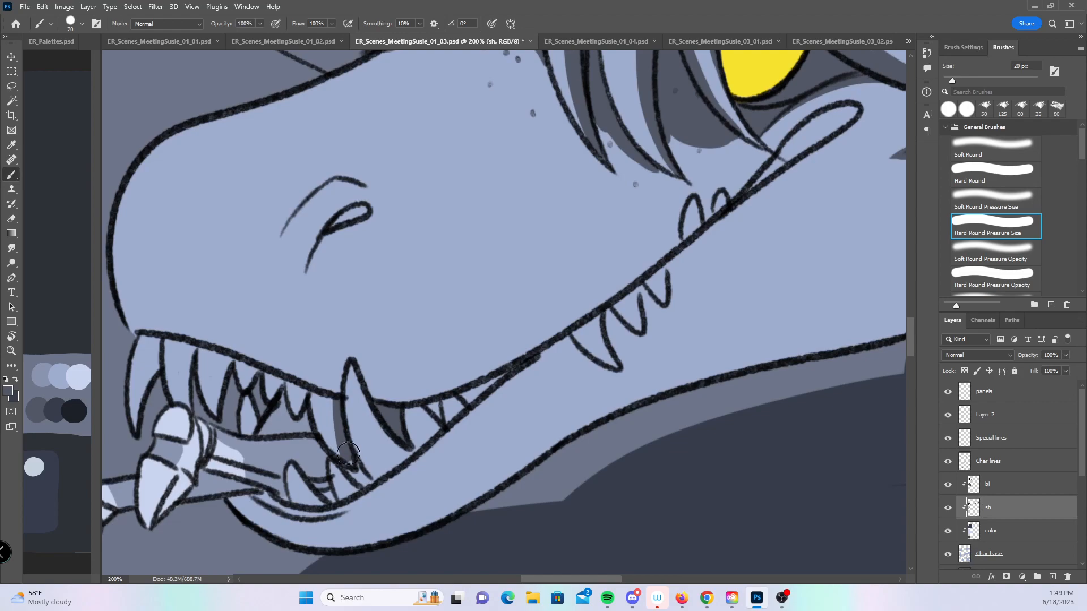
{"action": "left_click_drag", "start_coordinate": [362, 379], "coordinate": [393, 449]}
{"action": "left_click_drag", "start_coordinate": [315, 262], "coordinate": [353, 215]}
{"action": "left_click_drag", "start_coordinate": [273, 242], "coordinate": [315, 191]}
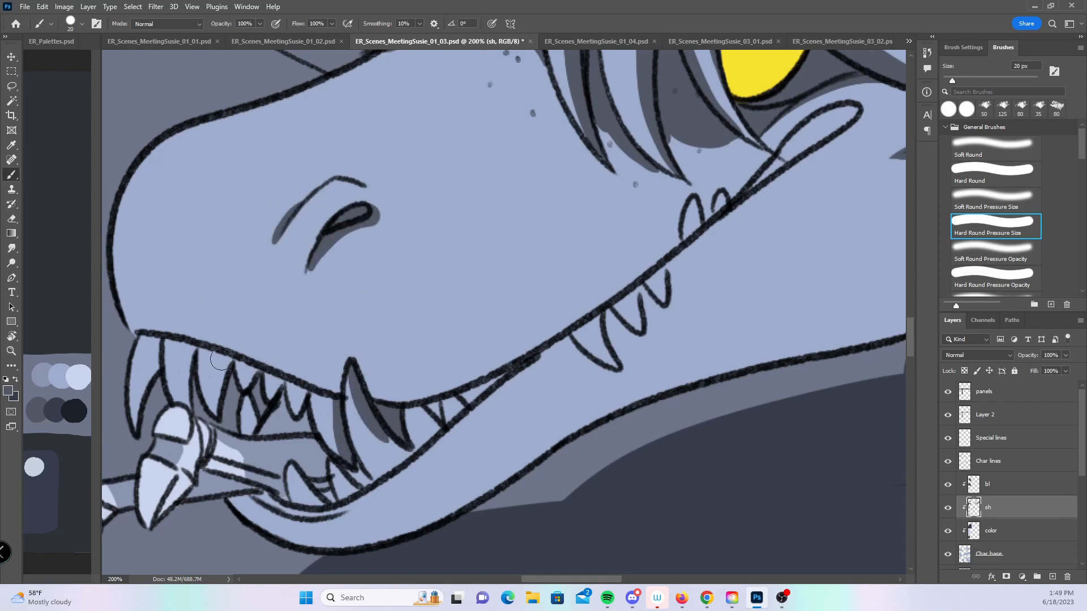
- Shade the remaining upper and lower teeth, the narrow gaps along the mouth and the fold at the mouth corner
{"action": "mouse_move", "coordinate": [255, 399]}
{"action": "left_mouse_down"}
{"action": "mouse_move", "coordinate": [244, 433]}
{"action": "mouse_move", "coordinate": [251, 439]}
{"action": "left_mouse_up"}
{"action": "left_click_drag", "start_coordinate": [751, 191], "coordinate": [793, 141]}
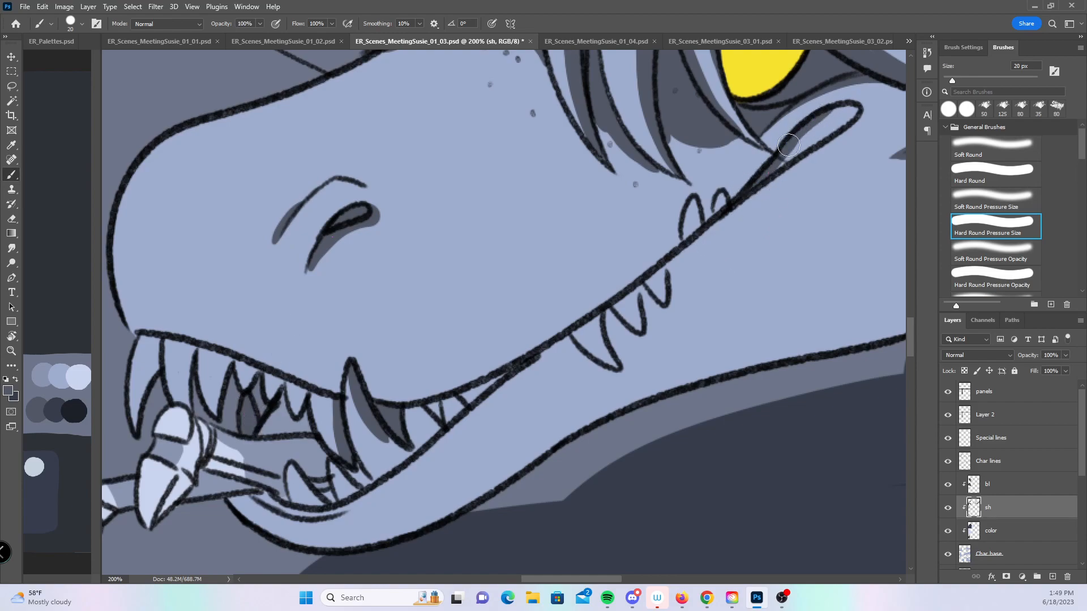
{"action": "mouse_move", "coordinate": [473, 401]}
{"action": "left_mouse_down"}
{"action": "mouse_move", "coordinate": [490, 382]}
{"action": "mouse_move", "coordinate": [483, 389]}
{"action": "left_mouse_up"}
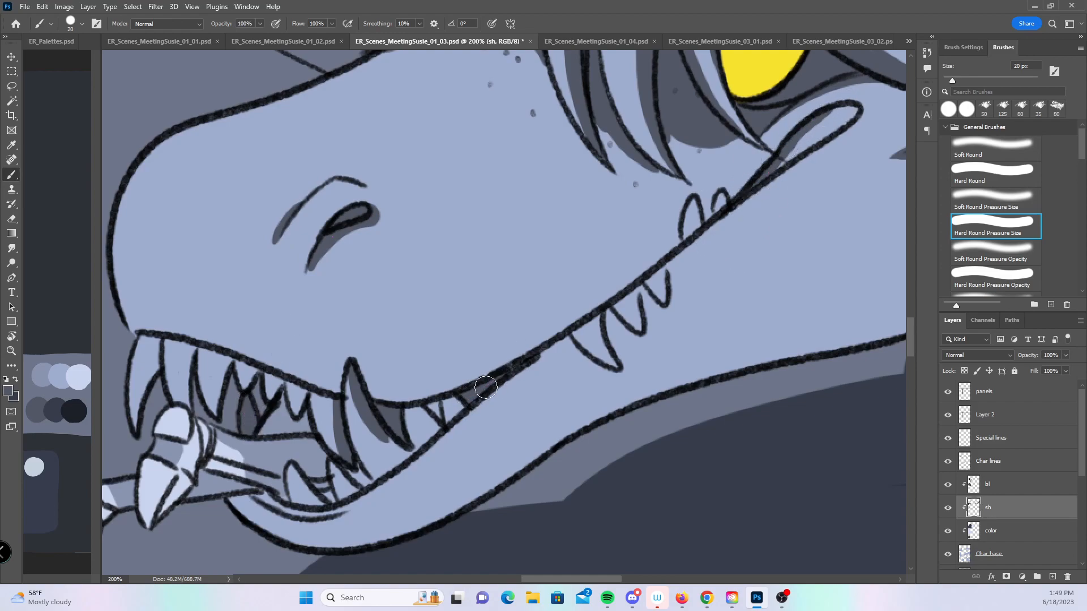
{"action": "mouse_move", "coordinate": [410, 412]}
{"action": "left_mouse_down"}
{"action": "mouse_move", "coordinate": [433, 422]}
{"action": "mouse_move", "coordinate": [417, 418]}
{"action": "left_mouse_up"}
{"action": "left_click_drag", "start_coordinate": [296, 417], "coordinate": [304, 390]}
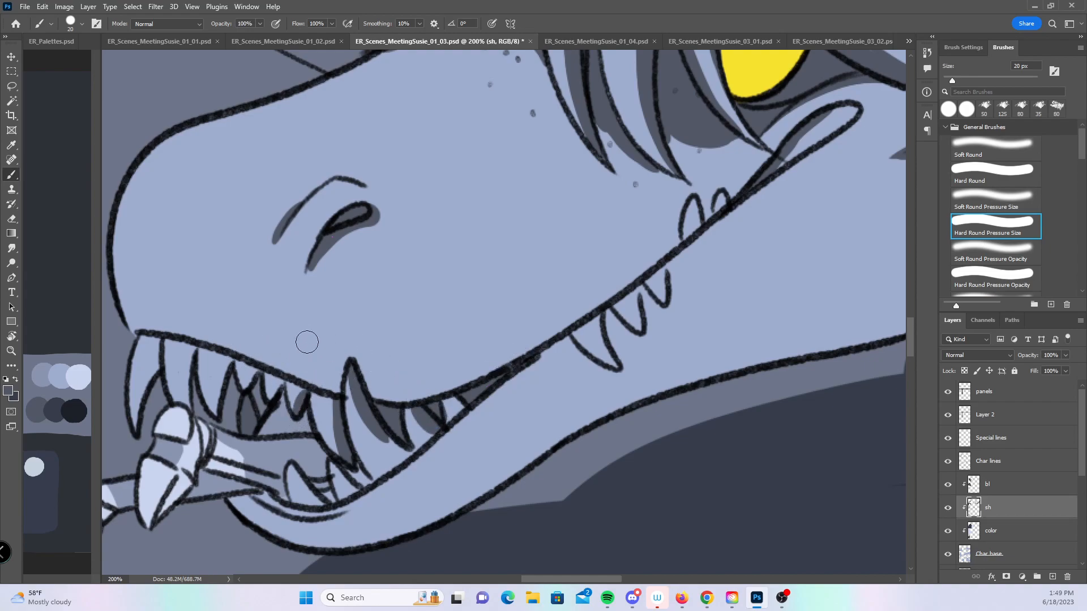
{"action": "mouse_move", "coordinate": [301, 474]}
{"action": "left_mouse_down"}
{"action": "mouse_move", "coordinate": [334, 482]}
{"action": "mouse_move", "coordinate": [335, 464]}
{"action": "mouse_move", "coordinate": [364, 482]}
{"action": "left_mouse_up"}
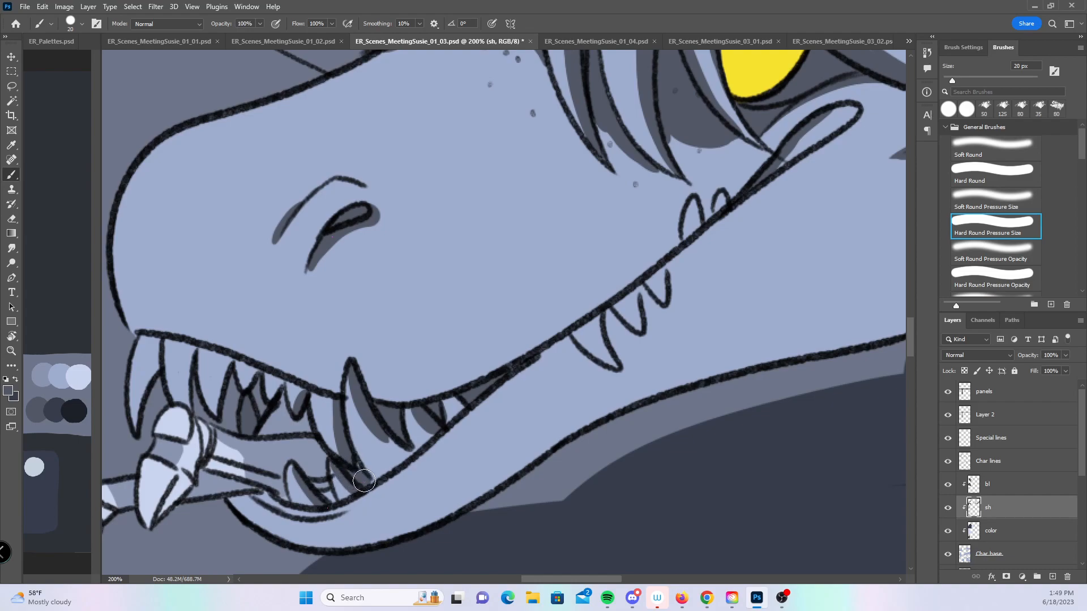
- Shade a long curved band along the lower jaw up to the brow line and darken the tip of the brow lock
{"action": "mouse_move", "coordinate": [872, 320]}
{"action": "left_mouse_down"}
{"action": "mouse_move", "coordinate": [602, 375]}
{"action": "mouse_move", "coordinate": [521, 316]}
{"action": "left_mouse_up"}
{"action": "left_click_drag", "start_coordinate": [293, 393], "coordinate": [432, 355]}
{"action": "mouse_move", "coordinate": [218, 482]}
{"action": "left_mouse_down"}
{"action": "mouse_move", "coordinate": [515, 336]}
{"action": "mouse_move", "coordinate": [670, 222]}
{"action": "mouse_move", "coordinate": [725, 131]}
{"action": "left_mouse_up"}
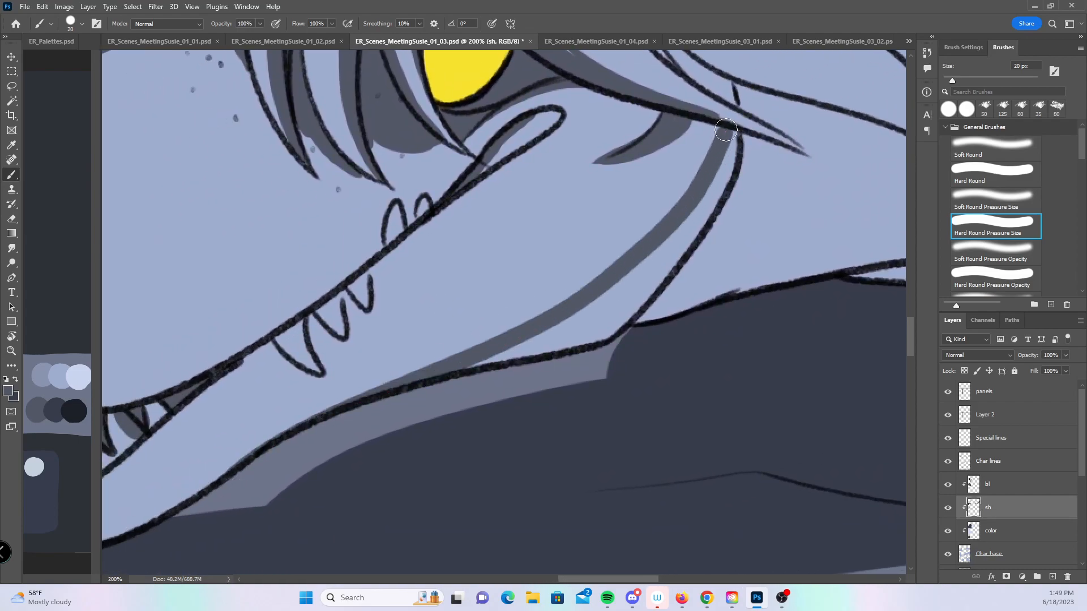
{"action": "left_click_drag", "start_coordinate": [764, 327], "coordinate": [487, 507]}
{"action": "left_click_drag", "start_coordinate": [427, 321], "coordinate": [493, 347]}
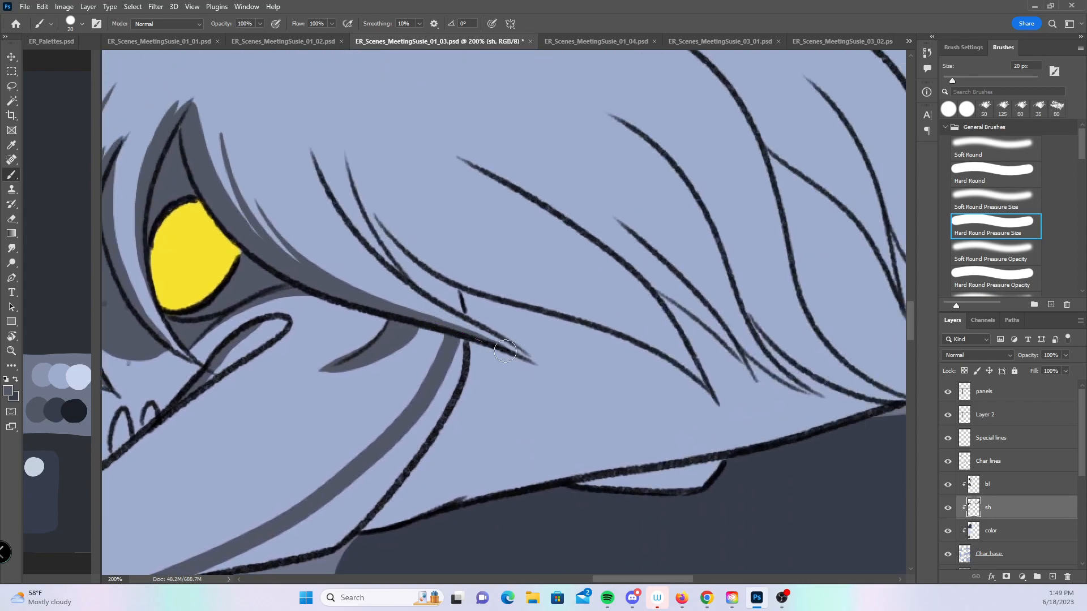
- Shade the thin strands behind the brow and the upper edge of the long lock trailing back from them
{"action": "mouse_move", "coordinate": [349, 176]}
{"action": "left_mouse_down"}
{"action": "mouse_move", "coordinate": [371, 237]}
{"action": "mouse_move", "coordinate": [340, 193]}
{"action": "mouse_move", "coordinate": [388, 255]}
{"action": "mouse_move", "coordinate": [351, 208]}
{"action": "mouse_move", "coordinate": [477, 306]}
{"action": "mouse_move", "coordinate": [412, 262]}
{"action": "left_mouse_up"}
{"action": "left_click_drag", "start_coordinate": [346, 152], "coordinate": [436, 277]}
{"action": "left_click_drag", "start_coordinate": [371, 207], "coordinate": [501, 313]}
{"action": "left_click_drag", "start_coordinate": [412, 254], "coordinate": [500, 307]}
{"action": "mouse_move", "coordinate": [354, 185]}
{"action": "left_mouse_down"}
{"action": "mouse_move", "coordinate": [494, 281]}
{"action": "mouse_move", "coordinate": [645, 335]}
{"action": "mouse_move", "coordinate": [718, 396]}
{"action": "left_mouse_up"}
{"action": "mouse_move", "coordinate": [621, 476]}
{"action": "left_mouse_down"}
{"action": "mouse_move", "coordinate": [674, 383]}
{"action": "mouse_move", "coordinate": [344, 582]}
{"action": "left_mouse_up"}
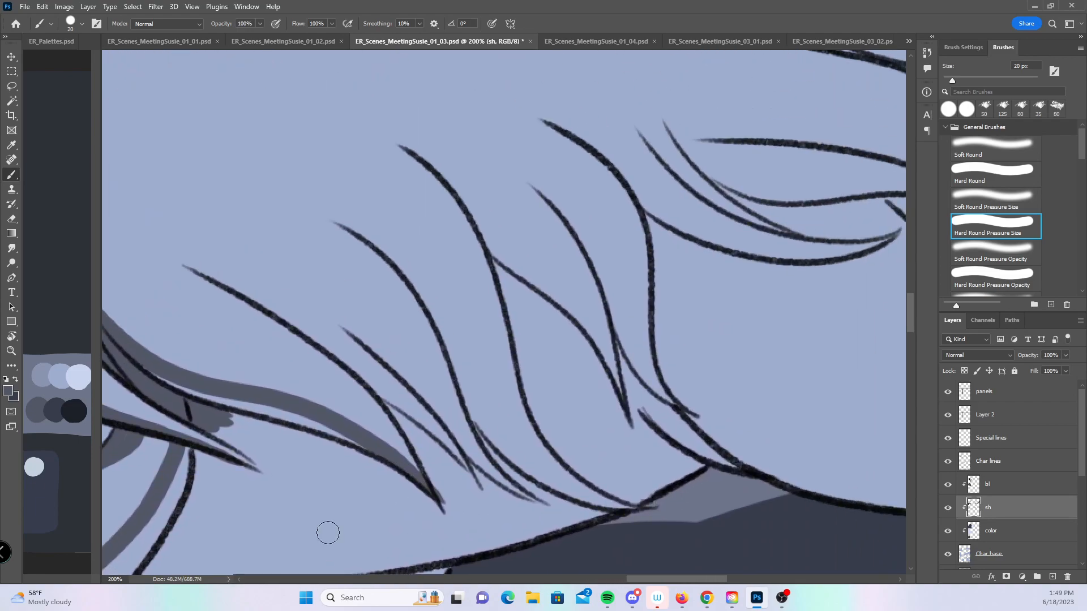
{"action": "mouse_move", "coordinate": [130, 306]}
{"action": "left_mouse_down"}
{"action": "mouse_move", "coordinate": [265, 399]}
{"action": "mouse_move", "coordinate": [294, 401]}
{"action": "mouse_move", "coordinate": [343, 431]}
{"action": "mouse_move", "coordinate": [367, 429]}
{"action": "left_mouse_up"}
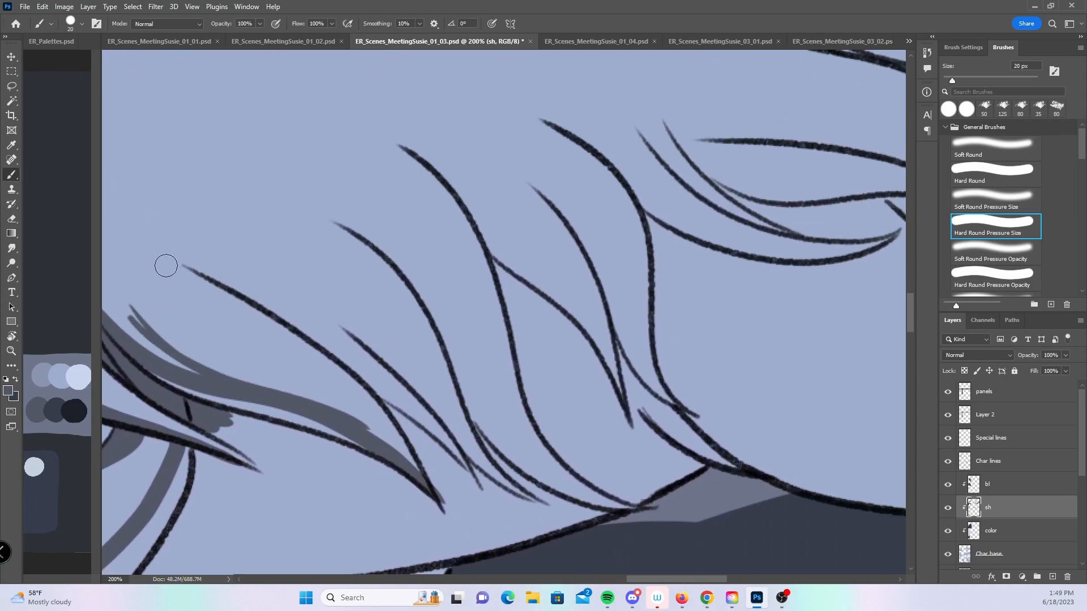
- Shade the broad neck lock from its thin root down to its pointed tip
{"action": "mouse_move", "coordinate": [141, 229]}
{"action": "left_mouse_down"}
{"action": "mouse_move", "coordinate": [416, 402]}
{"action": "mouse_move", "coordinate": [472, 495]}
{"action": "left_mouse_up"}
{"action": "mouse_move", "coordinate": [178, 258]}
{"action": "left_mouse_down"}
{"action": "mouse_move", "coordinate": [264, 303]}
{"action": "mouse_move", "coordinate": [362, 375]}
{"action": "left_mouse_up"}
{"action": "left_click_drag", "start_coordinate": [234, 281], "coordinate": [403, 397]}
{"action": "mouse_move", "coordinate": [271, 304]}
{"action": "left_mouse_down"}
{"action": "mouse_move", "coordinate": [395, 415]}
{"action": "mouse_move", "coordinate": [227, 270]}
{"action": "mouse_move", "coordinate": [379, 395]}
{"action": "mouse_move", "coordinate": [436, 475]}
{"action": "mouse_move", "coordinate": [406, 422]}
{"action": "mouse_move", "coordinate": [450, 517]}
{"action": "left_mouse_up"}
{"action": "mouse_move", "coordinate": [406, 422]}
{"action": "left_mouse_down"}
{"action": "mouse_move", "coordinate": [466, 513]}
{"action": "mouse_move", "coordinate": [436, 432]}
{"action": "mouse_move", "coordinate": [448, 458]}
{"action": "left_mouse_up"}
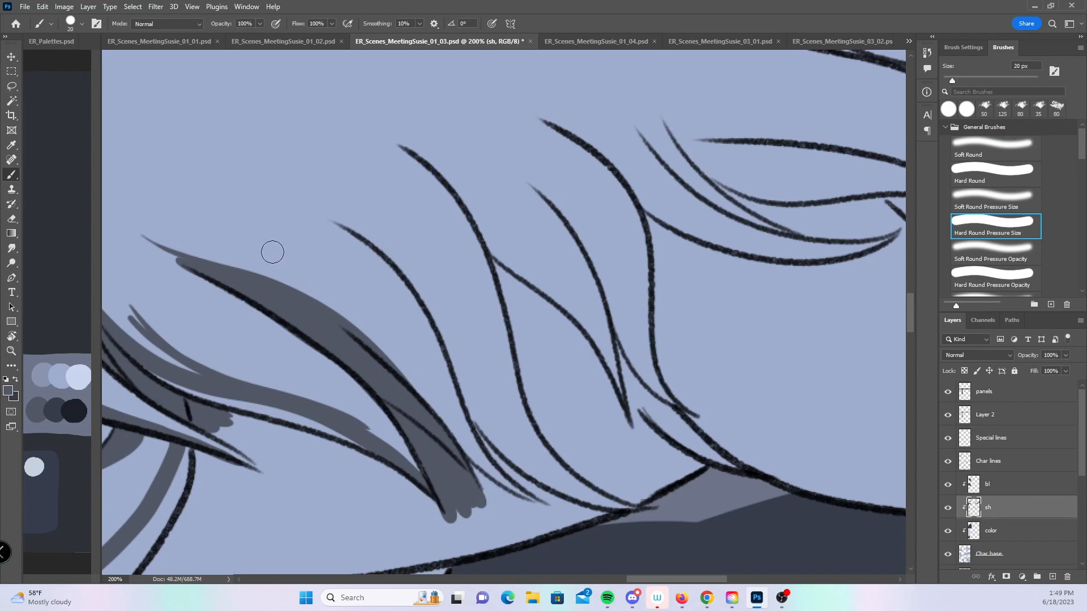
- Extend the neck lock's shadow with a second long strand and fill the strand tips near the throat line
{"action": "left_click_drag", "start_coordinate": [270, 246], "coordinate": [465, 445]}
{"action": "mouse_move", "coordinate": [309, 272]}
{"action": "left_mouse_down"}
{"action": "mouse_move", "coordinate": [459, 471]}
{"action": "mouse_move", "coordinate": [478, 526]}
{"action": "left_mouse_up"}
{"action": "left_click_drag", "start_coordinate": [427, 403], "coordinate": [496, 521]}
{"action": "mouse_move", "coordinate": [464, 450]}
{"action": "left_mouse_down"}
{"action": "mouse_move", "coordinate": [545, 522]}
{"action": "mouse_move", "coordinate": [487, 481]}
{"action": "mouse_move", "coordinate": [552, 514]}
{"action": "left_mouse_up"}
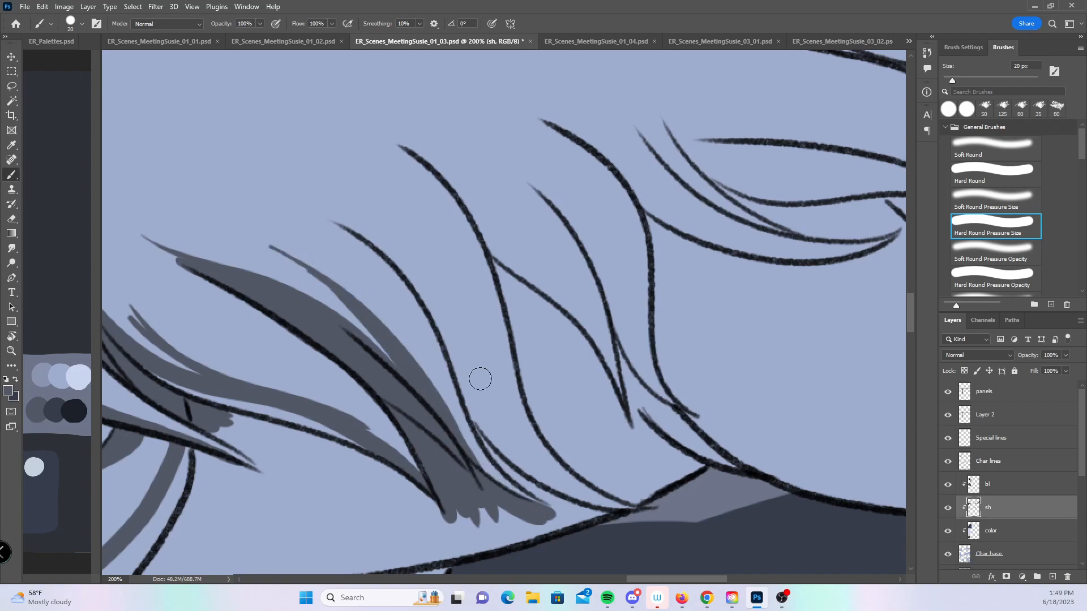
- Shade the back edges of the next two neck locks down to the throat line, adding thin strands at the first one's root
{"action": "mouse_move", "coordinate": [377, 247]}
{"action": "left_mouse_down"}
{"action": "mouse_move", "coordinate": [405, 264]}
{"action": "mouse_move", "coordinate": [472, 357]}
{"action": "mouse_move", "coordinate": [480, 413]}
{"action": "left_mouse_up"}
{"action": "left_click_drag", "start_coordinate": [443, 315], "coordinate": [506, 461]}
{"action": "mouse_move", "coordinate": [460, 366]}
{"action": "left_mouse_down"}
{"action": "mouse_move", "coordinate": [512, 469]}
{"action": "mouse_move", "coordinate": [583, 511]}
{"action": "left_mouse_up"}
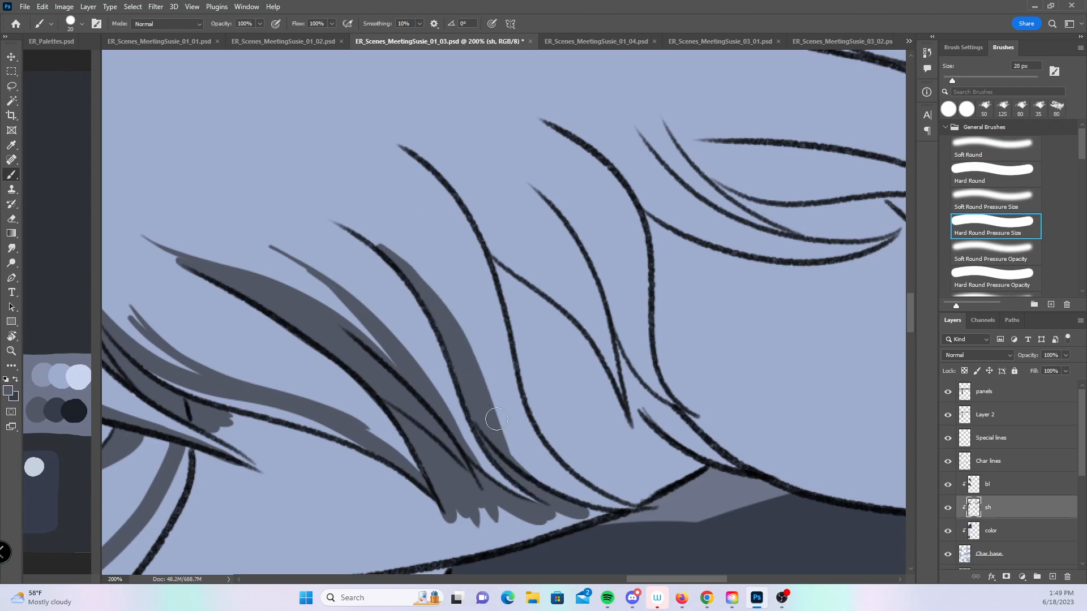
{"action": "left_click_drag", "start_coordinate": [502, 430], "coordinate": [615, 512]}
{"action": "mouse_move", "coordinate": [481, 377]}
{"action": "left_mouse_down"}
{"action": "mouse_move", "coordinate": [379, 201]}
{"action": "mouse_move", "coordinate": [486, 463]}
{"action": "left_mouse_up"}
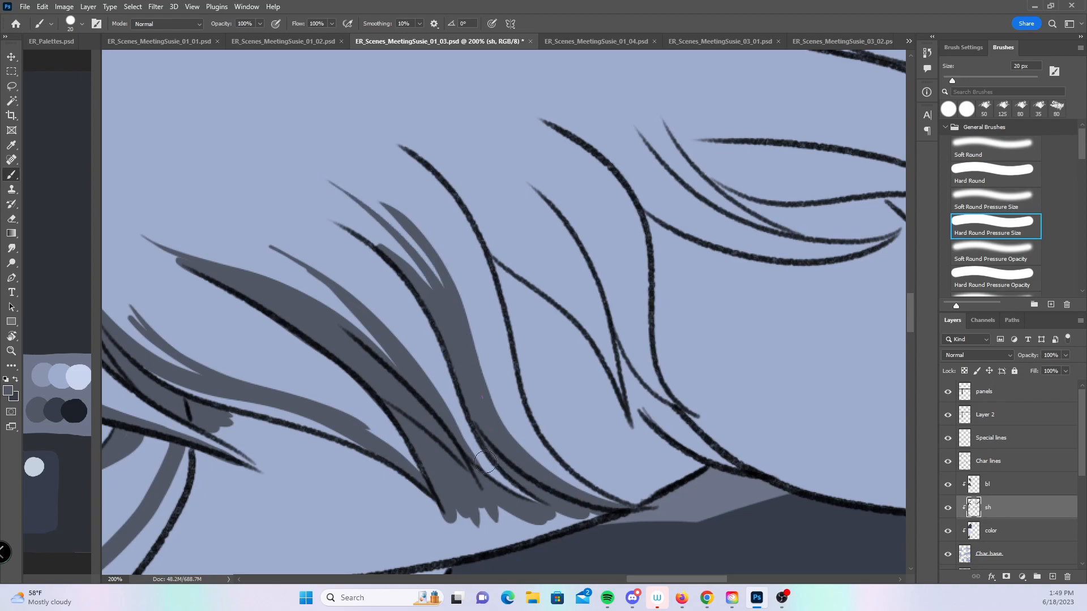
{"action": "mouse_move", "coordinate": [487, 517]}
{"action": "left_mouse_down"}
{"action": "mouse_move", "coordinate": [572, 529]}
{"action": "mouse_move", "coordinate": [594, 517]}
{"action": "left_mouse_up"}
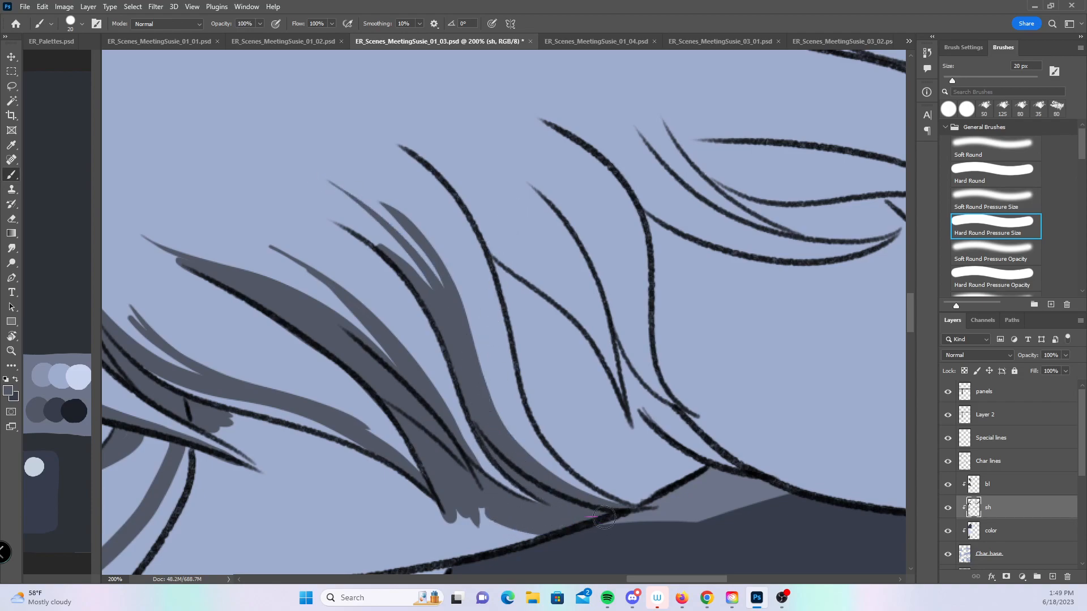
{"action": "mouse_move", "coordinate": [423, 158]}
{"action": "left_mouse_down"}
{"action": "mouse_move", "coordinate": [494, 255]}
{"action": "mouse_move", "coordinate": [521, 317]}
{"action": "mouse_move", "coordinate": [524, 385]}
{"action": "mouse_move", "coordinate": [591, 482]}
{"action": "left_mouse_up"}
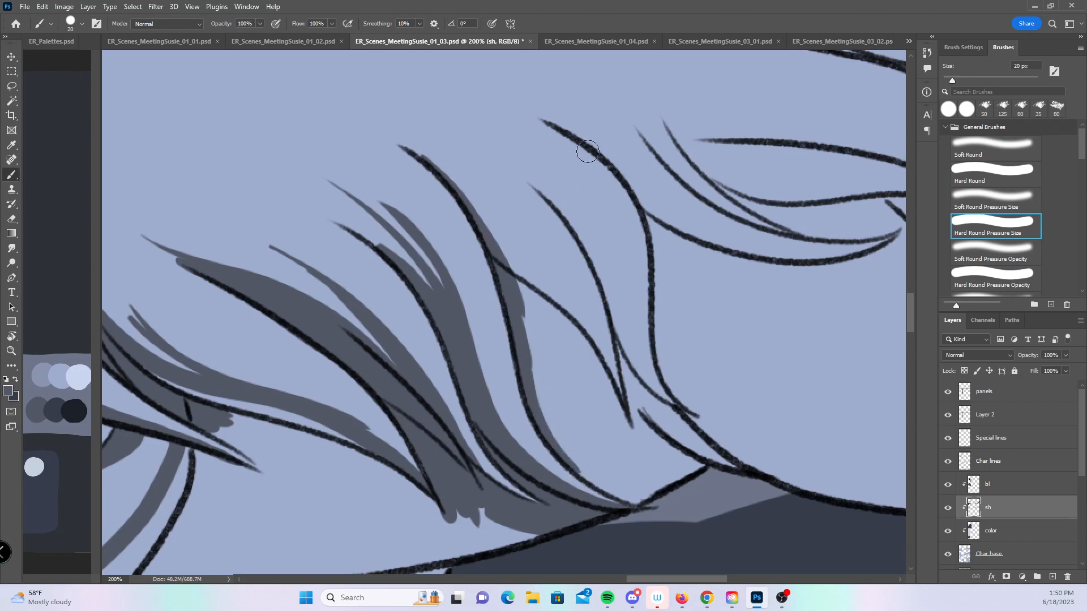
- Shade a long band along the upper foreleg's underside and down the lower leg, redoing the lower-leg stroke
{"action": "left_click_drag", "start_coordinate": [680, 501], "coordinate": [822, 391]}
{"action": "left_click_drag", "start_coordinate": [884, 357], "coordinate": [248, 423]}
{"action": "left_click_drag", "start_coordinate": [259, 156], "coordinate": [431, 412]}
{"action": "left_click_drag", "start_coordinate": [613, 398], "coordinate": [428, 368]}
{"action": "left_click_drag", "start_coordinate": [118, 263], "coordinate": [444, 358]}
{"action": "mouse_move", "coordinate": [353, 384]}
{"action": "left_mouse_down"}
{"action": "mouse_move", "coordinate": [645, 445]}
{"action": "mouse_move", "coordinate": [434, 179]}
{"action": "mouse_move", "coordinate": [400, 340]}
{"action": "left_mouse_up"}
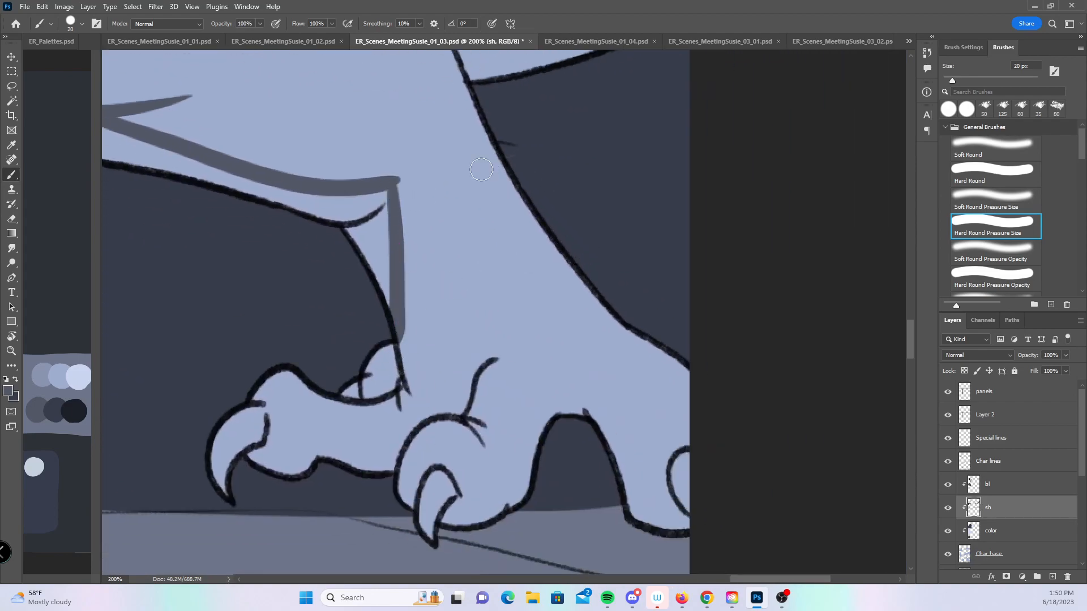
{"action": "key", "text": "ctrl+z"}
{"action": "mouse_move", "coordinate": [393, 186]}
{"action": "left_mouse_down"}
{"action": "mouse_move", "coordinate": [403, 348]}
{"action": "mouse_move", "coordinate": [396, 368]}
{"action": "mouse_move", "coordinate": [353, 377]}
{"action": "mouse_move", "coordinate": [374, 389]}
{"action": "mouse_move", "coordinate": [383, 362]}
{"action": "left_mouse_up"}
- Shade the creature's front foot around the toes and lower leg
{"action": "mouse_move", "coordinate": [228, 506]}
{"action": "left_mouse_down"}
{"action": "mouse_move", "coordinate": [235, 450]}
{"action": "mouse_move", "coordinate": [267, 417]}
{"action": "mouse_move", "coordinate": [346, 448]}
{"action": "mouse_move", "coordinate": [456, 409]}
{"action": "mouse_move", "coordinate": [467, 377]}
{"action": "mouse_move", "coordinate": [466, 400]}
{"action": "mouse_move", "coordinate": [507, 357]}
{"action": "left_mouse_up"}
{"action": "mouse_move", "coordinate": [396, 498]}
{"action": "left_mouse_down"}
{"action": "mouse_move", "coordinate": [439, 475]}
{"action": "mouse_move", "coordinate": [447, 504]}
{"action": "mouse_move", "coordinate": [426, 483]}
{"action": "mouse_move", "coordinate": [422, 498]}
{"action": "mouse_move", "coordinate": [503, 481]}
{"action": "mouse_move", "coordinate": [551, 388]}
{"action": "mouse_move", "coordinate": [591, 422]}
{"action": "mouse_move", "coordinate": [583, 433]}
{"action": "left_mouse_up"}
{"action": "mouse_move", "coordinate": [467, 501]}
{"action": "left_mouse_down"}
{"action": "mouse_move", "coordinate": [447, 526]}
{"action": "mouse_move", "coordinate": [493, 503]}
{"action": "mouse_move", "coordinate": [537, 444]}
{"action": "left_mouse_up"}
{"action": "mouse_move", "coordinate": [488, 136]}
{"action": "left_mouse_down"}
{"action": "mouse_move", "coordinate": [623, 342]}
{"action": "mouse_move", "coordinate": [713, 391]}
{"action": "left_mouse_up"}
{"action": "left_click_drag", "start_coordinate": [572, 394], "coordinate": [619, 464]}
{"action": "left_click_drag", "start_coordinate": [593, 409], "coordinate": [677, 556]}
- Thicken the shoulder shadow behind the last neck lock where it runs into the foreleg band
{"action": "left_click_drag", "start_coordinate": [440, 290], "coordinate": [540, 493]}
{"action": "left_click_drag", "start_coordinate": [485, 383], "coordinate": [726, 468]}
{"action": "mouse_move", "coordinate": [560, 397]}
{"action": "left_mouse_down"}
{"action": "mouse_move", "coordinate": [621, 434]}
{"action": "mouse_move", "coordinate": [685, 504]}
{"action": "left_mouse_up"}
- Shade the strand forking off the neck lock down to its pointed tip
{"action": "left_click_drag", "start_coordinate": [304, 380], "coordinate": [412, 241]}
{"action": "left_click_drag", "start_coordinate": [258, 276], "coordinate": [325, 342]}
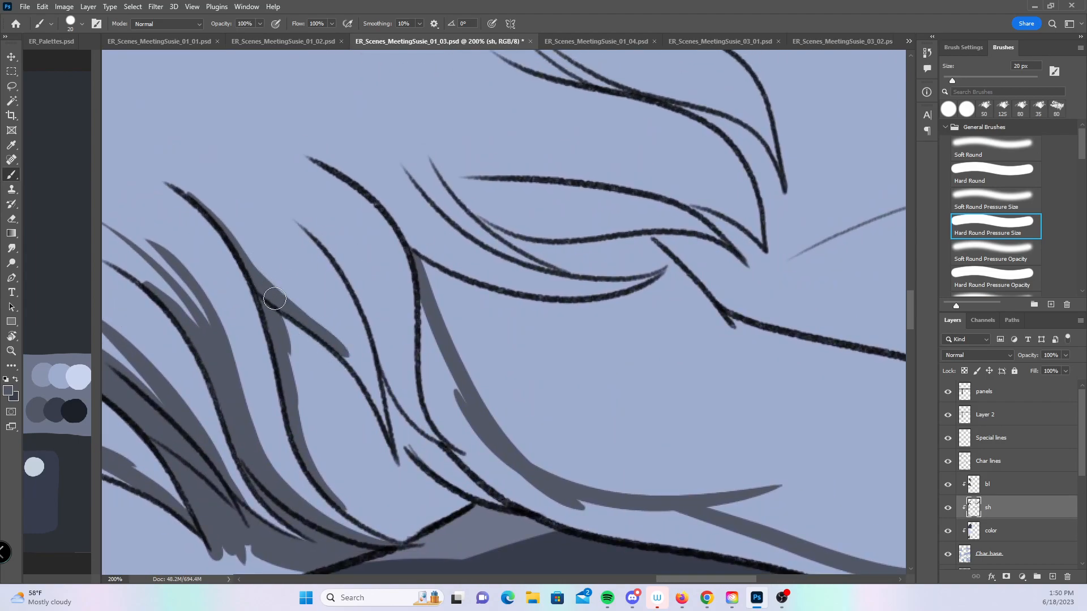
{"action": "left_click_drag", "start_coordinate": [267, 303], "coordinate": [387, 456]}
{"action": "left_click_drag", "start_coordinate": [370, 390], "coordinate": [405, 476]}
- Shade the thin strand beside the fork, the back edge of the last neck lock and the adjoining lower lock tips
{"action": "left_click_drag", "start_coordinate": [298, 221], "coordinate": [368, 311]}
{"action": "mouse_move", "coordinate": [309, 202]}
{"action": "left_mouse_down"}
{"action": "mouse_move", "coordinate": [362, 283]}
{"action": "mouse_move", "coordinate": [399, 407]}
{"action": "mouse_move", "coordinate": [469, 467]}
{"action": "left_mouse_up"}
{"action": "left_click_drag", "start_coordinate": [383, 396], "coordinate": [426, 460]}
{"action": "mouse_move", "coordinate": [425, 338]}
{"action": "left_mouse_down"}
{"action": "mouse_move", "coordinate": [430, 411]}
{"action": "mouse_move", "coordinate": [450, 430]}
{"action": "left_mouse_up"}
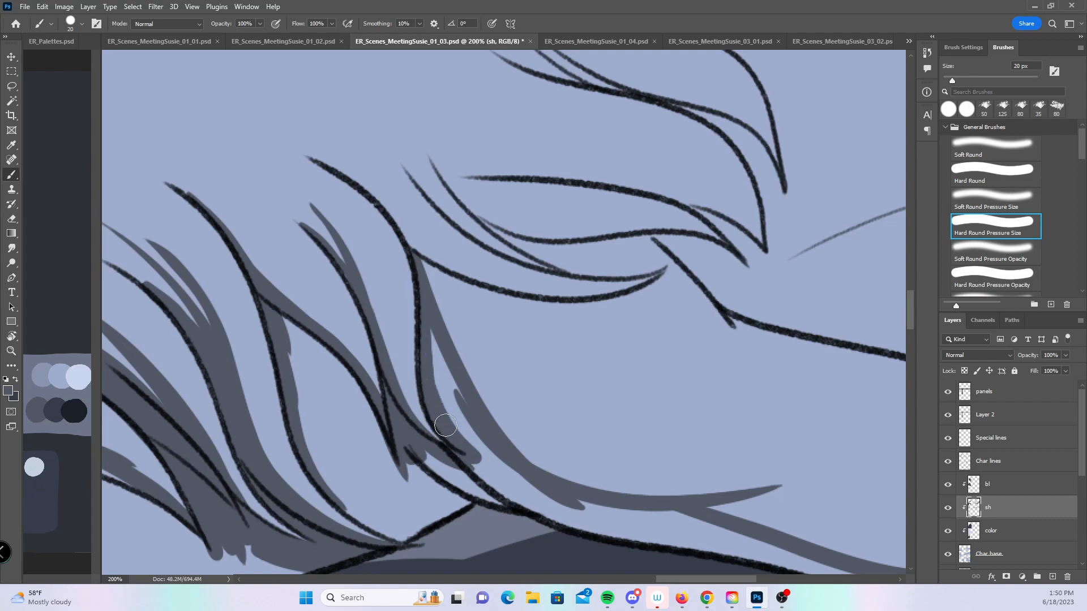
{"action": "left_click_drag", "start_coordinate": [496, 285], "coordinate": [445, 224]}
{"action": "left_click_drag", "start_coordinate": [266, 402], "coordinate": [330, 465]}
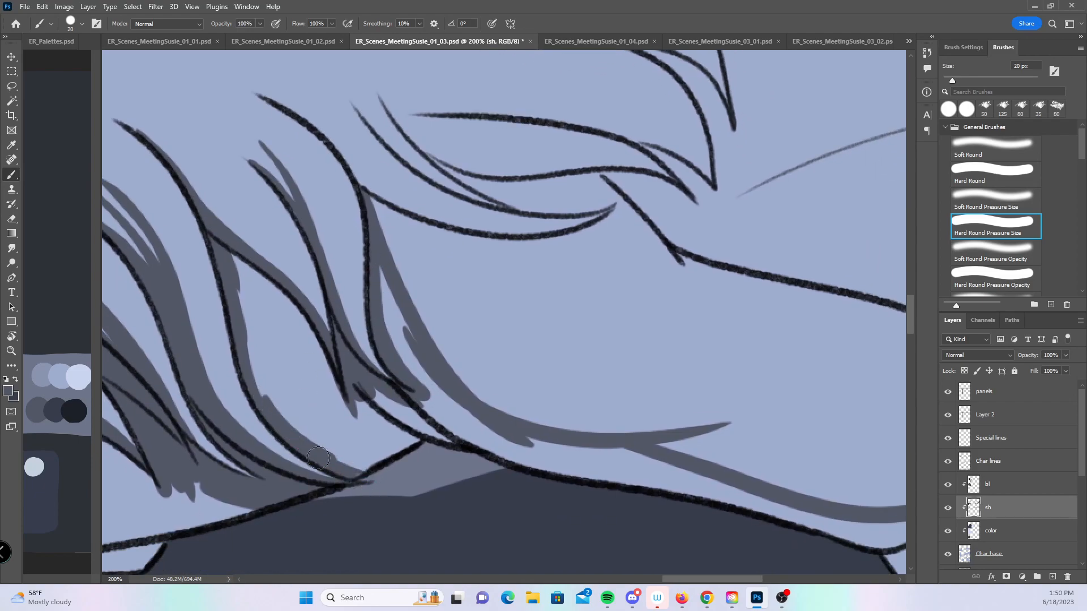
- Shade the upper edge of the lowest shoulder lock behind the neck
{"action": "left_click_drag", "start_coordinate": [480, 299], "coordinate": [422, 491]}
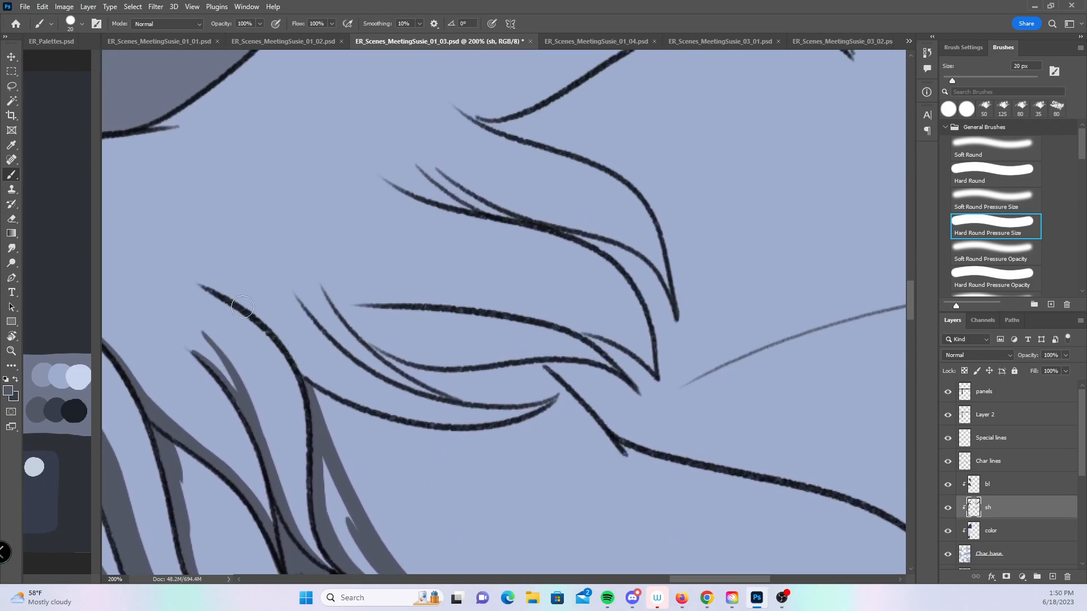
{"action": "left_click_drag", "start_coordinate": [253, 316], "coordinate": [346, 391]}
{"action": "left_click_drag", "start_coordinate": [296, 362], "coordinate": [413, 422]}
{"action": "left_click_drag", "start_coordinate": [346, 393], "coordinate": [473, 426]}
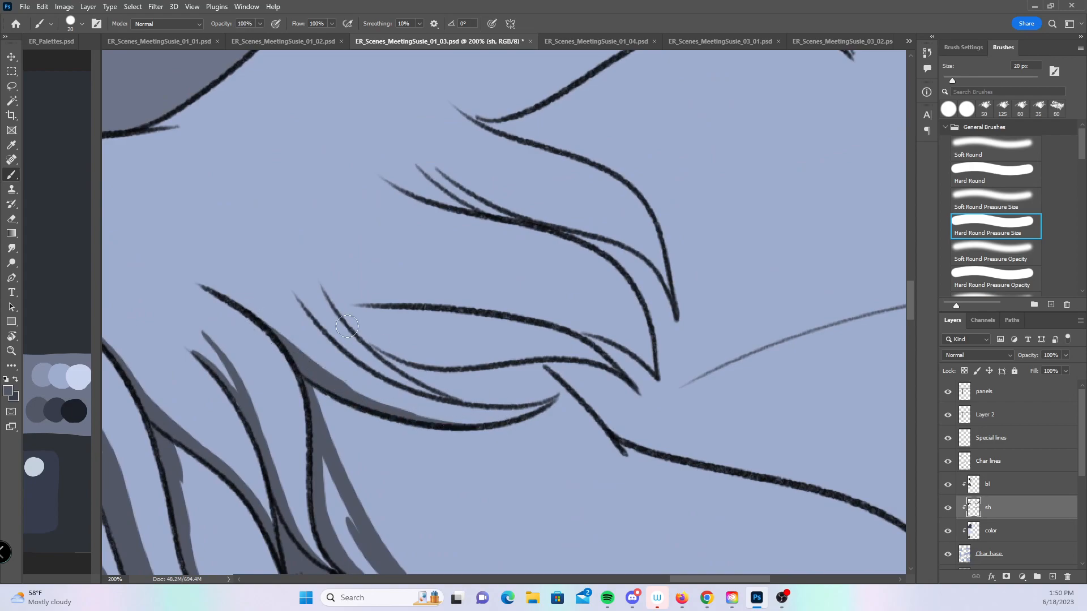
- Shade above and below the middle shoulder strand all the way to its tip
{"action": "left_click_drag", "start_coordinate": [339, 310], "coordinate": [424, 374]}
{"action": "mouse_move", "coordinate": [368, 341]}
{"action": "left_mouse_down"}
{"action": "mouse_move", "coordinate": [447, 382]}
{"action": "mouse_move", "coordinate": [532, 372]}
{"action": "left_mouse_up"}
{"action": "left_click_drag", "start_coordinate": [453, 377], "coordinate": [515, 372]}
{"action": "mouse_move", "coordinate": [362, 327]}
{"action": "left_mouse_down"}
{"action": "mouse_move", "coordinate": [388, 347]}
{"action": "mouse_move", "coordinate": [496, 367]}
{"action": "left_mouse_up"}
{"action": "mouse_move", "coordinate": [396, 355]}
{"action": "left_mouse_down"}
{"action": "mouse_move", "coordinate": [543, 359]}
{"action": "mouse_move", "coordinate": [633, 381]}
{"action": "left_mouse_up"}
- Shade along the top of the next shoulder lock from its root to its pointed tip
{"action": "scroll", "coordinate": [648, 393], "scroll_direction": "right", "scroll_amount": 5}
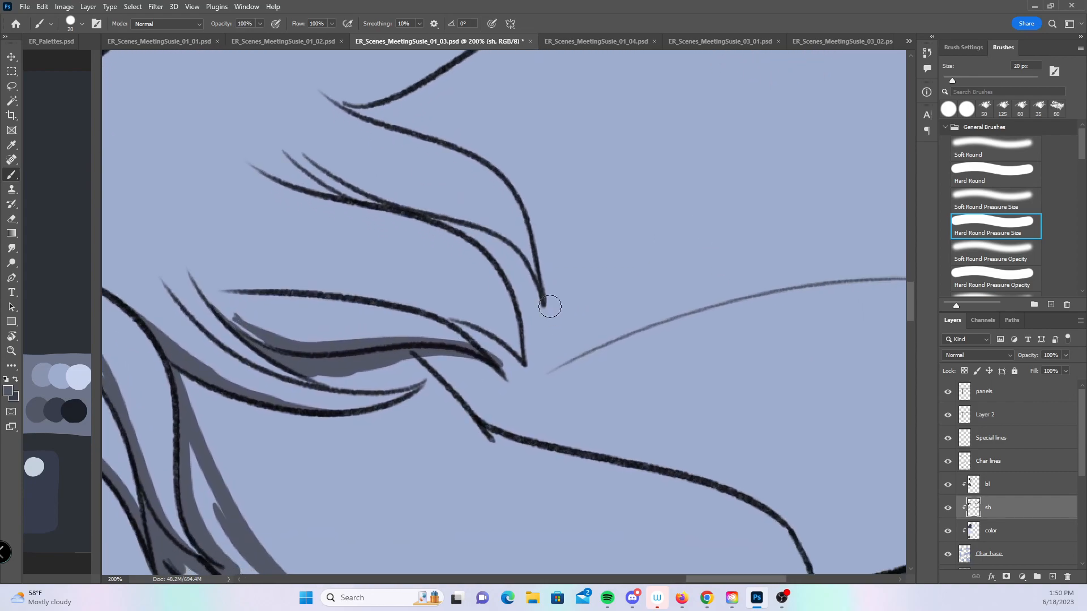
{"action": "mouse_move", "coordinate": [238, 255]}
{"action": "left_mouse_down"}
{"action": "mouse_move", "coordinate": [342, 300]}
{"action": "mouse_move", "coordinate": [397, 307]}
{"action": "left_mouse_up"}
{"action": "left_click_drag", "start_coordinate": [297, 277], "coordinate": [517, 357]}
{"action": "left_click_drag", "start_coordinate": [438, 314], "coordinate": [517, 364]}
- Fill the shadow beneath the shoulder lock tips and extend it as a broad curved band across the flank
{"action": "mouse_move", "coordinate": [601, 269]}
{"action": "left_mouse_down"}
{"action": "mouse_move", "coordinate": [594, 301]}
{"action": "mouse_move", "coordinate": [491, 268]}
{"action": "left_mouse_up"}
{"action": "mouse_move", "coordinate": [726, 417]}
{"action": "left_mouse_down"}
{"action": "mouse_move", "coordinate": [629, 213]}
{"action": "mouse_move", "coordinate": [610, 310]}
{"action": "left_mouse_up"}
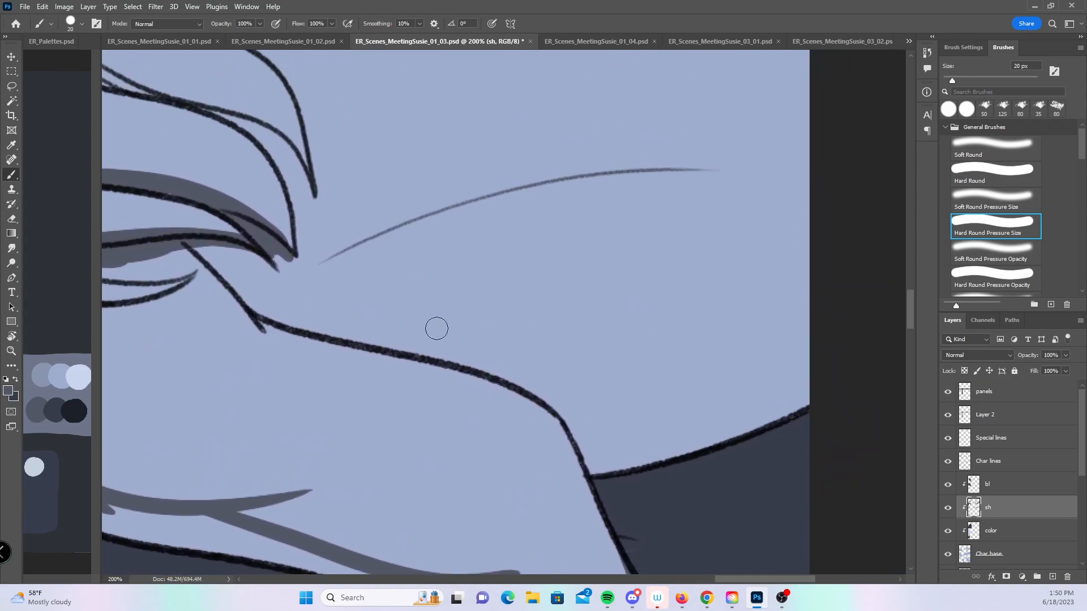
{"action": "mouse_move", "coordinate": [196, 242]}
{"action": "left_mouse_down"}
{"action": "mouse_move", "coordinate": [259, 306]}
{"action": "mouse_move", "coordinate": [238, 279]}
{"action": "mouse_move", "coordinate": [263, 274]}
{"action": "mouse_move", "coordinate": [297, 302]}
{"action": "left_mouse_up"}
{"action": "left_click_drag", "start_coordinate": [244, 240], "coordinate": [309, 299]}
{"action": "mouse_move", "coordinate": [266, 266]}
{"action": "left_mouse_down"}
{"action": "mouse_move", "coordinate": [308, 294]}
{"action": "mouse_move", "coordinate": [331, 291]}
{"action": "left_mouse_up"}
{"action": "mouse_move", "coordinate": [297, 257]}
{"action": "left_mouse_down"}
{"action": "mouse_move", "coordinate": [512, 319]}
{"action": "mouse_move", "coordinate": [724, 283]}
{"action": "left_mouse_up"}
{"action": "left_click_drag", "start_coordinate": [566, 313], "coordinate": [872, 170]}
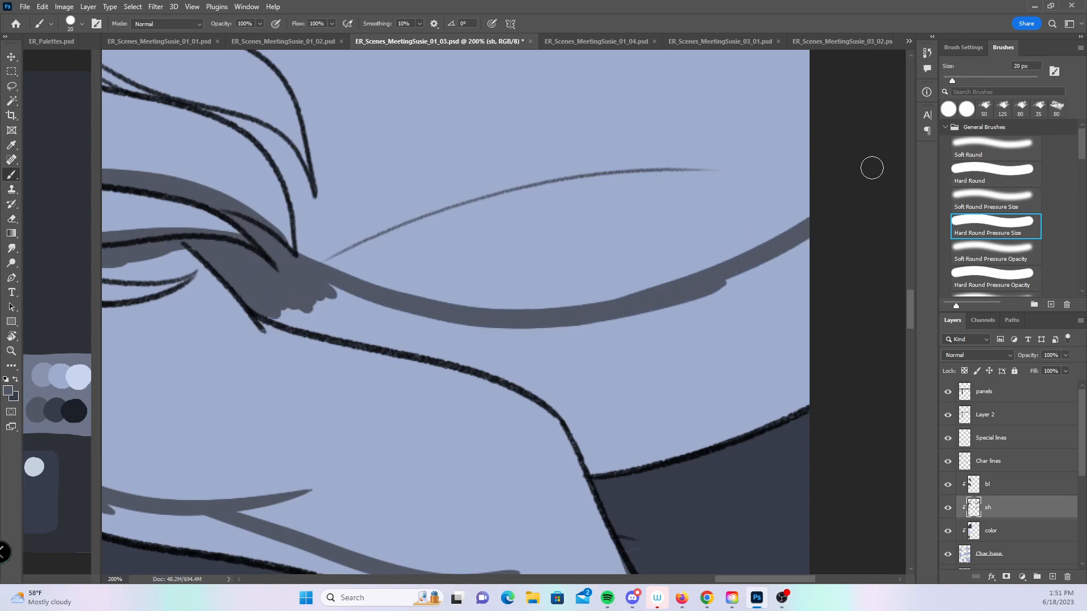
- Shade along the foreleg's upper outline behind the shoulder locks
{"action": "left_click_drag", "start_coordinate": [288, 318], "coordinate": [396, 343]}
{"action": "left_click_drag", "start_coordinate": [374, 334], "coordinate": [532, 393]}
{"action": "mouse_move", "coordinate": [461, 351]}
{"action": "left_mouse_down"}
{"action": "mouse_move", "coordinate": [576, 427]}
{"action": "mouse_move", "coordinate": [588, 476]}
{"action": "left_mouse_up"}
- Shade the thin strands of the upper shoulder lock and both sides of the curved lock line above them
{"action": "left_click_drag", "start_coordinate": [380, 367], "coordinate": [504, 442]}
{"action": "mouse_move", "coordinate": [373, 332]}
{"action": "left_mouse_down"}
{"action": "mouse_move", "coordinate": [516, 504]}
{"action": "mouse_move", "coordinate": [479, 523]}
{"action": "left_mouse_up"}
{"action": "mouse_move", "coordinate": [258, 322]}
{"action": "left_mouse_down"}
{"action": "mouse_move", "coordinate": [300, 346]}
{"action": "mouse_move", "coordinate": [384, 359]}
{"action": "mouse_move", "coordinate": [488, 395]}
{"action": "mouse_move", "coordinate": [529, 430]}
{"action": "mouse_move", "coordinate": [499, 402]}
{"action": "left_mouse_up"}
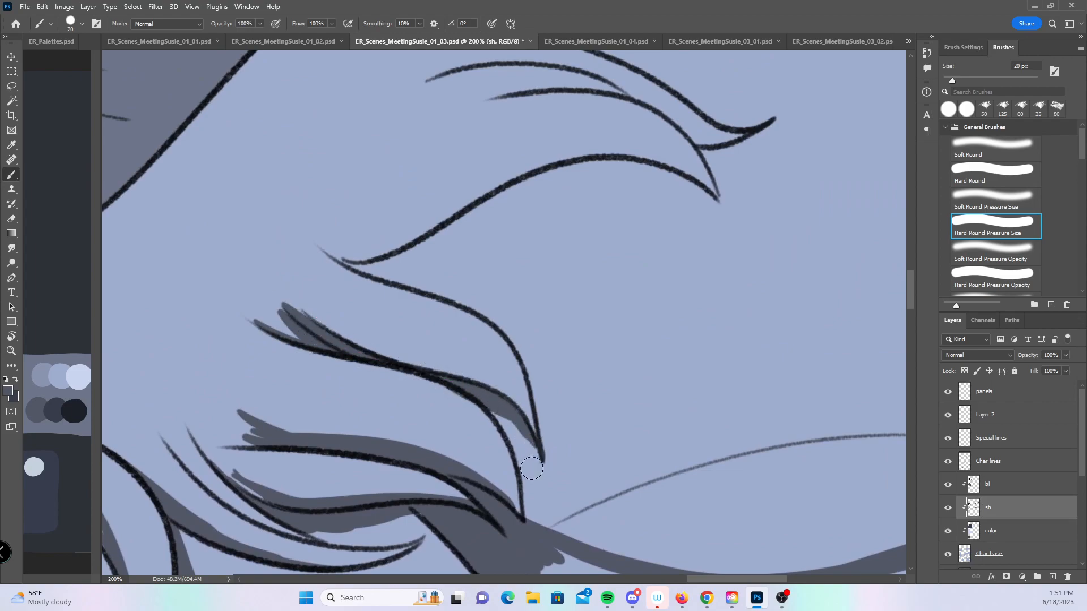
{"action": "mouse_move", "coordinate": [360, 274]}
{"action": "left_mouse_down"}
{"action": "mouse_move", "coordinate": [538, 181]}
{"action": "mouse_move", "coordinate": [625, 166]}
{"action": "left_mouse_up"}
{"action": "left_click_drag", "start_coordinate": [509, 194], "coordinate": [635, 163]}
{"action": "left_click_drag", "start_coordinate": [655, 284], "coordinate": [541, 425]}
{"action": "mouse_move", "coordinate": [195, 380]}
{"action": "left_mouse_down"}
{"action": "mouse_move", "coordinate": [267, 401]}
{"action": "mouse_move", "coordinate": [233, 385]}
{"action": "mouse_move", "coordinate": [266, 391]}
{"action": "mouse_move", "coordinate": [374, 342]}
{"action": "left_mouse_up"}
- Shade the fork and root of the topmost shoulder tuft, undoing the first stroke and repainting it
{"action": "left_click_drag", "start_coordinate": [449, 174], "coordinate": [468, 181]}
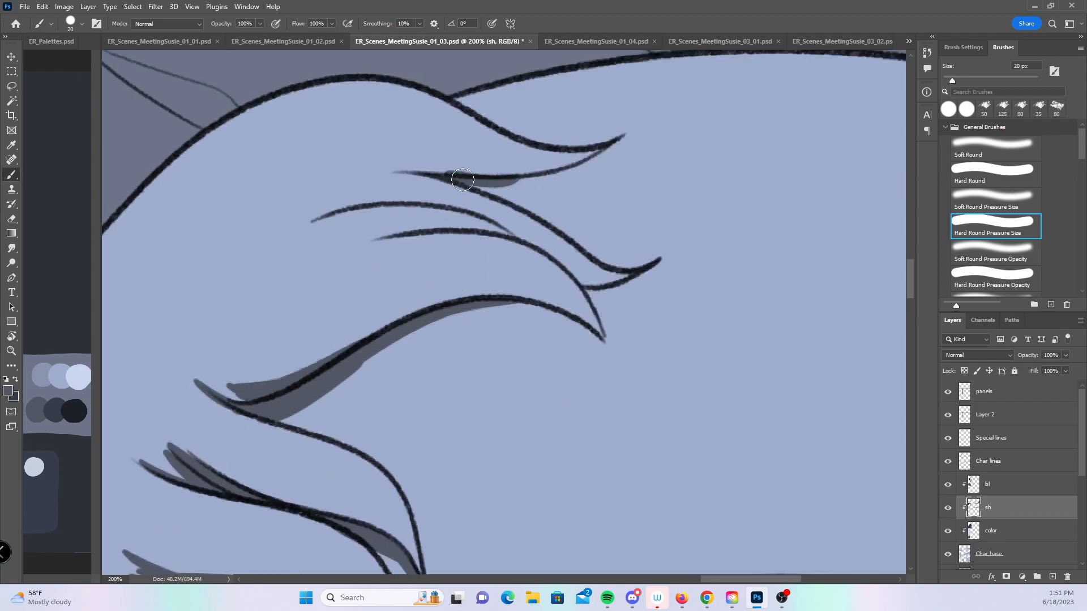
{"action": "key", "text": "ctrl+z"}
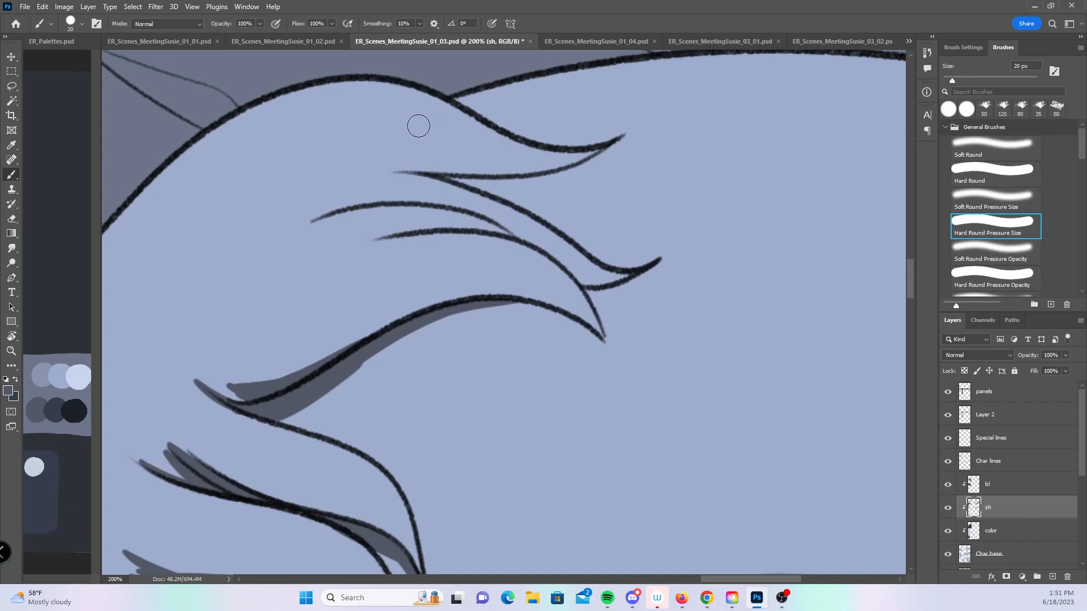
{"action": "mouse_move", "coordinate": [475, 181]}
{"action": "left_mouse_down"}
{"action": "mouse_move", "coordinate": [408, 169]}
{"action": "mouse_move", "coordinate": [441, 173]}
{"action": "mouse_move", "coordinate": [424, 157]}
{"action": "left_mouse_up"}
{"action": "left_click_drag", "start_coordinate": [474, 182], "coordinate": [552, 221]}
{"action": "mouse_move", "coordinate": [447, 175]}
{"action": "left_mouse_down"}
{"action": "mouse_move", "coordinate": [509, 182]}
{"action": "mouse_move", "coordinate": [583, 163]}
{"action": "left_mouse_up"}
- Check the shaded creature panel at 50% zoom
{"action": "key", "text": "z"}
{"action": "left_click", "coordinate": [625, 388], "text": "alt"}
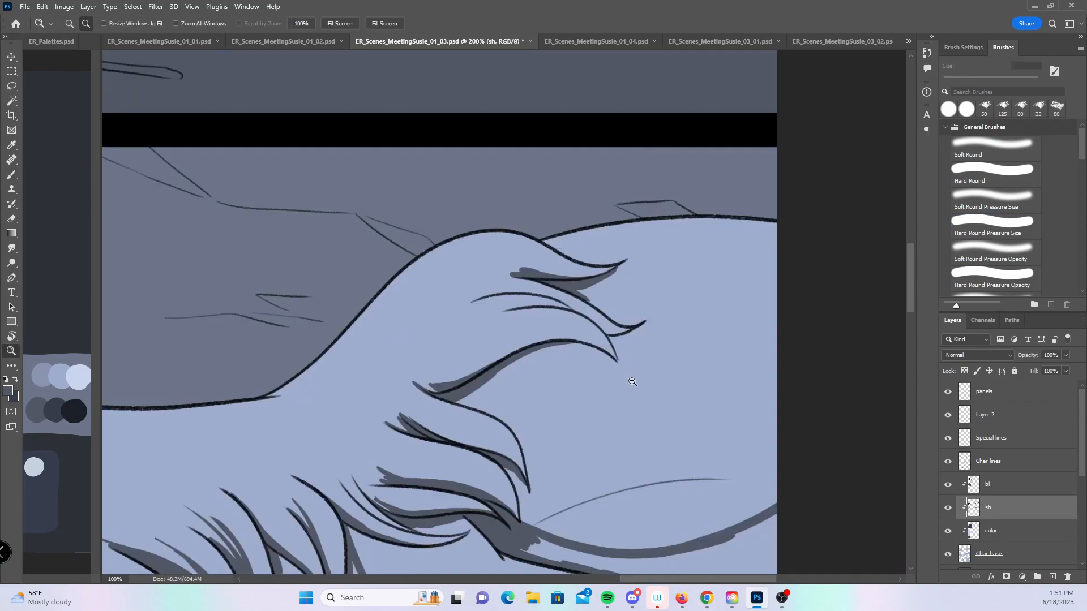
{"action": "left_click", "coordinate": [635, 385], "text": "alt"}
{"action": "left_click", "coordinate": [638, 384], "text": "alt"}
{"action": "left_click_drag", "start_coordinate": [651, 385], "coordinate": [631, 305]}
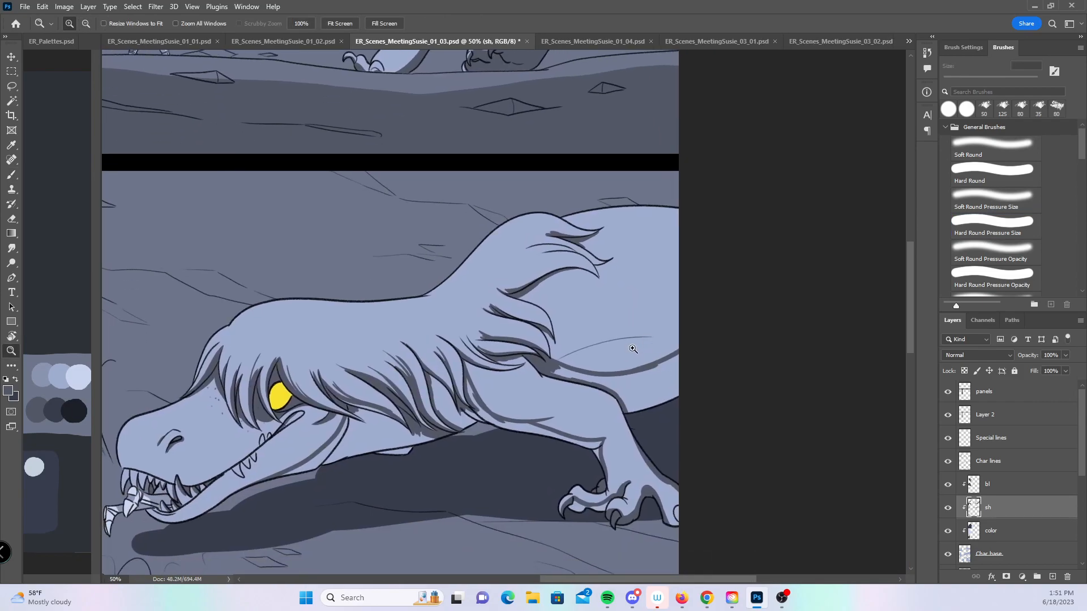
- Shade along the upper side of the thin curved line across the creature's flank
{"action": "left_click", "coordinate": [634, 351]}
{"action": "left_click", "coordinate": [629, 342]}
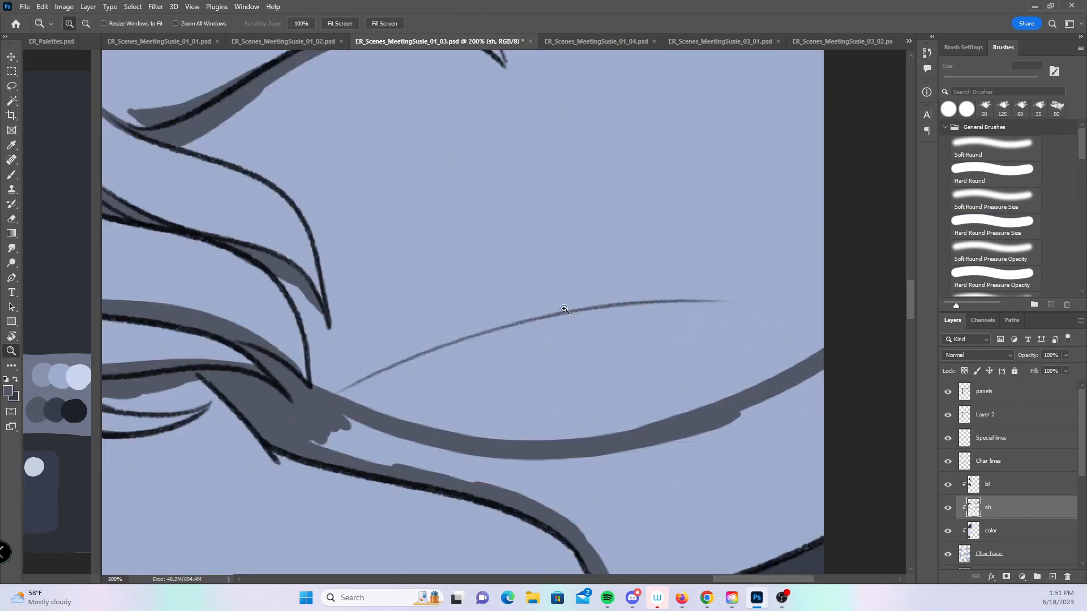
{"action": "left_click", "coordinate": [11, 174]}
{"action": "left_click_drag", "start_coordinate": [326, 383], "coordinate": [502, 323]}
{"action": "left_click_drag", "start_coordinate": [432, 345], "coordinate": [508, 325]}
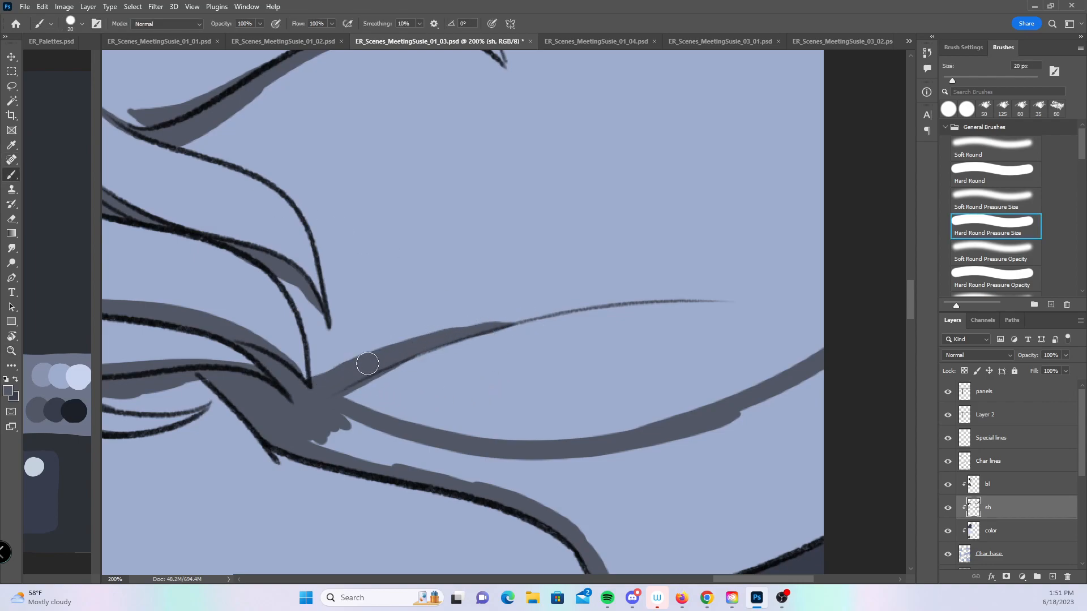
{"action": "left_click_drag", "start_coordinate": [317, 376], "coordinate": [651, 303]}
- Fill the shadow band along the rear jaw out to its outline with the Hard Round brush, undoing the first test stroke
{"action": "mouse_move", "coordinate": [375, 427]}
{"action": "left_mouse_down"}
{"action": "mouse_move", "coordinate": [478, 379]}
{"action": "mouse_move", "coordinate": [509, 347]}
{"action": "mouse_move", "coordinate": [592, 347]}
{"action": "mouse_move", "coordinate": [645, 374]}
{"action": "mouse_move", "coordinate": [775, 329]}
{"action": "left_mouse_up"}
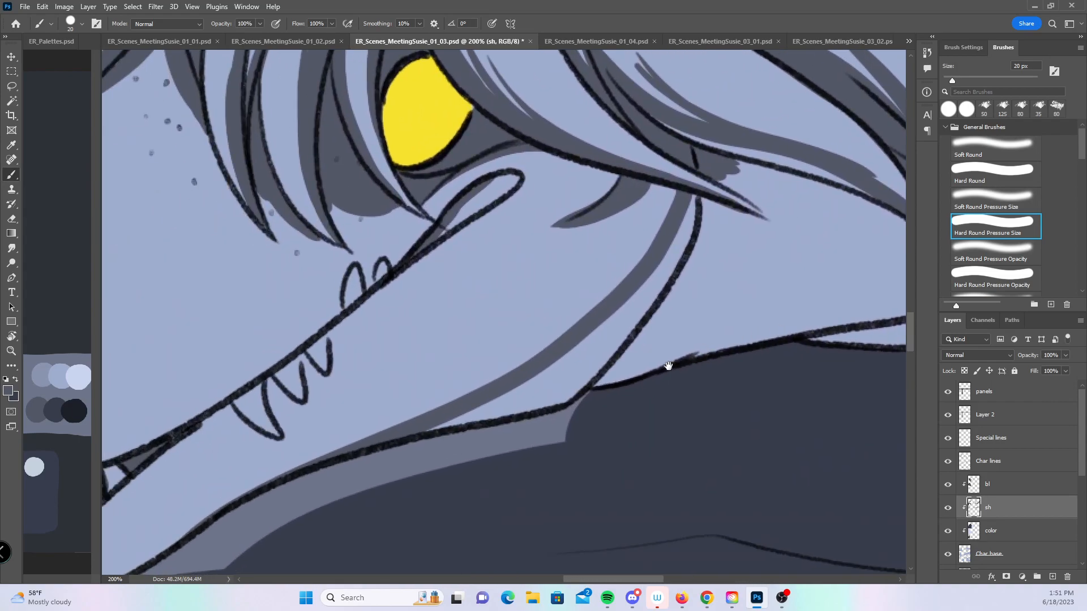
{"action": "left_click_drag", "start_coordinate": [669, 366], "coordinate": [650, 321]}
{"action": "left_click", "coordinate": [1007, 280]}
{"action": "mouse_move", "coordinate": [449, 375]}
{"action": "left_mouse_down"}
{"action": "mouse_move", "coordinate": [518, 350]}
{"action": "mouse_move", "coordinate": [504, 359]}
{"action": "mouse_move", "coordinate": [516, 341]}
{"action": "mouse_move", "coordinate": [420, 383]}
{"action": "mouse_move", "coordinate": [597, 303]}
{"action": "mouse_move", "coordinate": [584, 271]}
{"action": "mouse_move", "coordinate": [626, 237]}
{"action": "mouse_move", "coordinate": [678, 161]}
{"action": "mouse_move", "coordinate": [481, 376]}
{"action": "left_mouse_up"}
{"action": "key", "text": "ctrl+z"}
{"action": "left_click", "coordinate": [1001, 218]}
{"action": "left_click", "coordinate": [995, 172]}
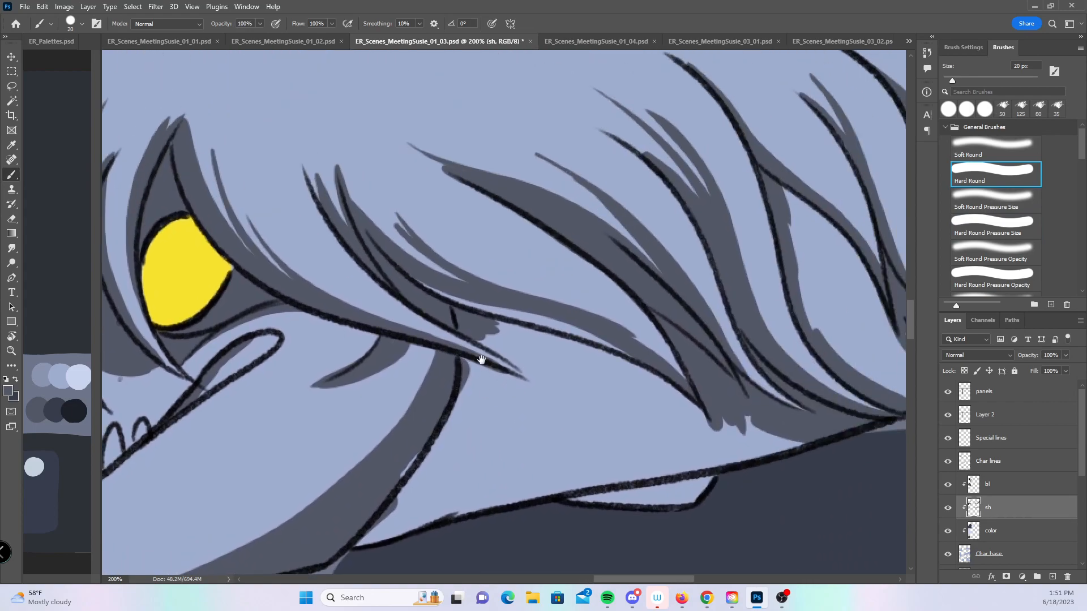
- Fill the throat between the rear jaw and the mane locks with solid shadow, using a 25 px Hard Round brush
{"action": "key", "text": "bracketleft"}
{"action": "key", "text": "bracketleft"}
{"action": "mouse_move", "coordinate": [458, 362]}
{"action": "left_mouse_down"}
{"action": "mouse_move", "coordinate": [565, 384]}
{"action": "mouse_move", "coordinate": [489, 322]}
{"action": "mouse_move", "coordinate": [583, 357]}
{"action": "mouse_move", "coordinate": [548, 332]}
{"action": "mouse_move", "coordinate": [673, 430]}
{"action": "left_mouse_up"}
{"action": "key", "text": "bracketright"}
{"action": "key", "text": "bracketright"}
{"action": "key", "text": "bracketright"}
{"action": "mouse_move", "coordinate": [442, 454]}
{"action": "left_mouse_down"}
{"action": "mouse_move", "coordinate": [449, 396]}
{"action": "mouse_move", "coordinate": [431, 418]}
{"action": "mouse_move", "coordinate": [475, 339]}
{"action": "mouse_move", "coordinate": [512, 358]}
{"action": "mouse_move", "coordinate": [595, 352]}
{"action": "mouse_move", "coordinate": [585, 303]}
{"action": "left_mouse_up"}
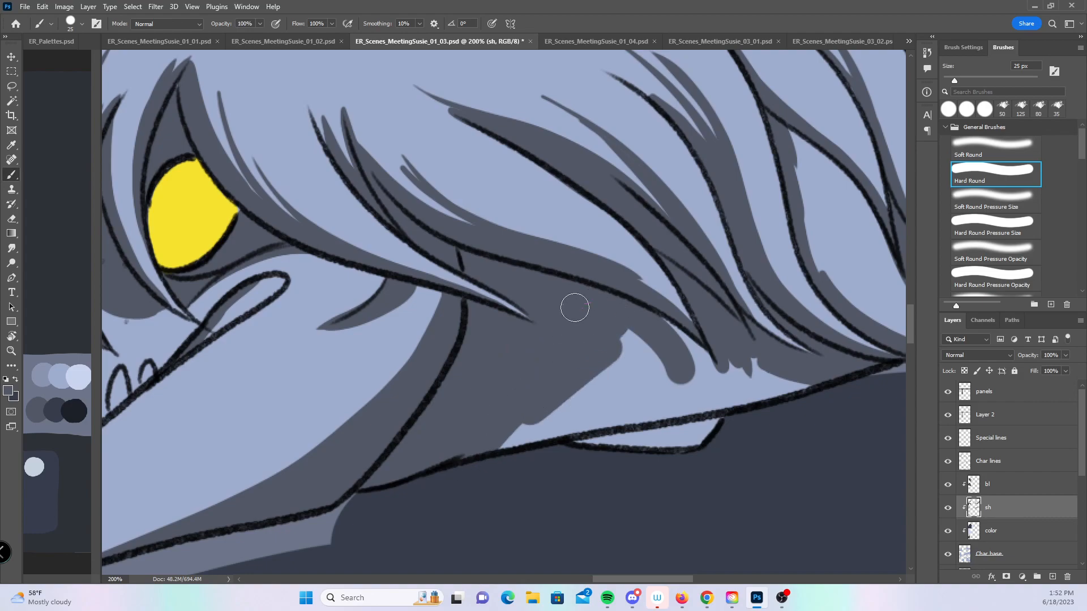
{"action": "left_click_drag", "start_coordinate": [730, 392], "coordinate": [504, 380]}
- Fill the remaining throat and the gap between the mane locks, and extend the shadow along the chest
{"action": "mouse_move", "coordinate": [391, 363]}
{"action": "left_mouse_down"}
{"action": "mouse_move", "coordinate": [369, 388]}
{"action": "mouse_move", "coordinate": [295, 422]}
{"action": "mouse_move", "coordinate": [410, 331]}
{"action": "mouse_move", "coordinate": [506, 347]}
{"action": "mouse_move", "coordinate": [368, 438]}
{"action": "mouse_move", "coordinate": [574, 383]}
{"action": "left_mouse_up"}
{"action": "left_click_drag", "start_coordinate": [655, 405], "coordinate": [423, 524]}
{"action": "mouse_move", "coordinate": [342, 249]}
{"action": "left_mouse_down"}
{"action": "mouse_move", "coordinate": [356, 318]}
{"action": "mouse_move", "coordinate": [342, 273]}
{"action": "mouse_move", "coordinate": [441, 433]}
{"action": "mouse_move", "coordinate": [474, 449]}
{"action": "left_mouse_up"}
{"action": "mouse_move", "coordinate": [353, 273]}
{"action": "left_mouse_down"}
{"action": "mouse_move", "coordinate": [385, 327]}
{"action": "mouse_move", "coordinate": [373, 283]}
{"action": "mouse_move", "coordinate": [476, 402]}
{"action": "mouse_move", "coordinate": [560, 432]}
{"action": "left_mouse_up"}
{"action": "left_click_drag", "start_coordinate": [626, 409], "coordinate": [463, 352]}
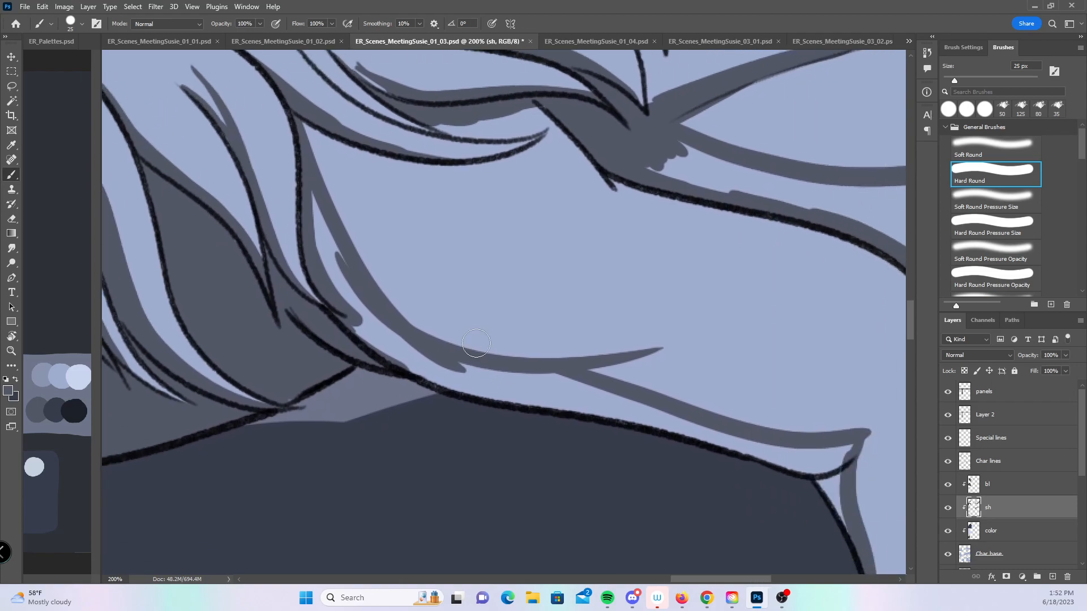
- Fill the underside of the chest and foreleg with shadow and close the toe shadow gaps with a 9 px brush
{"action": "mouse_move", "coordinate": [342, 292]}
{"action": "left_mouse_down"}
{"action": "mouse_move", "coordinate": [404, 363]}
{"action": "mouse_move", "coordinate": [523, 410]}
{"action": "mouse_move", "coordinate": [468, 375]}
{"action": "mouse_move", "coordinate": [606, 402]}
{"action": "mouse_move", "coordinate": [565, 389]}
{"action": "mouse_move", "coordinate": [743, 449]}
{"action": "mouse_move", "coordinate": [723, 437]}
{"action": "mouse_move", "coordinate": [811, 420]}
{"action": "mouse_move", "coordinate": [483, 266]}
{"action": "mouse_move", "coordinate": [400, 256]}
{"action": "mouse_move", "coordinate": [415, 273]}
{"action": "mouse_move", "coordinate": [456, 245]}
{"action": "mouse_move", "coordinate": [431, 320]}
{"action": "mouse_move", "coordinate": [452, 311]}
{"action": "left_mouse_up"}
{"action": "left_click_drag", "start_coordinate": [544, 392], "coordinate": [537, 278]}
{"action": "mouse_move", "coordinate": [335, 381]}
{"action": "left_mouse_down"}
{"action": "mouse_move", "coordinate": [364, 381]}
{"action": "mouse_move", "coordinate": [419, 391]}
{"action": "mouse_move", "coordinate": [404, 379]}
{"action": "mouse_move", "coordinate": [426, 397]}
{"action": "mouse_move", "coordinate": [512, 327]}
{"action": "mouse_move", "coordinate": [452, 399]}
{"action": "mouse_move", "coordinate": [478, 328]}
{"action": "left_mouse_up"}
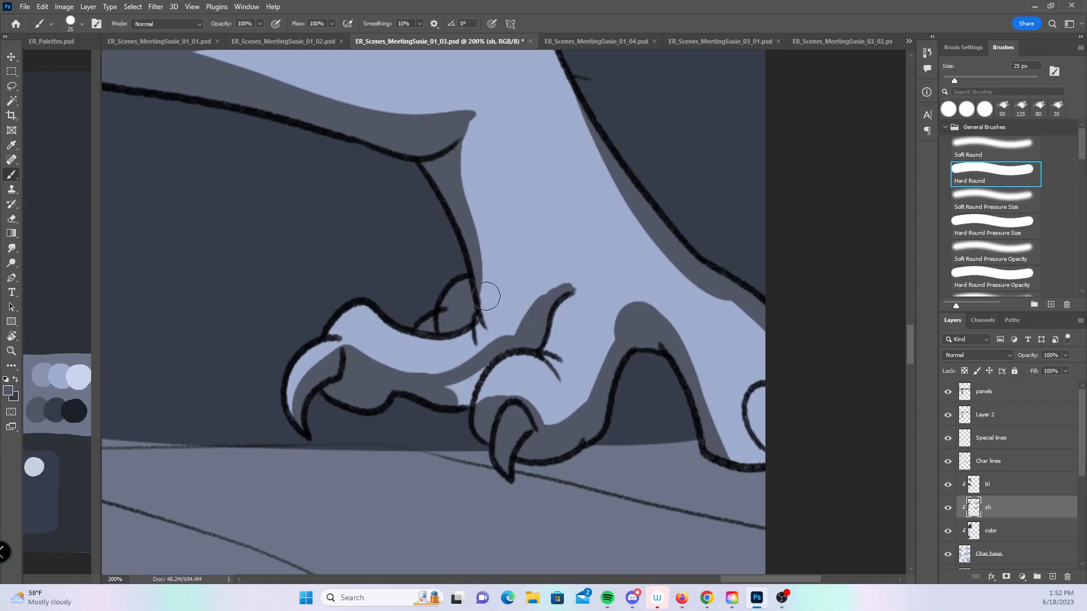
{"action": "key", "text": "bracketleft"}
{"action": "key", "text": "bracketleft"}
{"action": "key", "text": "bracketleft"}
{"action": "mouse_move", "coordinate": [464, 419]}
{"action": "left_mouse_down"}
{"action": "mouse_move", "coordinate": [475, 382]}
{"action": "mouse_move", "coordinate": [511, 338]}
{"action": "left_mouse_up"}
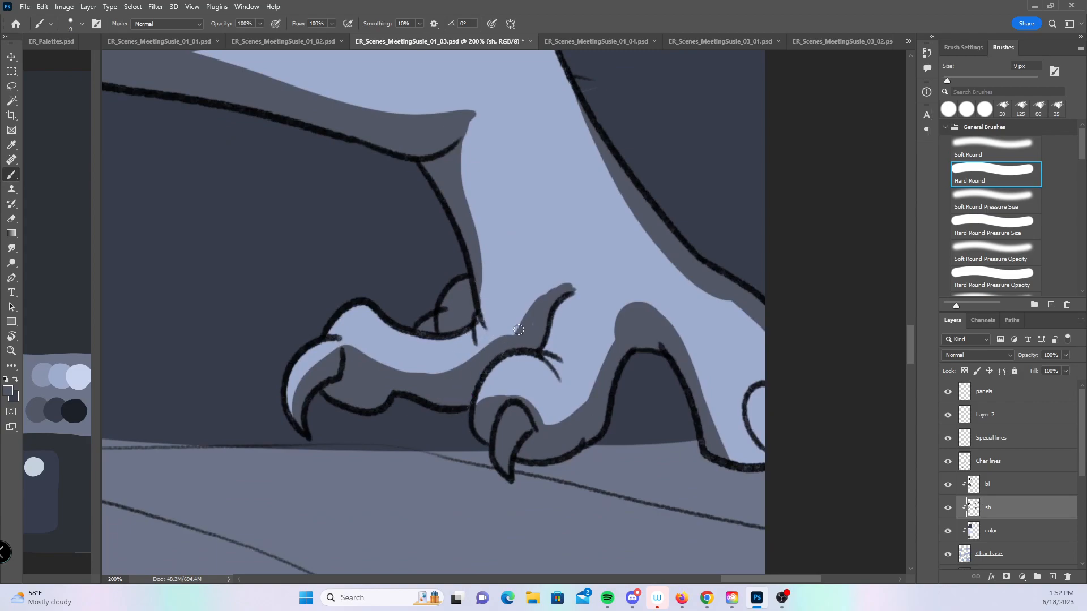
- Fill the belly between the curved flank shadow, the foreleg and the lower outline with a 30 px brush
{"action": "left_click_drag", "start_coordinate": [758, 357], "coordinate": [736, 510]}
{"action": "left_click_drag", "start_coordinate": [684, 334], "coordinate": [730, 526]}
{"action": "left_click_drag", "start_coordinate": [653, 398], "coordinate": [707, 507]}
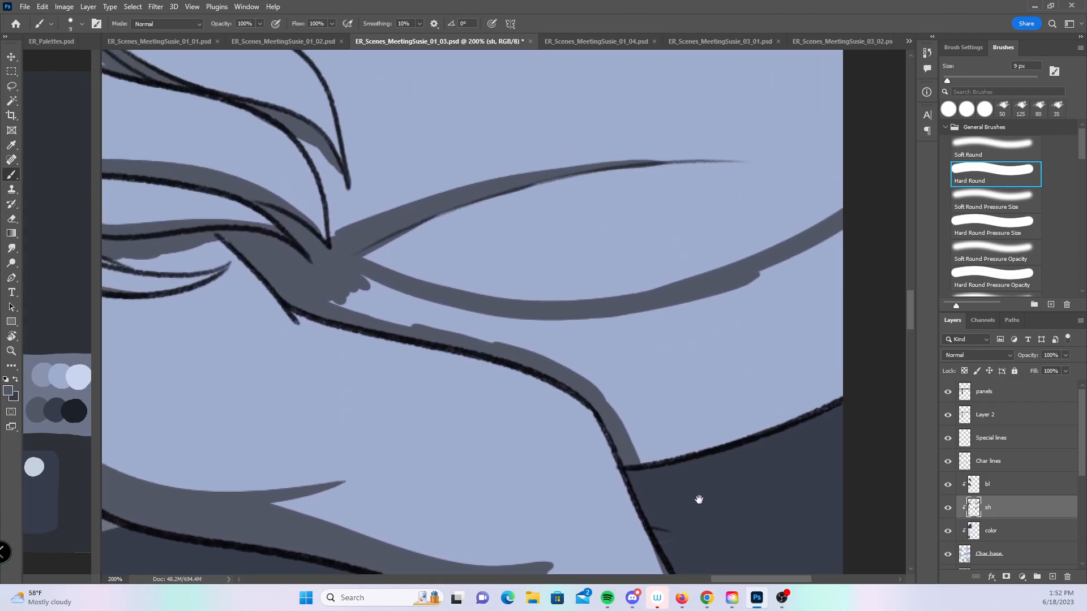
{"action": "key", "text": "bracketright"}
{"action": "key", "text": "bracketright"}
{"action": "key", "text": "bracketright"}
{"action": "key", "text": "bracketright"}
{"action": "key", "text": "bracketright"}
{"action": "mouse_move", "coordinate": [332, 293]}
{"action": "left_mouse_down"}
{"action": "mouse_move", "coordinate": [605, 341]}
{"action": "mouse_move", "coordinate": [732, 308]}
{"action": "left_mouse_up"}
{"action": "mouse_move", "coordinate": [562, 321]}
{"action": "left_mouse_down"}
{"action": "mouse_move", "coordinate": [872, 229]}
{"action": "mouse_move", "coordinate": [684, 336]}
{"action": "left_mouse_up"}
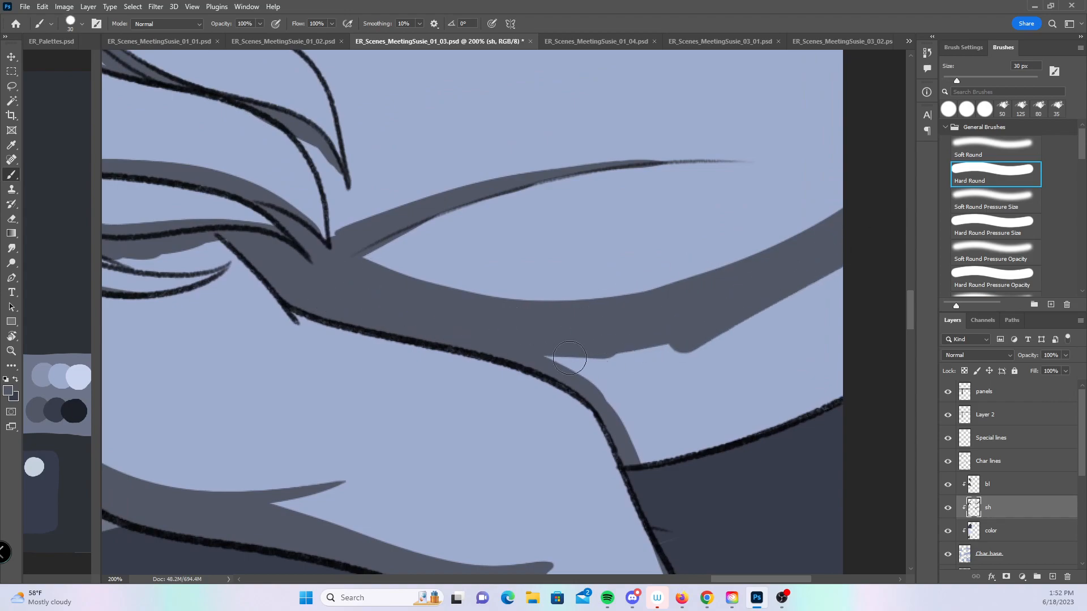
{"action": "left_click_drag", "start_coordinate": [553, 371], "coordinate": [671, 495]}
{"action": "mouse_move", "coordinate": [658, 392]}
{"action": "left_mouse_down"}
{"action": "mouse_move", "coordinate": [626, 360]}
{"action": "mouse_move", "coordinate": [645, 392]}
{"action": "mouse_move", "coordinate": [672, 398]}
{"action": "mouse_move", "coordinate": [843, 263]}
{"action": "mouse_move", "coordinate": [748, 405]}
{"action": "mouse_move", "coordinate": [861, 391]}
{"action": "mouse_move", "coordinate": [881, 376]}
{"action": "left_mouse_up"}
- View the crouching creature panel at 33.33% and save the page
{"action": "key", "text": "z"}
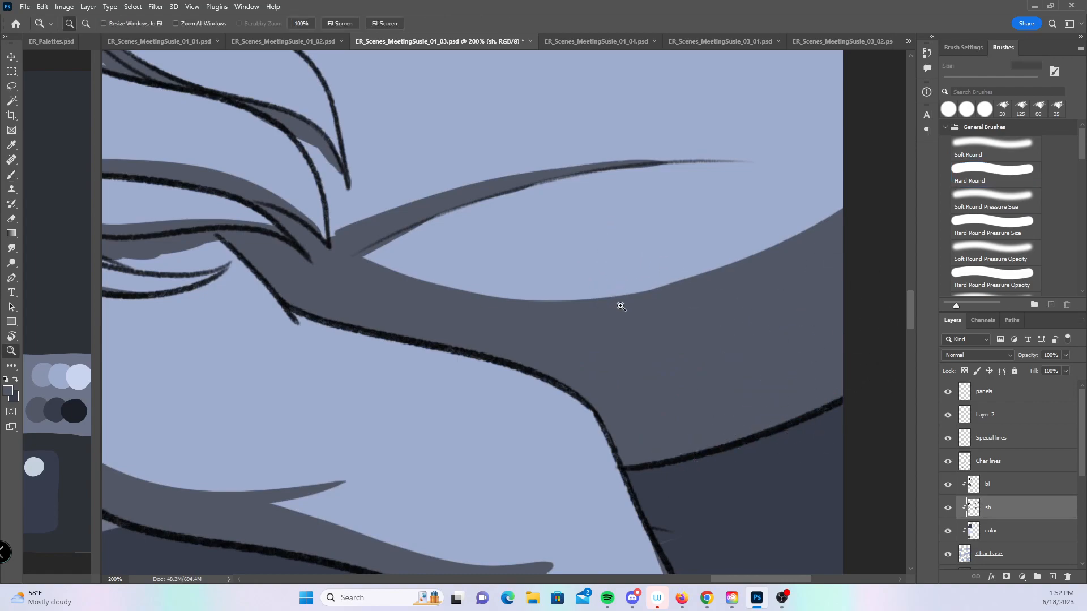
{"action": "left_click", "coordinate": [619, 335], "text": "alt"}
{"action": "left_click", "coordinate": [619, 336], "text": "alt"}
{"action": "left_click", "coordinate": [614, 345], "text": "alt"}
{"action": "left_click", "coordinate": [566, 410], "text": "alt"}
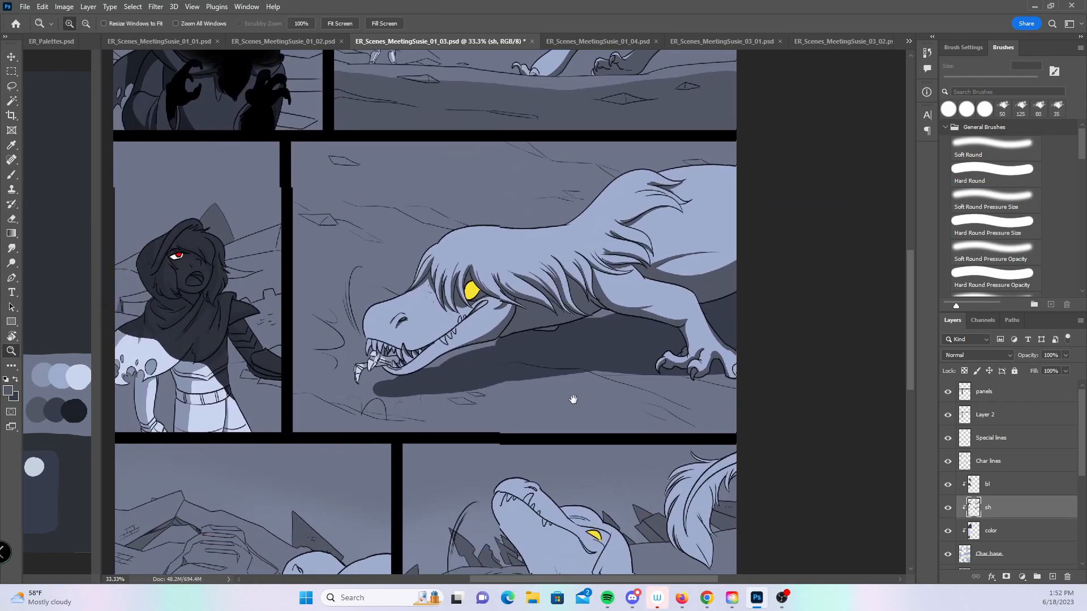
{"action": "key", "text": "ctrl+s"}
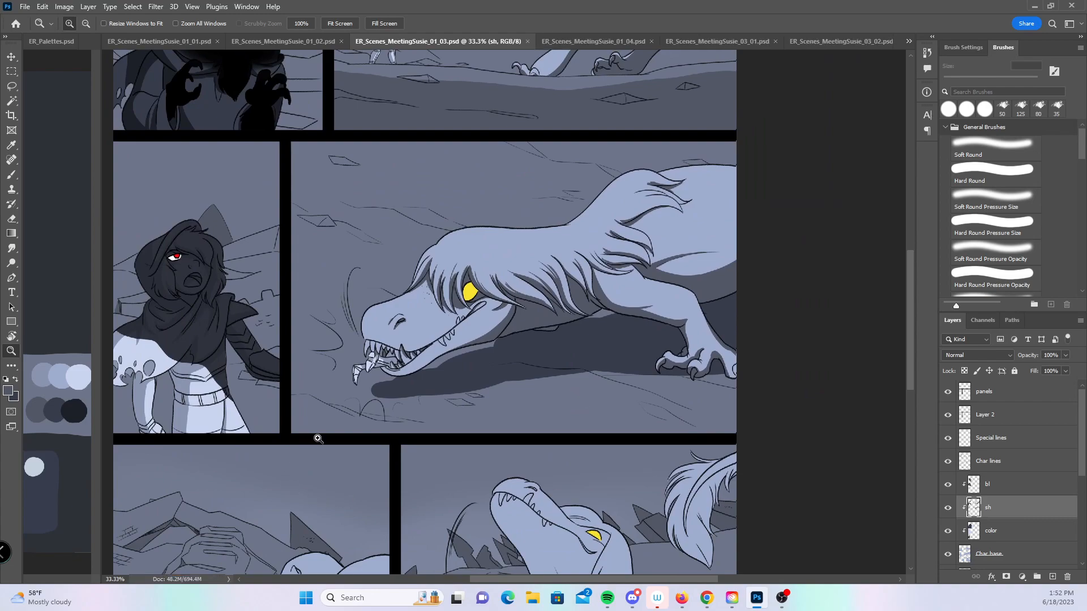
- Look over the two lower creature panels and the page ER_Scenes_MeetingSusie_01_04.psd, then return to page 01_03
{"action": "left_click_drag", "start_coordinate": [414, 481], "coordinate": [450, 374]}
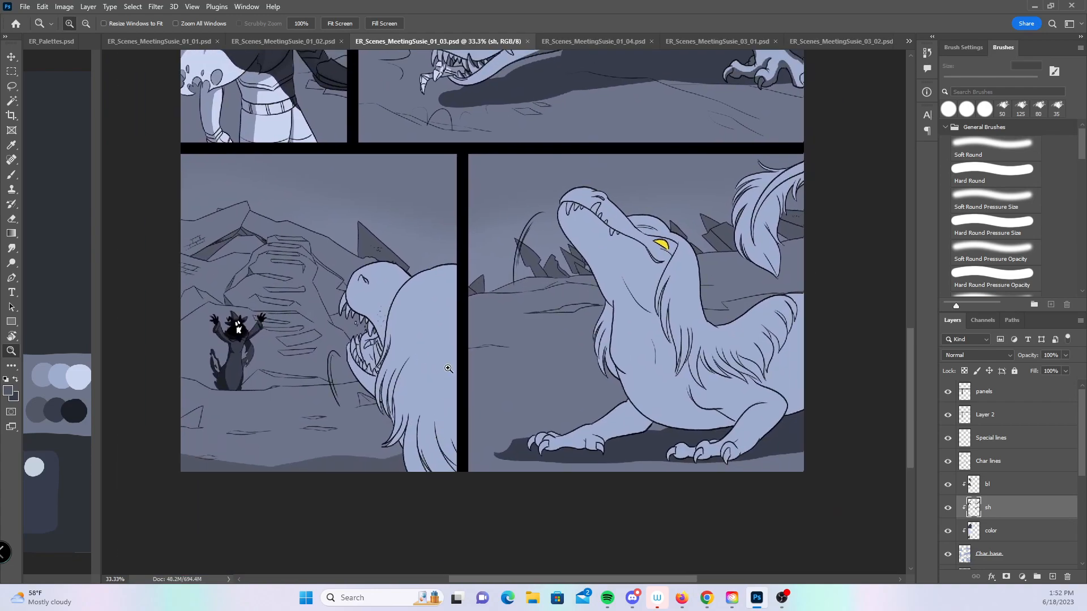
{"action": "left_click", "coordinate": [991, 222]}
{"action": "left_click_drag", "start_coordinate": [588, 294], "coordinate": [508, 377]}
{"action": "left_click", "coordinate": [606, 42]}
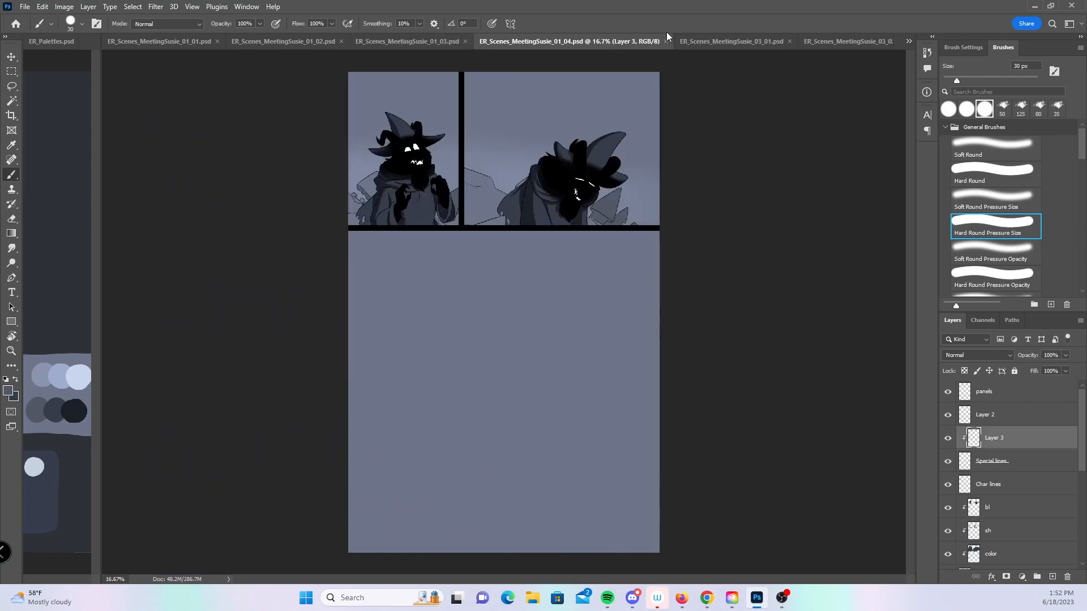
{"action": "left_click", "coordinate": [413, 42]}
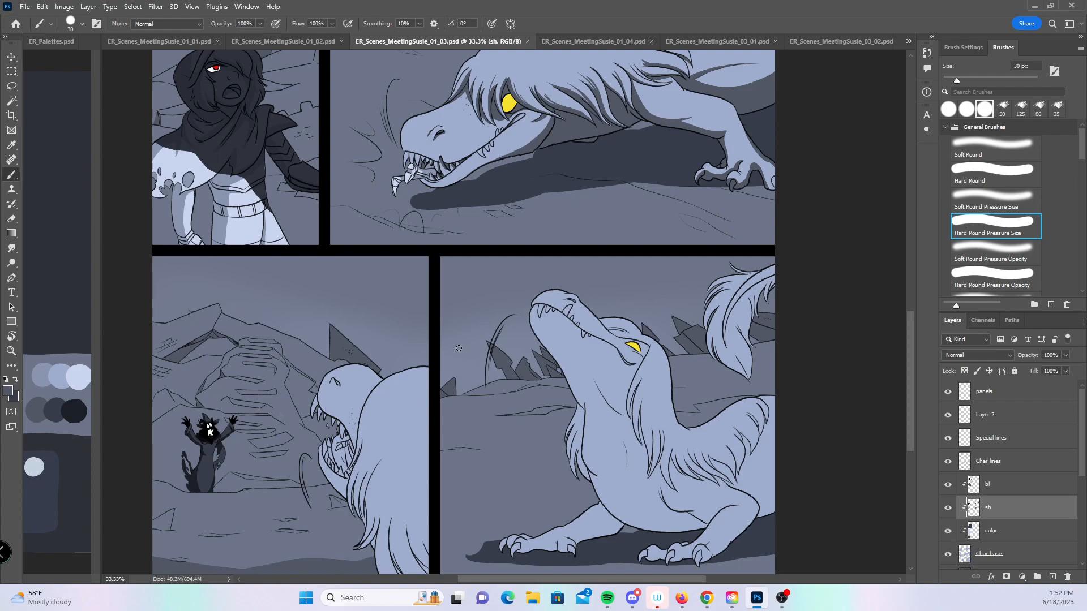
- Paint thin shadow strands down the neck mane in the lower-left panel with the Hard Round Pressure Size brush at 10 px
{"action": "key", "text": "z"}
{"action": "left_click", "coordinate": [389, 426]}
{"action": "left_click", "coordinate": [392, 429]}
{"action": "left_click", "coordinate": [393, 455]}
{"action": "left_click_drag", "start_coordinate": [377, 488], "coordinate": [381, 199]}
{"action": "left_click_drag", "start_coordinate": [353, 396], "coordinate": [345, 436]}
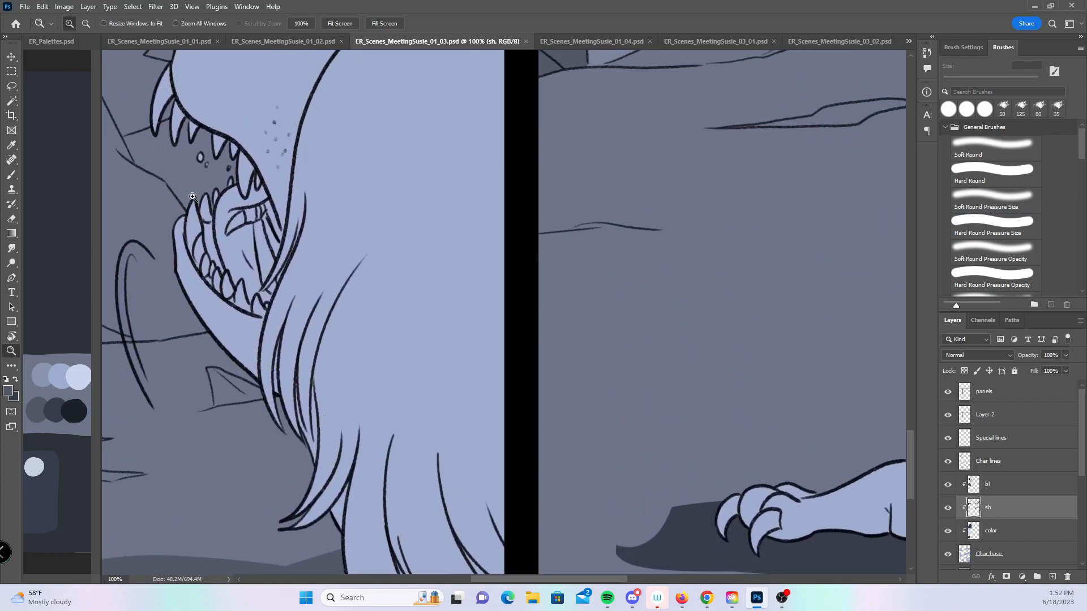
{"action": "left_click", "coordinate": [11, 178]}
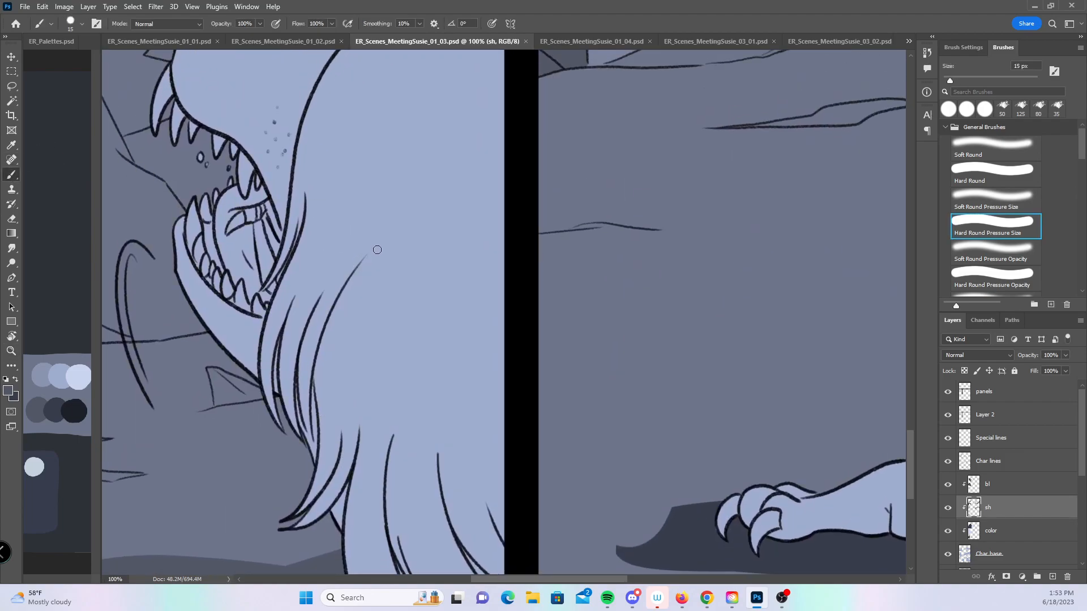
{"action": "mouse_move", "coordinate": [363, 262]}
{"action": "left_mouse_down"}
{"action": "mouse_move", "coordinate": [333, 429]}
{"action": "mouse_move", "coordinate": [428, 192]}
{"action": "mouse_move", "coordinate": [380, 344]}
{"action": "mouse_move", "coordinate": [459, 170]}
{"action": "mouse_move", "coordinate": [451, 117]}
{"action": "mouse_move", "coordinate": [443, 240]}
{"action": "mouse_move", "coordinate": [388, 336]}
{"action": "left_mouse_up"}
{"action": "left_click_drag", "start_coordinate": [444, 293], "coordinate": [410, 427]}
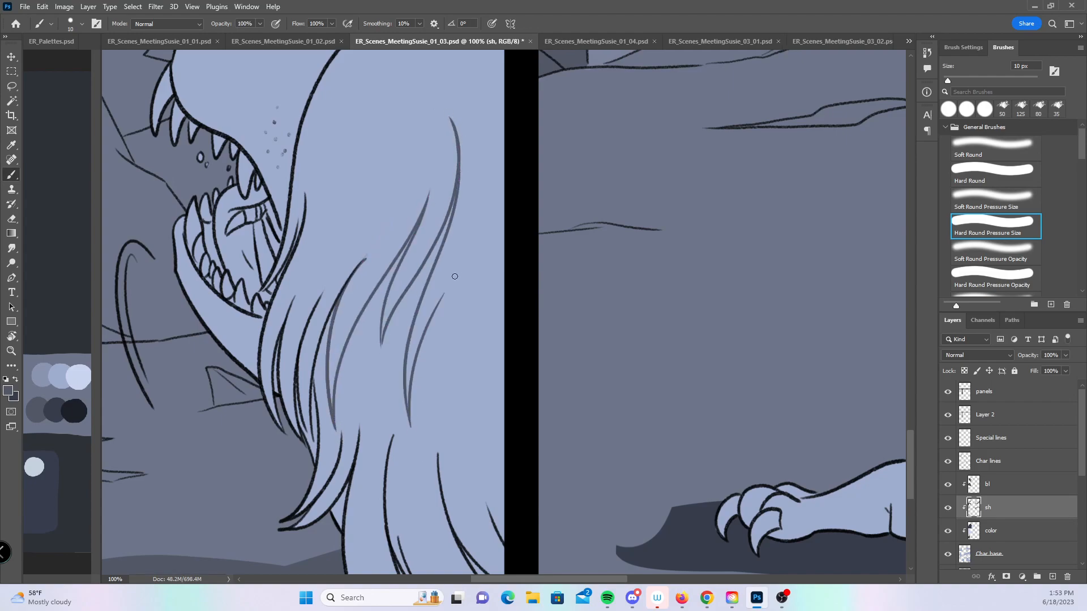
{"action": "left_click_drag", "start_coordinate": [429, 333], "coordinate": [424, 423]}
{"action": "mouse_move", "coordinate": [469, 267]}
{"action": "left_mouse_down"}
{"action": "mouse_move", "coordinate": [426, 427]}
{"action": "mouse_move", "coordinate": [450, 464]}
{"action": "left_mouse_up"}
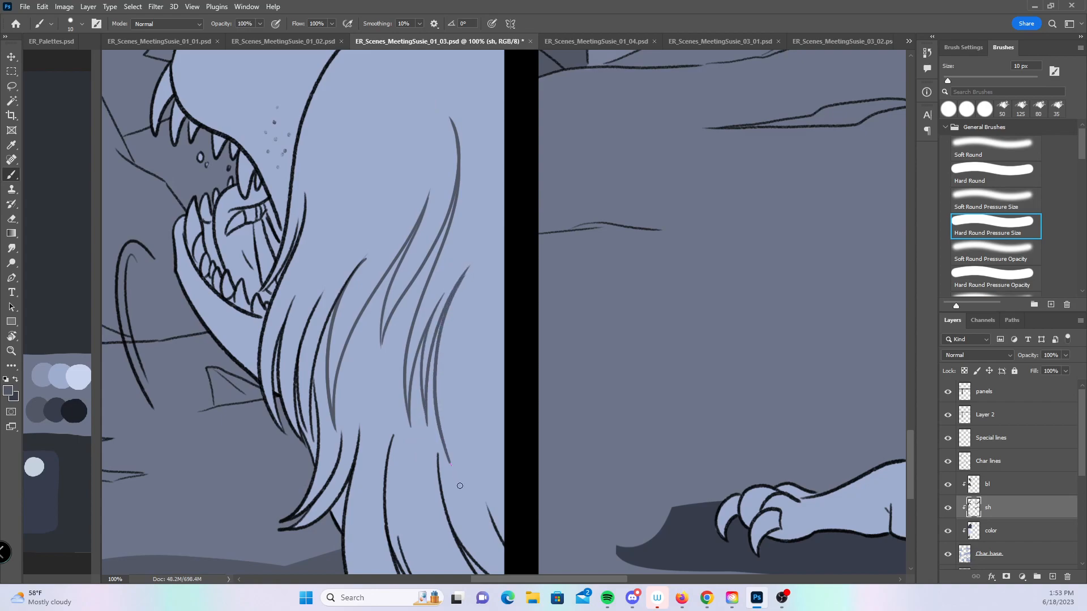
- Add shadow strands near the panel's edge and thicken the forks between the neck mane strands
{"action": "left_click_drag", "start_coordinate": [462, 374], "coordinate": [475, 513]}
{"action": "left_click_drag", "start_coordinate": [463, 376], "coordinate": [482, 474]}
{"action": "mouse_move", "coordinate": [483, 475]}
{"action": "left_mouse_down"}
{"action": "mouse_move", "coordinate": [470, 433]}
{"action": "mouse_move", "coordinate": [514, 206]}
{"action": "mouse_move", "coordinate": [527, 388]}
{"action": "mouse_move", "coordinate": [548, 148]}
{"action": "mouse_move", "coordinate": [538, 139]}
{"action": "left_mouse_up"}
{"action": "mouse_move", "coordinate": [414, 292]}
{"action": "left_mouse_down"}
{"action": "mouse_move", "coordinate": [425, 250]}
{"action": "mouse_move", "coordinate": [396, 306]}
{"action": "left_mouse_up"}
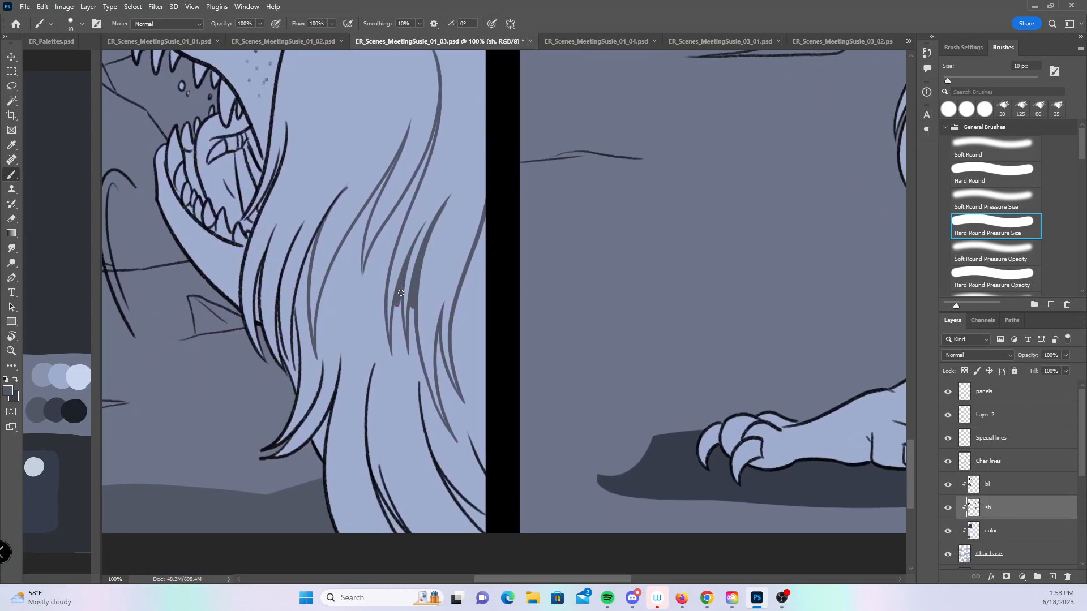
{"action": "mouse_move", "coordinate": [513, 240]}
{"action": "left_mouse_down"}
{"action": "mouse_move", "coordinate": [502, 296]}
{"action": "mouse_move", "coordinate": [509, 390]}
{"action": "left_mouse_up"}
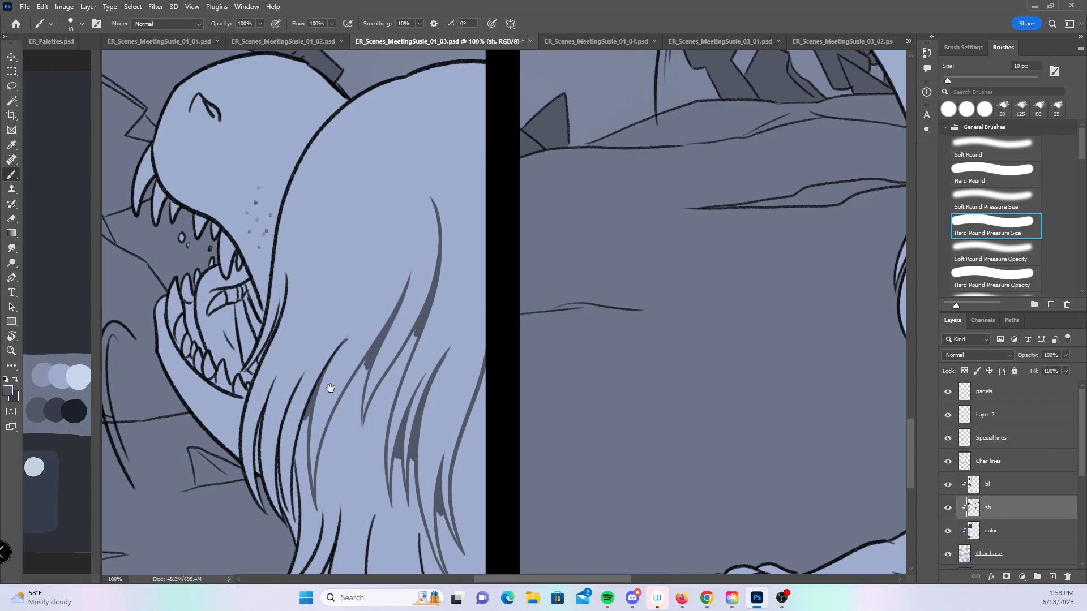
- Shade the inked mane locks hanging behind the creature's lower jaw
{"action": "left_click_drag", "start_coordinate": [326, 388], "coordinate": [414, 261]}
{"action": "left_click_drag", "start_coordinate": [347, 304], "coordinate": [345, 319]}
{"action": "left_click_drag", "start_coordinate": [357, 268], "coordinate": [345, 352]}
{"action": "left_click_drag", "start_coordinate": [346, 309], "coordinate": [353, 396]}
{"action": "left_click_drag", "start_coordinate": [342, 315], "coordinate": [352, 396]}
{"action": "left_click_drag", "start_coordinate": [346, 338], "coordinate": [358, 403]}
{"action": "left_click_drag", "start_coordinate": [337, 263], "coordinate": [322, 355]}
{"action": "mouse_move", "coordinate": [338, 260]}
{"action": "left_mouse_down"}
{"action": "mouse_move", "coordinate": [325, 378]}
{"action": "mouse_move", "coordinate": [347, 397]}
{"action": "left_mouse_up"}
{"action": "left_click_drag", "start_coordinate": [322, 300], "coordinate": [320, 354]}
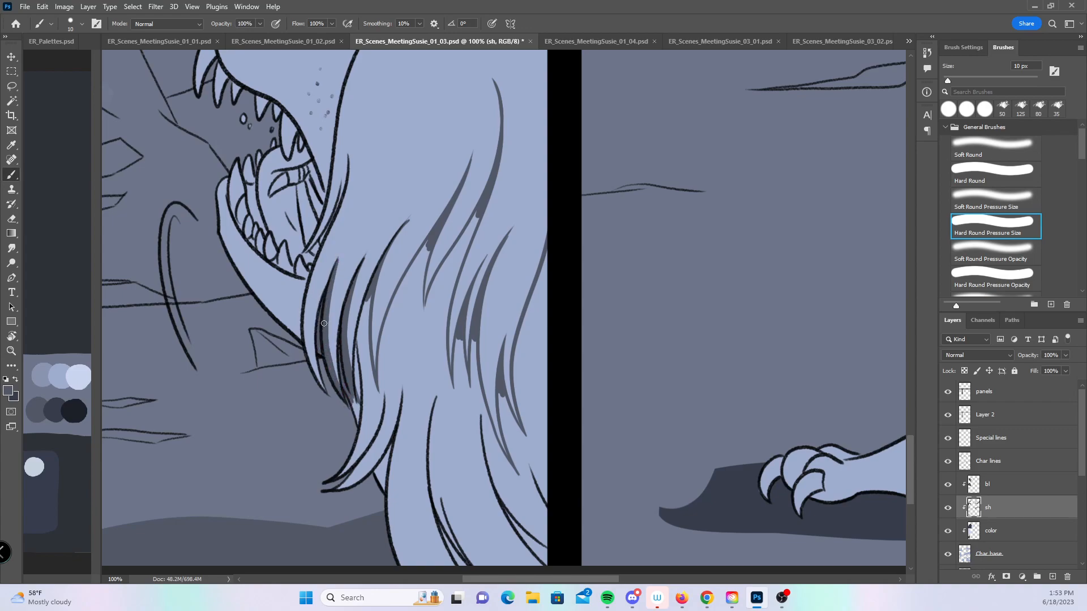
- Shade the lock running along the corner of the creature's open mouth
{"action": "scroll", "coordinate": [321, 334], "scroll_direction": "up", "scroll_amount": 5}
{"action": "left_click_drag", "start_coordinate": [294, 401], "coordinate": [328, 323]}
{"action": "left_click_drag", "start_coordinate": [313, 371], "coordinate": [331, 298]}
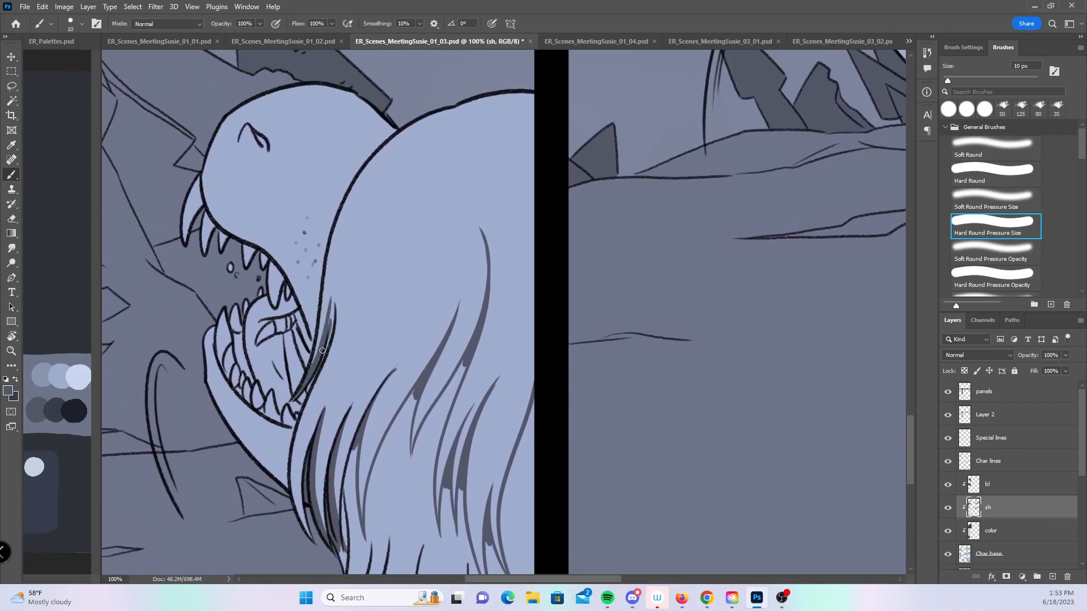
{"action": "left_click_drag", "start_coordinate": [322, 363], "coordinate": [332, 300]}
{"action": "left_click_drag", "start_coordinate": [413, 384], "coordinate": [408, 226]}
{"action": "left_click_drag", "start_coordinate": [424, 350], "coordinate": [395, 357]}
- Fill the areas between the mane strands with jagged solid shadow using the Hard Round brush at 10 px
{"action": "left_click", "coordinate": [991, 171]}
{"action": "mouse_move", "coordinate": [317, 302]}
{"action": "left_mouse_down"}
{"action": "mouse_move", "coordinate": [310, 362]}
{"action": "mouse_move", "coordinate": [330, 396]}
{"action": "mouse_move", "coordinate": [323, 378]}
{"action": "mouse_move", "coordinate": [302, 382]}
{"action": "mouse_move", "coordinate": [322, 404]}
{"action": "left_mouse_up"}
{"action": "left_click_drag", "start_coordinate": [378, 244], "coordinate": [332, 359]}
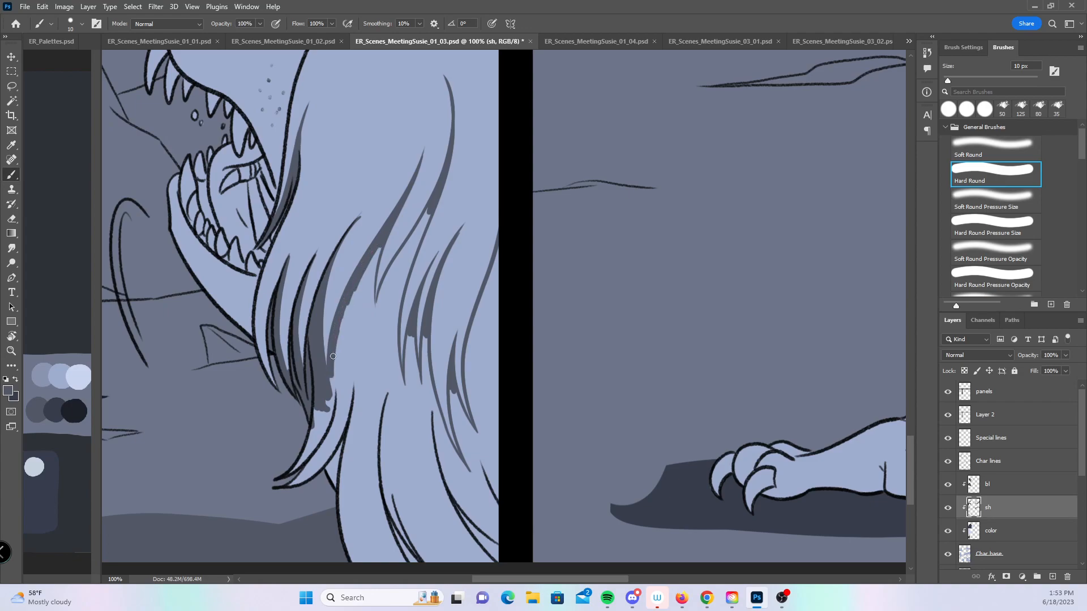
{"action": "mouse_move", "coordinate": [378, 245]}
{"action": "left_mouse_down"}
{"action": "mouse_move", "coordinate": [372, 314]}
{"action": "mouse_move", "coordinate": [428, 212]}
{"action": "mouse_move", "coordinate": [395, 339]}
{"action": "mouse_move", "coordinate": [396, 310]}
{"action": "mouse_move", "coordinate": [405, 391]}
{"action": "left_mouse_up"}
{"action": "mouse_move", "coordinate": [411, 332]}
{"action": "left_mouse_down"}
{"action": "mouse_move", "coordinate": [416, 398]}
{"action": "mouse_move", "coordinate": [424, 392]}
{"action": "left_mouse_up"}
{"action": "mouse_move", "coordinate": [425, 335]}
{"action": "left_mouse_down"}
{"action": "mouse_move", "coordinate": [453, 461]}
{"action": "mouse_move", "coordinate": [474, 481]}
{"action": "left_mouse_up"}
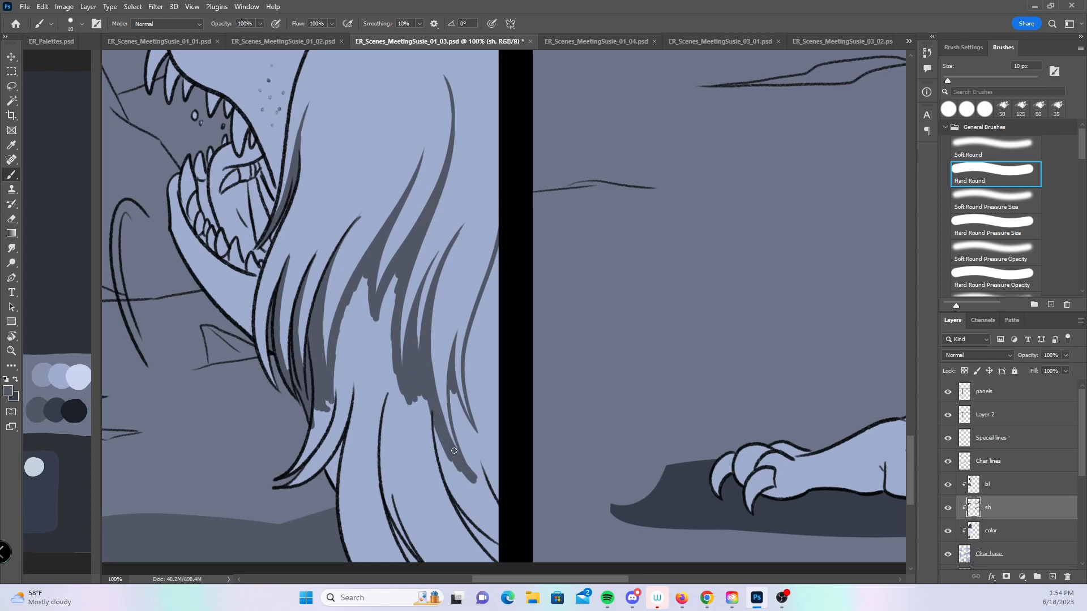
{"action": "left_click_drag", "start_coordinate": [452, 401], "coordinate": [472, 476]}
{"action": "left_click_drag", "start_coordinate": [457, 405], "coordinate": [474, 433]}
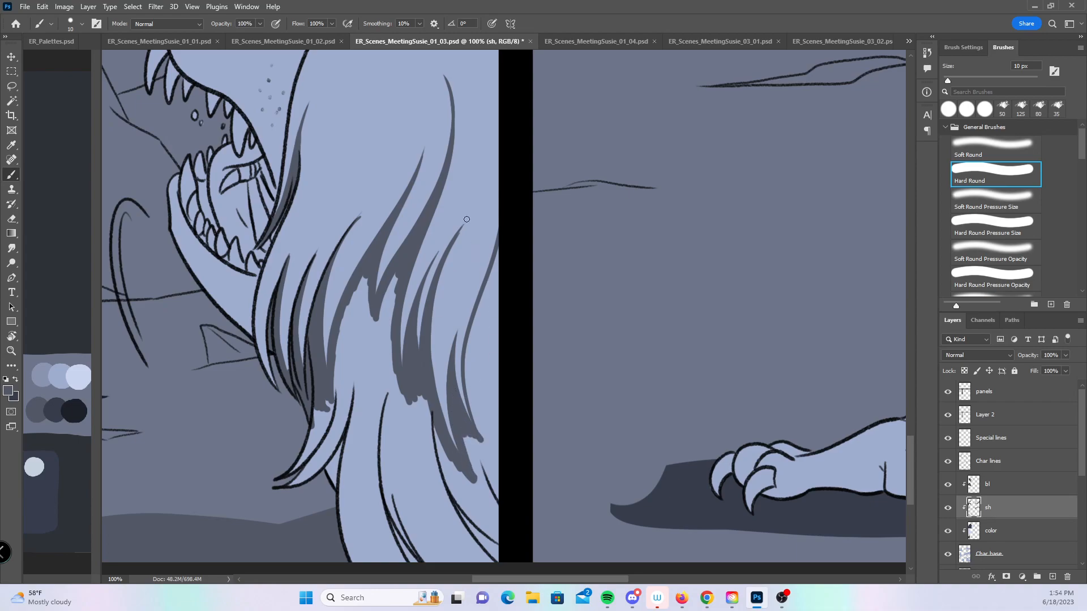
- Fill the remaining gaps between the mane strands up to the panel's edge with a larger brush
{"action": "key", "text": "bracketright"}
{"action": "key", "text": "bracketright"}
{"action": "key", "text": "bracketright"}
{"action": "mouse_move", "coordinate": [504, 251]}
{"action": "left_mouse_down"}
{"action": "mouse_move", "coordinate": [473, 402]}
{"action": "mouse_move", "coordinate": [495, 434]}
{"action": "left_mouse_up"}
{"action": "mouse_move", "coordinate": [362, 281]}
{"action": "left_mouse_down"}
{"action": "mouse_move", "coordinate": [362, 351]}
{"action": "mouse_move", "coordinate": [379, 320]}
{"action": "mouse_move", "coordinate": [389, 339]}
{"action": "mouse_move", "coordinate": [343, 362]}
{"action": "mouse_move", "coordinate": [335, 403]}
{"action": "mouse_move", "coordinate": [492, 405]}
{"action": "mouse_move", "coordinate": [419, 331]}
{"action": "left_mouse_up"}
- Shade the nostril and the underside of the lower jaw with the Hard Round Pressure Size brush at 15 px
{"action": "left_click", "coordinate": [1016, 229]}
{"action": "mouse_move", "coordinate": [282, 95]}
{"action": "left_mouse_down"}
{"action": "mouse_move", "coordinate": [304, 105]}
{"action": "mouse_move", "coordinate": [296, 90]}
{"action": "left_mouse_up"}
{"action": "key", "text": "bracketleft"}
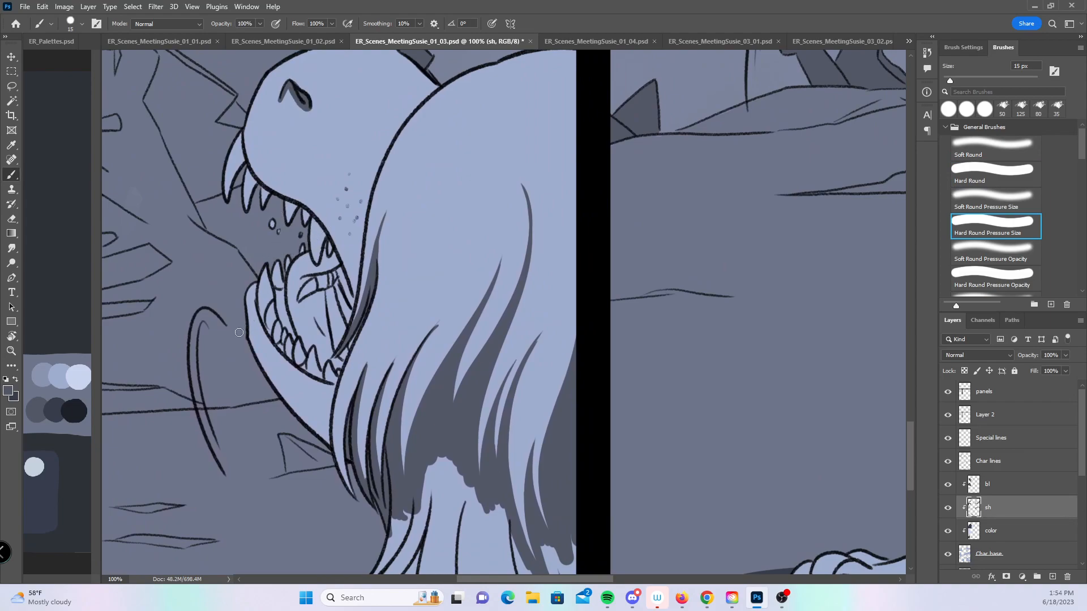
{"action": "left_click_drag", "start_coordinate": [253, 352], "coordinate": [312, 429]}
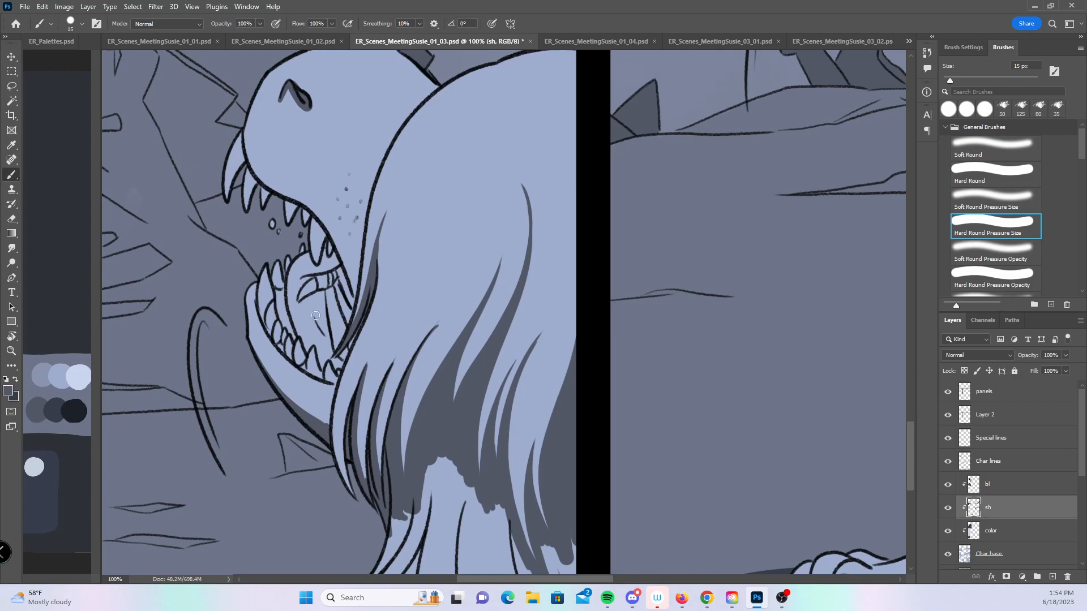
- Shade the rear fang, the tongue and the area behind the lower teeth, undoing the unwanted strokes
{"action": "left_click_drag", "start_coordinate": [281, 318], "coordinate": [292, 335]}
{"action": "left_click_drag", "start_coordinate": [318, 260], "coordinate": [317, 253]}
{"action": "mouse_move", "coordinate": [314, 370]}
{"action": "left_mouse_down"}
{"action": "mouse_move", "coordinate": [298, 343]}
{"action": "mouse_move", "coordinate": [315, 273]}
{"action": "mouse_move", "coordinate": [332, 269]}
{"action": "left_mouse_up"}
{"action": "key", "text": "ctrl+z"}
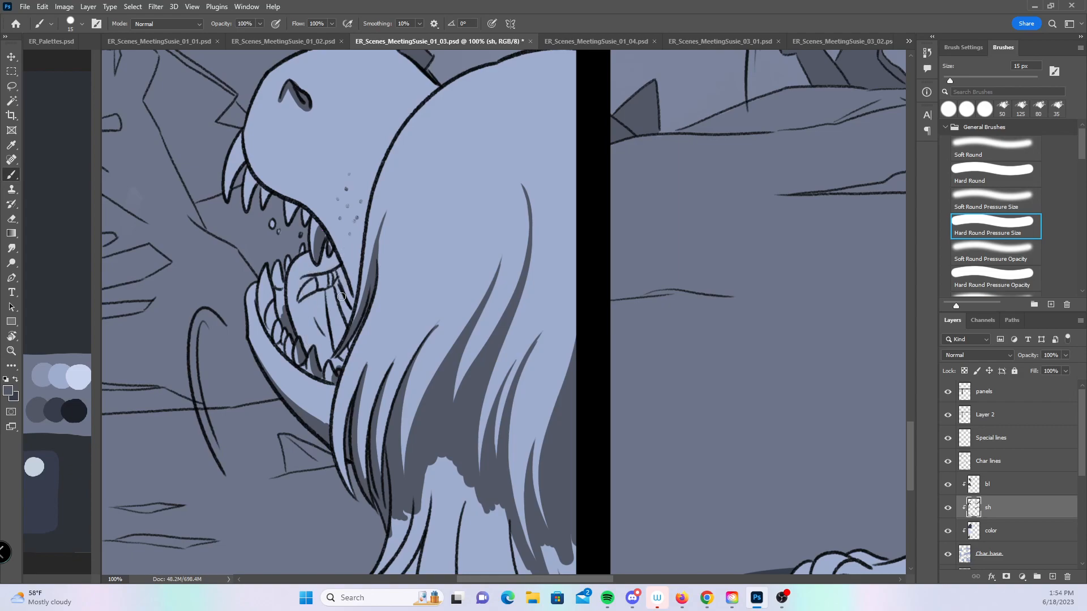
{"action": "mouse_move", "coordinate": [324, 364]}
{"action": "left_mouse_down"}
{"action": "mouse_move", "coordinate": [312, 305]}
{"action": "mouse_move", "coordinate": [336, 260]}
{"action": "mouse_move", "coordinate": [347, 298]}
{"action": "mouse_move", "coordinate": [308, 351]}
{"action": "left_mouse_up"}
{"action": "key", "text": "ctrl+z"}
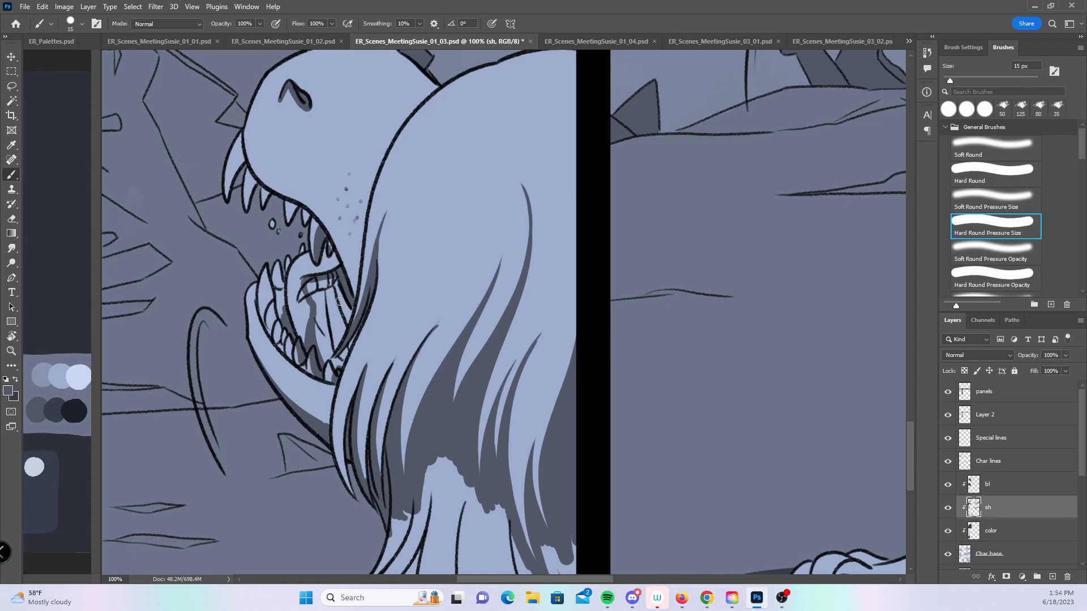
- Fill the back of the open mouth with solid shadow using the Hard Round brush
{"action": "left_click_drag", "start_coordinate": [336, 363], "coordinate": [359, 318]}
{"action": "left_click", "coordinate": [994, 171]}
{"action": "mouse_move", "coordinate": [310, 282]}
{"action": "left_mouse_down"}
{"action": "mouse_move", "coordinate": [342, 296]}
{"action": "mouse_move", "coordinate": [320, 348]}
{"action": "mouse_move", "coordinate": [330, 360]}
{"action": "mouse_move", "coordinate": [347, 304]}
{"action": "mouse_move", "coordinate": [319, 336]}
{"action": "left_mouse_up"}
{"action": "left_click_drag", "start_coordinate": [325, 232], "coordinate": [329, 221]}
- Shade the upper teeth and the front lower teeth with the Hard Round Pressure Size brush
{"action": "left_click", "coordinate": [989, 221]}
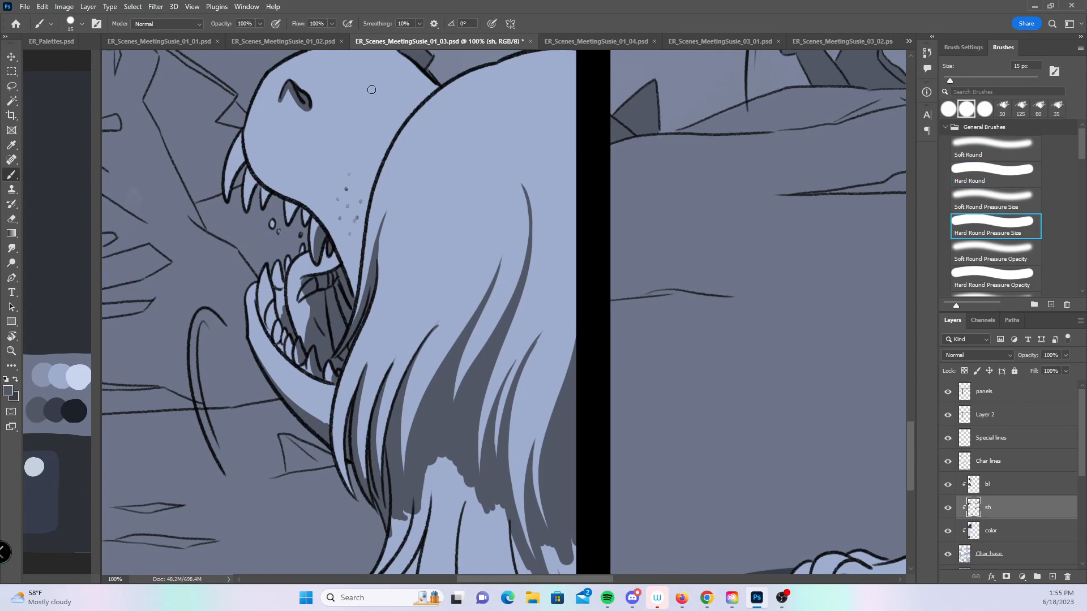
{"action": "mouse_move", "coordinate": [232, 180]}
{"action": "left_mouse_down"}
{"action": "mouse_move", "coordinate": [242, 157]}
{"action": "mouse_move", "coordinate": [255, 195]}
{"action": "mouse_move", "coordinate": [253, 183]}
{"action": "mouse_move", "coordinate": [291, 225]}
{"action": "left_mouse_up"}
{"action": "mouse_move", "coordinate": [271, 300]}
{"action": "left_mouse_down"}
{"action": "mouse_move", "coordinate": [266, 266]}
{"action": "mouse_move", "coordinate": [267, 281]}
{"action": "mouse_move", "coordinate": [281, 263]}
{"action": "left_mouse_up"}
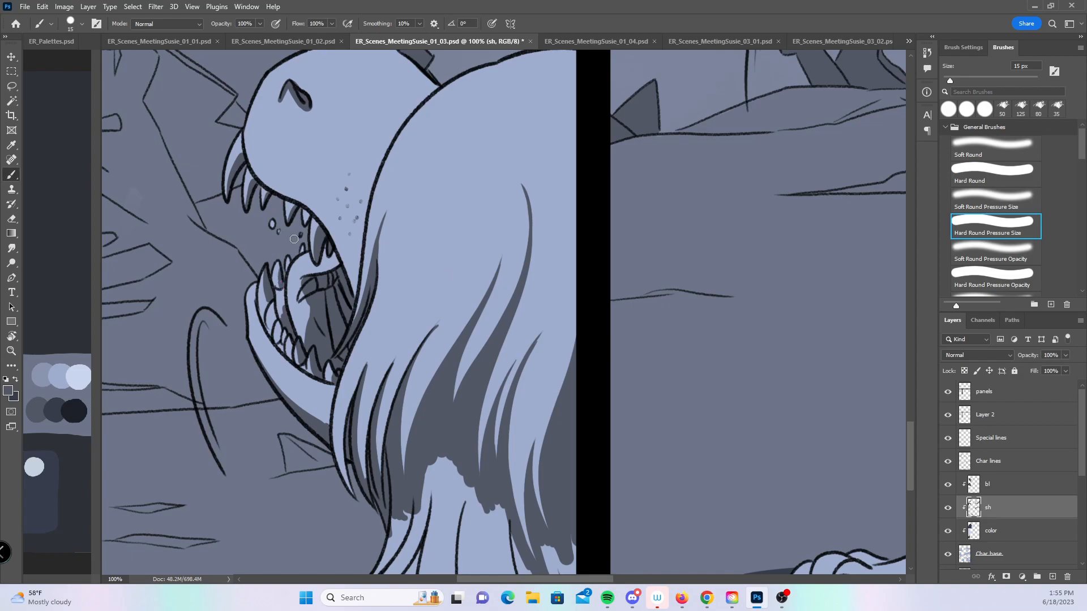
- View the page's creature panels at 25% and save the page
{"action": "key", "text": "z"}
{"action": "left_click", "coordinate": [533, 420], "text": "alt"}
{"action": "left_click", "coordinate": [535, 422], "text": "alt"}
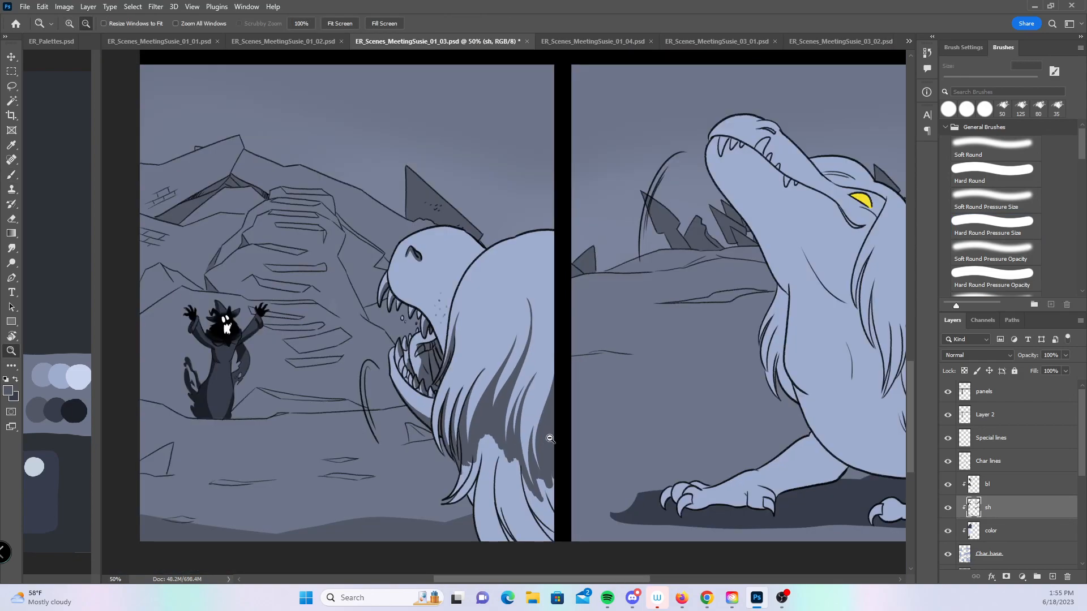
{"action": "left_click", "coordinate": [550, 439], "text": "alt"}
{"action": "left_click", "coordinate": [572, 407], "text": "alt"}
{"action": "left_click_drag", "start_coordinate": [626, 297], "coordinate": [454, 387]}
{"action": "key", "text": "ctrl+s"}
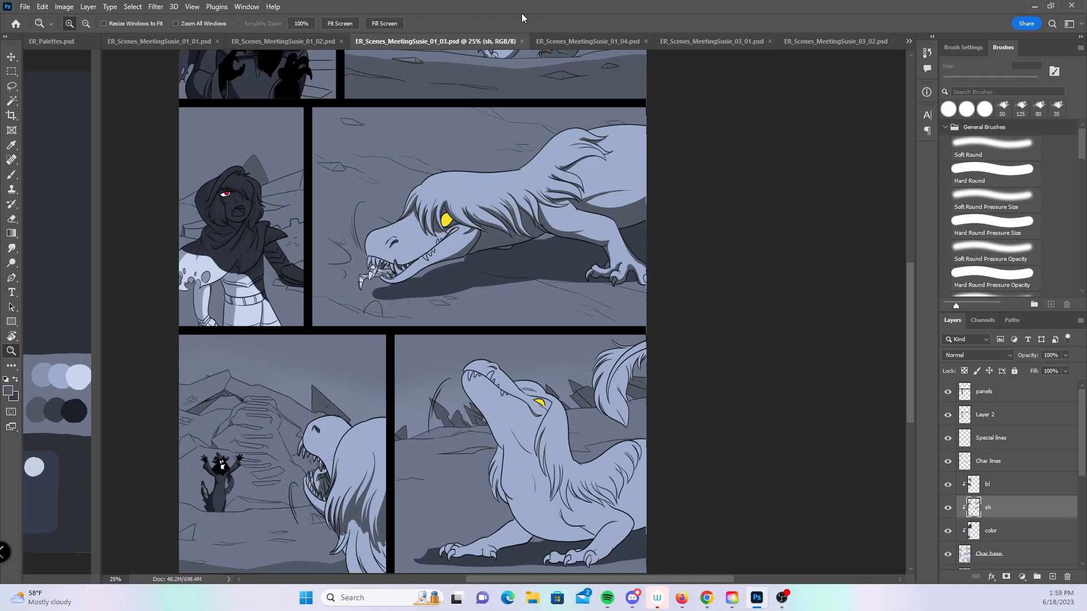
- Shade the pointed lock at the lower front of the creature's mane in the bottom-left panel with the Hard Round brush
{"action": "left_click", "coordinate": [423, 378]}
{"action": "left_click", "coordinate": [420, 416]}
{"action": "left_click_drag", "start_coordinate": [418, 433], "coordinate": [500, 109]}
{"action": "left_click", "coordinate": [410, 324]}
{"action": "left_click", "coordinate": [403, 326]}
{"action": "left_click_drag", "start_coordinate": [398, 326], "coordinate": [414, 271]}
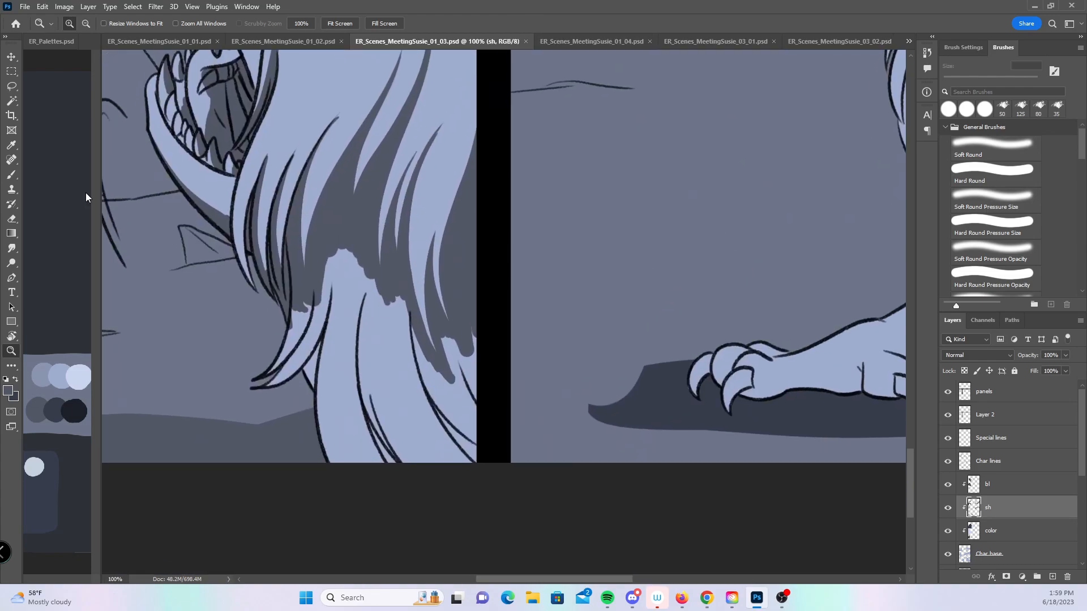
{"action": "left_click", "coordinate": [11, 175]}
{"action": "left_click", "coordinate": [995, 174]}
{"action": "left_click_drag", "start_coordinate": [306, 301], "coordinate": [269, 394]}
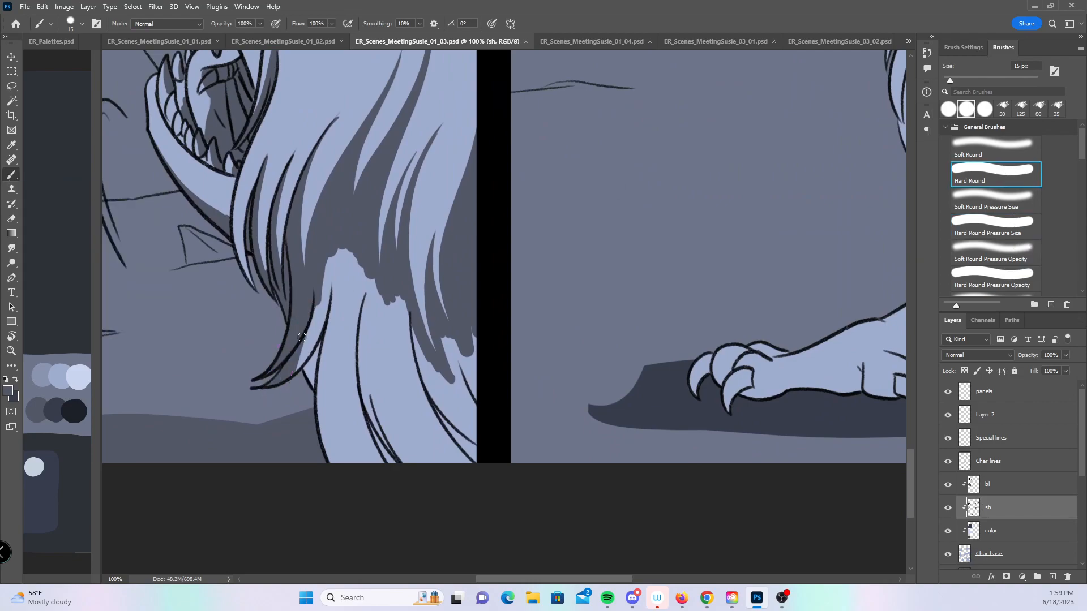
- Fill the rest of the lower mane with shadow down to the panel's edge using a larger brush, and save the page
{"action": "key", "text": "bracketright"}
{"action": "key", "text": "bracketright"}
{"action": "mouse_move", "coordinate": [346, 242]}
{"action": "left_mouse_down"}
{"action": "mouse_move", "coordinate": [295, 398]}
{"action": "mouse_move", "coordinate": [345, 273]}
{"action": "mouse_move", "coordinate": [396, 355]}
{"action": "mouse_move", "coordinate": [426, 377]}
{"action": "mouse_move", "coordinate": [427, 362]}
{"action": "mouse_move", "coordinate": [457, 357]}
{"action": "mouse_move", "coordinate": [448, 337]}
{"action": "mouse_move", "coordinate": [461, 368]}
{"action": "mouse_move", "coordinate": [485, 336]}
{"action": "left_mouse_up"}
{"action": "mouse_move", "coordinate": [326, 414]}
{"action": "left_mouse_down"}
{"action": "mouse_move", "coordinate": [345, 477]}
{"action": "mouse_move", "coordinate": [337, 485]}
{"action": "mouse_move", "coordinate": [339, 475]}
{"action": "mouse_move", "coordinate": [373, 484]}
{"action": "mouse_move", "coordinate": [424, 386]}
{"action": "mouse_move", "coordinate": [451, 402]}
{"action": "mouse_move", "coordinate": [481, 475]}
{"action": "left_mouse_up"}
{"action": "key", "text": "z"}
{"action": "left_click", "coordinate": [547, 300], "text": "alt"}
{"action": "left_click", "coordinate": [548, 301], "text": "alt"}
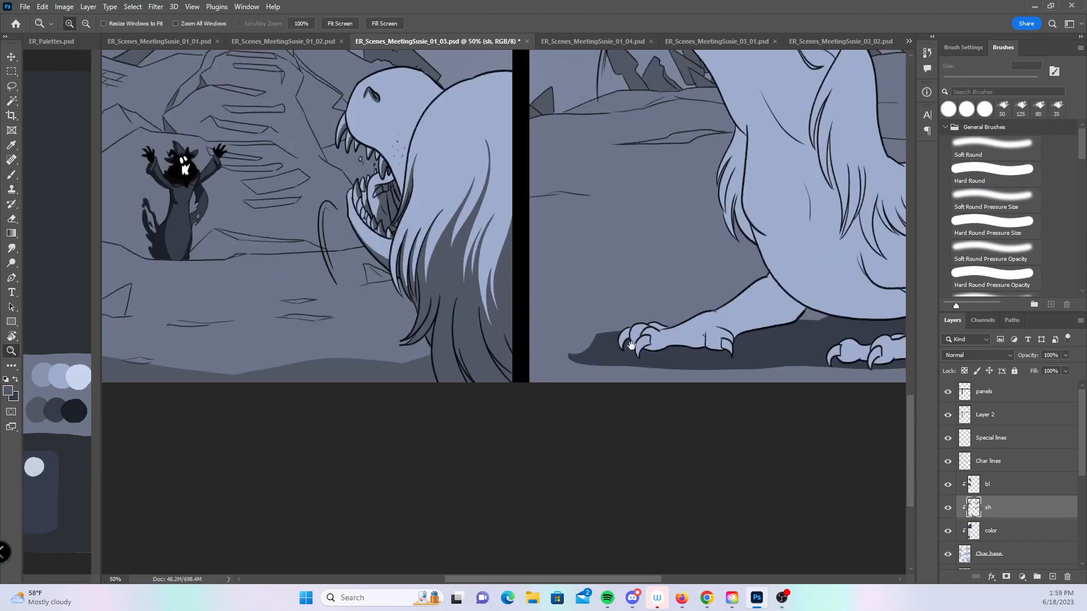
{"action": "left_click_drag", "start_coordinate": [637, 338], "coordinate": [538, 367]}
{"action": "left_click", "coordinate": [1008, 177]}
{"action": "mouse_move", "coordinate": [750, 315]}
{"action": "left_mouse_down"}
{"action": "mouse_move", "coordinate": [819, 360]}
{"action": "mouse_move", "coordinate": [651, 332]}
{"action": "left_mouse_up"}
{"action": "key", "text": "ctrl+s"}
- Cover the stray dark mark on the tail fur in the bottom-right panel with the sampled light blue on the Char base layer
{"action": "left_click_drag", "start_coordinate": [729, 377], "coordinate": [497, 362]}
{"action": "left_click", "coordinate": [433, 379]}
{"action": "key", "text": "ctrl+z"}
{"action": "key", "text": "z"}
{"action": "left_click", "coordinate": [672, 167]}
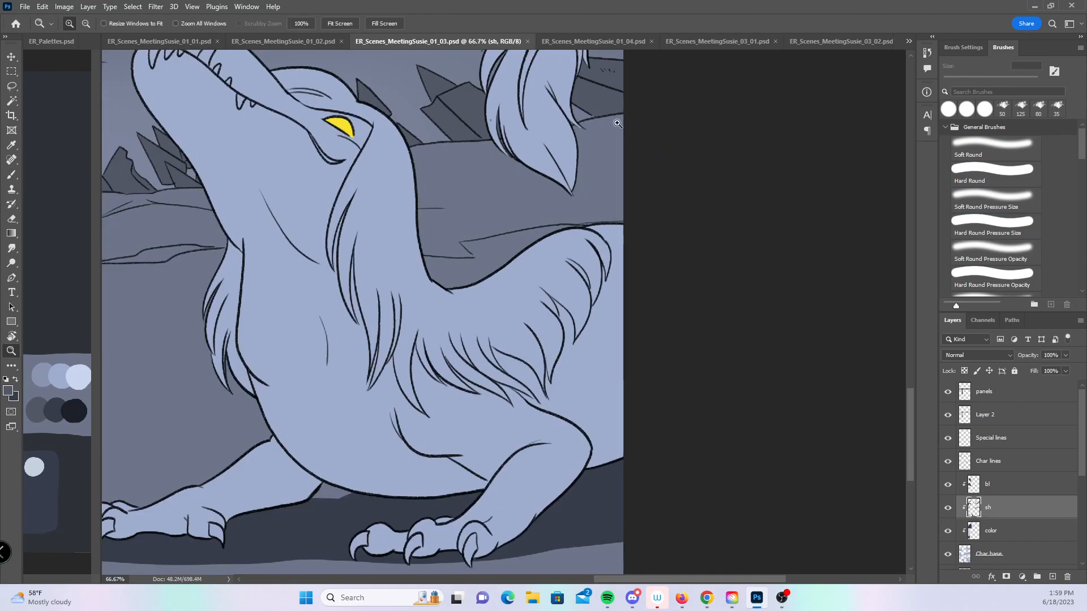
{"action": "left_click", "coordinate": [617, 123]}
{"action": "left_click", "coordinate": [597, 100]}
{"action": "left_click_drag", "start_coordinate": [545, 134], "coordinate": [551, 279]}
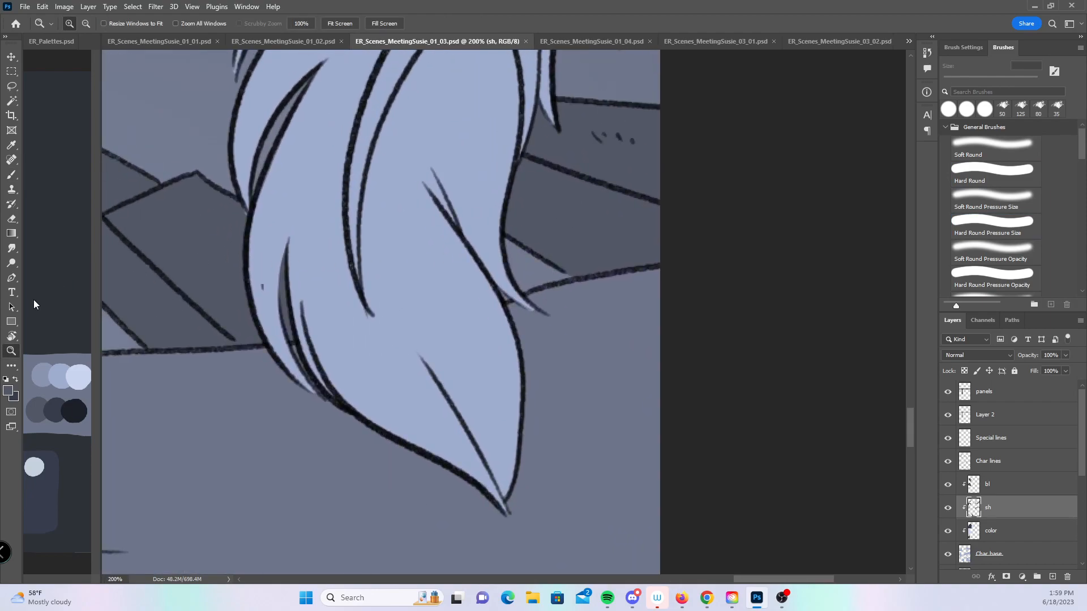
{"action": "left_click", "coordinate": [1006, 558]}
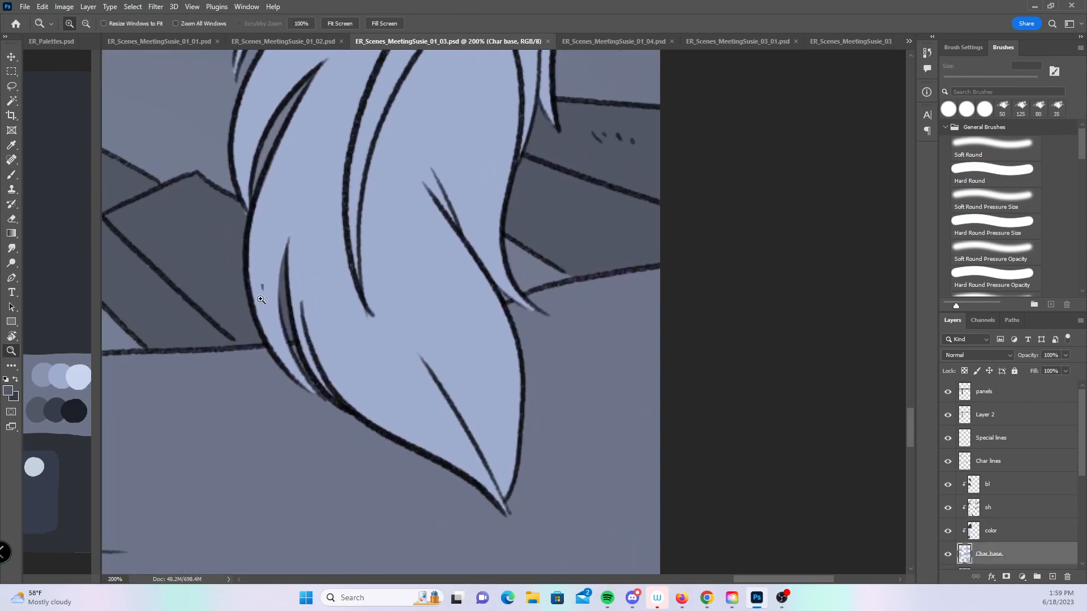
{"action": "left_click", "coordinate": [11, 174]}
{"action": "left_click_drag", "start_coordinate": [262, 297], "coordinate": [260, 263]}
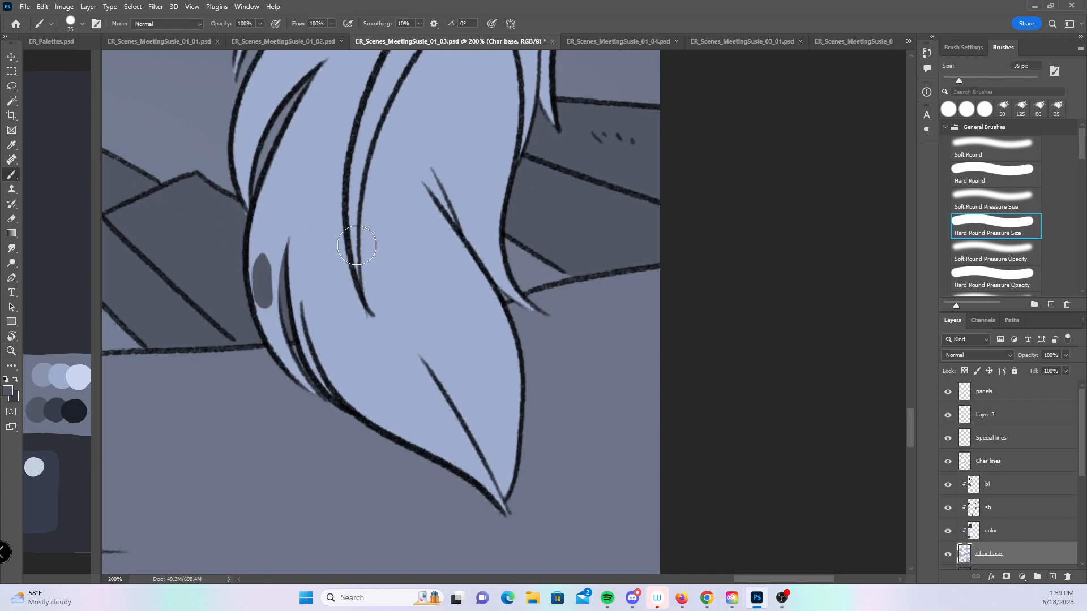
{"action": "key", "text": "ctrl+z"}
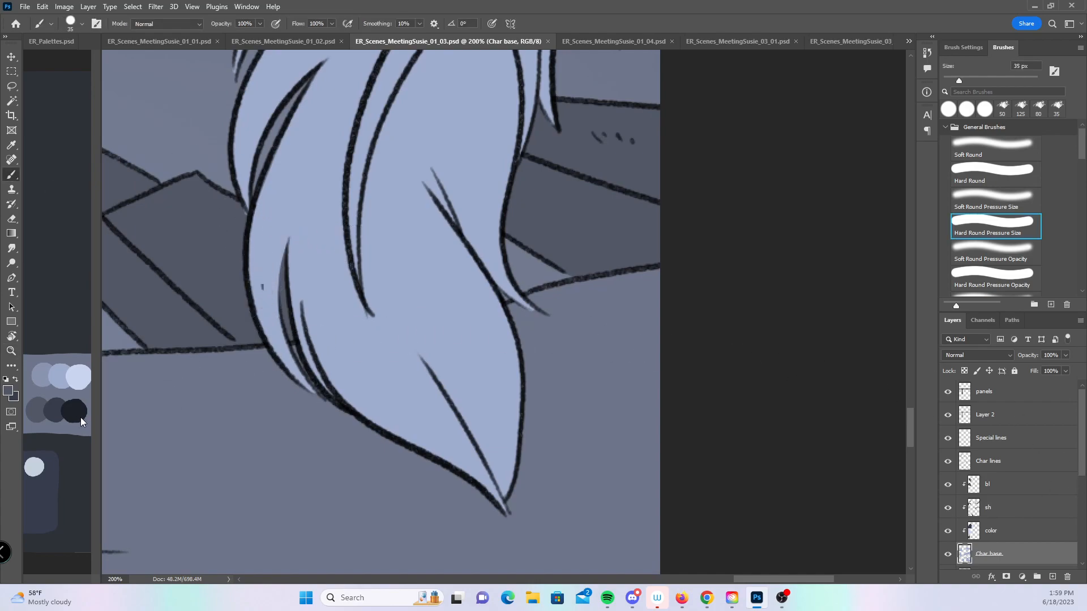
{"action": "left_click", "coordinate": [270, 269], "text": "alt"}
{"action": "left_click_drag", "start_coordinate": [265, 278], "coordinate": [269, 283]}
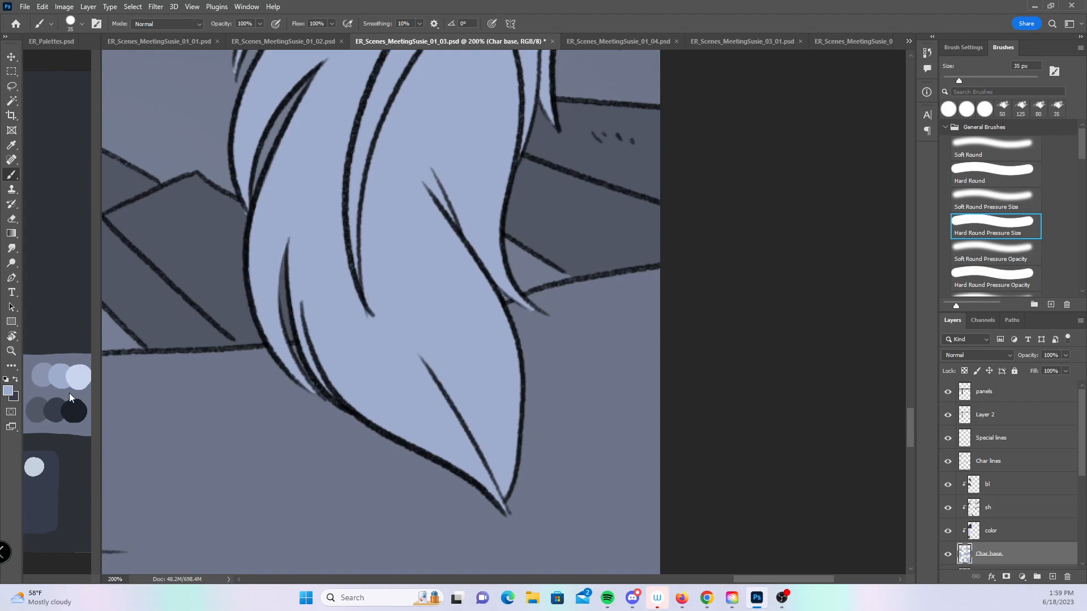
- On the sh layer, shade the tail's central strand down to the tip with the Hard Round Pressure Size brush at 20 px
{"action": "left_click", "coordinate": [1027, 519]}
{"action": "left_click_drag", "start_coordinate": [427, 201], "coordinate": [397, 435]}
{"action": "mouse_move", "coordinate": [337, 529]}
{"action": "left_mouse_down"}
{"action": "mouse_move", "coordinate": [342, 400]}
{"action": "mouse_move", "coordinate": [338, 511]}
{"action": "mouse_move", "coordinate": [375, 306]}
{"action": "mouse_move", "coordinate": [336, 457]}
{"action": "mouse_move", "coordinate": [407, 263]}
{"action": "left_mouse_up"}
{"action": "left_click_drag", "start_coordinate": [329, 460], "coordinate": [734, 74]}
{"action": "left_click_drag", "start_coordinate": [537, 335], "coordinate": [516, 161]}
{"action": "key", "text": "bracketleft"}
{"action": "mouse_move", "coordinate": [315, 363]}
{"action": "left_mouse_down"}
{"action": "mouse_move", "coordinate": [311, 309]}
{"action": "mouse_move", "coordinate": [439, 561]}
{"action": "left_mouse_up"}
{"action": "mouse_move", "coordinate": [315, 488]}
{"action": "left_mouse_down"}
{"action": "mouse_move", "coordinate": [252, 290]}
{"action": "mouse_move", "coordinate": [249, 358]}
{"action": "left_mouse_up"}
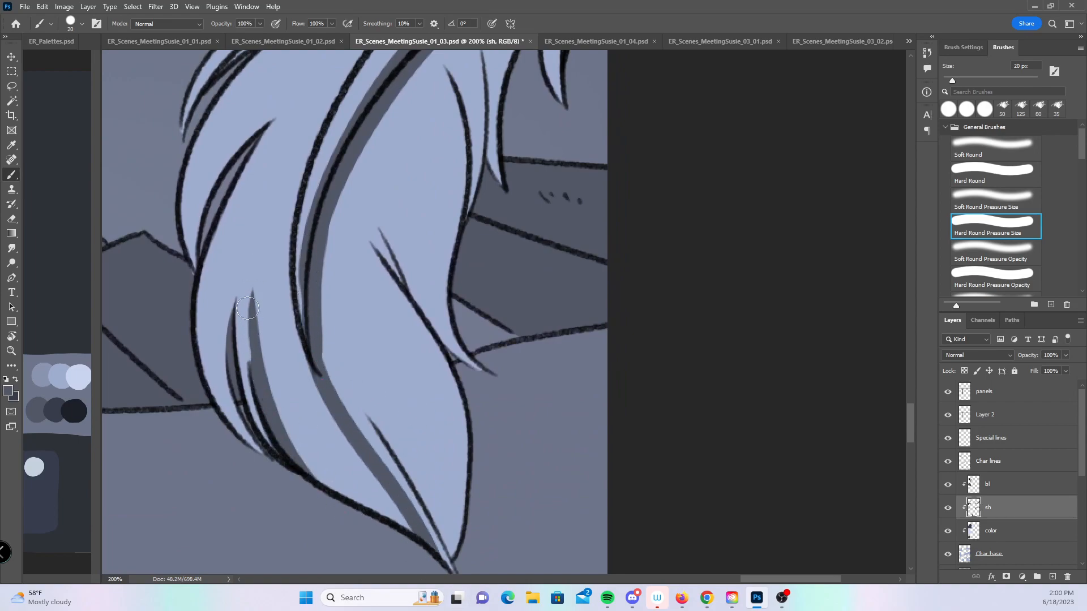
- Shade the overlapping fur strands along the tail's outer left edge
{"action": "left_click_drag", "start_coordinate": [282, 462], "coordinate": [239, 278]}
{"action": "mouse_move", "coordinate": [247, 447]}
{"action": "left_mouse_down"}
{"action": "mouse_move", "coordinate": [210, 376]}
{"action": "mouse_move", "coordinate": [221, 281]}
{"action": "left_mouse_up"}
{"action": "mouse_move", "coordinate": [242, 446]}
{"action": "left_mouse_down"}
{"action": "mouse_move", "coordinate": [221, 317]}
{"action": "mouse_move", "coordinate": [227, 281]}
{"action": "left_mouse_up"}
{"action": "left_click_drag", "start_coordinate": [231, 420], "coordinate": [254, 226]}
{"action": "left_click_drag", "start_coordinate": [321, 158], "coordinate": [318, 329]}
{"action": "left_click_drag", "start_coordinate": [196, 452], "coordinate": [210, 352]}
{"action": "left_click_drag", "start_coordinate": [194, 429], "coordinate": [216, 339]}
{"action": "mouse_move", "coordinate": [202, 381]}
{"action": "left_mouse_down"}
{"action": "mouse_move", "coordinate": [221, 316]}
{"action": "mouse_move", "coordinate": [260, 269]}
{"action": "left_mouse_up"}
{"action": "left_click_drag", "start_coordinate": [215, 359], "coordinate": [285, 274]}
{"action": "left_click_drag", "start_coordinate": [182, 305], "coordinate": [246, 215]}
- Shade the inner strand at the tail's tip and widen the shadow beside the tail's central line
{"action": "mouse_move", "coordinate": [460, 418]}
{"action": "left_mouse_down"}
{"action": "mouse_move", "coordinate": [449, 354]}
{"action": "mouse_move", "coordinate": [352, 208]}
{"action": "left_mouse_up"}
{"action": "mouse_move", "coordinate": [219, 283]}
{"action": "left_mouse_down"}
{"action": "mouse_move", "coordinate": [321, 416]}
{"action": "mouse_move", "coordinate": [364, 527]}
{"action": "left_mouse_up"}
{"action": "scroll", "coordinate": [359, 383], "scroll_direction": "up", "scroll_amount": 2}
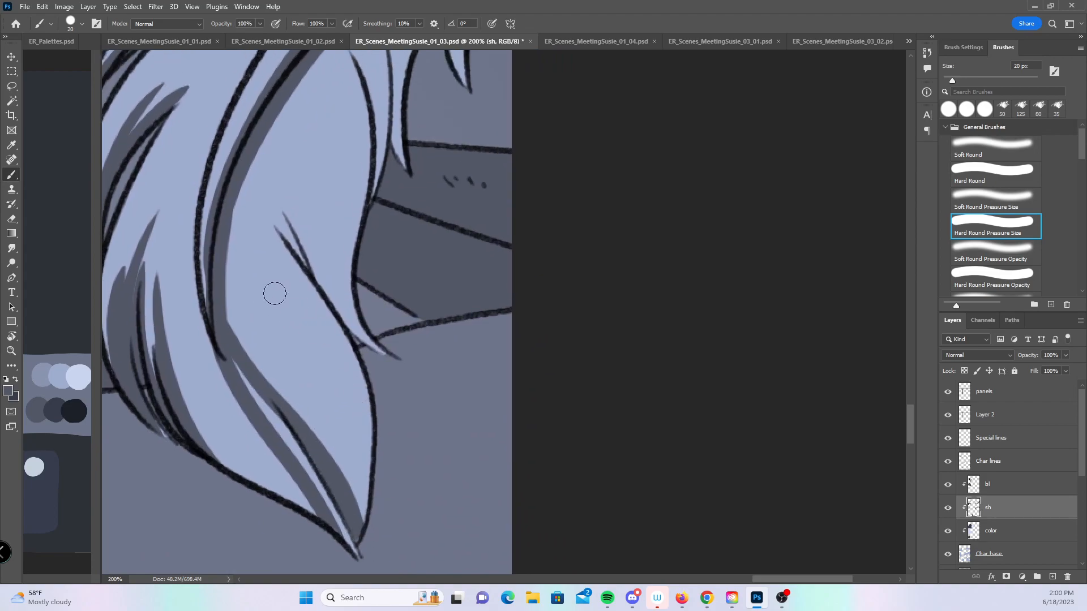
{"action": "mouse_move", "coordinate": [249, 362]}
{"action": "left_mouse_down"}
{"action": "mouse_move", "coordinate": [226, 274]}
{"action": "mouse_move", "coordinate": [308, 421]}
{"action": "left_mouse_up"}
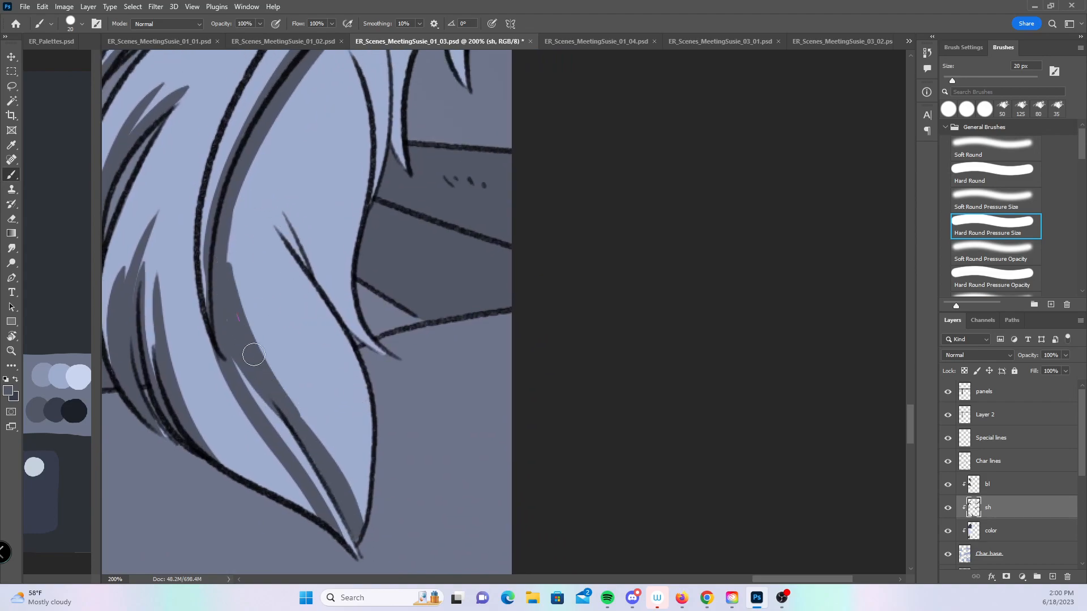
{"action": "left_click_drag", "start_coordinate": [329, 218], "coordinate": [334, 331]}
{"action": "left_click_drag", "start_coordinate": [319, 439], "coordinate": [282, 313]}
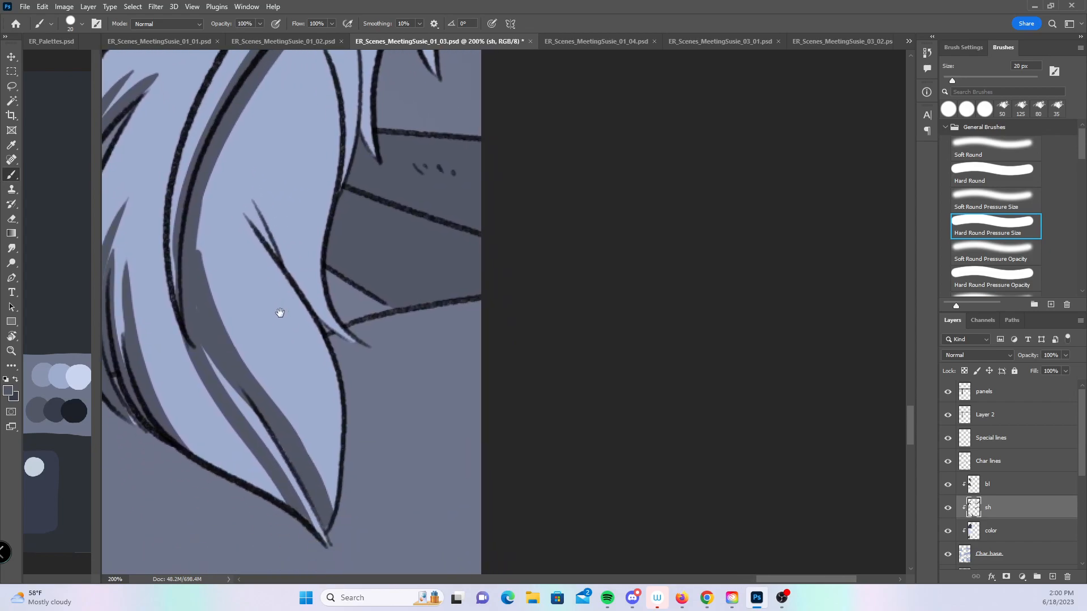
{"action": "mouse_move", "coordinate": [194, 213]}
{"action": "left_mouse_down"}
{"action": "mouse_move", "coordinate": [244, 348]}
{"action": "mouse_move", "coordinate": [285, 396]}
{"action": "mouse_move", "coordinate": [204, 221]}
{"action": "mouse_move", "coordinate": [211, 151]}
{"action": "mouse_move", "coordinate": [204, 306]}
{"action": "left_mouse_up"}
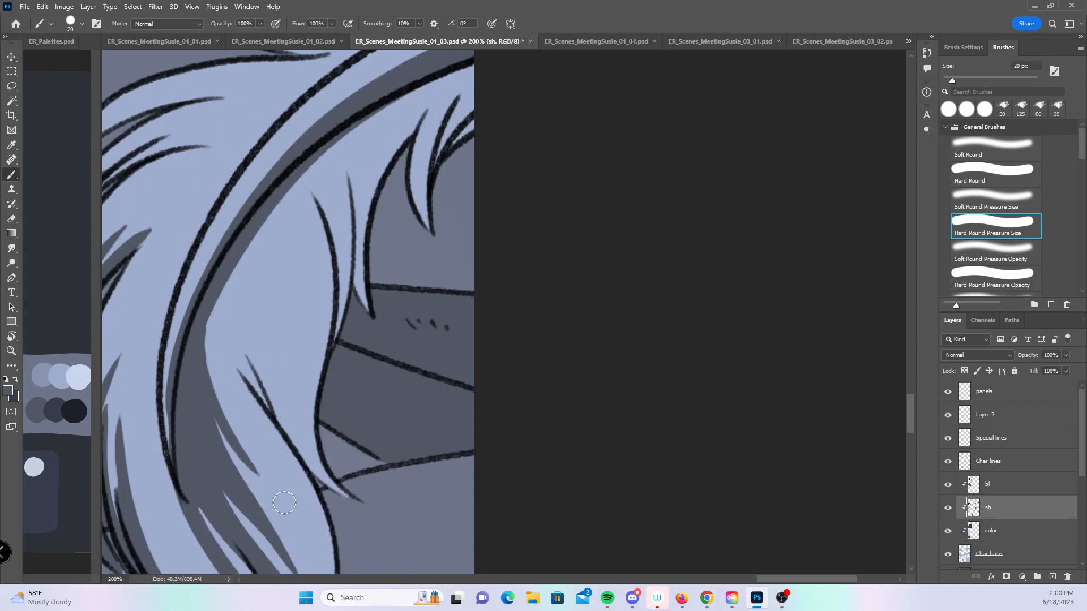
- Fill the inner underside of the tail fur with shadow, leaving thin light strands along its right edge
{"action": "mouse_move", "coordinate": [206, 347]}
{"action": "left_mouse_down"}
{"action": "mouse_move", "coordinate": [312, 538]}
{"action": "mouse_move", "coordinate": [215, 299]}
{"action": "mouse_move", "coordinate": [246, 394]}
{"action": "mouse_move", "coordinate": [337, 562]}
{"action": "mouse_move", "coordinate": [230, 252]}
{"action": "mouse_move", "coordinate": [241, 243]}
{"action": "mouse_move", "coordinate": [239, 352]}
{"action": "mouse_move", "coordinate": [250, 241]}
{"action": "mouse_move", "coordinate": [307, 434]}
{"action": "mouse_move", "coordinate": [275, 389]}
{"action": "mouse_move", "coordinate": [297, 448]}
{"action": "mouse_move", "coordinate": [264, 201]}
{"action": "mouse_move", "coordinate": [288, 392]}
{"action": "mouse_move", "coordinate": [254, 221]}
{"action": "mouse_move", "coordinate": [329, 479]}
{"action": "mouse_move", "coordinate": [262, 286]}
{"action": "mouse_move", "coordinate": [250, 304]}
{"action": "mouse_move", "coordinate": [275, 218]}
{"action": "mouse_move", "coordinate": [287, 352]}
{"action": "mouse_move", "coordinate": [286, 196]}
{"action": "left_mouse_up"}
{"action": "left_click_drag", "start_coordinate": [368, 147], "coordinate": [359, 227]}
{"action": "mouse_move", "coordinate": [296, 252]}
{"action": "left_mouse_down"}
{"action": "mouse_move", "coordinate": [318, 311]}
{"action": "mouse_move", "coordinate": [318, 274]}
{"action": "mouse_move", "coordinate": [310, 265]}
{"action": "mouse_move", "coordinate": [328, 333]}
{"action": "mouse_move", "coordinate": [321, 373]}
{"action": "mouse_move", "coordinate": [306, 233]}
{"action": "mouse_move", "coordinate": [334, 289]}
{"action": "left_mouse_up"}
{"action": "mouse_move", "coordinate": [321, 233]}
{"action": "left_mouse_down"}
{"action": "mouse_move", "coordinate": [336, 267]}
{"action": "mouse_move", "coordinate": [333, 221]}
{"action": "mouse_move", "coordinate": [352, 371]}
{"action": "left_mouse_up"}
{"action": "mouse_move", "coordinate": [342, 218]}
{"action": "left_mouse_down"}
{"action": "mouse_move", "coordinate": [359, 195]}
{"action": "mouse_move", "coordinate": [352, 266]}
{"action": "left_mouse_up"}
{"action": "mouse_move", "coordinate": [364, 196]}
{"action": "left_mouse_down"}
{"action": "mouse_move", "coordinate": [357, 298]}
{"action": "mouse_move", "coordinate": [401, 172]}
{"action": "left_mouse_up"}
{"action": "mouse_move", "coordinate": [401, 172]}
{"action": "left_mouse_down"}
{"action": "mouse_move", "coordinate": [379, 254]}
{"action": "mouse_move", "coordinate": [421, 175]}
{"action": "mouse_move", "coordinate": [385, 184]}
{"action": "mouse_move", "coordinate": [447, 159]}
{"action": "mouse_move", "coordinate": [425, 180]}
{"action": "mouse_move", "coordinate": [433, 331]}
{"action": "mouse_move", "coordinate": [460, 151]}
{"action": "left_mouse_up"}
{"action": "left_click_drag", "start_coordinate": [432, 245], "coordinate": [468, 173]}
{"action": "left_click_drag", "start_coordinate": [401, 287], "coordinate": [441, 133]}
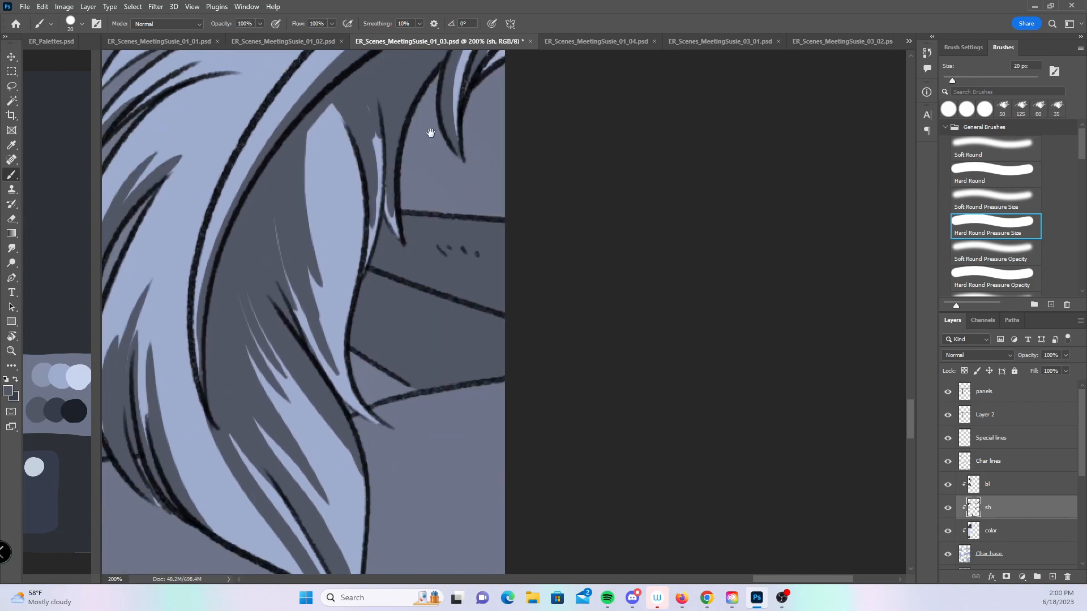
{"action": "left_click_drag", "start_coordinate": [314, 142], "coordinate": [327, 187]}
{"action": "mouse_move", "coordinate": [317, 107]}
{"action": "left_mouse_down"}
{"action": "mouse_move", "coordinate": [344, 195]}
{"action": "mouse_move", "coordinate": [333, 112]}
{"action": "mouse_move", "coordinate": [357, 181]}
{"action": "mouse_move", "coordinate": [328, 110]}
{"action": "mouse_move", "coordinate": [357, 95]}
{"action": "mouse_move", "coordinate": [326, 107]}
{"action": "mouse_move", "coordinate": [349, 283]}
{"action": "left_mouse_up"}
{"action": "mouse_move", "coordinate": [313, 128]}
{"action": "left_mouse_down"}
{"action": "mouse_move", "coordinate": [333, 189]}
{"action": "mouse_move", "coordinate": [331, 295]}
{"action": "mouse_move", "coordinate": [306, 177]}
{"action": "left_mouse_up"}
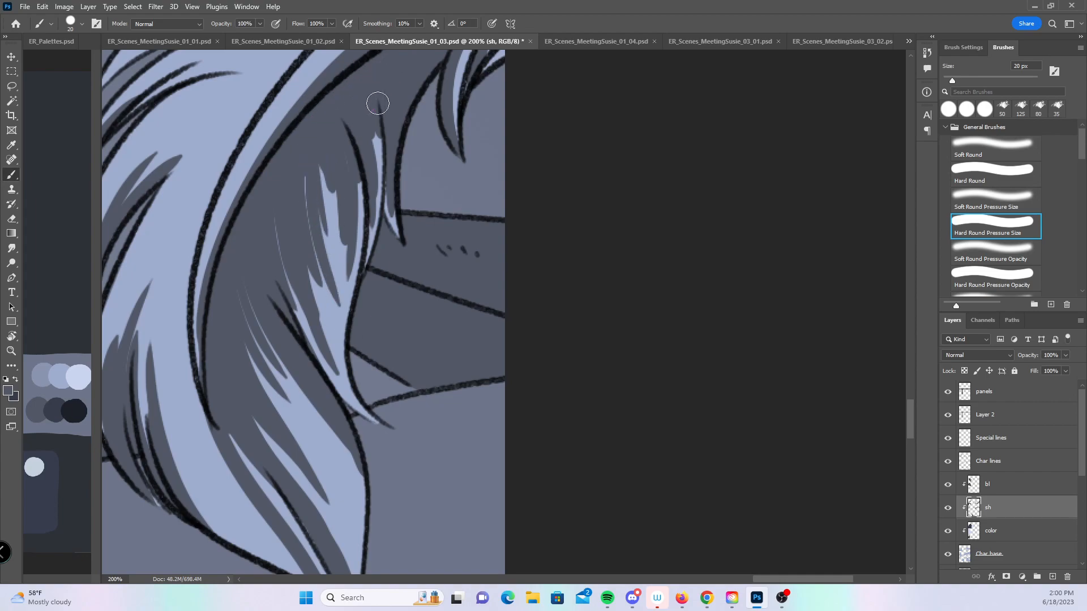
- Shade the long fur locks hanging behind the creature's head with the 20 px Hard Round Pressure Size brush
{"action": "key", "text": "z"}
{"action": "left_click", "coordinate": [507, 310], "text": "alt"}
{"action": "left_click", "coordinate": [507, 310], "text": "alt"}
{"action": "mouse_move", "coordinate": [493, 388]}
{"action": "left_mouse_down"}
{"action": "mouse_move", "coordinate": [507, 311]}
{"action": "mouse_move", "coordinate": [526, 289]}
{"action": "left_mouse_up"}
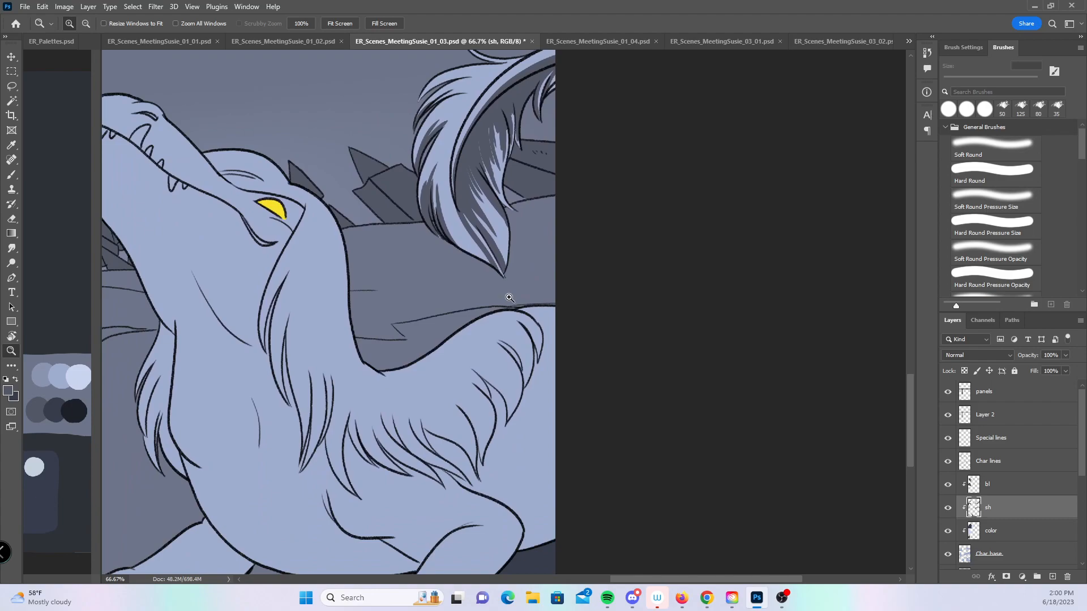
{"action": "left_click_drag", "start_coordinate": [494, 381], "coordinate": [566, 291]}
{"action": "left_click", "coordinate": [503, 384]}
{"action": "left_click", "coordinate": [503, 384]}
{"action": "left_click_drag", "start_coordinate": [517, 359], "coordinate": [351, 398]}
{"action": "left_click", "coordinate": [11, 174]}
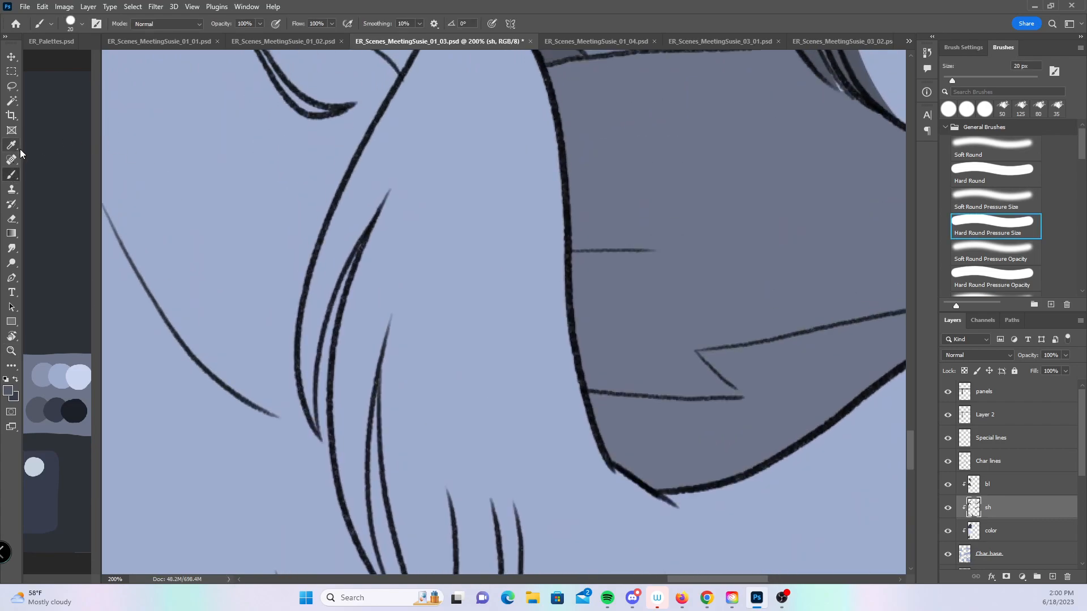
{"action": "left_click_drag", "start_coordinate": [331, 340], "coordinate": [390, 188]}
{"action": "left_click_drag", "start_coordinate": [384, 306], "coordinate": [374, 197]}
{"action": "left_click_drag", "start_coordinate": [388, 77], "coordinate": [358, 189]}
{"action": "mouse_move", "coordinate": [385, 82]}
{"action": "left_mouse_down"}
{"action": "mouse_move", "coordinate": [337, 409]}
{"action": "mouse_move", "coordinate": [376, 478]}
{"action": "mouse_move", "coordinate": [315, 318]}
{"action": "mouse_move", "coordinate": [344, 170]}
{"action": "left_mouse_up"}
{"action": "left_click_drag", "start_coordinate": [405, 319], "coordinate": [346, 151]}
{"action": "mouse_move", "coordinate": [319, 300]}
{"action": "left_mouse_down"}
{"action": "mouse_move", "coordinate": [309, 120]}
{"action": "mouse_move", "coordinate": [321, 289]}
{"action": "left_mouse_up"}
{"action": "mouse_move", "coordinate": [285, 258]}
{"action": "left_mouse_down"}
{"action": "mouse_move", "coordinate": [299, 243]}
{"action": "mouse_move", "coordinate": [340, 481]}
{"action": "left_mouse_up"}
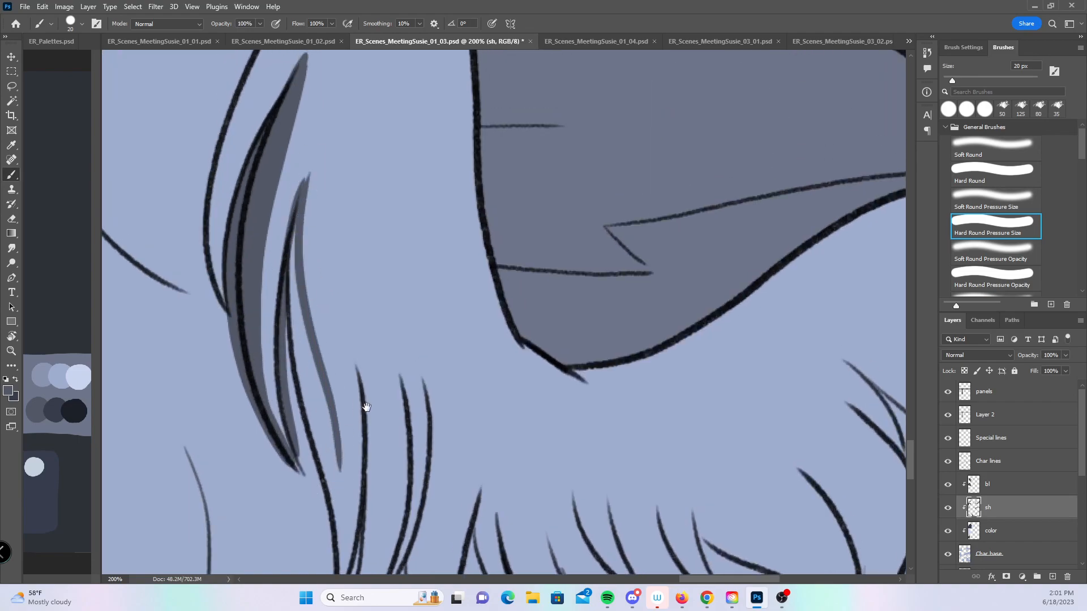
- Shade both sides of the long neck lock down to its pointed end
{"action": "left_click_drag", "start_coordinate": [339, 250], "coordinate": [325, 96]}
{"action": "mouse_move", "coordinate": [319, 314]}
{"action": "left_mouse_down"}
{"action": "mouse_move", "coordinate": [315, 150]}
{"action": "mouse_move", "coordinate": [310, 485]}
{"action": "left_mouse_up"}
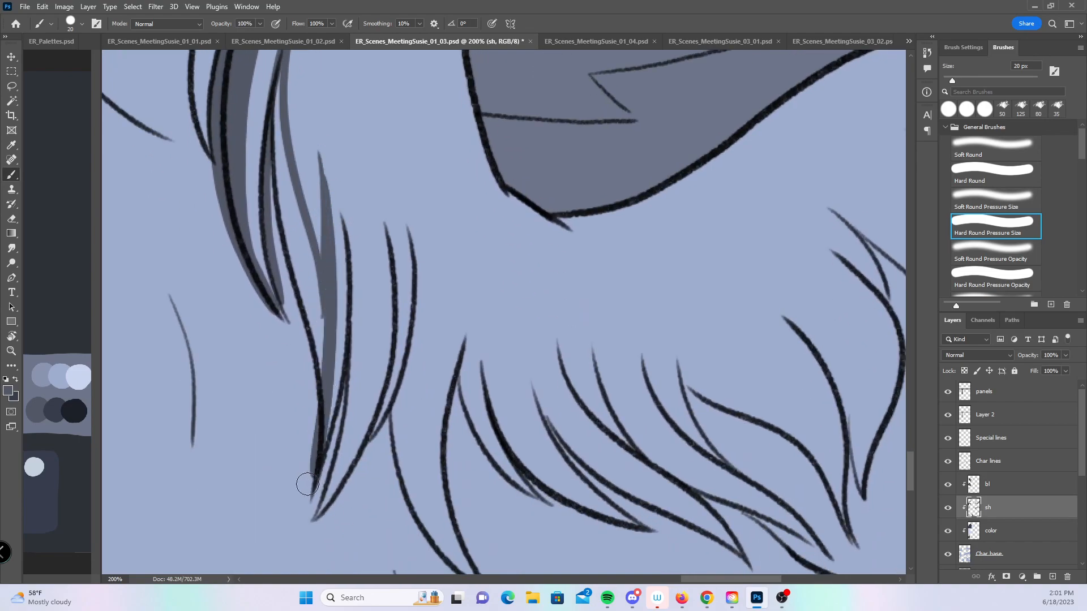
{"action": "left_click_drag", "start_coordinate": [270, 141], "coordinate": [313, 486]}
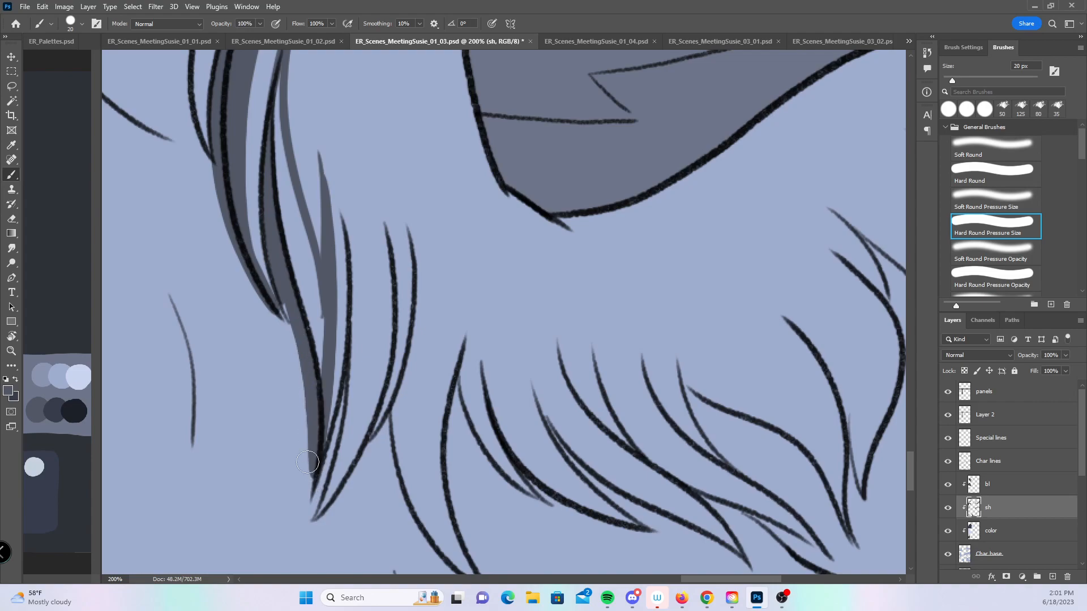
{"action": "left_click_drag", "start_coordinate": [361, 230], "coordinate": [350, 304]}
{"action": "left_click_drag", "start_coordinate": [267, 133], "coordinate": [304, 458]}
{"action": "left_click_drag", "start_coordinate": [414, 394], "coordinate": [362, 256]}
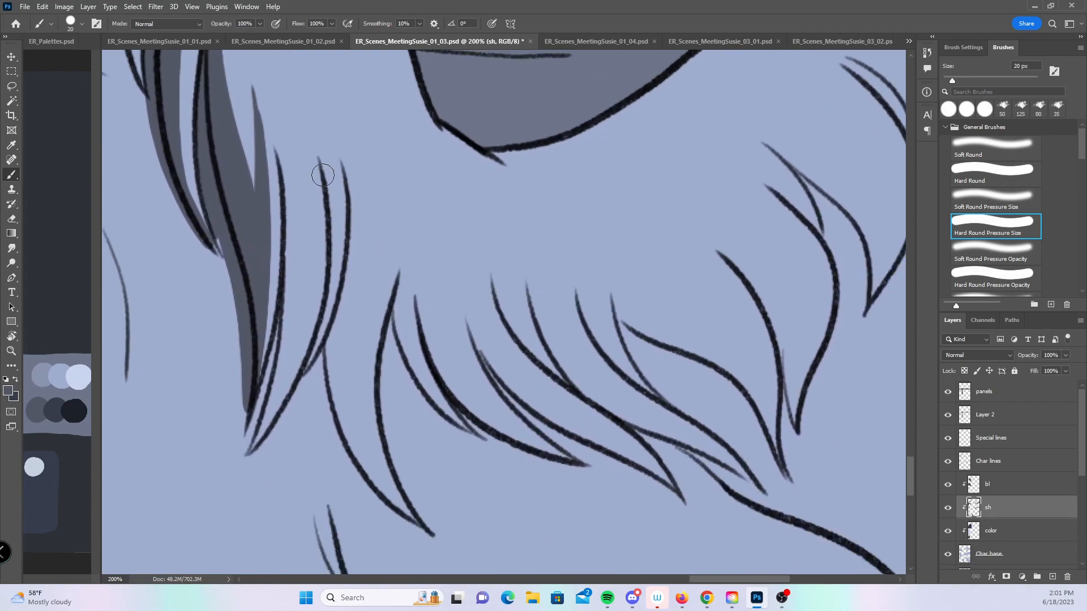
- Shade the short strands beside the long neck lock and the pointed shoulder tufts next to them
{"action": "mouse_move", "coordinate": [281, 151]}
{"action": "left_mouse_down"}
{"action": "mouse_move", "coordinate": [261, 415]}
{"action": "mouse_move", "coordinate": [257, 383]}
{"action": "mouse_move", "coordinate": [286, 277]}
{"action": "mouse_move", "coordinate": [280, 159]}
{"action": "left_mouse_up"}
{"action": "mouse_move", "coordinate": [331, 187]}
{"action": "left_mouse_down"}
{"action": "mouse_move", "coordinate": [339, 249]}
{"action": "mouse_move", "coordinate": [309, 386]}
{"action": "mouse_move", "coordinate": [287, 410]}
{"action": "mouse_move", "coordinate": [316, 357]}
{"action": "mouse_move", "coordinate": [348, 464]}
{"action": "mouse_move", "coordinate": [371, 496]}
{"action": "mouse_move", "coordinate": [325, 478]}
{"action": "mouse_move", "coordinate": [351, 176]}
{"action": "mouse_move", "coordinate": [363, 263]}
{"action": "mouse_move", "coordinate": [341, 156]}
{"action": "left_mouse_up"}
{"action": "left_click_drag", "start_coordinate": [376, 236], "coordinate": [335, 379]}
{"action": "left_click_drag", "start_coordinate": [552, 416], "coordinate": [385, 392]}
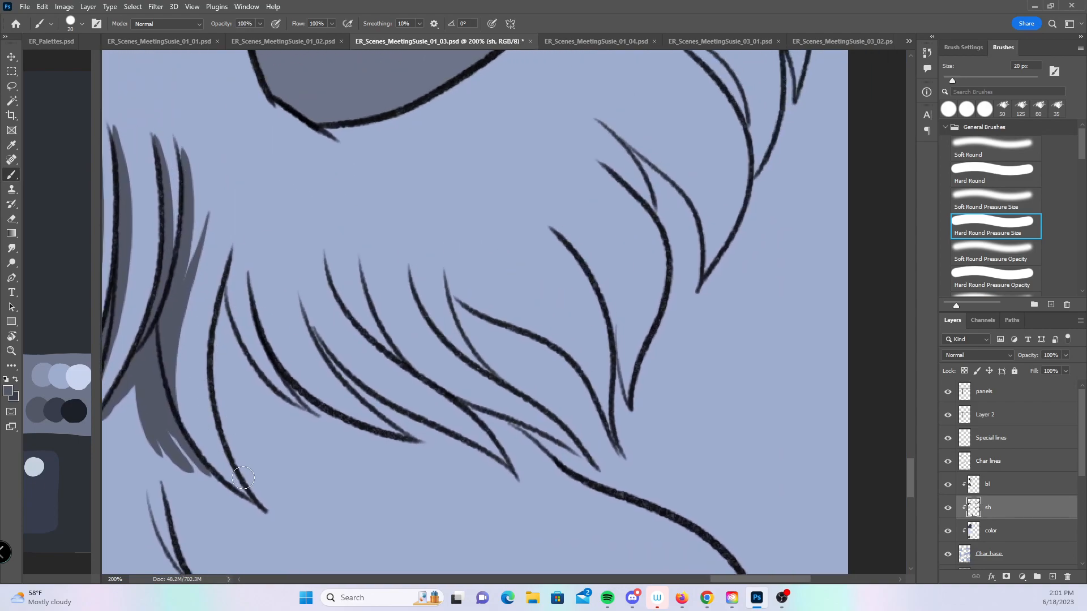
{"action": "left_click_drag", "start_coordinate": [244, 475], "coordinate": [219, 387]}
{"action": "left_click_drag", "start_coordinate": [241, 477], "coordinate": [218, 346]}
{"action": "mouse_move", "coordinate": [219, 415]}
{"action": "left_mouse_down"}
{"action": "mouse_move", "coordinate": [227, 277]}
{"action": "mouse_move", "coordinate": [241, 367]}
{"action": "mouse_move", "coordinate": [309, 416]}
{"action": "mouse_move", "coordinate": [237, 326]}
{"action": "mouse_move", "coordinate": [235, 263]}
{"action": "left_mouse_up"}
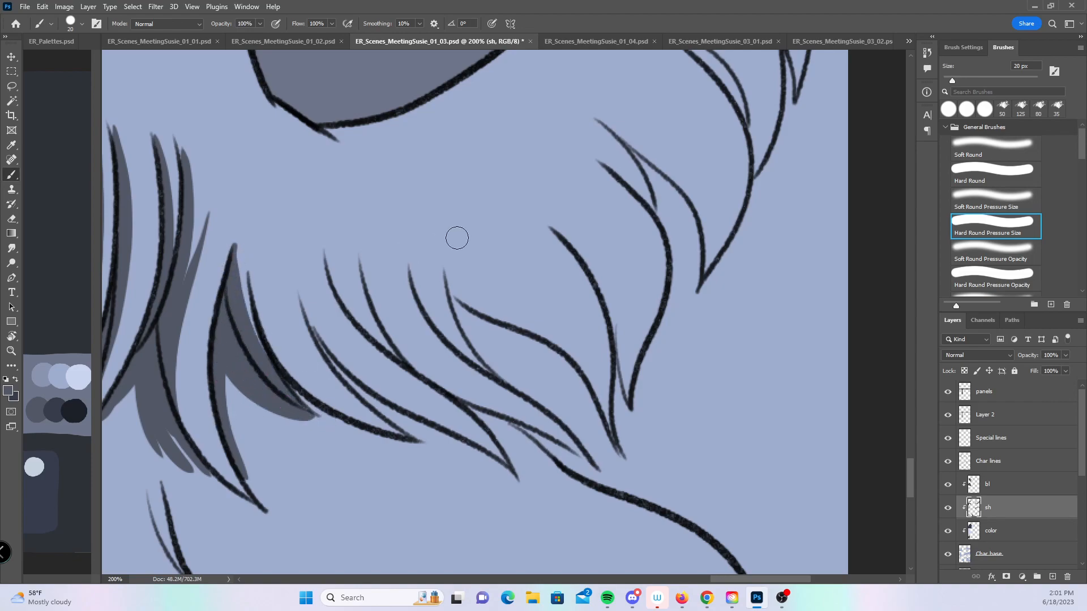
- Shade under the last strand of the shoulder fringe and continue a curved shadow across the creature's flank
{"action": "key", "text": "z"}
{"action": "left_click", "coordinate": [690, 363], "text": "alt"}
{"action": "left_click_drag", "start_coordinate": [728, 396], "coordinate": [620, 342]}
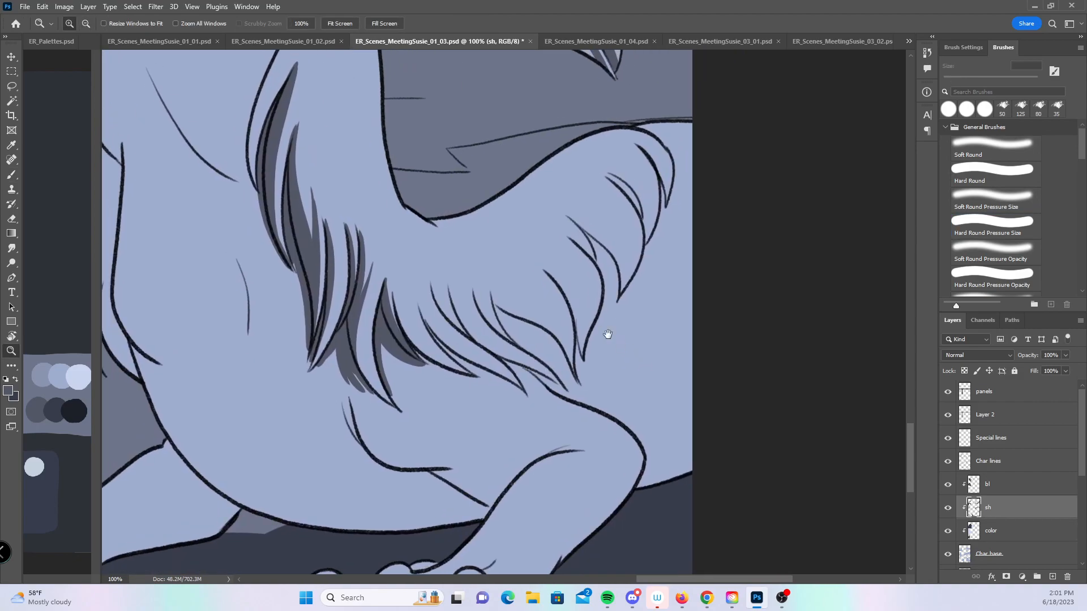
{"action": "key", "text": "b"}
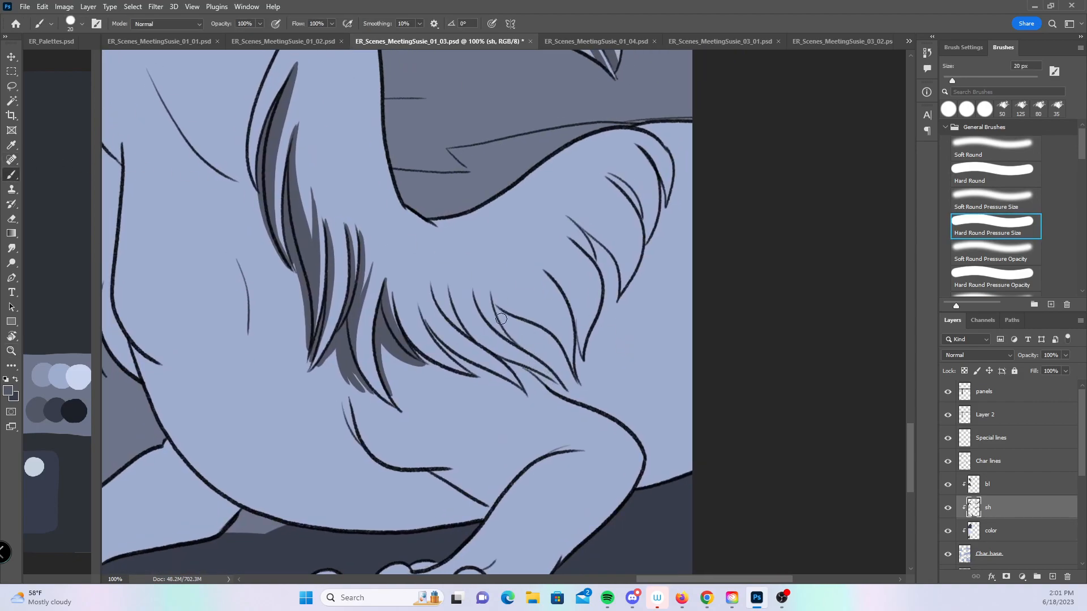
{"action": "mouse_move", "coordinate": [496, 309]}
{"action": "left_mouse_down"}
{"action": "mouse_move", "coordinate": [514, 338]}
{"action": "mouse_move", "coordinate": [586, 388]}
{"action": "mouse_move", "coordinate": [614, 392]}
{"action": "mouse_move", "coordinate": [710, 347]}
{"action": "mouse_move", "coordinate": [668, 332]}
{"action": "mouse_move", "coordinate": [716, 230]}
{"action": "left_mouse_up"}
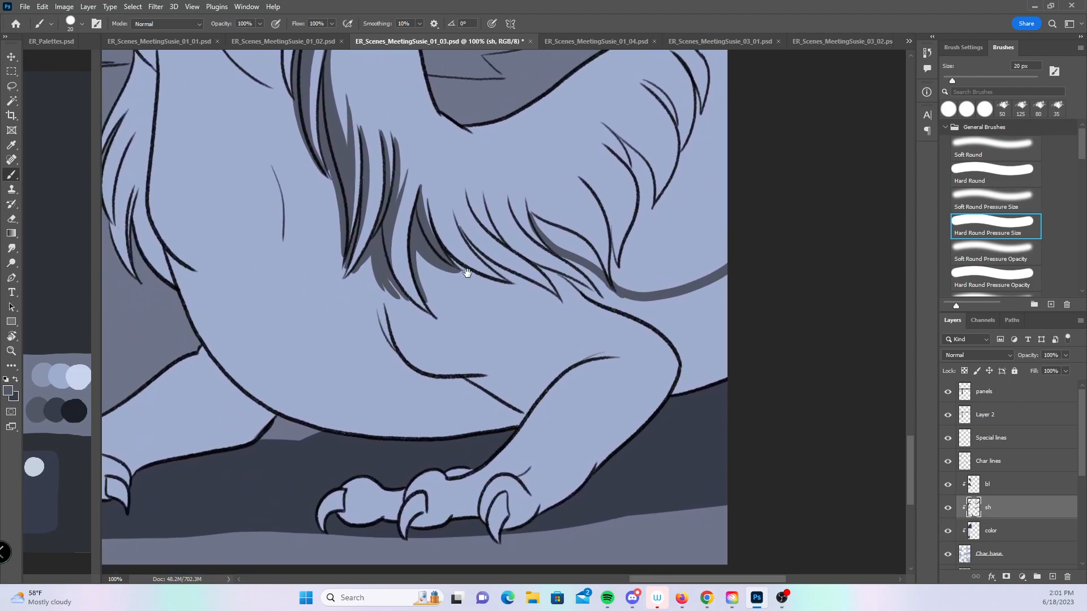
- Paint a curved shadow along the creature's underbelly up to the fold at the near foreleg
{"action": "left_click_drag", "start_coordinate": [359, 245], "coordinate": [413, 278]}
{"action": "left_click_drag", "start_coordinate": [249, 304], "coordinate": [284, 354]}
{"action": "mouse_move", "coordinate": [335, 406]}
{"action": "left_mouse_down"}
{"action": "mouse_move", "coordinate": [416, 422]}
{"action": "mouse_move", "coordinate": [477, 414]}
{"action": "left_mouse_up"}
{"action": "mouse_move", "coordinate": [430, 340]}
{"action": "left_mouse_down"}
{"action": "mouse_move", "coordinate": [456, 399]}
{"action": "mouse_move", "coordinate": [448, 384]}
{"action": "mouse_move", "coordinate": [484, 414]}
{"action": "left_mouse_up"}
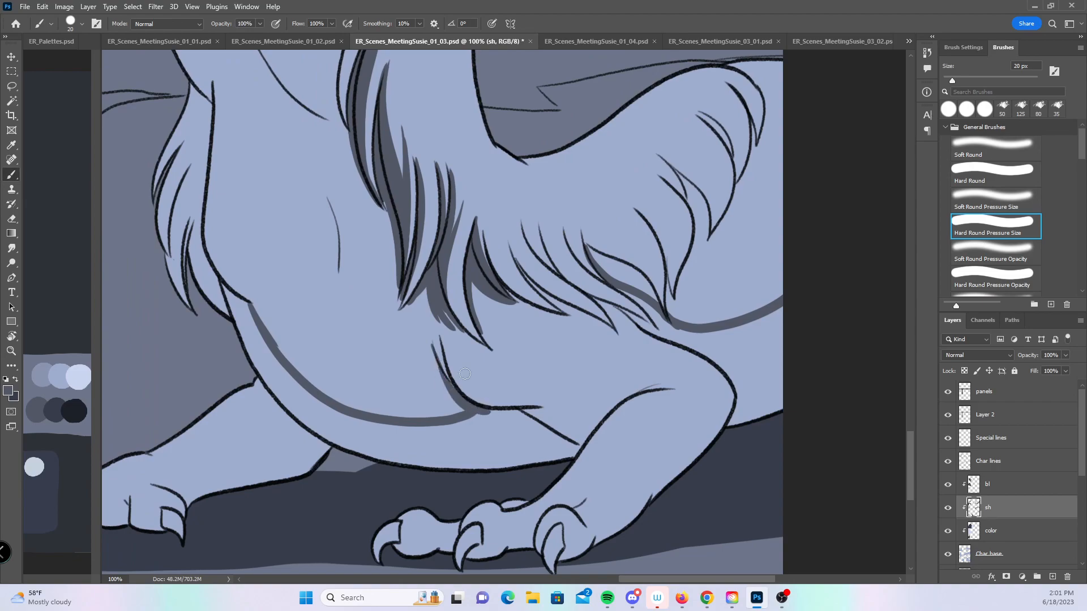
{"action": "left_click_drag", "start_coordinate": [440, 337], "coordinate": [447, 378]}
- Shade the body fold above the near foreleg and the upper edge of that leg
{"action": "left_click_drag", "start_coordinate": [625, 405], "coordinate": [462, 375]}
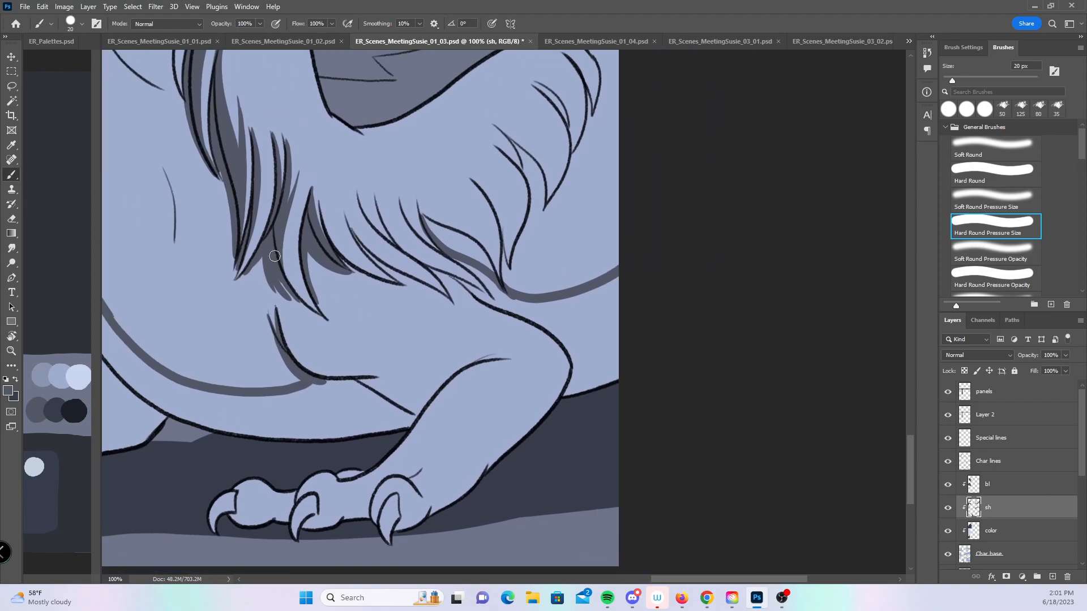
{"action": "left_click_drag", "start_coordinate": [300, 365], "coordinate": [311, 370]}
{"action": "mouse_move", "coordinate": [279, 323]}
{"action": "left_mouse_down"}
{"action": "mouse_move", "coordinate": [331, 371]}
{"action": "mouse_move", "coordinate": [404, 367]}
{"action": "mouse_move", "coordinate": [433, 392]}
{"action": "left_mouse_up"}
{"action": "left_click_drag", "start_coordinate": [501, 364], "coordinate": [590, 336]}
{"action": "mouse_move", "coordinate": [472, 343]}
{"action": "left_mouse_down"}
{"action": "mouse_move", "coordinate": [528, 355]}
{"action": "mouse_move", "coordinate": [512, 361]}
{"action": "mouse_move", "coordinate": [578, 330]}
{"action": "left_mouse_up"}
{"action": "mouse_move", "coordinate": [520, 366]}
{"action": "left_mouse_down"}
{"action": "mouse_move", "coordinate": [551, 341]}
{"action": "mouse_move", "coordinate": [531, 359]}
{"action": "left_mouse_up"}
{"action": "left_click_drag", "start_coordinate": [660, 388], "coordinate": [617, 404]}
- Shade the overlapping fur strands of the shoulder fringe above the near foreleg
{"action": "mouse_move", "coordinate": [382, 209]}
{"action": "left_mouse_down"}
{"action": "mouse_move", "coordinate": [424, 262]}
{"action": "mouse_move", "coordinate": [395, 230]}
{"action": "mouse_move", "coordinate": [453, 274]}
{"action": "mouse_move", "coordinate": [361, 207]}
{"action": "mouse_move", "coordinate": [410, 270]}
{"action": "left_mouse_up"}
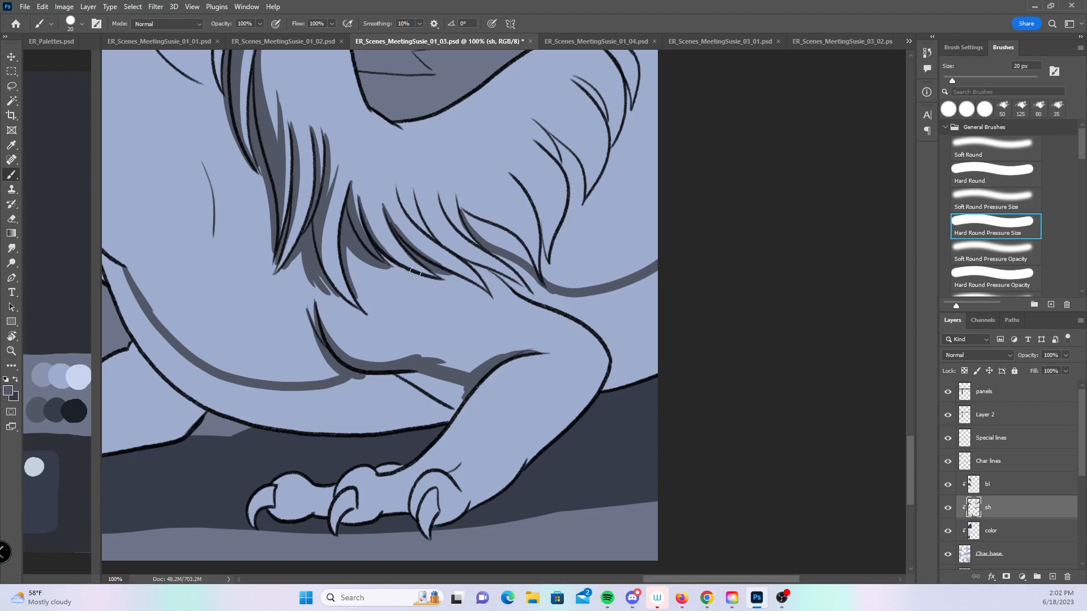
{"action": "mouse_move", "coordinate": [389, 203]}
{"action": "left_mouse_down"}
{"action": "mouse_move", "coordinate": [416, 244]}
{"action": "mouse_move", "coordinate": [426, 252]}
{"action": "mouse_move", "coordinate": [403, 231]}
{"action": "mouse_move", "coordinate": [488, 291]}
{"action": "left_mouse_up"}
{"action": "left_click_drag", "start_coordinate": [547, 240], "coordinate": [498, 311]}
{"action": "mouse_move", "coordinate": [347, 261]}
{"action": "left_mouse_down"}
{"action": "mouse_move", "coordinate": [380, 304]}
{"action": "mouse_move", "coordinate": [369, 295]}
{"action": "mouse_move", "coordinate": [363, 261]}
{"action": "mouse_move", "coordinate": [398, 317]}
{"action": "mouse_move", "coordinate": [363, 265]}
{"action": "mouse_move", "coordinate": [400, 315]}
{"action": "mouse_move", "coordinate": [427, 330]}
{"action": "mouse_move", "coordinate": [387, 298]}
{"action": "mouse_move", "coordinate": [409, 302]}
{"action": "mouse_move", "coordinate": [445, 341]}
{"action": "mouse_move", "coordinate": [428, 338]}
{"action": "mouse_move", "coordinate": [479, 359]}
{"action": "left_mouse_up"}
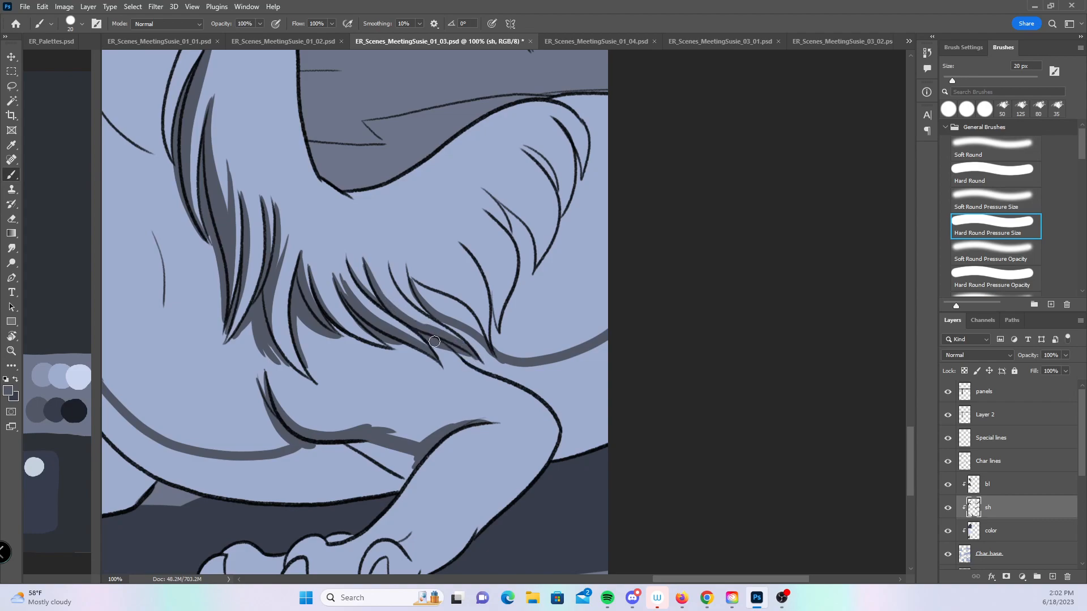
{"action": "left_click_drag", "start_coordinate": [395, 275], "coordinate": [419, 306]}
{"action": "mouse_move", "coordinate": [407, 259]}
{"action": "left_mouse_down"}
{"action": "mouse_move", "coordinate": [419, 293]}
{"action": "mouse_move", "coordinate": [414, 277]}
{"action": "mouse_move", "coordinate": [449, 298]}
{"action": "mouse_move", "coordinate": [414, 260]}
{"action": "mouse_move", "coordinate": [469, 312]}
{"action": "mouse_move", "coordinate": [431, 301]}
{"action": "mouse_move", "coordinate": [467, 322]}
{"action": "mouse_move", "coordinate": [451, 300]}
{"action": "mouse_move", "coordinate": [489, 346]}
{"action": "left_mouse_up"}
{"action": "mouse_move", "coordinate": [453, 295]}
{"action": "left_mouse_down"}
{"action": "mouse_move", "coordinate": [488, 339]}
{"action": "mouse_move", "coordinate": [463, 300]}
{"action": "left_mouse_up"}
- Shade the curved fur tufts on the creature's back, between the shoulder fringe and the raised hindquarters
{"action": "mouse_move", "coordinate": [459, 240]}
{"action": "left_mouse_down"}
{"action": "mouse_move", "coordinate": [479, 254]}
{"action": "mouse_move", "coordinate": [498, 331]}
{"action": "left_mouse_up"}
{"action": "left_click_drag", "start_coordinate": [492, 294], "coordinate": [495, 301]}
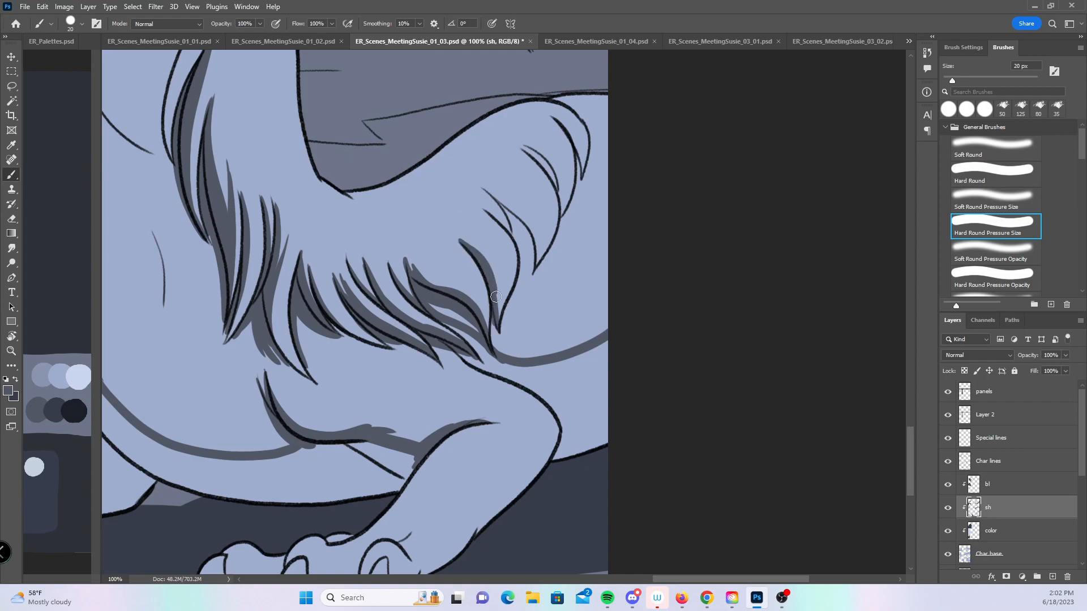
{"action": "left_click_drag", "start_coordinate": [486, 191], "coordinate": [532, 246]}
{"action": "left_click_drag", "start_coordinate": [481, 192], "coordinate": [530, 255]}
{"action": "left_click_drag", "start_coordinate": [516, 222], "coordinate": [532, 267]}
{"action": "mouse_move", "coordinate": [522, 146]}
{"action": "left_mouse_down"}
{"action": "mouse_move", "coordinate": [552, 175]}
{"action": "mouse_move", "coordinate": [538, 162]}
{"action": "left_mouse_up"}
- Shade the underside, paw and claws of the outstretched far foreleg and its joint beneath the chest
{"action": "left_click_drag", "start_coordinate": [270, 414], "coordinate": [593, 304]}
{"action": "mouse_move", "coordinate": [242, 378]}
{"action": "left_mouse_down"}
{"action": "mouse_move", "coordinate": [233, 412]}
{"action": "mouse_move", "coordinate": [249, 388]}
{"action": "mouse_move", "coordinate": [261, 397]}
{"action": "mouse_move", "coordinate": [264, 429]}
{"action": "mouse_move", "coordinate": [297, 385]}
{"action": "mouse_move", "coordinate": [344, 399]}
{"action": "mouse_move", "coordinate": [396, 385]}
{"action": "mouse_move", "coordinate": [408, 416]}
{"action": "mouse_move", "coordinate": [403, 400]}
{"action": "mouse_move", "coordinate": [447, 417]}
{"action": "mouse_move", "coordinate": [456, 381]}
{"action": "mouse_move", "coordinate": [456, 402]}
{"action": "mouse_move", "coordinate": [468, 386]}
{"action": "mouse_move", "coordinate": [449, 389]}
{"action": "mouse_move", "coordinate": [548, 310]}
{"action": "left_mouse_up"}
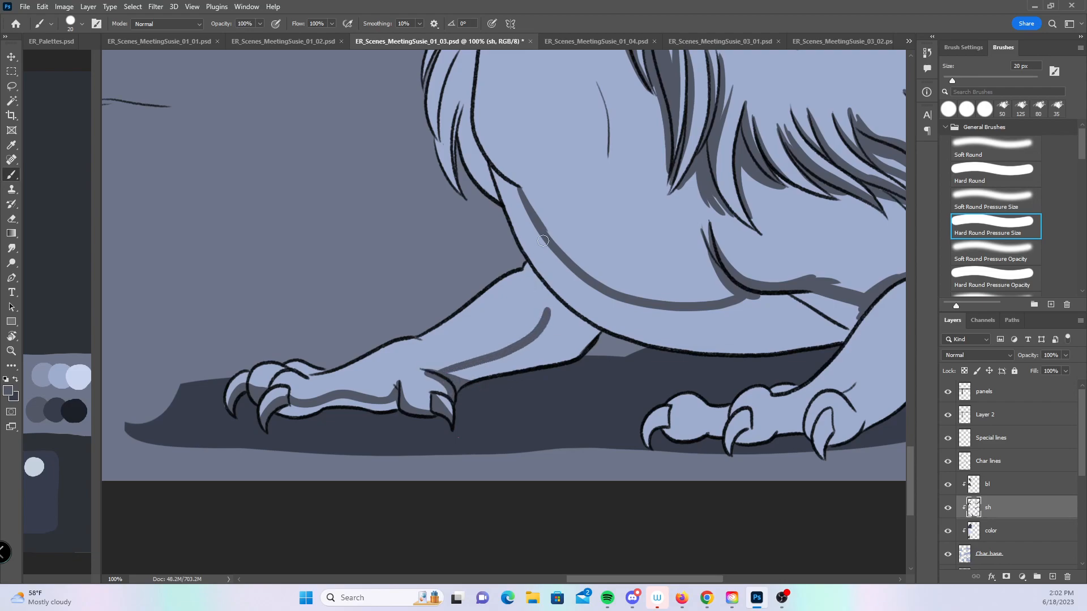
{"action": "left_click_drag", "start_coordinate": [518, 267], "coordinate": [554, 315]}
{"action": "left_click_drag", "start_coordinate": [276, 407], "coordinate": [315, 411]}
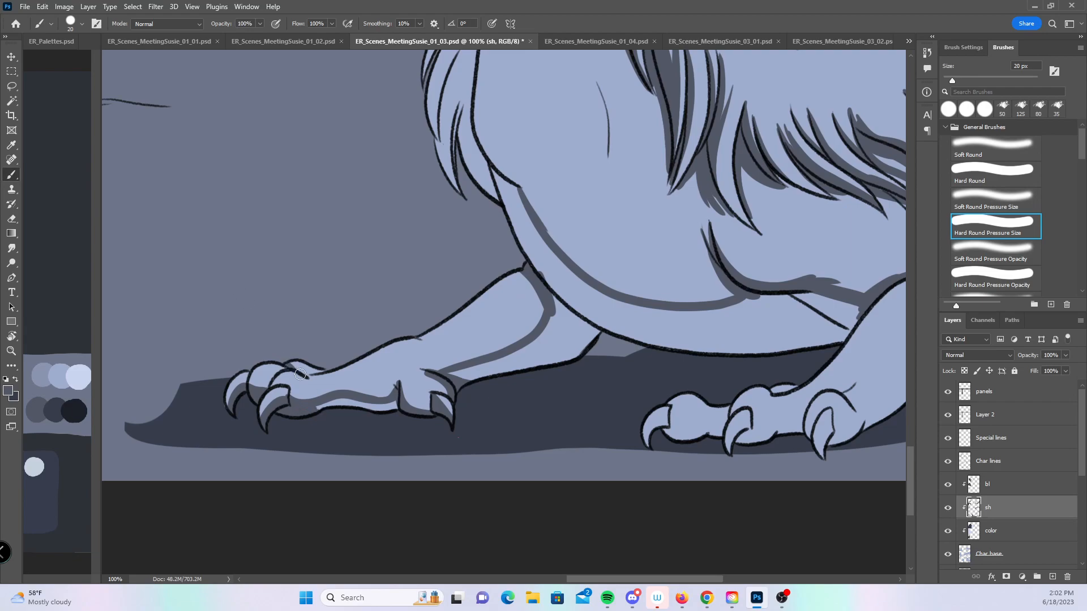
{"action": "scroll", "coordinate": [597, 453], "scroll_direction": "up", "scroll_amount": 5}
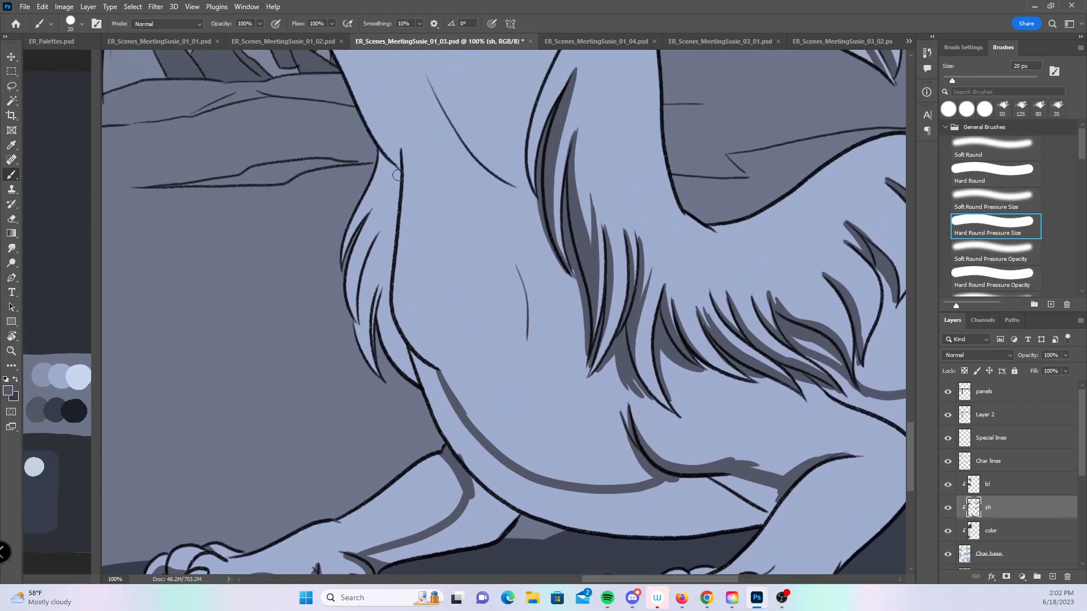
- Shade the front edge of the creature's chest, from the throat notch down to the belly fold
{"action": "mouse_move", "coordinate": [401, 196]}
{"action": "left_mouse_down"}
{"action": "mouse_move", "coordinate": [436, 351]}
{"action": "mouse_move", "coordinate": [467, 367]}
{"action": "mouse_move", "coordinate": [447, 368]}
{"action": "mouse_move", "coordinate": [473, 372]}
{"action": "left_mouse_up"}
{"action": "left_click_drag", "start_coordinate": [471, 285], "coordinate": [409, 333]}
{"action": "left_click_drag", "start_coordinate": [390, 414], "coordinate": [418, 418]}
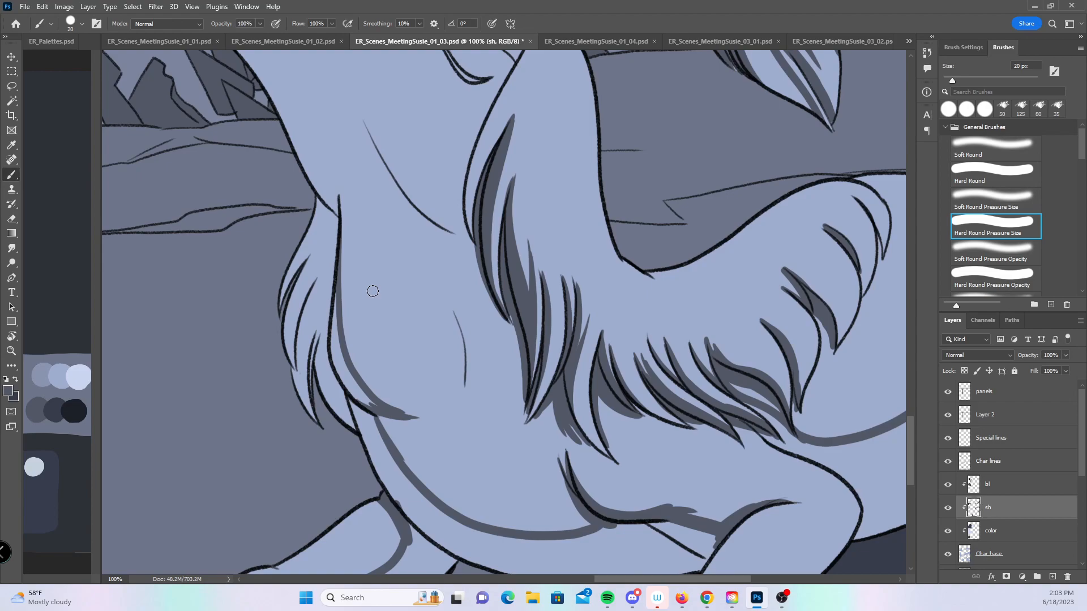
{"action": "left_click_drag", "start_coordinate": [317, 203], "coordinate": [335, 218]}
{"action": "mouse_move", "coordinate": [337, 299]}
{"action": "left_mouse_down"}
{"action": "mouse_move", "coordinate": [335, 331]}
{"action": "mouse_move", "coordinate": [365, 410]}
{"action": "mouse_move", "coordinate": [349, 386]}
{"action": "mouse_move", "coordinate": [333, 275]}
{"action": "left_mouse_up"}
- Shade the underside of the raised lower jaw from the chin back to the throat
{"action": "left_click_drag", "start_coordinate": [524, 274], "coordinate": [536, 397]}
{"action": "left_click_drag", "start_coordinate": [447, 289], "coordinate": [477, 412]}
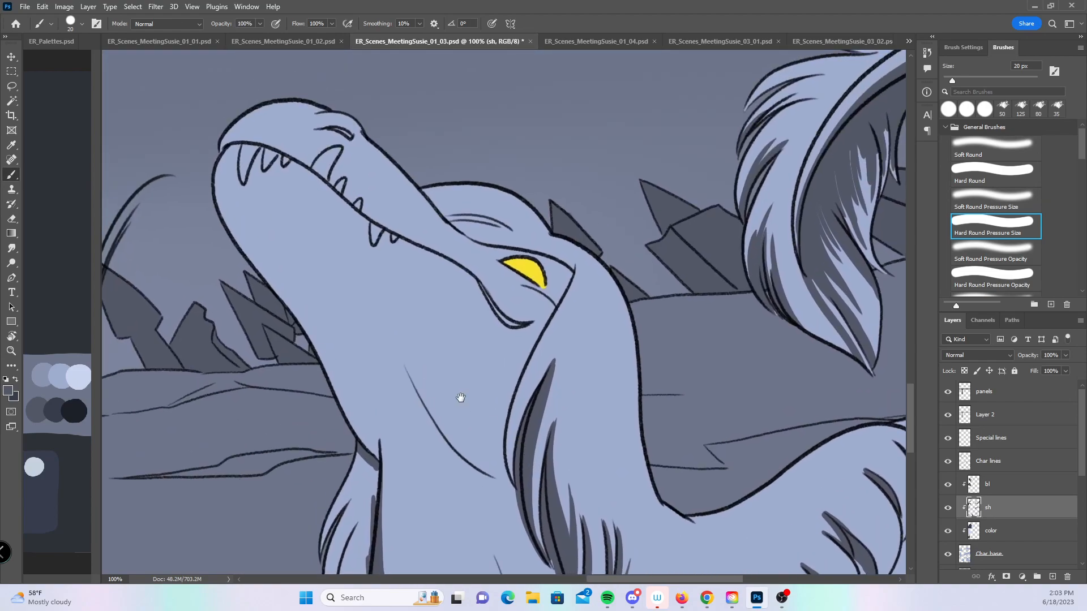
{"action": "mouse_move", "coordinate": [215, 185]}
{"action": "left_mouse_down"}
{"action": "mouse_move", "coordinate": [273, 289]}
{"action": "mouse_move", "coordinate": [347, 380]}
{"action": "mouse_move", "coordinate": [368, 448]}
{"action": "left_mouse_up"}
{"action": "mouse_move", "coordinate": [243, 248]}
{"action": "left_mouse_down"}
{"action": "mouse_move", "coordinate": [293, 305]}
{"action": "mouse_move", "coordinate": [356, 418]}
{"action": "mouse_move", "coordinate": [325, 356]}
{"action": "mouse_move", "coordinate": [378, 476]}
{"action": "mouse_move", "coordinate": [372, 422]}
{"action": "left_mouse_up"}
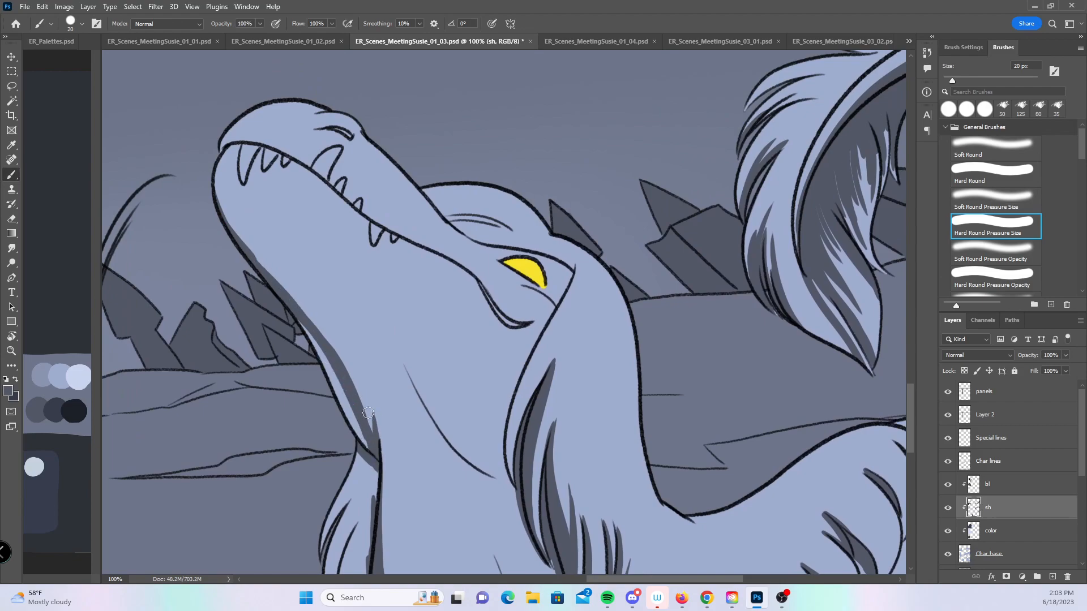
{"action": "left_click_drag", "start_coordinate": [292, 317], "coordinate": [371, 454]}
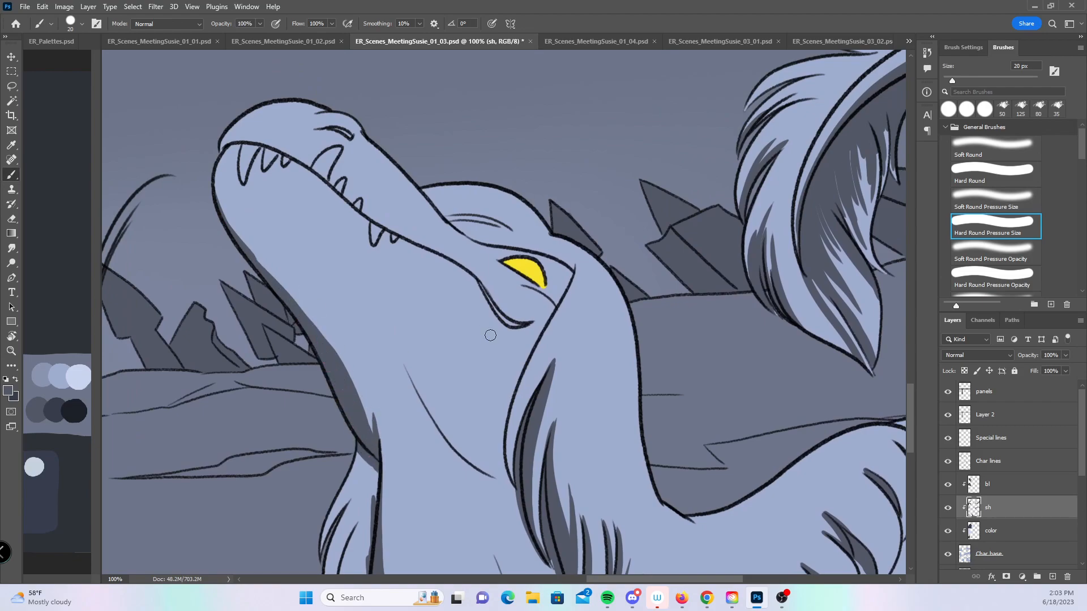
- Shade along the long diagonal crease on the side of the creature's neck
{"action": "left_click_drag", "start_coordinate": [467, 386], "coordinate": [388, 332]}
{"action": "left_click_drag", "start_coordinate": [322, 310], "coordinate": [340, 351]}
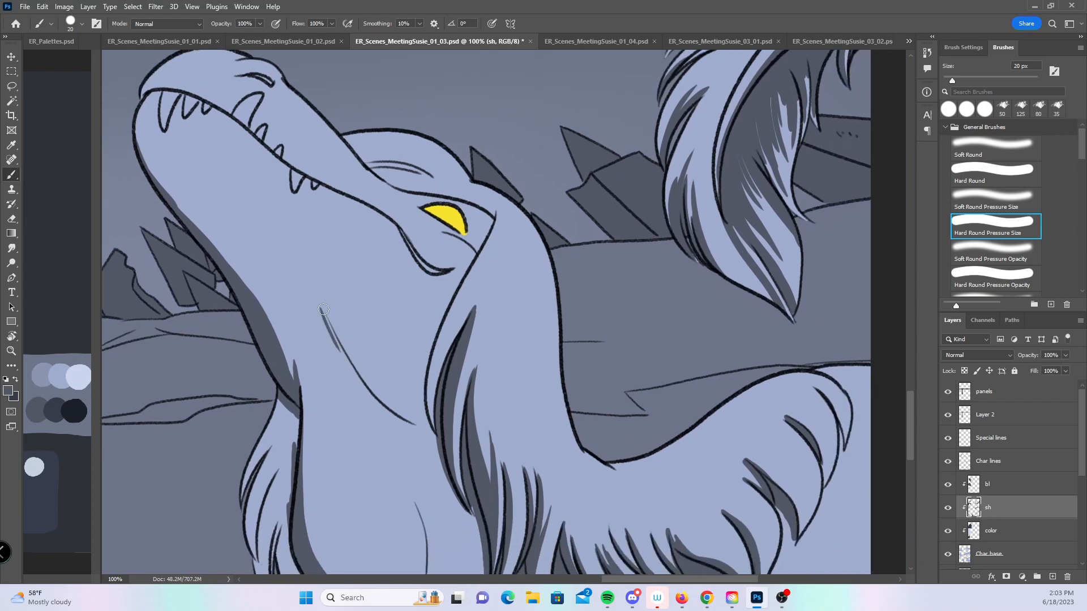
{"action": "left_click_drag", "start_coordinate": [319, 302], "coordinate": [374, 397]}
{"action": "mouse_move", "coordinate": [329, 335]}
{"action": "left_mouse_down"}
{"action": "mouse_move", "coordinate": [387, 411]}
{"action": "mouse_move", "coordinate": [360, 384]}
{"action": "left_mouse_up"}
- Shade the brow ridge and the eye socket around the yellow eye, including the crease beneath it
{"action": "left_click_drag", "start_coordinate": [463, 275], "coordinate": [451, 365]}
{"action": "left_click_drag", "start_coordinate": [391, 321], "coordinate": [406, 347]}
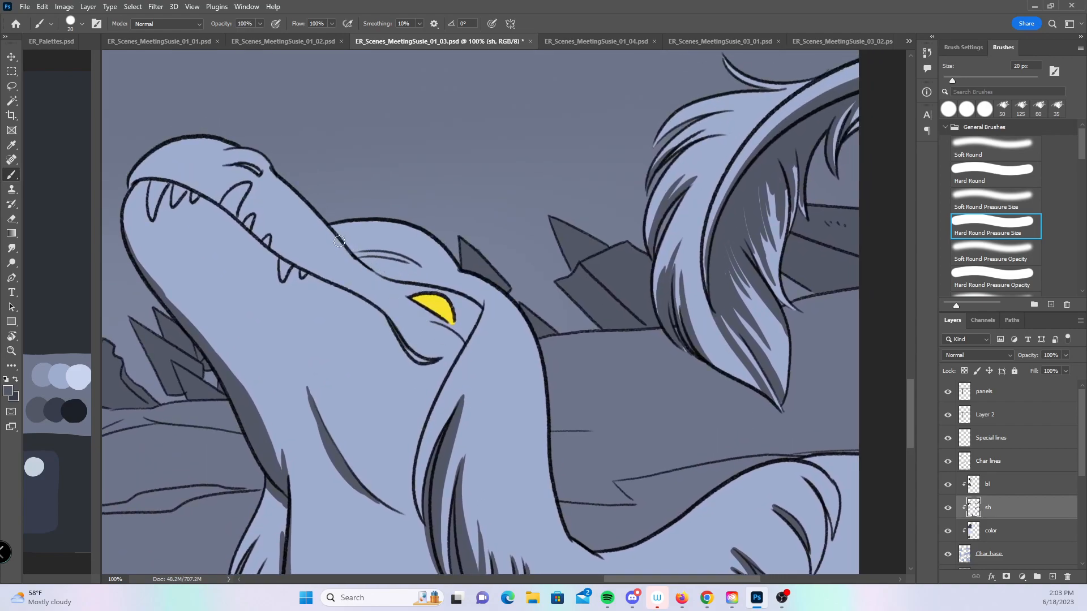
{"action": "mouse_move", "coordinate": [342, 237]}
{"action": "left_mouse_down"}
{"action": "mouse_move", "coordinate": [433, 272]}
{"action": "mouse_move", "coordinate": [356, 254]}
{"action": "mouse_move", "coordinate": [408, 283]}
{"action": "mouse_move", "coordinate": [433, 275]}
{"action": "mouse_move", "coordinate": [476, 298]}
{"action": "left_mouse_up"}
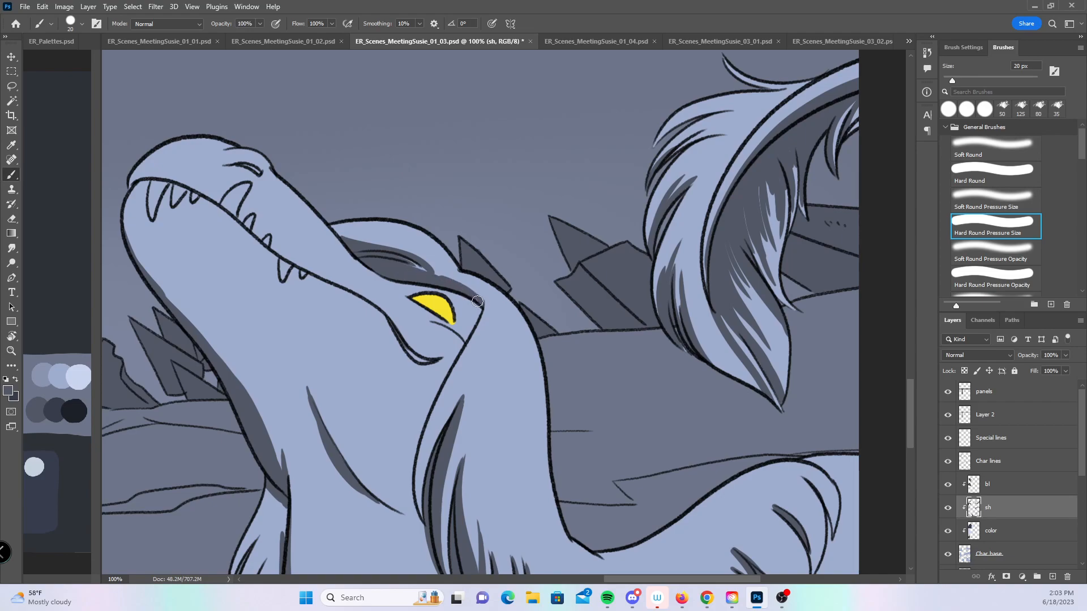
{"action": "mouse_move", "coordinate": [377, 273]}
{"action": "left_mouse_down"}
{"action": "mouse_move", "coordinate": [414, 290]}
{"action": "mouse_move", "coordinate": [444, 286]}
{"action": "mouse_move", "coordinate": [419, 281]}
{"action": "mouse_move", "coordinate": [453, 300]}
{"action": "mouse_move", "coordinate": [456, 323]}
{"action": "mouse_move", "coordinate": [454, 291]}
{"action": "mouse_move", "coordinate": [472, 309]}
{"action": "mouse_move", "coordinate": [458, 326]}
{"action": "mouse_move", "coordinate": [465, 341]}
{"action": "mouse_move", "coordinate": [479, 303]}
{"action": "left_mouse_up"}
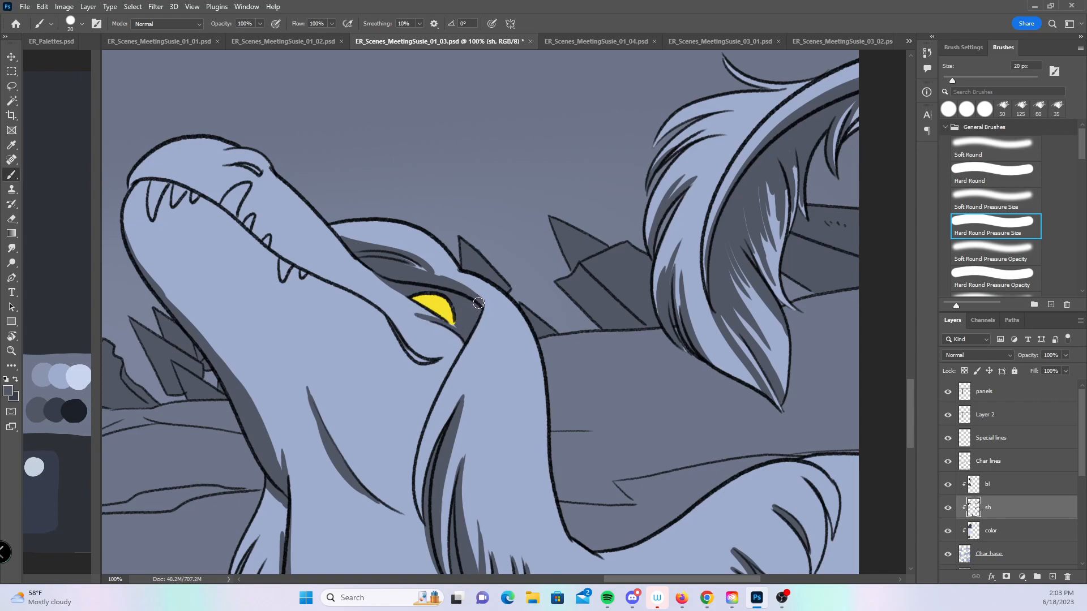
- Shade the cheek edge running down behind the eye, along with the nostril and front lip line
{"action": "mouse_move", "coordinate": [443, 364]}
{"action": "left_mouse_down"}
{"action": "mouse_move", "coordinate": [479, 306]}
{"action": "mouse_move", "coordinate": [426, 423]}
{"action": "left_mouse_up"}
{"action": "left_click_drag", "start_coordinate": [460, 346], "coordinate": [430, 405]}
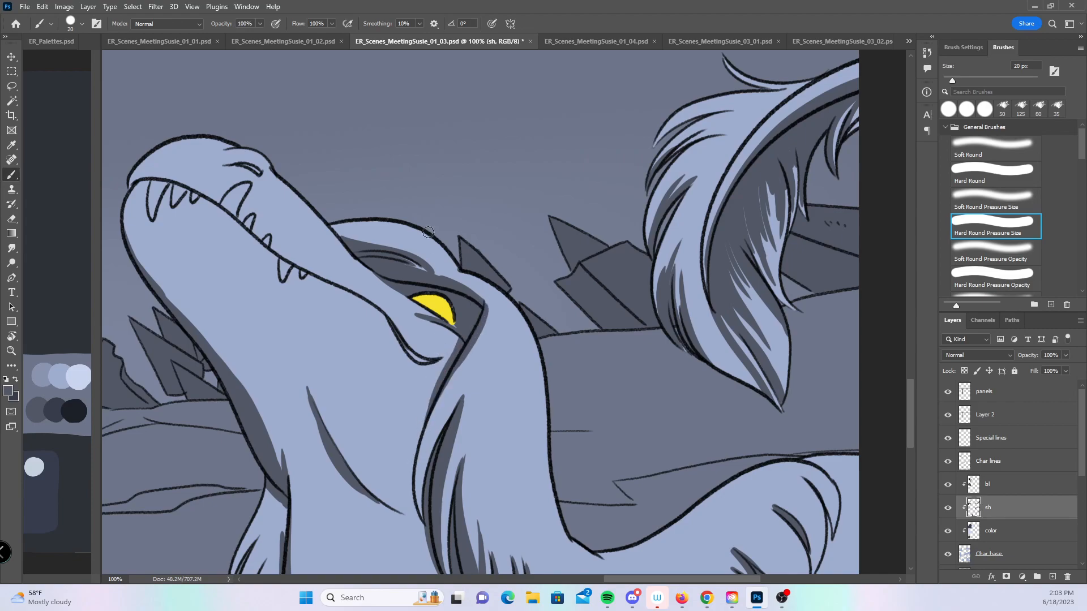
{"action": "mouse_move", "coordinate": [240, 165]}
{"action": "left_mouse_down"}
{"action": "mouse_move", "coordinate": [259, 172]}
{"action": "mouse_move", "coordinate": [228, 163]}
{"action": "left_mouse_up"}
{"action": "left_click_drag", "start_coordinate": [137, 185], "coordinate": [221, 209]}
- Shade the claws, toes and rear edge of the near foreleg and the fur tips above its elbow
{"action": "left_click_drag", "start_coordinate": [451, 407], "coordinate": [456, 287]}
{"action": "left_click_drag", "start_coordinate": [497, 493], "coordinate": [523, 240]}
{"action": "left_click_drag", "start_coordinate": [513, 350], "coordinate": [534, 290]}
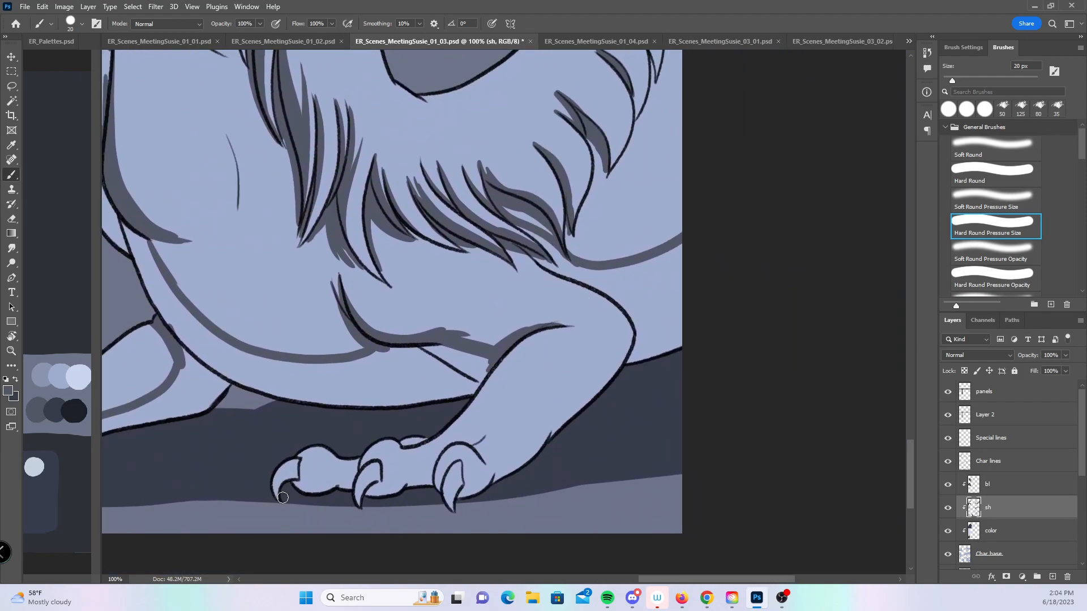
{"action": "mouse_move", "coordinate": [282, 497]}
{"action": "left_mouse_down"}
{"action": "mouse_move", "coordinate": [280, 477]}
{"action": "mouse_move", "coordinate": [297, 470]}
{"action": "mouse_move", "coordinate": [353, 478]}
{"action": "mouse_move", "coordinate": [359, 450]}
{"action": "left_mouse_up"}
{"action": "mouse_move", "coordinate": [361, 506]}
{"action": "left_mouse_down"}
{"action": "mouse_move", "coordinate": [385, 478]}
{"action": "mouse_move", "coordinate": [447, 460]}
{"action": "mouse_move", "coordinate": [455, 512]}
{"action": "mouse_move", "coordinate": [464, 480]}
{"action": "mouse_move", "coordinate": [501, 480]}
{"action": "mouse_move", "coordinate": [511, 431]}
{"action": "mouse_move", "coordinate": [562, 423]}
{"action": "mouse_move", "coordinate": [627, 355]}
{"action": "mouse_move", "coordinate": [636, 319]}
{"action": "left_mouse_up"}
{"action": "mouse_move", "coordinate": [528, 258]}
{"action": "left_mouse_down"}
{"action": "mouse_move", "coordinate": [504, 243]}
{"action": "mouse_move", "coordinate": [556, 269]}
{"action": "left_mouse_up"}
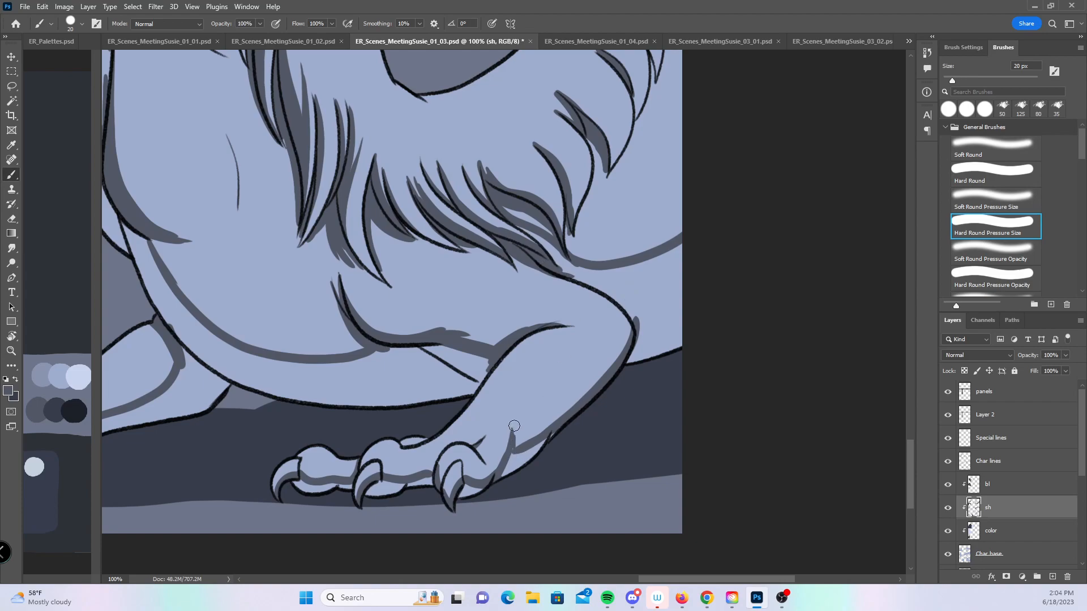
- Fill the fur fringe on the far side of the neck and the belly's front edge with solid shadow using the Hard Round brush
{"action": "mouse_move", "coordinate": [605, 410]}
{"action": "left_mouse_down"}
{"action": "mouse_move", "coordinate": [706, 453]}
{"action": "mouse_move", "coordinate": [809, 368]}
{"action": "left_mouse_up"}
{"action": "left_click", "coordinate": [1002, 175]}
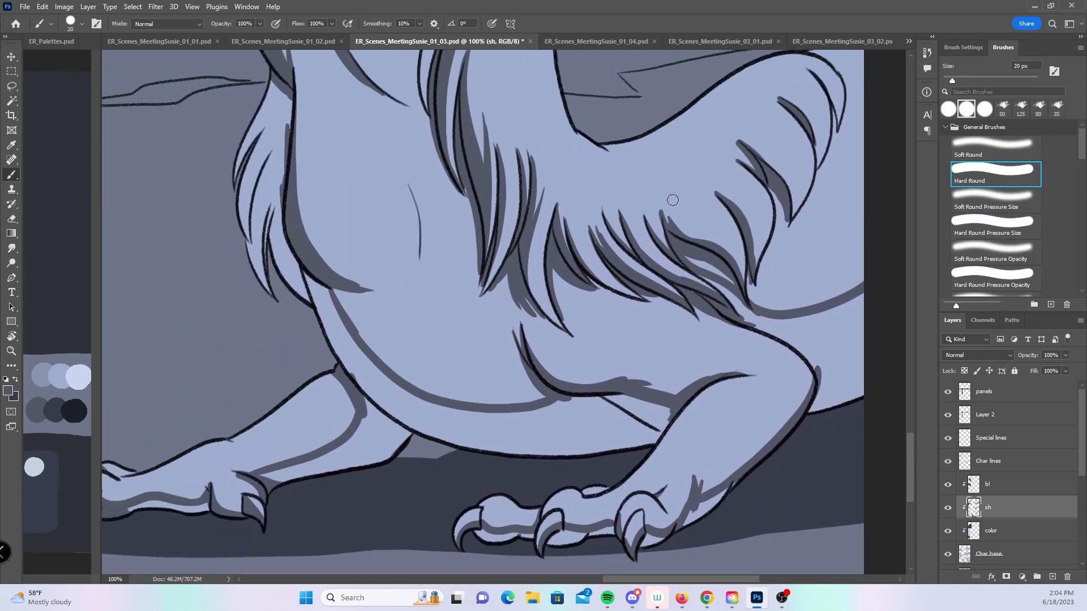
{"action": "scroll", "coordinate": [388, 337], "scroll_direction": "up", "scroll_amount": 3}
{"action": "left_click_drag", "start_coordinate": [284, 175], "coordinate": [295, 250]}
{"action": "mouse_move", "coordinate": [275, 201]}
{"action": "left_mouse_down"}
{"action": "mouse_move", "coordinate": [247, 275]}
{"action": "mouse_move", "coordinate": [268, 350]}
{"action": "mouse_move", "coordinate": [317, 404]}
{"action": "mouse_move", "coordinate": [325, 387]}
{"action": "mouse_move", "coordinate": [356, 419]}
{"action": "mouse_move", "coordinate": [365, 460]}
{"action": "mouse_move", "coordinate": [358, 450]}
{"action": "mouse_move", "coordinate": [393, 474]}
{"action": "left_mouse_up"}
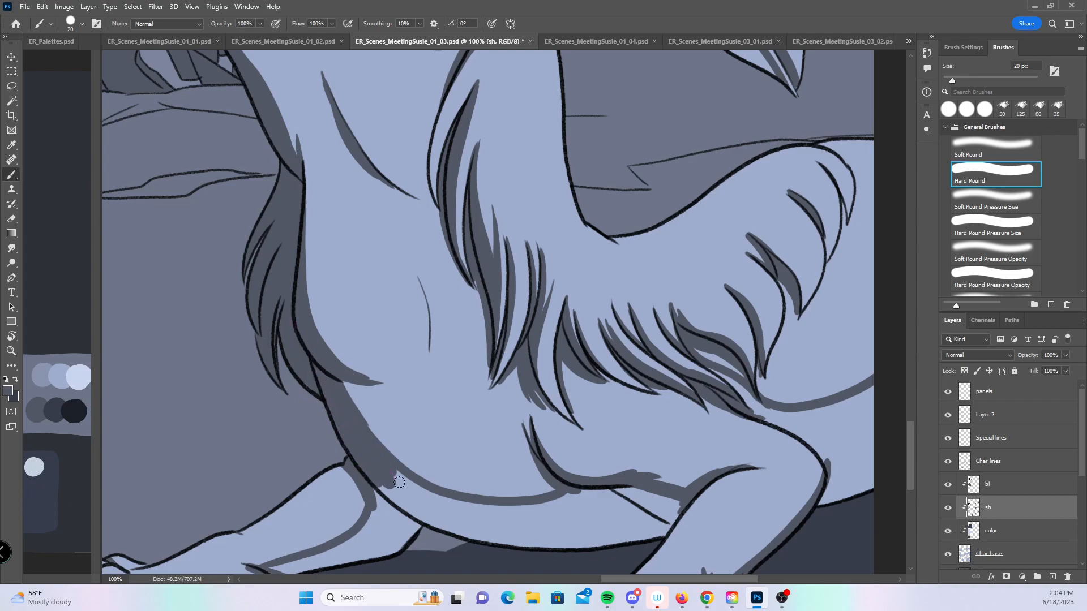
- Fill the underside of the far foreleg and its paw with solid shadow up to the belly
{"action": "left_click_drag", "start_coordinate": [444, 432], "coordinate": [461, 272]}
{"action": "mouse_move", "coordinate": [298, 411]}
{"action": "left_mouse_down"}
{"action": "mouse_move", "coordinate": [368, 388]}
{"action": "mouse_move", "coordinate": [365, 399]}
{"action": "left_mouse_up"}
{"action": "left_click_drag", "start_coordinate": [152, 443], "coordinate": [235, 438]}
{"action": "left_click_drag", "start_coordinate": [479, 370], "coordinate": [416, 441]}
{"action": "mouse_move", "coordinate": [308, 465]}
{"action": "left_mouse_down"}
{"action": "mouse_move", "coordinate": [334, 431]}
{"action": "mouse_move", "coordinate": [353, 451]}
{"action": "mouse_move", "coordinate": [376, 436]}
{"action": "mouse_move", "coordinate": [360, 433]}
{"action": "left_mouse_up"}
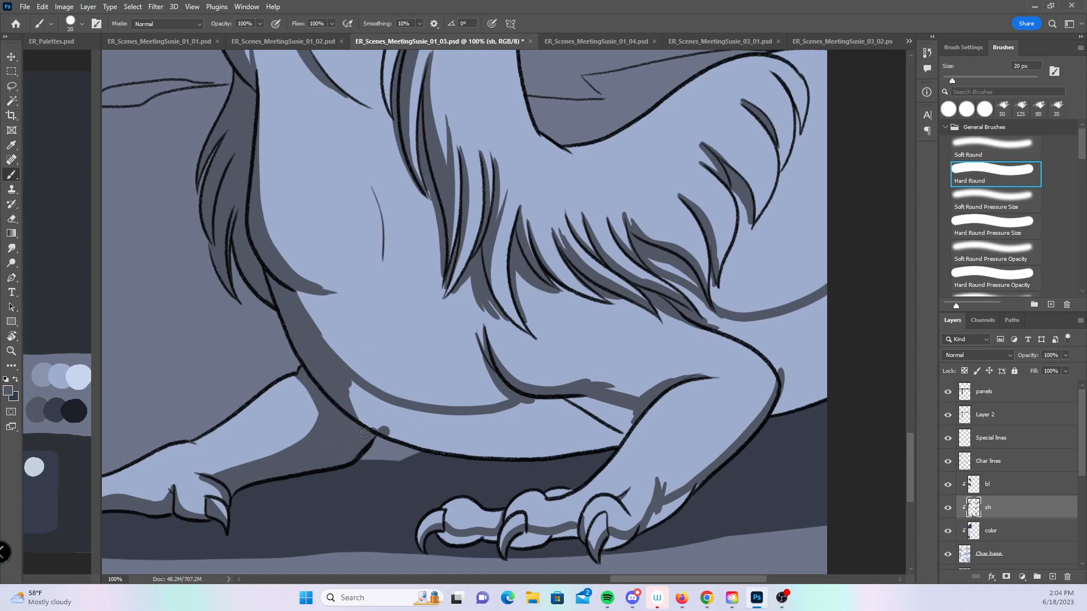
- Fill the belly below its fold line with solid shadow as far as the near foreleg, using a 35 px brush for the broad area
{"action": "left_click_drag", "start_coordinate": [294, 305], "coordinate": [369, 389]}
{"action": "left_click_drag", "start_coordinate": [304, 326], "coordinate": [390, 408]}
{"action": "mouse_move", "coordinate": [539, 228]}
{"action": "left_mouse_down"}
{"action": "mouse_move", "coordinate": [595, 356]}
{"action": "mouse_move", "coordinate": [591, 486]}
{"action": "mouse_move", "coordinate": [513, 231]}
{"action": "left_mouse_up"}
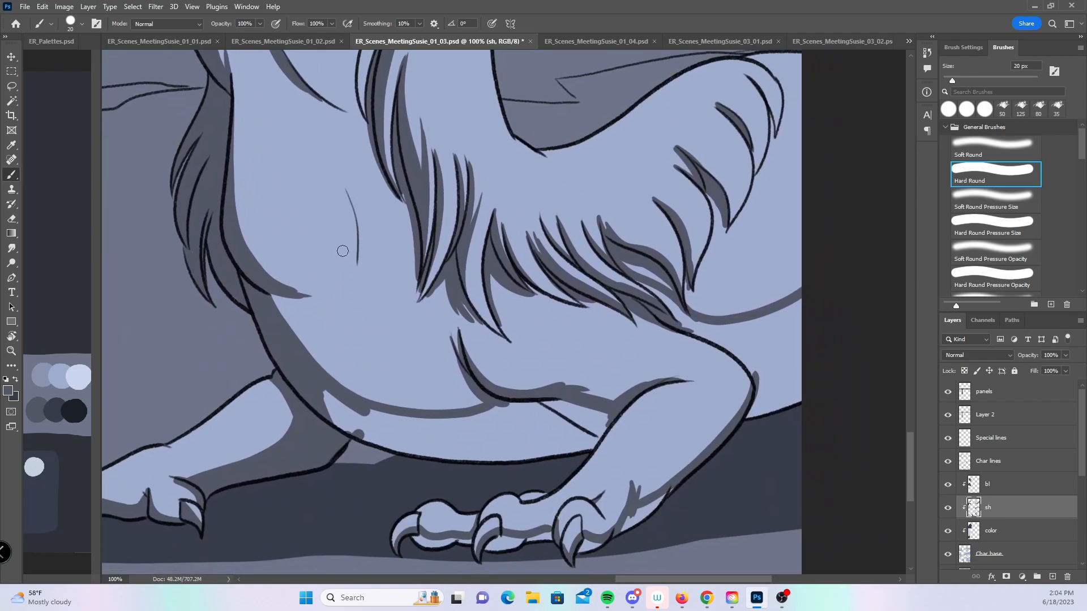
{"action": "key", "text": "bracketright"}
{"action": "key", "text": "bracketright"}
{"action": "key", "text": "bracketright"}
{"action": "mouse_move", "coordinate": [316, 392]}
{"action": "left_mouse_down"}
{"action": "mouse_move", "coordinate": [422, 454]}
{"action": "mouse_move", "coordinate": [360, 418]}
{"action": "mouse_move", "coordinate": [469, 425]}
{"action": "mouse_move", "coordinate": [431, 449]}
{"action": "mouse_move", "coordinate": [522, 454]}
{"action": "mouse_move", "coordinate": [566, 444]}
{"action": "mouse_move", "coordinate": [569, 422]}
{"action": "mouse_move", "coordinate": [571, 458]}
{"action": "mouse_move", "coordinate": [606, 420]}
{"action": "left_mouse_up"}
{"action": "left_click_drag", "start_coordinate": [821, 416], "coordinate": [714, 446]}
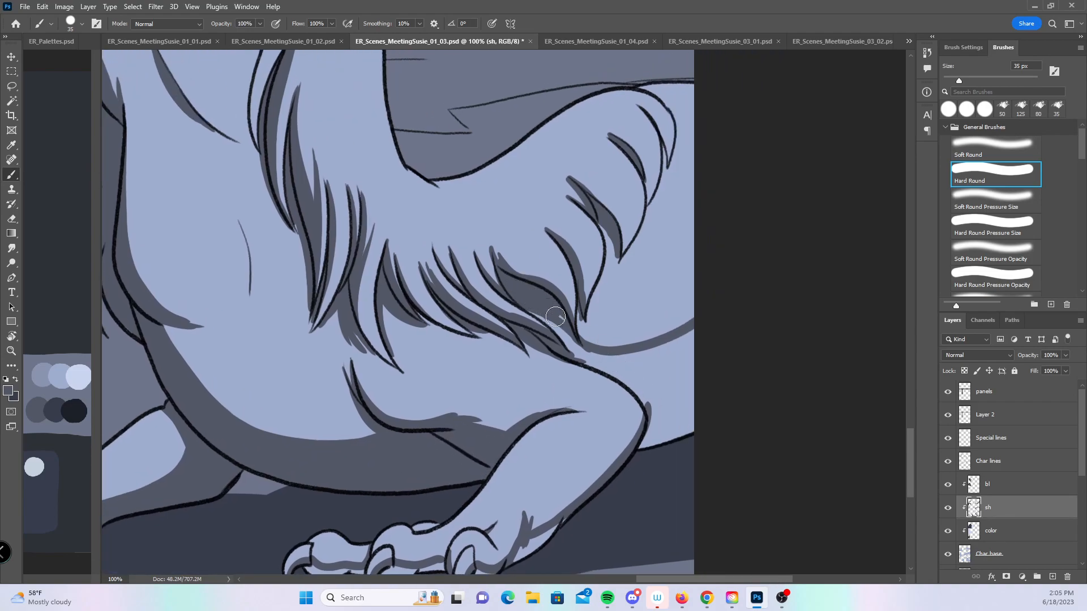
- Fill the gap between the rearmost shoulder fur strands with shadow using a 15 px brush
{"action": "key", "text": "bracketleft"}
{"action": "key", "text": "bracketleft"}
{"action": "left_click_drag", "start_coordinate": [525, 304], "coordinate": [575, 354]}
{"action": "mouse_move", "coordinate": [606, 367]}
{"action": "left_mouse_down"}
{"action": "mouse_move", "coordinate": [548, 330]}
{"action": "mouse_move", "coordinate": [518, 330]}
{"action": "mouse_move", "coordinate": [606, 359]}
{"action": "left_mouse_up"}
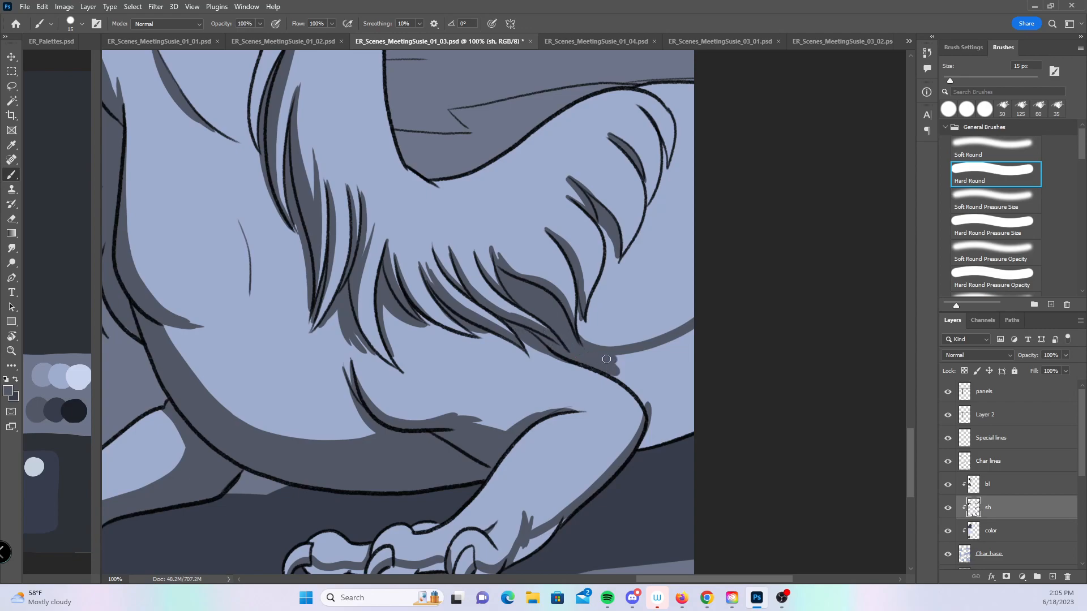
- Fill the body area behind the near foreleg, below the curved fold, with shadow using a 30 px brush
{"action": "key", "text": "bracketright"}
{"action": "key", "text": "bracketright"}
{"action": "key", "text": "bracketright"}
{"action": "mouse_move", "coordinate": [609, 367]}
{"action": "left_mouse_down"}
{"action": "mouse_move", "coordinate": [667, 348]}
{"action": "mouse_move", "coordinate": [609, 366]}
{"action": "mouse_move", "coordinate": [651, 412]}
{"action": "mouse_move", "coordinate": [639, 369]}
{"action": "mouse_move", "coordinate": [699, 347]}
{"action": "mouse_move", "coordinate": [663, 400]}
{"action": "left_mouse_up"}
{"action": "left_click_drag", "start_coordinate": [641, 460], "coordinate": [700, 388]}
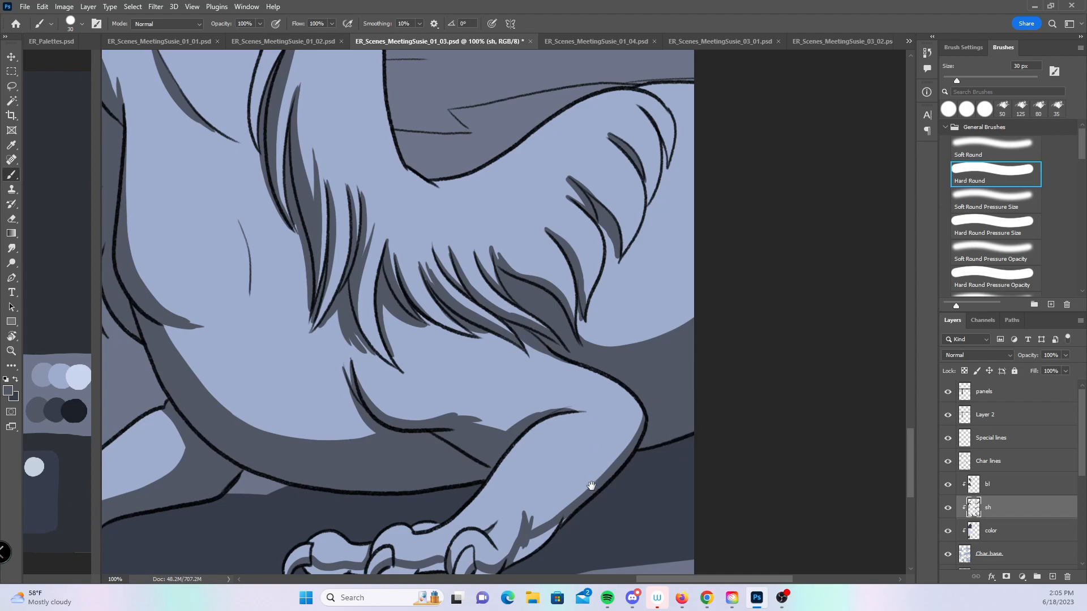
- Fill the undersides of the near forepaw's toes and its heel with shadow using a 15 px brush
{"action": "left_click_drag", "start_coordinate": [590, 485], "coordinate": [615, 357]}
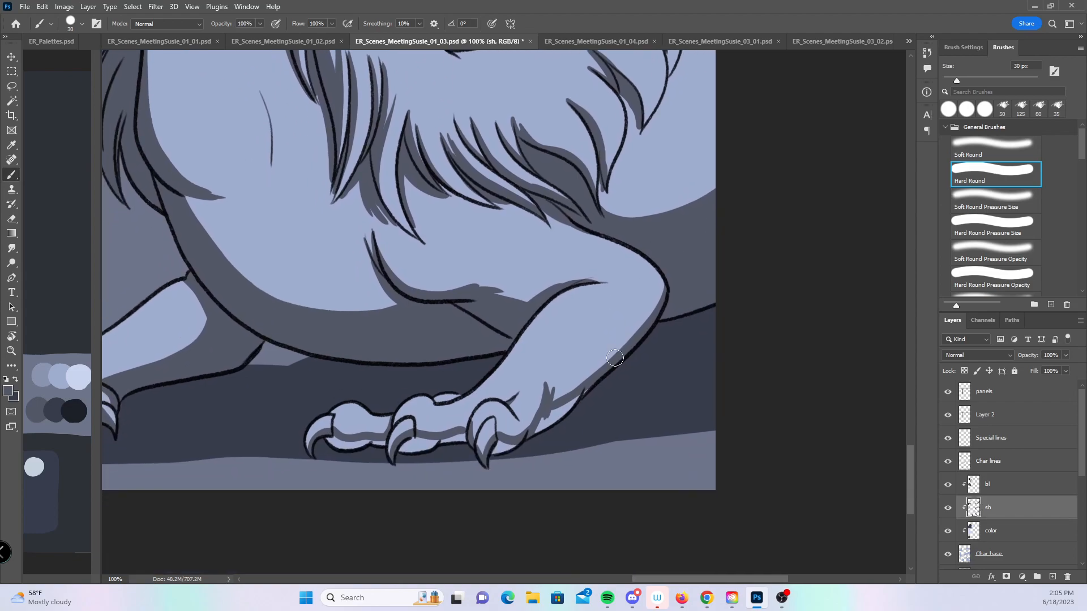
{"action": "key", "text": "bracketleft"}
{"action": "key", "text": "bracketleft"}
{"action": "key", "text": "bracketleft"}
{"action": "left_click_drag", "start_coordinate": [331, 442], "coordinate": [463, 434]}
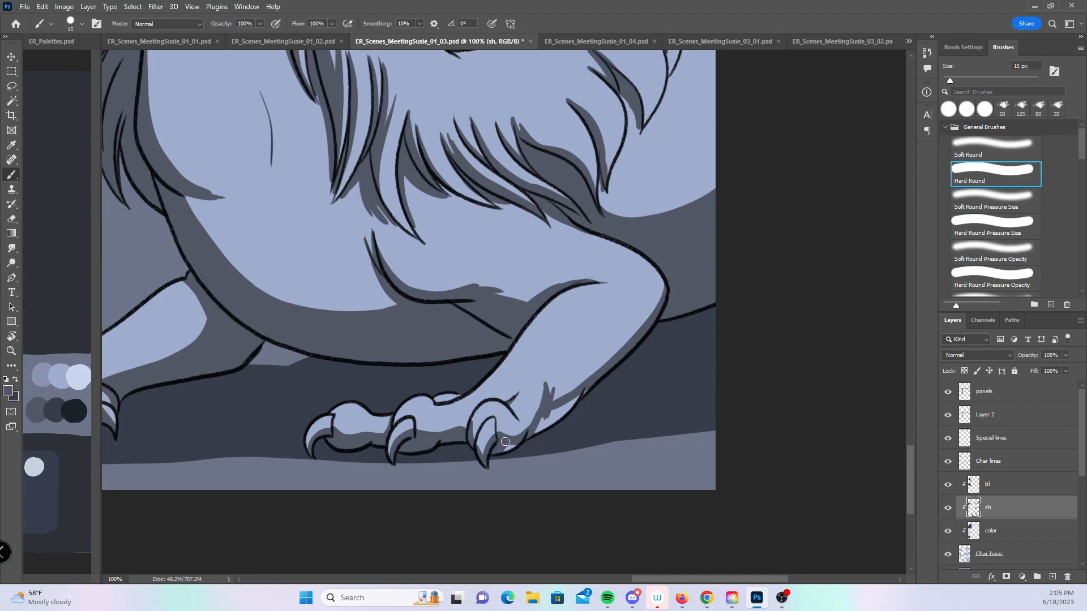
{"action": "left_click_drag", "start_coordinate": [529, 442], "coordinate": [589, 390]}
- Check the shaded panels at reduced size and save the page
{"action": "key", "text": "z"}
{"action": "left_click", "coordinate": [650, 356], "text": "alt"}
{"action": "left_click", "coordinate": [655, 356], "text": "alt"}
{"action": "left_click_drag", "start_coordinate": [655, 357], "coordinate": [670, 474]}
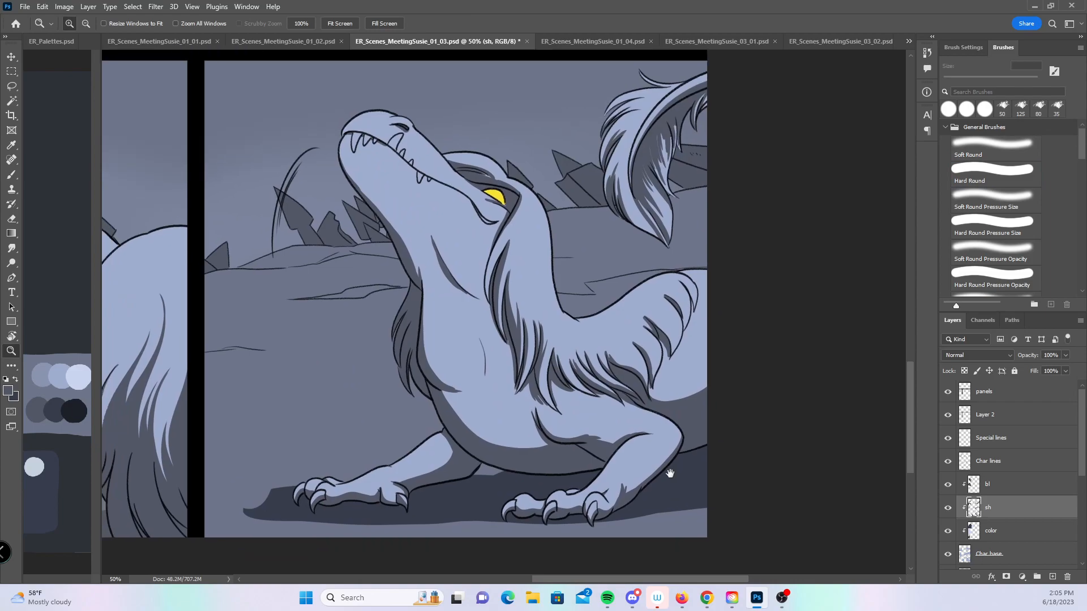
{"action": "left_click", "coordinate": [671, 386], "text": "alt"}
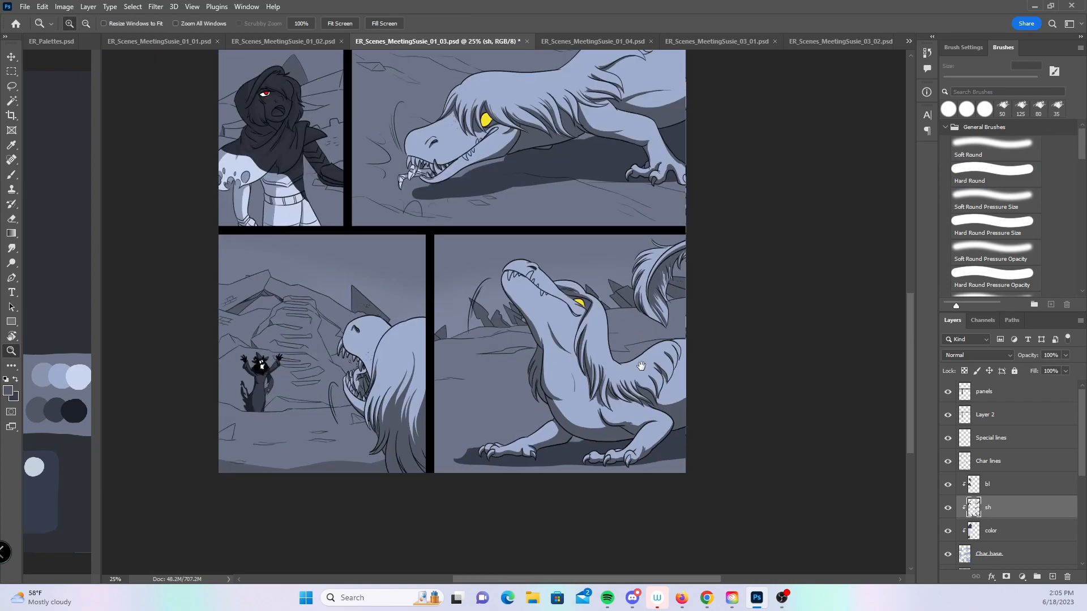
{"action": "left_click_drag", "start_coordinate": [642, 367], "coordinate": [630, 375]}
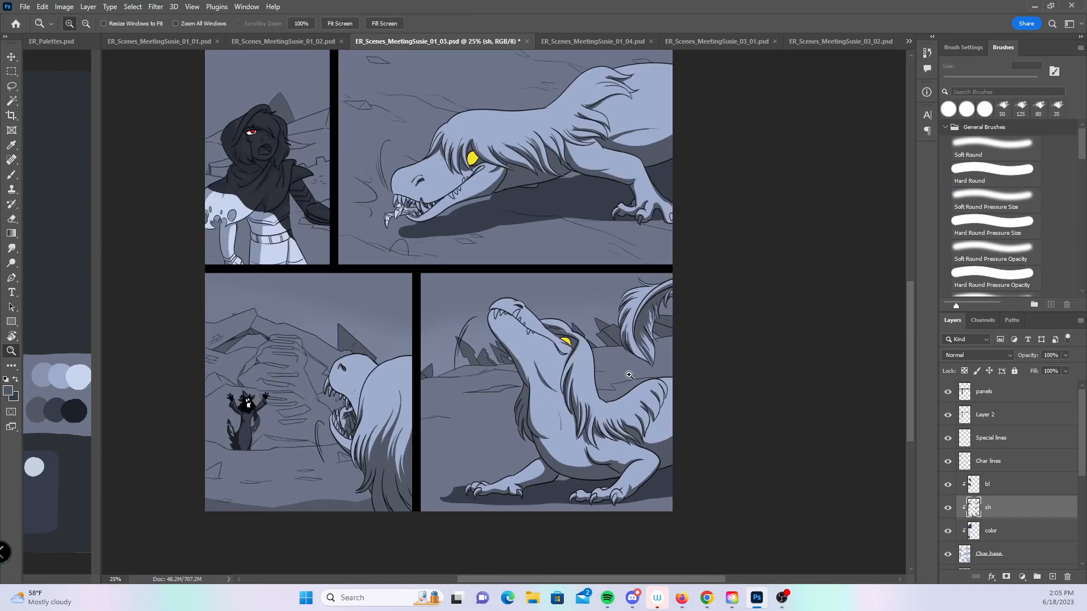
{"action": "key", "text": "ctrl+s"}
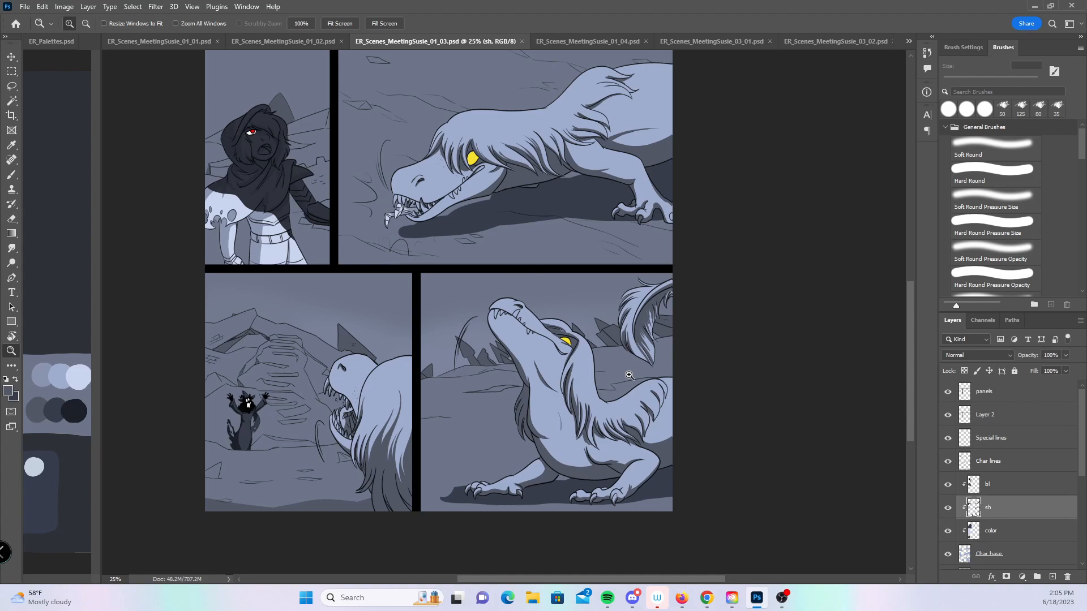
- Switch to the page ER_Scenes_MeetingSusie_03_01.psd and set black as the painting colour on the bl layer
{"action": "left_click", "coordinate": [600, 40]}
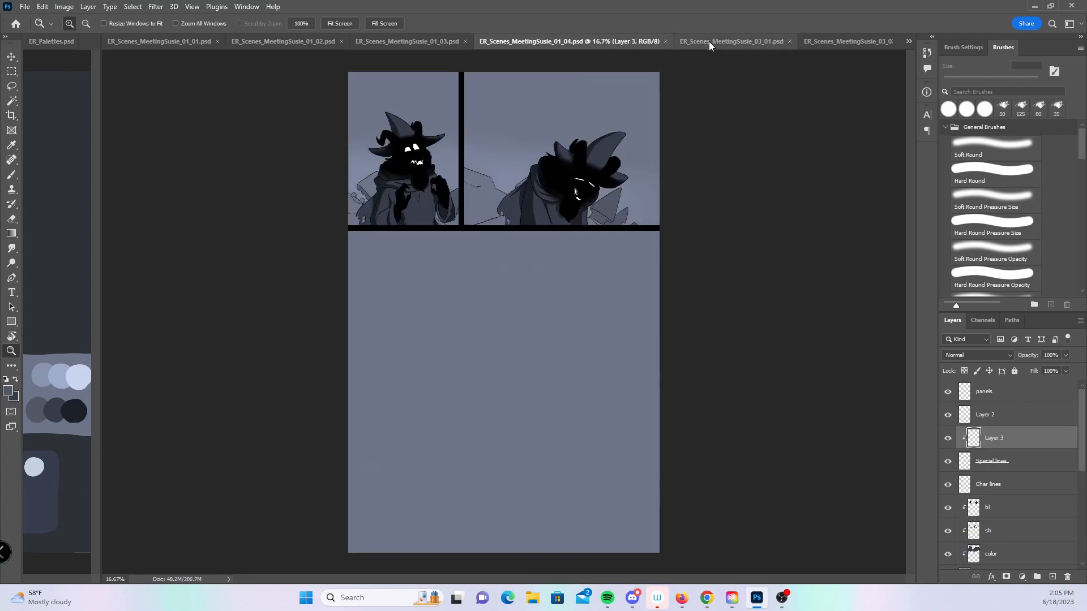
{"action": "left_click", "coordinate": [708, 42]}
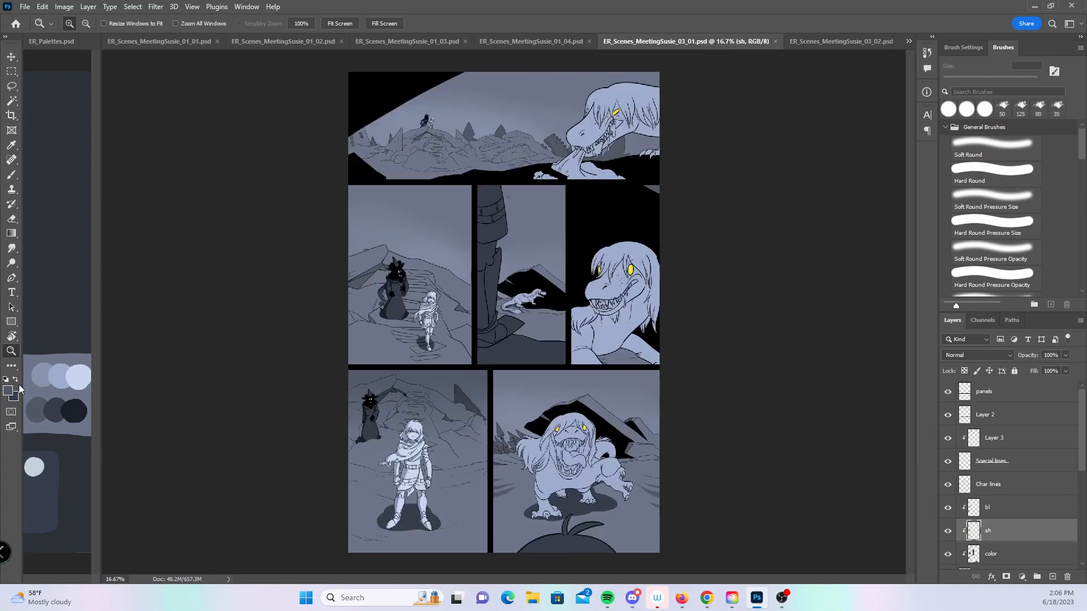
{"action": "left_click", "coordinate": [1016, 507]}
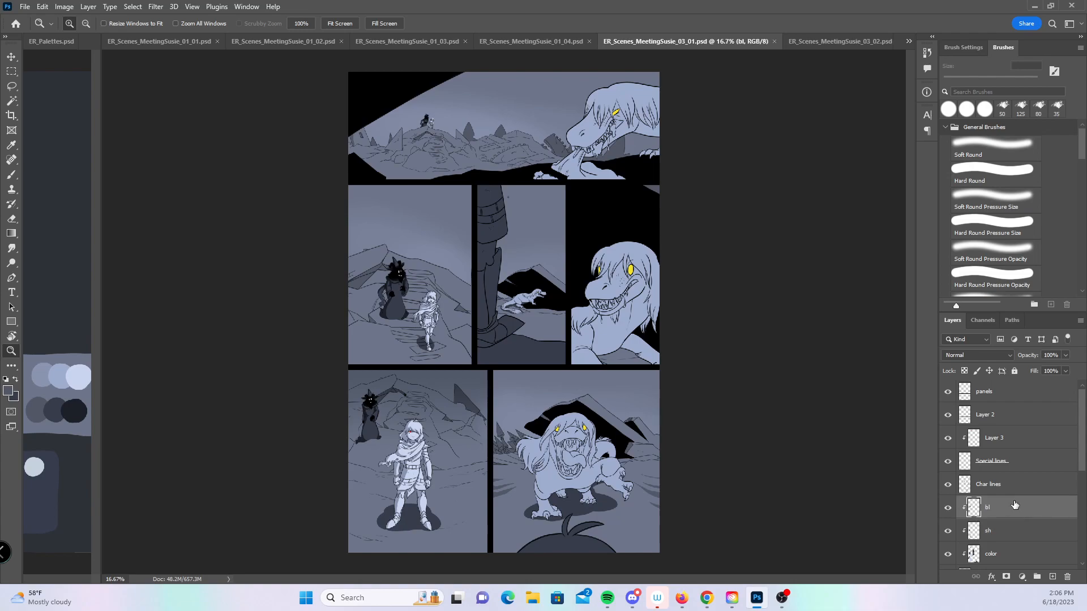
{"action": "left_click", "coordinate": [15, 381]}
{"action": "left_click", "coordinate": [11, 391]}
{"action": "left_click_drag", "start_coordinate": [378, 293], "coordinate": [396, 352]}
{"action": "left_click", "coordinate": [582, 202]}
- Outline the upper edge of the creature's mane and its eye in black in the top panel with a 15 px Hard Round brush
{"action": "left_click", "coordinate": [1005, 170]}
{"action": "key", "text": "z"}
{"action": "left_click", "coordinate": [685, 257]}
{"action": "left_click", "coordinate": [689, 250]}
{"action": "left_click_drag", "start_coordinate": [684, 248], "coordinate": [620, 274]}
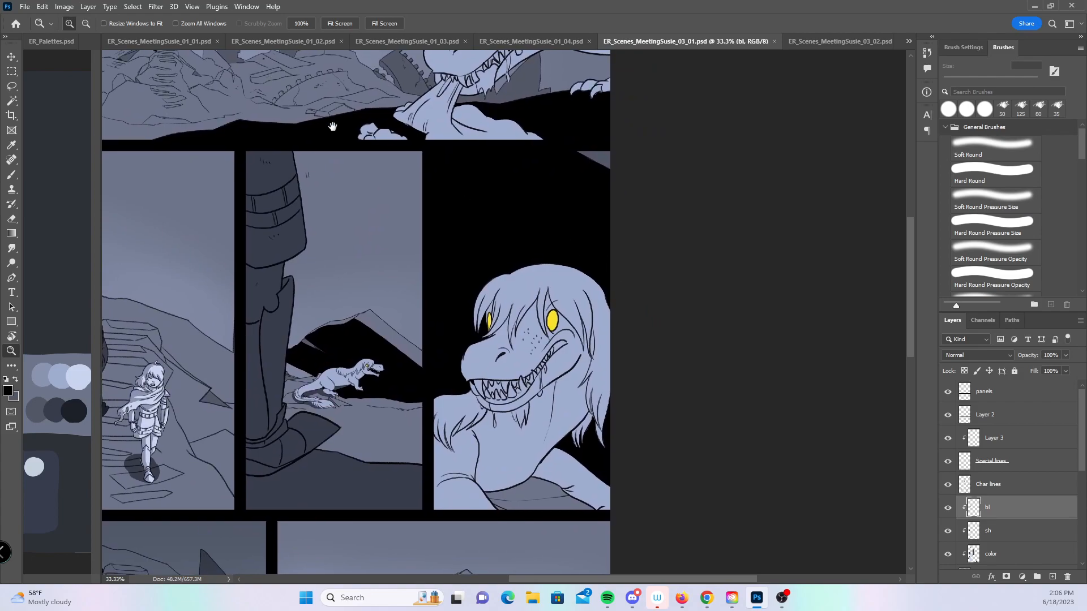
{"action": "left_click_drag", "start_coordinate": [318, 117], "coordinate": [332, 288]}
{"action": "left_click", "coordinate": [573, 268]}
{"action": "left_click_drag", "start_coordinate": [548, 286], "coordinate": [571, 389]}
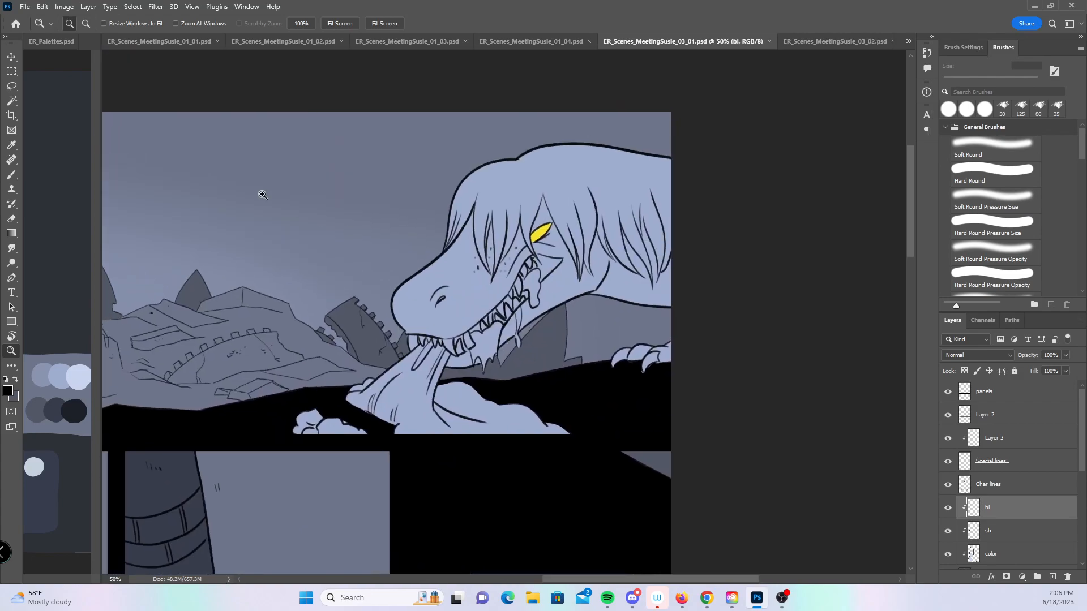
{"action": "left_click", "coordinate": [12, 174]}
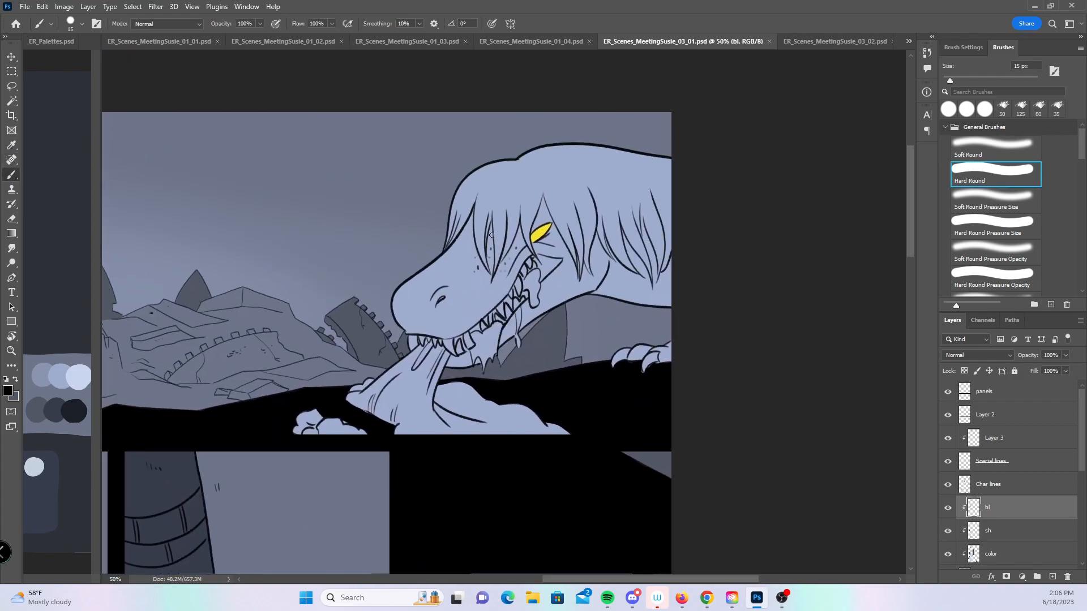
{"action": "mouse_move", "coordinate": [474, 165]}
{"action": "left_mouse_down"}
{"action": "mouse_move", "coordinate": [533, 165]}
{"action": "mouse_move", "coordinate": [609, 179]}
{"action": "mouse_move", "coordinate": [702, 235]}
{"action": "left_mouse_up"}
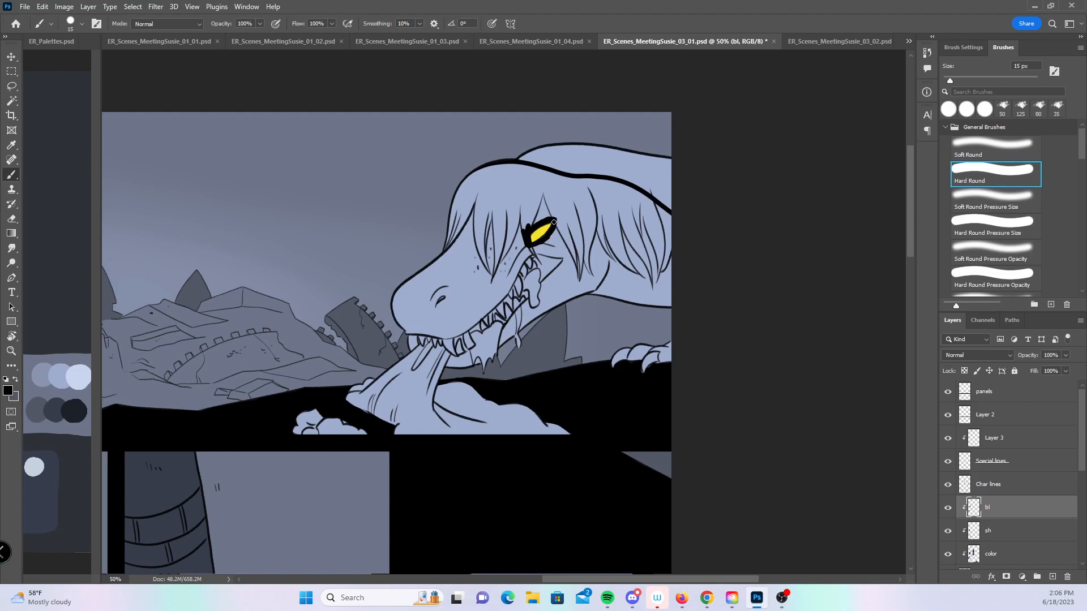
- Thicken the black band along the top of the head and mane with a 45 px brush
{"action": "key", "text": "bracketright"}
{"action": "key", "text": "bracketright"}
{"action": "key", "text": "bracketright"}
{"action": "key", "text": "bracketright"}
{"action": "key", "text": "bracketright"}
{"action": "key", "text": "bracketright"}
{"action": "mouse_move", "coordinate": [454, 205]}
{"action": "left_mouse_down"}
{"action": "mouse_move", "coordinate": [496, 182]}
{"action": "mouse_move", "coordinate": [483, 173]}
{"action": "mouse_move", "coordinate": [548, 182]}
{"action": "mouse_move", "coordinate": [527, 174]}
{"action": "mouse_move", "coordinate": [579, 193]}
{"action": "mouse_move", "coordinate": [580, 184]}
{"action": "mouse_move", "coordinate": [618, 188]}
{"action": "mouse_move", "coordinate": [609, 186]}
{"action": "mouse_move", "coordinate": [665, 217]}
{"action": "left_mouse_up"}
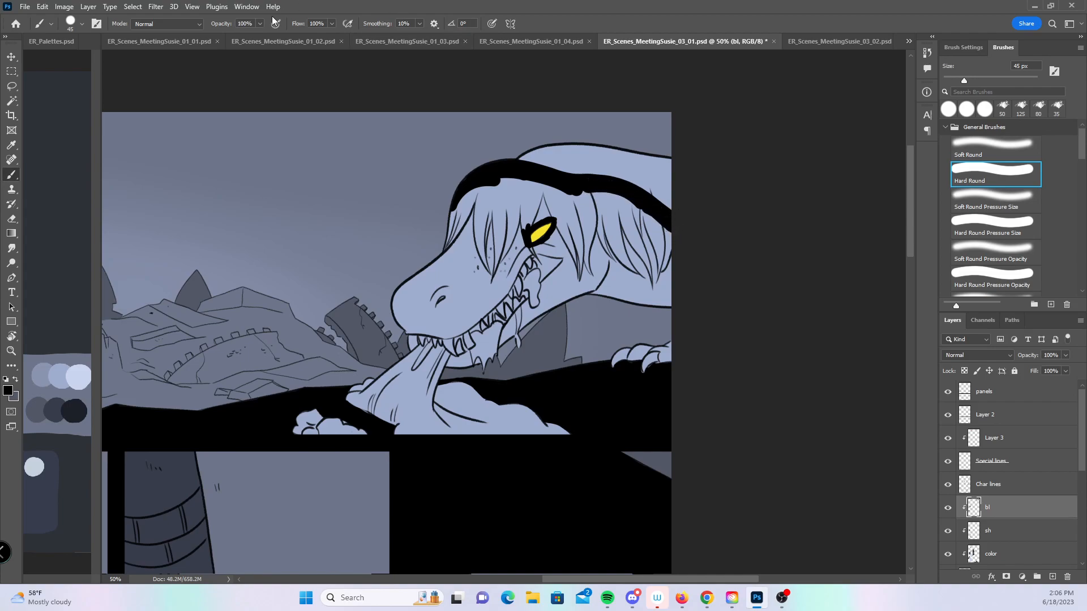
{"action": "left_click", "coordinate": [572, 42]}
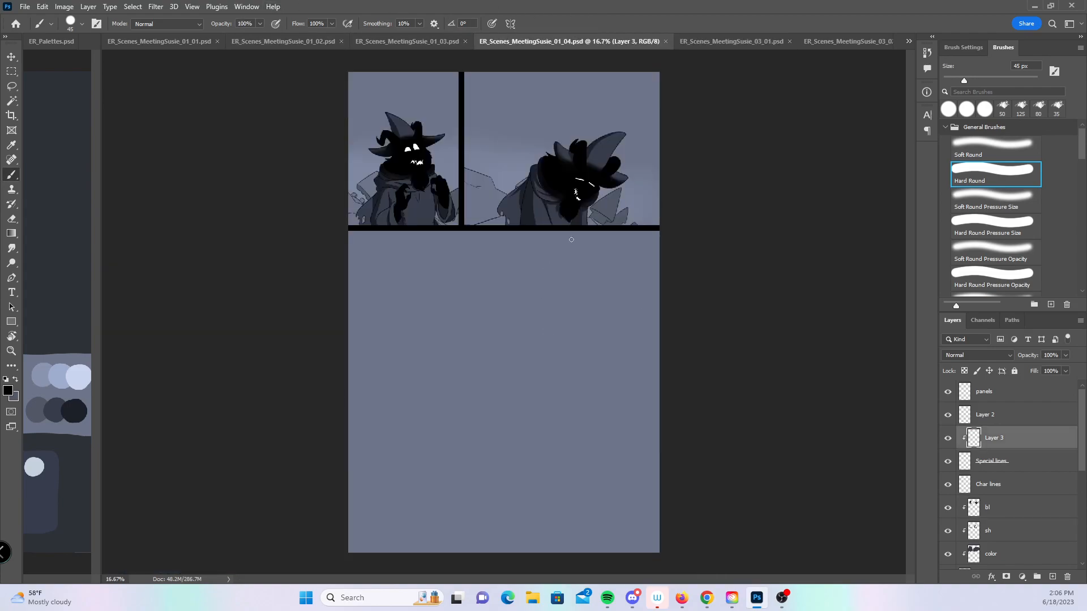
{"action": "left_click", "coordinate": [908, 42]}
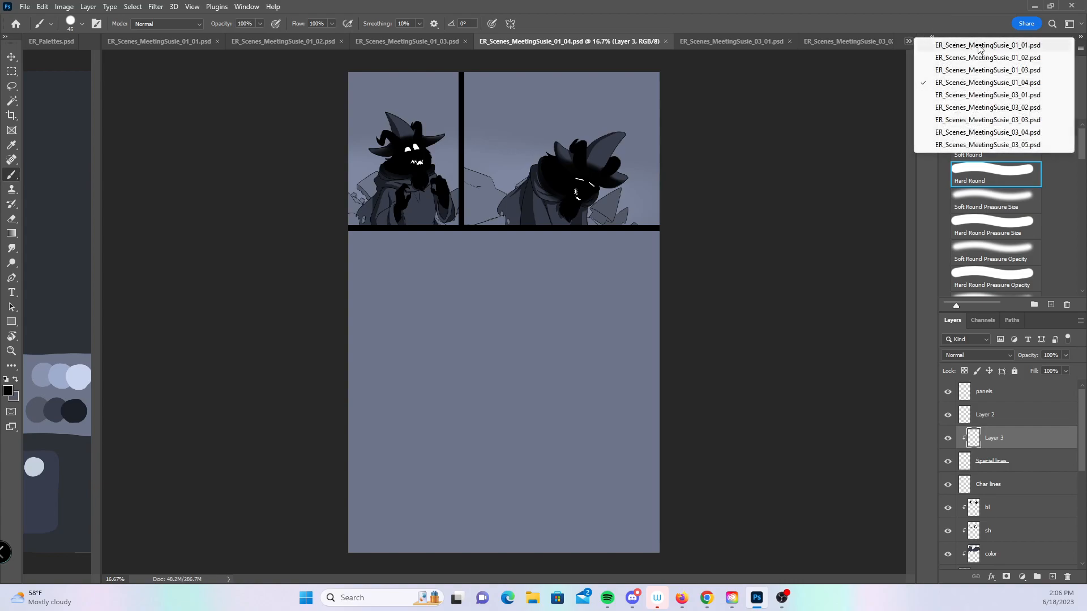
{"action": "left_click", "coordinate": [953, 9]}
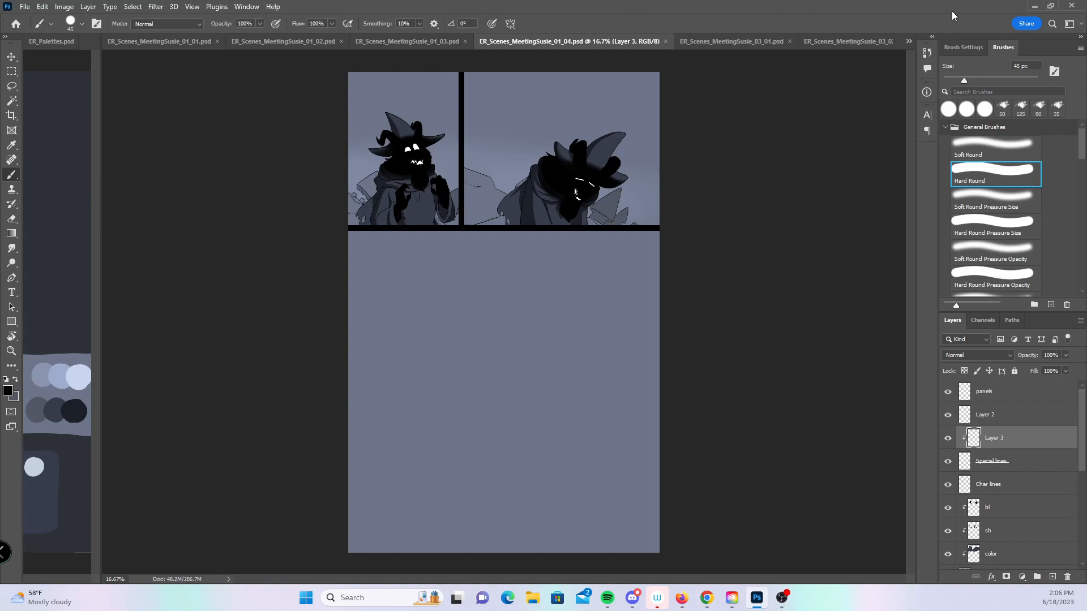
{"action": "left_click", "coordinate": [751, 42]}
- Fill the creature's head, mane and neck in the top panel solid black around the yellow eye, enlarging the brush to 80 px
{"action": "left_click_drag", "start_coordinate": [804, 342], "coordinate": [506, 396]}
{"action": "mouse_move", "coordinate": [385, 227]}
{"action": "left_mouse_down"}
{"action": "mouse_move", "coordinate": [412, 194]}
{"action": "mouse_move", "coordinate": [482, 178]}
{"action": "mouse_move", "coordinate": [504, 194]}
{"action": "mouse_move", "coordinate": [560, 203]}
{"action": "mouse_move", "coordinate": [604, 190]}
{"action": "mouse_move", "coordinate": [610, 204]}
{"action": "mouse_move", "coordinate": [519, 188]}
{"action": "mouse_move", "coordinate": [575, 200]}
{"action": "mouse_move", "coordinate": [593, 221]}
{"action": "left_mouse_up"}
{"action": "mouse_move", "coordinate": [444, 231]}
{"action": "left_mouse_down"}
{"action": "mouse_move", "coordinate": [501, 204]}
{"action": "mouse_move", "coordinate": [461, 196]}
{"action": "mouse_move", "coordinate": [437, 233]}
{"action": "mouse_move", "coordinate": [462, 252]}
{"action": "mouse_move", "coordinate": [501, 212]}
{"action": "mouse_move", "coordinate": [519, 213]}
{"action": "mouse_move", "coordinate": [515, 221]}
{"action": "left_mouse_up"}
{"action": "left_click_drag", "start_coordinate": [547, 343], "coordinate": [620, 302]}
{"action": "key", "text": "bracketright"}
{"action": "key", "text": "bracketright"}
{"action": "key", "text": "bracketright"}
{"action": "key", "text": "bracketright"}
{"action": "mouse_move", "coordinate": [456, 191]}
{"action": "left_mouse_down"}
{"action": "mouse_move", "coordinate": [517, 146]}
{"action": "mouse_move", "coordinate": [532, 152]}
{"action": "mouse_move", "coordinate": [509, 227]}
{"action": "mouse_move", "coordinate": [549, 233]}
{"action": "mouse_move", "coordinate": [606, 170]}
{"action": "mouse_move", "coordinate": [654, 175]}
{"action": "mouse_move", "coordinate": [682, 283]}
{"action": "left_mouse_up"}
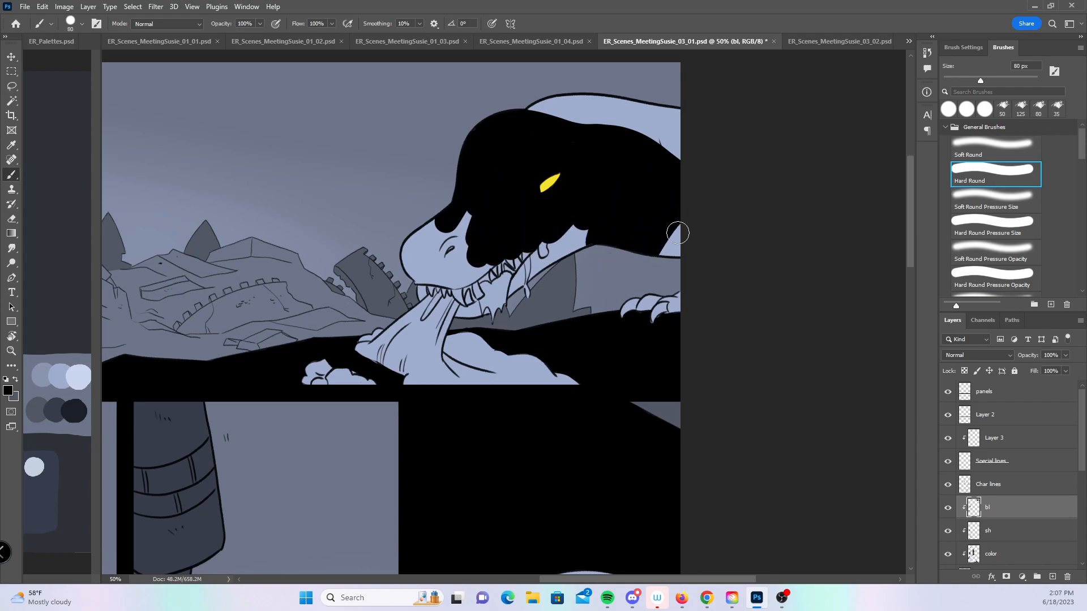
{"action": "mouse_move", "coordinate": [427, 213]}
{"action": "left_mouse_down"}
{"action": "mouse_move", "coordinate": [450, 205]}
{"action": "mouse_move", "coordinate": [482, 221]}
{"action": "mouse_move", "coordinate": [508, 308]}
{"action": "mouse_move", "coordinate": [585, 266]}
{"action": "left_mouse_up"}
{"action": "mouse_move", "coordinate": [374, 334]}
{"action": "left_mouse_down"}
{"action": "mouse_move", "coordinate": [349, 343]}
{"action": "mouse_move", "coordinate": [432, 308]}
{"action": "mouse_move", "coordinate": [477, 308]}
{"action": "mouse_move", "coordinate": [497, 395]}
{"action": "mouse_move", "coordinate": [575, 376]}
{"action": "mouse_move", "coordinate": [668, 297]}
{"action": "mouse_move", "coordinate": [708, 281]}
{"action": "left_mouse_up"}
- Bring the small distant creature in the middle cave panel into close view
{"action": "left_click_drag", "start_coordinate": [505, 432], "coordinate": [576, 326]}
{"action": "mouse_move", "coordinate": [425, 494]}
{"action": "left_mouse_down"}
{"action": "mouse_move", "coordinate": [672, 260]}
{"action": "mouse_move", "coordinate": [634, 221]}
{"action": "mouse_move", "coordinate": [547, 203]}
{"action": "left_mouse_up"}
{"action": "key", "text": "z"}
{"action": "left_click", "coordinate": [541, 362]}
{"action": "left_click", "coordinate": [501, 371]}
{"action": "left_click_drag", "start_coordinate": [498, 371], "coordinate": [517, 406]}
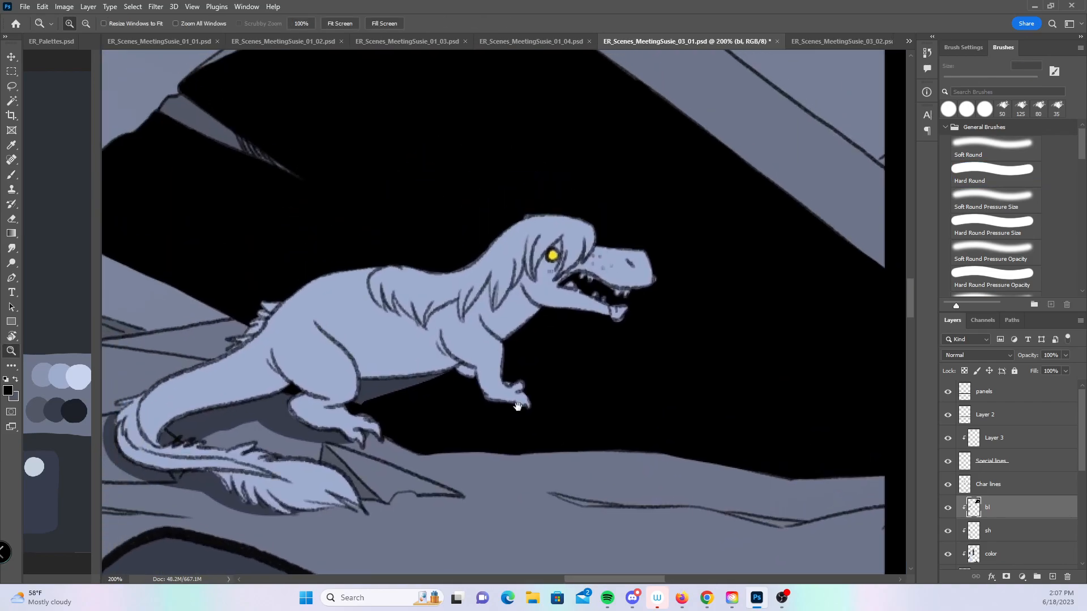
- Blacken the area around the crouching creature's yellow eye on the bl layer with a 9 px hard round brush
{"action": "left_click", "coordinate": [10, 177]}
{"action": "key", "text": "bracketleft"}
{"action": "key", "text": "bracketleft"}
{"action": "key", "text": "bracketleft"}
{"action": "key", "text": "bracketleft"}
{"action": "key", "text": "bracketleft"}
{"action": "key", "text": "bracketleft"}
{"action": "key", "text": "bracketleft"}
{"action": "key", "text": "bracketleft"}
{"action": "key", "text": "bracketleft"}
{"action": "key", "text": "bracketleft"}
{"action": "key", "text": "bracketleft"}
{"action": "key", "text": "bracketleft"}
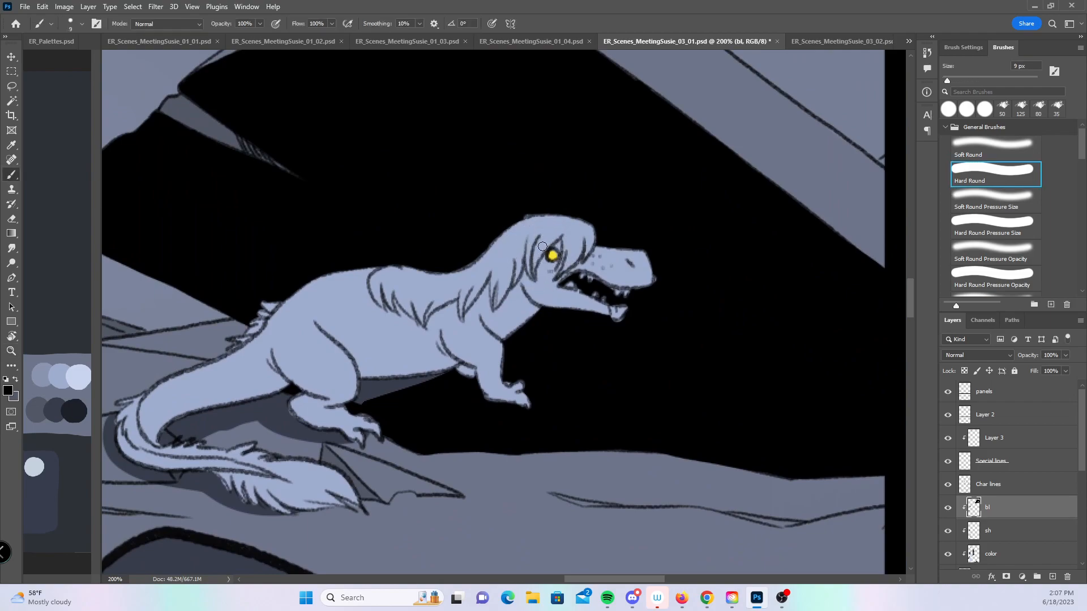
{"action": "mouse_move", "coordinate": [540, 259]}
{"action": "left_mouse_down"}
{"action": "mouse_move", "coordinate": [552, 239]}
{"action": "mouse_move", "coordinate": [569, 255]}
{"action": "mouse_move", "coordinate": [554, 268]}
{"action": "left_mouse_up"}
- Paint the same creature's head, neck, chest and upper back solid black with a 25 px brush, leaving only the eye
{"action": "key", "text": "bracketright"}
{"action": "key", "text": "bracketright"}
{"action": "key", "text": "bracketright"}
{"action": "key", "text": "bracketright"}
{"action": "mouse_move", "coordinate": [313, 252]}
{"action": "left_mouse_down"}
{"action": "mouse_move", "coordinate": [360, 264]}
{"action": "mouse_move", "coordinate": [322, 265]}
{"action": "mouse_move", "coordinate": [389, 297]}
{"action": "mouse_move", "coordinate": [355, 269]}
{"action": "mouse_move", "coordinate": [478, 335]}
{"action": "mouse_move", "coordinate": [431, 331]}
{"action": "mouse_move", "coordinate": [481, 336]}
{"action": "mouse_move", "coordinate": [513, 366]}
{"action": "mouse_move", "coordinate": [393, 242]}
{"action": "mouse_move", "coordinate": [410, 231]}
{"action": "mouse_move", "coordinate": [476, 250]}
{"action": "mouse_move", "coordinate": [540, 209]}
{"action": "mouse_move", "coordinate": [580, 242]}
{"action": "mouse_move", "coordinate": [585, 223]}
{"action": "mouse_move", "coordinate": [575, 279]}
{"action": "mouse_move", "coordinate": [529, 232]}
{"action": "mouse_move", "coordinate": [532, 273]}
{"action": "mouse_move", "coordinate": [553, 292]}
{"action": "mouse_move", "coordinate": [621, 231]}
{"action": "mouse_move", "coordinate": [650, 237]}
{"action": "mouse_move", "coordinate": [666, 259]}
{"action": "mouse_move", "coordinate": [655, 340]}
{"action": "left_mouse_up"}
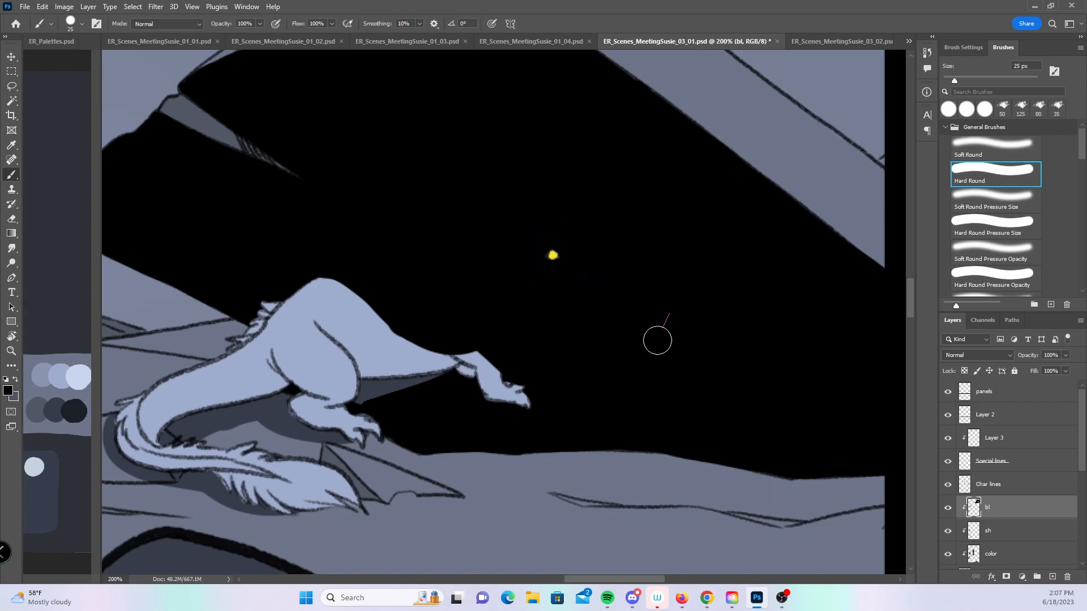
- Draw a black 25 px boundary line across the close-up creature's face and neck, and along the outer edge of its arm
{"action": "key", "text": "z"}
{"action": "left_click", "coordinate": [742, 362], "text": "alt"}
{"action": "left_click", "coordinate": [743, 363], "text": "alt"}
{"action": "left_click", "coordinate": [742, 363], "text": "alt"}
{"action": "left_click_drag", "start_coordinate": [862, 464], "coordinate": [593, 402]}
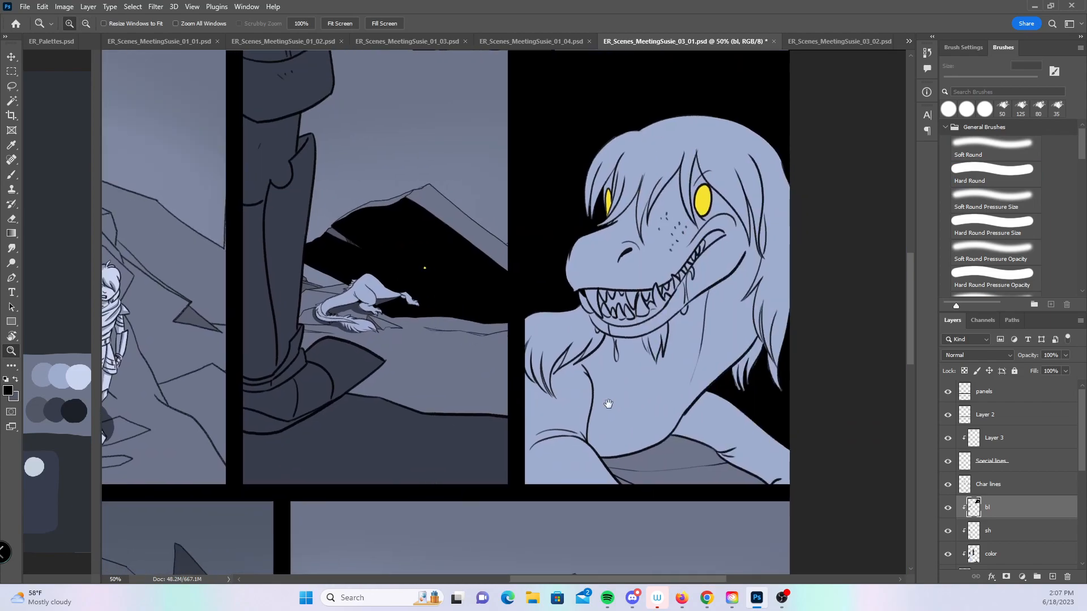
{"action": "left_click_drag", "start_coordinate": [675, 397], "coordinate": [561, 444]}
{"action": "left_click", "coordinate": [596, 334]}
{"action": "mouse_move", "coordinate": [572, 333]}
{"action": "left_mouse_down"}
{"action": "mouse_move", "coordinate": [556, 285]}
{"action": "mouse_move", "coordinate": [529, 297]}
{"action": "left_mouse_up"}
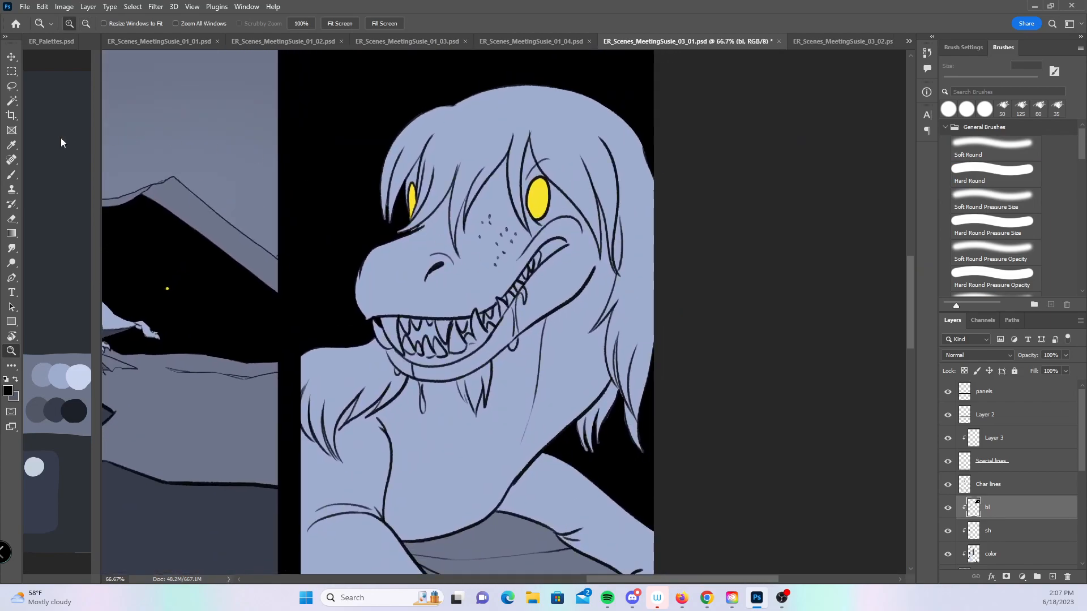
{"action": "left_click", "coordinate": [11, 175]}
{"action": "left_click_drag", "start_coordinate": [581, 260], "coordinate": [608, 282]}
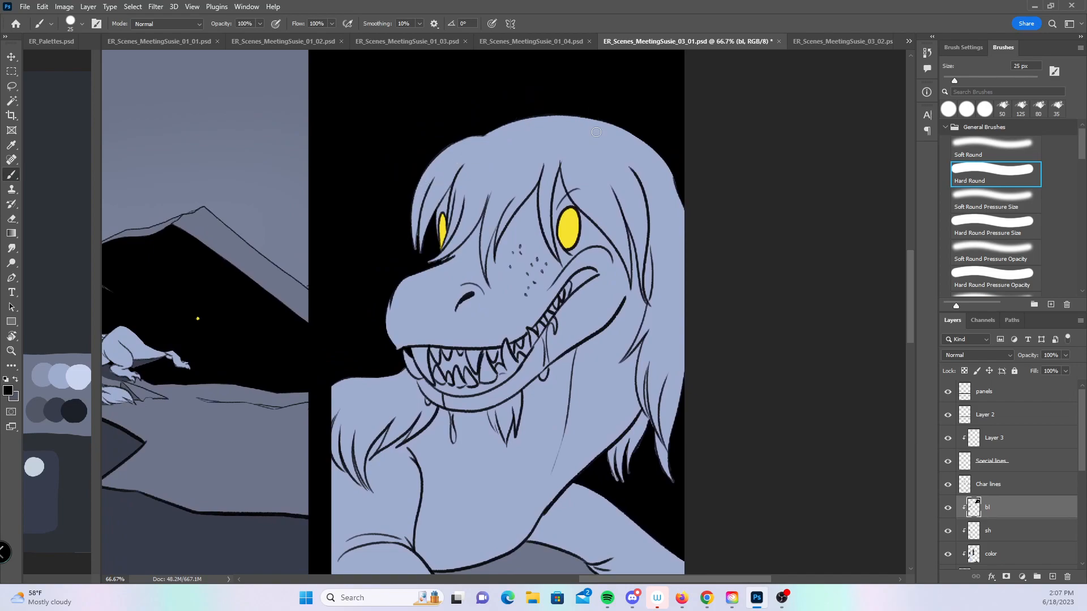
{"action": "mouse_move", "coordinate": [386, 173]}
{"action": "left_mouse_down"}
{"action": "mouse_move", "coordinate": [439, 189]}
{"action": "mouse_move", "coordinate": [573, 312]}
{"action": "mouse_move", "coordinate": [620, 426]}
{"action": "mouse_move", "coordinate": [669, 469]}
{"action": "left_mouse_up"}
{"action": "mouse_move", "coordinate": [744, 477]}
{"action": "left_mouse_down"}
{"action": "mouse_move", "coordinate": [730, 362]}
{"action": "mouse_move", "coordinate": [690, 393]}
{"action": "left_mouse_up"}
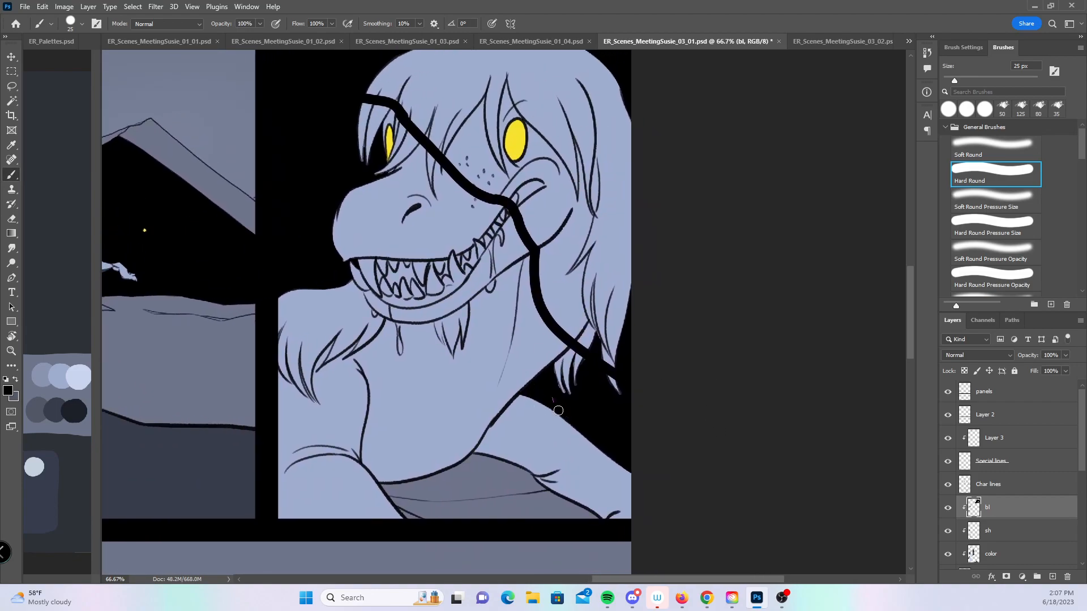
{"action": "left_click_drag", "start_coordinate": [557, 415], "coordinate": [665, 508]}
{"action": "left_click_drag", "start_coordinate": [580, 435], "coordinate": [629, 478]}
- Ring the close-up creature's larger eye in black and thicken the boundary line across its face with a 45 px brush
{"action": "mouse_move", "coordinate": [641, 346]}
{"action": "left_mouse_down"}
{"action": "mouse_move", "coordinate": [777, 408]}
{"action": "mouse_move", "coordinate": [699, 437]}
{"action": "left_mouse_up"}
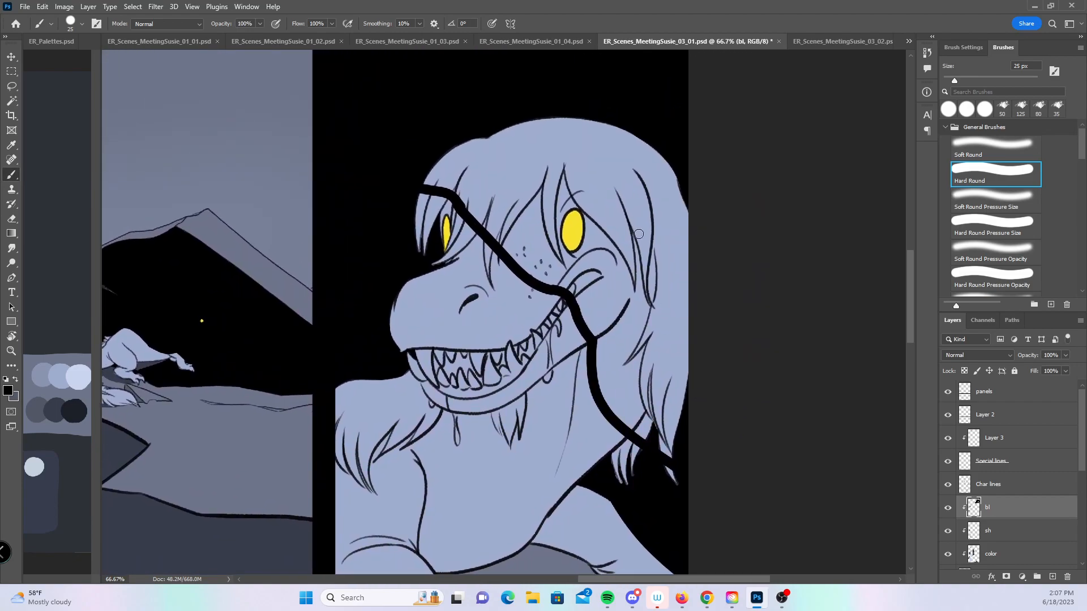
{"action": "mouse_move", "coordinate": [558, 258]}
{"action": "left_mouse_down"}
{"action": "mouse_move", "coordinate": [555, 215]}
{"action": "mouse_move", "coordinate": [558, 247]}
{"action": "mouse_move", "coordinate": [573, 204]}
{"action": "mouse_move", "coordinate": [586, 209]}
{"action": "mouse_move", "coordinate": [567, 259]}
{"action": "left_mouse_up"}
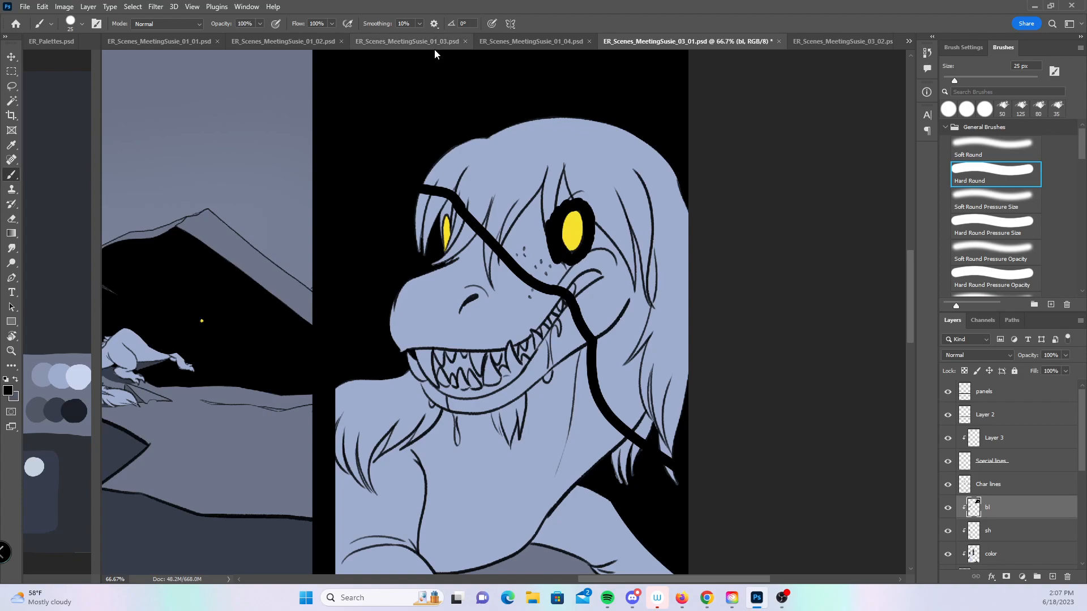
{"action": "key", "text": "bracketright"}
{"action": "key", "text": "bracketright"}
{"action": "mouse_move", "coordinate": [430, 173]}
{"action": "left_mouse_down"}
{"action": "mouse_move", "coordinate": [547, 277]}
{"action": "mouse_move", "coordinate": [577, 292]}
{"action": "mouse_move", "coordinate": [608, 343]}
{"action": "mouse_move", "coordinate": [609, 397]}
{"action": "mouse_move", "coordinate": [599, 346]}
{"action": "mouse_move", "coordinate": [645, 434]}
{"action": "mouse_move", "coordinate": [702, 471]}
{"action": "left_mouse_up"}
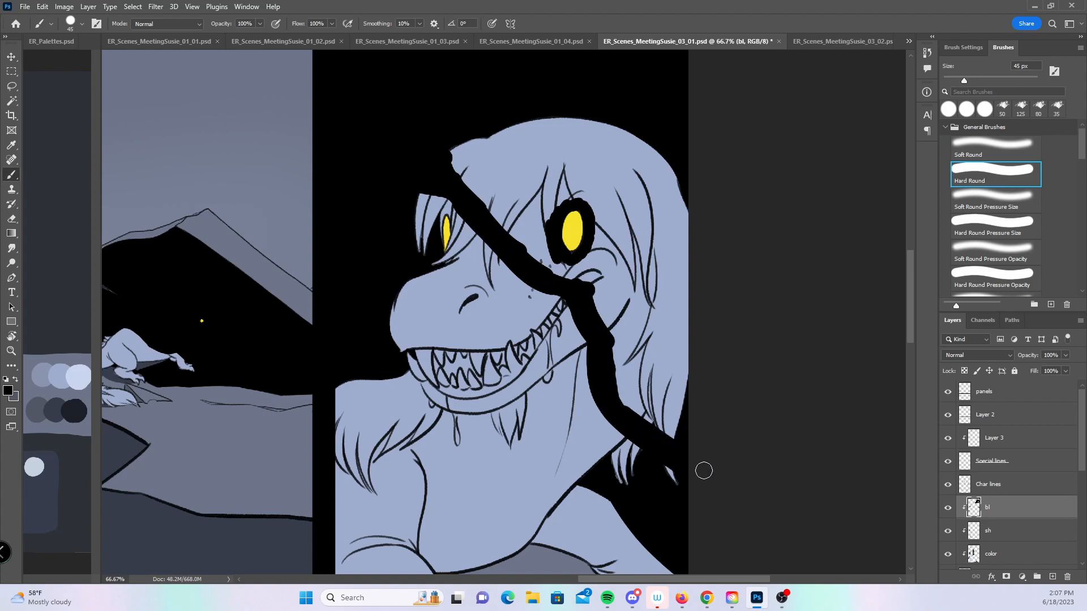
{"action": "left_click", "coordinate": [624, 408]}
- Fill the head and hair above the boundary line with black at 70 px, keeping the yellow eye clear
{"action": "key", "text": "bracketright"}
{"action": "key", "text": "bracketright"}
{"action": "key", "text": "bracketright"}
{"action": "mouse_move", "coordinate": [462, 132]}
{"action": "left_mouse_down"}
{"action": "mouse_move", "coordinate": [505, 117]}
{"action": "mouse_move", "coordinate": [529, 175]}
{"action": "mouse_move", "coordinate": [580, 192]}
{"action": "left_mouse_up"}
{"action": "mouse_move", "coordinate": [533, 116]}
{"action": "left_mouse_down"}
{"action": "mouse_move", "coordinate": [577, 102]}
{"action": "mouse_move", "coordinate": [609, 252]}
{"action": "mouse_move", "coordinate": [574, 273]}
{"action": "mouse_move", "coordinate": [593, 269]}
{"action": "left_mouse_up"}
{"action": "mouse_move", "coordinate": [610, 124]}
{"action": "left_mouse_down"}
{"action": "mouse_move", "coordinate": [612, 195]}
{"action": "mouse_move", "coordinate": [657, 255]}
{"action": "mouse_move", "coordinate": [679, 261]}
{"action": "mouse_move", "coordinate": [603, 300]}
{"action": "mouse_move", "coordinate": [623, 359]}
{"action": "mouse_move", "coordinate": [665, 351]}
{"action": "mouse_move", "coordinate": [706, 428]}
{"action": "left_mouse_up"}
- Shade the crouching creature's tail on the sh layer in dark grey from the palette, using a 10 px Hard Round Pressure Size brush
{"action": "left_click", "coordinate": [1011, 532]}
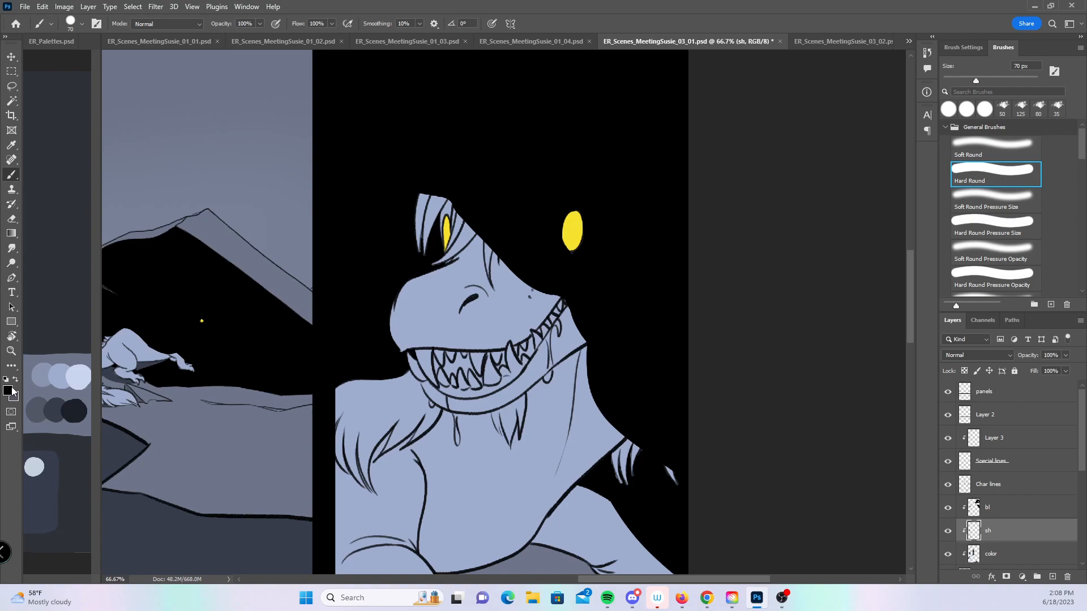
{"action": "left_click", "coordinate": [57, 403]}
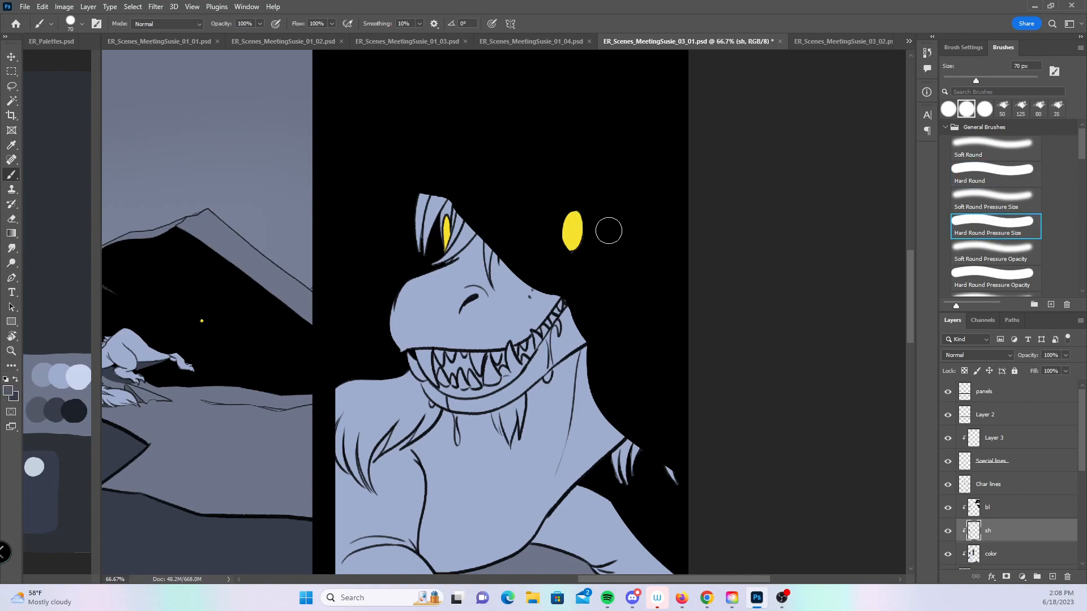
{"action": "key", "text": "z"}
{"action": "left_click", "coordinate": [594, 283], "text": "alt"}
{"action": "left_click", "coordinate": [595, 284], "text": "alt"}
{"action": "left_click", "coordinate": [588, 298], "text": "alt"}
{"action": "left_click_drag", "start_coordinate": [558, 335], "coordinate": [615, 533]}
{"action": "left_click_drag", "start_coordinate": [570, 412], "coordinate": [554, 283]}
{"action": "left_click", "coordinate": [512, 409]}
{"action": "left_click", "coordinate": [470, 392]}
{"action": "left_click", "coordinate": [453, 376]}
{"action": "left_click", "coordinate": [451, 353]}
{"action": "left_click_drag", "start_coordinate": [476, 350], "coordinate": [540, 347]}
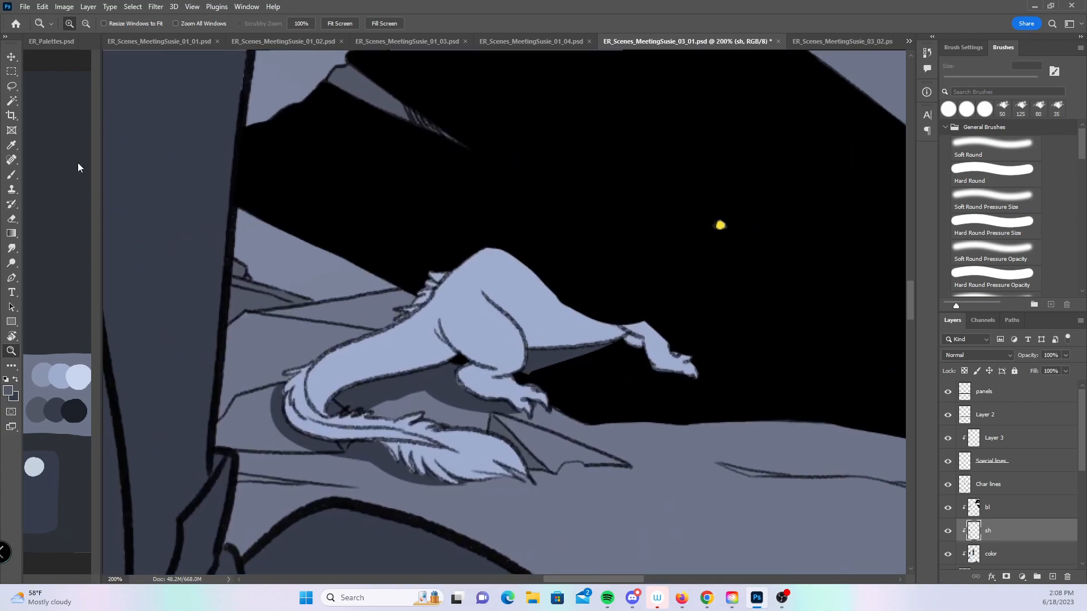
{"action": "left_click", "coordinate": [13, 177]}
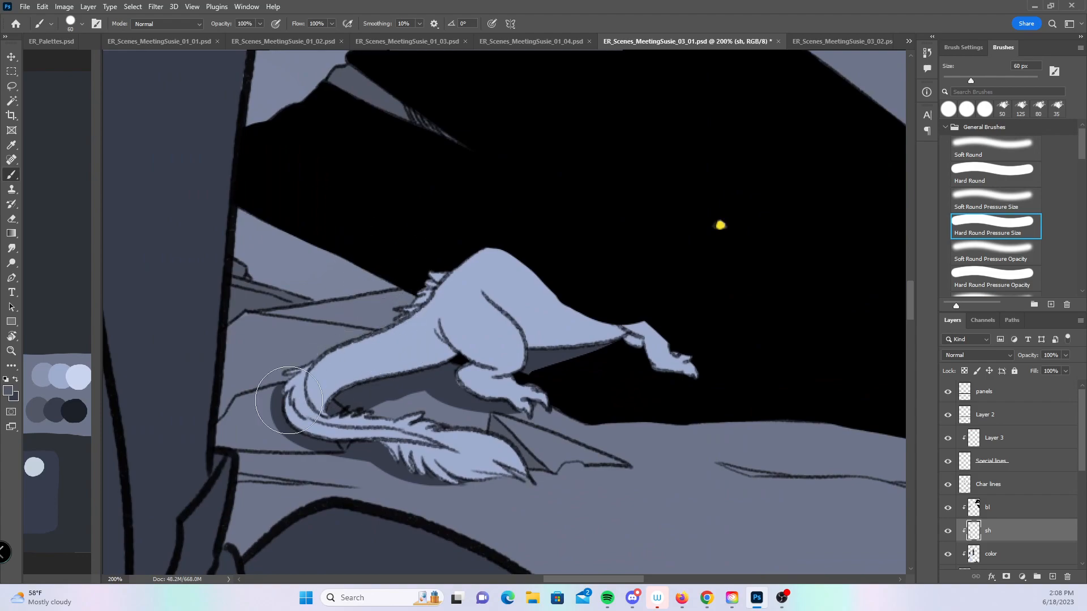
{"action": "key", "text": "bracketleft"}
{"action": "key", "text": "bracketleft"}
{"action": "mouse_move", "coordinate": [285, 399]}
{"action": "left_mouse_down"}
{"action": "mouse_move", "coordinate": [374, 439]}
{"action": "mouse_move", "coordinate": [348, 436]}
{"action": "mouse_move", "coordinate": [432, 448]}
{"action": "mouse_move", "coordinate": [419, 441]}
{"action": "mouse_move", "coordinate": [428, 422]}
{"action": "mouse_move", "coordinate": [405, 448]}
{"action": "mouse_move", "coordinate": [377, 444]}
{"action": "mouse_move", "coordinate": [440, 487]}
{"action": "mouse_move", "coordinate": [439, 457]}
{"action": "mouse_move", "coordinate": [437, 470]}
{"action": "mouse_move", "coordinate": [455, 461]}
{"action": "mouse_move", "coordinate": [452, 476]}
{"action": "mouse_move", "coordinate": [445, 459]}
{"action": "mouse_move", "coordinate": [532, 488]}
{"action": "mouse_move", "coordinate": [510, 470]}
{"action": "left_mouse_up"}
{"action": "mouse_move", "coordinate": [327, 414]}
{"action": "left_mouse_down"}
{"action": "mouse_move", "coordinate": [309, 386]}
{"action": "mouse_move", "coordinate": [349, 372]}
{"action": "mouse_move", "coordinate": [322, 404]}
{"action": "mouse_move", "coordinate": [393, 380]}
{"action": "mouse_move", "coordinate": [337, 386]}
{"action": "mouse_move", "coordinate": [444, 359]}
{"action": "left_mouse_up"}
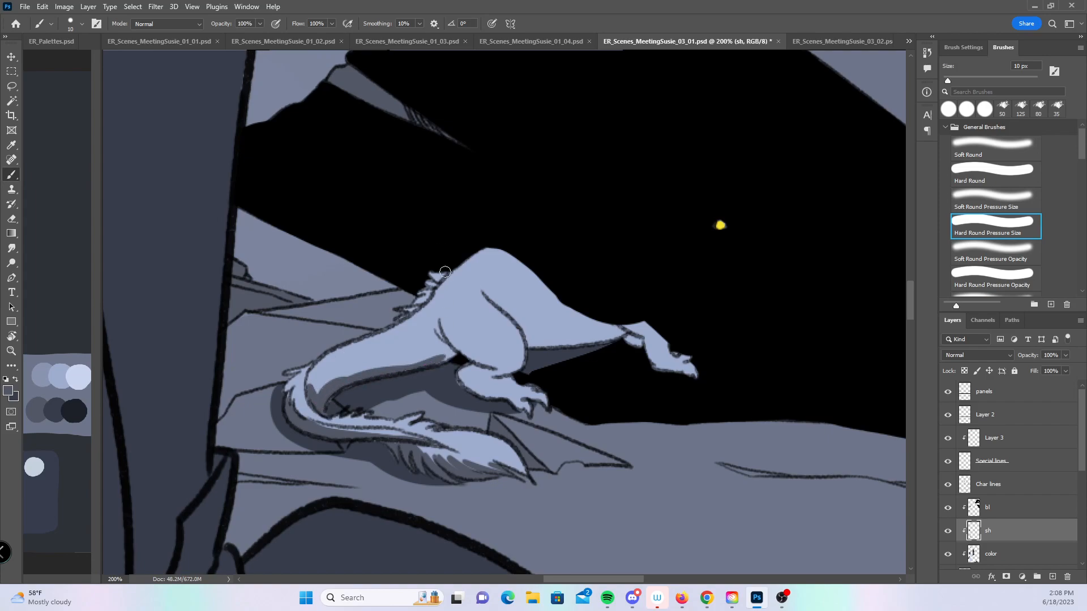
- Shade the crouching creature's belly, hind legs, forelimb and tail tip with the 10 px brush
{"action": "mouse_move", "coordinate": [334, 388]}
{"action": "left_mouse_down"}
{"action": "mouse_move", "coordinate": [389, 365]}
{"action": "mouse_move", "coordinate": [457, 359]}
{"action": "mouse_move", "coordinate": [448, 341]}
{"action": "mouse_move", "coordinate": [457, 359]}
{"action": "mouse_move", "coordinate": [437, 321]}
{"action": "mouse_move", "coordinate": [502, 362]}
{"action": "mouse_move", "coordinate": [456, 350]}
{"action": "mouse_move", "coordinate": [466, 385]}
{"action": "mouse_move", "coordinate": [489, 386]}
{"action": "mouse_move", "coordinate": [454, 382]}
{"action": "mouse_move", "coordinate": [485, 383]}
{"action": "mouse_move", "coordinate": [530, 414]}
{"action": "mouse_move", "coordinate": [525, 400]}
{"action": "mouse_move", "coordinate": [552, 399]}
{"action": "left_mouse_up"}
{"action": "mouse_move", "coordinate": [482, 292]}
{"action": "left_mouse_down"}
{"action": "mouse_move", "coordinate": [531, 347]}
{"action": "mouse_move", "coordinate": [527, 317]}
{"action": "mouse_move", "coordinate": [607, 321]}
{"action": "mouse_move", "coordinate": [539, 325]}
{"action": "mouse_move", "coordinate": [590, 321]}
{"action": "mouse_move", "coordinate": [564, 342]}
{"action": "mouse_move", "coordinate": [621, 323]}
{"action": "mouse_move", "coordinate": [639, 345]}
{"action": "mouse_move", "coordinate": [649, 339]}
{"action": "mouse_move", "coordinate": [653, 359]}
{"action": "mouse_move", "coordinate": [635, 321]}
{"action": "mouse_move", "coordinate": [665, 366]}
{"action": "mouse_move", "coordinate": [712, 387]}
{"action": "left_mouse_up"}
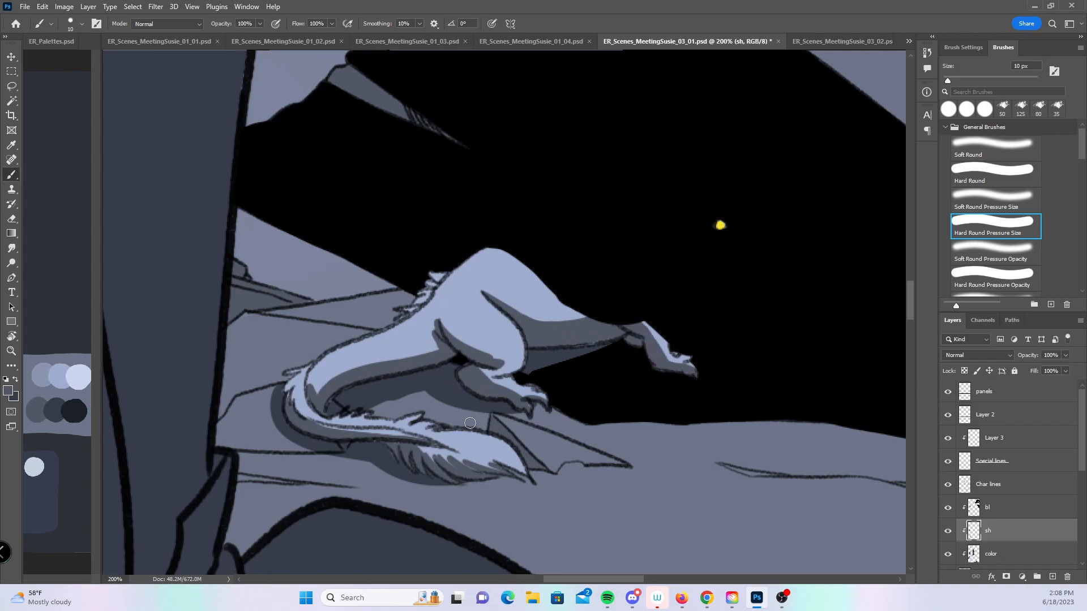
{"action": "left_click_drag", "start_coordinate": [500, 463], "coordinate": [526, 474]}
- Outline the shadow along the close-up creature's chest and up its neck with the 10 px brush
{"action": "key", "text": "z"}
{"action": "left_click", "coordinate": [704, 419], "text": "alt"}
{"action": "left_click", "coordinate": [704, 419], "text": "alt"}
{"action": "left_click", "coordinate": [703, 419], "text": "alt"}
{"action": "left_click_drag", "start_coordinate": [846, 443], "coordinate": [485, 387]}
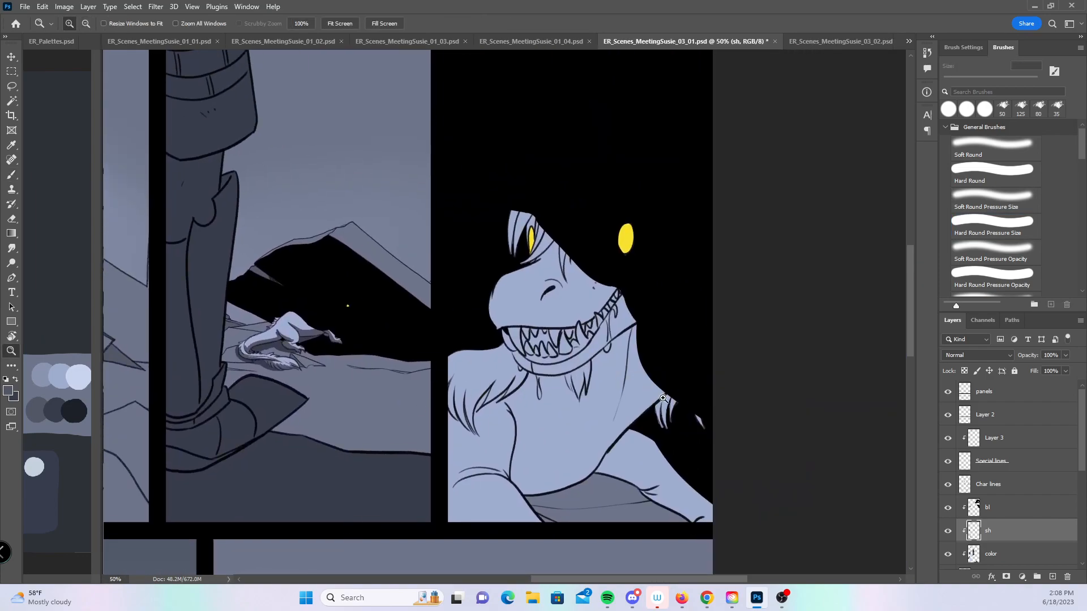
{"action": "left_click", "coordinate": [663, 397]}
{"action": "left_click_drag", "start_coordinate": [633, 437], "coordinate": [620, 370]}
{"action": "left_click", "coordinate": [590, 378]}
{"action": "left_click", "coordinate": [11, 174]}
{"action": "mouse_move", "coordinate": [370, 303]}
{"action": "left_mouse_down"}
{"action": "mouse_move", "coordinate": [423, 422]}
{"action": "mouse_move", "coordinate": [508, 431]}
{"action": "mouse_move", "coordinate": [563, 382]}
{"action": "left_mouse_up"}
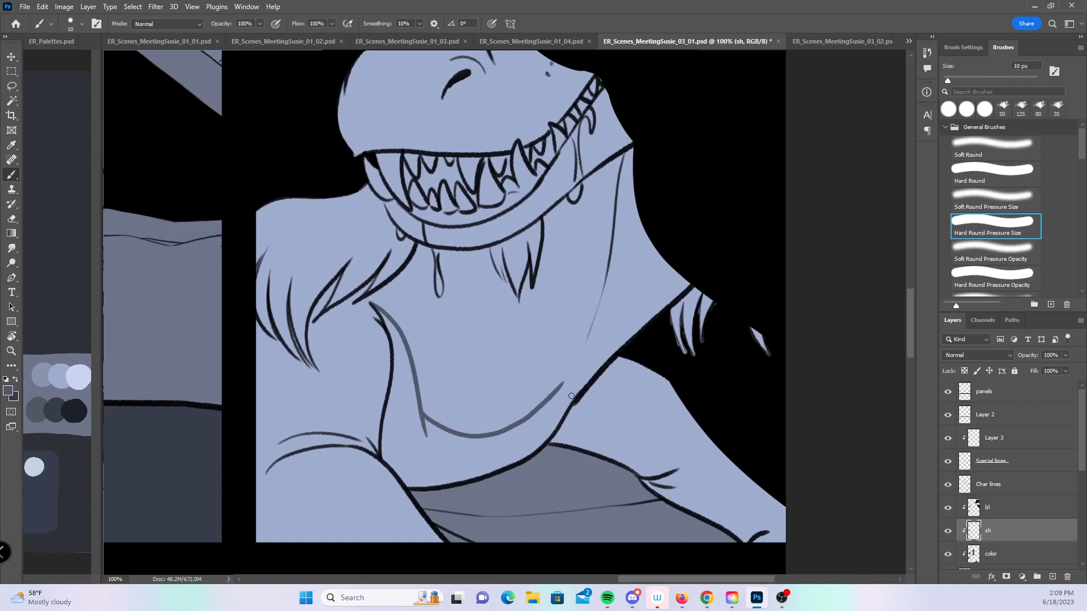
{"action": "left_click_drag", "start_coordinate": [611, 245], "coordinate": [545, 357]}
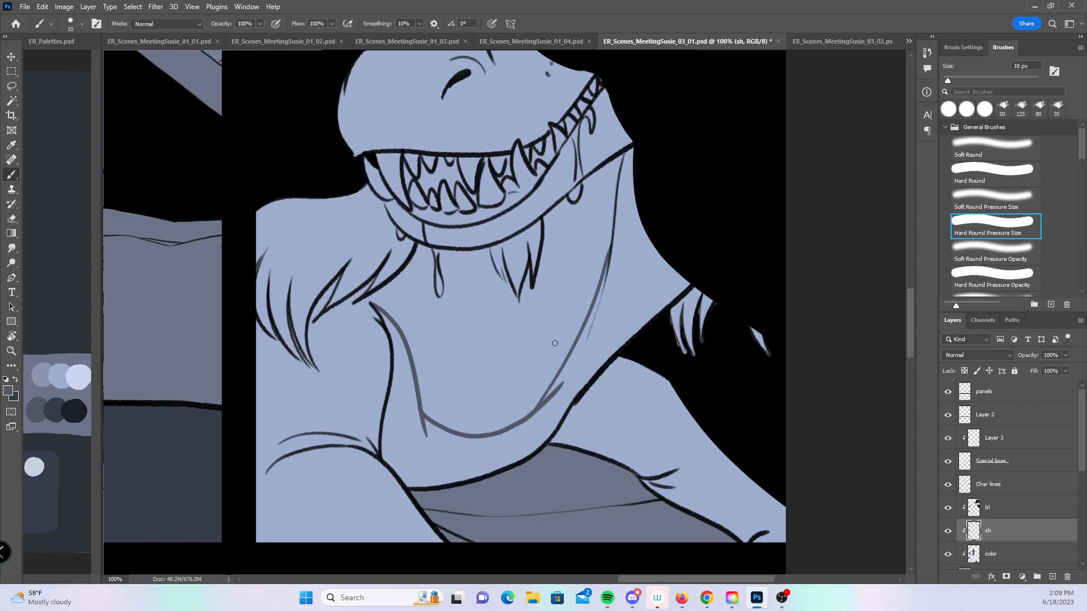
- Outline the shadow shapes on the side of the close-up creature's neck and on both arms
{"action": "mouse_move", "coordinate": [603, 279]}
{"action": "left_mouse_down"}
{"action": "mouse_move", "coordinate": [585, 341]}
{"action": "mouse_move", "coordinate": [662, 255]}
{"action": "left_mouse_up"}
{"action": "mouse_move", "coordinate": [669, 398]}
{"action": "left_mouse_down"}
{"action": "mouse_move", "coordinate": [617, 263]}
{"action": "mouse_move", "coordinate": [693, 379]}
{"action": "mouse_move", "coordinate": [753, 425]}
{"action": "left_mouse_up"}
{"action": "left_click_drag", "start_coordinate": [494, 409], "coordinate": [562, 459]}
{"action": "left_click_drag", "start_coordinate": [340, 485], "coordinate": [298, 413]}
{"action": "mouse_move", "coordinate": [367, 382]}
{"action": "left_mouse_down"}
{"action": "mouse_move", "coordinate": [546, 350]}
{"action": "mouse_move", "coordinate": [486, 392]}
{"action": "left_mouse_up"}
{"action": "left_click_drag", "start_coordinate": [517, 353], "coordinate": [494, 368]}
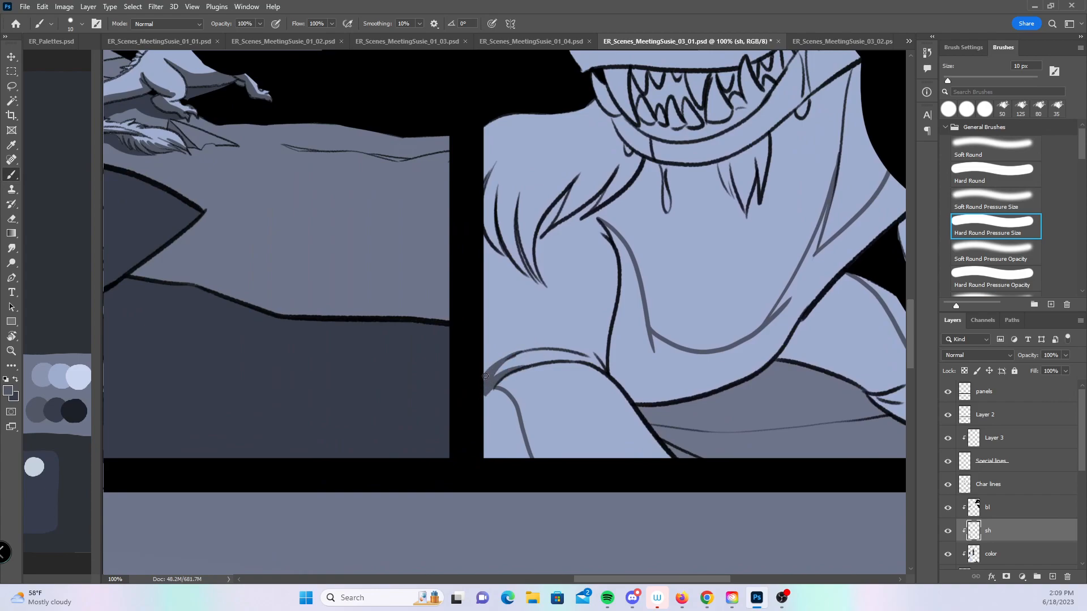
- Darken the small shadow areas at the close-up creature's armpit and neck crease
{"action": "left_click_drag", "start_coordinate": [658, 385], "coordinate": [511, 475]}
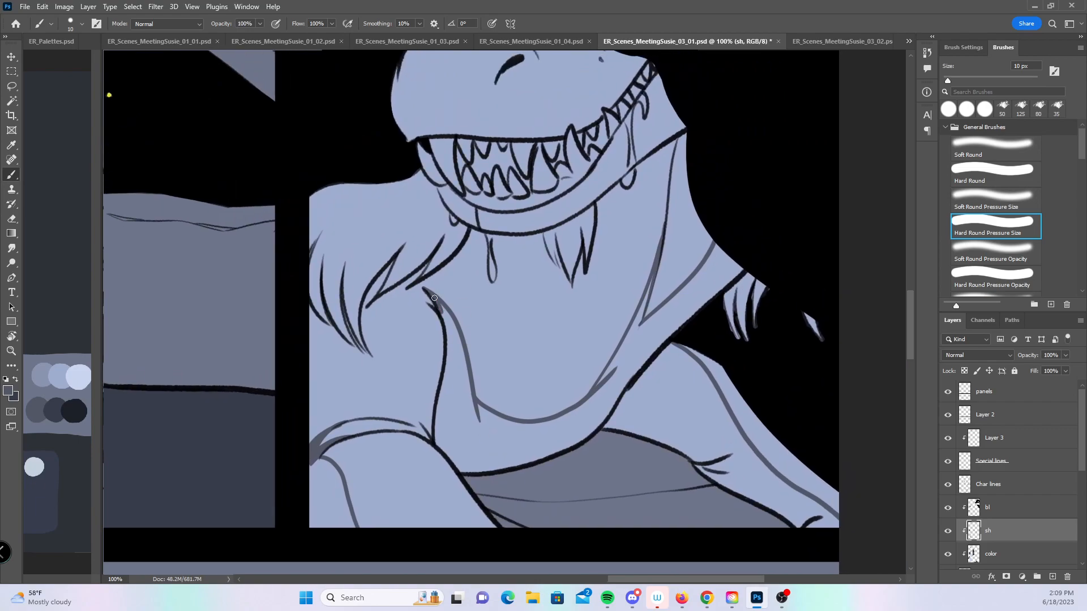
{"action": "left_click_drag", "start_coordinate": [685, 349], "coordinate": [665, 400]}
{"action": "left_click_drag", "start_coordinate": [654, 346], "coordinate": [662, 402]}
{"action": "left_click_drag", "start_coordinate": [325, 324], "coordinate": [354, 289]}
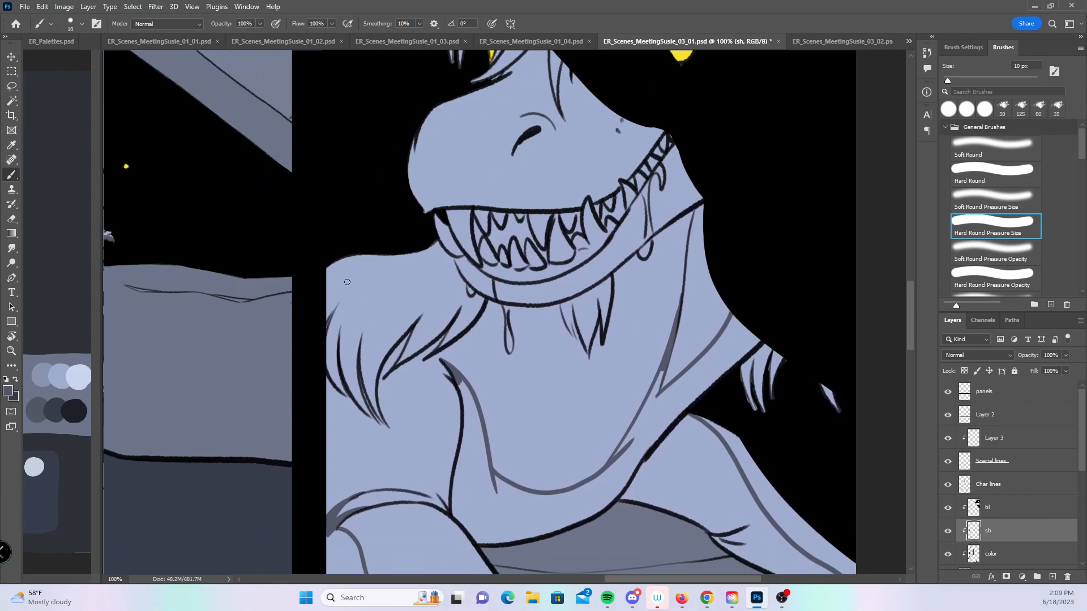
- Shade between the fur strands on the close-up creature's shoulder with a 20 px brush
{"action": "left_click_drag", "start_coordinate": [324, 380], "coordinate": [351, 402]}
{"action": "key", "text": "bracketright"}
{"action": "mouse_move", "coordinate": [352, 401]}
{"action": "left_mouse_down"}
{"action": "mouse_move", "coordinate": [326, 343]}
{"action": "mouse_move", "coordinate": [332, 384]}
{"action": "mouse_move", "coordinate": [329, 317]}
{"action": "left_mouse_up"}
{"action": "left_click_drag", "start_coordinate": [369, 418], "coordinate": [341, 326]}
{"action": "left_click_drag", "start_coordinate": [384, 425], "coordinate": [363, 352]}
{"action": "mouse_move", "coordinate": [374, 409]}
{"action": "left_mouse_down"}
{"action": "mouse_move", "coordinate": [366, 328]}
{"action": "mouse_move", "coordinate": [370, 338]}
{"action": "mouse_move", "coordinate": [377, 319]}
{"action": "mouse_move", "coordinate": [390, 350]}
{"action": "mouse_move", "coordinate": [420, 318]}
{"action": "left_mouse_up"}
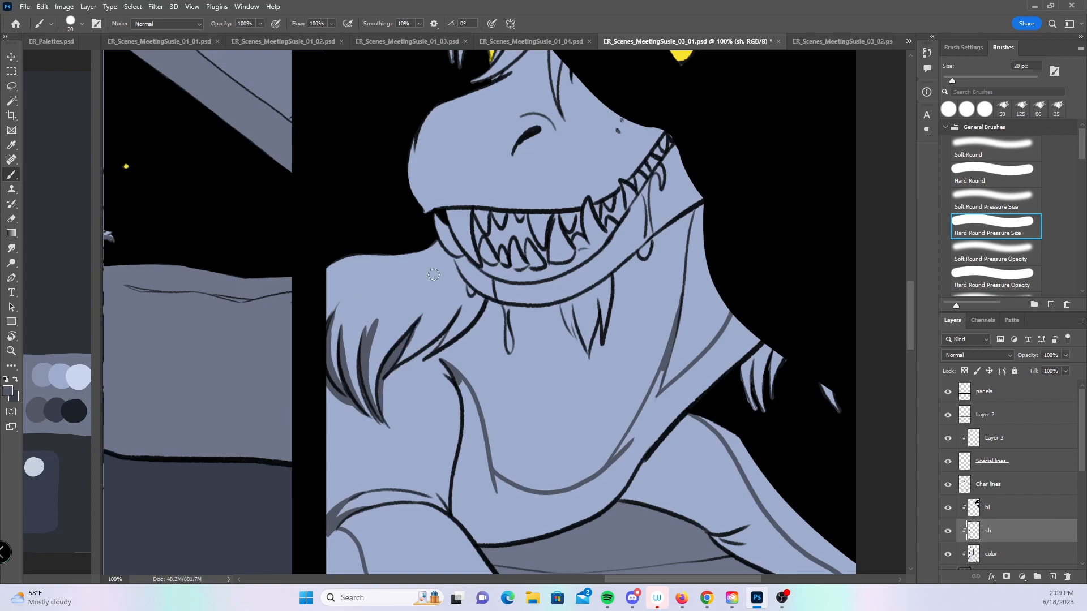
{"action": "mouse_move", "coordinate": [388, 371]}
{"action": "left_mouse_down"}
{"action": "mouse_move", "coordinate": [432, 310]}
{"action": "mouse_move", "coordinate": [424, 316]}
{"action": "left_mouse_up"}
- Shade the hair strands and brow around the close-up creature's narrow eye with the 20 px brush
{"action": "left_click_drag", "start_coordinate": [464, 372], "coordinate": [459, 318]}
{"action": "left_click_drag", "start_coordinate": [473, 259], "coordinate": [439, 354]}
{"action": "left_click_drag", "start_coordinate": [603, 275], "coordinate": [553, 403]}
{"action": "mouse_move", "coordinate": [391, 207]}
{"action": "left_mouse_down"}
{"action": "mouse_move", "coordinate": [396, 177]}
{"action": "mouse_move", "coordinate": [408, 154]}
{"action": "mouse_move", "coordinate": [411, 190]}
{"action": "mouse_move", "coordinate": [414, 156]}
{"action": "left_mouse_up"}
{"action": "left_click_drag", "start_coordinate": [374, 227], "coordinate": [416, 112]}
{"action": "left_click_drag", "start_coordinate": [365, 236], "coordinate": [374, 143]}
{"action": "left_click_drag", "start_coordinate": [363, 211], "coordinate": [365, 146]}
{"action": "left_click_drag", "start_coordinate": [386, 249], "coordinate": [447, 198]}
{"action": "mouse_move", "coordinate": [379, 252]}
{"action": "left_mouse_down"}
{"action": "mouse_move", "coordinate": [431, 213]}
{"action": "mouse_move", "coordinate": [407, 245]}
{"action": "mouse_move", "coordinate": [455, 205]}
{"action": "left_mouse_up"}
{"action": "mouse_move", "coordinate": [415, 244]}
{"action": "left_mouse_down"}
{"action": "mouse_move", "coordinate": [457, 211]}
{"action": "mouse_move", "coordinate": [431, 182]}
{"action": "left_mouse_up"}
{"action": "mouse_move", "coordinate": [427, 239]}
{"action": "left_mouse_down"}
{"action": "mouse_move", "coordinate": [451, 229]}
{"action": "mouse_move", "coordinate": [465, 266]}
{"action": "mouse_move", "coordinate": [450, 229]}
{"action": "left_mouse_up"}
{"action": "left_click_drag", "start_coordinate": [475, 273], "coordinate": [474, 214]}
{"action": "mouse_move", "coordinate": [475, 284]}
{"action": "left_mouse_down"}
{"action": "mouse_move", "coordinate": [481, 221]}
{"action": "mouse_move", "coordinate": [478, 266]}
{"action": "left_mouse_up"}
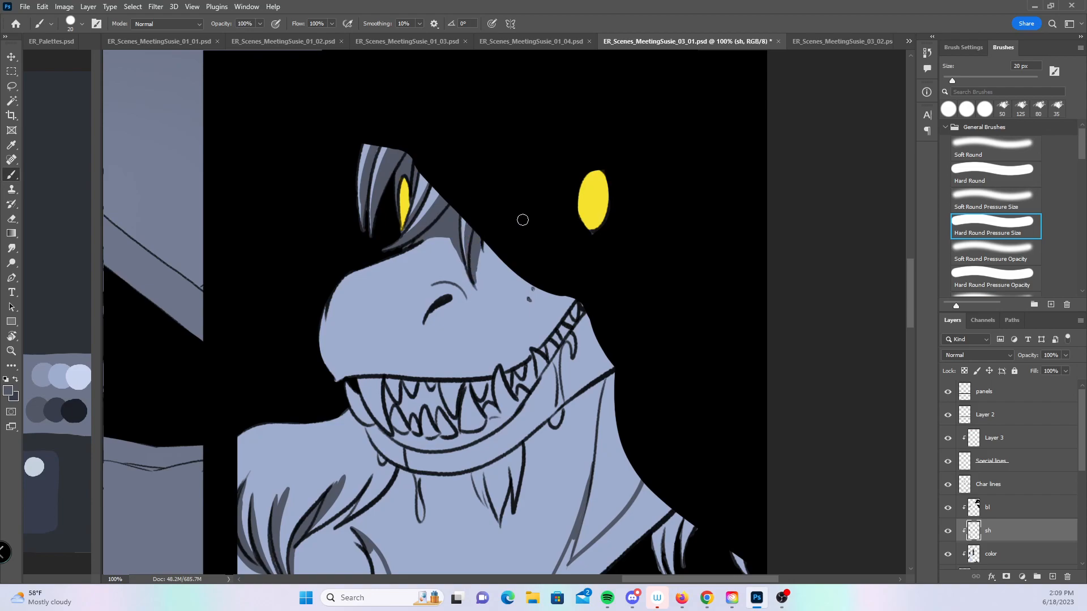
- Shade the underside of the nostril and fill the mouth interior between the teeth, undoing the last stray stroke
{"action": "left_click_drag", "start_coordinate": [615, 378], "coordinate": [582, 318]}
{"action": "left_click_drag", "start_coordinate": [395, 264], "coordinate": [422, 227]}
{"action": "left_click_drag", "start_coordinate": [556, 299], "coordinate": [580, 278]}
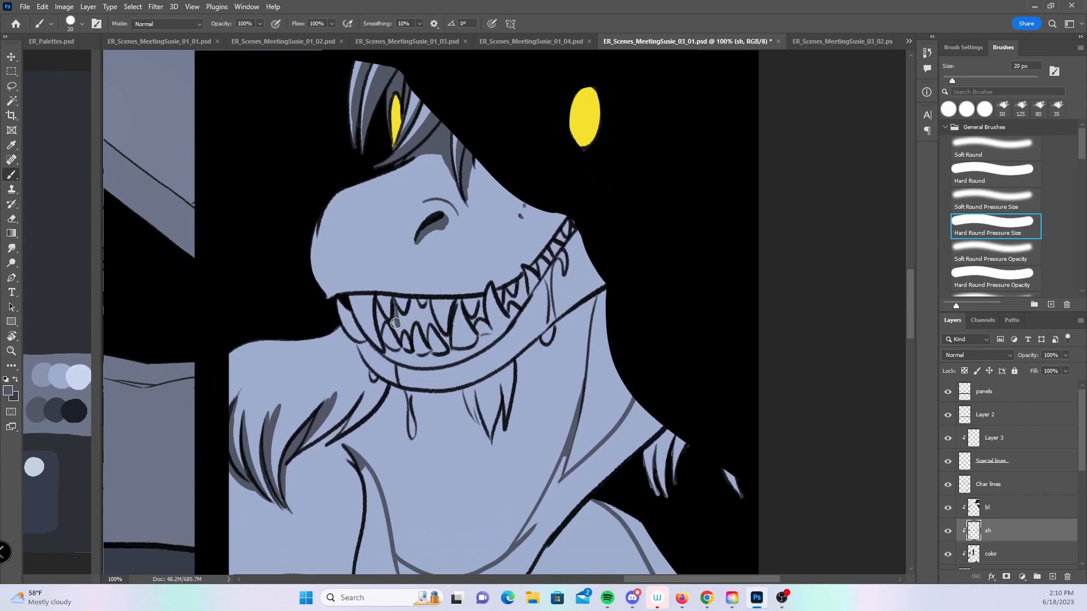
{"action": "mouse_move", "coordinate": [398, 329]}
{"action": "left_mouse_down"}
{"action": "mouse_move", "coordinate": [391, 307]}
{"action": "mouse_move", "coordinate": [403, 327]}
{"action": "mouse_move", "coordinate": [415, 311]}
{"action": "mouse_move", "coordinate": [423, 331]}
{"action": "mouse_move", "coordinate": [424, 313]}
{"action": "mouse_move", "coordinate": [445, 341]}
{"action": "mouse_move", "coordinate": [482, 310]}
{"action": "mouse_move", "coordinate": [487, 288]}
{"action": "mouse_move", "coordinate": [482, 314]}
{"action": "mouse_move", "coordinate": [513, 294]}
{"action": "mouse_move", "coordinate": [569, 224]}
{"action": "left_mouse_up"}
{"action": "key", "text": "ctrl+z"}
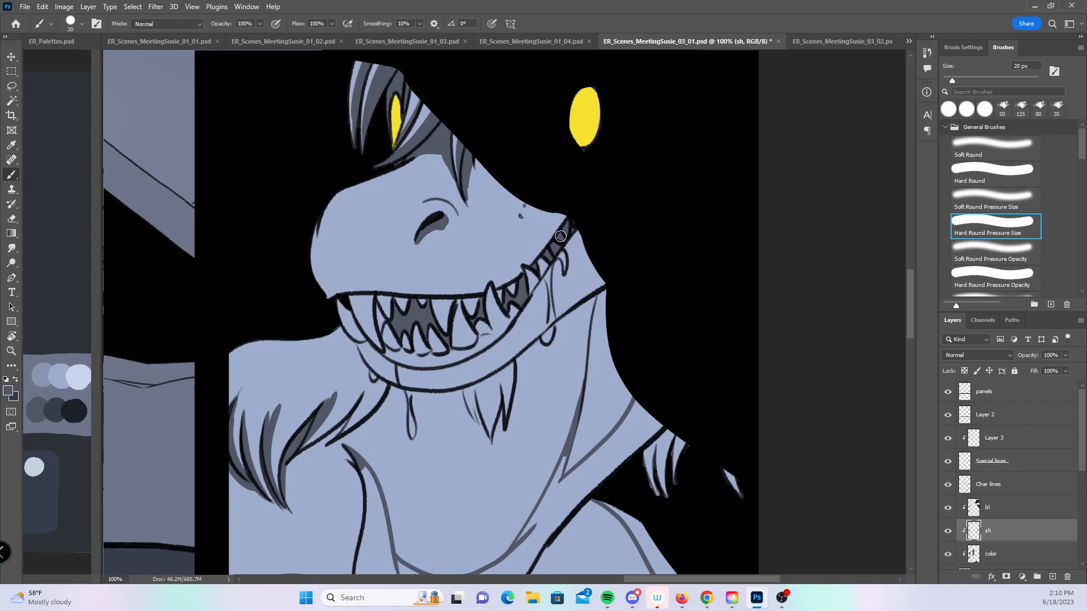
- Add shadows to the mouth corner and along the edges of the larger teeth
{"action": "left_click_drag", "start_coordinate": [341, 307], "coordinate": [352, 313]}
{"action": "mouse_move", "coordinate": [383, 346]}
{"action": "left_mouse_down"}
{"action": "mouse_move", "coordinate": [371, 296]}
{"action": "mouse_move", "coordinate": [388, 316]}
{"action": "left_mouse_up"}
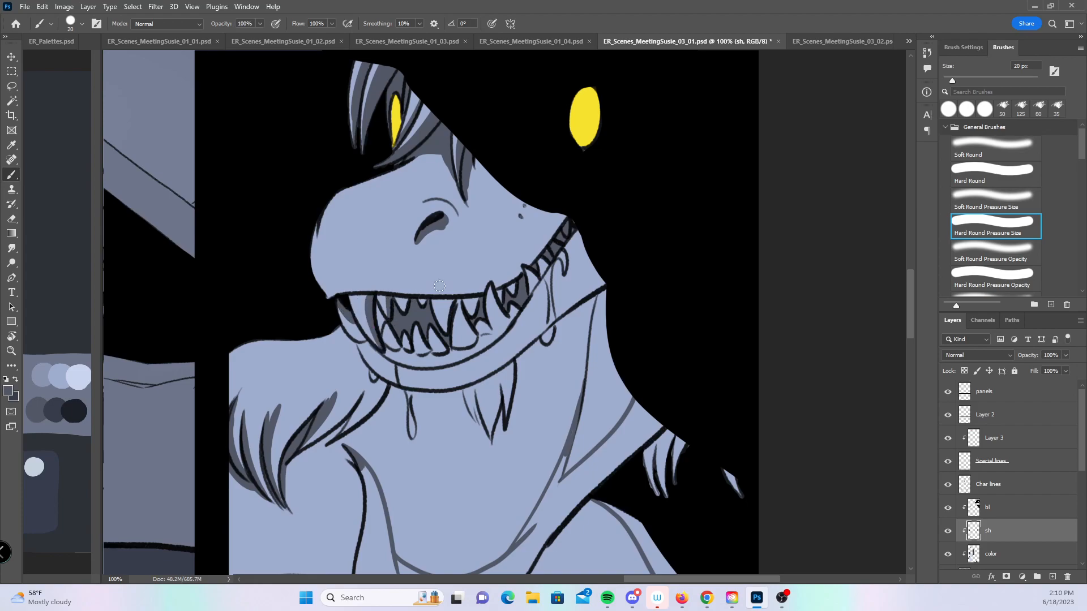
{"action": "mouse_move", "coordinate": [449, 337]}
{"action": "left_mouse_down"}
{"action": "mouse_move", "coordinate": [450, 303]}
{"action": "mouse_move", "coordinate": [473, 339]}
{"action": "left_mouse_up"}
{"action": "left_click_drag", "start_coordinate": [492, 293], "coordinate": [506, 321]}
- Outline the jaw's shadow across the neck, then shade the upper shoulder fur, jaw corner and area around the drool
{"action": "mouse_move", "coordinate": [604, 351]}
{"action": "left_mouse_down"}
{"action": "mouse_move", "coordinate": [592, 344]}
{"action": "mouse_move", "coordinate": [619, 299]}
{"action": "left_mouse_up"}
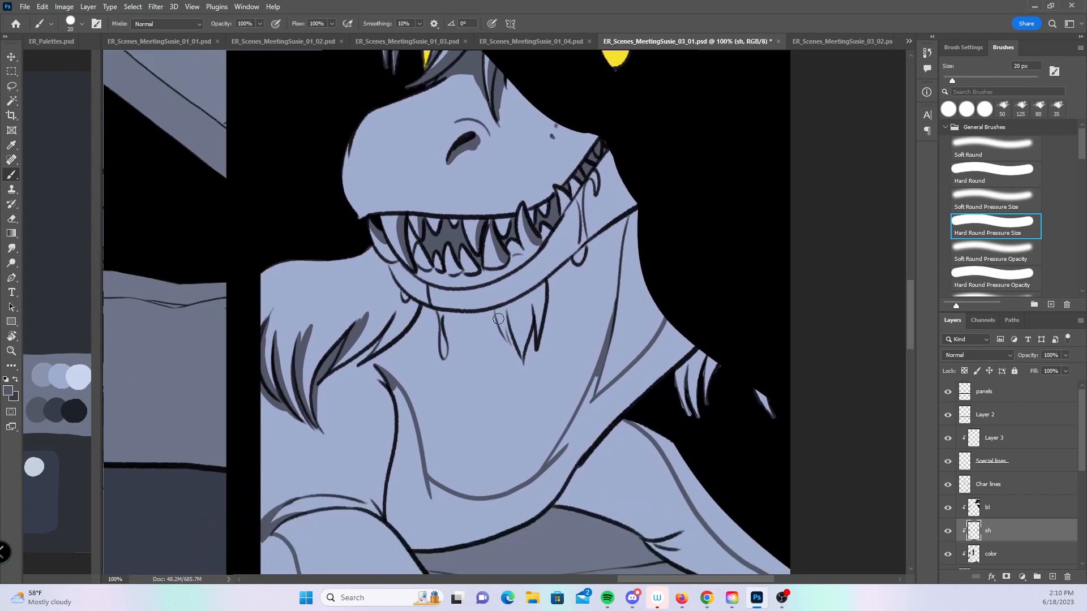
{"action": "mouse_move", "coordinate": [464, 314]}
{"action": "left_mouse_down"}
{"action": "mouse_move", "coordinate": [600, 309]}
{"action": "mouse_move", "coordinate": [639, 267]}
{"action": "mouse_move", "coordinate": [636, 334]}
{"action": "left_mouse_up"}
{"action": "left_click_drag", "start_coordinate": [367, 403], "coordinate": [421, 348]}
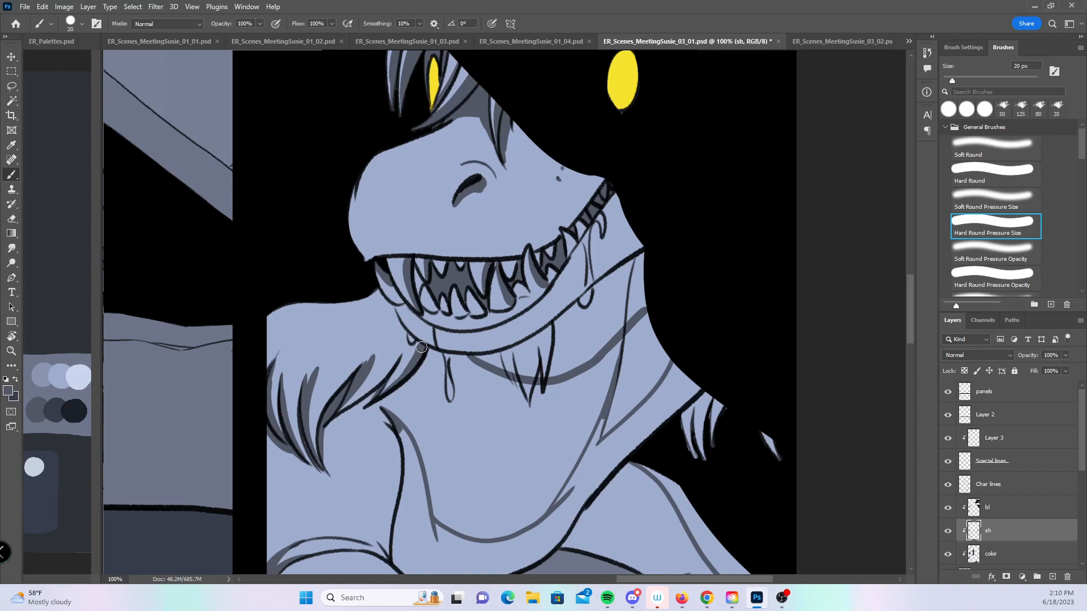
{"action": "mouse_move", "coordinate": [388, 394]}
{"action": "left_mouse_down"}
{"action": "mouse_move", "coordinate": [429, 354]}
{"action": "mouse_move", "coordinate": [515, 349]}
{"action": "mouse_move", "coordinate": [576, 307]}
{"action": "mouse_move", "coordinate": [592, 310]}
{"action": "mouse_move", "coordinate": [634, 245]}
{"action": "mouse_move", "coordinate": [703, 235]}
{"action": "left_mouse_up"}
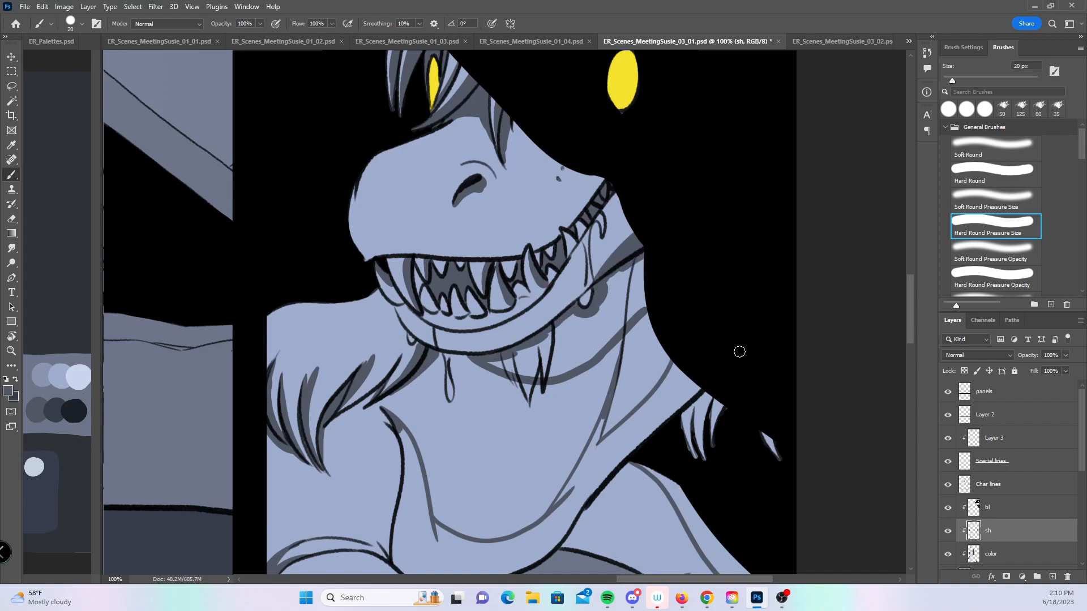
- Fill the outlined neck shadow beneath the jaw and the front arm's shadow with the Hard Round brush at 20 px
{"action": "left_click", "coordinate": [1006, 170]}
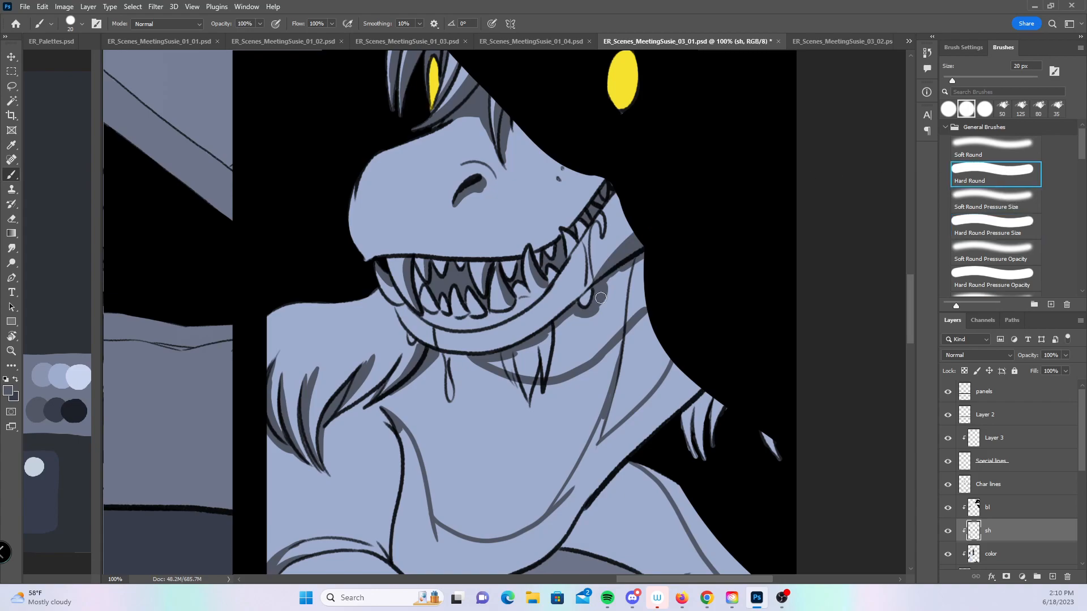
{"action": "mouse_move", "coordinate": [500, 362]}
{"action": "left_mouse_down"}
{"action": "mouse_move", "coordinate": [530, 359]}
{"action": "mouse_move", "coordinate": [571, 323]}
{"action": "mouse_move", "coordinate": [588, 351]}
{"action": "mouse_move", "coordinate": [623, 317]}
{"action": "mouse_move", "coordinate": [603, 318]}
{"action": "mouse_move", "coordinate": [617, 280]}
{"action": "mouse_move", "coordinate": [650, 259]}
{"action": "mouse_move", "coordinate": [643, 305]}
{"action": "left_mouse_up"}
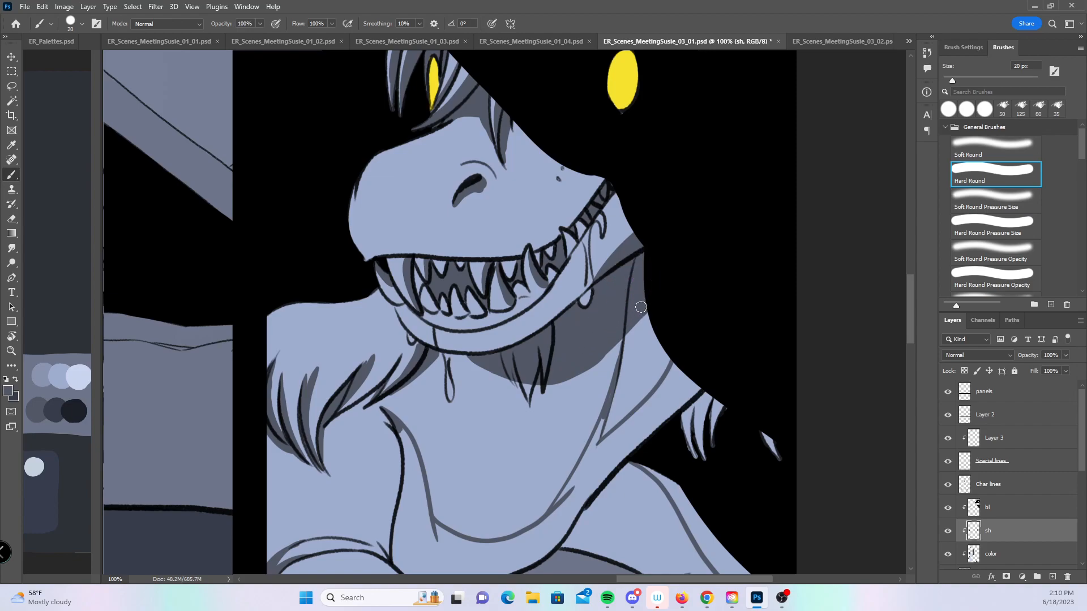
{"action": "scroll", "coordinate": [657, 232], "scroll_direction": "down", "scroll_amount": 5}
{"action": "mouse_move", "coordinate": [274, 442]}
{"action": "left_mouse_down"}
{"action": "mouse_move", "coordinate": [280, 470]}
{"action": "mouse_move", "coordinate": [287, 442]}
{"action": "mouse_move", "coordinate": [300, 460]}
{"action": "mouse_move", "coordinate": [311, 491]}
{"action": "mouse_move", "coordinate": [298, 496]}
{"action": "left_mouse_up"}
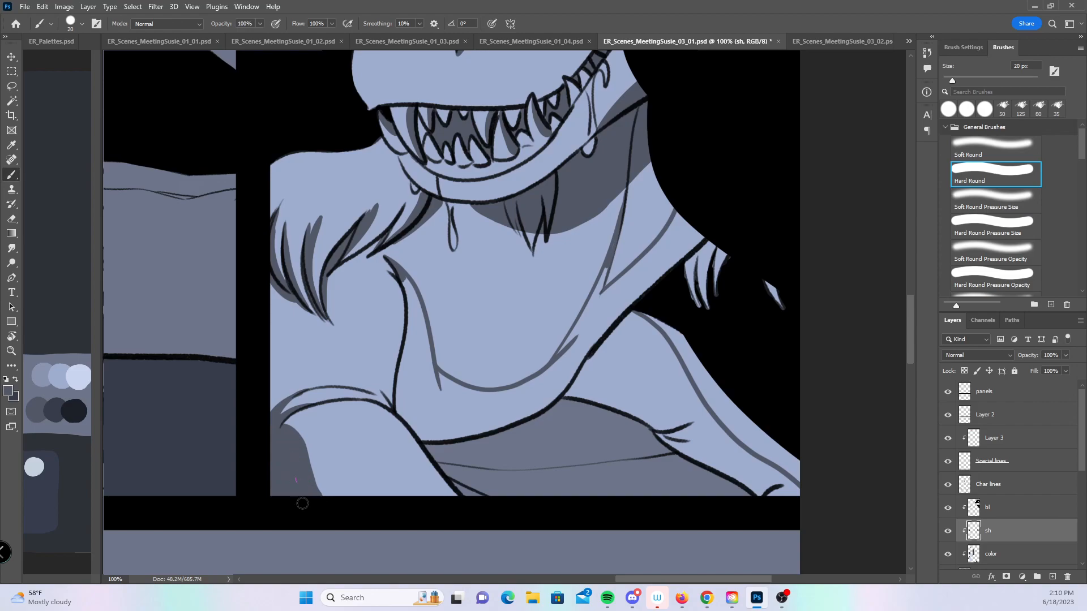
- Shade the fold along the side of the neck and the hair strands beside it, using 15 px and 20 px brush sizes
{"action": "left_click_drag", "start_coordinate": [713, 275], "coordinate": [657, 316]}
{"action": "key", "text": "bracketleft"}
{"action": "key", "text": "bracketleft"}
{"action": "key", "text": "bracketleft"}
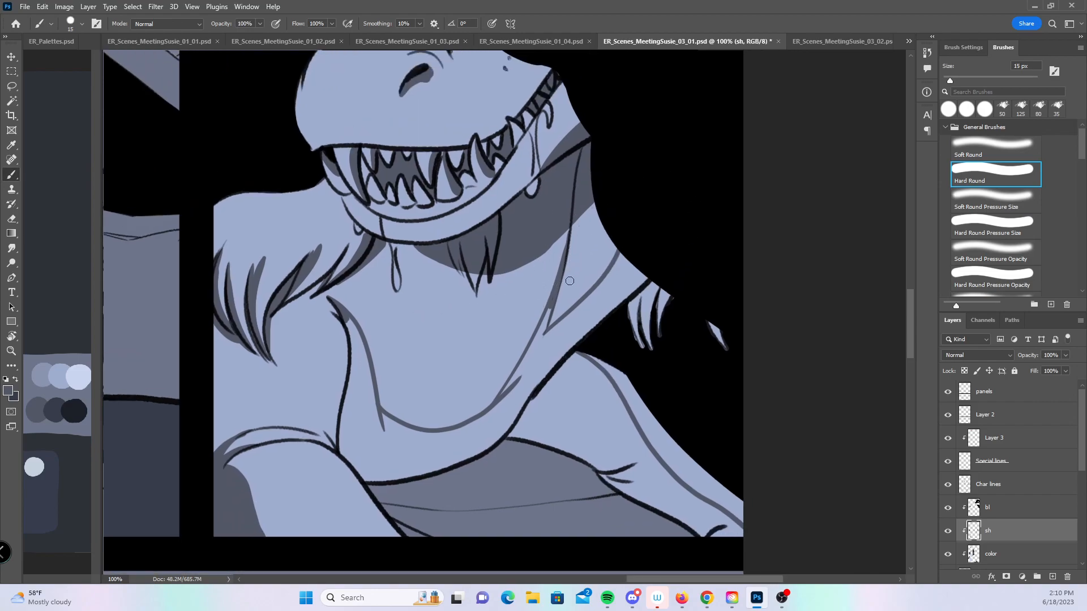
{"action": "mouse_move", "coordinate": [558, 282]}
{"action": "left_mouse_down"}
{"action": "mouse_move", "coordinate": [540, 331]}
{"action": "mouse_move", "coordinate": [586, 308]}
{"action": "mouse_move", "coordinate": [617, 271]}
{"action": "mouse_move", "coordinate": [656, 257]}
{"action": "mouse_move", "coordinate": [637, 255]}
{"action": "mouse_move", "coordinate": [657, 294]}
{"action": "mouse_move", "coordinate": [671, 282]}
{"action": "left_mouse_up"}
{"action": "key", "text": "bracketright"}
{"action": "key", "text": "bracketright"}
{"action": "key", "text": "bracketright"}
{"action": "left_click_drag", "start_coordinate": [711, 323], "coordinate": [734, 360]}
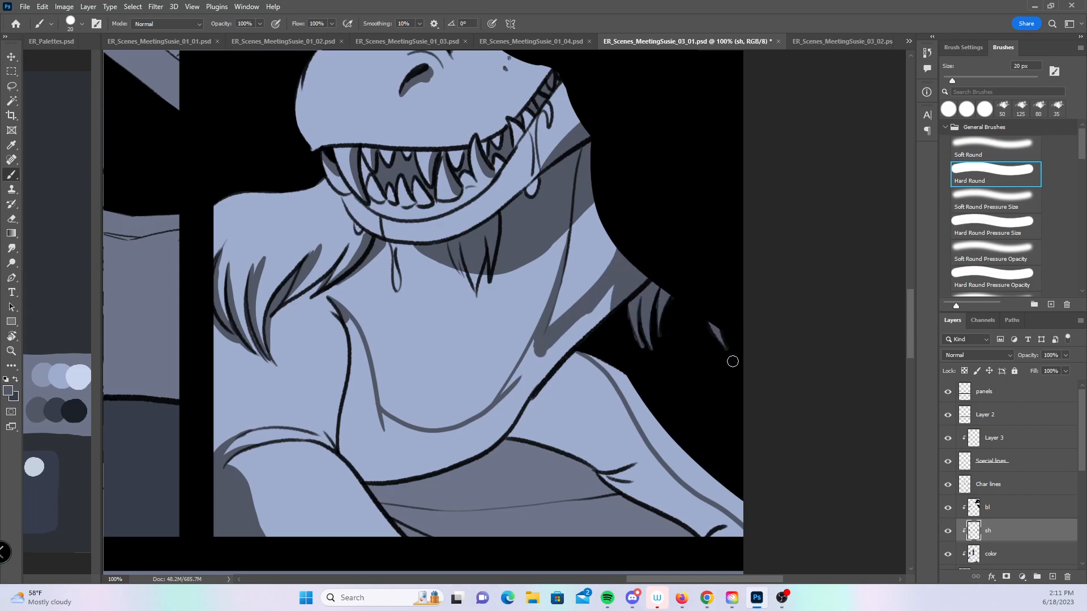
- Shade along the creature's lower chest and fill the underside of its far arm, enlarging the brush from 20 px to 35 px
{"action": "mouse_move", "coordinate": [346, 320]}
{"action": "left_mouse_down"}
{"action": "mouse_move", "coordinate": [355, 389]}
{"action": "mouse_move", "coordinate": [345, 437]}
{"action": "mouse_move", "coordinate": [371, 481]}
{"action": "left_mouse_up"}
{"action": "mouse_move", "coordinate": [358, 355]}
{"action": "left_mouse_down"}
{"action": "mouse_move", "coordinate": [390, 441]}
{"action": "mouse_move", "coordinate": [468, 430]}
{"action": "mouse_move", "coordinate": [524, 385]}
{"action": "mouse_move", "coordinate": [539, 334]}
{"action": "mouse_move", "coordinate": [535, 379]}
{"action": "mouse_move", "coordinate": [594, 311]}
{"action": "mouse_move", "coordinate": [570, 330]}
{"action": "left_mouse_up"}
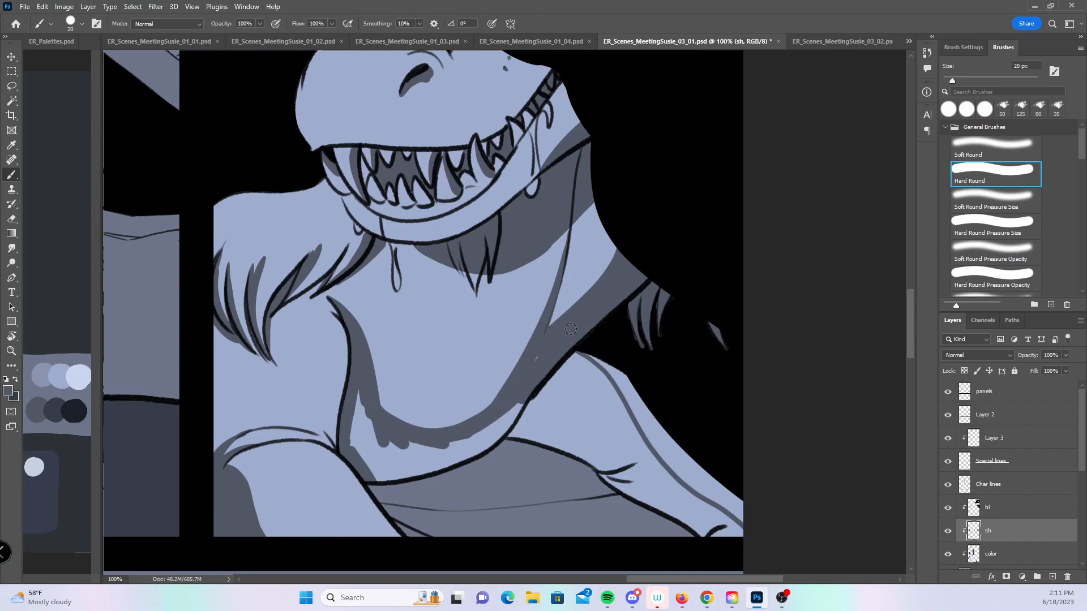
{"action": "left_click_drag", "start_coordinate": [623, 287], "coordinate": [580, 194]}
{"action": "mouse_move", "coordinate": [509, 271]}
{"action": "left_mouse_down"}
{"action": "mouse_move", "coordinate": [618, 399]}
{"action": "mouse_move", "coordinate": [684, 448]}
{"action": "left_mouse_up"}
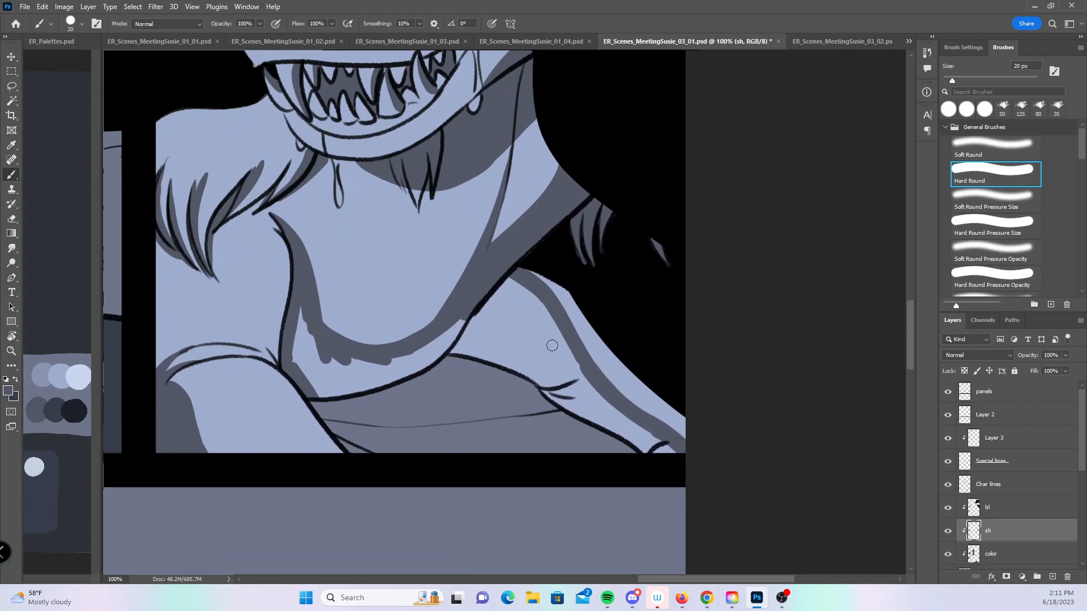
{"action": "key", "text": "bracketright"}
{"action": "key", "text": "bracketright"}
{"action": "key", "text": "bracketright"}
{"action": "mouse_move", "coordinate": [302, 310]}
{"action": "left_mouse_down"}
{"action": "mouse_move", "coordinate": [343, 374]}
{"action": "mouse_move", "coordinate": [384, 376]}
{"action": "mouse_move", "coordinate": [479, 317]}
{"action": "mouse_move", "coordinate": [451, 385]}
{"action": "mouse_move", "coordinate": [503, 317]}
{"action": "mouse_move", "coordinate": [547, 340]}
{"action": "mouse_move", "coordinate": [682, 465]}
{"action": "mouse_move", "coordinate": [642, 457]}
{"action": "left_mouse_up"}
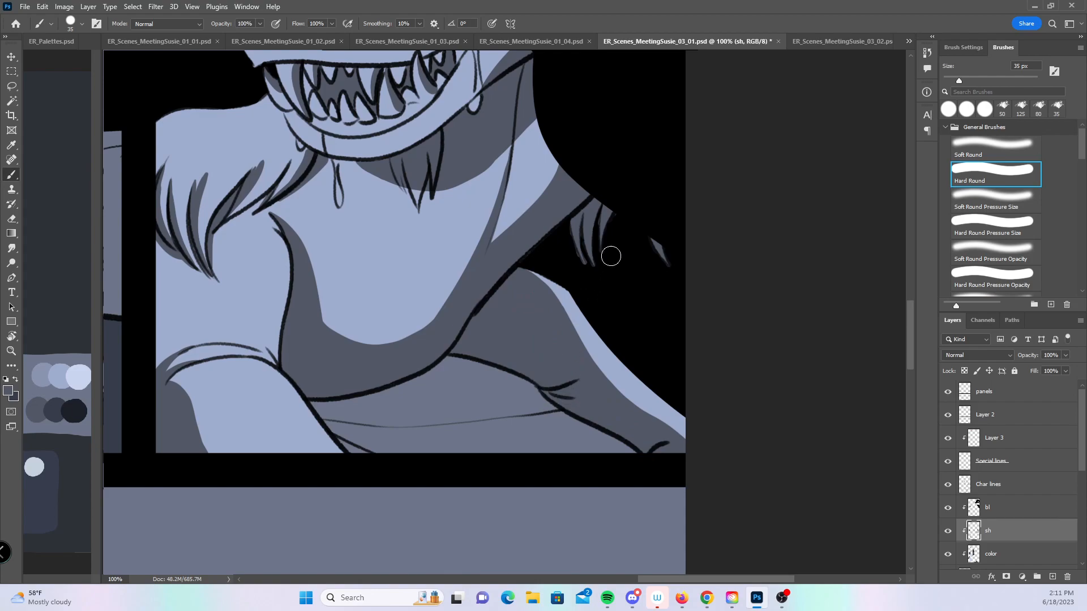
- Check the shaded close-up against the rest of the page and save the document
{"action": "key", "text": "z"}
{"action": "left_click", "coordinate": [589, 315], "text": "alt"}
{"action": "left_click", "coordinate": [589, 317], "text": "alt"}
{"action": "left_click", "coordinate": [591, 328], "text": "alt"}
{"action": "left_click", "coordinate": [590, 345], "text": "alt"}
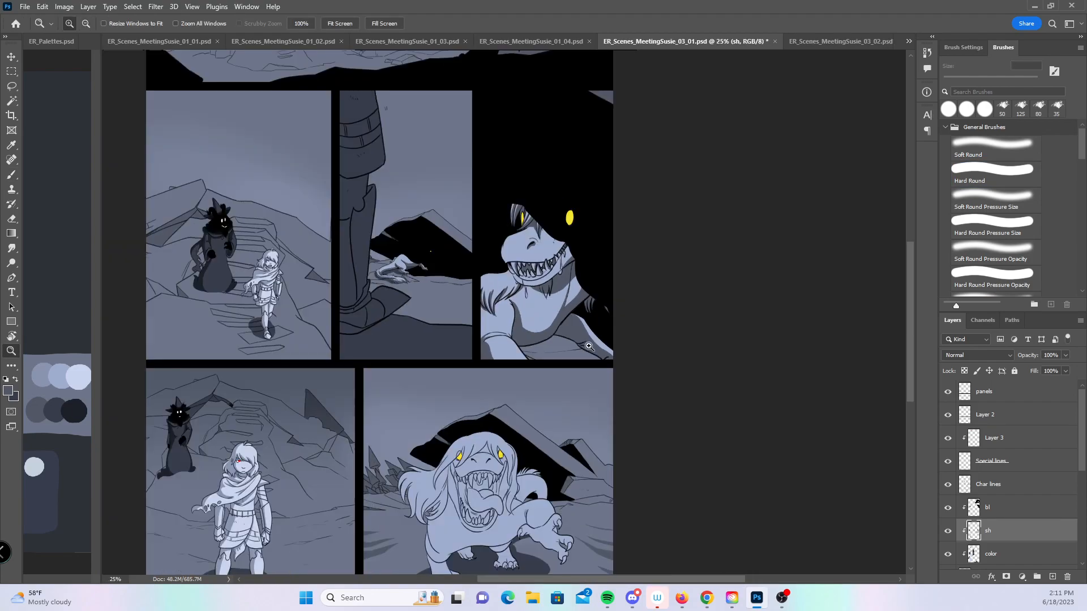
{"action": "left_click_drag", "start_coordinate": [590, 346], "coordinate": [600, 336]}
{"action": "key", "text": "ctrl+s"}
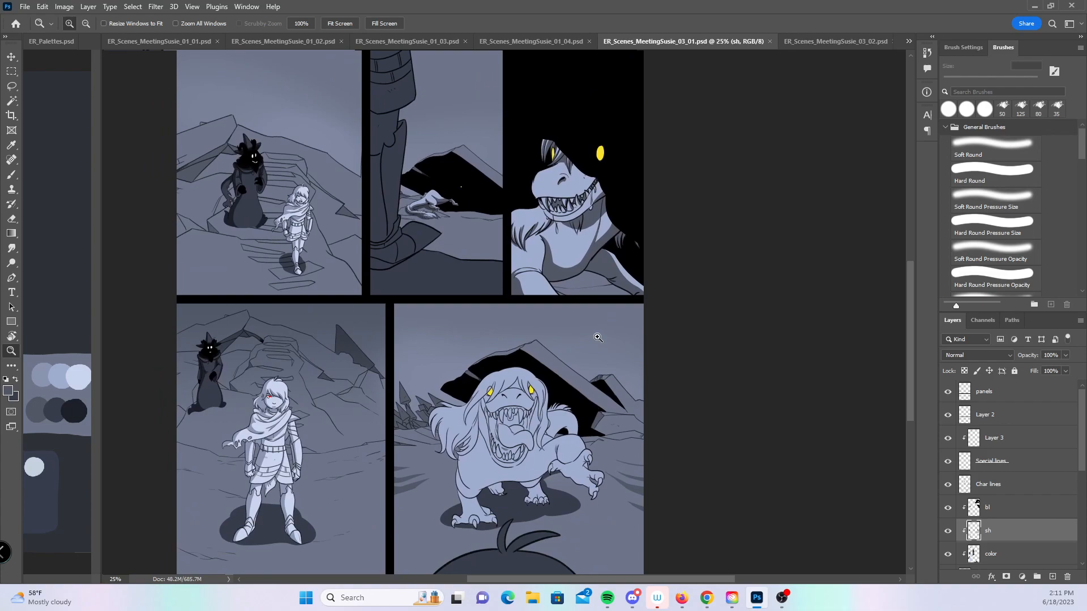
- In the panel of the open-mouthed creature, shade the top of its front leg with the Hard Round Pressure Size brush at 35 px
{"action": "left_click", "coordinate": [552, 416]}
{"action": "left_click", "coordinate": [554, 419]}
{"action": "scroll", "coordinate": [557, 424], "scroll_direction": "down", "scroll_amount": 3}
{"action": "left_click", "coordinate": [988, 229]}
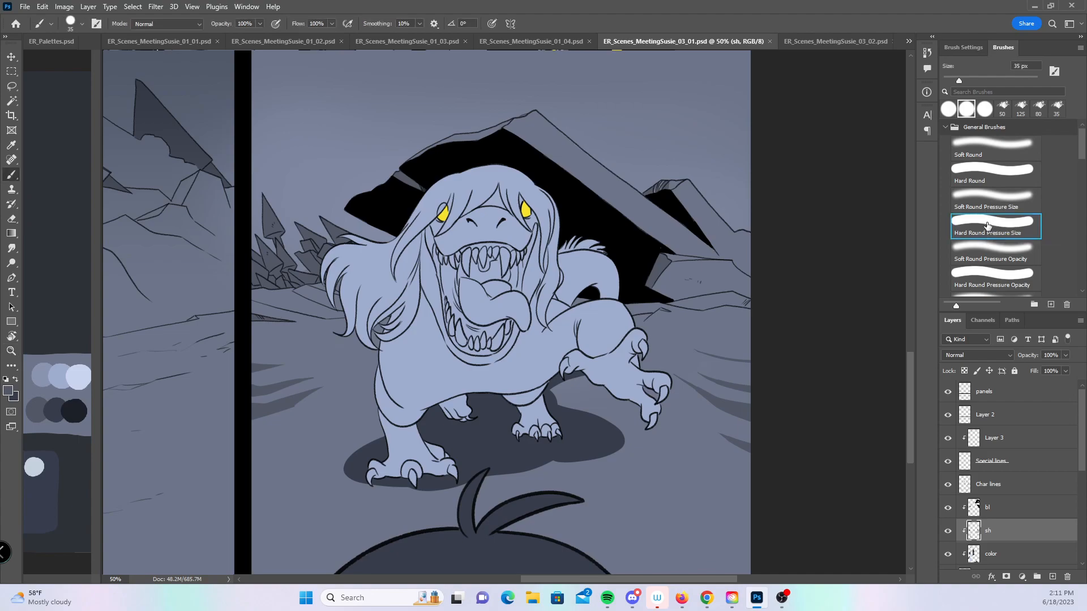
{"action": "key", "text": "z"}
{"action": "left_click", "coordinate": [508, 346]}
{"action": "left_click", "coordinate": [500, 360]}
{"action": "left_click_drag", "start_coordinate": [497, 430], "coordinate": [527, 336]}
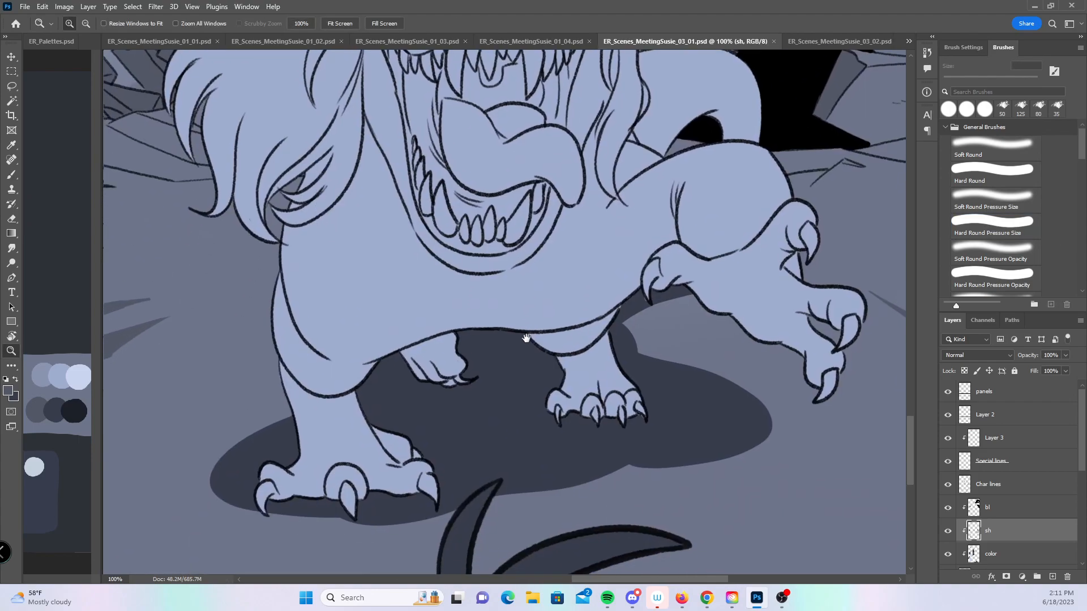
{"action": "left_click", "coordinate": [514, 378]}
{"action": "left_click_drag", "start_coordinate": [267, 252], "coordinate": [321, 154]}
{"action": "mouse_move", "coordinate": [187, 247]}
{"action": "left_mouse_down"}
{"action": "mouse_move", "coordinate": [248, 309]}
{"action": "mouse_move", "coordinate": [266, 309]}
{"action": "left_mouse_up"}
{"action": "mouse_move", "coordinate": [220, 282]}
{"action": "left_mouse_down"}
{"action": "mouse_move", "coordinate": [329, 324]}
{"action": "mouse_move", "coordinate": [249, 316]}
{"action": "mouse_move", "coordinate": [373, 291]}
{"action": "mouse_move", "coordinate": [194, 304]}
{"action": "mouse_move", "coordinate": [302, 340]}
{"action": "mouse_move", "coordinate": [195, 324]}
{"action": "mouse_move", "coordinate": [376, 267]}
{"action": "left_mouse_up"}
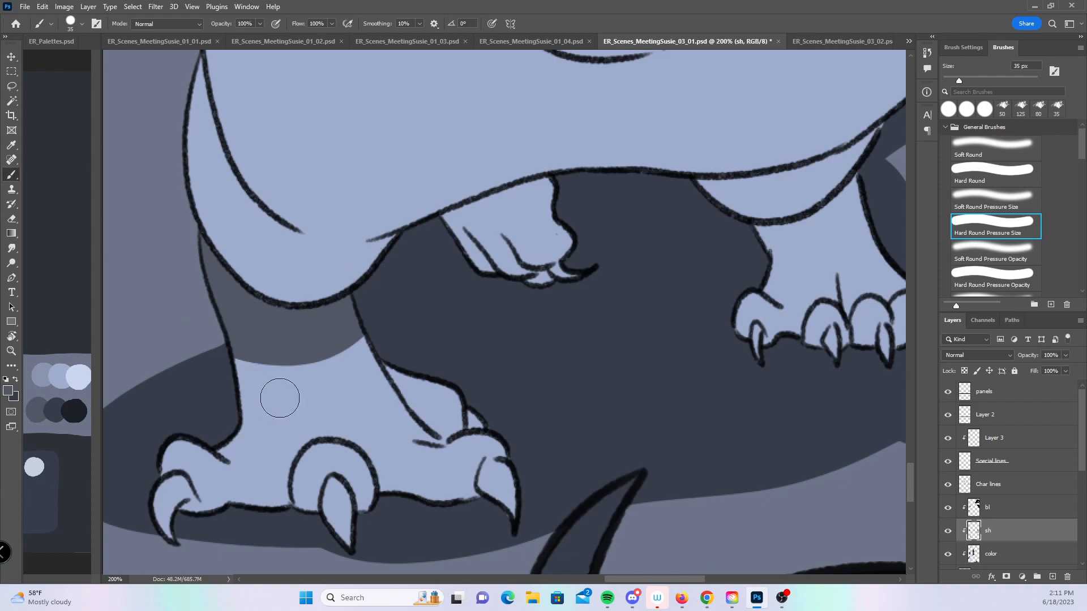
- Shade the heel, toes and claws of the planted front foot with the brush reduced to 20 px
{"action": "left_click_drag", "start_coordinate": [464, 370], "coordinate": [483, 322]}
{"action": "key", "text": "bracketleft"}
{"action": "key", "text": "bracketleft"}
{"action": "key", "text": "bracketleft"}
{"action": "mouse_move", "coordinate": [403, 316]}
{"action": "left_mouse_down"}
{"action": "mouse_move", "coordinate": [445, 366]}
{"action": "mouse_move", "coordinate": [513, 383]}
{"action": "left_mouse_up"}
{"action": "mouse_move", "coordinate": [198, 466]}
{"action": "left_mouse_down"}
{"action": "mouse_move", "coordinate": [197, 495]}
{"action": "mouse_move", "coordinate": [210, 450]}
{"action": "mouse_move", "coordinate": [213, 464]}
{"action": "mouse_move", "coordinate": [223, 452]}
{"action": "mouse_move", "coordinate": [306, 451]}
{"action": "mouse_move", "coordinate": [287, 454]}
{"action": "mouse_move", "coordinate": [305, 423]}
{"action": "mouse_move", "coordinate": [270, 445]}
{"action": "mouse_move", "coordinate": [306, 425]}
{"action": "mouse_move", "coordinate": [333, 461]}
{"action": "mouse_move", "coordinate": [332, 416]}
{"action": "mouse_move", "coordinate": [337, 454]}
{"action": "mouse_move", "coordinate": [371, 501]}
{"action": "left_mouse_up"}
{"action": "mouse_move", "coordinate": [378, 457]}
{"action": "left_mouse_down"}
{"action": "mouse_move", "coordinate": [378, 394]}
{"action": "mouse_move", "coordinate": [428, 446]}
{"action": "mouse_move", "coordinate": [470, 458]}
{"action": "mouse_move", "coordinate": [406, 431]}
{"action": "mouse_move", "coordinate": [503, 448]}
{"action": "mouse_move", "coordinate": [467, 449]}
{"action": "mouse_move", "coordinate": [485, 439]}
{"action": "mouse_move", "coordinate": [532, 485]}
{"action": "left_mouse_up"}
- Shade the fold behind the front shoulder and draw the belly shadow's edge up to the crease of the raised limb
{"action": "mouse_move", "coordinate": [560, 228]}
{"action": "left_mouse_down"}
{"action": "mouse_move", "coordinate": [564, 357]}
{"action": "mouse_move", "coordinate": [580, 425]}
{"action": "left_mouse_up"}
{"action": "mouse_move", "coordinate": [238, 230]}
{"action": "left_mouse_down"}
{"action": "mouse_move", "coordinate": [287, 354]}
{"action": "mouse_move", "coordinate": [242, 303]}
{"action": "mouse_move", "coordinate": [313, 373]}
{"action": "mouse_move", "coordinate": [244, 285]}
{"action": "mouse_move", "coordinate": [244, 275]}
{"action": "mouse_move", "coordinate": [261, 304]}
{"action": "mouse_move", "coordinate": [231, 189]}
{"action": "left_mouse_up"}
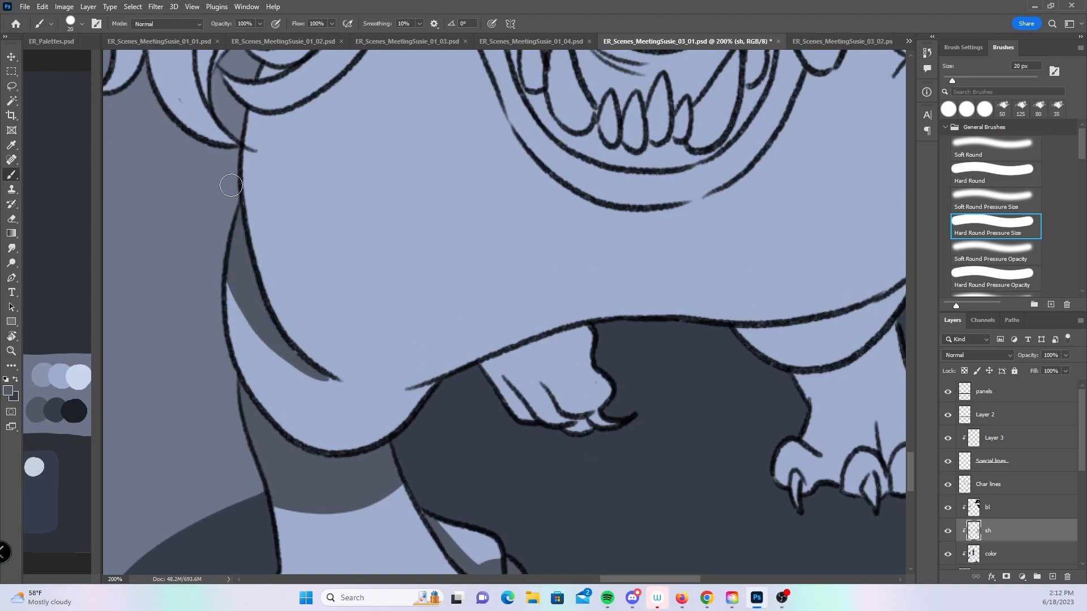
{"action": "mouse_move", "coordinate": [231, 339]}
{"action": "left_mouse_down"}
{"action": "mouse_move", "coordinate": [327, 463]}
{"action": "mouse_move", "coordinate": [251, 337]}
{"action": "mouse_move", "coordinate": [283, 418]}
{"action": "mouse_move", "coordinate": [255, 351]}
{"action": "mouse_move", "coordinate": [390, 450]}
{"action": "left_mouse_up"}
{"action": "mouse_move", "coordinate": [442, 382]}
{"action": "left_mouse_down"}
{"action": "mouse_move", "coordinate": [402, 396]}
{"action": "mouse_move", "coordinate": [424, 399]}
{"action": "left_mouse_up"}
{"action": "mouse_move", "coordinate": [537, 303]}
{"action": "left_mouse_down"}
{"action": "mouse_move", "coordinate": [491, 369]}
{"action": "mouse_move", "coordinate": [499, 356]}
{"action": "left_mouse_up"}
{"action": "mouse_move", "coordinate": [360, 438]}
{"action": "left_mouse_down"}
{"action": "mouse_move", "coordinate": [598, 338]}
{"action": "mouse_move", "coordinate": [429, 448]}
{"action": "mouse_move", "coordinate": [453, 364]}
{"action": "mouse_move", "coordinate": [665, 341]}
{"action": "mouse_move", "coordinate": [725, 307]}
{"action": "left_mouse_up"}
{"action": "left_click_drag", "start_coordinate": [697, 349], "coordinate": [613, 427]}
{"action": "mouse_move", "coordinate": [698, 171]}
{"action": "left_mouse_down"}
{"action": "mouse_move", "coordinate": [669, 232]}
{"action": "mouse_move", "coordinate": [694, 178]}
{"action": "mouse_move", "coordinate": [681, 262]}
{"action": "mouse_move", "coordinate": [690, 272]}
{"action": "mouse_move", "coordinate": [704, 197]}
{"action": "mouse_move", "coordinate": [695, 276]}
{"action": "left_mouse_up"}
{"action": "mouse_move", "coordinate": [674, 225]}
{"action": "left_mouse_down"}
{"action": "mouse_move", "coordinate": [540, 429]}
{"action": "mouse_move", "coordinate": [588, 411]}
{"action": "mouse_move", "coordinate": [653, 306]}
{"action": "left_mouse_up"}
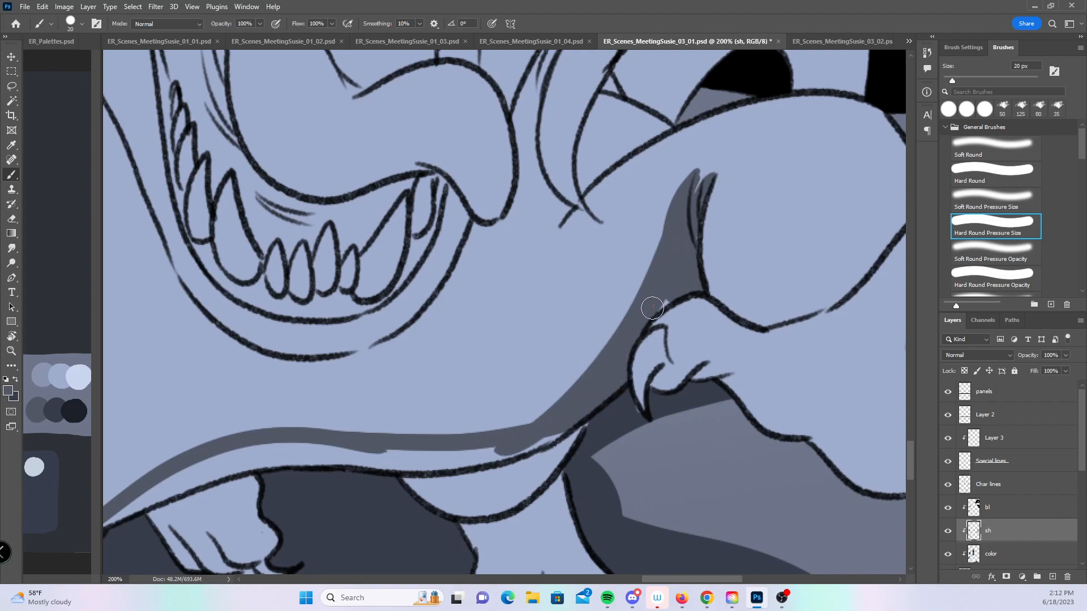
- Draw the raised limb's shadow edge and shade its toes, claws and upper crease
{"action": "mouse_move", "coordinate": [625, 419]}
{"action": "left_mouse_down"}
{"action": "mouse_move", "coordinate": [623, 352]}
{"action": "mouse_move", "coordinate": [716, 323]}
{"action": "mouse_move", "coordinate": [478, 393]}
{"action": "mouse_move", "coordinate": [362, 285]}
{"action": "left_mouse_up"}
{"action": "mouse_move", "coordinate": [289, 332]}
{"action": "left_mouse_down"}
{"action": "mouse_move", "coordinate": [297, 299]}
{"action": "mouse_move", "coordinate": [287, 347]}
{"action": "mouse_move", "coordinate": [288, 303]}
{"action": "mouse_move", "coordinate": [278, 328]}
{"action": "mouse_move", "coordinate": [299, 301]}
{"action": "mouse_move", "coordinate": [291, 310]}
{"action": "mouse_move", "coordinate": [303, 322]}
{"action": "mouse_move", "coordinate": [399, 298]}
{"action": "mouse_move", "coordinate": [519, 295]}
{"action": "mouse_move", "coordinate": [615, 476]}
{"action": "mouse_move", "coordinate": [615, 533]}
{"action": "mouse_move", "coordinate": [596, 473]}
{"action": "mouse_move", "coordinate": [636, 505]}
{"action": "mouse_move", "coordinate": [615, 557]}
{"action": "left_mouse_up"}
{"action": "mouse_move", "coordinate": [560, 365]}
{"action": "left_mouse_down"}
{"action": "mouse_move", "coordinate": [603, 382]}
{"action": "mouse_move", "coordinate": [607, 362]}
{"action": "mouse_move", "coordinate": [639, 399]}
{"action": "left_mouse_up"}
{"action": "mouse_move", "coordinate": [642, 358]}
{"action": "left_mouse_down"}
{"action": "mouse_move", "coordinate": [659, 414]}
{"action": "mouse_move", "coordinate": [650, 401]}
{"action": "mouse_move", "coordinate": [671, 418]}
{"action": "mouse_move", "coordinate": [677, 391]}
{"action": "left_mouse_up"}
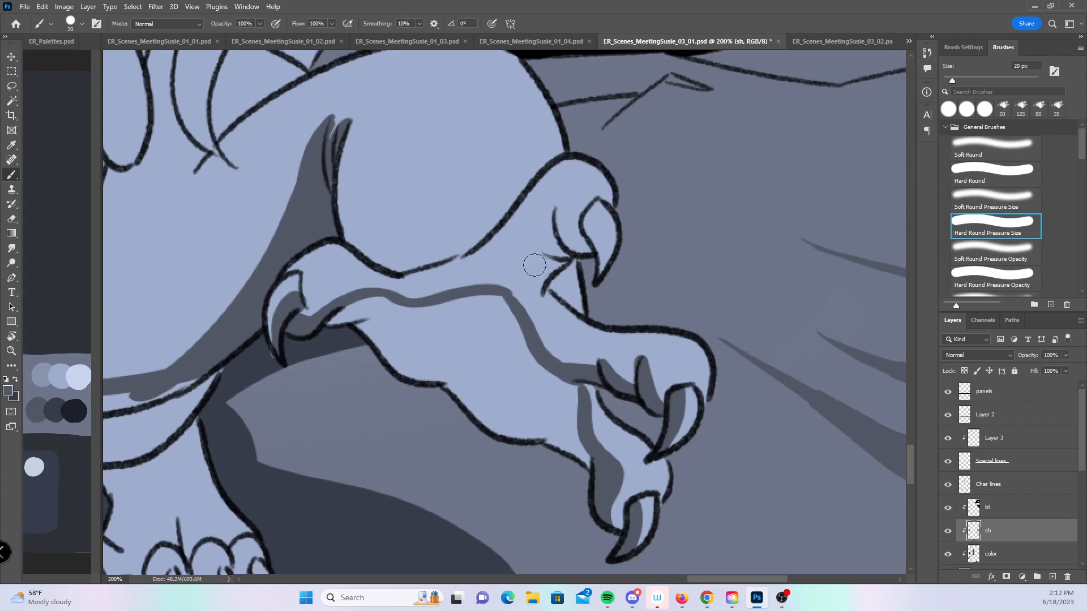
{"action": "left_click_drag", "start_coordinate": [538, 290], "coordinate": [555, 261]}
{"action": "left_click_drag", "start_coordinate": [559, 215], "coordinate": [589, 254]}
{"action": "left_click_drag", "start_coordinate": [588, 221], "coordinate": [597, 267]}
{"action": "left_click_drag", "start_coordinate": [482, 291], "coordinate": [592, 353]}
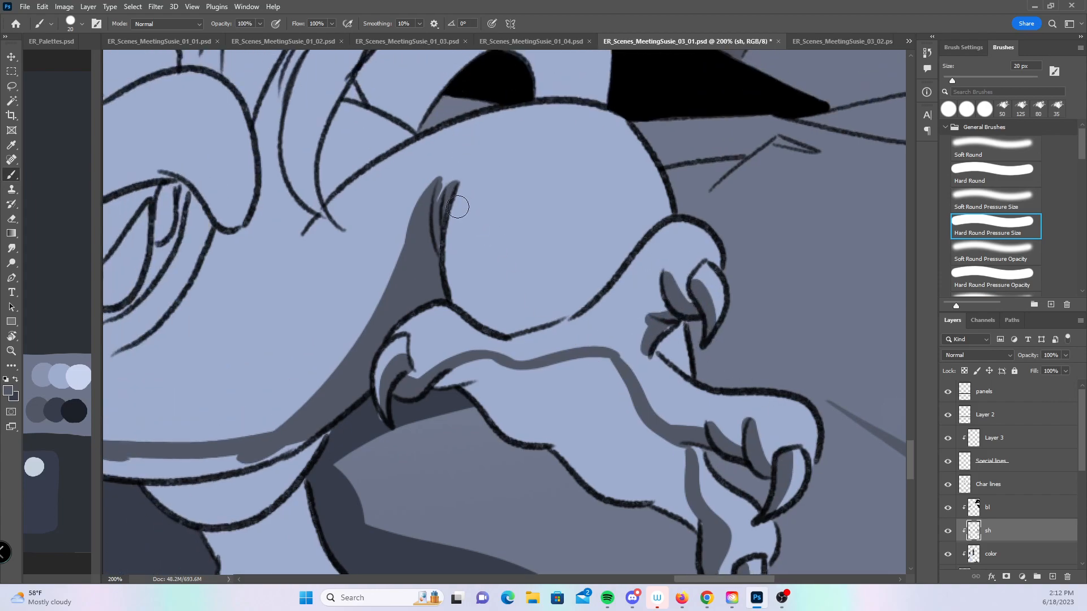
{"action": "mouse_move", "coordinate": [450, 199]}
{"action": "left_mouse_down"}
{"action": "mouse_move", "coordinate": [458, 259]}
{"action": "mouse_move", "coordinate": [488, 315]}
{"action": "mouse_move", "coordinate": [454, 293]}
{"action": "mouse_move", "coordinate": [517, 330]}
{"action": "mouse_move", "coordinate": [463, 272]}
{"action": "left_mouse_up"}
{"action": "mouse_move", "coordinate": [682, 326]}
{"action": "left_mouse_down"}
{"action": "mouse_move", "coordinate": [677, 355]}
{"action": "mouse_move", "coordinate": [665, 342]}
{"action": "mouse_move", "coordinate": [685, 365]}
{"action": "mouse_move", "coordinate": [687, 335]}
{"action": "left_mouse_up"}
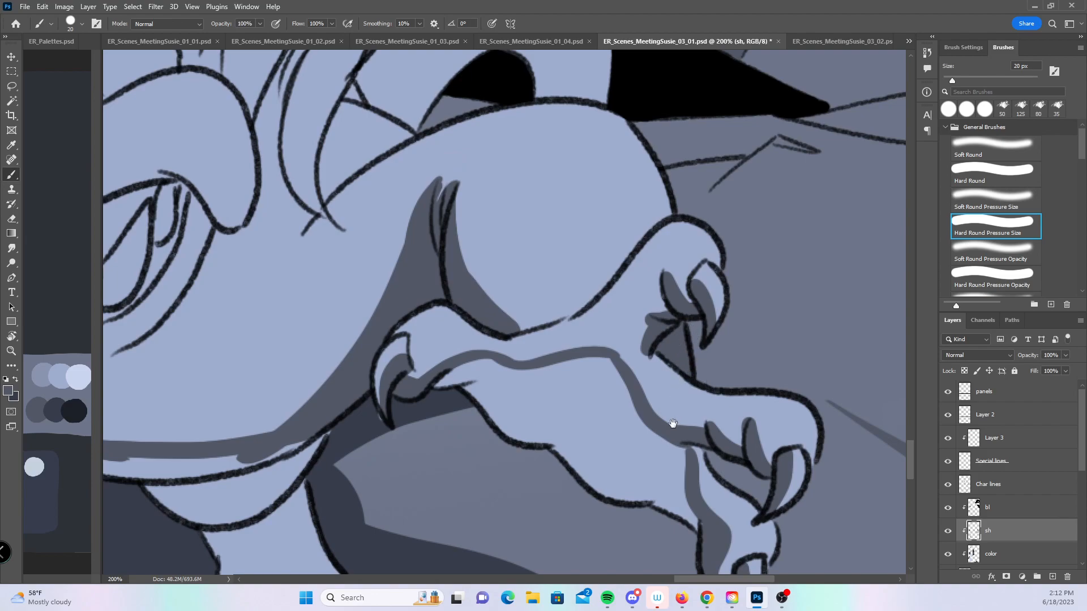
{"action": "left_click_drag", "start_coordinate": [672, 421], "coordinate": [636, 300]}
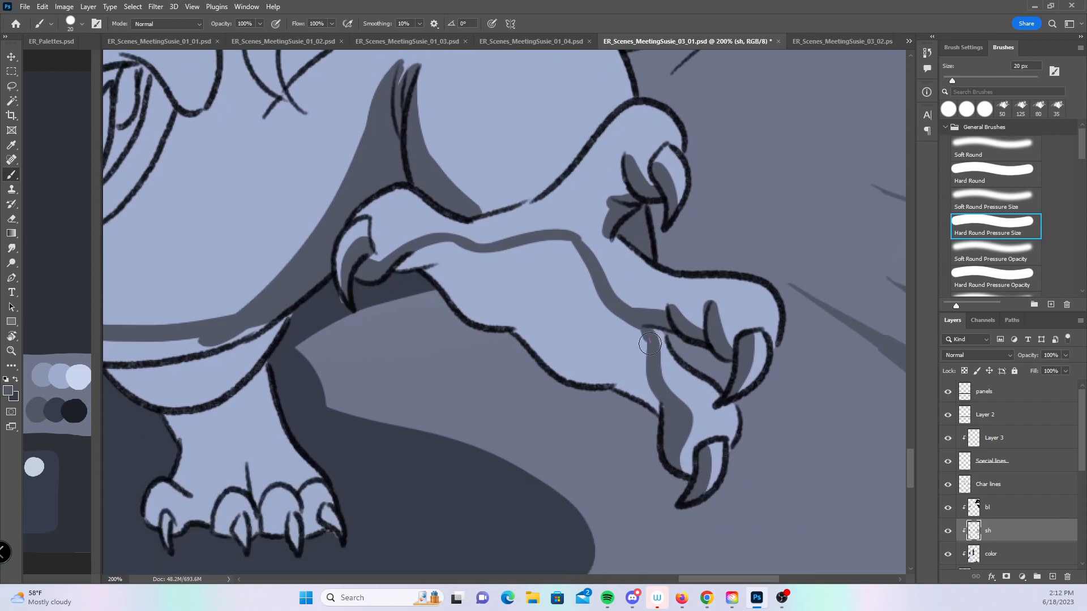
{"action": "left_click_drag", "start_coordinate": [420, 278], "coordinate": [558, 372]}
{"action": "left_click_drag", "start_coordinate": [417, 318], "coordinate": [568, 383]}
{"action": "left_click_drag", "start_coordinate": [403, 343], "coordinate": [708, 323]}
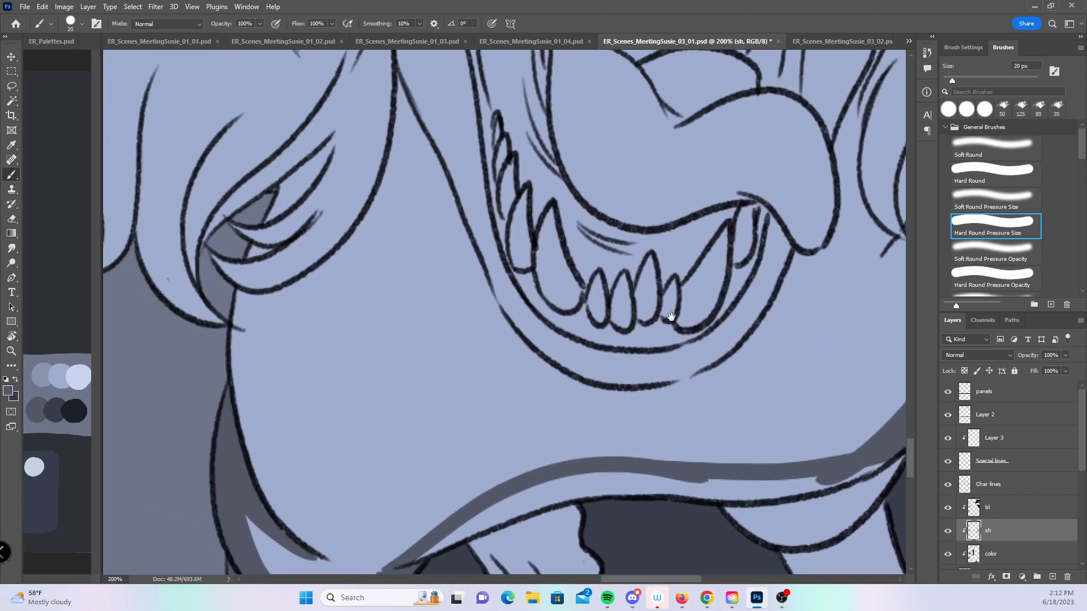
{"action": "left_click_drag", "start_coordinate": [414, 308], "coordinate": [570, 416]}
{"action": "left_click_drag", "start_coordinate": [449, 346], "coordinate": [482, 401]}
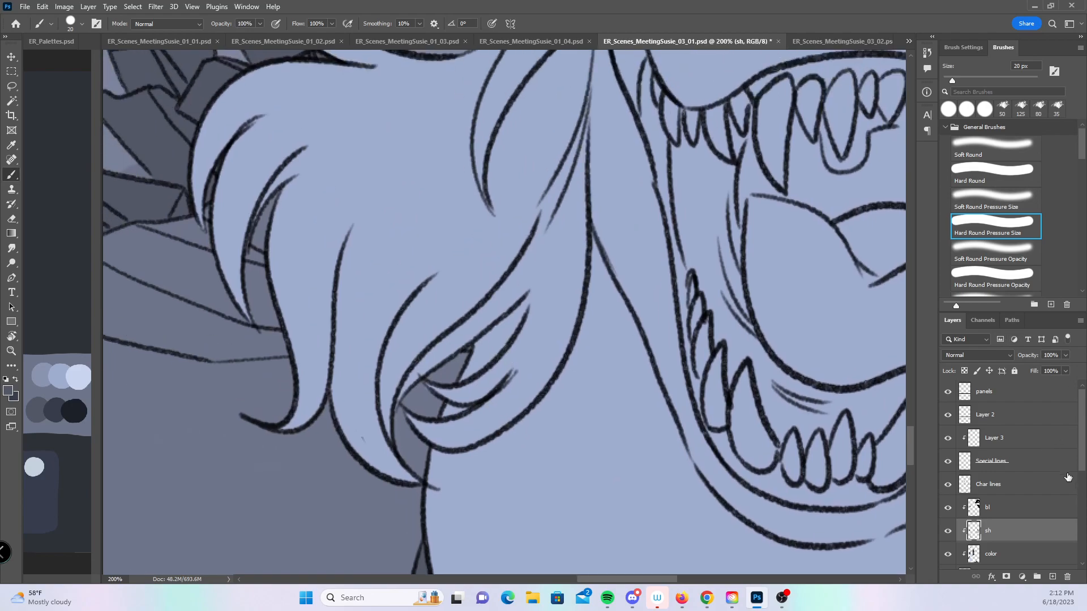
{"action": "scroll", "coordinate": [1064, 480], "scroll_direction": "down", "scroll_amount": 3}
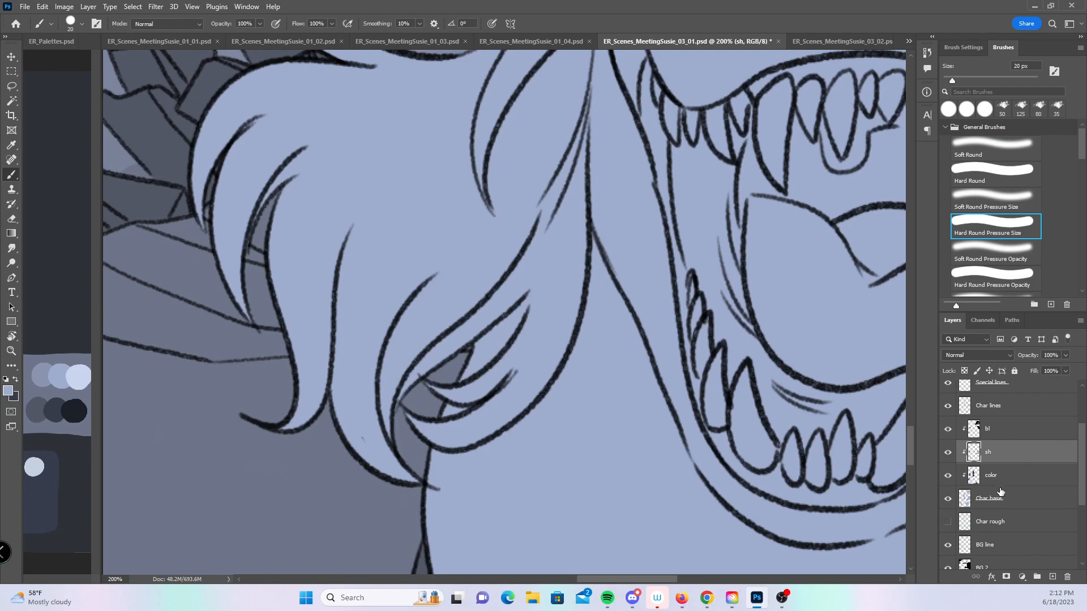
{"action": "left_click", "coordinate": [1004, 503]}
{"action": "mouse_move", "coordinate": [755, 520]}
{"action": "left_mouse_down"}
{"action": "mouse_move", "coordinate": [699, 495]}
{"action": "mouse_move", "coordinate": [469, 303]}
{"action": "left_mouse_up"}
{"action": "left_click_drag", "start_coordinate": [694, 468], "coordinate": [589, 397]}
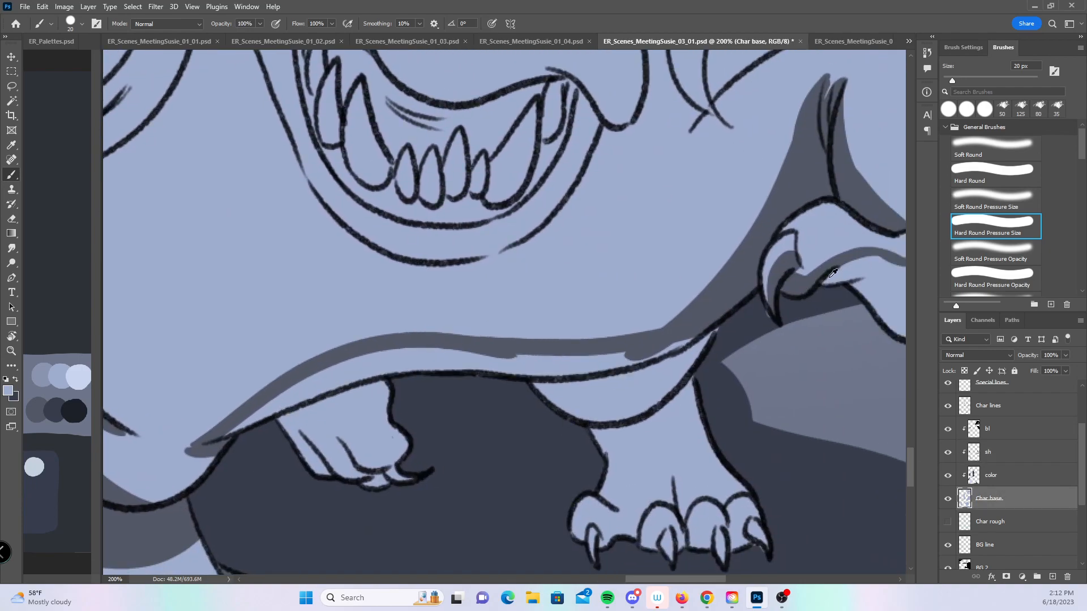
- On the sh layer, shade the tail's edges and fur tufts and the patch of body between the hair and raised limb
{"action": "left_click", "coordinate": [1015, 456]}
{"action": "left_click_drag", "start_coordinate": [820, 304], "coordinate": [588, 480]}
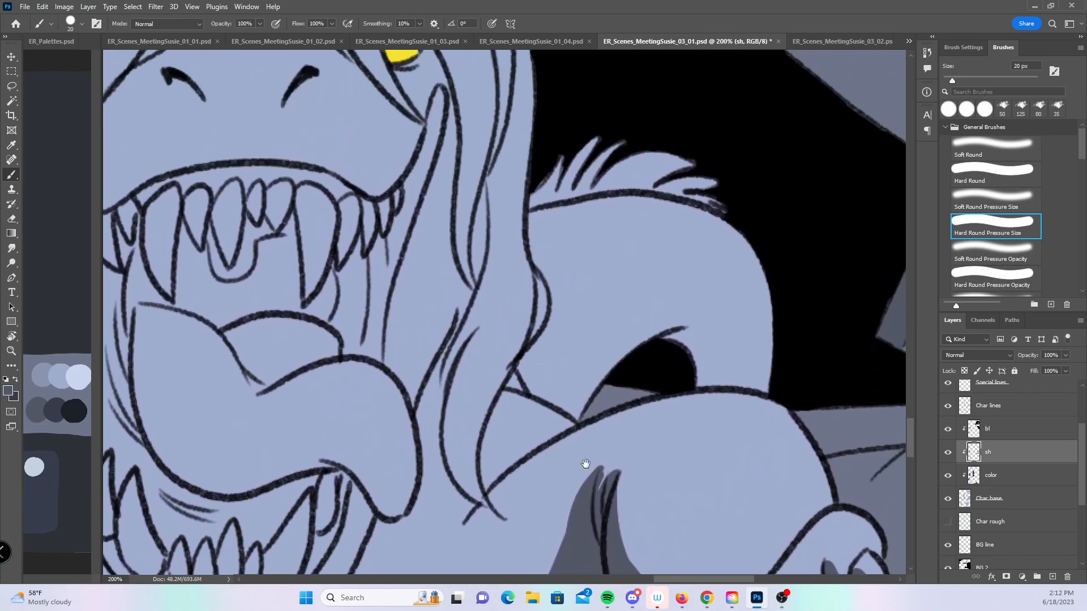
{"action": "mouse_move", "coordinate": [528, 243]}
{"action": "left_mouse_down"}
{"action": "mouse_move", "coordinate": [630, 236]}
{"action": "mouse_move", "coordinate": [735, 278]}
{"action": "mouse_move", "coordinate": [763, 375]}
{"action": "left_mouse_up"}
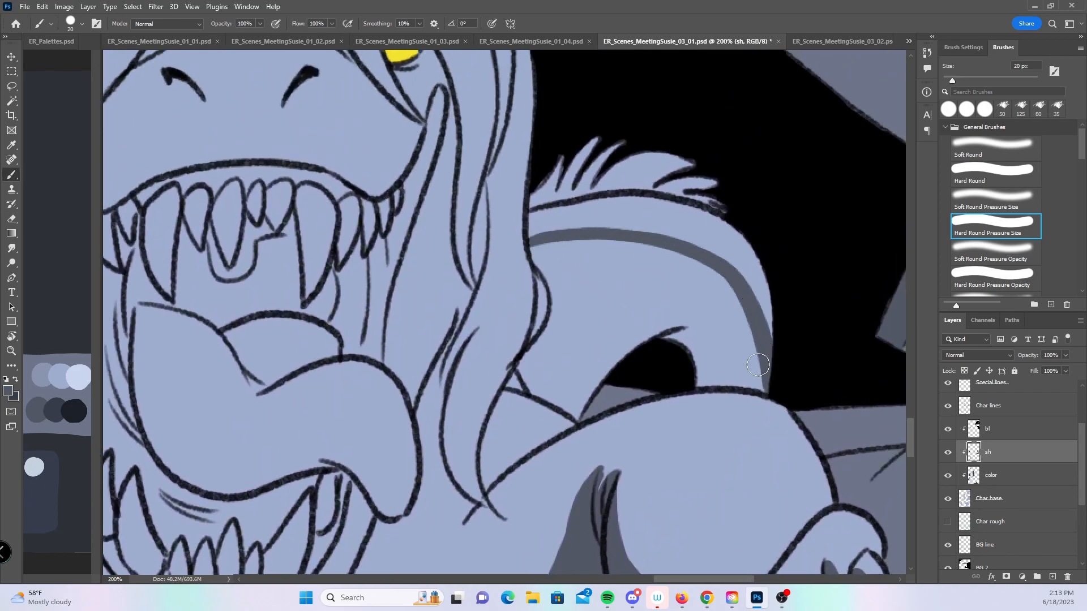
{"action": "mouse_move", "coordinate": [536, 256]}
{"action": "left_mouse_down"}
{"action": "mouse_move", "coordinate": [560, 306]}
{"action": "mouse_move", "coordinate": [552, 319]}
{"action": "mouse_move", "coordinate": [542, 266]}
{"action": "mouse_move", "coordinate": [553, 316]}
{"action": "mouse_move", "coordinate": [541, 352]}
{"action": "mouse_move", "coordinate": [512, 384]}
{"action": "mouse_move", "coordinate": [572, 405]}
{"action": "left_mouse_up"}
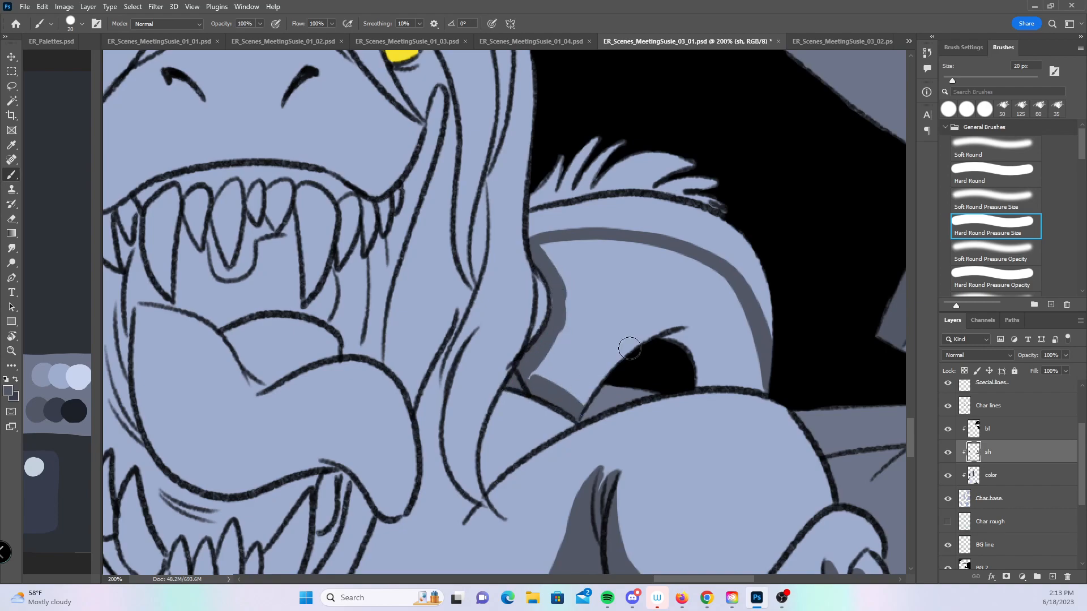
{"action": "left_click_drag", "start_coordinate": [690, 417], "coordinate": [723, 317]}
{"action": "key", "text": "ctrl+z"}
{"action": "mouse_move", "coordinate": [633, 188]}
{"action": "left_mouse_down"}
{"action": "mouse_move", "coordinate": [690, 159]}
{"action": "mouse_move", "coordinate": [643, 187]}
{"action": "mouse_move", "coordinate": [718, 164]}
{"action": "mouse_move", "coordinate": [654, 187]}
{"action": "mouse_move", "coordinate": [681, 185]}
{"action": "mouse_move", "coordinate": [729, 210]}
{"action": "left_mouse_up"}
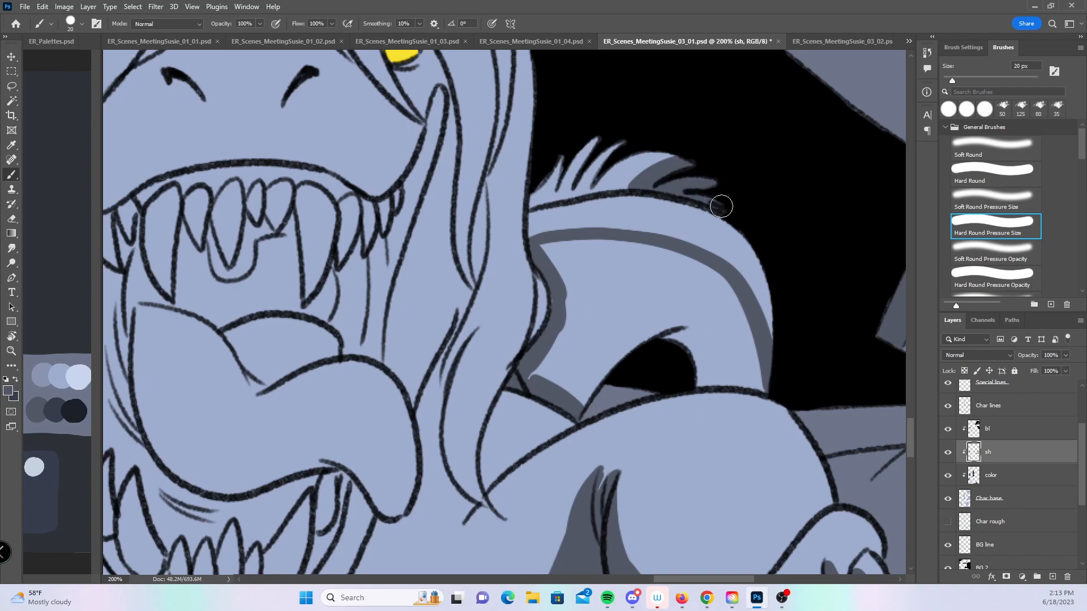
{"action": "left_click_drag", "start_coordinate": [645, 279], "coordinate": [672, 143]}
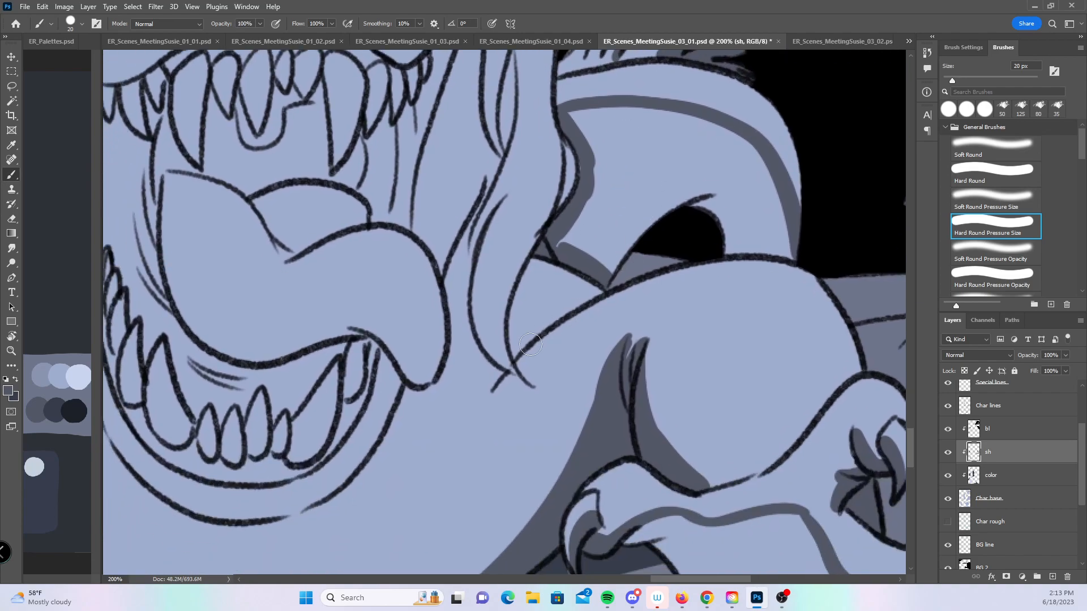
{"action": "mouse_move", "coordinate": [520, 339]}
{"action": "left_mouse_down"}
{"action": "mouse_move", "coordinate": [589, 273]}
{"action": "mouse_move", "coordinate": [535, 327]}
{"action": "mouse_move", "coordinate": [604, 279]}
{"action": "left_mouse_up"}
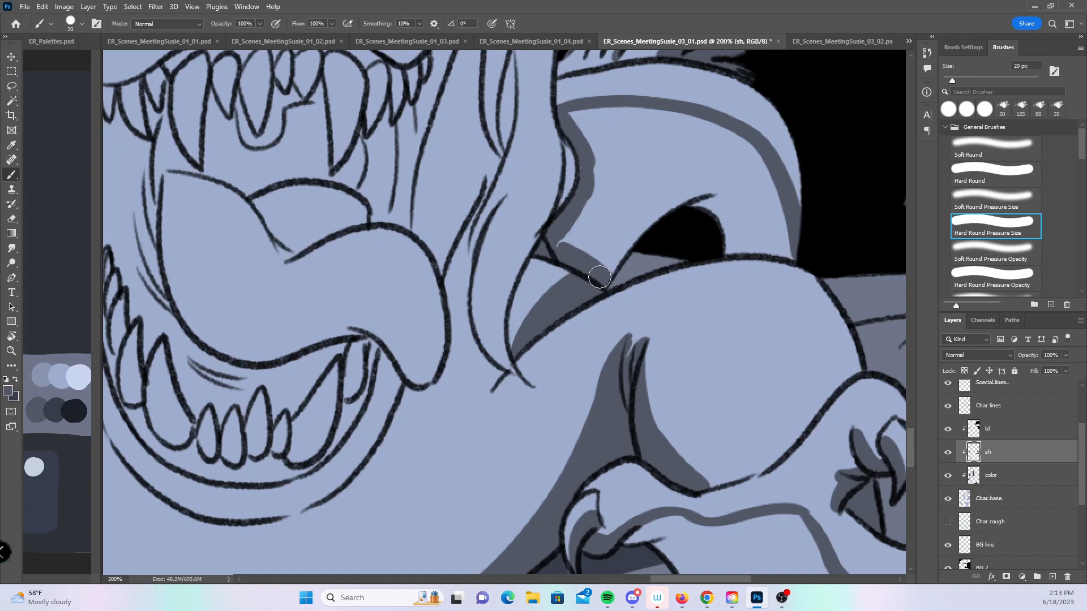
- Shade the outer strands and upper tuft of the creature's mane beside the rocks
{"action": "left_click_drag", "start_coordinate": [485, 410], "coordinate": [755, 389]}
{"action": "left_click_drag", "start_coordinate": [482, 362], "coordinate": [731, 407]}
{"action": "mouse_move", "coordinate": [444, 374]}
{"action": "left_mouse_down"}
{"action": "mouse_move", "coordinate": [555, 475]}
{"action": "mouse_move", "coordinate": [567, 509]}
{"action": "left_mouse_up"}
{"action": "mouse_move", "coordinate": [313, 463]}
{"action": "left_mouse_down"}
{"action": "mouse_move", "coordinate": [285, 420]}
{"action": "mouse_move", "coordinate": [314, 296]}
{"action": "left_mouse_up"}
{"action": "left_click_drag", "start_coordinate": [290, 405], "coordinate": [360, 274]}
{"action": "mouse_move", "coordinate": [303, 378]}
{"action": "left_mouse_down"}
{"action": "mouse_move", "coordinate": [309, 360]}
{"action": "mouse_move", "coordinate": [415, 274]}
{"action": "left_mouse_up"}
{"action": "left_click_drag", "start_coordinate": [256, 363], "coordinate": [288, 267]}
{"action": "left_click_drag", "start_coordinate": [261, 344], "coordinate": [319, 256]}
{"action": "left_click_drag", "start_coordinate": [260, 310], "coordinate": [339, 247]}
{"action": "left_click_drag", "start_coordinate": [319, 172], "coordinate": [458, 208]}
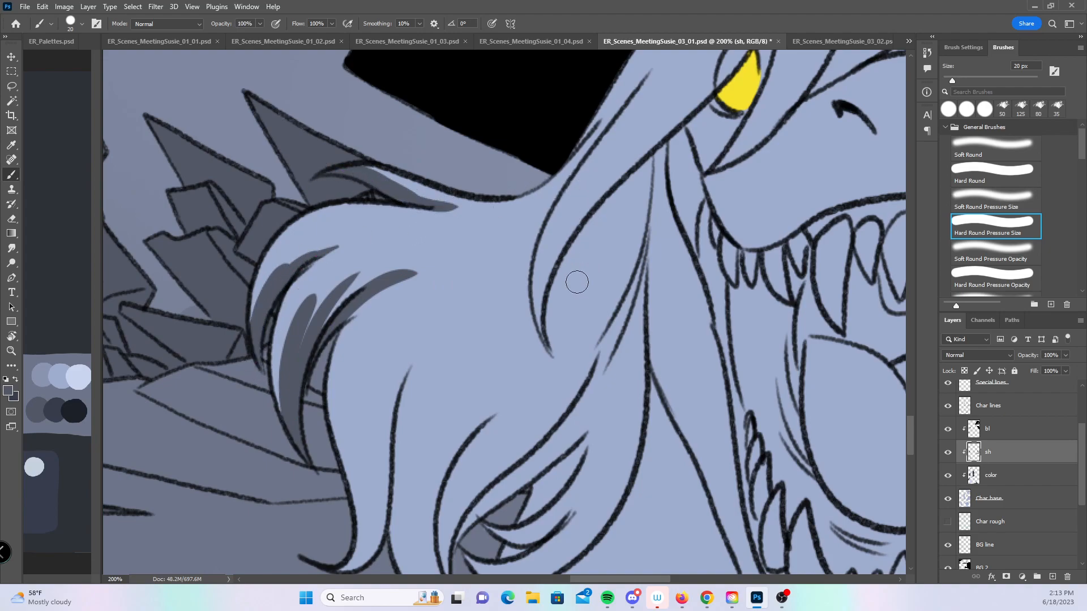
- Add shadow strokes to the long lower locks of the mane
{"action": "left_click_drag", "start_coordinate": [487, 350], "coordinate": [444, 277]}
{"action": "mouse_move", "coordinate": [286, 496]}
{"action": "left_mouse_down"}
{"action": "mouse_move", "coordinate": [384, 238]}
{"action": "mouse_move", "coordinate": [347, 399]}
{"action": "mouse_move", "coordinate": [436, 236]}
{"action": "mouse_move", "coordinate": [383, 357]}
{"action": "mouse_move", "coordinate": [481, 254]}
{"action": "mouse_move", "coordinate": [431, 354]}
{"action": "left_mouse_up"}
{"action": "left_click_drag", "start_coordinate": [464, 234], "coordinate": [372, 442]}
{"action": "mouse_move", "coordinate": [593, 99]}
{"action": "left_mouse_down"}
{"action": "mouse_move", "coordinate": [513, 291]}
{"action": "mouse_move", "coordinate": [416, 377]}
{"action": "left_mouse_up"}
{"action": "left_click_drag", "start_coordinate": [594, 303], "coordinate": [473, 317]}
{"action": "left_click_drag", "start_coordinate": [419, 387], "coordinate": [470, 249]}
{"action": "mouse_move", "coordinate": [355, 427]}
{"action": "left_mouse_down"}
{"action": "mouse_move", "coordinate": [376, 391]}
{"action": "mouse_move", "coordinate": [365, 411]}
{"action": "left_mouse_up"}
- Shade beneath the hanging hair and down the neck edge beside the open jaw
{"action": "left_click_drag", "start_coordinate": [521, 250], "coordinate": [622, 403]}
{"action": "left_click_drag", "start_coordinate": [509, 211], "coordinate": [557, 286]}
{"action": "left_click_drag", "start_coordinate": [511, 173], "coordinate": [566, 295]}
{"action": "left_click_drag", "start_coordinate": [531, 203], "coordinate": [576, 307]}
{"action": "left_click_drag", "start_coordinate": [513, 168], "coordinate": [528, 196]}
{"action": "left_click_drag", "start_coordinate": [581, 150], "coordinate": [514, 371]}
{"action": "mouse_move", "coordinate": [459, 187]}
{"action": "left_mouse_down"}
{"action": "mouse_move", "coordinate": [456, 314]}
{"action": "mouse_move", "coordinate": [503, 521]}
{"action": "left_mouse_up"}
{"action": "left_click_drag", "start_coordinate": [508, 320], "coordinate": [493, 440]}
- Shade the hair lock sweeping up to the nearby eye and the area around that eye
{"action": "mouse_move", "coordinate": [336, 490]}
{"action": "left_mouse_down"}
{"action": "mouse_move", "coordinate": [345, 391]}
{"action": "mouse_move", "coordinate": [334, 439]}
{"action": "mouse_move", "coordinate": [363, 348]}
{"action": "mouse_move", "coordinate": [456, 259]}
{"action": "left_mouse_up"}
{"action": "mouse_move", "coordinate": [399, 314]}
{"action": "left_mouse_down"}
{"action": "mouse_move", "coordinate": [467, 233]}
{"action": "mouse_move", "coordinate": [497, 234]}
{"action": "mouse_move", "coordinate": [560, 143]}
{"action": "left_mouse_up"}
{"action": "mouse_move", "coordinate": [477, 256]}
{"action": "left_mouse_down"}
{"action": "mouse_move", "coordinate": [560, 139]}
{"action": "mouse_move", "coordinate": [553, 211]}
{"action": "mouse_move", "coordinate": [564, 163]}
{"action": "mouse_move", "coordinate": [560, 190]}
{"action": "left_mouse_up"}
{"action": "left_click_drag", "start_coordinate": [674, 290], "coordinate": [482, 302]}
{"action": "mouse_move", "coordinate": [377, 288]}
{"action": "left_mouse_down"}
{"action": "mouse_move", "coordinate": [340, 300]}
{"action": "mouse_move", "coordinate": [377, 306]}
{"action": "left_mouse_up"}
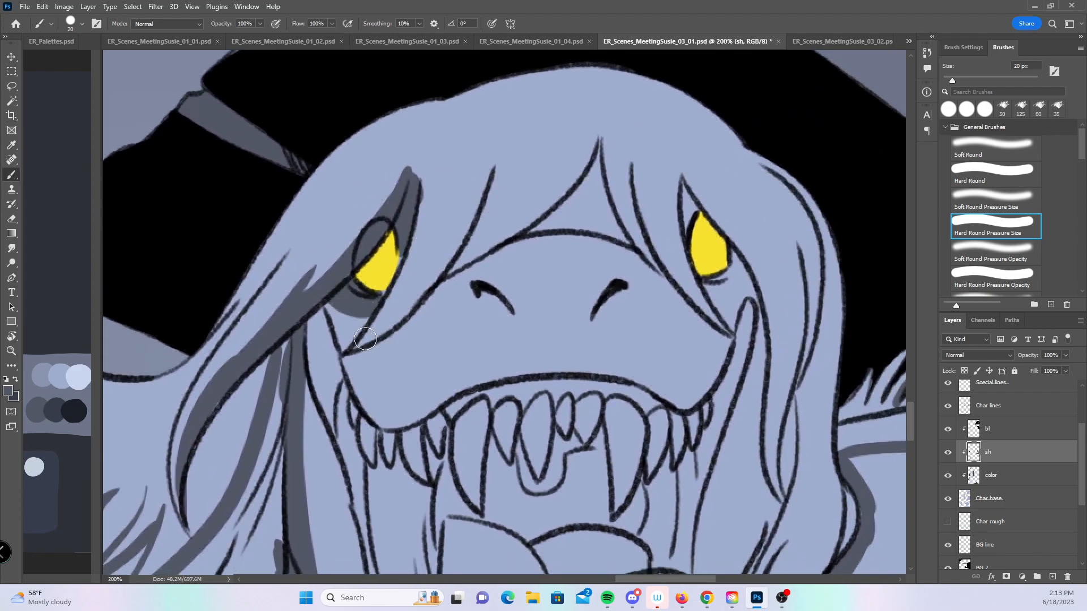
- Shade the fringe strands and the pointed gap above the snout, then add shadow to the nostril
{"action": "mouse_move", "coordinate": [357, 345]}
{"action": "left_mouse_down"}
{"action": "mouse_move", "coordinate": [403, 311]}
{"action": "mouse_move", "coordinate": [483, 163]}
{"action": "left_mouse_up"}
{"action": "left_click_drag", "start_coordinate": [445, 261], "coordinate": [487, 182]}
{"action": "mouse_move", "coordinate": [435, 286]}
{"action": "left_mouse_down"}
{"action": "mouse_move", "coordinate": [512, 227]}
{"action": "mouse_move", "coordinate": [527, 190]}
{"action": "left_mouse_up"}
{"action": "mouse_move", "coordinate": [469, 247]}
{"action": "left_mouse_down"}
{"action": "mouse_move", "coordinate": [518, 186]}
{"action": "mouse_move", "coordinate": [551, 198]}
{"action": "mouse_move", "coordinate": [595, 145]}
{"action": "left_mouse_up"}
{"action": "left_click_drag", "start_coordinate": [616, 221], "coordinate": [544, 261]}
{"action": "mouse_move", "coordinate": [447, 275]}
{"action": "left_mouse_down"}
{"action": "mouse_move", "coordinate": [504, 256]}
{"action": "mouse_move", "coordinate": [518, 224]}
{"action": "left_mouse_up"}
{"action": "mouse_move", "coordinate": [482, 266]}
{"action": "left_mouse_down"}
{"action": "mouse_move", "coordinate": [523, 213]}
{"action": "mouse_move", "coordinate": [550, 278]}
{"action": "left_mouse_up"}
{"action": "mouse_move", "coordinate": [533, 181]}
{"action": "left_mouse_down"}
{"action": "mouse_move", "coordinate": [575, 294]}
{"action": "mouse_move", "coordinate": [563, 222]}
{"action": "left_mouse_up"}
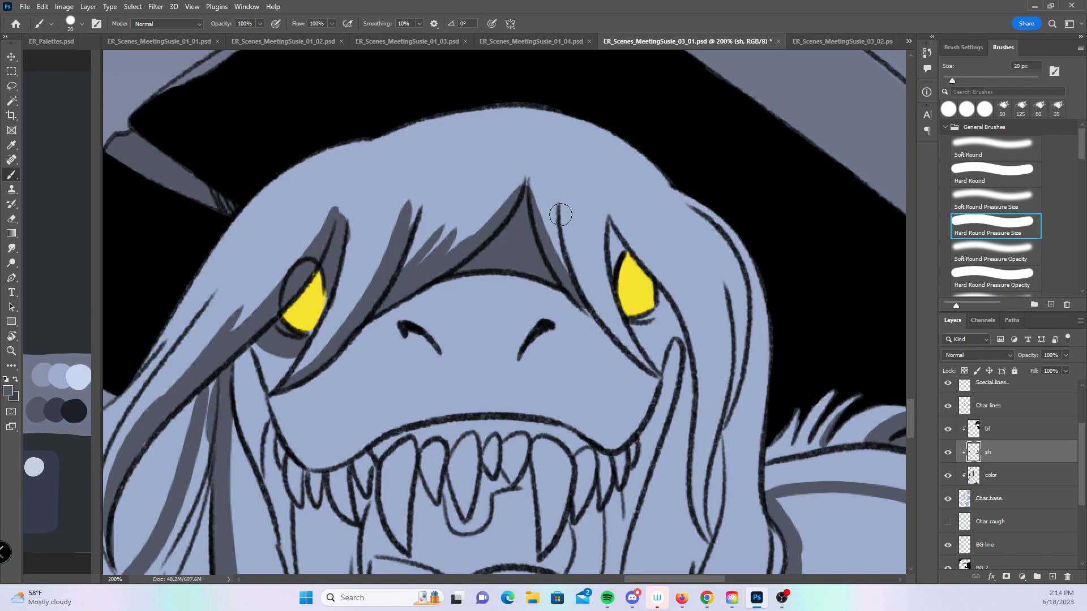
{"action": "mouse_move", "coordinate": [451, 312]}
{"action": "left_mouse_down"}
{"action": "mouse_move", "coordinate": [508, 201]}
{"action": "mouse_move", "coordinate": [491, 242]}
{"action": "left_mouse_up"}
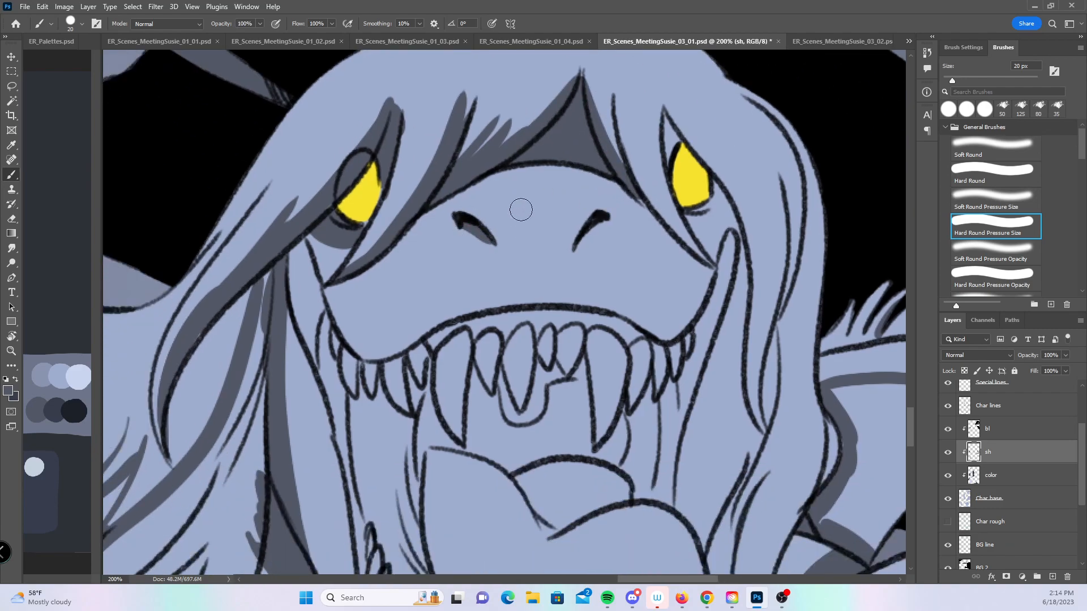
{"action": "left_click_drag", "start_coordinate": [578, 248], "coordinate": [607, 224]}
- Thicken the shadow strands in the middle of the mane and add tapered strokes to the lock beside the eye
{"action": "mouse_move", "coordinate": [530, 360]}
{"action": "left_mouse_down"}
{"action": "mouse_move", "coordinate": [599, 301]}
{"action": "mouse_move", "coordinate": [685, 268]}
{"action": "left_mouse_up"}
{"action": "left_click_drag", "start_coordinate": [568, 270], "coordinate": [697, 196]}
{"action": "left_click_drag", "start_coordinate": [502, 279], "coordinate": [581, 245]}
{"action": "left_click_drag", "start_coordinate": [385, 275], "coordinate": [367, 314]}
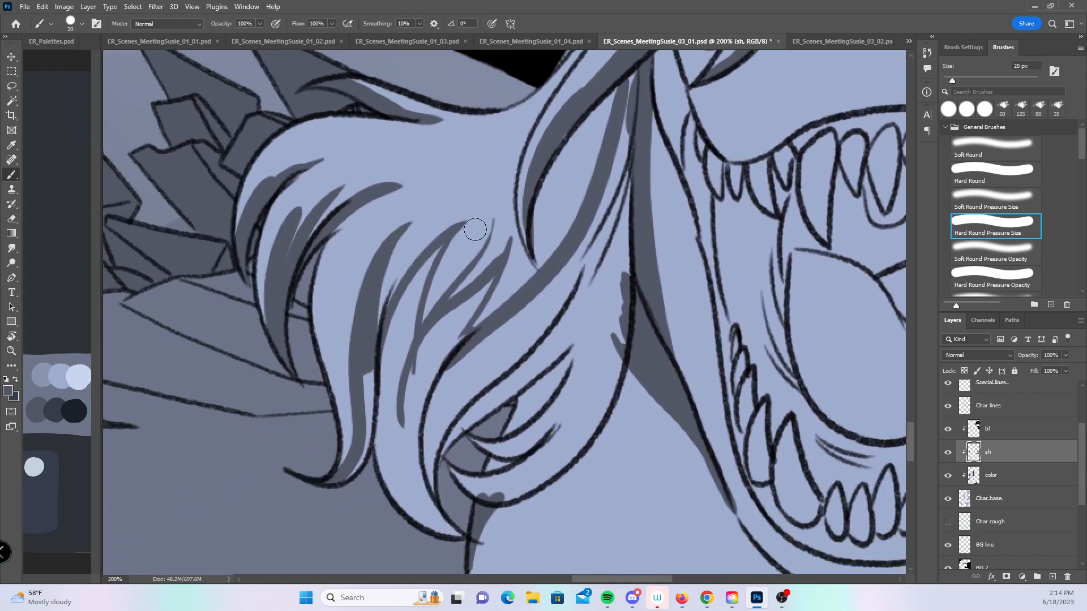
{"action": "left_click_drag", "start_coordinate": [442, 244], "coordinate": [407, 337]}
{"action": "mouse_move", "coordinate": [496, 265]}
{"action": "left_mouse_down"}
{"action": "mouse_move", "coordinate": [458, 308]}
{"action": "mouse_move", "coordinate": [462, 326]}
{"action": "left_mouse_up"}
{"action": "left_click_drag", "start_coordinate": [588, 278], "coordinate": [501, 311]}
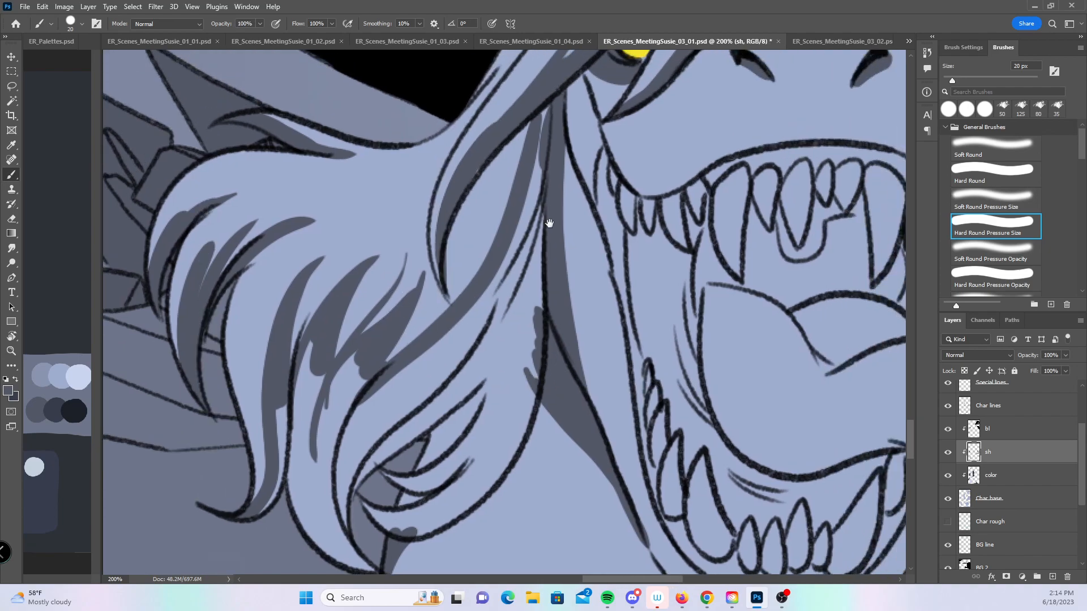
{"action": "left_click_drag", "start_coordinate": [641, 272], "coordinate": [612, 399]}
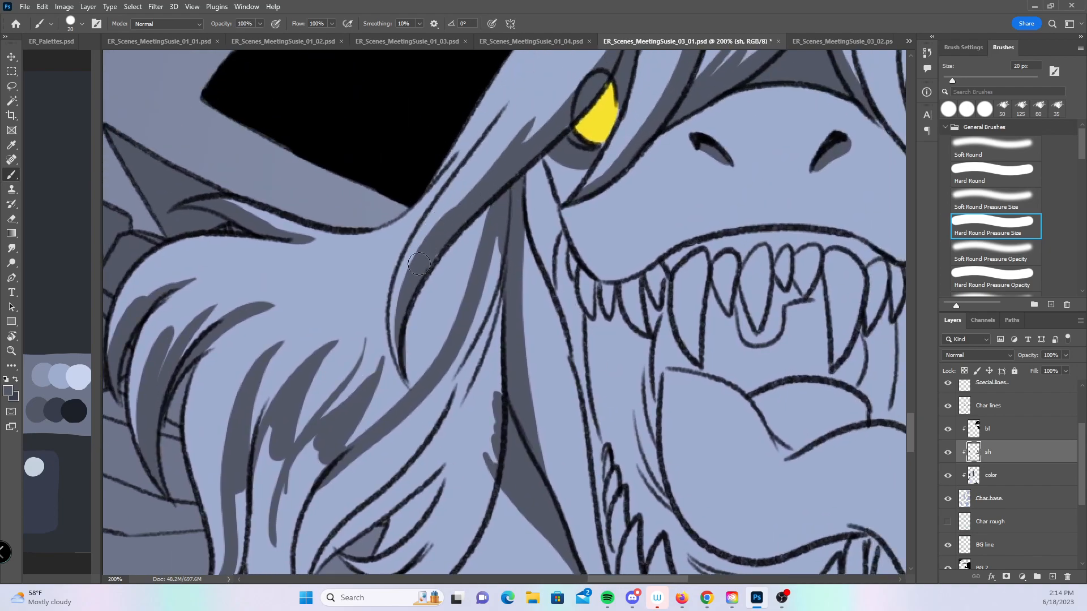
{"action": "left_click_drag", "start_coordinate": [456, 198], "coordinate": [499, 151]}
{"action": "left_click_drag", "start_coordinate": [424, 186], "coordinate": [475, 111]}
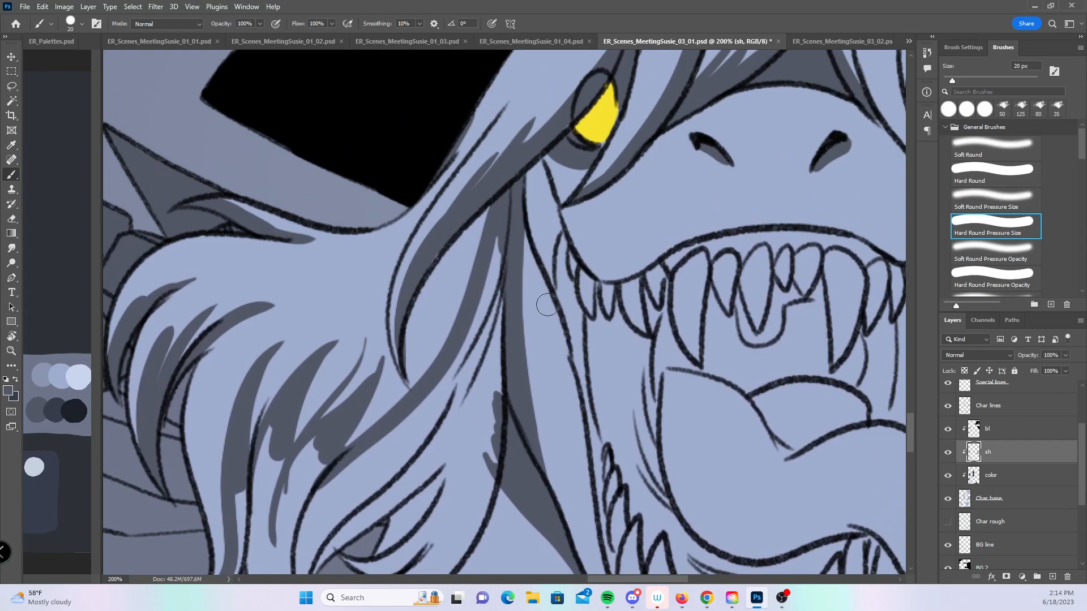
- Fill the shadowed lower locks of the mane beside the jaw using the Hard Round brush at 20 px
{"action": "left_click_drag", "start_coordinate": [547, 280], "coordinate": [569, 155]}
{"action": "left_click", "coordinate": [992, 170]}
{"action": "mouse_move", "coordinate": [258, 355]}
{"action": "left_mouse_down"}
{"action": "mouse_move", "coordinate": [265, 433]}
{"action": "mouse_move", "coordinate": [223, 465]}
{"action": "left_mouse_up"}
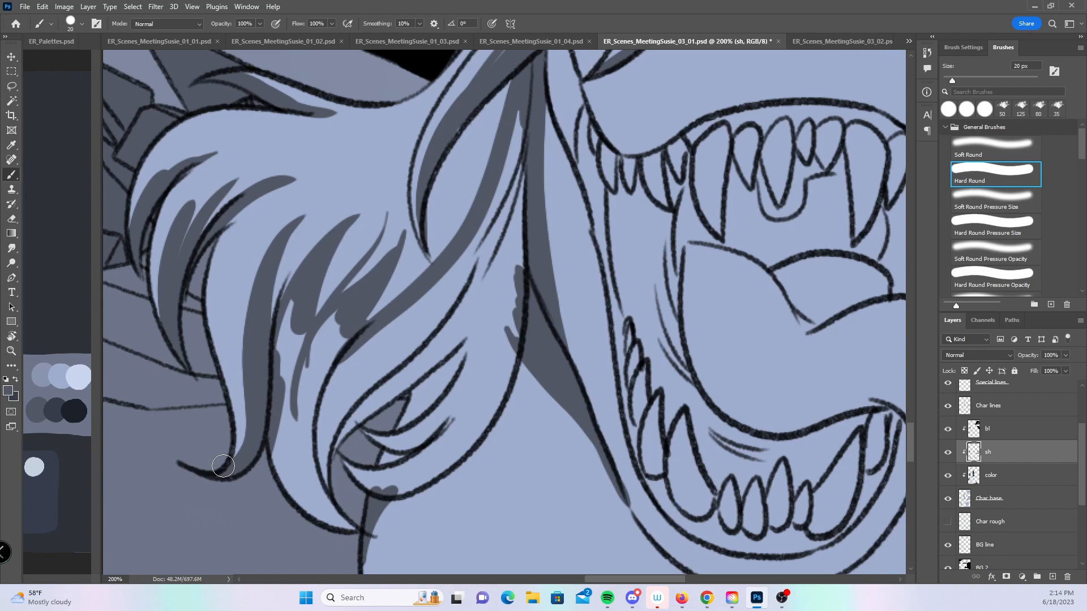
{"action": "mouse_move", "coordinate": [296, 312]}
{"action": "left_mouse_down"}
{"action": "mouse_move", "coordinate": [284, 418]}
{"action": "mouse_move", "coordinate": [315, 340]}
{"action": "mouse_move", "coordinate": [342, 311]}
{"action": "mouse_move", "coordinate": [335, 355]}
{"action": "mouse_move", "coordinate": [283, 458]}
{"action": "mouse_move", "coordinate": [342, 530]}
{"action": "mouse_move", "coordinate": [339, 416]}
{"action": "mouse_move", "coordinate": [320, 419]}
{"action": "mouse_move", "coordinate": [413, 351]}
{"action": "mouse_move", "coordinate": [401, 347]}
{"action": "mouse_move", "coordinate": [419, 363]}
{"action": "left_mouse_up"}
{"action": "mouse_move", "coordinate": [509, 138]}
{"action": "left_mouse_down"}
{"action": "mouse_move", "coordinate": [511, 180]}
{"action": "mouse_move", "coordinate": [432, 381]}
{"action": "mouse_move", "coordinate": [480, 381]}
{"action": "mouse_move", "coordinate": [510, 317]}
{"action": "mouse_move", "coordinate": [500, 185]}
{"action": "mouse_move", "coordinate": [417, 420]}
{"action": "mouse_move", "coordinate": [409, 408]}
{"action": "mouse_move", "coordinate": [362, 467]}
{"action": "mouse_move", "coordinate": [401, 482]}
{"action": "mouse_move", "coordinate": [448, 452]}
{"action": "mouse_move", "coordinate": [487, 396]}
{"action": "mouse_move", "coordinate": [430, 419]}
{"action": "mouse_move", "coordinate": [476, 383]}
{"action": "left_mouse_up"}
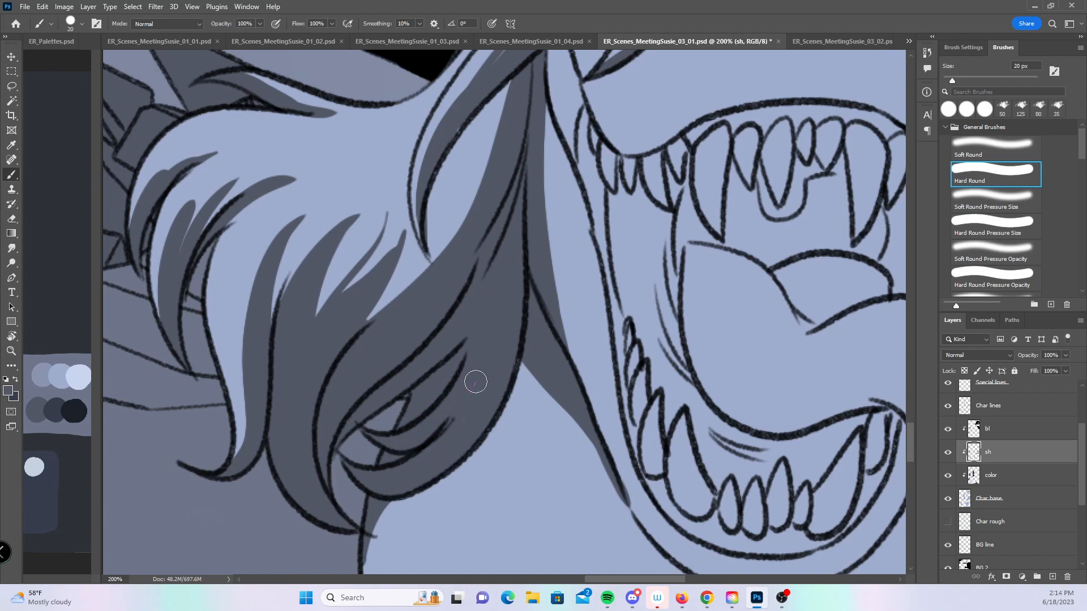
{"action": "left_click_drag", "start_coordinate": [591, 214], "coordinate": [473, 395]}
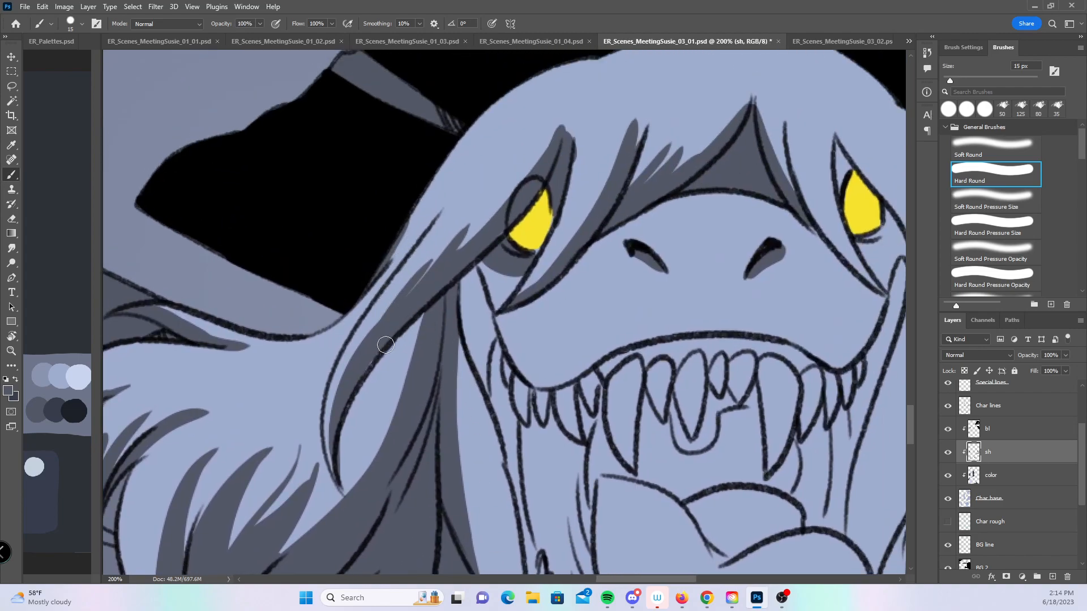
- Shade the fringe strands and the area around the creature's far eye using the Hard Round Pressure Size brush
{"action": "left_click", "coordinate": [984, 227]}
{"action": "left_click_drag", "start_coordinate": [776, 441], "coordinate": [403, 492]}
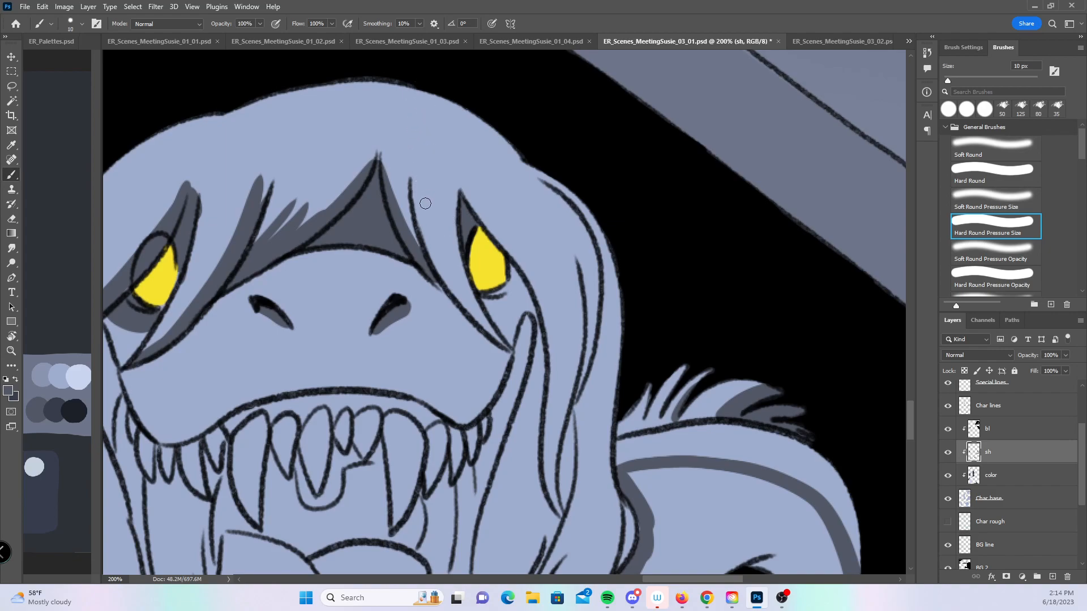
{"action": "mouse_move", "coordinate": [413, 179]}
{"action": "left_mouse_down"}
{"action": "mouse_move", "coordinate": [448, 291]}
{"action": "mouse_move", "coordinate": [509, 350]}
{"action": "left_mouse_up"}
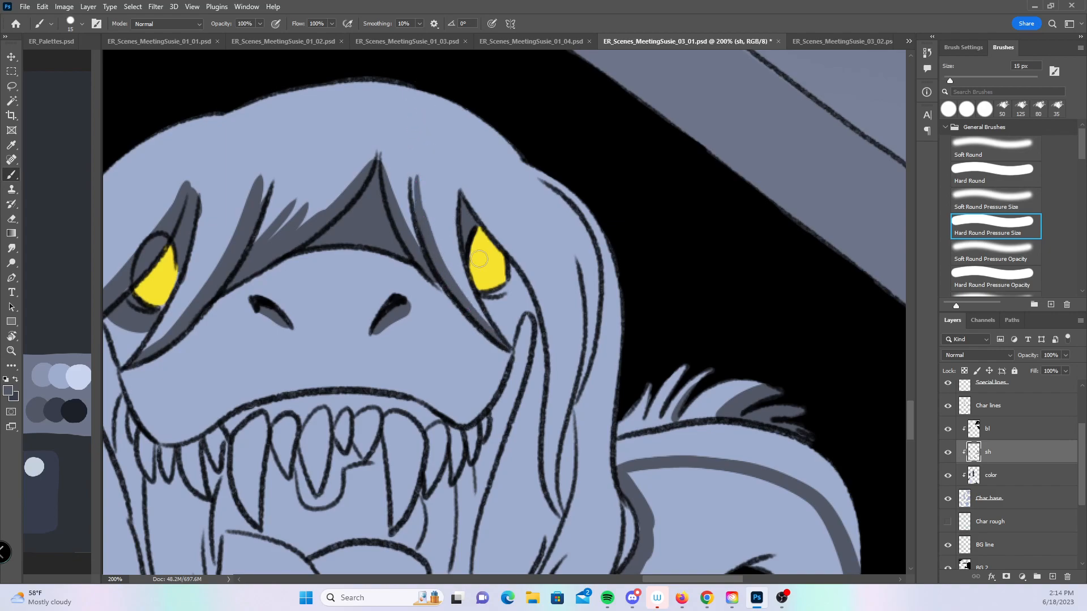
{"action": "mouse_move", "coordinate": [493, 304]}
{"action": "left_mouse_down"}
{"action": "mouse_move", "coordinate": [521, 306]}
{"action": "mouse_move", "coordinate": [511, 262]}
{"action": "mouse_move", "coordinate": [471, 207]}
{"action": "mouse_move", "coordinate": [534, 296]}
{"action": "left_mouse_up"}
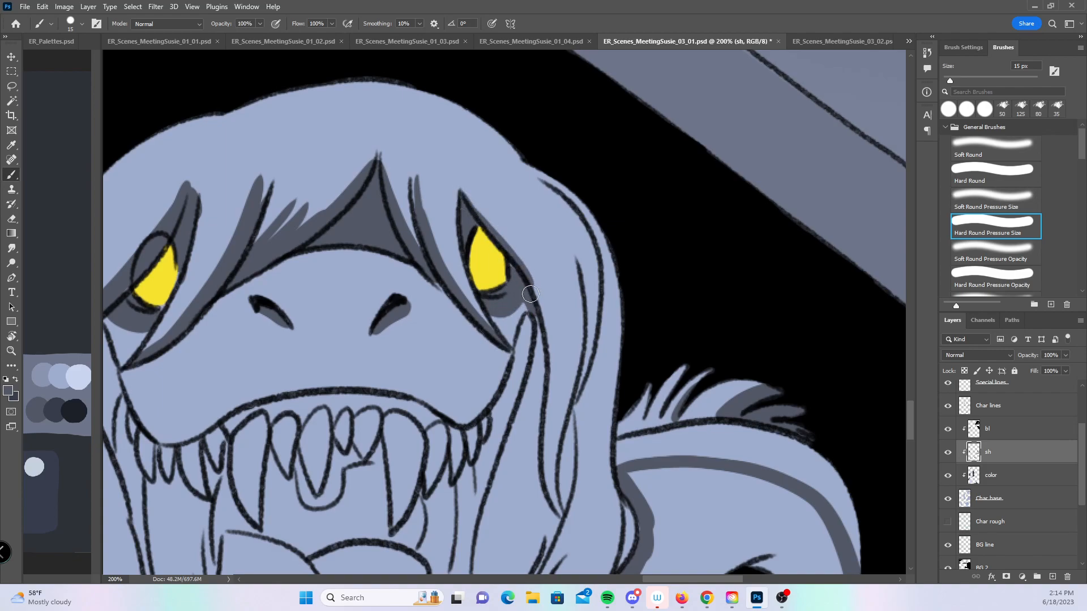
- Shade the hair falling beside the far eye and the outer edge of the mane on that side
{"action": "mouse_move", "coordinate": [476, 200]}
{"action": "left_mouse_down"}
{"action": "mouse_move", "coordinate": [538, 298]}
{"action": "mouse_move", "coordinate": [539, 451]}
{"action": "mouse_move", "coordinate": [556, 512]}
{"action": "left_mouse_up"}
{"action": "left_click_drag", "start_coordinate": [620, 450], "coordinate": [612, 229]}
{"action": "left_click_drag", "start_coordinate": [566, 202], "coordinate": [557, 283]}
{"action": "left_click_drag", "start_coordinate": [589, 148], "coordinate": [563, 250]}
{"action": "left_click_drag", "start_coordinate": [549, 150], "coordinate": [546, 282]}
{"action": "mouse_move", "coordinate": [521, 63]}
{"action": "left_mouse_down"}
{"action": "mouse_move", "coordinate": [573, 119]}
{"action": "mouse_move", "coordinate": [577, 182]}
{"action": "left_mouse_up"}
{"action": "mouse_move", "coordinate": [572, 128]}
{"action": "left_mouse_down"}
{"action": "mouse_move", "coordinate": [565, 252]}
{"action": "mouse_move", "coordinate": [593, 163]}
{"action": "mouse_move", "coordinate": [542, 315]}
{"action": "left_mouse_up"}
{"action": "left_click_drag", "start_coordinate": [567, 226], "coordinate": [548, 335]}
{"action": "left_click_drag", "start_coordinate": [583, 191], "coordinate": [542, 387]}
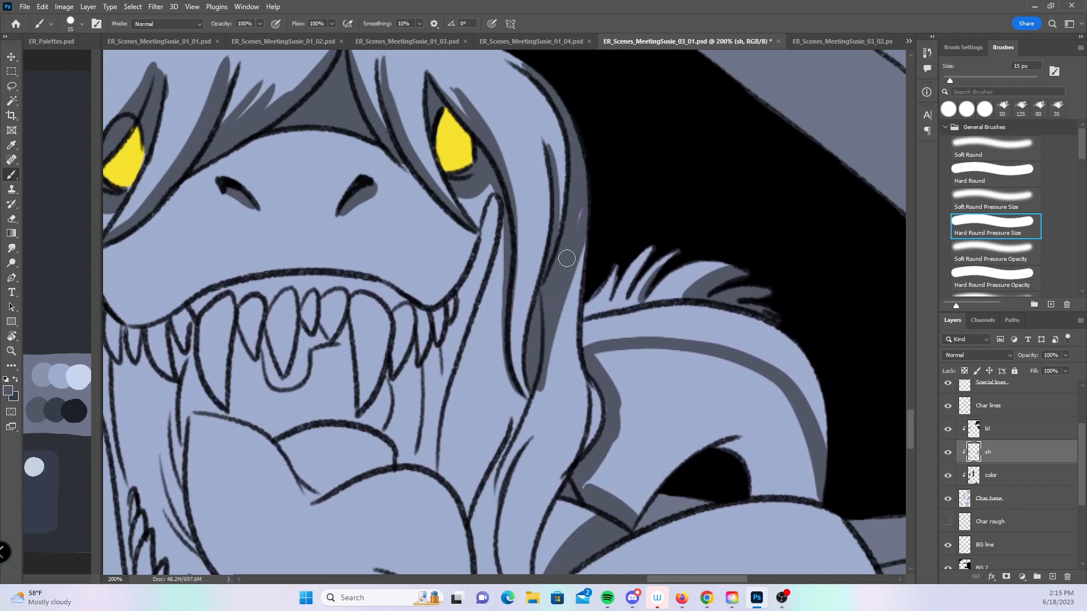
- Add tapered shadow strokes to the lower hair locks hanging between the open jaw and the shoulder
{"action": "scroll", "coordinate": [572, 242], "scroll_direction": "down", "scroll_amount": 5}
{"action": "left_click_drag", "start_coordinate": [492, 340], "coordinate": [544, 186]}
{"action": "mouse_move", "coordinate": [521, 283]}
{"action": "left_mouse_down"}
{"action": "mouse_move", "coordinate": [554, 197]}
{"action": "mouse_move", "coordinate": [548, 159]}
{"action": "mouse_move", "coordinate": [573, 108]}
{"action": "left_mouse_up"}
{"action": "mouse_move", "coordinate": [547, 254]}
{"action": "left_mouse_down"}
{"action": "mouse_move", "coordinate": [501, 346]}
{"action": "mouse_move", "coordinate": [541, 269]}
{"action": "mouse_move", "coordinate": [500, 392]}
{"action": "mouse_move", "coordinate": [500, 366]}
{"action": "mouse_move", "coordinate": [532, 455]}
{"action": "left_mouse_up"}
{"action": "left_click_drag", "start_coordinate": [532, 455], "coordinate": [512, 409]}
{"action": "left_click_drag", "start_coordinate": [507, 365], "coordinate": [512, 409]}
{"action": "left_click_drag", "start_coordinate": [514, 370], "coordinate": [549, 281]}
{"action": "left_click_drag", "start_coordinate": [468, 363], "coordinate": [491, 308]}
{"action": "mouse_move", "coordinate": [471, 391]}
{"action": "left_mouse_down"}
{"action": "mouse_move", "coordinate": [515, 266]}
{"action": "mouse_move", "coordinate": [490, 347]}
{"action": "left_mouse_up"}
- Outline the shadow edge across the curled tongue and shade the gaps behind the lower teeth
{"action": "left_click_drag", "start_coordinate": [467, 474], "coordinate": [654, 488]}
{"action": "mouse_move", "coordinate": [592, 390]}
{"action": "left_mouse_down"}
{"action": "mouse_move", "coordinate": [619, 457]}
{"action": "mouse_move", "coordinate": [550, 257]}
{"action": "left_mouse_up"}
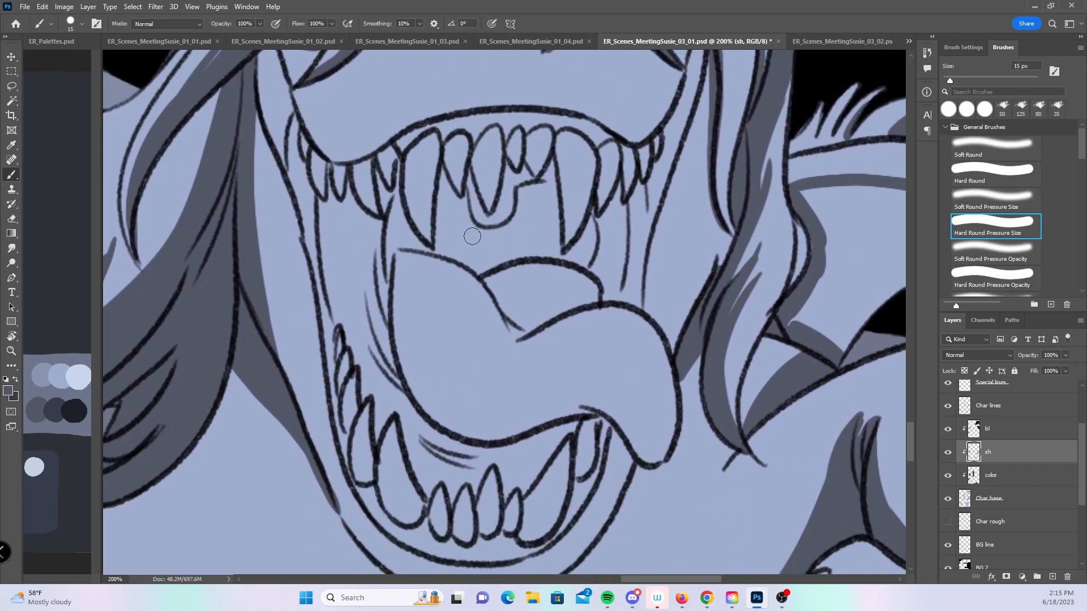
{"action": "mouse_move", "coordinate": [612, 313]}
{"action": "left_mouse_down"}
{"action": "mouse_move", "coordinate": [518, 340]}
{"action": "mouse_move", "coordinate": [478, 412]}
{"action": "mouse_move", "coordinate": [577, 420]}
{"action": "left_mouse_up"}
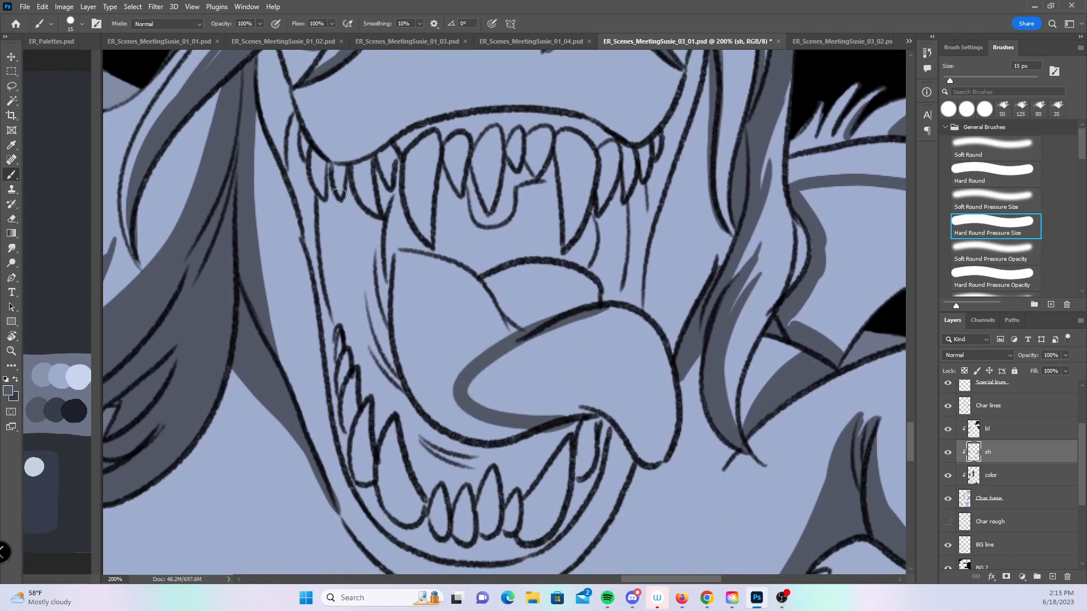
{"action": "mouse_move", "coordinate": [334, 311]}
{"action": "left_mouse_down"}
{"action": "mouse_move", "coordinate": [363, 397]}
{"action": "mouse_move", "coordinate": [373, 385]}
{"action": "mouse_move", "coordinate": [378, 394]}
{"action": "mouse_move", "coordinate": [372, 388]}
{"action": "mouse_move", "coordinate": [376, 421]}
{"action": "mouse_move", "coordinate": [391, 406]}
{"action": "mouse_move", "coordinate": [438, 498]}
{"action": "mouse_move", "coordinate": [436, 481]}
{"action": "mouse_move", "coordinate": [453, 502]}
{"action": "mouse_move", "coordinate": [466, 479]}
{"action": "mouse_move", "coordinate": [476, 490]}
{"action": "mouse_move", "coordinate": [486, 459]}
{"action": "mouse_move", "coordinate": [505, 486]}
{"action": "mouse_move", "coordinate": [526, 470]}
{"action": "mouse_move", "coordinate": [523, 484]}
{"action": "mouse_move", "coordinate": [569, 430]}
{"action": "left_mouse_up"}
{"action": "mouse_move", "coordinate": [395, 464]}
{"action": "left_mouse_down"}
{"action": "mouse_move", "coordinate": [400, 414]}
{"action": "mouse_move", "coordinate": [413, 506]}
{"action": "mouse_move", "coordinate": [410, 472]}
{"action": "mouse_move", "coordinate": [434, 433]}
{"action": "mouse_move", "coordinate": [435, 515]}
{"action": "mouse_move", "coordinate": [446, 471]}
{"action": "mouse_move", "coordinate": [453, 517]}
{"action": "mouse_move", "coordinate": [470, 478]}
{"action": "mouse_move", "coordinate": [484, 499]}
{"action": "mouse_move", "coordinate": [484, 484]}
{"action": "mouse_move", "coordinate": [534, 453]}
{"action": "mouse_move", "coordinate": [524, 506]}
{"action": "mouse_move", "coordinate": [577, 429]}
{"action": "left_mouse_up"}
- Shade the upper teeth, the gaps between and beneath them, and both inner edges of the mouth
{"action": "mouse_move", "coordinate": [339, 321]}
{"action": "left_mouse_down"}
{"action": "mouse_move", "coordinate": [307, 140]}
{"action": "mouse_move", "coordinate": [294, 123]}
{"action": "mouse_move", "coordinate": [332, 282]}
{"action": "mouse_move", "coordinate": [316, 136]}
{"action": "mouse_move", "coordinate": [300, 132]}
{"action": "mouse_move", "coordinate": [320, 165]}
{"action": "mouse_move", "coordinate": [309, 156]}
{"action": "mouse_move", "coordinate": [335, 169]}
{"action": "mouse_move", "coordinate": [355, 225]}
{"action": "mouse_move", "coordinate": [326, 209]}
{"action": "mouse_move", "coordinate": [354, 222]}
{"action": "mouse_move", "coordinate": [349, 189]}
{"action": "mouse_move", "coordinate": [365, 216]}
{"action": "left_mouse_up"}
{"action": "mouse_move", "coordinate": [377, 171]}
{"action": "left_mouse_down"}
{"action": "mouse_move", "coordinate": [385, 203]}
{"action": "mouse_move", "coordinate": [396, 174]}
{"action": "mouse_move", "coordinate": [398, 195]}
{"action": "mouse_move", "coordinate": [397, 159]}
{"action": "mouse_move", "coordinate": [403, 218]}
{"action": "mouse_move", "coordinate": [425, 246]}
{"action": "mouse_move", "coordinate": [408, 164]}
{"action": "mouse_move", "coordinate": [430, 122]}
{"action": "mouse_move", "coordinate": [450, 179]}
{"action": "mouse_move", "coordinate": [447, 148]}
{"action": "mouse_move", "coordinate": [465, 182]}
{"action": "mouse_move", "coordinate": [445, 165]}
{"action": "mouse_move", "coordinate": [442, 243]}
{"action": "mouse_move", "coordinate": [484, 166]}
{"action": "mouse_move", "coordinate": [466, 205]}
{"action": "mouse_move", "coordinate": [480, 141]}
{"action": "mouse_move", "coordinate": [490, 224]}
{"action": "mouse_move", "coordinate": [517, 123]}
{"action": "mouse_move", "coordinate": [494, 213]}
{"action": "mouse_move", "coordinate": [509, 156]}
{"action": "mouse_move", "coordinate": [521, 184]}
{"action": "mouse_move", "coordinate": [513, 168]}
{"action": "mouse_move", "coordinate": [526, 158]}
{"action": "mouse_move", "coordinate": [533, 185]}
{"action": "left_mouse_up"}
{"action": "left_click_drag", "start_coordinate": [529, 128], "coordinate": [534, 171]}
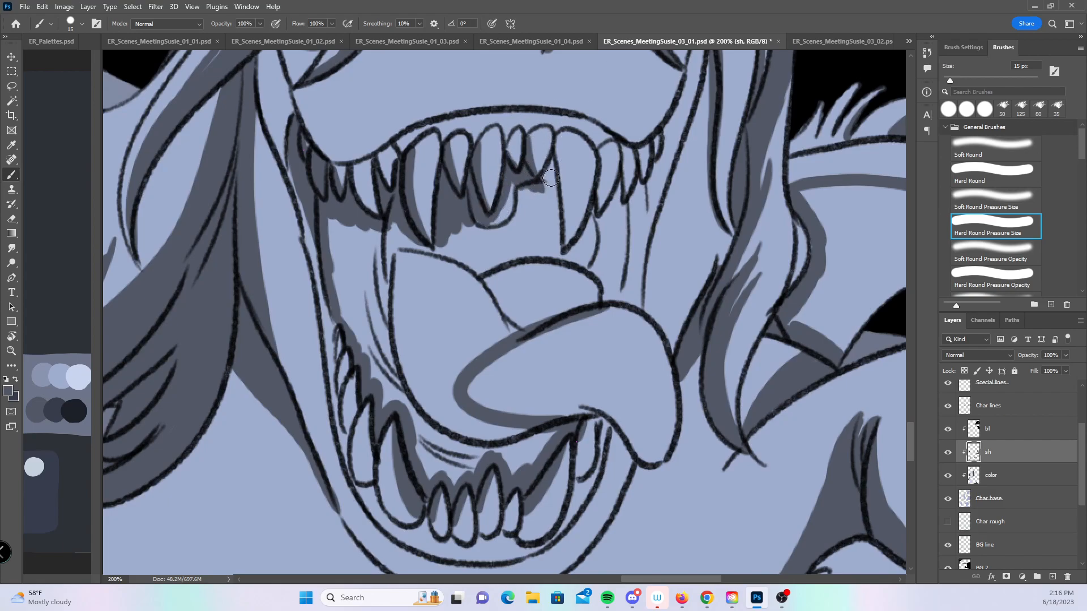
{"action": "mouse_move", "coordinate": [549, 121]}
{"action": "left_mouse_down"}
{"action": "mouse_move", "coordinate": [542, 174]}
{"action": "mouse_move", "coordinate": [554, 152]}
{"action": "mouse_move", "coordinate": [550, 181]}
{"action": "left_mouse_up"}
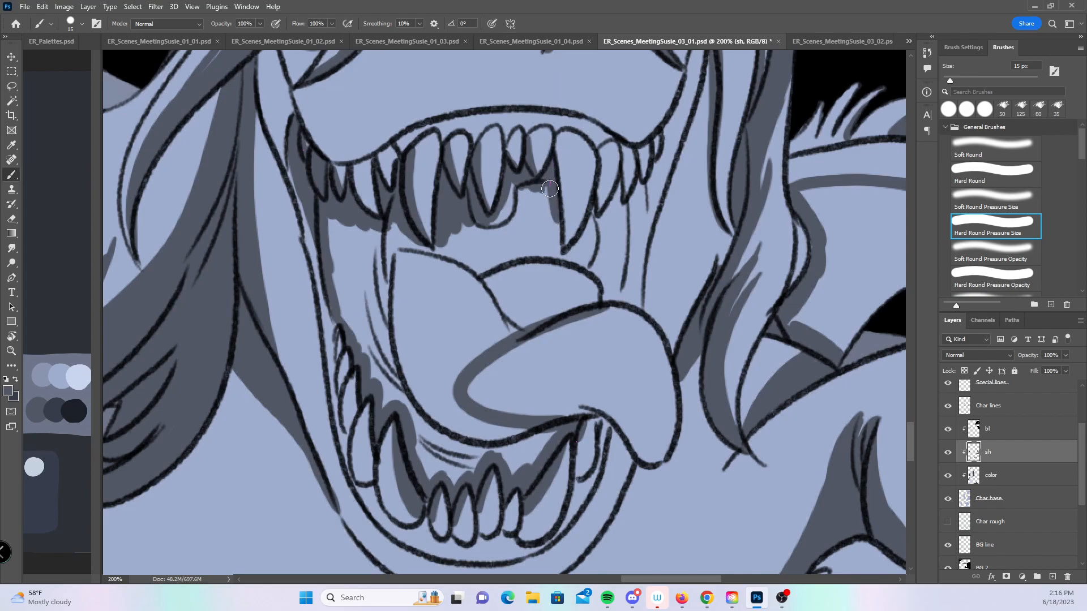
{"action": "mouse_move", "coordinate": [564, 249]}
{"action": "left_mouse_down"}
{"action": "mouse_move", "coordinate": [589, 169]}
{"action": "mouse_move", "coordinate": [586, 140]}
{"action": "mouse_move", "coordinate": [593, 170]}
{"action": "mouse_move", "coordinate": [617, 120]}
{"action": "mouse_move", "coordinate": [596, 211]}
{"action": "mouse_move", "coordinate": [637, 165]}
{"action": "mouse_move", "coordinate": [620, 208]}
{"action": "left_mouse_up"}
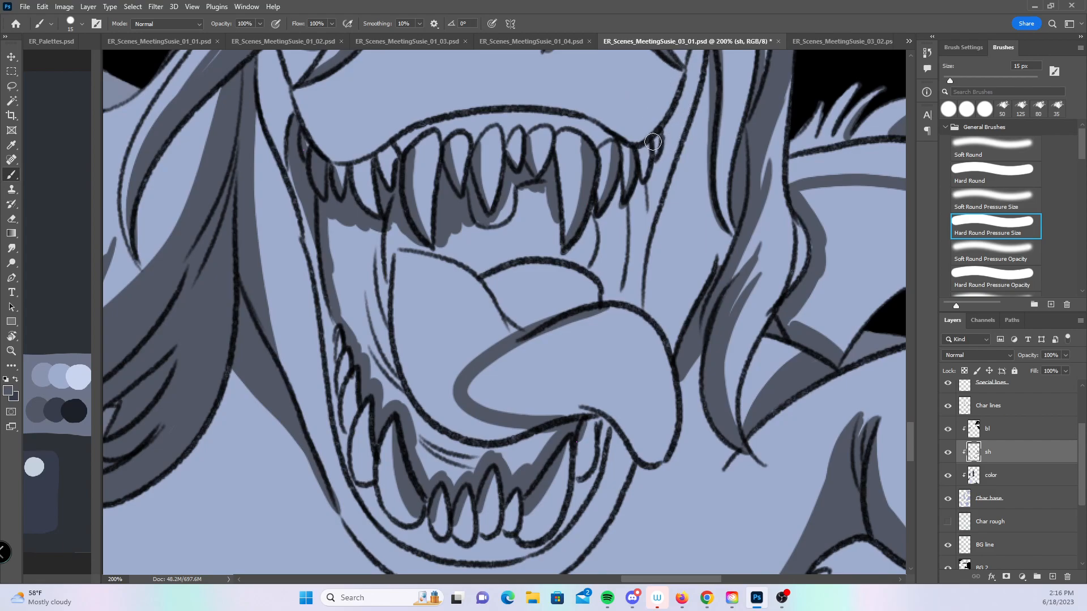
{"action": "mouse_move", "coordinate": [656, 150]}
{"action": "left_mouse_down"}
{"action": "mouse_move", "coordinate": [654, 138]}
{"action": "mouse_move", "coordinate": [614, 298]}
{"action": "left_mouse_up"}
{"action": "mouse_move", "coordinate": [592, 209]}
{"action": "left_mouse_down"}
{"action": "mouse_move", "coordinate": [561, 242]}
{"action": "mouse_move", "coordinate": [549, 192]}
{"action": "mouse_move", "coordinate": [555, 232]}
{"action": "mouse_move", "coordinate": [575, 251]}
{"action": "mouse_move", "coordinate": [618, 184]}
{"action": "mouse_move", "coordinate": [619, 229]}
{"action": "mouse_move", "coordinate": [626, 209]}
{"action": "left_mouse_up"}
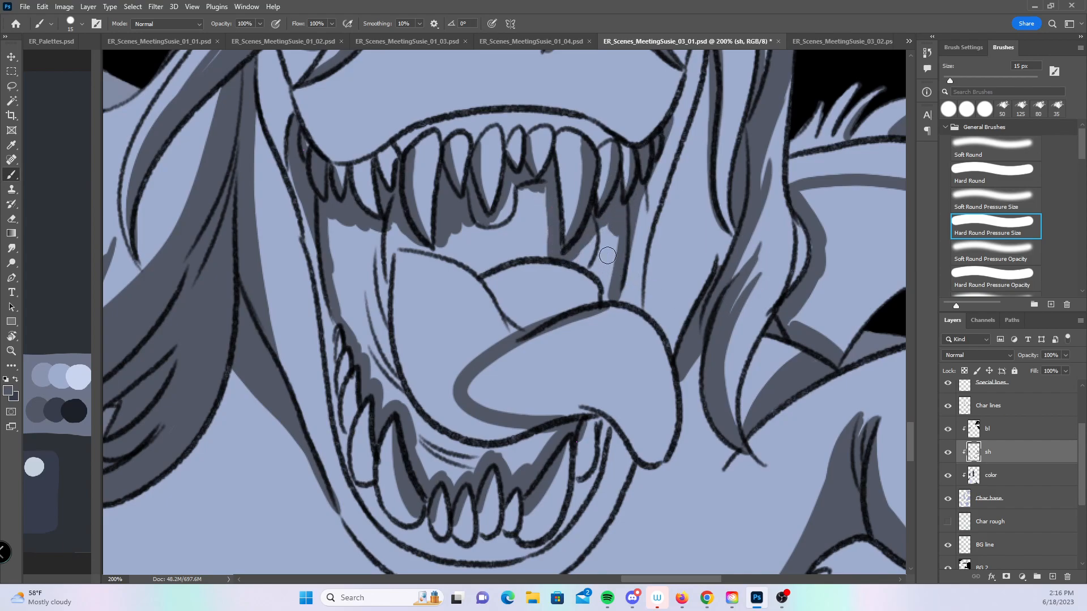
- Fill the mouth interior and the back of the tongue with shadow grey using the Hard Round brush
{"action": "left_click", "coordinate": [997, 171]}
{"action": "left_click_drag", "start_coordinate": [770, 291], "coordinate": [544, 404]}
{"action": "left_click_drag", "start_coordinate": [548, 303], "coordinate": [566, 336]}
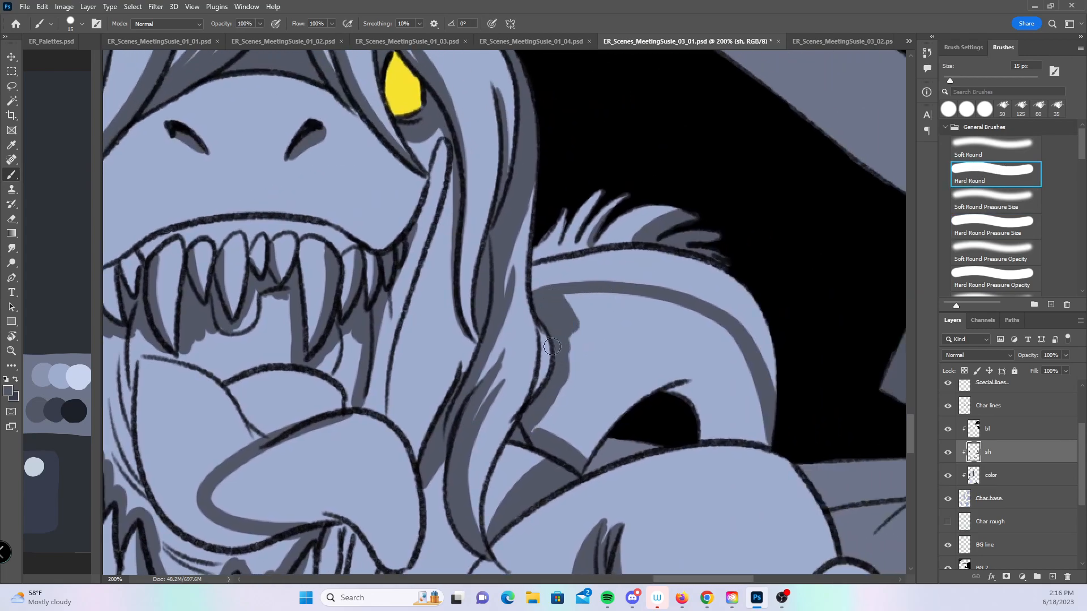
{"action": "left_click_drag", "start_coordinate": [397, 407], "coordinate": [540, 311]}
{"action": "mouse_move", "coordinate": [230, 227]}
{"action": "left_mouse_down"}
{"action": "mouse_move", "coordinate": [226, 293]}
{"action": "mouse_move", "coordinate": [248, 354]}
{"action": "mouse_move", "coordinate": [292, 255]}
{"action": "mouse_move", "coordinate": [317, 261]}
{"action": "mouse_move", "coordinate": [338, 238]}
{"action": "mouse_move", "coordinate": [337, 291]}
{"action": "left_mouse_up"}
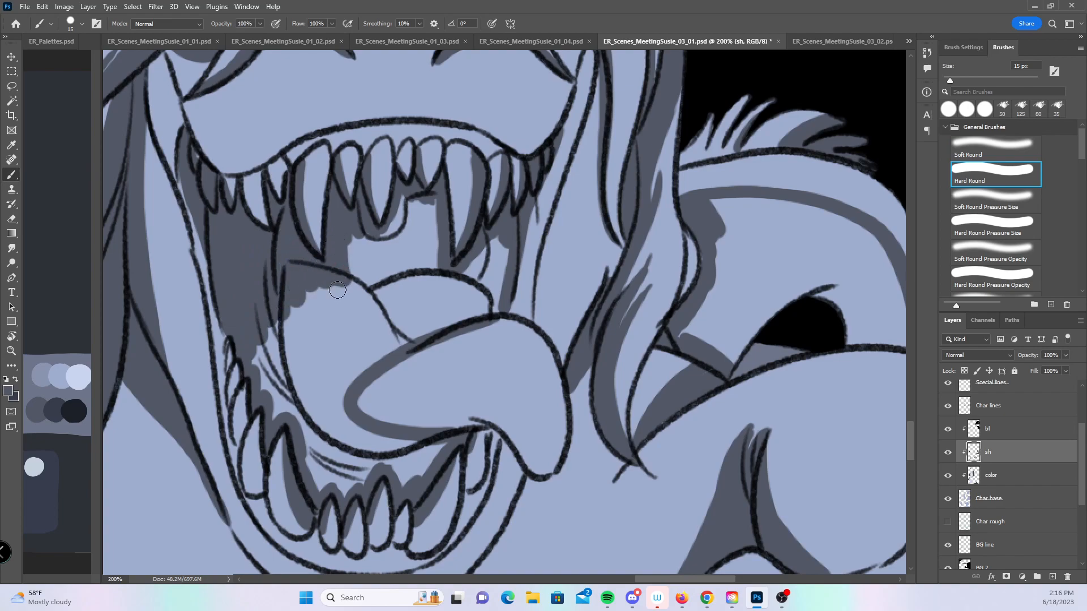
{"action": "mouse_move", "coordinate": [351, 236]}
{"action": "left_mouse_down"}
{"action": "mouse_move", "coordinate": [376, 254]}
{"action": "mouse_move", "coordinate": [403, 223]}
{"action": "mouse_move", "coordinate": [404, 198]}
{"action": "mouse_move", "coordinate": [417, 263]}
{"action": "mouse_move", "coordinate": [437, 249]}
{"action": "mouse_move", "coordinate": [447, 271]}
{"action": "left_mouse_up"}
{"action": "scroll", "coordinate": [368, 190], "scroll_direction": "down", "scroll_amount": 2}
{"action": "mouse_move", "coordinate": [266, 275]}
{"action": "left_mouse_down"}
{"action": "mouse_move", "coordinate": [287, 320]}
{"action": "mouse_move", "coordinate": [281, 267]}
{"action": "mouse_move", "coordinate": [364, 209]}
{"action": "mouse_move", "coordinate": [399, 205]}
{"action": "mouse_move", "coordinate": [415, 221]}
{"action": "mouse_move", "coordinate": [386, 304]}
{"action": "mouse_move", "coordinate": [442, 262]}
{"action": "mouse_move", "coordinate": [496, 195]}
{"action": "mouse_move", "coordinate": [508, 233]}
{"action": "left_mouse_up"}
{"action": "mouse_move", "coordinate": [312, 351]}
{"action": "left_mouse_down"}
{"action": "mouse_move", "coordinate": [326, 411]}
{"action": "mouse_move", "coordinate": [344, 422]}
{"action": "mouse_move", "coordinate": [344, 363]}
{"action": "left_mouse_up"}
{"action": "mouse_move", "coordinate": [352, 436]}
{"action": "left_mouse_down"}
{"action": "mouse_move", "coordinate": [344, 330]}
{"action": "mouse_move", "coordinate": [368, 420]}
{"action": "mouse_move", "coordinate": [412, 337]}
{"action": "mouse_move", "coordinate": [426, 410]}
{"action": "mouse_move", "coordinate": [407, 400]}
{"action": "mouse_move", "coordinate": [426, 417]}
{"action": "mouse_move", "coordinate": [432, 387]}
{"action": "left_mouse_up"}
{"action": "mouse_move", "coordinate": [582, 385]}
{"action": "left_mouse_down"}
{"action": "mouse_move", "coordinate": [650, 444]}
{"action": "mouse_move", "coordinate": [650, 474]}
{"action": "left_mouse_up"}
- Paint a darker tone into the throat, around the tongue and along the inner cheeks using the Hard Round Pressure Size brush
{"action": "left_click", "coordinate": [982, 217]}
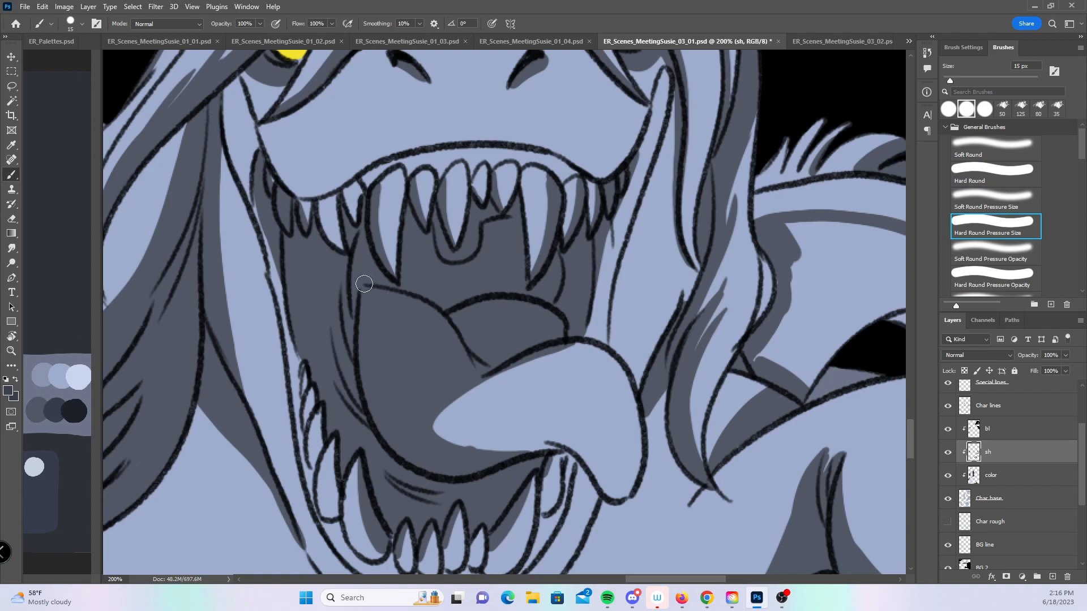
{"action": "mouse_move", "coordinate": [353, 315]}
{"action": "left_mouse_down"}
{"action": "mouse_move", "coordinate": [361, 238]}
{"action": "mouse_move", "coordinate": [361, 280]}
{"action": "left_mouse_up"}
{"action": "mouse_move", "coordinate": [343, 371]}
{"action": "left_mouse_down"}
{"action": "mouse_move", "coordinate": [357, 418]}
{"action": "mouse_move", "coordinate": [334, 305]}
{"action": "left_mouse_up"}
{"action": "mouse_move", "coordinate": [366, 250]}
{"action": "left_mouse_down"}
{"action": "mouse_move", "coordinate": [376, 279]}
{"action": "mouse_move", "coordinate": [428, 273]}
{"action": "mouse_move", "coordinate": [411, 287]}
{"action": "left_mouse_up"}
{"action": "mouse_move", "coordinate": [355, 356]}
{"action": "left_mouse_down"}
{"action": "mouse_move", "coordinate": [368, 283]}
{"action": "mouse_move", "coordinate": [439, 309]}
{"action": "left_mouse_up"}
{"action": "left_click_drag", "start_coordinate": [348, 331], "coordinate": [354, 308]}
{"action": "mouse_move", "coordinate": [407, 275]}
{"action": "left_mouse_down"}
{"action": "mouse_move", "coordinate": [427, 249]}
{"action": "mouse_move", "coordinate": [473, 273]}
{"action": "mouse_move", "coordinate": [480, 258]}
{"action": "mouse_move", "coordinate": [407, 284]}
{"action": "mouse_move", "coordinate": [439, 274]}
{"action": "mouse_move", "coordinate": [457, 294]}
{"action": "mouse_move", "coordinate": [491, 275]}
{"action": "mouse_move", "coordinate": [501, 286]}
{"action": "mouse_move", "coordinate": [485, 250]}
{"action": "mouse_move", "coordinate": [497, 230]}
{"action": "mouse_move", "coordinate": [517, 277]}
{"action": "mouse_move", "coordinate": [512, 219]}
{"action": "mouse_move", "coordinate": [499, 219]}
{"action": "mouse_move", "coordinate": [541, 294]}
{"action": "mouse_move", "coordinate": [553, 269]}
{"action": "mouse_move", "coordinate": [554, 294]}
{"action": "mouse_move", "coordinate": [503, 274]}
{"action": "mouse_move", "coordinate": [470, 342]}
{"action": "mouse_move", "coordinate": [471, 305]}
{"action": "mouse_move", "coordinate": [457, 316]}
{"action": "mouse_move", "coordinate": [536, 301]}
{"action": "left_mouse_up"}
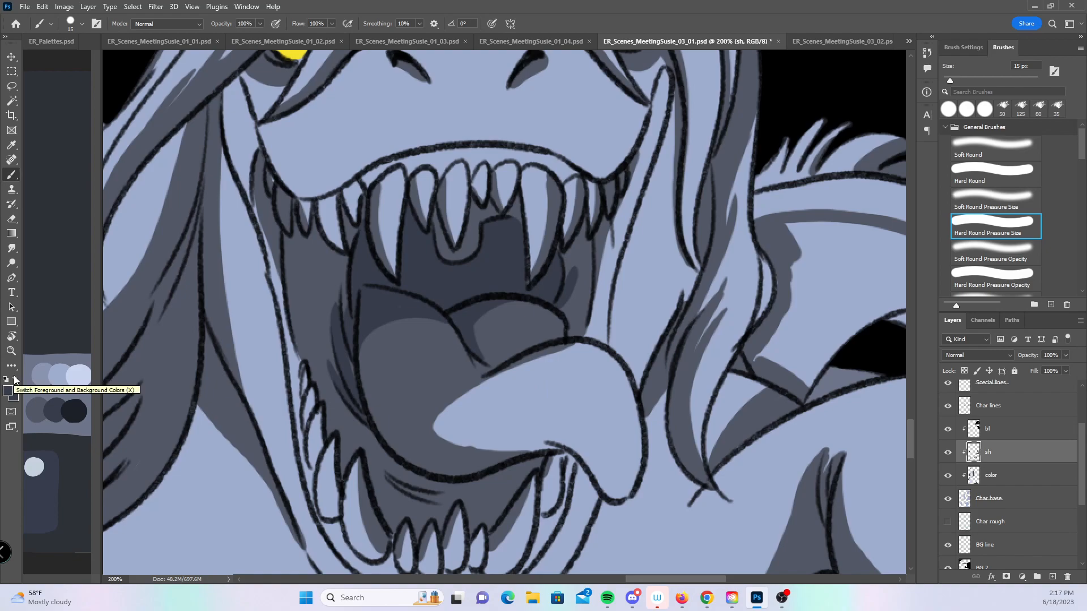
- Fill the body area behind the mane with solid shadow below its curved edge using the Hard Round brush at 15 px
{"action": "left_click", "coordinate": [1010, 173]}
{"action": "scroll", "coordinate": [558, 316], "scroll_direction": "down", "scroll_amount": 5}
{"action": "scroll", "coordinate": [558, 316], "scroll_direction": "right", "scroll_amount": 3}
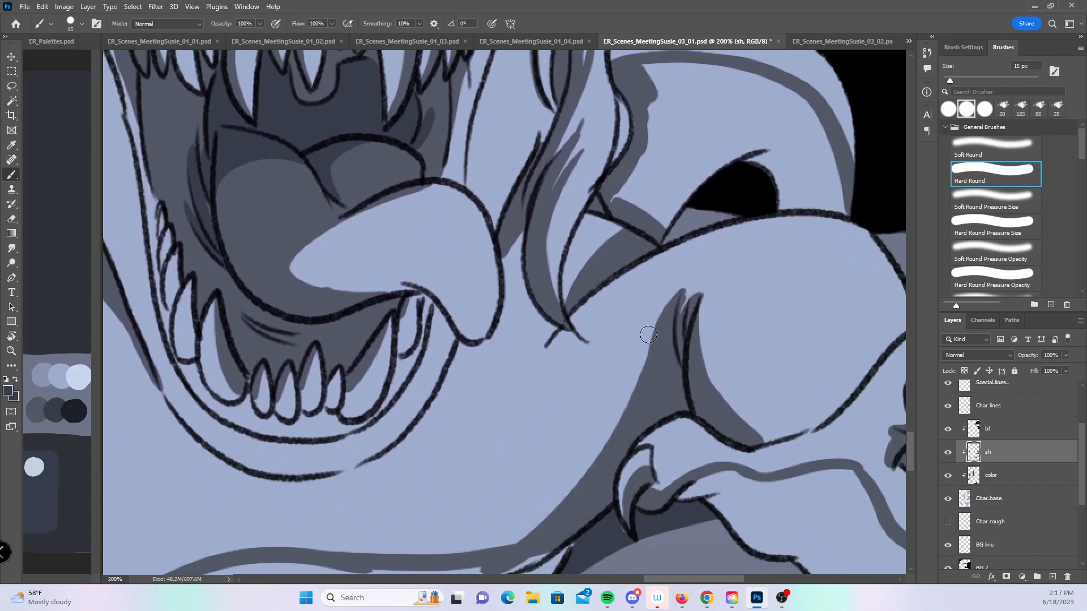
{"action": "left_click_drag", "start_coordinate": [649, 334], "coordinate": [484, 497]}
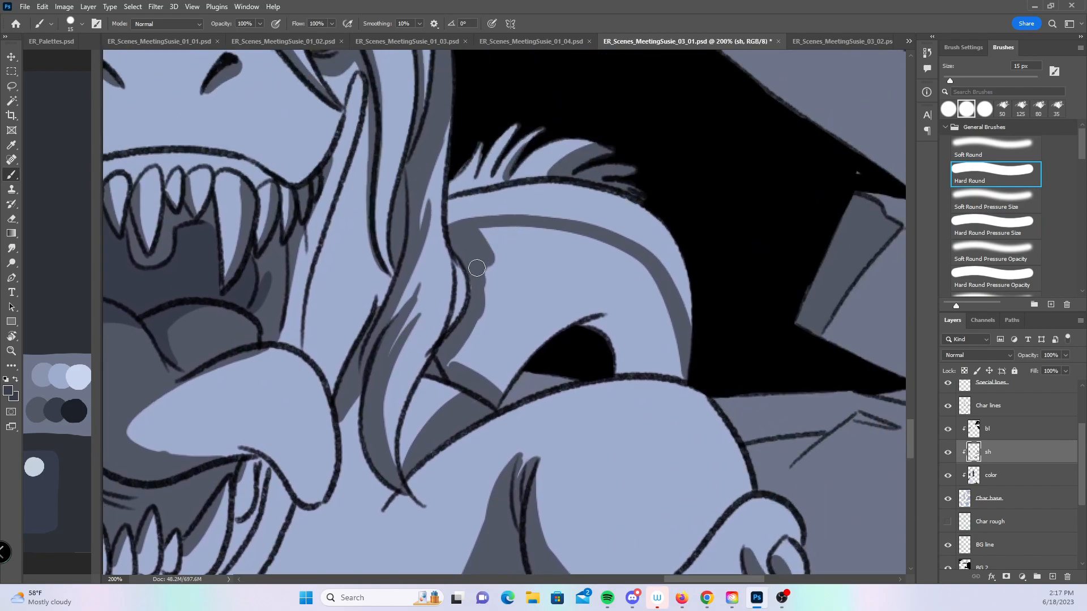
{"action": "left_click_drag", "start_coordinate": [477, 268], "coordinate": [501, 265]}
{"action": "key", "text": "ctrl+z"}
{"action": "left_click_drag", "start_coordinate": [283, 317], "coordinate": [319, 293]}
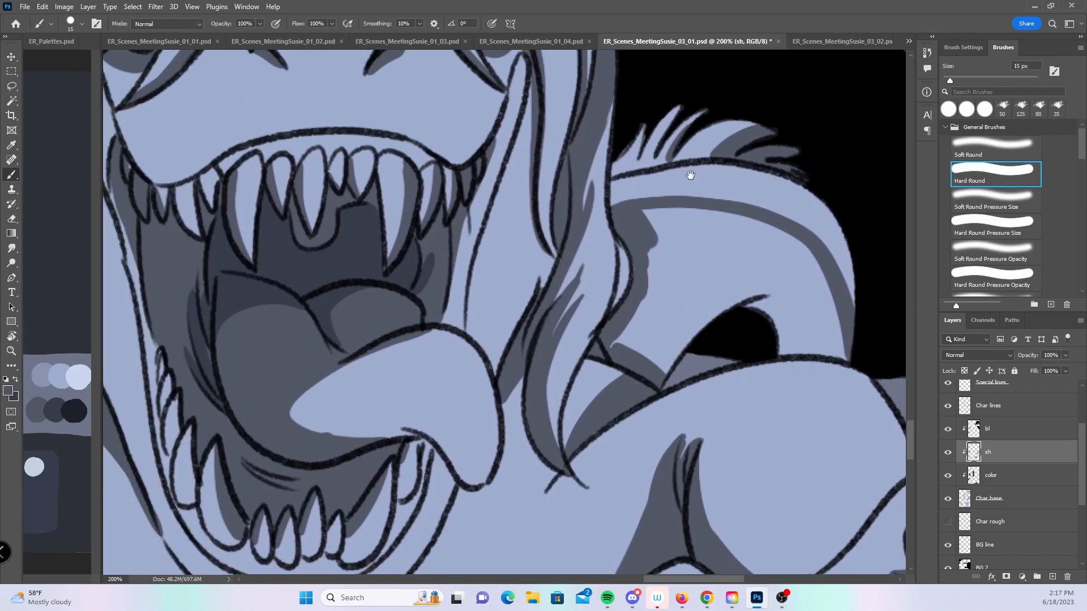
{"action": "left_click_drag", "start_coordinate": [700, 157], "coordinate": [495, 163]}
{"action": "mouse_move", "coordinate": [439, 222]}
{"action": "left_mouse_down"}
{"action": "mouse_move", "coordinate": [561, 231]}
{"action": "mouse_move", "coordinate": [600, 266]}
{"action": "mouse_move", "coordinate": [629, 320]}
{"action": "mouse_move", "coordinate": [572, 352]}
{"action": "mouse_move", "coordinate": [629, 346]}
{"action": "left_mouse_up"}
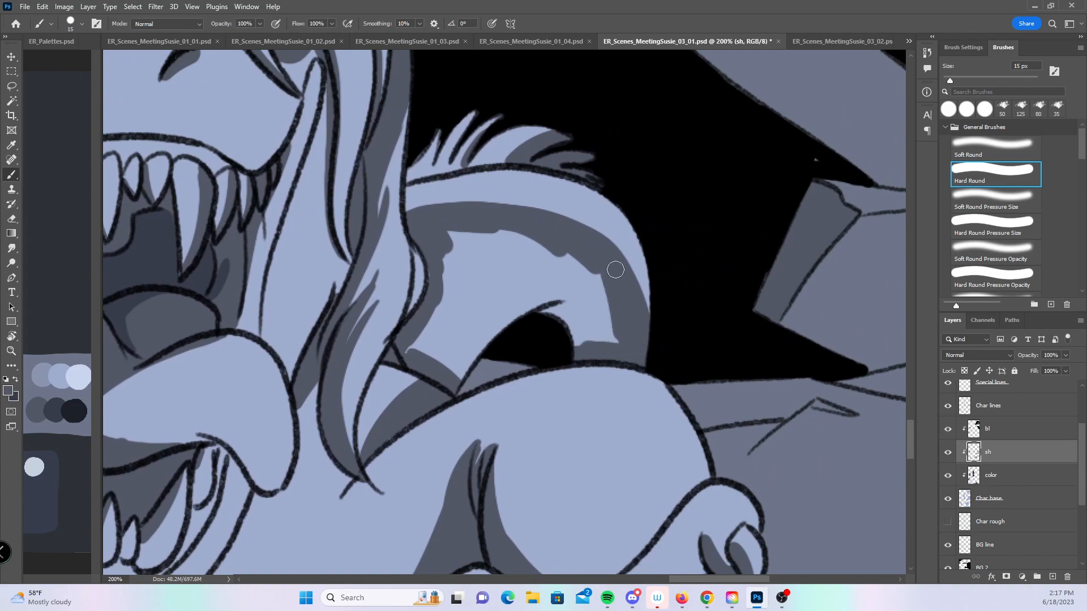
{"action": "mouse_move", "coordinate": [419, 327]}
{"action": "left_mouse_down"}
{"action": "mouse_move", "coordinate": [481, 340]}
{"action": "mouse_move", "coordinate": [442, 325]}
{"action": "mouse_move", "coordinate": [513, 283]}
{"action": "mouse_move", "coordinate": [588, 342]}
{"action": "mouse_move", "coordinate": [618, 333]}
{"action": "left_mouse_up"}
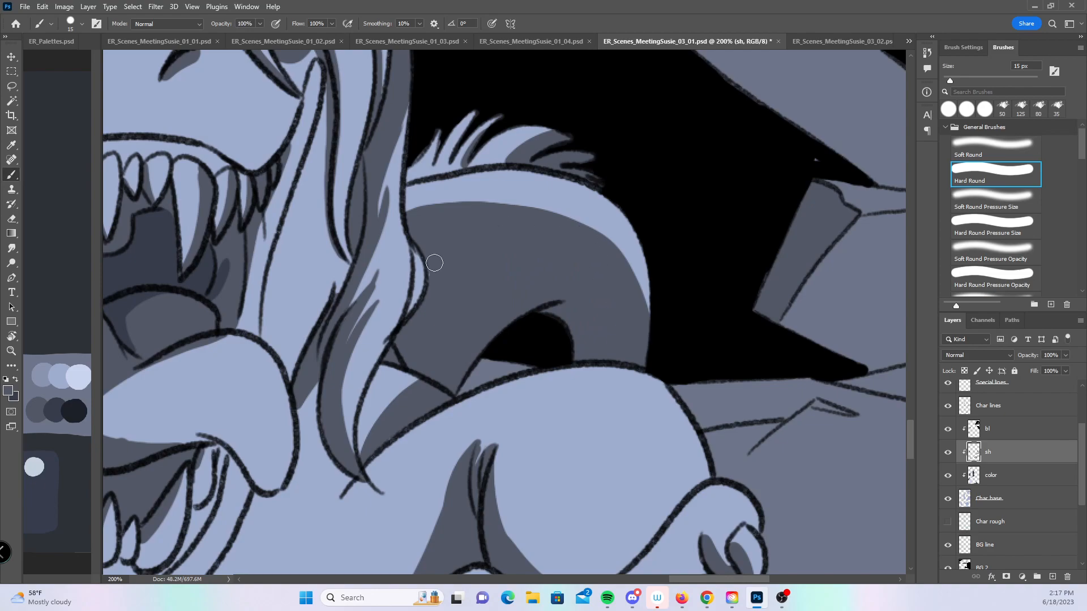
- Fill the shadow band along the creature's underbelly between its edge and the belly line
{"action": "key", "text": "z"}
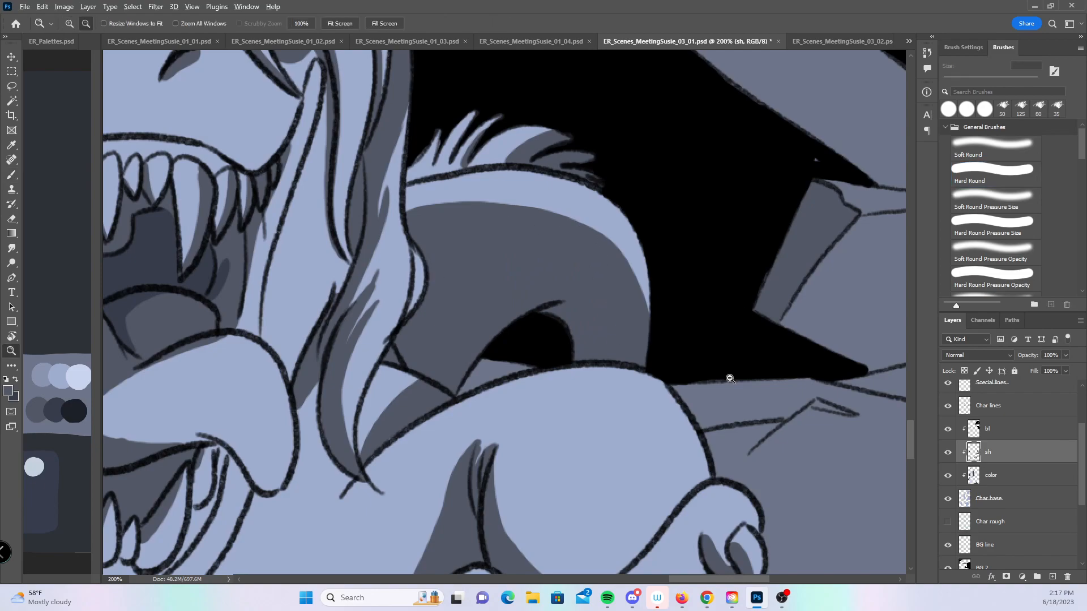
{"action": "left_click", "coordinate": [730, 377], "text": "alt"}
{"action": "left_click", "coordinate": [730, 377], "text": "alt"}
{"action": "left_click_drag", "start_coordinate": [673, 475], "coordinate": [672, 379]}
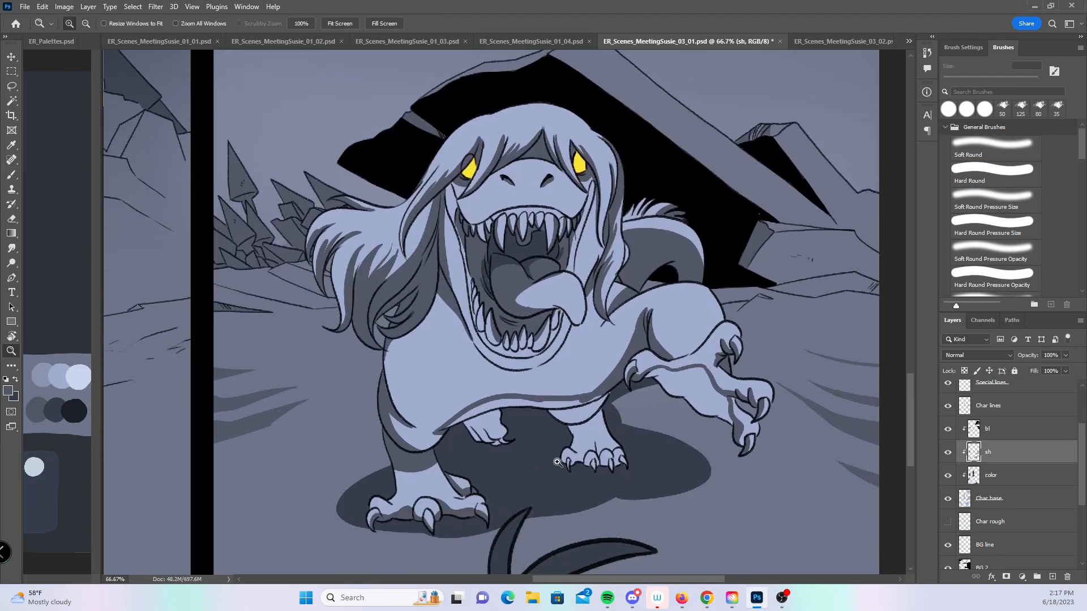
{"action": "left_click", "coordinate": [557, 461]}
{"action": "left_click", "coordinate": [531, 471]}
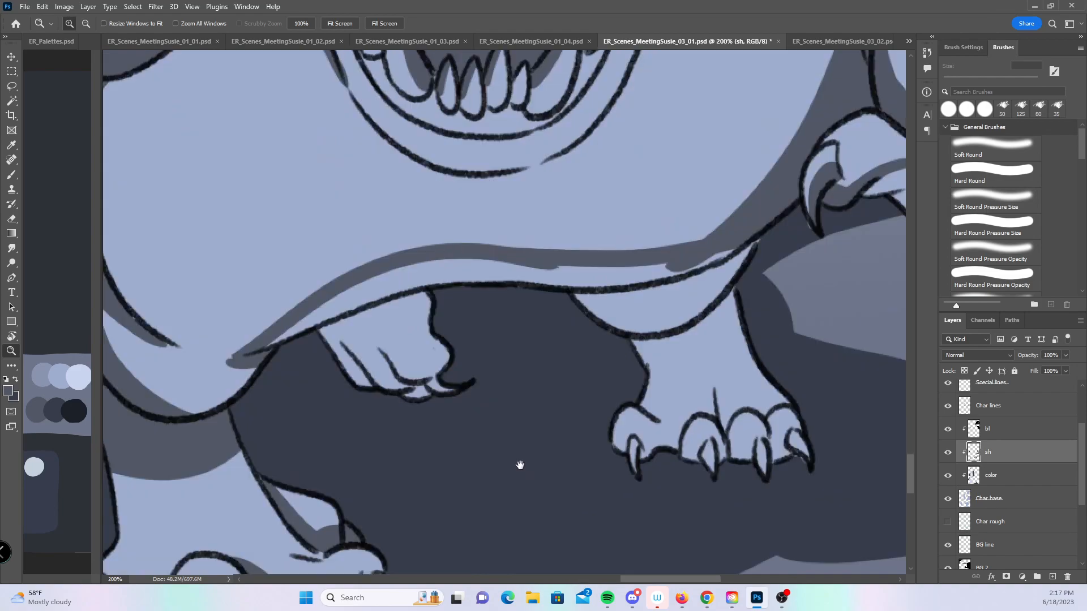
{"action": "left_click", "coordinate": [12, 175]}
{"action": "mouse_move", "coordinate": [349, 434]}
{"action": "left_mouse_down"}
{"action": "mouse_move", "coordinate": [374, 481]}
{"action": "mouse_move", "coordinate": [394, 453]}
{"action": "left_mouse_up"}
{"action": "mouse_move", "coordinate": [329, 296]}
{"action": "left_mouse_down"}
{"action": "mouse_move", "coordinate": [487, 230]}
{"action": "mouse_move", "coordinate": [475, 220]}
{"action": "mouse_move", "coordinate": [559, 235]}
{"action": "mouse_move", "coordinate": [665, 220]}
{"action": "left_mouse_up"}
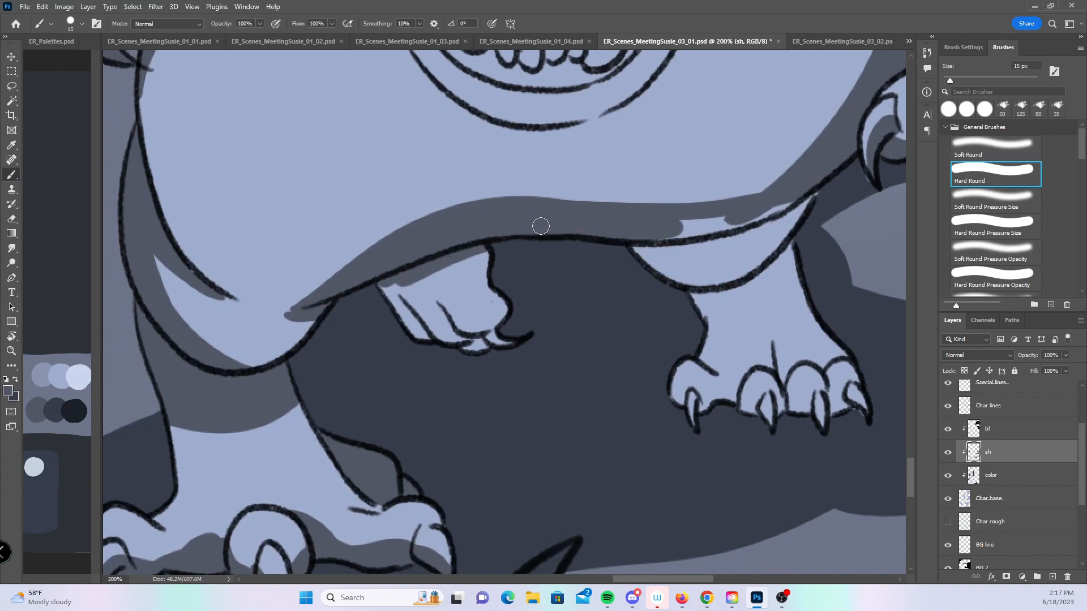
- Enlarge the brush to 35 px and fill both back feet beneath the belly with shadow
{"action": "key", "text": "bracketright"}
{"action": "key", "text": "bracketright"}
{"action": "mouse_move", "coordinate": [406, 282]}
{"action": "left_mouse_down"}
{"action": "mouse_move", "coordinate": [495, 257]}
{"action": "mouse_move", "coordinate": [518, 317]}
{"action": "left_mouse_up"}
{"action": "mouse_move", "coordinate": [651, 238]}
{"action": "left_mouse_down"}
{"action": "mouse_move", "coordinate": [742, 228]}
{"action": "mouse_move", "coordinate": [724, 277]}
{"action": "mouse_move", "coordinate": [685, 296]}
{"action": "mouse_move", "coordinate": [800, 339]}
{"action": "mouse_move", "coordinate": [818, 448]}
{"action": "left_mouse_up"}
- Fill the underside of the raised front leg with shadow below its curved shadow edge
{"action": "left_click_drag", "start_coordinate": [786, 412], "coordinate": [403, 477]}
{"action": "left_click_drag", "start_coordinate": [547, 342], "coordinate": [477, 395]}
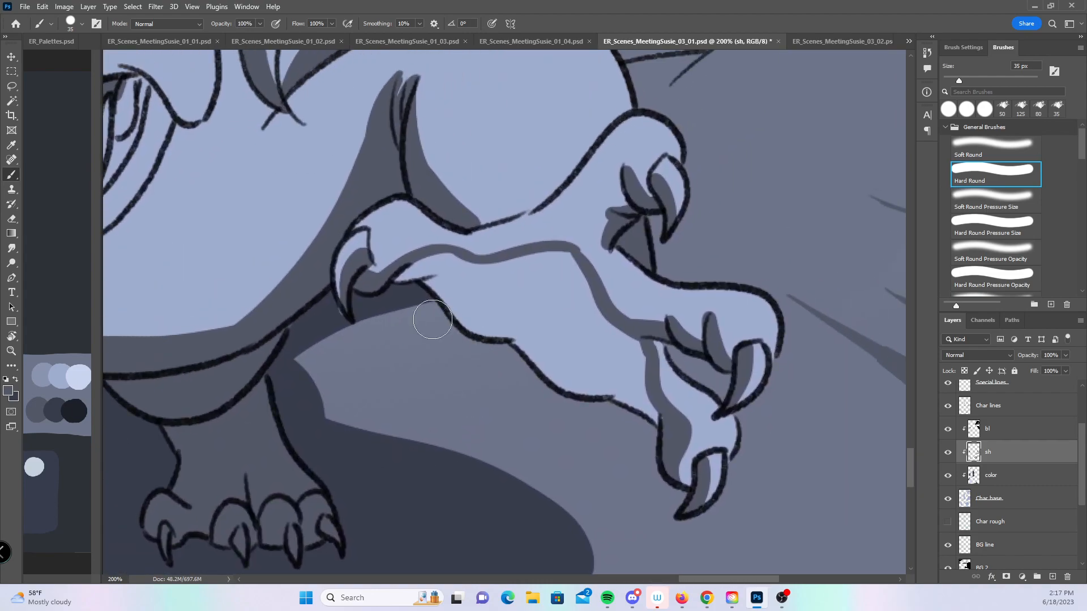
{"action": "mouse_move", "coordinate": [391, 304]}
{"action": "left_mouse_down"}
{"action": "mouse_move", "coordinate": [562, 267]}
{"action": "mouse_move", "coordinate": [598, 336]}
{"action": "mouse_move", "coordinate": [636, 359]}
{"action": "mouse_move", "coordinate": [635, 420]}
{"action": "mouse_move", "coordinate": [558, 346]}
{"action": "mouse_move", "coordinate": [602, 405]}
{"action": "left_mouse_up"}
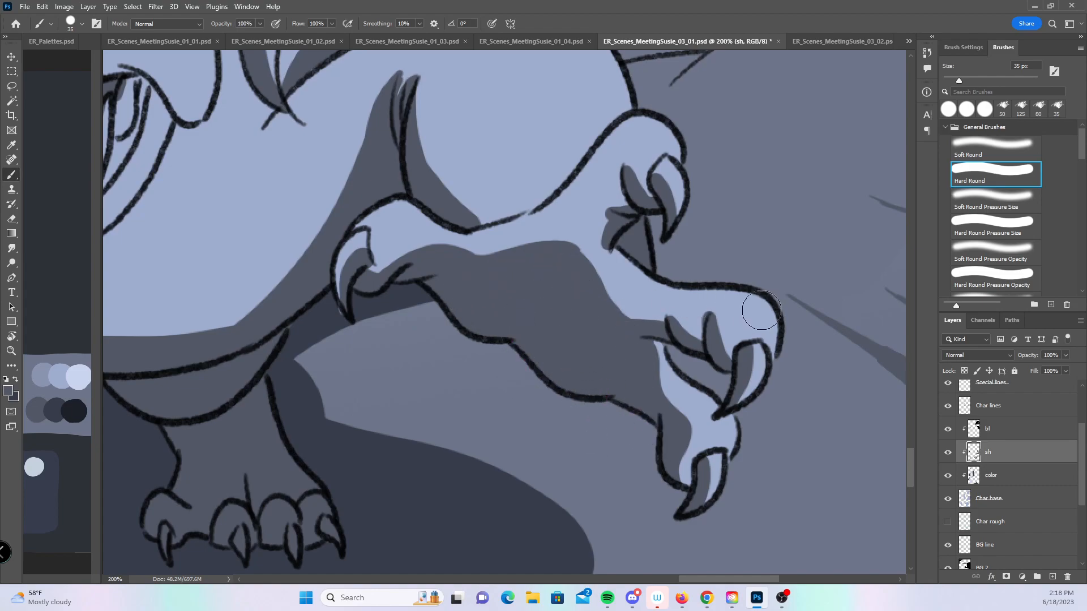
- Review the shaded panels at 25% zoom and save the page
{"action": "key", "text": "z"}
{"action": "left_click", "coordinate": [749, 411], "text": "alt"}
{"action": "left_click", "coordinate": [749, 411], "text": "alt"}
{"action": "left_click", "coordinate": [747, 412], "text": "alt"}
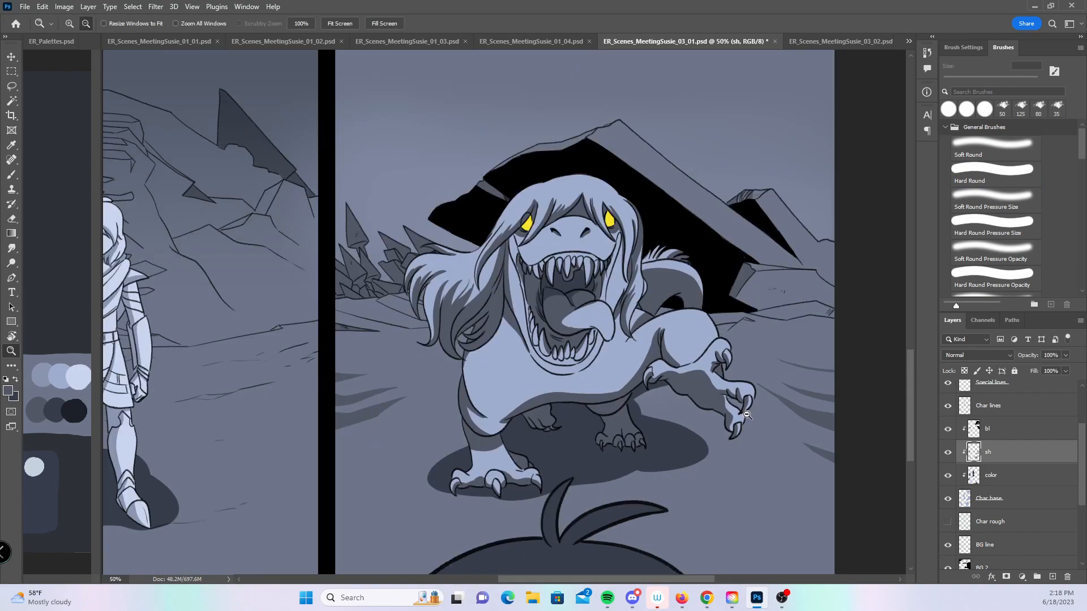
{"action": "left_click", "coordinate": [747, 416], "text": "alt"}
{"action": "left_click", "coordinate": [746, 417], "text": "alt"}
{"action": "left_click_drag", "start_coordinate": [727, 433], "coordinate": [632, 460]}
{"action": "key", "text": "ctrl+s"}
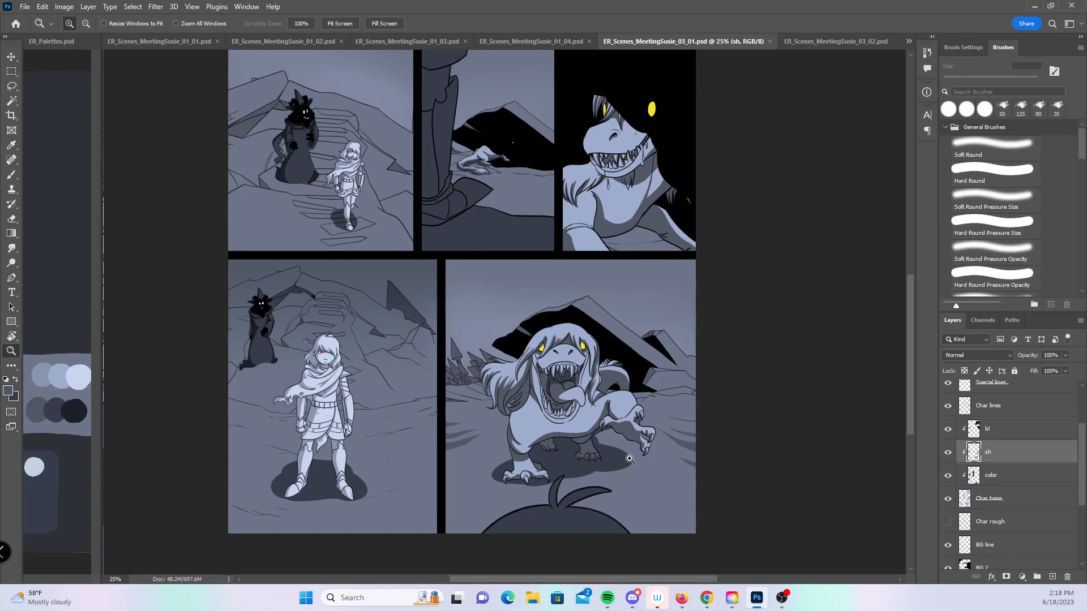
- Switch to the ER_Scenes_MeetingSusie_03_02 page, choose the Hard Round Pressure Size brush and frame the creature's head in the second panel at 200%
{"action": "left_click", "coordinate": [848, 40]}
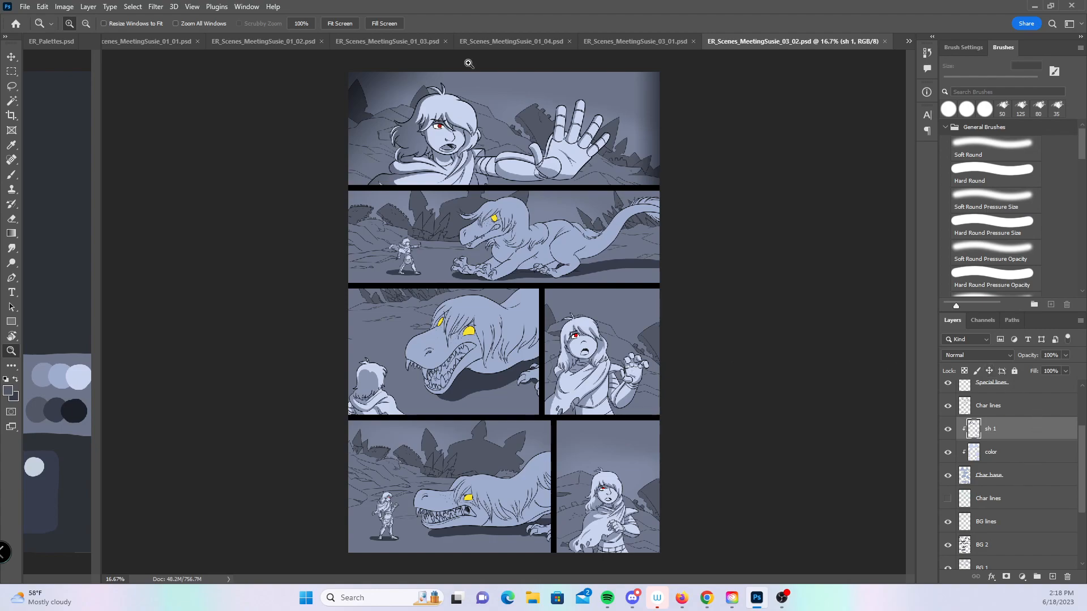
{"action": "left_click", "coordinate": [513, 183]}
{"action": "left_click", "coordinate": [516, 189]}
{"action": "left_click", "coordinate": [513, 243]}
{"action": "left_click", "coordinate": [510, 301]}
{"action": "left_click", "coordinate": [510, 301]}
{"action": "left_click_drag", "start_coordinate": [492, 317], "coordinate": [629, 355]}
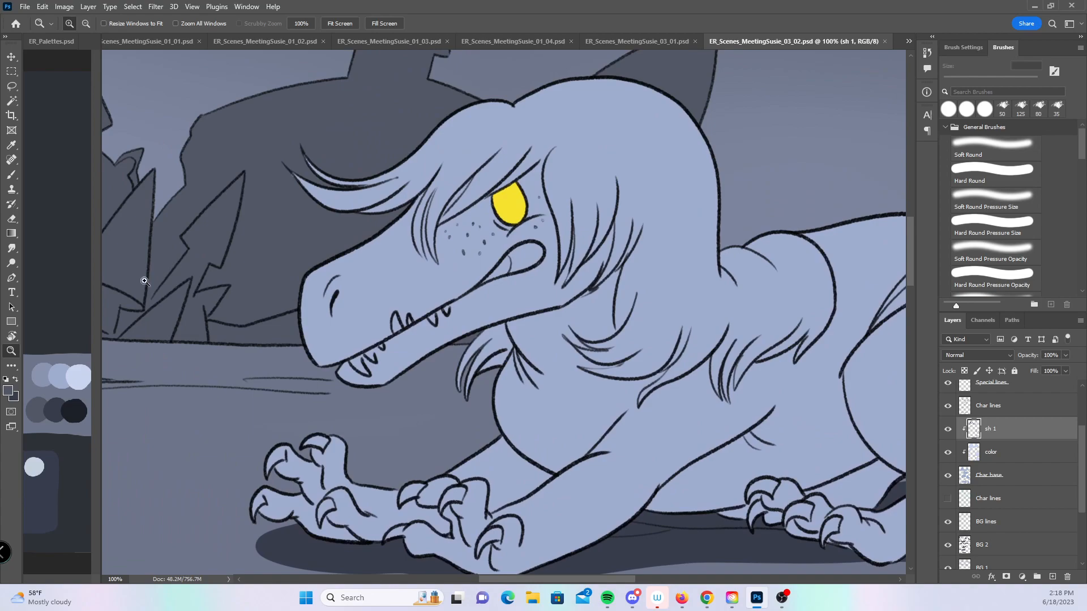
{"action": "left_click", "coordinate": [1019, 224]}
{"action": "key", "text": "z"}
{"action": "left_click", "coordinate": [563, 245]}
{"action": "left_click_drag", "start_coordinate": [556, 300], "coordinate": [710, 449]}
- Shade the undersides of the forward-swept hair tufts above the snout with the brush at 15 px
{"action": "left_click", "coordinate": [13, 171]}
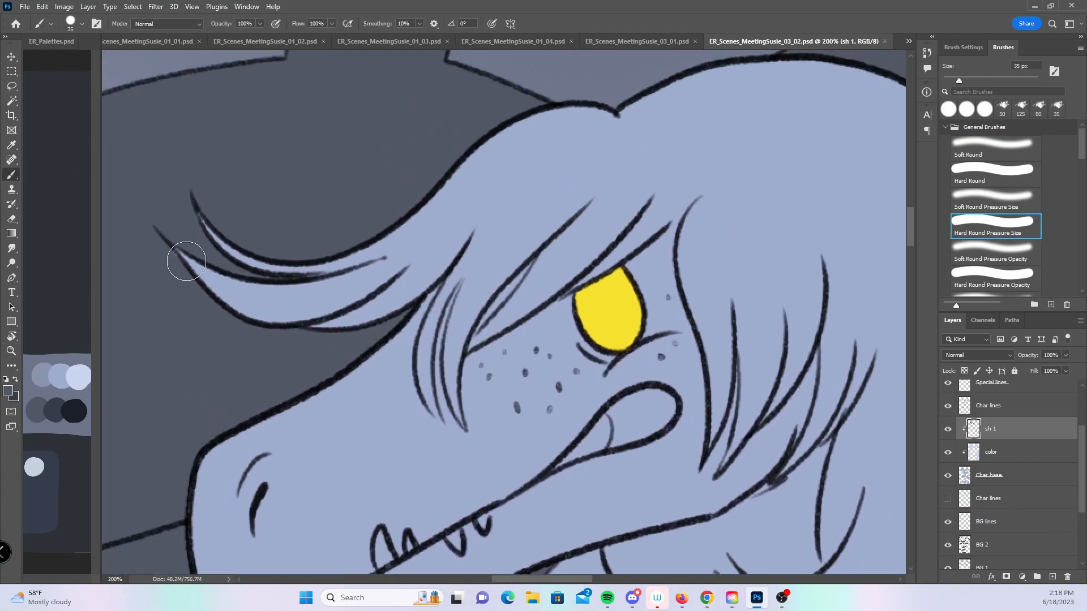
{"action": "key", "text": "bracketleft"}
{"action": "key", "text": "bracketleft"}
{"action": "left_click_drag", "start_coordinate": [180, 252], "coordinate": [278, 325]}
{"action": "mouse_move", "coordinate": [180, 264]}
{"action": "left_mouse_down"}
{"action": "mouse_move", "coordinate": [294, 319]}
{"action": "mouse_move", "coordinate": [331, 318]}
{"action": "left_mouse_up"}
{"action": "left_click_drag", "start_coordinate": [262, 313], "coordinate": [375, 295]}
{"action": "left_click_drag", "start_coordinate": [331, 328], "coordinate": [432, 292]}
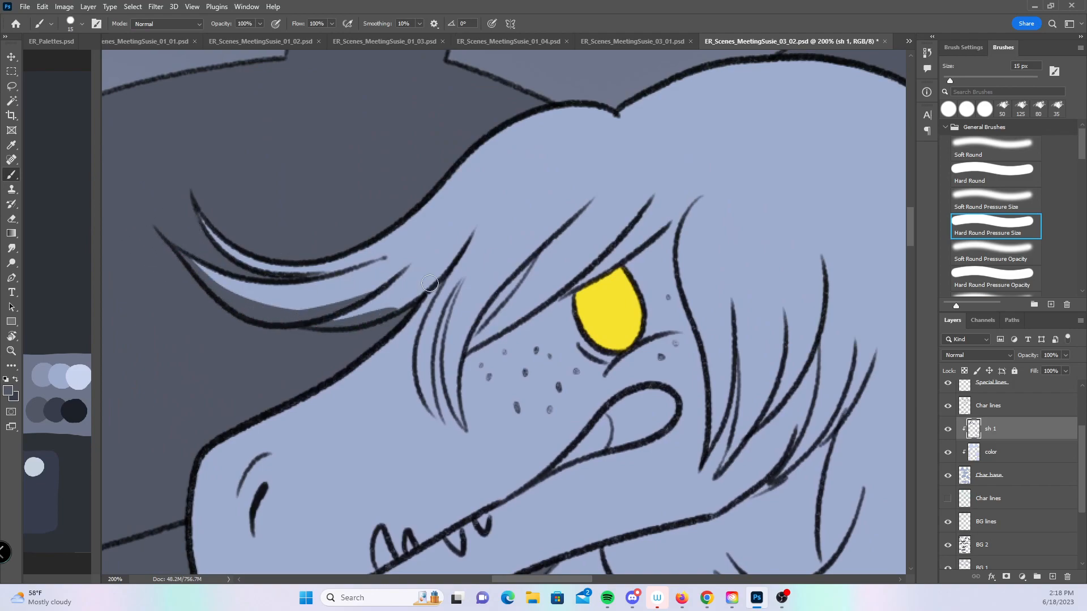
{"action": "mouse_move", "coordinate": [325, 318]}
{"action": "left_mouse_down"}
{"action": "mouse_move", "coordinate": [430, 284]}
{"action": "mouse_move", "coordinate": [384, 310]}
{"action": "mouse_move", "coordinate": [468, 231]}
{"action": "left_mouse_up"}
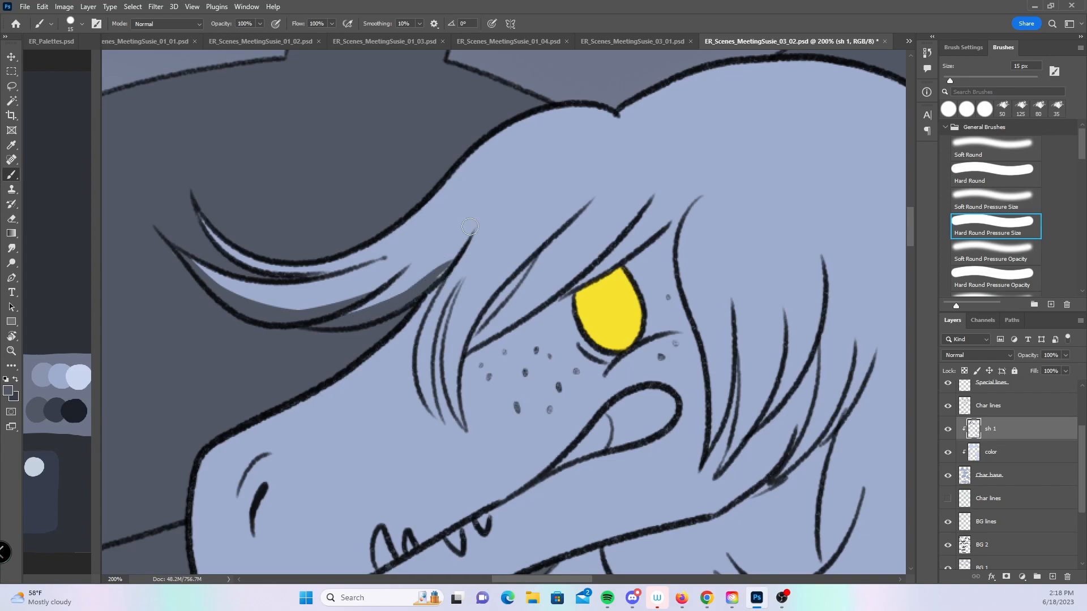
{"action": "left_click_drag", "start_coordinate": [419, 293], "coordinate": [458, 253]}
{"action": "mouse_move", "coordinate": [201, 232]}
{"action": "left_mouse_down"}
{"action": "mouse_move", "coordinate": [318, 276]}
{"action": "mouse_move", "coordinate": [394, 276]}
{"action": "left_mouse_up"}
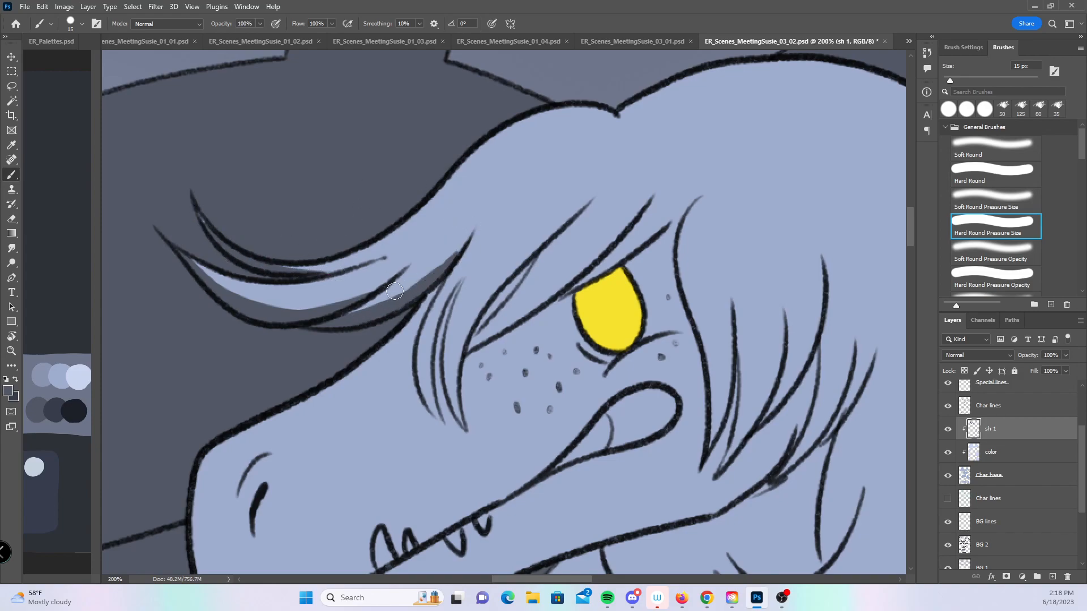
- Shade the snout bridge beneath the tuft and the thin fringe strands hanging in front of the eye
{"action": "mouse_move", "coordinate": [331, 383]}
{"action": "left_mouse_down"}
{"action": "mouse_move", "coordinate": [406, 316]}
{"action": "mouse_move", "coordinate": [401, 332]}
{"action": "mouse_move", "coordinate": [444, 275]}
{"action": "left_mouse_up"}
{"action": "mouse_move", "coordinate": [428, 354]}
{"action": "left_mouse_down"}
{"action": "mouse_move", "coordinate": [445, 423]}
{"action": "mouse_move", "coordinate": [426, 356]}
{"action": "mouse_move", "coordinate": [442, 421]}
{"action": "mouse_move", "coordinate": [432, 331]}
{"action": "mouse_move", "coordinate": [450, 295]}
{"action": "mouse_move", "coordinate": [438, 376]}
{"action": "mouse_move", "coordinate": [447, 415]}
{"action": "left_mouse_up"}
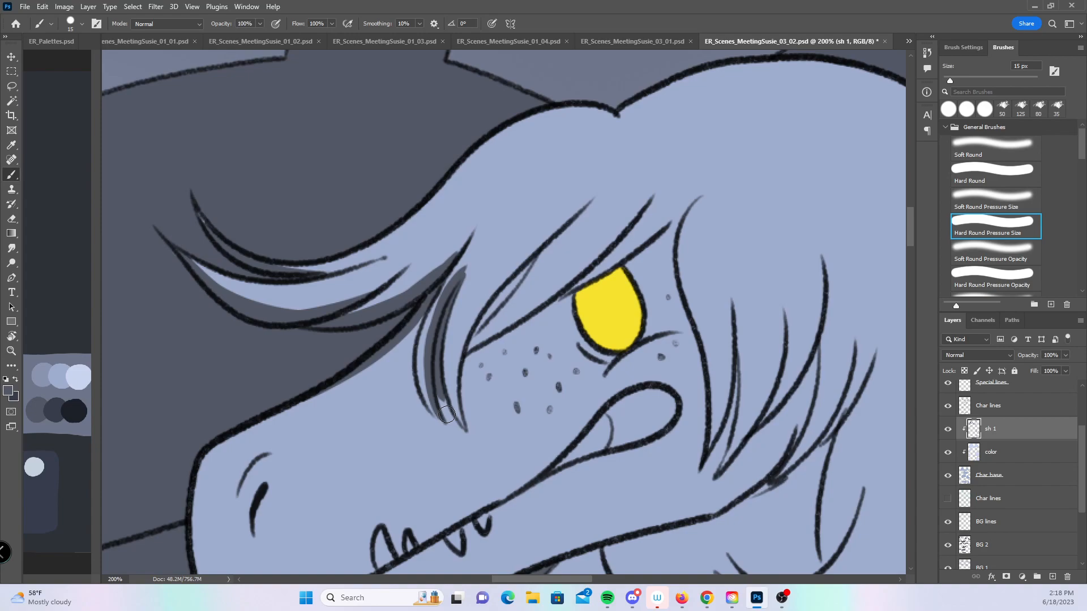
{"action": "mouse_move", "coordinate": [465, 426]}
{"action": "left_mouse_down"}
{"action": "mouse_move", "coordinate": [475, 320]}
{"action": "mouse_move", "coordinate": [498, 260]}
{"action": "mouse_move", "coordinate": [475, 325]}
{"action": "mouse_move", "coordinate": [534, 256]}
{"action": "left_mouse_up"}
- Add tapered shadow strokes to the long fringe strands sweeping up above the creature's eye
{"action": "left_click_drag", "start_coordinate": [466, 346], "coordinate": [532, 309]}
{"action": "mouse_move", "coordinate": [464, 350]}
{"action": "left_mouse_down"}
{"action": "mouse_move", "coordinate": [586, 263]}
{"action": "mouse_move", "coordinate": [639, 190]}
{"action": "left_mouse_up"}
{"action": "left_click_drag", "start_coordinate": [521, 319], "coordinate": [634, 246]}
{"action": "left_click_drag", "start_coordinate": [562, 288], "coordinate": [664, 215]}
{"action": "left_click_drag", "start_coordinate": [597, 267], "coordinate": [671, 214]}
{"action": "left_click_drag", "start_coordinate": [601, 248], "coordinate": [647, 202]}
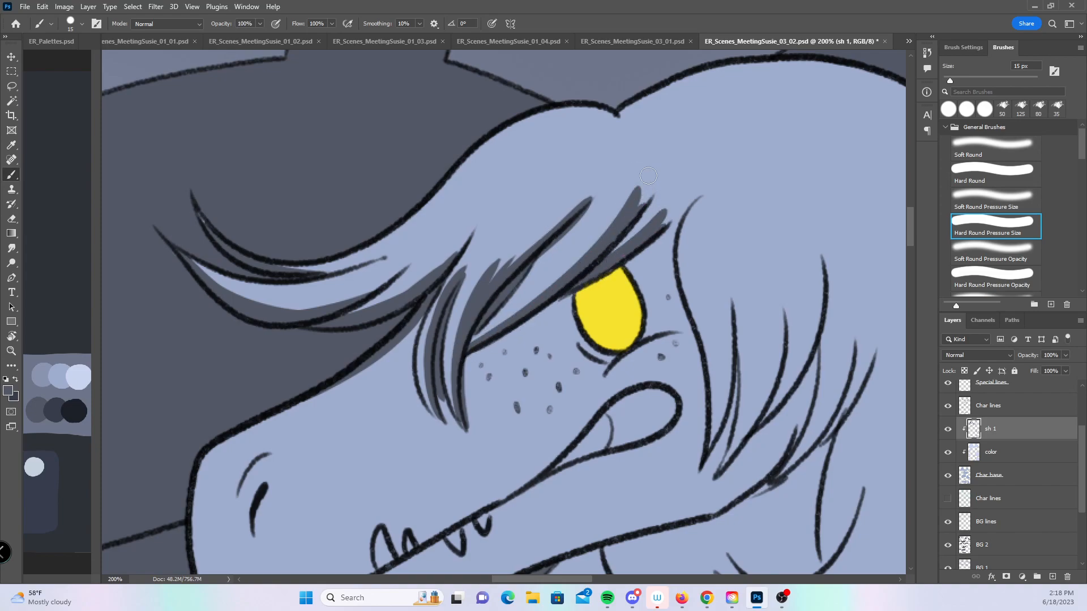
- Shade the creature's eye socket, painting the area beneath the swept fringe and around the yellow eye up to the hairline
{"action": "left_click_drag", "start_coordinate": [467, 360], "coordinate": [490, 340]}
{"action": "mouse_move", "coordinate": [464, 421]}
{"action": "left_mouse_down"}
{"action": "mouse_move", "coordinate": [478, 362]}
{"action": "mouse_move", "coordinate": [517, 324]}
{"action": "left_mouse_up"}
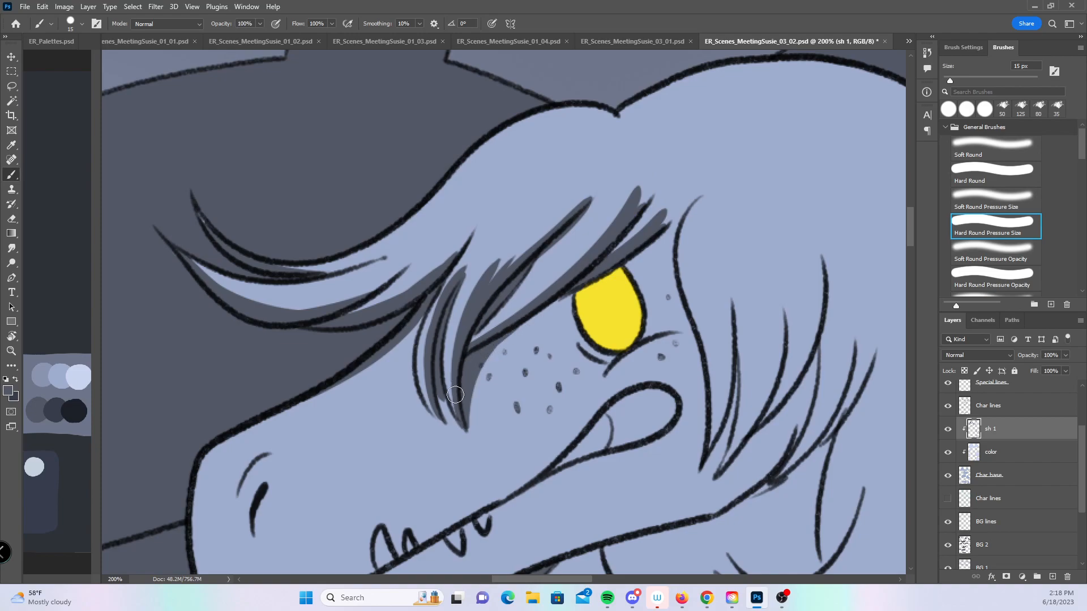
{"action": "left_click_drag", "start_coordinate": [475, 371], "coordinate": [576, 296]}
{"action": "left_click_drag", "start_coordinate": [511, 337], "coordinate": [571, 323]}
{"action": "mouse_move", "coordinate": [566, 315]}
{"action": "left_mouse_down"}
{"action": "mouse_move", "coordinate": [546, 321]}
{"action": "mouse_move", "coordinate": [567, 300]}
{"action": "mouse_move", "coordinate": [601, 358]}
{"action": "mouse_move", "coordinate": [620, 354]}
{"action": "left_mouse_up"}
{"action": "mouse_move", "coordinate": [633, 271]}
{"action": "left_mouse_down"}
{"action": "mouse_move", "coordinate": [667, 230]}
{"action": "mouse_move", "coordinate": [680, 200]}
{"action": "mouse_move", "coordinate": [649, 230]}
{"action": "mouse_move", "coordinate": [689, 176]}
{"action": "mouse_move", "coordinate": [658, 278]}
{"action": "mouse_move", "coordinate": [636, 271]}
{"action": "mouse_move", "coordinate": [645, 338]}
{"action": "mouse_move", "coordinate": [668, 326]}
{"action": "mouse_move", "coordinate": [654, 309]}
{"action": "mouse_move", "coordinate": [665, 310]}
{"action": "mouse_move", "coordinate": [662, 326]}
{"action": "mouse_move", "coordinate": [689, 326]}
{"action": "mouse_move", "coordinate": [674, 310]}
{"action": "mouse_move", "coordinate": [666, 242]}
{"action": "mouse_move", "coordinate": [670, 274]}
{"action": "left_mouse_up"}
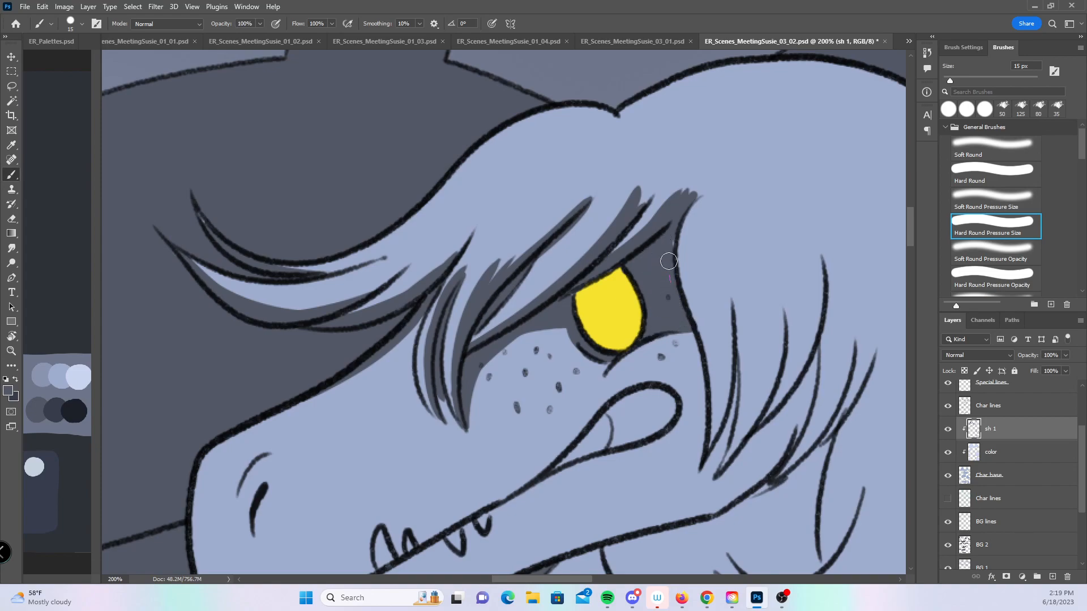
- Fill the inner corner of the creature's mouth with shadow and darken the crease under the eye
{"action": "mouse_move", "coordinate": [746, 403]}
{"action": "left_mouse_down"}
{"action": "mouse_move", "coordinate": [601, 310]}
{"action": "mouse_move", "coordinate": [569, 304]}
{"action": "left_mouse_up"}
{"action": "mouse_move", "coordinate": [508, 119]}
{"action": "left_mouse_down"}
{"action": "mouse_move", "coordinate": [518, 214]}
{"action": "mouse_move", "coordinate": [514, 181]}
{"action": "mouse_move", "coordinate": [533, 345]}
{"action": "mouse_move", "coordinate": [538, 296]}
{"action": "mouse_move", "coordinate": [524, 250]}
{"action": "mouse_move", "coordinate": [595, 270]}
{"action": "mouse_move", "coordinate": [629, 261]}
{"action": "left_mouse_up"}
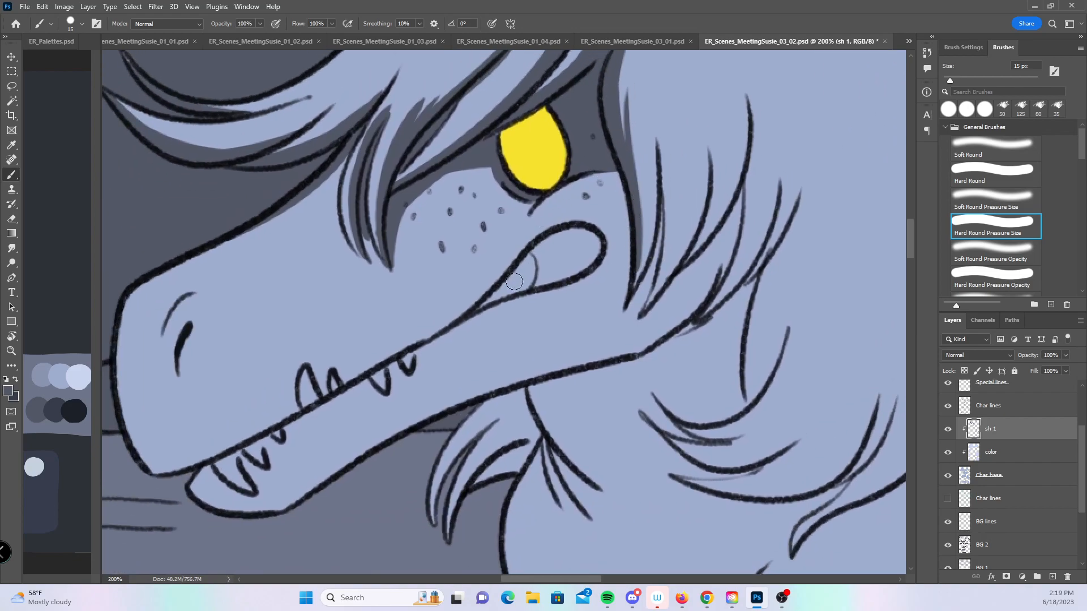
{"action": "mouse_move", "coordinate": [480, 307]}
{"action": "left_mouse_down"}
{"action": "mouse_move", "coordinate": [535, 266]}
{"action": "mouse_move", "coordinate": [529, 281]}
{"action": "left_mouse_up"}
{"action": "left_click_drag", "start_coordinate": [516, 230], "coordinate": [536, 201]}
- Shade the pointed hair locks hanging behind the cheek, including the strand running down toward the neck
{"action": "left_click_drag", "start_coordinate": [681, 271], "coordinate": [573, 306]}
{"action": "left_click_drag", "start_coordinate": [570, 250], "coordinate": [489, 355]}
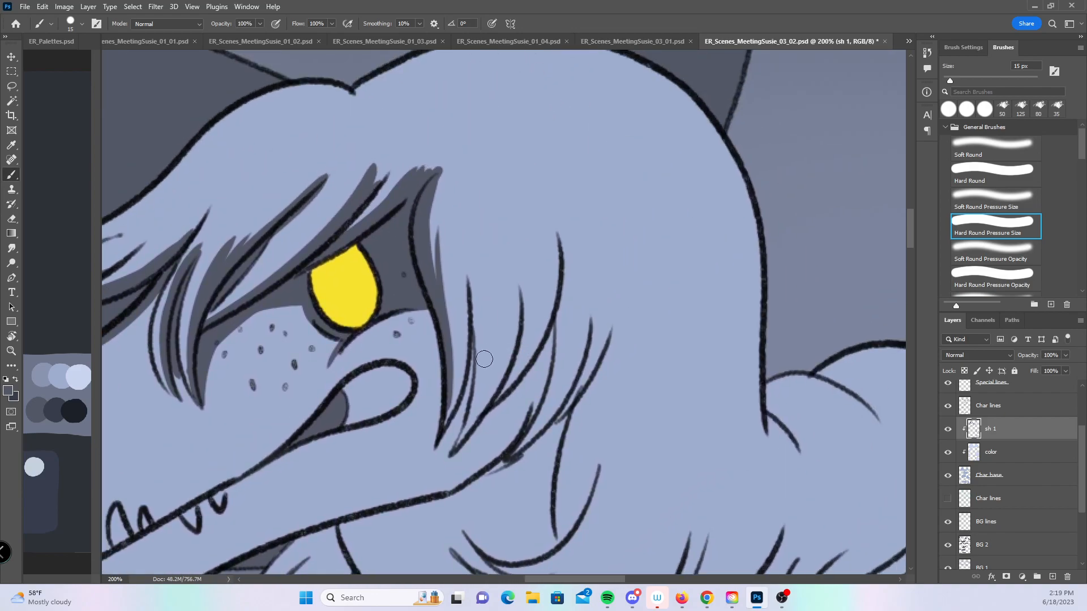
{"action": "mouse_move", "coordinate": [454, 450]}
{"action": "left_mouse_down"}
{"action": "mouse_move", "coordinate": [480, 263]}
{"action": "mouse_move", "coordinate": [464, 384]}
{"action": "mouse_move", "coordinate": [538, 362]}
{"action": "mouse_move", "coordinate": [541, 390]}
{"action": "mouse_move", "coordinate": [527, 419]}
{"action": "mouse_move", "coordinate": [529, 383]}
{"action": "mouse_move", "coordinate": [508, 439]}
{"action": "left_mouse_up"}
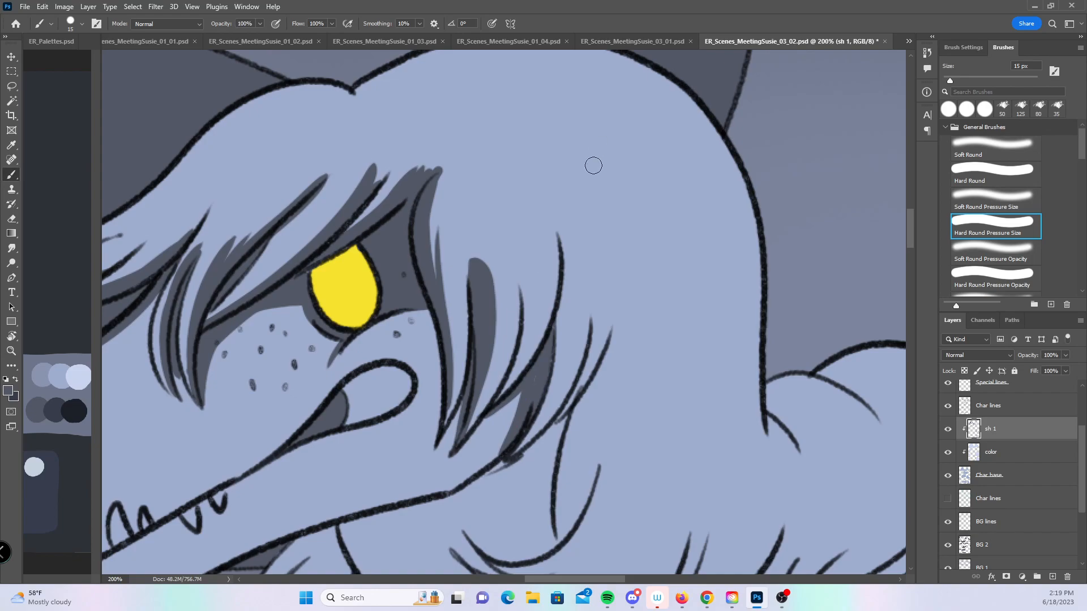
{"action": "mouse_move", "coordinate": [494, 403]}
{"action": "left_mouse_down"}
{"action": "mouse_move", "coordinate": [523, 343]}
{"action": "mouse_move", "coordinate": [515, 261]}
{"action": "mouse_move", "coordinate": [549, 357]}
{"action": "left_mouse_up"}
{"action": "mouse_move", "coordinate": [576, 285]}
{"action": "left_mouse_down"}
{"action": "mouse_move", "coordinate": [549, 382]}
{"action": "mouse_move", "coordinate": [624, 264]}
{"action": "mouse_move", "coordinate": [568, 233]}
{"action": "left_mouse_up"}
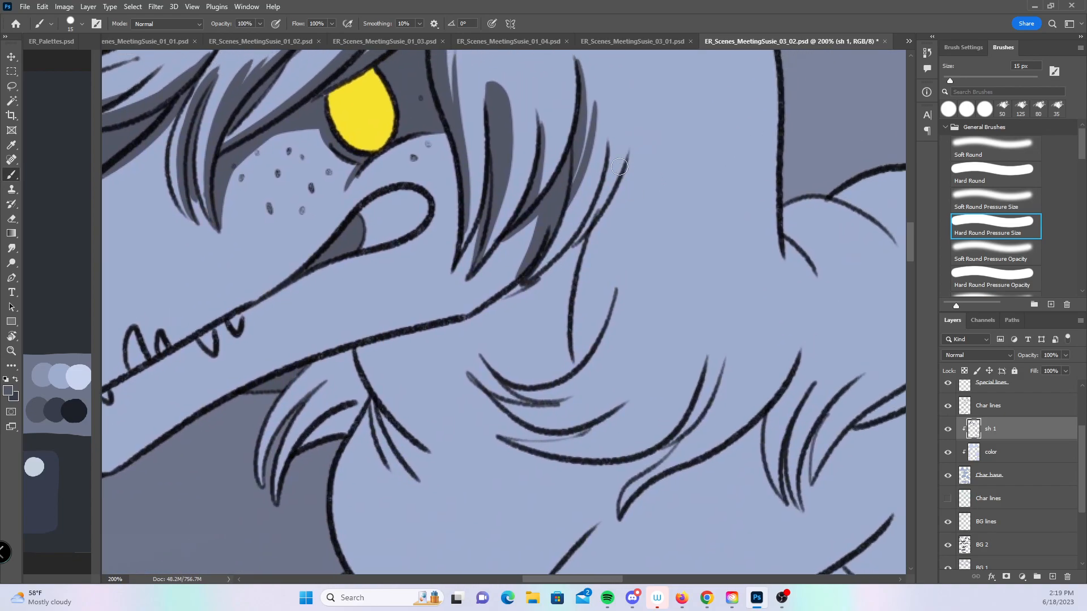
{"action": "mouse_move", "coordinate": [526, 290]}
{"action": "left_mouse_down"}
{"action": "mouse_move", "coordinate": [567, 254]}
{"action": "mouse_move", "coordinate": [553, 270]}
{"action": "mouse_move", "coordinate": [630, 141]}
{"action": "mouse_move", "coordinate": [594, 237]}
{"action": "mouse_move", "coordinate": [635, 164]}
{"action": "mouse_move", "coordinate": [568, 363]}
{"action": "left_mouse_up"}
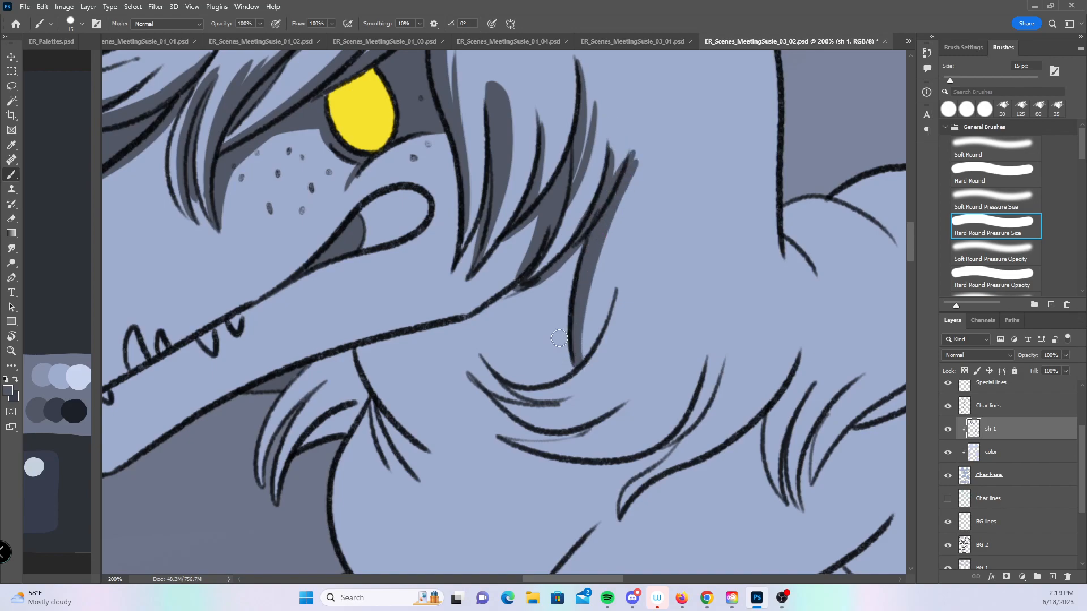
- Shade the upper chest tufts below the jaw and paint a curved shadow edge joining them to the neck tuft
{"action": "mouse_move", "coordinate": [371, 399]}
{"action": "left_mouse_down"}
{"action": "mouse_move", "coordinate": [427, 479]}
{"action": "mouse_move", "coordinate": [446, 456]}
{"action": "mouse_move", "coordinate": [420, 425]}
{"action": "left_mouse_up"}
{"action": "mouse_move", "coordinate": [408, 408]}
{"action": "left_mouse_down"}
{"action": "mouse_move", "coordinate": [425, 424]}
{"action": "mouse_move", "coordinate": [513, 425]}
{"action": "mouse_move", "coordinate": [465, 365]}
{"action": "left_mouse_up"}
{"action": "mouse_move", "coordinate": [465, 365]}
{"action": "left_mouse_down"}
{"action": "mouse_move", "coordinate": [535, 397]}
{"action": "mouse_move", "coordinate": [491, 377]}
{"action": "mouse_move", "coordinate": [578, 375]}
{"action": "mouse_move", "coordinate": [537, 398]}
{"action": "mouse_move", "coordinate": [598, 330]}
{"action": "mouse_move", "coordinate": [572, 369]}
{"action": "left_mouse_up"}
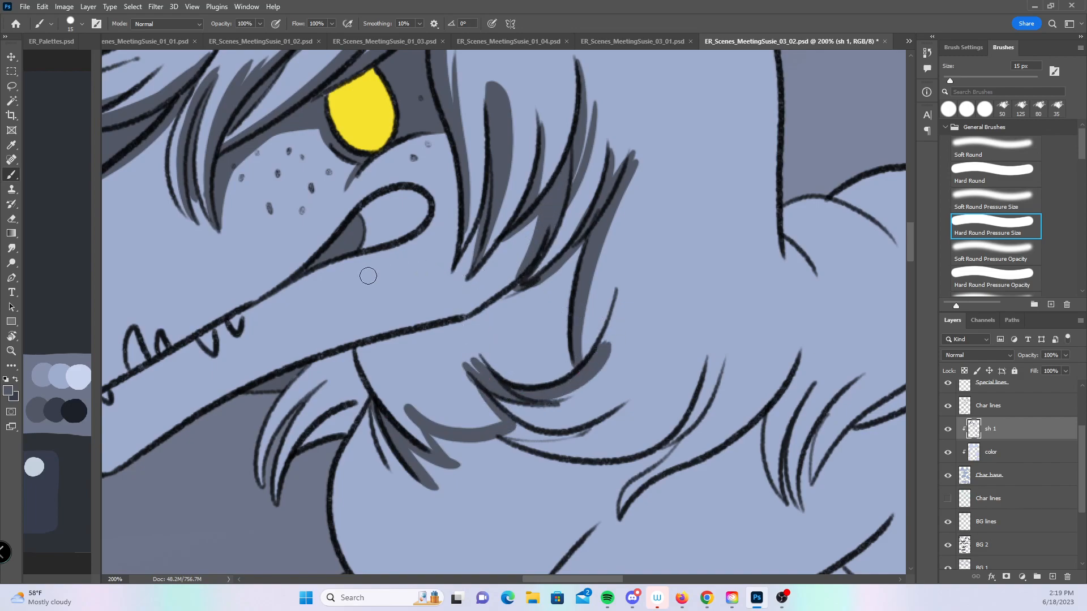
- Paint shadow along the chest's front and lower edges, across the far foreleg and on the crease above the near foreleg
{"action": "left_click_drag", "start_coordinate": [465, 350], "coordinate": [514, 151]}
{"action": "mouse_move", "coordinate": [417, 210]}
{"action": "left_mouse_down"}
{"action": "mouse_move", "coordinate": [391, 323]}
{"action": "mouse_move", "coordinate": [411, 391]}
{"action": "mouse_move", "coordinate": [408, 366]}
{"action": "mouse_move", "coordinate": [442, 416]}
{"action": "mouse_move", "coordinate": [401, 278]}
{"action": "left_mouse_up"}
{"action": "mouse_move", "coordinate": [657, 402]}
{"action": "left_mouse_down"}
{"action": "mouse_move", "coordinate": [619, 483]}
{"action": "mouse_move", "coordinate": [627, 366]}
{"action": "mouse_move", "coordinate": [640, 368]}
{"action": "left_mouse_up"}
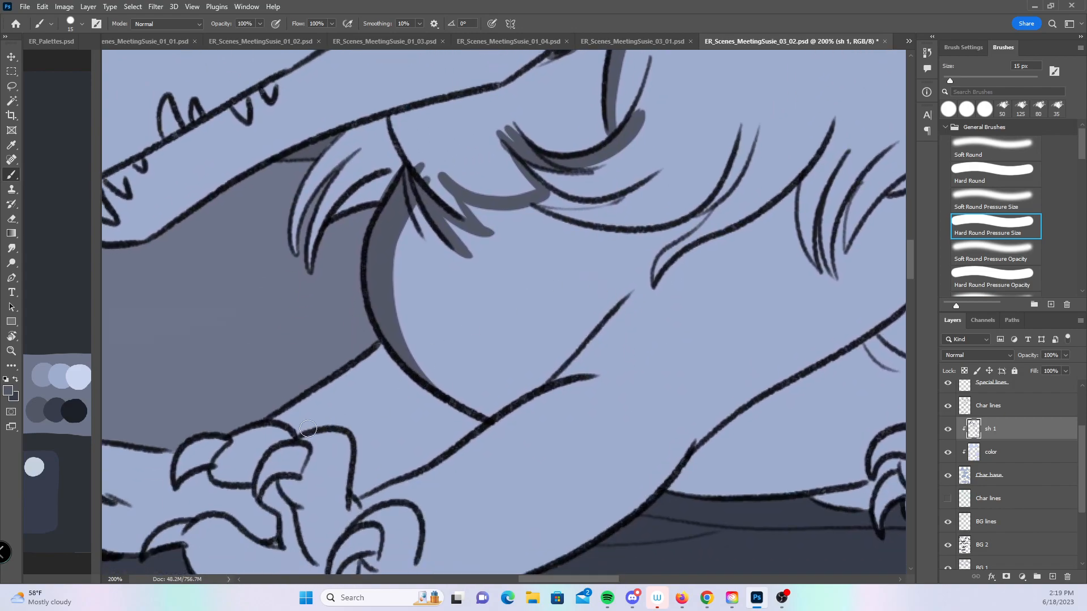
{"action": "left_click_drag", "start_coordinate": [309, 430], "coordinate": [387, 328]}
{"action": "mouse_move", "coordinate": [414, 372]}
{"action": "left_mouse_down"}
{"action": "mouse_move", "coordinate": [559, 354]}
{"action": "mouse_move", "coordinate": [483, 385]}
{"action": "mouse_move", "coordinate": [600, 320]}
{"action": "mouse_move", "coordinate": [543, 362]}
{"action": "mouse_move", "coordinate": [631, 290]}
{"action": "left_mouse_up"}
{"action": "left_click_drag", "start_coordinate": [544, 381], "coordinate": [598, 371]}
- Shade the underside of the lower neck mane tuft above the chest
{"action": "left_click_drag", "start_coordinate": [679, 379], "coordinate": [582, 497]}
{"action": "left_click_drag", "start_coordinate": [575, 395], "coordinate": [551, 360]}
{"action": "left_click_drag", "start_coordinate": [389, 348], "coordinate": [471, 348]}
{"action": "left_click_drag", "start_coordinate": [373, 321], "coordinate": [476, 340]}
{"action": "mouse_move", "coordinate": [402, 334]}
{"action": "left_mouse_down"}
{"action": "mouse_move", "coordinate": [498, 328]}
{"action": "mouse_move", "coordinate": [519, 315]}
{"action": "left_mouse_up"}
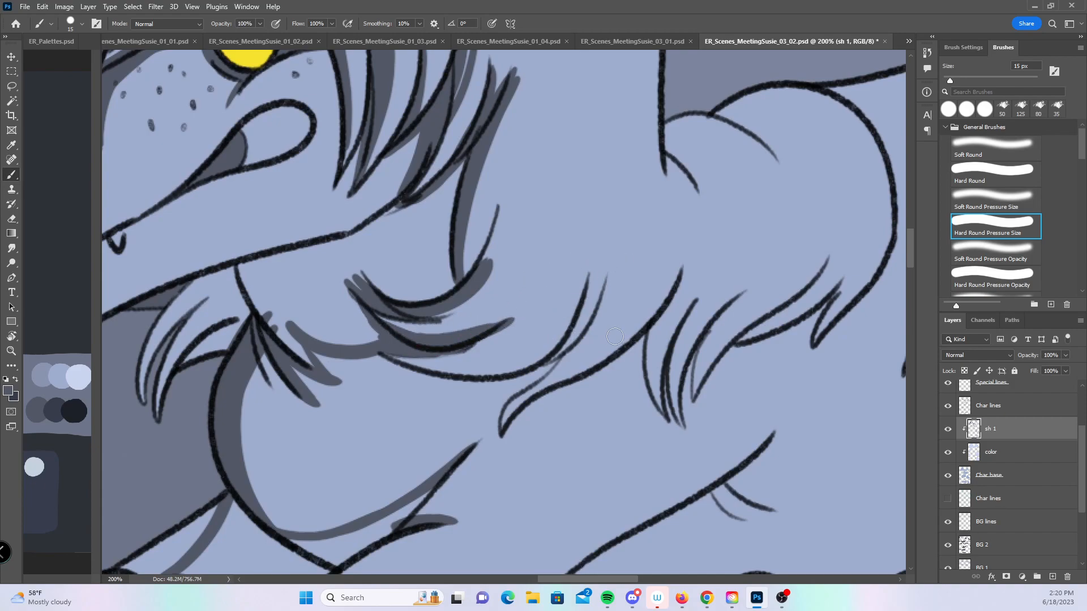
- Add tapered shadows to the forked mane strands beside the shoulder, down to the tuft's tip
{"action": "left_click_drag", "start_coordinate": [505, 380], "coordinate": [592, 332]}
{"action": "mouse_move", "coordinate": [544, 361]}
{"action": "left_mouse_down"}
{"action": "mouse_move", "coordinate": [605, 267]}
{"action": "mouse_move", "coordinate": [564, 347]}
{"action": "left_mouse_up"}
{"action": "left_click_drag", "start_coordinate": [605, 278], "coordinate": [571, 346]}
{"action": "left_click_drag", "start_coordinate": [613, 295], "coordinate": [511, 398]}
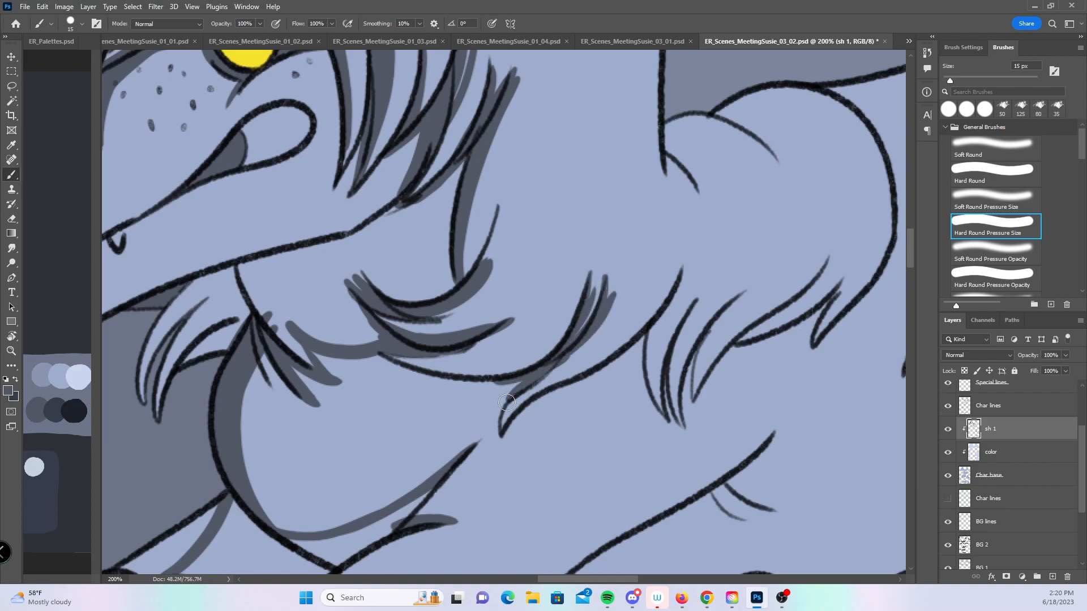
- Fill the neck area beneath the jaw with solid shadow using the Hard Round brush
{"action": "mouse_move", "coordinate": [497, 341]}
{"action": "left_mouse_down"}
{"action": "mouse_move", "coordinate": [627, 386]}
{"action": "mouse_move", "coordinate": [655, 424]}
{"action": "left_mouse_up"}
{"action": "left_click", "coordinate": [987, 163]}
{"action": "mouse_move", "coordinate": [626, 245]}
{"action": "left_mouse_down"}
{"action": "mouse_move", "coordinate": [518, 327]}
{"action": "mouse_move", "coordinate": [370, 363]}
{"action": "mouse_move", "coordinate": [300, 487]}
{"action": "mouse_move", "coordinate": [334, 470]}
{"action": "mouse_move", "coordinate": [348, 406]}
{"action": "mouse_move", "coordinate": [388, 432]}
{"action": "mouse_move", "coordinate": [419, 416]}
{"action": "mouse_move", "coordinate": [425, 359]}
{"action": "mouse_move", "coordinate": [452, 360]}
{"action": "mouse_move", "coordinate": [481, 424]}
{"action": "mouse_move", "coordinate": [538, 416]}
{"action": "mouse_move", "coordinate": [495, 417]}
{"action": "mouse_move", "coordinate": [472, 341]}
{"action": "mouse_move", "coordinate": [514, 367]}
{"action": "mouse_move", "coordinate": [506, 334]}
{"action": "mouse_move", "coordinate": [545, 363]}
{"action": "mouse_move", "coordinate": [597, 309]}
{"action": "mouse_move", "coordinate": [609, 356]}
{"action": "mouse_move", "coordinate": [587, 317]}
{"action": "left_mouse_up"}
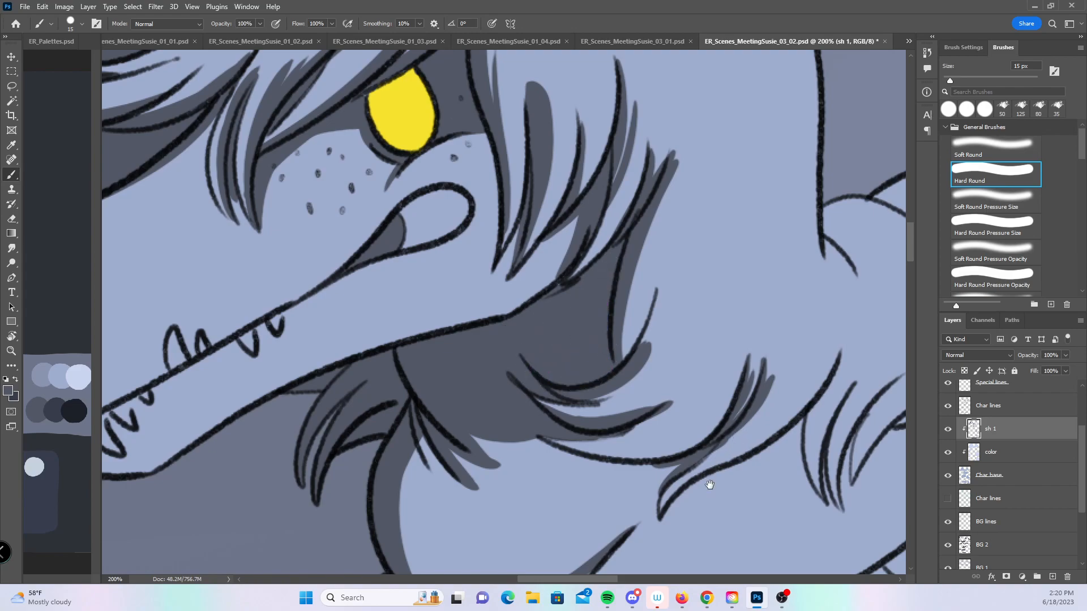
- Using the Hard Round Pressure Size brush, lay shadow bands along the toes and claws of the far forepaw
{"action": "left_click_drag", "start_coordinate": [710, 479], "coordinate": [684, 212]}
{"action": "left_click_drag", "start_coordinate": [627, 345], "coordinate": [750, 293]}
{"action": "left_click", "coordinate": [987, 224]}
{"action": "left_click_drag", "start_coordinate": [169, 242], "coordinate": [384, 235]}
{"action": "mouse_move", "coordinate": [249, 345]}
{"action": "left_mouse_down"}
{"action": "mouse_move", "coordinate": [375, 389]}
{"action": "mouse_move", "coordinate": [390, 360]}
{"action": "mouse_move", "coordinate": [425, 353]}
{"action": "mouse_move", "coordinate": [483, 401]}
{"action": "mouse_move", "coordinate": [512, 409]}
{"action": "left_mouse_up"}
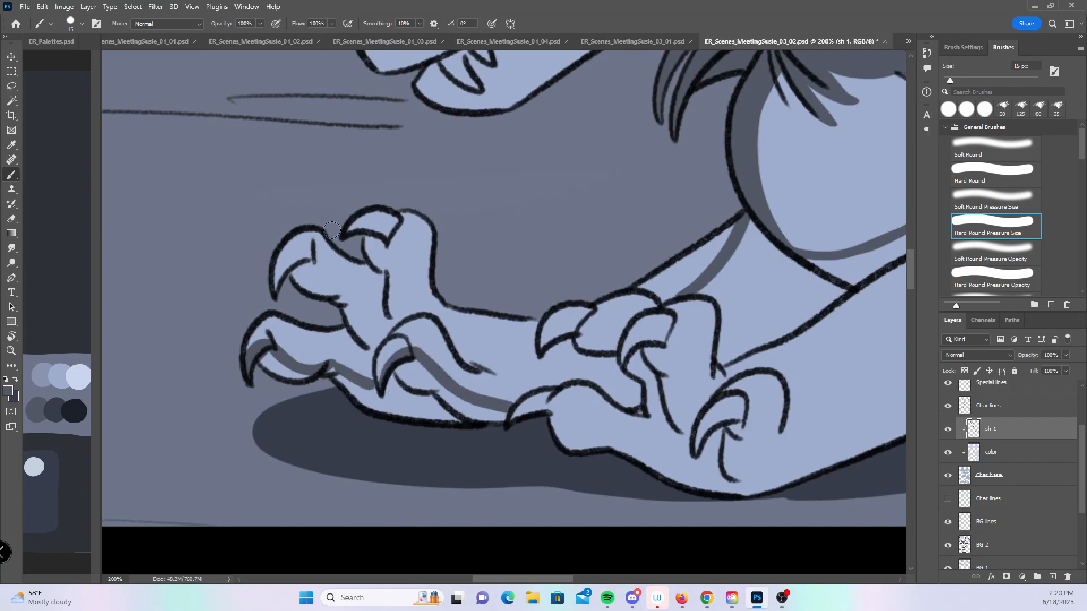
{"action": "mouse_move", "coordinate": [279, 277]}
{"action": "left_mouse_down"}
{"action": "mouse_move", "coordinate": [312, 257]}
{"action": "mouse_move", "coordinate": [391, 334]}
{"action": "left_mouse_up"}
{"action": "mouse_move", "coordinate": [342, 237]}
{"action": "left_mouse_down"}
{"action": "mouse_move", "coordinate": [391, 242]}
{"action": "mouse_move", "coordinate": [414, 314]}
{"action": "left_mouse_up"}
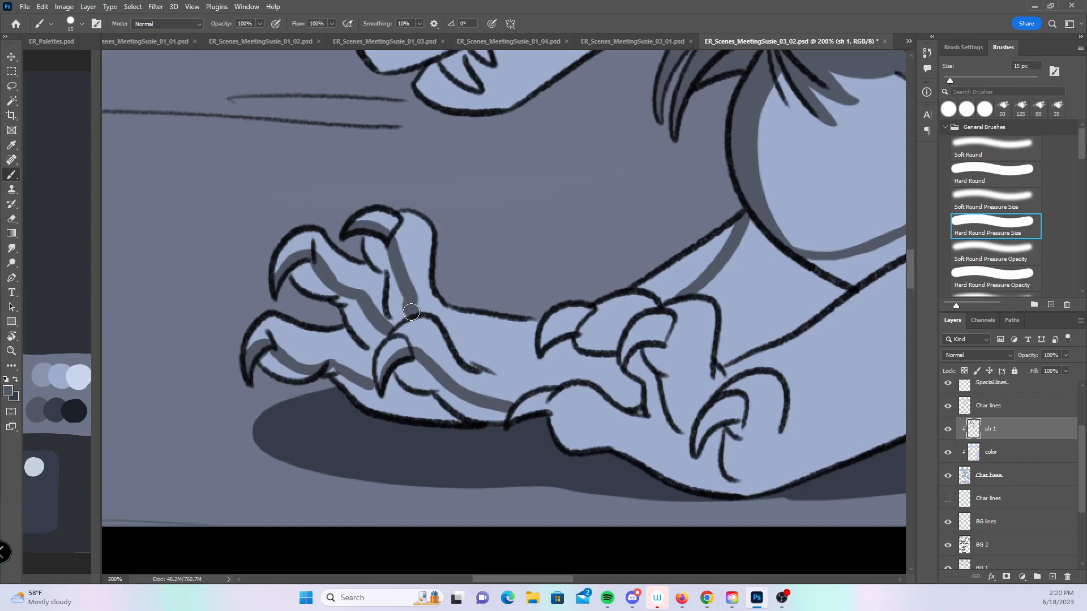
- Fill the undersides of the far forepaw's toes and its sole with shadow
{"action": "mouse_move", "coordinate": [291, 277]}
{"action": "left_mouse_down"}
{"action": "mouse_move", "coordinate": [343, 302]}
{"action": "mouse_move", "coordinate": [374, 345]}
{"action": "mouse_move", "coordinate": [371, 327]}
{"action": "left_mouse_up"}
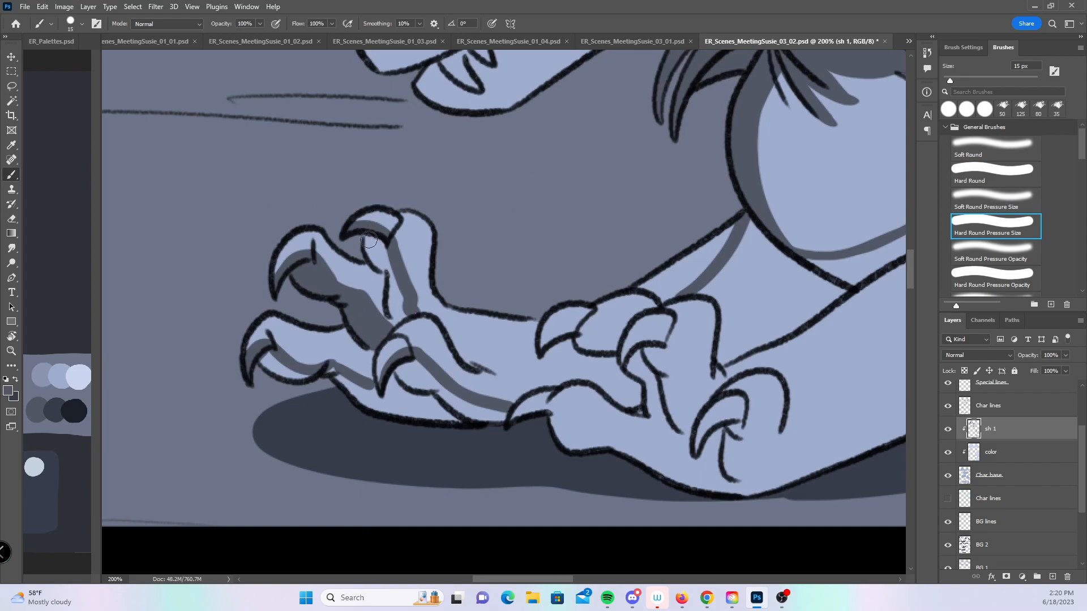
{"action": "left_click_drag", "start_coordinate": [368, 233], "coordinate": [369, 235]}
{"action": "left_click_drag", "start_coordinate": [391, 277], "coordinate": [395, 320]}
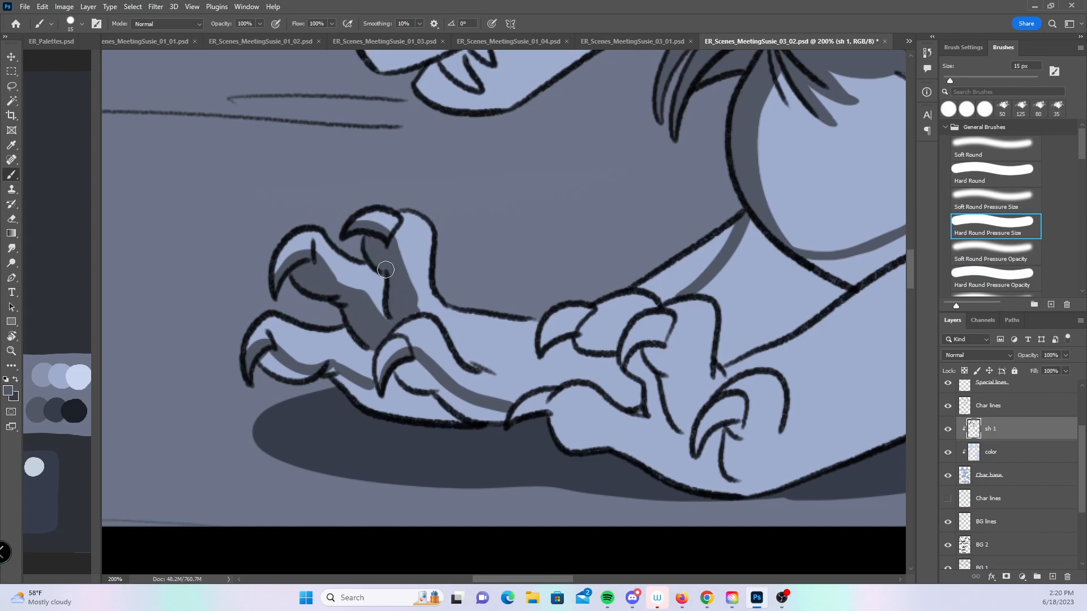
{"action": "mouse_move", "coordinate": [264, 360]}
{"action": "left_mouse_down"}
{"action": "mouse_move", "coordinate": [339, 379]}
{"action": "mouse_move", "coordinate": [378, 414]}
{"action": "mouse_move", "coordinate": [367, 392]}
{"action": "mouse_move", "coordinate": [392, 376]}
{"action": "mouse_move", "coordinate": [399, 421]}
{"action": "mouse_move", "coordinate": [395, 399]}
{"action": "mouse_move", "coordinate": [435, 396]}
{"action": "mouse_move", "coordinate": [553, 414]}
{"action": "left_mouse_up"}
- Shade the near forepaw's front toe and claws and extend the shadow along the far paw's wrist
{"action": "left_click_drag", "start_coordinate": [824, 388], "coordinate": [511, 350]}
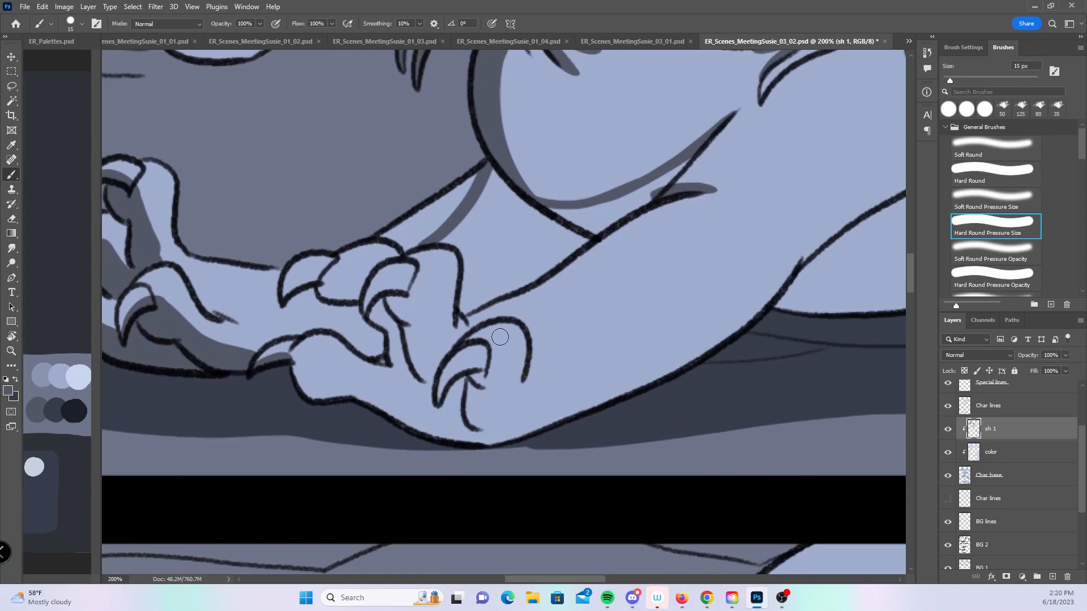
{"action": "left_click_drag", "start_coordinate": [284, 355], "coordinate": [427, 408]}
{"action": "left_click_drag", "start_coordinate": [283, 297], "coordinate": [320, 277]}
{"action": "left_click_drag", "start_coordinate": [178, 332], "coordinate": [262, 349]}
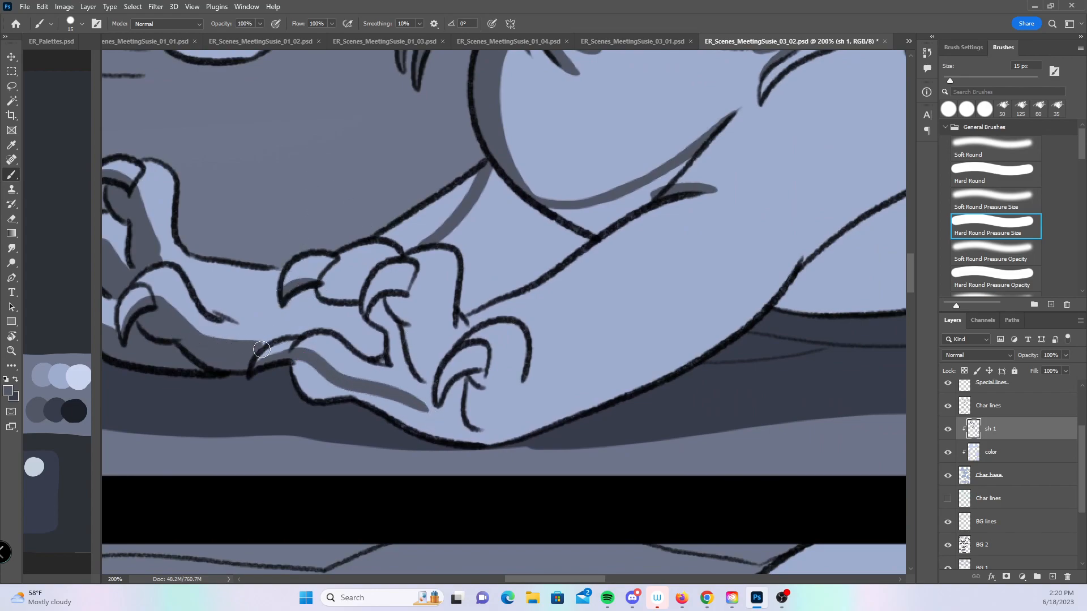
{"action": "mouse_move", "coordinate": [329, 338]}
{"action": "left_mouse_down"}
{"action": "mouse_move", "coordinate": [373, 336]}
{"action": "mouse_move", "coordinate": [355, 345]}
{"action": "mouse_move", "coordinate": [357, 307]}
{"action": "mouse_move", "coordinate": [371, 355]}
{"action": "mouse_move", "coordinate": [339, 330]}
{"action": "mouse_move", "coordinate": [380, 356]}
{"action": "mouse_move", "coordinate": [365, 317]}
{"action": "left_mouse_up"}
{"action": "key", "text": "ctrl+z"}
- Shade the near forepaw's remaining toes and sole, continuing the shadow along the underside of the forearm
{"action": "mouse_move", "coordinate": [322, 281]}
{"action": "left_mouse_down"}
{"action": "mouse_move", "coordinate": [354, 295]}
{"action": "mouse_move", "coordinate": [332, 288]}
{"action": "mouse_move", "coordinate": [412, 288]}
{"action": "mouse_move", "coordinate": [426, 362]}
{"action": "mouse_move", "coordinate": [417, 376]}
{"action": "mouse_move", "coordinate": [367, 305]}
{"action": "mouse_move", "coordinate": [399, 298]}
{"action": "mouse_move", "coordinate": [431, 402]}
{"action": "mouse_move", "coordinate": [487, 363]}
{"action": "mouse_move", "coordinate": [489, 388]}
{"action": "mouse_move", "coordinate": [541, 422]}
{"action": "mouse_move", "coordinate": [529, 419]}
{"action": "mouse_move", "coordinate": [667, 356]}
{"action": "mouse_move", "coordinate": [801, 213]}
{"action": "mouse_move", "coordinate": [736, 296]}
{"action": "left_mouse_up"}
{"action": "mouse_move", "coordinate": [303, 370]}
{"action": "left_mouse_down"}
{"action": "mouse_move", "coordinate": [371, 423]}
{"action": "mouse_move", "coordinate": [461, 448]}
{"action": "left_mouse_up"}
{"action": "mouse_move", "coordinate": [459, 378]}
{"action": "left_mouse_down"}
{"action": "mouse_move", "coordinate": [467, 422]}
{"action": "mouse_move", "coordinate": [487, 442]}
{"action": "mouse_move", "coordinate": [494, 430]}
{"action": "left_mouse_up"}
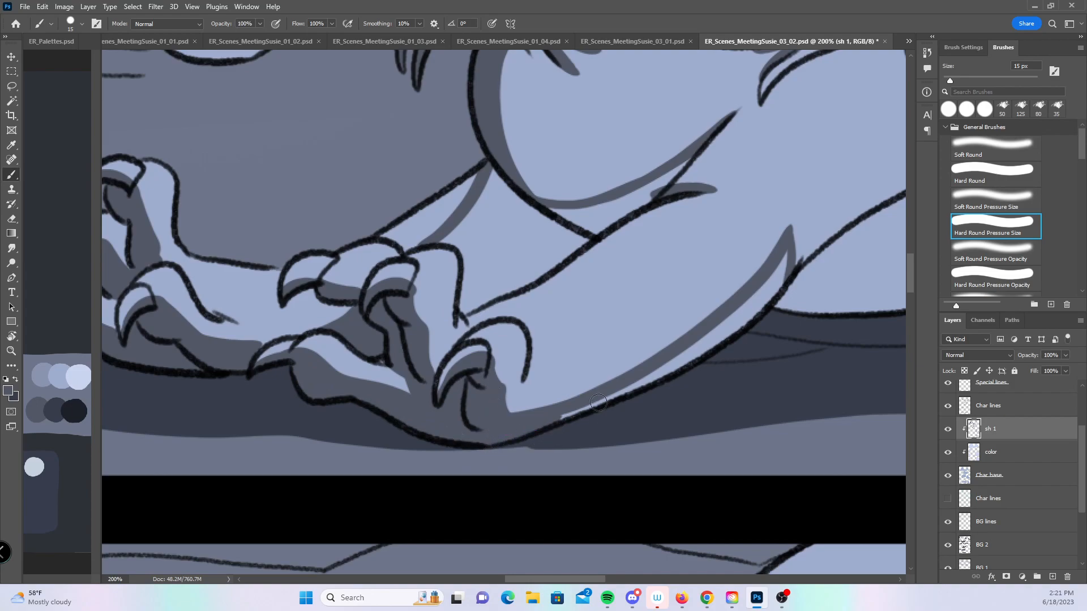
- Fill the far foreleg behind the near paw and the chest's lower crease using the Hard Round brush at 8 px
{"action": "left_click_drag", "start_coordinate": [694, 273], "coordinate": [597, 333]}
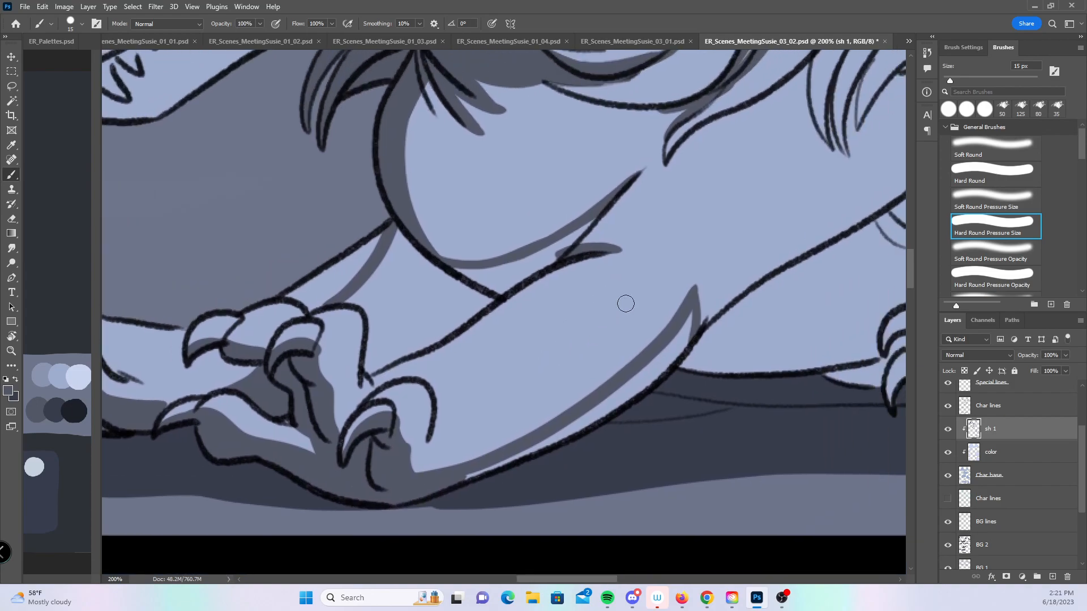
{"action": "left_click", "coordinate": [1012, 173]}
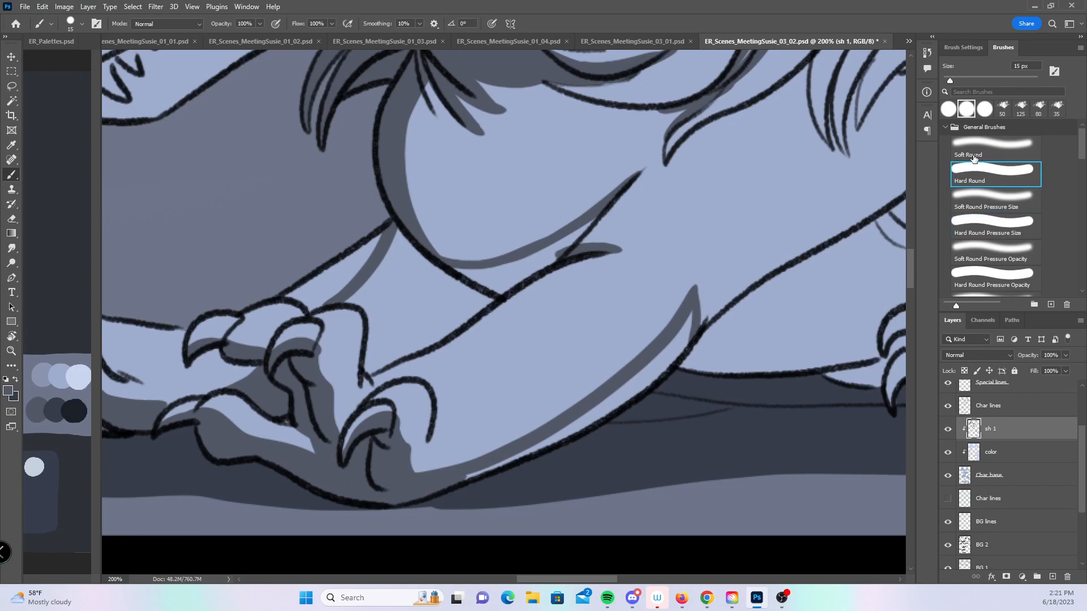
{"action": "mouse_move", "coordinate": [345, 304]}
{"action": "left_mouse_down"}
{"action": "mouse_move", "coordinate": [371, 317]}
{"action": "mouse_move", "coordinate": [375, 359]}
{"action": "mouse_move", "coordinate": [452, 333]}
{"action": "mouse_move", "coordinate": [535, 263]}
{"action": "mouse_move", "coordinate": [470, 303]}
{"action": "left_mouse_up"}
{"action": "mouse_move", "coordinate": [396, 220]}
{"action": "left_mouse_down"}
{"action": "mouse_move", "coordinate": [365, 291]}
{"action": "mouse_move", "coordinate": [386, 346]}
{"action": "mouse_move", "coordinate": [408, 250]}
{"action": "mouse_move", "coordinate": [461, 303]}
{"action": "mouse_move", "coordinate": [502, 265]}
{"action": "mouse_move", "coordinate": [541, 256]}
{"action": "mouse_move", "coordinate": [588, 222]}
{"action": "left_mouse_up"}
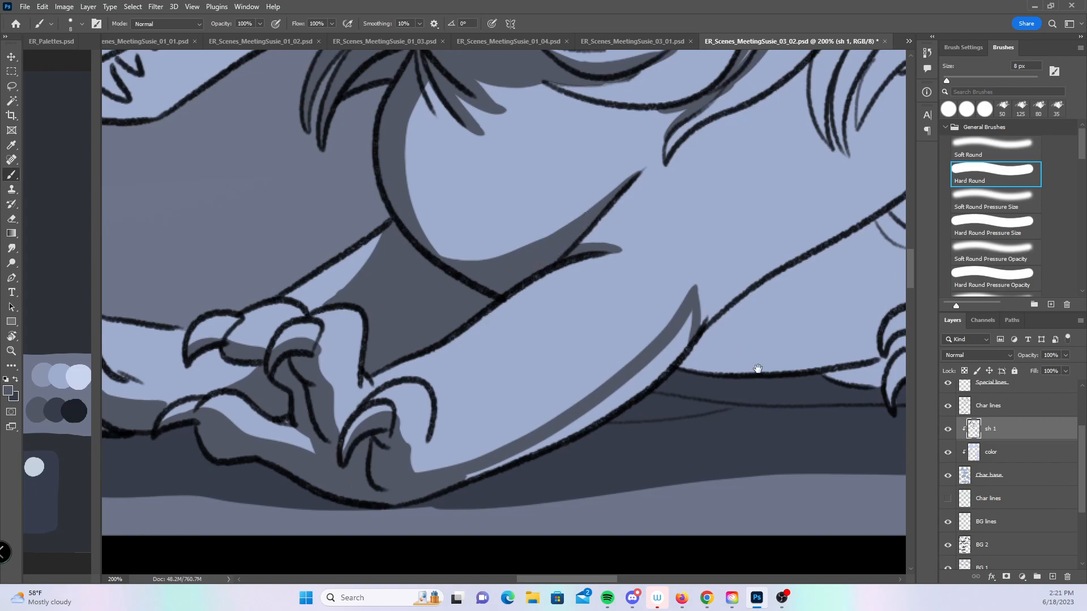
- Outline the belly shadow behind the near foreleg with Hard Round Pressure Size, raising it to 15 px for the curve toward the thigh
{"action": "left_click_drag", "start_coordinate": [753, 363], "coordinate": [511, 400]}
{"action": "left_click", "coordinate": [1000, 223]}
{"action": "mouse_move", "coordinate": [452, 352]}
{"action": "left_mouse_down"}
{"action": "mouse_move", "coordinate": [492, 316]}
{"action": "mouse_move", "coordinate": [628, 251]}
{"action": "mouse_move", "coordinate": [702, 190]}
{"action": "left_mouse_up"}
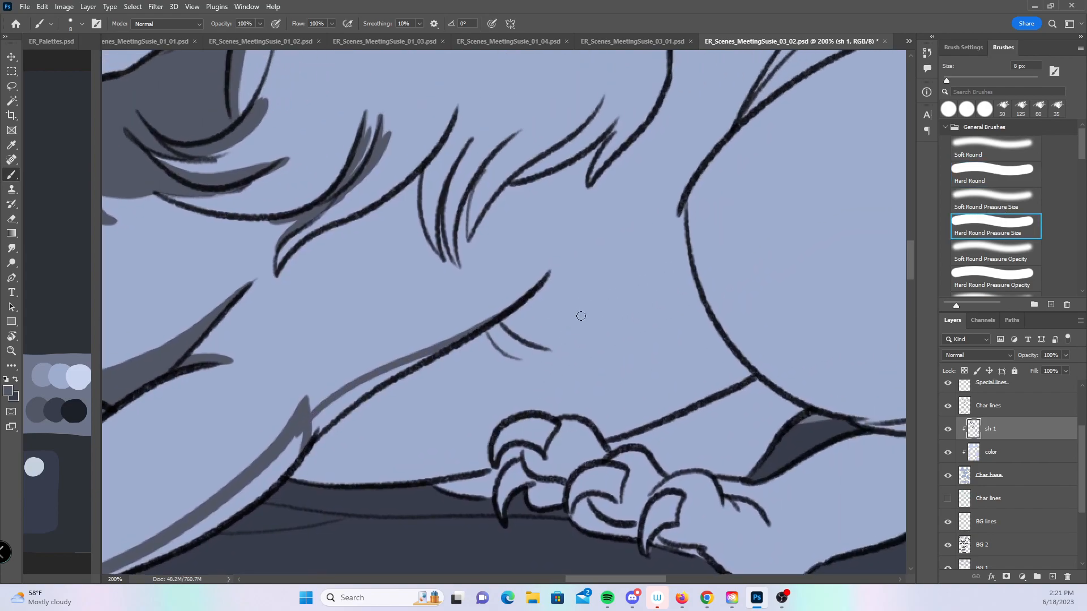
{"action": "key", "text": "bracketright"}
{"action": "key", "text": "bracketright"}
{"action": "key", "text": "bracketright"}
{"action": "mouse_move", "coordinate": [527, 298]}
{"action": "left_mouse_down"}
{"action": "mouse_move", "coordinate": [596, 342]}
{"action": "mouse_move", "coordinate": [665, 328]}
{"action": "left_mouse_up"}
{"action": "left_click_drag", "start_coordinate": [541, 325], "coordinate": [684, 286]}
{"action": "left_click_drag", "start_coordinate": [742, 252], "coordinate": [610, 368]}
{"action": "mouse_move", "coordinate": [534, 419]}
{"action": "left_mouse_down"}
{"action": "mouse_move", "coordinate": [547, 335]}
{"action": "mouse_move", "coordinate": [545, 400]}
{"action": "left_mouse_up"}
- Paint tapered shadow strokes along the fur lines above the thigh's upper edge
{"action": "left_click_drag", "start_coordinate": [594, 218], "coordinate": [526, 338]}
{"action": "mouse_move", "coordinate": [488, 419]}
{"action": "left_mouse_down"}
{"action": "mouse_move", "coordinate": [517, 358]}
{"action": "mouse_move", "coordinate": [544, 323]}
{"action": "mouse_move", "coordinate": [523, 370]}
{"action": "mouse_move", "coordinate": [615, 239]}
{"action": "mouse_move", "coordinate": [558, 306]}
{"action": "mouse_move", "coordinate": [630, 251]}
{"action": "left_mouse_up"}
{"action": "left_click_drag", "start_coordinate": [550, 331], "coordinate": [601, 278]}
{"action": "mouse_move", "coordinate": [539, 354]}
{"action": "left_mouse_down"}
{"action": "mouse_move", "coordinate": [582, 315]}
{"action": "mouse_move", "coordinate": [543, 346]}
{"action": "mouse_move", "coordinate": [637, 282]}
{"action": "left_mouse_up"}
{"action": "left_click_drag", "start_coordinate": [543, 345], "coordinate": [653, 277]}
{"action": "left_click_drag", "start_coordinate": [561, 324], "coordinate": [688, 270]}
{"action": "mouse_move", "coordinate": [469, 363]}
{"action": "left_mouse_down"}
{"action": "mouse_move", "coordinate": [485, 349]}
{"action": "mouse_move", "coordinate": [715, 311]}
{"action": "left_mouse_up"}
- Shade the hanging fur strands at the base of the shoulder
{"action": "mouse_move", "coordinate": [460, 376]}
{"action": "left_mouse_down"}
{"action": "mouse_move", "coordinate": [487, 428]}
{"action": "mouse_move", "coordinate": [472, 365]}
{"action": "mouse_move", "coordinate": [510, 299]}
{"action": "mouse_move", "coordinate": [490, 418]}
{"action": "left_mouse_up"}
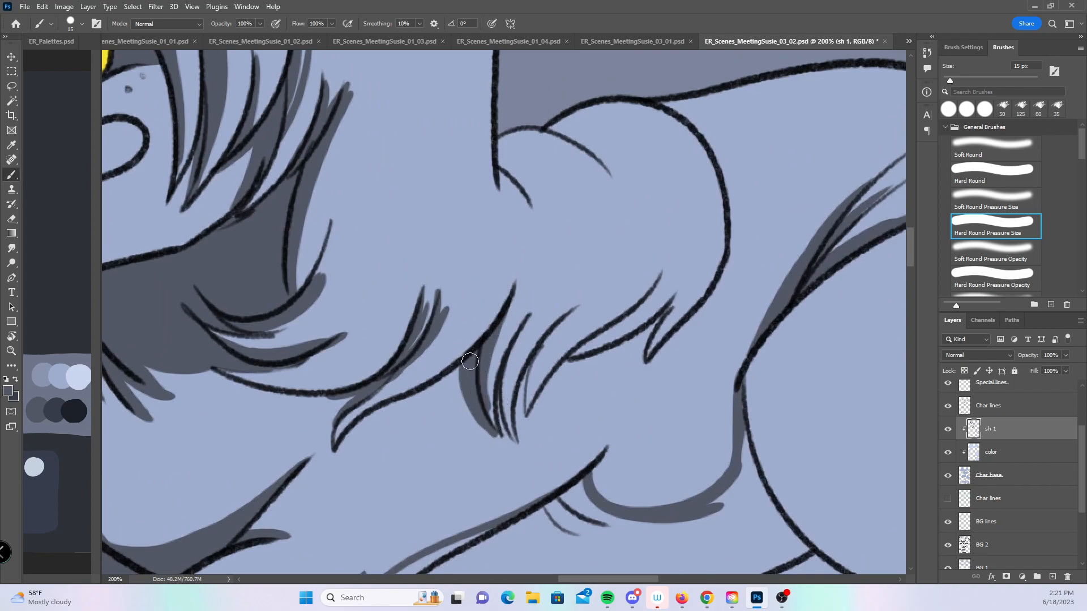
{"action": "left_click_drag", "start_coordinate": [483, 403], "coordinate": [490, 418]}
{"action": "left_click_drag", "start_coordinate": [501, 378], "coordinate": [512, 436]}
{"action": "left_click_drag", "start_coordinate": [501, 399], "coordinate": [511, 431]}
{"action": "mouse_move", "coordinate": [510, 430]}
{"action": "left_mouse_down"}
{"action": "mouse_move", "coordinate": [524, 329]}
{"action": "mouse_move", "coordinate": [506, 390]}
{"action": "mouse_move", "coordinate": [557, 295]}
{"action": "mouse_move", "coordinate": [526, 416]}
{"action": "mouse_move", "coordinate": [564, 326]}
{"action": "mouse_move", "coordinate": [533, 372]}
{"action": "mouse_move", "coordinate": [592, 302]}
{"action": "mouse_move", "coordinate": [549, 360]}
{"action": "mouse_move", "coordinate": [581, 359]}
{"action": "mouse_move", "coordinate": [569, 359]}
{"action": "mouse_move", "coordinate": [630, 314]}
{"action": "left_mouse_up"}
{"action": "mouse_move", "coordinate": [767, 330]}
{"action": "left_mouse_down"}
{"action": "mouse_move", "coordinate": [677, 424]}
{"action": "mouse_move", "coordinate": [716, 391]}
{"action": "left_mouse_up"}
- Paint a shadow band across the hind foot's toes and along the underside of the lower hind leg
{"action": "mouse_move", "coordinate": [447, 198]}
{"action": "left_mouse_down"}
{"action": "mouse_move", "coordinate": [473, 252]}
{"action": "mouse_move", "coordinate": [450, 211]}
{"action": "left_mouse_up"}
{"action": "left_click_drag", "start_coordinate": [722, 494], "coordinate": [667, 238]}
{"action": "left_click_drag", "start_coordinate": [832, 249], "coordinate": [720, 229]}
{"action": "left_click_drag", "start_coordinate": [700, 325], "coordinate": [638, 276]}
{"action": "mouse_move", "coordinate": [325, 319]}
{"action": "left_mouse_down"}
{"action": "mouse_move", "coordinate": [408, 374]}
{"action": "mouse_move", "coordinate": [485, 397]}
{"action": "mouse_move", "coordinate": [522, 429]}
{"action": "mouse_move", "coordinate": [641, 479]}
{"action": "left_mouse_up"}
{"action": "mouse_move", "coordinate": [520, 374]}
{"action": "left_mouse_down"}
{"action": "mouse_move", "coordinate": [530, 389]}
{"action": "mouse_move", "coordinate": [557, 387]}
{"action": "left_mouse_up"}
{"action": "mouse_move", "coordinate": [578, 466]}
{"action": "left_mouse_down"}
{"action": "mouse_move", "coordinate": [765, 364]}
{"action": "mouse_move", "coordinate": [843, 255]}
{"action": "left_mouse_up"}
{"action": "left_click_drag", "start_coordinate": [861, 304], "coordinate": [691, 406]}
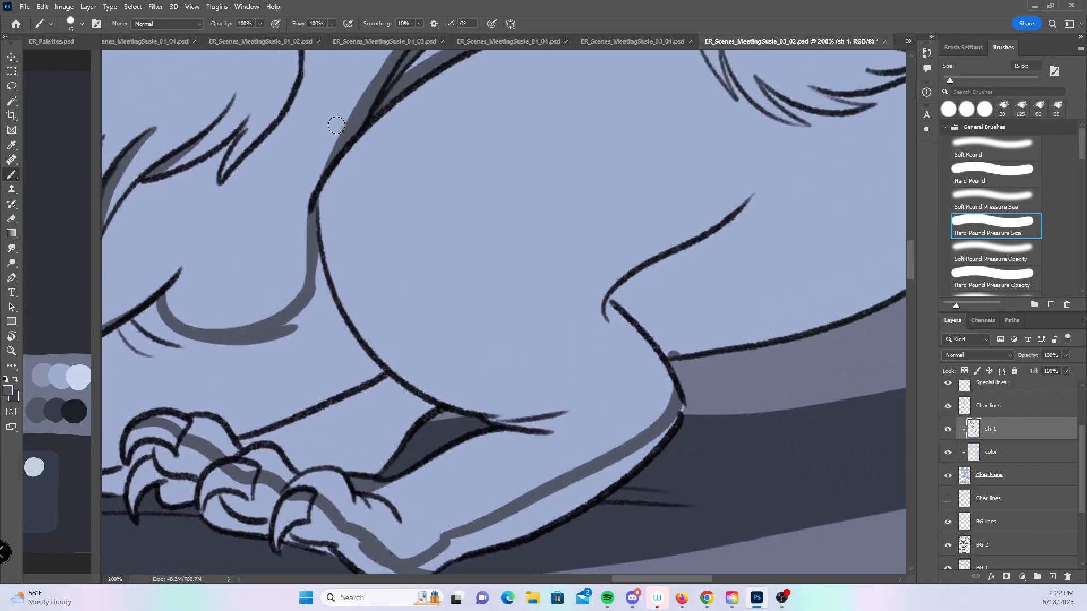
- Shade the thigh's front and lower contour, the back of the knee and the crease where the tail begins
{"action": "mouse_move", "coordinate": [327, 175]}
{"action": "left_mouse_down"}
{"action": "mouse_move", "coordinate": [340, 282]}
{"action": "mouse_move", "coordinate": [487, 405]}
{"action": "mouse_move", "coordinate": [526, 413]}
{"action": "left_mouse_up"}
{"action": "mouse_move", "coordinate": [453, 392]}
{"action": "left_mouse_down"}
{"action": "mouse_move", "coordinate": [419, 371]}
{"action": "mouse_move", "coordinate": [528, 416]}
{"action": "mouse_move", "coordinate": [424, 378]}
{"action": "mouse_move", "coordinate": [578, 406]}
{"action": "left_mouse_up"}
{"action": "left_click_drag", "start_coordinate": [474, 406], "coordinate": [577, 405]}
{"action": "left_click_drag", "start_coordinate": [503, 425], "coordinate": [544, 424]}
{"action": "left_click_drag", "start_coordinate": [743, 354], "coordinate": [468, 437]}
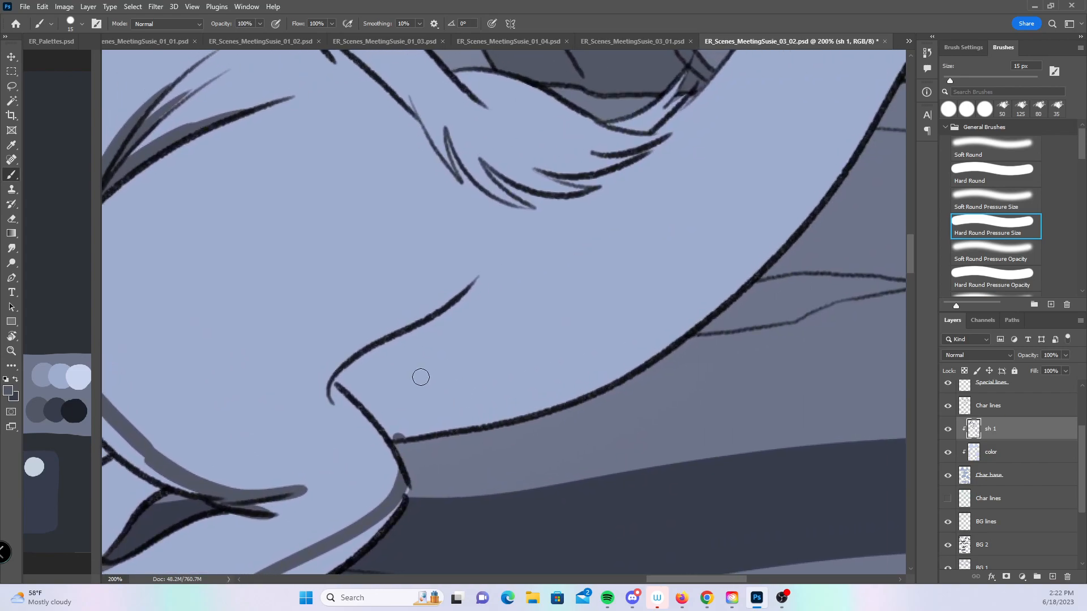
{"action": "mouse_move", "coordinate": [394, 507]}
{"action": "left_mouse_down"}
{"action": "mouse_move", "coordinate": [390, 449]}
{"action": "mouse_move", "coordinate": [325, 378]}
{"action": "mouse_move", "coordinate": [478, 277]}
{"action": "left_mouse_up"}
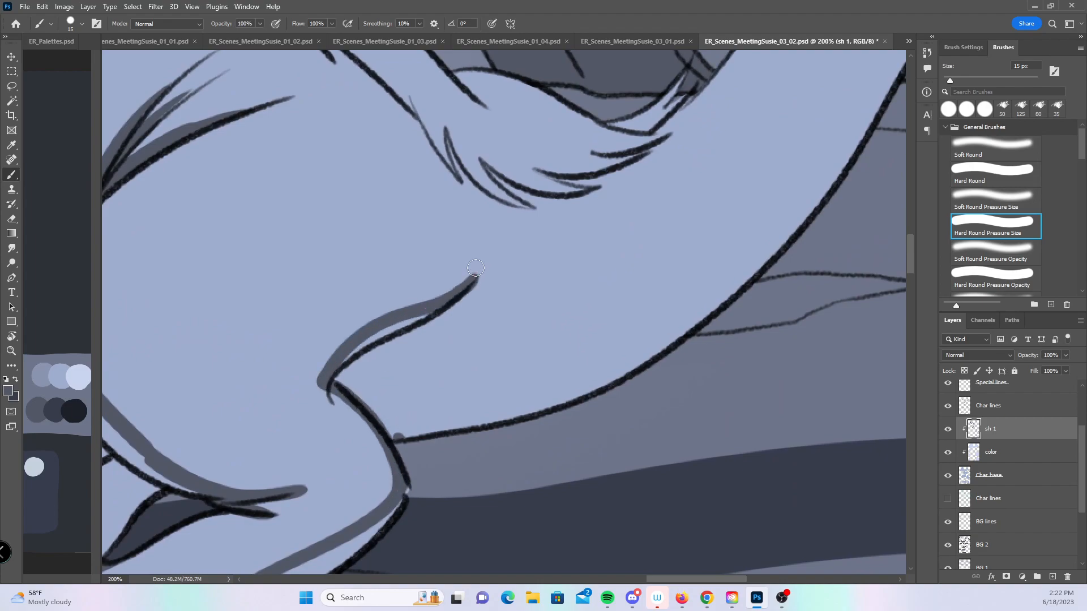
- Paint a long shadow band along the underside of the arched tail
{"action": "left_click_drag", "start_coordinate": [543, 305], "coordinate": [443, 369]}
{"action": "mouse_move", "coordinate": [365, 342]}
{"action": "left_mouse_down"}
{"action": "mouse_move", "coordinate": [496, 342]}
{"action": "mouse_move", "coordinate": [688, 229]}
{"action": "left_mouse_up"}
{"action": "left_click_drag", "start_coordinate": [802, 239], "coordinate": [471, 456]}
{"action": "mouse_move", "coordinate": [297, 491]}
{"action": "left_mouse_down"}
{"action": "mouse_move", "coordinate": [574, 202]}
{"action": "mouse_move", "coordinate": [795, 135]}
{"action": "mouse_move", "coordinate": [528, 381]}
{"action": "mouse_move", "coordinate": [272, 467]}
{"action": "mouse_move", "coordinate": [413, 255]}
{"action": "mouse_move", "coordinate": [634, 330]}
{"action": "left_mouse_up"}
{"action": "left_click_drag", "start_coordinate": [406, 202], "coordinate": [612, 245]}
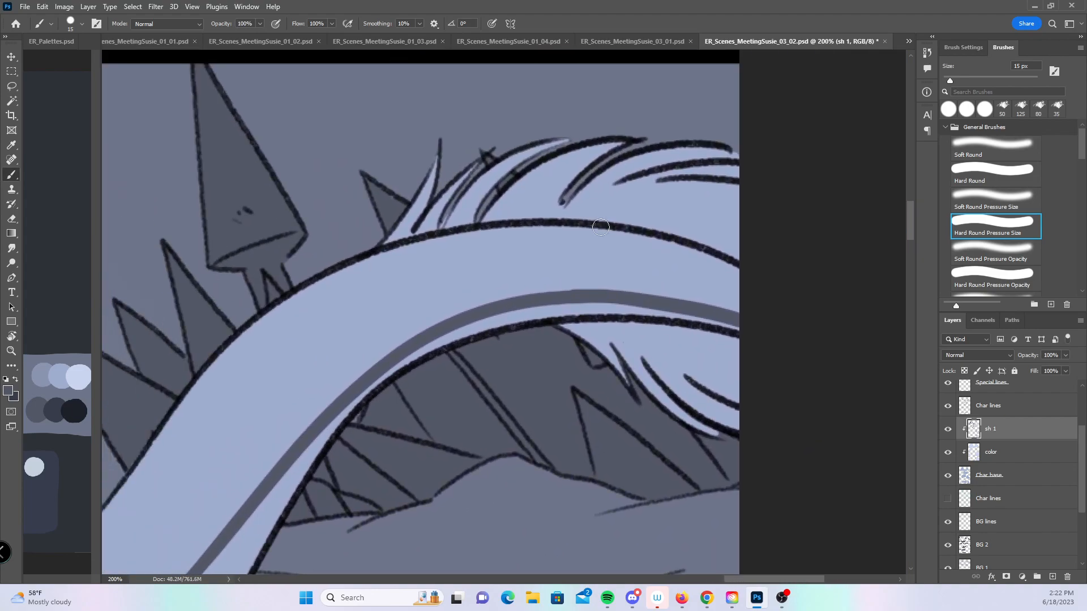
- Shade the fur tufts along the top of the tail near the panel's edge
{"action": "mouse_move", "coordinate": [472, 222]}
{"action": "left_mouse_down"}
{"action": "mouse_move", "coordinate": [490, 193]}
{"action": "mouse_move", "coordinate": [481, 199]}
{"action": "mouse_move", "coordinate": [562, 139]}
{"action": "left_mouse_up"}
{"action": "left_click_drag", "start_coordinate": [437, 228], "coordinate": [492, 146]}
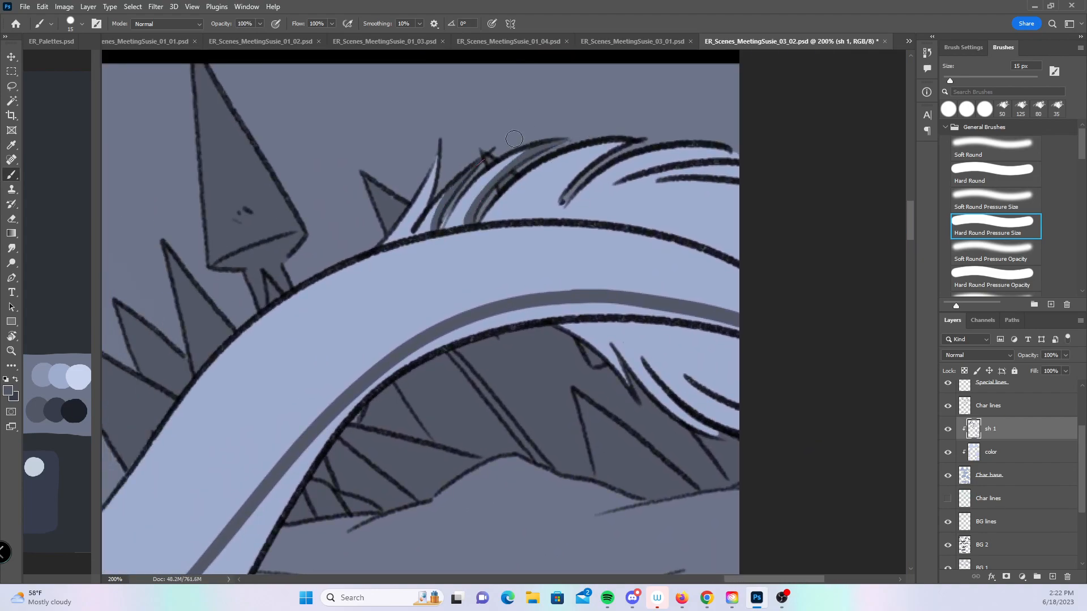
{"action": "mouse_move", "coordinate": [547, 215]}
{"action": "left_mouse_down"}
{"action": "mouse_move", "coordinate": [637, 128]}
{"action": "mouse_move", "coordinate": [618, 146]}
{"action": "left_mouse_up"}
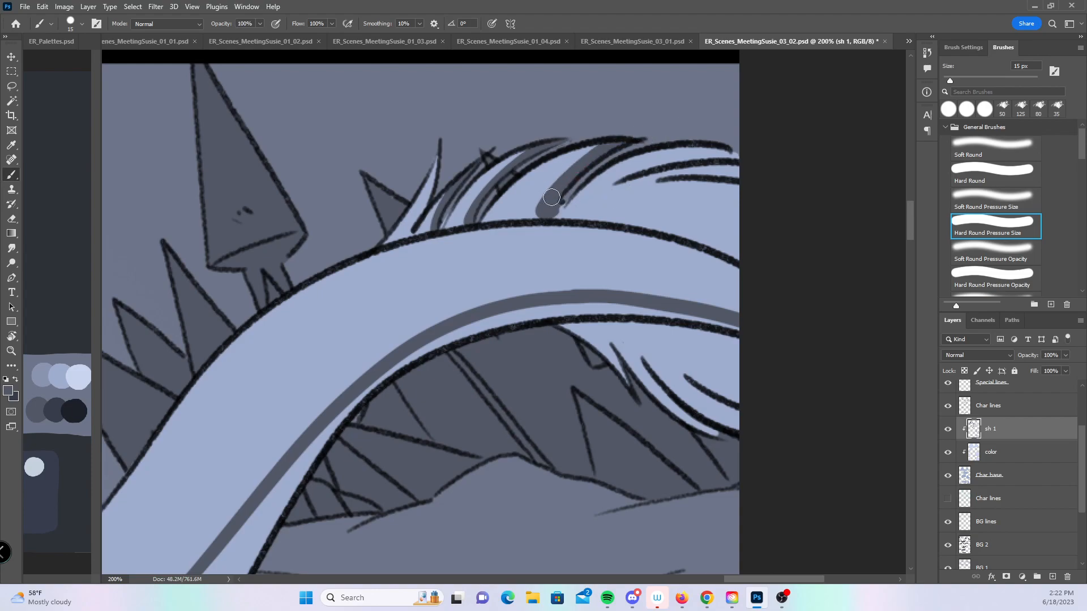
{"action": "left_click_drag", "start_coordinate": [515, 214], "coordinate": [595, 146]}
{"action": "left_click_drag", "start_coordinate": [605, 202], "coordinate": [738, 170]}
{"action": "mouse_move", "coordinate": [671, 232]}
{"action": "left_mouse_down"}
{"action": "mouse_move", "coordinate": [771, 232]}
{"action": "mouse_move", "coordinate": [677, 234]}
{"action": "mouse_move", "coordinate": [735, 253]}
{"action": "left_mouse_up"}
- Continue the shadow strokes on the fur around the tail and rump
{"action": "mouse_move", "coordinate": [340, 432]}
{"action": "left_mouse_down"}
{"action": "mouse_move", "coordinate": [517, 310]}
{"action": "mouse_move", "coordinate": [550, 265]}
{"action": "left_mouse_up"}
{"action": "mouse_move", "coordinate": [295, 192]}
{"action": "left_mouse_down"}
{"action": "mouse_move", "coordinate": [366, 244]}
{"action": "mouse_move", "coordinate": [348, 220]}
{"action": "mouse_move", "coordinate": [414, 294]}
{"action": "mouse_move", "coordinate": [422, 288]}
{"action": "mouse_move", "coordinate": [470, 370]}
{"action": "left_mouse_up"}
{"action": "left_click_drag", "start_coordinate": [447, 311], "coordinate": [512, 393]}
{"action": "mouse_move", "coordinate": [489, 347]}
{"action": "left_mouse_down"}
{"action": "mouse_move", "coordinate": [547, 389]}
{"action": "mouse_move", "coordinate": [499, 352]}
{"action": "left_mouse_up"}
- At 100% view, fill the near foreleg's underside and belly shadow with the Hard Round brush and outline the shadow around the hind toes
{"action": "mouse_move", "coordinate": [481, 433]}
{"action": "left_mouse_down"}
{"action": "mouse_move", "coordinate": [687, 279]}
{"action": "mouse_move", "coordinate": [674, 259]}
{"action": "left_mouse_up"}
{"action": "key", "text": "z"}
{"action": "left_click", "coordinate": [562, 317], "text": "alt"}
{"action": "left_click_drag", "start_coordinate": [470, 393], "coordinate": [635, 427]}
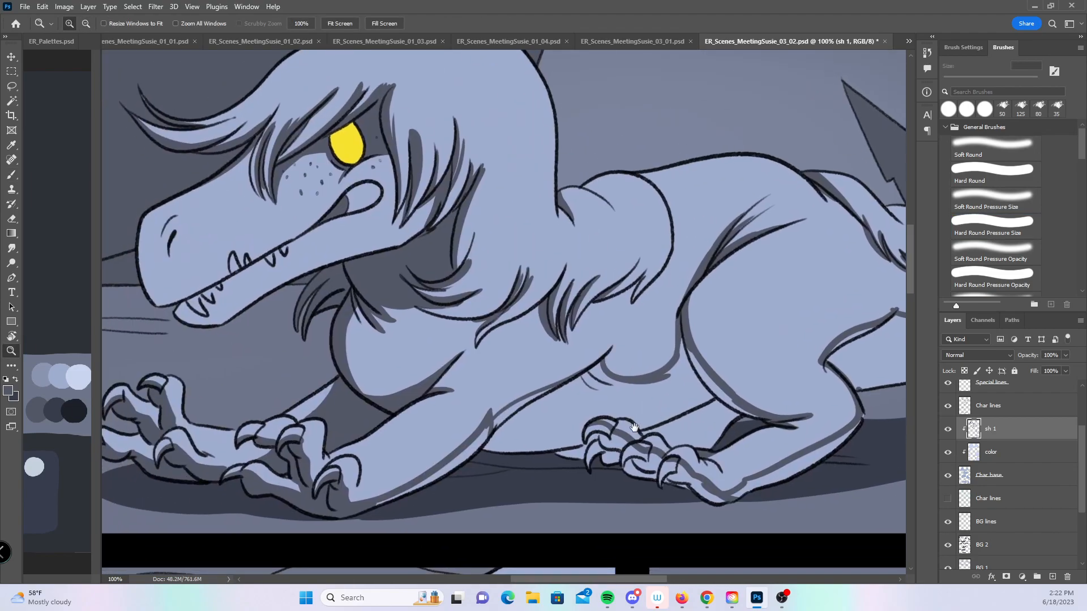
{"action": "left_click", "coordinate": [994, 174]}
{"action": "mouse_move", "coordinate": [384, 497]}
{"action": "left_mouse_down"}
{"action": "mouse_move", "coordinate": [597, 367]}
{"action": "mouse_move", "coordinate": [600, 381]}
{"action": "mouse_move", "coordinate": [639, 387]}
{"action": "mouse_move", "coordinate": [696, 380]}
{"action": "mouse_move", "coordinate": [733, 412]}
{"action": "left_mouse_up"}
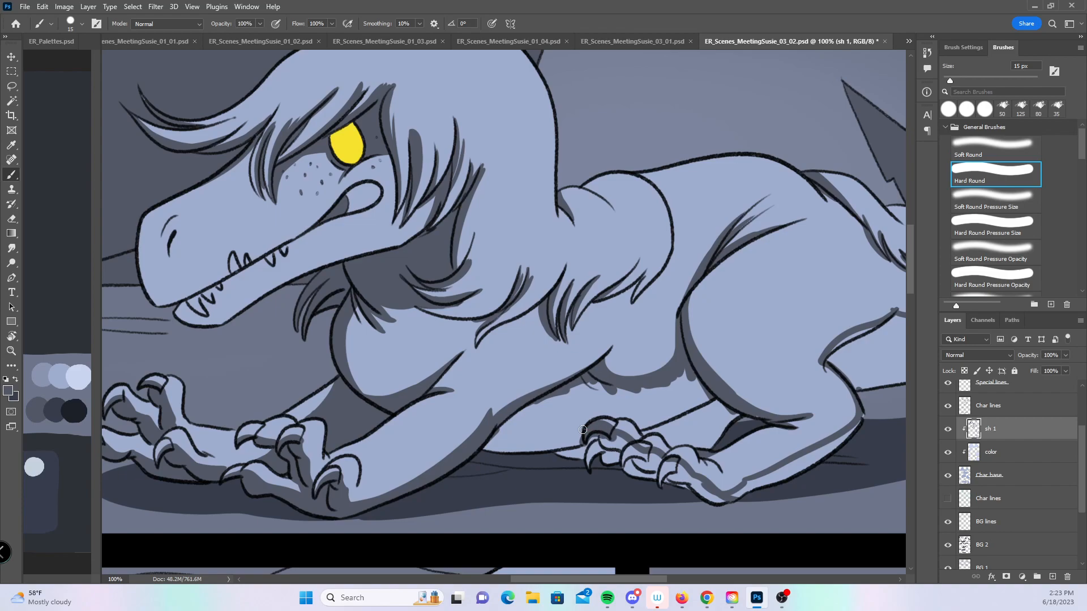
{"action": "left_click_drag", "start_coordinate": [597, 413], "coordinate": [639, 424]}
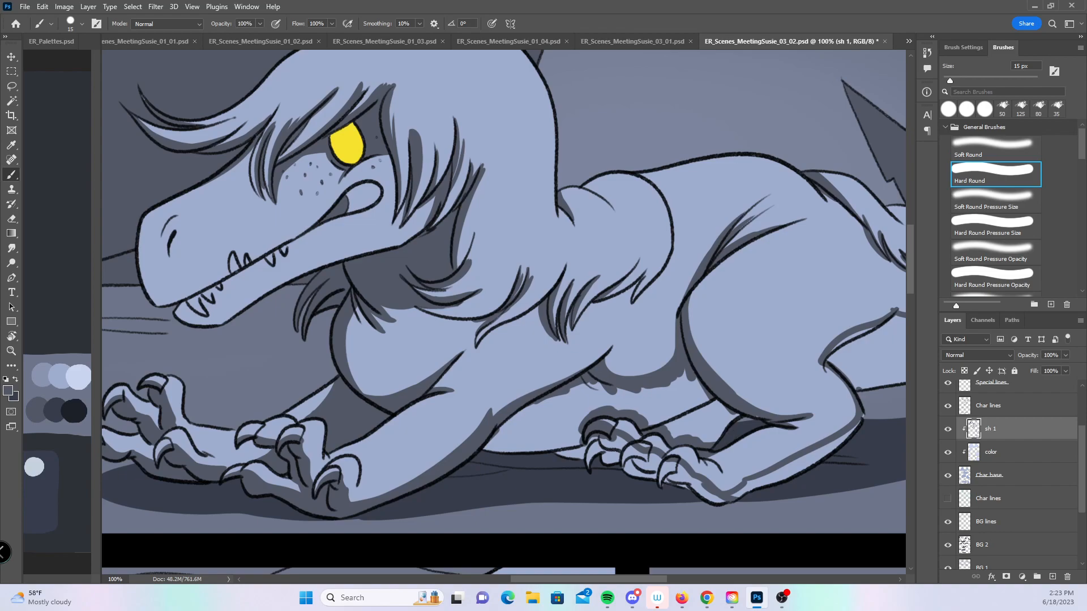
{"action": "key", "text": "alt+Tab"}
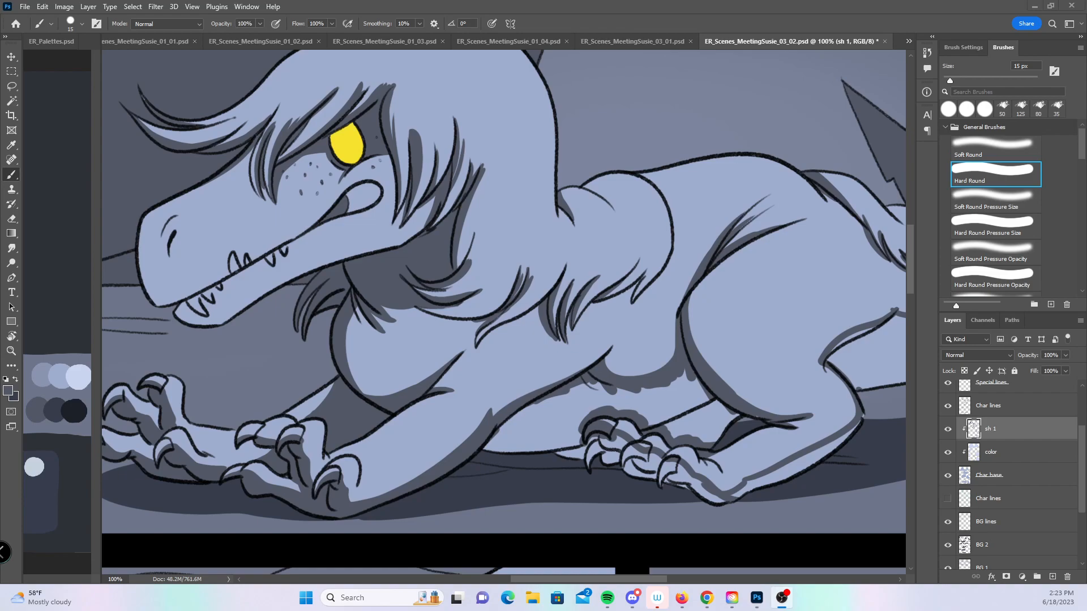
{"action": "key", "text": "alt+Tab"}
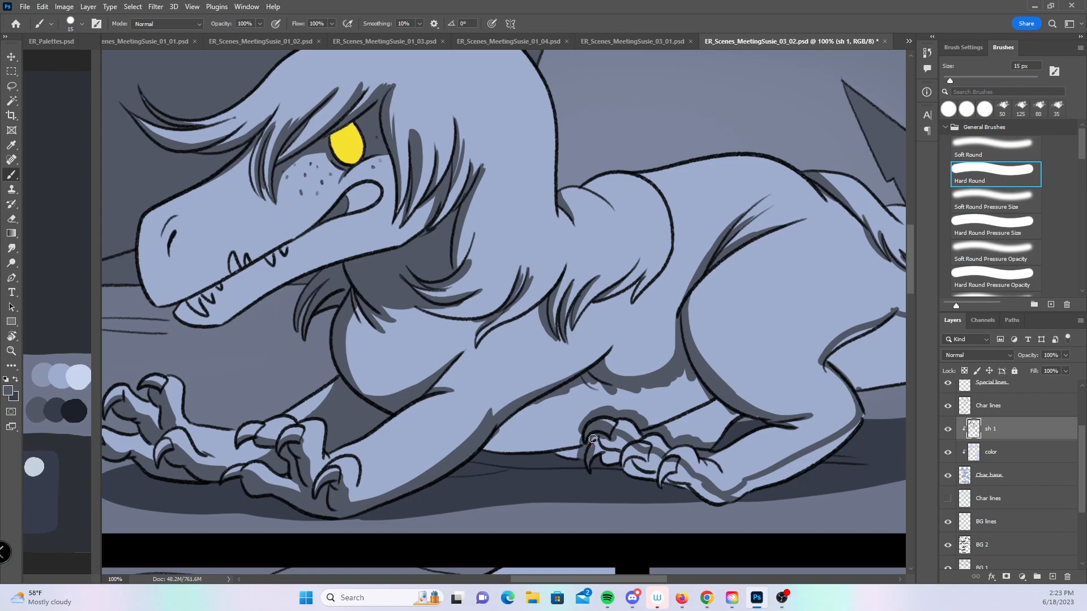
- Shade the hind toes and outline the remaining lower-belly shadow, filling it with the Hard Round brush at 35 px
{"action": "left_click_drag", "start_coordinate": [616, 441], "coordinate": [647, 482]}
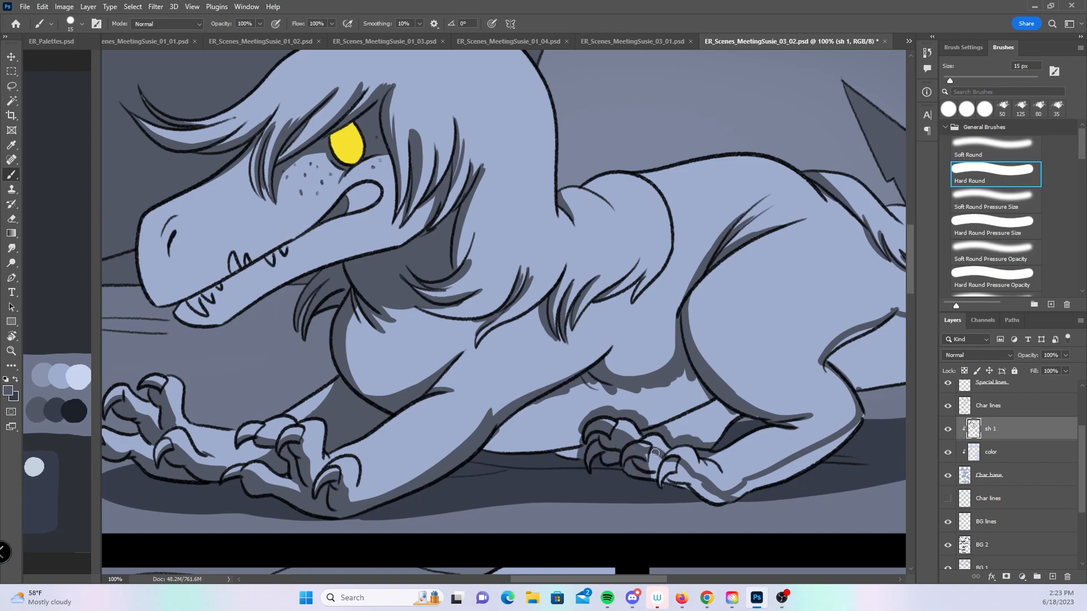
{"action": "mouse_move", "coordinate": [676, 465]}
{"action": "left_mouse_down"}
{"action": "mouse_move", "coordinate": [705, 491]}
{"action": "mouse_move", "coordinate": [677, 486]}
{"action": "mouse_move", "coordinate": [692, 487]}
{"action": "left_mouse_up"}
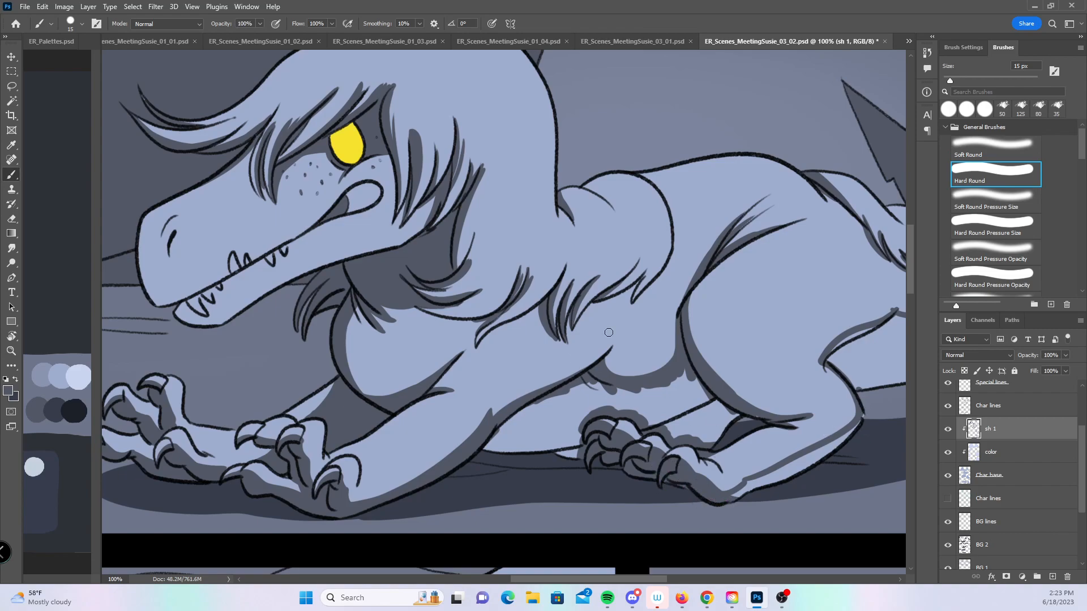
{"action": "mouse_move", "coordinate": [483, 458]}
{"action": "left_mouse_down"}
{"action": "mouse_move", "coordinate": [544, 403]}
{"action": "mouse_move", "coordinate": [599, 390]}
{"action": "left_mouse_up"}
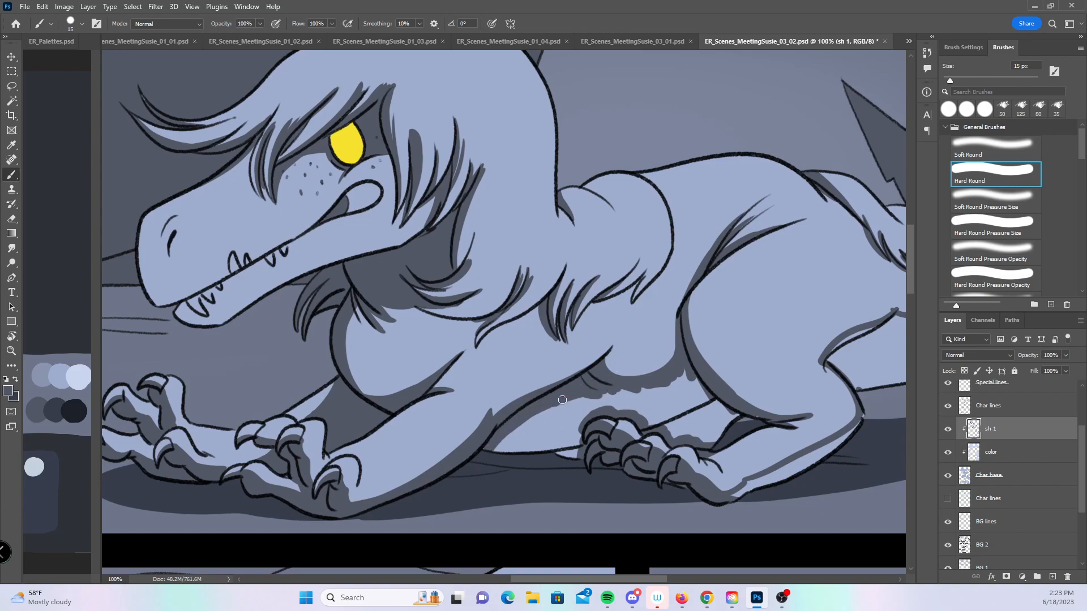
{"action": "key", "text": "bracketright"}
{"action": "key", "text": "bracketright"}
{"action": "key", "text": "bracketright"}
{"action": "mouse_move", "coordinate": [557, 399]}
{"action": "left_mouse_down"}
{"action": "mouse_move", "coordinate": [526, 442]}
{"action": "mouse_move", "coordinate": [586, 393]}
{"action": "left_mouse_up"}
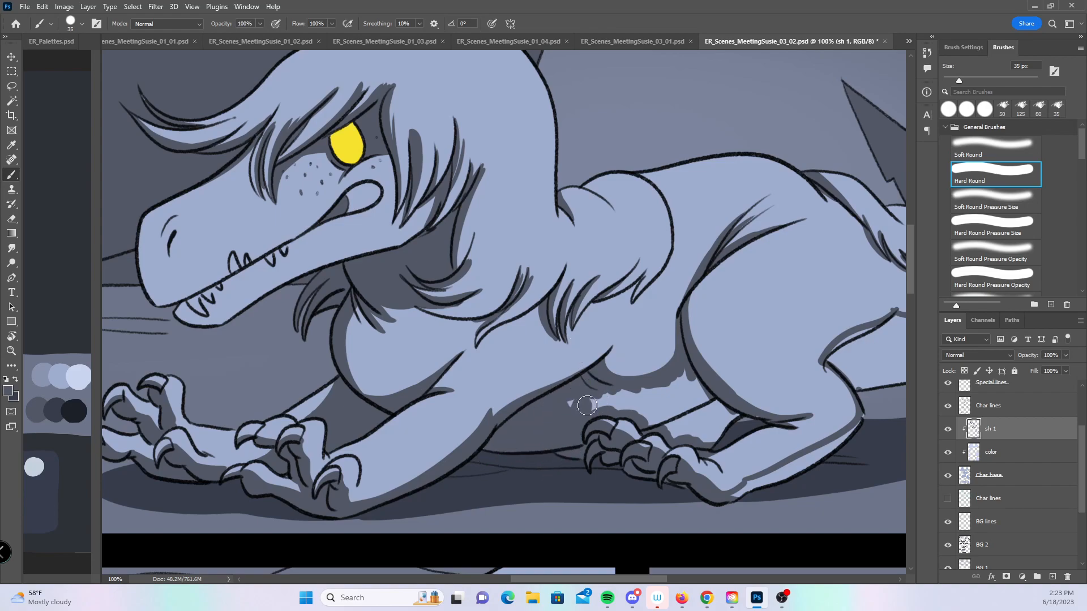
{"action": "mouse_move", "coordinate": [564, 406]}
{"action": "left_mouse_down"}
{"action": "mouse_move", "coordinate": [636, 402]}
{"action": "mouse_move", "coordinate": [665, 416]}
{"action": "mouse_move", "coordinate": [656, 396]}
{"action": "mouse_move", "coordinate": [686, 389]}
{"action": "mouse_move", "coordinate": [670, 432]}
{"action": "mouse_move", "coordinate": [711, 428]}
{"action": "mouse_move", "coordinate": [705, 396]}
{"action": "mouse_move", "coordinate": [735, 422]}
{"action": "left_mouse_up"}
- Fill the shadow along the underside of the hind lower leg and begin filling the underside of the tail's base
{"action": "left_click_drag", "start_coordinate": [856, 479], "coordinate": [623, 465]}
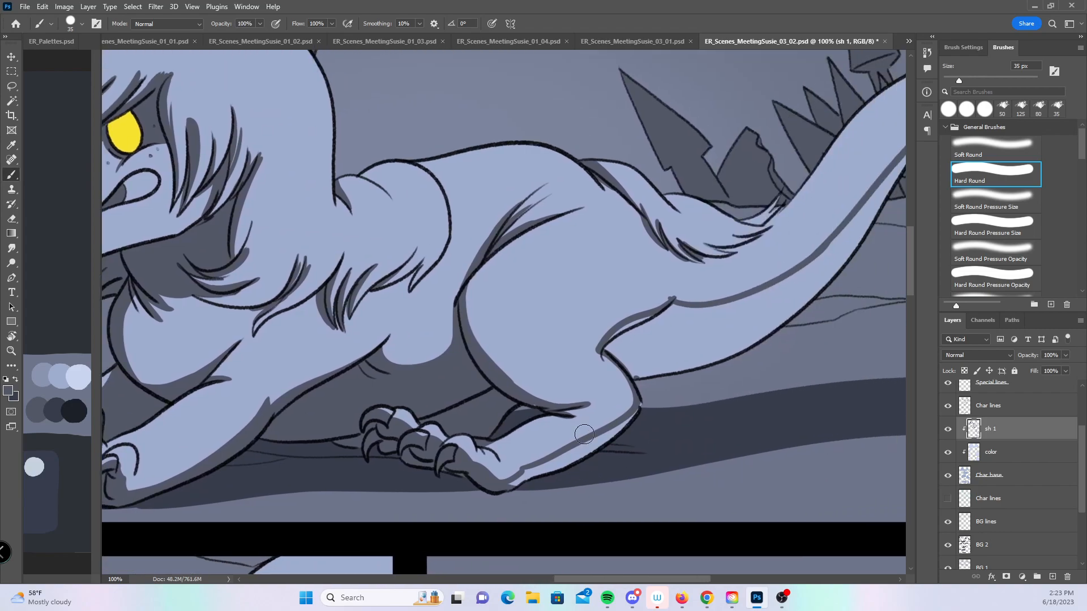
{"action": "mouse_move", "coordinate": [526, 483]}
{"action": "left_mouse_down"}
{"action": "mouse_move", "coordinate": [505, 491]}
{"action": "mouse_move", "coordinate": [621, 431]}
{"action": "left_mouse_up"}
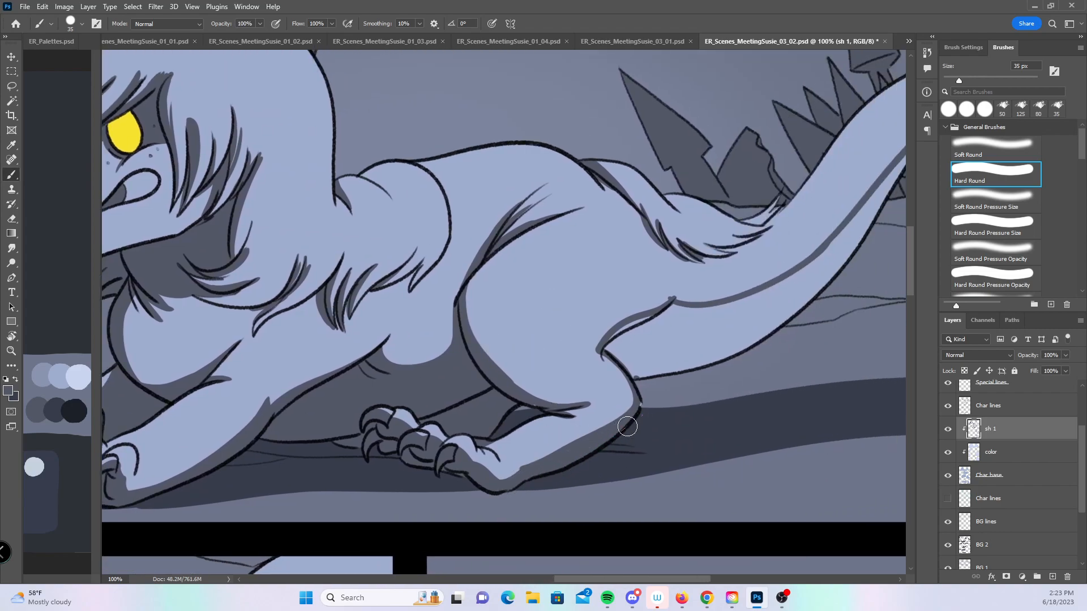
{"action": "left_click_drag", "start_coordinate": [808, 388], "coordinate": [668, 436]}
{"action": "mouse_move", "coordinate": [554, 353]}
{"action": "left_mouse_down"}
{"action": "mouse_move", "coordinate": [543, 350]}
{"action": "mouse_move", "coordinate": [478, 399]}
{"action": "mouse_move", "coordinate": [518, 422]}
{"action": "mouse_move", "coordinate": [558, 379]}
{"action": "mouse_move", "coordinate": [595, 387]}
{"action": "mouse_move", "coordinate": [566, 371]}
{"action": "left_mouse_up"}
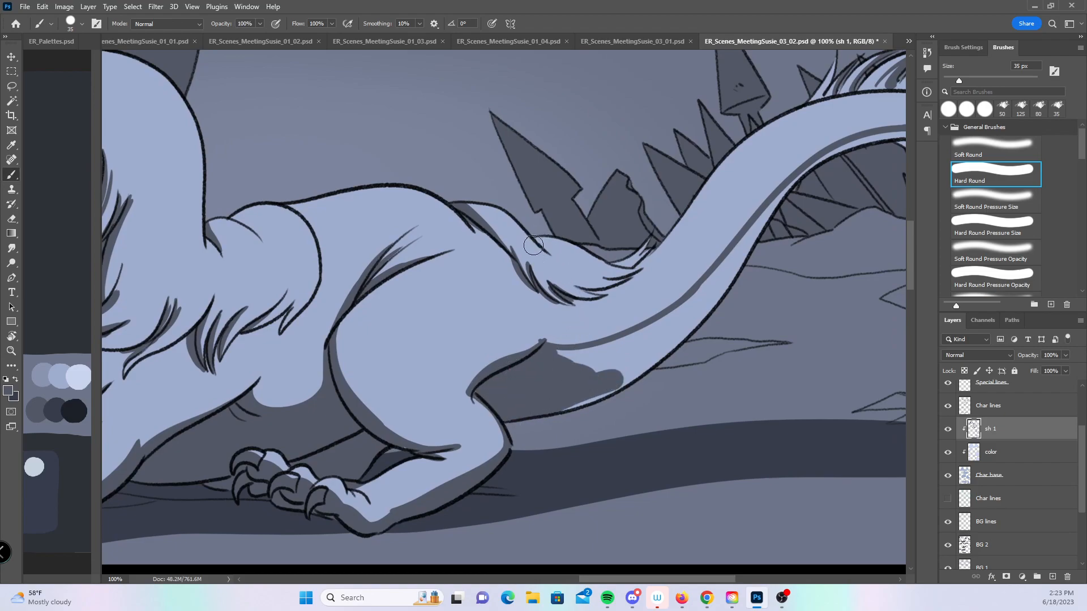
{"action": "left_click", "coordinate": [994, 223]}
{"action": "key", "text": "bracketleft"}
{"action": "key", "text": "bracketleft"}
{"action": "key", "text": "bracketleft"}
{"action": "mouse_move", "coordinate": [539, 339]}
{"action": "left_mouse_down"}
{"action": "mouse_move", "coordinate": [611, 344]}
{"action": "mouse_move", "coordinate": [559, 355]}
{"action": "mouse_move", "coordinate": [658, 346]}
{"action": "mouse_move", "coordinate": [651, 366]}
{"action": "mouse_move", "coordinate": [605, 392]}
{"action": "left_mouse_up"}
{"action": "left_click", "coordinate": [1012, 185]}
{"action": "key", "text": "bracketright"}
{"action": "key", "text": "ctrl+z"}
- Fill the tail's underside shadow along the arch to the panel's edge with the 35 px Hard Round brush
{"action": "key", "text": "space"}
{"action": "left_click_drag", "start_coordinate": [757, 350], "coordinate": [579, 398]}
{"action": "key", "text": "bracketright"}
{"action": "mouse_move", "coordinate": [529, 359]}
{"action": "left_mouse_down"}
{"action": "mouse_move", "coordinate": [500, 364]}
{"action": "mouse_move", "coordinate": [539, 351]}
{"action": "left_mouse_up"}
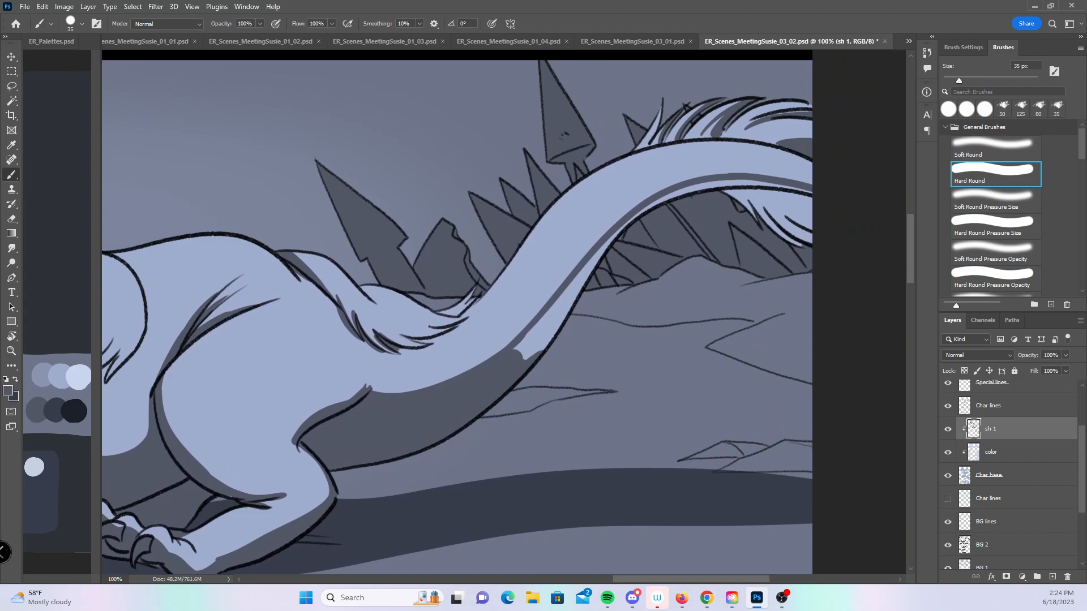
{"action": "key", "text": "alt+Tab"}
{"action": "left_click", "coordinate": [700, 22]}
{"action": "mouse_move", "coordinate": [526, 352]}
{"action": "left_mouse_down"}
{"action": "mouse_move", "coordinate": [629, 228]}
{"action": "mouse_move", "coordinate": [683, 193]}
{"action": "mouse_move", "coordinate": [814, 196]}
{"action": "mouse_move", "coordinate": [824, 223]}
{"action": "mouse_move", "coordinate": [781, 238]}
{"action": "left_mouse_up"}
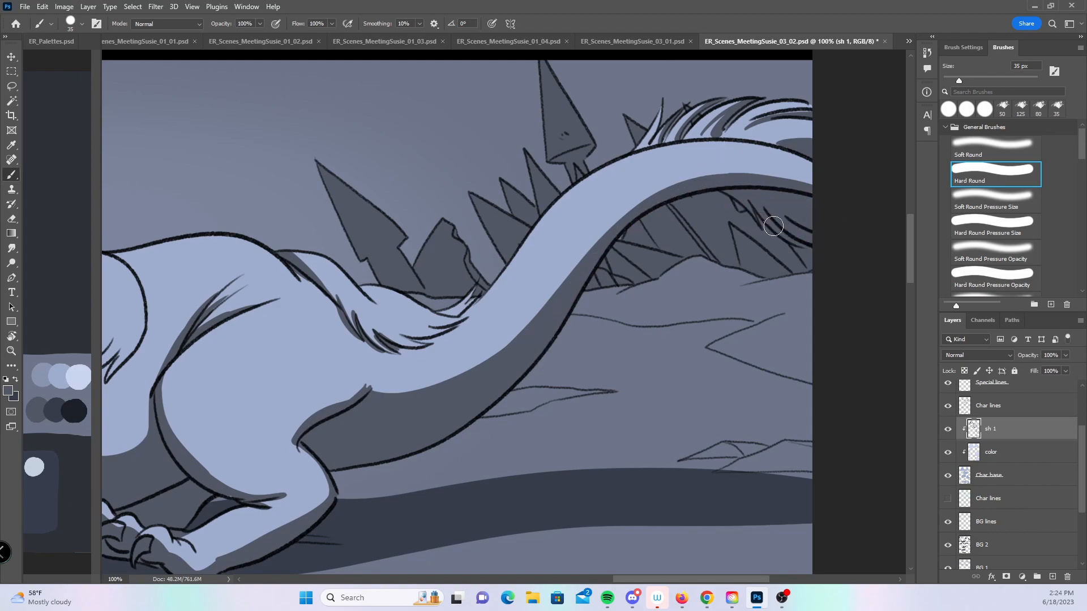
- Save the page with the second panel's creature shading
{"action": "left_click_drag", "start_coordinate": [493, 418], "coordinate": [825, 315]}
{"action": "key", "text": "z"}
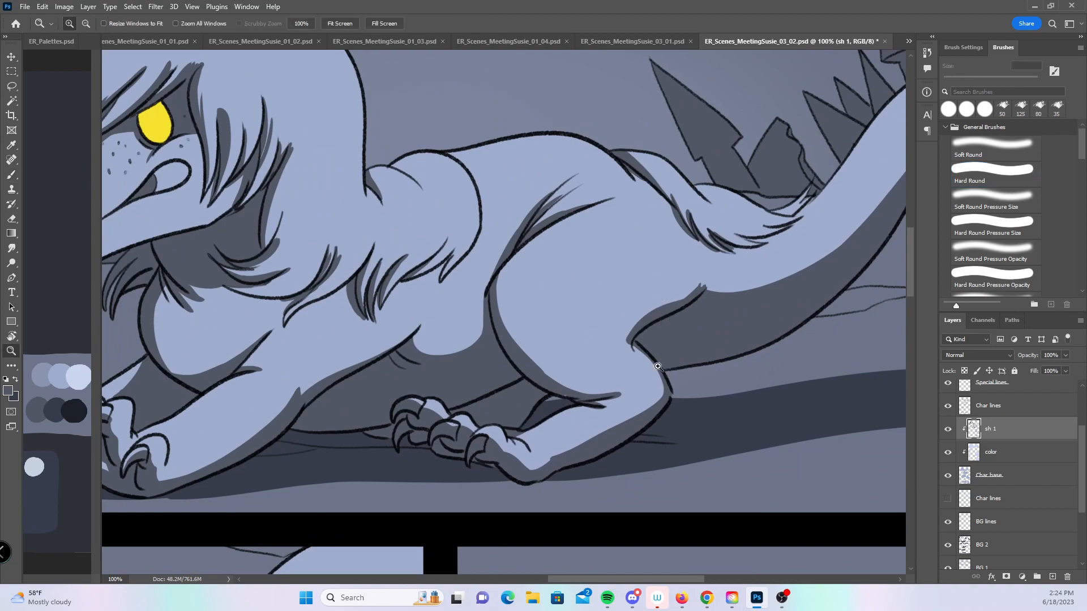
{"action": "left_click", "coordinate": [658, 390], "text": "alt"}
{"action": "left_click", "coordinate": [658, 389], "text": "alt"}
{"action": "left_click", "coordinate": [658, 389], "text": "alt"}
{"action": "scroll", "coordinate": [649, 430], "scroll_direction": "down", "scroll_amount": 1}
{"action": "key", "text": "ctrl+s"}
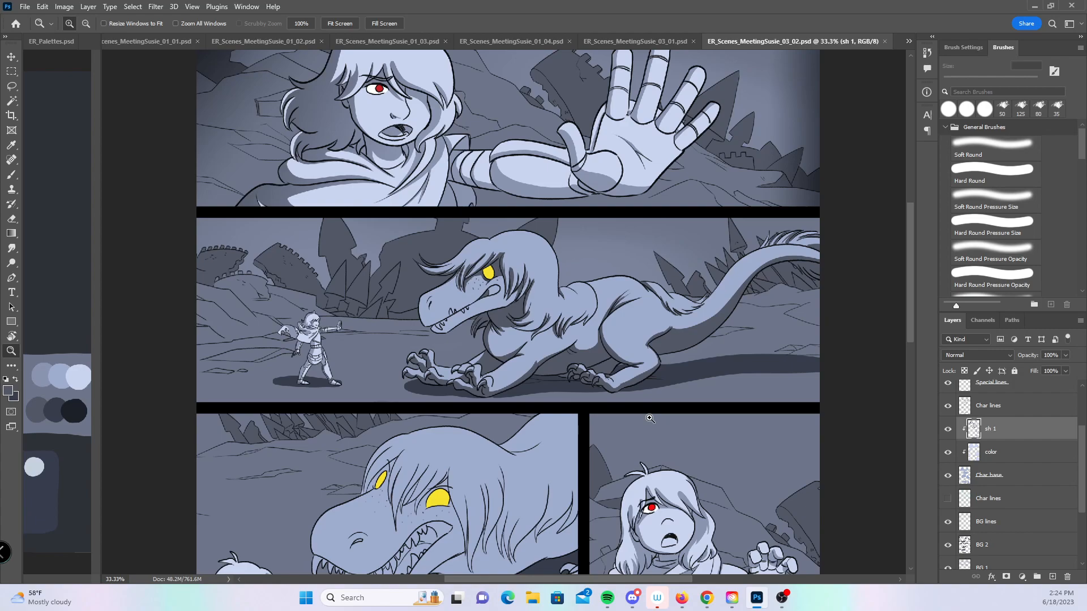
- With Hard Round Pressure Size at 15 px and 200% view, shade the strands above the third-panel creature's far eye
{"action": "scroll", "coordinate": [616, 429], "scroll_direction": "down", "scroll_amount": 2}
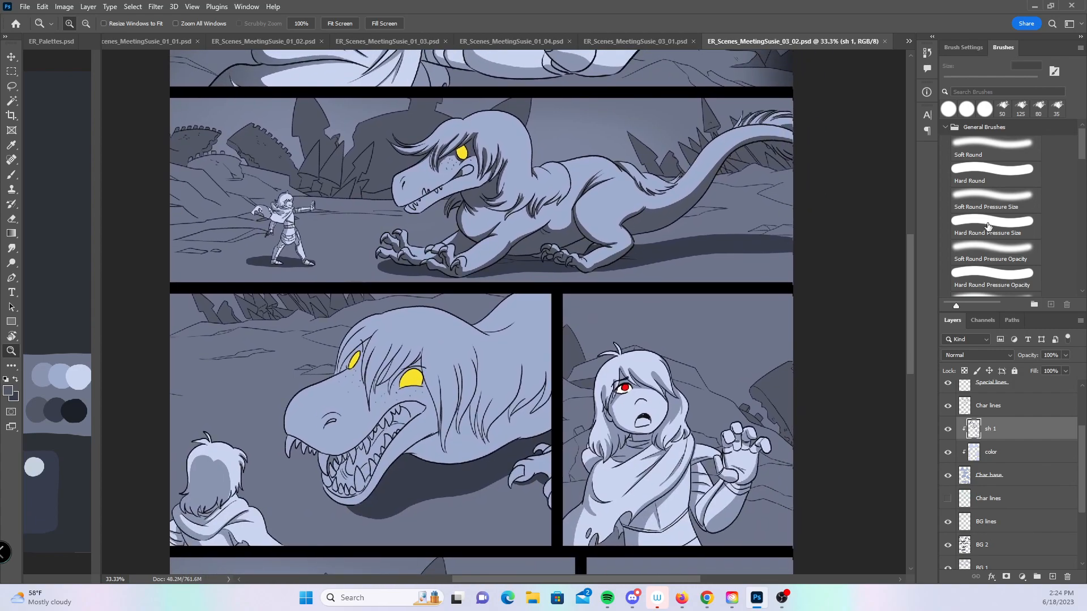
{"action": "left_click", "coordinate": [992, 225]}
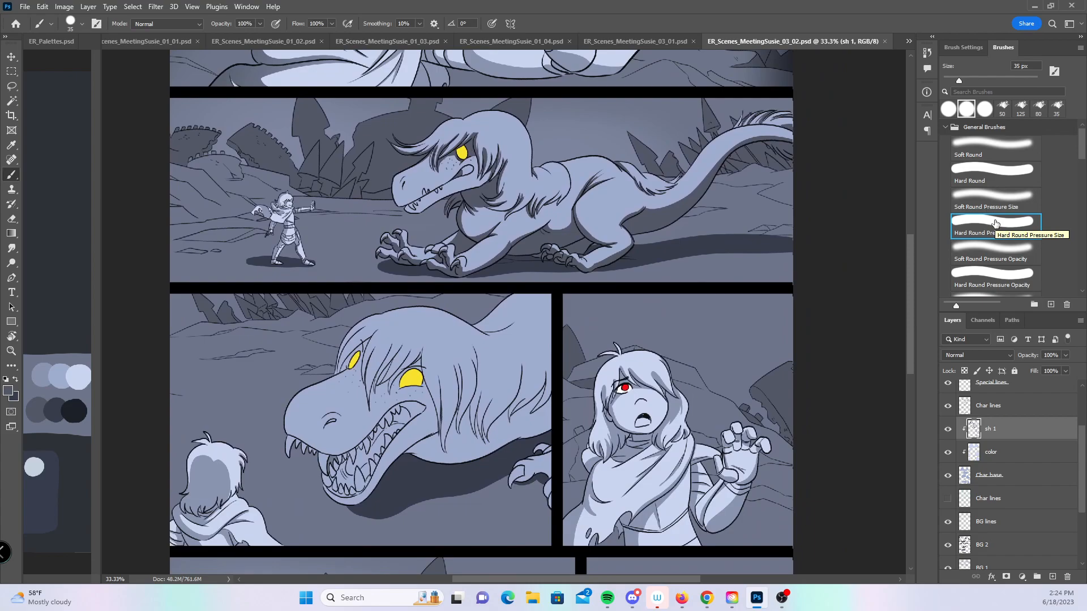
{"action": "key", "text": "z"}
{"action": "left_click", "coordinate": [463, 431]}
{"action": "left_click", "coordinate": [463, 430]}
{"action": "left_click_drag", "start_coordinate": [433, 485], "coordinate": [597, 558]}
{"action": "left_click", "coordinate": [507, 438]}
{"action": "left_click", "coordinate": [507, 439]}
{"action": "left_click_drag", "start_coordinate": [509, 426], "coordinate": [620, 571]}
{"action": "mouse_move", "coordinate": [510, 419]}
{"action": "left_mouse_down"}
{"action": "mouse_move", "coordinate": [541, 463]}
{"action": "mouse_move", "coordinate": [667, 564]}
{"action": "left_mouse_up"}
{"action": "left_click", "coordinate": [1000, 218]}
{"action": "left_click_drag", "start_coordinate": [190, 235], "coordinate": [201, 348]}
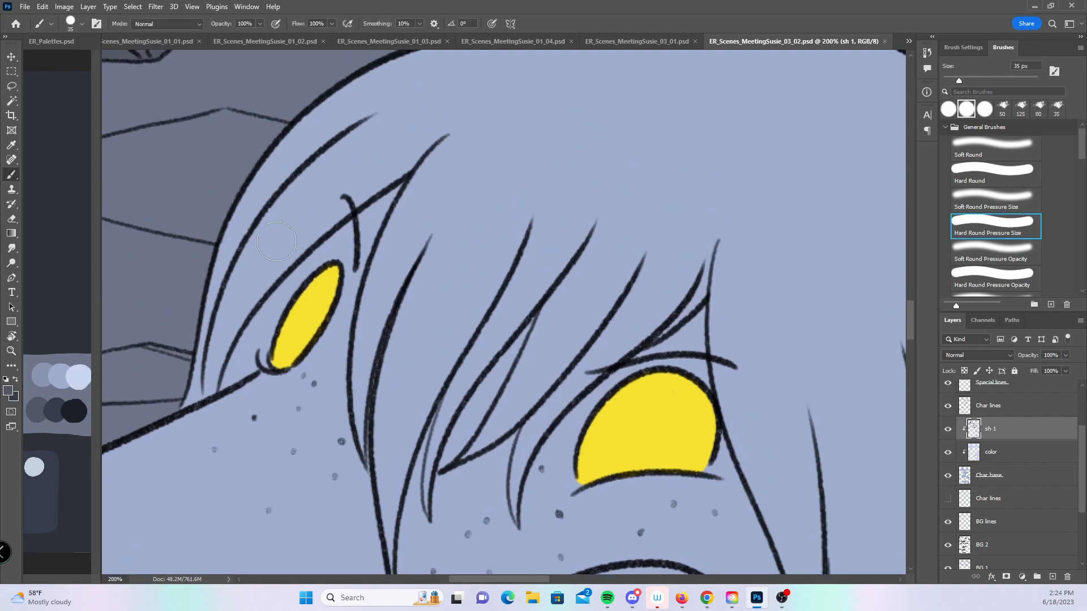
{"action": "key", "text": "bracketleft"}
{"action": "key", "text": "bracketleft"}
{"action": "mouse_move", "coordinate": [202, 394]}
{"action": "left_mouse_down"}
{"action": "mouse_move", "coordinate": [240, 305]}
{"action": "mouse_move", "coordinate": [358, 166]}
{"action": "left_mouse_up"}
{"action": "left_click_drag", "start_coordinate": [232, 317], "coordinate": [343, 202]}
{"action": "left_click_drag", "start_coordinate": [274, 257], "coordinate": [439, 135]}
- Shade the fringe's outer-edge strands and the socket around the creature's far eye
{"action": "left_click_drag", "start_coordinate": [183, 404], "coordinate": [215, 256]}
{"action": "left_click_drag", "start_coordinate": [199, 355], "coordinate": [240, 224]}
{"action": "left_click_drag", "start_coordinate": [213, 327], "coordinate": [254, 215]}
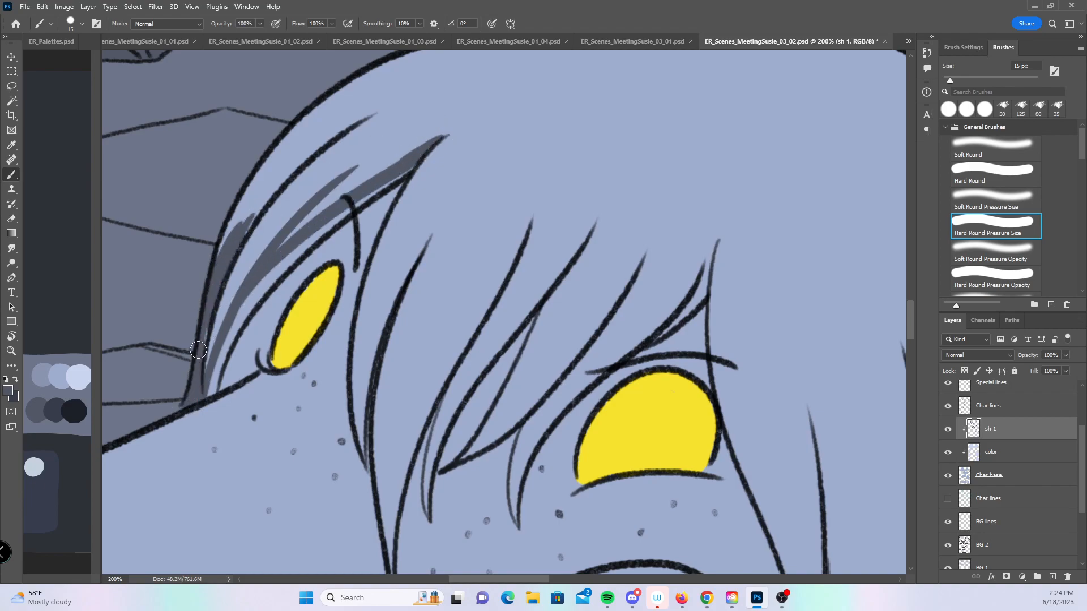
{"action": "left_click_drag", "start_coordinate": [233, 256], "coordinate": [288, 181]}
{"action": "left_click_drag", "start_coordinate": [237, 235], "coordinate": [304, 161]}
{"action": "mouse_move", "coordinate": [211, 396]}
{"action": "left_mouse_down"}
{"action": "mouse_move", "coordinate": [261, 370]}
{"action": "mouse_move", "coordinate": [266, 331]}
{"action": "mouse_move", "coordinate": [316, 261]}
{"action": "mouse_move", "coordinate": [343, 261]}
{"action": "mouse_move", "coordinate": [349, 299]}
{"action": "mouse_move", "coordinate": [319, 343]}
{"action": "mouse_move", "coordinate": [351, 327]}
{"action": "left_mouse_up"}
- Shade the long lock beside the far eye and start the shadows on the pointed lock between the eyes
{"action": "mouse_move", "coordinate": [448, 136]}
{"action": "left_mouse_down"}
{"action": "mouse_move", "coordinate": [396, 218]}
{"action": "mouse_move", "coordinate": [354, 340]}
{"action": "mouse_move", "coordinate": [358, 420]}
{"action": "left_mouse_up"}
{"action": "left_click_drag", "start_coordinate": [361, 326], "coordinate": [366, 456]}
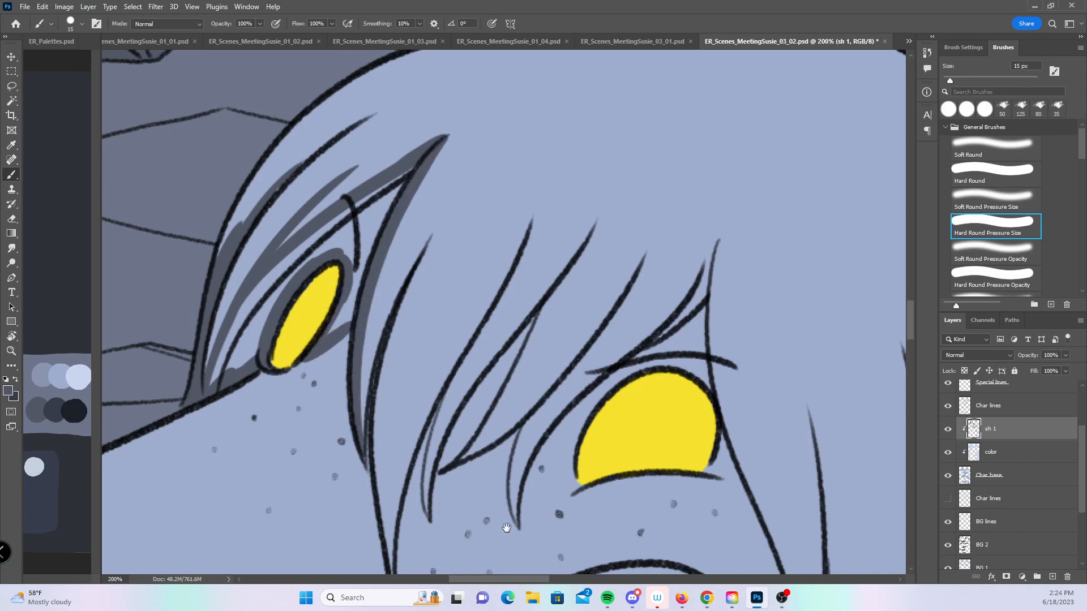
{"action": "key", "text": "space"}
{"action": "left_click_drag", "start_coordinate": [509, 509], "coordinate": [434, 337]}
{"action": "left_click_drag", "start_coordinate": [446, 215], "coordinate": [438, 290]}
{"action": "mouse_move", "coordinate": [308, 503]}
{"action": "left_mouse_down"}
{"action": "mouse_move", "coordinate": [308, 397]}
{"action": "mouse_move", "coordinate": [352, 235]}
{"action": "left_mouse_up"}
{"action": "mouse_move", "coordinate": [317, 396]}
{"action": "left_mouse_down"}
{"action": "mouse_move", "coordinate": [355, 270]}
{"action": "mouse_move", "coordinate": [380, 233]}
{"action": "left_mouse_up"}
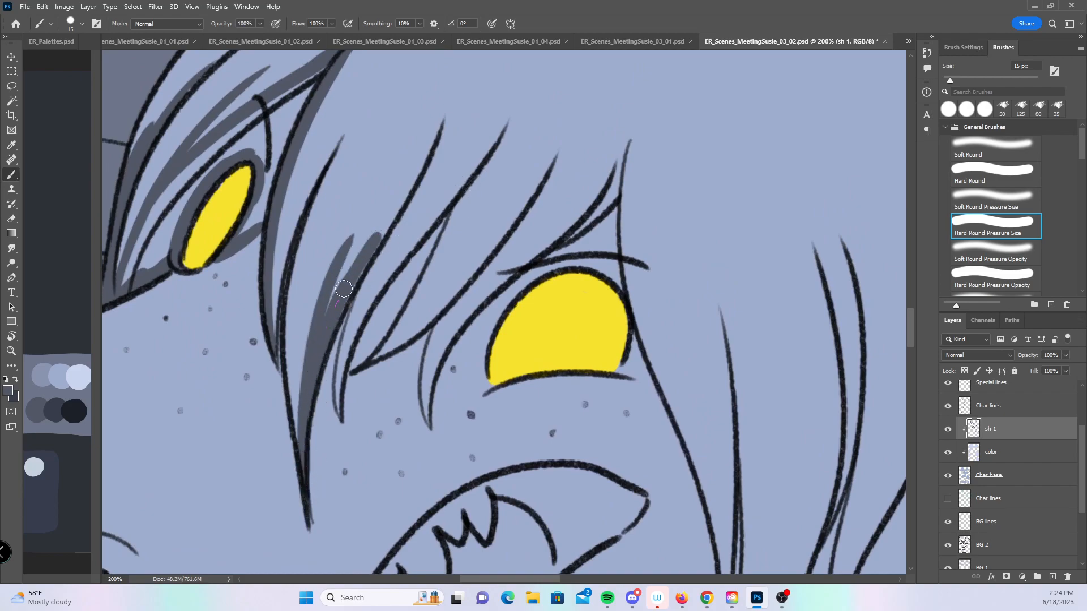
- Extend and thicken the shadow strokes along the central fringe lock between the eyes
{"action": "left_click_drag", "start_coordinate": [337, 303], "coordinate": [436, 114]}
{"action": "left_click_drag", "start_coordinate": [352, 281], "coordinate": [337, 327]}
{"action": "left_click_drag", "start_coordinate": [304, 440], "coordinate": [352, 298]}
{"action": "left_click_drag", "start_coordinate": [334, 415], "coordinate": [368, 273]}
{"action": "left_click_drag", "start_coordinate": [337, 370], "coordinate": [367, 258]}
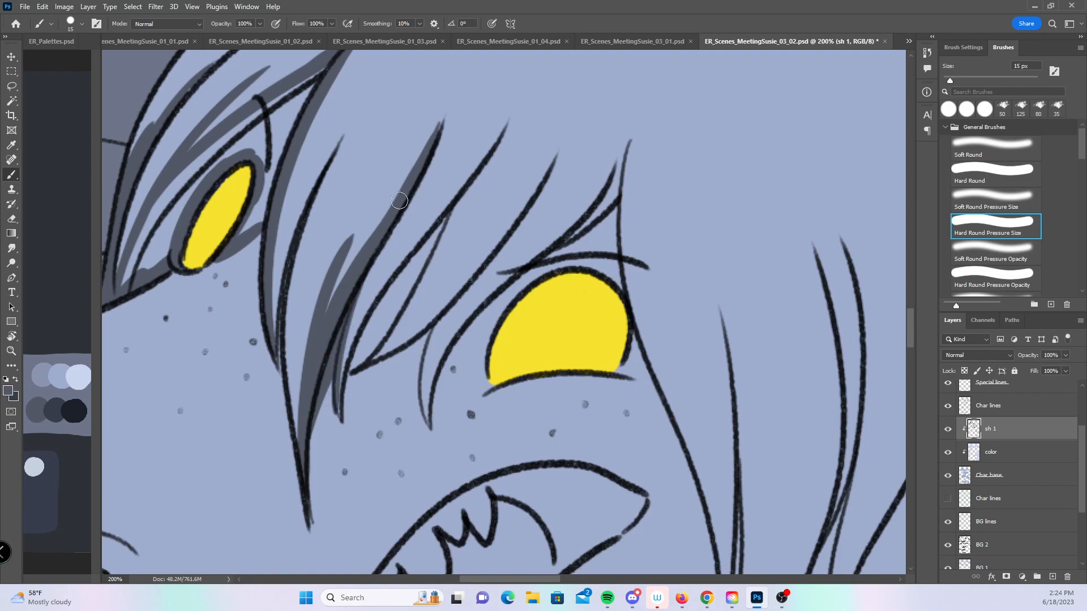
- Fill the narrow inner lock of the fringe and shade the broad pointed strand leading toward the near eye
{"action": "left_click_drag", "start_coordinate": [344, 387], "coordinate": [412, 267]}
{"action": "left_click_drag", "start_coordinate": [359, 362], "coordinate": [387, 317]}
{"action": "mouse_move", "coordinate": [415, 253]}
{"action": "left_mouse_down"}
{"action": "mouse_move", "coordinate": [423, 261]}
{"action": "mouse_move", "coordinate": [444, 222]}
{"action": "left_mouse_up"}
{"action": "mouse_move", "coordinate": [364, 360]}
{"action": "left_mouse_down"}
{"action": "mouse_move", "coordinate": [443, 292]}
{"action": "mouse_move", "coordinate": [532, 144]}
{"action": "left_mouse_up"}
{"action": "left_click_drag", "start_coordinate": [391, 346], "coordinate": [554, 155]}
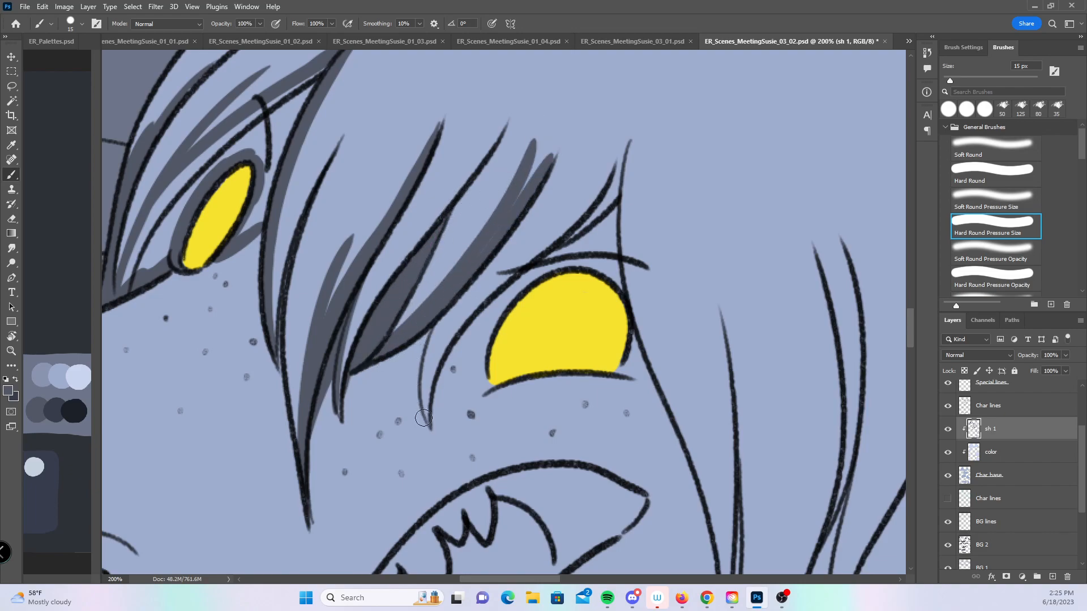
- Shade the curved strand over the near eye, the skin beneath its tip and the eye's outer corner
{"action": "left_click_drag", "start_coordinate": [420, 418], "coordinate": [429, 329]}
{"action": "mouse_move", "coordinate": [433, 413]}
{"action": "left_mouse_down"}
{"action": "mouse_move", "coordinate": [449, 341]}
{"action": "mouse_move", "coordinate": [620, 145]}
{"action": "left_mouse_up"}
{"action": "mouse_move", "coordinate": [431, 410]}
{"action": "left_mouse_down"}
{"action": "mouse_move", "coordinate": [441, 391]}
{"action": "mouse_move", "coordinate": [482, 379]}
{"action": "left_mouse_up"}
{"action": "mouse_move", "coordinate": [391, 362]}
{"action": "left_mouse_down"}
{"action": "mouse_move", "coordinate": [412, 397]}
{"action": "mouse_move", "coordinate": [411, 337]}
{"action": "left_mouse_up"}
{"action": "mouse_move", "coordinate": [646, 345]}
{"action": "left_mouse_down"}
{"action": "mouse_move", "coordinate": [624, 369]}
{"action": "mouse_move", "coordinate": [633, 342]}
{"action": "mouse_move", "coordinate": [637, 373]}
{"action": "mouse_move", "coordinate": [649, 361]}
{"action": "left_mouse_up"}
{"action": "mouse_move", "coordinate": [667, 324]}
{"action": "left_mouse_down"}
{"action": "mouse_move", "coordinate": [779, 417]}
{"action": "mouse_move", "coordinate": [768, 417]}
{"action": "left_mouse_up"}
{"action": "left_click_drag", "start_coordinate": [223, 376], "coordinate": [240, 339]}
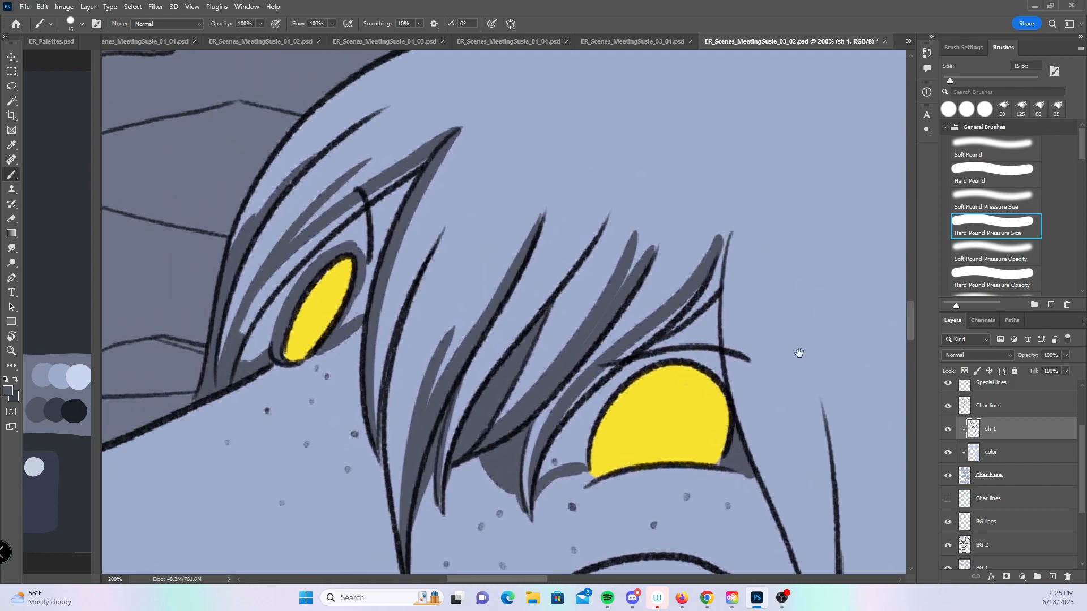
- Shade the strand crossing above the near eye and the edge of the hair beside its outer corner
{"action": "left_click_drag", "start_coordinate": [808, 354], "coordinate": [546, 321]}
{"action": "left_click_drag", "start_coordinate": [416, 294], "coordinate": [458, 245]}
{"action": "left_click_drag", "start_coordinate": [468, 201], "coordinate": [460, 348]}
{"action": "left_click_drag", "start_coordinate": [463, 238], "coordinate": [468, 362]}
{"action": "left_click_drag", "start_coordinate": [461, 264], "coordinate": [464, 317]}
{"action": "mouse_move", "coordinate": [560, 413]}
{"action": "left_mouse_down"}
{"action": "mouse_move", "coordinate": [521, 280]}
{"action": "mouse_move", "coordinate": [626, 115]}
{"action": "left_mouse_up"}
{"action": "left_click_drag", "start_coordinate": [567, 257], "coordinate": [465, 360]}
{"action": "left_click_drag", "start_coordinate": [424, 85], "coordinate": [441, 171]}
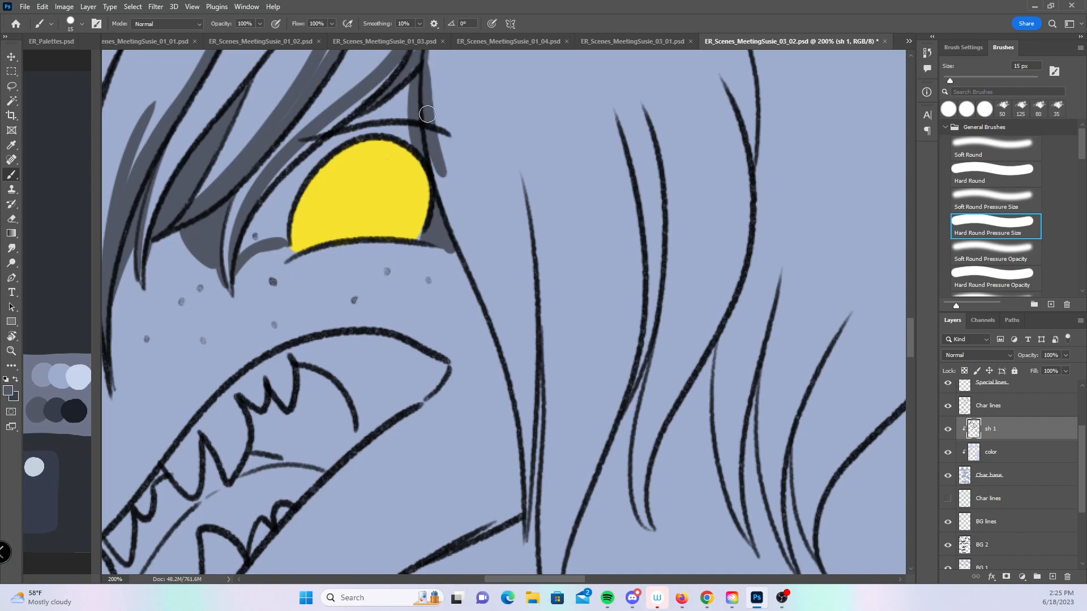
- At 100% view, shade the long hair locks hanging behind the near eye down past the corner of the mouth
{"action": "mouse_move", "coordinate": [544, 205]}
{"action": "left_mouse_down"}
{"action": "mouse_move", "coordinate": [521, 216]}
{"action": "mouse_move", "coordinate": [540, 205]}
{"action": "mouse_move", "coordinate": [499, 286]}
{"action": "mouse_move", "coordinate": [392, 296]}
{"action": "left_mouse_up"}
{"action": "left_click", "coordinate": [545, 222], "text": "alt"}
{"action": "left_click", "coordinate": [14, 176]}
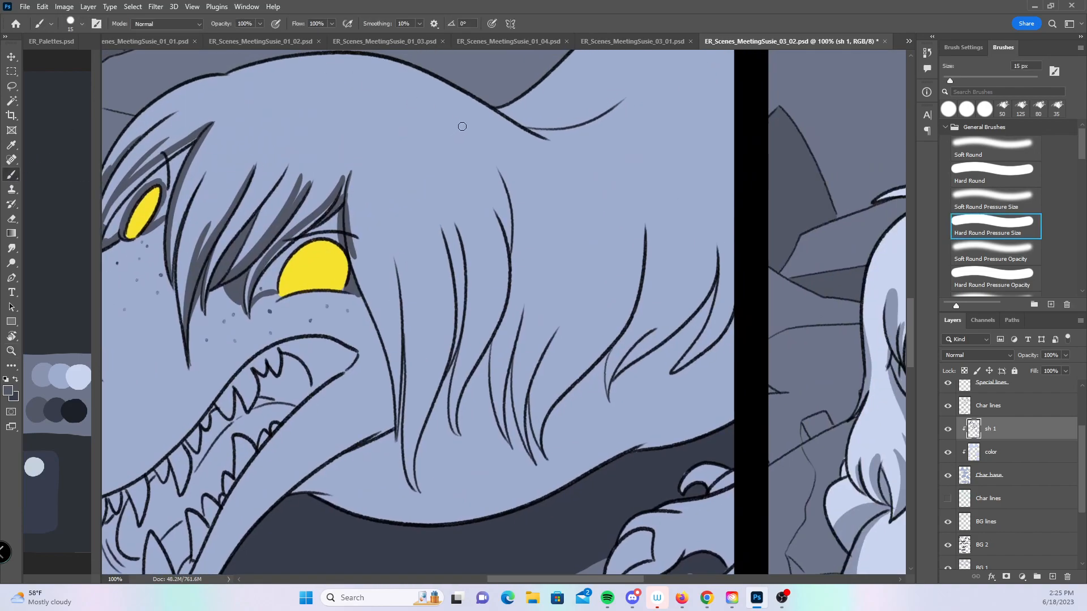
{"action": "mouse_move", "coordinate": [348, 181]}
{"action": "left_mouse_down"}
{"action": "mouse_move", "coordinate": [353, 253]}
{"action": "mouse_move", "coordinate": [363, 277]}
{"action": "mouse_move", "coordinate": [356, 207]}
{"action": "mouse_move", "coordinate": [397, 406]}
{"action": "mouse_move", "coordinate": [394, 448]}
{"action": "left_mouse_up"}
{"action": "mouse_move", "coordinate": [351, 288]}
{"action": "left_mouse_down"}
{"action": "mouse_move", "coordinate": [378, 335]}
{"action": "mouse_move", "coordinate": [395, 412]}
{"action": "mouse_move", "coordinate": [403, 347]}
{"action": "left_mouse_up"}
{"action": "mouse_move", "coordinate": [396, 261]}
{"action": "left_mouse_down"}
{"action": "mouse_move", "coordinate": [412, 331]}
{"action": "mouse_move", "coordinate": [409, 468]}
{"action": "left_mouse_up"}
{"action": "mouse_move", "coordinate": [398, 265]}
{"action": "left_mouse_down"}
{"action": "mouse_move", "coordinate": [405, 346]}
{"action": "mouse_move", "coordinate": [408, 336]}
{"action": "mouse_move", "coordinate": [400, 425]}
{"action": "left_mouse_up"}
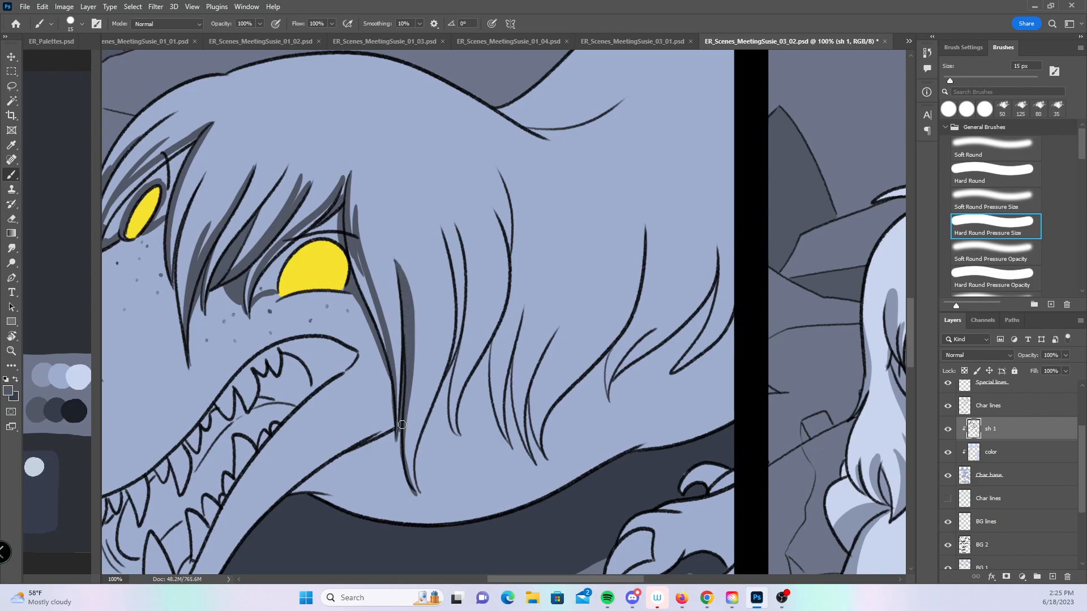
- Outline the neck's shadow beneath the mane from the long lock to the panel's edge, replacing the first short stroke
{"action": "mouse_move", "coordinate": [522, 429]}
{"action": "left_mouse_down"}
{"action": "mouse_move", "coordinate": [522, 401]}
{"action": "mouse_move", "coordinate": [434, 358]}
{"action": "left_mouse_up"}
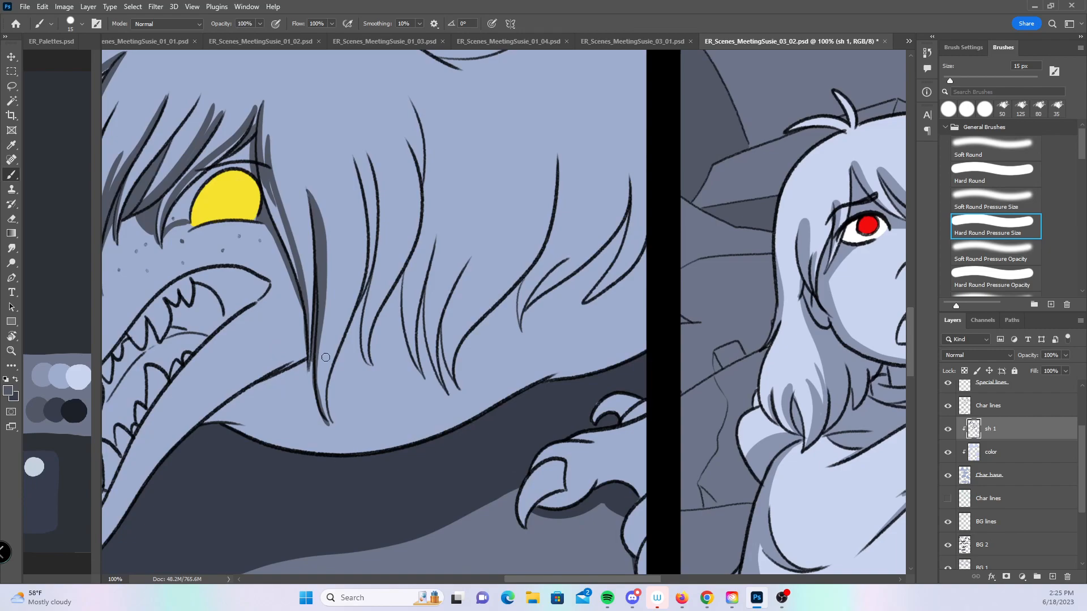
{"action": "left_click_drag", "start_coordinate": [343, 387], "coordinate": [476, 394]}
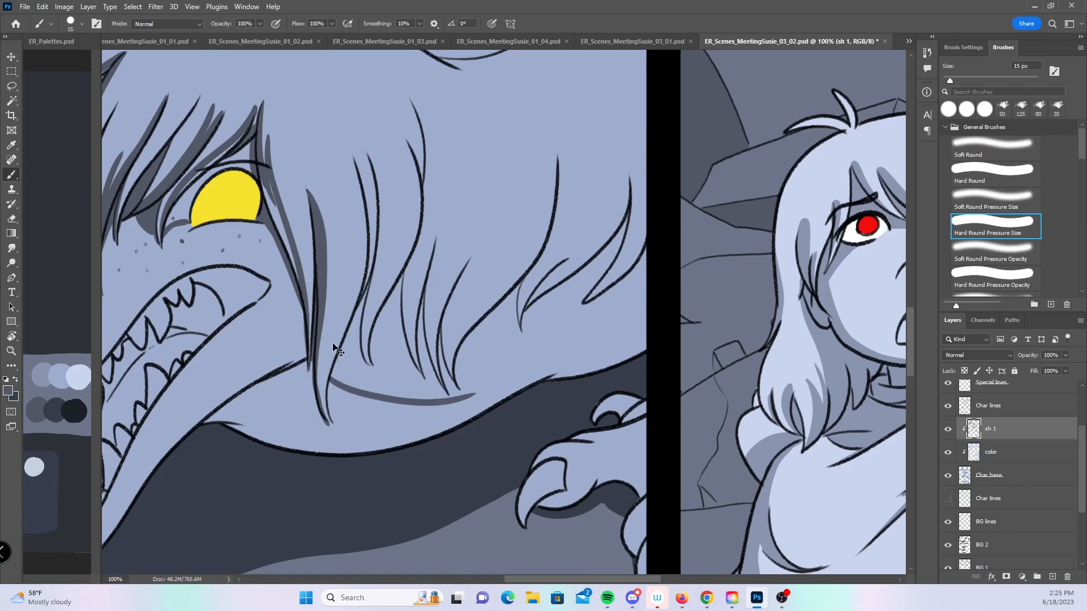
{"action": "key", "text": "ctrl+z"}
{"action": "mouse_move", "coordinate": [334, 370]}
{"action": "left_mouse_down"}
{"action": "mouse_move", "coordinate": [367, 383]}
{"action": "mouse_move", "coordinate": [490, 380]}
{"action": "mouse_move", "coordinate": [548, 337]}
{"action": "mouse_move", "coordinate": [609, 313]}
{"action": "mouse_move", "coordinate": [652, 265]}
{"action": "left_mouse_up"}
{"action": "mouse_move", "coordinate": [547, 346]}
{"action": "left_mouse_down"}
{"action": "mouse_move", "coordinate": [514, 268]}
{"action": "mouse_move", "coordinate": [697, 250]}
{"action": "mouse_move", "coordinate": [542, 425]}
{"action": "left_mouse_up"}
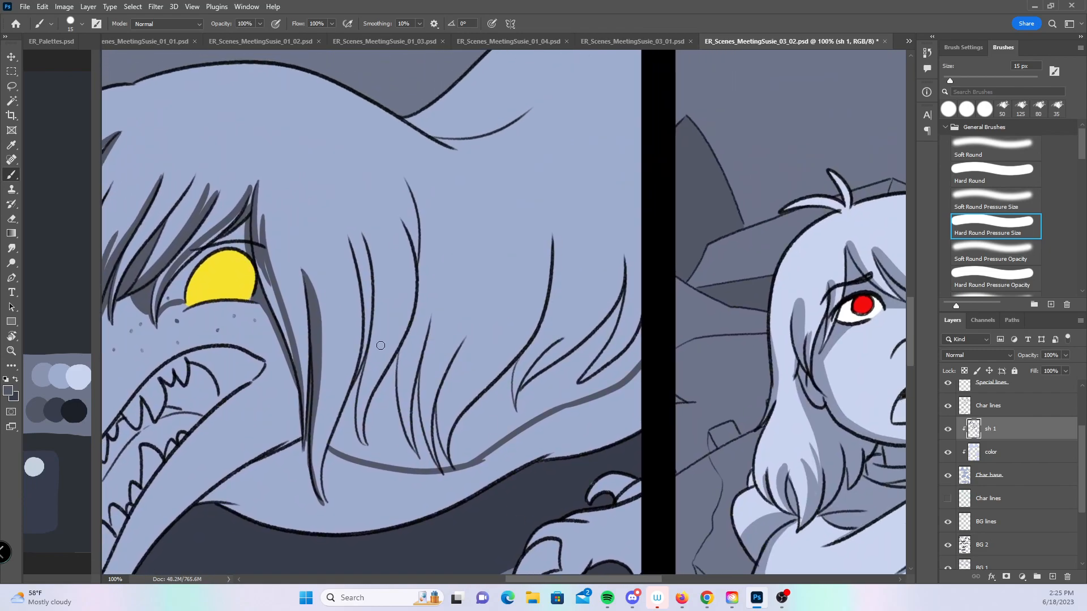
- Widen the shadow behind the near eye and shade the pair of long locks in the middle of the mane
{"action": "left_click_drag", "start_coordinate": [261, 261], "coordinate": [285, 341]}
{"action": "left_click_drag", "start_coordinate": [424, 353], "coordinate": [397, 357]}
{"action": "mouse_move", "coordinate": [323, 243]}
{"action": "left_mouse_down"}
{"action": "mouse_move", "coordinate": [337, 353]}
{"action": "mouse_move", "coordinate": [323, 397]}
{"action": "left_mouse_up"}
{"action": "mouse_move", "coordinate": [338, 242]}
{"action": "left_mouse_down"}
{"action": "mouse_move", "coordinate": [355, 310]}
{"action": "mouse_move", "coordinate": [335, 455]}
{"action": "left_mouse_up"}
{"action": "mouse_move", "coordinate": [343, 255]}
{"action": "left_mouse_down"}
{"action": "mouse_move", "coordinate": [346, 337]}
{"action": "mouse_move", "coordinate": [324, 406]}
{"action": "mouse_move", "coordinate": [345, 456]}
{"action": "mouse_move", "coordinate": [357, 431]}
{"action": "mouse_move", "coordinate": [328, 411]}
{"action": "mouse_move", "coordinate": [350, 457]}
{"action": "mouse_move", "coordinate": [340, 438]}
{"action": "mouse_move", "coordinate": [344, 454]}
{"action": "mouse_move", "coordinate": [349, 399]}
{"action": "mouse_move", "coordinate": [340, 418]}
{"action": "mouse_move", "coordinate": [376, 345]}
{"action": "left_mouse_up"}
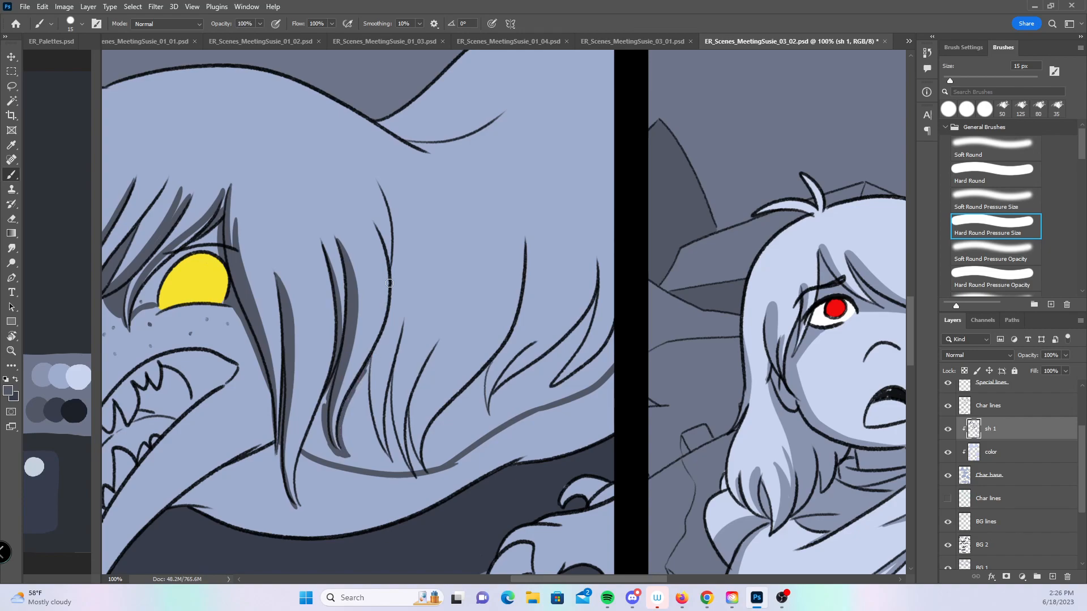
- Shade the remaining mane locks toward the panel's edge and the fold where the neck meets the back
{"action": "mouse_move", "coordinate": [389, 306]}
{"action": "left_mouse_down"}
{"action": "mouse_move", "coordinate": [379, 355]}
{"action": "mouse_move", "coordinate": [389, 461]}
{"action": "left_mouse_up"}
{"action": "mouse_move", "coordinate": [384, 332]}
{"action": "left_mouse_down"}
{"action": "mouse_move", "coordinate": [377, 437]}
{"action": "mouse_move", "coordinate": [372, 371]}
{"action": "mouse_move", "coordinate": [395, 466]}
{"action": "mouse_move", "coordinate": [399, 409]}
{"action": "mouse_move", "coordinate": [393, 455]}
{"action": "mouse_move", "coordinate": [388, 417]}
{"action": "mouse_move", "coordinate": [389, 444]}
{"action": "mouse_move", "coordinate": [406, 322]}
{"action": "mouse_move", "coordinate": [391, 375]}
{"action": "mouse_move", "coordinate": [420, 453]}
{"action": "mouse_move", "coordinate": [433, 355]}
{"action": "mouse_move", "coordinate": [417, 388]}
{"action": "mouse_move", "coordinate": [438, 343]}
{"action": "mouse_move", "coordinate": [415, 397]}
{"action": "mouse_move", "coordinate": [422, 468]}
{"action": "mouse_move", "coordinate": [437, 362]}
{"action": "left_mouse_up"}
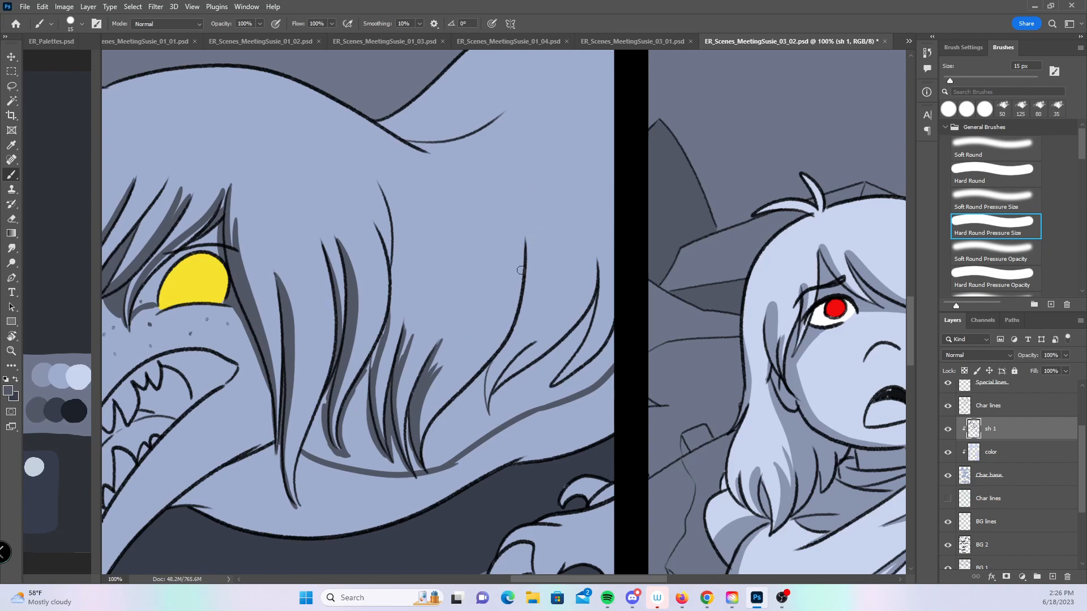
{"action": "mouse_move", "coordinate": [527, 249]}
{"action": "left_mouse_down"}
{"action": "mouse_move", "coordinate": [533, 277]}
{"action": "mouse_move", "coordinate": [497, 400]}
{"action": "left_mouse_up"}
{"action": "mouse_move", "coordinate": [534, 261]}
{"action": "left_mouse_down"}
{"action": "mouse_move", "coordinate": [522, 320]}
{"action": "mouse_move", "coordinate": [530, 300]}
{"action": "mouse_move", "coordinate": [485, 379]}
{"action": "mouse_move", "coordinate": [485, 405]}
{"action": "mouse_move", "coordinate": [507, 371]}
{"action": "mouse_move", "coordinate": [501, 391]}
{"action": "mouse_move", "coordinate": [533, 368]}
{"action": "mouse_move", "coordinate": [495, 399]}
{"action": "mouse_move", "coordinate": [569, 340]}
{"action": "mouse_move", "coordinate": [606, 269]}
{"action": "mouse_move", "coordinate": [548, 389]}
{"action": "mouse_move", "coordinate": [565, 360]}
{"action": "mouse_move", "coordinate": [606, 413]}
{"action": "mouse_move", "coordinate": [396, 512]}
{"action": "left_mouse_up"}
{"action": "mouse_move", "coordinate": [240, 273]}
{"action": "left_mouse_down"}
{"action": "mouse_move", "coordinate": [292, 300]}
{"action": "mouse_move", "coordinate": [261, 285]}
{"action": "mouse_move", "coordinate": [318, 298]}
{"action": "mouse_move", "coordinate": [279, 293]}
{"action": "mouse_move", "coordinate": [340, 289]}
{"action": "mouse_move", "coordinate": [314, 296]}
{"action": "left_mouse_up"}
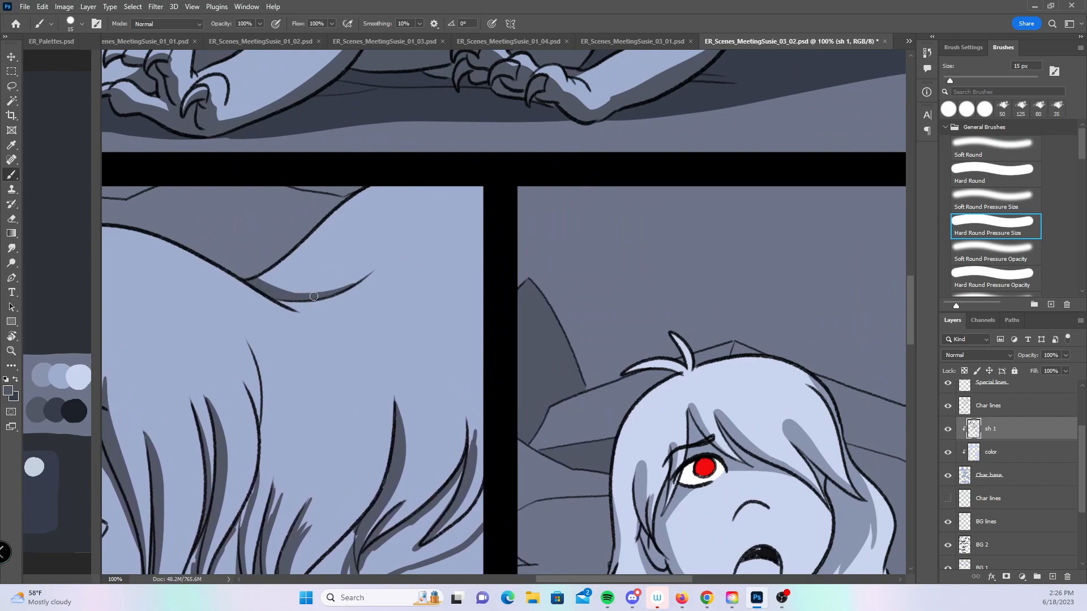
- Shade the nostril and the ridge above it on the creature's snout
{"action": "left_click_drag", "start_coordinate": [432, 183], "coordinate": [743, 278]}
{"action": "mouse_move", "coordinate": [262, 301]}
{"action": "left_mouse_down"}
{"action": "mouse_move", "coordinate": [287, 283]}
{"action": "mouse_move", "coordinate": [287, 294]}
{"action": "left_mouse_up"}
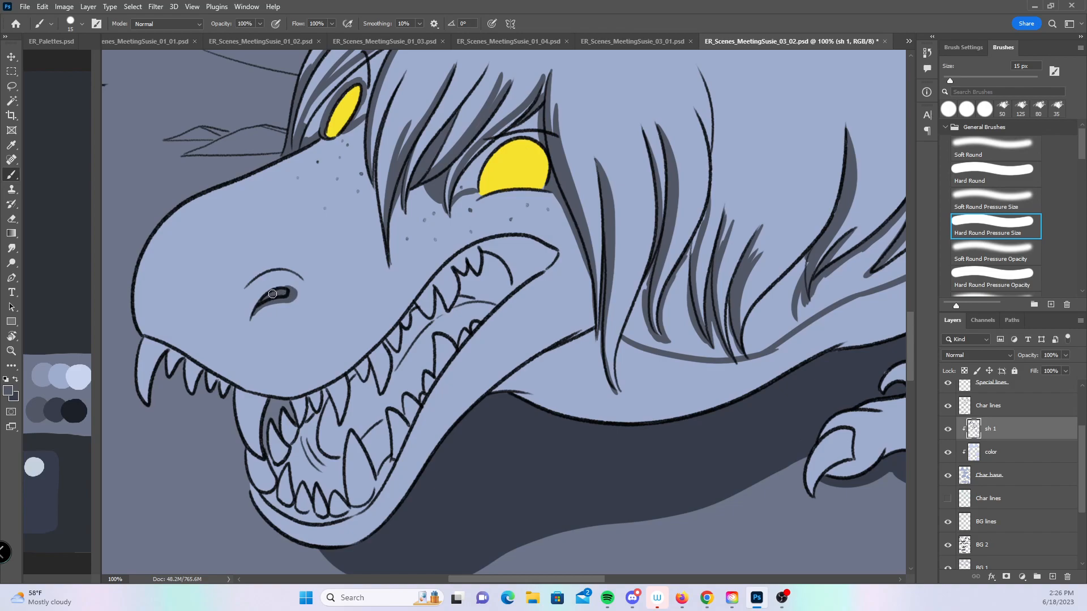
{"action": "mouse_move", "coordinate": [259, 274]}
{"action": "left_mouse_down"}
{"action": "mouse_move", "coordinate": [247, 285]}
{"action": "mouse_move", "coordinate": [271, 270]}
{"action": "mouse_move", "coordinate": [301, 275]}
{"action": "mouse_move", "coordinate": [291, 270]}
{"action": "left_mouse_up"}
- Paint shadows inside the open mouth around the upper and lower teeth and along the tongue
{"action": "mouse_move", "coordinate": [283, 415]}
{"action": "left_mouse_down"}
{"action": "mouse_move", "coordinate": [323, 484]}
{"action": "mouse_move", "coordinate": [345, 481]}
{"action": "mouse_move", "coordinate": [347, 427]}
{"action": "mouse_move", "coordinate": [304, 427]}
{"action": "mouse_move", "coordinate": [315, 412]}
{"action": "mouse_move", "coordinate": [327, 398]}
{"action": "mouse_move", "coordinate": [337, 431]}
{"action": "mouse_move", "coordinate": [346, 422]}
{"action": "mouse_move", "coordinate": [350, 374]}
{"action": "mouse_move", "coordinate": [383, 403]}
{"action": "mouse_move", "coordinate": [399, 369]}
{"action": "mouse_move", "coordinate": [390, 339]}
{"action": "mouse_move", "coordinate": [398, 368]}
{"action": "mouse_move", "coordinate": [423, 305]}
{"action": "mouse_move", "coordinate": [429, 322]}
{"action": "mouse_move", "coordinate": [439, 300]}
{"action": "mouse_move", "coordinate": [447, 316]}
{"action": "mouse_move", "coordinate": [463, 274]}
{"action": "mouse_move", "coordinate": [486, 258]}
{"action": "mouse_move", "coordinate": [510, 289]}
{"action": "mouse_move", "coordinate": [502, 278]}
{"action": "left_mouse_up"}
{"action": "mouse_move", "coordinate": [348, 428]}
{"action": "left_mouse_down"}
{"action": "mouse_move", "coordinate": [373, 458]}
{"action": "mouse_move", "coordinate": [389, 454]}
{"action": "mouse_move", "coordinate": [389, 406]}
{"action": "mouse_move", "coordinate": [419, 390]}
{"action": "mouse_move", "coordinate": [433, 331]}
{"action": "mouse_move", "coordinate": [450, 336]}
{"action": "mouse_move", "coordinate": [464, 320]}
{"action": "mouse_move", "coordinate": [456, 338]}
{"action": "mouse_move", "coordinate": [479, 318]}
{"action": "mouse_move", "coordinate": [447, 269]}
{"action": "mouse_move", "coordinate": [457, 297]}
{"action": "mouse_move", "coordinate": [466, 255]}
{"action": "mouse_move", "coordinate": [474, 269]}
{"action": "left_mouse_up"}
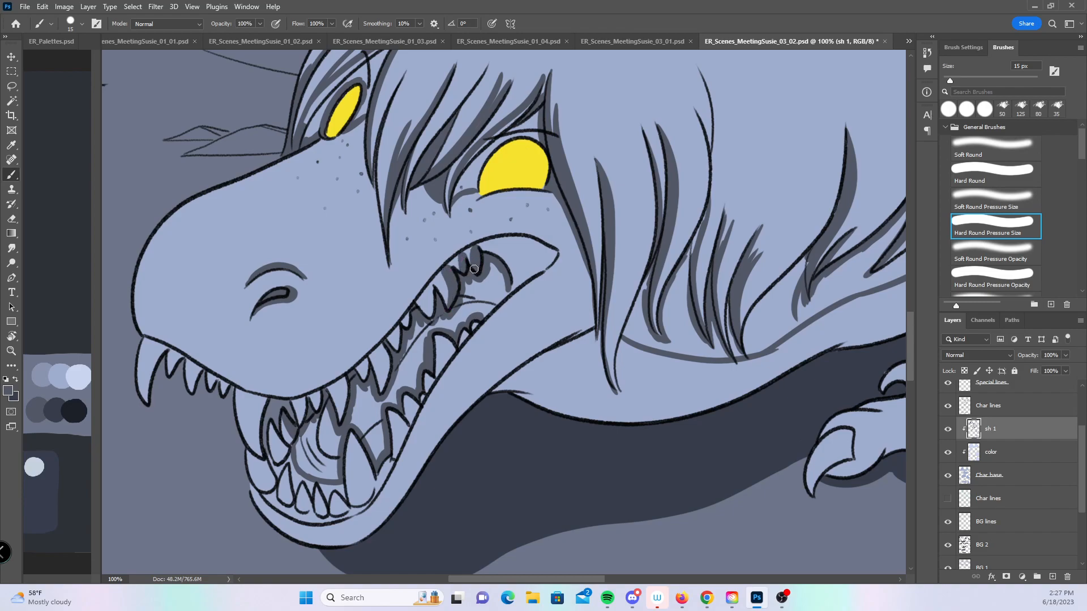
{"action": "mouse_move", "coordinate": [455, 341]}
{"action": "left_mouse_down"}
{"action": "mouse_move", "coordinate": [436, 334]}
{"action": "mouse_move", "coordinate": [453, 349]}
{"action": "left_mouse_up"}
{"action": "left_click_drag", "start_coordinate": [475, 326], "coordinate": [511, 288]}
- Shade the large lower fang and the teeth along both sides of the back of the jaw
{"action": "left_click_drag", "start_coordinate": [416, 360], "coordinate": [420, 271]}
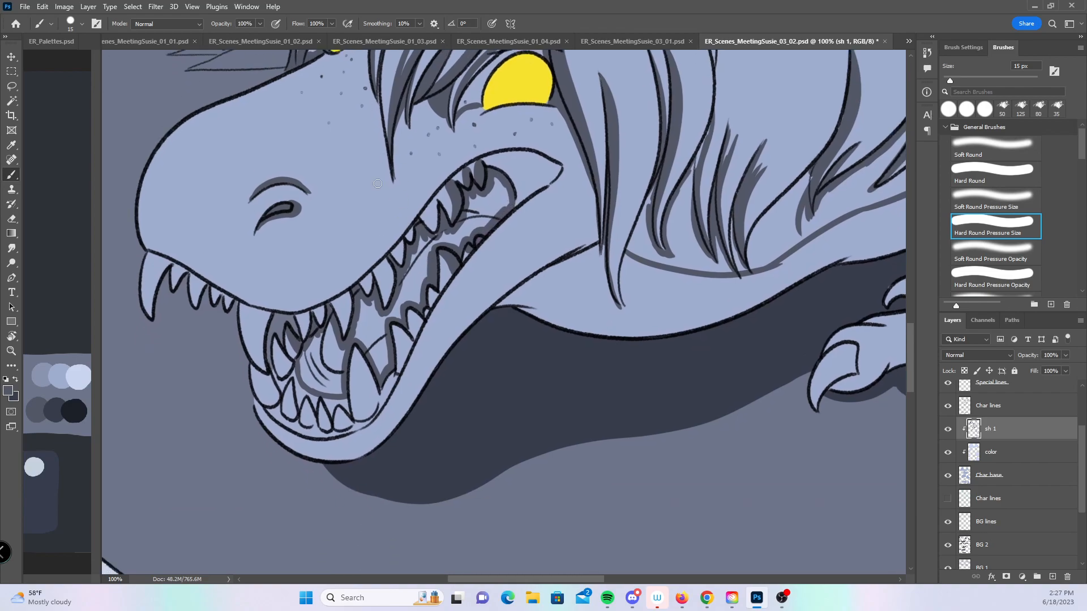
{"action": "left_click_drag", "start_coordinate": [344, 295], "coordinate": [350, 295]}
{"action": "mouse_move", "coordinate": [358, 350]}
{"action": "left_mouse_down"}
{"action": "mouse_move", "coordinate": [371, 412]}
{"action": "mouse_move", "coordinate": [369, 371]}
{"action": "left_mouse_up"}
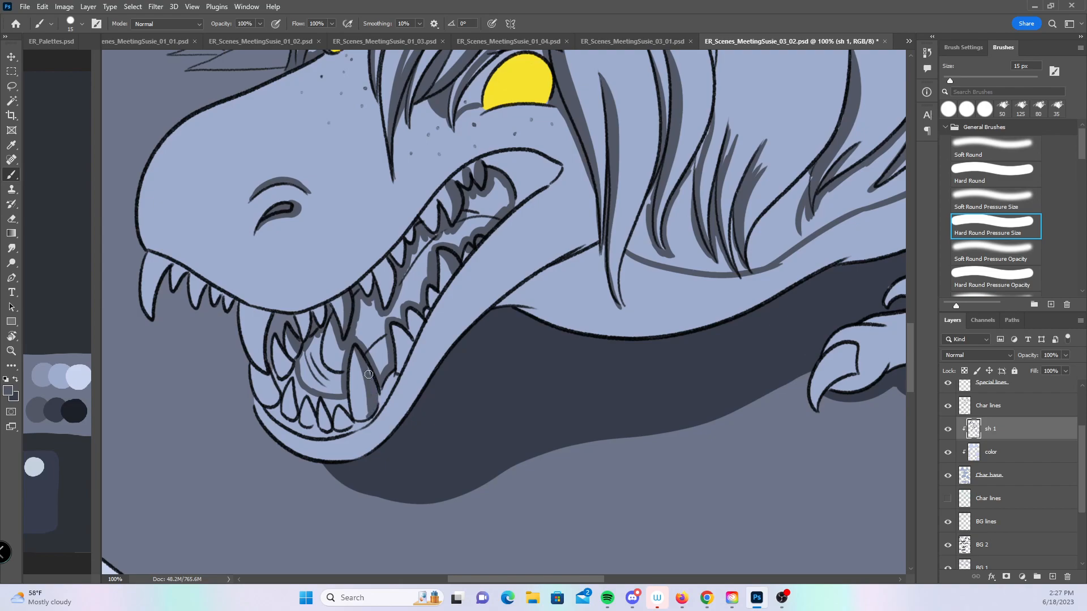
{"action": "left_click_drag", "start_coordinate": [393, 326], "coordinate": [407, 349]}
{"action": "mouse_move", "coordinate": [386, 309]}
{"action": "left_mouse_down"}
{"action": "mouse_move", "coordinate": [389, 263]}
{"action": "mouse_move", "coordinate": [433, 204]}
{"action": "left_mouse_up"}
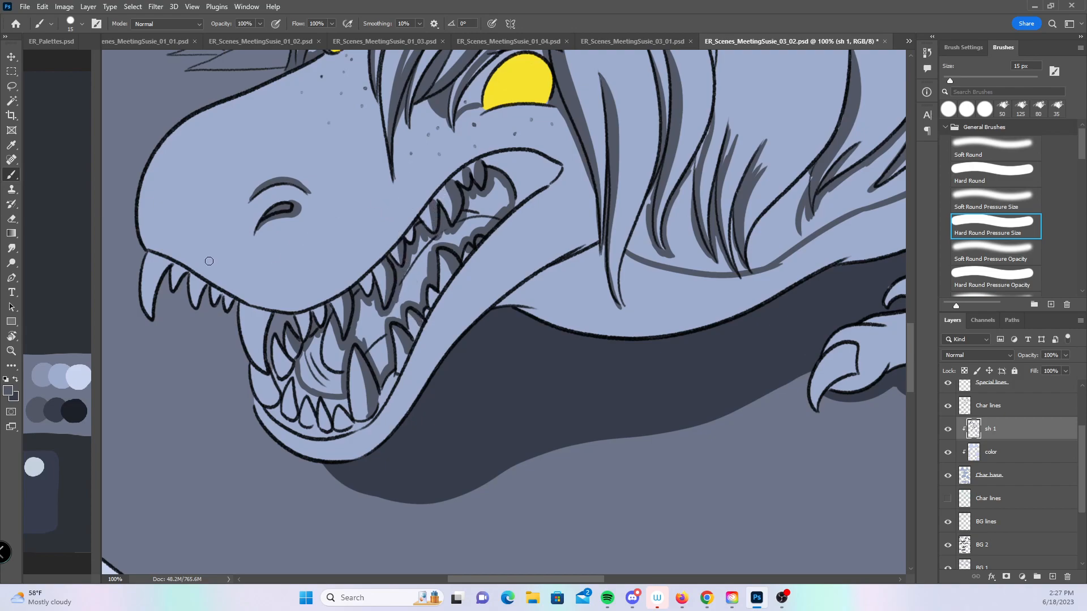
- Shade the front upper fang and the teeth at the front of the creature's lower jaw
{"action": "left_click_drag", "start_coordinate": [151, 320], "coordinate": [167, 264]}
{"action": "mouse_move", "coordinate": [265, 369]}
{"action": "left_mouse_down"}
{"action": "mouse_move", "coordinate": [265, 309]}
{"action": "mouse_move", "coordinate": [272, 396]}
{"action": "left_mouse_up"}
{"action": "key", "text": "ctrl+z"}
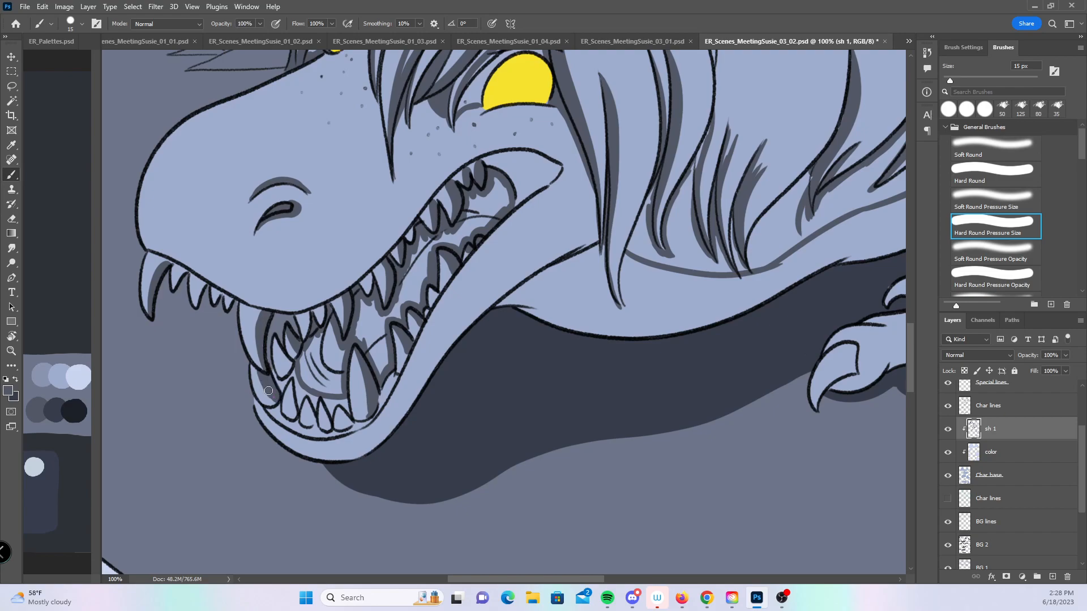
{"action": "left_click_drag", "start_coordinate": [277, 338], "coordinate": [297, 363]}
- Shade the foot's claws, toes and underside at the panel's edge, filling the wider areas with the Hard Round brush
{"action": "left_click_drag", "start_coordinate": [809, 400], "coordinate": [356, 400]}
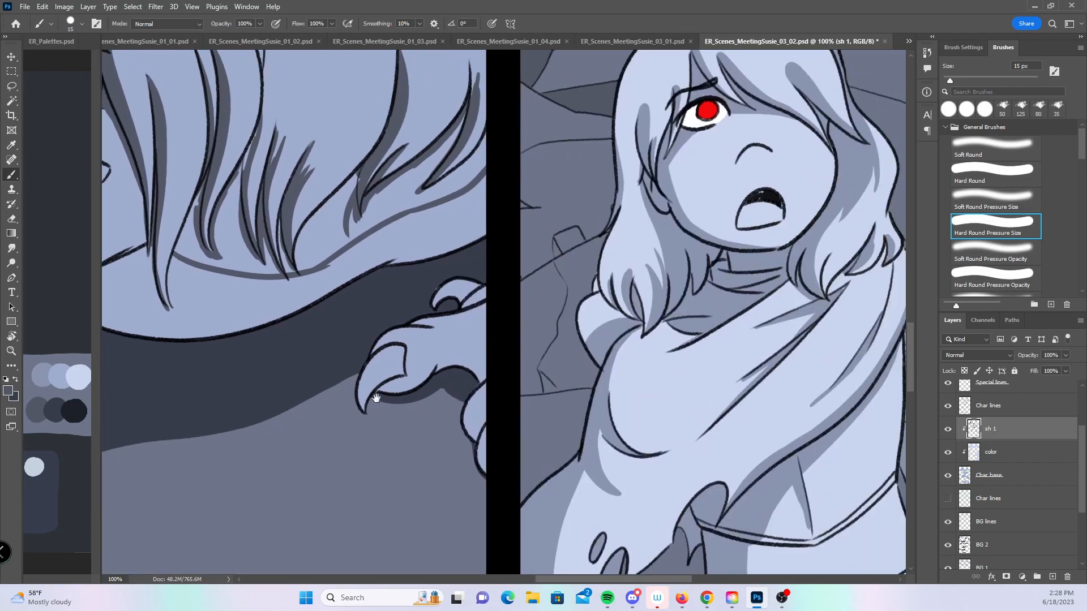
{"action": "left_click_drag", "start_coordinate": [431, 358], "coordinate": [409, 341]}
{"action": "mouse_move", "coordinate": [423, 289]}
{"action": "left_mouse_down"}
{"action": "mouse_move", "coordinate": [433, 274]}
{"action": "mouse_move", "coordinate": [464, 278]}
{"action": "left_mouse_up"}
{"action": "mouse_move", "coordinate": [341, 396]}
{"action": "left_mouse_down"}
{"action": "mouse_move", "coordinate": [369, 348]}
{"action": "mouse_move", "coordinate": [425, 333]}
{"action": "mouse_move", "coordinate": [469, 337]}
{"action": "left_mouse_up"}
{"action": "left_click_drag", "start_coordinate": [453, 373], "coordinate": [466, 461]}
{"action": "left_click", "coordinate": [1002, 177]}
{"action": "left_click_drag", "start_coordinate": [420, 287], "coordinate": [450, 284]}
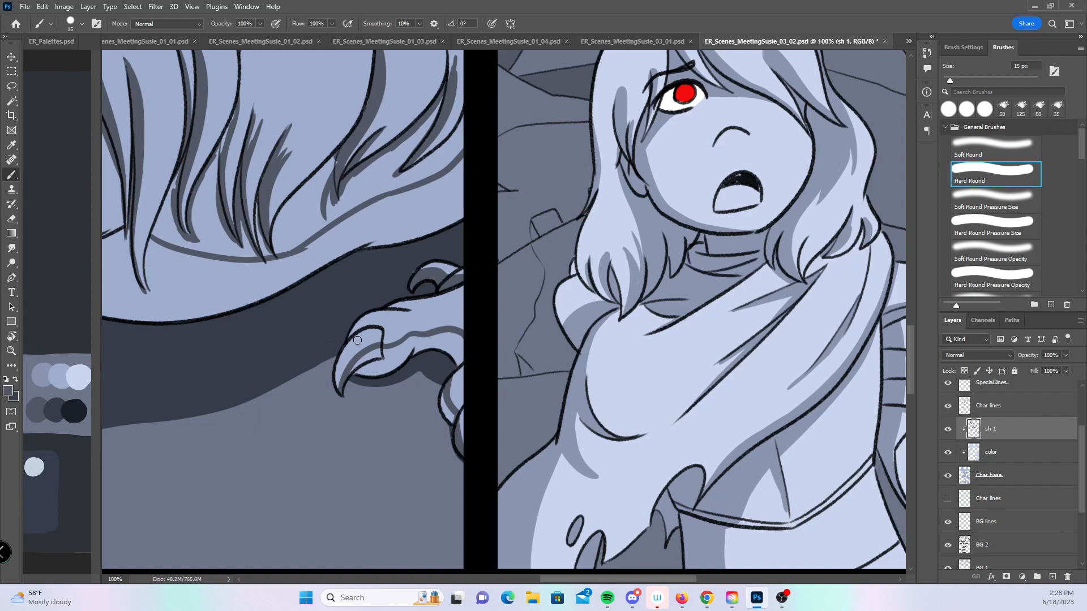
{"action": "mouse_move", "coordinate": [352, 377]}
{"action": "left_mouse_down"}
{"action": "mouse_move", "coordinate": [424, 340]}
{"action": "mouse_move", "coordinate": [392, 352]}
{"action": "mouse_move", "coordinate": [415, 338]}
{"action": "mouse_move", "coordinate": [454, 338]}
{"action": "mouse_move", "coordinate": [403, 341]}
{"action": "mouse_move", "coordinate": [377, 357]}
{"action": "mouse_move", "coordinate": [462, 351]}
{"action": "left_mouse_up"}
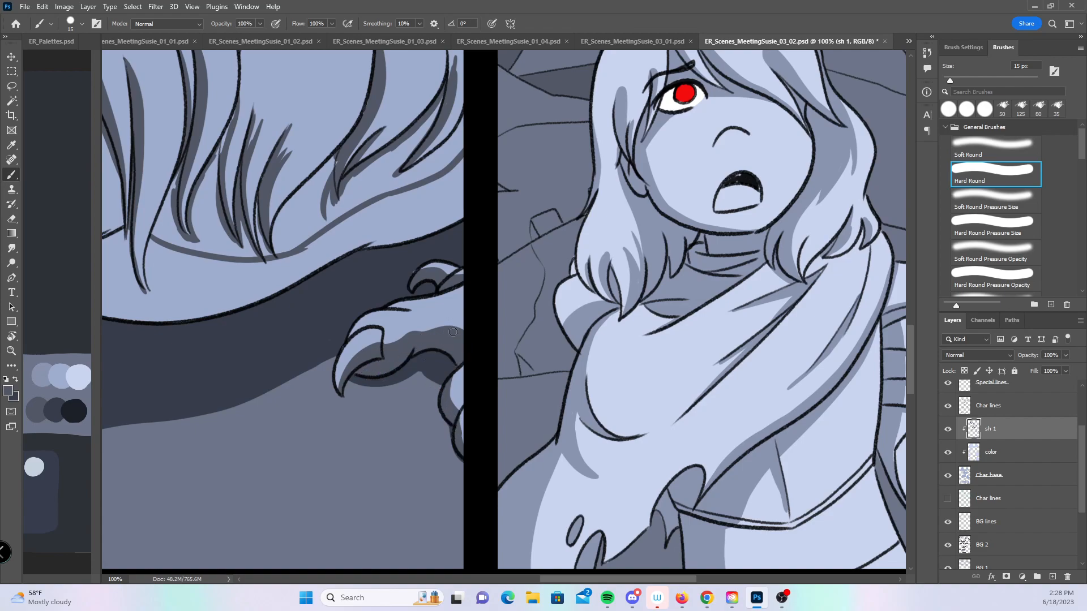
- Fill the interior of the open mouth around the tongue and between the teeth with solid shadow
{"action": "mouse_move", "coordinate": [257, 423]}
{"action": "left_mouse_down"}
{"action": "mouse_move", "coordinate": [453, 432]}
{"action": "mouse_move", "coordinate": [517, 470]}
{"action": "mouse_move", "coordinate": [409, 433]}
{"action": "left_mouse_up"}
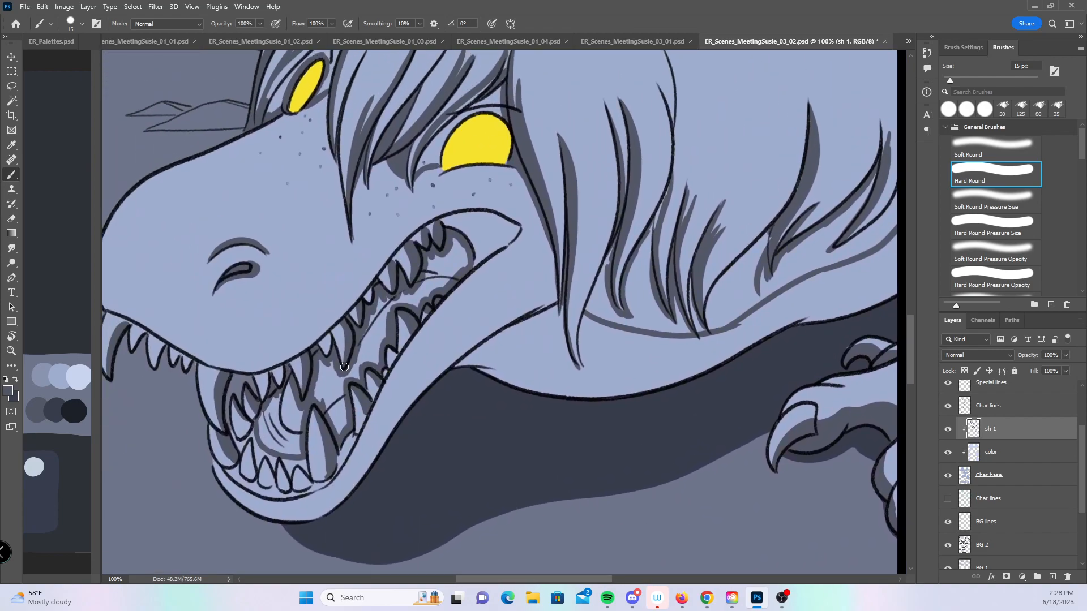
{"action": "mouse_move", "coordinate": [271, 405]}
{"action": "left_mouse_down"}
{"action": "mouse_move", "coordinate": [263, 428]}
{"action": "mouse_move", "coordinate": [296, 450]}
{"action": "left_mouse_up"}
{"action": "mouse_move", "coordinate": [286, 397]}
{"action": "left_mouse_down"}
{"action": "mouse_move", "coordinate": [274, 435]}
{"action": "mouse_move", "coordinate": [300, 446]}
{"action": "left_mouse_up"}
{"action": "mouse_move", "coordinate": [321, 379]}
{"action": "left_mouse_down"}
{"action": "mouse_move", "coordinate": [339, 432]}
{"action": "mouse_move", "coordinate": [363, 296]}
{"action": "mouse_move", "coordinate": [379, 345]}
{"action": "mouse_move", "coordinate": [379, 299]}
{"action": "mouse_move", "coordinate": [383, 337]}
{"action": "mouse_move", "coordinate": [387, 305]}
{"action": "mouse_move", "coordinate": [429, 285]}
{"action": "mouse_move", "coordinate": [436, 255]}
{"action": "mouse_move", "coordinate": [427, 271]}
{"action": "mouse_move", "coordinate": [466, 263]}
{"action": "left_mouse_up"}
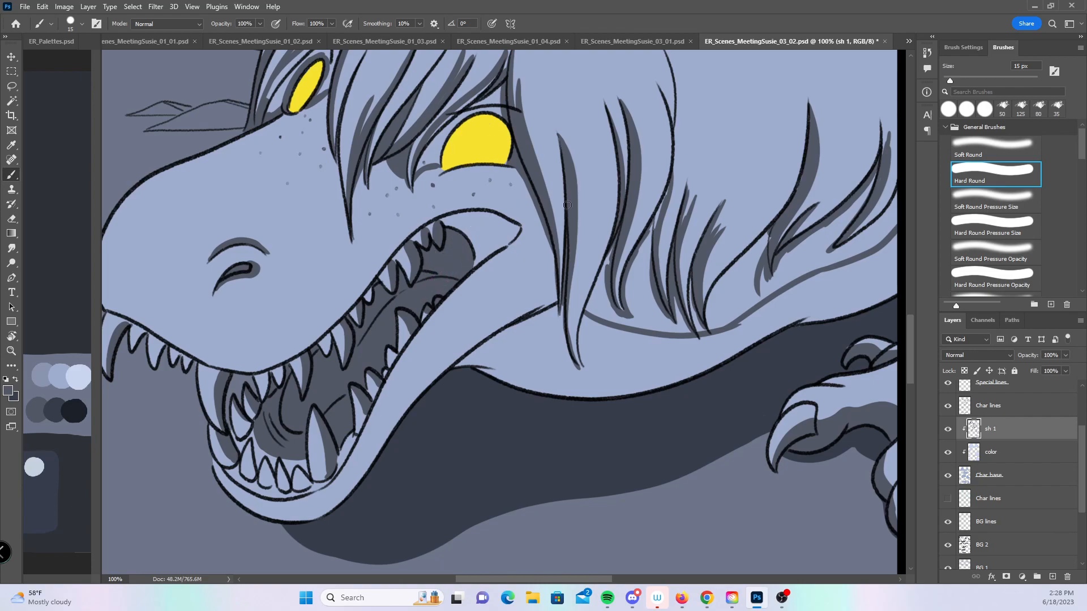
- Fill in the shadows around both of the creature's eyes beneath the fringe
{"action": "scroll", "coordinate": [566, 203], "scroll_direction": "up", "scroll_amount": 5}
{"action": "scroll", "coordinate": [293, 176], "scroll_direction": "up", "scroll_amount": 5}
{"action": "mouse_move", "coordinate": [313, 322]}
{"action": "left_mouse_down"}
{"action": "mouse_move", "coordinate": [306, 354]}
{"action": "mouse_move", "coordinate": [331, 309]}
{"action": "mouse_move", "coordinate": [370, 276]}
{"action": "mouse_move", "coordinate": [348, 340]}
{"action": "mouse_move", "coordinate": [372, 290]}
{"action": "left_mouse_up"}
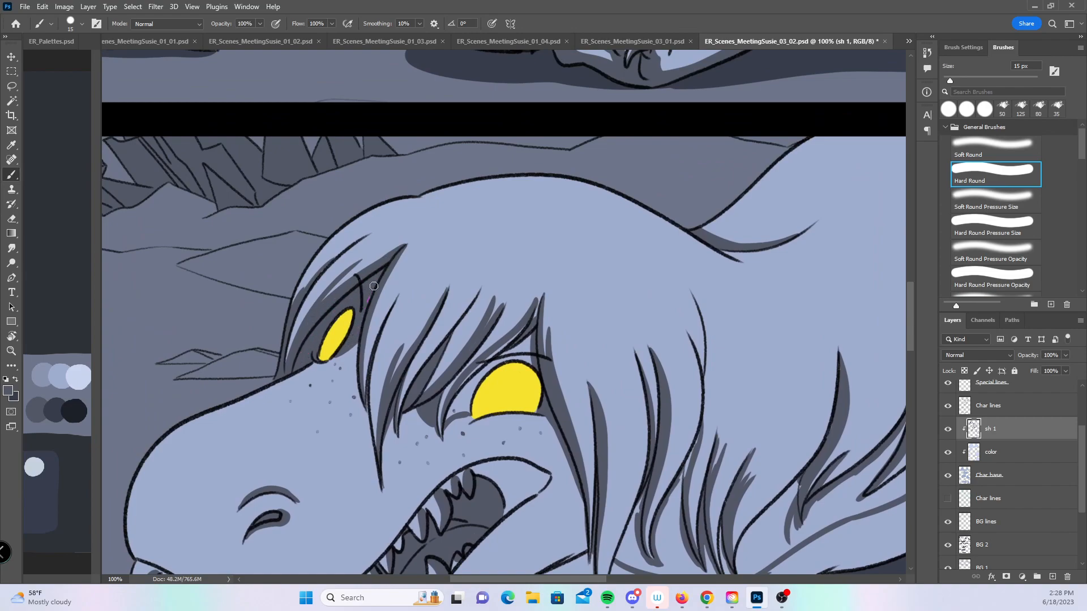
{"action": "scroll", "coordinate": [589, 256], "scroll_direction": "down", "scroll_amount": 7}
{"action": "scroll", "coordinate": [589, 255], "scroll_direction": "right", "scroll_amount": 8}
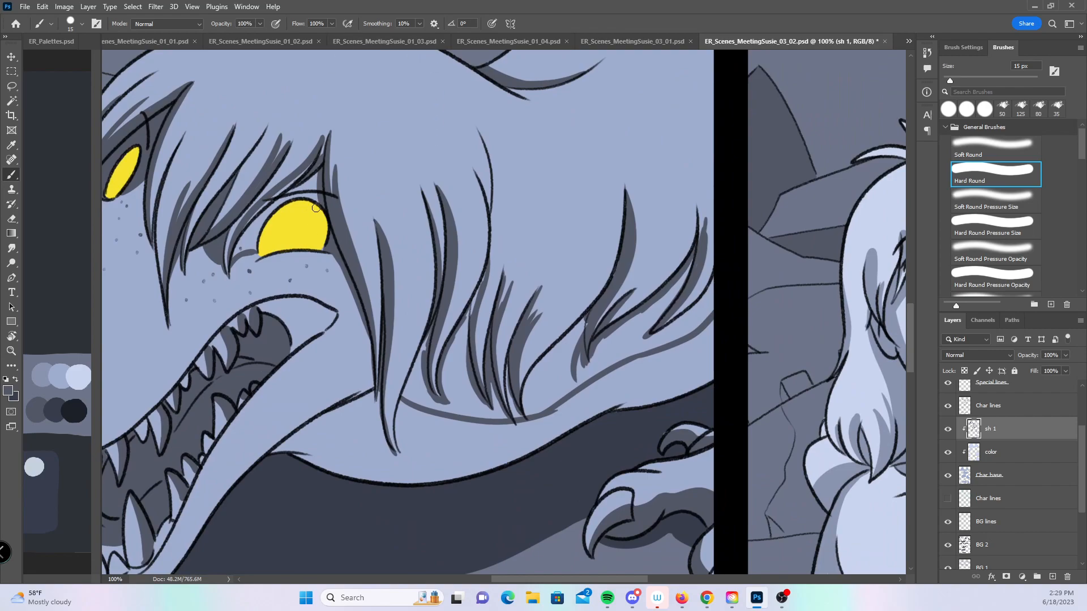
{"action": "mouse_move", "coordinate": [235, 254]}
{"action": "left_mouse_down"}
{"action": "mouse_move", "coordinate": [286, 195]}
{"action": "mouse_move", "coordinate": [249, 223]}
{"action": "left_mouse_up"}
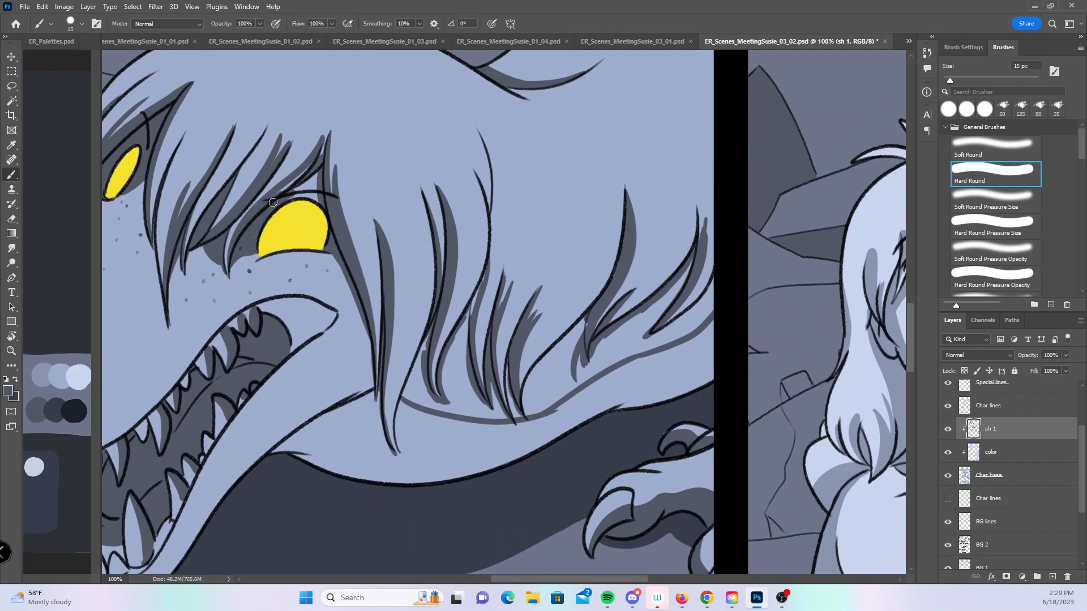
{"action": "mouse_move", "coordinate": [304, 187]}
{"action": "left_mouse_down"}
{"action": "mouse_move", "coordinate": [312, 162]}
{"action": "mouse_move", "coordinate": [317, 192]}
{"action": "left_mouse_up"}
- Fill the neck area behind and between the hanging mane locks with solid shadow
{"action": "left_click_drag", "start_coordinate": [554, 423], "coordinate": [526, 386]}
{"action": "mouse_move", "coordinate": [409, 286]}
{"action": "left_mouse_down"}
{"action": "mouse_move", "coordinate": [386, 336]}
{"action": "mouse_move", "coordinate": [397, 331]}
{"action": "mouse_move", "coordinate": [416, 380]}
{"action": "left_mouse_up"}
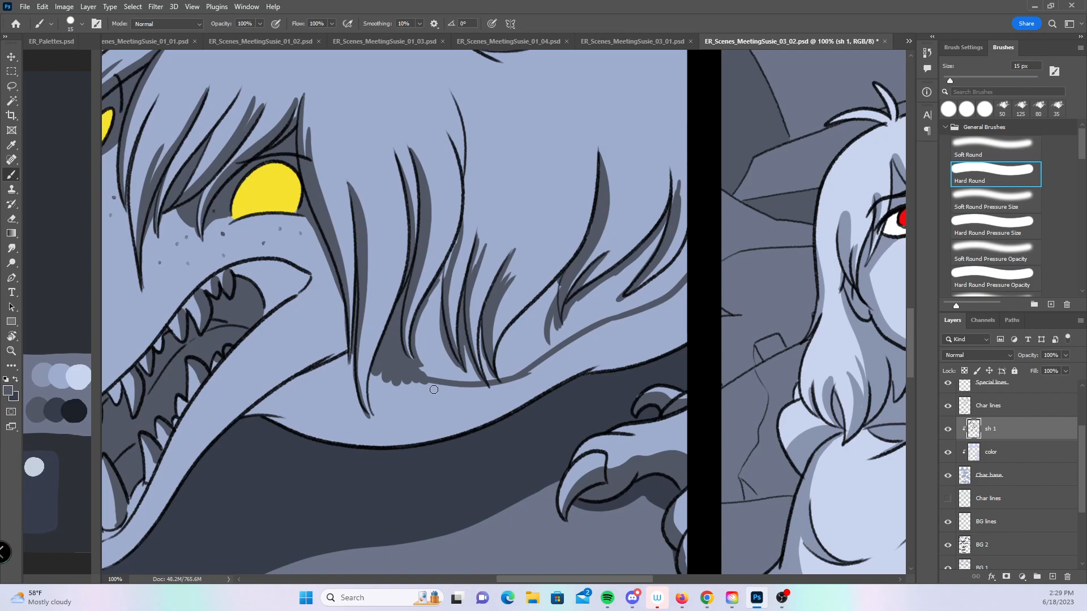
{"action": "key", "text": "bracketleft"}
{"action": "key", "text": "bracketleft"}
{"action": "key", "text": "bracketleft"}
{"action": "key", "text": "bracketright"}
{"action": "key", "text": "bracketright"}
{"action": "mouse_move", "coordinate": [441, 286]}
{"action": "left_mouse_down"}
{"action": "mouse_move", "coordinate": [420, 331]}
{"action": "mouse_move", "coordinate": [421, 372]}
{"action": "mouse_move", "coordinate": [439, 288]}
{"action": "mouse_move", "coordinate": [442, 367]}
{"action": "mouse_move", "coordinate": [466, 390]}
{"action": "mouse_move", "coordinate": [482, 383]}
{"action": "mouse_move", "coordinate": [471, 363]}
{"action": "left_mouse_up"}
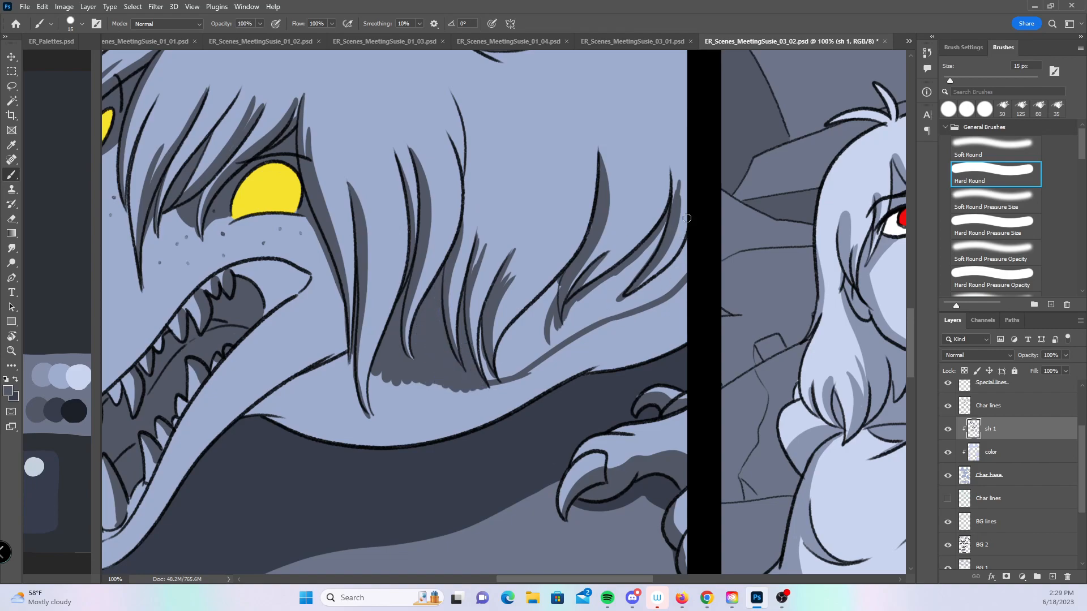
{"action": "left_click_drag", "start_coordinate": [547, 326], "coordinate": [566, 275]}
{"action": "left_click_drag", "start_coordinate": [484, 326], "coordinate": [498, 385]}
- Shade the rear underside of the lower jaw and the neck beside the long mane lock
{"action": "mouse_move", "coordinate": [387, 396]}
{"action": "left_mouse_down"}
{"action": "mouse_move", "coordinate": [558, 337]}
{"action": "mouse_move", "coordinate": [594, 353]}
{"action": "left_mouse_up"}
{"action": "left_click_drag", "start_coordinate": [419, 393], "coordinate": [550, 299]}
{"action": "mouse_move", "coordinate": [546, 248]}
{"action": "left_mouse_down"}
{"action": "mouse_move", "coordinate": [517, 331]}
{"action": "mouse_move", "coordinate": [546, 294]}
{"action": "mouse_move", "coordinate": [549, 350]}
{"action": "mouse_move", "coordinate": [530, 316]}
{"action": "mouse_move", "coordinate": [453, 380]}
{"action": "left_mouse_up"}
{"action": "mouse_move", "coordinate": [553, 311]}
{"action": "left_mouse_down"}
{"action": "mouse_move", "coordinate": [557, 371]}
{"action": "mouse_move", "coordinate": [585, 399]}
{"action": "left_mouse_up"}
{"action": "left_click_drag", "start_coordinate": [577, 338], "coordinate": [577, 386]}
- Fill the underside of the neck toward the panel's edge with solid shadow using a 30 px brush
{"action": "key", "text": "bracketright"}
{"action": "key", "text": "bracketright"}
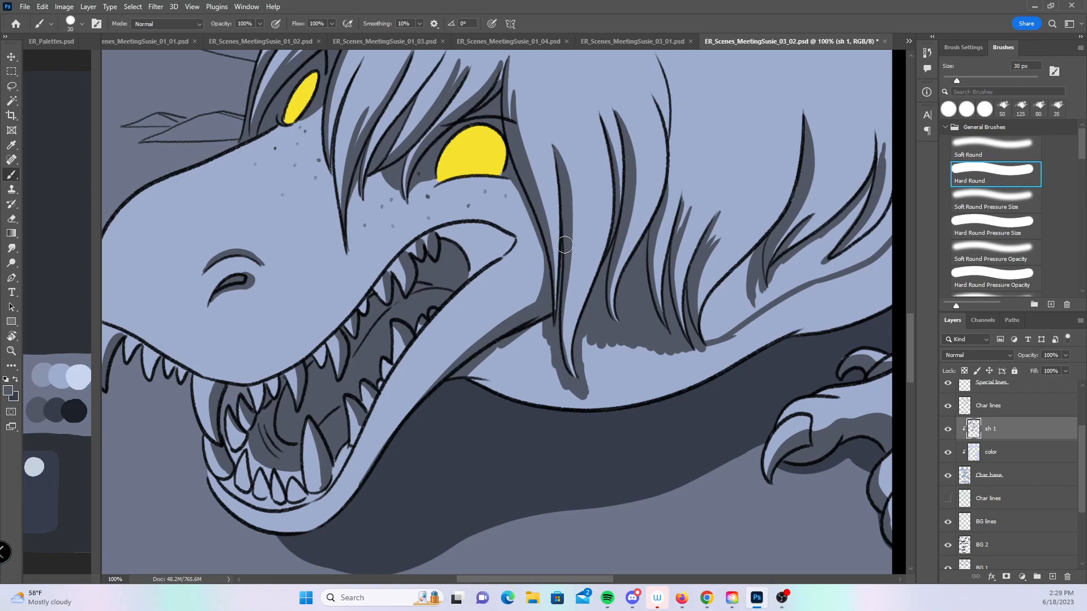
{"action": "mouse_move", "coordinate": [495, 372]}
{"action": "left_mouse_down"}
{"action": "mouse_move", "coordinate": [538, 336]}
{"action": "mouse_move", "coordinate": [576, 407]}
{"action": "mouse_move", "coordinate": [598, 406]}
{"action": "left_mouse_up"}
{"action": "left_click_drag", "start_coordinate": [729, 459], "coordinate": [538, 485]}
{"action": "mouse_move", "coordinate": [407, 371]}
{"action": "left_mouse_down"}
{"action": "mouse_move", "coordinate": [410, 431]}
{"action": "mouse_move", "coordinate": [402, 409]}
{"action": "mouse_move", "coordinate": [451, 321]}
{"action": "mouse_move", "coordinate": [445, 384]}
{"action": "mouse_move", "coordinate": [428, 383]}
{"action": "mouse_move", "coordinate": [444, 425]}
{"action": "mouse_move", "coordinate": [487, 423]}
{"action": "mouse_move", "coordinate": [496, 381]}
{"action": "mouse_move", "coordinate": [564, 363]}
{"action": "mouse_move", "coordinate": [552, 384]}
{"action": "mouse_move", "coordinate": [566, 374]}
{"action": "mouse_move", "coordinate": [548, 370]}
{"action": "mouse_move", "coordinate": [632, 319]}
{"action": "mouse_move", "coordinate": [604, 330]}
{"action": "mouse_move", "coordinate": [703, 275]}
{"action": "mouse_move", "coordinate": [672, 315]}
{"action": "mouse_move", "coordinate": [690, 310]}
{"action": "mouse_move", "coordinate": [671, 323]}
{"action": "mouse_move", "coordinate": [658, 342]}
{"action": "left_mouse_up"}
{"action": "left_click_drag", "start_coordinate": [362, 404], "coordinate": [403, 446]}
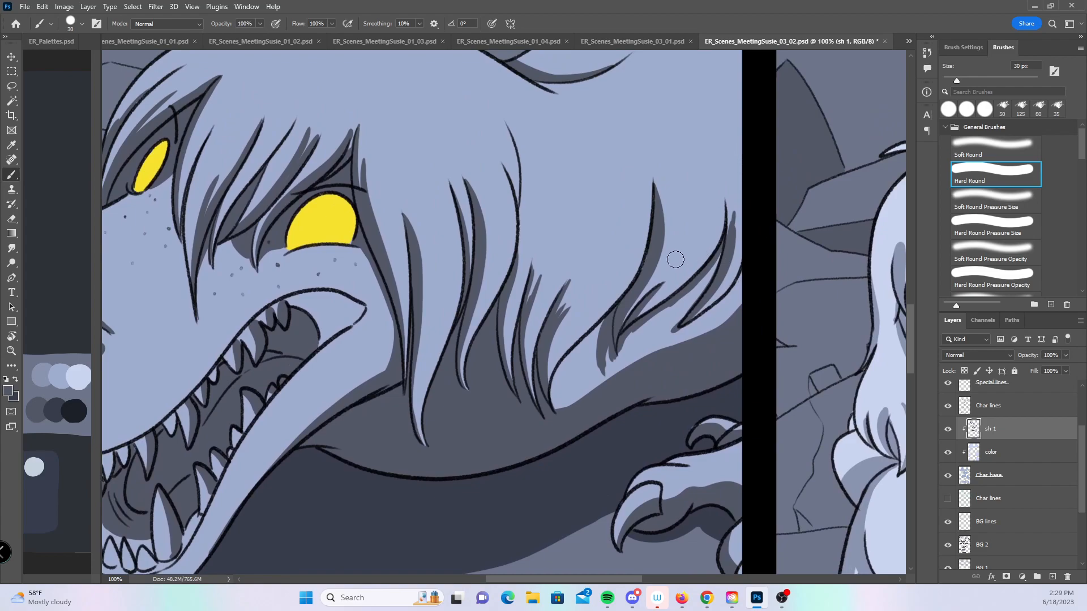
- Refine the mane lock shading near the shoulder with Hard Round Pressure Size and darken the back of the mouth
{"action": "left_click", "coordinate": [994, 223]}
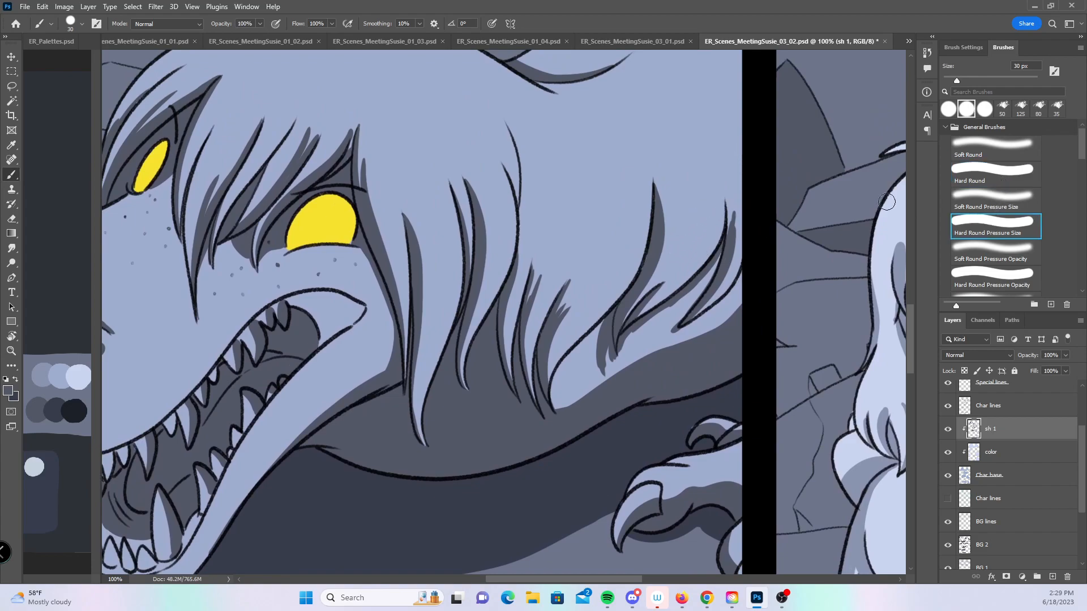
{"action": "mouse_move", "coordinate": [599, 358]}
{"action": "left_mouse_down"}
{"action": "mouse_move", "coordinate": [597, 333]}
{"action": "mouse_move", "coordinate": [614, 315]}
{"action": "mouse_move", "coordinate": [602, 371]}
{"action": "mouse_move", "coordinate": [597, 353]}
{"action": "mouse_move", "coordinate": [611, 341]}
{"action": "mouse_move", "coordinate": [646, 338]}
{"action": "mouse_move", "coordinate": [613, 336]}
{"action": "mouse_move", "coordinate": [624, 383]}
{"action": "mouse_move", "coordinate": [626, 361]}
{"action": "mouse_move", "coordinate": [667, 313]}
{"action": "mouse_move", "coordinate": [621, 364]}
{"action": "mouse_move", "coordinate": [724, 258]}
{"action": "mouse_move", "coordinate": [666, 309]}
{"action": "mouse_move", "coordinate": [722, 241]}
{"action": "mouse_move", "coordinate": [696, 299]}
{"action": "left_mouse_up"}
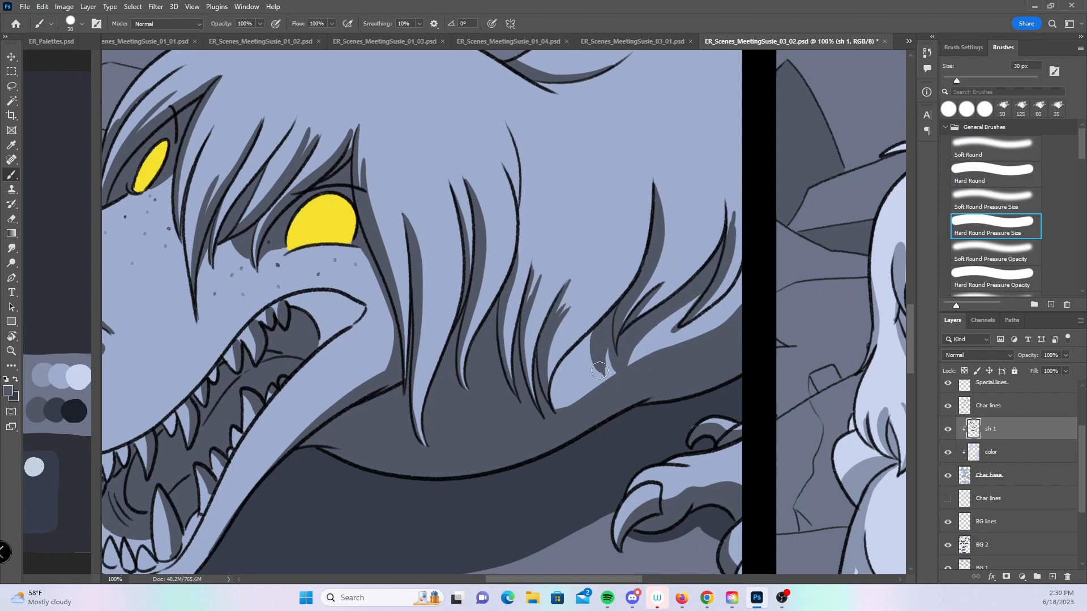
{"action": "left_click_drag", "start_coordinate": [314, 462], "coordinate": [473, 428]}
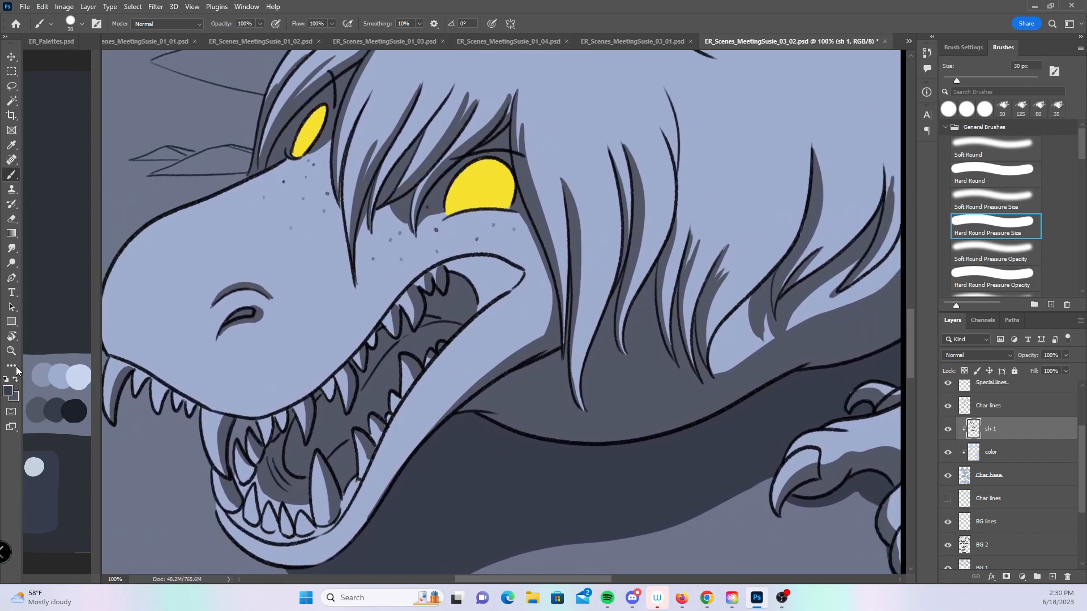
{"action": "mouse_move", "coordinate": [371, 355]}
{"action": "left_mouse_down"}
{"action": "mouse_move", "coordinate": [382, 334]}
{"action": "mouse_move", "coordinate": [382, 360]}
{"action": "mouse_move", "coordinate": [388, 350]}
{"action": "mouse_move", "coordinate": [362, 385]}
{"action": "mouse_move", "coordinate": [387, 345]}
{"action": "mouse_move", "coordinate": [382, 358]}
{"action": "mouse_move", "coordinate": [409, 343]}
{"action": "mouse_move", "coordinate": [389, 354]}
{"action": "mouse_move", "coordinate": [387, 301]}
{"action": "mouse_move", "coordinate": [368, 357]}
{"action": "mouse_move", "coordinate": [391, 343]}
{"action": "mouse_move", "coordinate": [383, 335]}
{"action": "mouse_move", "coordinate": [411, 343]}
{"action": "mouse_move", "coordinate": [397, 342]}
{"action": "mouse_move", "coordinate": [403, 315]}
{"action": "mouse_move", "coordinate": [409, 343]}
{"action": "mouse_move", "coordinate": [436, 339]}
{"action": "mouse_move", "coordinate": [436, 315]}
{"action": "mouse_move", "coordinate": [422, 325]}
{"action": "mouse_move", "coordinate": [424, 297]}
{"action": "mouse_move", "coordinate": [439, 310]}
{"action": "mouse_move", "coordinate": [437, 299]}
{"action": "mouse_move", "coordinate": [433, 329]}
{"action": "mouse_move", "coordinate": [450, 333]}
{"action": "mouse_move", "coordinate": [453, 278]}
{"action": "mouse_move", "coordinate": [455, 310]}
{"action": "mouse_move", "coordinate": [467, 314]}
{"action": "mouse_move", "coordinate": [460, 282]}
{"action": "mouse_move", "coordinate": [475, 314]}
{"action": "left_mouse_up"}
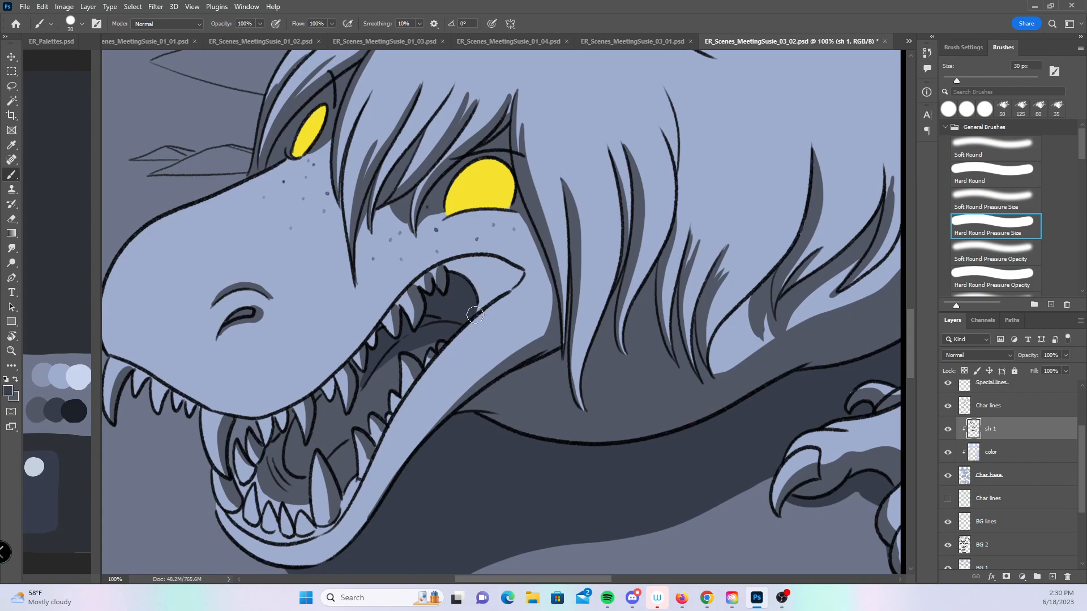
- Shade the outermost fringe lock on the creature's head in the bottom panel using Hard Round Pressure Size at 10 px
{"action": "key", "text": "z"}
{"action": "left_click", "coordinate": [650, 365], "text": "alt"}
{"action": "left_click", "coordinate": [652, 367], "text": "alt"}
{"action": "mouse_move", "coordinate": [715, 460]}
{"action": "left_mouse_down"}
{"action": "mouse_move", "coordinate": [665, 413]}
{"action": "mouse_move", "coordinate": [646, 411]}
{"action": "left_mouse_up"}
{"action": "left_click_drag", "start_coordinate": [720, 474], "coordinate": [569, 457]}
{"action": "left_click_drag", "start_coordinate": [566, 555], "coordinate": [631, 349]}
{"action": "left_click_drag", "start_coordinate": [620, 453], "coordinate": [644, 362]}
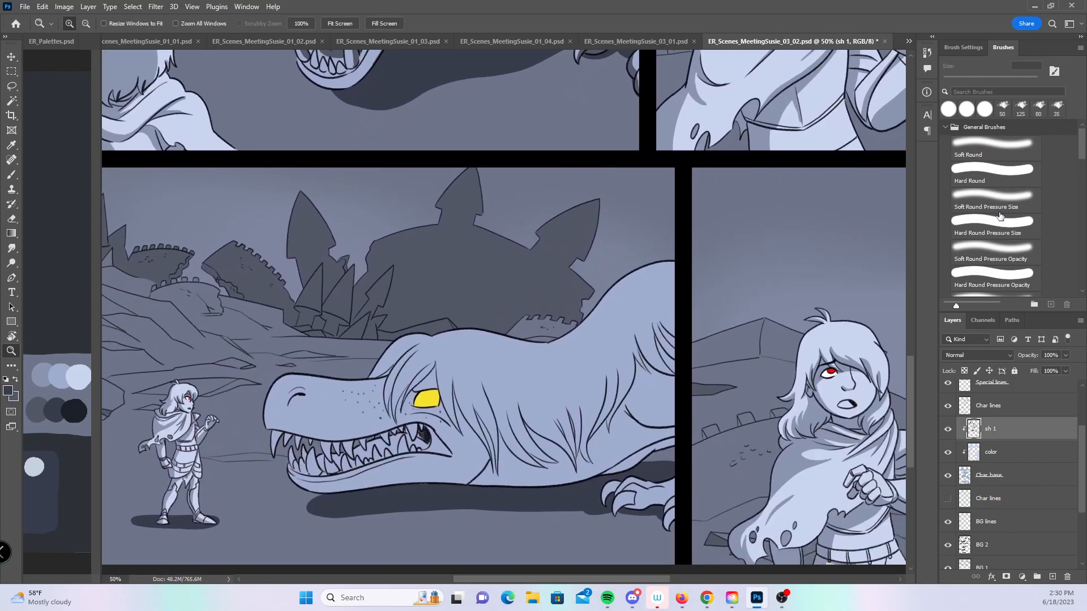
{"action": "left_click", "coordinate": [983, 221]}
{"action": "key", "text": "x"}
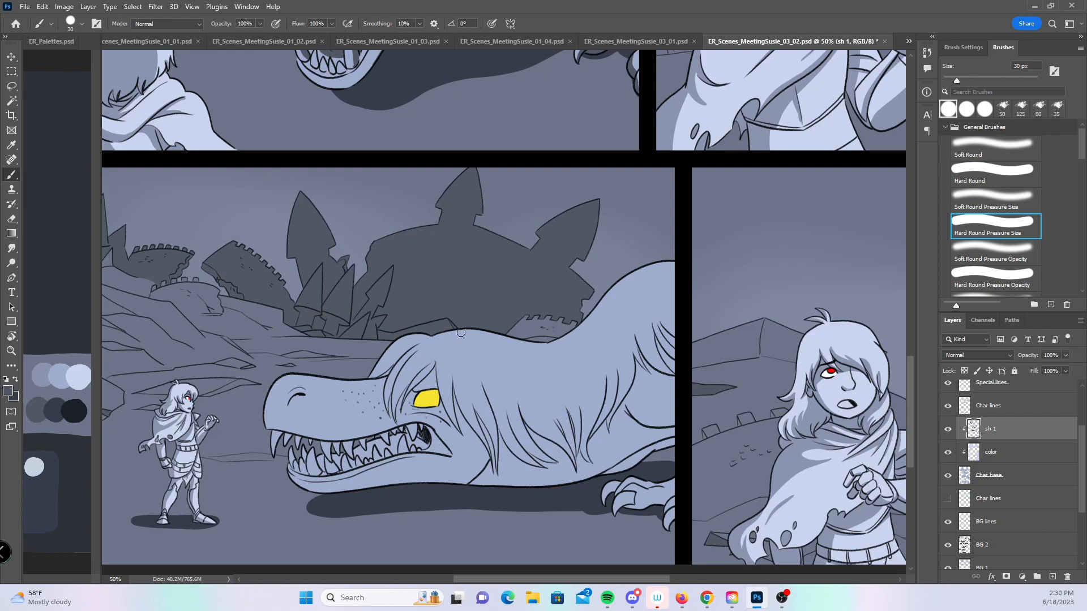
{"action": "key", "text": "z"}
{"action": "left_click", "coordinate": [503, 476]}
{"action": "left_click", "coordinate": [506, 474]}
{"action": "left_click", "coordinate": [501, 458]}
{"action": "left_click_drag", "start_coordinate": [423, 422], "coordinate": [681, 528]}
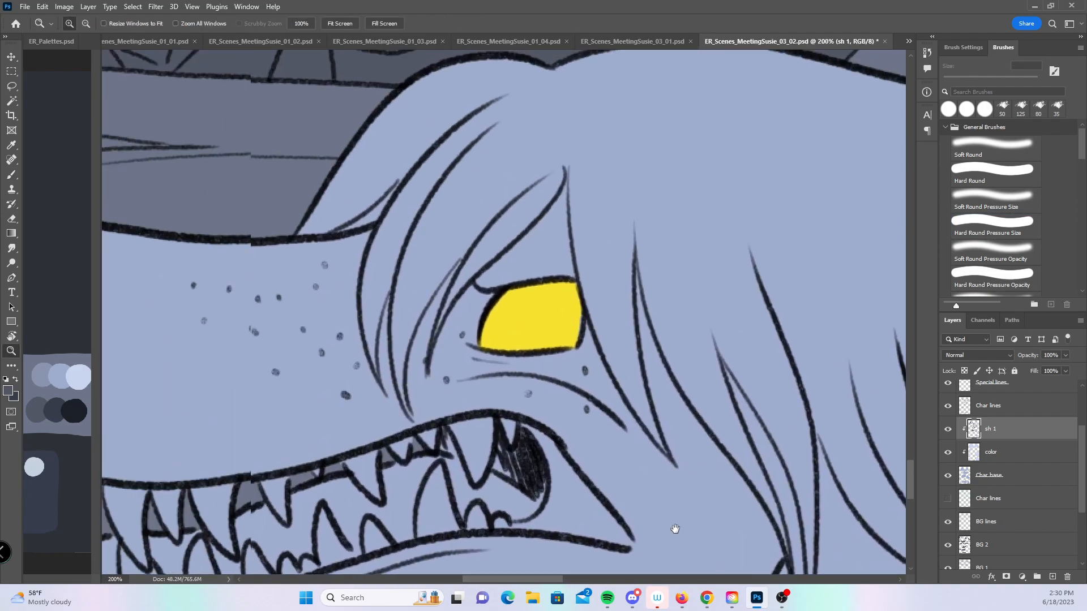
{"action": "left_click", "coordinate": [12, 176]}
{"action": "key", "text": "["}
{"action": "key", "text": "["}
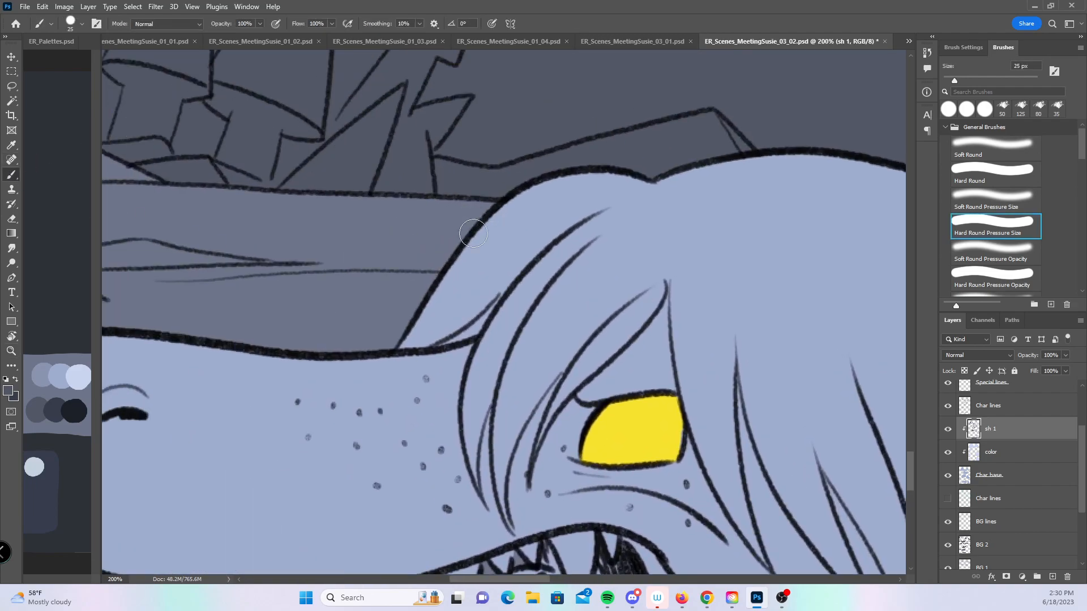
{"action": "mouse_move", "coordinate": [398, 352]}
{"action": "left_mouse_down"}
{"action": "mouse_move", "coordinate": [495, 269]}
{"action": "mouse_move", "coordinate": [609, 209]}
{"action": "left_mouse_up"}
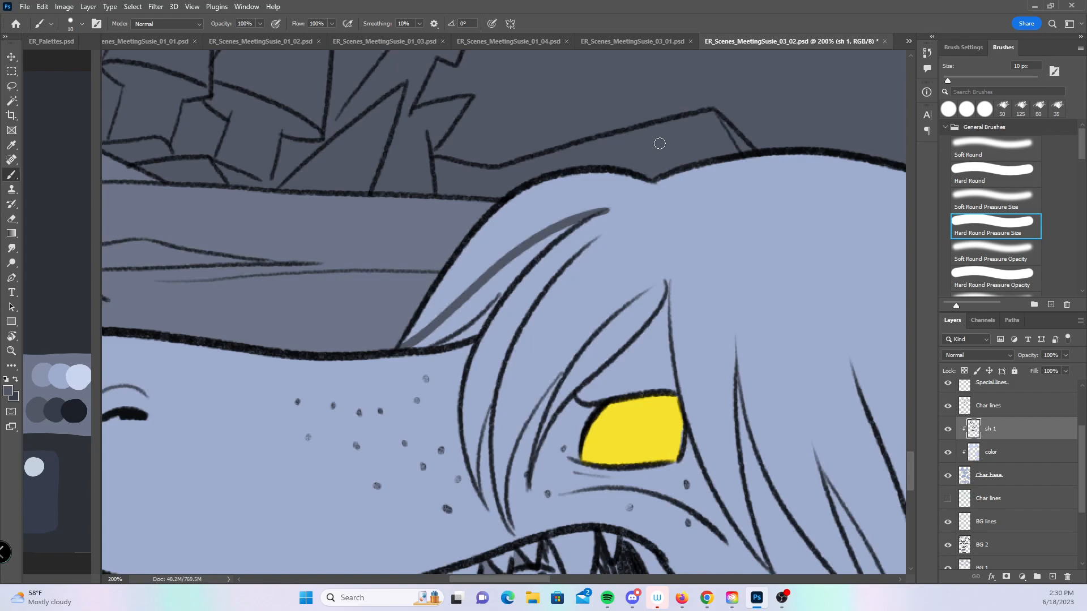
{"action": "mouse_move", "coordinate": [576, 224]}
{"action": "left_mouse_down"}
{"action": "mouse_move", "coordinate": [539, 247]}
{"action": "mouse_move", "coordinate": [567, 223]}
{"action": "left_mouse_up"}
- Shade the remaining fringe locks hanging in front of the creature's eye
{"action": "mouse_move", "coordinate": [481, 496]}
{"action": "left_mouse_down"}
{"action": "mouse_move", "coordinate": [492, 369]}
{"action": "mouse_move", "coordinate": [475, 462]}
{"action": "mouse_move", "coordinate": [541, 282]}
{"action": "mouse_move", "coordinate": [487, 385]}
{"action": "mouse_move", "coordinate": [579, 247]}
{"action": "mouse_move", "coordinate": [507, 349]}
{"action": "mouse_move", "coordinate": [545, 286]}
{"action": "mouse_move", "coordinate": [480, 426]}
{"action": "mouse_move", "coordinate": [485, 408]}
{"action": "mouse_move", "coordinate": [479, 487]}
{"action": "mouse_move", "coordinate": [486, 421]}
{"action": "left_mouse_up"}
{"action": "mouse_move", "coordinate": [656, 408]}
{"action": "left_mouse_down"}
{"action": "mouse_move", "coordinate": [631, 412]}
{"action": "mouse_move", "coordinate": [519, 365]}
{"action": "left_mouse_up"}
{"action": "left_click_drag", "start_coordinate": [375, 489], "coordinate": [376, 386]}
{"action": "left_click_drag", "start_coordinate": [369, 466], "coordinate": [453, 269]}
{"action": "mouse_move", "coordinate": [387, 374]}
{"action": "left_mouse_down"}
{"action": "mouse_move", "coordinate": [431, 303]}
{"action": "mouse_move", "coordinate": [508, 246]}
{"action": "mouse_move", "coordinate": [403, 349]}
{"action": "mouse_move", "coordinate": [371, 473]}
{"action": "mouse_move", "coordinate": [408, 351]}
{"action": "left_mouse_up"}
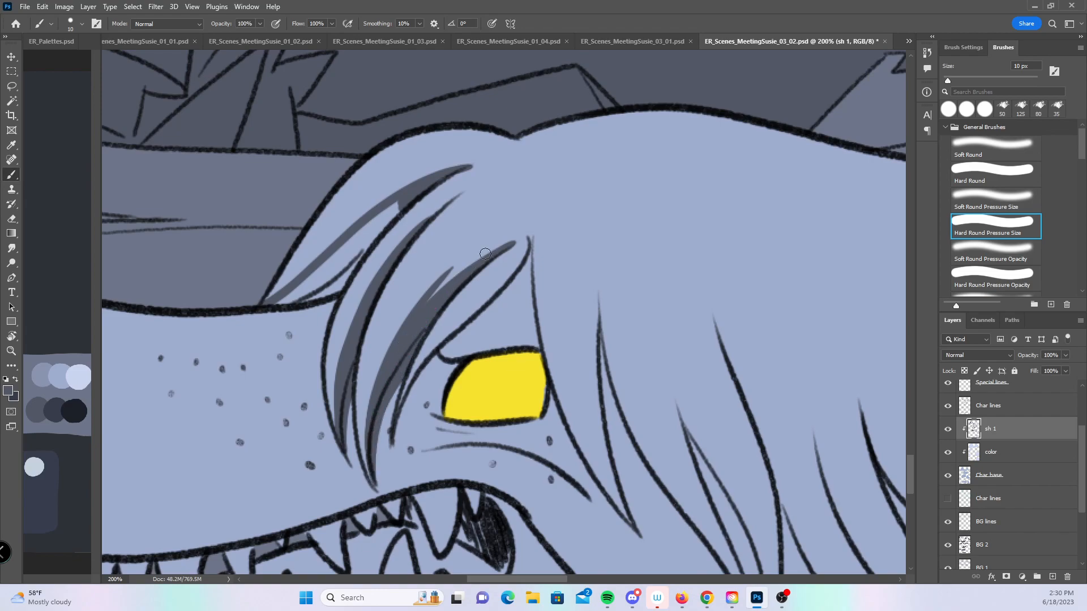
{"action": "mouse_move", "coordinate": [395, 428]}
{"action": "left_mouse_down"}
{"action": "mouse_move", "coordinate": [422, 354]}
{"action": "mouse_move", "coordinate": [524, 251]}
{"action": "mouse_move", "coordinate": [524, 263]}
{"action": "left_mouse_up"}
{"action": "left_click_drag", "start_coordinate": [390, 412], "coordinate": [394, 398]}
- Shade the eye socket, the fold beneath the eye and the hair just behind it
{"action": "mouse_move", "coordinate": [321, 304]}
{"action": "left_mouse_down"}
{"action": "mouse_move", "coordinate": [327, 317]}
{"action": "mouse_move", "coordinate": [337, 300]}
{"action": "left_mouse_up"}
{"action": "mouse_move", "coordinate": [414, 402]}
{"action": "left_mouse_down"}
{"action": "mouse_move", "coordinate": [435, 412]}
{"action": "mouse_move", "coordinate": [455, 356]}
{"action": "mouse_move", "coordinate": [533, 346]}
{"action": "left_mouse_up"}
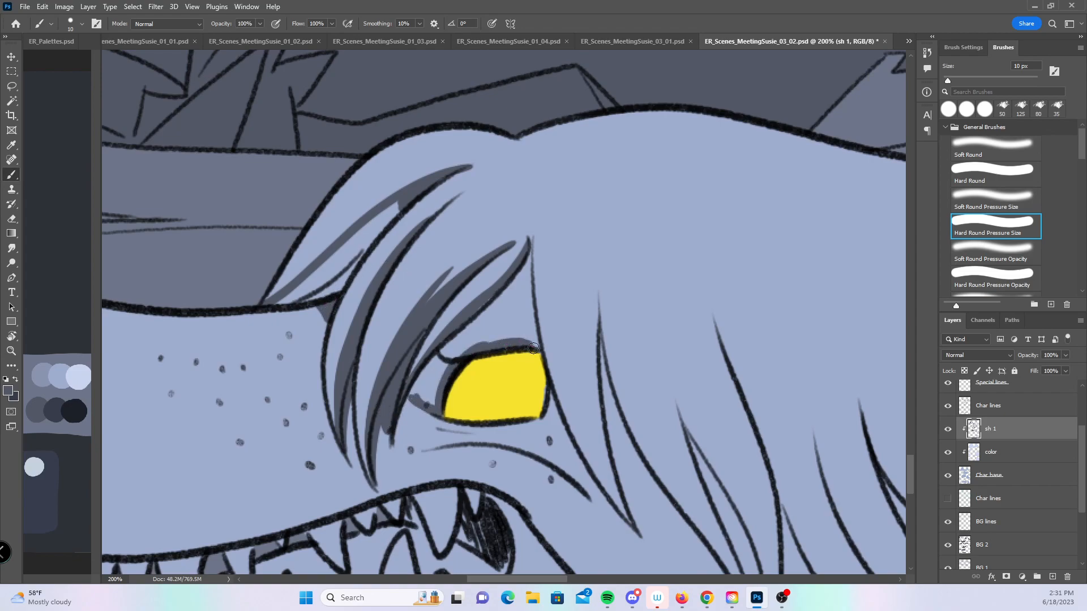
{"action": "left_click_drag", "start_coordinate": [642, 372], "coordinate": [482, 307]}
{"action": "mouse_move", "coordinate": [295, 255]}
{"action": "left_mouse_down"}
{"action": "mouse_move", "coordinate": [362, 182]}
{"action": "mouse_move", "coordinate": [398, 222]}
{"action": "mouse_move", "coordinate": [434, 407]}
{"action": "mouse_move", "coordinate": [473, 467]}
{"action": "left_mouse_up"}
{"action": "mouse_move", "coordinate": [391, 334]}
{"action": "left_mouse_down"}
{"action": "mouse_move", "coordinate": [425, 396]}
{"action": "mouse_move", "coordinate": [389, 357]}
{"action": "mouse_move", "coordinate": [402, 365]}
{"action": "mouse_move", "coordinate": [374, 361]}
{"action": "mouse_move", "coordinate": [429, 403]}
{"action": "mouse_move", "coordinate": [429, 393]}
{"action": "left_mouse_up"}
{"action": "left_click_drag", "start_coordinate": [313, 356], "coordinate": [378, 334]}
{"action": "mouse_move", "coordinate": [297, 365]}
{"action": "left_mouse_down"}
{"action": "mouse_move", "coordinate": [447, 364]}
{"action": "mouse_move", "coordinate": [491, 398]}
{"action": "left_mouse_up"}
{"action": "mouse_move", "coordinate": [381, 355]}
{"action": "left_mouse_down"}
{"action": "mouse_move", "coordinate": [460, 375]}
{"action": "mouse_move", "coordinate": [501, 414]}
{"action": "mouse_move", "coordinate": [483, 384]}
{"action": "left_mouse_up"}
- Paint shadows along the mane locks running from behind the eye down to the jaw corner
{"action": "mouse_move", "coordinate": [426, 342]}
{"action": "left_mouse_down"}
{"action": "mouse_move", "coordinate": [555, 405]}
{"action": "mouse_move", "coordinate": [546, 307]}
{"action": "mouse_move", "coordinate": [367, 184]}
{"action": "left_mouse_up"}
{"action": "mouse_move", "coordinate": [326, 151]}
{"action": "left_mouse_down"}
{"action": "mouse_move", "coordinate": [334, 263]}
{"action": "mouse_move", "coordinate": [373, 333]}
{"action": "mouse_move", "coordinate": [473, 453]}
{"action": "left_mouse_up"}
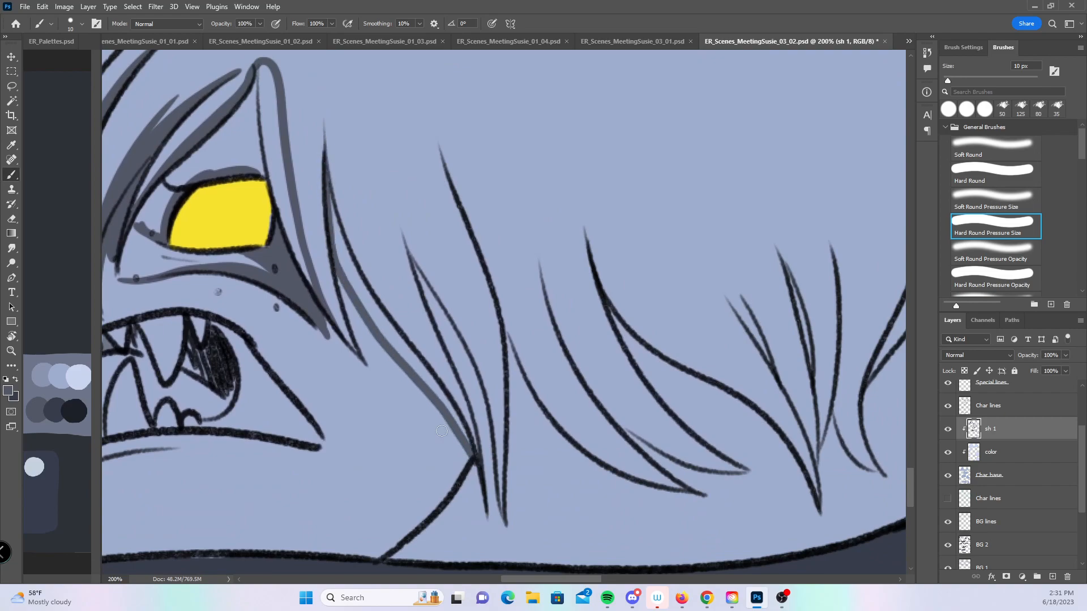
{"action": "mouse_move", "coordinate": [324, 185]}
{"action": "left_mouse_down"}
{"action": "mouse_move", "coordinate": [325, 120]}
{"action": "mouse_move", "coordinate": [479, 478]}
{"action": "left_mouse_up"}
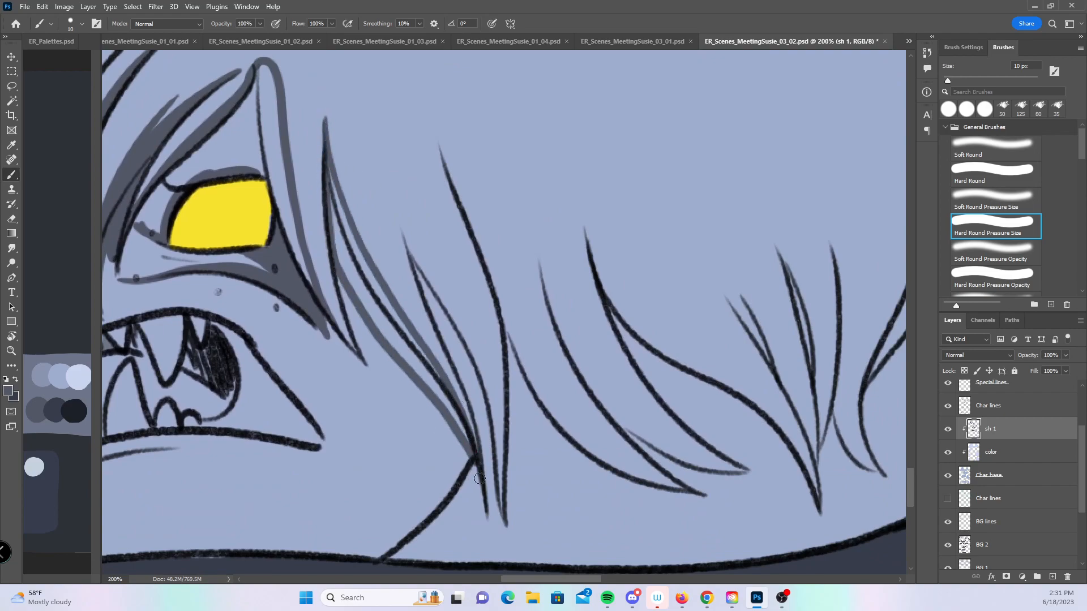
{"action": "mouse_move", "coordinate": [405, 253]}
{"action": "left_mouse_down"}
{"action": "mouse_move", "coordinate": [399, 199]}
{"action": "mouse_move", "coordinate": [488, 363]}
{"action": "mouse_move", "coordinate": [501, 492]}
{"action": "left_mouse_up"}
{"action": "mouse_move", "coordinate": [566, 432]}
{"action": "left_mouse_down"}
{"action": "mouse_move", "coordinate": [664, 321]}
{"action": "mouse_move", "coordinate": [576, 398]}
{"action": "left_mouse_up"}
{"action": "left_click_drag", "start_coordinate": [417, 177], "coordinate": [440, 240]}
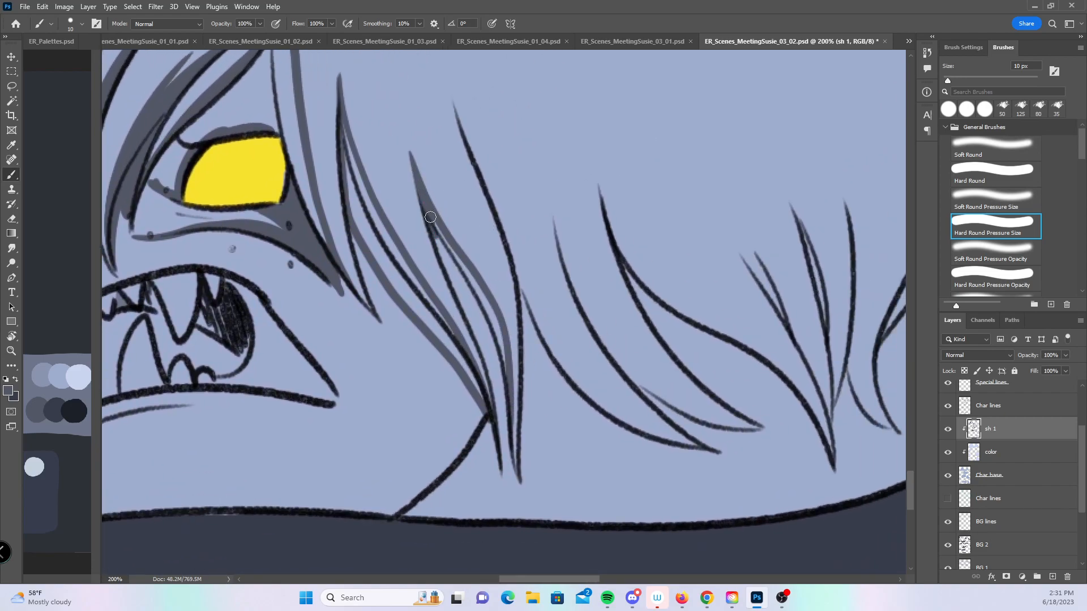
- Add tapered strand shadows and fill the gaps between the mane locks behind the eye
{"action": "left_click_drag", "start_coordinate": [369, 136], "coordinate": [433, 311]}
{"action": "left_click_drag", "start_coordinate": [374, 172], "coordinate": [459, 333]}
{"action": "left_click_drag", "start_coordinate": [395, 200], "coordinate": [454, 317]}
{"action": "left_click_drag", "start_coordinate": [470, 222], "coordinate": [455, 277]}
{"action": "left_click_drag", "start_coordinate": [323, 176], "coordinate": [345, 236]}
{"action": "left_click_drag", "start_coordinate": [447, 423], "coordinate": [464, 447]}
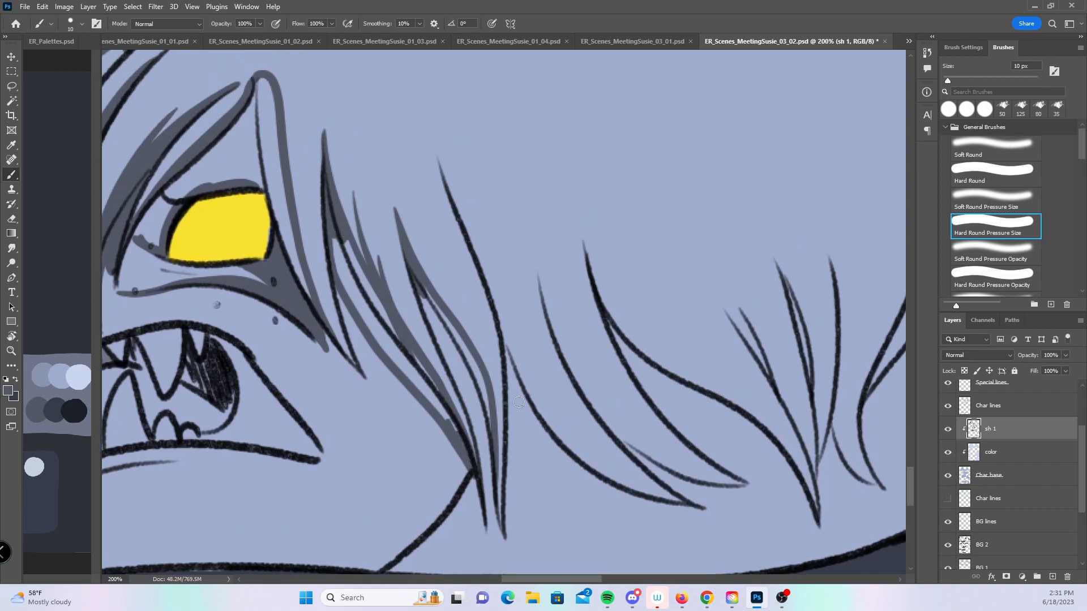
- Shade the nostril and the ridge above it on the bottom-panel creature's snout
{"action": "left_click_drag", "start_coordinate": [574, 469], "coordinate": [660, 311]}
{"action": "left_click_drag", "start_coordinate": [674, 394], "coordinate": [866, 420]}
{"action": "mouse_move", "coordinate": [569, 397]}
{"action": "left_mouse_down"}
{"action": "mouse_move", "coordinate": [634, 405]}
{"action": "mouse_move", "coordinate": [740, 464]}
{"action": "mouse_move", "coordinate": [820, 468]}
{"action": "left_mouse_up"}
{"action": "mouse_move", "coordinate": [200, 201]}
{"action": "left_mouse_down"}
{"action": "mouse_move", "coordinate": [249, 160]}
{"action": "mouse_move", "coordinate": [265, 164]}
{"action": "left_mouse_up"}
{"action": "mouse_move", "coordinate": [188, 158]}
{"action": "left_mouse_down"}
{"action": "mouse_move", "coordinate": [244, 122]}
{"action": "mouse_move", "coordinate": [212, 139]}
{"action": "left_mouse_up"}
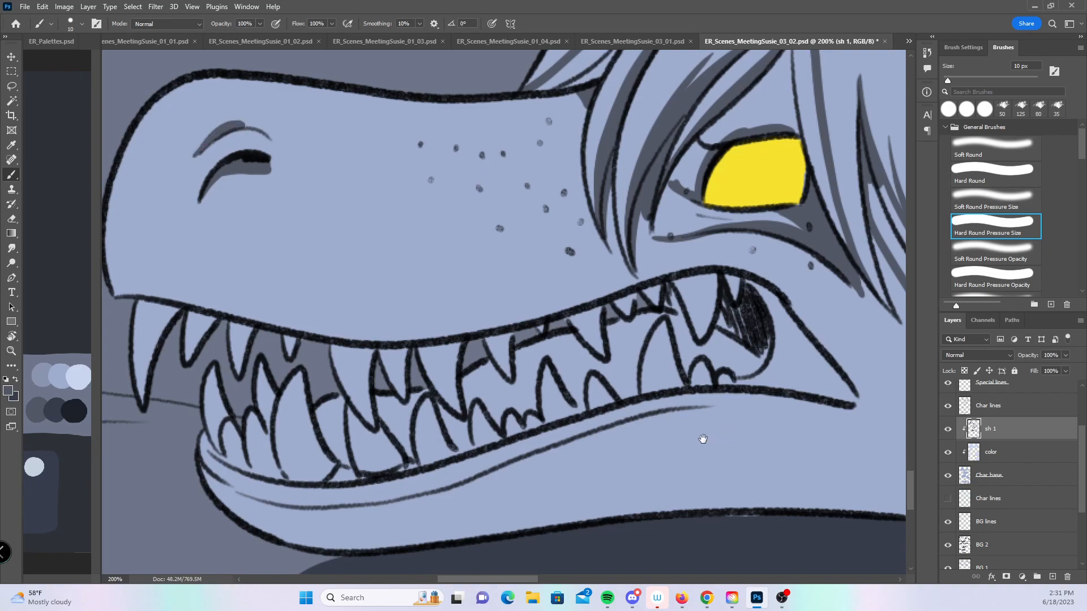
- Fill the mouth gaps between the front and middle teeth with shadow
{"action": "left_click_drag", "start_coordinate": [714, 439], "coordinate": [618, 427]}
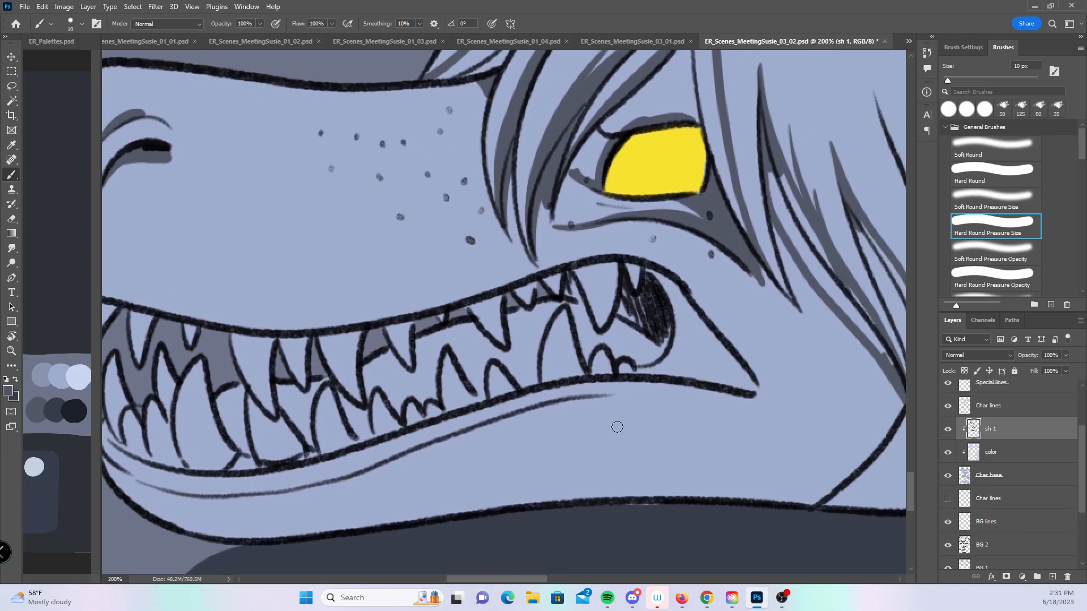
{"action": "left_click_drag", "start_coordinate": [239, 351], "coordinate": [304, 331]}
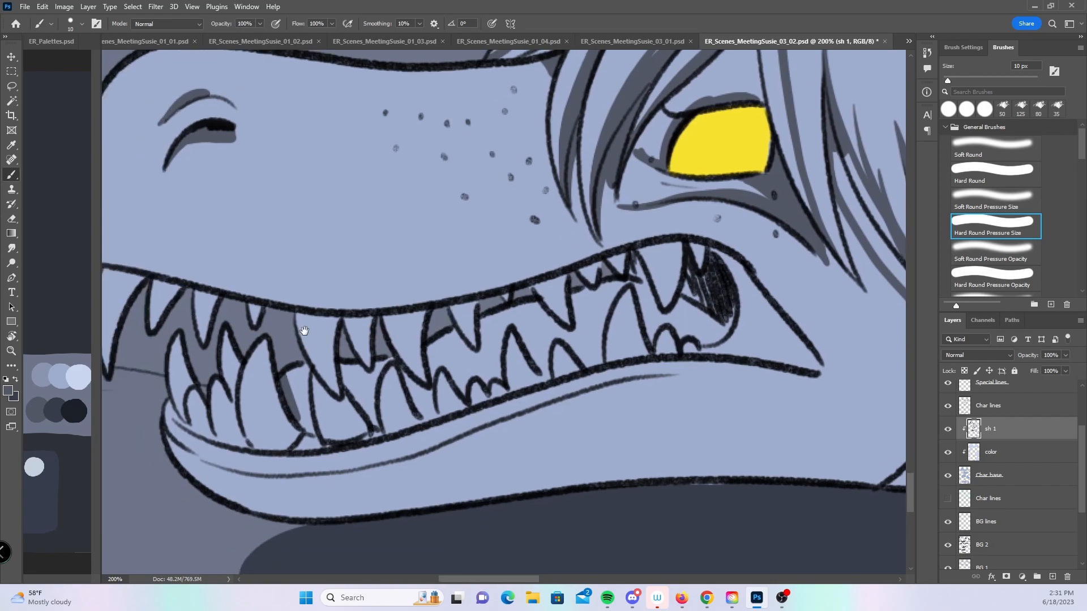
{"action": "mouse_move", "coordinate": [233, 380]}
{"action": "left_mouse_down"}
{"action": "mouse_move", "coordinate": [225, 354]}
{"action": "mouse_move", "coordinate": [236, 369]}
{"action": "mouse_move", "coordinate": [238, 358]}
{"action": "mouse_move", "coordinate": [216, 350]}
{"action": "mouse_move", "coordinate": [191, 375]}
{"action": "left_mouse_up"}
{"action": "mouse_move", "coordinate": [299, 421]}
{"action": "left_mouse_down"}
{"action": "mouse_move", "coordinate": [308, 368]}
{"action": "mouse_move", "coordinate": [304, 406]}
{"action": "left_mouse_up"}
{"action": "mouse_move", "coordinate": [348, 368]}
{"action": "left_mouse_down"}
{"action": "mouse_move", "coordinate": [377, 428]}
{"action": "mouse_move", "coordinate": [388, 356]}
{"action": "mouse_move", "coordinate": [355, 353]}
{"action": "mouse_move", "coordinate": [349, 385]}
{"action": "mouse_move", "coordinate": [363, 402]}
{"action": "mouse_move", "coordinate": [408, 379]}
{"action": "mouse_move", "coordinate": [432, 409]}
{"action": "left_mouse_up"}
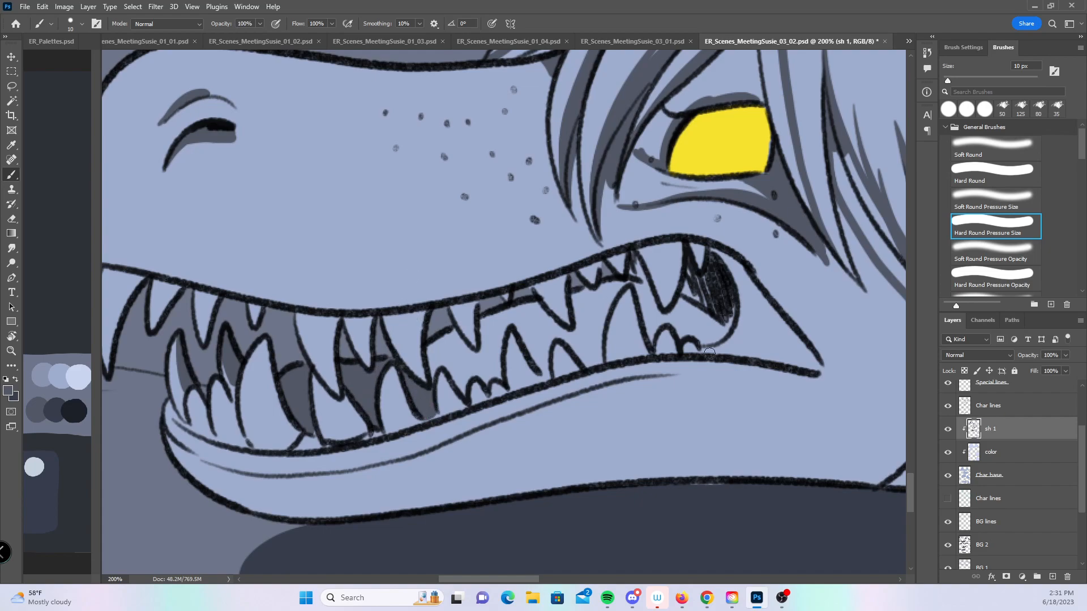
- Shade the sides of the upper fangs and lower teeth along the front half of the jaw
{"action": "left_click_drag", "start_coordinate": [725, 414], "coordinate": [629, 425]}
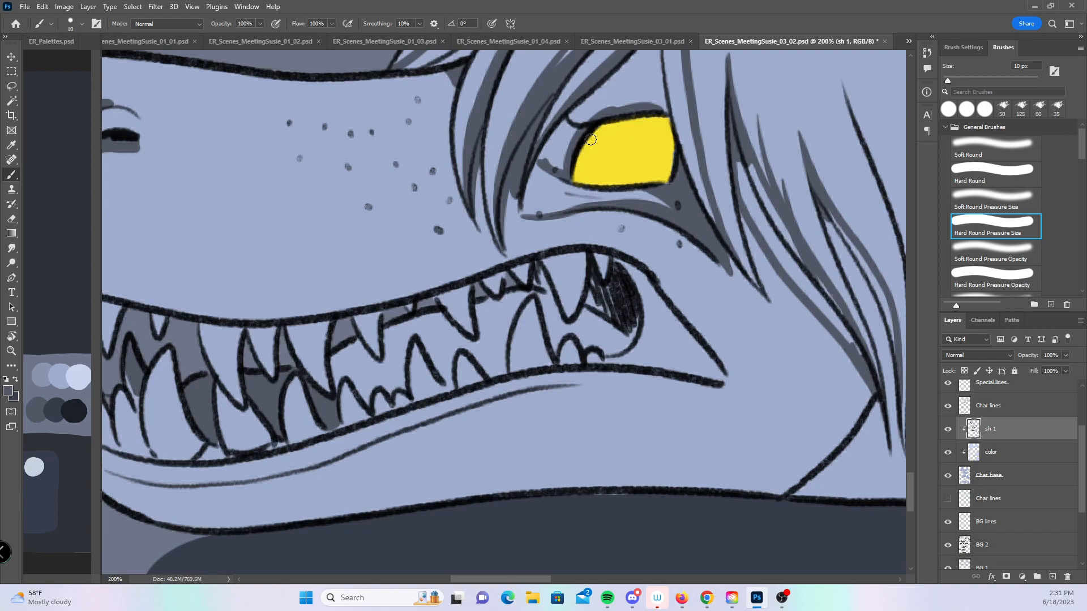
{"action": "mouse_move", "coordinate": [339, 384]}
{"action": "left_mouse_down"}
{"action": "mouse_move", "coordinate": [332, 349]}
{"action": "mouse_move", "coordinate": [332, 394]}
{"action": "mouse_move", "coordinate": [325, 331]}
{"action": "mouse_move", "coordinate": [315, 343]}
{"action": "mouse_move", "coordinate": [347, 337]}
{"action": "left_mouse_up"}
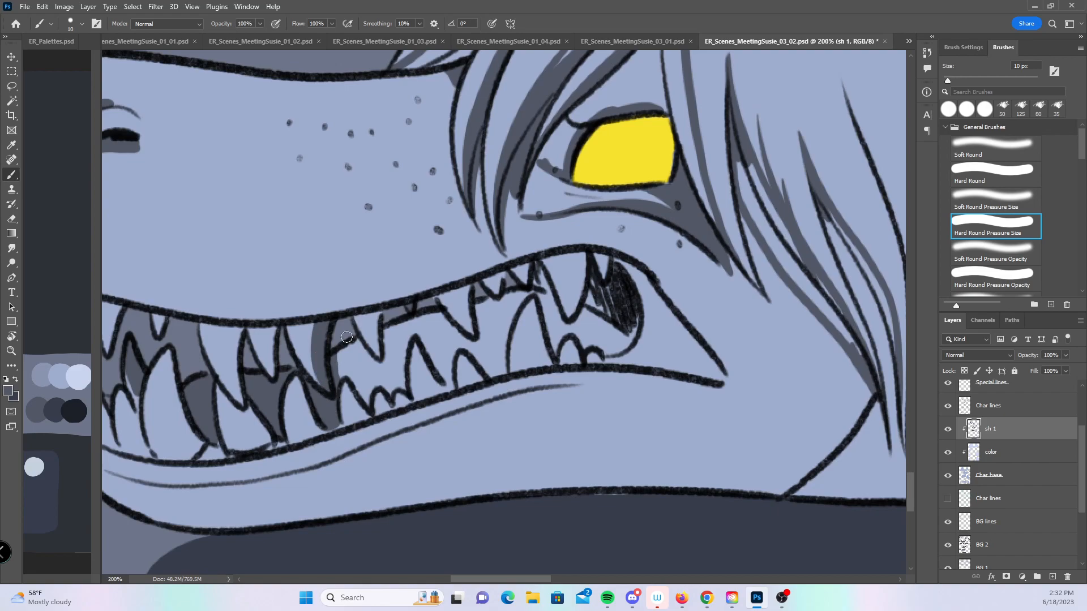
{"action": "left_click_drag", "start_coordinate": [291, 287], "coordinate": [419, 281]}
{"action": "mouse_move", "coordinate": [369, 395]}
{"action": "left_mouse_down"}
{"action": "mouse_move", "coordinate": [365, 322]}
{"action": "mouse_move", "coordinate": [370, 388]}
{"action": "mouse_move", "coordinate": [371, 347]}
{"action": "mouse_move", "coordinate": [402, 325]}
{"action": "mouse_move", "coordinate": [404, 373]}
{"action": "mouse_move", "coordinate": [397, 339]}
{"action": "left_mouse_up"}
{"action": "mouse_move", "coordinate": [155, 351]}
{"action": "left_mouse_down"}
{"action": "mouse_move", "coordinate": [165, 289]}
{"action": "mouse_move", "coordinate": [175, 287]}
{"action": "mouse_move", "coordinate": [146, 339]}
{"action": "mouse_move", "coordinate": [205, 285]}
{"action": "mouse_move", "coordinate": [185, 334]}
{"action": "mouse_move", "coordinate": [208, 291]}
{"action": "mouse_move", "coordinate": [199, 312]}
{"action": "mouse_move", "coordinate": [242, 299]}
{"action": "mouse_move", "coordinate": [238, 348]}
{"action": "mouse_move", "coordinate": [247, 301]}
{"action": "mouse_move", "coordinate": [233, 354]}
{"action": "mouse_move", "coordinate": [289, 328]}
{"action": "left_mouse_up"}
{"action": "left_click_drag", "start_coordinate": [248, 385], "coordinate": [270, 437]}
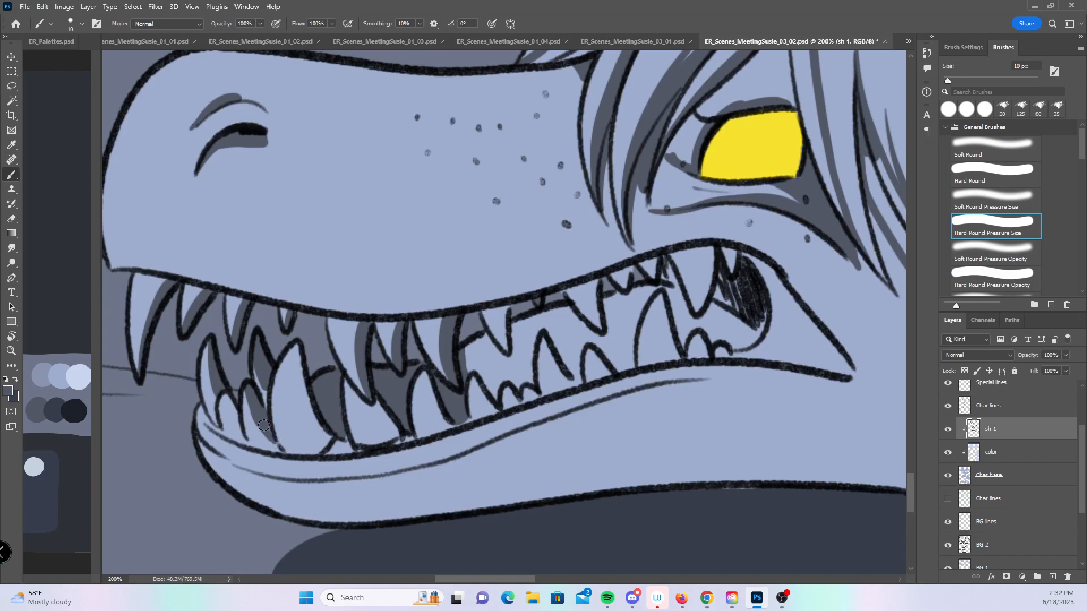
- Paint shadow into the mouth gaps and around the middle teeth of the bottom-panel creature
{"action": "mouse_move", "coordinate": [297, 352]}
{"action": "left_mouse_down"}
{"action": "mouse_move", "coordinate": [317, 442]}
{"action": "mouse_move", "coordinate": [307, 378]}
{"action": "left_mouse_up"}
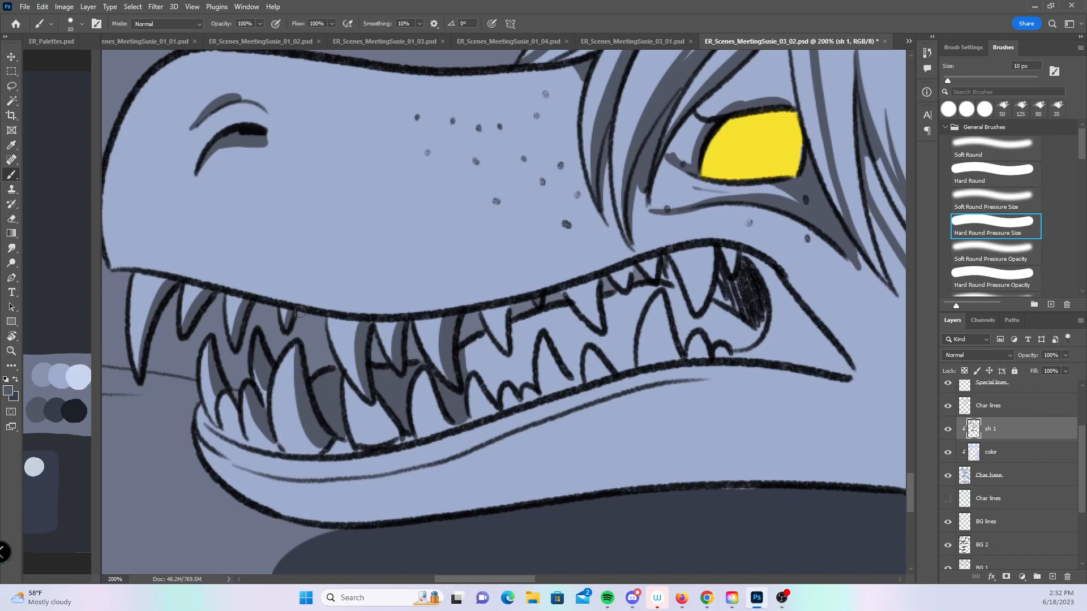
{"action": "left_click_drag", "start_coordinate": [637, 386], "coordinate": [452, 400]}
{"action": "mouse_move", "coordinate": [285, 390]}
{"action": "left_mouse_down"}
{"action": "mouse_move", "coordinate": [330, 401]}
{"action": "mouse_move", "coordinate": [345, 379]}
{"action": "mouse_move", "coordinate": [345, 391]}
{"action": "mouse_move", "coordinate": [374, 348]}
{"action": "mouse_move", "coordinate": [358, 339]}
{"action": "mouse_move", "coordinate": [395, 397]}
{"action": "left_mouse_up"}
{"action": "mouse_move", "coordinate": [281, 354]}
{"action": "left_mouse_down"}
{"action": "mouse_move", "coordinate": [344, 357]}
{"action": "mouse_move", "coordinate": [331, 372]}
{"action": "mouse_move", "coordinate": [383, 299]}
{"action": "mouse_move", "coordinate": [376, 325]}
{"action": "mouse_move", "coordinate": [419, 357]}
{"action": "mouse_move", "coordinate": [433, 347]}
{"action": "mouse_move", "coordinate": [420, 343]}
{"action": "mouse_move", "coordinate": [420, 312]}
{"action": "mouse_move", "coordinate": [442, 286]}
{"action": "mouse_move", "coordinate": [441, 309]}
{"action": "mouse_move", "coordinate": [454, 275]}
{"action": "left_mouse_up"}
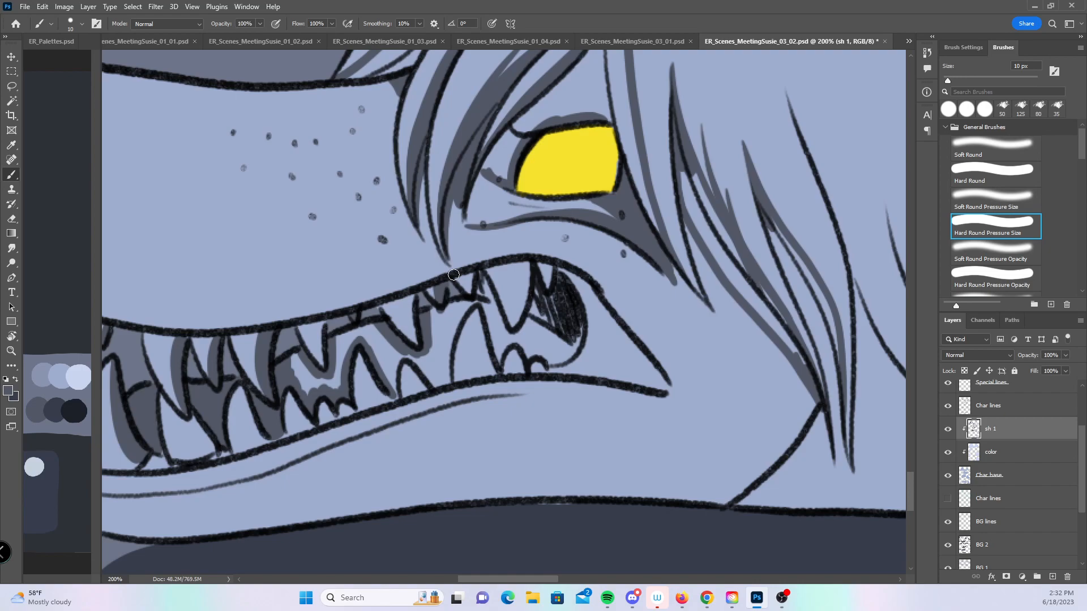
- Outline the shadows beside the rear upper and lower teeth near the corner of the mouth
{"action": "left_click_drag", "start_coordinate": [461, 275], "coordinate": [472, 285]}
{"action": "mouse_move", "coordinate": [401, 305]}
{"action": "left_mouse_down"}
{"action": "mouse_move", "coordinate": [425, 351]}
{"action": "mouse_move", "coordinate": [416, 310]}
{"action": "left_mouse_up"}
{"action": "mouse_move", "coordinate": [395, 392]}
{"action": "left_mouse_down"}
{"action": "mouse_move", "coordinate": [401, 352]}
{"action": "mouse_move", "coordinate": [423, 366]}
{"action": "mouse_move", "coordinate": [449, 357]}
{"action": "mouse_move", "coordinate": [438, 383]}
{"action": "mouse_move", "coordinate": [449, 381]}
{"action": "mouse_move", "coordinate": [457, 321]}
{"action": "mouse_move", "coordinate": [454, 332]}
{"action": "mouse_move", "coordinate": [480, 300]}
{"action": "mouse_move", "coordinate": [498, 356]}
{"action": "mouse_move", "coordinate": [505, 338]}
{"action": "mouse_move", "coordinate": [478, 287]}
{"action": "mouse_move", "coordinate": [504, 319]}
{"action": "left_mouse_up"}
{"action": "mouse_move", "coordinate": [514, 262]}
{"action": "left_mouse_down"}
{"action": "mouse_move", "coordinate": [516, 312]}
{"action": "mouse_move", "coordinate": [528, 273]}
{"action": "mouse_move", "coordinate": [516, 330]}
{"action": "mouse_move", "coordinate": [543, 276]}
{"action": "mouse_move", "coordinate": [555, 278]}
{"action": "mouse_move", "coordinate": [549, 302]}
{"action": "left_mouse_up"}
{"action": "left_click_drag", "start_coordinate": [510, 334], "coordinate": [558, 362]}
- Fill the remaining mouth interior between the middle and rear teeth with the Hard Round brush
{"action": "left_click", "coordinate": [997, 175]}
{"action": "mouse_move", "coordinate": [539, 290]}
{"action": "left_mouse_down"}
{"action": "mouse_move", "coordinate": [531, 325]}
{"action": "mouse_move", "coordinate": [563, 319]}
{"action": "mouse_move", "coordinate": [564, 354]}
{"action": "mouse_move", "coordinate": [562, 295]}
{"action": "mouse_move", "coordinate": [538, 282]}
{"action": "left_mouse_up"}
{"action": "mouse_move", "coordinate": [435, 323]}
{"action": "left_mouse_down"}
{"action": "mouse_move", "coordinate": [433, 373]}
{"action": "mouse_move", "coordinate": [457, 303]}
{"action": "left_mouse_up"}
{"action": "left_click_drag", "start_coordinate": [536, 361], "coordinate": [691, 327]}
{"action": "mouse_move", "coordinate": [451, 334]}
{"action": "left_mouse_down"}
{"action": "mouse_move", "coordinate": [478, 354]}
{"action": "mouse_move", "coordinate": [495, 307]}
{"action": "mouse_move", "coordinate": [504, 316]}
{"action": "mouse_move", "coordinate": [544, 307]}
{"action": "left_mouse_up"}
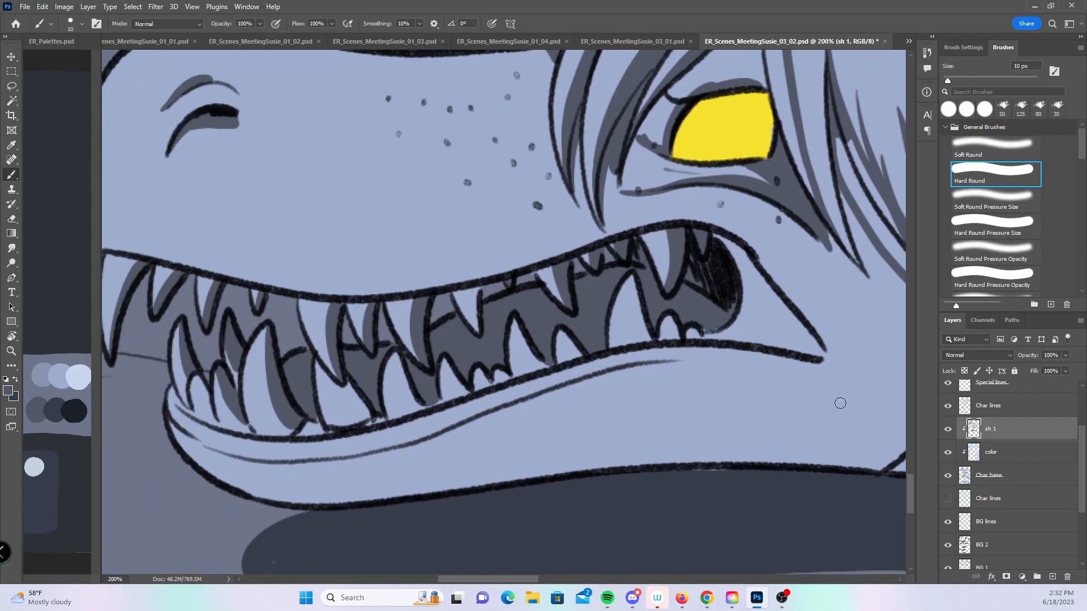
- Outline the shadow along the lower jaw and cheek with the Hard Round Pressure Size brush
{"action": "mouse_move", "coordinate": [759, 437]}
{"action": "left_mouse_down"}
{"action": "mouse_move", "coordinate": [657, 420]}
{"action": "mouse_move", "coordinate": [711, 369]}
{"action": "left_mouse_up"}
{"action": "left_click", "coordinate": [995, 225]}
{"action": "left_click_drag", "start_coordinate": [516, 376], "coordinate": [684, 280]}
{"action": "mouse_move", "coordinate": [217, 382]}
{"action": "left_mouse_down"}
{"action": "mouse_move", "coordinate": [743, 302]}
{"action": "mouse_move", "coordinate": [832, 214]}
{"action": "left_mouse_up"}
{"action": "left_click_drag", "start_coordinate": [781, 401], "coordinate": [396, 400]}
{"action": "mouse_move", "coordinate": [610, 388]}
{"action": "left_mouse_down"}
{"action": "mouse_move", "coordinate": [457, 453]}
{"action": "mouse_move", "coordinate": [418, 497]}
{"action": "left_mouse_up"}
- Add tapered shadow strands along the curved mane locks hanging behind the jaw
{"action": "mouse_move", "coordinate": [255, 132]}
{"action": "left_mouse_down"}
{"action": "mouse_move", "coordinate": [359, 318]}
{"action": "mouse_move", "coordinate": [433, 379]}
{"action": "mouse_move", "coordinate": [491, 391]}
{"action": "left_mouse_up"}
{"action": "mouse_move", "coordinate": [324, 182]}
{"action": "left_mouse_down"}
{"action": "mouse_move", "coordinate": [384, 304]}
{"action": "mouse_move", "coordinate": [554, 382]}
{"action": "left_mouse_up"}
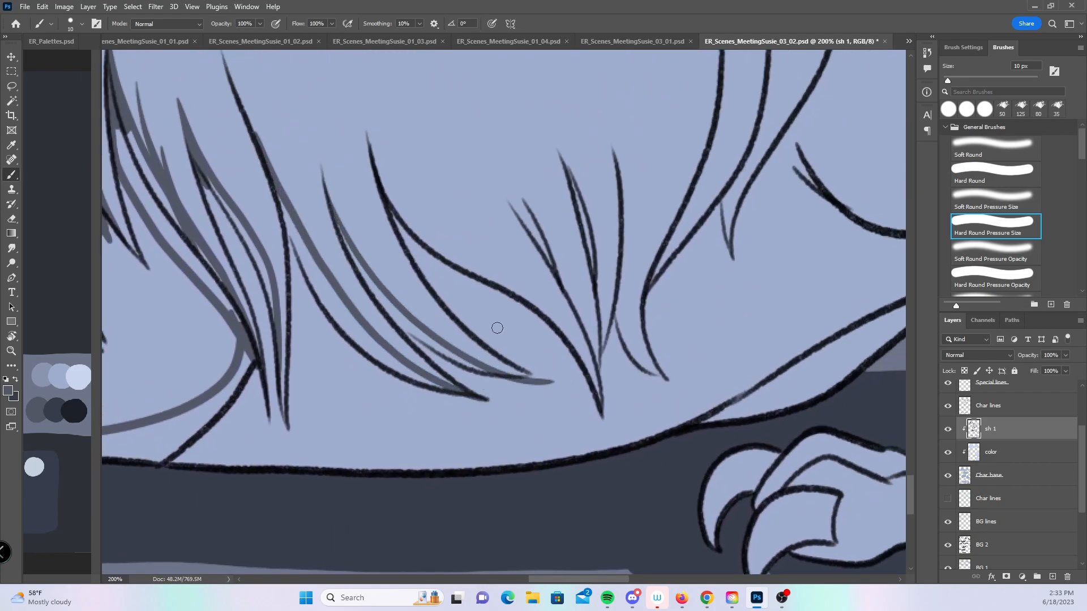
{"action": "left_click_drag", "start_coordinate": [459, 354], "coordinate": [351, 191]}
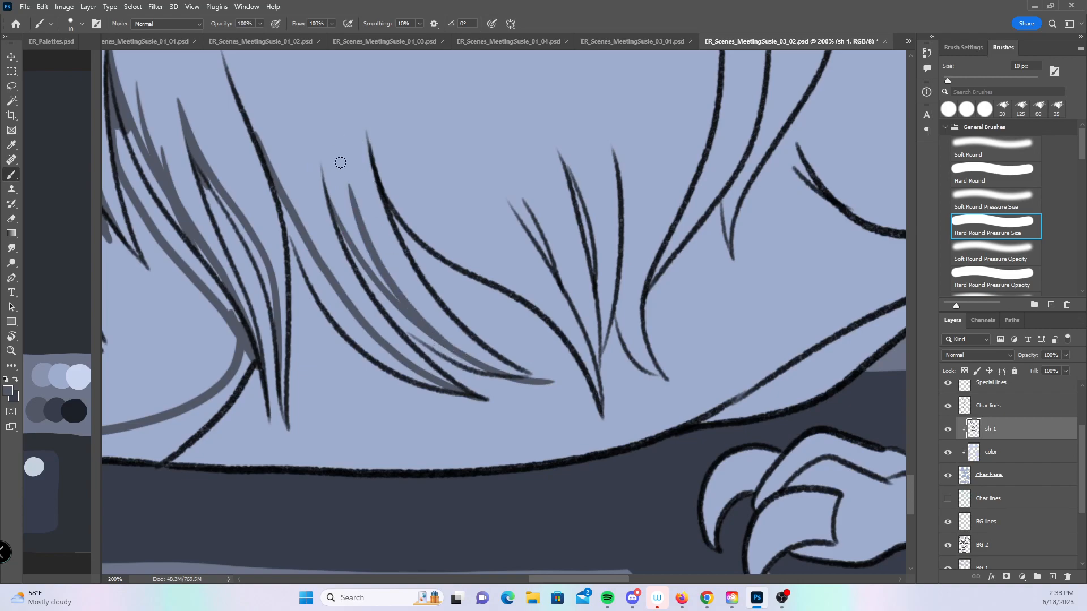
{"action": "left_click_drag", "start_coordinate": [342, 288], "coordinate": [302, 193]}
{"action": "mouse_move", "coordinate": [374, 148]}
{"action": "left_mouse_down"}
{"action": "mouse_move", "coordinate": [502, 260]}
{"action": "mouse_move", "coordinate": [601, 411]}
{"action": "left_mouse_up"}
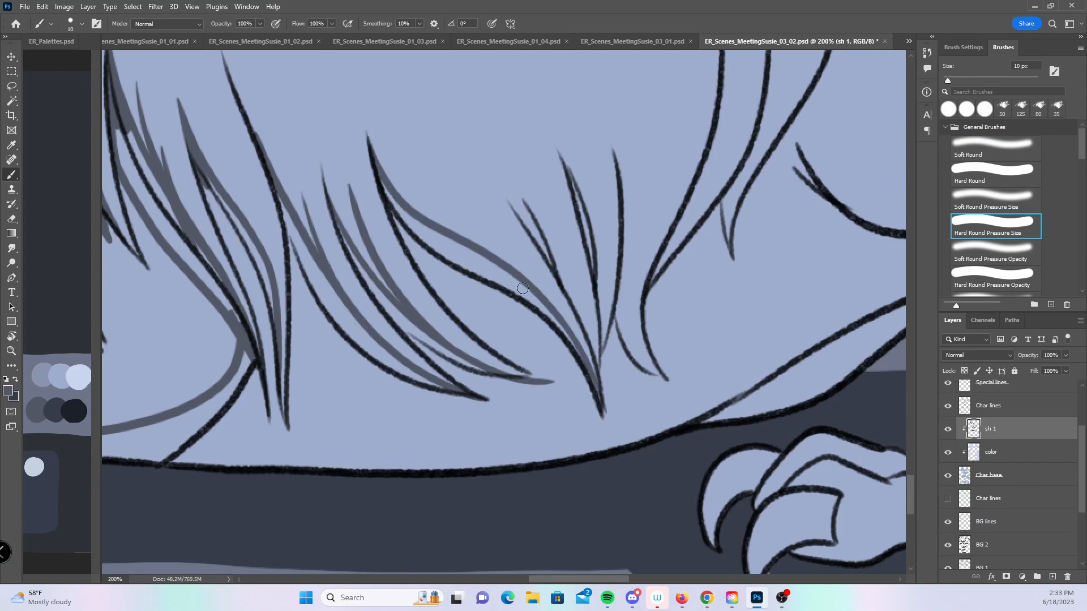
{"action": "left_click_drag", "start_coordinate": [401, 160], "coordinate": [519, 275]}
{"action": "left_click_drag", "start_coordinate": [467, 247], "coordinate": [429, 187]}
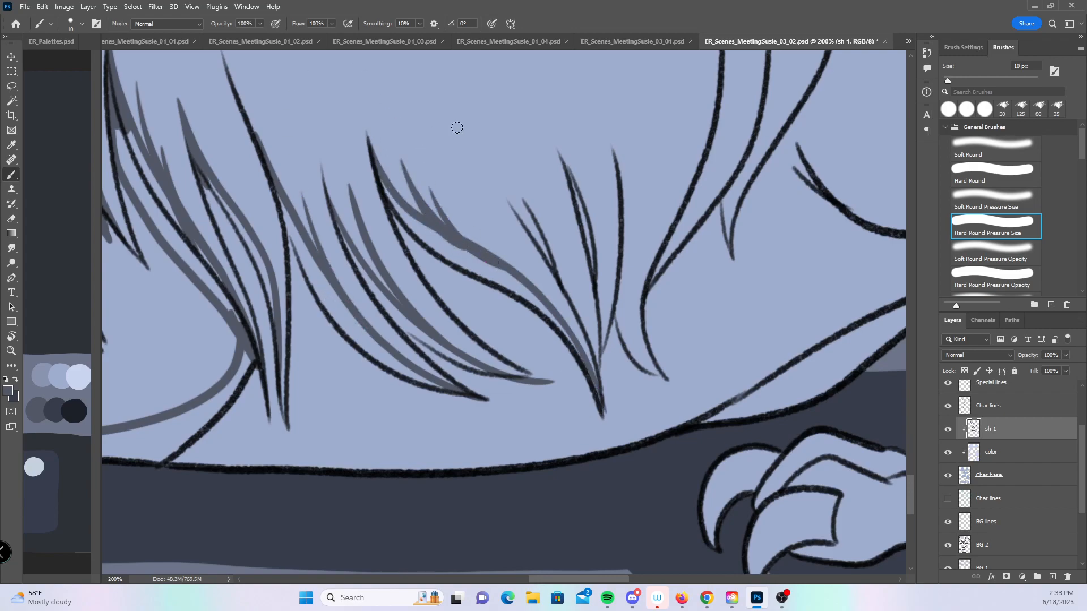
- Shade the strands of the pointed mane tuft in the middle of the neck
{"action": "mouse_move", "coordinate": [511, 205]}
{"action": "left_mouse_down"}
{"action": "mouse_move", "coordinate": [573, 289]}
{"action": "mouse_move", "coordinate": [599, 356]}
{"action": "mouse_move", "coordinate": [602, 400]}
{"action": "left_mouse_up"}
{"action": "left_click_drag", "start_coordinate": [523, 199], "coordinate": [566, 272]}
{"action": "left_click_drag", "start_coordinate": [570, 177], "coordinate": [584, 232]}
{"action": "left_click_drag", "start_coordinate": [561, 153], "coordinate": [598, 269]}
{"action": "mouse_move", "coordinate": [575, 169]}
{"action": "left_mouse_down"}
{"action": "mouse_move", "coordinate": [606, 237]}
{"action": "mouse_move", "coordinate": [606, 320]}
{"action": "left_mouse_up"}
{"action": "mouse_move", "coordinate": [600, 255]}
{"action": "left_mouse_down"}
{"action": "mouse_move", "coordinate": [605, 353]}
{"action": "mouse_move", "coordinate": [606, 292]}
{"action": "mouse_move", "coordinate": [609, 331]}
{"action": "left_mouse_up"}
- Paint branching tapered shadow strands just behind the pointed neck tuft
{"action": "left_click_drag", "start_coordinate": [678, 320], "coordinate": [473, 257]}
{"action": "mouse_move", "coordinate": [439, 196]}
{"action": "left_mouse_down"}
{"action": "mouse_move", "coordinate": [492, 450]}
{"action": "mouse_move", "coordinate": [455, 254]}
{"action": "left_mouse_up"}
{"action": "left_click_drag", "start_coordinate": [571, 260], "coordinate": [534, 324]}
{"action": "left_click_drag", "start_coordinate": [412, 434], "coordinate": [455, 200]}
{"action": "left_click_drag", "start_coordinate": [430, 338], "coordinate": [438, 232]}
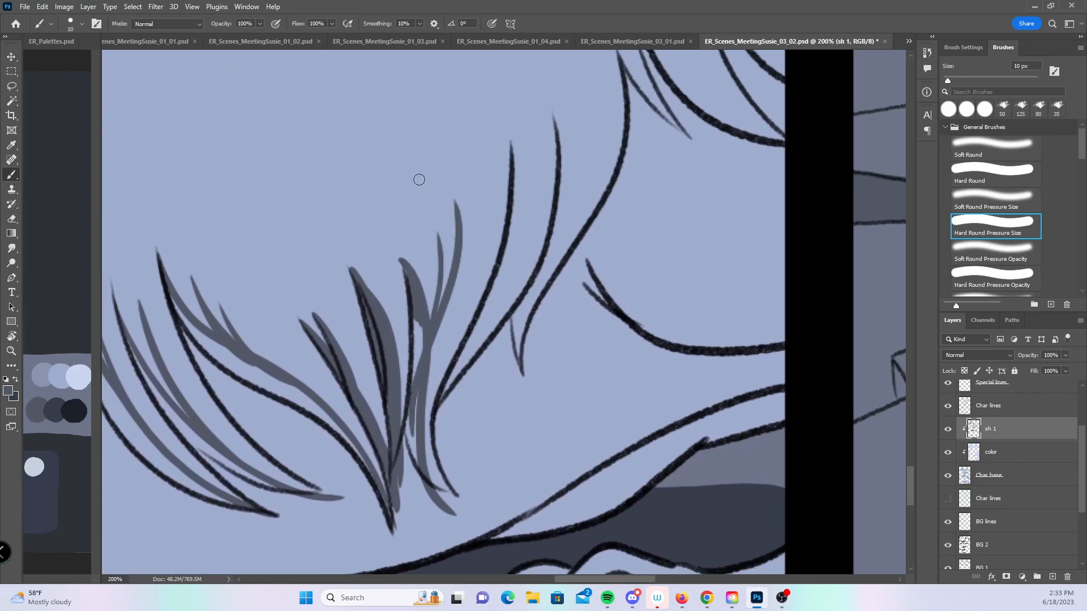
- Shade the tall rear neck locks and outline a curved shadow on the upper foreleg
{"action": "left_click_drag", "start_coordinate": [521, 169], "coordinate": [474, 380]}
{"action": "mouse_move", "coordinate": [555, 116]}
{"action": "left_mouse_down"}
{"action": "mouse_move", "coordinate": [562, 205]}
{"action": "mouse_move", "coordinate": [514, 386]}
{"action": "left_mouse_up"}
{"action": "mouse_move", "coordinate": [547, 263]}
{"action": "left_mouse_down"}
{"action": "mouse_move", "coordinate": [509, 334]}
{"action": "mouse_move", "coordinate": [518, 321]}
{"action": "left_mouse_up"}
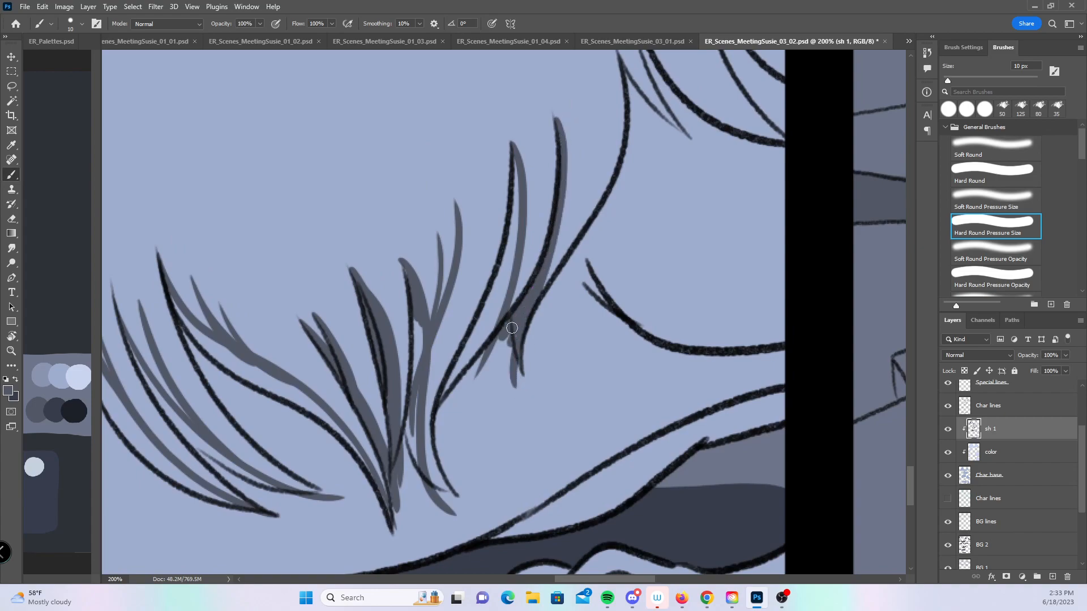
{"action": "left_click_drag", "start_coordinate": [704, 327], "coordinate": [515, 364]}
{"action": "mouse_move", "coordinate": [459, 154]}
{"action": "left_mouse_down"}
{"action": "mouse_move", "coordinate": [474, 286]}
{"action": "mouse_move", "coordinate": [623, 388]}
{"action": "left_mouse_up"}
{"action": "left_click_drag", "start_coordinate": [564, 204], "coordinate": [519, 374]}
- Shade the thick mane lock and its small strands above the foreleg
{"action": "mouse_move", "coordinate": [429, 352]}
{"action": "left_mouse_down"}
{"action": "mouse_move", "coordinate": [478, 376]}
{"action": "mouse_move", "coordinate": [413, 294]}
{"action": "mouse_move", "coordinate": [479, 374]}
{"action": "mouse_move", "coordinate": [411, 264]}
{"action": "left_mouse_up"}
{"action": "left_click_drag", "start_coordinate": [467, 362], "coordinate": [428, 266]}
{"action": "mouse_move", "coordinate": [418, 219]}
{"action": "left_mouse_down"}
{"action": "mouse_move", "coordinate": [489, 346]}
{"action": "mouse_move", "coordinate": [572, 376]}
{"action": "left_mouse_up"}
{"action": "mouse_move", "coordinate": [479, 326]}
{"action": "left_mouse_down"}
{"action": "mouse_move", "coordinate": [572, 377]}
{"action": "mouse_move", "coordinate": [546, 371]}
{"action": "left_mouse_up"}
{"action": "left_click_drag", "start_coordinate": [447, 306], "coordinate": [545, 381]}
{"action": "left_click_drag", "start_coordinate": [465, 347], "coordinate": [579, 386]}
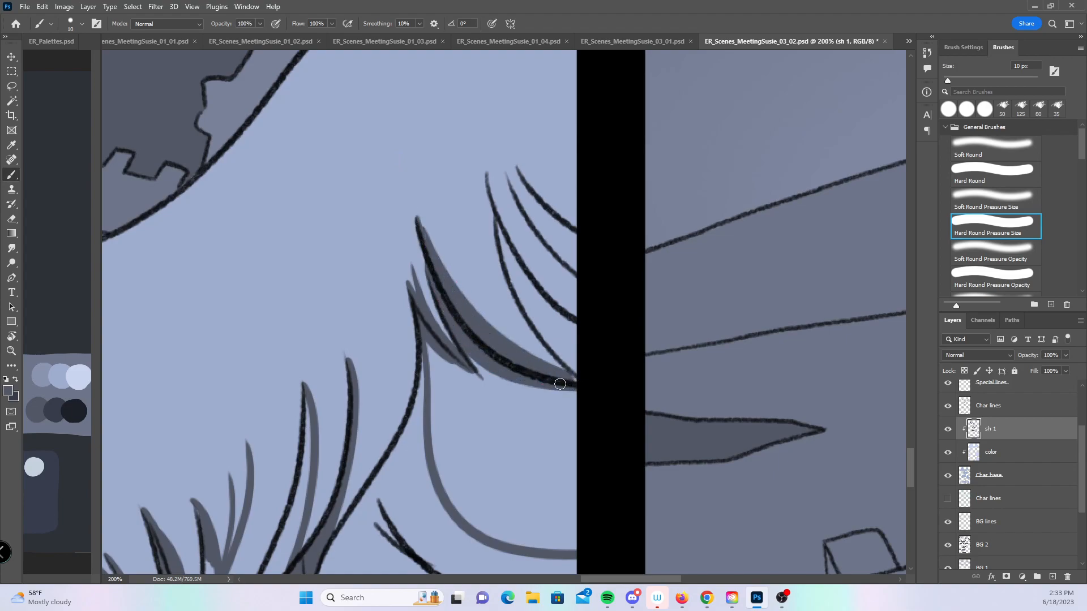
- Shade the shoulder fur locks that run into the panel's edge
{"action": "mouse_move", "coordinate": [500, 225]}
{"action": "left_mouse_down"}
{"action": "mouse_move", "coordinate": [537, 290]}
{"action": "mouse_move", "coordinate": [579, 331]}
{"action": "left_mouse_up"}
{"action": "mouse_move", "coordinate": [505, 255]}
{"action": "left_mouse_down"}
{"action": "mouse_move", "coordinate": [551, 353]}
{"action": "mouse_move", "coordinate": [542, 339]}
{"action": "left_mouse_up"}
{"action": "left_click_drag", "start_coordinate": [487, 164], "coordinate": [582, 311]}
{"action": "left_click_drag", "start_coordinate": [515, 250], "coordinate": [584, 316]}
{"action": "left_click_drag", "start_coordinate": [506, 179], "coordinate": [596, 277]}
- Shade the inner curves of the claws and fill the underside of the front paw
{"action": "left_click_drag", "start_coordinate": [589, 422], "coordinate": [535, 253]}
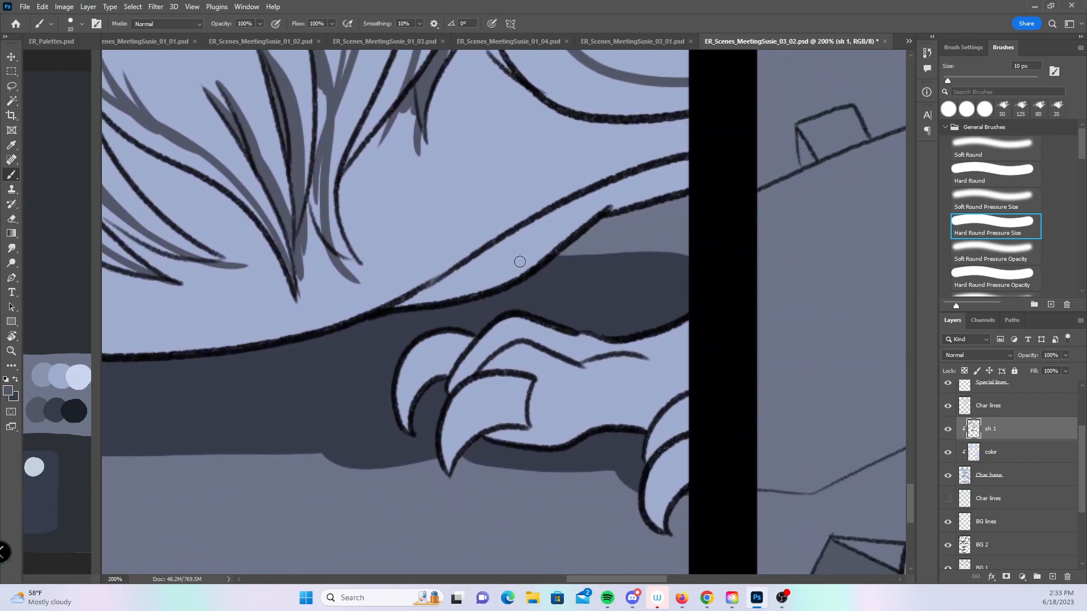
{"action": "mouse_move", "coordinate": [409, 434]}
{"action": "left_mouse_down"}
{"action": "mouse_move", "coordinate": [462, 356]}
{"action": "mouse_move", "coordinate": [409, 422]}
{"action": "mouse_move", "coordinate": [448, 368]}
{"action": "mouse_move", "coordinate": [460, 358]}
{"action": "mouse_move", "coordinate": [453, 391]}
{"action": "mouse_move", "coordinate": [486, 343]}
{"action": "left_mouse_up"}
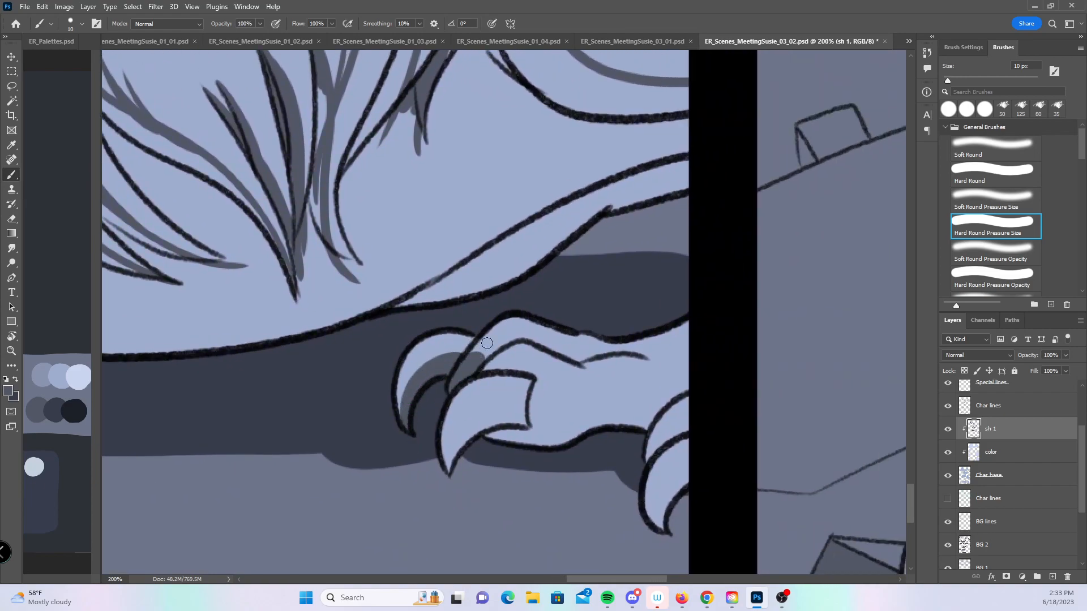
{"action": "mouse_move", "coordinate": [443, 477]}
{"action": "left_mouse_down"}
{"action": "mouse_move", "coordinate": [531, 406]}
{"action": "mouse_move", "coordinate": [645, 407]}
{"action": "mouse_move", "coordinate": [705, 389]}
{"action": "left_mouse_up"}
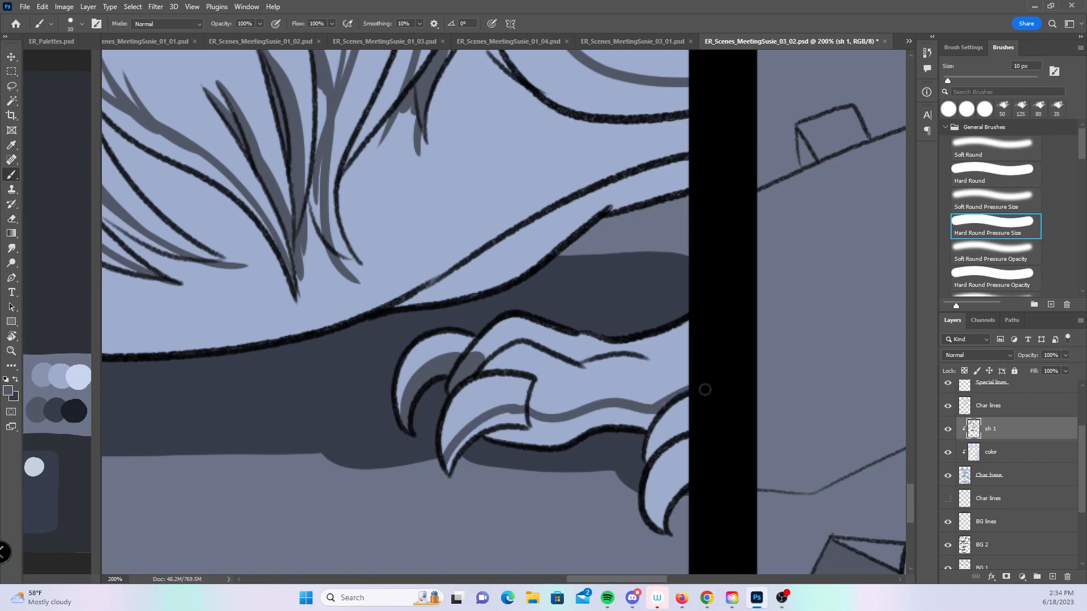
{"action": "mouse_move", "coordinate": [649, 444]}
{"action": "left_mouse_down"}
{"action": "mouse_move", "coordinate": [645, 458]}
{"action": "mouse_move", "coordinate": [670, 406]}
{"action": "left_mouse_up"}
{"action": "mouse_move", "coordinate": [663, 531]}
{"action": "left_mouse_down"}
{"action": "mouse_move", "coordinate": [686, 479]}
{"action": "mouse_move", "coordinate": [688, 510]}
{"action": "left_mouse_up"}
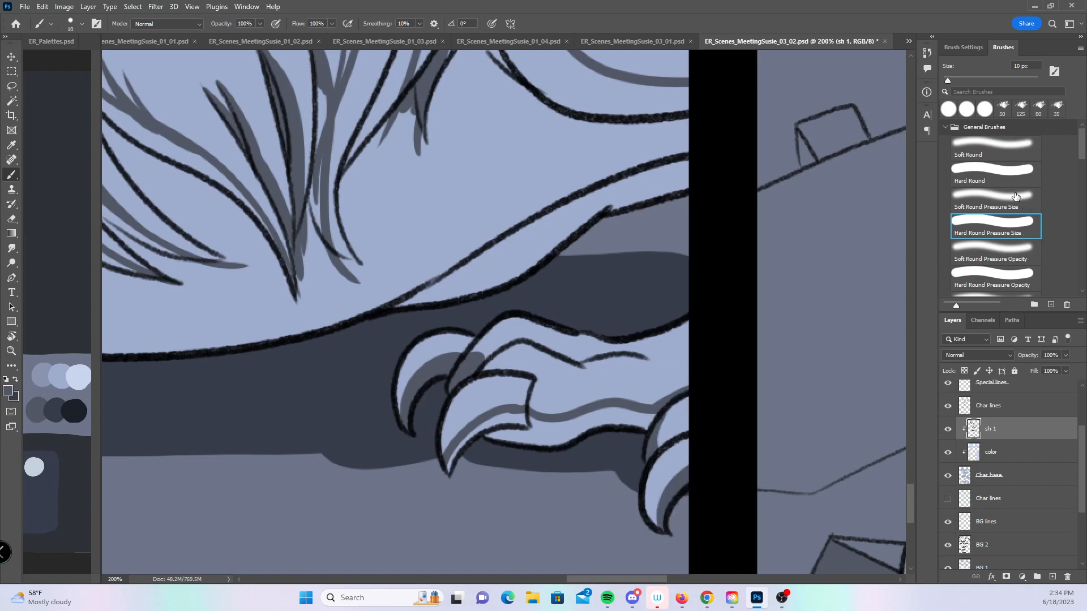
{"action": "left_click", "coordinate": [1001, 173]}
{"action": "mouse_move", "coordinate": [470, 453]}
{"action": "left_mouse_down"}
{"action": "mouse_move", "coordinate": [490, 433]}
{"action": "mouse_move", "coordinate": [537, 421]}
{"action": "mouse_move", "coordinate": [535, 447]}
{"action": "mouse_move", "coordinate": [544, 431]}
{"action": "mouse_move", "coordinate": [659, 411]}
{"action": "left_mouse_up"}
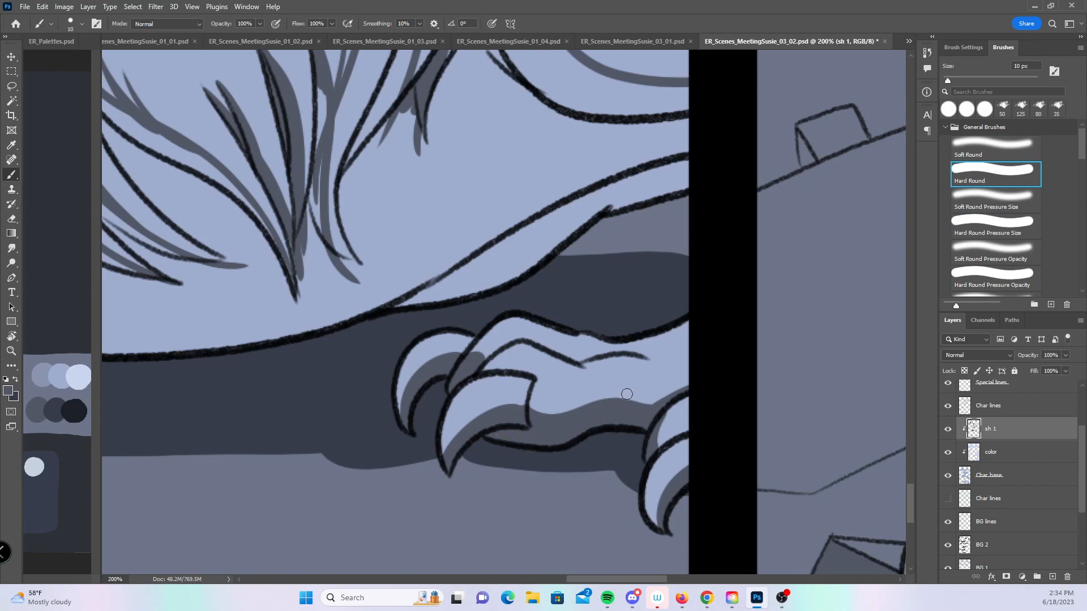
- Fill the outlined shadow along the underside of the lower jaw and cheek using the Hard Round brush
{"action": "left_click_drag", "start_coordinate": [361, 370], "coordinate": [827, 400]}
{"action": "left_click_drag", "start_coordinate": [522, 361], "coordinate": [903, 344]}
{"action": "mouse_move", "coordinate": [410, 374]}
{"action": "left_mouse_down"}
{"action": "mouse_move", "coordinate": [541, 355]}
{"action": "mouse_move", "coordinate": [450, 353]}
{"action": "mouse_move", "coordinate": [740, 336]}
{"action": "left_mouse_up"}
{"action": "left_click_drag", "start_coordinate": [712, 381], "coordinate": [454, 376]}
{"action": "key", "text": "bracketright"}
{"action": "mouse_move", "coordinate": [376, 359]}
{"action": "left_mouse_down"}
{"action": "mouse_move", "coordinate": [497, 366]}
{"action": "mouse_move", "coordinate": [600, 335]}
{"action": "left_mouse_up"}
{"action": "left_click_drag", "start_coordinate": [710, 317], "coordinate": [498, 456]}
{"action": "left_click_drag", "start_coordinate": [453, 322], "coordinate": [612, 471]}
{"action": "left_click_drag", "start_coordinate": [507, 340], "coordinate": [561, 338]}
- Fill the small shadow gaps between the forehead locks and around the eye using a finer brush
{"action": "key", "text": "bracketleft"}
{"action": "key", "text": "bracketleft"}
{"action": "key", "text": "bracketleft"}
{"action": "key", "text": "bracketleft"}
{"action": "mouse_move", "coordinate": [212, 243]}
{"action": "left_mouse_down"}
{"action": "mouse_move", "coordinate": [252, 210]}
{"action": "mouse_move", "coordinate": [270, 222]}
{"action": "mouse_move", "coordinate": [329, 146]}
{"action": "mouse_move", "coordinate": [272, 190]}
{"action": "left_mouse_up"}
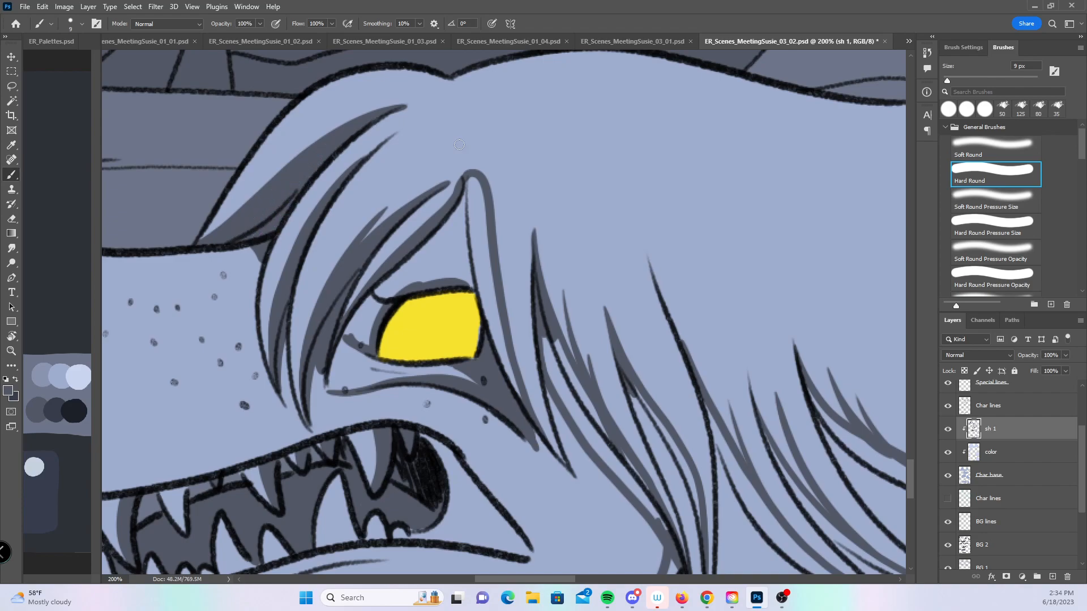
{"action": "mouse_move", "coordinate": [349, 334]}
{"action": "left_mouse_down"}
{"action": "mouse_move", "coordinate": [427, 249]}
{"action": "mouse_move", "coordinate": [478, 283]}
{"action": "mouse_move", "coordinate": [468, 187]}
{"action": "mouse_move", "coordinate": [470, 269]}
{"action": "mouse_move", "coordinate": [490, 291]}
{"action": "mouse_move", "coordinate": [471, 235]}
{"action": "mouse_move", "coordinate": [514, 383]}
{"action": "left_mouse_up"}
- Fill the mane locks behind the eye and cast their shadow onto the neck behind the jaw
{"action": "left_click_drag", "start_coordinate": [619, 377], "coordinate": [428, 227]}
{"action": "mouse_move", "coordinate": [317, 208]}
{"action": "left_mouse_down"}
{"action": "mouse_move", "coordinate": [348, 283]}
{"action": "mouse_move", "coordinate": [388, 320]}
{"action": "mouse_move", "coordinate": [424, 388]}
{"action": "left_mouse_up"}
{"action": "left_click_drag", "start_coordinate": [403, 259], "coordinate": [456, 347]}
{"action": "mouse_move", "coordinate": [425, 420]}
{"action": "left_mouse_down"}
{"action": "mouse_move", "coordinate": [400, 359]}
{"action": "mouse_move", "coordinate": [368, 321]}
{"action": "mouse_move", "coordinate": [407, 408]}
{"action": "left_mouse_up"}
{"action": "mouse_move", "coordinate": [365, 206]}
{"action": "left_mouse_down"}
{"action": "mouse_move", "coordinate": [409, 336]}
{"action": "mouse_move", "coordinate": [416, 404]}
{"action": "mouse_move", "coordinate": [396, 249]}
{"action": "mouse_move", "coordinate": [410, 296]}
{"action": "left_mouse_up"}
{"action": "mouse_move", "coordinate": [418, 173]}
{"action": "left_mouse_down"}
{"action": "mouse_move", "coordinate": [438, 272]}
{"action": "mouse_move", "coordinate": [431, 423]}
{"action": "left_mouse_up"}
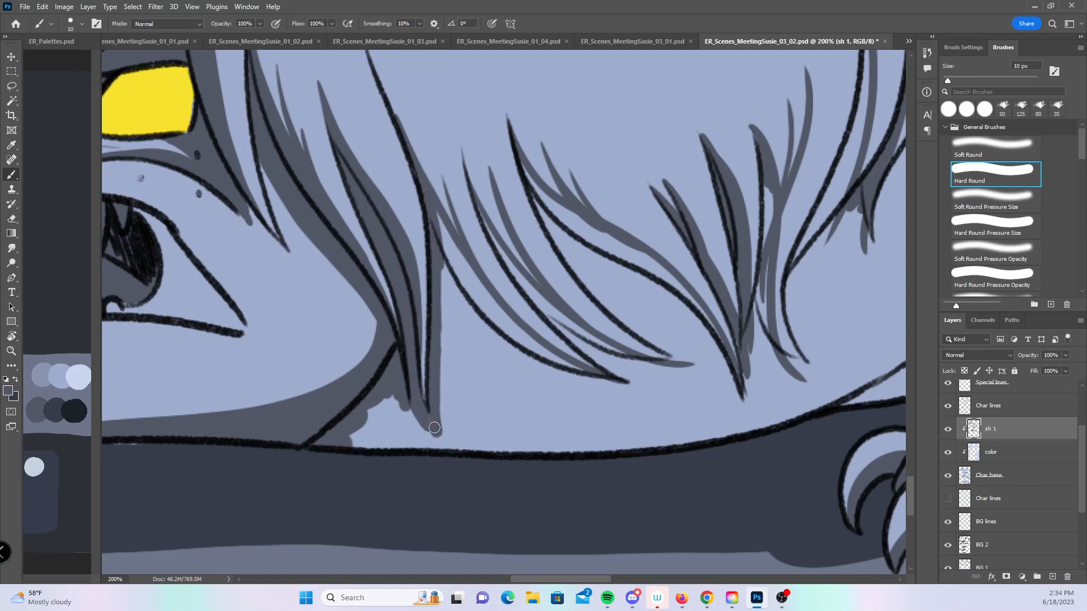
- Fill the front curved neck locks and paint the cast shadow under their tips, widening the brush to 15 px
{"action": "left_click_drag", "start_coordinate": [624, 349], "coordinate": [510, 398]}
{"action": "mouse_move", "coordinate": [328, 266]}
{"action": "left_mouse_down"}
{"action": "mouse_move", "coordinate": [360, 334]}
{"action": "mouse_move", "coordinate": [407, 385]}
{"action": "mouse_move", "coordinate": [484, 433]}
{"action": "mouse_move", "coordinate": [518, 437]}
{"action": "left_mouse_up"}
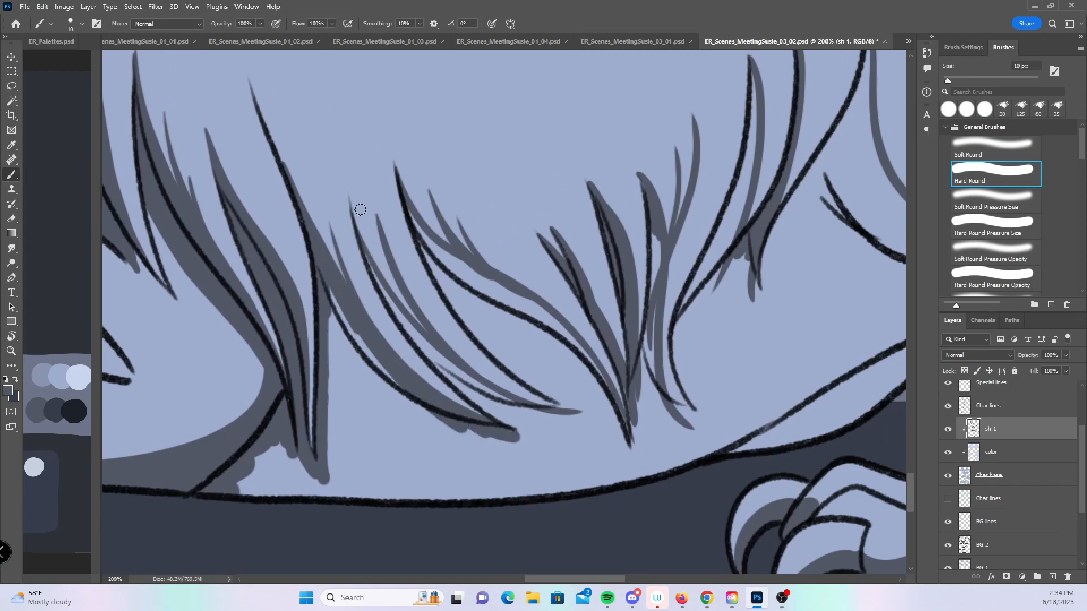
{"action": "mouse_move", "coordinate": [366, 254]}
{"action": "left_mouse_down"}
{"action": "mouse_move", "coordinate": [438, 365]}
{"action": "mouse_move", "coordinate": [484, 395]}
{"action": "left_mouse_up"}
{"action": "key", "text": "bracketright"}
{"action": "key", "text": "bracketright"}
{"action": "mouse_move", "coordinate": [428, 351]}
{"action": "left_mouse_down"}
{"action": "mouse_move", "coordinate": [505, 418]}
{"action": "mouse_move", "coordinate": [573, 429]}
{"action": "left_mouse_up"}
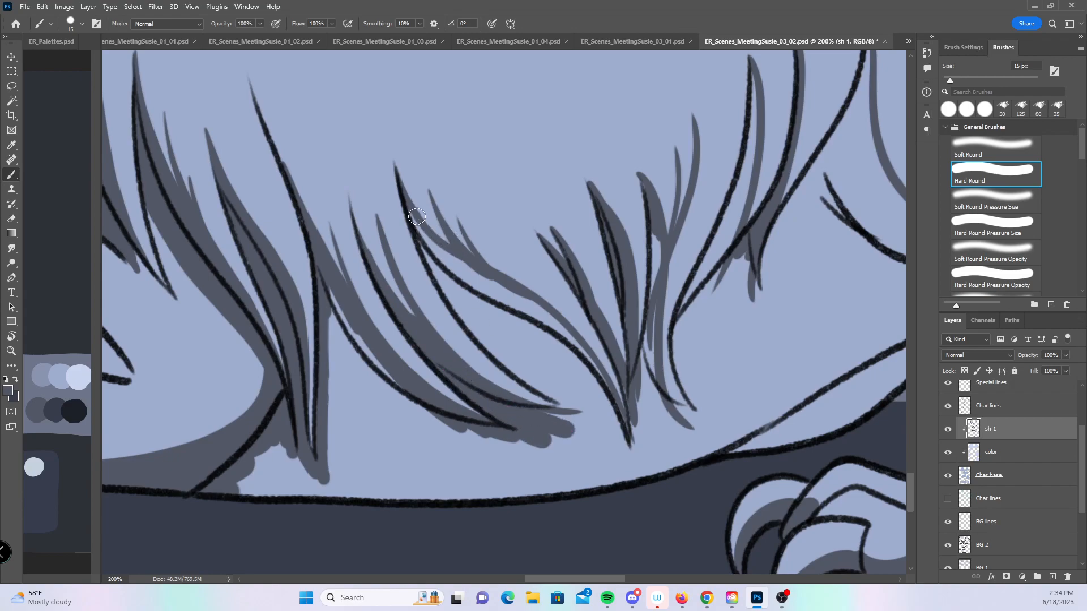
- Fill the long sweeping mane lock with shadow, redoing its narrow upper end with a smaller brush
{"action": "left_click_drag", "start_coordinate": [414, 212], "coordinate": [446, 278]}
{"action": "key", "text": "ctrl+z"}
{"action": "key", "text": "bracketleft"}
{"action": "mouse_move", "coordinate": [411, 216]}
{"action": "left_mouse_down"}
{"action": "mouse_move", "coordinate": [429, 261]}
{"action": "mouse_move", "coordinate": [431, 239]}
{"action": "left_mouse_up"}
{"action": "key", "text": "bracketright"}
{"action": "key", "text": "bracketright"}
{"action": "left_click_drag", "start_coordinate": [443, 278], "coordinate": [483, 335]}
{"action": "mouse_move", "coordinate": [499, 347]}
{"action": "left_mouse_down"}
{"action": "mouse_move", "coordinate": [589, 408]}
{"action": "mouse_move", "coordinate": [566, 420]}
{"action": "mouse_move", "coordinate": [575, 421]}
{"action": "left_mouse_up"}
- Fill the gaps between the sweeping lock and the strands of the pointed neck tuft
{"action": "left_click_drag", "start_coordinate": [684, 455], "coordinate": [516, 393]}
{"action": "mouse_move", "coordinate": [280, 205]}
{"action": "left_mouse_down"}
{"action": "mouse_move", "coordinate": [321, 239]}
{"action": "mouse_move", "coordinate": [369, 257]}
{"action": "mouse_move", "coordinate": [349, 239]}
{"action": "mouse_move", "coordinate": [384, 279]}
{"action": "mouse_move", "coordinate": [313, 249]}
{"action": "mouse_move", "coordinate": [428, 345]}
{"action": "mouse_move", "coordinate": [412, 299]}
{"action": "mouse_move", "coordinate": [457, 421]}
{"action": "left_mouse_up"}
{"action": "left_click_drag", "start_coordinate": [550, 253], "coordinate": [504, 304]}
{"action": "key", "text": "bracketleft"}
{"action": "key", "text": "bracketleft"}
{"action": "mouse_move", "coordinate": [444, 218]}
{"action": "left_mouse_down"}
{"action": "mouse_move", "coordinate": [420, 378]}
{"action": "mouse_move", "coordinate": [432, 410]}
{"action": "mouse_move", "coordinate": [442, 406]}
{"action": "left_mouse_up"}
- Paint a broad cast shadow beneath the pointed neck tuft down to the belly line
{"action": "key", "text": "bracketright"}
{"action": "key", "text": "bracketright"}
{"action": "key", "text": "bracketright"}
{"action": "key", "text": "bracketright"}
{"action": "left_click_drag", "start_coordinate": [439, 358], "coordinate": [494, 424]}
{"action": "mouse_move", "coordinate": [423, 387]}
{"action": "left_mouse_down"}
{"action": "mouse_move", "coordinate": [428, 478]}
{"action": "mouse_move", "coordinate": [489, 427]}
{"action": "left_mouse_up"}
{"action": "left_click_drag", "start_coordinate": [565, 337], "coordinate": [513, 414]}
- Fill the tall rear neck lock and paint its ragged cast shadow below, using a 10 px brush
{"action": "key", "text": "bracketleft"}
{"action": "key", "text": "bracketleft"}
{"action": "key", "text": "bracketleft"}
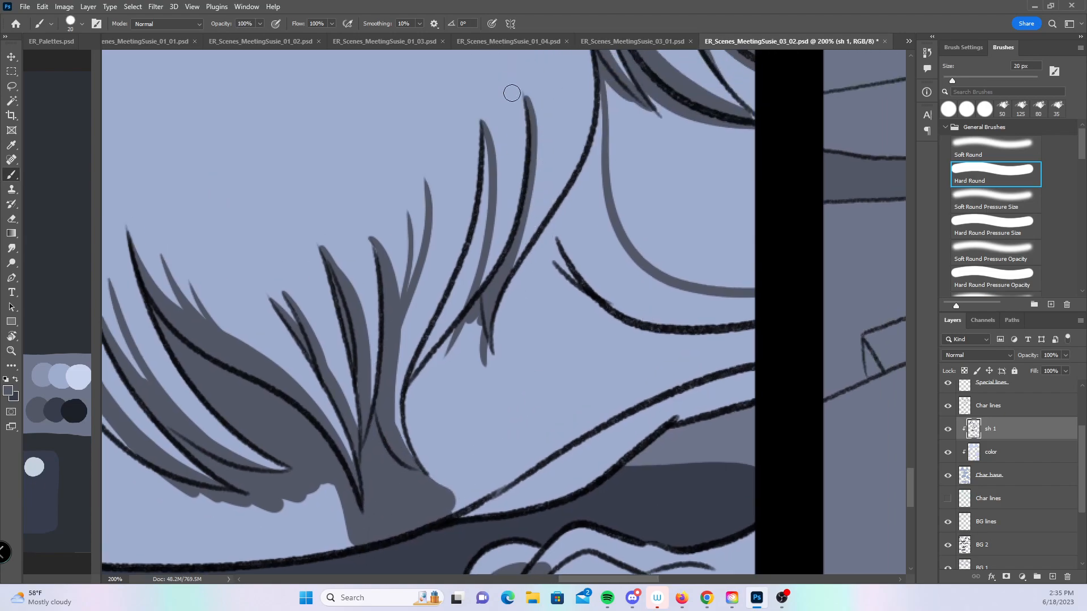
{"action": "mouse_move", "coordinate": [487, 164]}
{"action": "left_mouse_down"}
{"action": "mouse_move", "coordinate": [469, 270]}
{"action": "mouse_move", "coordinate": [486, 227]}
{"action": "mouse_move", "coordinate": [420, 363]}
{"action": "mouse_move", "coordinate": [444, 362]}
{"action": "mouse_move", "coordinate": [415, 378]}
{"action": "left_mouse_up"}
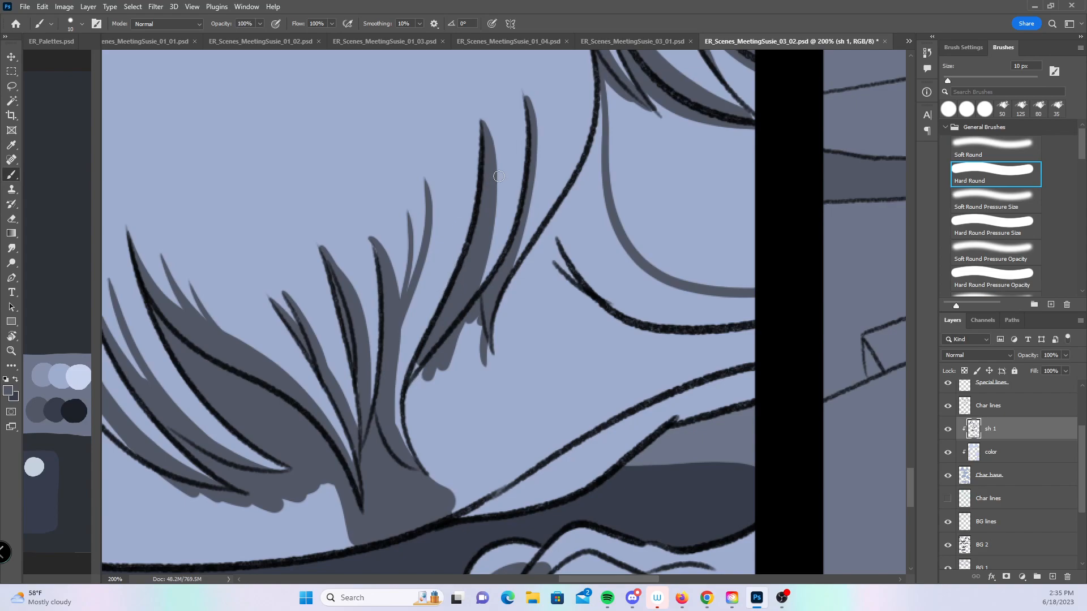
{"action": "mouse_move", "coordinate": [422, 365]}
{"action": "left_mouse_down"}
{"action": "mouse_move", "coordinate": [422, 446]}
{"action": "mouse_move", "coordinate": [443, 491]}
{"action": "mouse_move", "coordinate": [427, 379]}
{"action": "mouse_move", "coordinate": [468, 321]}
{"action": "mouse_move", "coordinate": [469, 364]}
{"action": "mouse_move", "coordinate": [490, 356]}
{"action": "left_mouse_up"}
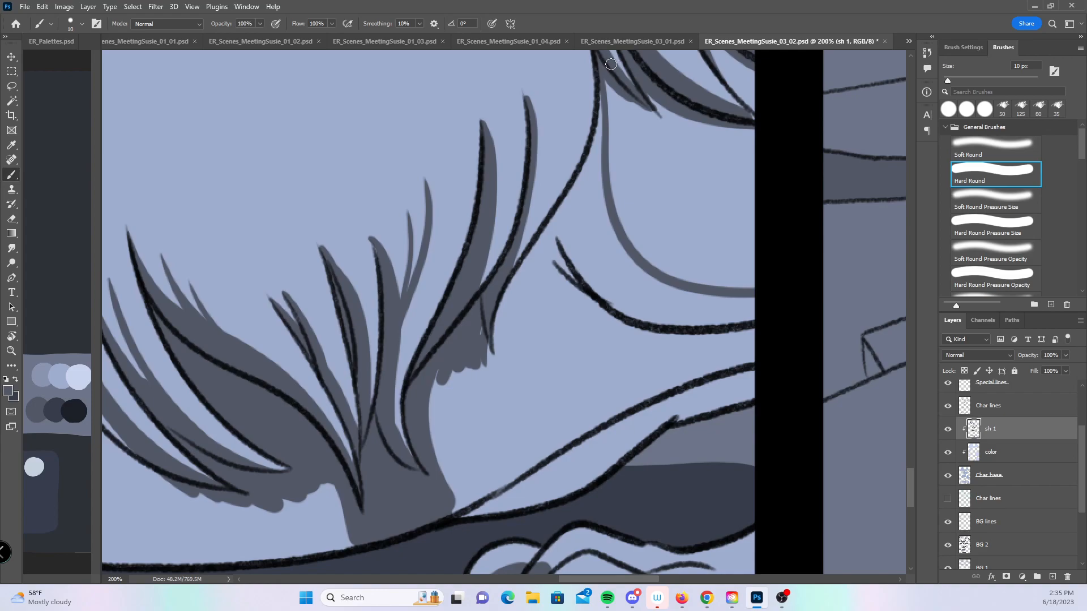
- Fill the shadow along the rearmost neck lock and thicken the shaded edge of the upper foreleg
{"action": "key", "text": "bracketleft"}
{"action": "key", "text": "bracketleft"}
{"action": "key", "text": "bracketleft"}
{"action": "mouse_move", "coordinate": [601, 87]}
{"action": "left_mouse_down"}
{"action": "mouse_move", "coordinate": [597, 150]}
{"action": "mouse_move", "coordinate": [574, 202]}
{"action": "mouse_move", "coordinate": [588, 164]}
{"action": "mouse_move", "coordinate": [472, 350]}
{"action": "left_mouse_up"}
{"action": "key", "text": "bracketright"}
{"action": "key", "text": "bracketright"}
{"action": "key", "text": "bracketright"}
{"action": "mouse_move", "coordinate": [598, 162]}
{"action": "left_mouse_down"}
{"action": "mouse_move", "coordinate": [595, 215]}
{"action": "mouse_move", "coordinate": [628, 269]}
{"action": "left_mouse_up"}
{"action": "key", "text": "bracketright"}
{"action": "key", "text": "bracketright"}
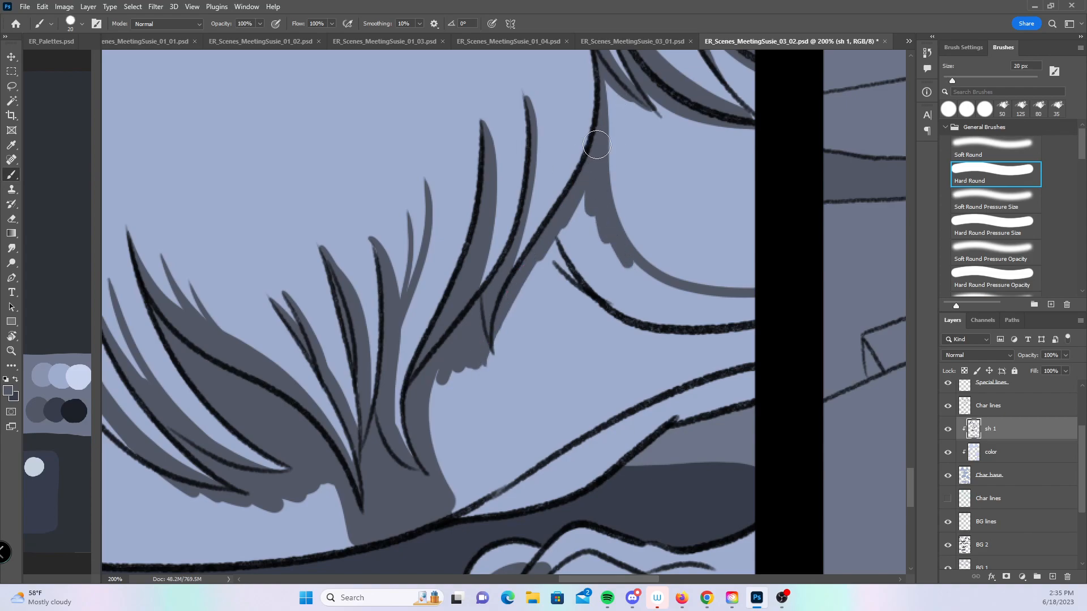
{"action": "key", "text": "bracketright"}
{"action": "key", "text": "bracketright"}
- Save the page with the creature's new shading
{"action": "key", "text": "z"}
{"action": "left_click", "coordinate": [570, 347], "text": "alt"}
{"action": "left_click", "coordinate": [570, 348], "text": "alt"}
{"action": "left_click", "coordinate": [571, 350], "text": "alt"}
{"action": "left_click", "coordinate": [572, 356], "text": "alt"}
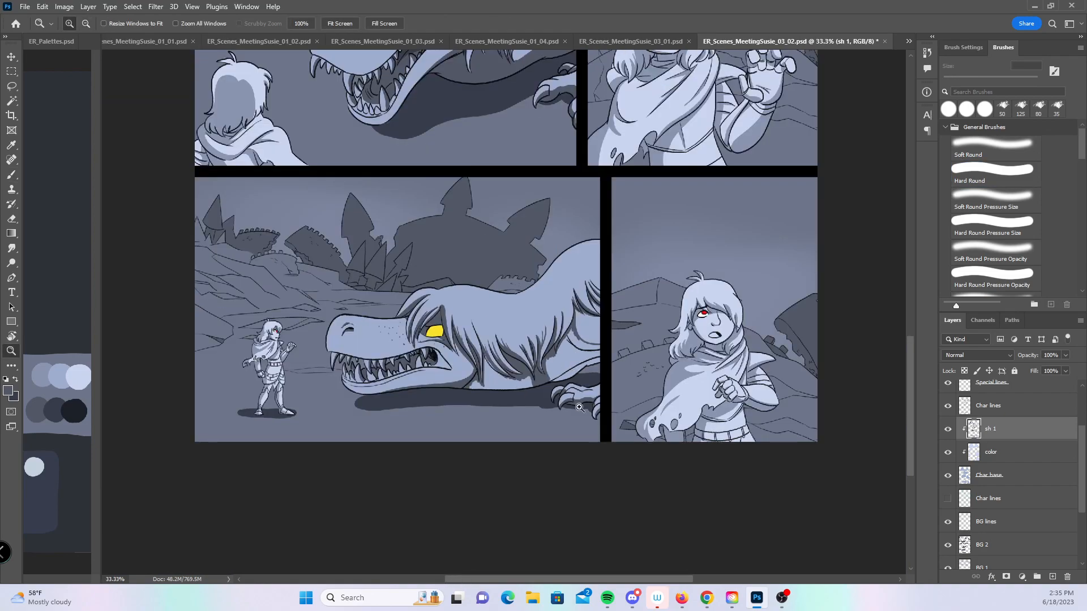
{"action": "scroll", "coordinate": [570, 420], "scroll_direction": "up", "scroll_amount": 3}
{"action": "key", "text": "ctrl+s"}
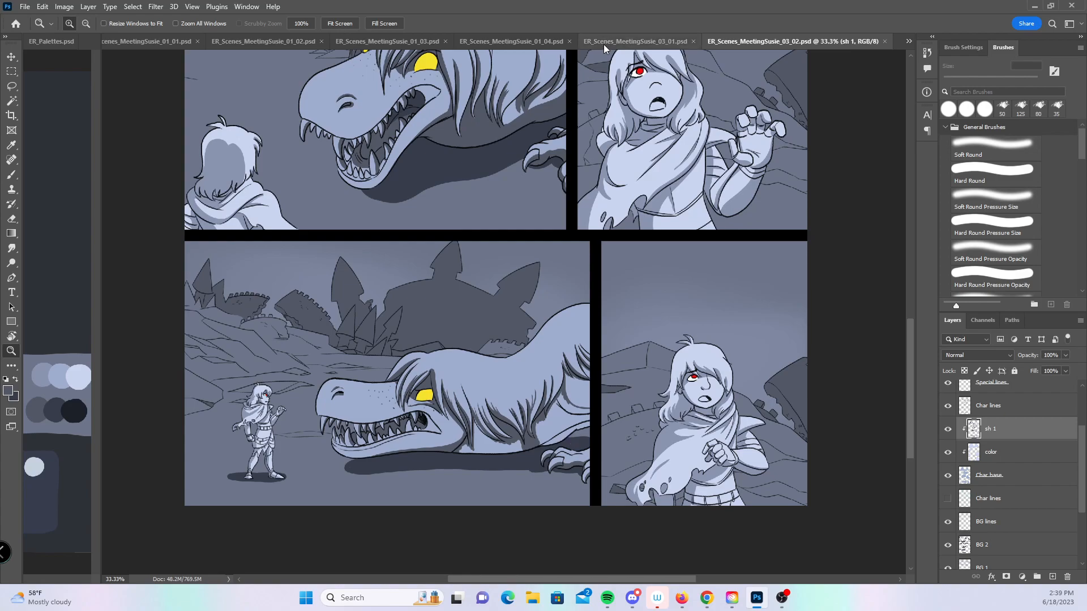
- Fill the whole neck underside beneath the mane locks with shadow using the 30 px Hard Round brush
{"action": "left_click", "coordinate": [469, 400]}
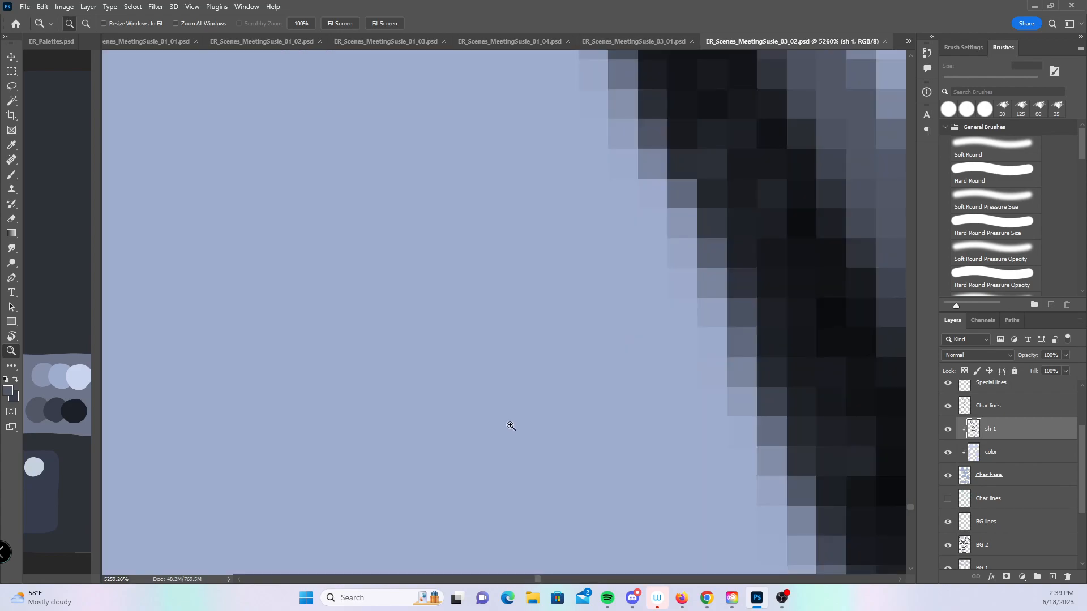
{"action": "left_click", "coordinate": [534, 343], "text": "alt"}
{"action": "left_click", "coordinate": [535, 346], "text": "alt"}
{"action": "left_click", "coordinate": [538, 348], "text": "alt"}
{"action": "left_click", "coordinate": [538, 348], "text": "alt"}
{"action": "left_click", "coordinate": [536, 348], "text": "alt"}
{"action": "left_click", "coordinate": [536, 349], "text": "alt"}
{"action": "left_click", "coordinate": [536, 349], "text": "alt"}
{"action": "left_click", "coordinate": [536, 349], "text": "alt"}
{"action": "left_click", "coordinate": [537, 351], "text": "alt"}
{"action": "left_click", "coordinate": [537, 351], "text": "alt"}
{"action": "left_click_drag", "start_coordinate": [596, 429], "coordinate": [380, 354]}
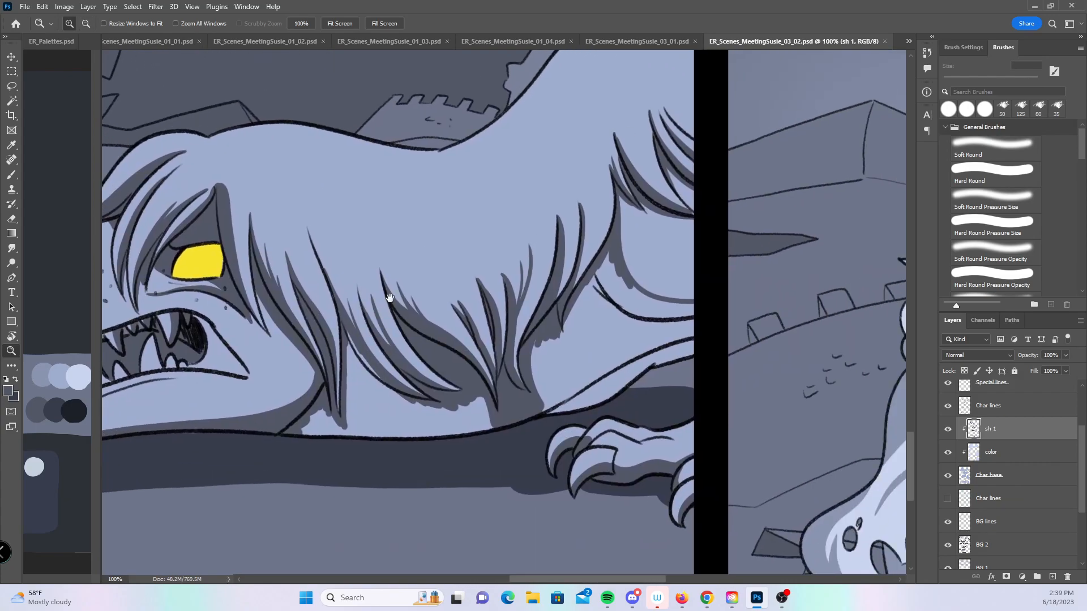
{"action": "left_click", "coordinate": [996, 174]}
{"action": "left_click_drag", "start_coordinate": [320, 425], "coordinate": [344, 434]}
{"action": "mouse_move", "coordinate": [350, 343]}
{"action": "left_mouse_down"}
{"action": "mouse_move", "coordinate": [360, 424]}
{"action": "mouse_move", "coordinate": [399, 452]}
{"action": "mouse_move", "coordinate": [368, 370]}
{"action": "mouse_move", "coordinate": [449, 445]}
{"action": "mouse_move", "coordinate": [446, 425]}
{"action": "mouse_move", "coordinate": [391, 410]}
{"action": "mouse_move", "coordinate": [457, 438]}
{"action": "mouse_move", "coordinate": [468, 433]}
{"action": "mouse_move", "coordinate": [433, 409]}
{"action": "mouse_move", "coordinate": [480, 402]}
{"action": "left_mouse_up"}
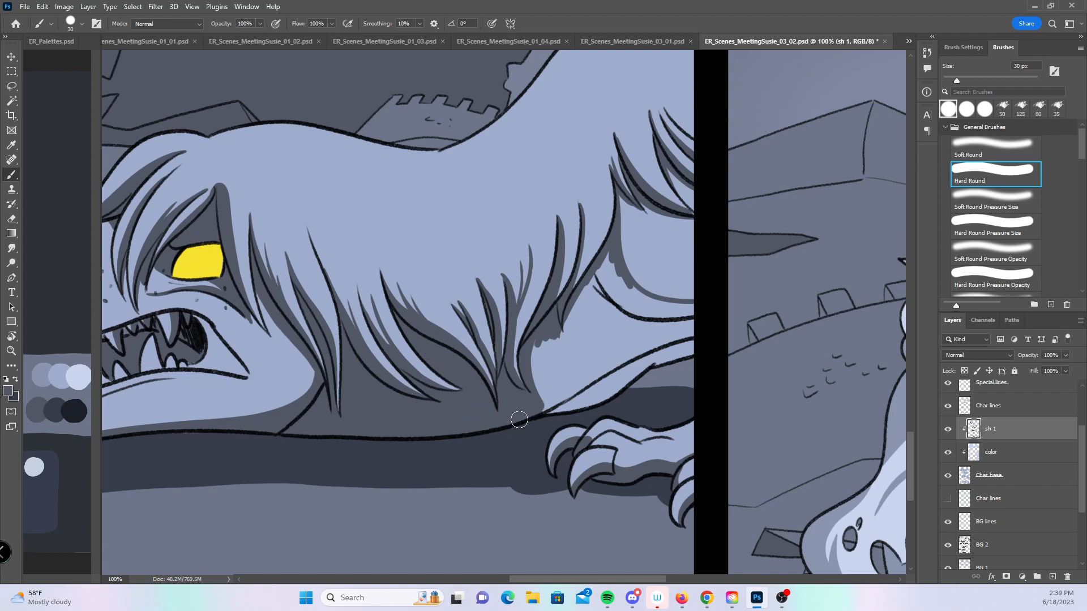
- Fill the foreleg and the area beneath the shoulder fur with shadow out to the panel edge
{"action": "key", "text": "bracketleft"}
{"action": "mouse_move", "coordinate": [605, 258]}
{"action": "left_mouse_down"}
{"action": "mouse_move", "coordinate": [582, 301]}
{"action": "mouse_move", "coordinate": [624, 294]}
{"action": "mouse_move", "coordinate": [649, 313]}
{"action": "mouse_move", "coordinate": [692, 305]}
{"action": "left_mouse_up"}
{"action": "mouse_move", "coordinate": [540, 340]}
{"action": "left_mouse_down"}
{"action": "mouse_move", "coordinate": [549, 391]}
{"action": "mouse_move", "coordinate": [607, 235]}
{"action": "mouse_move", "coordinate": [633, 236]}
{"action": "mouse_move", "coordinate": [558, 408]}
{"action": "mouse_move", "coordinate": [642, 373]}
{"action": "mouse_move", "coordinate": [574, 338]}
{"action": "mouse_move", "coordinate": [577, 398]}
{"action": "mouse_move", "coordinate": [643, 331]}
{"action": "mouse_move", "coordinate": [691, 337]}
{"action": "left_mouse_up"}
{"action": "key", "text": "bracketright"}
{"action": "key", "text": "bracketright"}
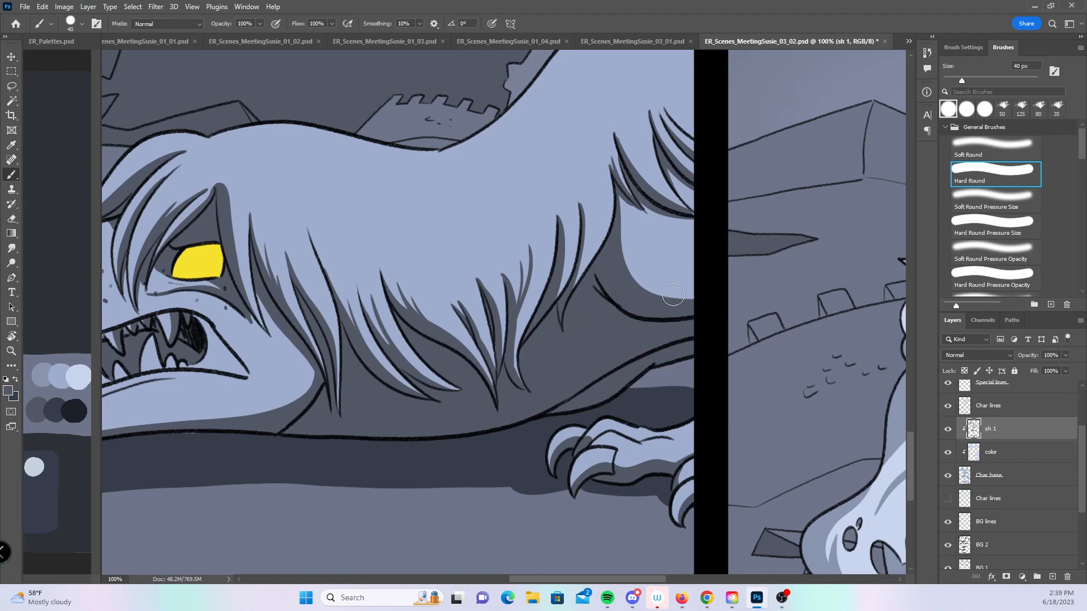
- Paint darker shadow inside the creature's open mouth behind the teeth using the 20 px Hard Round Pressure Size brush
{"action": "left_click_drag", "start_coordinate": [454, 388], "coordinate": [595, 405]}
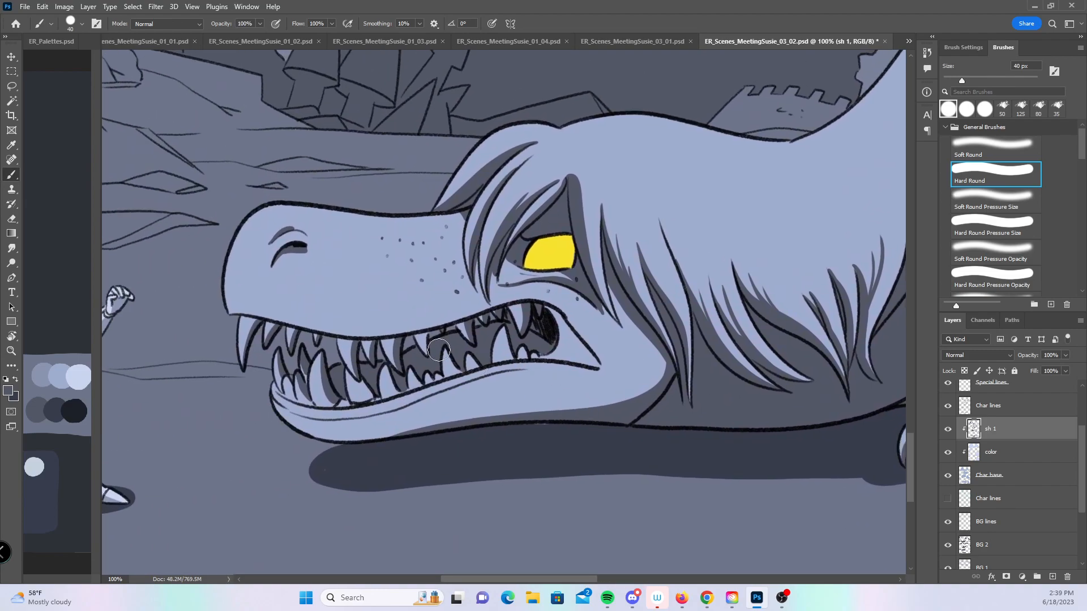
{"action": "left_click", "coordinate": [993, 225]}
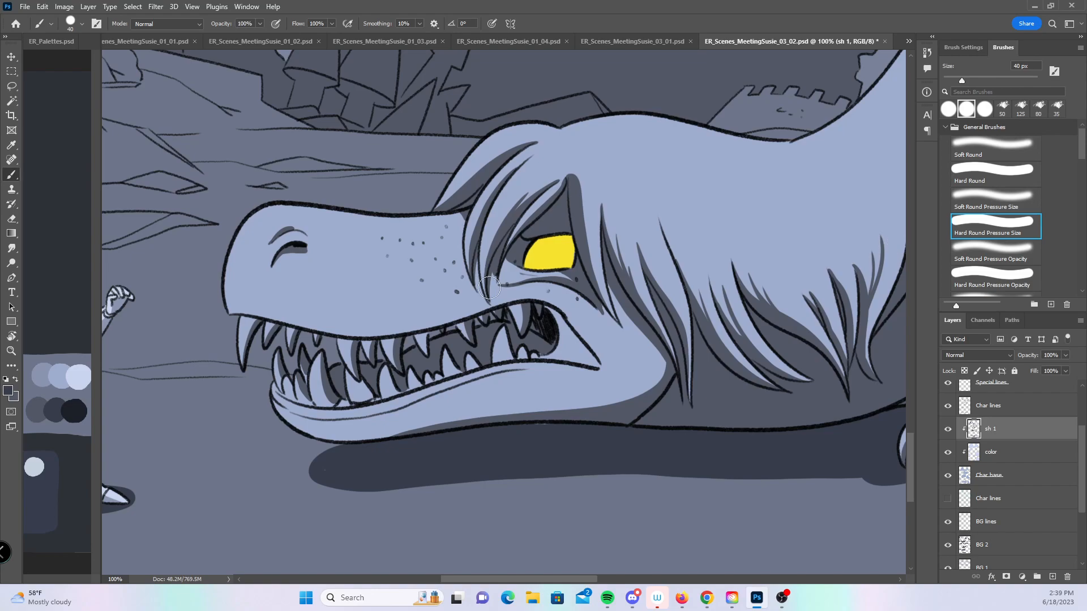
{"action": "key", "text": "bracketleft"}
{"action": "key", "text": "bracketleft"}
{"action": "key", "text": "bracketleft"}
{"action": "key", "text": "bracketleft"}
{"action": "mouse_move", "coordinate": [457, 332]}
{"action": "left_mouse_down"}
{"action": "mouse_move", "coordinate": [488, 352]}
{"action": "mouse_move", "coordinate": [485, 333]}
{"action": "mouse_move", "coordinate": [508, 321]}
{"action": "mouse_move", "coordinate": [516, 347]}
{"action": "mouse_move", "coordinate": [536, 324]}
{"action": "mouse_move", "coordinate": [521, 309]}
{"action": "mouse_move", "coordinate": [514, 353]}
{"action": "mouse_move", "coordinate": [512, 328]}
{"action": "mouse_move", "coordinate": [544, 335]}
{"action": "left_mouse_up"}
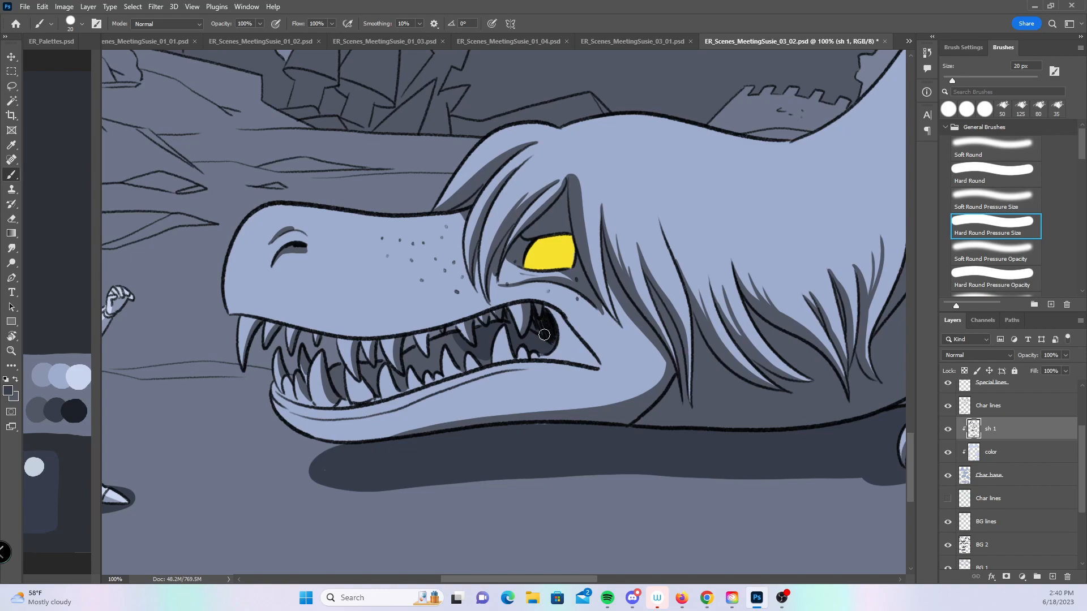
- Save the page and switch to the document ER_Scenes_MeetingSusie_03_03.psd
{"action": "key", "text": "z"}
{"action": "left_click", "coordinate": [674, 373], "text": "alt"}
{"action": "left_click", "coordinate": [711, 427], "text": "alt"}
{"action": "left_click", "coordinate": [712, 427], "text": "alt"}
{"action": "left_click_drag", "start_coordinate": [850, 387], "coordinate": [576, 471]}
{"action": "key", "text": "ctrl+s"}
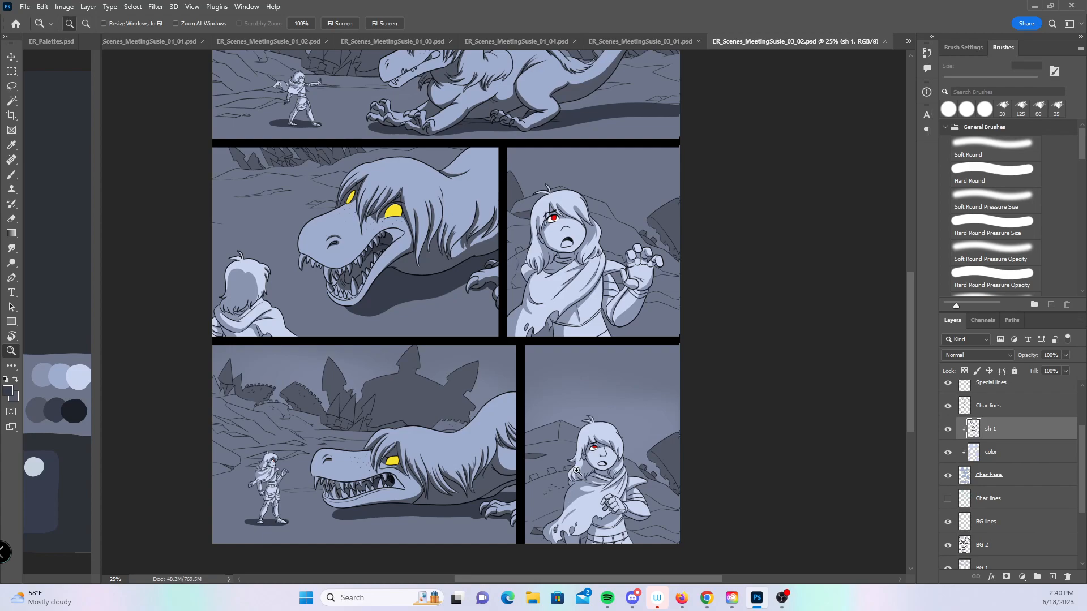
{"action": "left_click", "coordinate": [909, 41]}
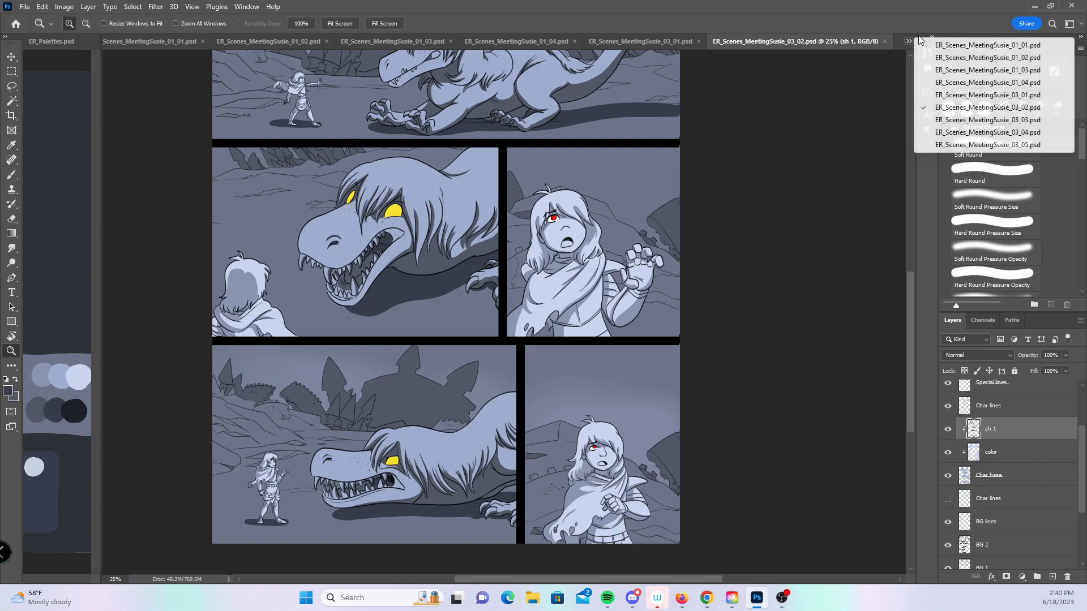
{"action": "left_click", "coordinate": [1037, 120]}
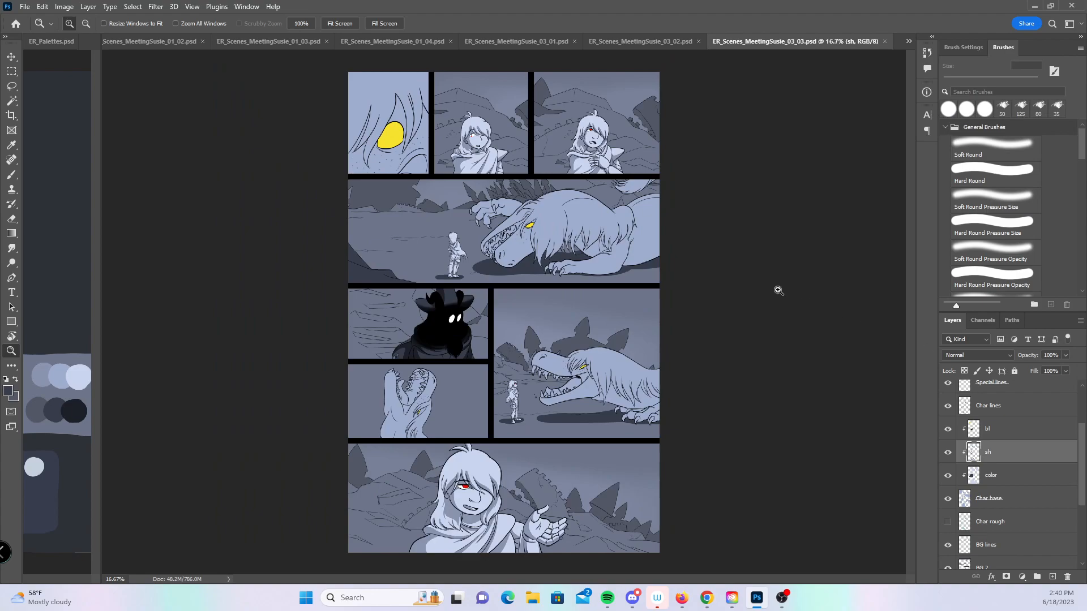
- Swap to the lighter grey and paint 20 px shadow strokes on the leftmost fur locks in the first panel's eye close-up
{"action": "left_click", "coordinate": [447, 157]}
{"action": "left_click", "coordinate": [437, 131]}
{"action": "left_click_drag", "start_coordinate": [433, 113], "coordinate": [444, 261]}
{"action": "left_click", "coordinate": [450, 264]}
{"action": "left_click", "coordinate": [424, 272]}
{"action": "left_click_drag", "start_coordinate": [395, 286], "coordinate": [539, 315]}
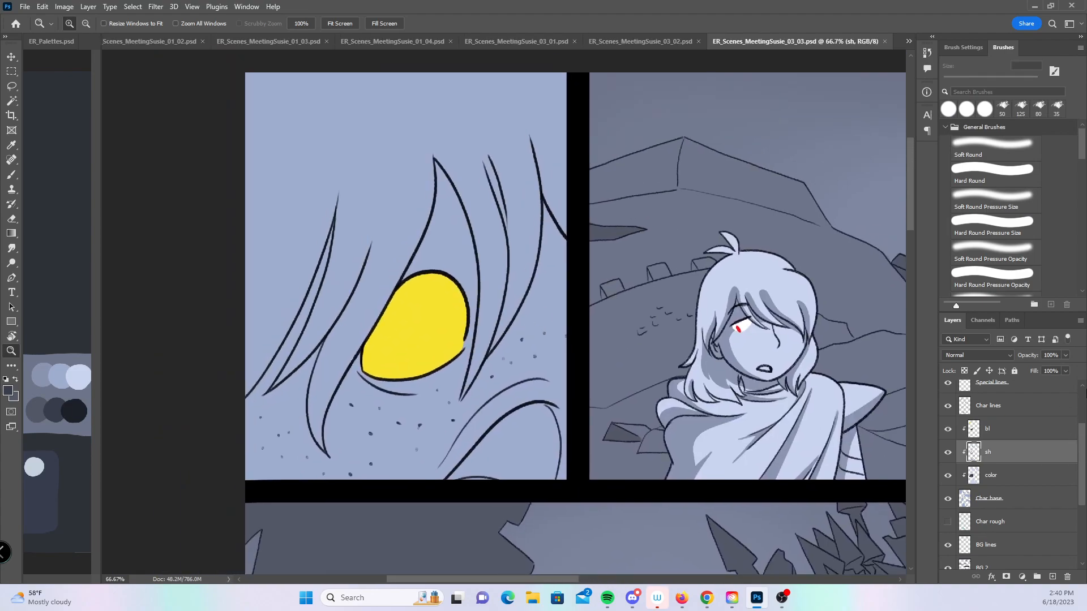
{"action": "left_click", "coordinate": [16, 380]}
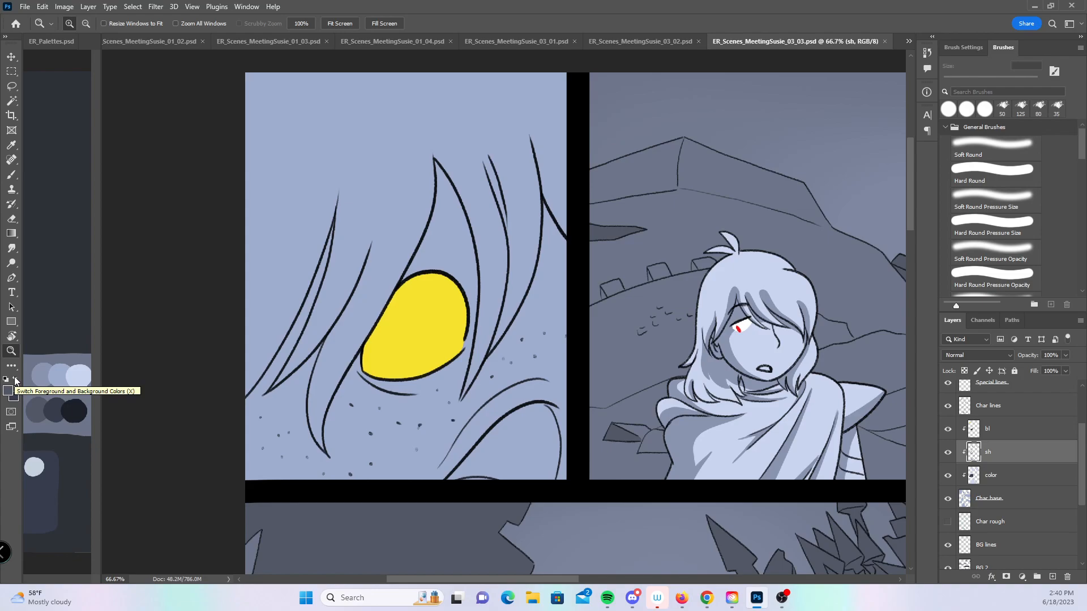
{"action": "left_click", "coordinate": [471, 324]}
{"action": "left_click_drag", "start_coordinate": [448, 327], "coordinate": [495, 355]}
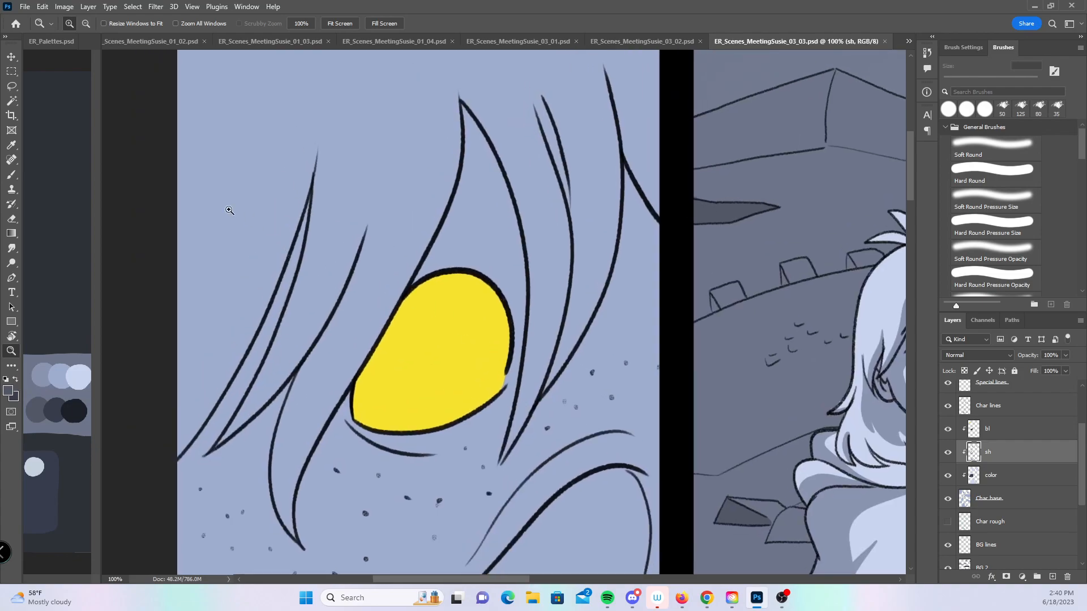
{"action": "left_click", "coordinate": [12, 175]}
{"action": "mouse_move", "coordinate": [150, 383]}
{"action": "left_mouse_down"}
{"action": "mouse_move", "coordinate": [253, 235]}
{"action": "mouse_move", "coordinate": [182, 389]}
{"action": "mouse_move", "coordinate": [267, 272]}
{"action": "mouse_move", "coordinate": [305, 166]}
{"action": "mouse_move", "coordinate": [253, 326]}
{"action": "left_mouse_up"}
{"action": "left_click_drag", "start_coordinate": [313, 171], "coordinate": [248, 342]}
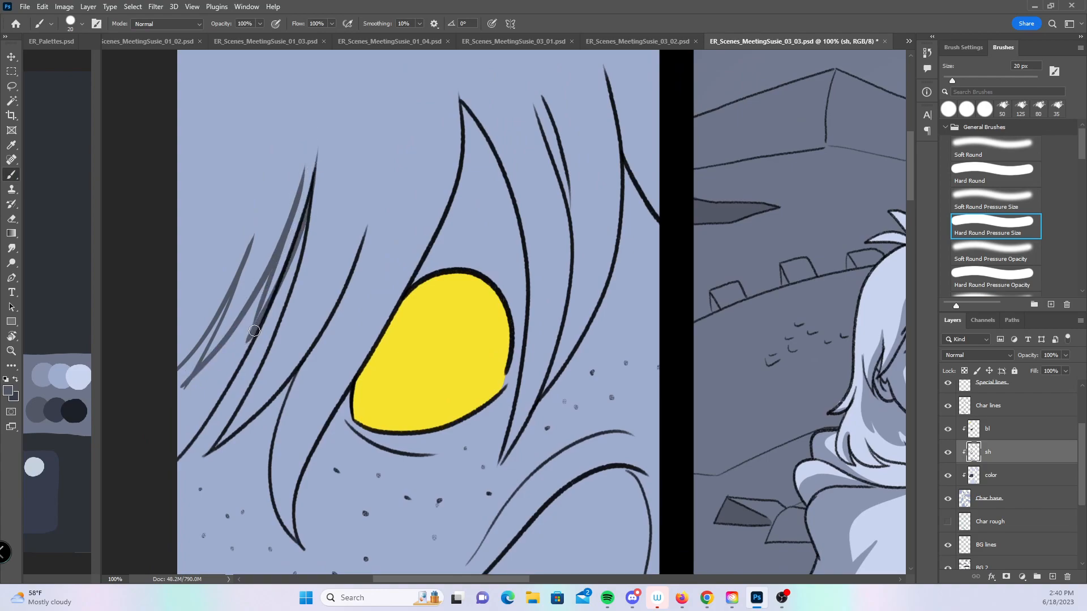
{"action": "left_click_drag", "start_coordinate": [302, 228], "coordinate": [281, 309]}
{"action": "left_click_drag", "start_coordinate": [293, 249], "coordinate": [284, 308]}
{"action": "left_click_drag", "start_coordinate": [303, 223], "coordinate": [282, 311]}
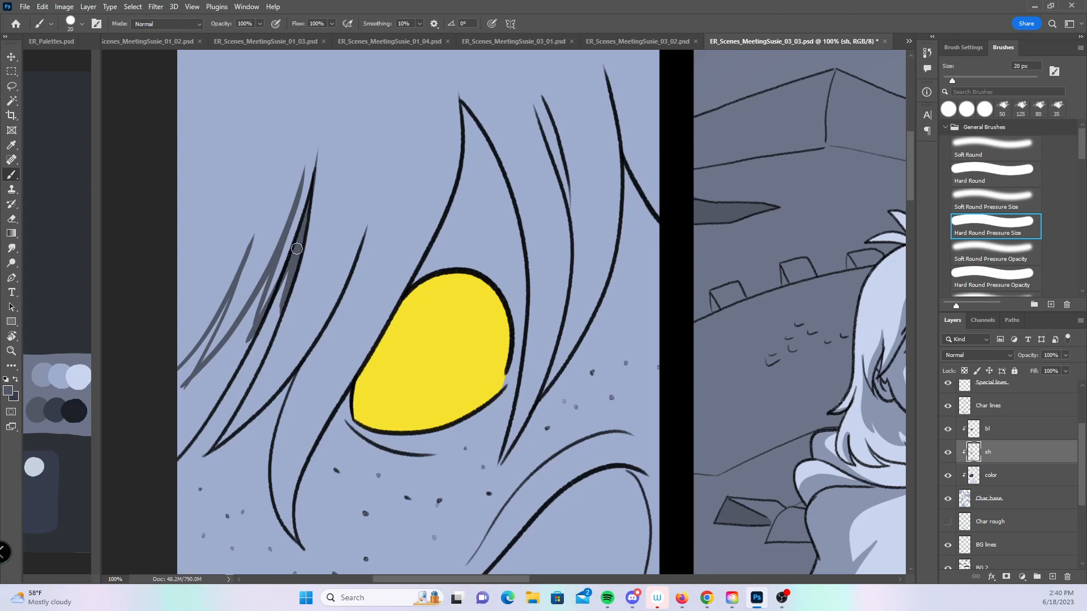
- Outline the fur's cast shadow across the face below the eye and shade the edges of the locks left of the eye
{"action": "mouse_move", "coordinate": [180, 466]}
{"action": "left_mouse_down"}
{"action": "mouse_move", "coordinate": [329, 485]}
{"action": "mouse_move", "coordinate": [443, 458]}
{"action": "mouse_move", "coordinate": [512, 415]}
{"action": "left_mouse_up"}
{"action": "left_click_drag", "start_coordinate": [577, 352], "coordinate": [685, 296]}
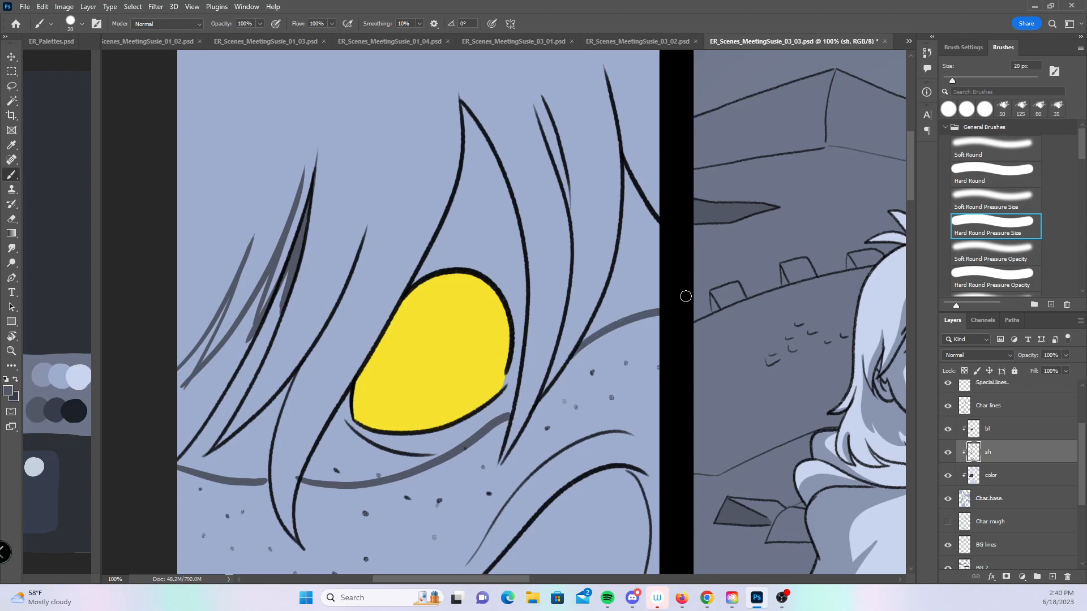
{"action": "mouse_move", "coordinate": [295, 538]}
{"action": "left_mouse_down"}
{"action": "mouse_move", "coordinate": [293, 450]}
{"action": "mouse_move", "coordinate": [453, 173]}
{"action": "mouse_move", "coordinate": [458, 89]}
{"action": "left_mouse_up"}
{"action": "mouse_move", "coordinate": [216, 449]}
{"action": "left_mouse_down"}
{"action": "mouse_move", "coordinate": [277, 382]}
{"action": "mouse_move", "coordinate": [365, 224]}
{"action": "left_mouse_up"}
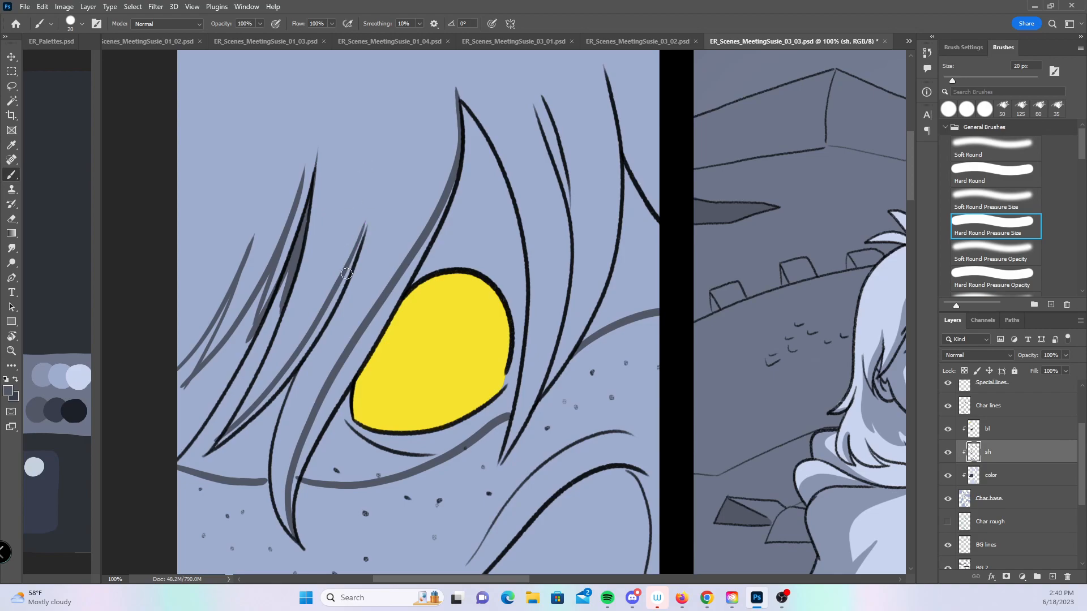
{"action": "mouse_move", "coordinate": [300, 351]}
{"action": "left_mouse_down"}
{"action": "mouse_move", "coordinate": [339, 221]}
{"action": "mouse_move", "coordinate": [334, 303]}
{"action": "mouse_move", "coordinate": [265, 404]}
{"action": "left_mouse_up"}
{"action": "left_click_drag", "start_coordinate": [265, 481], "coordinate": [292, 376]}
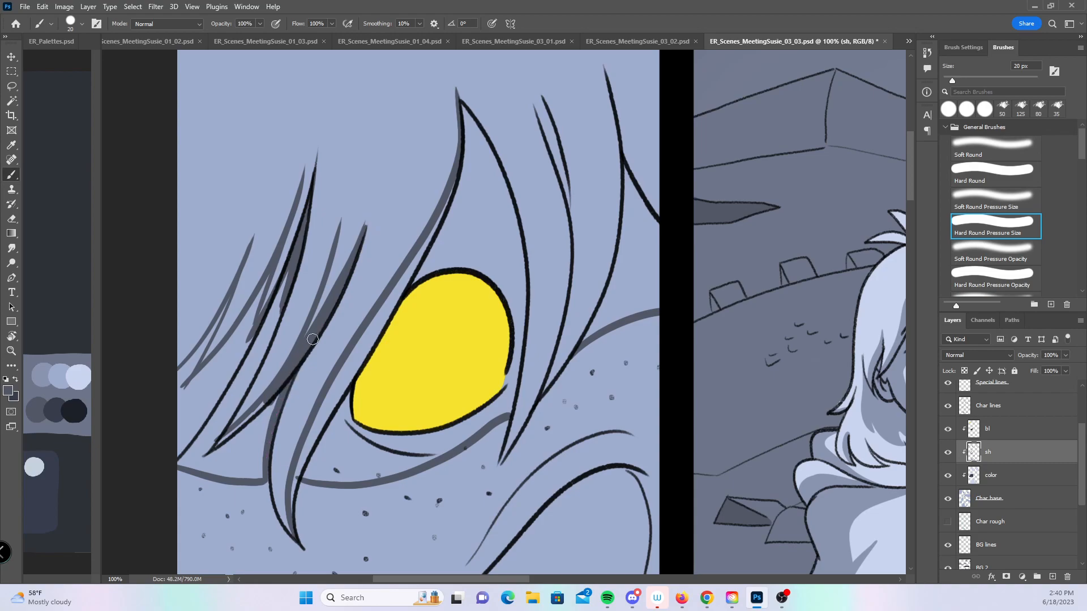
- Shade the long lock curving past the eye's right side and the cluster of narrow locks beside it
{"action": "mouse_move", "coordinate": [455, 87]}
{"action": "left_mouse_down"}
{"action": "mouse_move", "coordinate": [536, 172]}
{"action": "mouse_move", "coordinate": [546, 280]}
{"action": "mouse_move", "coordinate": [530, 376]}
{"action": "mouse_move", "coordinate": [498, 464]}
{"action": "left_mouse_up"}
{"action": "left_click_drag", "start_coordinate": [519, 392], "coordinate": [503, 446]}
{"action": "left_click_drag", "start_coordinate": [534, 101], "coordinate": [559, 169]}
{"action": "left_click_drag", "start_coordinate": [542, 125], "coordinate": [568, 201]}
{"action": "left_click_drag", "start_coordinate": [557, 158], "coordinate": [570, 208]}
{"action": "left_click_drag", "start_coordinate": [544, 96], "coordinate": [576, 213]}
{"action": "left_click_drag", "start_coordinate": [551, 111], "coordinate": [572, 206]}
{"action": "left_click_drag", "start_coordinate": [567, 146], "coordinate": [578, 244]}
{"action": "left_click_drag", "start_coordinate": [566, 190], "coordinate": [578, 250]}
{"action": "mouse_move", "coordinate": [556, 115]}
{"action": "left_mouse_down"}
{"action": "mouse_move", "coordinate": [579, 146]}
{"action": "mouse_move", "coordinate": [588, 231]}
{"action": "mouse_move", "coordinate": [580, 304]}
{"action": "mouse_move", "coordinate": [543, 396]}
{"action": "left_mouse_up"}
{"action": "left_click_drag", "start_coordinate": [574, 232], "coordinate": [574, 286]}
{"action": "left_click_drag", "start_coordinate": [584, 190], "coordinate": [572, 291]}
{"action": "mouse_move", "coordinate": [581, 221]}
{"action": "left_mouse_down"}
{"action": "mouse_move", "coordinate": [572, 308]}
{"action": "mouse_move", "coordinate": [573, 287]}
{"action": "mouse_move", "coordinate": [550, 379]}
{"action": "left_mouse_up"}
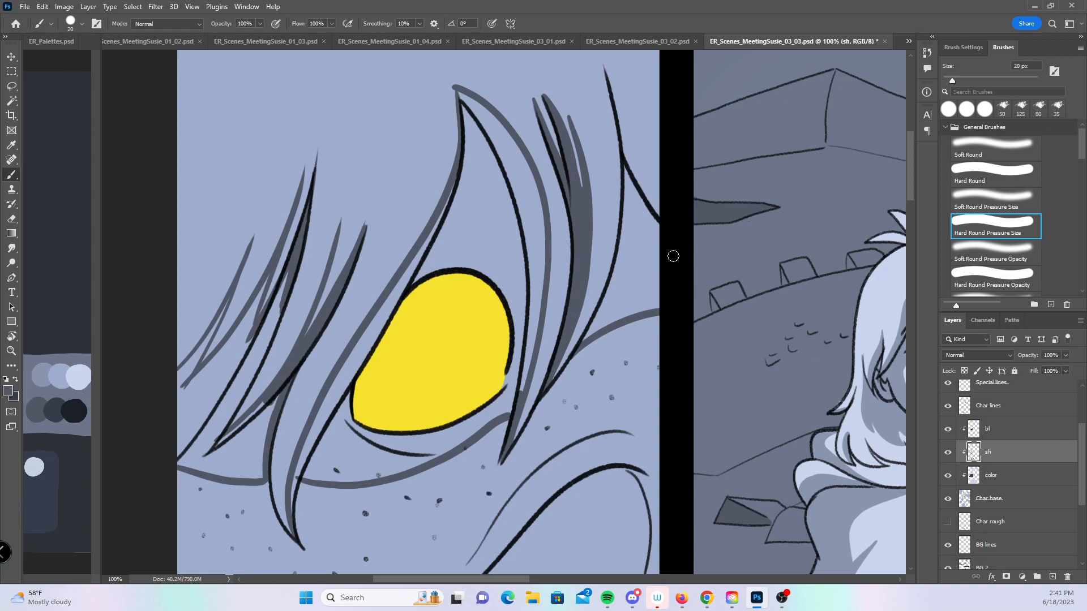
- Shade the base of the fur lock that meets the right edge of the eye close-up panel
{"action": "left_click_drag", "start_coordinate": [644, 345], "coordinate": [465, 446]}
{"action": "mouse_move", "coordinate": [428, 166]}
{"action": "left_mouse_down"}
{"action": "mouse_move", "coordinate": [485, 278]}
{"action": "mouse_move", "coordinate": [452, 163]}
{"action": "left_mouse_up"}
{"action": "left_click_drag", "start_coordinate": [486, 275], "coordinate": [473, 233]}
{"action": "left_click_drag", "start_coordinate": [474, 377], "coordinate": [490, 388]}
{"action": "left_click_drag", "start_coordinate": [453, 213], "coordinate": [465, 268]}
{"action": "left_click_drag", "start_coordinate": [469, 259], "coordinate": [465, 241]}
{"action": "left_click_drag", "start_coordinate": [516, 397], "coordinate": [608, 128]}
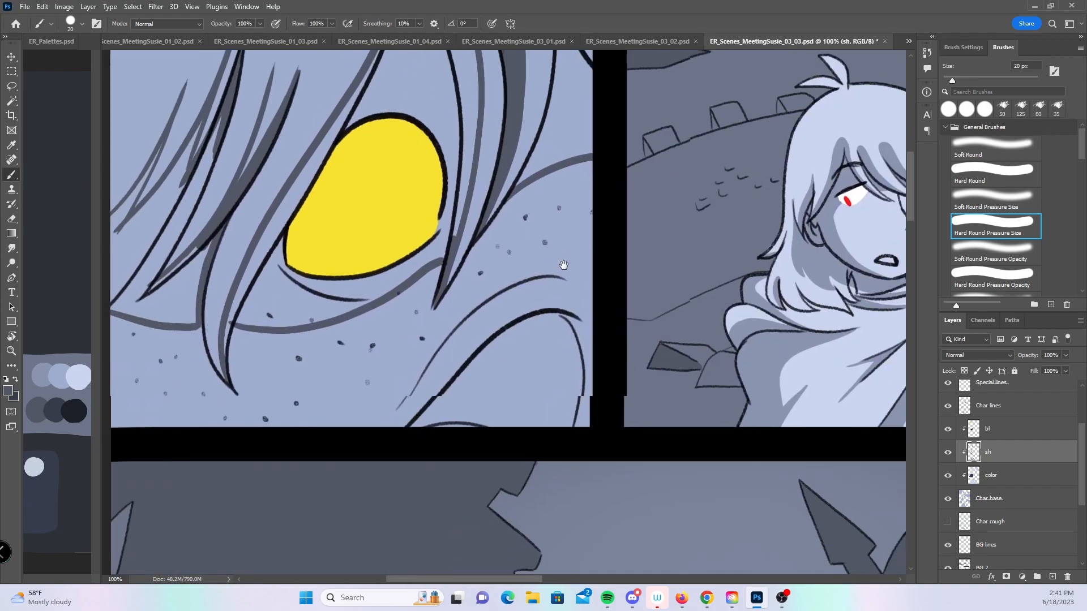
- Shade the curved ridges in the lower right corner of the eye close-up, filling the band above the upper fold
{"action": "left_click_drag", "start_coordinate": [532, 255], "coordinate": [536, 314]}
{"action": "mouse_move", "coordinate": [392, 468]}
{"action": "left_mouse_down"}
{"action": "mouse_move", "coordinate": [487, 329]}
{"action": "mouse_move", "coordinate": [570, 327]}
{"action": "mouse_move", "coordinate": [419, 440]}
{"action": "mouse_move", "coordinate": [435, 403]}
{"action": "left_mouse_up"}
{"action": "mouse_move", "coordinate": [407, 452]}
{"action": "left_mouse_down"}
{"action": "mouse_move", "coordinate": [460, 376]}
{"action": "mouse_move", "coordinate": [510, 342]}
{"action": "left_mouse_up"}
{"action": "mouse_move", "coordinate": [441, 388]}
{"action": "left_mouse_down"}
{"action": "mouse_move", "coordinate": [475, 361]}
{"action": "mouse_move", "coordinate": [574, 330]}
{"action": "mouse_move", "coordinate": [599, 367]}
{"action": "left_mouse_up"}
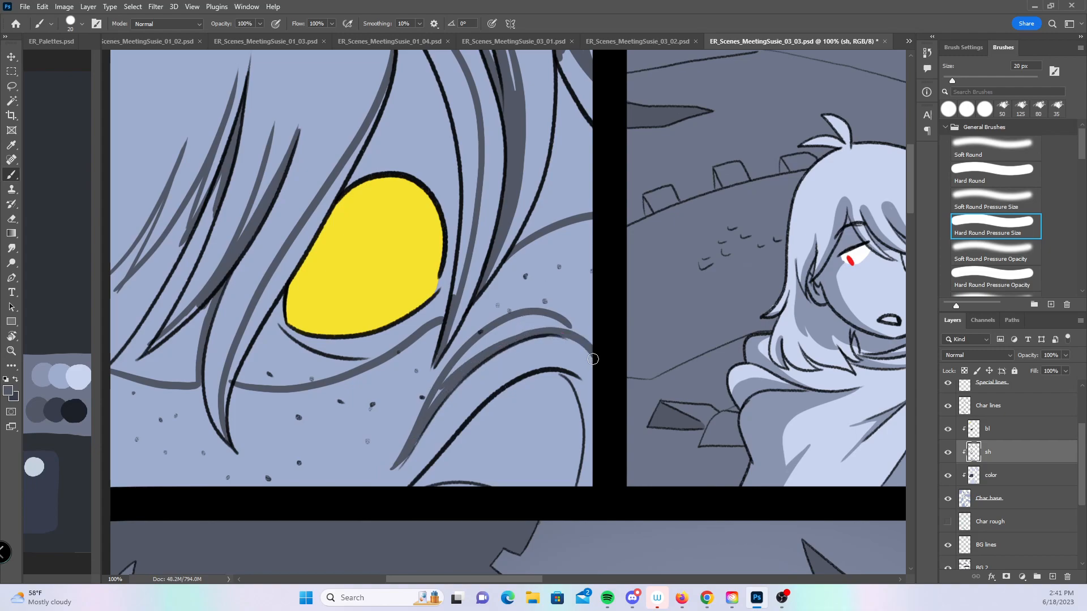
{"action": "left_click_drag", "start_coordinate": [415, 497], "coordinate": [465, 432]}
{"action": "left_click_drag", "start_coordinate": [432, 487], "coordinate": [490, 403]}
{"action": "mouse_move", "coordinate": [452, 453]}
{"action": "left_mouse_down"}
{"action": "mouse_move", "coordinate": [505, 391]}
{"action": "mouse_move", "coordinate": [542, 372]}
{"action": "left_mouse_up"}
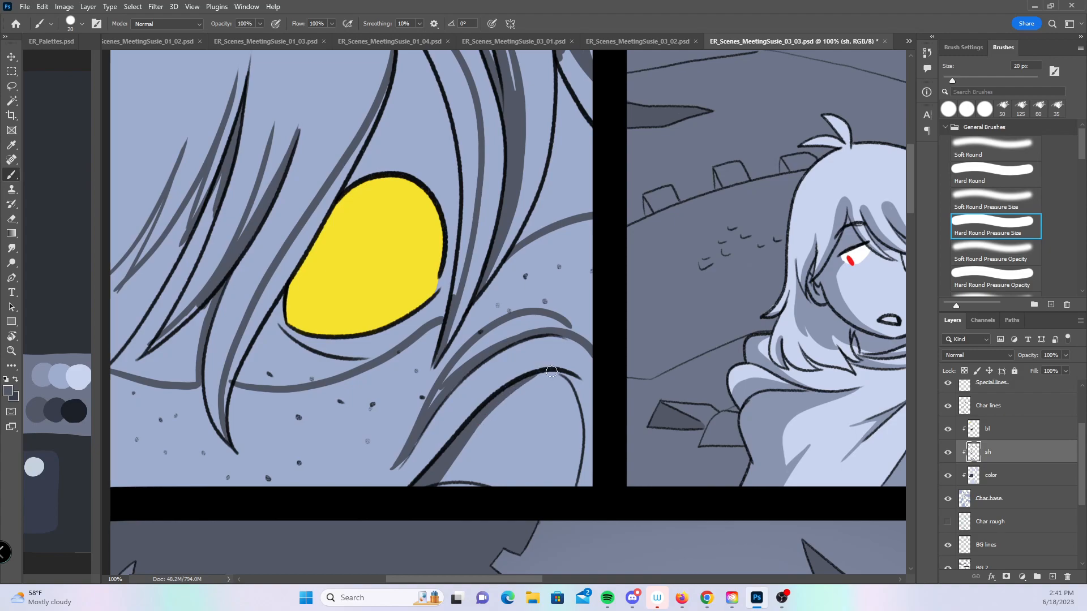
{"action": "mouse_move", "coordinate": [426, 411]}
{"action": "left_mouse_down"}
{"action": "mouse_move", "coordinate": [476, 344]}
{"action": "mouse_move", "coordinate": [517, 321]}
{"action": "left_mouse_up"}
{"action": "mouse_move", "coordinate": [475, 355]}
{"action": "left_mouse_down"}
{"action": "mouse_move", "coordinate": [552, 324]}
{"action": "mouse_move", "coordinate": [599, 354]}
{"action": "left_mouse_up"}
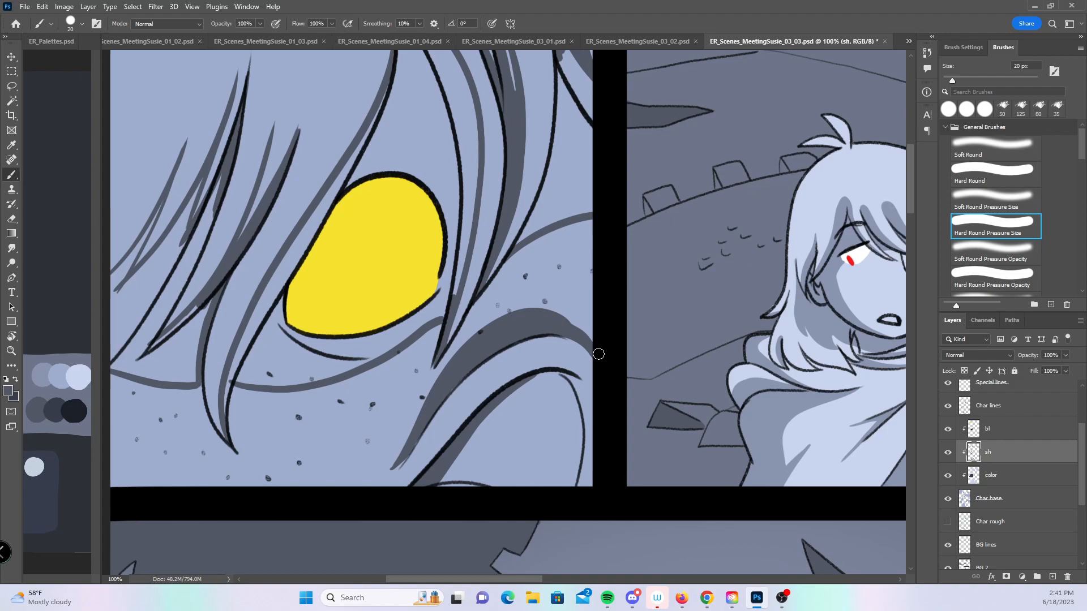
- Thicken the shadow at the tip of the lock above the eye and between the locks at the panel's left edge
{"action": "left_click_drag", "start_coordinate": [443, 259], "coordinate": [545, 356]}
{"action": "left_click_drag", "start_coordinate": [328, 496], "coordinate": [341, 447]}
{"action": "mouse_move", "coordinate": [492, 92]}
{"action": "left_mouse_down"}
{"action": "mouse_move", "coordinate": [494, 106]}
{"action": "mouse_move", "coordinate": [521, 108]}
{"action": "left_mouse_up"}
{"action": "left_click_drag", "start_coordinate": [304, 271], "coordinate": [280, 339]}
{"action": "left_click_drag", "start_coordinate": [326, 261], "coordinate": [296, 343]}
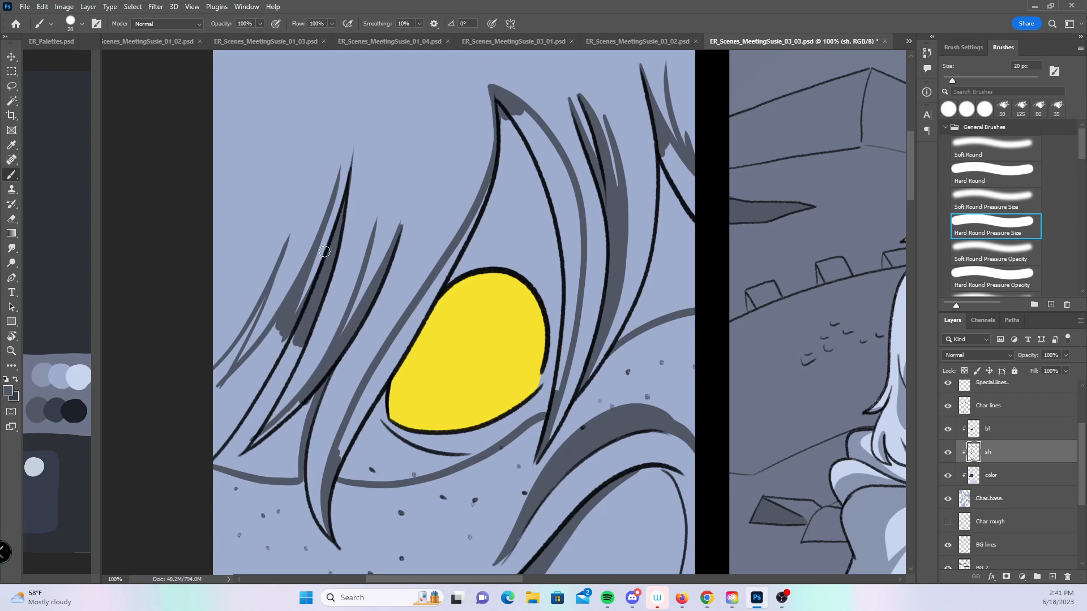
{"action": "left_click_drag", "start_coordinate": [238, 348], "coordinate": [208, 398]}
{"action": "left_click_drag", "start_coordinate": [253, 447], "coordinate": [294, 409]}
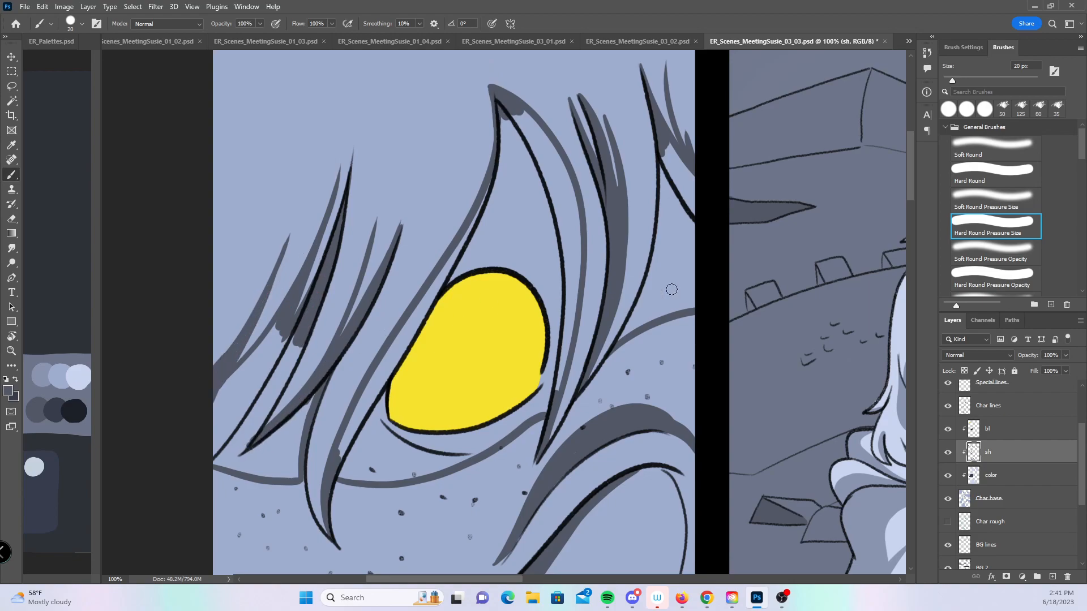
- Fill the eye socket surrounding the yellow eye and the gap between the locks above it with the Hard Round brush
{"action": "left_click_drag", "start_coordinate": [704, 336], "coordinate": [588, 352]}
{"action": "left_click", "coordinate": [1005, 174]}
{"action": "mouse_move", "coordinate": [298, 343]}
{"action": "left_mouse_down"}
{"action": "mouse_move", "coordinate": [335, 287]}
{"action": "mouse_move", "coordinate": [324, 290]}
{"action": "mouse_move", "coordinate": [322, 303]}
{"action": "mouse_move", "coordinate": [351, 284]}
{"action": "mouse_move", "coordinate": [392, 279]}
{"action": "mouse_move", "coordinate": [374, 280]}
{"action": "mouse_move", "coordinate": [407, 288]}
{"action": "mouse_move", "coordinate": [434, 324]}
{"action": "mouse_move", "coordinate": [432, 315]}
{"action": "mouse_move", "coordinate": [425, 412]}
{"action": "left_mouse_up"}
{"action": "left_click_drag", "start_coordinate": [265, 454], "coordinate": [279, 375]}
{"action": "mouse_move", "coordinate": [318, 304]}
{"action": "left_mouse_down"}
{"action": "mouse_move", "coordinate": [243, 431]}
{"action": "mouse_move", "coordinate": [265, 381]}
{"action": "mouse_move", "coordinate": [261, 440]}
{"action": "mouse_move", "coordinate": [288, 456]}
{"action": "mouse_move", "coordinate": [326, 464]}
{"action": "mouse_move", "coordinate": [282, 451]}
{"action": "mouse_move", "coordinate": [363, 453]}
{"action": "mouse_move", "coordinate": [336, 457]}
{"action": "mouse_move", "coordinate": [432, 396]}
{"action": "mouse_move", "coordinate": [381, 445]}
{"action": "mouse_move", "coordinate": [421, 432]}
{"action": "left_mouse_up"}
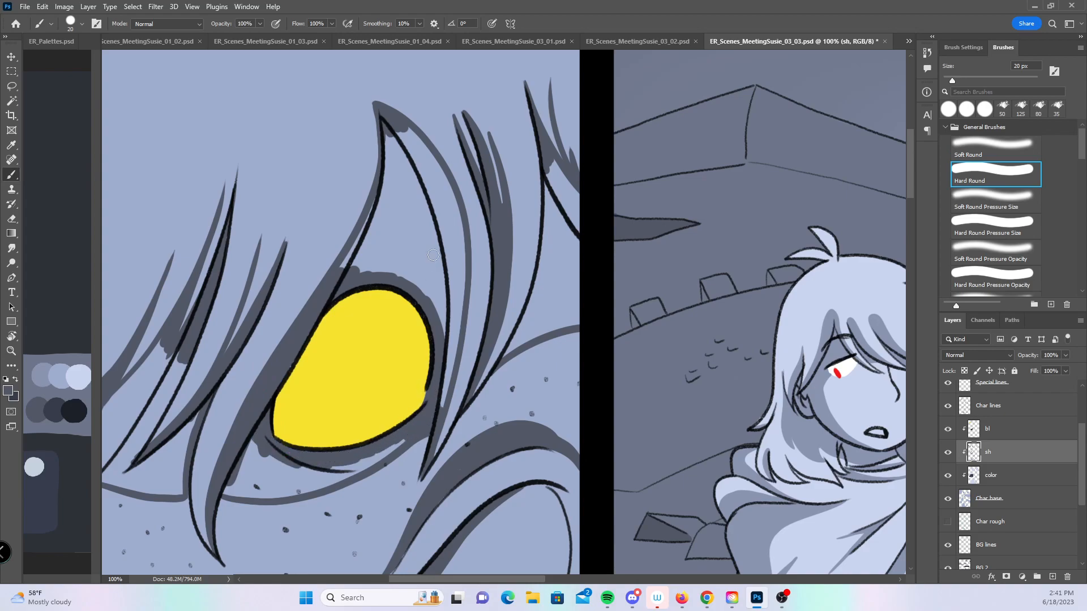
{"action": "mouse_move", "coordinate": [340, 267]}
{"action": "left_mouse_down"}
{"action": "mouse_move", "coordinate": [356, 248]}
{"action": "mouse_move", "coordinate": [389, 136]}
{"action": "mouse_move", "coordinate": [399, 139]}
{"action": "mouse_move", "coordinate": [424, 174]}
{"action": "mouse_move", "coordinate": [444, 180]}
{"action": "mouse_move", "coordinate": [421, 152]}
{"action": "mouse_move", "coordinate": [457, 246]}
{"action": "mouse_move", "coordinate": [456, 309]}
{"action": "left_mouse_up"}
{"action": "mouse_move", "coordinate": [408, 166]}
{"action": "left_mouse_down"}
{"action": "mouse_move", "coordinate": [370, 244]}
{"action": "mouse_move", "coordinate": [400, 220]}
{"action": "mouse_move", "coordinate": [446, 330]}
{"action": "mouse_move", "coordinate": [421, 225]}
{"action": "mouse_move", "coordinate": [398, 208]}
{"action": "mouse_move", "coordinate": [377, 236]}
{"action": "left_mouse_up"}
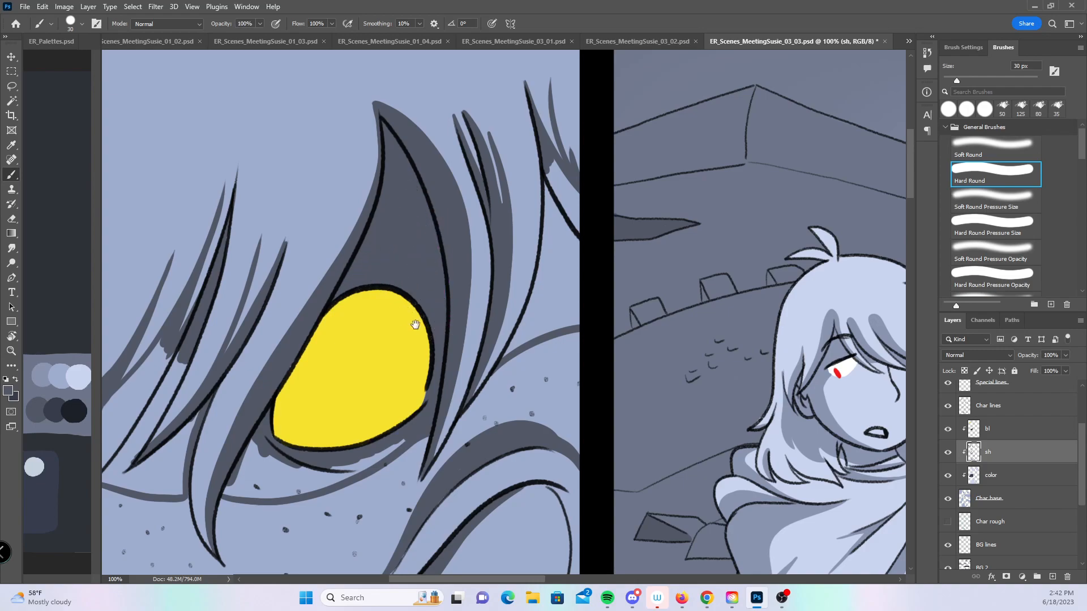
- Fill the cast shadow beneath the leftmost fur locks down to its outline with the 20 px Hard Round brush
{"action": "left_click_drag", "start_coordinate": [410, 319], "coordinate": [578, 255]}
{"action": "key", "text": "bracketleft"}
{"action": "mouse_move", "coordinate": [318, 296]}
{"action": "left_mouse_down"}
{"action": "mouse_move", "coordinate": [263, 352]}
{"action": "mouse_move", "coordinate": [272, 417]}
{"action": "mouse_move", "coordinate": [322, 328]}
{"action": "mouse_move", "coordinate": [308, 338]}
{"action": "mouse_move", "coordinate": [295, 318]}
{"action": "left_mouse_up"}
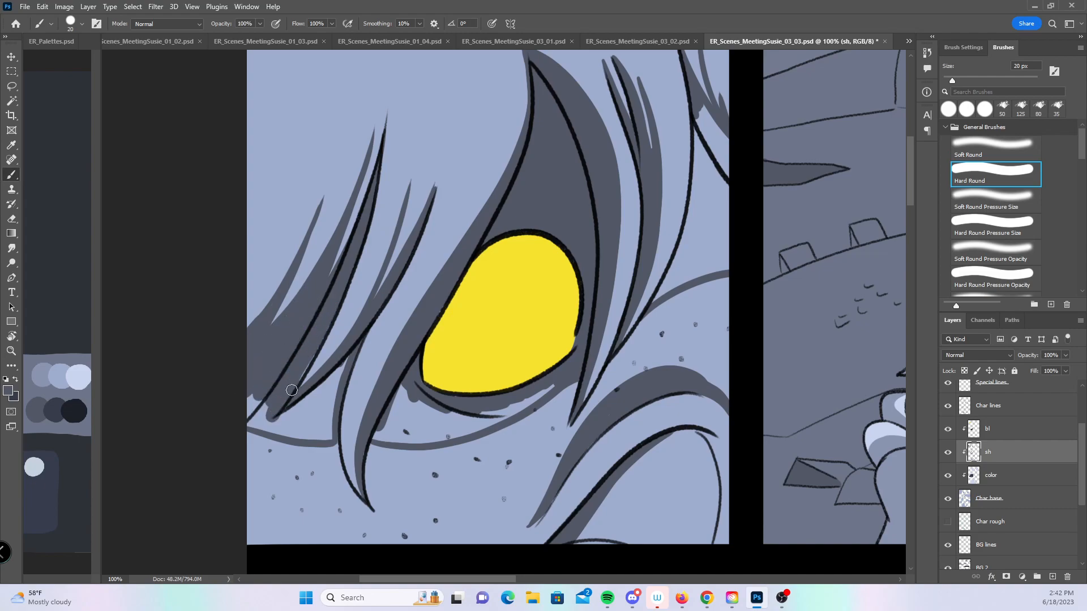
{"action": "left_click_drag", "start_coordinate": [292, 387], "coordinate": [316, 321]}
{"action": "mouse_move", "coordinate": [251, 389]}
{"action": "left_mouse_down"}
{"action": "mouse_move", "coordinate": [253, 416]}
{"action": "mouse_move", "coordinate": [286, 433]}
{"action": "mouse_move", "coordinate": [276, 425]}
{"action": "mouse_move", "coordinate": [325, 391]}
{"action": "mouse_move", "coordinate": [297, 431]}
{"action": "mouse_move", "coordinate": [318, 437]}
{"action": "mouse_move", "coordinate": [349, 344]}
{"action": "left_mouse_up"}
- Fill the shadow below the eye down to the cast-shadow outline using the 25 px Hard Round brush
{"action": "scroll", "coordinate": [681, 270], "scroll_direction": "right", "scroll_amount": 3}
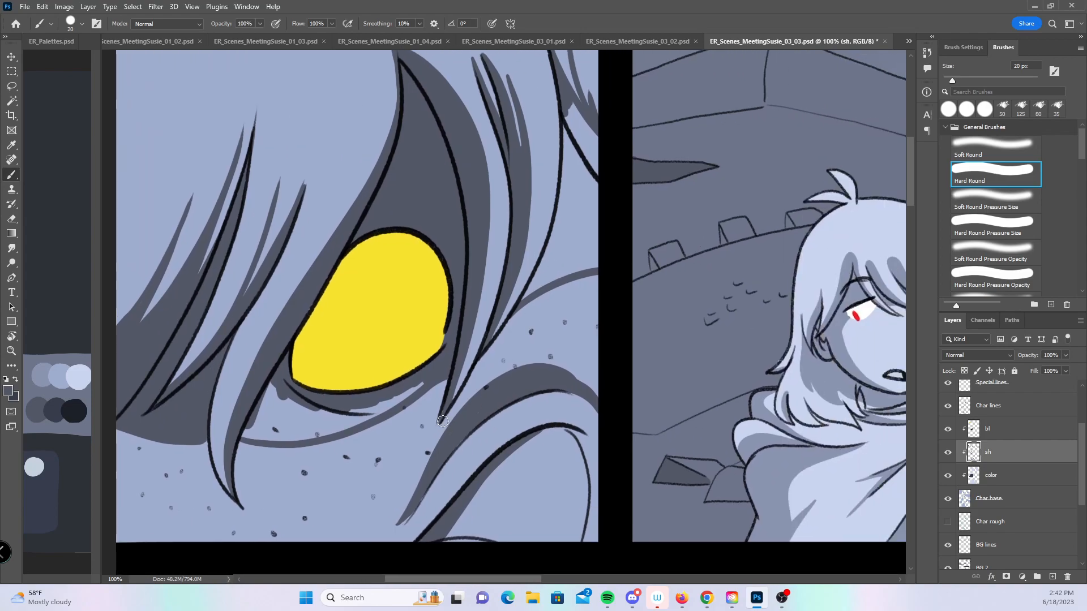
{"action": "left_click_drag", "start_coordinate": [253, 434], "coordinate": [230, 447]}
{"action": "key", "text": "bracketleft"}
{"action": "key", "text": "bracketright"}
{"action": "mouse_move", "coordinate": [254, 437]}
{"action": "left_mouse_down"}
{"action": "mouse_move", "coordinate": [287, 436]}
{"action": "mouse_move", "coordinate": [255, 411]}
{"action": "mouse_move", "coordinate": [269, 393]}
{"action": "mouse_move", "coordinate": [297, 435]}
{"action": "mouse_move", "coordinate": [288, 440]}
{"action": "mouse_move", "coordinate": [348, 418]}
{"action": "mouse_move", "coordinate": [297, 407]}
{"action": "mouse_move", "coordinate": [315, 416]}
{"action": "mouse_move", "coordinate": [419, 360]}
{"action": "mouse_move", "coordinate": [372, 417]}
{"action": "mouse_move", "coordinate": [409, 387]}
{"action": "left_mouse_up"}
- Fill the shadow between the rightmost fur locks and the face, out to the edge of the eye close-up panel
{"action": "left_click_drag", "start_coordinate": [644, 255], "coordinate": [510, 353]}
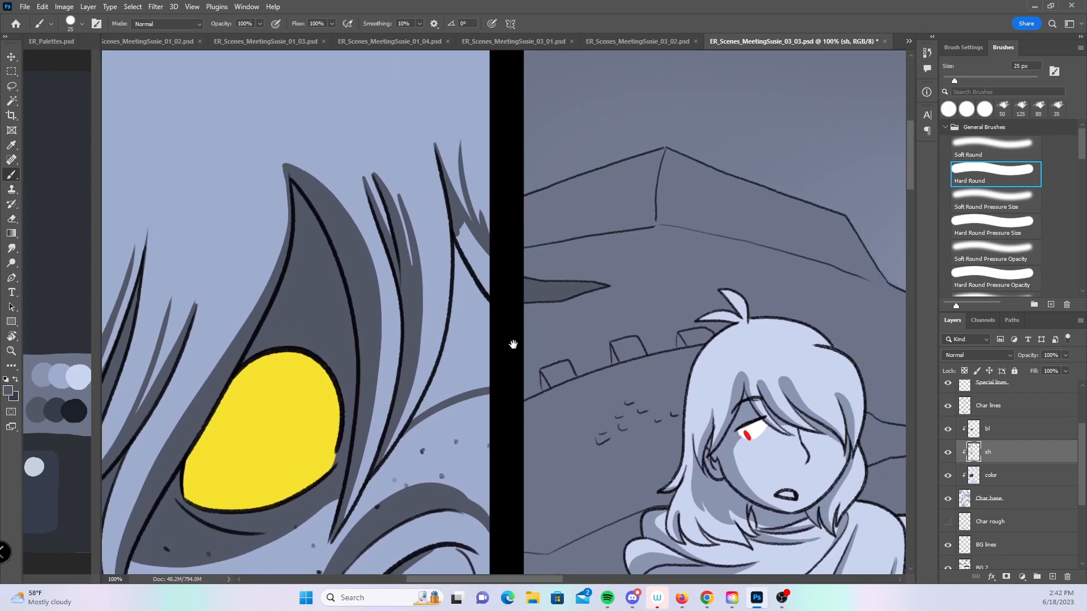
{"action": "mouse_move", "coordinate": [466, 225]}
{"action": "left_mouse_down"}
{"action": "mouse_move", "coordinate": [461, 283]}
{"action": "mouse_move", "coordinate": [494, 272]}
{"action": "left_mouse_up"}
{"action": "mouse_move", "coordinate": [431, 407]}
{"action": "left_mouse_down"}
{"action": "mouse_move", "coordinate": [468, 246]}
{"action": "mouse_move", "coordinate": [488, 293]}
{"action": "mouse_move", "coordinate": [477, 340]}
{"action": "mouse_move", "coordinate": [442, 346]}
{"action": "left_mouse_up"}
{"action": "key", "text": "bracketleft"}
{"action": "mouse_move", "coordinate": [412, 422]}
{"action": "left_mouse_down"}
{"action": "mouse_move", "coordinate": [428, 392]}
{"action": "mouse_move", "coordinate": [430, 403]}
{"action": "mouse_move", "coordinate": [446, 384]}
{"action": "mouse_move", "coordinate": [436, 402]}
{"action": "mouse_move", "coordinate": [472, 381]}
{"action": "mouse_move", "coordinate": [451, 396]}
{"action": "mouse_move", "coordinate": [466, 364]}
{"action": "mouse_move", "coordinate": [443, 387]}
{"action": "mouse_move", "coordinate": [496, 364]}
{"action": "left_mouse_up"}
{"action": "key", "text": "bracketright"}
{"action": "key", "text": "bracketright"}
{"action": "key", "text": "bracketright"}
- Shade the uppermost toe, thumb claw and forearm of the raised forepaw in the second-row panel with the 25 px Hard Round Pressure Size brush
{"action": "key", "text": "z"}
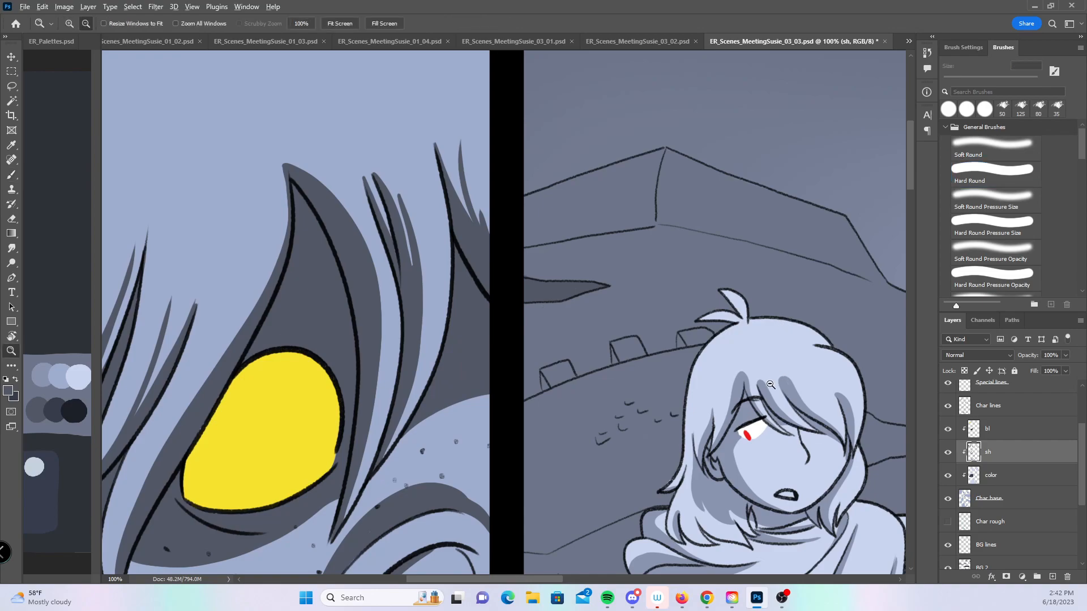
{"action": "left_click", "coordinate": [769, 392], "text": "alt"}
{"action": "left_click", "coordinate": [770, 392], "text": "alt"}
{"action": "left_click", "coordinate": [770, 392], "text": "alt"}
{"action": "mouse_move", "coordinate": [808, 492]}
{"action": "left_mouse_down"}
{"action": "mouse_move", "coordinate": [650, 431]}
{"action": "mouse_move", "coordinate": [596, 356]}
{"action": "left_mouse_up"}
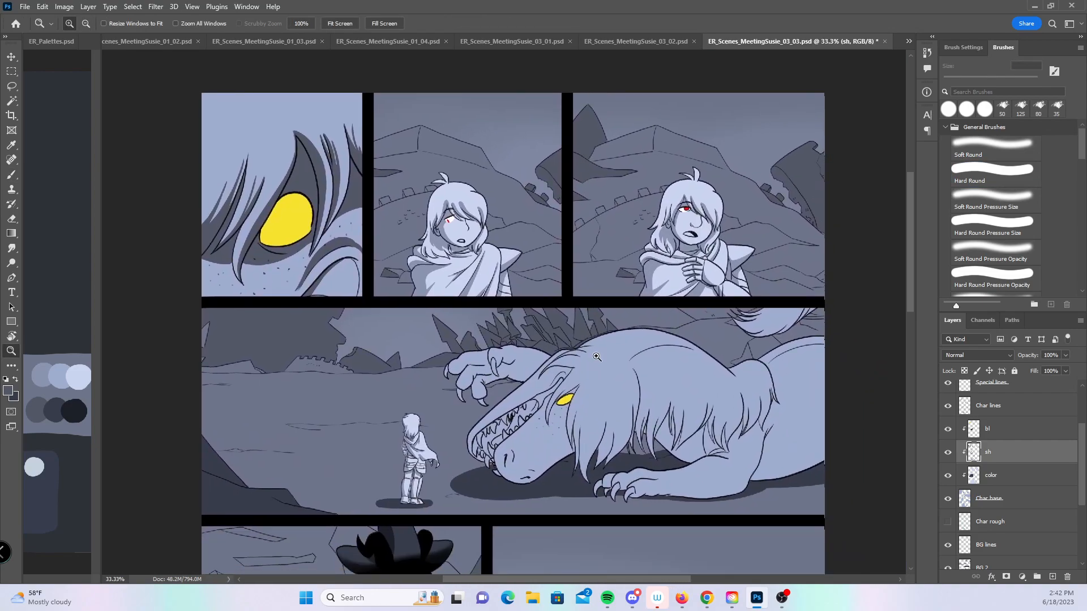
{"action": "left_click", "coordinate": [609, 400]}
{"action": "left_click", "coordinate": [504, 375]}
{"action": "left_click", "coordinate": [468, 365]}
{"action": "left_click", "coordinate": [586, 323]}
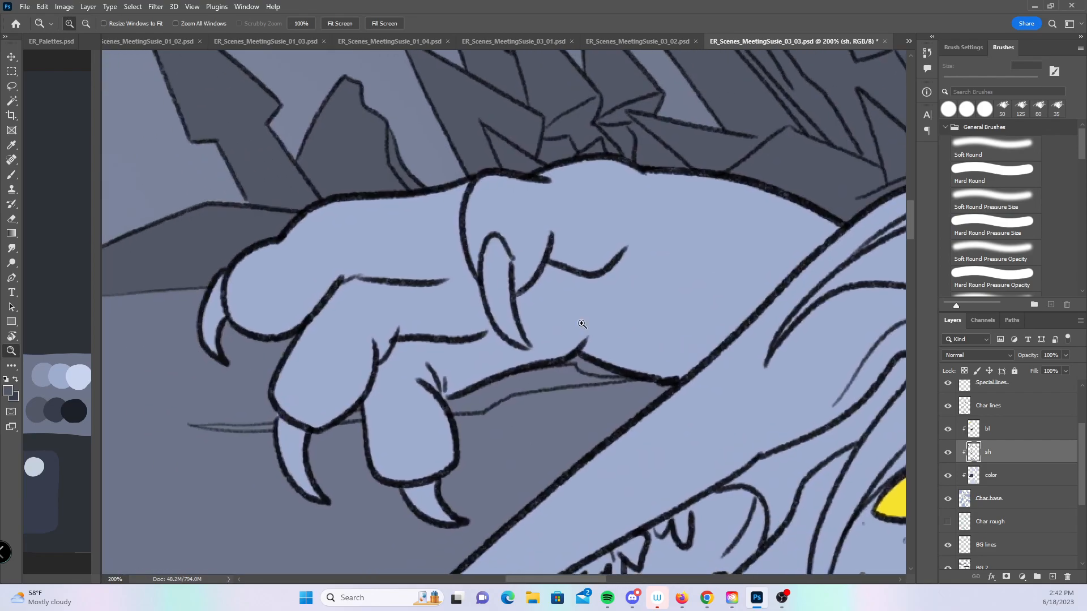
{"action": "key", "text": "b"}
{"action": "mouse_move", "coordinate": [218, 359]}
{"action": "left_mouse_down"}
{"action": "mouse_move", "coordinate": [222, 308]}
{"action": "mouse_move", "coordinate": [322, 277]}
{"action": "mouse_move", "coordinate": [312, 286]}
{"action": "mouse_move", "coordinate": [364, 255]}
{"action": "mouse_move", "coordinate": [461, 251]}
{"action": "mouse_move", "coordinate": [445, 258]}
{"action": "mouse_move", "coordinate": [467, 251]}
{"action": "left_mouse_up"}
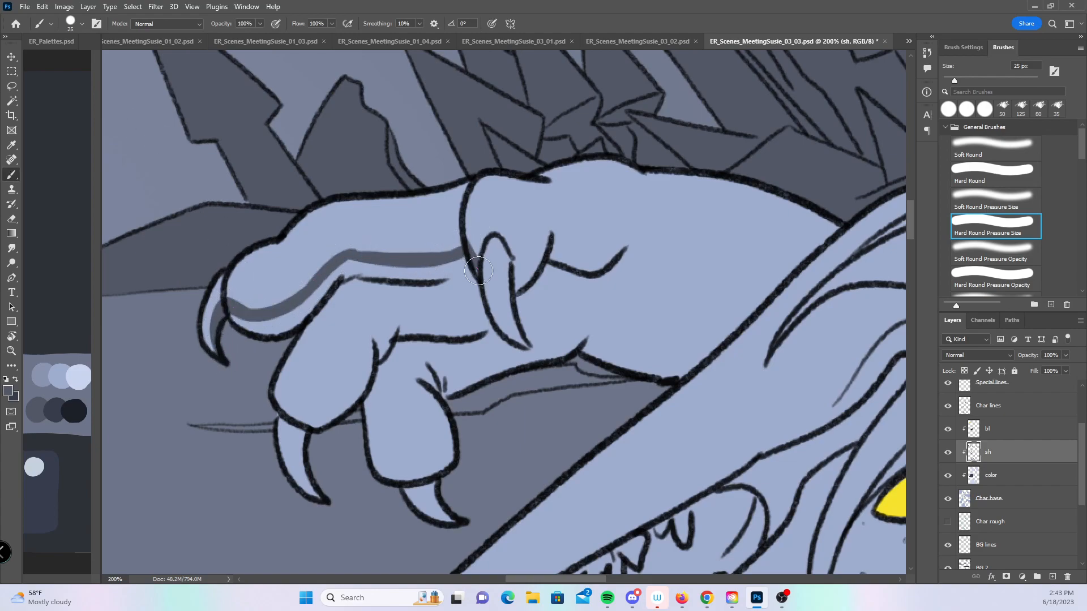
{"action": "mouse_move", "coordinate": [522, 335]}
{"action": "left_mouse_down"}
{"action": "mouse_move", "coordinate": [508, 255]}
{"action": "mouse_move", "coordinate": [552, 222]}
{"action": "mouse_move", "coordinate": [577, 243]}
{"action": "mouse_move", "coordinate": [623, 230]}
{"action": "left_mouse_up"}
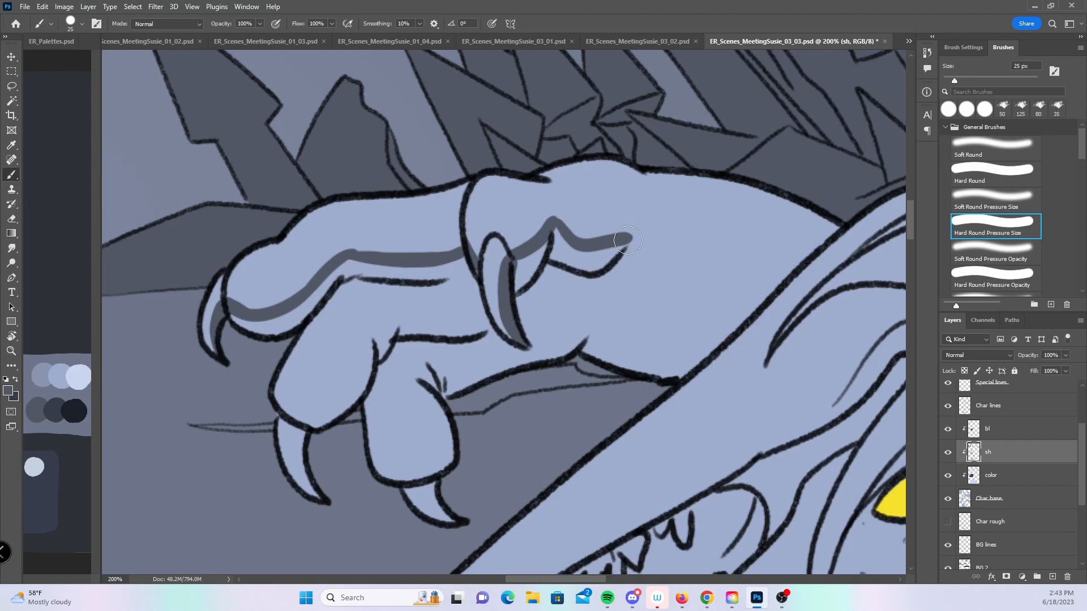
{"action": "mouse_move", "coordinate": [629, 237]}
{"action": "left_mouse_down"}
{"action": "mouse_move", "coordinate": [693, 299]}
{"action": "mouse_move", "coordinate": [742, 317]}
{"action": "left_mouse_up"}
- Outline the shadows on the raised forepaw's two lower toes and their claws
{"action": "mouse_move", "coordinate": [325, 501]}
{"action": "left_mouse_down"}
{"action": "mouse_move", "coordinate": [293, 413]}
{"action": "mouse_move", "coordinate": [390, 298]}
{"action": "mouse_move", "coordinate": [357, 321]}
{"action": "mouse_move", "coordinate": [469, 291]}
{"action": "mouse_move", "coordinate": [455, 300]}
{"action": "mouse_move", "coordinate": [479, 292]}
{"action": "left_mouse_up"}
{"action": "mouse_move", "coordinate": [249, 317]}
{"action": "left_mouse_down"}
{"action": "mouse_move", "coordinate": [320, 297]}
{"action": "mouse_move", "coordinate": [348, 267]}
{"action": "mouse_move", "coordinate": [422, 254]}
{"action": "mouse_move", "coordinate": [479, 267]}
{"action": "mouse_move", "coordinate": [480, 296]}
{"action": "left_mouse_up"}
{"action": "mouse_move", "coordinate": [408, 480]}
{"action": "left_mouse_down"}
{"action": "mouse_move", "coordinate": [391, 354]}
{"action": "mouse_move", "coordinate": [474, 345]}
{"action": "left_mouse_up"}
{"action": "mouse_move", "coordinate": [445, 516]}
{"action": "left_mouse_down"}
{"action": "mouse_move", "coordinate": [418, 488]}
{"action": "mouse_move", "coordinate": [429, 462]}
{"action": "mouse_move", "coordinate": [449, 470]}
{"action": "left_mouse_up"}
{"action": "mouse_move", "coordinate": [475, 314]}
{"action": "left_mouse_down"}
{"action": "mouse_move", "coordinate": [513, 351]}
{"action": "mouse_move", "coordinate": [541, 359]}
{"action": "mouse_move", "coordinate": [532, 283]}
{"action": "mouse_move", "coordinate": [561, 230]}
{"action": "mouse_move", "coordinate": [581, 233]}
{"action": "left_mouse_up"}
- Shade the underside of the creature's muzzle and jaw, the cheek behind the eye, and the first mane locks beside it
{"action": "mouse_move", "coordinate": [728, 419]}
{"action": "left_mouse_down"}
{"action": "mouse_move", "coordinate": [621, 402]}
{"action": "mouse_move", "coordinate": [409, 398]}
{"action": "left_mouse_up"}
{"action": "mouse_move", "coordinate": [422, 303]}
{"action": "left_mouse_down"}
{"action": "mouse_move", "coordinate": [454, 269]}
{"action": "mouse_move", "coordinate": [427, 294]}
{"action": "left_mouse_up"}
{"action": "left_click_drag", "start_coordinate": [541, 492], "coordinate": [614, 193]}
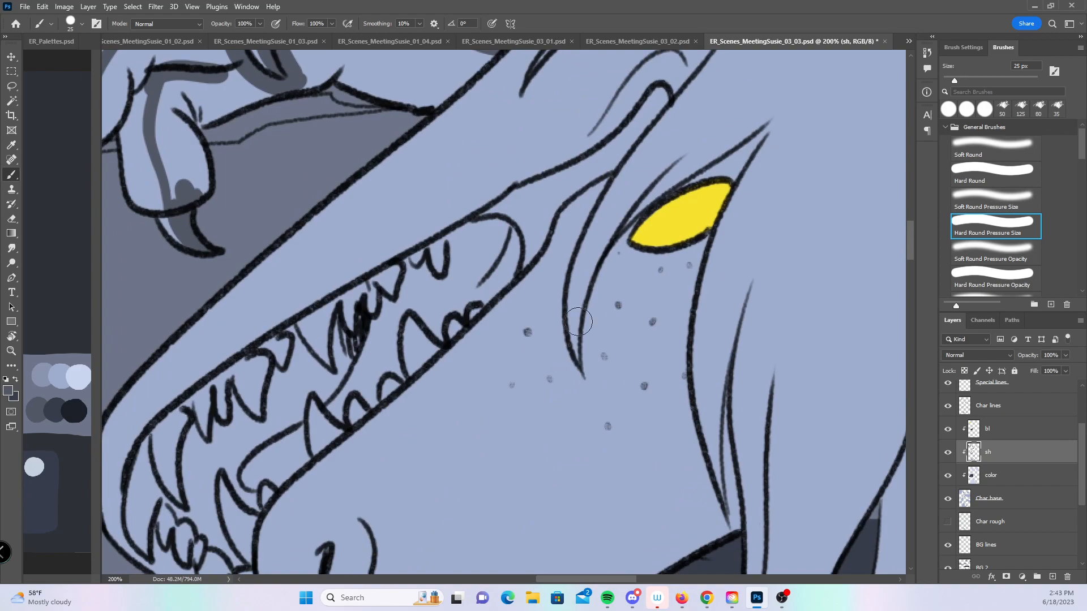
{"action": "key", "text": "z"}
{"action": "left_click", "coordinate": [668, 370], "text": "alt"}
{"action": "left_click_drag", "start_coordinate": [708, 431], "coordinate": [526, 406]}
{"action": "left_click_drag", "start_coordinate": [557, 362], "coordinate": [625, 359]}
{"action": "left_click", "coordinate": [12, 178]}
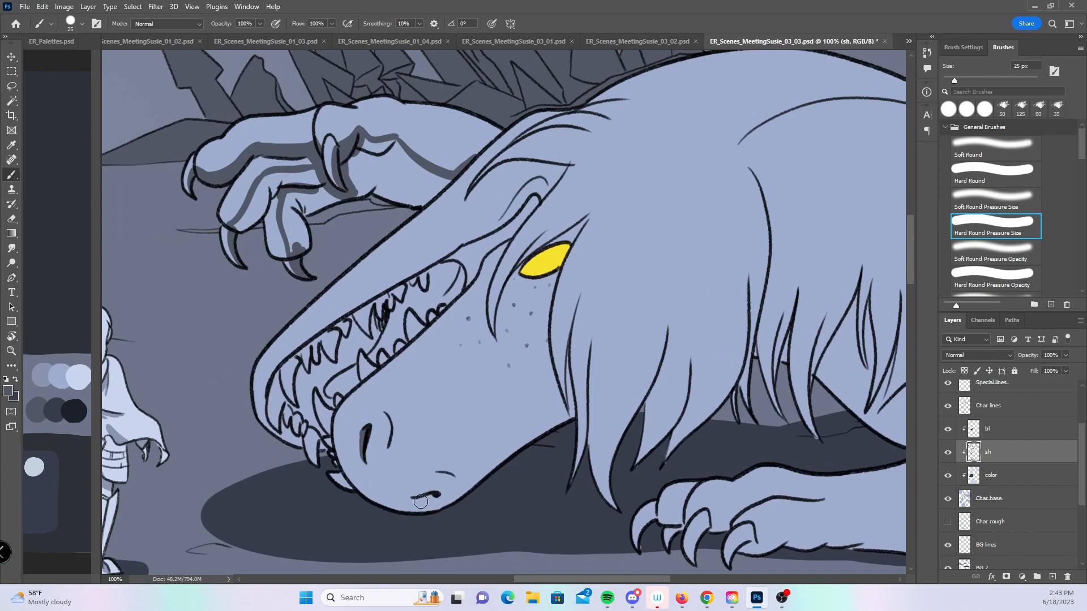
{"action": "mouse_move", "coordinate": [346, 487]}
{"action": "left_mouse_down"}
{"action": "mouse_move", "coordinate": [440, 499]}
{"action": "mouse_move", "coordinate": [415, 505]}
{"action": "mouse_move", "coordinate": [534, 418]}
{"action": "mouse_move", "coordinate": [557, 384]}
{"action": "mouse_move", "coordinate": [555, 277]}
{"action": "mouse_move", "coordinate": [552, 400]}
{"action": "left_mouse_up"}
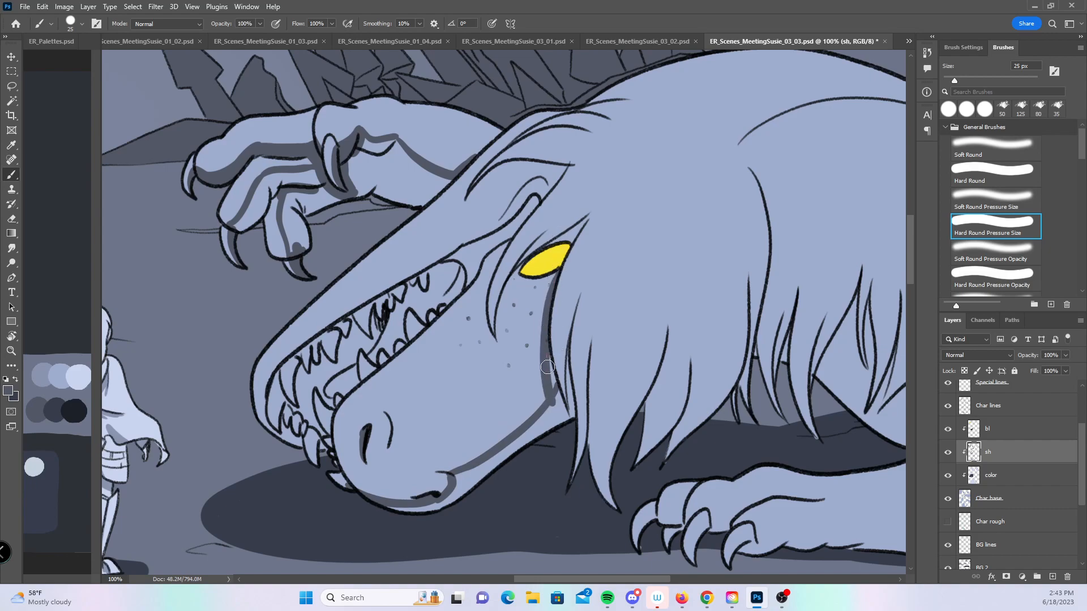
{"action": "mouse_move", "coordinate": [586, 226]}
{"action": "left_mouse_down"}
{"action": "mouse_move", "coordinate": [568, 266]}
{"action": "mouse_move", "coordinate": [560, 408]}
{"action": "mouse_move", "coordinate": [573, 338]}
{"action": "left_mouse_up"}
{"action": "left_click_drag", "start_coordinate": [583, 289], "coordinate": [553, 475]}
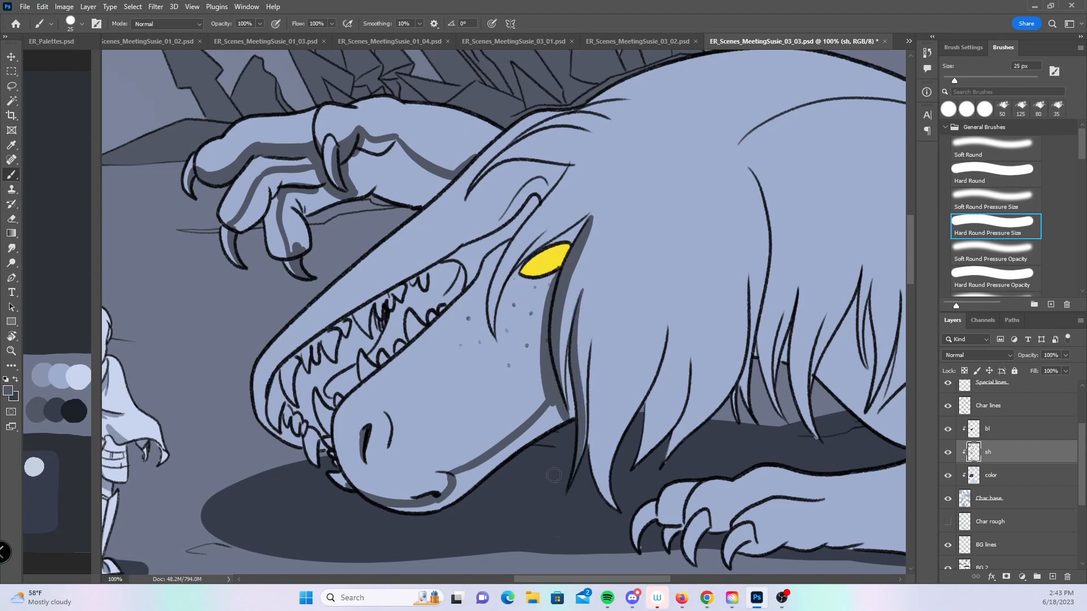
- Shade the mane locks hanging just behind the cheek with long tapering grey strokes
{"action": "left_click_drag", "start_coordinate": [792, 360], "coordinate": [603, 392]}
{"action": "left_click_drag", "start_coordinate": [400, 370], "coordinate": [412, 473]}
{"action": "left_click_drag", "start_coordinate": [427, 338], "coordinate": [405, 519]}
{"action": "left_click_drag", "start_coordinate": [440, 403], "coordinate": [417, 461]}
{"action": "left_click_drag", "start_coordinate": [406, 508], "coordinate": [419, 532]}
{"action": "left_click_drag", "start_coordinate": [425, 458], "coordinate": [429, 538]}
{"action": "left_click_drag", "start_coordinate": [418, 501], "coordinate": [423, 459]}
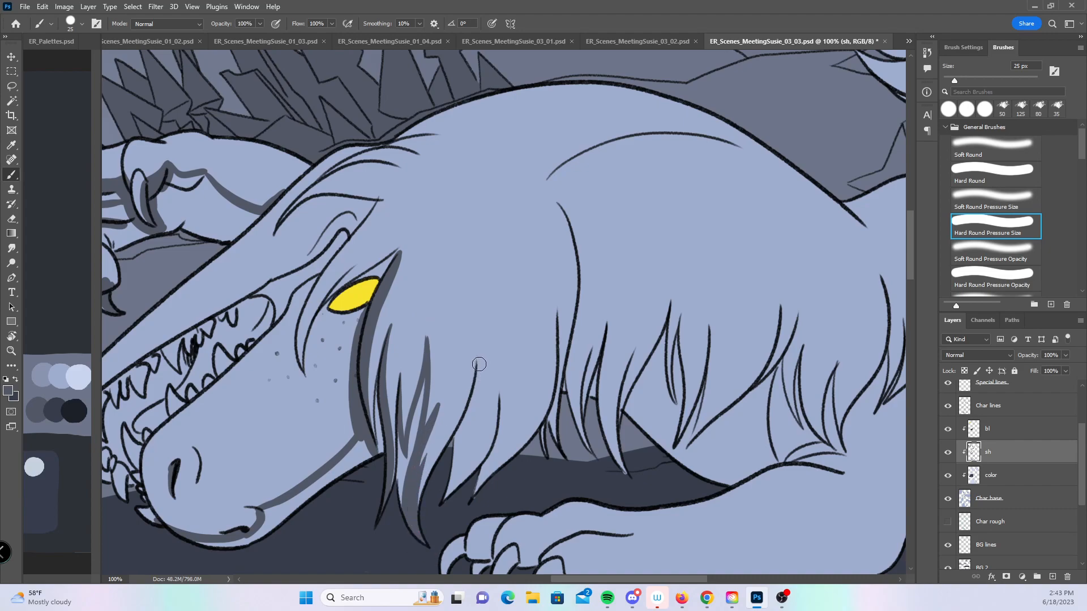
- Shade the next mane locks down to their tips and the inner edge of the mane's long rear contour
{"action": "left_click_drag", "start_coordinate": [479, 365], "coordinate": [456, 453]}
{"action": "left_click_drag", "start_coordinate": [479, 367], "coordinate": [456, 471]}
{"action": "mouse_move", "coordinate": [474, 411]}
{"action": "left_mouse_down"}
{"action": "mouse_move", "coordinate": [463, 454]}
{"action": "mouse_move", "coordinate": [489, 394]}
{"action": "mouse_move", "coordinate": [490, 463]}
{"action": "left_mouse_up"}
{"action": "left_click_drag", "start_coordinate": [504, 389], "coordinate": [479, 495]}
{"action": "left_click_drag", "start_coordinate": [519, 420], "coordinate": [491, 488]}
{"action": "mouse_move", "coordinate": [522, 352]}
{"action": "left_mouse_down"}
{"action": "mouse_move", "coordinate": [513, 428]}
{"action": "mouse_move", "coordinate": [540, 394]}
{"action": "left_mouse_up"}
{"action": "left_click_drag", "start_coordinate": [672, 390], "coordinate": [555, 337]}
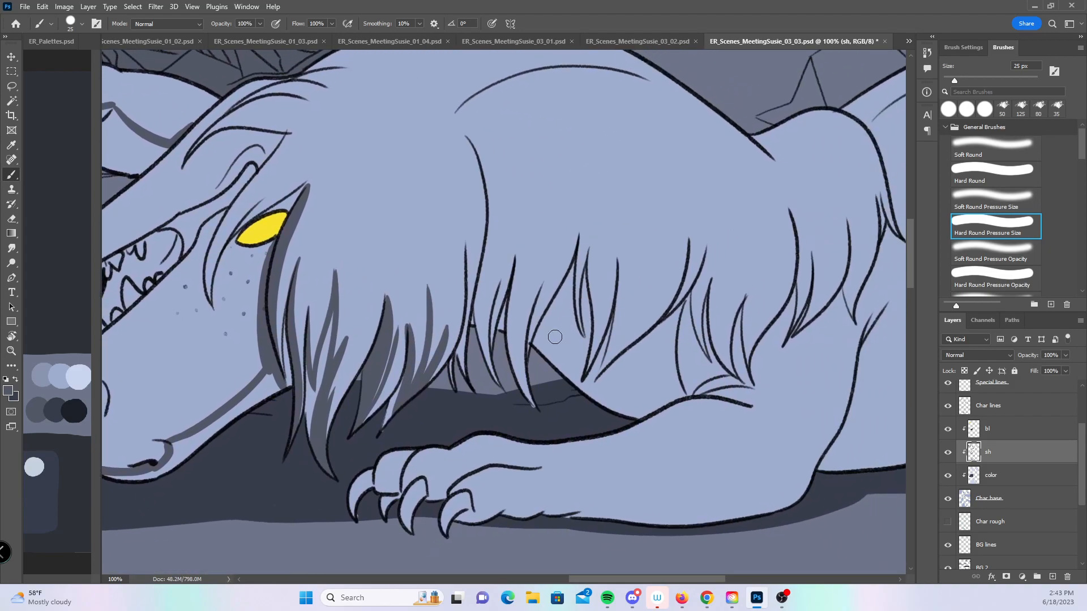
{"action": "left_click_drag", "start_coordinate": [468, 253], "coordinate": [461, 362]}
{"action": "left_click_drag", "start_coordinate": [543, 288], "coordinate": [489, 367]}
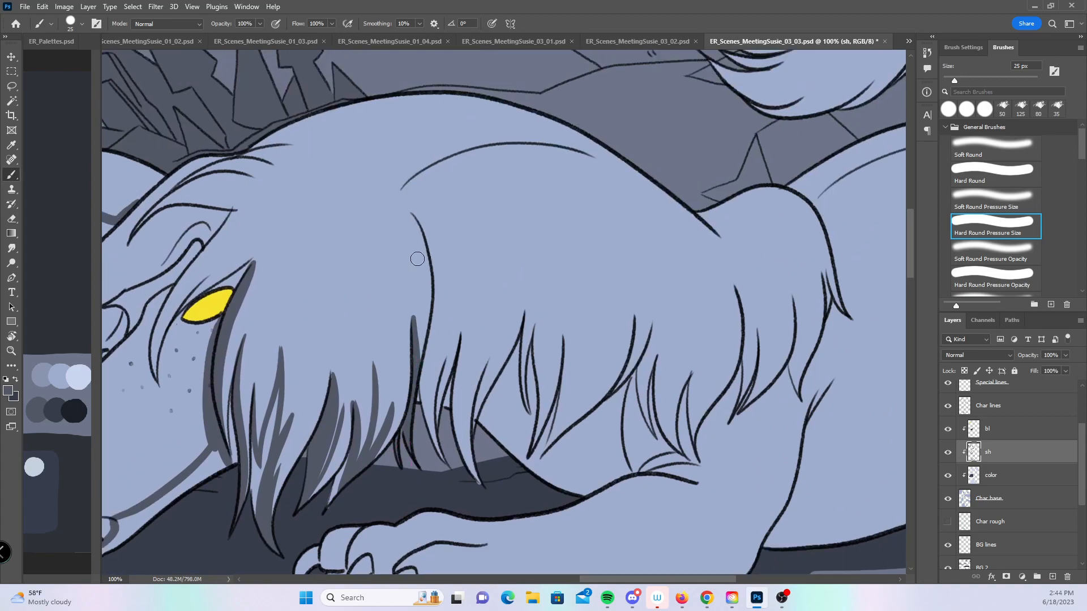
{"action": "left_click_drag", "start_coordinate": [418, 367], "coordinate": [422, 254]}
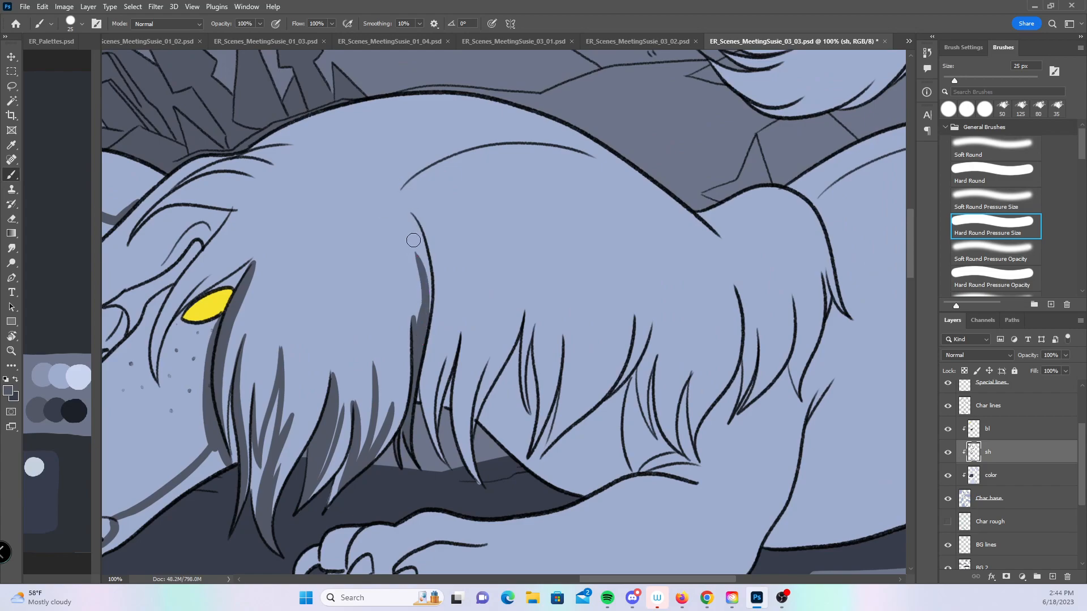
- Paint the shadow the mane casts on the neck fur behind its rear contour, ending in tapered strands
{"action": "mouse_move", "coordinate": [415, 215]}
{"action": "left_mouse_down"}
{"action": "mouse_move", "coordinate": [431, 398]}
{"action": "mouse_move", "coordinate": [474, 293]}
{"action": "mouse_move", "coordinate": [461, 429]}
{"action": "mouse_move", "coordinate": [485, 328]}
{"action": "left_mouse_up"}
{"action": "mouse_move", "coordinate": [461, 430]}
{"action": "left_mouse_down"}
{"action": "mouse_move", "coordinate": [499, 326]}
{"action": "mouse_move", "coordinate": [481, 488]}
{"action": "left_mouse_up"}
{"action": "left_click_drag", "start_coordinate": [460, 392], "coordinate": [462, 470]}
{"action": "left_click_drag", "start_coordinate": [450, 365], "coordinate": [445, 403]}
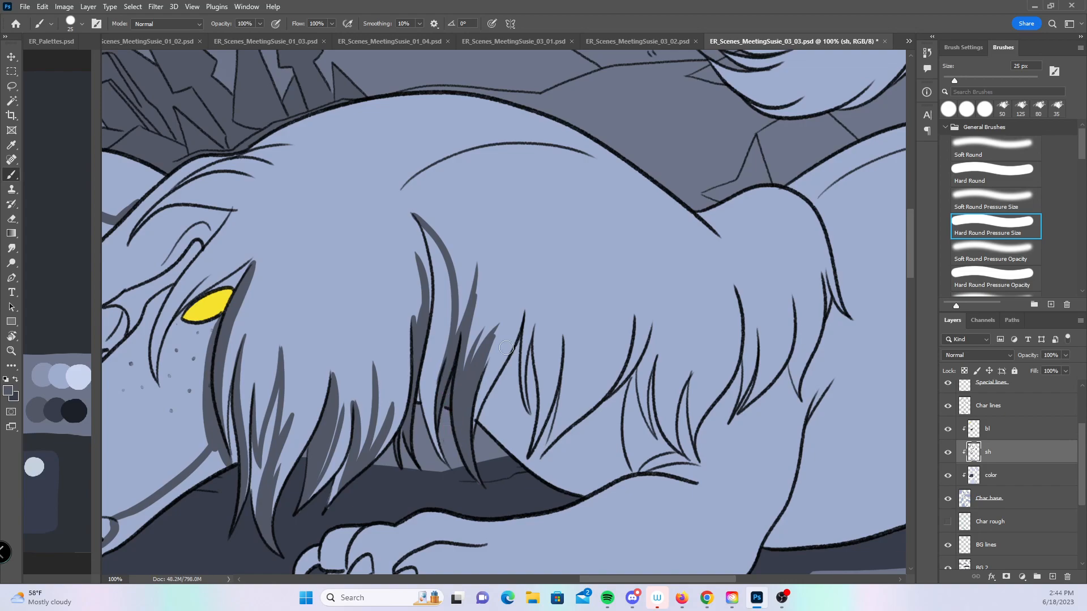
- Shade the area around the yellow eye, including beneath it, the brow and the loose lock in front
{"action": "left_click_drag", "start_coordinate": [621, 389], "coordinate": [781, 272]}
{"action": "left_click_drag", "start_coordinate": [662, 335], "coordinate": [747, 386]}
{"action": "mouse_move", "coordinate": [572, 330]}
{"action": "left_mouse_down"}
{"action": "mouse_move", "coordinate": [621, 342]}
{"action": "mouse_move", "coordinate": [597, 377]}
{"action": "left_mouse_up"}
{"action": "left_click_drag", "start_coordinate": [453, 309], "coordinate": [481, 323]}
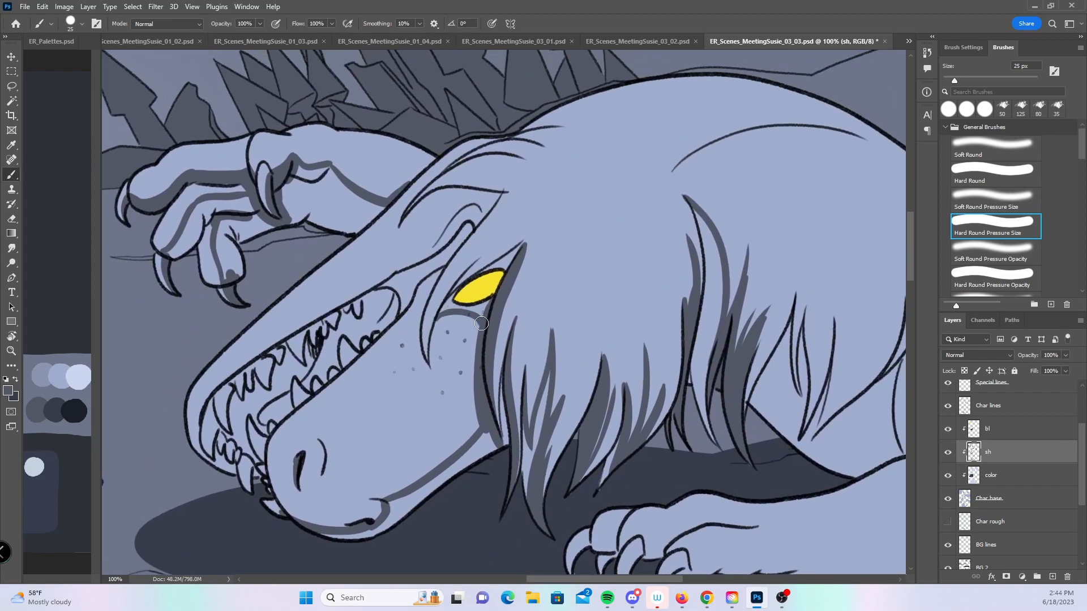
{"action": "left_click_drag", "start_coordinate": [428, 362], "coordinate": [469, 256]}
{"action": "mouse_move", "coordinate": [446, 300]}
{"action": "left_mouse_down"}
{"action": "mouse_move", "coordinate": [489, 253]}
{"action": "mouse_move", "coordinate": [516, 248]}
{"action": "mouse_move", "coordinate": [504, 269]}
{"action": "mouse_move", "coordinate": [512, 257]}
{"action": "left_mouse_up"}
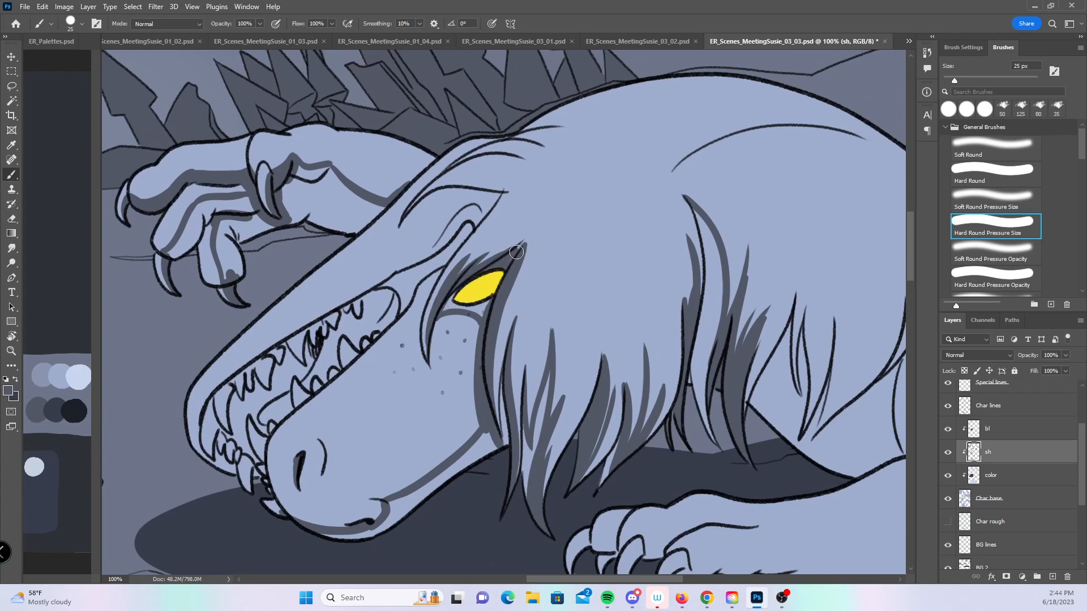
{"action": "left_click_drag", "start_coordinate": [471, 309], "coordinate": [486, 304]}
{"action": "mouse_move", "coordinate": [549, 275]}
{"action": "left_mouse_down"}
{"action": "mouse_move", "coordinate": [568, 338]}
{"action": "mouse_move", "coordinate": [539, 308]}
{"action": "mouse_move", "coordinate": [536, 317]}
{"action": "left_mouse_up"}
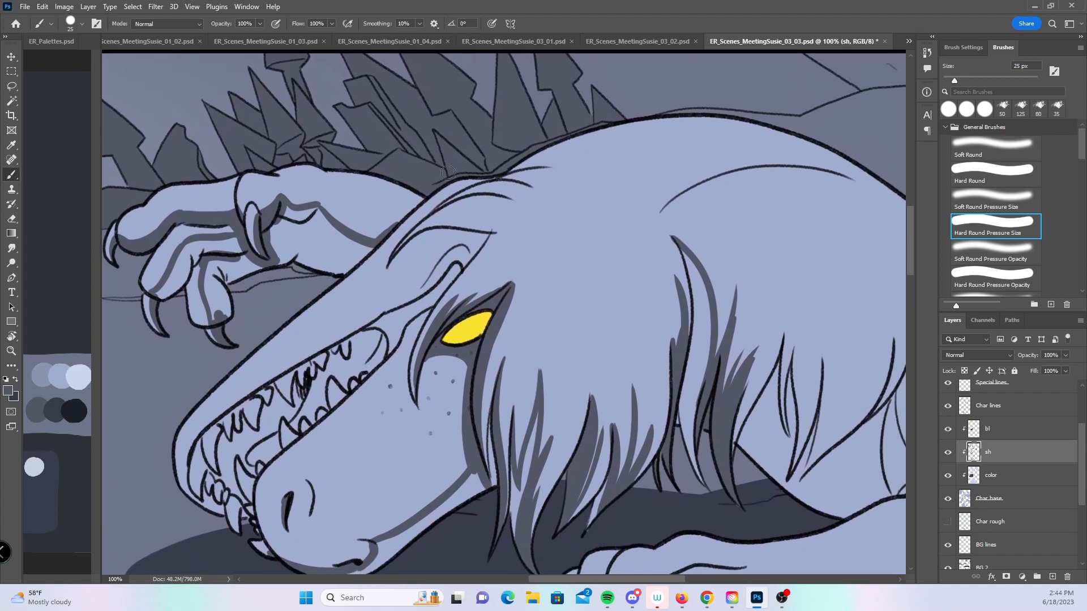
- Shade beneath the hair tufts on the top of the head and add a small shadow beside the nostril
{"action": "mouse_move", "coordinate": [396, 255]}
{"action": "left_mouse_down"}
{"action": "mouse_move", "coordinate": [437, 230]}
{"action": "mouse_move", "coordinate": [480, 239]}
{"action": "left_mouse_up"}
{"action": "mouse_move", "coordinate": [412, 234]}
{"action": "left_mouse_down"}
{"action": "mouse_move", "coordinate": [498, 216]}
{"action": "mouse_move", "coordinate": [481, 233]}
{"action": "left_mouse_up"}
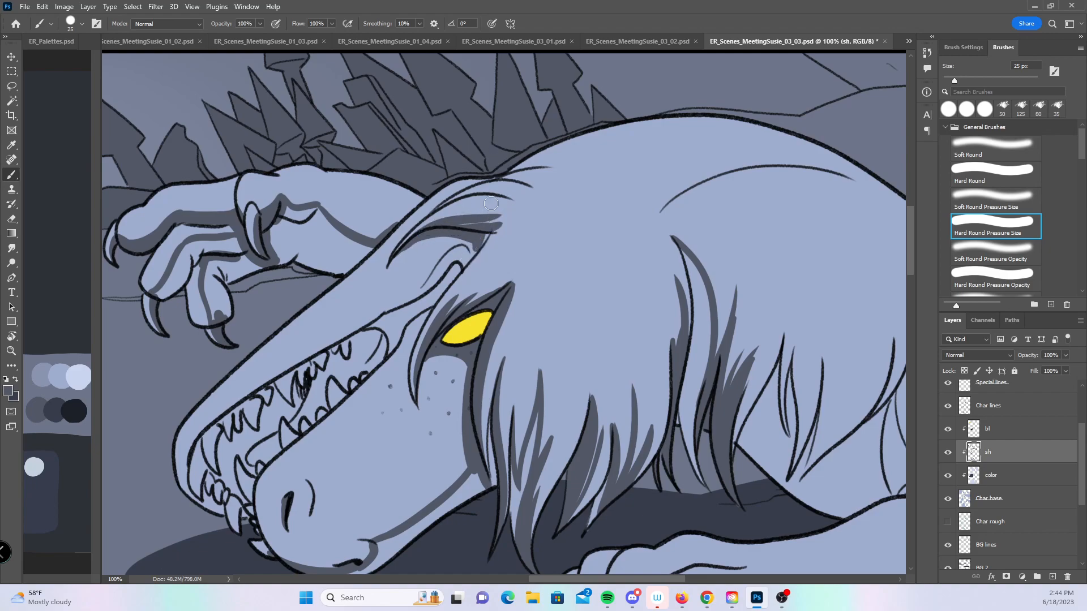
{"action": "mouse_move", "coordinate": [436, 211]}
{"action": "left_mouse_down"}
{"action": "mouse_move", "coordinate": [485, 191]}
{"action": "mouse_move", "coordinate": [529, 203]}
{"action": "left_mouse_up"}
{"action": "left_click_drag", "start_coordinate": [577, 394], "coordinate": [591, 302]}
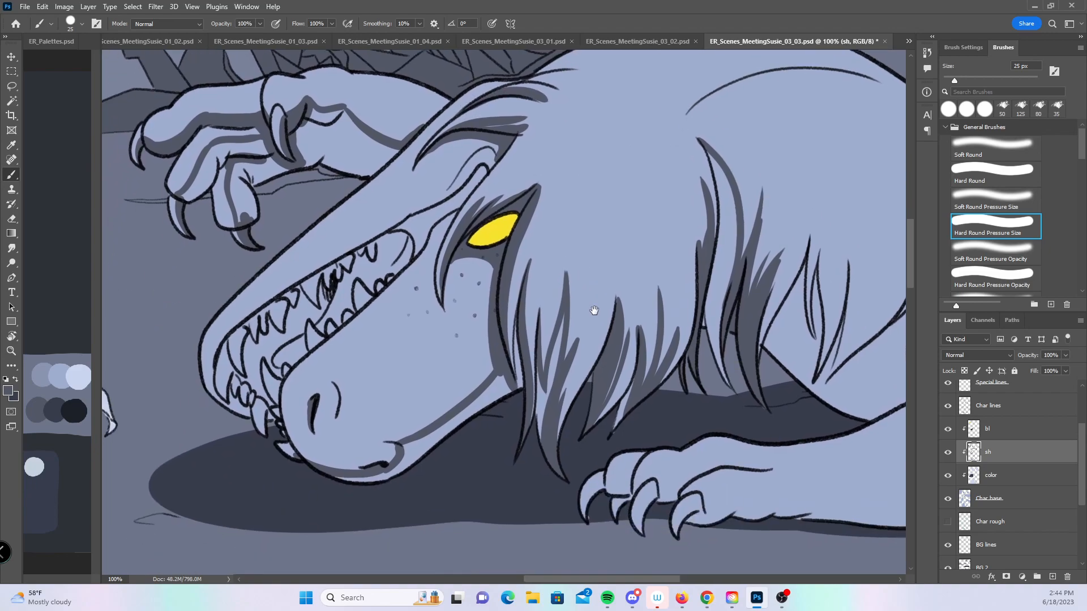
{"action": "left_click_drag", "start_coordinate": [337, 426], "coordinate": [340, 398]}
{"action": "left_click_drag", "start_coordinate": [281, 446], "coordinate": [296, 459]}
- Shade along the curved fur line over the shoulder, from its lower tip toward the back
{"action": "left_click_drag", "start_coordinate": [768, 460], "coordinate": [487, 469]}
{"action": "left_click_drag", "start_coordinate": [610, 429], "coordinate": [482, 482]}
{"action": "left_click_drag", "start_coordinate": [514, 258], "coordinate": [638, 379]}
{"action": "left_click_drag", "start_coordinate": [380, 257], "coordinate": [398, 239]}
{"action": "left_click_drag", "start_coordinate": [392, 279], "coordinate": [394, 241]}
{"action": "mouse_move", "coordinate": [387, 274]}
{"action": "left_mouse_down"}
{"action": "mouse_move", "coordinate": [413, 229]}
{"action": "mouse_move", "coordinate": [491, 204]}
{"action": "left_mouse_up"}
{"action": "key", "text": "ctrl+z"}
{"action": "left_click_drag", "start_coordinate": [409, 233], "coordinate": [505, 210]}
- Shade the toes and claws of the forepaw resting on the ground, including the creases between the toes
{"action": "left_click_drag", "start_coordinate": [609, 386], "coordinate": [528, 246]}
{"action": "left_click_drag", "start_coordinate": [506, 284], "coordinate": [592, 226]}
{"action": "left_click_drag", "start_coordinate": [386, 383], "coordinate": [613, 366]}
{"action": "mouse_move", "coordinate": [501, 420]}
{"action": "left_mouse_down"}
{"action": "mouse_move", "coordinate": [520, 398]}
{"action": "mouse_move", "coordinate": [531, 409]}
{"action": "mouse_move", "coordinate": [542, 398]}
{"action": "mouse_move", "coordinate": [531, 418]}
{"action": "left_mouse_up"}
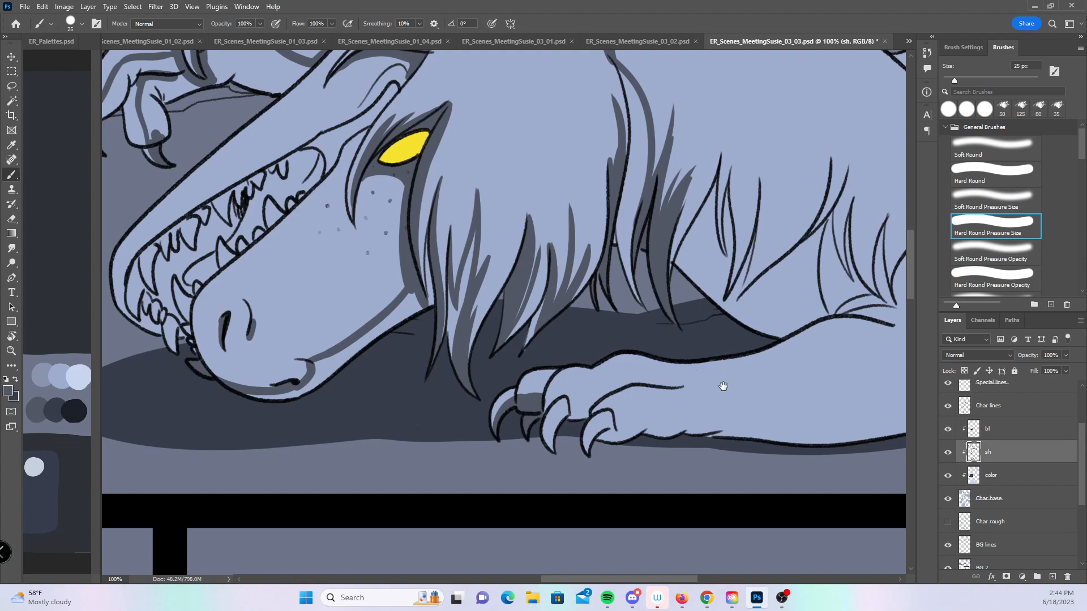
{"action": "left_click_drag", "start_coordinate": [724, 384], "coordinate": [508, 352]}
{"action": "mouse_move", "coordinate": [335, 408]}
{"action": "left_mouse_down"}
{"action": "mouse_move", "coordinate": [375, 366]}
{"action": "mouse_move", "coordinate": [368, 382]}
{"action": "left_mouse_up"}
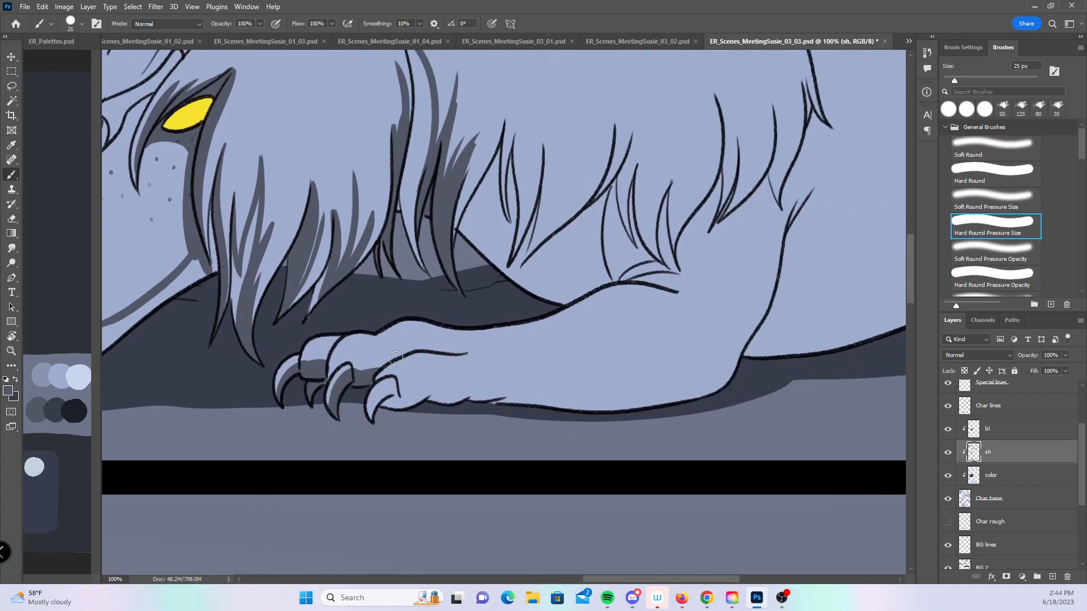
{"action": "mouse_move", "coordinate": [371, 423]}
{"action": "left_mouse_down"}
{"action": "mouse_move", "coordinate": [397, 392]}
{"action": "mouse_move", "coordinate": [530, 391]}
{"action": "left_mouse_up"}
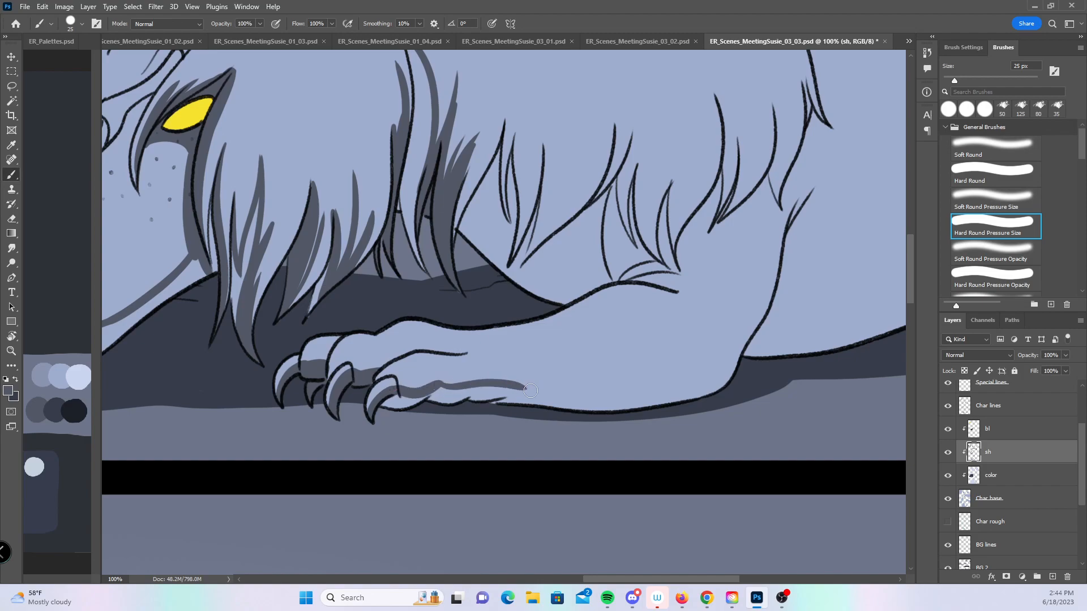
{"action": "key", "text": "ctrl+z"}
{"action": "mouse_move", "coordinate": [358, 375]}
{"action": "left_mouse_down"}
{"action": "mouse_move", "coordinate": [438, 347]}
{"action": "mouse_move", "coordinate": [475, 352]}
{"action": "left_mouse_up"}
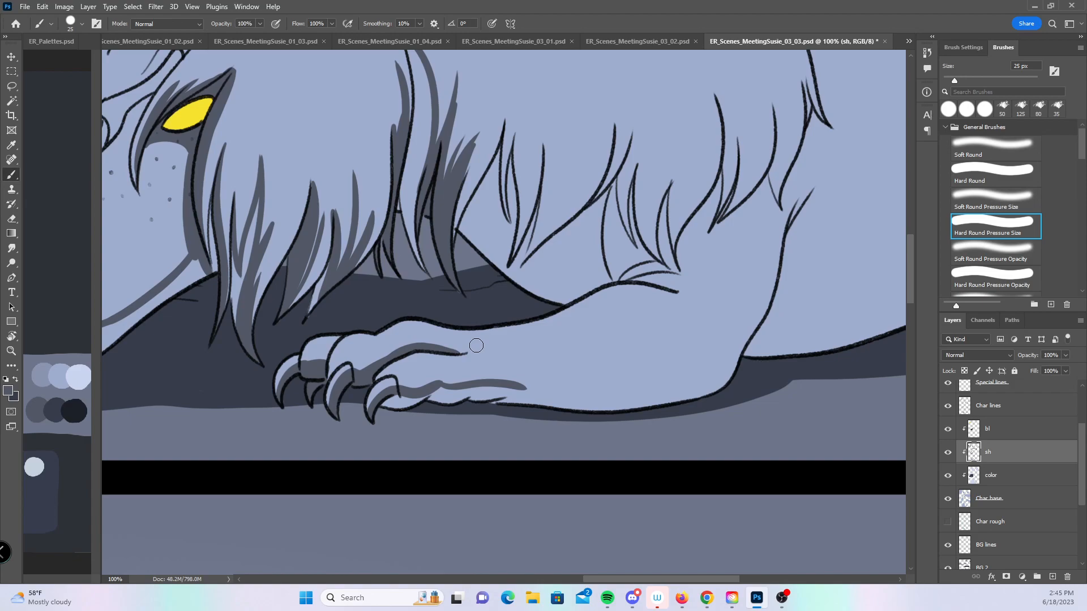
- Outline the shadow along the resting forearm up to the elbow, and along the belly behind it
{"action": "left_click_drag", "start_coordinate": [738, 430], "coordinate": [628, 456]}
{"action": "mouse_move", "coordinate": [398, 415]}
{"action": "left_mouse_down"}
{"action": "mouse_move", "coordinate": [586, 392]}
{"action": "mouse_move", "coordinate": [608, 382]}
{"action": "mouse_move", "coordinate": [637, 337]}
{"action": "left_mouse_up"}
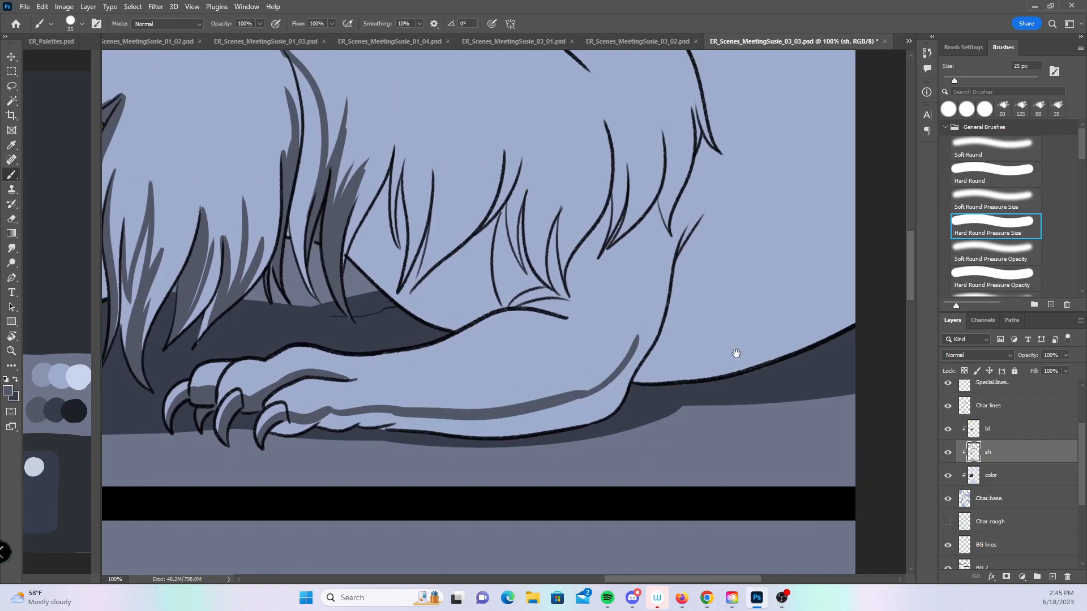
{"action": "left_click_drag", "start_coordinate": [734, 347], "coordinate": [588, 409]}
{"action": "mouse_move", "coordinate": [500, 400]}
{"action": "left_mouse_down"}
{"action": "mouse_move", "coordinate": [535, 298]}
{"action": "mouse_move", "coordinate": [527, 353]}
{"action": "mouse_move", "coordinate": [560, 267]}
{"action": "mouse_move", "coordinate": [528, 350]}
{"action": "mouse_move", "coordinate": [544, 292]}
{"action": "mouse_move", "coordinate": [538, 322]}
{"action": "mouse_move", "coordinate": [565, 384]}
{"action": "mouse_move", "coordinate": [703, 342]}
{"action": "mouse_move", "coordinate": [757, 275]}
{"action": "mouse_move", "coordinate": [693, 428]}
{"action": "mouse_move", "coordinate": [723, 328]}
{"action": "mouse_move", "coordinate": [781, 279]}
{"action": "mouse_move", "coordinate": [652, 338]}
{"action": "left_mouse_up"}
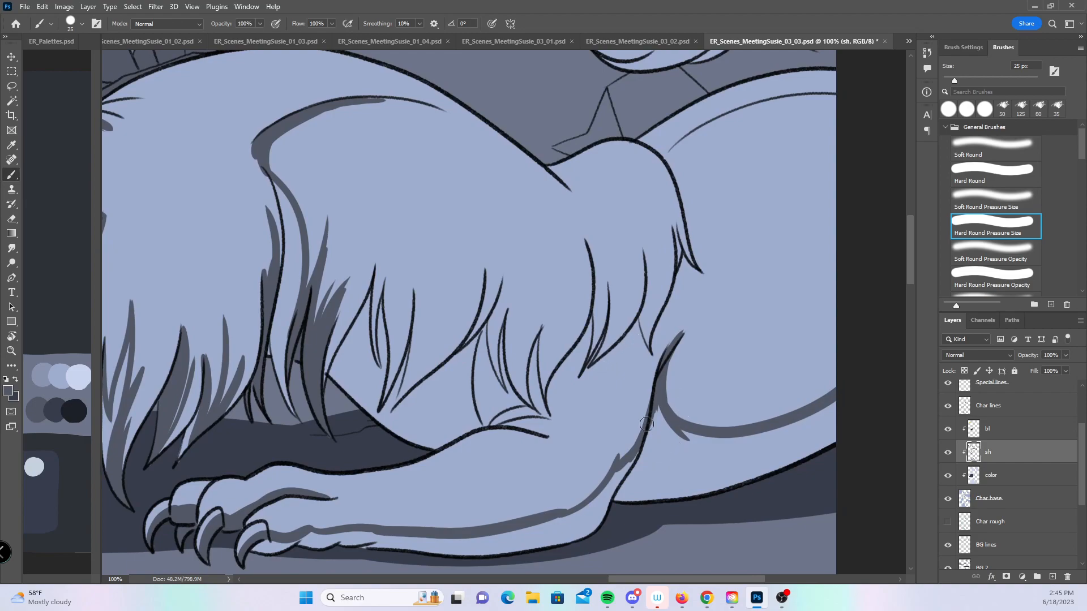
- Shade the pointed body fur locks hanging between the mane and the forearm at 200% zoom
{"action": "key", "text": "z"}
{"action": "left_click", "coordinate": [537, 390]}
{"action": "mouse_move", "coordinate": [336, 306]}
{"action": "left_mouse_down"}
{"action": "mouse_move", "coordinate": [516, 312]}
{"action": "mouse_move", "coordinate": [558, 352]}
{"action": "left_mouse_up"}
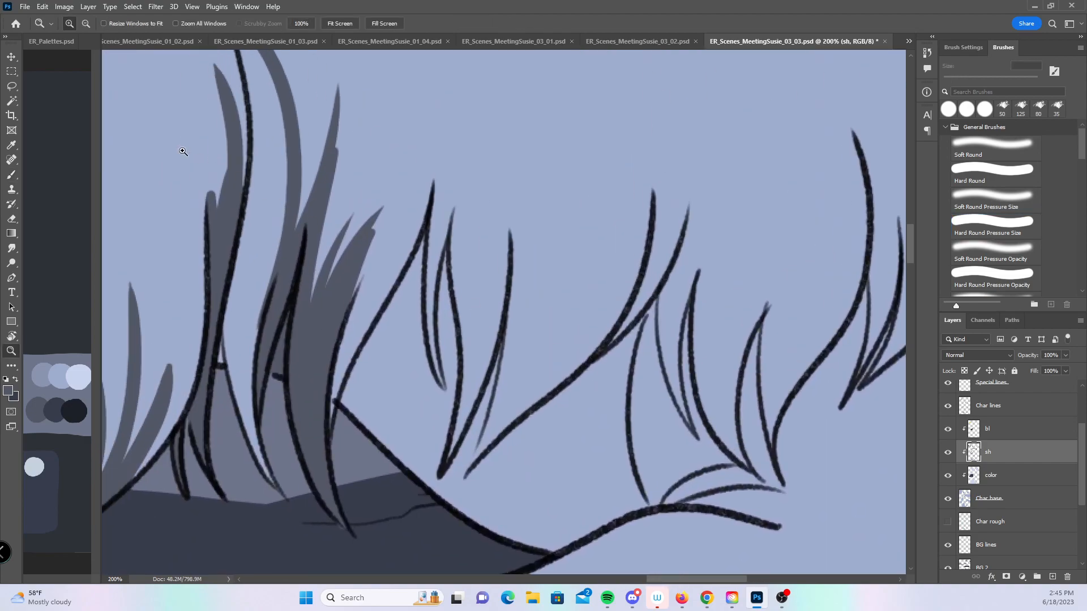
{"action": "left_click", "coordinate": [11, 174]}
{"action": "mouse_move", "coordinate": [347, 422]}
{"action": "left_mouse_down"}
{"action": "mouse_move", "coordinate": [438, 177]}
{"action": "mouse_move", "coordinate": [434, 367]}
{"action": "mouse_move", "coordinate": [426, 294]}
{"action": "mouse_move", "coordinate": [453, 358]}
{"action": "mouse_move", "coordinate": [452, 389]}
{"action": "mouse_move", "coordinate": [447, 268]}
{"action": "mouse_move", "coordinate": [467, 179]}
{"action": "mouse_move", "coordinate": [460, 355]}
{"action": "mouse_move", "coordinate": [469, 230]}
{"action": "mouse_move", "coordinate": [470, 417]}
{"action": "mouse_move", "coordinate": [472, 245]}
{"action": "mouse_move", "coordinate": [454, 447]}
{"action": "mouse_move", "coordinate": [455, 305]}
{"action": "mouse_move", "coordinate": [432, 479]}
{"action": "mouse_move", "coordinate": [482, 374]}
{"action": "mouse_move", "coordinate": [466, 330]}
{"action": "mouse_move", "coordinate": [452, 469]}
{"action": "mouse_move", "coordinate": [501, 358]}
{"action": "left_mouse_up"}
{"action": "mouse_move", "coordinate": [472, 426]}
{"action": "left_mouse_down"}
{"action": "mouse_move", "coordinate": [522, 259]}
{"action": "mouse_move", "coordinate": [519, 217]}
{"action": "mouse_move", "coordinate": [566, 233]}
{"action": "mouse_move", "coordinate": [476, 469]}
{"action": "mouse_move", "coordinate": [546, 313]}
{"action": "mouse_move", "coordinate": [474, 479]}
{"action": "left_mouse_up"}
{"action": "left_click_drag", "start_coordinate": [525, 306], "coordinate": [468, 512]}
{"action": "left_click_drag", "start_coordinate": [708, 290], "coordinate": [548, 354]}
{"action": "mouse_move", "coordinate": [324, 529]}
{"action": "left_mouse_down"}
{"action": "mouse_move", "coordinate": [477, 388]}
{"action": "mouse_move", "coordinate": [426, 439]}
{"action": "mouse_move", "coordinate": [495, 325]}
{"action": "mouse_move", "coordinate": [458, 400]}
{"action": "mouse_move", "coordinate": [489, 243]}
{"action": "mouse_move", "coordinate": [499, 318]}
{"action": "mouse_move", "coordinate": [471, 397]}
{"action": "mouse_move", "coordinate": [538, 259]}
{"action": "mouse_move", "coordinate": [457, 433]}
{"action": "left_mouse_up"}
{"action": "left_click_drag", "start_coordinate": [545, 364], "coordinate": [539, 258]}
{"action": "left_click_drag", "start_coordinate": [471, 269], "coordinate": [525, 145]}
{"action": "mouse_move", "coordinate": [504, 249]}
{"action": "left_mouse_down"}
{"action": "mouse_move", "coordinate": [523, 375]}
{"action": "mouse_move", "coordinate": [543, 351]}
{"action": "mouse_move", "coordinate": [539, 398]}
{"action": "left_mouse_up"}
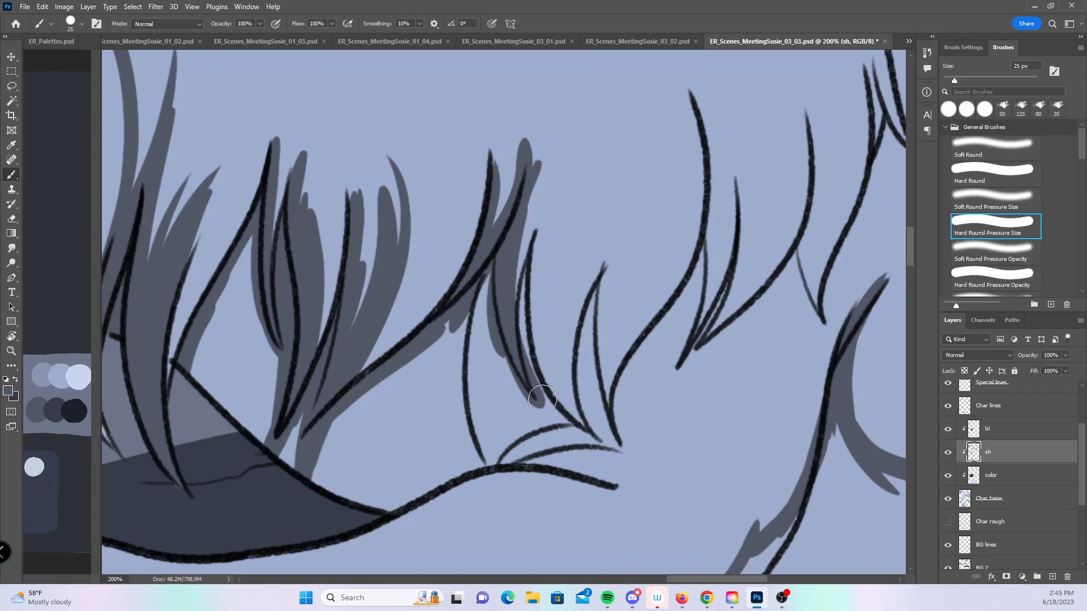
- Shade the pointed fur locks just above the resting forearm and the fur shadow on the forearm's top edge
{"action": "left_click_drag", "start_coordinate": [535, 354], "coordinate": [542, 235]}
{"action": "left_click_drag", "start_coordinate": [529, 329], "coordinate": [567, 195]}
{"action": "left_click_drag", "start_coordinate": [566, 195], "coordinate": [572, 408]}
{"action": "left_click_drag", "start_coordinate": [532, 275], "coordinate": [577, 430]}
{"action": "mouse_move", "coordinate": [573, 391]}
{"action": "left_mouse_down"}
{"action": "mouse_move", "coordinate": [595, 425]}
{"action": "mouse_move", "coordinate": [594, 296]}
{"action": "left_mouse_up"}
{"action": "mouse_move", "coordinate": [587, 421]}
{"action": "left_mouse_down"}
{"action": "mouse_move", "coordinate": [603, 278]}
{"action": "mouse_move", "coordinate": [618, 253]}
{"action": "left_mouse_up"}
{"action": "left_click_drag", "start_coordinate": [606, 294], "coordinate": [599, 412]}
{"action": "left_click_drag", "start_coordinate": [583, 311], "coordinate": [610, 435]}
{"action": "mouse_move", "coordinate": [604, 397]}
{"action": "left_mouse_down"}
{"action": "mouse_move", "coordinate": [621, 286]}
{"action": "mouse_move", "coordinate": [710, 255]}
{"action": "left_mouse_up"}
{"action": "left_click_drag", "start_coordinate": [474, 356], "coordinate": [578, 312]}
{"action": "mouse_move", "coordinate": [514, 341]}
{"action": "left_mouse_down"}
{"action": "mouse_move", "coordinate": [665, 310]}
{"action": "mouse_move", "coordinate": [590, 305]}
{"action": "mouse_move", "coordinate": [736, 328]}
{"action": "left_mouse_up"}
{"action": "mouse_move", "coordinate": [617, 300]}
{"action": "left_mouse_down"}
{"action": "mouse_move", "coordinate": [749, 301]}
{"action": "mouse_move", "coordinate": [656, 308]}
{"action": "mouse_move", "coordinate": [728, 283]}
{"action": "left_mouse_up"}
- Shade the rearmost fur locks over the upper arm and the small crease where the back meets the shoulder
{"action": "left_click_drag", "start_coordinate": [820, 289], "coordinate": [465, 459]}
{"action": "left_click_drag", "start_coordinate": [522, 266], "coordinate": [486, 361]}
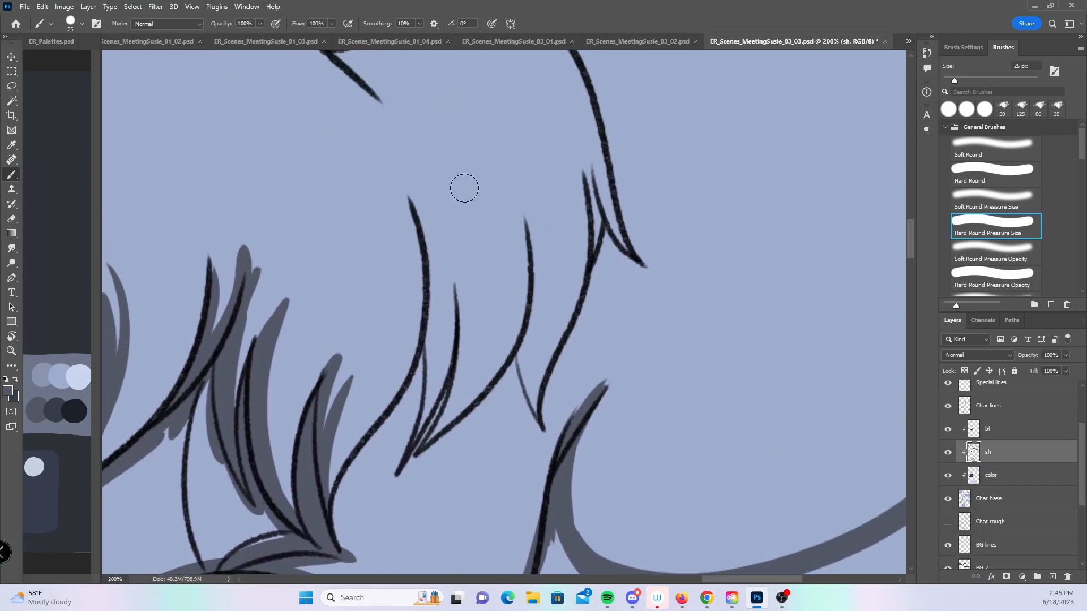
{"action": "left_click_drag", "start_coordinate": [340, 481], "coordinate": [427, 365]}
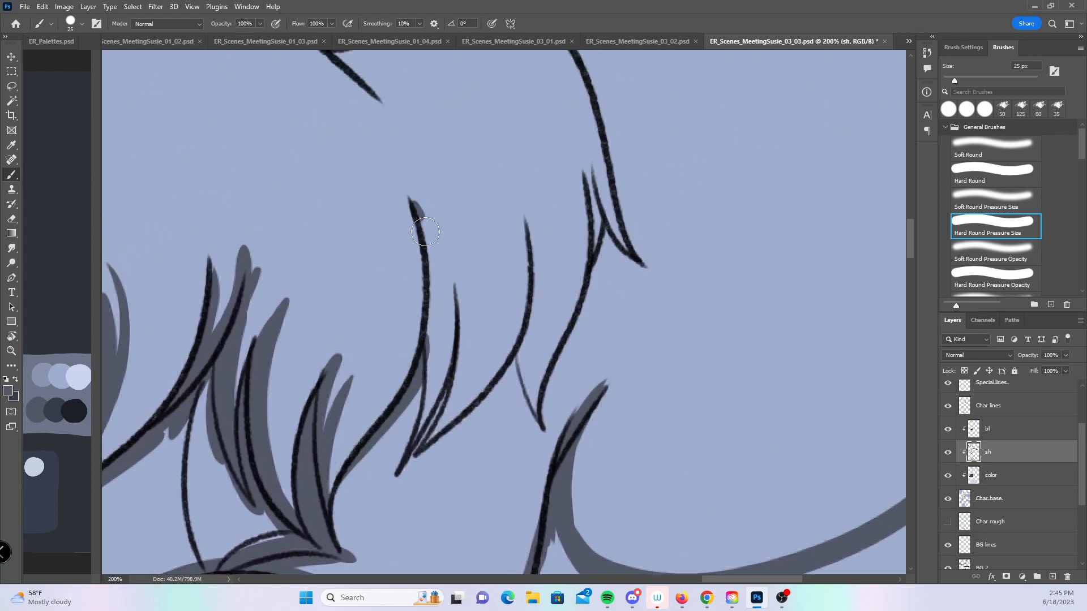
{"action": "left_click_drag", "start_coordinate": [412, 203], "coordinate": [431, 391]}
{"action": "mouse_move", "coordinate": [436, 270]}
{"action": "left_mouse_down"}
{"action": "mouse_move", "coordinate": [399, 468]}
{"action": "mouse_move", "coordinate": [420, 375]}
{"action": "mouse_move", "coordinate": [419, 450]}
{"action": "mouse_move", "coordinate": [473, 350]}
{"action": "mouse_move", "coordinate": [447, 406]}
{"action": "mouse_move", "coordinate": [452, 247]}
{"action": "left_mouse_up"}
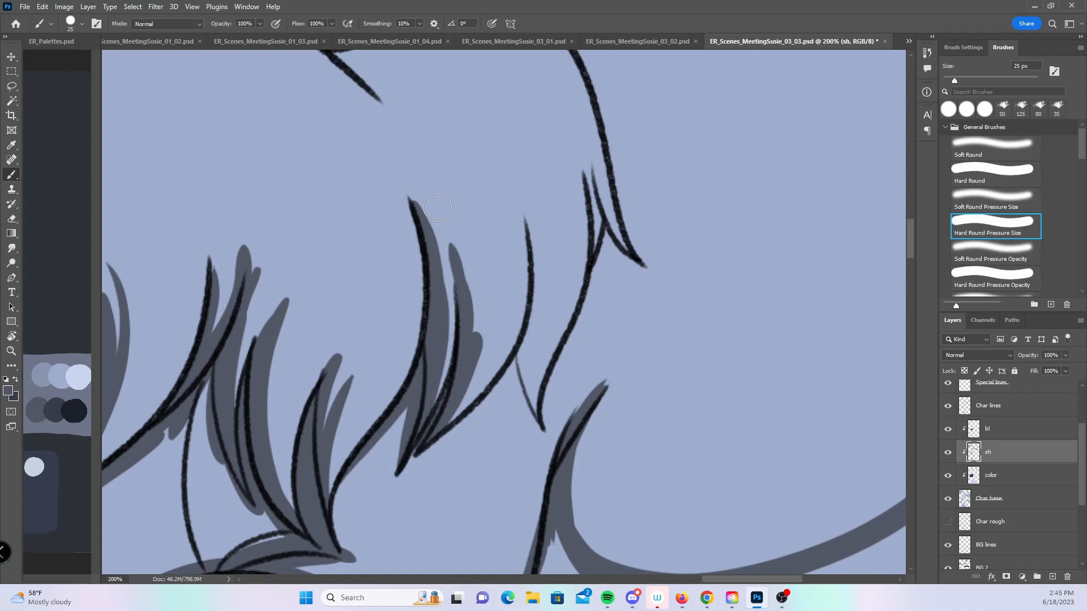
{"action": "mouse_move", "coordinate": [521, 387]}
{"action": "left_mouse_down"}
{"action": "mouse_move", "coordinate": [541, 428]}
{"action": "mouse_move", "coordinate": [539, 308]}
{"action": "mouse_move", "coordinate": [530, 345]}
{"action": "mouse_move", "coordinate": [513, 185]}
{"action": "mouse_move", "coordinate": [548, 290]}
{"action": "mouse_move", "coordinate": [534, 398]}
{"action": "left_mouse_up"}
{"action": "left_click_drag", "start_coordinate": [580, 285], "coordinate": [581, 482]}
{"action": "left_click_drag", "start_coordinate": [362, 280], "coordinate": [330, 240]}
{"action": "left_click_drag", "start_coordinate": [623, 433], "coordinate": [452, 290]}
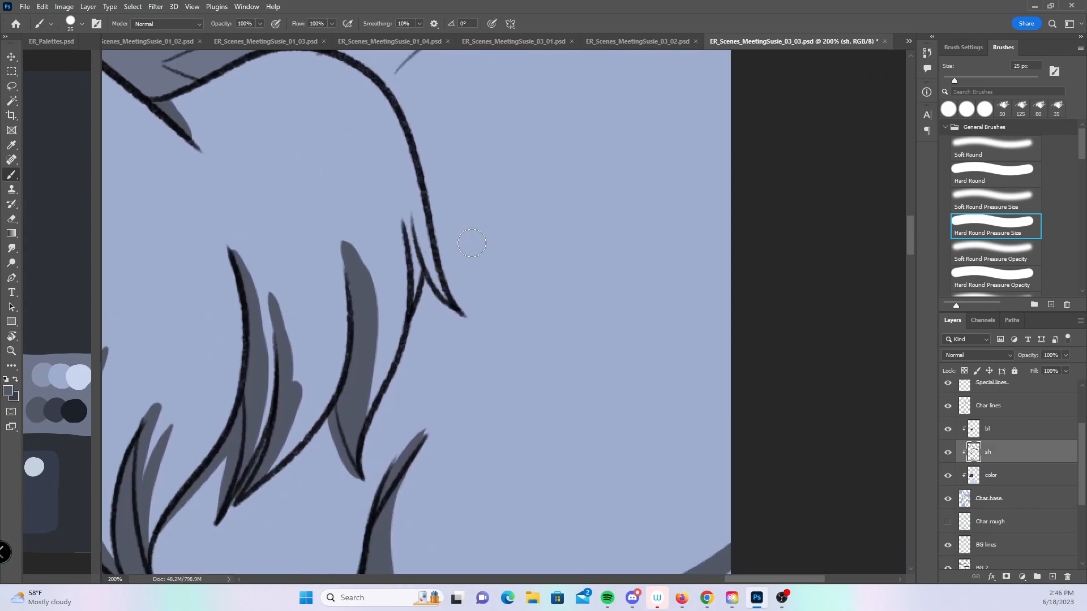
- Thicken and fill the shadows in the mane locks hanging behind the jaw
{"action": "left_click_drag", "start_coordinate": [467, 338], "coordinate": [744, 202]}
{"action": "mouse_move", "coordinate": [504, 399]}
{"action": "left_mouse_down"}
{"action": "mouse_move", "coordinate": [554, 300]}
{"action": "mouse_move", "coordinate": [498, 378]}
{"action": "mouse_move", "coordinate": [505, 291]}
{"action": "mouse_move", "coordinate": [509, 381]}
{"action": "mouse_move", "coordinate": [521, 293]}
{"action": "mouse_move", "coordinate": [508, 347]}
{"action": "mouse_move", "coordinate": [568, 222]}
{"action": "mouse_move", "coordinate": [528, 380]}
{"action": "left_mouse_up"}
{"action": "mouse_move", "coordinate": [448, 383]}
{"action": "left_mouse_down"}
{"action": "mouse_move", "coordinate": [533, 397]}
{"action": "mouse_move", "coordinate": [488, 384]}
{"action": "mouse_move", "coordinate": [561, 409]}
{"action": "left_mouse_up"}
{"action": "left_click_drag", "start_coordinate": [488, 381], "coordinate": [556, 397]}
{"action": "left_click_drag", "start_coordinate": [369, 342], "coordinate": [709, 361]}
{"action": "left_click_drag", "start_coordinate": [390, 392], "coordinate": [664, 341]}
{"action": "mouse_move", "coordinate": [391, 380]}
{"action": "left_mouse_down"}
{"action": "mouse_move", "coordinate": [481, 349]}
{"action": "mouse_move", "coordinate": [439, 397]}
{"action": "mouse_move", "coordinate": [424, 437]}
{"action": "left_mouse_up"}
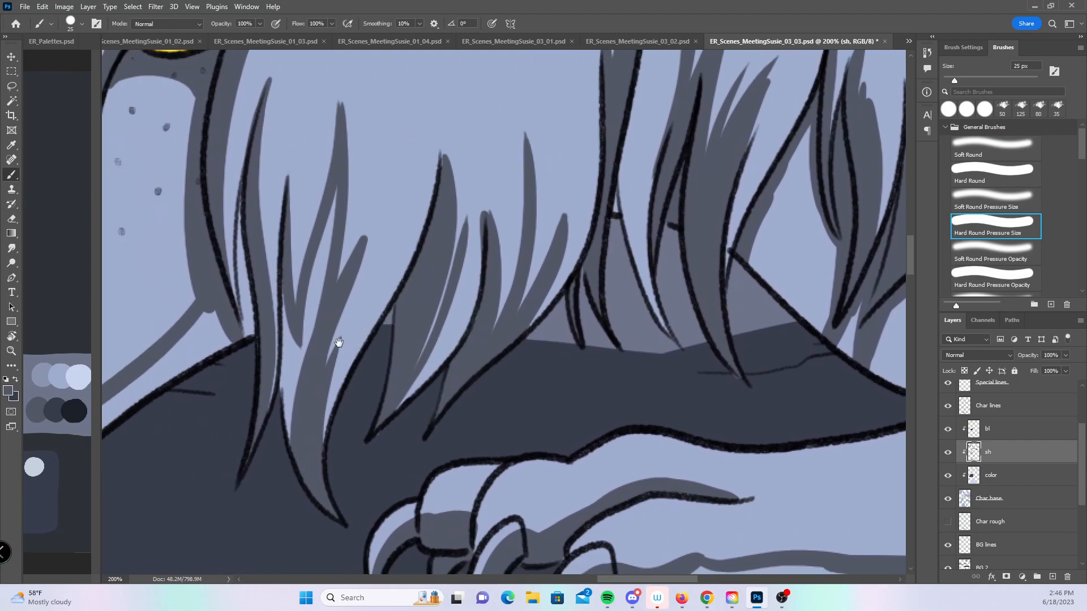
{"action": "left_click_drag", "start_coordinate": [297, 275], "coordinate": [379, 311]}
{"action": "mouse_move", "coordinate": [325, 237]}
{"action": "left_mouse_down"}
{"action": "mouse_move", "coordinate": [330, 353]}
{"action": "mouse_move", "coordinate": [368, 454]}
{"action": "mouse_move", "coordinate": [407, 274]}
{"action": "left_mouse_up"}
{"action": "left_click_drag", "start_coordinate": [389, 361], "coordinate": [421, 221]}
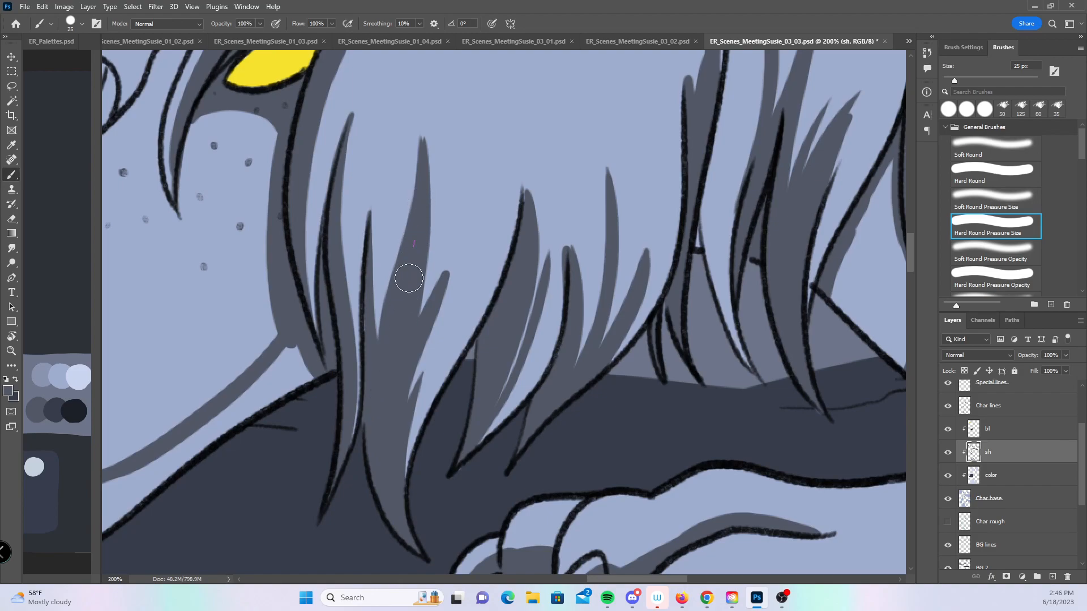
- Fill the chest area beneath the hanging fur down to the forearm with the Hard Round brush
{"action": "left_click_drag", "start_coordinate": [855, 327], "coordinate": [437, 381]}
{"action": "left_click_drag", "start_coordinate": [535, 317], "coordinate": [451, 285]}
{"action": "left_click", "coordinate": [989, 178]}
{"action": "mouse_move", "coordinate": [391, 187]}
{"action": "left_mouse_down"}
{"action": "mouse_move", "coordinate": [369, 247]}
{"action": "mouse_move", "coordinate": [406, 281]}
{"action": "mouse_move", "coordinate": [444, 358]}
{"action": "mouse_move", "coordinate": [457, 430]}
{"action": "mouse_move", "coordinate": [592, 258]}
{"action": "mouse_move", "coordinate": [586, 308]}
{"action": "mouse_move", "coordinate": [619, 226]}
{"action": "mouse_move", "coordinate": [651, 362]}
{"action": "mouse_move", "coordinate": [692, 372]}
{"action": "left_mouse_up"}
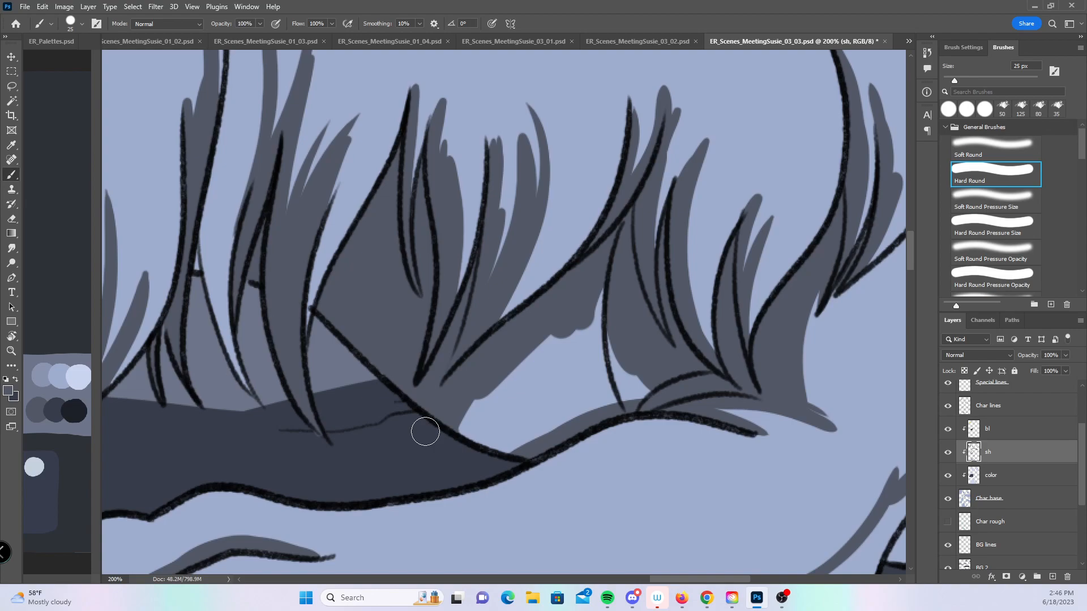
{"action": "mouse_move", "coordinate": [425, 431]}
{"action": "left_mouse_down"}
{"action": "mouse_move", "coordinate": [447, 451]}
{"action": "mouse_move", "coordinate": [575, 384]}
{"action": "mouse_move", "coordinate": [618, 383]}
{"action": "mouse_move", "coordinate": [594, 332]}
{"action": "left_mouse_up"}
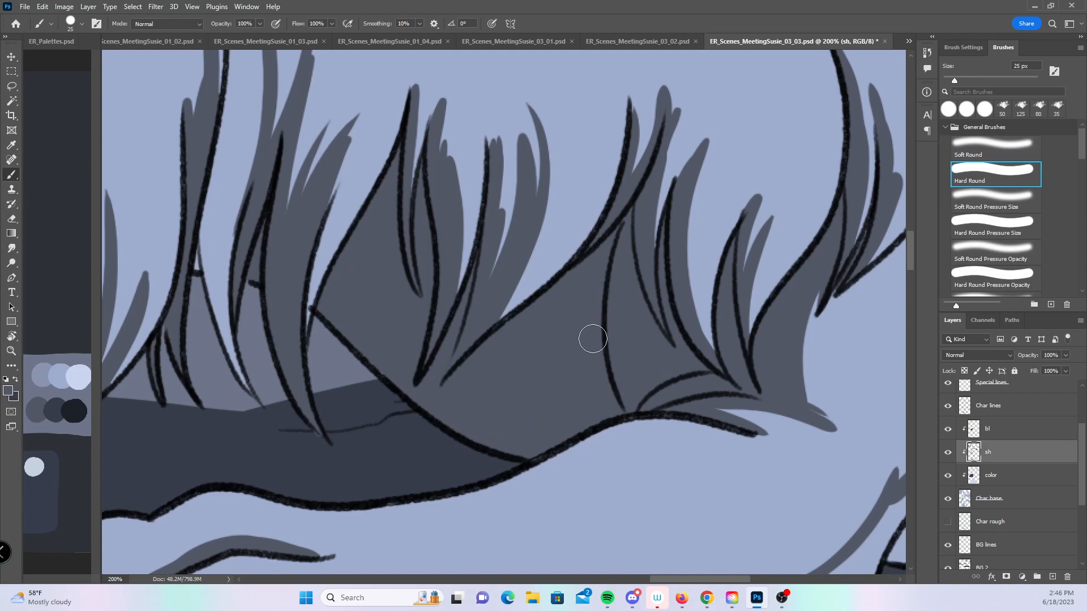
- Fill the underside of the resting forearm with shadow from the toes to the elbow at 100% zoom
{"action": "key", "text": "z"}
{"action": "left_click", "coordinate": [768, 415], "text": "alt"}
{"action": "left_click_drag", "start_coordinate": [772, 490], "coordinate": [621, 420]}
{"action": "left_click", "coordinate": [599, 453]}
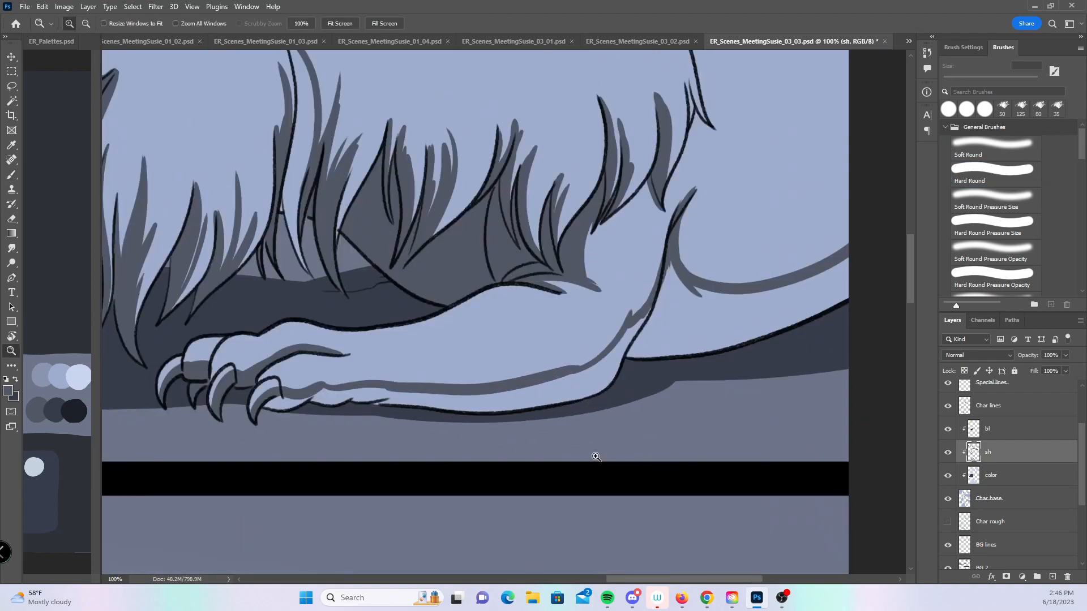
{"action": "left_click_drag", "start_coordinate": [544, 418], "coordinate": [636, 433]}
{"action": "key", "text": "b"}
{"action": "mouse_move", "coordinate": [353, 433]}
{"action": "left_mouse_down"}
{"action": "mouse_move", "coordinate": [430, 413]}
{"action": "mouse_move", "coordinate": [422, 419]}
{"action": "mouse_move", "coordinate": [524, 427]}
{"action": "left_mouse_up"}
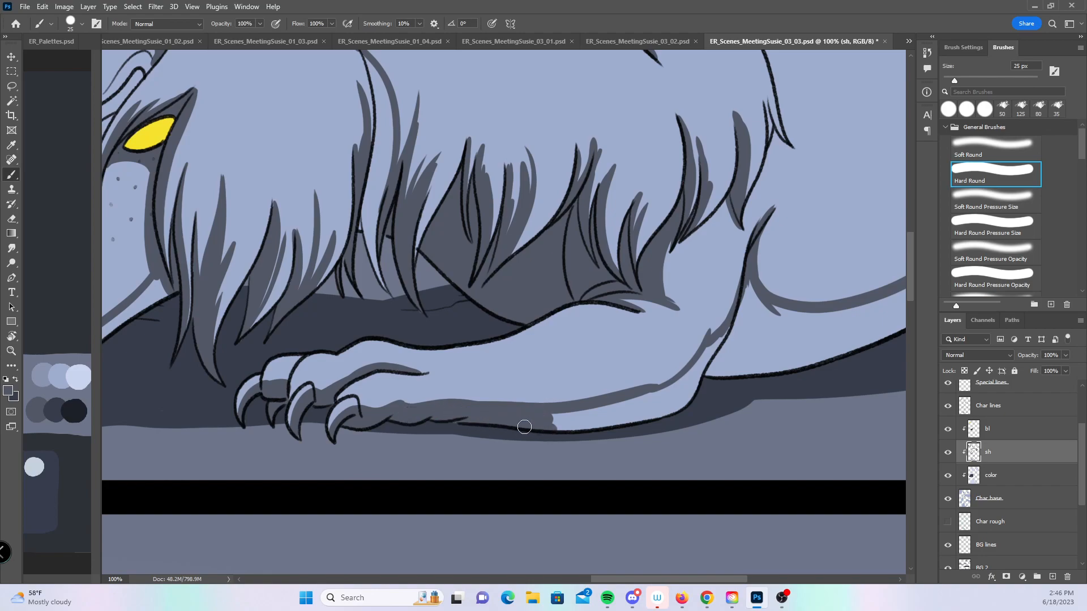
{"action": "mouse_move", "coordinate": [548, 423]}
{"action": "left_mouse_down"}
{"action": "mouse_move", "coordinate": [617, 418]}
{"action": "mouse_move", "coordinate": [592, 432]}
{"action": "mouse_move", "coordinate": [655, 396]}
{"action": "mouse_move", "coordinate": [696, 403]}
{"action": "left_mouse_up"}
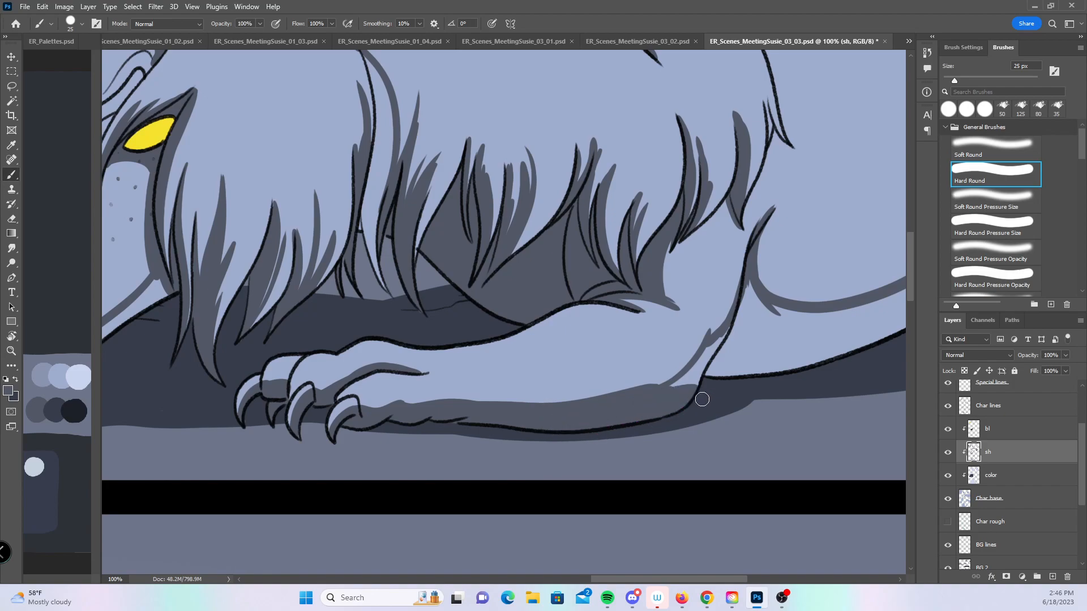
{"action": "left_click_drag", "start_coordinate": [784, 406], "coordinate": [550, 433]}
{"action": "mouse_move", "coordinate": [513, 317]}
{"action": "left_mouse_down"}
{"action": "mouse_move", "coordinate": [470, 385]}
{"action": "mouse_move", "coordinate": [484, 391]}
{"action": "mouse_move", "coordinate": [446, 403]}
{"action": "left_mouse_up"}
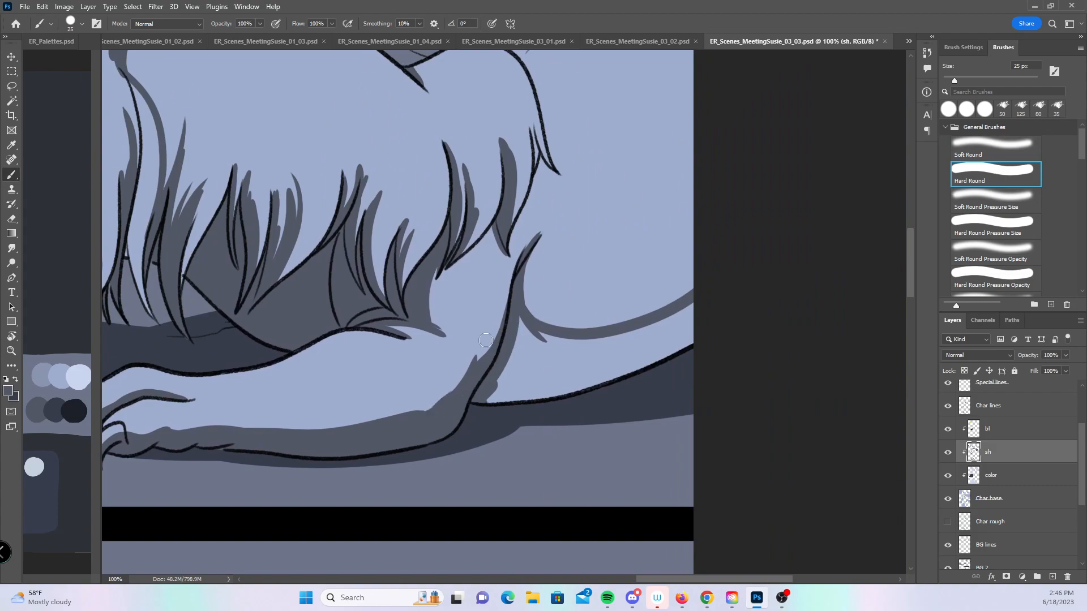
- Enlarge the brush to 40 px and fill the shadow along the belly's underside behind the elbow
{"action": "mouse_move", "coordinate": [519, 324]}
{"action": "left_mouse_down"}
{"action": "mouse_move", "coordinate": [553, 357]}
{"action": "mouse_move", "coordinate": [617, 354]}
{"action": "mouse_move", "coordinate": [666, 331]}
{"action": "mouse_move", "coordinate": [645, 328]}
{"action": "left_mouse_up"}
{"action": "key", "text": "bracketright"}
{"action": "key", "text": "bracketright"}
{"action": "key", "text": "bracketright"}
{"action": "mouse_move", "coordinate": [485, 359]}
{"action": "left_mouse_down"}
{"action": "mouse_move", "coordinate": [501, 391]}
{"action": "mouse_move", "coordinate": [557, 396]}
{"action": "mouse_move", "coordinate": [608, 381]}
{"action": "left_mouse_up"}
- Fill the shadows on the jaw's underside and on the raised forepaw's palm, toes and forearm
{"action": "mouse_move", "coordinate": [402, 444]}
{"action": "left_mouse_down"}
{"action": "mouse_move", "coordinate": [597, 435]}
{"action": "mouse_move", "coordinate": [775, 466]}
{"action": "mouse_move", "coordinate": [572, 444]}
{"action": "mouse_move", "coordinate": [639, 443]}
{"action": "left_mouse_up"}
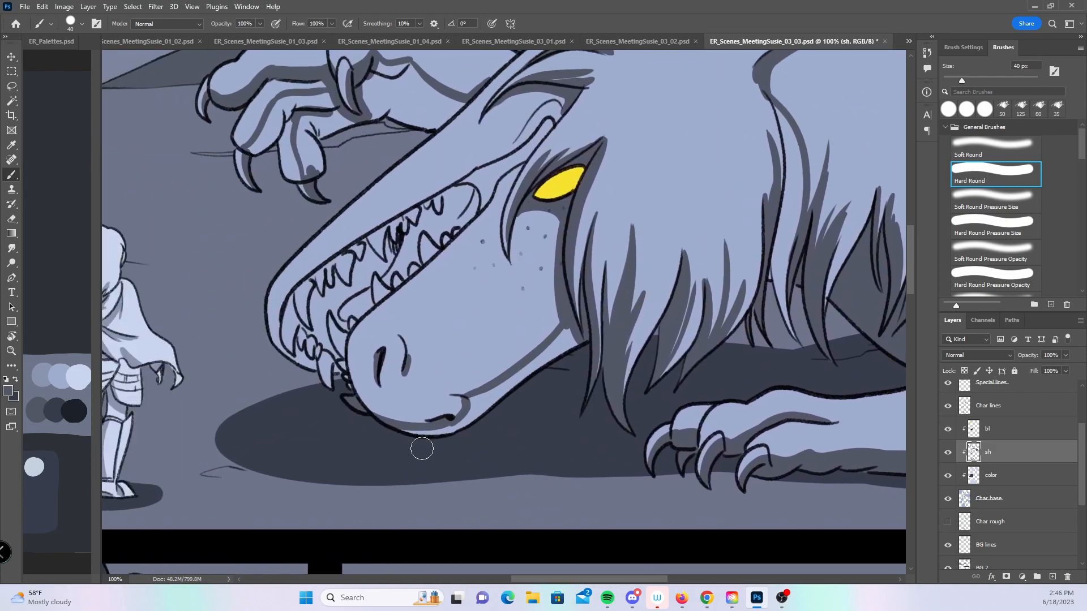
{"action": "left_click_drag", "start_coordinate": [575, 419], "coordinate": [574, 463]}
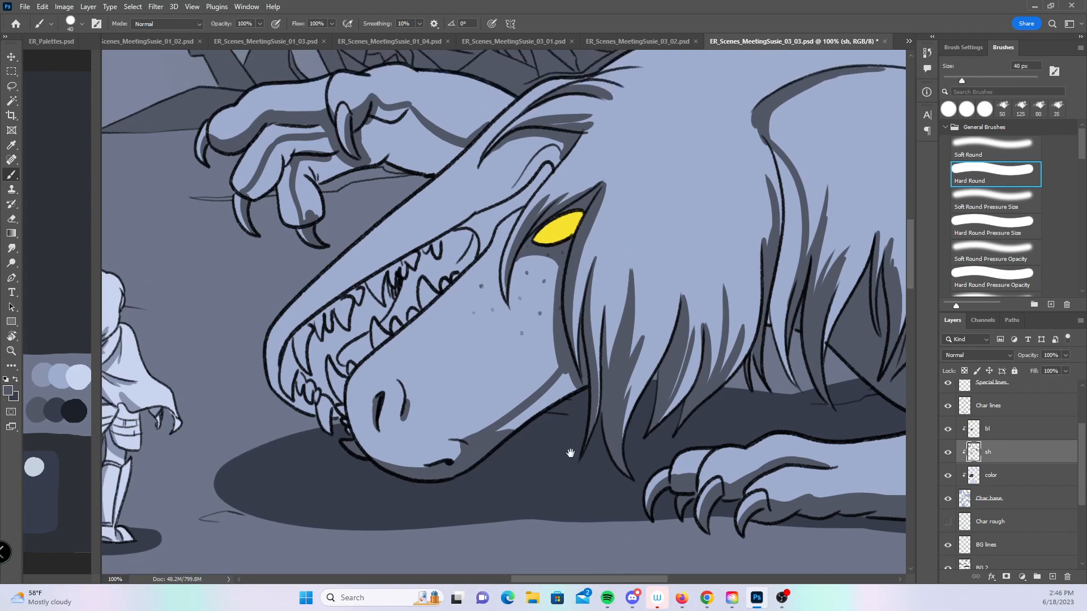
{"action": "mouse_move", "coordinate": [498, 433]}
{"action": "left_mouse_down"}
{"action": "mouse_move", "coordinate": [554, 393]}
{"action": "mouse_move", "coordinate": [578, 392]}
{"action": "left_mouse_up"}
{"action": "left_click_drag", "start_coordinate": [518, 317], "coordinate": [539, 375]}
{"action": "mouse_move", "coordinate": [272, 251]}
{"action": "left_mouse_down"}
{"action": "mouse_move", "coordinate": [297, 214]}
{"action": "mouse_move", "coordinate": [357, 205]}
{"action": "mouse_move", "coordinate": [324, 252]}
{"action": "mouse_move", "coordinate": [344, 234]}
{"action": "mouse_move", "coordinate": [366, 182]}
{"action": "mouse_move", "coordinate": [396, 201]}
{"action": "mouse_move", "coordinate": [430, 174]}
{"action": "mouse_move", "coordinate": [482, 205]}
{"action": "mouse_move", "coordinate": [447, 238]}
{"action": "mouse_move", "coordinate": [429, 218]}
{"action": "mouse_move", "coordinate": [430, 190]}
{"action": "left_mouse_up"}
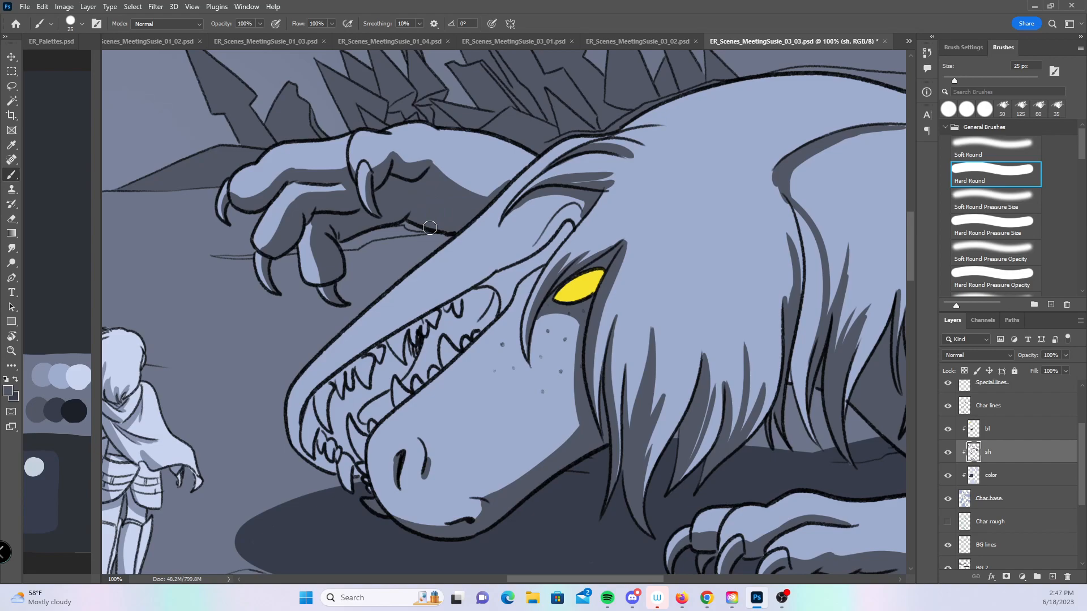
- Fill the inside of the lying creature's mouth between the teeth with grey shadow using the Hard Round Pressure Size brush at 25 px
{"action": "left_click", "coordinate": [1000, 226]}
{"action": "left_click_drag", "start_coordinate": [501, 359], "coordinate": [518, 331]}
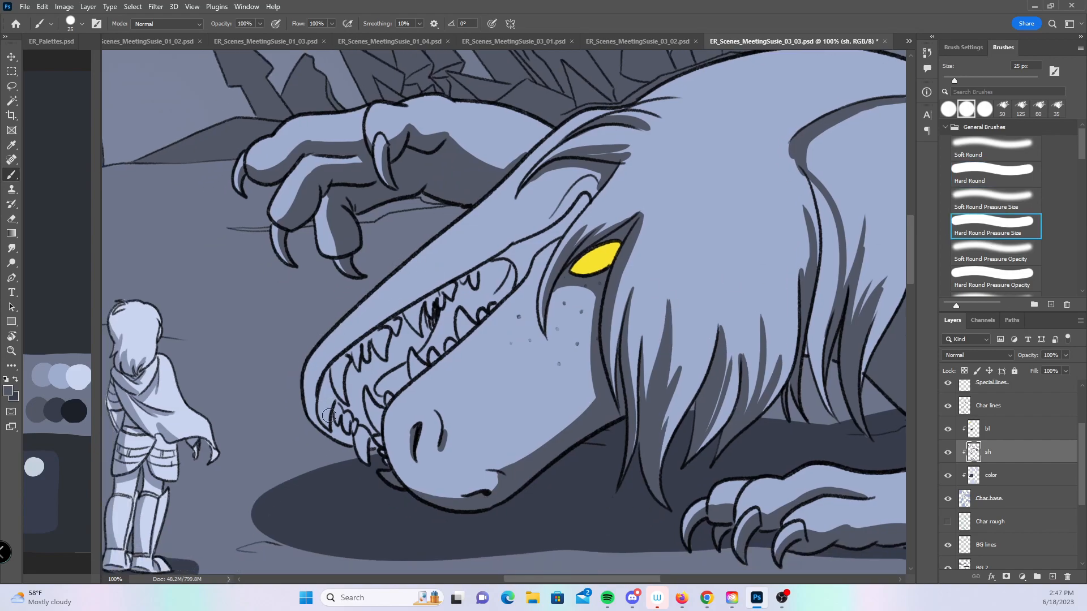
{"action": "left_click_drag", "start_coordinate": [327, 418], "coordinate": [332, 399]}
{"action": "key", "text": "bracketleft"}
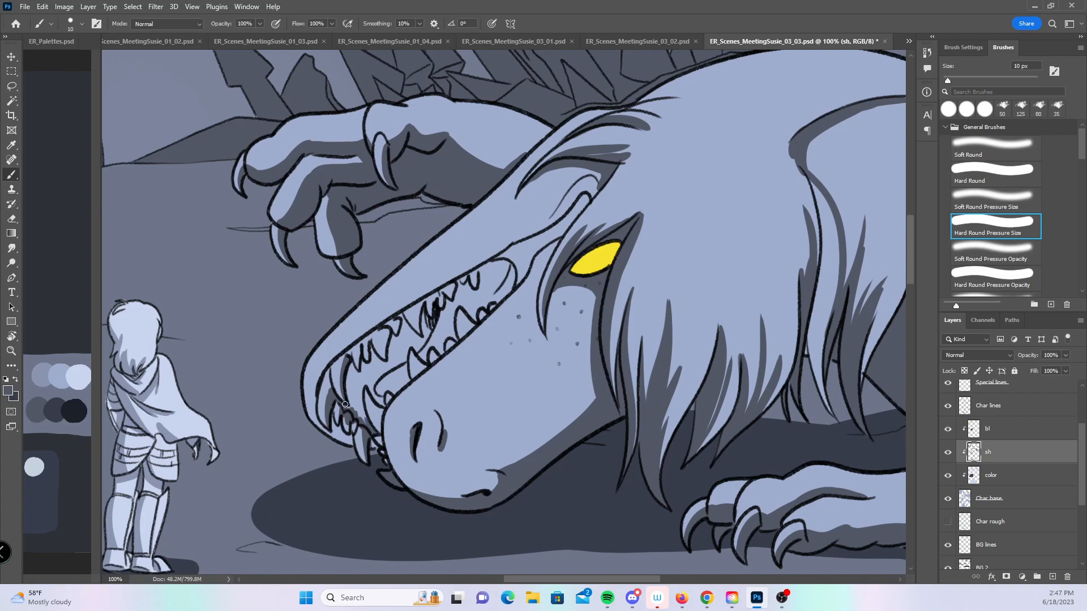
{"action": "key", "text": "bracketright"}
{"action": "key", "text": "bracketright"}
{"action": "mouse_move", "coordinate": [351, 363]}
{"action": "left_mouse_down"}
{"action": "mouse_move", "coordinate": [360, 410]}
{"action": "mouse_move", "coordinate": [359, 400]}
{"action": "mouse_move", "coordinate": [383, 406]}
{"action": "mouse_move", "coordinate": [407, 347]}
{"action": "mouse_move", "coordinate": [370, 369]}
{"action": "mouse_move", "coordinate": [378, 382]}
{"action": "mouse_move", "coordinate": [396, 365]}
{"action": "mouse_move", "coordinate": [391, 379]}
{"action": "mouse_move", "coordinate": [388, 355]}
{"action": "mouse_move", "coordinate": [403, 331]}
{"action": "mouse_move", "coordinate": [409, 344]}
{"action": "mouse_move", "coordinate": [410, 327]}
{"action": "left_mouse_up"}
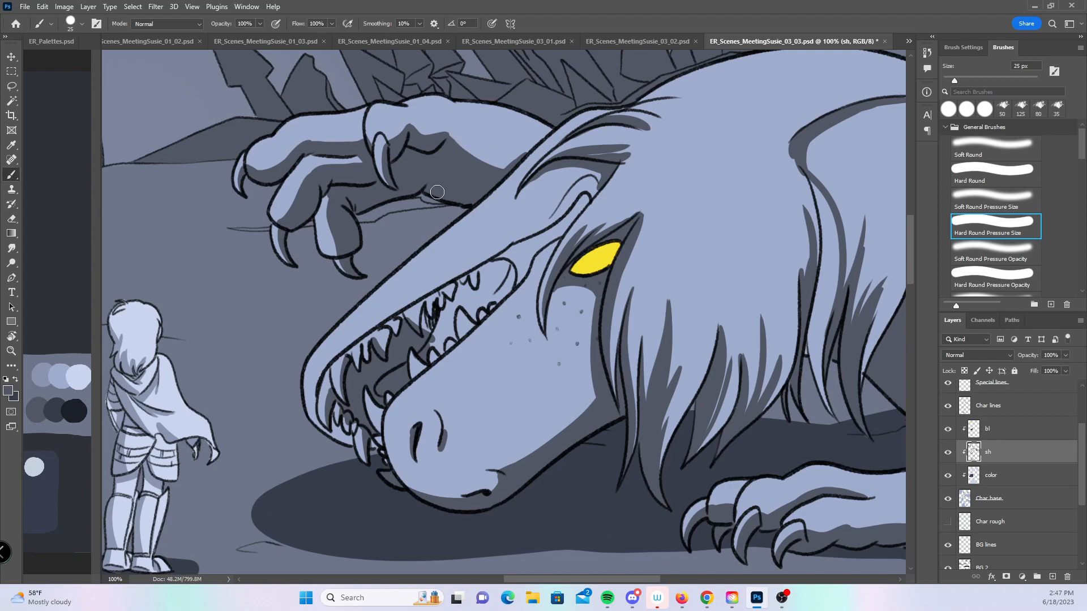
{"action": "mouse_move", "coordinate": [425, 308]}
{"action": "left_mouse_down"}
{"action": "mouse_move", "coordinate": [424, 323]}
{"action": "mouse_move", "coordinate": [405, 318]}
{"action": "left_mouse_up"}
{"action": "mouse_move", "coordinate": [441, 352]}
{"action": "left_mouse_down"}
{"action": "mouse_move", "coordinate": [433, 321]}
{"action": "mouse_move", "coordinate": [443, 329]}
{"action": "mouse_move", "coordinate": [463, 289]}
{"action": "mouse_move", "coordinate": [474, 318]}
{"action": "mouse_move", "coordinate": [485, 279]}
{"action": "mouse_move", "coordinate": [503, 263]}
{"action": "mouse_move", "coordinate": [495, 299]}
{"action": "mouse_move", "coordinate": [506, 266]}
{"action": "left_mouse_up"}
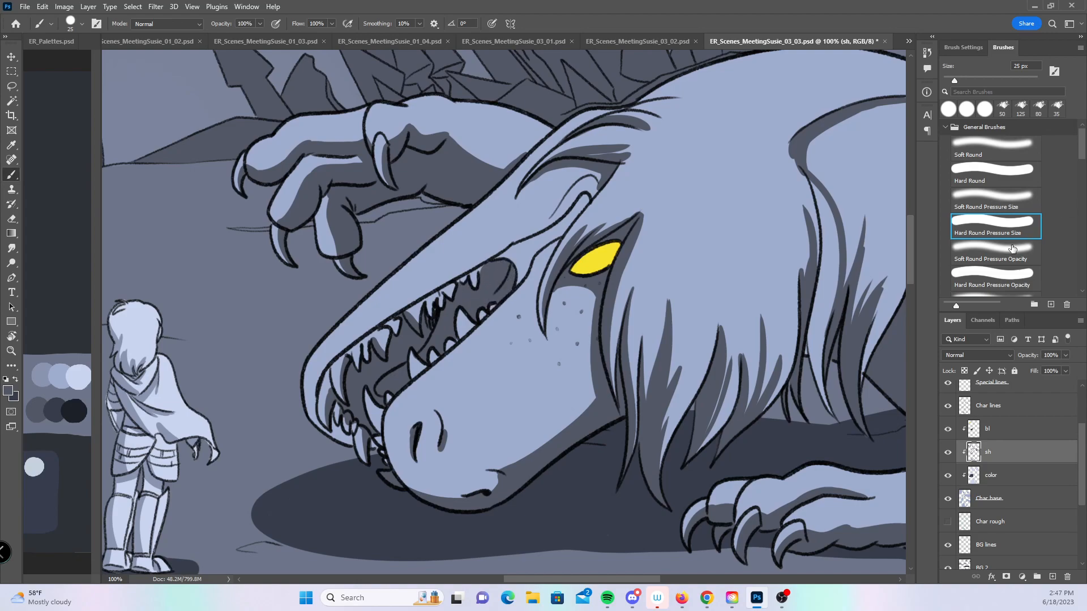
- Swap to the darker shadow colour and deepen the inside of the lying creature's mouth back to the throat
{"action": "left_click", "coordinate": [15, 380]}
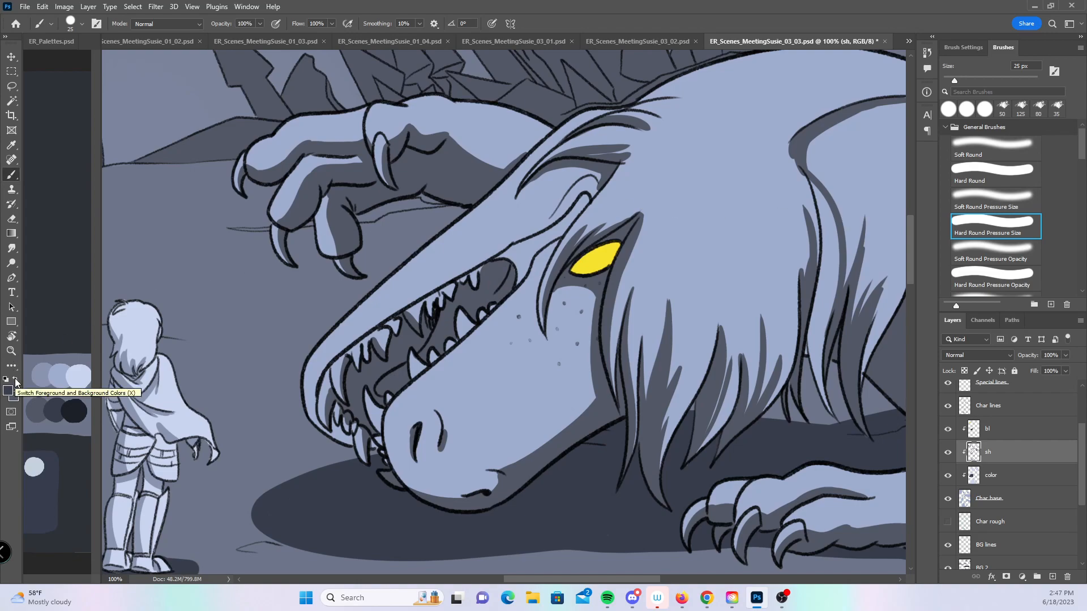
{"action": "mouse_move", "coordinate": [402, 317]}
{"action": "left_mouse_down"}
{"action": "mouse_move", "coordinate": [383, 377]}
{"action": "mouse_move", "coordinate": [411, 338]}
{"action": "left_mouse_up"}
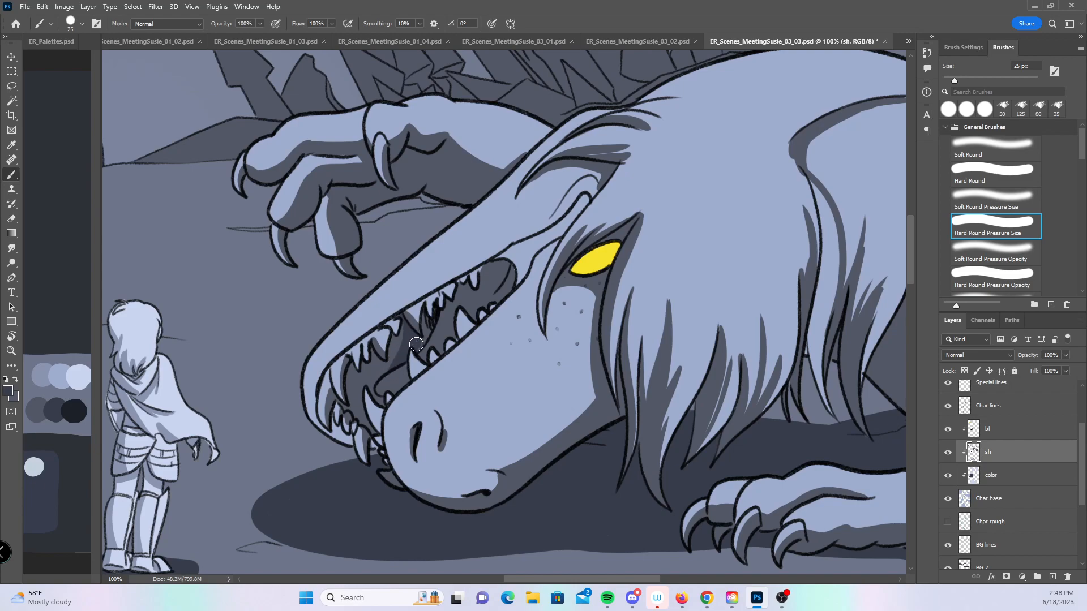
{"action": "mouse_move", "coordinate": [478, 304]}
{"action": "left_mouse_down"}
{"action": "mouse_move", "coordinate": [488, 267]}
{"action": "mouse_move", "coordinate": [482, 300]}
{"action": "mouse_move", "coordinate": [504, 280]}
{"action": "left_mouse_up"}
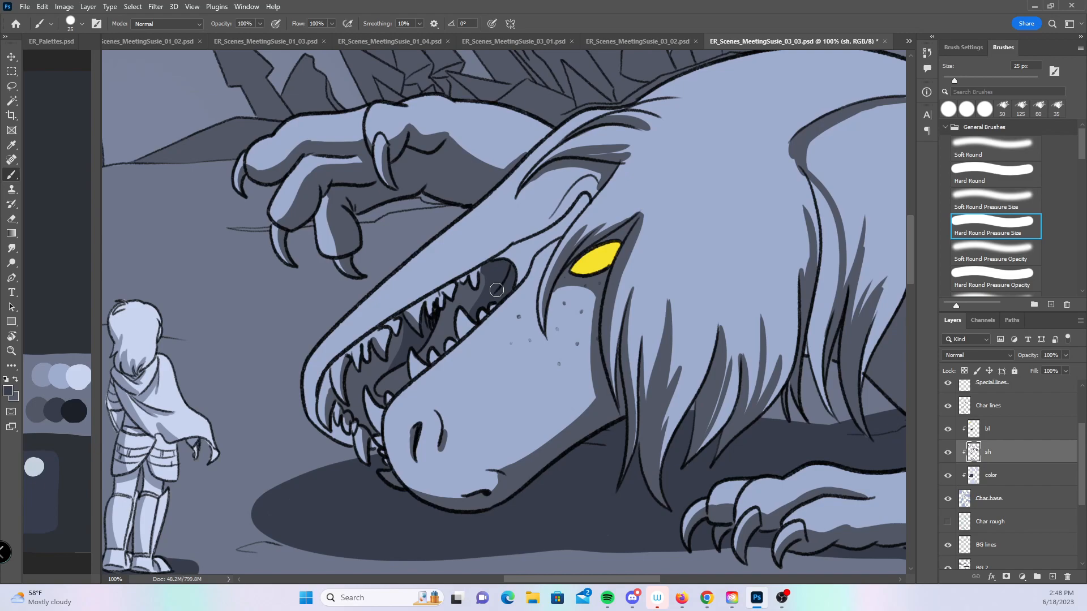
- Shade along the fur strand where the lying creature's head fur meets its back, using the lighter shadow colour at 100% zoom
{"action": "key", "text": "z"}
{"action": "left_click", "coordinate": [722, 402], "text": "alt"}
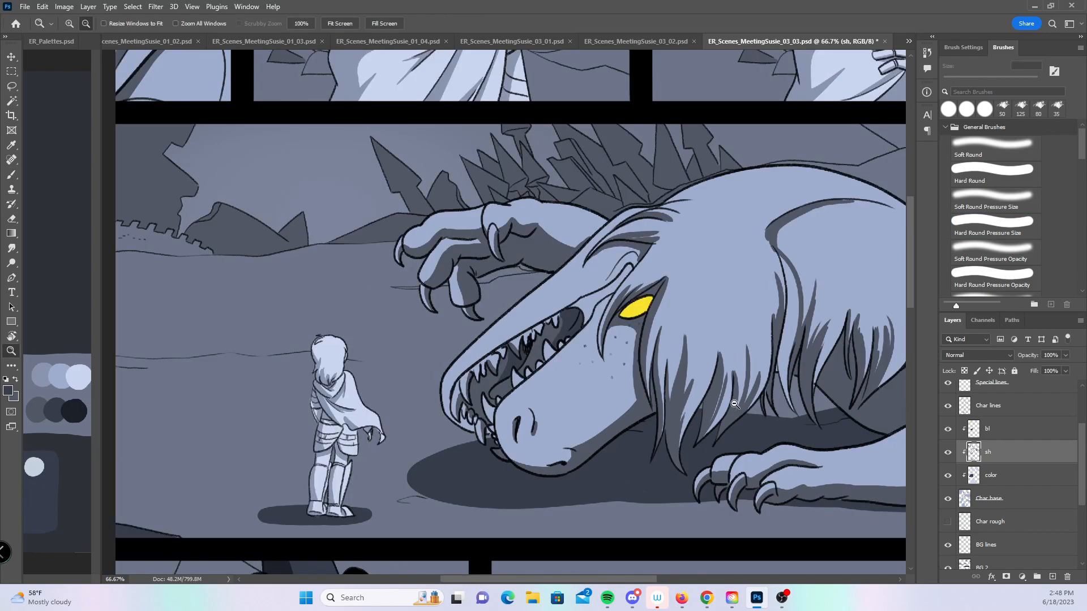
{"action": "left_click", "coordinate": [736, 405], "text": "alt"}
{"action": "left_click", "coordinate": [739, 405], "text": "alt"}
{"action": "left_click_drag", "start_coordinate": [805, 447], "coordinate": [575, 416]}
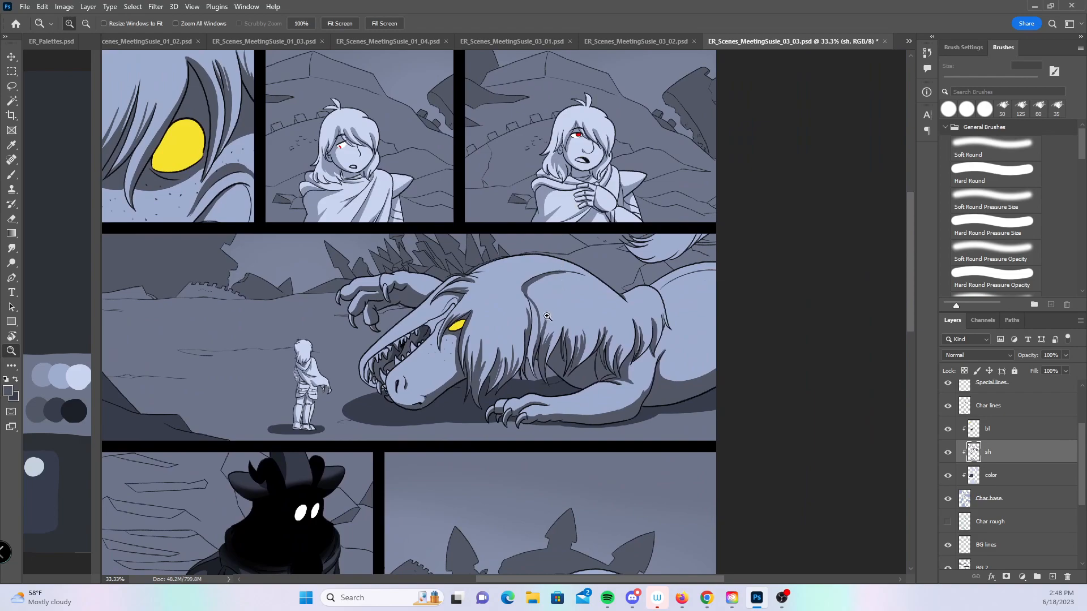
{"action": "left_click", "coordinate": [549, 313]}
{"action": "left_click", "coordinate": [547, 318]}
{"action": "left_click", "coordinate": [545, 324]}
{"action": "key", "text": "b"}
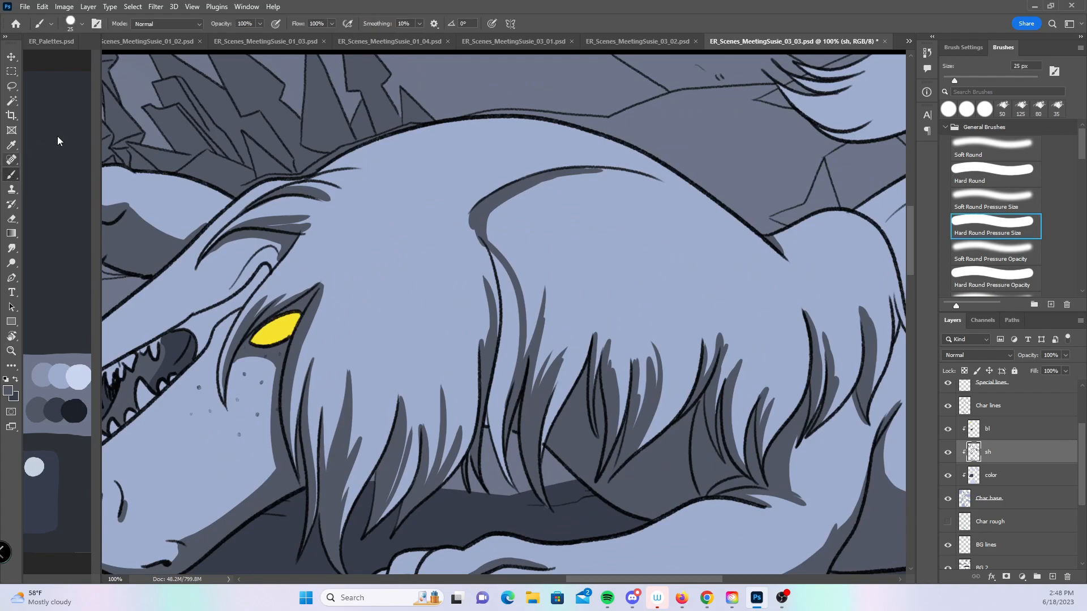
{"action": "mouse_move", "coordinate": [488, 252]}
{"action": "left_mouse_down"}
{"action": "mouse_move", "coordinate": [509, 336]}
{"action": "mouse_move", "coordinate": [503, 306]}
{"action": "mouse_move", "coordinate": [510, 487]}
{"action": "left_mouse_up"}
{"action": "left_click_drag", "start_coordinate": [502, 382], "coordinate": [508, 473]}
{"action": "mouse_move", "coordinate": [503, 430]}
{"action": "left_mouse_down"}
{"action": "mouse_move", "coordinate": [516, 324]}
{"action": "mouse_move", "coordinate": [494, 262]}
{"action": "mouse_move", "coordinate": [513, 350]}
{"action": "mouse_move", "coordinate": [503, 290]}
{"action": "left_mouse_up"}
- Shade the underside and hair strands of the tail tuft at the upper edge of the lying creature's panel
{"action": "left_click_drag", "start_coordinate": [878, 422], "coordinate": [463, 410]}
{"action": "mouse_move", "coordinate": [492, 174]}
{"action": "left_mouse_down"}
{"action": "mouse_move", "coordinate": [493, 320]}
{"action": "mouse_move", "coordinate": [521, 398]}
{"action": "left_mouse_up"}
{"action": "mouse_move", "coordinate": [386, 292]}
{"action": "left_mouse_down"}
{"action": "mouse_move", "coordinate": [459, 327]}
{"action": "mouse_move", "coordinate": [395, 306]}
{"action": "mouse_move", "coordinate": [410, 321]}
{"action": "mouse_move", "coordinate": [477, 309]}
{"action": "mouse_move", "coordinate": [419, 326]}
{"action": "mouse_move", "coordinate": [493, 310]}
{"action": "left_mouse_up"}
{"action": "mouse_move", "coordinate": [419, 327]}
{"action": "left_mouse_down"}
{"action": "mouse_move", "coordinate": [512, 313]}
{"action": "mouse_move", "coordinate": [462, 325]}
{"action": "left_mouse_up"}
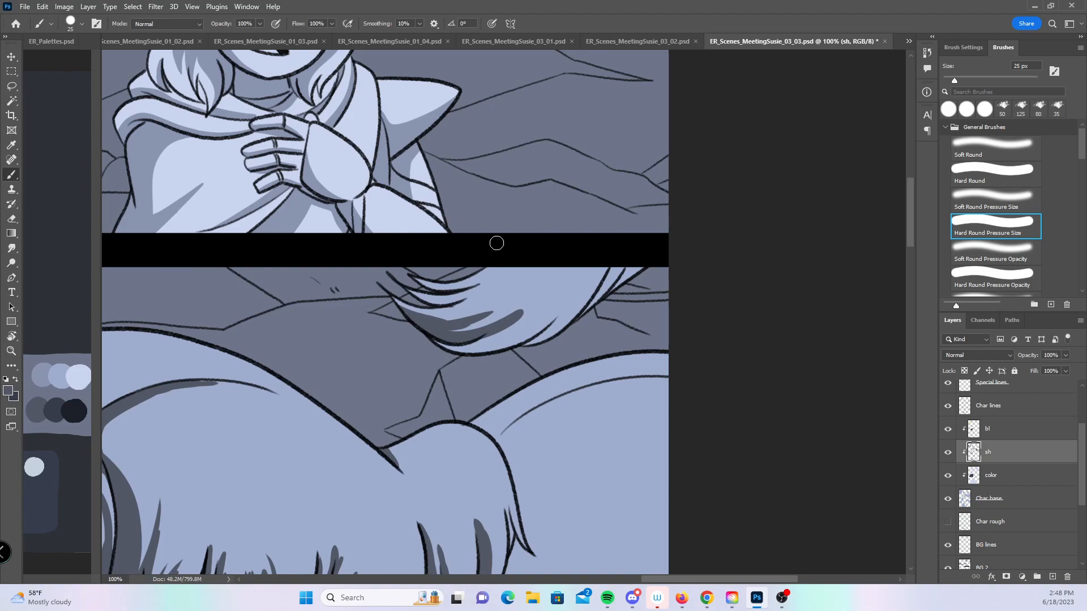
{"action": "mouse_move", "coordinate": [421, 334]}
{"action": "left_mouse_down"}
{"action": "mouse_move", "coordinate": [509, 349]}
{"action": "mouse_move", "coordinate": [529, 341]}
{"action": "mouse_move", "coordinate": [538, 316]}
{"action": "left_mouse_up"}
{"action": "mouse_move", "coordinate": [479, 339]}
{"action": "left_mouse_down"}
{"action": "mouse_move", "coordinate": [539, 278]}
{"action": "mouse_move", "coordinate": [460, 342]}
{"action": "mouse_move", "coordinate": [554, 292]}
{"action": "mouse_move", "coordinate": [501, 344]}
{"action": "mouse_move", "coordinate": [567, 293]}
{"action": "left_mouse_up"}
{"action": "mouse_move", "coordinate": [527, 341]}
{"action": "left_mouse_down"}
{"action": "mouse_move", "coordinate": [553, 305]}
{"action": "mouse_move", "coordinate": [550, 330]}
{"action": "mouse_move", "coordinate": [598, 272]}
{"action": "left_mouse_up"}
{"action": "left_click_drag", "start_coordinate": [548, 338], "coordinate": [614, 271]}
{"action": "left_click_drag", "start_coordinate": [594, 307], "coordinate": [639, 271]}
{"action": "left_click_drag", "start_coordinate": [481, 327], "coordinate": [531, 301]}
- Zoom out to 25% to check the page's shading and save the document
{"action": "key", "text": "z"}
{"action": "left_click", "coordinate": [645, 414], "text": "alt"}
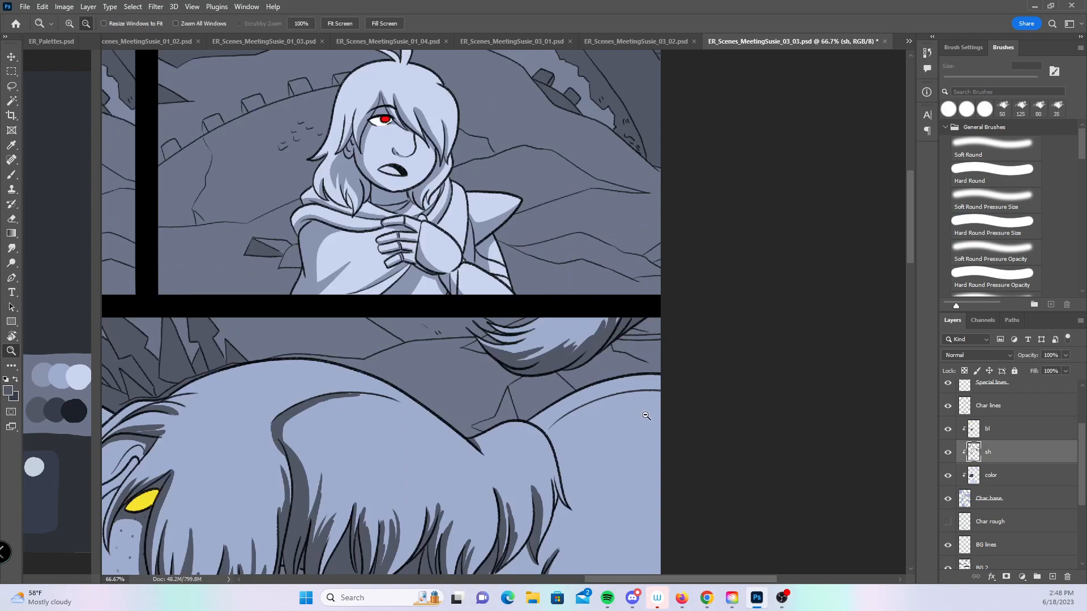
{"action": "left_click", "coordinate": [646, 419], "text": "alt"}
{"action": "left_click", "coordinate": [645, 420], "text": "alt"}
{"action": "left_click", "coordinate": [646, 423], "text": "alt"}
{"action": "scroll", "coordinate": [621, 492], "scroll_direction": "down", "scroll_amount": 3}
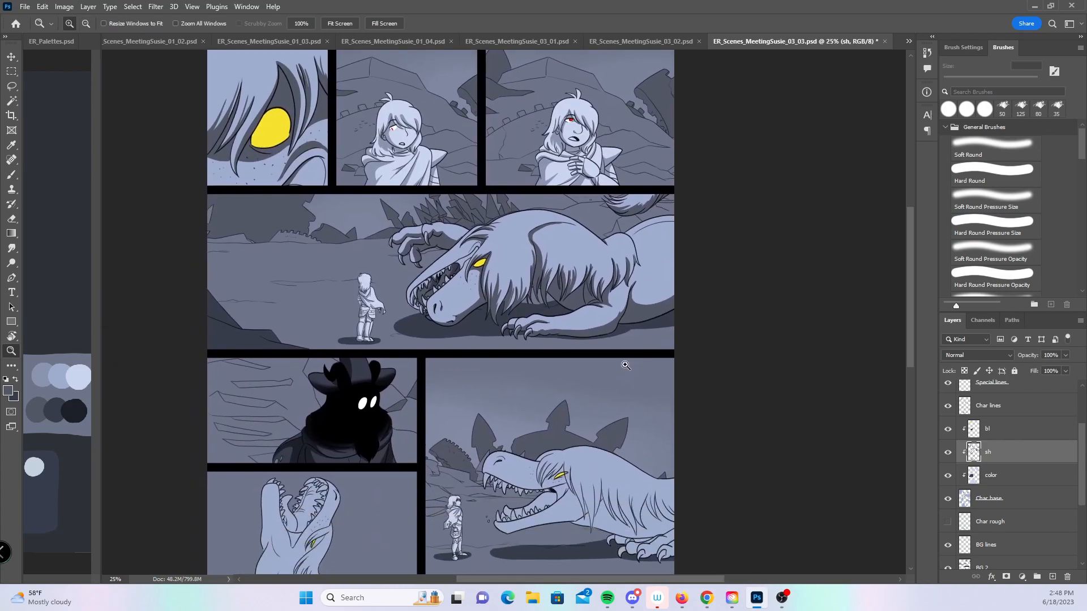
{"action": "key", "text": "ctrl+s"}
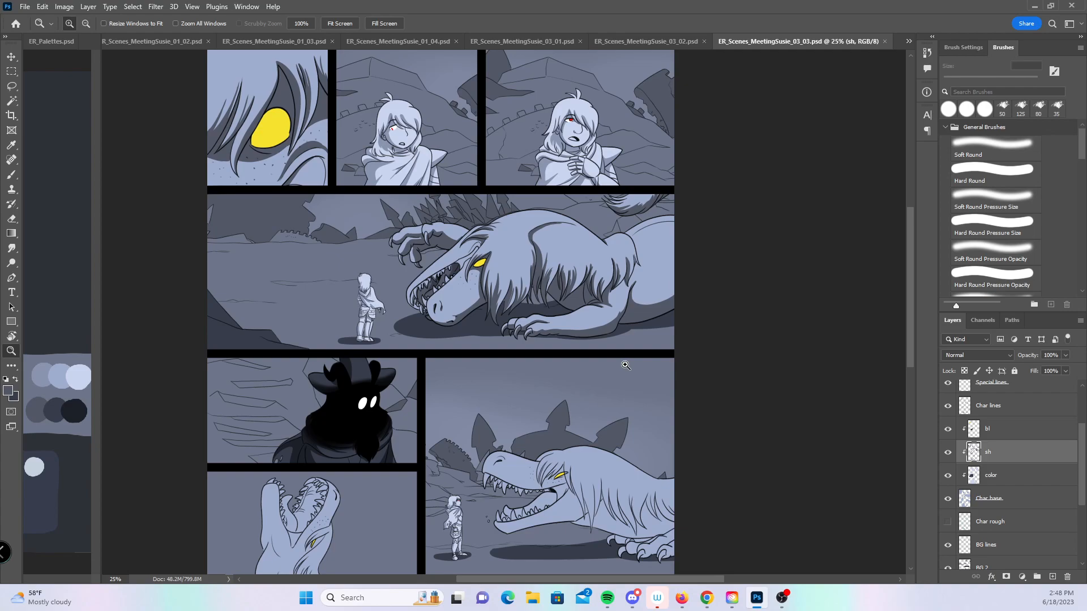
- Shade the lower jaw's outer edge, neck edge and cheek crease of the upward-gaping creature in the panel below the hatted figure
{"action": "mouse_move", "coordinate": [910, 276]}
{"action": "left_mouse_down"}
{"action": "mouse_move", "coordinate": [900, 318]}
{"action": "mouse_move", "coordinate": [893, 281]}
{"action": "left_mouse_up"}
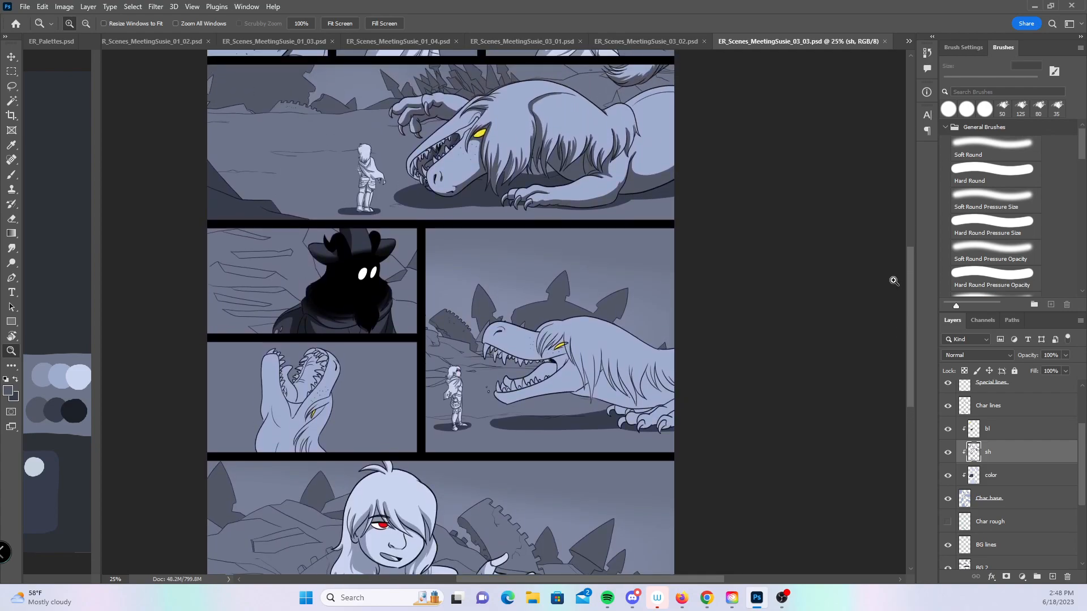
{"action": "left_click", "coordinate": [316, 414]}
{"action": "left_click", "coordinate": [329, 404]}
{"action": "left_click", "coordinate": [346, 391]}
{"action": "left_click", "coordinate": [363, 374]}
{"action": "left_click_drag", "start_coordinate": [363, 374], "coordinate": [455, 433]}
{"action": "left_click", "coordinate": [10, 176]}
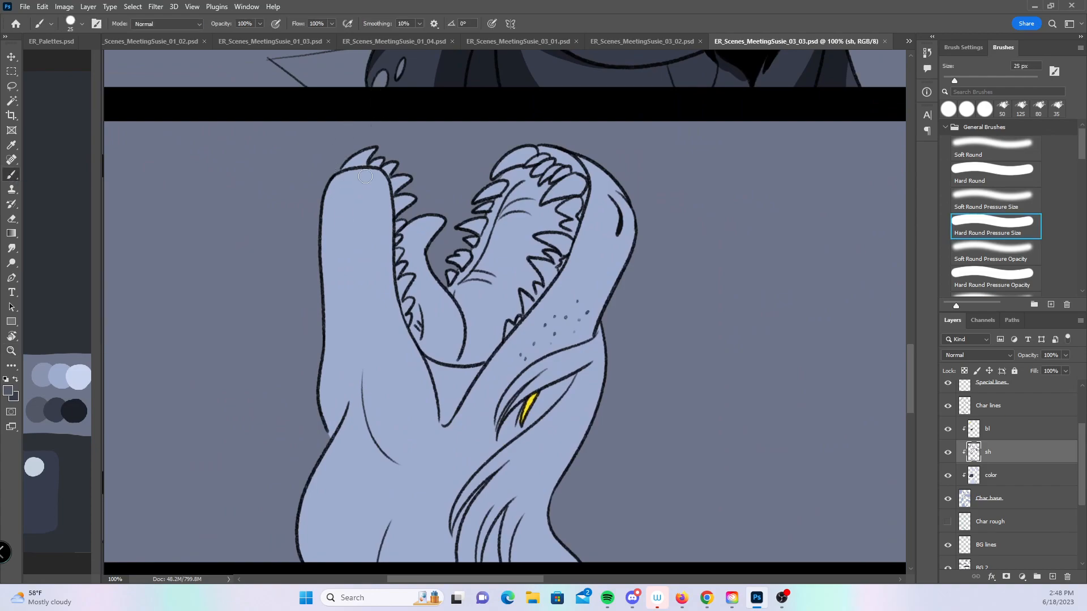
{"action": "mouse_move", "coordinate": [319, 243]}
{"action": "left_mouse_down"}
{"action": "mouse_move", "coordinate": [338, 407]}
{"action": "mouse_move", "coordinate": [342, 388]}
{"action": "mouse_move", "coordinate": [311, 538]}
{"action": "mouse_move", "coordinate": [331, 577]}
{"action": "left_mouse_up"}
{"action": "mouse_move", "coordinate": [362, 379]}
{"action": "left_mouse_down"}
{"action": "mouse_move", "coordinate": [369, 412]}
{"action": "mouse_move", "coordinate": [397, 462]}
{"action": "left_mouse_up"}
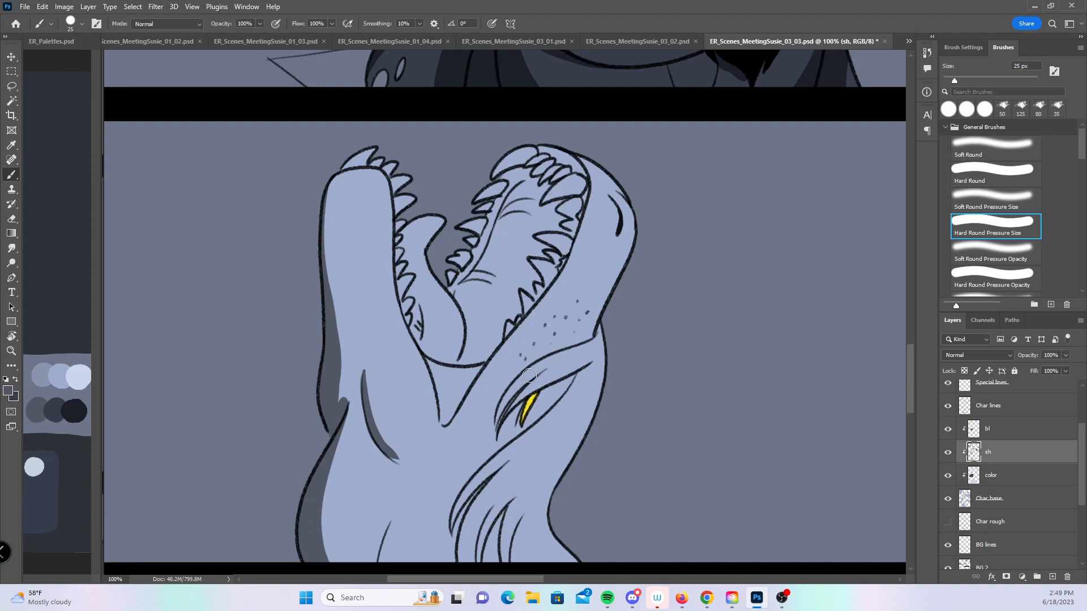
- Shade the eye socket and the fur strands behind the eye of the upward-gaping creature
{"action": "mouse_move", "coordinate": [546, 392]}
{"action": "left_mouse_down"}
{"action": "mouse_move", "coordinate": [525, 427]}
{"action": "mouse_move", "coordinate": [548, 389]}
{"action": "mouse_move", "coordinate": [506, 413]}
{"action": "mouse_move", "coordinate": [584, 367]}
{"action": "mouse_move", "coordinate": [557, 391]}
{"action": "mouse_move", "coordinate": [574, 368]}
{"action": "mouse_move", "coordinate": [501, 397]}
{"action": "mouse_move", "coordinate": [494, 426]}
{"action": "mouse_move", "coordinate": [557, 366]}
{"action": "mouse_move", "coordinate": [530, 406]}
{"action": "mouse_move", "coordinate": [521, 402]}
{"action": "mouse_move", "coordinate": [519, 432]}
{"action": "mouse_move", "coordinate": [519, 410]}
{"action": "mouse_move", "coordinate": [521, 429]}
{"action": "mouse_move", "coordinate": [574, 376]}
{"action": "left_mouse_up"}
{"action": "mouse_move", "coordinate": [649, 443]}
{"action": "left_mouse_down"}
{"action": "mouse_move", "coordinate": [647, 330]}
{"action": "mouse_move", "coordinate": [635, 332]}
{"action": "left_mouse_up"}
{"action": "left_click_drag", "start_coordinate": [557, 274], "coordinate": [512, 327]}
{"action": "left_click_drag", "start_coordinate": [566, 272], "coordinate": [448, 387]}
{"action": "mouse_move", "coordinate": [496, 337]}
{"action": "left_mouse_down"}
{"action": "mouse_move", "coordinate": [451, 404]}
{"action": "mouse_move", "coordinate": [520, 324]}
{"action": "mouse_move", "coordinate": [437, 431]}
{"action": "mouse_move", "coordinate": [467, 392]}
{"action": "mouse_move", "coordinate": [457, 416]}
{"action": "left_mouse_up"}
{"action": "mouse_move", "coordinate": [440, 457]}
{"action": "left_mouse_down"}
{"action": "mouse_move", "coordinate": [465, 380]}
{"action": "mouse_move", "coordinate": [469, 452]}
{"action": "mouse_move", "coordinate": [483, 406]}
{"action": "mouse_move", "coordinate": [467, 461]}
{"action": "mouse_move", "coordinate": [491, 400]}
{"action": "left_mouse_up"}
{"action": "left_click_drag", "start_coordinate": [473, 453], "coordinate": [497, 390]}
{"action": "mouse_move", "coordinate": [490, 459]}
{"action": "left_mouse_down"}
{"action": "mouse_move", "coordinate": [479, 408]}
{"action": "mouse_move", "coordinate": [485, 430]}
{"action": "mouse_move", "coordinate": [498, 378]}
{"action": "left_mouse_up"}
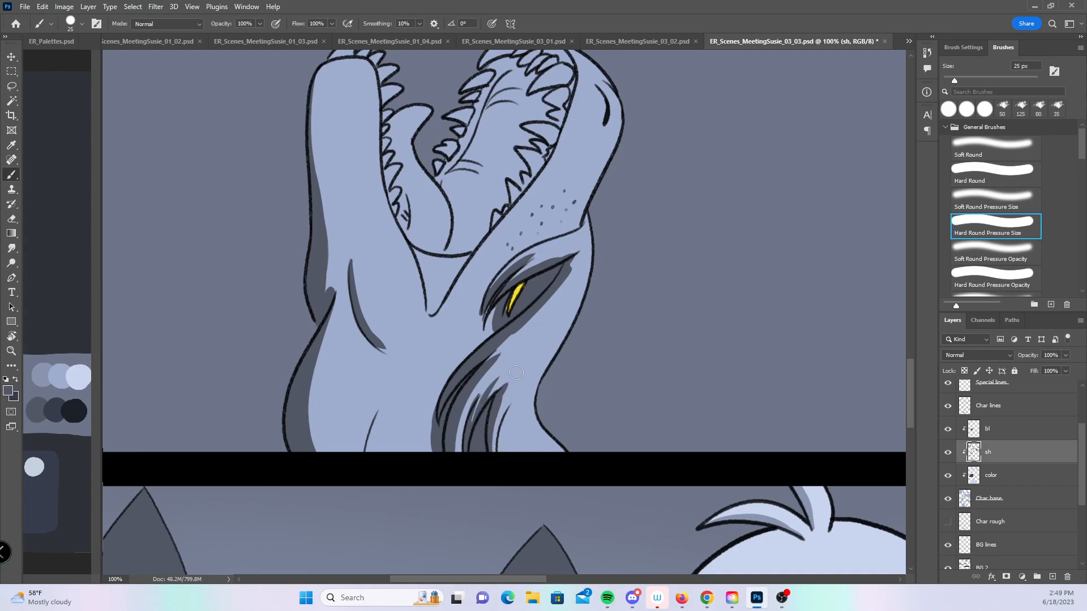
- Shade the tongue's inner side beside the lower teeth of the upward-gaping creature
{"action": "left_click_drag", "start_coordinate": [592, 326], "coordinate": [571, 388]}
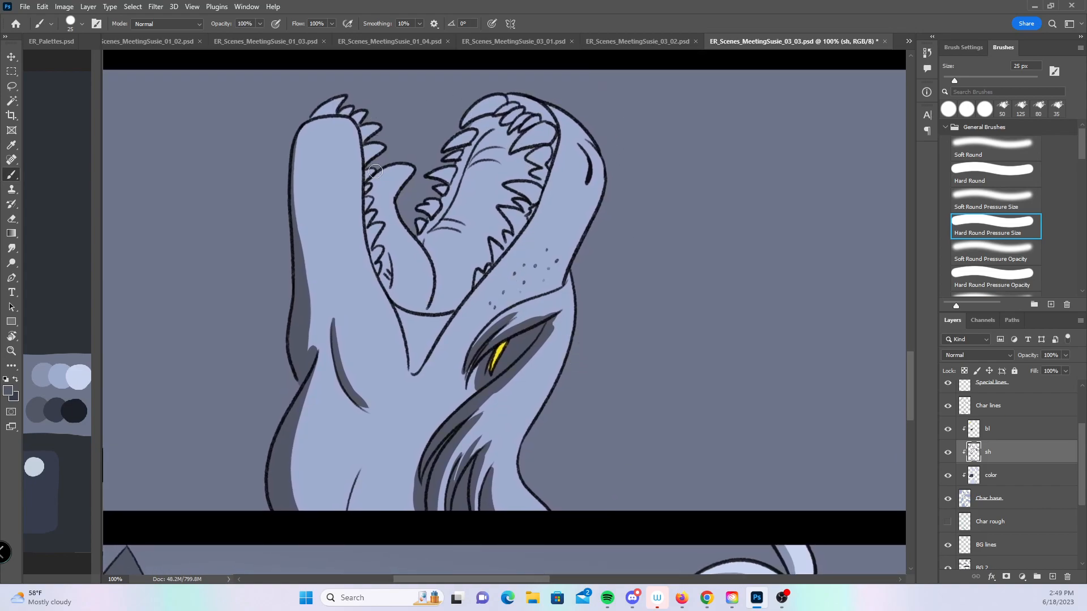
{"action": "mouse_move", "coordinate": [386, 270]}
{"action": "left_mouse_down"}
{"action": "mouse_move", "coordinate": [385, 240]}
{"action": "mouse_move", "coordinate": [374, 251]}
{"action": "mouse_move", "coordinate": [384, 275]}
{"action": "mouse_move", "coordinate": [384, 233]}
{"action": "mouse_move", "coordinate": [397, 299]}
{"action": "mouse_move", "coordinate": [381, 233]}
{"action": "mouse_move", "coordinate": [359, 207]}
{"action": "mouse_move", "coordinate": [379, 231]}
{"action": "left_mouse_up"}
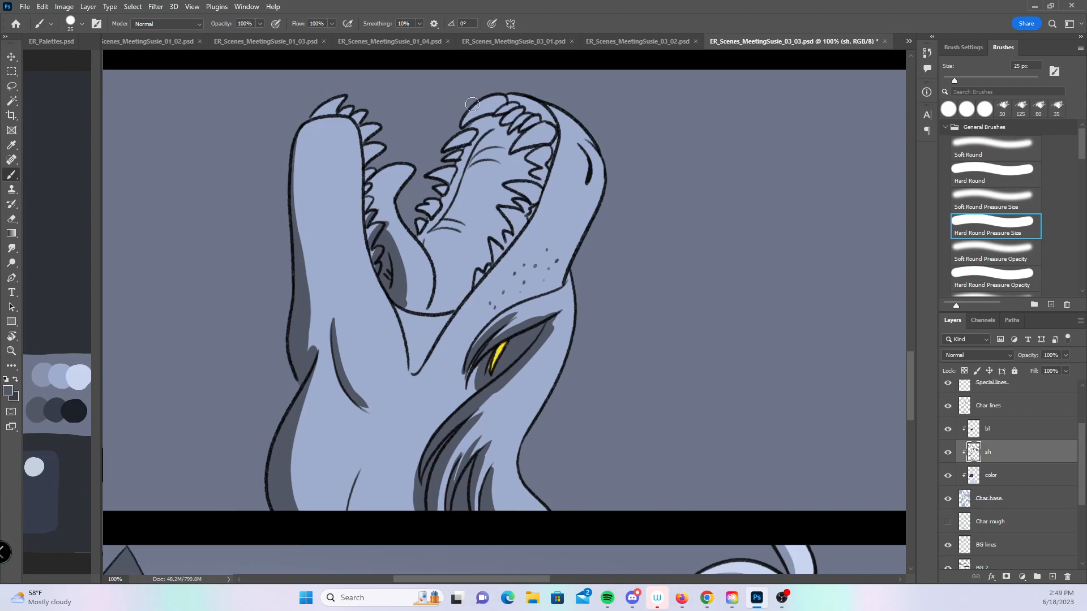
{"action": "mouse_move", "coordinate": [386, 226]}
{"action": "left_mouse_down"}
{"action": "mouse_move", "coordinate": [407, 265]}
{"action": "mouse_move", "coordinate": [399, 292]}
{"action": "left_mouse_up"}
{"action": "left_click_drag", "start_coordinate": [371, 222], "coordinate": [379, 198]}
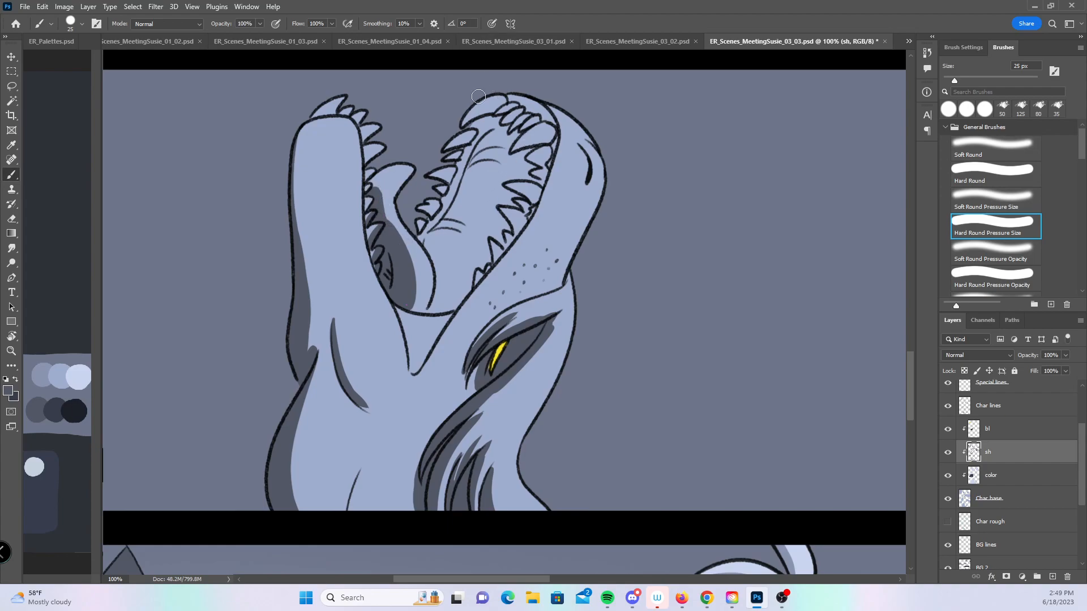
- Shade the upward-gaping creature's palate along both upper tooth rows and down into the throat
{"action": "mouse_move", "coordinate": [423, 244]}
{"action": "left_mouse_down"}
{"action": "mouse_move", "coordinate": [399, 296]}
{"action": "mouse_move", "coordinate": [429, 279]}
{"action": "mouse_move", "coordinate": [441, 224]}
{"action": "mouse_move", "coordinate": [437, 232]}
{"action": "mouse_move", "coordinate": [500, 130]}
{"action": "left_mouse_up"}
{"action": "mouse_move", "coordinate": [420, 242]}
{"action": "left_mouse_down"}
{"action": "mouse_move", "coordinate": [416, 210]}
{"action": "mouse_move", "coordinate": [439, 230]}
{"action": "mouse_move", "coordinate": [446, 181]}
{"action": "left_mouse_up"}
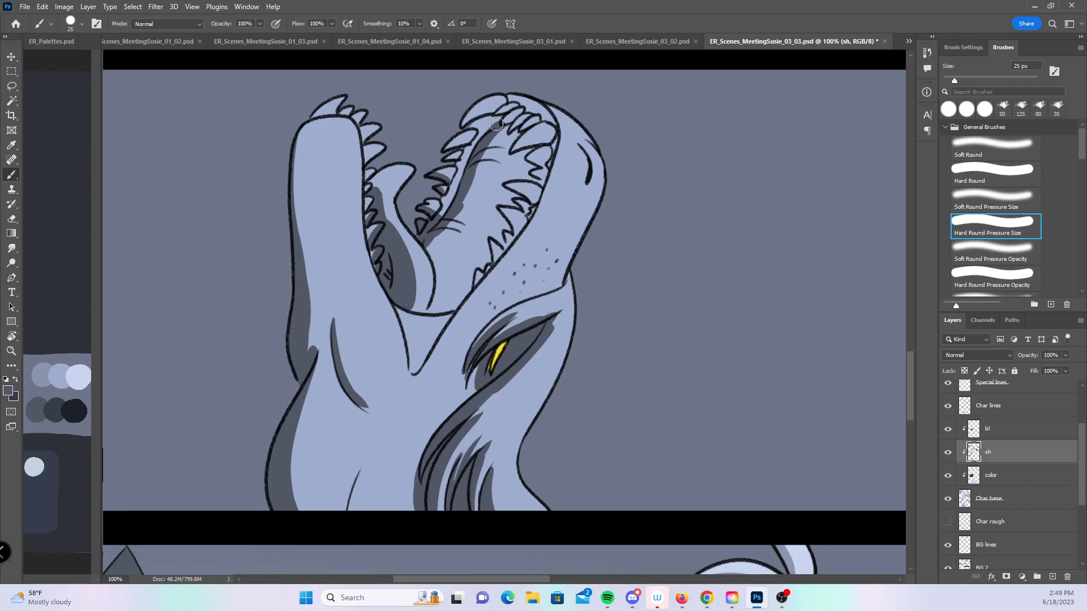
{"action": "mouse_move", "coordinate": [514, 121]}
{"action": "left_mouse_down"}
{"action": "mouse_move", "coordinate": [509, 144]}
{"action": "mouse_move", "coordinate": [525, 129]}
{"action": "mouse_move", "coordinate": [527, 140]}
{"action": "mouse_move", "coordinate": [513, 134]}
{"action": "mouse_move", "coordinate": [512, 163]}
{"action": "mouse_move", "coordinate": [550, 140]}
{"action": "mouse_move", "coordinate": [519, 165]}
{"action": "mouse_move", "coordinate": [544, 184]}
{"action": "left_mouse_up"}
{"action": "left_click_drag", "start_coordinate": [432, 244], "coordinate": [439, 259]}
{"action": "mouse_move", "coordinate": [404, 297]}
{"action": "left_mouse_down"}
{"action": "mouse_move", "coordinate": [436, 302]}
{"action": "mouse_move", "coordinate": [448, 276]}
{"action": "mouse_move", "coordinate": [435, 302]}
{"action": "mouse_move", "coordinate": [436, 250]}
{"action": "mouse_move", "coordinate": [423, 243]}
{"action": "mouse_move", "coordinate": [440, 311]}
{"action": "mouse_move", "coordinate": [468, 278]}
{"action": "mouse_move", "coordinate": [458, 303]}
{"action": "mouse_move", "coordinate": [474, 246]}
{"action": "mouse_move", "coordinate": [466, 284]}
{"action": "mouse_move", "coordinate": [488, 260]}
{"action": "mouse_move", "coordinate": [490, 220]}
{"action": "mouse_move", "coordinate": [483, 243]}
{"action": "mouse_move", "coordinate": [486, 229]}
{"action": "mouse_move", "coordinate": [503, 245]}
{"action": "mouse_move", "coordinate": [494, 196]}
{"action": "mouse_move", "coordinate": [500, 234]}
{"action": "mouse_move", "coordinate": [509, 231]}
{"action": "mouse_move", "coordinate": [492, 202]}
{"action": "mouse_move", "coordinate": [524, 196]}
{"action": "mouse_move", "coordinate": [500, 192]}
{"action": "mouse_move", "coordinate": [522, 175]}
{"action": "mouse_move", "coordinate": [506, 160]}
{"action": "left_mouse_up"}
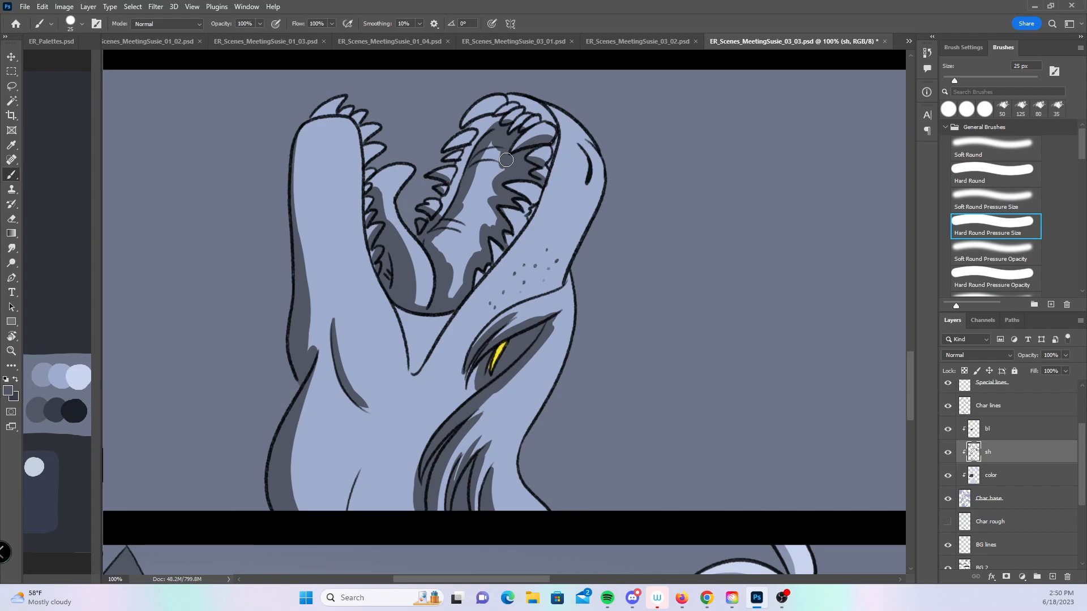
- Fill the rest of the upward-gaping creature's palate with shadow, and shade the gaps between the teeth and the nostril
{"action": "mouse_move", "coordinate": [506, 160]}
{"action": "left_mouse_down"}
{"action": "mouse_move", "coordinate": [473, 187]}
{"action": "mouse_move", "coordinate": [499, 173]}
{"action": "left_mouse_up"}
{"action": "mouse_move", "coordinate": [455, 211]}
{"action": "left_mouse_down"}
{"action": "mouse_move", "coordinate": [460, 265]}
{"action": "mouse_move", "coordinate": [491, 189]}
{"action": "mouse_move", "coordinate": [489, 222]}
{"action": "mouse_move", "coordinate": [486, 191]}
{"action": "mouse_move", "coordinate": [474, 197]}
{"action": "mouse_move", "coordinate": [473, 183]}
{"action": "mouse_move", "coordinate": [485, 178]}
{"action": "mouse_move", "coordinate": [511, 237]}
{"action": "left_mouse_up"}
{"action": "left_click_drag", "start_coordinate": [511, 185], "coordinate": [530, 208]}
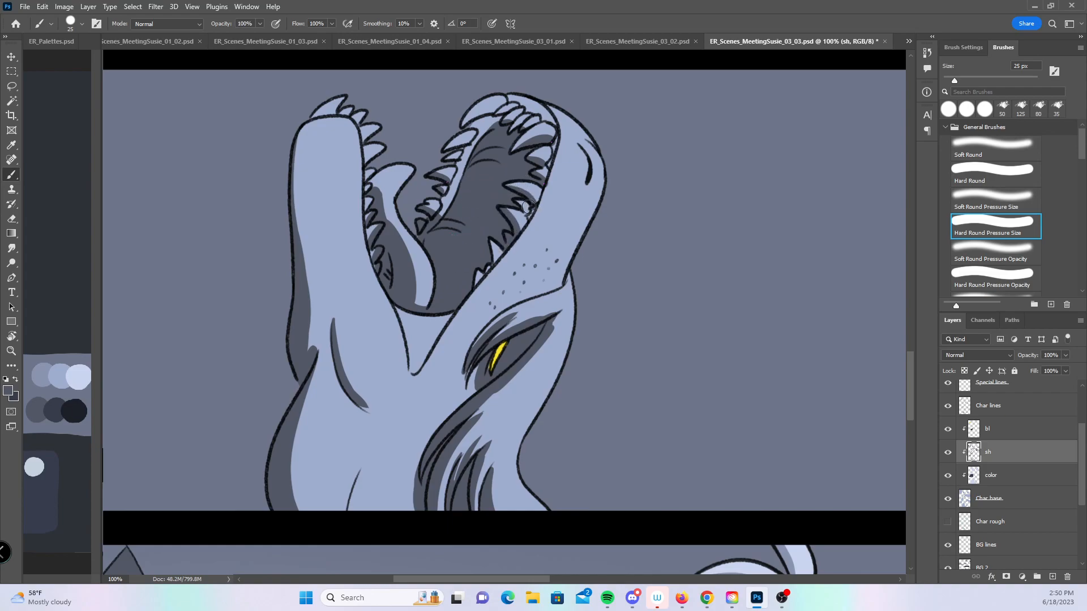
{"action": "left_click_drag", "start_coordinate": [492, 251], "coordinate": [490, 261]}
{"action": "left_click_drag", "start_coordinate": [584, 158], "coordinate": [587, 169]}
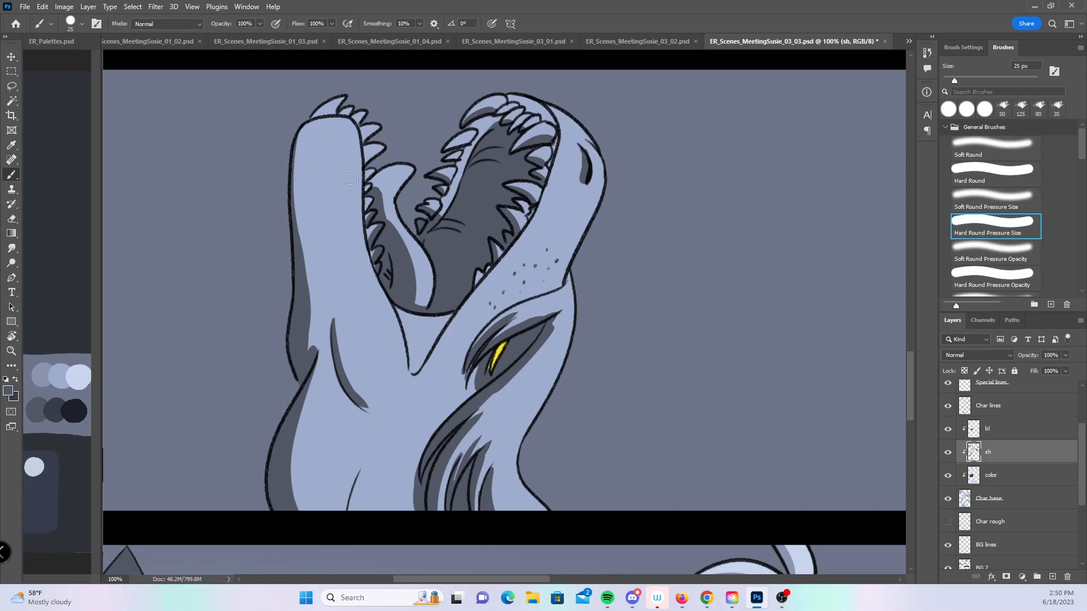
- Deepen the throat and the area behind the tongue with the darker shadow colour, and save the document
{"action": "left_click_drag", "start_coordinate": [380, 279], "coordinate": [386, 268]}
{"action": "mouse_move", "coordinate": [430, 310]}
{"action": "left_mouse_down"}
{"action": "mouse_move", "coordinate": [441, 255]}
{"action": "mouse_move", "coordinate": [481, 255]}
{"action": "mouse_move", "coordinate": [496, 241]}
{"action": "mouse_move", "coordinate": [445, 311]}
{"action": "mouse_move", "coordinate": [463, 294]}
{"action": "mouse_move", "coordinate": [466, 260]}
{"action": "mouse_move", "coordinate": [450, 250]}
{"action": "mouse_move", "coordinate": [480, 263]}
{"action": "mouse_move", "coordinate": [486, 234]}
{"action": "mouse_move", "coordinate": [474, 225]}
{"action": "mouse_move", "coordinate": [502, 247]}
{"action": "left_mouse_up"}
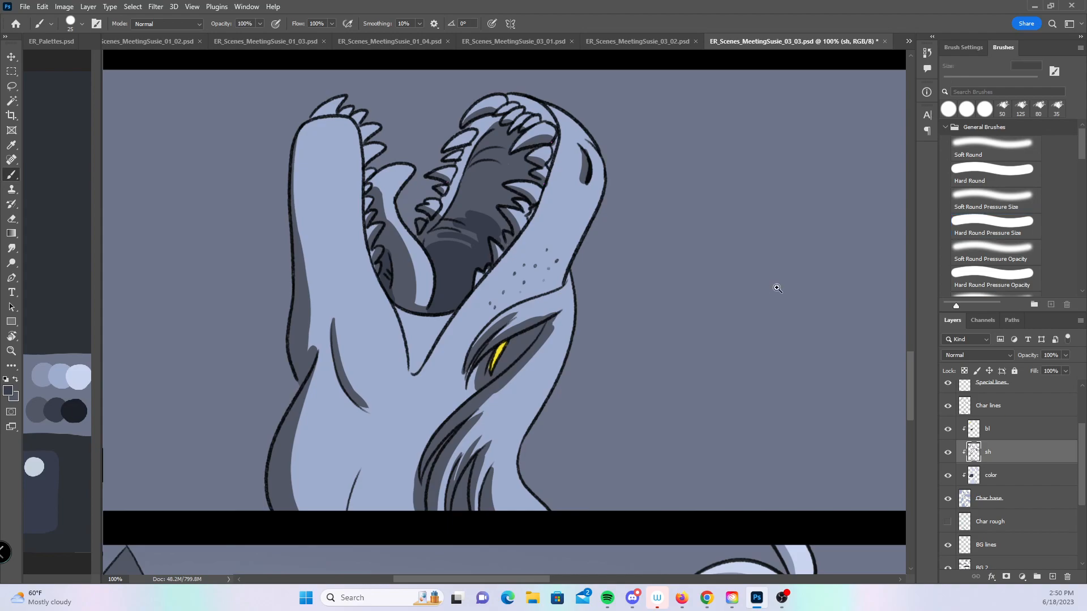
{"action": "key", "text": "z"}
{"action": "left_click", "coordinate": [756, 357], "text": "alt"}
{"action": "left_click_drag", "start_coordinate": [802, 417], "coordinate": [584, 366]}
{"action": "key", "text": "ctrl+s"}
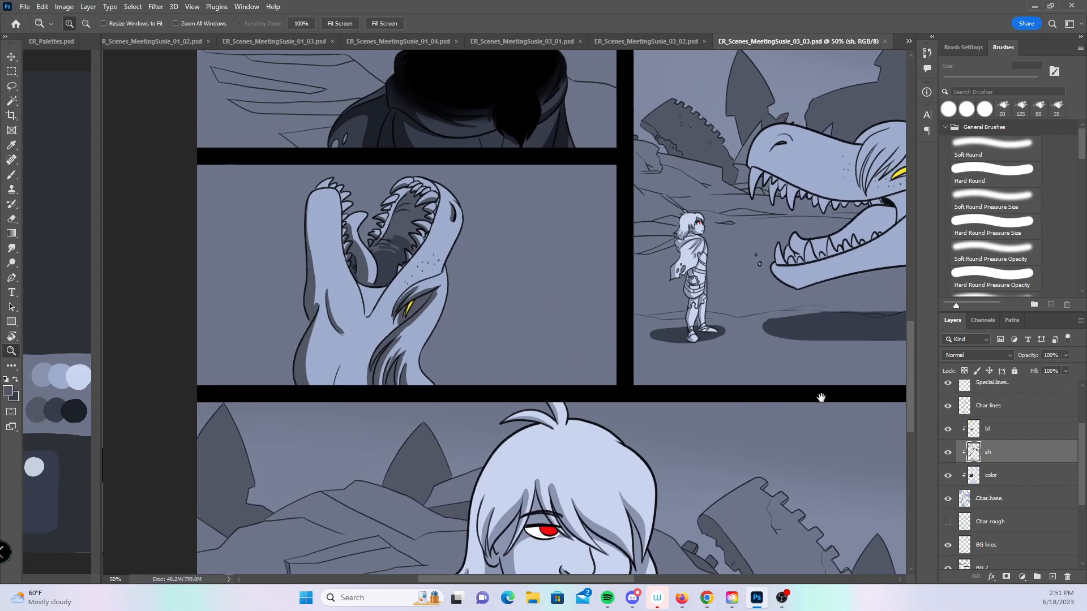
- Shade the nostril and the ridge above it on the open-jawed creature in the adjacent panel at 200% zoom, using the lighter shadow colour
{"action": "left_click_drag", "start_coordinate": [829, 396], "coordinate": [520, 433]}
{"action": "left_click", "coordinate": [694, 284]}
{"action": "left_click", "coordinate": [693, 285]}
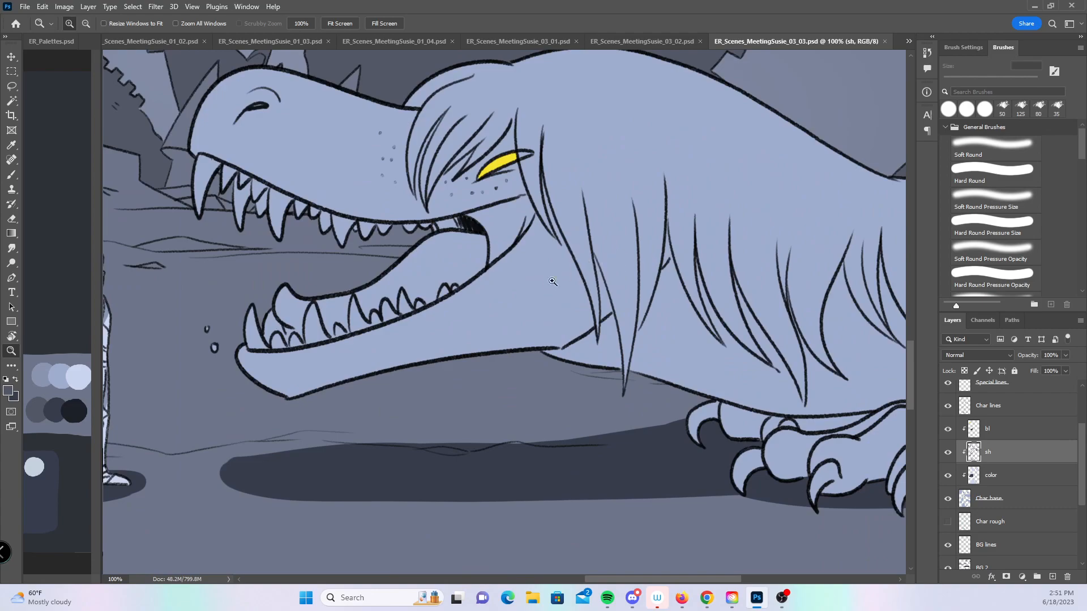
{"action": "left_click", "coordinate": [547, 280]}
{"action": "mouse_move", "coordinate": [426, 195]}
{"action": "left_mouse_down"}
{"action": "mouse_move", "coordinate": [583, 377]}
{"action": "mouse_move", "coordinate": [720, 472]}
{"action": "left_mouse_up"}
{"action": "key", "text": "b"}
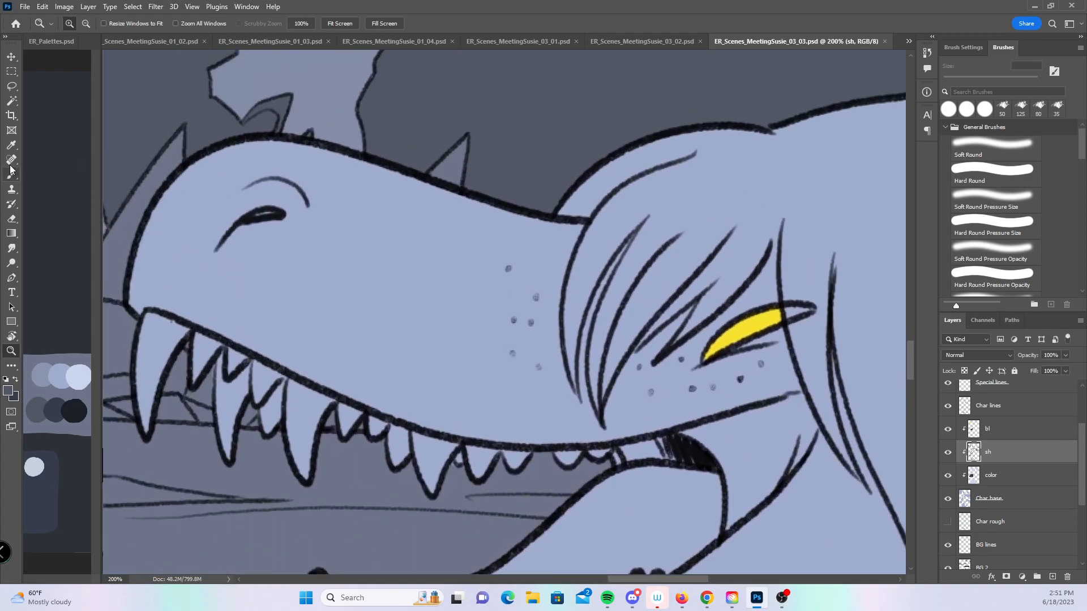
{"action": "mouse_move", "coordinate": [220, 251]}
{"action": "left_mouse_down"}
{"action": "mouse_move", "coordinate": [290, 222]}
{"action": "mouse_move", "coordinate": [268, 214]}
{"action": "mouse_move", "coordinate": [268, 174]}
{"action": "mouse_move", "coordinate": [306, 187]}
{"action": "mouse_move", "coordinate": [320, 209]}
{"action": "left_mouse_up"}
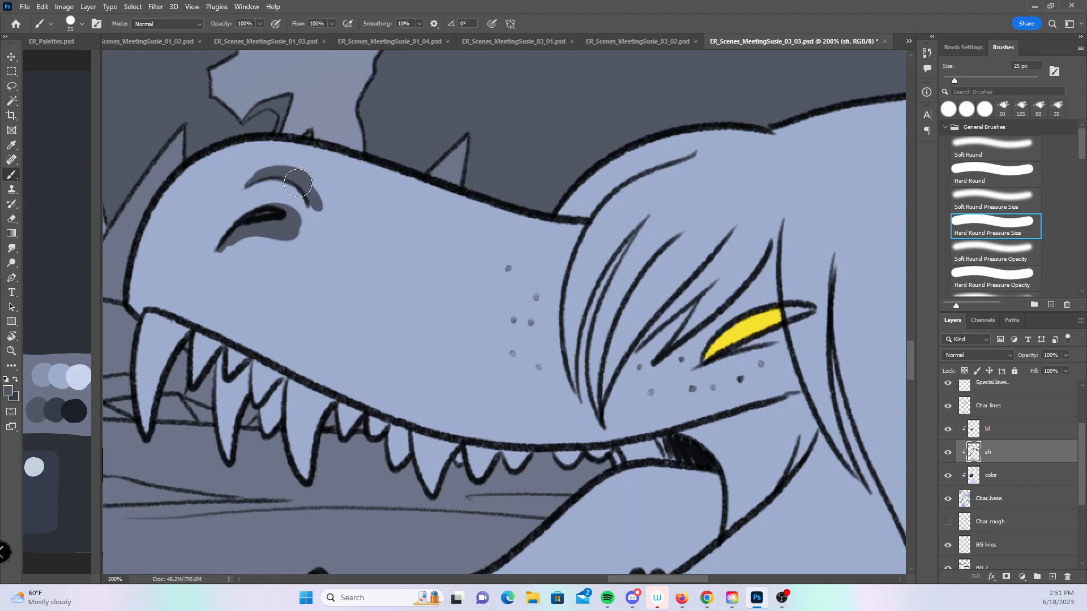
- Shade the fur strands on the open-jawed creature's forehead in front of the eye
{"action": "left_click_drag", "start_coordinate": [572, 214], "coordinate": [644, 166]}
{"action": "mouse_move", "coordinate": [575, 320]}
{"action": "left_mouse_down"}
{"action": "mouse_move", "coordinate": [586, 402]}
{"action": "mouse_move", "coordinate": [583, 306]}
{"action": "mouse_move", "coordinate": [622, 238]}
{"action": "mouse_move", "coordinate": [600, 254]}
{"action": "left_mouse_up"}
{"action": "mouse_move", "coordinate": [603, 401]}
{"action": "left_mouse_down"}
{"action": "mouse_move", "coordinate": [613, 411]}
{"action": "mouse_move", "coordinate": [621, 352]}
{"action": "mouse_move", "coordinate": [634, 348]}
{"action": "mouse_move", "coordinate": [631, 356]}
{"action": "mouse_move", "coordinate": [671, 313]}
{"action": "left_mouse_up"}
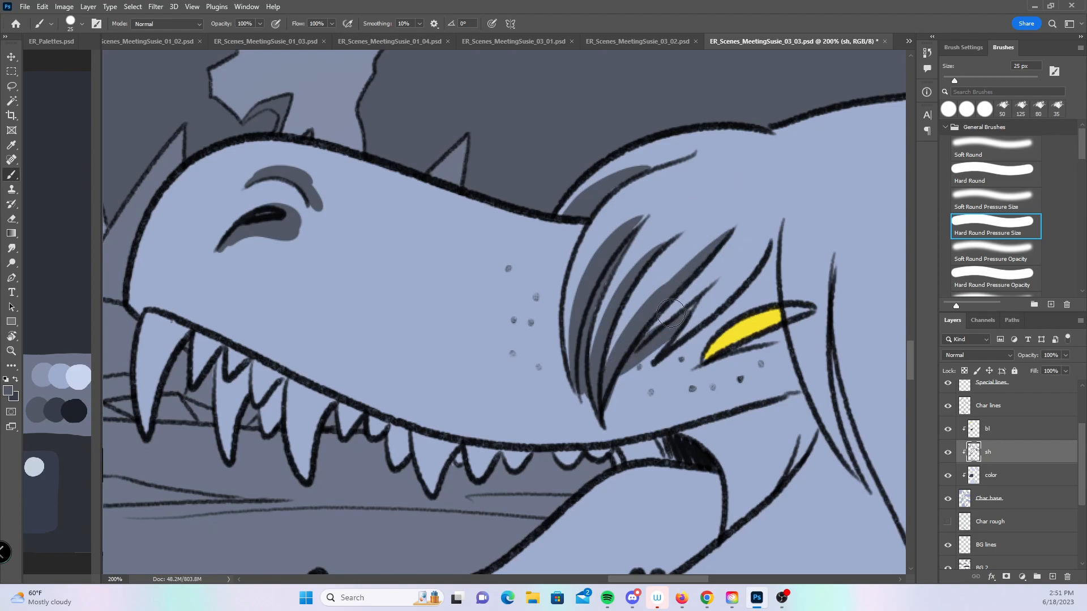
- Reduce the brush to 15 px and fill the shadow around the yellow eye and between the fur strands beside it
{"action": "left_click_drag", "start_coordinate": [762, 316], "coordinate": [598, 302]}
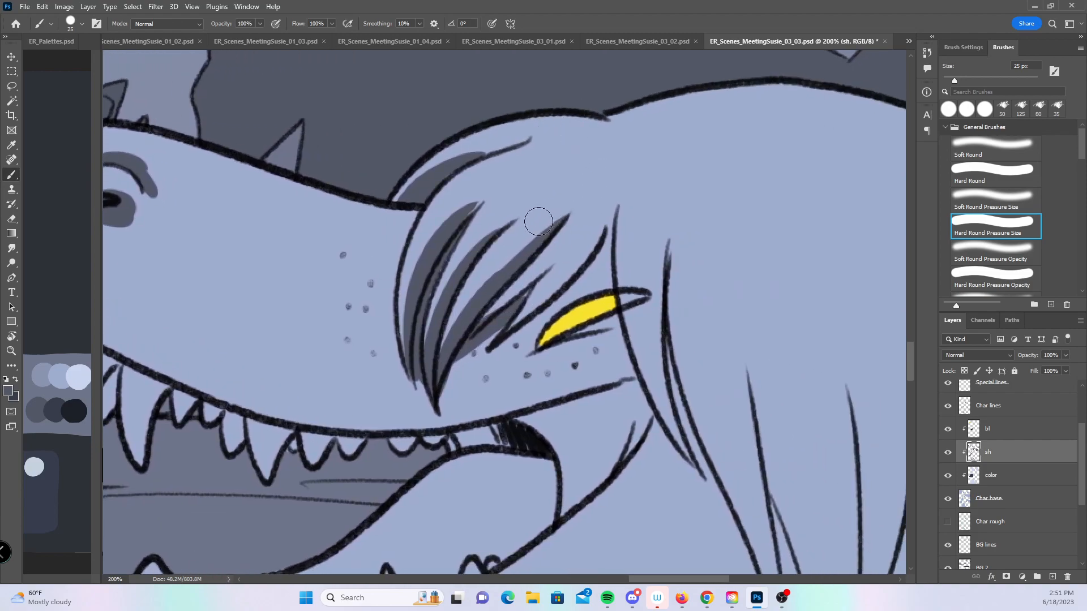
{"action": "key", "text": "bracketleft"}
{"action": "mouse_move", "coordinate": [477, 330]}
{"action": "left_mouse_down"}
{"action": "mouse_move", "coordinate": [527, 285]}
{"action": "mouse_move", "coordinate": [498, 334]}
{"action": "mouse_move", "coordinate": [549, 303]}
{"action": "left_mouse_up"}
{"action": "mouse_move", "coordinate": [499, 343]}
{"action": "left_mouse_down"}
{"action": "mouse_move", "coordinate": [560, 289]}
{"action": "mouse_move", "coordinate": [612, 205]}
{"action": "left_mouse_up"}
{"action": "mouse_move", "coordinate": [512, 341]}
{"action": "left_mouse_down"}
{"action": "mouse_move", "coordinate": [535, 345]}
{"action": "mouse_move", "coordinate": [566, 308]}
{"action": "mouse_move", "coordinate": [611, 322]}
{"action": "mouse_move", "coordinate": [614, 314]}
{"action": "left_mouse_up"}
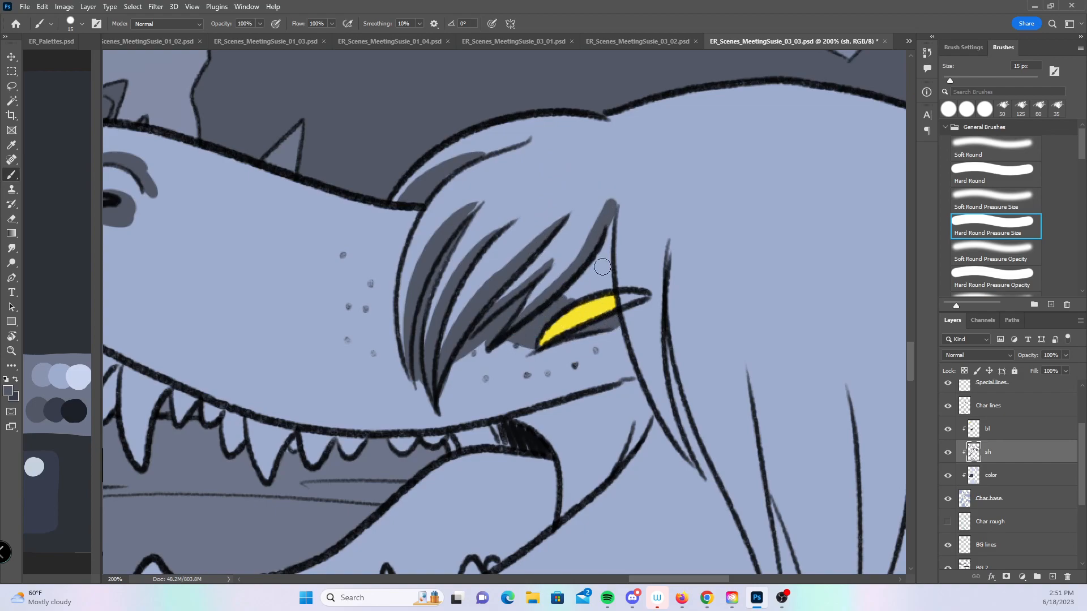
{"action": "mouse_move", "coordinate": [571, 276]}
{"action": "left_mouse_down"}
{"action": "mouse_move", "coordinate": [617, 212]}
{"action": "mouse_move", "coordinate": [628, 340]}
{"action": "left_mouse_up"}
- Shade the narrow fur strand behind the open-jawed creature's eye
{"action": "left_click_drag", "start_coordinate": [673, 270], "coordinate": [531, 193]}
{"action": "mouse_move", "coordinate": [425, 261]}
{"action": "left_mouse_down"}
{"action": "mouse_move", "coordinate": [480, 265]}
{"action": "mouse_move", "coordinate": [491, 281]}
{"action": "mouse_move", "coordinate": [478, 191]}
{"action": "mouse_move", "coordinate": [514, 333]}
{"action": "left_mouse_up"}
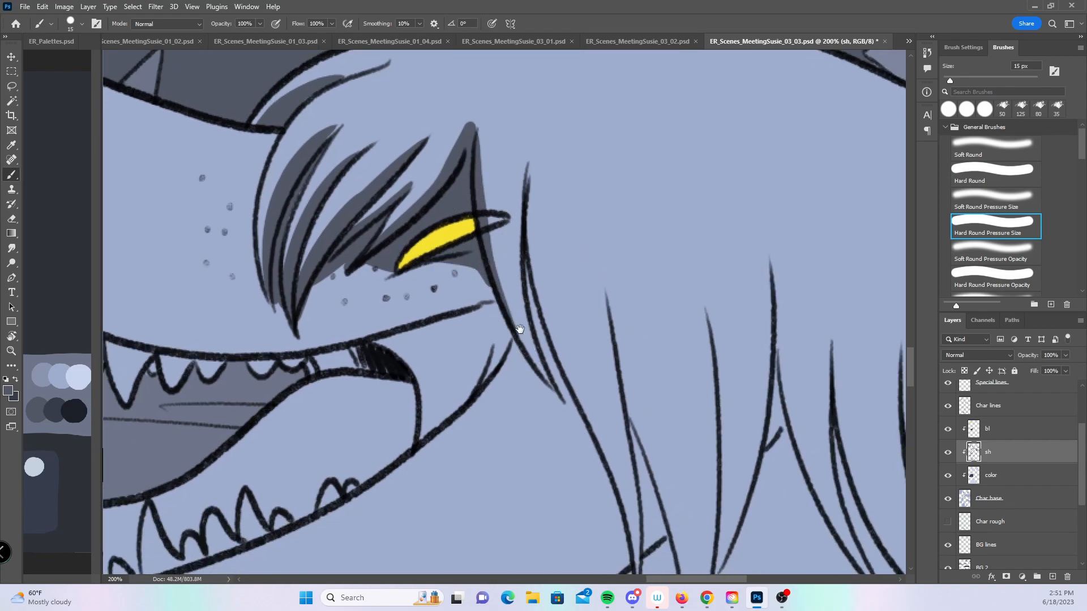
{"action": "mouse_move", "coordinate": [525, 218]}
{"action": "left_mouse_down"}
{"action": "mouse_move", "coordinate": [532, 297]}
{"action": "mouse_move", "coordinate": [561, 386]}
{"action": "left_mouse_up"}
- Shade the gaps between the open-jawed creature's upper teeth and add shadows along the edges of the large front fangs
{"action": "left_click_drag", "start_coordinate": [567, 338], "coordinate": [764, 189]}
{"action": "mouse_move", "coordinate": [518, 205]}
{"action": "left_mouse_down"}
{"action": "mouse_move", "coordinate": [577, 211]}
{"action": "mouse_move", "coordinate": [469, 220]}
{"action": "mouse_move", "coordinate": [504, 209]}
{"action": "left_mouse_up"}
{"action": "left_click_drag", "start_coordinate": [401, 215], "coordinate": [417, 218]}
{"action": "mouse_move", "coordinate": [328, 187]}
{"action": "left_mouse_down"}
{"action": "mouse_move", "coordinate": [471, 223]}
{"action": "mouse_move", "coordinate": [431, 254]}
{"action": "mouse_move", "coordinate": [442, 232]}
{"action": "mouse_move", "coordinate": [492, 253]}
{"action": "left_mouse_up"}
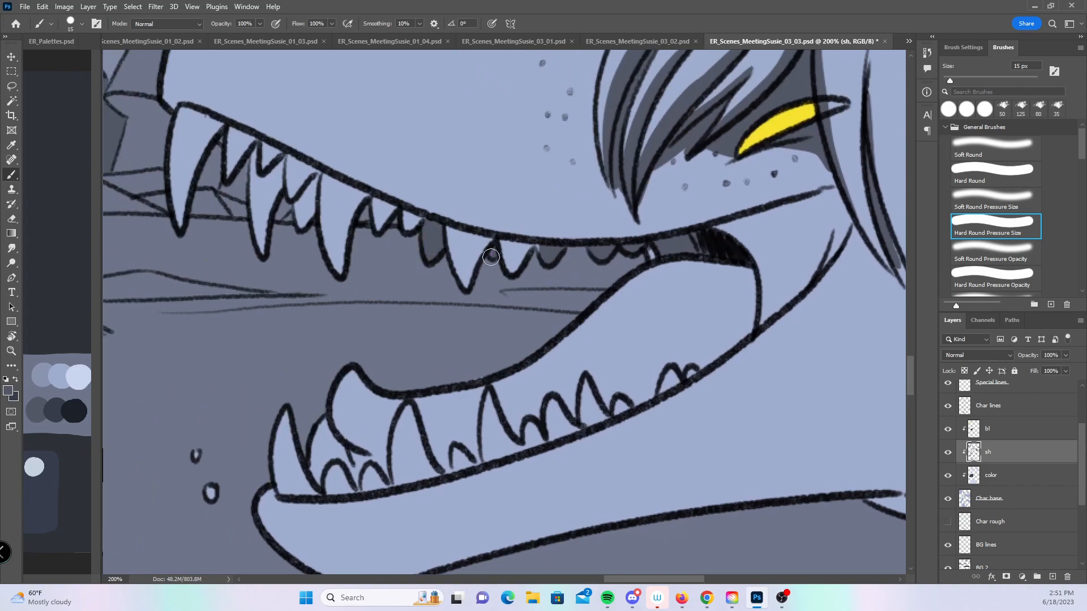
{"action": "mouse_move", "coordinate": [263, 187]}
{"action": "left_mouse_down"}
{"action": "mouse_move", "coordinate": [255, 231]}
{"action": "mouse_move", "coordinate": [268, 268]}
{"action": "mouse_move", "coordinate": [262, 187]}
{"action": "mouse_move", "coordinate": [276, 180]}
{"action": "mouse_move", "coordinate": [277, 198]}
{"action": "mouse_move", "coordinate": [314, 197]}
{"action": "left_mouse_up"}
{"action": "mouse_move", "coordinate": [189, 181]}
{"action": "left_mouse_down"}
{"action": "mouse_move", "coordinate": [220, 124]}
{"action": "mouse_move", "coordinate": [231, 180]}
{"action": "left_mouse_up"}
{"action": "mouse_move", "coordinate": [353, 199]}
{"action": "left_mouse_down"}
{"action": "mouse_move", "coordinate": [341, 286]}
{"action": "mouse_move", "coordinate": [363, 208]}
{"action": "mouse_move", "coordinate": [382, 227]}
{"action": "left_mouse_up"}
{"action": "left_click_drag", "start_coordinate": [417, 222], "coordinate": [414, 225]}
- Shade the gaps between the open-jawed creature's lower teeth, the underside of the tongue tip and the edges of the larger lower fangs
{"action": "mouse_move", "coordinate": [766, 306]}
{"action": "left_mouse_down"}
{"action": "mouse_move", "coordinate": [703, 254]}
{"action": "mouse_move", "coordinate": [681, 259]}
{"action": "left_mouse_up"}
{"action": "left_click_drag", "start_coordinate": [768, 209], "coordinate": [708, 278]}
{"action": "left_click_drag", "start_coordinate": [578, 325], "coordinate": [633, 280]}
{"action": "mouse_move", "coordinate": [227, 434]}
{"action": "left_mouse_down"}
{"action": "mouse_move", "coordinate": [267, 419]}
{"action": "mouse_move", "coordinate": [271, 436]}
{"action": "mouse_move", "coordinate": [292, 426]}
{"action": "mouse_move", "coordinate": [300, 446]}
{"action": "mouse_move", "coordinate": [284, 407]}
{"action": "left_mouse_up"}
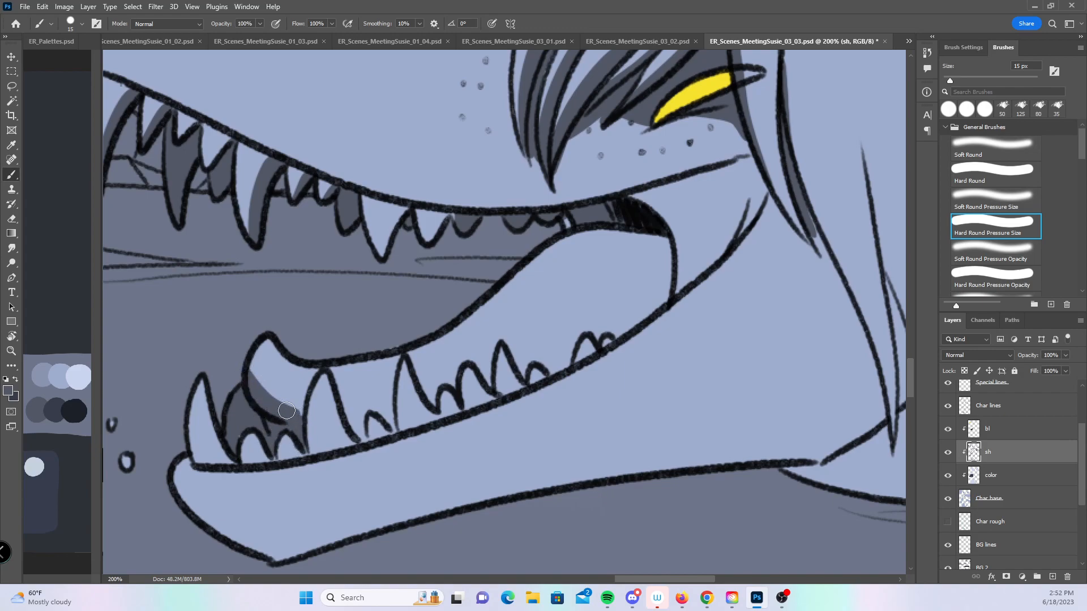
{"action": "mouse_move", "coordinate": [359, 419]}
{"action": "left_mouse_down"}
{"action": "mouse_move", "coordinate": [395, 419]}
{"action": "mouse_move", "coordinate": [392, 429]}
{"action": "mouse_move", "coordinate": [389, 415]}
{"action": "mouse_move", "coordinate": [412, 394]}
{"action": "mouse_move", "coordinate": [435, 409]}
{"action": "mouse_move", "coordinate": [450, 387]}
{"action": "mouse_move", "coordinate": [597, 310]}
{"action": "mouse_move", "coordinate": [648, 310]}
{"action": "left_mouse_up"}
{"action": "mouse_move", "coordinate": [510, 365]}
{"action": "left_mouse_down"}
{"action": "mouse_move", "coordinate": [520, 386]}
{"action": "mouse_move", "coordinate": [556, 350]}
{"action": "mouse_move", "coordinate": [476, 365]}
{"action": "left_mouse_up"}
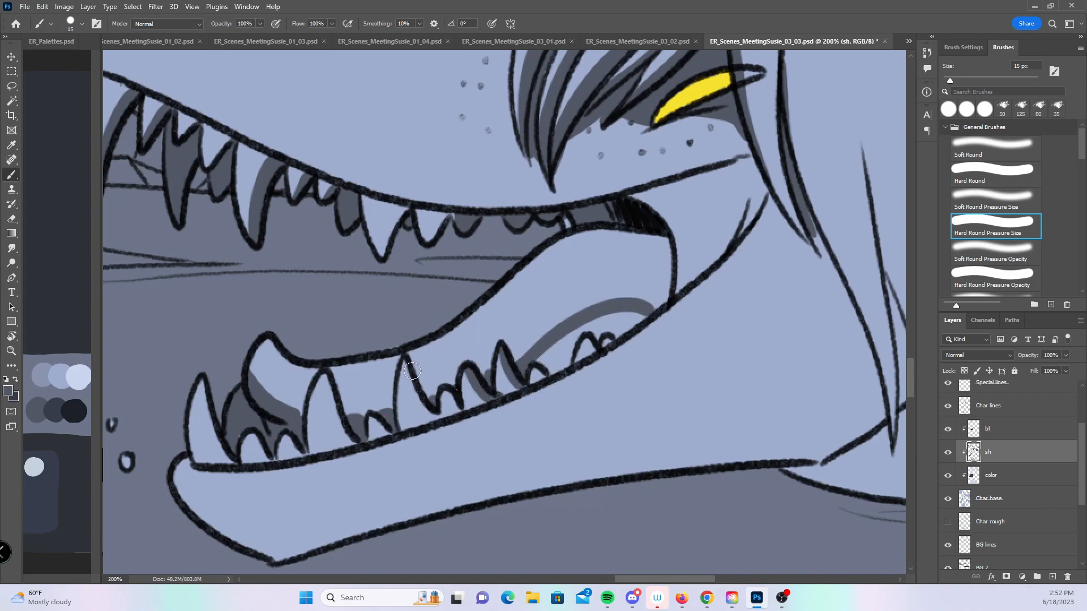
{"action": "mouse_move", "coordinate": [405, 363]}
{"action": "left_mouse_down"}
{"action": "mouse_move", "coordinate": [413, 390]}
{"action": "mouse_move", "coordinate": [439, 419]}
{"action": "left_mouse_up"}
{"action": "left_click_drag", "start_coordinate": [339, 437], "coordinate": [328, 380]}
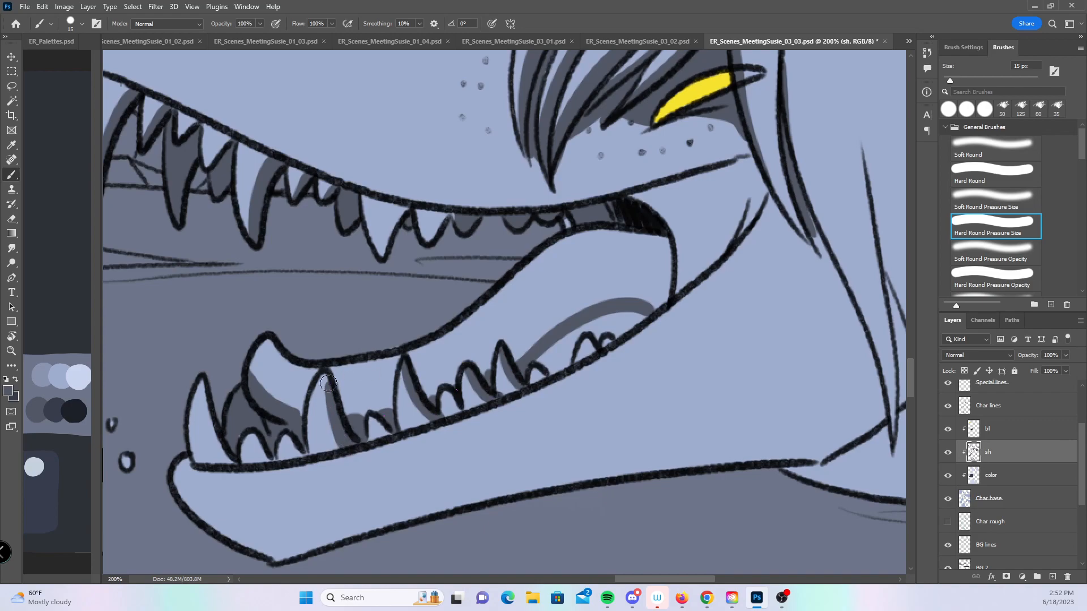
{"action": "mouse_move", "coordinate": [197, 390]}
{"action": "left_mouse_down"}
{"action": "mouse_move", "coordinate": [212, 445]}
{"action": "mouse_move", "coordinate": [207, 428]}
{"action": "mouse_move", "coordinate": [231, 465]}
{"action": "left_mouse_up"}
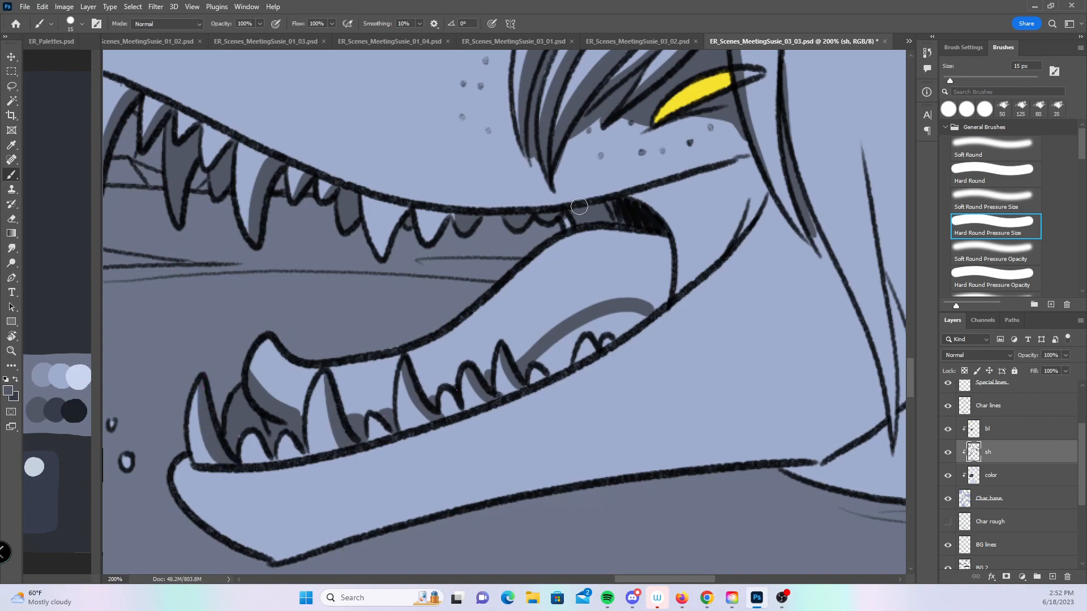
- Fill the shadow across the back of the creature's tongue, curving from the rear teeth up to the mouth corner
{"action": "mouse_move", "coordinate": [536, 357]}
{"action": "left_mouse_down"}
{"action": "mouse_move", "coordinate": [570, 356]}
{"action": "mouse_move", "coordinate": [546, 352]}
{"action": "mouse_move", "coordinate": [625, 329]}
{"action": "left_mouse_up"}
{"action": "mouse_move", "coordinate": [589, 226]}
{"action": "left_mouse_down"}
{"action": "mouse_move", "coordinate": [614, 319]}
{"action": "mouse_move", "coordinate": [630, 226]}
{"action": "mouse_move", "coordinate": [647, 305]}
{"action": "mouse_move", "coordinate": [663, 240]}
{"action": "mouse_move", "coordinate": [660, 283]}
{"action": "left_mouse_up"}
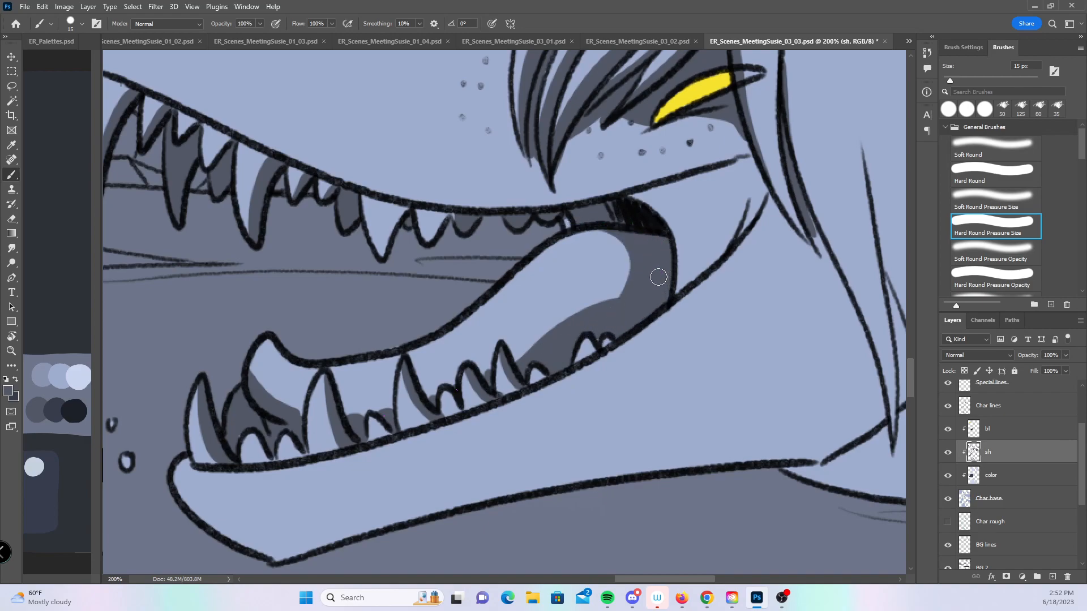
{"action": "left_click_drag", "start_coordinate": [622, 243], "coordinate": [614, 231]}
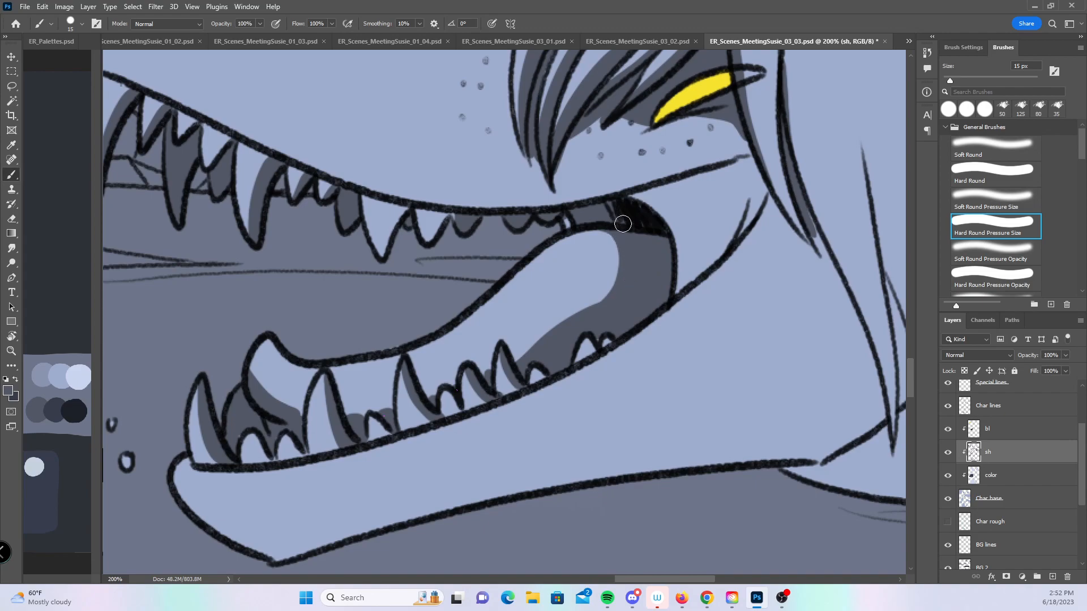
- Paint a long shadow contour along the underside of the creature's lower jaw, curving up toward the neck fur
{"action": "left_click_drag", "start_coordinate": [814, 395], "coordinate": [482, 383]}
{"action": "left_click_drag", "start_coordinate": [602, 405], "coordinate": [882, 313]}
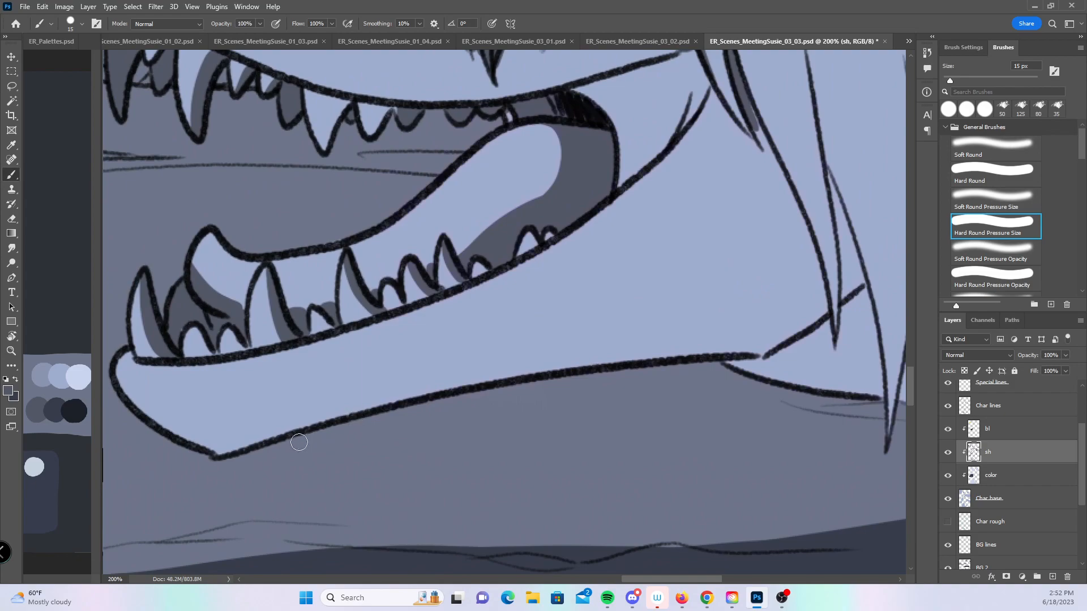
{"action": "mouse_move", "coordinate": [385, 408]}
{"action": "left_mouse_down"}
{"action": "mouse_move", "coordinate": [702, 332]}
{"action": "mouse_move", "coordinate": [810, 287]}
{"action": "left_mouse_up"}
- Shade the long fur strand behind the creature's eye, tapering the shadow along its outline down toward the jaw
{"action": "left_click_drag", "start_coordinate": [838, 200], "coordinate": [464, 267]}
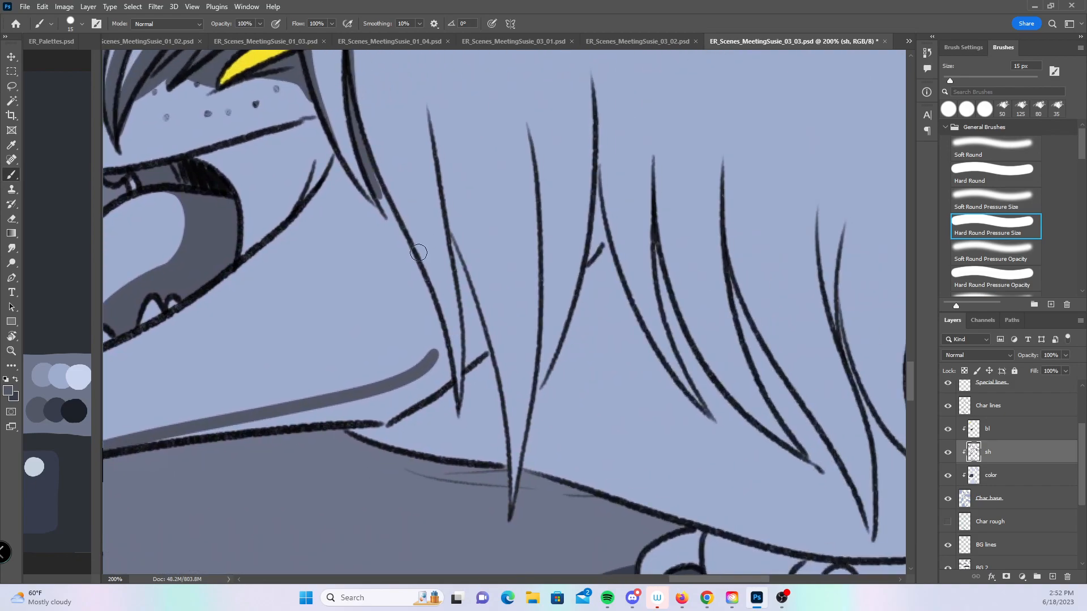
{"action": "left_click_drag", "start_coordinate": [370, 162], "coordinate": [388, 207]}
{"action": "mouse_move", "coordinate": [346, 65]}
{"action": "left_mouse_down"}
{"action": "mouse_move", "coordinate": [385, 183]}
{"action": "mouse_move", "coordinate": [352, 55]}
{"action": "mouse_move", "coordinate": [397, 212]}
{"action": "mouse_move", "coordinate": [349, 53]}
{"action": "mouse_move", "coordinate": [404, 216]}
{"action": "mouse_move", "coordinate": [436, 134]}
{"action": "mouse_move", "coordinate": [466, 269]}
{"action": "left_mouse_up"}
{"action": "left_click_drag", "start_coordinate": [366, 88], "coordinate": [407, 245]}
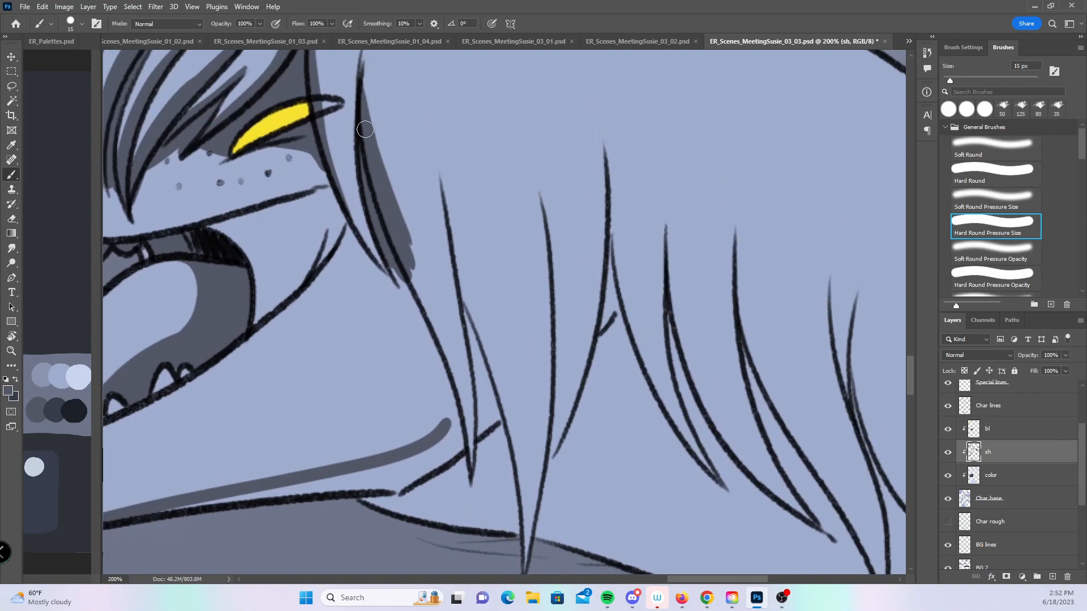
{"action": "left_click_drag", "start_coordinate": [366, 124], "coordinate": [459, 399]}
{"action": "left_click_drag", "start_coordinate": [408, 194], "coordinate": [468, 452]}
{"action": "left_click_drag", "start_coordinate": [400, 255], "coordinate": [454, 398]}
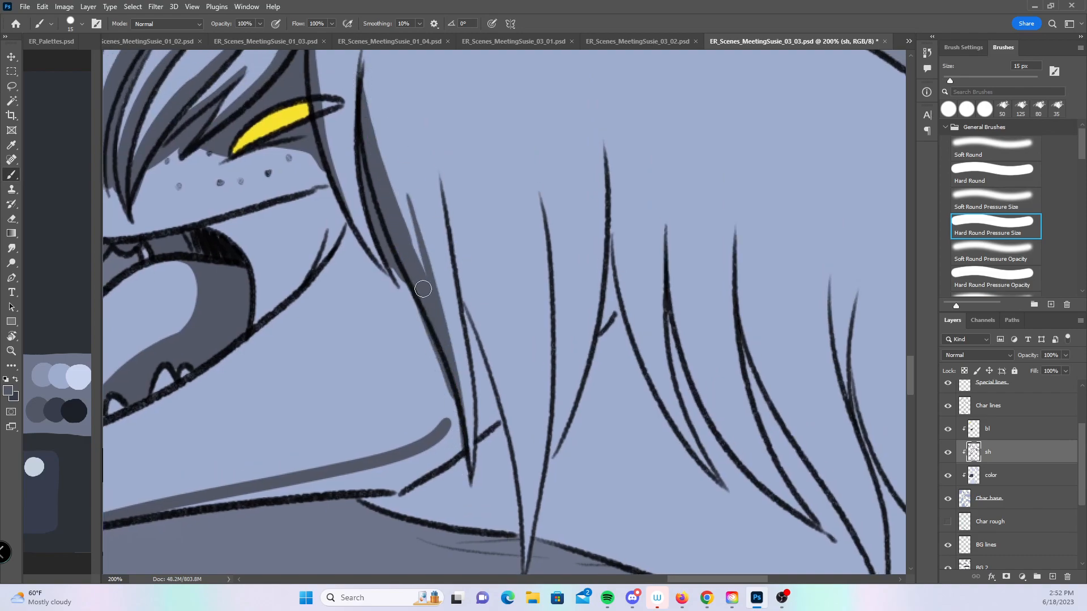
- Paint dark shadow strokes behind the creature's jaw and along the first mane locks on the neck
{"action": "left_click_drag", "start_coordinate": [422, 288], "coordinate": [423, 454]}
{"action": "left_click_drag", "start_coordinate": [427, 328], "coordinate": [369, 451]}
{"action": "left_click_drag", "start_coordinate": [580, 407], "coordinate": [459, 312]}
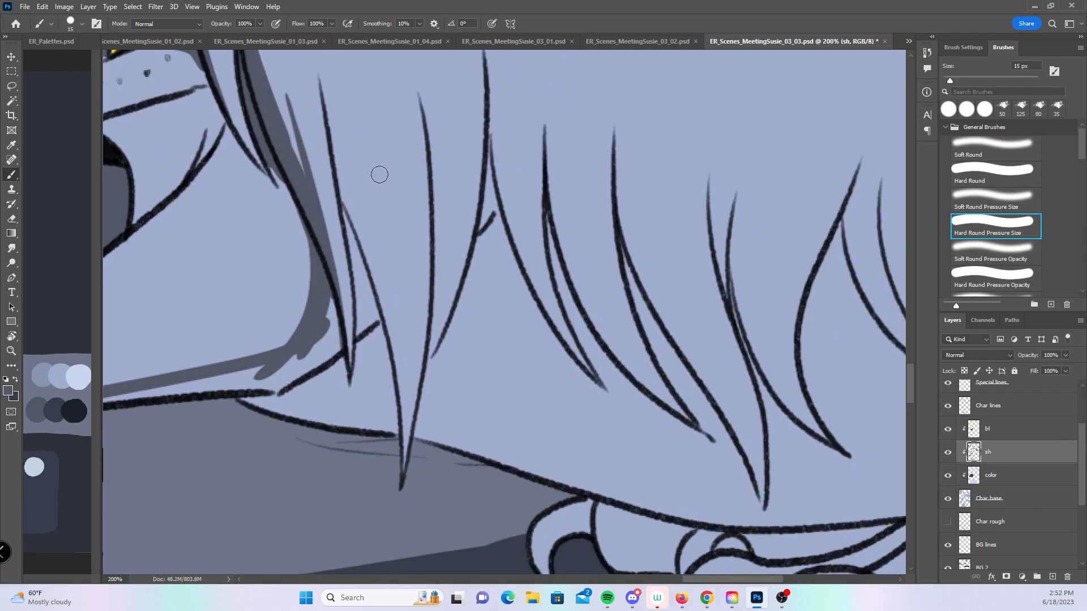
{"action": "left_click_drag", "start_coordinate": [324, 83], "coordinate": [370, 237]}
{"action": "mouse_move", "coordinate": [334, 142]}
{"action": "left_mouse_down"}
{"action": "mouse_move", "coordinate": [397, 343]}
{"action": "mouse_move", "coordinate": [404, 469]}
{"action": "left_mouse_up"}
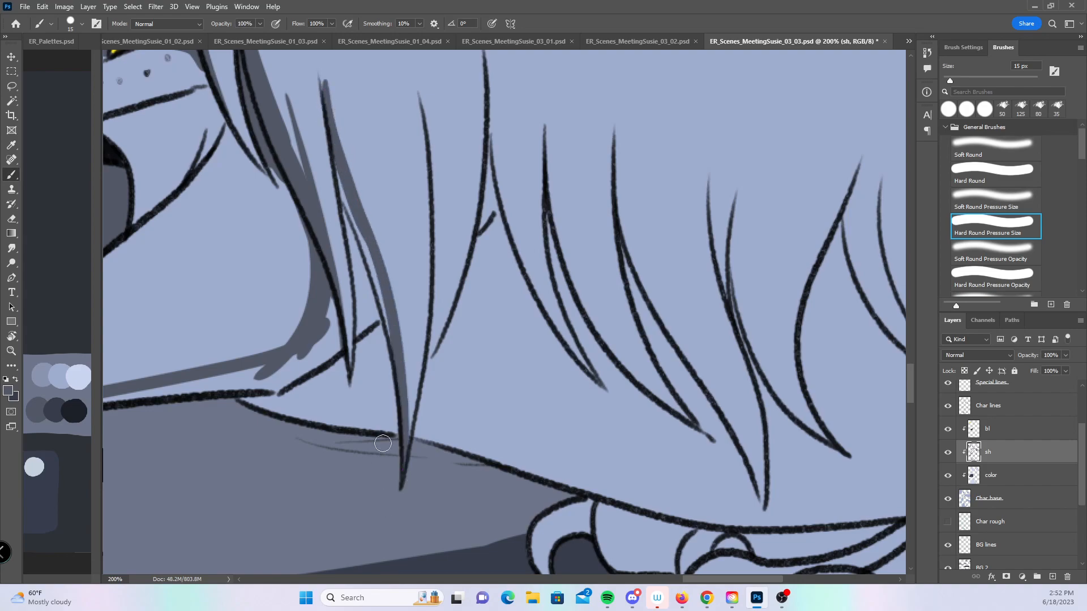
{"action": "mouse_move", "coordinate": [391, 321]}
{"action": "left_mouse_down"}
{"action": "mouse_move", "coordinate": [354, 139]}
{"action": "mouse_move", "coordinate": [340, 166]}
{"action": "mouse_move", "coordinate": [356, 310]}
{"action": "mouse_move", "coordinate": [322, 289]}
{"action": "mouse_move", "coordinate": [345, 406]}
{"action": "mouse_move", "coordinate": [364, 355]}
{"action": "mouse_move", "coordinate": [358, 399]}
{"action": "mouse_move", "coordinate": [362, 251]}
{"action": "mouse_move", "coordinate": [385, 347]}
{"action": "left_mouse_up"}
- Paint a curved shadow boundary along the creature's underside, from the chest past the lowest mane lock to the panel edge
{"action": "left_click_drag", "start_coordinate": [610, 355], "coordinate": [425, 322]}
{"action": "mouse_move", "coordinate": [272, 272]}
{"action": "left_mouse_down"}
{"action": "mouse_move", "coordinate": [334, 335]}
{"action": "mouse_move", "coordinate": [558, 452]}
{"action": "left_mouse_up"}
{"action": "left_click_drag", "start_coordinate": [712, 426], "coordinate": [513, 372]}
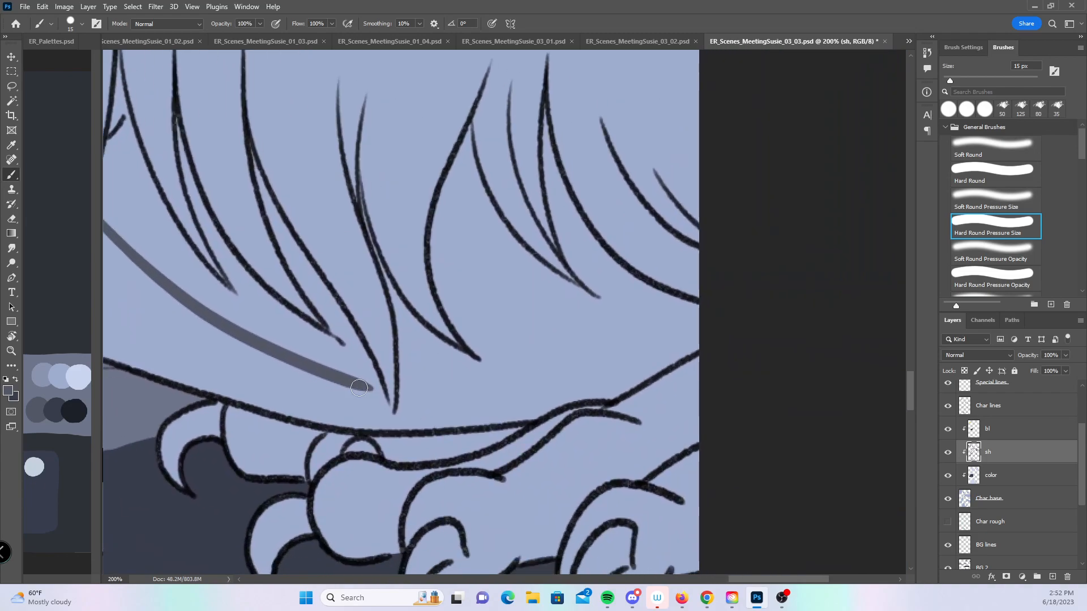
{"action": "mouse_move", "coordinate": [319, 368]}
{"action": "left_mouse_down"}
{"action": "mouse_move", "coordinate": [384, 393]}
{"action": "mouse_move", "coordinate": [394, 420]}
{"action": "mouse_move", "coordinate": [417, 374]}
{"action": "mouse_move", "coordinate": [552, 376]}
{"action": "mouse_move", "coordinate": [625, 352]}
{"action": "left_mouse_up"}
{"action": "mouse_move", "coordinate": [452, 389]}
{"action": "left_mouse_down"}
{"action": "mouse_move", "coordinate": [713, 320]}
{"action": "mouse_move", "coordinate": [769, 332]}
{"action": "left_mouse_up"}
{"action": "mouse_move", "coordinate": [632, 402]}
{"action": "left_mouse_down"}
{"action": "mouse_move", "coordinate": [786, 308]}
{"action": "mouse_move", "coordinate": [672, 268]}
{"action": "left_mouse_up"}
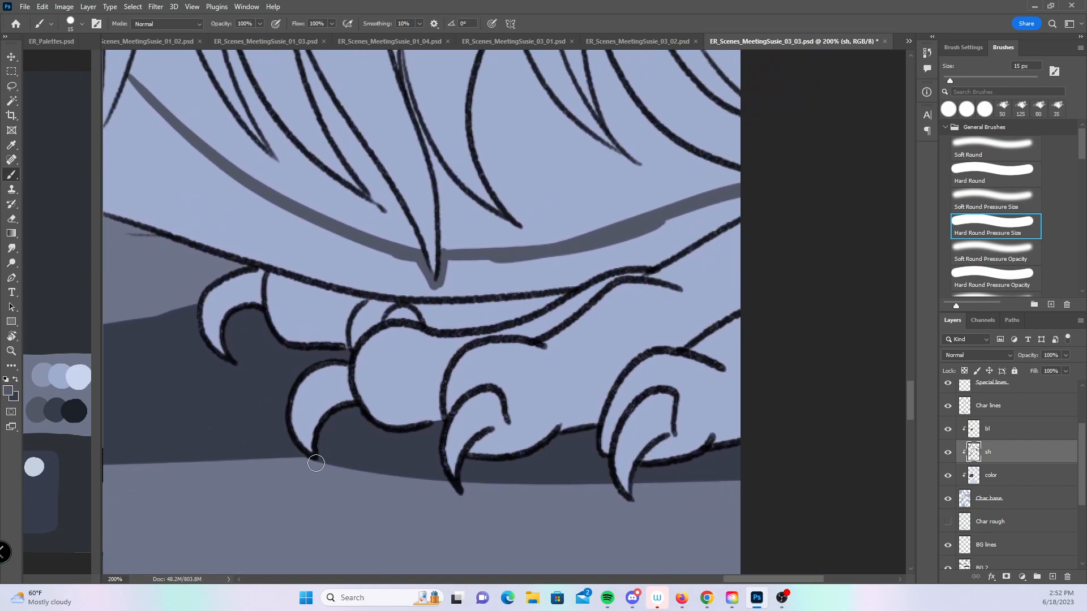
- Shade the inner curves of the front claws and the undersides of the toes
{"action": "left_click_drag", "start_coordinate": [317, 463], "coordinate": [357, 389]}
{"action": "mouse_move", "coordinate": [323, 422]}
{"action": "left_mouse_down"}
{"action": "mouse_move", "coordinate": [367, 378]}
{"action": "mouse_move", "coordinate": [355, 367]}
{"action": "mouse_move", "coordinate": [447, 391]}
{"action": "left_mouse_up"}
{"action": "mouse_move", "coordinate": [360, 395]}
{"action": "left_mouse_down"}
{"action": "mouse_move", "coordinate": [403, 417]}
{"action": "mouse_move", "coordinate": [382, 410]}
{"action": "mouse_move", "coordinate": [441, 416]}
{"action": "left_mouse_up"}
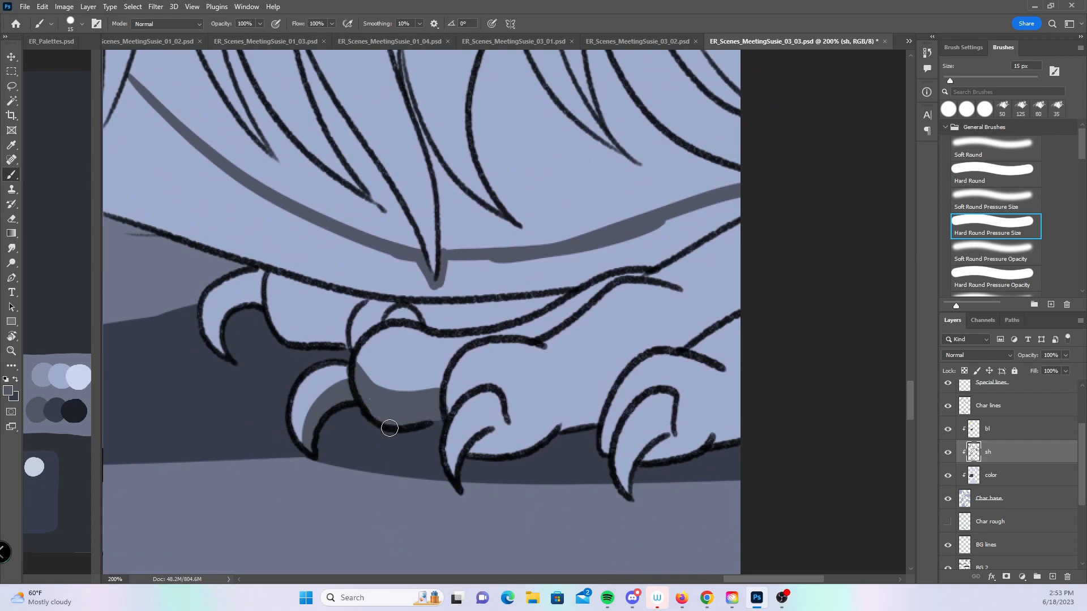
{"action": "left_click_drag", "start_coordinate": [453, 371], "coordinate": [448, 408]}
{"action": "mouse_move", "coordinate": [458, 475]}
{"action": "left_mouse_down"}
{"action": "mouse_move", "coordinate": [485, 426]}
{"action": "mouse_move", "coordinate": [478, 443]}
{"action": "mouse_move", "coordinate": [541, 428]}
{"action": "mouse_move", "coordinate": [614, 362]}
{"action": "mouse_move", "coordinate": [546, 434]}
{"action": "mouse_move", "coordinate": [591, 418]}
{"action": "mouse_move", "coordinate": [610, 378]}
{"action": "left_mouse_up"}
{"action": "left_click_drag", "start_coordinate": [538, 332], "coordinate": [552, 332]}
{"action": "mouse_move", "coordinate": [626, 368]}
{"action": "left_mouse_down"}
{"action": "mouse_move", "coordinate": [614, 436]}
{"action": "mouse_move", "coordinate": [648, 357]}
{"action": "left_mouse_up"}
{"action": "mouse_move", "coordinate": [622, 479]}
{"action": "left_mouse_down"}
{"action": "mouse_move", "coordinate": [623, 453]}
{"action": "mouse_move", "coordinate": [638, 463]}
{"action": "mouse_move", "coordinate": [697, 436]}
{"action": "mouse_move", "coordinate": [690, 422]}
{"action": "mouse_move", "coordinate": [727, 446]}
{"action": "left_mouse_up"}
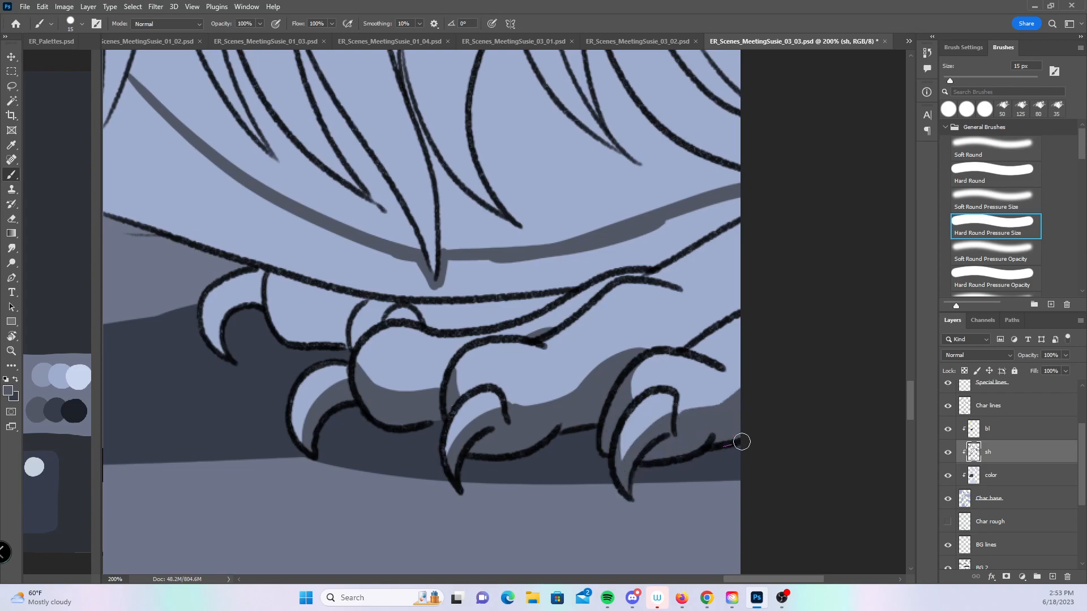
- Paint a shadow band along the upper contour of the foreleg beneath the belly
{"action": "left_click_drag", "start_coordinate": [665, 420], "coordinate": [668, 492]}
{"action": "mouse_move", "coordinate": [411, 453]}
{"action": "left_mouse_down"}
{"action": "mouse_move", "coordinate": [447, 416]}
{"action": "mouse_move", "coordinate": [544, 429]}
{"action": "mouse_move", "coordinate": [526, 424]}
{"action": "mouse_move", "coordinate": [809, 319]}
{"action": "left_mouse_up"}
{"action": "left_click_drag", "start_coordinate": [736, 359], "coordinate": [811, 311]}
- Shade the long neck lock and the forked lock beside it with tapered shadow strokes
{"action": "mouse_move", "coordinate": [493, 367]}
{"action": "left_mouse_down"}
{"action": "mouse_move", "coordinate": [595, 427]}
{"action": "mouse_move", "coordinate": [618, 421]}
{"action": "left_mouse_up"}
{"action": "left_click_drag", "start_coordinate": [528, 298], "coordinate": [538, 370]}
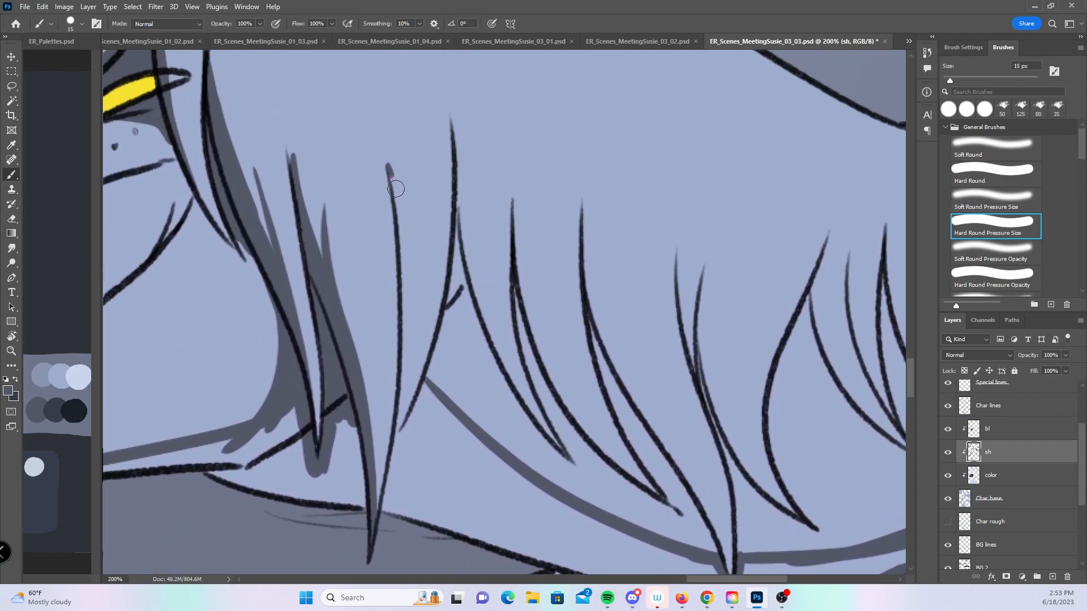
{"action": "left_click_drag", "start_coordinate": [393, 179], "coordinate": [410, 475]}
{"action": "left_click_drag", "start_coordinate": [397, 215], "coordinate": [399, 405]}
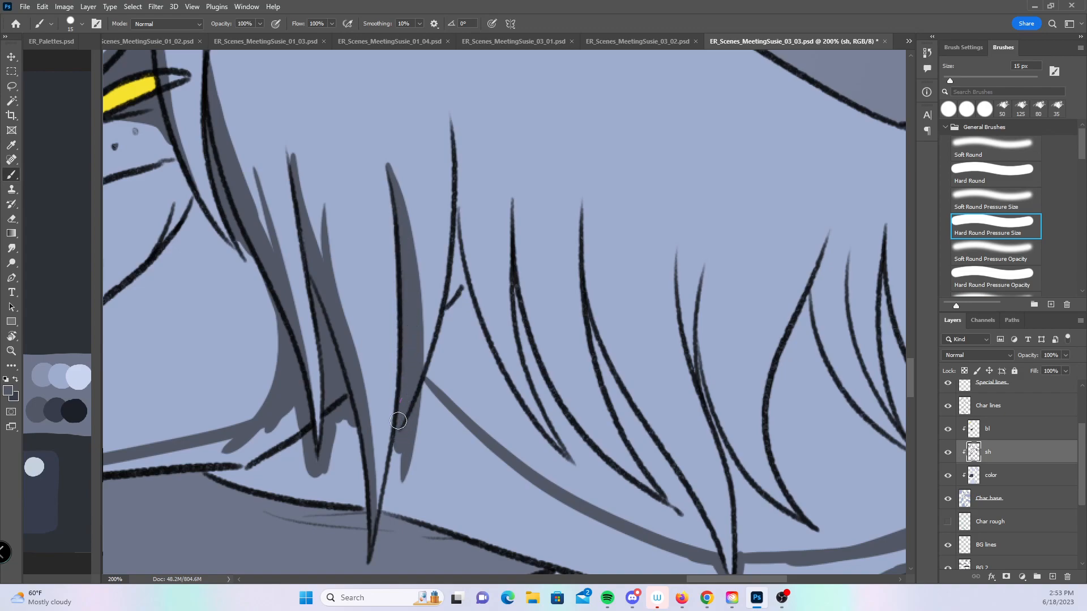
{"action": "mouse_move", "coordinate": [455, 134]}
{"action": "left_mouse_down"}
{"action": "mouse_move", "coordinate": [465, 285]}
{"action": "mouse_move", "coordinate": [451, 262]}
{"action": "mouse_move", "coordinate": [454, 199]}
{"action": "left_mouse_up"}
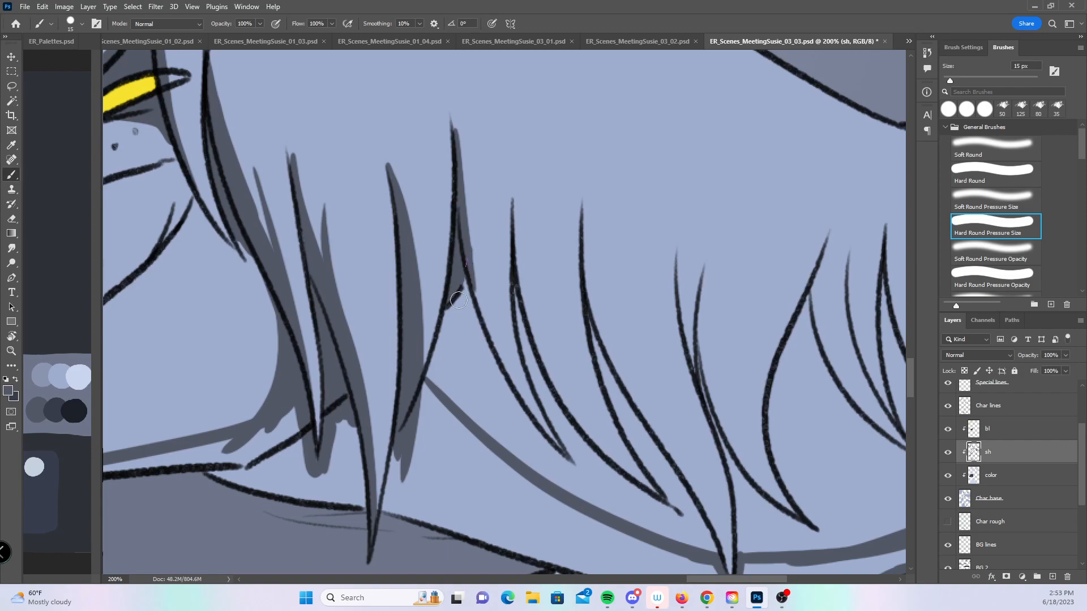
{"action": "left_click_drag", "start_coordinate": [463, 279], "coordinate": [449, 431]}
{"action": "mouse_move", "coordinate": [445, 309]}
{"action": "left_mouse_down"}
{"action": "mouse_move", "coordinate": [430, 396]}
{"action": "mouse_move", "coordinate": [450, 419]}
{"action": "left_mouse_up"}
- Paint tapered shadows along the two curved mane locks behind the forked one
{"action": "left_click_drag", "start_coordinate": [459, 177], "coordinate": [493, 339]}
{"action": "left_click_drag", "start_coordinate": [472, 209], "coordinate": [521, 396]}
{"action": "mouse_move", "coordinate": [475, 277]}
{"action": "left_mouse_down"}
{"action": "mouse_move", "coordinate": [552, 450]}
{"action": "mouse_move", "coordinate": [569, 462]}
{"action": "left_mouse_up"}
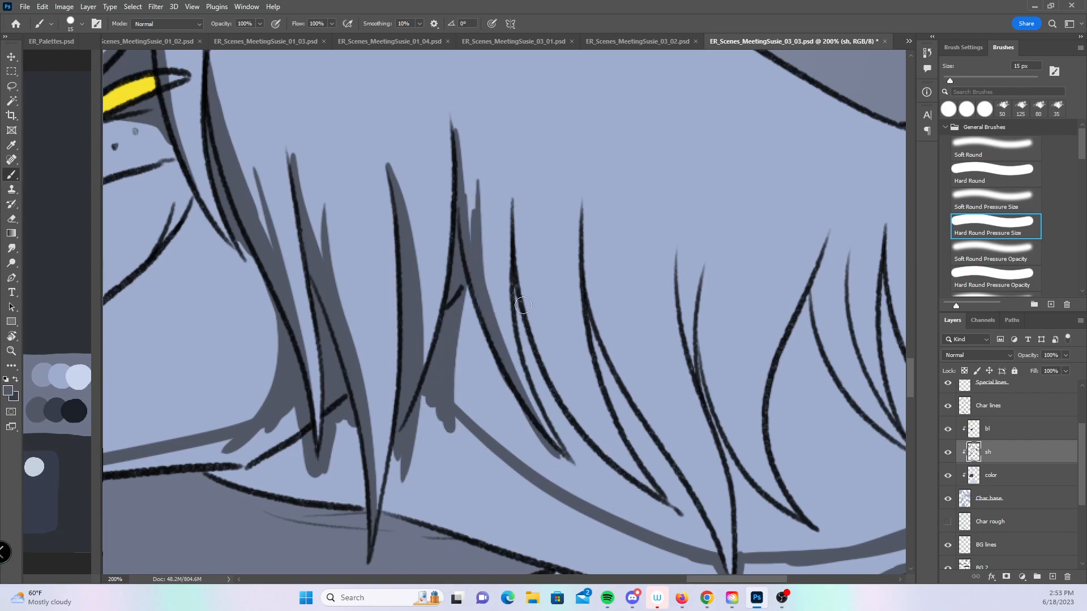
{"action": "left_click_drag", "start_coordinate": [460, 278], "coordinate": [557, 453]}
{"action": "left_click_drag", "start_coordinate": [513, 286], "coordinate": [563, 436]}
{"action": "left_click_drag", "start_coordinate": [515, 255], "coordinate": [538, 322]}
{"action": "left_click_drag", "start_coordinate": [516, 195], "coordinate": [539, 331]}
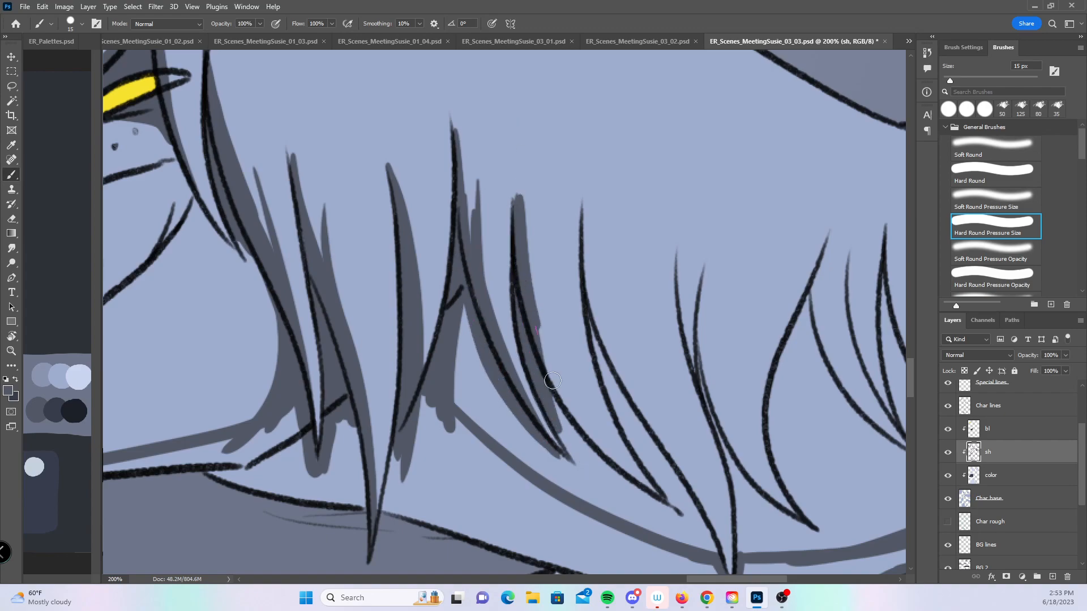
{"action": "mouse_move", "coordinate": [541, 257]}
{"action": "left_mouse_down"}
{"action": "mouse_move", "coordinate": [561, 431]}
{"action": "mouse_move", "coordinate": [665, 501]}
{"action": "left_mouse_up"}
- Shade the long mane lock that reaches the belly shadow, adding pointed hair tips at its upper end
{"action": "mouse_move", "coordinate": [644, 344]}
{"action": "left_mouse_down"}
{"action": "mouse_move", "coordinate": [767, 389]}
{"action": "mouse_move", "coordinate": [320, 327]}
{"action": "left_mouse_up"}
{"action": "left_click_drag", "start_coordinate": [272, 292], "coordinate": [299, 378]}
{"action": "left_click_drag", "start_coordinate": [278, 320], "coordinate": [412, 550]}
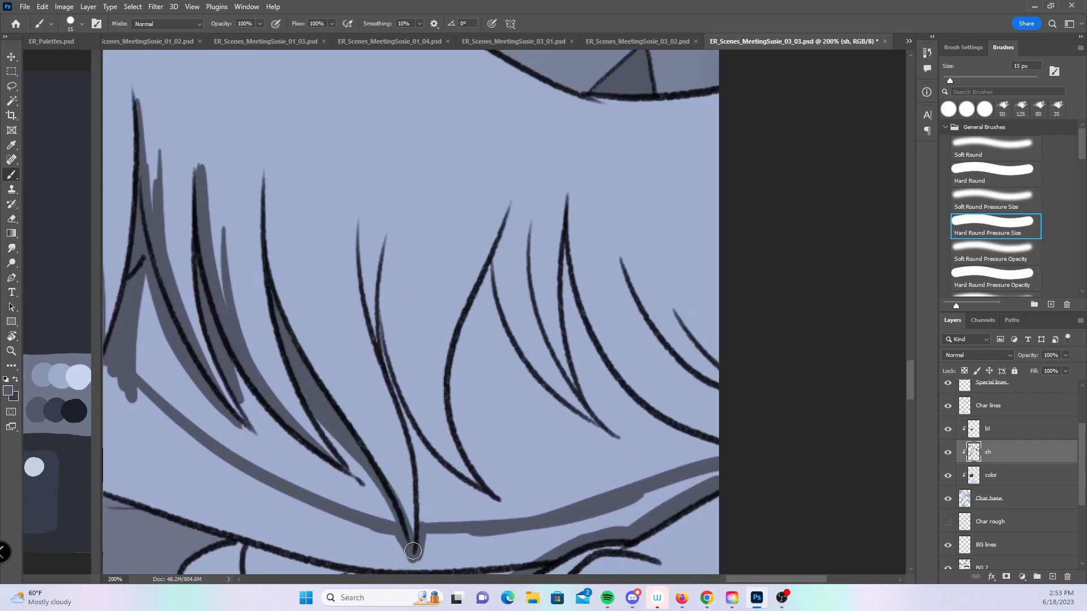
{"action": "left_click_drag", "start_coordinate": [394, 507], "coordinate": [282, 213]}
{"action": "left_click_drag", "start_coordinate": [340, 413], "coordinate": [272, 263]}
{"action": "left_click_drag", "start_coordinate": [267, 219], "coordinate": [266, 171]}
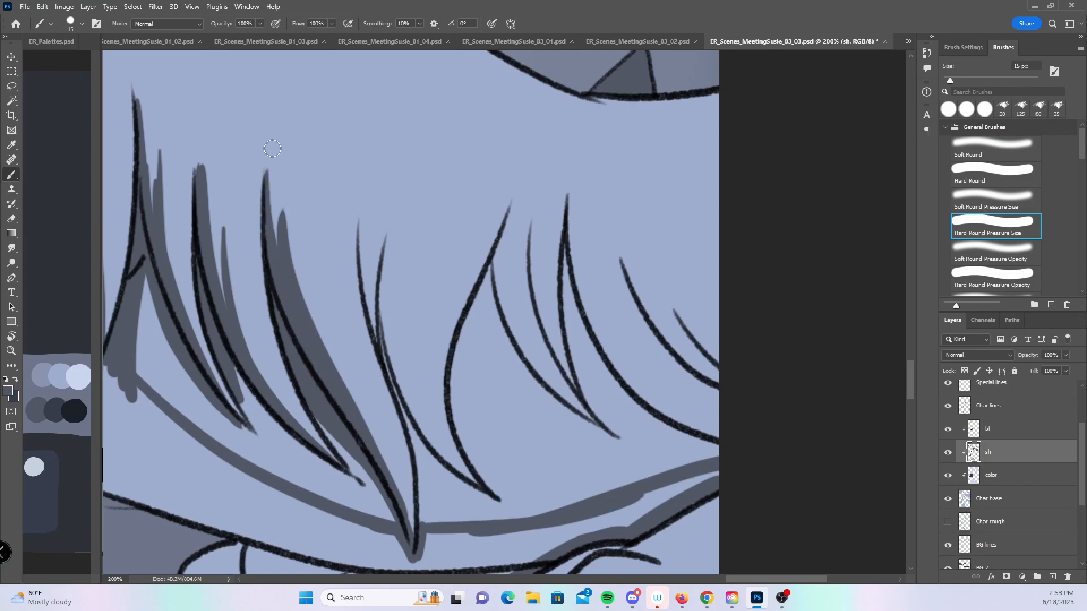
{"action": "left_click_drag", "start_coordinate": [335, 381], "coordinate": [304, 240]}
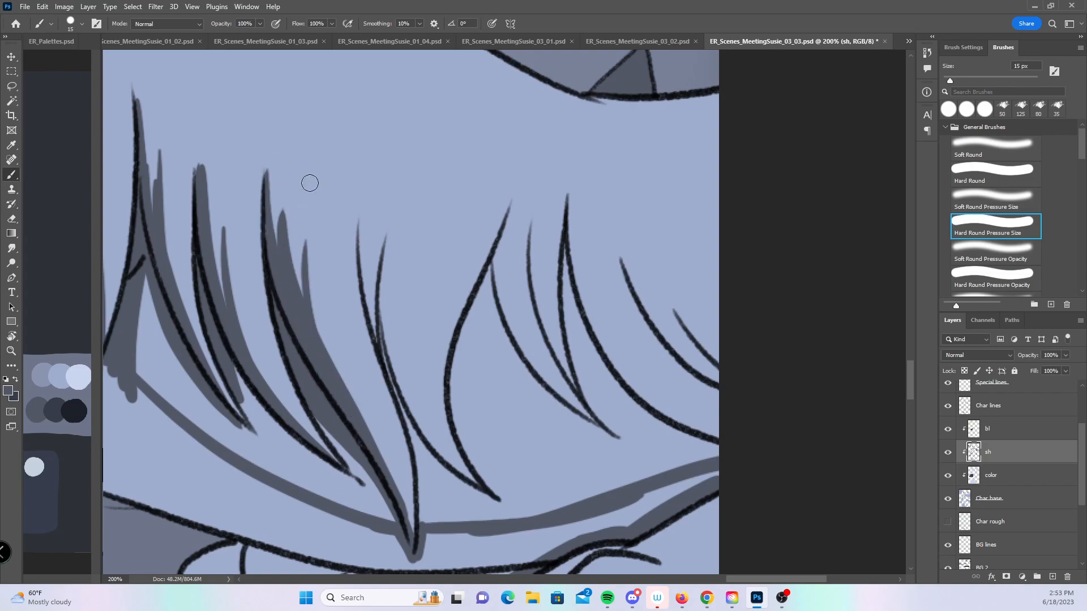
- Shade the pair of crossing mane strands behind the longest lock
{"action": "left_click_drag", "start_coordinate": [482, 351], "coordinate": [489, 305]}
{"action": "left_click_drag", "start_coordinate": [371, 170], "coordinate": [389, 280]}
{"action": "mouse_move", "coordinate": [376, 238]}
{"action": "left_mouse_down"}
{"action": "mouse_move", "coordinate": [399, 323]}
{"action": "mouse_move", "coordinate": [396, 164]}
{"action": "mouse_move", "coordinate": [388, 271]}
{"action": "mouse_move", "coordinate": [439, 389]}
{"action": "mouse_move", "coordinate": [403, 165]}
{"action": "left_mouse_up"}
{"action": "left_click_drag", "start_coordinate": [423, 391], "coordinate": [415, 356]}
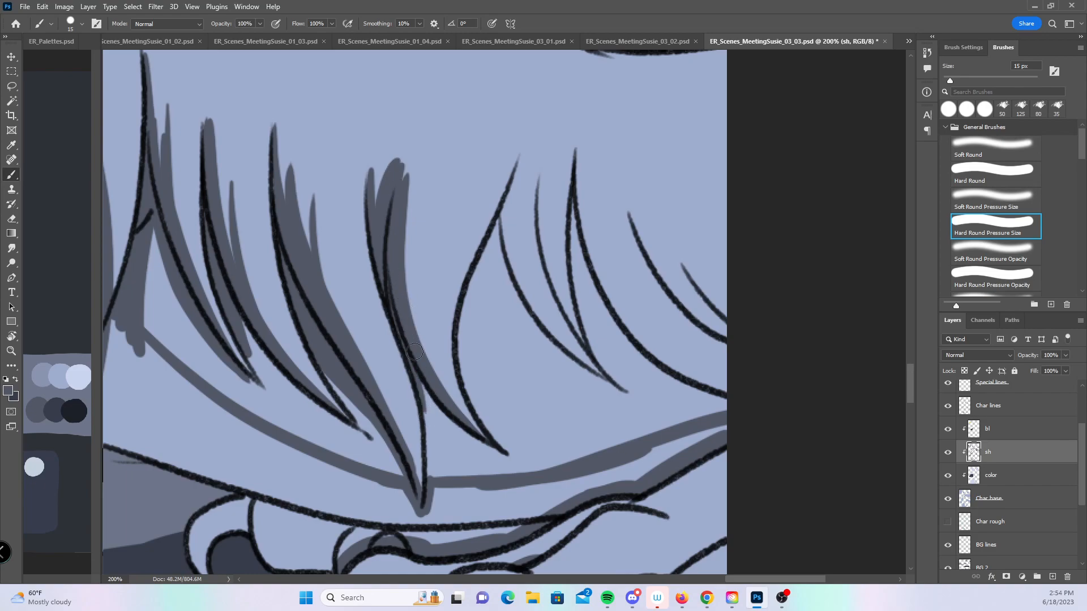
{"action": "left_click_drag", "start_coordinate": [427, 442], "coordinate": [424, 304]}
- Paint tapered shadows along the remaining mane locks up to the panel's edge
{"action": "mouse_move", "coordinate": [460, 359]}
{"action": "left_mouse_down"}
{"action": "mouse_move", "coordinate": [465, 306]}
{"action": "mouse_move", "coordinate": [503, 210]}
{"action": "mouse_move", "coordinate": [495, 250]}
{"action": "mouse_move", "coordinate": [538, 341]}
{"action": "mouse_move", "coordinate": [506, 272]}
{"action": "mouse_move", "coordinate": [520, 288]}
{"action": "mouse_move", "coordinate": [532, 271]}
{"action": "mouse_move", "coordinate": [515, 176]}
{"action": "left_mouse_up"}
{"action": "mouse_move", "coordinate": [568, 315]}
{"action": "left_mouse_down"}
{"action": "mouse_move", "coordinate": [545, 251]}
{"action": "mouse_move", "coordinate": [603, 368]}
{"action": "mouse_move", "coordinate": [573, 198]}
{"action": "mouse_move", "coordinate": [589, 280]}
{"action": "mouse_move", "coordinate": [651, 365]}
{"action": "mouse_move", "coordinate": [719, 399]}
{"action": "left_mouse_up"}
{"action": "mouse_move", "coordinate": [572, 208]}
{"action": "left_mouse_down"}
{"action": "mouse_move", "coordinate": [578, 162]}
{"action": "mouse_move", "coordinate": [633, 339]}
{"action": "left_mouse_up"}
{"action": "mouse_move", "coordinate": [598, 181]}
{"action": "left_mouse_down"}
{"action": "mouse_move", "coordinate": [666, 368]}
{"action": "mouse_move", "coordinate": [736, 396]}
{"action": "left_mouse_up"}
{"action": "left_click_drag", "start_coordinate": [654, 388], "coordinate": [727, 409]}
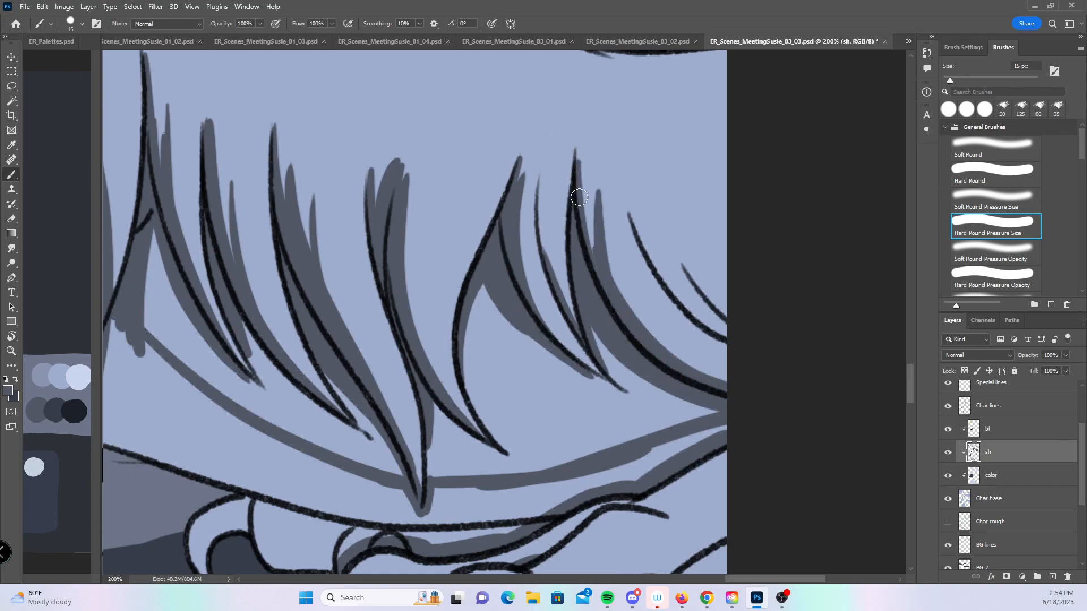
{"action": "mouse_move", "coordinate": [630, 210]}
{"action": "left_mouse_down"}
{"action": "mouse_move", "coordinate": [691, 302]}
{"action": "mouse_move", "coordinate": [742, 345]}
{"action": "left_mouse_up"}
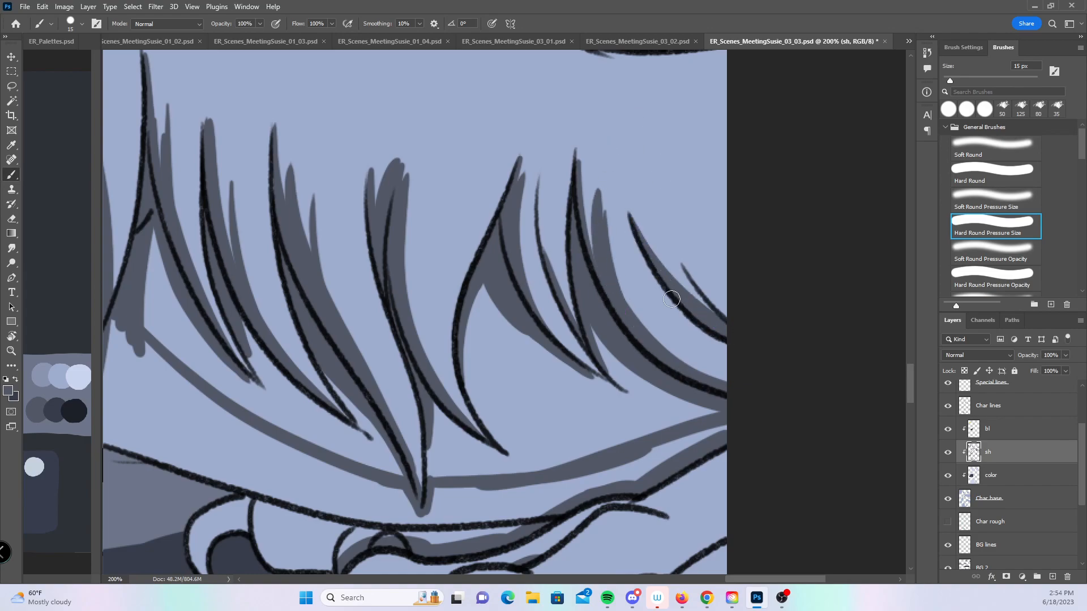
- Fill in the shadow under the jaw and throat with the Hard Round brush
{"action": "key", "text": "z"}
{"action": "left_click", "coordinate": [706, 342], "text": "alt"}
{"action": "left_click", "coordinate": [706, 344], "text": "alt"}
{"action": "mouse_move", "coordinate": [676, 350]}
{"action": "left_mouse_down"}
{"action": "mouse_move", "coordinate": [724, 377]}
{"action": "mouse_move", "coordinate": [607, 318]}
{"action": "left_mouse_up"}
{"action": "left_click", "coordinate": [1001, 172]}
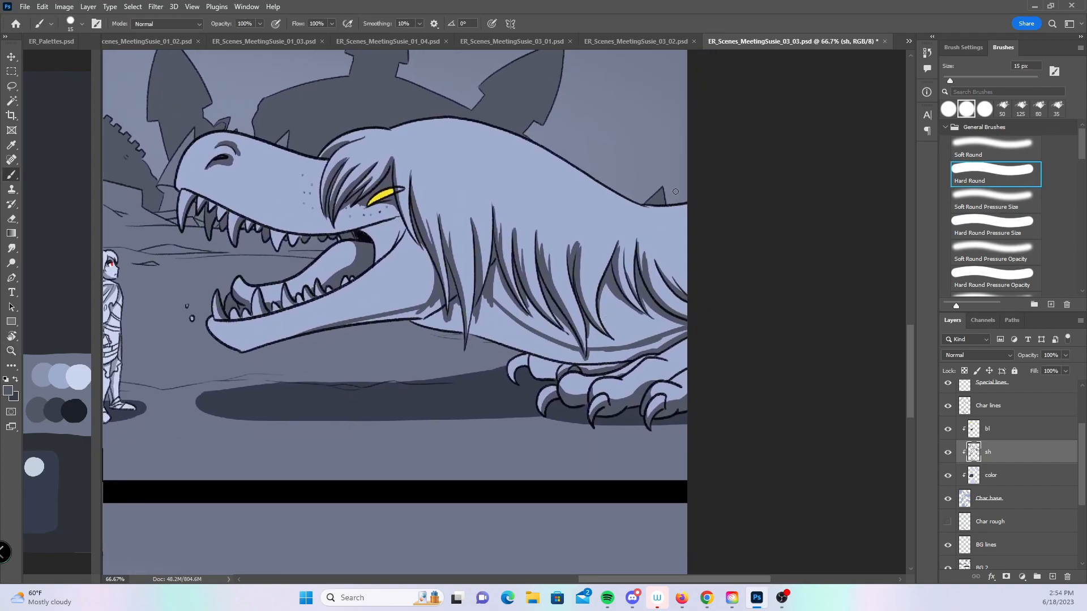
{"action": "key", "text": "z"}
{"action": "left_click", "coordinate": [572, 284]}
{"action": "left_click", "coordinate": [558, 315]}
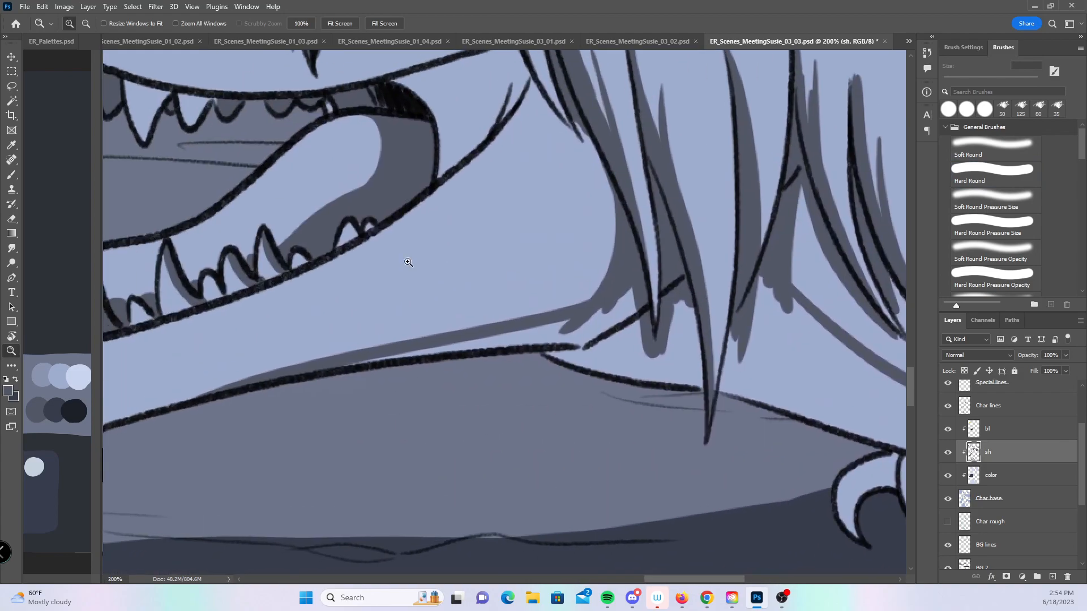
{"action": "key", "text": "b"}
{"action": "mouse_move", "coordinate": [339, 374]}
{"action": "left_mouse_down"}
{"action": "mouse_move", "coordinate": [553, 315]}
{"action": "mouse_move", "coordinate": [606, 317]}
{"action": "mouse_move", "coordinate": [644, 384]}
{"action": "mouse_move", "coordinate": [656, 363]}
{"action": "left_mouse_up"}
{"action": "left_click_drag", "start_coordinate": [795, 371], "coordinate": [538, 424]}
{"action": "mouse_move", "coordinate": [417, 340]}
{"action": "left_mouse_down"}
{"action": "mouse_move", "coordinate": [423, 396]}
{"action": "mouse_move", "coordinate": [440, 414]}
{"action": "left_mouse_up"}
{"action": "left_click_drag", "start_coordinate": [480, 372], "coordinate": [468, 441]}
{"action": "key", "text": "ctrl+z"}
{"action": "mouse_move", "coordinate": [483, 388]}
{"action": "left_mouse_down"}
{"action": "mouse_move", "coordinate": [475, 419]}
{"action": "mouse_move", "coordinate": [493, 431]}
{"action": "left_mouse_up"}
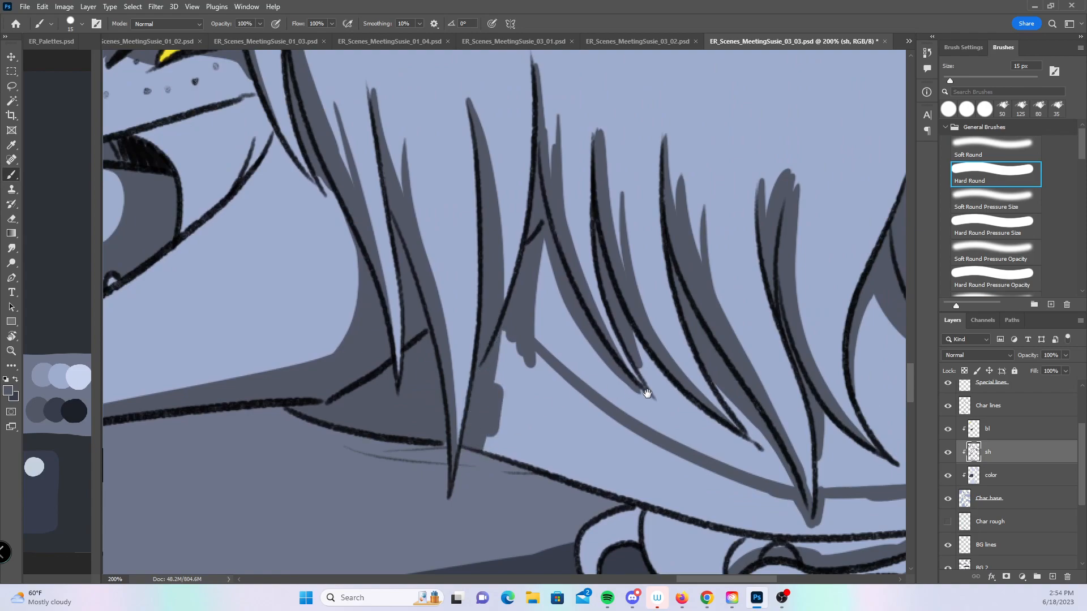
- Fill the area between the belly's shadow boundary and its outline, enlarging the brush to 25 px
{"action": "left_click_drag", "start_coordinate": [641, 393], "coordinate": [377, 281]}
{"action": "mouse_move", "coordinate": [300, 269]}
{"action": "left_mouse_down"}
{"action": "mouse_move", "coordinate": [286, 376]}
{"action": "mouse_move", "coordinate": [308, 305]}
{"action": "mouse_move", "coordinate": [359, 430]}
{"action": "mouse_move", "coordinate": [313, 281]}
{"action": "mouse_move", "coordinate": [342, 379]}
{"action": "mouse_move", "coordinate": [558, 468]}
{"action": "mouse_move", "coordinate": [552, 439]}
{"action": "mouse_move", "coordinate": [507, 425]}
{"action": "mouse_move", "coordinate": [538, 447]}
{"action": "mouse_move", "coordinate": [400, 424]}
{"action": "mouse_move", "coordinate": [507, 518]}
{"action": "left_mouse_up"}
{"action": "key", "text": "bracketright"}
{"action": "left_click_drag", "start_coordinate": [805, 519], "coordinate": [595, 461]}
{"action": "mouse_move", "coordinate": [408, 383]}
{"action": "left_mouse_down"}
{"action": "mouse_move", "coordinate": [451, 400]}
{"action": "mouse_move", "coordinate": [402, 374]}
{"action": "mouse_move", "coordinate": [507, 368]}
{"action": "mouse_move", "coordinate": [442, 415]}
{"action": "mouse_move", "coordinate": [719, 310]}
{"action": "left_mouse_up"}
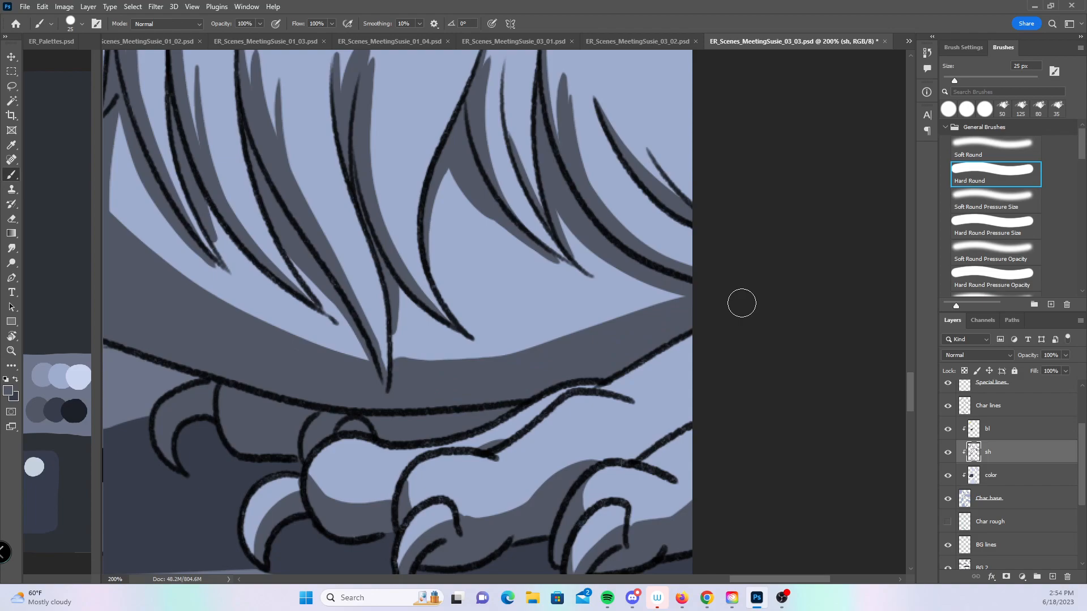
- Check the shaded creature within the whole page and save the document
{"action": "key", "text": "z"}
{"action": "left_click", "coordinate": [610, 335], "text": "alt"}
{"action": "left_click", "coordinate": [611, 339], "text": "alt"}
{"action": "left_click", "coordinate": [610, 342], "text": "alt"}
{"action": "left_click_drag", "start_coordinate": [576, 382], "coordinate": [696, 392]}
{"action": "left_click", "coordinate": [687, 349], "text": "alt"}
{"action": "left_click", "coordinate": [685, 353], "text": "alt"}
{"action": "left_click_drag", "start_coordinate": [622, 433], "coordinate": [617, 381]}
{"action": "key", "text": "ctrl+s"}
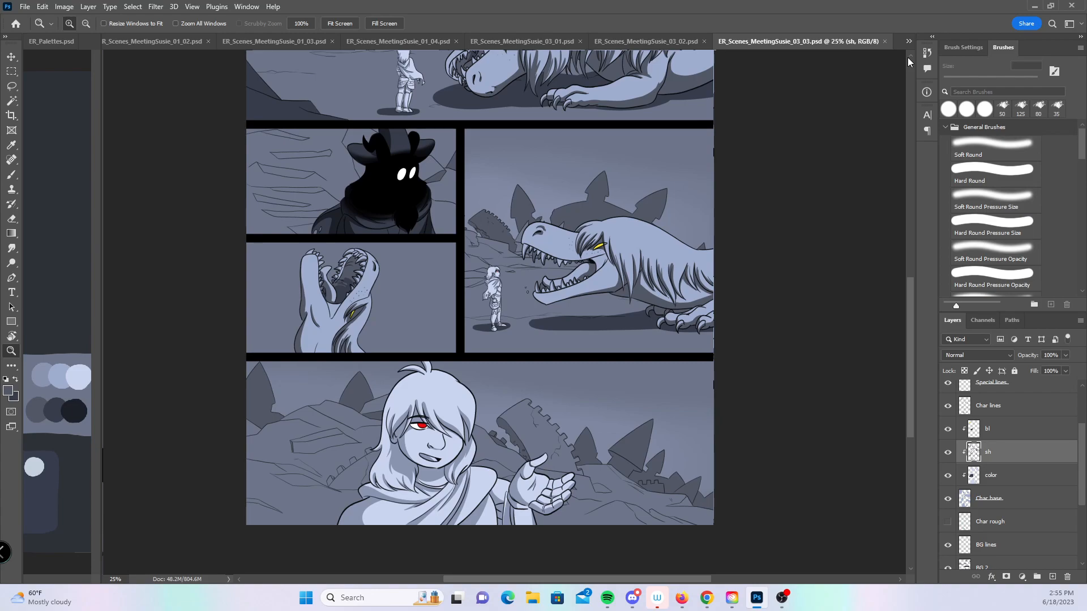
- Switch to ER_Scenes_MeetingSusie_03_04.psd and choose the Hard Round Pressure Size brush for the first panel
{"action": "left_click", "coordinate": [909, 42]}
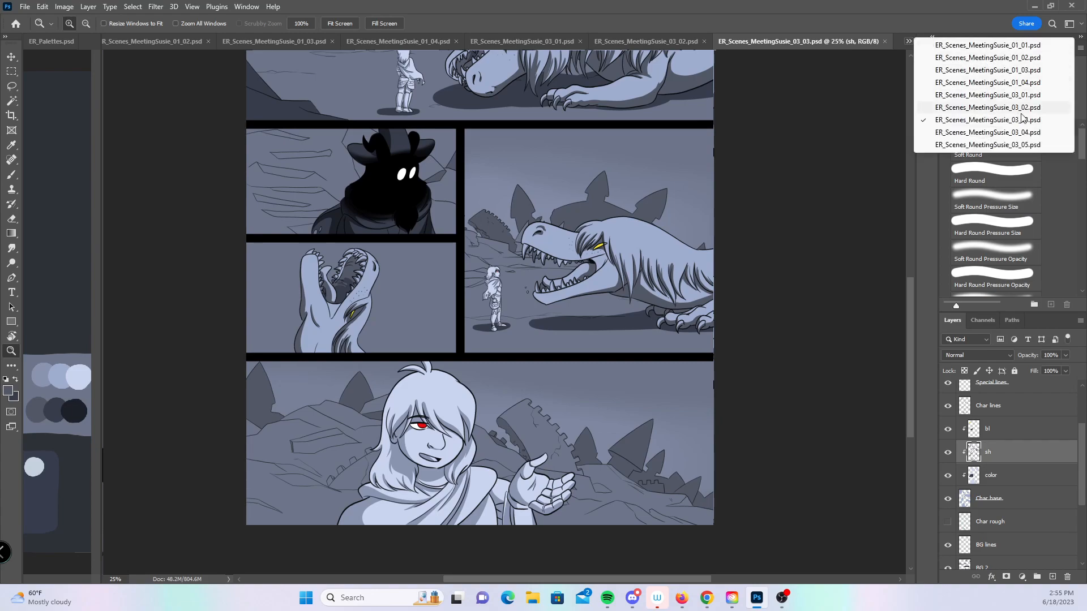
{"action": "left_click", "coordinate": [1025, 134]}
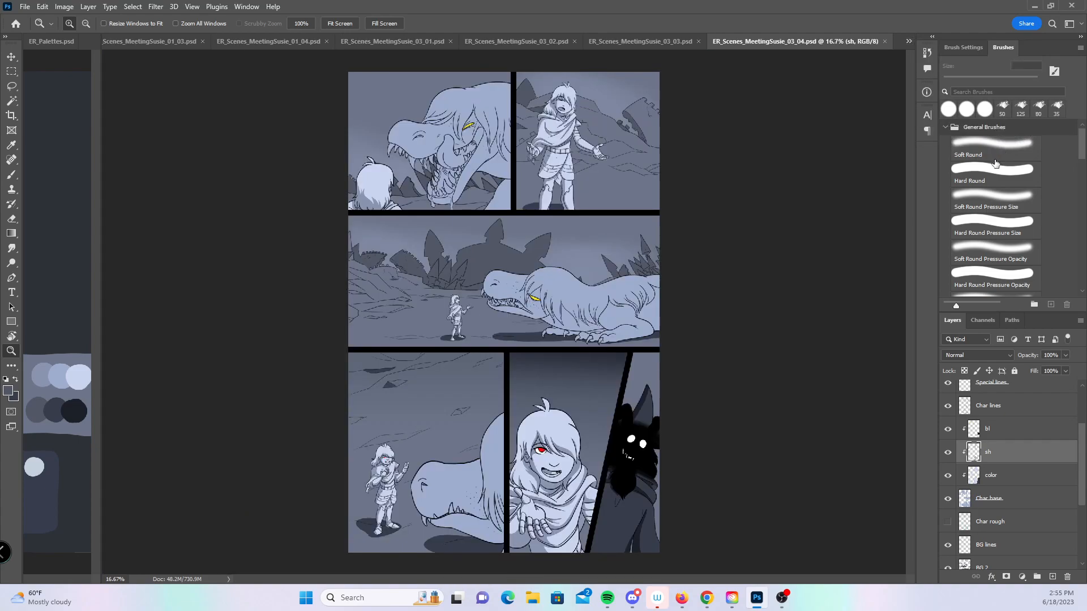
{"action": "left_click", "coordinate": [532, 152]}
{"action": "left_click", "coordinate": [532, 152]}
{"action": "left_click_drag", "start_coordinate": [507, 221], "coordinate": [587, 355]}
{"action": "left_click", "coordinate": [498, 325]}
{"action": "left_click_drag", "start_coordinate": [525, 383], "coordinate": [551, 442]}
{"action": "left_click", "coordinate": [11, 168]}
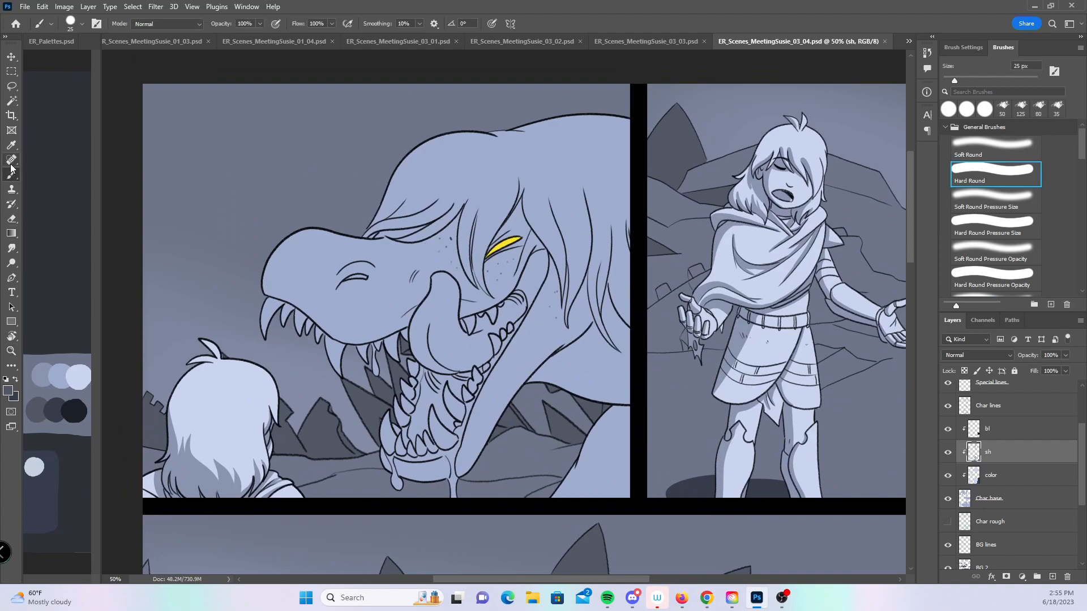
{"action": "left_click", "coordinate": [1008, 218]}
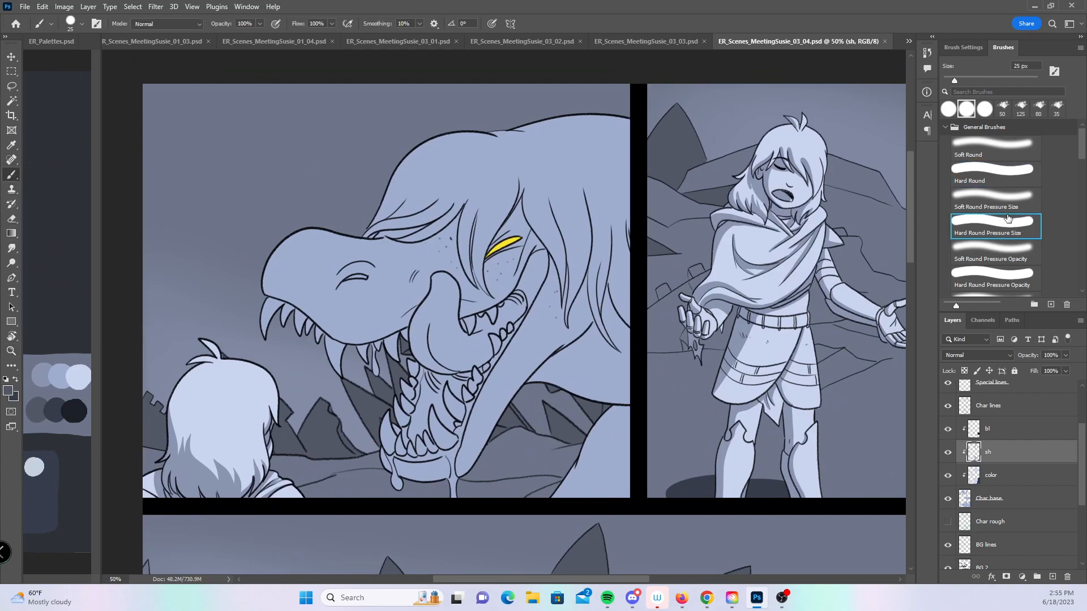
- Paint a shadow along the back of the creature's open lower jaw and up the neck in the first panel
{"action": "key", "text": "z"}
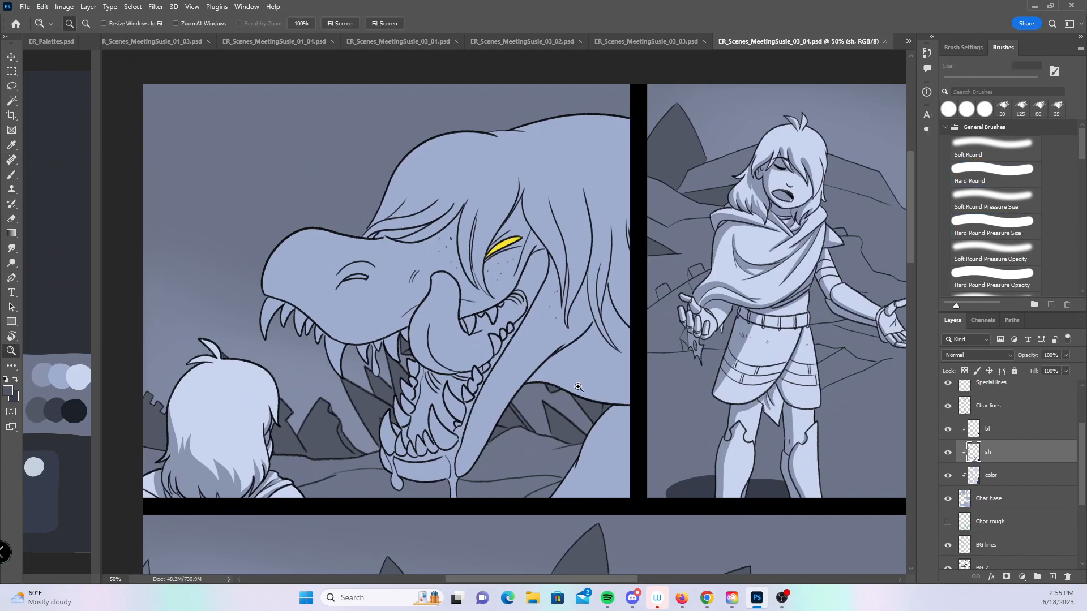
{"action": "left_click", "coordinate": [574, 380]}
{"action": "left_click", "coordinate": [565, 392]}
{"action": "mouse_move", "coordinate": [462, 328]}
{"action": "left_mouse_down"}
{"action": "mouse_move", "coordinate": [618, 405]}
{"action": "mouse_move", "coordinate": [575, 339]}
{"action": "mouse_move", "coordinate": [503, 352]}
{"action": "left_mouse_up"}
{"action": "key", "text": "b"}
{"action": "left_click_drag", "start_coordinate": [393, 354], "coordinate": [381, 291]}
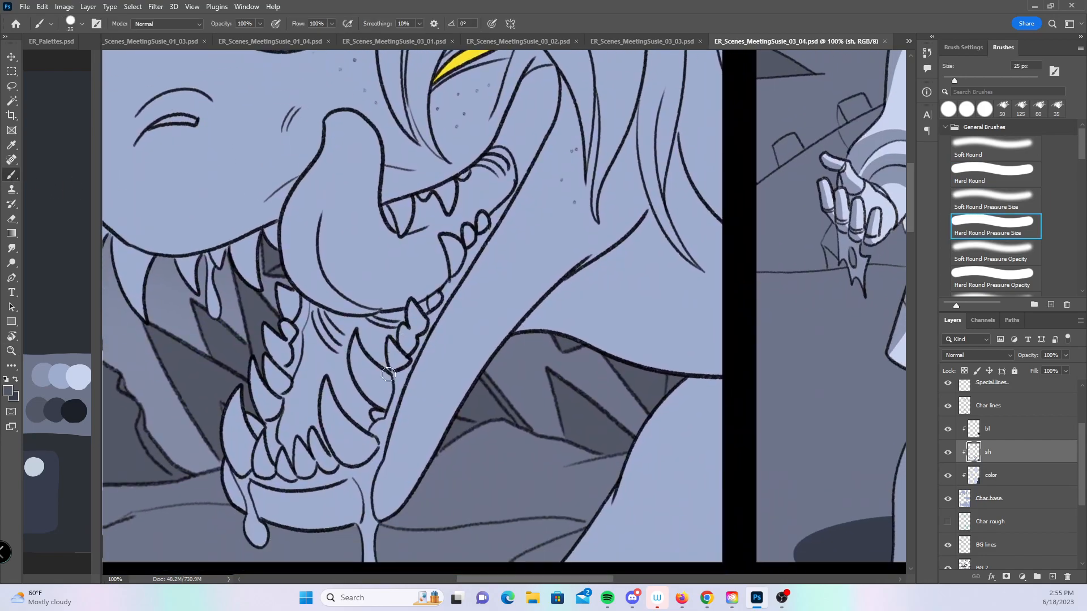
{"action": "mouse_move", "coordinate": [380, 516]}
{"action": "left_mouse_down"}
{"action": "mouse_move", "coordinate": [437, 441]}
{"action": "mouse_move", "coordinate": [497, 316]}
{"action": "mouse_move", "coordinate": [548, 375]}
{"action": "mouse_move", "coordinate": [447, 384]}
{"action": "mouse_move", "coordinate": [545, 299]}
{"action": "left_mouse_up"}
{"action": "left_click_drag", "start_coordinate": [557, 198], "coordinate": [518, 331]}
{"action": "left_click_drag", "start_coordinate": [561, 181], "coordinate": [561, 243]}
{"action": "mouse_move", "coordinate": [581, 61]}
{"action": "left_mouse_down"}
{"action": "mouse_move", "coordinate": [549, 159]}
{"action": "mouse_move", "coordinate": [531, 322]}
{"action": "left_mouse_up"}
- Shade the long mane locks beside the first panel's border with tapered strokes
{"action": "mouse_move", "coordinate": [526, 173]}
{"action": "left_mouse_down"}
{"action": "mouse_move", "coordinate": [536, 206]}
{"action": "mouse_move", "coordinate": [534, 370]}
{"action": "mouse_move", "coordinate": [591, 467]}
{"action": "left_mouse_up"}
{"action": "left_click_drag", "start_coordinate": [603, 346], "coordinate": [574, 315]}
{"action": "left_click_drag", "start_coordinate": [545, 177], "coordinate": [557, 278]}
{"action": "left_click_drag", "start_coordinate": [561, 227], "coordinate": [580, 311]}
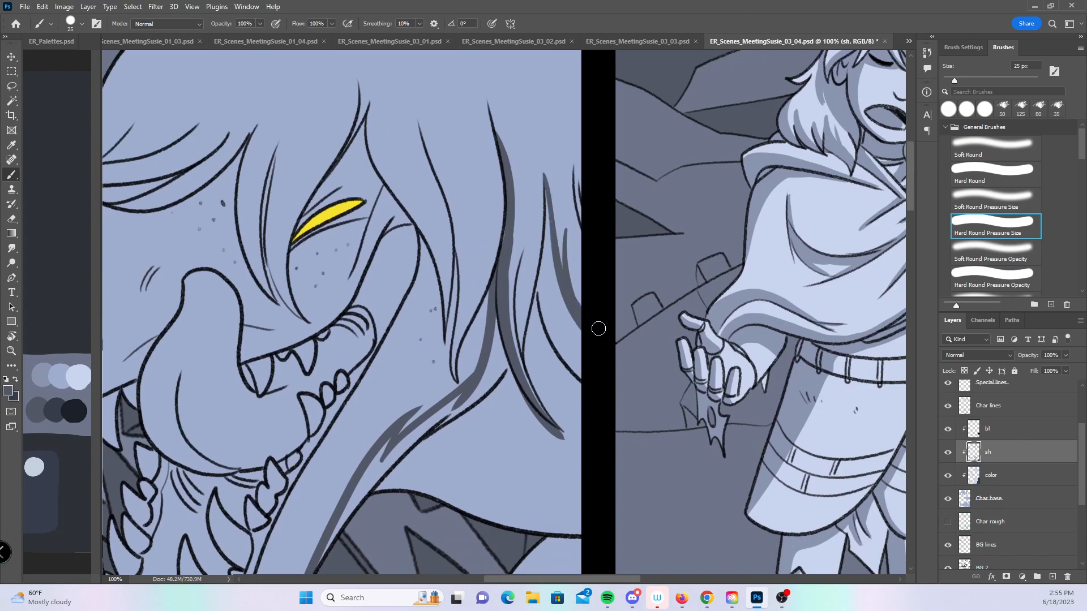
{"action": "mouse_move", "coordinate": [582, 306]}
{"action": "left_mouse_down"}
{"action": "mouse_move", "coordinate": [575, 165]}
{"action": "mouse_move", "coordinate": [544, 205]}
{"action": "mouse_move", "coordinate": [548, 193]}
{"action": "mouse_move", "coordinate": [549, 225]}
{"action": "mouse_move", "coordinate": [546, 188]}
{"action": "mouse_move", "coordinate": [529, 351]}
{"action": "mouse_move", "coordinate": [536, 306]}
{"action": "mouse_move", "coordinate": [536, 384]}
{"action": "mouse_move", "coordinate": [530, 365]}
{"action": "mouse_move", "coordinate": [575, 448]}
{"action": "left_mouse_up"}
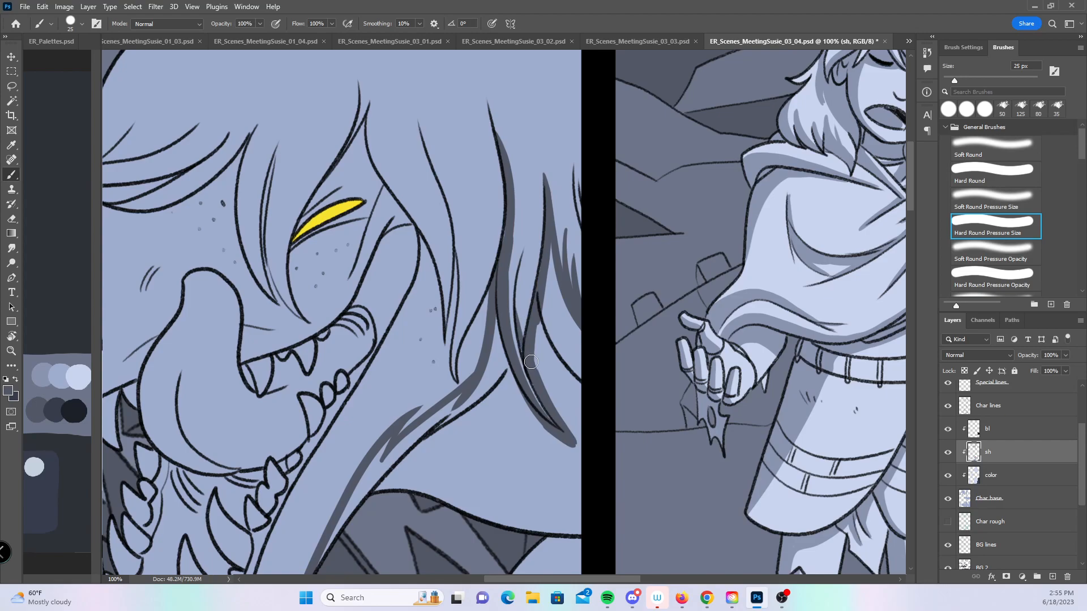
- Paint a shadow down the foreleg and widen the shadow along the lower jaw and neck
{"action": "left_click_drag", "start_coordinate": [628, 328], "coordinate": [646, 128]}
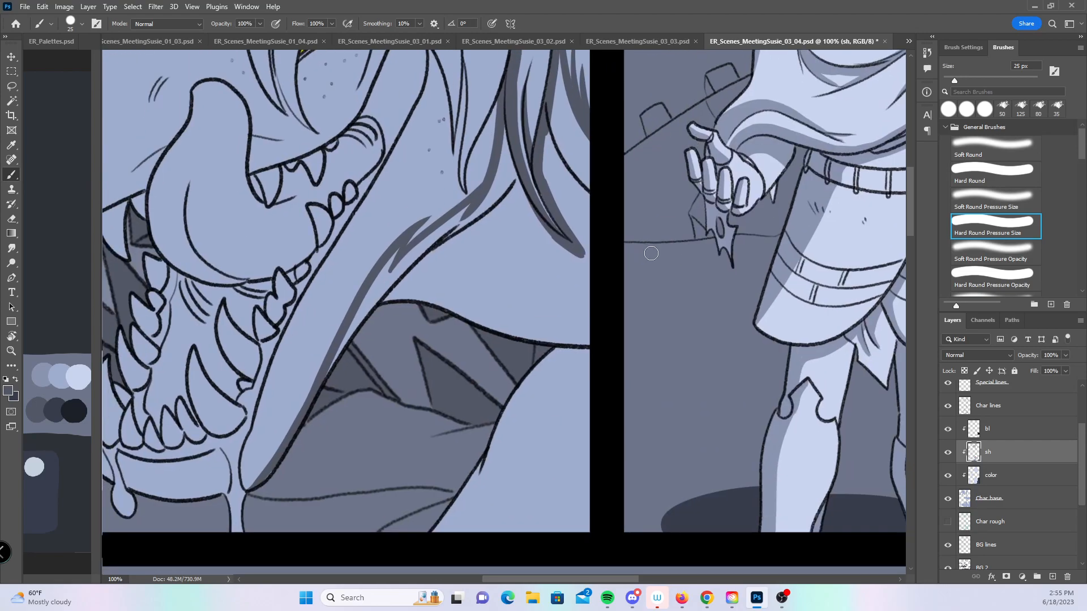
{"action": "left_click_drag", "start_coordinate": [555, 351], "coordinate": [490, 531]}
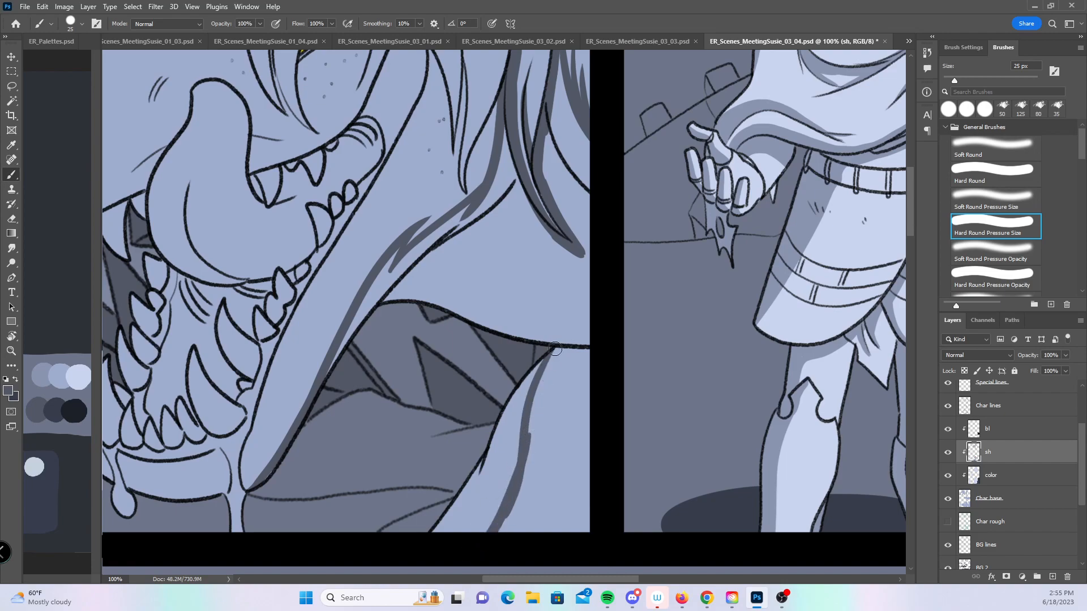
{"action": "mouse_move", "coordinate": [534, 283]}
{"action": "left_mouse_down"}
{"action": "mouse_move", "coordinate": [652, 323]}
{"action": "mouse_move", "coordinate": [502, 281]}
{"action": "mouse_move", "coordinate": [479, 329]}
{"action": "mouse_move", "coordinate": [590, 226]}
{"action": "left_mouse_up"}
{"action": "mouse_move", "coordinate": [476, 320]}
{"action": "left_mouse_down"}
{"action": "mouse_move", "coordinate": [430, 419]}
{"action": "mouse_move", "coordinate": [541, 284]}
{"action": "left_mouse_up"}
- Shade the swept hair locks above the snout with tapered strokes following their line art
{"action": "mouse_move", "coordinate": [651, 250]}
{"action": "left_mouse_down"}
{"action": "mouse_move", "coordinate": [591, 414]}
{"action": "mouse_move", "coordinate": [598, 433]}
{"action": "left_mouse_up"}
{"action": "mouse_move", "coordinate": [506, 172]}
{"action": "left_mouse_down"}
{"action": "mouse_move", "coordinate": [651, 182]}
{"action": "mouse_move", "coordinate": [674, 197]}
{"action": "left_mouse_up"}
{"action": "mouse_move", "coordinate": [282, 245]}
{"action": "left_mouse_down"}
{"action": "mouse_move", "coordinate": [320, 238]}
{"action": "mouse_move", "coordinate": [279, 249]}
{"action": "mouse_move", "coordinate": [319, 231]}
{"action": "mouse_move", "coordinate": [275, 250]}
{"action": "mouse_move", "coordinate": [447, 171]}
{"action": "left_mouse_up"}
{"action": "mouse_move", "coordinate": [326, 229]}
{"action": "left_mouse_down"}
{"action": "mouse_move", "coordinate": [410, 215]}
{"action": "mouse_move", "coordinate": [377, 214]}
{"action": "mouse_move", "coordinate": [459, 184]}
{"action": "left_mouse_up"}
{"action": "left_click_drag", "start_coordinate": [412, 211], "coordinate": [458, 169]}
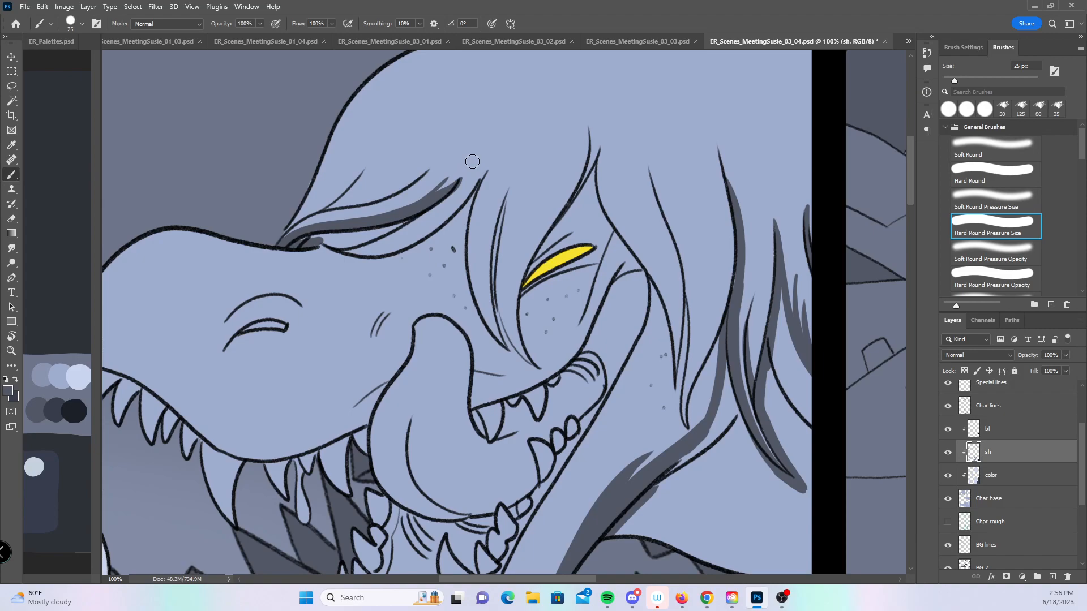
{"action": "mouse_move", "coordinate": [302, 229]}
{"action": "left_mouse_down"}
{"action": "mouse_move", "coordinate": [328, 230]}
{"action": "mouse_move", "coordinate": [298, 238]}
{"action": "mouse_move", "coordinate": [318, 240]}
{"action": "mouse_move", "coordinate": [391, 229]}
{"action": "mouse_move", "coordinate": [359, 232]}
{"action": "left_mouse_up"}
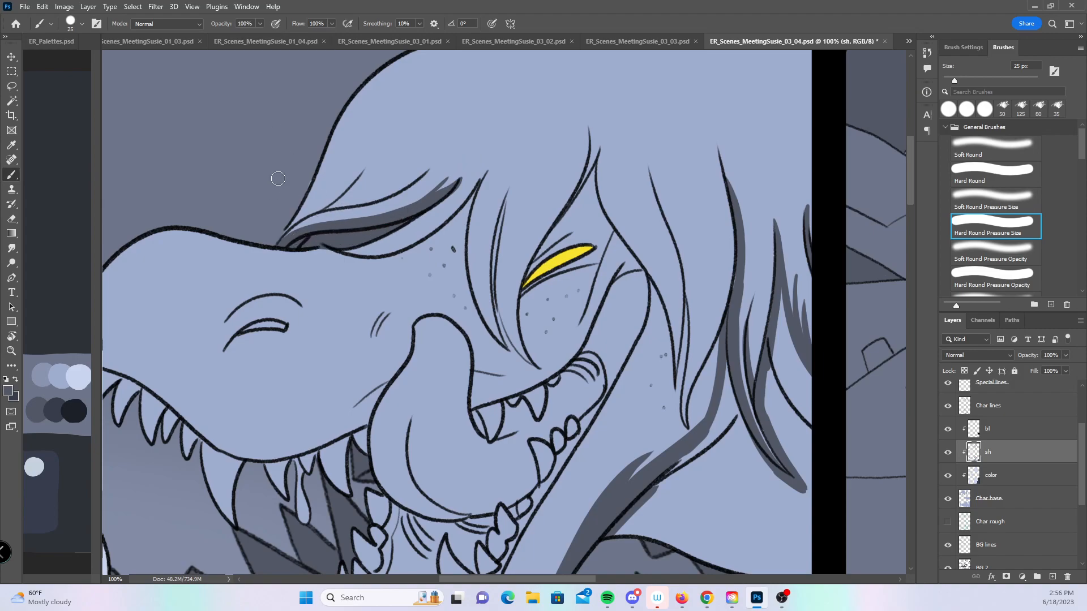
{"action": "left_click_drag", "start_coordinate": [295, 215], "coordinate": [345, 187]}
{"action": "mouse_move", "coordinate": [285, 228]}
{"action": "left_mouse_down"}
{"action": "mouse_move", "coordinate": [338, 192]}
{"action": "mouse_move", "coordinate": [349, 212]}
{"action": "mouse_move", "coordinate": [324, 209]}
{"action": "mouse_move", "coordinate": [422, 180]}
{"action": "left_mouse_up"}
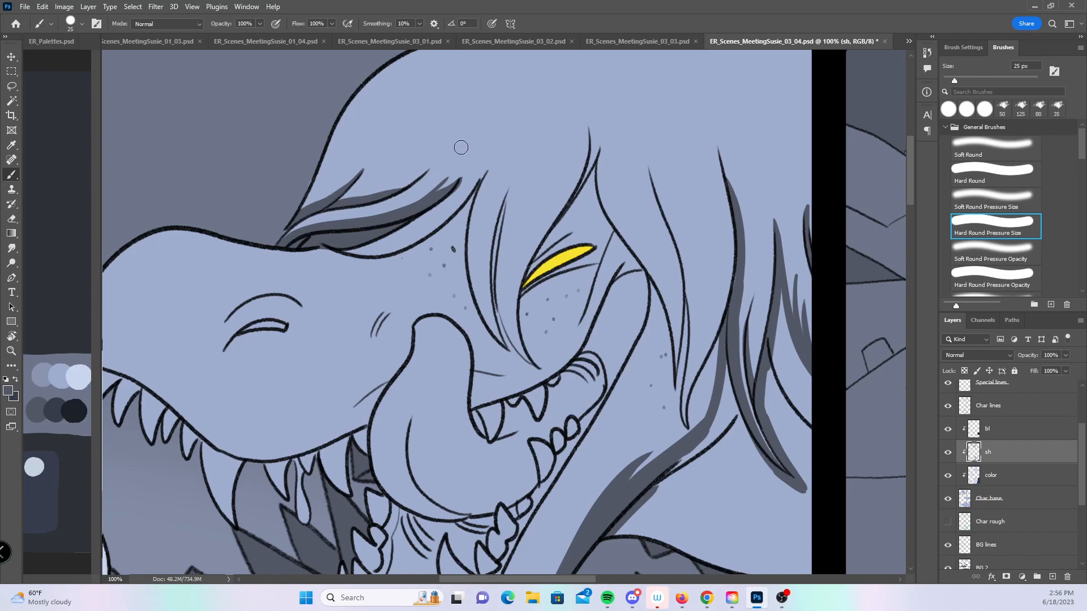
- Shade the undersides of the lower swept locks above the snout and the face skin along the fringe's front edge
{"action": "mouse_move", "coordinate": [339, 250]}
{"action": "left_mouse_down"}
{"action": "mouse_move", "coordinate": [436, 232]}
{"action": "mouse_move", "coordinate": [357, 249]}
{"action": "mouse_move", "coordinate": [451, 214]}
{"action": "left_mouse_up"}
{"action": "mouse_move", "coordinate": [373, 255]}
{"action": "left_mouse_down"}
{"action": "mouse_move", "coordinate": [456, 212]}
{"action": "mouse_move", "coordinate": [343, 247]}
{"action": "mouse_move", "coordinate": [433, 223]}
{"action": "mouse_move", "coordinate": [369, 245]}
{"action": "mouse_move", "coordinate": [480, 177]}
{"action": "left_mouse_up"}
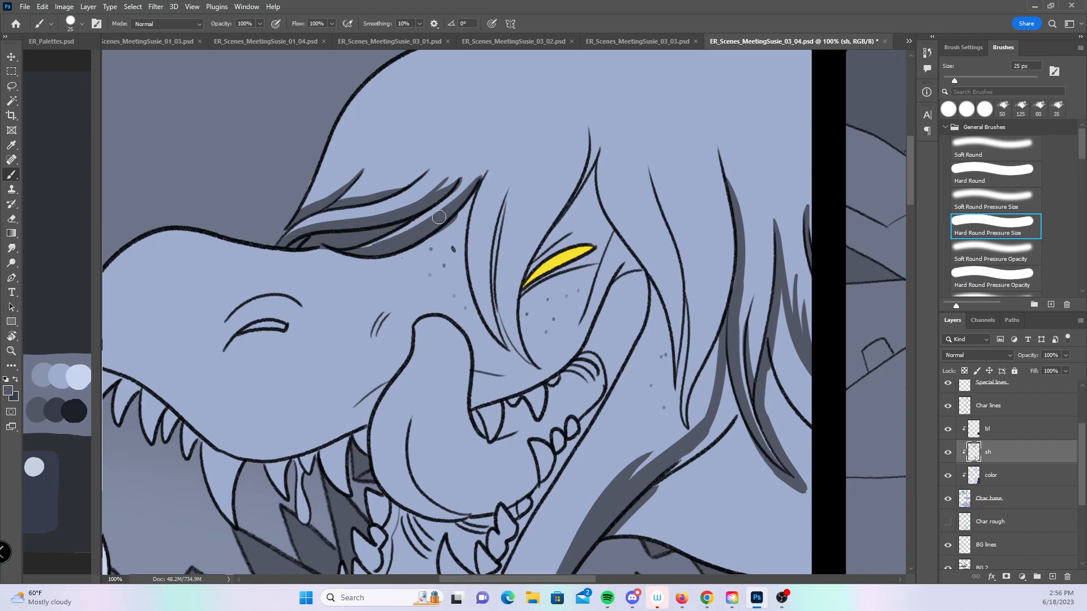
{"action": "left_click_drag", "start_coordinate": [352, 245], "coordinate": [457, 206]}
{"action": "mouse_move", "coordinate": [393, 252]}
{"action": "left_mouse_down"}
{"action": "mouse_move", "coordinate": [467, 203]}
{"action": "mouse_move", "coordinate": [466, 282]}
{"action": "left_mouse_up"}
{"action": "mouse_move", "coordinate": [459, 226]}
{"action": "left_mouse_down"}
{"action": "mouse_move", "coordinate": [480, 319]}
{"action": "mouse_move", "coordinate": [464, 265]}
{"action": "mouse_move", "coordinate": [479, 178]}
{"action": "left_mouse_up"}
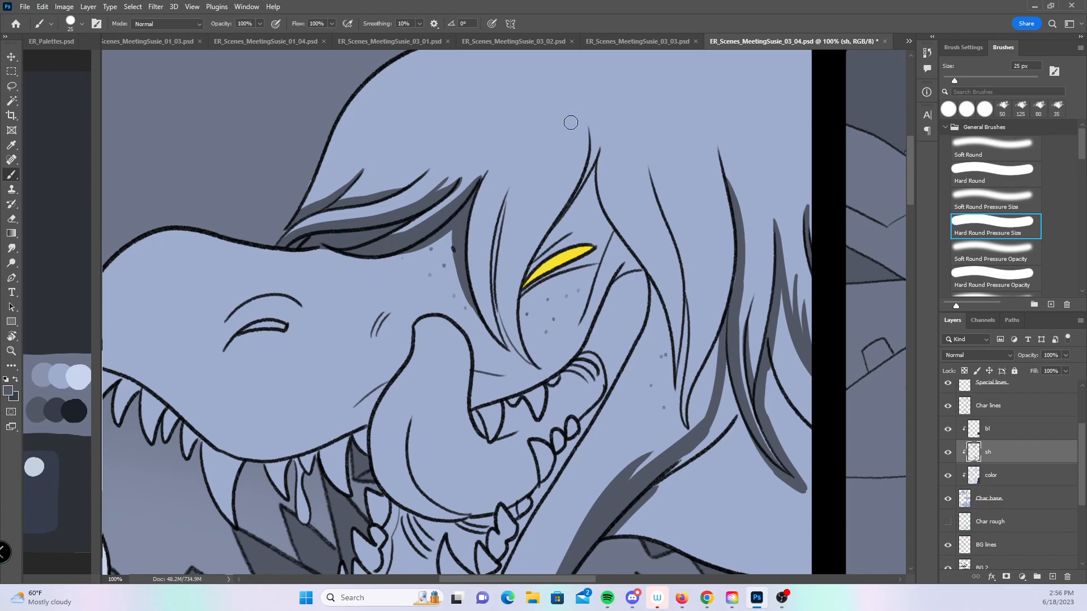
{"action": "left_click_drag", "start_coordinate": [449, 225], "coordinate": [467, 296]}
{"action": "mouse_move", "coordinate": [447, 241]}
{"action": "left_mouse_down"}
{"action": "mouse_move", "coordinate": [467, 295]}
{"action": "mouse_move", "coordinate": [453, 279]}
{"action": "mouse_move", "coordinate": [437, 230]}
{"action": "mouse_move", "coordinate": [463, 305]}
{"action": "mouse_move", "coordinate": [445, 229]}
{"action": "mouse_move", "coordinate": [481, 321]}
{"action": "mouse_move", "coordinate": [456, 290]}
{"action": "mouse_move", "coordinate": [484, 325]}
{"action": "left_mouse_up"}
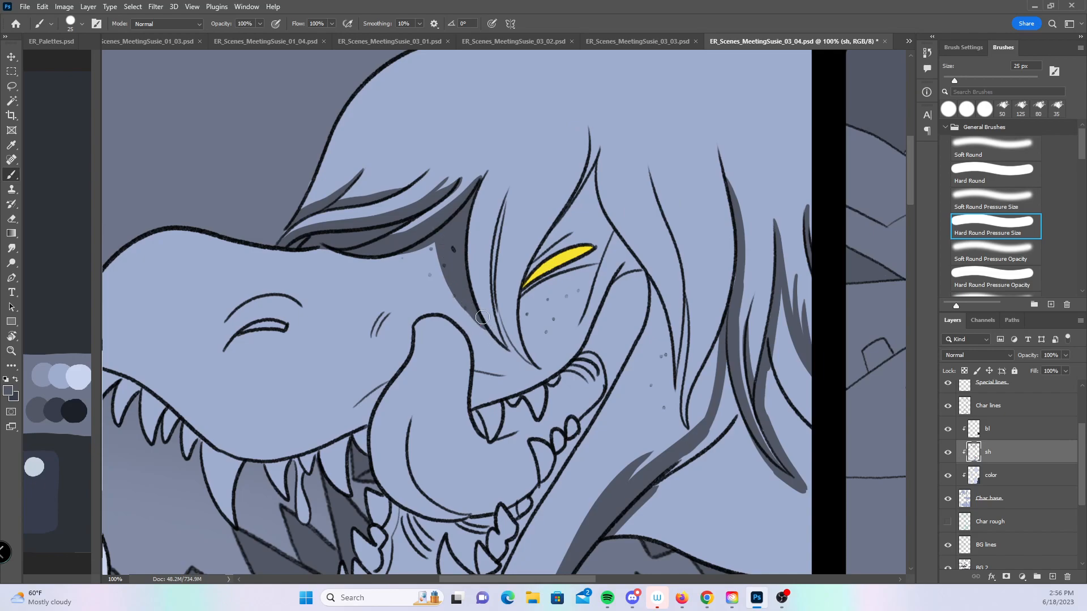
- Shade the thin pointed locks hanging in front of the creature's eye with tapered strokes
{"action": "mouse_move", "coordinate": [518, 357]}
{"action": "left_mouse_down"}
{"action": "mouse_move", "coordinate": [495, 267]}
{"action": "mouse_move", "coordinate": [517, 353]}
{"action": "mouse_move", "coordinate": [493, 238]}
{"action": "left_mouse_up"}
{"action": "mouse_move", "coordinate": [508, 286]}
{"action": "left_mouse_down"}
{"action": "mouse_move", "coordinate": [497, 238]}
{"action": "mouse_move", "coordinate": [509, 193]}
{"action": "left_mouse_up"}
{"action": "left_click_drag", "start_coordinate": [502, 316], "coordinate": [516, 196]}
{"action": "left_click_drag", "start_coordinate": [522, 357], "coordinate": [502, 300]}
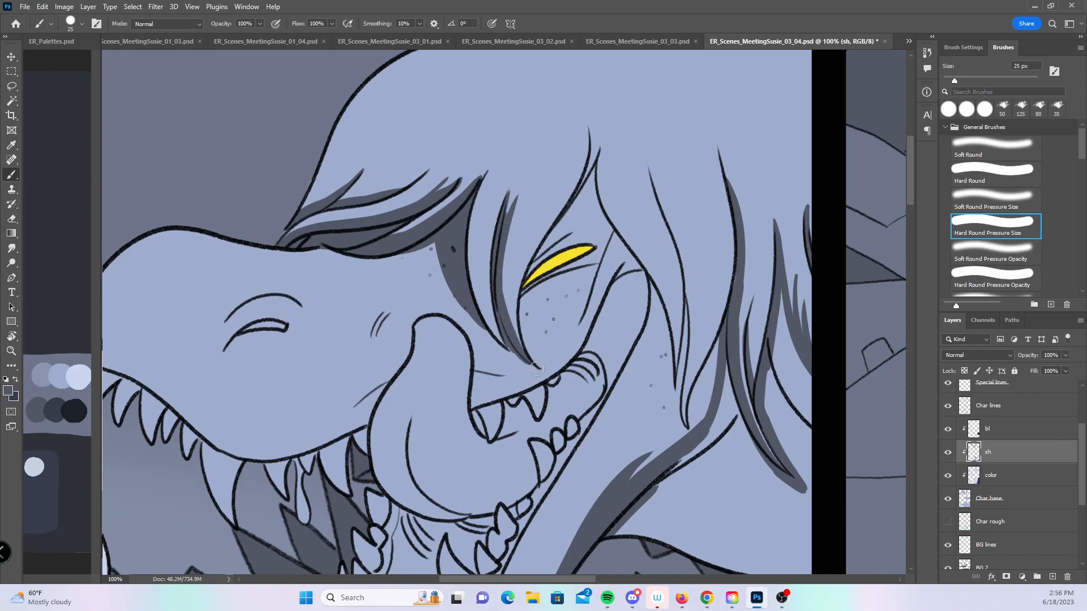
- Fill the recess around the yellow eye with shadow and darken the hair strands parting above and behind it
{"action": "mouse_move", "coordinate": [527, 274]}
{"action": "left_mouse_down"}
{"action": "mouse_move", "coordinate": [520, 320]}
{"action": "mouse_move", "coordinate": [534, 291]}
{"action": "mouse_move", "coordinate": [527, 300]}
{"action": "mouse_move", "coordinate": [571, 262]}
{"action": "mouse_move", "coordinate": [523, 303]}
{"action": "mouse_move", "coordinate": [590, 257]}
{"action": "mouse_move", "coordinate": [524, 323]}
{"action": "mouse_move", "coordinate": [538, 298]}
{"action": "mouse_move", "coordinate": [584, 275]}
{"action": "mouse_move", "coordinate": [596, 288]}
{"action": "mouse_move", "coordinate": [578, 323]}
{"action": "mouse_move", "coordinate": [595, 244]}
{"action": "mouse_move", "coordinate": [587, 293]}
{"action": "mouse_move", "coordinate": [611, 228]}
{"action": "left_mouse_up"}
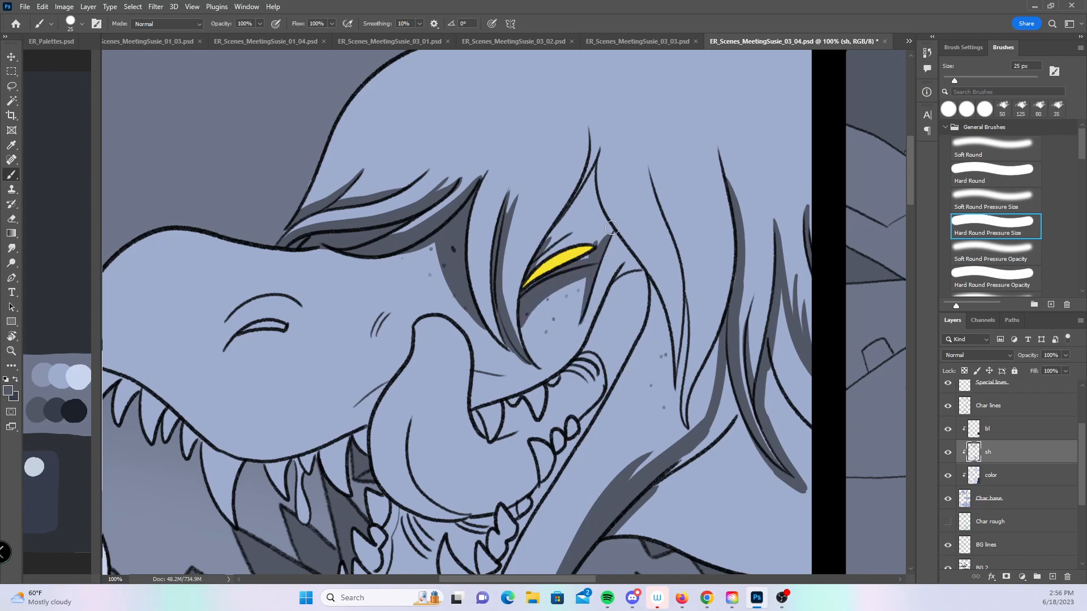
{"action": "mouse_move", "coordinate": [596, 278]}
{"action": "left_mouse_down"}
{"action": "mouse_move", "coordinate": [628, 250]}
{"action": "mouse_move", "coordinate": [639, 269]}
{"action": "left_mouse_up"}
{"action": "mouse_move", "coordinate": [569, 212]}
{"action": "left_mouse_down"}
{"action": "mouse_move", "coordinate": [517, 303]}
{"action": "mouse_move", "coordinate": [582, 206]}
{"action": "mouse_move", "coordinate": [548, 238]}
{"action": "mouse_move", "coordinate": [590, 161]}
{"action": "mouse_move", "coordinate": [576, 190]}
{"action": "mouse_move", "coordinate": [589, 130]}
{"action": "left_mouse_up"}
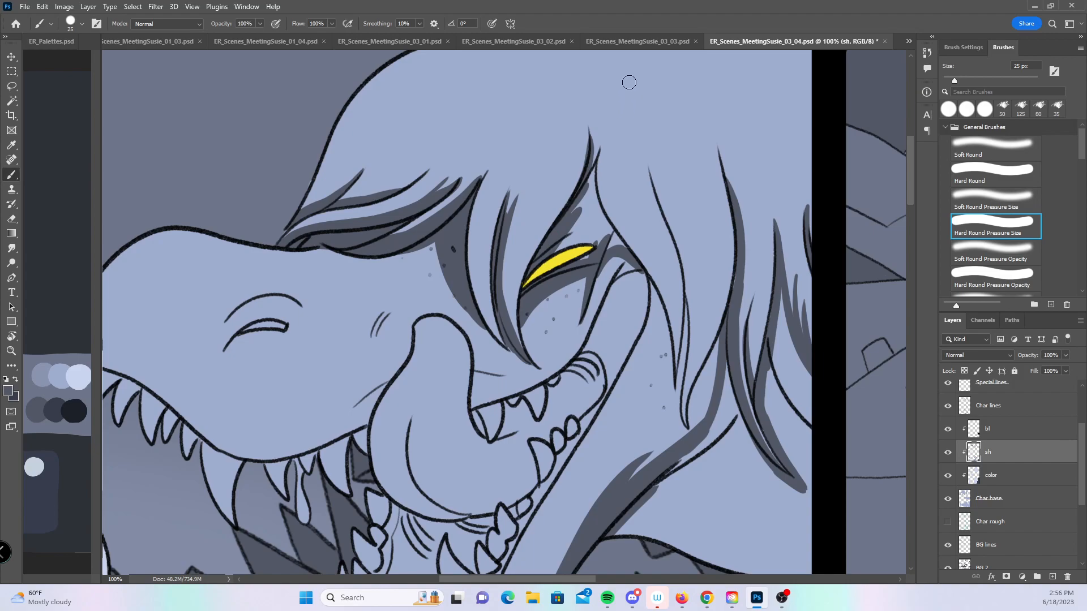
{"action": "left_click_drag", "start_coordinate": [594, 172], "coordinate": [602, 145]}
{"action": "mouse_move", "coordinate": [602, 145]}
{"action": "left_mouse_down"}
{"action": "mouse_move", "coordinate": [613, 221]}
{"action": "mouse_move", "coordinate": [647, 245]}
{"action": "mouse_move", "coordinate": [681, 377]}
{"action": "left_mouse_up"}
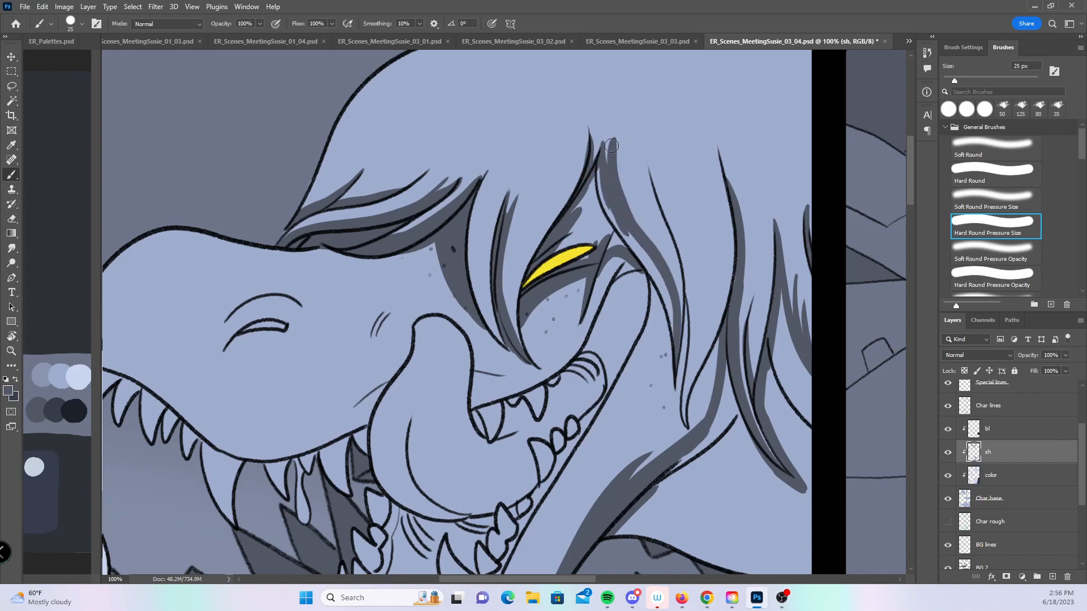
{"action": "mouse_move", "coordinate": [610, 225]}
{"action": "left_mouse_down"}
{"action": "mouse_move", "coordinate": [664, 293]}
{"action": "mouse_move", "coordinate": [641, 270]}
{"action": "mouse_move", "coordinate": [675, 333]}
{"action": "left_mouse_up"}
{"action": "left_click_drag", "start_coordinate": [663, 287], "coordinate": [675, 355]}
{"action": "mouse_move", "coordinate": [563, 205]}
{"action": "left_mouse_down"}
{"action": "mouse_move", "coordinate": [577, 244]}
{"action": "mouse_move", "coordinate": [606, 215]}
{"action": "mouse_move", "coordinate": [603, 189]}
{"action": "mouse_move", "coordinate": [579, 200]}
{"action": "mouse_move", "coordinate": [606, 215]}
{"action": "left_mouse_up"}
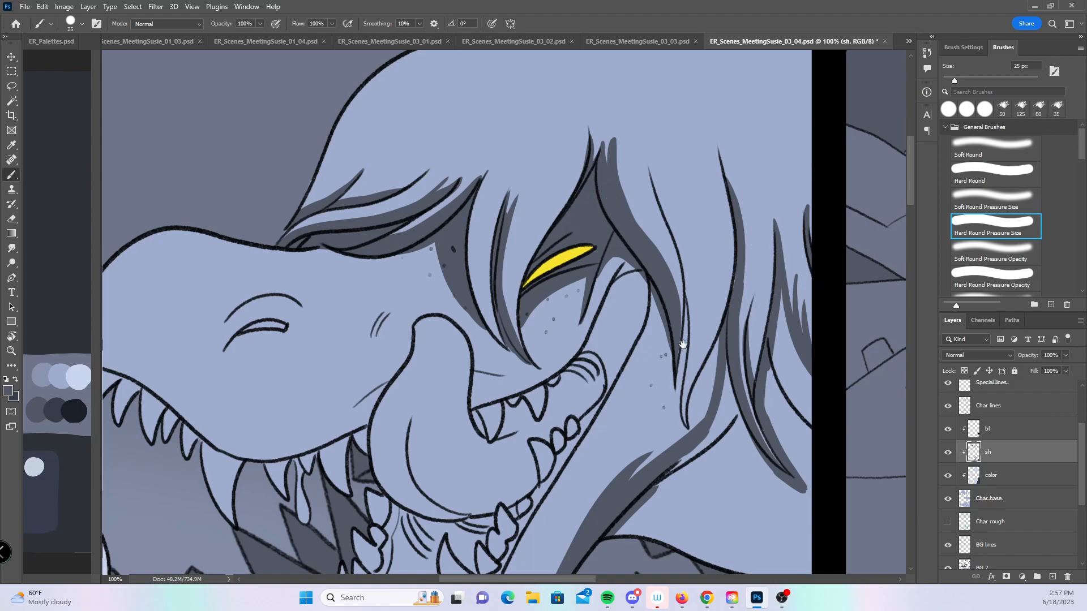
- Shade the long pointed lock falling behind the cheek with tapered strokes
{"action": "left_click_drag", "start_coordinate": [625, 354], "coordinate": [511, 334]}
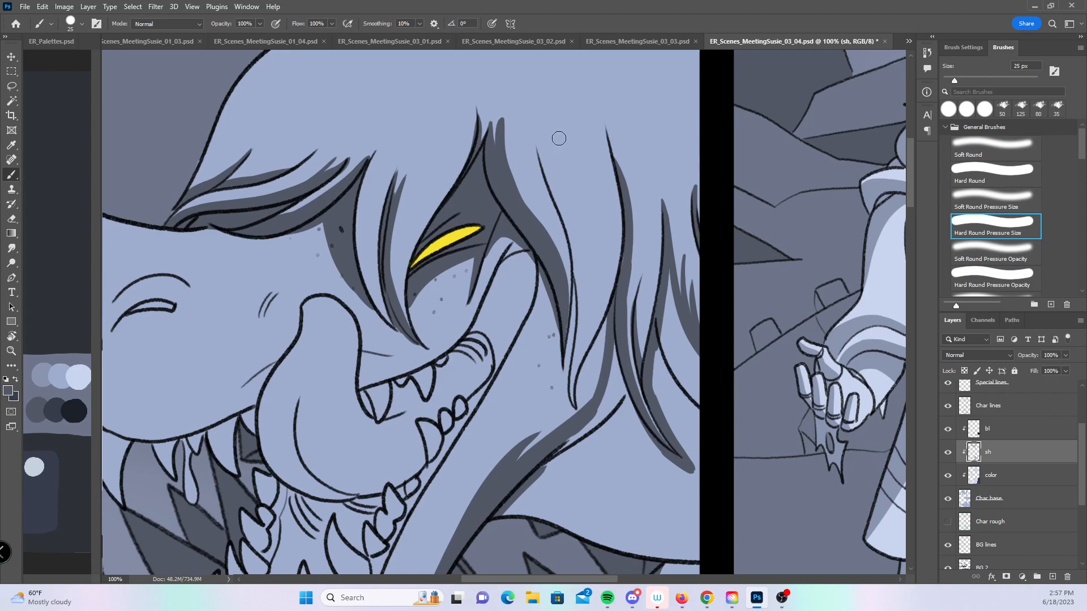
{"action": "mouse_move", "coordinate": [538, 148]}
{"action": "left_mouse_down"}
{"action": "mouse_move", "coordinate": [582, 249]}
{"action": "mouse_move", "coordinate": [570, 351]}
{"action": "left_mouse_up"}
{"action": "mouse_move", "coordinate": [555, 191]}
{"action": "left_mouse_down"}
{"action": "mouse_move", "coordinate": [578, 283]}
{"action": "mouse_move", "coordinate": [572, 405]}
{"action": "mouse_move", "coordinate": [589, 184]}
{"action": "left_mouse_up"}
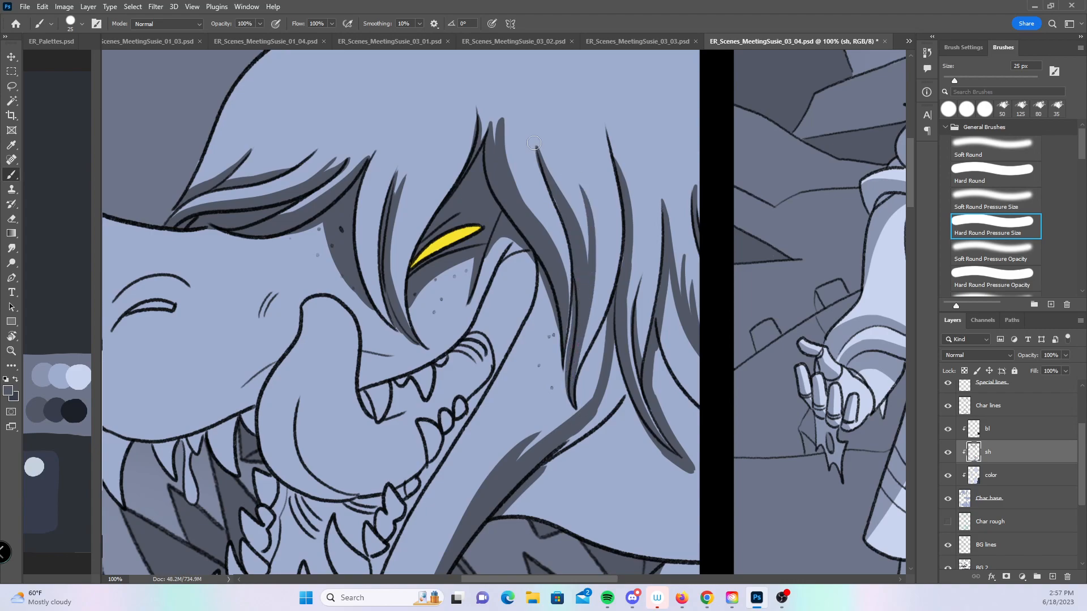
- Paint shadows in the nostril, on the snout and cheek creases, along the tongue and in the mouth's back corner
{"action": "left_click_drag", "start_coordinate": [593, 445], "coordinate": [690, 394]}
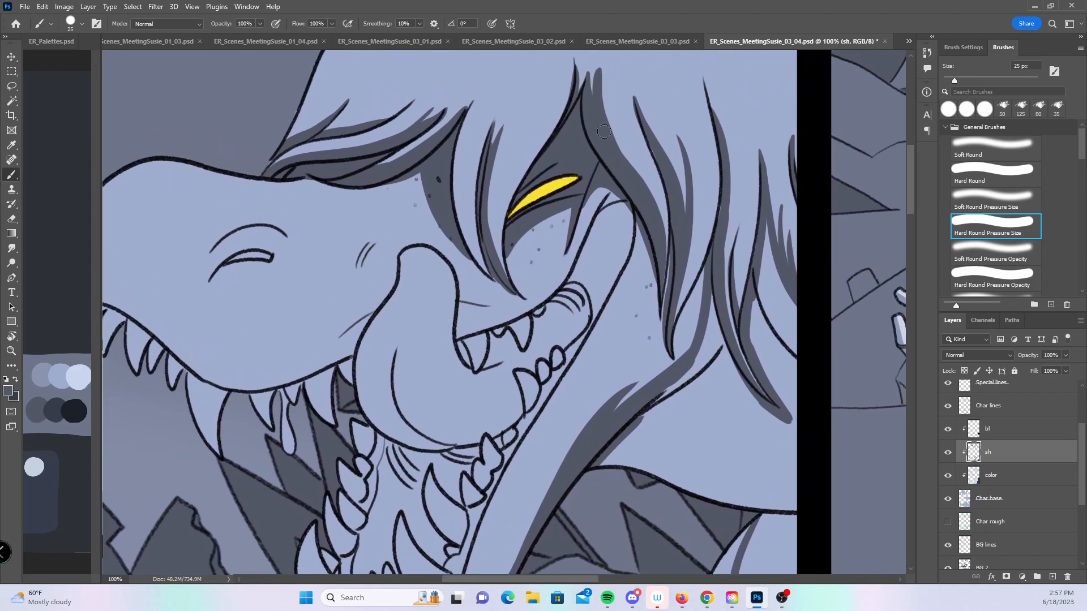
{"action": "left_click_drag", "start_coordinate": [341, 336], "coordinate": [378, 304]}
{"action": "left_click_drag", "start_coordinate": [209, 281], "coordinate": [264, 256]}
{"action": "mouse_move", "coordinate": [495, 306]}
{"action": "left_mouse_down"}
{"action": "mouse_move", "coordinate": [470, 224]}
{"action": "mouse_move", "coordinate": [450, 285]}
{"action": "left_mouse_up"}
{"action": "left_click_drag", "start_coordinate": [392, 236], "coordinate": [464, 392]}
{"action": "mouse_move", "coordinate": [344, 371]}
{"action": "left_mouse_down"}
{"action": "mouse_move", "coordinate": [397, 435]}
{"action": "mouse_move", "coordinate": [353, 410]}
{"action": "mouse_move", "coordinate": [416, 428]}
{"action": "mouse_move", "coordinate": [413, 374]}
{"action": "left_mouse_up"}
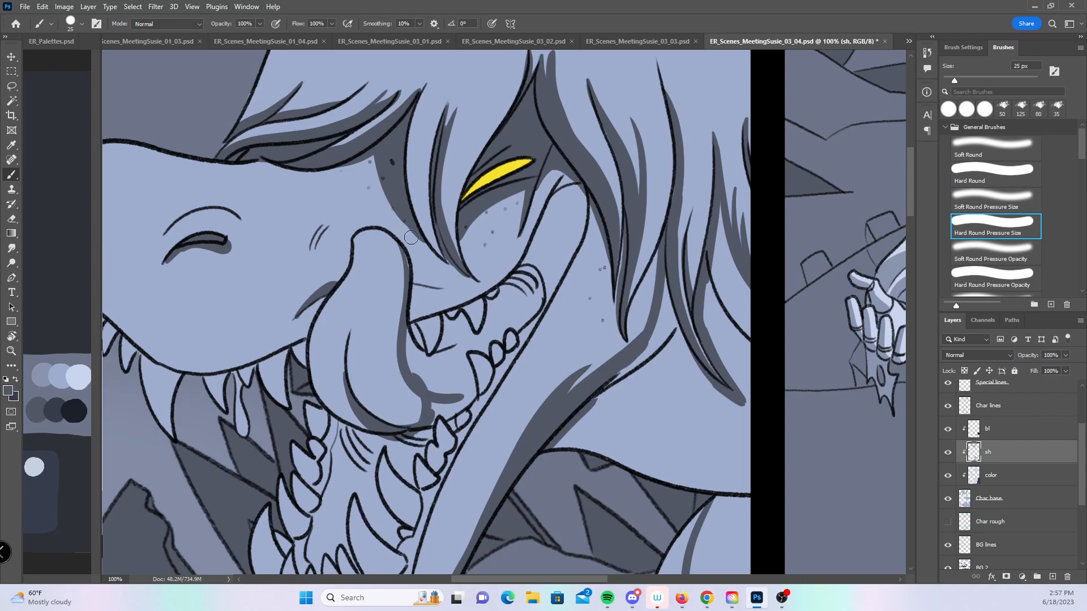
{"action": "mouse_move", "coordinate": [410, 272]}
{"action": "left_mouse_down"}
{"action": "mouse_move", "coordinate": [457, 289]}
{"action": "mouse_move", "coordinate": [412, 334]}
{"action": "mouse_move", "coordinate": [419, 377]}
{"action": "mouse_move", "coordinate": [416, 327]}
{"action": "mouse_move", "coordinate": [428, 321]}
{"action": "mouse_move", "coordinate": [426, 340]}
{"action": "mouse_move", "coordinate": [446, 317]}
{"action": "mouse_move", "coordinate": [456, 329]}
{"action": "mouse_move", "coordinate": [438, 331]}
{"action": "mouse_move", "coordinate": [444, 320]}
{"action": "mouse_move", "coordinate": [478, 325]}
{"action": "mouse_move", "coordinate": [529, 283]}
{"action": "mouse_move", "coordinate": [533, 180]}
{"action": "left_mouse_up"}
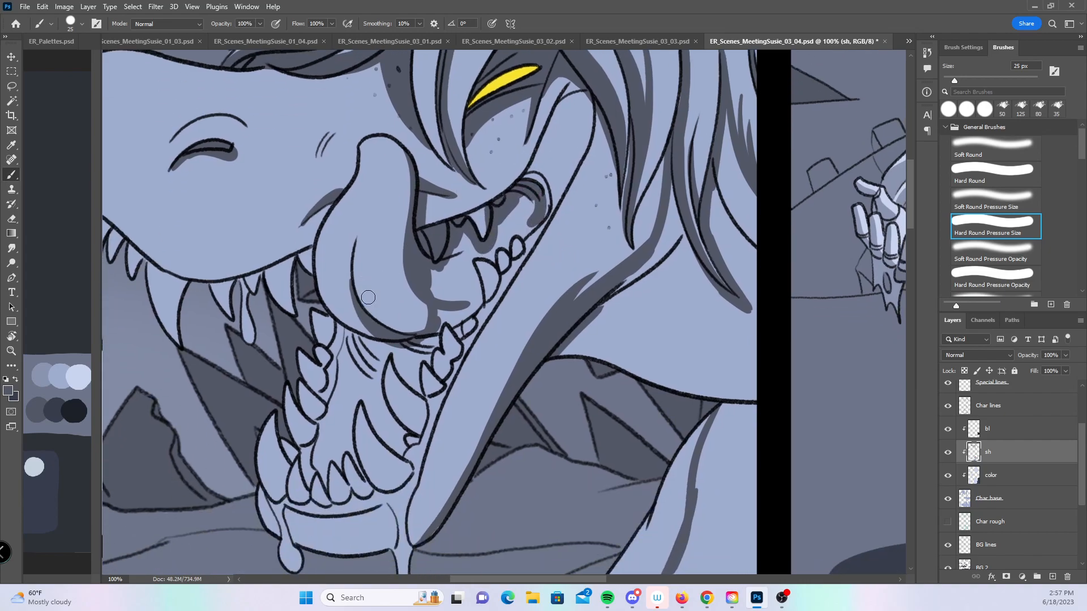
- Shade the upper front teeth, the far row of lower teeth and the adjoining floor of the mouth
{"action": "mouse_move", "coordinate": [303, 261]}
{"action": "left_mouse_down"}
{"action": "mouse_move", "coordinate": [310, 272]}
{"action": "mouse_move", "coordinate": [311, 252]}
{"action": "mouse_move", "coordinate": [322, 286]}
{"action": "mouse_move", "coordinate": [374, 296]}
{"action": "left_mouse_up"}
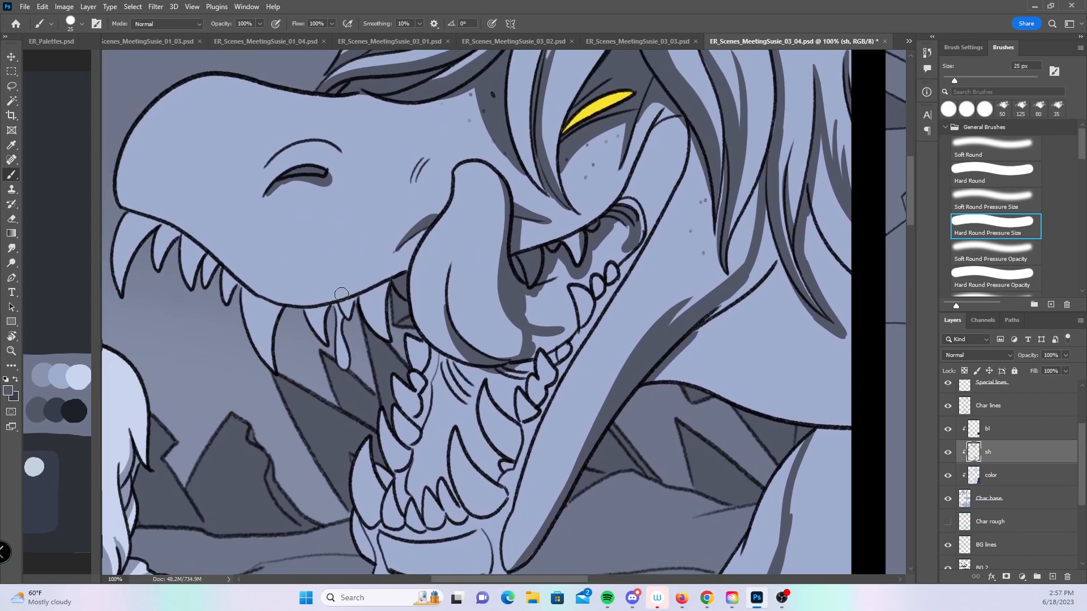
{"action": "mouse_move", "coordinate": [120, 299]}
{"action": "left_mouse_down"}
{"action": "mouse_move", "coordinate": [155, 226]}
{"action": "mouse_move", "coordinate": [146, 236]}
{"action": "mouse_move", "coordinate": [175, 237]}
{"action": "mouse_move", "coordinate": [192, 287]}
{"action": "left_mouse_up"}
{"action": "left_click_drag", "start_coordinate": [608, 300], "coordinate": [554, 242]}
{"action": "left_click_drag", "start_coordinate": [339, 346], "coordinate": [364, 379]}
{"action": "mouse_move", "coordinate": [344, 323]}
{"action": "left_mouse_down"}
{"action": "mouse_move", "coordinate": [368, 345]}
{"action": "mouse_move", "coordinate": [372, 327]}
{"action": "left_mouse_up"}
{"action": "mouse_move", "coordinate": [352, 280]}
{"action": "left_mouse_down"}
{"action": "mouse_move", "coordinate": [372, 300]}
{"action": "mouse_move", "coordinate": [367, 282]}
{"action": "mouse_move", "coordinate": [379, 308]}
{"action": "mouse_move", "coordinate": [370, 377]}
{"action": "left_mouse_up"}
{"action": "mouse_move", "coordinate": [325, 346]}
{"action": "left_mouse_down"}
{"action": "mouse_move", "coordinate": [358, 397]}
{"action": "mouse_move", "coordinate": [349, 389]}
{"action": "mouse_move", "coordinate": [346, 439]}
{"action": "mouse_move", "coordinate": [365, 393]}
{"action": "mouse_move", "coordinate": [362, 450]}
{"action": "mouse_move", "coordinate": [360, 410]}
{"action": "mouse_move", "coordinate": [369, 402]}
{"action": "mouse_move", "coordinate": [374, 429]}
{"action": "mouse_move", "coordinate": [383, 409]}
{"action": "mouse_move", "coordinate": [388, 423]}
{"action": "mouse_move", "coordinate": [386, 396]}
{"action": "left_mouse_up"}
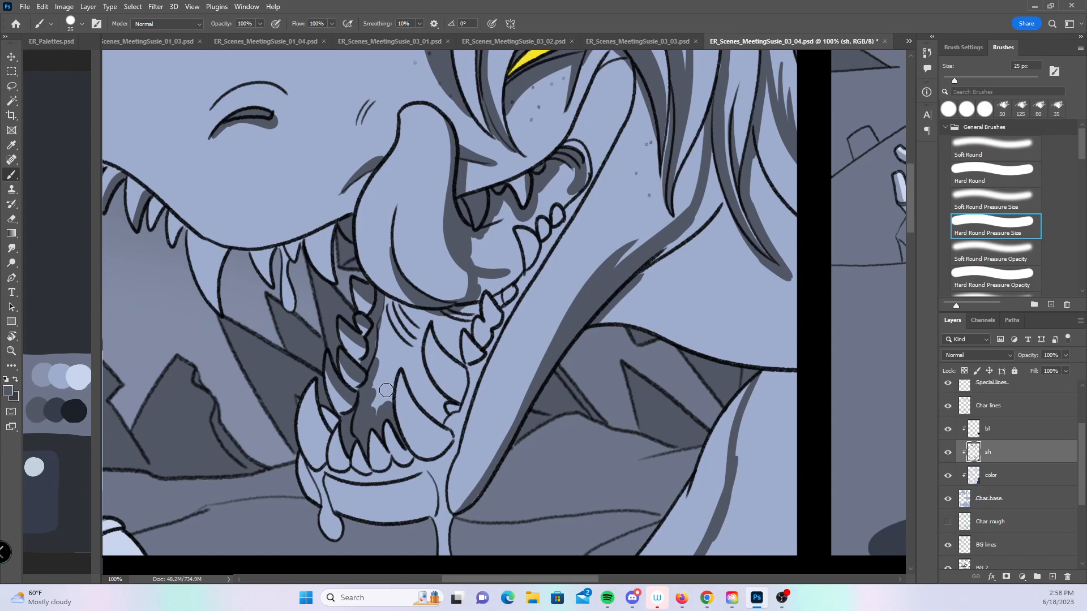
- Shade the large near lower fangs and extend the shadow across the floor of the mouth
{"action": "mouse_move", "coordinate": [374, 393]}
{"action": "left_mouse_down"}
{"action": "mouse_move", "coordinate": [385, 408]}
{"action": "mouse_move", "coordinate": [397, 368]}
{"action": "mouse_move", "coordinate": [421, 360]}
{"action": "mouse_move", "coordinate": [448, 441]}
{"action": "mouse_move", "coordinate": [416, 377]}
{"action": "mouse_move", "coordinate": [450, 434]}
{"action": "mouse_move", "coordinate": [416, 365]}
{"action": "mouse_move", "coordinate": [430, 389]}
{"action": "mouse_move", "coordinate": [425, 322]}
{"action": "mouse_move", "coordinate": [462, 373]}
{"action": "left_mouse_up"}
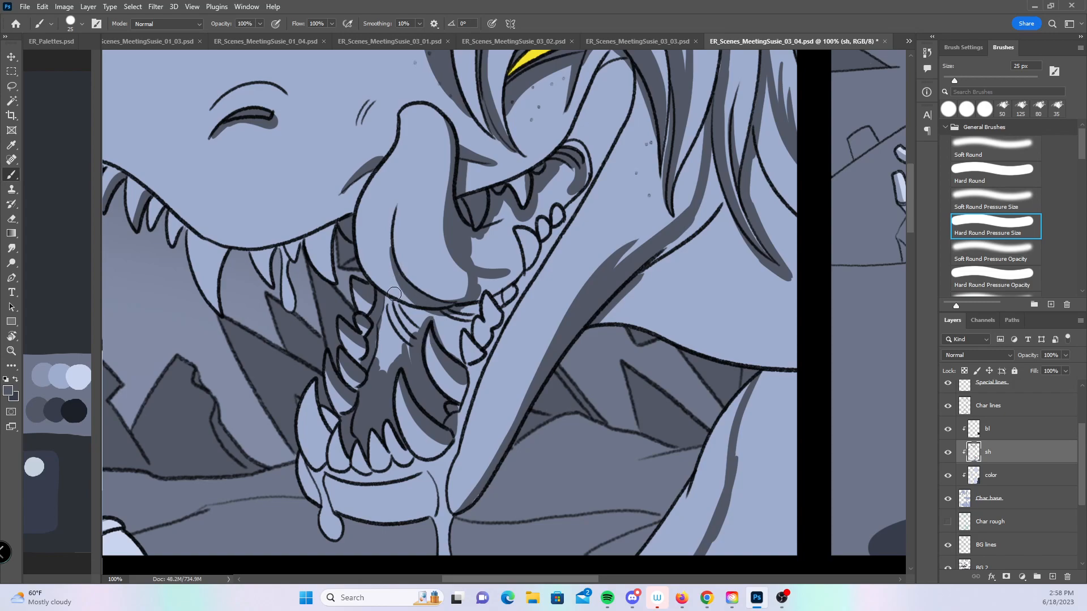
{"action": "left_click_drag", "start_coordinate": [383, 327], "coordinate": [378, 331]}
{"action": "mouse_move", "coordinate": [324, 444]}
{"action": "left_mouse_down"}
{"action": "mouse_move", "coordinate": [319, 368]}
{"action": "mouse_move", "coordinate": [325, 438]}
{"action": "mouse_move", "coordinate": [319, 423]}
{"action": "mouse_move", "coordinate": [323, 433]}
{"action": "mouse_move", "coordinate": [318, 402]}
{"action": "mouse_move", "coordinate": [330, 428]}
{"action": "mouse_move", "coordinate": [324, 411]}
{"action": "mouse_move", "coordinate": [342, 407]}
{"action": "mouse_move", "coordinate": [356, 439]}
{"action": "left_mouse_up"}
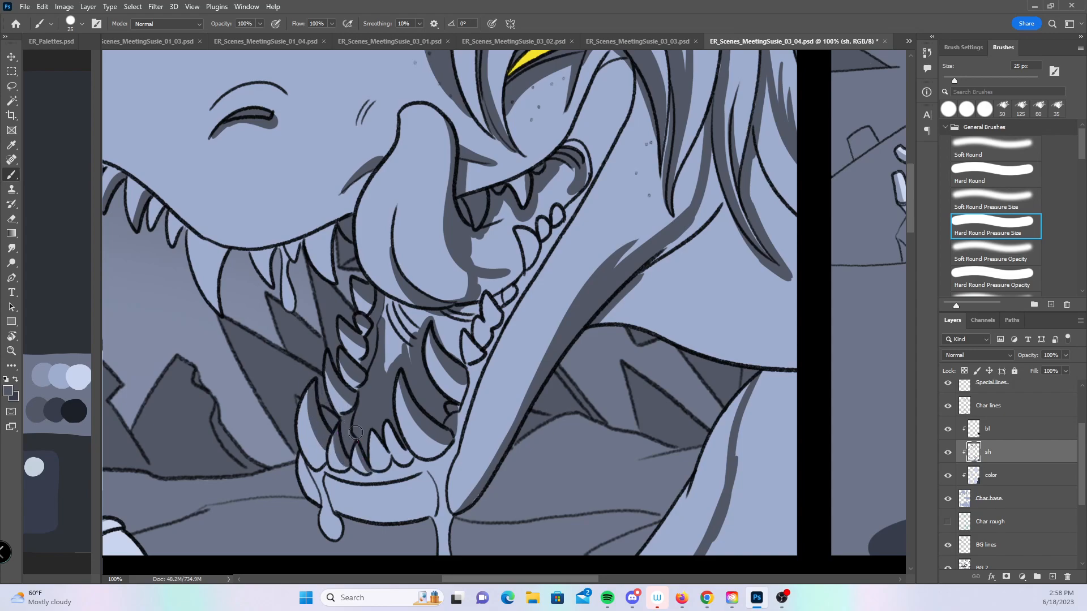
{"action": "mouse_move", "coordinate": [390, 306]}
{"action": "left_mouse_down"}
{"action": "mouse_move", "coordinate": [386, 378]}
{"action": "mouse_move", "coordinate": [388, 303]}
{"action": "mouse_move", "coordinate": [422, 309]}
{"action": "mouse_move", "coordinate": [371, 284]}
{"action": "mouse_move", "coordinate": [428, 301]}
{"action": "left_mouse_up"}
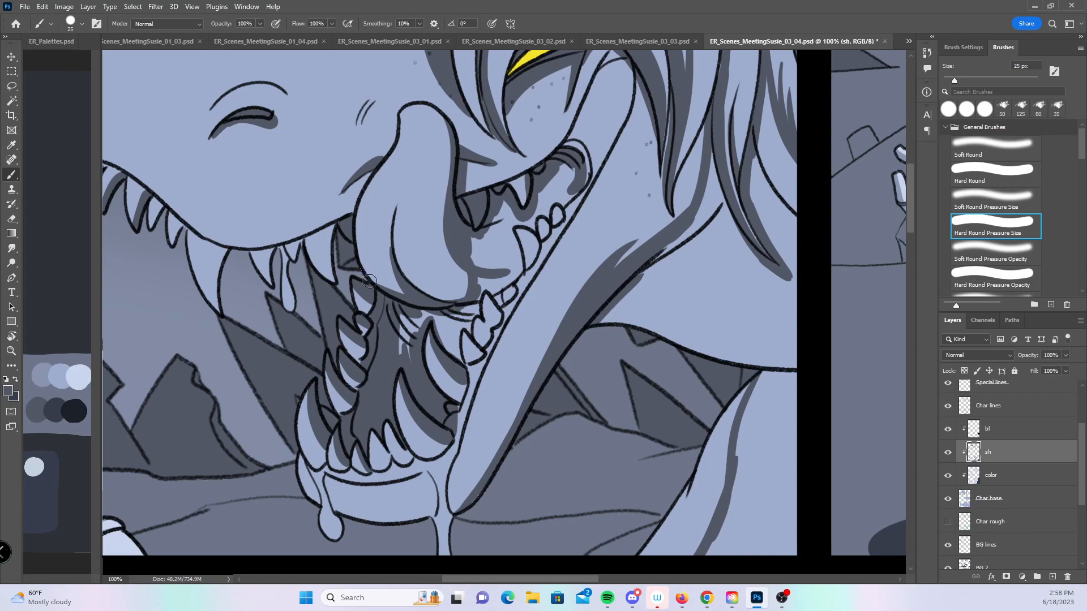
- Fill the mouth interior beneath and behind the tongue with shadow, undoing a stray stroke along the way
{"action": "mouse_move", "coordinate": [432, 300]}
{"action": "left_mouse_down"}
{"action": "mouse_move", "coordinate": [461, 262]}
{"action": "mouse_move", "coordinate": [459, 297]}
{"action": "left_mouse_up"}
{"action": "mouse_move", "coordinate": [403, 318]}
{"action": "left_mouse_down"}
{"action": "mouse_move", "coordinate": [405, 367]}
{"action": "mouse_move", "coordinate": [426, 319]}
{"action": "mouse_move", "coordinate": [441, 314]}
{"action": "mouse_move", "coordinate": [461, 359]}
{"action": "mouse_move", "coordinate": [451, 346]}
{"action": "mouse_move", "coordinate": [465, 310]}
{"action": "mouse_move", "coordinate": [461, 329]}
{"action": "mouse_move", "coordinate": [473, 307]}
{"action": "mouse_move", "coordinate": [485, 311]}
{"action": "left_mouse_up"}
{"action": "mouse_move", "coordinate": [494, 271]}
{"action": "left_mouse_down"}
{"action": "mouse_move", "coordinate": [489, 333]}
{"action": "mouse_move", "coordinate": [484, 289]}
{"action": "mouse_move", "coordinate": [482, 323]}
{"action": "mouse_move", "coordinate": [492, 309]}
{"action": "mouse_move", "coordinate": [498, 319]}
{"action": "mouse_move", "coordinate": [487, 266]}
{"action": "mouse_move", "coordinate": [481, 290]}
{"action": "mouse_move", "coordinate": [498, 280]}
{"action": "mouse_move", "coordinate": [500, 300]}
{"action": "mouse_move", "coordinate": [510, 294]}
{"action": "mouse_move", "coordinate": [477, 284]}
{"action": "mouse_move", "coordinate": [532, 147]}
{"action": "mouse_move", "coordinate": [507, 280]}
{"action": "mouse_move", "coordinate": [516, 275]}
{"action": "mouse_move", "coordinate": [507, 227]}
{"action": "mouse_move", "coordinate": [514, 242]}
{"action": "mouse_move", "coordinate": [470, 258]}
{"action": "mouse_move", "coordinate": [501, 268]}
{"action": "mouse_move", "coordinate": [512, 209]}
{"action": "left_mouse_up"}
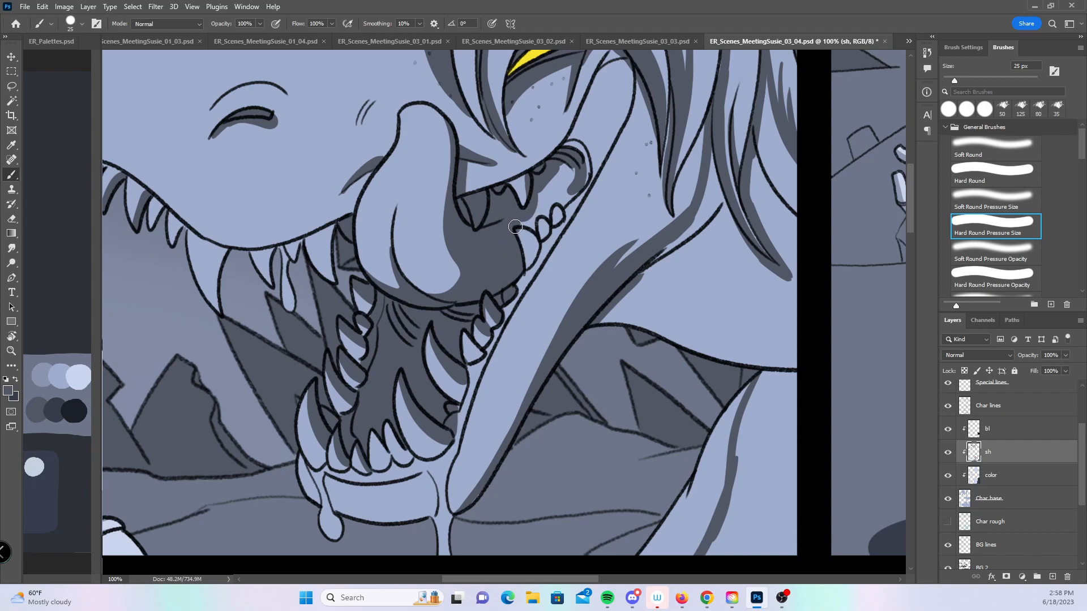
{"action": "key", "text": "ctrl+z"}
{"action": "mouse_move", "coordinate": [468, 241]}
{"action": "left_mouse_down"}
{"action": "mouse_move", "coordinate": [473, 264]}
{"action": "mouse_move", "coordinate": [492, 238]}
{"action": "mouse_move", "coordinate": [510, 256]}
{"action": "mouse_move", "coordinate": [508, 210]}
{"action": "mouse_move", "coordinate": [520, 224]}
{"action": "mouse_move", "coordinate": [532, 180]}
{"action": "mouse_move", "coordinate": [546, 214]}
{"action": "mouse_move", "coordinate": [550, 177]}
{"action": "mouse_move", "coordinate": [543, 195]}
{"action": "mouse_move", "coordinate": [568, 167]}
{"action": "mouse_move", "coordinate": [563, 203]}
{"action": "mouse_move", "coordinate": [565, 188]}
{"action": "left_mouse_up"}
- Paint shadows on the remaining upper teeth and fangs along the snout's lower edge
{"action": "left_click_drag", "start_coordinate": [742, 378], "coordinate": [641, 299]}
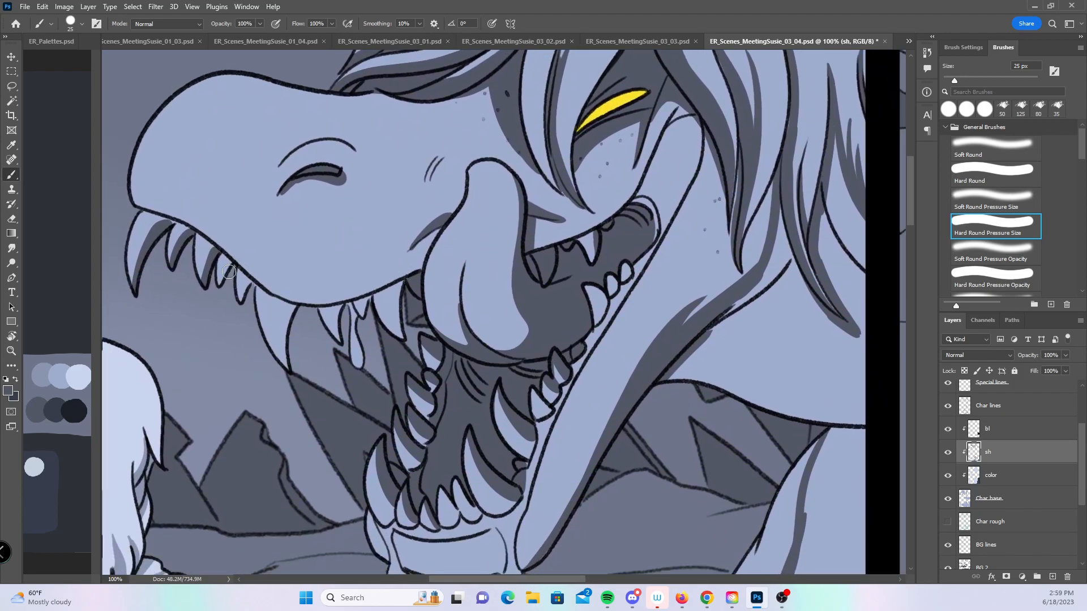
{"action": "mouse_move", "coordinate": [284, 306]}
{"action": "left_mouse_down"}
{"action": "mouse_move", "coordinate": [293, 378]}
{"action": "mouse_move", "coordinate": [290, 308]}
{"action": "mouse_move", "coordinate": [339, 294]}
{"action": "mouse_move", "coordinate": [341, 345]}
{"action": "mouse_move", "coordinate": [341, 307]}
{"action": "left_mouse_up"}
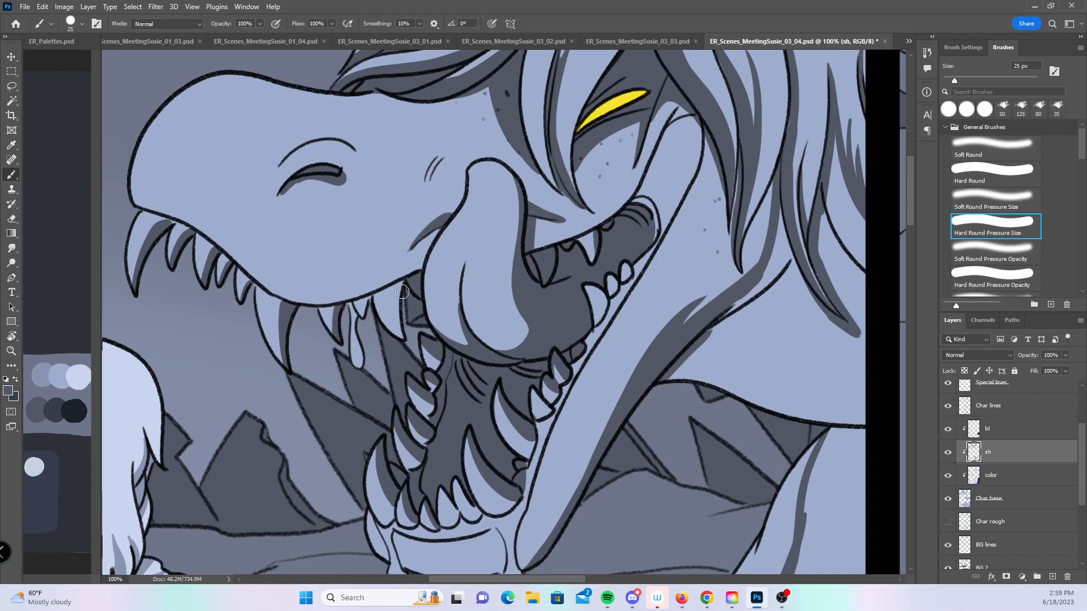
{"action": "left_click_drag", "start_coordinate": [402, 291], "coordinate": [400, 338]}
- With the Hard Round brush, fill the neck area between and behind the mane locks beside the panel border with shadow
{"action": "left_click", "coordinate": [991, 171]}
{"action": "left_click_drag", "start_coordinate": [724, 358], "coordinate": [545, 258]}
{"action": "mouse_move", "coordinate": [602, 113]}
{"action": "left_mouse_down"}
{"action": "mouse_move", "coordinate": [588, 177]}
{"action": "mouse_move", "coordinate": [597, 165]}
{"action": "mouse_move", "coordinate": [628, 217]}
{"action": "left_mouse_up"}
{"action": "left_click_drag", "start_coordinate": [615, 181], "coordinate": [675, 250]}
{"action": "left_click_drag", "start_coordinate": [645, 104], "coordinate": [644, 169]}
{"action": "left_click_drag", "start_coordinate": [716, 131], "coordinate": [666, 239]}
{"action": "mouse_move", "coordinate": [606, 146]}
{"action": "left_mouse_down"}
{"action": "mouse_move", "coordinate": [606, 200]}
{"action": "mouse_move", "coordinate": [636, 248]}
{"action": "mouse_move", "coordinate": [606, 297]}
{"action": "mouse_move", "coordinate": [629, 238]}
{"action": "mouse_move", "coordinate": [633, 337]}
{"action": "left_mouse_up"}
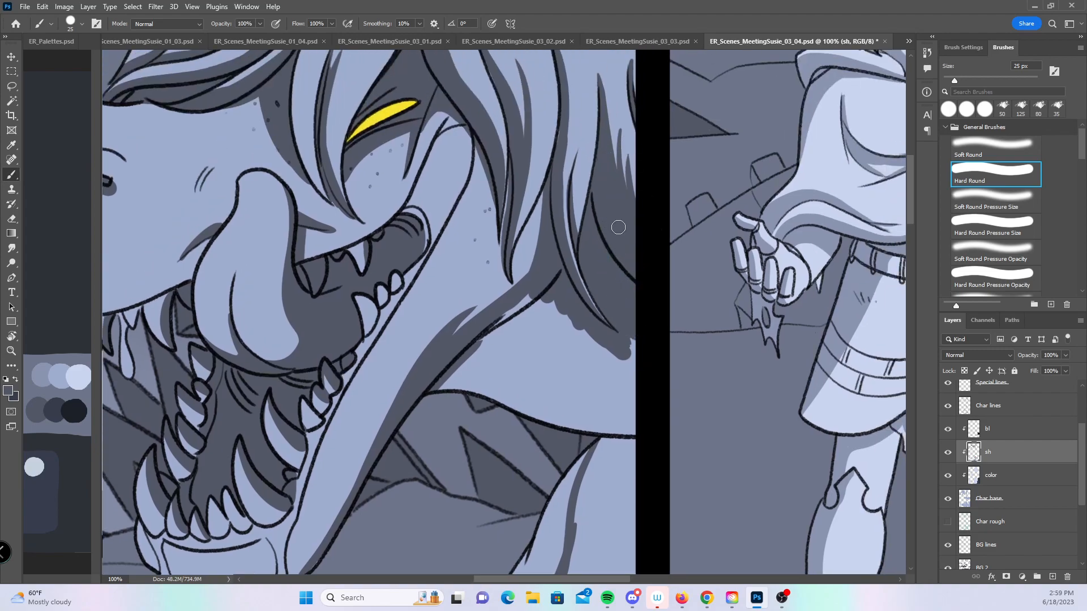
- Enlarge the brush to 45 px and fill the rest of the neck and the shoulder behind the jaw with shadow
{"action": "key", "text": "bracketright"}
{"action": "key", "text": "bracketright"}
{"action": "mouse_move", "coordinate": [549, 280]}
{"action": "left_mouse_down"}
{"action": "mouse_move", "coordinate": [452, 402]}
{"action": "mouse_move", "coordinate": [539, 348]}
{"action": "mouse_move", "coordinate": [590, 332]}
{"action": "mouse_move", "coordinate": [605, 400]}
{"action": "mouse_move", "coordinate": [624, 428]}
{"action": "mouse_move", "coordinate": [610, 391]}
{"action": "left_mouse_up"}
{"action": "left_click_drag", "start_coordinate": [678, 501], "coordinate": [624, 292]}
{"action": "mouse_move", "coordinate": [569, 235]}
{"action": "left_mouse_down"}
{"action": "mouse_move", "coordinate": [496, 445]}
{"action": "mouse_move", "coordinate": [570, 247]}
{"action": "mouse_move", "coordinate": [541, 442]}
{"action": "mouse_move", "coordinate": [587, 256]}
{"action": "mouse_move", "coordinate": [593, 378]}
{"action": "left_mouse_up"}
{"action": "left_click_drag", "start_coordinate": [508, 286], "coordinate": [708, 566]}
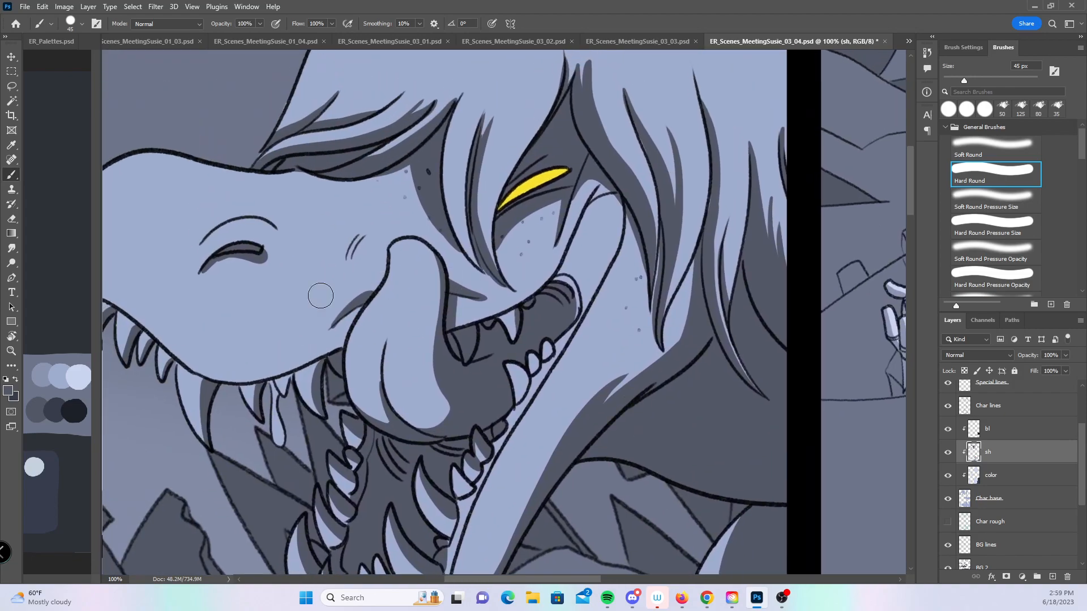
- With a 20 px Hard Round Pressure Size brush, paint darker shadows in the back of the mouth and under the tongue
{"action": "left_click", "coordinate": [974, 228]}
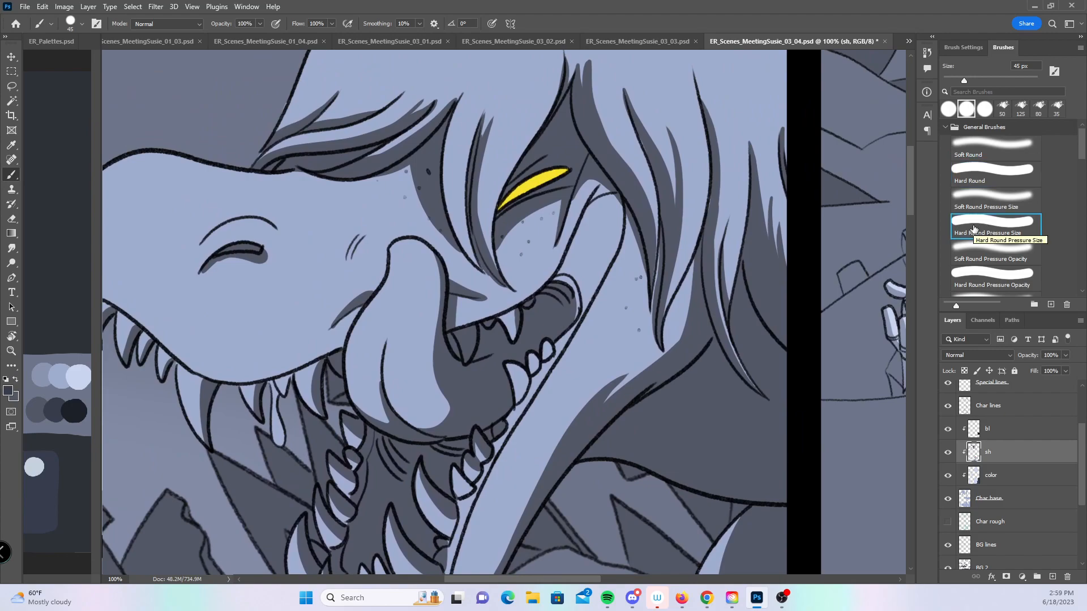
{"action": "key", "text": "bracketleft"}
{"action": "key", "text": "bracketleft"}
{"action": "key", "text": "bracketleft"}
{"action": "mouse_move", "coordinate": [485, 351]}
{"action": "left_mouse_down"}
{"action": "mouse_move", "coordinate": [496, 330]}
{"action": "mouse_move", "coordinate": [498, 345]}
{"action": "mouse_move", "coordinate": [487, 335]}
{"action": "mouse_move", "coordinate": [498, 328]}
{"action": "mouse_move", "coordinate": [499, 345]}
{"action": "mouse_move", "coordinate": [526, 340]}
{"action": "mouse_move", "coordinate": [516, 341]}
{"action": "mouse_move", "coordinate": [531, 350]}
{"action": "mouse_move", "coordinate": [527, 317]}
{"action": "mouse_move", "coordinate": [537, 317]}
{"action": "mouse_move", "coordinate": [538, 337]}
{"action": "mouse_move", "coordinate": [544, 301]}
{"action": "left_mouse_up"}
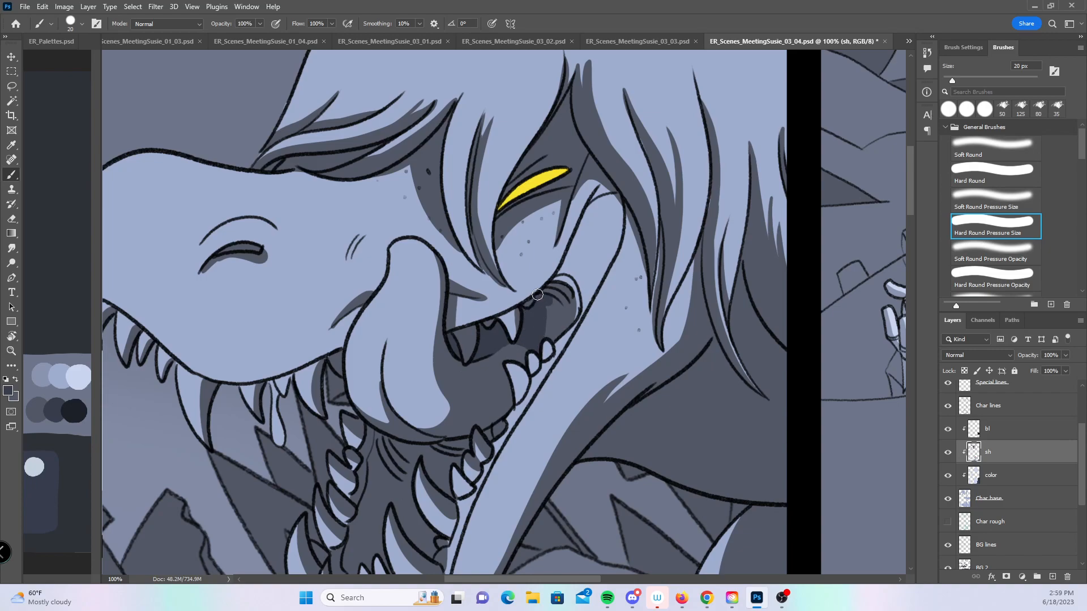
{"action": "mouse_move", "coordinate": [551, 321]}
{"action": "left_mouse_down"}
{"action": "mouse_move", "coordinate": [545, 335]}
{"action": "mouse_move", "coordinate": [561, 306]}
{"action": "mouse_move", "coordinate": [551, 301]}
{"action": "left_mouse_up"}
{"action": "scroll", "coordinate": [550, 306], "scroll_direction": "down", "scroll_amount": 5}
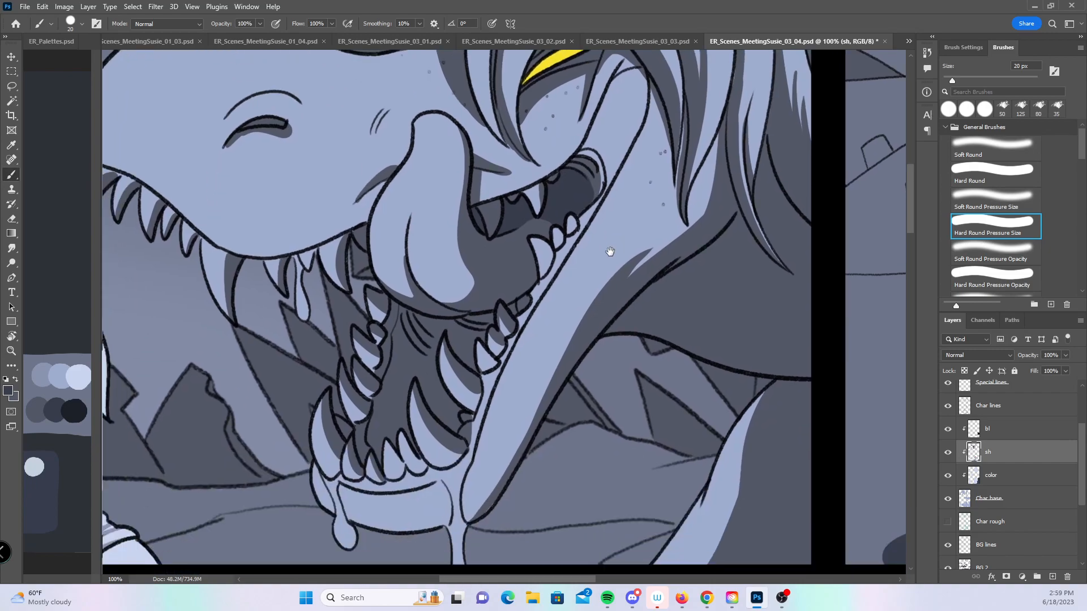
{"action": "mouse_move", "coordinate": [405, 332]}
{"action": "left_mouse_down"}
{"action": "mouse_move", "coordinate": [400, 283]}
{"action": "mouse_move", "coordinate": [420, 332]}
{"action": "mouse_move", "coordinate": [403, 312]}
{"action": "mouse_move", "coordinate": [409, 341]}
{"action": "mouse_move", "coordinate": [419, 287]}
{"action": "mouse_move", "coordinate": [405, 290]}
{"action": "mouse_move", "coordinate": [431, 320]}
{"action": "mouse_move", "coordinate": [410, 289]}
{"action": "mouse_move", "coordinate": [454, 300]}
{"action": "mouse_move", "coordinate": [424, 303]}
{"action": "mouse_move", "coordinate": [435, 309]}
{"action": "mouse_move", "coordinate": [444, 308]}
{"action": "mouse_move", "coordinate": [419, 297]}
{"action": "mouse_move", "coordinate": [475, 314]}
{"action": "left_mouse_up"}
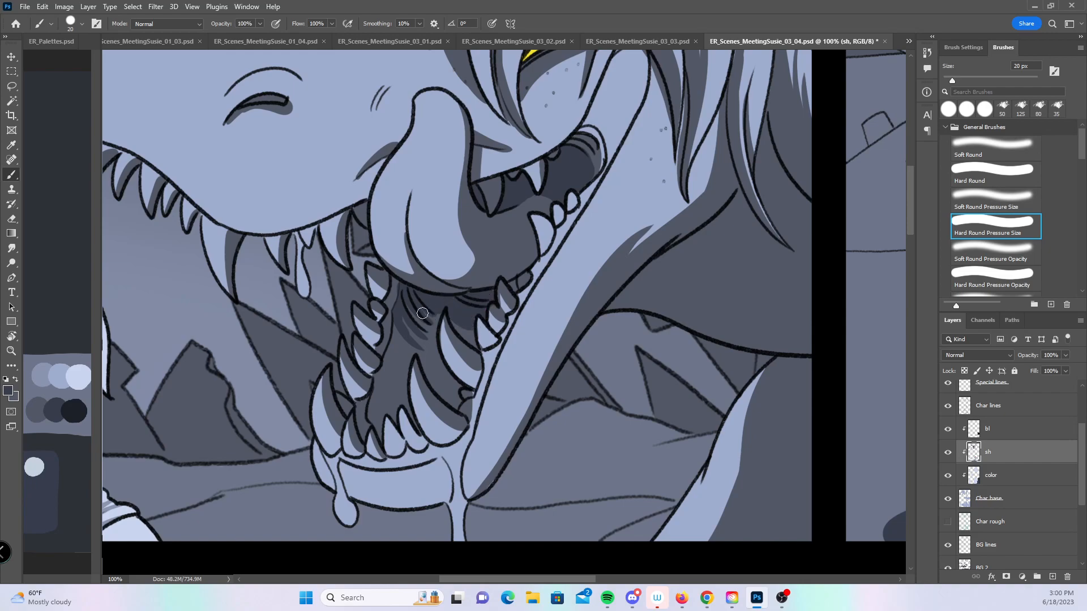
- Paint the darker shadow on the neck along the back of the jaw and in the recess above the eye
{"action": "mouse_move", "coordinate": [744, 336]}
{"action": "left_mouse_down"}
{"action": "mouse_move", "coordinate": [623, 345]}
{"action": "mouse_move", "coordinate": [637, 396]}
{"action": "left_mouse_up"}
{"action": "left_click_drag", "start_coordinate": [616, 283], "coordinate": [511, 396]}
{"action": "mouse_move", "coordinate": [535, 355]}
{"action": "left_mouse_down"}
{"action": "mouse_move", "coordinate": [513, 372]}
{"action": "mouse_move", "coordinate": [536, 369]}
{"action": "mouse_move", "coordinate": [553, 337]}
{"action": "mouse_move", "coordinate": [581, 320]}
{"action": "left_mouse_up"}
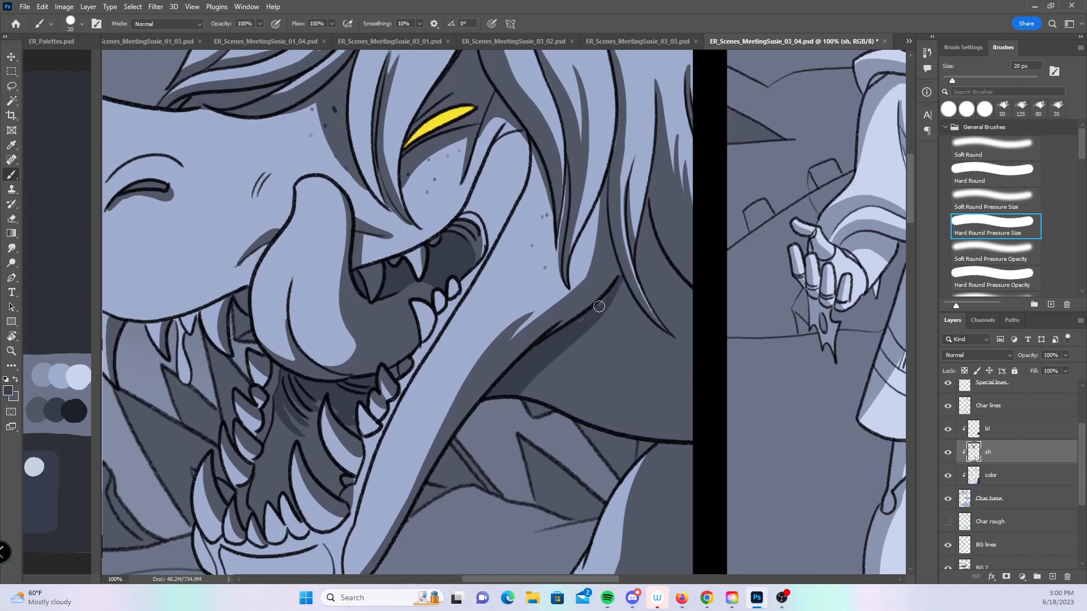
{"action": "left_click_drag", "start_coordinate": [622, 248], "coordinate": [618, 316]}
{"action": "mouse_move", "coordinate": [458, 251]}
{"action": "left_mouse_down"}
{"action": "mouse_move", "coordinate": [513, 213]}
{"action": "mouse_move", "coordinate": [500, 225]}
{"action": "left_mouse_up"}
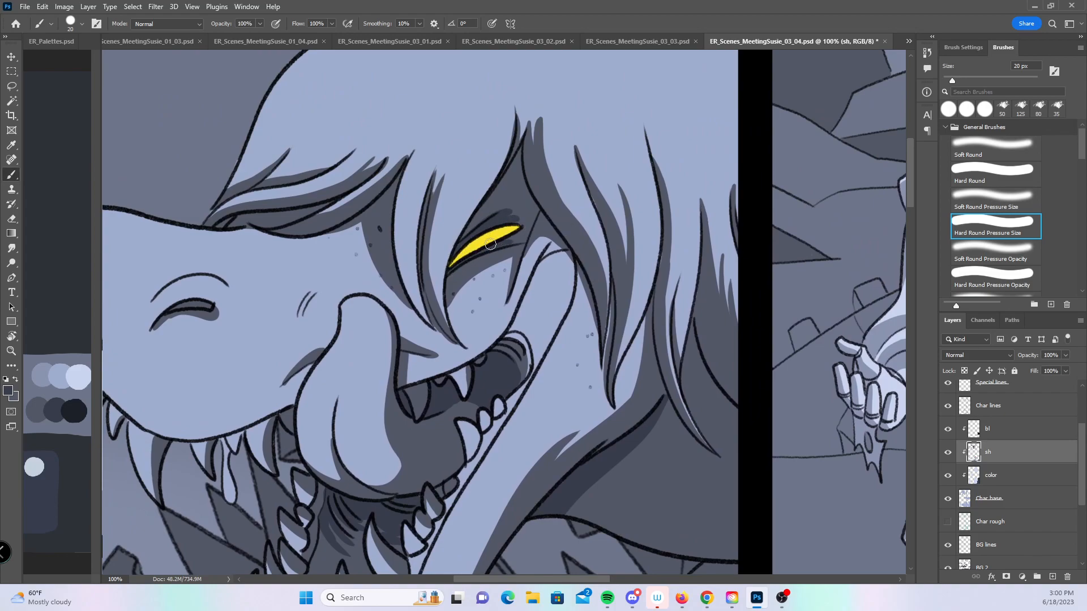
{"action": "left_click_drag", "start_coordinate": [616, 402], "coordinate": [641, 309]}
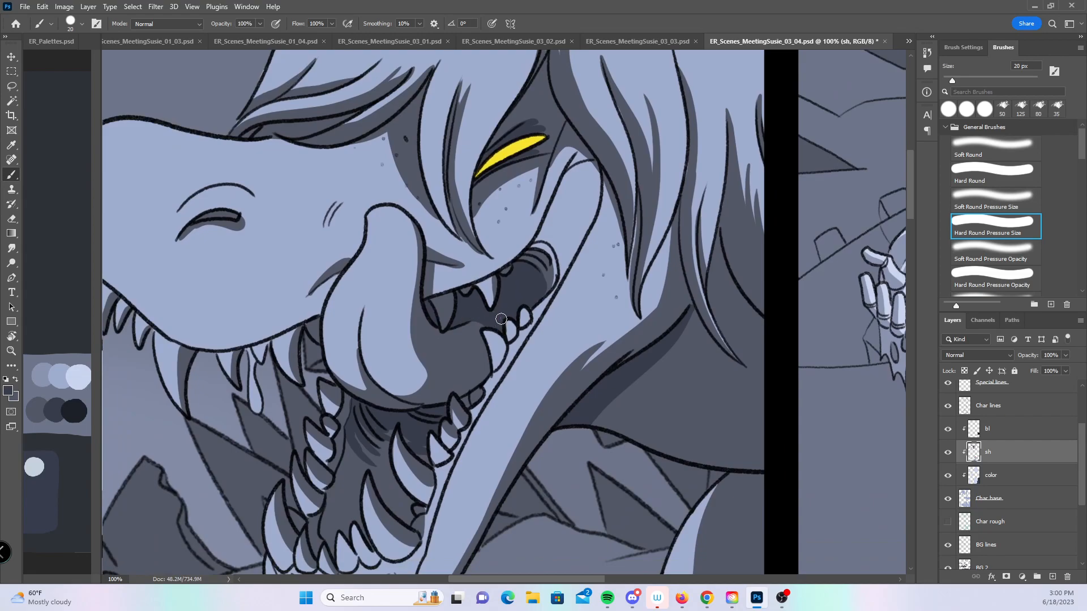
- Zoom out to 50% to check the shaded panel and save the document
{"action": "key", "text": "z"}
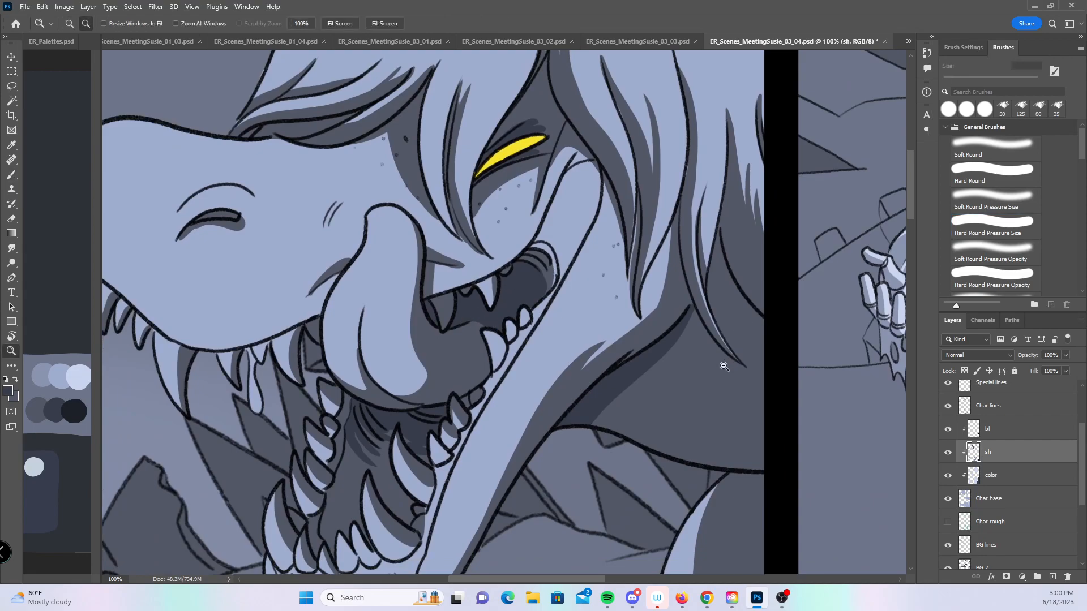
{"action": "left_click", "coordinate": [723, 365], "text": "alt"}
{"action": "left_click", "coordinate": [723, 366], "text": "alt"}
{"action": "left_click_drag", "start_coordinate": [754, 488], "coordinate": [570, 436]}
{"action": "key", "text": "ctrl+s"}
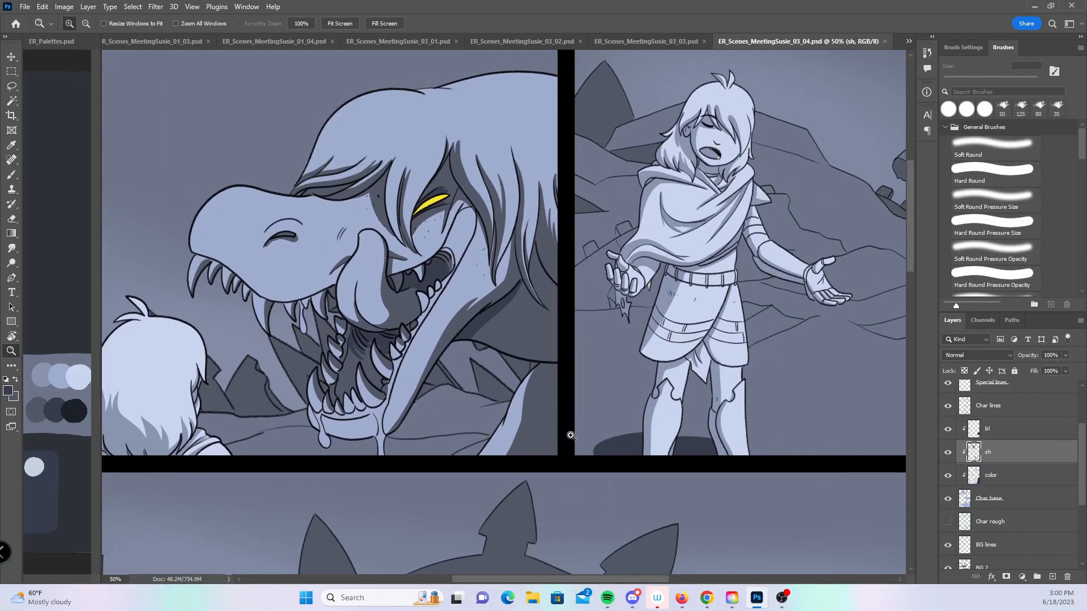
- Switch back to the lighter shadow colour and shade the creature's nostril and the crease above it in the lower panel
{"action": "key", "text": "x"}
{"action": "left_click_drag", "start_coordinate": [749, 477], "coordinate": [697, 314]}
{"action": "left_click_drag", "start_coordinate": [531, 422], "coordinate": [494, 449]}
{"action": "left_click", "coordinate": [455, 344]}
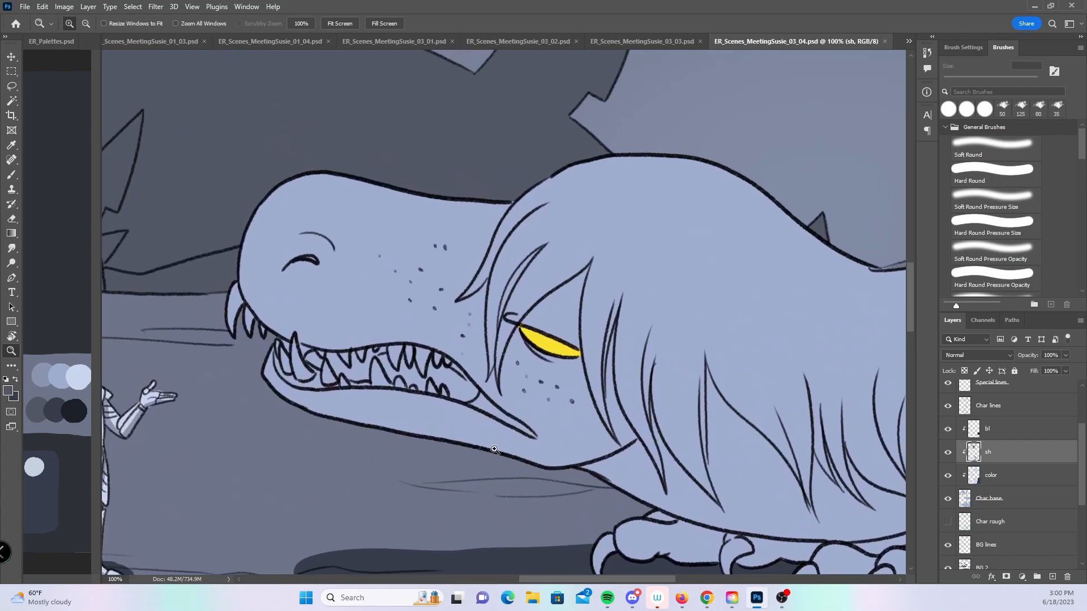
{"action": "left_click", "coordinate": [13, 173]}
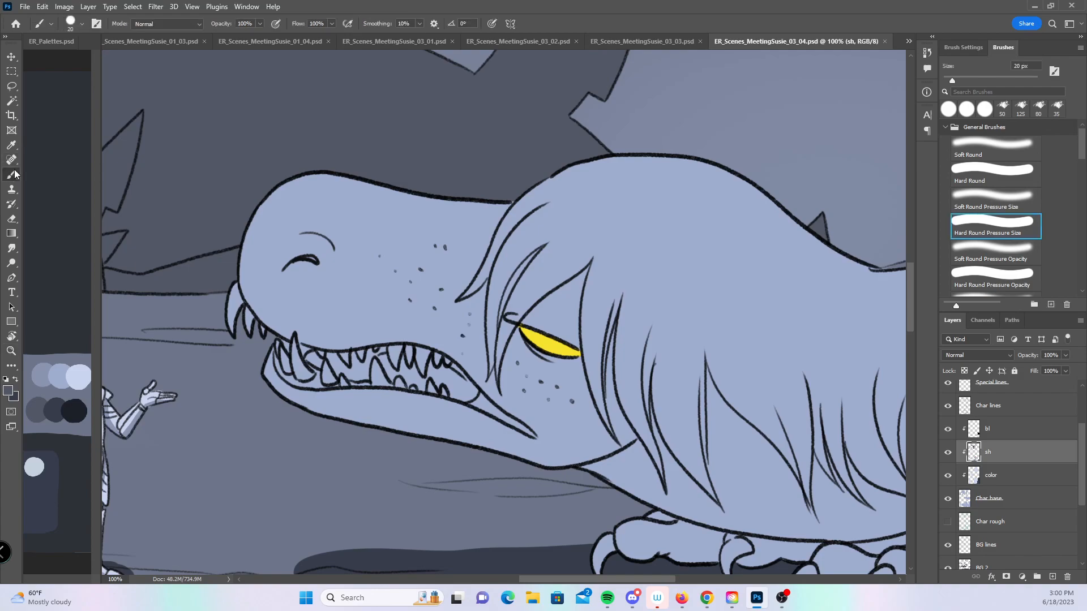
{"action": "mouse_move", "coordinate": [286, 269]}
{"action": "left_mouse_down"}
{"action": "mouse_move", "coordinate": [310, 230]}
{"action": "mouse_move", "coordinate": [335, 244]}
{"action": "left_mouse_up"}
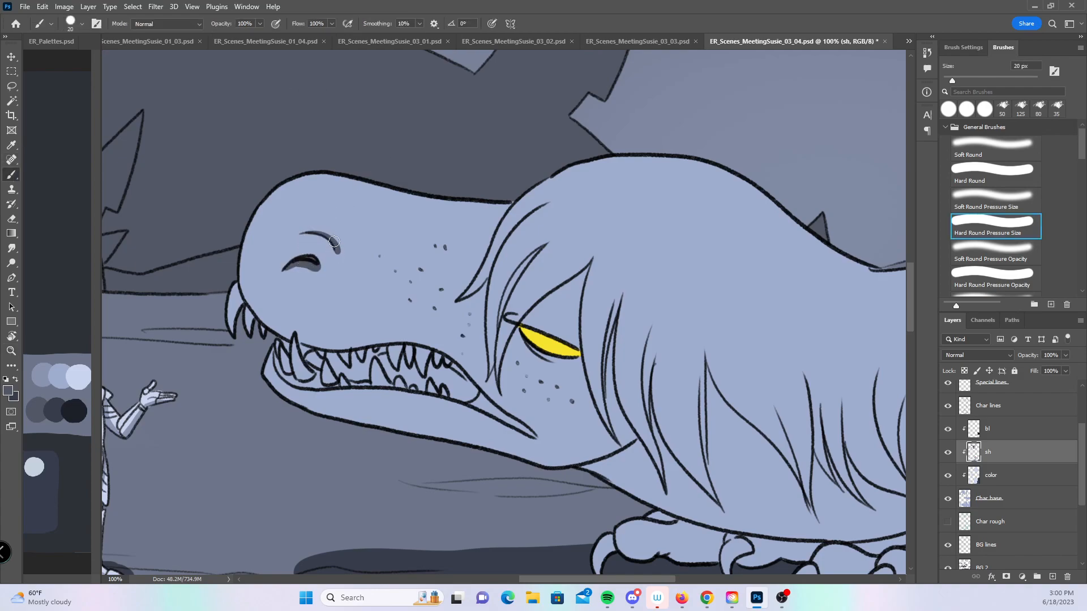
- Shade the hair strands in front of the creature's eye and the underside of its lower jaw
{"action": "mouse_move", "coordinate": [480, 291]}
{"action": "left_mouse_down"}
{"action": "mouse_move", "coordinate": [488, 276]}
{"action": "mouse_move", "coordinate": [483, 288]}
{"action": "left_mouse_up"}
{"action": "mouse_move", "coordinate": [493, 366]}
{"action": "left_mouse_down"}
{"action": "mouse_move", "coordinate": [512, 263]}
{"action": "mouse_move", "coordinate": [499, 321]}
{"action": "mouse_move", "coordinate": [512, 276]}
{"action": "mouse_move", "coordinate": [505, 301]}
{"action": "mouse_move", "coordinate": [536, 252]}
{"action": "mouse_move", "coordinate": [509, 275]}
{"action": "mouse_move", "coordinate": [528, 263]}
{"action": "left_mouse_up"}
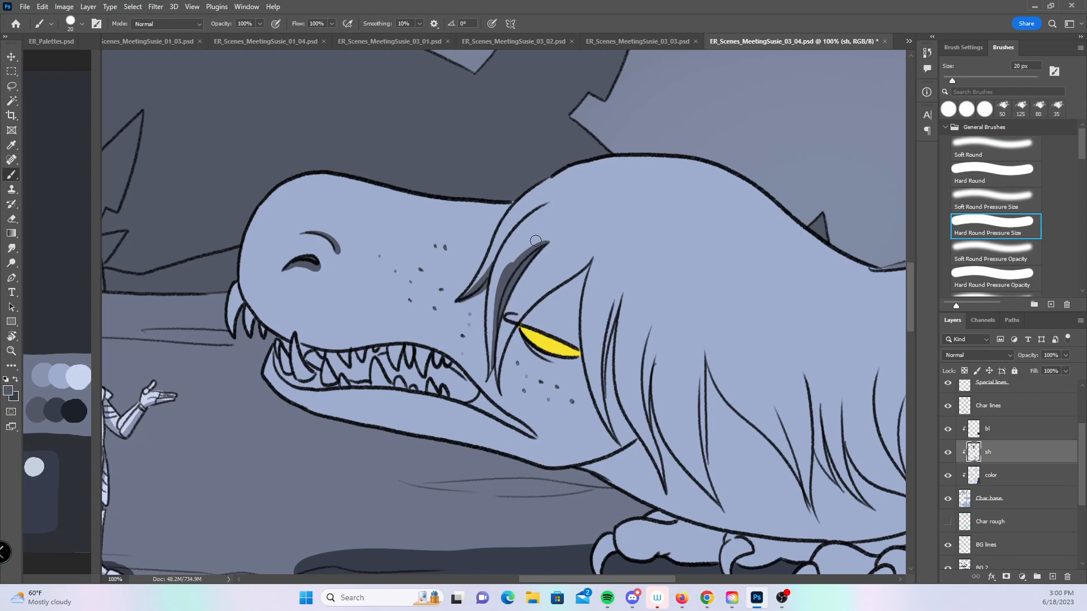
{"action": "mouse_move", "coordinate": [693, 348]}
{"action": "left_mouse_down"}
{"action": "mouse_move", "coordinate": [615, 283]}
{"action": "mouse_move", "coordinate": [601, 303]}
{"action": "left_mouse_up"}
{"action": "mouse_move", "coordinate": [340, 389]}
{"action": "left_mouse_down"}
{"action": "mouse_move", "coordinate": [494, 423]}
{"action": "mouse_move", "coordinate": [432, 409]}
{"action": "mouse_move", "coordinate": [533, 406]}
{"action": "mouse_move", "coordinate": [461, 412]}
{"action": "left_mouse_up"}
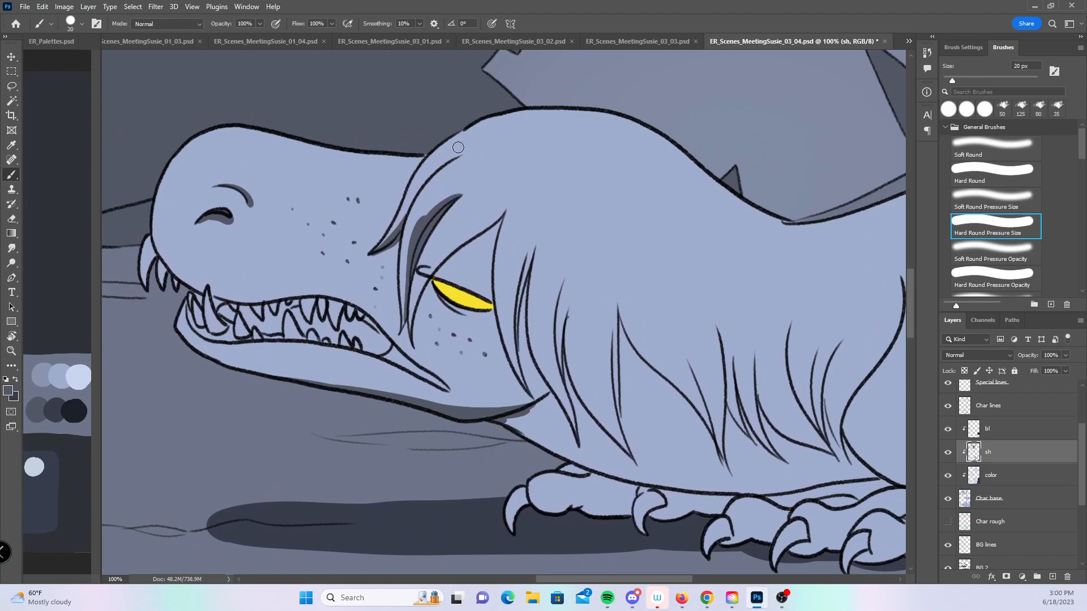
- Shade the recess above the creature's eye, the area under the eye, and the edge of the hair beside it
{"action": "mouse_move", "coordinate": [413, 318]}
{"action": "left_mouse_down"}
{"action": "mouse_move", "coordinate": [419, 283]}
{"action": "mouse_move", "coordinate": [449, 245]}
{"action": "mouse_move", "coordinate": [430, 277]}
{"action": "mouse_move", "coordinate": [459, 249]}
{"action": "left_mouse_up"}
{"action": "mouse_move", "coordinate": [412, 310]}
{"action": "left_mouse_down"}
{"action": "mouse_move", "coordinate": [444, 261]}
{"action": "mouse_move", "coordinate": [436, 283]}
{"action": "mouse_move", "coordinate": [439, 272]}
{"action": "mouse_move", "coordinate": [443, 288]}
{"action": "mouse_move", "coordinate": [490, 312]}
{"action": "left_mouse_up"}
{"action": "mouse_move", "coordinate": [472, 243]}
{"action": "left_mouse_down"}
{"action": "mouse_move", "coordinate": [446, 283]}
{"action": "mouse_move", "coordinate": [493, 232]}
{"action": "mouse_move", "coordinate": [474, 299]}
{"action": "mouse_move", "coordinate": [498, 222]}
{"action": "mouse_move", "coordinate": [484, 295]}
{"action": "mouse_move", "coordinate": [490, 241]}
{"action": "mouse_move", "coordinate": [492, 305]}
{"action": "mouse_move", "coordinate": [490, 273]}
{"action": "left_mouse_up"}
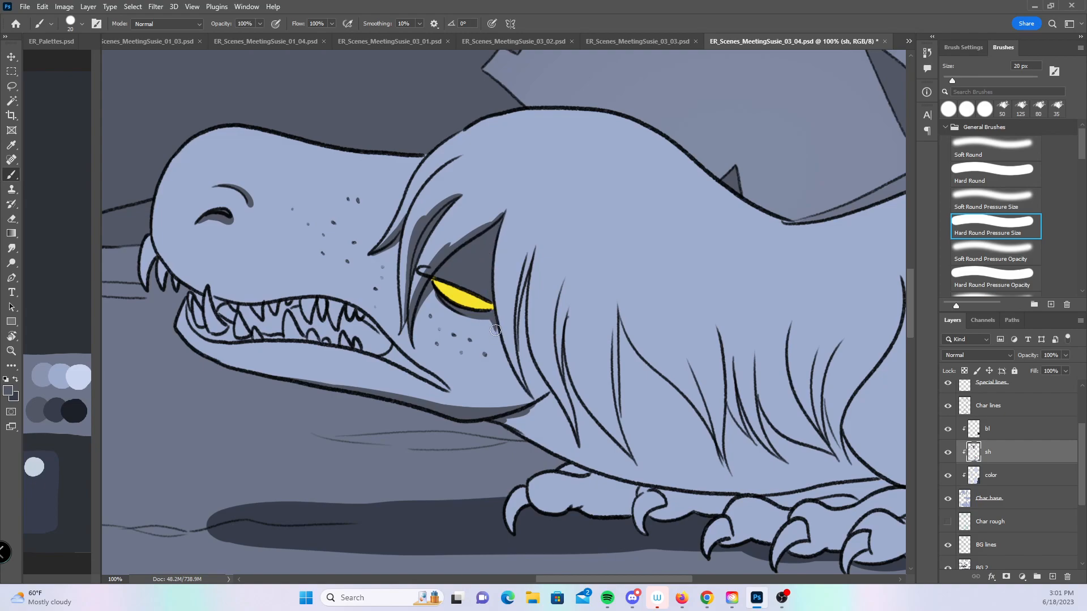
- Zoom out to 25% to check the page's panels and save the document
{"action": "key", "text": "z"}
{"action": "left_click", "coordinate": [720, 308], "text": "alt"}
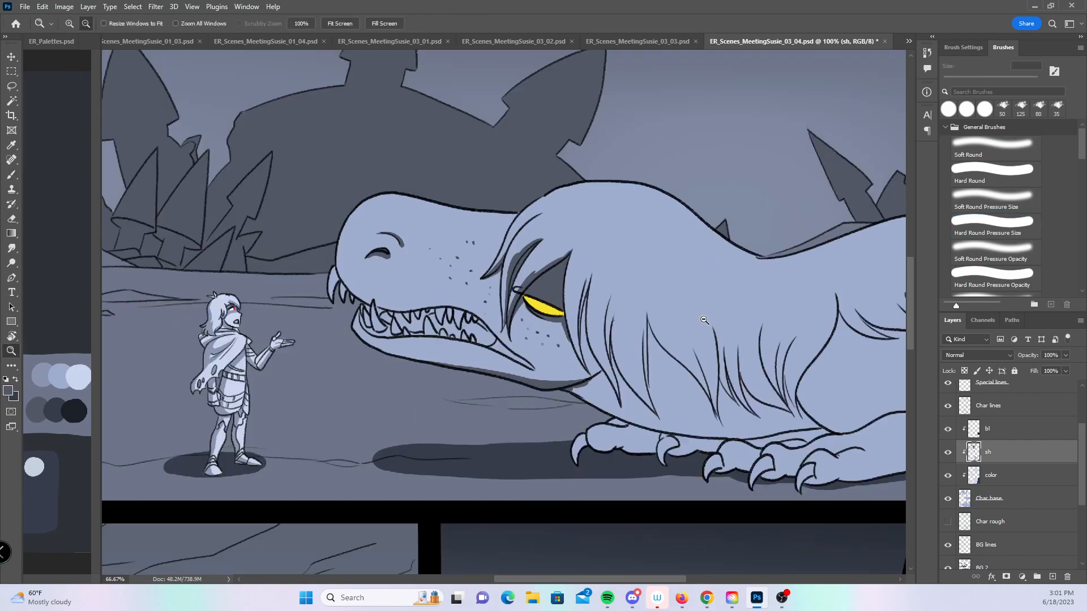
{"action": "left_click", "coordinate": [722, 308], "text": "alt"}
{"action": "left_click", "coordinate": [722, 308], "text": "alt"}
{"action": "left_click", "coordinate": [722, 307], "text": "alt"}
{"action": "left_click_drag", "start_coordinate": [722, 307], "coordinate": [534, 487]}
{"action": "key", "text": "ctrl+s"}
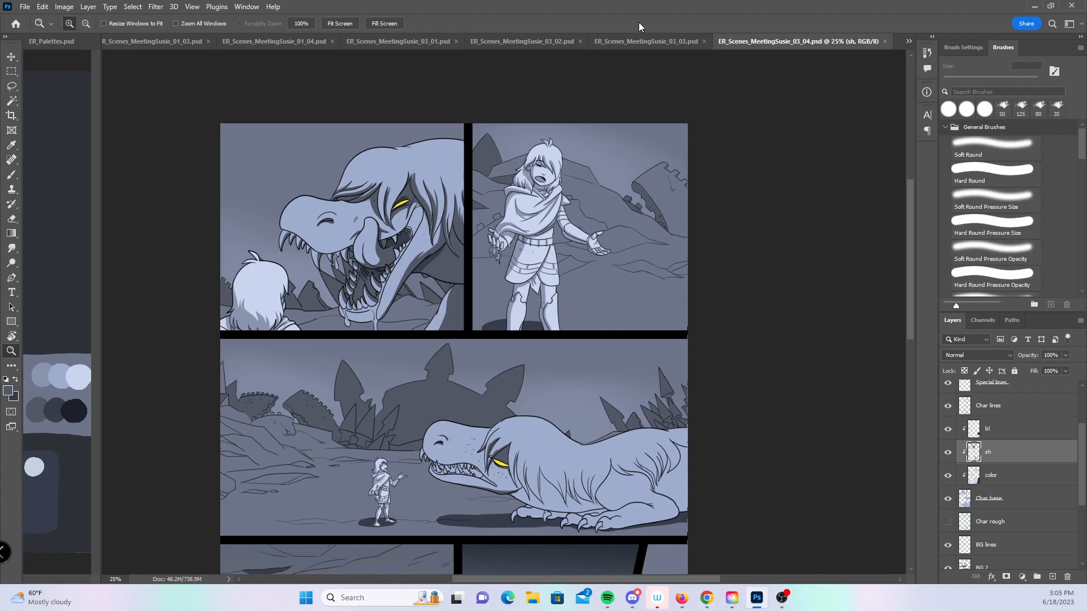
- Return to the reclining creature's head at 100% and brush a thin shadow along the hair lock above its eye
{"action": "left_click_drag", "start_coordinate": [585, 435], "coordinate": [555, 322]}
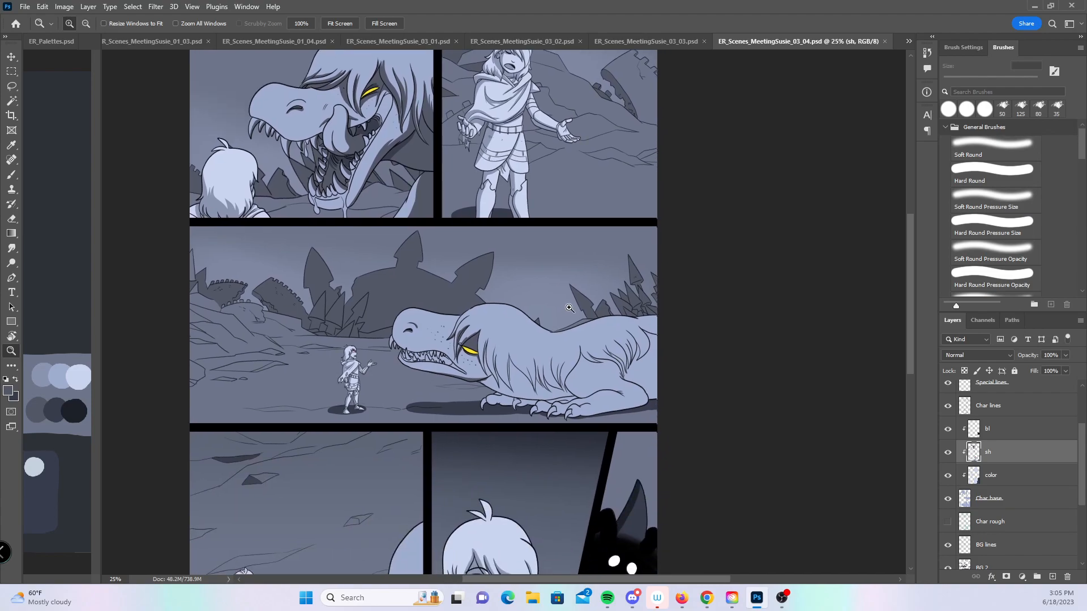
{"action": "left_click", "coordinate": [548, 344]}
{"action": "left_click", "coordinate": [548, 360]}
{"action": "left_click", "coordinate": [514, 357]}
{"action": "left_click", "coordinate": [427, 372]}
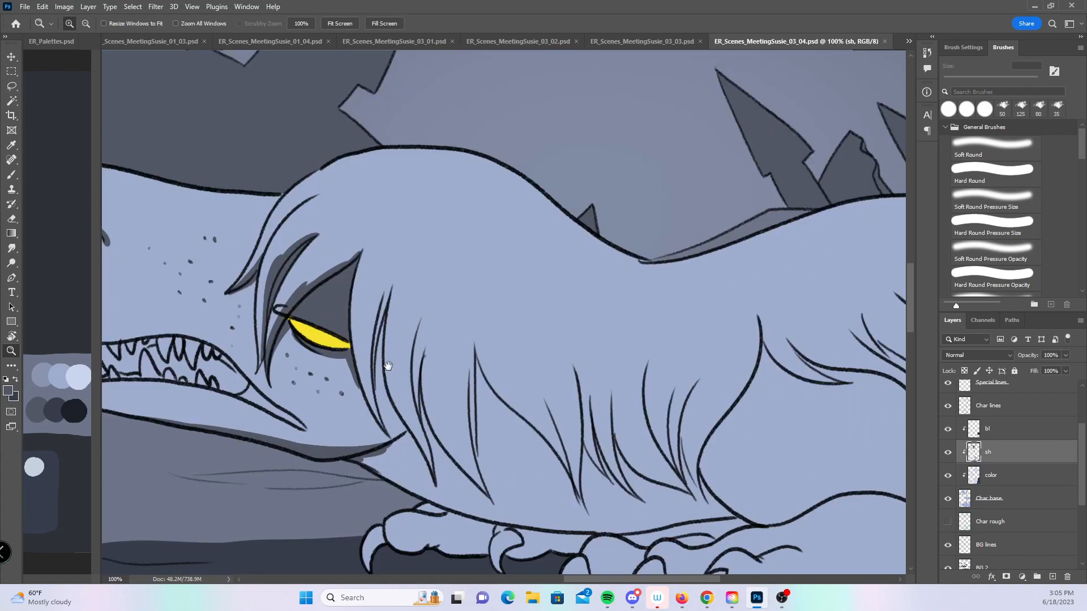
{"action": "left_click_drag", "start_coordinate": [377, 363], "coordinate": [495, 447]}
{"action": "key", "text": "b"}
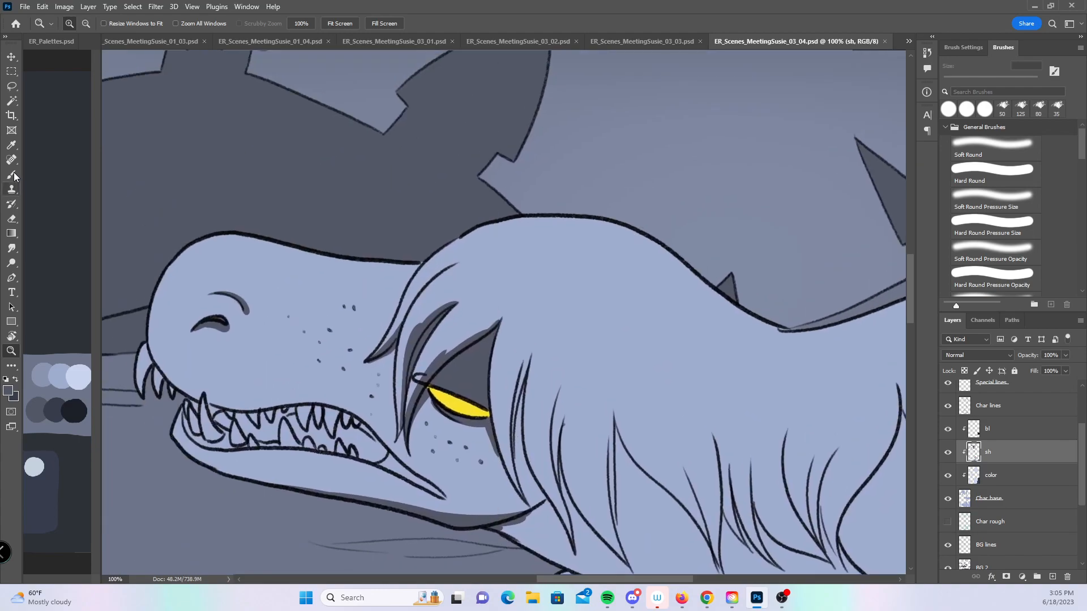
{"action": "left_click_drag", "start_coordinate": [420, 378], "coordinate": [484, 319]}
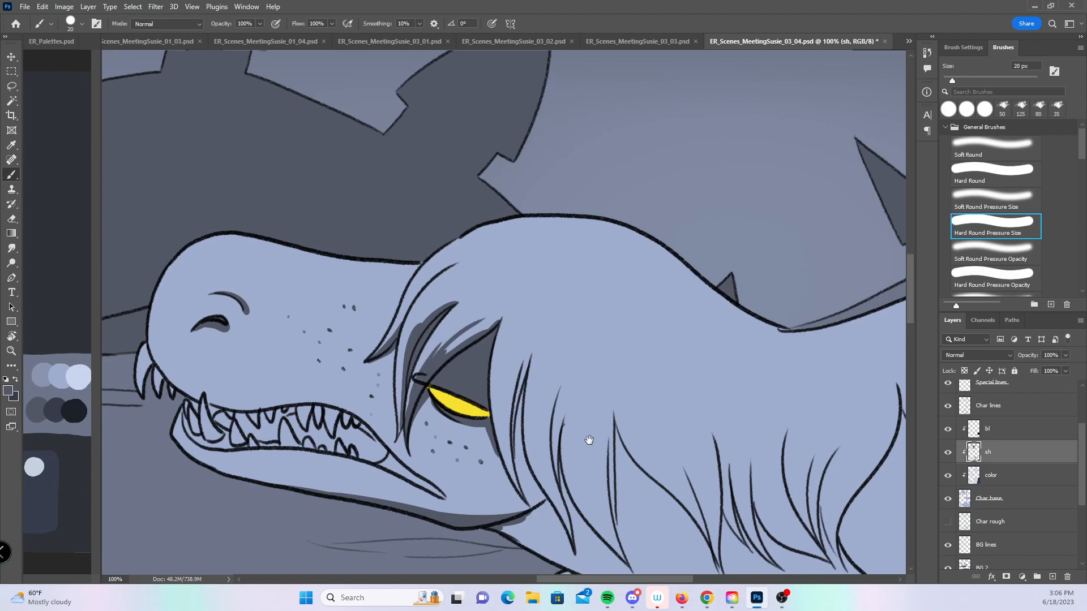
- Shade the hair locks directly behind the creature's eye, down to the corner of the jaw
{"action": "scroll", "coordinate": [553, 351], "scroll_direction": "down", "scroll_amount": 3}
{"action": "scroll", "coordinate": [553, 351], "scroll_direction": "right", "scroll_amount": 1}
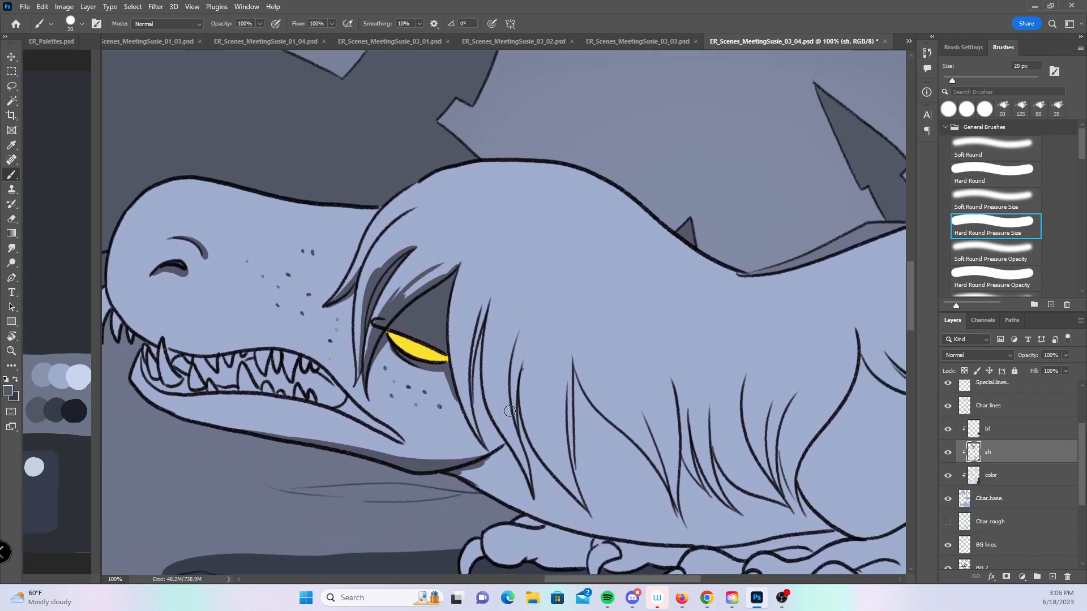
{"action": "mouse_move", "coordinate": [478, 439]}
{"action": "left_mouse_down"}
{"action": "mouse_move", "coordinate": [462, 386]}
{"action": "mouse_move", "coordinate": [477, 434]}
{"action": "mouse_move", "coordinate": [463, 350]}
{"action": "mouse_move", "coordinate": [469, 400]}
{"action": "mouse_move", "coordinate": [484, 298]}
{"action": "left_mouse_up"}
{"action": "mouse_move", "coordinate": [468, 396]}
{"action": "left_mouse_down"}
{"action": "mouse_move", "coordinate": [493, 289]}
{"action": "mouse_move", "coordinate": [477, 338]}
{"action": "left_mouse_up"}
{"action": "mouse_move", "coordinate": [480, 413]}
{"action": "left_mouse_down"}
{"action": "mouse_move", "coordinate": [471, 371]}
{"action": "mouse_move", "coordinate": [494, 436]}
{"action": "left_mouse_up"}
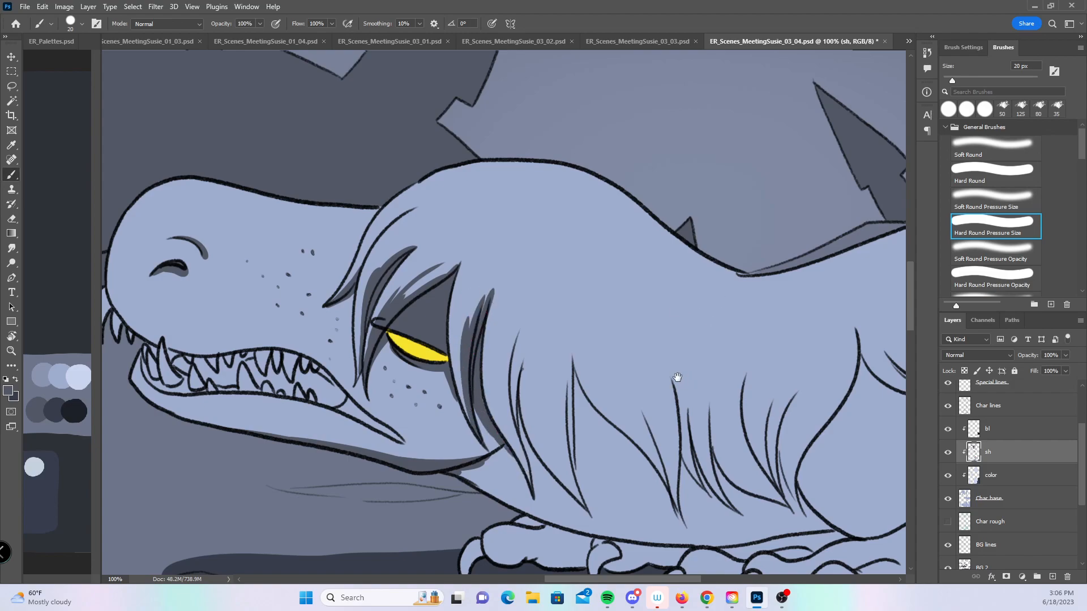
- Shade the next neck hair lock on both sides of its strands and the neck recess behind the jaw
{"action": "left_click_drag", "start_coordinate": [682, 379], "coordinate": [485, 321]}
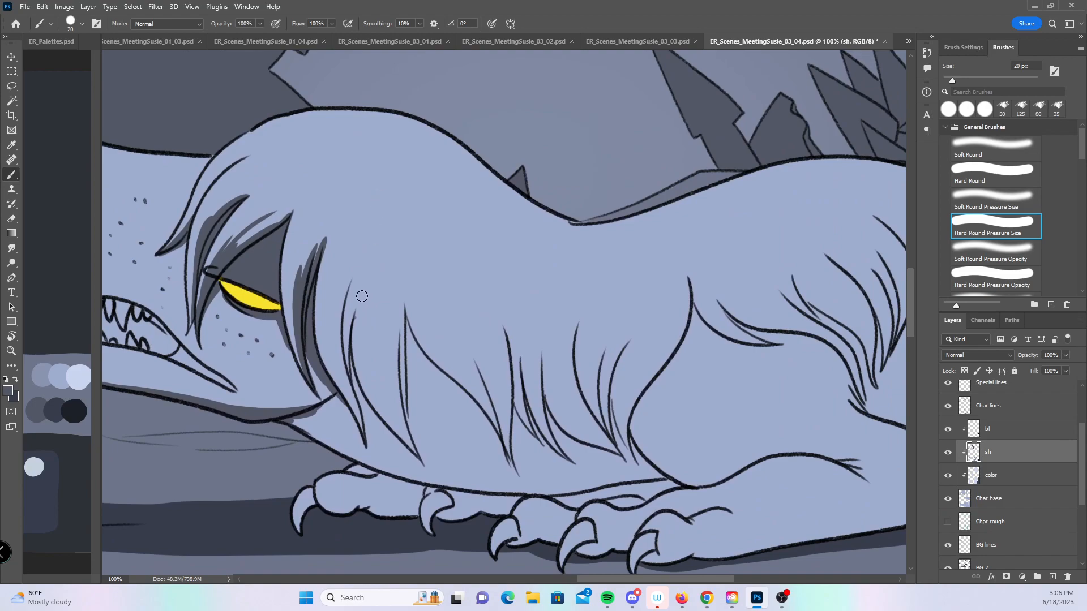
{"action": "mouse_move", "coordinate": [324, 357]}
{"action": "left_mouse_down"}
{"action": "mouse_move", "coordinate": [316, 277]}
{"action": "mouse_move", "coordinate": [339, 395]}
{"action": "left_mouse_up"}
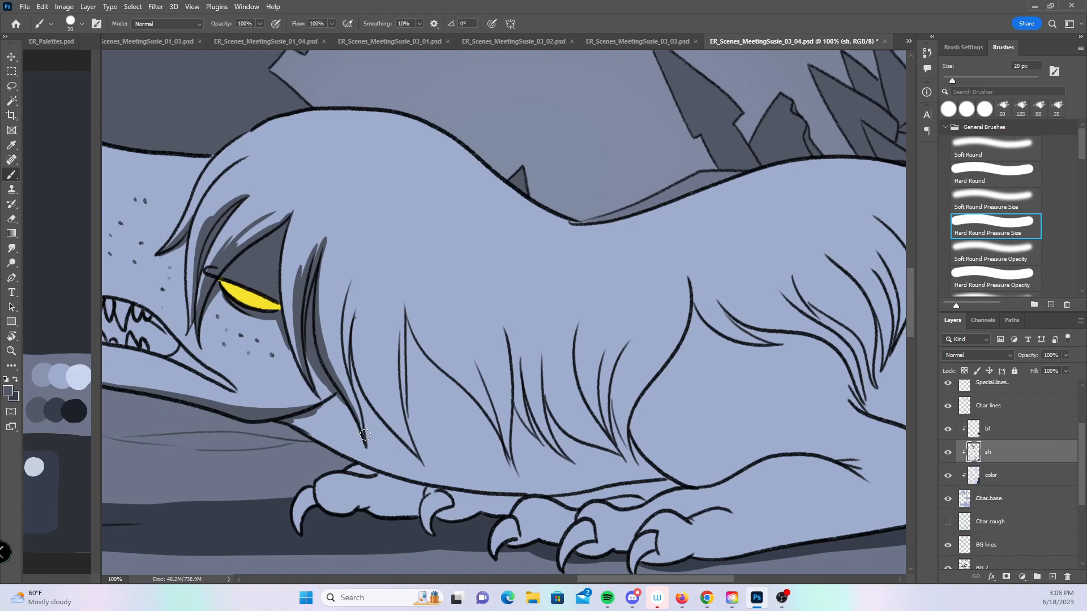
{"action": "left_click_drag", "start_coordinate": [366, 434], "coordinate": [344, 303]}
{"action": "mouse_move", "coordinate": [352, 369]}
{"action": "left_mouse_down"}
{"action": "mouse_move", "coordinate": [352, 275]}
{"action": "mouse_move", "coordinate": [349, 358]}
{"action": "mouse_move", "coordinate": [351, 306]}
{"action": "left_mouse_up"}
{"action": "left_click_drag", "start_coordinate": [356, 369], "coordinate": [414, 459]}
{"action": "mouse_move", "coordinate": [317, 412]}
{"action": "left_mouse_down"}
{"action": "mouse_move", "coordinate": [337, 403]}
{"action": "mouse_move", "coordinate": [365, 446]}
{"action": "mouse_move", "coordinate": [368, 428]}
{"action": "left_mouse_up"}
- Shade the pair of long upright strands on the creature's side and paint a curved shadow band along the belly
{"action": "left_click_drag", "start_coordinate": [573, 337], "coordinate": [430, 294]}
{"action": "left_click_drag", "start_coordinate": [278, 419], "coordinate": [241, 282]}
{"action": "left_click_drag", "start_coordinate": [270, 390], "coordinate": [251, 311]}
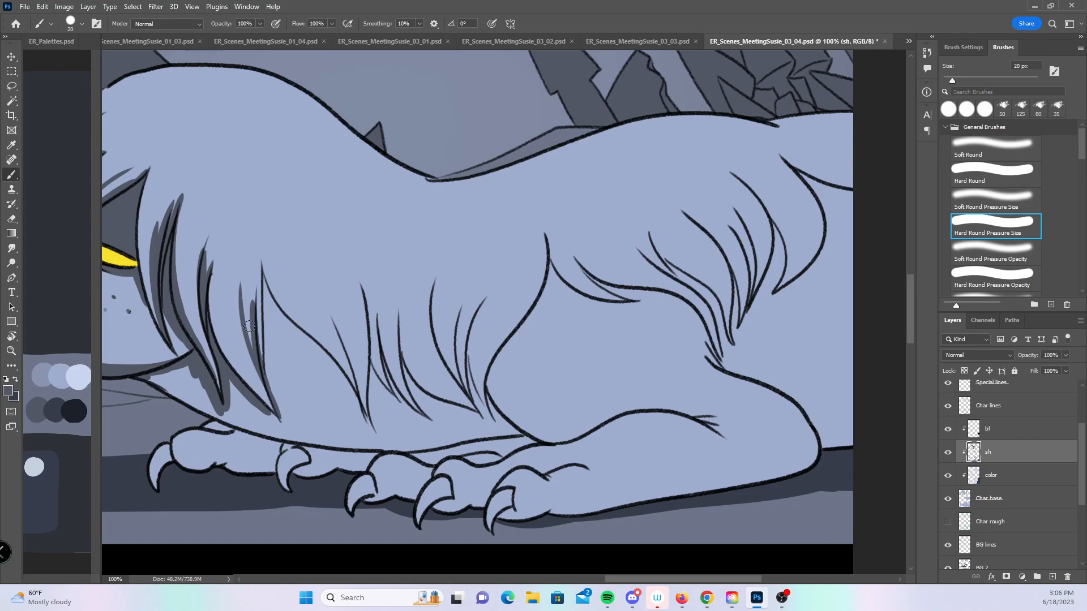
{"action": "left_click_drag", "start_coordinate": [257, 350], "coordinate": [250, 283]}
{"action": "mouse_move", "coordinate": [265, 374]}
{"action": "left_mouse_down"}
{"action": "mouse_move", "coordinate": [259, 250]}
{"action": "mouse_move", "coordinate": [264, 333]}
{"action": "left_mouse_up"}
{"action": "mouse_move", "coordinate": [264, 275]}
{"action": "left_mouse_down"}
{"action": "mouse_move", "coordinate": [269, 370]}
{"action": "mouse_move", "coordinate": [269, 334]}
{"action": "mouse_move", "coordinate": [282, 420]}
{"action": "left_mouse_up"}
{"action": "mouse_move", "coordinate": [271, 378]}
{"action": "left_mouse_down"}
{"action": "mouse_move", "coordinate": [359, 423]}
{"action": "mouse_move", "coordinate": [467, 420]}
{"action": "left_mouse_up"}
{"action": "left_click_drag", "start_coordinate": [396, 425], "coordinate": [497, 418]}
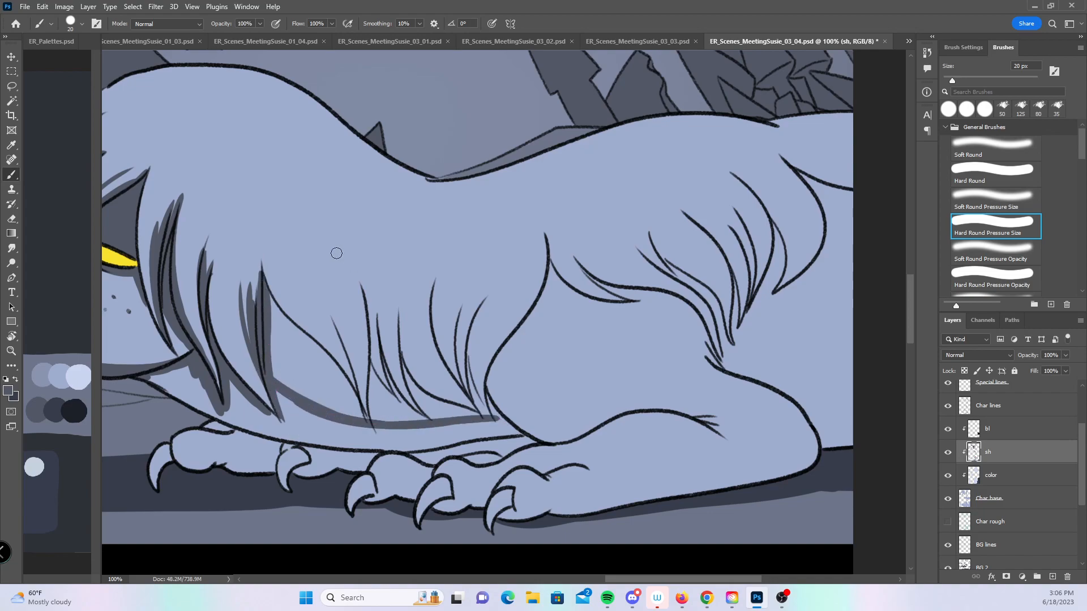
- Shade beneath and above the long diagonal hair lock that sweeps down toward the belly
{"action": "left_click_drag", "start_coordinate": [273, 319], "coordinate": [304, 337]}
{"action": "left_click_drag", "start_coordinate": [270, 300], "coordinate": [311, 341]}
{"action": "left_click_drag", "start_coordinate": [265, 285], "coordinate": [310, 341]}
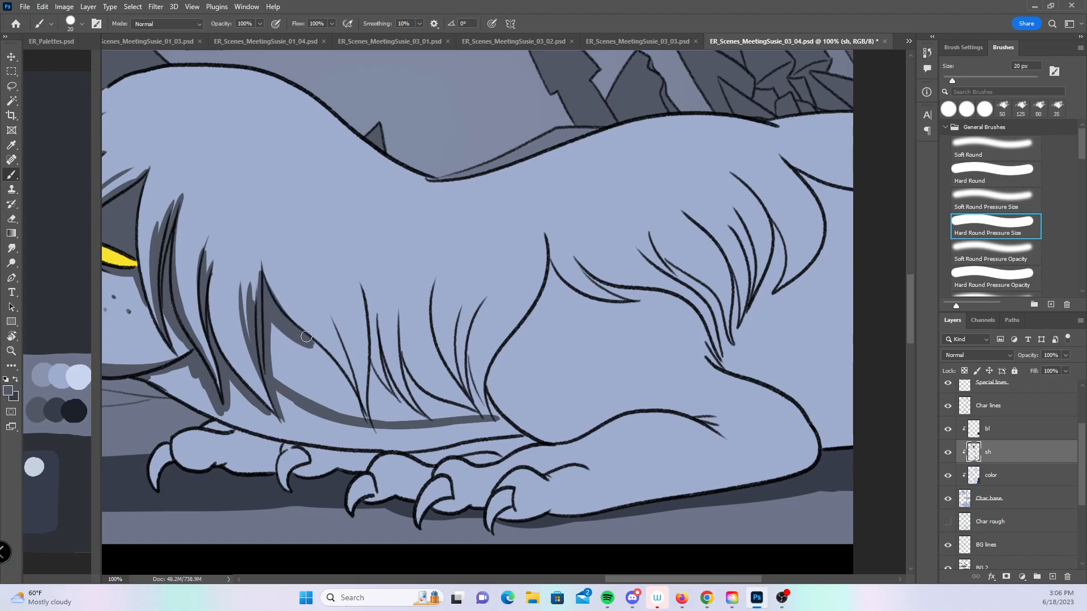
{"action": "mouse_move", "coordinate": [258, 275]}
{"action": "left_mouse_down"}
{"action": "mouse_move", "coordinate": [274, 294]}
{"action": "mouse_move", "coordinate": [266, 269]}
{"action": "mouse_move", "coordinate": [322, 347]}
{"action": "left_mouse_up"}
{"action": "left_click_drag", "start_coordinate": [274, 292], "coordinate": [353, 387]}
{"action": "mouse_move", "coordinate": [301, 333]}
{"action": "left_mouse_down"}
{"action": "mouse_move", "coordinate": [364, 415]}
{"action": "mouse_move", "coordinate": [363, 429]}
{"action": "left_mouse_up"}
{"action": "mouse_move", "coordinate": [280, 279]}
{"action": "left_mouse_down"}
{"action": "mouse_move", "coordinate": [316, 332]}
{"action": "mouse_move", "coordinate": [278, 278]}
{"action": "mouse_move", "coordinate": [354, 403]}
{"action": "mouse_move", "coordinate": [336, 333]}
{"action": "mouse_move", "coordinate": [316, 336]}
{"action": "mouse_move", "coordinate": [362, 412]}
{"action": "mouse_move", "coordinate": [334, 320]}
{"action": "mouse_move", "coordinate": [367, 423]}
{"action": "mouse_move", "coordinate": [351, 356]}
{"action": "mouse_move", "coordinate": [316, 296]}
{"action": "mouse_move", "coordinate": [348, 358]}
{"action": "left_mouse_up"}
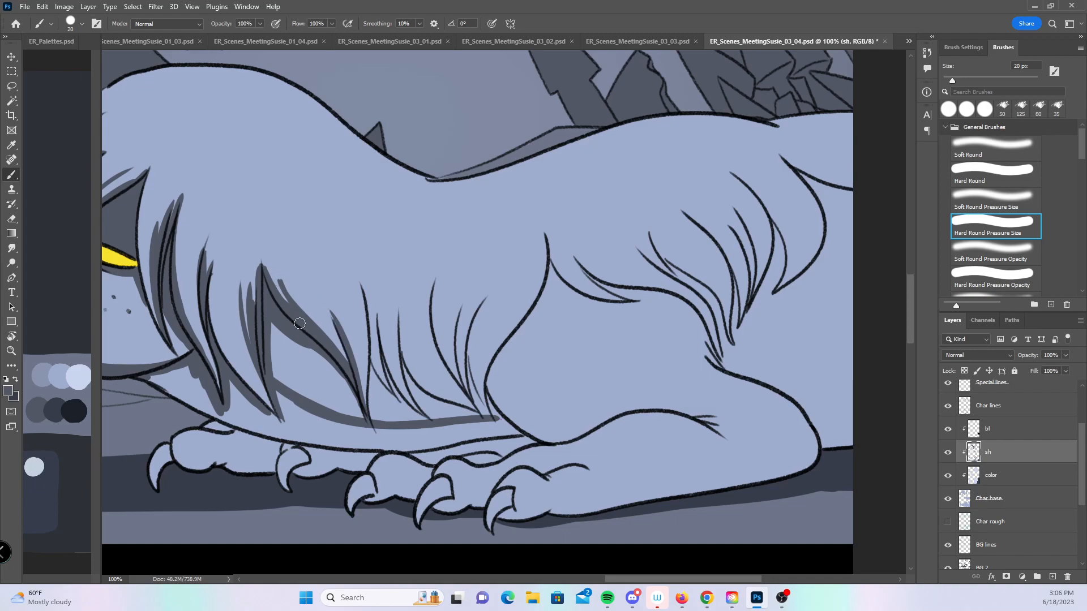
- Fill shadows between the strands of the hair tuft at the middle of the creature's side
{"action": "mouse_move", "coordinate": [377, 360]}
{"action": "left_mouse_down"}
{"action": "mouse_move", "coordinate": [388, 389]}
{"action": "mouse_move", "coordinate": [369, 367]}
{"action": "mouse_move", "coordinate": [377, 377]}
{"action": "mouse_move", "coordinate": [368, 312]}
{"action": "left_mouse_up"}
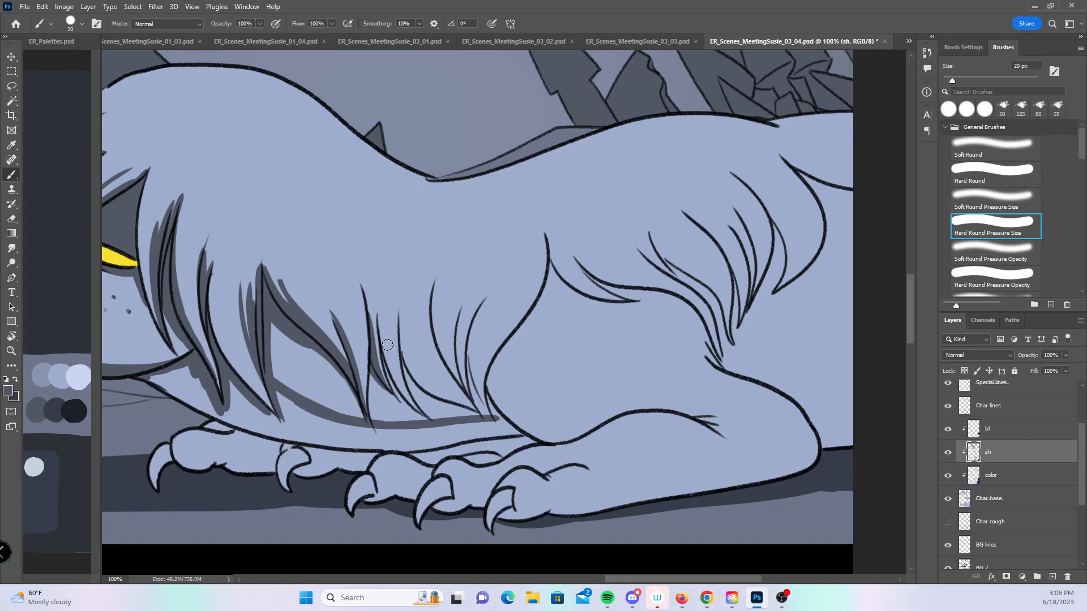
{"action": "left_click_drag", "start_coordinate": [379, 318], "coordinate": [405, 396]}
{"action": "mouse_move", "coordinate": [380, 346]}
{"action": "left_mouse_down"}
{"action": "mouse_move", "coordinate": [421, 413]}
{"action": "mouse_move", "coordinate": [395, 372]}
{"action": "mouse_move", "coordinate": [397, 380]}
{"action": "mouse_move", "coordinate": [382, 321]}
{"action": "left_mouse_up"}
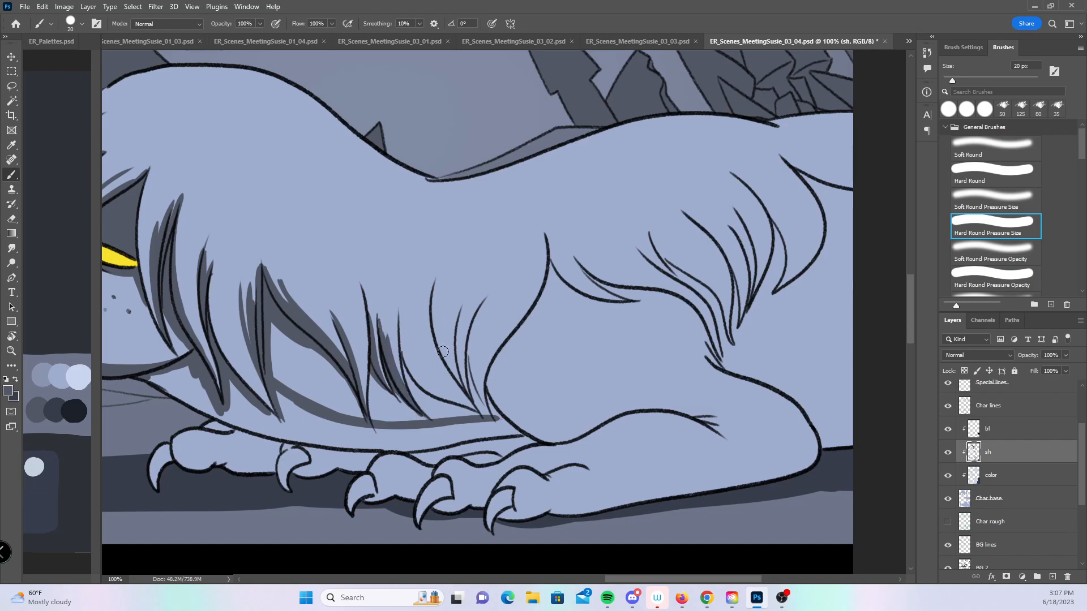
{"action": "left_click_drag", "start_coordinate": [419, 410], "coordinate": [401, 312]}
{"action": "left_click_drag", "start_coordinate": [401, 314], "coordinate": [423, 390]}
{"action": "mouse_move", "coordinate": [409, 340]}
{"action": "left_mouse_down"}
{"action": "mouse_move", "coordinate": [436, 397]}
{"action": "mouse_move", "coordinate": [476, 411]}
{"action": "mouse_move", "coordinate": [417, 363]}
{"action": "left_mouse_up"}
{"action": "left_click_drag", "start_coordinate": [443, 399], "coordinate": [415, 355]}
- Shade the last tuft of side hair, down to where it meets the folded hind leg
{"action": "mouse_move", "coordinate": [433, 295]}
{"action": "left_mouse_down"}
{"action": "mouse_move", "coordinate": [438, 346]}
{"action": "mouse_move", "coordinate": [477, 407]}
{"action": "mouse_move", "coordinate": [462, 340]}
{"action": "left_mouse_up"}
{"action": "mouse_move", "coordinate": [469, 386]}
{"action": "left_mouse_down"}
{"action": "mouse_move", "coordinate": [479, 320]}
{"action": "mouse_move", "coordinate": [472, 387]}
{"action": "mouse_move", "coordinate": [469, 374]}
{"action": "mouse_move", "coordinate": [486, 415]}
{"action": "left_mouse_up"}
{"action": "mouse_move", "coordinate": [477, 366]}
{"action": "left_mouse_down"}
{"action": "mouse_move", "coordinate": [494, 419]}
{"action": "mouse_move", "coordinate": [508, 425]}
{"action": "left_mouse_up"}
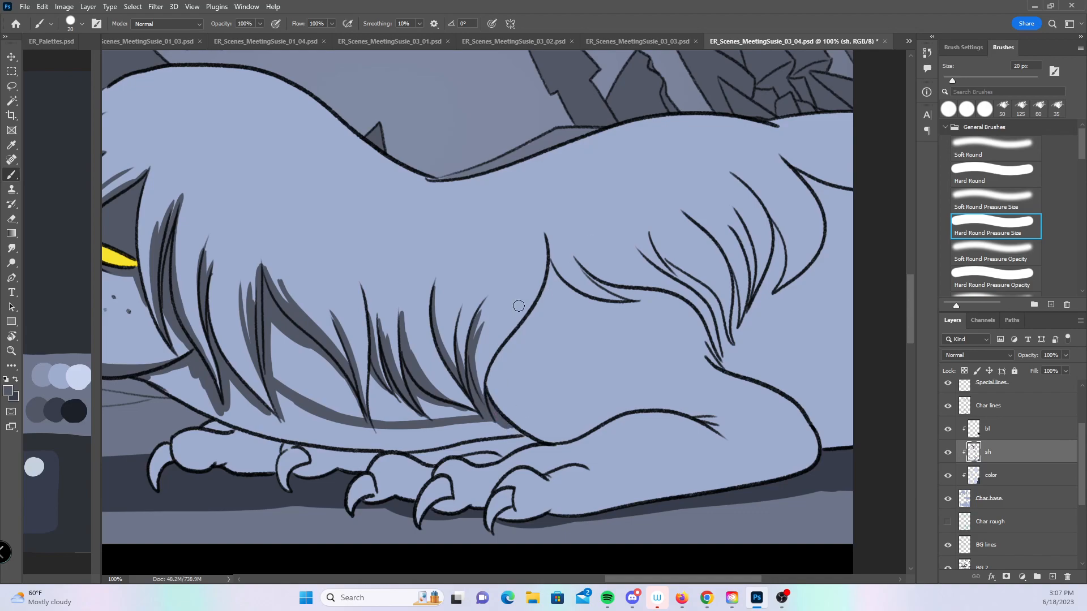
- Paint a curved shadow band inside the lower front edge of the thigh, redoing the stroke shorter
{"action": "mouse_move", "coordinate": [506, 346]}
{"action": "left_mouse_down"}
{"action": "mouse_move", "coordinate": [517, 373]}
{"action": "mouse_move", "coordinate": [588, 407]}
{"action": "mouse_move", "coordinate": [645, 401]}
{"action": "left_mouse_up"}
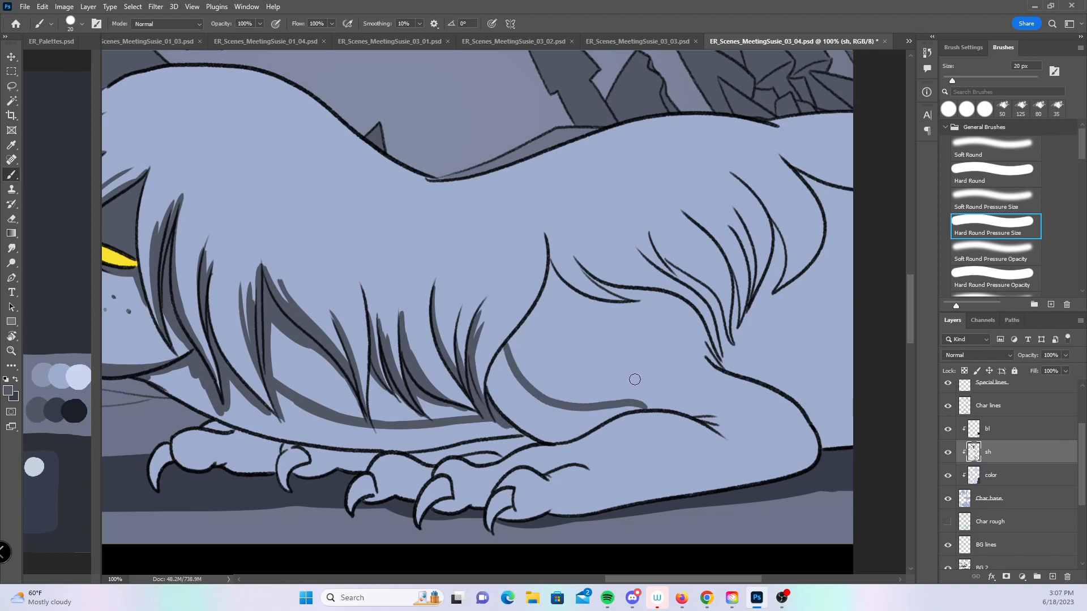
{"action": "key", "text": "ctrl+z"}
{"action": "left_click_drag", "start_coordinate": [577, 264], "coordinate": [388, 230]}
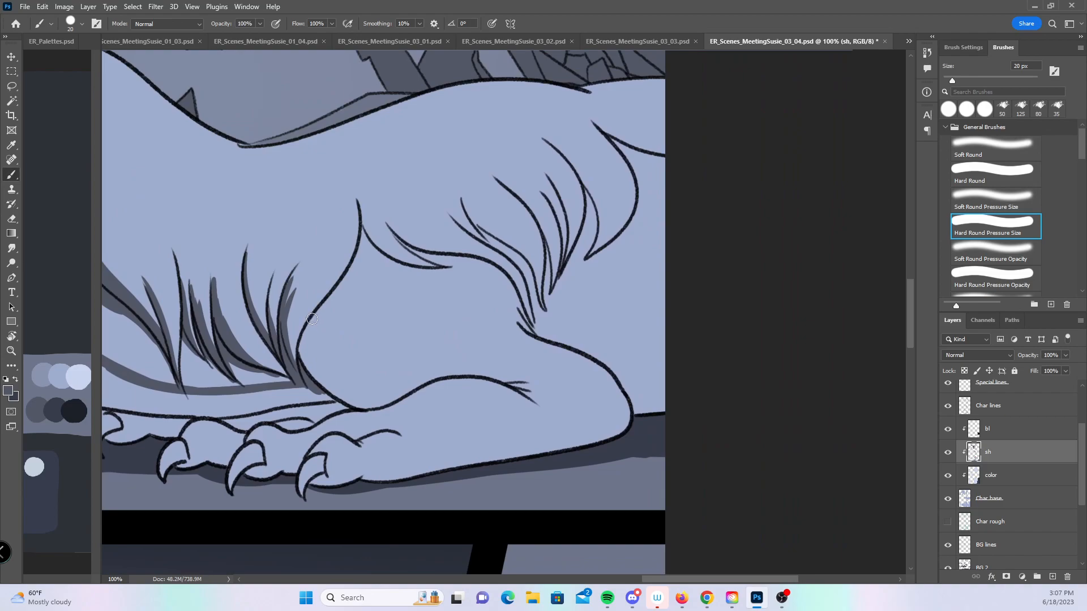
{"action": "mouse_move", "coordinate": [312, 317]}
{"action": "left_mouse_down"}
{"action": "mouse_move", "coordinate": [369, 391]}
{"action": "mouse_move", "coordinate": [403, 398]}
{"action": "left_mouse_up"}
- Shade the underside of the fur fringe that runs over the thigh toward the knee
{"action": "scroll", "coordinate": [505, 264], "scroll_direction": "up", "scroll_amount": 3}
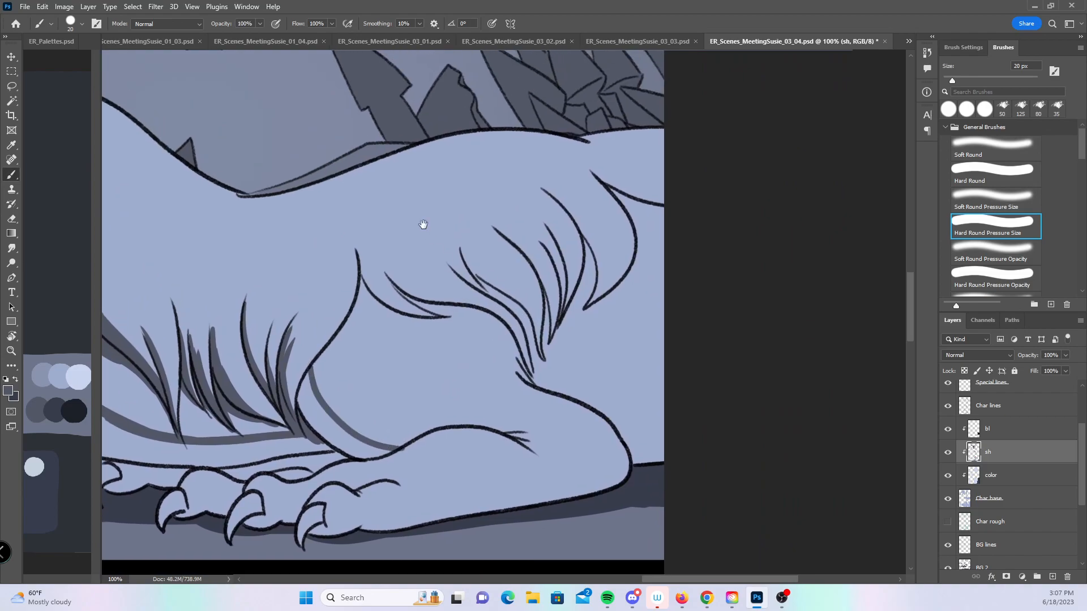
{"action": "mouse_move", "coordinate": [355, 312]}
{"action": "left_mouse_down"}
{"action": "mouse_move", "coordinate": [358, 264]}
{"action": "mouse_move", "coordinate": [361, 288]}
{"action": "mouse_move", "coordinate": [401, 313]}
{"action": "mouse_move", "coordinate": [377, 302]}
{"action": "mouse_move", "coordinate": [371, 296]}
{"action": "mouse_move", "coordinate": [418, 316]}
{"action": "left_mouse_up"}
{"action": "left_click_drag", "start_coordinate": [374, 287], "coordinate": [404, 313]}
{"action": "mouse_move", "coordinate": [368, 275]}
{"action": "left_mouse_down"}
{"action": "mouse_move", "coordinate": [437, 312]}
{"action": "mouse_move", "coordinate": [388, 274]}
{"action": "mouse_move", "coordinate": [452, 302]}
{"action": "mouse_move", "coordinate": [418, 304]}
{"action": "mouse_move", "coordinate": [497, 309]}
{"action": "mouse_move", "coordinate": [440, 306]}
{"action": "mouse_move", "coordinate": [515, 330]}
{"action": "mouse_move", "coordinate": [479, 303]}
{"action": "mouse_move", "coordinate": [514, 328]}
{"action": "mouse_move", "coordinate": [529, 362]}
{"action": "left_mouse_up"}
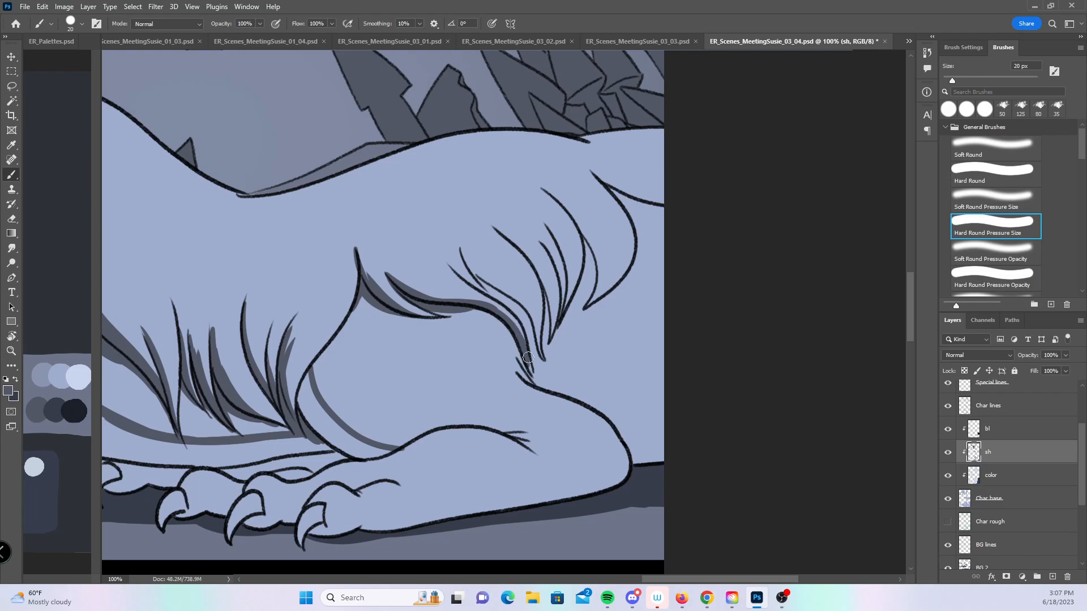
{"action": "mouse_move", "coordinate": [470, 307]}
{"action": "left_mouse_down"}
{"action": "mouse_move", "coordinate": [422, 281]}
{"action": "mouse_move", "coordinate": [507, 314]}
{"action": "mouse_move", "coordinate": [528, 346]}
{"action": "left_mouse_up"}
{"action": "left_click_drag", "start_coordinate": [498, 303], "coordinate": [515, 320]}
- Fill shadow between the inner fur strands above the knee
{"action": "left_click_drag", "start_coordinate": [453, 258], "coordinate": [521, 311]}
{"action": "mouse_move", "coordinate": [478, 283]}
{"action": "left_mouse_down"}
{"action": "mouse_move", "coordinate": [532, 328]}
{"action": "mouse_move", "coordinate": [539, 354]}
{"action": "left_mouse_up"}
{"action": "mouse_move", "coordinate": [521, 307]}
{"action": "left_mouse_down"}
{"action": "mouse_move", "coordinate": [539, 345]}
{"action": "mouse_move", "coordinate": [482, 276]}
{"action": "left_mouse_up"}
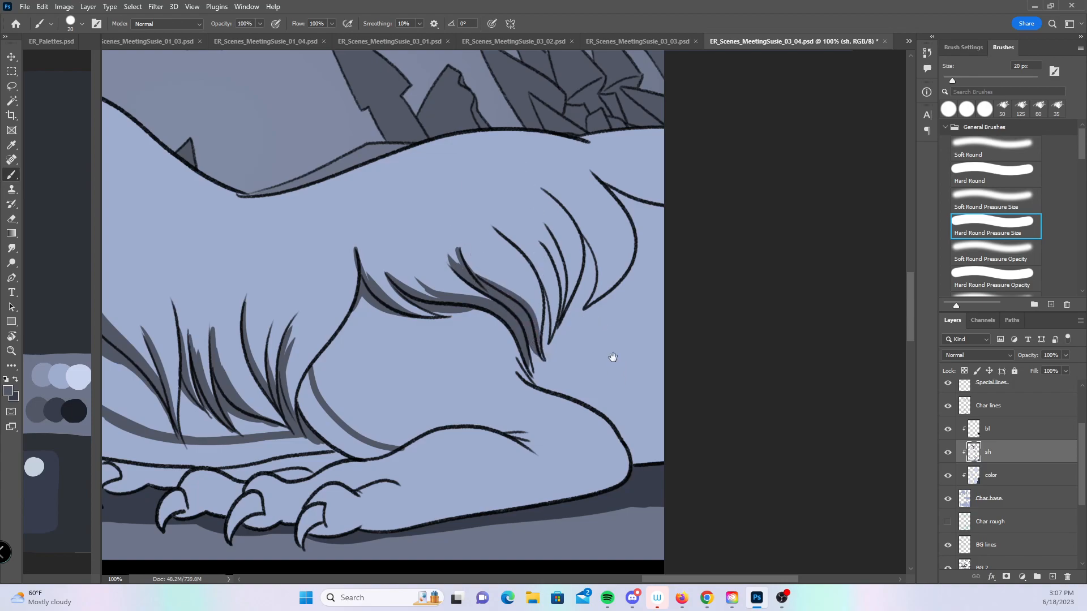
- Paint a shadow band along the body behind the knee and shade the fur strands at the rear of the hip
{"action": "left_click_drag", "start_coordinate": [613, 357], "coordinate": [595, 276]}
{"action": "left_click_drag", "start_coordinate": [508, 268], "coordinate": [533, 306]}
{"action": "mouse_move", "coordinate": [522, 277]}
{"action": "left_mouse_down"}
{"action": "mouse_move", "coordinate": [546, 307]}
{"action": "mouse_move", "coordinate": [649, 315]}
{"action": "left_mouse_up"}
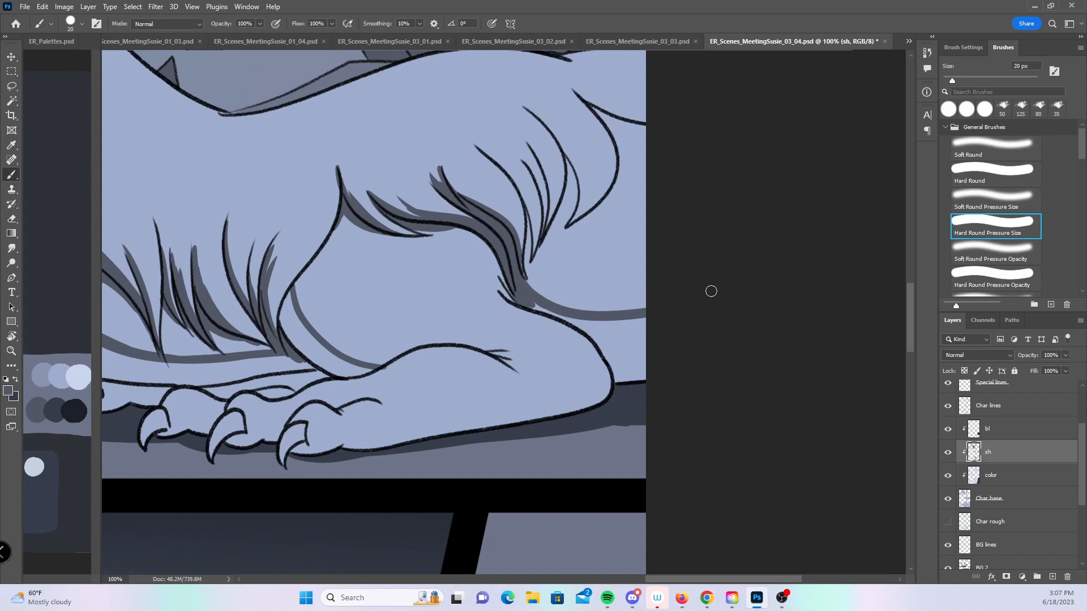
{"action": "left_click_drag", "start_coordinate": [648, 240], "coordinate": [651, 374]}
{"action": "mouse_move", "coordinate": [595, 239]}
{"action": "left_mouse_down"}
{"action": "mouse_move", "coordinate": [668, 273]}
{"action": "mouse_move", "coordinate": [595, 231]}
{"action": "left_mouse_up"}
{"action": "mouse_move", "coordinate": [516, 182]}
{"action": "left_mouse_down"}
{"action": "mouse_move", "coordinate": [559, 244]}
{"action": "mouse_move", "coordinate": [550, 290]}
{"action": "mouse_move", "coordinate": [563, 238]}
{"action": "mouse_move", "coordinate": [535, 180]}
{"action": "mouse_move", "coordinate": [522, 178]}
{"action": "left_mouse_up"}
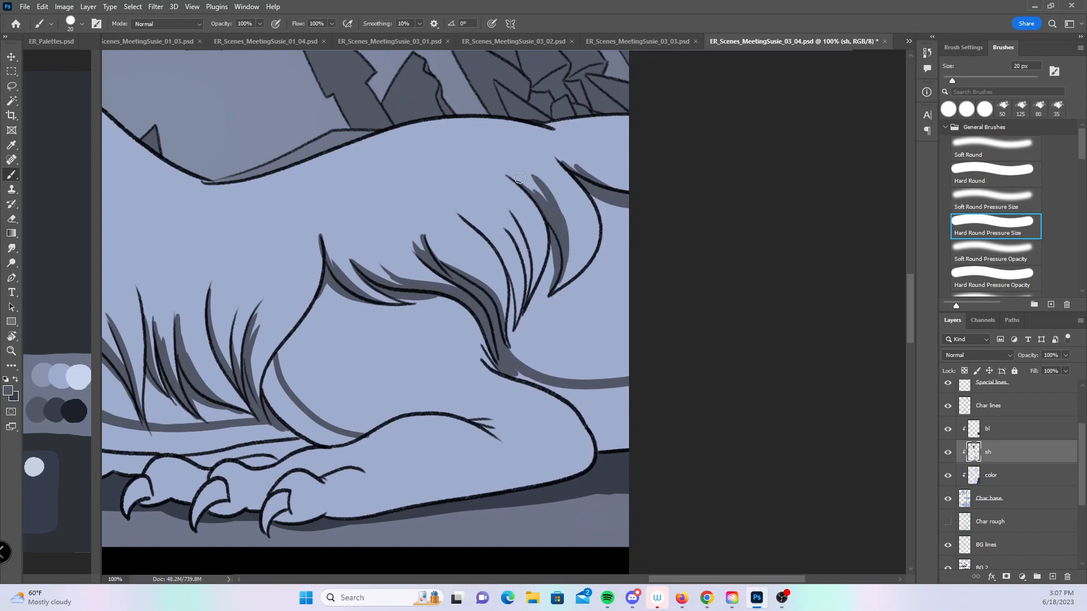
{"action": "mouse_move", "coordinate": [476, 228]}
{"action": "left_mouse_down"}
{"action": "mouse_move", "coordinate": [497, 255]}
{"action": "mouse_move", "coordinate": [513, 330]}
{"action": "mouse_move", "coordinate": [517, 269]}
{"action": "mouse_move", "coordinate": [489, 230]}
{"action": "left_mouse_up"}
- Shade the back of the knee, the underside of the folded leg, and the toes and claws of the feet
{"action": "mouse_move", "coordinate": [511, 318]}
{"action": "left_mouse_down"}
{"action": "mouse_move", "coordinate": [510, 354]}
{"action": "mouse_move", "coordinate": [547, 372]}
{"action": "mouse_move", "coordinate": [732, 294]}
{"action": "mouse_move", "coordinate": [691, 310]}
{"action": "mouse_move", "coordinate": [729, 283]}
{"action": "left_mouse_up"}
{"action": "mouse_move", "coordinate": [272, 401]}
{"action": "left_mouse_down"}
{"action": "mouse_move", "coordinate": [298, 372]}
{"action": "mouse_move", "coordinate": [328, 377]}
{"action": "mouse_move", "coordinate": [343, 404]}
{"action": "mouse_move", "coordinate": [371, 378]}
{"action": "mouse_move", "coordinate": [476, 390]}
{"action": "mouse_move", "coordinate": [694, 361]}
{"action": "mouse_move", "coordinate": [695, 277]}
{"action": "mouse_move", "coordinate": [705, 280]}
{"action": "mouse_move", "coordinate": [691, 278]}
{"action": "left_mouse_up"}
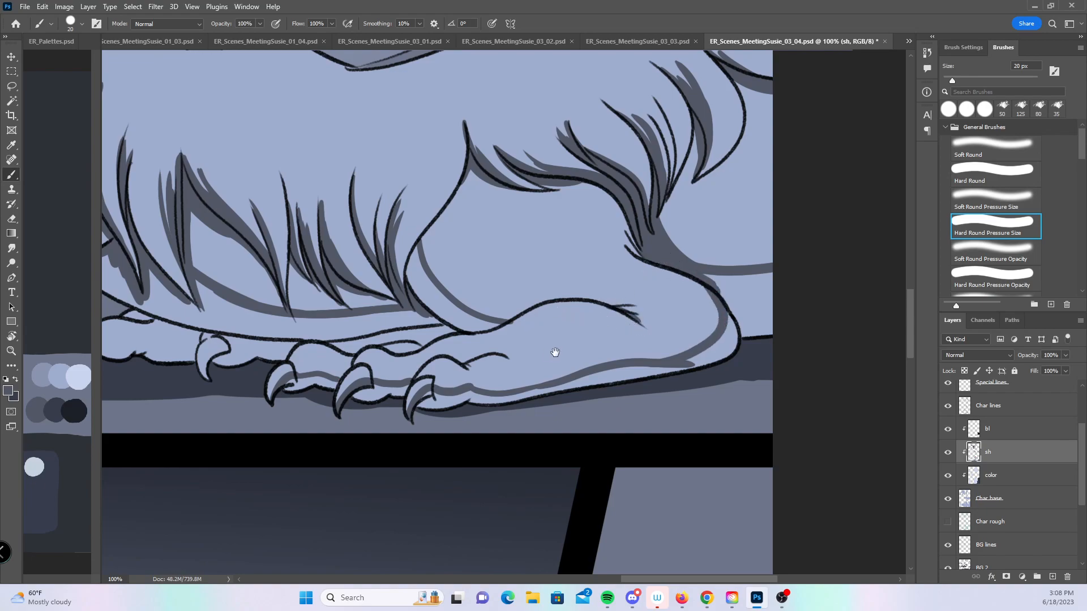
{"action": "left_click_drag", "start_coordinate": [549, 350], "coordinate": [658, 356]}
{"action": "left_click_drag", "start_coordinate": [458, 307], "coordinate": [529, 334]}
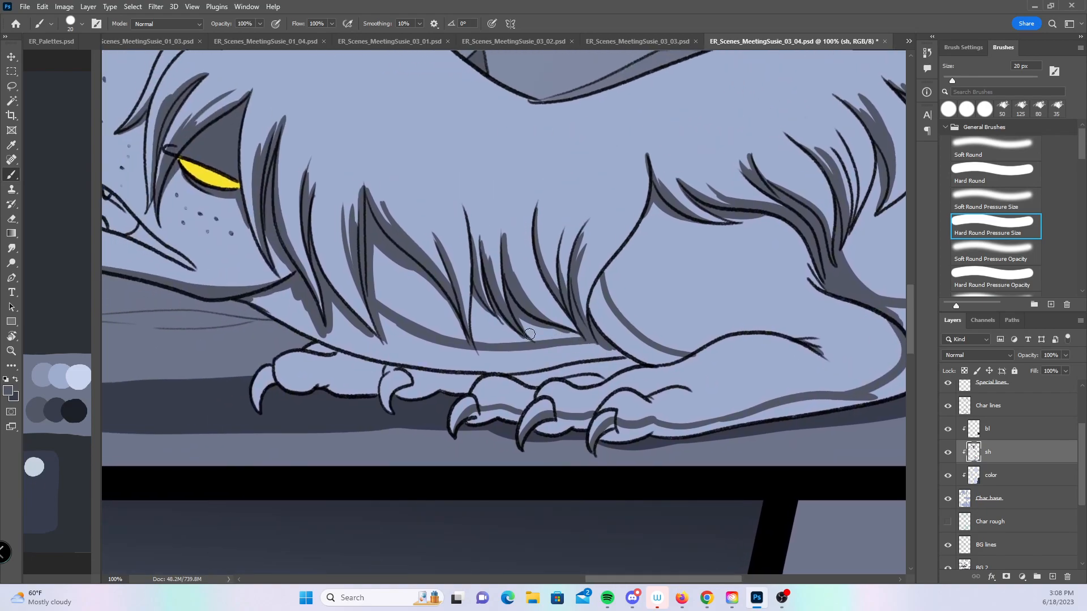
{"action": "left_click_drag", "start_coordinate": [616, 436], "coordinate": [738, 459]}
{"action": "left_click_drag", "start_coordinate": [493, 388], "coordinate": [585, 388]}
{"action": "mouse_move", "coordinate": [474, 439]}
{"action": "left_mouse_down"}
{"action": "mouse_move", "coordinate": [495, 402]}
{"action": "mouse_move", "coordinate": [535, 382]}
{"action": "mouse_move", "coordinate": [532, 370]}
{"action": "mouse_move", "coordinate": [614, 430]}
{"action": "left_mouse_up"}
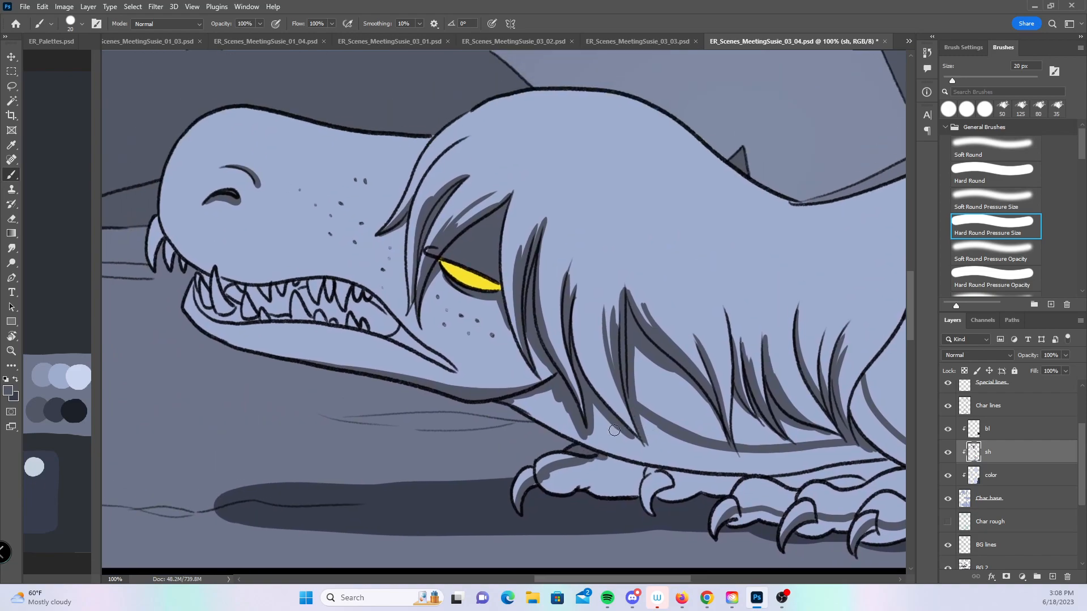
- Fill the inside of the reclining creature's mouth with shadow around and between the teeth
{"action": "mouse_move", "coordinate": [267, 292]}
{"action": "left_mouse_down"}
{"action": "mouse_move", "coordinate": [258, 308]}
{"action": "mouse_move", "coordinate": [247, 284]}
{"action": "mouse_move", "coordinate": [227, 291]}
{"action": "left_mouse_up"}
{"action": "mouse_move", "coordinate": [231, 287]}
{"action": "left_mouse_down"}
{"action": "mouse_move", "coordinate": [283, 313]}
{"action": "mouse_move", "coordinate": [273, 288]}
{"action": "mouse_move", "coordinate": [287, 305]}
{"action": "mouse_move", "coordinate": [289, 285]}
{"action": "mouse_move", "coordinate": [304, 292]}
{"action": "mouse_move", "coordinate": [300, 282]}
{"action": "mouse_move", "coordinate": [313, 315]}
{"action": "left_mouse_up"}
{"action": "mouse_move", "coordinate": [216, 269]}
{"action": "left_mouse_down"}
{"action": "mouse_move", "coordinate": [229, 308]}
{"action": "mouse_move", "coordinate": [225, 297]}
{"action": "mouse_move", "coordinate": [233, 310]}
{"action": "mouse_move", "coordinate": [249, 296]}
{"action": "left_mouse_up"}
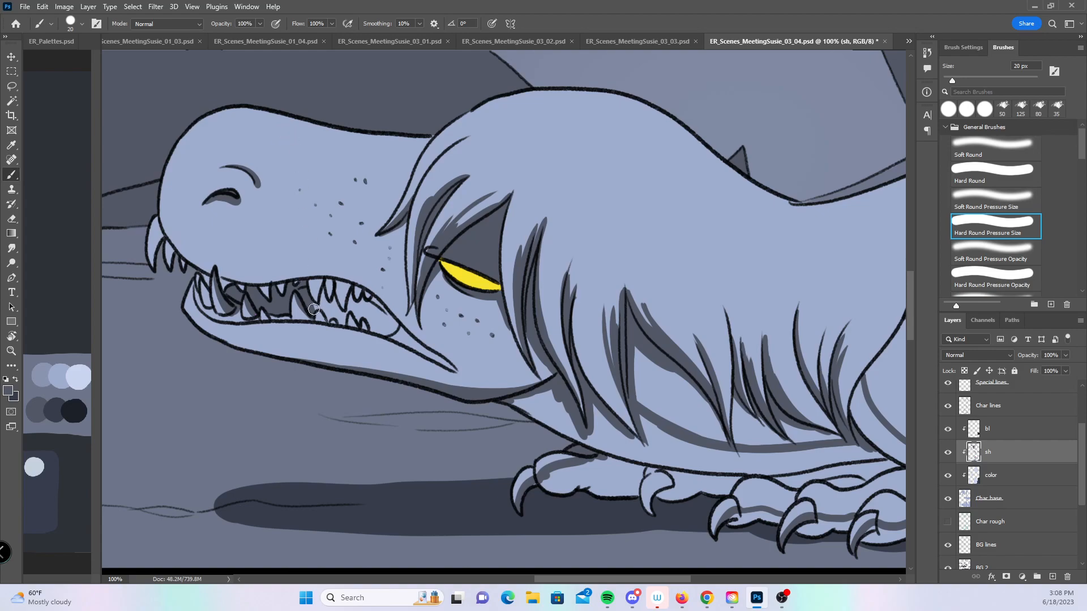
{"action": "mouse_move", "coordinate": [318, 290]}
{"action": "left_mouse_down"}
{"action": "mouse_move", "coordinate": [339, 323]}
{"action": "mouse_move", "coordinate": [334, 299]}
{"action": "mouse_move", "coordinate": [345, 322]}
{"action": "mouse_move", "coordinate": [348, 287]}
{"action": "mouse_move", "coordinate": [358, 317]}
{"action": "mouse_move", "coordinate": [367, 308]}
{"action": "mouse_move", "coordinate": [357, 315]}
{"action": "mouse_move", "coordinate": [355, 305]}
{"action": "mouse_move", "coordinate": [373, 327]}
{"action": "mouse_move", "coordinate": [373, 312]}
{"action": "mouse_move", "coordinate": [385, 332]}
{"action": "mouse_move", "coordinate": [394, 325]}
{"action": "mouse_move", "coordinate": [373, 301]}
{"action": "mouse_move", "coordinate": [390, 319]}
{"action": "left_mouse_up"}
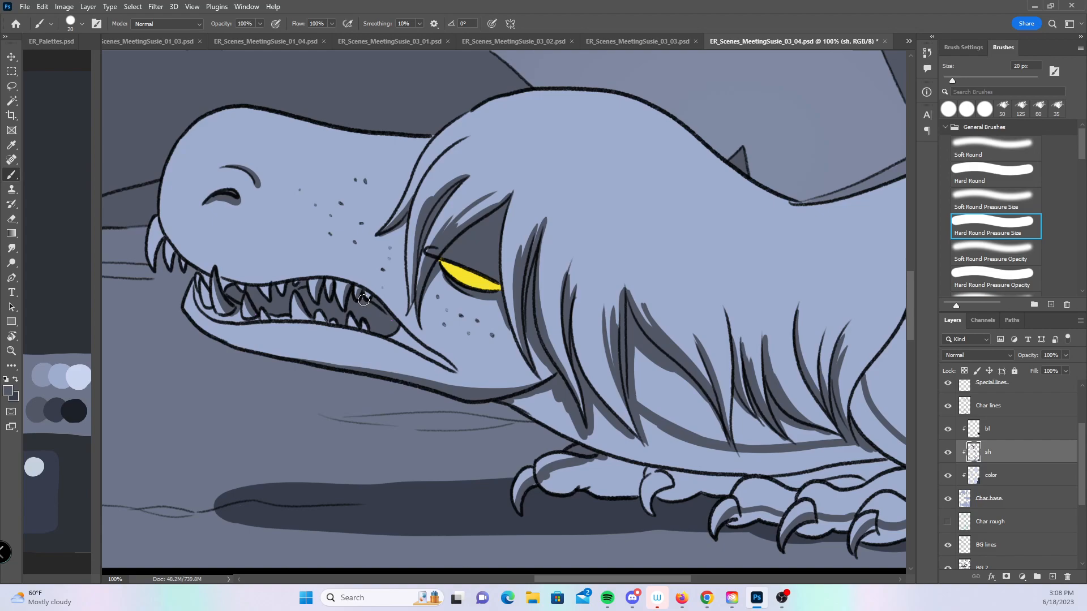
- Extend the shadows at the tips of the belly hair tufts, undoing and repainting the last stroke
{"action": "left_click_drag", "start_coordinate": [817, 443], "coordinate": [505, 371]}
{"action": "mouse_move", "coordinate": [724, 481]}
{"action": "left_mouse_down"}
{"action": "mouse_move", "coordinate": [623, 487]}
{"action": "mouse_move", "coordinate": [716, 487]}
{"action": "left_mouse_up"}
{"action": "left_click_drag", "start_coordinate": [444, 348], "coordinate": [504, 370]}
{"action": "left_click_drag", "start_coordinate": [419, 334], "coordinate": [481, 380]}
{"action": "left_click_drag", "start_coordinate": [404, 338], "coordinate": [445, 367]}
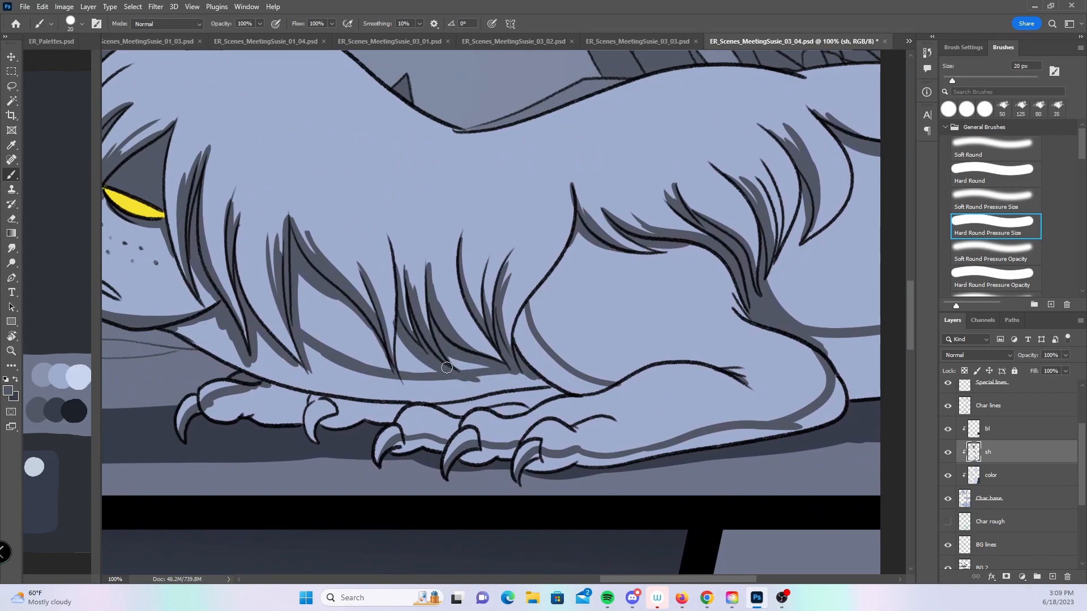
{"action": "key", "text": "ctrl+z"}
{"action": "mouse_move", "coordinate": [400, 320]}
{"action": "left_mouse_down"}
{"action": "mouse_move", "coordinate": [448, 375]}
{"action": "mouse_move", "coordinate": [440, 370]}
{"action": "left_mouse_up"}
- Switch to the Hard Round brush and fill the neck underside, belly and upper part of the far front foot with shadow
{"action": "left_click", "coordinate": [1000, 166]}
{"action": "mouse_move", "coordinate": [179, 335]}
{"action": "left_mouse_down"}
{"action": "mouse_move", "coordinate": [213, 344]}
{"action": "mouse_move", "coordinate": [207, 322]}
{"action": "mouse_move", "coordinate": [219, 358]}
{"action": "mouse_move", "coordinate": [239, 370]}
{"action": "mouse_move", "coordinate": [242, 361]}
{"action": "mouse_move", "coordinate": [235, 351]}
{"action": "mouse_move", "coordinate": [237, 395]}
{"action": "mouse_move", "coordinate": [198, 412]}
{"action": "mouse_move", "coordinate": [265, 392]}
{"action": "left_mouse_up"}
{"action": "mouse_move", "coordinate": [259, 338]}
{"action": "left_mouse_down"}
{"action": "mouse_move", "coordinate": [266, 363]}
{"action": "mouse_move", "coordinate": [314, 381]}
{"action": "mouse_move", "coordinate": [300, 369]}
{"action": "mouse_move", "coordinate": [325, 357]}
{"action": "mouse_move", "coordinate": [311, 350]}
{"action": "mouse_move", "coordinate": [419, 389]}
{"action": "mouse_move", "coordinate": [428, 386]}
{"action": "mouse_move", "coordinate": [406, 383]}
{"action": "mouse_move", "coordinate": [547, 390]}
{"action": "left_mouse_up"}
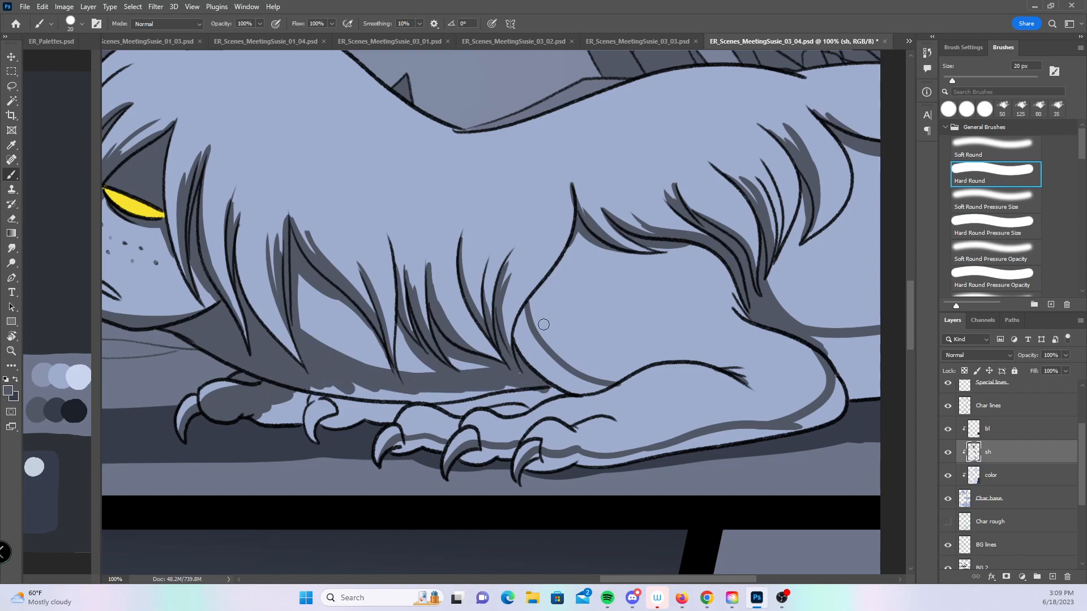
{"action": "left_click_drag", "start_coordinate": [608, 343], "coordinate": [474, 328]}
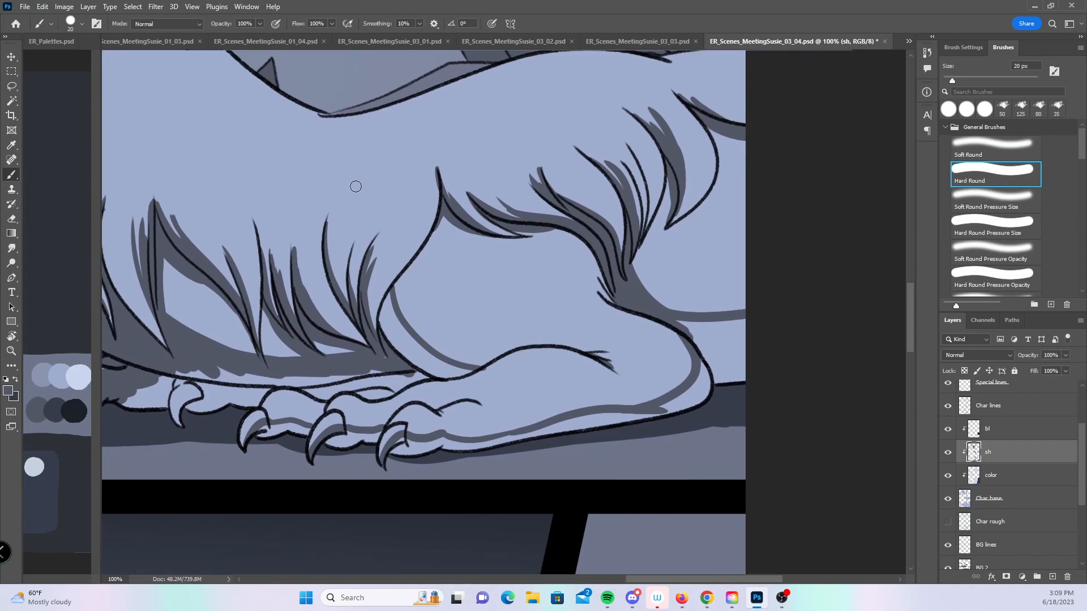
- Fill the shadow along the front edge of the reclining creature's thigh, following its curve down to the folded leg
{"action": "key", "text": "bracketleft"}
{"action": "key", "text": "bracketleft"}
{"action": "key", "text": "bracketright"}
{"action": "mouse_move", "coordinate": [390, 312]}
{"action": "left_mouse_down"}
{"action": "mouse_move", "coordinate": [389, 346]}
{"action": "mouse_move", "coordinate": [421, 362]}
{"action": "mouse_move", "coordinate": [405, 335]}
{"action": "mouse_move", "coordinate": [433, 369]}
{"action": "mouse_move", "coordinate": [451, 364]}
{"action": "left_mouse_up"}
{"action": "key", "text": "bracketleft"}
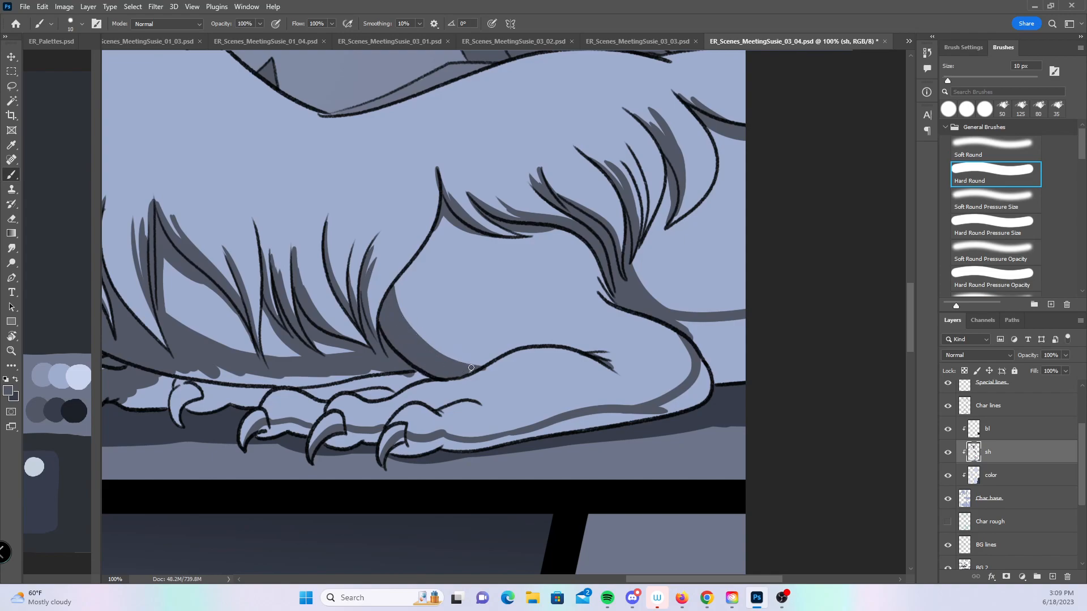
- Fill the shadow behind the knee at the rear belly and along the underside of the folded leg with a 30 px brush
{"action": "key", "text": "bracketright"}
{"action": "key", "text": "bracketright"}
{"action": "mouse_move", "coordinate": [680, 317]}
{"action": "left_mouse_down"}
{"action": "mouse_move", "coordinate": [705, 336]}
{"action": "mouse_move", "coordinate": [759, 324]}
{"action": "mouse_move", "coordinate": [716, 383]}
{"action": "mouse_move", "coordinate": [764, 368]}
{"action": "left_mouse_up"}
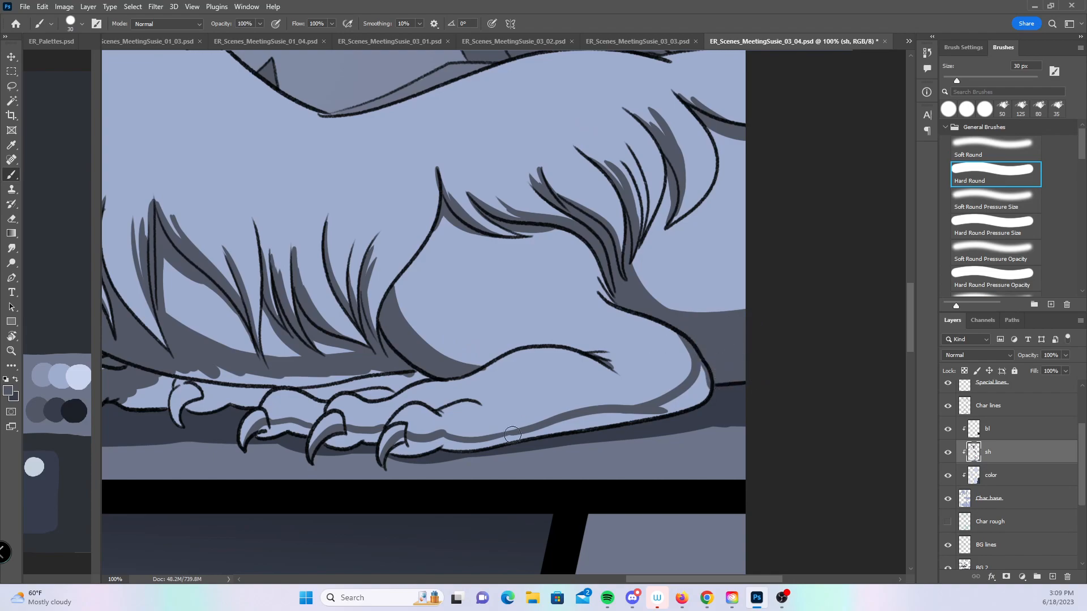
{"action": "mouse_move", "coordinate": [402, 445]}
{"action": "left_mouse_down"}
{"action": "mouse_move", "coordinate": [487, 446]}
{"action": "mouse_move", "coordinate": [693, 401]}
{"action": "mouse_move", "coordinate": [705, 378]}
{"action": "mouse_move", "coordinate": [720, 385]}
{"action": "left_mouse_up"}
{"action": "left_click_drag", "start_coordinate": [498, 398], "coordinate": [717, 375]}
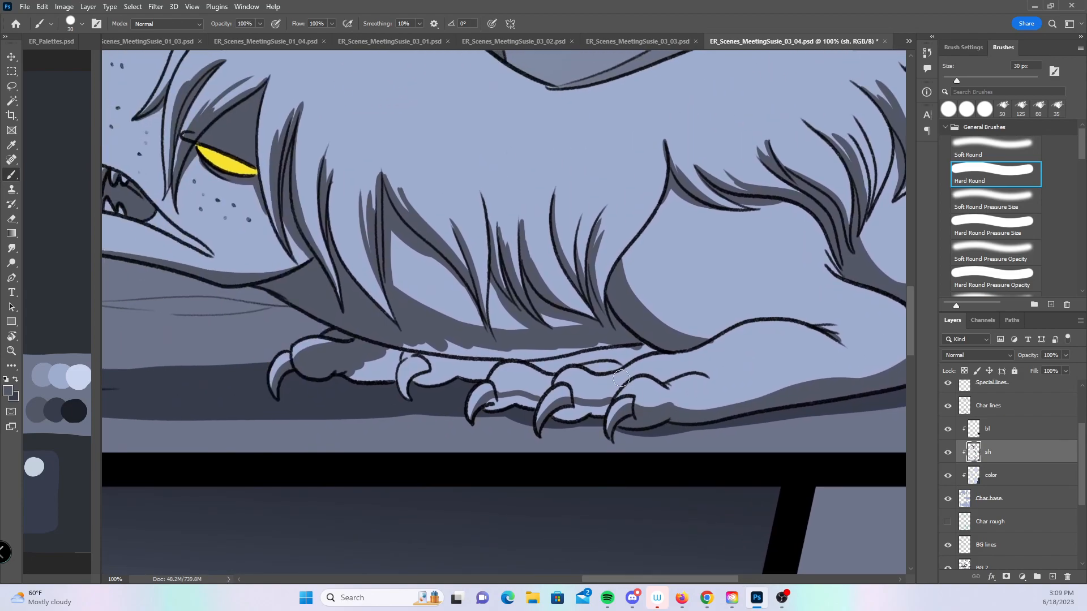
- Fill the underside of the belly, the far front foot and the undersides of the near toes with shadow
{"action": "mouse_move", "coordinate": [365, 351]}
{"action": "left_mouse_down"}
{"action": "mouse_move", "coordinate": [440, 342]}
{"action": "mouse_move", "coordinate": [470, 378]}
{"action": "mouse_move", "coordinate": [495, 356]}
{"action": "mouse_move", "coordinate": [435, 347]}
{"action": "mouse_move", "coordinate": [534, 355]}
{"action": "mouse_move", "coordinate": [569, 335]}
{"action": "mouse_move", "coordinate": [575, 353]}
{"action": "mouse_move", "coordinate": [554, 367]}
{"action": "mouse_move", "coordinate": [541, 356]}
{"action": "mouse_move", "coordinate": [620, 351]}
{"action": "mouse_move", "coordinate": [617, 285]}
{"action": "mouse_move", "coordinate": [627, 275]}
{"action": "mouse_move", "coordinate": [648, 320]}
{"action": "mouse_move", "coordinate": [626, 361]}
{"action": "mouse_move", "coordinate": [643, 345]}
{"action": "left_mouse_up"}
{"action": "key", "text": "bracketleft"}
{"action": "key", "text": "bracketleft"}
{"action": "key", "text": "bracketleft"}
{"action": "key", "text": "bracketright"}
{"action": "mouse_move", "coordinate": [488, 408]}
{"action": "left_mouse_down"}
{"action": "mouse_move", "coordinate": [549, 396]}
{"action": "mouse_move", "coordinate": [562, 412]}
{"action": "mouse_move", "coordinate": [537, 402]}
{"action": "mouse_move", "coordinate": [596, 422]}
{"action": "left_mouse_up"}
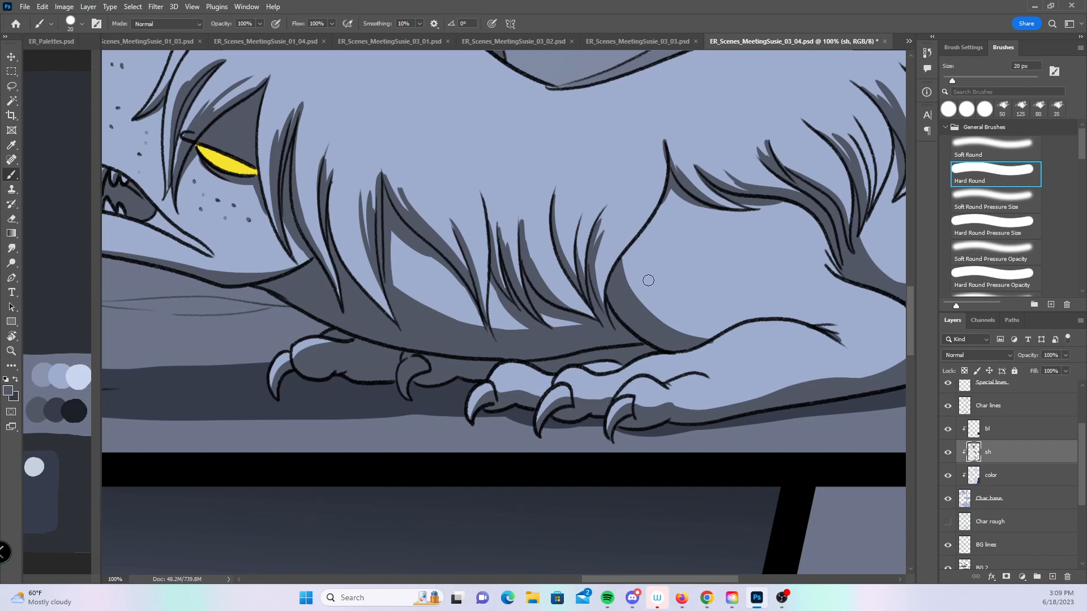
{"action": "key", "text": "bracketleft"}
{"action": "key", "text": "bracketleft"}
{"action": "left_click_drag", "start_coordinate": [336, 385], "coordinate": [414, 424]}
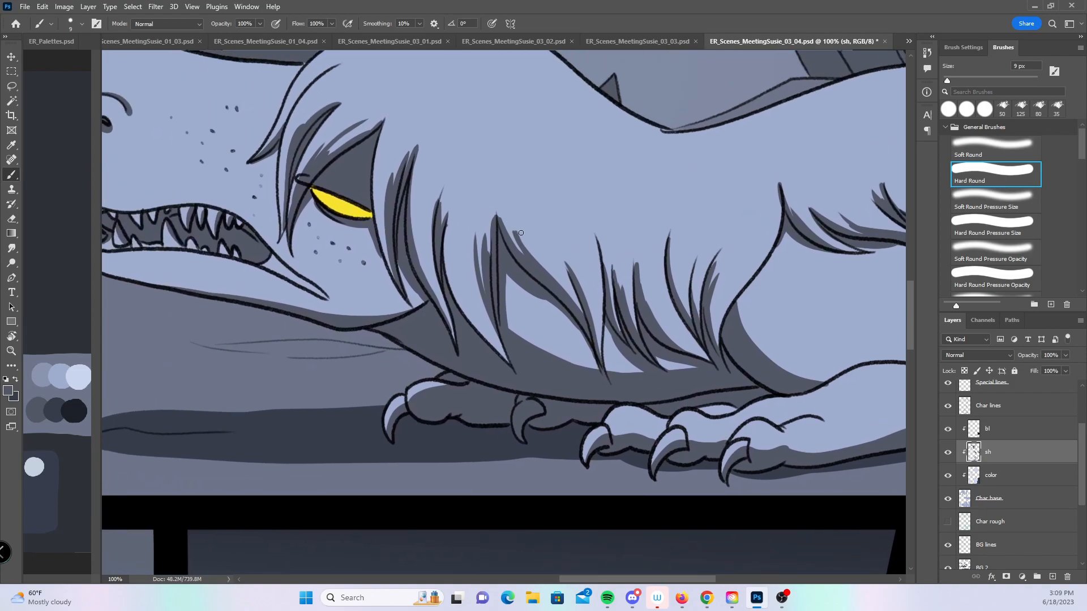
- Shade the first hair strands behind the creature's cheek in the lower-left panel with the Hard Round Pressure Size brush at 20 px
{"action": "key", "text": "z"}
{"action": "left_click", "coordinate": [532, 310], "text": "alt"}
{"action": "left_click", "coordinate": [532, 309], "text": "alt"}
{"action": "left_click_drag", "start_coordinate": [585, 351], "coordinate": [568, 399]}
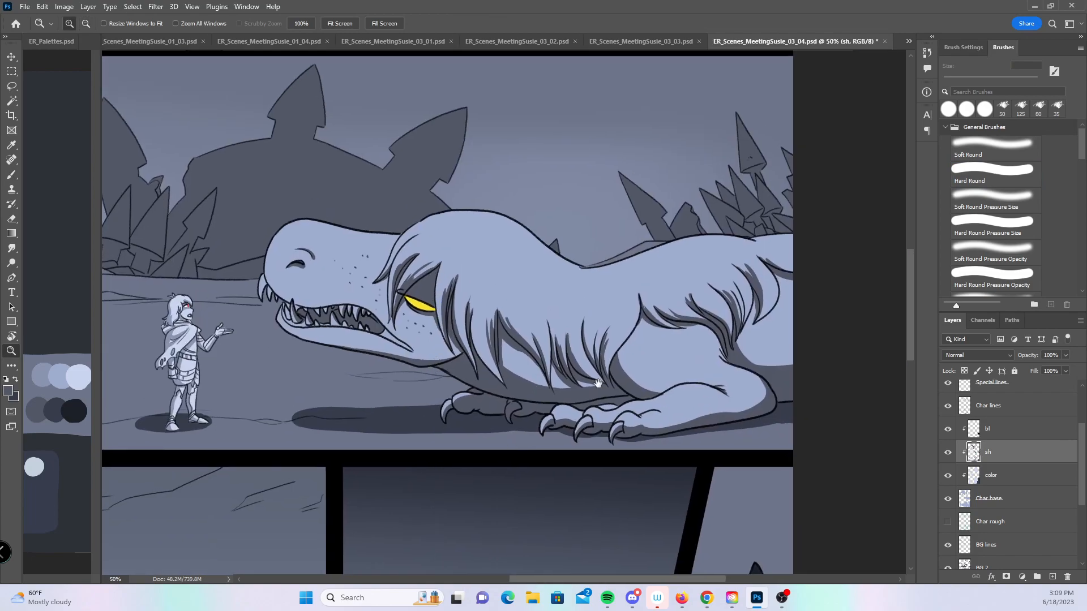
{"action": "left_click_drag", "start_coordinate": [575, 465], "coordinate": [650, 346]}
{"action": "left_click_drag", "start_coordinate": [604, 483], "coordinate": [684, 313]}
{"action": "left_click_drag", "start_coordinate": [373, 556], "coordinate": [415, 295]}
{"action": "left_click", "coordinate": [442, 377]}
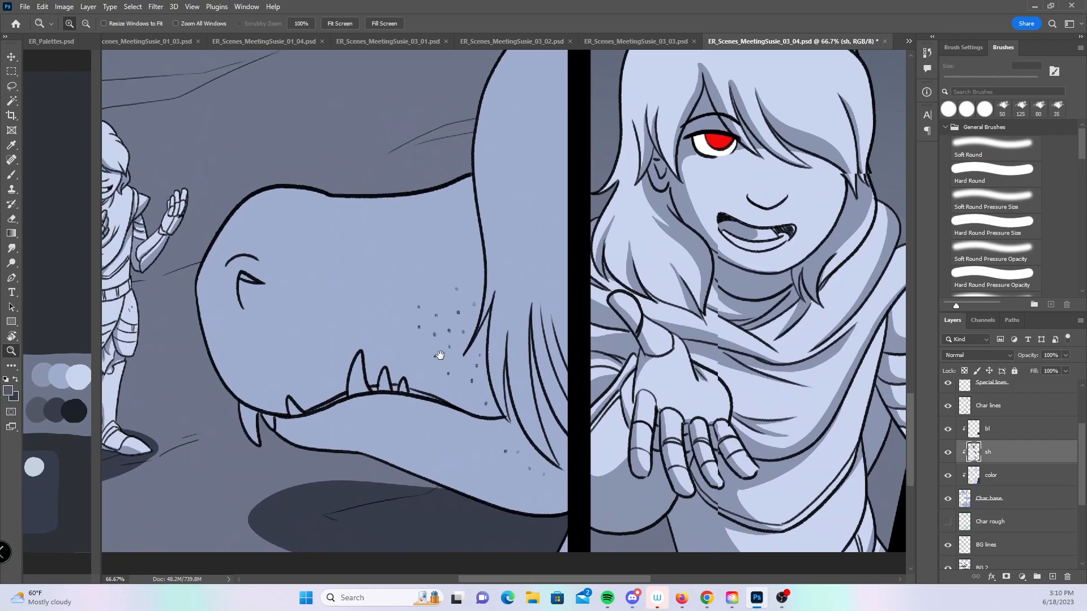
{"action": "left_click", "coordinate": [13, 173]}
{"action": "left_click", "coordinate": [995, 224]}
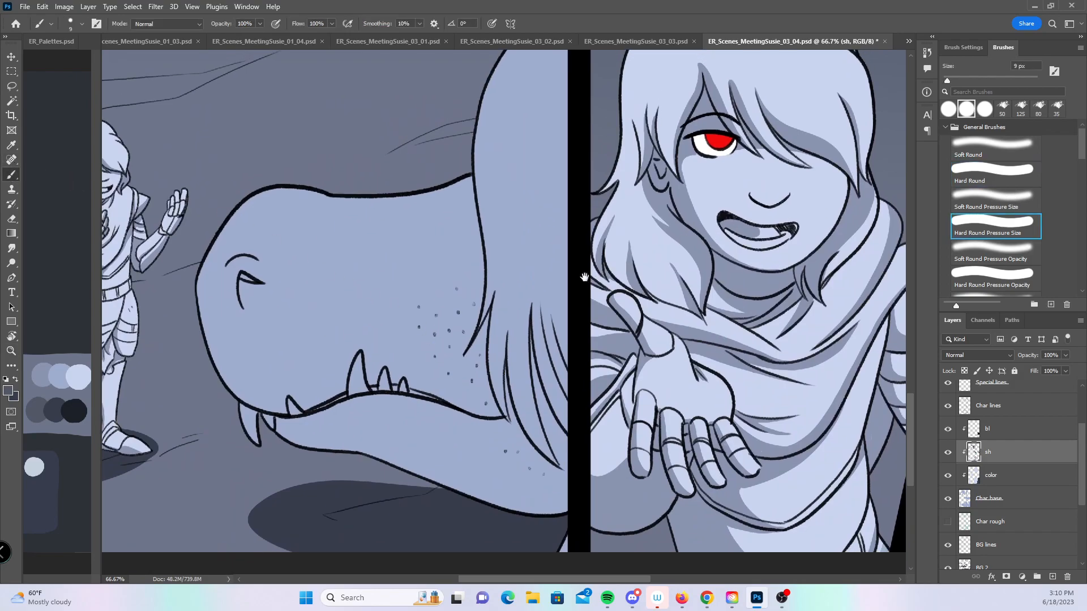
{"action": "left_click_drag", "start_coordinate": [585, 277], "coordinate": [459, 311]}
{"action": "key", "text": "z"}
{"action": "left_click", "coordinate": [444, 382]}
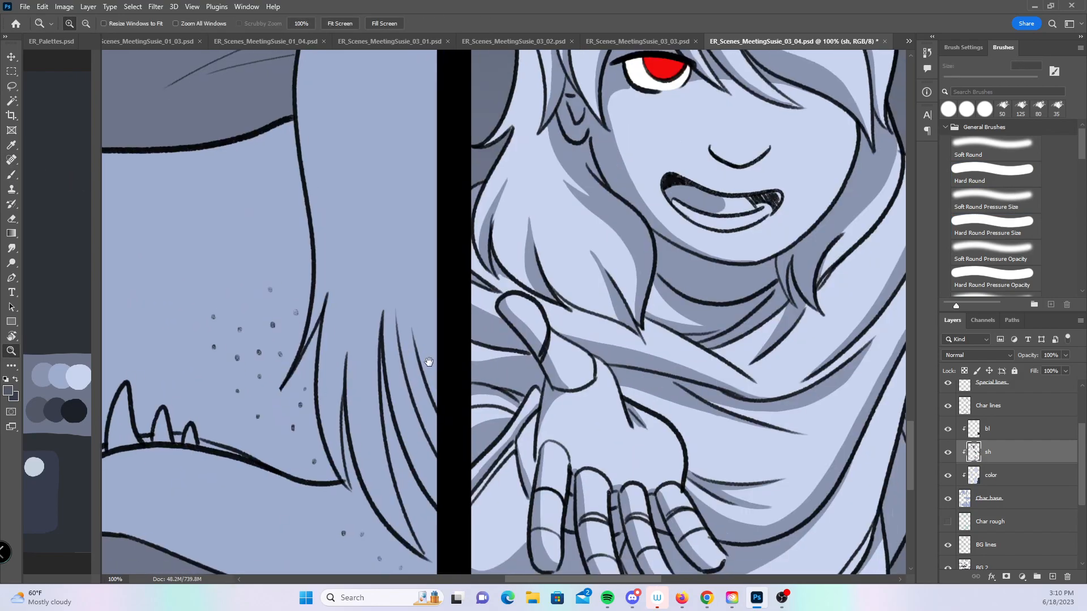
{"action": "left_click_drag", "start_coordinate": [403, 359], "coordinate": [379, 286]}
{"action": "left_click", "coordinate": [11, 178]}
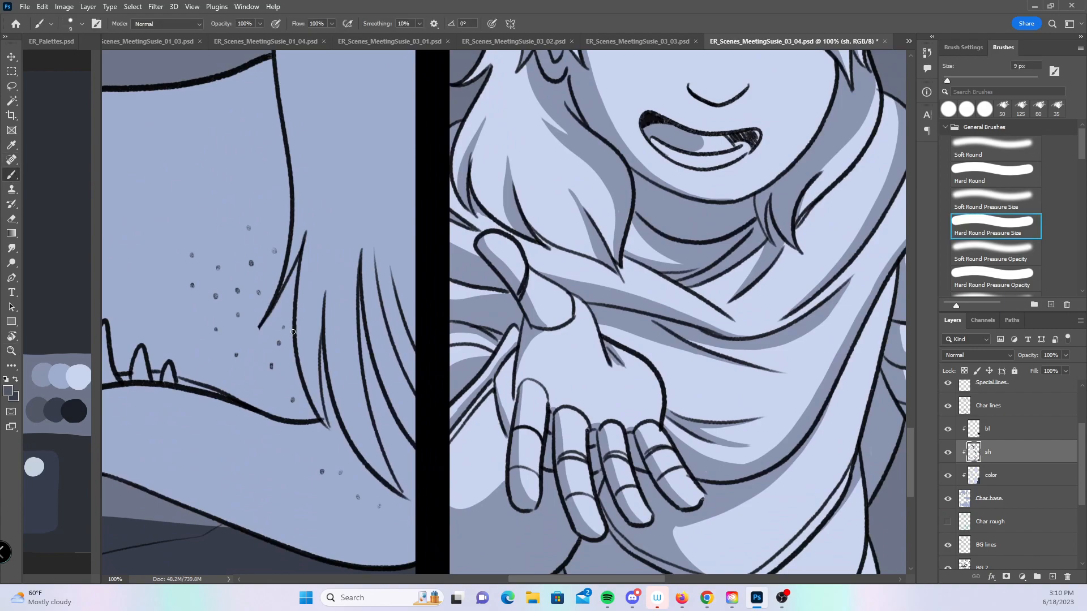
{"action": "key", "text": "bracketright"}
{"action": "mouse_move", "coordinate": [330, 437]}
{"action": "left_mouse_down"}
{"action": "mouse_move", "coordinate": [310, 353]}
{"action": "mouse_move", "coordinate": [327, 192]}
{"action": "mouse_move", "coordinate": [319, 376]}
{"action": "mouse_move", "coordinate": [317, 333]}
{"action": "mouse_move", "coordinate": [342, 441]}
{"action": "left_mouse_up"}
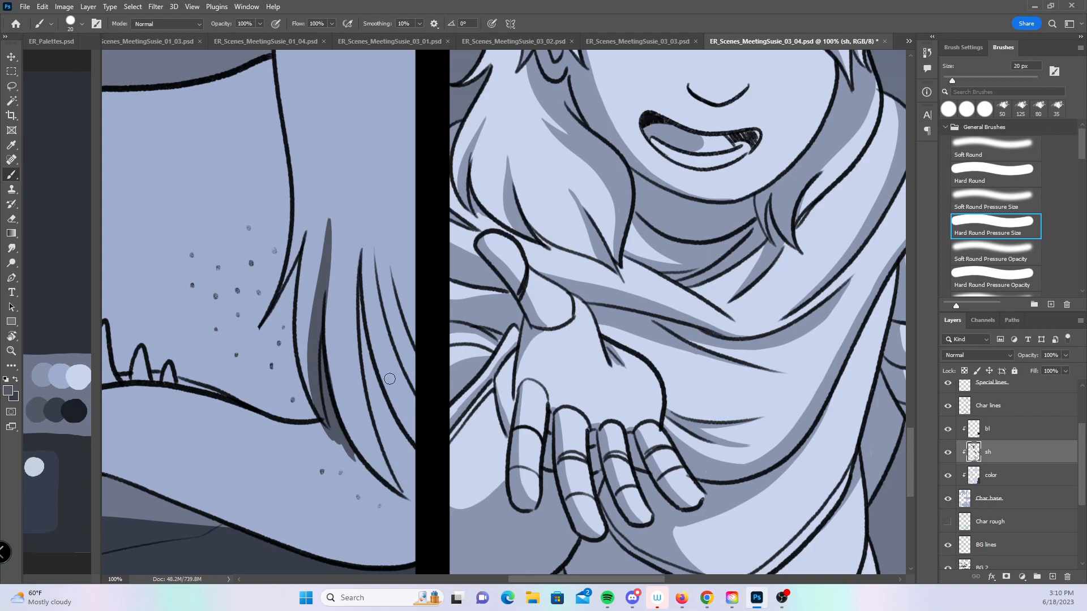
{"action": "left_click_drag", "start_coordinate": [407, 498], "coordinate": [366, 435]}
{"action": "mouse_move", "coordinate": [391, 480]}
{"action": "left_mouse_down"}
{"action": "mouse_move", "coordinate": [342, 312]}
{"action": "mouse_move", "coordinate": [355, 349]}
{"action": "mouse_move", "coordinate": [363, 178]}
{"action": "mouse_move", "coordinate": [373, 406]}
{"action": "mouse_move", "coordinate": [360, 317]}
{"action": "mouse_move", "coordinate": [364, 335]}
{"action": "left_mouse_up"}
{"action": "left_click_drag", "start_coordinate": [366, 234], "coordinate": [367, 169]}
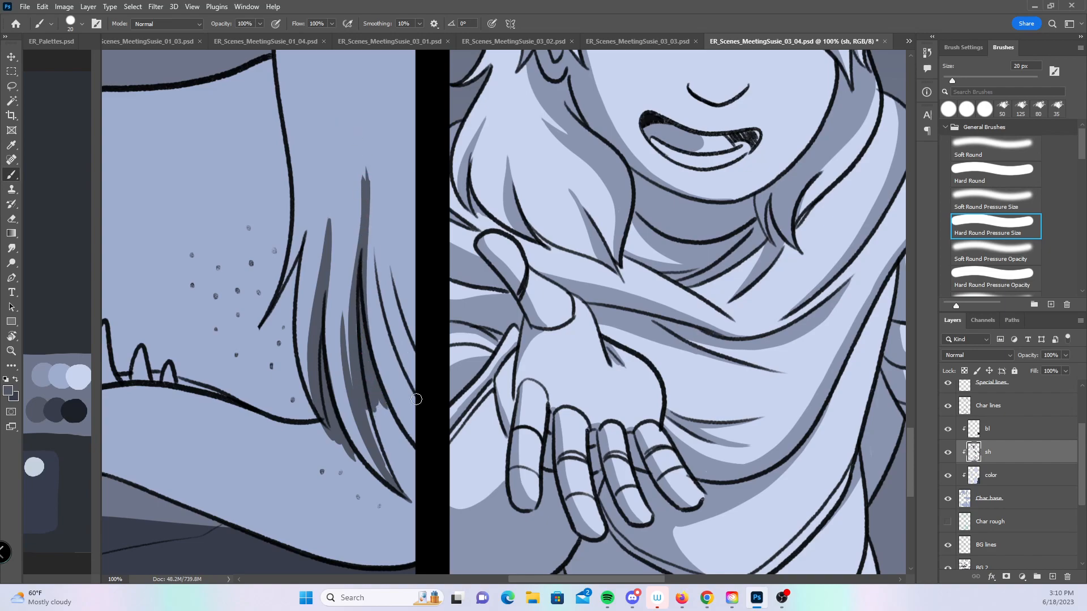
- Shade the remaining long hair strands up to the panel's border, tapering the strokes upward
{"action": "left_click_drag", "start_coordinate": [374, 250], "coordinate": [410, 403]}
{"action": "mouse_move", "coordinate": [389, 338]}
{"action": "left_mouse_down"}
{"action": "mouse_move", "coordinate": [399, 376]}
{"action": "mouse_move", "coordinate": [404, 317]}
{"action": "mouse_move", "coordinate": [390, 255]}
{"action": "left_mouse_up"}
{"action": "mouse_move", "coordinate": [419, 362]}
{"action": "left_mouse_down"}
{"action": "mouse_move", "coordinate": [387, 221]}
{"action": "mouse_move", "coordinate": [421, 331]}
{"action": "left_mouse_up"}
{"action": "left_click_drag", "start_coordinate": [422, 331], "coordinate": [418, 129]}
{"action": "left_click_drag", "start_coordinate": [401, 301], "coordinate": [394, 211]}
{"action": "mouse_move", "coordinate": [398, 282]}
{"action": "left_mouse_down"}
{"action": "mouse_move", "coordinate": [415, 339]}
{"action": "mouse_move", "coordinate": [417, 327]}
{"action": "left_mouse_up"}
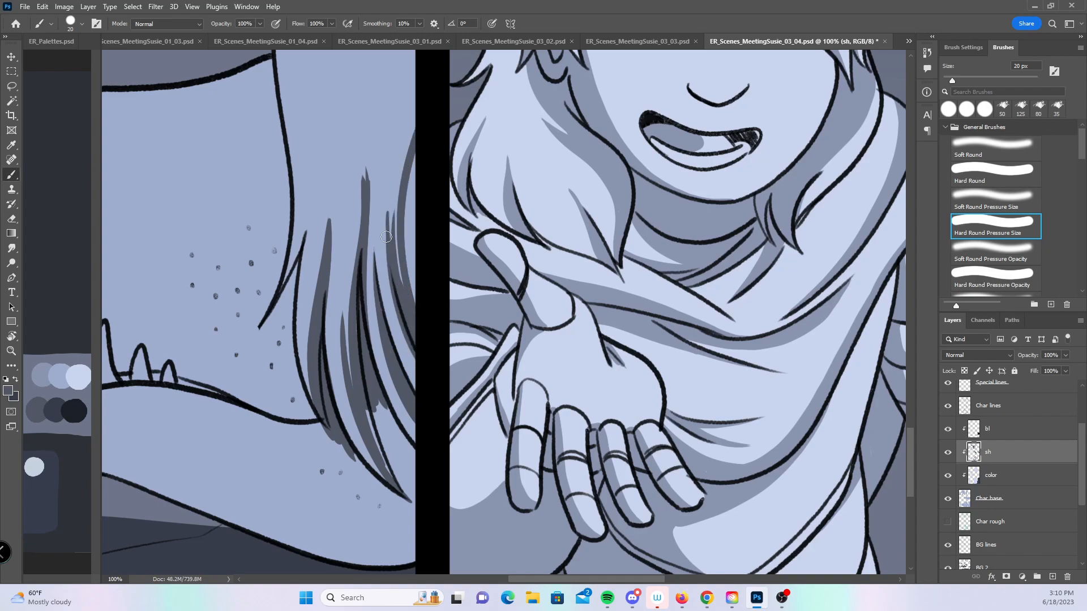
- Shade the small pointed hair lock on the cheek, plus the facial details of teeth, gum line and nostril
{"action": "left_click_drag", "start_coordinate": [269, 310], "coordinate": [293, 259]}
{"action": "scroll", "coordinate": [303, 322], "scroll_direction": "left", "scroll_amount": 5}
{"action": "scroll", "coordinate": [303, 322], "scroll_direction": "down", "scroll_amount": 2}
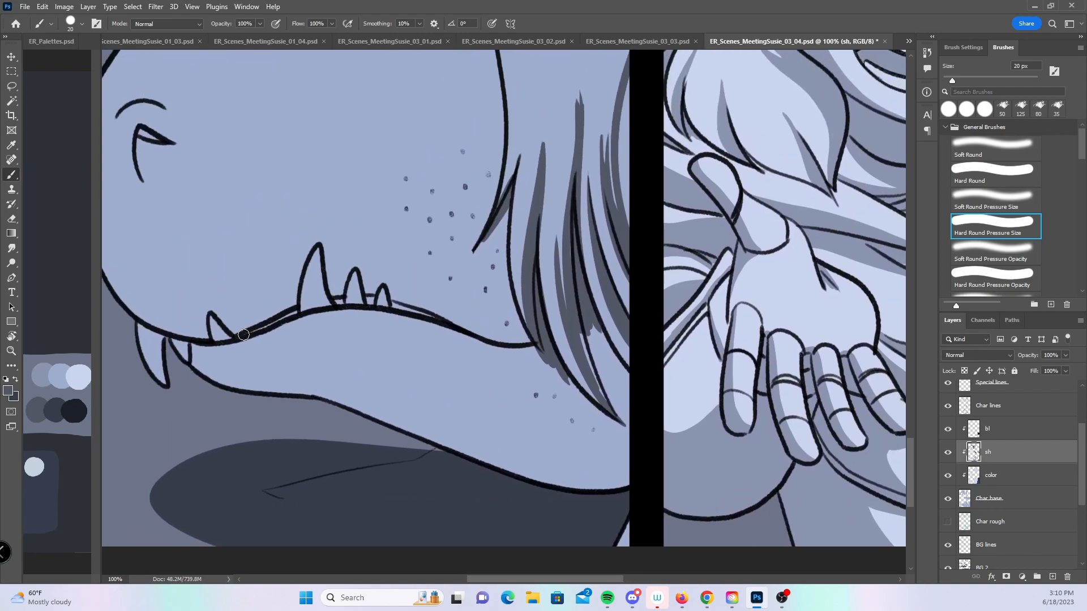
{"action": "mouse_move", "coordinate": [319, 245]}
{"action": "left_mouse_down"}
{"action": "mouse_move", "coordinate": [345, 300]}
{"action": "mouse_move", "coordinate": [440, 320]}
{"action": "left_mouse_up"}
{"action": "left_click_drag", "start_coordinate": [632, 328], "coordinate": [690, 419]}
{"action": "mouse_move", "coordinate": [201, 269]}
{"action": "left_mouse_down"}
{"action": "mouse_move", "coordinate": [196, 232]}
{"action": "mouse_move", "coordinate": [224, 234]}
{"action": "left_mouse_up"}
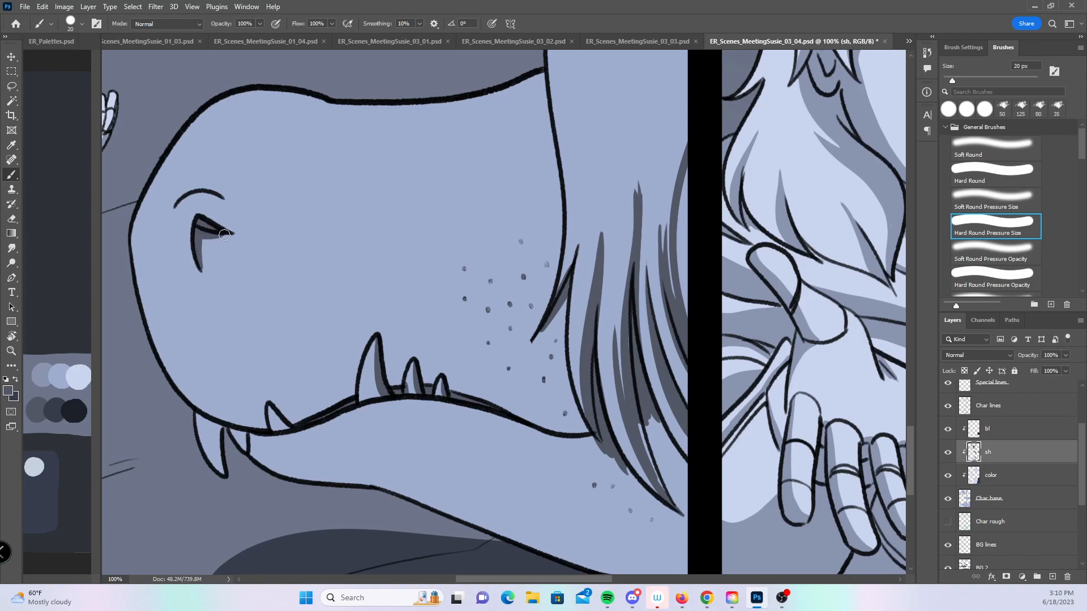
- Outline the shadow edge along the lower jaw and shade the head where the hair overlaps it
{"action": "left_click_drag", "start_coordinate": [658, 379], "coordinate": [559, 253]}
{"action": "mouse_move", "coordinate": [161, 340]}
{"action": "left_mouse_down"}
{"action": "mouse_move", "coordinate": [151, 311]}
{"action": "mouse_move", "coordinate": [203, 347]}
{"action": "mouse_move", "coordinate": [440, 397]}
{"action": "mouse_move", "coordinate": [590, 377]}
{"action": "left_mouse_up"}
{"action": "mouse_move", "coordinate": [549, 276]}
{"action": "left_mouse_down"}
{"action": "mouse_move", "coordinate": [554, 334]}
{"action": "mouse_move", "coordinate": [561, 299]}
{"action": "mouse_move", "coordinate": [546, 360]}
{"action": "left_mouse_up"}
{"action": "mouse_move", "coordinate": [611, 262]}
{"action": "left_mouse_down"}
{"action": "mouse_move", "coordinate": [626, 450]}
{"action": "mouse_move", "coordinate": [602, 461]}
{"action": "mouse_move", "coordinate": [599, 425]}
{"action": "mouse_move", "coordinate": [600, 466]}
{"action": "left_mouse_up"}
{"action": "left_click_drag", "start_coordinate": [453, 284], "coordinate": [417, 156]}
{"action": "mouse_move", "coordinate": [424, 157]}
{"action": "left_mouse_down"}
{"action": "mouse_move", "coordinate": [444, 234]}
{"action": "mouse_move", "coordinate": [439, 197]}
{"action": "left_mouse_up"}
{"action": "left_click_drag", "start_coordinate": [618, 373], "coordinate": [647, 247]}
- Fill the underside of the lower jaw with shadow using the Hard Round brush, enlarging it to 35 px for the wide area
{"action": "left_click", "coordinate": [1005, 175]}
{"action": "left_click_drag", "start_coordinate": [603, 121], "coordinate": [601, 269]}
{"action": "scroll", "coordinate": [443, 267], "scroll_direction": "down", "scroll_amount": 3}
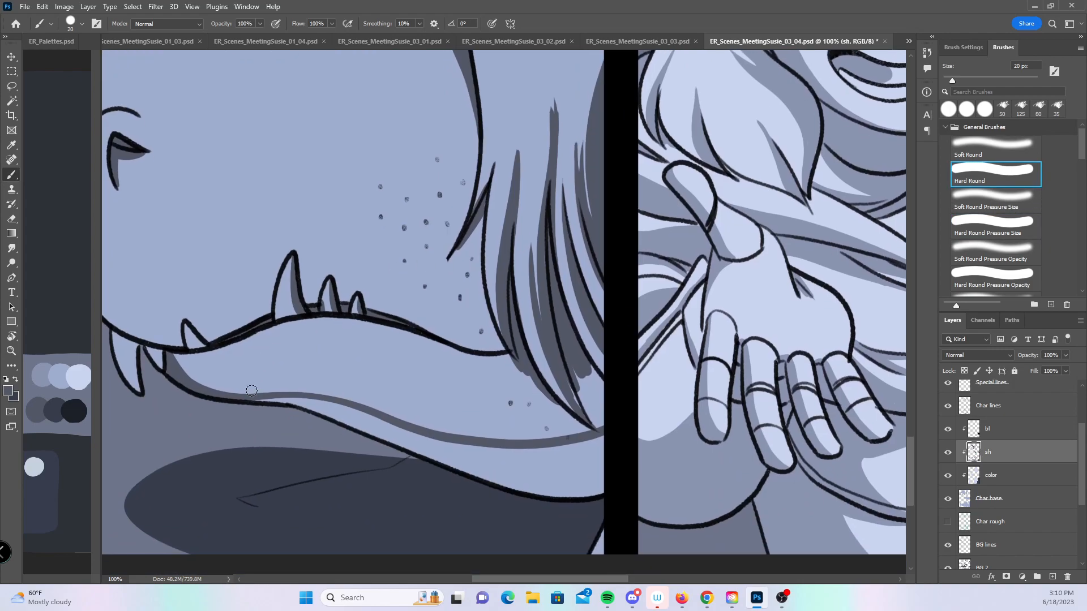
{"action": "mouse_move", "coordinate": [260, 403]}
{"action": "left_mouse_down"}
{"action": "mouse_move", "coordinate": [385, 434]}
{"action": "mouse_move", "coordinate": [367, 439]}
{"action": "mouse_move", "coordinate": [405, 421]}
{"action": "mouse_move", "coordinate": [491, 475]}
{"action": "mouse_move", "coordinate": [466, 453]}
{"action": "mouse_move", "coordinate": [589, 444]}
{"action": "left_mouse_up"}
{"action": "key", "text": "bracketright"}
{"action": "key", "text": "bracketright"}
{"action": "key", "text": "bracketright"}
{"action": "left_click_drag", "start_coordinate": [575, 364], "coordinate": [606, 393]}
{"action": "mouse_move", "coordinate": [502, 478]}
{"action": "left_mouse_down"}
{"action": "mouse_move", "coordinate": [536, 507]}
{"action": "mouse_move", "coordinate": [586, 507]}
{"action": "left_mouse_up"}
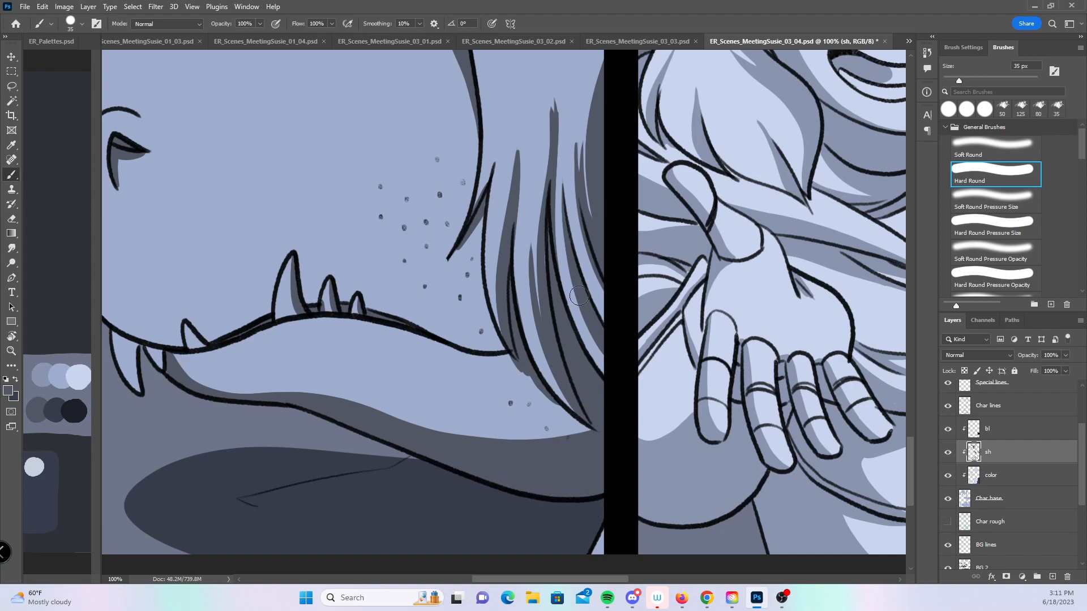
- Review the shaded panels at 25% zoom and save the page
{"action": "key", "text": "z"}
{"action": "left_click", "coordinate": [577, 374], "text": "alt"}
{"action": "left_click_drag", "start_coordinate": [714, 408], "coordinate": [505, 490]}
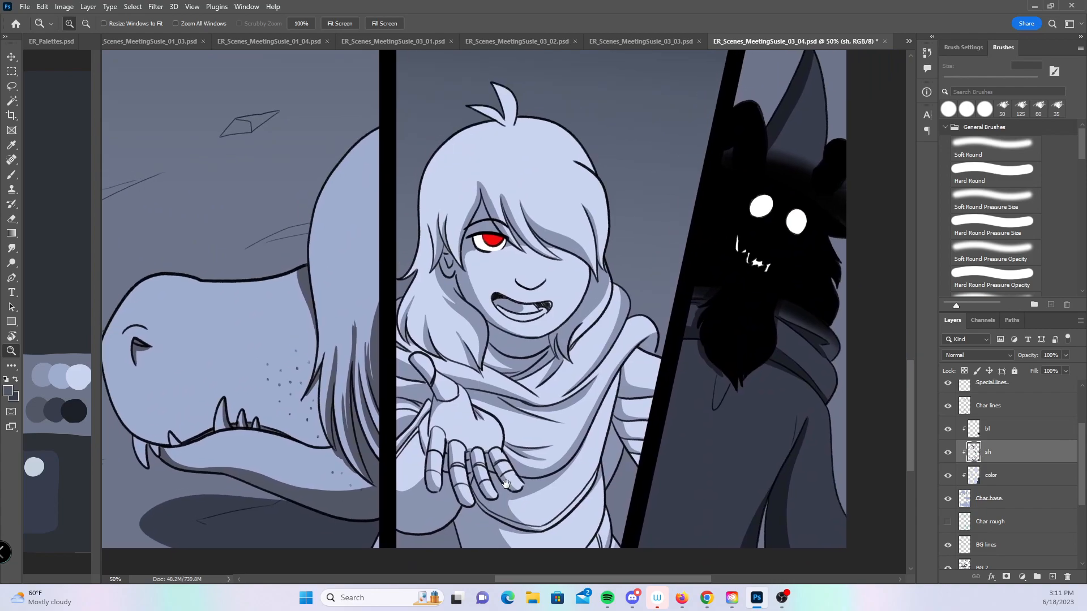
{"action": "left_click", "coordinate": [527, 382], "text": "alt"}
{"action": "left_click", "coordinate": [528, 382], "text": "alt"}
{"action": "left_click_drag", "start_coordinate": [540, 374], "coordinate": [527, 477]}
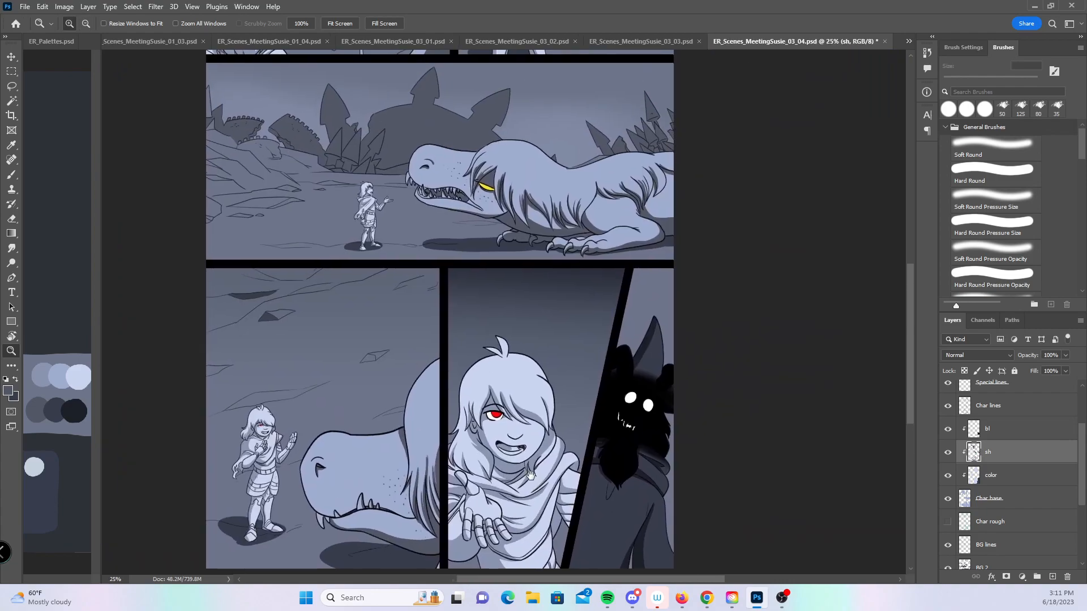
{"action": "key", "text": "ctrl+s"}
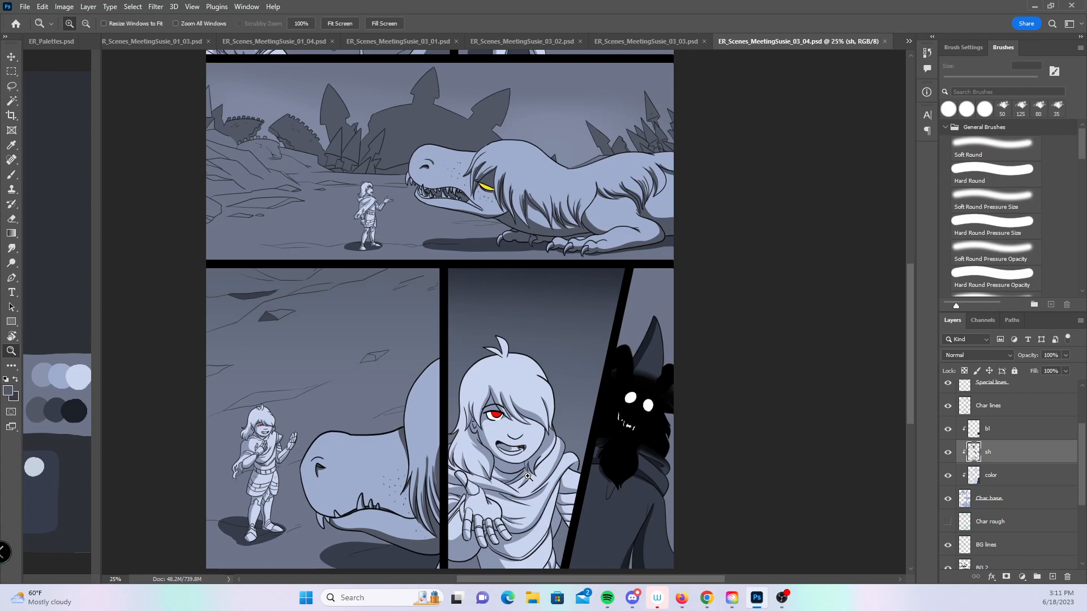
- Swap to the darker shadow colour and fill the back of the reclining creature's mouth behind the teeth with a smaller brush
{"action": "left_click", "coordinate": [16, 378]}
{"action": "left_click", "coordinate": [423, 200]}
{"action": "left_click", "coordinate": [423, 200]}
{"action": "left_click", "coordinate": [423, 202]}
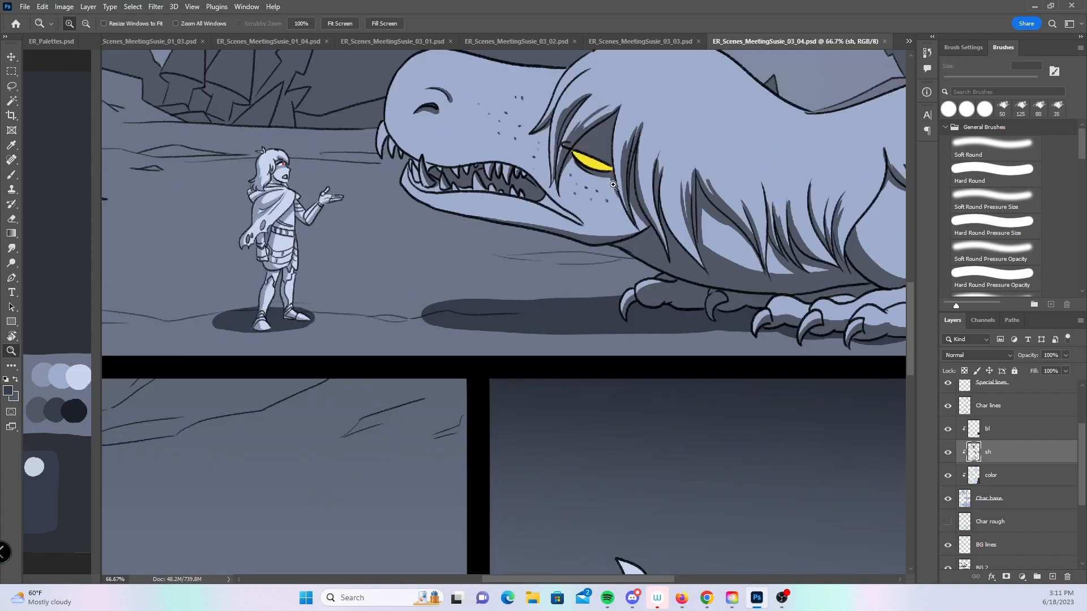
{"action": "left_click", "coordinate": [610, 201]}
{"action": "left_click", "coordinate": [610, 201]}
{"action": "mouse_move", "coordinate": [582, 228]}
{"action": "left_mouse_down"}
{"action": "mouse_move", "coordinate": [653, 332]}
{"action": "mouse_move", "coordinate": [710, 371]}
{"action": "left_mouse_up"}
{"action": "left_click", "coordinate": [12, 175]}
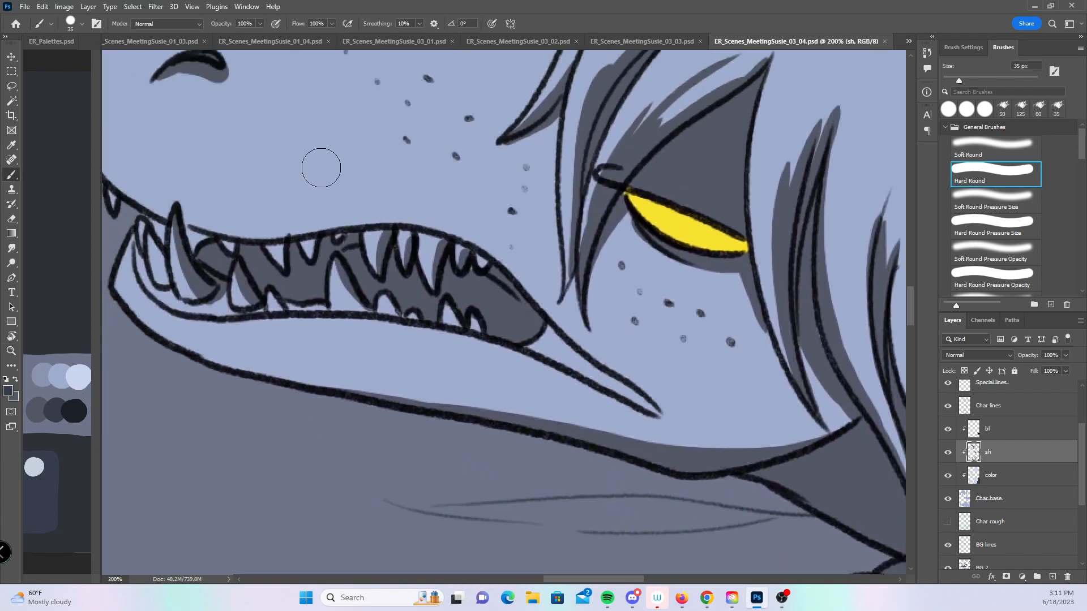
{"action": "key", "text": "bracketleft"}
{"action": "key", "text": "bracketleft"}
{"action": "key", "text": "bracketleft"}
{"action": "mouse_move", "coordinate": [453, 290]}
{"action": "left_mouse_down"}
{"action": "mouse_move", "coordinate": [498, 282]}
{"action": "mouse_move", "coordinate": [540, 326]}
{"action": "mouse_move", "coordinate": [537, 343]}
{"action": "left_mouse_up"}
- Check the darkened mouth against the whole page and save the file
{"action": "key", "text": "z"}
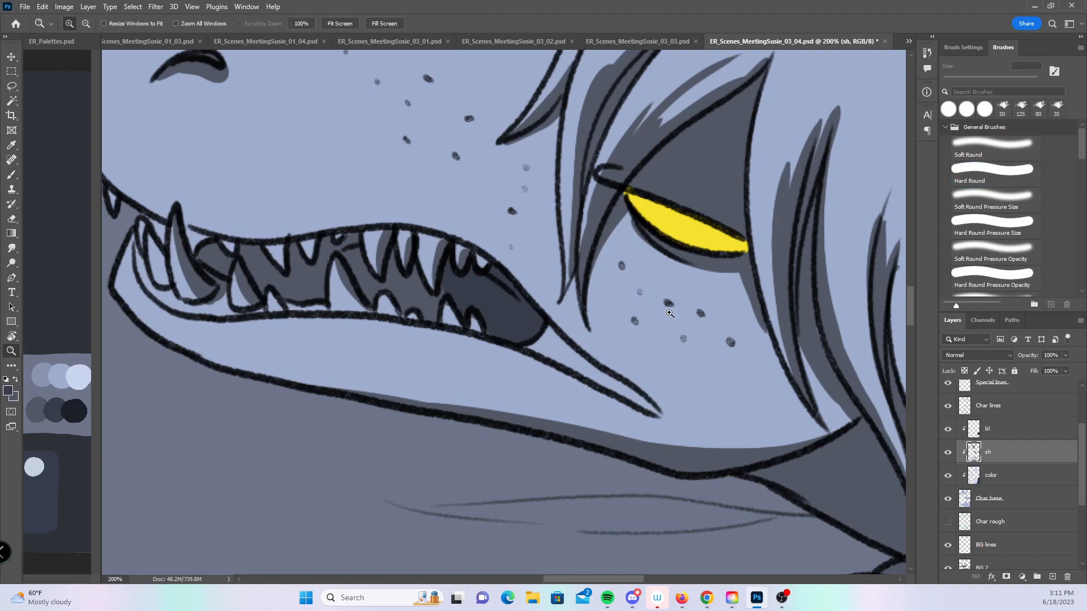
{"action": "left_click", "coordinate": [669, 303], "text": "alt"}
{"action": "left_click", "coordinate": [669, 317], "text": "alt"}
{"action": "left_click", "coordinate": [670, 360], "text": "alt"}
{"action": "left_click", "coordinate": [702, 377], "text": "alt"}
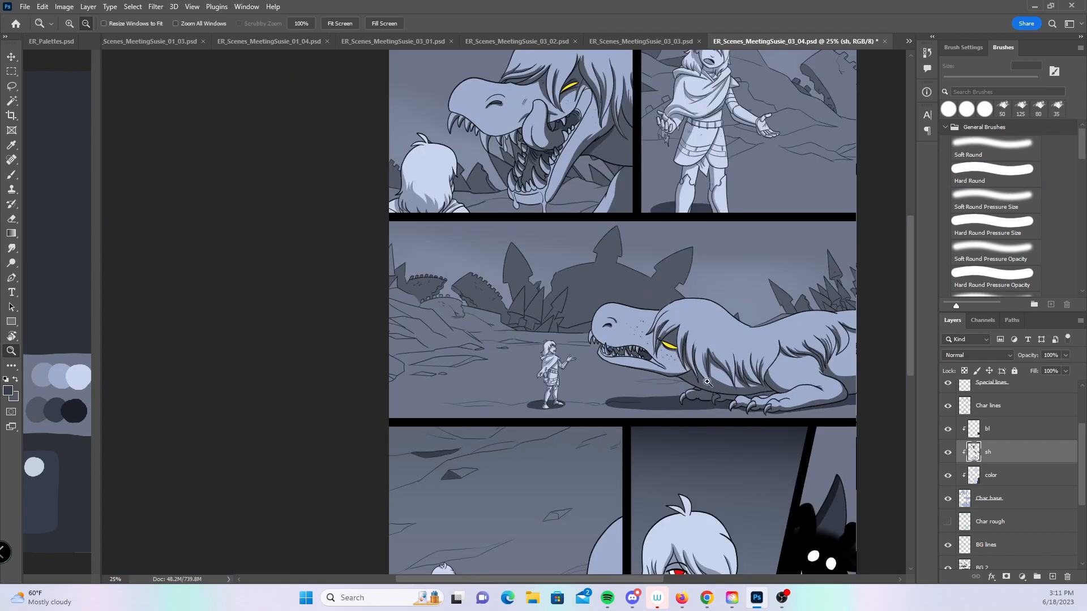
{"action": "scroll", "coordinate": [702, 377], "scroll_direction": "right", "scroll_amount": 5}
{"action": "key", "text": "ctrl+s"}
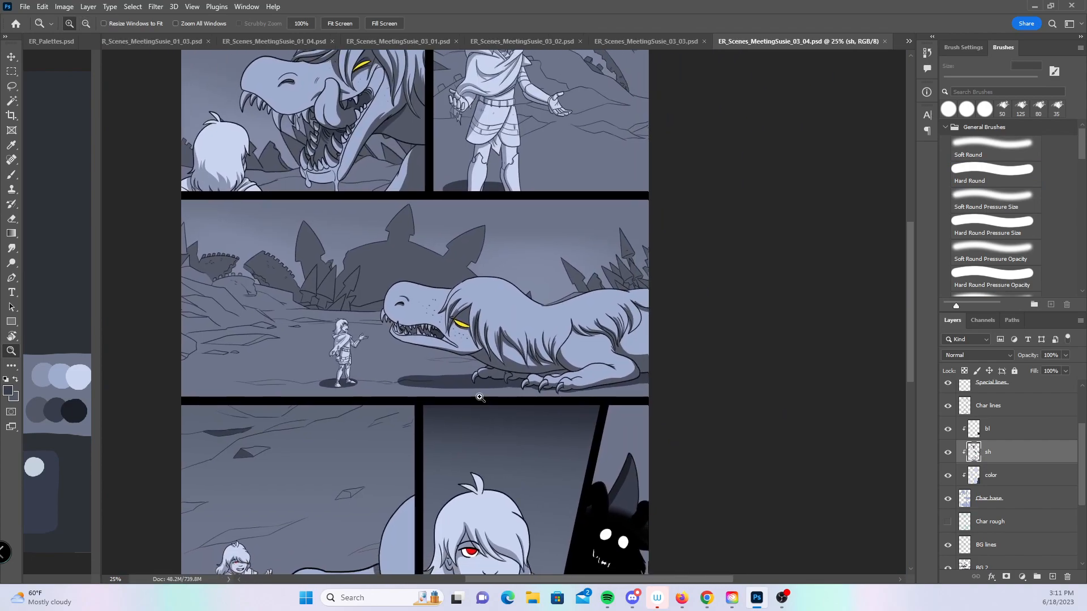
- Switch to ER_Scenes_MeetingSusie_03_05.psd and bring the close-up panel of the creature's yellow eye into view
{"action": "left_click", "coordinate": [909, 42]}
{"action": "left_click", "coordinate": [1019, 141]}
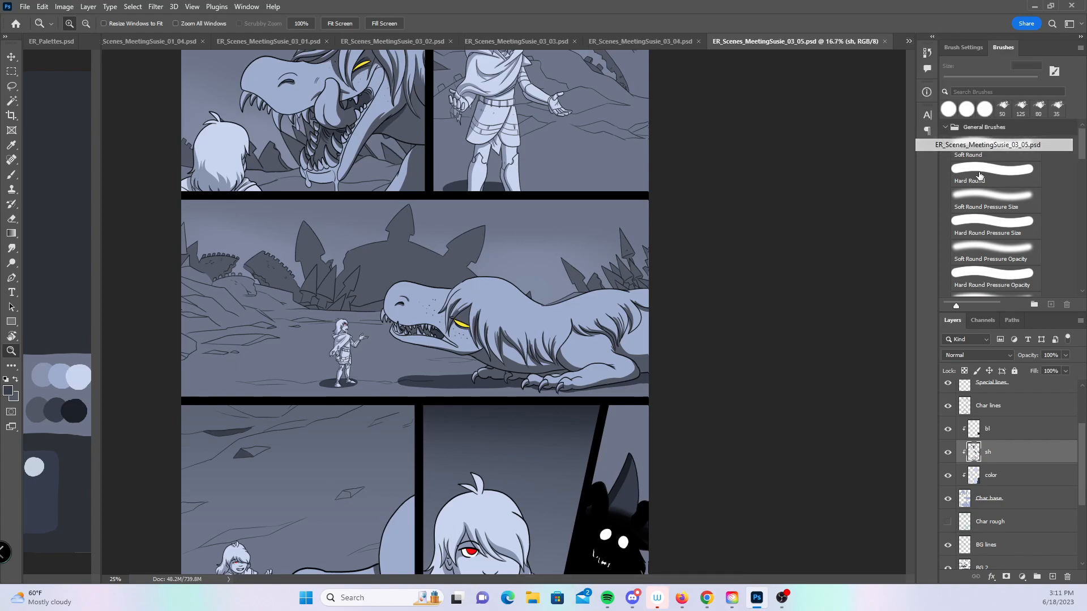
{"action": "left_click", "coordinate": [425, 143]}
{"action": "left_click", "coordinate": [425, 142]}
{"action": "left_click_drag", "start_coordinate": [372, 116], "coordinate": [441, 371]}
{"action": "left_click", "coordinate": [407, 328]}
{"action": "left_click", "coordinate": [408, 330]}
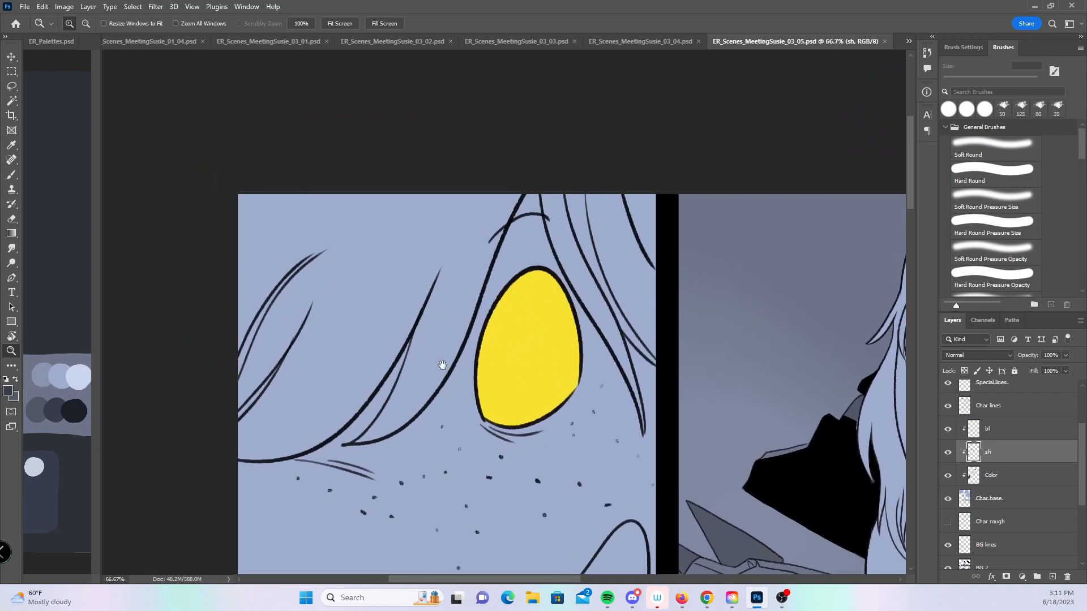
- Swap back to the lighter shadow colour and shade the outermost hair tuft with the Hard Round Pressure Size brush at 25 px
{"action": "left_click", "coordinate": [14, 378]}
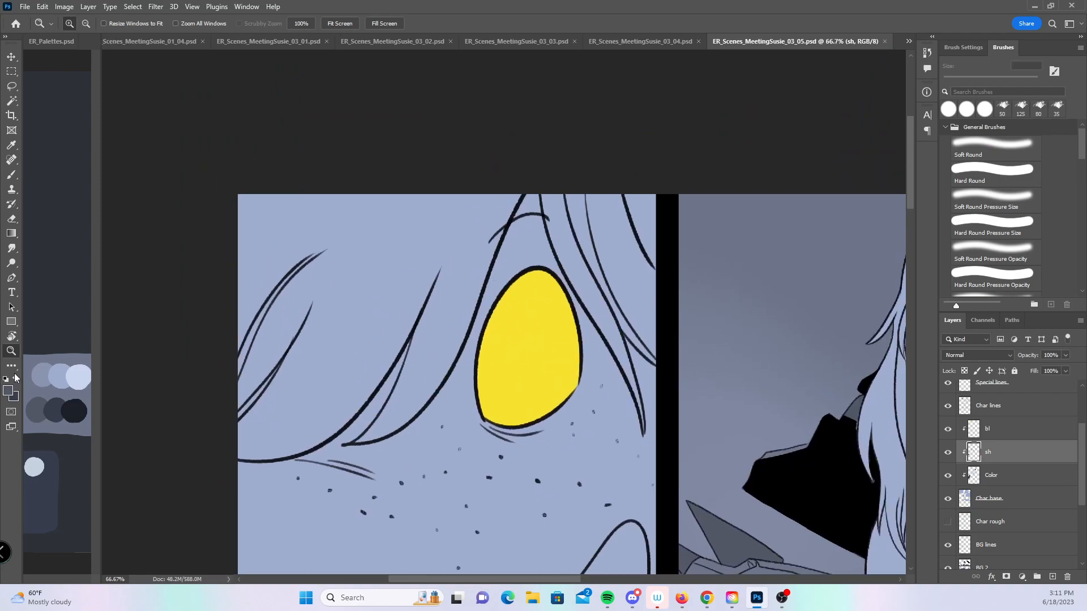
{"action": "left_click", "coordinate": [16, 177]}
{"action": "left_click", "coordinate": [984, 230]}
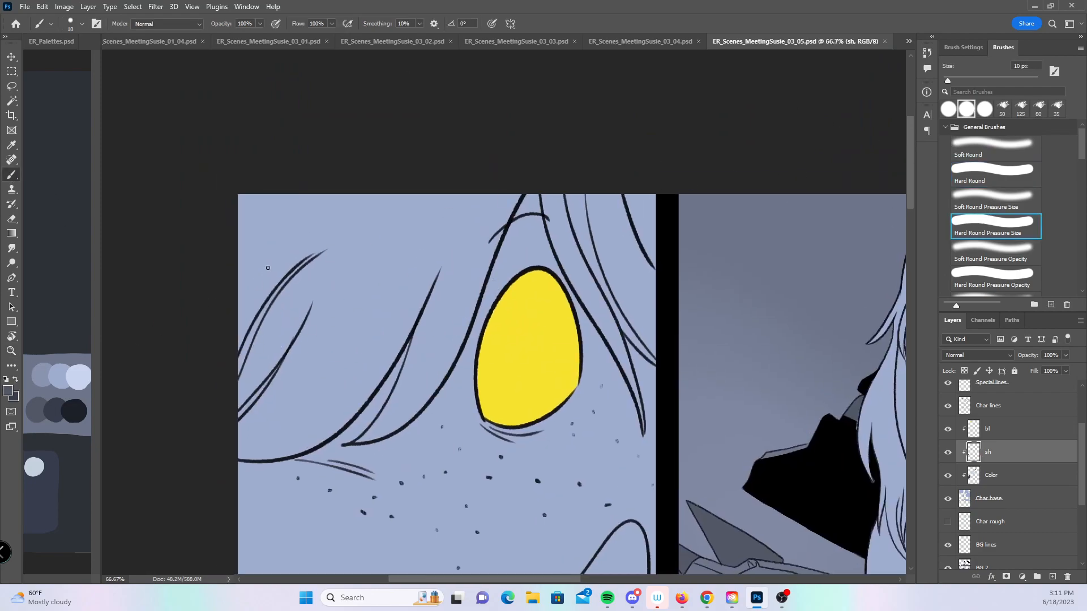
{"action": "key", "text": "z"}
{"action": "left_click", "coordinate": [295, 327]}
{"action": "left_click_drag", "start_coordinate": [306, 320], "coordinate": [416, 314]}
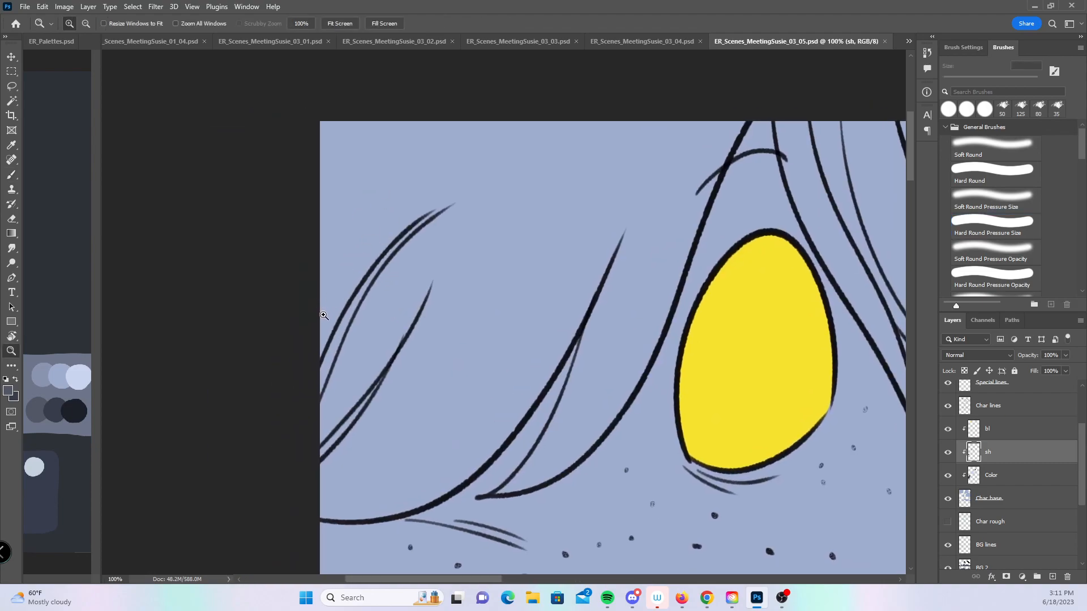
{"action": "key", "text": "b"}
{"action": "mouse_move", "coordinate": [319, 314]}
{"action": "left_mouse_down"}
{"action": "mouse_move", "coordinate": [386, 223]}
{"action": "mouse_move", "coordinate": [326, 342]}
{"action": "mouse_move", "coordinate": [457, 199]}
{"action": "left_mouse_up"}
{"action": "mouse_move", "coordinate": [389, 242]}
{"action": "left_mouse_down"}
{"action": "mouse_move", "coordinate": [456, 198]}
{"action": "mouse_move", "coordinate": [363, 287]}
{"action": "mouse_move", "coordinate": [404, 233]}
{"action": "mouse_move", "coordinate": [349, 305]}
{"action": "mouse_move", "coordinate": [314, 410]}
{"action": "mouse_move", "coordinate": [357, 289]}
{"action": "mouse_move", "coordinate": [327, 369]}
{"action": "mouse_move", "coordinate": [394, 229]}
{"action": "mouse_move", "coordinate": [352, 258]}
{"action": "mouse_move", "coordinate": [328, 305]}
{"action": "mouse_move", "coordinate": [323, 354]}
{"action": "mouse_move", "coordinate": [351, 302]}
{"action": "left_mouse_up"}
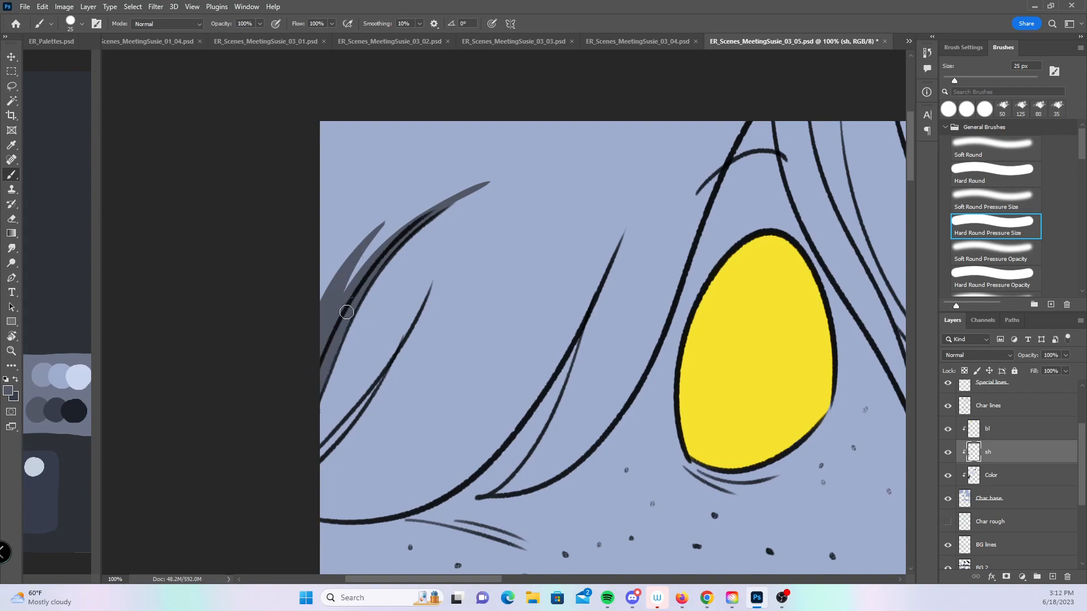
- Shade the short hair tuft just below the first one along its double lines
{"action": "left_click_drag", "start_coordinate": [484, 370], "coordinate": [464, 311]}
{"action": "left_click_drag", "start_coordinate": [386, 261], "coordinate": [284, 380]}
{"action": "mouse_move", "coordinate": [413, 223]}
{"action": "left_mouse_down"}
{"action": "mouse_move", "coordinate": [347, 336]}
{"action": "mouse_move", "coordinate": [294, 392]}
{"action": "left_mouse_up"}
{"action": "mouse_move", "coordinate": [367, 299]}
{"action": "left_mouse_down"}
{"action": "mouse_move", "coordinate": [293, 385]}
{"action": "mouse_move", "coordinate": [352, 325]}
{"action": "left_mouse_up"}
{"action": "scroll", "coordinate": [588, 274], "scroll_direction": "right", "scroll_amount": 3}
- Outline the shadow of the long curved hair lock, undo the stray strokes, and shade its upper tip and narrow inner strand
{"action": "mouse_move", "coordinate": [211, 427]}
{"action": "left_mouse_down"}
{"action": "mouse_move", "coordinate": [376, 386]}
{"action": "mouse_move", "coordinate": [520, 141]}
{"action": "mouse_move", "coordinate": [502, 176]}
{"action": "left_mouse_up"}
{"action": "mouse_move", "coordinate": [469, 280]}
{"action": "left_mouse_down"}
{"action": "mouse_move", "coordinate": [562, 101]}
{"action": "mouse_move", "coordinate": [466, 317]}
{"action": "left_mouse_up"}
{"action": "key", "text": "ctrl+z"}
{"action": "key", "text": "ctrl+z"}
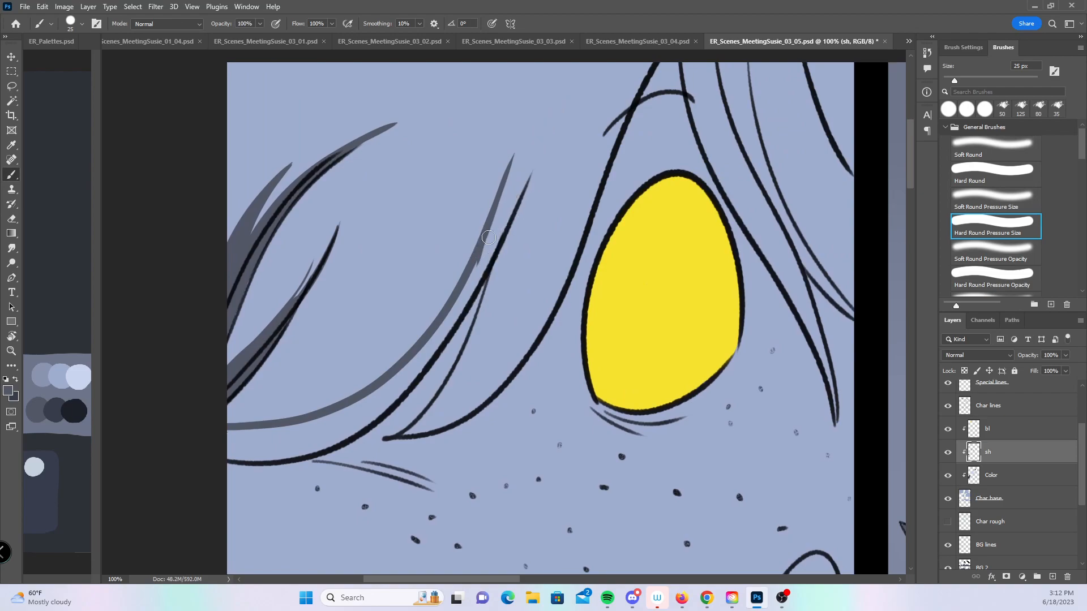
{"action": "left_click_drag", "start_coordinate": [484, 246], "coordinate": [553, 85]}
{"action": "mouse_move", "coordinate": [543, 127]}
{"action": "left_mouse_down"}
{"action": "mouse_move", "coordinate": [492, 256]}
{"action": "mouse_move", "coordinate": [499, 221]}
{"action": "left_mouse_up"}
{"action": "left_click_drag", "start_coordinate": [518, 184], "coordinate": [465, 298]}
{"action": "left_click_drag", "start_coordinate": [490, 249], "coordinate": [460, 331]}
{"action": "mouse_move", "coordinate": [358, 435]}
{"action": "left_mouse_down"}
{"action": "mouse_move", "coordinate": [459, 351]}
{"action": "mouse_move", "coordinate": [401, 396]}
{"action": "mouse_move", "coordinate": [470, 320]}
{"action": "mouse_move", "coordinate": [502, 231]}
{"action": "left_mouse_up"}
- Shade the hair lock beside the yellow eye and outline the shadow edge running beneath the eye
{"action": "mouse_move", "coordinate": [618, 324]}
{"action": "left_mouse_down"}
{"action": "mouse_move", "coordinate": [512, 385]}
{"action": "mouse_move", "coordinate": [472, 389]}
{"action": "left_mouse_up"}
{"action": "mouse_move", "coordinate": [250, 502]}
{"action": "left_mouse_down"}
{"action": "mouse_move", "coordinate": [296, 489]}
{"action": "mouse_move", "coordinate": [398, 342]}
{"action": "mouse_move", "coordinate": [496, 96]}
{"action": "left_mouse_up"}
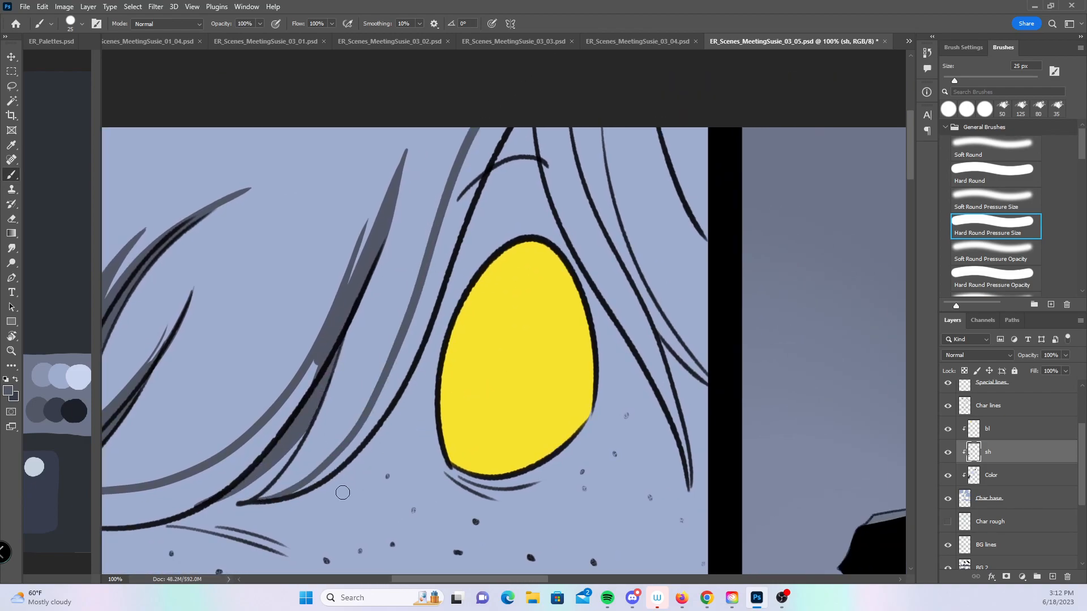
{"action": "mouse_move", "coordinate": [274, 463]}
{"action": "left_mouse_down"}
{"action": "mouse_move", "coordinate": [324, 371]}
{"action": "mouse_move", "coordinate": [371, 466]}
{"action": "mouse_move", "coordinate": [443, 468]}
{"action": "mouse_move", "coordinate": [523, 506]}
{"action": "mouse_move", "coordinate": [438, 459]}
{"action": "mouse_move", "coordinate": [567, 490]}
{"action": "left_mouse_up"}
{"action": "mouse_move", "coordinate": [456, 470]}
{"action": "left_mouse_down"}
{"action": "mouse_move", "coordinate": [494, 481]}
{"action": "mouse_move", "coordinate": [660, 387]}
{"action": "mouse_move", "coordinate": [613, 448]}
{"action": "mouse_move", "coordinate": [668, 433]}
{"action": "left_mouse_up"}
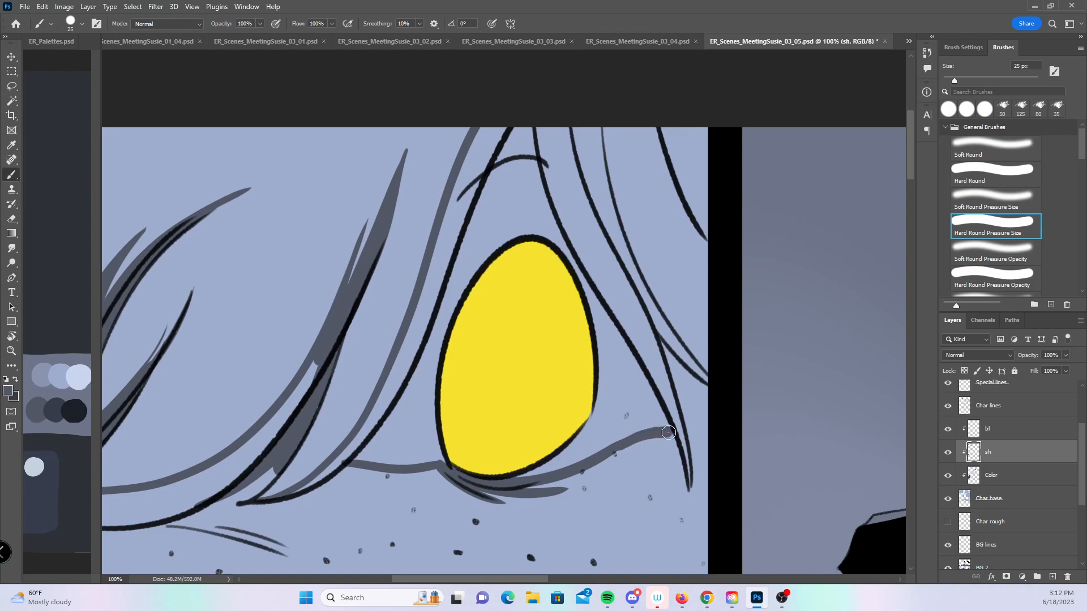
- Shade the two hair strands that fall along the right-hand side of the yellow eye
{"action": "mouse_move", "coordinate": [543, 132]}
{"action": "left_mouse_down"}
{"action": "mouse_move", "coordinate": [559, 210]}
{"action": "mouse_move", "coordinate": [625, 332]}
{"action": "left_mouse_up"}
{"action": "mouse_move", "coordinate": [591, 272]}
{"action": "left_mouse_down"}
{"action": "mouse_move", "coordinate": [682, 445]}
{"action": "mouse_move", "coordinate": [678, 470]}
{"action": "left_mouse_up"}
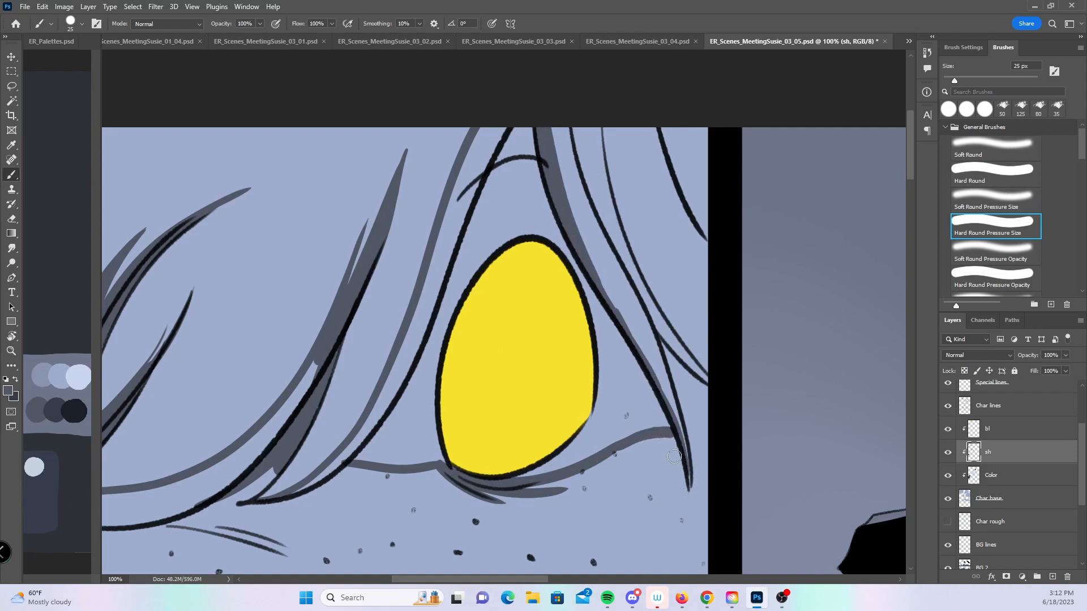
{"action": "left_click_drag", "start_coordinate": [582, 242], "coordinate": [673, 467]}
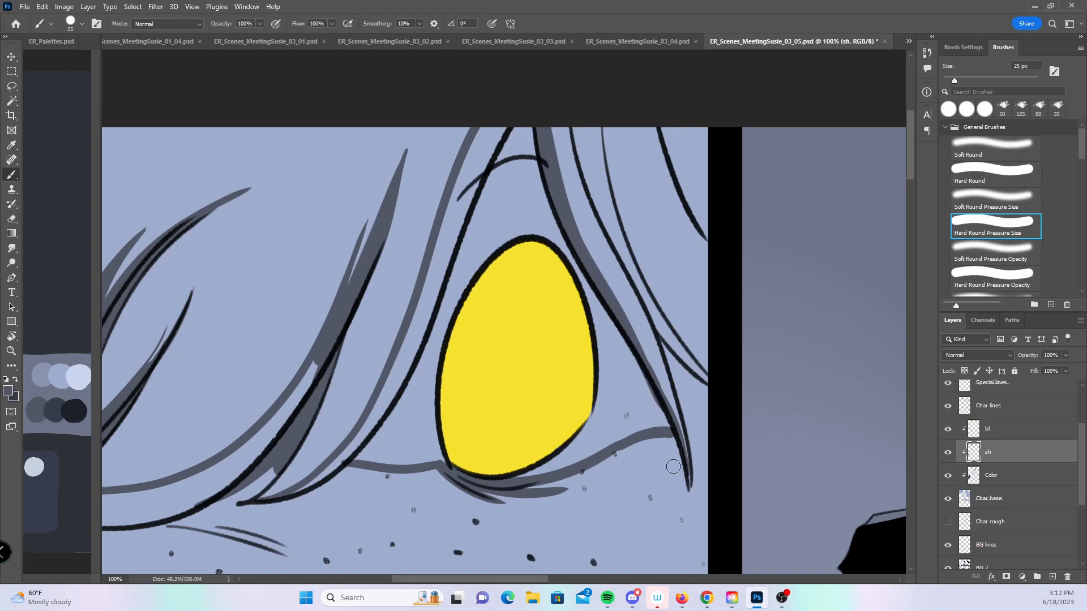
{"action": "left_click_drag", "start_coordinate": [577, 130], "coordinate": [594, 209]}
{"action": "left_click_drag", "start_coordinate": [579, 129], "coordinate": [615, 247]}
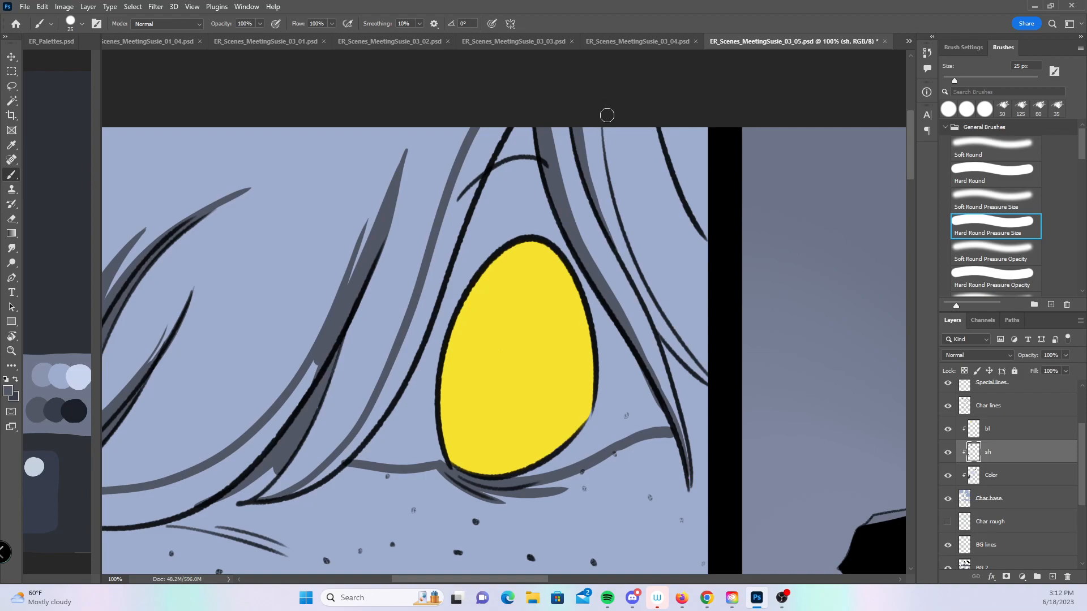
- Shade the remaining hair locks and the gap between them at the close-up panel's right border, finishing with the Hard Round brush
{"action": "left_click_drag", "start_coordinate": [606, 106], "coordinate": [705, 320]}
{"action": "mouse_move", "coordinate": [606, 141]}
{"action": "left_mouse_down"}
{"action": "mouse_move", "coordinate": [668, 321]}
{"action": "mouse_move", "coordinate": [661, 295]}
{"action": "mouse_move", "coordinate": [728, 389]}
{"action": "left_mouse_up"}
{"action": "mouse_move", "coordinate": [661, 139]}
{"action": "left_mouse_down"}
{"action": "mouse_move", "coordinate": [715, 220]}
{"action": "mouse_move", "coordinate": [696, 216]}
{"action": "mouse_move", "coordinate": [694, 202]}
{"action": "mouse_move", "coordinate": [709, 220]}
{"action": "left_mouse_up"}
{"action": "mouse_move", "coordinate": [623, 196]}
{"action": "left_mouse_down"}
{"action": "mouse_move", "coordinate": [671, 361]}
{"action": "mouse_move", "coordinate": [660, 341]}
{"action": "mouse_move", "coordinate": [712, 395]}
{"action": "left_mouse_up"}
{"action": "mouse_move", "coordinate": [674, 367]}
{"action": "left_mouse_down"}
{"action": "mouse_move", "coordinate": [692, 440]}
{"action": "mouse_move", "coordinate": [708, 446]}
{"action": "left_mouse_up"}
{"action": "mouse_move", "coordinate": [673, 369]}
{"action": "left_mouse_down"}
{"action": "mouse_move", "coordinate": [703, 424]}
{"action": "mouse_move", "coordinate": [696, 387]}
{"action": "left_mouse_up"}
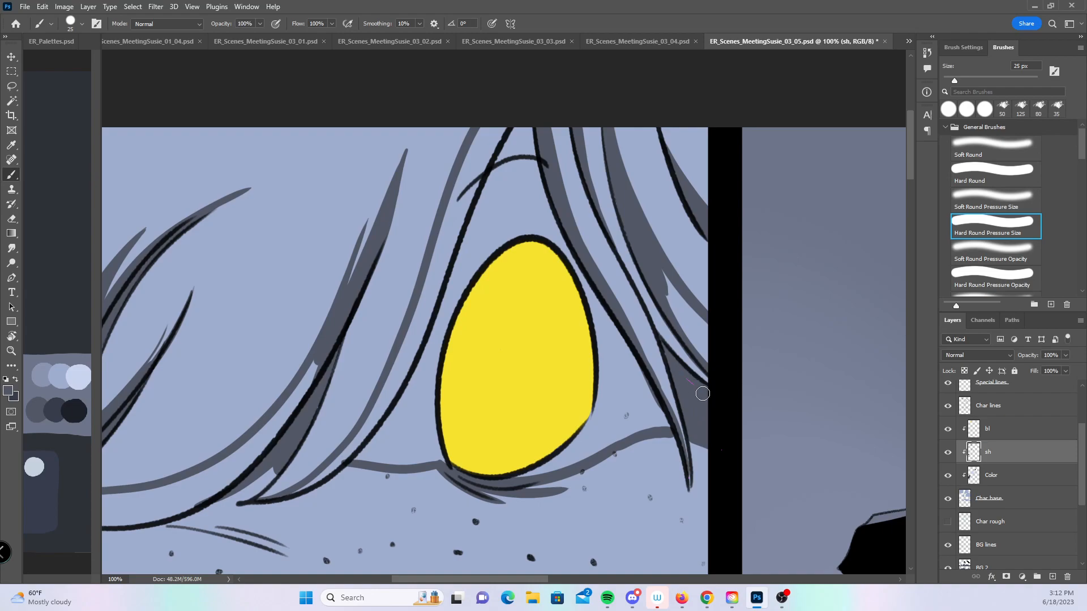
{"action": "left_click", "coordinate": [987, 173]}
{"action": "mouse_move", "coordinate": [666, 299]}
{"action": "left_mouse_down"}
{"action": "mouse_move", "coordinate": [688, 332]}
{"action": "mouse_move", "coordinate": [687, 310]}
{"action": "mouse_move", "coordinate": [705, 328]}
{"action": "mouse_move", "coordinate": [711, 359]}
{"action": "left_mouse_up"}
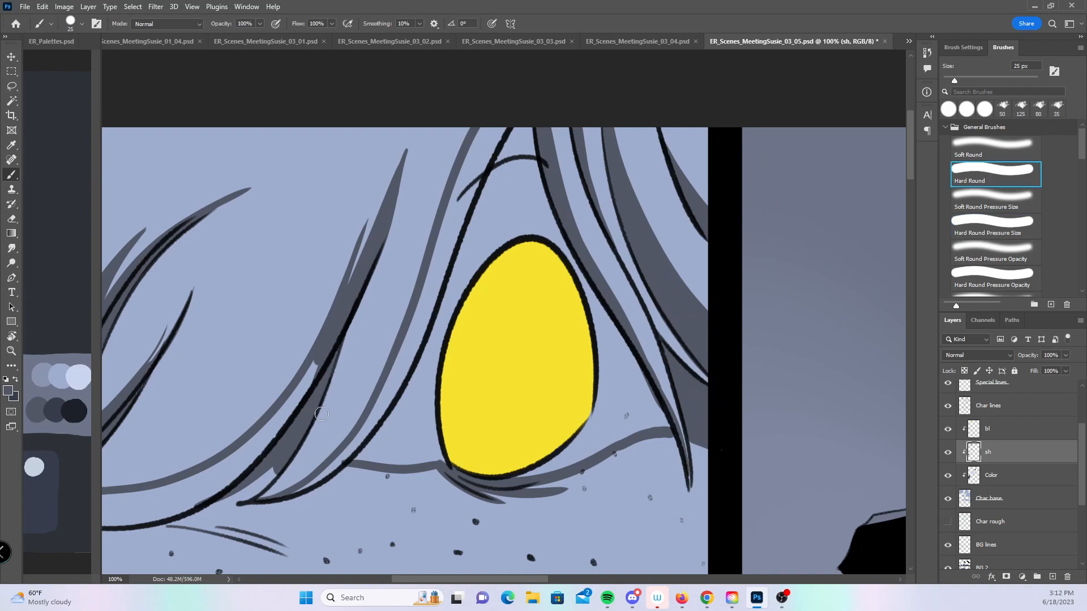
- Fill the outlined shadow of the long curved hair lock solidly with the Hard Round brush
{"action": "mouse_move", "coordinate": [454, 403]}
{"action": "left_mouse_down"}
{"action": "mouse_move", "coordinate": [561, 335]}
{"action": "mouse_move", "coordinate": [736, 286]}
{"action": "left_mouse_up"}
{"action": "mouse_move", "coordinate": [359, 390]}
{"action": "left_mouse_down"}
{"action": "mouse_move", "coordinate": [403, 388]}
{"action": "mouse_move", "coordinate": [372, 383]}
{"action": "mouse_move", "coordinate": [366, 401]}
{"action": "mouse_move", "coordinate": [388, 408]}
{"action": "mouse_move", "coordinate": [401, 393]}
{"action": "mouse_move", "coordinate": [434, 398]}
{"action": "mouse_move", "coordinate": [400, 398]}
{"action": "mouse_move", "coordinate": [382, 382]}
{"action": "mouse_move", "coordinate": [464, 370]}
{"action": "mouse_move", "coordinate": [437, 388]}
{"action": "mouse_move", "coordinate": [507, 368]}
{"action": "mouse_move", "coordinate": [493, 377]}
{"action": "mouse_move", "coordinate": [595, 252]}
{"action": "mouse_move", "coordinate": [548, 338]}
{"action": "mouse_move", "coordinate": [608, 225]}
{"action": "left_mouse_up"}
{"action": "left_click_drag", "start_coordinate": [730, 399], "coordinate": [572, 451]}
{"action": "left_click_drag", "start_coordinate": [589, 400], "coordinate": [548, 415]}
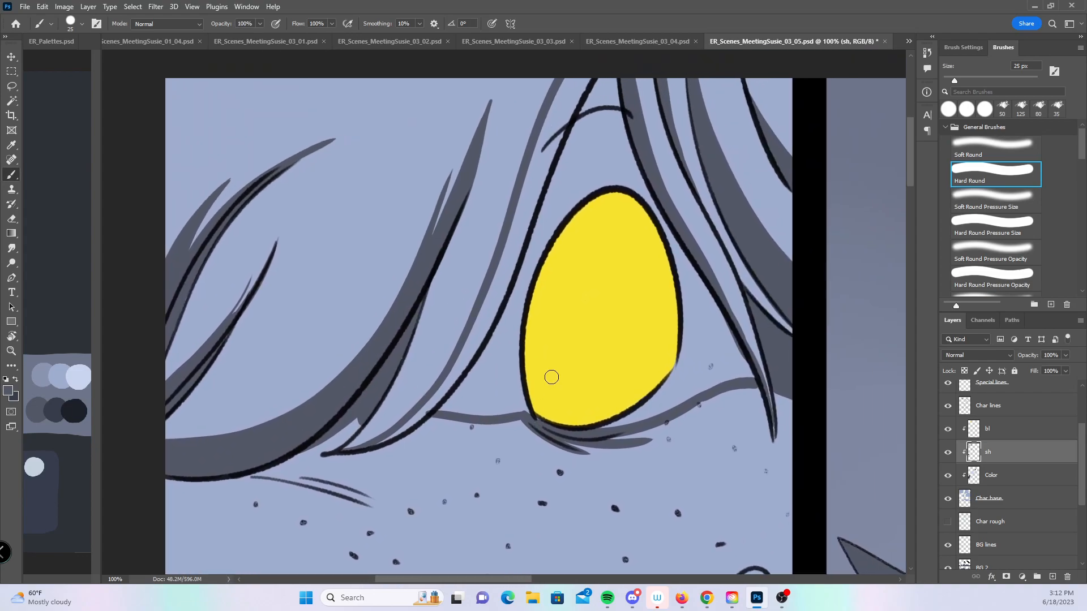
- Fill the recess around the yellow eye, between the hair strands and the lower shadow outline, ending with the brush at 30 px
{"action": "key", "text": "bracketleft"}
{"action": "key", "text": "bracketleft"}
{"action": "key", "text": "bracketleft"}
{"action": "mouse_move", "coordinate": [378, 446]}
{"action": "left_mouse_down"}
{"action": "mouse_move", "coordinate": [467, 367]}
{"action": "mouse_move", "coordinate": [414, 422]}
{"action": "mouse_move", "coordinate": [555, 208]}
{"action": "mouse_move", "coordinate": [465, 353]}
{"action": "mouse_move", "coordinate": [578, 75]}
{"action": "mouse_move", "coordinate": [531, 187]}
{"action": "left_mouse_up"}
{"action": "key", "text": "bracketright"}
{"action": "key", "text": "bracketright"}
{"action": "key", "text": "bracketright"}
{"action": "key", "text": "bracketright"}
{"action": "mouse_move", "coordinate": [596, 67]}
{"action": "left_mouse_down"}
{"action": "mouse_move", "coordinate": [570, 162]}
{"action": "mouse_move", "coordinate": [614, 138]}
{"action": "mouse_move", "coordinate": [633, 186]}
{"action": "left_mouse_up"}
{"action": "mouse_move", "coordinate": [433, 408]}
{"action": "left_mouse_down"}
{"action": "mouse_move", "coordinate": [533, 413]}
{"action": "mouse_move", "coordinate": [461, 394]}
{"action": "mouse_move", "coordinate": [459, 406]}
{"action": "mouse_move", "coordinate": [511, 348]}
{"action": "mouse_move", "coordinate": [562, 175]}
{"action": "mouse_move", "coordinate": [575, 165]}
{"action": "mouse_move", "coordinate": [600, 214]}
{"action": "mouse_move", "coordinate": [637, 154]}
{"action": "mouse_move", "coordinate": [637, 176]}
{"action": "mouse_move", "coordinate": [753, 384]}
{"action": "left_mouse_up"}
{"action": "left_click_drag", "start_coordinate": [606, 421], "coordinate": [736, 375]}
{"action": "mouse_move", "coordinate": [674, 269]}
{"action": "left_mouse_down"}
{"action": "mouse_move", "coordinate": [715, 388]}
{"action": "mouse_move", "coordinate": [729, 372]}
{"action": "mouse_move", "coordinate": [686, 373]}
{"action": "mouse_move", "coordinate": [692, 349]}
{"action": "left_mouse_up"}
{"action": "mouse_move", "coordinate": [754, 496]}
{"action": "left_mouse_down"}
{"action": "mouse_move", "coordinate": [759, 255]}
{"action": "mouse_move", "coordinate": [755, 386]}
{"action": "left_mouse_up"}
- Shade the crease lines below the long curved lock with the Hard Round Pressure Size brush at 25 px
{"action": "left_click", "coordinate": [992, 225]}
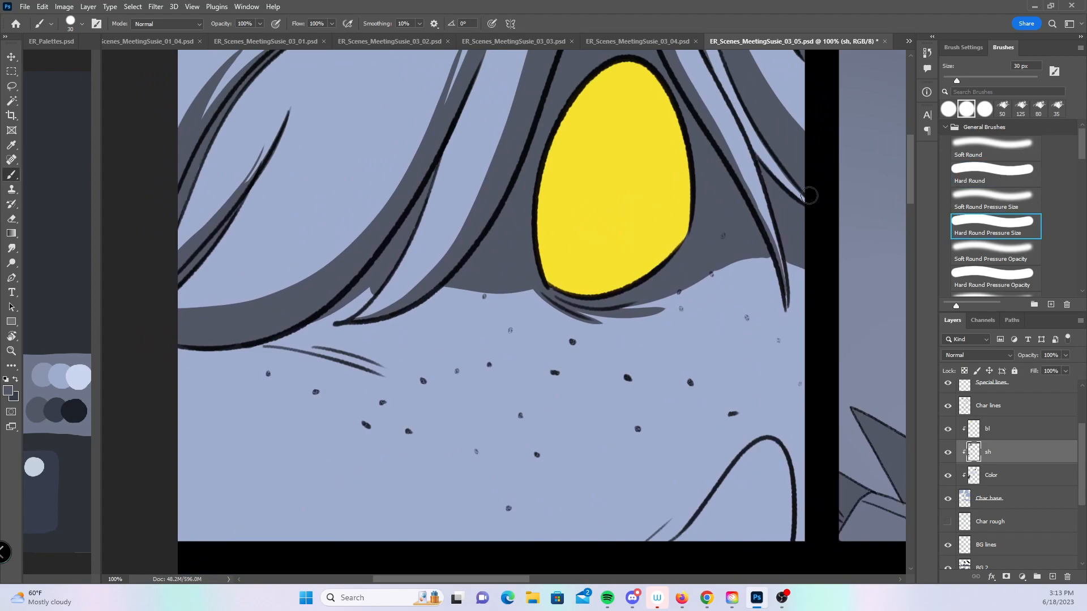
{"action": "key", "text": "bracketleft"}
{"action": "mouse_move", "coordinate": [261, 344]}
{"action": "left_mouse_down"}
{"action": "mouse_move", "coordinate": [377, 362]}
{"action": "mouse_move", "coordinate": [304, 330]}
{"action": "mouse_move", "coordinate": [402, 246]}
{"action": "left_mouse_up"}
{"action": "mouse_move", "coordinate": [303, 325]}
{"action": "left_mouse_down"}
{"action": "mouse_move", "coordinate": [369, 294]}
{"action": "mouse_move", "coordinate": [342, 316]}
{"action": "mouse_move", "coordinate": [329, 317]}
{"action": "mouse_move", "coordinate": [393, 264]}
{"action": "left_mouse_up"}
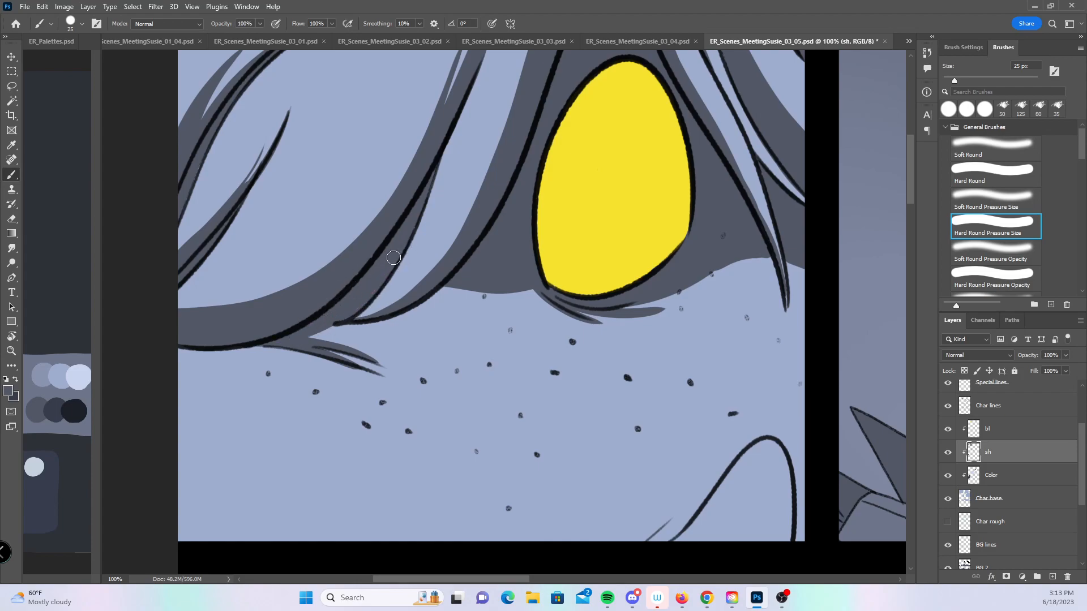
- Go to the panel of the creature's open mouth behind the dark head and shade the outer left hair locks
{"action": "key", "text": "z"}
{"action": "left_click", "coordinate": [765, 422], "text": "alt"}
{"action": "left_click", "coordinate": [763, 425], "text": "alt"}
{"action": "left_click", "coordinate": [762, 425], "text": "alt"}
{"action": "left_click_drag", "start_coordinate": [797, 462], "coordinate": [508, 453]}
{"action": "left_click", "coordinate": [484, 353]}
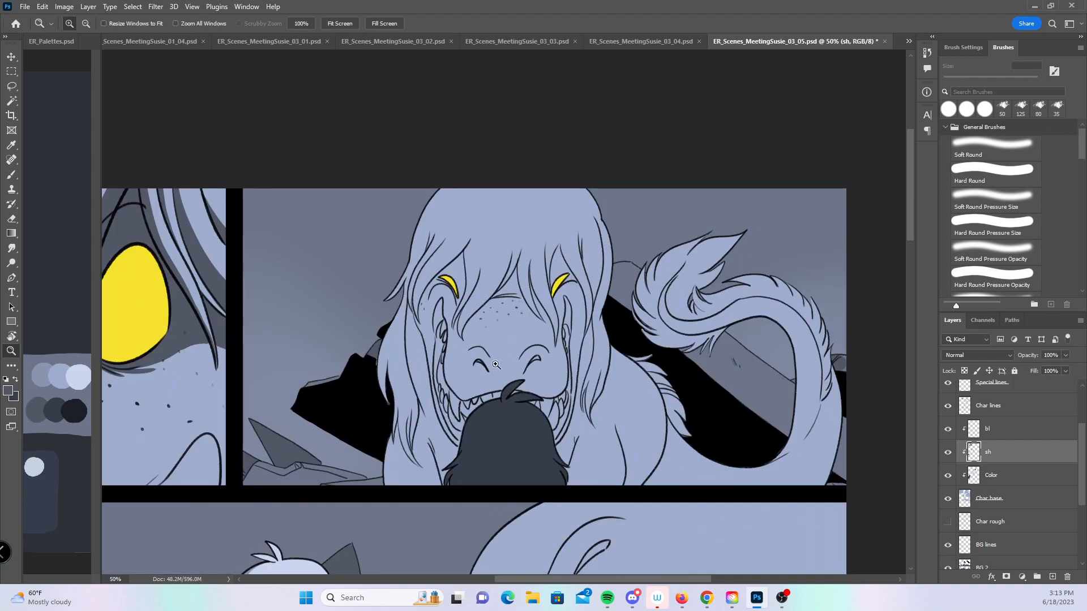
{"action": "left_click", "coordinate": [489, 385]}
{"action": "left_click", "coordinate": [491, 393]}
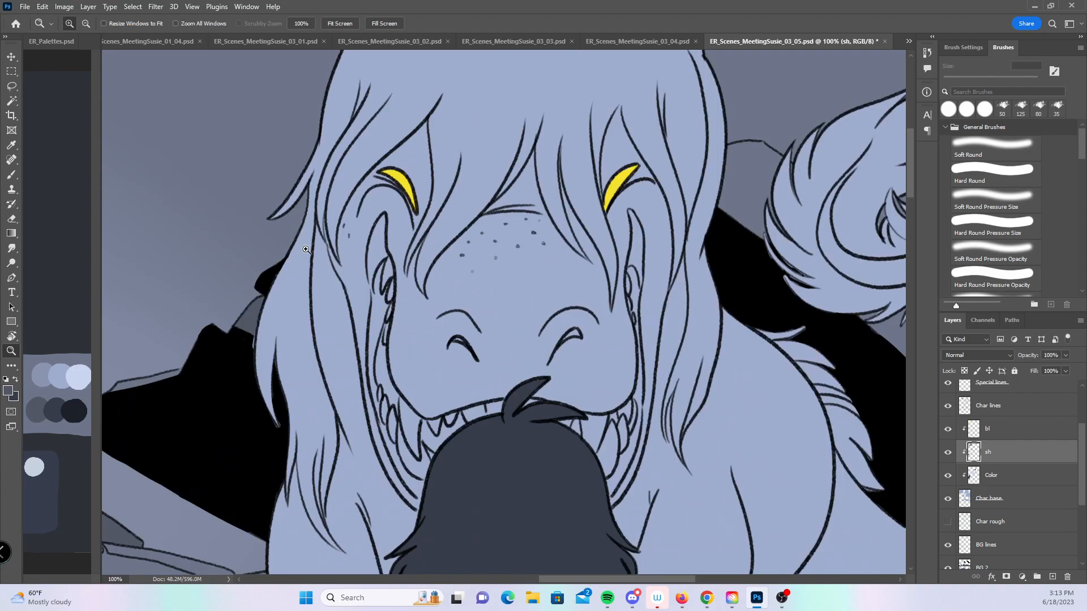
{"action": "left_click", "coordinate": [11, 174]}
{"action": "left_click_drag", "start_coordinate": [277, 428], "coordinate": [268, 327]}
{"action": "left_click_drag", "start_coordinate": [270, 405], "coordinate": [277, 310]}
{"action": "left_click_drag", "start_coordinate": [272, 376], "coordinate": [292, 284]}
{"action": "left_click_drag", "start_coordinate": [313, 206], "coordinate": [306, 275]}
{"action": "mouse_move", "coordinate": [300, 313]}
{"action": "left_mouse_down"}
{"action": "mouse_move", "coordinate": [309, 410]}
{"action": "mouse_move", "coordinate": [326, 433]}
{"action": "mouse_move", "coordinate": [309, 333]}
{"action": "left_mouse_up"}
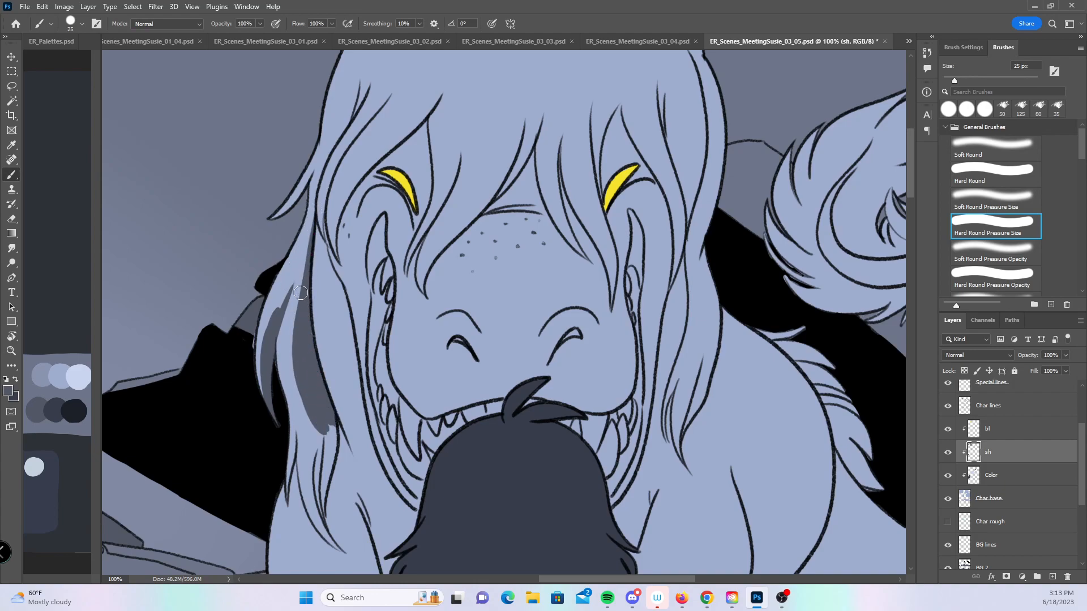
- Shade the lower tips of the left hair locks and the strand beside the jaw, undoing the stray stroke
{"action": "left_click_drag", "start_coordinate": [288, 490], "coordinate": [292, 400]}
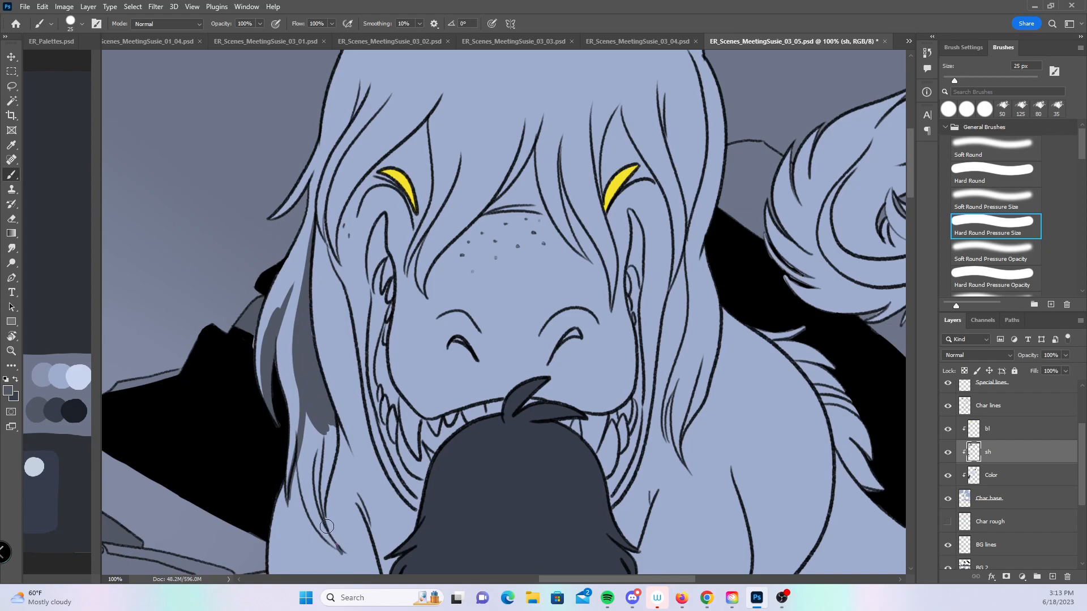
{"action": "left_click_drag", "start_coordinate": [331, 536], "coordinate": [316, 416]}
{"action": "left_click_drag", "start_coordinate": [323, 515], "coordinate": [310, 422]}
{"action": "mouse_move", "coordinate": [320, 467]}
{"action": "left_mouse_down"}
{"action": "mouse_move", "coordinate": [317, 433]}
{"action": "mouse_move", "coordinate": [327, 521]}
{"action": "mouse_move", "coordinate": [329, 413]}
{"action": "left_mouse_up"}
{"action": "left_click_drag", "start_coordinate": [361, 483], "coordinate": [339, 438]}
{"action": "mouse_move", "coordinate": [309, 301]}
{"action": "left_mouse_down"}
{"action": "mouse_move", "coordinate": [421, 546]}
{"action": "mouse_move", "coordinate": [365, 432]}
{"action": "left_mouse_up"}
{"action": "key", "text": "ctrl+z"}
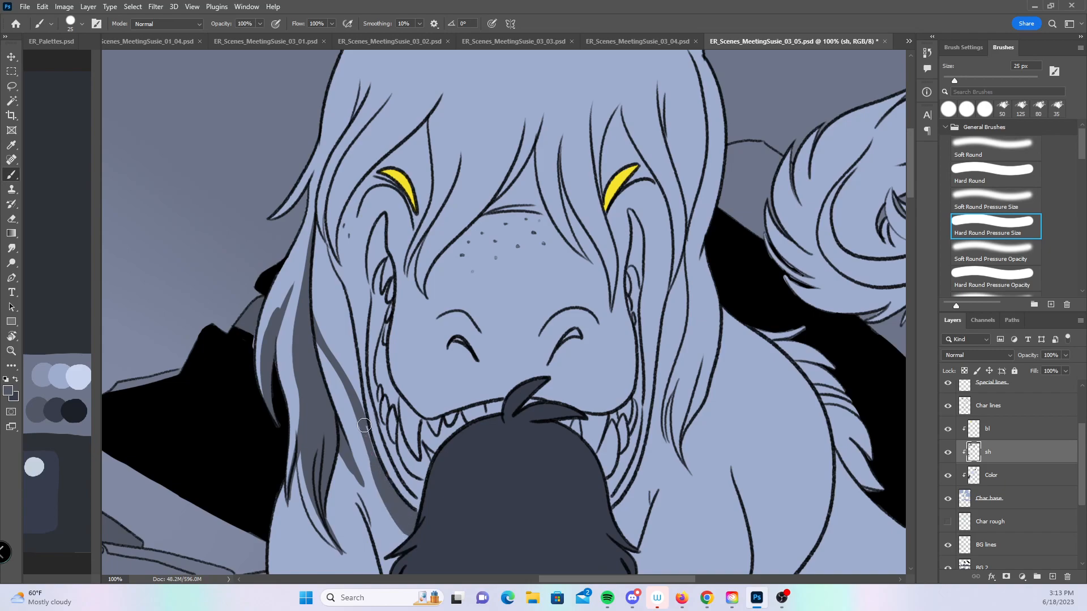
- Shade the flicked-out hair tuft at the left temple and the strand directly beneath it
{"action": "left_click_drag", "start_coordinate": [304, 193], "coordinate": [323, 146]}
{"action": "mouse_move", "coordinate": [300, 197]}
{"action": "left_mouse_down"}
{"action": "mouse_move", "coordinate": [338, 96]}
{"action": "mouse_move", "coordinate": [348, 114]}
{"action": "mouse_move", "coordinate": [358, 85]}
{"action": "mouse_move", "coordinate": [310, 221]}
{"action": "mouse_move", "coordinate": [308, 308]}
{"action": "left_mouse_up"}
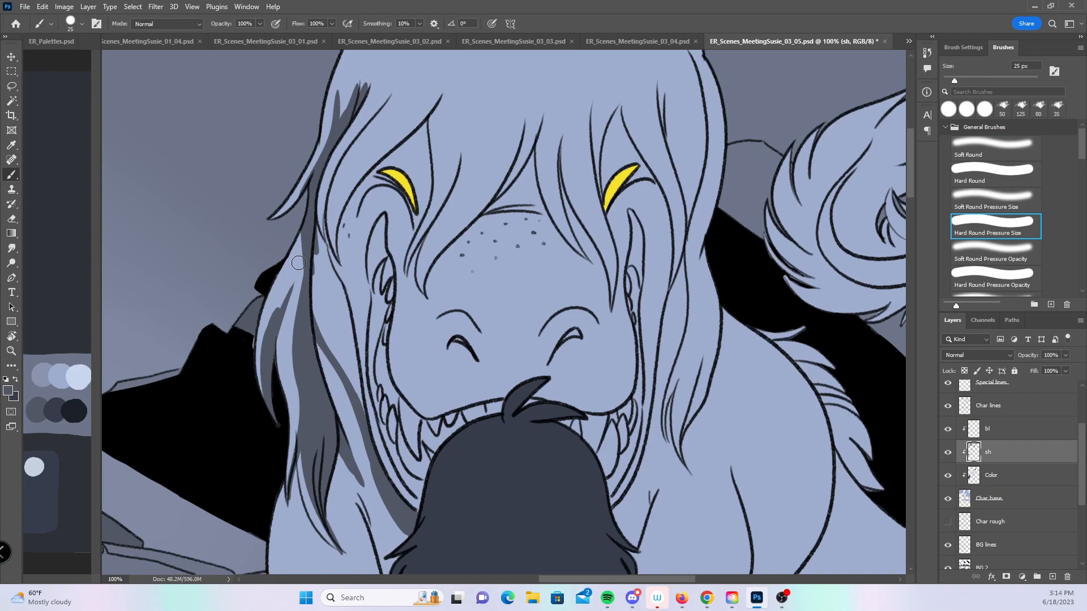
{"action": "left_click_drag", "start_coordinate": [283, 210], "coordinate": [321, 150]}
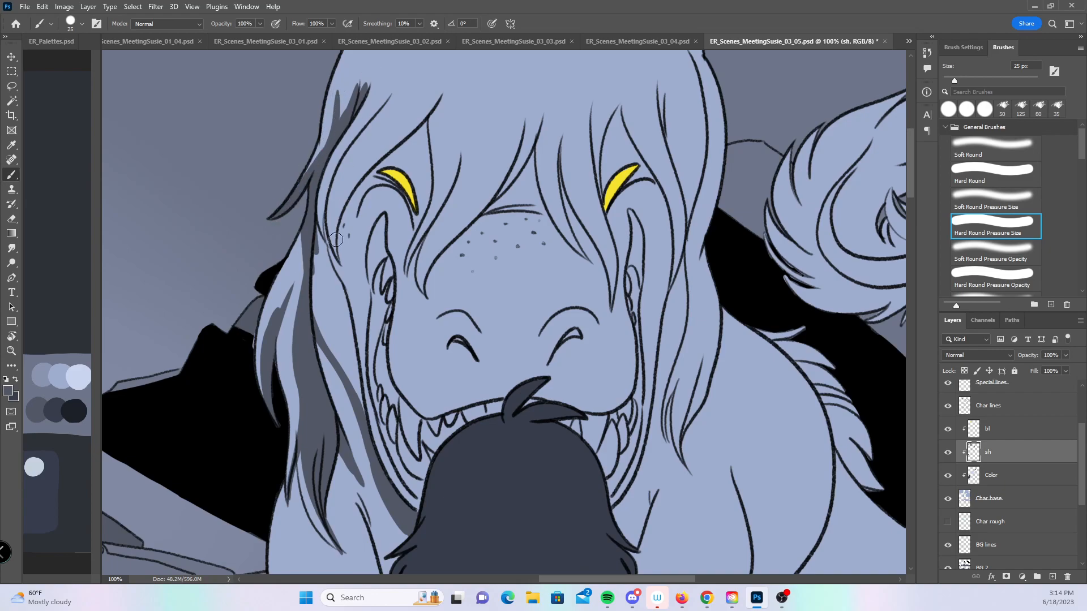
- Shade the inner side of the left foreleg and the chest gap between the hair and the dark head
{"action": "left_click_drag", "start_coordinate": [356, 496], "coordinate": [358, 573]}
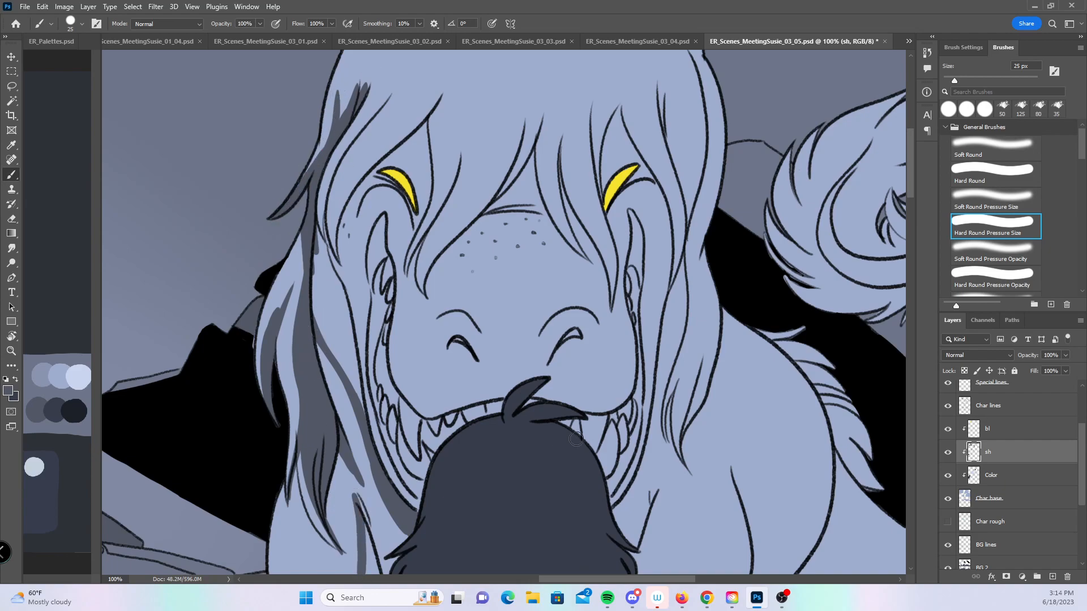
{"action": "scroll", "coordinate": [595, 429], "scroll_direction": "down", "scroll_amount": 5}
{"action": "mouse_move", "coordinate": [369, 351]}
{"action": "left_mouse_down"}
{"action": "mouse_move", "coordinate": [374, 433]}
{"action": "mouse_move", "coordinate": [394, 433]}
{"action": "left_mouse_up"}
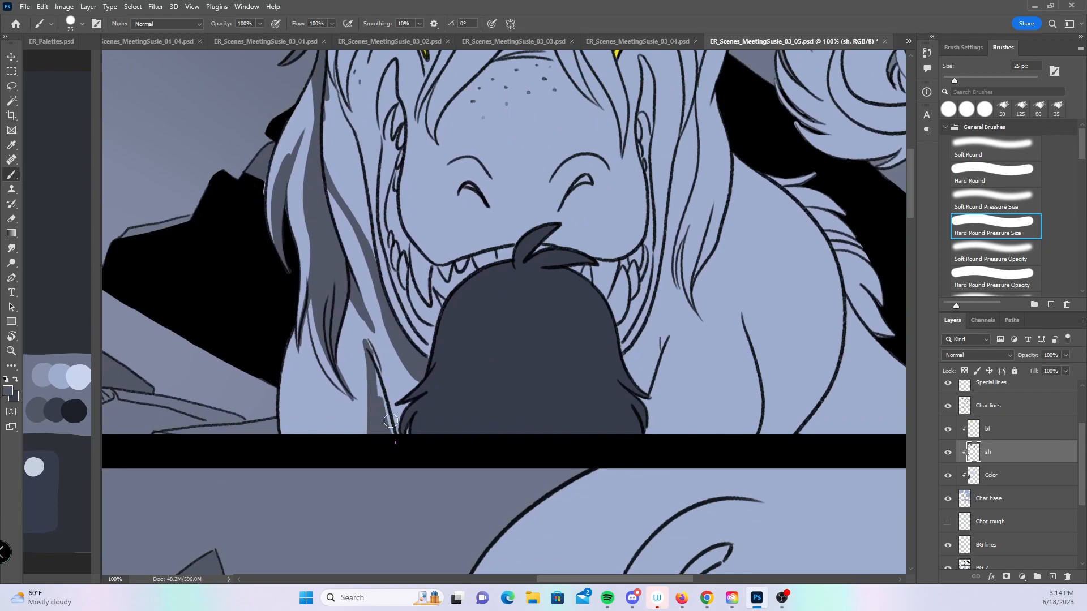
{"action": "left_click_drag", "start_coordinate": [368, 341], "coordinate": [396, 433]}
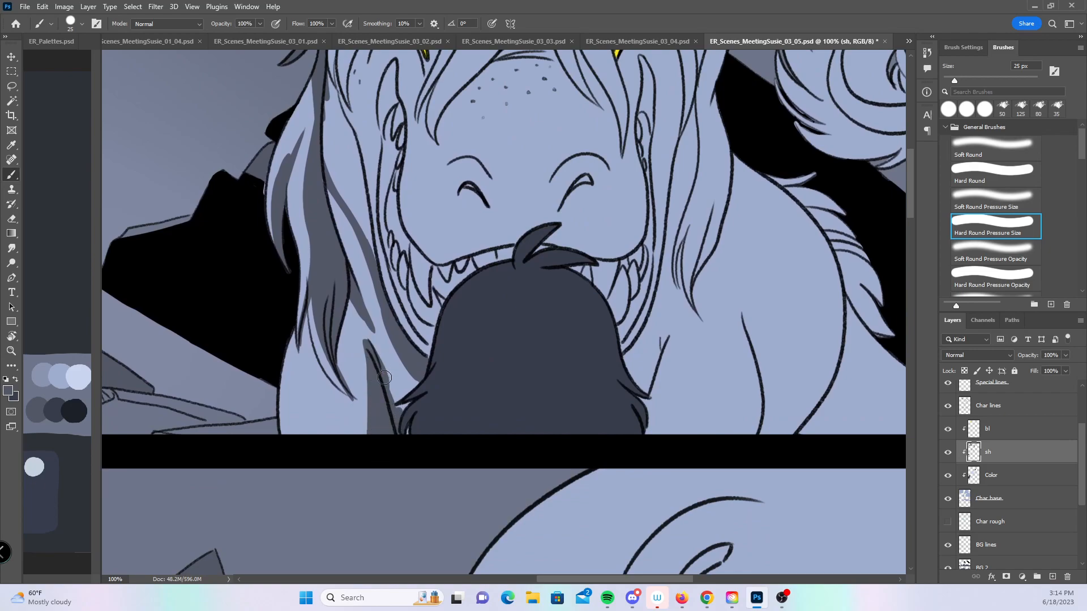
{"action": "mouse_move", "coordinate": [375, 352]}
{"action": "left_mouse_down"}
{"action": "mouse_move", "coordinate": [415, 379]}
{"action": "mouse_move", "coordinate": [392, 398]}
{"action": "mouse_move", "coordinate": [415, 385]}
{"action": "mouse_move", "coordinate": [409, 405]}
{"action": "left_mouse_up"}
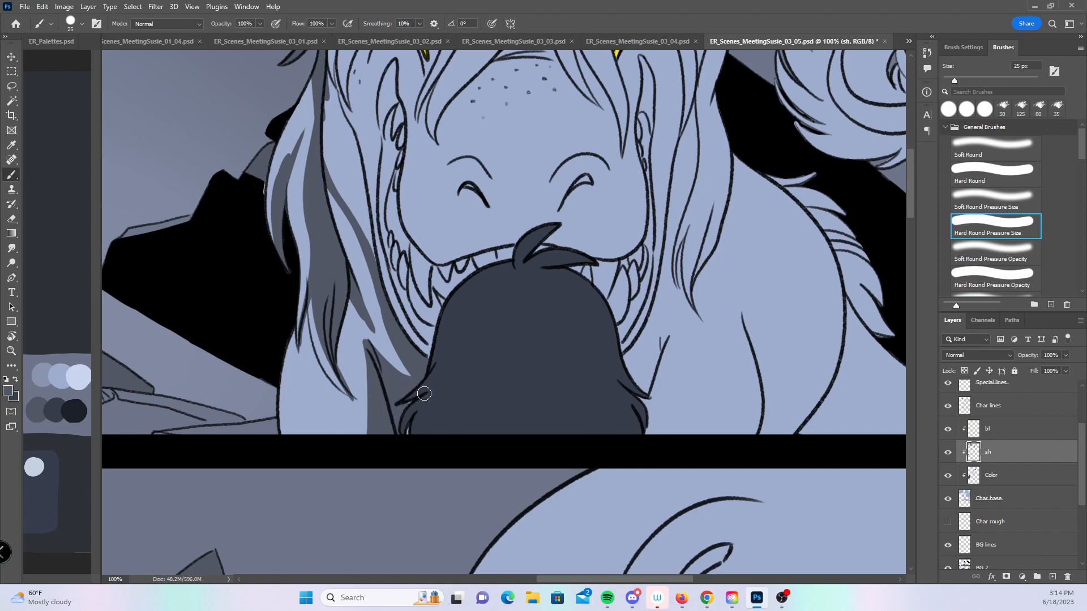
- Shade the left fringe strands and fill the recess around the left yellow eye
{"action": "scroll", "coordinate": [594, 277], "scroll_direction": "up", "scroll_amount": 3}
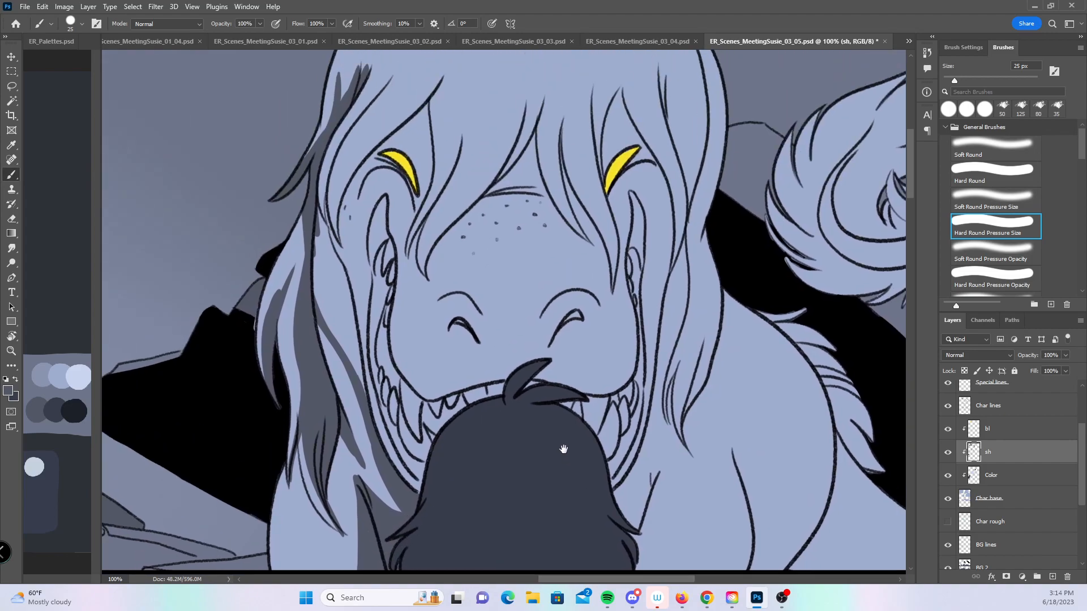
{"action": "mouse_move", "coordinate": [340, 148]}
{"action": "left_mouse_down"}
{"action": "mouse_move", "coordinate": [326, 257]}
{"action": "mouse_move", "coordinate": [337, 170]}
{"action": "mouse_move", "coordinate": [326, 207]}
{"action": "mouse_move", "coordinate": [330, 190]}
{"action": "left_mouse_up"}
{"action": "mouse_move", "coordinate": [337, 255]}
{"action": "left_mouse_down"}
{"action": "mouse_move", "coordinate": [339, 204]}
{"action": "mouse_move", "coordinate": [377, 156]}
{"action": "mouse_move", "coordinate": [437, 115]}
{"action": "left_mouse_up"}
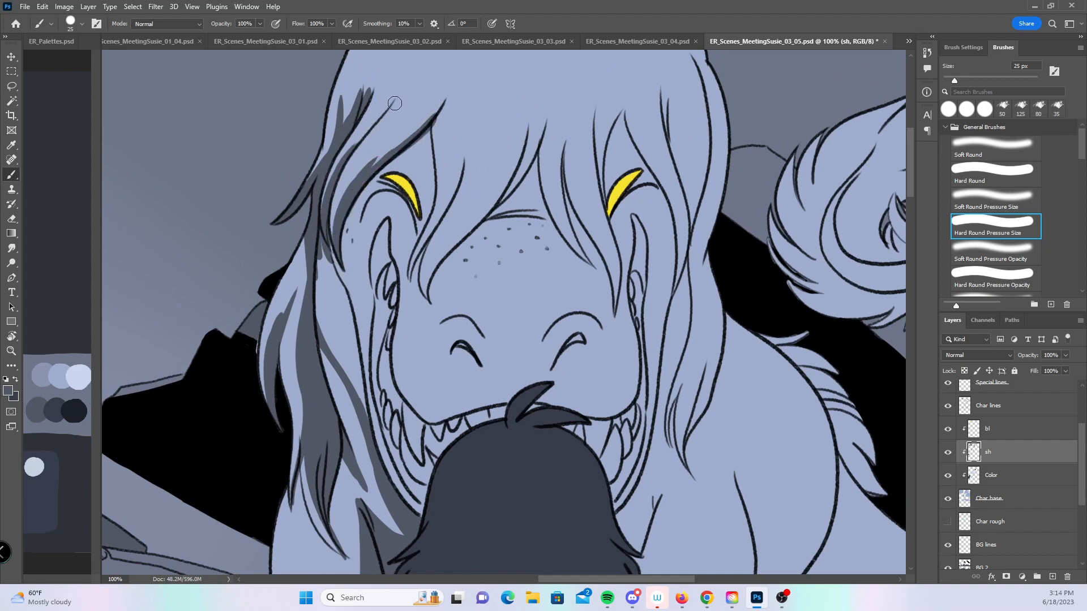
{"action": "mouse_move", "coordinate": [350, 209]}
{"action": "left_mouse_down"}
{"action": "mouse_move", "coordinate": [383, 184]}
{"action": "mouse_move", "coordinate": [413, 199]}
{"action": "mouse_move", "coordinate": [420, 228]}
{"action": "mouse_move", "coordinate": [422, 220]}
{"action": "left_mouse_up"}
{"action": "mouse_move", "coordinate": [377, 168]}
{"action": "left_mouse_down"}
{"action": "mouse_move", "coordinate": [403, 152]}
{"action": "mouse_move", "coordinate": [412, 168]}
{"action": "mouse_move", "coordinate": [416, 143]}
{"action": "mouse_move", "coordinate": [397, 149]}
{"action": "mouse_move", "coordinate": [441, 105]}
{"action": "mouse_move", "coordinate": [433, 180]}
{"action": "left_mouse_up"}
{"action": "left_click_drag", "start_coordinate": [407, 269], "coordinate": [430, 161]}
- Fill the shadow along the left cheek, from beneath the temple hair down beside the mouth
{"action": "left_click_drag", "start_coordinate": [607, 238], "coordinate": [581, 185]}
{"action": "left_click_drag", "start_coordinate": [296, 207], "coordinate": [310, 265]}
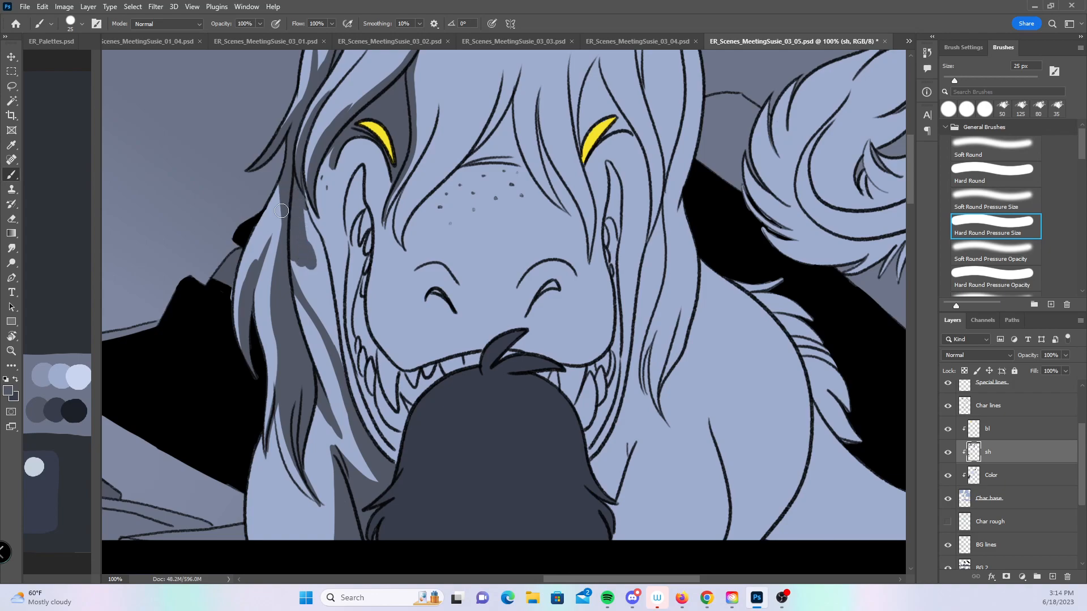
{"action": "mouse_move", "coordinate": [247, 304]}
{"action": "left_mouse_down"}
{"action": "mouse_move", "coordinate": [262, 247]}
{"action": "mouse_move", "coordinate": [328, 327]}
{"action": "mouse_move", "coordinate": [315, 269]}
{"action": "left_mouse_up"}
{"action": "left_click_drag", "start_coordinate": [301, 209], "coordinate": [338, 371]}
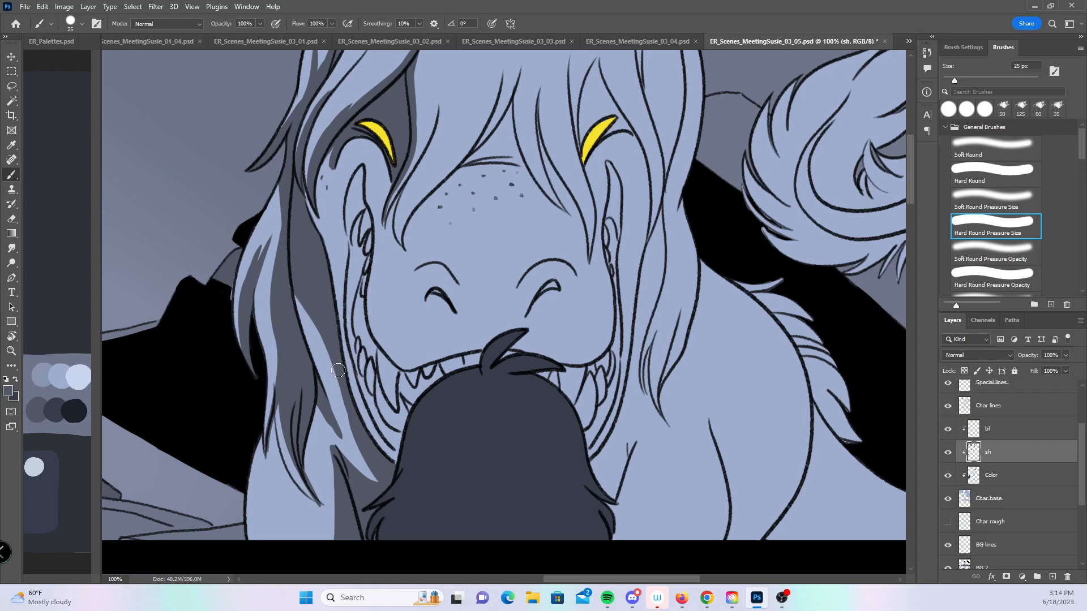
- Shade the central fringe strands and fill the triangular forehead gap between them above the freckled snout
{"action": "left_click_drag", "start_coordinate": [546, 199], "coordinate": [495, 350]}
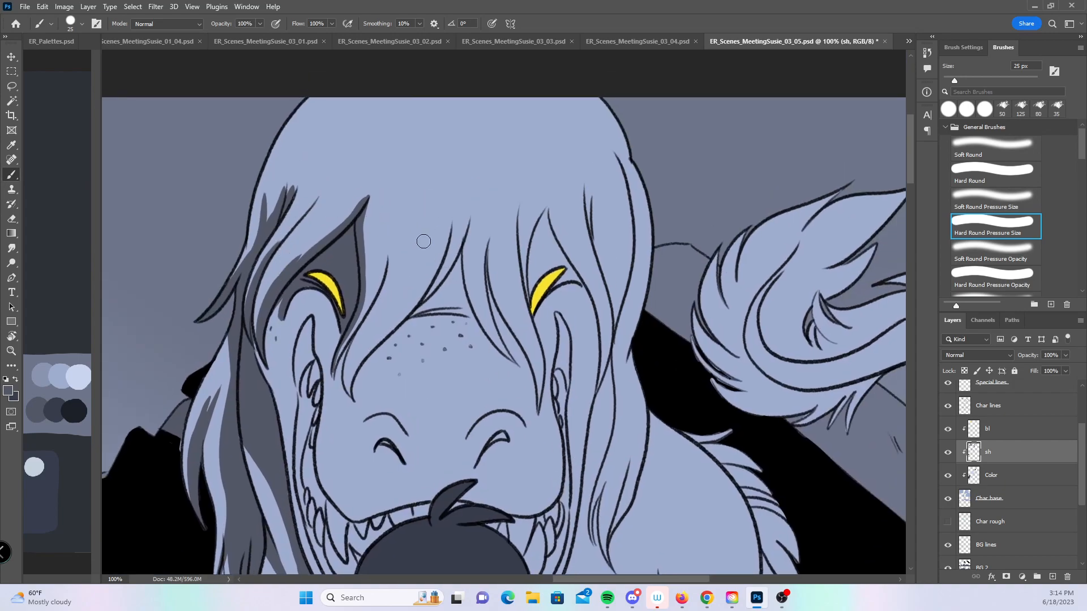
{"action": "mouse_move", "coordinate": [355, 360]}
{"action": "left_mouse_down"}
{"action": "mouse_move", "coordinate": [445, 261]}
{"action": "mouse_move", "coordinate": [424, 298]}
{"action": "mouse_move", "coordinate": [460, 202]}
{"action": "left_mouse_up"}
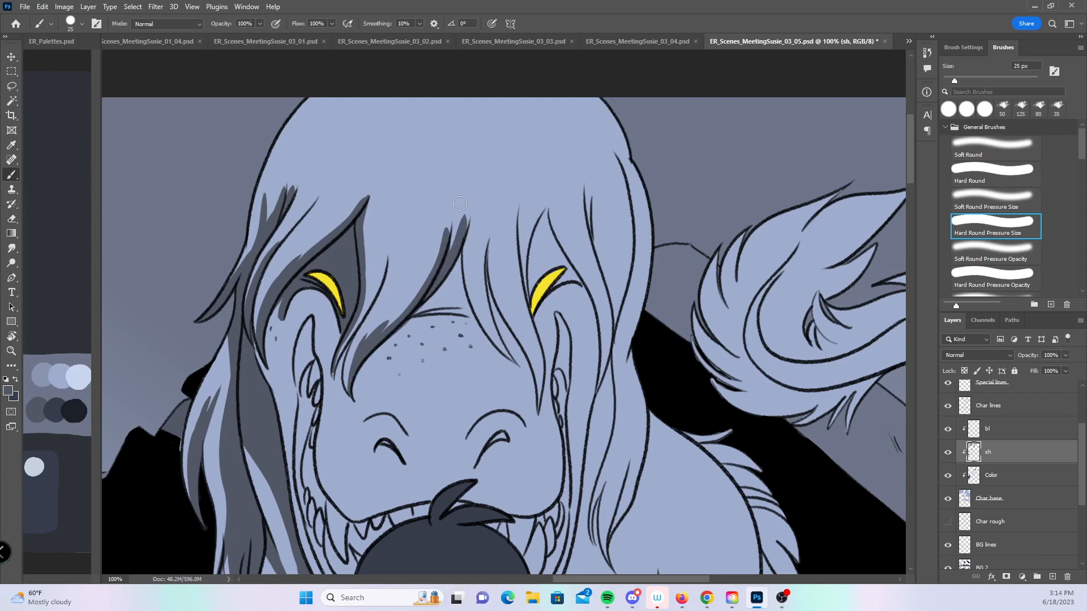
{"action": "left_click_drag", "start_coordinate": [409, 316], "coordinate": [439, 258]}
{"action": "mouse_move", "coordinate": [425, 310]}
{"action": "left_mouse_down"}
{"action": "mouse_move", "coordinate": [450, 300]}
{"action": "mouse_move", "coordinate": [466, 232]}
{"action": "left_mouse_up"}
{"action": "mouse_move", "coordinate": [450, 276]}
{"action": "left_mouse_down"}
{"action": "mouse_move", "coordinate": [460, 283]}
{"action": "mouse_move", "coordinate": [451, 295]}
{"action": "left_mouse_up"}
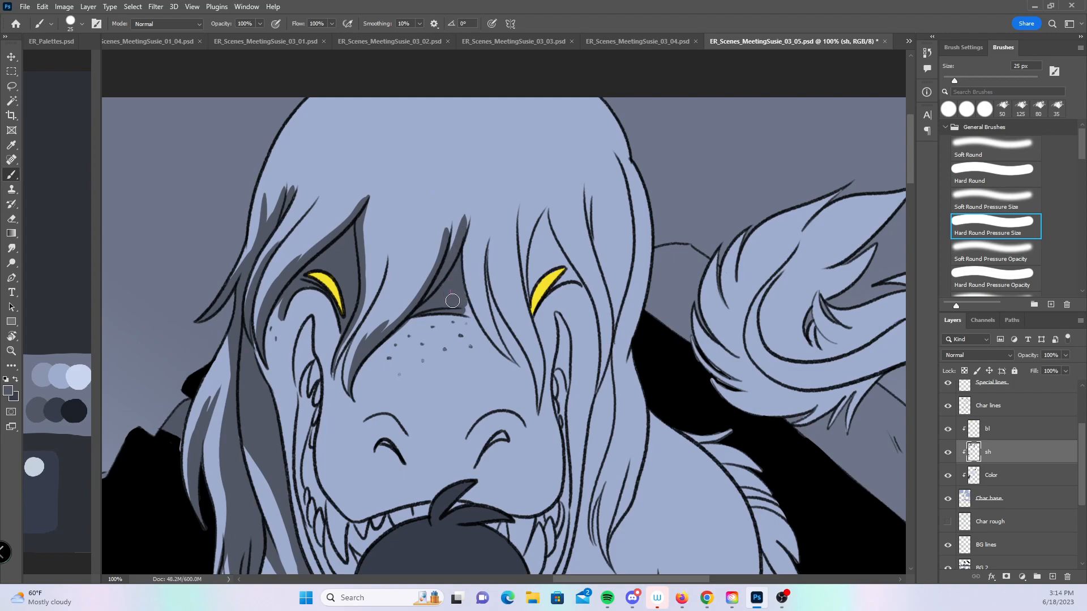
{"action": "left_click_drag", "start_coordinate": [492, 336], "coordinate": [465, 290]}
{"action": "mouse_move", "coordinate": [496, 344]}
{"action": "left_mouse_down"}
{"action": "mouse_move", "coordinate": [470, 223]}
{"action": "mouse_move", "coordinate": [486, 211]}
{"action": "mouse_move", "coordinate": [497, 318]}
{"action": "mouse_move", "coordinate": [526, 354]}
{"action": "mouse_move", "coordinate": [513, 327]}
{"action": "mouse_move", "coordinate": [540, 393]}
{"action": "mouse_move", "coordinate": [548, 367]}
{"action": "left_mouse_up"}
- Shade both nostrils and the recess around the right yellow eye
{"action": "left_click_drag", "start_coordinate": [620, 374], "coordinate": [557, 342]}
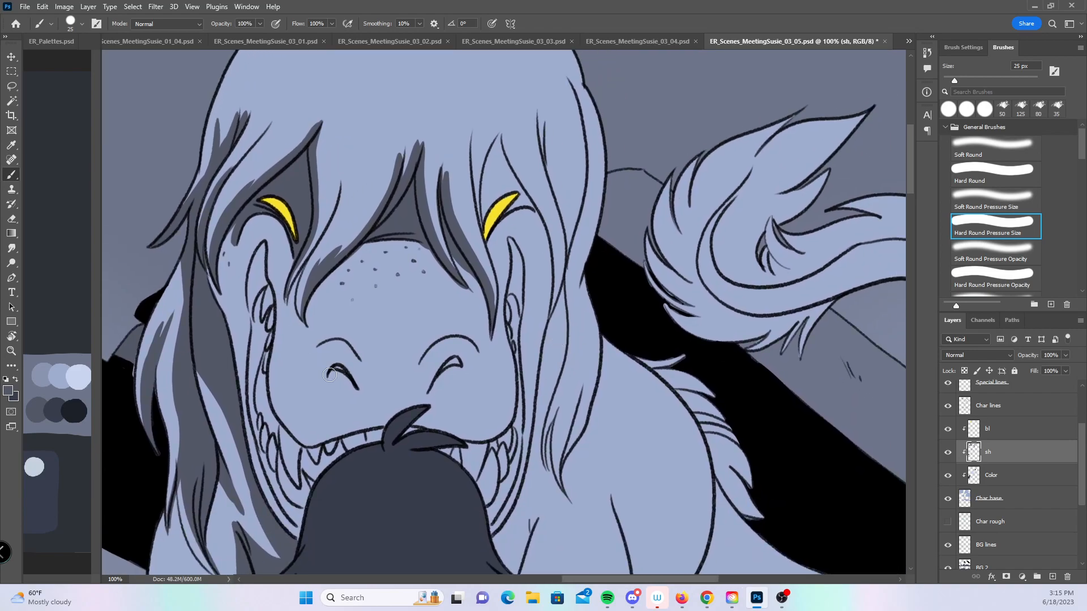
{"action": "left_click_drag", "start_coordinate": [431, 390], "coordinate": [459, 362]}
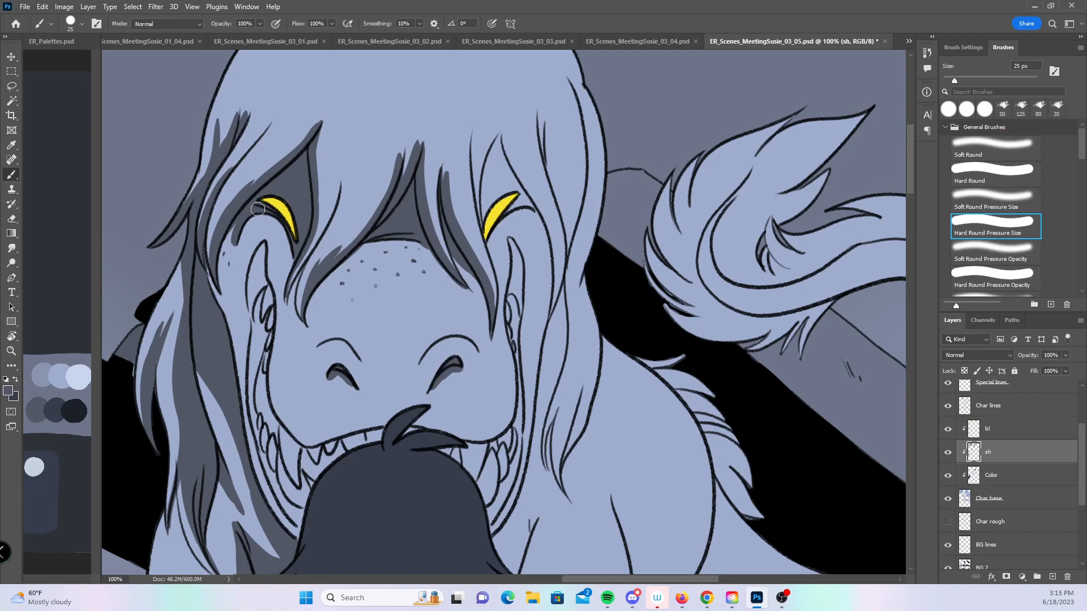
{"action": "mouse_move", "coordinate": [488, 247]}
{"action": "left_mouse_down"}
{"action": "mouse_move", "coordinate": [499, 227]}
{"action": "mouse_move", "coordinate": [529, 213]}
{"action": "mouse_move", "coordinate": [539, 224]}
{"action": "mouse_move", "coordinate": [479, 204]}
{"action": "mouse_move", "coordinate": [473, 139]}
{"action": "mouse_move", "coordinate": [482, 201]}
{"action": "mouse_move", "coordinate": [492, 186]}
{"action": "left_mouse_up"}
{"action": "mouse_move", "coordinate": [495, 148]}
{"action": "left_mouse_down"}
{"action": "mouse_move", "coordinate": [492, 214]}
{"action": "mouse_move", "coordinate": [510, 170]}
{"action": "mouse_move", "coordinate": [518, 200]}
{"action": "mouse_move", "coordinate": [509, 197]}
{"action": "left_mouse_up"}
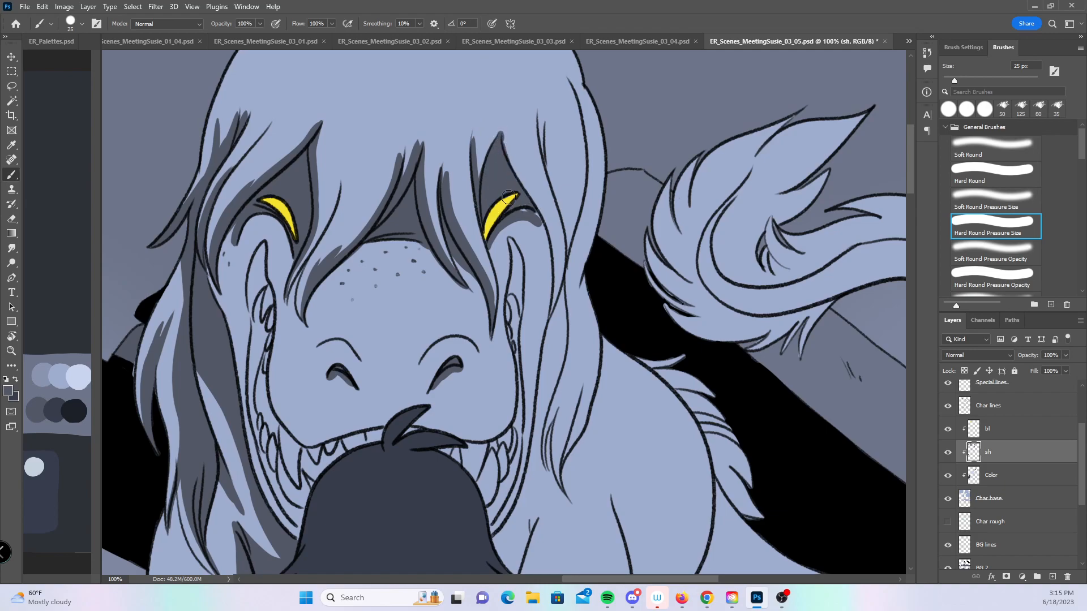
- Shade the hair strands beside the right eye, from the fringe parting out to the temple
{"action": "mouse_move", "coordinate": [506, 156]}
{"action": "left_mouse_down"}
{"action": "mouse_move", "coordinate": [504, 135]}
{"action": "mouse_move", "coordinate": [554, 260]}
{"action": "left_mouse_up"}
{"action": "left_click_drag", "start_coordinate": [531, 215], "coordinate": [555, 291]}
{"action": "mouse_move", "coordinate": [548, 239]}
{"action": "left_mouse_down"}
{"action": "mouse_move", "coordinate": [552, 310]}
{"action": "mouse_move", "coordinate": [557, 243]}
{"action": "left_mouse_up"}
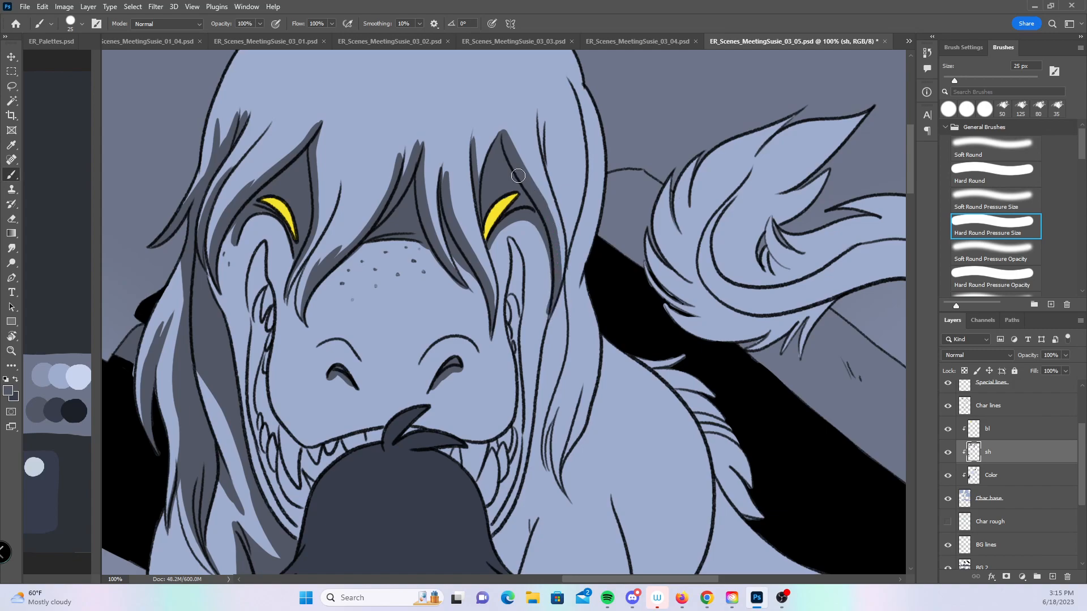
{"action": "left_click_drag", "start_coordinate": [538, 112], "coordinate": [569, 238]}
{"action": "mouse_move", "coordinate": [555, 193]}
{"action": "left_mouse_down"}
{"action": "mouse_move", "coordinate": [566, 247]}
{"action": "mouse_move", "coordinate": [550, 187]}
{"action": "mouse_move", "coordinate": [574, 234]}
{"action": "mouse_move", "coordinate": [552, 133]}
{"action": "mouse_move", "coordinate": [566, 187]}
{"action": "mouse_move", "coordinate": [557, 122]}
{"action": "left_mouse_up"}
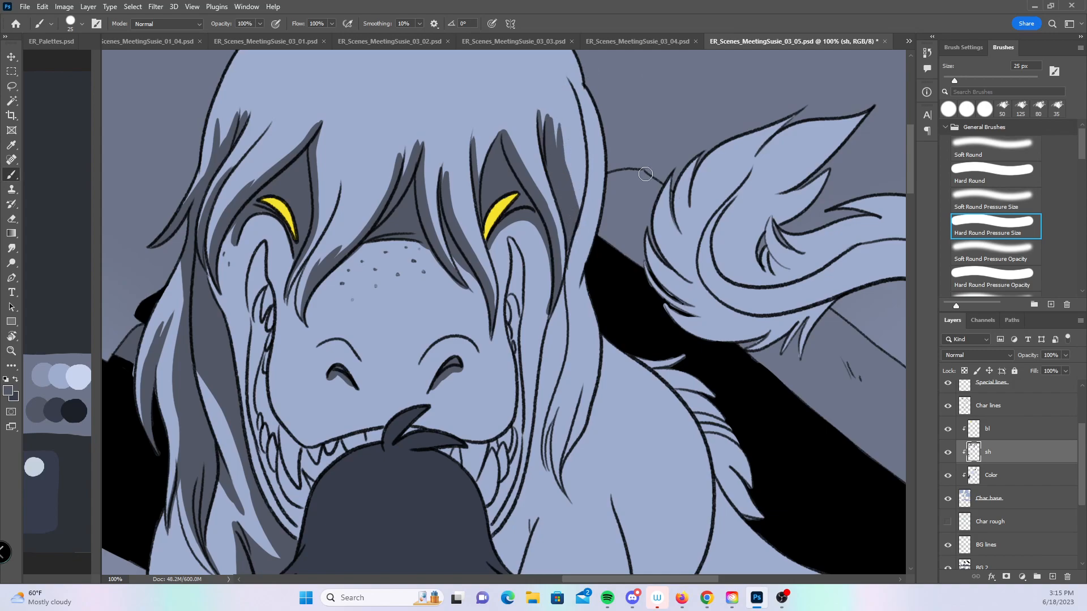
- Shade the long hair locks hanging down the right side of the creature's face
{"action": "left_click_drag", "start_coordinate": [656, 229], "coordinate": [641, 303]}
{"action": "left_click_drag", "start_coordinate": [588, 276], "coordinate": [575, 142]}
{"action": "mouse_move", "coordinate": [522, 165]}
{"action": "left_mouse_down"}
{"action": "mouse_move", "coordinate": [529, 260]}
{"action": "mouse_move", "coordinate": [520, 354]}
{"action": "left_mouse_up"}
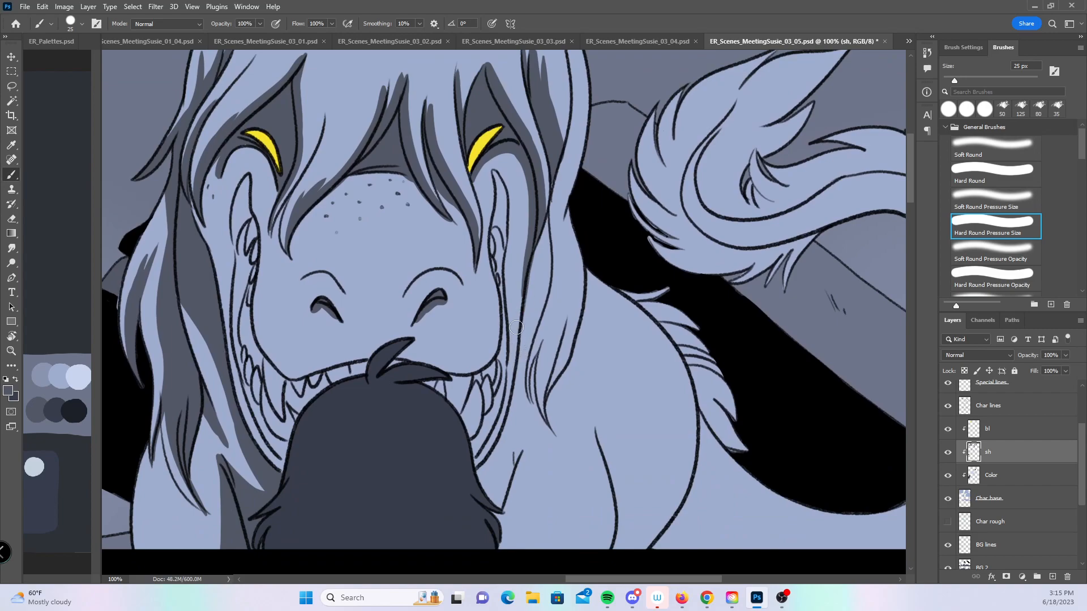
{"action": "left_click_drag", "start_coordinate": [546, 224], "coordinate": [550, 250]}
{"action": "left_click_drag", "start_coordinate": [545, 205], "coordinate": [549, 262]}
{"action": "left_click_drag", "start_coordinate": [554, 163], "coordinate": [548, 219]}
{"action": "mouse_move", "coordinate": [560, 142]}
{"action": "left_mouse_down"}
{"action": "mouse_move", "coordinate": [559, 284]}
{"action": "mouse_move", "coordinate": [553, 236]}
{"action": "mouse_move", "coordinate": [528, 402]}
{"action": "mouse_move", "coordinate": [560, 279]}
{"action": "mouse_move", "coordinate": [536, 358]}
{"action": "left_mouse_up"}
- Fill the shadow behind the right jaw down to the dark head, undoing the stray stroke
{"action": "left_click_drag", "start_coordinate": [479, 470], "coordinate": [493, 457]}
{"action": "mouse_move", "coordinate": [477, 477]}
{"action": "left_mouse_down"}
{"action": "mouse_move", "coordinate": [496, 448]}
{"action": "mouse_move", "coordinate": [486, 488]}
{"action": "mouse_move", "coordinate": [499, 510]}
{"action": "mouse_move", "coordinate": [505, 474]}
{"action": "left_mouse_up"}
{"action": "key", "text": "ctrl+z"}
{"action": "mouse_move", "coordinate": [532, 241]}
{"action": "left_mouse_down"}
{"action": "mouse_move", "coordinate": [525, 355]}
{"action": "mouse_move", "coordinate": [543, 248]}
{"action": "mouse_move", "coordinate": [547, 275]}
{"action": "mouse_move", "coordinate": [537, 264]}
{"action": "mouse_move", "coordinate": [567, 216]}
{"action": "mouse_move", "coordinate": [552, 291]}
{"action": "mouse_move", "coordinate": [539, 293]}
{"action": "mouse_move", "coordinate": [519, 335]}
{"action": "mouse_move", "coordinate": [518, 410]}
{"action": "mouse_move", "coordinate": [519, 371]}
{"action": "mouse_move", "coordinate": [490, 475]}
{"action": "mouse_move", "coordinate": [480, 471]}
{"action": "mouse_move", "coordinate": [490, 463]}
{"action": "mouse_move", "coordinate": [498, 497]}
{"action": "mouse_move", "coordinate": [523, 405]}
{"action": "mouse_move", "coordinate": [513, 435]}
{"action": "mouse_move", "coordinate": [522, 415]}
{"action": "mouse_move", "coordinate": [545, 229]}
{"action": "left_mouse_up"}
{"action": "mouse_move", "coordinate": [470, 178]}
{"action": "left_mouse_down"}
{"action": "mouse_move", "coordinate": [496, 155]}
{"action": "mouse_move", "coordinate": [530, 190]}
{"action": "mouse_move", "coordinate": [506, 158]}
{"action": "mouse_move", "coordinate": [533, 224]}
{"action": "left_mouse_up"}
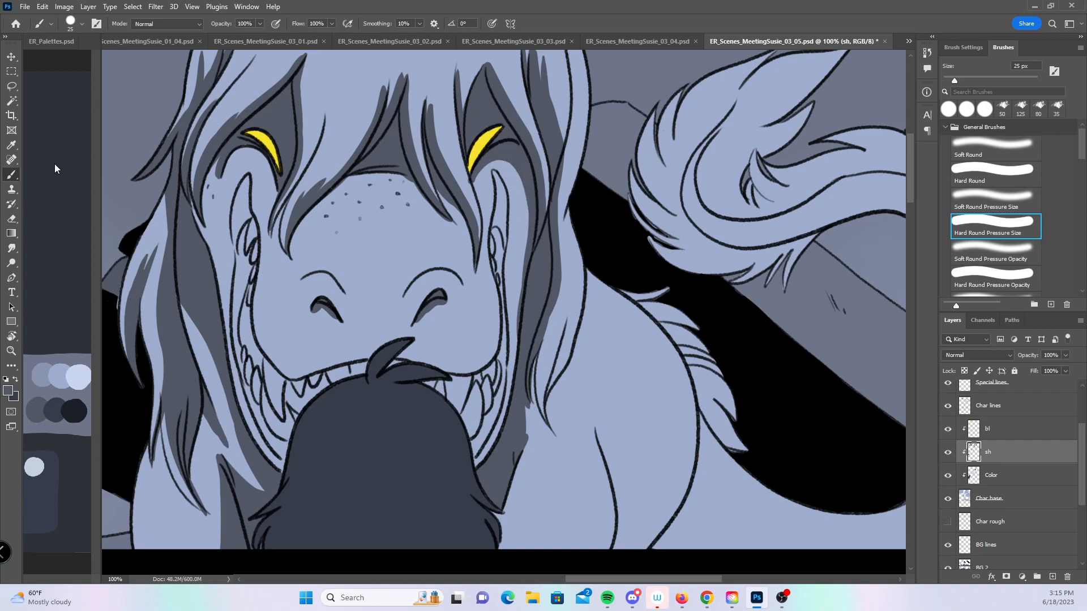
- Shade the lower strands of the long hair lock hanging beside the creature's right jaw
{"action": "left_click", "coordinate": [12, 216]}
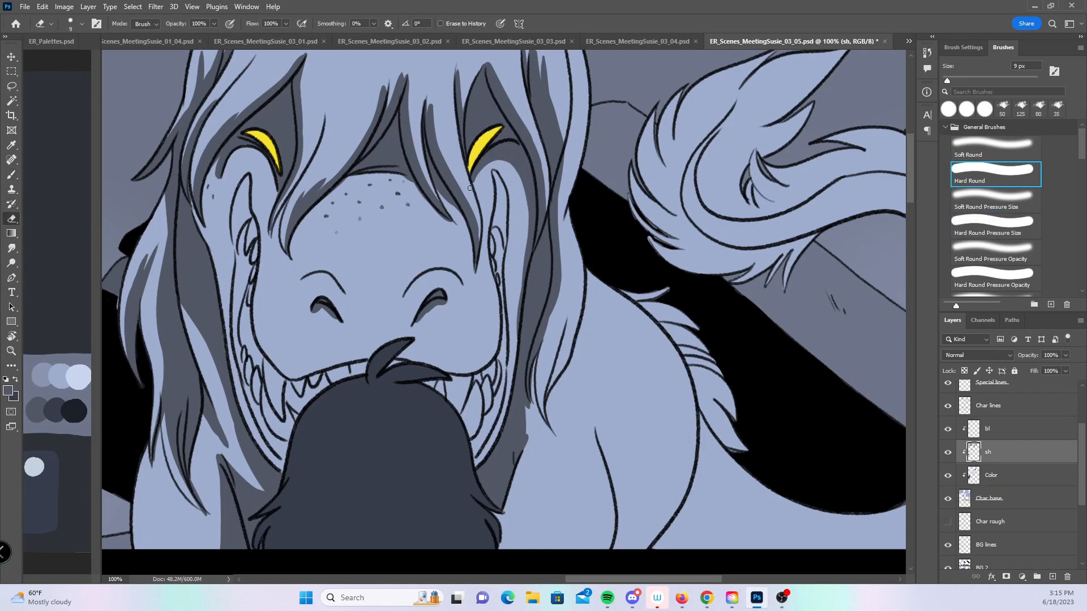
{"action": "key", "text": "b"}
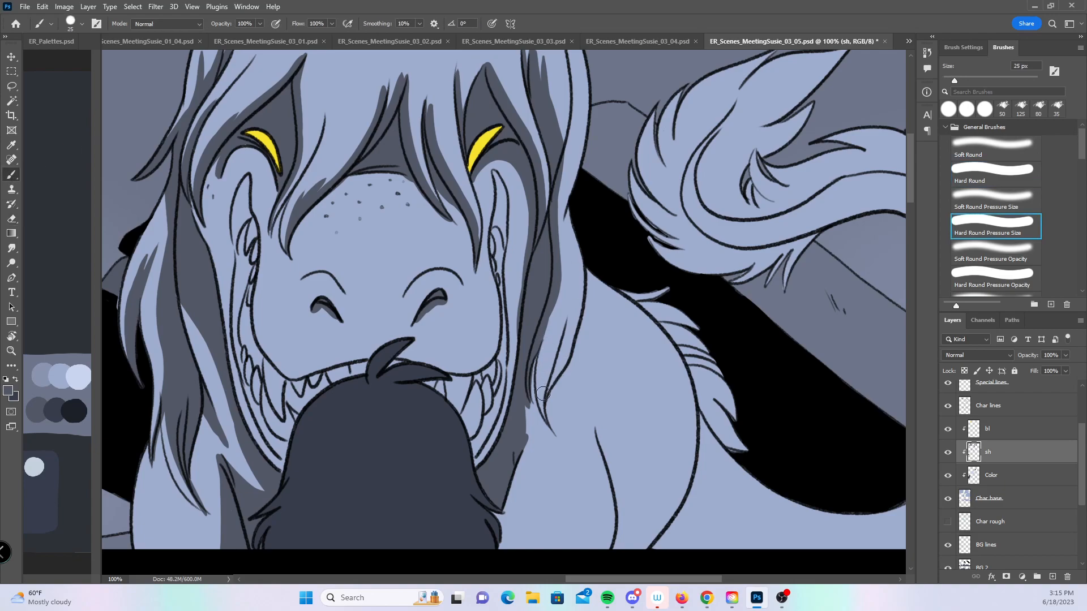
{"action": "left_click_drag", "start_coordinate": [538, 392], "coordinate": [570, 269]}
{"action": "left_click_drag", "start_coordinate": [532, 366], "coordinate": [526, 441]}
- Fill the shadow on the left foreleg and chest beneath the hanging hair locks, down to the panel's lower border
{"action": "left_click_drag", "start_coordinate": [440, 323], "coordinate": [500, 250]}
{"action": "mouse_move", "coordinate": [196, 413]}
{"action": "left_mouse_down"}
{"action": "mouse_move", "coordinate": [260, 495]}
{"action": "mouse_move", "coordinate": [198, 382]}
{"action": "mouse_move", "coordinate": [183, 424]}
{"action": "mouse_move", "coordinate": [203, 360]}
{"action": "mouse_move", "coordinate": [251, 478]}
{"action": "mouse_move", "coordinate": [203, 379]}
{"action": "mouse_move", "coordinate": [265, 479]}
{"action": "mouse_move", "coordinate": [249, 462]}
{"action": "mouse_move", "coordinate": [289, 459]}
{"action": "mouse_move", "coordinate": [256, 482]}
{"action": "left_mouse_up"}
{"action": "mouse_move", "coordinate": [289, 438]}
{"action": "left_mouse_down"}
{"action": "mouse_move", "coordinate": [276, 382]}
{"action": "mouse_move", "coordinate": [267, 488]}
{"action": "left_mouse_up"}
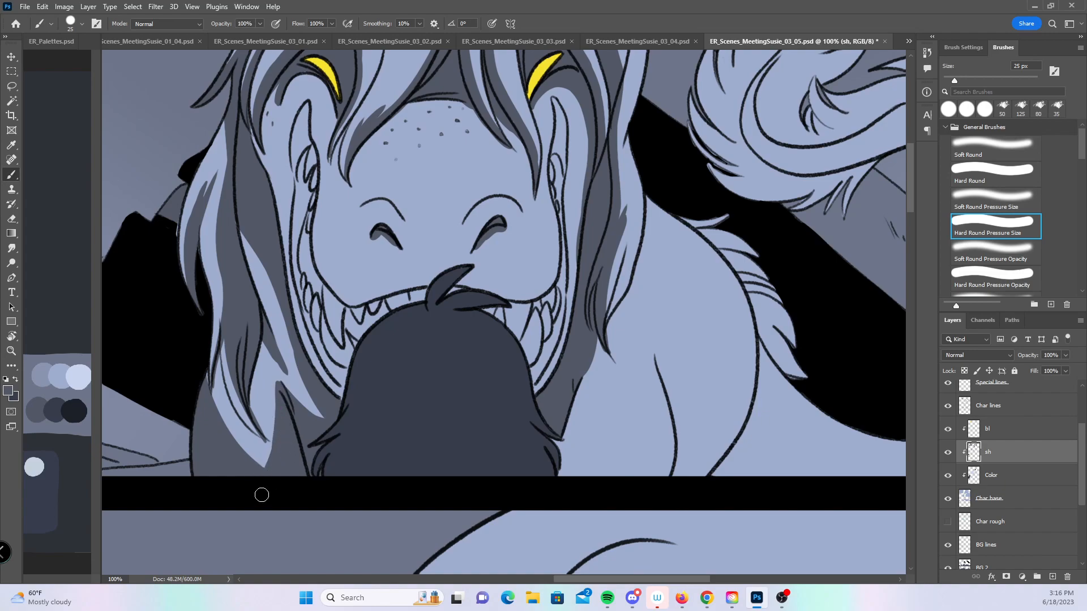
- Shade the inner side of the right foreleg beside the dark head and along the leg's muscle line
{"action": "mouse_move", "coordinate": [796, 342]}
{"action": "left_mouse_down"}
{"action": "mouse_move", "coordinate": [675, 347]}
{"action": "mouse_move", "coordinate": [662, 328]}
{"action": "left_mouse_up"}
{"action": "mouse_move", "coordinate": [455, 330]}
{"action": "left_mouse_down"}
{"action": "mouse_move", "coordinate": [456, 477]}
{"action": "mouse_move", "coordinate": [435, 429]}
{"action": "mouse_move", "coordinate": [436, 391]}
{"action": "mouse_move", "coordinate": [440, 446]}
{"action": "mouse_move", "coordinate": [415, 425]}
{"action": "mouse_move", "coordinate": [427, 420]}
{"action": "mouse_move", "coordinate": [445, 451]}
{"action": "left_mouse_up"}
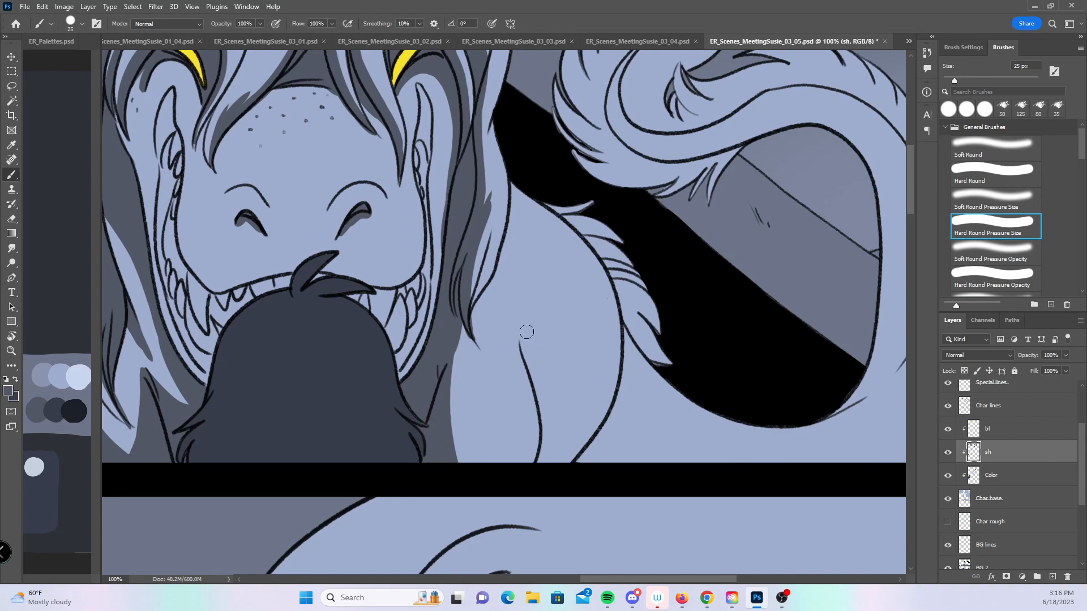
{"action": "mouse_move", "coordinate": [519, 338]}
{"action": "left_mouse_down"}
{"action": "mouse_move", "coordinate": [552, 402]}
{"action": "mouse_move", "coordinate": [537, 467]}
{"action": "mouse_move", "coordinate": [529, 373]}
{"action": "mouse_move", "coordinate": [545, 424]}
{"action": "mouse_move", "coordinate": [538, 380]}
{"action": "mouse_move", "coordinate": [540, 474]}
{"action": "mouse_move", "coordinate": [551, 417]}
{"action": "mouse_move", "coordinate": [538, 467]}
{"action": "mouse_move", "coordinate": [539, 399]}
{"action": "mouse_move", "coordinate": [544, 430]}
{"action": "left_mouse_up"}
{"action": "left_click_drag", "start_coordinate": [524, 340], "coordinate": [534, 399]}
{"action": "left_click_drag", "start_coordinate": [528, 359], "coordinate": [546, 459]}
- Shade the rear edge of the right shoulder, the flank behind it and the fur tufts along the back
{"action": "left_click_drag", "start_coordinate": [693, 416], "coordinate": [586, 459]}
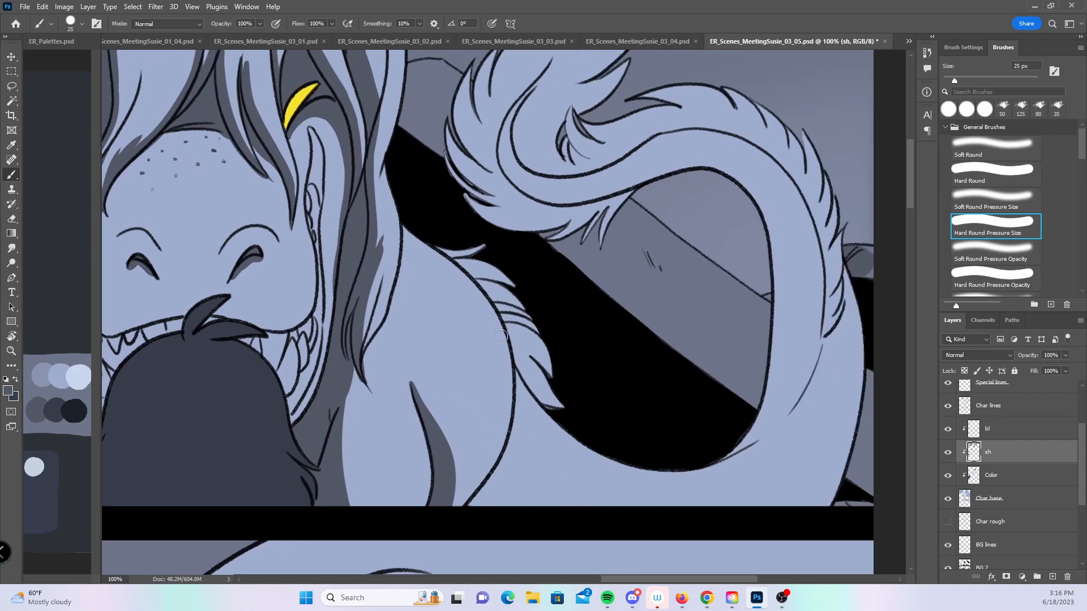
{"action": "left_click_drag", "start_coordinate": [506, 339], "coordinate": [456, 469]}
{"action": "left_click_drag", "start_coordinate": [513, 351], "coordinate": [592, 506]}
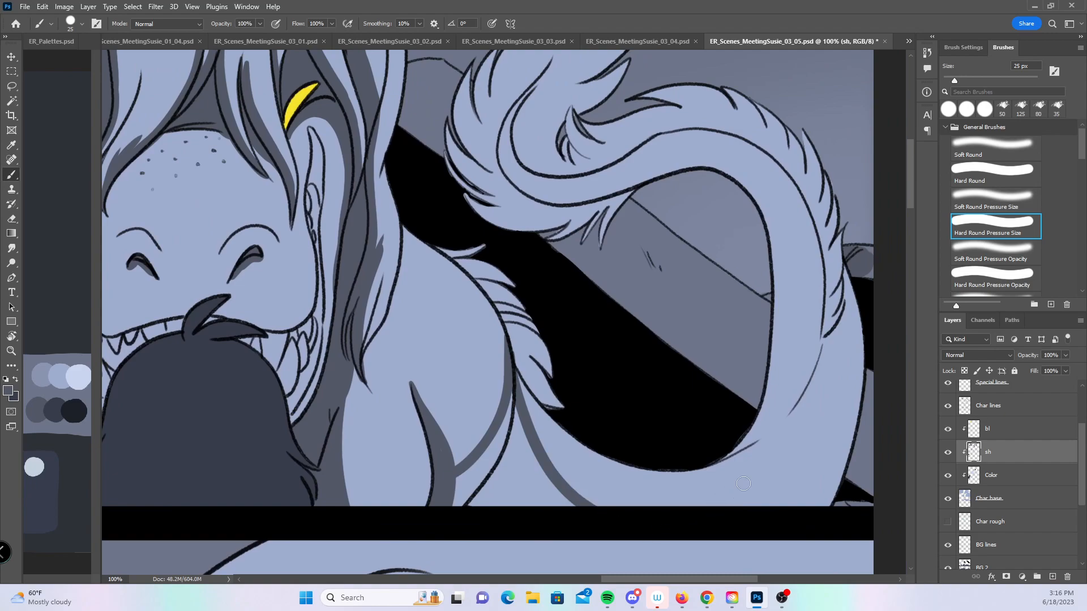
{"action": "mouse_move", "coordinate": [511, 388]}
{"action": "left_mouse_down"}
{"action": "mouse_move", "coordinate": [571, 484]}
{"action": "mouse_move", "coordinate": [609, 507]}
{"action": "left_mouse_up"}
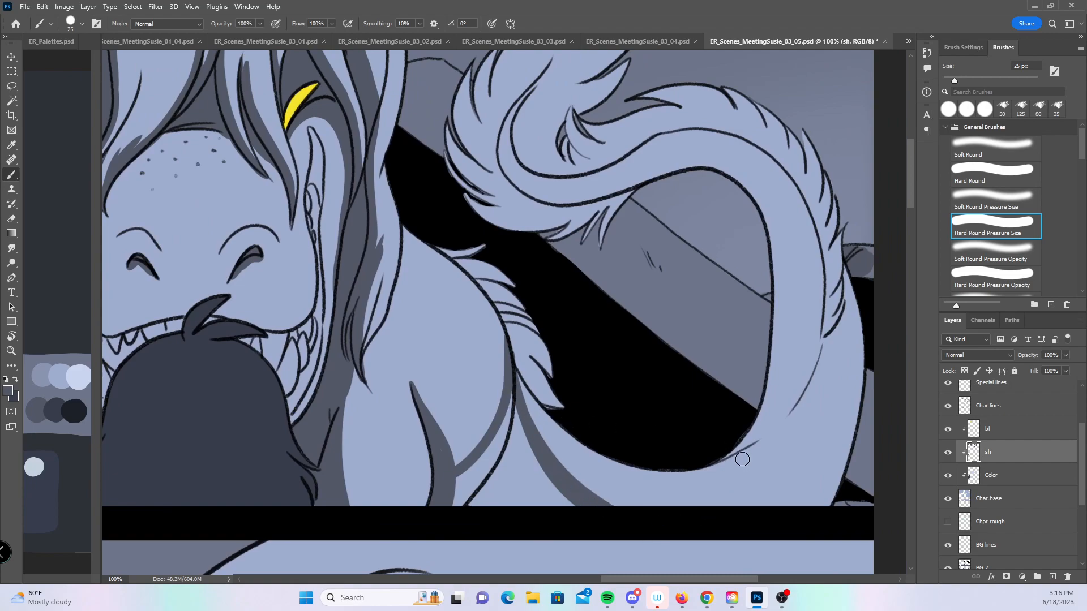
{"action": "mouse_move", "coordinate": [489, 447]}
{"action": "left_mouse_down"}
{"action": "mouse_move", "coordinate": [509, 392]}
{"action": "mouse_move", "coordinate": [558, 403]}
{"action": "left_mouse_up"}
{"action": "mouse_move", "coordinate": [511, 338]}
{"action": "left_mouse_down"}
{"action": "mouse_move", "coordinate": [559, 384]}
{"action": "mouse_move", "coordinate": [512, 328]}
{"action": "mouse_move", "coordinate": [556, 358]}
{"action": "mouse_move", "coordinate": [501, 319]}
{"action": "mouse_move", "coordinate": [531, 320]}
{"action": "left_mouse_up"}
- Shade the inside of the open mouth on the left side, around the cheek recess and between the teeth
{"action": "mouse_move", "coordinate": [509, 270]}
{"action": "left_mouse_down"}
{"action": "mouse_move", "coordinate": [626, 335]}
{"action": "mouse_move", "coordinate": [661, 318]}
{"action": "left_mouse_up"}
{"action": "left_click_drag", "start_coordinate": [266, 244], "coordinate": [314, 266]}
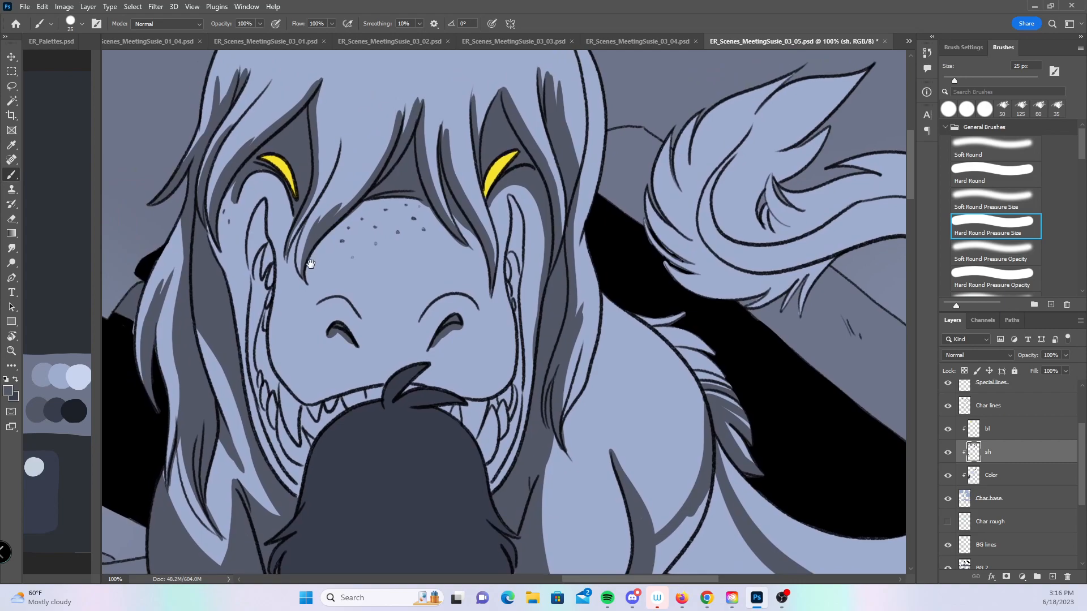
{"action": "left_click_drag", "start_coordinate": [583, 243], "coordinate": [561, 369]}
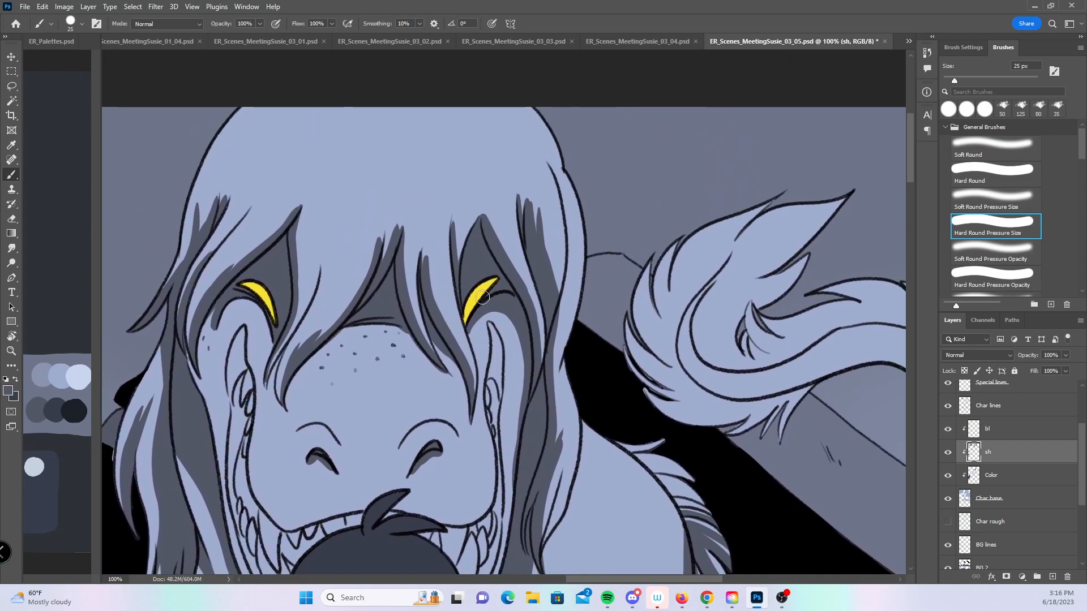
{"action": "left_click_drag", "start_coordinate": [364, 417], "coordinate": [419, 93]}
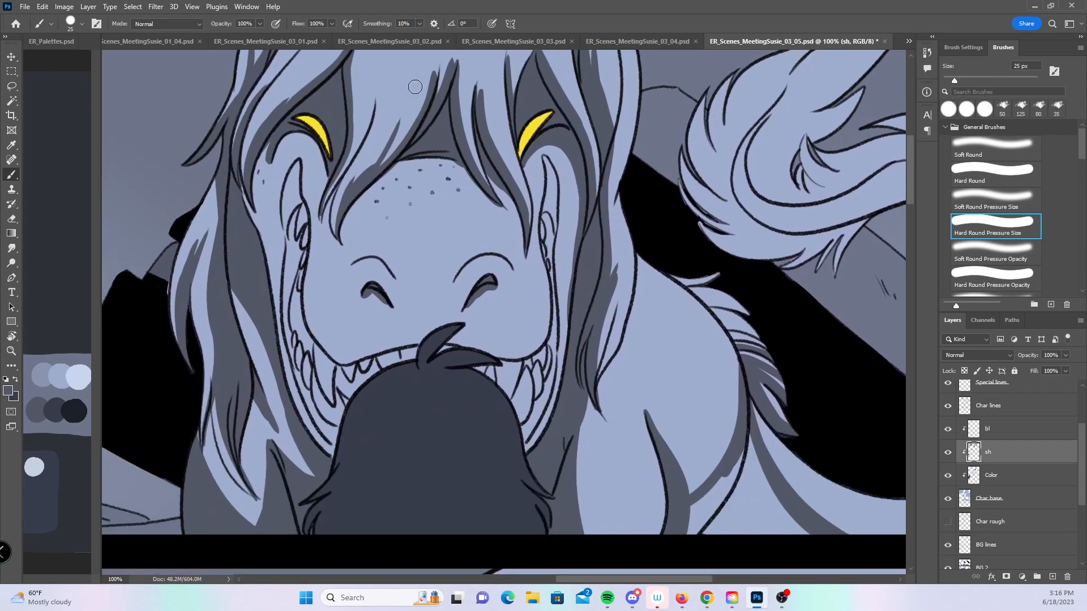
{"action": "mouse_move", "coordinate": [295, 213]}
{"action": "left_mouse_down"}
{"action": "mouse_move", "coordinate": [292, 301]}
{"action": "mouse_move", "coordinate": [302, 259]}
{"action": "mouse_move", "coordinate": [296, 323]}
{"action": "mouse_move", "coordinate": [309, 344]}
{"action": "left_mouse_up"}
{"action": "mouse_move", "coordinate": [331, 399]}
{"action": "left_mouse_down"}
{"action": "mouse_move", "coordinate": [314, 344]}
{"action": "mouse_move", "coordinate": [330, 423]}
{"action": "left_mouse_up"}
{"action": "left_click_drag", "start_coordinate": [340, 373], "coordinate": [333, 402]}
{"action": "mouse_move", "coordinate": [351, 362]}
{"action": "left_mouse_down"}
{"action": "mouse_move", "coordinate": [340, 392]}
{"action": "mouse_move", "coordinate": [348, 371]}
{"action": "mouse_move", "coordinate": [357, 384]}
{"action": "mouse_move", "coordinate": [375, 360]}
{"action": "left_mouse_up"}
- Shade the inside of the mouth on the right side, between the teeth and up into the cheek recess
{"action": "mouse_move", "coordinate": [492, 365]}
{"action": "left_mouse_down"}
{"action": "mouse_move", "coordinate": [488, 374]}
{"action": "mouse_move", "coordinate": [521, 362]}
{"action": "mouse_move", "coordinate": [526, 416]}
{"action": "mouse_move", "coordinate": [531, 345]}
{"action": "left_mouse_up"}
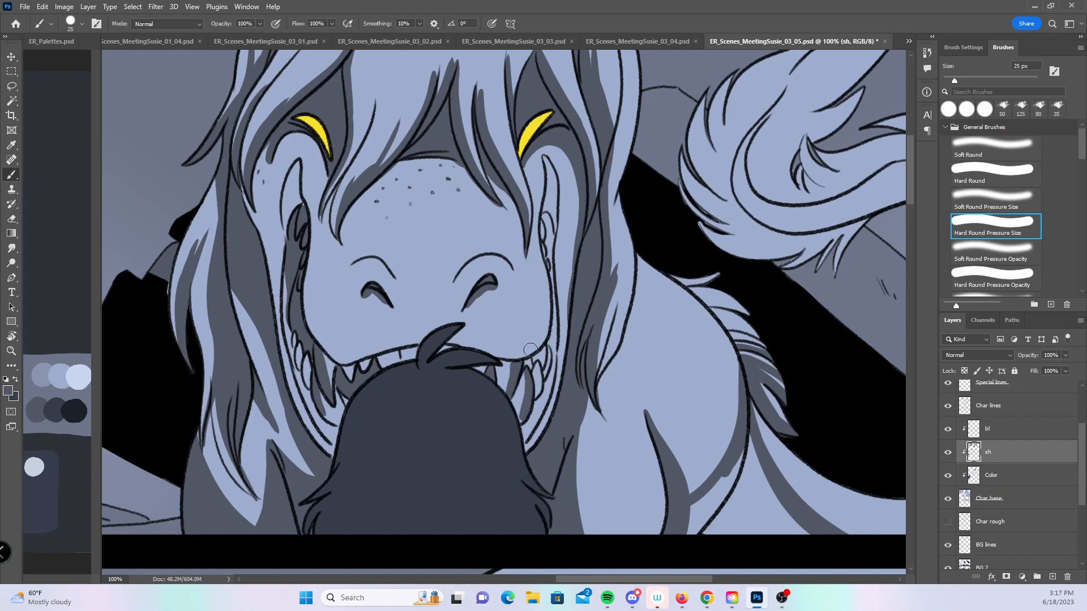
{"action": "left_click_drag", "start_coordinate": [544, 216], "coordinate": [549, 237]}
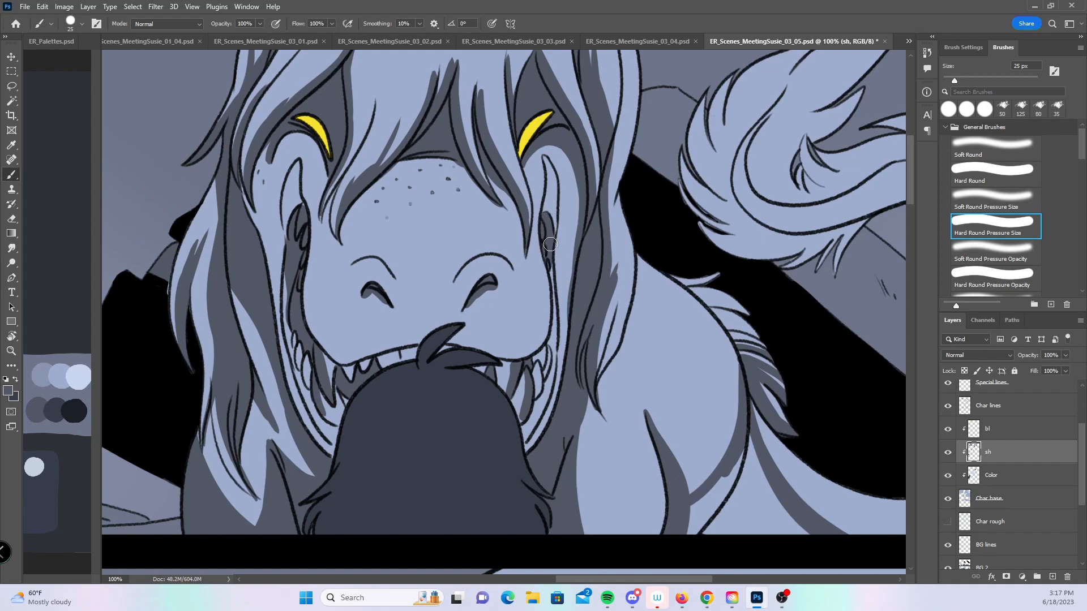
{"action": "left_click_drag", "start_coordinate": [551, 284], "coordinate": [551, 272]}
{"action": "left_click_drag", "start_coordinate": [539, 377], "coordinate": [539, 396]}
{"action": "left_click_drag", "start_coordinate": [547, 350], "coordinate": [553, 317]}
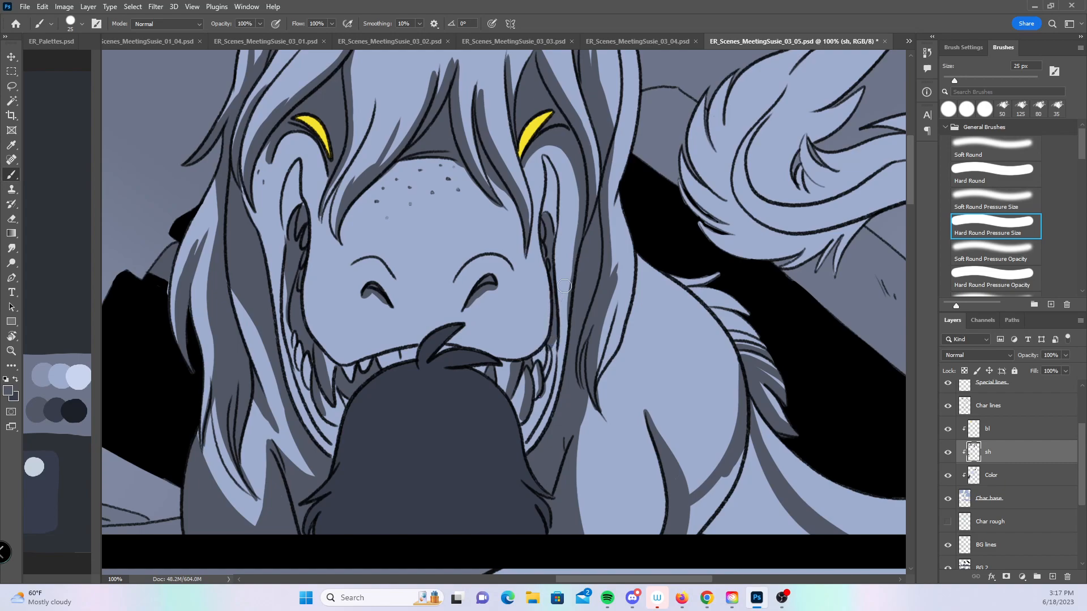
- Paint a shadow band along the underside of the curled tail, undoing the stray strokes
{"action": "mouse_move", "coordinate": [831, 424]}
{"action": "left_mouse_down"}
{"action": "mouse_move", "coordinate": [638, 432]}
{"action": "mouse_move", "coordinate": [589, 408]}
{"action": "mouse_move", "coordinate": [597, 369]}
{"action": "mouse_move", "coordinate": [719, 383]}
{"action": "mouse_move", "coordinate": [651, 372]}
{"action": "left_mouse_up"}
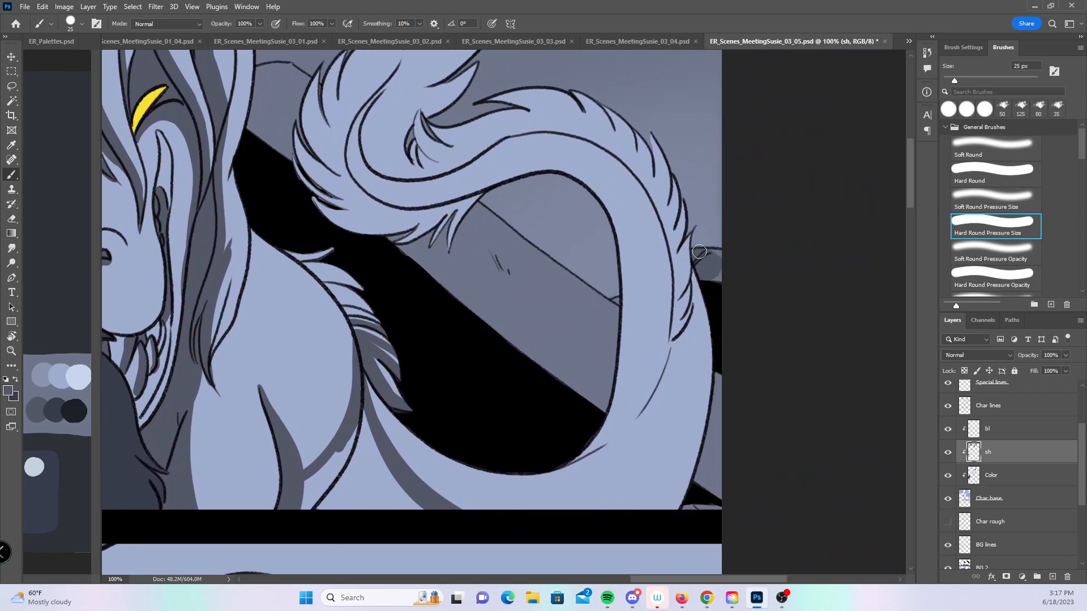
{"action": "left_click_drag", "start_coordinate": [715, 387], "coordinate": [711, 461]}
{"action": "mouse_move", "coordinate": [351, 203]}
{"action": "left_mouse_down"}
{"action": "mouse_move", "coordinate": [368, 269]}
{"action": "mouse_move", "coordinate": [583, 236]}
{"action": "mouse_move", "coordinate": [654, 305]}
{"action": "mouse_move", "coordinate": [668, 346]}
{"action": "left_mouse_up"}
{"action": "mouse_move", "coordinate": [568, 532]}
{"action": "left_mouse_down"}
{"action": "mouse_move", "coordinate": [615, 504]}
{"action": "mouse_move", "coordinate": [646, 465]}
{"action": "mouse_move", "coordinate": [672, 343]}
{"action": "mouse_move", "coordinate": [662, 306]}
{"action": "left_mouse_up"}
{"action": "key", "text": "ctrl+z"}
{"action": "key", "text": "ctrl+z"}
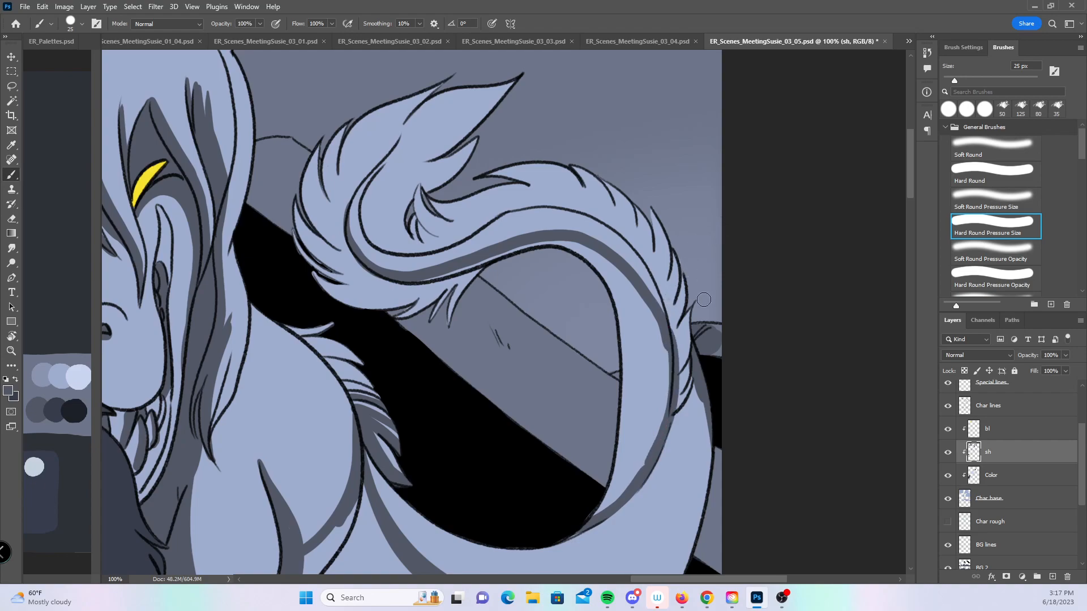
- Shade the lower spikes on the tail's outer edge and the fur fringe around the outside of the tail tip
{"action": "left_click_drag", "start_coordinate": [674, 344], "coordinate": [691, 309]}
{"action": "mouse_move", "coordinate": [674, 385]}
{"action": "left_mouse_down"}
{"action": "mouse_move", "coordinate": [691, 324]}
{"action": "mouse_move", "coordinate": [693, 386]}
{"action": "left_mouse_up"}
{"action": "left_click_drag", "start_coordinate": [361, 261], "coordinate": [308, 192]}
{"action": "mouse_move", "coordinate": [344, 243]}
{"action": "left_mouse_down"}
{"action": "mouse_move", "coordinate": [309, 177]}
{"action": "mouse_move", "coordinate": [316, 151]}
{"action": "left_mouse_up"}
{"action": "left_click_drag", "start_coordinate": [294, 220], "coordinate": [356, 270]}
{"action": "mouse_move", "coordinate": [300, 249]}
{"action": "left_mouse_down"}
{"action": "mouse_move", "coordinate": [381, 281]}
{"action": "mouse_move", "coordinate": [436, 277]}
{"action": "left_mouse_up"}
{"action": "mouse_move", "coordinate": [419, 315]}
{"action": "left_mouse_down"}
{"action": "mouse_move", "coordinate": [433, 286]}
{"action": "mouse_move", "coordinate": [478, 266]}
{"action": "left_mouse_up"}
{"action": "mouse_move", "coordinate": [457, 306]}
{"action": "left_mouse_down"}
{"action": "mouse_move", "coordinate": [567, 246]}
{"action": "mouse_move", "coordinate": [450, 297]}
{"action": "left_mouse_up"}
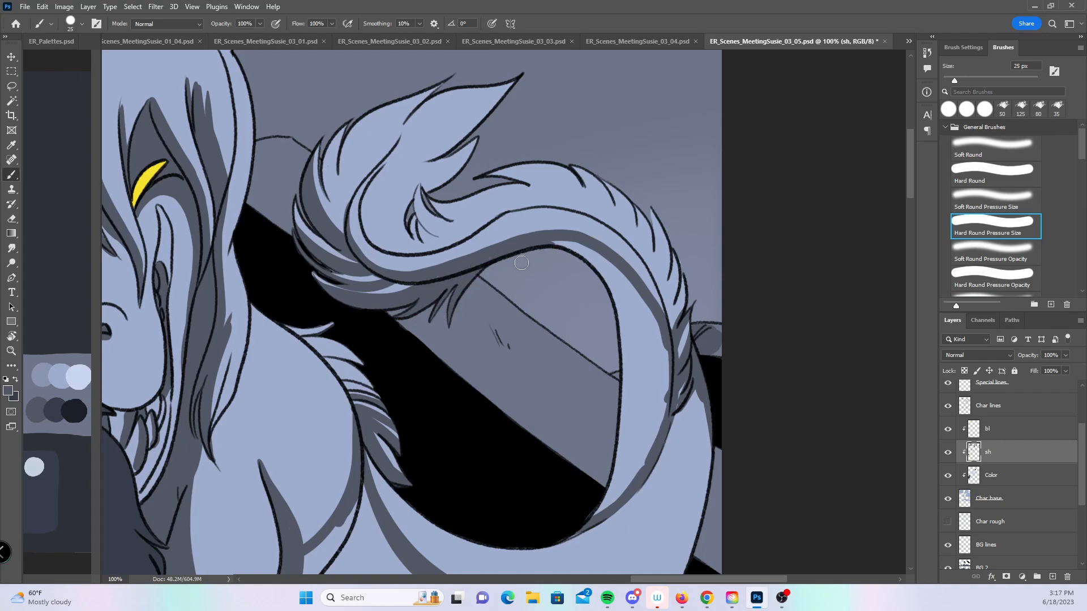
- Add shadow streaks to the upper fur of the tail tuft, running toward its point
{"action": "left_click_drag", "start_coordinate": [340, 217], "coordinate": [322, 152]}
{"action": "mouse_move", "coordinate": [341, 190]}
{"action": "left_mouse_down"}
{"action": "mouse_move", "coordinate": [355, 129]}
{"action": "mouse_move", "coordinate": [377, 110]}
{"action": "left_mouse_up"}
{"action": "left_click_drag", "start_coordinate": [348, 150], "coordinate": [362, 120]}
{"action": "left_click_drag", "start_coordinate": [348, 187], "coordinate": [371, 118]}
{"action": "left_click_drag", "start_coordinate": [359, 167], "coordinate": [399, 101]}
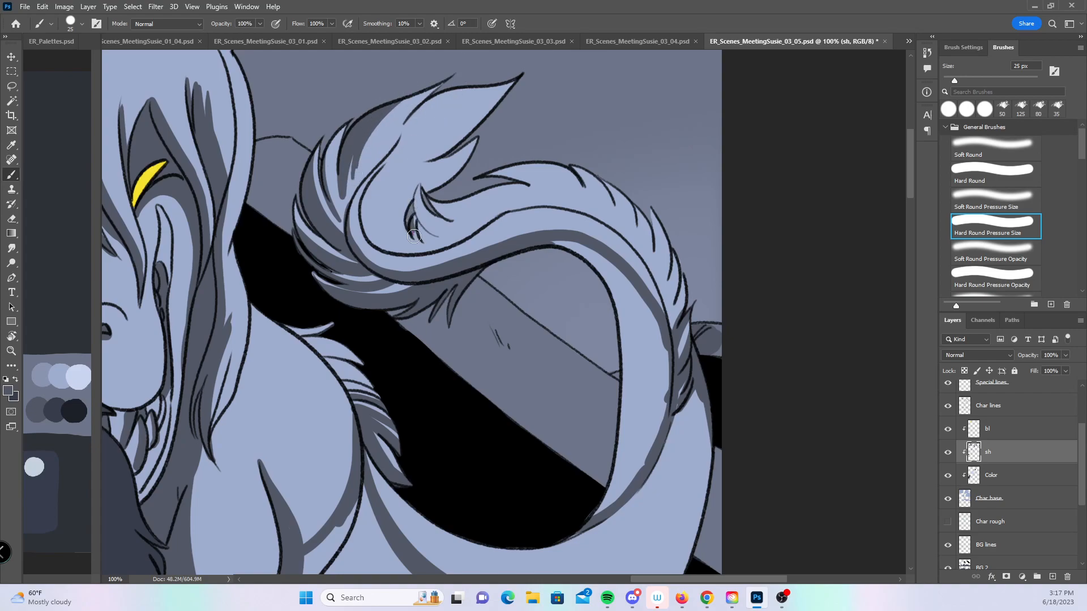
- Shade the small curled tuft inside the tail bend and the spikes along the top of the tail
{"action": "mouse_move", "coordinate": [420, 190]}
{"action": "left_mouse_down"}
{"action": "mouse_move", "coordinate": [412, 232]}
{"action": "mouse_move", "coordinate": [448, 241]}
{"action": "mouse_move", "coordinate": [453, 222]}
{"action": "left_mouse_up"}
{"action": "mouse_move", "coordinate": [484, 176]}
{"action": "left_mouse_down"}
{"action": "mouse_move", "coordinate": [620, 208]}
{"action": "mouse_move", "coordinate": [662, 261]}
{"action": "mouse_move", "coordinate": [667, 320]}
{"action": "left_mouse_up"}
{"action": "left_click_drag", "start_coordinate": [673, 248], "coordinate": [659, 299]}
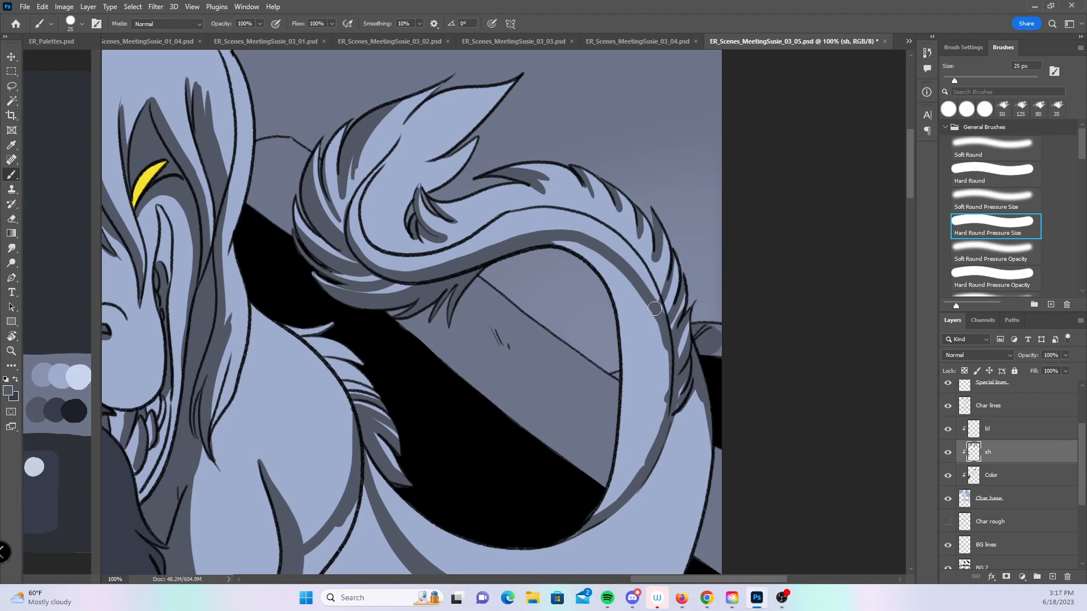
- Fill solid shadows on the lower shoulder, the flank and the tail's underside with the Hard Round brush
{"action": "left_click_drag", "start_coordinate": [716, 374], "coordinate": [804, 284]}
{"action": "mouse_move", "coordinate": [779, 376]}
{"action": "left_mouse_down"}
{"action": "mouse_move", "coordinate": [823, 379]}
{"action": "mouse_move", "coordinate": [830, 391]}
{"action": "left_mouse_up"}
{"action": "left_click", "coordinate": [996, 173]}
{"action": "mouse_move", "coordinate": [453, 477]}
{"action": "left_mouse_down"}
{"action": "mouse_move", "coordinate": [505, 424]}
{"action": "mouse_move", "coordinate": [498, 475]}
{"action": "mouse_move", "coordinate": [480, 512]}
{"action": "mouse_move", "coordinate": [468, 513]}
{"action": "mouse_move", "coordinate": [535, 487]}
{"action": "mouse_move", "coordinate": [579, 518]}
{"action": "left_mouse_up"}
{"action": "left_click_drag", "start_coordinate": [801, 441], "coordinate": [680, 496]}
{"action": "mouse_move", "coordinate": [565, 225]}
{"action": "left_mouse_down"}
{"action": "mouse_move", "coordinate": [613, 248]}
{"action": "mouse_move", "coordinate": [677, 337]}
{"action": "mouse_move", "coordinate": [649, 368]}
{"action": "mouse_move", "coordinate": [681, 366]}
{"action": "mouse_move", "coordinate": [651, 377]}
{"action": "mouse_move", "coordinate": [645, 425]}
{"action": "mouse_move", "coordinate": [665, 438]}
{"action": "mouse_move", "coordinate": [638, 471]}
{"action": "left_mouse_up"}
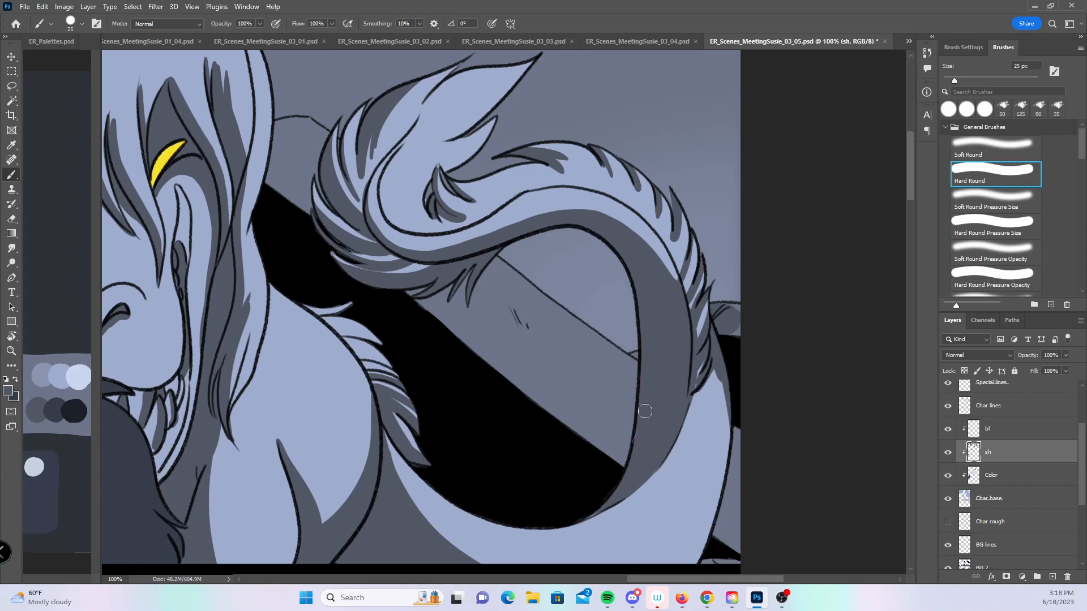
- In the close-up snout panel, shade the curved ridge and the nostril with the Hard Round Pressure Size brush
{"action": "mouse_move", "coordinate": [296, 416]}
{"action": "left_mouse_down"}
{"action": "mouse_move", "coordinate": [530, 393]}
{"action": "mouse_move", "coordinate": [708, 404]}
{"action": "left_mouse_up"}
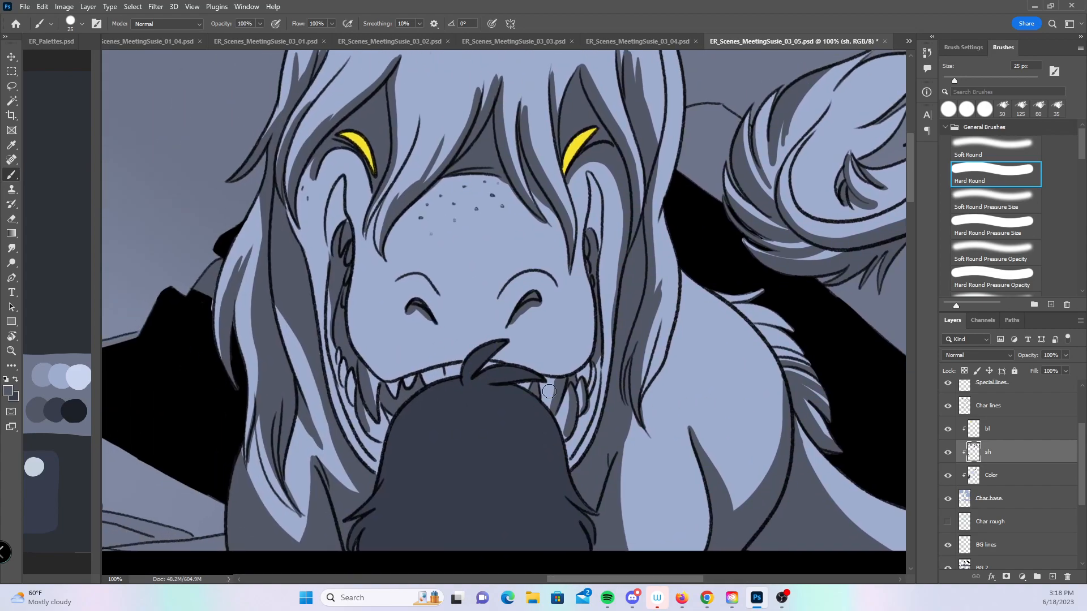
{"action": "key", "text": "z"}
{"action": "left_click", "coordinate": [672, 395], "text": "alt"}
{"action": "left_click", "coordinate": [672, 395], "text": "alt"}
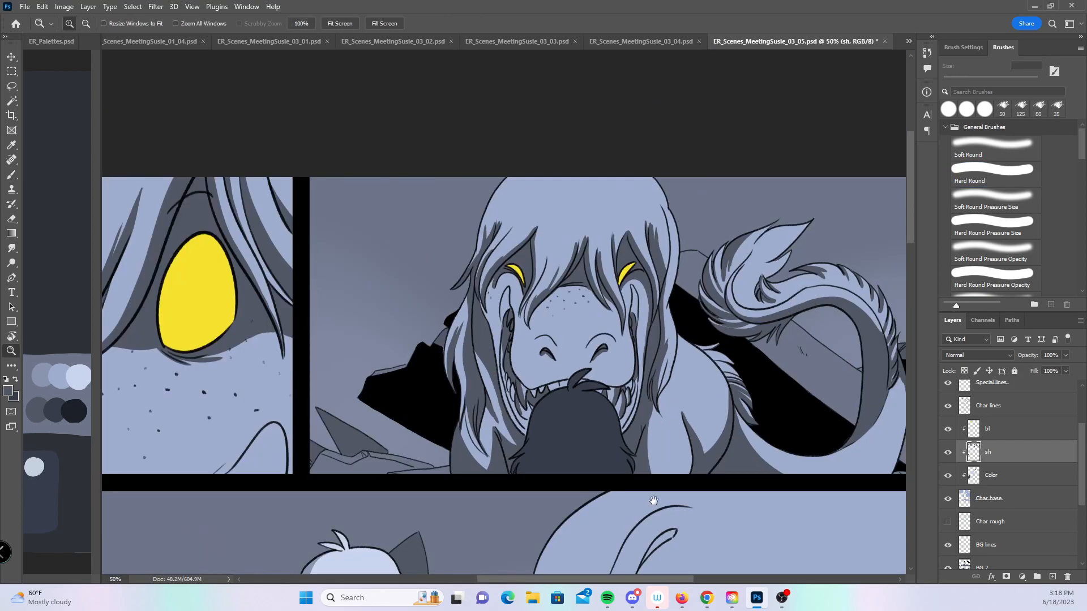
{"action": "left_click_drag", "start_coordinate": [646, 509], "coordinate": [658, 465]}
{"action": "left_click_drag", "start_coordinate": [673, 565], "coordinate": [549, 462]}
{"action": "left_click_drag", "start_coordinate": [544, 563], "coordinate": [468, 404]}
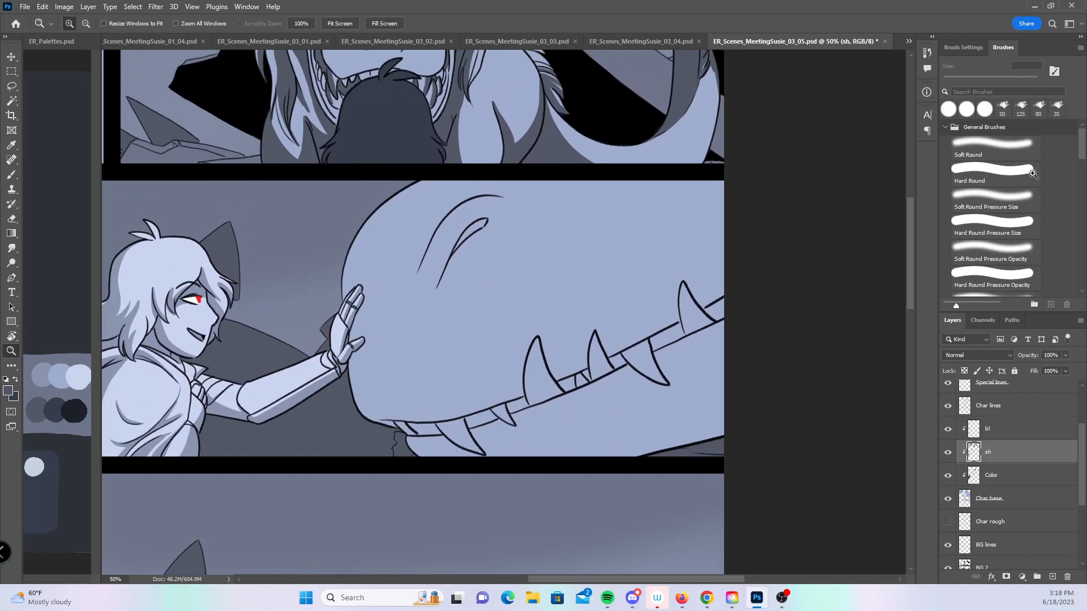
{"action": "left_click", "coordinate": [530, 246]}
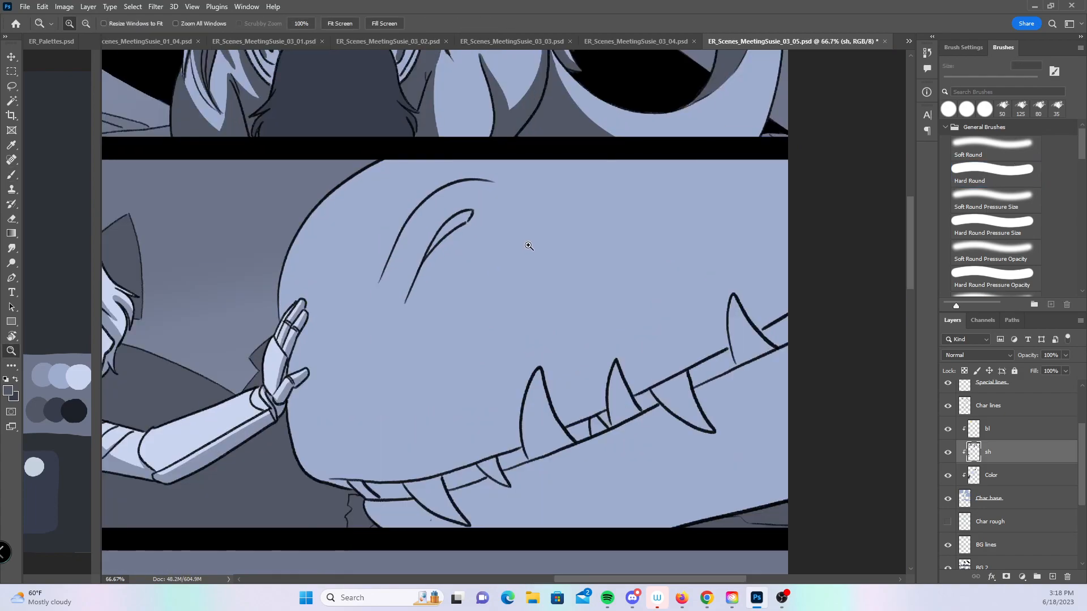
{"action": "left_click", "coordinate": [529, 246]}
{"action": "left_click_drag", "start_coordinate": [477, 284], "coordinate": [547, 338]}
{"action": "left_click", "coordinate": [12, 175]}
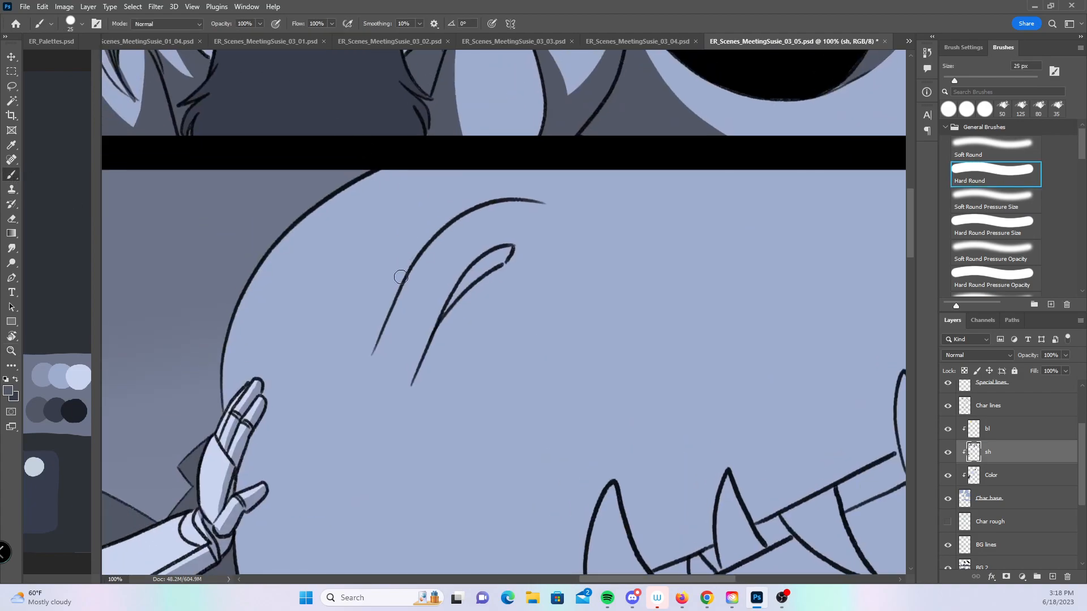
{"action": "left_click_drag", "start_coordinate": [371, 356], "coordinate": [388, 303]}
{"action": "key", "text": "ctrl+z"}
{"action": "left_click", "coordinate": [966, 223]}
{"action": "mouse_move", "coordinate": [373, 348]}
{"action": "left_mouse_down"}
{"action": "mouse_move", "coordinate": [408, 249]}
{"action": "mouse_move", "coordinate": [379, 332]}
{"action": "mouse_move", "coordinate": [432, 228]}
{"action": "mouse_move", "coordinate": [402, 267]}
{"action": "mouse_move", "coordinate": [446, 222]}
{"action": "mouse_move", "coordinate": [418, 244]}
{"action": "mouse_move", "coordinate": [501, 201]}
{"action": "left_mouse_up"}
{"action": "mouse_move", "coordinate": [413, 383]}
{"action": "left_mouse_down"}
{"action": "mouse_move", "coordinate": [425, 355]}
{"action": "mouse_move", "coordinate": [517, 269]}
{"action": "mouse_move", "coordinate": [448, 317]}
{"action": "mouse_move", "coordinate": [430, 351]}
{"action": "mouse_move", "coordinate": [464, 305]}
{"action": "mouse_move", "coordinate": [531, 259]}
{"action": "mouse_move", "coordinate": [484, 259]}
{"action": "mouse_move", "coordinate": [455, 295]}
{"action": "mouse_move", "coordinate": [496, 273]}
{"action": "left_mouse_up"}
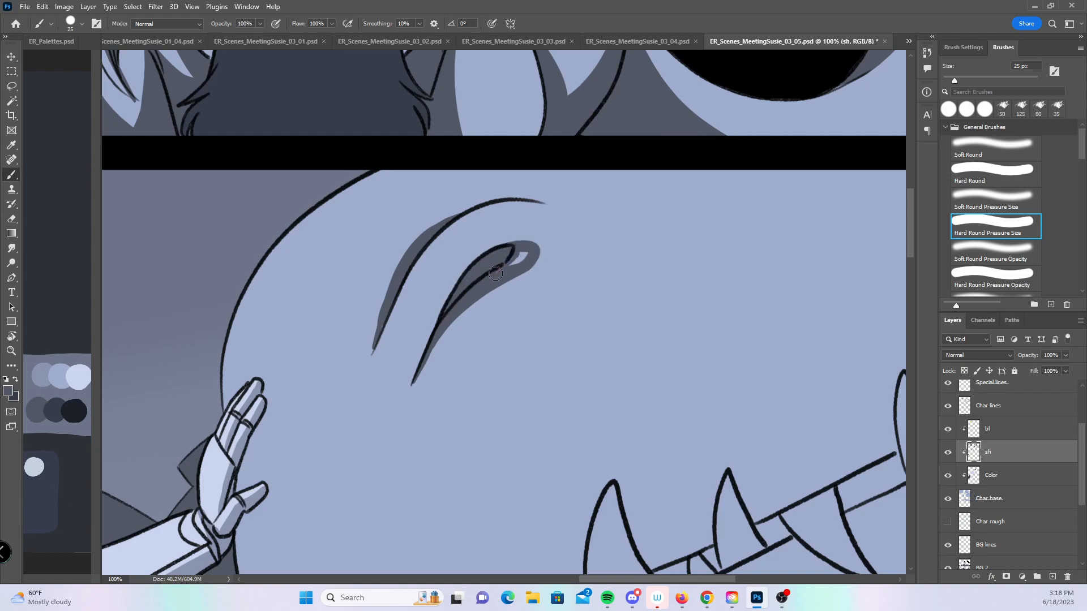
- Paint a darker accent inside the close-up nostril opening, and switch back to the regular shadow colour
{"action": "left_click", "coordinate": [15, 381]}
{"action": "mouse_move", "coordinate": [449, 306]}
{"action": "left_mouse_down"}
{"action": "mouse_move", "coordinate": [484, 260]}
{"action": "mouse_move", "coordinate": [466, 282]}
{"action": "mouse_move", "coordinate": [505, 255]}
{"action": "left_mouse_up"}
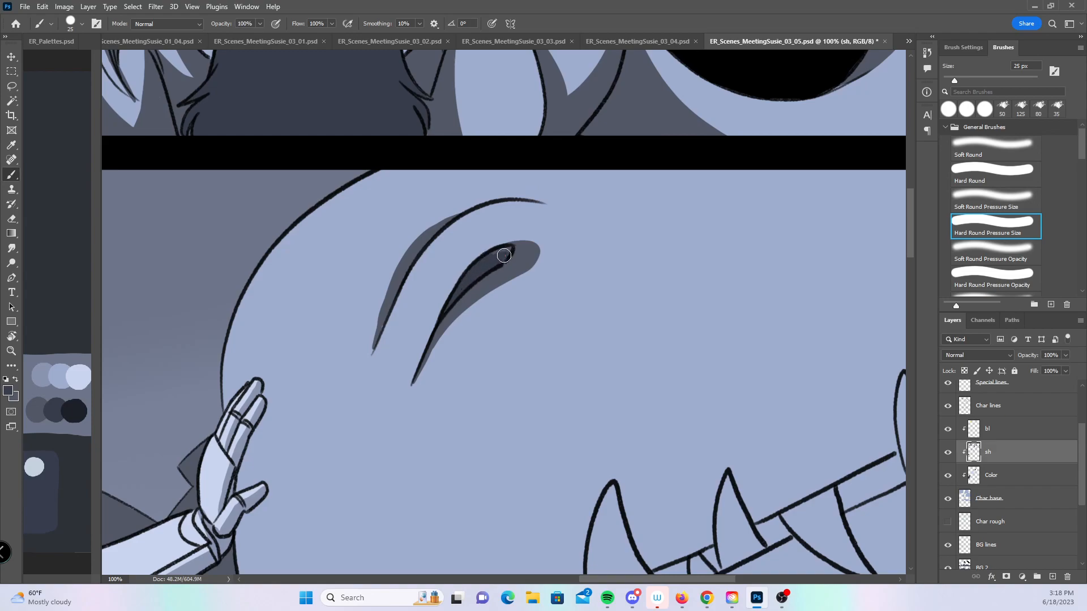
{"action": "left_click", "coordinate": [15, 382]}
- Outline the shadow under the close-up lower jaw and cover the speck by the front fang on Char base with the base blue
{"action": "mouse_move", "coordinate": [836, 474]}
{"action": "left_mouse_down"}
{"action": "mouse_move", "coordinate": [810, 468]}
{"action": "mouse_move", "coordinate": [731, 376]}
{"action": "mouse_move", "coordinate": [727, 421]}
{"action": "left_mouse_up"}
{"action": "left_click_drag", "start_coordinate": [572, 477], "coordinate": [804, 380]}
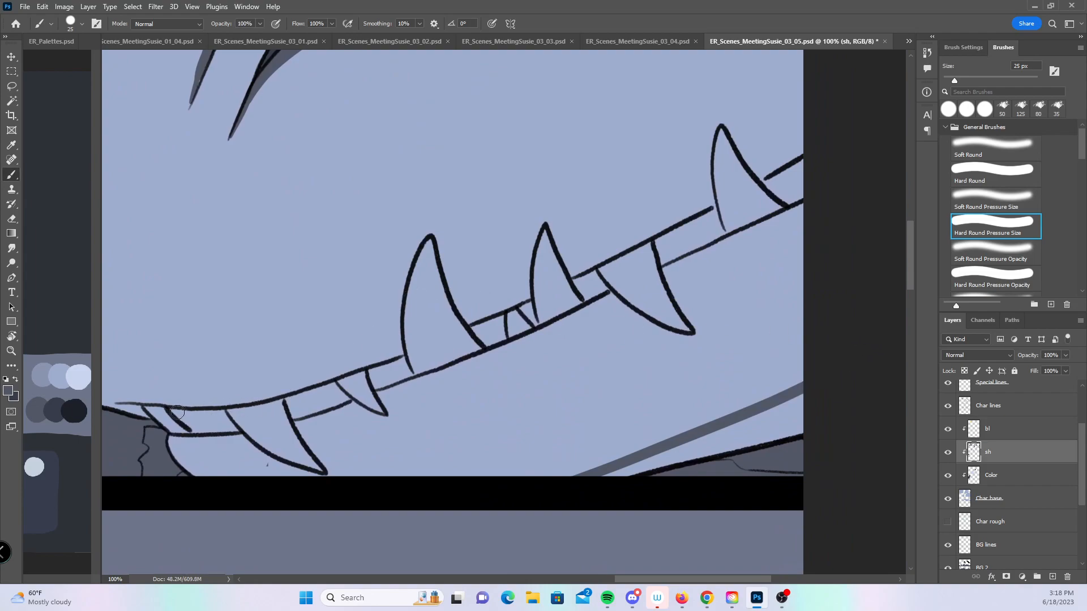
{"action": "left_click", "coordinate": [1015, 506]}
{"action": "left_click", "coordinate": [284, 467], "text": "alt"}
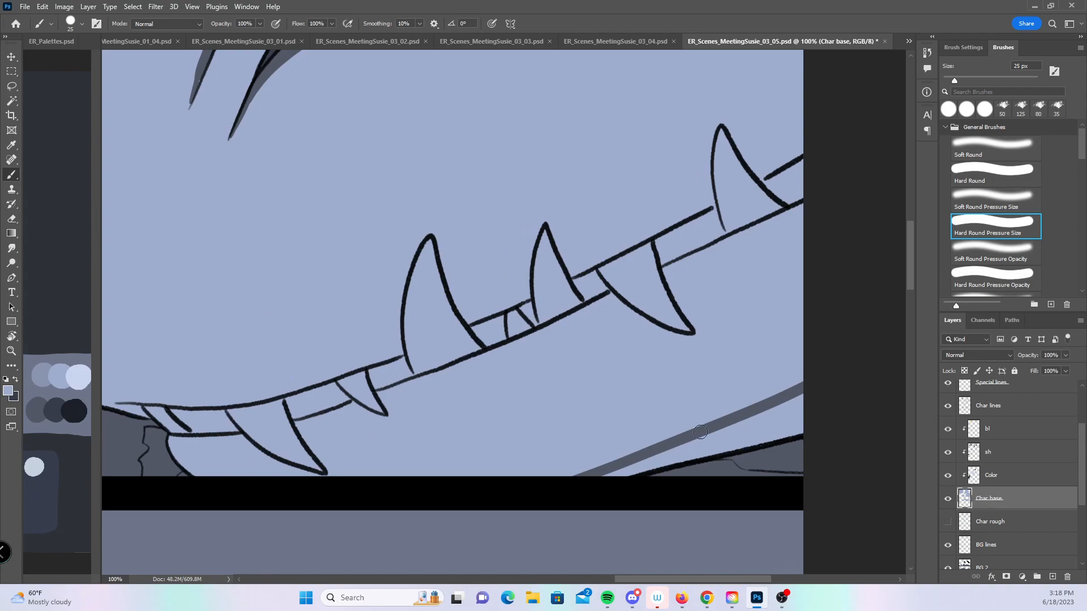
{"action": "key", "text": "x"}
{"action": "left_click", "coordinate": [997, 453]}
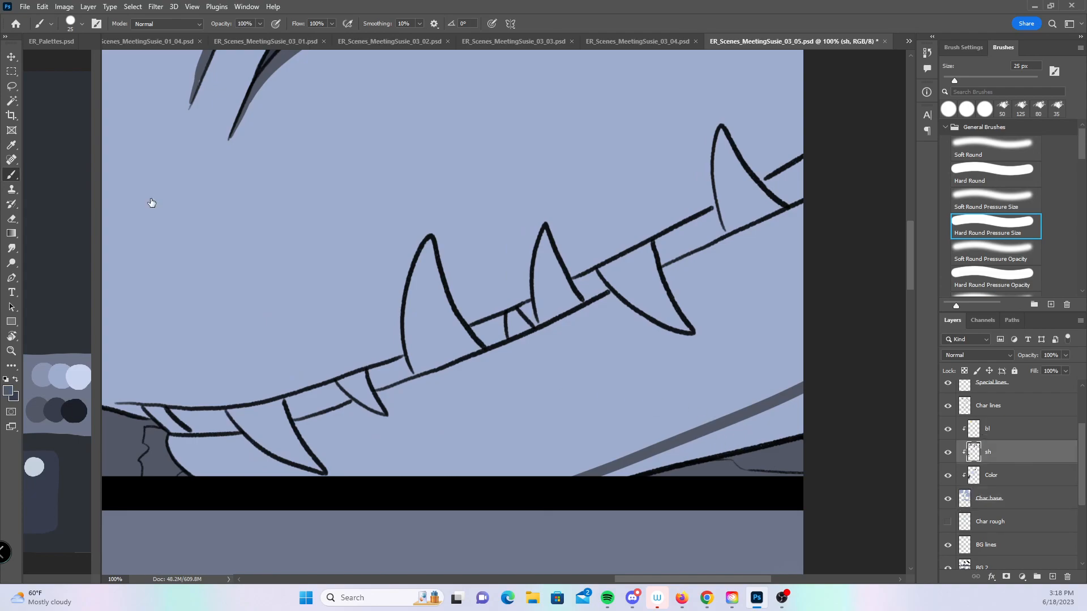
- On the sh layer, shade the gaps between the teeth along the whole mouth line of the close-up snout
{"action": "mouse_move", "coordinate": [172, 410]}
{"action": "left_mouse_down"}
{"action": "mouse_move", "coordinate": [190, 426]}
{"action": "mouse_move", "coordinate": [234, 432]}
{"action": "mouse_move", "coordinate": [220, 414]}
{"action": "mouse_move", "coordinate": [176, 412]}
{"action": "mouse_move", "coordinate": [207, 422]}
{"action": "left_mouse_up"}
{"action": "mouse_move", "coordinate": [287, 402]}
{"action": "left_mouse_down"}
{"action": "mouse_move", "coordinate": [341, 401]}
{"action": "mouse_move", "coordinate": [292, 401]}
{"action": "mouse_move", "coordinate": [312, 394]}
{"action": "mouse_move", "coordinate": [301, 397]}
{"action": "mouse_move", "coordinate": [314, 404]}
{"action": "mouse_move", "coordinate": [347, 399]}
{"action": "left_mouse_up"}
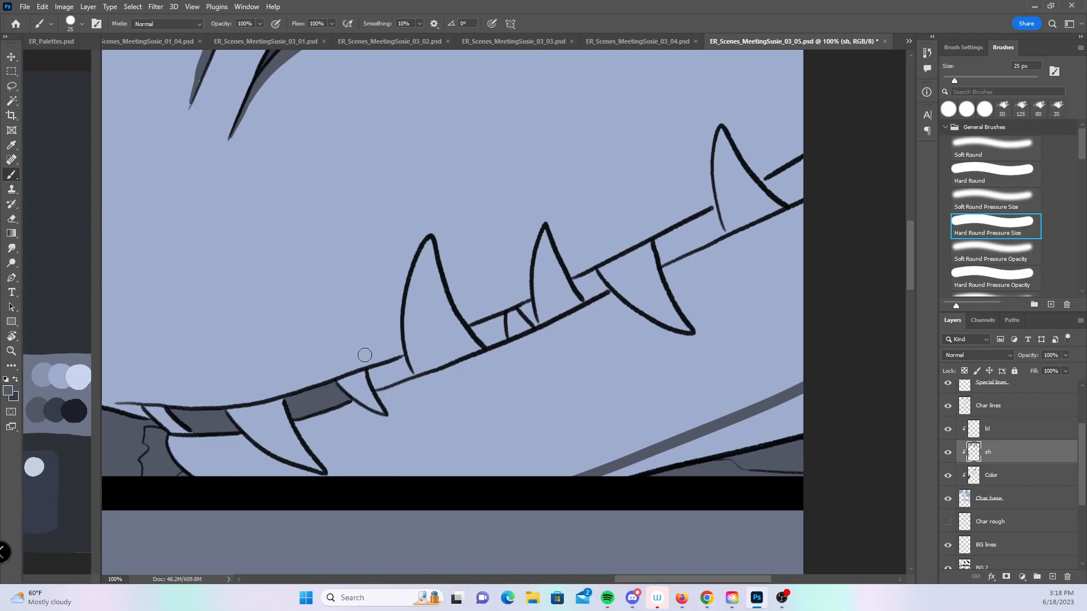
{"action": "mouse_move", "coordinate": [372, 373]}
{"action": "left_mouse_down"}
{"action": "mouse_move", "coordinate": [409, 374]}
{"action": "mouse_move", "coordinate": [402, 362]}
{"action": "mouse_move", "coordinate": [378, 369]}
{"action": "mouse_move", "coordinate": [404, 358]}
{"action": "left_mouse_up"}
{"action": "mouse_move", "coordinate": [480, 332]}
{"action": "left_mouse_down"}
{"action": "mouse_move", "coordinate": [485, 343]}
{"action": "mouse_move", "coordinate": [506, 340]}
{"action": "mouse_move", "coordinate": [498, 320]}
{"action": "mouse_move", "coordinate": [520, 318]}
{"action": "mouse_move", "coordinate": [512, 333]}
{"action": "mouse_move", "coordinate": [535, 317]}
{"action": "mouse_move", "coordinate": [522, 310]}
{"action": "left_mouse_up"}
{"action": "mouse_move", "coordinate": [577, 279]}
{"action": "left_mouse_down"}
{"action": "mouse_move", "coordinate": [582, 294]}
{"action": "mouse_move", "coordinate": [597, 291]}
{"action": "mouse_move", "coordinate": [587, 280]}
{"action": "left_mouse_up"}
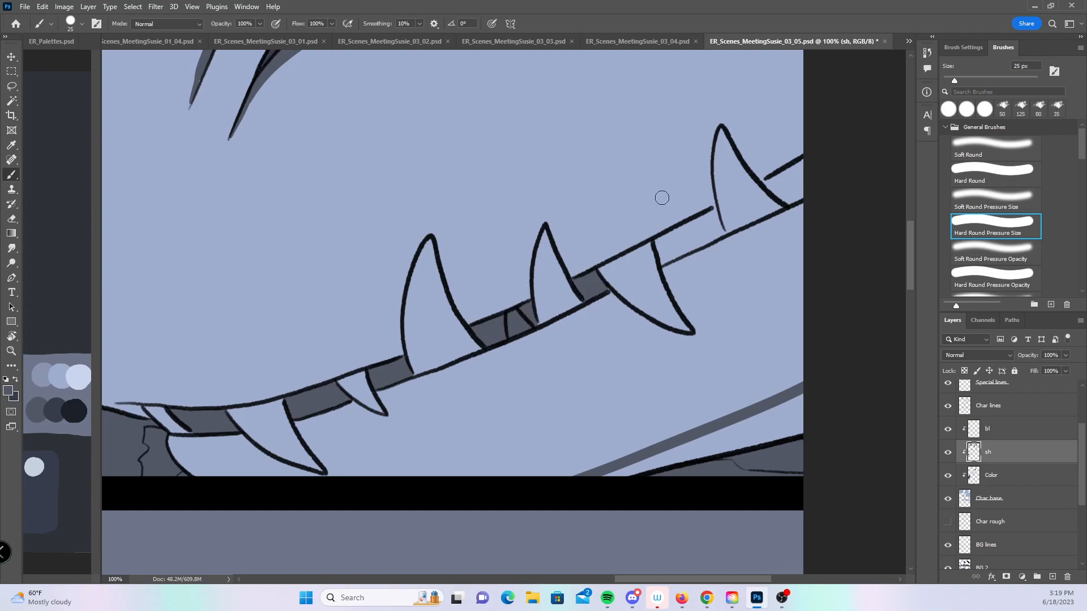
{"action": "mouse_move", "coordinate": [658, 240]}
{"action": "left_mouse_down"}
{"action": "mouse_move", "coordinate": [663, 265]}
{"action": "mouse_move", "coordinate": [719, 232]}
{"action": "mouse_move", "coordinate": [659, 243]}
{"action": "mouse_move", "coordinate": [715, 211]}
{"action": "mouse_move", "coordinate": [720, 228]}
{"action": "mouse_move", "coordinate": [668, 250]}
{"action": "left_mouse_up"}
{"action": "mouse_move", "coordinate": [771, 192]}
{"action": "left_mouse_down"}
{"action": "mouse_move", "coordinate": [787, 199]}
{"action": "mouse_move", "coordinate": [807, 163]}
{"action": "mouse_move", "coordinate": [801, 193]}
{"action": "left_mouse_up"}
- Fill the shadow under the close-up lower jaw with the Hard Round brush and save the page
{"action": "left_click", "coordinate": [1009, 174]}
{"action": "left_click_drag", "start_coordinate": [668, 455], "coordinate": [789, 421]}
{"action": "key", "text": "z"}
{"action": "left_click", "coordinate": [779, 404], "text": "alt"}
{"action": "left_click", "coordinate": [779, 404], "text": "alt"}
{"action": "left_click", "coordinate": [779, 405], "text": "alt"}
{"action": "left_click", "coordinate": [778, 405], "text": "alt"}
{"action": "left_click_drag", "start_coordinate": [716, 527], "coordinate": [695, 384]}
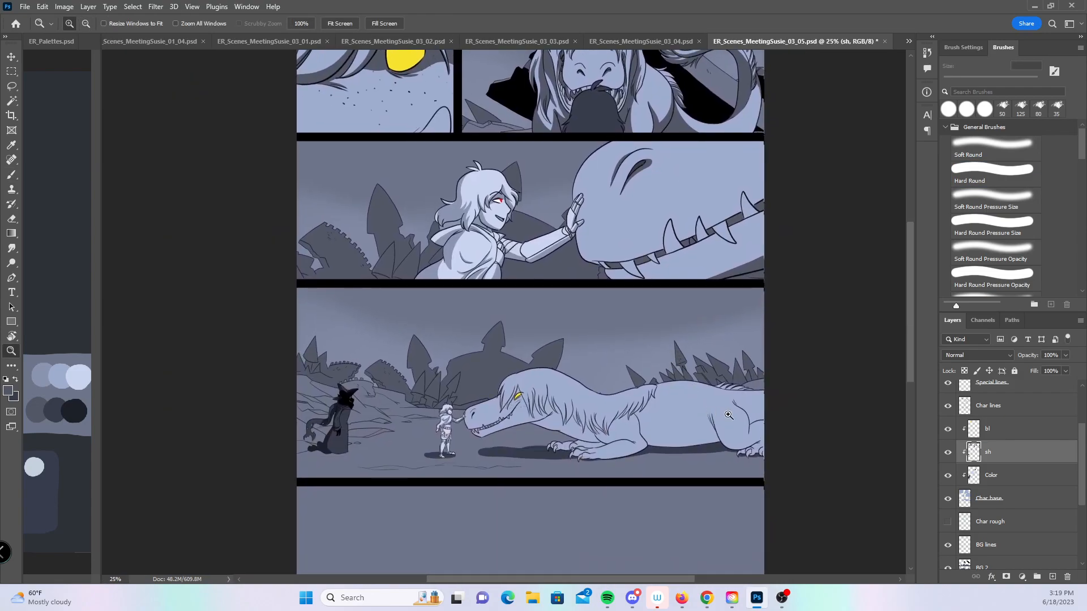
{"action": "left_click", "coordinate": [989, 220]}
{"action": "key", "text": "ctrl+s"}
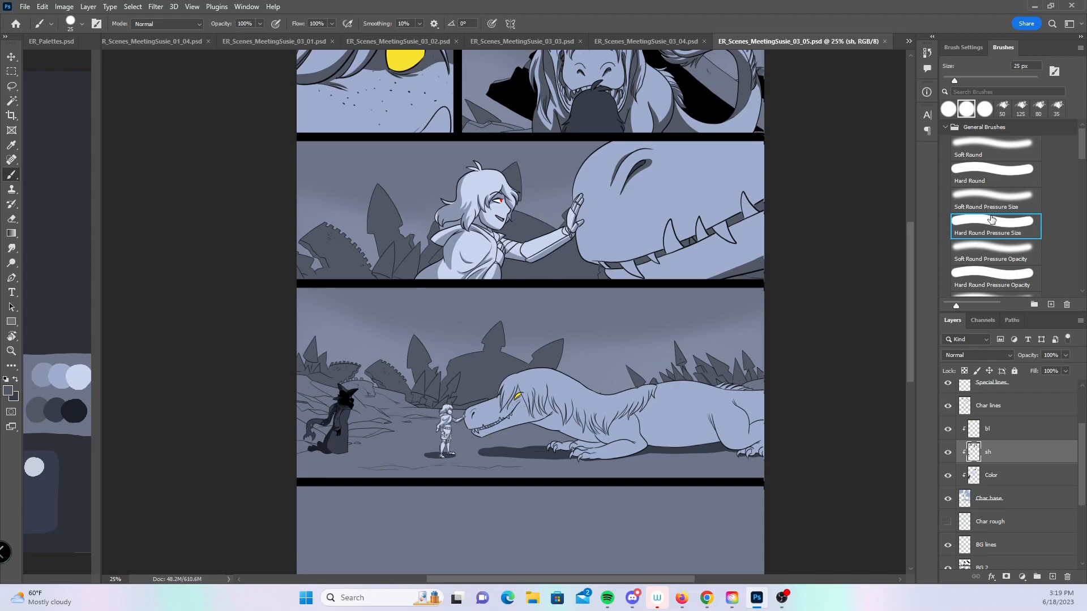
- On the sh layer, outline the shadow along the underside of the lying creature's lower jaw with a 25 px brush
{"action": "key", "text": "z"}
{"action": "left_click", "coordinate": [784, 349]}
{"action": "left_click", "coordinate": [774, 354]}
{"action": "left_click_drag", "start_coordinate": [551, 441], "coordinate": [763, 310]}
{"action": "left_click", "coordinate": [475, 385]}
{"action": "left_click", "coordinate": [476, 385]}
{"action": "left_click", "coordinate": [475, 385]}
{"action": "mouse_move", "coordinate": [425, 389]}
{"action": "left_mouse_down"}
{"action": "mouse_move", "coordinate": [440, 403]}
{"action": "mouse_move", "coordinate": [446, 392]}
{"action": "left_mouse_up"}
{"action": "left_click", "coordinate": [12, 177]}
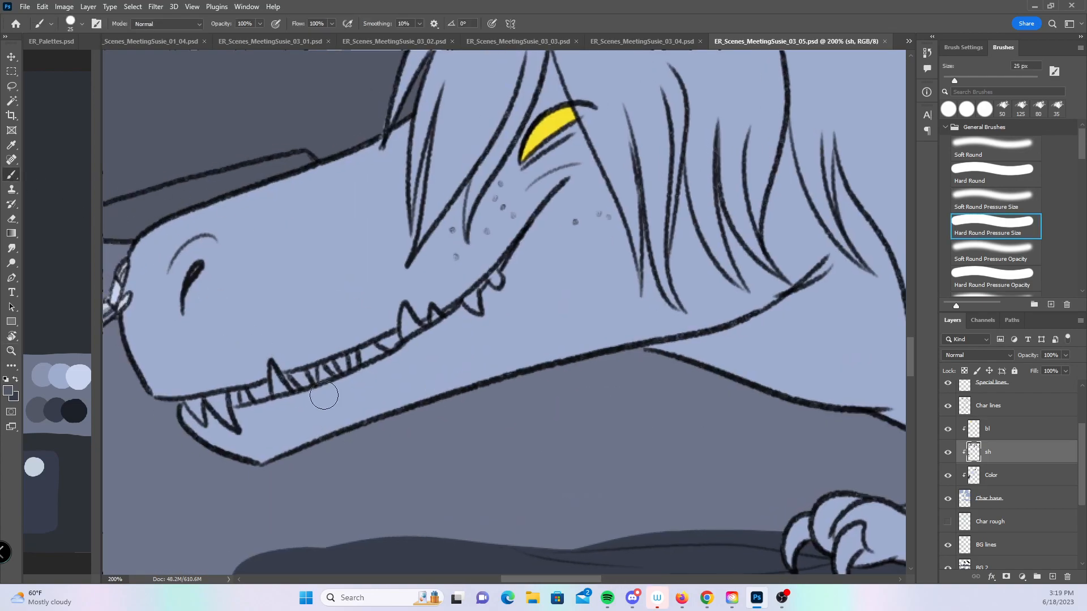
{"action": "mouse_move", "coordinate": [305, 450]}
{"action": "left_mouse_down"}
{"action": "mouse_move", "coordinate": [541, 365]}
{"action": "mouse_move", "coordinate": [286, 468]}
{"action": "mouse_move", "coordinate": [414, 404]}
{"action": "mouse_move", "coordinate": [649, 320]}
{"action": "left_mouse_up"}
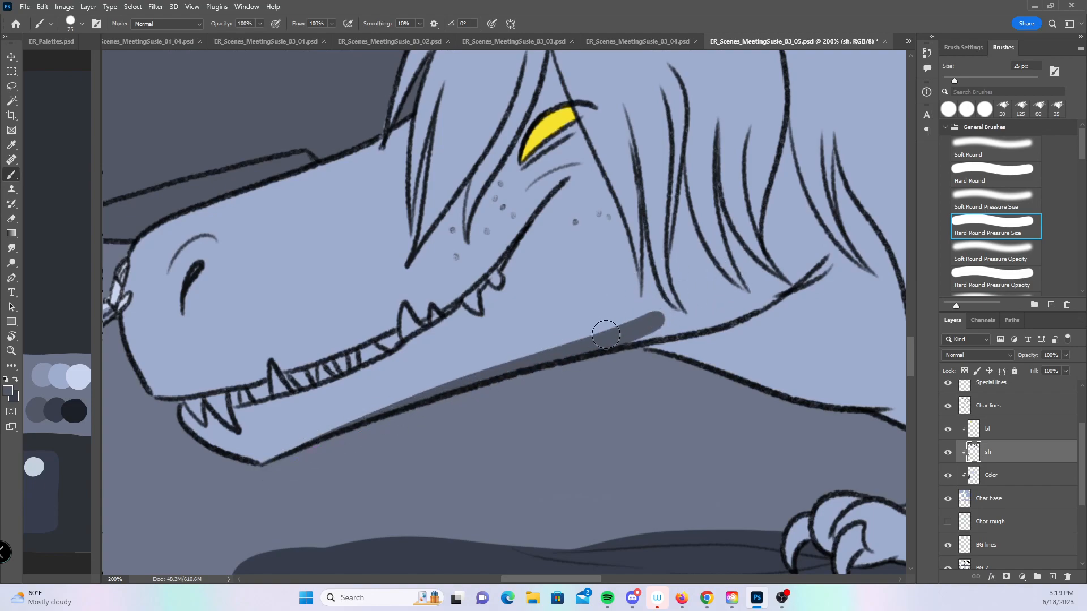
- With a 10 px brush, shade beside the hair strands hanging over the lying creature's forehead
{"action": "scroll", "coordinate": [589, 393], "scroll_direction": "up", "scroll_amount": 5}
{"action": "key", "text": "bracketleft"}
{"action": "key", "text": "bracketleft"}
{"action": "key", "text": "bracketleft"}
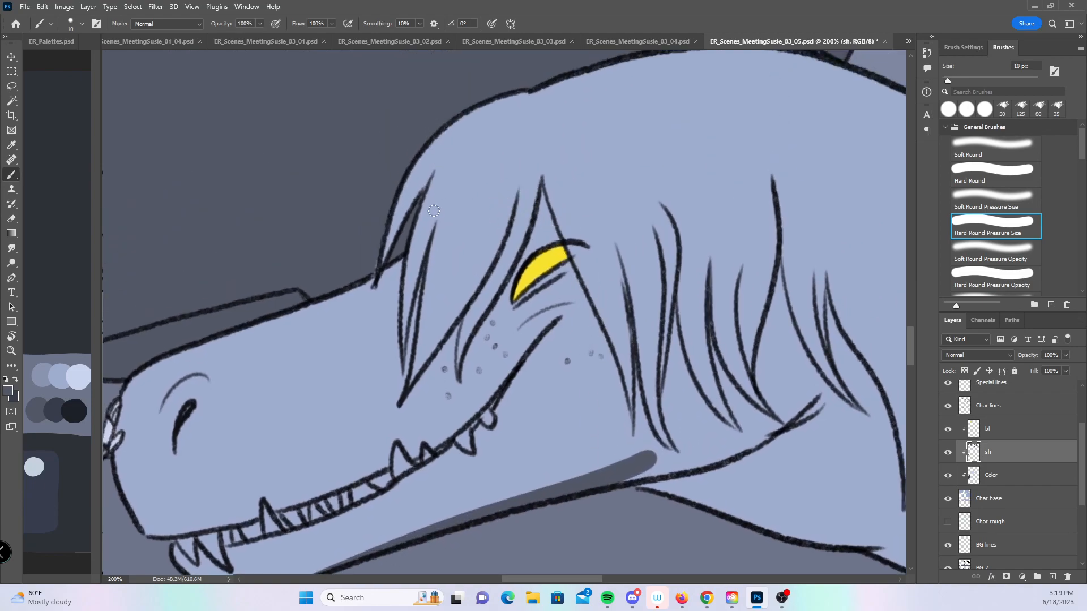
{"action": "left_click_drag", "start_coordinate": [392, 245], "coordinate": [419, 187]}
{"action": "mouse_move", "coordinate": [403, 357]}
{"action": "left_mouse_down"}
{"action": "mouse_move", "coordinate": [414, 267]}
{"action": "mouse_move", "coordinate": [425, 235]}
{"action": "mouse_move", "coordinate": [410, 349]}
{"action": "mouse_move", "coordinate": [433, 225]}
{"action": "left_mouse_up"}
{"action": "left_click_drag", "start_coordinate": [420, 365], "coordinate": [463, 284]}
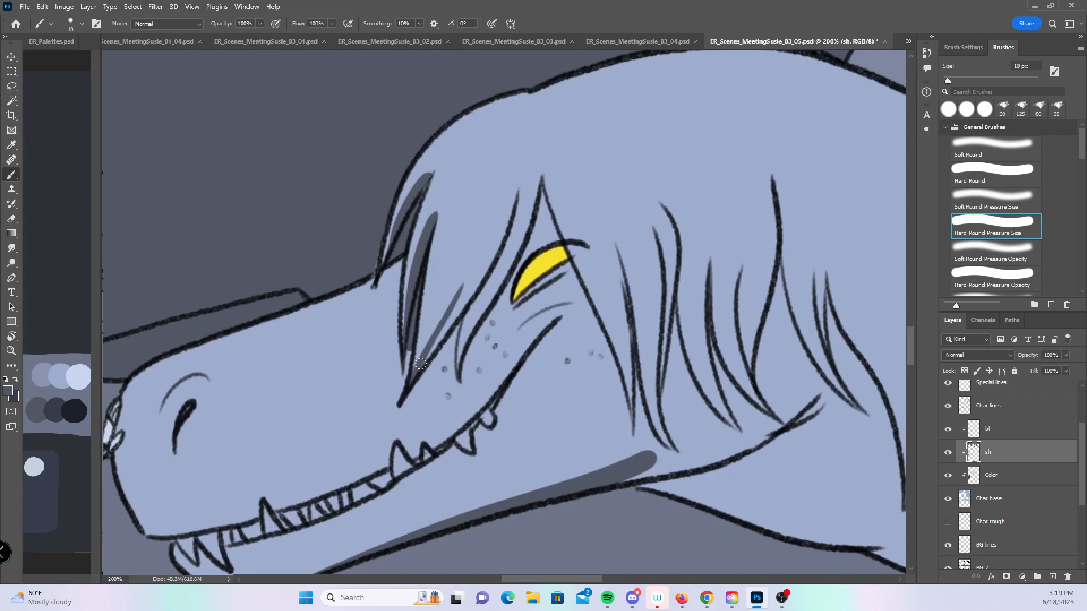
{"action": "key", "text": "]"}
{"action": "mouse_move", "coordinate": [421, 362]}
{"action": "left_mouse_down"}
{"action": "mouse_move", "coordinate": [478, 279]}
{"action": "mouse_move", "coordinate": [444, 332]}
{"action": "mouse_move", "coordinate": [503, 216]}
{"action": "mouse_move", "coordinate": [472, 290]}
{"action": "mouse_move", "coordinate": [515, 167]}
{"action": "mouse_move", "coordinate": [435, 359]}
{"action": "mouse_move", "coordinate": [488, 256]}
{"action": "left_mouse_up"}
{"action": "key", "text": "ctrl+z"}
{"action": "key", "text": "["}
{"action": "key", "text": "["}
{"action": "mouse_move", "coordinate": [419, 377]}
{"action": "left_mouse_down"}
{"action": "mouse_move", "coordinate": [454, 331]}
{"action": "mouse_move", "coordinate": [452, 342]}
{"action": "mouse_move", "coordinate": [461, 299]}
{"action": "mouse_move", "coordinate": [503, 249]}
{"action": "mouse_move", "coordinate": [467, 348]}
{"action": "mouse_move", "coordinate": [520, 292]}
{"action": "mouse_move", "coordinate": [482, 321]}
{"action": "mouse_move", "coordinate": [534, 231]}
{"action": "mouse_move", "coordinate": [530, 259]}
{"action": "mouse_move", "coordinate": [541, 194]}
{"action": "mouse_move", "coordinate": [548, 249]}
{"action": "left_mouse_up"}
- Shade the skin around the yellow eye, the crease below it and the long strand beside it
{"action": "left_click_drag", "start_coordinate": [509, 304], "coordinate": [564, 266]}
{"action": "mouse_move", "coordinate": [540, 313]}
{"action": "left_mouse_down"}
{"action": "mouse_move", "coordinate": [513, 332]}
{"action": "mouse_move", "coordinate": [579, 301]}
{"action": "mouse_move", "coordinate": [534, 311]}
{"action": "mouse_move", "coordinate": [574, 289]}
{"action": "mouse_move", "coordinate": [589, 309]}
{"action": "left_mouse_up"}
{"action": "left_click_drag", "start_coordinate": [569, 266], "coordinate": [592, 313]}
{"action": "left_click_drag", "start_coordinate": [546, 180], "coordinate": [629, 395]}
- Shade the gaps between the teeth along the mouth line and the area around the nostril
{"action": "left_click_drag", "start_coordinate": [581, 430], "coordinate": [651, 382]}
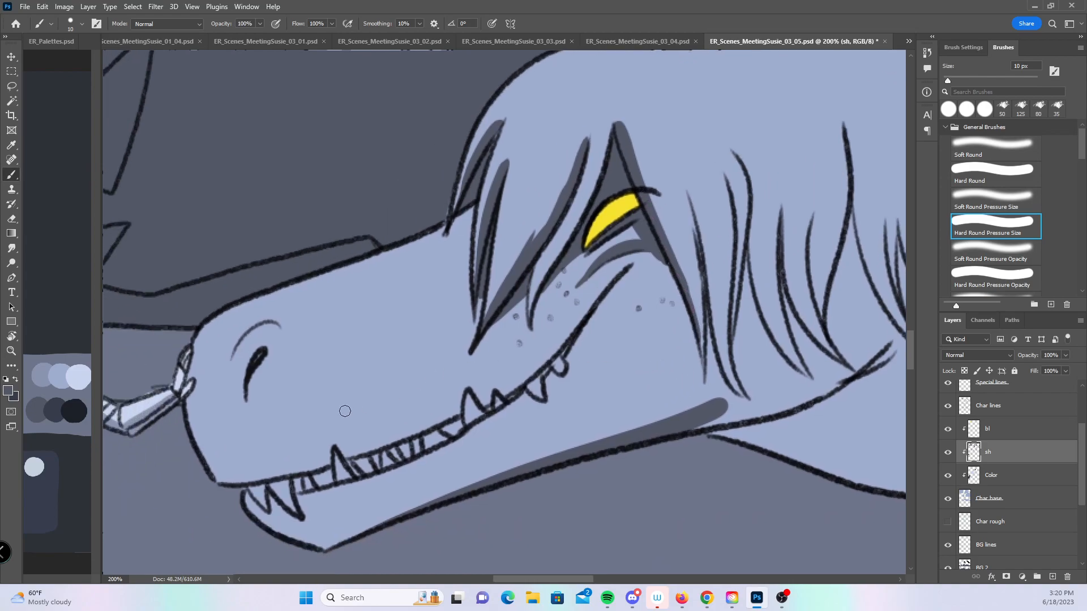
{"action": "mouse_move", "coordinate": [313, 478]}
{"action": "left_mouse_down"}
{"action": "mouse_move", "coordinate": [379, 452]}
{"action": "mouse_move", "coordinate": [400, 461]}
{"action": "mouse_move", "coordinate": [457, 428]}
{"action": "left_mouse_up"}
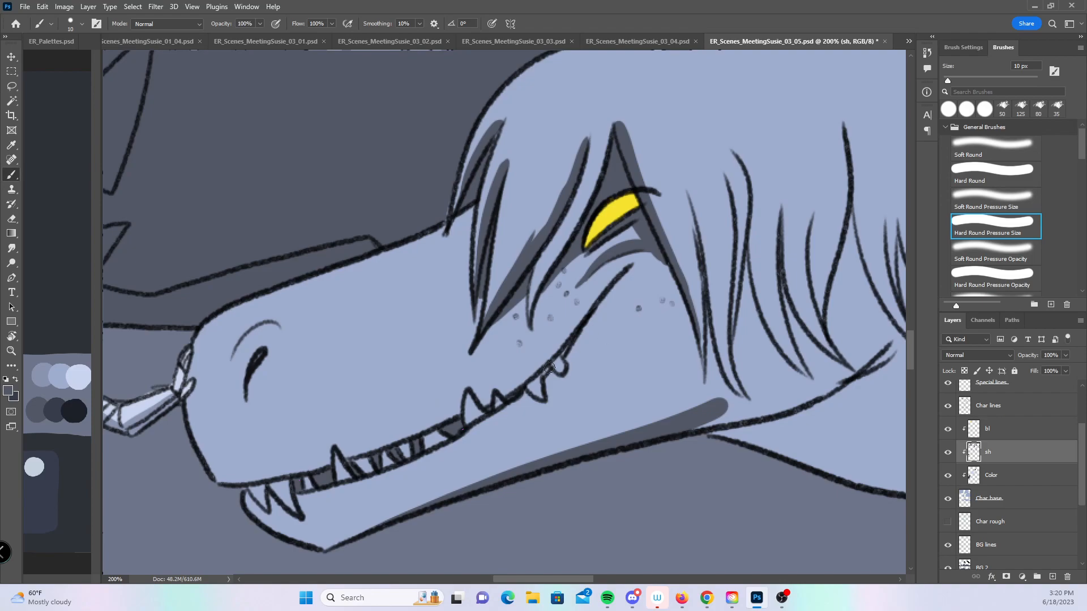
{"action": "mouse_move", "coordinate": [254, 380]}
{"action": "left_mouse_down"}
{"action": "mouse_move", "coordinate": [265, 354]}
{"action": "mouse_move", "coordinate": [251, 371]}
{"action": "mouse_move", "coordinate": [228, 363]}
{"action": "mouse_move", "coordinate": [247, 332]}
{"action": "left_mouse_up"}
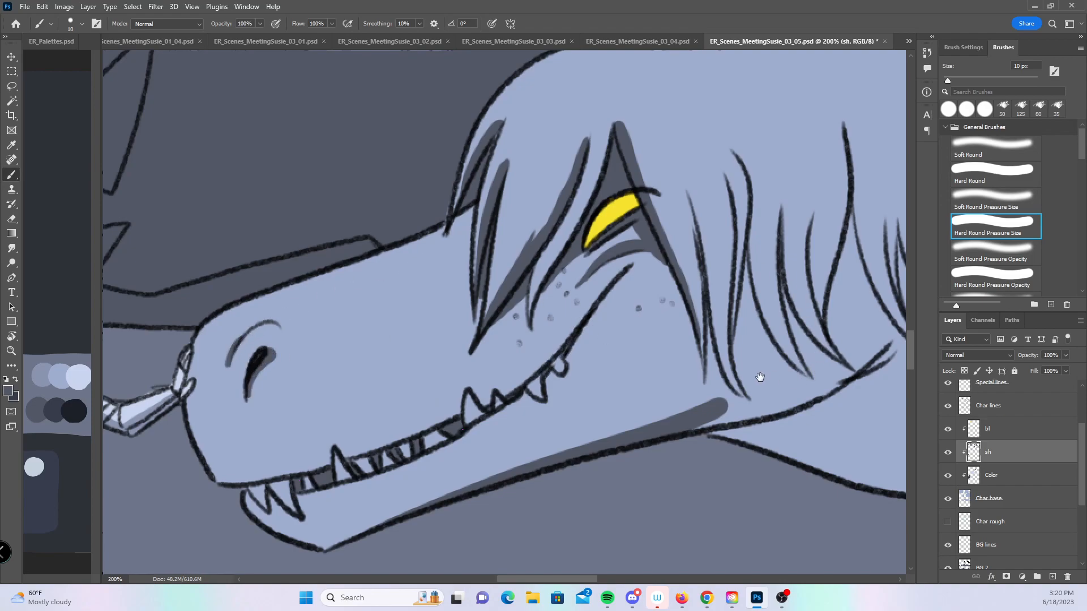
- With a 15 px brush, shade the mane strands behind the eye and extend the jaw shadow up to them
{"action": "left_click_drag", "start_coordinate": [774, 377], "coordinate": [582, 339]}
{"action": "key", "text": "bracketright"}
{"action": "key", "text": "bracketright"}
{"action": "key", "text": "bracketright"}
{"action": "mouse_move", "coordinate": [413, 158]}
{"action": "left_mouse_down"}
{"action": "mouse_move", "coordinate": [469, 334]}
{"action": "mouse_move", "coordinate": [472, 385]}
{"action": "left_mouse_up"}
{"action": "key", "text": "bracketleft"}
{"action": "key", "text": "bracketleft"}
{"action": "mouse_move", "coordinate": [458, 208]}
{"action": "left_mouse_down"}
{"action": "mouse_move", "coordinate": [480, 271]}
{"action": "mouse_move", "coordinate": [470, 254]}
{"action": "mouse_move", "coordinate": [489, 361]}
{"action": "left_mouse_up"}
{"action": "left_click_drag", "start_coordinate": [483, 278], "coordinate": [504, 405]}
{"action": "left_click_drag", "start_coordinate": [473, 329], "coordinate": [498, 399]}
{"action": "left_click_drag", "start_coordinate": [498, 187], "coordinate": [503, 374]}
{"action": "left_click_drag", "start_coordinate": [516, 270], "coordinate": [512, 403]}
{"action": "mouse_move", "coordinate": [506, 342]}
{"action": "left_mouse_down"}
{"action": "mouse_move", "coordinate": [516, 276]}
{"action": "mouse_move", "coordinate": [513, 314]}
{"action": "mouse_move", "coordinate": [555, 379]}
{"action": "mouse_move", "coordinate": [541, 360]}
{"action": "mouse_move", "coordinate": [548, 369]}
{"action": "mouse_move", "coordinate": [519, 271]}
{"action": "left_mouse_up"}
{"action": "left_click_drag", "start_coordinate": [465, 432], "coordinate": [543, 373]}
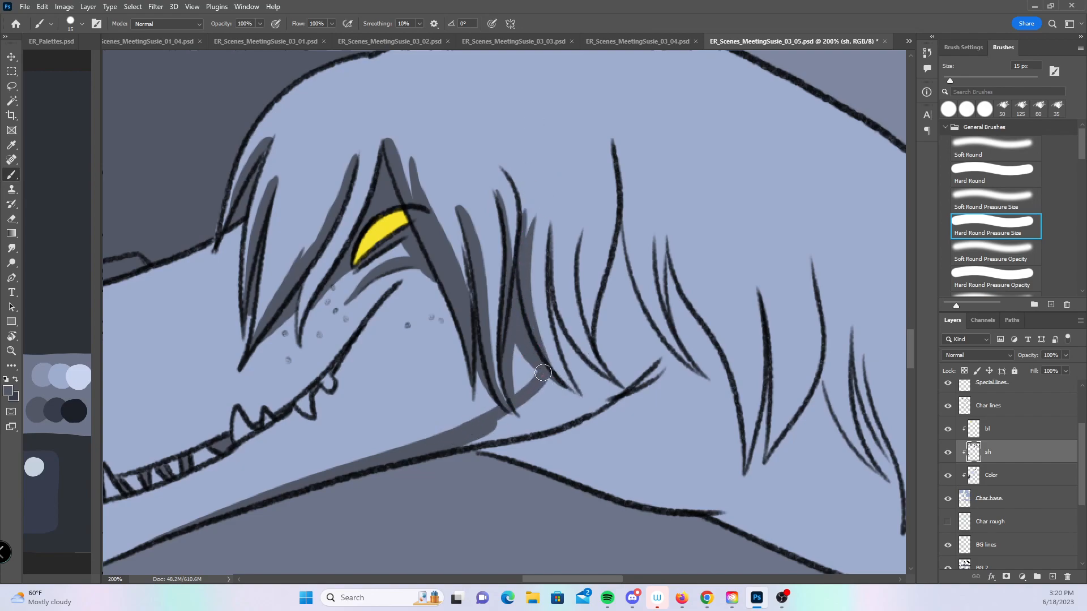
- Outline the shadow down the neck and along the chest to the top of the near foreleg
{"action": "mouse_move", "coordinate": [756, 389]}
{"action": "left_mouse_down"}
{"action": "mouse_move", "coordinate": [544, 356]}
{"action": "mouse_move", "coordinate": [507, 305]}
{"action": "left_mouse_up"}
{"action": "mouse_move", "coordinate": [367, 286]}
{"action": "left_mouse_down"}
{"action": "mouse_move", "coordinate": [400, 359]}
{"action": "mouse_move", "coordinate": [478, 425]}
{"action": "mouse_move", "coordinate": [735, 511]}
{"action": "left_mouse_up"}
{"action": "mouse_move", "coordinate": [672, 439]}
{"action": "left_mouse_down"}
{"action": "mouse_move", "coordinate": [606, 371]}
{"action": "mouse_move", "coordinate": [548, 346]}
{"action": "mouse_move", "coordinate": [578, 373]}
{"action": "left_mouse_up"}
{"action": "left_click_drag", "start_coordinate": [544, 318], "coordinate": [607, 370]}
{"action": "left_click_drag", "start_coordinate": [508, 249], "coordinate": [608, 361]}
{"action": "left_click_drag", "start_coordinate": [558, 318], "coordinate": [620, 358]}
{"action": "mouse_move", "coordinate": [543, 306]}
{"action": "left_mouse_down"}
{"action": "mouse_move", "coordinate": [650, 361]}
{"action": "mouse_move", "coordinate": [758, 363]}
{"action": "left_mouse_up"}
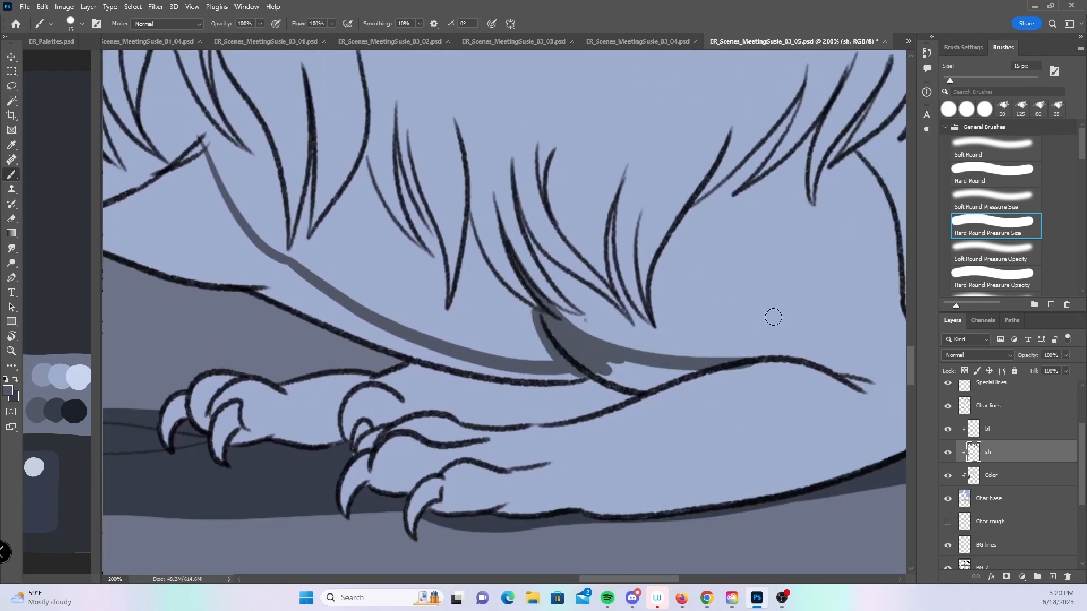
{"action": "key", "text": "ctrl+z"}
{"action": "mouse_move", "coordinate": [568, 331]}
{"action": "left_mouse_down"}
{"action": "mouse_move", "coordinate": [693, 363]}
{"action": "mouse_move", "coordinate": [748, 354]}
{"action": "left_mouse_up"}
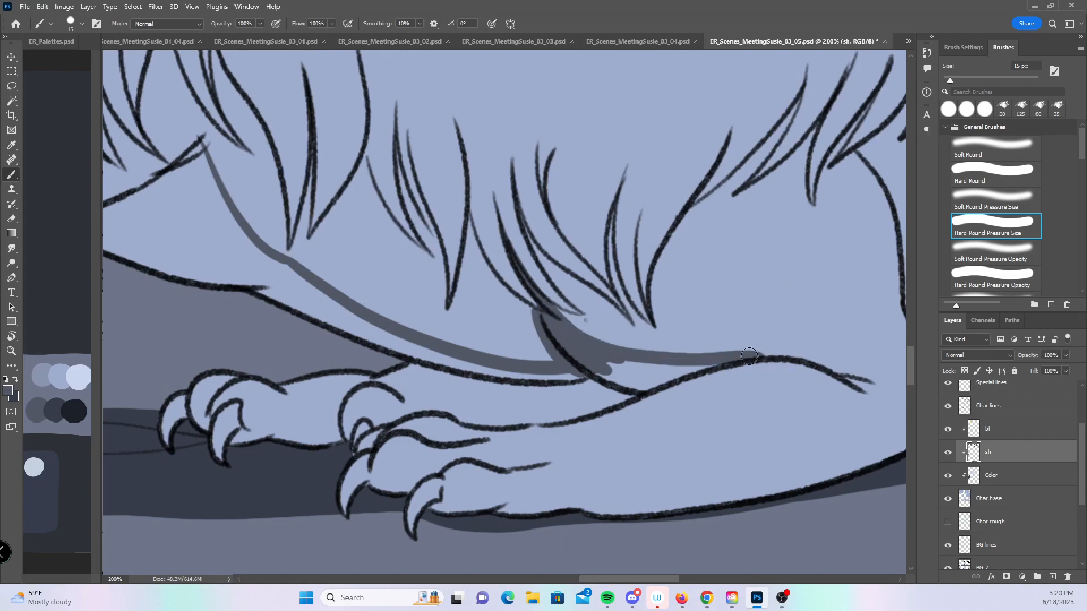
- Shade the claws, toes and lower edge of the far front foot
{"action": "left_click_drag", "start_coordinate": [437, 377], "coordinate": [566, 356]}
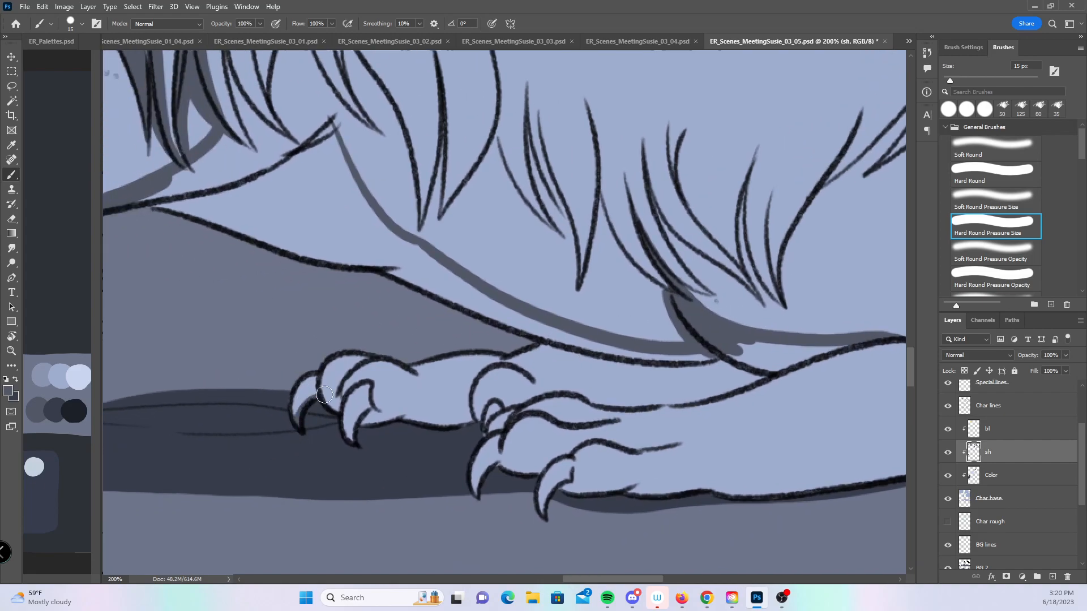
{"action": "mouse_move", "coordinate": [330, 401]}
{"action": "left_mouse_down"}
{"action": "mouse_move", "coordinate": [368, 406]}
{"action": "mouse_move", "coordinate": [357, 437]}
{"action": "mouse_move", "coordinate": [373, 406]}
{"action": "mouse_move", "coordinate": [403, 409]}
{"action": "mouse_move", "coordinate": [400, 422]}
{"action": "mouse_move", "coordinate": [506, 406]}
{"action": "left_mouse_up"}
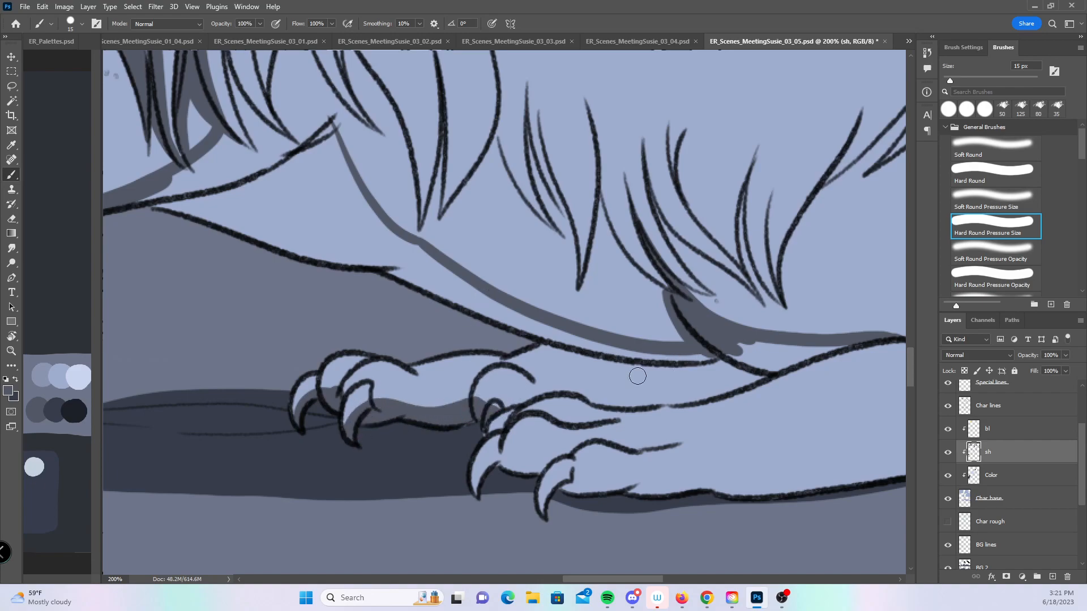
{"action": "mouse_move", "coordinate": [501, 357]}
{"action": "left_mouse_down"}
{"action": "mouse_move", "coordinate": [542, 392]}
{"action": "mouse_move", "coordinate": [541, 372]}
{"action": "left_mouse_up"}
- Shade the short mane strands just above the corner where the jaw meets the neck
{"action": "left_click_drag", "start_coordinate": [501, 271], "coordinate": [677, 398]}
{"action": "left_click_drag", "start_coordinate": [562, 274], "coordinate": [578, 395]}
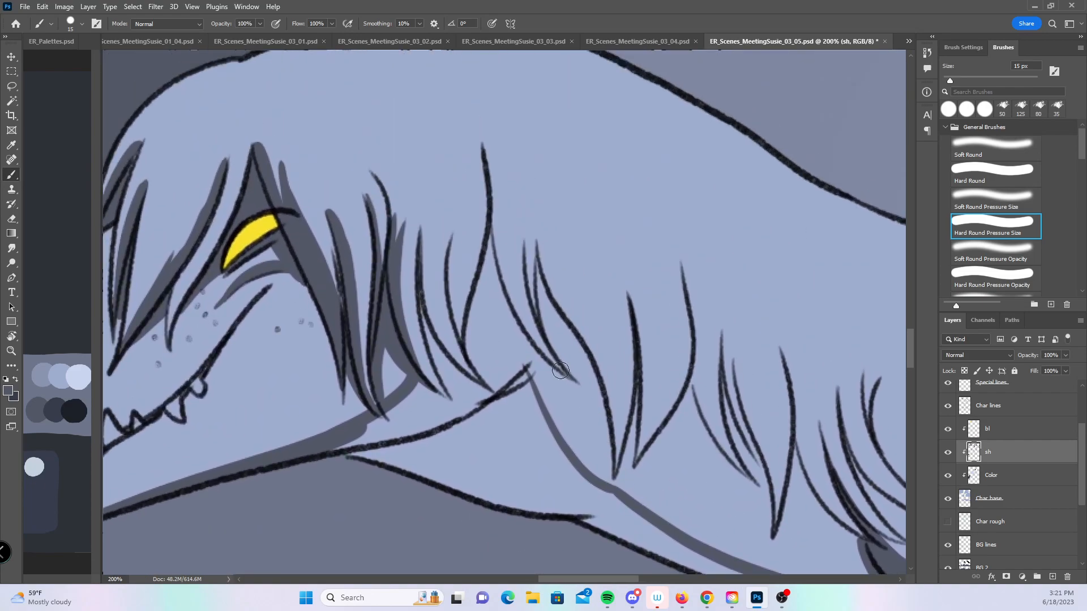
{"action": "mouse_move", "coordinate": [437, 333]}
{"action": "left_mouse_down"}
{"action": "mouse_move", "coordinate": [421, 249]}
{"action": "mouse_move", "coordinate": [473, 373]}
{"action": "left_mouse_up"}
{"action": "left_click_drag", "start_coordinate": [429, 302], "coordinate": [490, 390]}
{"action": "left_click_drag", "start_coordinate": [463, 339], "coordinate": [449, 247]}
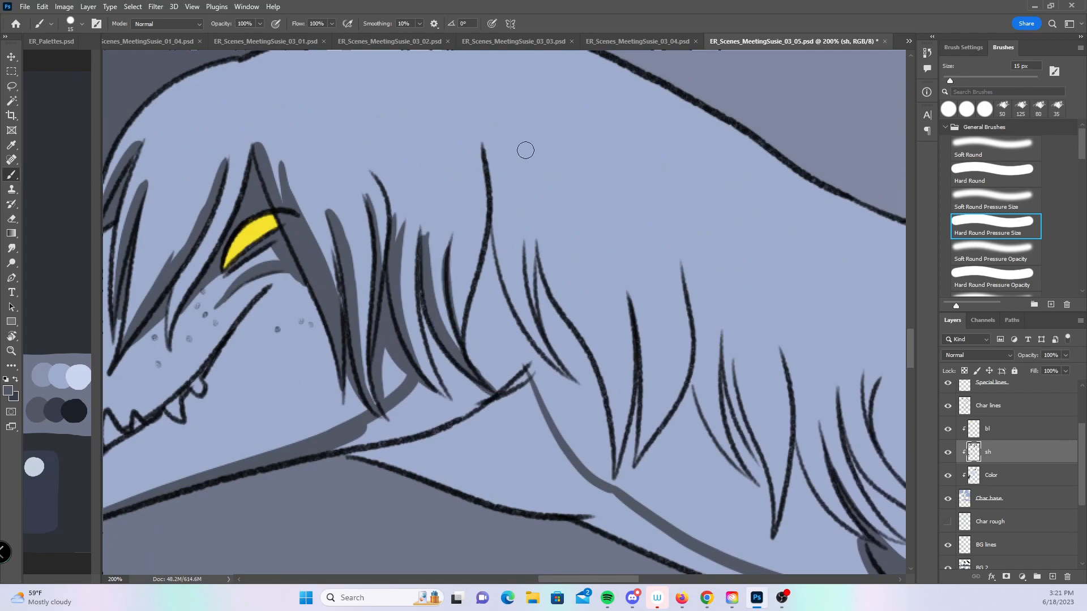
- Shade the neck strands above the start of the chest shadow, down to the tip of the long pointed lock
{"action": "mouse_move", "coordinate": [538, 346]}
{"action": "left_mouse_down"}
{"action": "mouse_move", "coordinate": [548, 413]}
{"action": "mouse_move", "coordinate": [531, 349]}
{"action": "left_mouse_up"}
{"action": "left_click_drag", "start_coordinate": [491, 189], "coordinate": [524, 331]}
{"action": "mouse_move", "coordinate": [499, 265]}
{"action": "left_mouse_down"}
{"action": "mouse_move", "coordinate": [556, 366]}
{"action": "mouse_move", "coordinate": [500, 193]}
{"action": "left_mouse_up"}
{"action": "mouse_move", "coordinate": [528, 248]}
{"action": "left_mouse_down"}
{"action": "mouse_move", "coordinate": [552, 347]}
{"action": "mouse_move", "coordinate": [543, 324]}
{"action": "left_mouse_up"}
{"action": "left_click_drag", "start_coordinate": [537, 266], "coordinate": [558, 353]}
{"action": "mouse_move", "coordinate": [538, 244]}
{"action": "left_mouse_down"}
{"action": "mouse_move", "coordinate": [553, 313]}
{"action": "mouse_move", "coordinate": [581, 346]}
{"action": "left_mouse_up"}
{"action": "left_click_drag", "start_coordinate": [544, 309], "coordinate": [597, 377]}
{"action": "left_click_drag", "start_coordinate": [547, 261], "coordinate": [594, 377]}
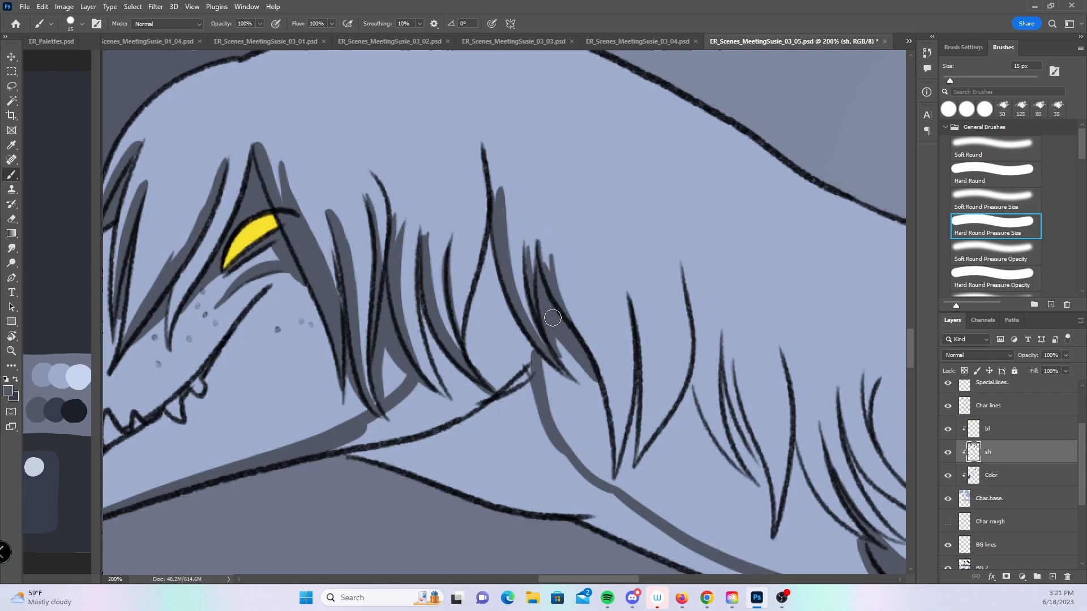
{"action": "left_click_drag", "start_coordinate": [549, 313], "coordinate": [609, 433]}
{"action": "left_click_drag", "start_coordinate": [580, 351], "coordinate": [614, 469]}
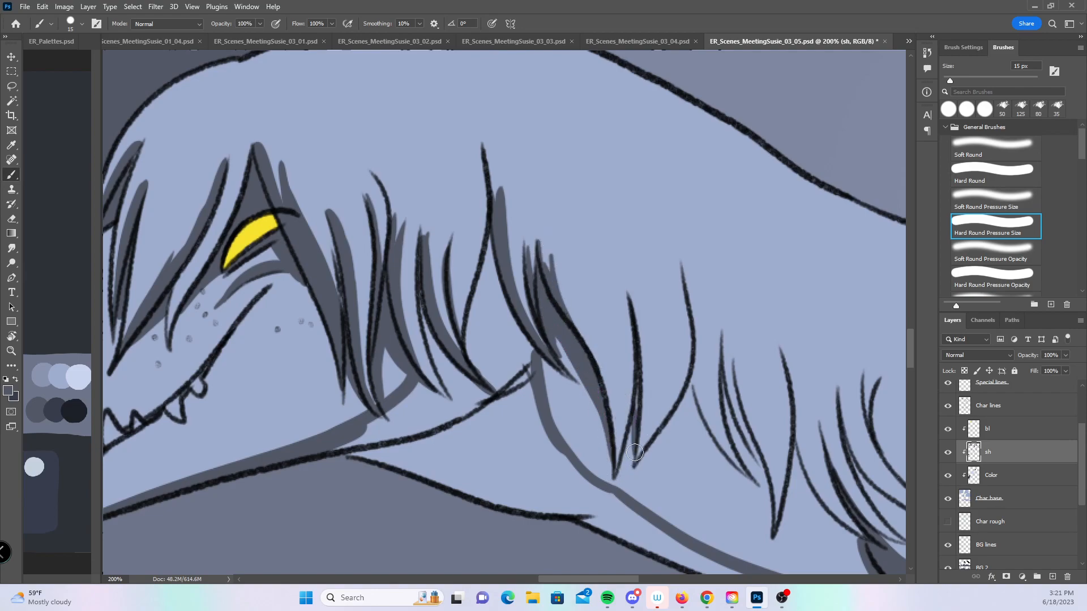
- Shade the mane locks along the lower neck, from the second long lock to those above the foreleg
{"action": "left_click_drag", "start_coordinate": [688, 392], "coordinate": [710, 433]}
{"action": "left_click_drag", "start_coordinate": [691, 401], "coordinate": [696, 364]}
{"action": "mouse_move", "coordinate": [686, 288]}
{"action": "left_mouse_down"}
{"action": "mouse_move", "coordinate": [711, 427]}
{"action": "mouse_move", "coordinate": [731, 461]}
{"action": "left_mouse_up"}
{"action": "mouse_move", "coordinate": [679, 382]}
{"action": "left_mouse_down"}
{"action": "mouse_move", "coordinate": [725, 462]}
{"action": "mouse_move", "coordinate": [753, 479]}
{"action": "left_mouse_up"}
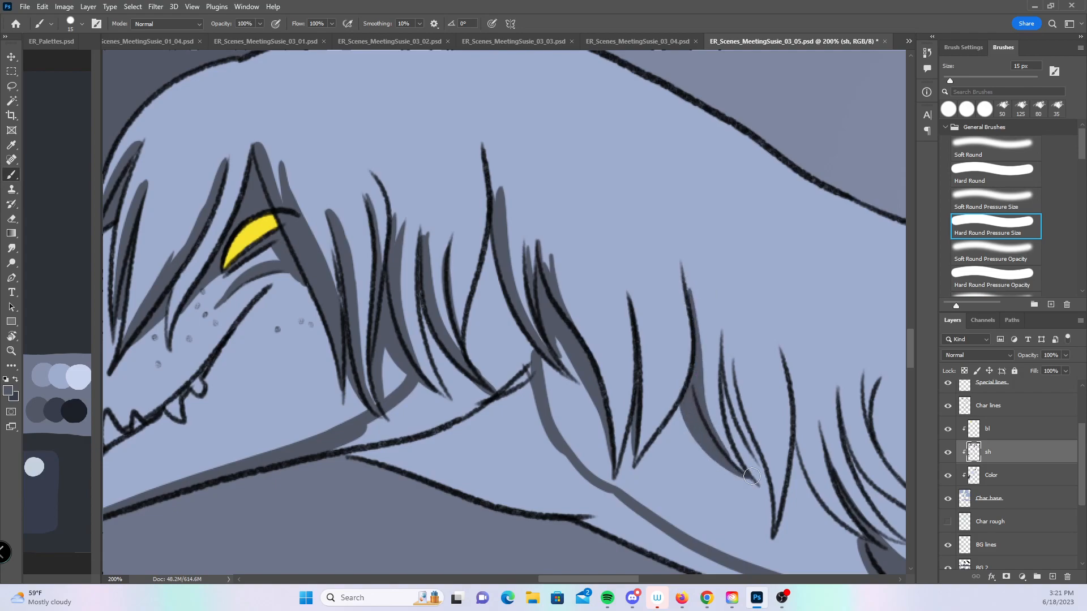
{"action": "left_click_drag", "start_coordinate": [721, 360], "coordinate": [772, 532]}
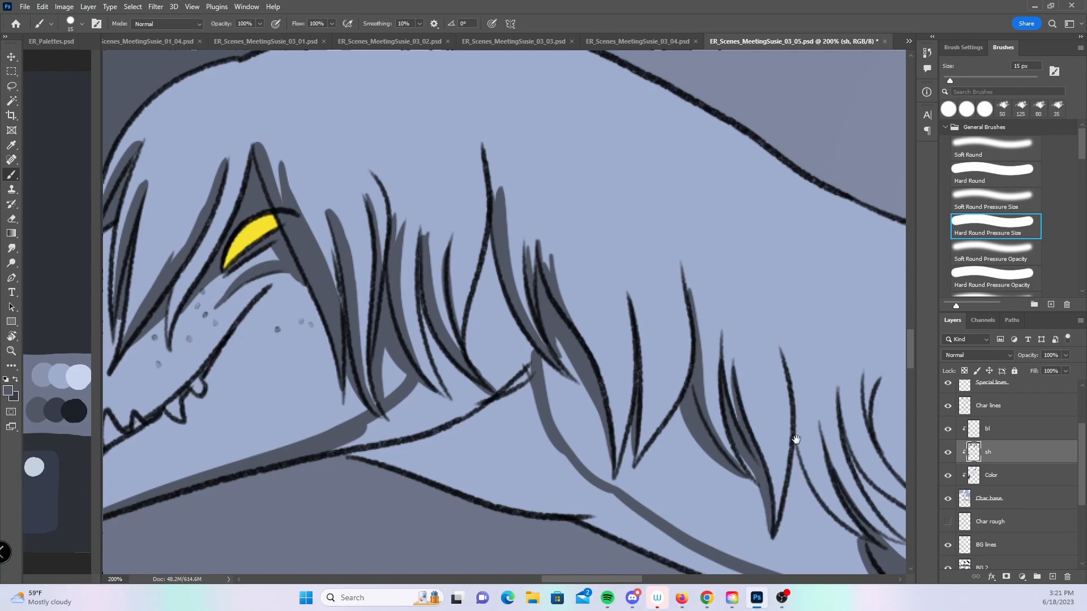
{"action": "left_click_drag", "start_coordinate": [810, 442], "coordinate": [436, 283]}
{"action": "mouse_move", "coordinate": [411, 348]}
{"action": "left_mouse_down"}
{"action": "mouse_move", "coordinate": [426, 397]}
{"action": "mouse_move", "coordinate": [475, 440]}
{"action": "left_mouse_up"}
{"action": "mouse_move", "coordinate": [421, 317]}
{"action": "left_mouse_down"}
{"action": "mouse_move", "coordinate": [441, 400]}
{"action": "mouse_move", "coordinate": [416, 306]}
{"action": "left_mouse_up"}
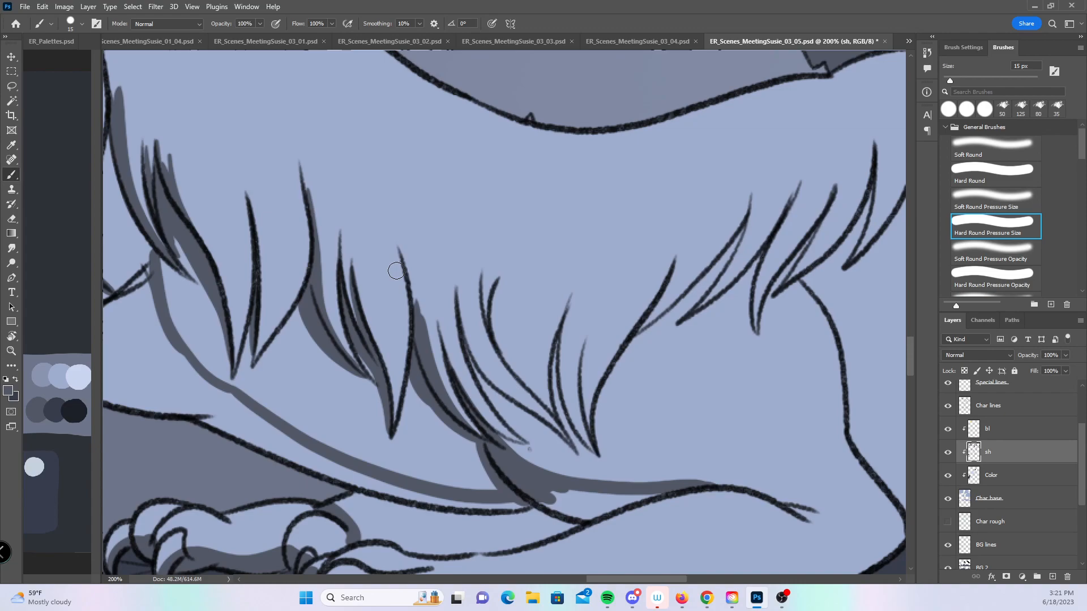
- Shade the cluster of curved mane strands hanging directly above the near foreleg
{"action": "left_click_drag", "start_coordinate": [447, 349], "coordinate": [464, 390]}
{"action": "mouse_move", "coordinate": [457, 286]}
{"action": "left_mouse_down"}
{"action": "mouse_move", "coordinate": [498, 399]}
{"action": "mouse_move", "coordinate": [558, 436]}
{"action": "left_mouse_up"}
{"action": "left_click_drag", "start_coordinate": [508, 409], "coordinate": [478, 354]}
{"action": "mouse_move", "coordinate": [490, 312]}
{"action": "left_mouse_down"}
{"action": "mouse_move", "coordinate": [504, 356]}
{"action": "mouse_move", "coordinate": [566, 427]}
{"action": "left_mouse_up"}
{"action": "mouse_move", "coordinate": [500, 284]}
{"action": "left_mouse_down"}
{"action": "mouse_move", "coordinate": [511, 355]}
{"action": "mouse_move", "coordinate": [505, 276]}
{"action": "left_mouse_up"}
{"action": "left_click_drag", "start_coordinate": [554, 367], "coordinate": [571, 436]}
{"action": "mouse_move", "coordinate": [559, 320]}
{"action": "left_mouse_down"}
{"action": "mouse_move", "coordinate": [558, 391]}
{"action": "mouse_move", "coordinate": [563, 346]}
{"action": "mouse_move", "coordinate": [583, 436]}
{"action": "left_mouse_up"}
{"action": "mouse_move", "coordinate": [569, 391]}
{"action": "left_mouse_down"}
{"action": "mouse_move", "coordinate": [597, 452]}
{"action": "mouse_move", "coordinate": [580, 342]}
{"action": "left_mouse_up"}
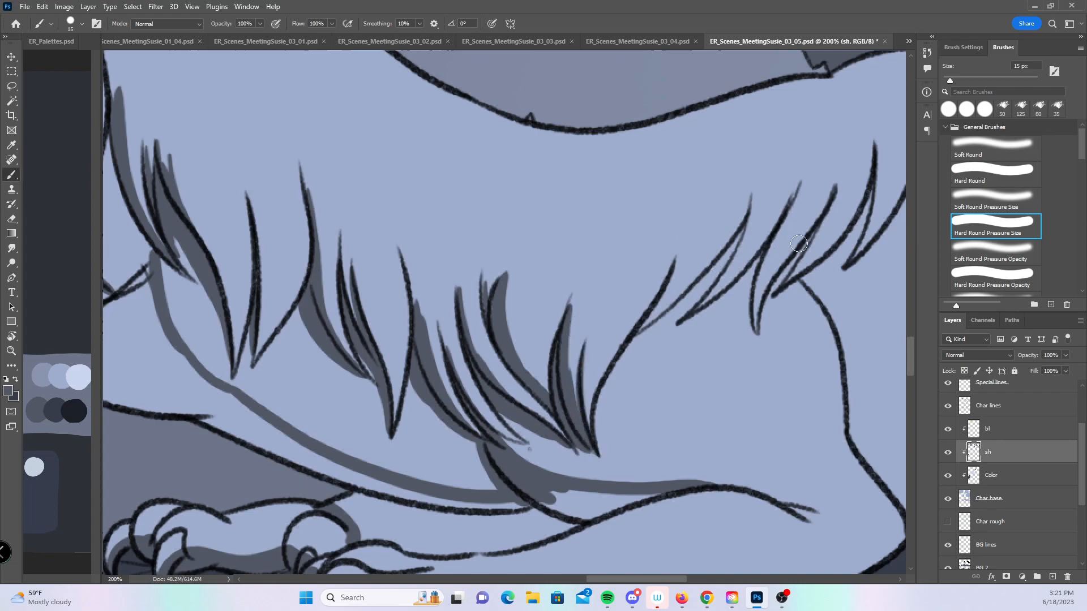
- Shade the rising mane strands behind the shoulder, up towards the creature's back
{"action": "mouse_move", "coordinate": [801, 357]}
{"action": "left_mouse_down"}
{"action": "mouse_move", "coordinate": [635, 443]}
{"action": "mouse_move", "coordinate": [608, 436]}
{"action": "left_mouse_up"}
{"action": "mouse_move", "coordinate": [467, 396]}
{"action": "left_mouse_down"}
{"action": "mouse_move", "coordinate": [529, 329]}
{"action": "mouse_move", "coordinate": [487, 398]}
{"action": "mouse_move", "coordinate": [549, 294]}
{"action": "left_mouse_up"}
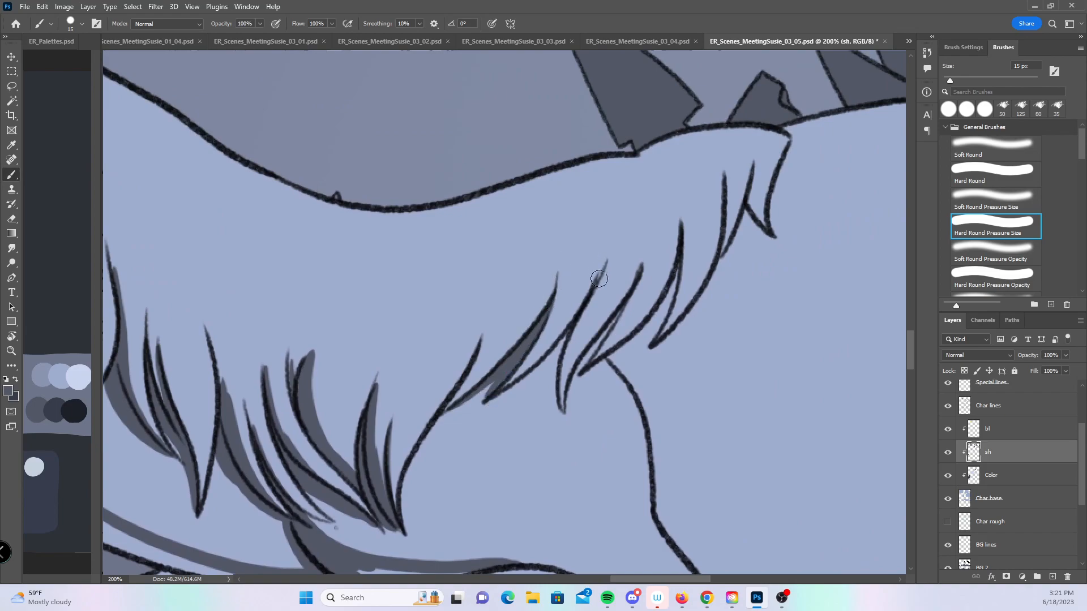
{"action": "mouse_move", "coordinate": [560, 405]}
{"action": "left_mouse_down"}
{"action": "mouse_move", "coordinate": [575, 321]}
{"action": "mouse_move", "coordinate": [560, 405]}
{"action": "mouse_move", "coordinate": [604, 271]}
{"action": "left_mouse_up"}
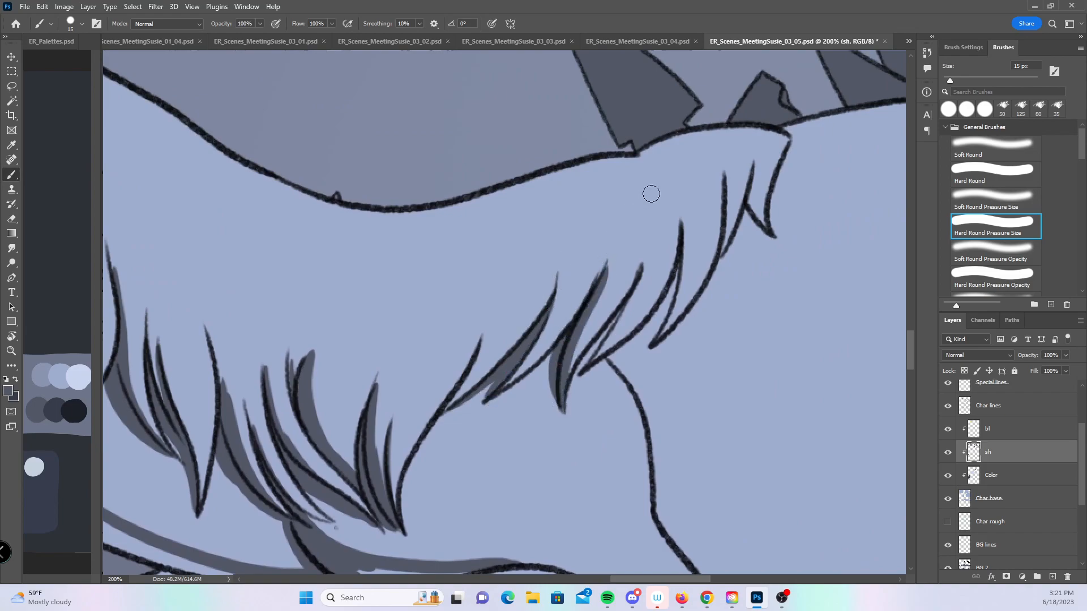
{"action": "mouse_move", "coordinate": [577, 375]}
{"action": "left_mouse_down"}
{"action": "mouse_move", "coordinate": [619, 310]}
{"action": "mouse_move", "coordinate": [620, 323]}
{"action": "mouse_move", "coordinate": [607, 339]}
{"action": "mouse_move", "coordinate": [640, 260]}
{"action": "left_mouse_up"}
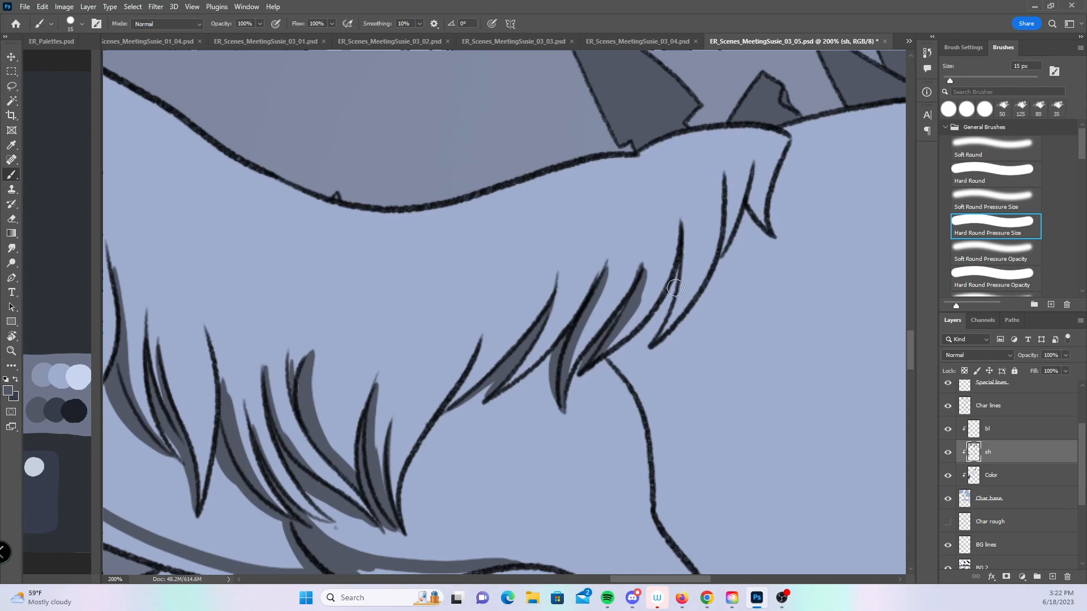
{"action": "left_click_drag", "start_coordinate": [656, 335], "coordinate": [663, 327]}
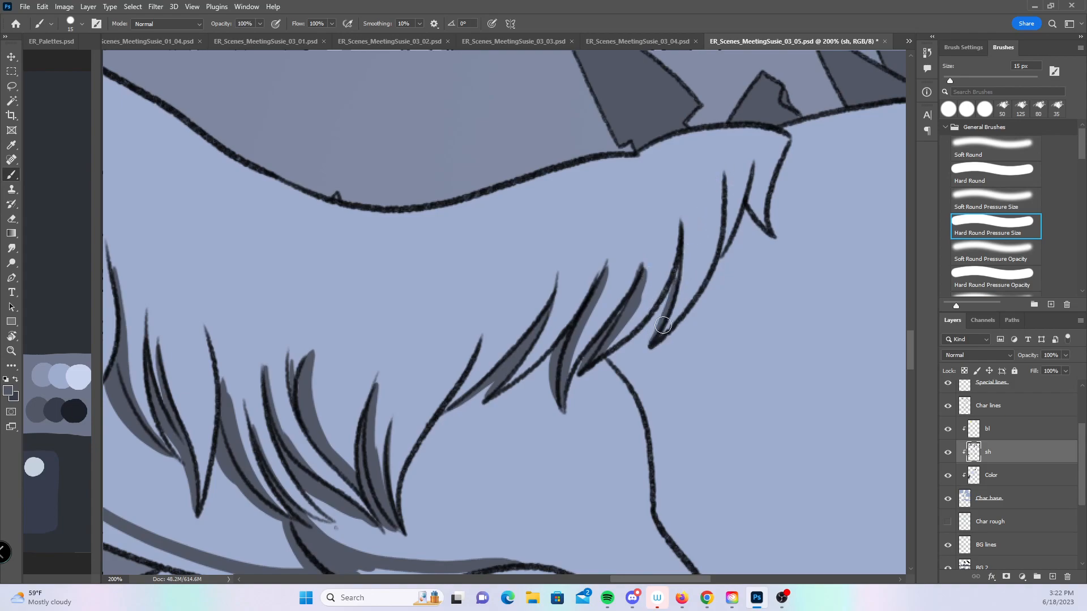
{"action": "left_click_drag", "start_coordinate": [684, 242], "coordinate": [679, 301]}
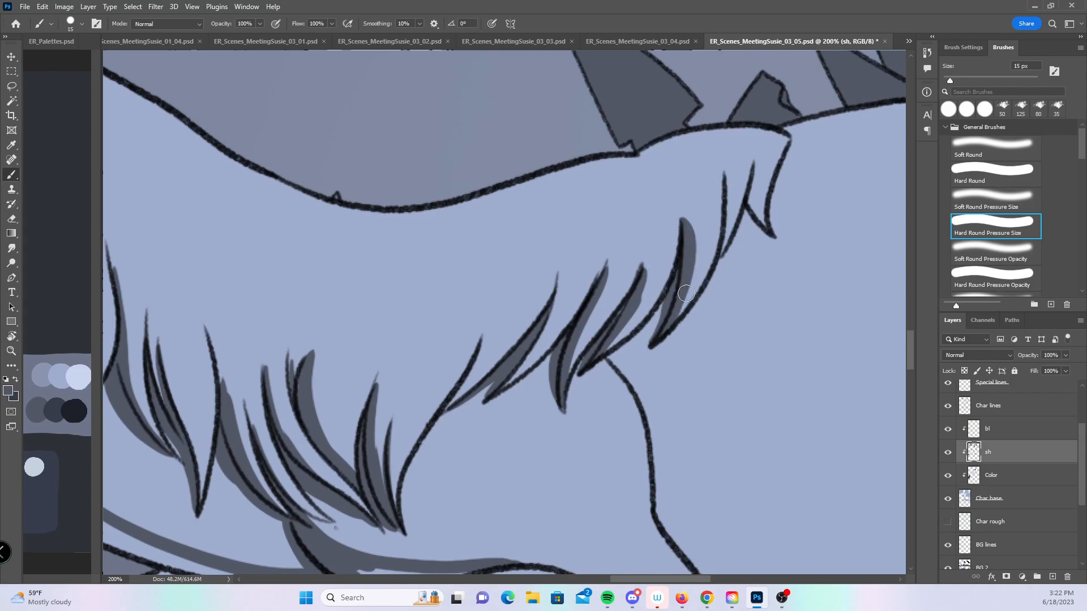
- Outline the belly shadow from behind the foreleg to the thigh and shade the fur strokes at the thigh
{"action": "left_click_drag", "start_coordinate": [768, 449], "coordinate": [640, 304]}
{"action": "left_click_drag", "start_coordinate": [697, 405], "coordinate": [362, 435]}
{"action": "mouse_move", "coordinate": [156, 254]}
{"action": "left_mouse_down"}
{"action": "mouse_move", "coordinate": [304, 408]}
{"action": "mouse_move", "coordinate": [462, 456]}
{"action": "mouse_move", "coordinate": [695, 422]}
{"action": "mouse_move", "coordinate": [773, 374]}
{"action": "mouse_move", "coordinate": [409, 343]}
{"action": "left_mouse_up"}
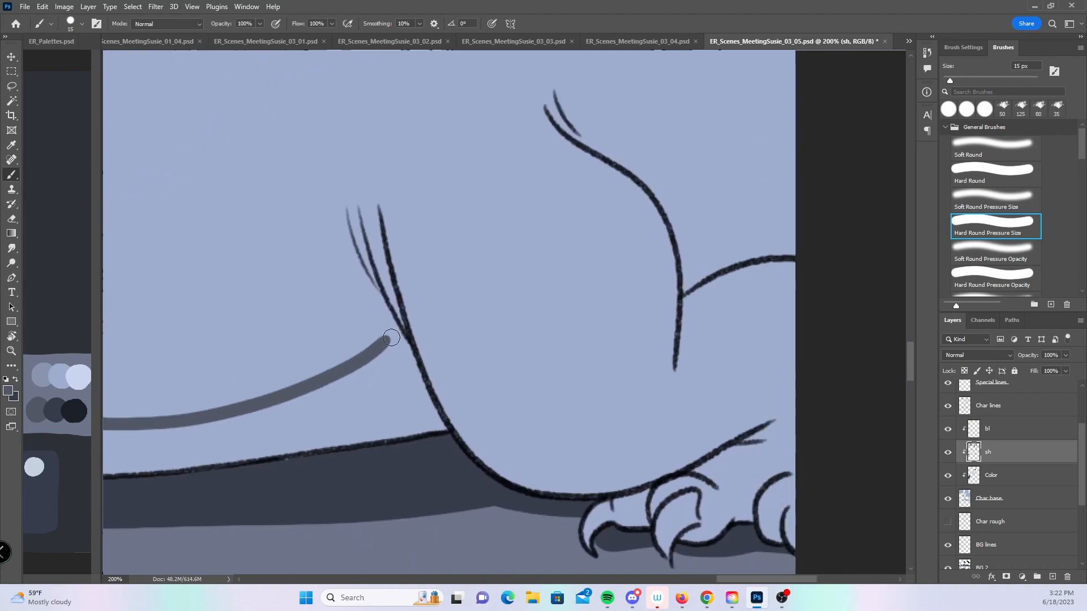
{"action": "left_click_drag", "start_coordinate": [347, 214], "coordinate": [380, 296]}
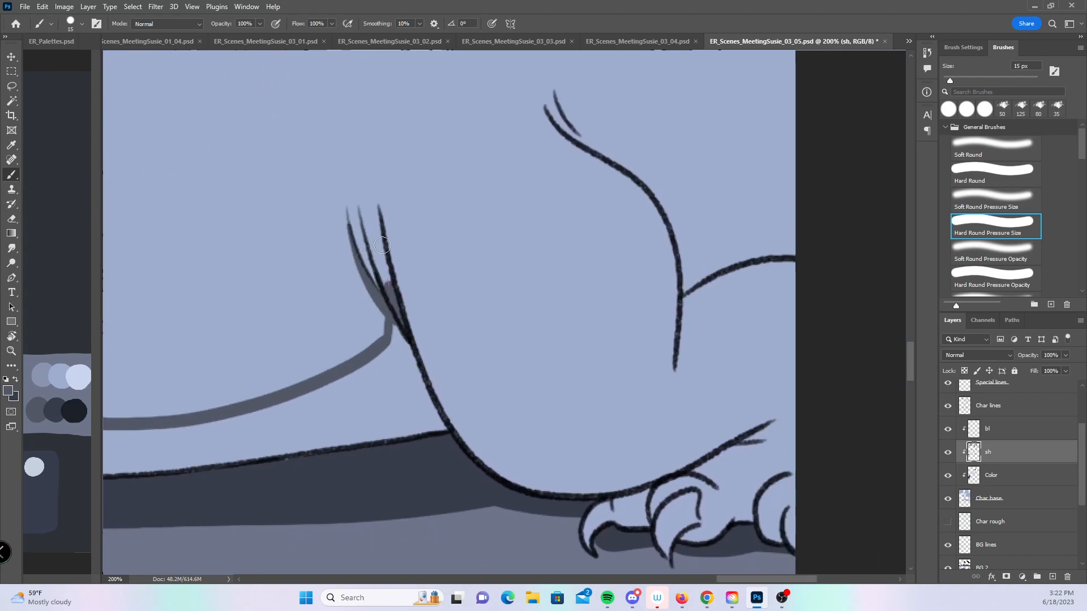
- Outline the shadow along the hind leg's front and lower edge, and shade the haunch folds near the page edge
{"action": "mouse_move", "coordinate": [377, 213]}
{"action": "left_mouse_down"}
{"action": "mouse_move", "coordinate": [403, 291]}
{"action": "mouse_move", "coordinate": [378, 227]}
{"action": "mouse_move", "coordinate": [449, 370]}
{"action": "mouse_move", "coordinate": [598, 463]}
{"action": "mouse_move", "coordinate": [666, 429]}
{"action": "mouse_move", "coordinate": [855, 406]}
{"action": "left_mouse_up"}
{"action": "left_click_drag", "start_coordinate": [744, 262], "coordinate": [653, 365]}
{"action": "mouse_move", "coordinate": [459, 207]}
{"action": "left_mouse_down"}
{"action": "mouse_move", "coordinate": [630, 350]}
{"action": "mouse_move", "coordinate": [613, 329]}
{"action": "mouse_move", "coordinate": [726, 304]}
{"action": "mouse_move", "coordinate": [745, 335]}
{"action": "left_mouse_up"}
{"action": "left_click_drag", "start_coordinate": [592, 346], "coordinate": [546, 252]}
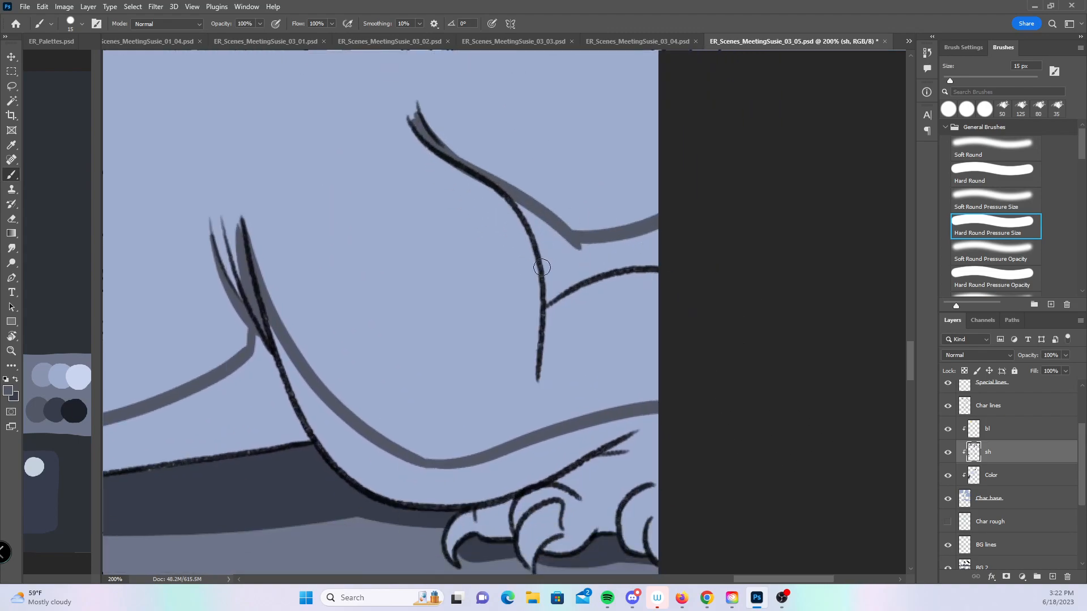
{"action": "mouse_move", "coordinate": [546, 360]}
{"action": "left_mouse_down"}
{"action": "mouse_move", "coordinate": [544, 337]}
{"action": "mouse_move", "coordinate": [576, 277]}
{"action": "left_mouse_up"}
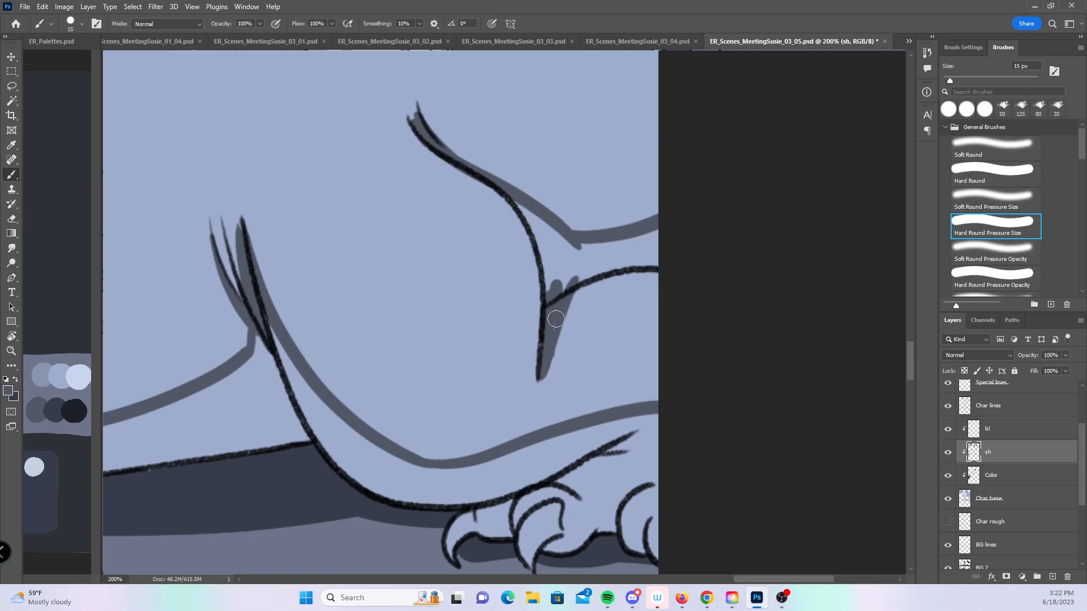
- Shade the near front foot's claws and toes and outline the shadow along the underside of the forearm
{"action": "scroll", "coordinate": [592, 328], "scroll_direction": "down", "scroll_amount": 5}
{"action": "left_click_drag", "start_coordinate": [240, 435], "coordinate": [752, 420]}
{"action": "left_click_drag", "start_coordinate": [444, 412], "coordinate": [855, 406]}
{"action": "left_click_drag", "start_coordinate": [499, 427], "coordinate": [682, 443]}
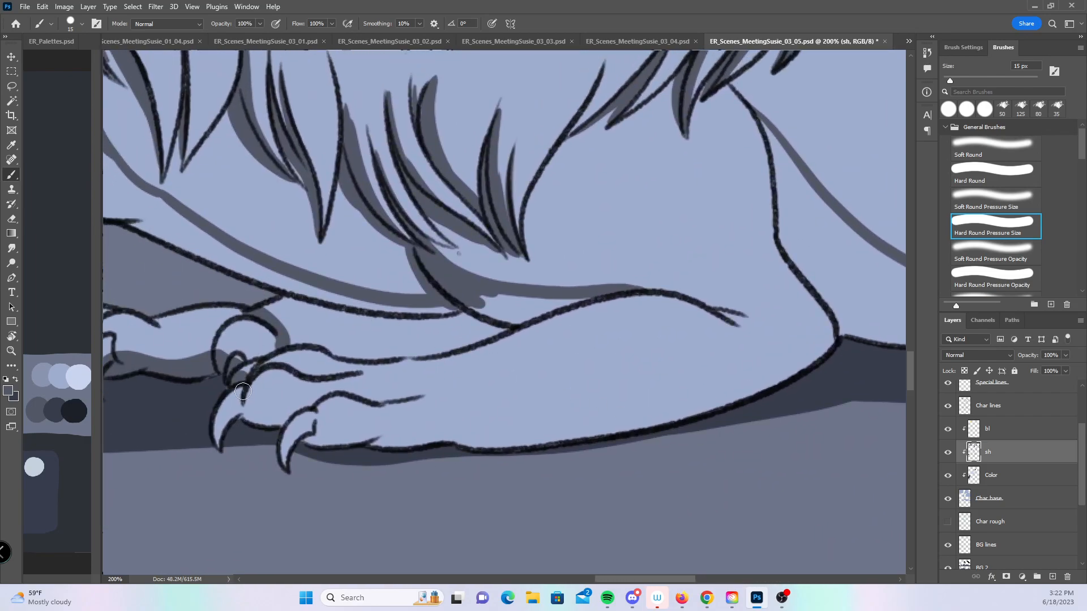
{"action": "mouse_move", "coordinate": [217, 429]}
{"action": "left_mouse_down"}
{"action": "mouse_move", "coordinate": [331, 400]}
{"action": "mouse_move", "coordinate": [292, 434]}
{"action": "mouse_move", "coordinate": [513, 429]}
{"action": "mouse_move", "coordinate": [671, 379]}
{"action": "mouse_move", "coordinate": [727, 316]}
{"action": "mouse_move", "coordinate": [764, 337]}
{"action": "left_mouse_up"}
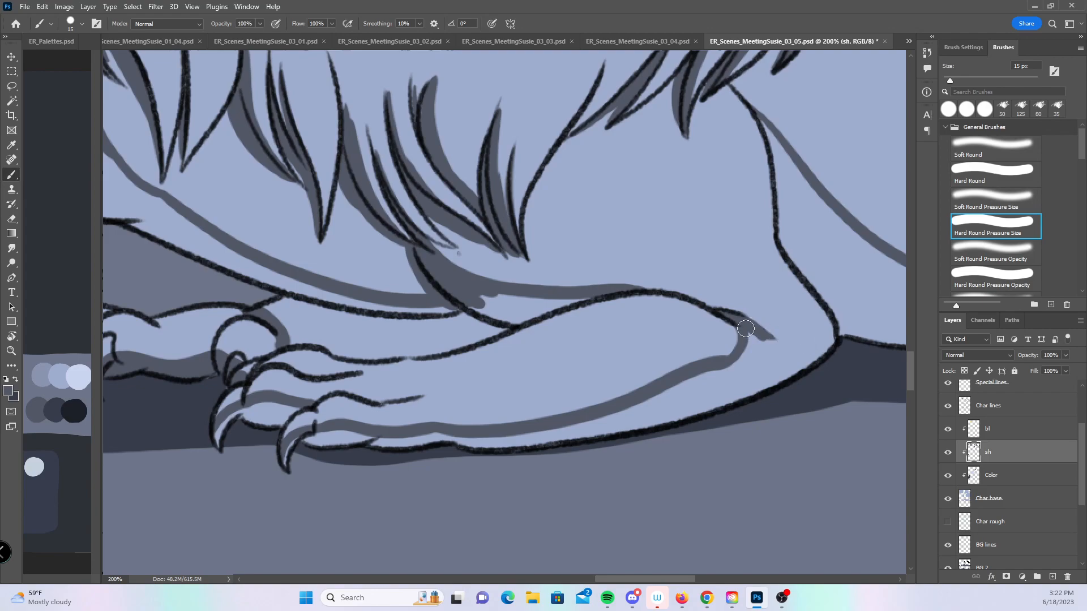
- Shade the elbow crease and outline the shadow along the back of the near upper foreleg
{"action": "left_click_drag", "start_coordinate": [833, 296], "coordinate": [673, 406]}
{"action": "left_click_drag", "start_coordinate": [582, 401], "coordinate": [631, 393]}
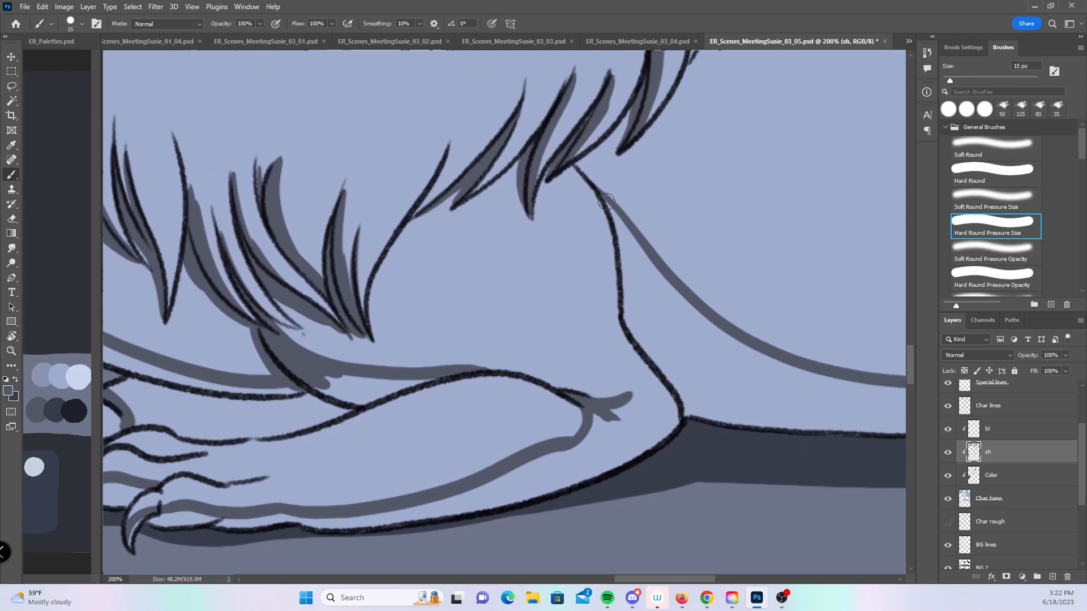
{"action": "mouse_move", "coordinate": [567, 166]}
{"action": "left_mouse_down"}
{"action": "mouse_move", "coordinate": [591, 199]}
{"action": "mouse_move", "coordinate": [604, 314]}
{"action": "mouse_move", "coordinate": [637, 412]}
{"action": "left_mouse_up"}
- Switch to the Hard Round brush and fill the outlined shadow under the jaw and on the neck
{"action": "mouse_move", "coordinate": [529, 407]}
{"action": "left_mouse_down"}
{"action": "mouse_move", "coordinate": [668, 402]}
{"action": "mouse_move", "coordinate": [820, 278]}
{"action": "left_mouse_up"}
{"action": "left_click", "coordinate": [991, 175]}
{"action": "mouse_move", "coordinate": [476, 347]}
{"action": "left_mouse_down"}
{"action": "mouse_move", "coordinate": [538, 359]}
{"action": "mouse_move", "coordinate": [651, 408]}
{"action": "mouse_move", "coordinate": [709, 395]}
{"action": "left_mouse_up"}
{"action": "mouse_move", "coordinate": [517, 295]}
{"action": "left_mouse_down"}
{"action": "mouse_move", "coordinate": [537, 312]}
{"action": "mouse_move", "coordinate": [486, 349]}
{"action": "mouse_move", "coordinate": [515, 356]}
{"action": "mouse_move", "coordinate": [547, 264]}
{"action": "mouse_move", "coordinate": [580, 271]}
{"action": "mouse_move", "coordinate": [564, 229]}
{"action": "mouse_move", "coordinate": [584, 274]}
{"action": "mouse_move", "coordinate": [634, 313]}
{"action": "left_mouse_up"}
{"action": "mouse_move", "coordinate": [629, 142]}
{"action": "left_mouse_down"}
{"action": "mouse_move", "coordinate": [607, 222]}
{"action": "mouse_move", "coordinate": [642, 293]}
{"action": "mouse_move", "coordinate": [660, 297]}
{"action": "mouse_move", "coordinate": [630, 182]}
{"action": "mouse_move", "coordinate": [656, 241]}
{"action": "left_mouse_up"}
{"action": "key", "text": "bracketright"}
{"action": "key", "text": "bracketright"}
{"action": "mouse_move", "coordinate": [535, 320]}
{"action": "left_mouse_down"}
{"action": "mouse_move", "coordinate": [546, 316]}
{"action": "mouse_move", "coordinate": [578, 354]}
{"action": "mouse_move", "coordinate": [660, 356]}
{"action": "mouse_move", "coordinate": [736, 422]}
{"action": "left_mouse_up"}
- Fill the remaining gaps in the chest shadow below the mane and above the near foreleg
{"action": "mouse_move", "coordinate": [766, 379]}
{"action": "left_mouse_down"}
{"action": "mouse_move", "coordinate": [423, 312]}
{"action": "mouse_move", "coordinate": [334, 309]}
{"action": "left_mouse_up"}
{"action": "key", "text": "bracketleft"}
{"action": "key", "text": "bracketleft"}
{"action": "mouse_move", "coordinate": [328, 362]}
{"action": "left_mouse_down"}
{"action": "mouse_move", "coordinate": [374, 387]}
{"action": "mouse_move", "coordinate": [315, 332]}
{"action": "mouse_move", "coordinate": [363, 379]}
{"action": "mouse_move", "coordinate": [447, 416]}
{"action": "mouse_move", "coordinate": [399, 387]}
{"action": "left_mouse_up"}
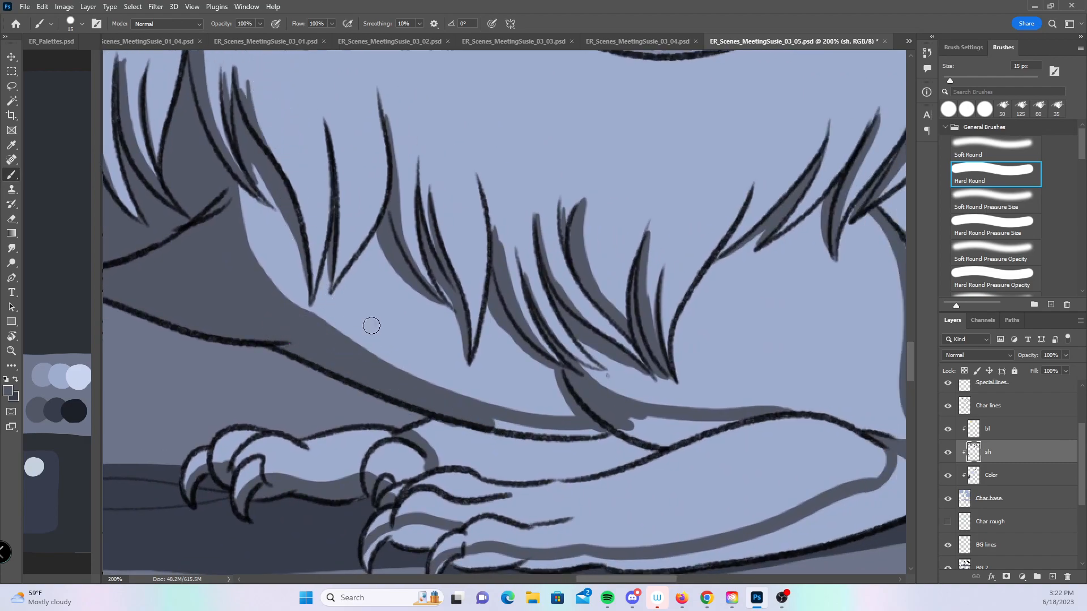
{"action": "key", "text": "bracketright"}
{"action": "mouse_move", "coordinate": [430, 448]}
{"action": "left_mouse_down"}
{"action": "mouse_move", "coordinate": [460, 444]}
{"action": "mouse_move", "coordinate": [525, 461]}
{"action": "mouse_move", "coordinate": [492, 469]}
{"action": "mouse_move", "coordinate": [578, 463]}
{"action": "mouse_move", "coordinate": [483, 427]}
{"action": "mouse_move", "coordinate": [629, 436]}
{"action": "mouse_move", "coordinate": [588, 460]}
{"action": "mouse_move", "coordinate": [663, 438]}
{"action": "mouse_move", "coordinate": [644, 425]}
{"action": "left_mouse_up"}
{"action": "left_click_drag", "start_coordinate": [785, 392], "coordinate": [529, 342]}
{"action": "left_click_drag", "start_coordinate": [423, 381], "coordinate": [483, 368]}
- Fill the shadow on the near front foot and along the underside of the forearm, adjusting the brush size
{"action": "left_click_drag", "start_coordinate": [141, 488], "coordinate": [313, 407]}
{"action": "key", "text": "bracketright"}
{"action": "key", "text": "bracketright"}
{"action": "key", "text": "bracketright"}
{"action": "left_click", "coordinate": [318, 410]}
{"action": "key", "text": "bracketleft"}
{"action": "key", "text": "bracketleft"}
{"action": "key", "text": "bracketleft"}
{"action": "key", "text": "bracketleft"}
{"action": "key", "text": "bracketleft"}
{"action": "key", "text": "bracketright"}
{"action": "key", "text": "bracketright"}
{"action": "key", "text": "bracketright"}
{"action": "mouse_move", "coordinate": [346, 453]}
{"action": "left_mouse_down"}
{"action": "mouse_move", "coordinate": [373, 441]}
{"action": "mouse_move", "coordinate": [451, 448]}
{"action": "mouse_move", "coordinate": [441, 454]}
{"action": "mouse_move", "coordinate": [507, 443]}
{"action": "mouse_move", "coordinate": [481, 441]}
{"action": "mouse_move", "coordinate": [559, 449]}
{"action": "mouse_move", "coordinate": [542, 445]}
{"action": "mouse_move", "coordinate": [653, 422]}
{"action": "mouse_move", "coordinate": [610, 436]}
{"action": "mouse_move", "coordinate": [742, 381]}
{"action": "mouse_move", "coordinate": [843, 391]}
{"action": "left_mouse_up"}
- Fill the shadow at the near elbow and behind the upper foreleg where it meets the belly
{"action": "left_click_drag", "start_coordinate": [804, 391], "coordinate": [491, 477]}
{"action": "mouse_move", "coordinate": [516, 416]}
{"action": "left_mouse_down"}
{"action": "mouse_move", "coordinate": [512, 457]}
{"action": "mouse_move", "coordinate": [582, 435]}
{"action": "mouse_move", "coordinate": [575, 440]}
{"action": "left_mouse_up"}
{"action": "left_click_drag", "start_coordinate": [624, 344], "coordinate": [523, 405]}
{"action": "left_click_drag", "start_coordinate": [412, 254], "coordinate": [490, 364]}
{"action": "mouse_move", "coordinate": [439, 286]}
{"action": "left_mouse_down"}
{"action": "mouse_move", "coordinate": [429, 352]}
{"action": "mouse_move", "coordinate": [446, 400]}
{"action": "mouse_move", "coordinate": [488, 440]}
{"action": "mouse_move", "coordinate": [534, 463]}
{"action": "mouse_move", "coordinate": [573, 462]}
{"action": "mouse_move", "coordinate": [487, 339]}
{"action": "mouse_move", "coordinate": [603, 444]}
{"action": "mouse_move", "coordinate": [584, 418]}
{"action": "mouse_move", "coordinate": [673, 460]}
{"action": "mouse_move", "coordinate": [527, 462]}
{"action": "mouse_move", "coordinate": [592, 450]}
{"action": "mouse_move", "coordinate": [649, 468]}
{"action": "left_mouse_up"}
- Fill the outlined shadow along the belly and the lower edge of the hind leg
{"action": "left_click_drag", "start_coordinate": [707, 499], "coordinate": [512, 465]}
{"action": "mouse_move", "coordinate": [481, 408]}
{"action": "left_mouse_down"}
{"action": "mouse_move", "coordinate": [696, 424]}
{"action": "mouse_move", "coordinate": [769, 381]}
{"action": "mouse_move", "coordinate": [740, 420]}
{"action": "mouse_move", "coordinate": [476, 435]}
{"action": "left_mouse_up"}
{"action": "mouse_move", "coordinate": [410, 413]}
{"action": "left_mouse_down"}
{"action": "mouse_move", "coordinate": [565, 345]}
{"action": "mouse_move", "coordinate": [569, 366]}
{"action": "mouse_move", "coordinate": [601, 376]}
{"action": "mouse_move", "coordinate": [539, 359]}
{"action": "mouse_move", "coordinate": [519, 436]}
{"action": "mouse_move", "coordinate": [607, 436]}
{"action": "mouse_move", "coordinate": [736, 459]}
{"action": "left_mouse_up"}
- Fill the shadow in the haunch fold at the page edge with a 15 px brush, and enlarge the brush to 20 px
{"action": "mouse_move", "coordinate": [783, 426]}
{"action": "left_mouse_down"}
{"action": "mouse_move", "coordinate": [562, 453]}
{"action": "mouse_move", "coordinate": [614, 496]}
{"action": "mouse_move", "coordinate": [687, 439]}
{"action": "mouse_move", "coordinate": [628, 470]}
{"action": "mouse_move", "coordinate": [581, 474]}
{"action": "left_mouse_up"}
{"action": "key", "text": "bracketleft"}
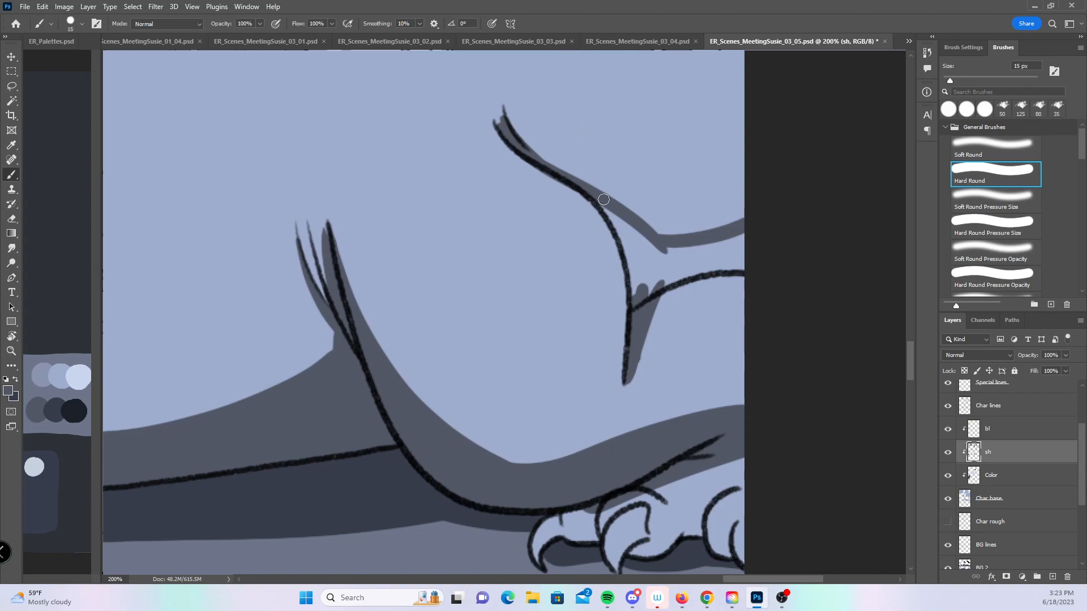
{"action": "mouse_move", "coordinate": [620, 227]}
{"action": "left_mouse_down"}
{"action": "mouse_move", "coordinate": [631, 266]}
{"action": "mouse_move", "coordinate": [651, 277]}
{"action": "mouse_move", "coordinate": [710, 253]}
{"action": "mouse_move", "coordinate": [641, 248]}
{"action": "mouse_move", "coordinate": [689, 252]}
{"action": "left_mouse_up"}
{"action": "key", "text": "bracketright"}
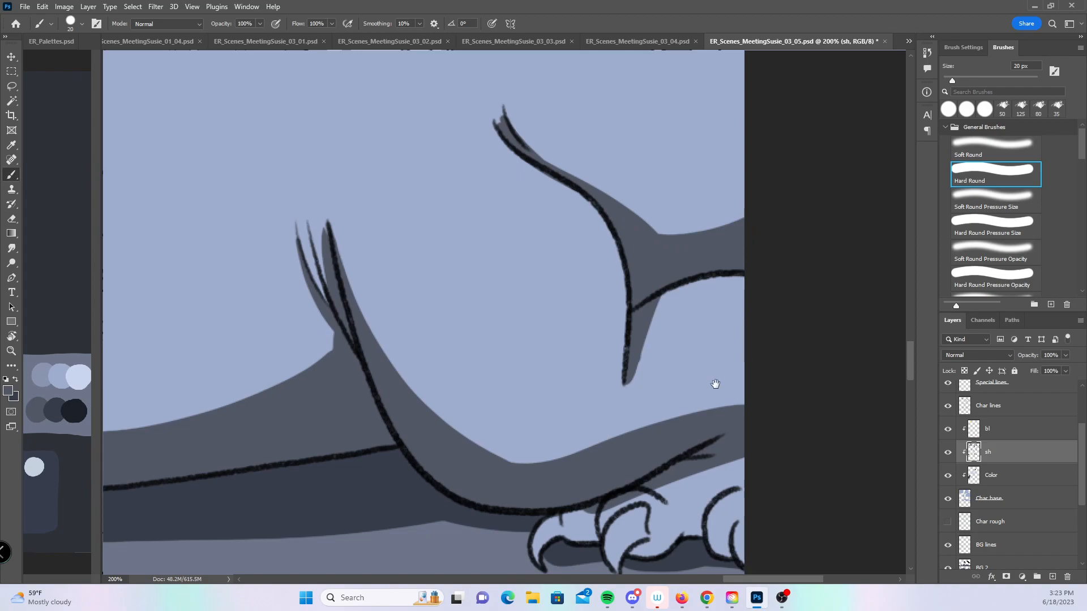
- Check the creature's finished shading across page 03_05 and save the file
{"action": "left_click_drag", "start_coordinate": [717, 379], "coordinate": [729, 288]}
{"action": "mouse_move", "coordinate": [548, 443]}
{"action": "left_mouse_down"}
{"action": "mouse_move", "coordinate": [740, 369]}
{"action": "mouse_move", "coordinate": [757, 444]}
{"action": "mouse_move", "coordinate": [782, 403]}
{"action": "left_mouse_up"}
{"action": "key", "text": "z"}
{"action": "left_click", "coordinate": [606, 400], "text": "alt"}
{"action": "left_click", "coordinate": [606, 402], "text": "alt"}
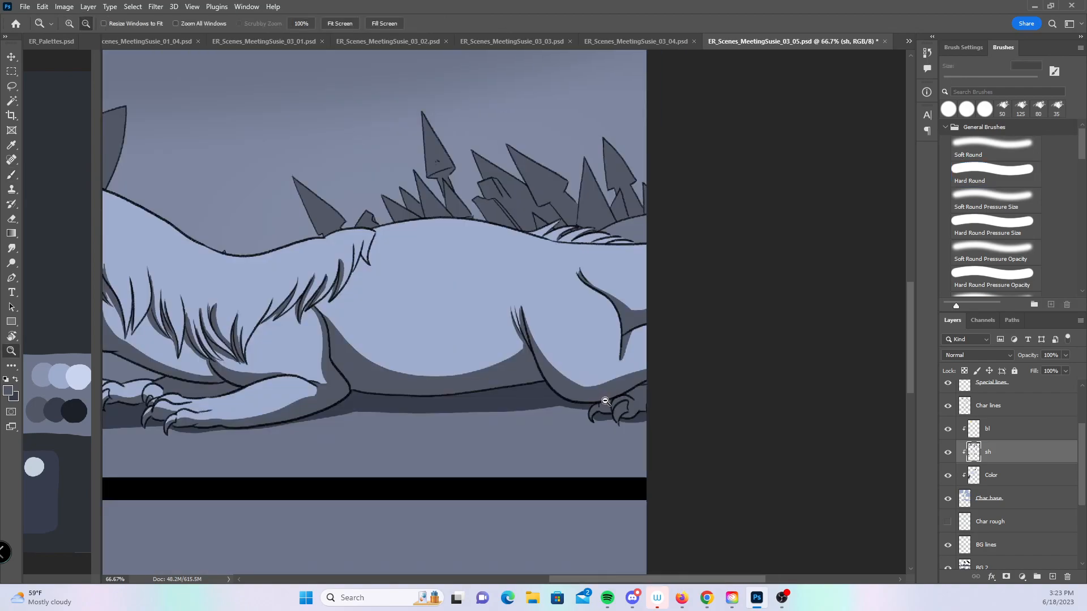
{"action": "left_click", "coordinate": [603, 404], "text": "alt"}
{"action": "left_click", "coordinate": [601, 407], "text": "alt"}
{"action": "left_click_drag", "start_coordinate": [512, 447], "coordinate": [707, 472]}
{"action": "left_click", "coordinate": [693, 391], "text": "alt"}
{"action": "left_click_drag", "start_coordinate": [699, 378], "coordinate": [620, 470]}
{"action": "key", "text": "ctrl+s"}
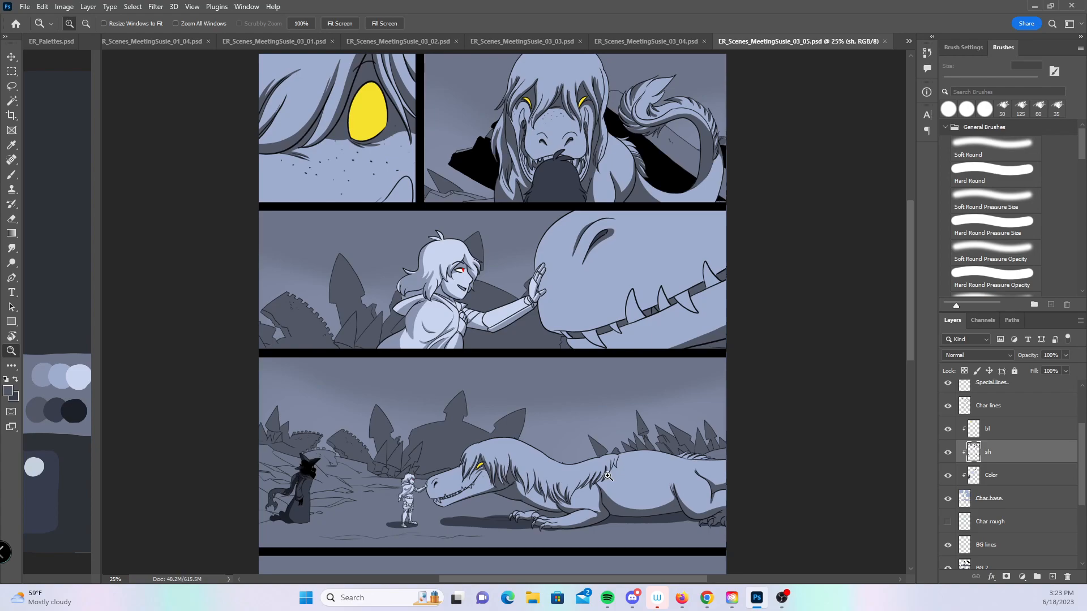
- Switch to ER_Scenes_MeetingSusie_01_01.psd and lower the bl layer's opacity to 49%
{"action": "left_click", "coordinate": [908, 43]}
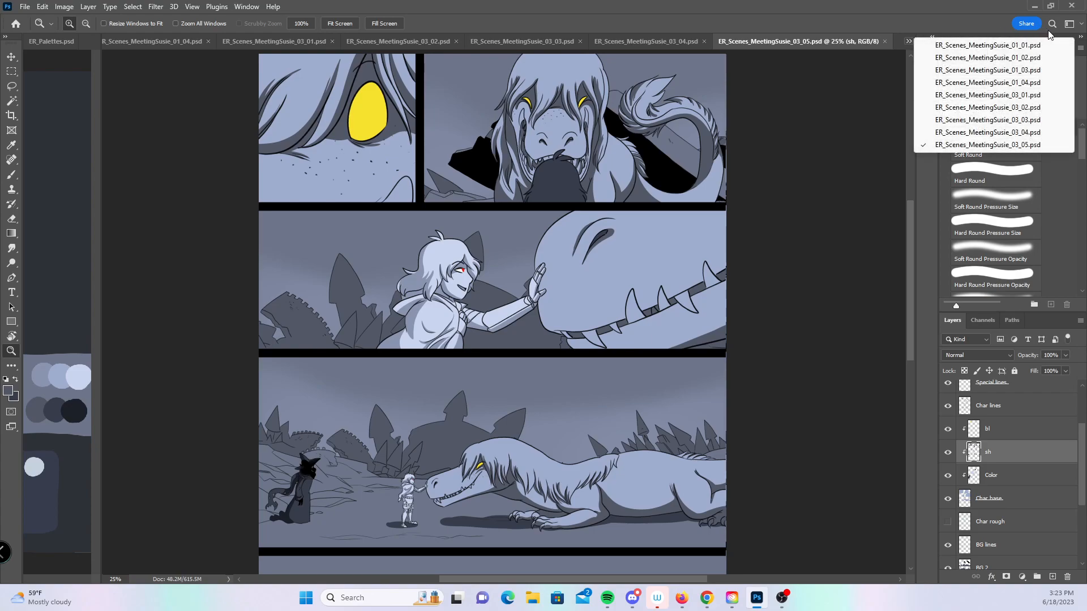
{"action": "left_click", "coordinate": [1022, 66]}
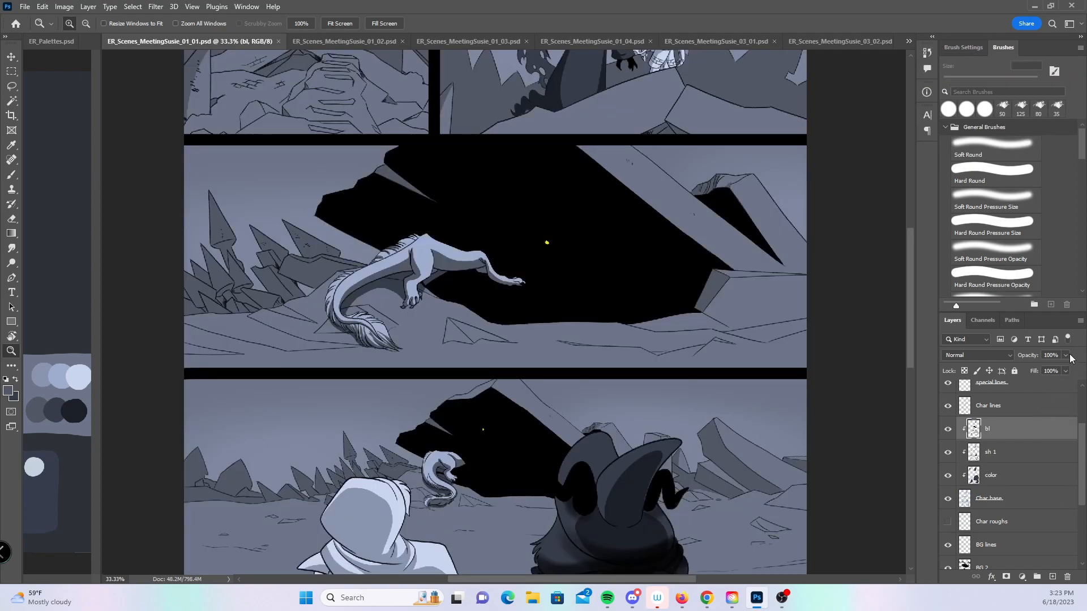
{"action": "left_click", "coordinate": [949, 430]}
{"action": "left_click", "coordinate": [948, 431]}
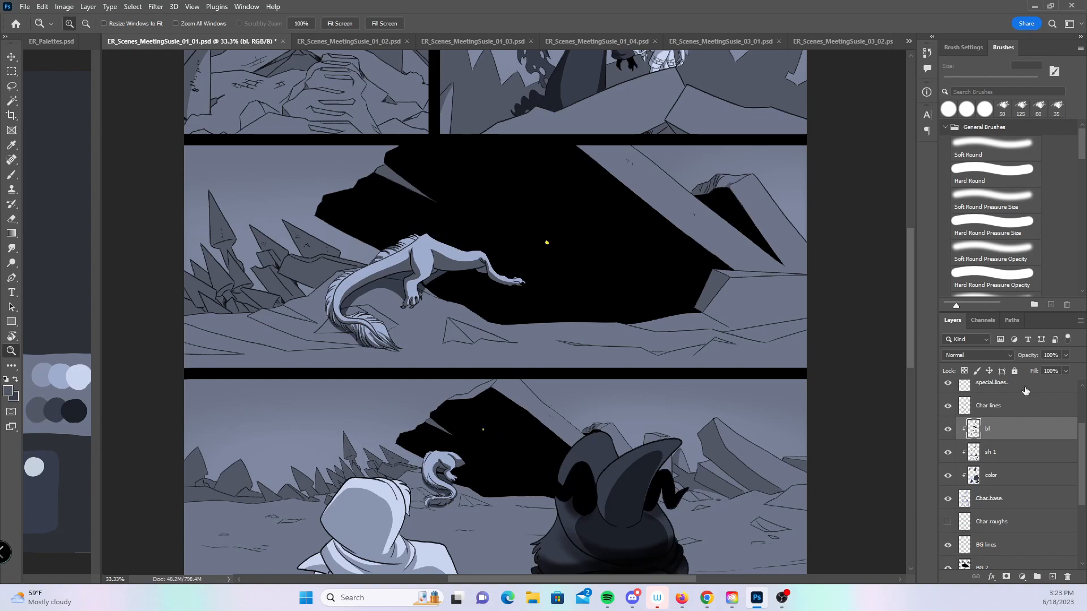
{"action": "left_click_drag", "start_coordinate": [1062, 358], "coordinate": [1038, 369]}
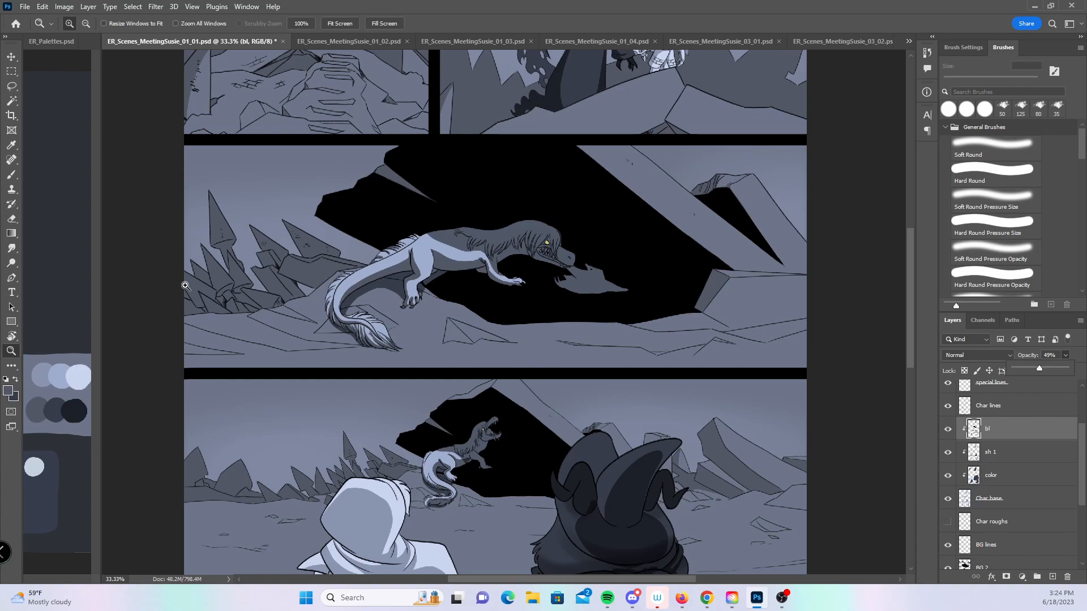
- Paint the teeth in the cave creature's mouth pale lavender on the bl layer with a 5 px Hard Round brush
{"action": "left_click", "coordinate": [8, 391]}
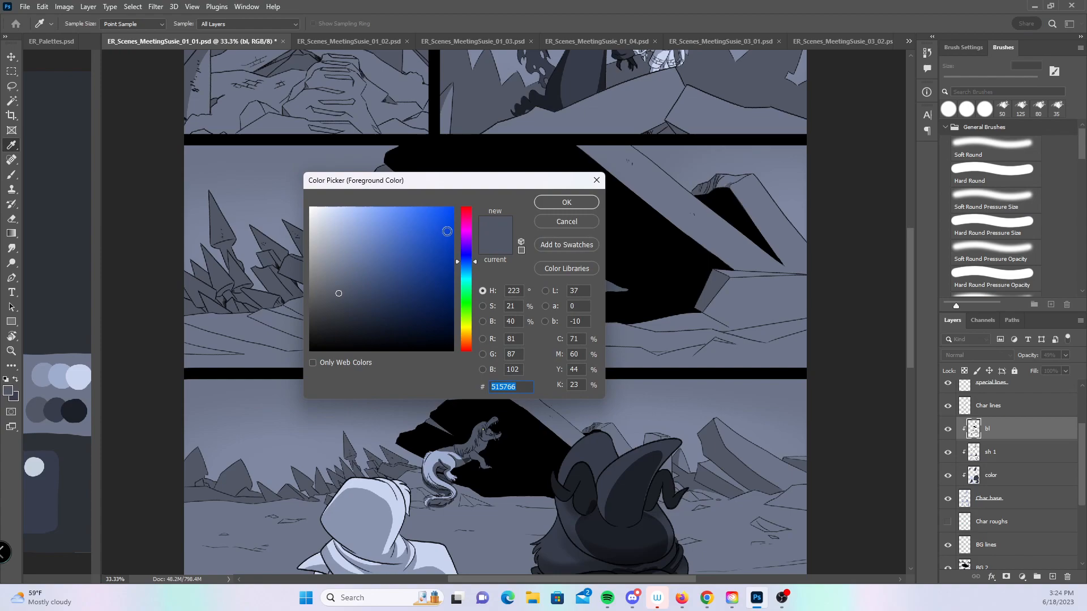
{"action": "left_click", "coordinate": [572, 223]}
{"action": "left_click", "coordinate": [11, 174]}
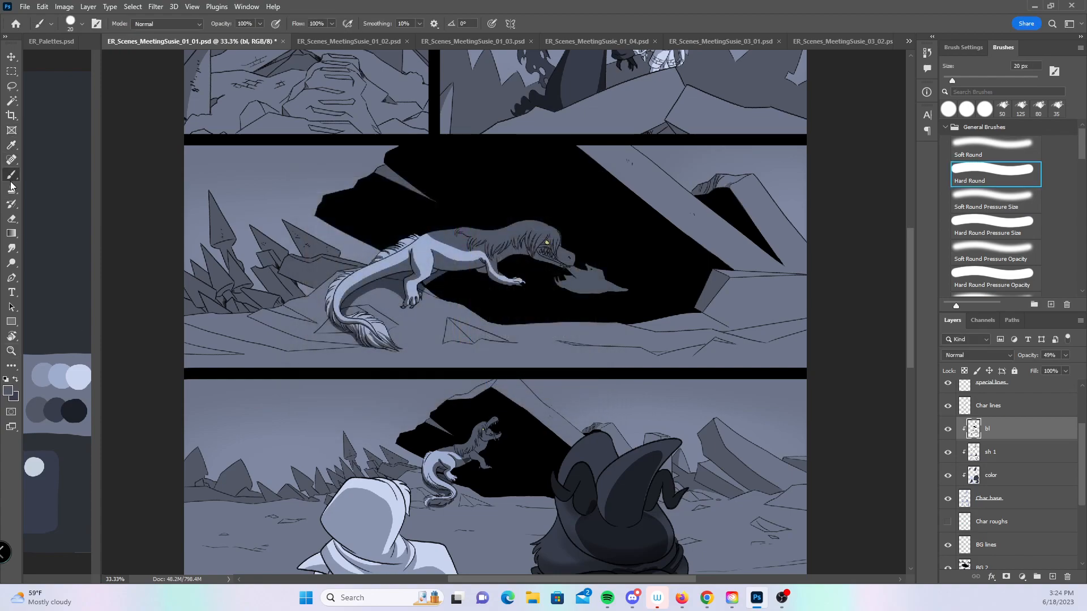
{"action": "key", "text": "z"}
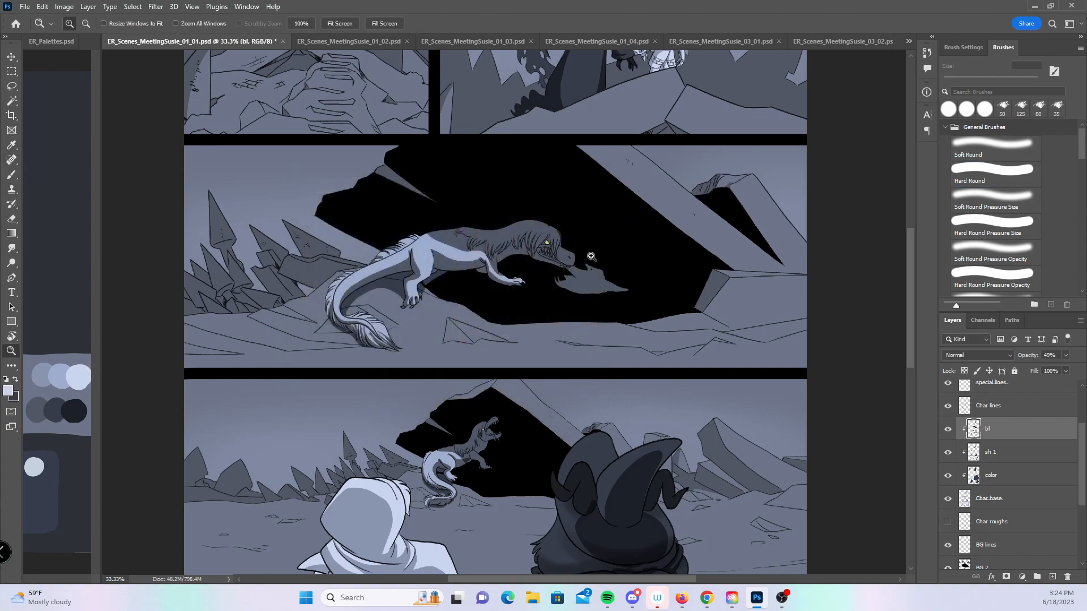
{"action": "left_click", "coordinate": [590, 259]}
{"action": "left_click", "coordinate": [590, 260]}
{"action": "left_click", "coordinate": [590, 261]}
{"action": "mouse_move", "coordinate": [560, 236]}
{"action": "left_mouse_down"}
{"action": "mouse_move", "coordinate": [568, 332]}
{"action": "mouse_move", "coordinate": [635, 316]}
{"action": "mouse_move", "coordinate": [750, 331]}
{"action": "left_mouse_up"}
{"action": "left_click", "coordinate": [574, 317]}
{"action": "left_click", "coordinate": [573, 318]}
{"action": "left_click", "coordinate": [12, 175]}
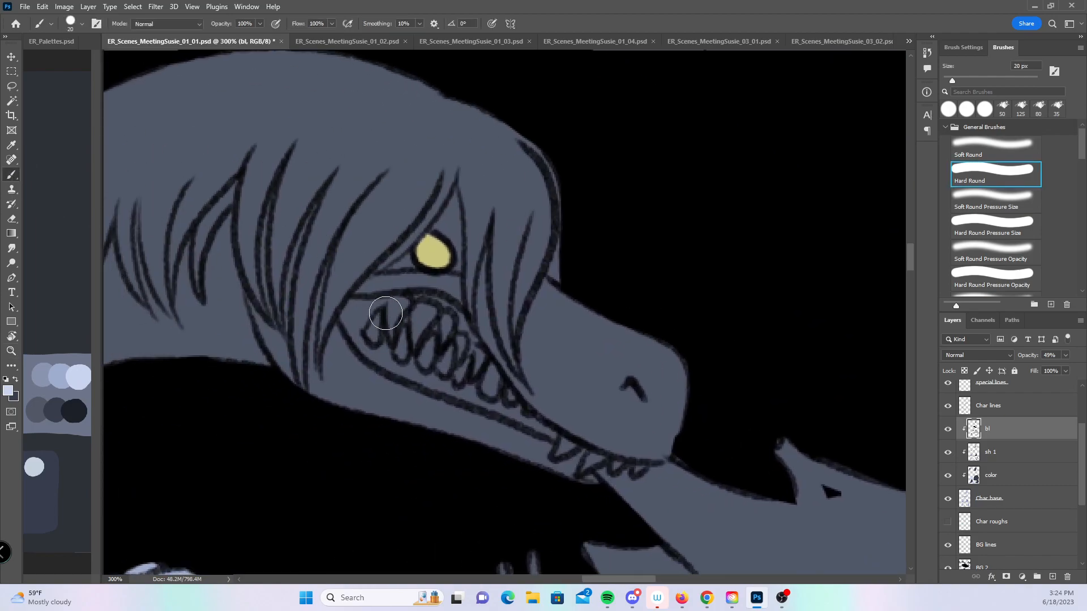
{"action": "key", "text": "bracketleft"}
{"action": "key", "text": "bracketleft"}
{"action": "key", "text": "bracketleft"}
{"action": "key", "text": "bracketleft"}
{"action": "mouse_move", "coordinate": [344, 314]}
{"action": "left_mouse_down"}
{"action": "mouse_move", "coordinate": [359, 342]}
{"action": "mouse_move", "coordinate": [346, 310]}
{"action": "mouse_move", "coordinate": [430, 306]}
{"action": "mouse_move", "coordinate": [532, 422]}
{"action": "left_mouse_up"}
{"action": "mouse_move", "coordinate": [371, 351]}
{"action": "left_mouse_down"}
{"action": "mouse_move", "coordinate": [408, 377]}
{"action": "mouse_move", "coordinate": [436, 320]}
{"action": "mouse_move", "coordinate": [478, 362]}
{"action": "mouse_move", "coordinate": [448, 391]}
{"action": "mouse_move", "coordinate": [491, 404]}
{"action": "mouse_move", "coordinate": [487, 391]}
{"action": "mouse_move", "coordinate": [509, 408]}
{"action": "left_mouse_up"}
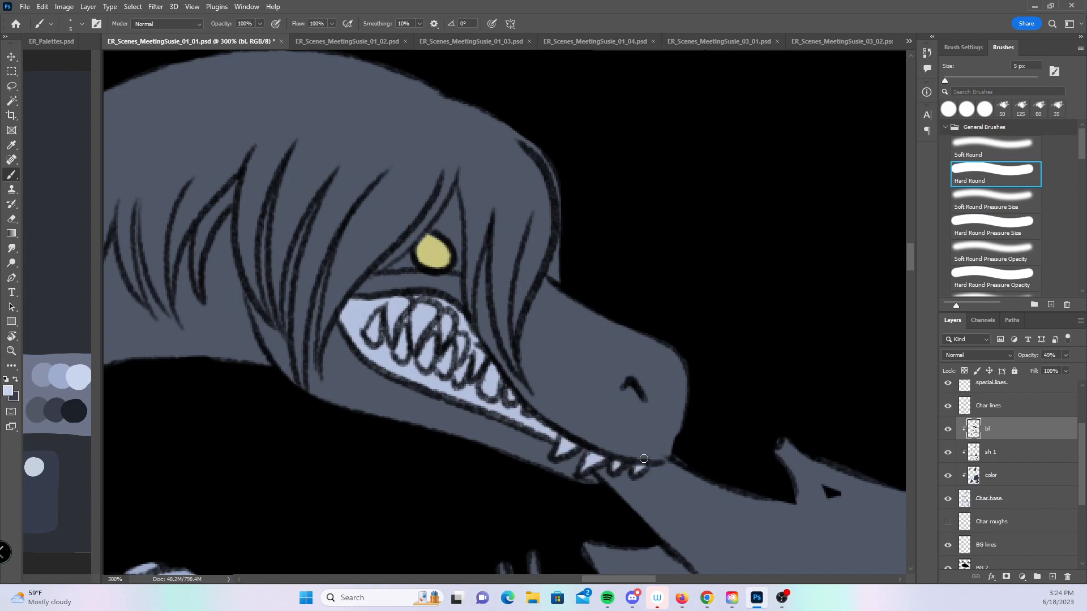
- Paint a light blue rim highlight along the cave creature's back with the Hard Round Pressure Size brush
{"action": "key", "text": "z"}
{"action": "left_click", "coordinate": [516, 405], "text": "alt"}
{"action": "left_click_drag", "start_coordinate": [367, 440], "coordinate": [693, 420]}
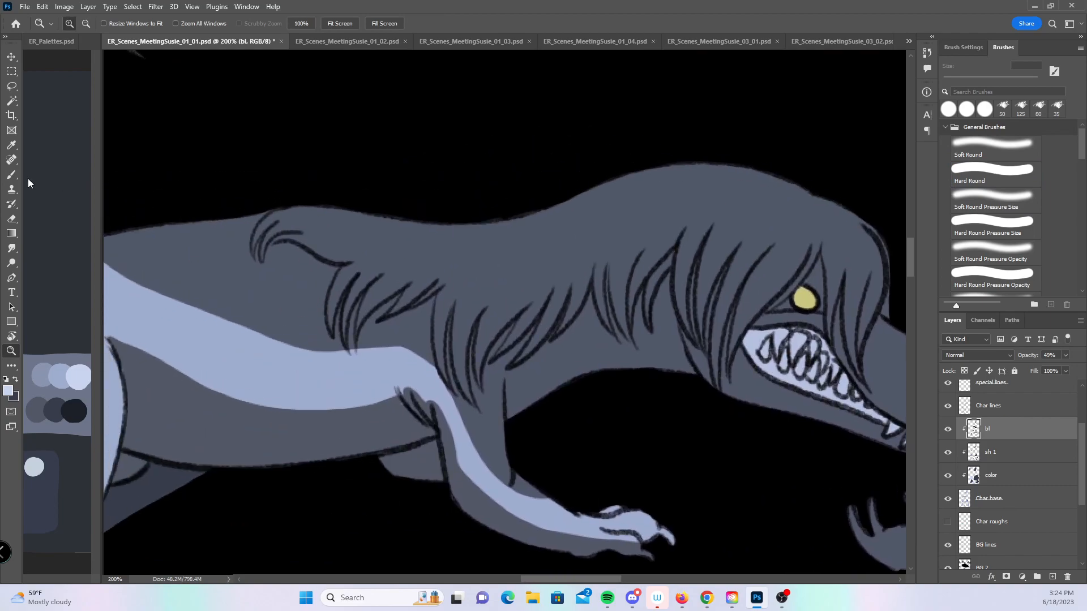
{"action": "key", "text": "b"}
{"action": "left_click_drag", "start_coordinate": [418, 370], "coordinate": [524, 398]}
{"action": "left_click", "coordinate": [994, 228]}
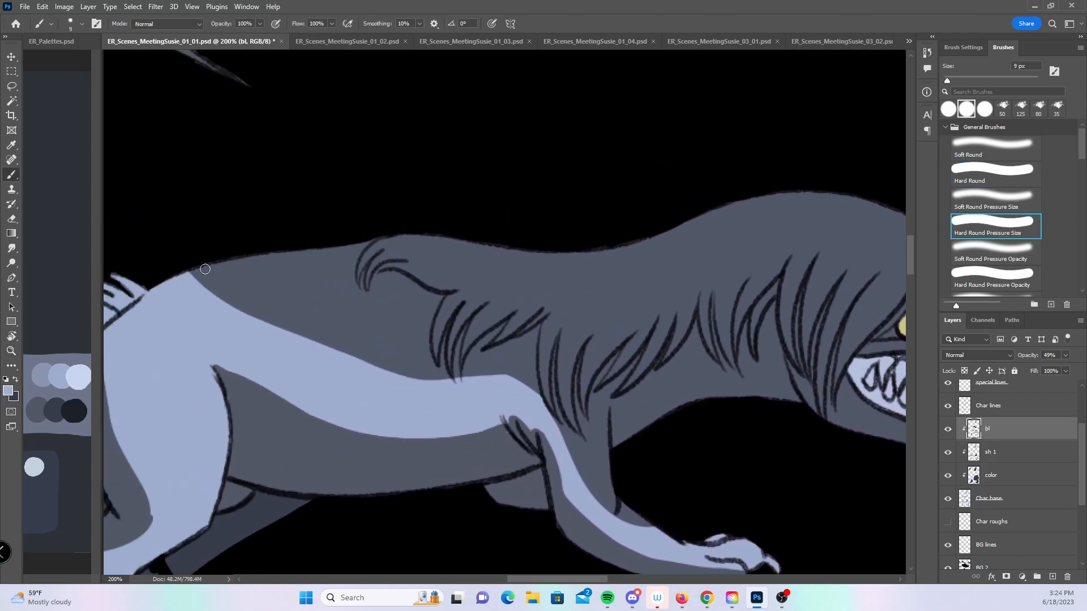
{"action": "left_click_drag", "start_coordinate": [178, 281], "coordinate": [397, 227]}
{"action": "left_click_drag", "start_coordinate": [356, 279], "coordinate": [387, 239]}
{"action": "key", "text": "ctrl+z"}
{"action": "mouse_move", "coordinate": [360, 281]}
{"action": "left_mouse_down"}
{"action": "mouse_move", "coordinate": [382, 239]}
{"action": "mouse_move", "coordinate": [401, 236]}
{"action": "mouse_move", "coordinate": [651, 239]}
{"action": "left_mouse_up"}
- Extend the light blue rim highlight over the creature's neck, head and snout, and edge the jagged shape below its jaw
{"action": "scroll", "coordinate": [534, 317], "scroll_direction": "right", "scroll_amount": 6}
{"action": "scroll", "coordinate": [534, 317], "scroll_direction": "up", "scroll_amount": 1}
{"action": "mouse_move", "coordinate": [296, 310]}
{"action": "left_mouse_down"}
{"action": "mouse_move", "coordinate": [448, 253]}
{"action": "mouse_move", "coordinate": [521, 262]}
{"action": "mouse_move", "coordinate": [585, 292]}
{"action": "mouse_move", "coordinate": [645, 347]}
{"action": "mouse_move", "coordinate": [652, 423]}
{"action": "left_mouse_up"}
{"action": "left_click_drag", "start_coordinate": [723, 396], "coordinate": [534, 290]}
{"action": "mouse_move", "coordinate": [457, 313]}
{"action": "left_mouse_down"}
{"action": "mouse_move", "coordinate": [547, 364]}
{"action": "mouse_move", "coordinate": [532, 245]}
{"action": "left_mouse_up"}
{"action": "left_click_drag", "start_coordinate": [605, 275], "coordinate": [480, 257]}
{"action": "left_click_drag", "start_coordinate": [310, 315], "coordinate": [390, 387]}
{"action": "mouse_move", "coordinate": [295, 358]}
{"action": "left_mouse_down"}
{"action": "mouse_move", "coordinate": [342, 362]}
{"action": "mouse_move", "coordinate": [323, 385]}
{"action": "mouse_move", "coordinate": [260, 402]}
{"action": "mouse_move", "coordinate": [271, 404]}
{"action": "left_mouse_up"}
{"action": "left_click_drag", "start_coordinate": [439, 310], "coordinate": [390, 319]}
{"action": "left_click_drag", "start_coordinate": [656, 286], "coordinate": [826, 393]}
- Restore the bl layer to 100% opacity and check the highlighted creature within the whole cave panel
{"action": "left_click", "coordinate": [1066, 355]}
{"action": "left_click_drag", "start_coordinate": [1051, 370], "coordinate": [1082, 369]}
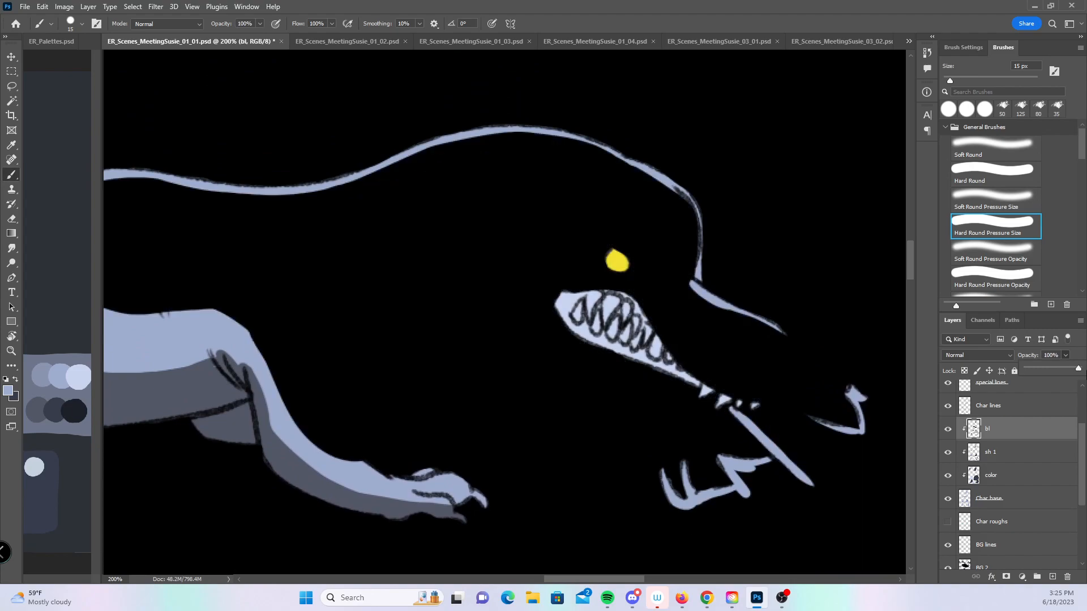
{"action": "left_click", "coordinate": [735, 21]}
{"action": "key", "text": "z"}
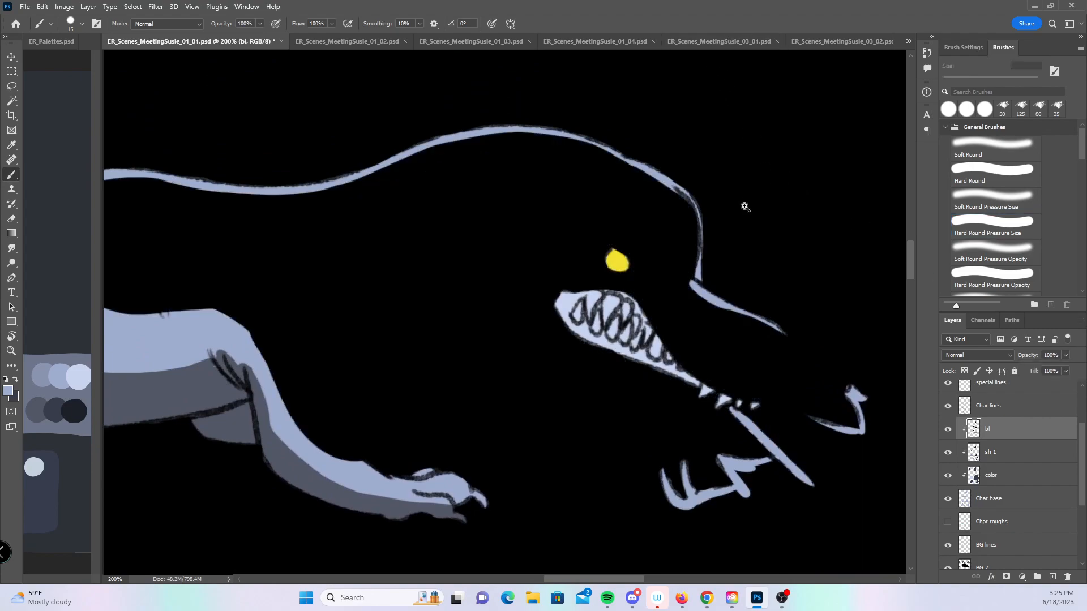
{"action": "left_click", "coordinate": [740, 278], "text": "alt"}
{"action": "left_click", "coordinate": [740, 277], "text": "alt"}
{"action": "left_click", "coordinate": [740, 278], "text": "alt"}
{"action": "left_click_drag", "start_coordinate": [783, 322], "coordinate": [635, 403]}
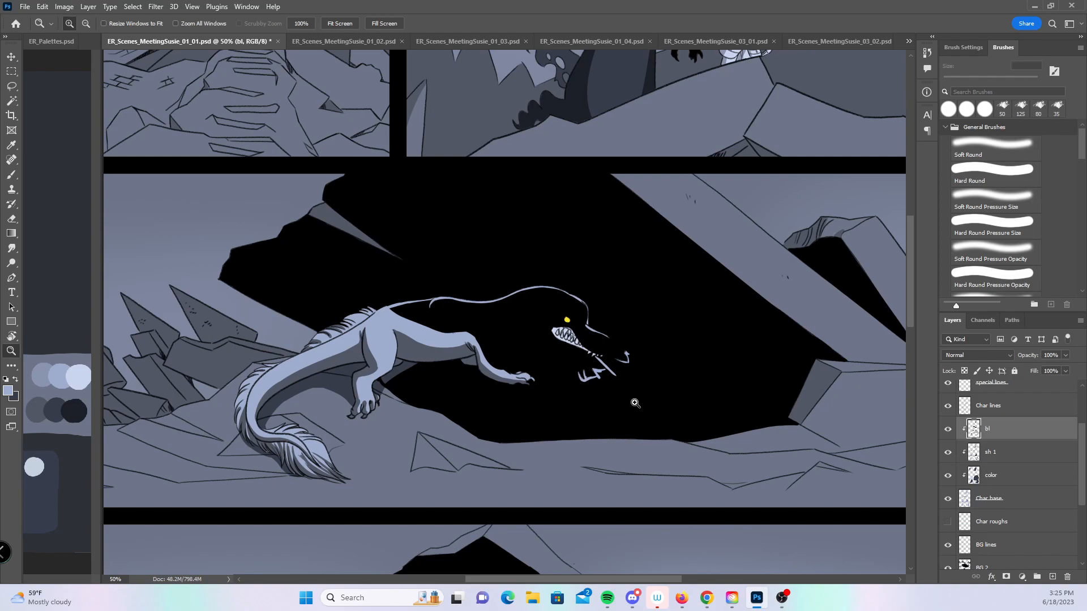
{"action": "left_click", "coordinate": [691, 395], "text": "alt"}
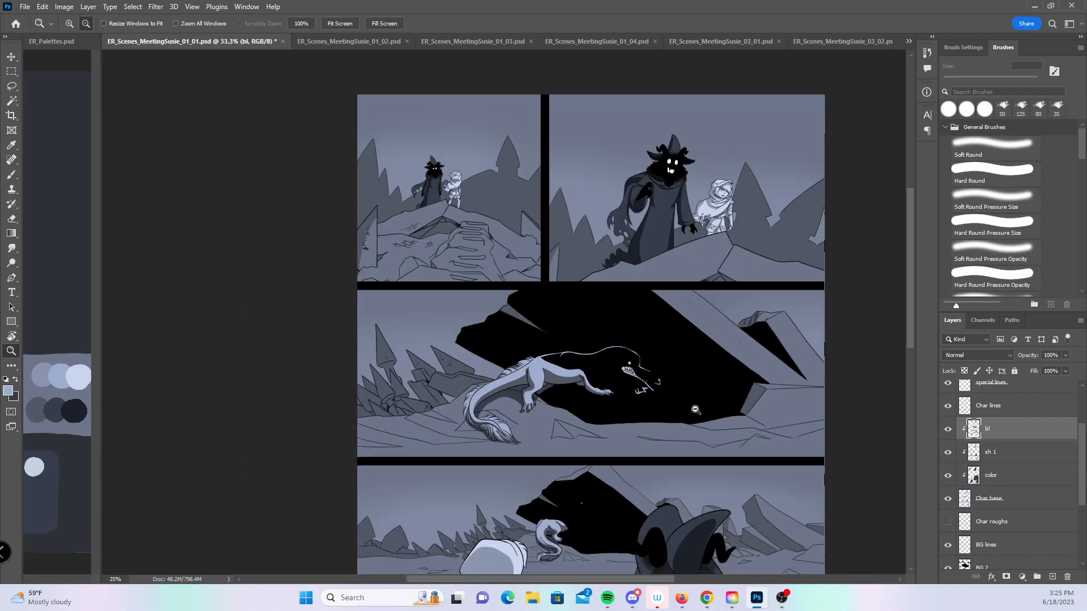
{"action": "left_click_drag", "start_coordinate": [731, 450], "coordinate": [655, 365]}
{"action": "left_click_drag", "start_coordinate": [605, 455], "coordinate": [557, 372]}
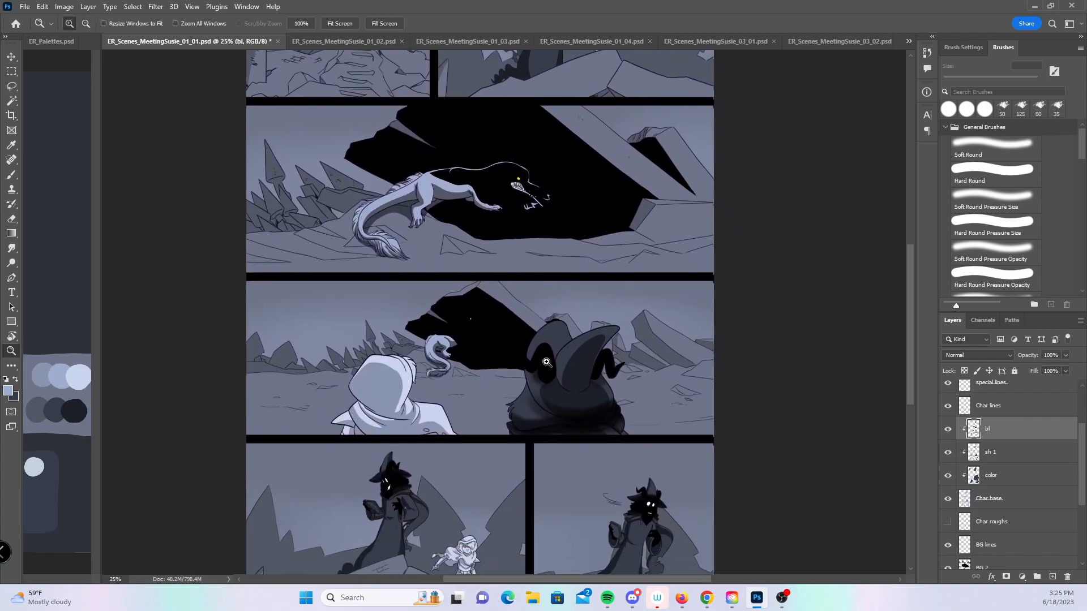
- Lower the bl layer's opacity to 48% and highlight the top of the roaring creature's shoulders in the panel below
{"action": "left_click", "coordinate": [1066, 356]}
{"action": "left_click", "coordinate": [1035, 370]}
{"action": "left_click", "coordinate": [488, 334]}
{"action": "left_click", "coordinate": [488, 353]}
{"action": "left_click", "coordinate": [496, 322]}
{"action": "left_click", "coordinate": [496, 320]}
{"action": "left_click", "coordinate": [494, 314]}
{"action": "left_click", "coordinate": [480, 296]}
{"action": "left_click", "coordinate": [464, 290]}
{"action": "left_click_drag", "start_coordinate": [476, 296], "coordinate": [797, 204]}
{"action": "left_click", "coordinate": [13, 176]}
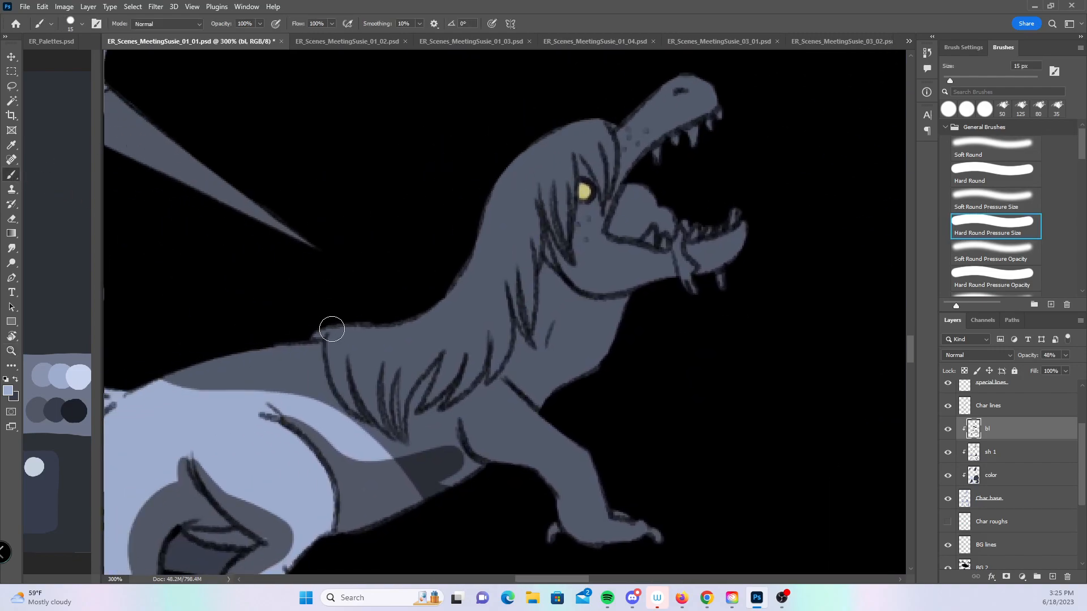
{"action": "left_click_drag", "start_coordinate": [313, 338], "coordinate": [396, 324]}
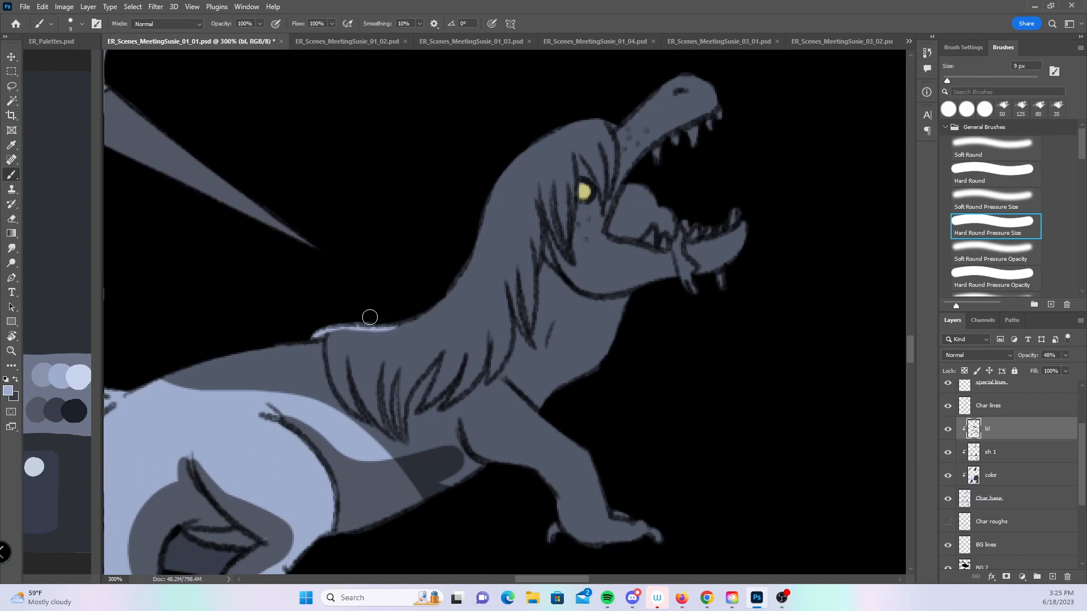
- Paint light highlights along the roaring creature's lower mane strands and the front of its near shoulder
{"action": "left_click_drag", "start_coordinate": [333, 338], "coordinate": [354, 410]}
{"action": "left_click_drag", "start_coordinate": [338, 364], "coordinate": [338, 328]}
{"action": "mouse_move", "coordinate": [379, 422]}
{"action": "left_mouse_down"}
{"action": "mouse_move", "coordinate": [353, 359]}
{"action": "mouse_move", "coordinate": [389, 412]}
{"action": "mouse_move", "coordinate": [387, 367]}
{"action": "left_mouse_up"}
{"action": "left_click_drag", "start_coordinate": [666, 289], "coordinate": [560, 312]}
{"action": "mouse_move", "coordinate": [359, 437]}
{"action": "left_mouse_down"}
{"action": "mouse_move", "coordinate": [391, 482]}
{"action": "mouse_move", "coordinate": [430, 478]}
{"action": "left_mouse_up"}
{"action": "left_click_drag", "start_coordinate": [479, 386], "coordinate": [463, 445]}
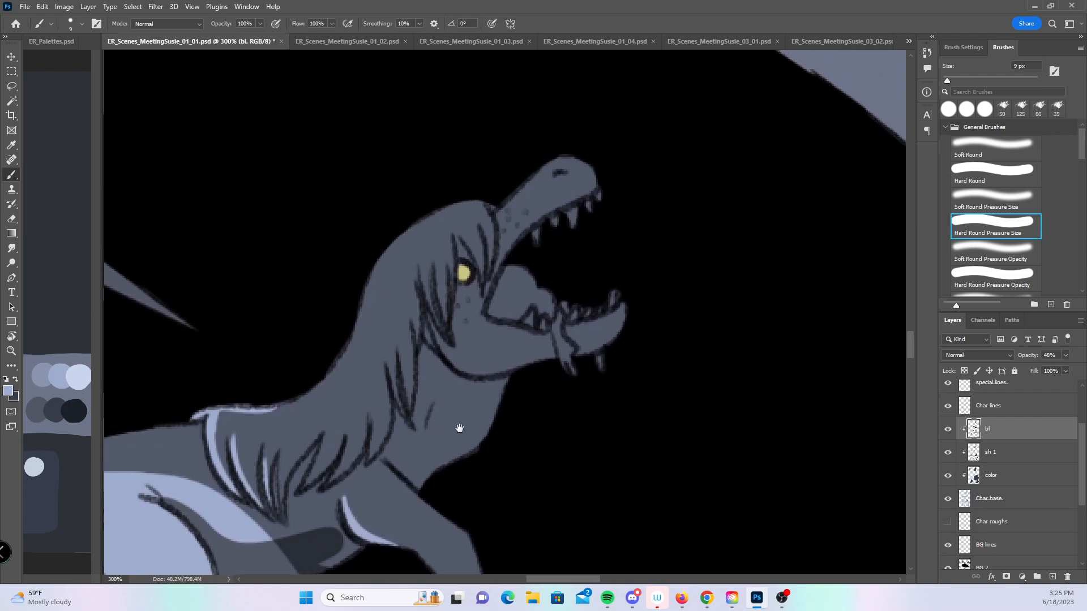
- Highlight the hair strands beside the eye, the contour from neck to snout, and the upper teeth
{"action": "mouse_move", "coordinate": [423, 268]}
{"action": "left_mouse_down"}
{"action": "mouse_move", "coordinate": [444, 328]}
{"action": "mouse_move", "coordinate": [431, 287]}
{"action": "left_mouse_up"}
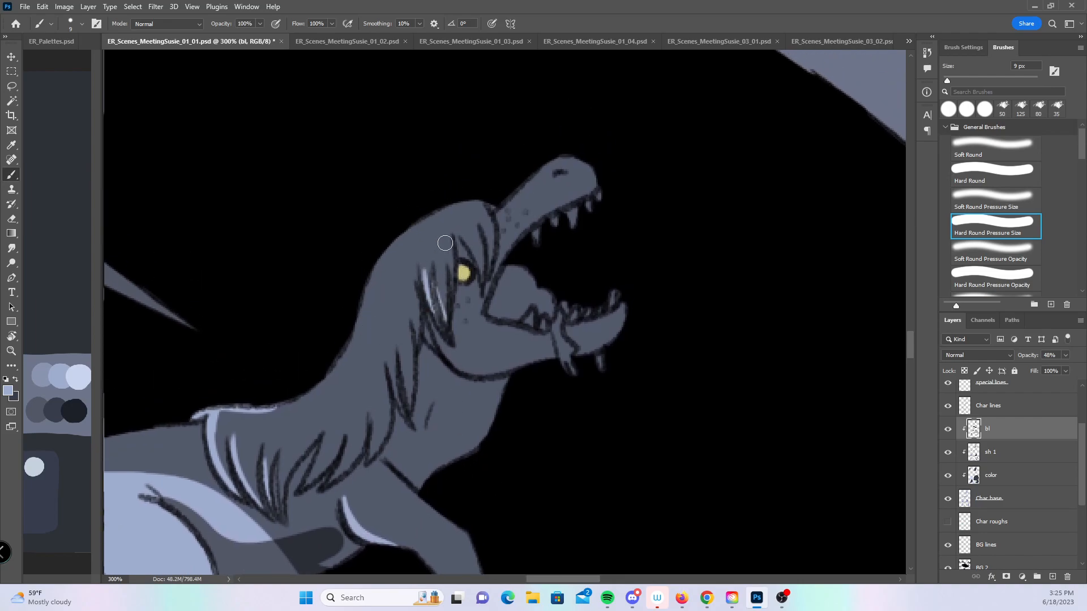
{"action": "mouse_move", "coordinate": [313, 378]}
{"action": "left_mouse_down"}
{"action": "mouse_move", "coordinate": [338, 364]}
{"action": "mouse_move", "coordinate": [391, 242]}
{"action": "mouse_move", "coordinate": [359, 319]}
{"action": "mouse_move", "coordinate": [388, 252]}
{"action": "mouse_move", "coordinate": [370, 291]}
{"action": "mouse_move", "coordinate": [439, 212]}
{"action": "mouse_move", "coordinate": [514, 201]}
{"action": "mouse_move", "coordinate": [505, 207]}
{"action": "mouse_move", "coordinate": [545, 167]}
{"action": "mouse_move", "coordinate": [582, 162]}
{"action": "left_mouse_up"}
{"action": "left_click_drag", "start_coordinate": [536, 230], "coordinate": [537, 240]}
{"action": "left_click_drag", "start_coordinate": [553, 218], "coordinate": [573, 224]}
{"action": "left_click_drag", "start_coordinate": [588, 202], "coordinate": [589, 209]}
{"action": "left_click_drag", "start_coordinate": [598, 194], "coordinate": [599, 199]}
- Highlight the roaring creature's tongue, lower teeth and drool, and the hair strands above its eye
{"action": "mouse_move", "coordinate": [509, 269]}
{"action": "left_mouse_down"}
{"action": "mouse_move", "coordinate": [552, 297]}
{"action": "mouse_move", "coordinate": [532, 326]}
{"action": "mouse_move", "coordinate": [603, 304]}
{"action": "mouse_move", "coordinate": [575, 317]}
{"action": "mouse_move", "coordinate": [618, 292]}
{"action": "left_mouse_up"}
{"action": "mouse_move", "coordinate": [556, 317]}
{"action": "left_mouse_down"}
{"action": "mouse_move", "coordinate": [567, 368]}
{"action": "mouse_move", "coordinate": [601, 349]}
{"action": "left_mouse_up"}
{"action": "left_click_drag", "start_coordinate": [500, 227], "coordinate": [514, 257]}
{"action": "left_click_drag", "start_coordinate": [530, 231], "coordinate": [522, 268]}
- Restore the bl layer to 100% opacity and save page 01_01
{"action": "key", "text": "z"}
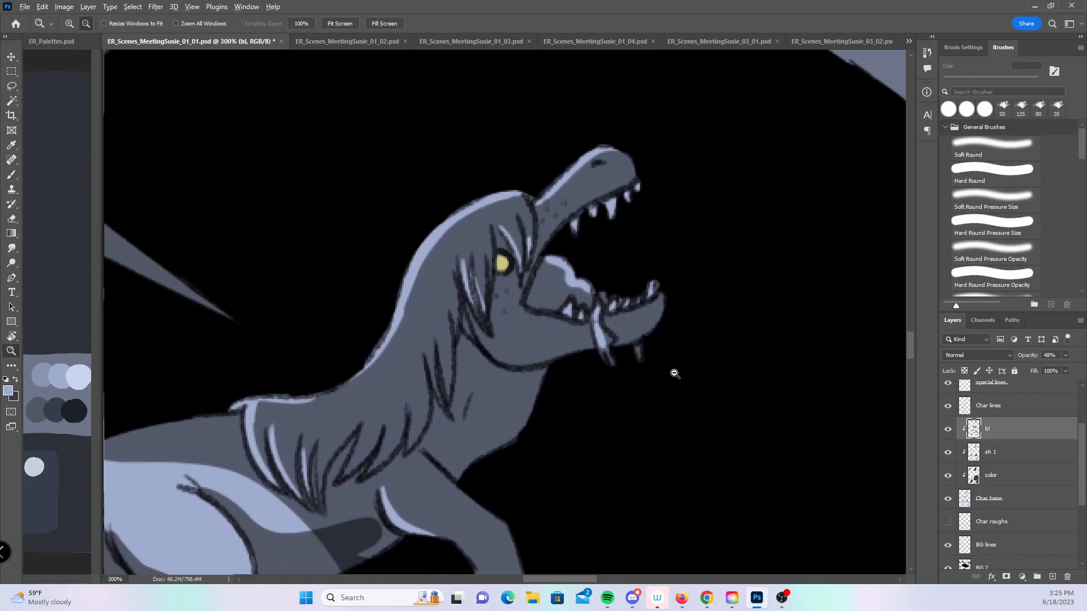
{"action": "left_click", "coordinate": [678, 379], "text": "alt"}
{"action": "left_click", "coordinate": [682, 384], "text": "alt"}
{"action": "left_click", "coordinate": [692, 389], "text": "alt"}
{"action": "left_click", "coordinate": [728, 404], "text": "alt"}
{"action": "left_click", "coordinate": [741, 411], "text": "alt"}
{"action": "left_click_drag", "start_coordinate": [806, 441], "coordinate": [562, 470]}
{"action": "left_click", "coordinate": [1065, 357]}
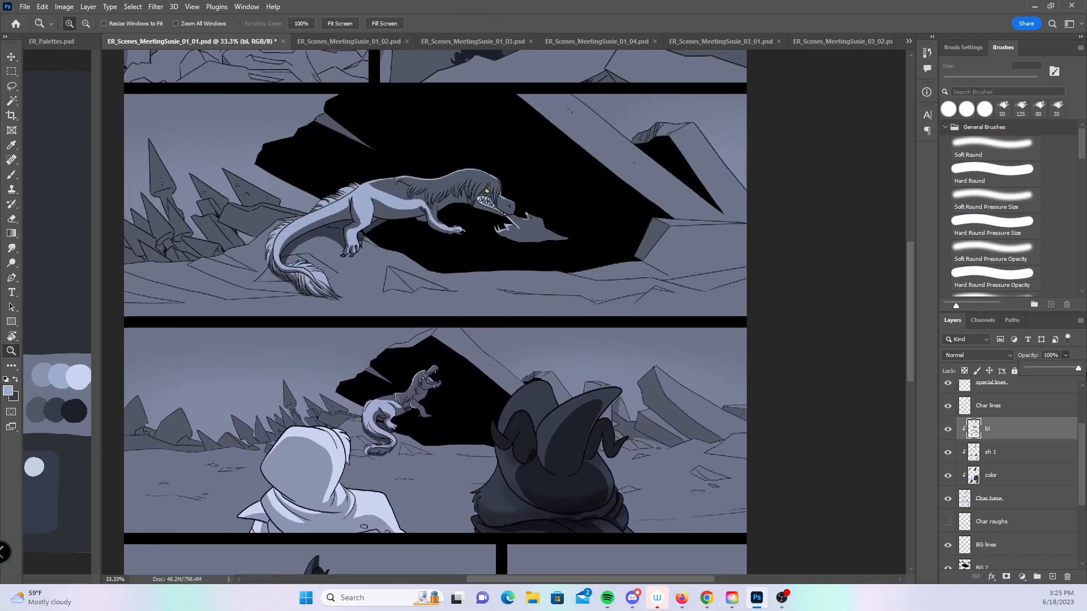
{"action": "left_click_drag", "start_coordinate": [1051, 369], "coordinate": [1085, 370]}
{"action": "key", "text": "ctrl+s"}
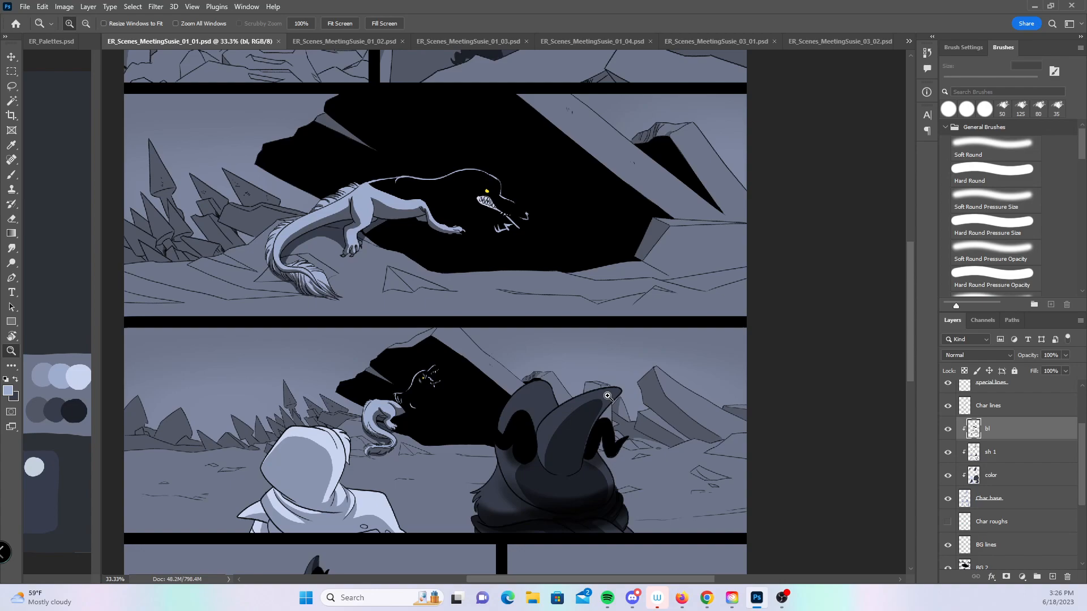
- Switch to ER_Scenes_MeetingSusie_01_02.psd and lower the bl layer's opacity to 38%
{"action": "left_click", "coordinate": [363, 42]}
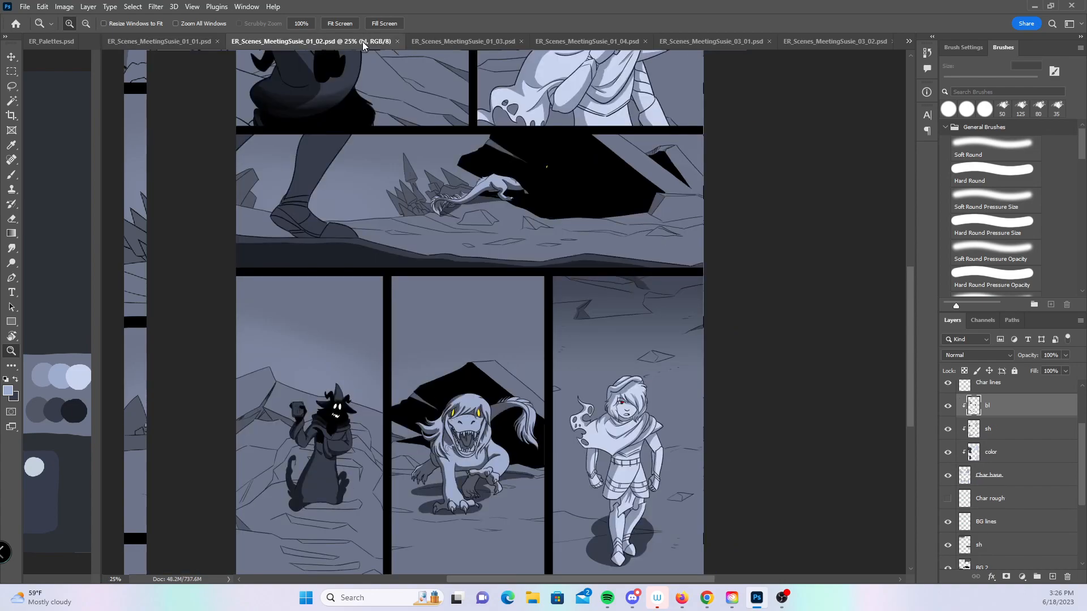
{"action": "left_click_drag", "start_coordinate": [638, 306], "coordinate": [613, 277]}
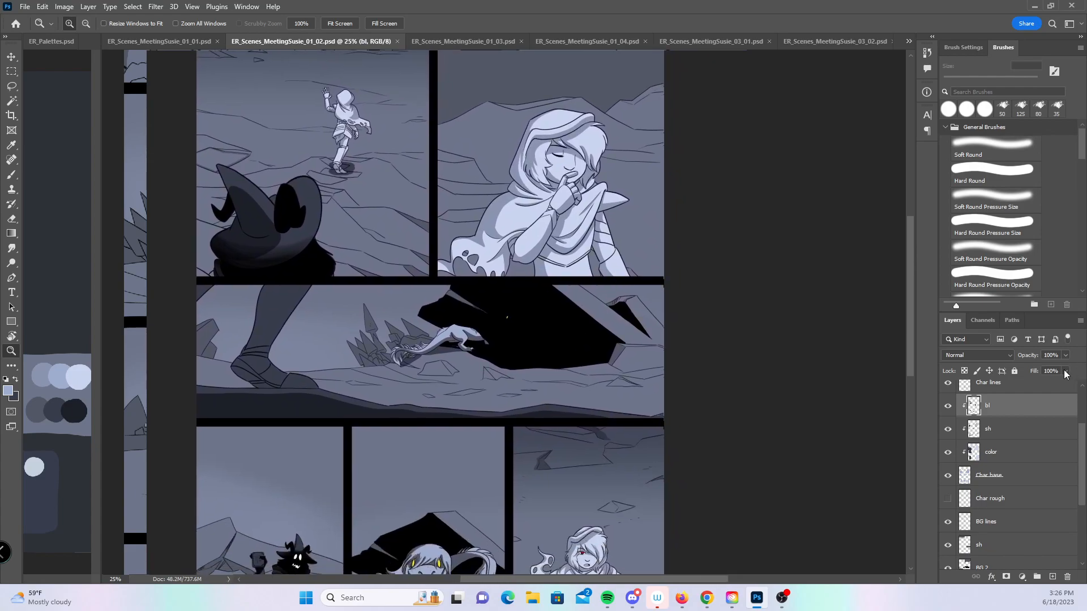
{"action": "left_click_drag", "start_coordinate": [1066, 357], "coordinate": [1033, 371]}
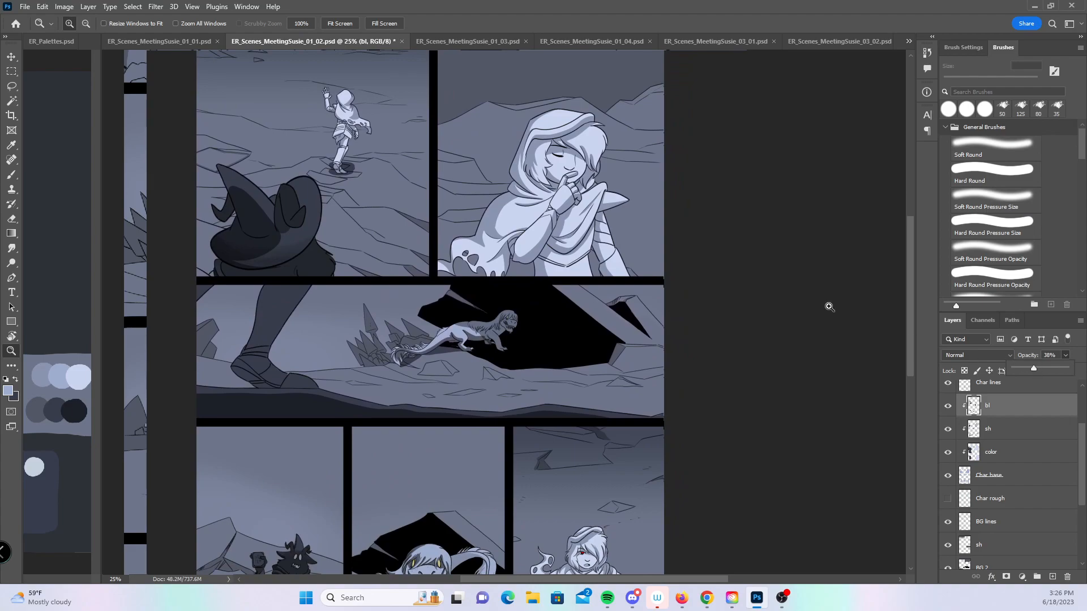
- Paint the teeth of the creature in the cave-mouth panel light blue with a 9 px brush
{"action": "left_click", "coordinate": [526, 326]}
{"action": "left_click", "coordinate": [529, 325]}
{"action": "left_click", "coordinate": [527, 325]}
{"action": "left_click", "coordinate": [522, 323]}
{"action": "left_click", "coordinate": [518, 322]}
{"action": "left_click", "coordinate": [503, 321]}
{"action": "mouse_move", "coordinate": [501, 322]}
{"action": "left_mouse_down"}
{"action": "mouse_move", "coordinate": [717, 326]}
{"action": "mouse_move", "coordinate": [740, 336]}
{"action": "left_mouse_up"}
{"action": "left_click", "coordinate": [11, 175]}
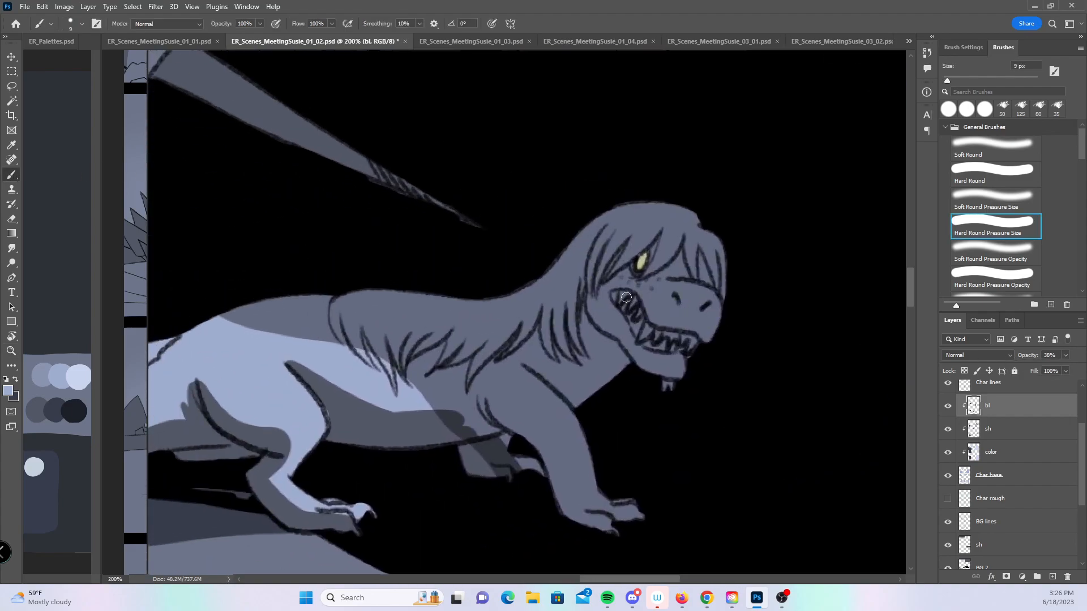
{"action": "mouse_move", "coordinate": [620, 296]}
{"action": "left_mouse_down"}
{"action": "mouse_move", "coordinate": [661, 345]}
{"action": "mouse_move", "coordinate": [671, 346]}
{"action": "mouse_move", "coordinate": [656, 336]}
{"action": "mouse_move", "coordinate": [693, 341]}
{"action": "left_mouse_up"}
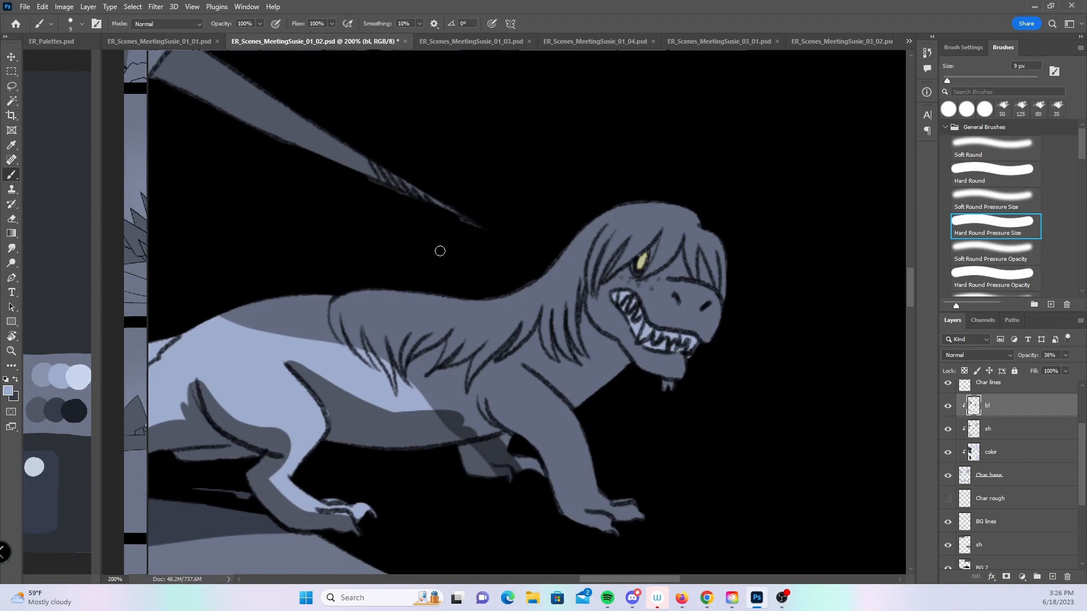
- Paint light rim highlights along the creature's mane, front leg, neck and head, and on the hair strands over its face
{"action": "mouse_move", "coordinate": [349, 347]}
{"action": "left_mouse_down"}
{"action": "mouse_move", "coordinate": [331, 312]}
{"action": "mouse_move", "coordinate": [338, 292]}
{"action": "mouse_move", "coordinate": [336, 301]}
{"action": "mouse_move", "coordinate": [495, 299]}
{"action": "mouse_move", "coordinate": [474, 301]}
{"action": "left_mouse_up"}
{"action": "mouse_move", "coordinate": [494, 411]}
{"action": "left_mouse_down"}
{"action": "mouse_move", "coordinate": [549, 468]}
{"action": "mouse_move", "coordinate": [569, 528]}
{"action": "mouse_move", "coordinate": [602, 536]}
{"action": "left_mouse_up"}
{"action": "mouse_move", "coordinate": [514, 291]}
{"action": "left_mouse_down"}
{"action": "mouse_move", "coordinate": [605, 212]}
{"action": "mouse_move", "coordinate": [584, 230]}
{"action": "mouse_move", "coordinate": [657, 202]}
{"action": "mouse_move", "coordinate": [616, 206]}
{"action": "mouse_move", "coordinate": [698, 213]}
{"action": "left_mouse_up"}
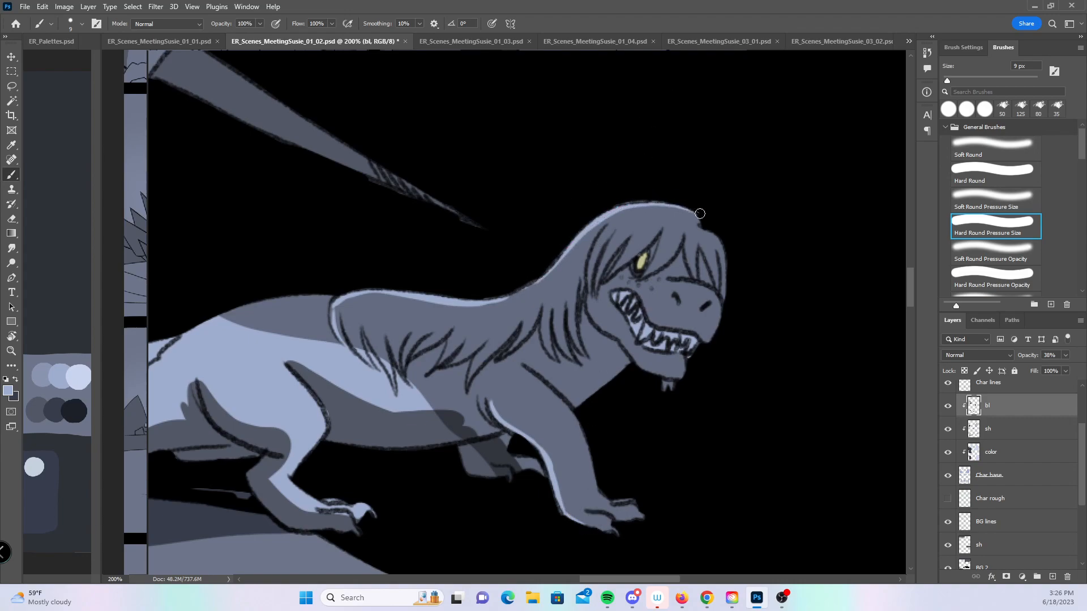
{"action": "mouse_move", "coordinate": [589, 287]}
{"action": "left_mouse_down"}
{"action": "mouse_move", "coordinate": [601, 244]}
{"action": "mouse_move", "coordinate": [663, 239]}
{"action": "left_mouse_up"}
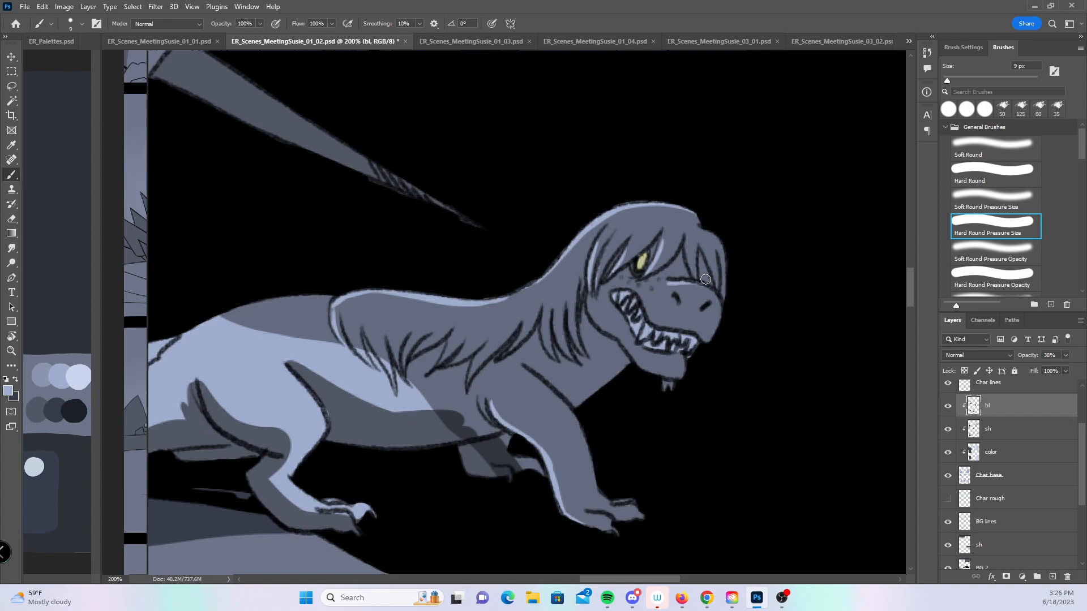
{"action": "left_click_drag", "start_coordinate": [686, 249], "coordinate": [698, 279]}
{"action": "mouse_move", "coordinate": [405, 371]}
{"action": "left_mouse_down"}
{"action": "mouse_move", "coordinate": [411, 340]}
{"action": "mouse_move", "coordinate": [391, 340]}
{"action": "left_mouse_up"}
{"action": "key", "text": "ctrl+z"}
{"action": "key", "text": "ctrl+z"}
- Restore the bl layer on page 01_02 to 100% opacity, with the whole cave panel in view
{"action": "key", "text": "z"}
{"action": "left_click", "coordinate": [683, 376], "text": "alt"}
{"action": "left_click", "coordinate": [683, 376], "text": "alt"}
{"action": "left_click", "coordinate": [683, 376], "text": "alt"}
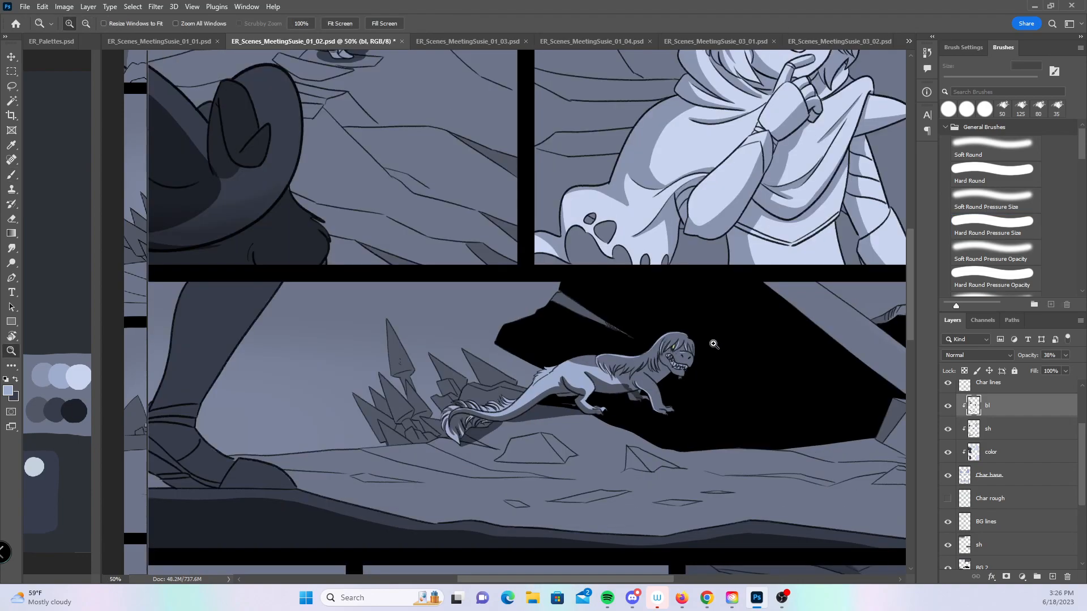
{"action": "left_click", "coordinate": [1065, 355]}
{"action": "left_click_drag", "start_coordinate": [1048, 369], "coordinate": [1079, 368]}
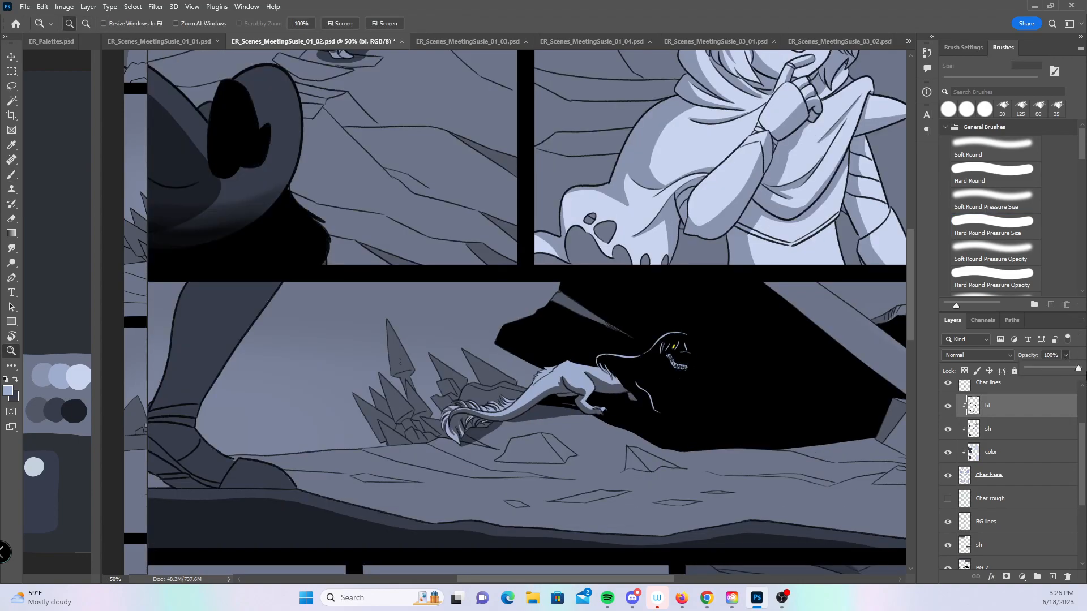
{"action": "left_click", "coordinate": [717, 31]}
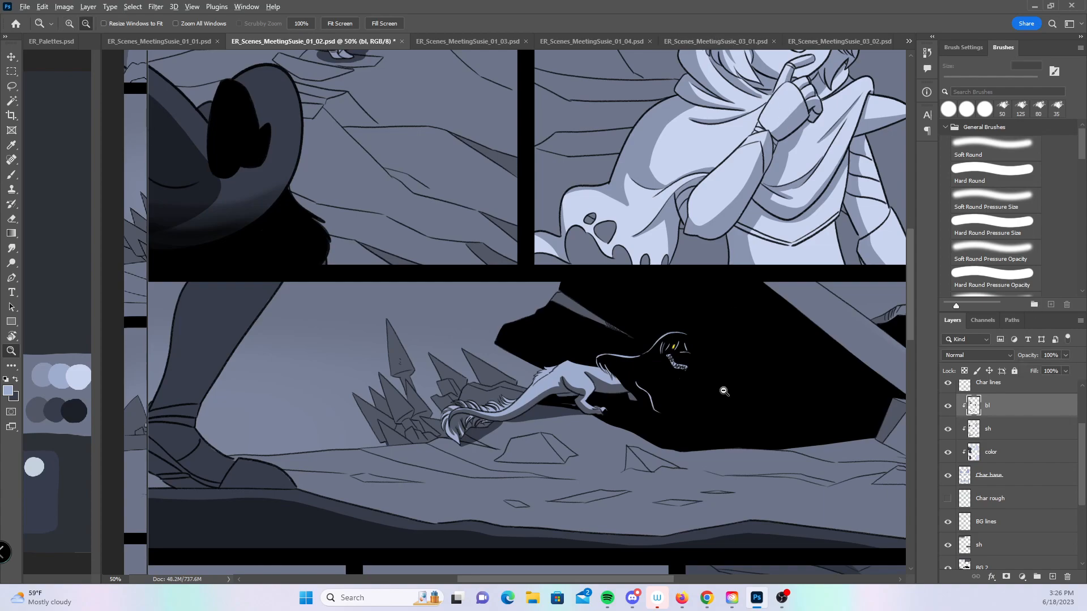
- Save the changes made to page 01_02
{"action": "left_click", "coordinate": [723, 388], "text": "alt"}
{"action": "left_click", "coordinate": [725, 389], "text": "alt"}
{"action": "left_click_drag", "start_coordinate": [771, 380], "coordinate": [641, 445]}
{"action": "key", "text": "ctrl+s"}
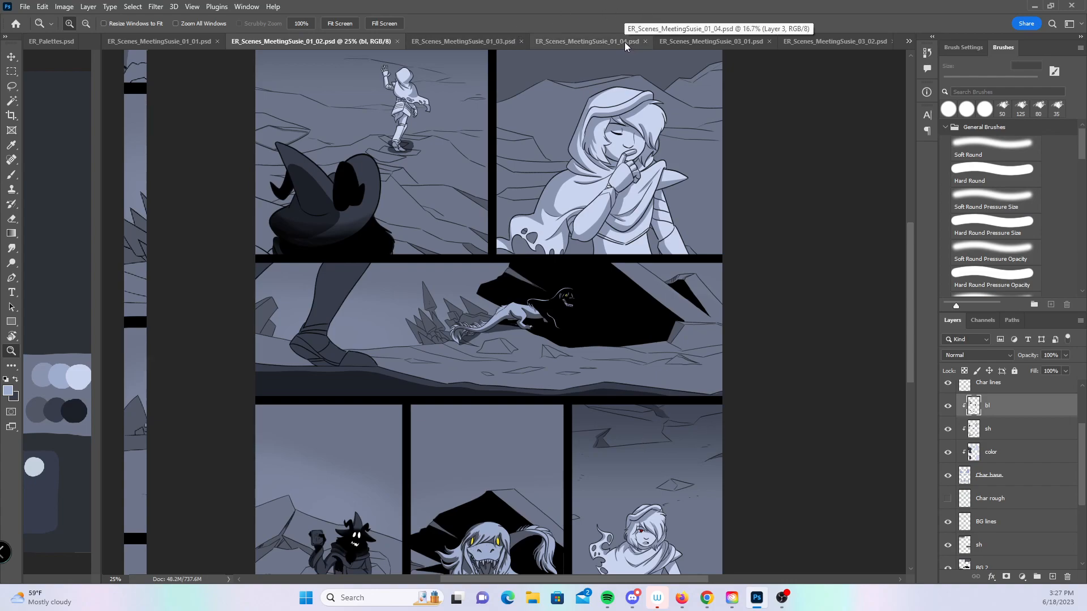
- Switch to ER_Scenes_MeetingSusie_03_01.psd and lower the bl layer's opacity to 42%
{"action": "left_click", "coordinate": [716, 42]}
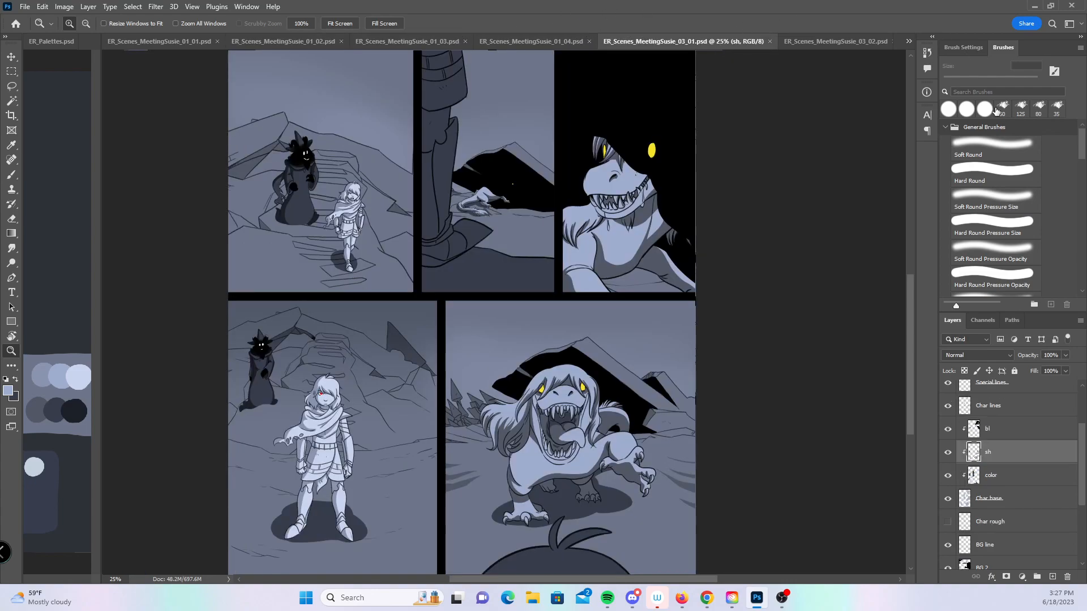
{"action": "left_click_drag", "start_coordinate": [912, 369], "coordinate": [900, 275]}
{"action": "left_click", "coordinate": [1066, 356]}
{"action": "left_click_drag", "start_coordinate": [1068, 368], "coordinate": [1042, 375]}
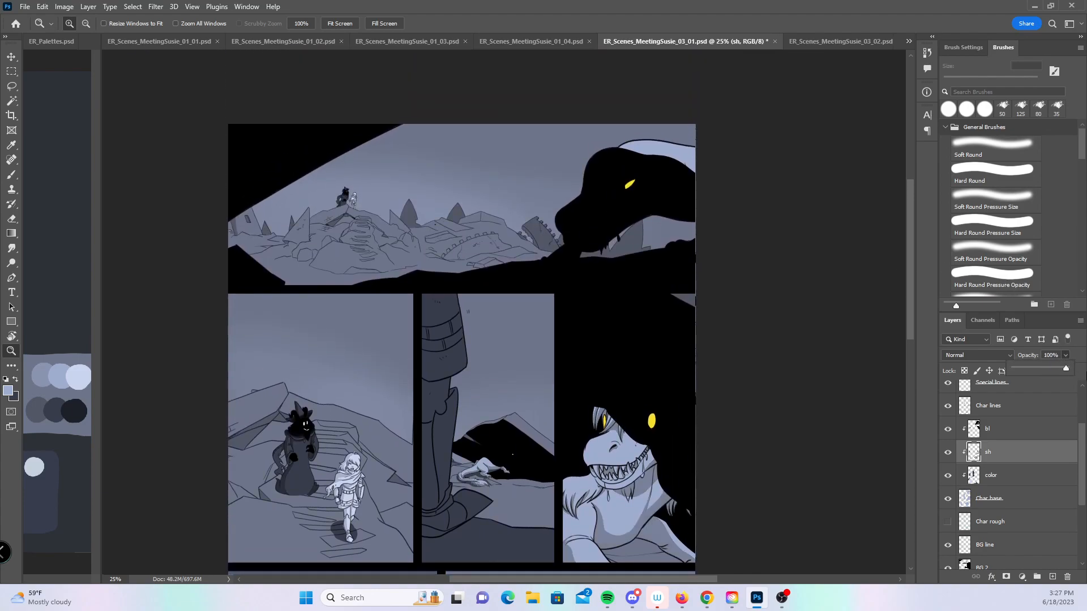
{"action": "left_click", "coordinate": [1022, 429]}
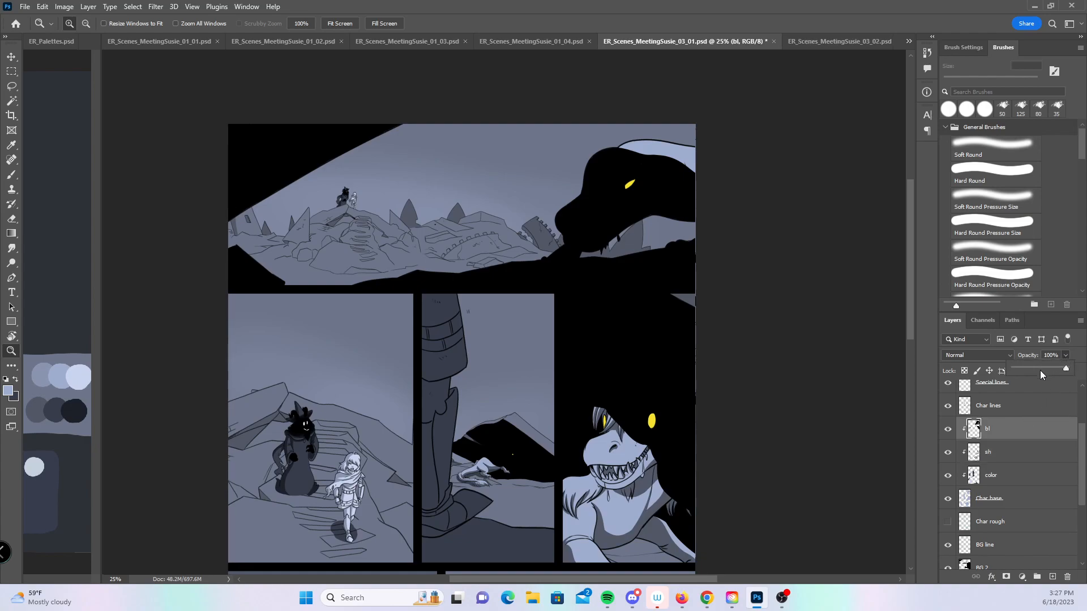
{"action": "left_click", "coordinate": [1036, 369]}
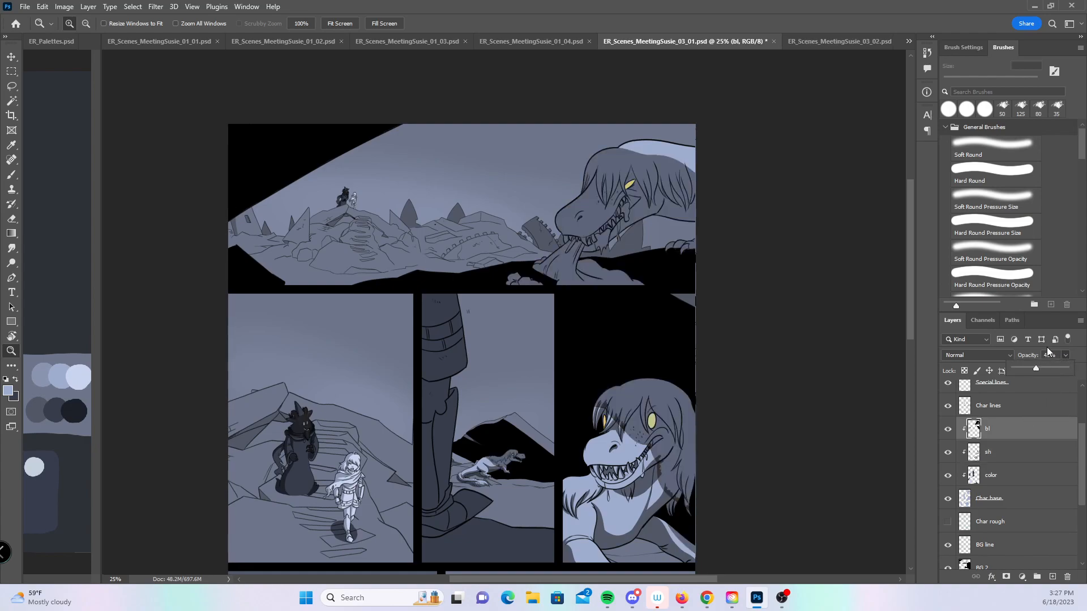
- Paint a light blue rim highlight along the snout of the creature in the page's first panel with a 25 px brush
{"action": "left_click", "coordinate": [713, 25]}
{"action": "left_click", "coordinate": [692, 196]}
{"action": "left_click", "coordinate": [691, 196]}
{"action": "left_click", "coordinate": [659, 225]}
{"action": "left_click", "coordinate": [612, 253]}
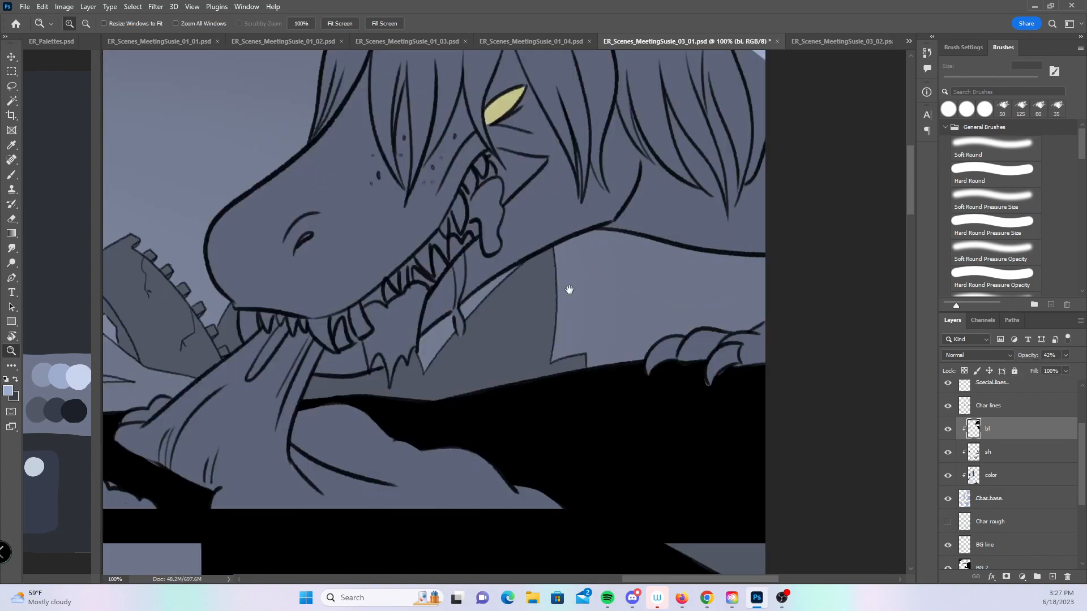
{"action": "left_click_drag", "start_coordinate": [550, 271], "coordinate": [660, 319]}
{"action": "left_click", "coordinate": [10, 172]}
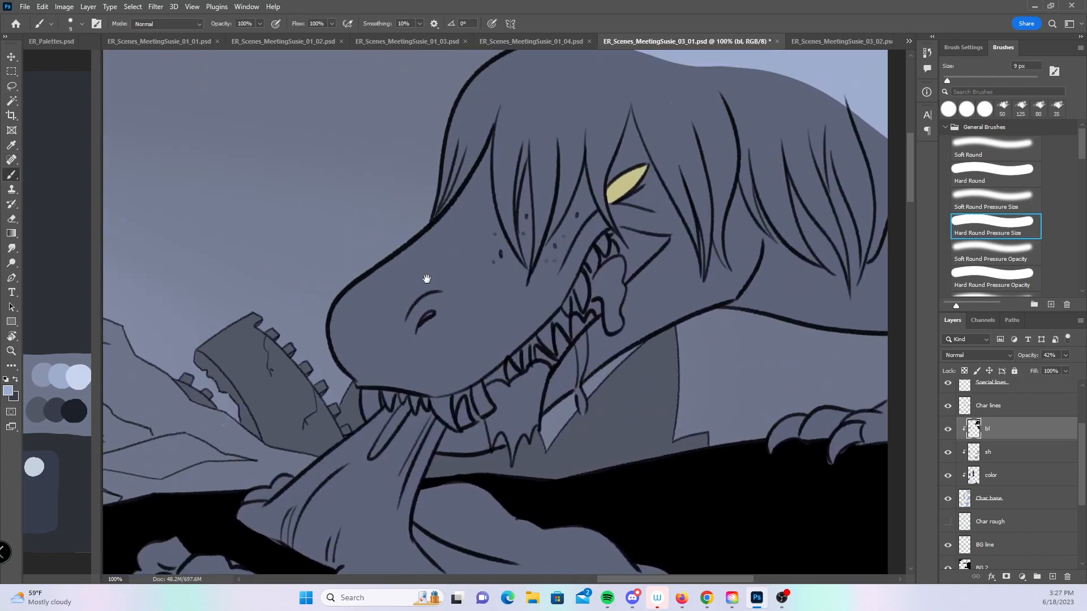
{"action": "key", "text": "bracketright"}
{"action": "key", "text": "bracketright"}
{"action": "key", "text": "bracketright"}
{"action": "key", "text": "bracketright"}
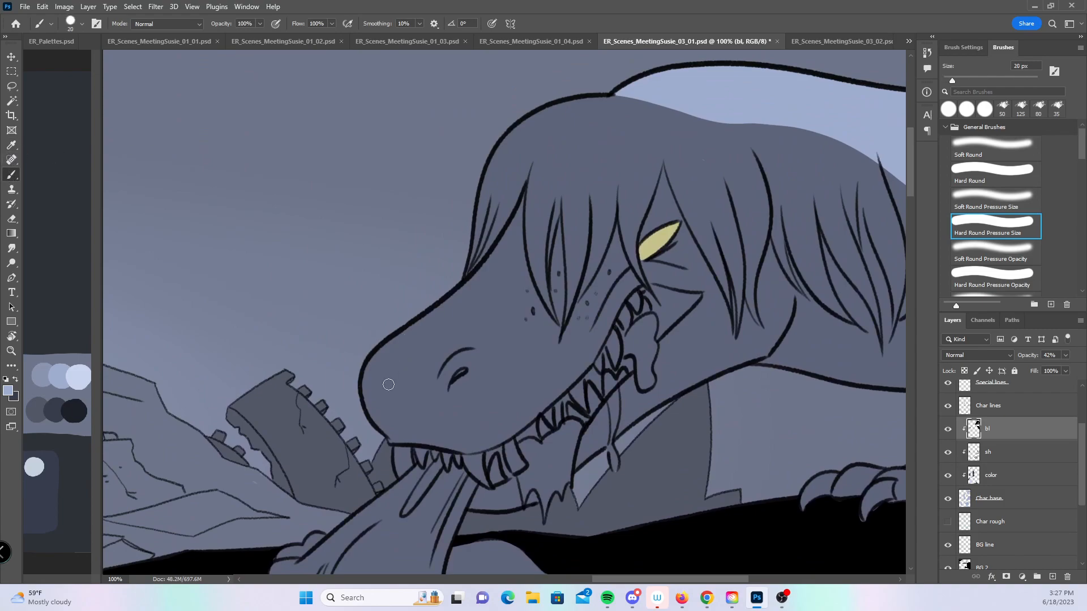
{"action": "mouse_move", "coordinate": [378, 427]}
{"action": "left_mouse_down"}
{"action": "mouse_move", "coordinate": [363, 385]}
{"action": "mouse_move", "coordinate": [382, 342]}
{"action": "mouse_move", "coordinate": [365, 366]}
{"action": "mouse_move", "coordinate": [416, 315]}
{"action": "left_mouse_up"}
{"action": "left_click_drag", "start_coordinate": [361, 373], "coordinate": [445, 296]}
{"action": "mouse_move", "coordinate": [385, 347]}
{"action": "left_mouse_down"}
{"action": "mouse_move", "coordinate": [455, 284]}
{"action": "mouse_move", "coordinate": [441, 302]}
{"action": "mouse_move", "coordinate": [467, 205]}
{"action": "mouse_move", "coordinate": [460, 271]}
{"action": "mouse_move", "coordinate": [475, 215]}
{"action": "left_mouse_up"}
- Extend the light rim highlight up the front edge of the creature's hair to the crown of its head
{"action": "mouse_move", "coordinate": [468, 265]}
{"action": "left_mouse_down"}
{"action": "mouse_move", "coordinate": [486, 164]}
{"action": "mouse_move", "coordinate": [471, 248]}
{"action": "mouse_move", "coordinate": [504, 137]}
{"action": "left_mouse_up"}
{"action": "left_click_drag", "start_coordinate": [474, 208], "coordinate": [540, 111]}
{"action": "mouse_move", "coordinate": [500, 147]}
{"action": "left_mouse_down"}
{"action": "mouse_move", "coordinate": [559, 102]}
{"action": "mouse_move", "coordinate": [598, 93]}
{"action": "left_mouse_up"}
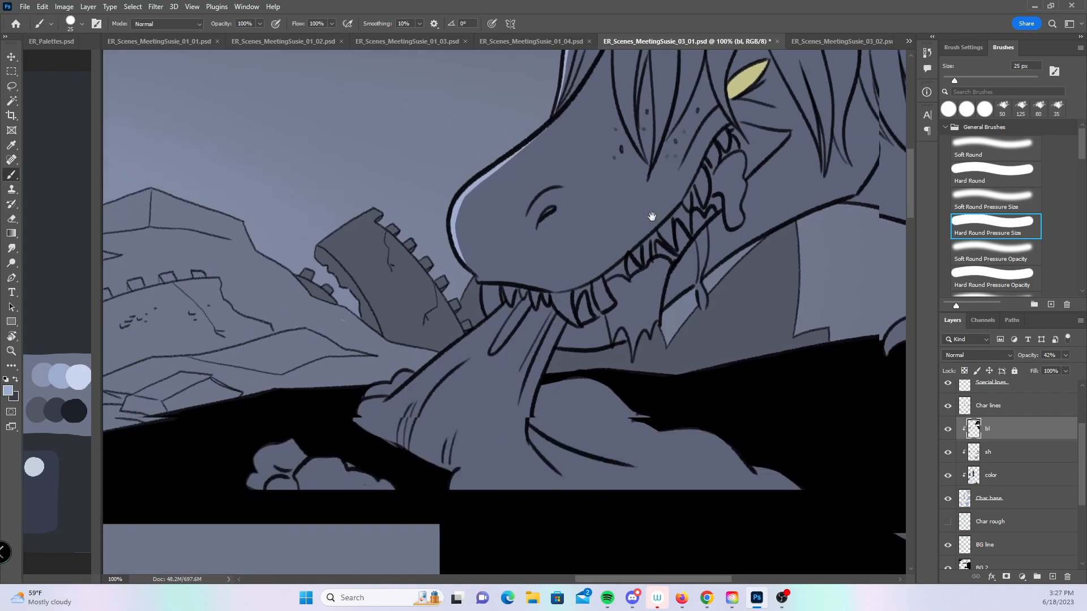
- Paint the creature's front tooth light blue and add highlights to the stretched flesh in its mouth and the chunk on the ground
{"action": "left_click_drag", "start_coordinate": [574, 382], "coordinate": [659, 218]}
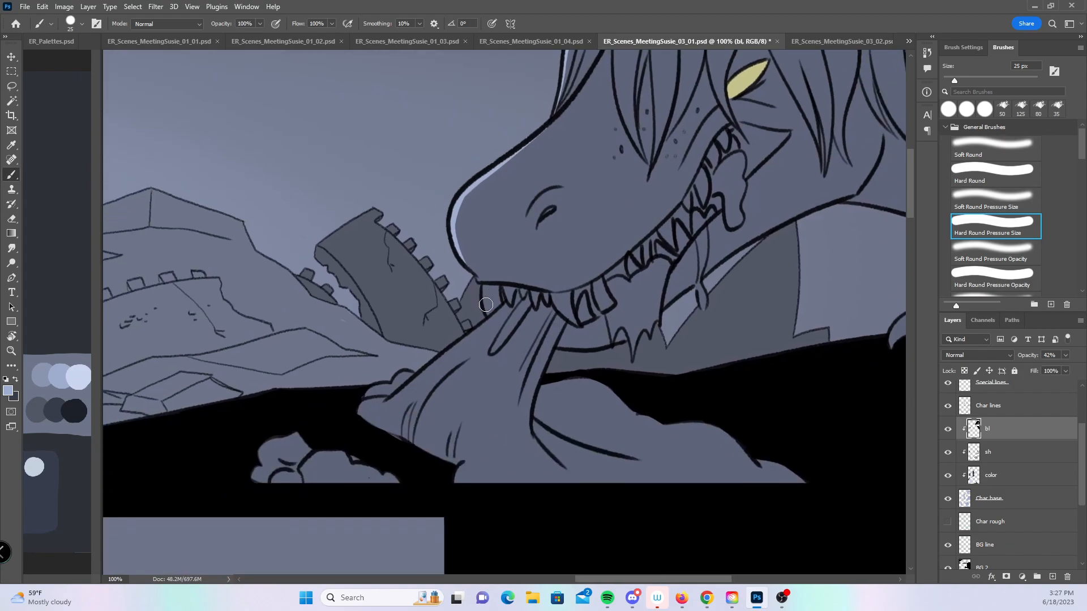
{"action": "mouse_move", "coordinate": [487, 296]}
{"action": "left_mouse_down"}
{"action": "mouse_move", "coordinate": [507, 286]}
{"action": "mouse_move", "coordinate": [506, 295]}
{"action": "mouse_move", "coordinate": [486, 290]}
{"action": "mouse_move", "coordinate": [488, 309]}
{"action": "left_mouse_up"}
{"action": "mouse_move", "coordinate": [421, 374]}
{"action": "left_mouse_down"}
{"action": "mouse_move", "coordinate": [391, 401]}
{"action": "mouse_move", "coordinate": [485, 302]}
{"action": "left_mouse_up"}
{"action": "mouse_move", "coordinate": [364, 398]}
{"action": "left_mouse_down"}
{"action": "mouse_move", "coordinate": [403, 374]}
{"action": "mouse_move", "coordinate": [383, 402]}
{"action": "mouse_move", "coordinate": [362, 378]}
{"action": "left_mouse_up"}
{"action": "mouse_move", "coordinate": [258, 462]}
{"action": "left_mouse_down"}
{"action": "mouse_move", "coordinate": [259, 446]}
{"action": "mouse_move", "coordinate": [301, 432]}
{"action": "mouse_move", "coordinate": [292, 461]}
{"action": "left_mouse_up"}
{"action": "left_click_drag", "start_coordinate": [537, 307], "coordinate": [492, 359]}
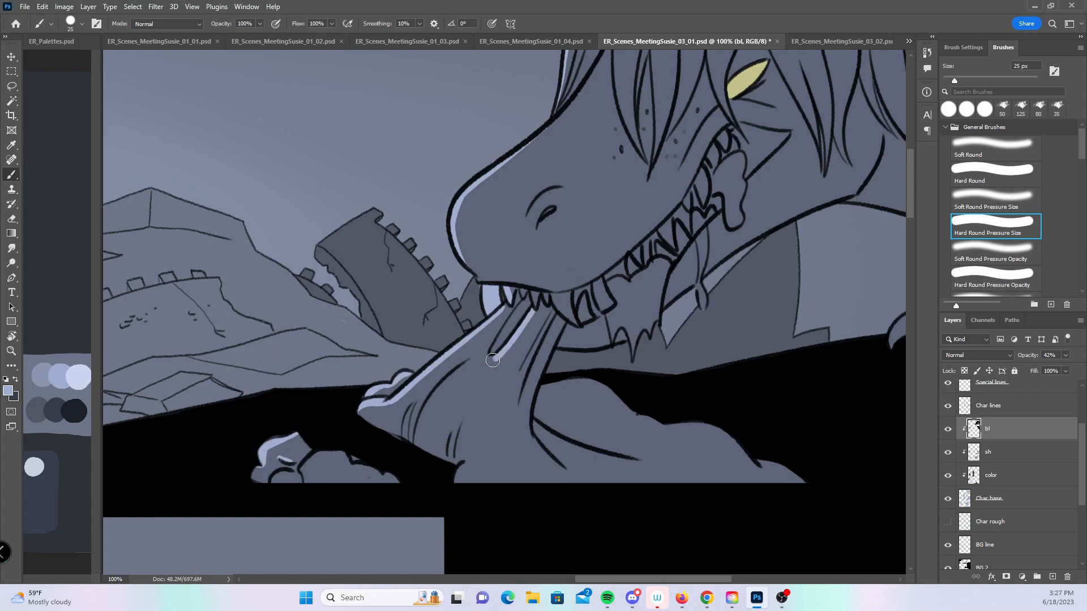
{"action": "mouse_move", "coordinate": [423, 418]}
{"action": "left_mouse_down"}
{"action": "mouse_move", "coordinate": [417, 444]}
{"action": "mouse_move", "coordinate": [445, 382]}
{"action": "left_mouse_up"}
{"action": "left_click_drag", "start_coordinate": [413, 444], "coordinate": [418, 403]}
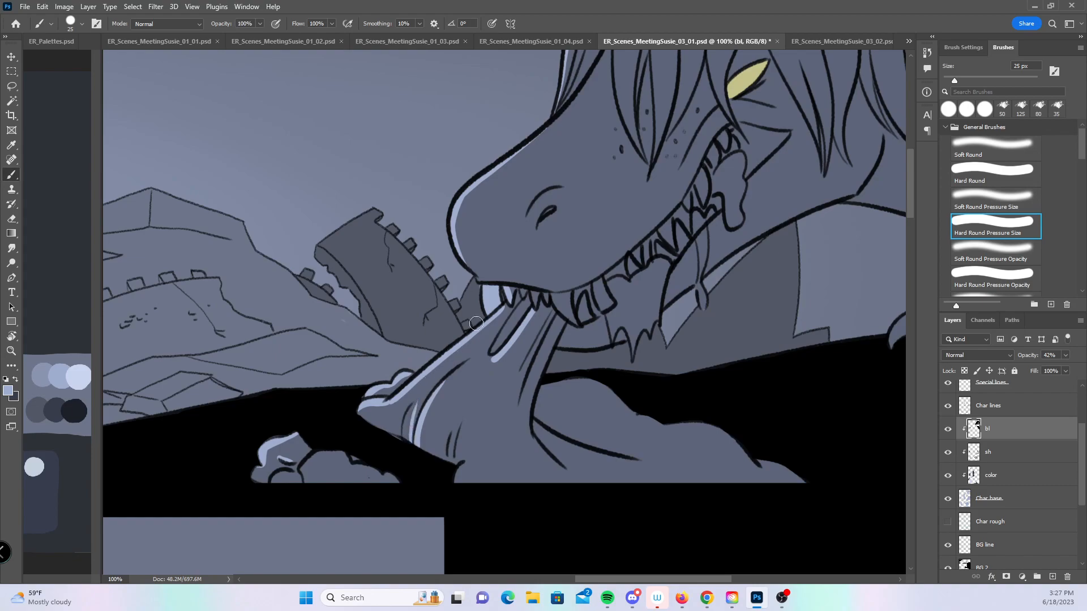
{"action": "left_click_drag", "start_coordinate": [724, 296], "coordinate": [619, 328]}
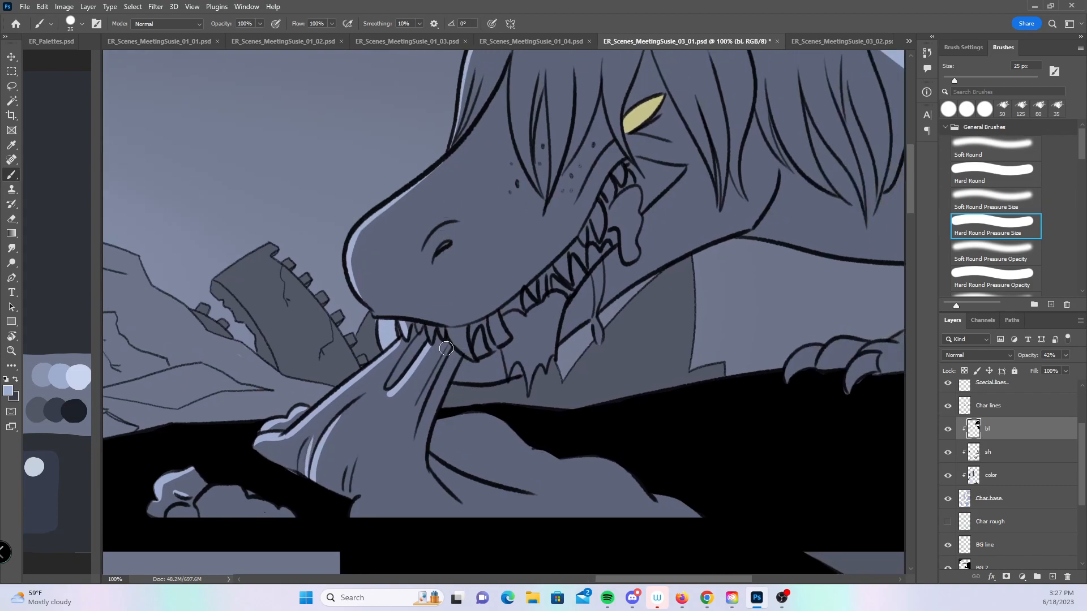
- Paint light highlights on the hair strands over the creature's face, above its nostril and along the cheek ridge below the eye
{"action": "left_click_drag", "start_coordinate": [695, 269], "coordinate": [654, 340]}
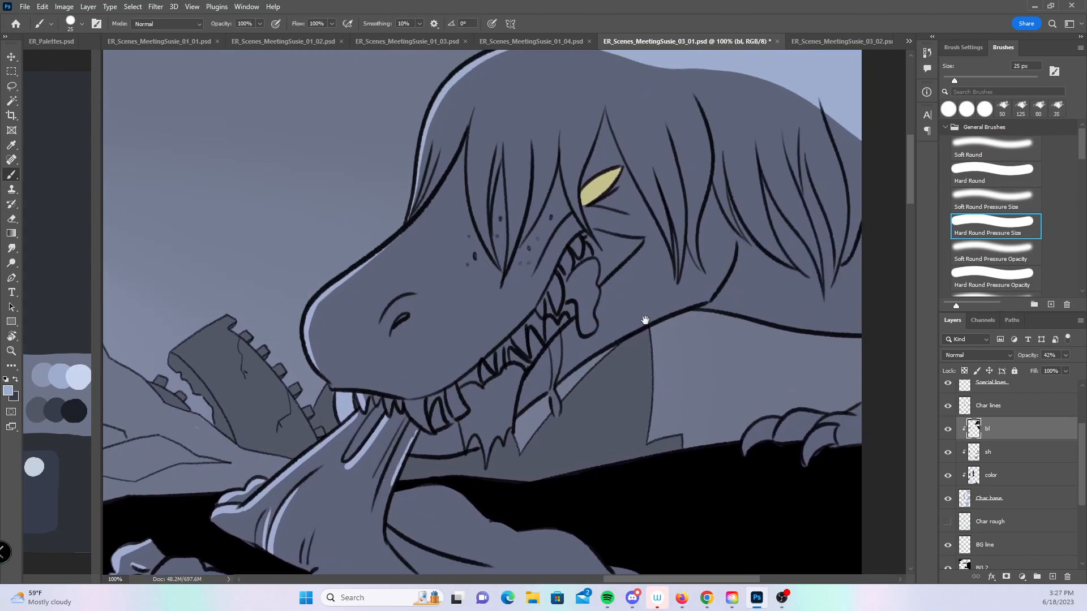
{"action": "left_click_drag", "start_coordinate": [472, 117], "coordinate": [481, 237]}
{"action": "left_click_drag", "start_coordinate": [493, 148], "coordinate": [490, 210]}
{"action": "left_click_drag", "start_coordinate": [506, 152], "coordinate": [509, 229]}
{"action": "left_click_drag", "start_coordinate": [702, 211], "coordinate": [663, 176]}
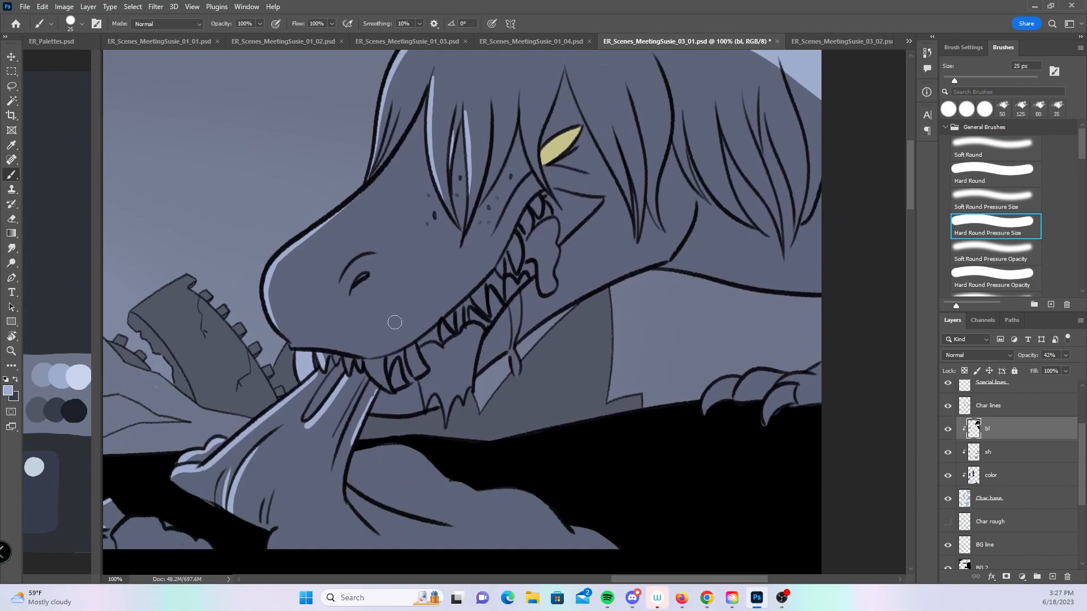
{"action": "left_click_drag", "start_coordinate": [360, 260], "coordinate": [342, 279]}
{"action": "mouse_move", "coordinate": [499, 222]}
{"action": "left_mouse_down"}
{"action": "mouse_move", "coordinate": [537, 175]}
{"action": "mouse_move", "coordinate": [565, 167]}
{"action": "left_mouse_up"}
{"action": "left_click_drag", "start_coordinate": [524, 136], "coordinate": [542, 178]}
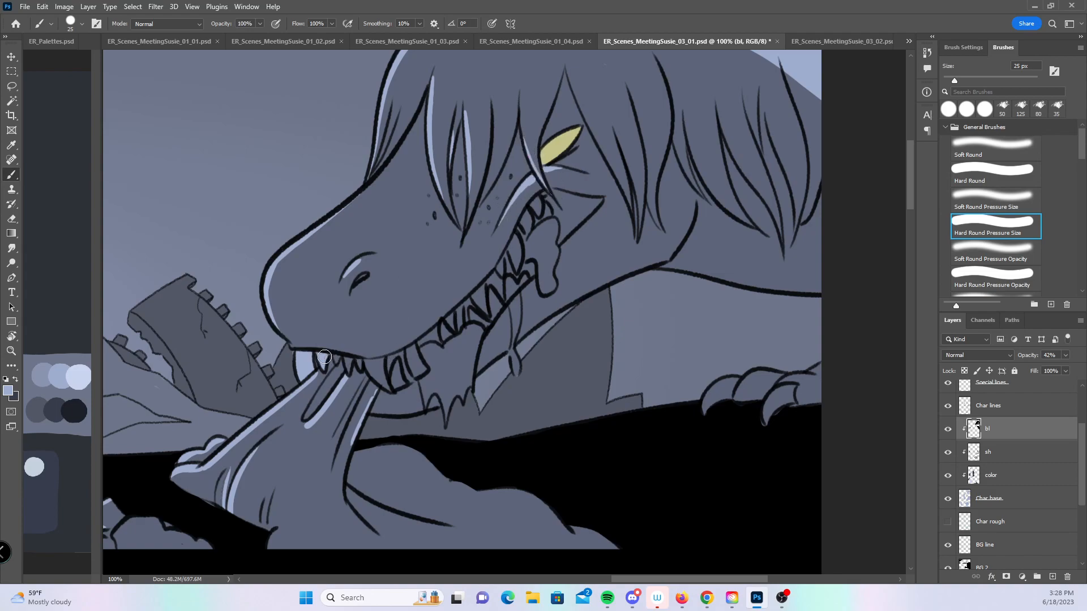
- Highlight the creature's claws, fill its remaining teeth light blue, and restore the bl layer to 100% opacity
{"action": "mouse_move", "coordinate": [702, 410]}
{"action": "left_mouse_down"}
{"action": "mouse_move", "coordinate": [736, 379]}
{"action": "mouse_move", "coordinate": [782, 372]}
{"action": "left_mouse_up"}
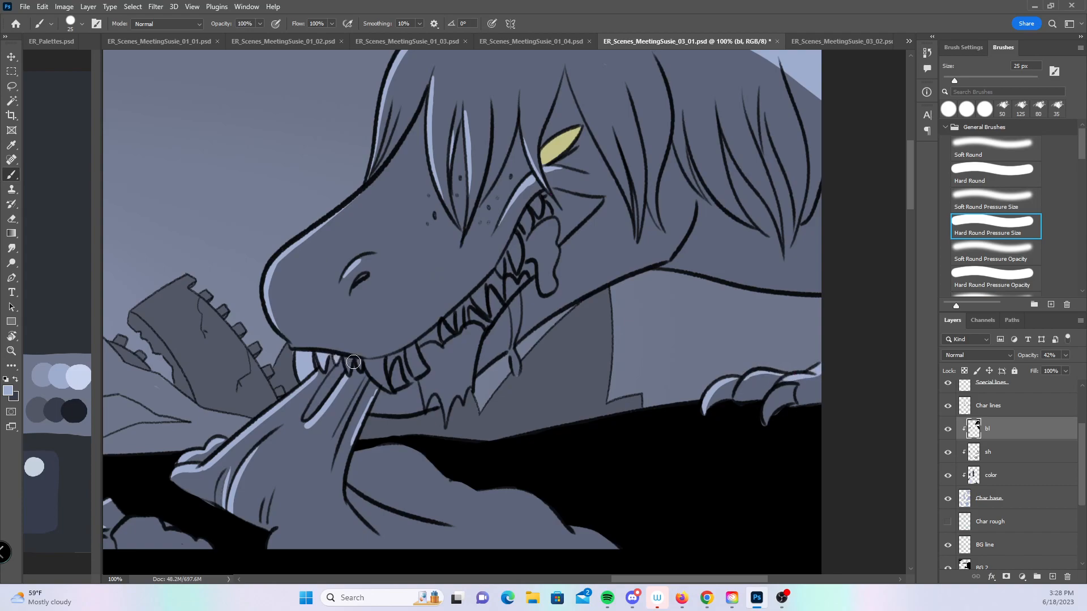
{"action": "mouse_move", "coordinate": [361, 361]}
{"action": "left_mouse_down"}
{"action": "mouse_move", "coordinate": [386, 386]}
{"action": "mouse_move", "coordinate": [384, 362]}
{"action": "mouse_move", "coordinate": [372, 369]}
{"action": "mouse_move", "coordinate": [394, 383]}
{"action": "left_mouse_up"}
{"action": "mouse_move", "coordinate": [413, 347]}
{"action": "left_mouse_down"}
{"action": "mouse_move", "coordinate": [409, 368]}
{"action": "mouse_move", "coordinate": [412, 351]}
{"action": "mouse_move", "coordinate": [464, 321]}
{"action": "mouse_move", "coordinate": [460, 306]}
{"action": "mouse_move", "coordinate": [482, 322]}
{"action": "mouse_move", "coordinate": [483, 309]}
{"action": "left_mouse_up"}
{"action": "mouse_move", "coordinate": [483, 287]}
{"action": "left_mouse_down"}
{"action": "mouse_move", "coordinate": [498, 308]}
{"action": "mouse_move", "coordinate": [512, 288]}
{"action": "left_mouse_up"}
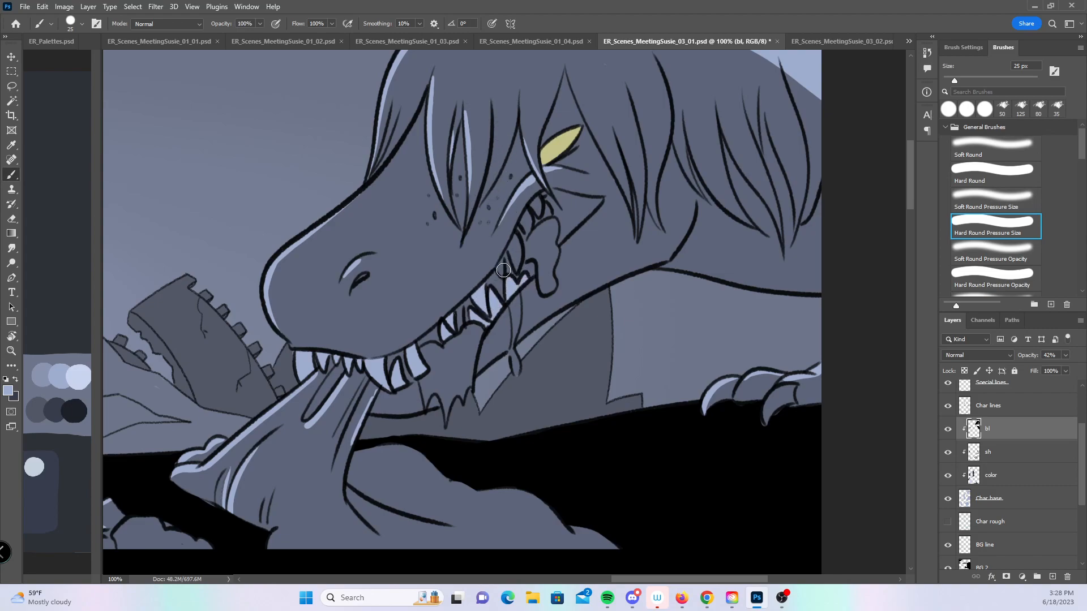
{"action": "mouse_move", "coordinate": [516, 244]}
{"action": "left_mouse_down"}
{"action": "mouse_move", "coordinate": [511, 264]}
{"action": "mouse_move", "coordinate": [537, 199]}
{"action": "left_mouse_up"}
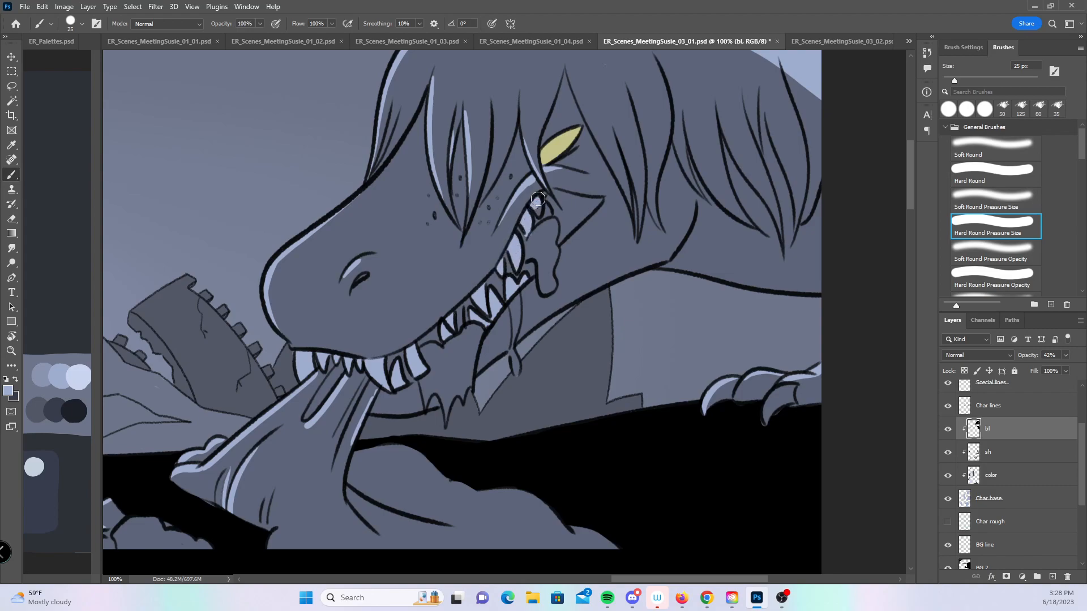
{"action": "left_click_drag", "start_coordinate": [1061, 355], "coordinate": [1082, 369]}
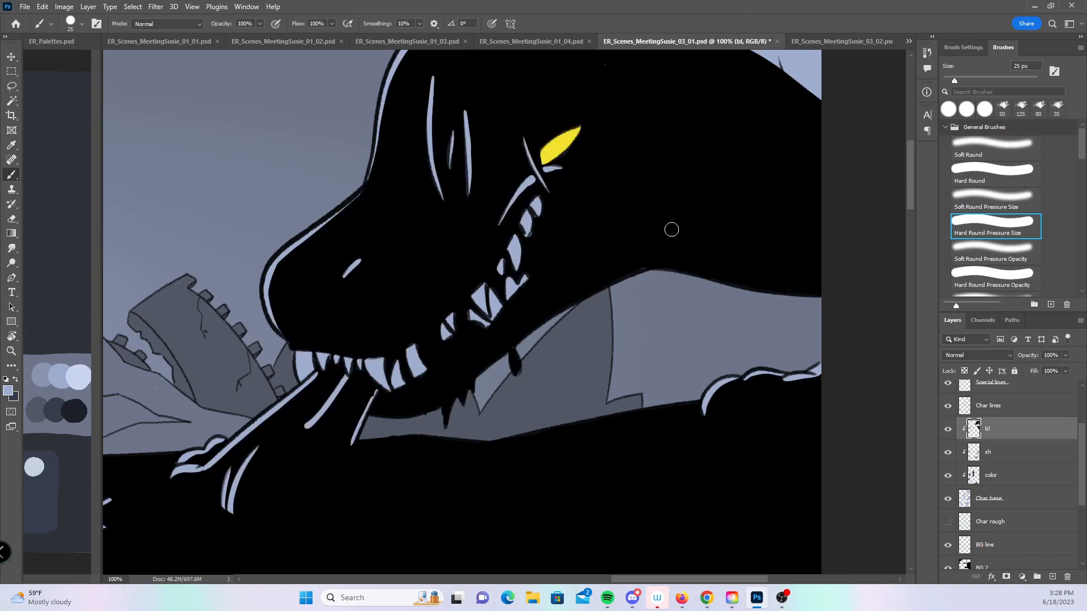
- Lower the bl layer's opacity to 43% to reveal the small creature in the middle cave-mouth panel
{"action": "key", "text": "z"}
{"action": "left_click", "coordinate": [681, 374], "text": "alt"}
{"action": "left_click", "coordinate": [683, 377], "text": "alt"}
{"action": "left_click", "coordinate": [686, 381], "text": "alt"}
{"action": "left_click_drag", "start_coordinate": [629, 468], "coordinate": [650, 326]}
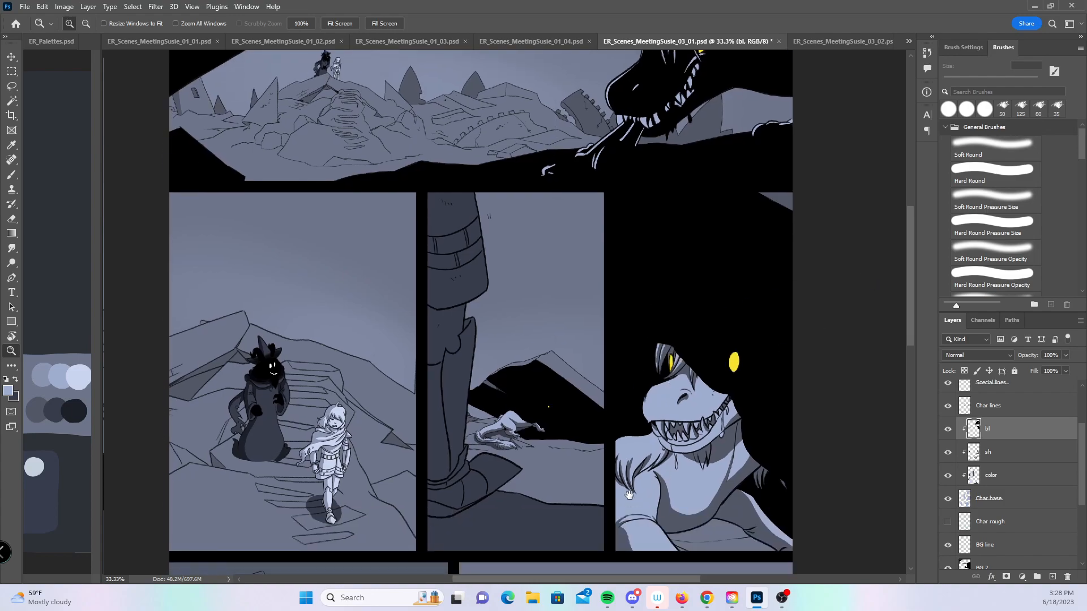
{"action": "left_click_drag", "start_coordinate": [630, 501], "coordinate": [587, 439]}
{"action": "left_click", "coordinate": [517, 359]}
{"action": "left_click", "coordinate": [517, 358]}
{"action": "left_click", "coordinate": [517, 358]}
{"action": "left_click", "coordinate": [517, 359]}
{"action": "left_click_drag", "start_coordinate": [1035, 368], "coordinate": [1037, 372]}
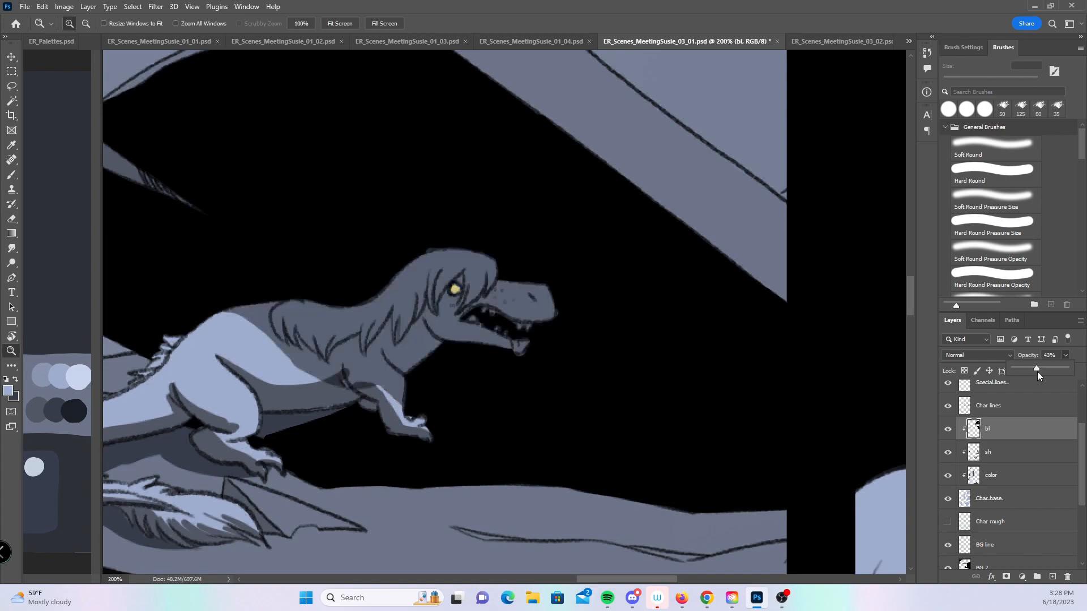
{"action": "left_click_drag", "start_coordinate": [586, 390], "coordinate": [599, 414]}
- Paint light rim highlights along the small creature's mane, head, snout, hair strands, jaw and front leg with a 9 px brush
{"action": "key", "text": "b"}
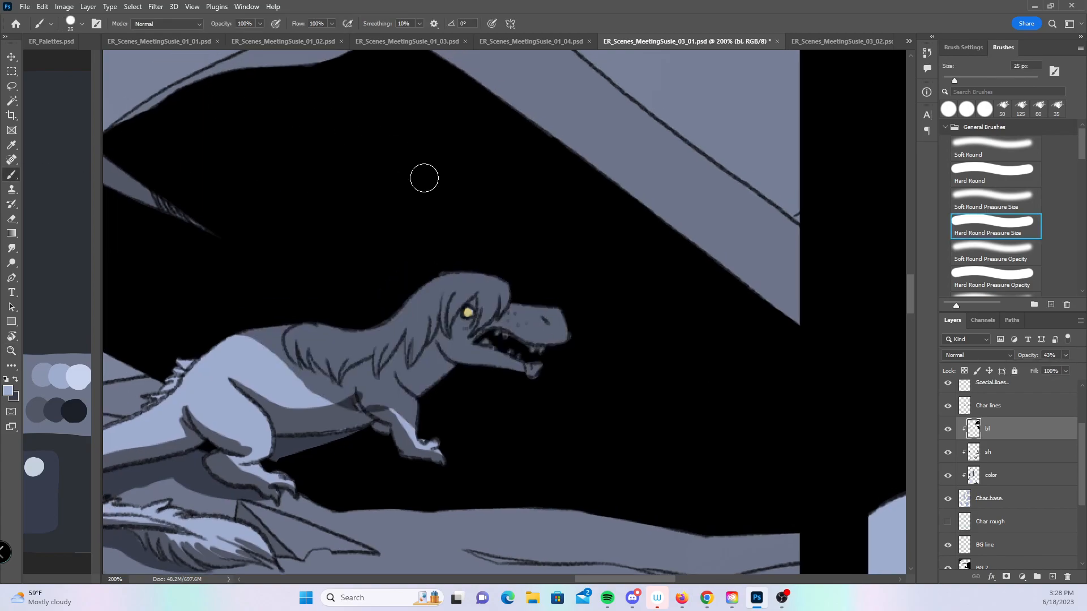
{"action": "key", "text": "bracketleft"}
{"action": "key", "text": "bracketleft"}
{"action": "key", "text": "bracketleft"}
{"action": "key", "text": "bracketleft"}
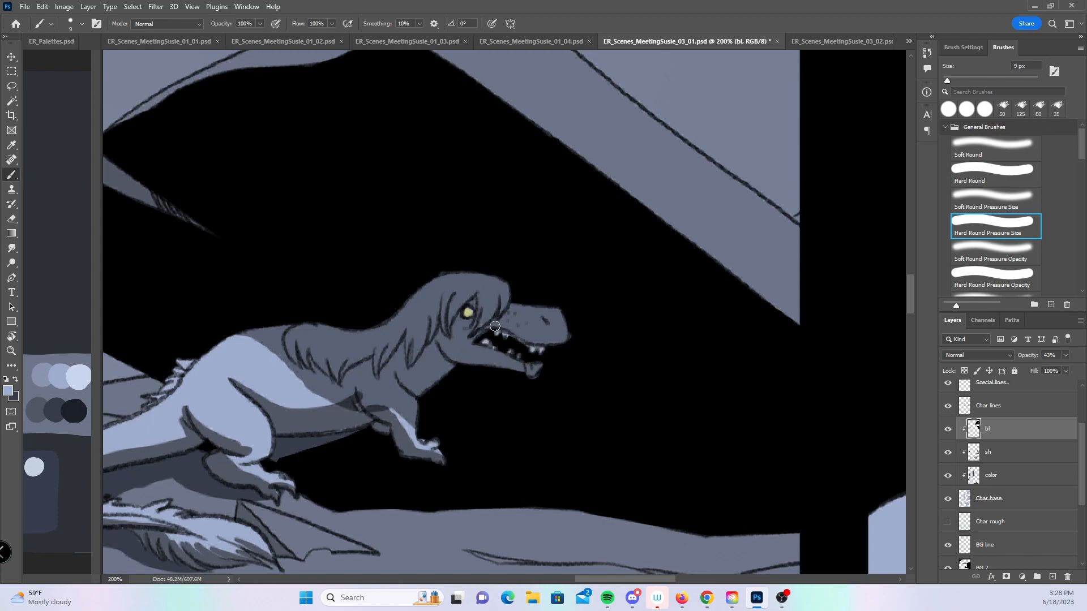
{"action": "mouse_move", "coordinate": [268, 327]}
{"action": "left_mouse_down"}
{"action": "mouse_move", "coordinate": [293, 338]}
{"action": "mouse_move", "coordinate": [295, 358]}
{"action": "mouse_move", "coordinate": [289, 332]}
{"action": "mouse_move", "coordinate": [286, 342]}
{"action": "mouse_move", "coordinate": [302, 324]}
{"action": "mouse_move", "coordinate": [390, 326]}
{"action": "mouse_move", "coordinate": [366, 330]}
{"action": "mouse_move", "coordinate": [443, 276]}
{"action": "mouse_move", "coordinate": [419, 291]}
{"action": "mouse_move", "coordinate": [482, 272]}
{"action": "mouse_move", "coordinate": [451, 274]}
{"action": "mouse_move", "coordinate": [503, 283]}
{"action": "mouse_move", "coordinate": [527, 308]}
{"action": "mouse_move", "coordinate": [513, 306]}
{"action": "mouse_move", "coordinate": [565, 311]}
{"action": "left_mouse_up"}
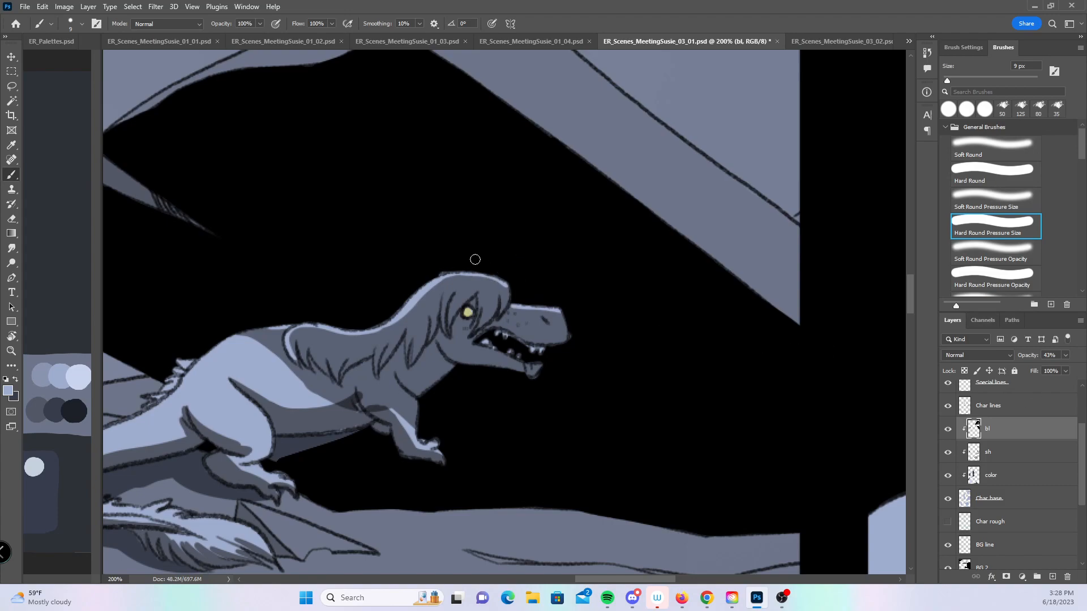
{"action": "left_click_drag", "start_coordinate": [450, 324], "coordinate": [454, 290]}
{"action": "left_click_drag", "start_coordinate": [440, 347], "coordinate": [468, 365]}
{"action": "left_click_drag", "start_coordinate": [394, 377], "coordinate": [421, 424]}
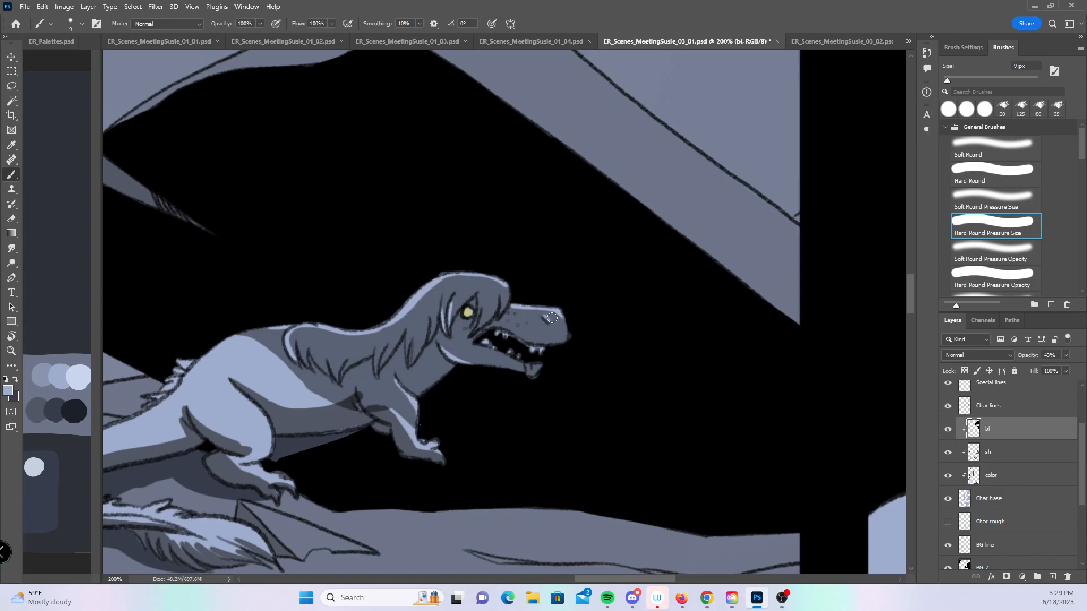
- Paint a light rim highlight along the outer edge of the hair on the grinning creature in the close-up panel
{"action": "key", "text": "z"}
{"action": "left_click", "coordinate": [705, 399], "text": "alt"}
{"action": "left_click", "coordinate": [705, 399], "text": "alt"}
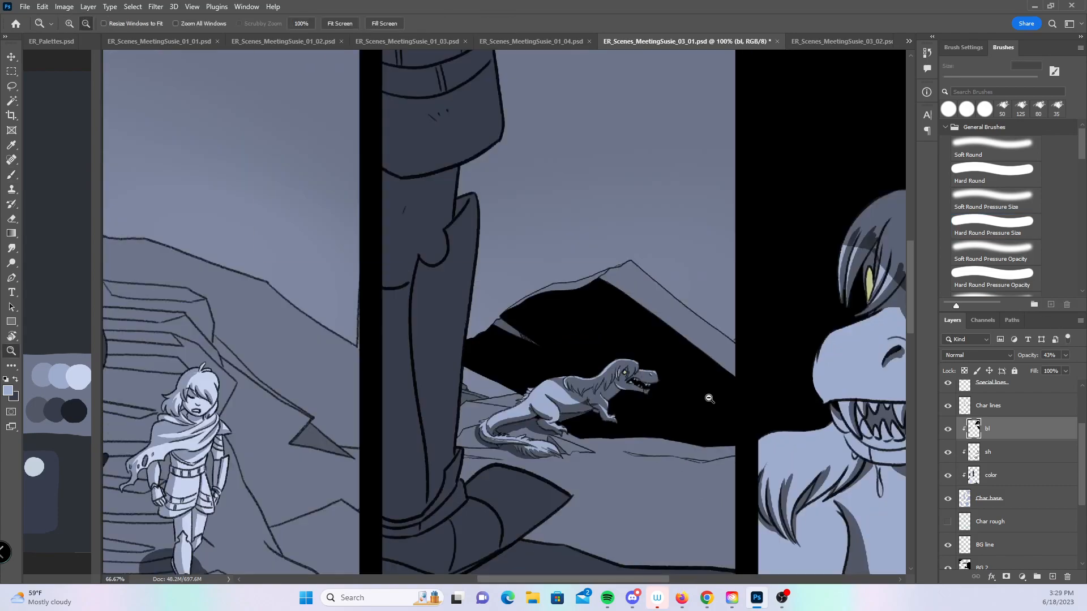
{"action": "left_click", "coordinate": [704, 400], "text": "alt"}
{"action": "left_click_drag", "start_coordinate": [823, 498], "coordinate": [444, 482]}
{"action": "left_click", "coordinate": [540, 307]}
{"action": "left_click", "coordinate": [525, 288]}
{"action": "left_click_drag", "start_coordinate": [499, 318], "coordinate": [538, 426]}
{"action": "left_click", "coordinate": [11, 176]}
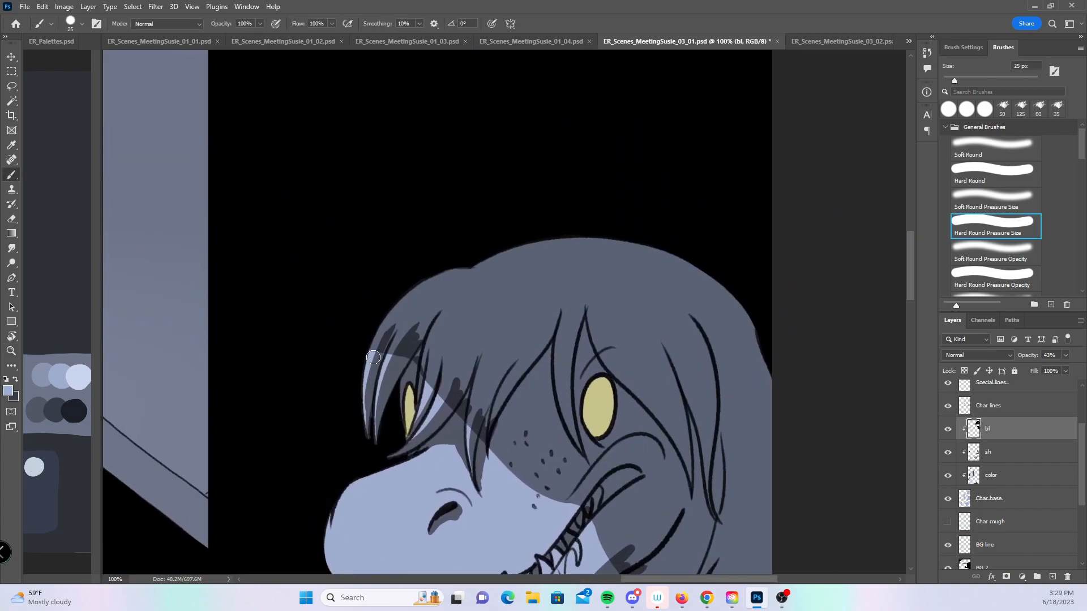
{"action": "left_click_drag", "start_coordinate": [364, 356], "coordinate": [429, 277]}
{"action": "left_click_drag", "start_coordinate": [378, 323], "coordinate": [420, 287]}
{"action": "mouse_move", "coordinate": [365, 366]}
{"action": "left_mouse_down"}
{"action": "mouse_move", "coordinate": [453, 272]}
{"action": "mouse_move", "coordinate": [513, 249]}
{"action": "left_mouse_up"}
- Paint light highlights on the hair strands around the grinning creature's eyes and along its cheek ridge with a 30 px brush
{"action": "mouse_move", "coordinate": [689, 433]}
{"action": "left_mouse_down"}
{"action": "mouse_move", "coordinate": [642, 281]}
{"action": "mouse_move", "coordinate": [630, 344]}
{"action": "mouse_move", "coordinate": [640, 351]}
{"action": "left_mouse_up"}
{"action": "left_click_drag", "start_coordinate": [511, 338], "coordinate": [505, 258]}
{"action": "left_click_drag", "start_coordinate": [421, 385], "coordinate": [427, 291]}
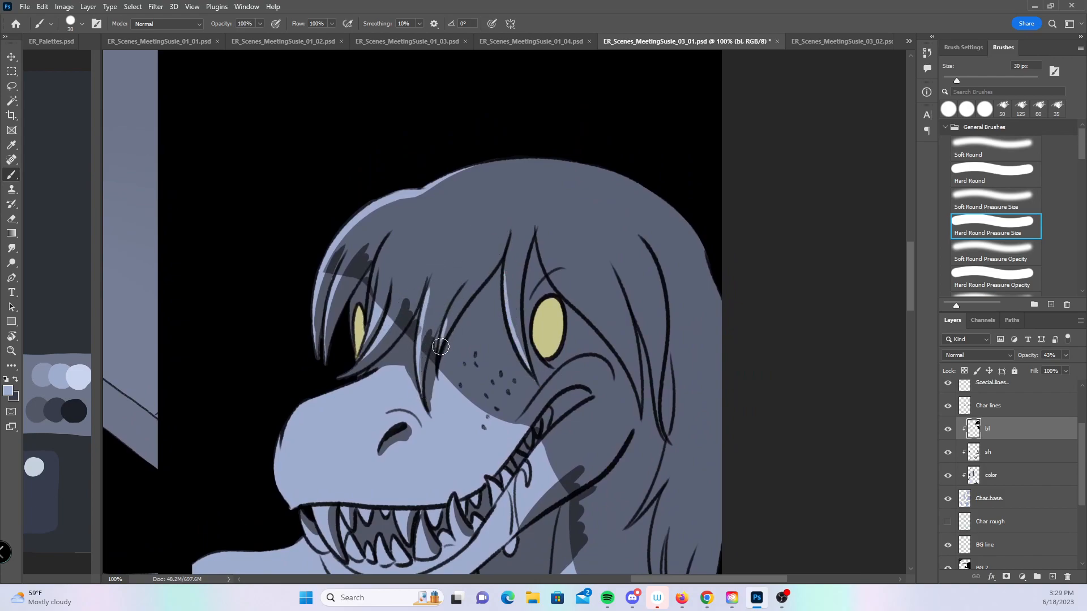
{"action": "mouse_move", "coordinate": [650, 333]}
{"action": "left_mouse_down"}
{"action": "mouse_move", "coordinate": [626, 323]}
{"action": "mouse_move", "coordinate": [575, 260]}
{"action": "mouse_move", "coordinate": [564, 317]}
{"action": "left_mouse_up"}
{"action": "mouse_move", "coordinate": [434, 187]}
{"action": "left_mouse_down"}
{"action": "mouse_move", "coordinate": [449, 233]}
{"action": "mouse_move", "coordinate": [529, 320]}
{"action": "left_mouse_up"}
{"action": "left_click_drag", "start_coordinate": [418, 368], "coordinate": [483, 310]}
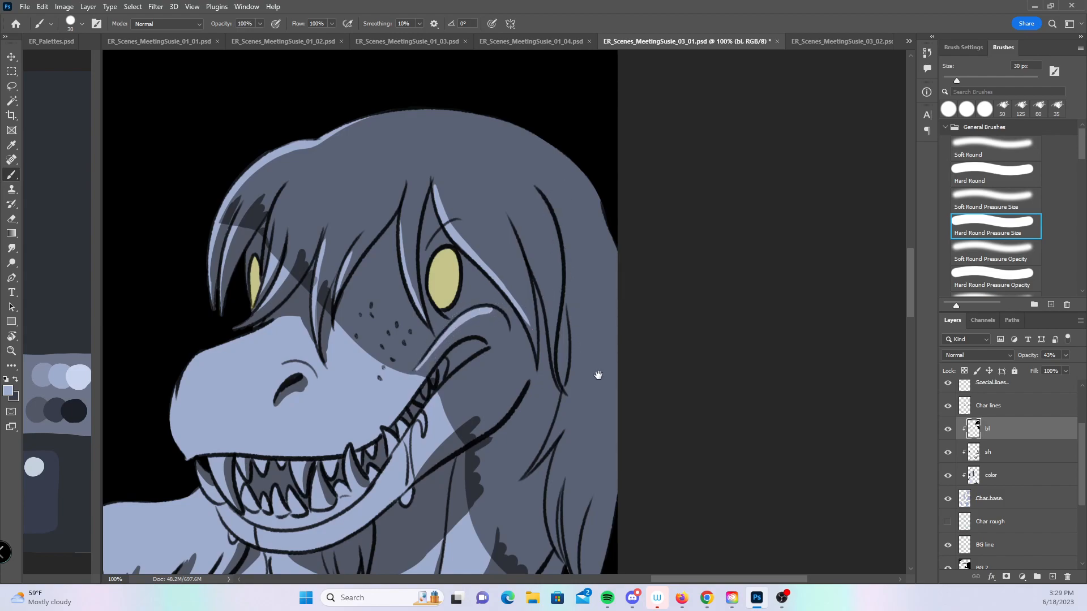
- Set the bl layer's opacity to 50% and paint the corner of the grinning creature's mouth light blue
{"action": "left_click_drag", "start_coordinate": [595, 371], "coordinate": [638, 271]}
{"action": "left_click", "coordinate": [1068, 355]}
{"action": "left_click_drag", "start_coordinate": [1048, 368], "coordinate": [1078, 368]}
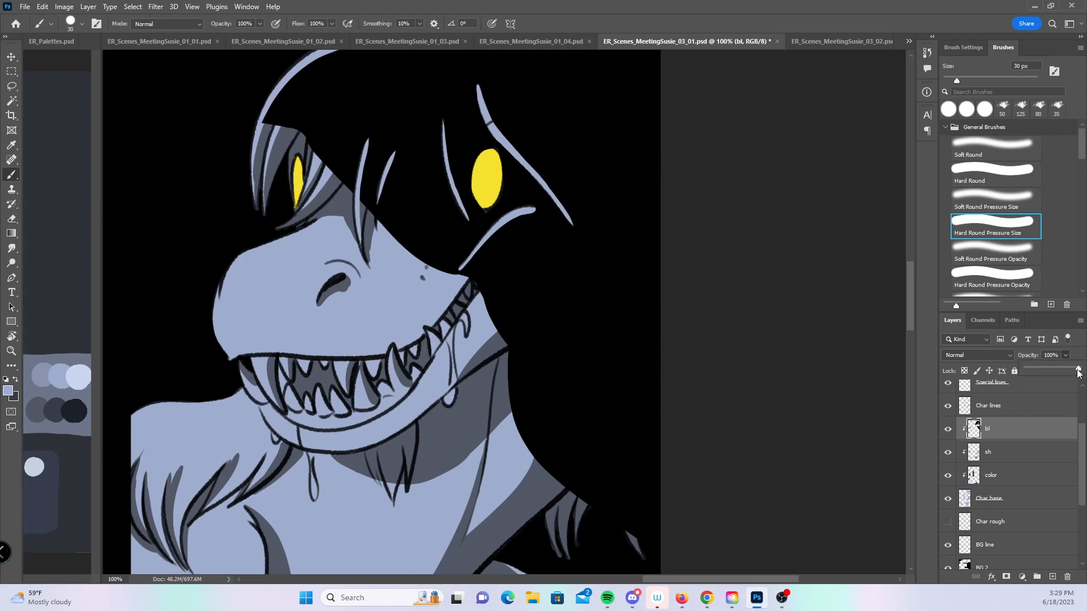
{"action": "left_click_drag", "start_coordinate": [1053, 371], "coordinate": [1051, 370]}
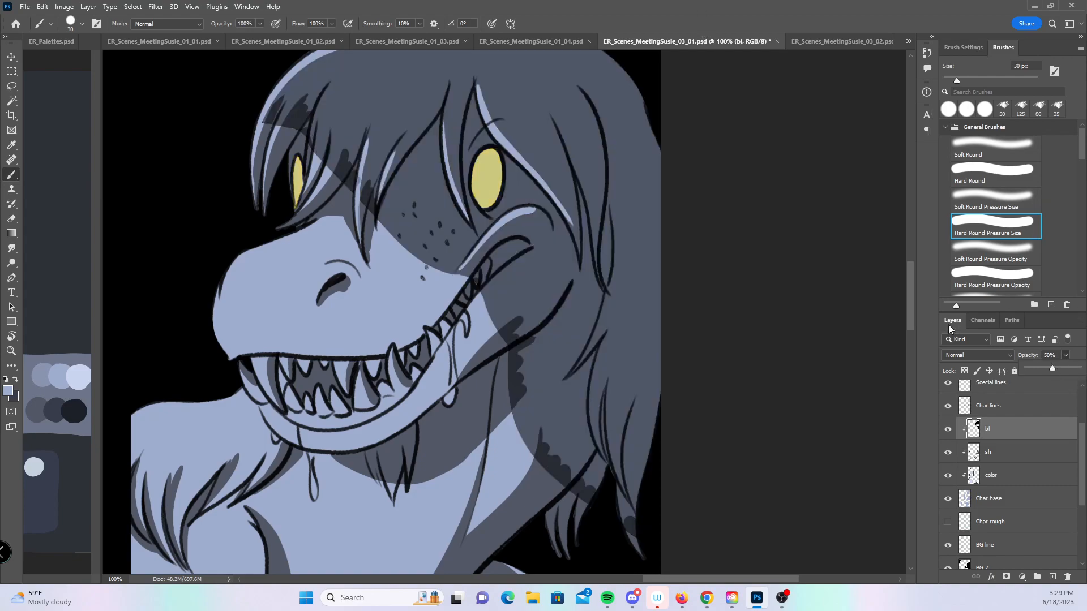
{"action": "left_click", "coordinate": [477, 276]}
{"action": "mouse_move", "coordinate": [483, 266]}
{"action": "left_mouse_down"}
{"action": "mouse_move", "coordinate": [526, 246]}
{"action": "mouse_move", "coordinate": [484, 275]}
{"action": "mouse_move", "coordinate": [500, 256]}
{"action": "left_mouse_up"}
- Restore the bl layer on page 03_01 to 100% opacity, with the whole page in view
{"action": "left_click", "coordinate": [1065, 355]}
{"action": "left_click_drag", "start_coordinate": [1051, 369], "coordinate": [1078, 369]}
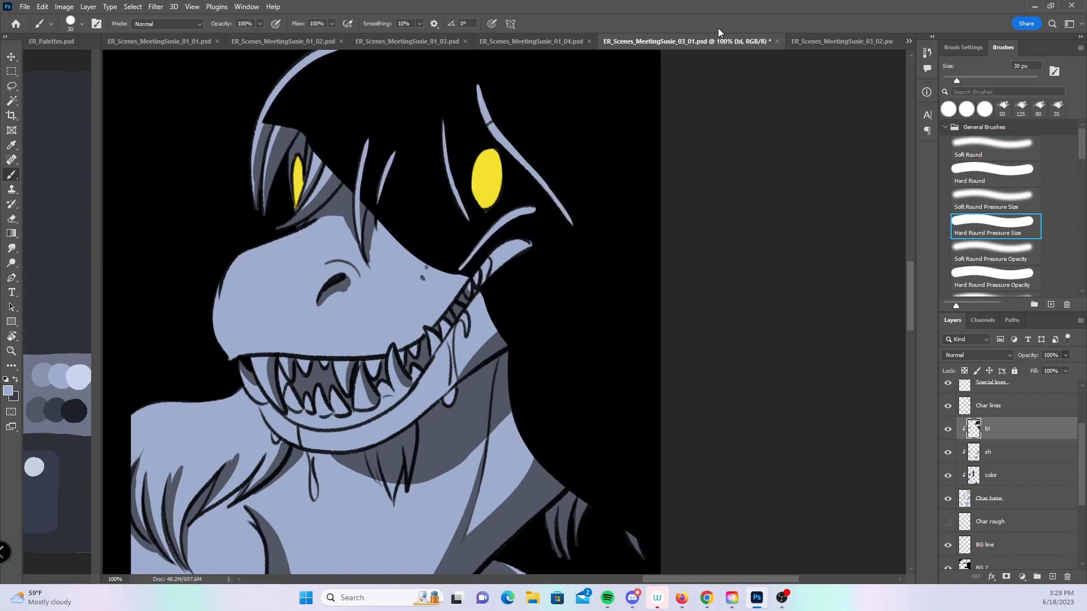
{"action": "key", "text": "z"}
{"action": "left_click", "coordinate": [659, 365], "text": "alt"}
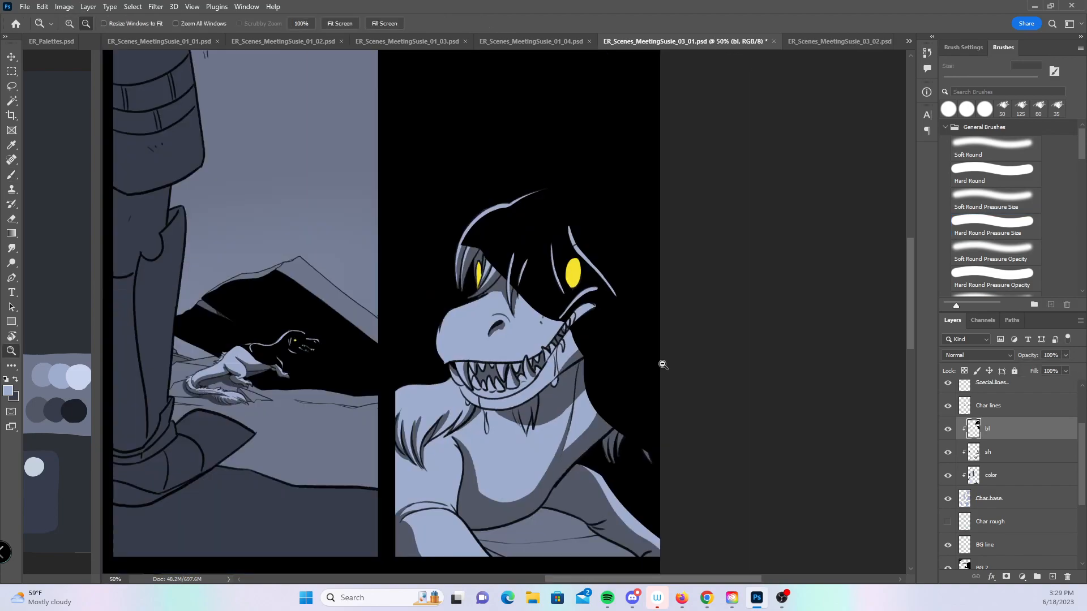
{"action": "left_click", "coordinate": [661, 364], "text": "alt"}
{"action": "left_click", "coordinate": [660, 365], "text": "alt"}
{"action": "left_click", "coordinate": [657, 369], "text": "alt"}
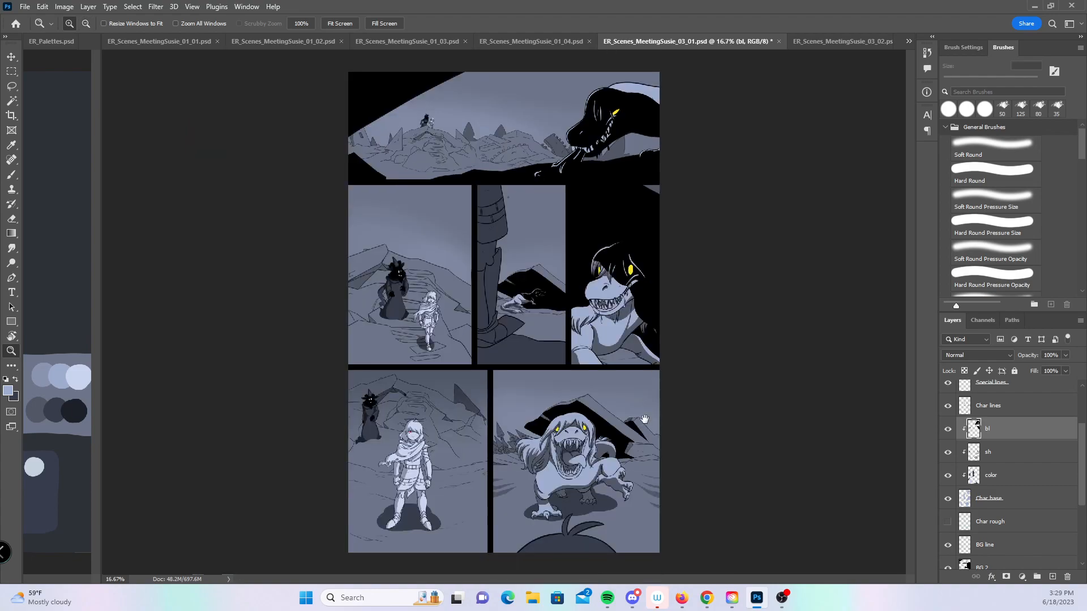
- Save the page ER_Scenes_MeetingSusie_03_01.psd
{"action": "left_click", "coordinate": [637, 400]}
{"action": "left_click_drag", "start_coordinate": [653, 378], "coordinate": [627, 438]}
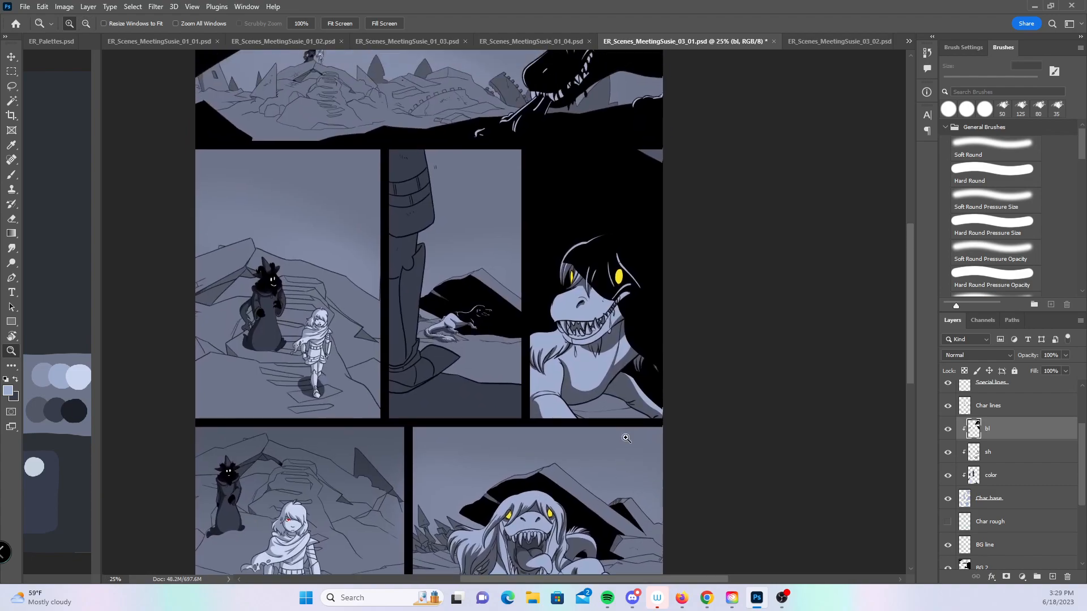
{"action": "key", "text": "ctrl+s"}
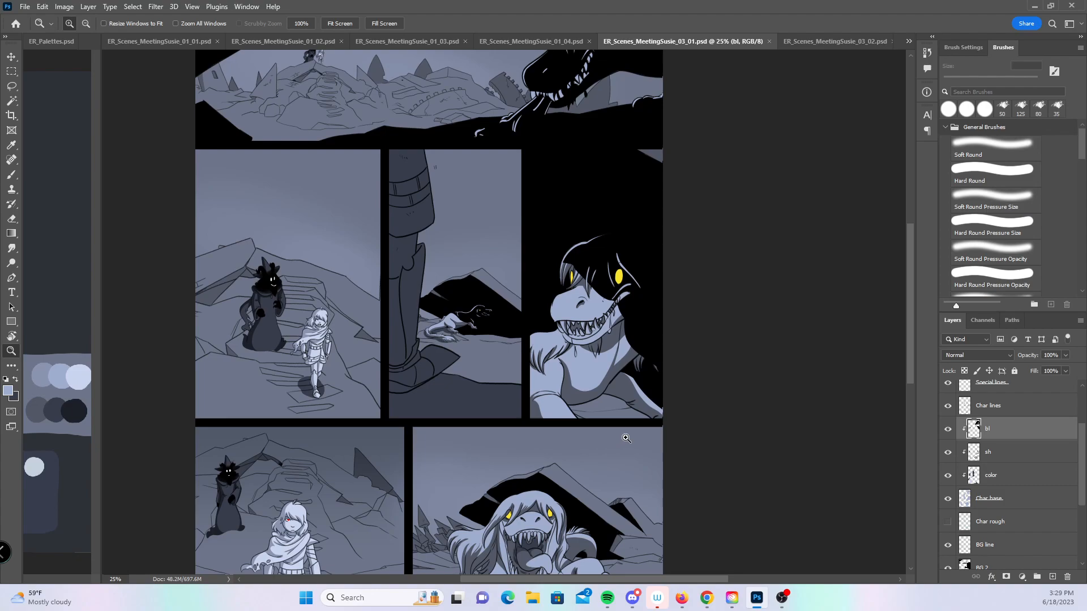
{"action": "left_click_drag", "start_coordinate": [910, 322], "coordinate": [899, 270]}
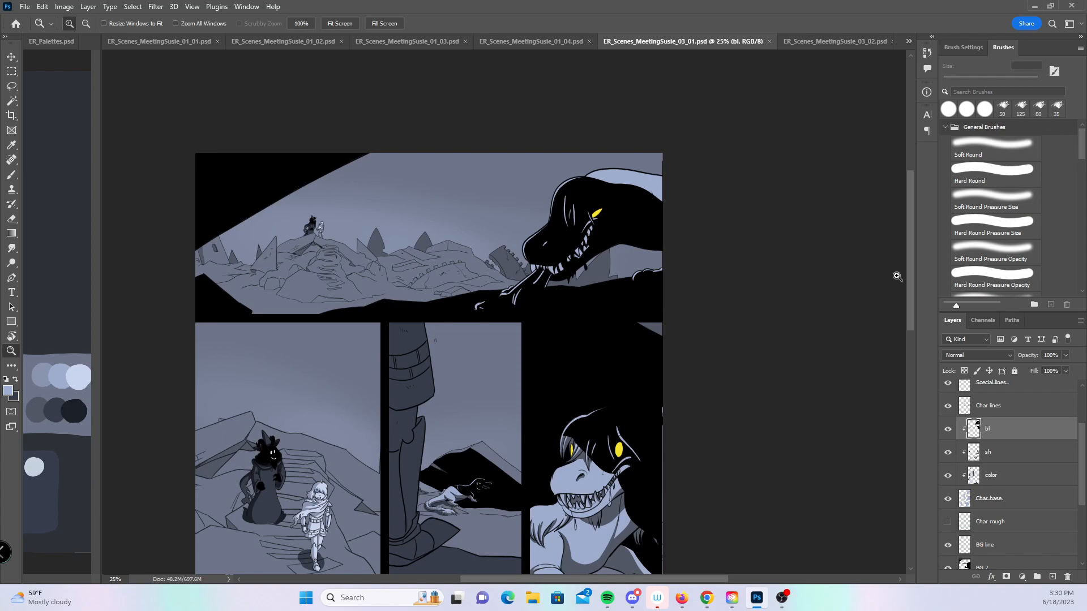
- On page ER_Scenes_MeetingSusie_01_01, add a new layer named fx directly above Layer 3
{"action": "left_click", "coordinate": [909, 41]}
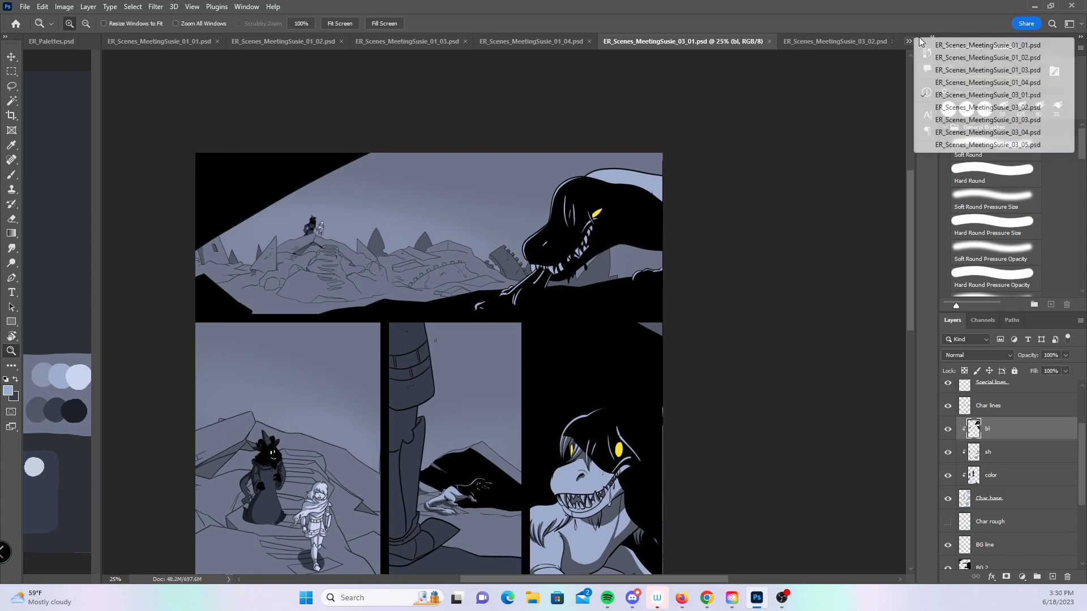
{"action": "left_click", "coordinate": [1027, 46]}
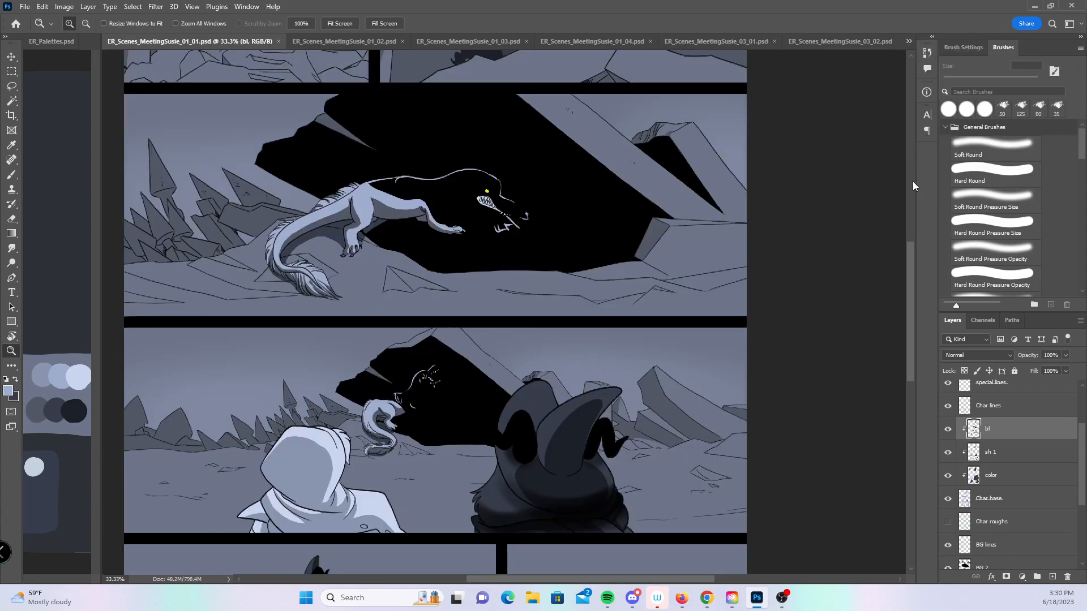
{"action": "scroll", "coordinate": [908, 300], "scroll_direction": "up", "scroll_amount": 5}
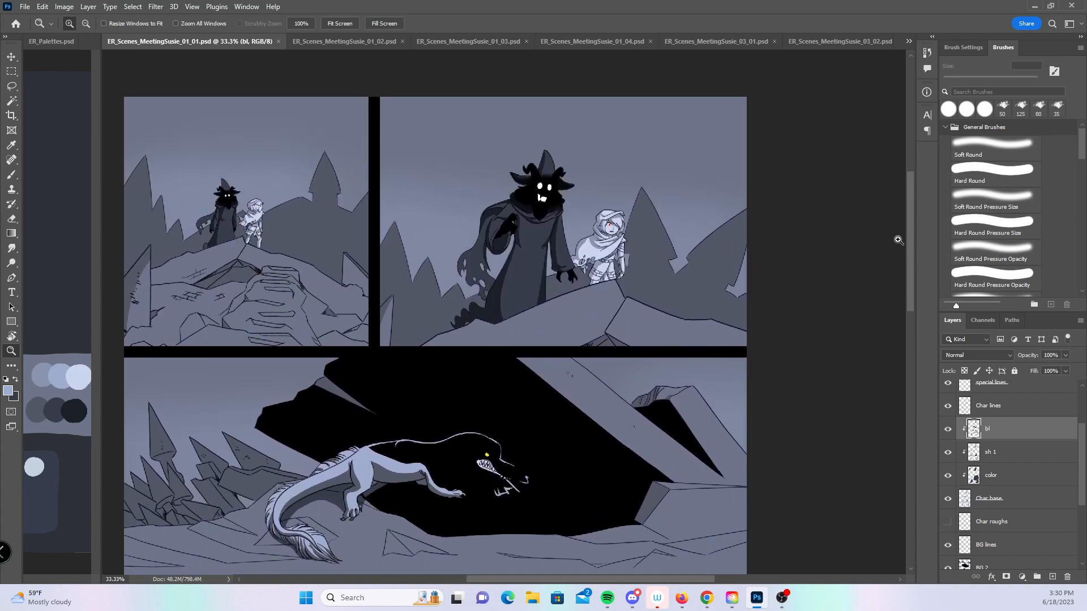
{"action": "left_click_drag", "start_coordinate": [1079, 441], "coordinate": [1080, 397]}
{"action": "left_click", "coordinate": [1034, 443]}
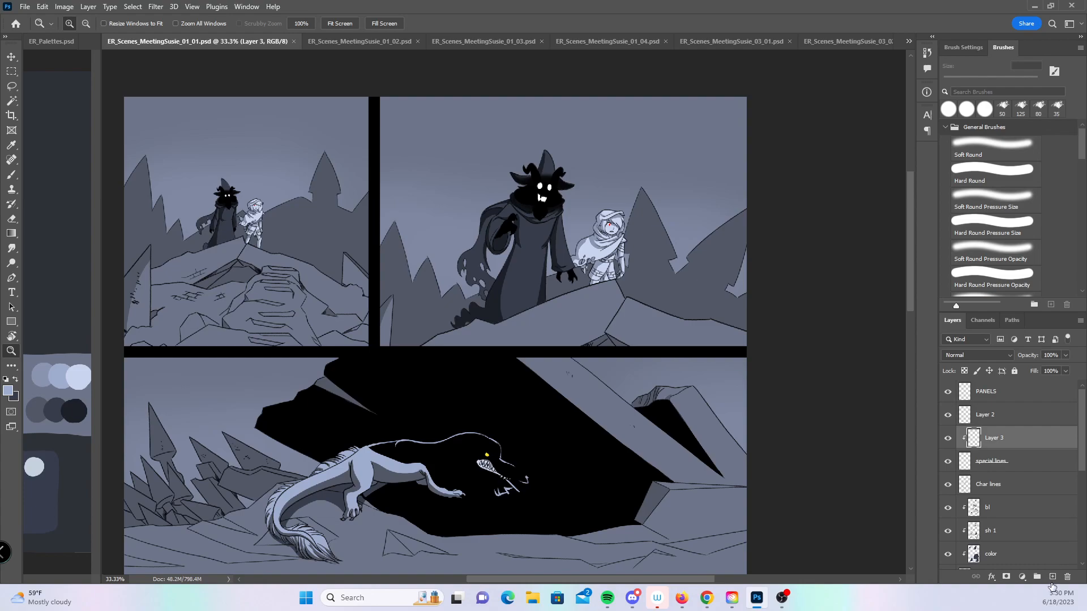
{"action": "left_click", "coordinate": [1051, 577]}
{"action": "double_click", "coordinate": [989, 443]}
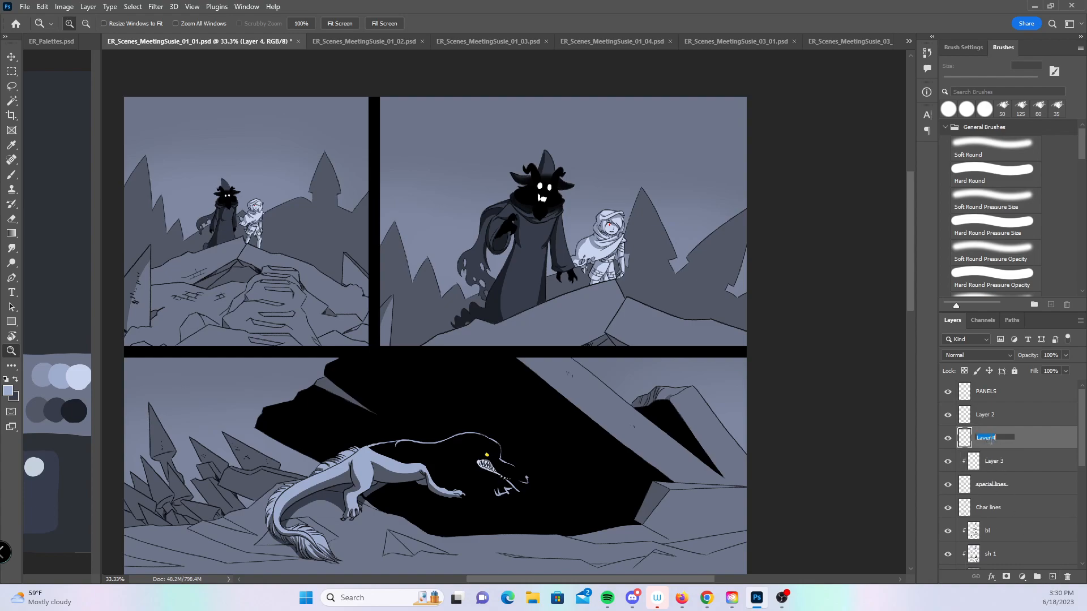
{"action": "key", "text": "Return"}
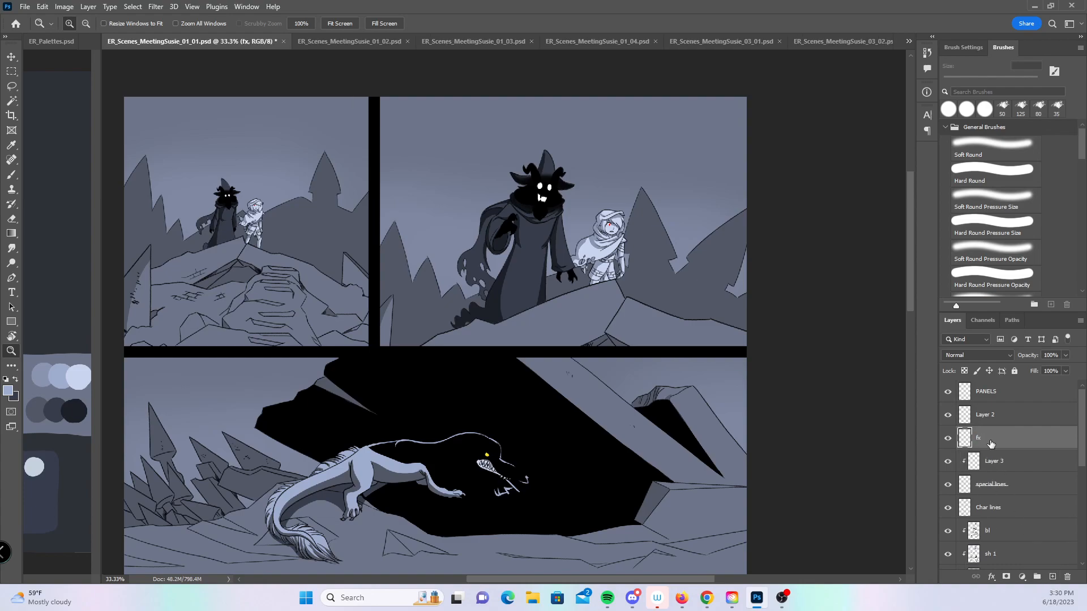
- Choose the SoftOil88 brush for painting on the fx layer
{"action": "left_click", "coordinate": [11, 179]}
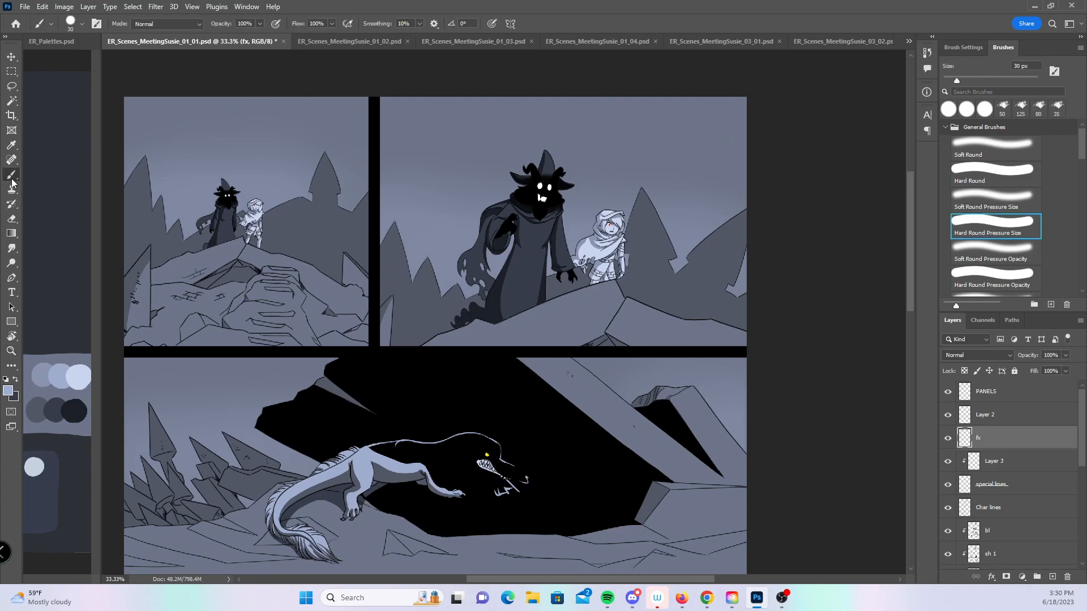
{"action": "mouse_move", "coordinate": [910, 240]}
{"action": "left_mouse_down"}
{"action": "mouse_move", "coordinate": [901, 356]}
{"action": "mouse_move", "coordinate": [897, 245]}
{"action": "mouse_move", "coordinate": [881, 374]}
{"action": "mouse_move", "coordinate": [865, 205]}
{"action": "mouse_move", "coordinate": [892, 236]}
{"action": "left_mouse_up"}
{"action": "left_click_drag", "start_coordinate": [1081, 147], "coordinate": [1063, 247]}
{"action": "left_click", "coordinate": [1014, 247]}
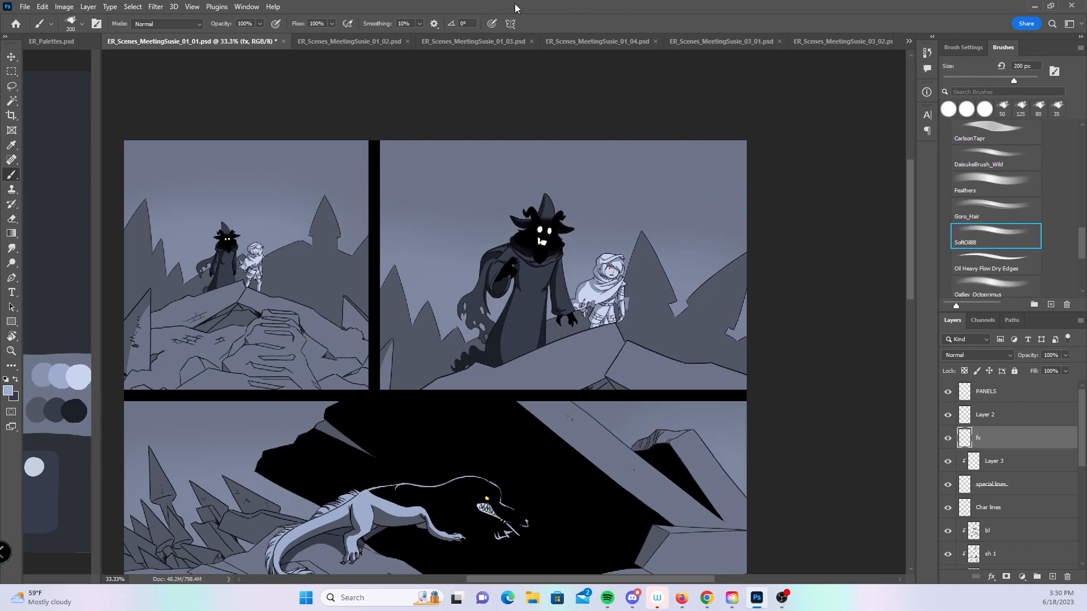
- Paint soft smoke over the tail of the cloaked figure's robe in the first panel, using the robe's dark shadow colour and a smaller brush
{"action": "key", "text": "z"}
{"action": "left_click", "coordinate": [332, 289]}
{"action": "left_click", "coordinate": [332, 288]}
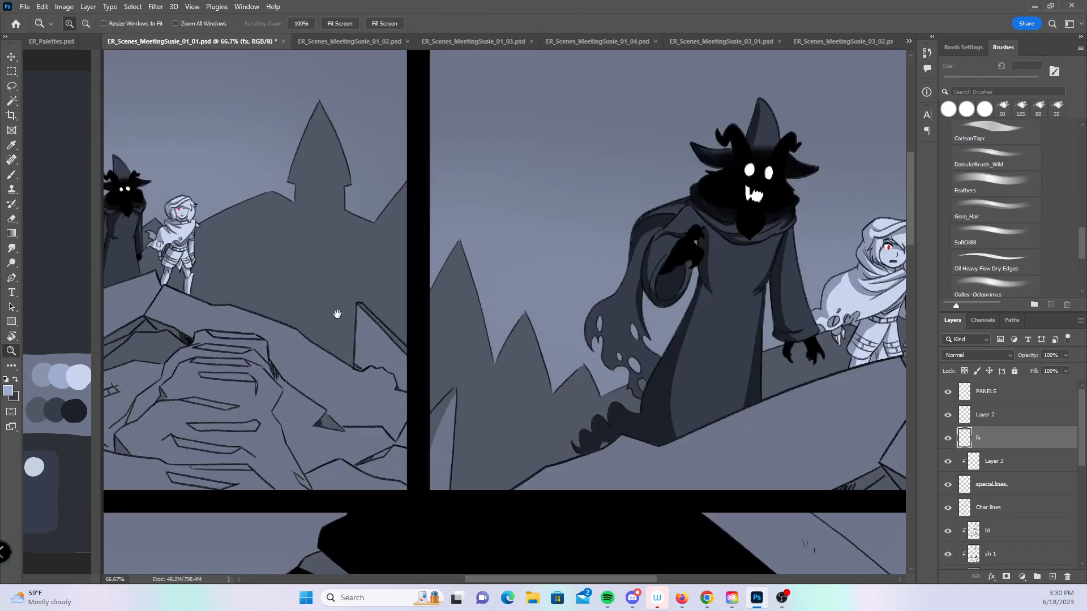
{"action": "left_click_drag", "start_coordinate": [325, 314], "coordinate": [528, 351]}
{"action": "left_click", "coordinate": [344, 323]}
{"action": "left_click", "coordinate": [343, 323]}
{"action": "left_click_drag", "start_coordinate": [338, 317], "coordinate": [531, 357]}
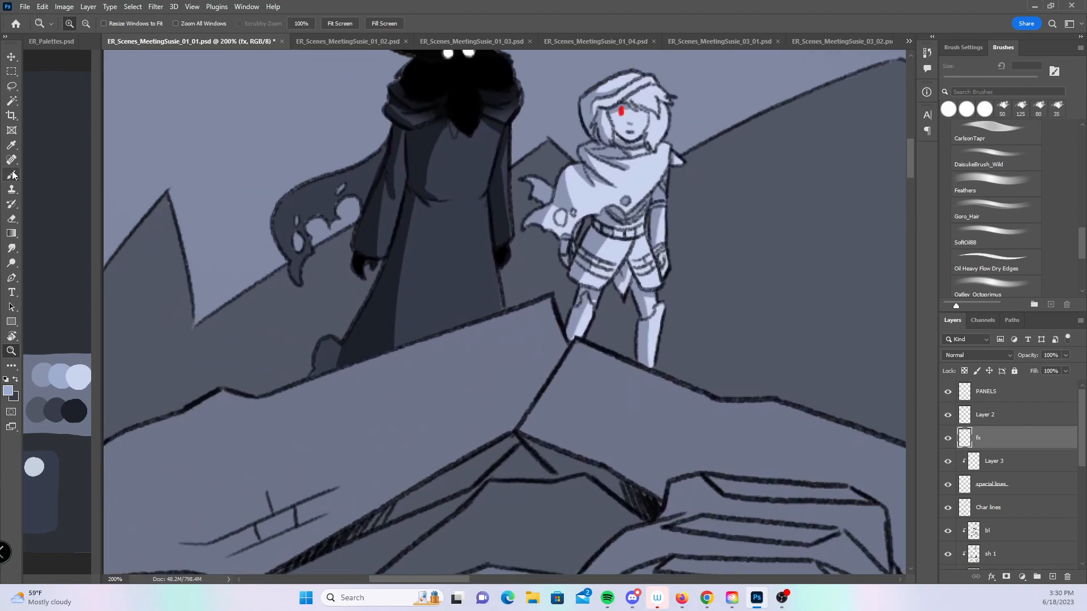
{"action": "key", "text": "b"}
{"action": "left_click", "coordinate": [363, 340], "text": "alt"}
{"action": "key", "text": "bracketleft"}
{"action": "key", "text": "bracketleft"}
{"action": "key", "text": "bracketleft"}
{"action": "key", "text": "bracketleft"}
{"action": "key", "text": "bracketleft"}
{"action": "key", "text": "bracketleft"}
{"action": "key", "text": "bracketleft"}
{"action": "key", "text": "bracketleft"}
{"action": "key", "text": "bracketleft"}
{"action": "key", "text": "bracketleft"}
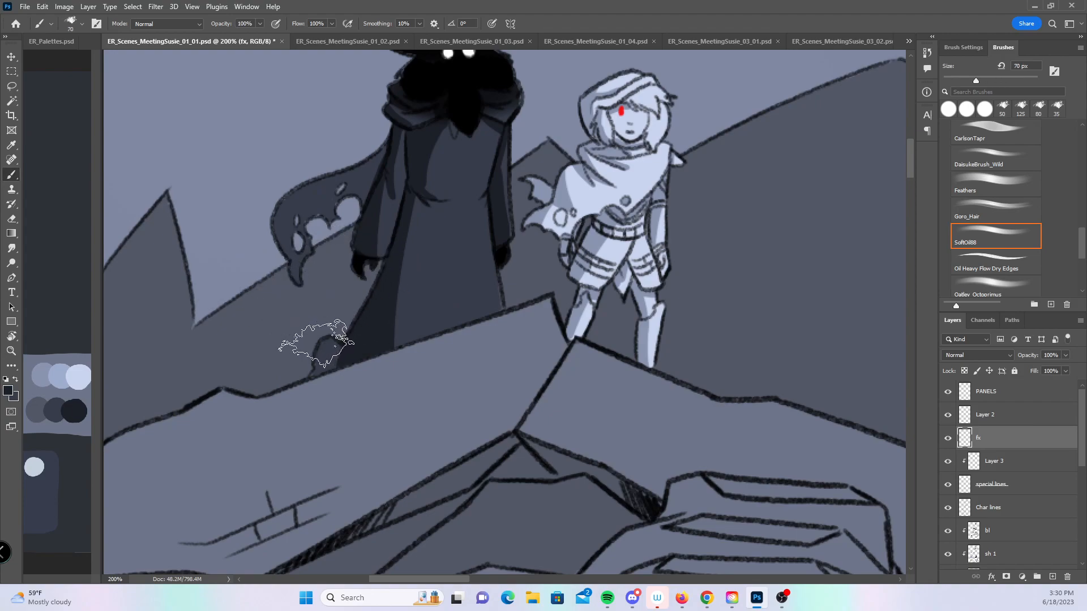
{"action": "key", "text": "bracketleft"}
{"action": "mouse_move", "coordinate": [313, 358]}
{"action": "left_mouse_down"}
{"action": "mouse_move", "coordinate": [352, 325]}
{"action": "mouse_move", "coordinate": [343, 372]}
{"action": "mouse_move", "coordinate": [308, 380]}
{"action": "mouse_move", "coordinate": [292, 350]}
{"action": "mouse_move", "coordinate": [294, 371]}
{"action": "mouse_move", "coordinate": [315, 350]}
{"action": "mouse_move", "coordinate": [308, 332]}
{"action": "mouse_move", "coordinate": [279, 332]}
{"action": "mouse_move", "coordinate": [331, 361]}
{"action": "mouse_move", "coordinate": [297, 394]}
{"action": "left_mouse_up"}
- Lower the fx layer to 55% opacity, erase the smoke spilling over the rock edge, and restore the opacity to 100%
{"action": "left_click_drag", "start_coordinate": [1065, 360], "coordinate": [1043, 366]}
{"action": "left_click", "coordinate": [11, 218]}
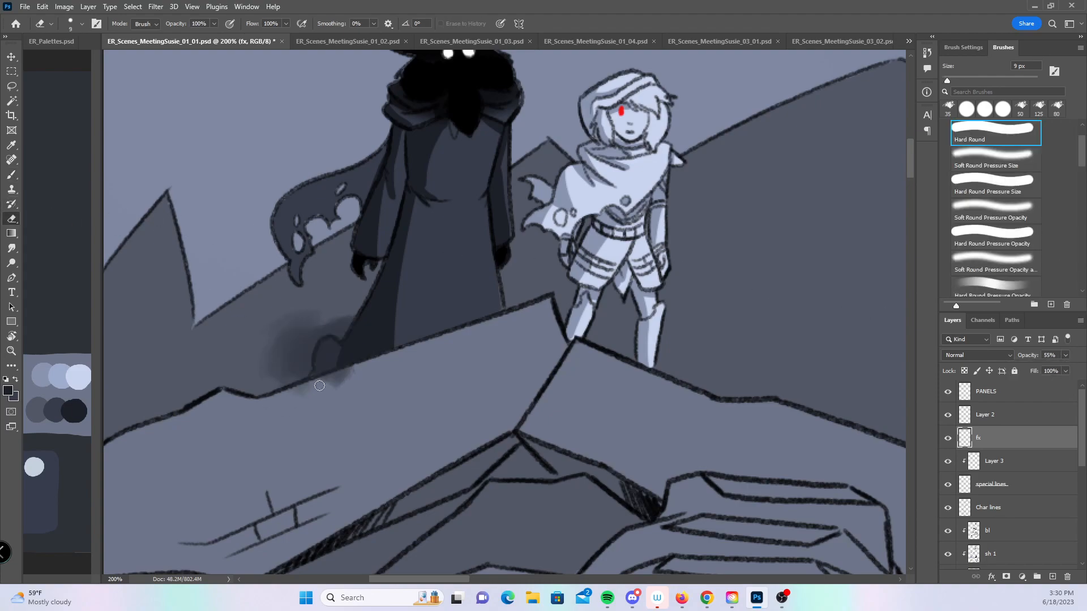
{"action": "left_click_drag", "start_coordinate": [283, 399], "coordinate": [329, 382]}
{"action": "left_click", "coordinate": [1066, 356]}
{"action": "left_click_drag", "start_coordinate": [1052, 367], "coordinate": [1080, 367]}
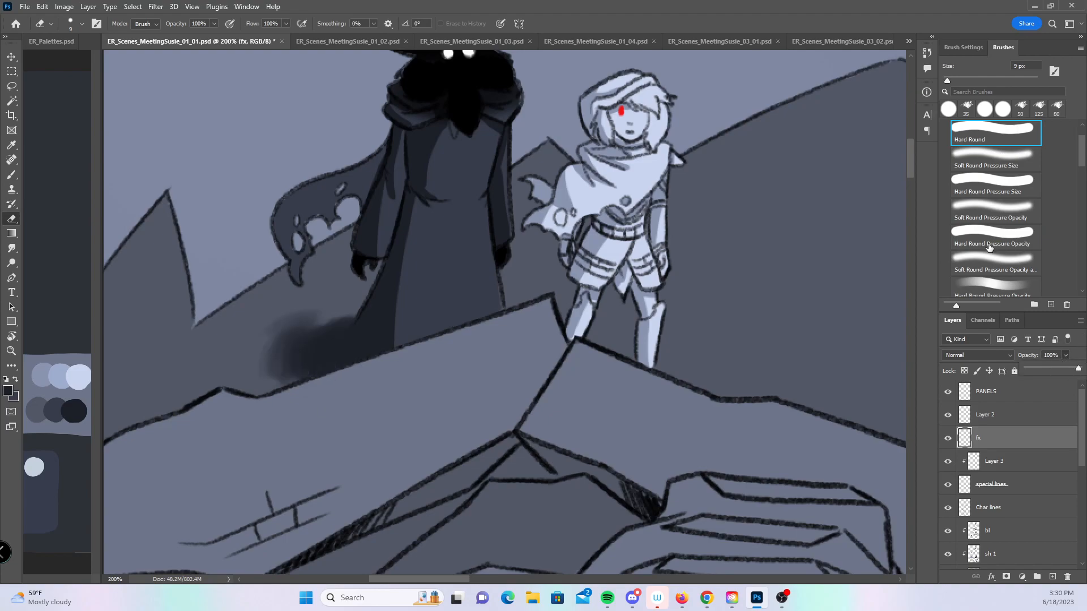
- Paint dark billowing smoke trailing from the curled end of the cloaked figure's robe in the second panel with a 45 px brush
{"action": "key", "text": "z"}
{"action": "left_click", "coordinate": [762, 404], "text": "alt"}
{"action": "left_click", "coordinate": [760, 403], "text": "alt"}
{"action": "left_click", "coordinate": [759, 402], "text": "alt"}
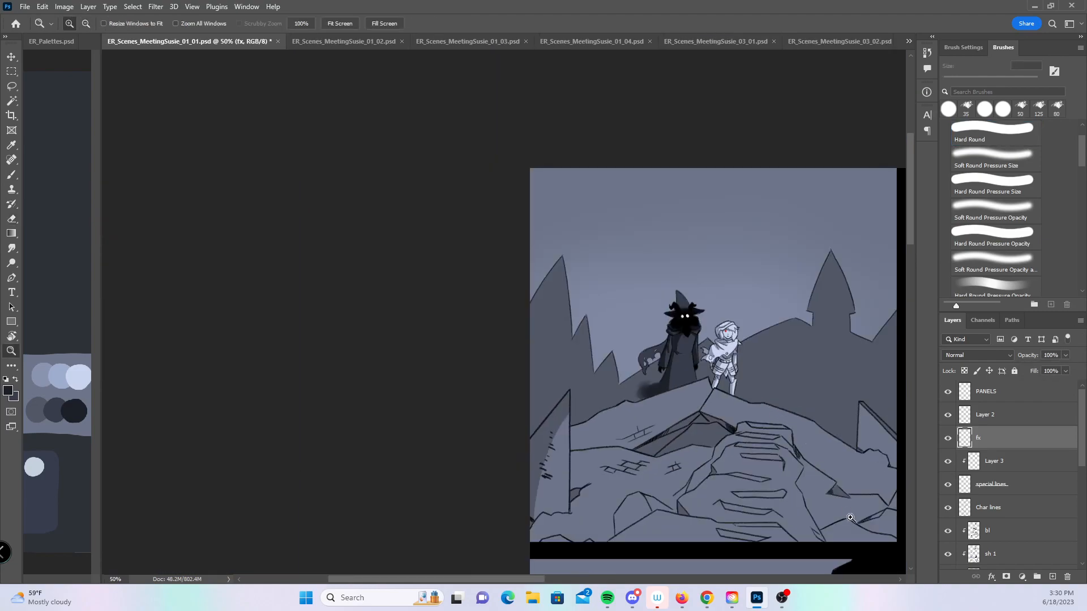
{"action": "left_click_drag", "start_coordinate": [830, 493], "coordinate": [563, 285]}
{"action": "left_click_drag", "start_coordinate": [786, 459], "coordinate": [536, 435]}
{"action": "left_click_drag", "start_coordinate": [585, 376], "coordinate": [543, 471]}
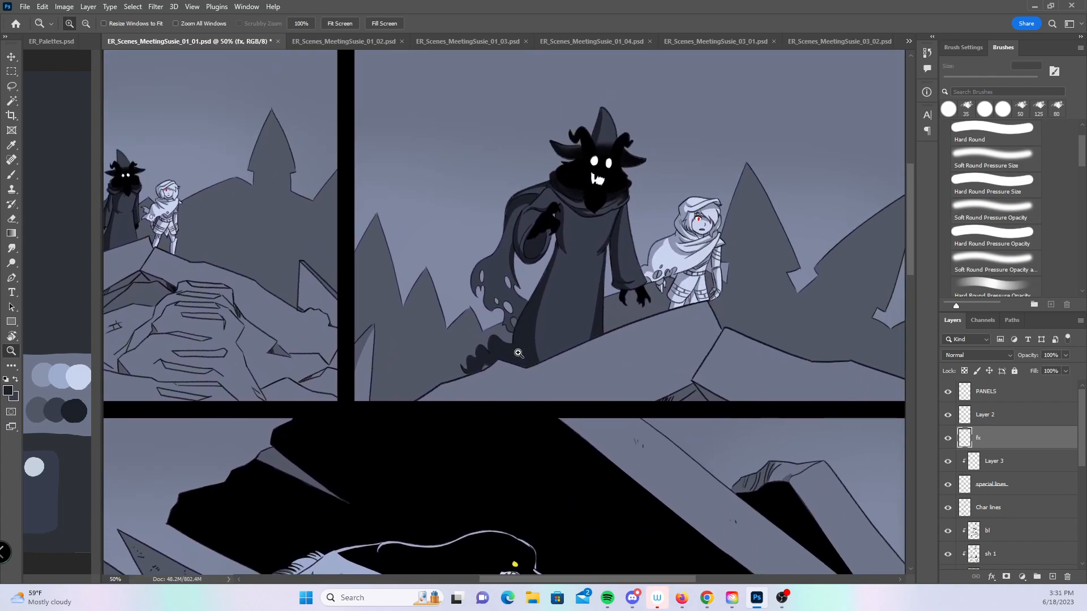
{"action": "left_click", "coordinate": [515, 352]}
{"action": "left_click", "coordinate": [515, 352]}
{"action": "left_click", "coordinate": [516, 351]}
{"action": "key", "text": "b"}
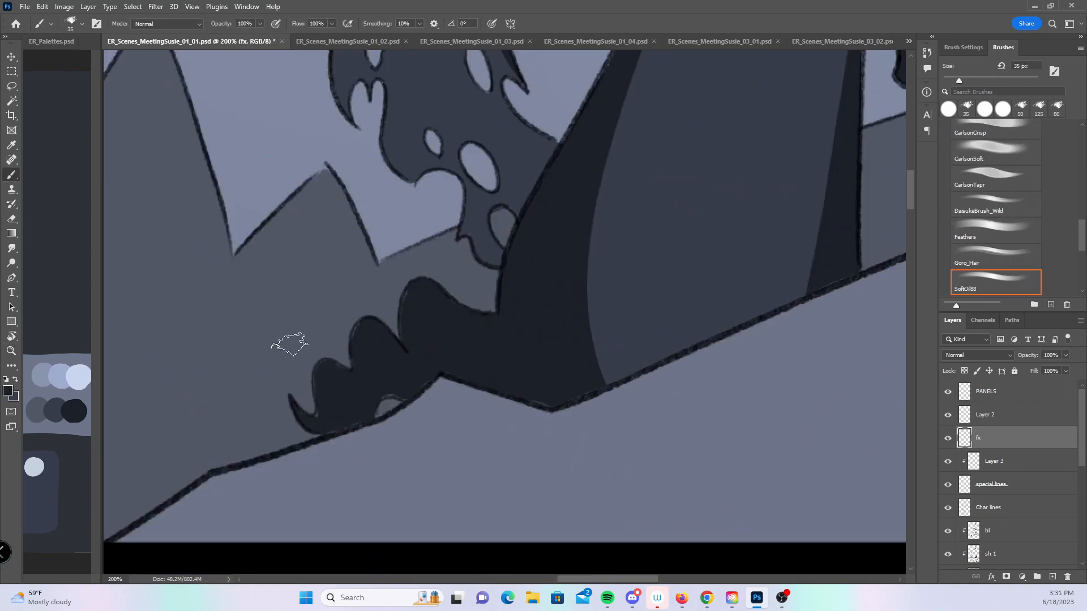
{"action": "mouse_move", "coordinate": [321, 429]}
{"action": "left_mouse_down"}
{"action": "mouse_move", "coordinate": [270, 367]}
{"action": "mouse_move", "coordinate": [311, 436]}
{"action": "mouse_move", "coordinate": [222, 385]}
{"action": "mouse_move", "coordinate": [320, 420]}
{"action": "mouse_move", "coordinate": [347, 368]}
{"action": "mouse_move", "coordinate": [333, 358]}
{"action": "mouse_move", "coordinate": [384, 384]}
{"action": "mouse_move", "coordinate": [369, 363]}
{"action": "mouse_move", "coordinate": [420, 372]}
{"action": "mouse_move", "coordinate": [378, 292]}
{"action": "mouse_move", "coordinate": [406, 345]}
{"action": "mouse_move", "coordinate": [442, 335]}
{"action": "mouse_move", "coordinate": [354, 269]}
{"action": "mouse_move", "coordinate": [317, 347]}
{"action": "mouse_move", "coordinate": [343, 383]}
{"action": "mouse_move", "coordinate": [385, 373]}
{"action": "mouse_move", "coordinate": [418, 386]}
{"action": "mouse_move", "coordinate": [472, 294]}
{"action": "mouse_move", "coordinate": [439, 303]}
{"action": "mouse_move", "coordinate": [440, 289]}
{"action": "mouse_move", "coordinate": [498, 323]}
{"action": "mouse_move", "coordinate": [335, 375]}
{"action": "mouse_move", "coordinate": [319, 416]}
{"action": "mouse_move", "coordinate": [320, 405]}
{"action": "mouse_move", "coordinate": [270, 388]}
{"action": "mouse_move", "coordinate": [237, 441]}
{"action": "mouse_move", "coordinate": [145, 458]}
{"action": "left_mouse_up"}
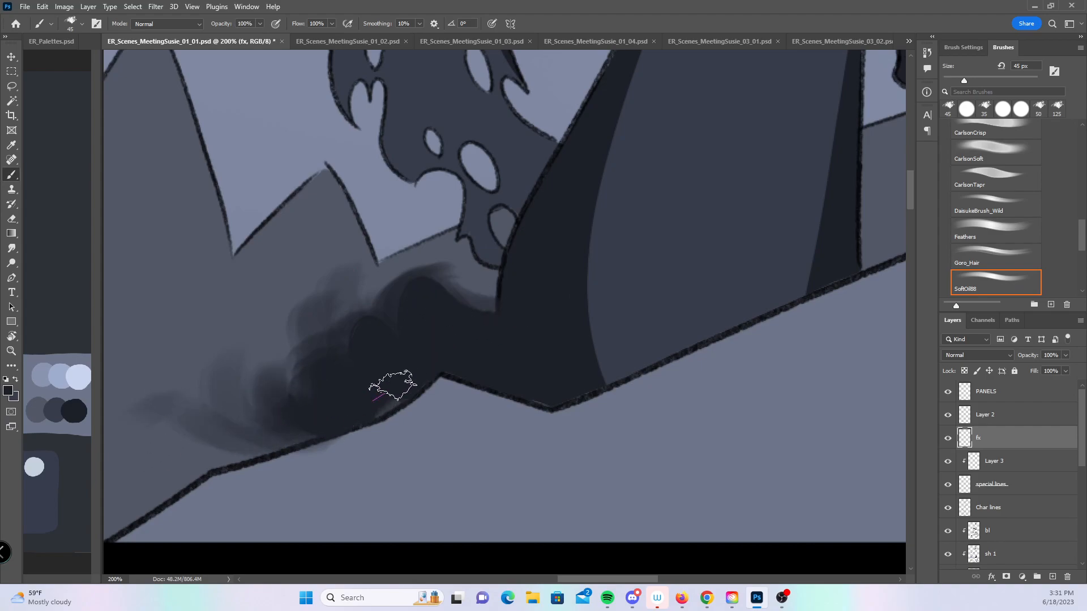
- Blend the second panel's smoke into the robe hem and erase the part overlapping the rock edge
{"action": "left_click_drag", "start_coordinate": [493, 310], "coordinate": [508, 311]}
{"action": "left_click_drag", "start_coordinate": [647, 367], "coordinate": [410, 436]}
{"action": "mouse_move", "coordinate": [612, 334]}
{"action": "left_mouse_down"}
{"action": "mouse_move", "coordinate": [618, 278]}
{"action": "mouse_move", "coordinate": [625, 287]}
{"action": "left_mouse_up"}
{"action": "mouse_move", "coordinate": [347, 529]}
{"action": "left_mouse_down"}
{"action": "mouse_move", "coordinate": [632, 374]}
{"action": "mouse_move", "coordinate": [642, 379]}
{"action": "left_mouse_up"}
{"action": "left_click", "coordinate": [11, 218]}
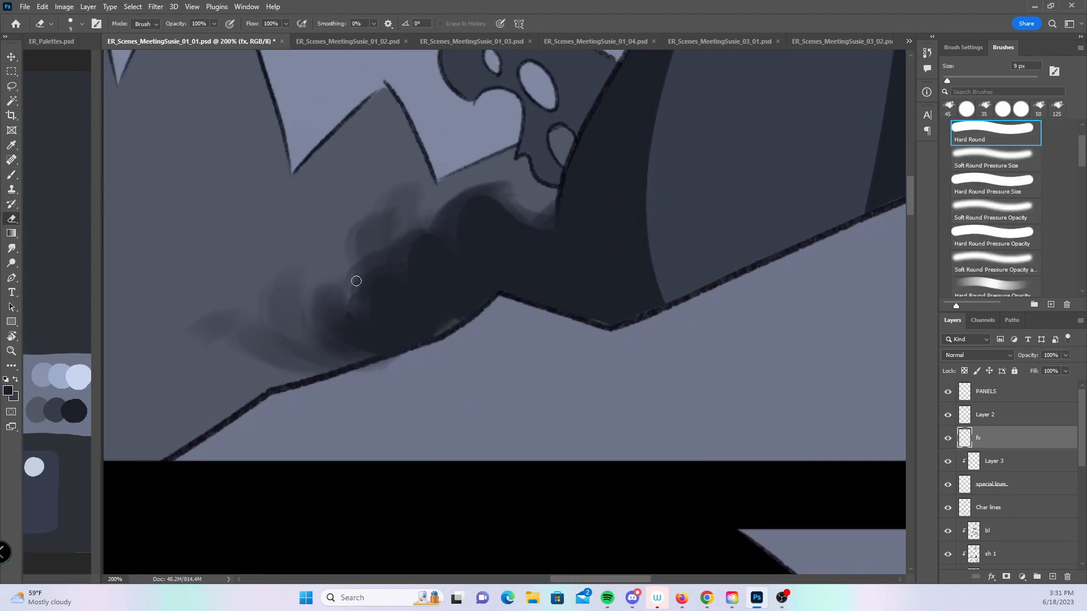
{"action": "left_click_drag", "start_coordinate": [375, 375], "coordinate": [410, 355]}
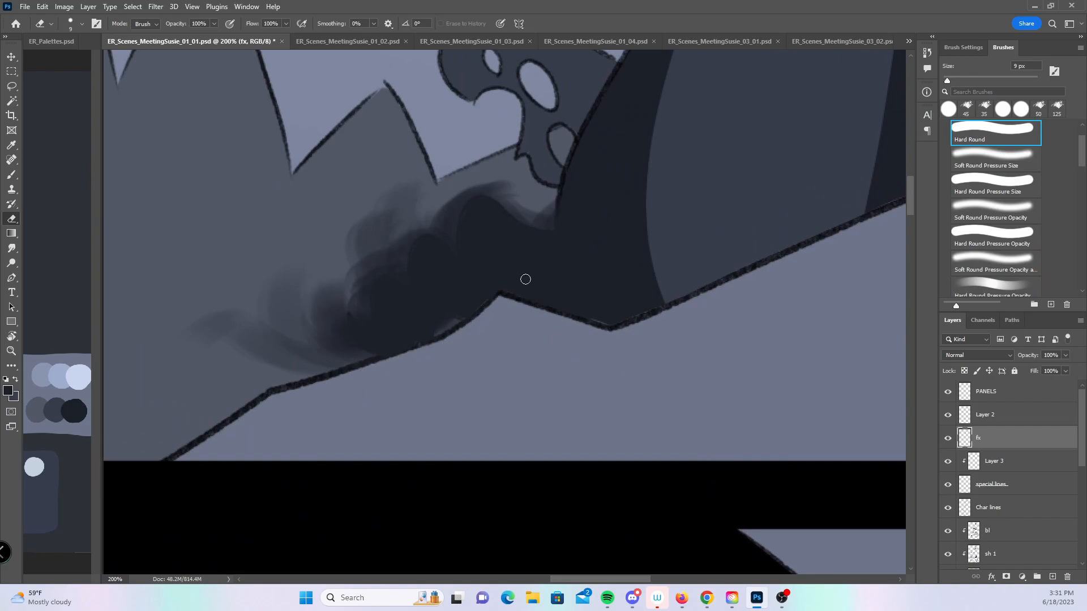
- Paint dark smoke over the robe's tail and rear edge in the bottom row's first panel with a 40 px brush
{"action": "key", "text": "z"}
{"action": "scroll", "coordinate": [767, 389], "scroll_direction": "down", "scroll_amount": 4}
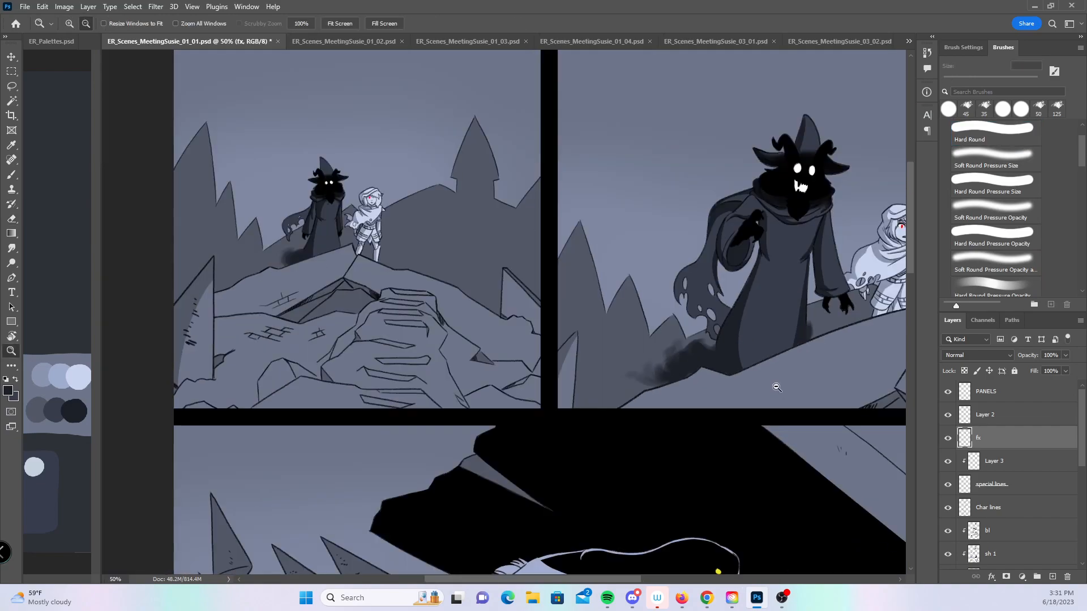
{"action": "left_click_drag", "start_coordinate": [791, 460], "coordinate": [587, 301]}
{"action": "left_click_drag", "start_coordinate": [617, 444], "coordinate": [633, 291]}
{"action": "left_click_drag", "start_coordinate": [673, 442], "coordinate": [658, 323]}
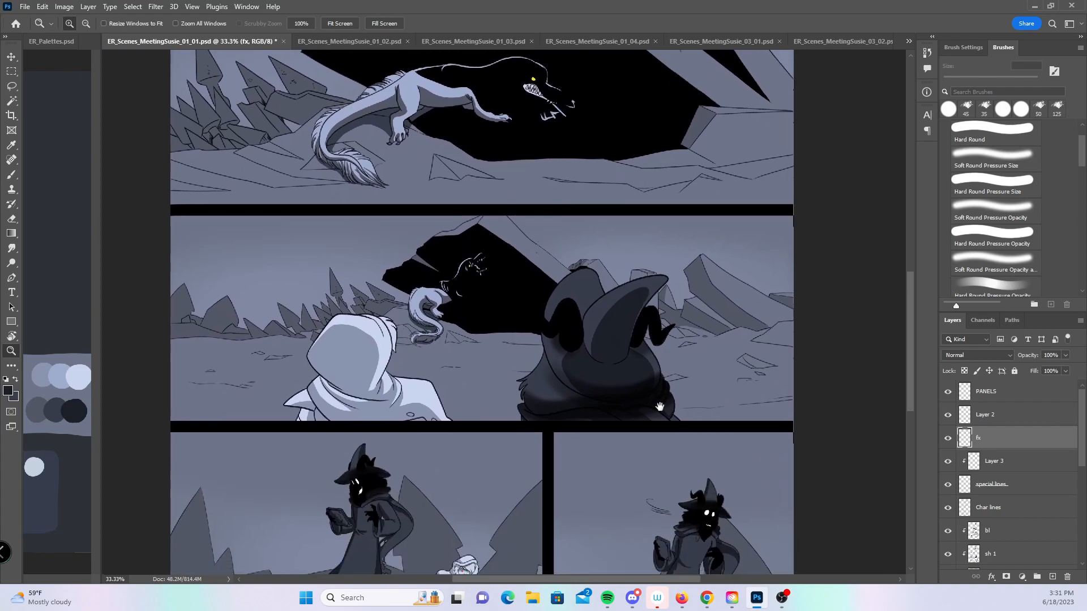
{"action": "left_click_drag", "start_coordinate": [699, 471], "coordinate": [687, 372]}
{"action": "left_click_drag", "start_coordinate": [719, 455], "coordinate": [723, 465]}
{"action": "scroll", "coordinate": [339, 498], "scroll_direction": "up", "scroll_amount": 8}
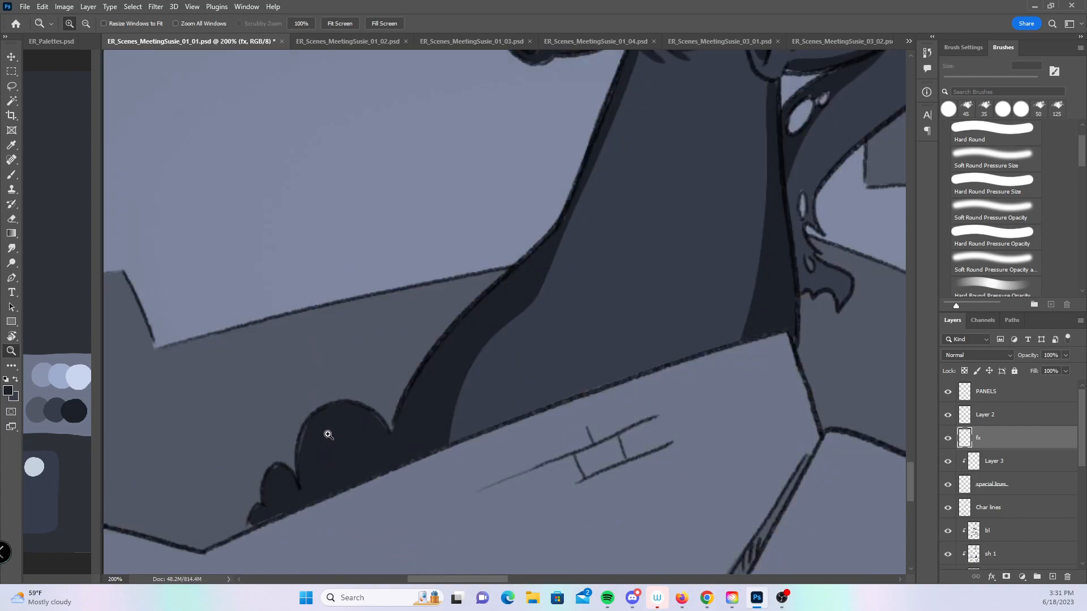
{"action": "left_click_drag", "start_coordinate": [329, 435], "coordinate": [396, 364]}
{"action": "key", "text": "b"}
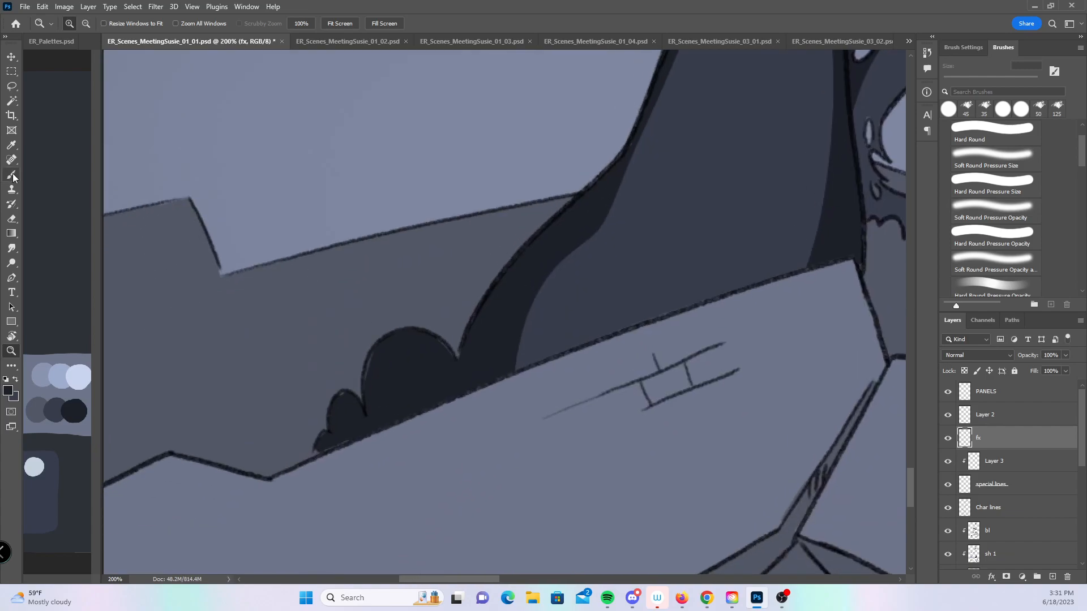
{"action": "key", "text": "["}
{"action": "mouse_move", "coordinate": [315, 413]}
{"action": "left_mouse_down"}
{"action": "mouse_move", "coordinate": [315, 432]}
{"action": "mouse_move", "coordinate": [340, 427]}
{"action": "mouse_move", "coordinate": [386, 380]}
{"action": "mouse_move", "coordinate": [364, 381]}
{"action": "mouse_move", "coordinate": [388, 363]}
{"action": "mouse_move", "coordinate": [373, 408]}
{"action": "mouse_move", "coordinate": [333, 387]}
{"action": "mouse_move", "coordinate": [332, 436]}
{"action": "mouse_move", "coordinate": [294, 470]}
{"action": "left_mouse_up"}
{"action": "left_click_drag", "start_coordinate": [469, 348], "coordinate": [499, 293]}
{"action": "mouse_move", "coordinate": [461, 354]}
{"action": "left_mouse_down"}
{"action": "mouse_move", "coordinate": [509, 235]}
{"action": "mouse_move", "coordinate": [535, 223]}
{"action": "left_mouse_up"}
{"action": "mouse_move", "coordinate": [444, 367]}
{"action": "left_mouse_down"}
{"action": "mouse_move", "coordinate": [388, 400]}
{"action": "mouse_move", "coordinate": [396, 389]}
{"action": "left_mouse_up"}
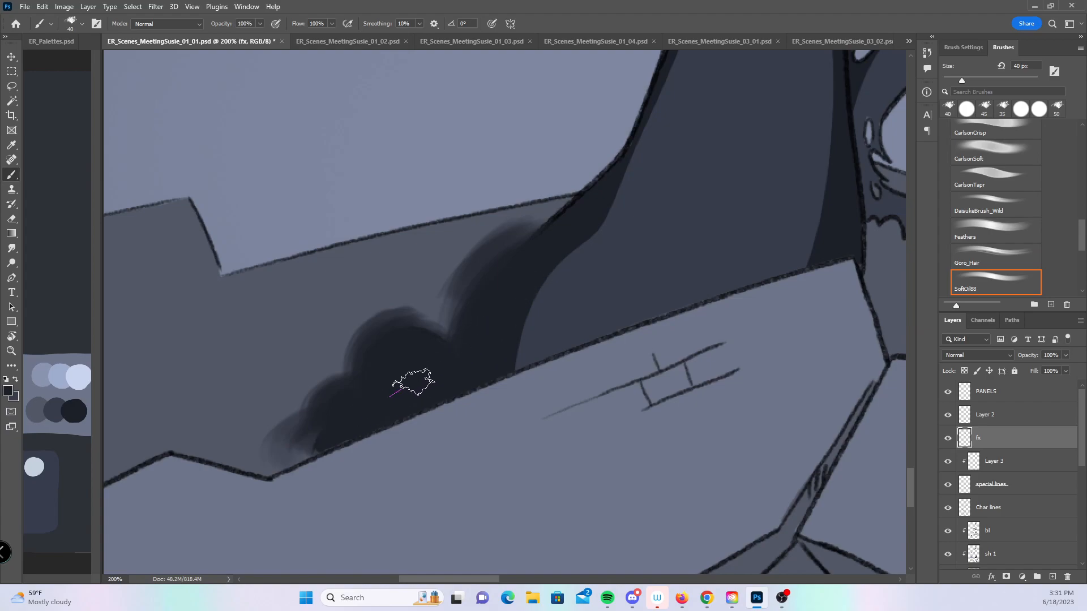
- Paint dark smoke over the scalloped tail of the cloaked figure's robe in the bottom row's last panel with the 40 px brush
{"action": "left_click", "coordinate": [792, 386], "text": "alt"}
{"action": "left_click", "coordinate": [793, 387], "text": "alt"}
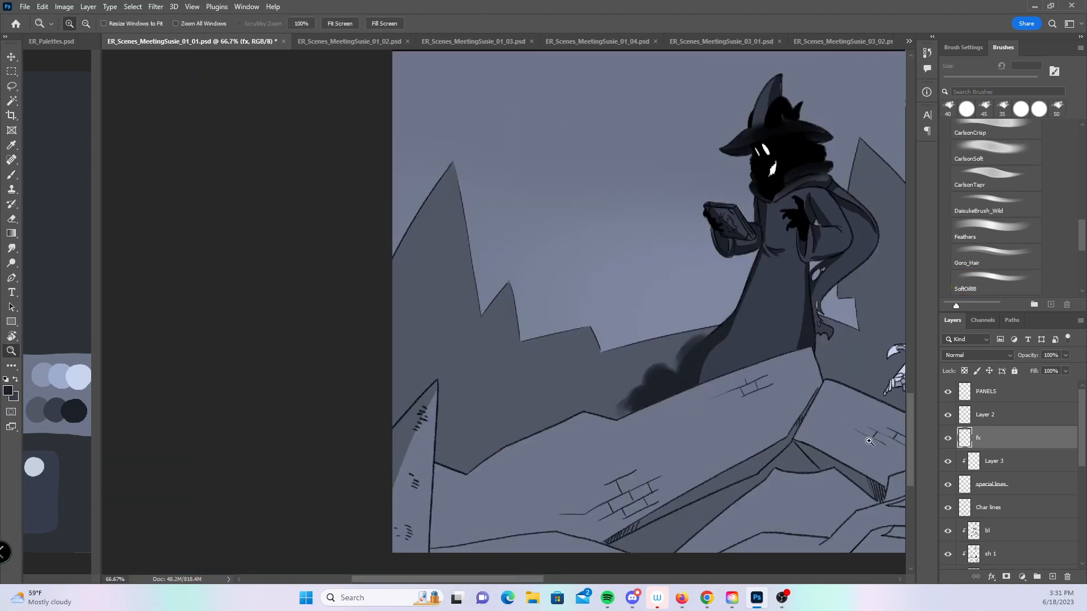
{"action": "left_click_drag", "start_coordinate": [868, 436], "coordinate": [357, 461]}
{"action": "left_click_drag", "start_coordinate": [782, 412], "coordinate": [442, 405]}
{"action": "left_click", "coordinate": [517, 424]}
{"action": "left_click", "coordinate": [517, 425]}
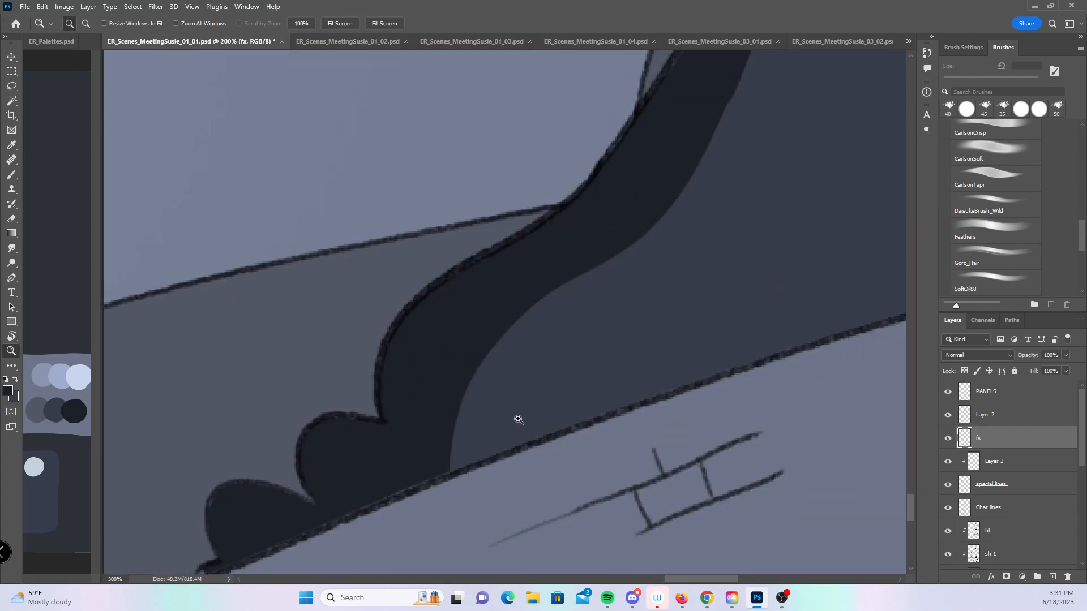
{"action": "left_click", "coordinate": [535, 353], "text": "alt"}
{"action": "left_click_drag", "start_coordinate": [519, 409], "coordinate": [481, 488]}
{"action": "left_click", "coordinate": [12, 176]}
{"action": "mouse_move", "coordinate": [459, 420]}
{"action": "left_mouse_down"}
{"action": "mouse_move", "coordinate": [461, 390]}
{"action": "mouse_move", "coordinate": [455, 415]}
{"action": "mouse_move", "coordinate": [470, 418]}
{"action": "mouse_move", "coordinate": [499, 361]}
{"action": "mouse_move", "coordinate": [479, 374]}
{"action": "mouse_move", "coordinate": [541, 318]}
{"action": "mouse_move", "coordinate": [436, 426]}
{"action": "mouse_move", "coordinate": [446, 416]}
{"action": "mouse_move", "coordinate": [451, 437]}
{"action": "mouse_move", "coordinate": [455, 407]}
{"action": "mouse_move", "coordinate": [421, 414]}
{"action": "mouse_move", "coordinate": [398, 386]}
{"action": "mouse_move", "coordinate": [403, 462]}
{"action": "mouse_move", "coordinate": [426, 449]}
{"action": "mouse_move", "coordinate": [403, 464]}
{"action": "mouse_move", "coordinate": [386, 432]}
{"action": "mouse_move", "coordinate": [394, 469]}
{"action": "mouse_move", "coordinate": [391, 410]}
{"action": "mouse_move", "coordinate": [388, 459]}
{"action": "mouse_move", "coordinate": [433, 431]}
{"action": "mouse_move", "coordinate": [367, 440]}
{"action": "left_mouse_up"}
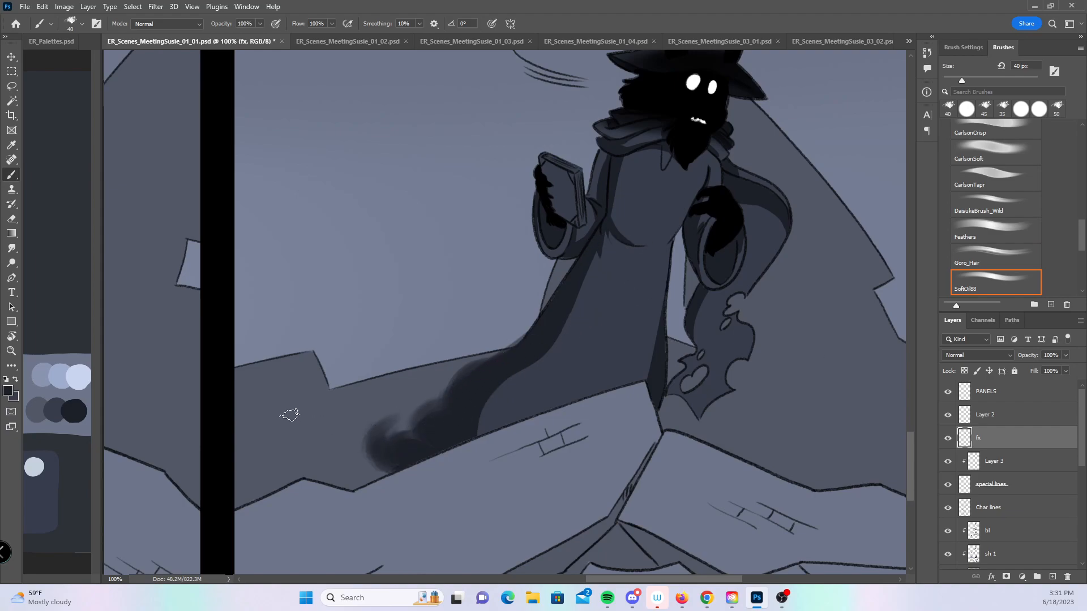
- Review the painted smoke across the panels of page 01_01 and save the file
{"action": "left_click_drag", "start_coordinate": [308, 428], "coordinate": [733, 380]}
{"action": "left_click_drag", "start_coordinate": [444, 426], "coordinate": [728, 450]}
{"action": "left_click_drag", "start_coordinate": [479, 408], "coordinate": [651, 503]}
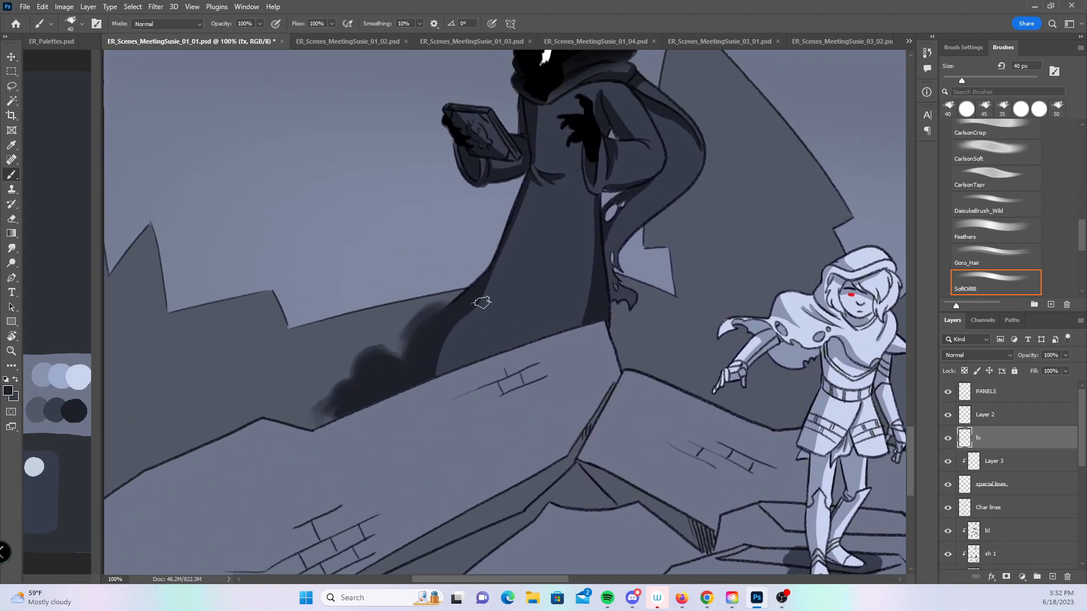
{"action": "left_click_drag", "start_coordinate": [659, 358], "coordinate": [520, 422]}
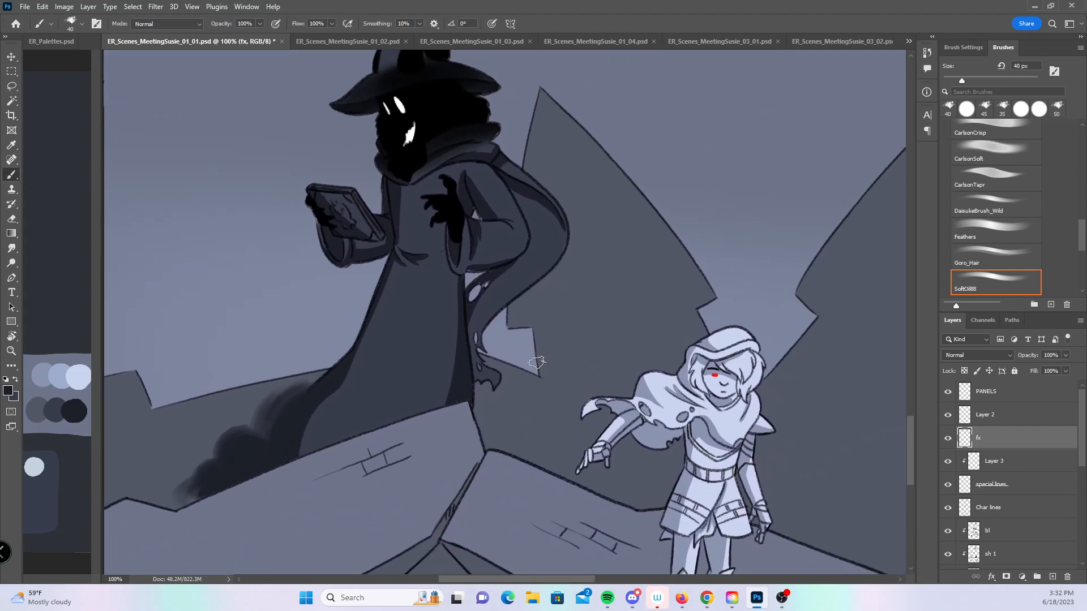
{"action": "key", "text": "z"}
{"action": "left_click", "coordinate": [722, 371], "text": "alt"}
{"action": "left_click", "coordinate": [723, 371], "text": "alt"}
{"action": "left_click", "coordinate": [728, 370], "text": "alt"}
{"action": "left_click", "coordinate": [733, 370], "text": "alt"}
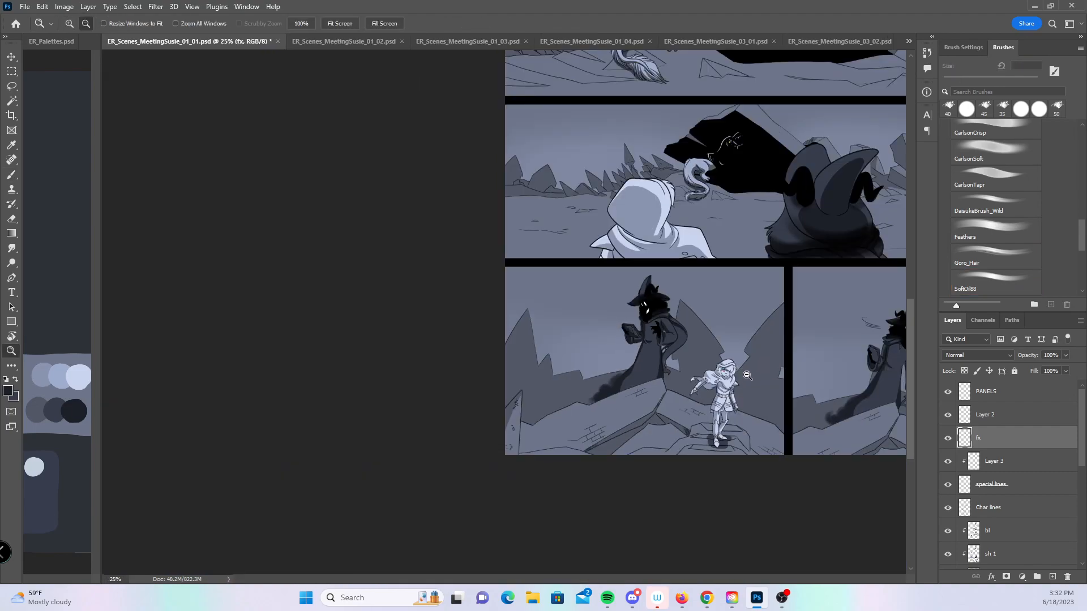
{"action": "left_click", "coordinate": [742, 372], "text": "alt"}
{"action": "left_click", "coordinate": [594, 348]}
{"action": "left_click_drag", "start_coordinate": [591, 317], "coordinate": [654, 384]}
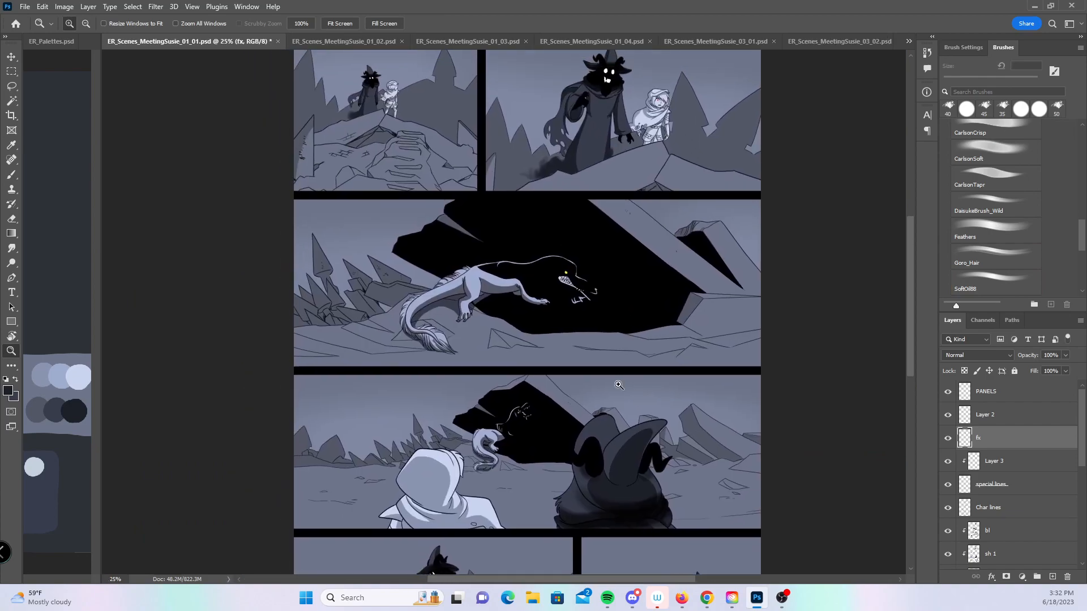
{"action": "key", "text": "ctrl+s"}
{"action": "key", "text": "ctrl+a"}
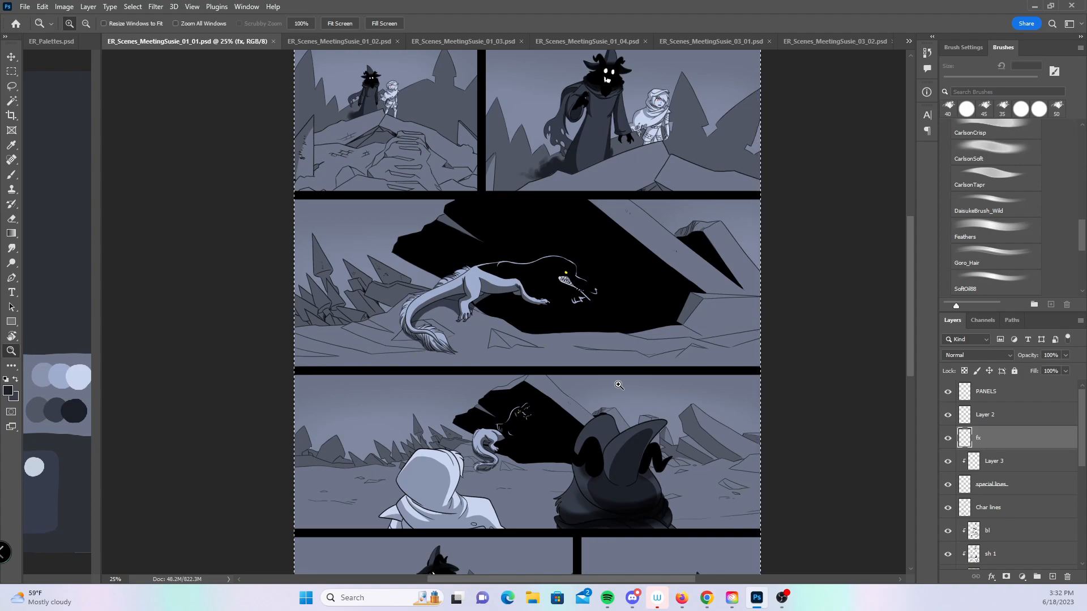
- On page ER_Scenes_MeetingSusie_01_02, add a new layer named fx directly above the Special lines layer
{"action": "left_click", "coordinate": [356, 42]}
{"action": "left_click_drag", "start_coordinate": [910, 292], "coordinate": [886, 338]}
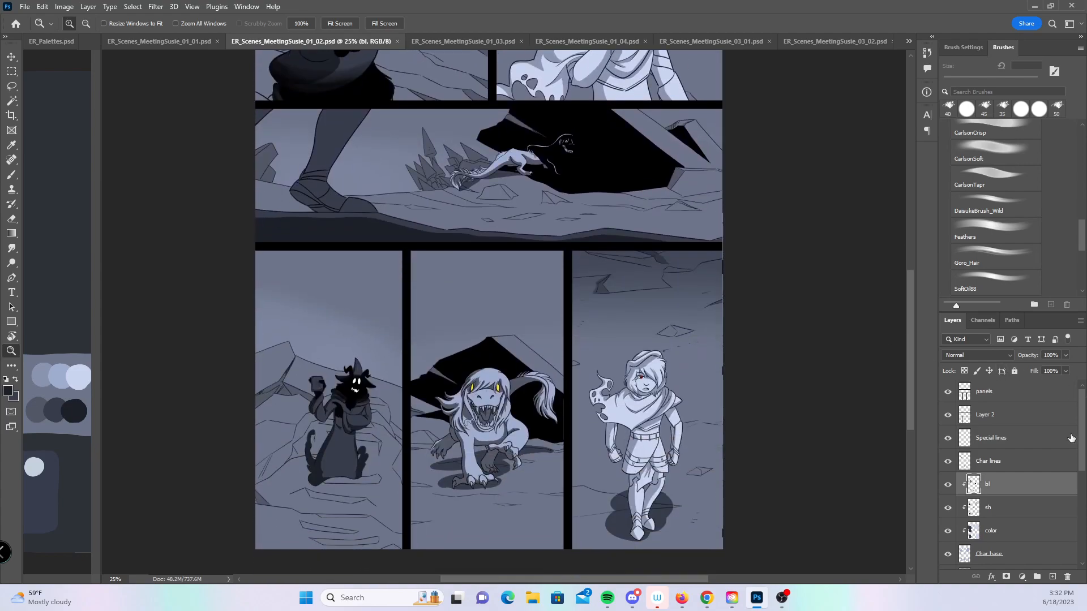
{"action": "left_click", "coordinate": [1031, 437]}
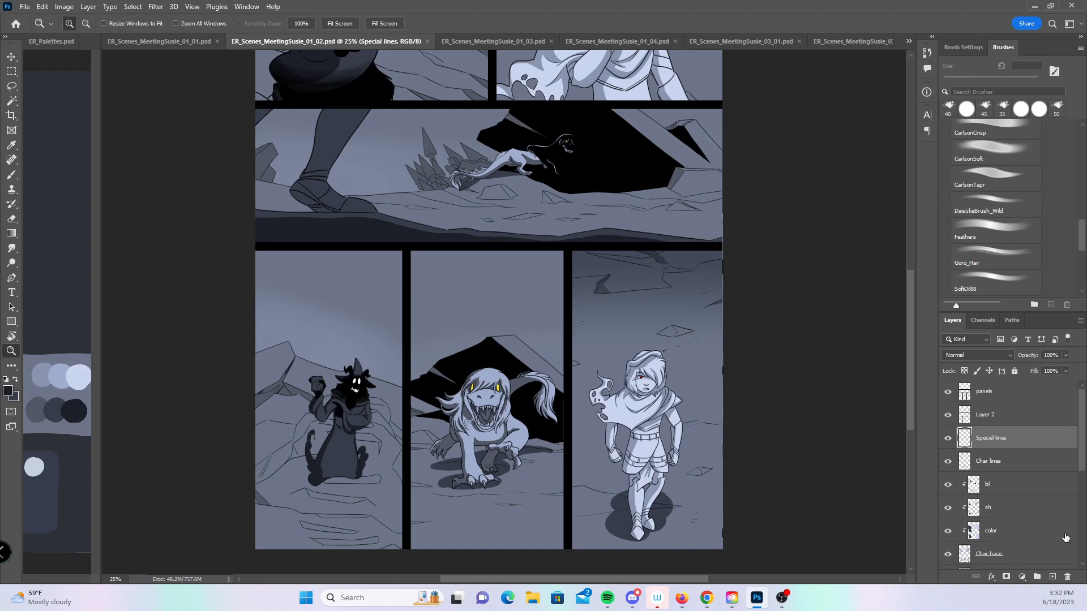
{"action": "left_click", "coordinate": [1053, 576]}
{"action": "double_click", "coordinate": [995, 438]}
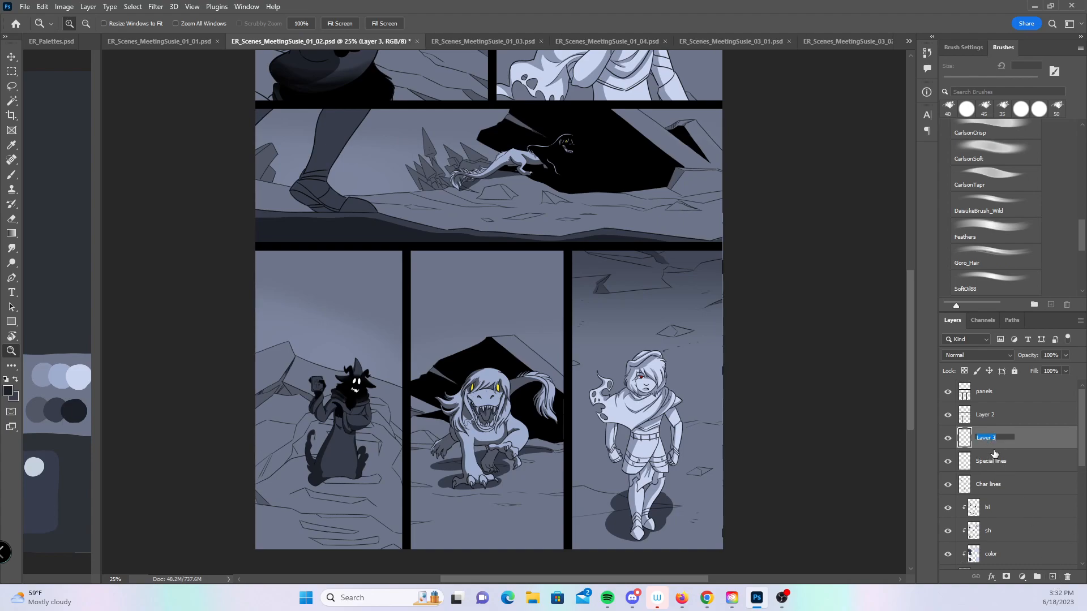
{"action": "type", "text": "fx"}
{"action": "key", "text": "Return"}
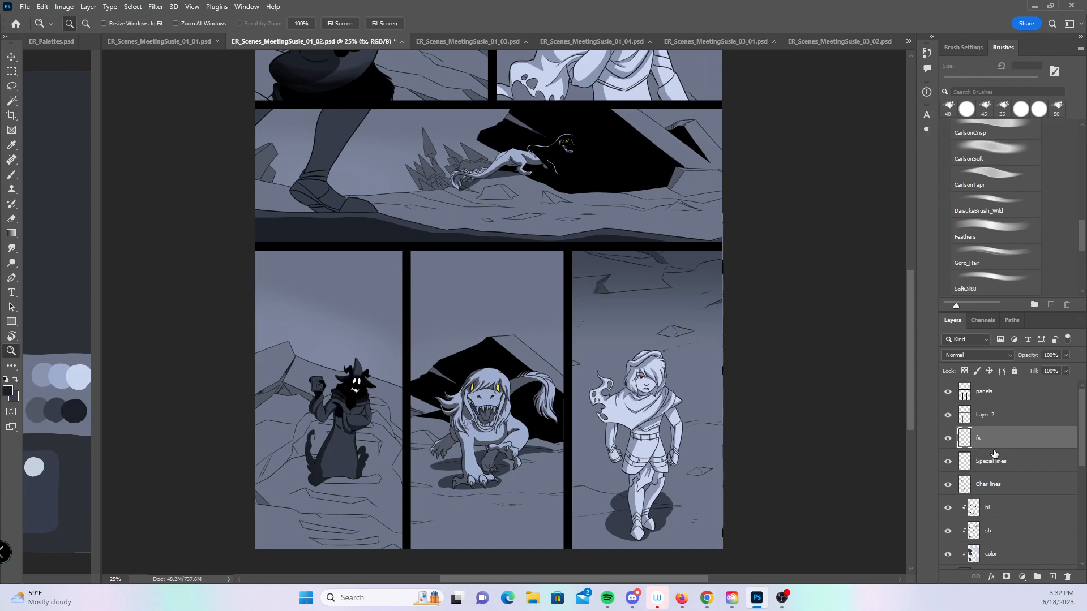
- Paint soft, smoky strokes around the cloaked figure's curled tail and trailing base on the fx layer in the lower-left panel
{"action": "left_click", "coordinate": [320, 447]}
{"action": "left_click", "coordinate": [320, 447]}
{"action": "left_click", "coordinate": [320, 453]}
{"action": "left_click", "coordinate": [342, 487]}
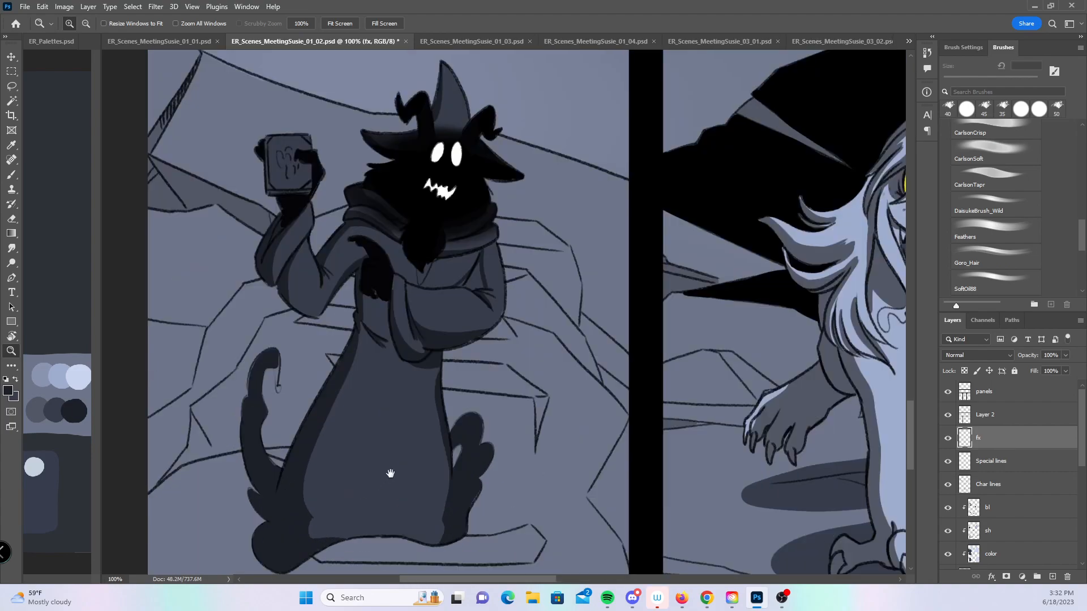
{"action": "left_click_drag", "start_coordinate": [388, 477], "coordinate": [443, 422]}
{"action": "key", "text": "b"}
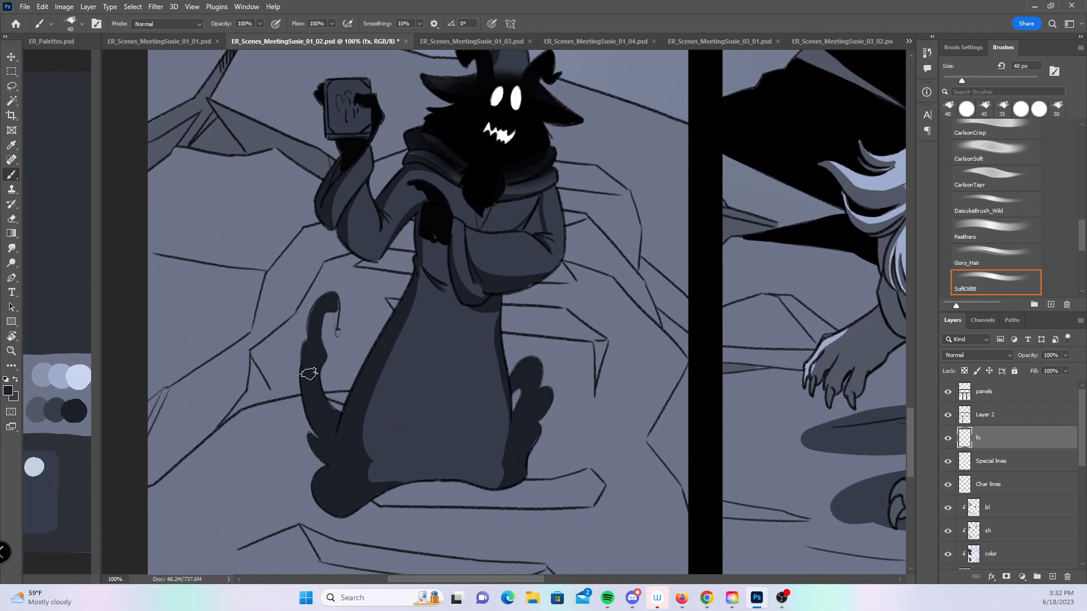
{"action": "key", "text": "["}
{"action": "left_click_drag", "start_coordinate": [317, 433], "coordinate": [296, 365]}
{"action": "mouse_move", "coordinate": [310, 419]}
{"action": "left_mouse_down"}
{"action": "mouse_move", "coordinate": [299, 343]}
{"action": "mouse_move", "coordinate": [316, 296]}
{"action": "left_mouse_up"}
{"action": "mouse_move", "coordinate": [307, 338]}
{"action": "left_mouse_down"}
{"action": "mouse_move", "coordinate": [338, 291]}
{"action": "mouse_move", "coordinate": [345, 330]}
{"action": "mouse_move", "coordinate": [291, 433]}
{"action": "left_mouse_up"}
{"action": "left_click_drag", "start_coordinate": [282, 368], "coordinate": [324, 475]}
{"action": "mouse_move", "coordinate": [286, 509]}
{"action": "left_mouse_down"}
{"action": "mouse_move", "coordinate": [300, 477]}
{"action": "mouse_move", "coordinate": [299, 499]}
{"action": "left_mouse_up"}
{"action": "mouse_move", "coordinate": [311, 480]}
{"action": "left_mouse_down"}
{"action": "mouse_move", "coordinate": [302, 504]}
{"action": "mouse_move", "coordinate": [275, 413]}
{"action": "mouse_move", "coordinate": [324, 373]}
{"action": "mouse_move", "coordinate": [327, 399]}
{"action": "left_mouse_up"}
- Set the brush size to 50 px and extend the smoky shading along the robe's hem, right-hand tail and inner tail curl
{"action": "key", "text": "]"}
{"action": "key", "text": "]"}
{"action": "key", "text": "]"}
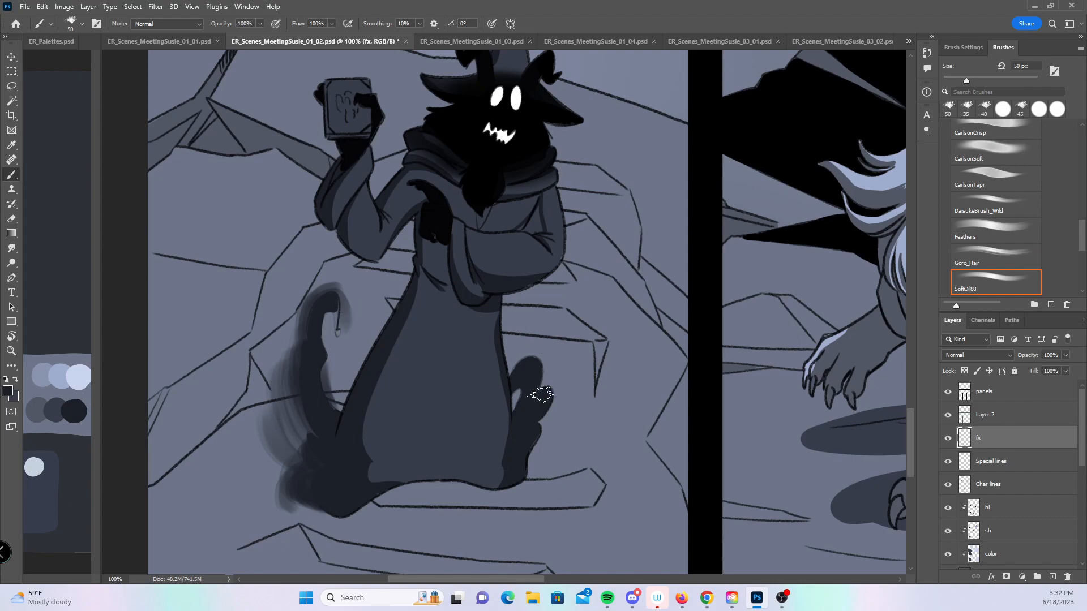
{"action": "mouse_move", "coordinate": [345, 491]}
{"action": "left_mouse_down"}
{"action": "mouse_move", "coordinate": [320, 484]}
{"action": "mouse_move", "coordinate": [368, 494]}
{"action": "mouse_move", "coordinate": [361, 508]}
{"action": "mouse_move", "coordinate": [463, 472]}
{"action": "mouse_move", "coordinate": [362, 488]}
{"action": "mouse_move", "coordinate": [384, 481]}
{"action": "left_mouse_up"}
{"action": "mouse_move", "coordinate": [524, 400]}
{"action": "left_mouse_down"}
{"action": "mouse_move", "coordinate": [545, 378]}
{"action": "mouse_move", "coordinate": [555, 395]}
{"action": "mouse_move", "coordinate": [520, 476]}
{"action": "mouse_move", "coordinate": [527, 421]}
{"action": "mouse_move", "coordinate": [542, 450]}
{"action": "mouse_move", "coordinate": [530, 467]}
{"action": "mouse_move", "coordinate": [551, 366]}
{"action": "mouse_move", "coordinate": [550, 413]}
{"action": "mouse_move", "coordinate": [519, 362]}
{"action": "mouse_move", "coordinate": [515, 377]}
{"action": "mouse_move", "coordinate": [535, 381]}
{"action": "mouse_move", "coordinate": [561, 365]}
{"action": "mouse_move", "coordinate": [544, 345]}
{"action": "mouse_move", "coordinate": [537, 412]}
{"action": "left_mouse_up"}
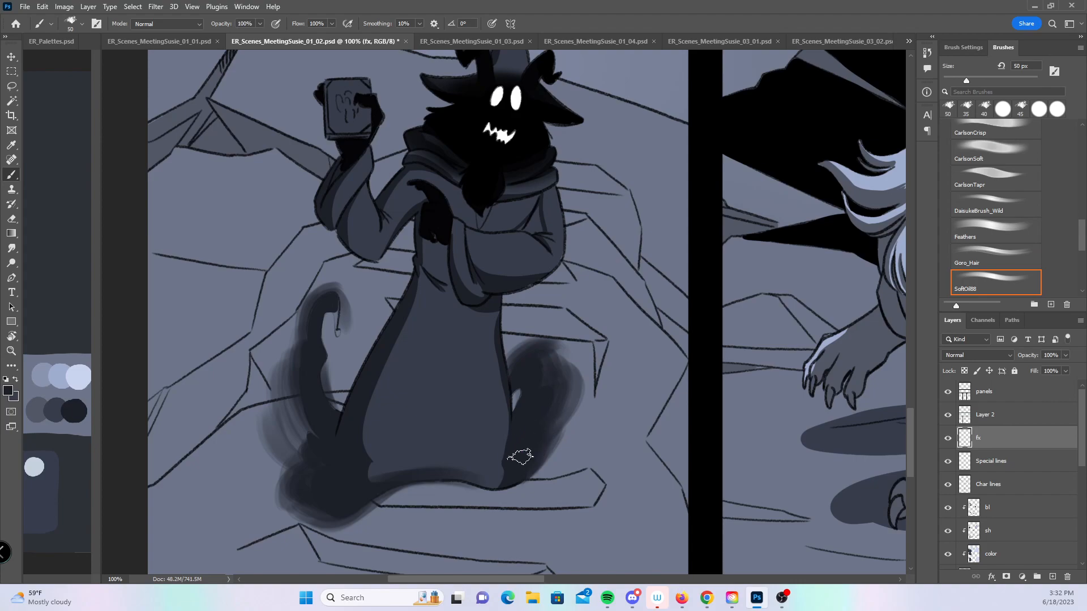
{"action": "mouse_move", "coordinate": [324, 405]}
{"action": "left_mouse_down"}
{"action": "mouse_move", "coordinate": [332, 309]}
{"action": "mouse_move", "coordinate": [339, 355]}
{"action": "left_mouse_up"}
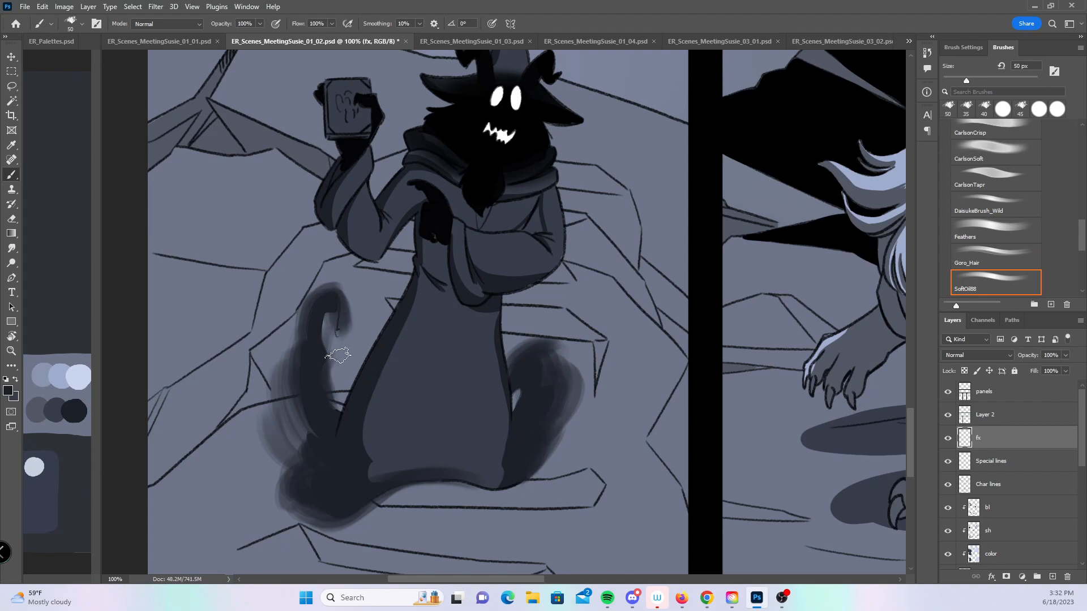
- Look through the MeetingSusie pages from 03_05 back to 03_01 and page 01_03, examining the panels for the cloaked figure
{"action": "left_click", "coordinate": [908, 42]}
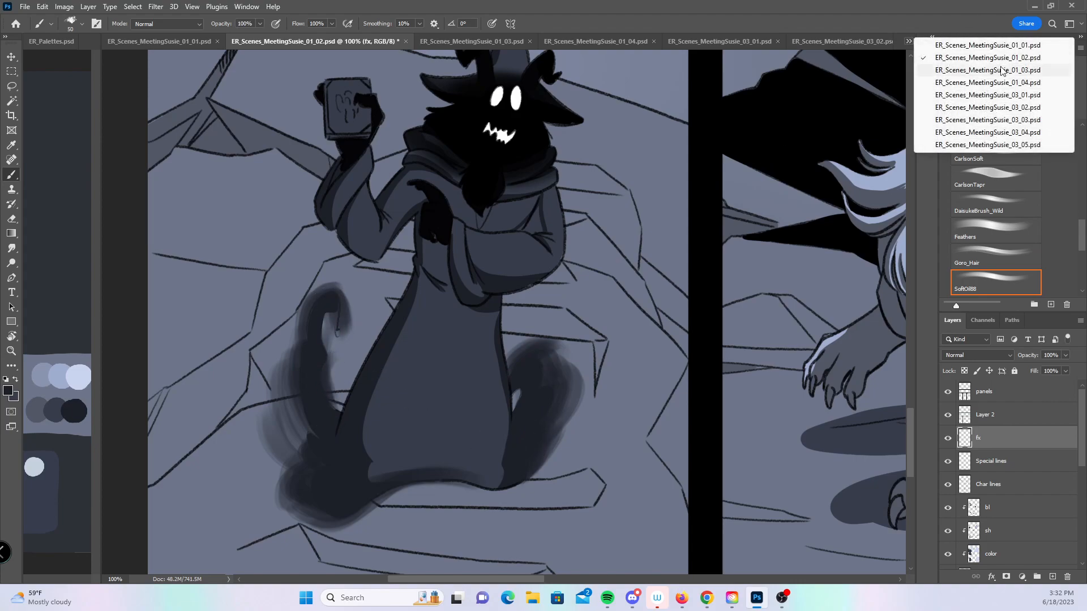
{"action": "left_click", "coordinate": [1002, 145]}
{"action": "scroll", "coordinate": [906, 354], "scroll_direction": "up", "scroll_amount": 5}
{"action": "left_click", "coordinate": [665, 42]}
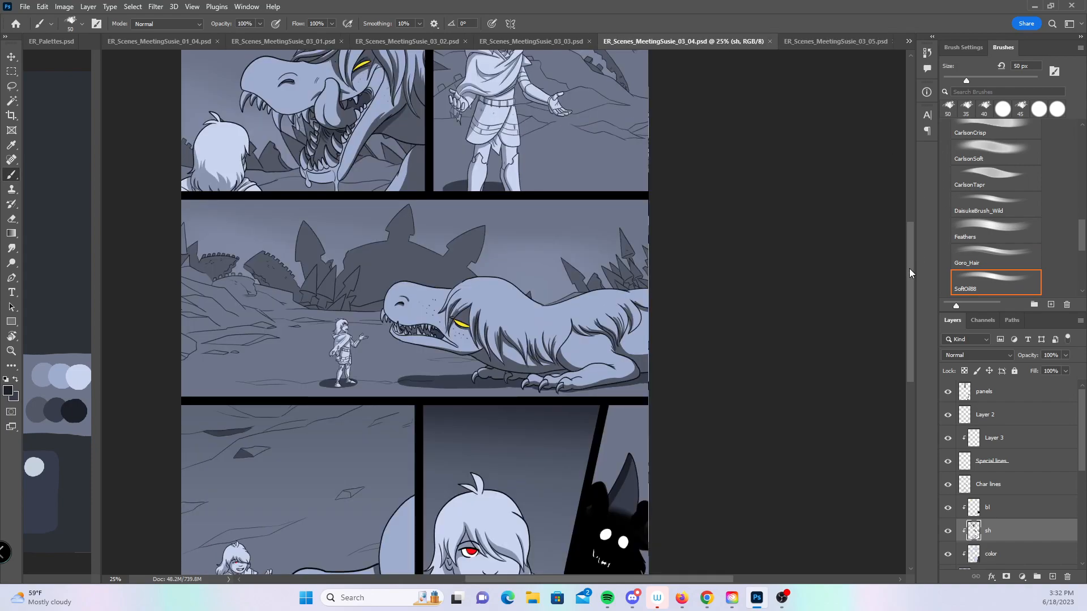
{"action": "scroll", "coordinate": [907, 300], "scroll_direction": "down", "scroll_amount": 3}
{"action": "scroll", "coordinate": [905, 279], "scroll_direction": "up", "scroll_amount": 5}
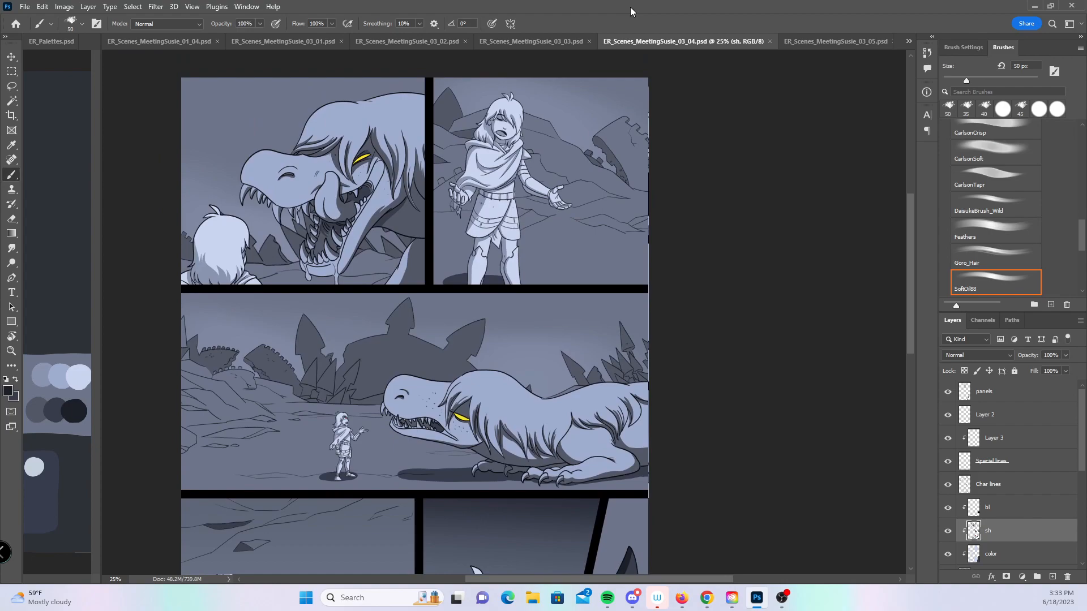
{"action": "left_click", "coordinate": [561, 42]}
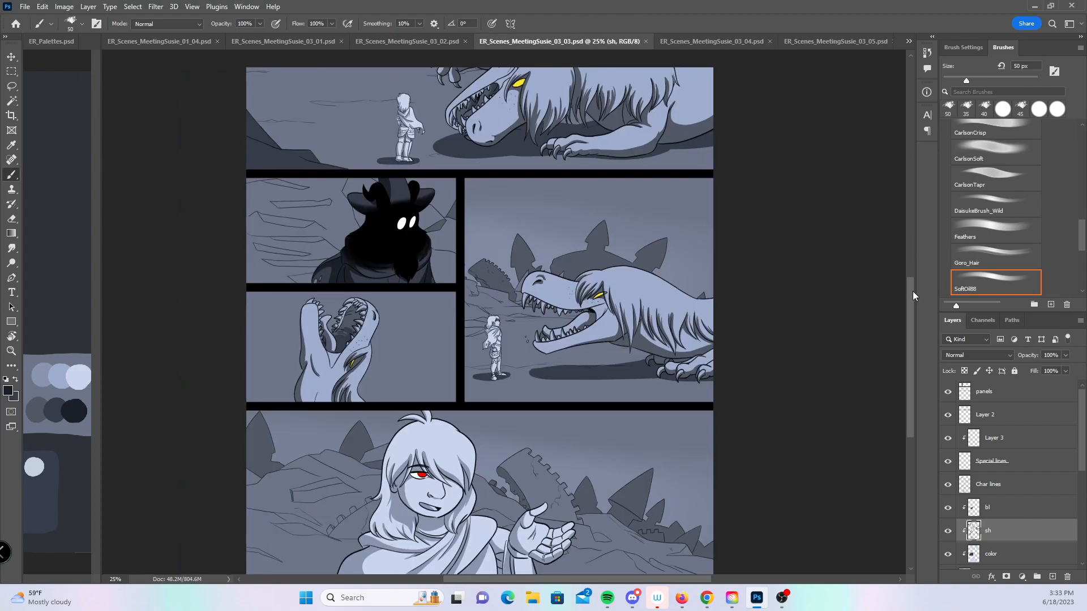
{"action": "scroll", "coordinate": [906, 317], "scroll_direction": "down", "scroll_amount": 3}
{"action": "scroll", "coordinate": [897, 340], "scroll_direction": "up", "scroll_amount": 5}
{"action": "left_click", "coordinate": [442, 41]}
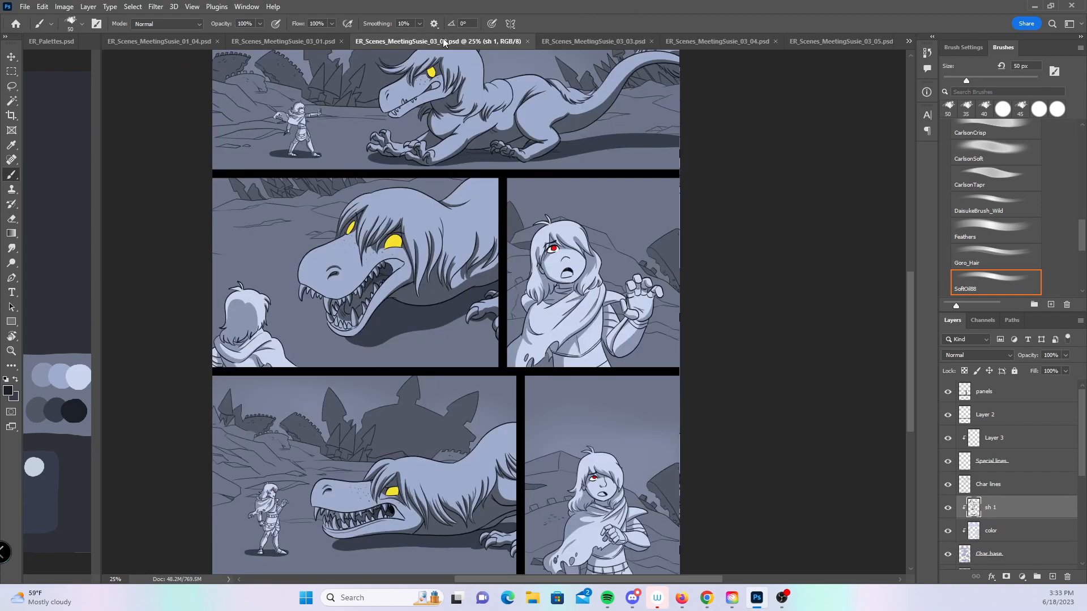
{"action": "scroll", "coordinate": [909, 313], "scroll_direction": "down", "scroll_amount": 3}
{"action": "scroll", "coordinate": [917, 224], "scroll_direction": "up", "scroll_amount": 5}
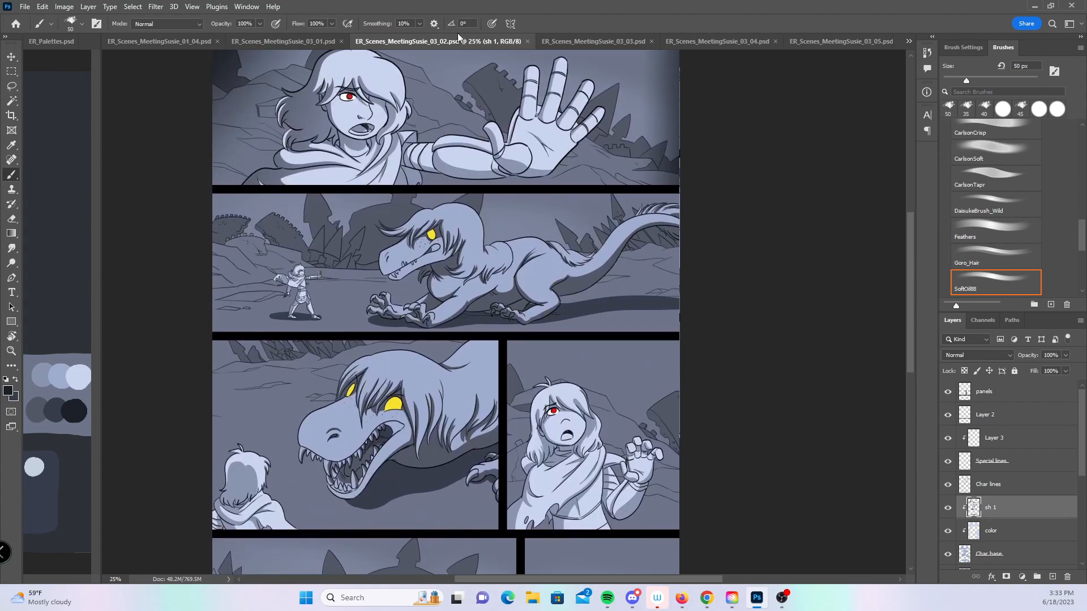
{"action": "left_click", "coordinate": [315, 43]}
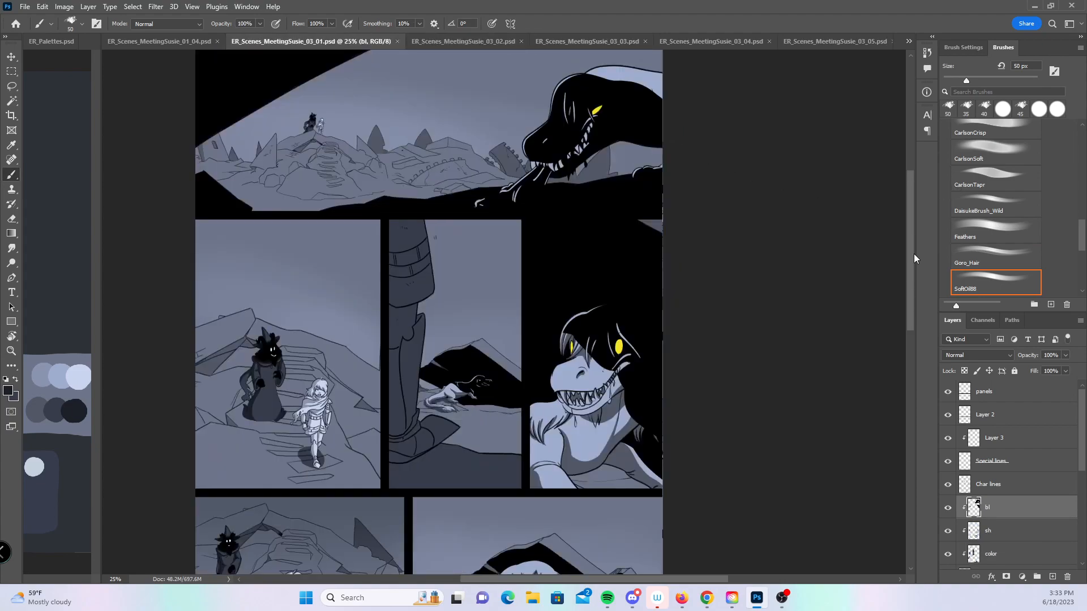
{"action": "scroll", "coordinate": [908, 329], "scroll_direction": "down", "scroll_amount": 3}
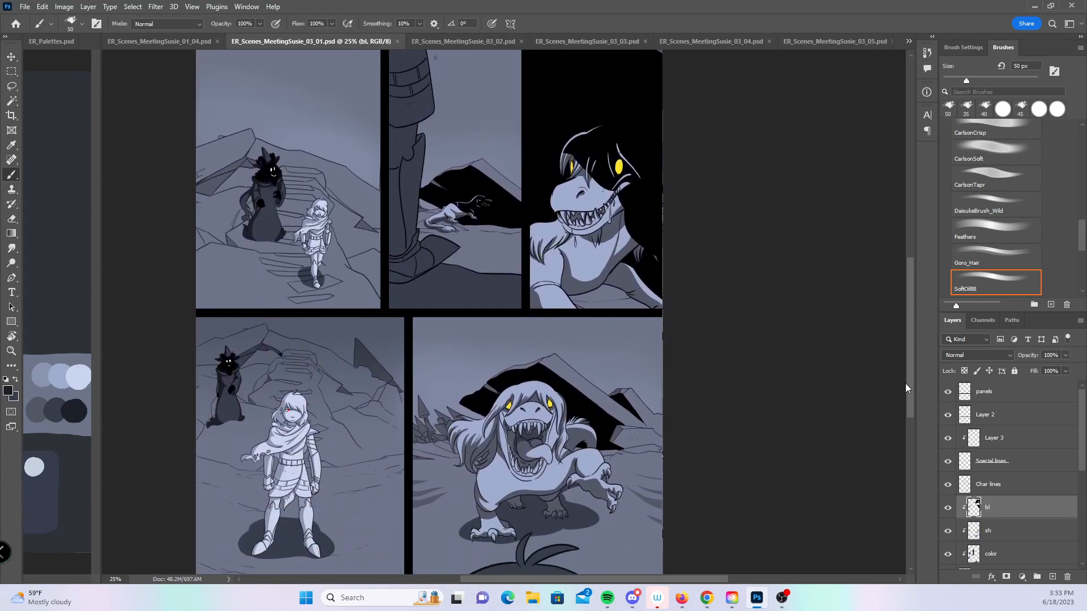
{"action": "left_click", "coordinate": [909, 41]}
{"action": "left_click", "coordinate": [988, 71]}
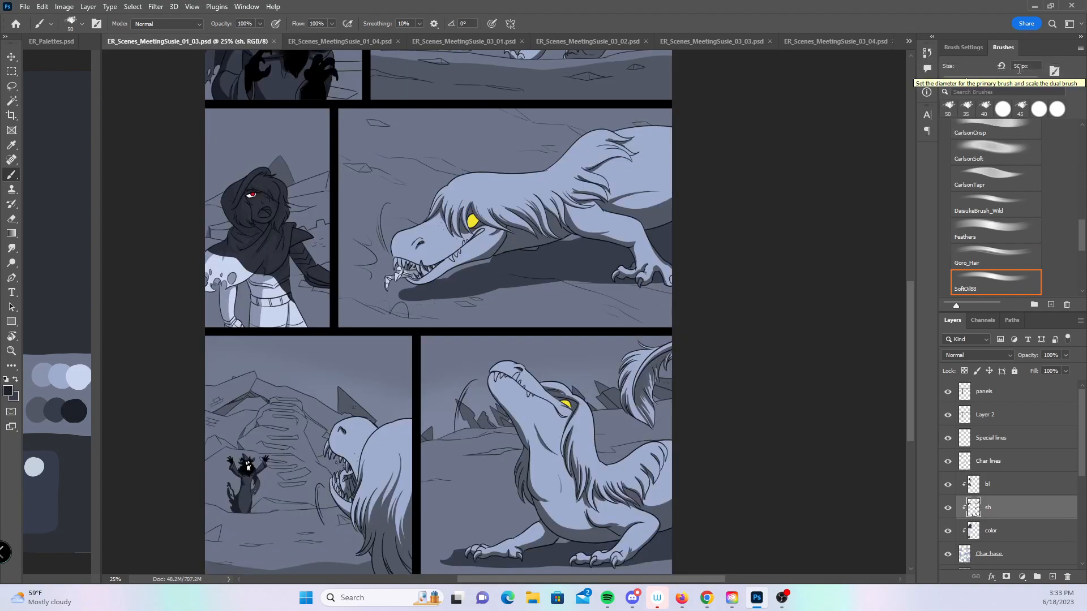
- Return to ER_Scenes_MeetingSusie_01_02.psd, check the smoke effect against the neighbouring bottom panels, and save the file
{"action": "left_click", "coordinate": [908, 41]}
{"action": "left_click", "coordinate": [988, 58]}
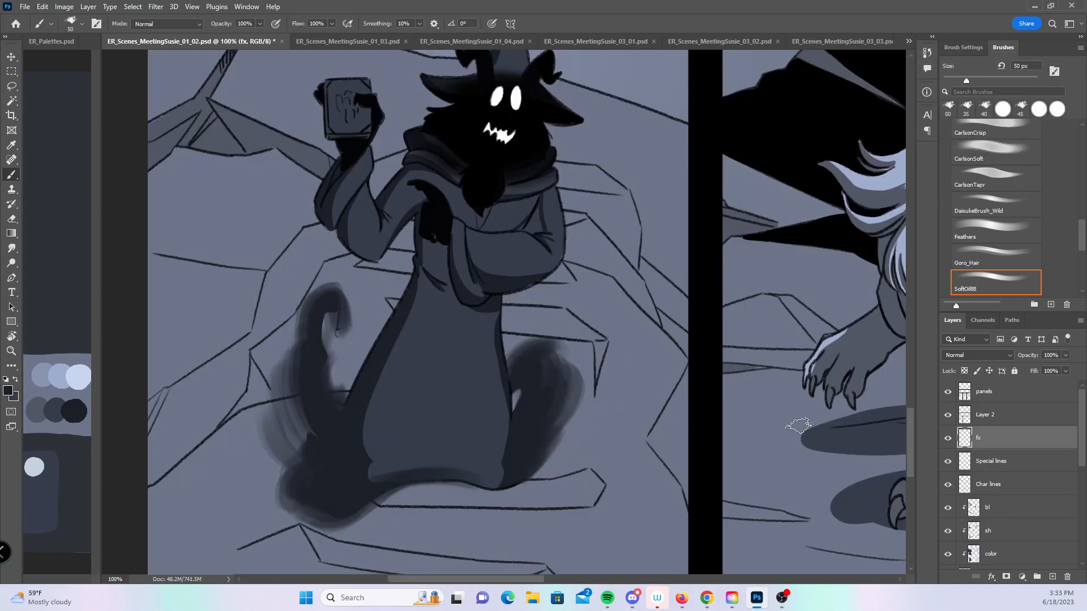
{"action": "key", "text": "z"}
{"action": "left_click", "coordinate": [772, 389], "text": "alt"}
{"action": "left_click", "coordinate": [772, 389], "text": "alt"}
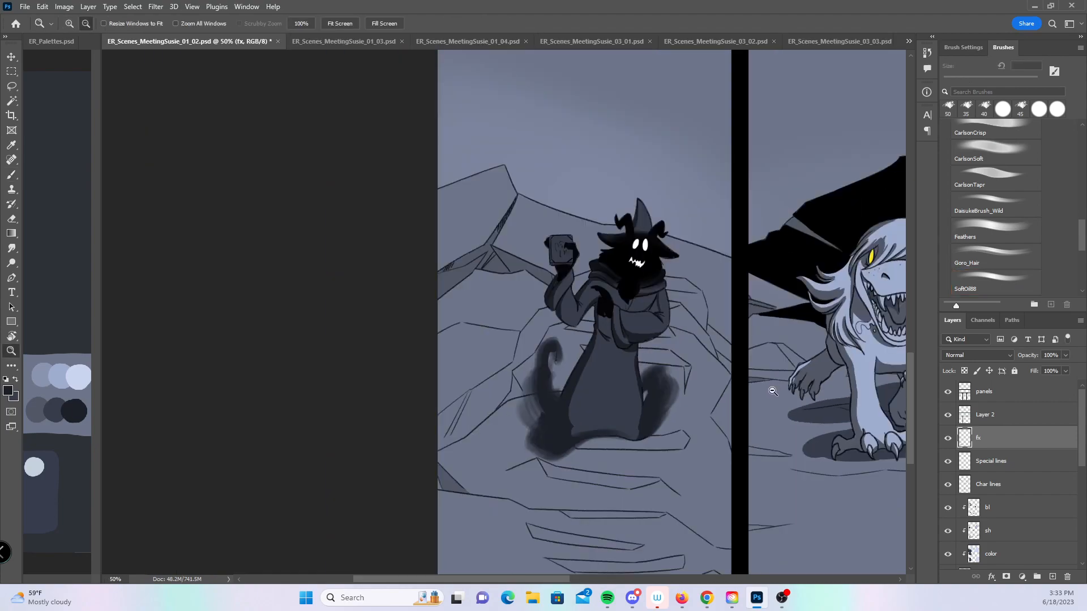
{"action": "scroll", "coordinate": [773, 391], "scroll_direction": "right", "scroll_amount": 5}
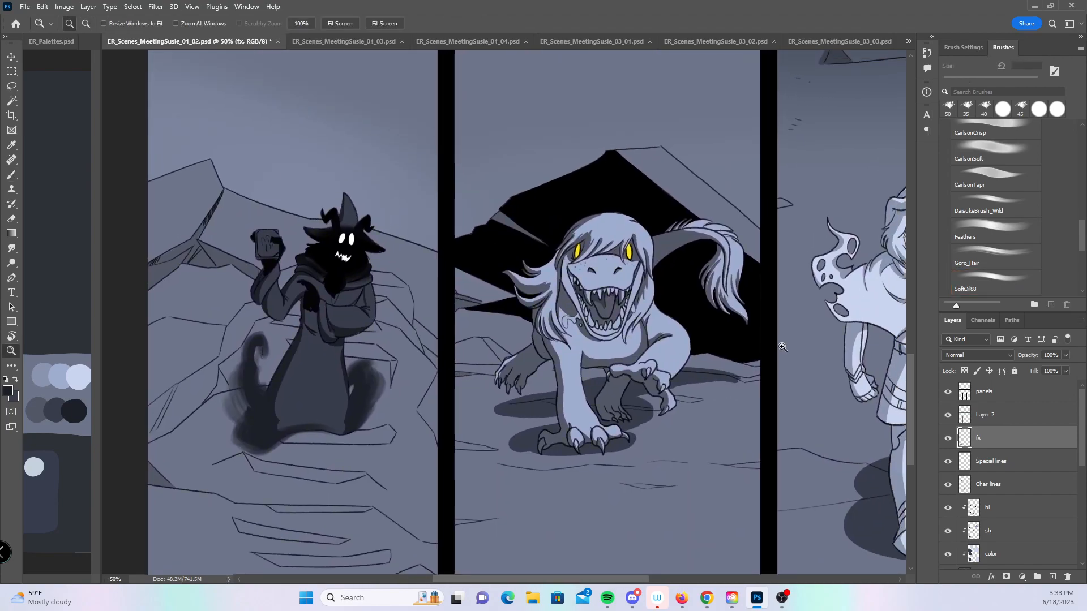
{"action": "left_click", "coordinate": [784, 344], "text": "alt"}
{"action": "left_click", "coordinate": [783, 344], "text": "alt"}
{"action": "left_click_drag", "start_coordinate": [793, 407], "coordinate": [562, 482]}
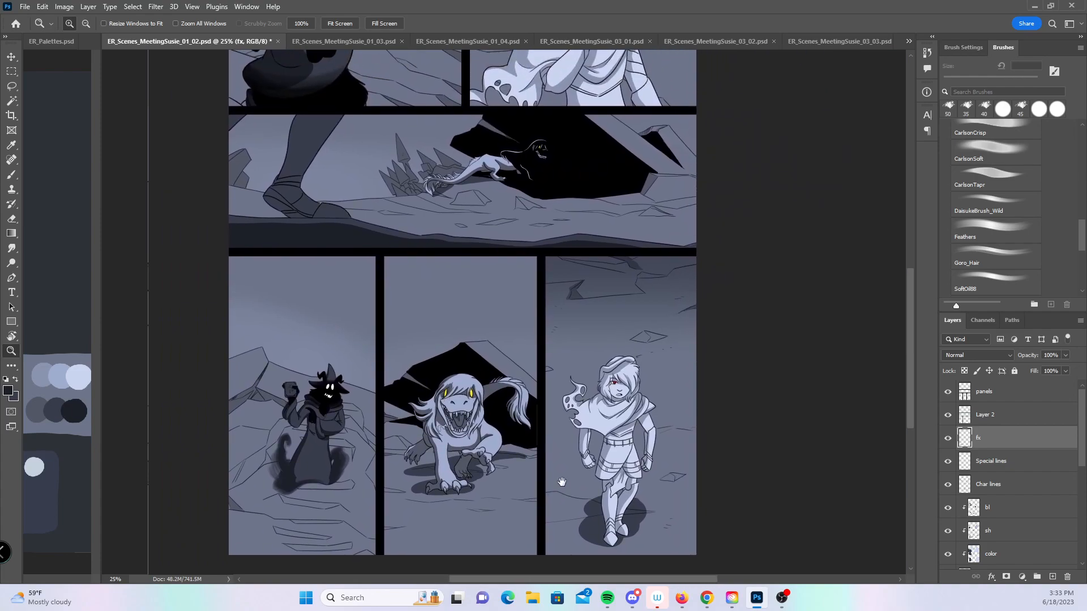
{"action": "key", "text": "ctrl+s"}
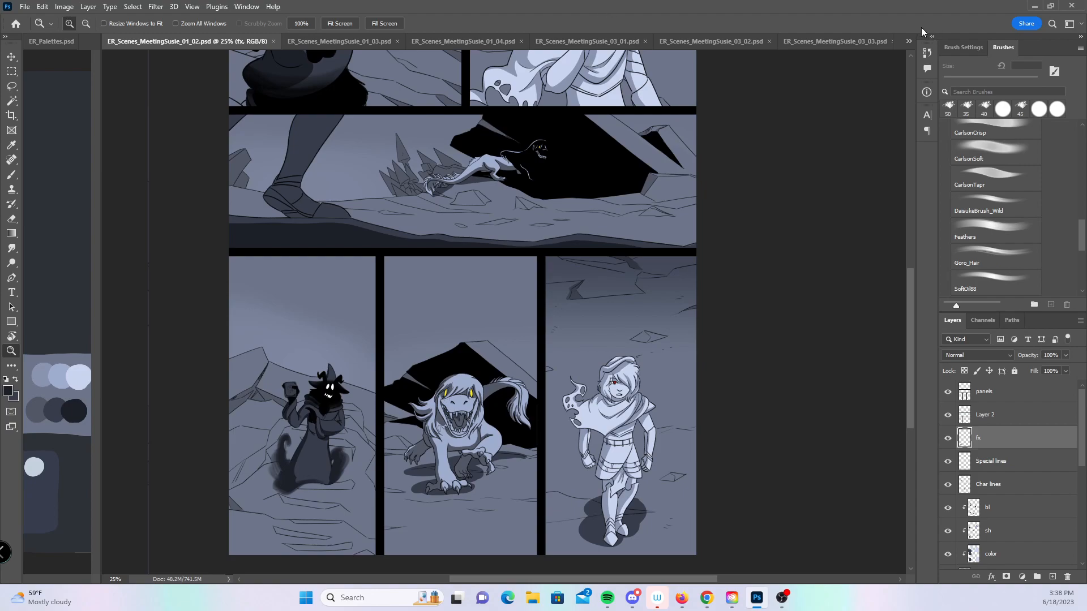
- In ER_Scenes_MeetingSusie_01_03.psd, add a new layer named fx directly above the Special lines layer
{"action": "left_click", "coordinate": [340, 41]}
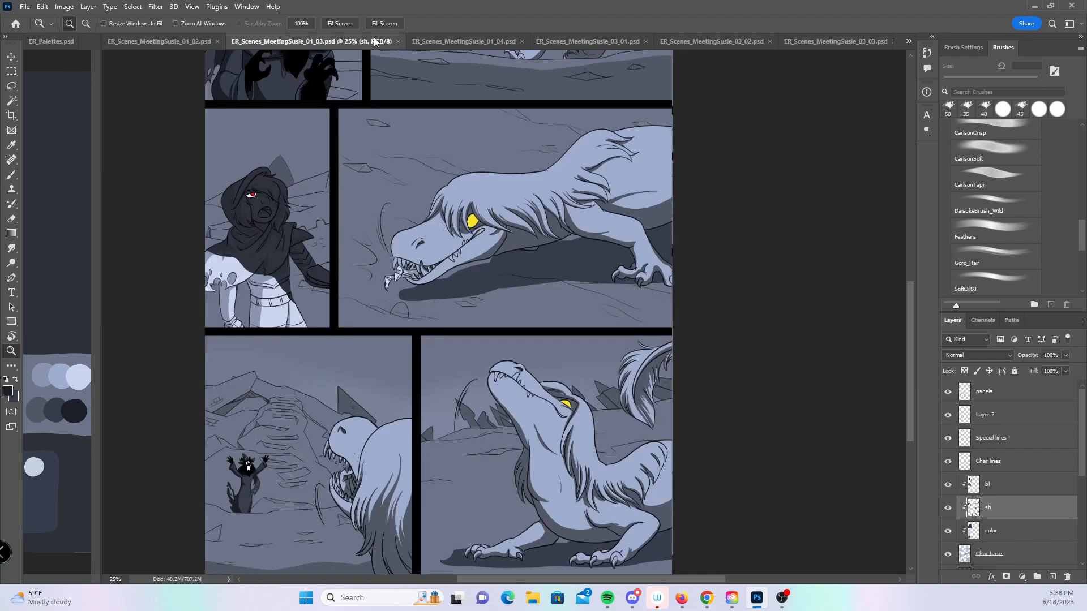
{"action": "left_click_drag", "start_coordinate": [451, 222], "coordinate": [467, 329]}
{"action": "left_click_drag", "start_coordinate": [510, 423], "coordinate": [552, 230]}
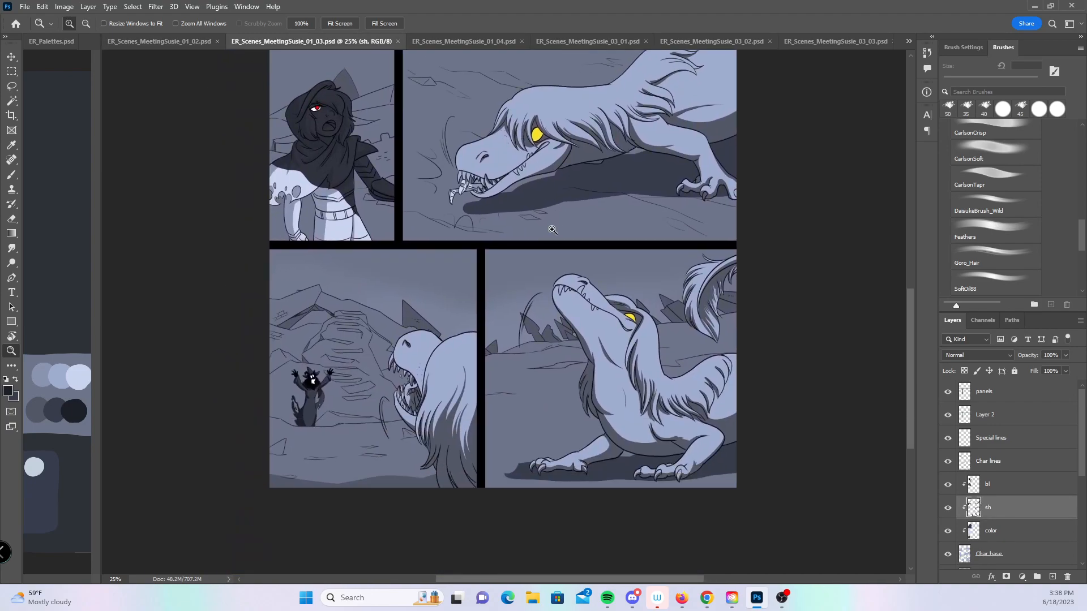
{"action": "left_click", "coordinate": [325, 374]}
{"action": "left_click", "coordinate": [324, 372]}
{"action": "left_click", "coordinate": [323, 371]}
{"action": "left_click", "coordinate": [323, 371]}
{"action": "left_click", "coordinate": [323, 370]}
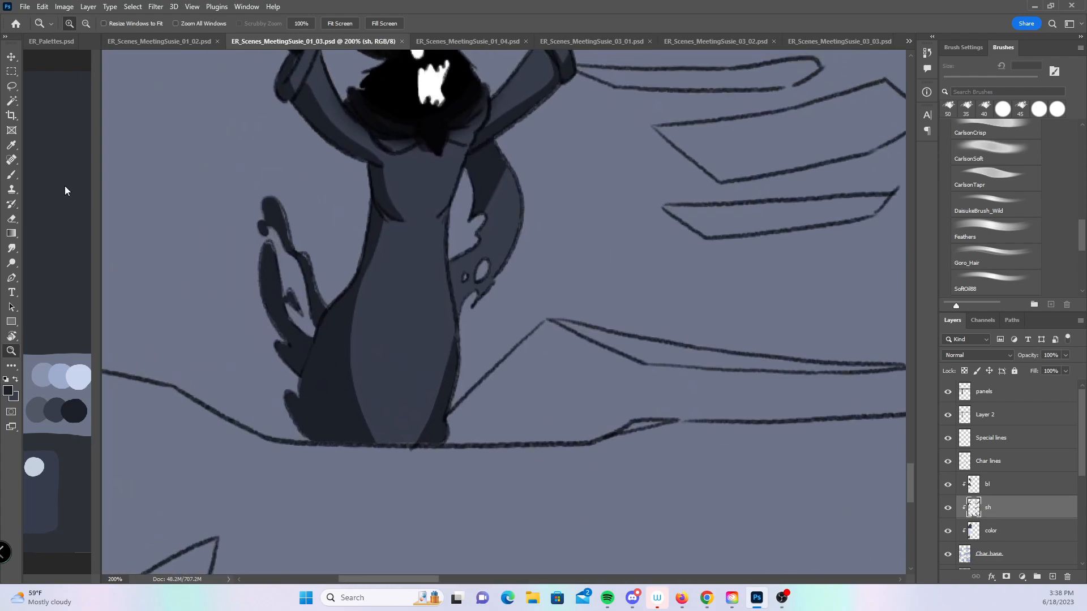
{"action": "left_click", "coordinate": [11, 174]}
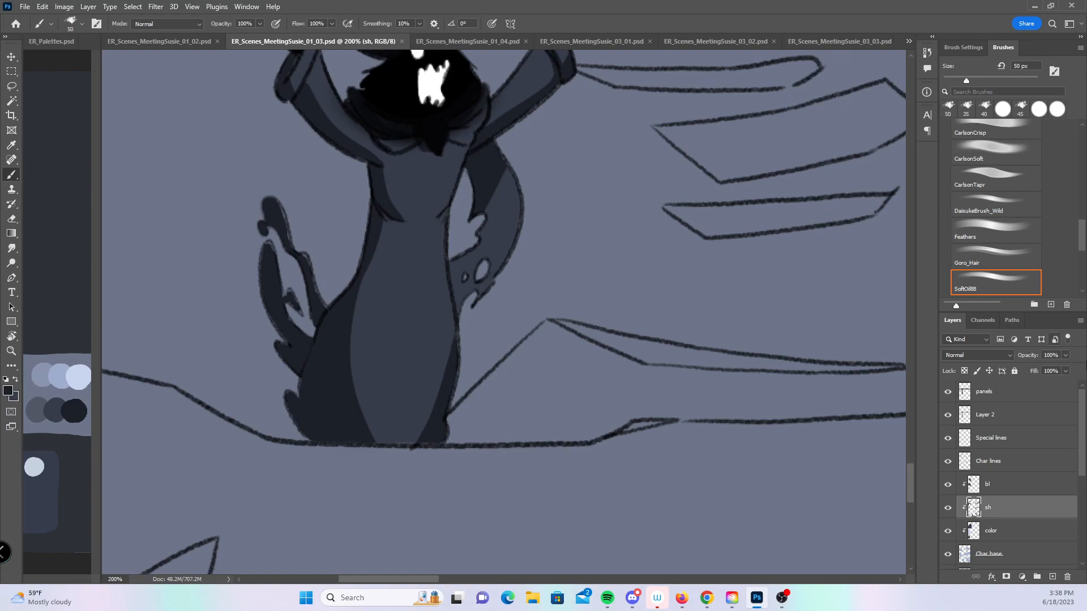
{"action": "left_click", "coordinate": [1026, 446]}
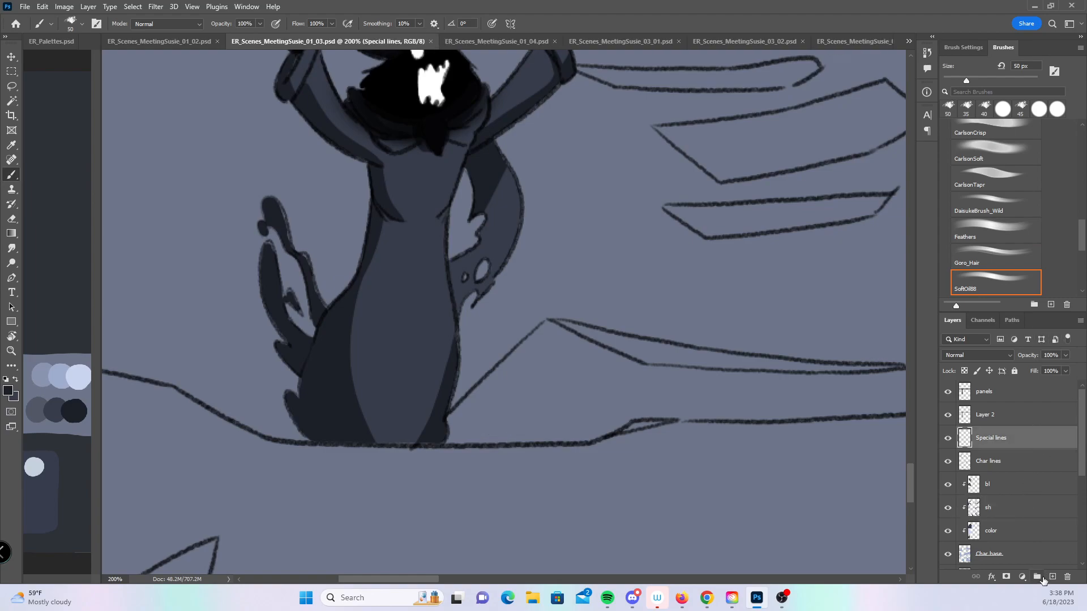
{"action": "left_click", "coordinate": [1052, 577]}
{"action": "double_click", "coordinate": [988, 439]}
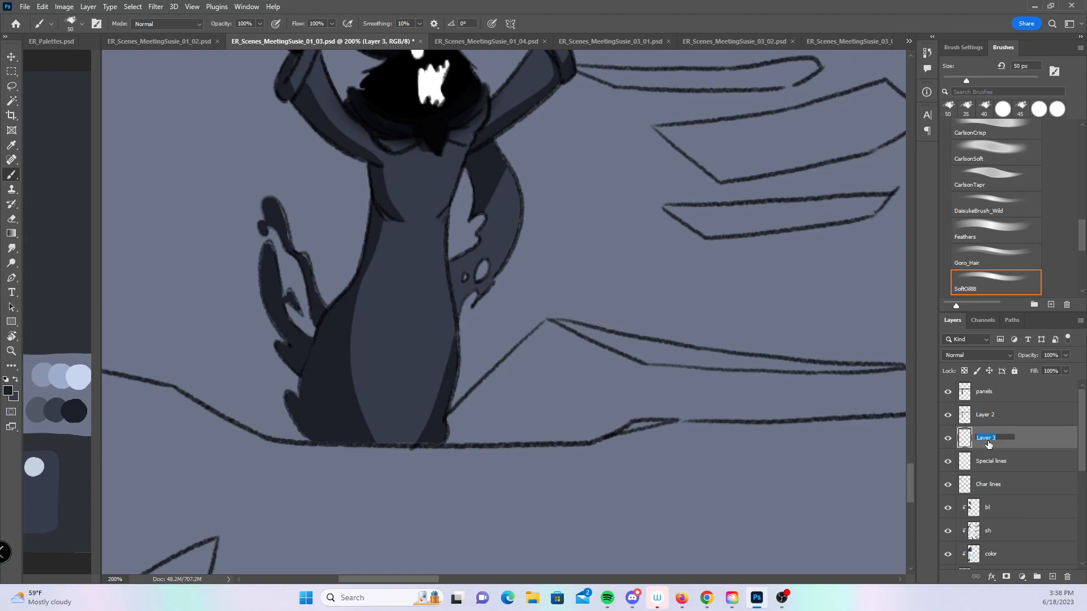
{"action": "key", "text": "Return"}
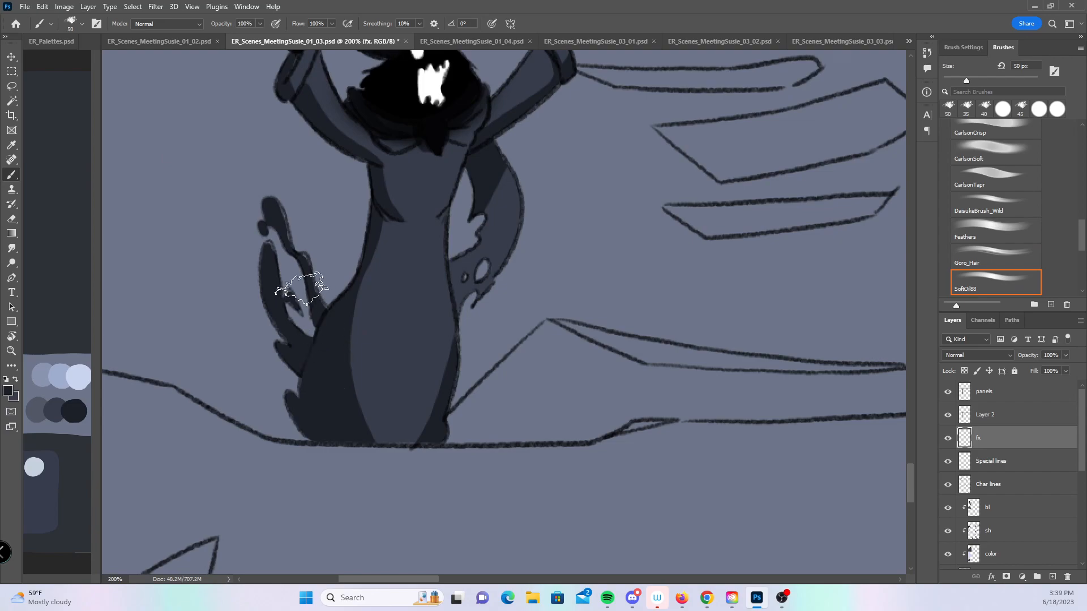
- Set the brush size to 25 px and paint smoky strokes around the cloaked figure's left tail and both sides of the robe's base
{"action": "key", "text": "bracketleft"}
{"action": "key", "text": "bracketleft"}
{"action": "key", "text": "bracketleft"}
{"action": "key", "text": "bracketleft"}
{"action": "key", "text": "bracketleft"}
{"action": "mouse_move", "coordinate": [252, 249]}
{"action": "left_mouse_down"}
{"action": "mouse_move", "coordinate": [281, 355]}
{"action": "mouse_move", "coordinate": [312, 417]}
{"action": "mouse_move", "coordinate": [278, 391]}
{"action": "mouse_move", "coordinate": [292, 422]}
{"action": "mouse_move", "coordinate": [312, 406]}
{"action": "mouse_move", "coordinate": [294, 412]}
{"action": "mouse_move", "coordinate": [302, 392]}
{"action": "left_mouse_up"}
{"action": "mouse_move", "coordinate": [270, 195]}
{"action": "left_mouse_down"}
{"action": "mouse_move", "coordinate": [322, 357]}
{"action": "mouse_move", "coordinate": [289, 324]}
{"action": "mouse_move", "coordinate": [279, 361]}
{"action": "mouse_move", "coordinate": [293, 398]}
{"action": "mouse_move", "coordinate": [261, 254]}
{"action": "mouse_move", "coordinate": [266, 365]}
{"action": "left_mouse_up"}
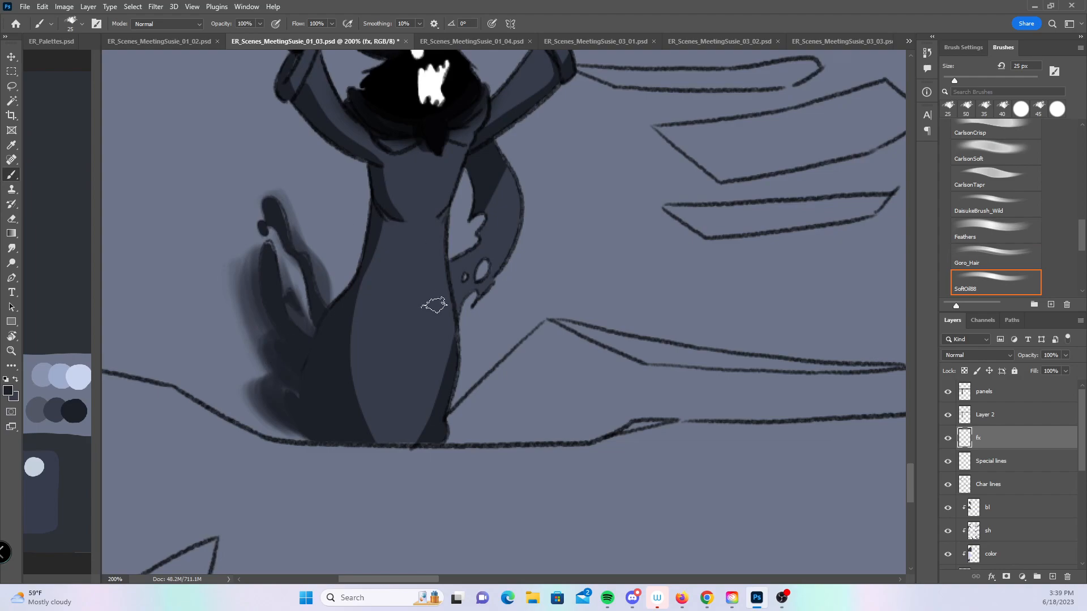
{"action": "mouse_move", "coordinate": [445, 434]}
{"action": "left_mouse_down"}
{"action": "mouse_move", "coordinate": [460, 373]}
{"action": "mouse_move", "coordinate": [464, 402]}
{"action": "mouse_move", "coordinate": [445, 438]}
{"action": "mouse_move", "coordinate": [481, 347]}
{"action": "left_mouse_up"}
{"action": "mouse_move", "coordinate": [311, 432]}
{"action": "left_mouse_down"}
{"action": "mouse_move", "coordinate": [268, 424]}
{"action": "mouse_move", "coordinate": [279, 402]}
{"action": "mouse_move", "coordinate": [254, 375]}
{"action": "mouse_move", "coordinate": [281, 358]}
{"action": "left_mouse_up"}
- Enlarge the brush to 50 px and paint dark, streaked motion trails falling from both of the figure's raised sleeves
{"action": "scroll", "coordinate": [475, 253], "scroll_direction": "up", "scroll_amount": 4}
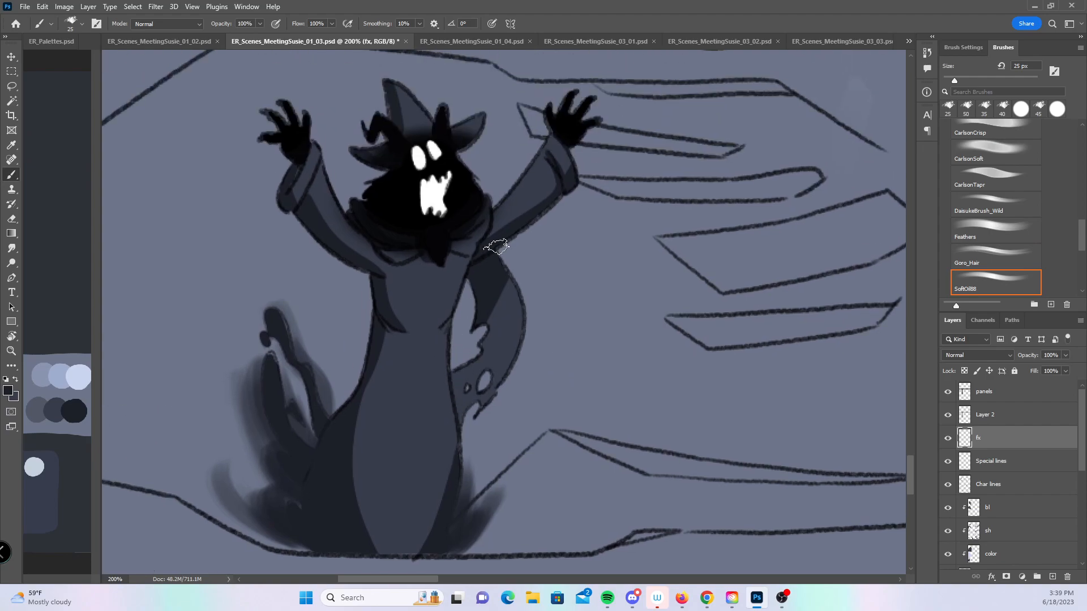
{"action": "mouse_move", "coordinate": [300, 211]}
{"action": "left_mouse_down"}
{"action": "mouse_move", "coordinate": [279, 257]}
{"action": "mouse_move", "coordinate": [296, 235]}
{"action": "mouse_move", "coordinate": [291, 279]}
{"action": "left_mouse_up"}
{"action": "key", "text": "bracketright"}
{"action": "key", "text": "bracketright"}
{"action": "key", "text": "bracketright"}
{"action": "key", "text": "bracketright"}
{"action": "left_click_drag", "start_coordinate": [311, 235], "coordinate": [354, 377]}
{"action": "mouse_move", "coordinate": [524, 223]}
{"action": "left_mouse_down"}
{"action": "mouse_move", "coordinate": [581, 279]}
{"action": "mouse_move", "coordinate": [606, 381]}
{"action": "left_mouse_up"}
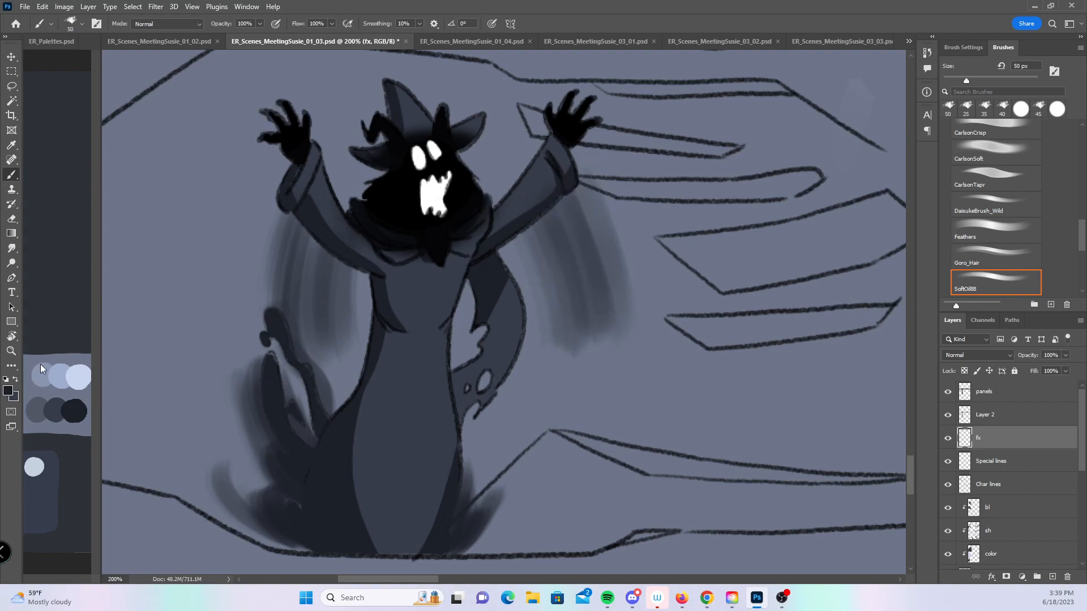
- Sample the black of the figure's hand and paint curved motion trails sweeping down from both hands
{"action": "left_click", "coordinate": [297, 136], "text": "alt"}
{"action": "mouse_move", "coordinate": [280, 144]}
{"action": "left_mouse_down"}
{"action": "mouse_move", "coordinate": [236, 256]}
{"action": "mouse_move", "coordinate": [235, 293]}
{"action": "left_mouse_up"}
{"action": "mouse_move", "coordinate": [589, 136]}
{"action": "left_mouse_down"}
{"action": "mouse_move", "coordinate": [624, 222]}
{"action": "mouse_move", "coordinate": [622, 317]}
{"action": "mouse_move", "coordinate": [637, 300]}
{"action": "left_mouse_up"}
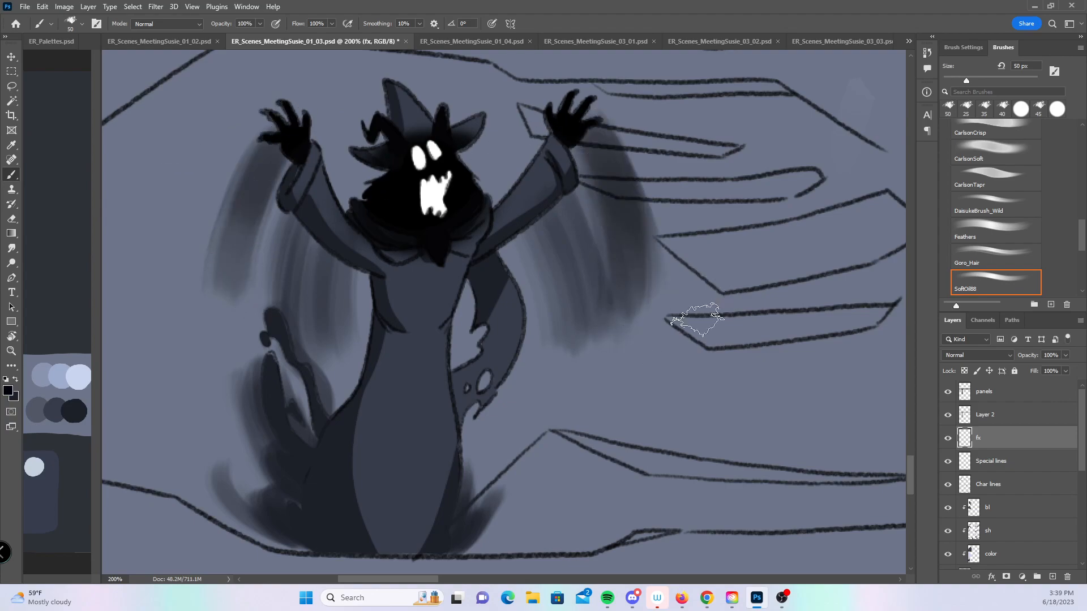
- Check the figure's motion trails and smoke against the surrounding lower panels, and save the page
{"action": "key", "text": "z"}
{"action": "left_click", "coordinate": [709, 345], "text": "alt"}
{"action": "left_click", "coordinate": [710, 348], "text": "alt"}
{"action": "left_click", "coordinate": [711, 349], "text": "alt"}
{"action": "mouse_move", "coordinate": [773, 418]}
{"action": "left_mouse_down"}
{"action": "mouse_move", "coordinate": [611, 421]}
{"action": "mouse_move", "coordinate": [551, 454]}
{"action": "left_mouse_up"}
{"action": "left_click", "coordinate": [700, 382], "text": "alt"}
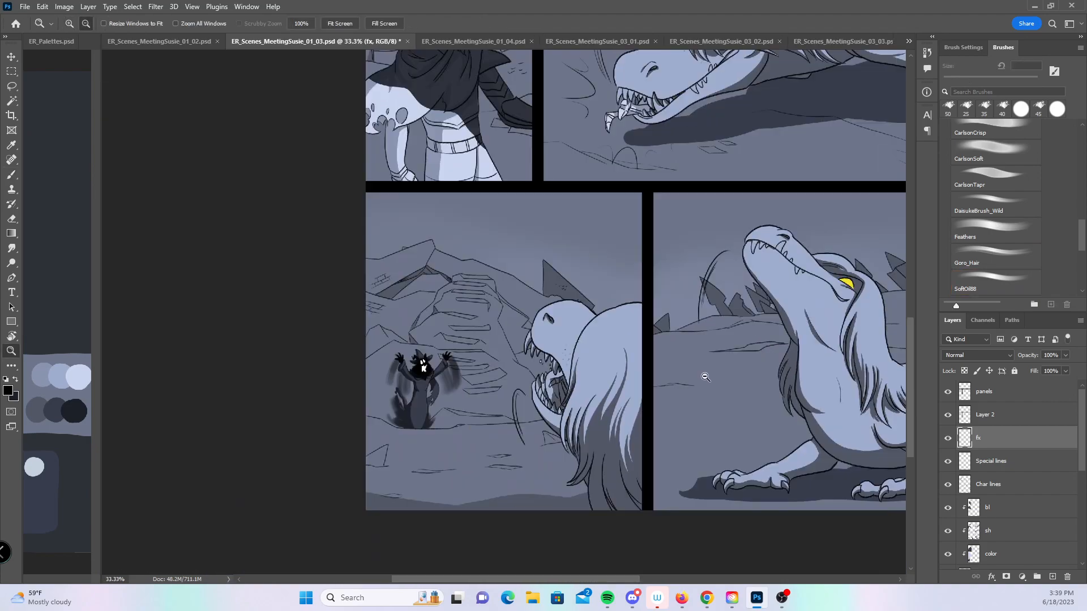
{"action": "left_click", "coordinate": [693, 368], "text": "alt"}
{"action": "left_click_drag", "start_coordinate": [721, 396], "coordinate": [557, 471]}
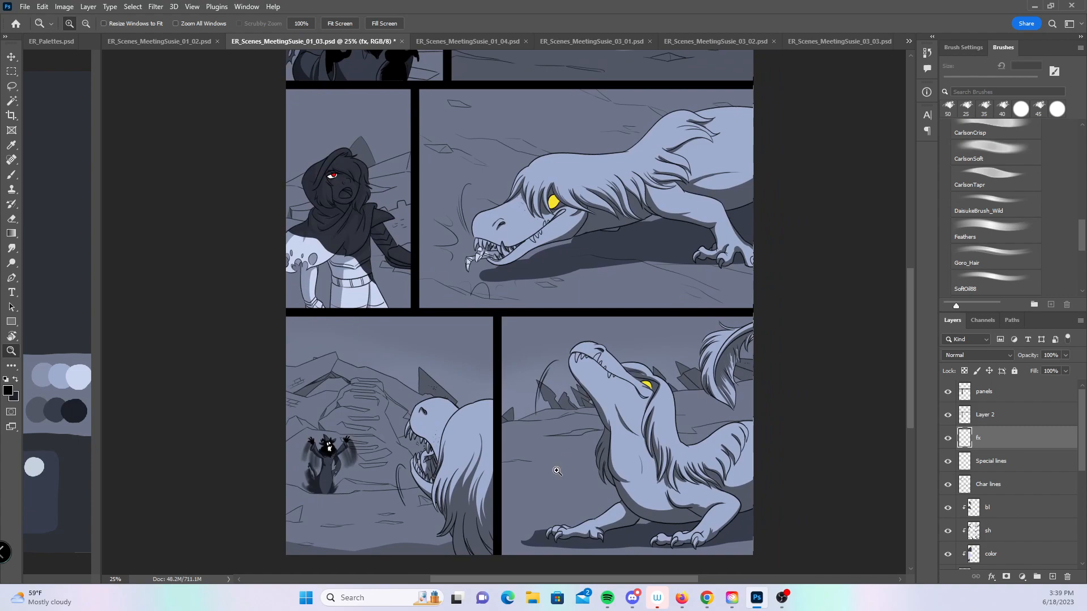
{"action": "key", "text": "ctrl+s"}
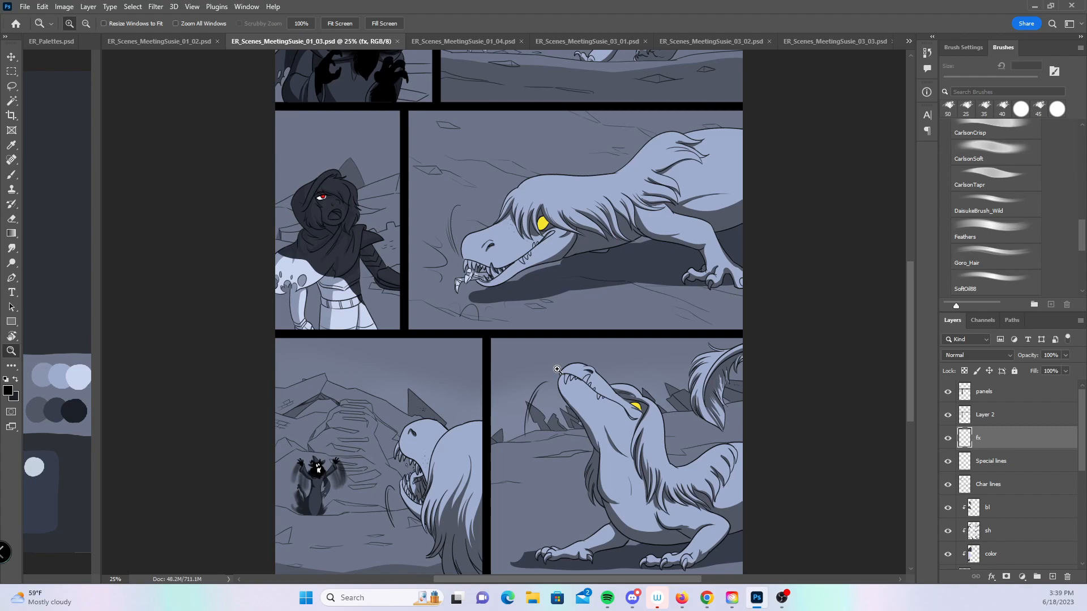
- Switch to the ER_Scenes_MeetingSusie_03_01 page and add a layer named fx above Layer 3
{"action": "left_click", "coordinate": [498, 40]}
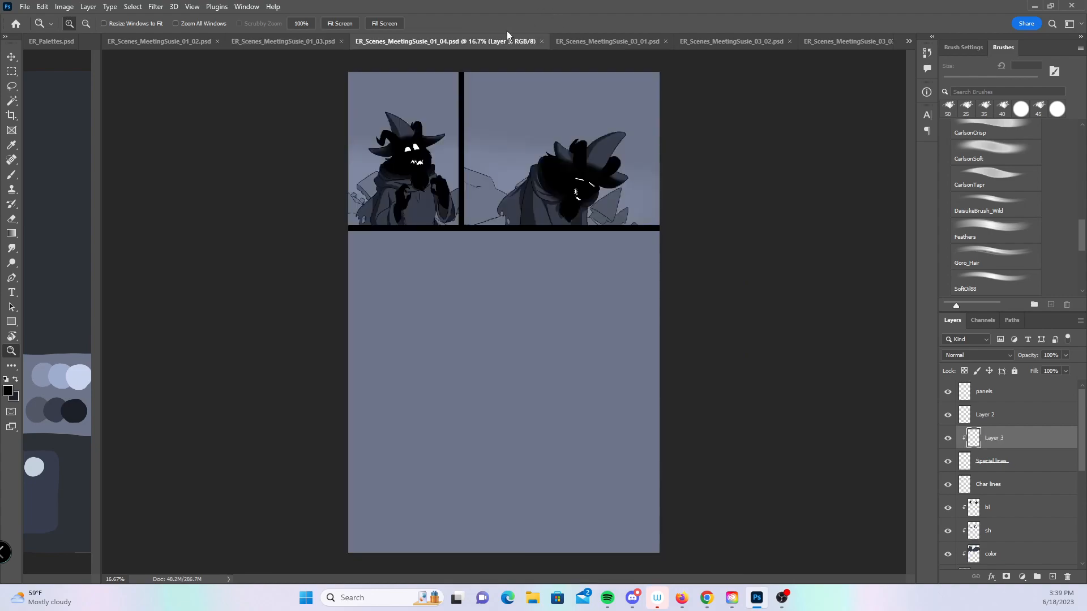
{"action": "left_click", "coordinate": [598, 42]}
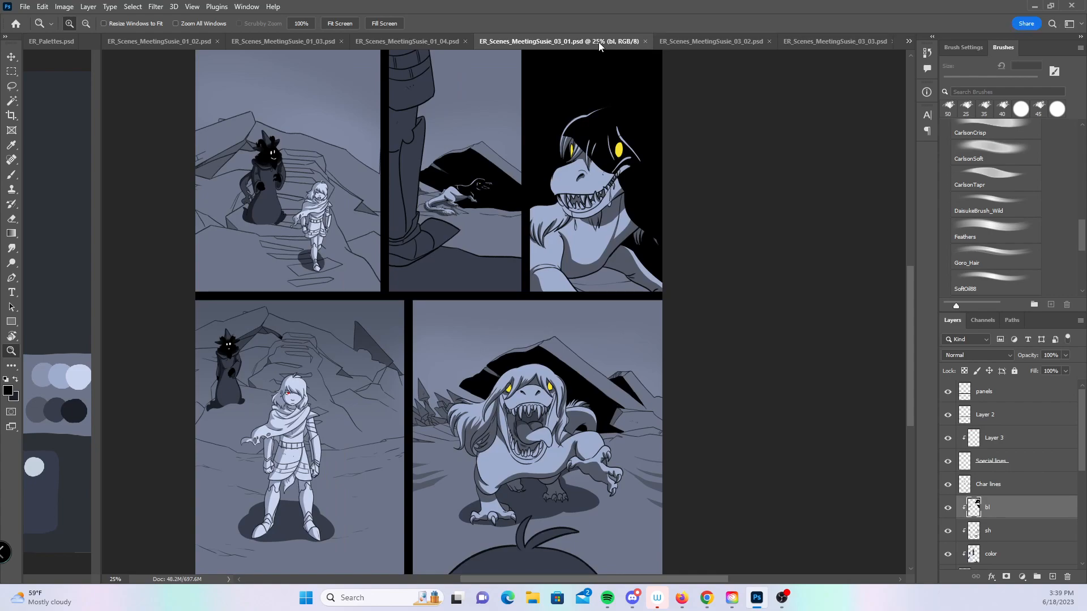
{"action": "key", "text": "b"}
{"action": "key", "text": "z"}
{"action": "left_click", "coordinate": [299, 235]}
{"action": "left_click", "coordinate": [299, 234]}
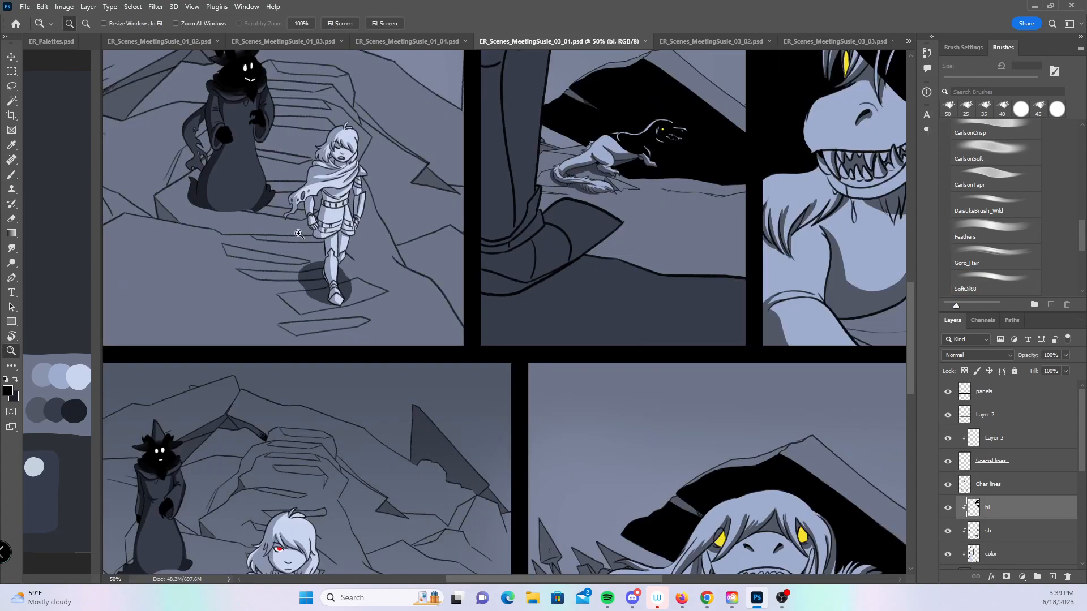
{"action": "key", "text": "space"}
{"action": "left_click_drag", "start_coordinate": [299, 234], "coordinate": [337, 359]}
{"action": "left_click", "coordinate": [313, 317]}
{"action": "left_click", "coordinate": [312, 316]}
{"action": "key", "text": "space"}
{"action": "left_click_drag", "start_coordinate": [335, 318], "coordinate": [437, 333]}
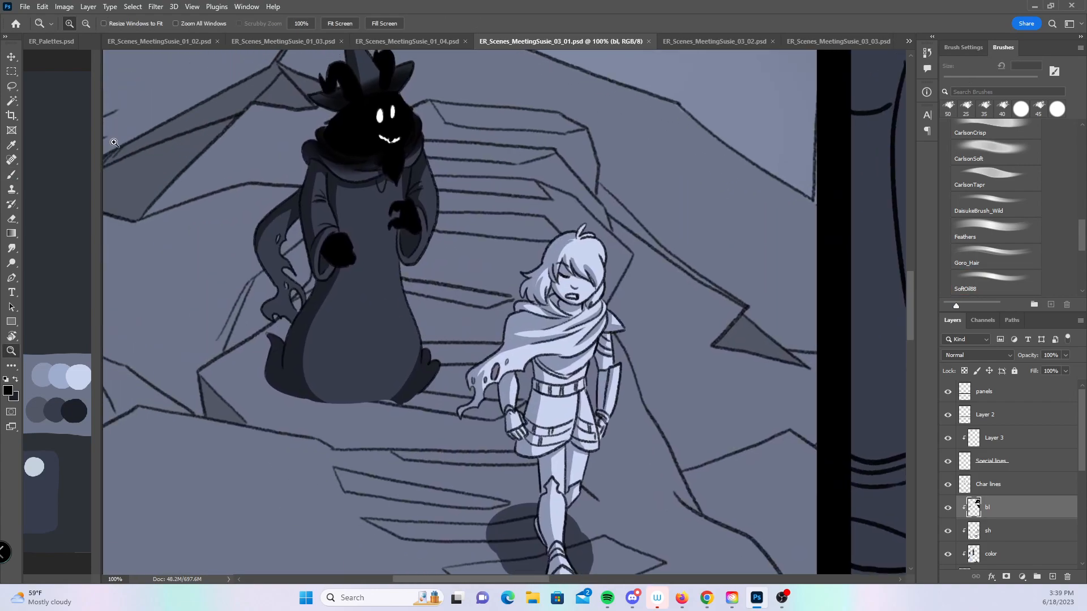
{"action": "left_click", "coordinate": [11, 174]}
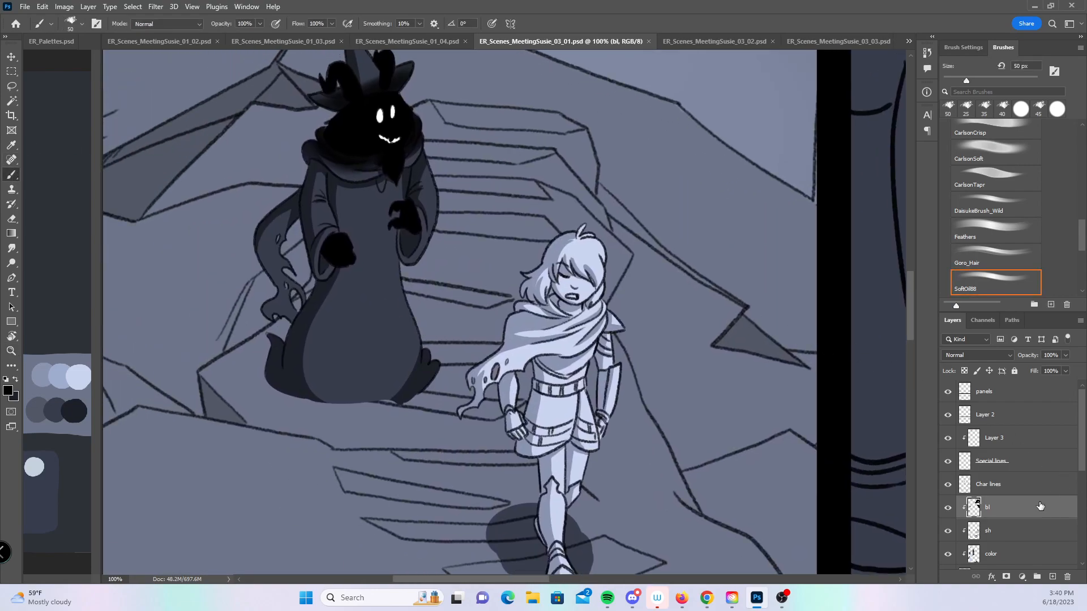
{"action": "left_click", "coordinate": [1031, 443]}
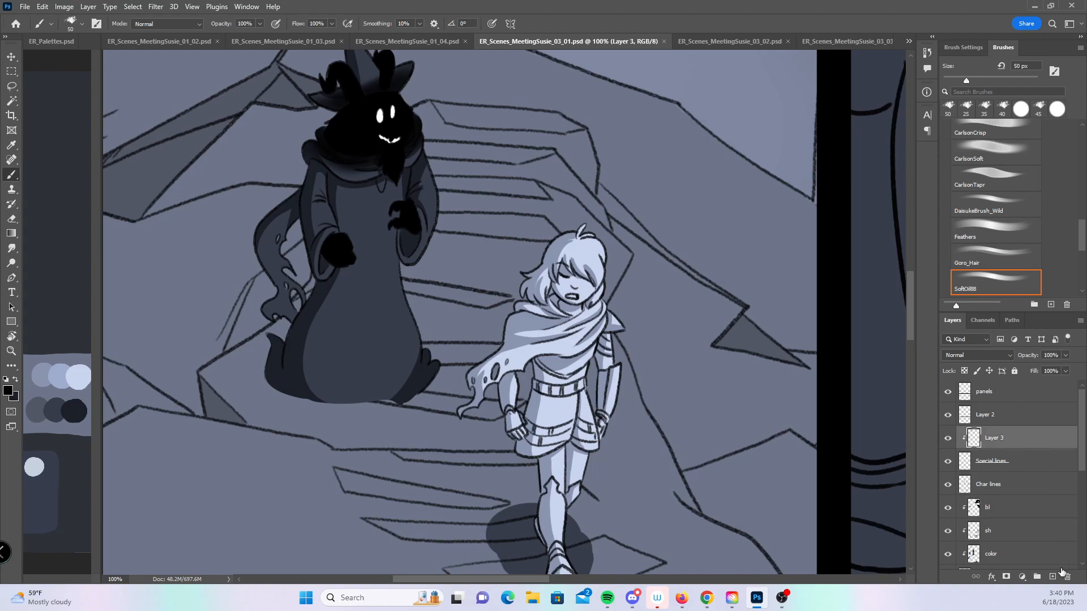
{"action": "key", "text": "ctrl+shift+alt+n"}
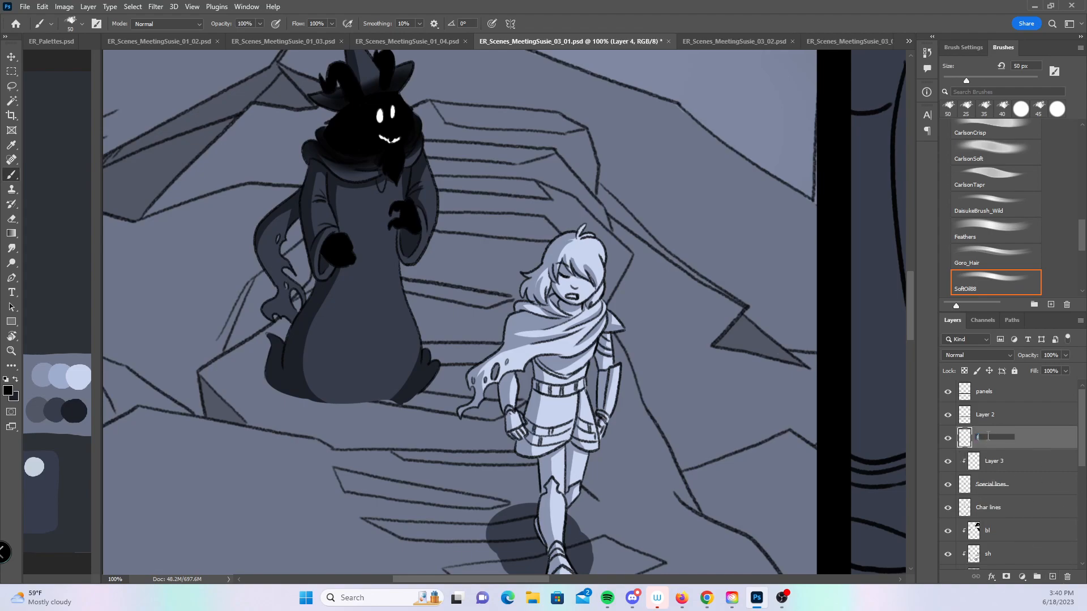
{"action": "key", "text": "Return"}
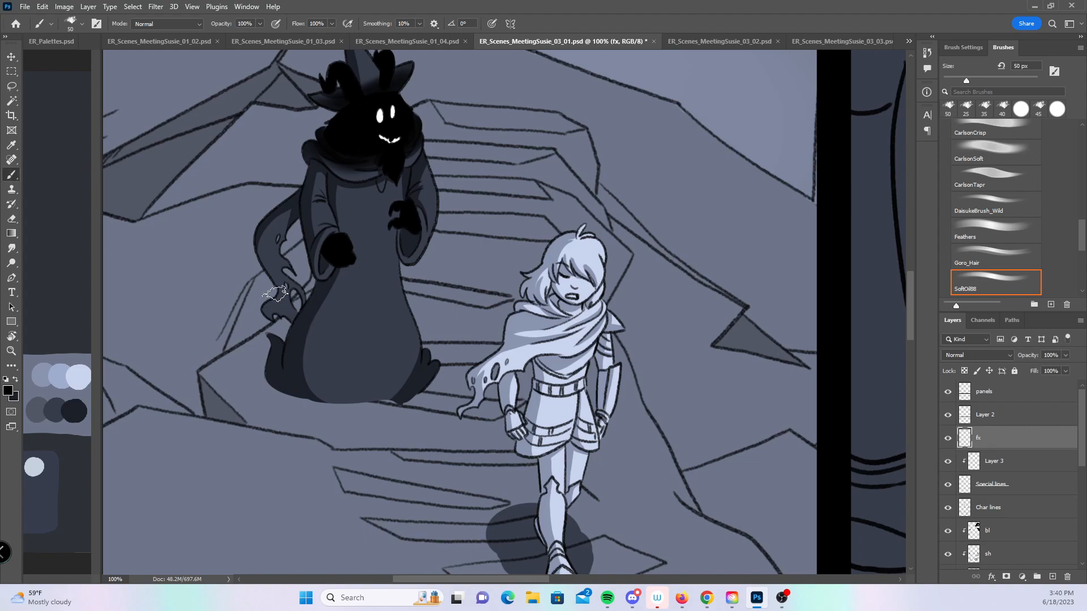
- Paint dark smoky shadow around both sides and the underside of the cloaked figure's robe in the stairs panel
{"action": "mouse_move", "coordinate": [256, 327]}
{"action": "left_mouse_down"}
{"action": "mouse_move", "coordinate": [257, 363]}
{"action": "mouse_move", "coordinate": [283, 379]}
{"action": "mouse_move", "coordinate": [248, 321]}
{"action": "mouse_move", "coordinate": [279, 371]}
{"action": "left_mouse_up"}
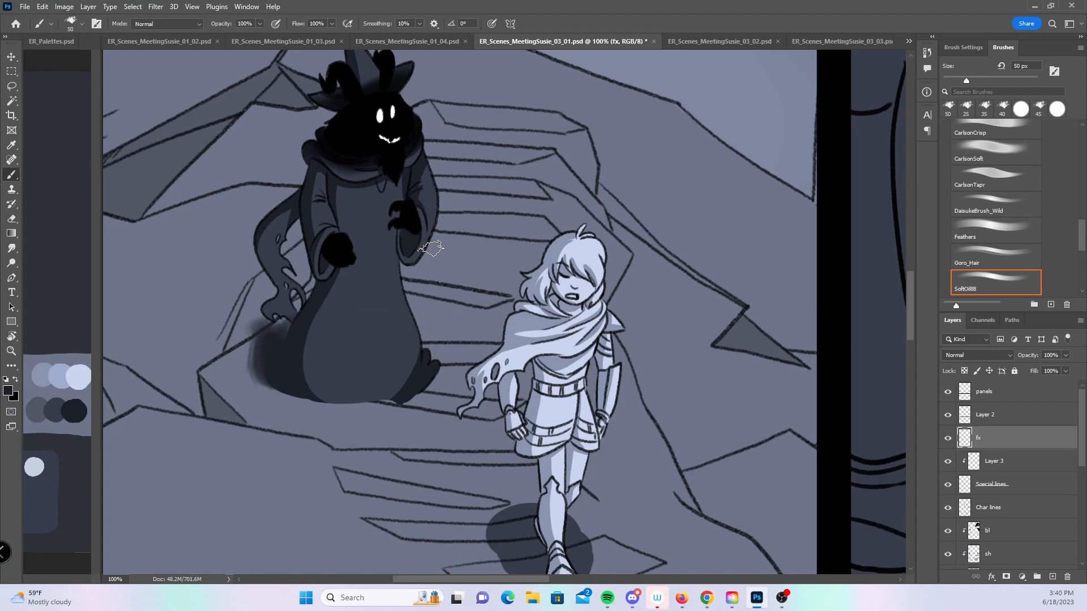
{"action": "key", "text": "bracketleft"}
{"action": "mouse_move", "coordinate": [417, 383]}
{"action": "left_mouse_down"}
{"action": "mouse_move", "coordinate": [423, 323]}
{"action": "mouse_move", "coordinate": [417, 393]}
{"action": "mouse_move", "coordinate": [425, 350]}
{"action": "mouse_move", "coordinate": [441, 357]}
{"action": "mouse_move", "coordinate": [419, 387]}
{"action": "mouse_move", "coordinate": [385, 334]}
{"action": "left_mouse_up"}
{"action": "mouse_move", "coordinate": [317, 401]}
{"action": "left_mouse_down"}
{"action": "mouse_move", "coordinate": [287, 379]}
{"action": "mouse_move", "coordinate": [410, 385]}
{"action": "mouse_move", "coordinate": [375, 408]}
{"action": "mouse_move", "coordinate": [400, 393]}
{"action": "mouse_move", "coordinate": [339, 352]}
{"action": "mouse_move", "coordinate": [357, 407]}
{"action": "mouse_move", "coordinate": [279, 332]}
{"action": "mouse_move", "coordinate": [298, 376]}
{"action": "mouse_move", "coordinate": [336, 401]}
{"action": "mouse_move", "coordinate": [296, 344]}
{"action": "mouse_move", "coordinate": [266, 385]}
{"action": "mouse_move", "coordinate": [285, 382]}
{"action": "mouse_move", "coordinate": [260, 335]}
{"action": "mouse_move", "coordinate": [292, 311]}
{"action": "left_mouse_up"}
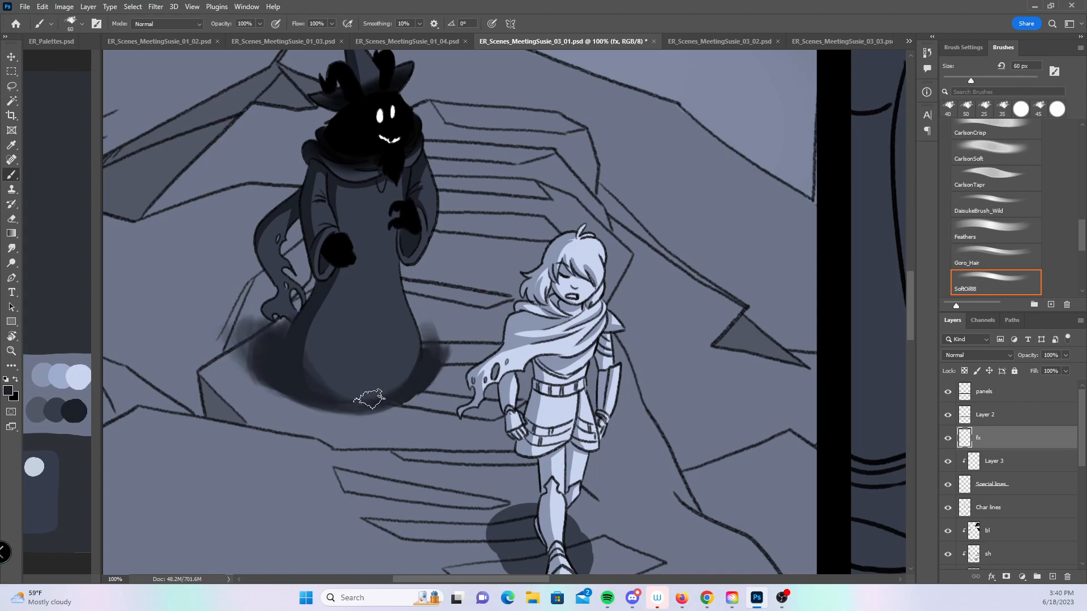
{"action": "key", "text": "bracketright"}
{"action": "key", "text": "bracketright"}
- Paint smoky wisps with a 40 px brush around the cloaked figure's robe base in the panel behind the standing armored character
{"action": "key", "text": "z"}
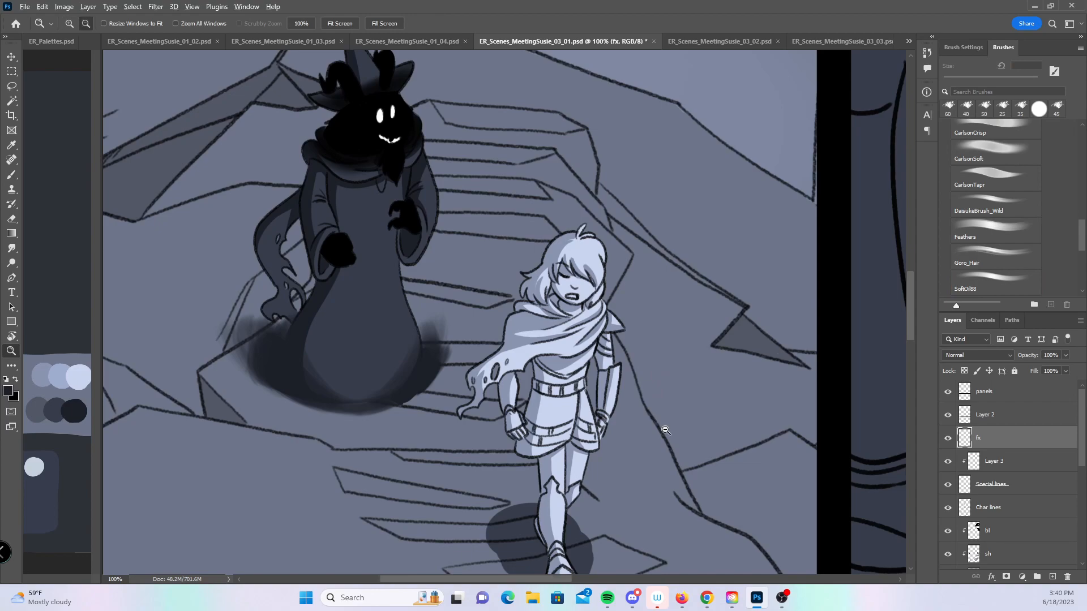
{"action": "left_click", "coordinate": [663, 431], "text": "alt"}
{"action": "left_click", "coordinate": [663, 430], "text": "alt"}
{"action": "left_click_drag", "start_coordinate": [882, 467], "coordinate": [544, 412]}
{"action": "mouse_move", "coordinate": [634, 459]}
{"action": "left_mouse_down"}
{"action": "mouse_move", "coordinate": [467, 435]}
{"action": "mouse_move", "coordinate": [640, 216]}
{"action": "left_mouse_up"}
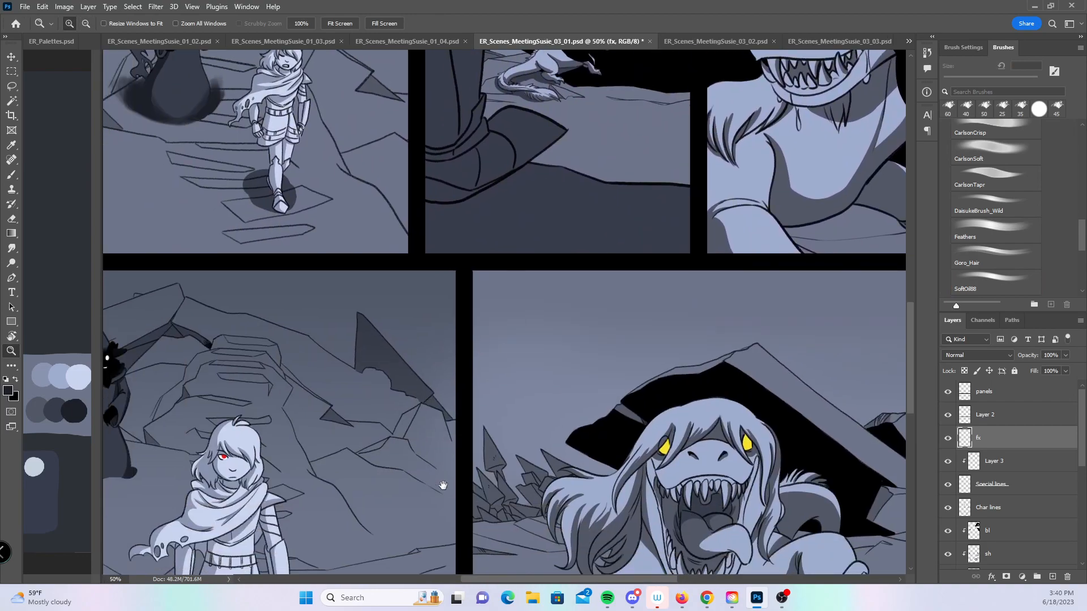
{"action": "left_click_drag", "start_coordinate": [441, 480], "coordinate": [574, 322]}
{"action": "left_click_drag", "start_coordinate": [395, 339], "coordinate": [483, 381]}
{"action": "left_click", "coordinate": [315, 330]}
{"action": "left_click", "coordinate": [317, 329]}
{"action": "left_click", "coordinate": [330, 323]}
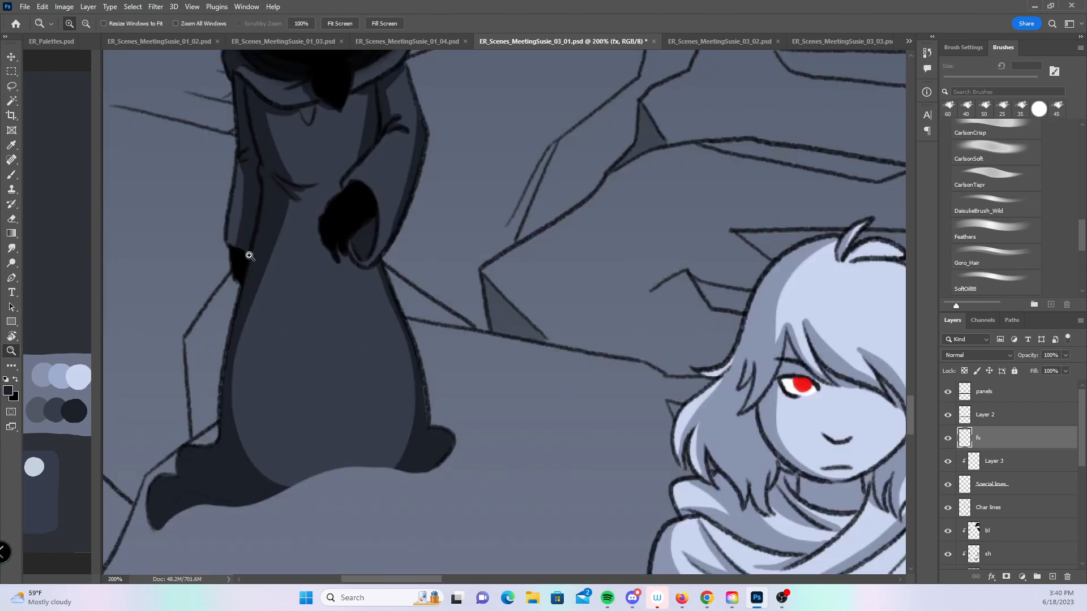
{"action": "left_click", "coordinate": [10, 179]}
{"action": "left_click_drag", "start_coordinate": [298, 304], "coordinate": [439, 247]}
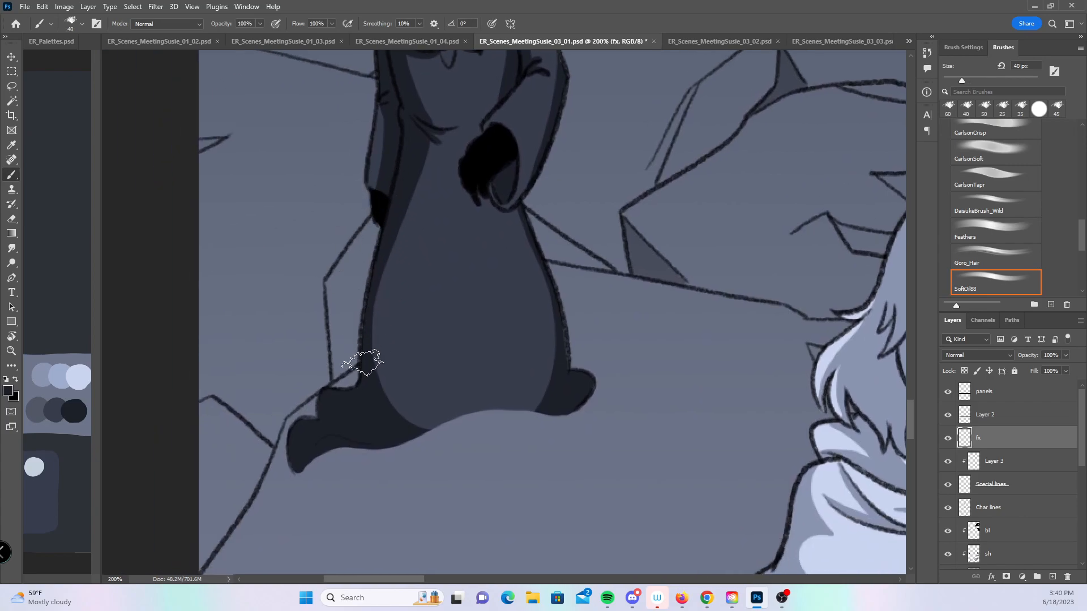
{"action": "mouse_move", "coordinate": [347, 385]}
{"action": "left_mouse_down"}
{"action": "mouse_move", "coordinate": [315, 400]}
{"action": "mouse_move", "coordinate": [328, 383]}
{"action": "mouse_move", "coordinate": [308, 442]}
{"action": "mouse_move", "coordinate": [292, 447]}
{"action": "mouse_move", "coordinate": [396, 437]}
{"action": "mouse_move", "coordinate": [338, 429]}
{"action": "mouse_move", "coordinate": [369, 412]}
{"action": "mouse_move", "coordinate": [356, 346]}
{"action": "mouse_move", "coordinate": [538, 395]}
{"action": "mouse_move", "coordinate": [517, 413]}
{"action": "mouse_move", "coordinate": [555, 403]}
{"action": "mouse_move", "coordinate": [551, 413]}
{"action": "mouse_move", "coordinate": [613, 376]}
{"action": "mouse_move", "coordinate": [528, 391]}
{"action": "mouse_move", "coordinate": [584, 355]}
{"action": "mouse_move", "coordinate": [581, 300]}
{"action": "left_mouse_up"}
{"action": "mouse_move", "coordinate": [362, 339]}
{"action": "left_mouse_down"}
{"action": "mouse_move", "coordinate": [345, 355]}
{"action": "mouse_move", "coordinate": [364, 359]}
{"action": "mouse_move", "coordinate": [317, 404]}
{"action": "left_mouse_up"}
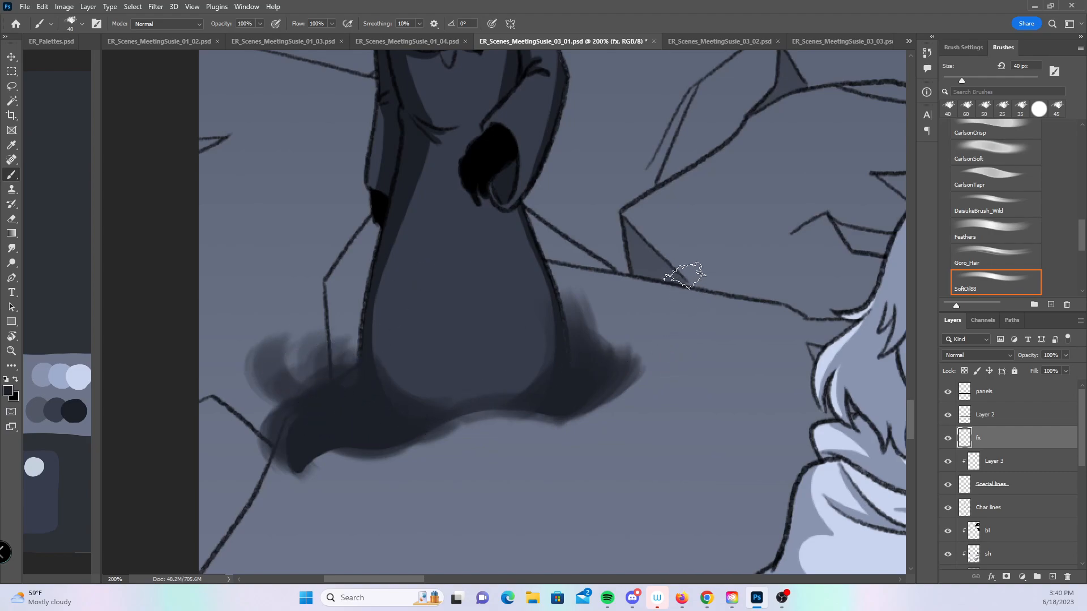
- Check the smoke effects across the whole page and save it
{"action": "key", "text": "z"}
{"action": "left_click", "coordinate": [658, 415], "text": "alt"}
{"action": "left_click", "coordinate": [659, 415], "text": "alt"}
{"action": "left_click", "coordinate": [659, 415], "text": "alt"}
{"action": "left_click", "coordinate": [660, 414], "text": "alt"}
{"action": "left_click_drag", "start_coordinate": [838, 512], "coordinate": [562, 483]}
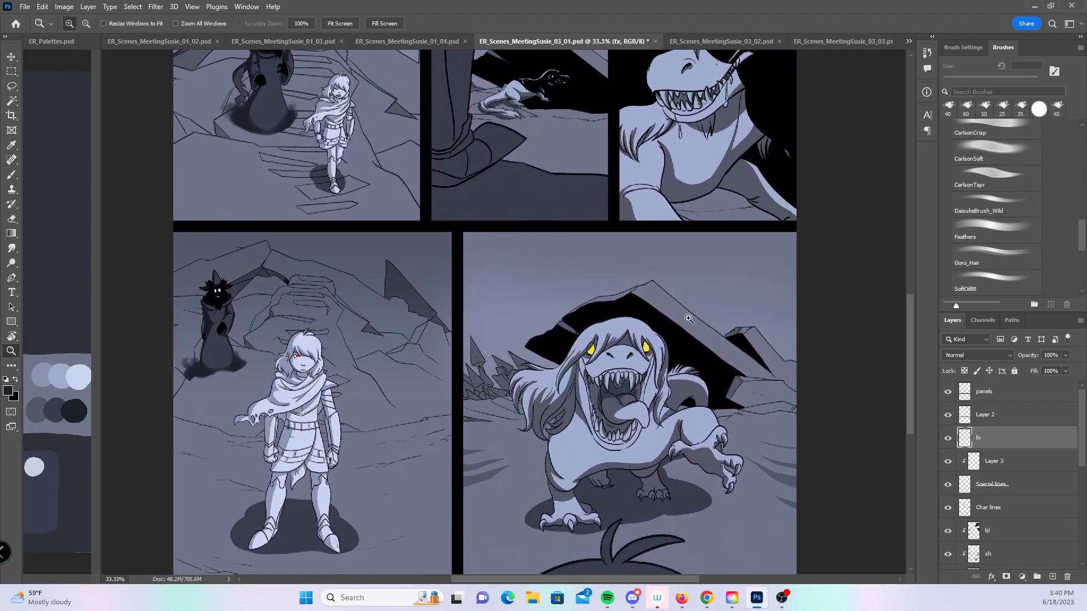
{"action": "left_click", "coordinate": [667, 386], "text": "alt"}
{"action": "left_click", "coordinate": [668, 385], "text": "alt"}
{"action": "key", "text": "ctrl+s"}
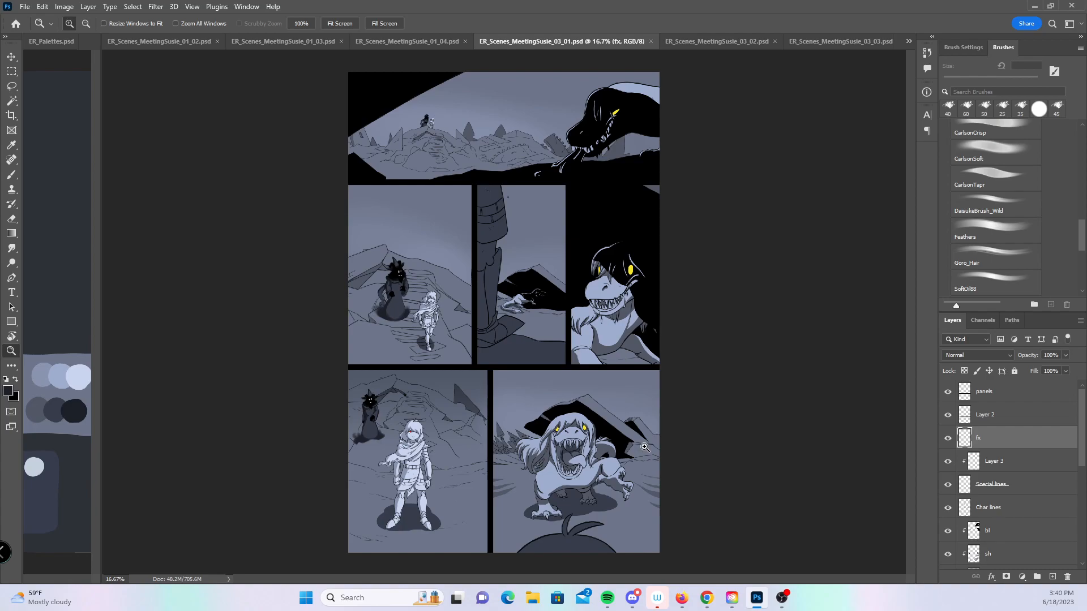
- Look through pages 03_02, 03_03 and 03_04 for the cloaked figure, then examine the lower panels of page 03_05
{"action": "left_click", "coordinate": [718, 42]}
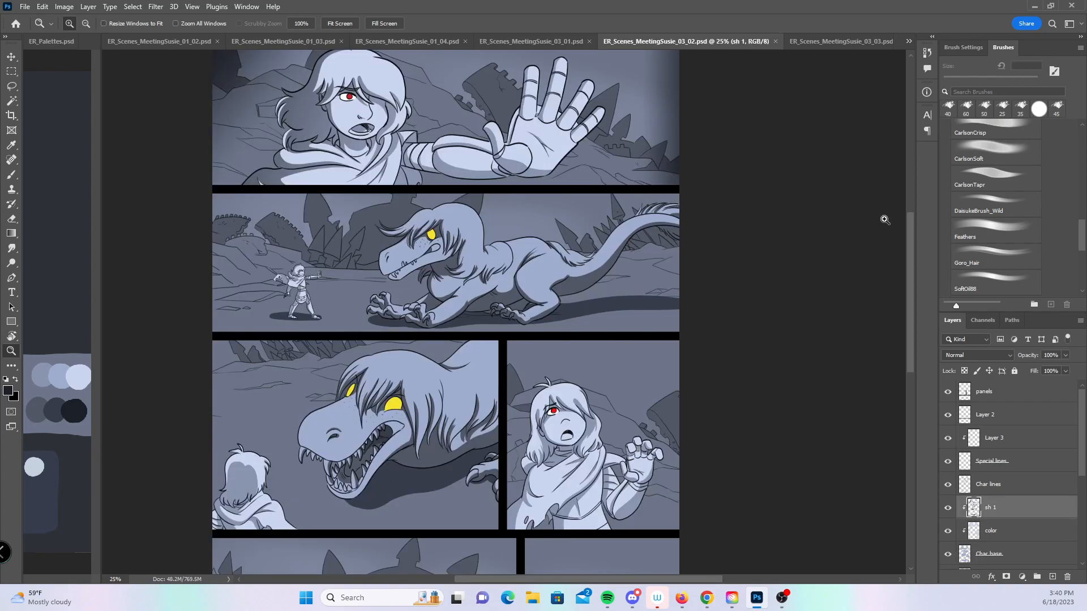
{"action": "left_click_drag", "start_coordinate": [910, 302], "coordinate": [886, 383]}
{"action": "left_click", "coordinate": [836, 40]}
{"action": "left_click", "coordinate": [909, 40]}
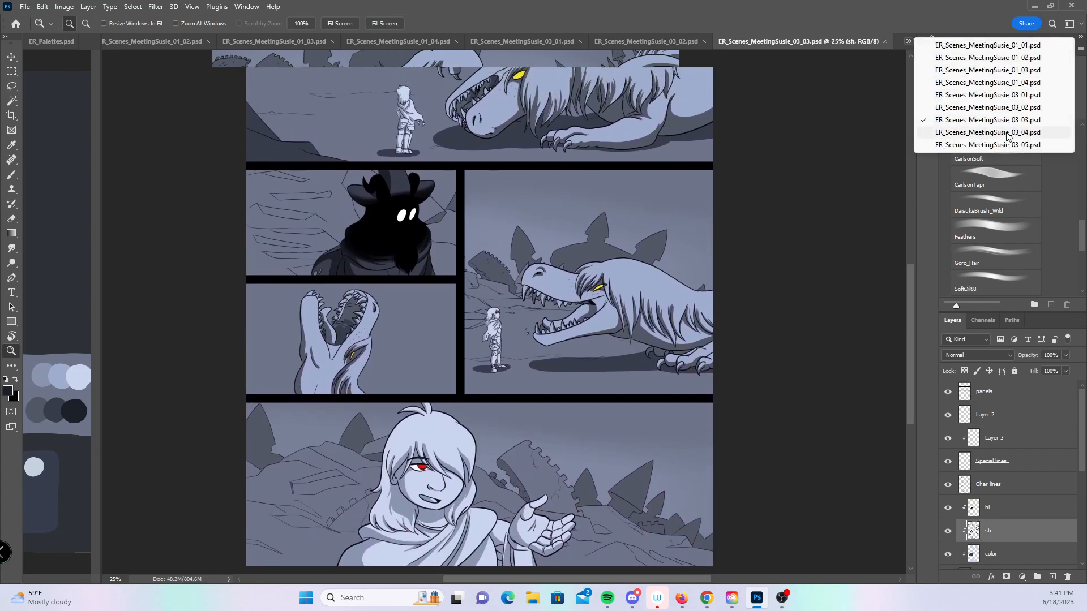
{"action": "left_click", "coordinate": [985, 132]}
{"action": "left_click_drag", "start_coordinate": [909, 353], "coordinate": [898, 386]}
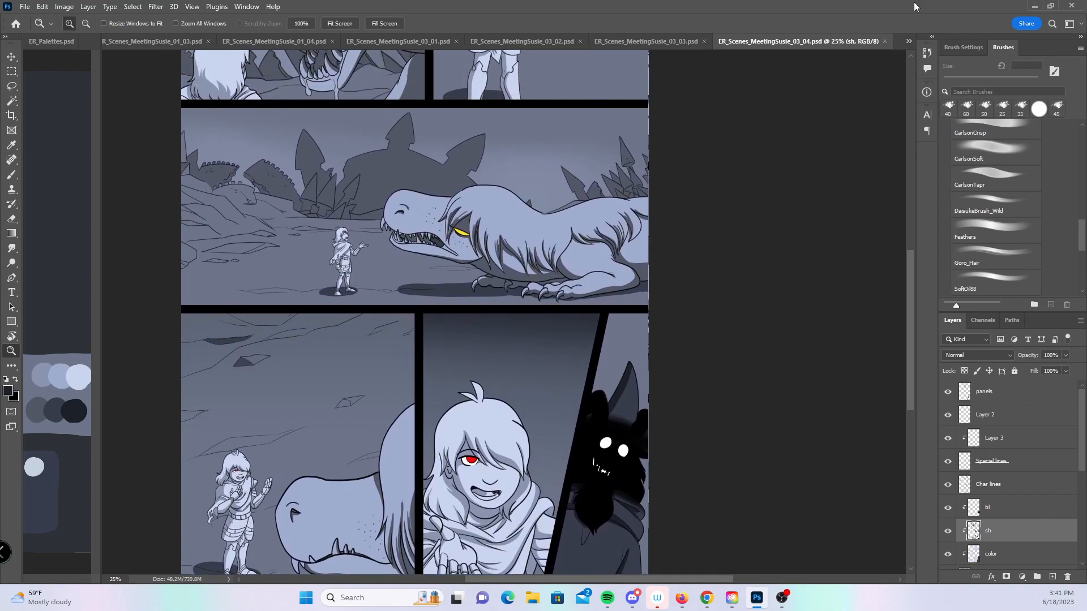
{"action": "left_click", "coordinate": [909, 41]}
{"action": "left_click", "coordinate": [985, 142]}
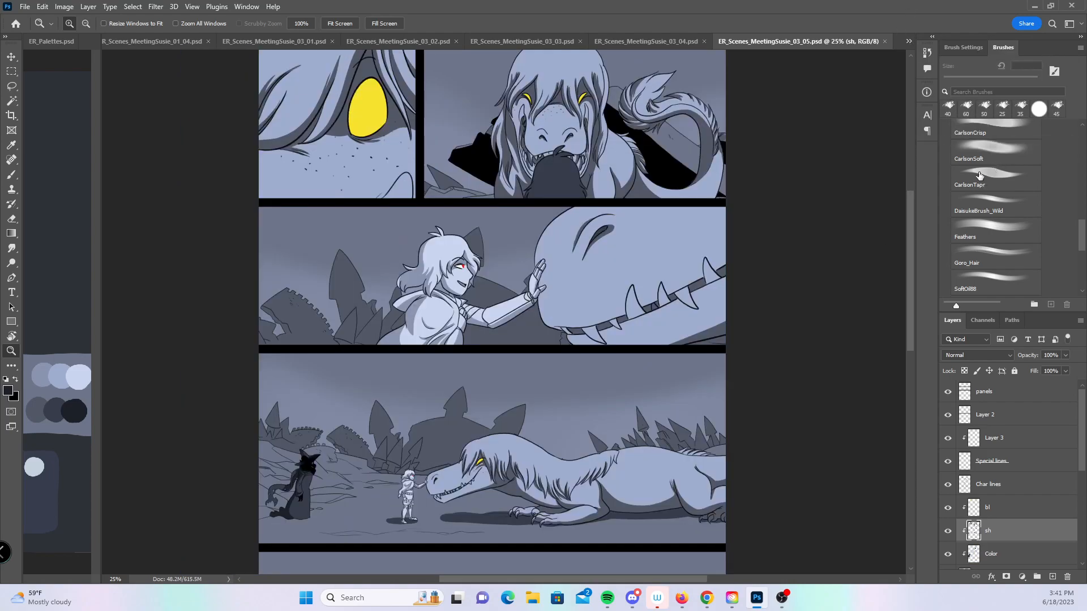
{"action": "left_click_drag", "start_coordinate": [914, 328], "coordinate": [910, 390]}
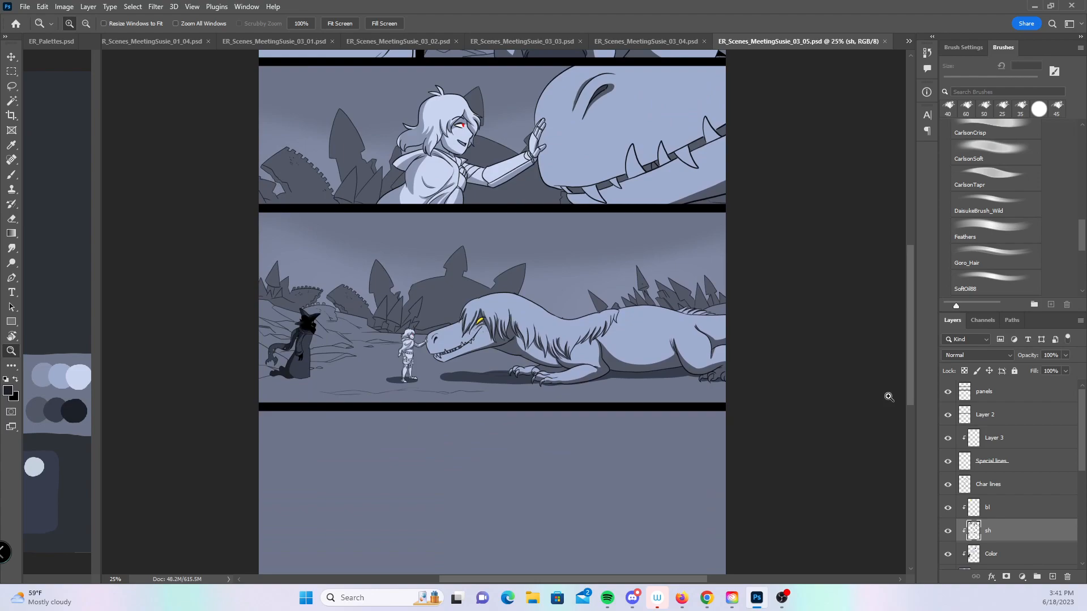
- Add a layer named fx above Layer 3 on the 03_05 page
{"action": "left_click", "coordinate": [1014, 433]}
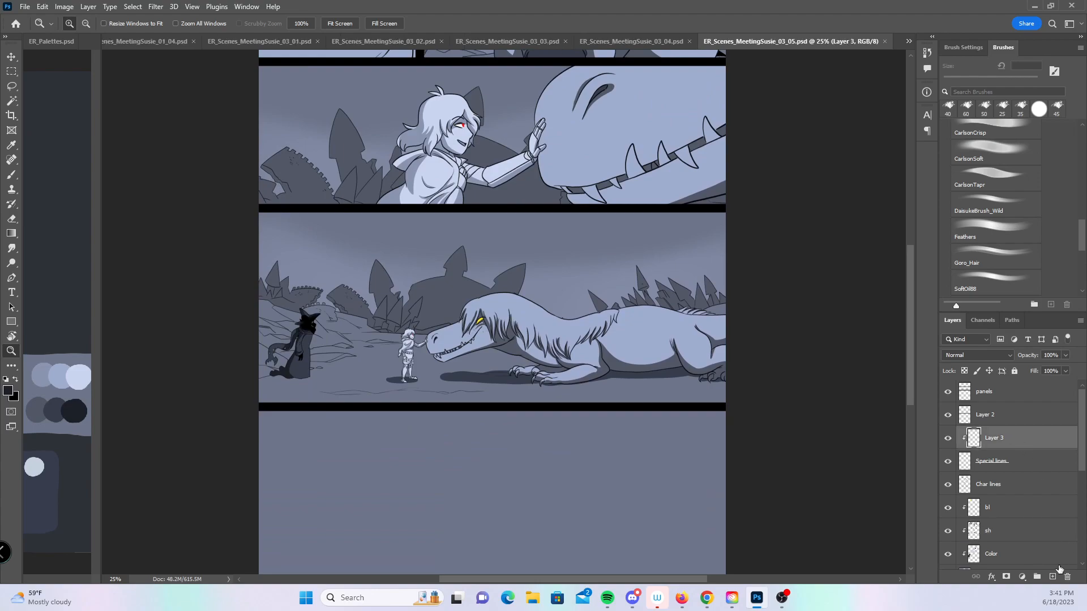
{"action": "key", "text": "ctrl+shift+alt+n"}
{"action": "double_click", "coordinate": [989, 439]}
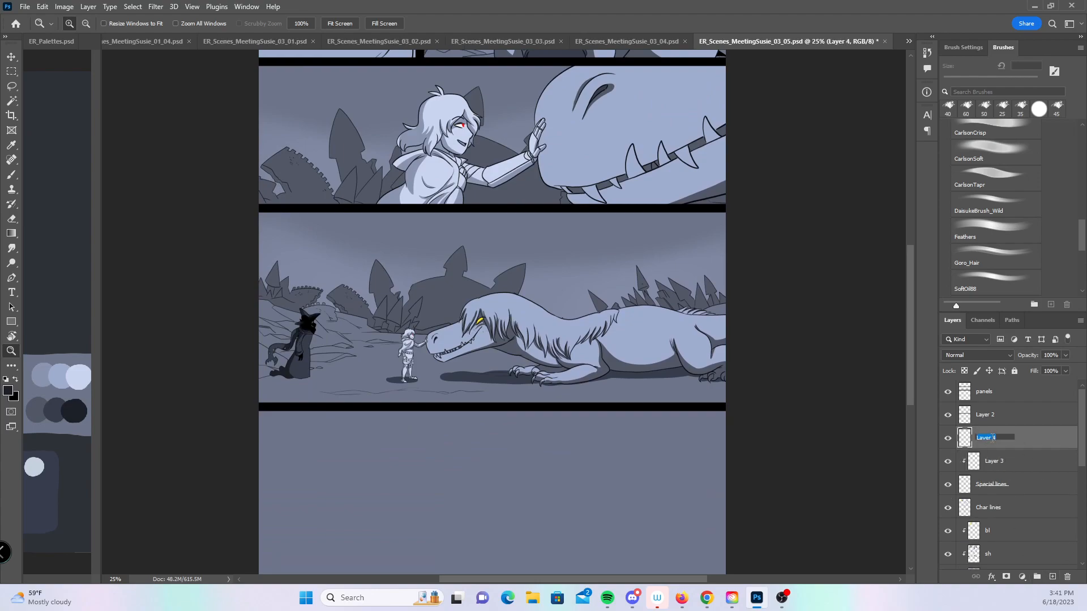
{"action": "type", "text": "fx"}
{"action": "key", "text": "Return"}
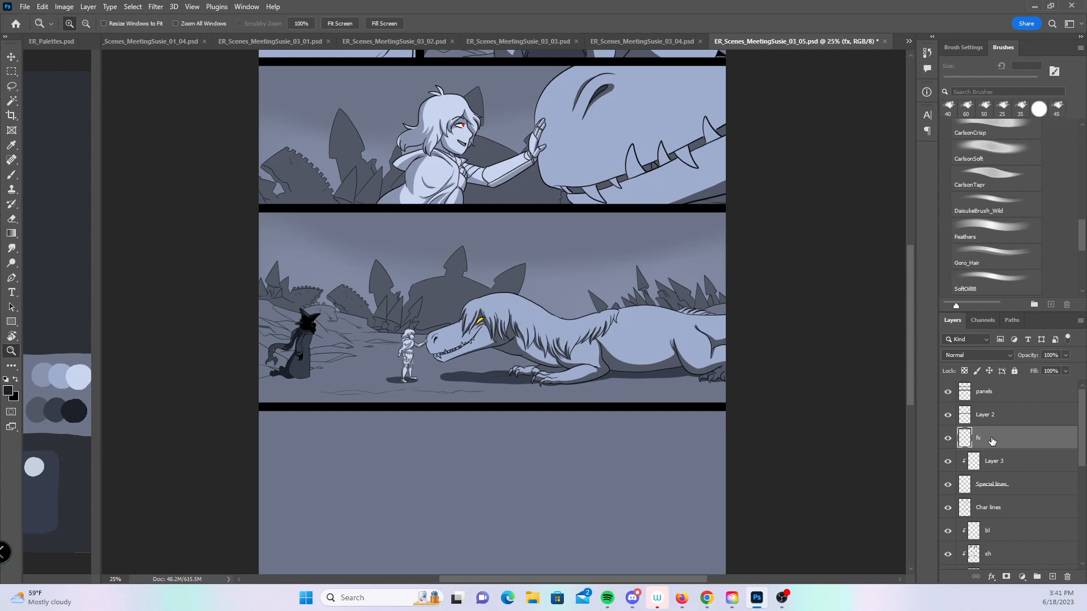
- Paint dark smoke trailing behind and beneath the cloaked figure's robe in the wide bottom panel, using a brush of 35 to 40 px
{"action": "left_click", "coordinate": [368, 337]}
{"action": "left_click", "coordinate": [361, 336]}
{"action": "left_click", "coordinate": [339, 335]}
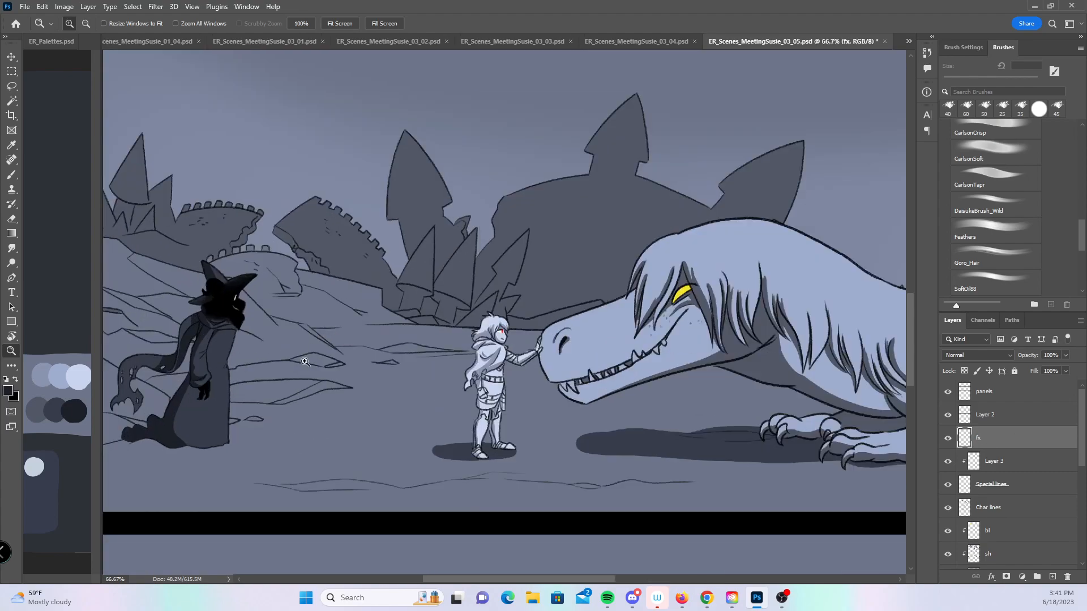
{"action": "left_click", "coordinate": [305, 362]}
{"action": "left_click_drag", "start_coordinate": [256, 383], "coordinate": [542, 350]}
{"action": "left_click", "coordinate": [12, 176]}
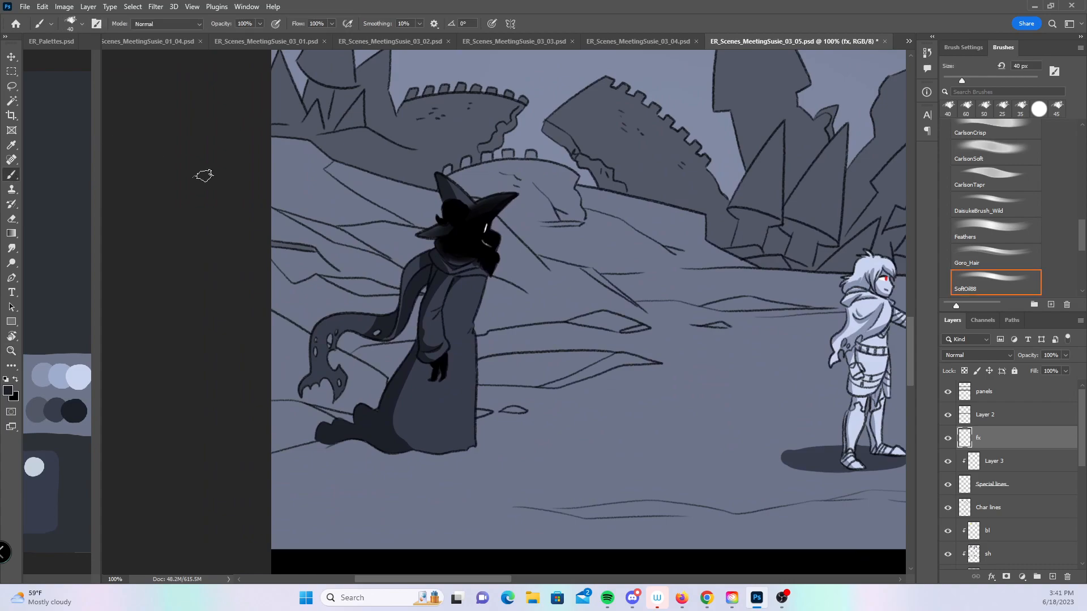
{"action": "mouse_move", "coordinate": [327, 441]}
{"action": "left_mouse_down"}
{"action": "mouse_move", "coordinate": [308, 430]}
{"action": "mouse_move", "coordinate": [362, 424]}
{"action": "mouse_move", "coordinate": [321, 443]}
{"action": "mouse_move", "coordinate": [359, 390]}
{"action": "mouse_move", "coordinate": [368, 408]}
{"action": "mouse_move", "coordinate": [389, 391]}
{"action": "mouse_move", "coordinate": [385, 381]}
{"action": "mouse_move", "coordinate": [446, 452]}
{"action": "mouse_move", "coordinate": [481, 448]}
{"action": "left_mouse_up"}
{"action": "mouse_move", "coordinate": [354, 434]}
{"action": "left_mouse_down"}
{"action": "mouse_move", "coordinate": [417, 435]}
{"action": "mouse_move", "coordinate": [480, 340]}
{"action": "mouse_move", "coordinate": [390, 450]}
{"action": "mouse_move", "coordinate": [501, 426]}
{"action": "mouse_move", "coordinate": [441, 380]}
{"action": "mouse_move", "coordinate": [406, 443]}
{"action": "mouse_move", "coordinate": [428, 452]}
{"action": "mouse_move", "coordinate": [339, 406]}
{"action": "mouse_move", "coordinate": [298, 418]}
{"action": "mouse_move", "coordinate": [314, 437]}
{"action": "mouse_move", "coordinate": [322, 422]}
{"action": "mouse_move", "coordinate": [367, 425]}
{"action": "left_mouse_up"}
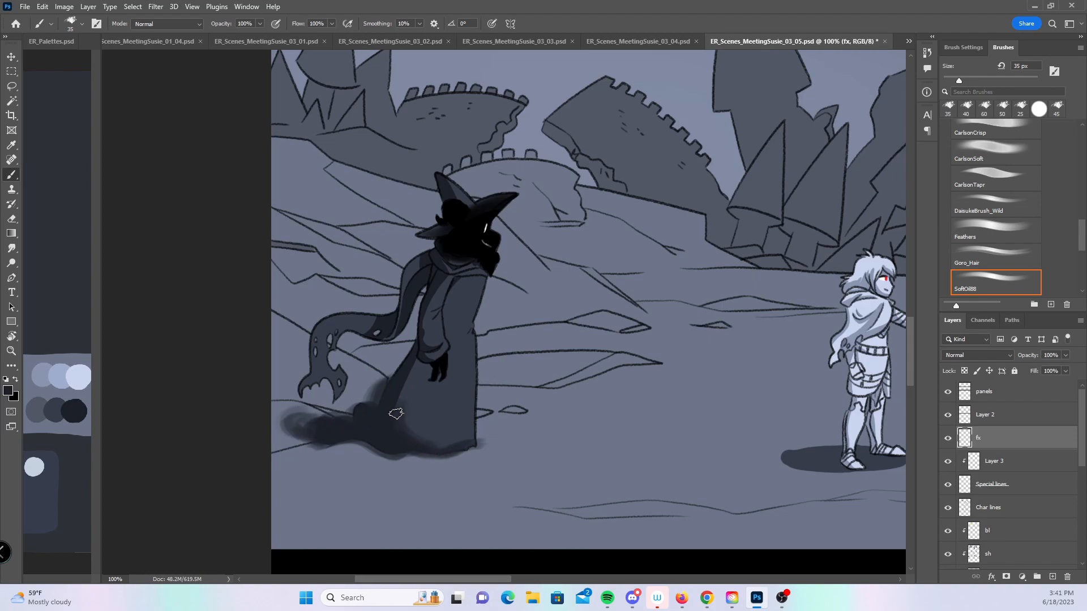
- Set the foreground color to white and touch up the cloaked figure's face on Layer 3 with the 35 px Hard Round brush
{"action": "left_click", "coordinate": [9, 396]}
{"action": "left_click", "coordinate": [316, 211]}
{"action": "left_click", "coordinate": [560, 206]}
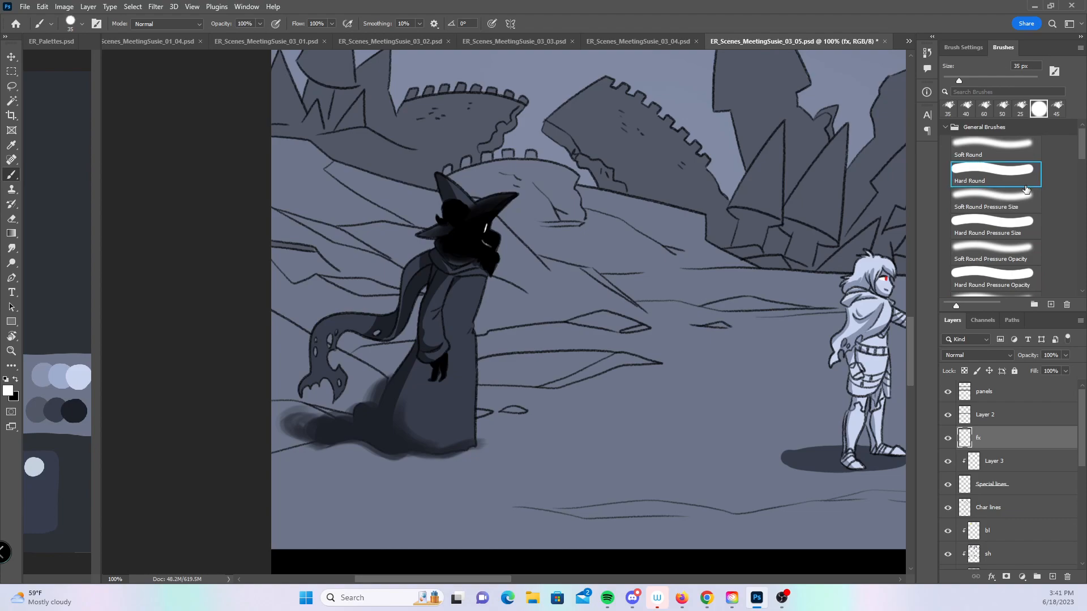
{"action": "key", "text": "z"}
{"action": "left_click", "coordinate": [570, 360], "text": "alt"}
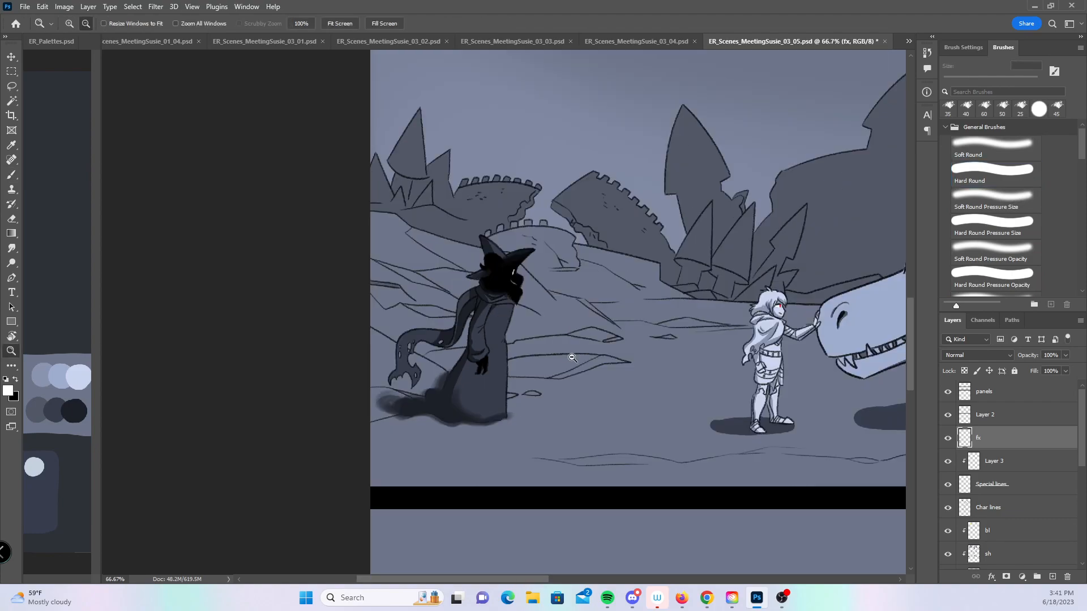
{"action": "left_click", "coordinate": [573, 360], "text": "alt"}
{"action": "left_click_drag", "start_coordinate": [587, 372], "coordinate": [362, 475]}
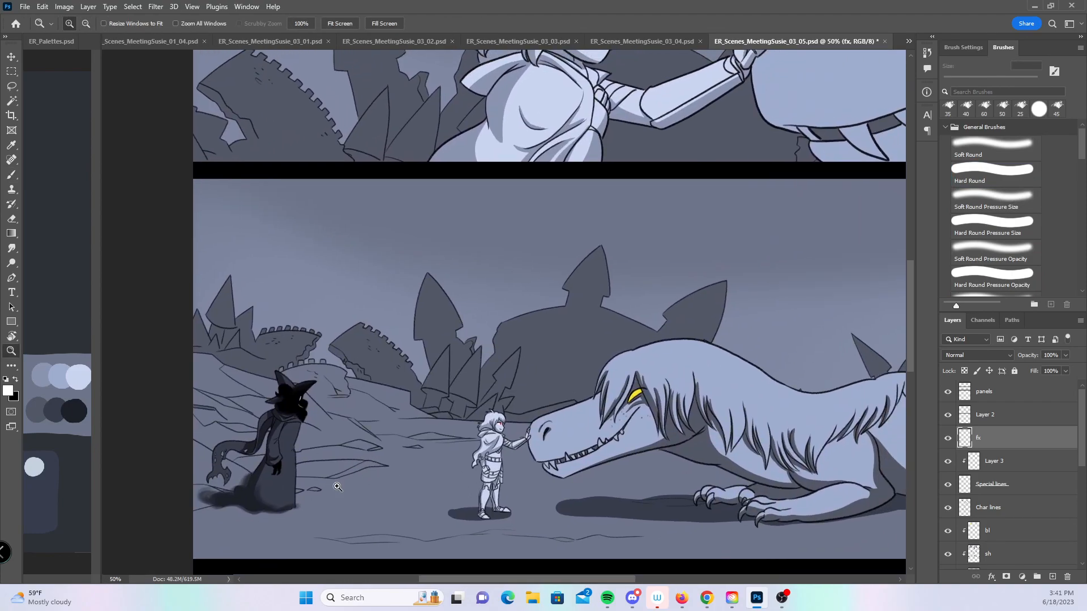
{"action": "key", "text": "b"}
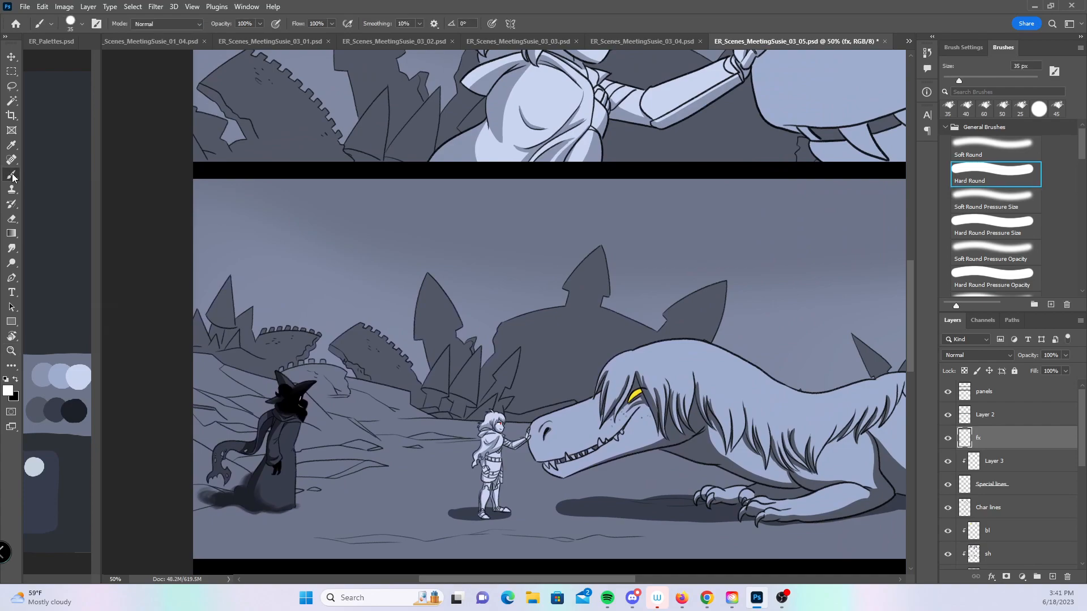
{"action": "left_click", "coordinate": [1035, 469]}
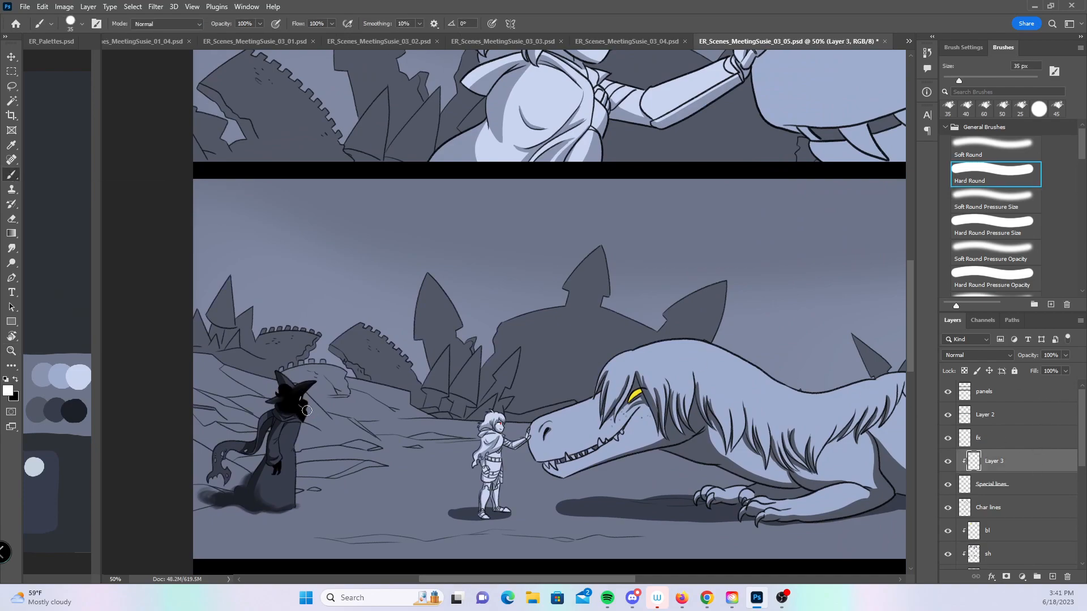
{"action": "key", "text": "z"}
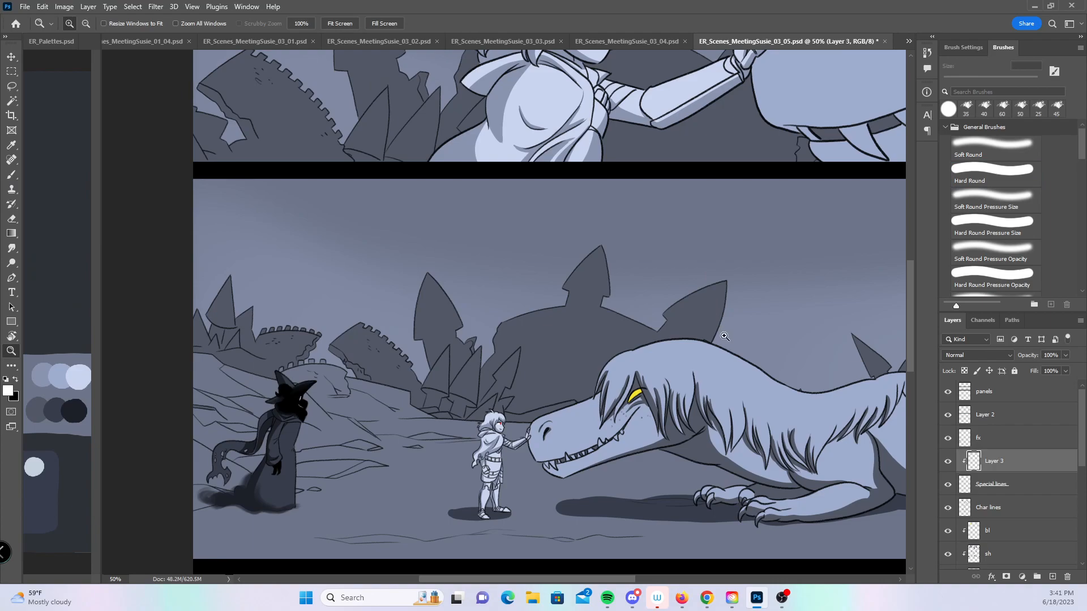
{"action": "left_click", "coordinate": [730, 357], "text": "alt"}
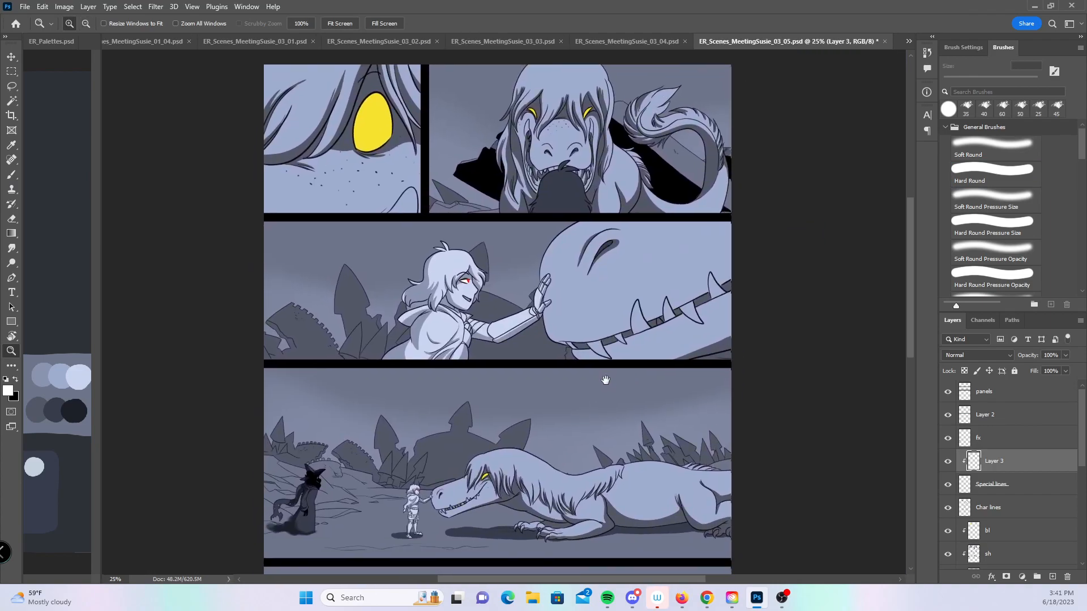
- Save page 03_05, then whiten the cloaked figure's mouth on Layer 3 of page 03_04 with an 80 px Hard Round brush and save
{"action": "key", "text": "ctrl+s"}
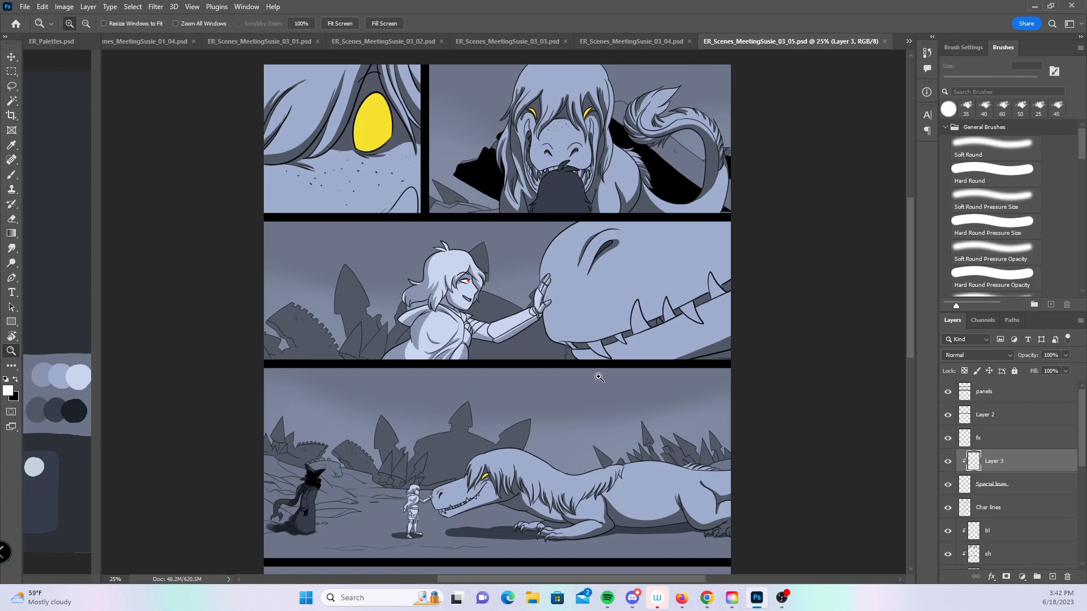
{"action": "left_click", "coordinate": [654, 45]}
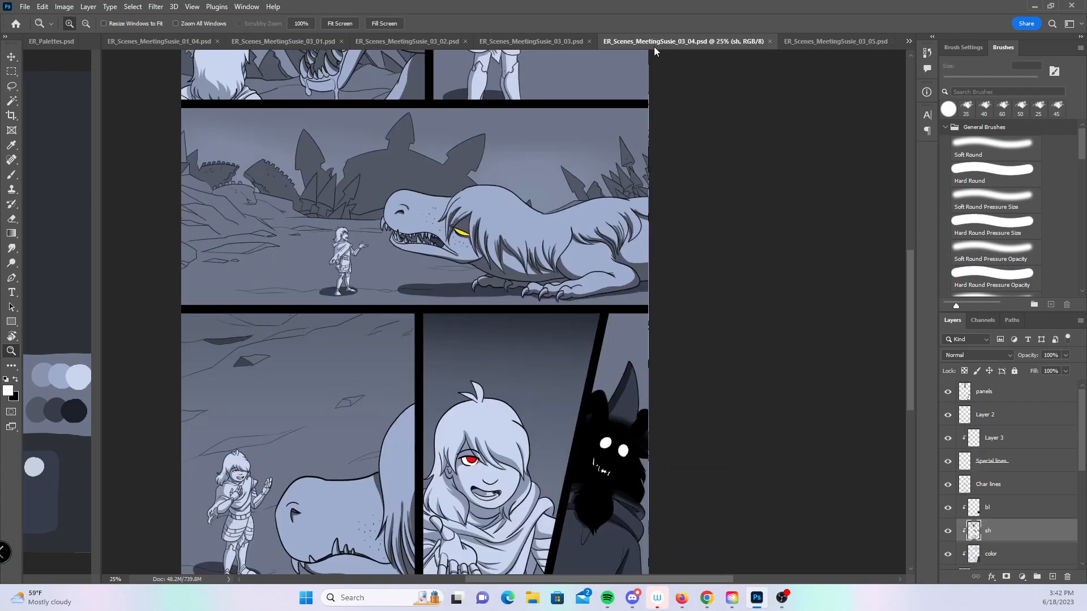
{"action": "left_click", "coordinate": [1019, 438]}
{"action": "key", "text": "b"}
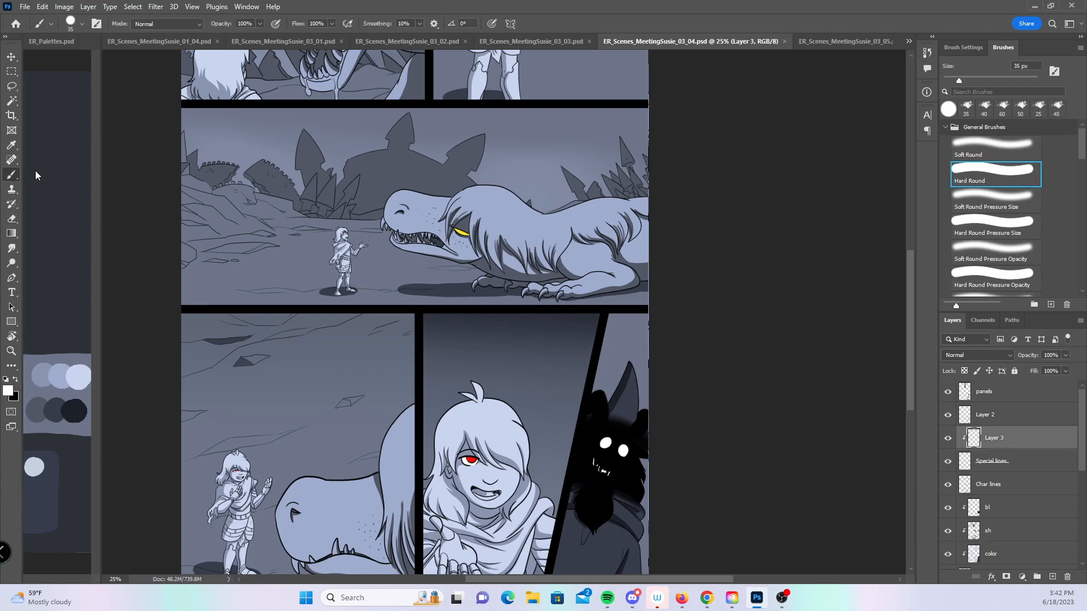
{"action": "key", "text": "bracketright"}
{"action": "key", "text": "bracketright"}
{"action": "key", "text": "bracketright"}
{"action": "key", "text": "bracketright"}
{"action": "key", "text": "bracketright"}
{"action": "key", "text": "bracketright"}
{"action": "left_click_drag", "start_coordinate": [617, 472], "coordinate": [621, 467]}
{"action": "key", "text": "ctrl+s"}
{"action": "left_click_drag", "start_coordinate": [910, 345], "coordinate": [912, 289]}
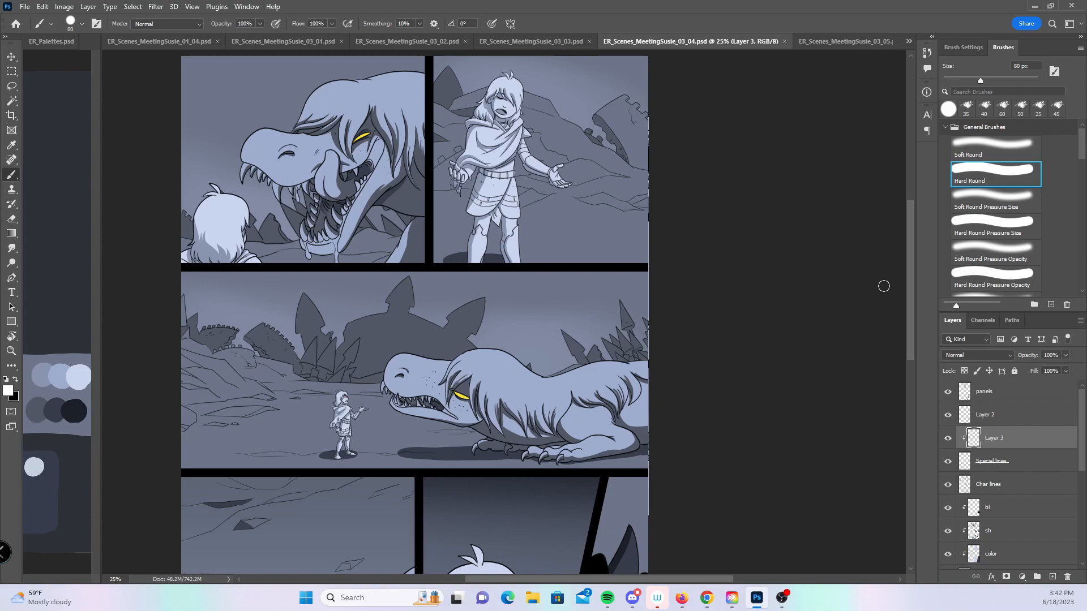
{"action": "left_click_drag", "start_coordinate": [908, 279], "coordinate": [904, 346]}
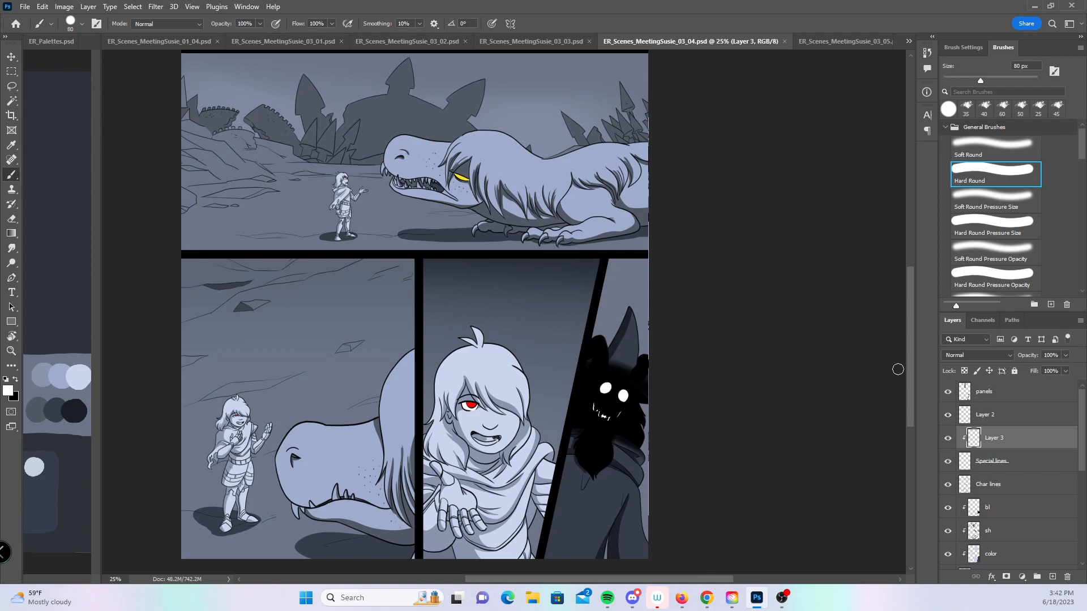
- Paint the cloaked figure's mouth line white on Layer 3 of page 03_03 with the 80 px brush, and save the page
{"action": "left_click", "coordinate": [568, 39]}
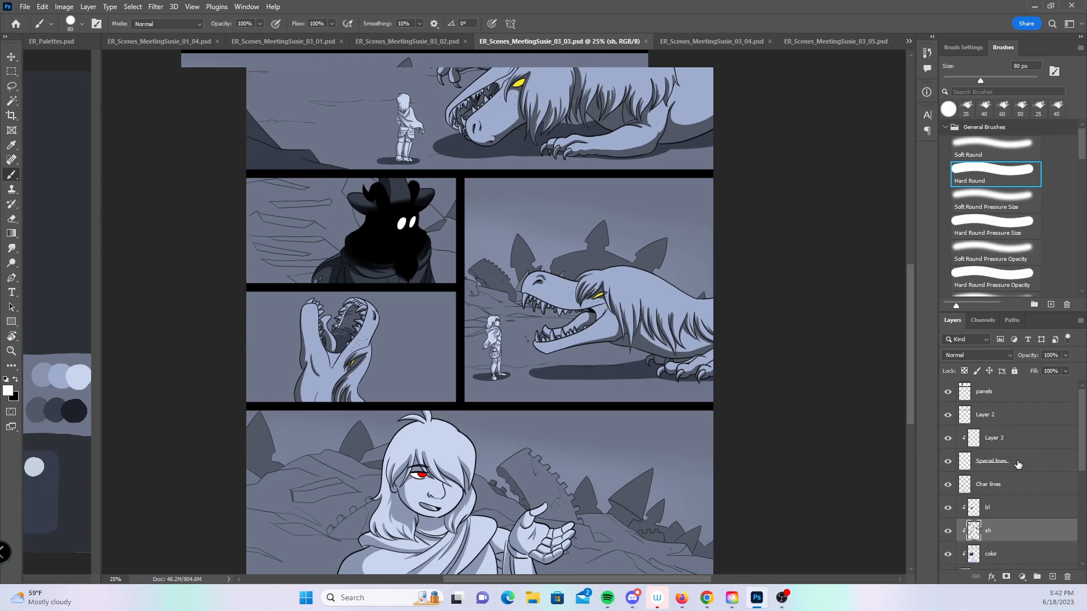
{"action": "left_click", "coordinate": [1020, 445]}
{"action": "left_click_drag", "start_coordinate": [398, 241], "coordinate": [419, 239]}
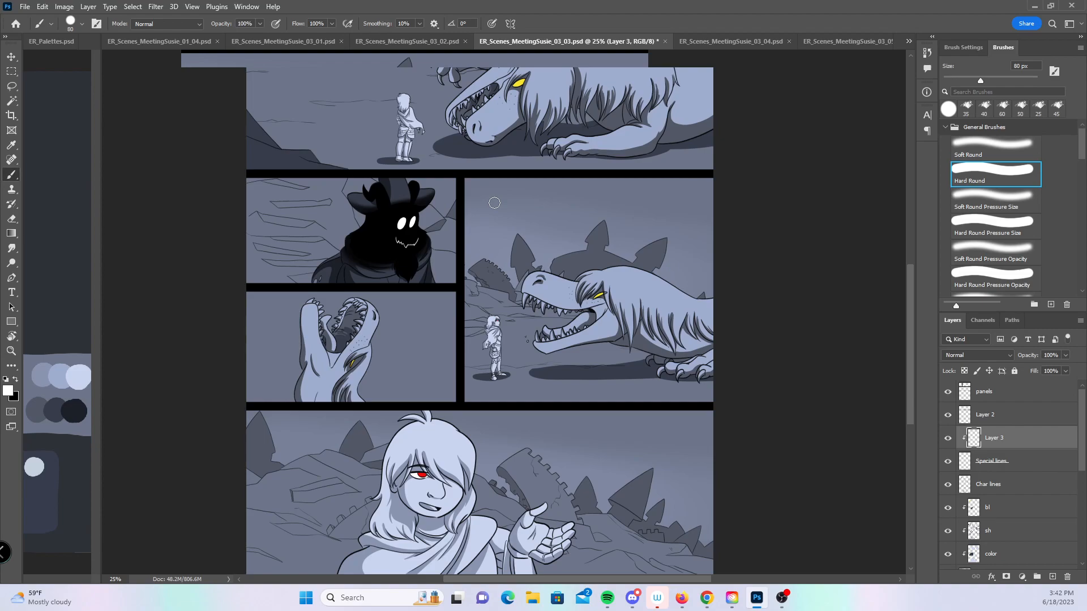
{"action": "scroll", "coordinate": [902, 423], "scroll_direction": "down", "scroll_amount": 2}
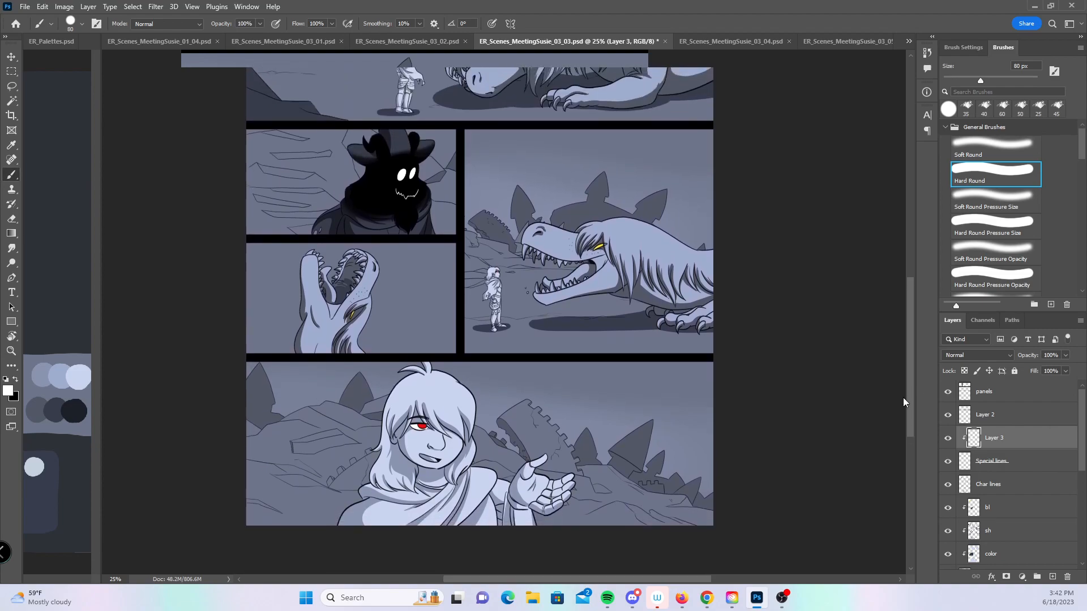
{"action": "left_click_drag", "start_coordinate": [909, 386], "coordinate": [887, 305]}
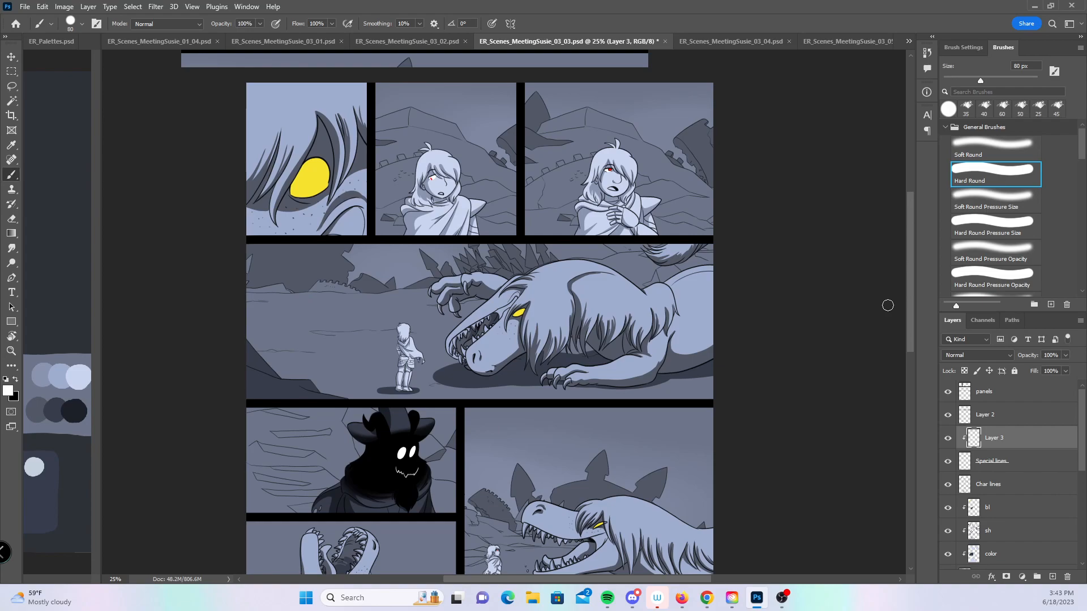
{"action": "left_click_drag", "start_coordinate": [908, 336], "coordinate": [902, 416]}
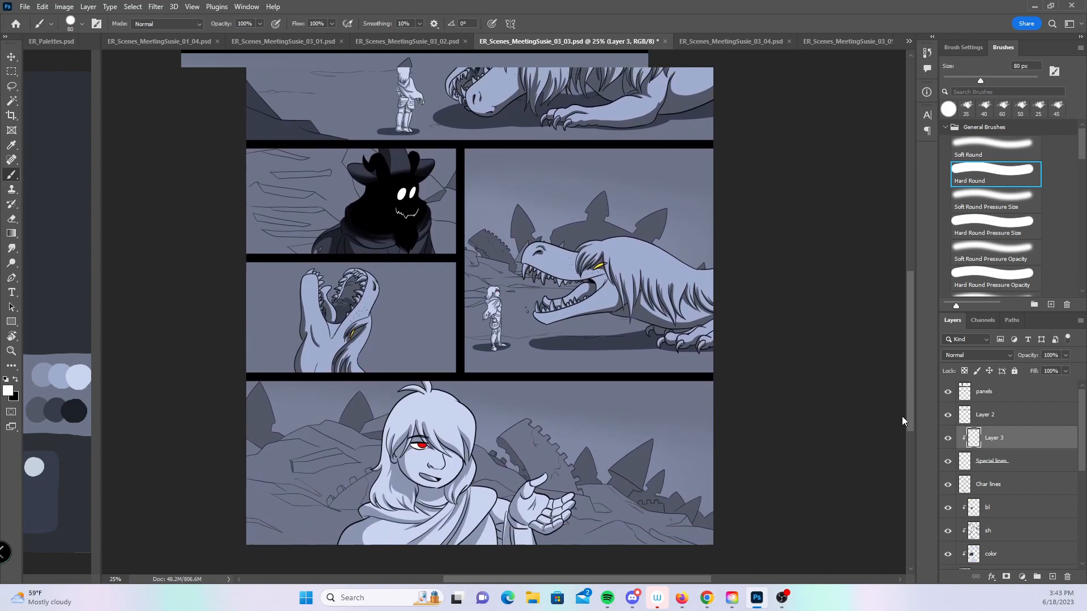
{"action": "key", "text": "ctrl+s"}
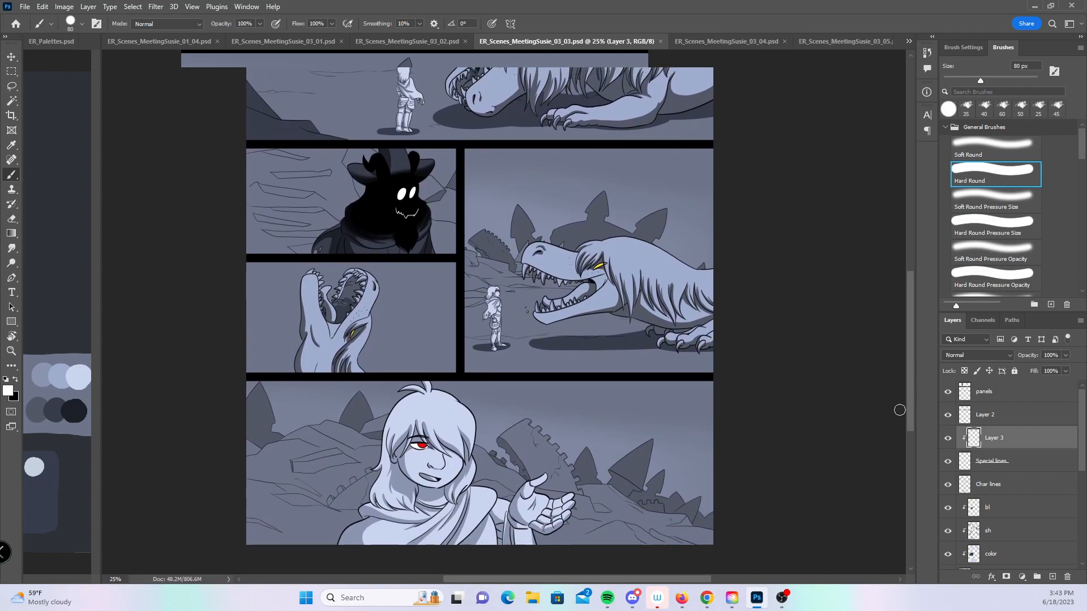
- Check pages 03_02 and 03_01 for the cloaked figure's face lines
{"action": "left_click", "coordinate": [422, 38]}
{"action": "left_click_drag", "start_coordinate": [908, 359], "coordinate": [905, 279]}
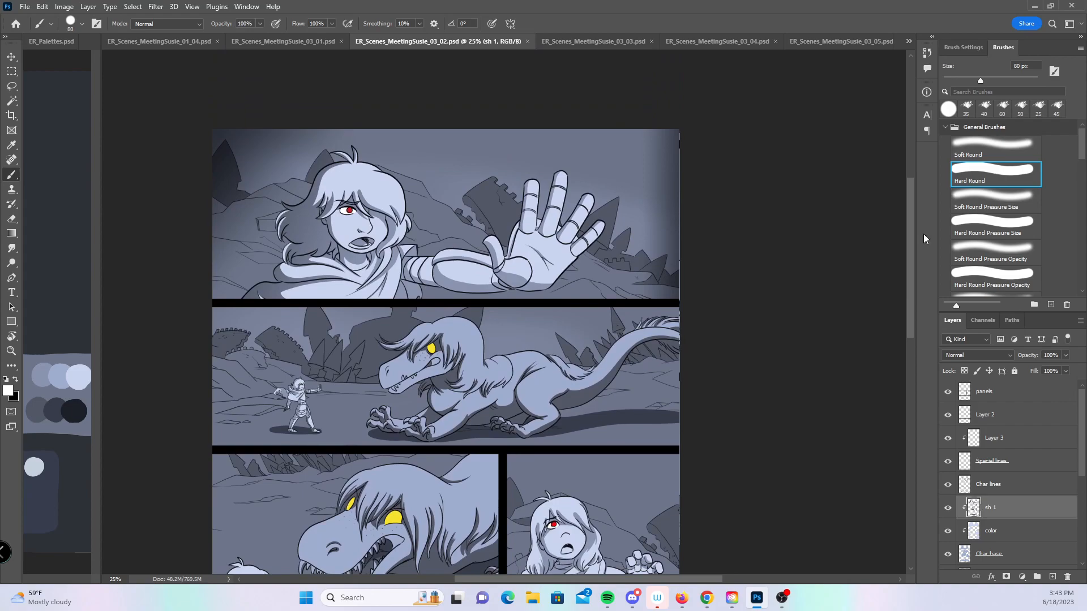
{"action": "left_click_drag", "start_coordinate": [908, 259], "coordinate": [894, 328]}
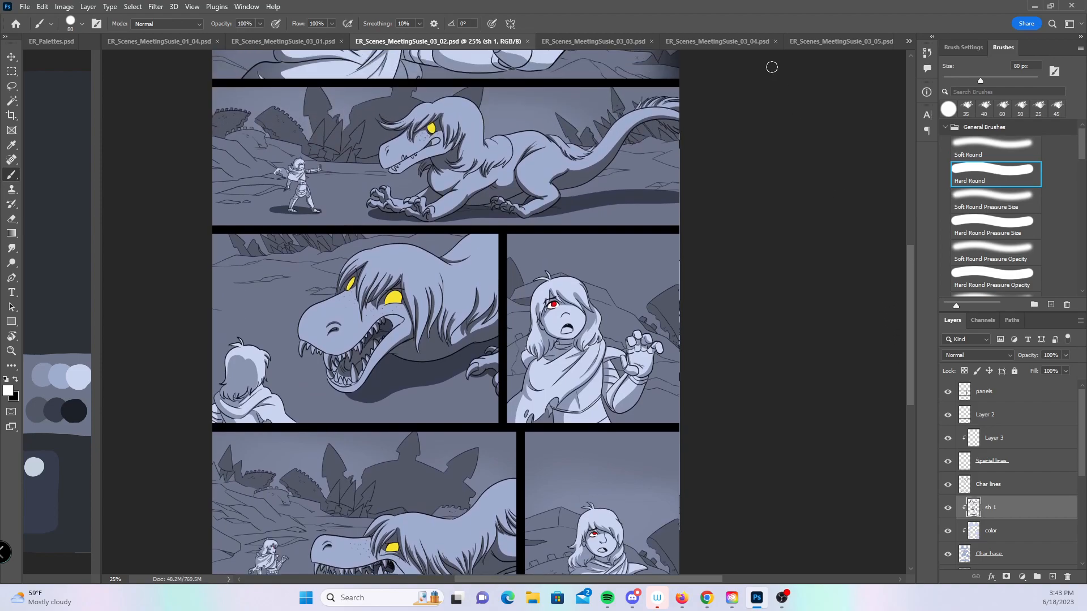
{"action": "left_click", "coordinate": [314, 43]}
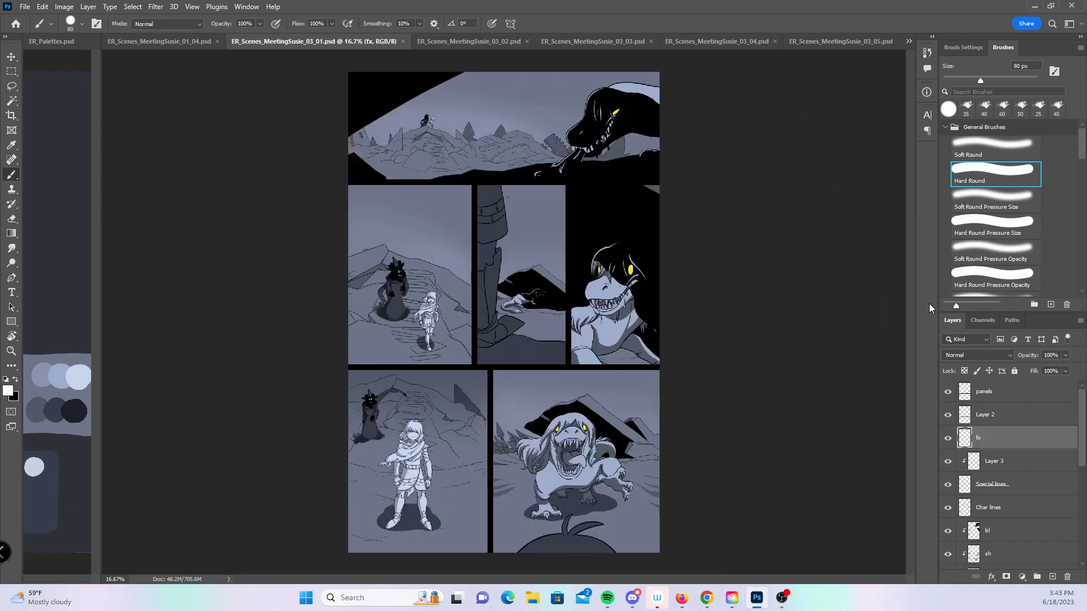
{"action": "key", "text": "z"}
{"action": "left_click", "coordinate": [627, 192]}
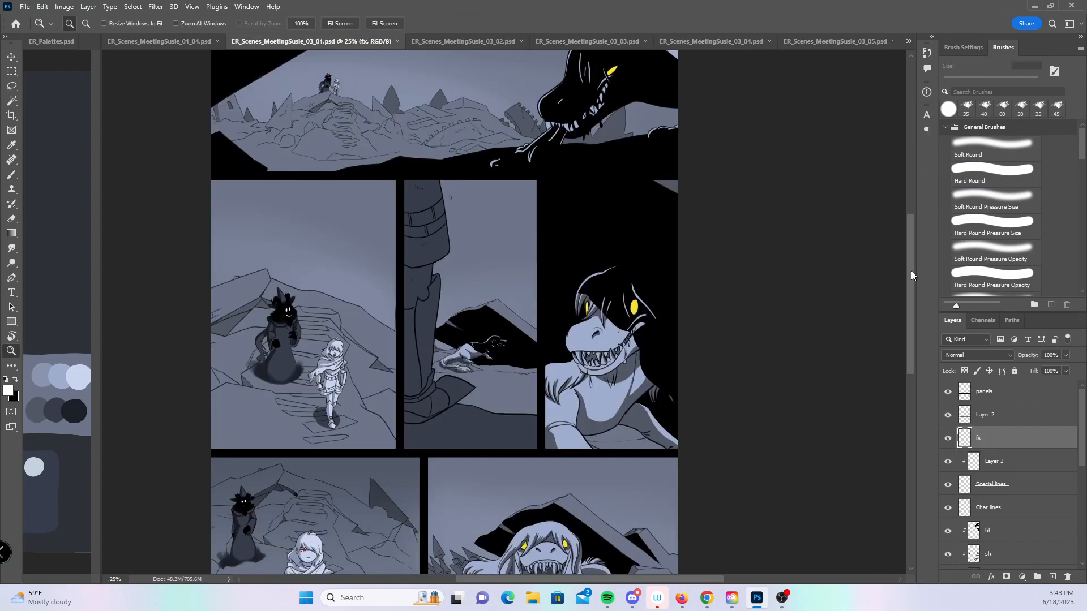
{"action": "left_click_drag", "start_coordinate": [906, 274], "coordinate": [909, 249]}
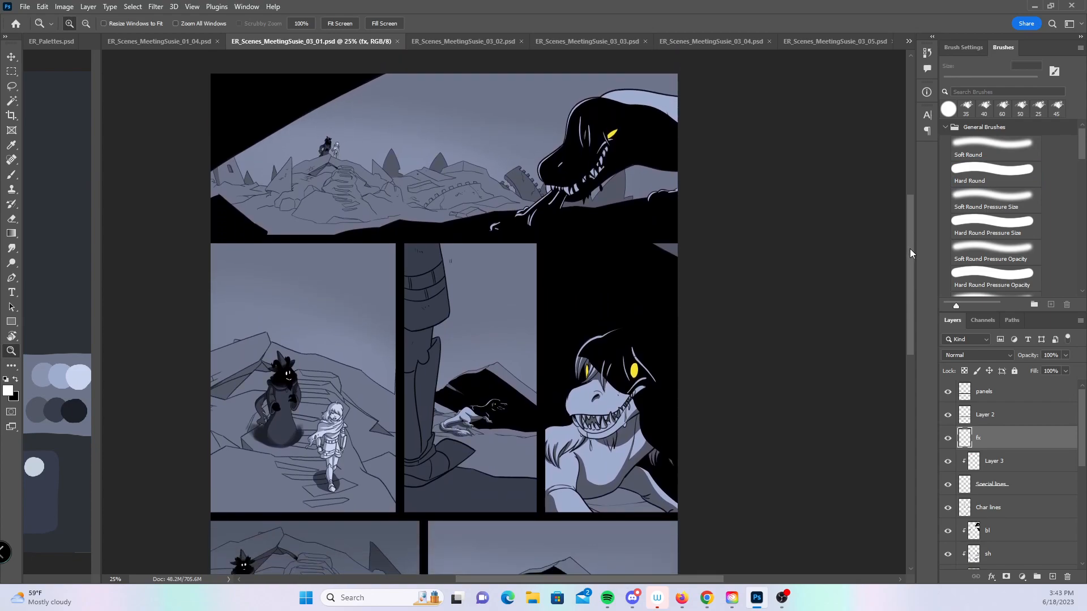
- Whiten the cloaked figure's mouth on Layer 3 of page 03_01 in the staircase panel with the 80 px brush, and save
{"action": "left_click", "coordinate": [1027, 462]}
{"action": "left_click_drag", "start_coordinate": [288, 384], "coordinate": [302, 370]}
{"action": "left_click", "coordinate": [685, 341], "text": "alt"}
{"action": "left_click", "coordinate": [684, 340], "text": "alt"}
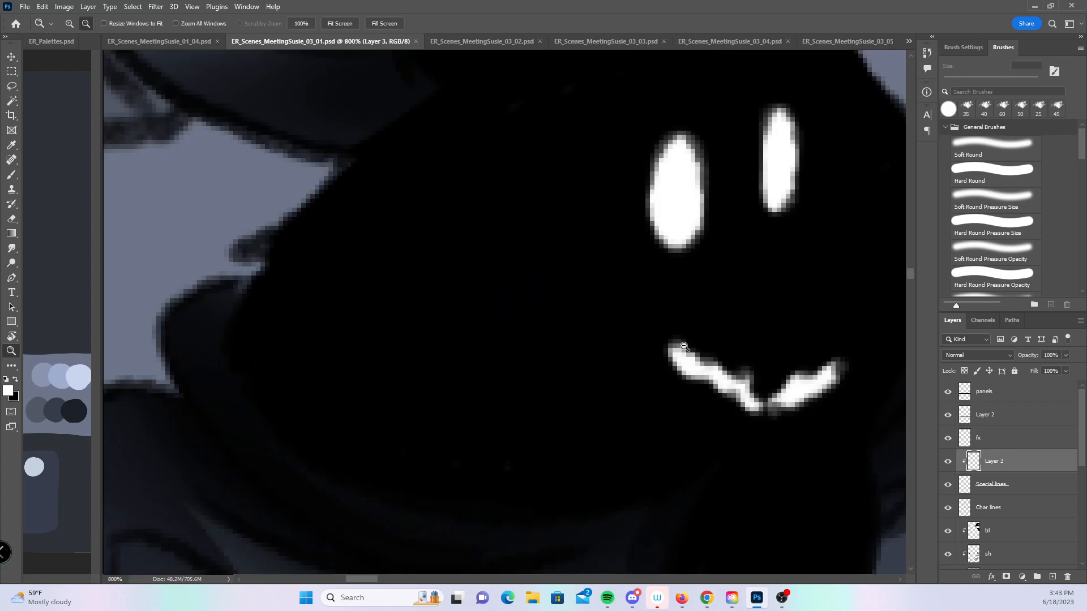
{"action": "left_click", "coordinate": [685, 342], "text": "alt"}
{"action": "left_click", "coordinate": [686, 343], "text": "alt"}
{"action": "left_click", "coordinate": [690, 344], "text": "alt"}
{"action": "left_click", "coordinate": [691, 345], "text": "alt"}
{"action": "left_click", "coordinate": [694, 348], "text": "alt"}
{"action": "left_click", "coordinate": [695, 349], "text": "alt"}
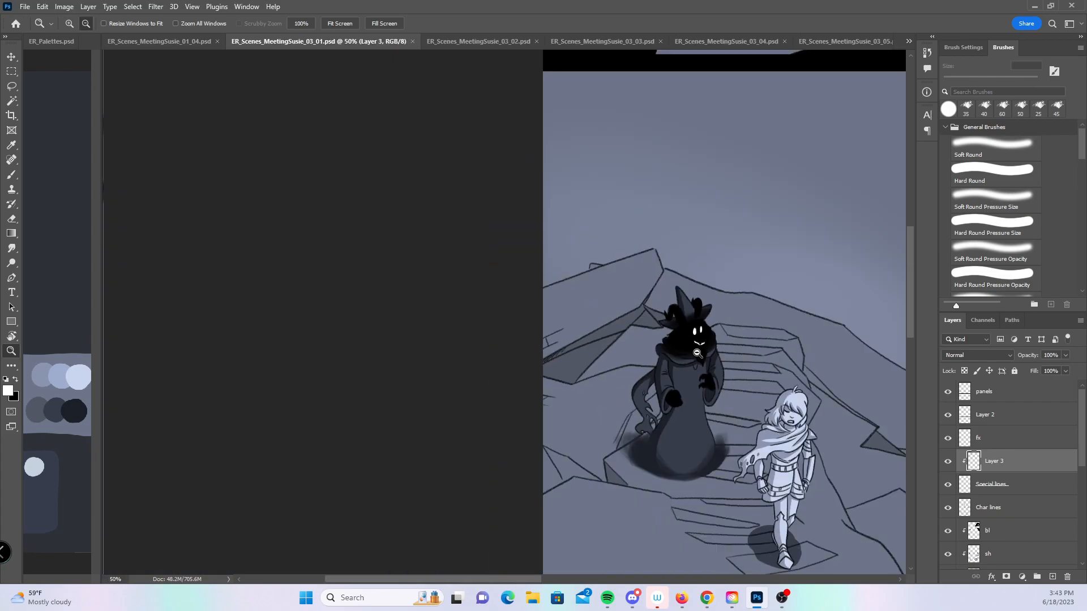
{"action": "left_click", "coordinate": [697, 352], "text": "alt"}
{"action": "left_click", "coordinate": [697, 354], "text": "alt"}
{"action": "left_click_drag", "start_coordinate": [788, 425], "coordinate": [410, 419]}
{"action": "left_click", "coordinate": [12, 175]}
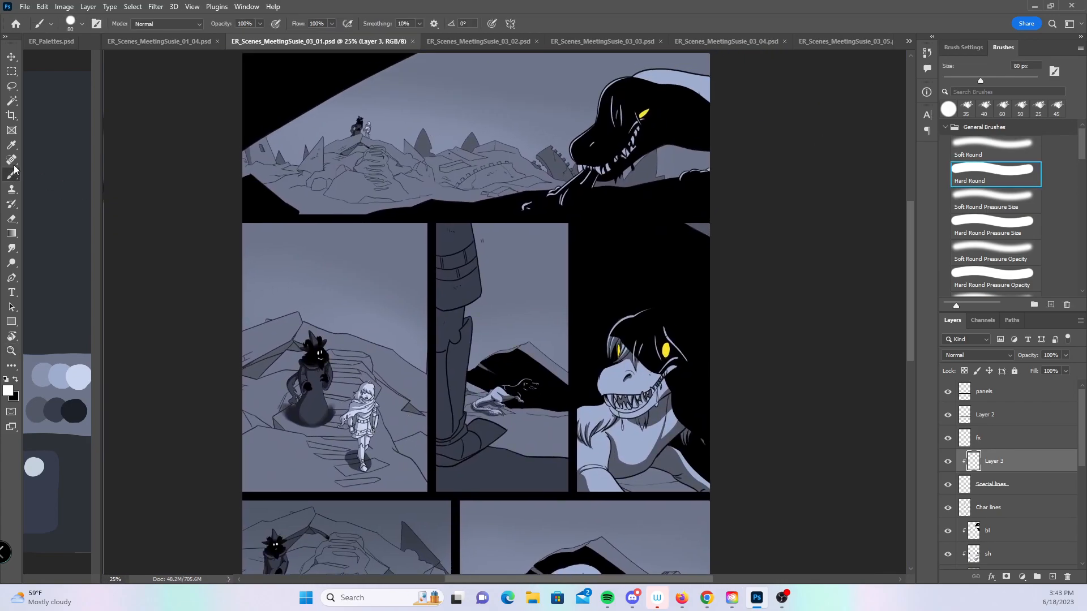
{"action": "left_click", "coordinate": [328, 351]}
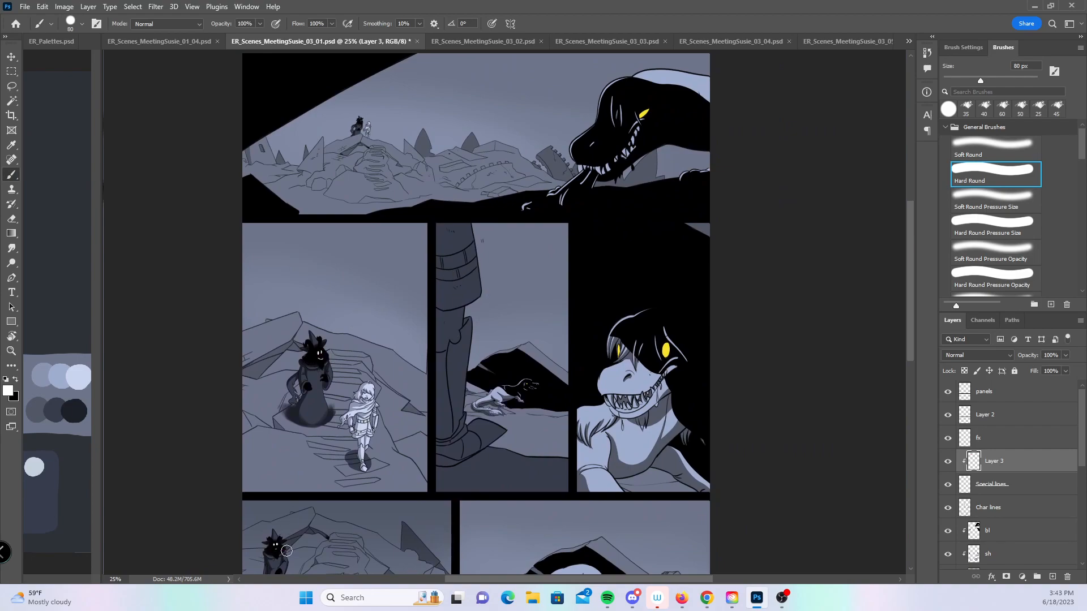
{"action": "mouse_move", "coordinate": [911, 253]}
{"action": "left_mouse_down"}
{"action": "mouse_move", "coordinate": [912, 242]}
{"action": "mouse_move", "coordinate": [905, 326]}
{"action": "mouse_move", "coordinate": [912, 232]}
{"action": "left_mouse_up"}
{"action": "key", "text": "ctrl+s"}
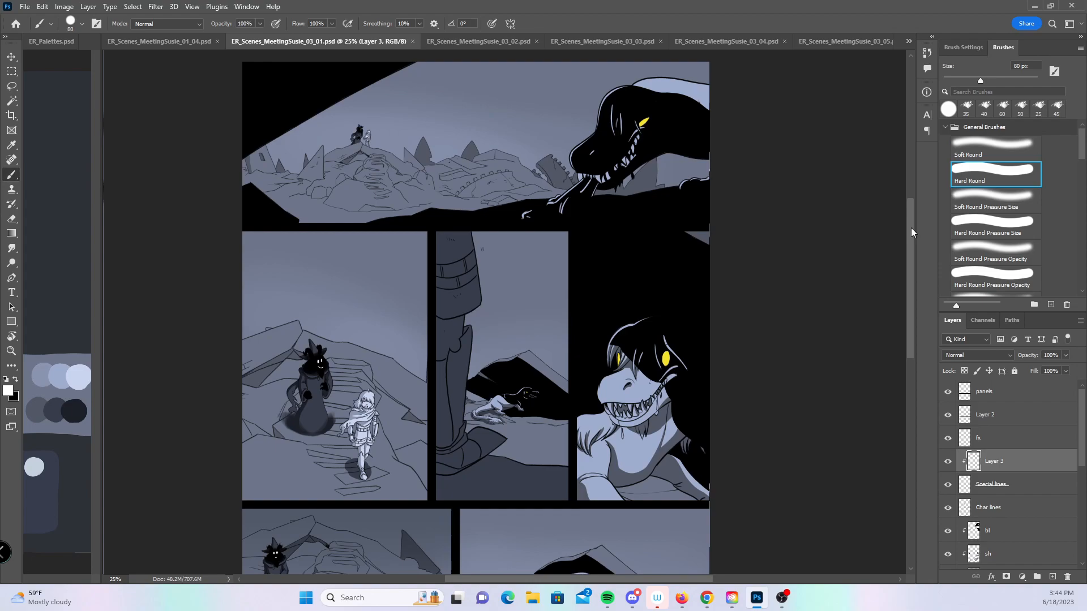
- Touch up the cloaked figure's mouth in white on Layer 3 of page 01_04, in the narrow upper panel, and save the page
{"action": "left_click", "coordinate": [187, 41]}
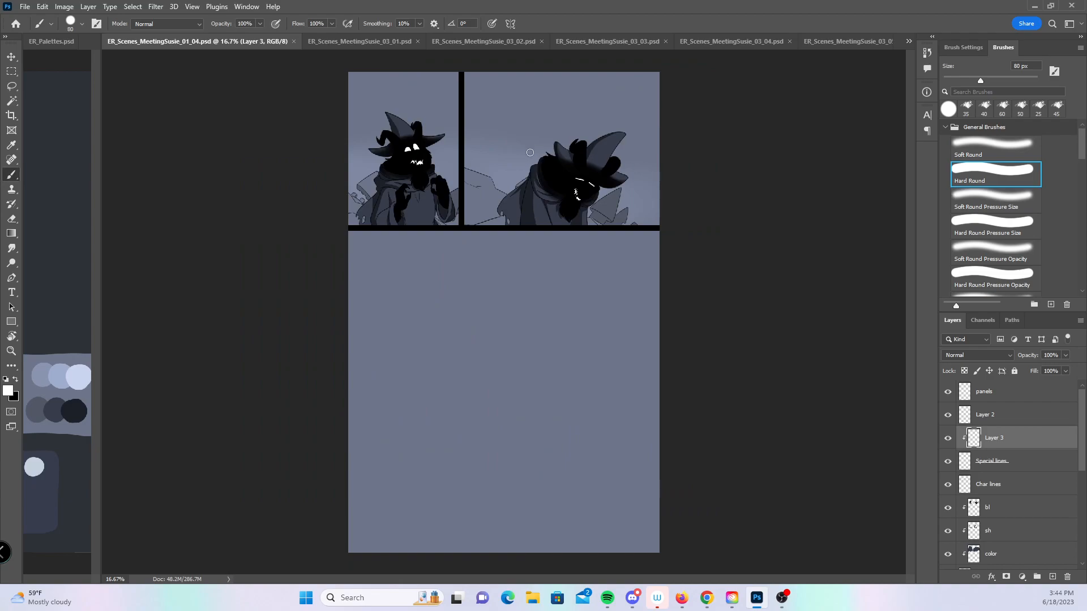
{"action": "key", "text": "z"}
{"action": "left_click", "coordinate": [556, 231]}
{"action": "left_click_drag", "start_coordinate": [590, 278], "coordinate": [582, 442]}
{"action": "left_click", "coordinate": [14, 176]}
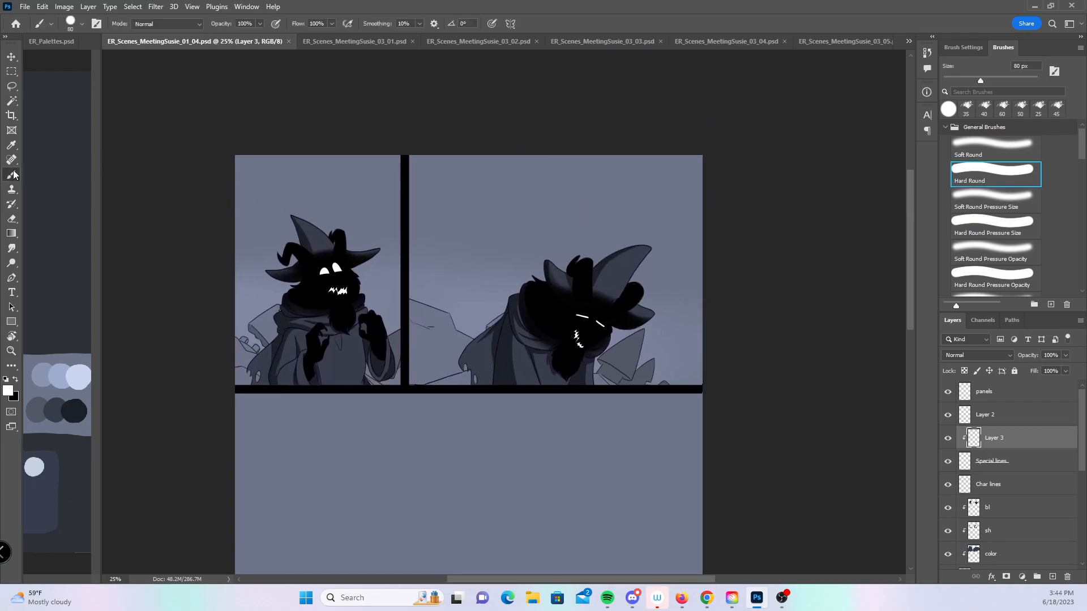
{"action": "left_click_drag", "start_coordinate": [349, 282], "coordinate": [323, 292]}
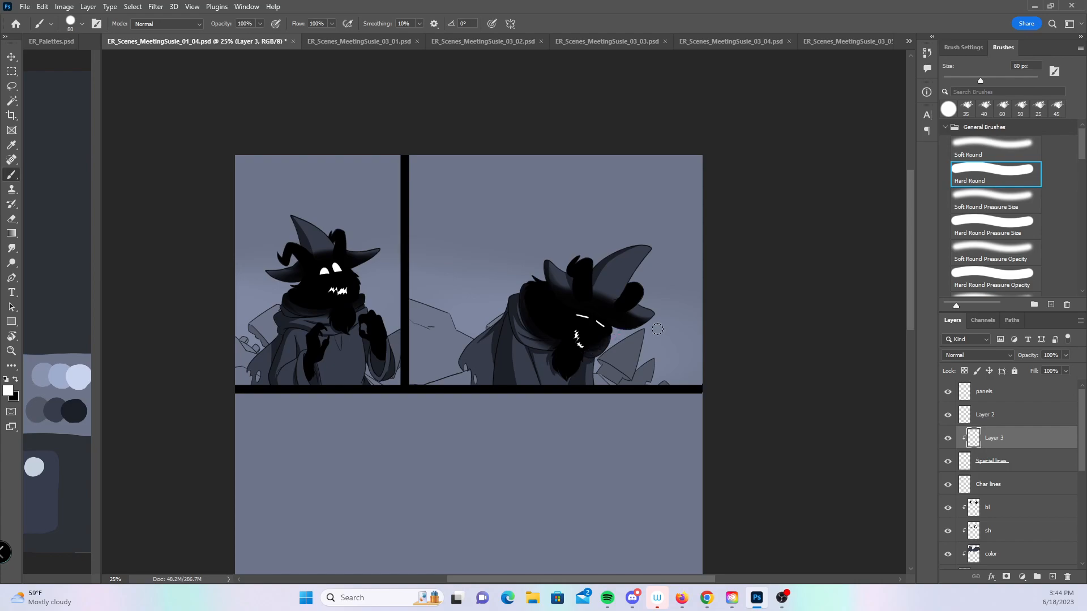
{"action": "key", "text": "ctrl+s"}
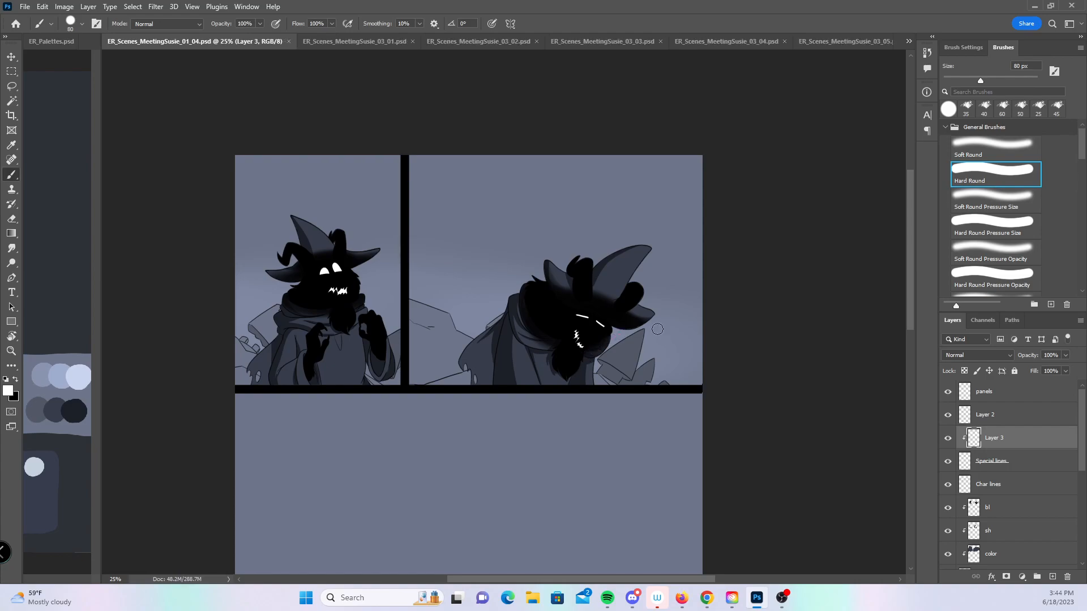
- Add a new layer above the Special lines layer on page 01_03 and clip it to that layer
{"action": "left_click", "coordinate": [909, 41]}
{"action": "left_click", "coordinate": [1037, 71]}
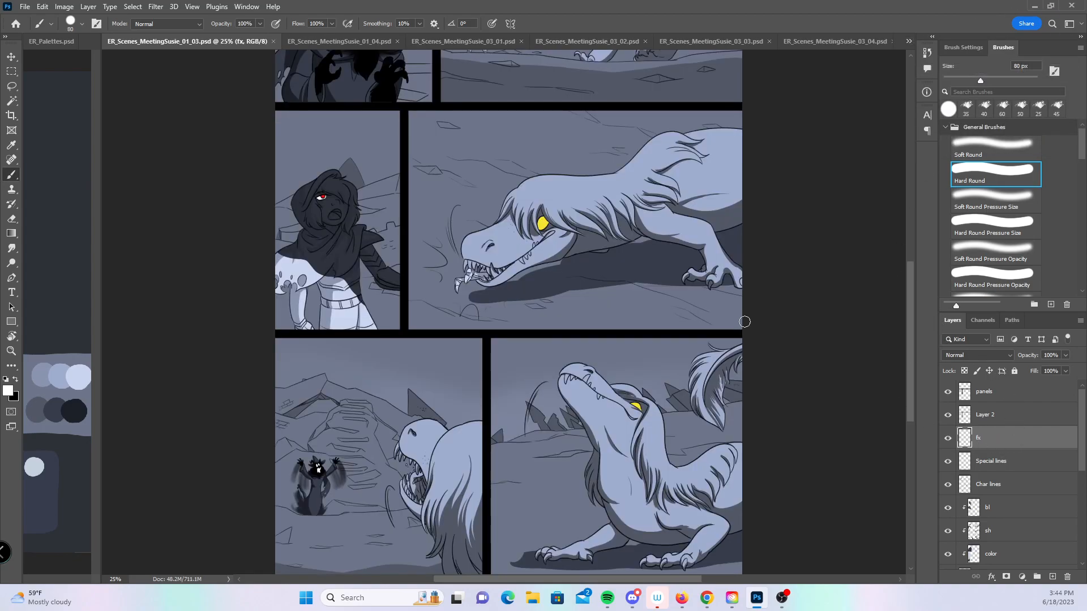
{"action": "left_click_drag", "start_coordinate": [908, 338], "coordinate": [908, 274]}
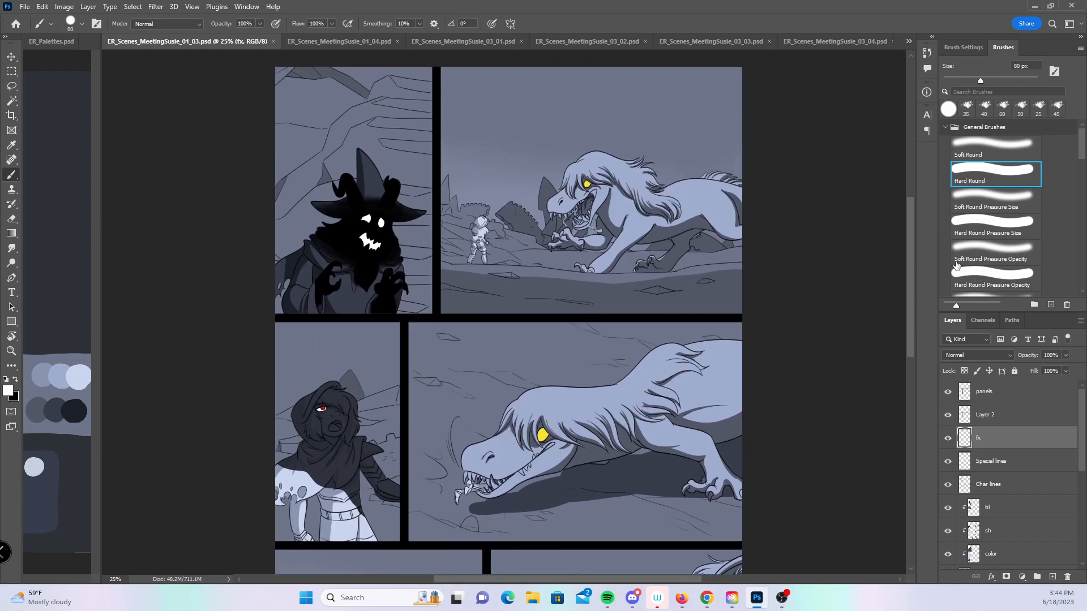
{"action": "left_click", "coordinate": [1024, 465]}
{"action": "left_click", "coordinate": [1051, 576]}
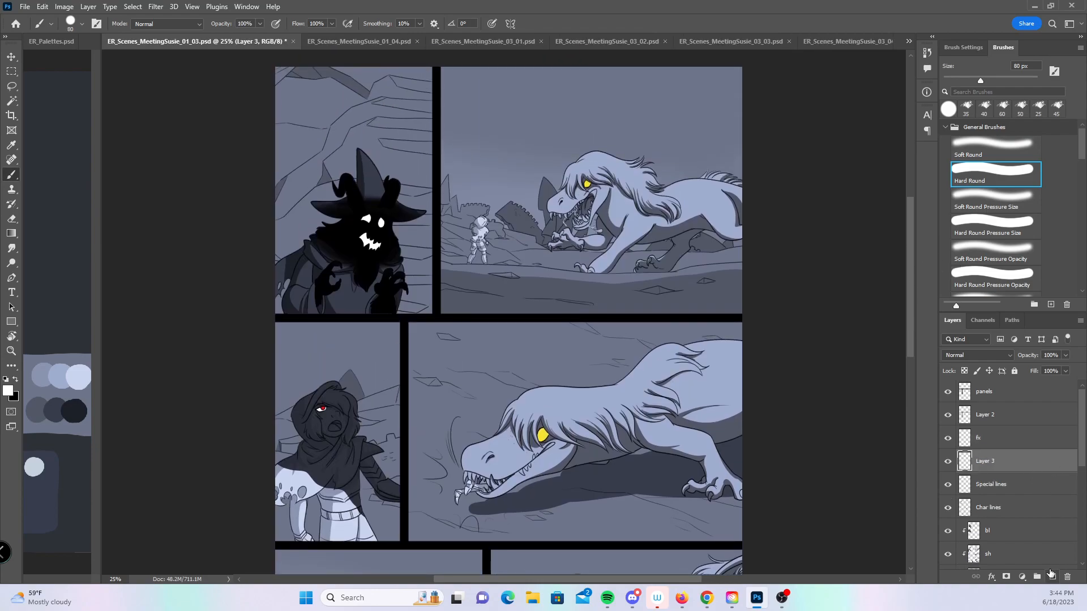
{"action": "right_click", "coordinate": [1022, 463]}
{"action": "left_click", "coordinate": [934, 321]}
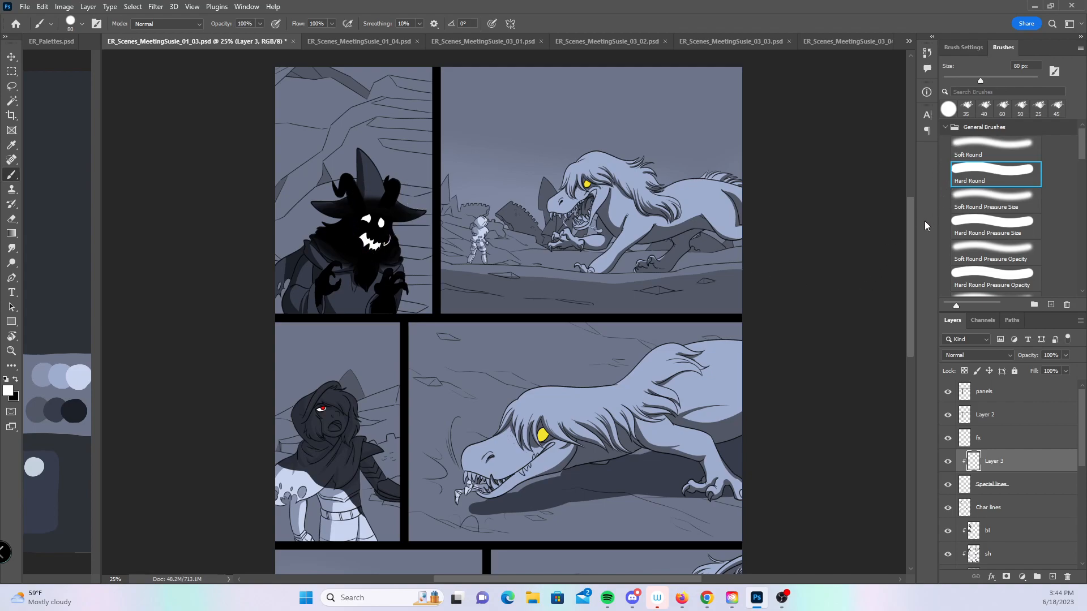
- Paint the motion lines around the creature's head white on the clipped layer in page 01_03's middle and lower panels, and save the page
{"action": "scroll", "coordinate": [870, 286], "scroll_direction": "down", "scroll_amount": 5}
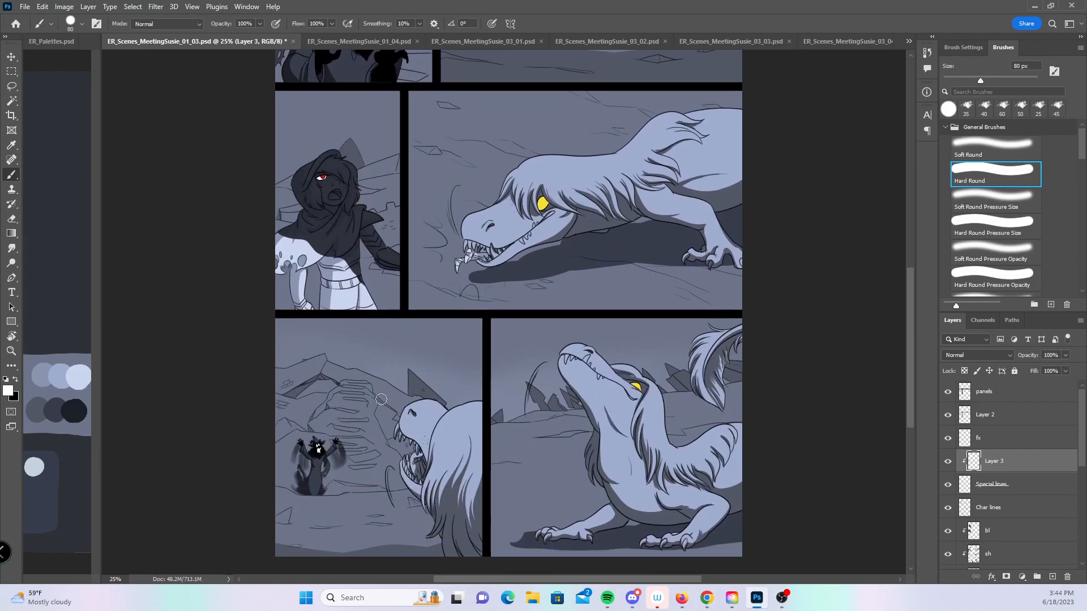
{"action": "mouse_move", "coordinate": [450, 187]}
{"action": "left_mouse_down"}
{"action": "mouse_move", "coordinate": [448, 211]}
{"action": "mouse_move", "coordinate": [455, 238]}
{"action": "mouse_move", "coordinate": [431, 210]}
{"action": "mouse_move", "coordinate": [428, 225]}
{"action": "mouse_move", "coordinate": [437, 267]}
{"action": "mouse_move", "coordinate": [452, 260]}
{"action": "mouse_move", "coordinate": [450, 288]}
{"action": "mouse_move", "coordinate": [478, 294]}
{"action": "left_mouse_up"}
{"action": "left_click_drag", "start_coordinate": [541, 364], "coordinate": [526, 409]}
{"action": "mouse_move", "coordinate": [909, 351]}
{"action": "left_mouse_down"}
{"action": "mouse_move", "coordinate": [910, 316]}
{"action": "mouse_move", "coordinate": [910, 346]}
{"action": "left_mouse_up"}
{"action": "mouse_move", "coordinate": [380, 482]}
{"action": "left_mouse_down"}
{"action": "mouse_move", "coordinate": [389, 512]}
{"action": "mouse_move", "coordinate": [388, 481]}
{"action": "left_mouse_up"}
{"action": "mouse_move", "coordinate": [911, 347]}
{"action": "left_mouse_down"}
{"action": "mouse_move", "coordinate": [913, 284]}
{"action": "mouse_move", "coordinate": [896, 352]}
{"action": "left_mouse_up"}
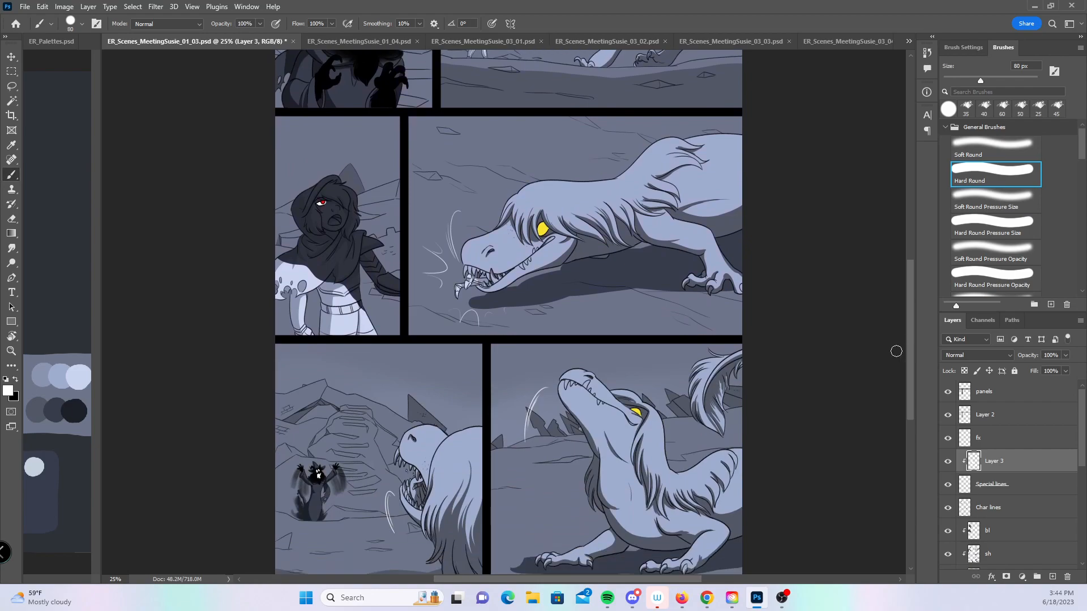
{"action": "key", "text": "ctrl+s"}
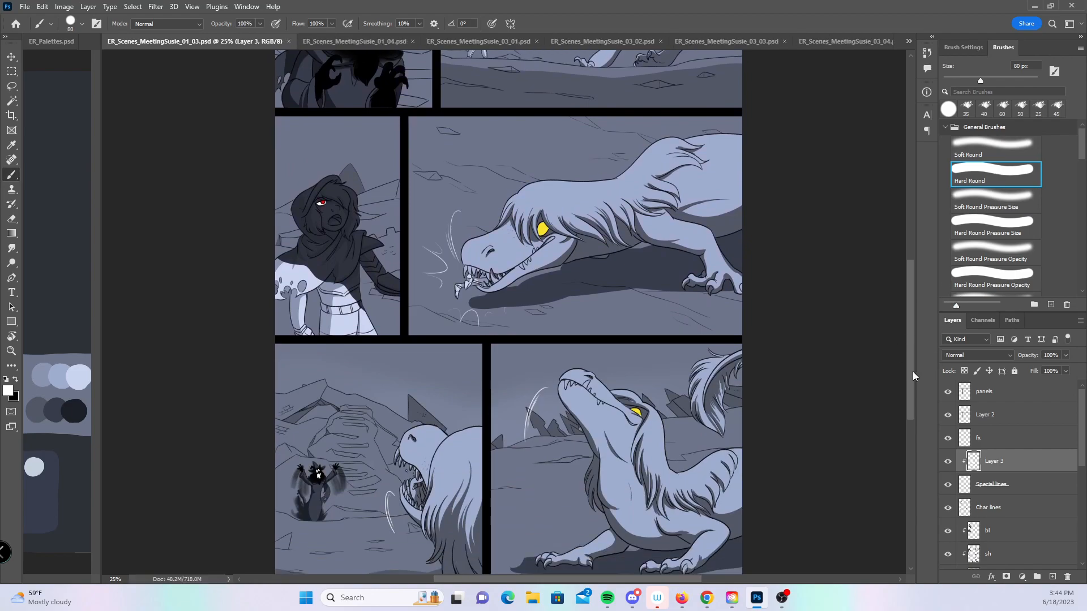
{"action": "left_click_drag", "start_coordinate": [908, 409], "coordinate": [910, 300]}
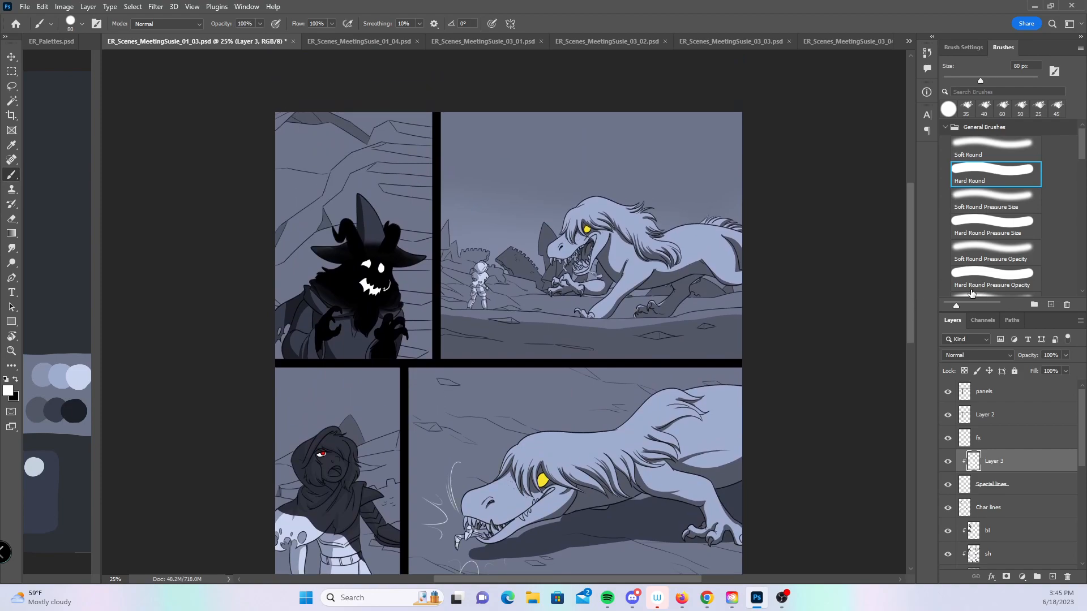
{"action": "key", "text": "ctrl+s"}
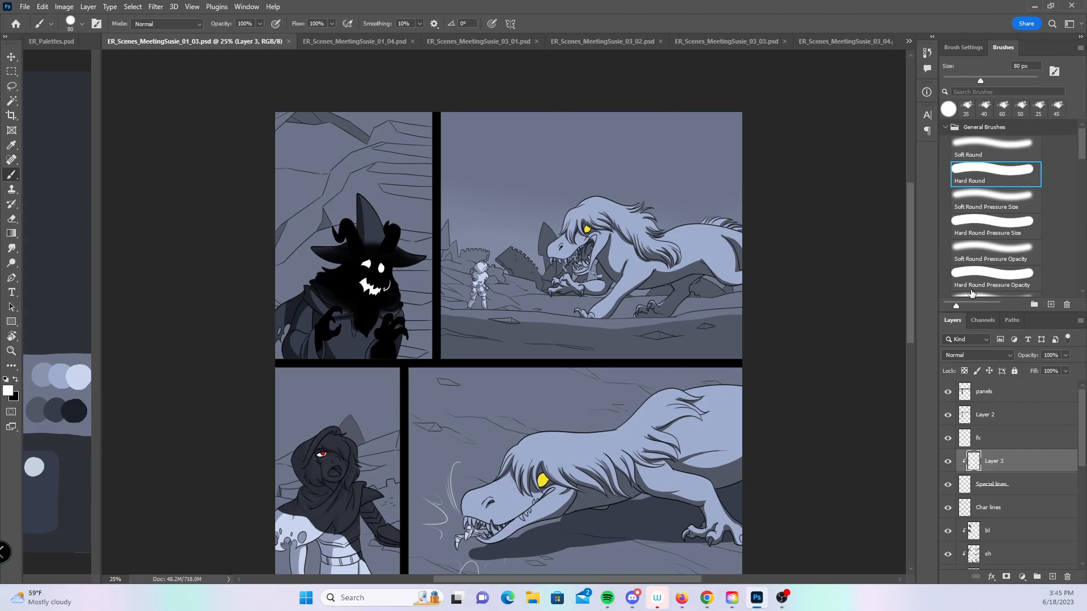
- Add a new layer above the Special lines layer on page 01_02 and clip it to that layer
{"action": "left_click", "coordinate": [909, 42]}
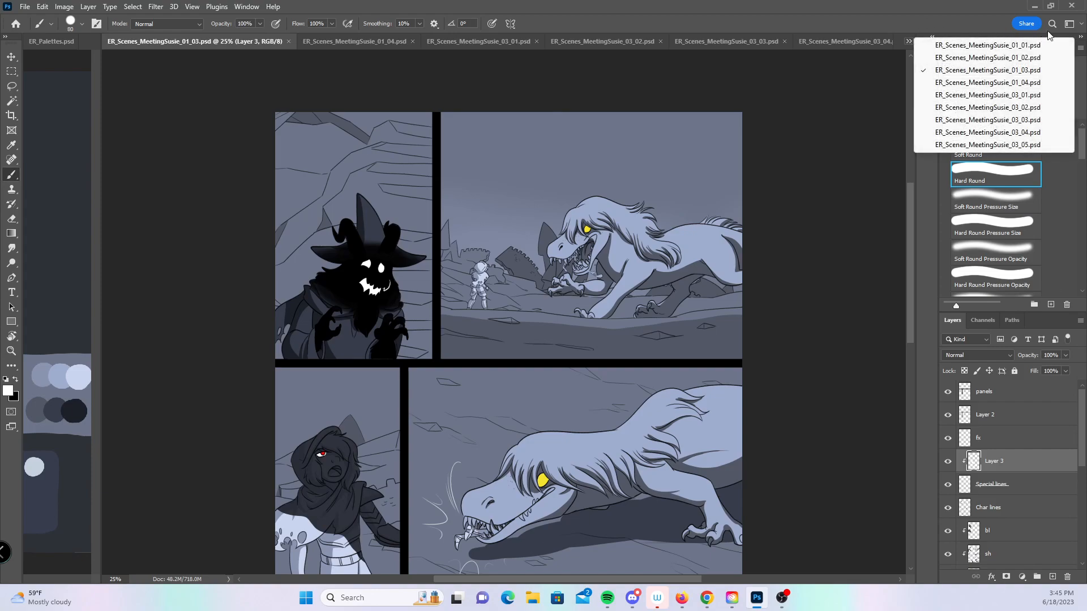
{"action": "left_click", "coordinate": [1032, 57]}
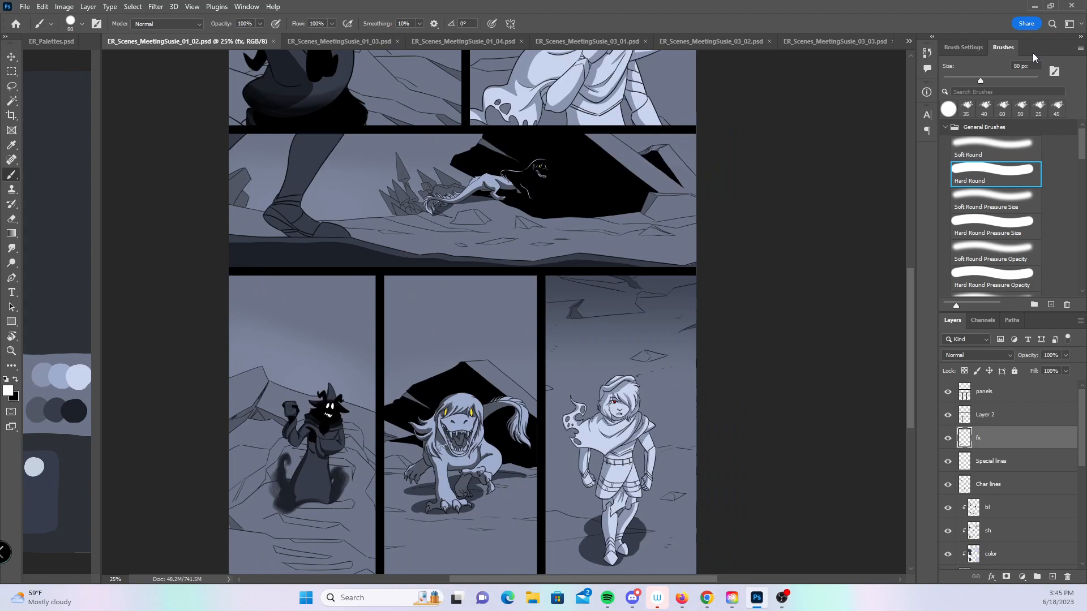
{"action": "key", "text": "z"}
{"action": "left_click", "coordinate": [622, 430]}
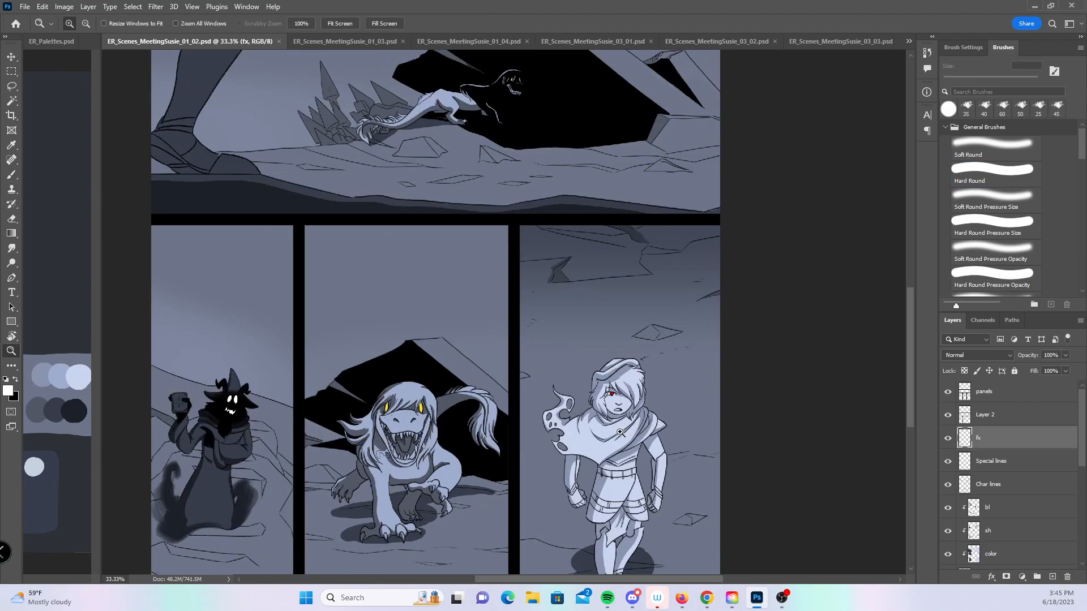
{"action": "left_click", "coordinate": [622, 430]}
{"action": "left_click_drag", "start_coordinate": [615, 446], "coordinate": [765, 296]}
{"action": "left_click", "coordinate": [719, 356], "text": "alt"}
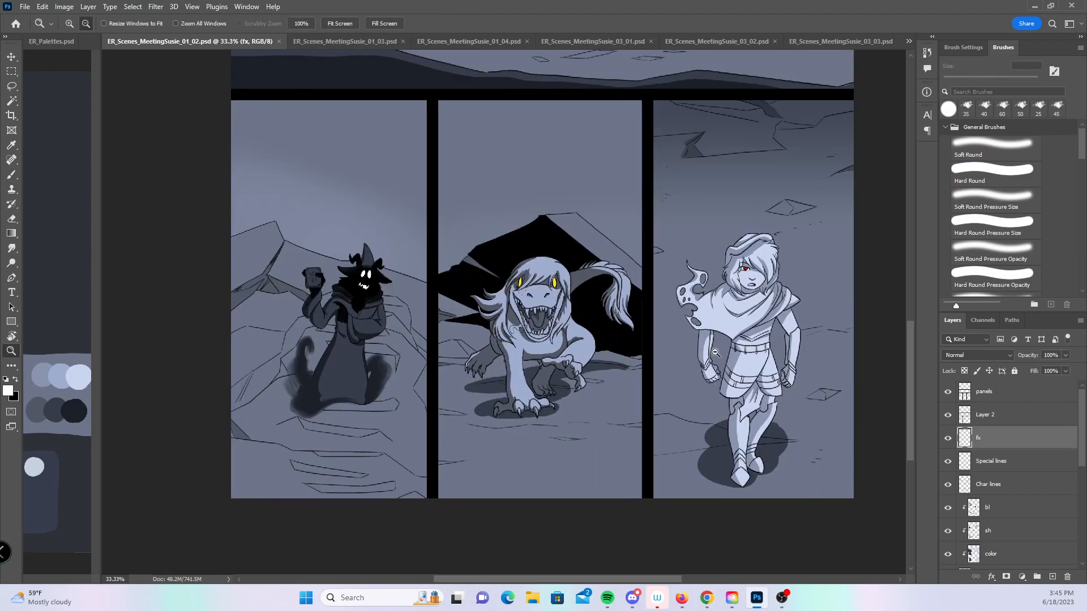
{"action": "left_click", "coordinate": [719, 357], "text": "alt"}
{"action": "left_click_drag", "start_coordinate": [711, 427], "coordinate": [635, 504]}
{"action": "left_click", "coordinate": [1034, 461]}
{"action": "left_click", "coordinate": [1051, 576]}
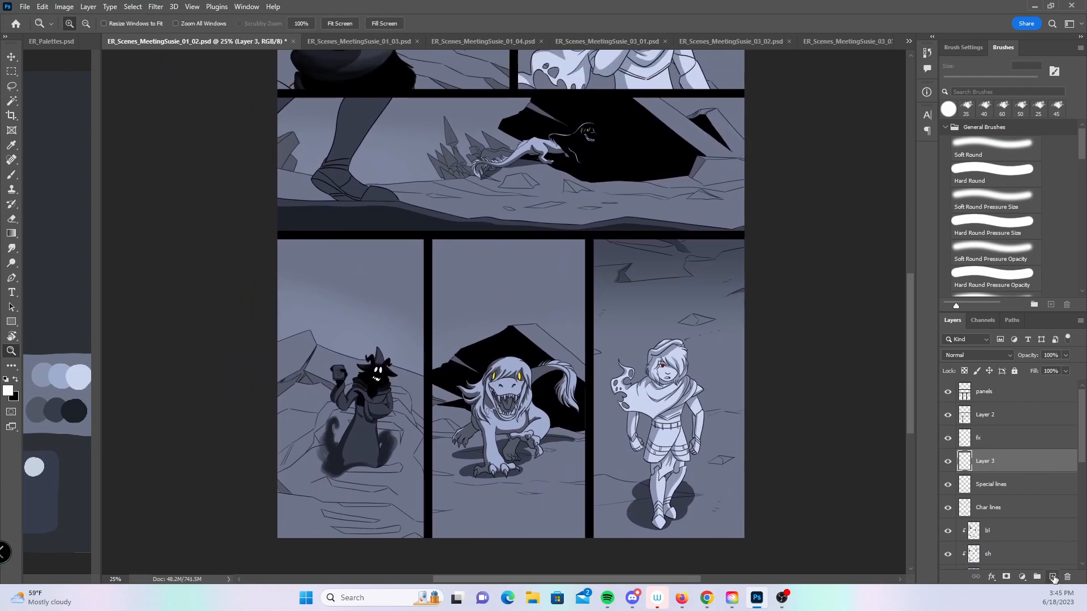
{"action": "right_click", "coordinate": [1036, 465]}
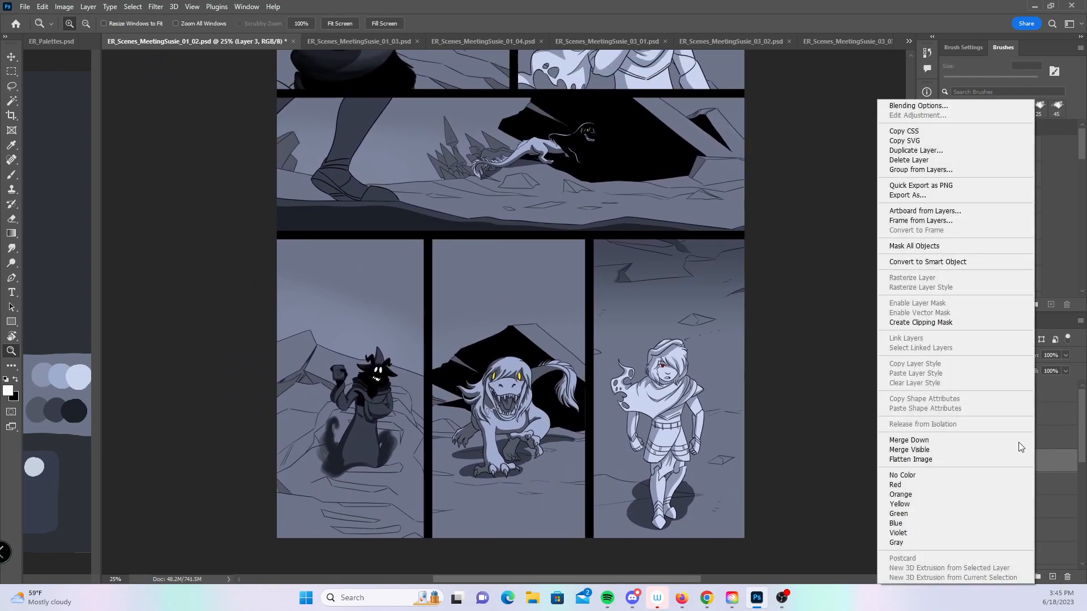
{"action": "left_click", "coordinate": [937, 315]}
- Touch up the special lines in white on the clipped Layer 3 of page 01_02 with the 80 px brush, and save the page
{"action": "key", "text": "b"}
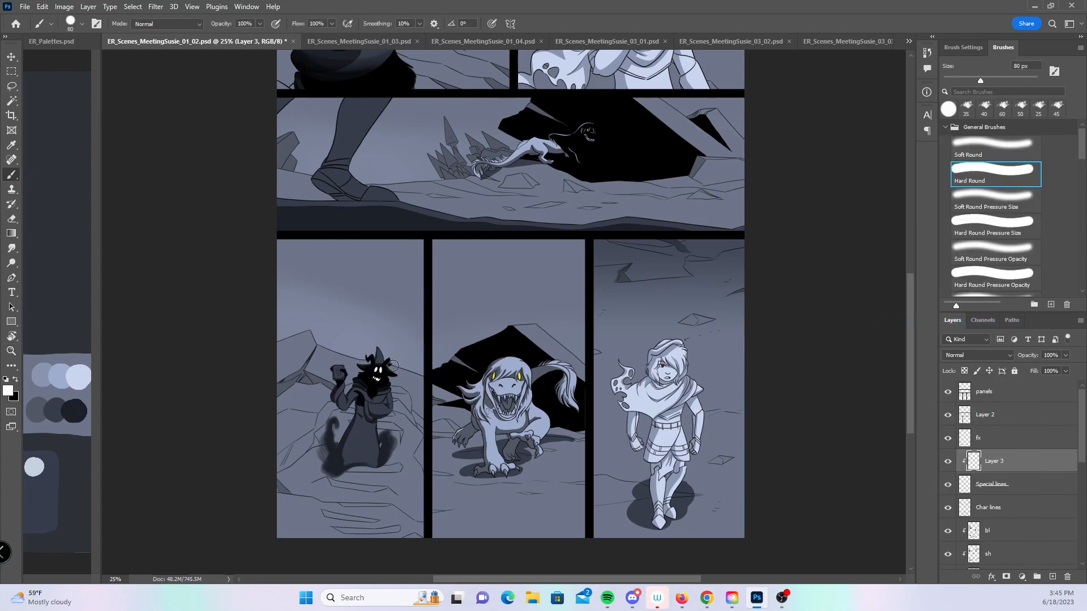
{"action": "left_click_drag", "start_coordinate": [918, 340], "coordinate": [908, 304]}
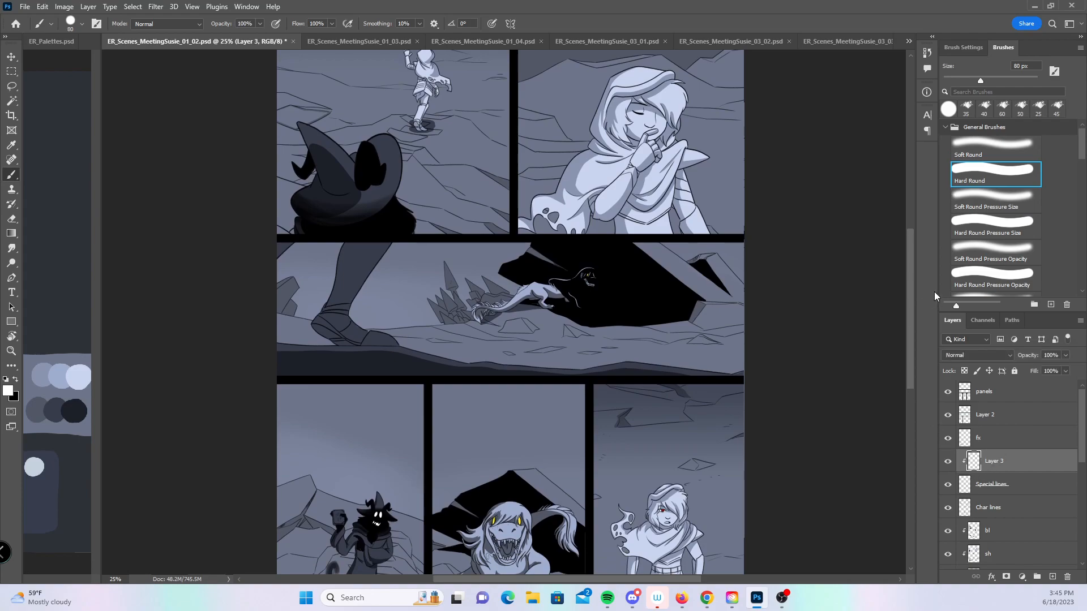
{"action": "left_click_drag", "start_coordinate": [910, 336], "coordinate": [884, 377]}
{"action": "key", "text": "ctrl+s"}
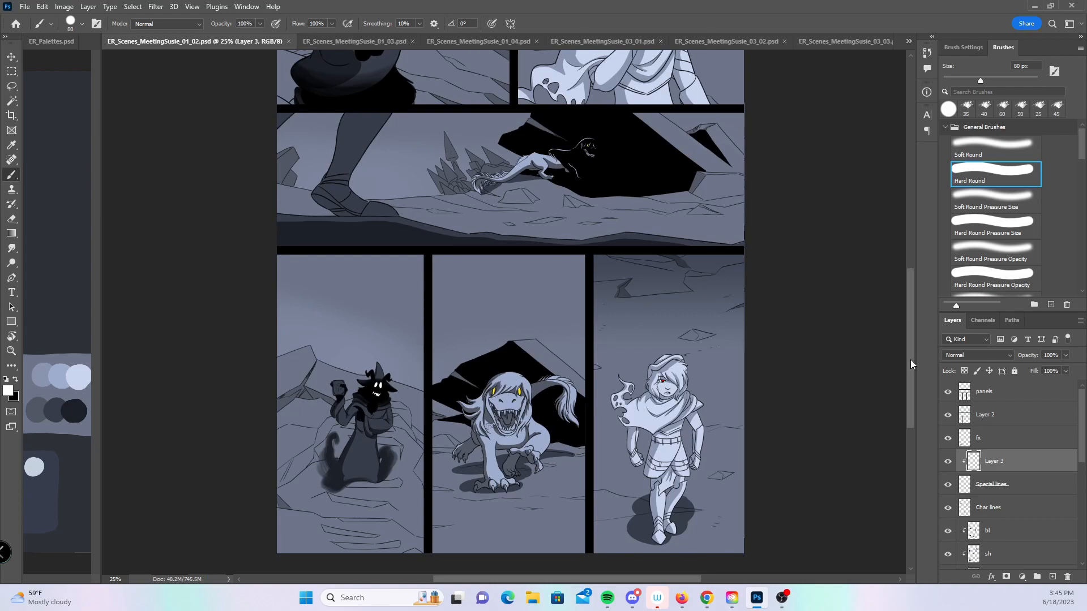
{"action": "mouse_move", "coordinate": [909, 358]}
{"action": "left_mouse_down"}
{"action": "mouse_move", "coordinate": [901, 271]}
{"action": "mouse_move", "coordinate": [907, 362]}
{"action": "left_mouse_up"}
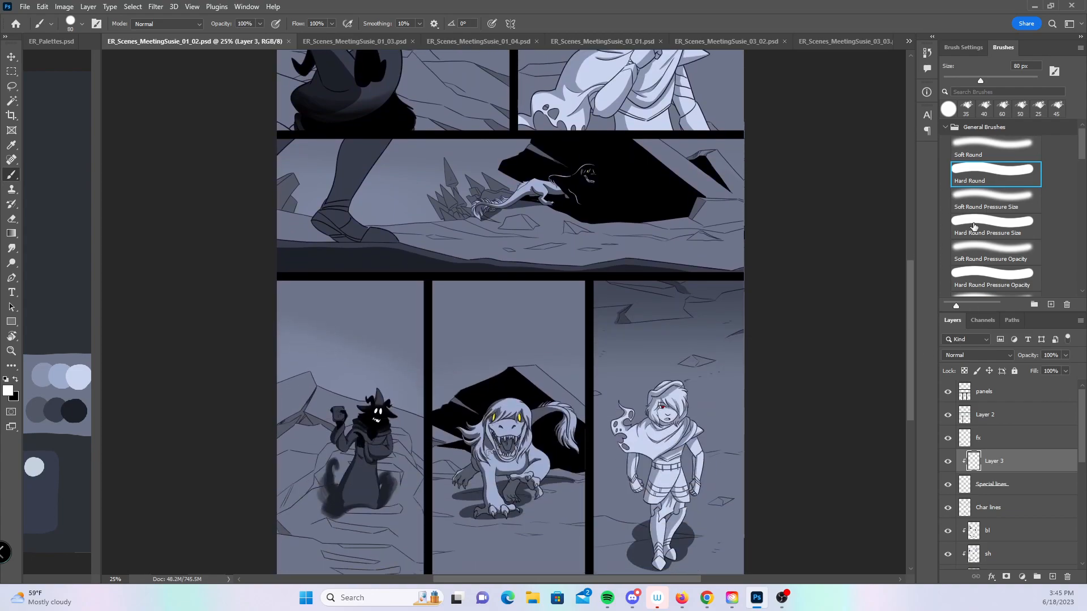
- Touch up the special lines in white on Layer 3 of page 01_01 with the 80 px brush, and save the page
{"action": "left_click", "coordinate": [909, 41]}
{"action": "left_click", "coordinate": [1030, 45]}
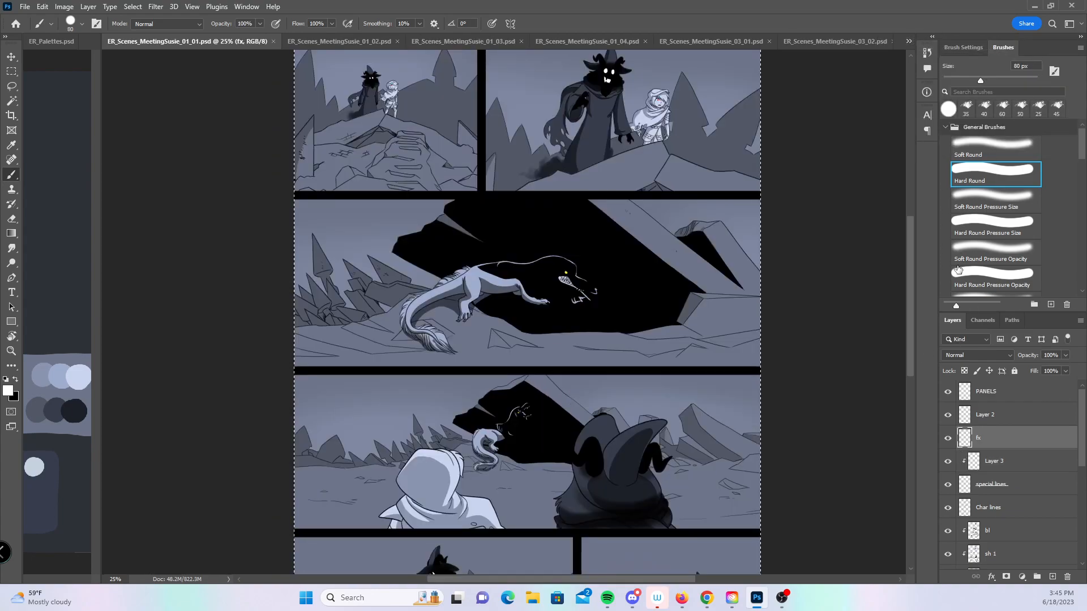
{"action": "left_click_drag", "start_coordinate": [910, 369], "coordinate": [907, 345]}
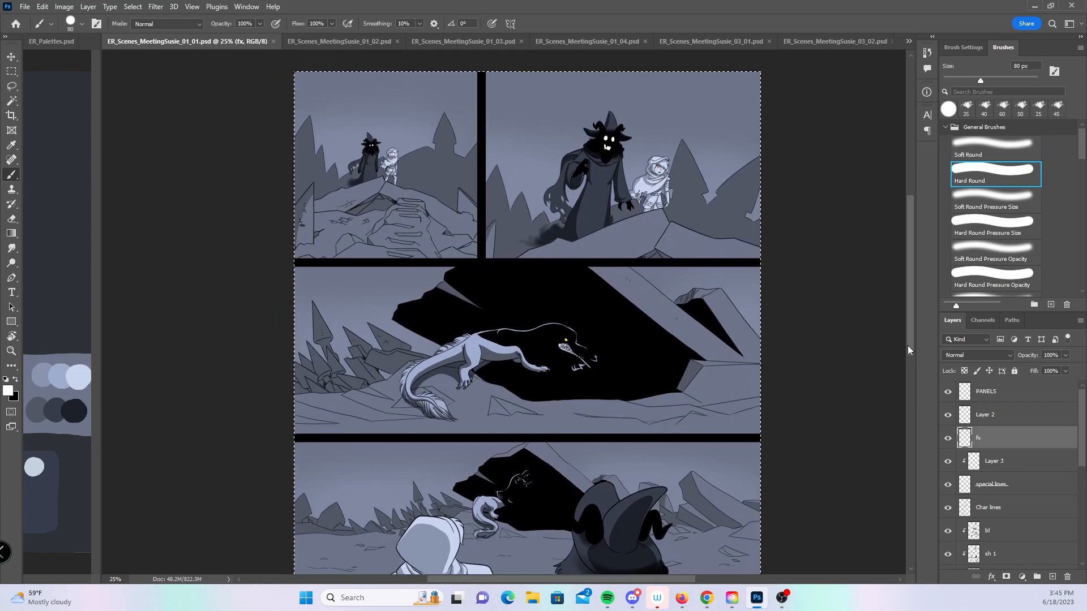
{"action": "left_click", "coordinate": [1023, 468]}
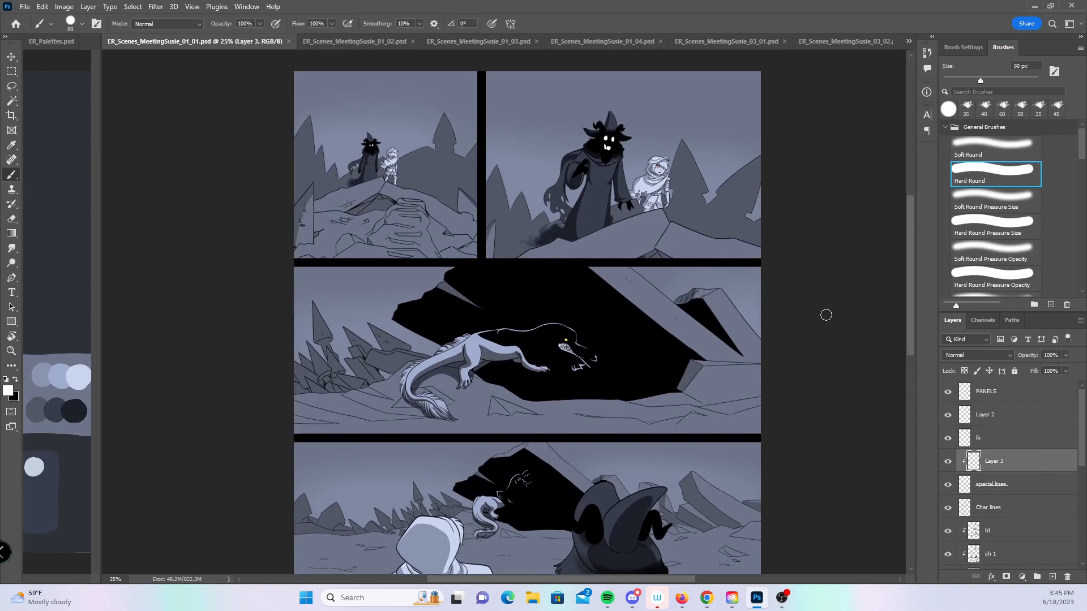
{"action": "left_click", "coordinate": [398, 144]}
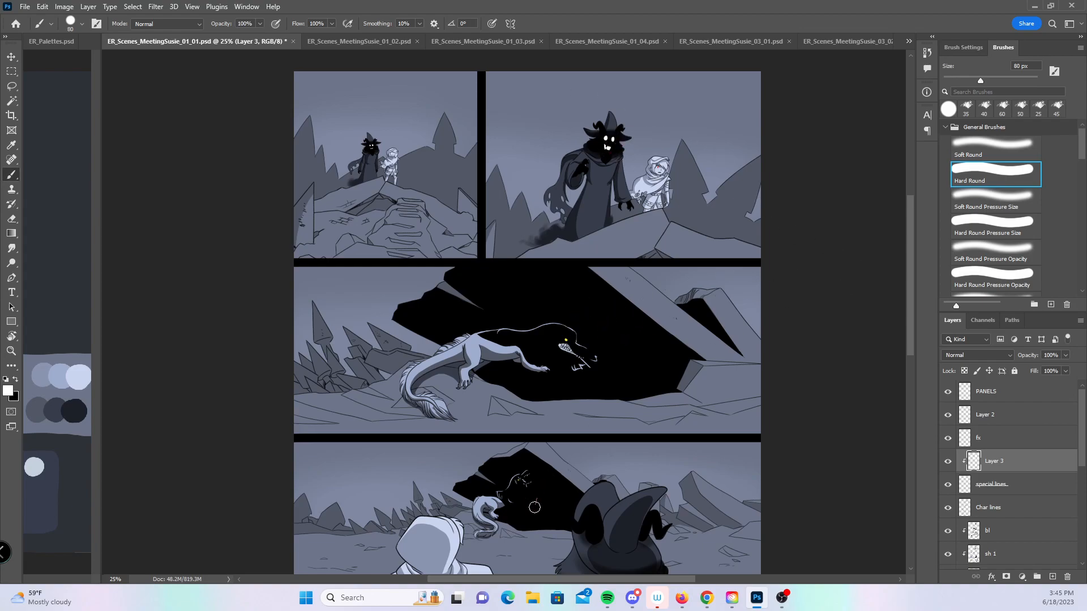
{"action": "left_click_drag", "start_coordinate": [908, 231], "coordinate": [899, 323]}
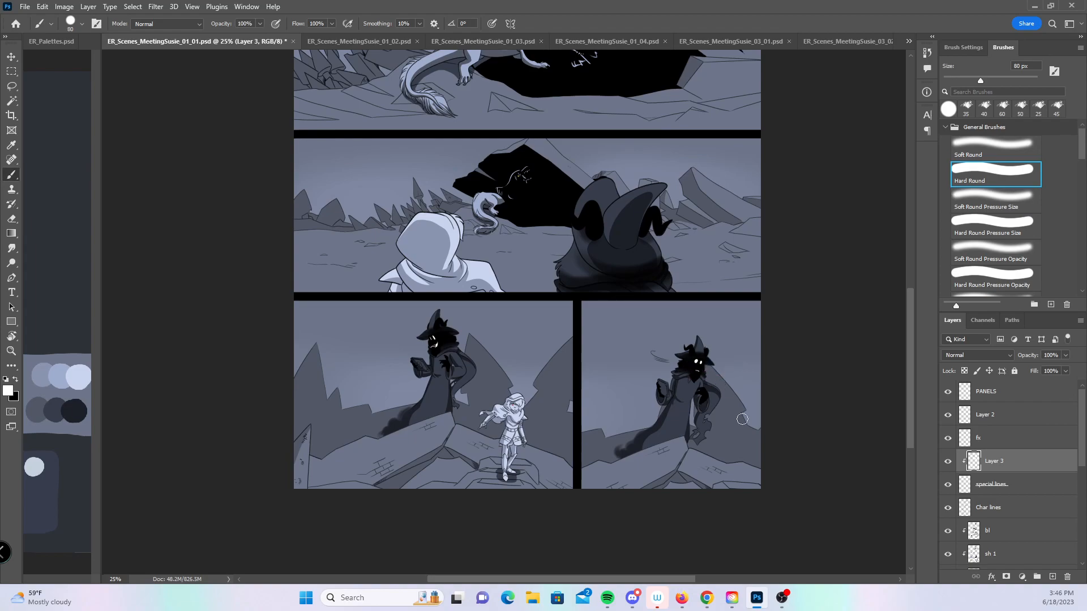
{"action": "key", "text": "ctrl+s"}
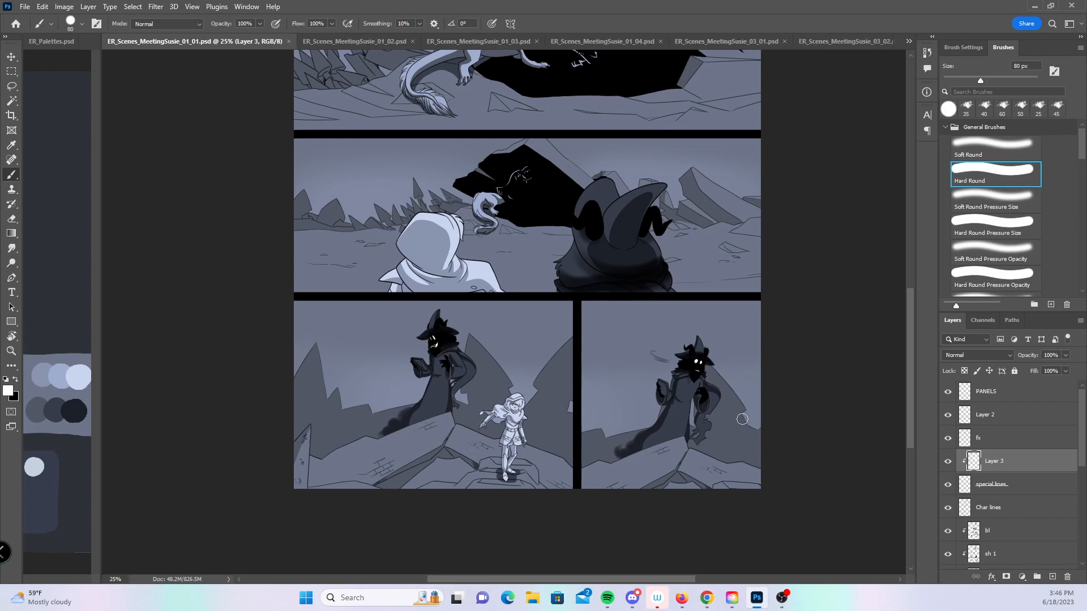
{"action": "left_click_drag", "start_coordinate": [908, 357], "coordinate": [909, 321]}
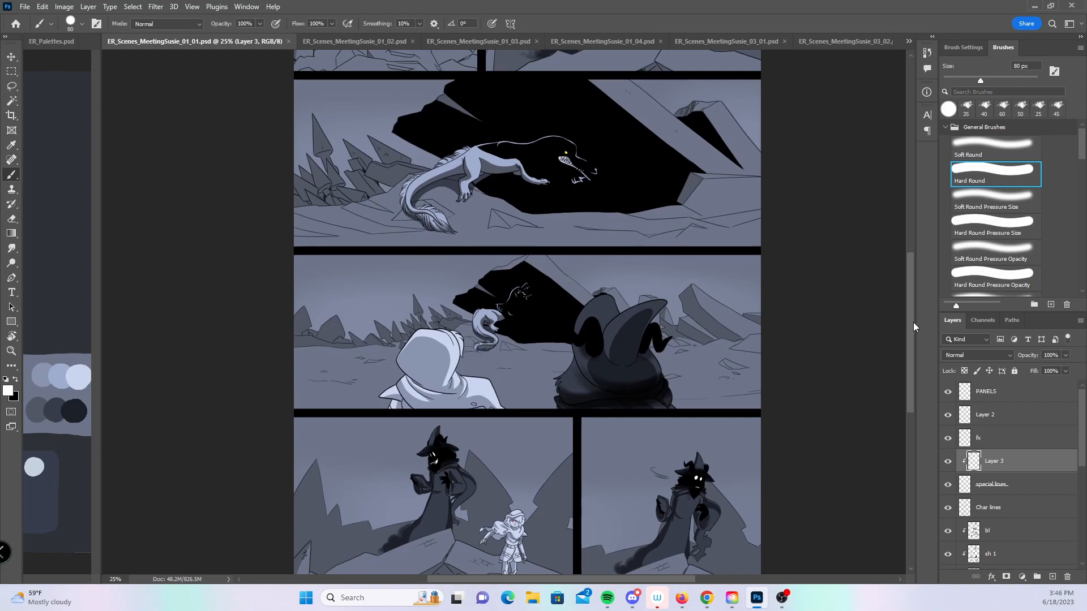
{"action": "mouse_move", "coordinate": [908, 345]}
{"action": "left_mouse_down"}
{"action": "mouse_move", "coordinate": [911, 281]}
{"action": "mouse_move", "coordinate": [903, 355]}
{"action": "left_mouse_up"}
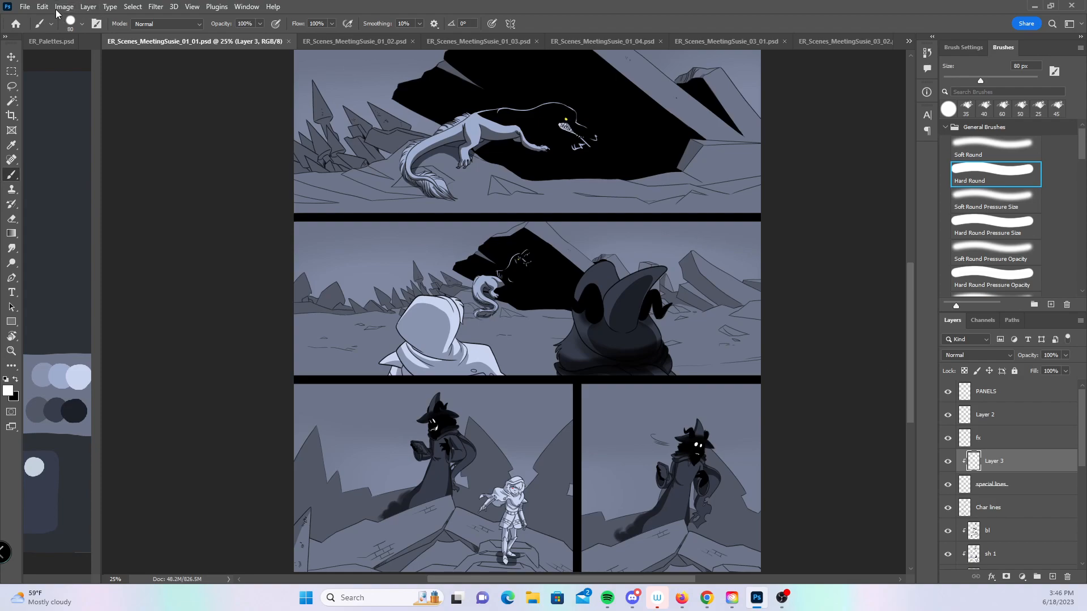
- Open the five page files ER_Scenes_MeetingSusie_02_01 through ER_Scenes_MeetingSusie_02_05 together
{"action": "left_click", "coordinate": [25, 6]}
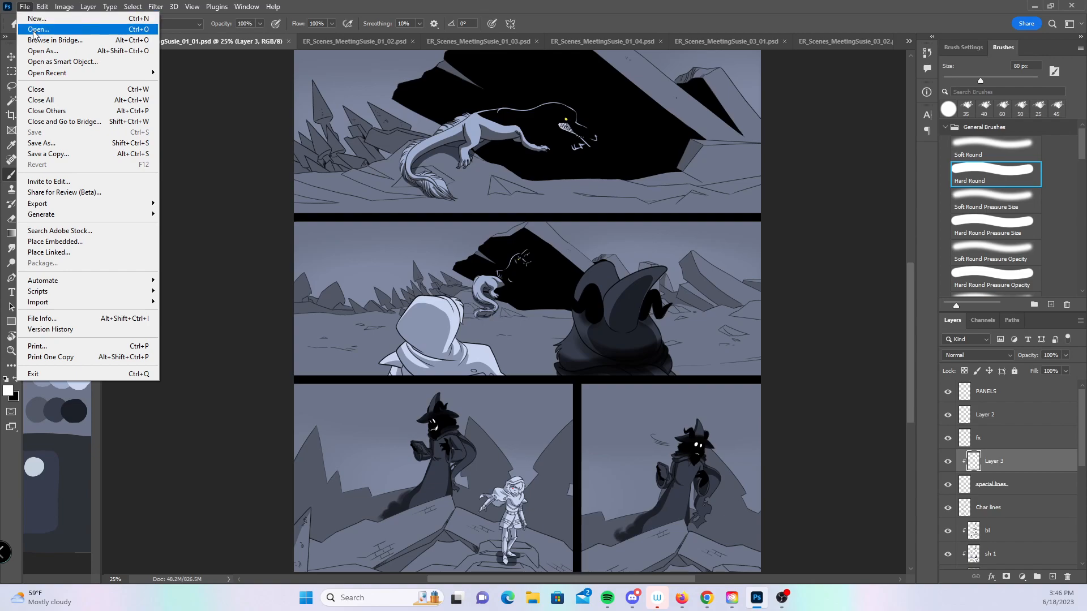
{"action": "left_click", "coordinate": [34, 32]}
{"action": "left_click_drag", "start_coordinate": [551, 205], "coordinate": [559, 250]}
{"action": "left_click", "coordinate": [276, 221]}
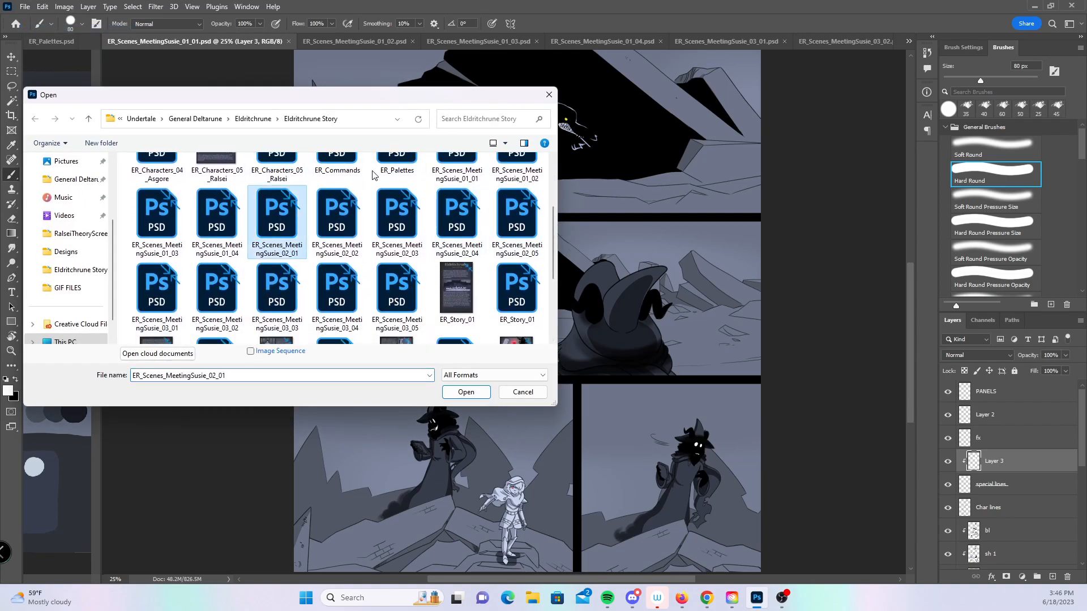
{"action": "left_click", "coordinate": [457, 221], "text": "shift"}
{"action": "left_click", "coordinate": [516, 218], "text": "shift"}
{"action": "left_click", "coordinate": [466, 392]}
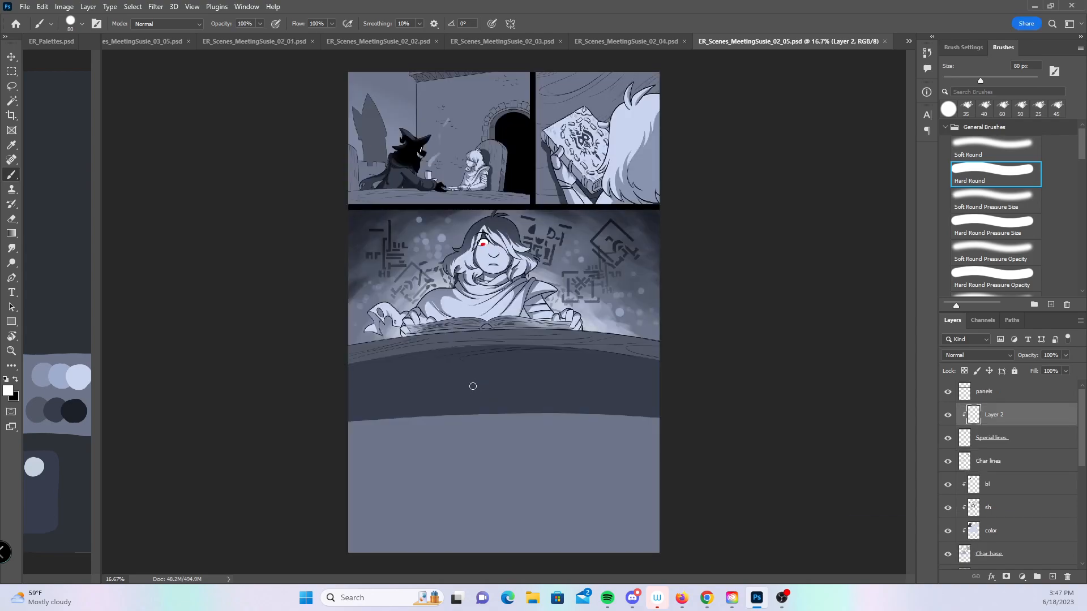
- Examine all panels of pages 02_05 and 02_04 for mouths and special lines that still need white
{"action": "key", "text": "z"}
{"action": "left_click", "coordinate": [645, 239]}
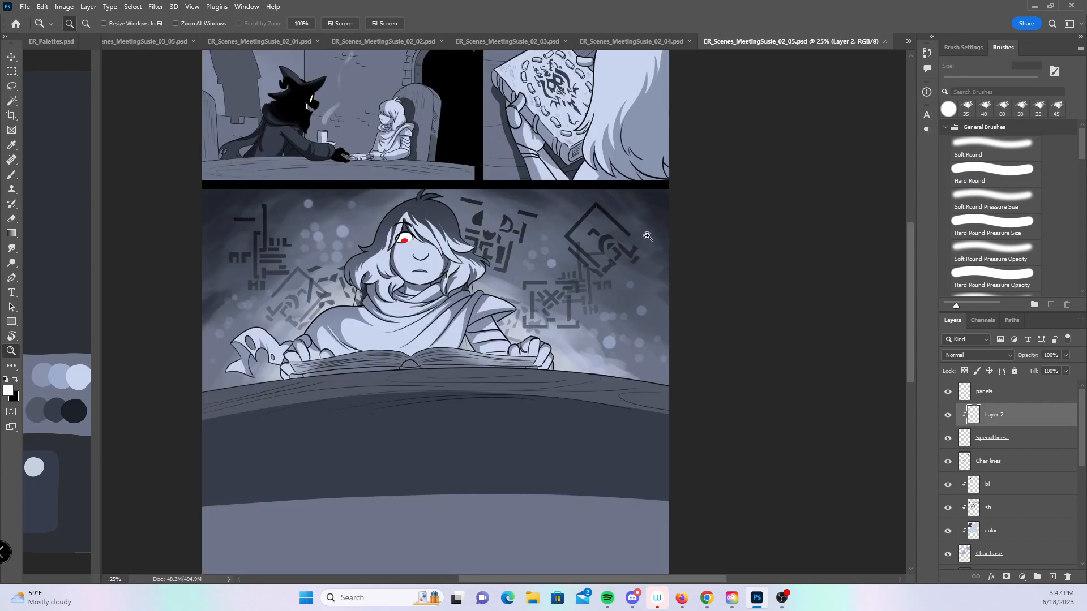
{"action": "left_click_drag", "start_coordinate": [911, 336], "coordinate": [908, 287]}
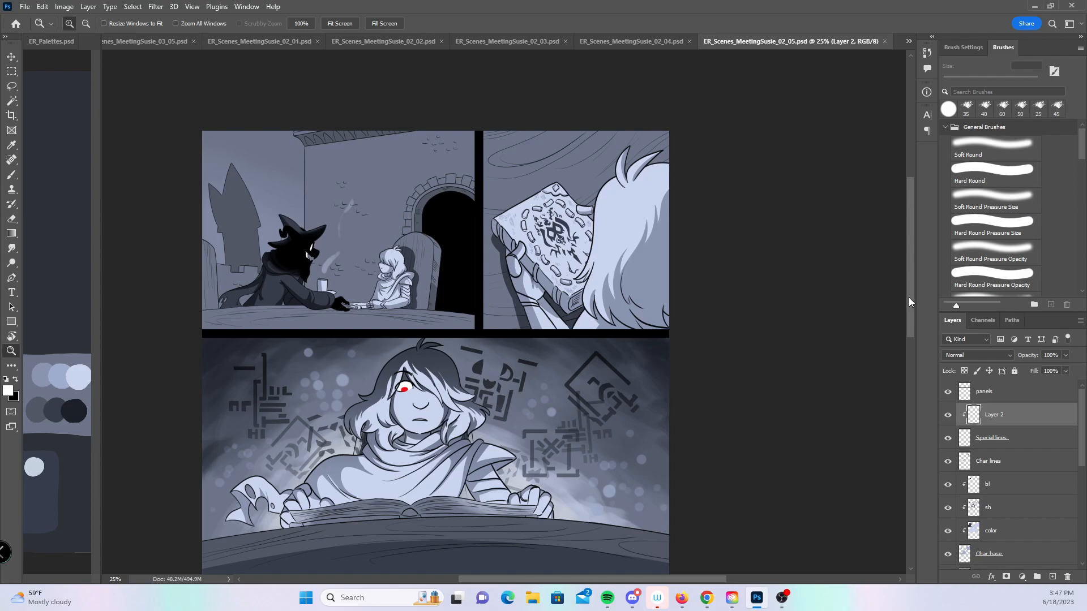
{"action": "mouse_move", "coordinate": [909, 297]}
{"action": "left_mouse_down"}
{"action": "mouse_move", "coordinate": [908, 322]}
{"action": "mouse_move", "coordinate": [907, 295]}
{"action": "left_mouse_up"}
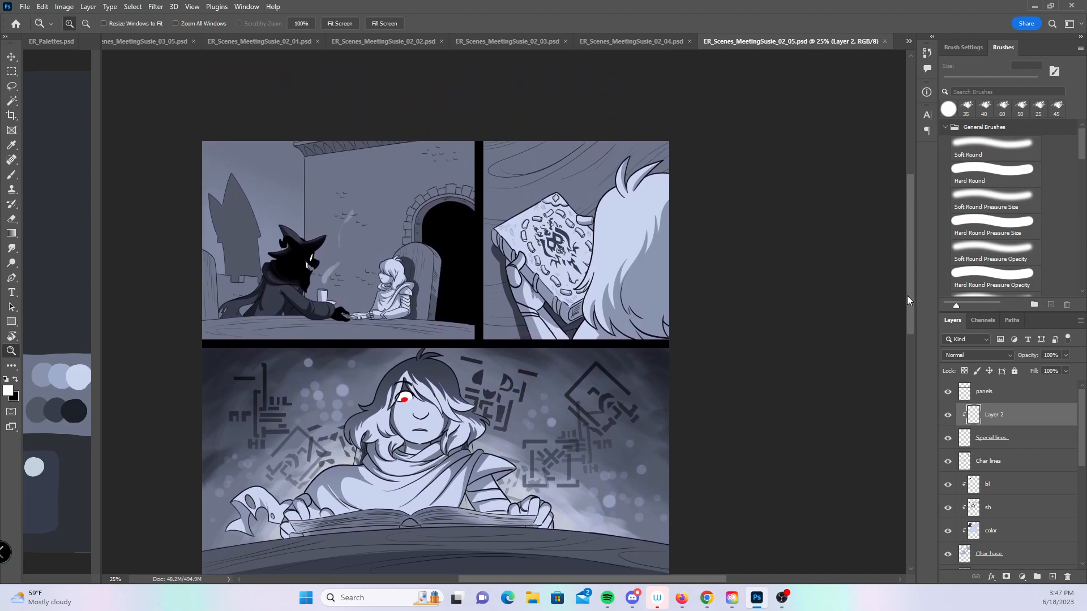
{"action": "left_click", "coordinate": [660, 41]}
{"action": "left_click", "coordinate": [612, 416]}
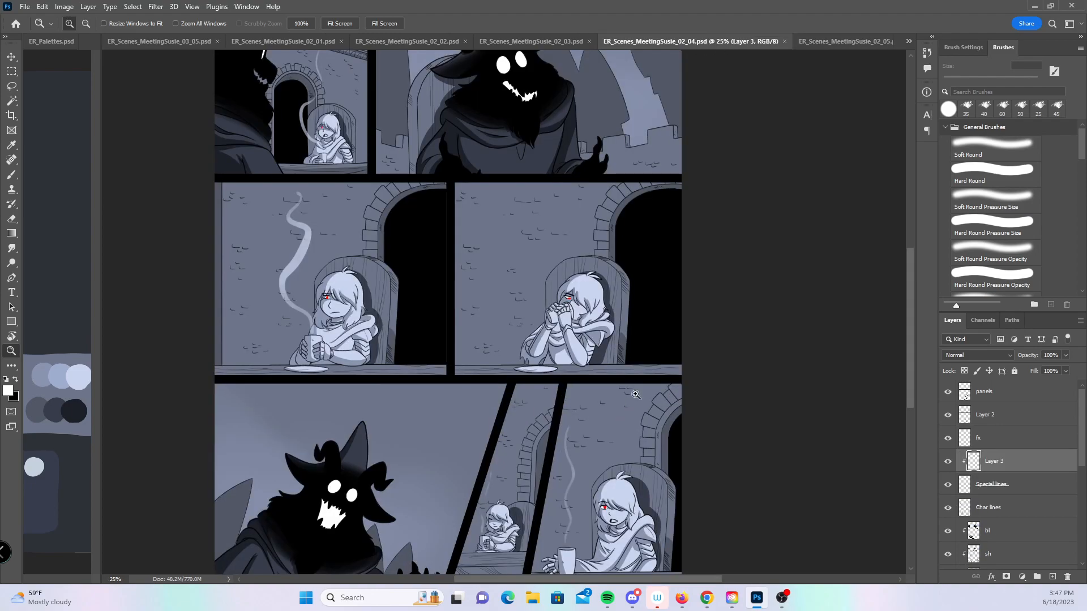
{"action": "scroll", "coordinate": [909, 270], "scroll_direction": "up", "scroll_amount": 3}
{"action": "left_click_drag", "start_coordinate": [910, 271], "coordinate": [910, 237]}
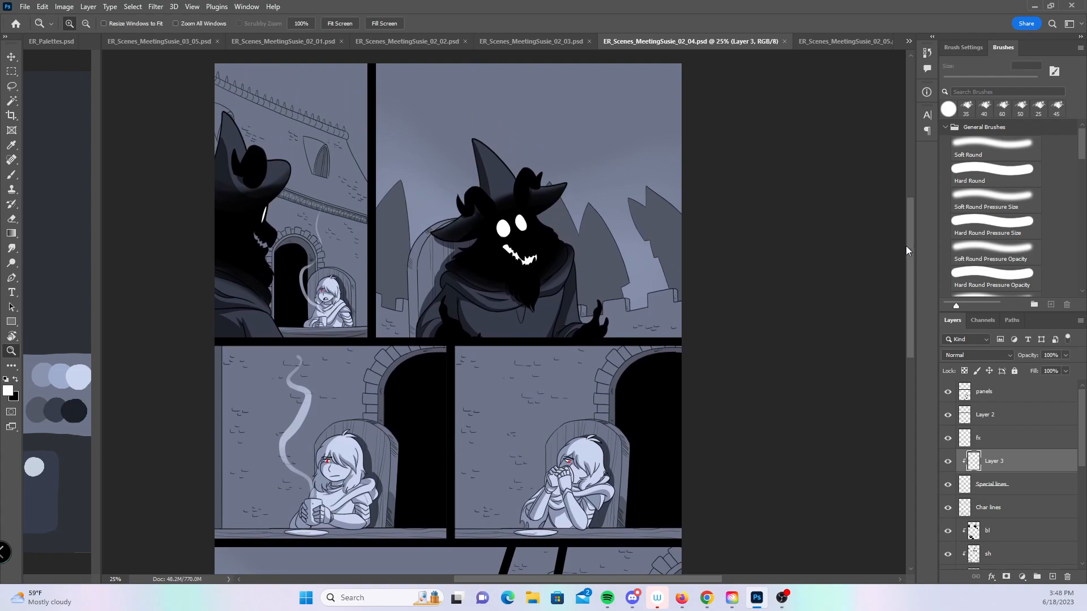
{"action": "scroll", "coordinate": [909, 238], "scroll_direction": "up", "scroll_amount": 1}
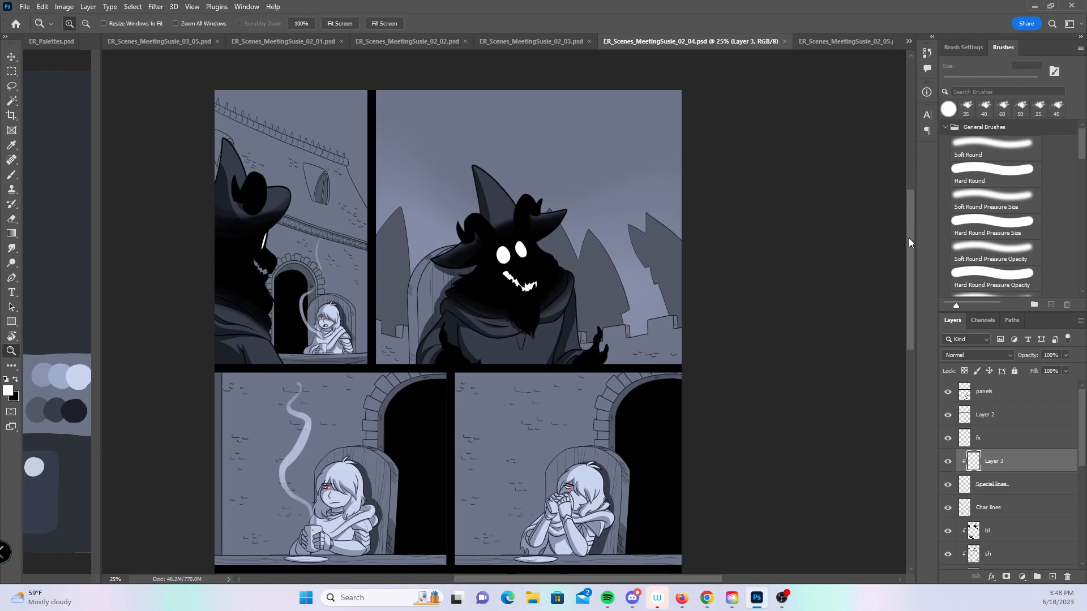
{"action": "scroll", "coordinate": [909, 249], "scroll_direction": "down", "scroll_amount": 2}
{"action": "left_click_drag", "start_coordinate": [910, 254], "coordinate": [907, 309]}
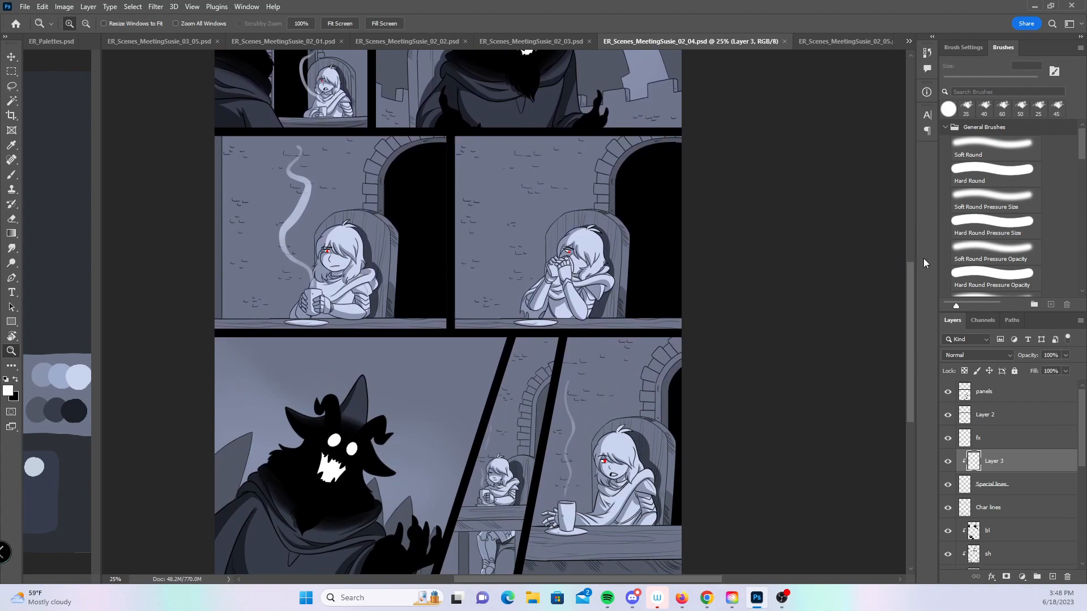
{"action": "left_click_drag", "start_coordinate": [909, 300], "coordinate": [909, 325]}
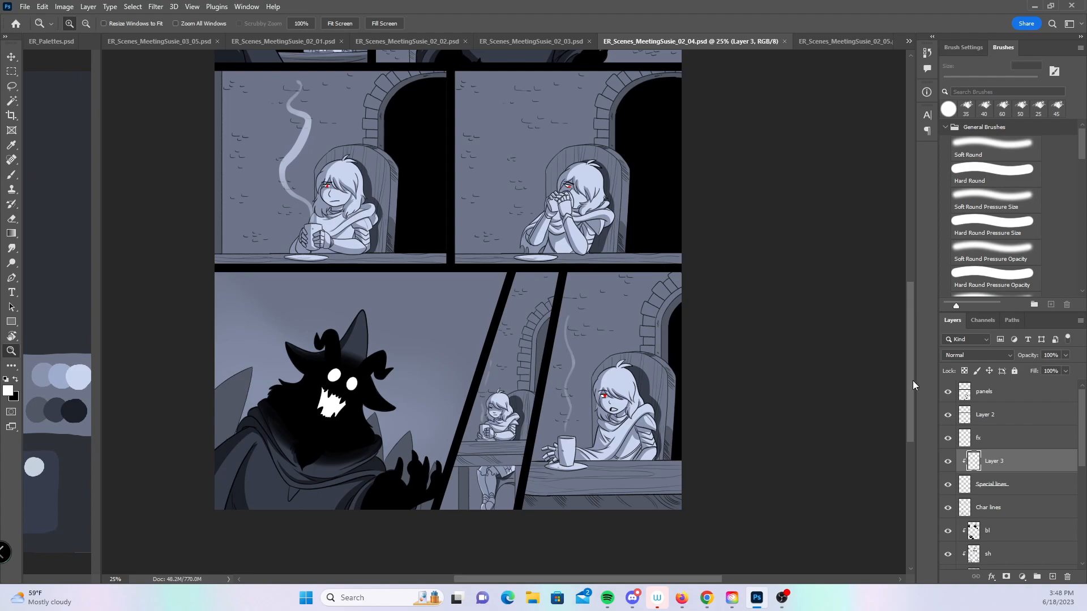
{"action": "left_click_drag", "start_coordinate": [909, 387], "coordinate": [908, 286]}
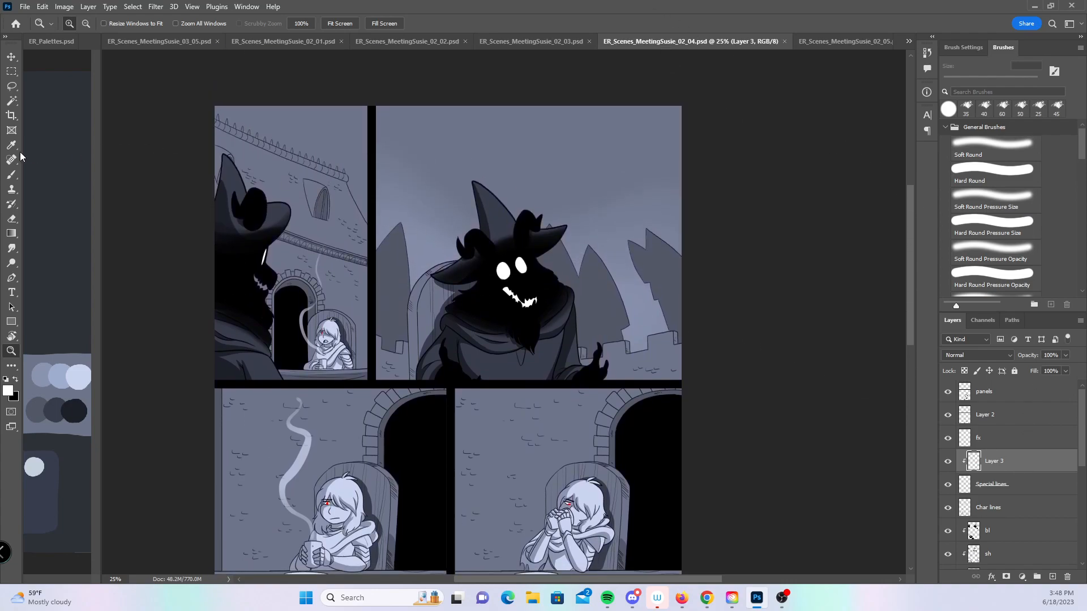
- Touch up the cloaked figure's mouth in white on Layer 3 in page 02_04's narrow upper panel with the 80 px brush, and save
{"action": "left_click", "coordinate": [11, 174]}
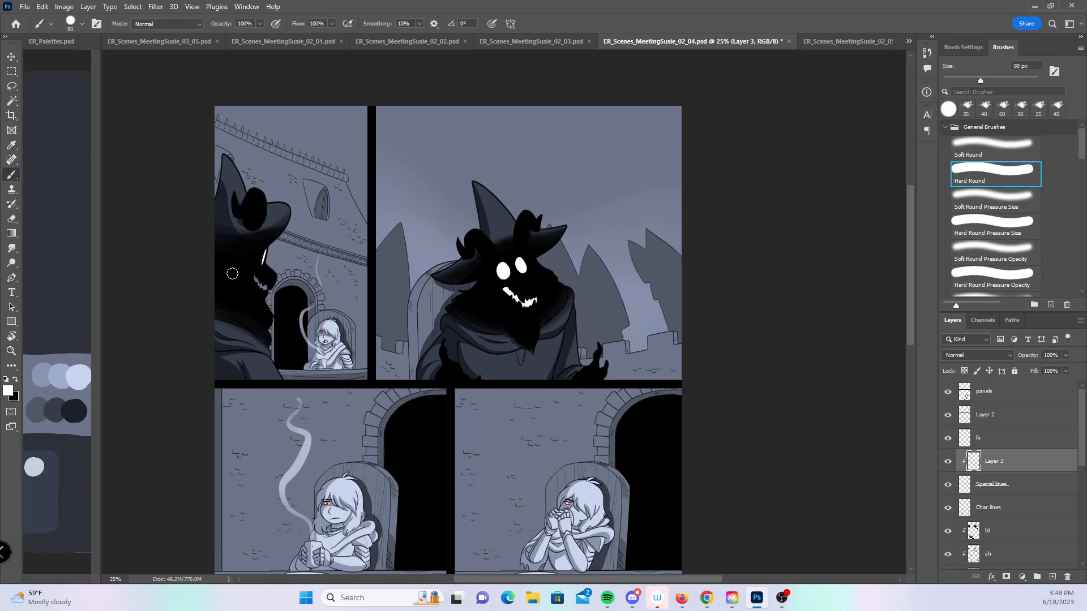
{"action": "left_click_drag", "start_coordinate": [909, 267], "coordinate": [906, 362]}
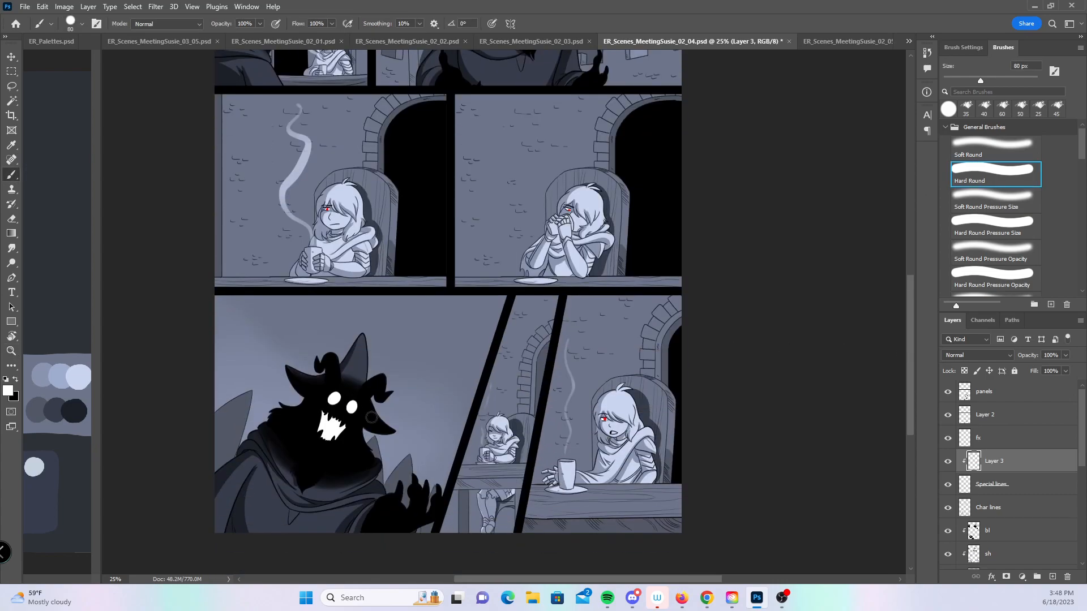
{"action": "key", "text": "ctrl+s"}
- Examine the upper and middle panels of page 02_03 for lines that still need white, and switch to page 02_02
{"action": "left_click", "coordinate": [566, 41]}
{"action": "key", "text": "z"}
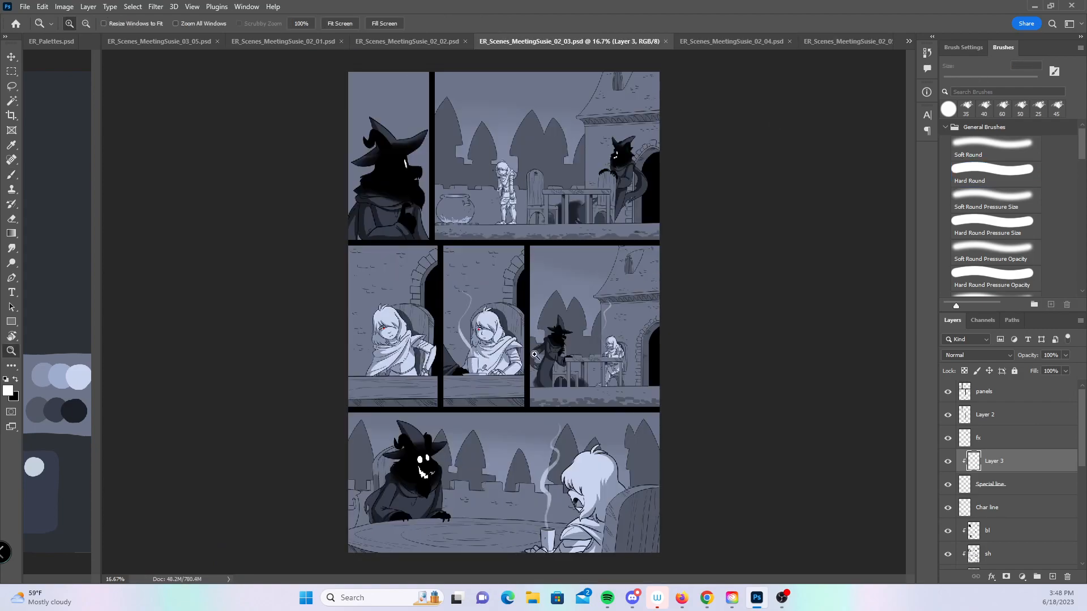
{"action": "left_click", "coordinate": [533, 352]}
{"action": "left_click_drag", "start_coordinate": [550, 389], "coordinate": [537, 530]}
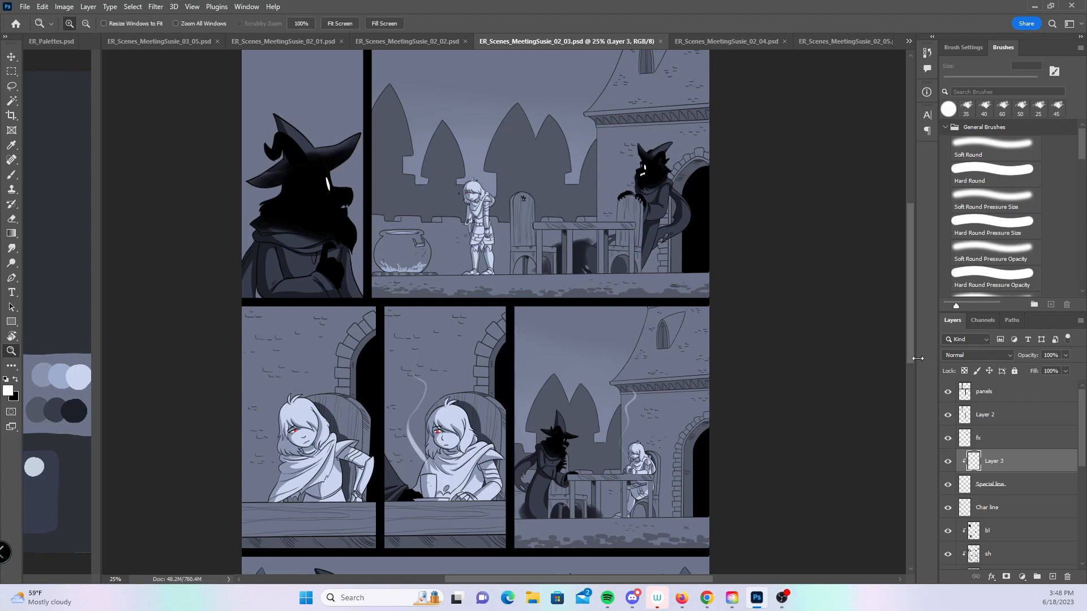
{"action": "left_click_drag", "start_coordinate": [911, 357], "coordinate": [905, 303]}
{"action": "left_click", "coordinate": [436, 42]}
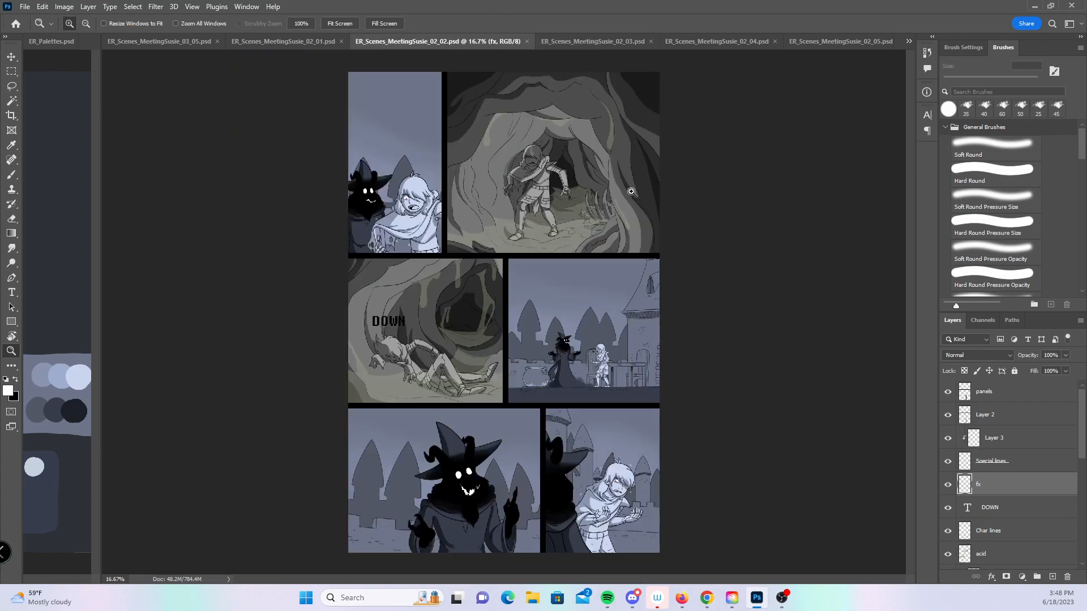
- Touch up the cloaked figure's mouth in white on Layer 3 in page 02_02's narrow upper panel, and save
{"action": "left_click", "coordinate": [587, 315]}
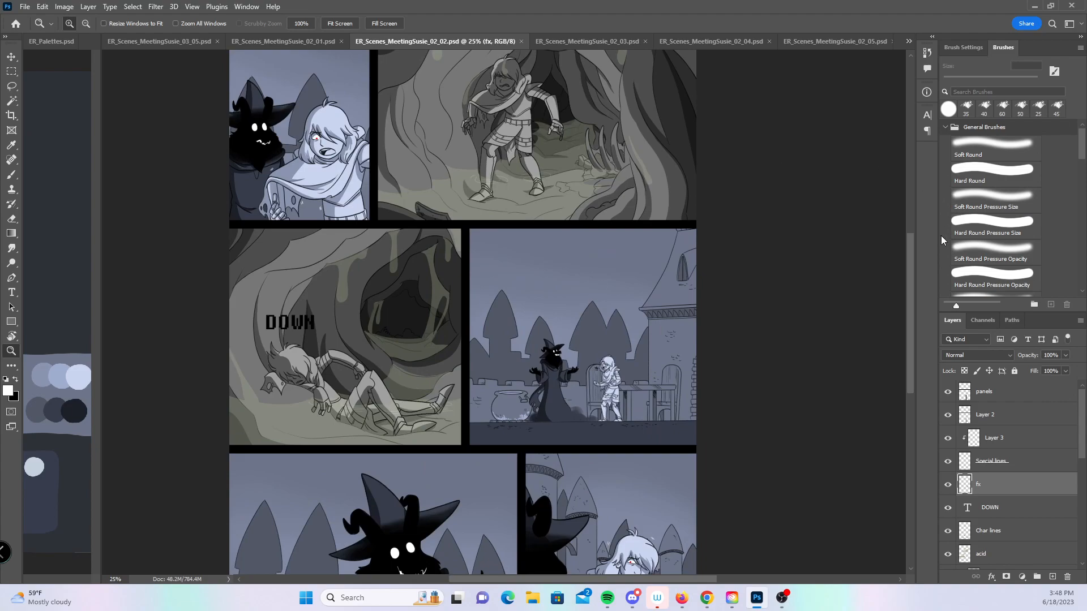
{"action": "left_click_drag", "start_coordinate": [910, 281], "coordinate": [908, 244]}
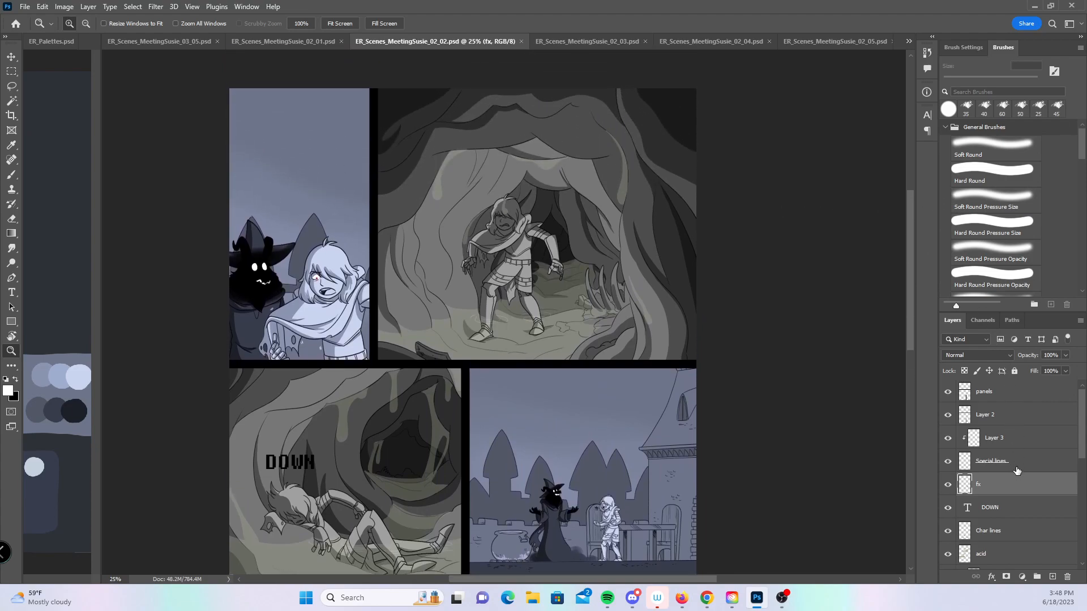
{"action": "left_click", "coordinate": [1018, 443]}
{"action": "key", "text": "b"}
{"action": "left_click", "coordinate": [276, 254]}
{"action": "key", "text": "ctrl+s"}
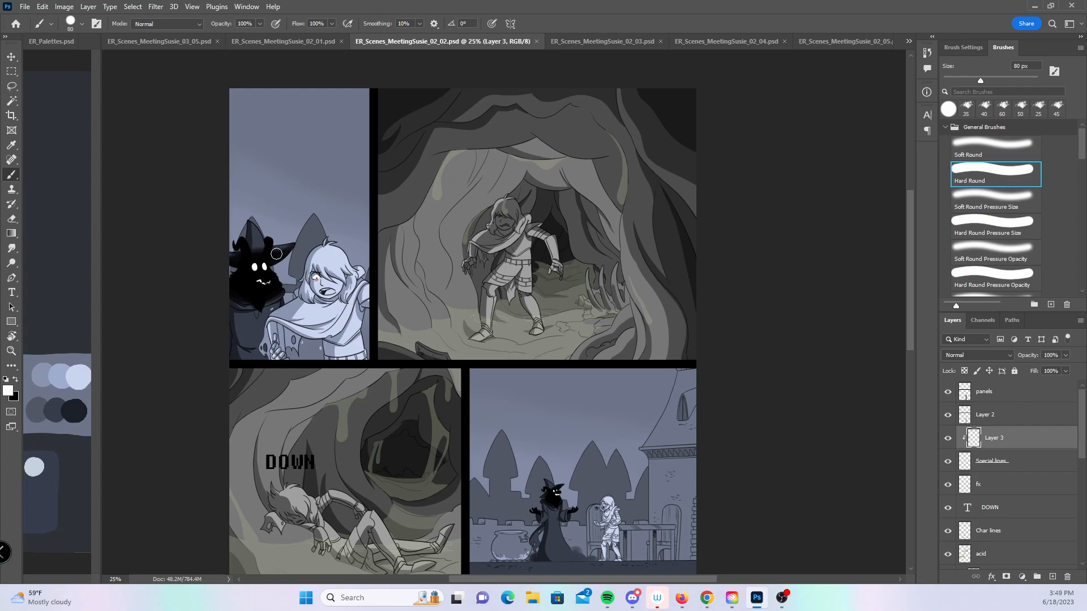
{"action": "left_click_drag", "start_coordinate": [909, 200], "coordinate": [906, 281]}
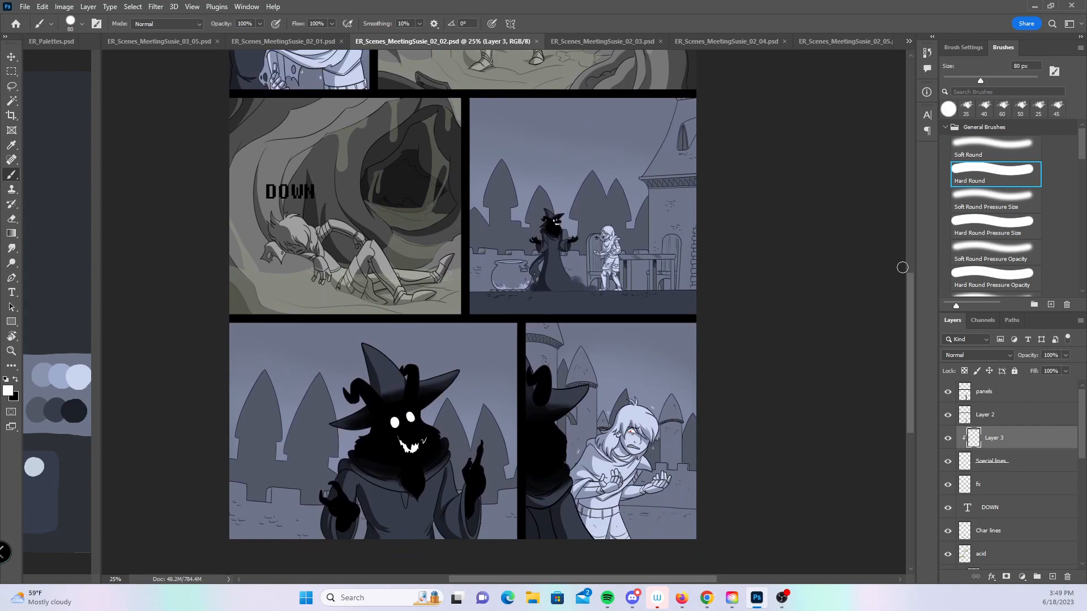
- Paint the cloaked figure's mouth lines white on Layer 4 in page 02_01's upper panels with the 80 px Hard Round brush, and save
{"action": "left_click", "coordinate": [317, 35]}
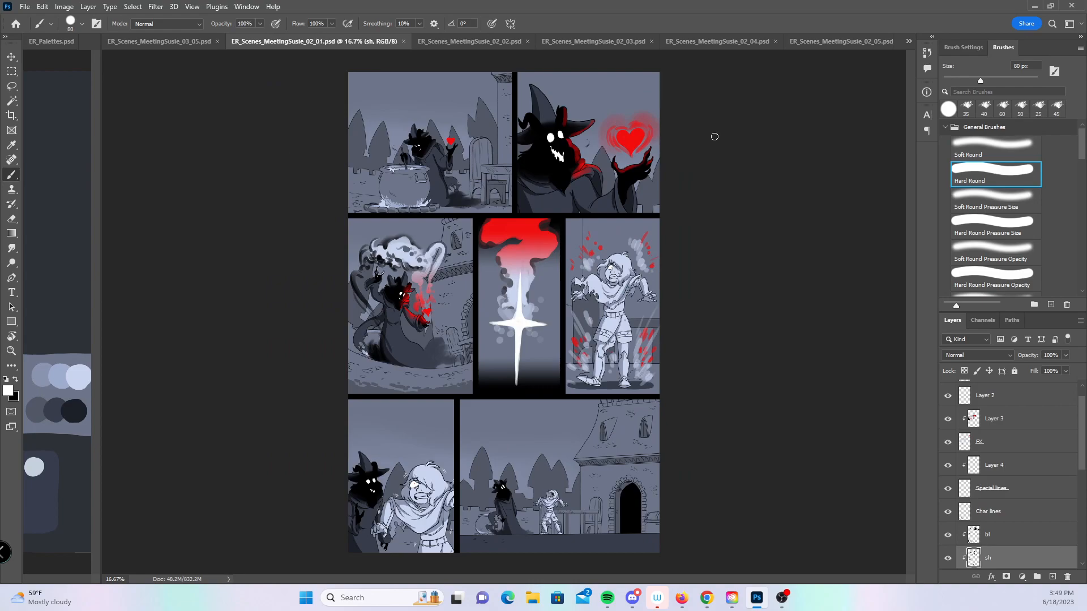
{"action": "left_click", "coordinate": [11, 352]}
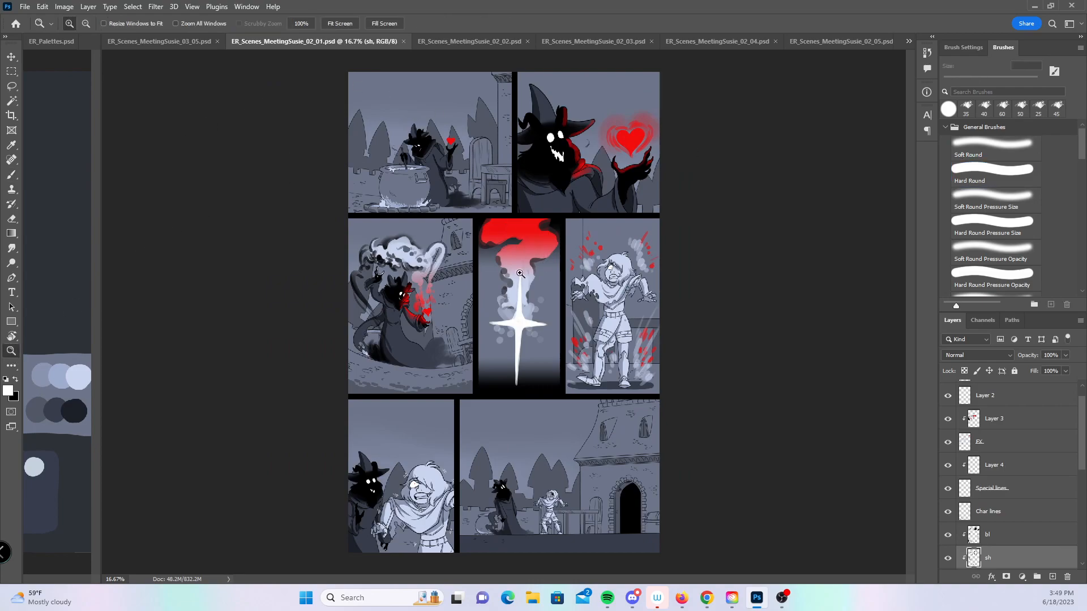
{"action": "left_click", "coordinate": [519, 273]}
{"action": "left_click_drag", "start_coordinate": [908, 259], "coordinate": [908, 216]}
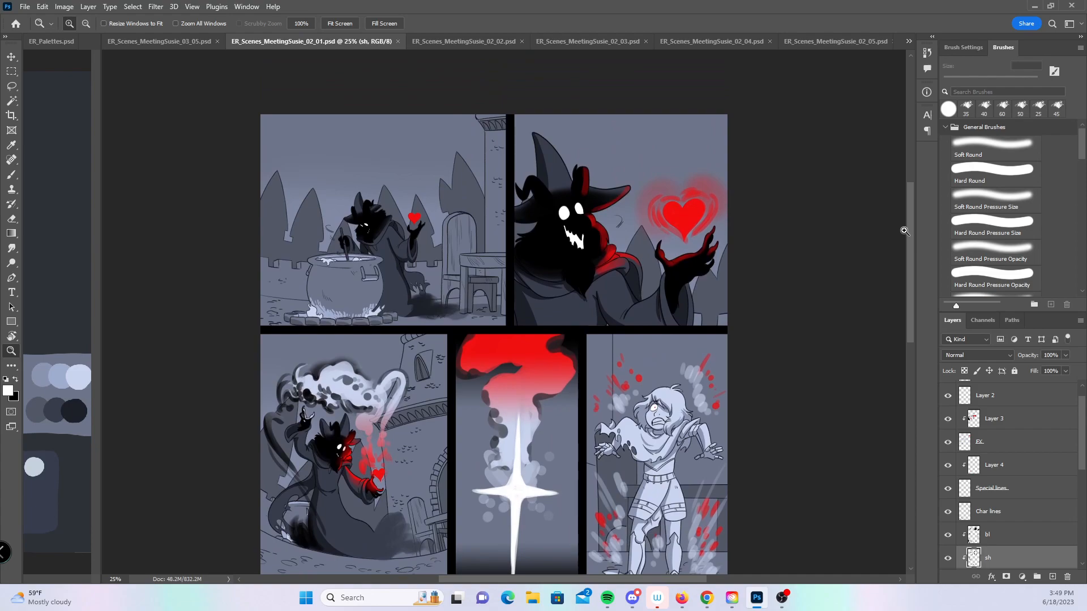
{"action": "left_click", "coordinate": [12, 175]}
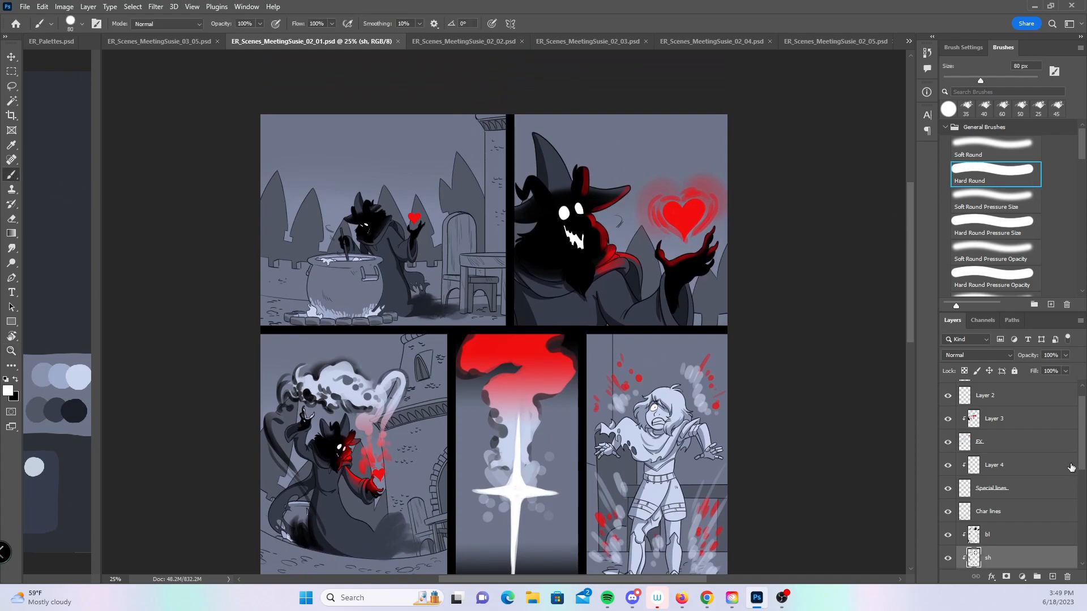
{"action": "left_click", "coordinate": [1010, 465]}
{"action": "left_click_drag", "start_coordinate": [614, 223], "coordinate": [619, 227]}
{"action": "left_click_drag", "start_coordinate": [329, 225], "coordinate": [328, 233]}
{"action": "mouse_move", "coordinate": [909, 226]}
{"action": "left_mouse_down"}
{"action": "mouse_move", "coordinate": [906, 308]}
{"action": "mouse_move", "coordinate": [903, 240]}
{"action": "left_mouse_up"}
{"action": "key", "text": "ctrl+s"}
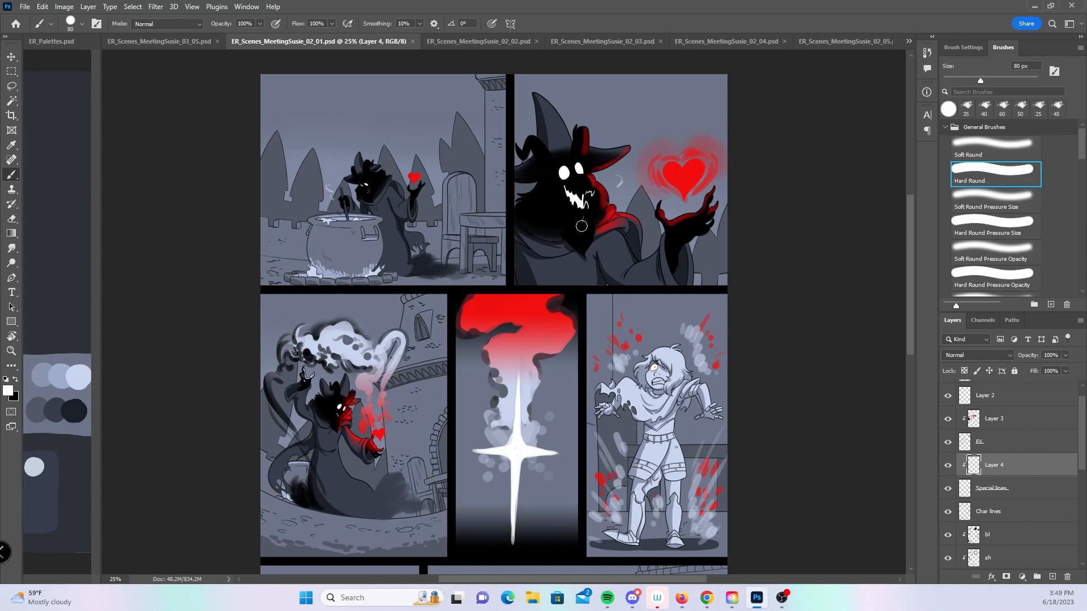
- Add further white touch-ups to the figure's mouth in page 02_01's heart close-up, check the lower panels, and save
{"action": "left_click", "coordinate": [596, 199]}
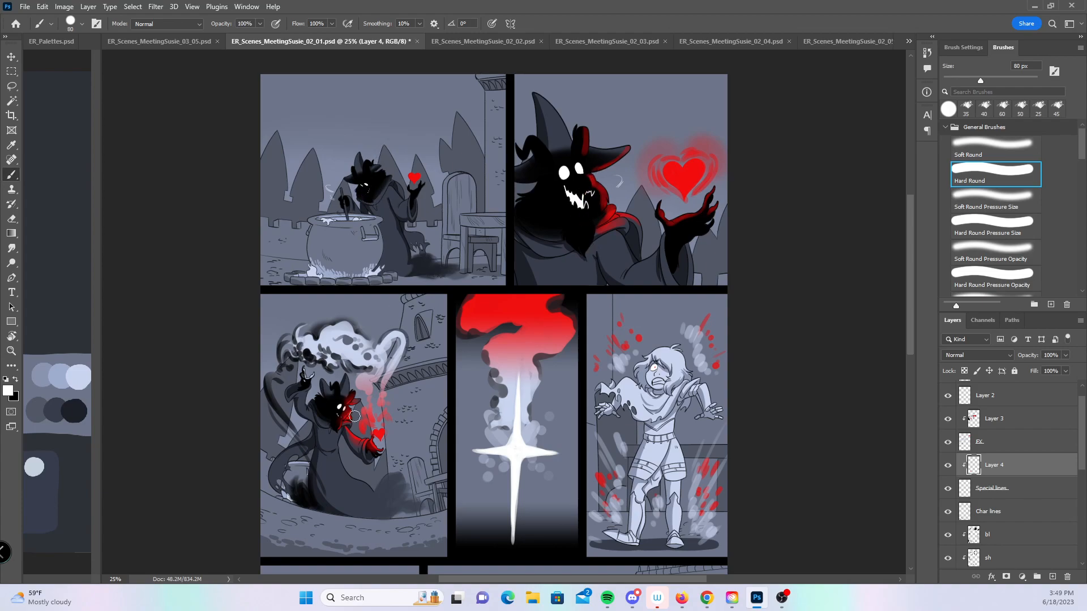
{"action": "left_click_drag", "start_coordinate": [910, 235], "coordinate": [904, 323]}
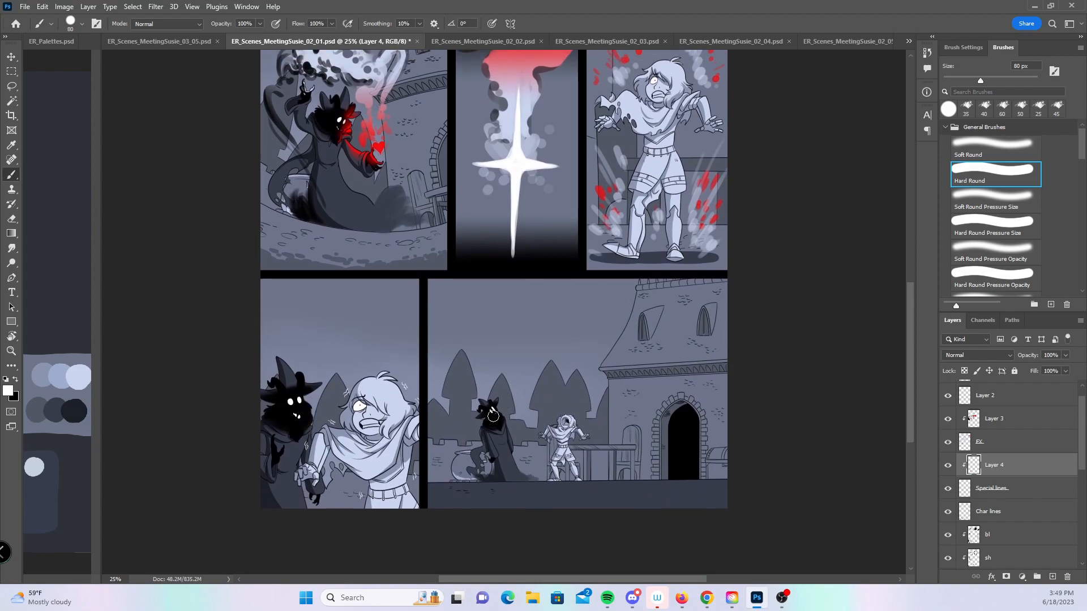
{"action": "left_click_drag", "start_coordinate": [911, 351], "coordinate": [908, 257]}
{"action": "key", "text": "ctrl+s"}
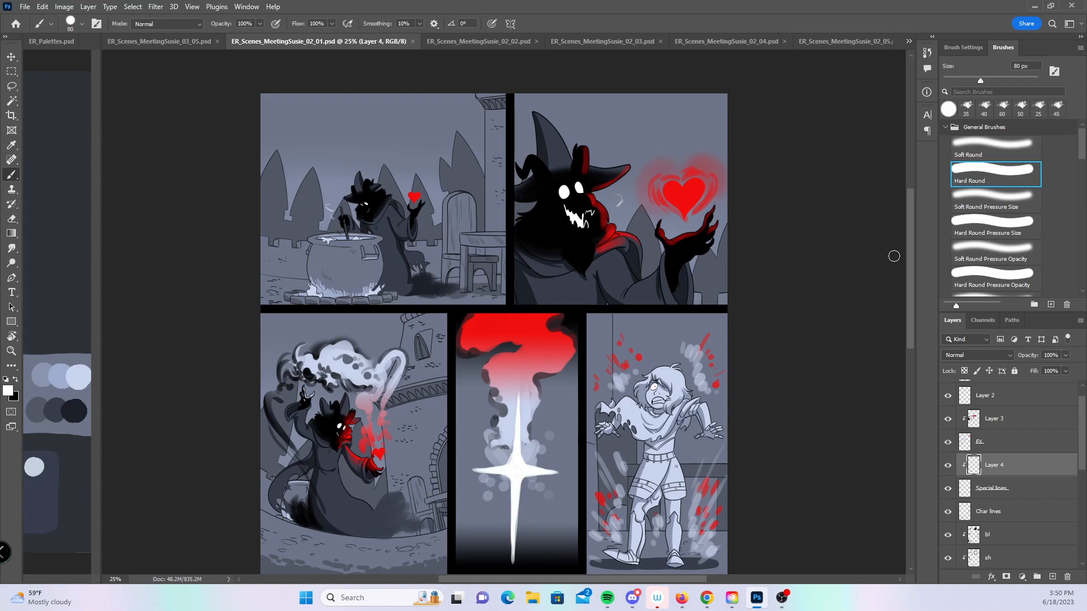
- Close page 02_01 and the ER_Palettes reference document
{"action": "left_click", "coordinate": [412, 42]}
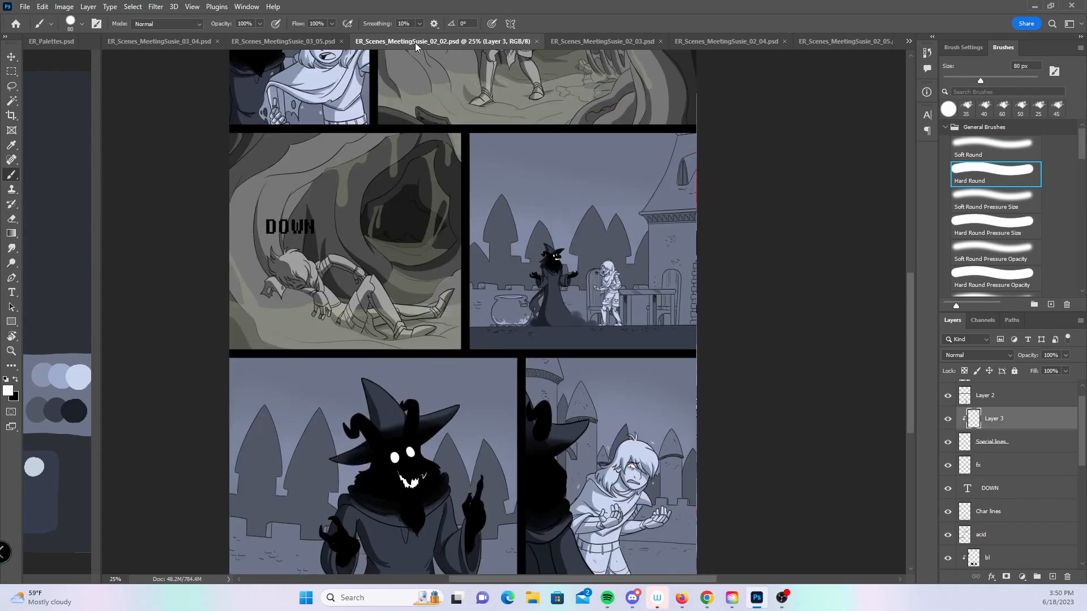
{"action": "left_click", "coordinate": [61, 41]}
{"action": "left_click", "coordinate": [102, 161]}
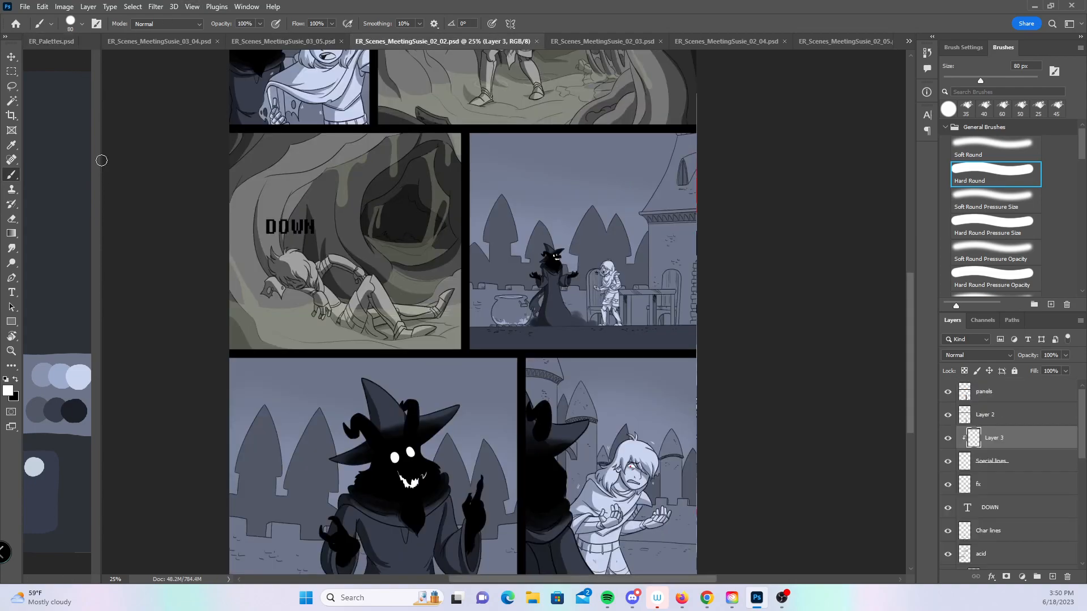
{"action": "left_click", "coordinate": [101, 155]}
{"action": "left_click_drag", "start_coordinate": [102, 153], "coordinate": [171, 157]}
{"action": "left_click", "coordinate": [141, 41]}
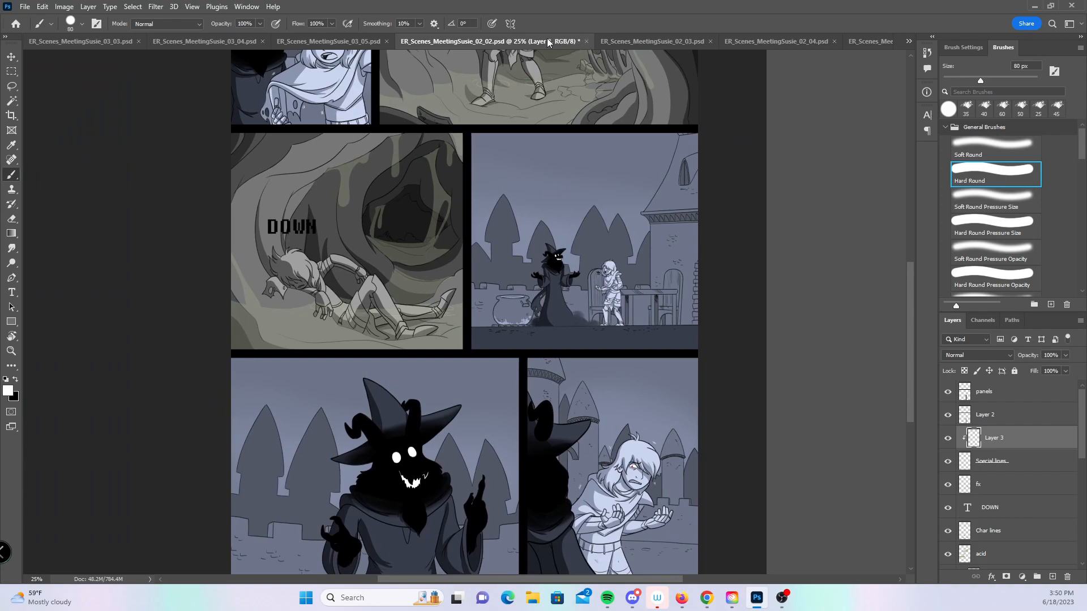
- Save page 02_02 and close all remaining MeetingSusie pages
{"action": "key", "text": "ctrl+s"}
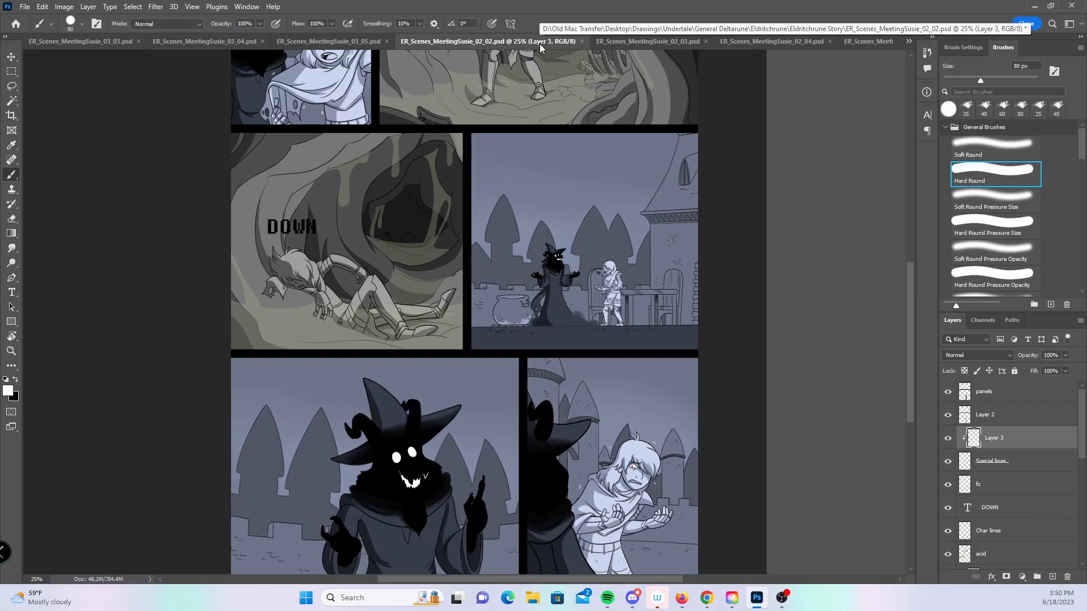
{"action": "key", "text": "ctrl+w"}
{"action": "key", "text": "ctrl+w"}
{"action": "key", "text": "ctrl+w"}
{"action": "key", "text": "ctrl+w"}
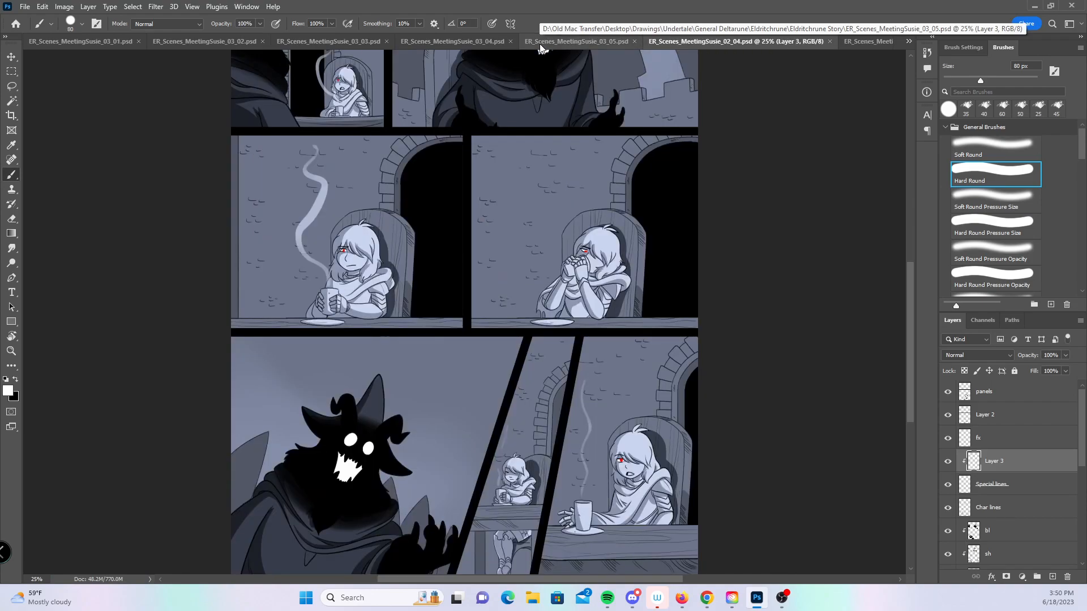
{"action": "key", "text": "ctrl+w"}
{"action": "key", "text": "ctrl+w"}
{"action": "key", "text": "ctrl+w"}
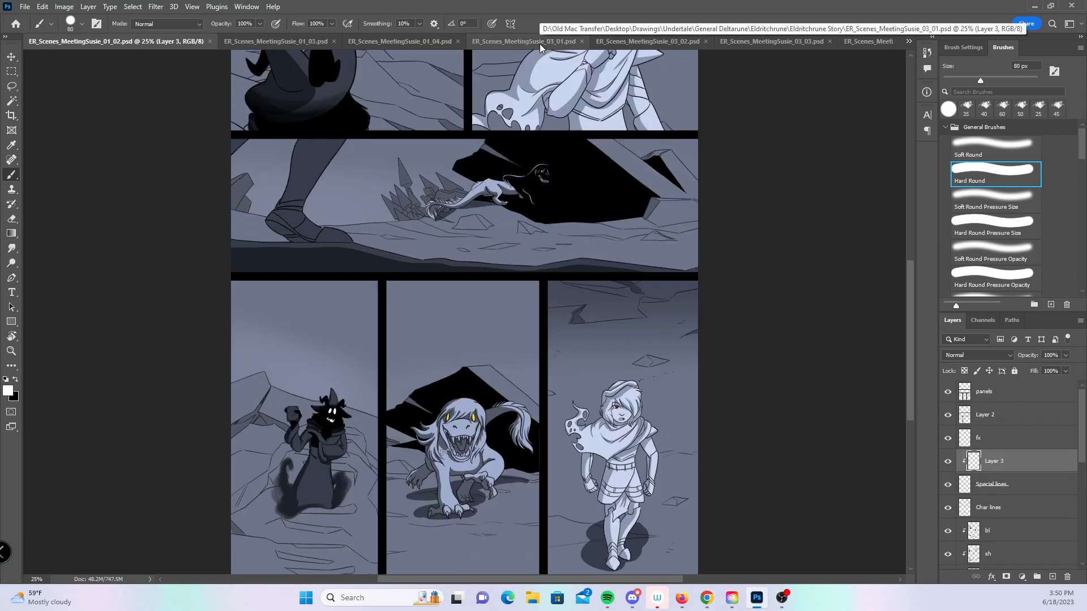
{"action": "key", "text": "ctrl+w"}
{"action": "key", "text": "ctrl+w"}
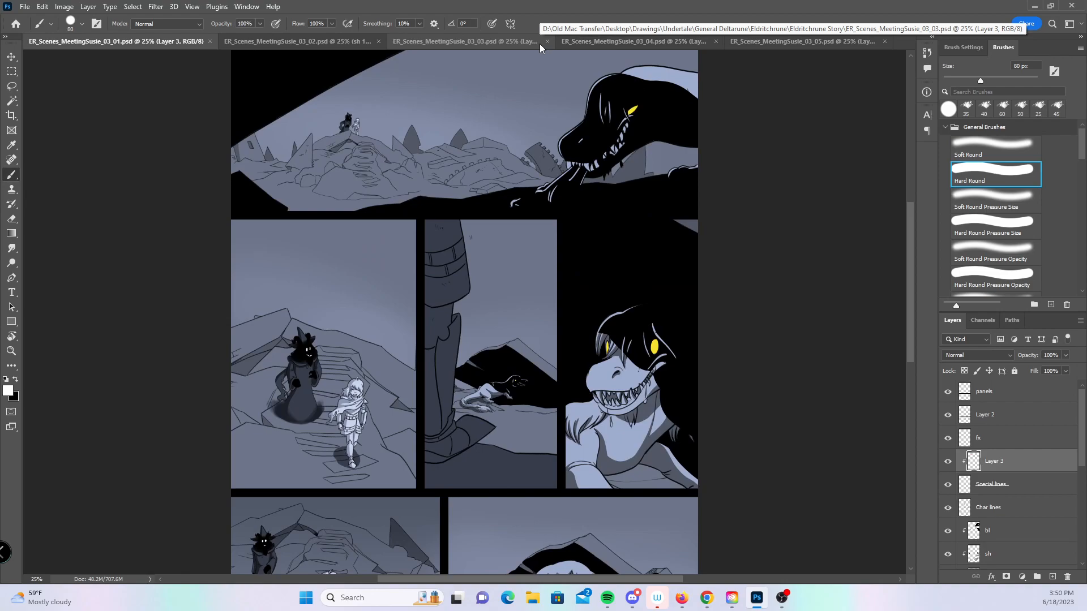
{"action": "key", "text": "ctrl+w"}
{"action": "key", "text": "ctrl+w"}
{"action": "key", "text": "ctrl+w"}
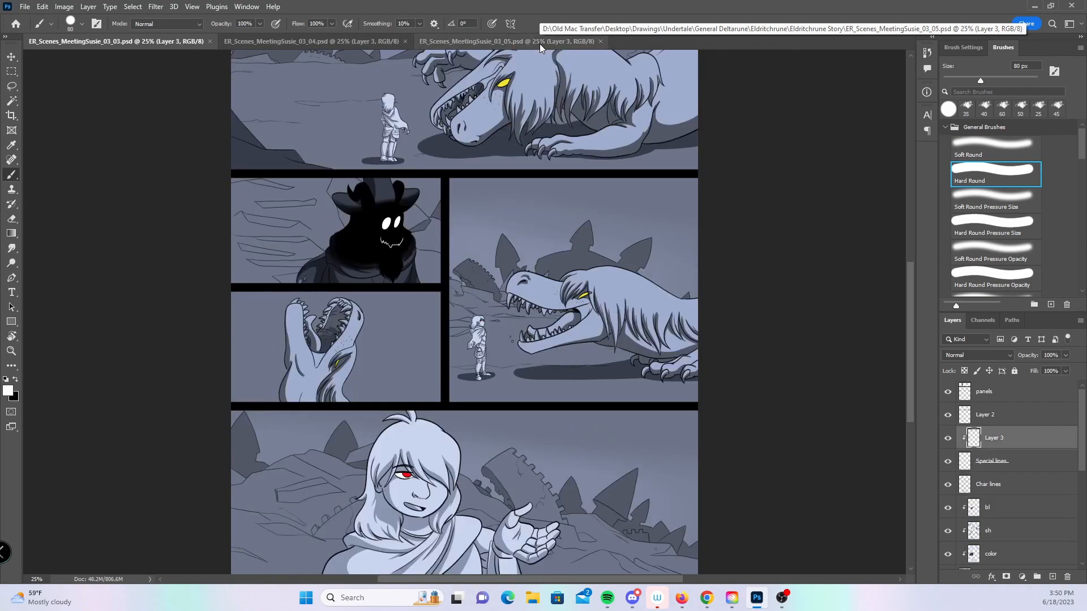
{"action": "key", "text": "ctrl+w"}
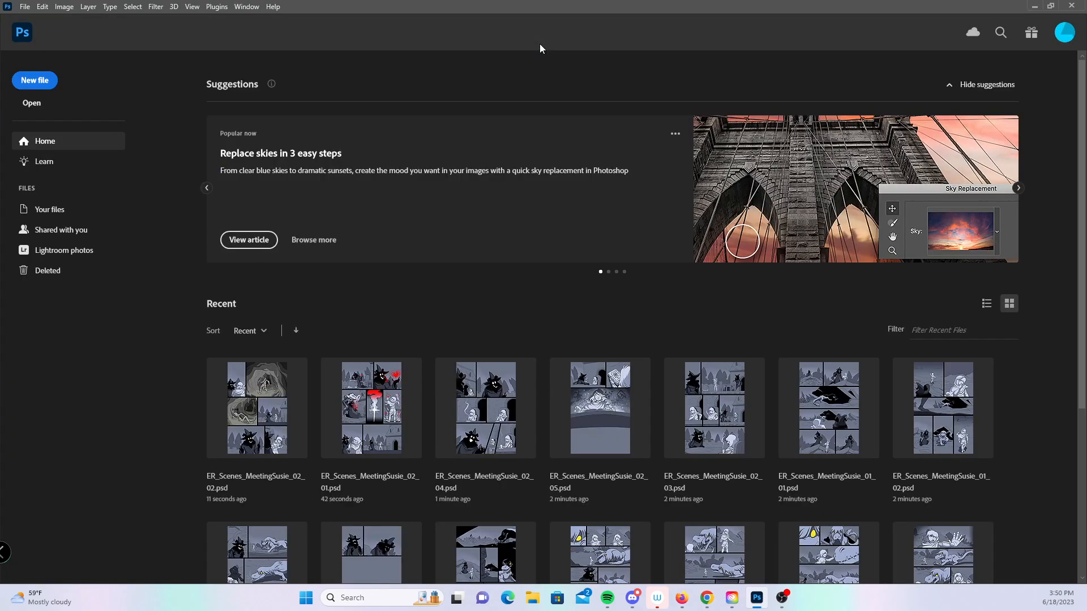
- Create a new 8.5 x 11 in document at 300 ppi in RGB Color with a white background
{"action": "left_click", "coordinate": [23, 7]}
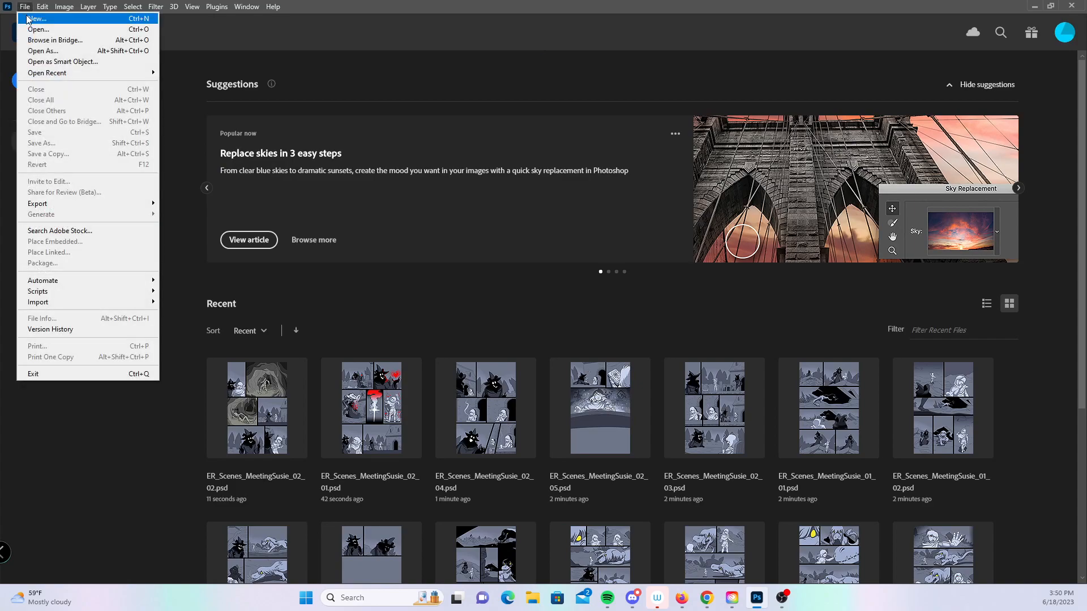
{"action": "left_click", "coordinate": [27, 20]}
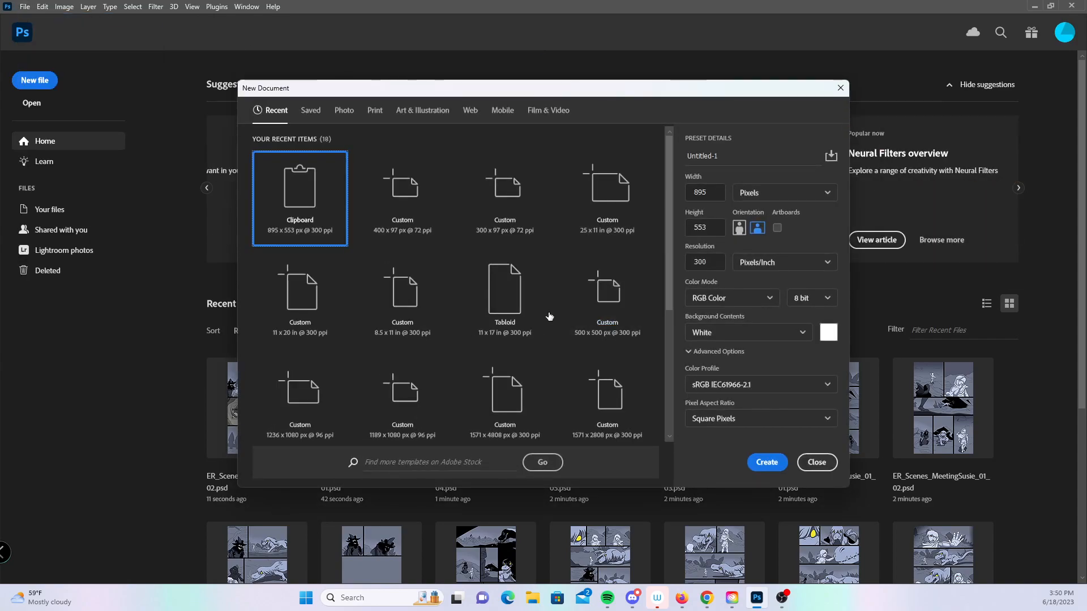
{"action": "left_click", "coordinate": [403, 294]}
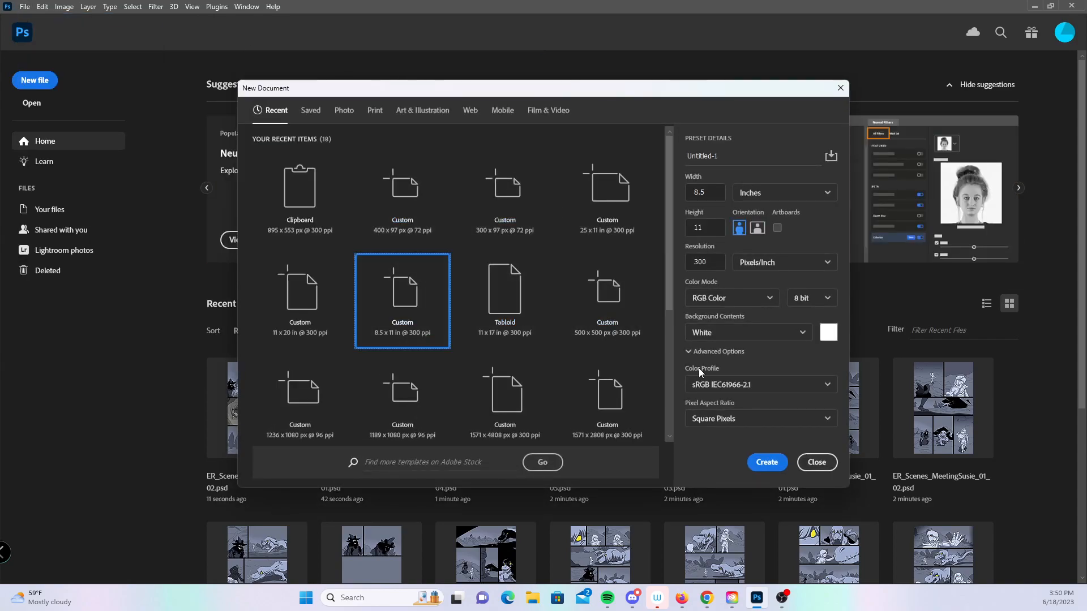
{"action": "left_click", "coordinate": [767, 462]}
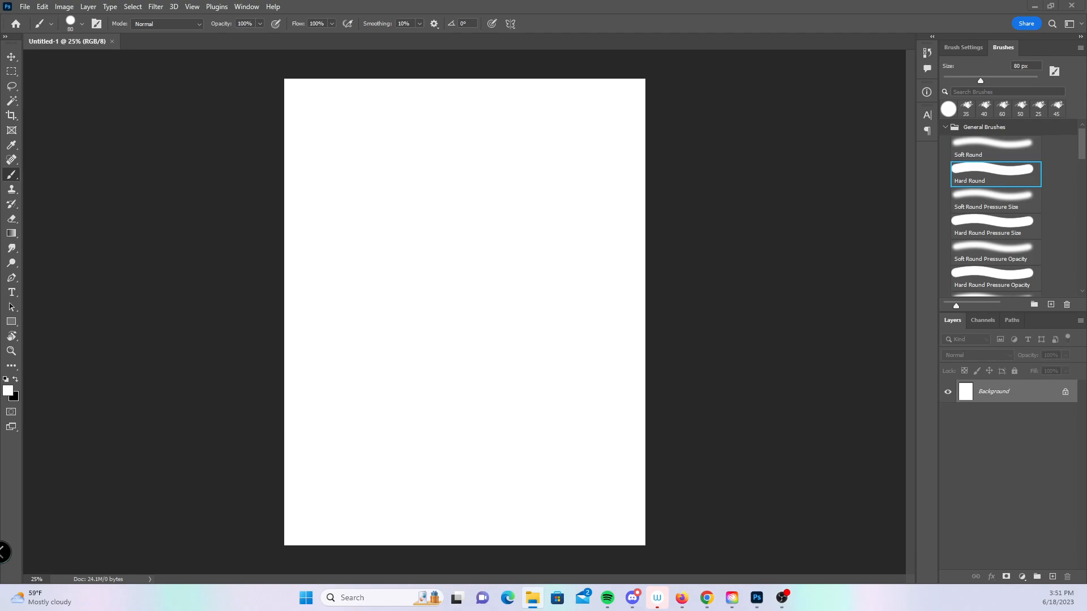
- Open Fursona_01.jpg and dock it as a narrow reference view beside the blank canvas, centred on the large colored character
{"action": "left_click", "coordinate": [757, 598]}
{"action": "left_click", "coordinate": [532, 598]}
{"action": "key", "text": "alt+Tab"}
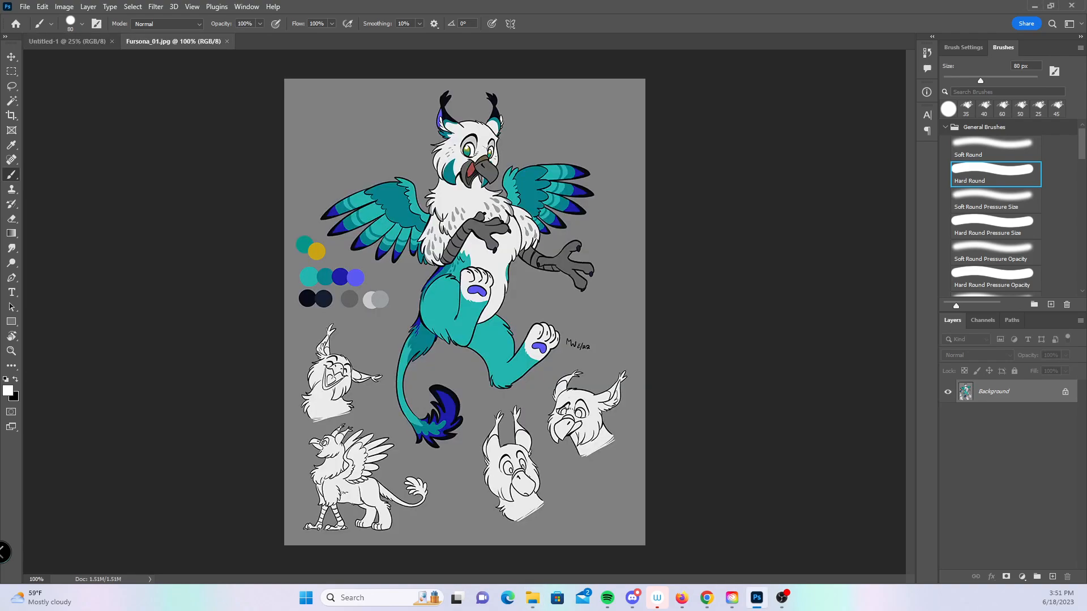
{"action": "left_click_drag", "start_coordinate": [195, 42], "coordinate": [23, 107]}
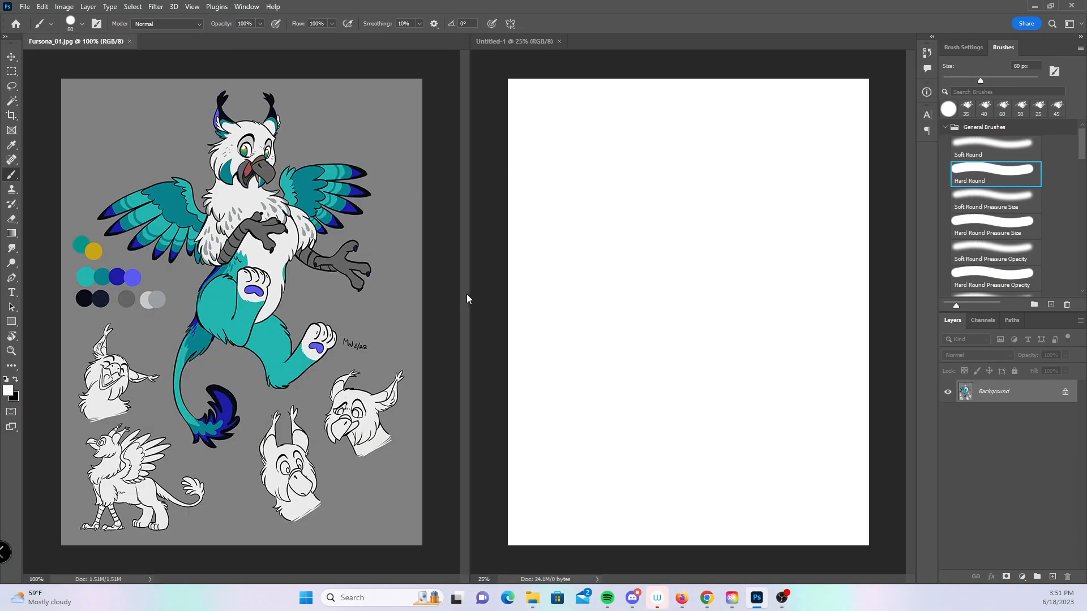
{"action": "left_click_drag", "start_coordinate": [469, 292], "coordinate": [77, 330]}
{"action": "left_click_drag", "start_coordinate": [137, 307], "coordinate": [135, 298]}
{"action": "left_click", "coordinate": [864, 408]}
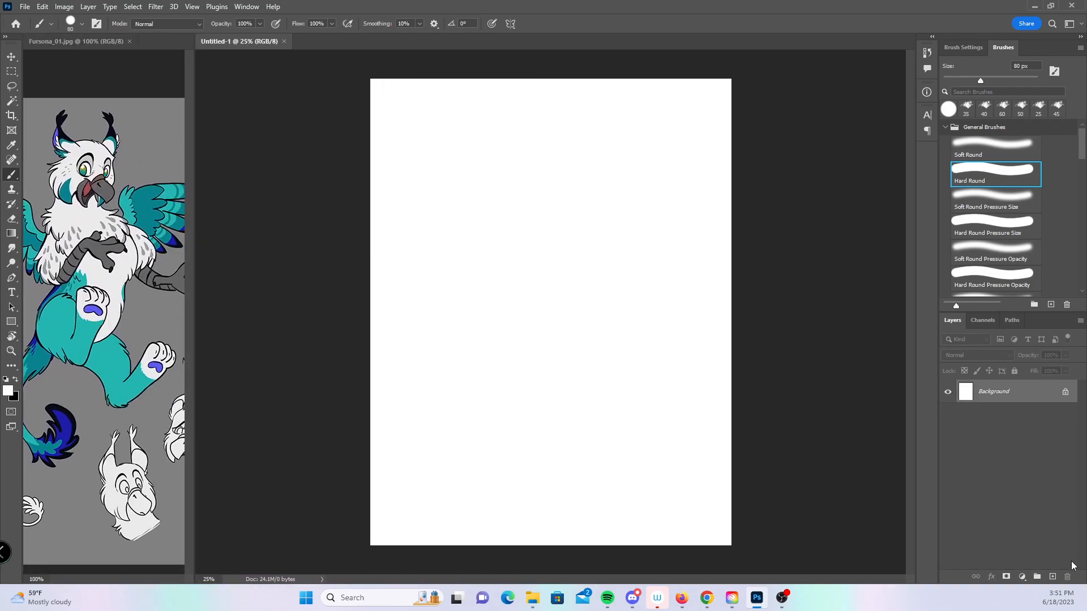
- Add a new layer to the blank document and set the foreground color to a bright teal
{"action": "left_click", "coordinate": [1052, 577]}
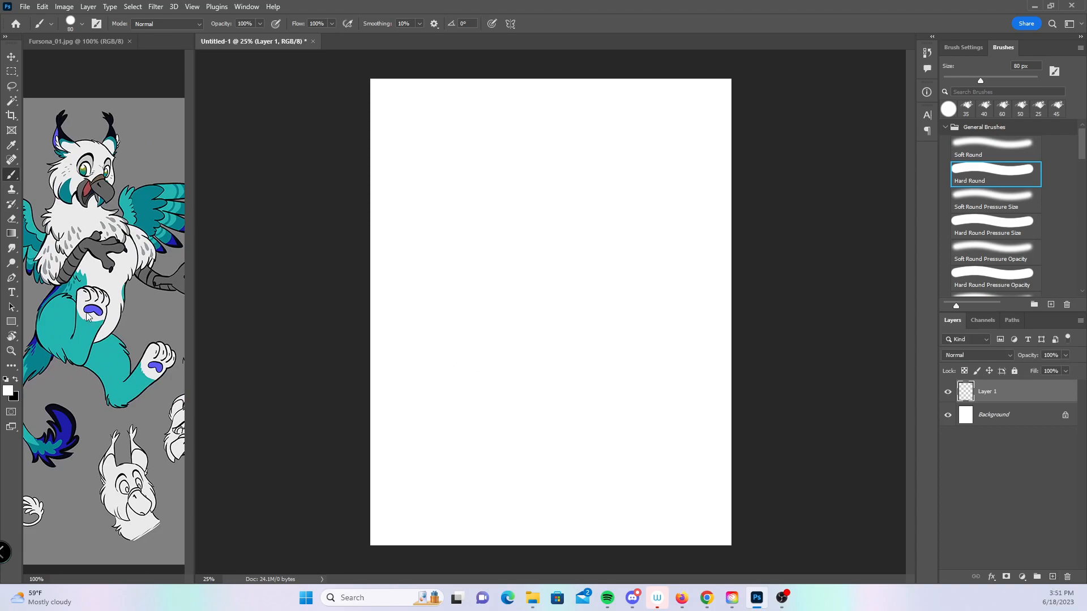
{"action": "left_click", "coordinate": [8, 390]}
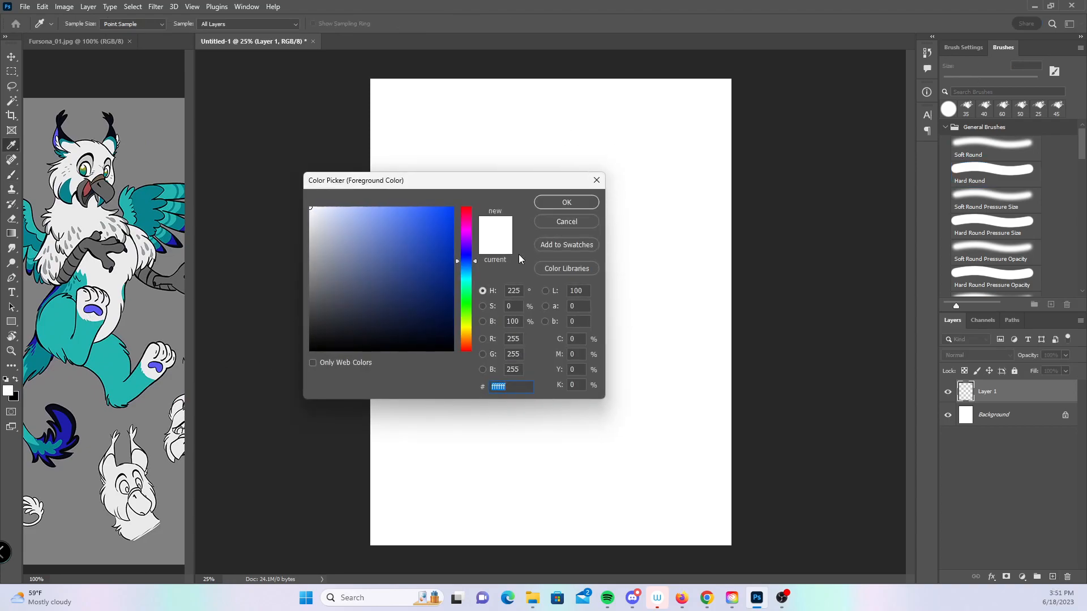
{"action": "left_click", "coordinate": [469, 280]}
{"action": "left_click", "coordinate": [447, 256]}
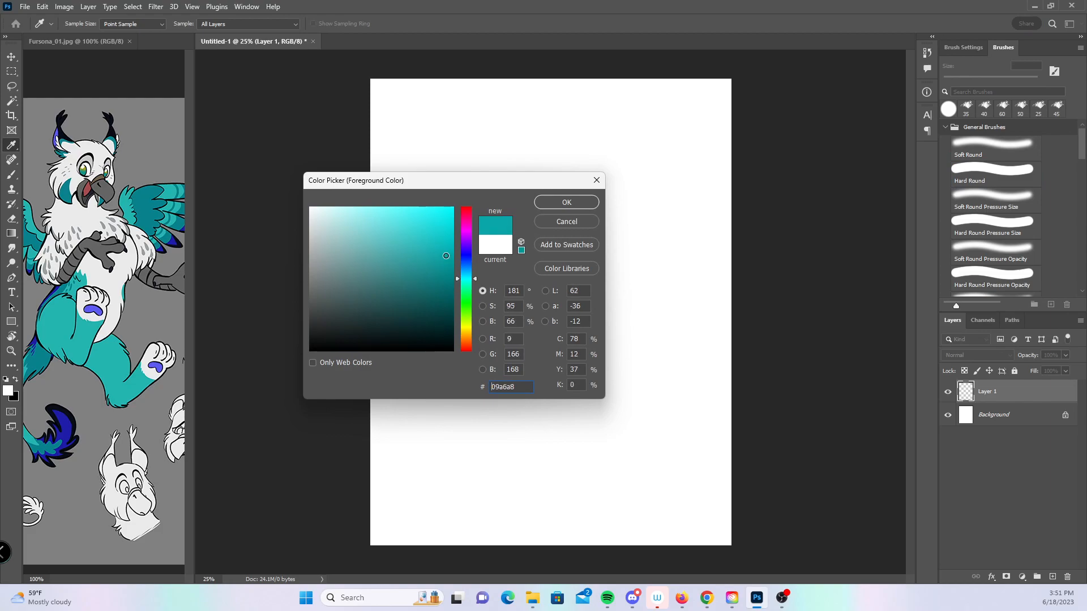
{"action": "left_click", "coordinate": [435, 230]}
{"action": "left_click", "coordinate": [549, 199]}
- Choose the Hard Elliptical 6 2 brush for sketching on the upper part of the canvas and set its size to 10 px
{"action": "left_click", "coordinate": [11, 175]}
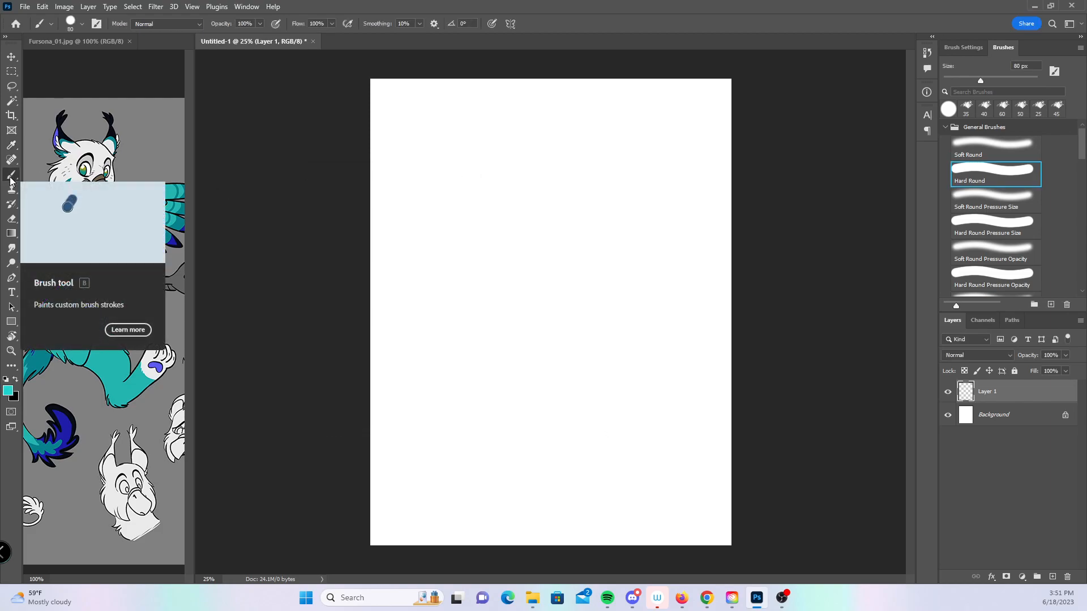
{"action": "mouse_move", "coordinate": [1081, 144]}
{"action": "left_mouse_down"}
{"action": "mouse_move", "coordinate": [1082, 278]}
{"action": "mouse_move", "coordinate": [1081, 209]}
{"action": "left_mouse_up"}
{"action": "left_click", "coordinate": [996, 214]}
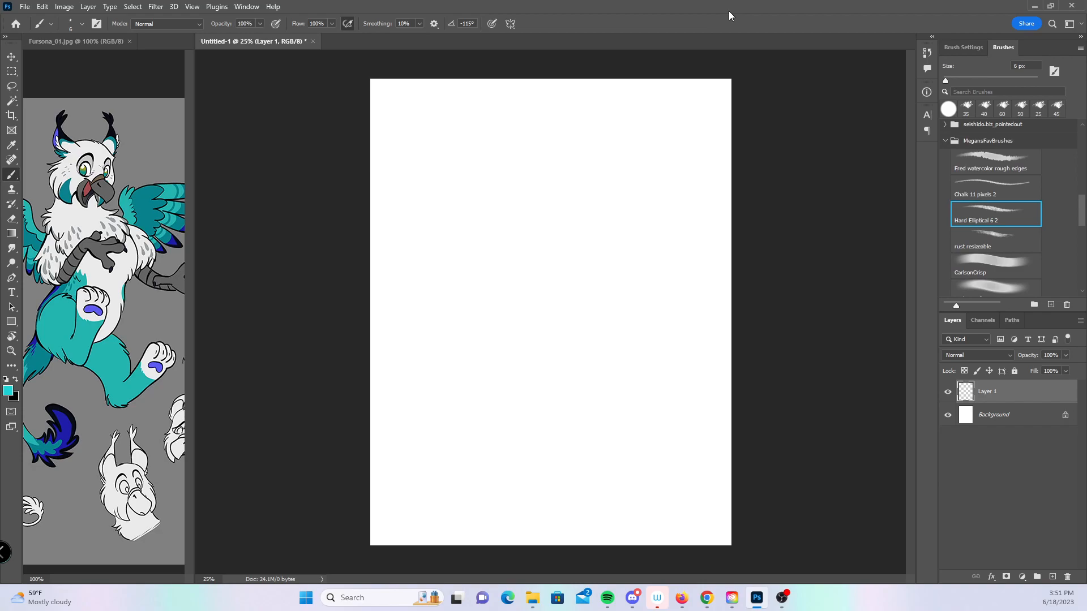
{"action": "key", "text": "z"}
{"action": "left_click", "coordinate": [548, 285]}
{"action": "left_click", "coordinate": [548, 286]}
{"action": "mouse_move", "coordinate": [548, 293]}
{"action": "left_mouse_down"}
{"action": "mouse_move", "coordinate": [610, 433]}
{"action": "mouse_move", "coordinate": [566, 495]}
{"action": "left_mouse_up"}
{"action": "key", "text": "b"}
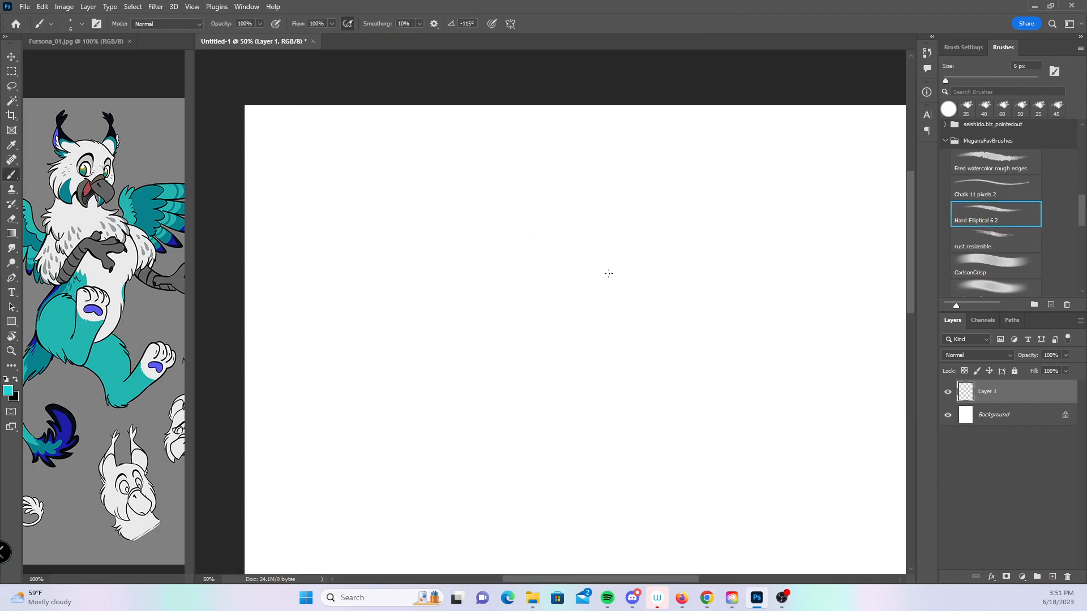
{"action": "key", "text": "bracketright"}
{"action": "key", "text": "bracketright"}
{"action": "key", "text": "bracketright"}
{"action": "key", "text": "bracketright"}
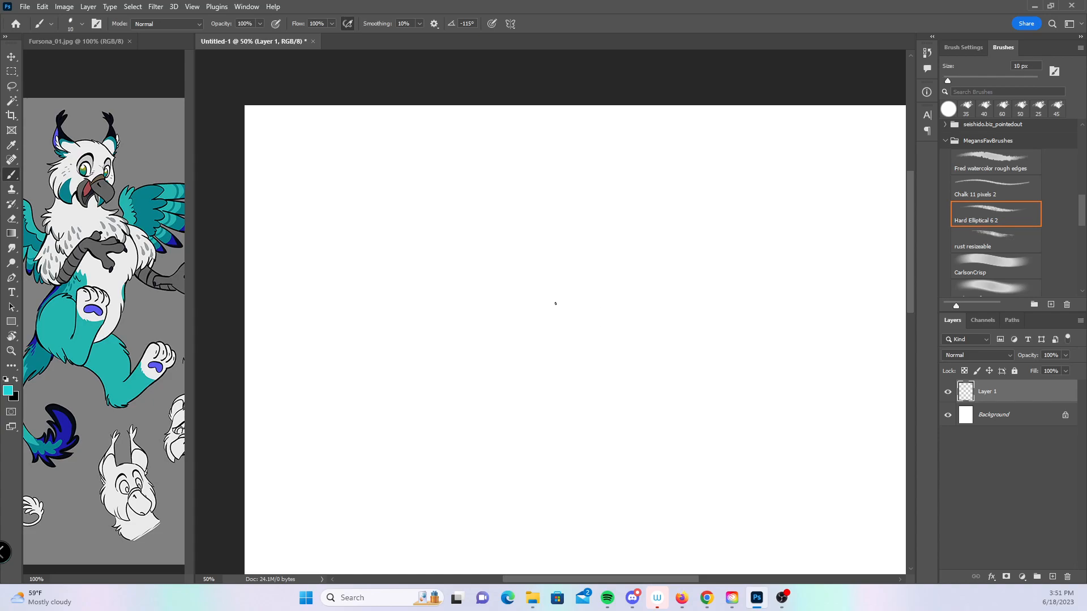
- Rough out the head with overlapping construction circles and a long ear trailing back behind it
{"action": "mouse_move", "coordinate": [546, 297]}
{"action": "left_mouse_down"}
{"action": "mouse_move", "coordinate": [568, 366]}
{"action": "mouse_move", "coordinate": [594, 340]}
{"action": "mouse_move", "coordinate": [593, 315]}
{"action": "mouse_move", "coordinate": [604, 350]}
{"action": "mouse_move", "coordinate": [535, 418]}
{"action": "left_mouse_up"}
{"action": "mouse_move", "coordinate": [449, 354]}
{"action": "left_mouse_down"}
{"action": "mouse_move", "coordinate": [457, 308]}
{"action": "mouse_move", "coordinate": [517, 264]}
{"action": "mouse_move", "coordinate": [536, 265]}
{"action": "left_mouse_up"}
{"action": "left_click_drag", "start_coordinate": [624, 294], "coordinate": [699, 316]}
{"action": "left_click_drag", "start_coordinate": [608, 341], "coordinate": [727, 324]}
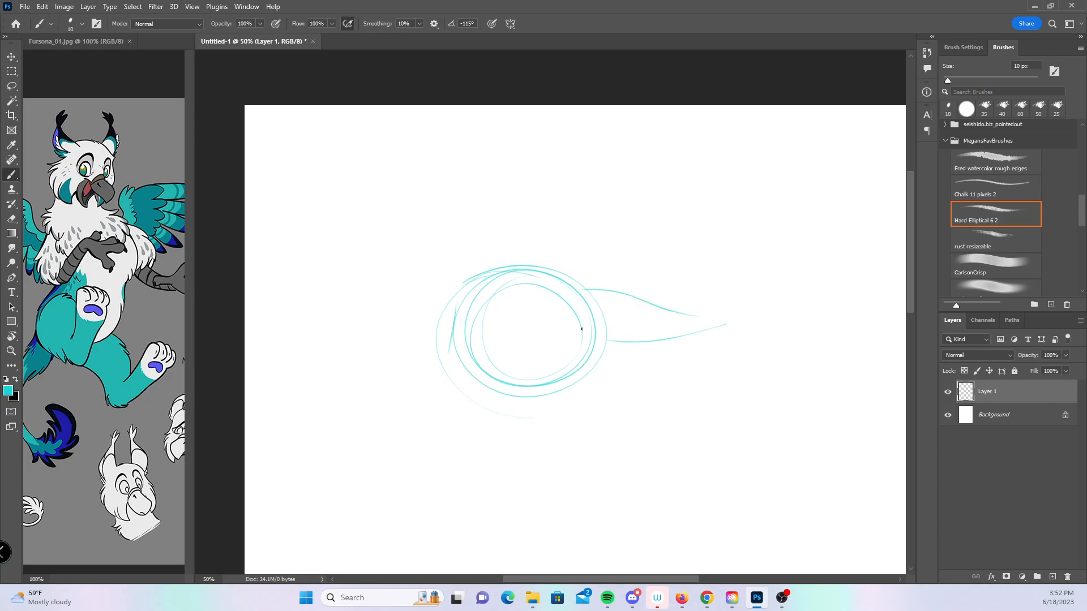
- Sketch the raised crown line, the large hooked upper beak and the upturned mouth corner
{"action": "left_click_drag", "start_coordinate": [459, 285], "coordinate": [566, 248]}
{"action": "left_click_drag", "start_coordinate": [467, 336], "coordinate": [510, 358]}
{"action": "mouse_move", "coordinate": [488, 293]}
{"action": "left_mouse_down"}
{"action": "mouse_move", "coordinate": [478, 341]}
{"action": "mouse_move", "coordinate": [511, 366]}
{"action": "left_mouse_up"}
{"action": "mouse_move", "coordinate": [436, 352]}
{"action": "left_mouse_down"}
{"action": "mouse_move", "coordinate": [450, 353]}
{"action": "mouse_move", "coordinate": [411, 390]}
{"action": "mouse_move", "coordinate": [422, 408]}
{"action": "mouse_move", "coordinate": [550, 352]}
{"action": "left_mouse_up"}
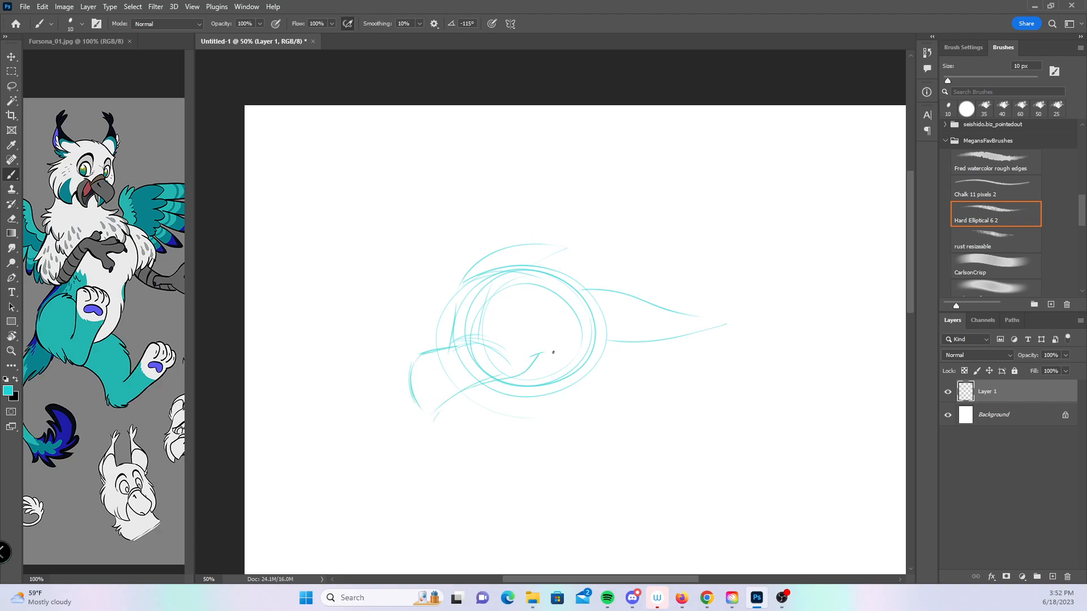
- Sketch happy closed eyes with arched brows and add the lower edge of the beak
{"action": "mouse_move", "coordinate": [458, 323]}
{"action": "left_mouse_down"}
{"action": "mouse_move", "coordinate": [480, 336]}
{"action": "mouse_move", "coordinate": [545, 328]}
{"action": "left_mouse_up"}
{"action": "left_click_drag", "start_coordinate": [514, 338], "coordinate": [552, 334]}
{"action": "mouse_move", "coordinate": [452, 318]}
{"action": "left_mouse_down"}
{"action": "mouse_move", "coordinate": [477, 294]}
{"action": "mouse_move", "coordinate": [564, 324]}
{"action": "left_mouse_up"}
{"action": "left_click_drag", "start_coordinate": [512, 292], "coordinate": [560, 309]}
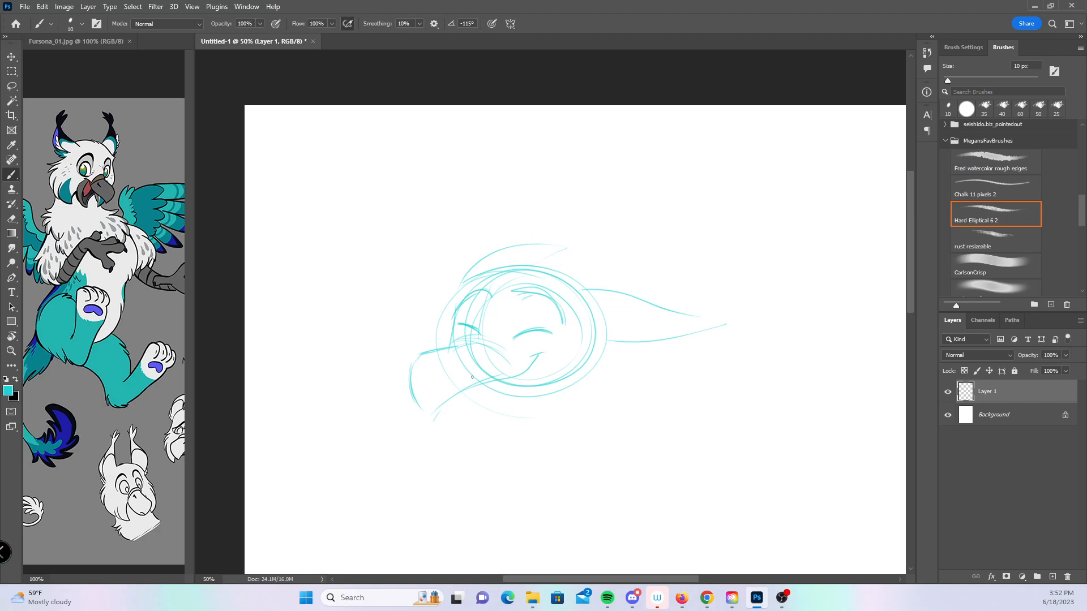
{"action": "left_click_drag", "start_coordinate": [434, 414], "coordinate": [508, 401]}
- Erase the first eyes and brows with an enlarged eraser, then redraw the closed eyes, crown tufts and beak bridge
{"action": "key", "text": "e"}
{"action": "key", "text": "bracketright"}
{"action": "key", "text": "bracketright"}
{"action": "key", "text": "bracketright"}
{"action": "key", "text": "bracketright"}
{"action": "key", "text": "bracketright"}
{"action": "key", "text": "bracketright"}
{"action": "mouse_move", "coordinate": [480, 304]}
{"action": "left_mouse_down"}
{"action": "mouse_move", "coordinate": [527, 289]}
{"action": "mouse_move", "coordinate": [541, 337]}
{"action": "mouse_move", "coordinate": [558, 321]}
{"action": "mouse_move", "coordinate": [549, 297]}
{"action": "left_mouse_up"}
{"action": "key", "text": "b"}
{"action": "mouse_move", "coordinate": [484, 324]}
{"action": "left_mouse_down"}
{"action": "mouse_move", "coordinate": [513, 245]}
{"action": "mouse_move", "coordinate": [534, 255]}
{"action": "mouse_move", "coordinate": [478, 264]}
{"action": "mouse_move", "coordinate": [496, 254]}
{"action": "mouse_move", "coordinate": [564, 243]}
{"action": "mouse_move", "coordinate": [547, 252]}
{"action": "mouse_move", "coordinate": [596, 277]}
{"action": "left_mouse_up"}
{"action": "mouse_move", "coordinate": [468, 270]}
{"action": "left_mouse_down"}
{"action": "mouse_move", "coordinate": [441, 335]}
{"action": "mouse_move", "coordinate": [481, 330]}
{"action": "mouse_move", "coordinate": [451, 347]}
{"action": "mouse_move", "coordinate": [502, 344]}
{"action": "mouse_move", "coordinate": [459, 348]}
{"action": "mouse_move", "coordinate": [499, 354]}
{"action": "mouse_move", "coordinate": [487, 341]}
{"action": "mouse_move", "coordinate": [519, 369]}
{"action": "left_mouse_up"}
{"action": "mouse_move", "coordinate": [454, 327]}
{"action": "left_mouse_down"}
{"action": "mouse_move", "coordinate": [460, 315]}
{"action": "mouse_move", "coordinate": [470, 331]}
{"action": "mouse_move", "coordinate": [532, 324]}
{"action": "mouse_move", "coordinate": [505, 335]}
{"action": "left_mouse_up"}
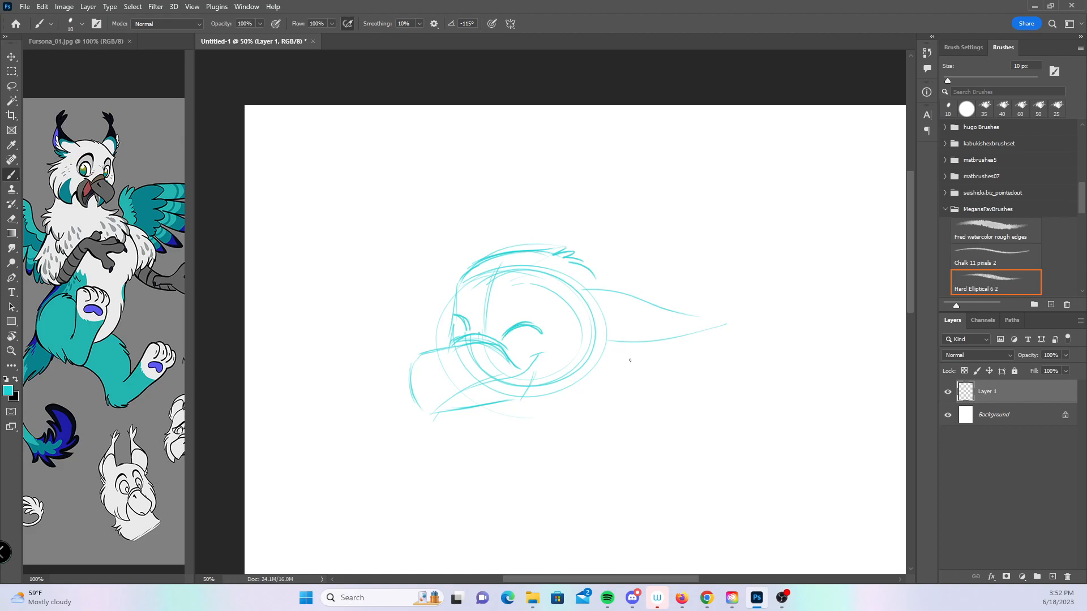
- Sketch the cheek and jaw feathers, the tuft at the near ear's tip and the far ear above the crown
{"action": "mouse_move", "coordinate": [453, 300]}
{"action": "left_mouse_down"}
{"action": "mouse_move", "coordinate": [447, 338]}
{"action": "mouse_move", "coordinate": [447, 289]}
{"action": "left_mouse_up"}
{"action": "left_click_drag", "start_coordinate": [526, 391], "coordinate": [538, 361]}
{"action": "mouse_move", "coordinate": [448, 335]}
{"action": "left_mouse_down"}
{"action": "mouse_move", "coordinate": [446, 348]}
{"action": "mouse_move", "coordinate": [518, 373]}
{"action": "mouse_move", "coordinate": [532, 444]}
{"action": "mouse_move", "coordinate": [572, 419]}
{"action": "mouse_move", "coordinate": [584, 361]}
{"action": "left_mouse_up"}
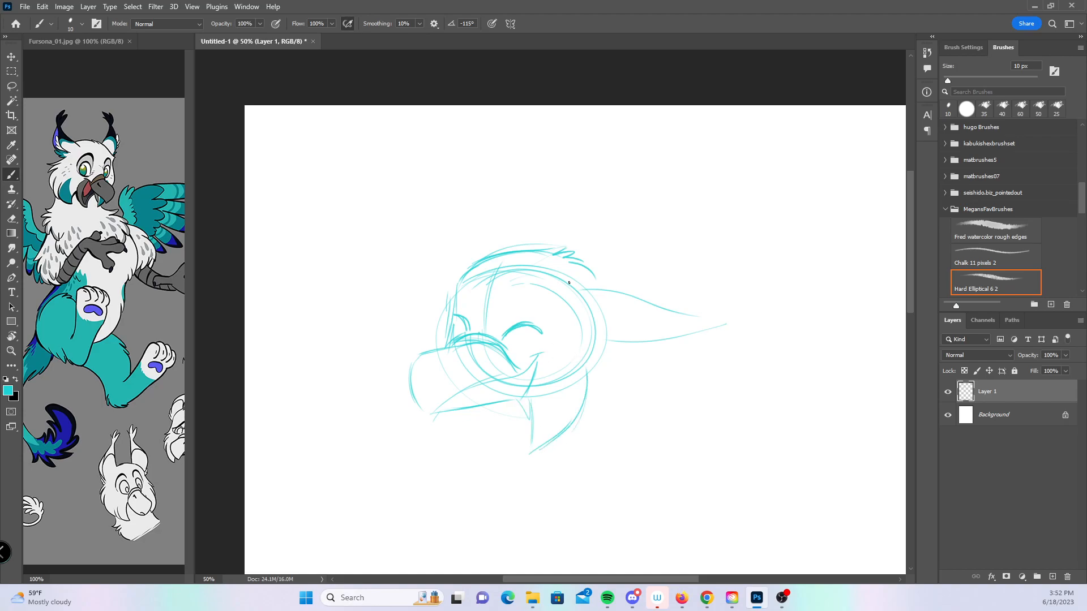
{"action": "mouse_move", "coordinate": [586, 417]}
{"action": "left_mouse_down"}
{"action": "mouse_move", "coordinate": [621, 362]}
{"action": "mouse_move", "coordinate": [605, 317]}
{"action": "left_mouse_up"}
{"action": "left_click_drag", "start_coordinate": [693, 315], "coordinate": [724, 292]}
{"action": "left_click_drag", "start_coordinate": [734, 284], "coordinate": [730, 307]}
{"action": "left_click_drag", "start_coordinate": [755, 279], "coordinate": [712, 332]}
{"action": "mouse_move", "coordinate": [476, 262]}
{"action": "left_mouse_down"}
{"action": "mouse_move", "coordinate": [581, 225]}
{"action": "mouse_move", "coordinate": [616, 232]}
{"action": "left_mouse_up"}
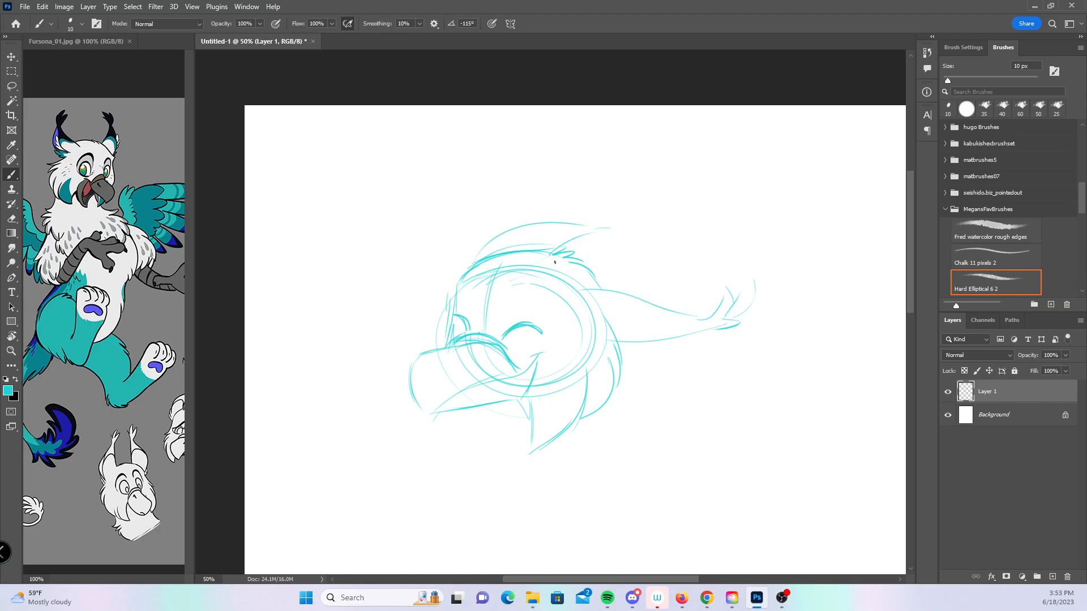
- Add the nostril, strengthen the beak and mouth lines, and draw arched brows above both closed eyes
{"action": "mouse_move", "coordinate": [473, 358]}
{"action": "left_mouse_down"}
{"action": "mouse_move", "coordinate": [482, 354]}
{"action": "mouse_move", "coordinate": [429, 415]}
{"action": "mouse_move", "coordinate": [546, 353]}
{"action": "left_mouse_up"}
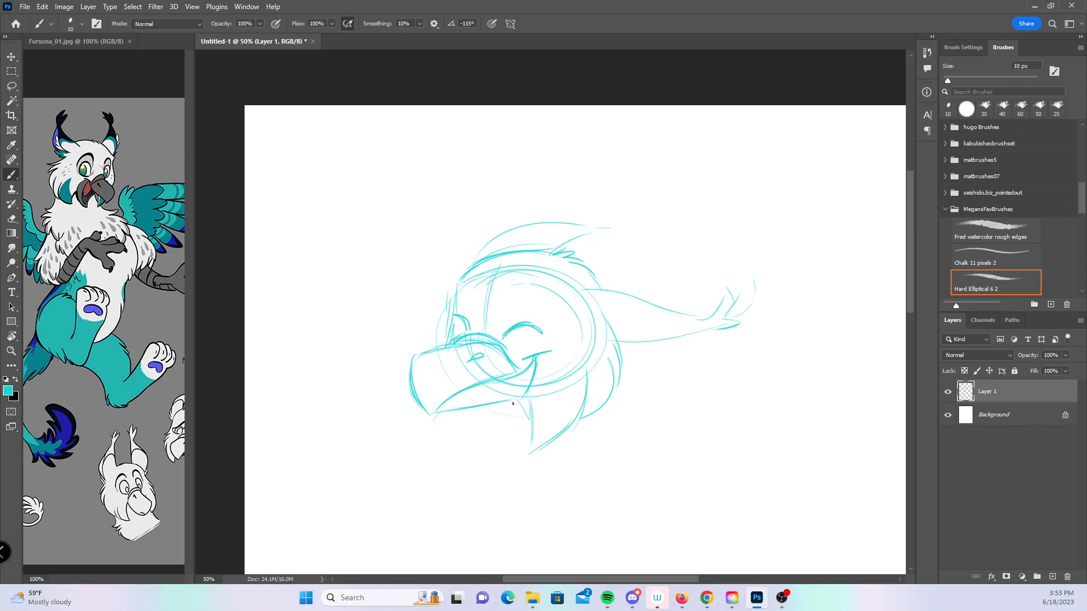
{"action": "left_click_drag", "start_coordinate": [456, 300], "coordinate": [468, 285]}
{"action": "mouse_move", "coordinate": [456, 301]}
{"action": "left_mouse_down"}
{"action": "mouse_move", "coordinate": [477, 287]}
{"action": "mouse_move", "coordinate": [456, 302]}
{"action": "mouse_move", "coordinate": [477, 298]}
{"action": "mouse_move", "coordinate": [472, 324]}
{"action": "left_mouse_up"}
{"action": "mouse_move", "coordinate": [509, 289]}
{"action": "left_mouse_down"}
{"action": "mouse_move", "coordinate": [526, 281]}
{"action": "mouse_move", "coordinate": [555, 310]}
{"action": "mouse_move", "coordinate": [502, 326]}
{"action": "left_mouse_up"}
{"action": "mouse_move", "coordinate": [508, 290]}
{"action": "left_mouse_down"}
{"action": "mouse_move", "coordinate": [501, 328]}
{"action": "mouse_move", "coordinate": [496, 299]}
{"action": "mouse_move", "coordinate": [455, 305]}
{"action": "mouse_move", "coordinate": [483, 292]}
{"action": "left_mouse_up"}
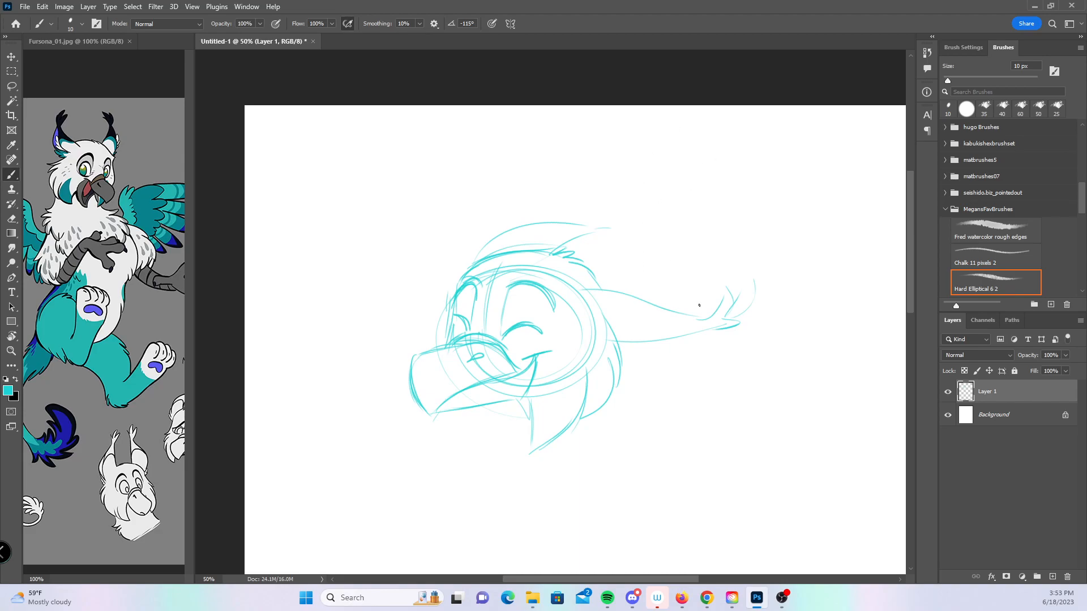
- Reinforce the near ear's outline and the face edge, and sketch pointed throat feathers beneath the beak
{"action": "mouse_move", "coordinate": [575, 289]}
{"action": "left_mouse_down"}
{"action": "mouse_move", "coordinate": [642, 288]}
{"action": "mouse_move", "coordinate": [659, 306]}
{"action": "mouse_move", "coordinate": [705, 317]}
{"action": "left_mouse_up"}
{"action": "left_click_drag", "start_coordinate": [596, 340], "coordinate": [671, 338]}
{"action": "mouse_move", "coordinate": [520, 400]}
{"action": "left_mouse_down"}
{"action": "mouse_move", "coordinate": [526, 425]}
{"action": "mouse_move", "coordinate": [531, 401]}
{"action": "left_mouse_up"}
{"action": "mouse_move", "coordinate": [531, 402]}
{"action": "left_mouse_down"}
{"action": "mouse_move", "coordinate": [530, 442]}
{"action": "mouse_move", "coordinate": [568, 423]}
{"action": "left_mouse_up"}
{"action": "mouse_move", "coordinate": [471, 408]}
{"action": "left_mouse_down"}
{"action": "mouse_move", "coordinate": [474, 444]}
{"action": "mouse_move", "coordinate": [449, 428]}
{"action": "left_mouse_up"}
{"action": "left_click_drag", "start_coordinate": [444, 411], "coordinate": [448, 428]}
{"action": "left_click_drag", "start_coordinate": [441, 347], "coordinate": [459, 295]}
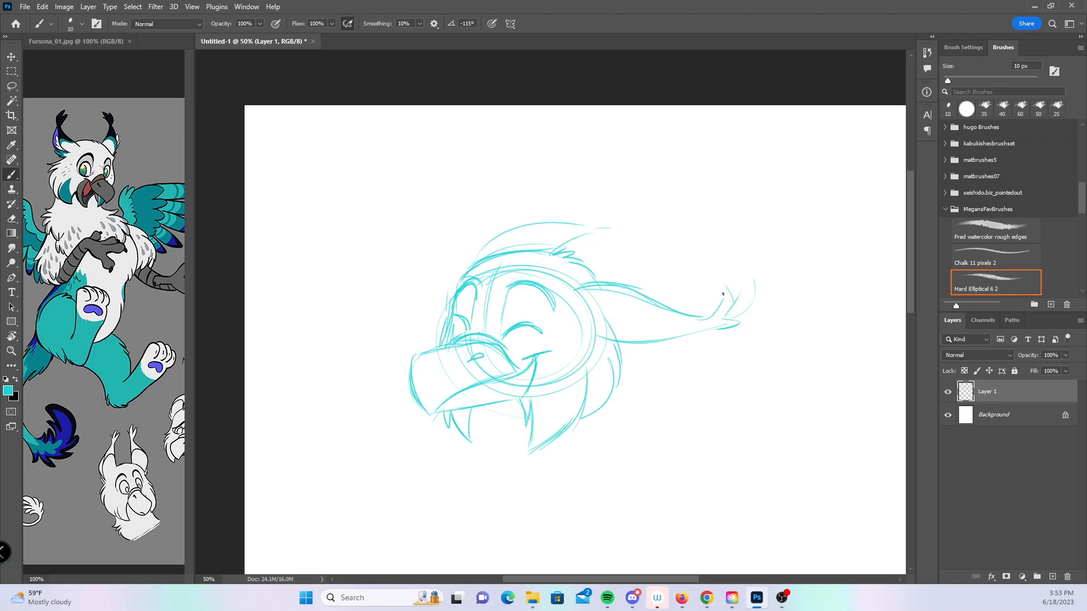
- Fill the near ear with inner feather strokes, add tufts at its base and define its tip tuft
{"action": "left_click_drag", "start_coordinate": [591, 319], "coordinate": [688, 321]}
{"action": "left_click_drag", "start_coordinate": [648, 300], "coordinate": [698, 318]}
{"action": "mouse_move", "coordinate": [616, 330]}
{"action": "left_mouse_down"}
{"action": "mouse_move", "coordinate": [655, 340]}
{"action": "mouse_move", "coordinate": [627, 355]}
{"action": "mouse_move", "coordinate": [637, 343]}
{"action": "mouse_move", "coordinate": [673, 341]}
{"action": "mouse_move", "coordinate": [626, 337]}
{"action": "mouse_move", "coordinate": [706, 325]}
{"action": "mouse_move", "coordinate": [732, 285]}
{"action": "mouse_move", "coordinate": [730, 309]}
{"action": "left_mouse_up"}
{"action": "mouse_move", "coordinate": [722, 317]}
{"action": "left_mouse_down"}
{"action": "mouse_move", "coordinate": [752, 293]}
{"action": "mouse_move", "coordinate": [724, 321]}
{"action": "left_mouse_up"}
{"action": "left_click_drag", "start_coordinate": [723, 321], "coordinate": [716, 325]}
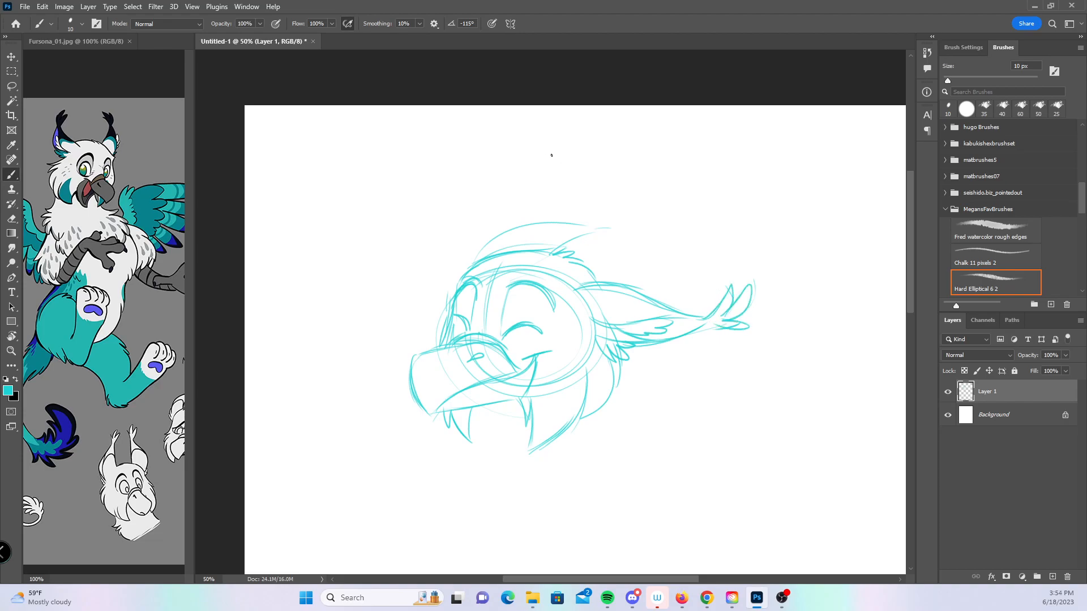
- Strengthen the crown feathers and beak outline, and add a cheek line beside the near eye
{"action": "left_click_drag", "start_coordinate": [559, 253], "coordinate": [612, 281]}
{"action": "left_click_drag", "start_coordinate": [446, 410], "coordinate": [517, 400]}
{"action": "left_click_drag", "start_coordinate": [432, 415], "coordinate": [454, 395]}
{"action": "left_click_drag", "start_coordinate": [434, 352], "coordinate": [414, 372]}
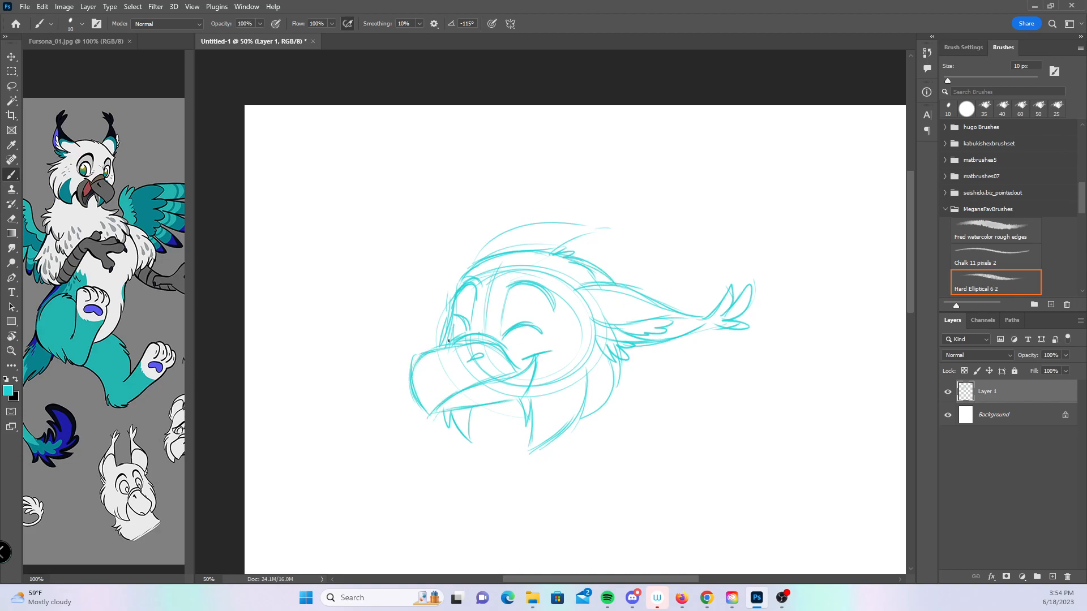
{"action": "left_click_drag", "start_coordinate": [524, 339], "coordinate": [570, 331]}
{"action": "mouse_move", "coordinate": [446, 324]}
{"action": "left_mouse_down"}
{"action": "mouse_move", "coordinate": [464, 334]}
{"action": "mouse_move", "coordinate": [443, 346]}
{"action": "left_mouse_up"}
- Transform the head sketch to shift it left and slightly up on the page, and return to the brush
{"action": "key", "text": "z"}
{"action": "left_click", "coordinate": [633, 385], "text": "alt"}
{"action": "left_click_drag", "start_coordinate": [619, 436], "coordinate": [562, 419]}
{"action": "key", "text": "ctrl+t"}
{"action": "mouse_move", "coordinate": [529, 334]}
{"action": "left_mouse_down"}
{"action": "mouse_move", "coordinate": [470, 321]}
{"action": "mouse_move", "coordinate": [481, 321]}
{"action": "left_mouse_up"}
{"action": "left_click", "coordinate": [12, 175]}
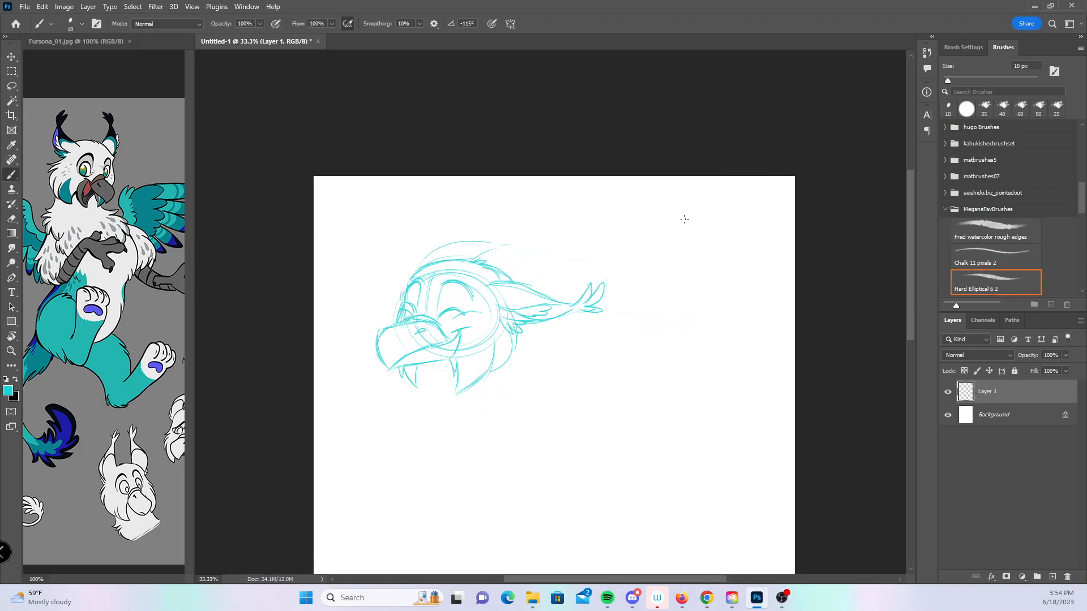
{"action": "key", "text": "z"}
{"action": "left_click", "coordinate": [548, 357]}
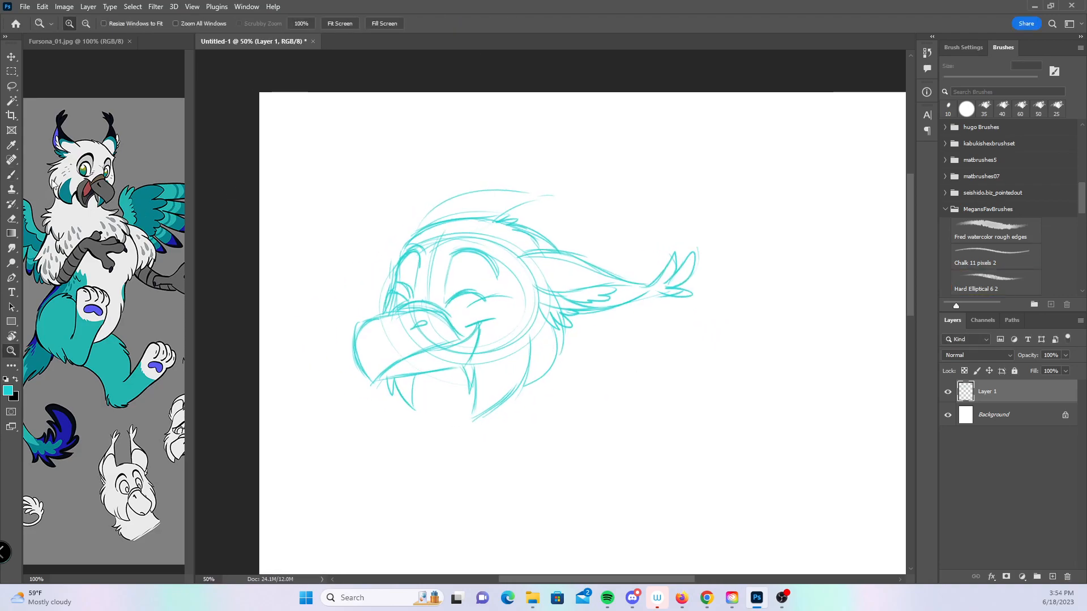
{"action": "left_click", "coordinate": [12, 182]}
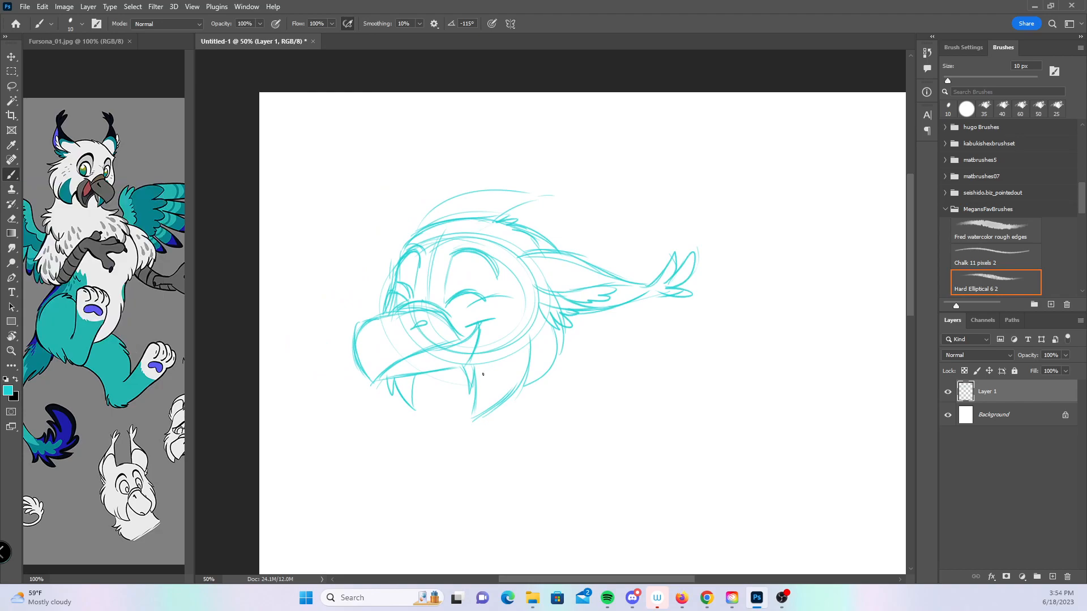
- Sketch crossing neck guidelines under the jaw, a feathered tip on the far ear and extra near-ear strokes
{"action": "left_click_drag", "start_coordinate": [446, 370], "coordinate": [519, 430]}
{"action": "left_click_drag", "start_coordinate": [451, 371], "coordinate": [515, 430]}
{"action": "mouse_move", "coordinate": [534, 193]}
{"action": "left_mouse_down"}
{"action": "mouse_move", "coordinate": [569, 177]}
{"action": "mouse_move", "coordinate": [560, 210]}
{"action": "mouse_move", "coordinate": [538, 195]}
{"action": "left_mouse_up"}
{"action": "left_click_drag", "start_coordinate": [558, 253], "coordinate": [625, 309]}
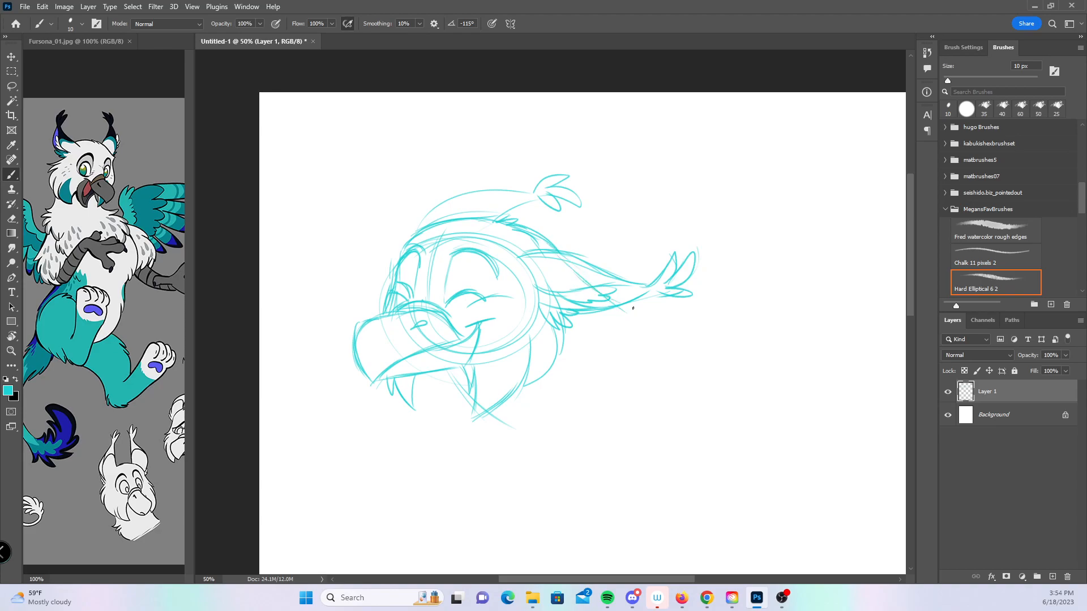
- Sketch a forearm reaching in and a hand scratching the top of the character's head
{"action": "mouse_move", "coordinate": [354, 252]}
{"action": "left_mouse_down"}
{"action": "mouse_move", "coordinate": [396, 261]}
{"action": "mouse_move", "coordinate": [436, 235]}
{"action": "mouse_move", "coordinate": [448, 208]}
{"action": "left_mouse_up"}
{"action": "mouse_move", "coordinate": [445, 238]}
{"action": "left_mouse_down"}
{"action": "mouse_move", "coordinate": [467, 199]}
{"action": "mouse_move", "coordinate": [431, 189]}
{"action": "left_mouse_up"}
{"action": "left_click_drag", "start_coordinate": [382, 217], "coordinate": [416, 190]}
{"action": "left_click_drag", "start_coordinate": [304, 253], "coordinate": [346, 250]}
{"action": "left_click_drag", "start_coordinate": [284, 198], "coordinate": [365, 216]}
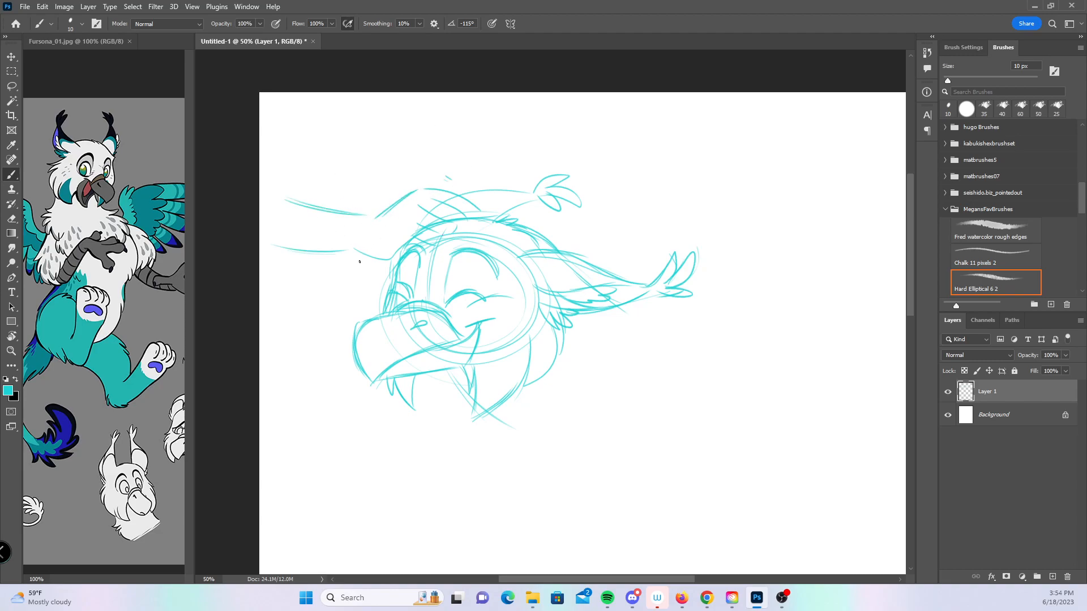
{"action": "left_click_drag", "start_coordinate": [454, 211], "coordinate": [479, 221]}
- Reinforce the far ear, and sketch scalloped chest fluff below the neck and a feathery tuft beneath the near ear
{"action": "left_click_drag", "start_coordinate": [453, 196], "coordinate": [536, 192]}
{"action": "mouse_move", "coordinate": [494, 223]}
{"action": "left_mouse_down"}
{"action": "mouse_move", "coordinate": [569, 177]}
{"action": "mouse_move", "coordinate": [580, 208]}
{"action": "mouse_move", "coordinate": [560, 211]}
{"action": "left_mouse_up"}
{"action": "left_click_drag", "start_coordinate": [570, 267], "coordinate": [643, 323]}
{"action": "mouse_move", "coordinate": [453, 381]}
{"action": "left_mouse_down"}
{"action": "mouse_move", "coordinate": [476, 420]}
{"action": "mouse_move", "coordinate": [463, 428]}
{"action": "mouse_move", "coordinate": [473, 445]}
{"action": "mouse_move", "coordinate": [496, 456]}
{"action": "mouse_move", "coordinate": [527, 443]}
{"action": "mouse_move", "coordinate": [533, 465]}
{"action": "left_mouse_up"}
{"action": "mouse_move", "coordinate": [625, 310]}
{"action": "left_mouse_down"}
{"action": "mouse_move", "coordinate": [668, 312]}
{"action": "mouse_move", "coordinate": [651, 347]}
{"action": "left_mouse_up"}
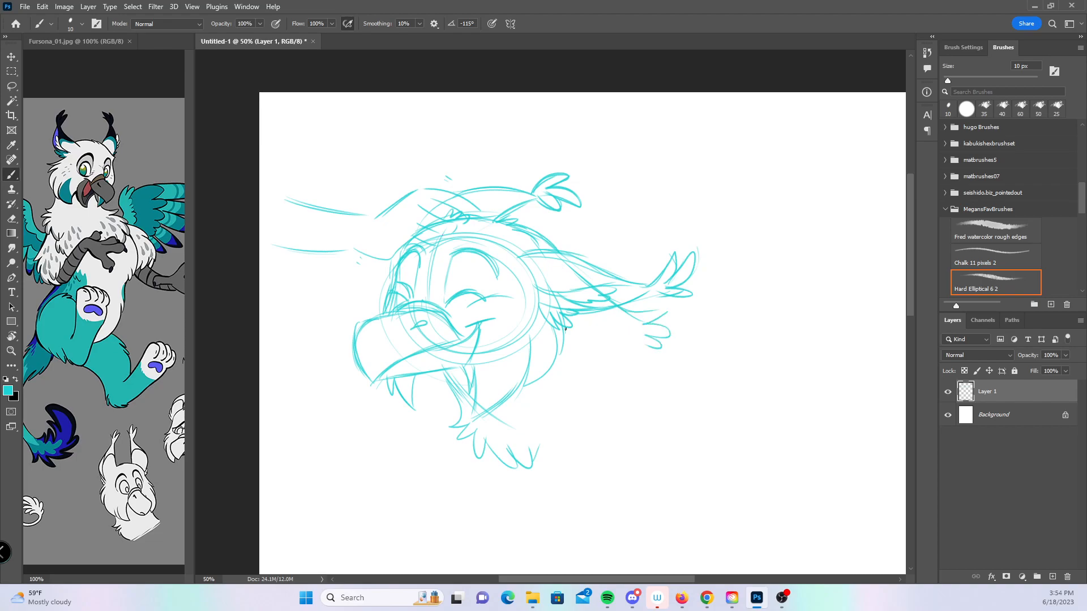
{"action": "mouse_move", "coordinate": [535, 436]}
{"action": "left_mouse_down"}
{"action": "mouse_move", "coordinate": [556, 447]}
{"action": "mouse_move", "coordinate": [585, 436]}
{"action": "left_mouse_up"}
{"action": "left_click_drag", "start_coordinate": [680, 360], "coordinate": [680, 361]}
- Define the scratching hand's fingers and strengthen both edges of the forearm
{"action": "mouse_move", "coordinate": [406, 228]}
{"action": "left_mouse_down"}
{"action": "mouse_move", "coordinate": [445, 242]}
{"action": "mouse_move", "coordinate": [416, 207]}
{"action": "mouse_move", "coordinate": [445, 233]}
{"action": "mouse_move", "coordinate": [460, 213]}
{"action": "left_mouse_up"}
{"action": "left_click_drag", "start_coordinate": [262, 243], "coordinate": [399, 256]}
{"action": "left_click_drag", "start_coordinate": [273, 190], "coordinate": [363, 216]}
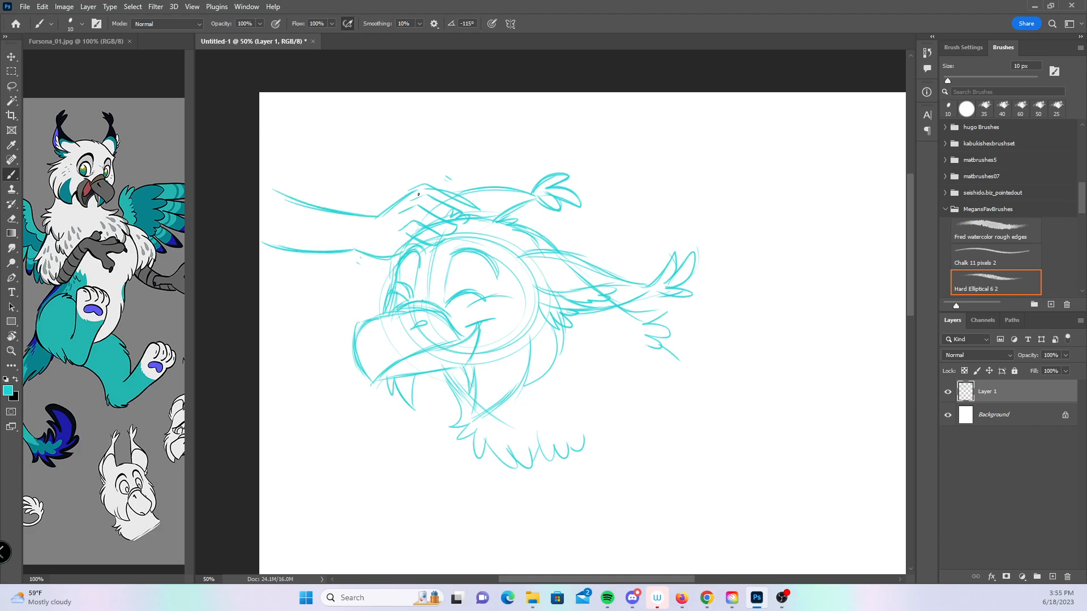
- Transform the whole sketch to shift it right and slightly up on the page
{"action": "key", "text": "ctrl+t"}
{"action": "mouse_move", "coordinate": [587, 371]}
{"action": "left_mouse_down"}
{"action": "mouse_move", "coordinate": [638, 364]}
{"action": "mouse_move", "coordinate": [622, 334]}
{"action": "left_mouse_up"}
{"action": "key", "text": "Return"}
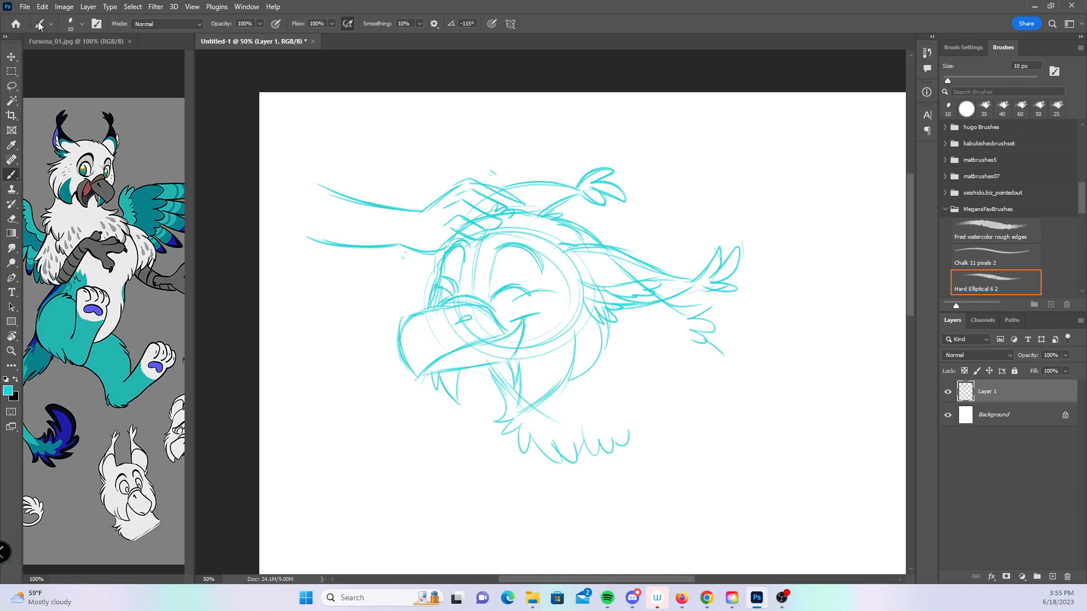
- Save the drawing on the computer as the PSD HeadScritch in Drawings, General Artwork, Dragons and Creatures, Fursona Art
{"action": "left_click", "coordinate": [25, 6]}
{"action": "left_click", "coordinate": [46, 142]}
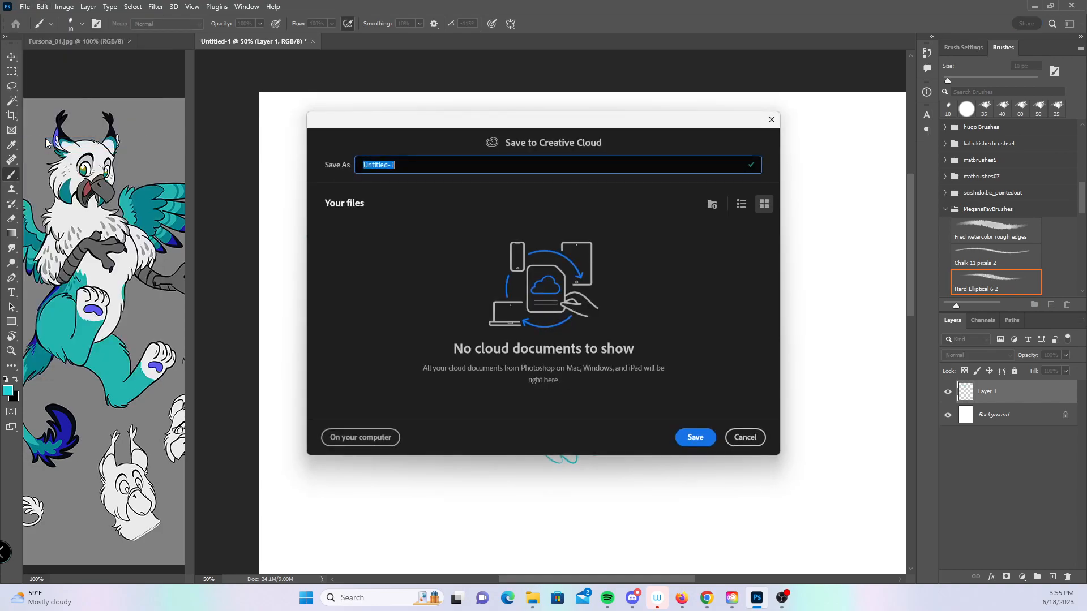
{"action": "left_click", "coordinate": [361, 437]}
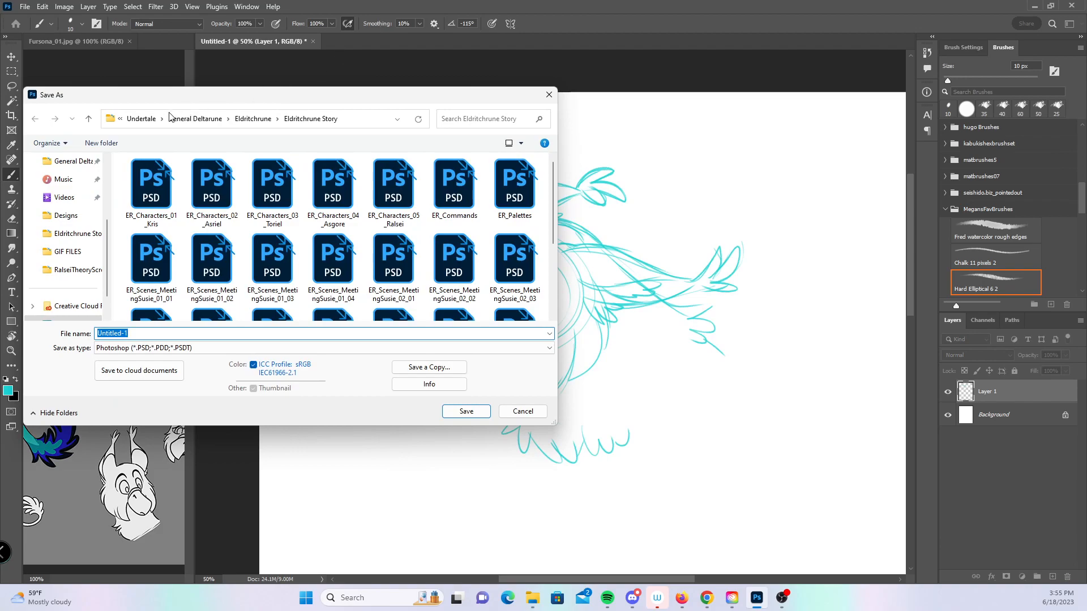
{"action": "left_click", "coordinate": [141, 119]}
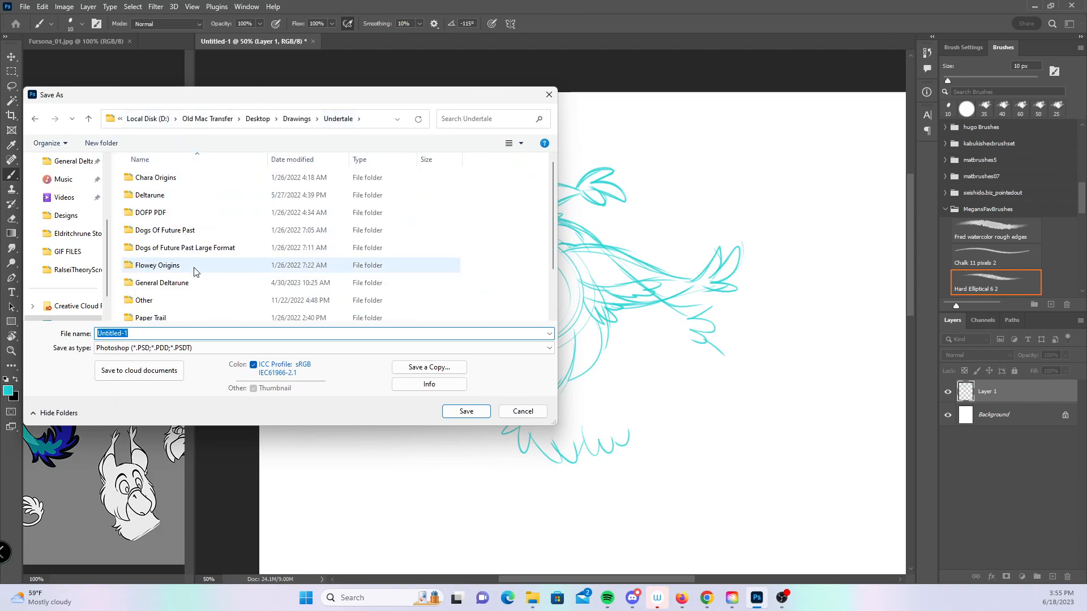
{"action": "left_click", "coordinate": [295, 121]}
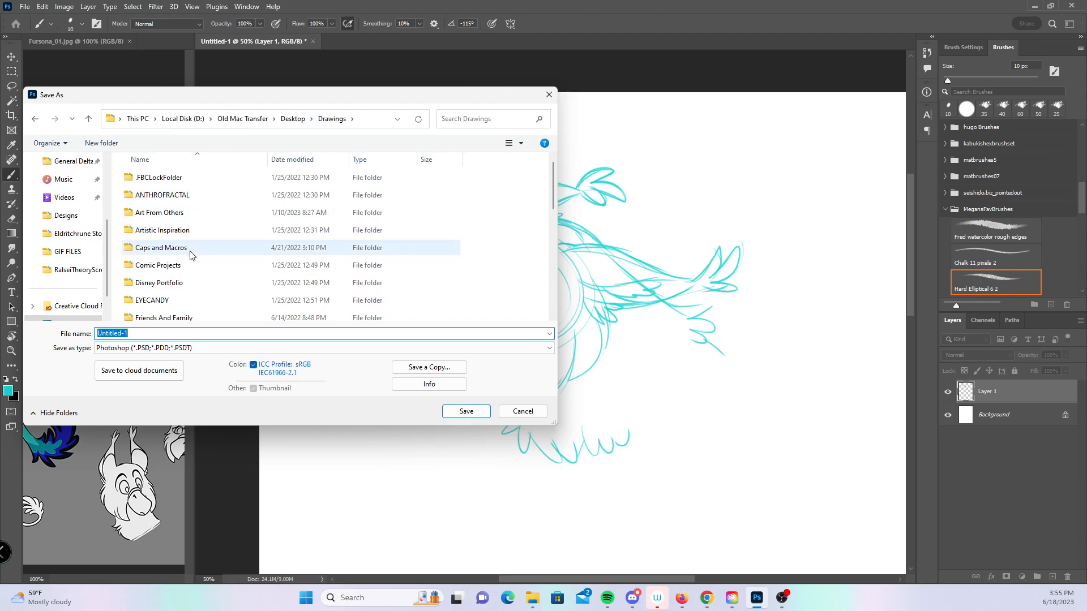
{"action": "scroll", "coordinate": [552, 185], "scroll_direction": "down", "scroll_amount": 1}
{"action": "scroll", "coordinate": [552, 185], "scroll_direction": "down", "scroll_amount": 1}
{"action": "double_click", "coordinate": [176, 267]}
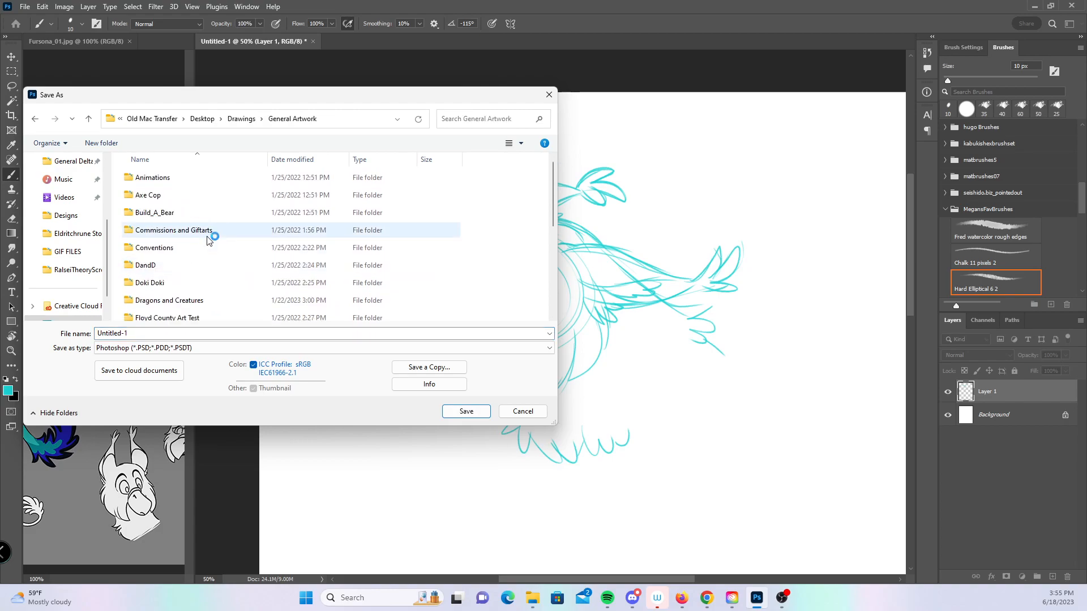
{"action": "double_click", "coordinate": [211, 302]}
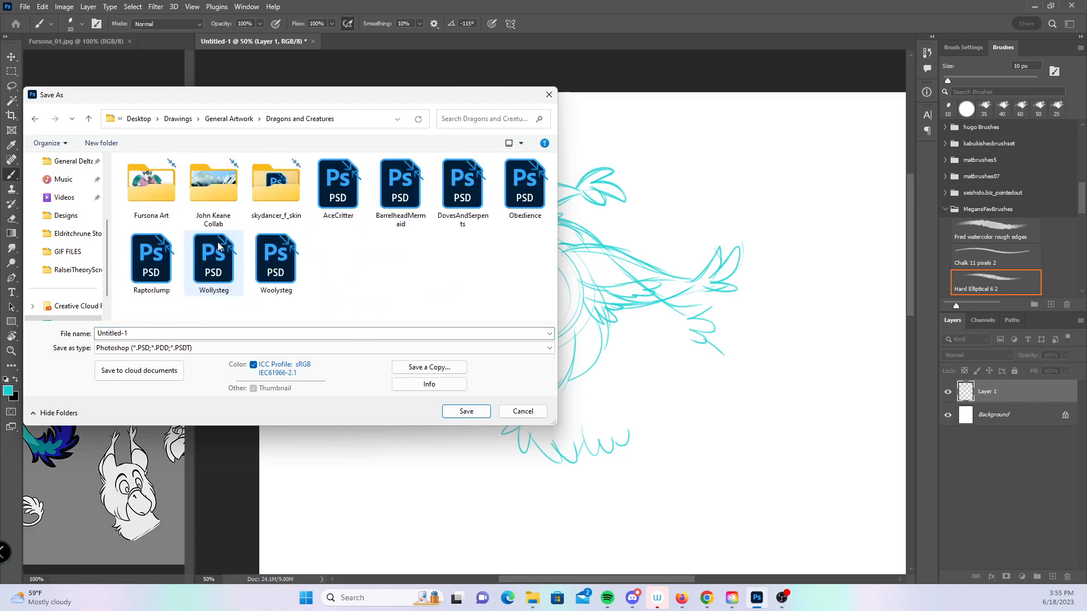
{"action": "double_click", "coordinate": [152, 193]}
{"action": "type", "text": "HeadScritch"}
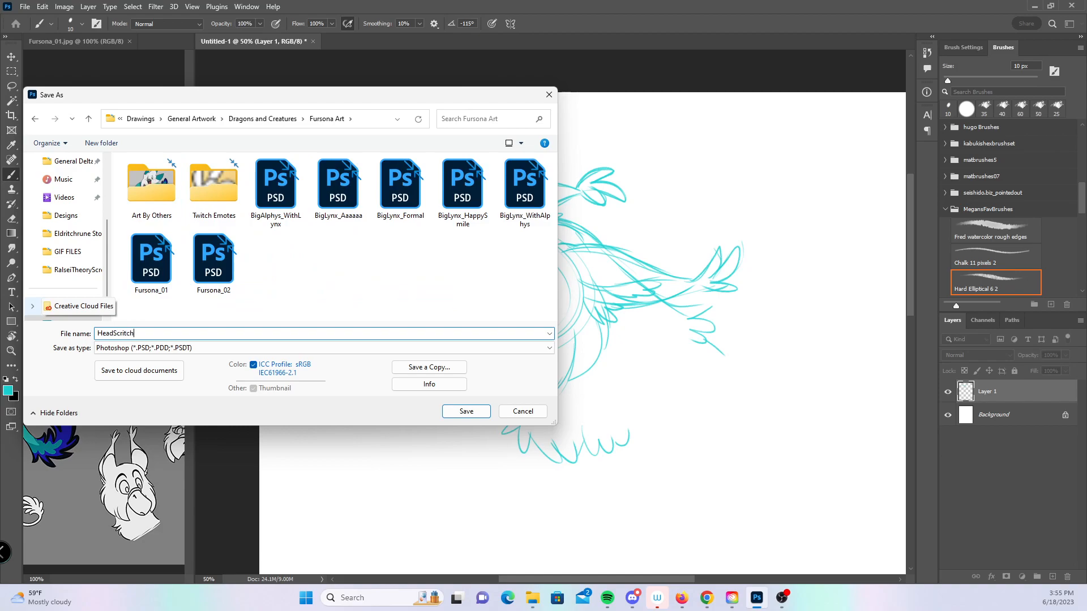
{"action": "key", "text": "Return"}
{"action": "key", "text": "Return"}
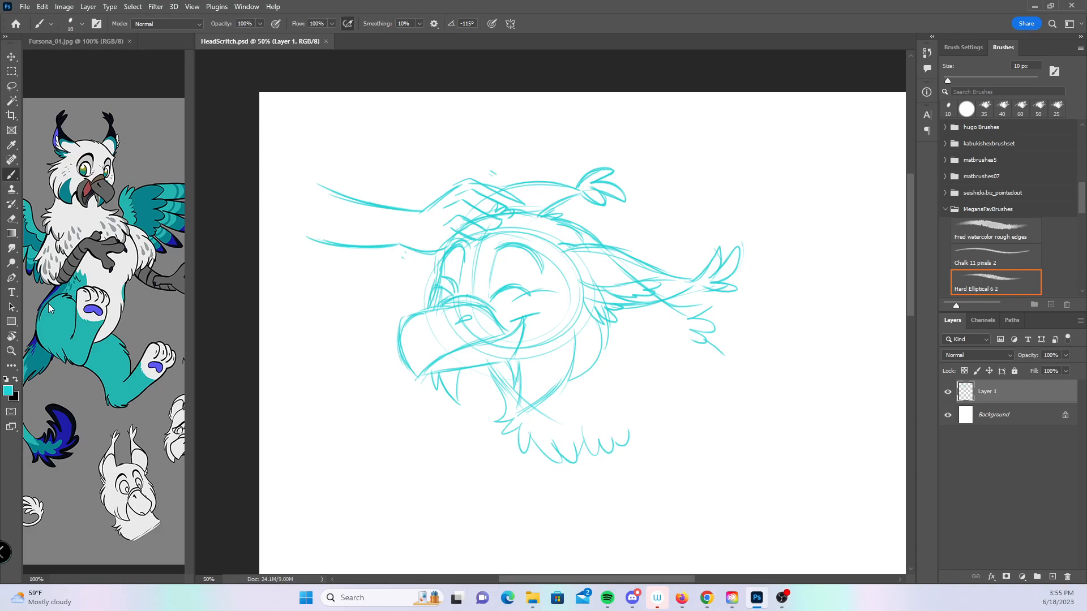
- Lower the sketch layer's opacity to 33%, add a new layer above it and make black the foreground color
{"action": "left_click", "coordinate": [1065, 355]}
{"action": "left_click", "coordinate": [1030, 368]}
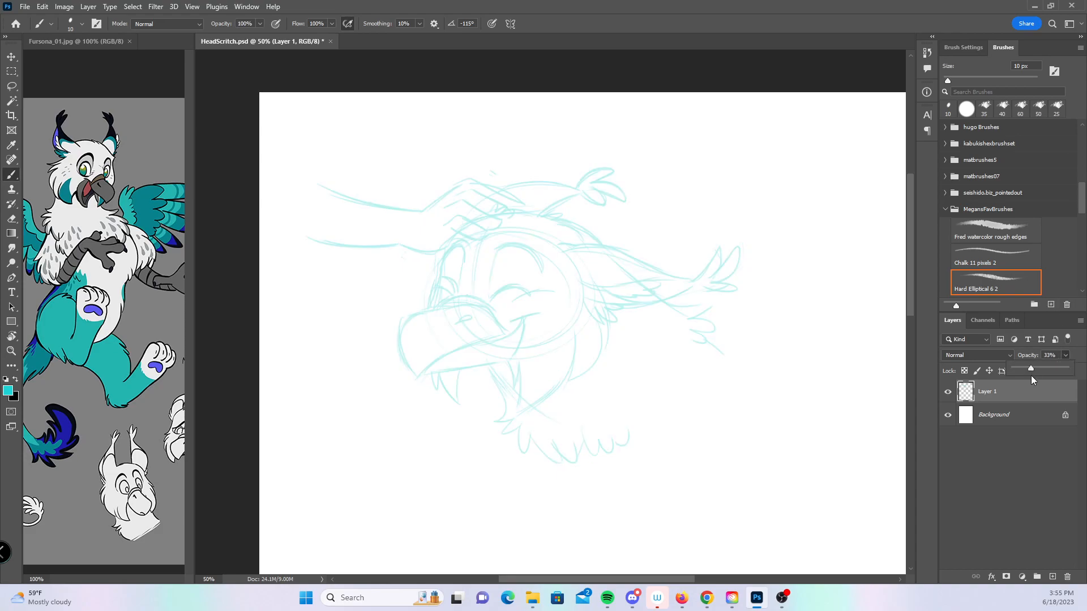
{"action": "left_click", "coordinate": [1051, 576]}
{"action": "left_click", "coordinate": [15, 380]}
{"action": "left_click", "coordinate": [8, 391]}
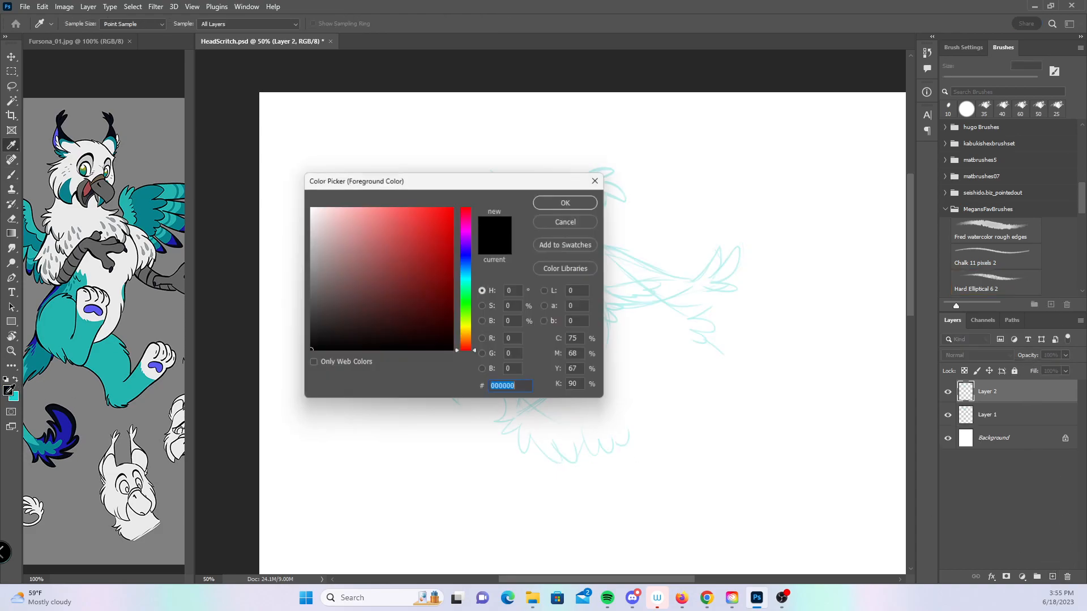
{"action": "left_click", "coordinate": [551, 202]}
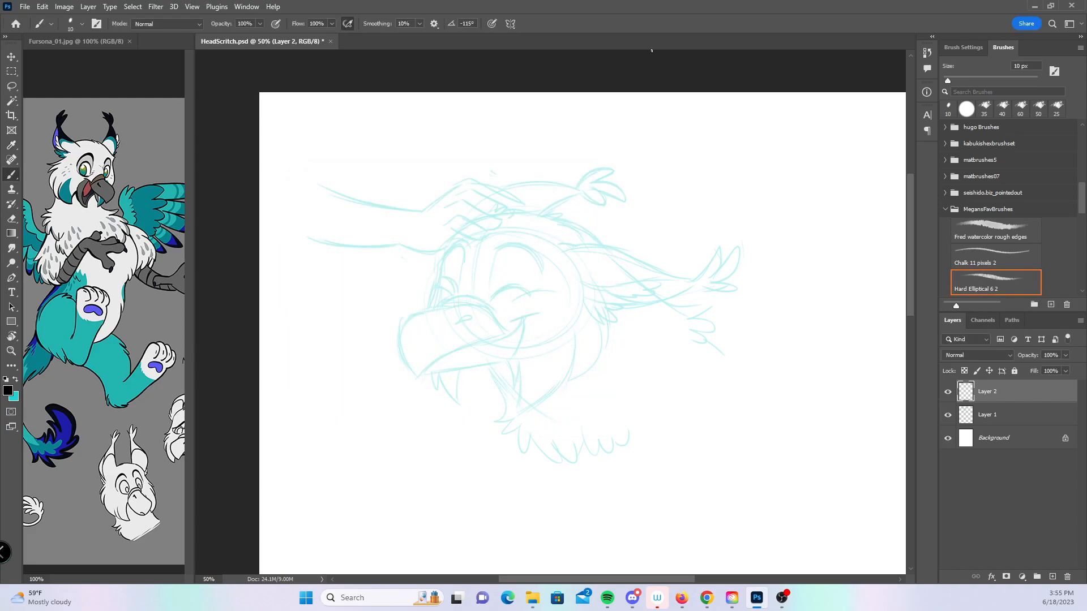
- Draw refined black lines over the near ear's outline, inner feathers and tufts on the new layer
{"action": "key", "text": "z"}
{"action": "left_click", "coordinate": [655, 297]}
{"action": "left_click", "coordinate": [655, 298]}
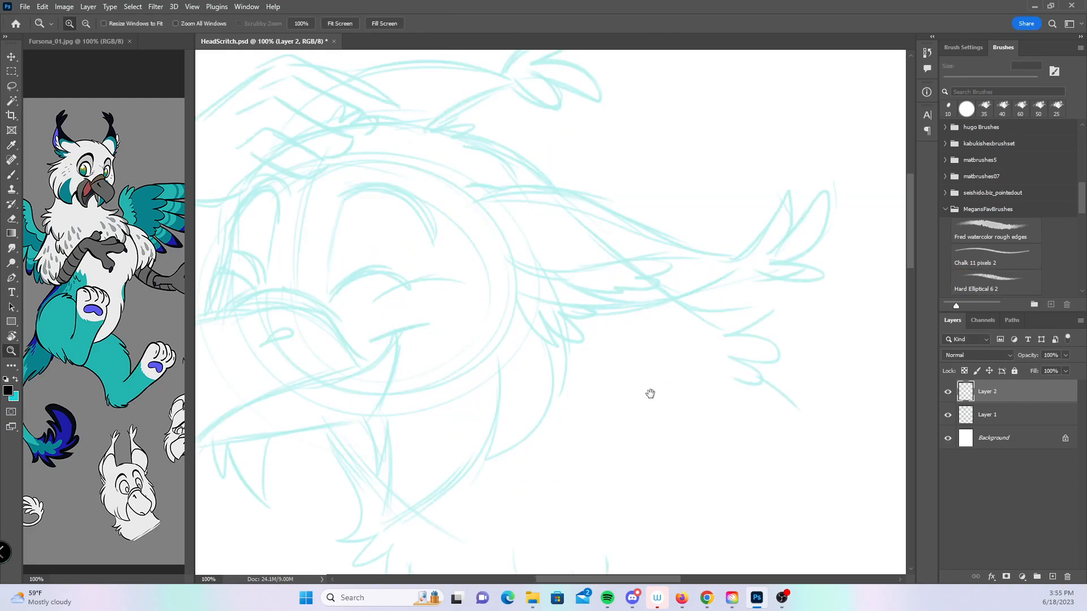
{"action": "left_click_drag", "start_coordinate": [653, 391], "coordinate": [498, 453]}
{"action": "left_click", "coordinate": [10, 175]}
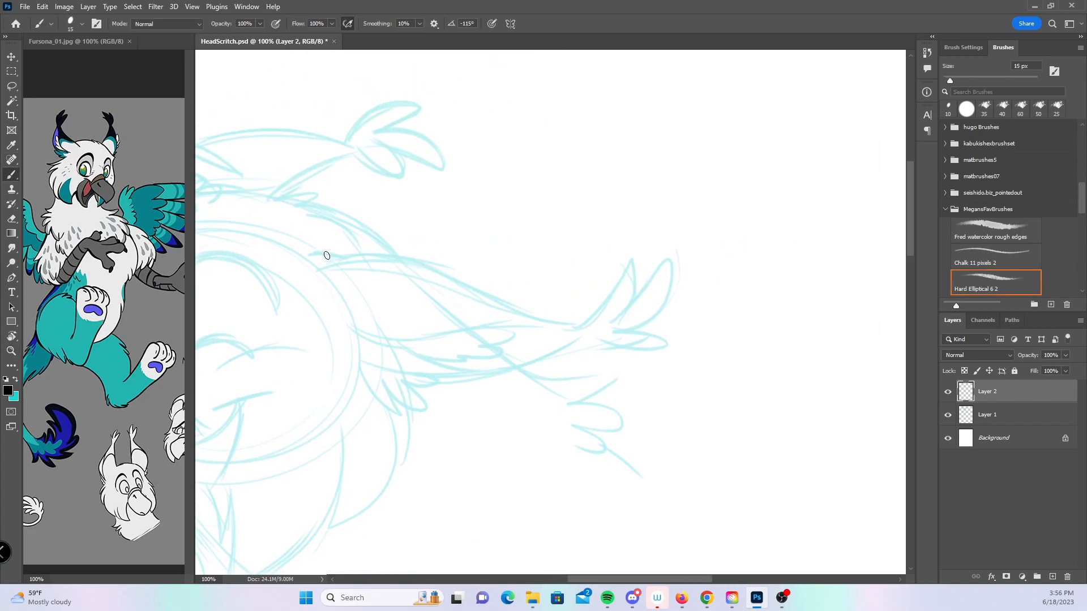
{"action": "mouse_move", "coordinate": [320, 249]}
{"action": "left_mouse_down"}
{"action": "mouse_move", "coordinate": [521, 316]}
{"action": "mouse_move", "coordinate": [607, 320]}
{"action": "mouse_move", "coordinate": [611, 338]}
{"action": "mouse_move", "coordinate": [586, 339]}
{"action": "left_mouse_up"}
{"action": "mouse_move", "coordinate": [359, 365]}
{"action": "left_mouse_down"}
{"action": "mouse_move", "coordinate": [399, 413]}
{"action": "mouse_move", "coordinate": [437, 376]}
{"action": "left_mouse_up"}
{"action": "mouse_move", "coordinate": [349, 333]}
{"action": "left_mouse_down"}
{"action": "mouse_move", "coordinate": [409, 348]}
{"action": "mouse_move", "coordinate": [492, 329]}
{"action": "mouse_move", "coordinate": [546, 330]}
{"action": "left_mouse_up"}
{"action": "mouse_move", "coordinate": [412, 349]}
{"action": "left_mouse_down"}
{"action": "mouse_move", "coordinate": [466, 372]}
{"action": "mouse_move", "coordinate": [579, 344]}
{"action": "left_mouse_up"}
{"action": "mouse_move", "coordinate": [420, 361]}
{"action": "left_mouse_down"}
{"action": "mouse_move", "coordinate": [498, 354]}
{"action": "mouse_move", "coordinate": [505, 335]}
{"action": "left_mouse_up"}
{"action": "left_click_drag", "start_coordinate": [423, 423], "coordinate": [718, 313]}
- Draw black 10 px lines over the mouth-corner crease, the beak's brow ridge, the upper beak outline and the mouth line
{"action": "key", "text": "z"}
{"action": "left_click", "coordinate": [556, 362]}
{"action": "left_click_drag", "start_coordinate": [540, 352], "coordinate": [811, 370]}
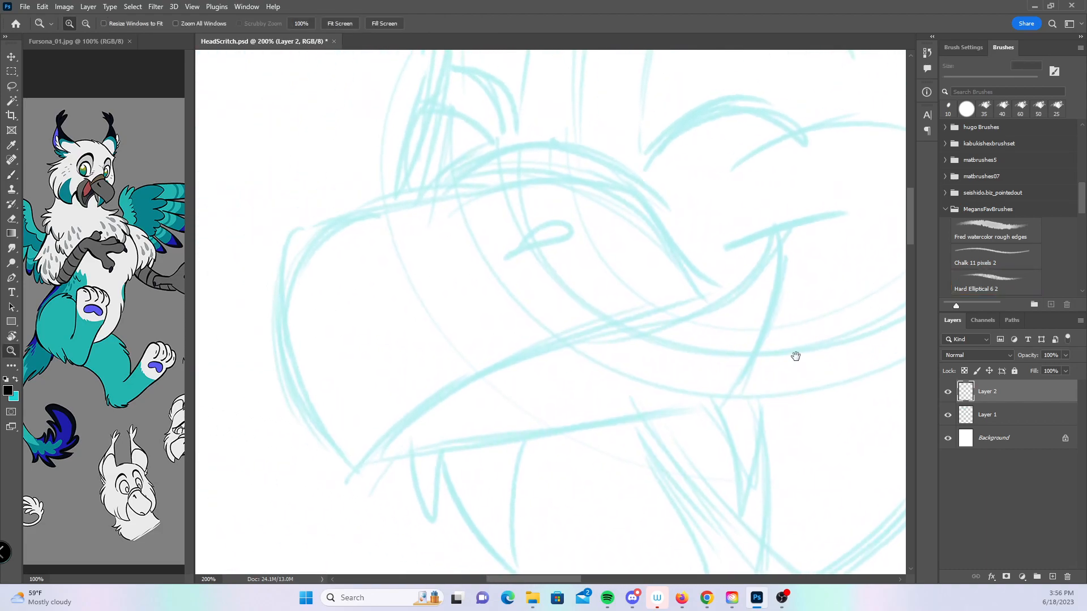
{"action": "key", "text": "s"}
{"action": "left_click", "coordinate": [723, 250]}
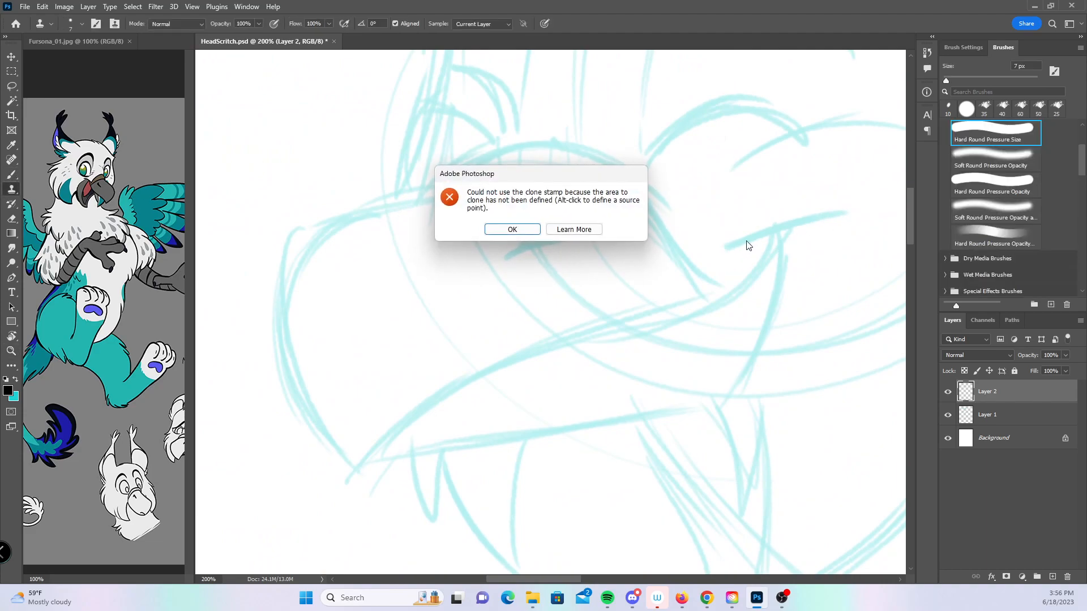
{"action": "left_click", "coordinate": [522, 233]}
{"action": "left_click", "coordinate": [11, 174]}
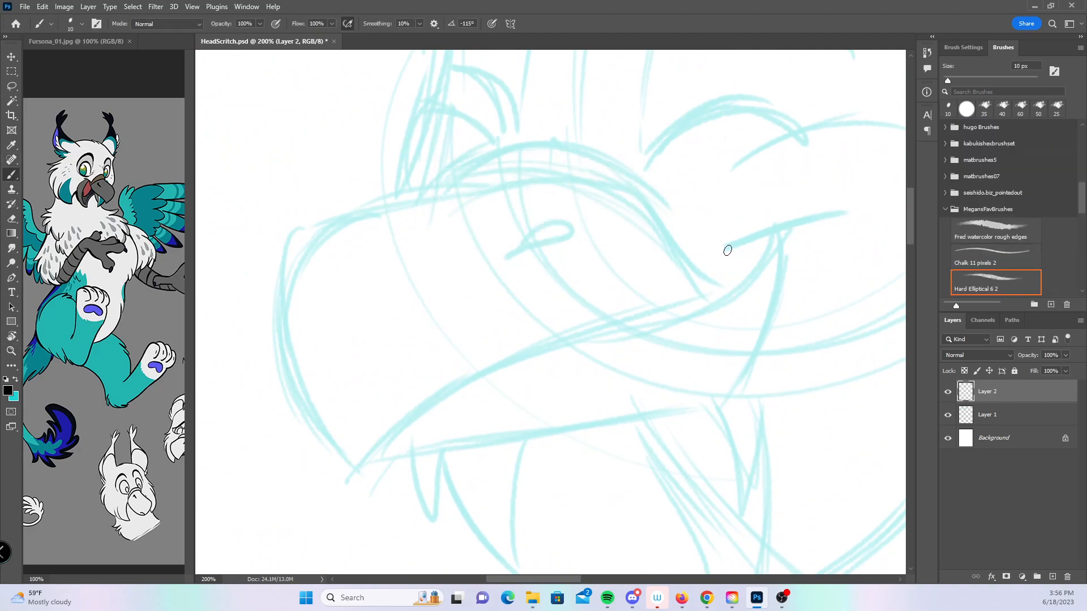
{"action": "left_click_drag", "start_coordinate": [728, 249], "coordinate": [852, 212]}
{"action": "mouse_move", "coordinate": [455, 183]}
{"action": "left_mouse_down"}
{"action": "mouse_move", "coordinate": [551, 172]}
{"action": "mouse_move", "coordinate": [638, 215]}
{"action": "mouse_move", "coordinate": [717, 282]}
{"action": "left_mouse_up"}
{"action": "mouse_move", "coordinate": [456, 179]}
{"action": "left_mouse_down"}
{"action": "mouse_move", "coordinate": [547, 150]}
{"action": "mouse_move", "coordinate": [615, 180]}
{"action": "mouse_move", "coordinate": [692, 258]}
{"action": "left_mouse_up"}
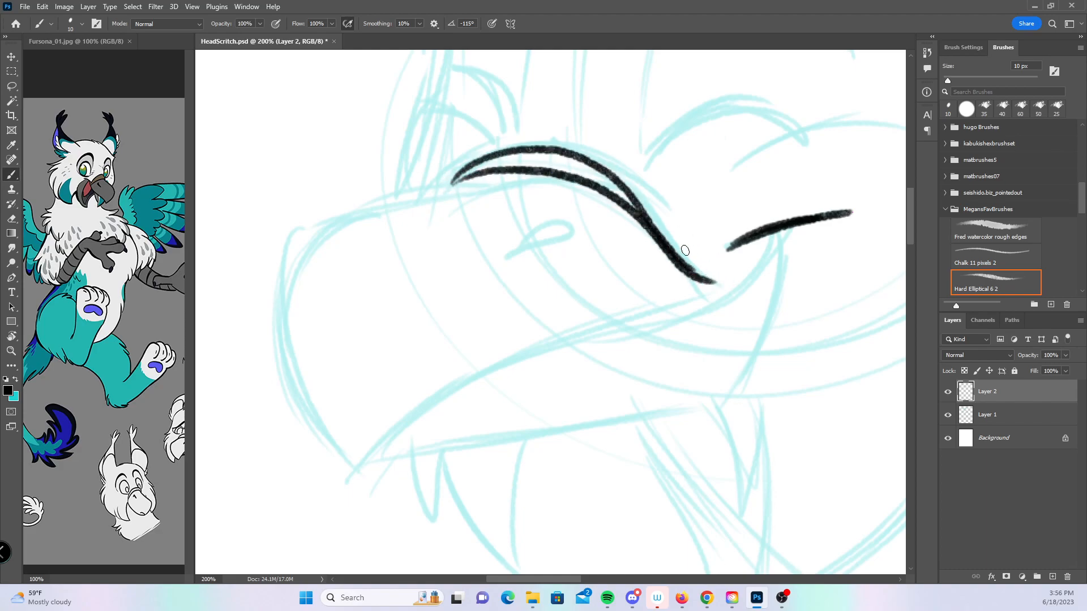
{"action": "mouse_move", "coordinate": [473, 171]}
{"action": "left_mouse_down"}
{"action": "mouse_move", "coordinate": [312, 252]}
{"action": "mouse_move", "coordinate": [317, 387]}
{"action": "mouse_move", "coordinate": [361, 445]}
{"action": "mouse_move", "coordinate": [419, 407]}
{"action": "mouse_move", "coordinate": [726, 294]}
{"action": "mouse_move", "coordinate": [784, 232]}
{"action": "left_mouse_up"}
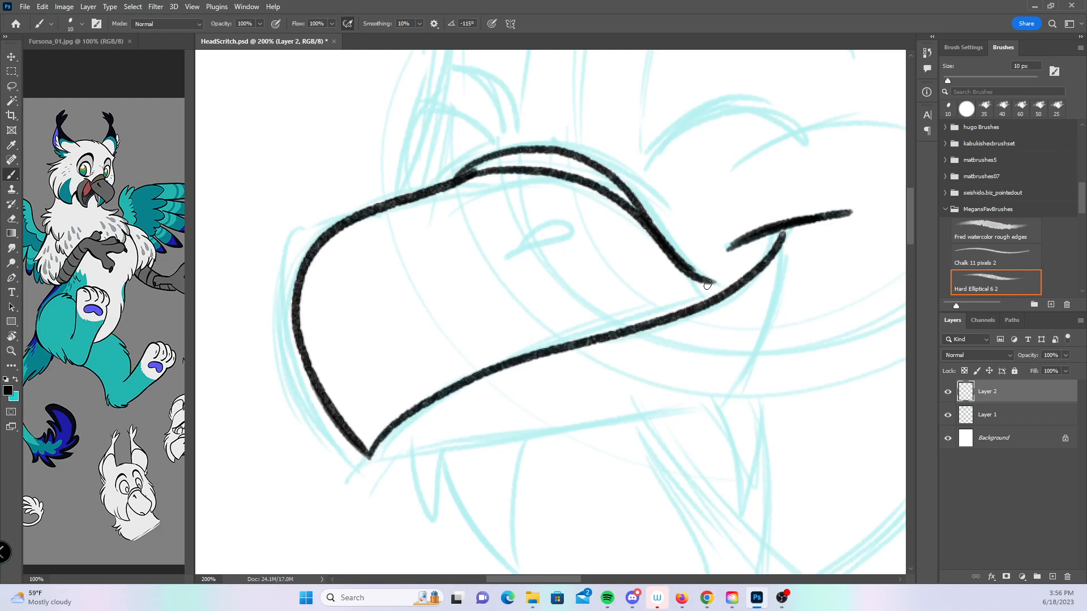
{"action": "mouse_move", "coordinate": [378, 454]}
{"action": "left_mouse_down"}
{"action": "mouse_move", "coordinate": [404, 440]}
{"action": "mouse_move", "coordinate": [719, 400]}
{"action": "mouse_move", "coordinate": [774, 327]}
{"action": "mouse_move", "coordinate": [791, 231]}
{"action": "left_mouse_up"}
- Ink the nostril, the lower beak, the thick arcs of both closed eyes and the cheek crease under the near eye
{"action": "mouse_move", "coordinate": [504, 269]}
{"action": "left_mouse_down"}
{"action": "mouse_move", "coordinate": [559, 228]}
{"action": "mouse_move", "coordinate": [528, 245]}
{"action": "mouse_move", "coordinate": [548, 233]}
{"action": "left_mouse_up"}
{"action": "mouse_move", "coordinate": [703, 250]}
{"action": "left_mouse_down"}
{"action": "mouse_move", "coordinate": [609, 417]}
{"action": "mouse_move", "coordinate": [595, 490]}
{"action": "left_mouse_up"}
{"action": "left_click_drag", "start_coordinate": [604, 407], "coordinate": [584, 391]}
{"action": "mouse_move", "coordinate": [513, 377]}
{"action": "left_mouse_down"}
{"action": "mouse_move", "coordinate": [561, 351]}
{"action": "mouse_move", "coordinate": [522, 389]}
{"action": "mouse_move", "coordinate": [623, 329]}
{"action": "mouse_move", "coordinate": [562, 356]}
{"action": "mouse_move", "coordinate": [661, 346]}
{"action": "mouse_move", "coordinate": [604, 331]}
{"action": "mouse_move", "coordinate": [668, 348]}
{"action": "left_mouse_up"}
{"action": "mouse_move", "coordinate": [323, 300]}
{"action": "left_mouse_down"}
{"action": "mouse_move", "coordinate": [379, 331]}
{"action": "mouse_move", "coordinate": [389, 365]}
{"action": "left_mouse_up"}
{"action": "left_click_drag", "start_coordinate": [592, 401], "coordinate": [668, 351]}
{"action": "mouse_move", "coordinate": [655, 365]}
{"action": "left_mouse_down"}
{"action": "mouse_move", "coordinate": [718, 340]}
{"action": "mouse_move", "coordinate": [813, 373]}
{"action": "left_mouse_up"}
- Draw the thick upper arcs and thin side lines of the large eye shapes above both closed eyes
{"action": "mouse_move", "coordinate": [537, 184]}
{"action": "left_mouse_down"}
{"action": "mouse_move", "coordinate": [574, 163]}
{"action": "mouse_move", "coordinate": [540, 190]}
{"action": "mouse_move", "coordinate": [589, 164]}
{"action": "mouse_move", "coordinate": [569, 172]}
{"action": "mouse_move", "coordinate": [614, 169]}
{"action": "mouse_move", "coordinate": [741, 265]}
{"action": "mouse_move", "coordinate": [627, 161]}
{"action": "mouse_move", "coordinate": [581, 165]}
{"action": "mouse_move", "coordinate": [668, 183]}
{"action": "left_mouse_up"}
{"action": "left_click_drag", "start_coordinate": [589, 158], "coordinate": [693, 198]}
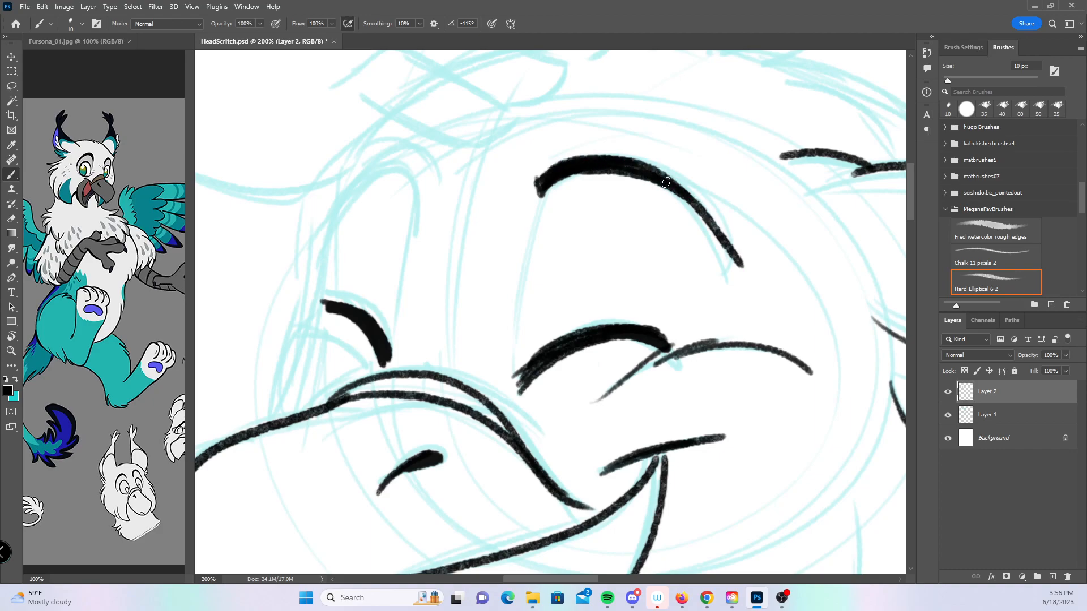
{"action": "left_click_drag", "start_coordinate": [634, 164], "coordinate": [744, 272]}
{"action": "left_click_drag", "start_coordinate": [674, 179], "coordinate": [741, 266]}
{"action": "left_click_drag", "start_coordinate": [539, 195], "coordinate": [516, 360]}
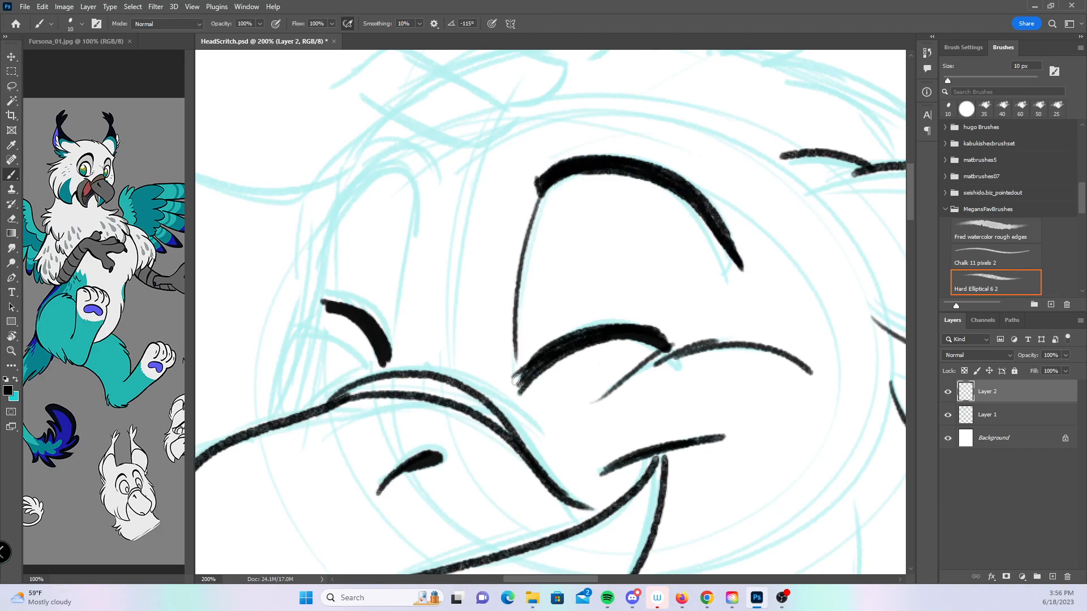
{"action": "left_click_drag", "start_coordinate": [741, 265], "coordinate": [735, 310]}
{"action": "mouse_move", "coordinate": [326, 237]}
{"action": "left_mouse_down"}
{"action": "mouse_move", "coordinate": [368, 175]}
{"action": "mouse_move", "coordinate": [338, 211]}
{"action": "mouse_move", "coordinate": [379, 176]}
{"action": "mouse_move", "coordinate": [413, 214]}
{"action": "left_mouse_up"}
{"action": "mouse_move", "coordinate": [337, 211]}
{"action": "left_mouse_down"}
{"action": "mouse_move", "coordinate": [385, 173]}
{"action": "mouse_move", "coordinate": [416, 210]}
{"action": "left_mouse_up"}
{"action": "left_click_drag", "start_coordinate": [388, 168], "coordinate": [418, 214]}
{"action": "mouse_move", "coordinate": [397, 167]}
{"action": "left_mouse_down"}
{"action": "mouse_move", "coordinate": [354, 194]}
{"action": "mouse_move", "coordinate": [393, 334]}
{"action": "left_mouse_up"}
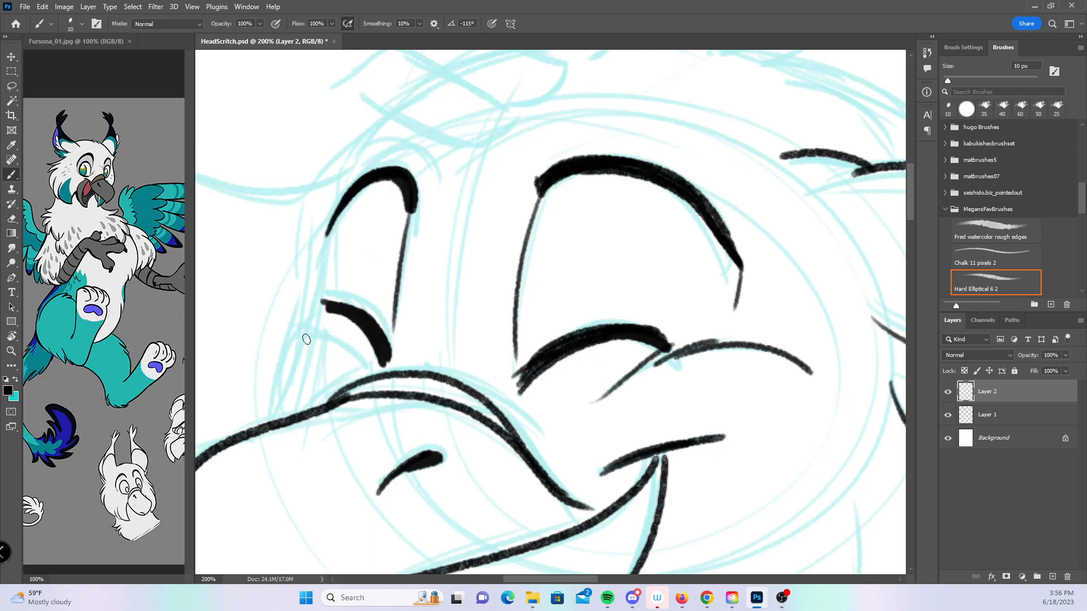
- Ink the far cheek's small feathers and crease, and the far side of the face up to the hand
{"action": "left_click_drag", "start_coordinate": [295, 344], "coordinate": [327, 333]}
{"action": "left_click_drag", "start_coordinate": [311, 342], "coordinate": [360, 363]}
{"action": "left_click_drag", "start_coordinate": [523, 340], "coordinate": [662, 360]}
{"action": "mouse_move", "coordinate": [468, 251]}
{"action": "left_mouse_down"}
{"action": "mouse_move", "coordinate": [432, 363]}
{"action": "mouse_move", "coordinate": [390, 393]}
{"action": "left_mouse_up"}
{"action": "mouse_move", "coordinate": [426, 387]}
{"action": "left_mouse_down"}
{"action": "mouse_move", "coordinate": [400, 402]}
{"action": "mouse_move", "coordinate": [385, 446]}
{"action": "left_mouse_up"}
{"action": "left_click_drag", "start_coordinate": [710, 405], "coordinate": [675, 230]}
{"action": "mouse_move", "coordinate": [729, 331]}
{"action": "left_mouse_down"}
{"action": "mouse_move", "coordinate": [640, 446]}
{"action": "mouse_move", "coordinate": [615, 537]}
{"action": "left_mouse_up"}
{"action": "mouse_move", "coordinate": [591, 369]}
{"action": "left_mouse_down"}
{"action": "mouse_move", "coordinate": [582, 417]}
{"action": "mouse_move", "coordinate": [665, 528]}
{"action": "left_mouse_up"}
- Draw black outlines for the fingers resting on the head and the hair tufts poking out around the fingertips
{"action": "mouse_move", "coordinate": [384, 450]}
{"action": "left_mouse_down"}
{"action": "mouse_move", "coordinate": [427, 340]}
{"action": "mouse_move", "coordinate": [462, 327]}
{"action": "left_mouse_up"}
{"action": "mouse_move", "coordinate": [397, 298]}
{"action": "left_mouse_down"}
{"action": "mouse_move", "coordinate": [467, 262]}
{"action": "mouse_move", "coordinate": [576, 326]}
{"action": "left_mouse_up"}
{"action": "mouse_move", "coordinate": [447, 310]}
{"action": "left_mouse_down"}
{"action": "mouse_move", "coordinate": [526, 356]}
{"action": "mouse_move", "coordinate": [576, 327]}
{"action": "left_mouse_up"}
{"action": "mouse_move", "coordinate": [417, 221]}
{"action": "left_mouse_down"}
{"action": "mouse_move", "coordinate": [528, 233]}
{"action": "mouse_move", "coordinate": [631, 286]}
{"action": "mouse_move", "coordinate": [537, 300]}
{"action": "left_mouse_up"}
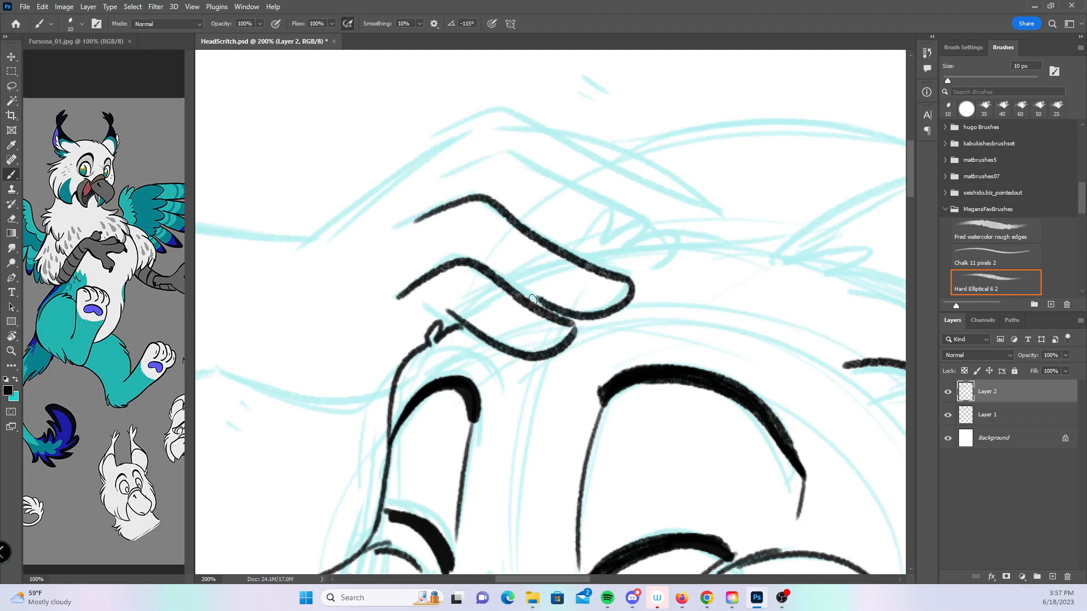
{"action": "mouse_move", "coordinate": [566, 252]}
{"action": "left_mouse_down"}
{"action": "mouse_move", "coordinate": [619, 214]}
{"action": "mouse_move", "coordinate": [671, 245]}
{"action": "mouse_move", "coordinate": [658, 265]}
{"action": "left_mouse_up"}
{"action": "mouse_move", "coordinate": [437, 170]}
{"action": "left_mouse_down"}
{"action": "mouse_move", "coordinate": [558, 184]}
{"action": "mouse_move", "coordinate": [684, 245]}
{"action": "left_mouse_up"}
{"action": "left_click_drag", "start_coordinate": [713, 336], "coordinate": [602, 412]}
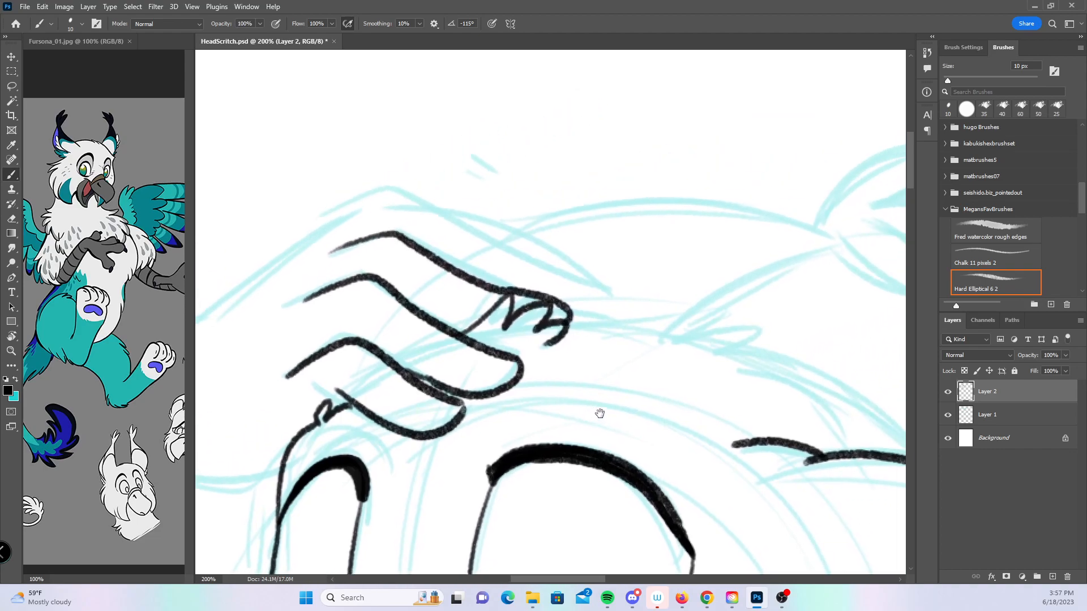
- Ink the lower and upper edges of the arm reaching towards the head
{"action": "left_click_drag", "start_coordinate": [436, 174], "coordinate": [770, 141]}
{"action": "mouse_move", "coordinate": [203, 386]}
{"action": "left_mouse_down"}
{"action": "mouse_move", "coordinate": [444, 373]}
{"action": "mouse_move", "coordinate": [526, 402]}
{"action": "mouse_move", "coordinate": [601, 397]}
{"action": "left_mouse_up"}
{"action": "mouse_move", "coordinate": [428, 423]}
{"action": "left_mouse_down"}
{"action": "mouse_move", "coordinate": [567, 411]}
{"action": "mouse_move", "coordinate": [650, 452]}
{"action": "left_mouse_up"}
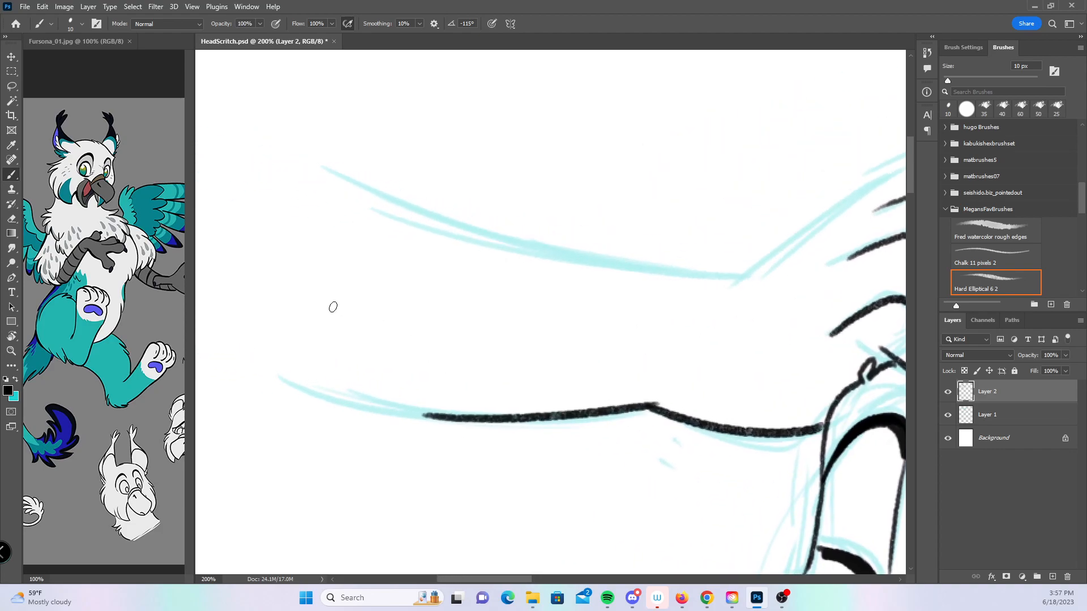
{"action": "mouse_move", "coordinate": [272, 372]}
{"action": "left_mouse_down"}
{"action": "mouse_move", "coordinate": [368, 409]}
{"action": "mouse_move", "coordinate": [478, 417]}
{"action": "left_mouse_up"}
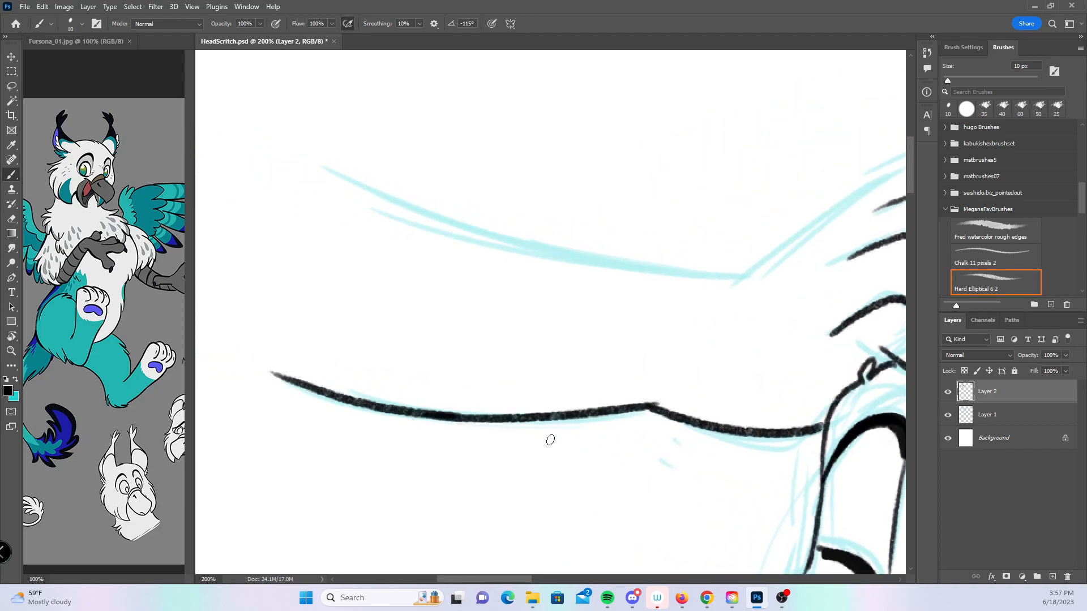
{"action": "left_click_drag", "start_coordinate": [595, 438], "coordinate": [534, 510]}
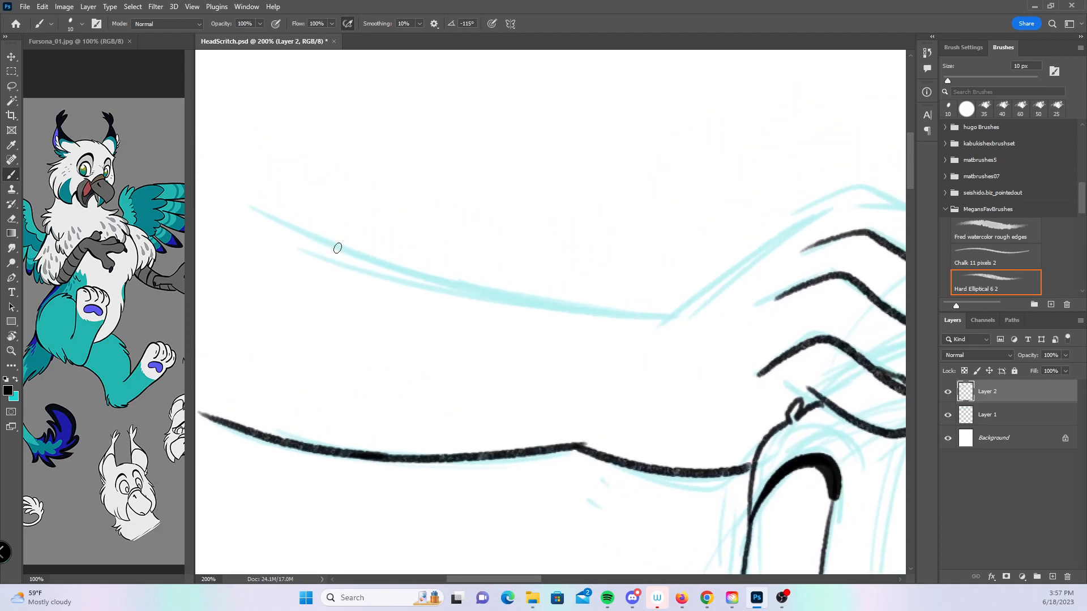
{"action": "mouse_move", "coordinate": [220, 190]}
{"action": "left_mouse_down"}
{"action": "mouse_move", "coordinate": [495, 287]}
{"action": "mouse_move", "coordinate": [682, 299]}
{"action": "left_mouse_up"}
- Draw the outline of the back of the hand and short motion marks above and below the wrist
{"action": "mouse_move", "coordinate": [745, 367]}
{"action": "left_mouse_down"}
{"action": "mouse_move", "coordinate": [539, 432]}
{"action": "mouse_move", "coordinate": [486, 374]}
{"action": "left_mouse_up"}
{"action": "mouse_move", "coordinate": [398, 377]}
{"action": "left_mouse_down"}
{"action": "mouse_move", "coordinate": [584, 263]}
{"action": "mouse_move", "coordinate": [786, 344]}
{"action": "mouse_move", "coordinate": [771, 373]}
{"action": "left_mouse_up"}
{"action": "left_click_drag", "start_coordinate": [647, 223], "coordinate": [678, 230]}
{"action": "mouse_move", "coordinate": [732, 436]}
{"action": "left_mouse_down"}
{"action": "mouse_move", "coordinate": [721, 422]}
{"action": "mouse_move", "coordinate": [734, 188]}
{"action": "left_mouse_up"}
{"action": "mouse_move", "coordinate": [297, 302]}
{"action": "left_mouse_down"}
{"action": "mouse_move", "coordinate": [324, 319]}
{"action": "mouse_move", "coordinate": [331, 309]}
{"action": "left_mouse_up"}
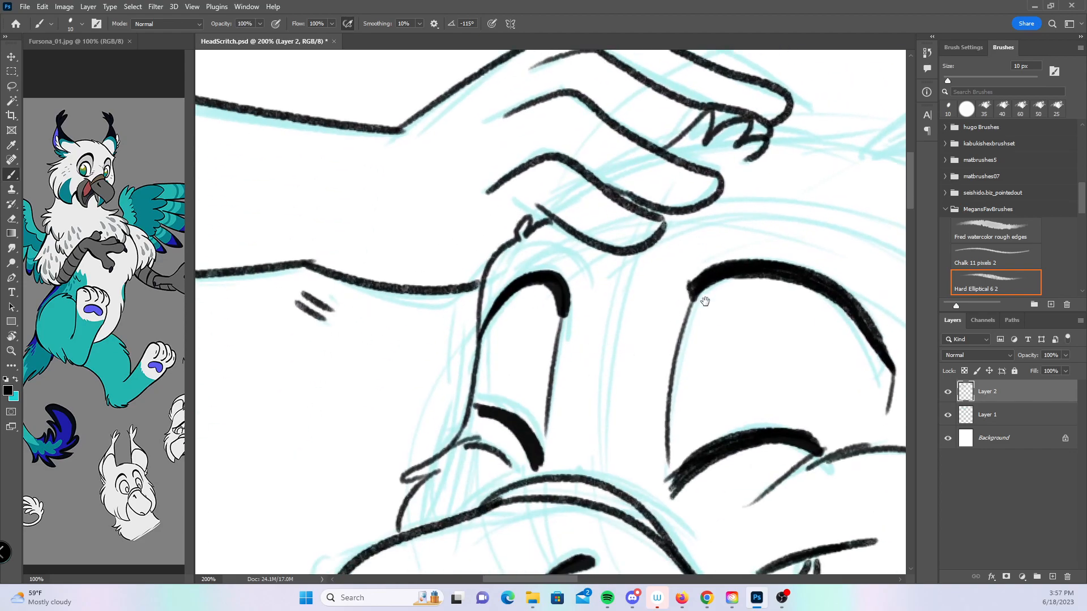
- Ink the top of the head with its feather tufts, and the far ear with its feathered tip
{"action": "left_click_drag", "start_coordinate": [713, 290], "coordinate": [441, 438]}
{"action": "left_click_drag", "start_coordinate": [636, 326], "coordinate": [454, 297]}
{"action": "mouse_move", "coordinate": [335, 235]}
{"action": "left_mouse_down"}
{"action": "mouse_move", "coordinate": [422, 258]}
{"action": "mouse_move", "coordinate": [498, 237]}
{"action": "mouse_move", "coordinate": [492, 281]}
{"action": "mouse_move", "coordinate": [674, 397]}
{"action": "left_mouse_up"}
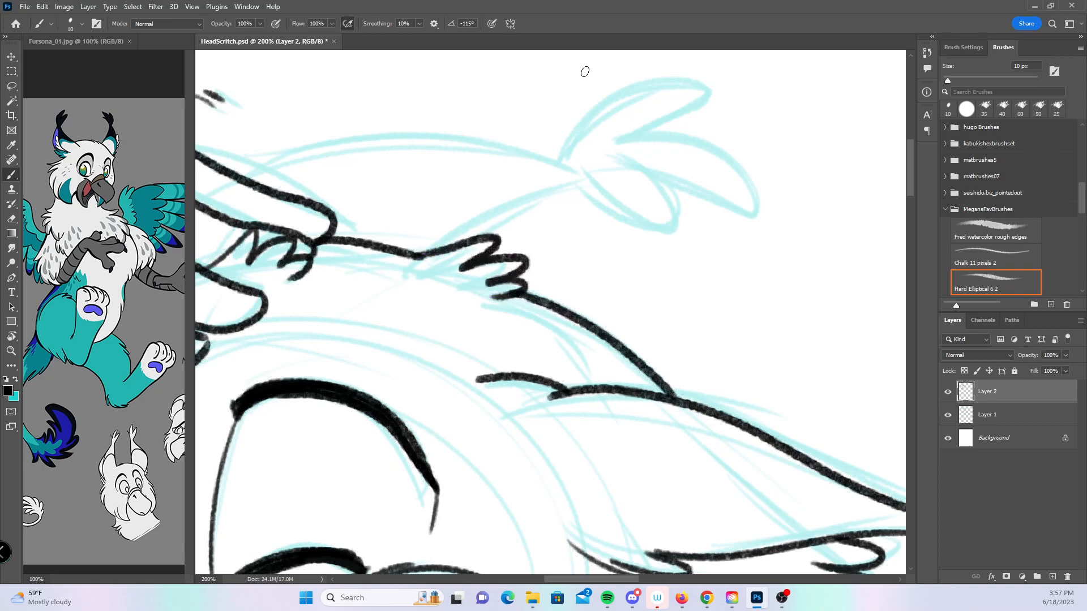
{"action": "mouse_move", "coordinate": [567, 147]}
{"action": "left_mouse_down"}
{"action": "mouse_move", "coordinate": [668, 142]}
{"action": "mouse_move", "coordinate": [671, 214]}
{"action": "mouse_move", "coordinate": [561, 181]}
{"action": "mouse_move", "coordinate": [434, 227]}
{"action": "left_mouse_up"}
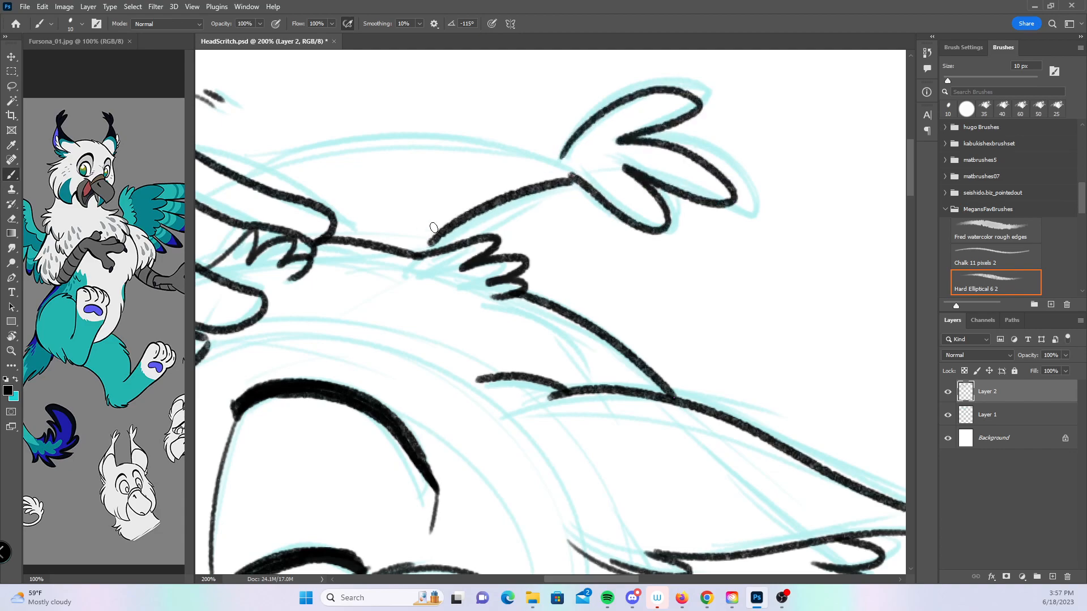
{"action": "mouse_move", "coordinate": [228, 172]}
{"action": "left_mouse_down"}
{"action": "mouse_move", "coordinate": [444, 140]}
{"action": "mouse_move", "coordinate": [561, 165]}
{"action": "left_mouse_up"}
- Draw the layered cheek feathers from the jaw up to the near ear and the pointed feathers under the chin
{"action": "key", "text": "ctrl+space"}
{"action": "left_click", "coordinate": [734, 389], "text": "ctrl+alt"}
{"action": "left_click", "coordinate": [734, 390], "text": "ctrl+alt"}
{"action": "left_click_drag", "start_coordinate": [809, 493], "coordinate": [686, 351]}
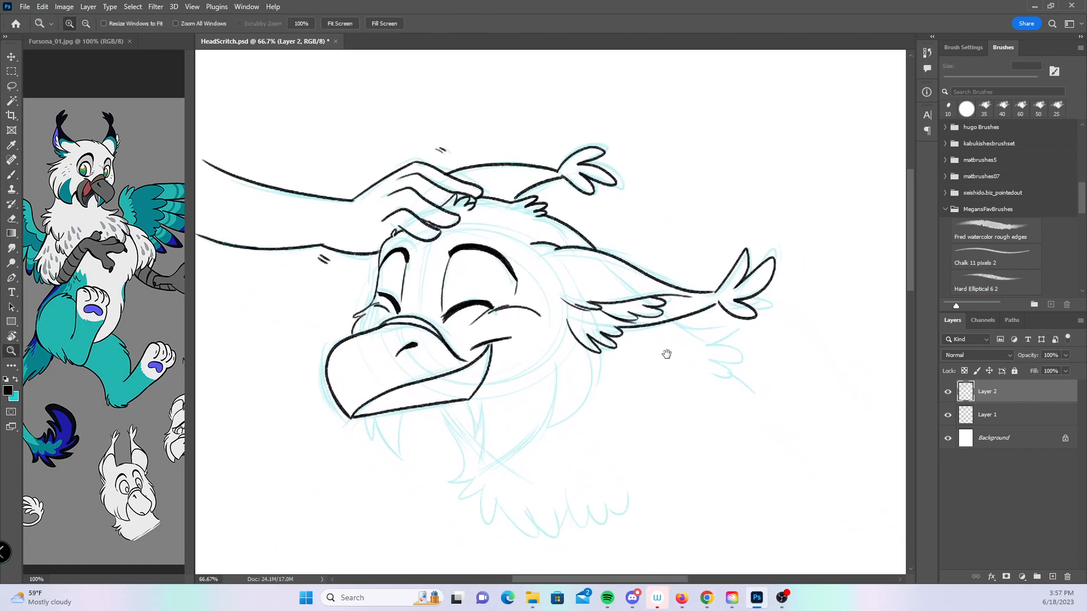
{"action": "left_click", "coordinate": [530, 450]}
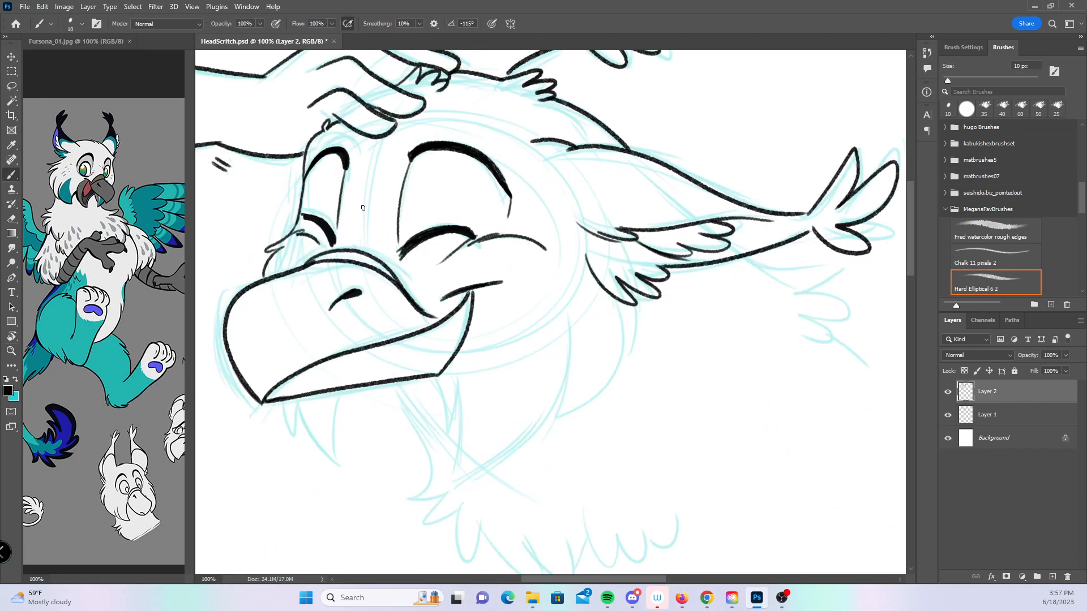
{"action": "mouse_move", "coordinate": [440, 377]}
{"action": "left_mouse_down"}
{"action": "mouse_move", "coordinate": [451, 482]}
{"action": "mouse_move", "coordinate": [568, 322]}
{"action": "left_mouse_up"}
{"action": "left_click_drag", "start_coordinate": [568, 367], "coordinate": [554, 425]}
{"action": "mouse_move", "coordinate": [606, 310]}
{"action": "left_mouse_down"}
{"action": "mouse_move", "coordinate": [623, 361]}
{"action": "mouse_move", "coordinate": [632, 302]}
{"action": "left_mouse_up"}
{"action": "mouse_move", "coordinate": [283, 398]}
{"action": "left_mouse_down"}
{"action": "mouse_move", "coordinate": [325, 449]}
{"action": "mouse_move", "coordinate": [341, 390]}
{"action": "left_mouse_up"}
- Ink the front of the neck, the jagged chest fluff and the feather tuft behind the head below the near ear
{"action": "mouse_move", "coordinate": [667, 444]}
{"action": "left_mouse_down"}
{"action": "mouse_move", "coordinate": [624, 419]}
{"action": "mouse_move", "coordinate": [587, 345]}
{"action": "left_mouse_up"}
{"action": "mouse_move", "coordinate": [315, 285]}
{"action": "left_mouse_down"}
{"action": "mouse_move", "coordinate": [349, 371]}
{"action": "mouse_move", "coordinate": [337, 407]}
{"action": "mouse_move", "coordinate": [365, 405]}
{"action": "mouse_move", "coordinate": [375, 429]}
{"action": "mouse_move", "coordinate": [403, 430]}
{"action": "mouse_move", "coordinate": [406, 467]}
{"action": "mouse_move", "coordinate": [473, 437]}
{"action": "mouse_move", "coordinate": [487, 469]}
{"action": "mouse_move", "coordinate": [500, 435]}
{"action": "left_mouse_up"}
{"action": "left_click_drag", "start_coordinate": [541, 376], "coordinate": [485, 417]}
{"action": "mouse_move", "coordinate": [437, 499]}
{"action": "left_mouse_down"}
{"action": "mouse_move", "coordinate": [465, 463]}
{"action": "mouse_move", "coordinate": [502, 460]}
{"action": "left_mouse_up"}
{"action": "left_click_drag", "start_coordinate": [670, 364], "coordinate": [600, 407]}
{"action": "mouse_move", "coordinate": [539, 242]}
{"action": "left_mouse_down"}
{"action": "mouse_move", "coordinate": [618, 299]}
{"action": "mouse_move", "coordinate": [595, 313]}
{"action": "mouse_move", "coordinate": [667, 358]}
{"action": "left_mouse_up"}
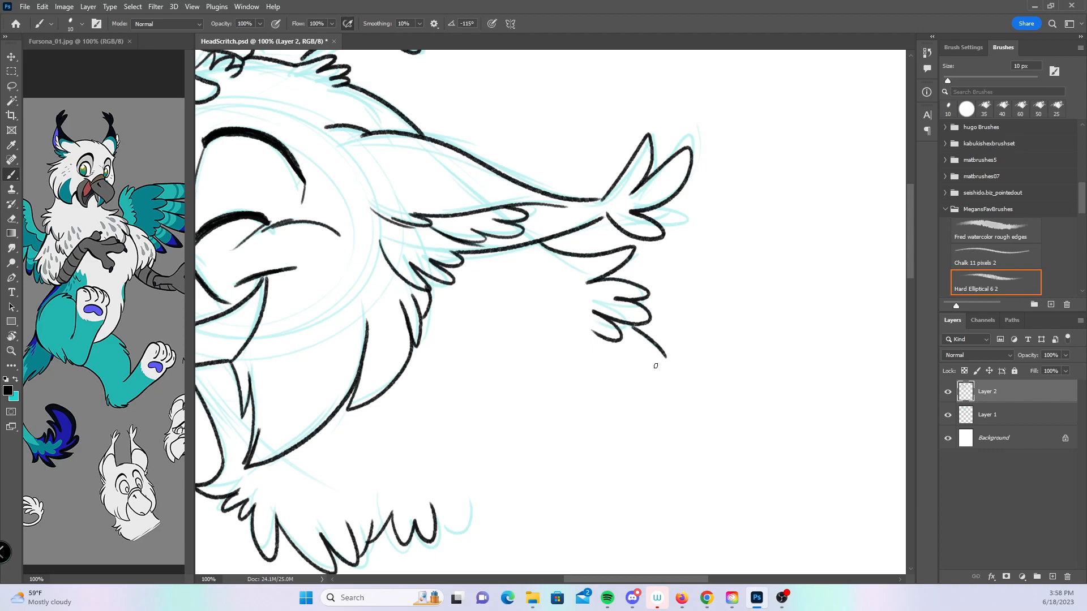
- Draw a lower chest feather tuft, undoing the first version and redrawing it with rounder tips
{"action": "mouse_move", "coordinate": [419, 466]}
{"action": "left_mouse_down"}
{"action": "mouse_move", "coordinate": [429, 503]}
{"action": "mouse_move", "coordinate": [455, 517]}
{"action": "left_mouse_up"}
{"action": "mouse_move", "coordinate": [593, 391]}
{"action": "left_mouse_down"}
{"action": "mouse_move", "coordinate": [638, 478]}
{"action": "mouse_move", "coordinate": [620, 396]}
{"action": "left_mouse_up"}
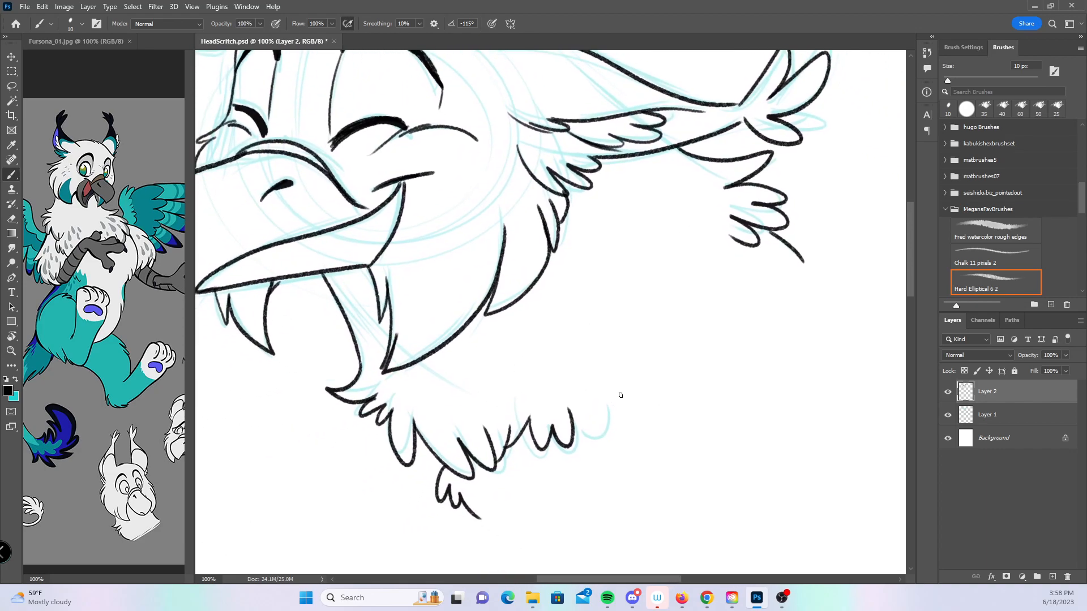
{"action": "key", "text": "ctrl+z"}
{"action": "mouse_move", "coordinate": [408, 451]}
{"action": "left_mouse_down"}
{"action": "mouse_move", "coordinate": [440, 494]}
{"action": "mouse_move", "coordinate": [492, 525]}
{"action": "left_mouse_up"}
- Hide the teal sketch on Layer 1 and add a new layer directly above the Background
{"action": "mouse_move", "coordinate": [573, 338]}
{"action": "left_mouse_down"}
{"action": "mouse_move", "coordinate": [631, 430]}
{"action": "mouse_move", "coordinate": [644, 432]}
{"action": "left_mouse_up"}
{"action": "key", "text": "z"}
{"action": "left_click", "coordinate": [600, 334], "text": "alt"}
{"action": "left_click", "coordinate": [600, 334], "text": "alt"}
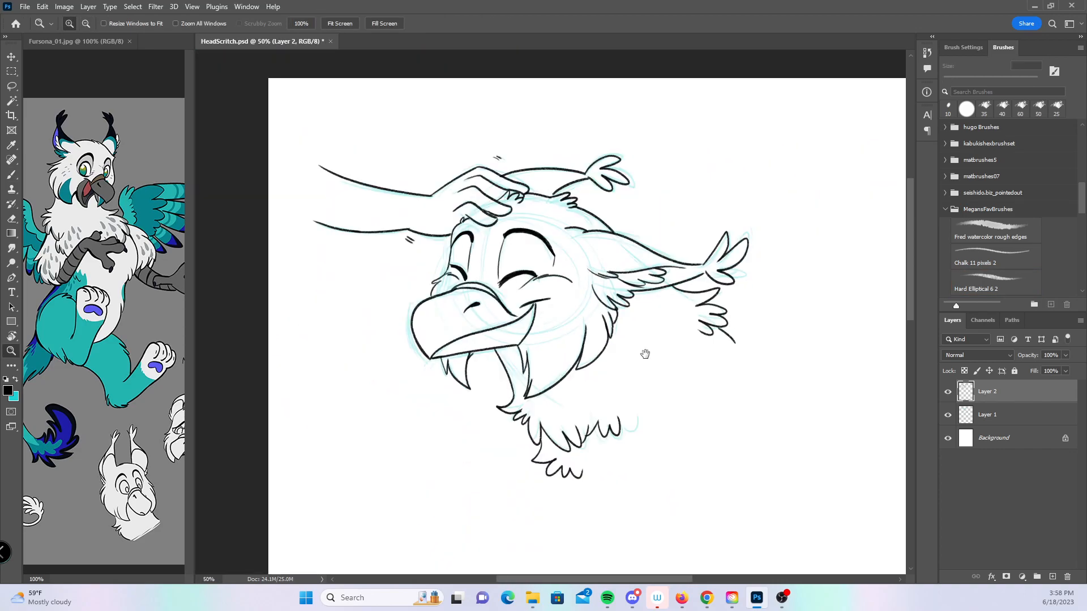
{"action": "left_click_drag", "start_coordinate": [648, 346], "coordinate": [584, 389]}
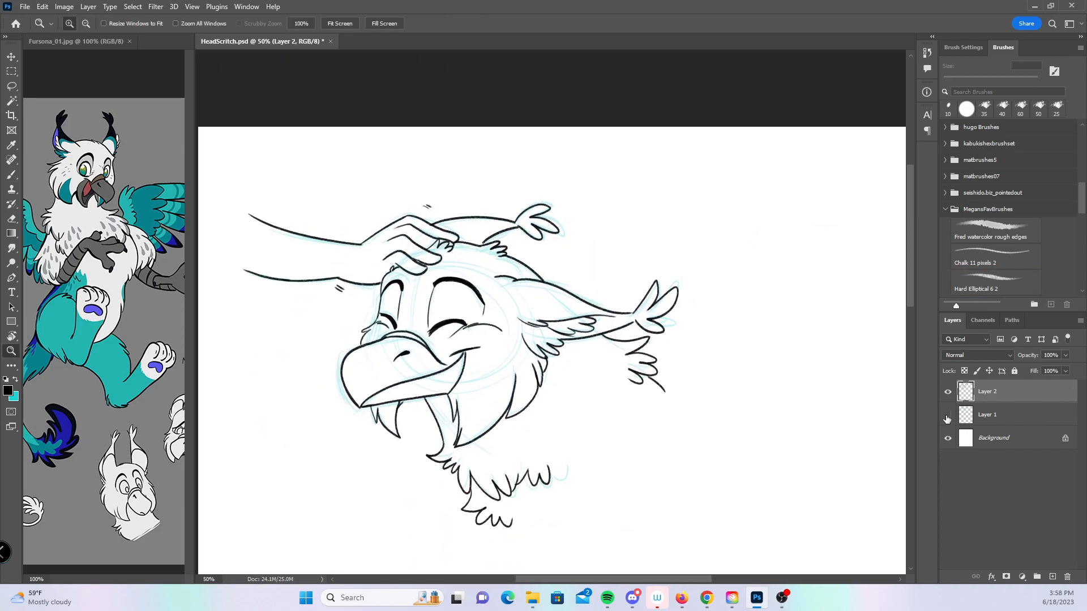
{"action": "left_click", "coordinate": [947, 415]}
{"action": "left_click", "coordinate": [1011, 440]}
{"action": "left_click", "coordinate": [1053, 576]}
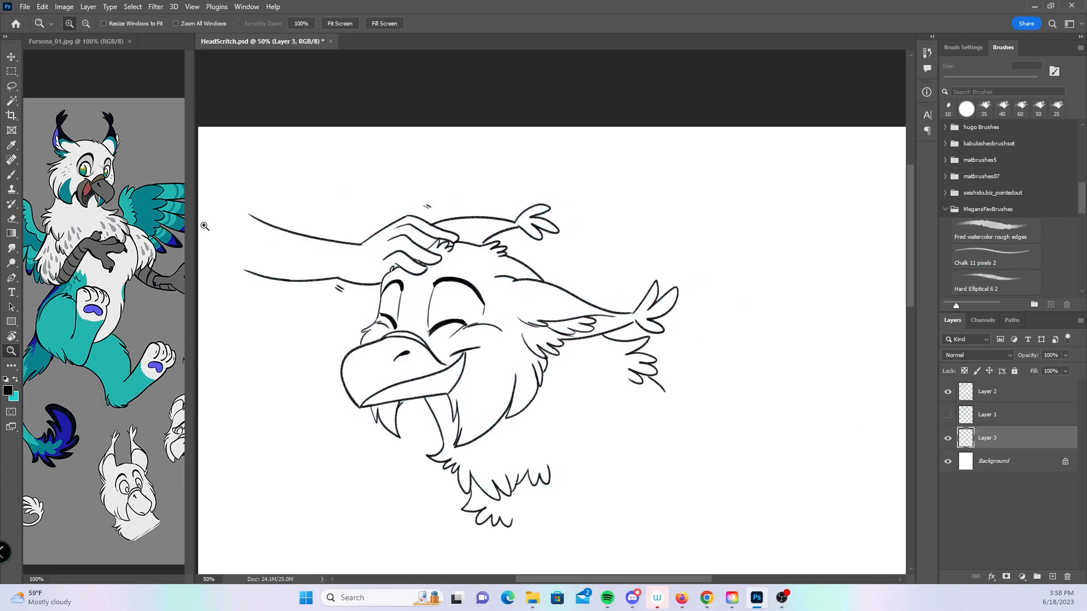
- Fill the new layer with the grey background color sampled from the Fursona_01 reference using the Paint Bucket
{"action": "left_click", "coordinate": [12, 177]}
{"action": "left_click", "coordinate": [148, 136], "text": "alt"}
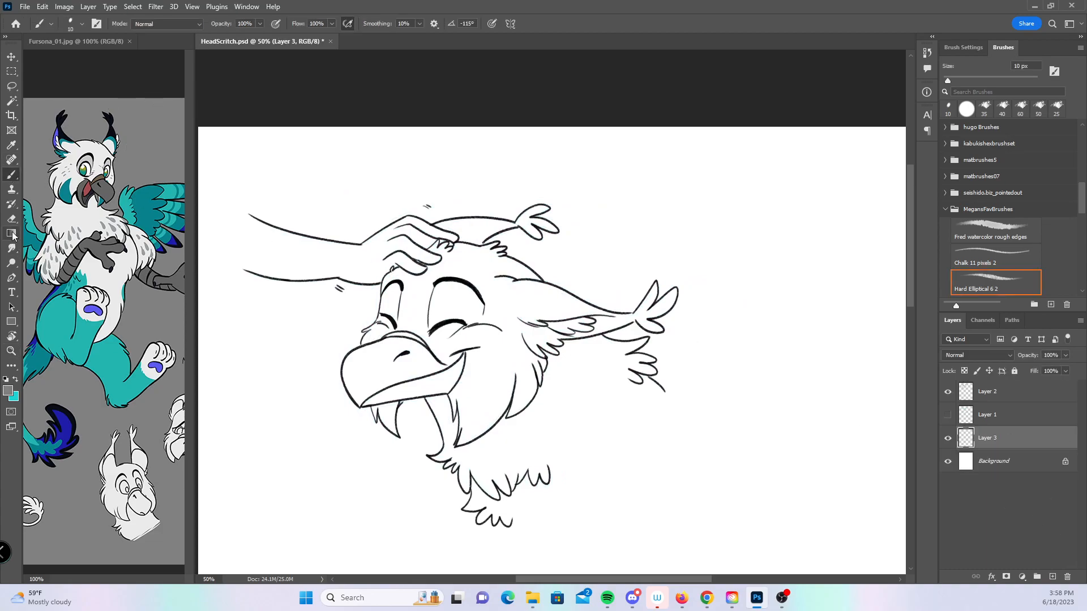
{"action": "left_click", "coordinate": [13, 234]}
{"action": "left_click", "coordinate": [47, 241]}
{"action": "left_click", "coordinate": [450, 344]}
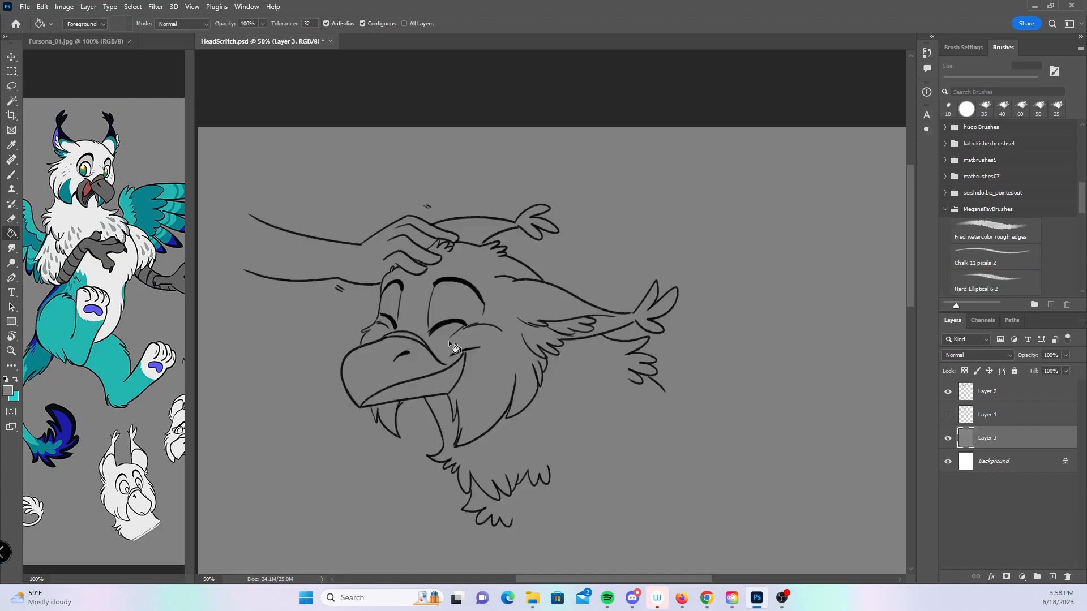
- Add a new layer between the hidden sketch and the linework and name it Base
{"action": "left_click", "coordinate": [1024, 414]}
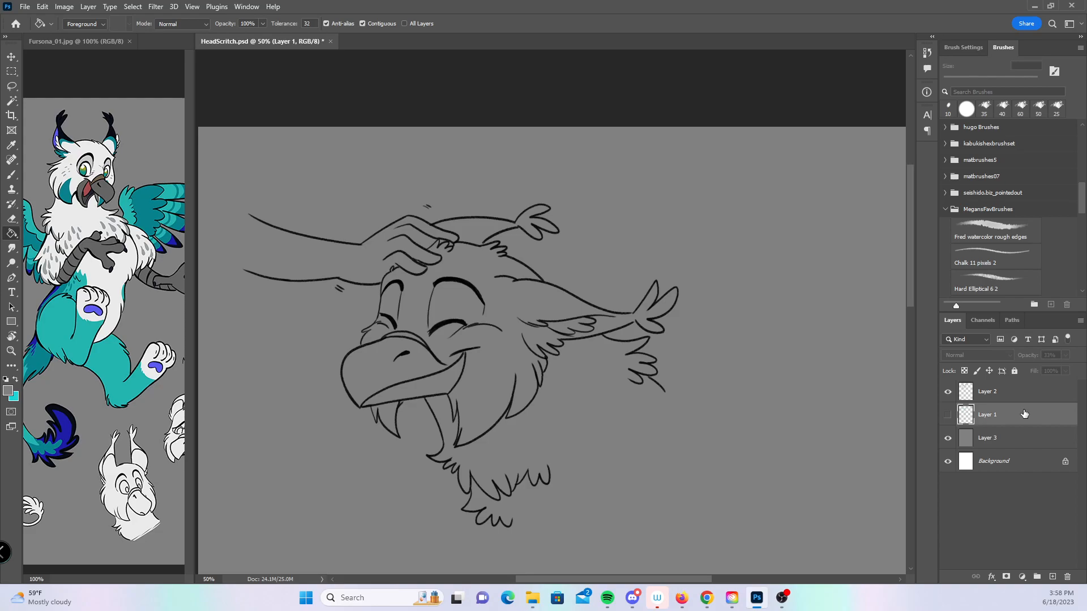
{"action": "left_click", "coordinate": [1052, 577]}
{"action": "double_click", "coordinate": [990, 414]}
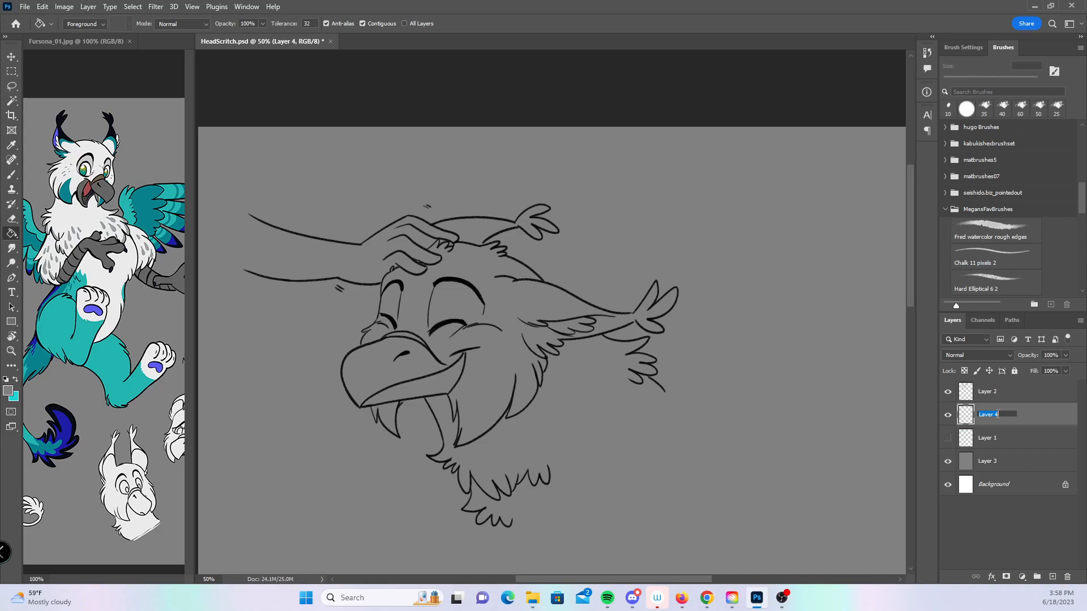
{"action": "type", "text": "Base"}
{"action": "key", "text": "Return"}
- Sample the off-white body color from the reference character and choose the Hard Round Pressure Size brush
{"action": "key", "text": "b"}
{"action": "left_click", "coordinate": [111, 282], "text": "alt"}
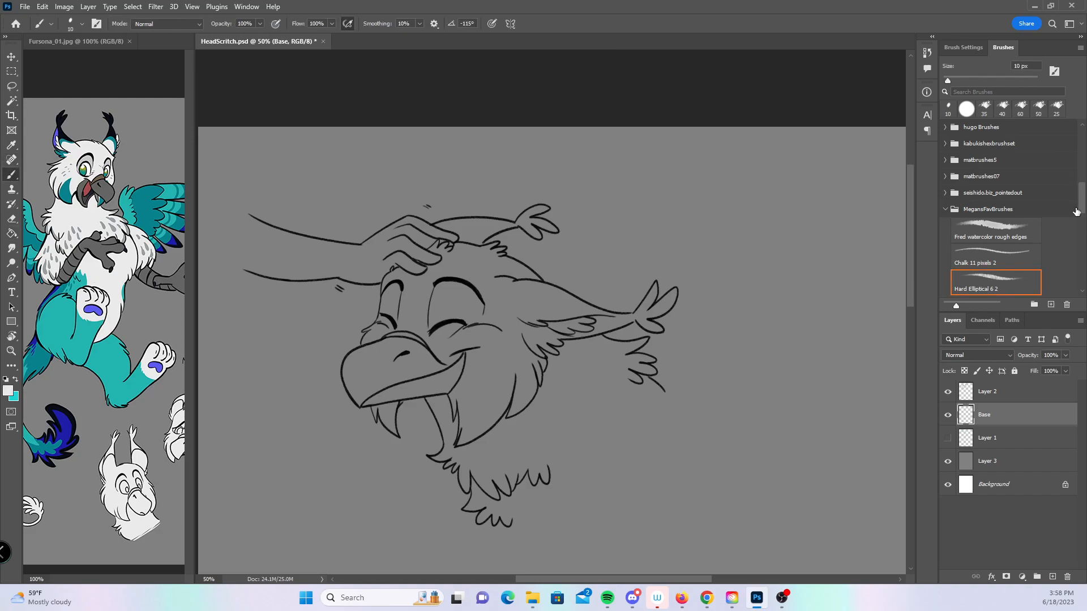
{"action": "scroll", "coordinate": [1018, 220], "scroll_direction": "up", "scroll_amount": 5}
{"action": "left_click", "coordinate": [1035, 189]}
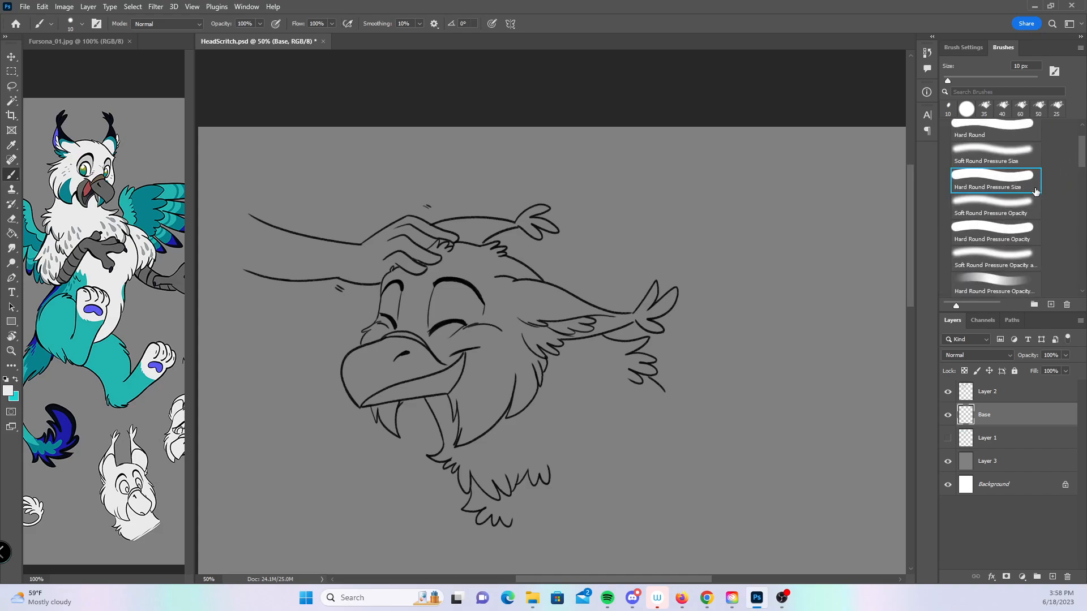
- Paint off-white inside the far cheek feathers and up the far edge of the face, switching to the Hard Round brush
{"action": "key", "text": "z"}
{"action": "left_click", "coordinate": [440, 313]}
{"action": "left_click", "coordinate": [426, 320]}
{"action": "left_click", "coordinate": [416, 325]}
{"action": "mouse_move", "coordinate": [385, 345]}
{"action": "left_mouse_down"}
{"action": "mouse_move", "coordinate": [578, 291]}
{"action": "mouse_move", "coordinate": [624, 310]}
{"action": "left_mouse_up"}
{"action": "left_click", "coordinate": [10, 175]}
{"action": "mouse_move", "coordinate": [431, 318]}
{"action": "left_mouse_down"}
{"action": "mouse_move", "coordinate": [501, 269]}
{"action": "mouse_move", "coordinate": [430, 378]}
{"action": "mouse_move", "coordinate": [500, 265]}
{"action": "left_mouse_up"}
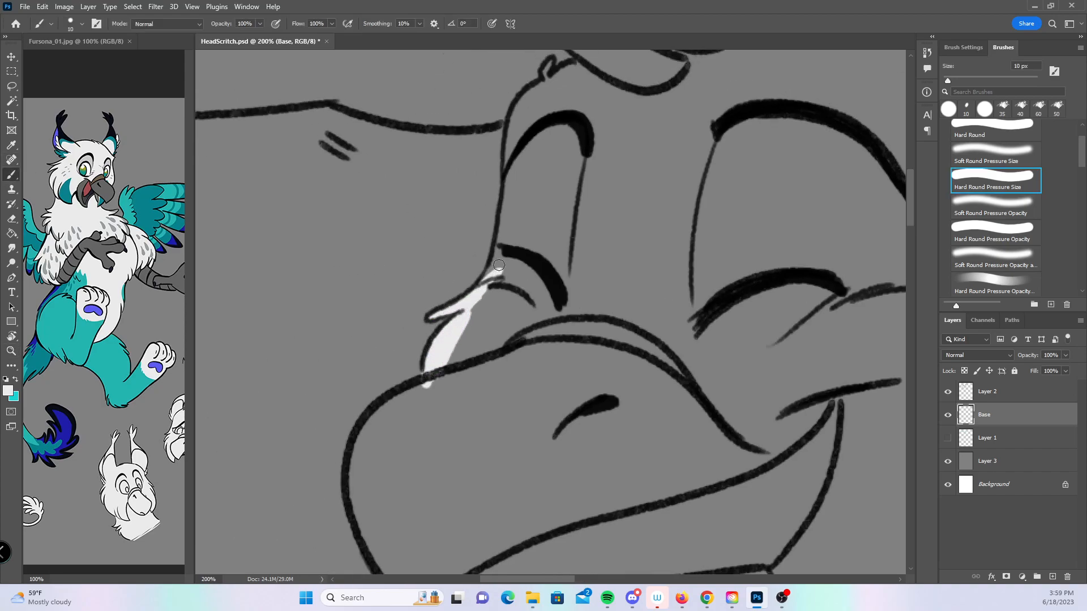
{"action": "left_click", "coordinate": [996, 132]}
{"action": "mouse_move", "coordinate": [519, 107]}
{"action": "left_mouse_down"}
{"action": "mouse_move", "coordinate": [487, 283]}
{"action": "mouse_move", "coordinate": [508, 245]}
{"action": "mouse_move", "coordinate": [480, 303]}
{"action": "left_mouse_up"}
{"action": "mouse_move", "coordinate": [508, 244]}
{"action": "left_mouse_down"}
{"action": "mouse_move", "coordinate": [465, 334]}
{"action": "mouse_move", "coordinate": [466, 324]}
{"action": "left_mouse_up"}
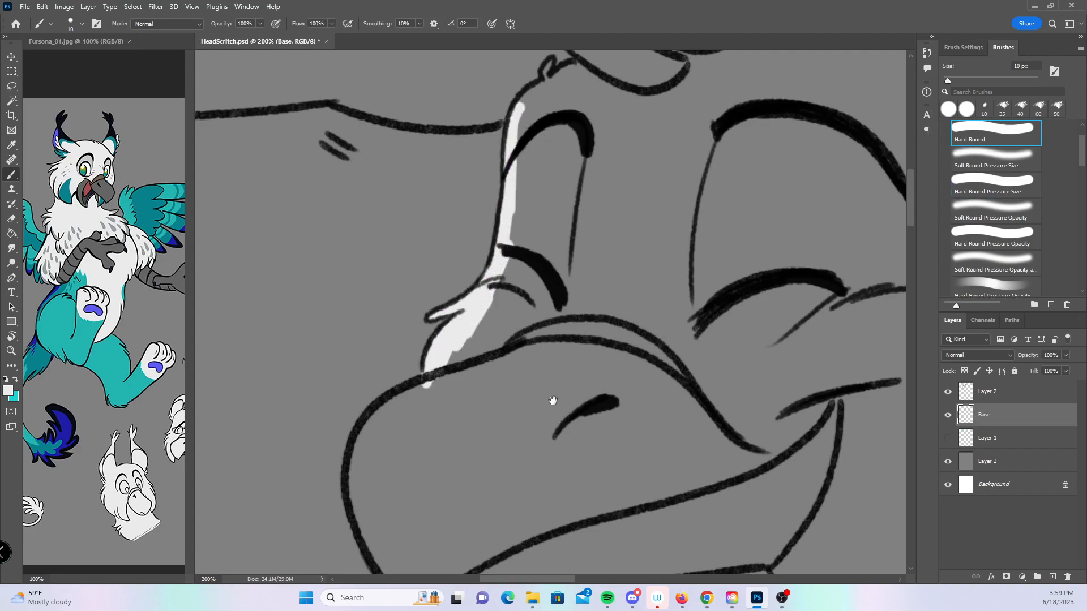
- Paint off-white along the inside of the beak's front edge, in the chin feathers and along the lower beak
{"action": "left_click_drag", "start_coordinate": [554, 410], "coordinate": [535, 235]}
{"action": "mouse_move", "coordinate": [340, 338]}
{"action": "left_mouse_down"}
{"action": "mouse_move", "coordinate": [348, 259]}
{"action": "mouse_move", "coordinate": [378, 226]}
{"action": "mouse_move", "coordinate": [346, 275]}
{"action": "mouse_move", "coordinate": [342, 351]}
{"action": "mouse_move", "coordinate": [388, 422]}
{"action": "left_mouse_up"}
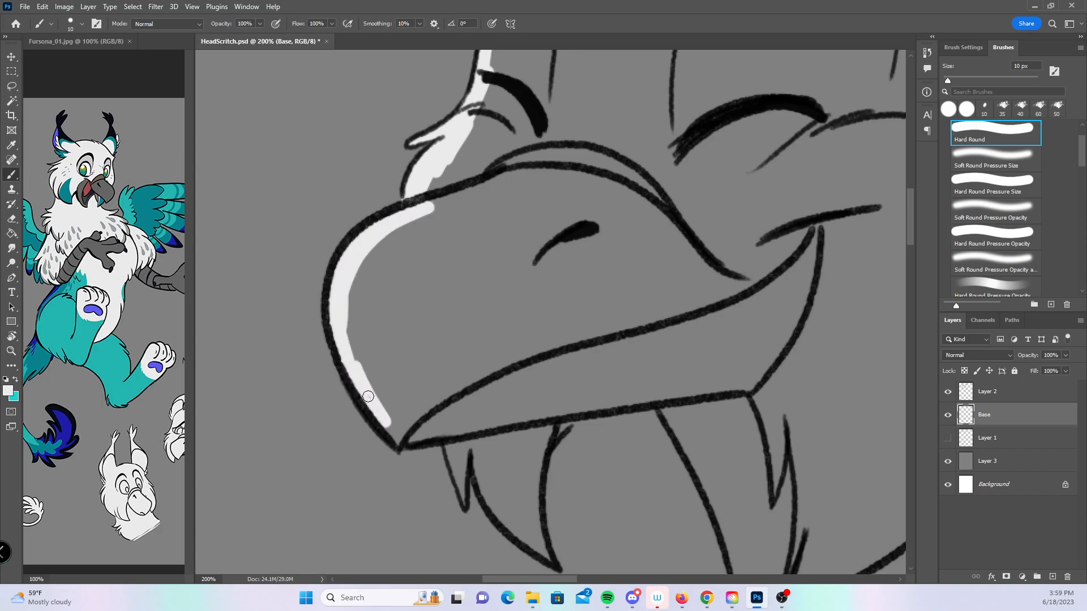
{"action": "left_click_drag", "start_coordinate": [502, 354], "coordinate": [422, 296]}
{"action": "mouse_move", "coordinate": [310, 364]}
{"action": "left_mouse_down"}
{"action": "mouse_move", "coordinate": [318, 381]}
{"action": "mouse_move", "coordinate": [337, 374]}
{"action": "mouse_move", "coordinate": [255, 237]}
{"action": "left_mouse_up"}
{"action": "mouse_move", "coordinate": [361, 371]}
{"action": "left_mouse_down"}
{"action": "mouse_move", "coordinate": [381, 433]}
{"action": "mouse_move", "coordinate": [389, 395]}
{"action": "mouse_move", "coordinate": [377, 392]}
{"action": "mouse_move", "coordinate": [464, 491]}
{"action": "left_mouse_up"}
{"action": "left_click", "coordinate": [994, 184]}
{"action": "left_click", "coordinate": [995, 134]}
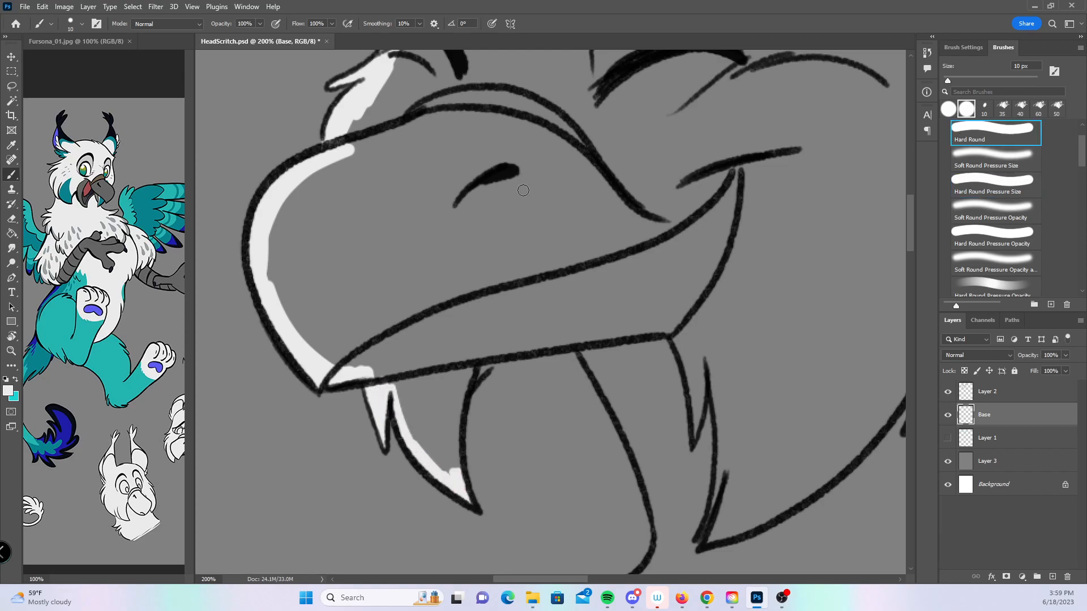
{"action": "mouse_move", "coordinate": [408, 423]}
{"action": "left_mouse_down"}
{"action": "mouse_move", "coordinate": [451, 439]}
{"action": "mouse_move", "coordinate": [474, 362]}
{"action": "mouse_move", "coordinate": [598, 335]}
{"action": "left_mouse_up"}
- Paint off-white along the inside of the neck's front line and into the upper chest feathers
{"action": "left_click_drag", "start_coordinate": [739, 375], "coordinate": [470, 167]}
{"action": "mouse_move", "coordinate": [310, 139]}
{"action": "left_mouse_down"}
{"action": "mouse_move", "coordinate": [367, 223]}
{"action": "mouse_move", "coordinate": [343, 189]}
{"action": "mouse_move", "coordinate": [389, 294]}
{"action": "mouse_move", "coordinate": [396, 327]}
{"action": "left_mouse_up"}
{"action": "mouse_move", "coordinate": [337, 384]}
{"action": "left_mouse_down"}
{"action": "mouse_move", "coordinate": [368, 377]}
{"action": "mouse_move", "coordinate": [392, 336]}
{"action": "mouse_move", "coordinate": [363, 389]}
{"action": "mouse_move", "coordinate": [382, 372]}
{"action": "mouse_move", "coordinate": [420, 375]}
{"action": "mouse_move", "coordinate": [431, 396]}
{"action": "mouse_move", "coordinate": [428, 377]}
{"action": "mouse_move", "coordinate": [430, 425]}
{"action": "mouse_move", "coordinate": [448, 398]}
{"action": "left_mouse_up"}
{"action": "left_click_drag", "start_coordinate": [564, 368], "coordinate": [464, 258]}
{"action": "mouse_move", "coordinate": [350, 286]}
{"action": "left_mouse_down"}
{"action": "mouse_move", "coordinate": [352, 376]}
{"action": "mouse_move", "coordinate": [376, 412]}
{"action": "mouse_move", "coordinate": [368, 328]}
{"action": "left_mouse_up"}
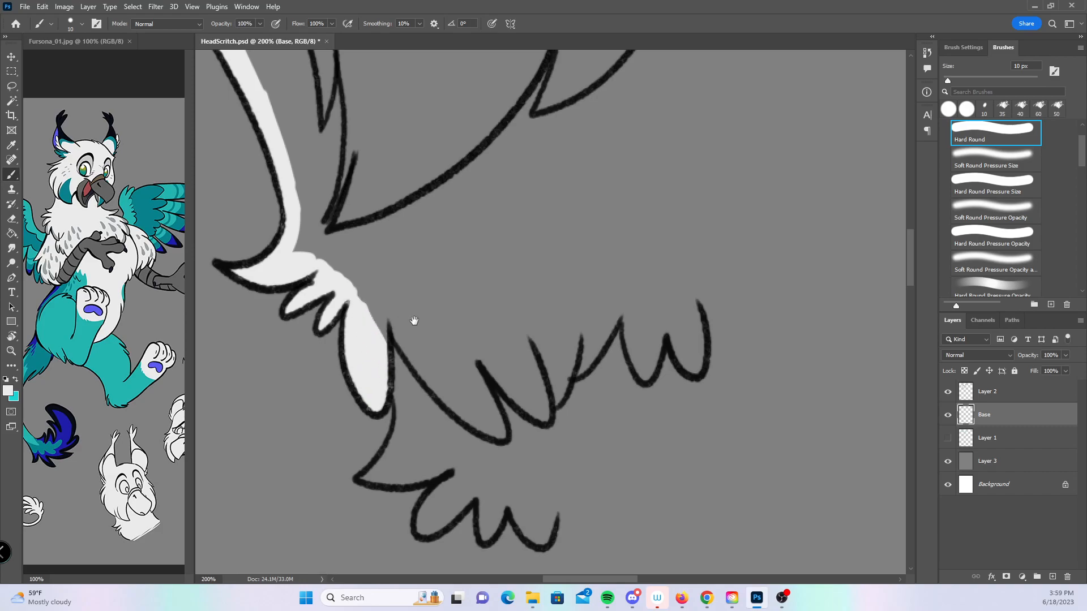
- Fill the lower chest feather tuft with off-white, undoing a stray stroke and adjusting the brush size
{"action": "left_click_drag", "start_coordinate": [456, 339], "coordinate": [442, 222]}
{"action": "mouse_move", "coordinate": [358, 359]}
{"action": "left_mouse_down"}
{"action": "mouse_move", "coordinate": [384, 325]}
{"action": "mouse_move", "coordinate": [378, 332]}
{"action": "mouse_move", "coordinate": [387, 282]}
{"action": "mouse_move", "coordinate": [397, 293]}
{"action": "mouse_move", "coordinate": [386, 270]}
{"action": "mouse_move", "coordinate": [389, 305]}
{"action": "mouse_move", "coordinate": [376, 245]}
{"action": "mouse_move", "coordinate": [391, 338]}
{"action": "mouse_move", "coordinate": [368, 363]}
{"action": "mouse_move", "coordinate": [378, 350]}
{"action": "mouse_move", "coordinate": [448, 346]}
{"action": "mouse_move", "coordinate": [419, 405]}
{"action": "mouse_move", "coordinate": [471, 344]}
{"action": "mouse_move", "coordinate": [472, 371]}
{"action": "mouse_move", "coordinate": [490, 377]}
{"action": "mouse_move", "coordinate": [474, 417]}
{"action": "mouse_move", "coordinate": [491, 358]}
{"action": "mouse_move", "coordinate": [519, 409]}
{"action": "mouse_move", "coordinate": [520, 381]}
{"action": "left_mouse_up"}
{"action": "key", "text": "ctrl+z"}
{"action": "key", "text": "bracketright"}
{"action": "key", "text": "bracketright"}
{"action": "key", "text": "bracketright"}
{"action": "key", "text": "bracketleft"}
{"action": "key", "text": "bracketleft"}
{"action": "key", "text": "z"}
{"action": "left_click", "coordinate": [681, 326], "text": "alt"}
{"action": "left_click", "coordinate": [682, 327], "text": "alt"}
{"action": "left_click_drag", "start_coordinate": [736, 331], "coordinate": [541, 467]}
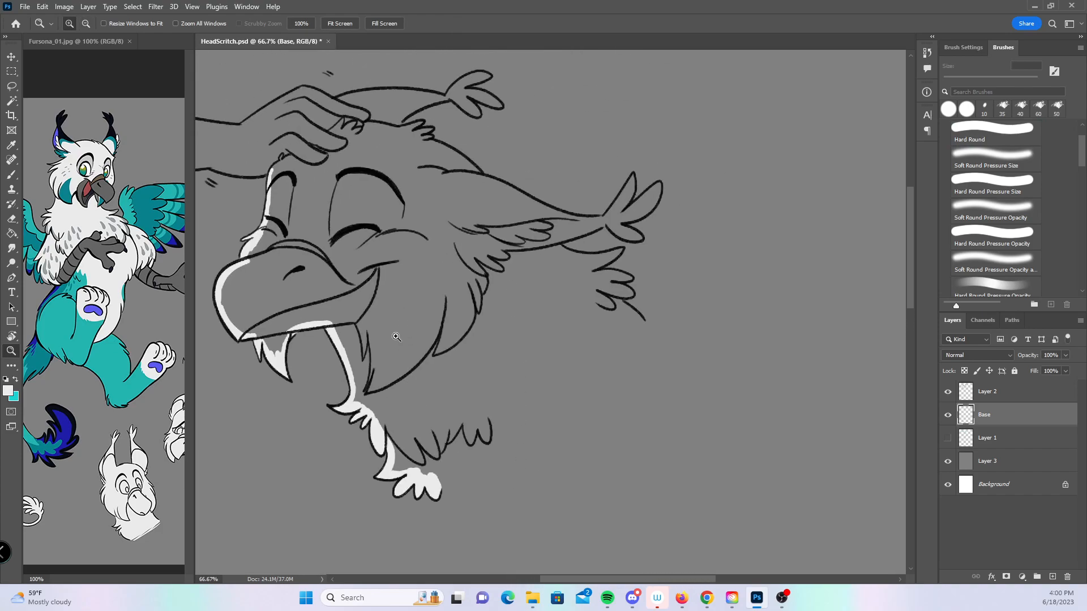
- Close the open back edge of the neck with a 35 px off-white stroke from the chest tuft to the back-neck feathers
{"action": "key", "text": "b"}
{"action": "key", "text": "bracketright"}
{"action": "key", "text": "bracketright"}
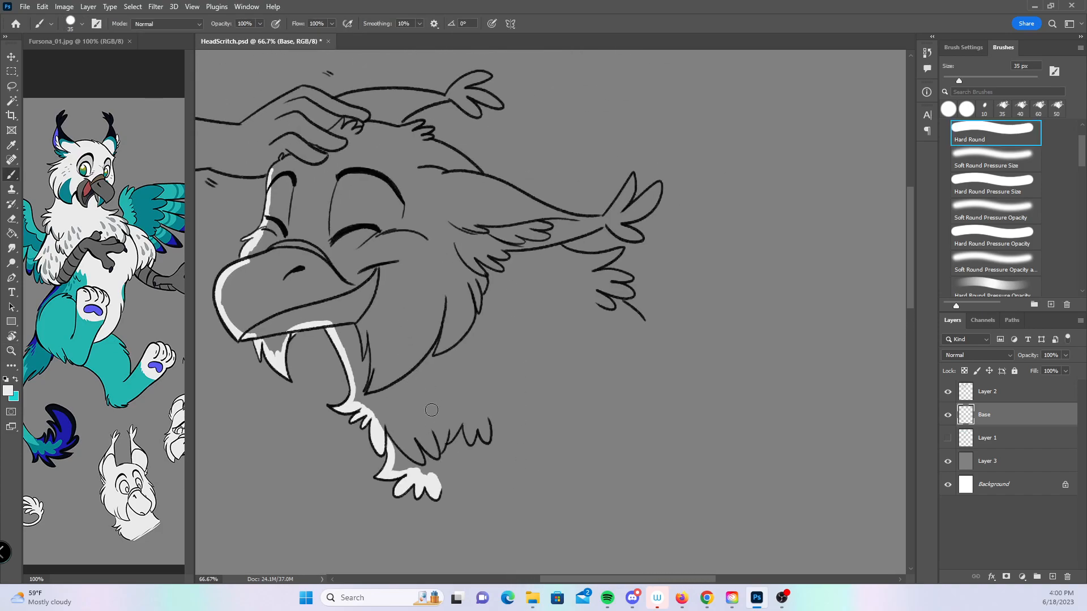
{"action": "key", "text": "alt+Tab"}
{"action": "key", "text": "alt+Tab"}
{"action": "key", "text": "alt+Tab"}
{"action": "mouse_move", "coordinate": [436, 474]}
{"action": "left_mouse_down"}
{"action": "mouse_move", "coordinate": [517, 482]}
{"action": "mouse_move", "coordinate": [508, 460]}
{"action": "mouse_move", "coordinate": [560, 422]}
{"action": "mouse_move", "coordinate": [593, 340]}
{"action": "mouse_move", "coordinate": [609, 356]}
{"action": "mouse_move", "coordinate": [639, 325]}
{"action": "mouse_move", "coordinate": [618, 321]}
{"action": "mouse_move", "coordinate": [609, 343]}
{"action": "left_mouse_up"}
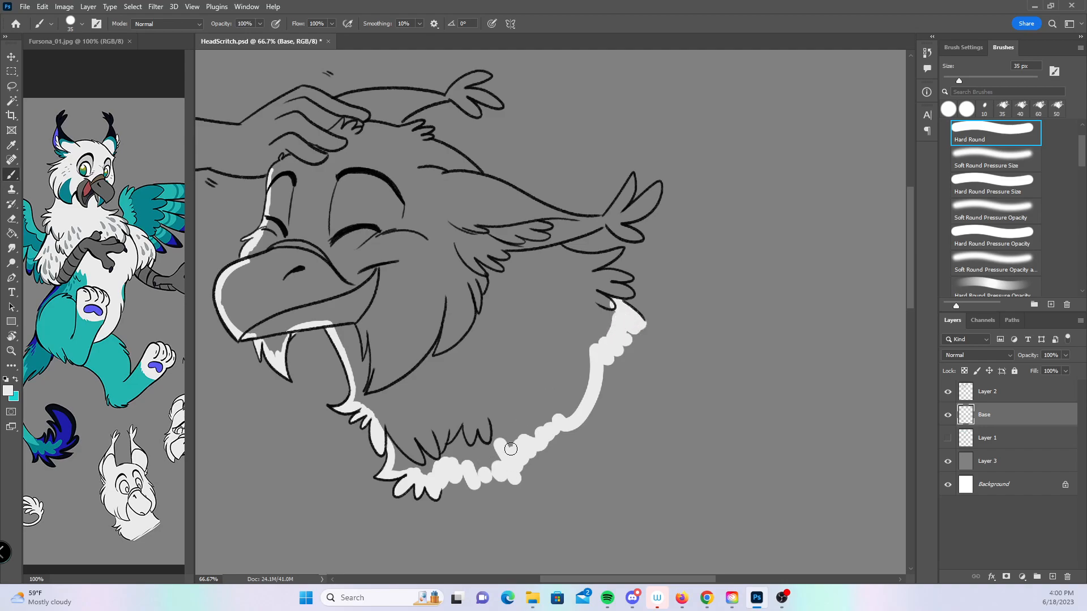
- Paint off-white along the inside of the back of the head and the near ear's upper and lower edges
{"action": "mouse_move", "coordinate": [534, 286]}
{"action": "left_mouse_down"}
{"action": "mouse_move", "coordinate": [645, 354]}
{"action": "mouse_move", "coordinate": [588, 409]}
{"action": "left_mouse_up"}
{"action": "key", "text": "z"}
{"action": "left_click", "coordinate": [743, 272]}
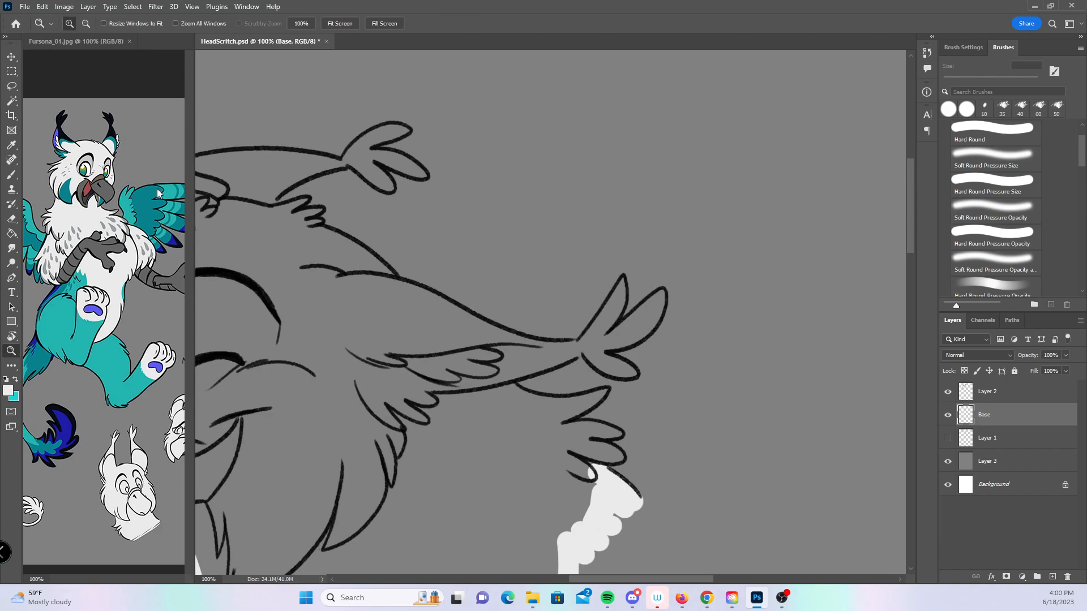
{"action": "left_click", "coordinate": [12, 177]}
{"action": "mouse_move", "coordinate": [309, 226]}
{"action": "left_mouse_down"}
{"action": "mouse_move", "coordinate": [412, 295]}
{"action": "mouse_move", "coordinate": [499, 333]}
{"action": "mouse_move", "coordinate": [579, 343]}
{"action": "left_mouse_up"}
{"action": "left_click_drag", "start_coordinate": [508, 376], "coordinate": [584, 348]}
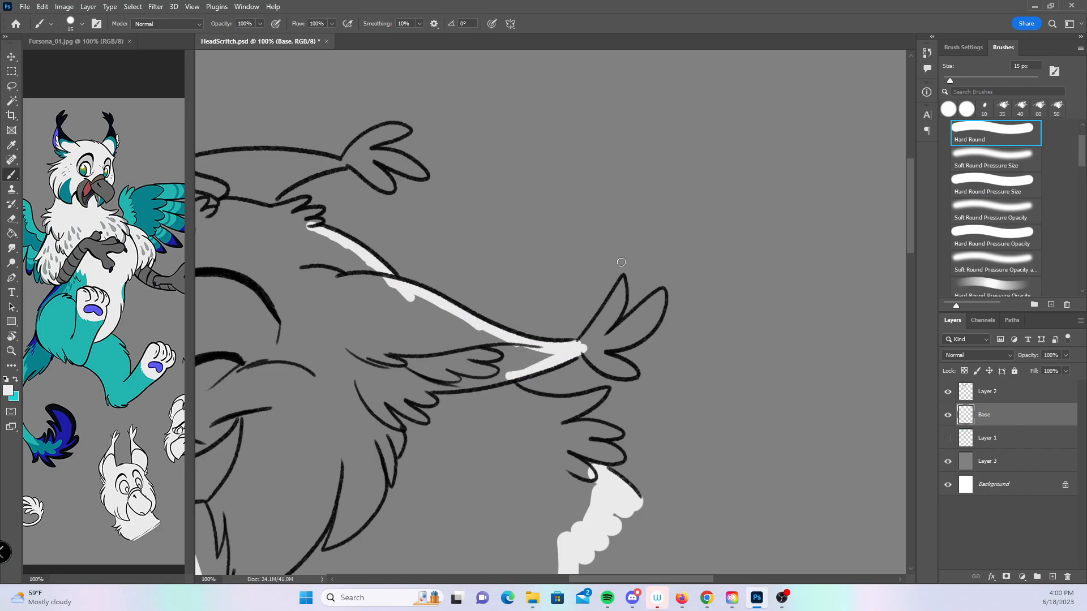
- Fill the near ear's upper tip feathers and the points of the back-neck feathers with off-white, adjusting the brush size
{"action": "key", "text": "bracketleft"}
{"action": "key", "text": "bracketleft"}
{"action": "mouse_move", "coordinate": [623, 279]}
{"action": "left_mouse_down"}
{"action": "mouse_move", "coordinate": [622, 299]}
{"action": "mouse_move", "coordinate": [659, 309]}
{"action": "left_mouse_up"}
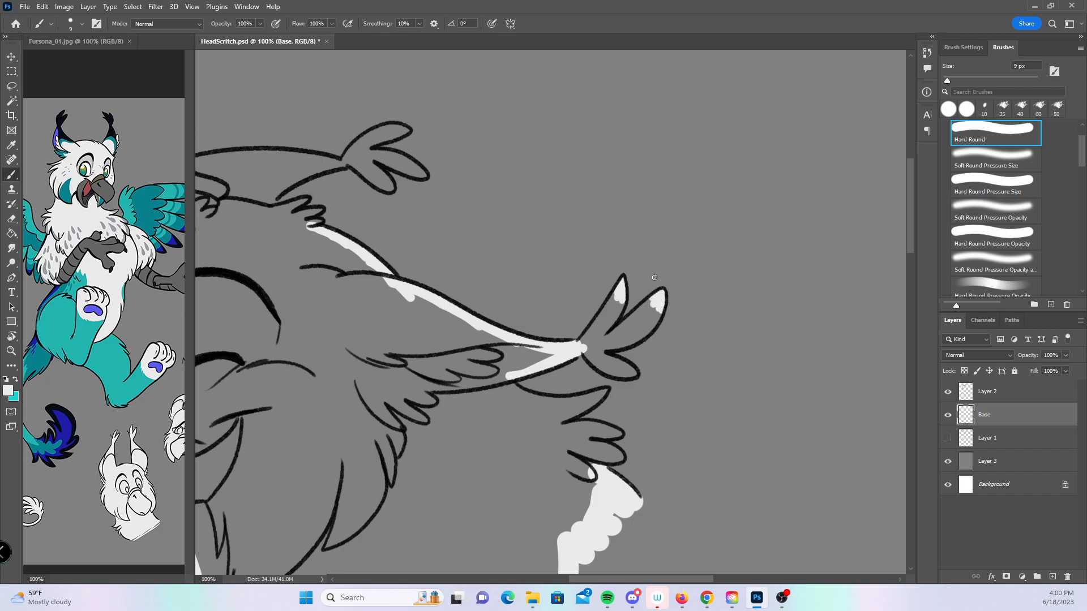
{"action": "left_click_drag", "start_coordinate": [607, 388], "coordinate": [602, 394]}
{"action": "key", "text": "bracketright"}
{"action": "mouse_move", "coordinate": [535, 352]}
{"action": "left_mouse_down"}
{"action": "mouse_move", "coordinate": [613, 252]}
{"action": "mouse_move", "coordinate": [585, 341]}
{"action": "mouse_move", "coordinate": [621, 264]}
{"action": "mouse_move", "coordinate": [608, 314]}
{"action": "mouse_move", "coordinate": [620, 296]}
{"action": "mouse_move", "coordinate": [592, 342]}
{"action": "mouse_move", "coordinate": [603, 346]}
{"action": "mouse_move", "coordinate": [657, 300]}
{"action": "mouse_move", "coordinate": [624, 337]}
{"action": "mouse_move", "coordinate": [651, 323]}
{"action": "left_mouse_up"}
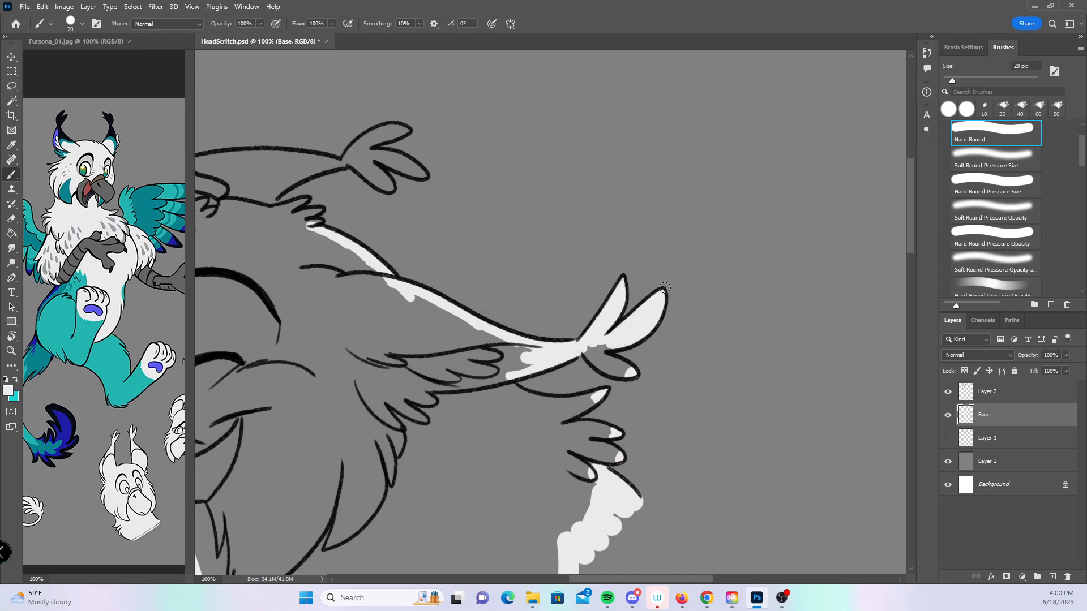
- Paint off-white along the inside of the far ear's edges and in the feather tuft on top of the head
{"action": "key", "text": "z"}
{"action": "left_click", "coordinate": [659, 337], "text": "alt"}
{"action": "left_click", "coordinate": [658, 337], "text": "alt"}
{"action": "left_click", "coordinate": [659, 338], "text": "alt"}
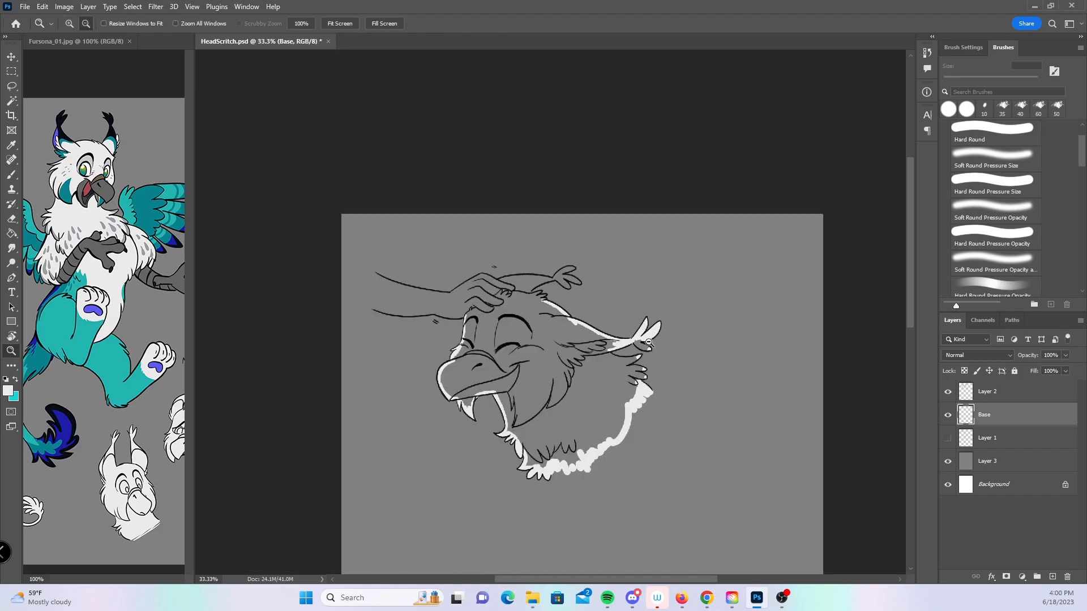
{"action": "left_click", "coordinate": [643, 364]}
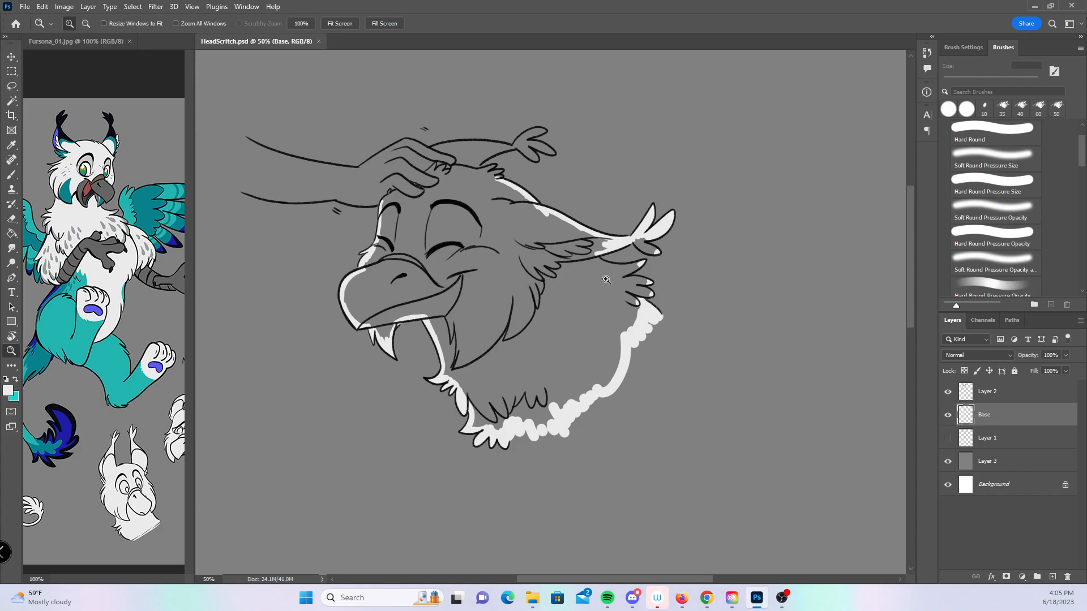
{"action": "left_click", "coordinate": [529, 175]}
{"action": "left_click", "coordinate": [526, 175]}
{"action": "left_click", "coordinate": [527, 176]}
{"action": "left_click_drag", "start_coordinate": [493, 187], "coordinate": [683, 340]}
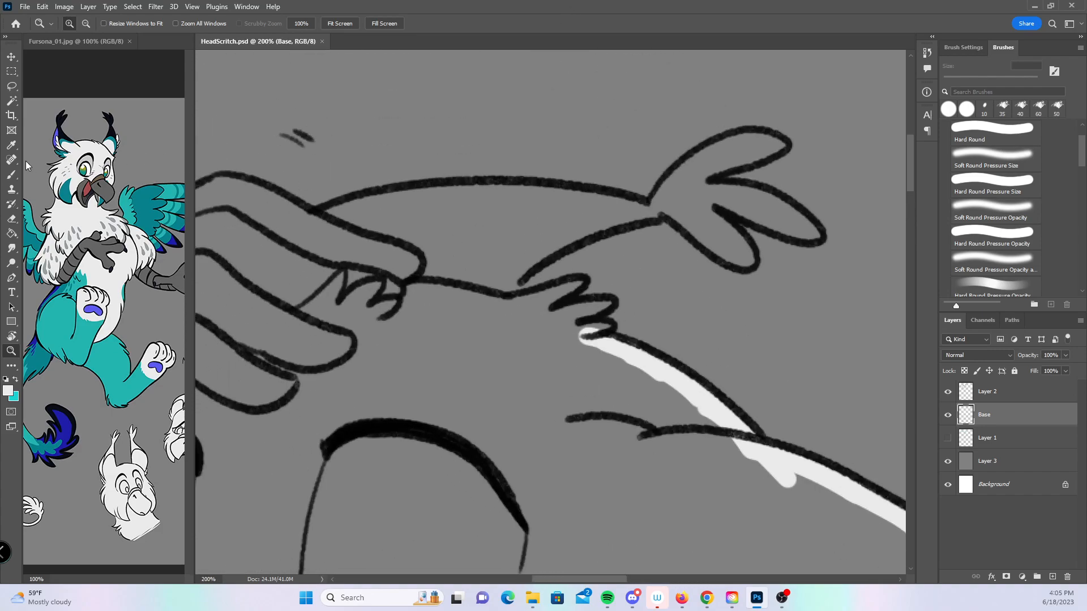
{"action": "key", "text": "b"}
{"action": "mouse_move", "coordinate": [314, 226]}
{"action": "left_mouse_down"}
{"action": "mouse_move", "coordinate": [463, 198]}
{"action": "mouse_move", "coordinate": [428, 197]}
{"action": "mouse_move", "coordinate": [549, 198]}
{"action": "left_mouse_up"}
{"action": "mouse_move", "coordinate": [488, 294]}
{"action": "left_mouse_down"}
{"action": "mouse_move", "coordinate": [574, 230]}
{"action": "mouse_move", "coordinate": [626, 215]}
{"action": "mouse_move", "coordinate": [578, 209]}
{"action": "left_mouse_up"}
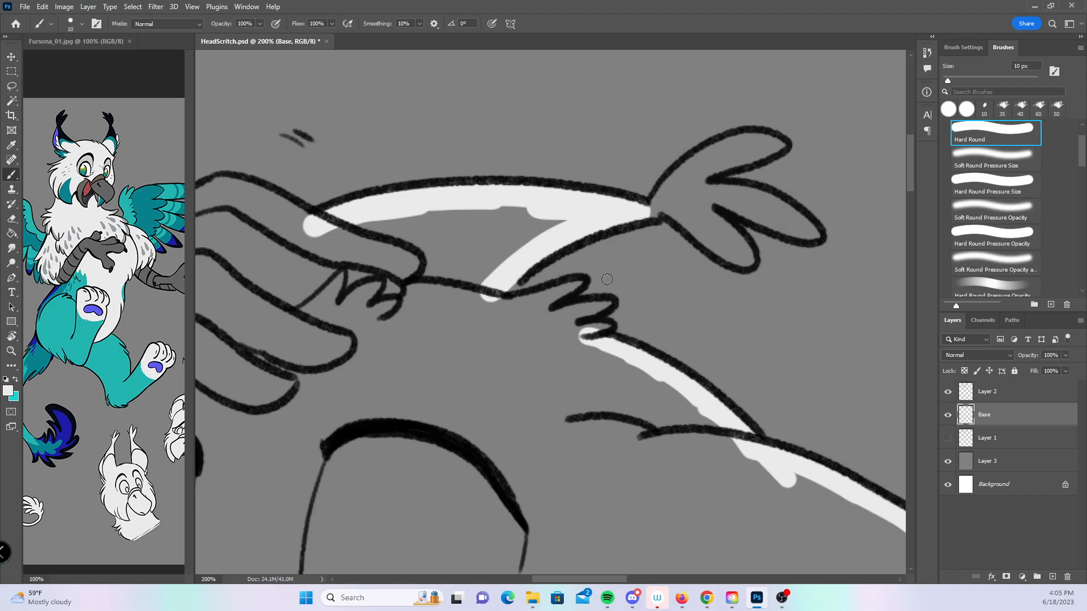
{"action": "mouse_move", "coordinate": [579, 281]}
{"action": "left_mouse_down"}
{"action": "mouse_move", "coordinate": [532, 298]}
{"action": "mouse_move", "coordinate": [507, 281]}
{"action": "mouse_move", "coordinate": [565, 302]}
{"action": "mouse_move", "coordinate": [540, 302]}
{"action": "mouse_move", "coordinate": [548, 308]}
{"action": "mouse_move", "coordinate": [602, 309]}
{"action": "mouse_move", "coordinate": [583, 333]}
{"action": "left_mouse_up"}
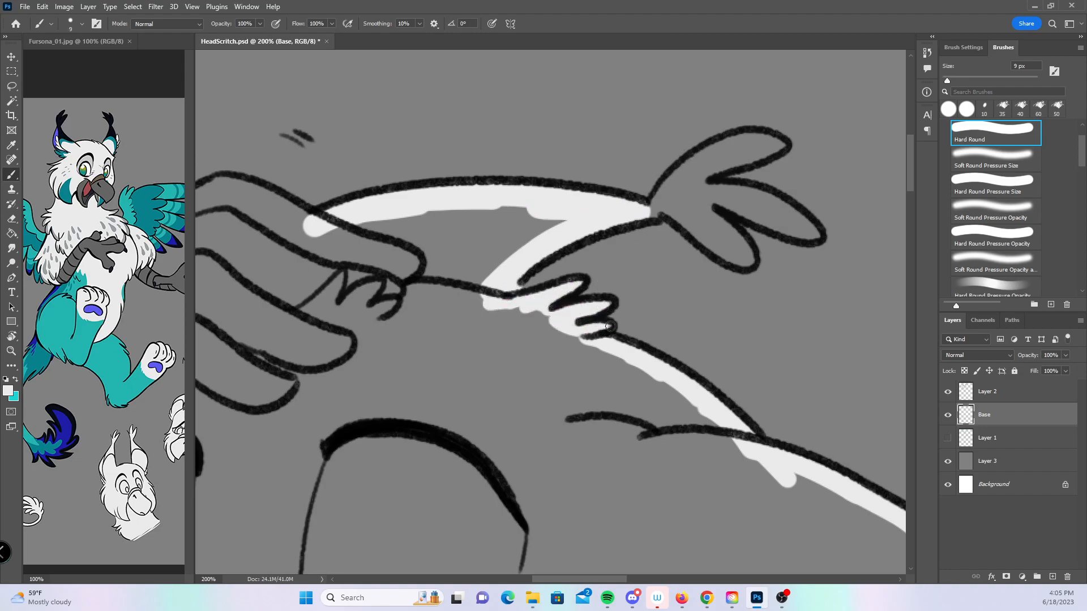
- Fill the three tip feathers of the far ear with off-white
{"action": "left_click_drag", "start_coordinate": [797, 324], "coordinate": [525, 359]}
{"action": "left_click_drag", "start_coordinate": [388, 243], "coordinate": [441, 280]}
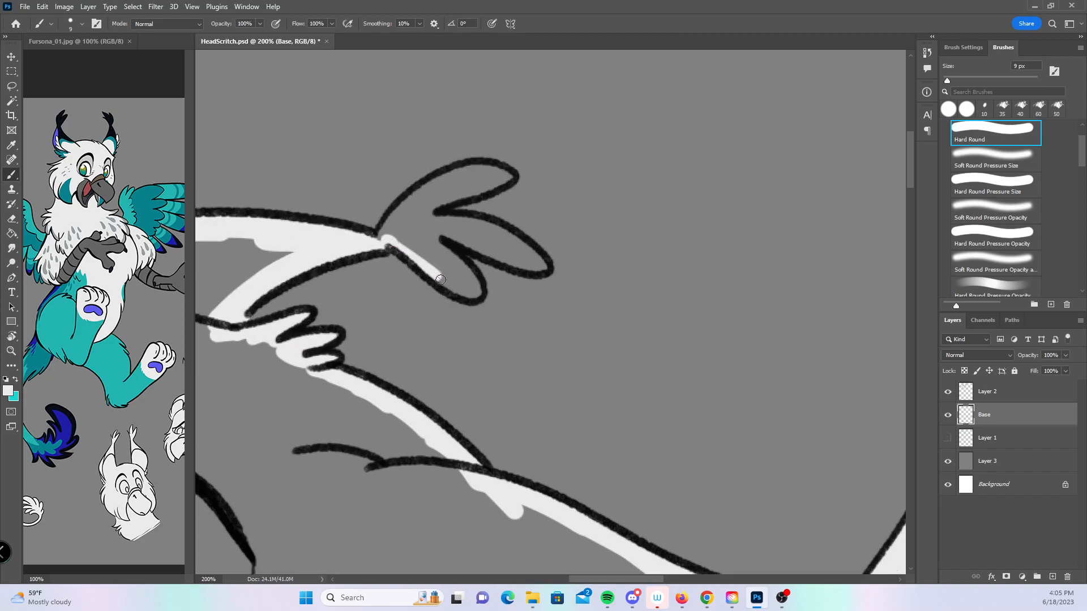
{"action": "mouse_move", "coordinate": [380, 232]}
{"action": "left_mouse_down"}
{"action": "mouse_move", "coordinate": [418, 195]}
{"action": "mouse_move", "coordinate": [494, 163]}
{"action": "mouse_move", "coordinate": [475, 175]}
{"action": "mouse_move", "coordinate": [507, 174]}
{"action": "mouse_move", "coordinate": [410, 196]}
{"action": "mouse_move", "coordinate": [406, 246]}
{"action": "mouse_move", "coordinate": [463, 283]}
{"action": "mouse_move", "coordinate": [423, 230]}
{"action": "mouse_move", "coordinate": [425, 211]}
{"action": "mouse_move", "coordinate": [528, 264]}
{"action": "left_mouse_up"}
{"action": "mouse_move", "coordinate": [432, 223]}
{"action": "left_mouse_down"}
{"action": "mouse_move", "coordinate": [509, 246]}
{"action": "mouse_move", "coordinate": [480, 226]}
{"action": "mouse_move", "coordinate": [537, 264]}
{"action": "left_mouse_up"}
- Paint off-white along the inside of the hand and arm outlines, closing off the arm's open end with a curved stroke
{"action": "left_click_drag", "start_coordinate": [333, 306], "coordinate": [643, 248]}
{"action": "mouse_move", "coordinate": [391, 312]}
{"action": "left_mouse_down"}
{"action": "mouse_move", "coordinate": [672, 315]}
{"action": "mouse_move", "coordinate": [779, 372]}
{"action": "left_mouse_up"}
{"action": "mouse_move", "coordinate": [424, 320]}
{"action": "left_mouse_down"}
{"action": "mouse_move", "coordinate": [534, 245]}
{"action": "mouse_move", "coordinate": [525, 253]}
{"action": "mouse_move", "coordinate": [624, 203]}
{"action": "mouse_move", "coordinate": [665, 212]}
{"action": "mouse_move", "coordinate": [631, 209]}
{"action": "mouse_move", "coordinate": [707, 251]}
{"action": "left_mouse_up"}
{"action": "mouse_move", "coordinate": [333, 431]}
{"action": "left_mouse_down"}
{"action": "mouse_move", "coordinate": [446, 456]}
{"action": "mouse_move", "coordinate": [424, 457]}
{"action": "mouse_move", "coordinate": [526, 450]}
{"action": "left_mouse_up"}
{"action": "mouse_move", "coordinate": [371, 368]}
{"action": "left_mouse_down"}
{"action": "mouse_move", "coordinate": [718, 332]}
{"action": "mouse_move", "coordinate": [739, 351]}
{"action": "left_mouse_up"}
{"action": "mouse_move", "coordinate": [320, 377]}
{"action": "left_mouse_down"}
{"action": "mouse_move", "coordinate": [392, 405]}
{"action": "mouse_move", "coordinate": [378, 403]}
{"action": "mouse_move", "coordinate": [493, 424]}
{"action": "mouse_move", "coordinate": [452, 412]}
{"action": "mouse_move", "coordinate": [592, 425]}
{"action": "mouse_move", "coordinate": [492, 425]}
{"action": "mouse_move", "coordinate": [723, 417]}
{"action": "left_mouse_up"}
{"action": "mouse_move", "coordinate": [331, 172]}
{"action": "left_mouse_down"}
{"action": "mouse_move", "coordinate": [575, 277]}
{"action": "mouse_move", "coordinate": [790, 306]}
{"action": "left_mouse_up"}
{"action": "mouse_move", "coordinate": [332, 186]}
{"action": "left_mouse_down"}
{"action": "mouse_move", "coordinate": [306, 238]}
{"action": "mouse_move", "coordinate": [327, 381]}
{"action": "left_mouse_up"}
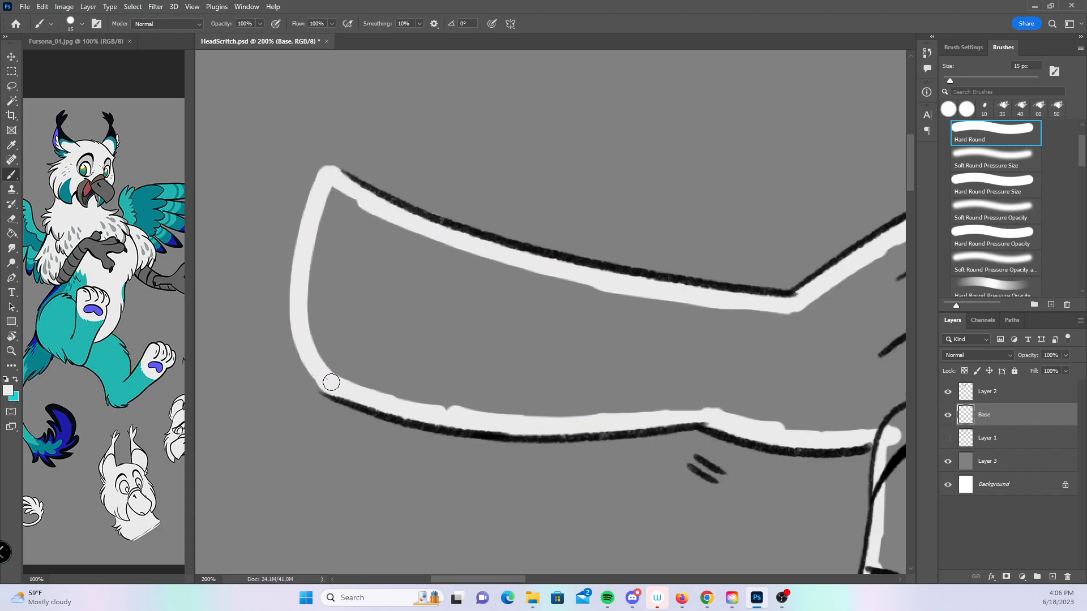
- Try to select the figure's unpainted interior with the Magic Wand, and clear the selection
{"action": "key", "text": "z"}
{"action": "left_click", "coordinate": [709, 306], "text": "alt"}
{"action": "left_click", "coordinate": [709, 307], "text": "alt"}
{"action": "left_click", "coordinate": [709, 307], "text": "alt"}
{"action": "mouse_move", "coordinate": [857, 351]}
{"action": "left_mouse_down"}
{"action": "mouse_move", "coordinate": [770, 309]}
{"action": "mouse_move", "coordinate": [533, 251]}
{"action": "left_mouse_up"}
{"action": "left_click", "coordinate": [11, 101]}
{"action": "left_click", "coordinate": [583, 323]}
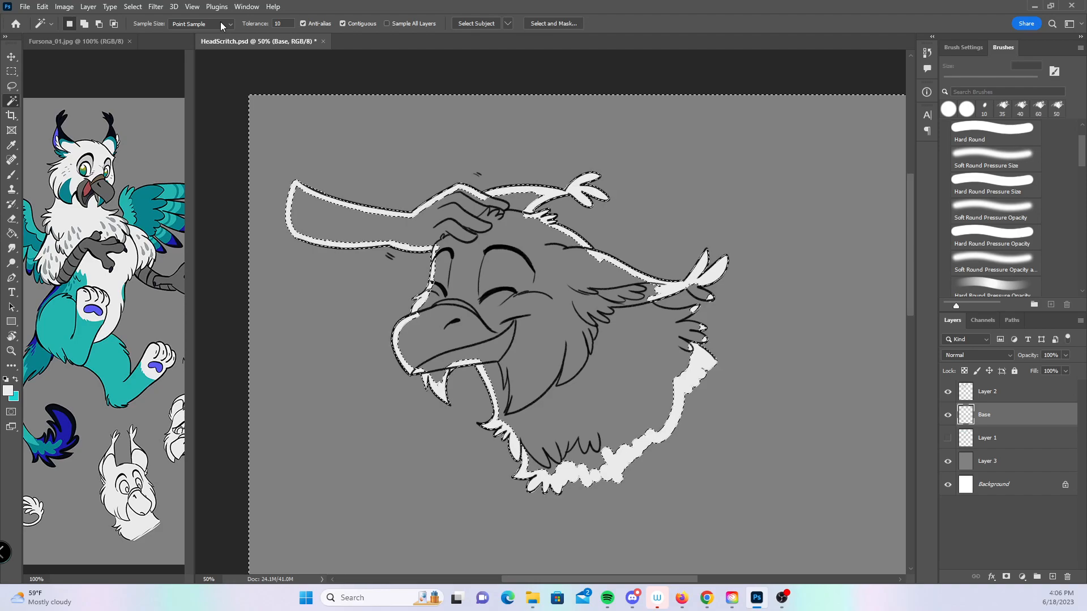
{"action": "key", "text": "ctrl+d"}
- Fill the near ear's lower tip feather and the back-neck feathers with off-white, sealing the gap below the ear
{"action": "key", "text": "z"}
{"action": "left_click", "coordinate": [692, 315]}
{"action": "left_click", "coordinate": [692, 315]}
{"action": "left_click", "coordinate": [691, 315]}
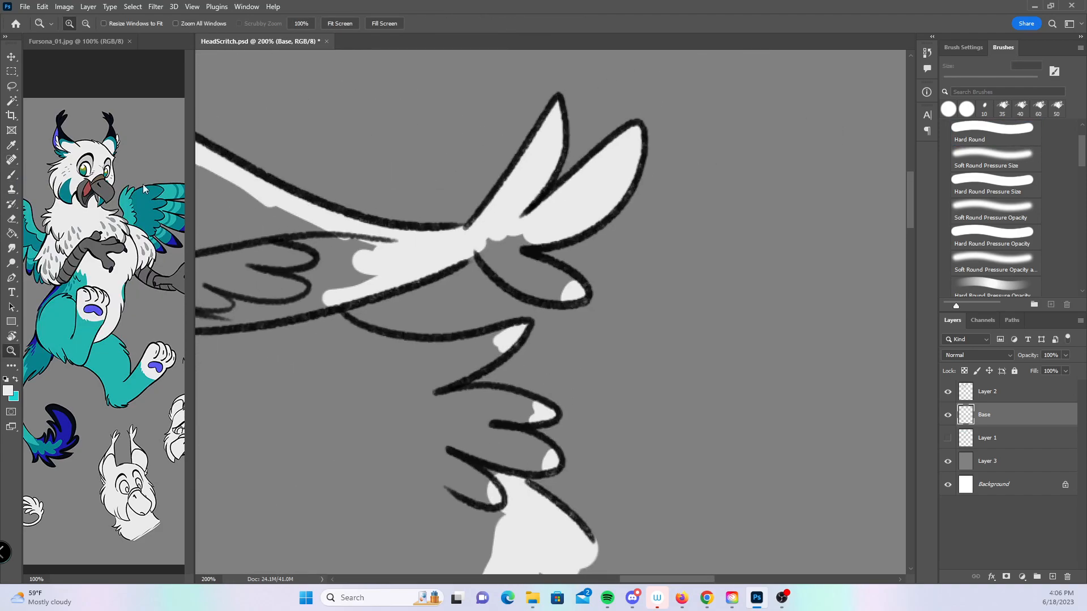
{"action": "left_click", "coordinate": [11, 169]}
{"action": "mouse_move", "coordinate": [486, 242]}
{"action": "left_mouse_down"}
{"action": "mouse_move", "coordinate": [519, 237]}
{"action": "mouse_move", "coordinate": [491, 243]}
{"action": "mouse_move", "coordinate": [535, 282]}
{"action": "mouse_move", "coordinate": [522, 282]}
{"action": "mouse_move", "coordinate": [511, 273]}
{"action": "mouse_move", "coordinate": [570, 286]}
{"action": "left_mouse_up"}
{"action": "mouse_move", "coordinate": [339, 311]}
{"action": "left_mouse_down"}
{"action": "mouse_move", "coordinate": [413, 349]}
{"action": "mouse_move", "coordinate": [470, 355]}
{"action": "mouse_move", "coordinate": [421, 348]}
{"action": "mouse_move", "coordinate": [507, 336]}
{"action": "left_mouse_up"}
{"action": "left_click_drag", "start_coordinate": [419, 378], "coordinate": [463, 369]}
{"action": "left_click_drag", "start_coordinate": [549, 303], "coordinate": [487, 115]}
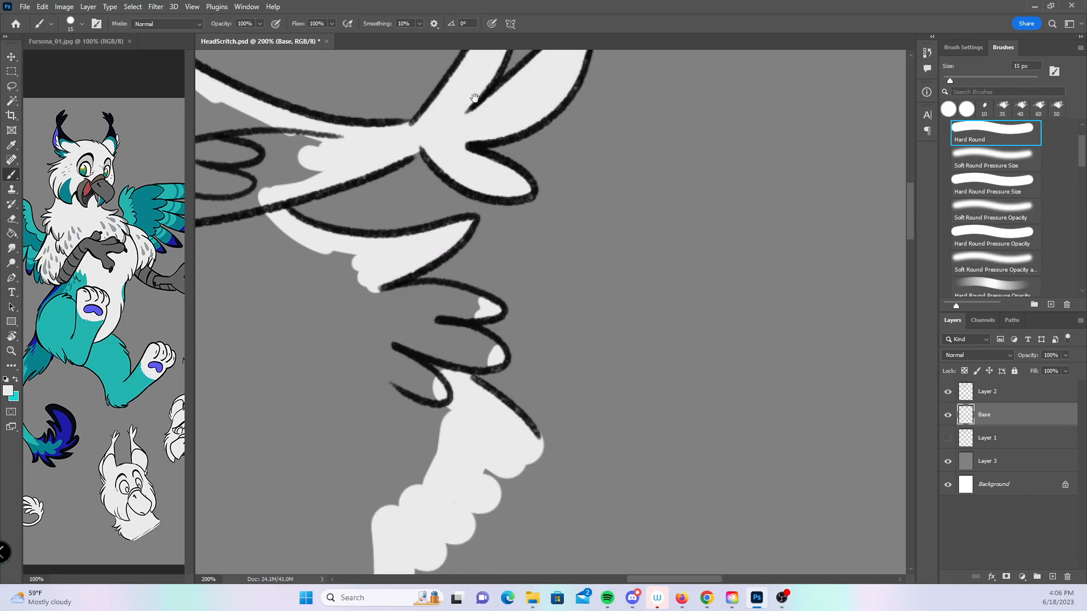
{"action": "mouse_move", "coordinate": [383, 300]}
{"action": "left_mouse_down"}
{"action": "mouse_move", "coordinate": [476, 307]}
{"action": "mouse_move", "coordinate": [406, 291]}
{"action": "mouse_move", "coordinate": [470, 312]}
{"action": "left_mouse_up"}
{"action": "mouse_move", "coordinate": [406, 324]}
{"action": "left_mouse_down"}
{"action": "mouse_move", "coordinate": [447, 364]}
{"action": "mouse_move", "coordinate": [494, 353]}
{"action": "mouse_move", "coordinate": [436, 351]}
{"action": "mouse_move", "coordinate": [464, 351]}
{"action": "mouse_move", "coordinate": [438, 371]}
{"action": "mouse_move", "coordinate": [447, 394]}
{"action": "mouse_move", "coordinate": [429, 360]}
{"action": "left_mouse_up"}
- Select the figure's unpainted interior with the Magic Wand and expand the selection
{"action": "key", "text": "z"}
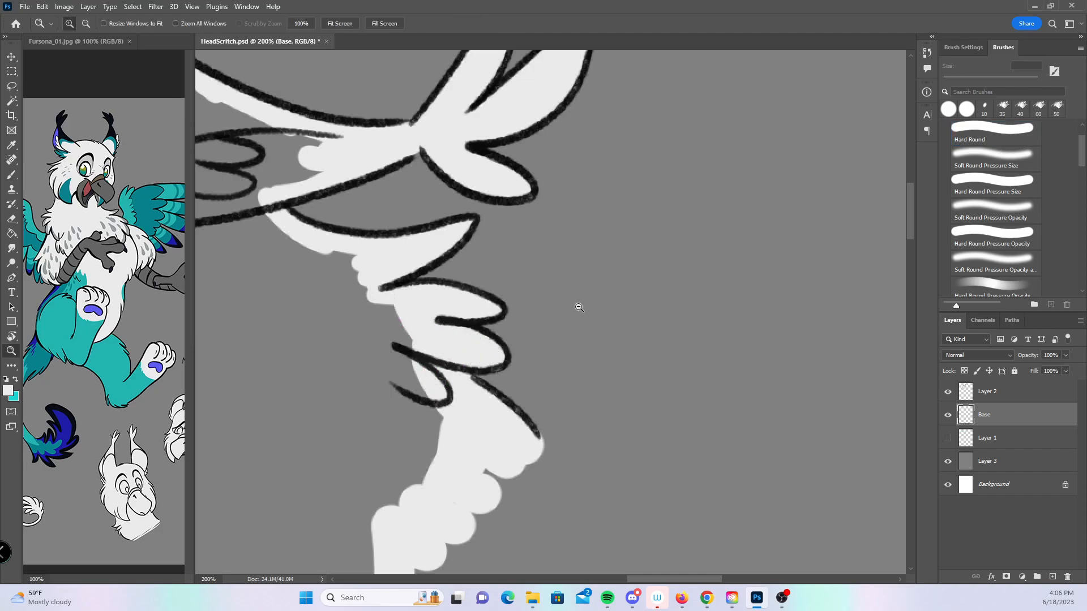
{"action": "left_click", "coordinate": [578, 306], "text": "alt"}
{"action": "left_click", "coordinate": [579, 305], "text": "alt"}
{"action": "left_click", "coordinate": [579, 305], "text": "alt"}
{"action": "left_click_drag", "start_coordinate": [569, 328], "coordinate": [684, 336]}
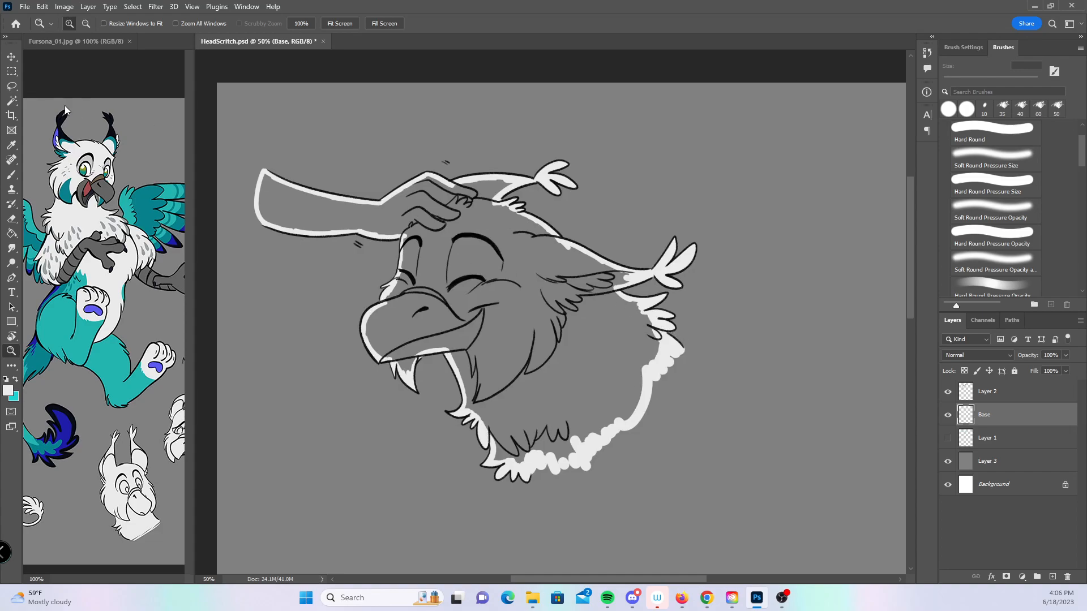
{"action": "left_click", "coordinate": [19, 102]}
{"action": "left_click", "coordinate": [568, 364]}
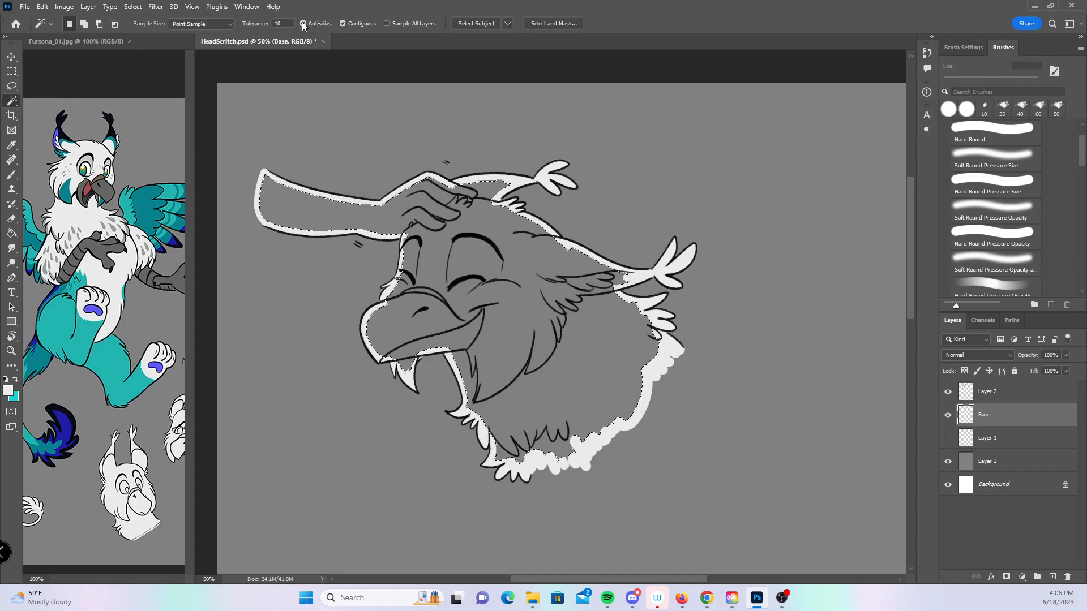
{"action": "left_click", "coordinate": [132, 6]}
{"action": "mouse_move", "coordinate": [226, 183]}
{"action": "left_click", "coordinate": [259, 199]}
{"action": "left_click", "coordinate": [608, 200]}
- Fill the selected interior with off-white using a 400 px brush and deselect it
{"action": "left_click", "coordinate": [11, 174]}
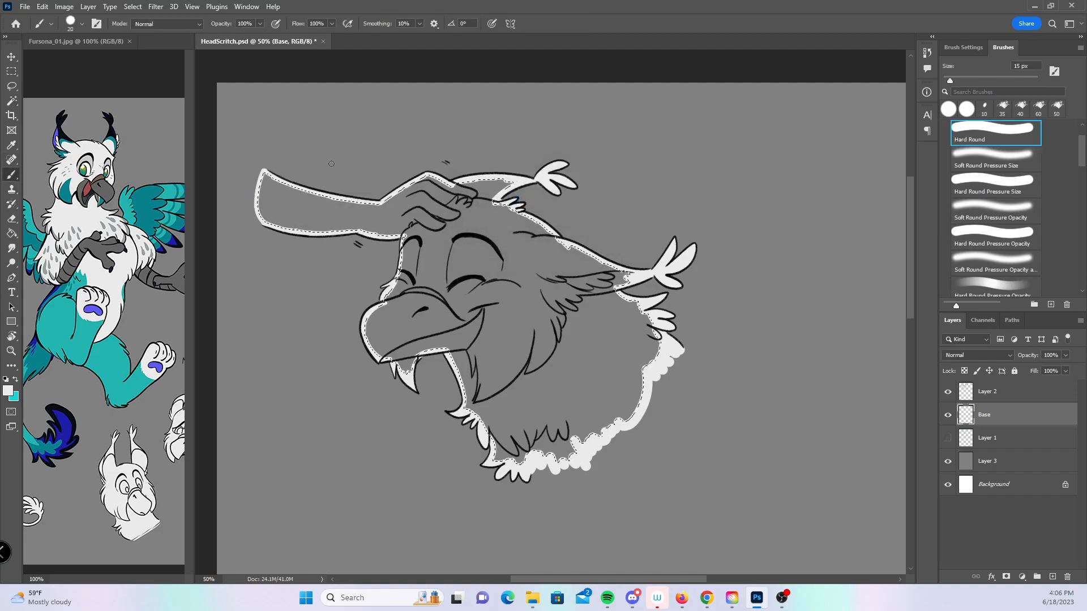
{"action": "key", "text": "bracketright"}
{"action": "key", "text": "bracketright"}
{"action": "key", "text": "bracketright"}
{"action": "mouse_move", "coordinate": [284, 159]}
{"action": "left_mouse_down"}
{"action": "mouse_move", "coordinate": [330, 141]}
{"action": "mouse_move", "coordinate": [389, 166]}
{"action": "mouse_move", "coordinate": [454, 172]}
{"action": "mouse_move", "coordinate": [475, 411]}
{"action": "mouse_move", "coordinate": [520, 484]}
{"action": "mouse_move", "coordinate": [597, 416]}
{"action": "mouse_move", "coordinate": [674, 417]}
{"action": "left_mouse_up"}
{"action": "key", "text": "ctrl+d"}
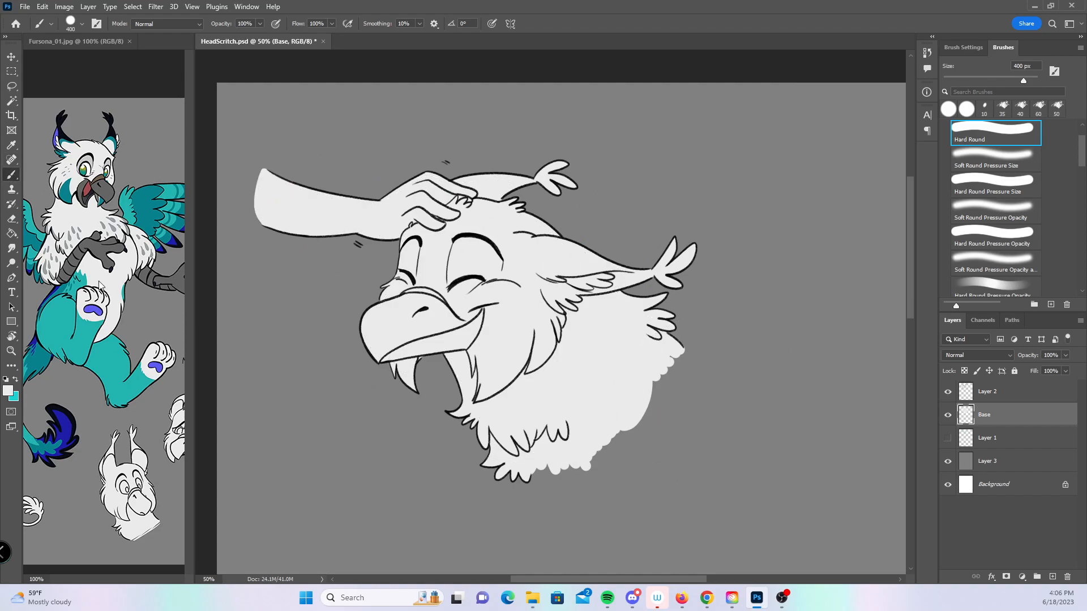
- Add a layer named "color" above Base and make it a clipping mask
{"action": "left_click", "coordinate": [1053, 577]}
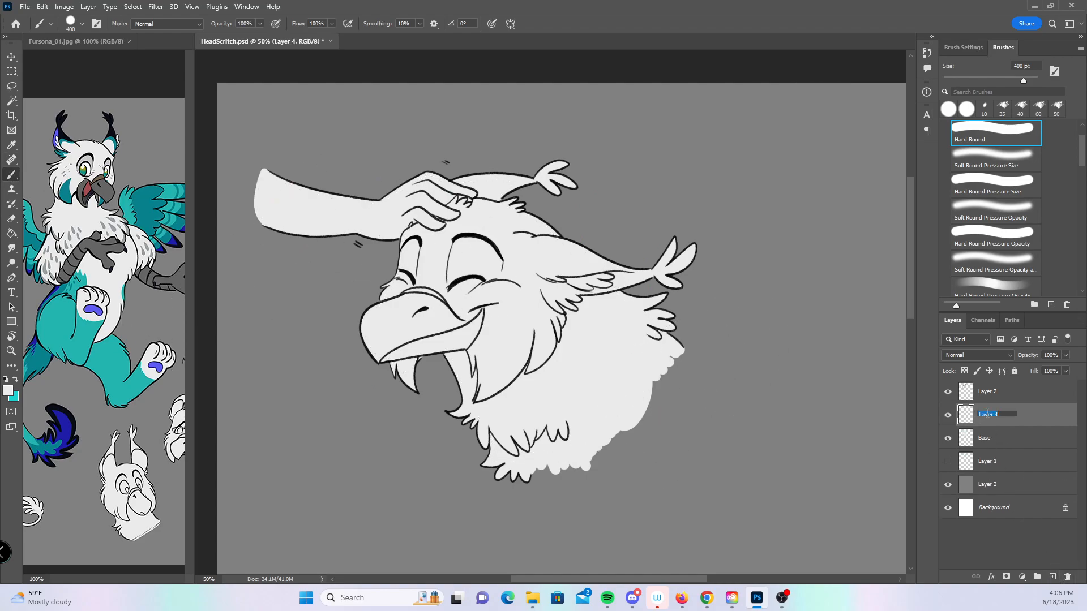
{"action": "left_click", "coordinate": [992, 414]}
{"action": "type", "text": "color"}
{"action": "key", "text": "Return"}
{"action": "right_click", "coordinate": [990, 415]}
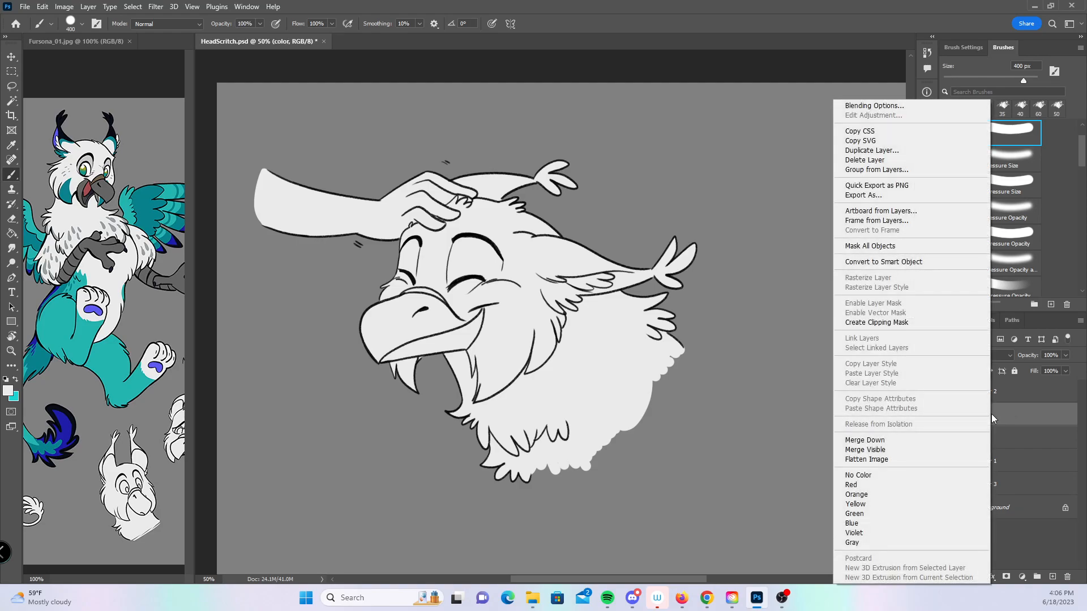
{"action": "left_click", "coordinate": [915, 322]}
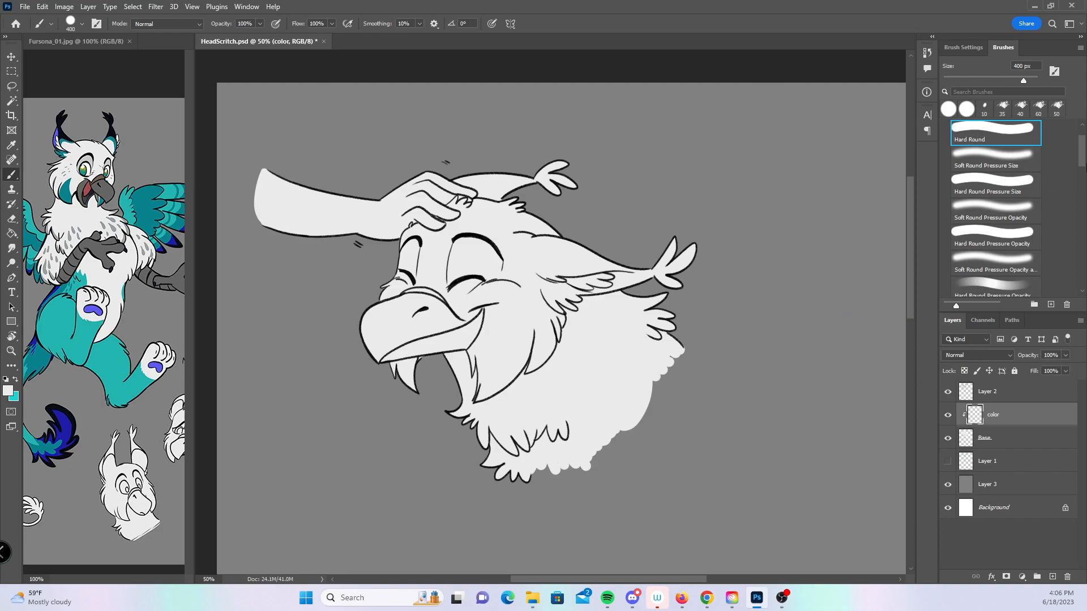
- Choose the Hard Round Pressure Size brush and sample the dark grey of the reference character
{"action": "scroll", "coordinate": [997, 227], "scroll_direction": "up", "scroll_amount": 1}
{"action": "left_click", "coordinate": [996, 226]}
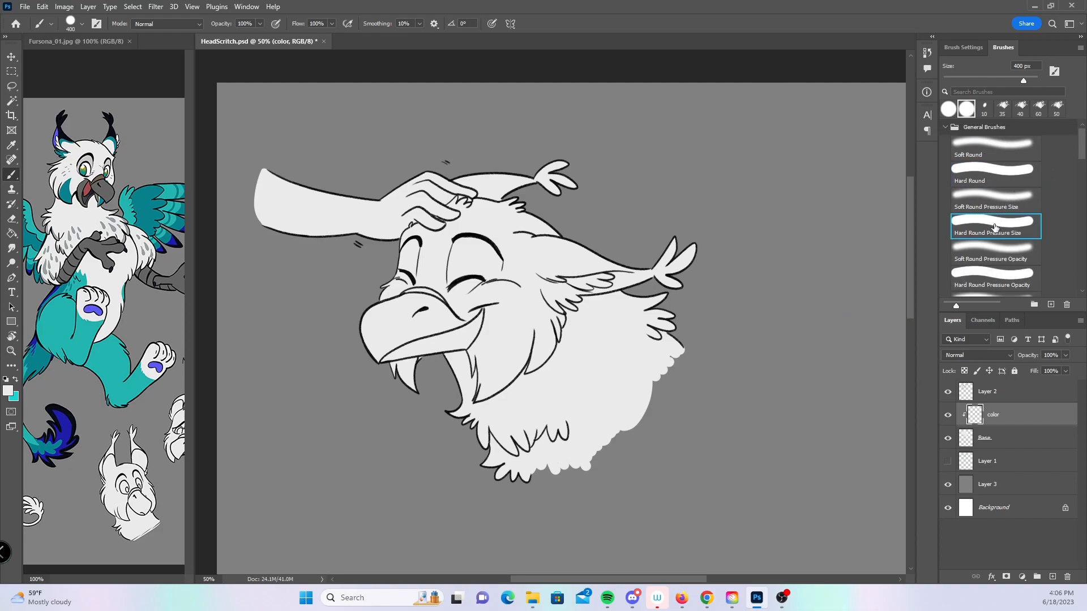
{"action": "key", "text": "z"}
{"action": "left_click", "coordinate": [226, 257]}
{"action": "left_click", "coordinate": [226, 258]}
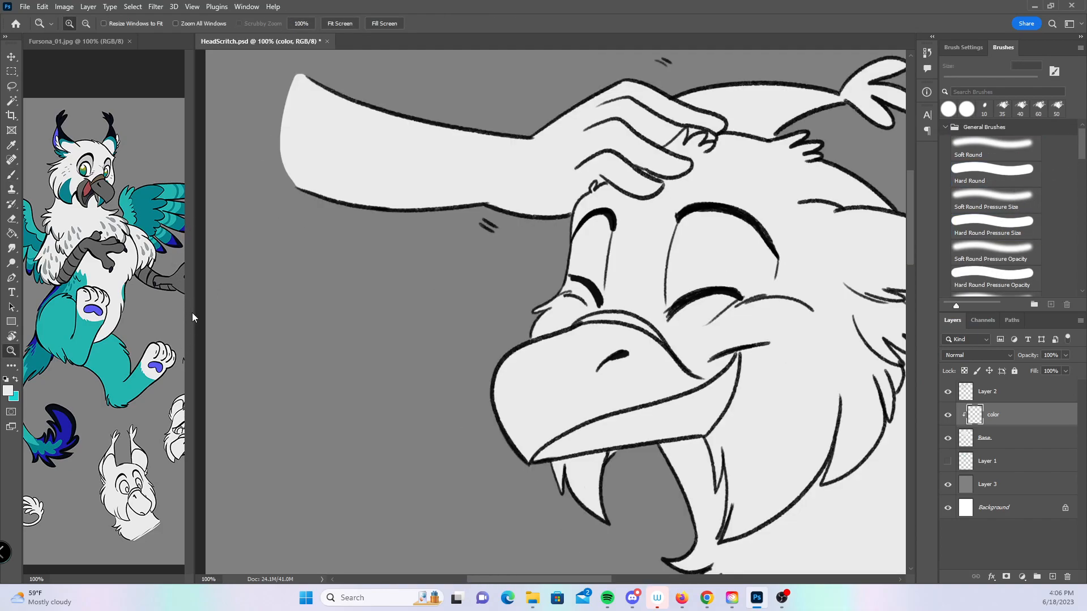
{"action": "left_click", "coordinate": [14, 179]}
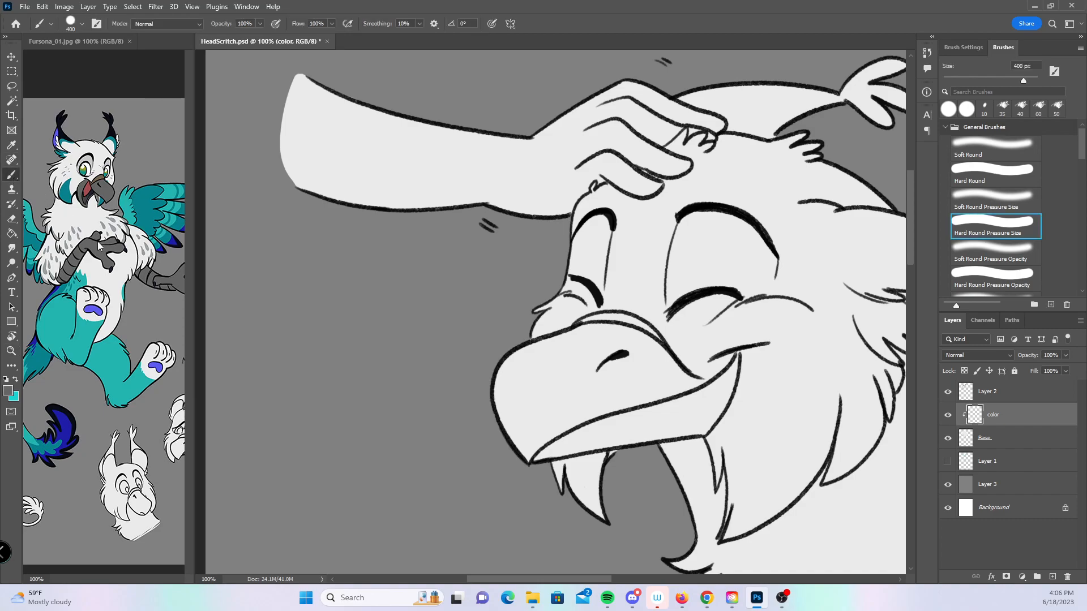
- Paint dark grey along the upper beak's outline and the front of the lower beak on the color layer
{"action": "left_click_drag", "start_coordinate": [652, 333], "coordinate": [494, 276]}
{"action": "key", "text": "z"}
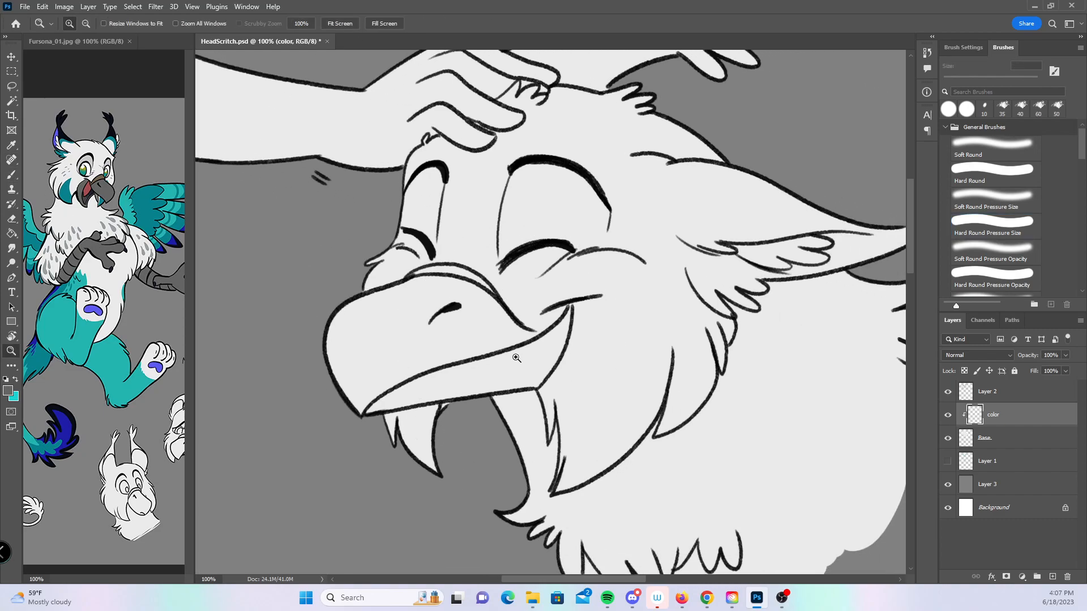
{"action": "left_click", "coordinate": [539, 349]}
{"action": "left_click_drag", "start_coordinate": [539, 349], "coordinate": [655, 320]}
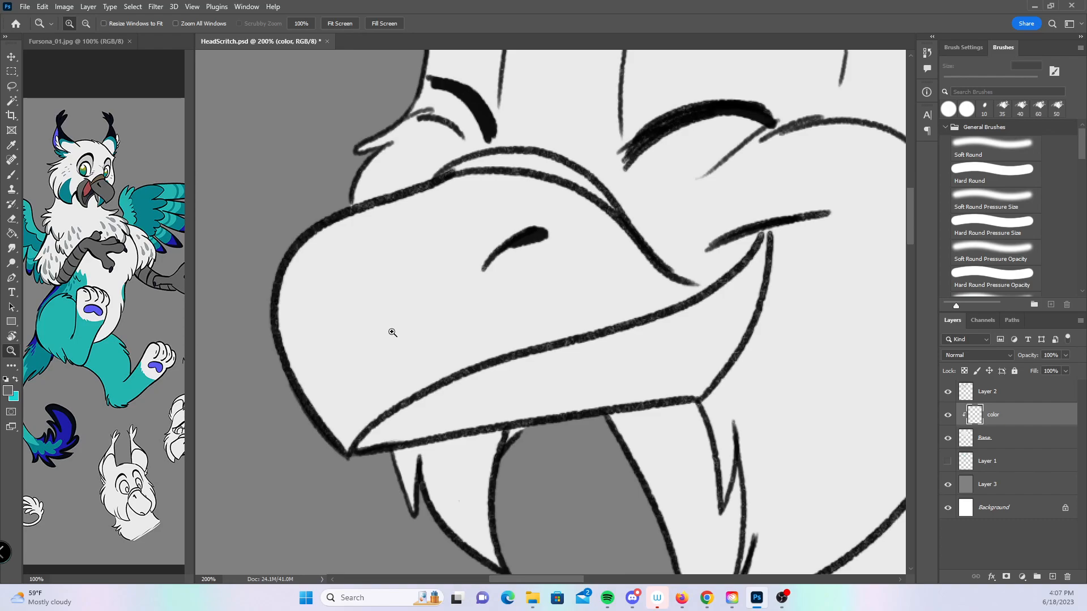
{"action": "key", "text": "b"}
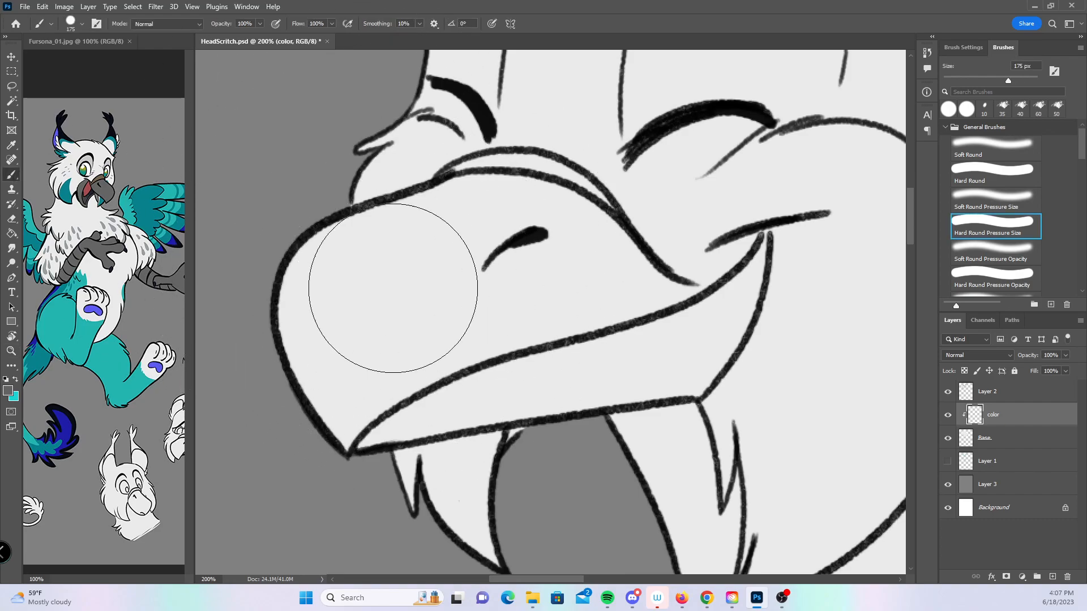
{"action": "mouse_move", "coordinate": [474, 181]}
{"action": "left_mouse_down"}
{"action": "mouse_move", "coordinate": [360, 226]}
{"action": "mouse_move", "coordinate": [284, 288]}
{"action": "mouse_move", "coordinate": [273, 370]}
{"action": "mouse_move", "coordinate": [288, 371]}
{"action": "mouse_move", "coordinate": [303, 265]}
{"action": "mouse_move", "coordinate": [273, 343]}
{"action": "mouse_move", "coordinate": [301, 430]}
{"action": "mouse_move", "coordinate": [347, 453]}
{"action": "mouse_move", "coordinate": [398, 416]}
{"action": "mouse_move", "coordinate": [456, 418]}
{"action": "mouse_move", "coordinate": [388, 433]}
{"action": "mouse_move", "coordinate": [563, 388]}
{"action": "mouse_move", "coordinate": [455, 418]}
{"action": "mouse_move", "coordinate": [611, 393]}
{"action": "left_mouse_up"}
{"action": "mouse_move", "coordinate": [442, 204]}
{"action": "left_mouse_down"}
{"action": "mouse_move", "coordinate": [466, 210]}
{"action": "mouse_move", "coordinate": [459, 203]}
{"action": "mouse_move", "coordinate": [528, 215]}
{"action": "mouse_move", "coordinate": [466, 185]}
{"action": "mouse_move", "coordinate": [579, 228]}
{"action": "mouse_move", "coordinate": [524, 189]}
{"action": "mouse_move", "coordinate": [623, 270]}
{"action": "mouse_move", "coordinate": [608, 235]}
{"action": "mouse_move", "coordinate": [667, 300]}
{"action": "mouse_move", "coordinate": [713, 317]}
{"action": "mouse_move", "coordinate": [667, 292]}
{"action": "mouse_move", "coordinate": [754, 270]}
{"action": "mouse_move", "coordinate": [723, 297]}
{"action": "left_mouse_up"}
- Fill the mouth corner and the rest of the beak with dark grey, switching to the Hard Round brush
{"action": "key", "text": "bracketleft"}
{"action": "key", "text": "bracketleft"}
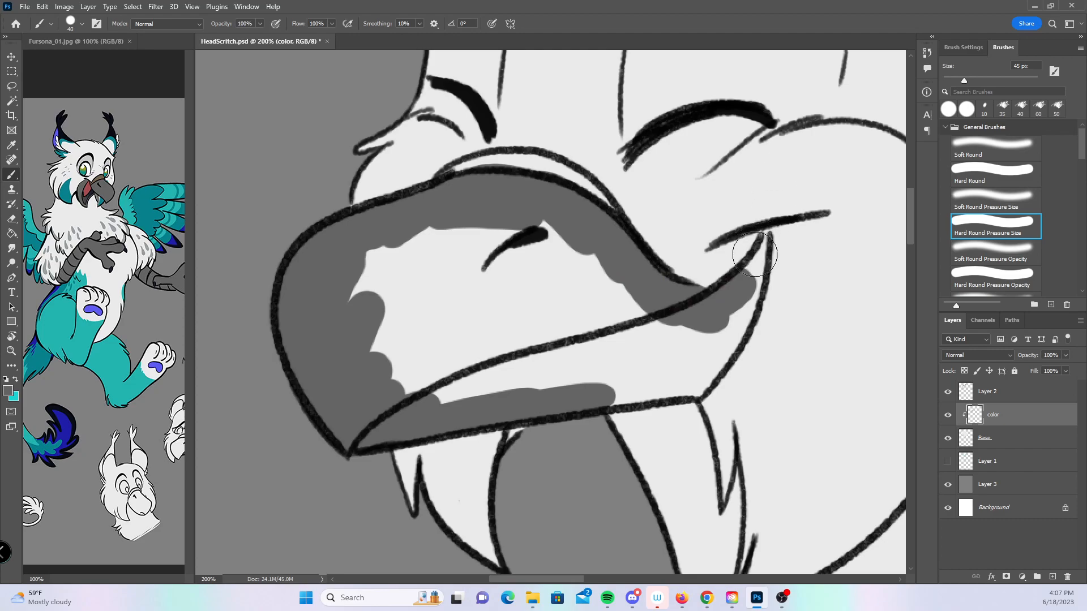
{"action": "mouse_move", "coordinate": [747, 275]}
{"action": "left_mouse_down"}
{"action": "mouse_move", "coordinate": [766, 235]}
{"action": "mouse_move", "coordinate": [736, 282]}
{"action": "mouse_move", "coordinate": [760, 257]}
{"action": "mouse_move", "coordinate": [734, 330]}
{"action": "mouse_move", "coordinate": [758, 255]}
{"action": "mouse_move", "coordinate": [714, 348]}
{"action": "left_mouse_up"}
{"action": "key", "text": "bracketright"}
{"action": "key", "text": "bracketright"}
{"action": "mouse_move", "coordinate": [598, 398]}
{"action": "left_mouse_down"}
{"action": "mouse_move", "coordinate": [694, 390]}
{"action": "mouse_move", "coordinate": [733, 303]}
{"action": "left_mouse_up"}
{"action": "left_click", "coordinate": [991, 173]}
{"action": "mouse_move", "coordinate": [391, 257]}
{"action": "left_mouse_down"}
{"action": "mouse_move", "coordinate": [376, 267]}
{"action": "mouse_move", "coordinate": [399, 294]}
{"action": "mouse_move", "coordinate": [396, 308]}
{"action": "mouse_move", "coordinate": [493, 232]}
{"action": "mouse_move", "coordinate": [497, 303]}
{"action": "mouse_move", "coordinate": [538, 339]}
{"action": "mouse_move", "coordinate": [612, 373]}
{"action": "mouse_move", "coordinate": [702, 340]}
{"action": "left_mouse_up"}
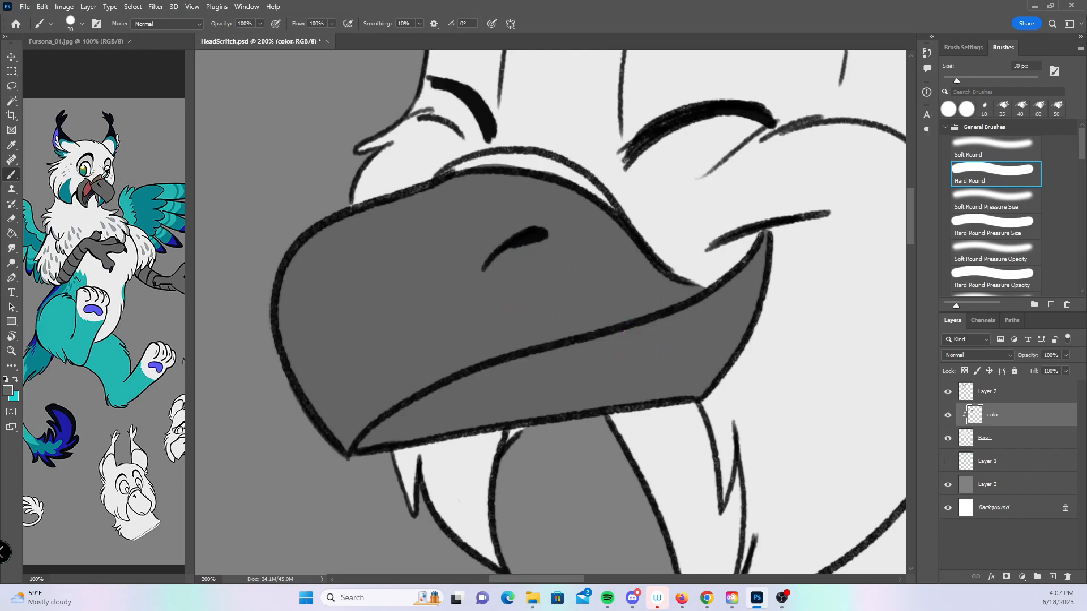
- Sample the brown above the reference character's beak and fill the narrow band above the drawn beak with it
{"action": "key", "text": "z"}
{"action": "left_click", "coordinate": [116, 216]}
{"action": "left_click", "coordinate": [116, 217]}
{"action": "mouse_move", "coordinate": [110, 218]}
{"action": "left_mouse_down"}
{"action": "mouse_move", "coordinate": [130, 334]}
{"action": "mouse_move", "coordinate": [177, 379]}
{"action": "left_mouse_up"}
{"action": "left_click", "coordinate": [14, 175]}
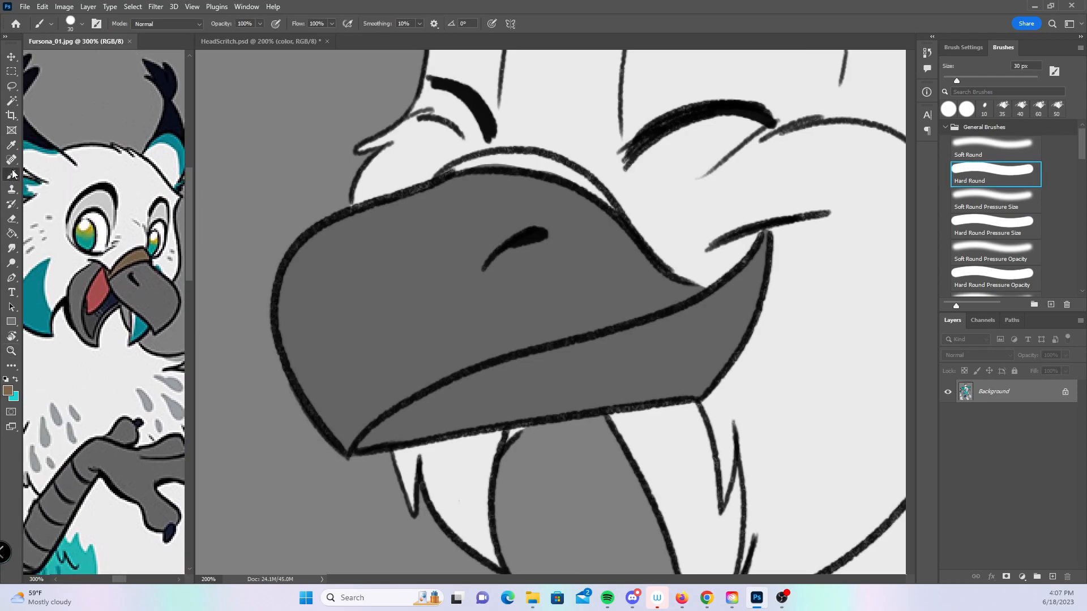
{"action": "left_click", "coordinate": [477, 162]}
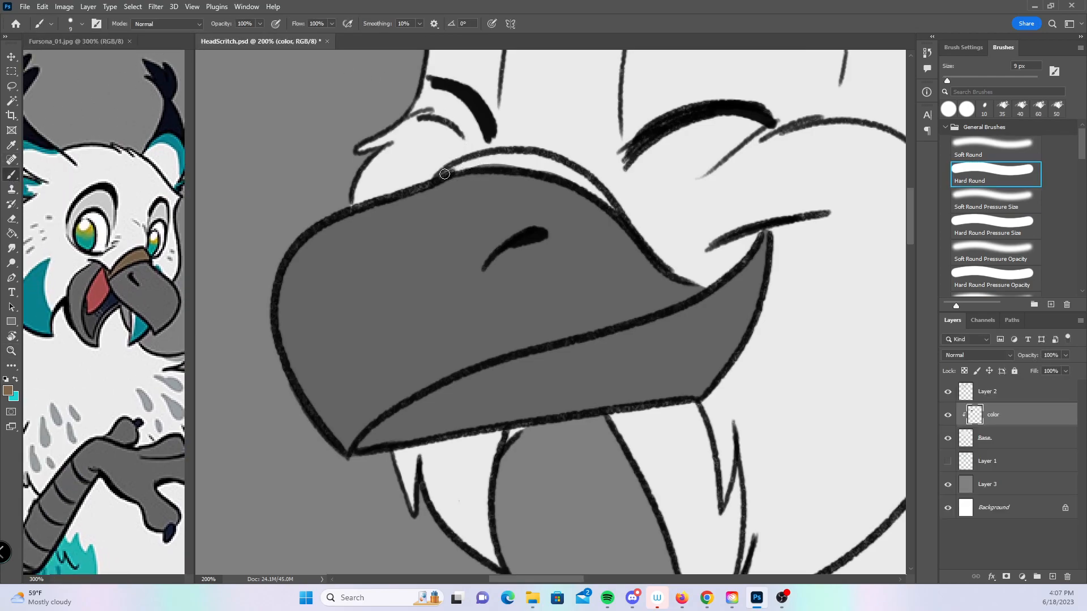
{"action": "left_click_drag", "start_coordinate": [445, 174], "coordinate": [472, 166]}
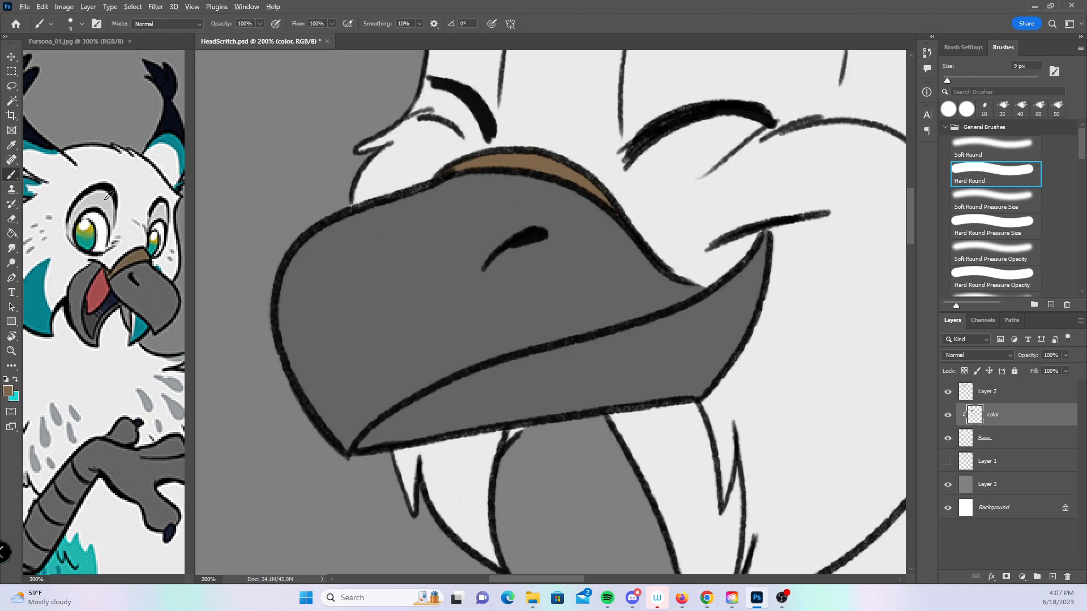
- Fill both drawn eyelid areas with light grey on the color layer, enlarging the Hard Round brush to 30 px
{"action": "left_click_drag", "start_coordinate": [592, 165], "coordinate": [466, 399]}
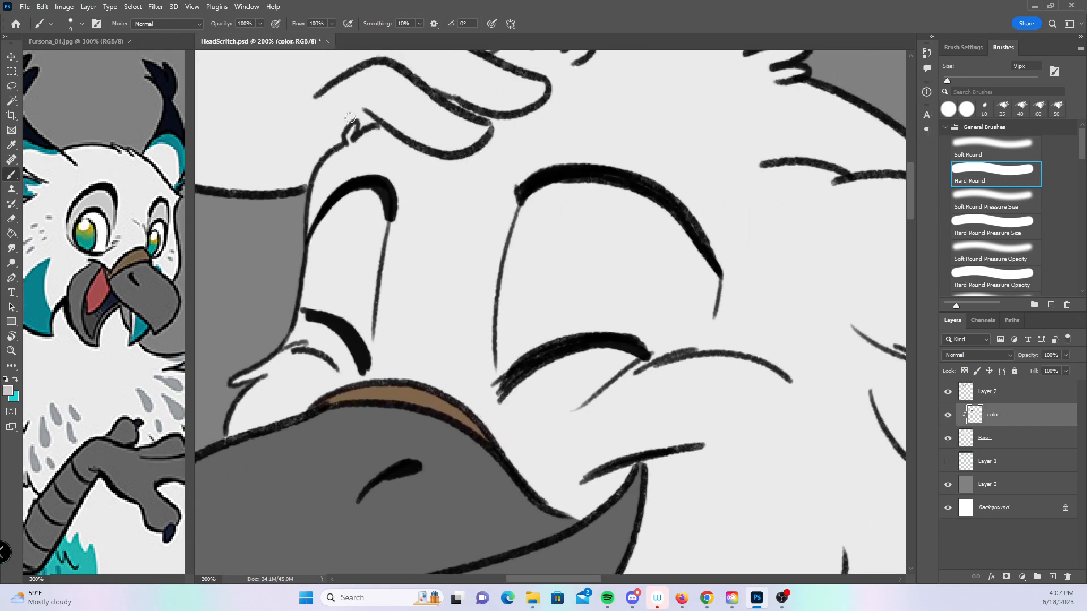
{"action": "mouse_move", "coordinate": [314, 197]}
{"action": "left_mouse_down"}
{"action": "mouse_move", "coordinate": [323, 235]}
{"action": "mouse_move", "coordinate": [305, 307]}
{"action": "mouse_move", "coordinate": [327, 293]}
{"action": "mouse_move", "coordinate": [334, 265]}
{"action": "mouse_move", "coordinate": [347, 271]}
{"action": "mouse_move", "coordinate": [365, 355]}
{"action": "mouse_move", "coordinate": [370, 237]}
{"action": "mouse_move", "coordinate": [351, 242]}
{"action": "mouse_move", "coordinate": [341, 210]}
{"action": "left_mouse_up"}
{"action": "mouse_move", "coordinate": [541, 192]}
{"action": "left_mouse_down"}
{"action": "mouse_move", "coordinate": [507, 362]}
{"action": "mouse_move", "coordinate": [531, 344]}
{"action": "mouse_move", "coordinate": [611, 327]}
{"action": "mouse_move", "coordinate": [680, 344]}
{"action": "left_mouse_up"}
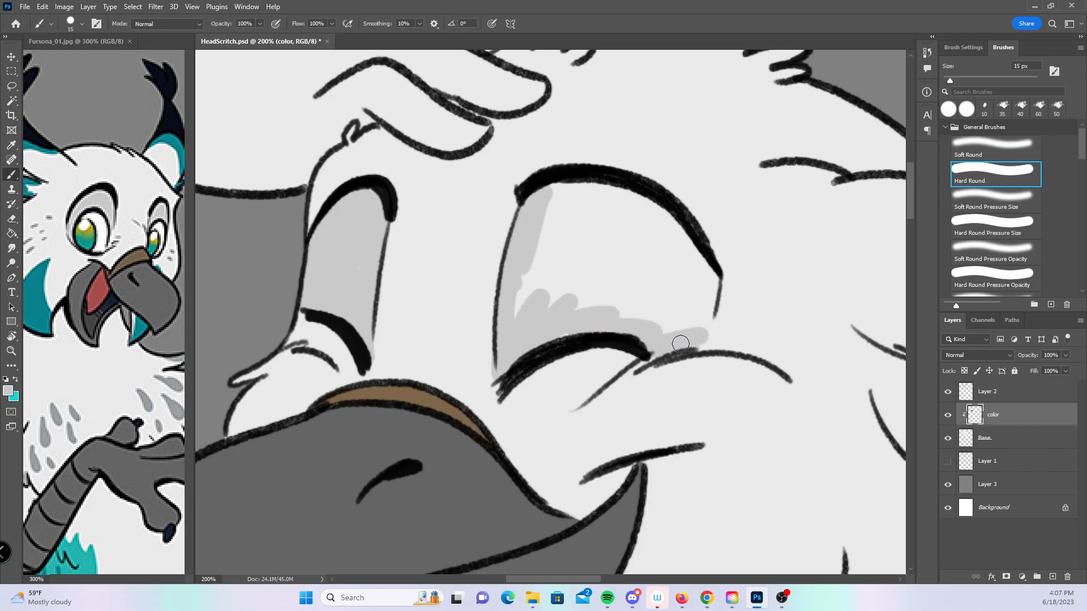
{"action": "mouse_move", "coordinate": [538, 198]}
{"action": "left_mouse_down"}
{"action": "mouse_move", "coordinate": [631, 199]}
{"action": "mouse_move", "coordinate": [698, 269]}
{"action": "mouse_move", "coordinate": [706, 339]}
{"action": "left_mouse_up"}
{"action": "key", "text": "bracketright"}
{"action": "mouse_move", "coordinate": [577, 216]}
{"action": "left_mouse_down"}
{"action": "mouse_move", "coordinate": [511, 310]}
{"action": "mouse_move", "coordinate": [575, 250]}
{"action": "mouse_move", "coordinate": [675, 329]}
{"action": "mouse_move", "coordinate": [691, 315]}
{"action": "left_mouse_up"}
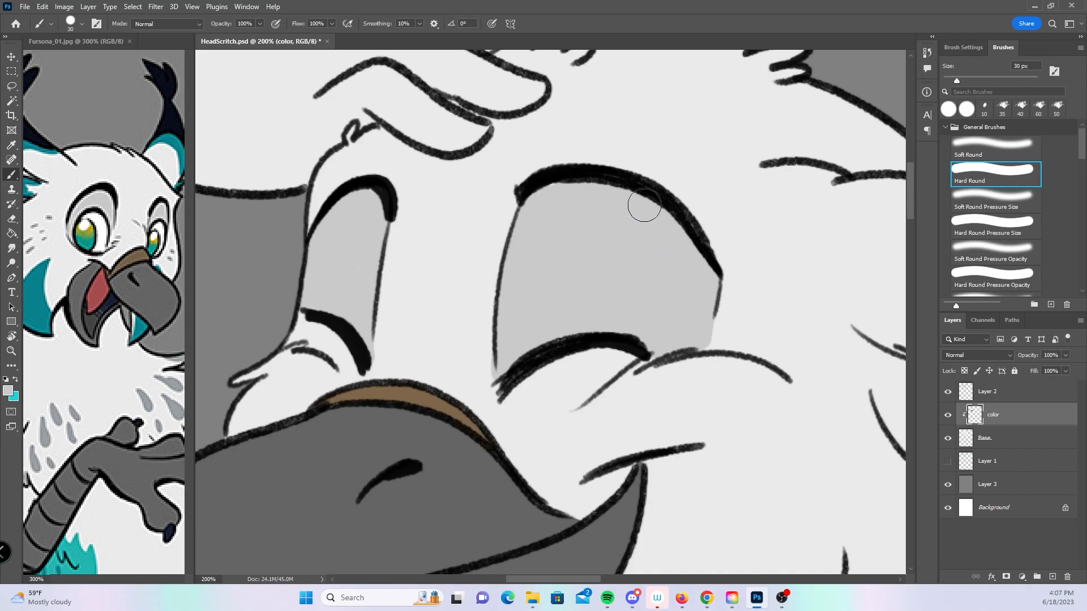
- Choose a darker medium grey and paint the cut-off end of the petting arm with it
{"action": "key", "text": "z"}
{"action": "left_click", "coordinate": [506, 296], "text": "alt"}
{"action": "left_click", "coordinate": [506, 295], "text": "alt"}
{"action": "left_click_drag", "start_coordinate": [501, 345], "coordinate": [550, 371]}
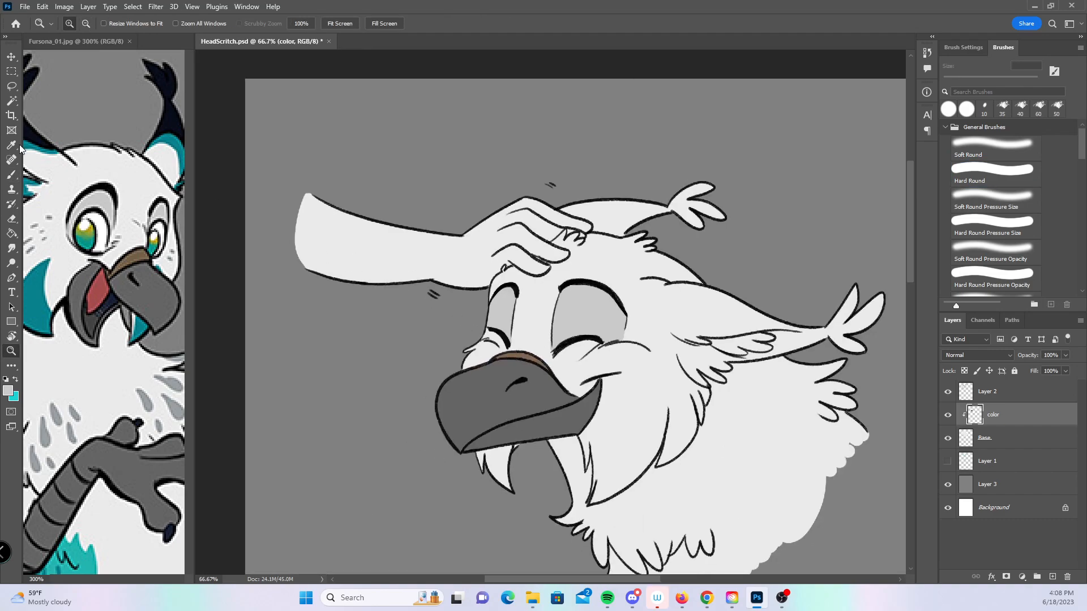
{"action": "left_click", "coordinate": [15, 169]}
{"action": "left_click", "coordinate": [7, 391]}
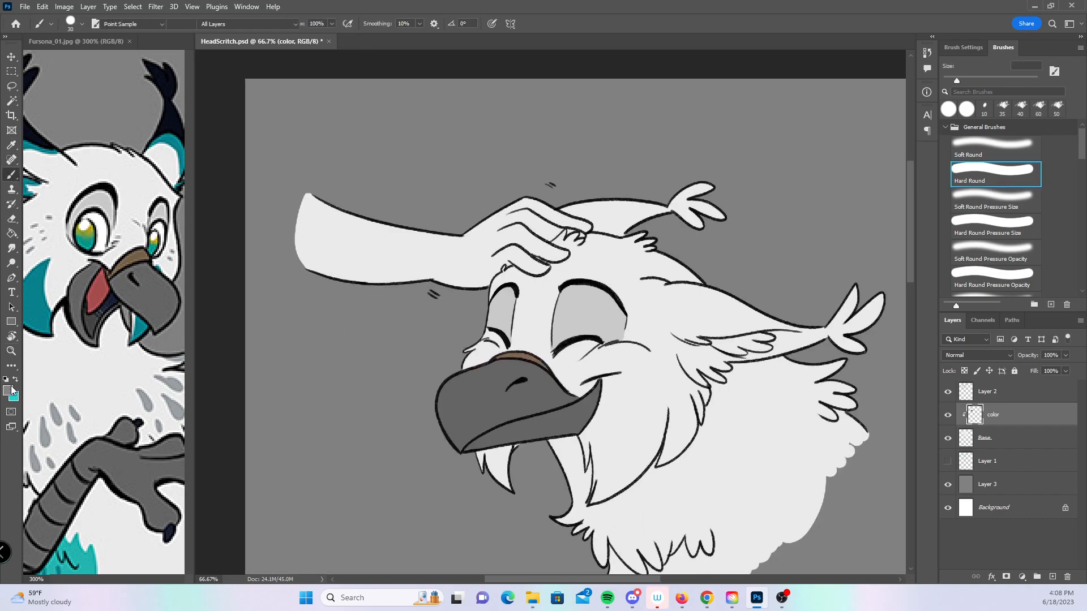
{"action": "left_click", "coordinate": [586, 205]}
{"action": "mouse_move", "coordinate": [303, 198]}
{"action": "left_mouse_down"}
{"action": "mouse_move", "coordinate": [297, 263]}
{"action": "mouse_move", "coordinate": [311, 255]}
{"action": "mouse_move", "coordinate": [345, 288]}
{"action": "left_mouse_up"}
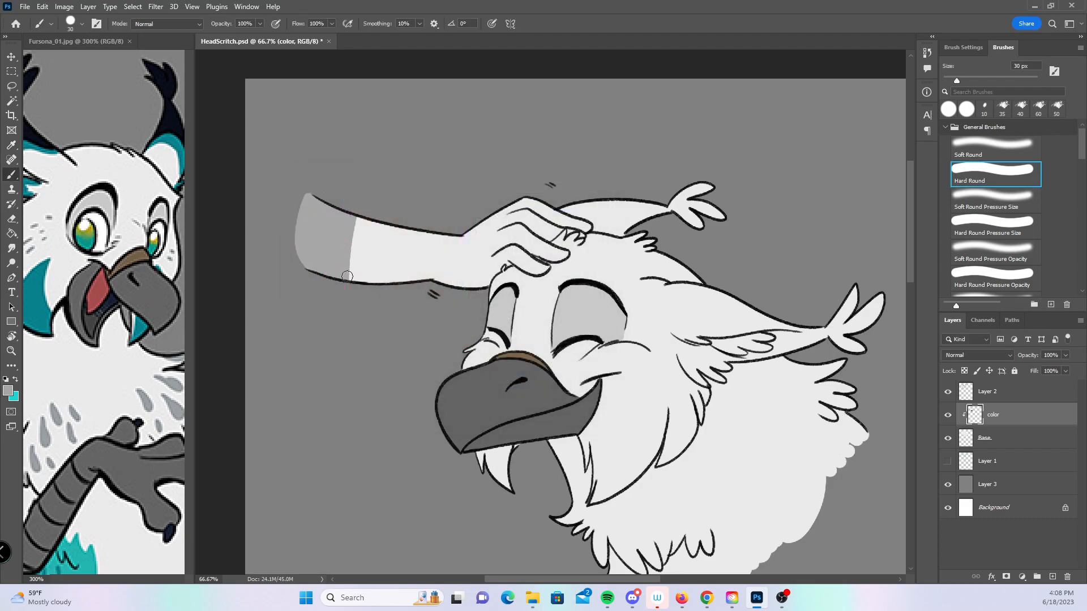
- Fill the petting hand's fingers with the medium grey, adjusting the brush size for the fingertips
{"action": "key", "text": "z"}
{"action": "left_click", "coordinate": [558, 271]}
{"action": "left_click", "coordinate": [557, 274]}
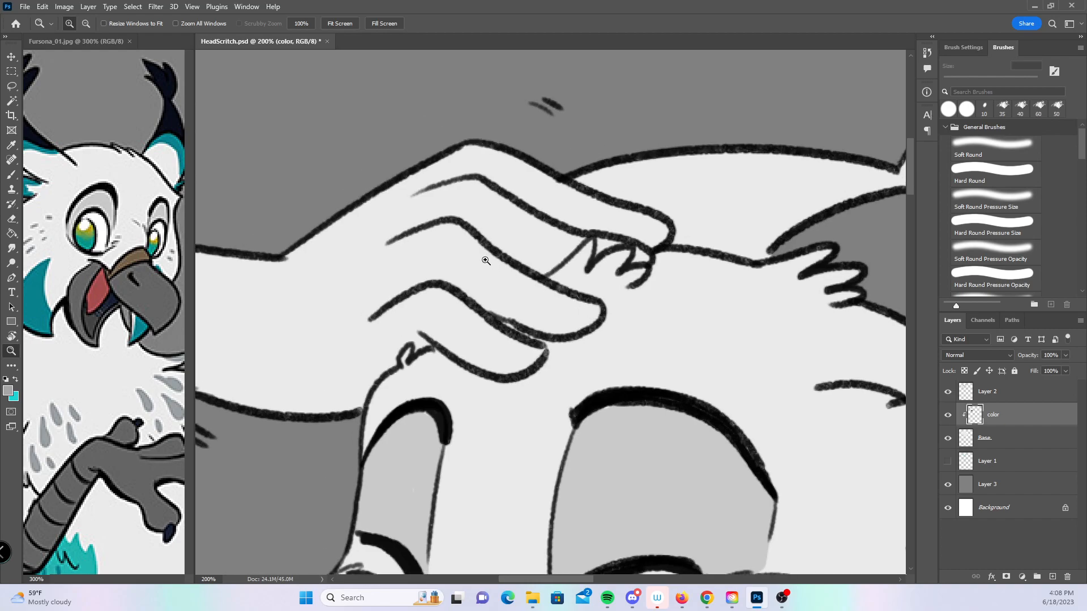
{"action": "left_click", "coordinate": [9, 172]}
{"action": "mouse_move", "coordinate": [487, 165]}
{"action": "left_mouse_down"}
{"action": "mouse_move", "coordinate": [478, 161]}
{"action": "mouse_move", "coordinate": [569, 207]}
{"action": "left_mouse_up"}
{"action": "mouse_move", "coordinate": [518, 270]}
{"action": "left_mouse_down"}
{"action": "mouse_move", "coordinate": [572, 237]}
{"action": "mouse_move", "coordinate": [513, 260]}
{"action": "mouse_move", "coordinate": [509, 201]}
{"action": "left_mouse_up"}
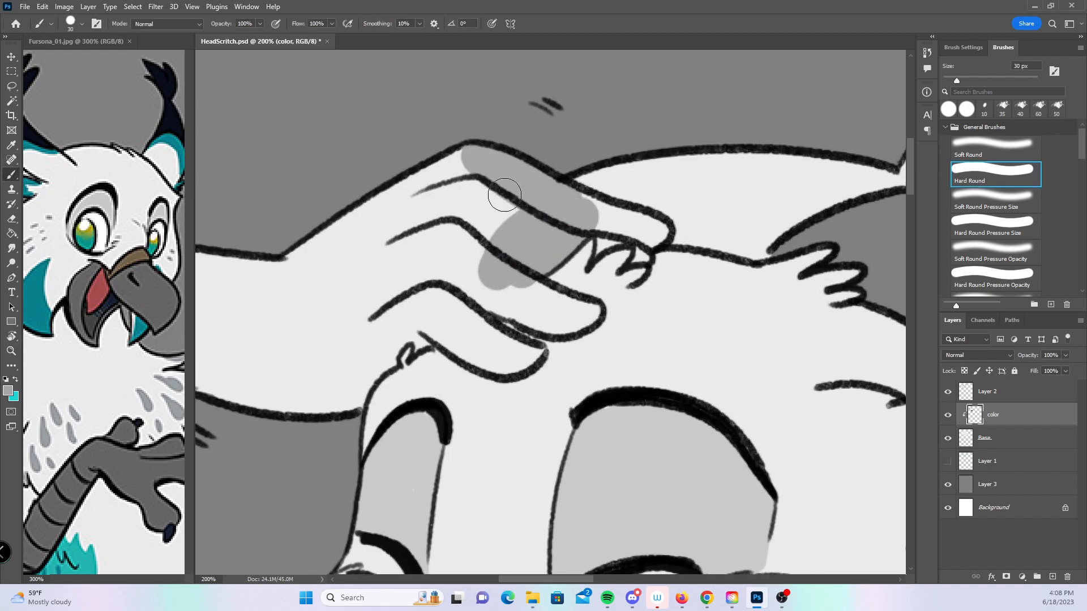
{"action": "mouse_move", "coordinate": [470, 299]}
{"action": "left_mouse_down"}
{"action": "mouse_move", "coordinate": [538, 320]}
{"action": "mouse_move", "coordinate": [521, 284]}
{"action": "mouse_move", "coordinate": [574, 310]}
{"action": "left_mouse_up"}
{"action": "mouse_move", "coordinate": [410, 317]}
{"action": "left_mouse_down"}
{"action": "mouse_move", "coordinate": [517, 363]}
{"action": "mouse_move", "coordinate": [529, 354]}
{"action": "mouse_move", "coordinate": [477, 341]}
{"action": "mouse_move", "coordinate": [490, 280]}
{"action": "left_mouse_up"}
{"action": "mouse_move", "coordinate": [580, 216]}
{"action": "left_mouse_down"}
{"action": "mouse_move", "coordinate": [626, 222]}
{"action": "mouse_move", "coordinate": [610, 226]}
{"action": "left_mouse_up"}
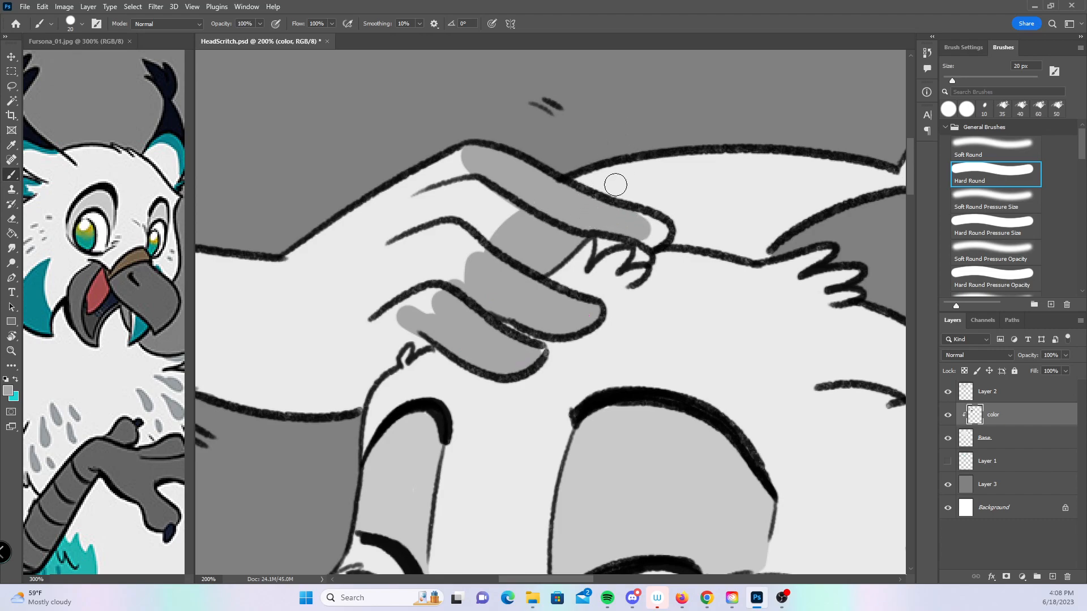
{"action": "key", "text": "bracketright"}
{"action": "key", "text": "bracketright"}
{"action": "left_click_drag", "start_coordinate": [640, 233], "coordinate": [657, 231]}
{"action": "mouse_move", "coordinate": [392, 355]}
{"action": "left_mouse_down"}
{"action": "mouse_move", "coordinate": [399, 334]}
{"action": "mouse_move", "coordinate": [419, 340]}
{"action": "left_mouse_up"}
- Fill the back of the hand, the wrist and the rest of the forearm with medium grey using a 40 px brush
{"action": "key", "text": "bracketleft"}
{"action": "key", "text": "bracketright"}
{"action": "key", "text": "bracketright"}
{"action": "key", "text": "bracketright"}
{"action": "left_click_drag", "start_coordinate": [342, 412], "coordinate": [382, 357]}
{"action": "mouse_move", "coordinate": [401, 169]}
{"action": "left_mouse_down"}
{"action": "mouse_move", "coordinate": [373, 319]}
{"action": "mouse_move", "coordinate": [441, 294]}
{"action": "mouse_move", "coordinate": [476, 153]}
{"action": "mouse_move", "coordinate": [507, 202]}
{"action": "left_mouse_up"}
{"action": "left_click_drag", "start_coordinate": [447, 311], "coordinate": [625, 313]}
{"action": "key", "text": "bracketright"}
{"action": "key", "text": "bracketright"}
{"action": "key", "text": "bracketright"}
{"action": "key", "text": "bracketright"}
{"action": "mouse_move", "coordinate": [425, 270]}
{"action": "left_mouse_down"}
{"action": "mouse_move", "coordinate": [385, 382]}
{"action": "mouse_move", "coordinate": [466, 275]}
{"action": "mouse_move", "coordinate": [559, 183]}
{"action": "mouse_move", "coordinate": [511, 309]}
{"action": "mouse_move", "coordinate": [531, 344]}
{"action": "left_mouse_up"}
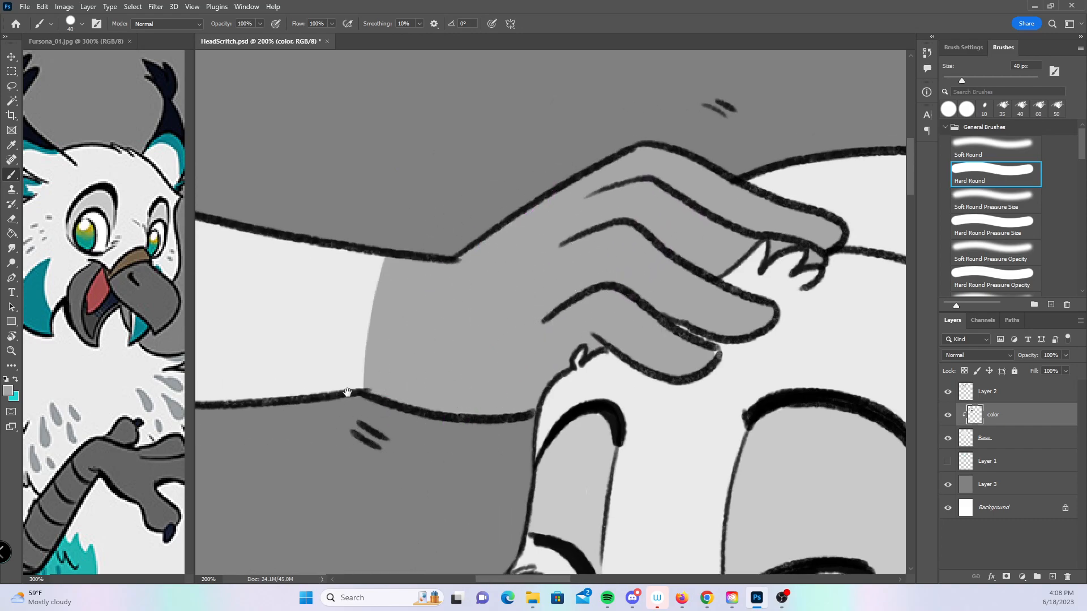
{"action": "left_click_drag", "start_coordinate": [356, 387], "coordinate": [651, 377]}
{"action": "mouse_move", "coordinate": [441, 181]}
{"action": "left_mouse_down"}
{"action": "mouse_move", "coordinate": [438, 417]}
{"action": "mouse_move", "coordinate": [495, 397]}
{"action": "mouse_move", "coordinate": [539, 419]}
{"action": "mouse_move", "coordinate": [586, 400]}
{"action": "mouse_move", "coordinate": [689, 257]}
{"action": "left_mouse_up"}
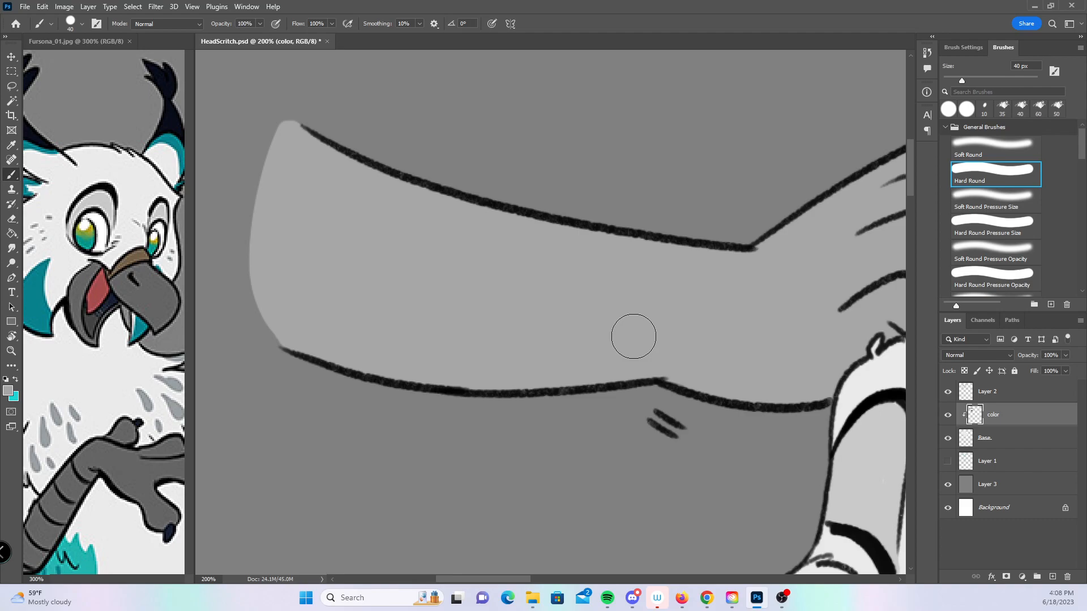
- Sample the dark teal from the reference character's wing and choose the Hard Round Pressure Size brush
{"action": "key", "text": "z"}
{"action": "left_click", "coordinate": [714, 341], "text": "alt"}
{"action": "left_click", "coordinate": [714, 341], "text": "alt"}
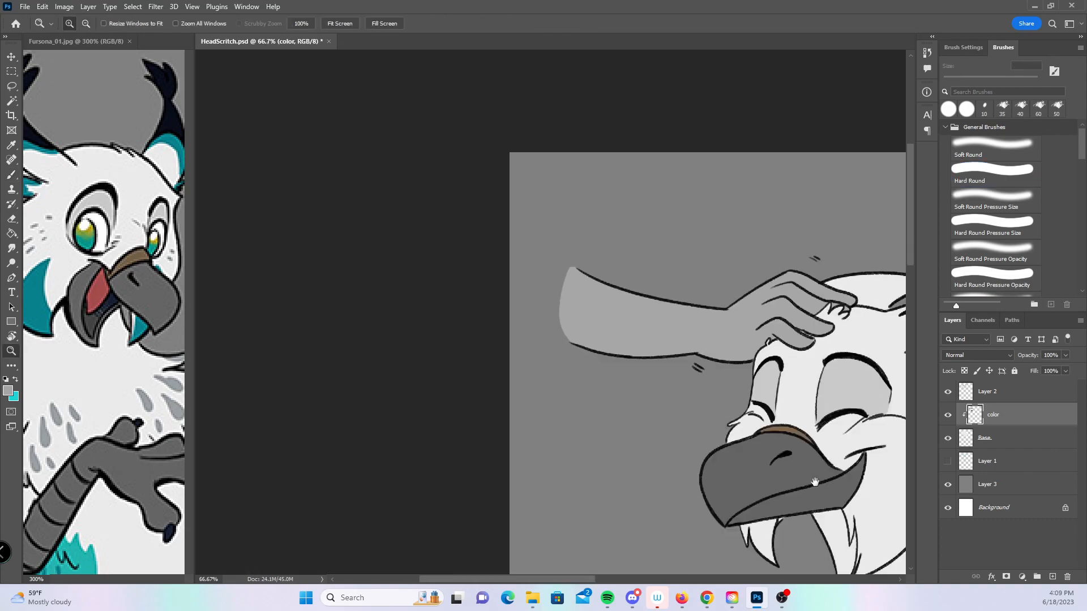
{"action": "left_click_drag", "start_coordinate": [825, 484], "coordinate": [487, 344]}
{"action": "left_click_drag", "start_coordinate": [674, 435], "coordinate": [662, 449]}
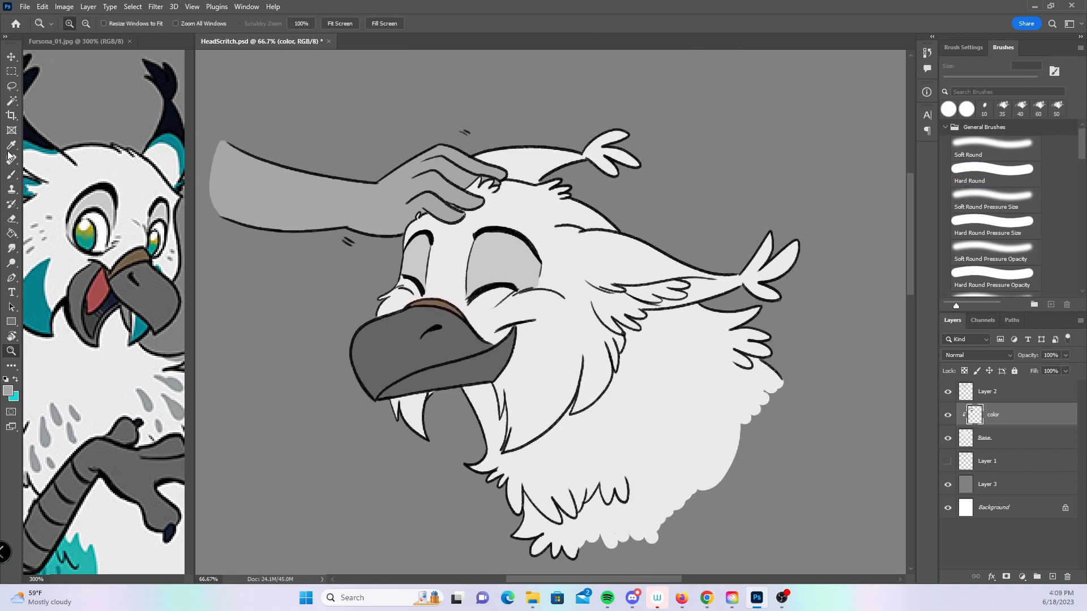
{"action": "left_click", "coordinate": [140, 461], "text": "alt"}
{"action": "left_click", "coordinate": [140, 462], "text": "alt"}
{"action": "left_click_drag", "start_coordinate": [139, 461], "coordinate": [248, 336]}
{"action": "left_click_drag", "start_coordinate": [122, 381], "coordinate": [110, 402]}
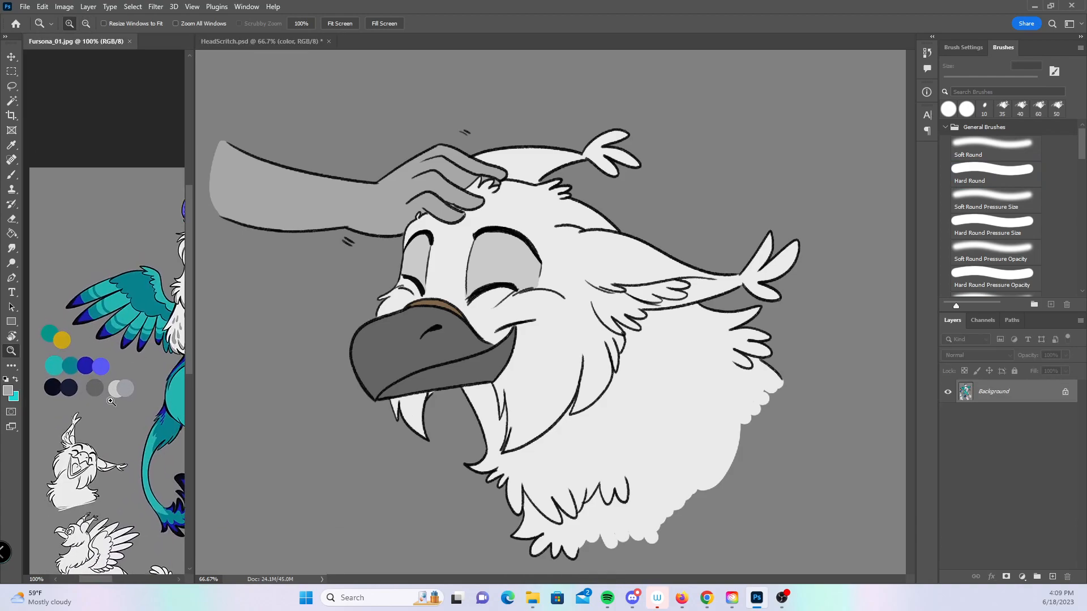
{"action": "left_click", "coordinate": [12, 175]}
{"action": "left_click_drag", "start_coordinate": [82, 335], "coordinate": [65, 401]}
{"action": "left_click", "coordinate": [60, 316], "text": "alt"}
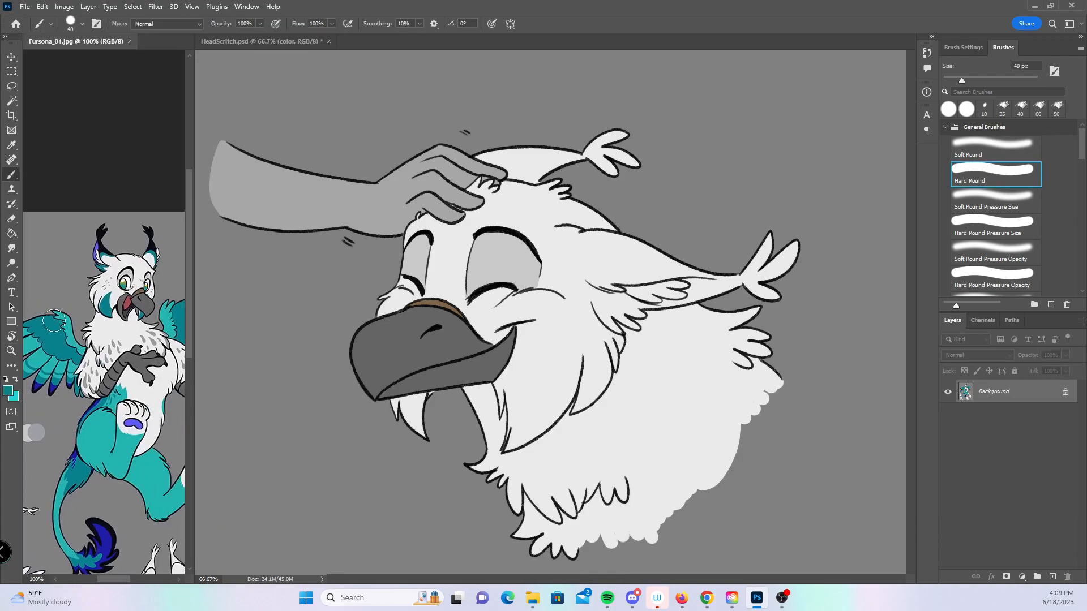
{"action": "left_click", "coordinate": [988, 227]}
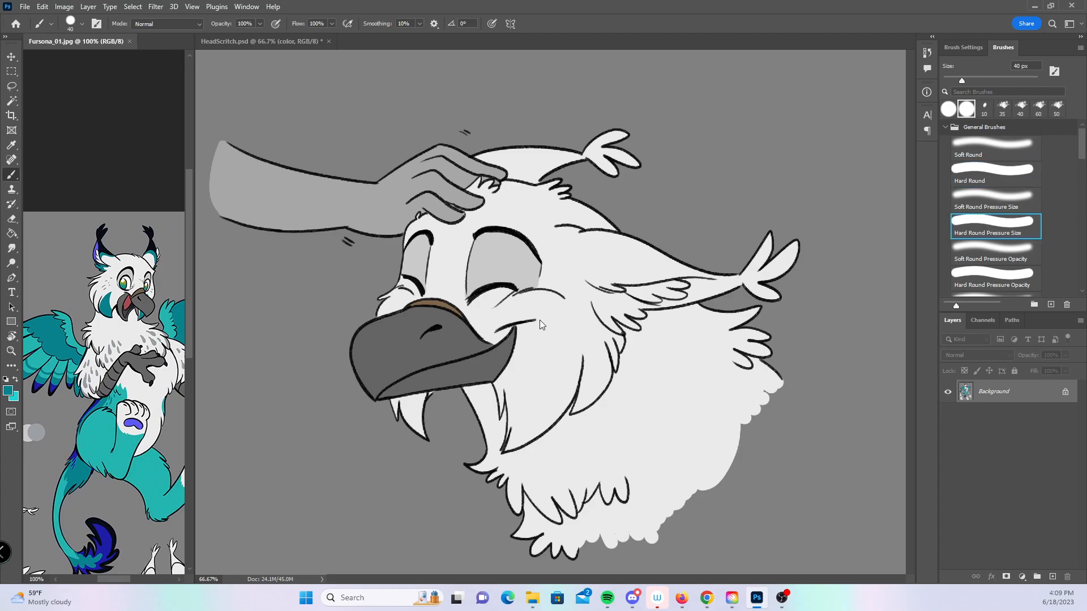
- Outline a pointed dark teal marking on the cheek feathers behind the beak with a 20 px brush
{"action": "key", "text": "z"}
{"action": "left_click", "coordinate": [569, 417]}
{"action": "left_click", "coordinate": [569, 418]}
{"action": "left_click", "coordinate": [11, 176]}
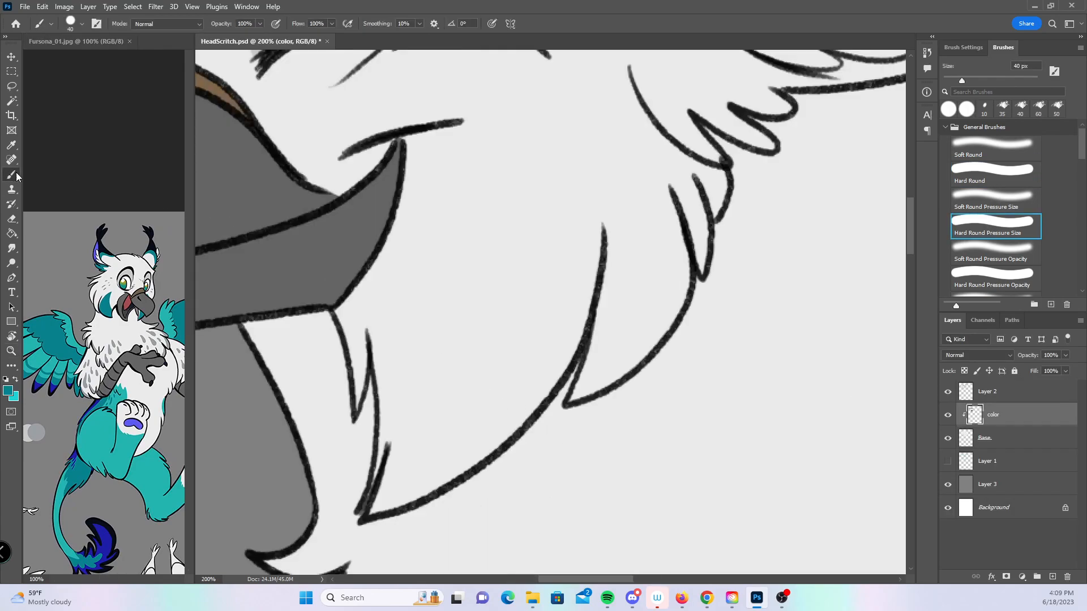
{"action": "key", "text": "bracketleft"}
{"action": "key", "text": "bracketleft"}
{"action": "mouse_move", "coordinate": [377, 387]}
{"action": "left_mouse_down"}
{"action": "mouse_move", "coordinate": [477, 227]}
{"action": "mouse_move", "coordinate": [531, 264]}
{"action": "mouse_move", "coordinate": [546, 372]}
{"action": "mouse_move", "coordinate": [539, 401]}
{"action": "left_mouse_up"}
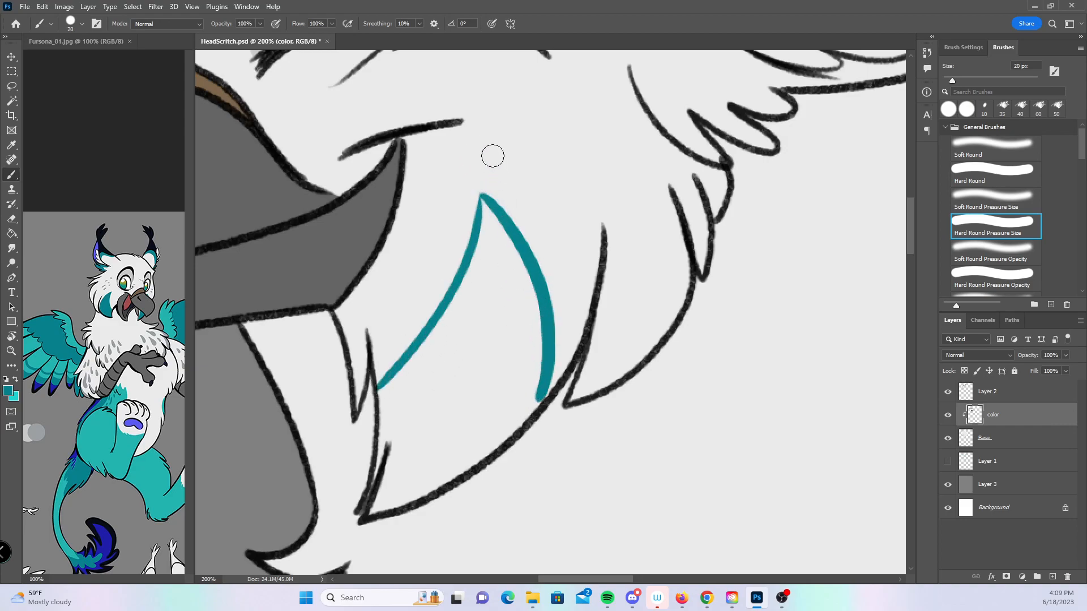
{"action": "left_click_drag", "start_coordinate": [484, 201], "coordinate": [465, 281]}
{"action": "mouse_move", "coordinate": [477, 182]}
{"action": "left_mouse_down"}
{"action": "mouse_move", "coordinate": [510, 245]}
{"action": "mouse_move", "coordinate": [475, 185]}
{"action": "mouse_move", "coordinate": [498, 210]}
{"action": "mouse_move", "coordinate": [511, 278]}
{"action": "mouse_move", "coordinate": [488, 234]}
{"action": "mouse_move", "coordinate": [476, 262]}
{"action": "mouse_move", "coordinate": [498, 277]}
{"action": "mouse_move", "coordinate": [535, 283]}
{"action": "left_mouse_up"}
{"action": "mouse_move", "coordinate": [366, 501]}
{"action": "left_mouse_down"}
{"action": "mouse_move", "coordinate": [387, 435]}
{"action": "mouse_move", "coordinate": [375, 507]}
{"action": "mouse_move", "coordinate": [412, 491]}
{"action": "left_mouse_up"}
- Fill the cheek marking with dark teal using the Hard Round brush and trim its upper tip with the Eraser
{"action": "left_click", "coordinate": [955, 164]}
{"action": "mouse_move", "coordinate": [434, 326]}
{"action": "left_mouse_down"}
{"action": "mouse_move", "coordinate": [386, 396]}
{"action": "mouse_move", "coordinate": [396, 473]}
{"action": "mouse_move", "coordinate": [428, 478]}
{"action": "mouse_move", "coordinate": [414, 488]}
{"action": "mouse_move", "coordinate": [474, 432]}
{"action": "mouse_move", "coordinate": [510, 425]}
{"action": "mouse_move", "coordinate": [528, 407]}
{"action": "mouse_move", "coordinate": [513, 270]}
{"action": "mouse_move", "coordinate": [472, 279]}
{"action": "mouse_move", "coordinate": [396, 432]}
{"action": "mouse_move", "coordinate": [501, 287]}
{"action": "mouse_move", "coordinate": [470, 449]}
{"action": "mouse_move", "coordinate": [514, 297]}
{"action": "mouse_move", "coordinate": [529, 298]}
{"action": "mouse_move", "coordinate": [529, 356]}
{"action": "left_mouse_up"}
{"action": "key", "text": "e"}
{"action": "left_click_drag", "start_coordinate": [459, 201], "coordinate": [453, 175]}
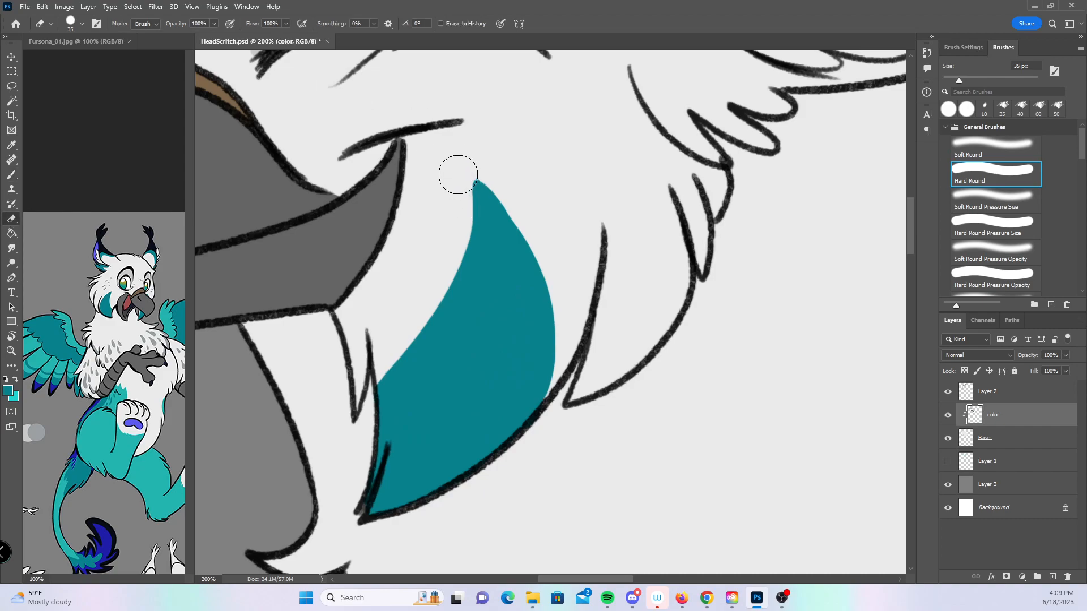
- Paint the pointed feather tuft beneath the lower beak dark teal with a 20 px Hard Round brush
{"action": "left_click", "coordinate": [12, 177]}
{"action": "mouse_move", "coordinate": [385, 340]}
{"action": "left_mouse_down"}
{"action": "mouse_move", "coordinate": [562, 311]}
{"action": "mouse_move", "coordinate": [604, 329]}
{"action": "left_mouse_up"}
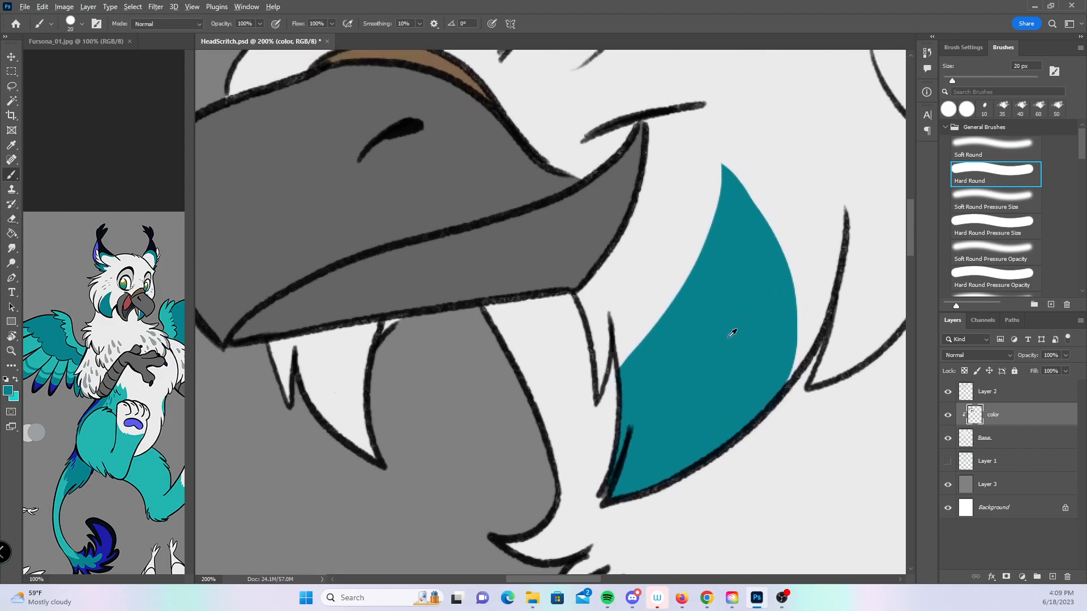
{"action": "mouse_move", "coordinate": [311, 359]}
{"action": "left_mouse_down"}
{"action": "mouse_move", "coordinate": [297, 391]}
{"action": "mouse_move", "coordinate": [340, 430]}
{"action": "mouse_move", "coordinate": [351, 385]}
{"action": "mouse_move", "coordinate": [320, 344]}
{"action": "mouse_move", "coordinate": [368, 332]}
{"action": "mouse_move", "coordinate": [360, 400]}
{"action": "left_mouse_up"}
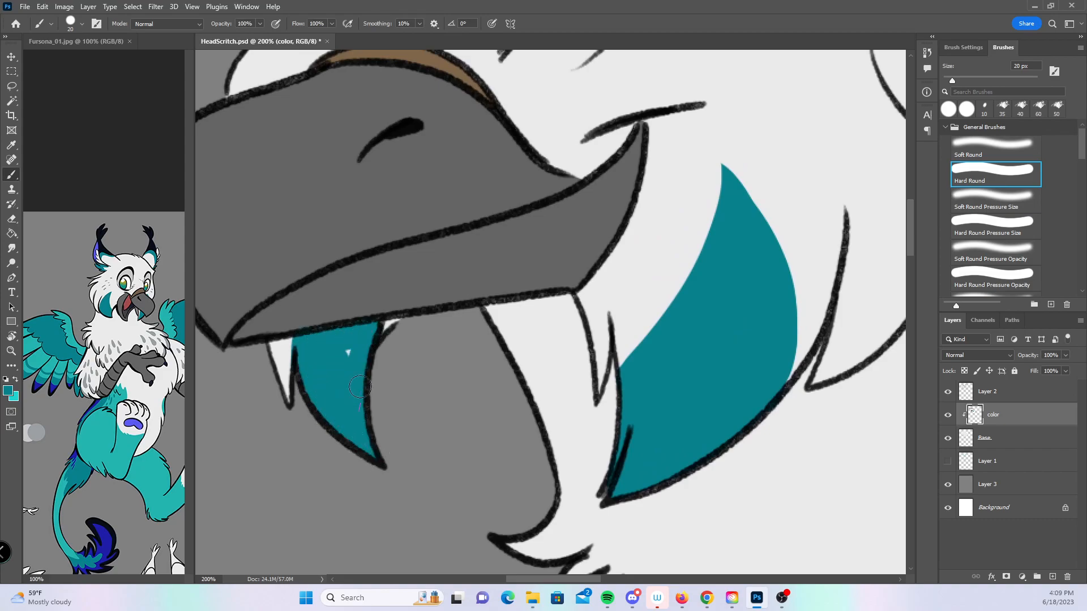
- Paint a dark teal band across the near ear and fill the feathers beneath its base, using Hard Round Pressure Size
{"action": "left_click_drag", "start_coordinate": [724, 220], "coordinate": [214, 371]}
{"action": "left_click", "coordinate": [969, 221]}
{"action": "left_click_drag", "start_coordinate": [747, 468], "coordinate": [702, 412]}
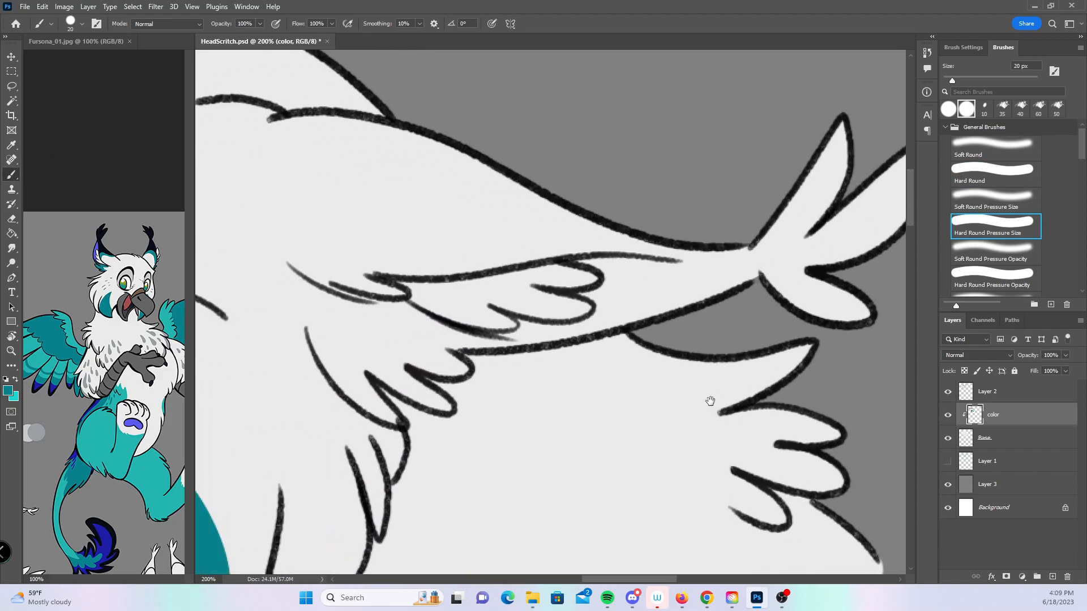
{"action": "mouse_move", "coordinate": [557, 204]}
{"action": "left_mouse_down"}
{"action": "mouse_move", "coordinate": [447, 274]}
{"action": "mouse_move", "coordinate": [486, 245]}
{"action": "mouse_move", "coordinate": [423, 275]}
{"action": "mouse_move", "coordinate": [526, 244]}
{"action": "mouse_move", "coordinate": [371, 276]}
{"action": "left_mouse_up"}
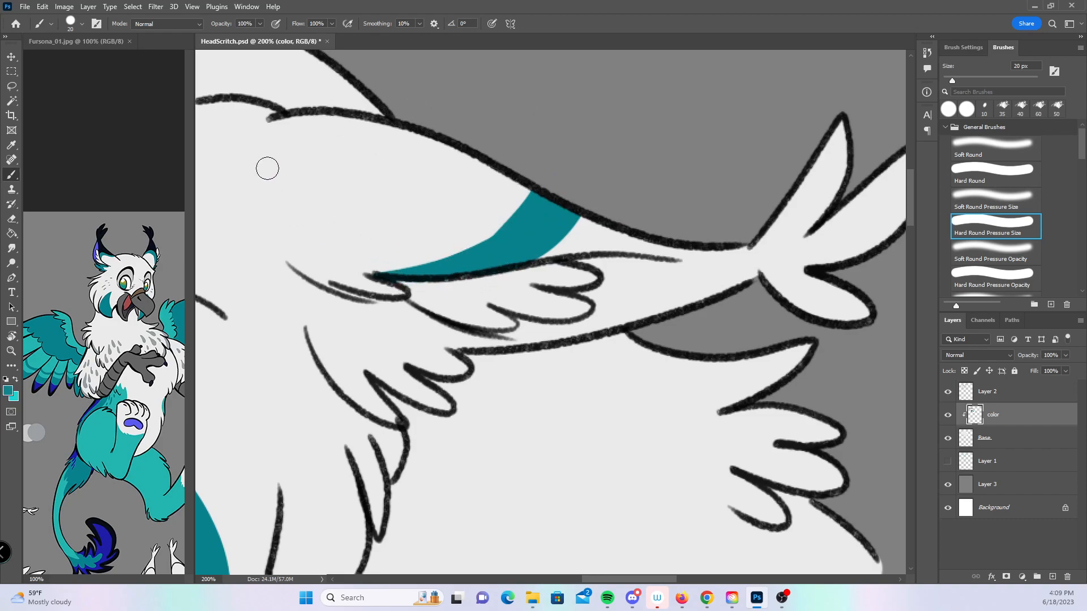
{"action": "mouse_move", "coordinate": [304, 326]}
{"action": "left_mouse_down"}
{"action": "mouse_move", "coordinate": [396, 422]}
{"action": "mouse_move", "coordinate": [332, 331]}
{"action": "mouse_move", "coordinate": [359, 382]}
{"action": "mouse_move", "coordinate": [357, 344]}
{"action": "mouse_move", "coordinate": [335, 328]}
{"action": "mouse_move", "coordinate": [433, 404]}
{"action": "mouse_move", "coordinate": [399, 388]}
{"action": "mouse_move", "coordinate": [443, 405]}
{"action": "mouse_move", "coordinate": [338, 313]}
{"action": "mouse_move", "coordinate": [390, 351]}
{"action": "mouse_move", "coordinate": [448, 352]}
{"action": "mouse_move", "coordinate": [323, 291]}
{"action": "mouse_move", "coordinate": [428, 353]}
{"action": "mouse_move", "coordinate": [361, 314]}
{"action": "mouse_move", "coordinate": [405, 316]}
{"action": "mouse_move", "coordinate": [402, 306]}
{"action": "mouse_move", "coordinate": [428, 338]}
{"action": "mouse_move", "coordinate": [430, 326]}
{"action": "mouse_move", "coordinate": [529, 345]}
{"action": "left_mouse_up"}
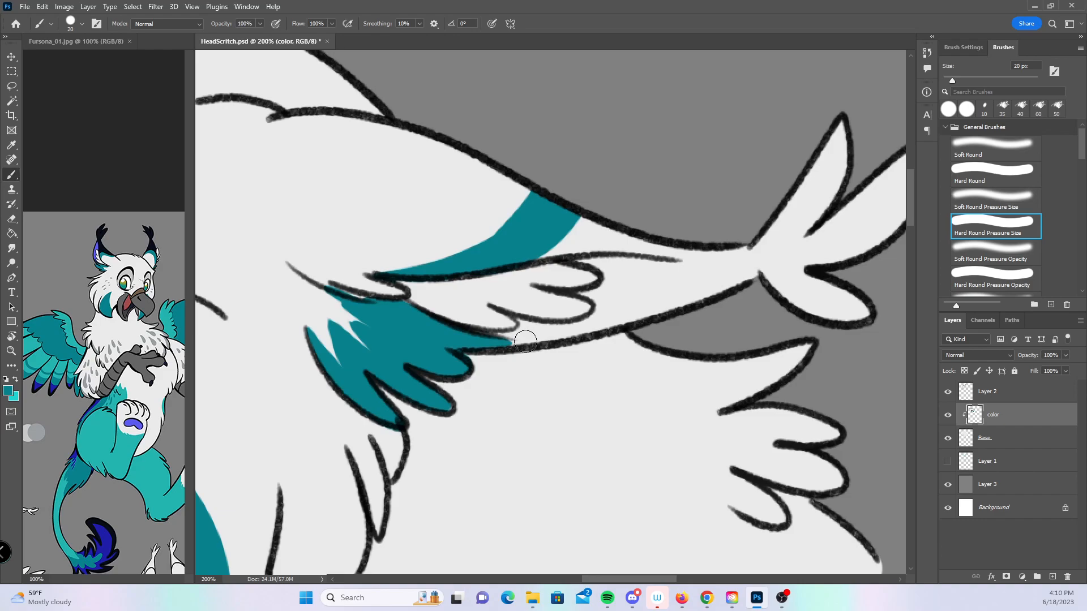
- Paint a curved dark teal band across the far ear behind the petting hand
{"action": "mouse_move", "coordinate": [427, 362]}
{"action": "left_mouse_down"}
{"action": "mouse_move", "coordinate": [587, 342]}
{"action": "mouse_move", "coordinate": [827, 359]}
{"action": "left_mouse_up"}
{"action": "left_click_drag", "start_coordinate": [521, 325], "coordinate": [744, 362]}
{"action": "mouse_move", "coordinate": [582, 331]}
{"action": "left_mouse_down"}
{"action": "mouse_move", "coordinate": [486, 480]}
{"action": "mouse_move", "coordinate": [420, 424]}
{"action": "mouse_move", "coordinate": [334, 461]}
{"action": "left_mouse_up"}
{"action": "mouse_move", "coordinate": [314, 218]}
{"action": "left_mouse_down"}
{"action": "mouse_move", "coordinate": [456, 262]}
{"action": "mouse_move", "coordinate": [469, 296]}
{"action": "mouse_move", "coordinate": [411, 246]}
{"action": "mouse_move", "coordinate": [479, 320]}
{"action": "left_mouse_up"}
{"action": "mouse_move", "coordinate": [382, 226]}
{"action": "left_mouse_down"}
{"action": "mouse_move", "coordinate": [427, 244]}
{"action": "mouse_move", "coordinate": [442, 272]}
{"action": "mouse_move", "coordinate": [421, 231]}
{"action": "mouse_move", "coordinate": [456, 286]}
{"action": "left_mouse_up"}
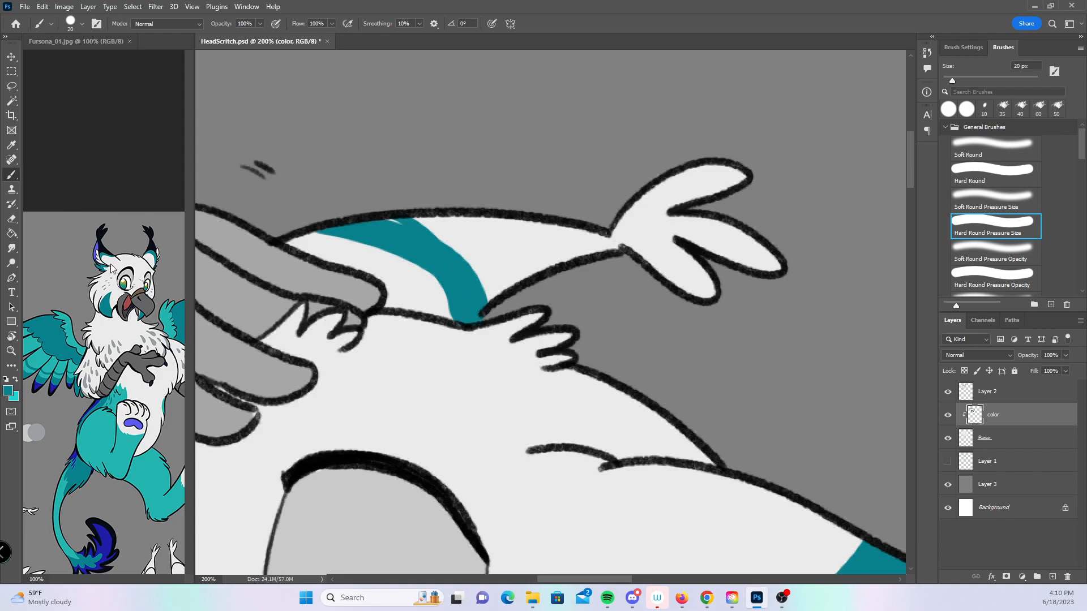
- Sample the violet swatch from the reference sheet and fill the near ear's inner area beyond the white feathers with it
{"action": "left_click", "coordinate": [134, 420]}
{"action": "left_click_drag", "start_coordinate": [85, 434], "coordinate": [173, 356]}
{"action": "left_click_drag", "start_coordinate": [139, 387], "coordinate": [108, 435]}
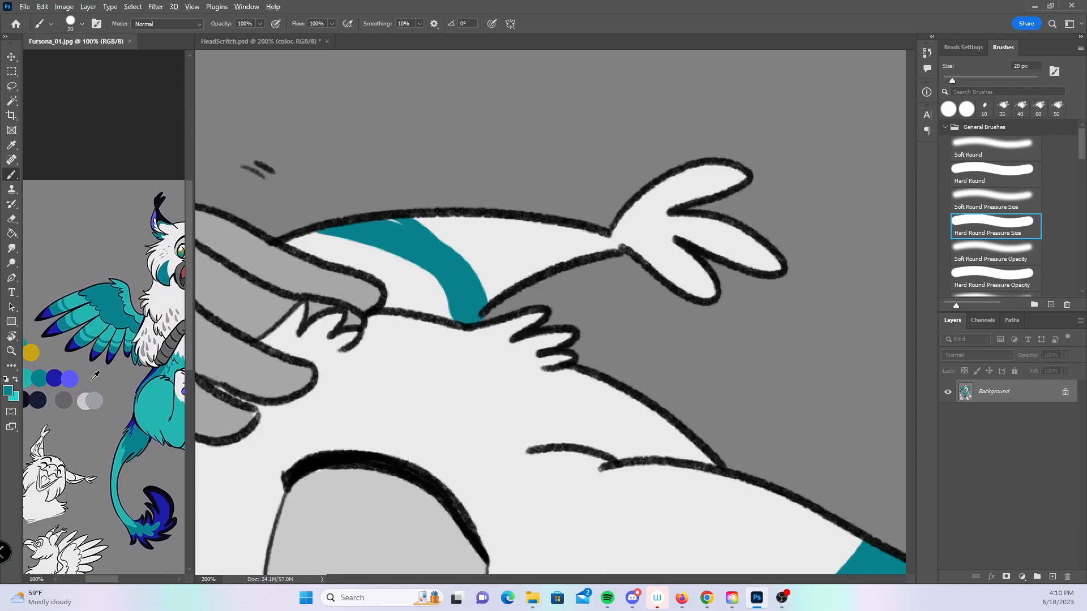
{"action": "left_click", "coordinate": [744, 411]}
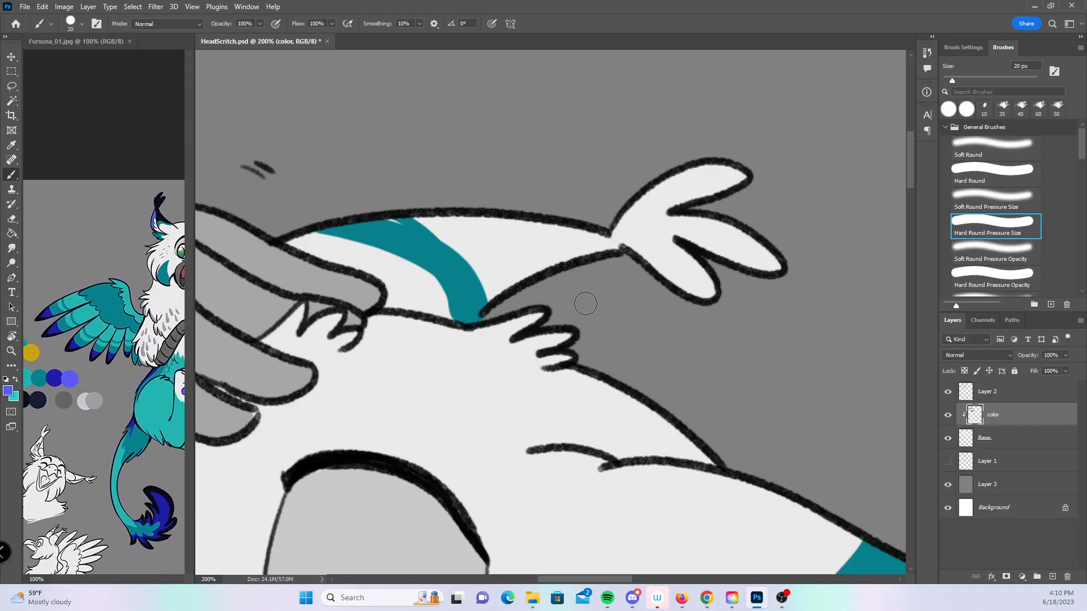
{"action": "left_click_drag", "start_coordinate": [437, 238], "coordinate": [410, 241]}
{"action": "left_click_drag", "start_coordinate": [765, 479], "coordinate": [362, 199]}
{"action": "left_click_drag", "start_coordinate": [702, 415], "coordinate": [645, 334]}
{"action": "mouse_move", "coordinate": [674, 429]}
{"action": "left_mouse_down"}
{"action": "mouse_move", "coordinate": [653, 420]}
{"action": "mouse_move", "coordinate": [540, 485]}
{"action": "left_mouse_up"}
{"action": "mouse_move", "coordinate": [310, 384]}
{"action": "left_mouse_down"}
{"action": "mouse_move", "coordinate": [351, 391]}
{"action": "mouse_move", "coordinate": [321, 389]}
{"action": "mouse_move", "coordinate": [368, 388]}
{"action": "mouse_move", "coordinate": [328, 385]}
{"action": "mouse_move", "coordinate": [334, 372]}
{"action": "mouse_move", "coordinate": [362, 385]}
{"action": "mouse_move", "coordinate": [353, 382]}
{"action": "mouse_move", "coordinate": [450, 367]}
{"action": "left_mouse_up"}
{"action": "mouse_move", "coordinate": [391, 343]}
{"action": "left_mouse_down"}
{"action": "mouse_move", "coordinate": [419, 355]}
{"action": "mouse_move", "coordinate": [417, 369]}
{"action": "mouse_move", "coordinate": [409, 374]}
{"action": "mouse_move", "coordinate": [418, 349]}
{"action": "mouse_move", "coordinate": [402, 346]}
{"action": "mouse_move", "coordinate": [424, 315]}
{"action": "mouse_move", "coordinate": [396, 310]}
{"action": "mouse_move", "coordinate": [533, 325]}
{"action": "mouse_move", "coordinate": [443, 337]}
{"action": "mouse_move", "coordinate": [454, 330]}
{"action": "mouse_move", "coordinate": [425, 322]}
{"action": "mouse_move", "coordinate": [438, 333]}
{"action": "mouse_move", "coordinate": [427, 359]}
{"action": "mouse_move", "coordinate": [547, 337]}
{"action": "left_mouse_up"}
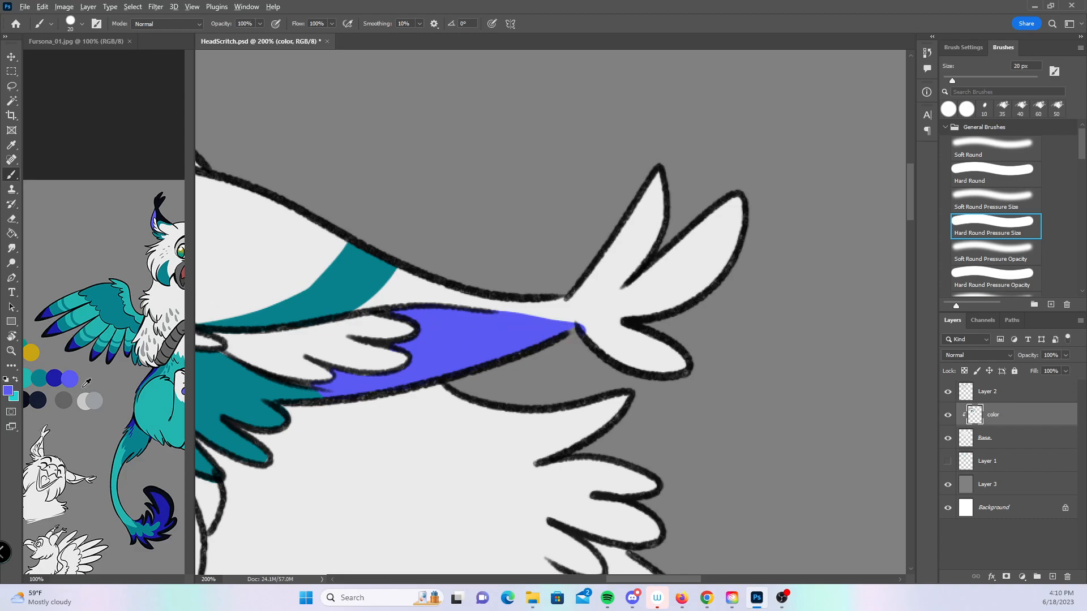
- Sample the near-black navy swatch from the reference and paint the near ear's upper strip beyond the teal band
{"action": "left_click", "coordinate": [102, 384]}
{"action": "key", "text": "z"}
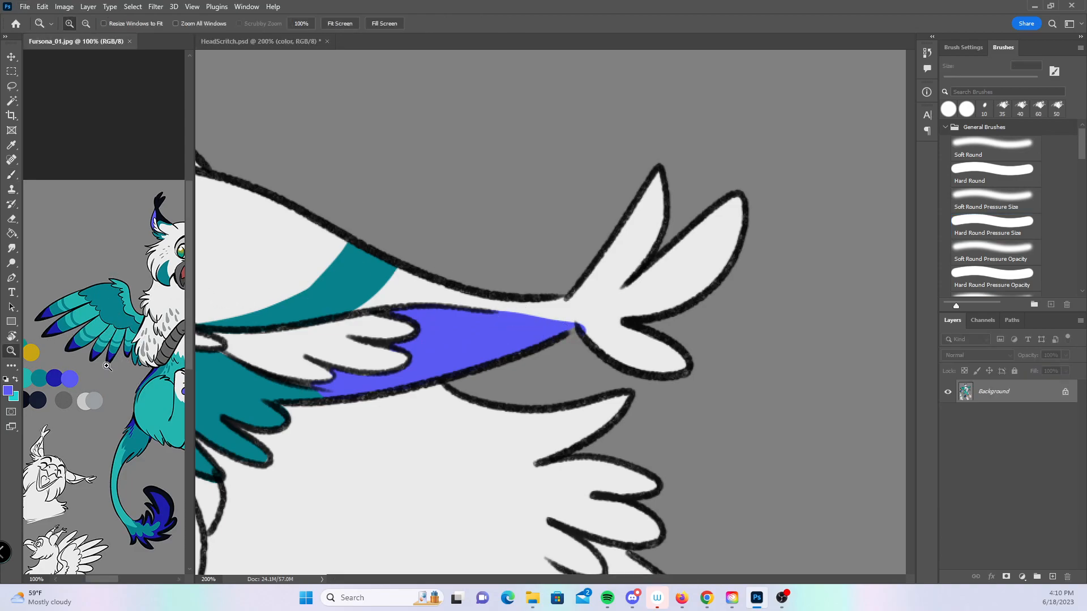
{"action": "left_click", "coordinate": [107, 366]}
{"action": "left_click", "coordinate": [107, 366]}
{"action": "left_click_drag", "start_coordinate": [89, 367], "coordinate": [202, 362]}
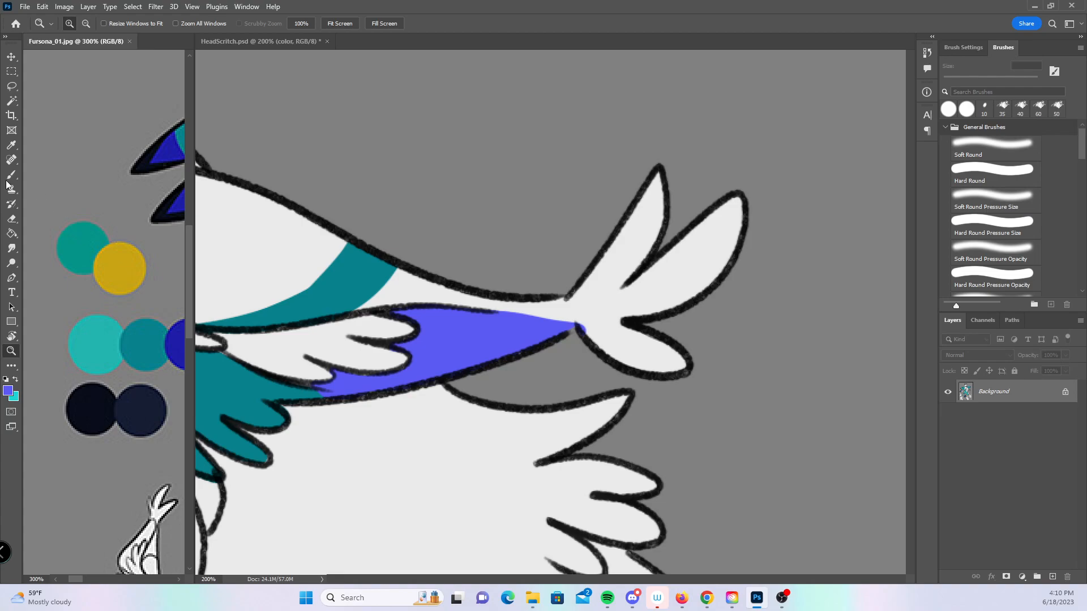
{"action": "left_click", "coordinate": [14, 176]}
{"action": "left_click", "coordinate": [408, 299]}
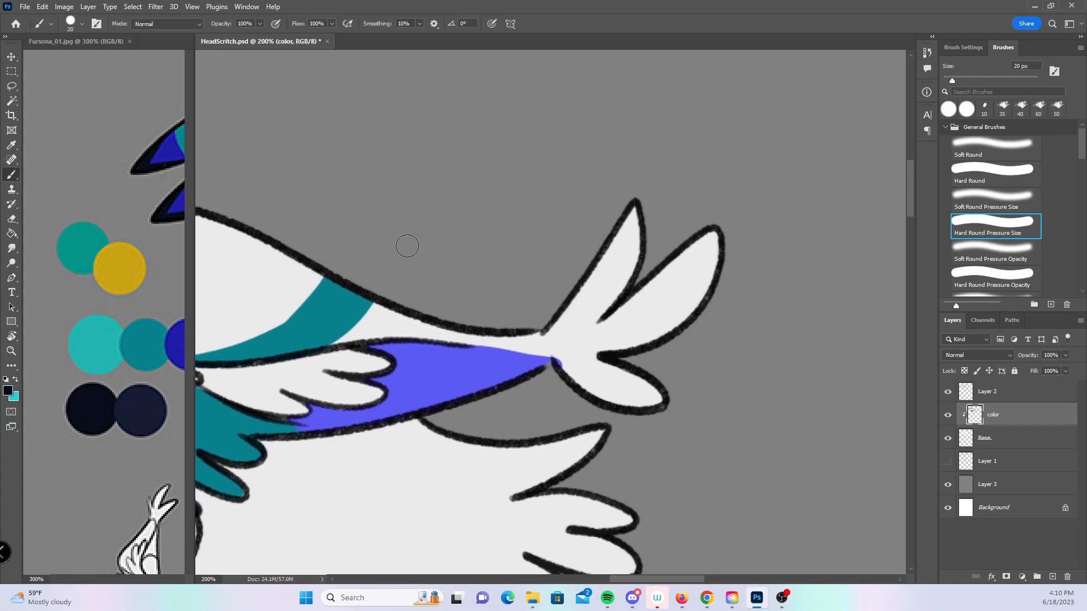
{"action": "mouse_move", "coordinate": [327, 347]}
{"action": "left_mouse_down"}
{"action": "mouse_move", "coordinate": [385, 305]}
{"action": "mouse_move", "coordinate": [351, 331]}
{"action": "mouse_move", "coordinate": [377, 296]}
{"action": "mouse_move", "coordinate": [436, 332]}
{"action": "mouse_move", "coordinate": [393, 321]}
{"action": "mouse_move", "coordinate": [540, 357]}
{"action": "mouse_move", "coordinate": [555, 339]}
{"action": "mouse_move", "coordinate": [583, 343]}
{"action": "left_mouse_up"}
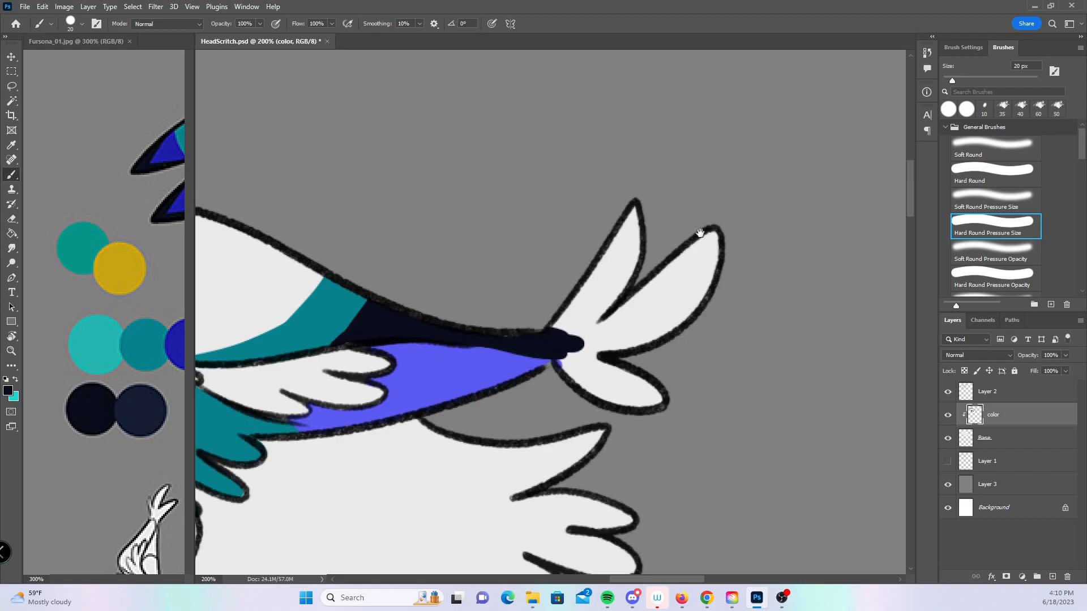
- Fill the near ear's three-lobed tip tuft with near-black navy, touching up its gaps on the Base layer
{"action": "left_click_drag", "start_coordinate": [659, 257], "coordinate": [515, 254]}
{"action": "mouse_move", "coordinate": [438, 252]}
{"action": "left_mouse_down"}
{"action": "mouse_move", "coordinate": [444, 346]}
{"action": "mouse_move", "coordinate": [569, 238]}
{"action": "mouse_move", "coordinate": [588, 257]}
{"action": "left_mouse_up"}
{"action": "mouse_move", "coordinate": [422, 346]}
{"action": "left_mouse_down"}
{"action": "mouse_move", "coordinate": [432, 355]}
{"action": "mouse_move", "coordinate": [473, 333]}
{"action": "mouse_move", "coordinate": [490, 382]}
{"action": "mouse_move", "coordinate": [546, 405]}
{"action": "left_mouse_up"}
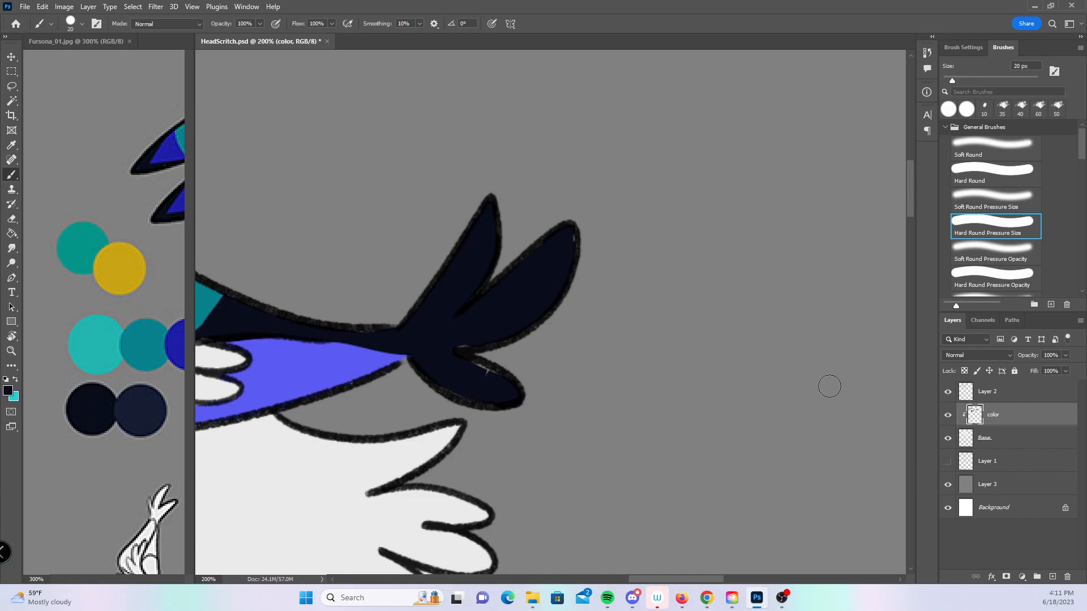
{"action": "key", "text": "alt+bracketleft"}
{"action": "mouse_move", "coordinate": [457, 347]}
{"action": "left_mouse_down"}
{"action": "mouse_move", "coordinate": [478, 347]}
{"action": "mouse_move", "coordinate": [470, 368]}
{"action": "mouse_move", "coordinate": [507, 399]}
{"action": "left_mouse_up"}
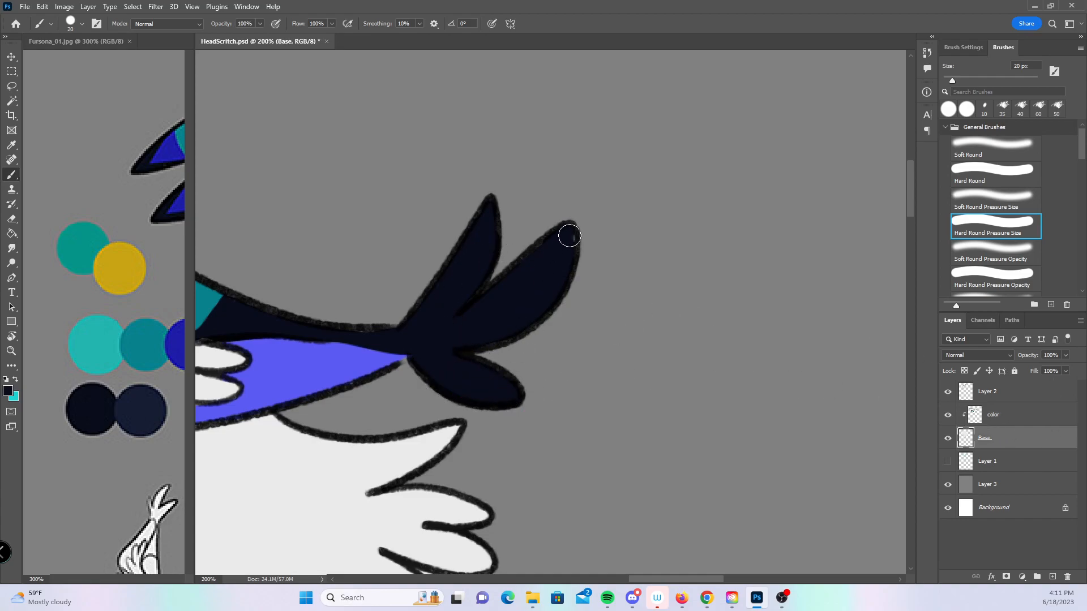
- Fill the far ear beyond its teal band and its tip tuft with near-black navy on the color layer
{"action": "left_click", "coordinate": [1024, 416]}
{"action": "scroll", "coordinate": [393, 291], "scroll_direction": "up", "scroll_amount": 10}
{"action": "scroll", "coordinate": [408, 291], "scroll_direction": "left", "scroll_amount": 5}
{"action": "left_click_drag", "start_coordinate": [451, 357], "coordinate": [541, 417]}
{"action": "mouse_move", "coordinate": [317, 250]}
{"action": "left_mouse_down"}
{"action": "mouse_move", "coordinate": [352, 268]}
{"action": "mouse_move", "coordinate": [404, 345]}
{"action": "left_mouse_up"}
{"action": "mouse_move", "coordinate": [384, 288]}
{"action": "left_mouse_down"}
{"action": "mouse_move", "coordinate": [349, 243]}
{"action": "mouse_move", "coordinate": [399, 300]}
{"action": "mouse_move", "coordinate": [425, 274]}
{"action": "mouse_move", "coordinate": [512, 262]}
{"action": "mouse_move", "coordinate": [557, 286]}
{"action": "mouse_move", "coordinate": [578, 218]}
{"action": "mouse_move", "coordinate": [634, 215]}
{"action": "mouse_move", "coordinate": [579, 320]}
{"action": "mouse_move", "coordinate": [688, 291]}
{"action": "left_mouse_up"}
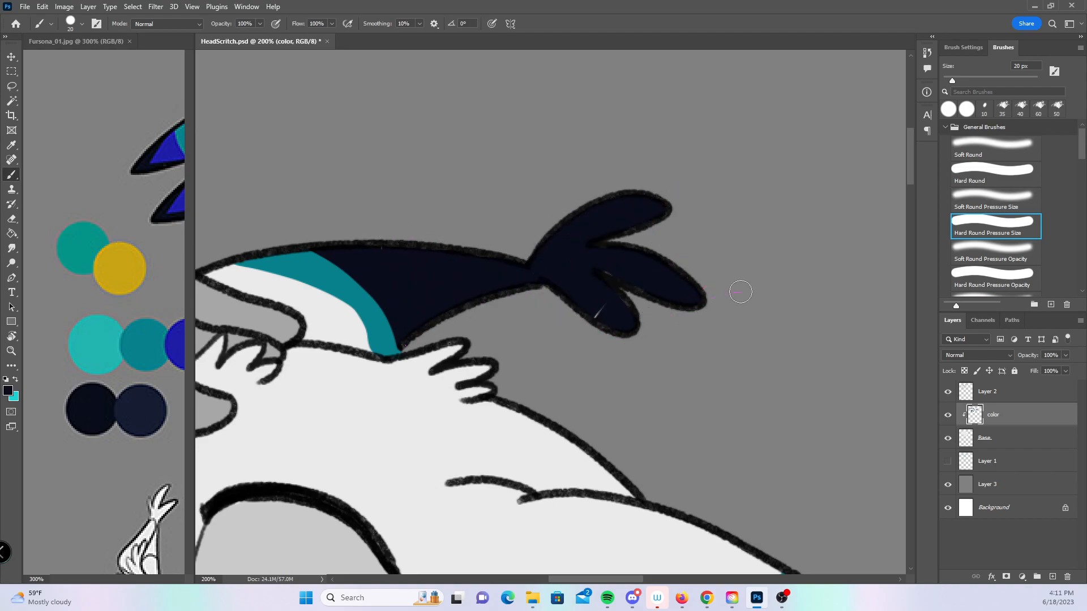
- Fill the remaining gaps in the far ear's tip tuft on the Base layer and return to the color layer
{"action": "left_click", "coordinate": [975, 437]}
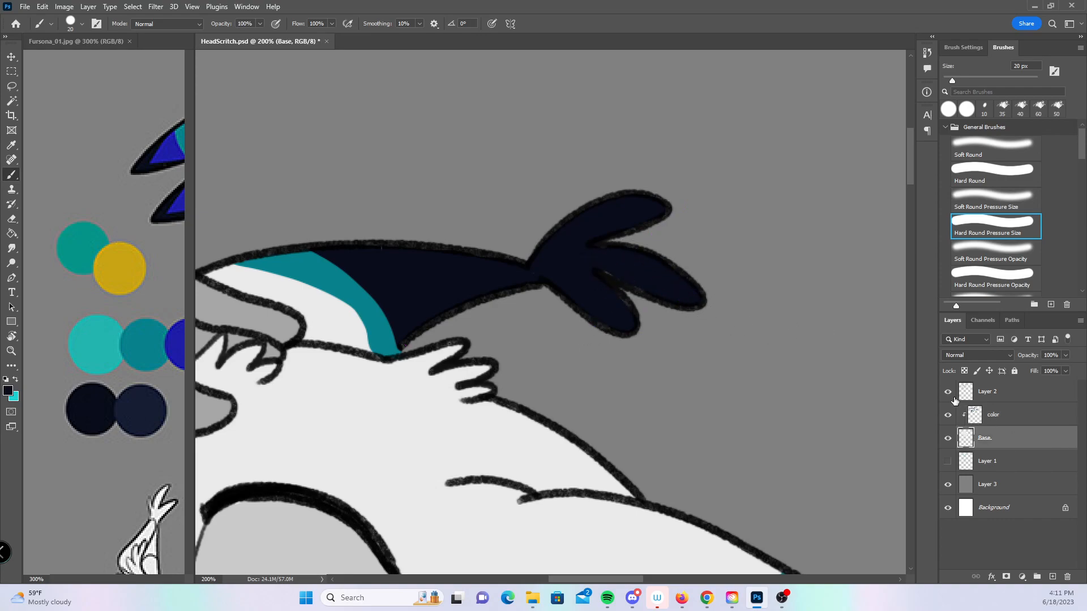
{"action": "mouse_move", "coordinate": [592, 266]}
{"action": "left_mouse_down"}
{"action": "mouse_move", "coordinate": [621, 275]}
{"action": "mouse_move", "coordinate": [623, 301]}
{"action": "left_mouse_up"}
{"action": "left_click", "coordinate": [1045, 416]}
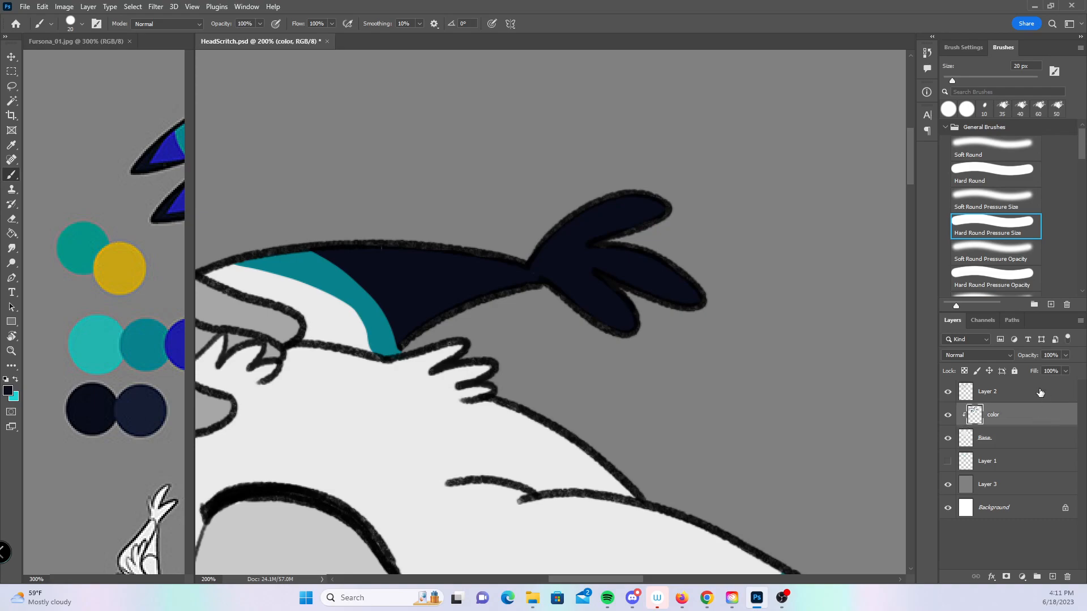
- Sample the light grey swatch used for the feather flecks from the Fursona_01.jpg reference sheet
{"action": "key", "text": "z"}
{"action": "left_click", "coordinate": [567, 292], "text": "alt"}
{"action": "left_click", "coordinate": [568, 292], "text": "alt"}
{"action": "left_click", "coordinate": [568, 293], "text": "alt"}
{"action": "left_click_drag", "start_coordinate": [652, 397], "coordinate": [598, 350]}
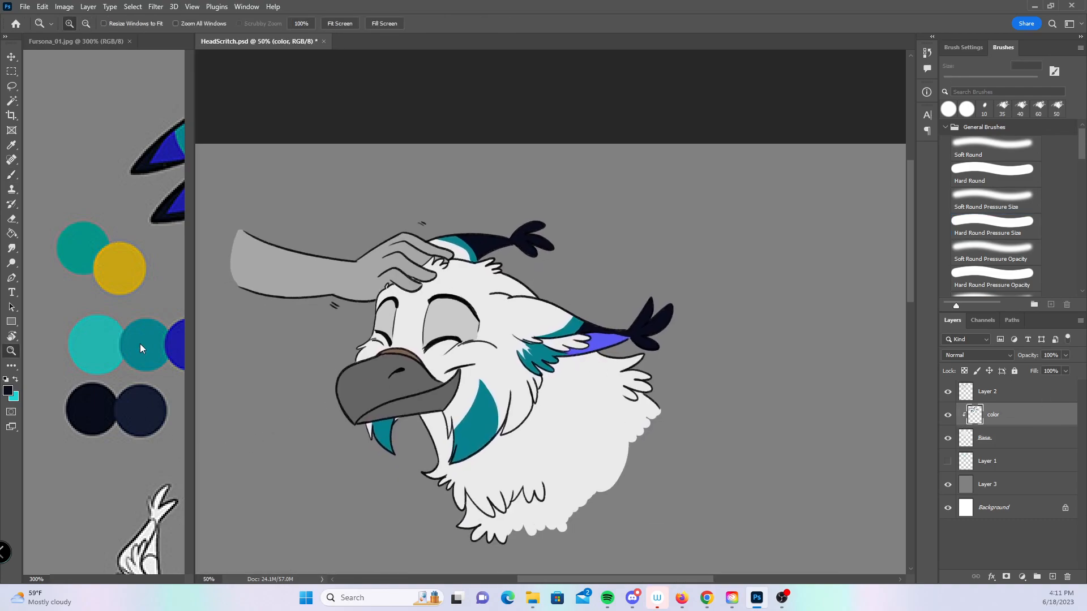
{"action": "left_click", "coordinate": [148, 407], "text": "alt"}
{"action": "left_click", "coordinate": [148, 406], "text": "alt"}
{"action": "left_click_drag", "start_coordinate": [151, 405], "coordinate": [83, 426]}
{"action": "left_click_drag", "start_coordinate": [182, 441], "coordinate": [91, 445]}
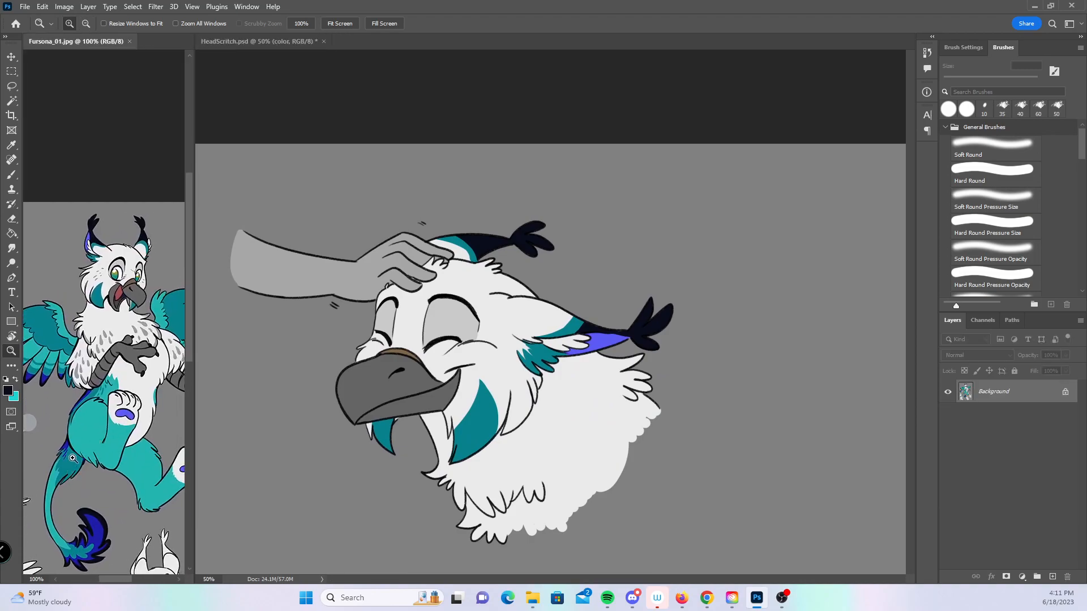
{"action": "left_click", "coordinate": [12, 175]}
{"action": "mouse_move", "coordinate": [51, 419]}
{"action": "left_mouse_down"}
{"action": "mouse_move", "coordinate": [132, 400]}
{"action": "mouse_move", "coordinate": [135, 432]}
{"action": "left_mouse_up"}
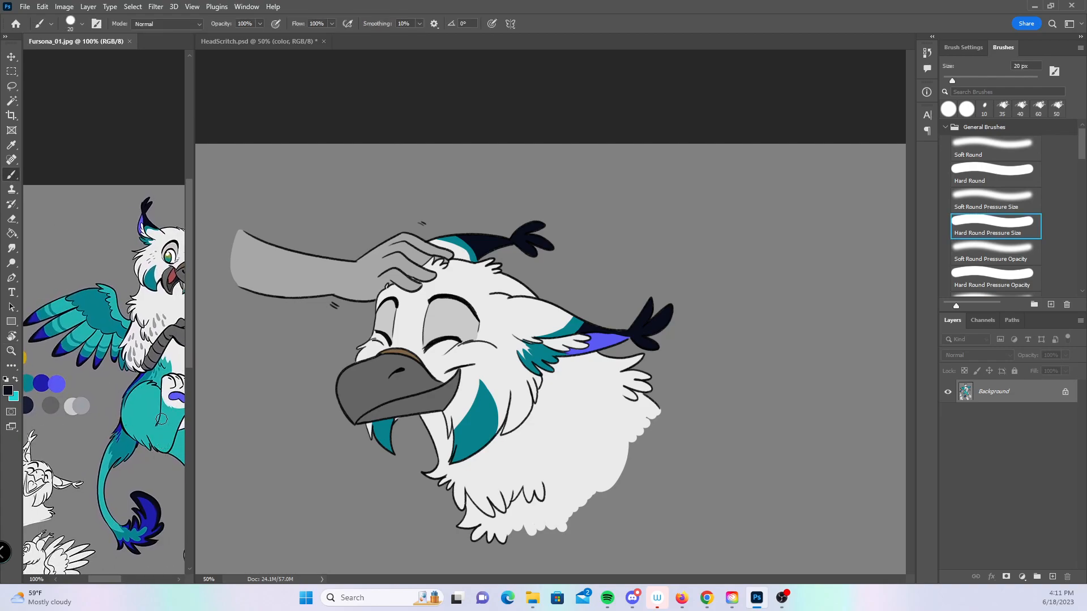
{"action": "left_click_drag", "start_coordinate": [142, 416], "coordinate": [126, 417]}
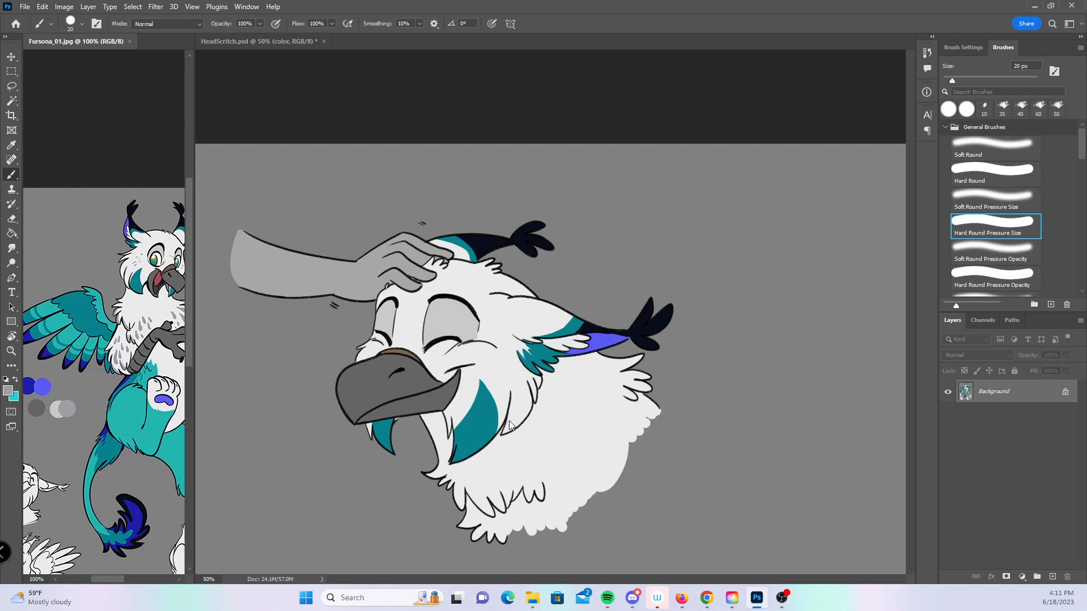
- Paint small grey feather flecks on the cheek between the near eye and the teal ear feathers
{"action": "key", "text": "z"}
{"action": "triple_click", "coordinate": [537, 414]}
{"action": "key", "text": "space"}
{"action": "left_click_drag", "start_coordinate": [536, 415], "coordinate": [625, 489]}
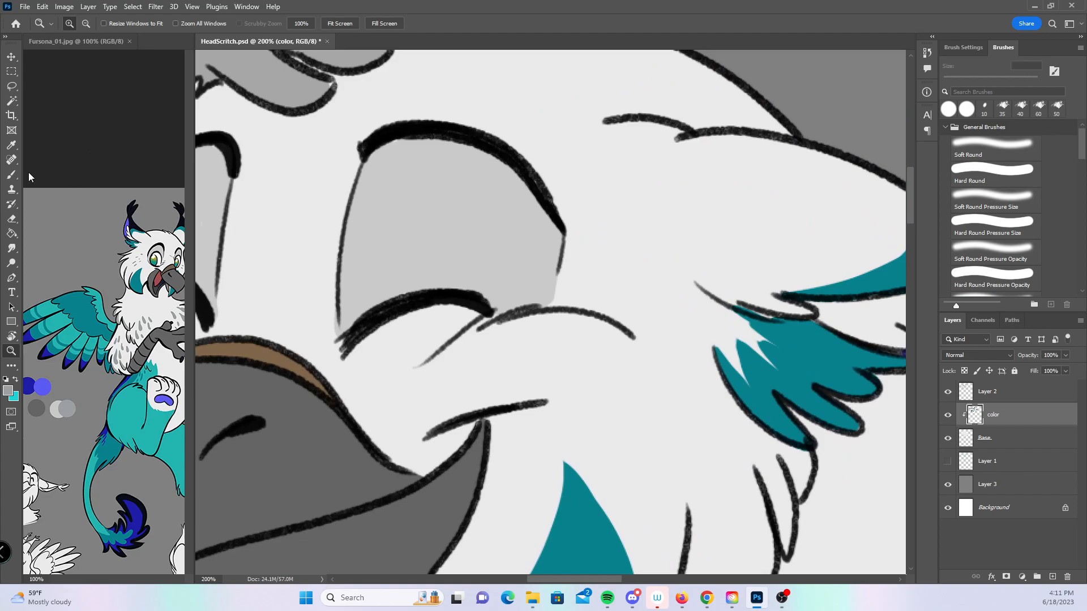
{"action": "key", "text": "b"}
{"action": "mouse_move", "coordinate": [587, 268]}
{"action": "left_mouse_down"}
{"action": "mouse_move", "coordinate": [606, 262]}
{"action": "mouse_move", "coordinate": [640, 280]}
{"action": "mouse_move", "coordinate": [651, 257]}
{"action": "left_mouse_up"}
{"action": "mouse_move", "coordinate": [631, 307]}
{"action": "left_mouse_down"}
{"action": "mouse_move", "coordinate": [661, 318]}
{"action": "mouse_move", "coordinate": [672, 368]}
{"action": "left_mouse_up"}
{"action": "left_click_drag", "start_coordinate": [603, 355], "coordinate": [678, 435]}
{"action": "mouse_move", "coordinate": [198, 351]}
{"action": "left_mouse_down"}
{"action": "mouse_move", "coordinate": [440, 336]}
{"action": "mouse_move", "coordinate": [384, 374]}
{"action": "left_mouse_up"}
- Paint elongated grey flecks along the outlined chest feather tufts below the teal cheek marking
{"action": "left_click_drag", "start_coordinate": [762, 447], "coordinate": [569, 263]}
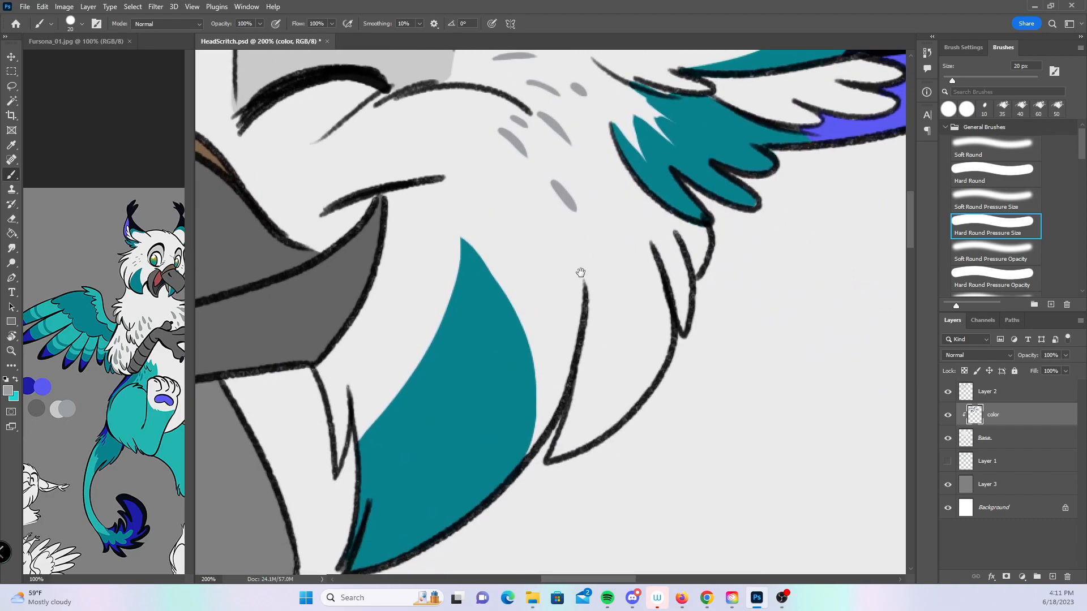
{"action": "key", "text": "z"}
{"action": "left_click", "coordinate": [699, 366], "text": "alt"}
{"action": "left_click_drag", "start_coordinate": [686, 408], "coordinate": [502, 317]}
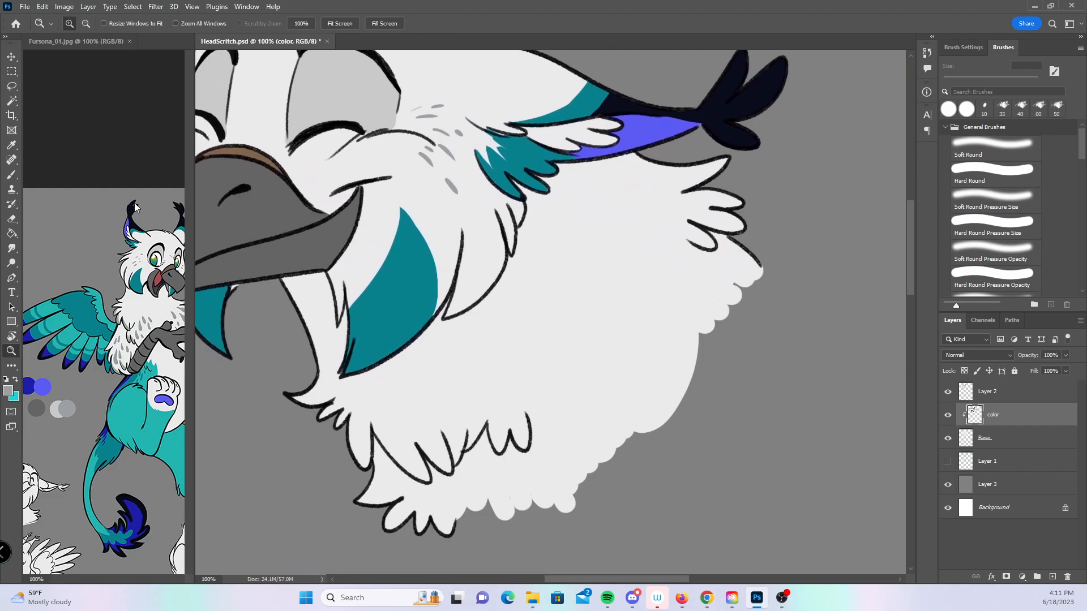
{"action": "key", "text": "b"}
{"action": "mouse_move", "coordinate": [389, 403]}
{"action": "left_mouse_down"}
{"action": "mouse_move", "coordinate": [393, 437]}
{"action": "mouse_move", "coordinate": [443, 461]}
{"action": "left_mouse_up"}
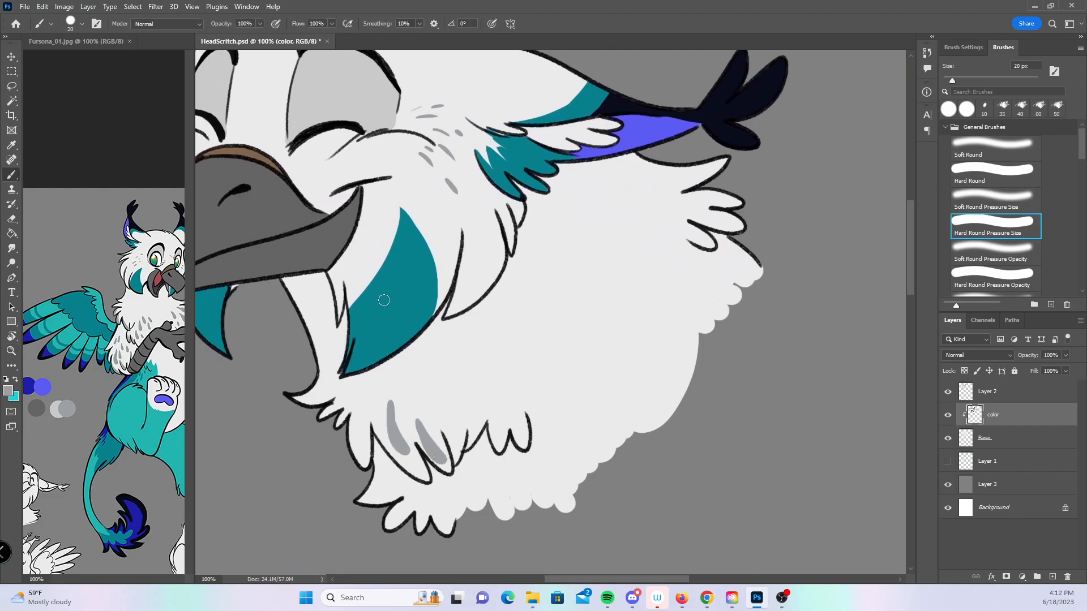
{"action": "left_click_drag", "start_coordinate": [351, 420], "coordinate": [365, 465]}
{"action": "mouse_move", "coordinate": [464, 434]}
{"action": "left_mouse_down"}
{"action": "mouse_move", "coordinate": [456, 396]}
{"action": "mouse_move", "coordinate": [479, 403]}
{"action": "mouse_move", "coordinate": [482, 418]}
{"action": "left_mouse_up"}
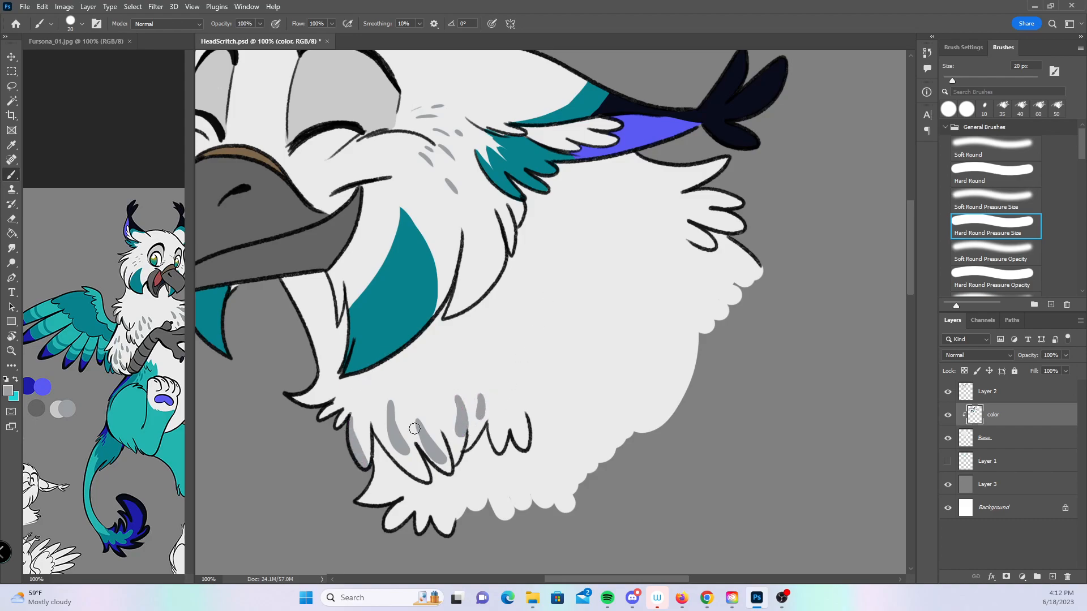
- Shade the lowest front chest tuft grey, redoing its inner stroke, and add flecks among the tufts above it
{"action": "mouse_move", "coordinate": [373, 448]}
{"action": "left_mouse_down"}
{"action": "mouse_move", "coordinate": [365, 501]}
{"action": "mouse_move", "coordinate": [376, 467]}
{"action": "mouse_move", "coordinate": [381, 504]}
{"action": "left_mouse_up"}
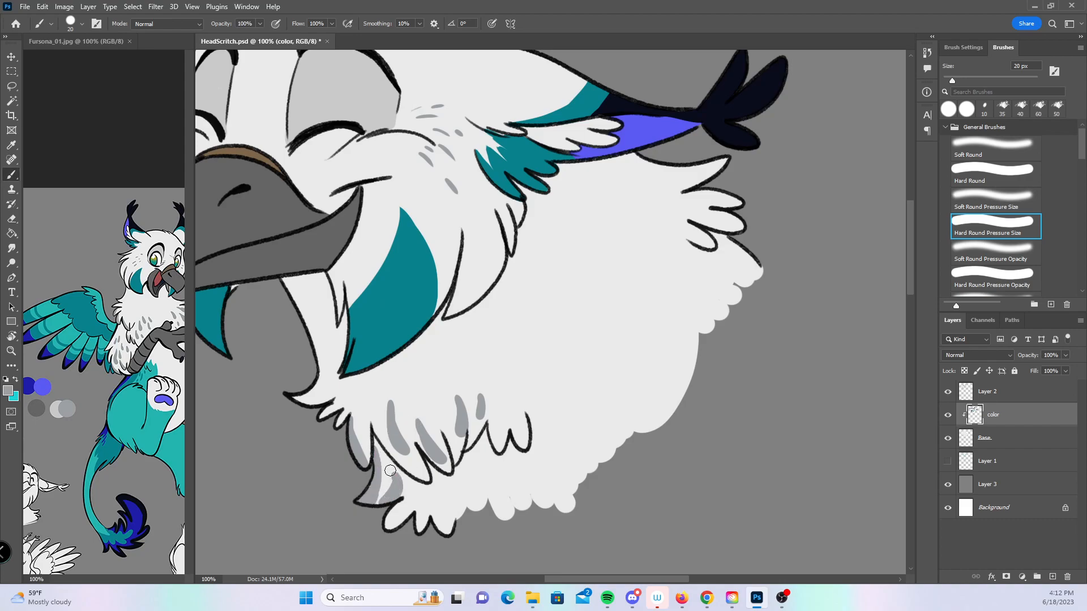
{"action": "key", "text": "ctrl+z"}
{"action": "mouse_move", "coordinate": [399, 471]}
{"action": "left_mouse_down"}
{"action": "mouse_move", "coordinate": [372, 508]}
{"action": "mouse_move", "coordinate": [397, 476]}
{"action": "left_mouse_up"}
{"action": "left_click_drag", "start_coordinate": [497, 408], "coordinate": [501, 443]}
{"action": "left_click_drag", "start_coordinate": [433, 380], "coordinate": [440, 410]}
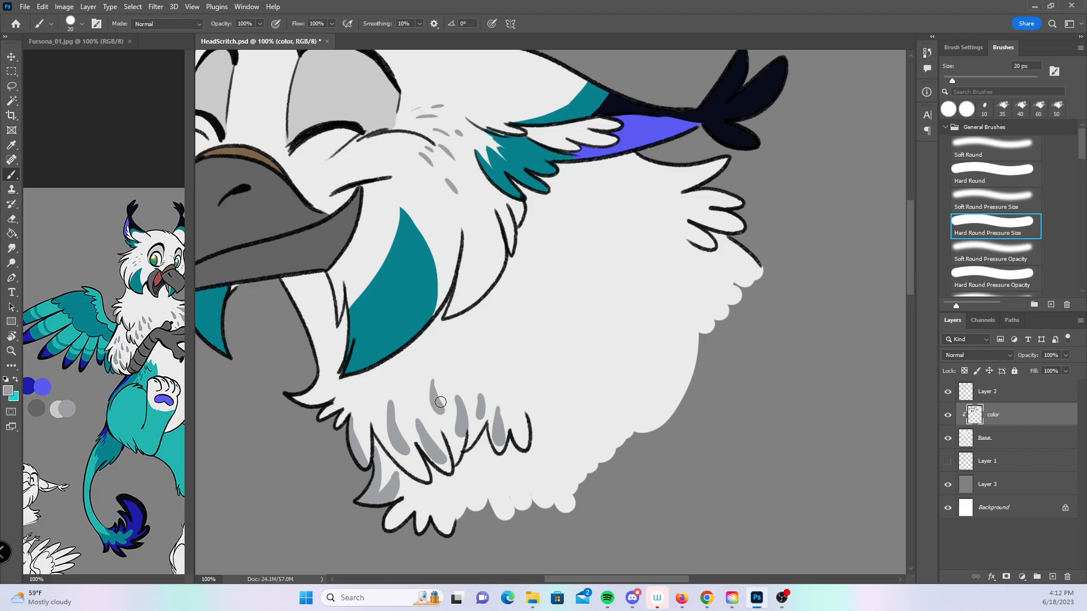
- Paint grey flecks on the middle of the chest and shade the upper nape feathers beneath the near ear
{"action": "left_click_drag", "start_coordinate": [536, 345], "coordinate": [557, 375]}
{"action": "mouse_move", "coordinate": [633, 185]}
{"action": "left_mouse_down"}
{"action": "mouse_move", "coordinate": [664, 215]}
{"action": "mouse_move", "coordinate": [630, 179]}
{"action": "mouse_move", "coordinate": [648, 204]}
{"action": "mouse_move", "coordinate": [674, 209]}
{"action": "left_mouse_up"}
{"action": "left_click_drag", "start_coordinate": [661, 164], "coordinate": [727, 160]}
{"action": "mouse_move", "coordinate": [635, 175]}
{"action": "left_mouse_down"}
{"action": "mouse_move", "coordinate": [665, 186]}
{"action": "mouse_move", "coordinate": [641, 177]}
{"action": "left_mouse_up"}
{"action": "key", "text": "ctrl+z"}
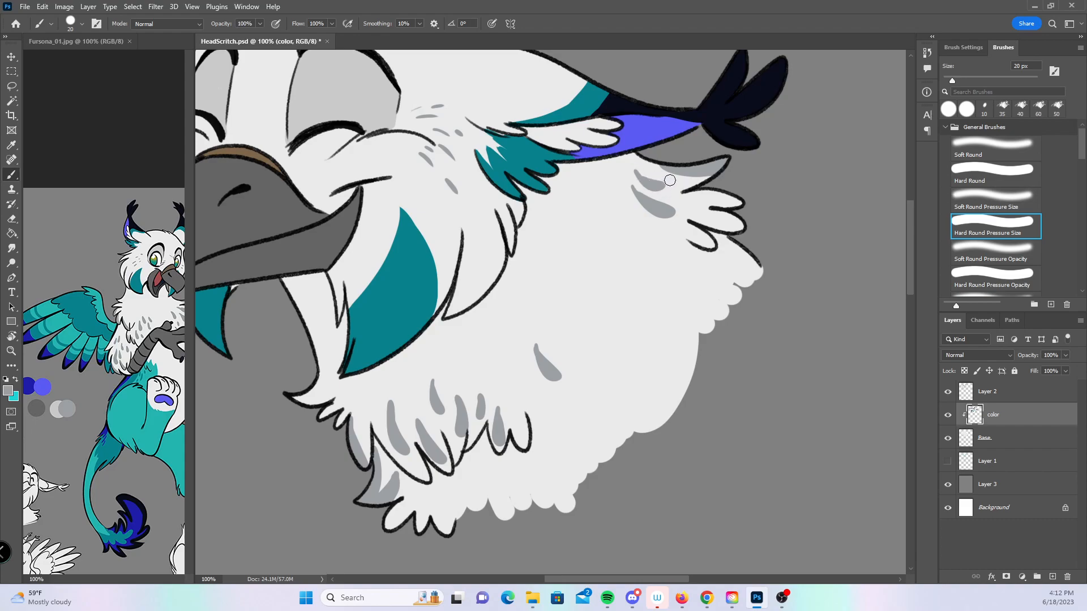
{"action": "left_click_drag", "start_coordinate": [549, 402], "coordinate": [559, 435]}
{"action": "left_click_drag", "start_coordinate": [522, 370], "coordinate": [528, 398]}
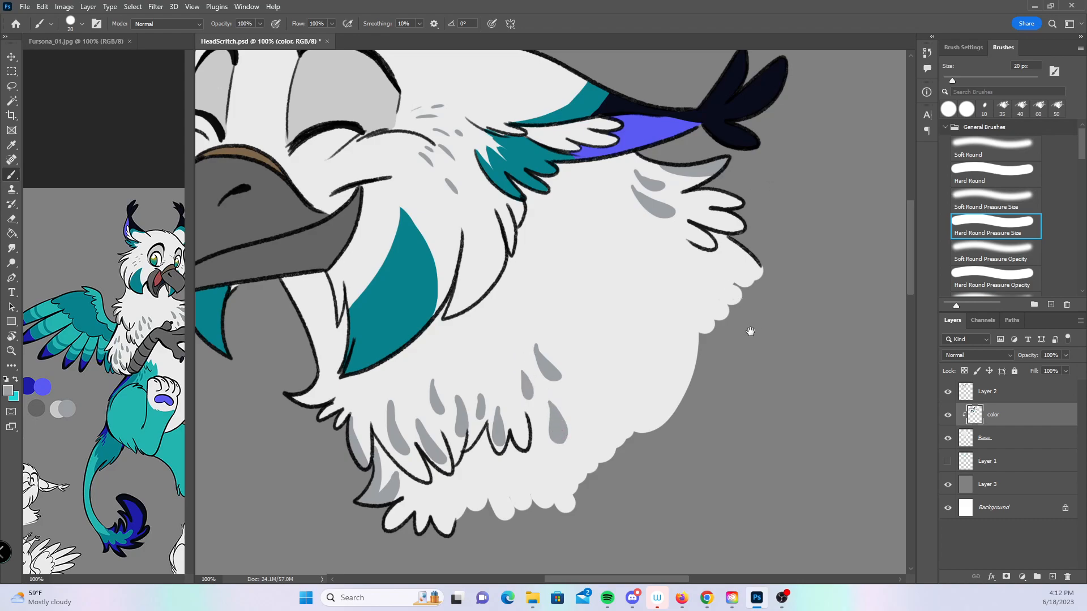
- Shade the remaining nape feather tips and the front throat tuft grey, and add flecks on the upper chest
{"action": "left_click_drag", "start_coordinate": [755, 328], "coordinate": [623, 385]}
{"action": "mouse_move", "coordinate": [558, 273]}
{"action": "left_mouse_down"}
{"action": "mouse_move", "coordinate": [614, 285]}
{"action": "mouse_move", "coordinate": [593, 283]}
{"action": "mouse_move", "coordinate": [613, 274]}
{"action": "mouse_move", "coordinate": [573, 260]}
{"action": "mouse_move", "coordinate": [613, 258]}
{"action": "left_mouse_up"}
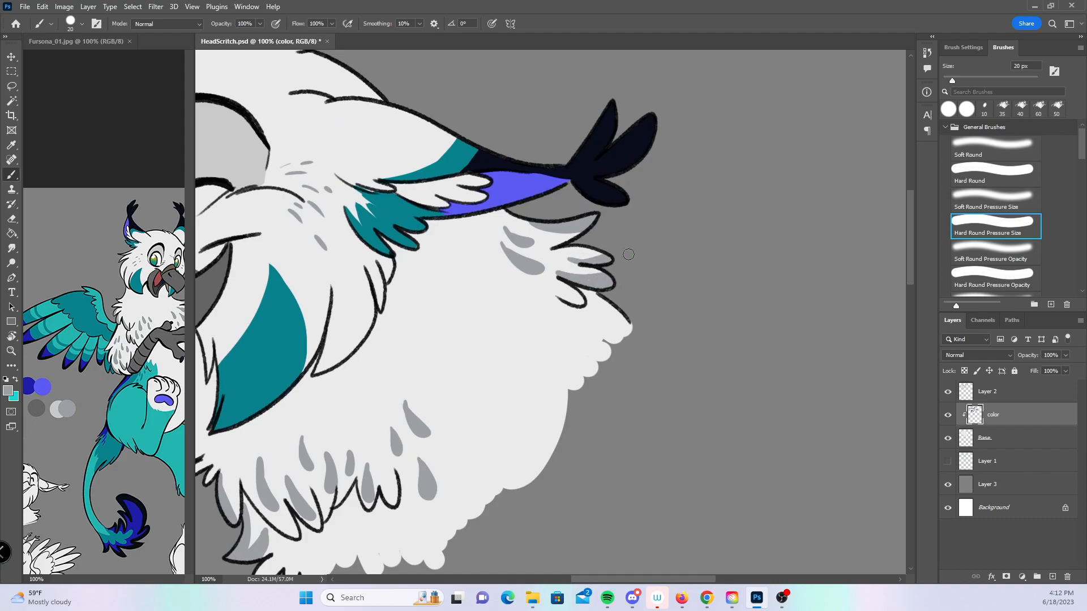
{"action": "left_click_drag", "start_coordinate": [555, 293], "coordinate": [583, 302]}
{"action": "mouse_move", "coordinate": [550, 378]}
{"action": "left_mouse_down"}
{"action": "mouse_move", "coordinate": [661, 298]}
{"action": "mouse_move", "coordinate": [685, 300]}
{"action": "left_mouse_up"}
{"action": "left_click_drag", "start_coordinate": [685, 369], "coordinate": [636, 372]}
{"action": "left_click_drag", "start_coordinate": [419, 325], "coordinate": [419, 318]}
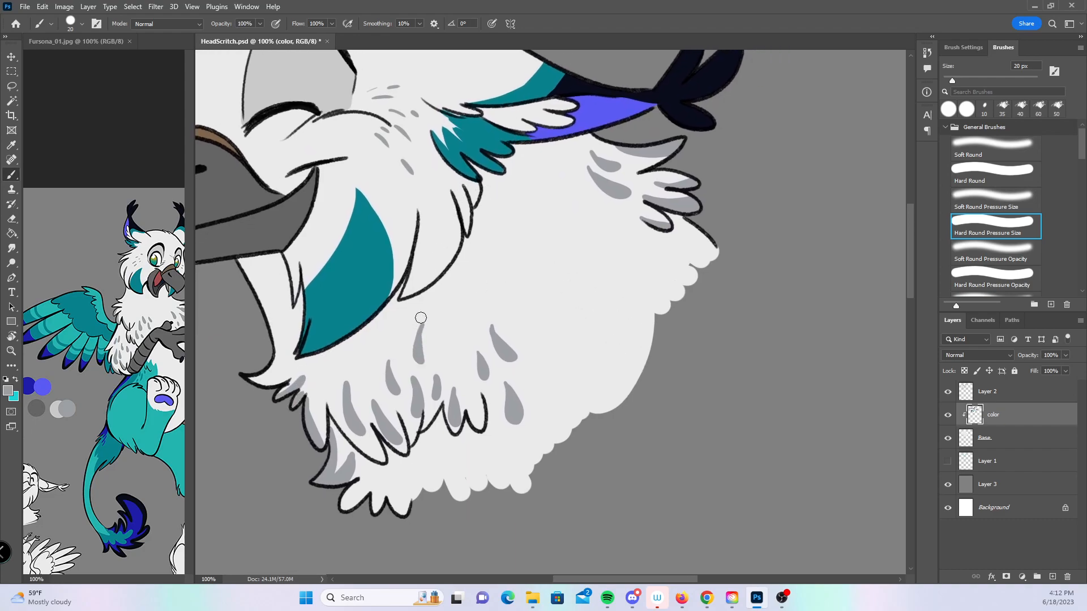
{"action": "left_click_drag", "start_coordinate": [375, 364], "coordinate": [373, 390]}
- Set the foreground color to light grey d3d3d3 and make the Base layer active
{"action": "key", "text": "z"}
{"action": "left_click", "coordinate": [617, 324], "text": "alt"}
{"action": "left_click", "coordinate": [619, 325], "text": "alt"}
{"action": "left_click_drag", "start_coordinate": [625, 330], "coordinate": [616, 417]}
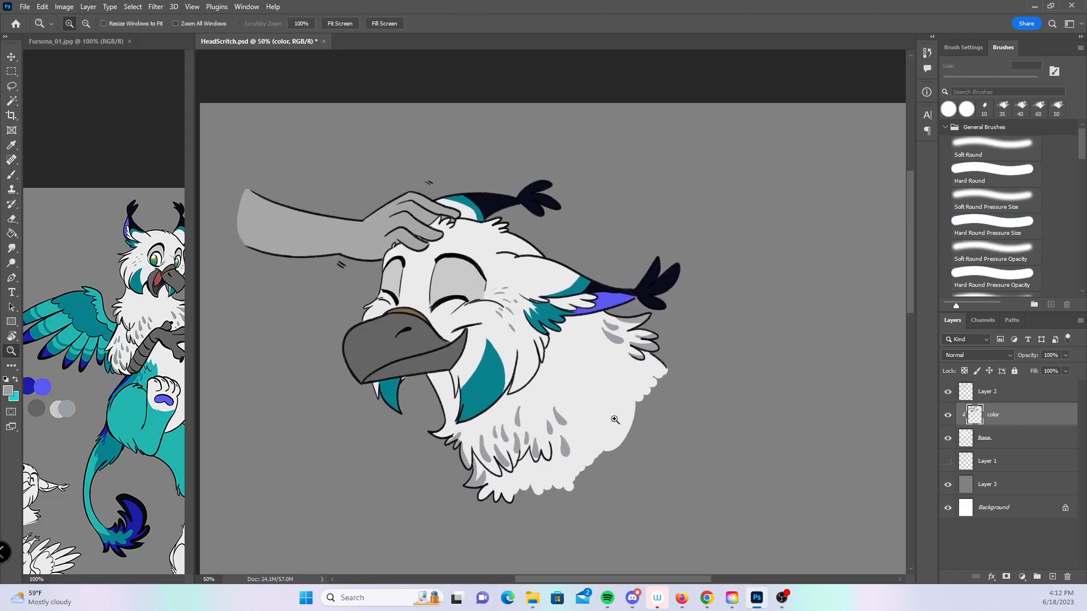
{"action": "left_click", "coordinate": [11, 174]}
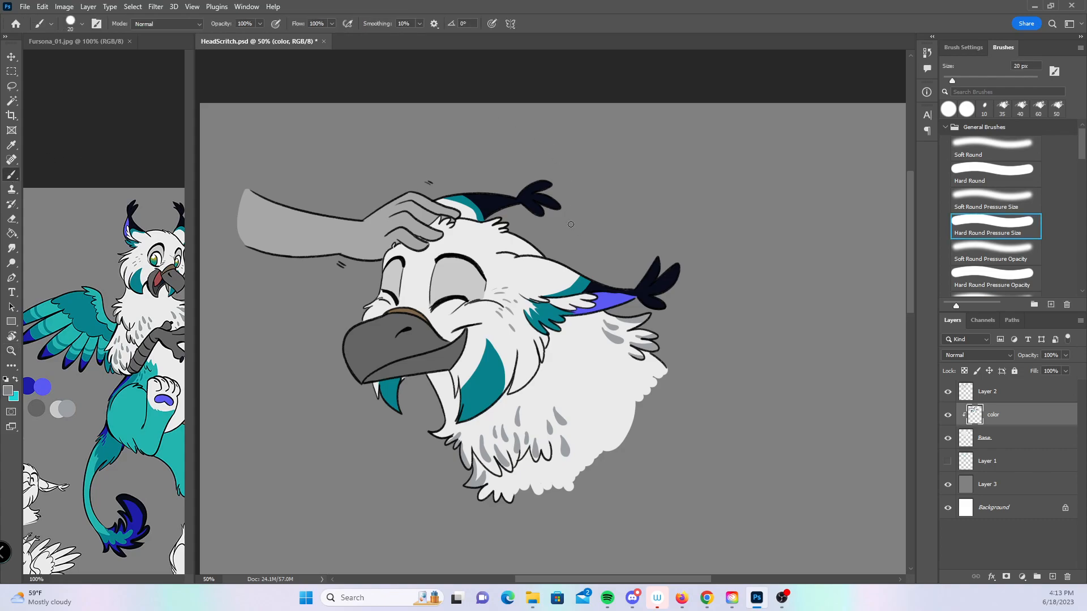
{"action": "left_click", "coordinate": [8, 390]}
{"action": "left_click", "coordinate": [311, 232]}
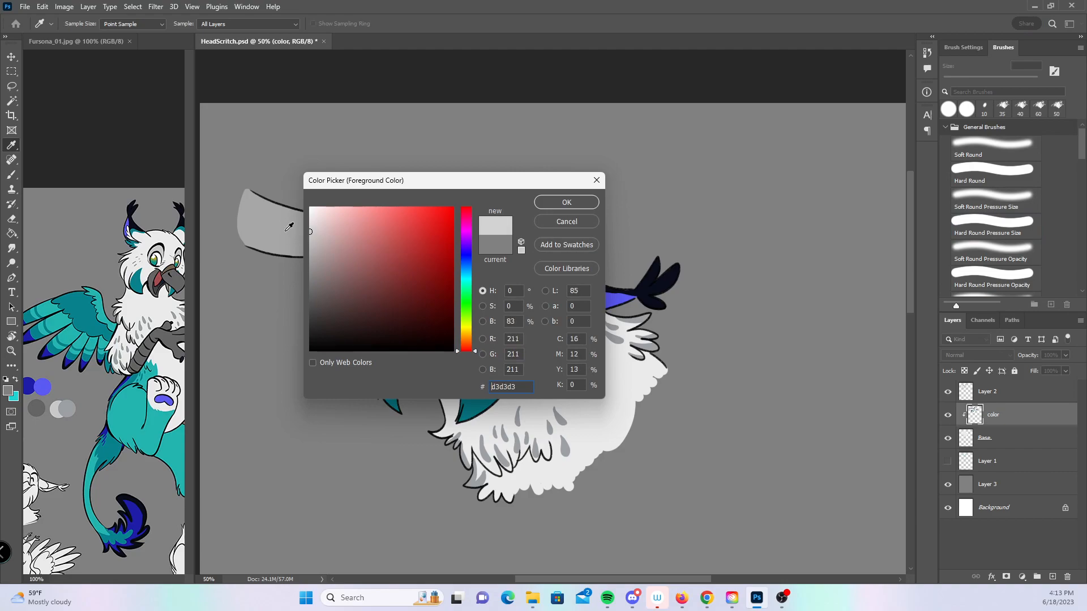
{"action": "left_click", "coordinate": [575, 205]}
{"action": "left_click", "coordinate": [1002, 437]}
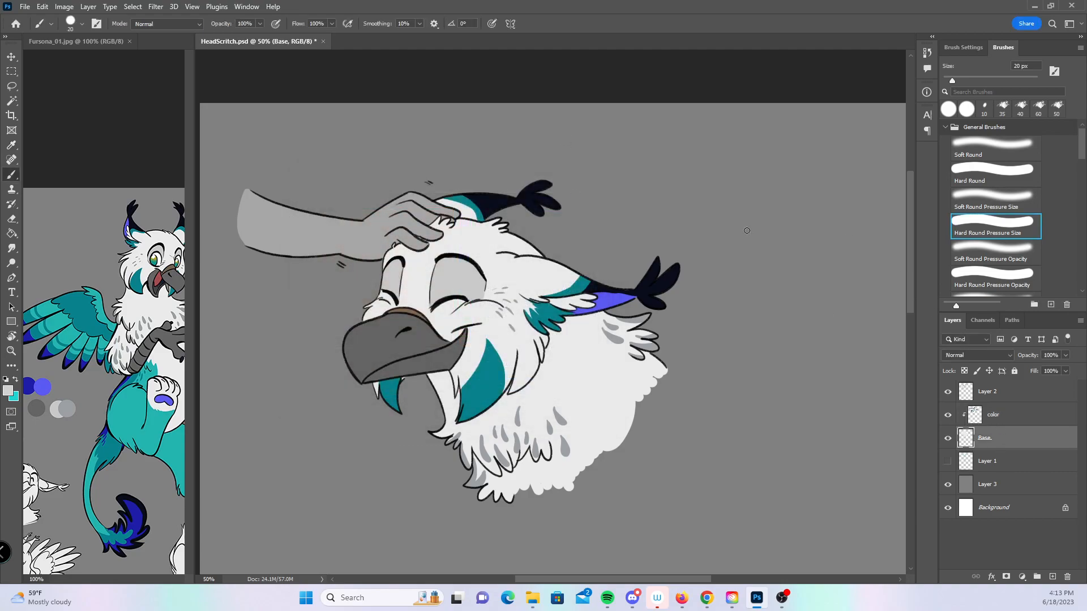
- Draw three slanted light grey exclamation marks in the empty space between the two ear tips
{"action": "left_click", "coordinate": [590, 212]}
{"action": "mouse_move", "coordinate": [593, 198]}
{"action": "left_mouse_down"}
{"action": "mouse_move", "coordinate": [609, 228]}
{"action": "mouse_move", "coordinate": [626, 188]}
{"action": "mouse_move", "coordinate": [615, 213]}
{"action": "mouse_move", "coordinate": [626, 188]}
{"action": "left_mouse_up"}
{"action": "left_click", "coordinate": [608, 225]}
{"action": "left_click", "coordinate": [619, 242]}
{"action": "mouse_move", "coordinate": [626, 228]}
{"action": "left_mouse_down"}
{"action": "mouse_move", "coordinate": [638, 203]}
{"action": "mouse_move", "coordinate": [628, 222]}
{"action": "left_mouse_up"}
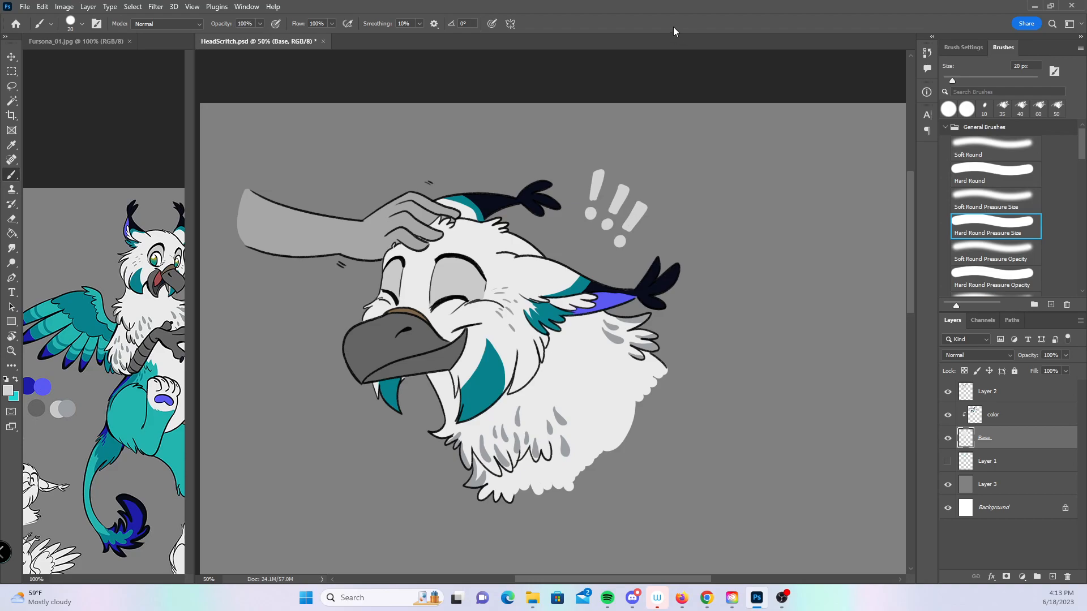
- Save HeadScritch.psd and close the Fursona_01.jpg reference
{"action": "key", "text": "z"}
{"action": "left_click", "coordinate": [692, 244], "text": "alt"}
{"action": "left_click", "coordinate": [692, 247], "text": "alt"}
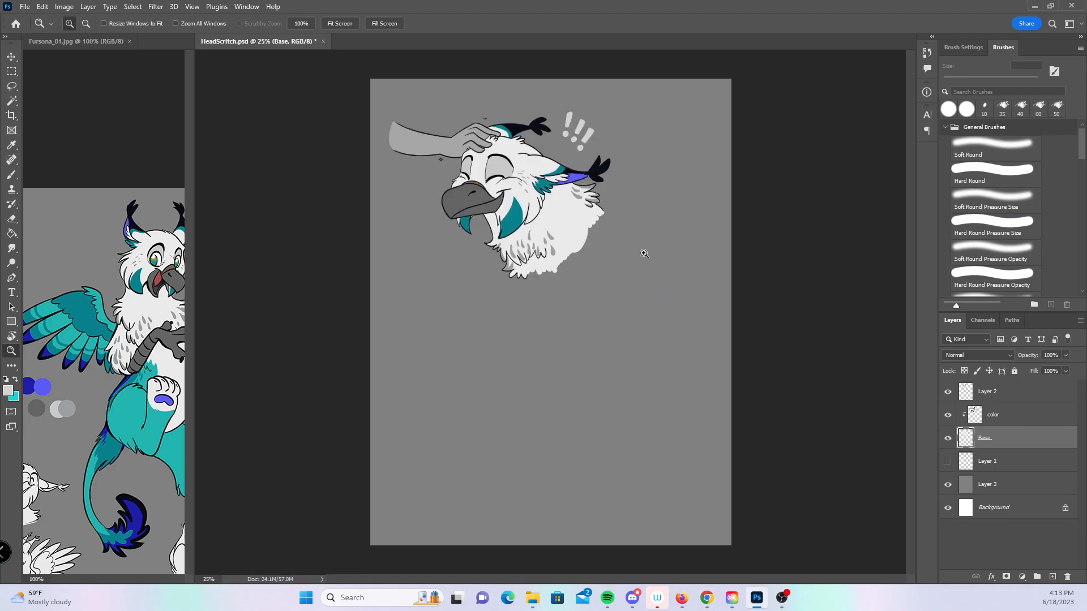
{"action": "left_click", "coordinate": [637, 246]}
{"action": "left_click", "coordinate": [610, 225]}
{"action": "left_click_drag", "start_coordinate": [589, 245], "coordinate": [708, 428]}
{"action": "key", "text": "ctrl+s"}
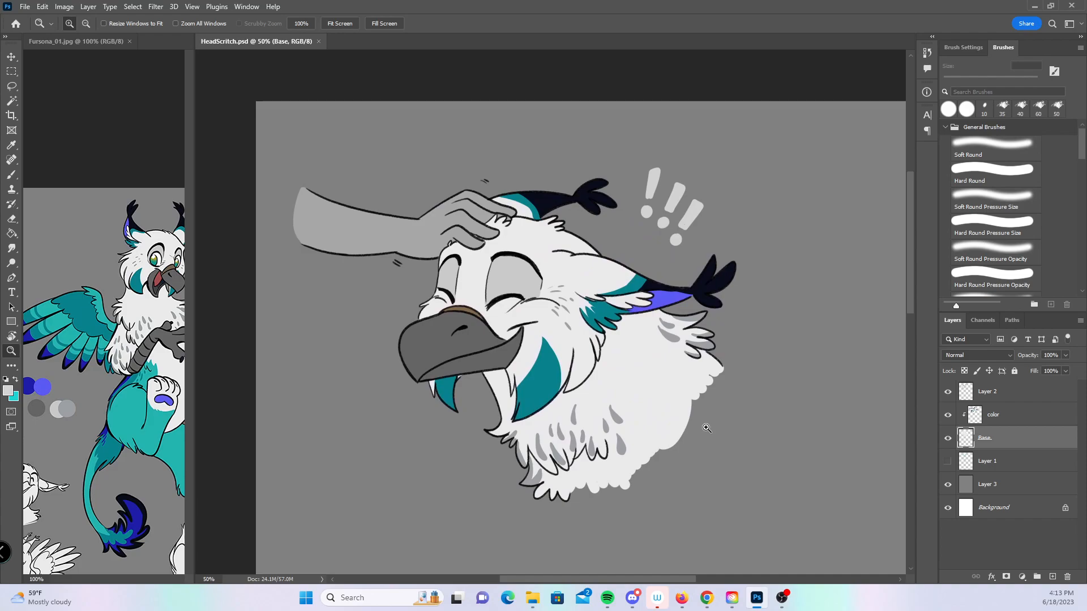
{"action": "left_click", "coordinate": [130, 41]}
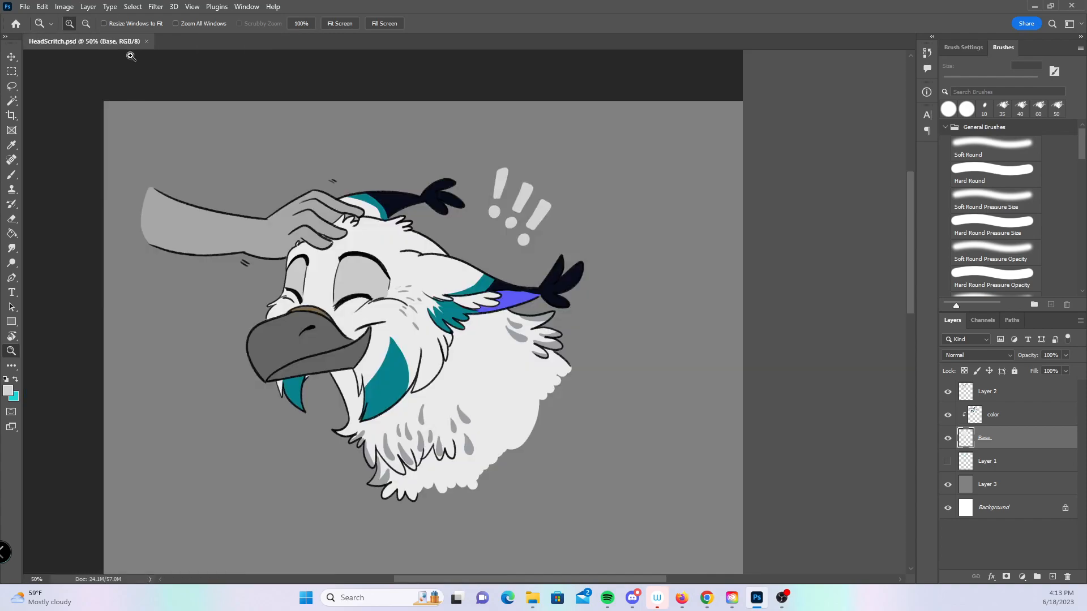
- Crop the canvas closely around the character and exclamation marks, cutting off the arm's rounded end
{"action": "left_click", "coordinate": [12, 115]}
{"action": "left_click_drag", "start_coordinate": [130, 132], "coordinate": [618, 508]}
{"action": "left_click_drag", "start_coordinate": [218, 314], "coordinate": [231, 310]}
{"action": "key", "text": "Return"}
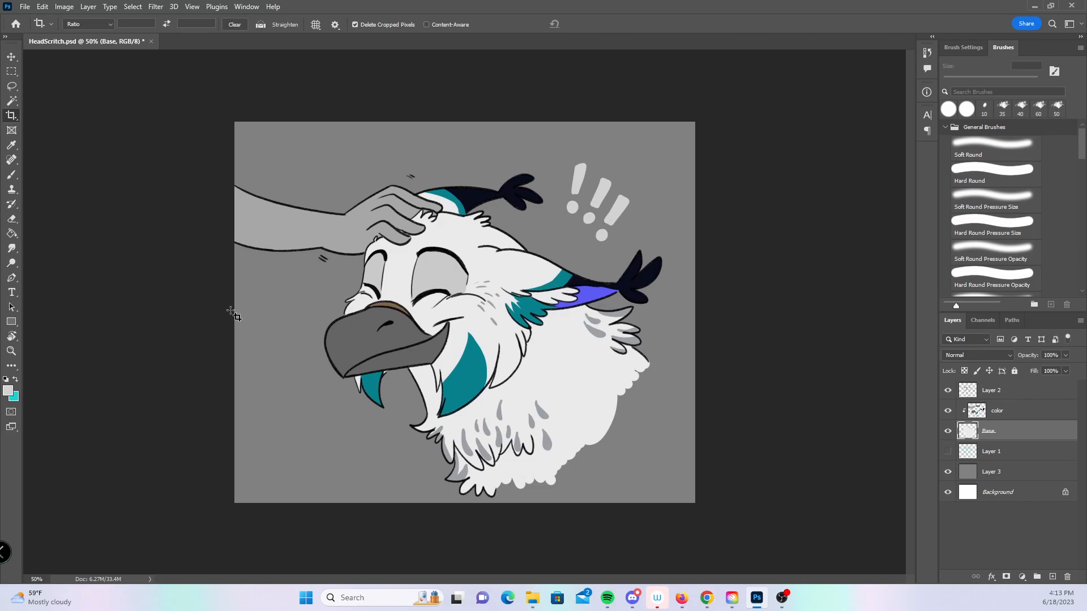
- Nudge the Layer 2, color and Base layers together slightly upward within the cropped canvas
{"action": "left_click", "coordinate": [1025, 388], "text": "shift"}
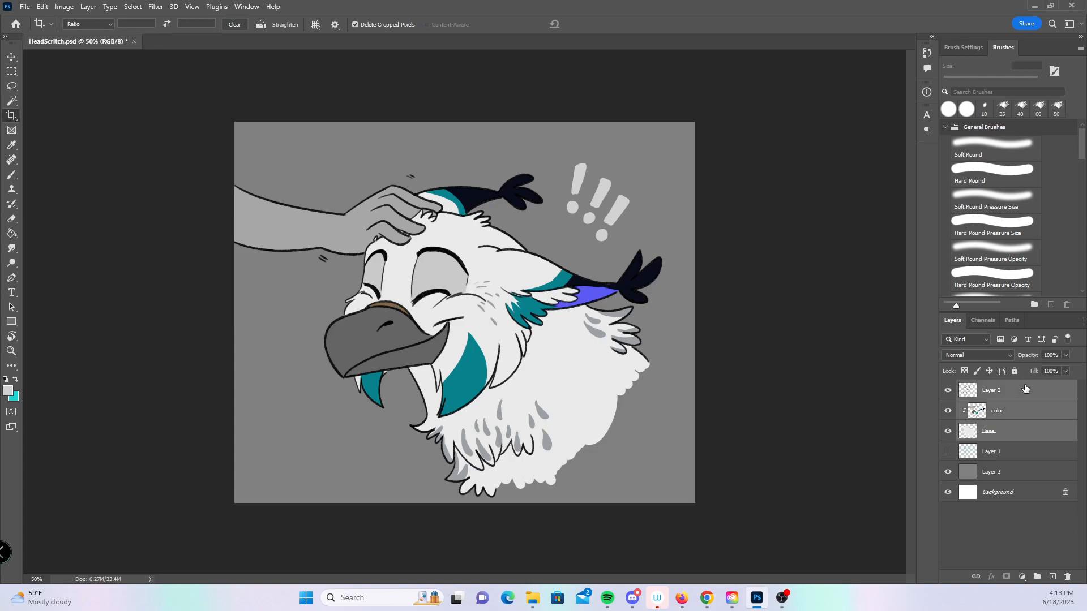
{"action": "left_click", "coordinate": [9, 54]}
{"action": "key", "text": "shift+Up"}
{"action": "key", "text": "shift+Up"}
{"action": "key", "text": "shift+Up"}
{"action": "key", "text": "shift+Up"}
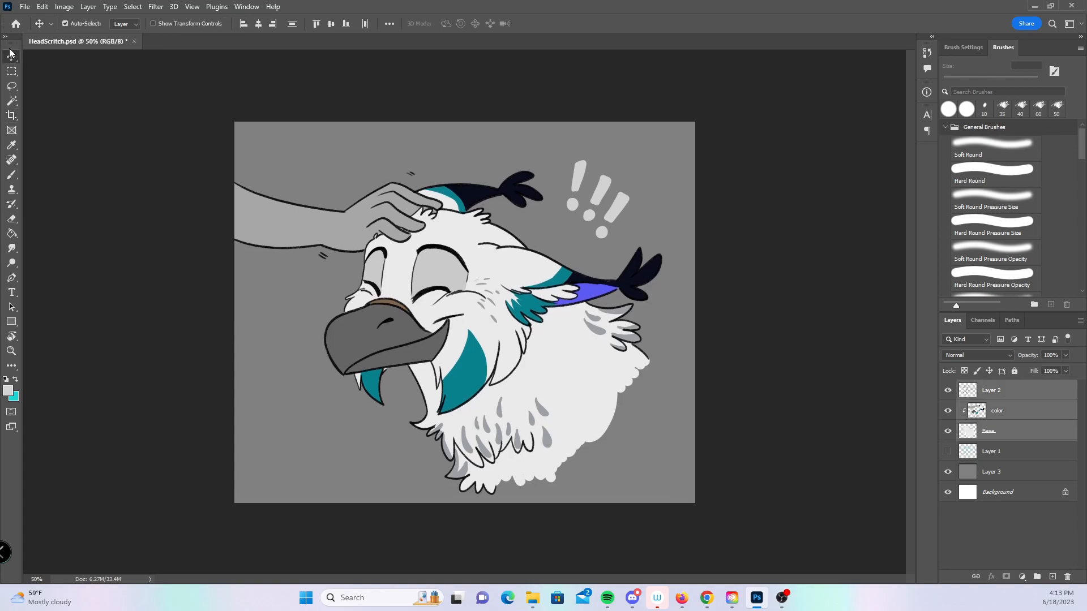
{"action": "key", "text": "shift+Up"}
{"action": "key", "text": "shift+Up"}
{"action": "key", "text": "shift+Up"}
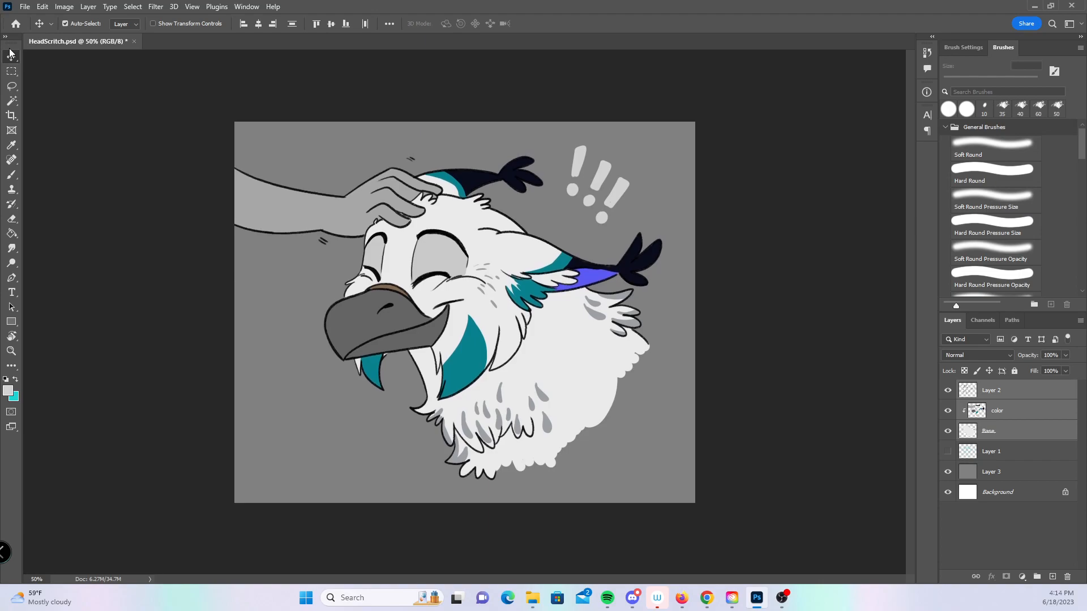
- Flatten the image into a single Background layer, discarding the hidden layer
{"action": "left_click", "coordinate": [1080, 321]}
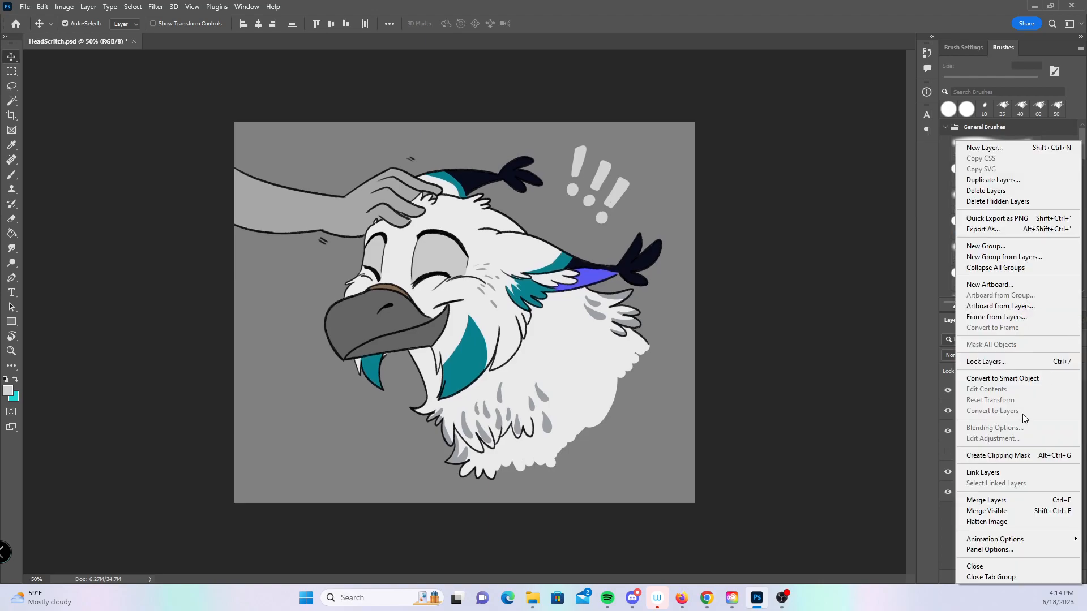
{"action": "left_click", "coordinate": [971, 522]}
{"action": "left_click", "coordinate": [500, 221]}
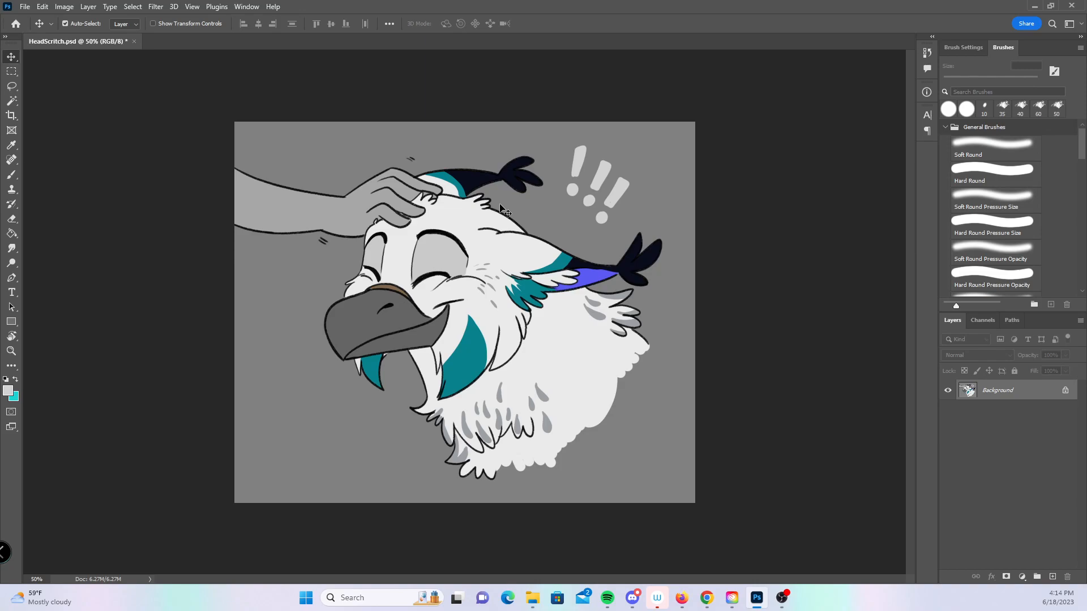
- Resize the image to 30 percent of its width and height and view it at 100%
{"action": "left_click", "coordinate": [64, 7]}
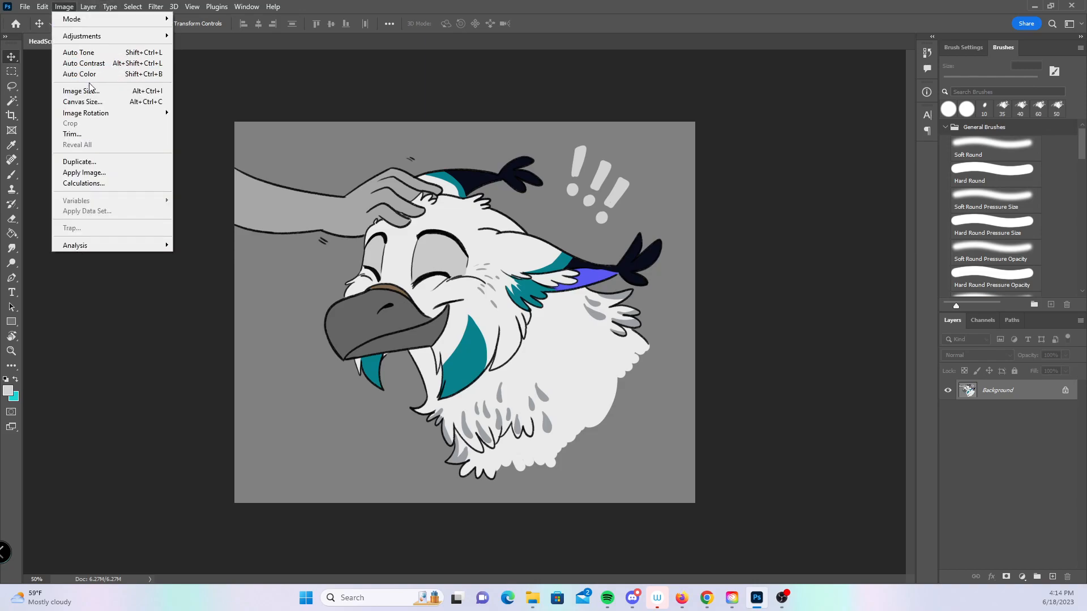
{"action": "left_click", "coordinate": [81, 92]}
{"action": "type", "text": "30"}
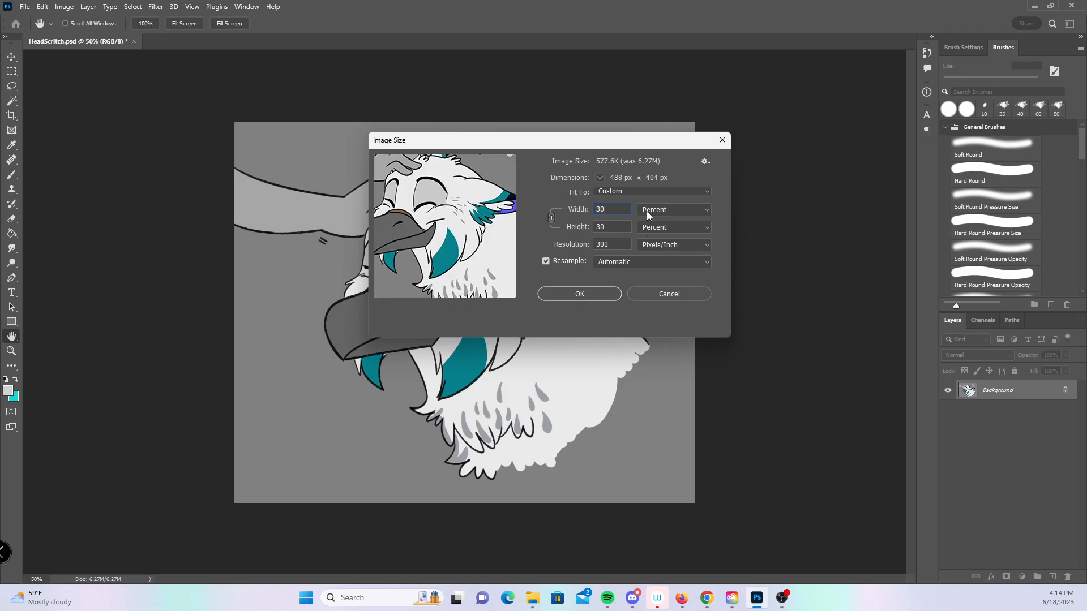
{"action": "left_click", "coordinate": [579, 293]}
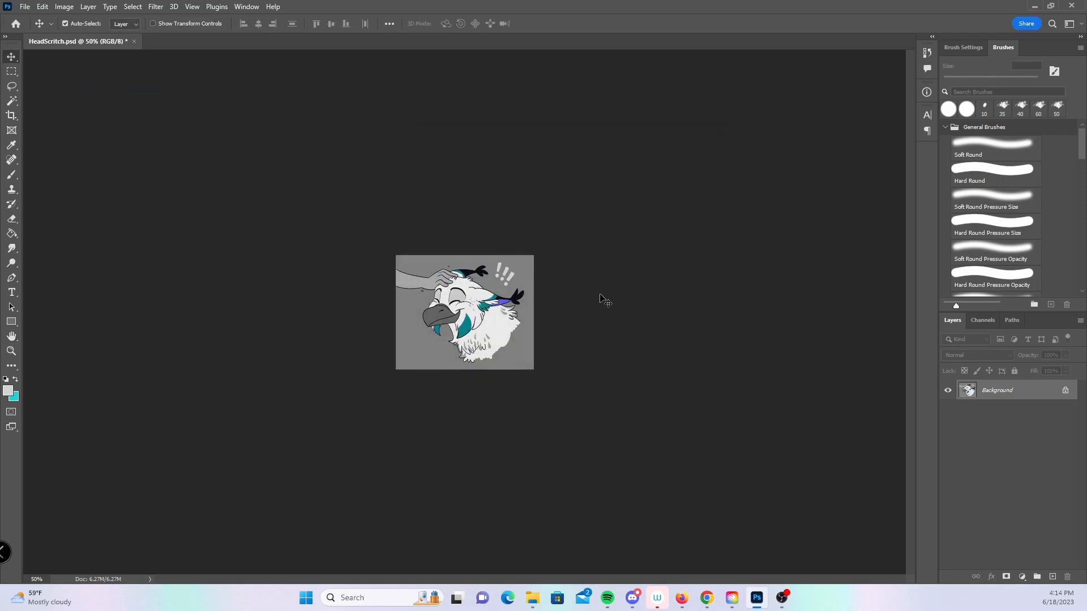
{"action": "left_click", "coordinate": [10, 355]}
{"action": "left_click", "coordinate": [484, 328]}
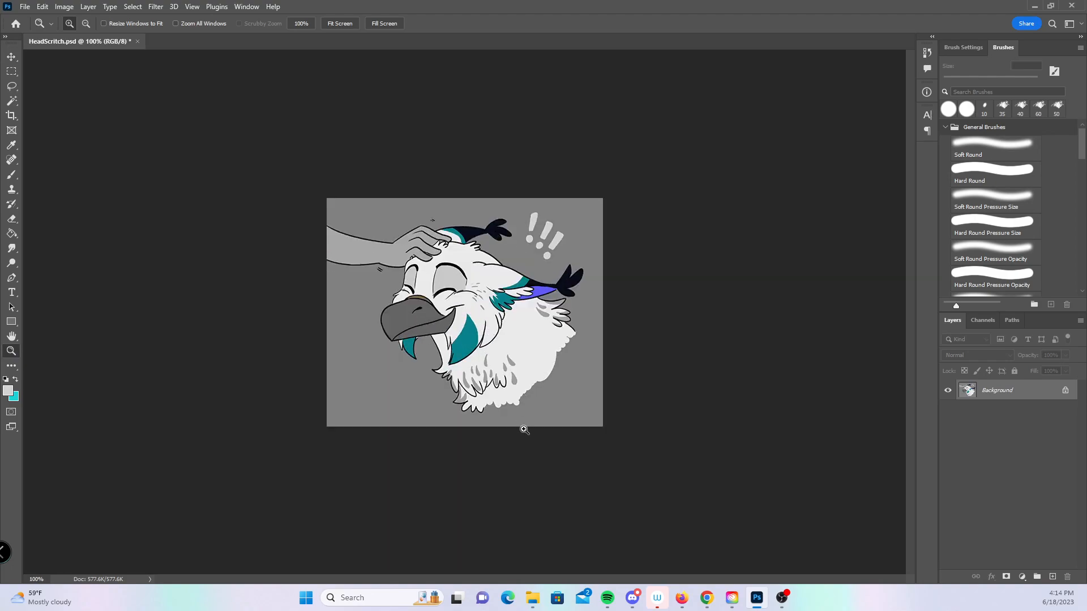
- Save the flattened picture as a JPEG named HeadScritch in the Fursona Art folder, with quality 10 and the Baseline ("Standard") format
{"action": "left_click", "coordinate": [24, 6]}
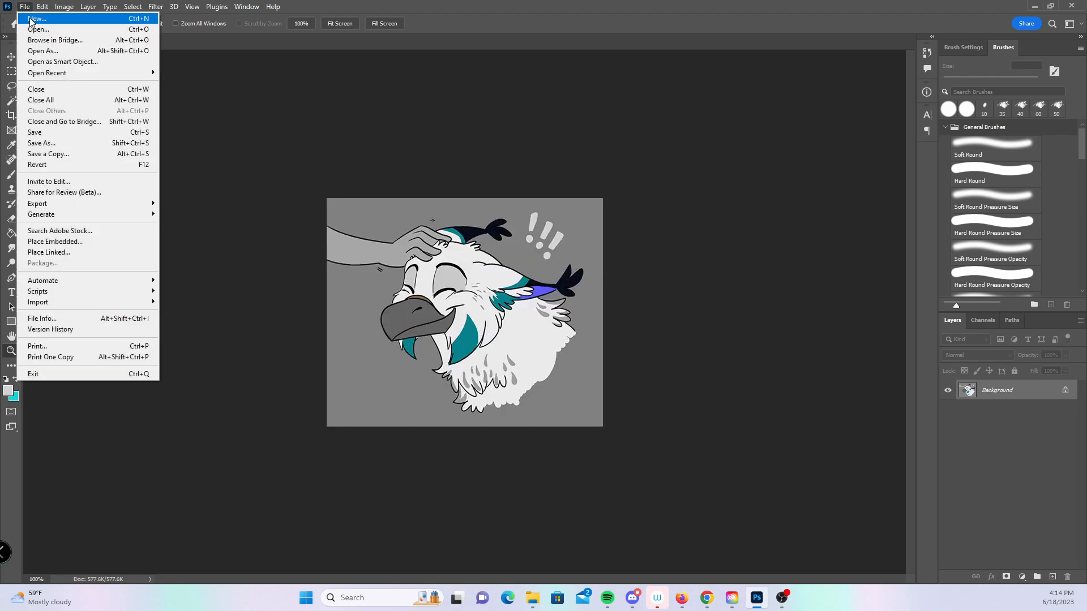
{"action": "left_click", "coordinate": [43, 148]}
{"action": "left_click", "coordinate": [181, 348]}
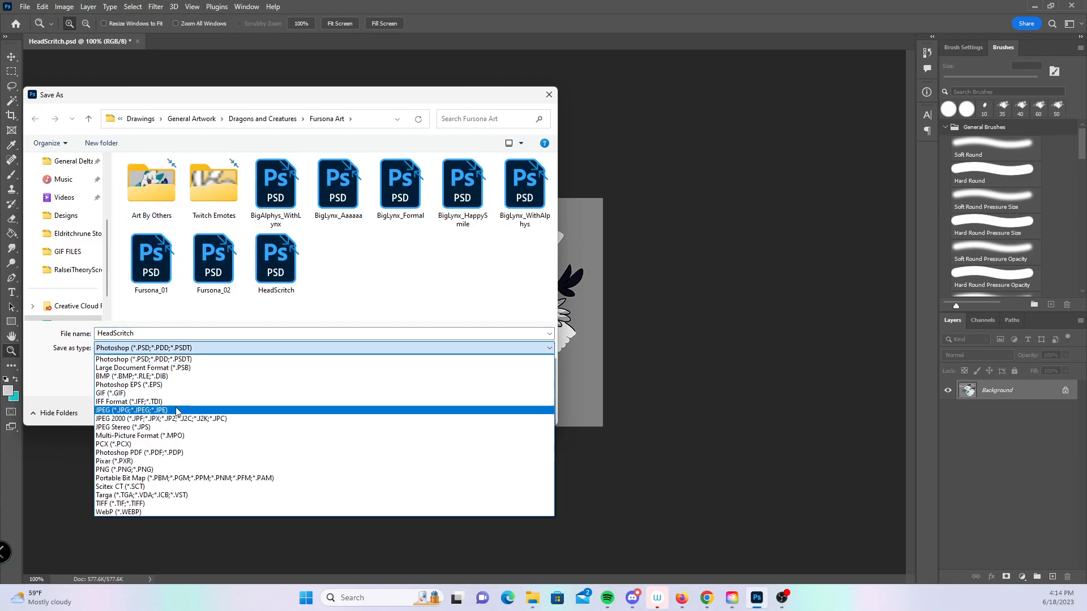
{"action": "left_click", "coordinate": [181, 412]}
{"action": "left_click", "coordinate": [481, 410]}
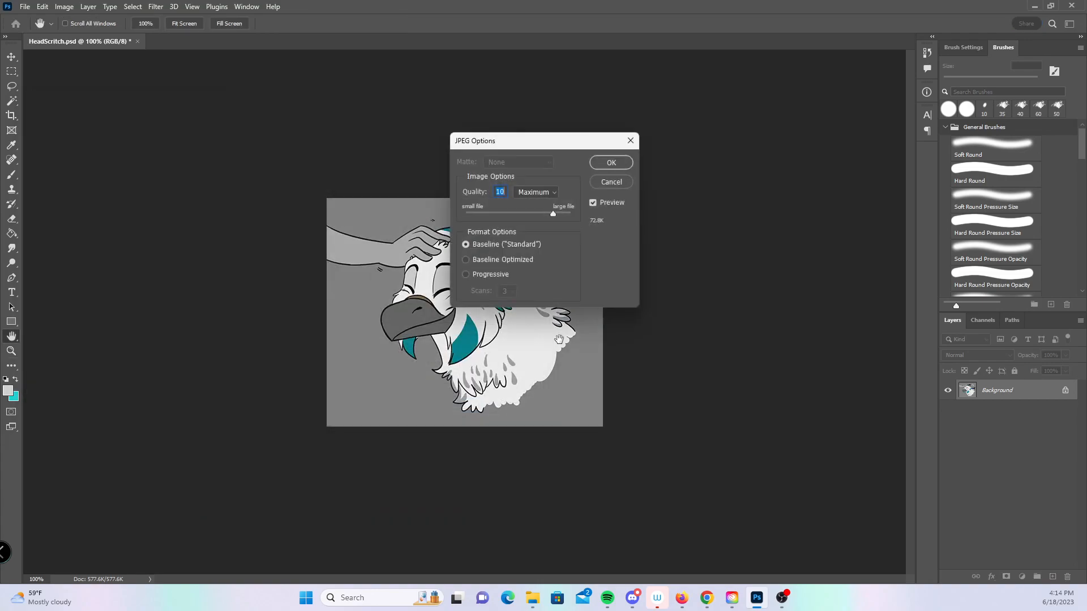
{"action": "left_click", "coordinate": [619, 166]}
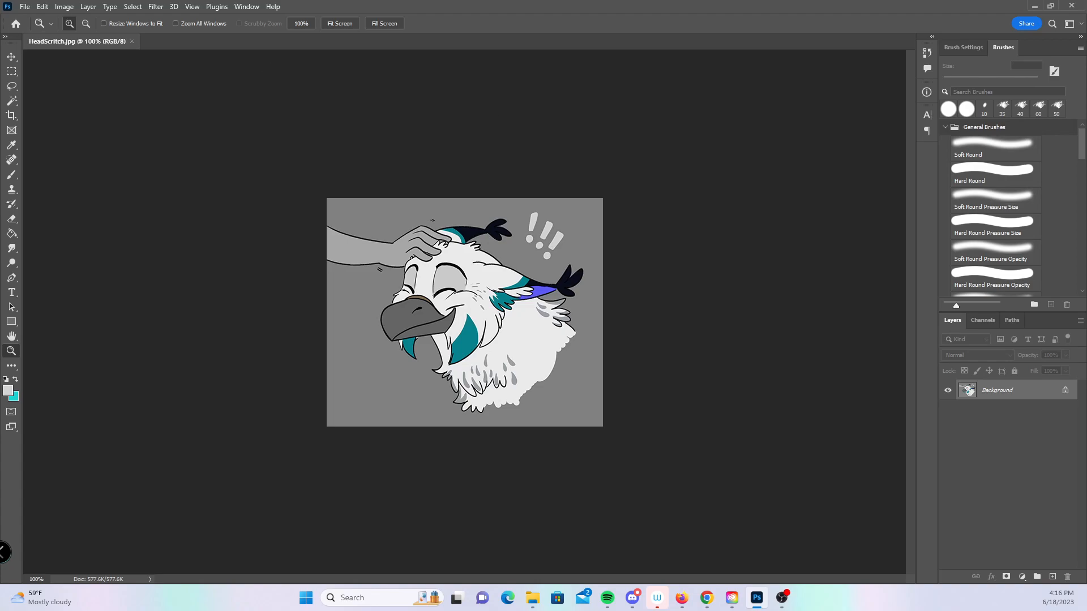
{"action": "left_click", "coordinate": [707, 598]}
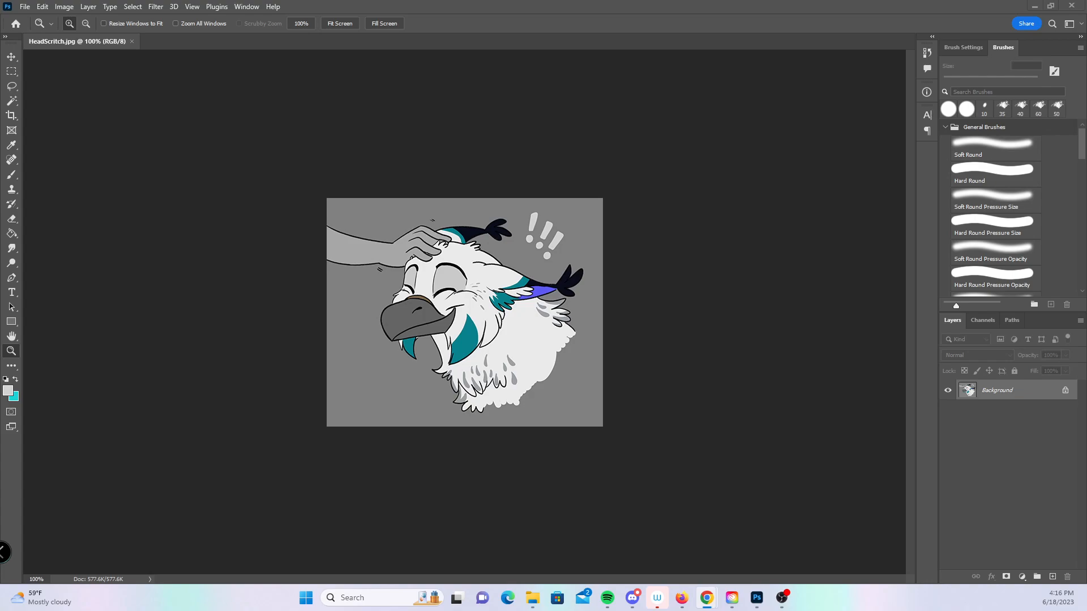
{"action": "key", "text": "alt+Tab"}
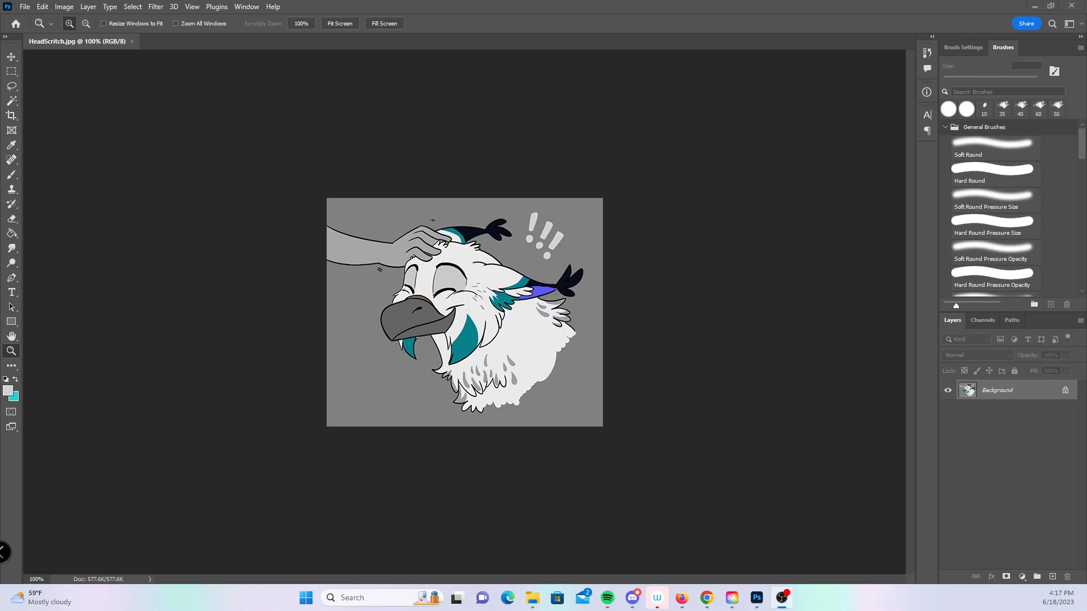